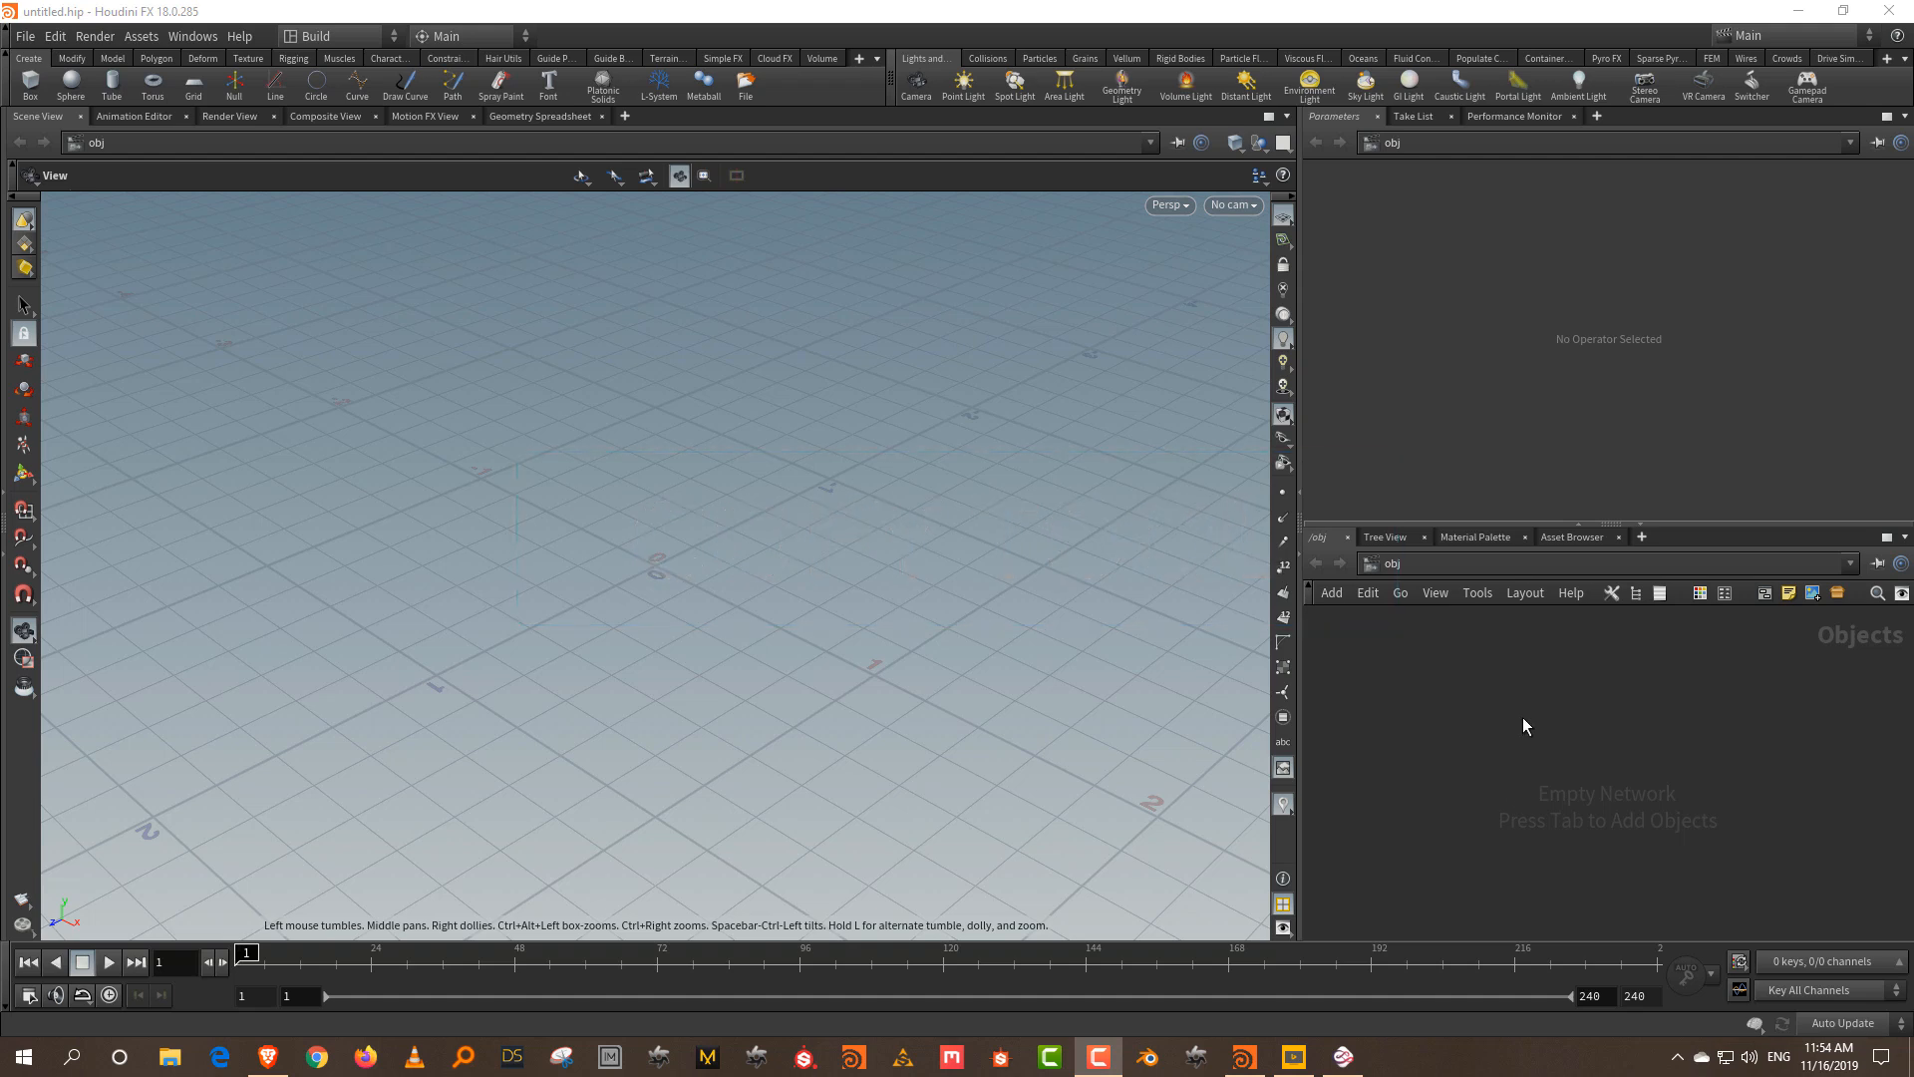
# - Create a Geometry object in the scene network and go inside it
pyautogui.click(1461, 694)
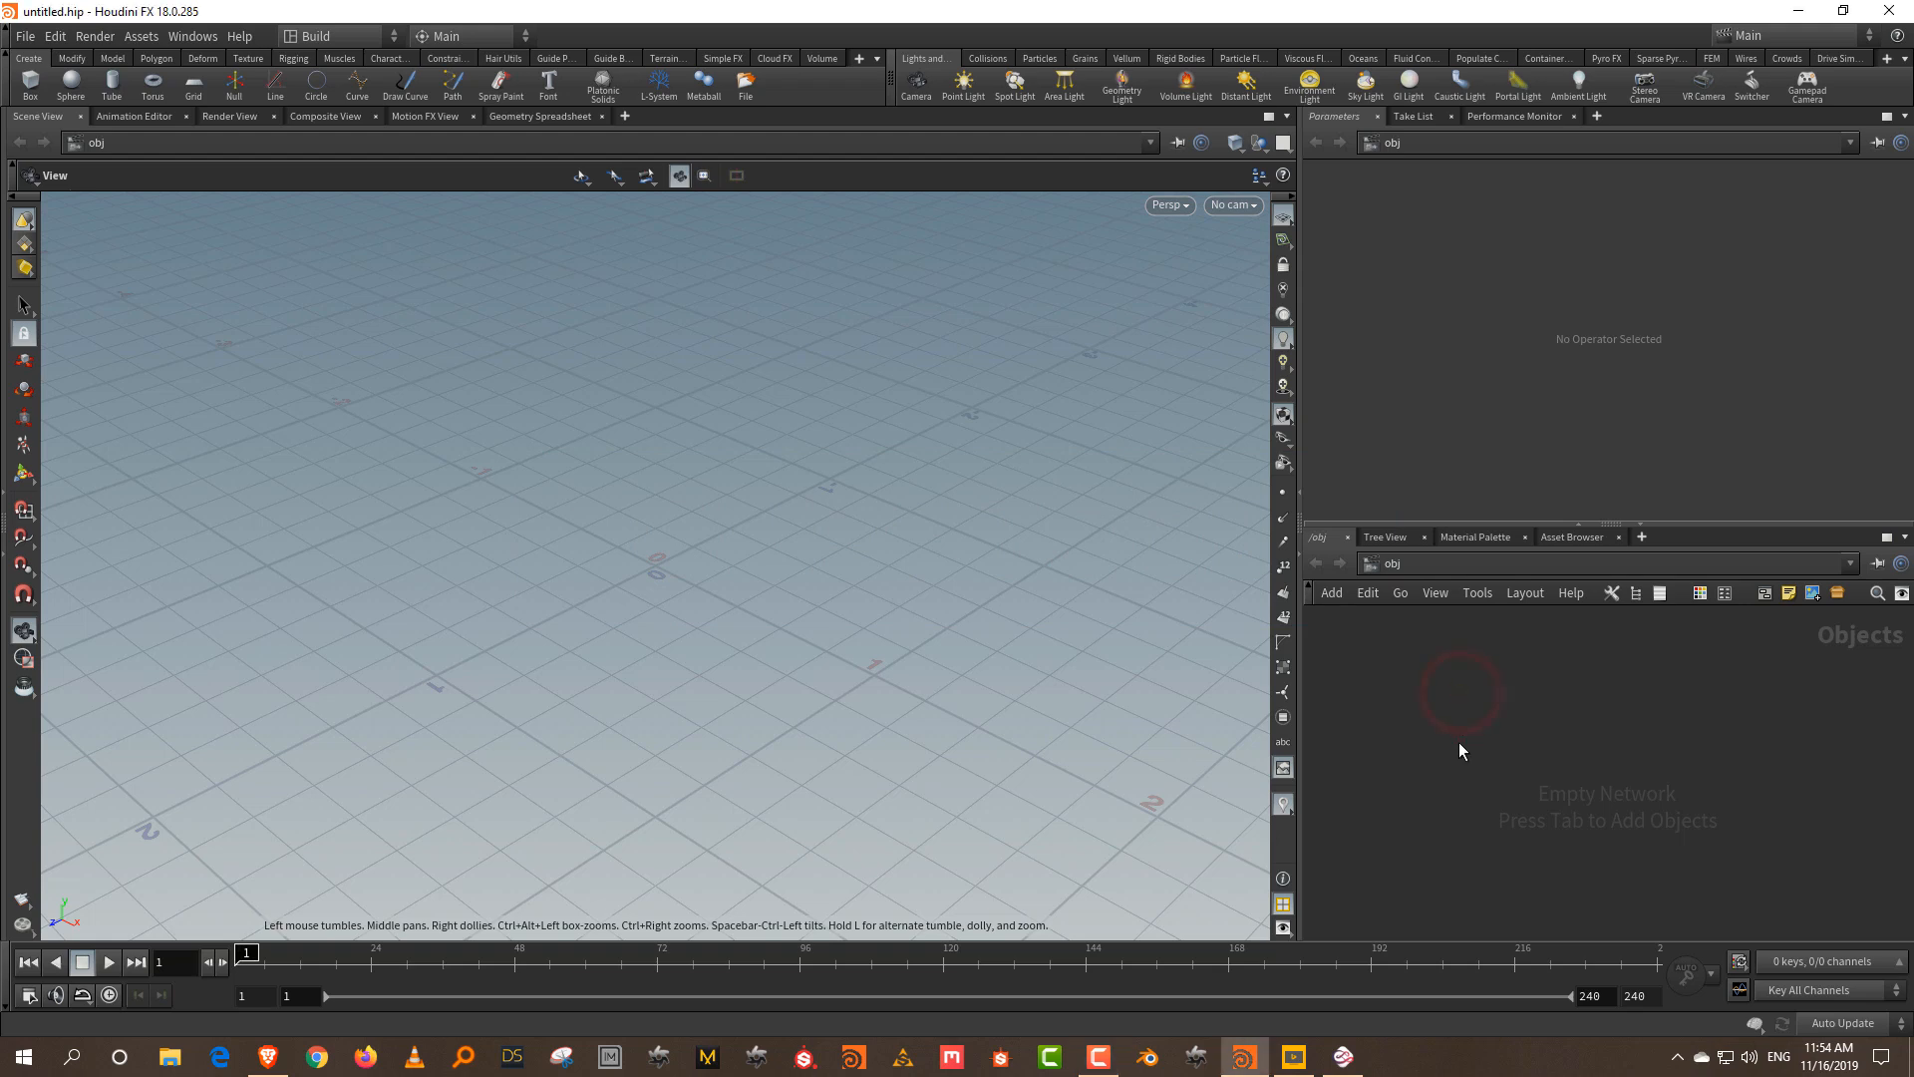
pyautogui.press('Tab')
pyautogui.write('geo')
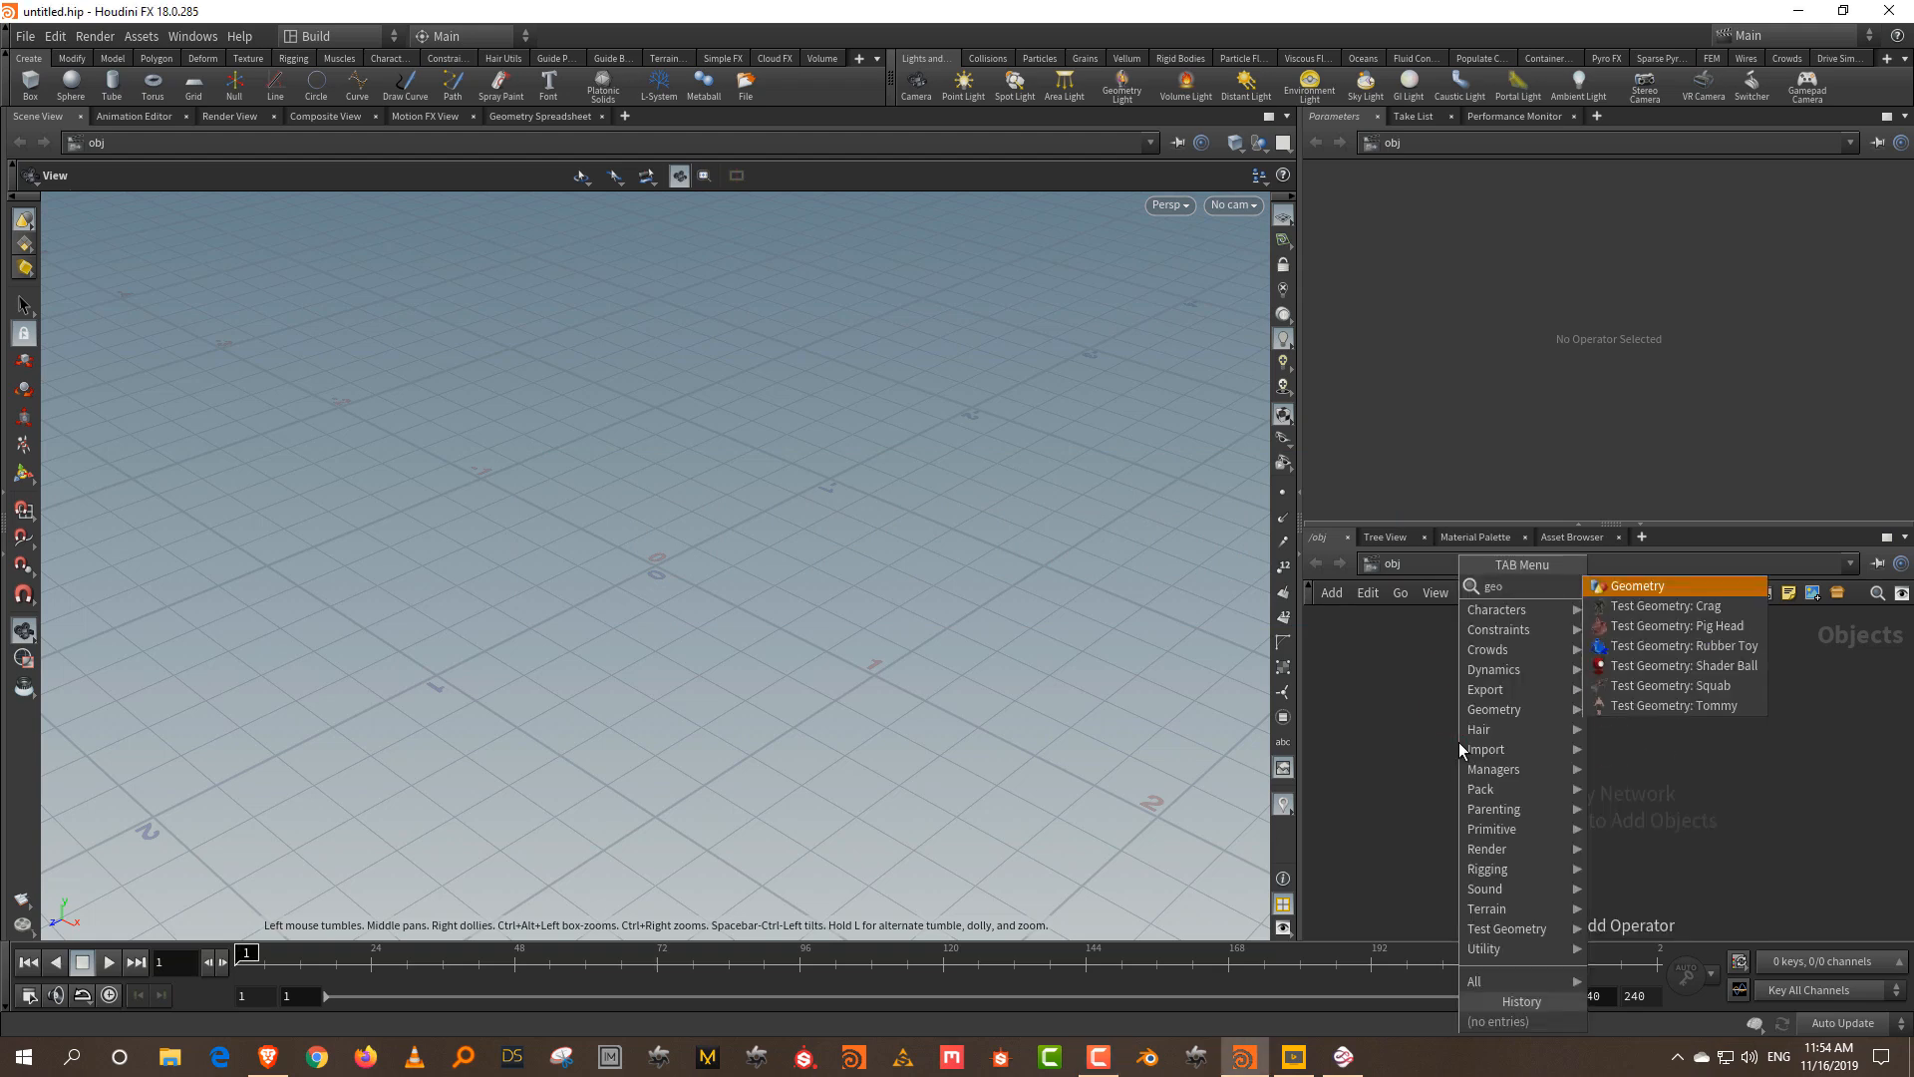
pyautogui.press('Return')
pyautogui.click(1459, 750)
pyautogui.press('Return')
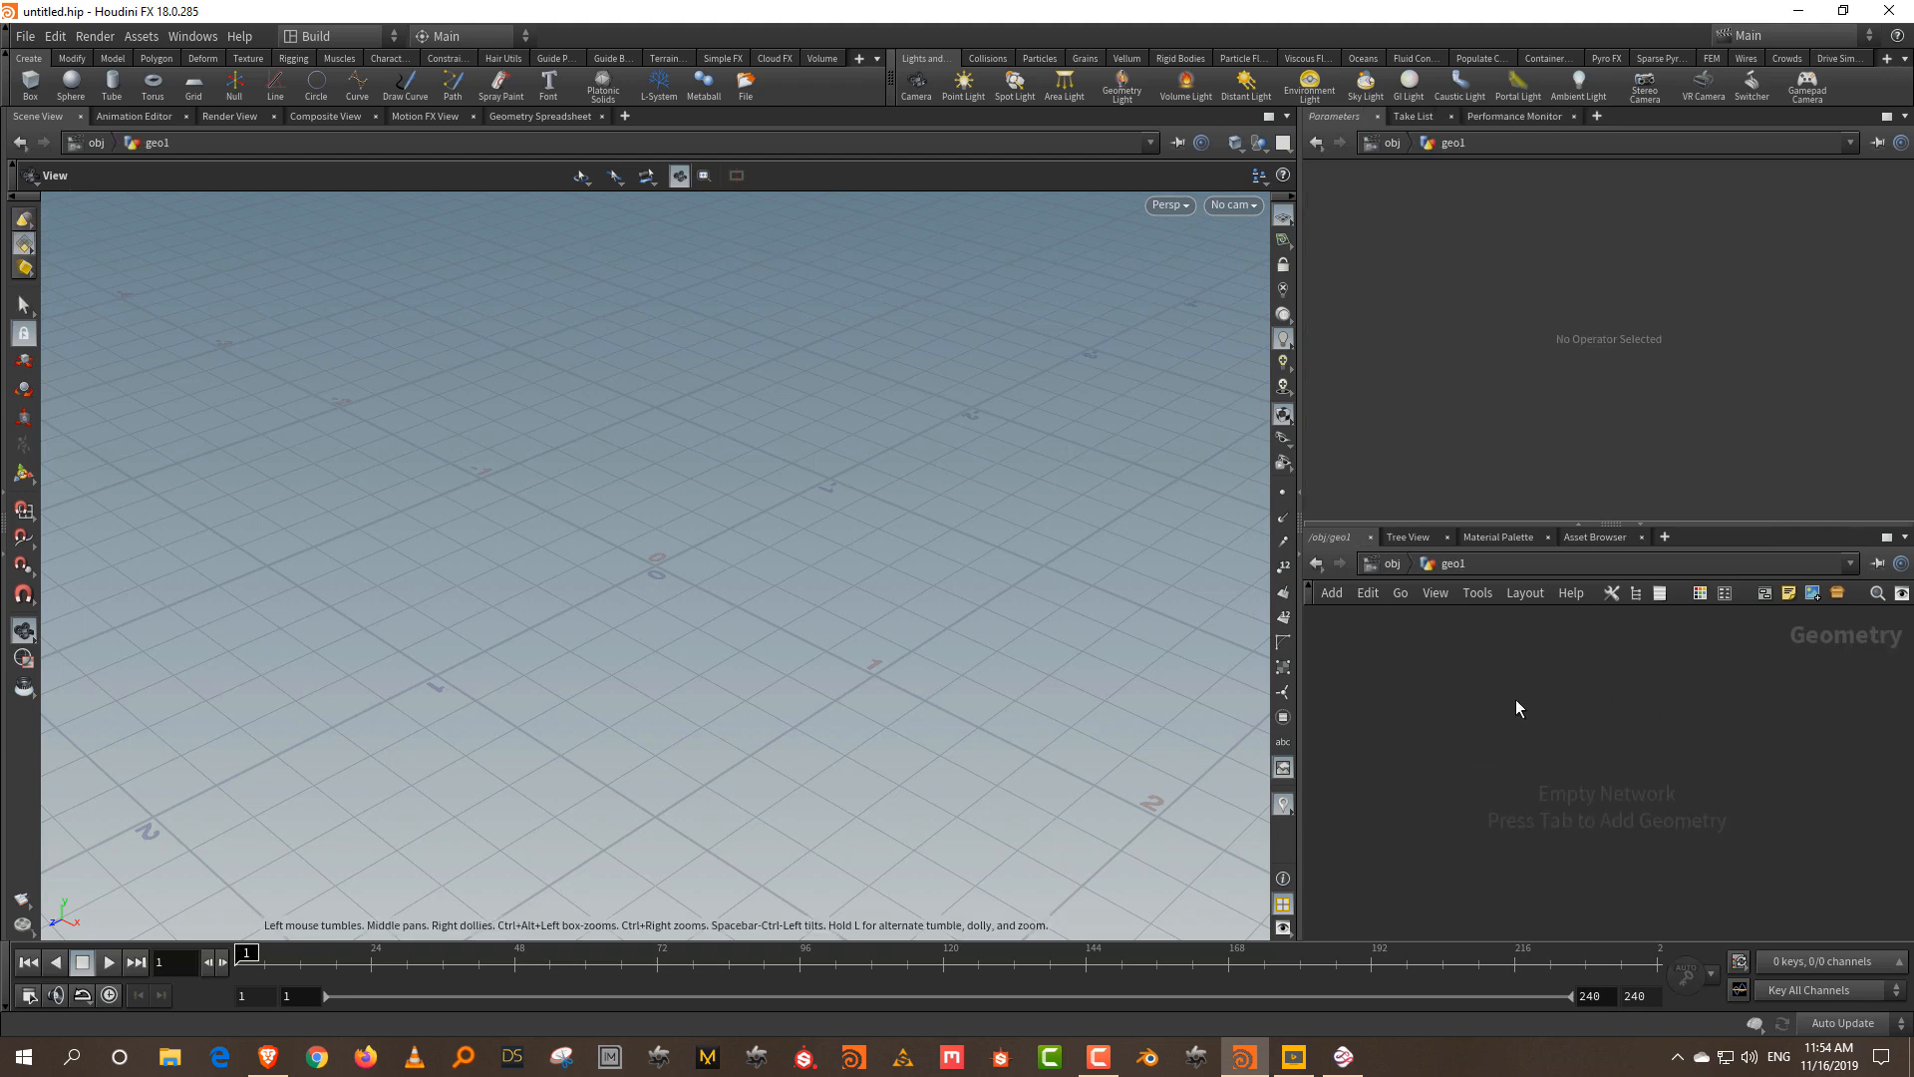
# - Add a Box node to the geometry network
pyautogui.press('Tab')
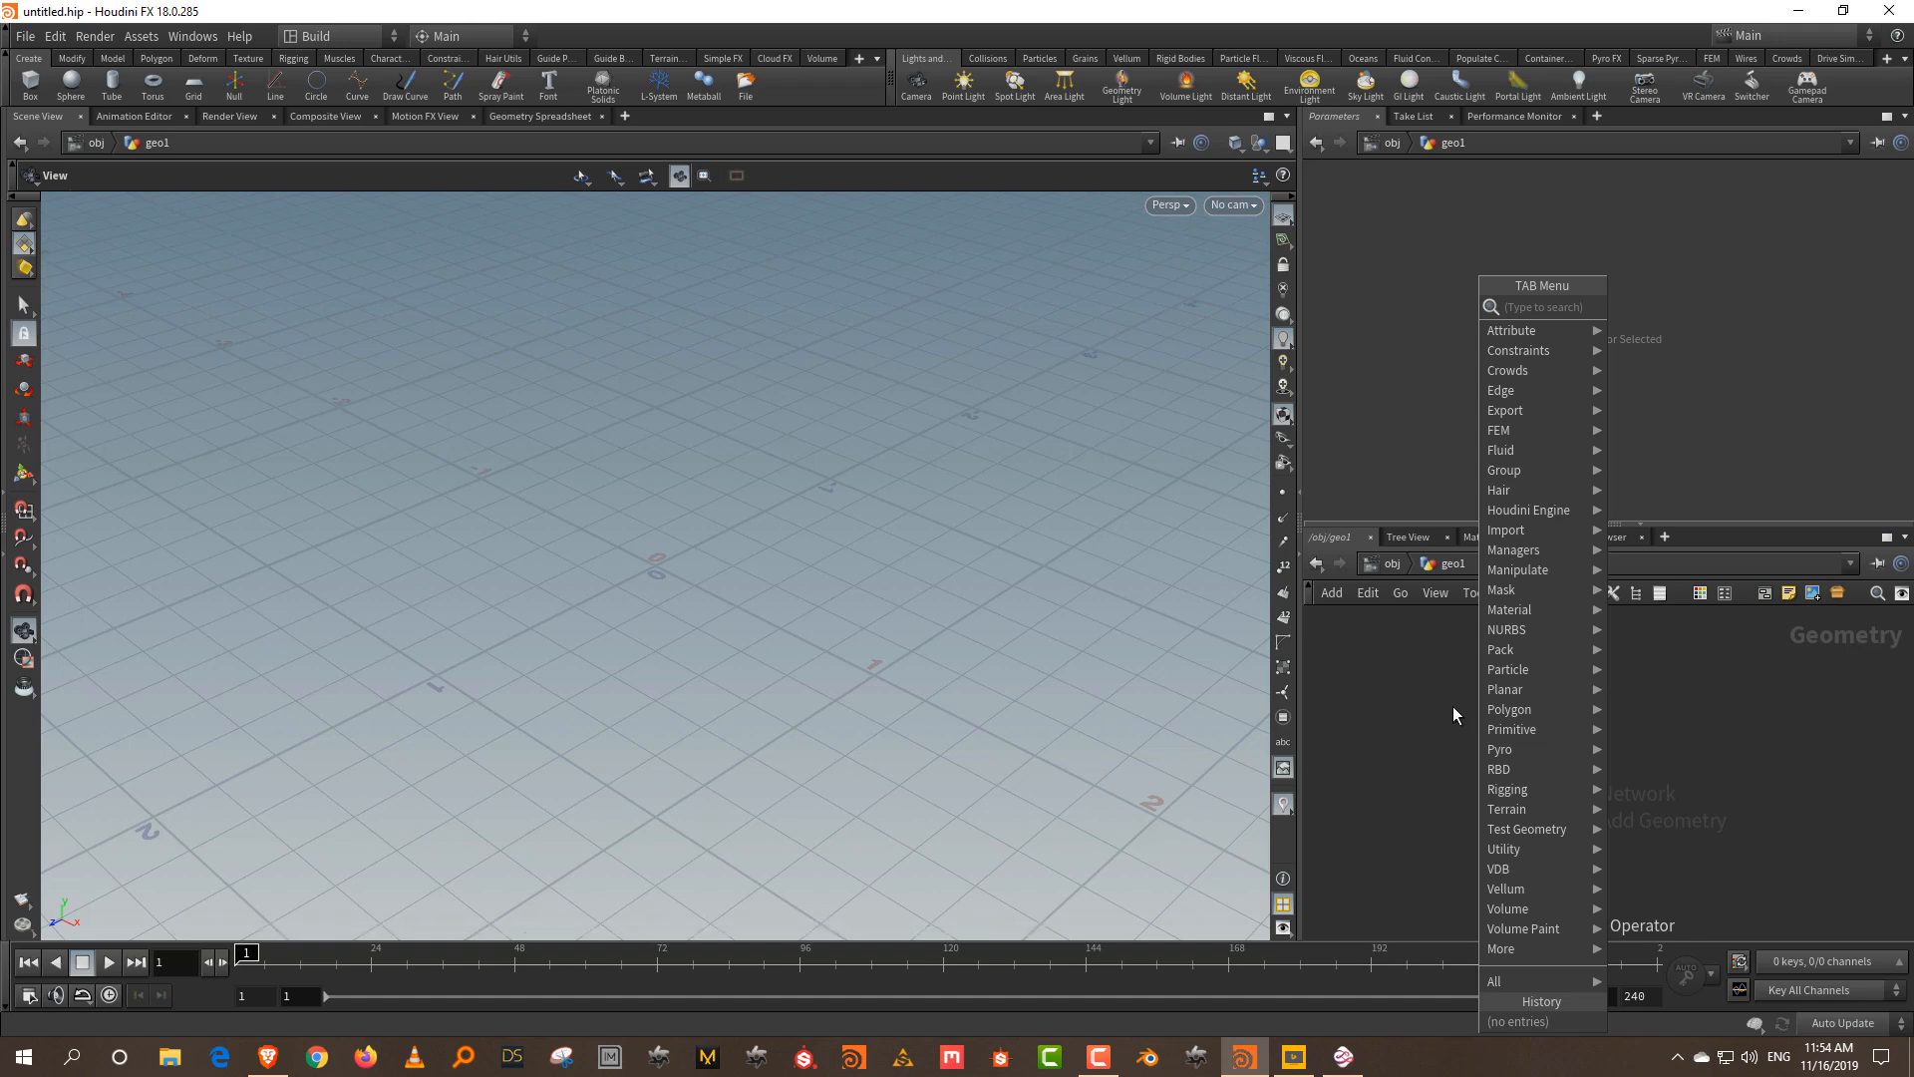
pyautogui.write('box')
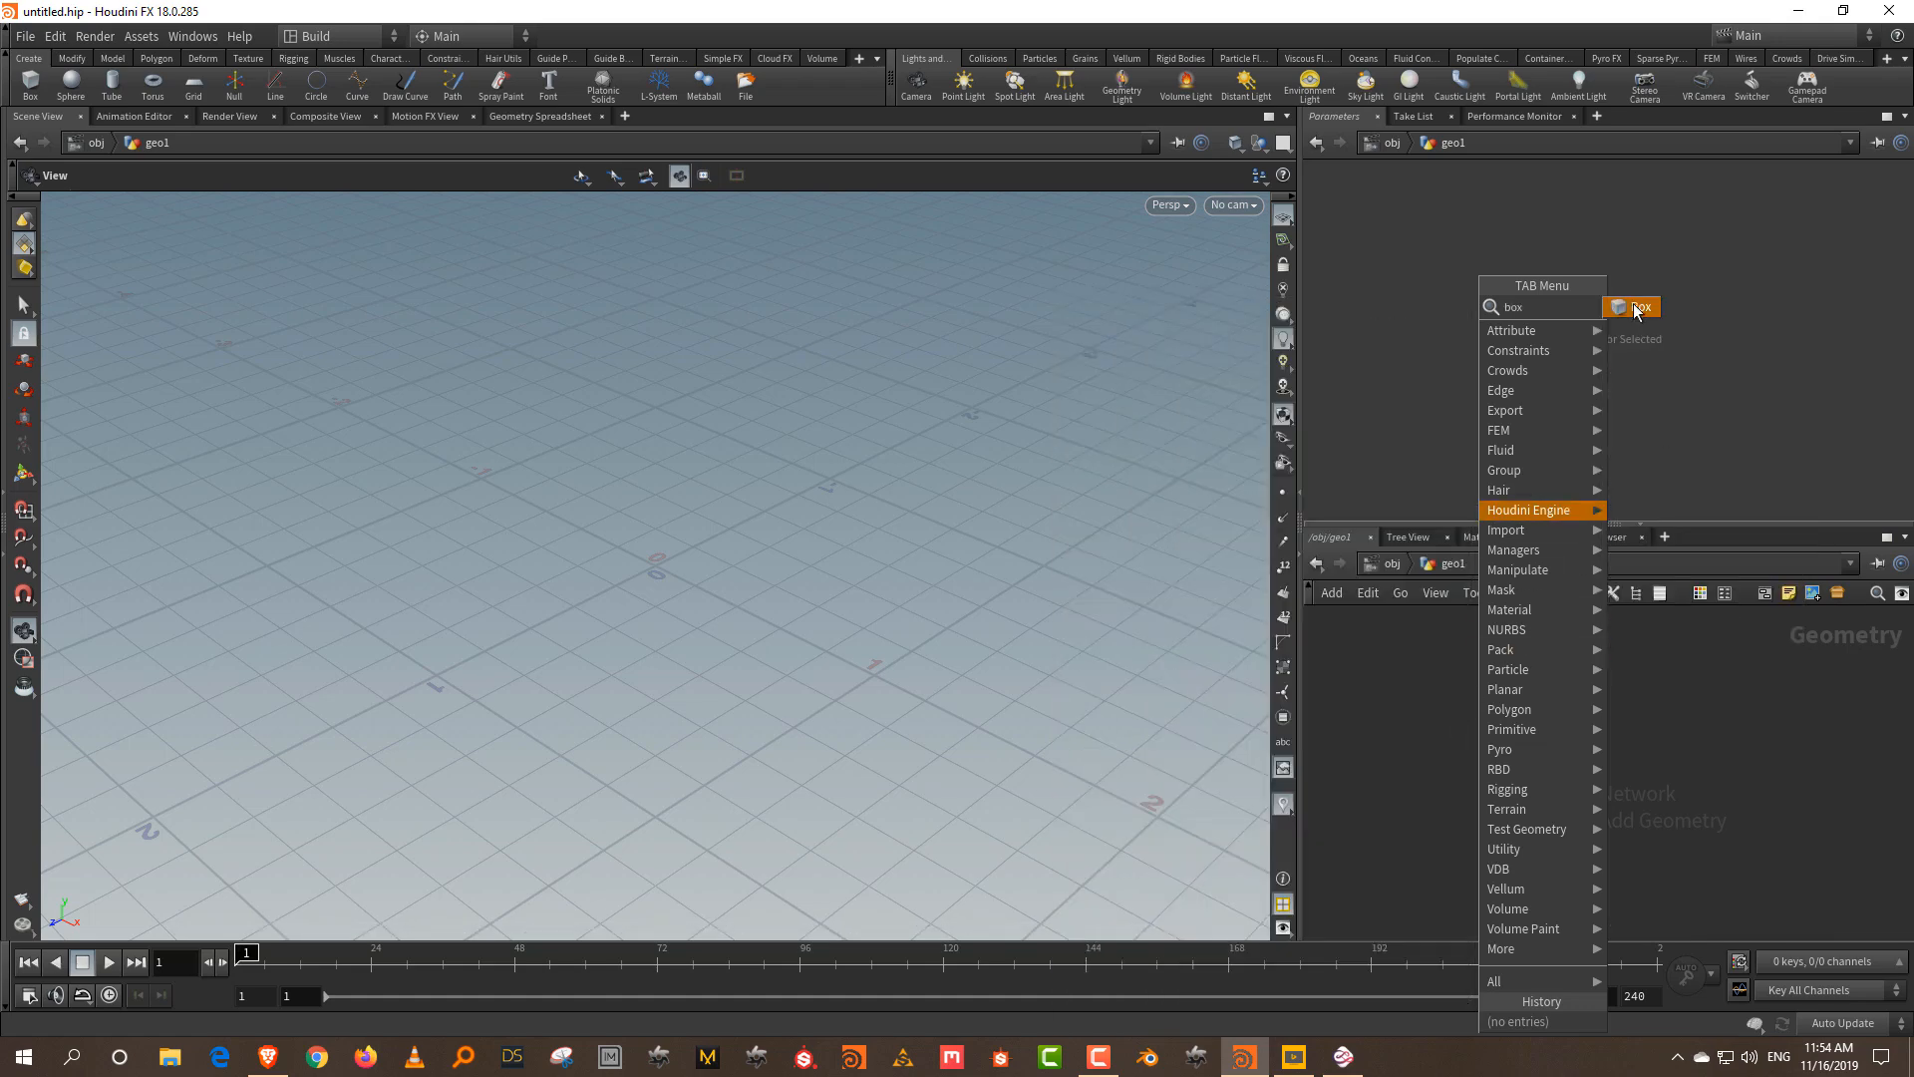
pyautogui.click(1636, 307)
pyautogui.click(1541, 688)
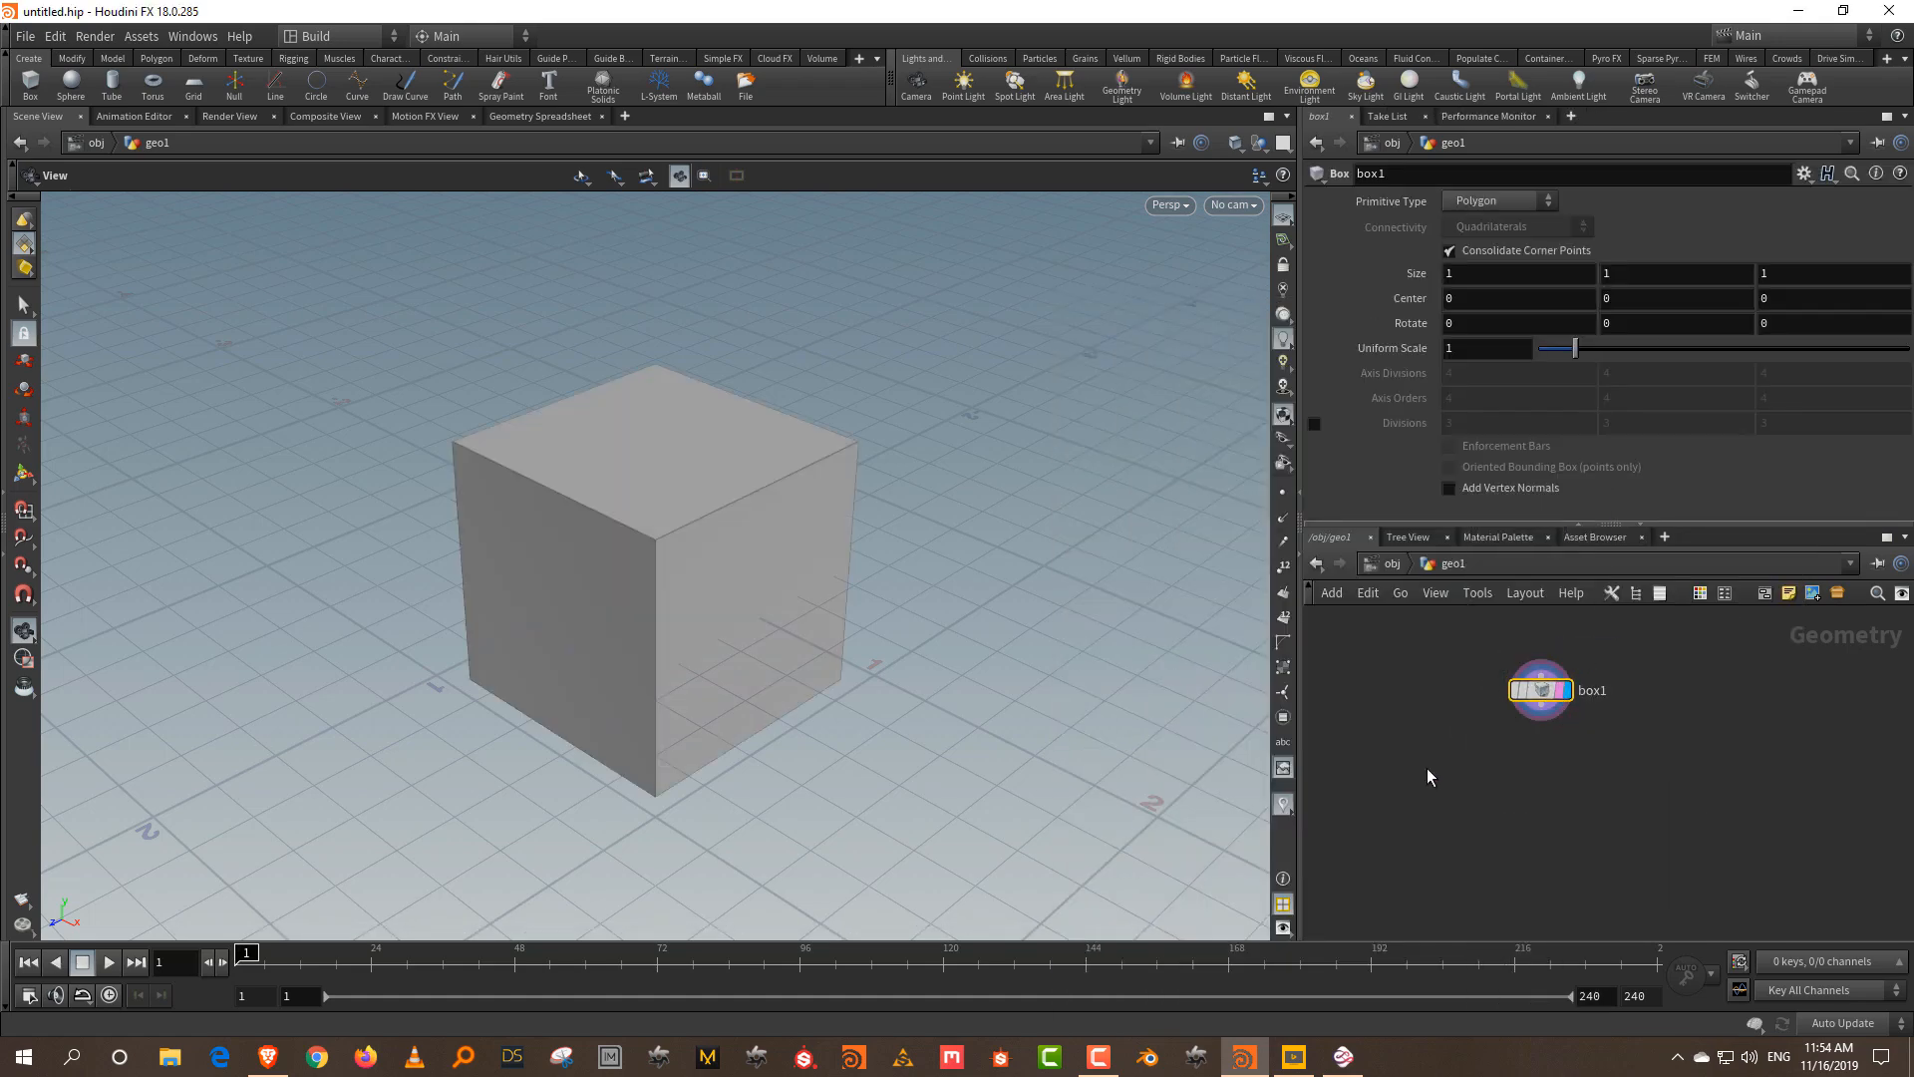
pyautogui.moveTo(808, 607); pyautogui.dragTo(708, 552)
pyautogui.moveTo(708, 553); pyautogui.dragTo(705, 541, button='middle')
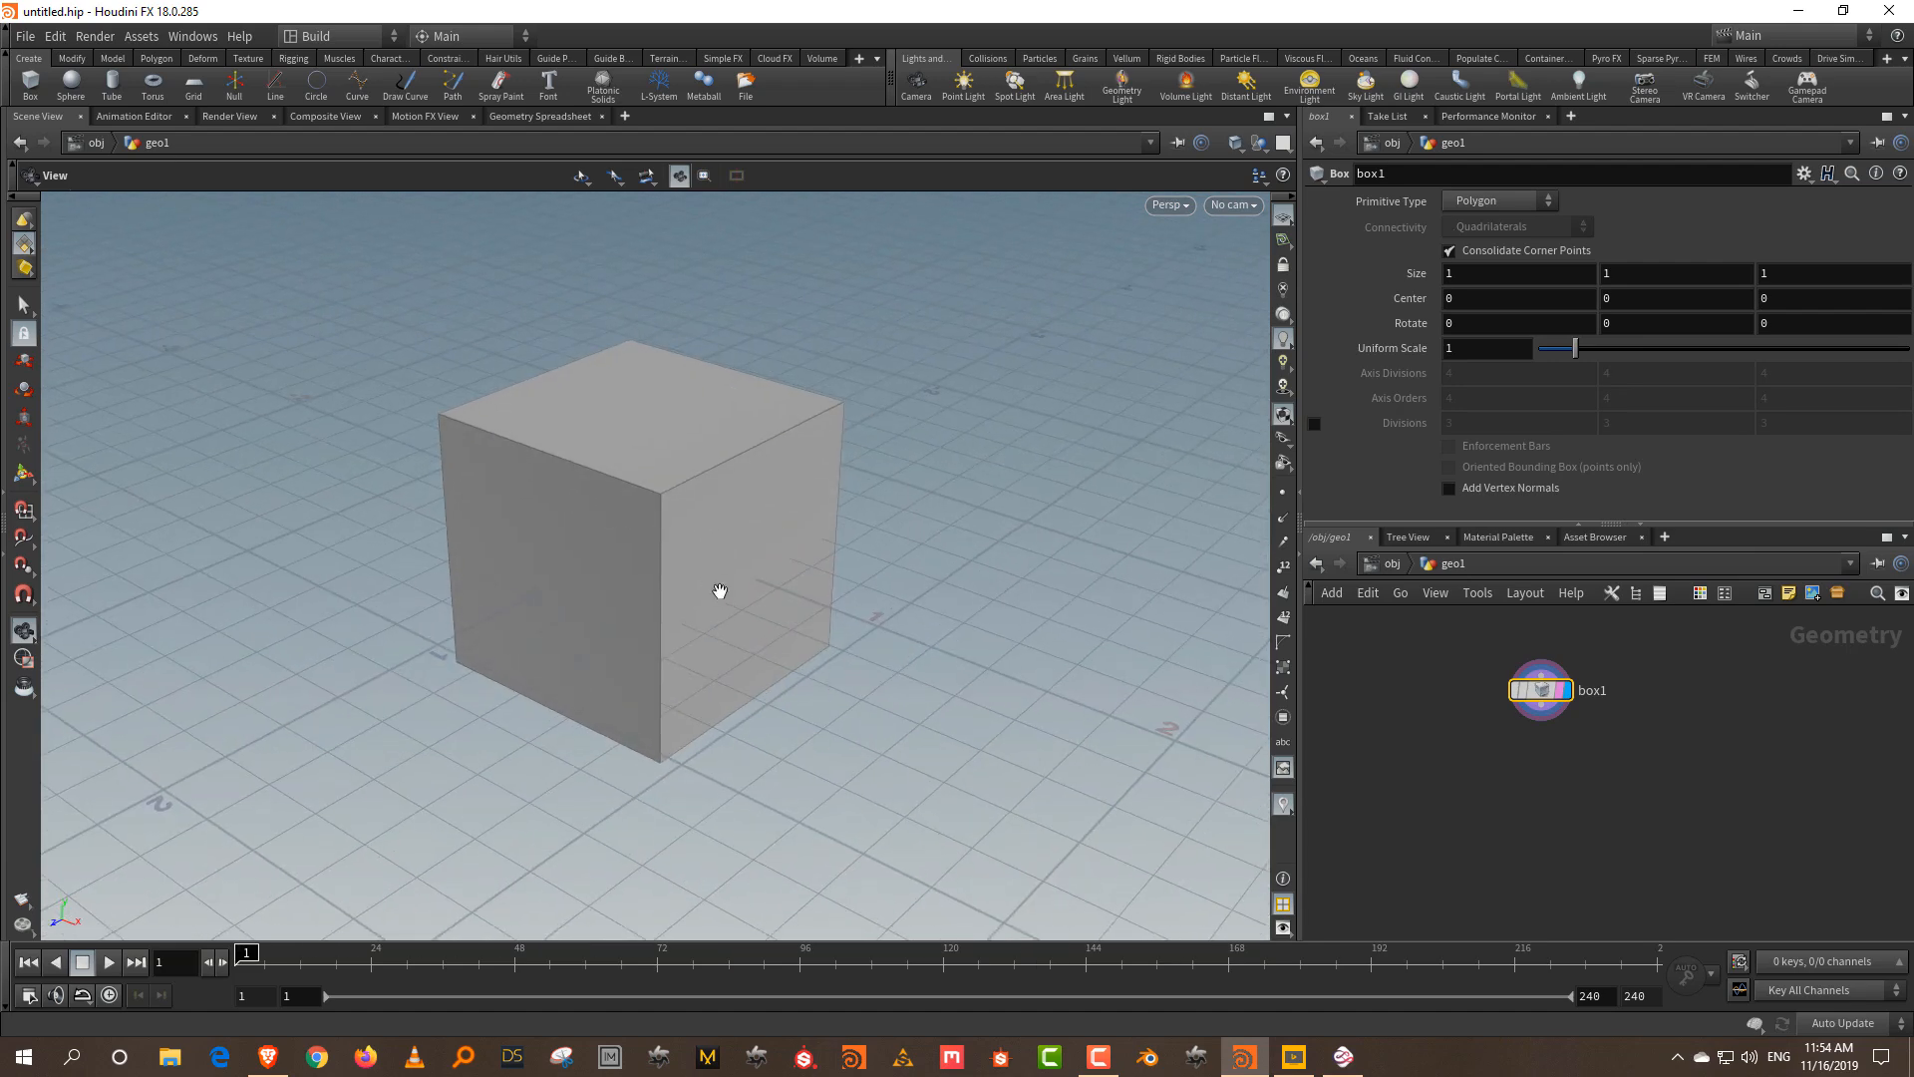
# - Add a Copy and Transform node to the network
pyautogui.press('Tab')
pyautogui.write('copy')
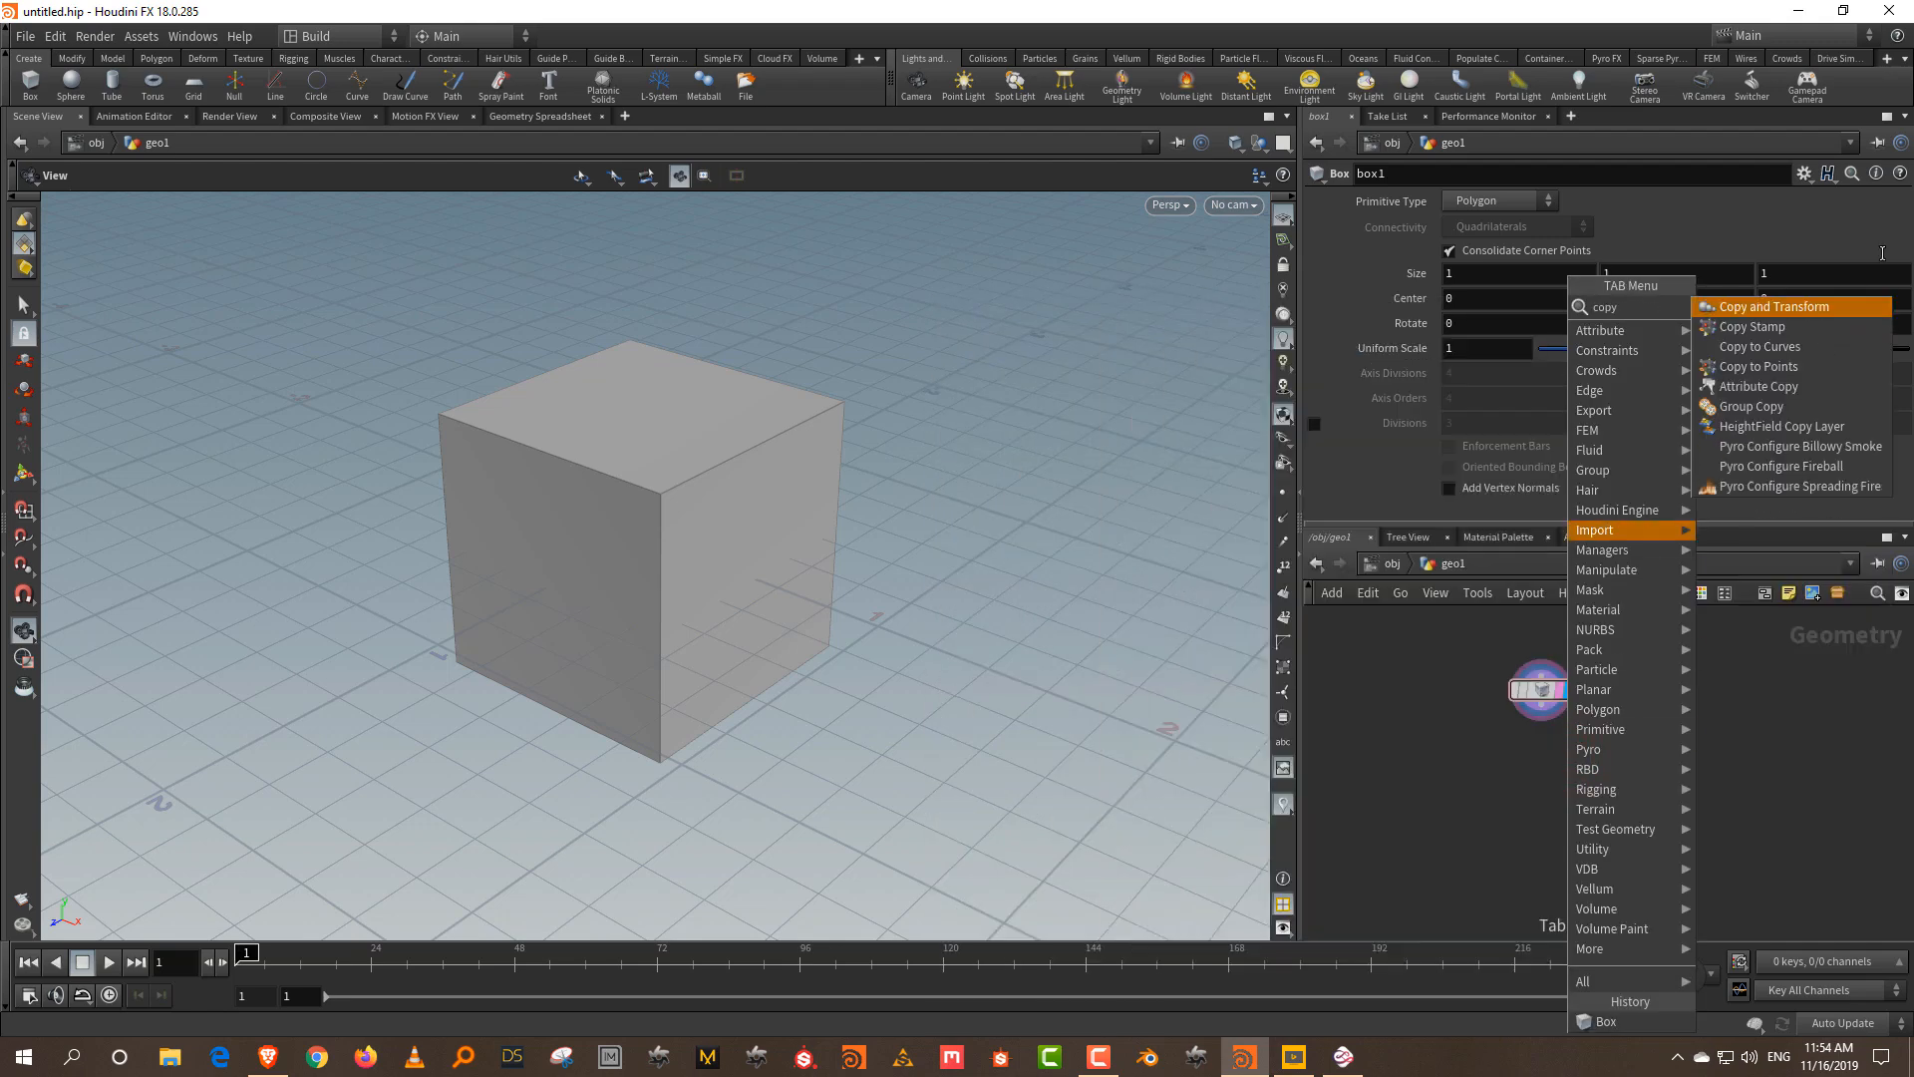
pyautogui.click(1829, 307)
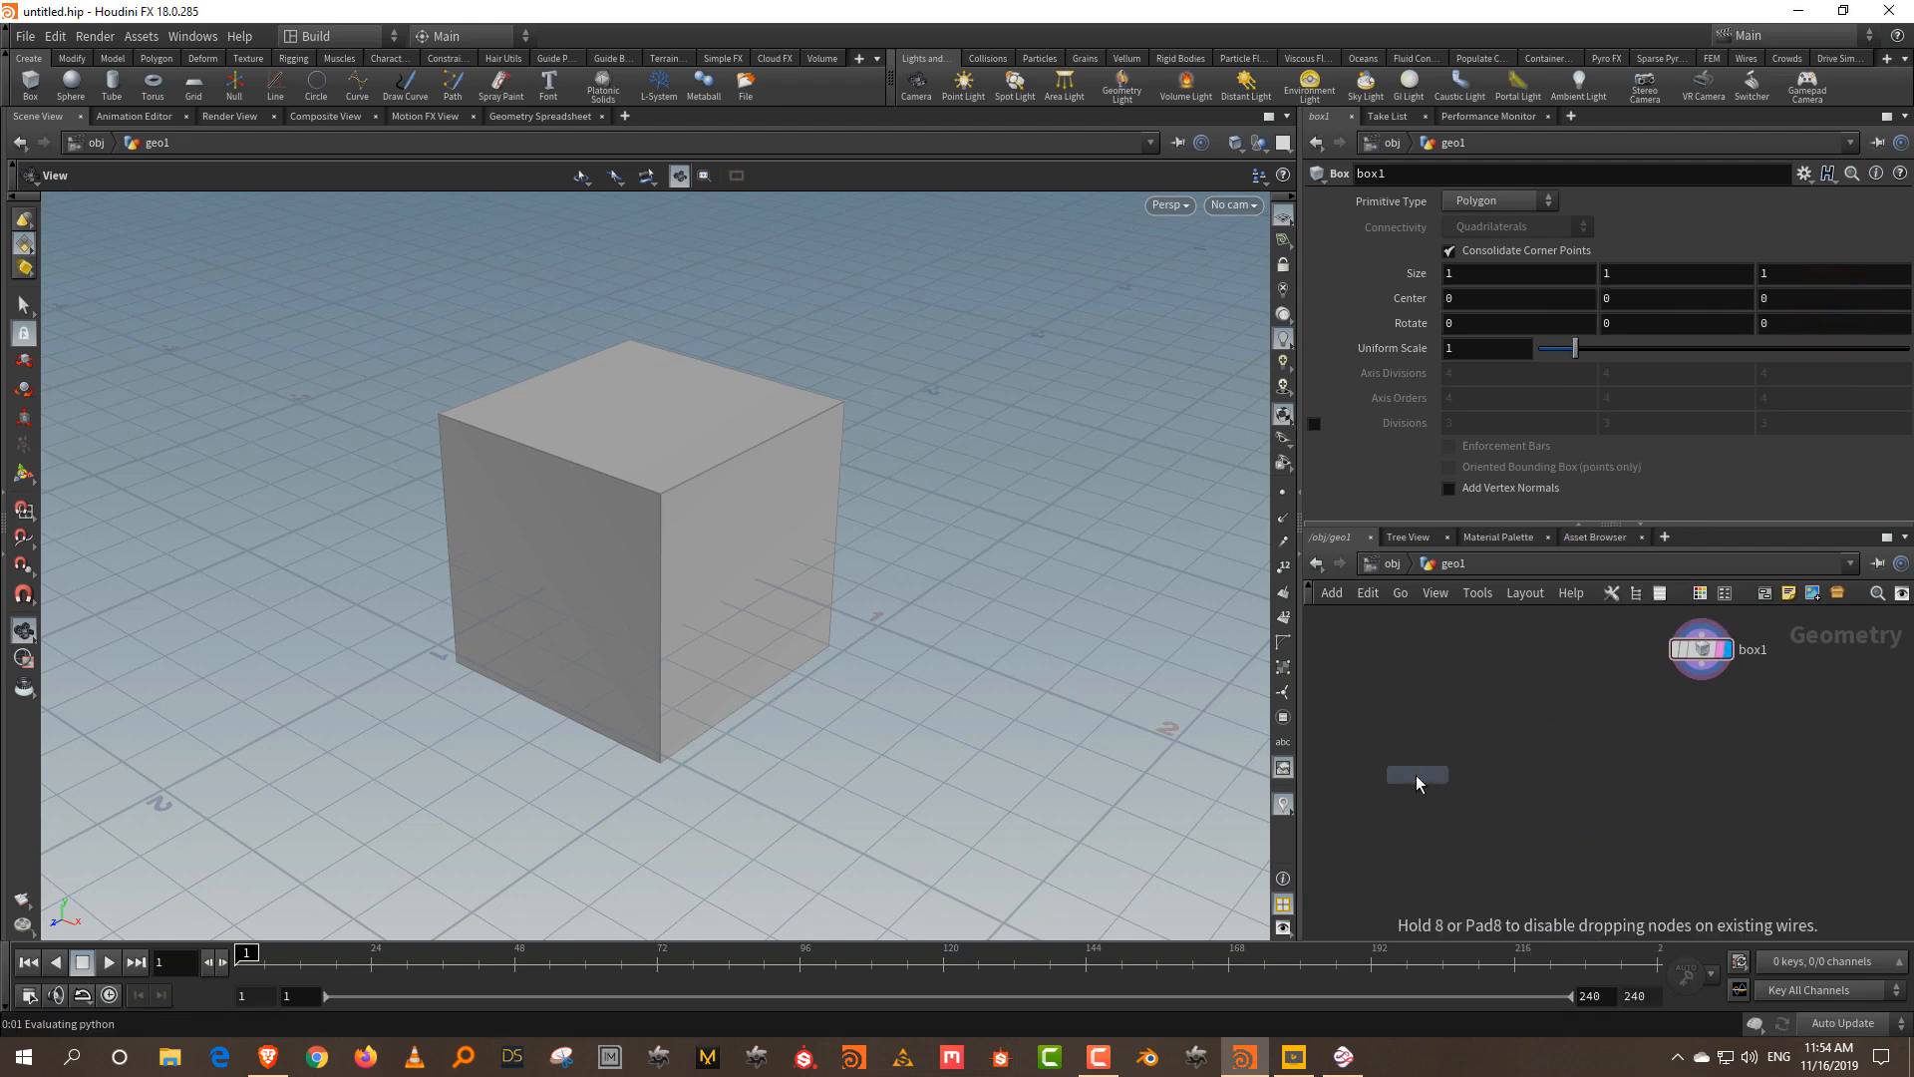
pyautogui.click(1417, 775)
# - Add a Copy Stamp node beside the Copy and Transform node
pyautogui.press('Tab')
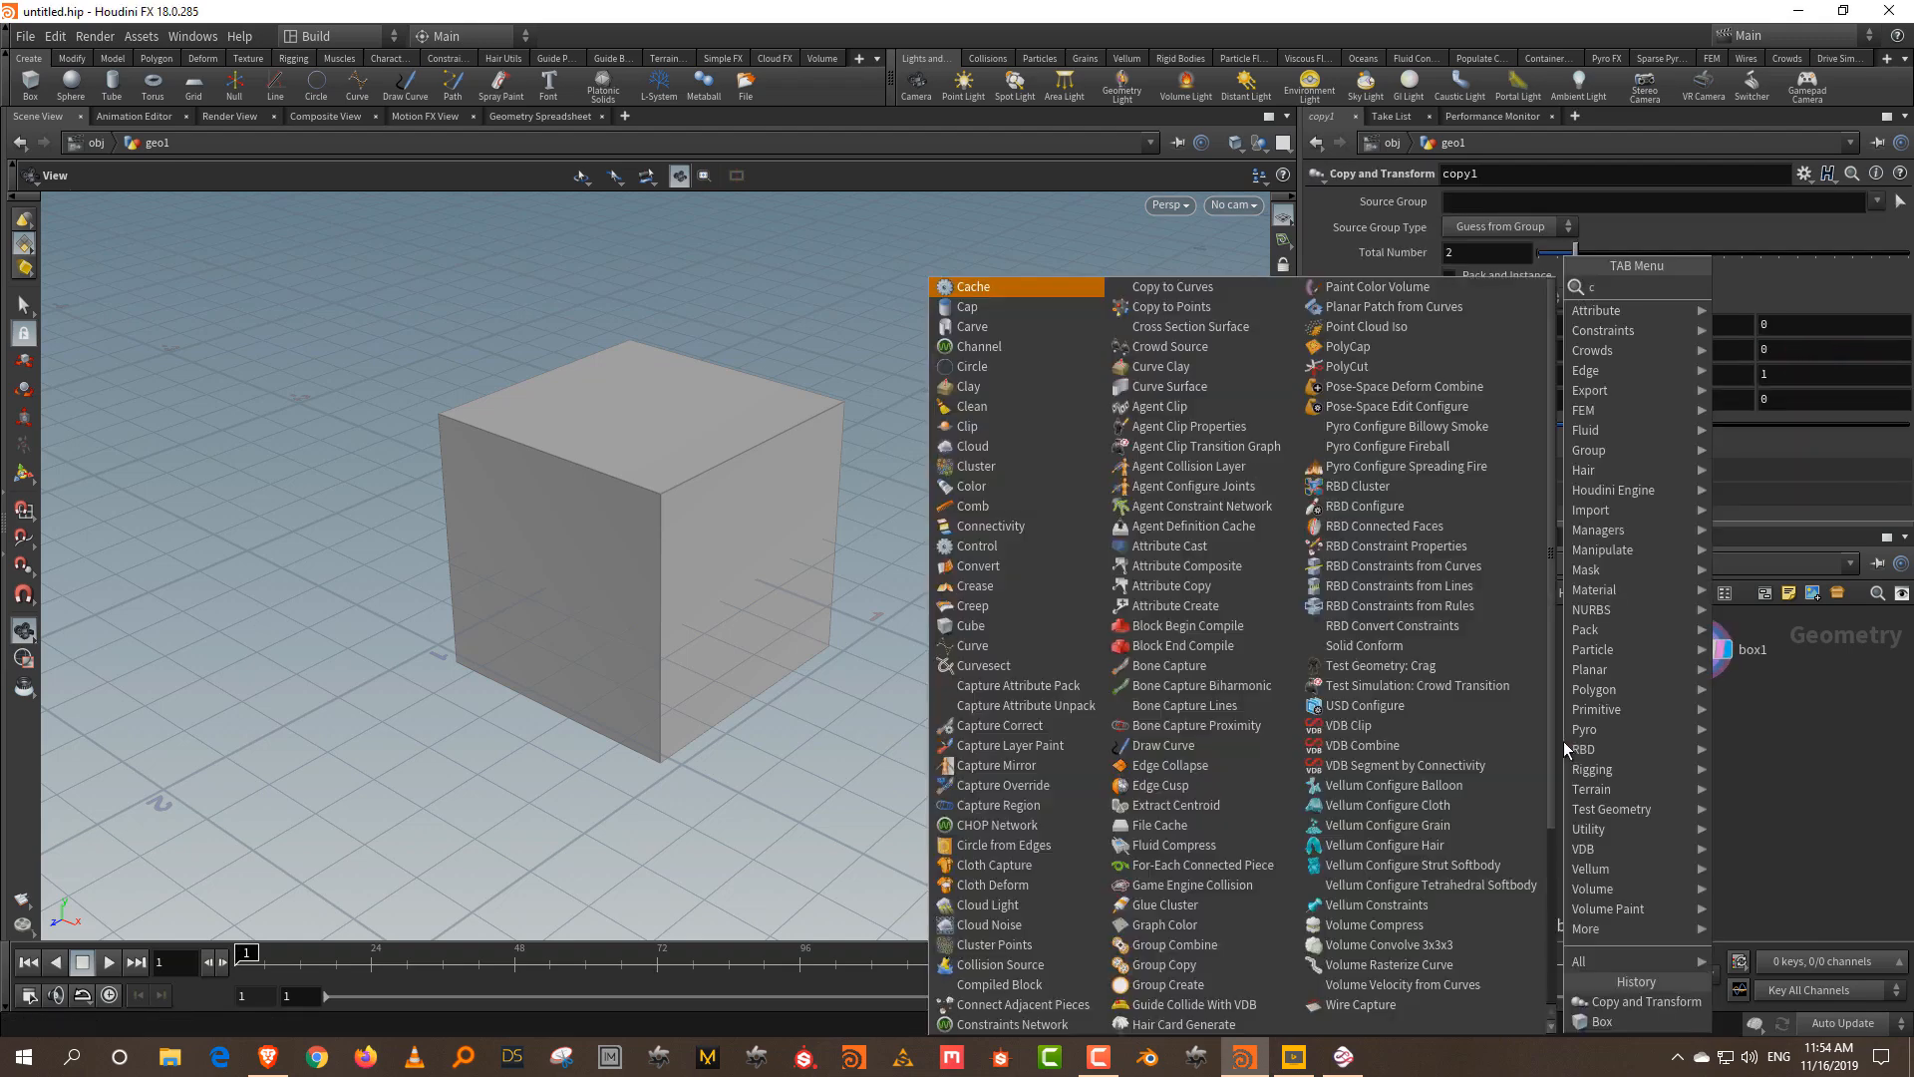
pyautogui.write('copy')
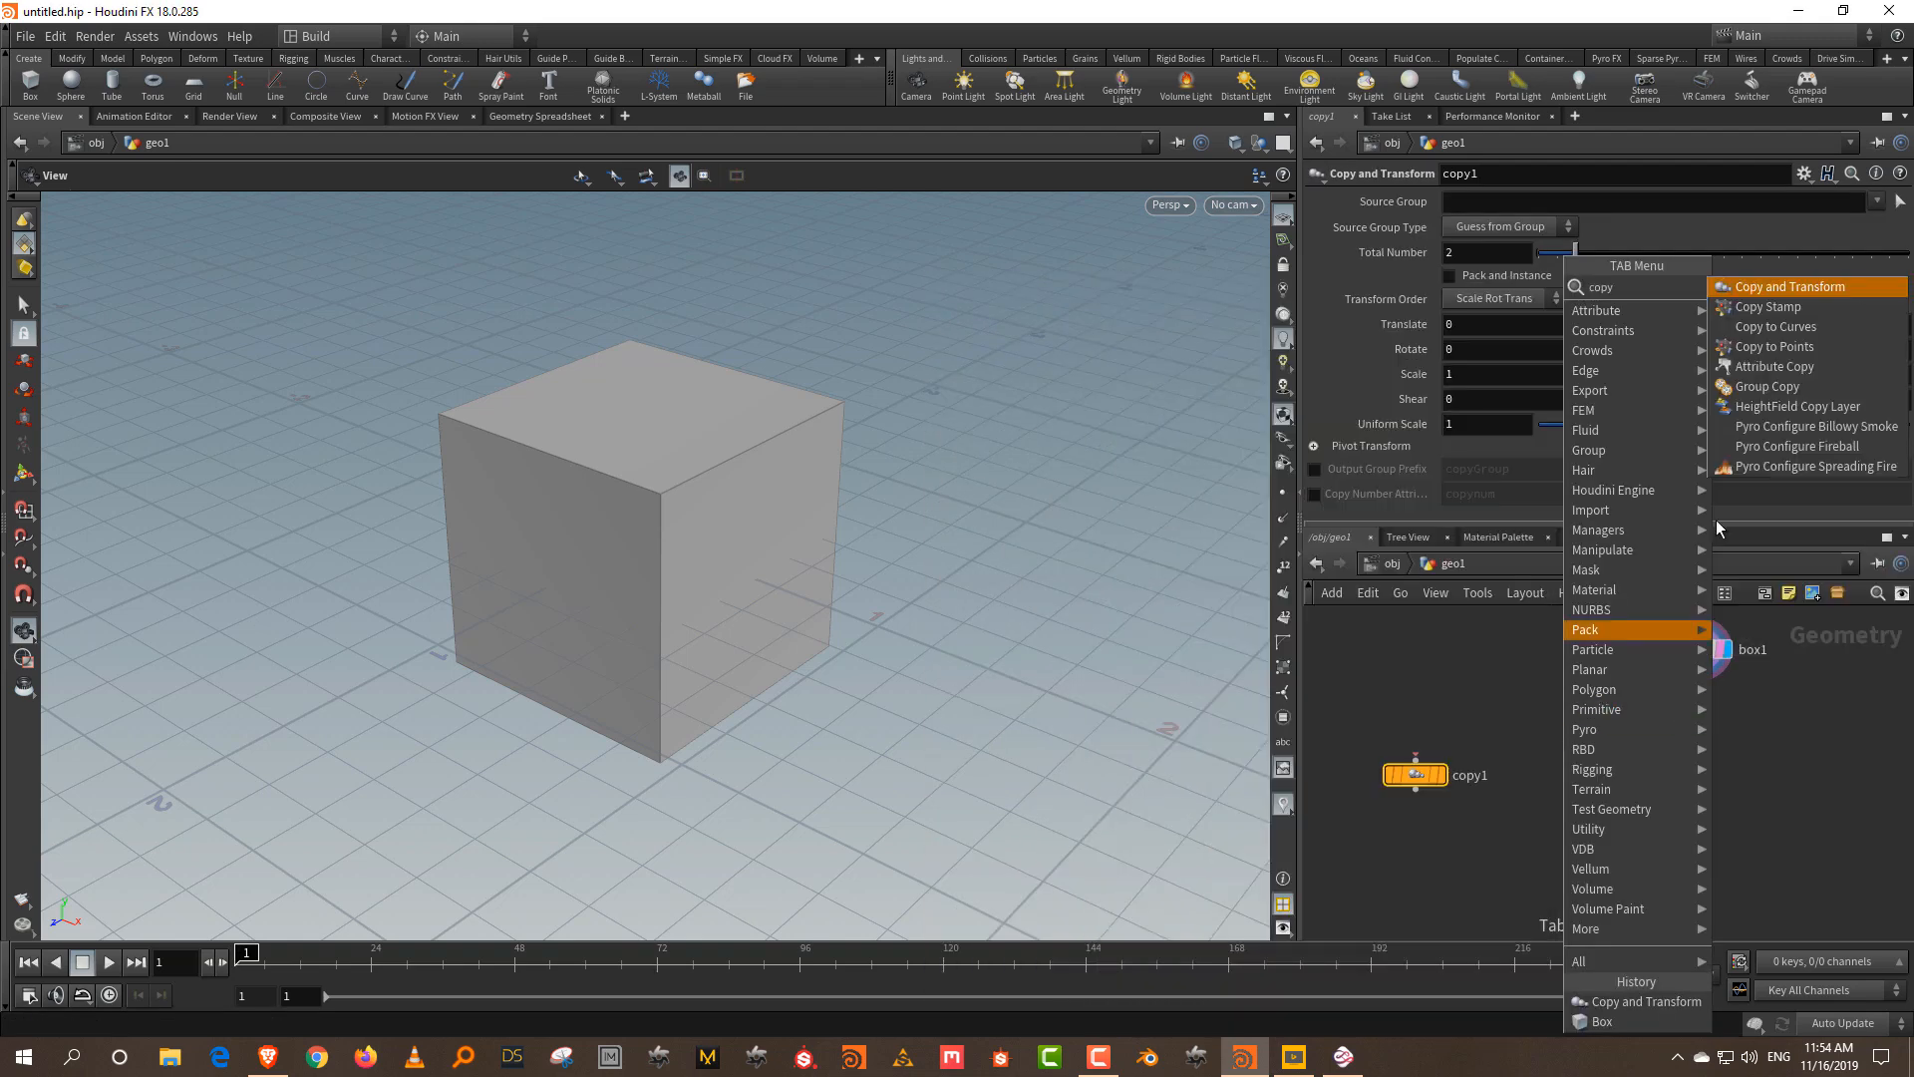
pyautogui.click(1810, 307)
pyautogui.click(1577, 773)
# - Compare the parameters of the Copy and Transform and Copy Stamp nodes
pyautogui.click(1351, 709)
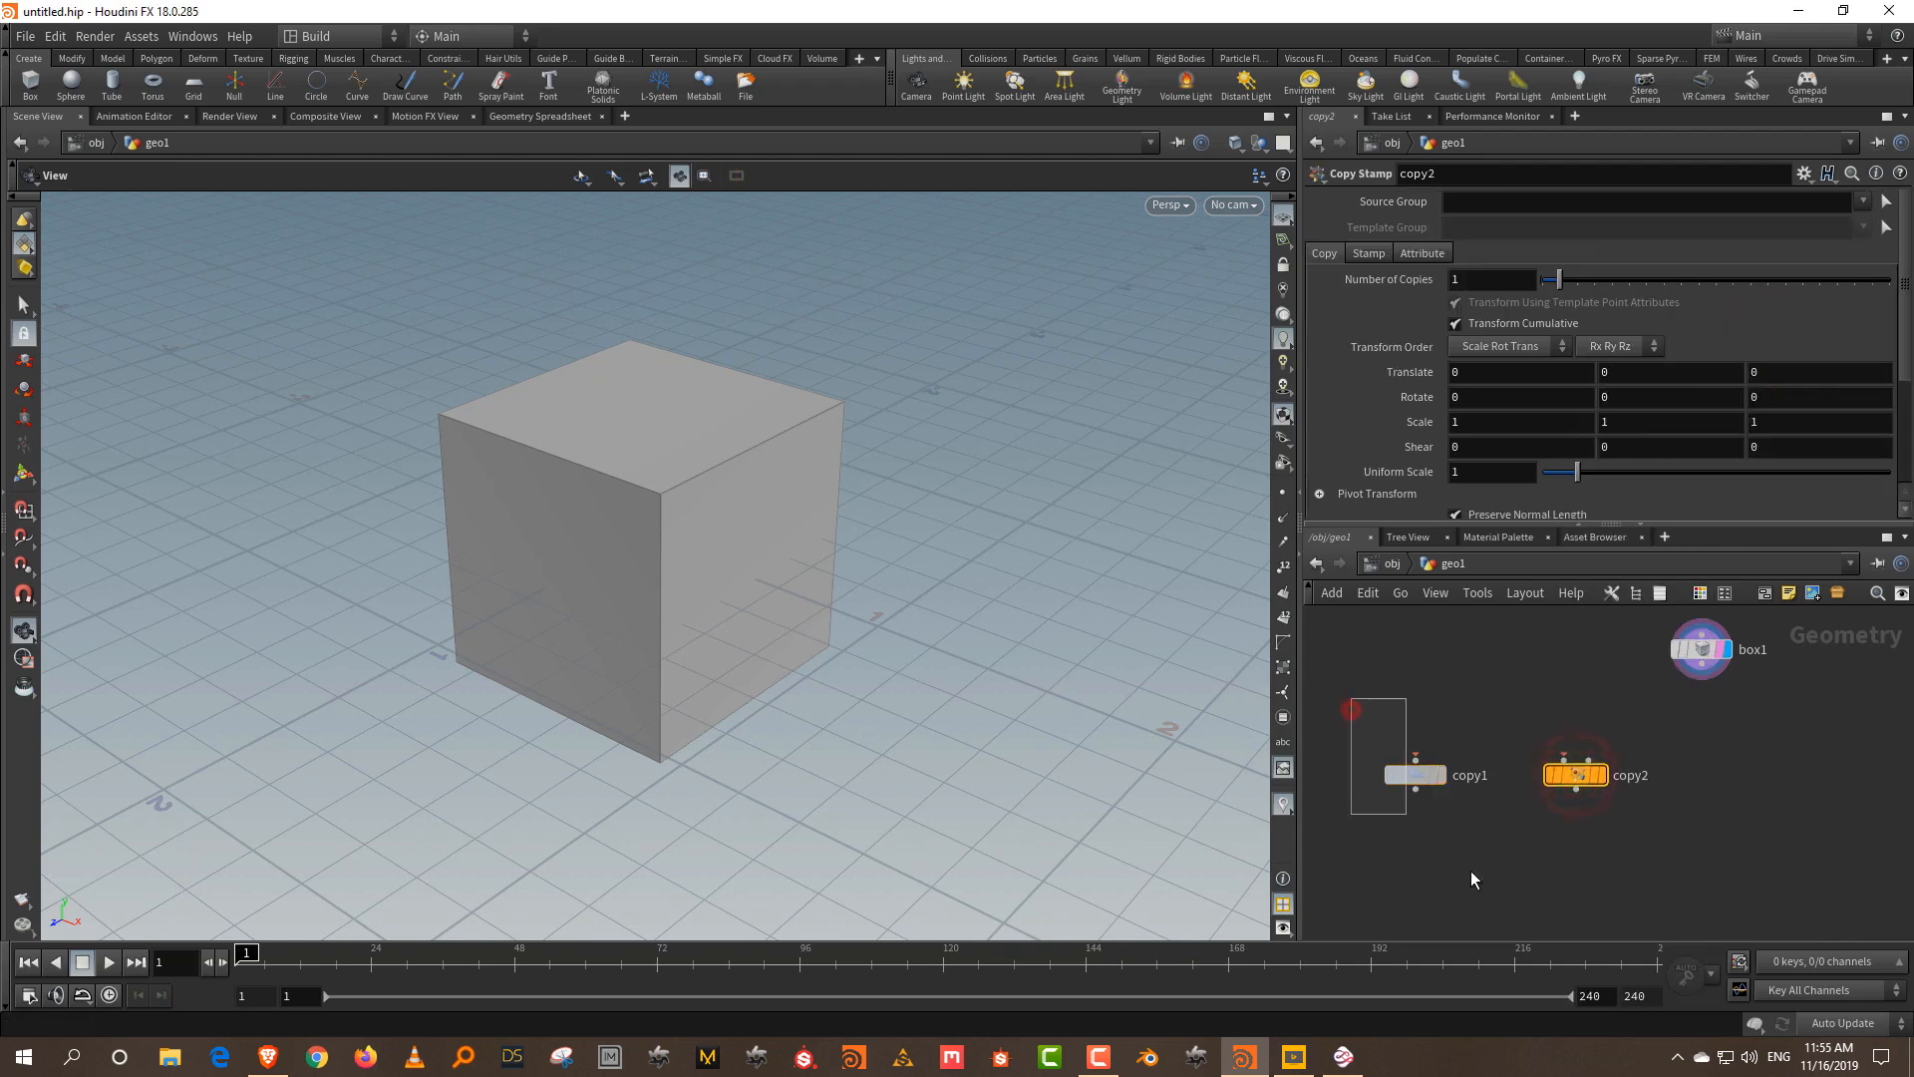
pyautogui.click(1580, 775)
pyautogui.moveTo(1586, 779)
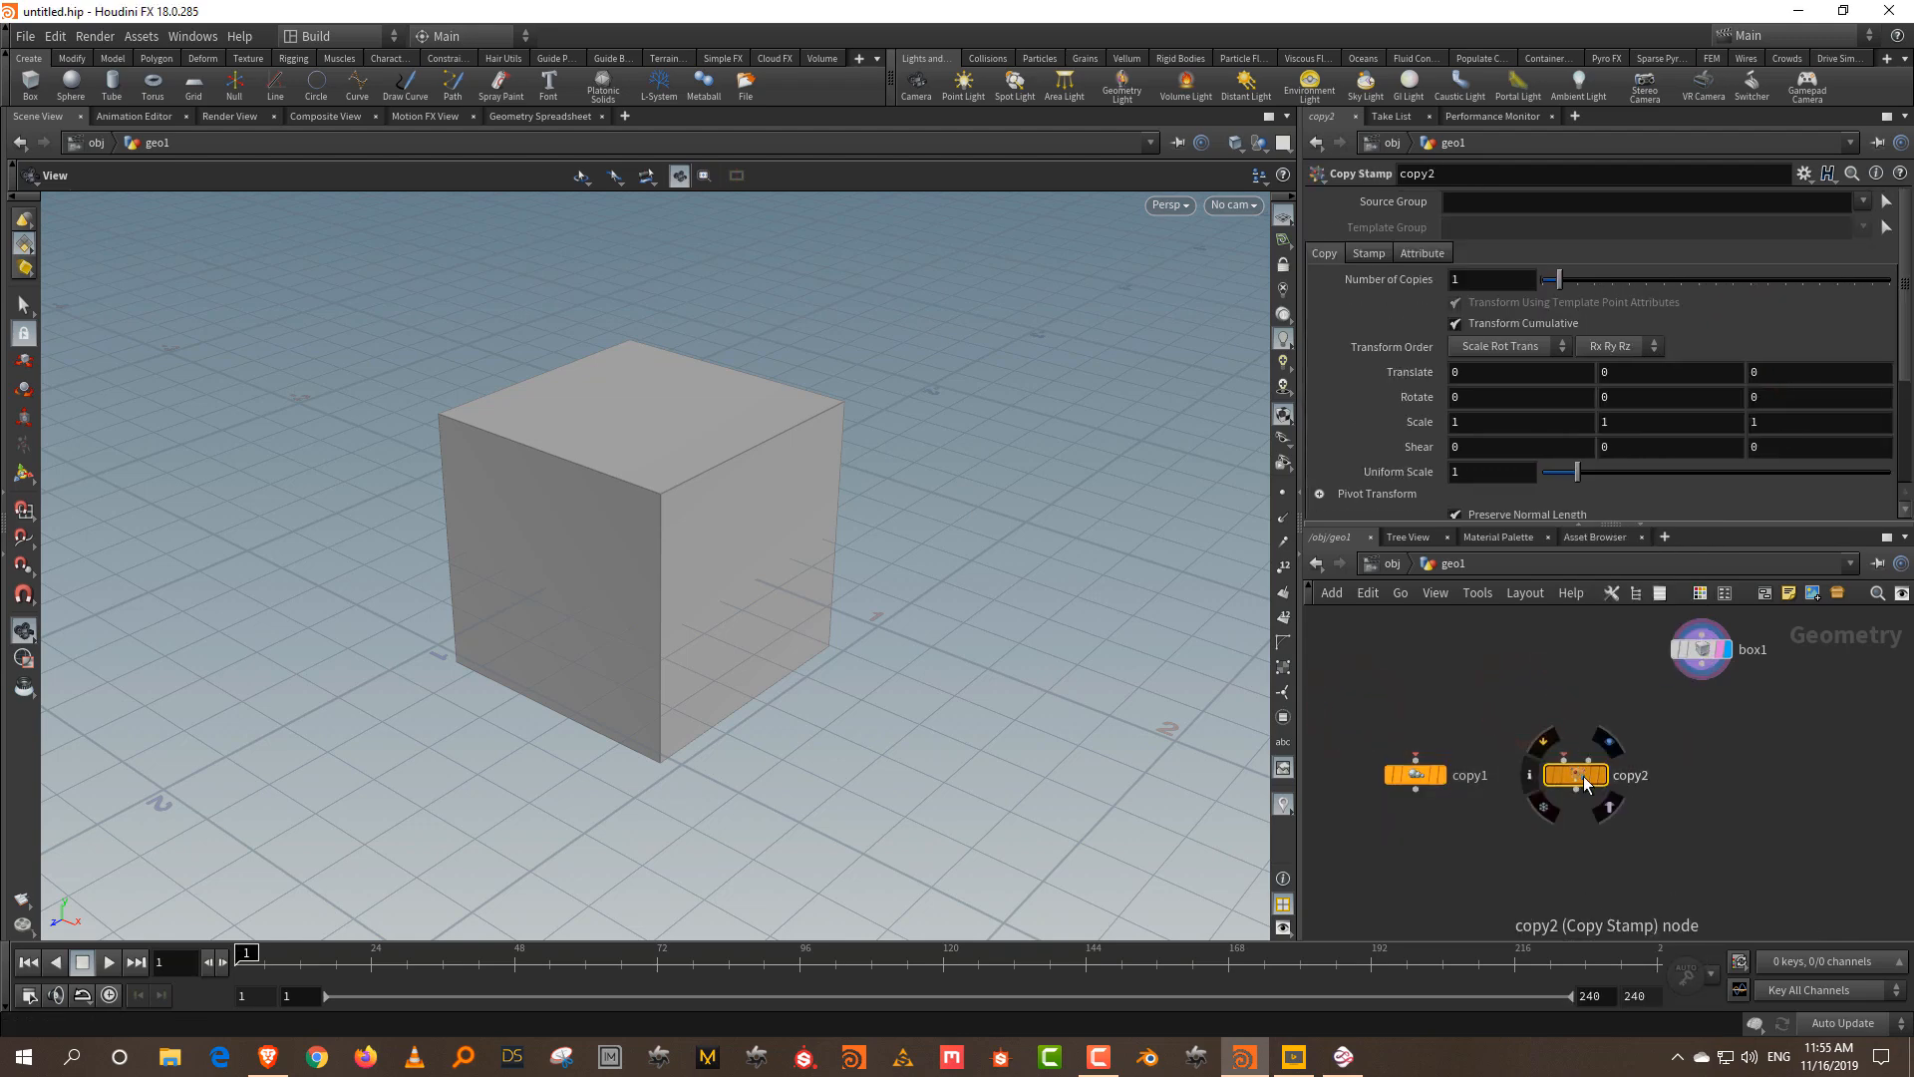
pyautogui.scroll(2, 1585, 780)
pyautogui.moveTo(1766, 875)
pyautogui.mouseDown()
pyautogui.moveTo(1508, 721)
pyautogui.moveTo(1350, 932)
pyautogui.mouseUp()
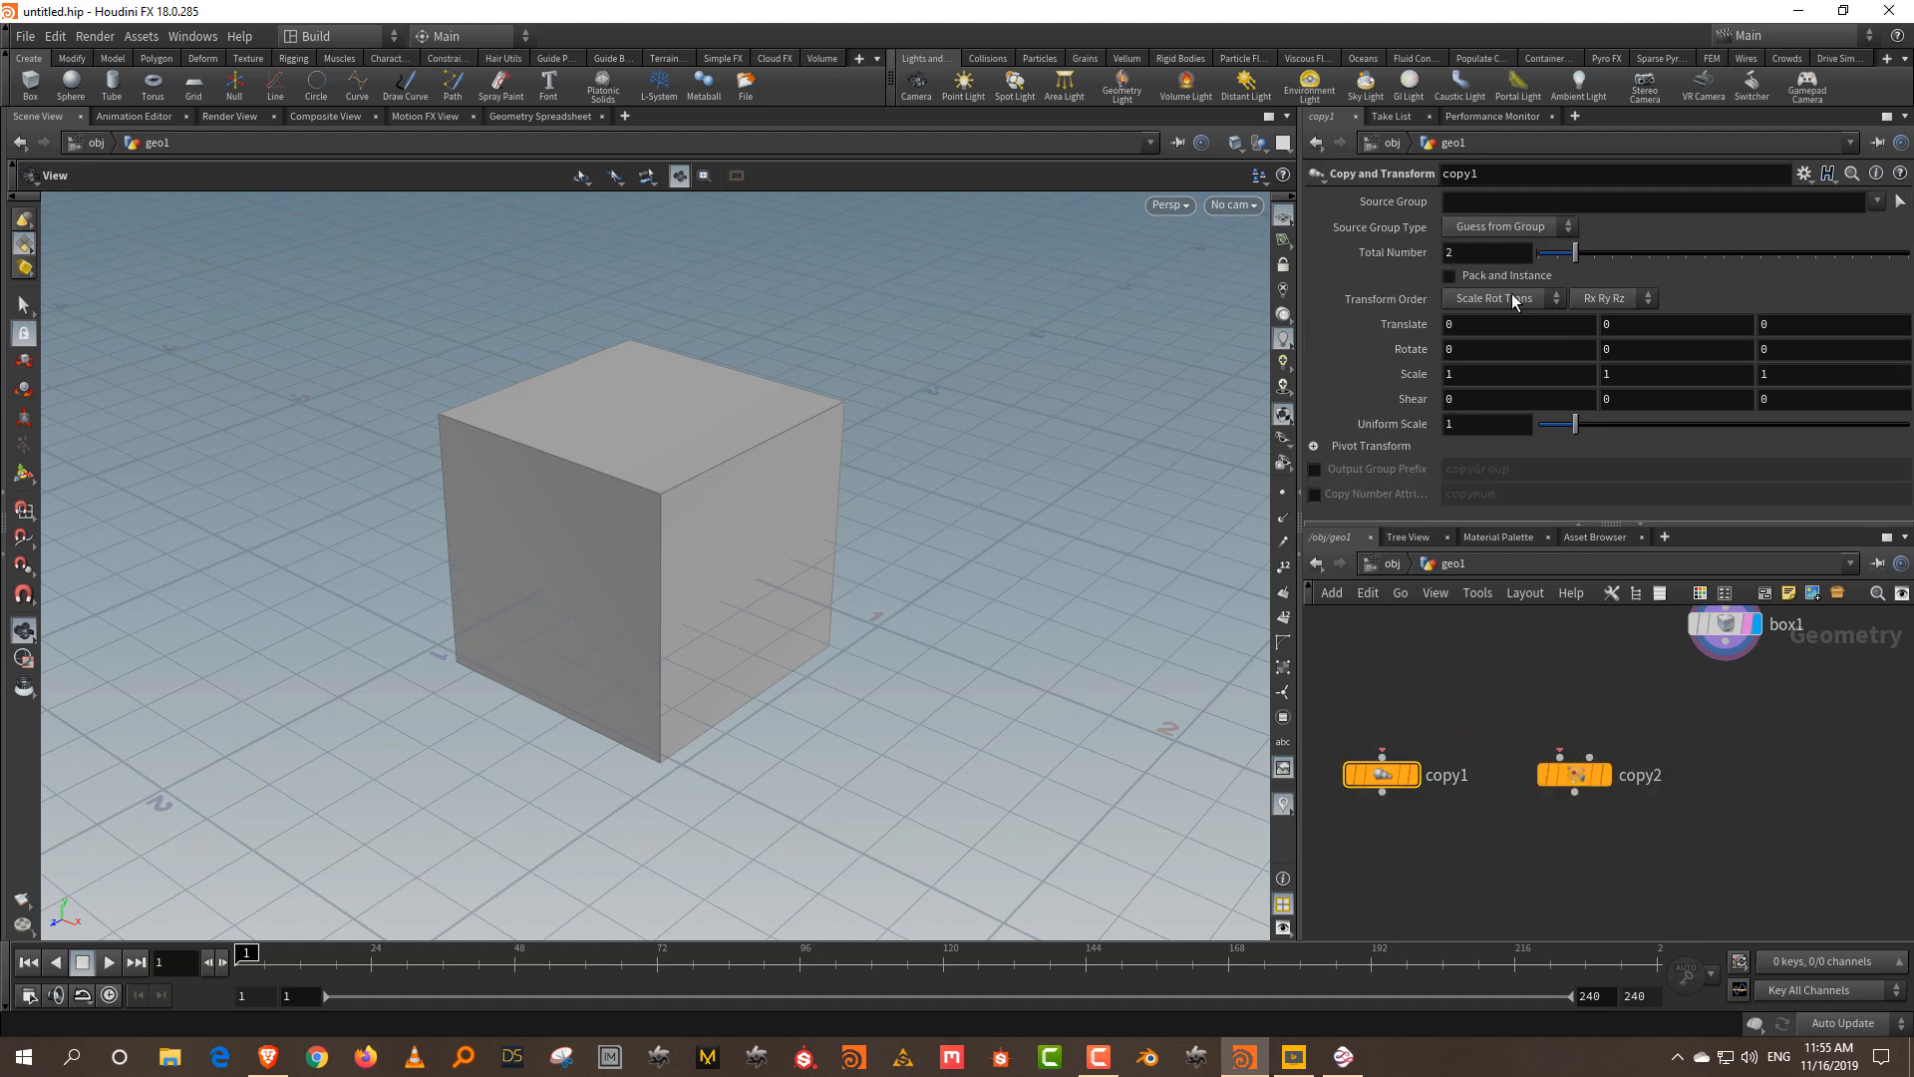
pyautogui.moveTo(1471, 710); pyautogui.dragTo(1336, 885)
pyautogui.moveTo(1515, 695); pyautogui.dragTo(1593, 870)
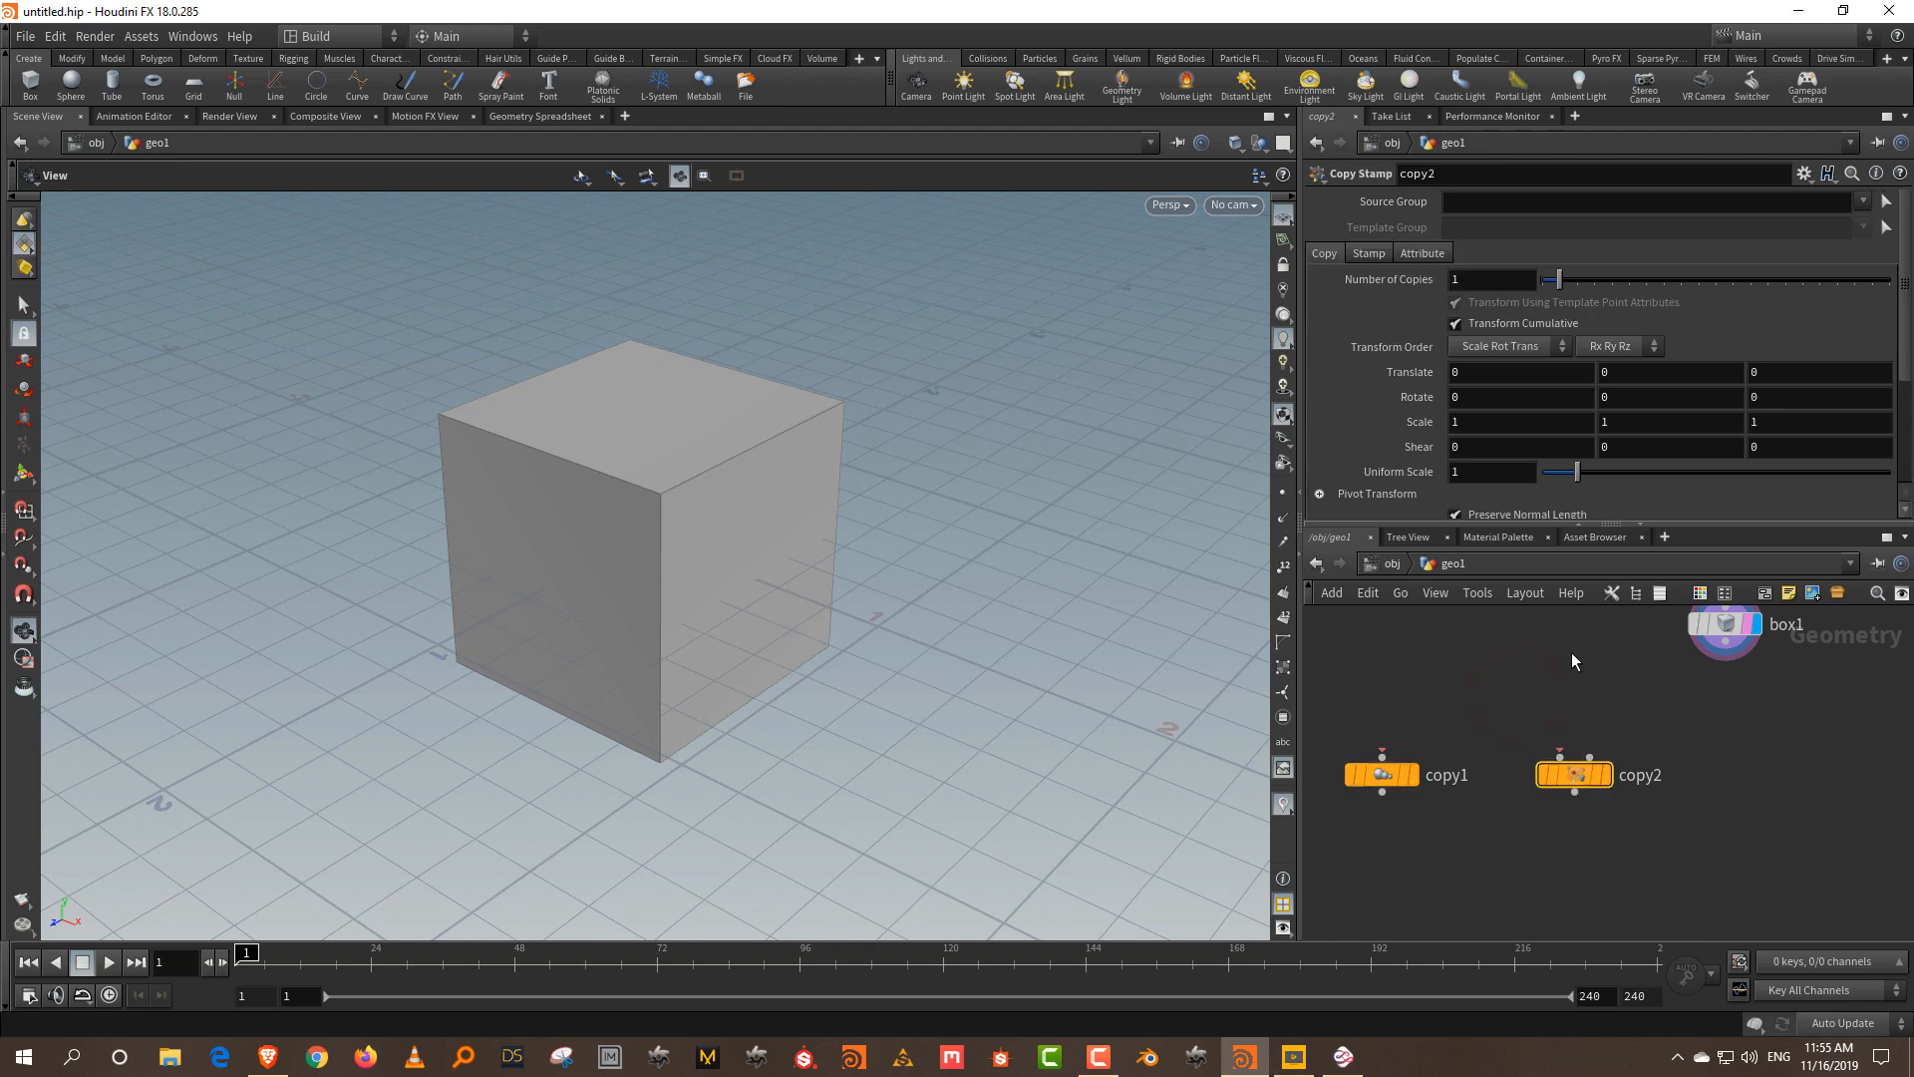
# - Delete the Copy and Transform node and shift the Copy Stamp node toward its place
pyautogui.moveTo(1427, 654); pyautogui.dragTo(1384, 822)
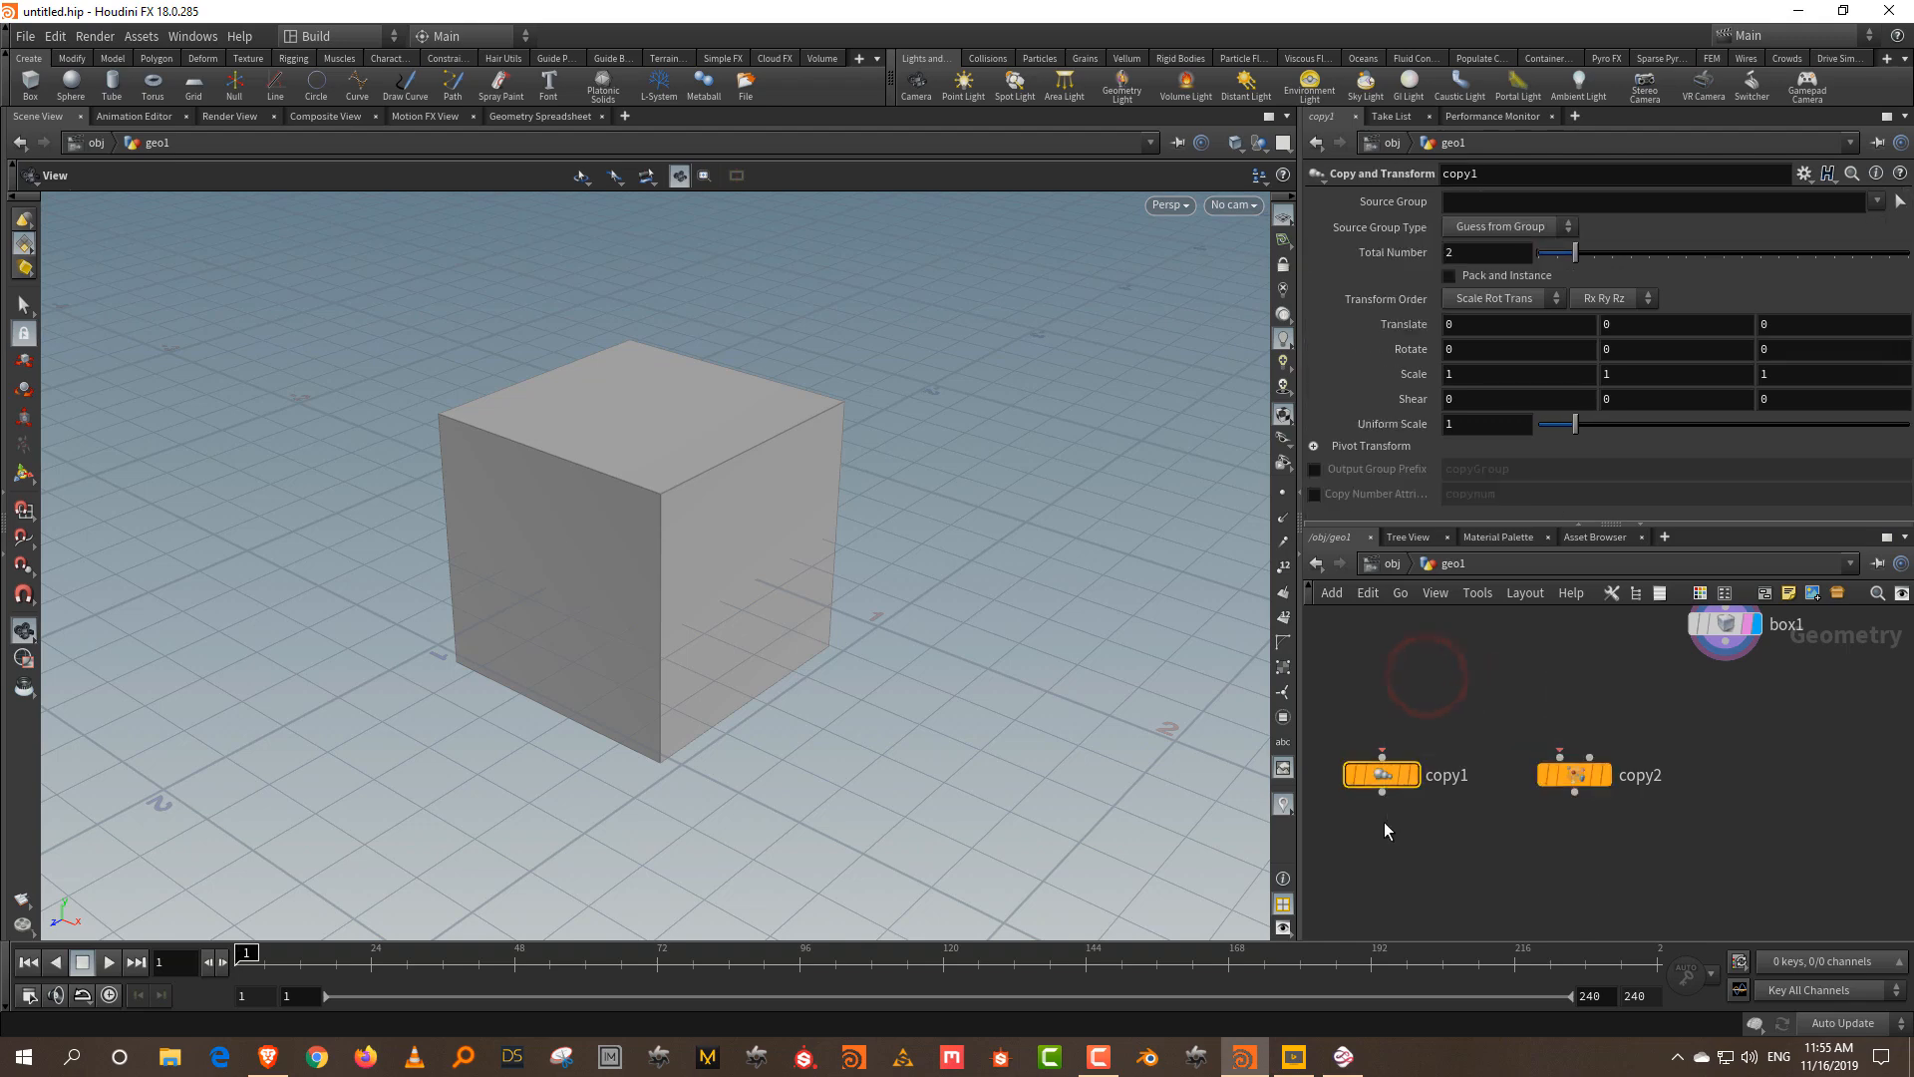
pyautogui.press('Delete')
pyautogui.moveTo(1535, 770); pyautogui.dragTo(1446, 645)
# - Add a Copy to Points node beside the Copy Stamp node
pyautogui.press('Tab')
pyautogui.write('copy')
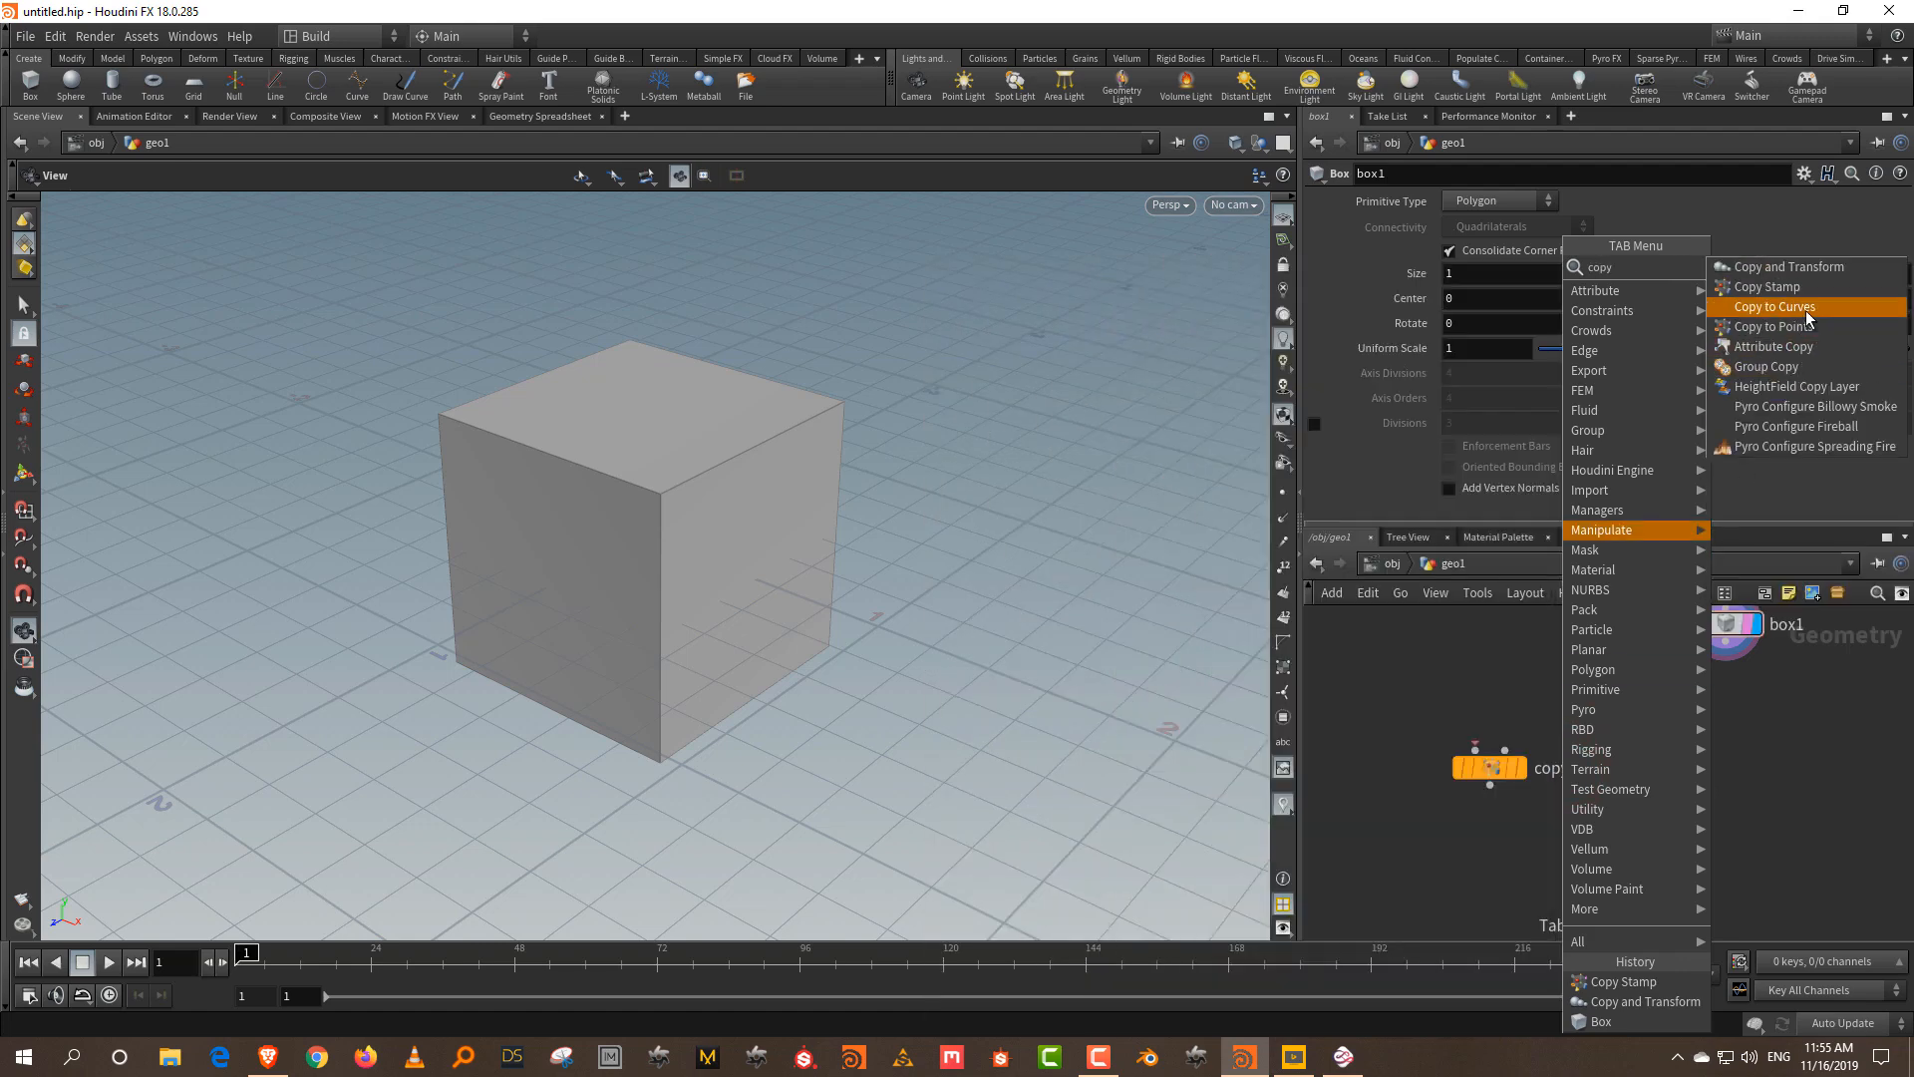
pyautogui.click(1810, 327)
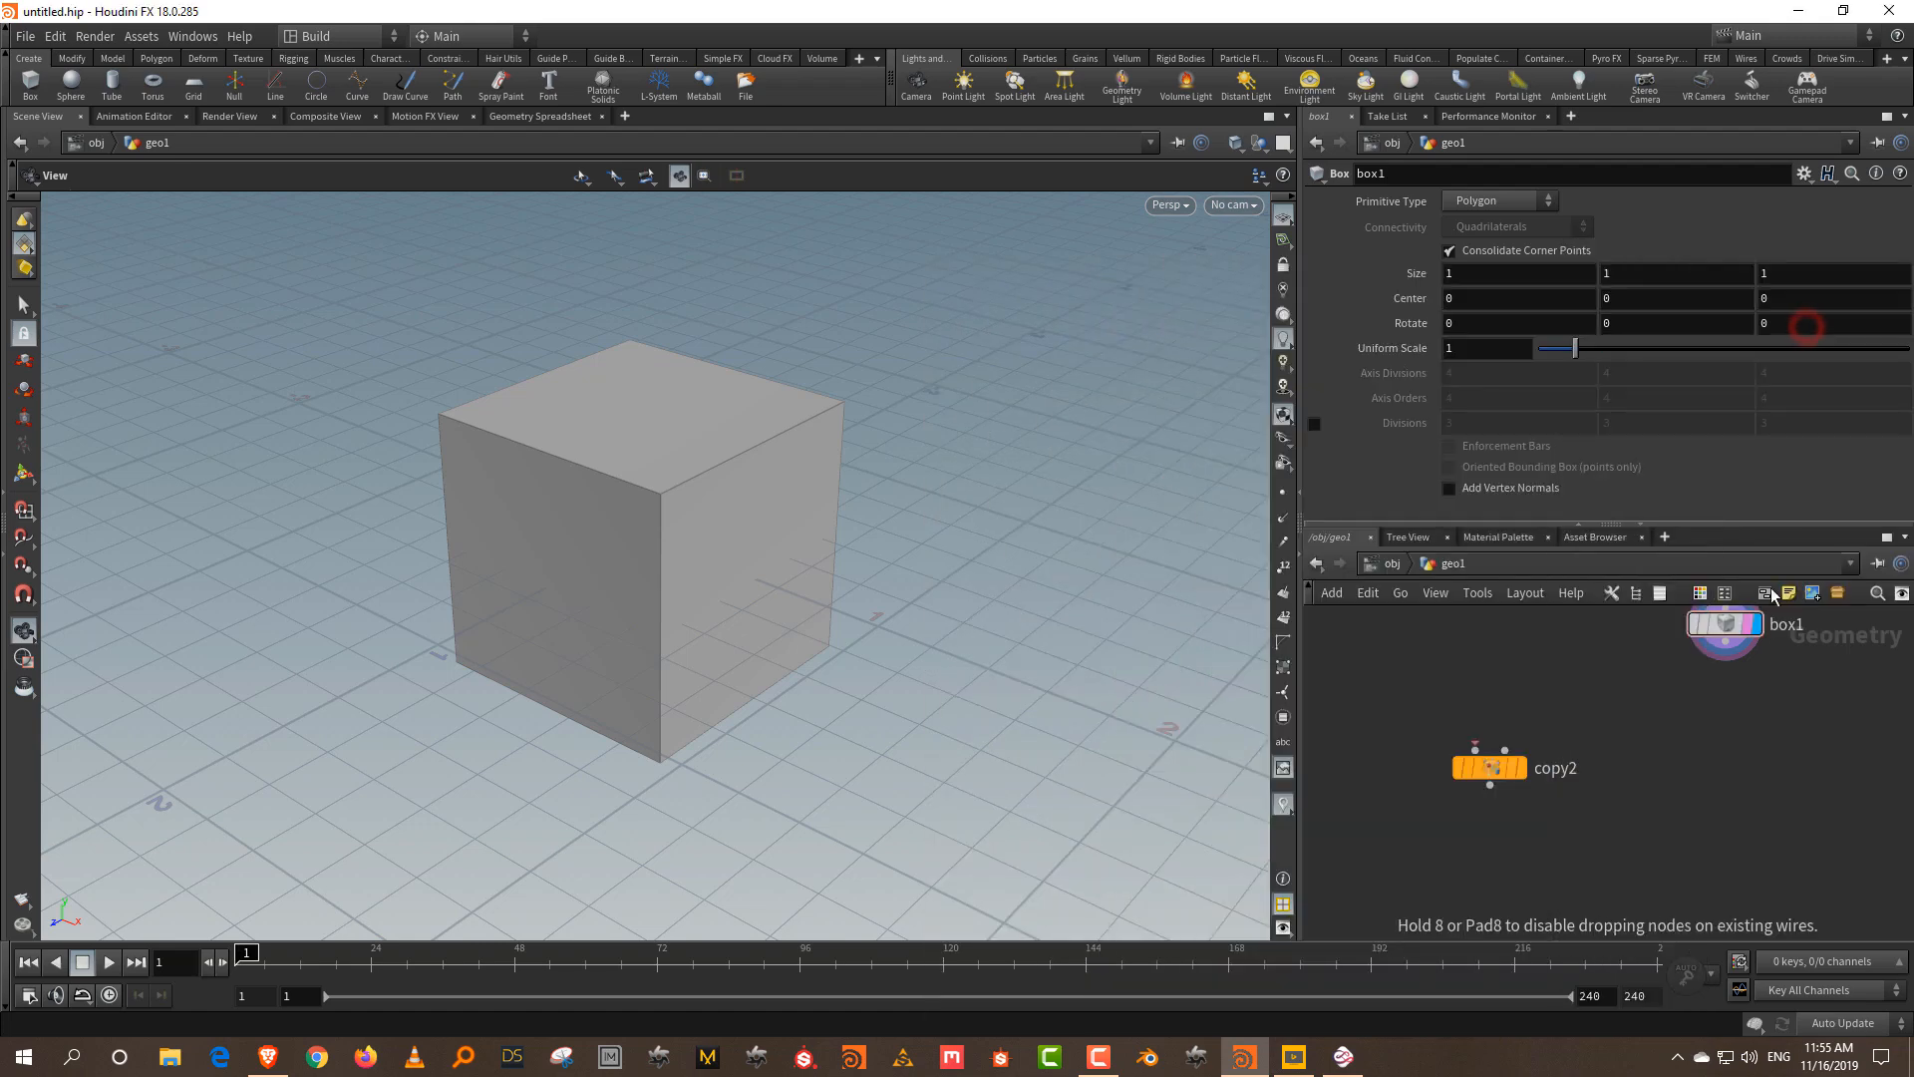
pyautogui.click(1687, 773)
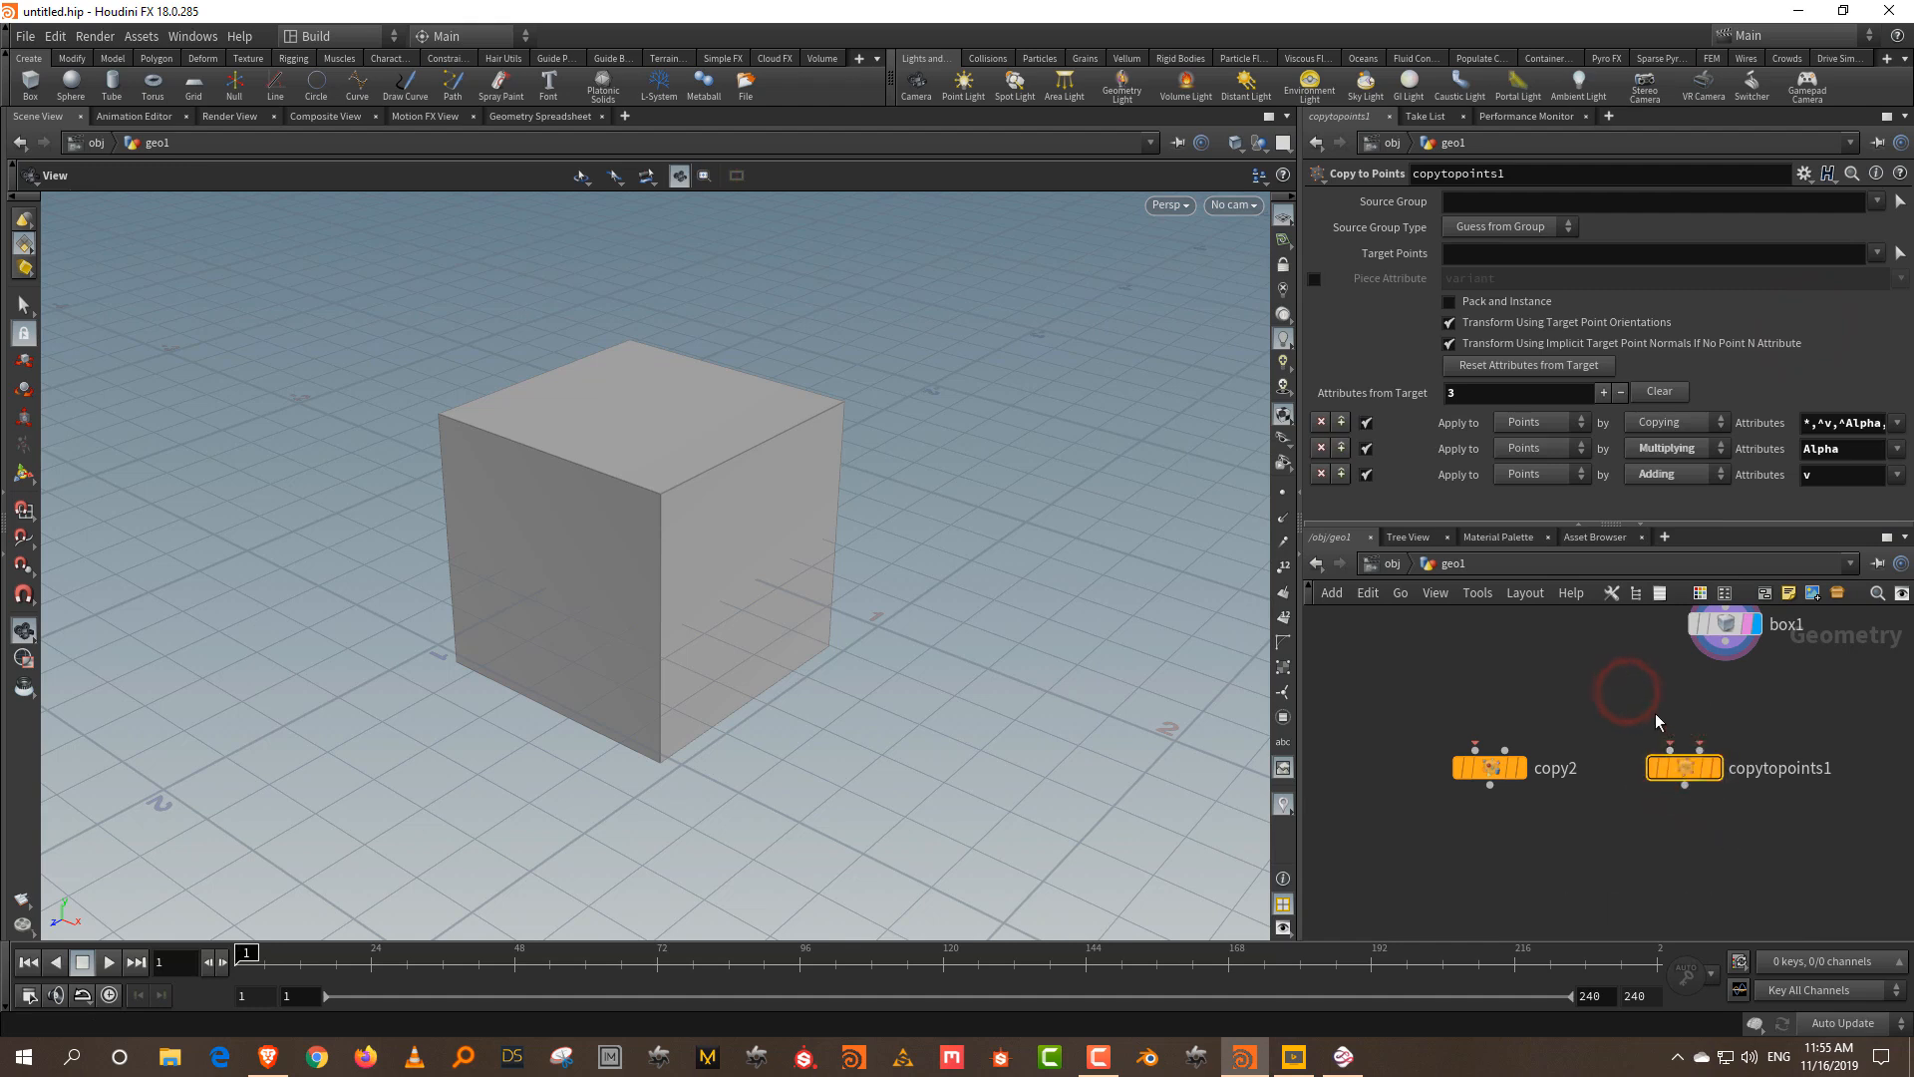
# - Compare the parameters of the Copy Stamp and Copy to Points nodes
pyautogui.moveTo(1654, 715); pyautogui.dragTo(1498, 742, button='middle')
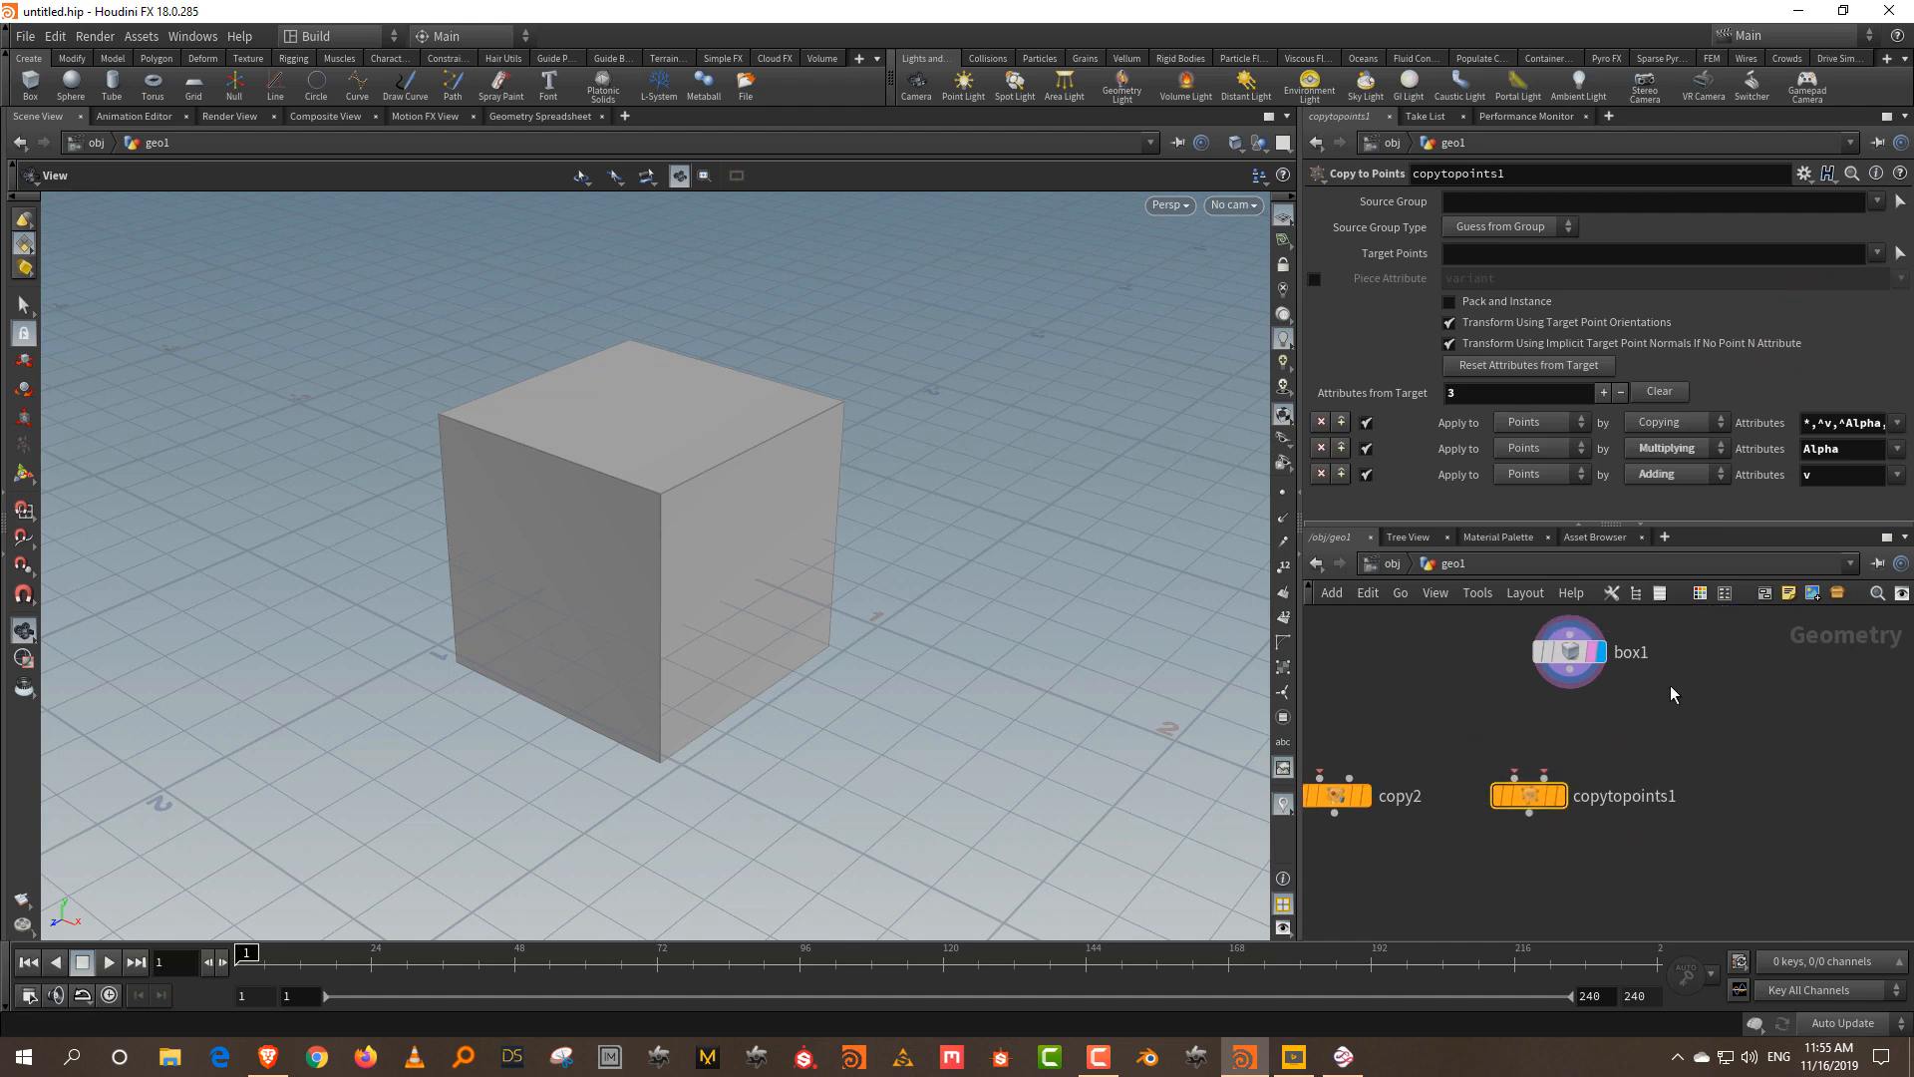
pyautogui.moveTo(1400, 733); pyautogui.dragTo(1331, 903)
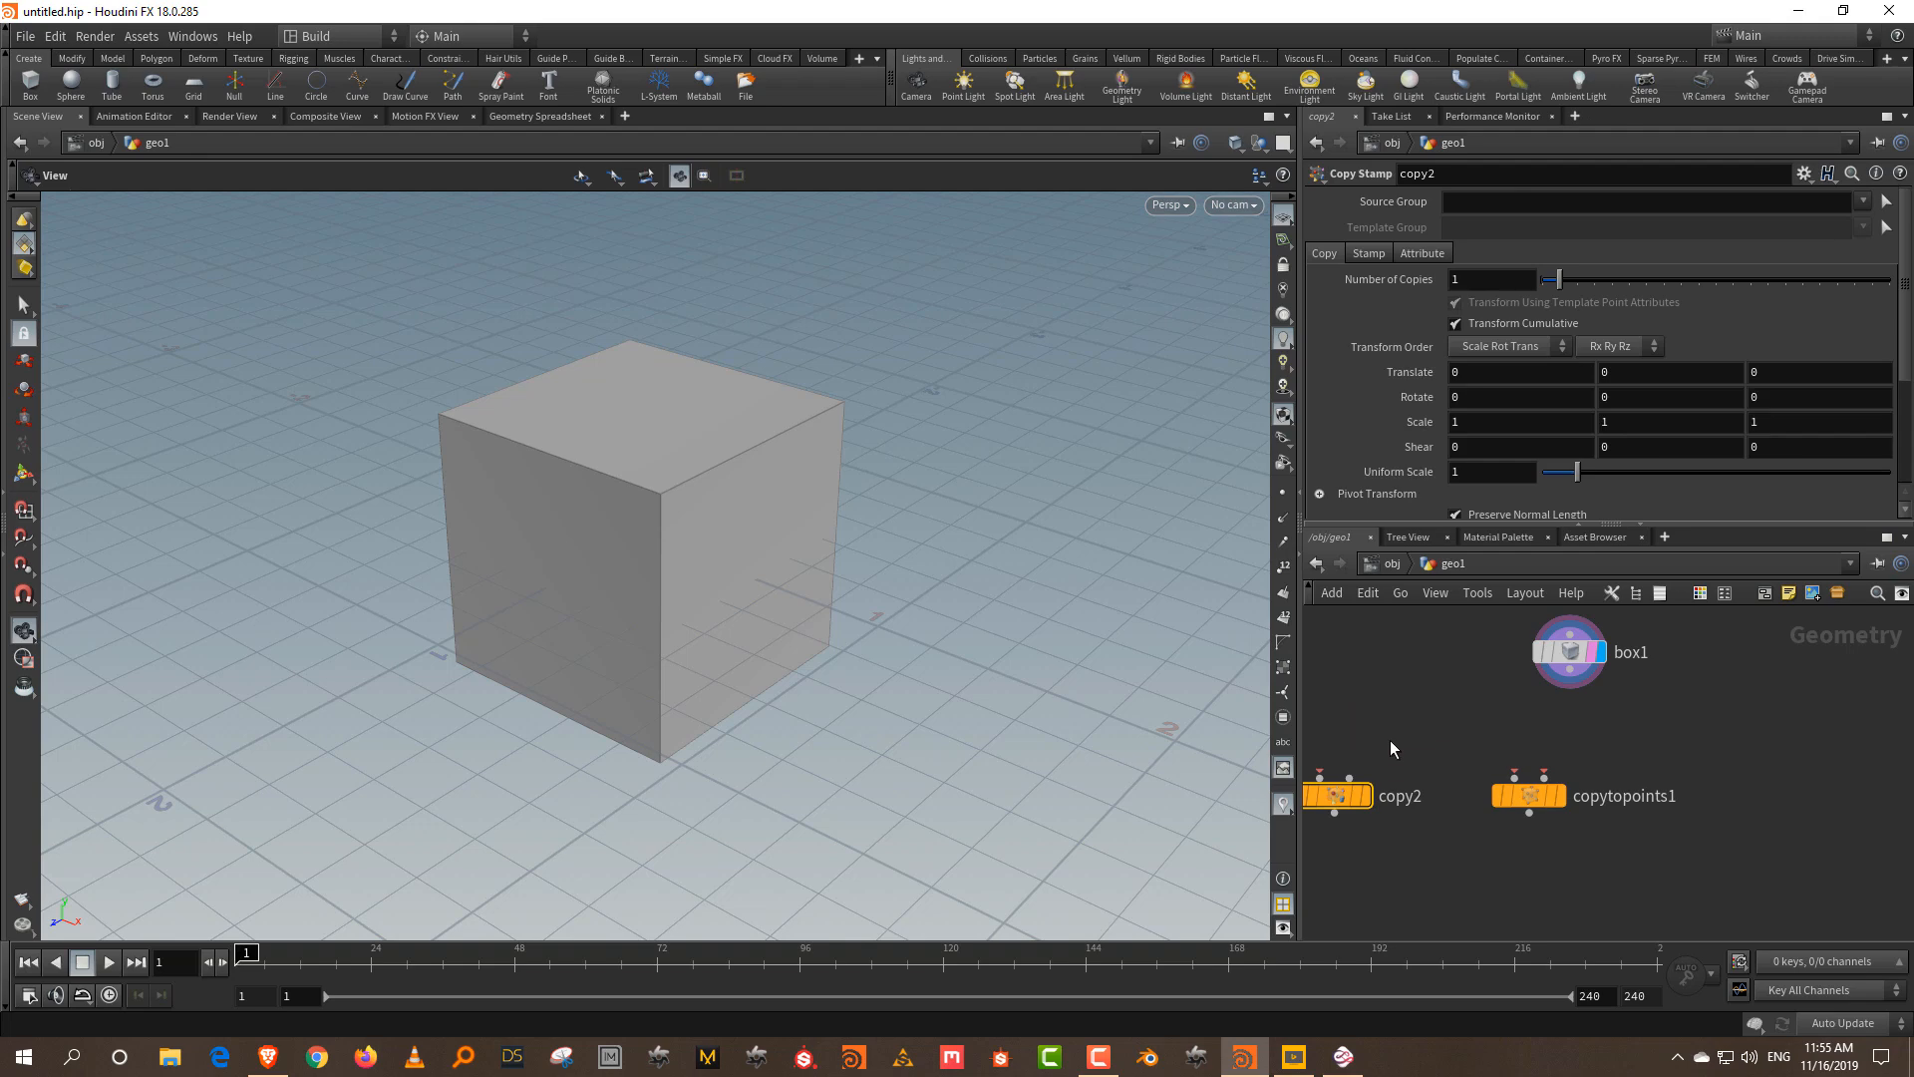
pyautogui.moveTo(1628, 725); pyautogui.dragTo(1501, 820)
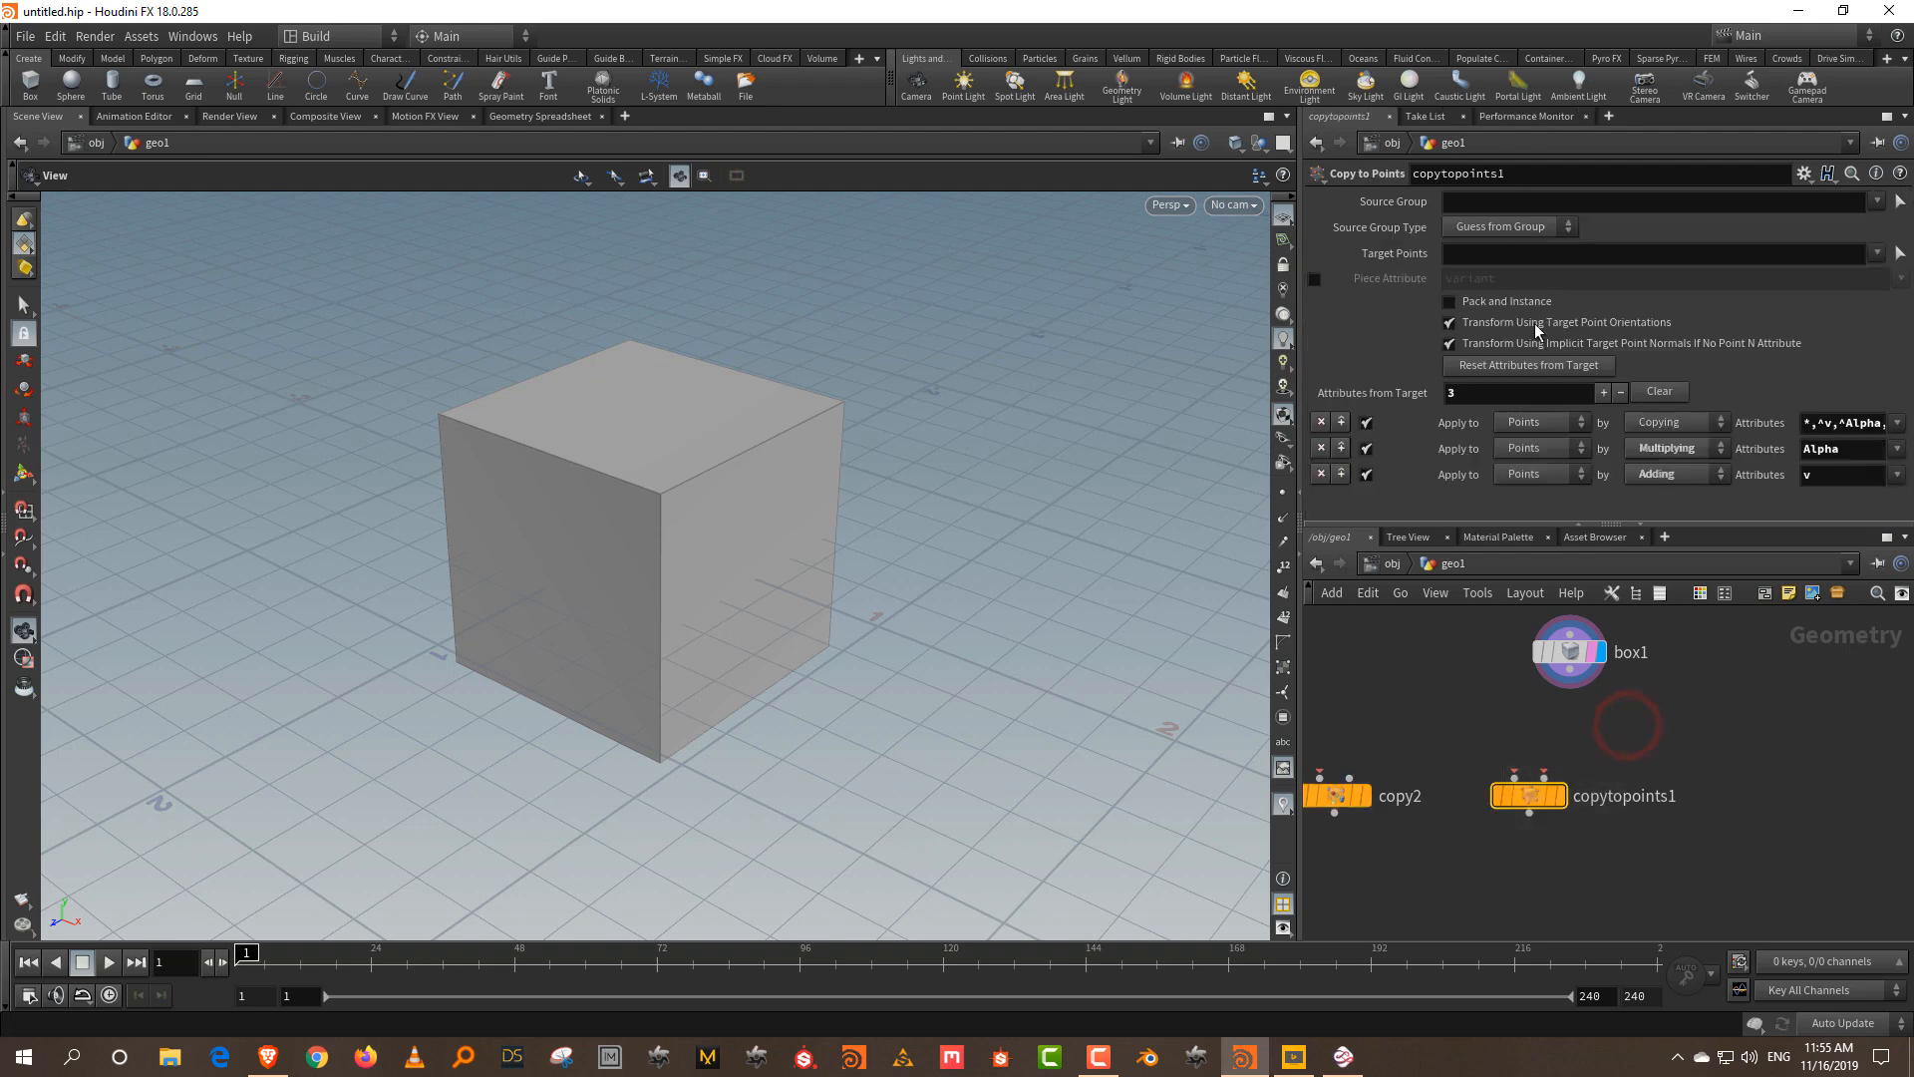
# - Add a Copy to Curves node beside the Copy to Points node and display its parameters
pyautogui.press('Tab')
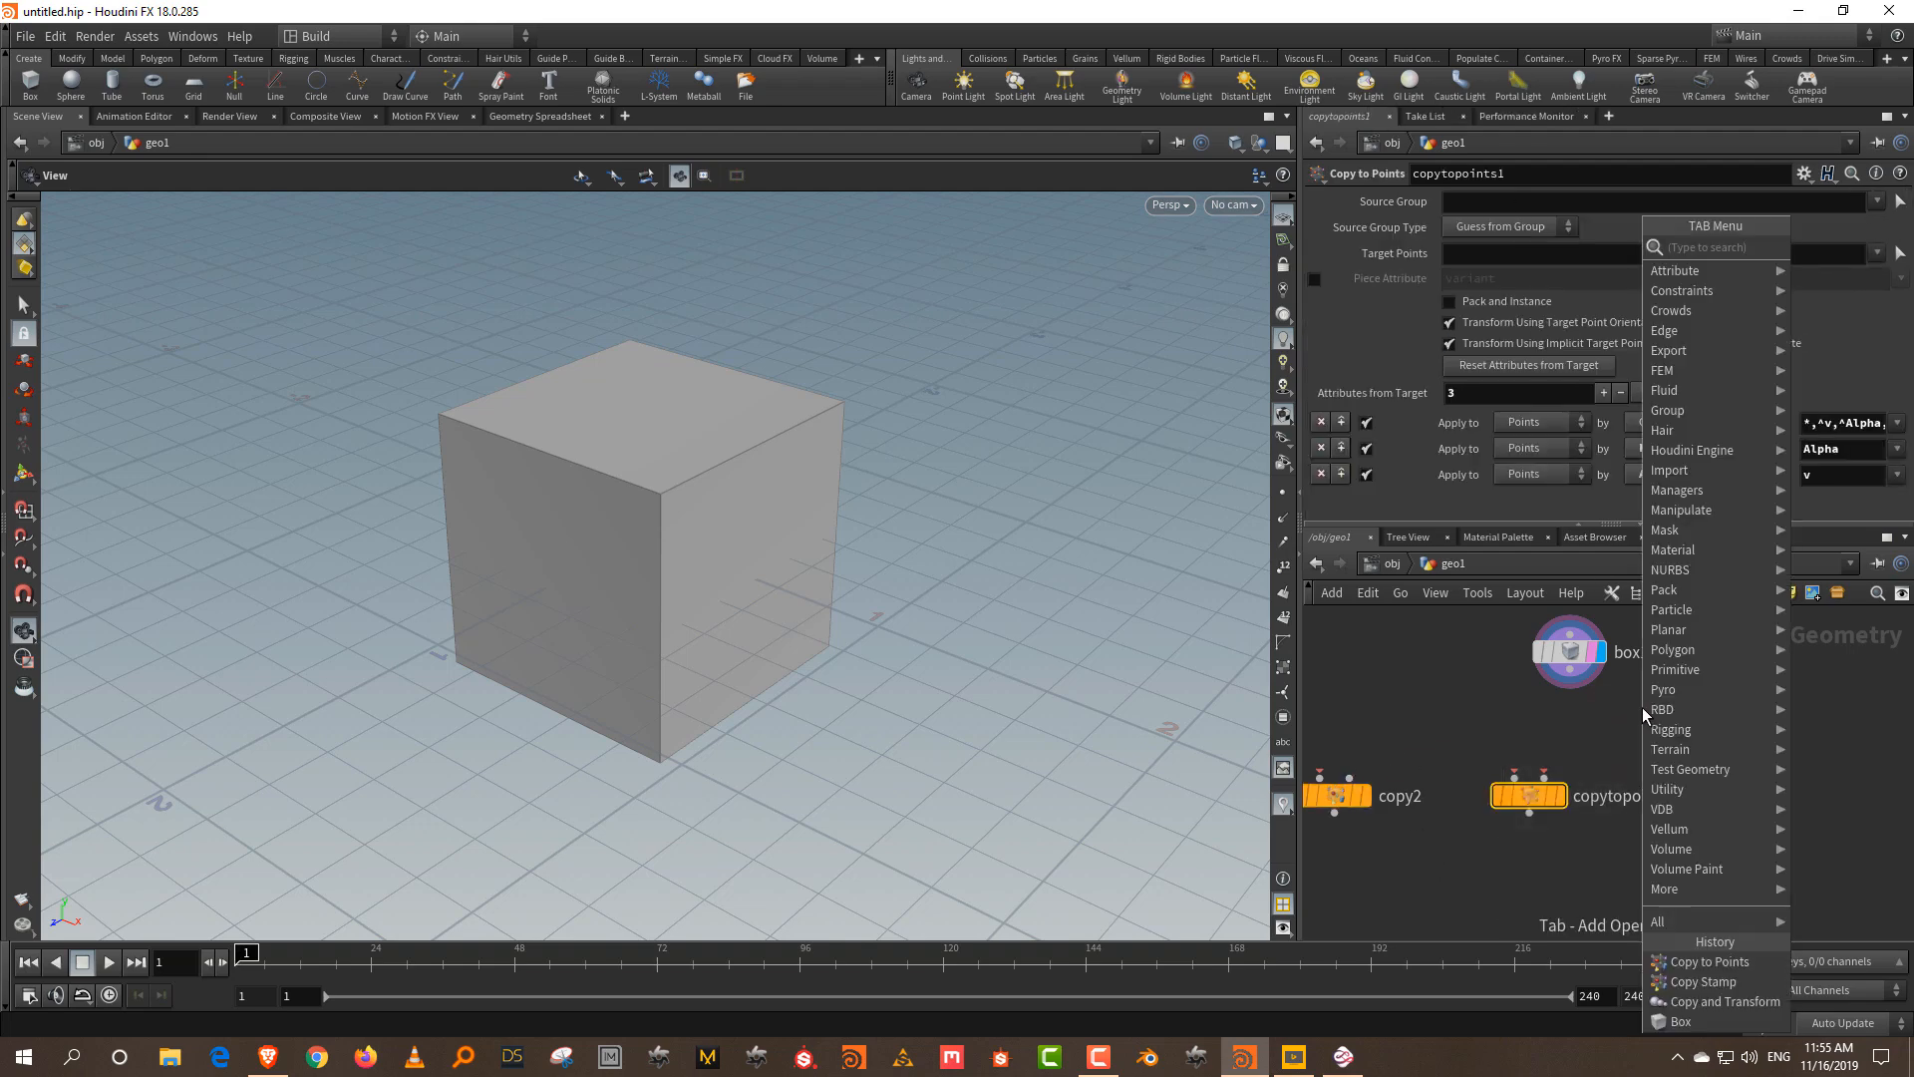
pyautogui.write('cop')
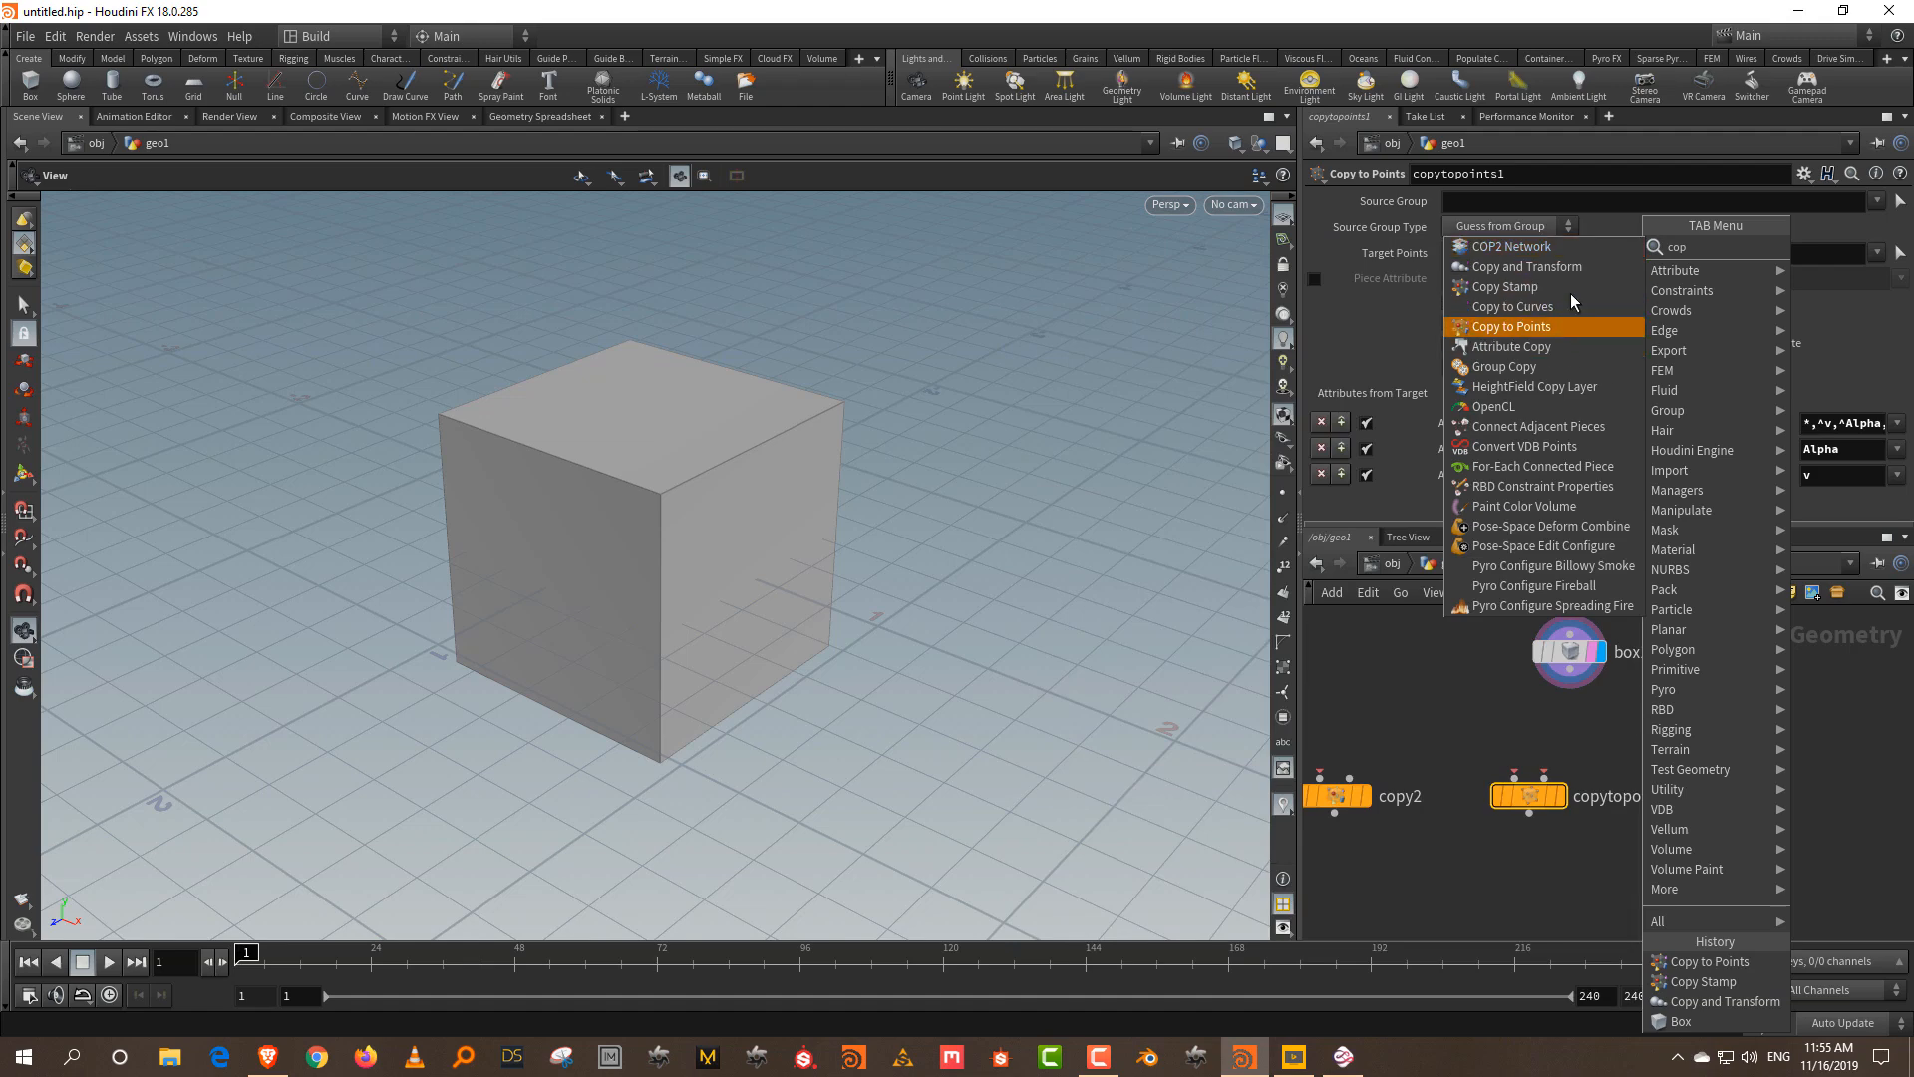
pyautogui.click(1571, 307)
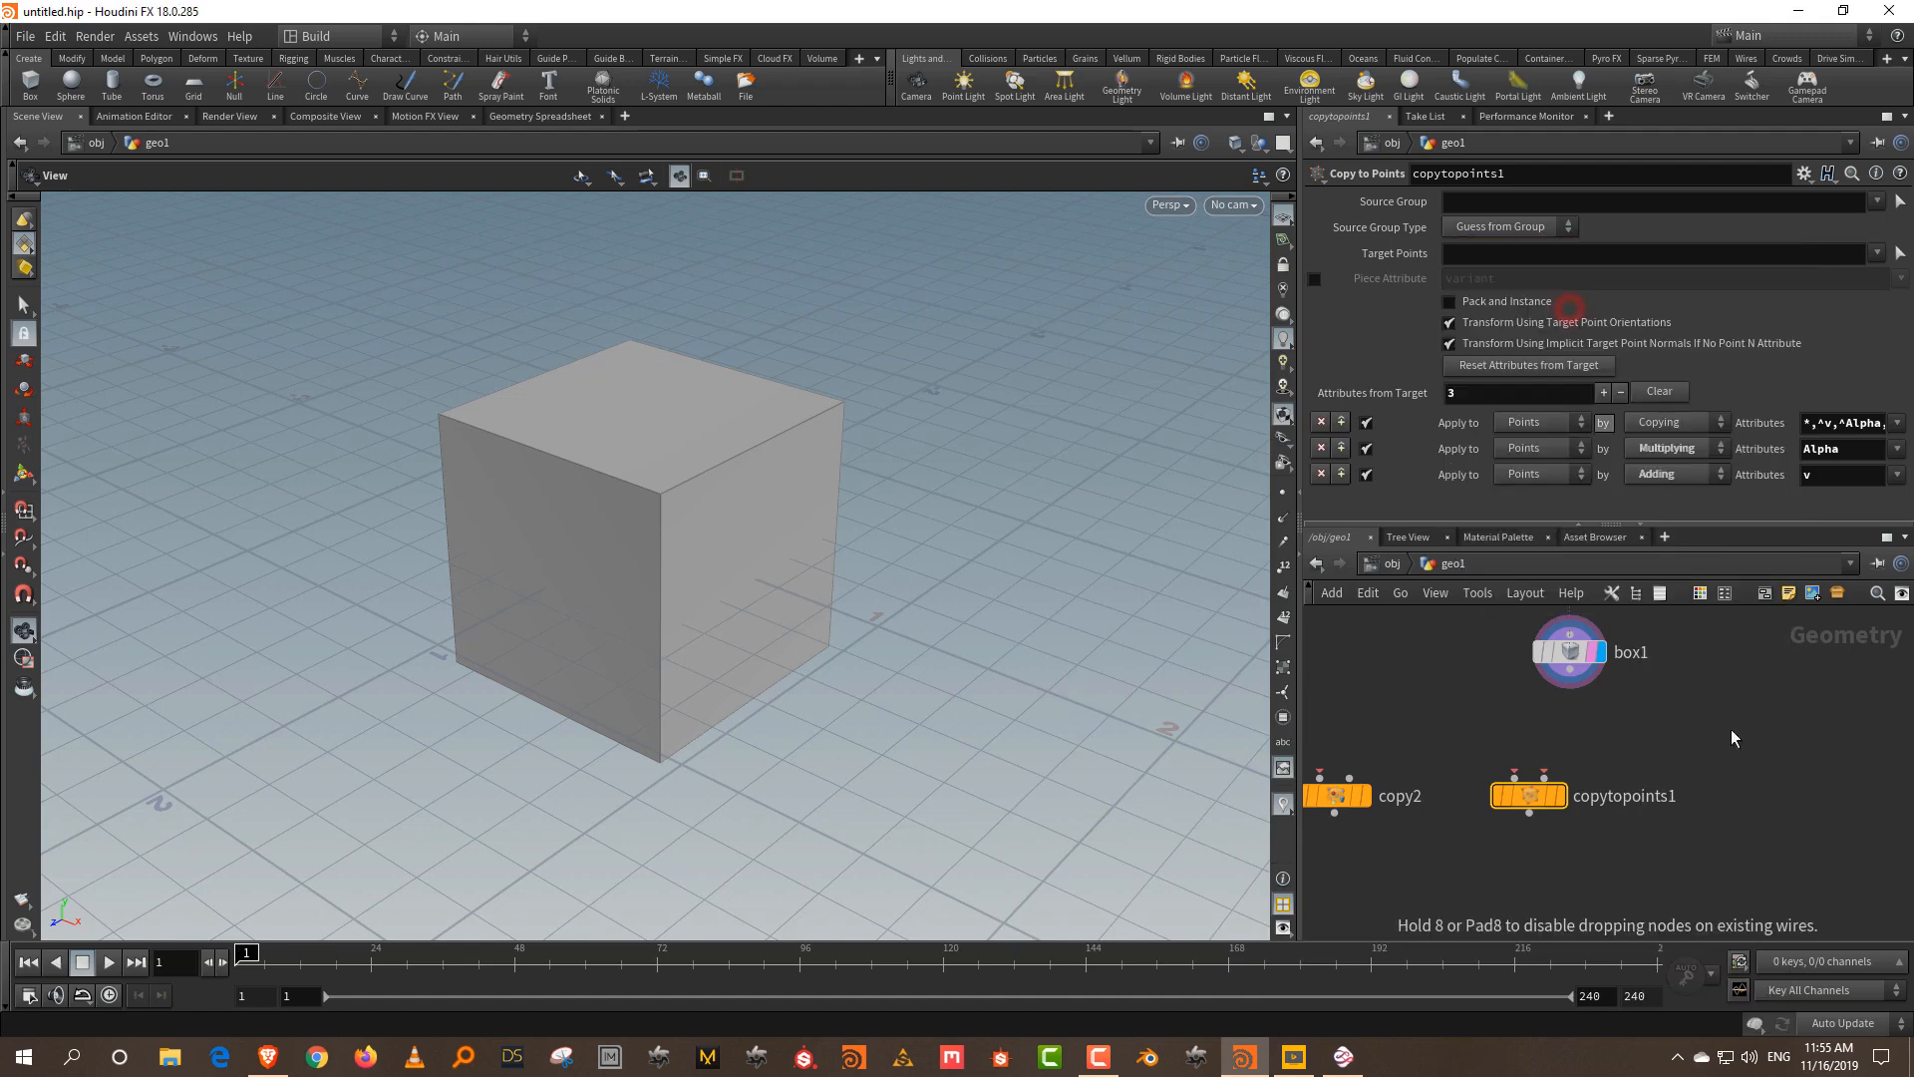
pyautogui.click(1765, 788)
pyautogui.moveTo(1700, 701); pyautogui.dragTo(1809, 850)
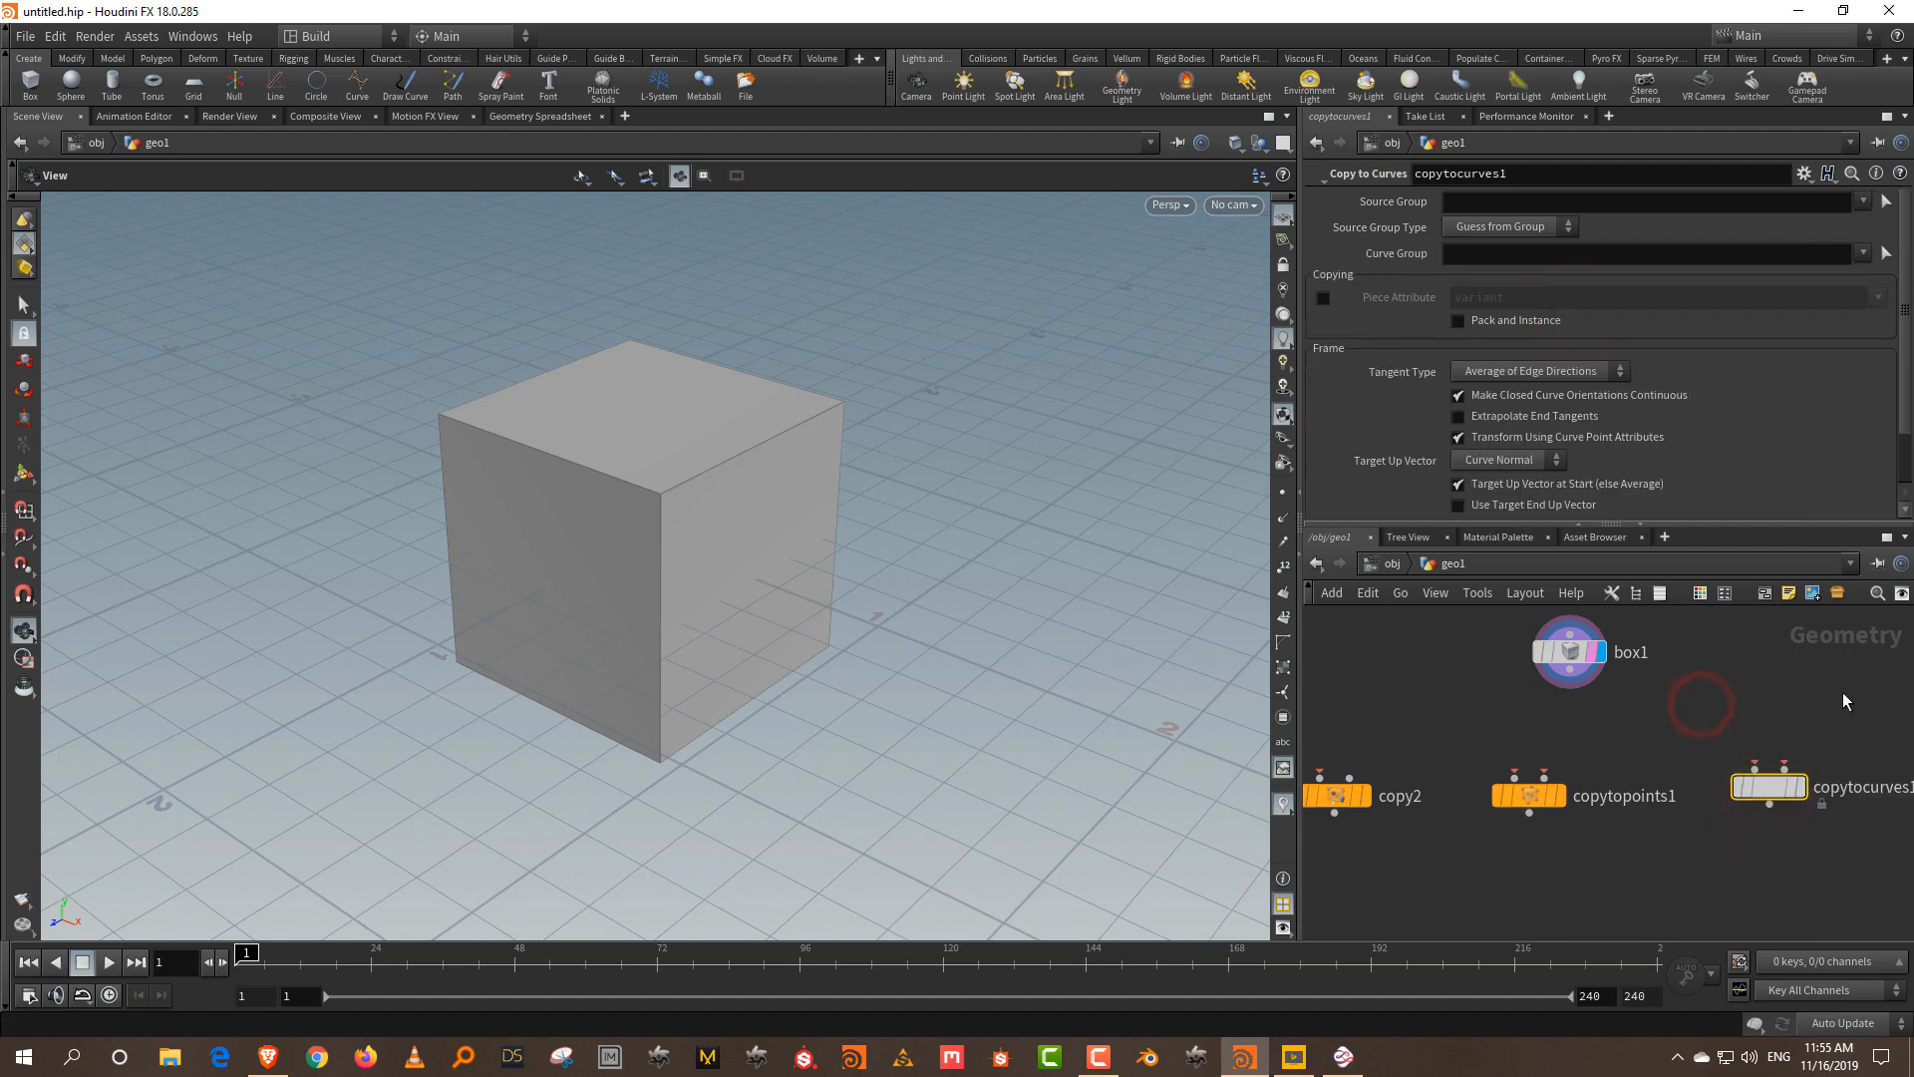
# - Delete the Copy to Points and Copy to Curves nodes and arrange the box node above the Copy Stamp node
pyautogui.moveTo(1842, 692); pyautogui.dragTo(1651, 754, button='middle')
pyautogui.moveTo(1803, 759); pyautogui.dragTo(1645, 903)
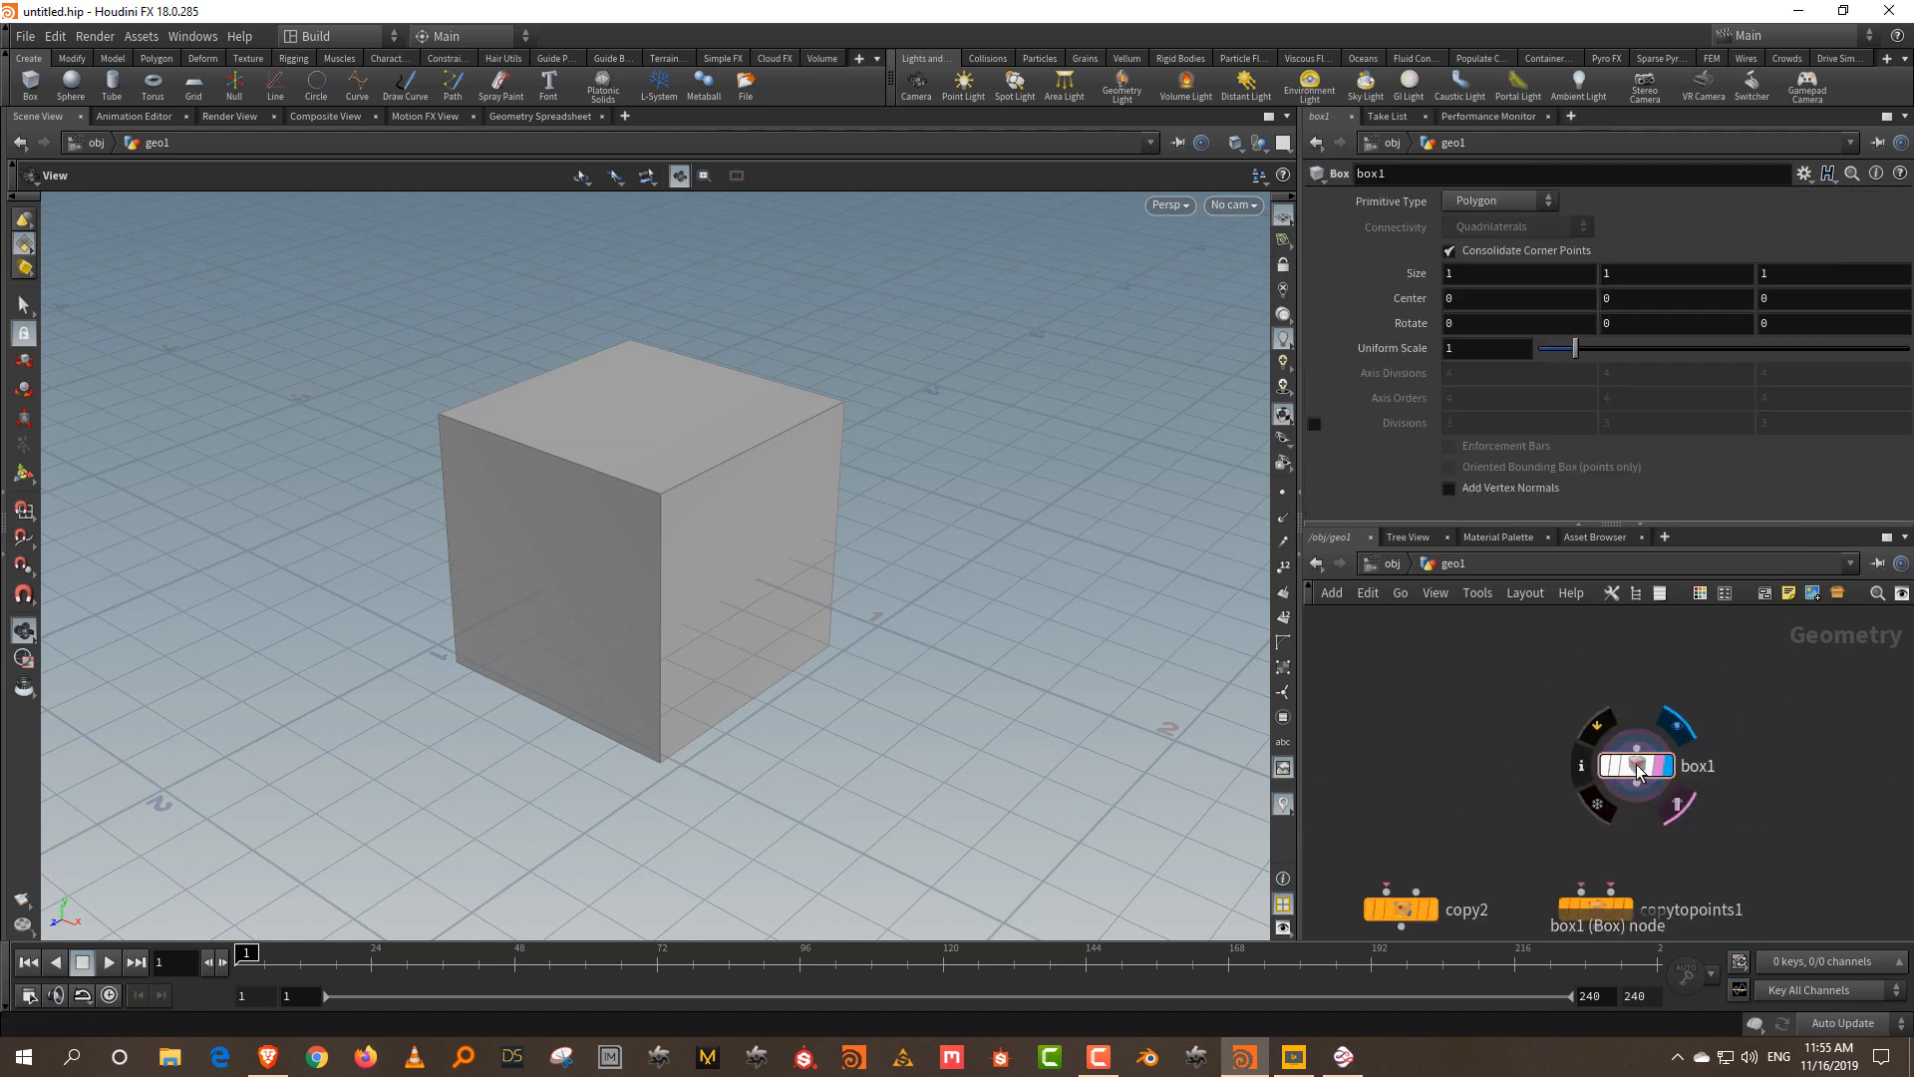
pyautogui.moveTo(1636, 764); pyautogui.dragTo(1513, 718)
pyautogui.moveTo(1507, 736); pyautogui.dragTo(1533, 683, button='middle')
pyautogui.moveTo(1842, 767); pyautogui.dragTo(1620, 915)
pyautogui.press('Delete')
pyautogui.moveTo(1430, 846); pyautogui.dragTo(1526, 837)
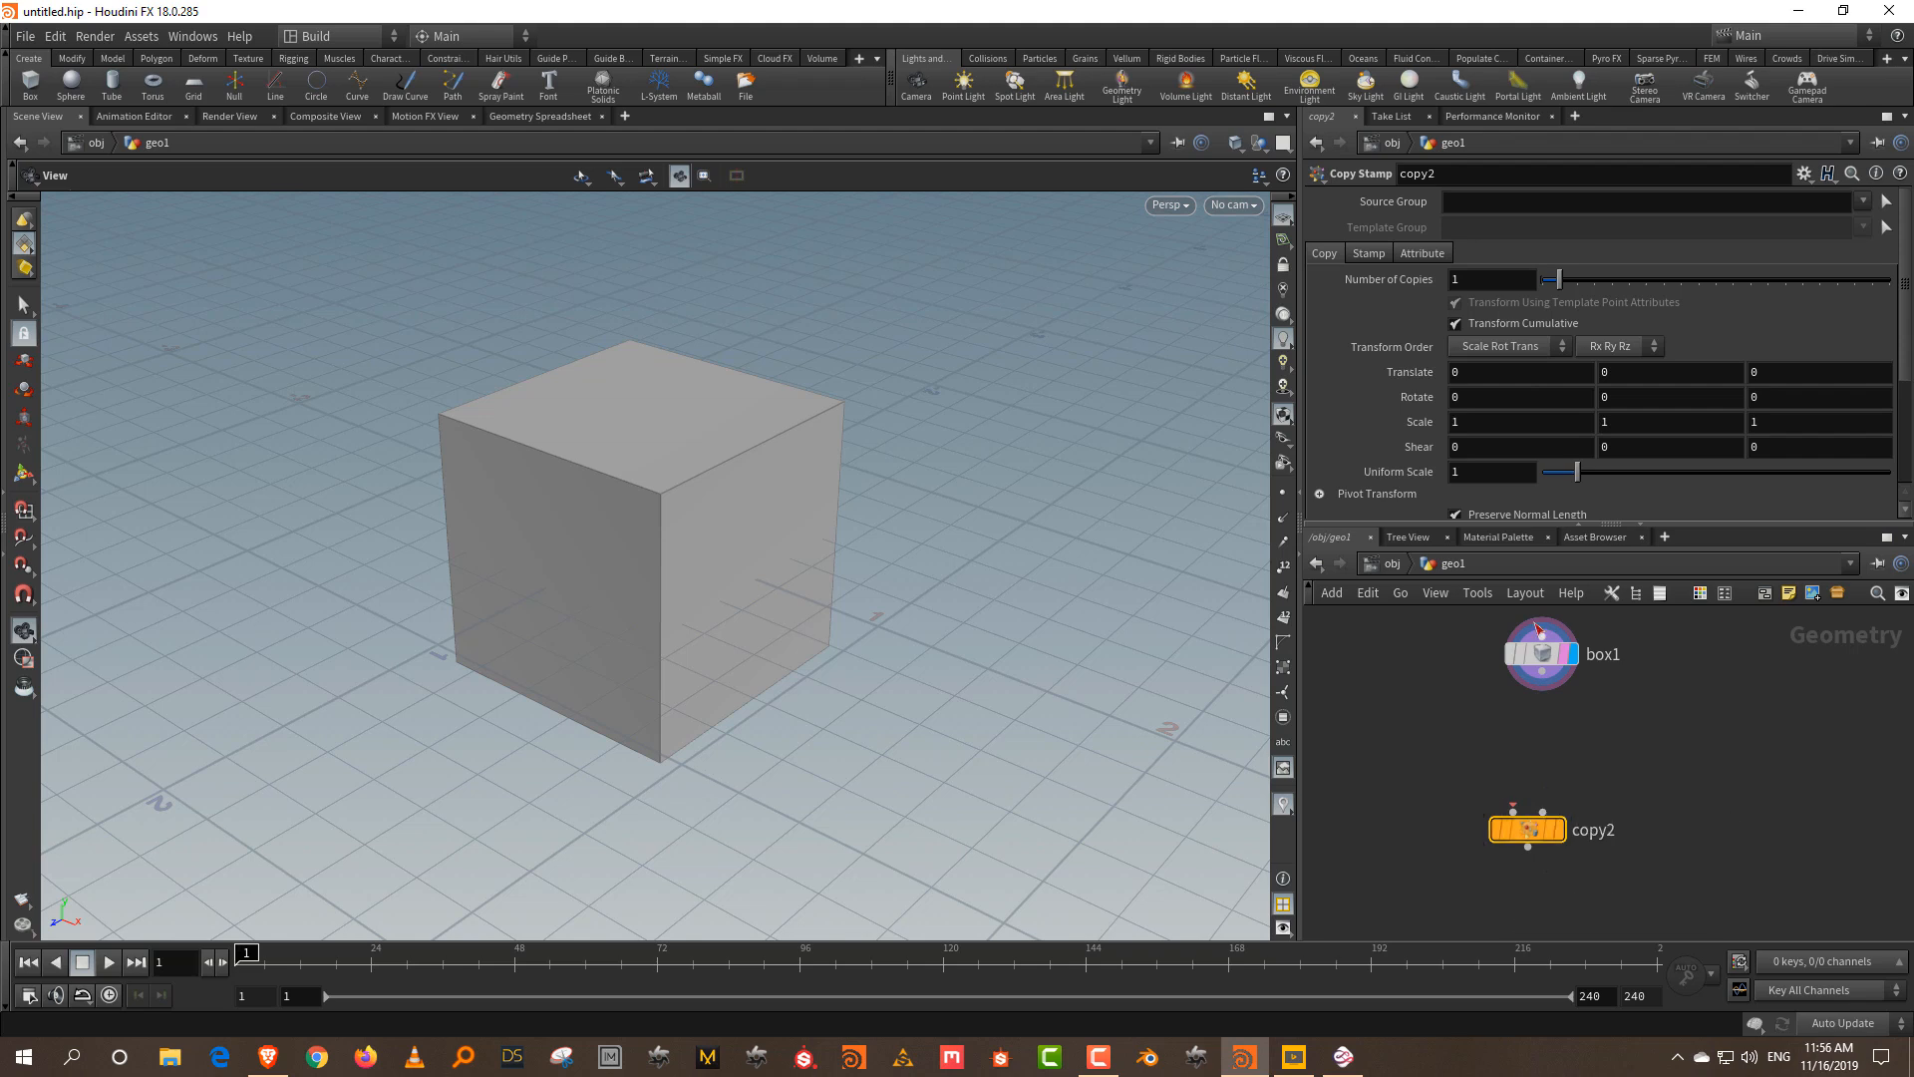
pyautogui.moveTo(1548, 662); pyautogui.dragTo(1500, 663)
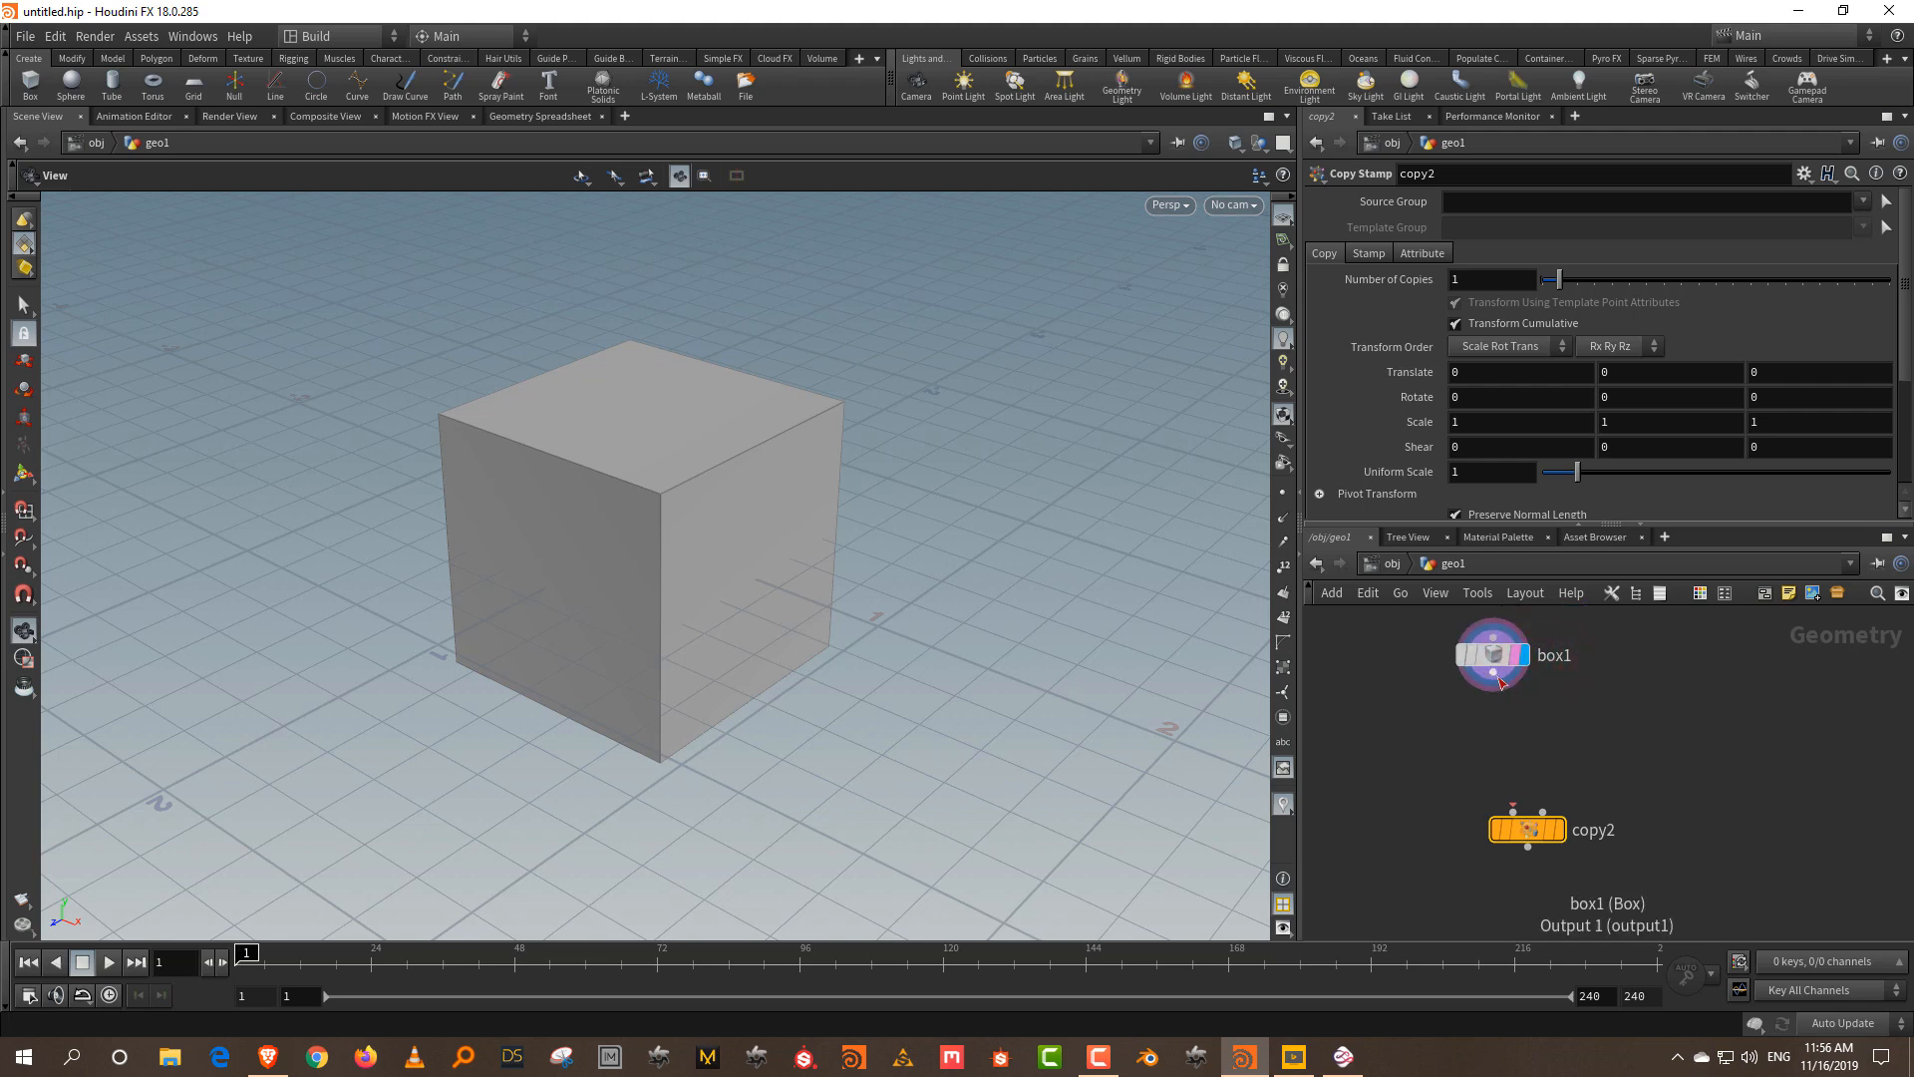
# - Flatten the box to a height of about 0.26 with its viewport handles
pyautogui.click(1495, 655)
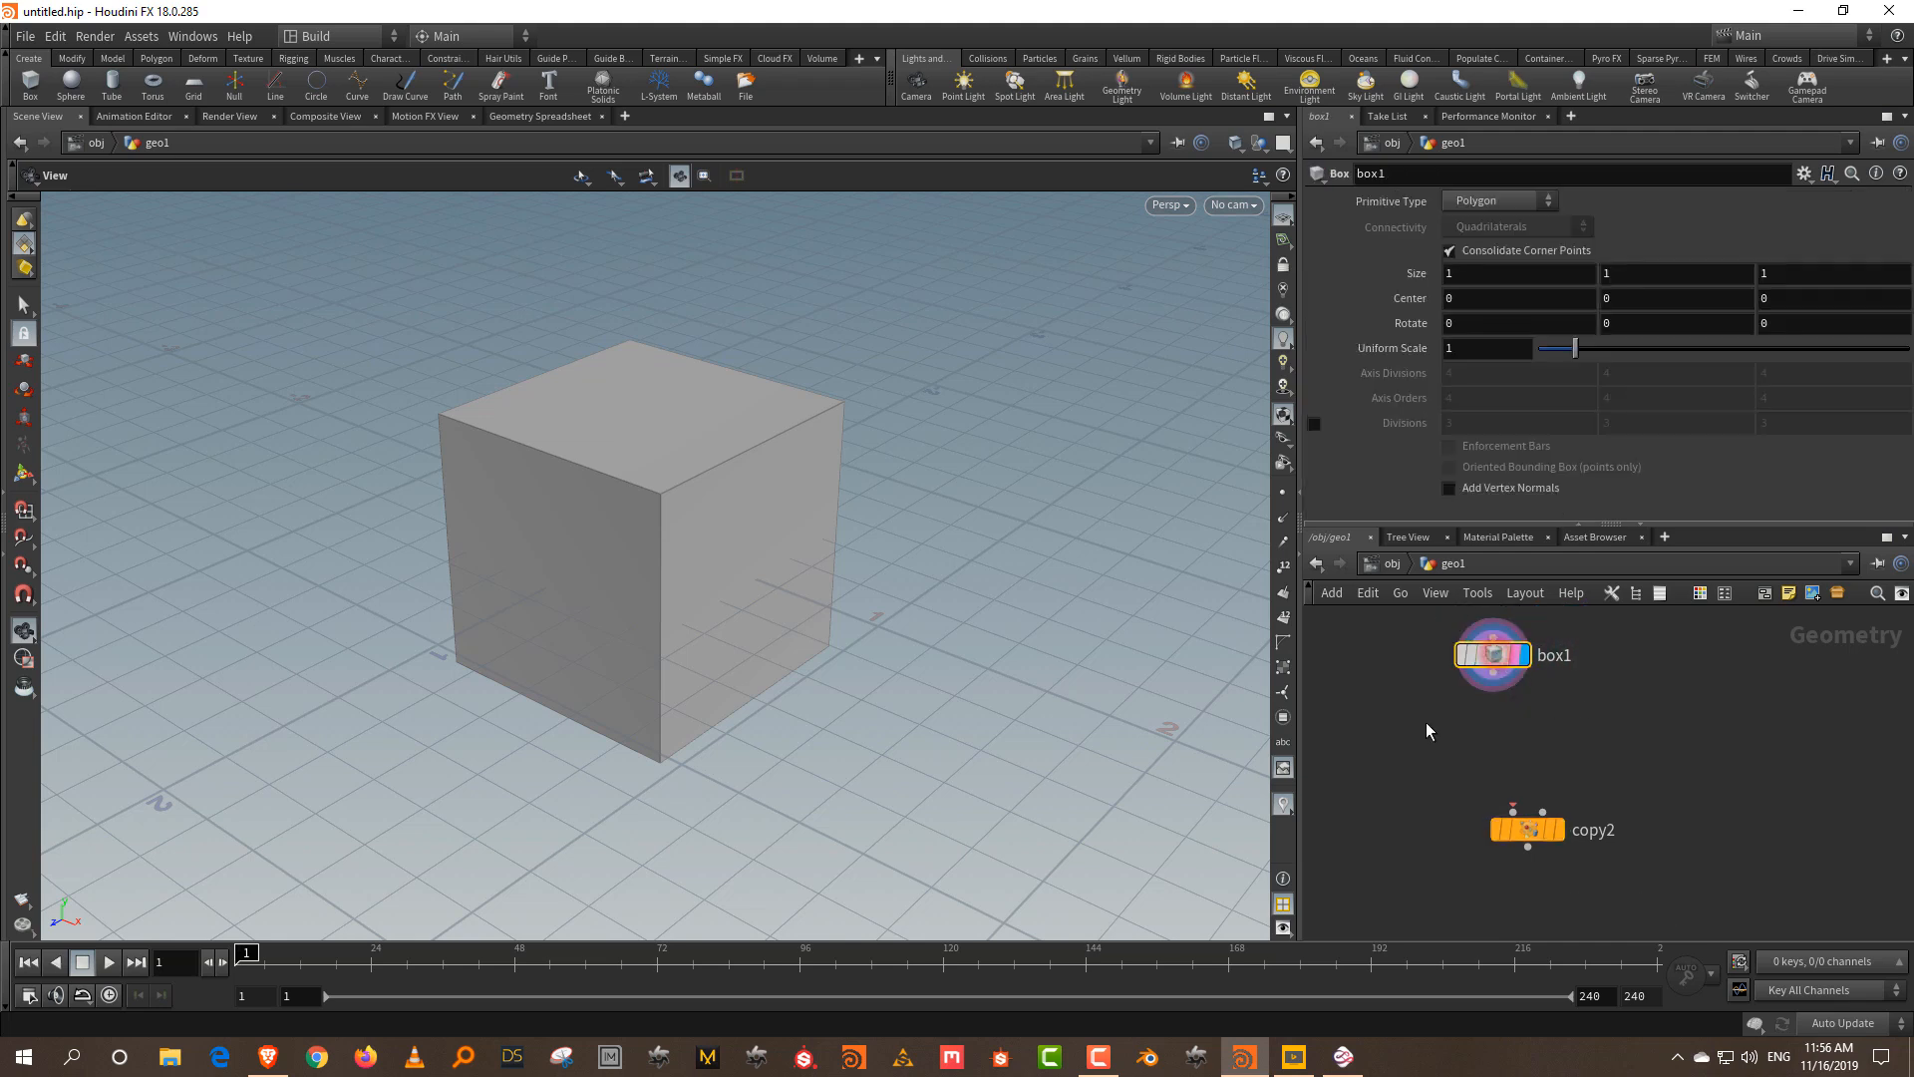
pyautogui.press('Return')
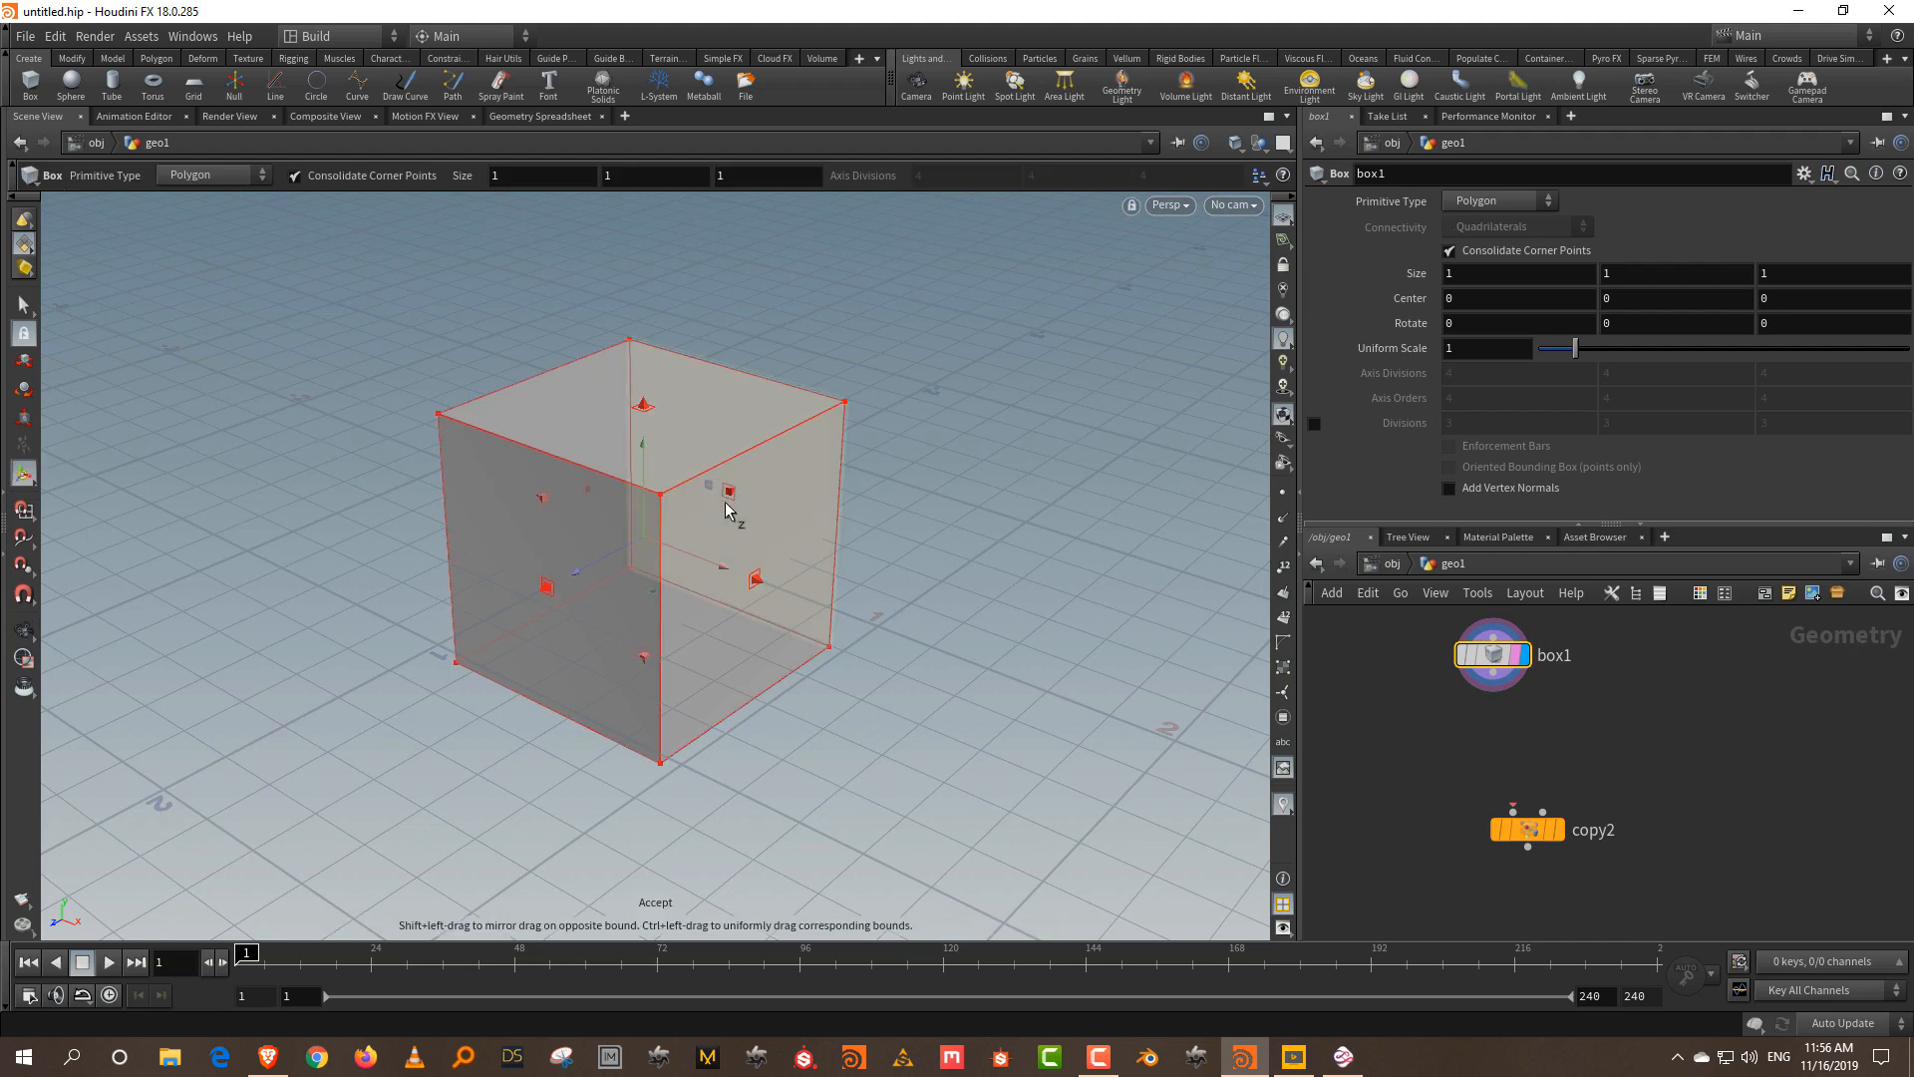
pyautogui.moveTo(646, 405); pyautogui.dragTo(654, 500)
# - Wire the box into the first input of the Copy Stamp node and make Copy Stamp the displayed node
pyautogui.moveTo(1492, 674); pyautogui.dragTo(1514, 810)
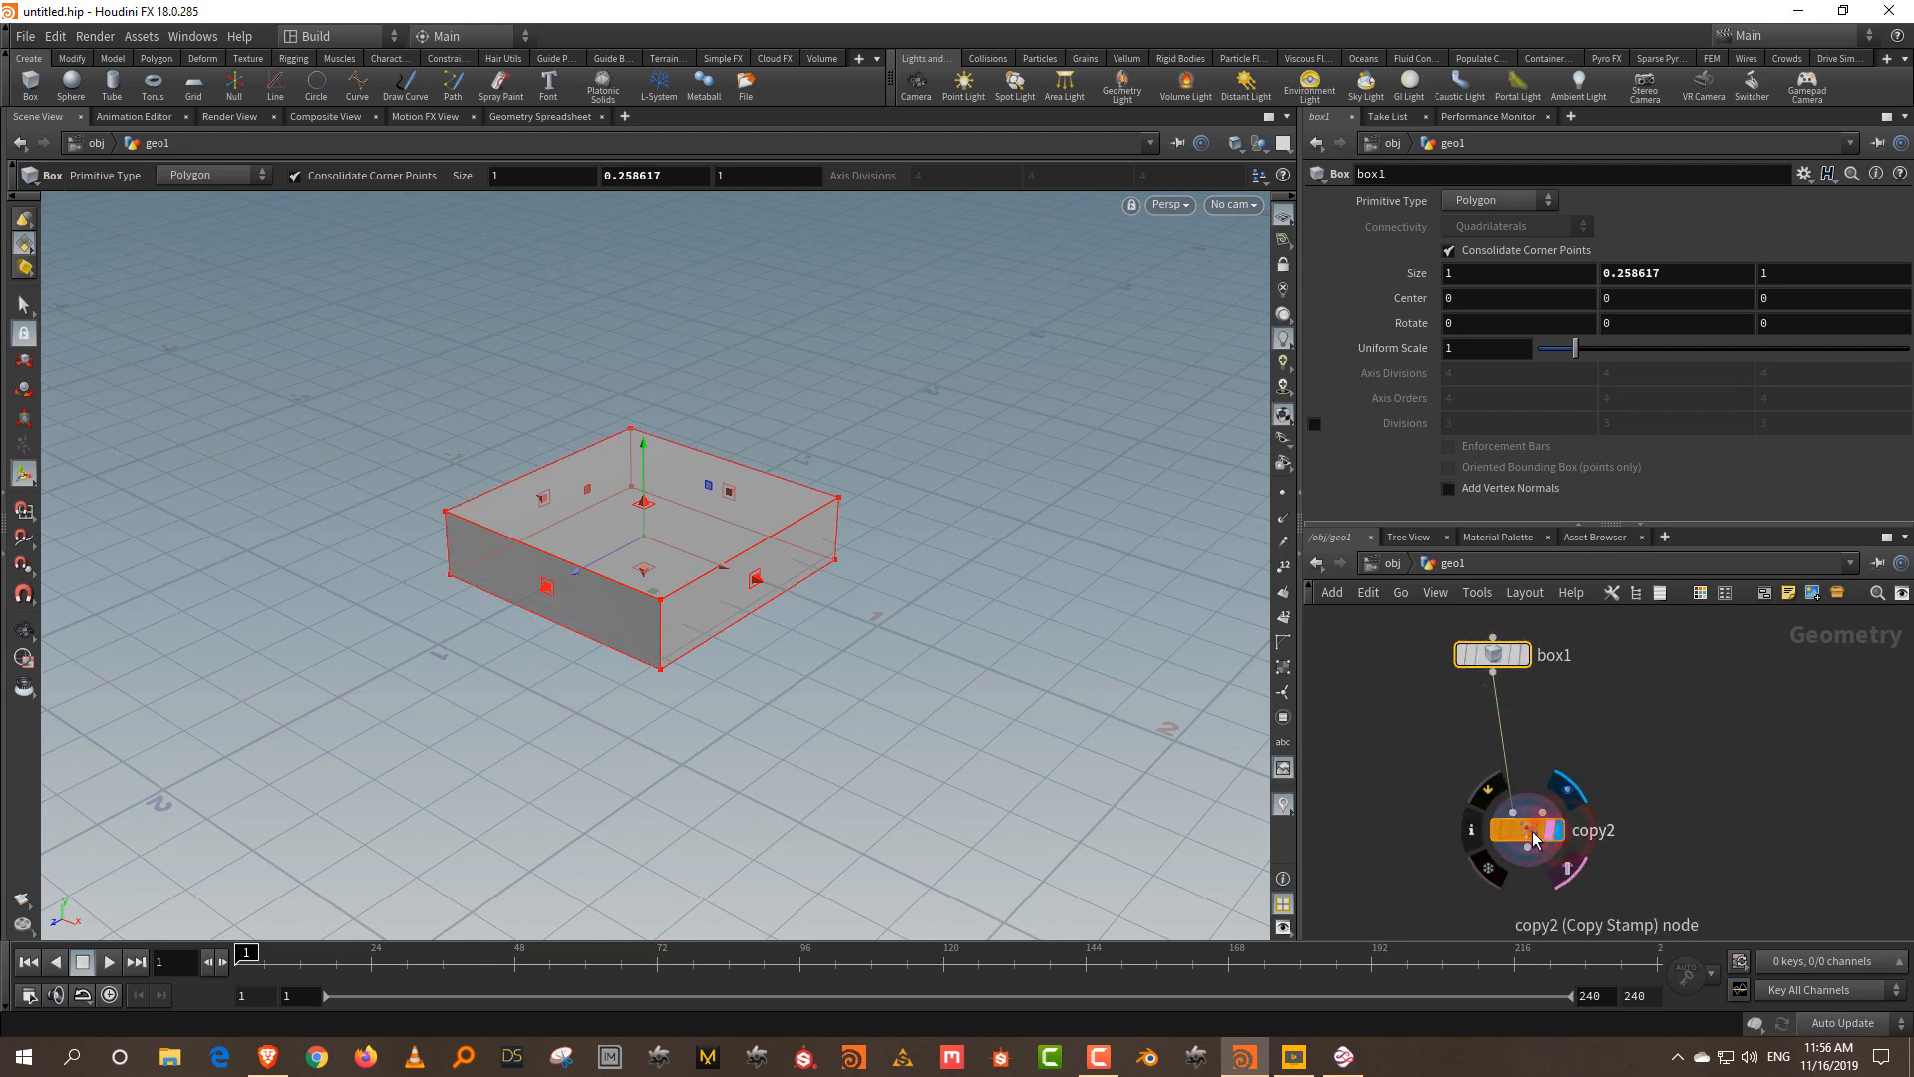
pyautogui.click(1529, 830)
pyautogui.press('Escape')
# - Offset the Copy Stamp copies by about -1.41 in Z and set the number of copies to 6
pyautogui.moveTo(636, 397); pyautogui.dragTo(770, 569)
pyautogui.press('Return')
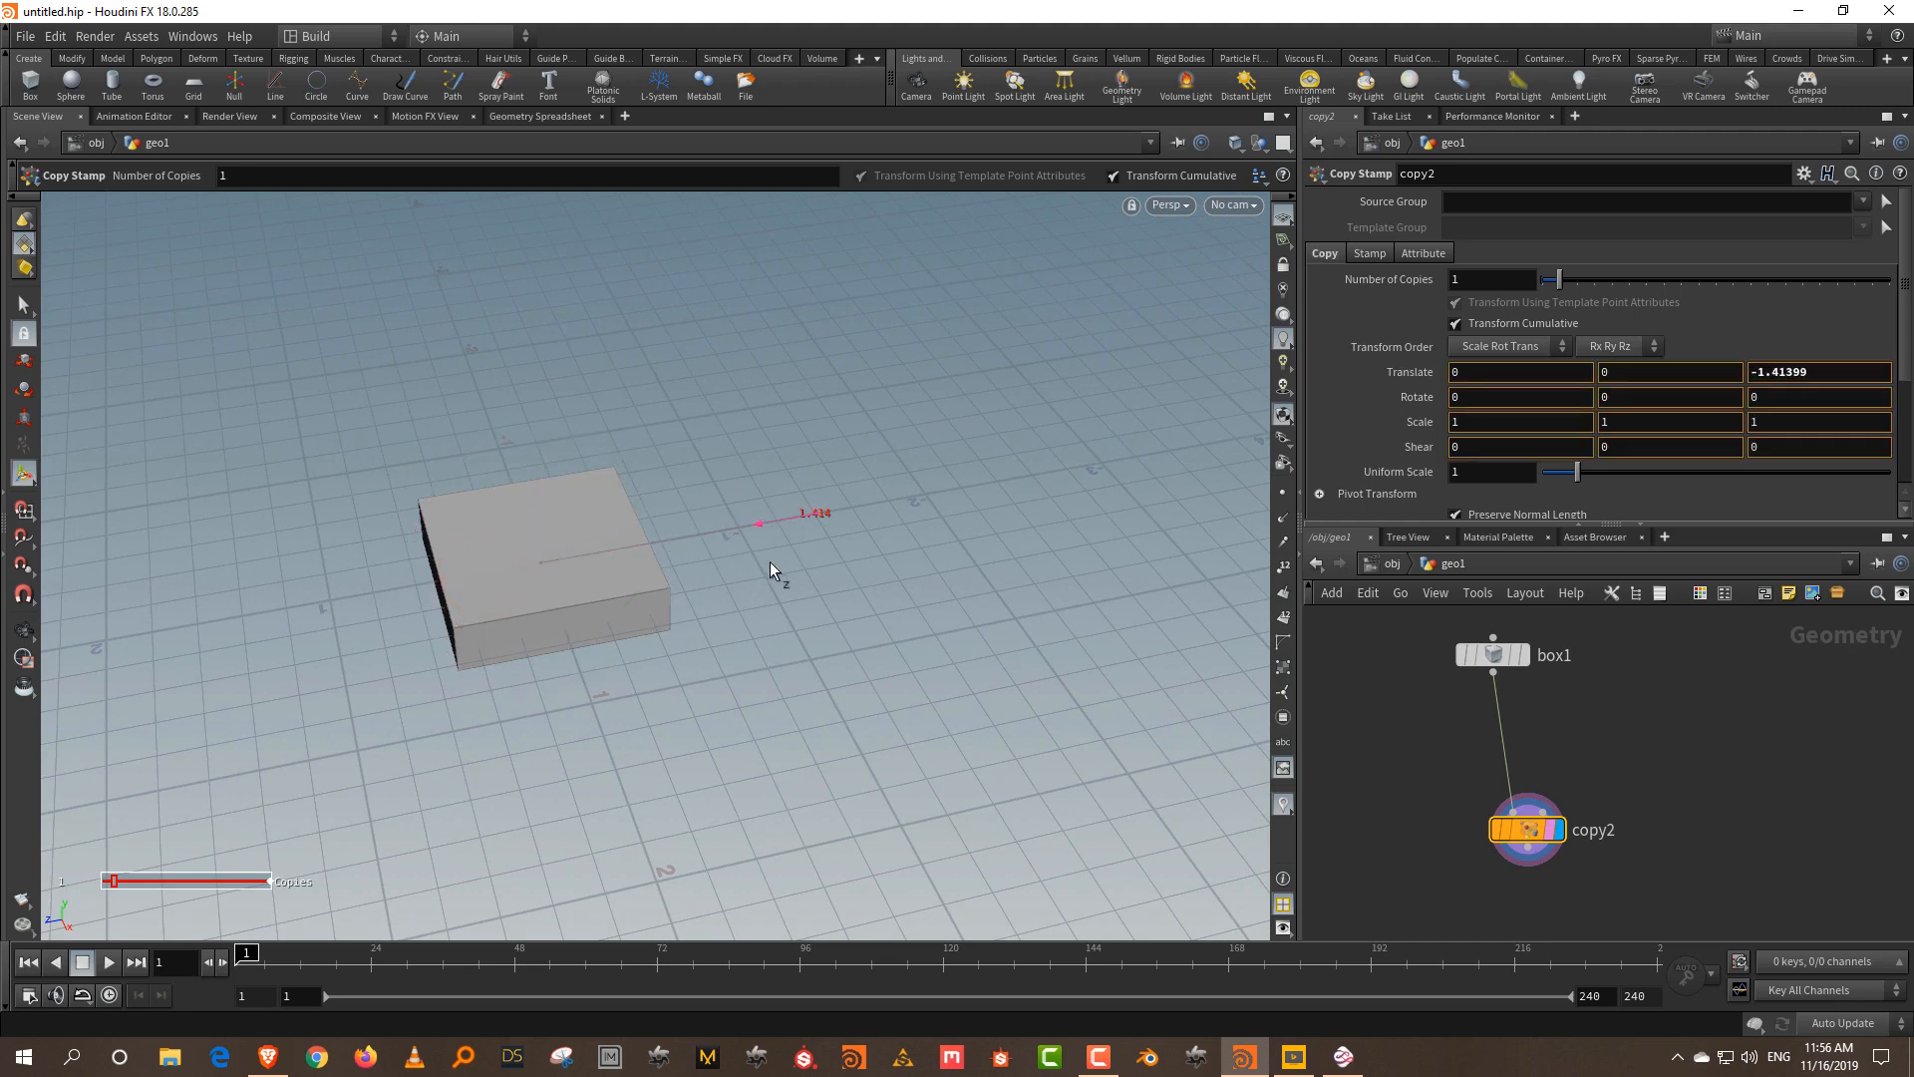
pyautogui.moveTo(1561, 280); pyautogui.dragTo(1646, 288)
pyautogui.keyDown('alt'); pyautogui.moveTo(865, 339); pyautogui.dragTo(850, 755, button='right'); pyautogui.keyUp('alt')
pyautogui.keyDown('alt'); pyautogui.moveTo(898, 635); pyautogui.dragTo(628, 713, button='middle'); pyautogui.keyUp('alt')
pyautogui.keyDown('alt'); pyautogui.moveTo(645, 700); pyautogui.dragTo(733, 688); pyautogui.keyUp('alt')
pyautogui.moveTo(1644, 283); pyautogui.dragTo(1638, 283)
# - Adjust the cumulative copy transform to about -1.35 Z translation, 15.65 Y rotation and 0.92 uniform scale
pyautogui.moveTo(445, 666); pyautogui.dragTo(494, 720)
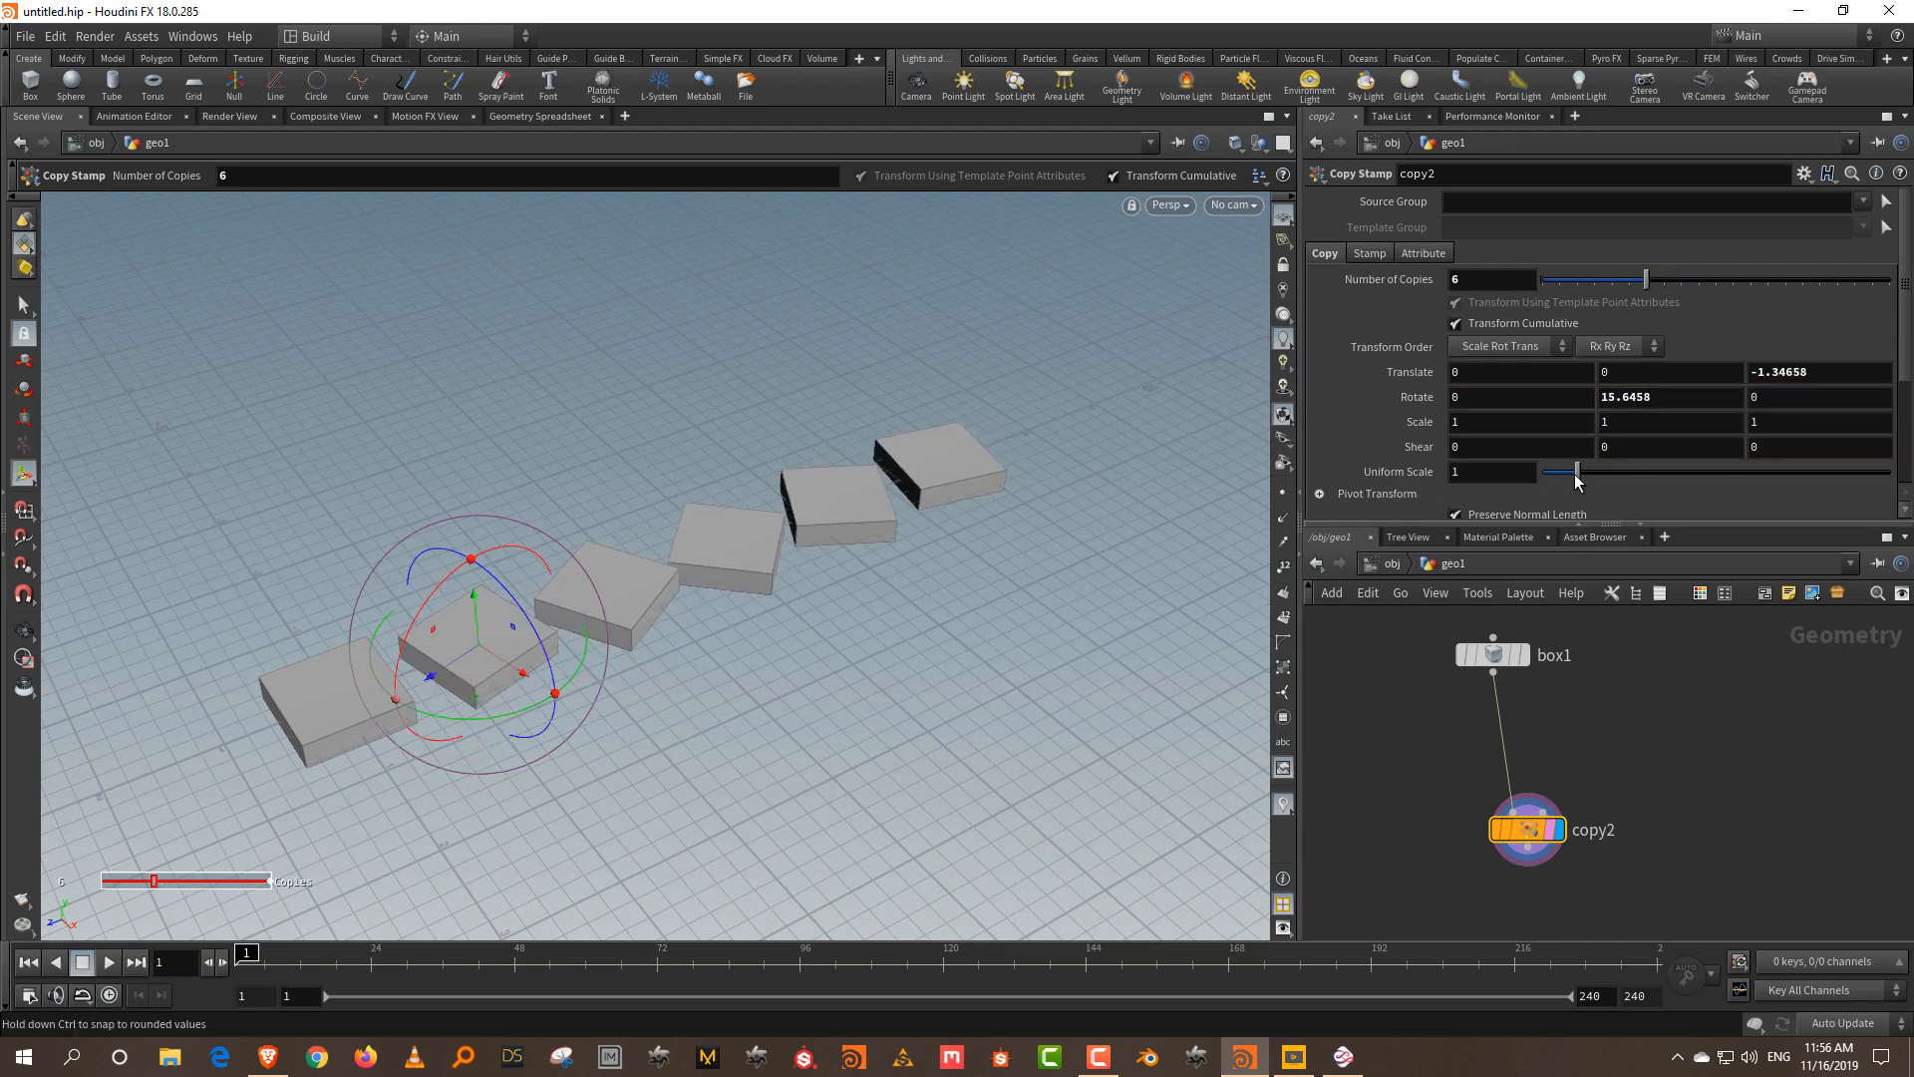
pyautogui.moveTo(1577, 472); pyautogui.dragTo(1572, 471)
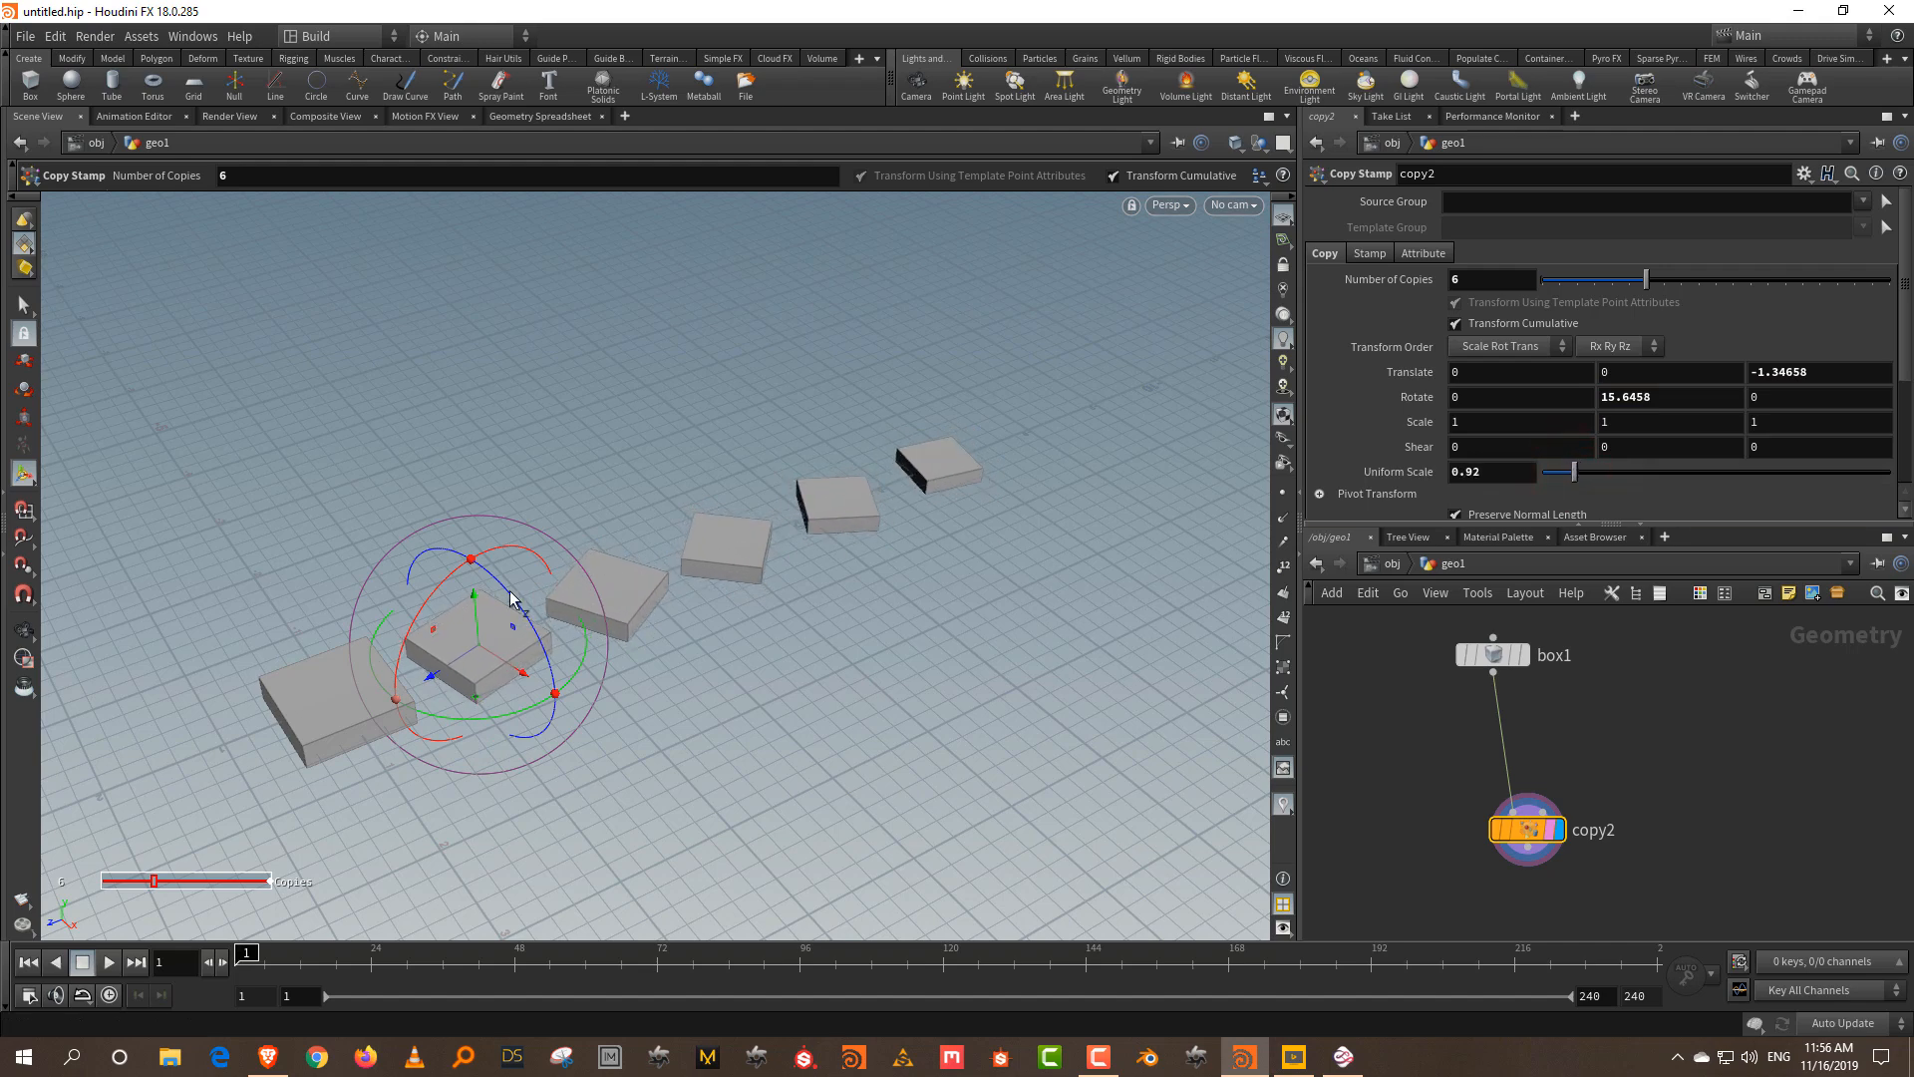
# - Raise the copies by about 0.19 per copy in Y and set their Y rotation to 0
pyautogui.moveTo(474, 598); pyautogui.dragTo(474, 583)
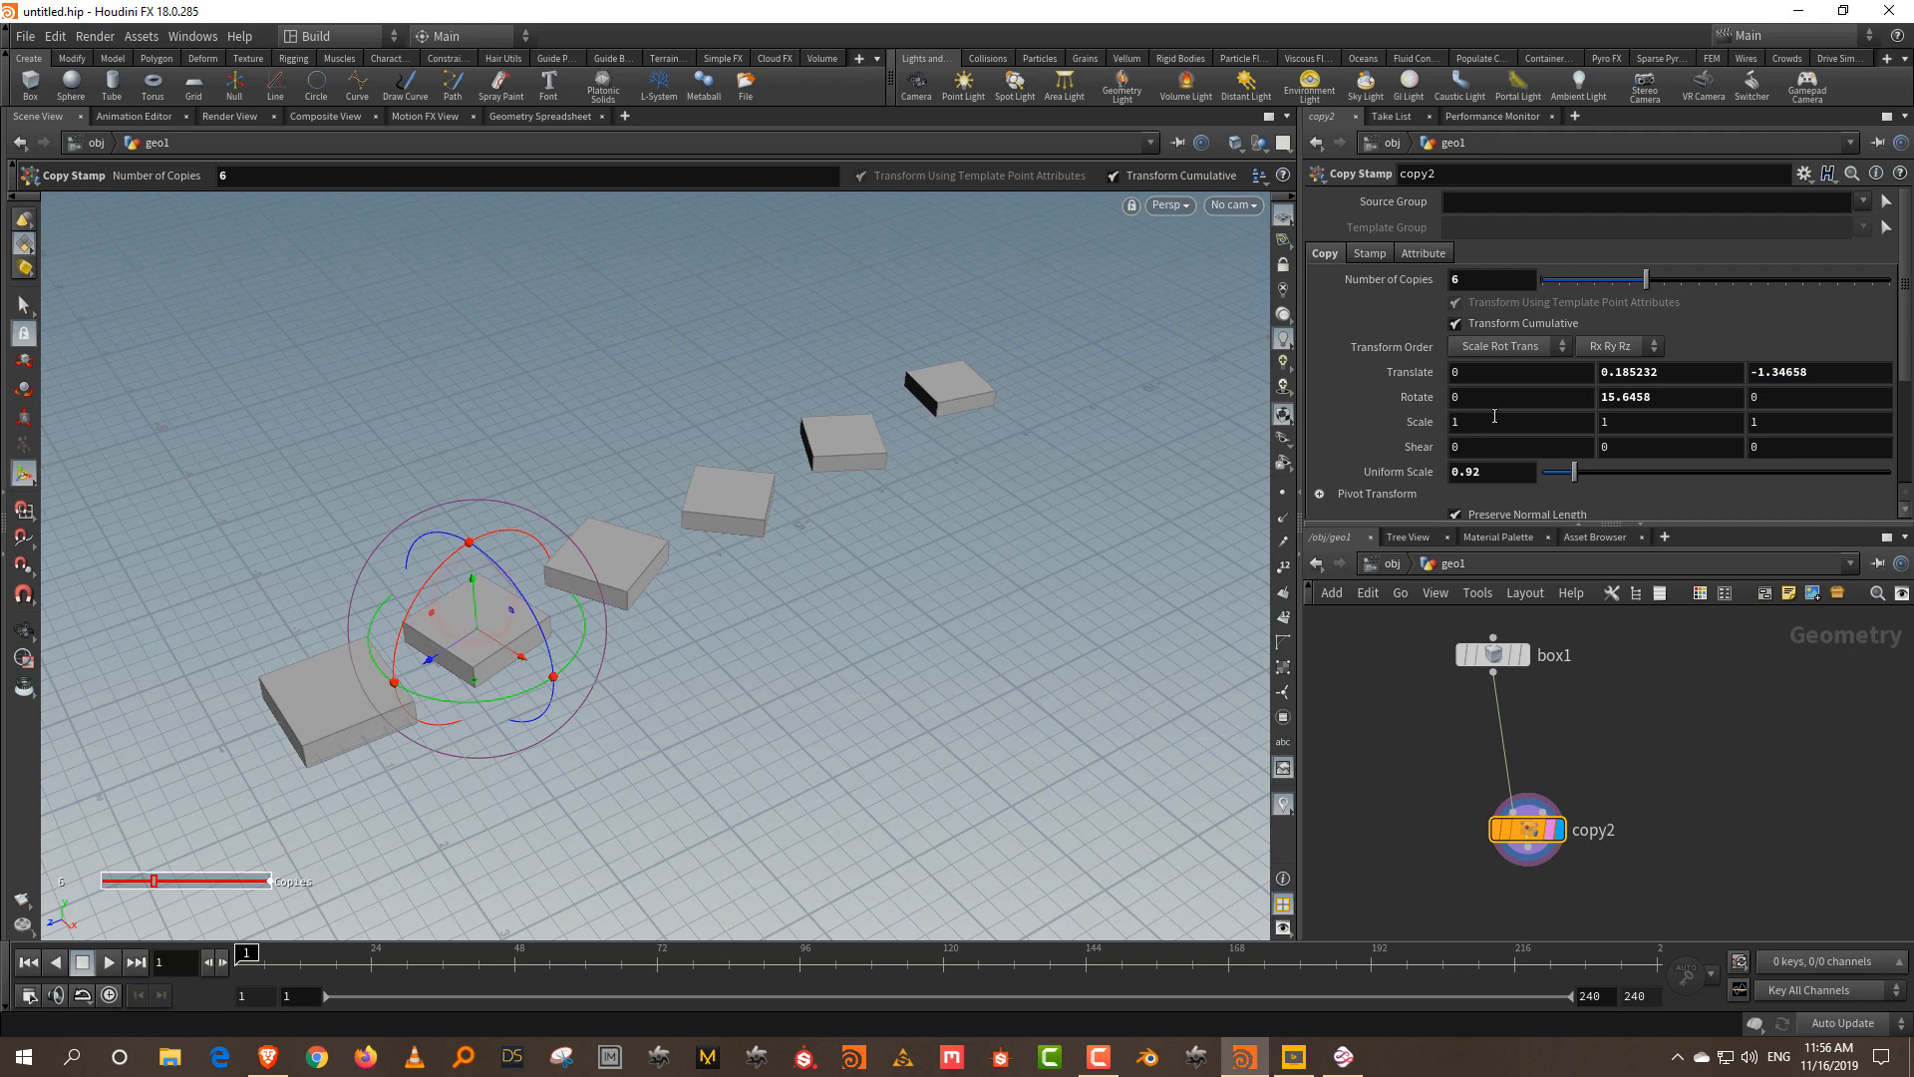
pyautogui.doubleClick(1664, 397)
pyautogui.write('0')
pyautogui.press('Return')
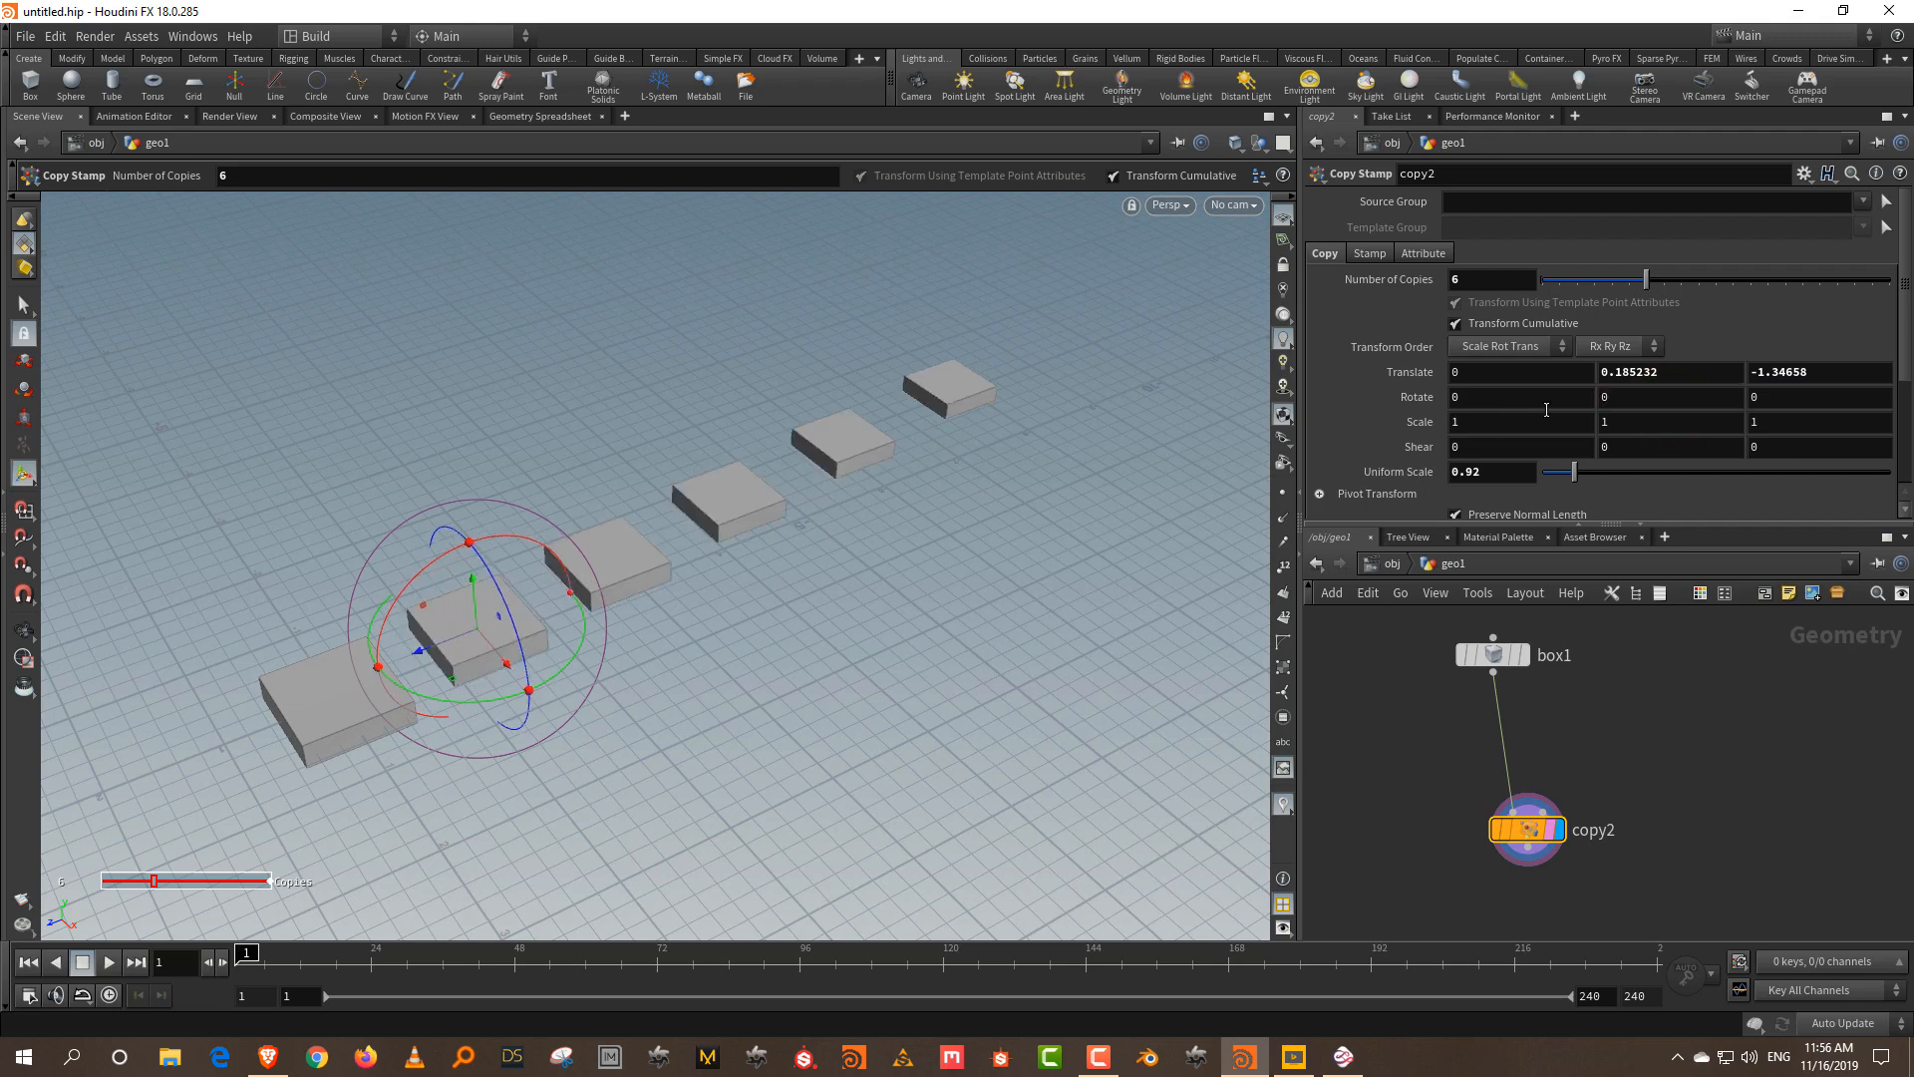
# - Widen the box to about 2.29 in X with its viewport handles
pyautogui.keyDown('alt'); pyautogui.moveTo(811, 569); pyautogui.dragTo(1127, 529); pyautogui.keyUp('alt')
pyautogui.moveTo(1420, 705); pyautogui.dragTo(1494, 643)
pyautogui.keyDown('alt'); pyautogui.moveTo(851, 683); pyautogui.dragTo(855, 641); pyautogui.keyUp('alt')
pyautogui.moveTo(774, 736); pyautogui.dragTo(876, 750)
pyautogui.keyDown('alt'); pyautogui.moveTo(970, 619); pyautogui.dragTo(1079, 622); pyautogui.keyUp('alt')
pyautogui.press('Return')
# - Space the copies like stair steps with a Copy Stamp translation of about 0.37 in Y and -0.67 in Z
pyautogui.moveTo(1672, 755); pyautogui.dragTo(1328, 901)
pyautogui.moveTo(539, 456); pyautogui.dragTo(1011, 491)
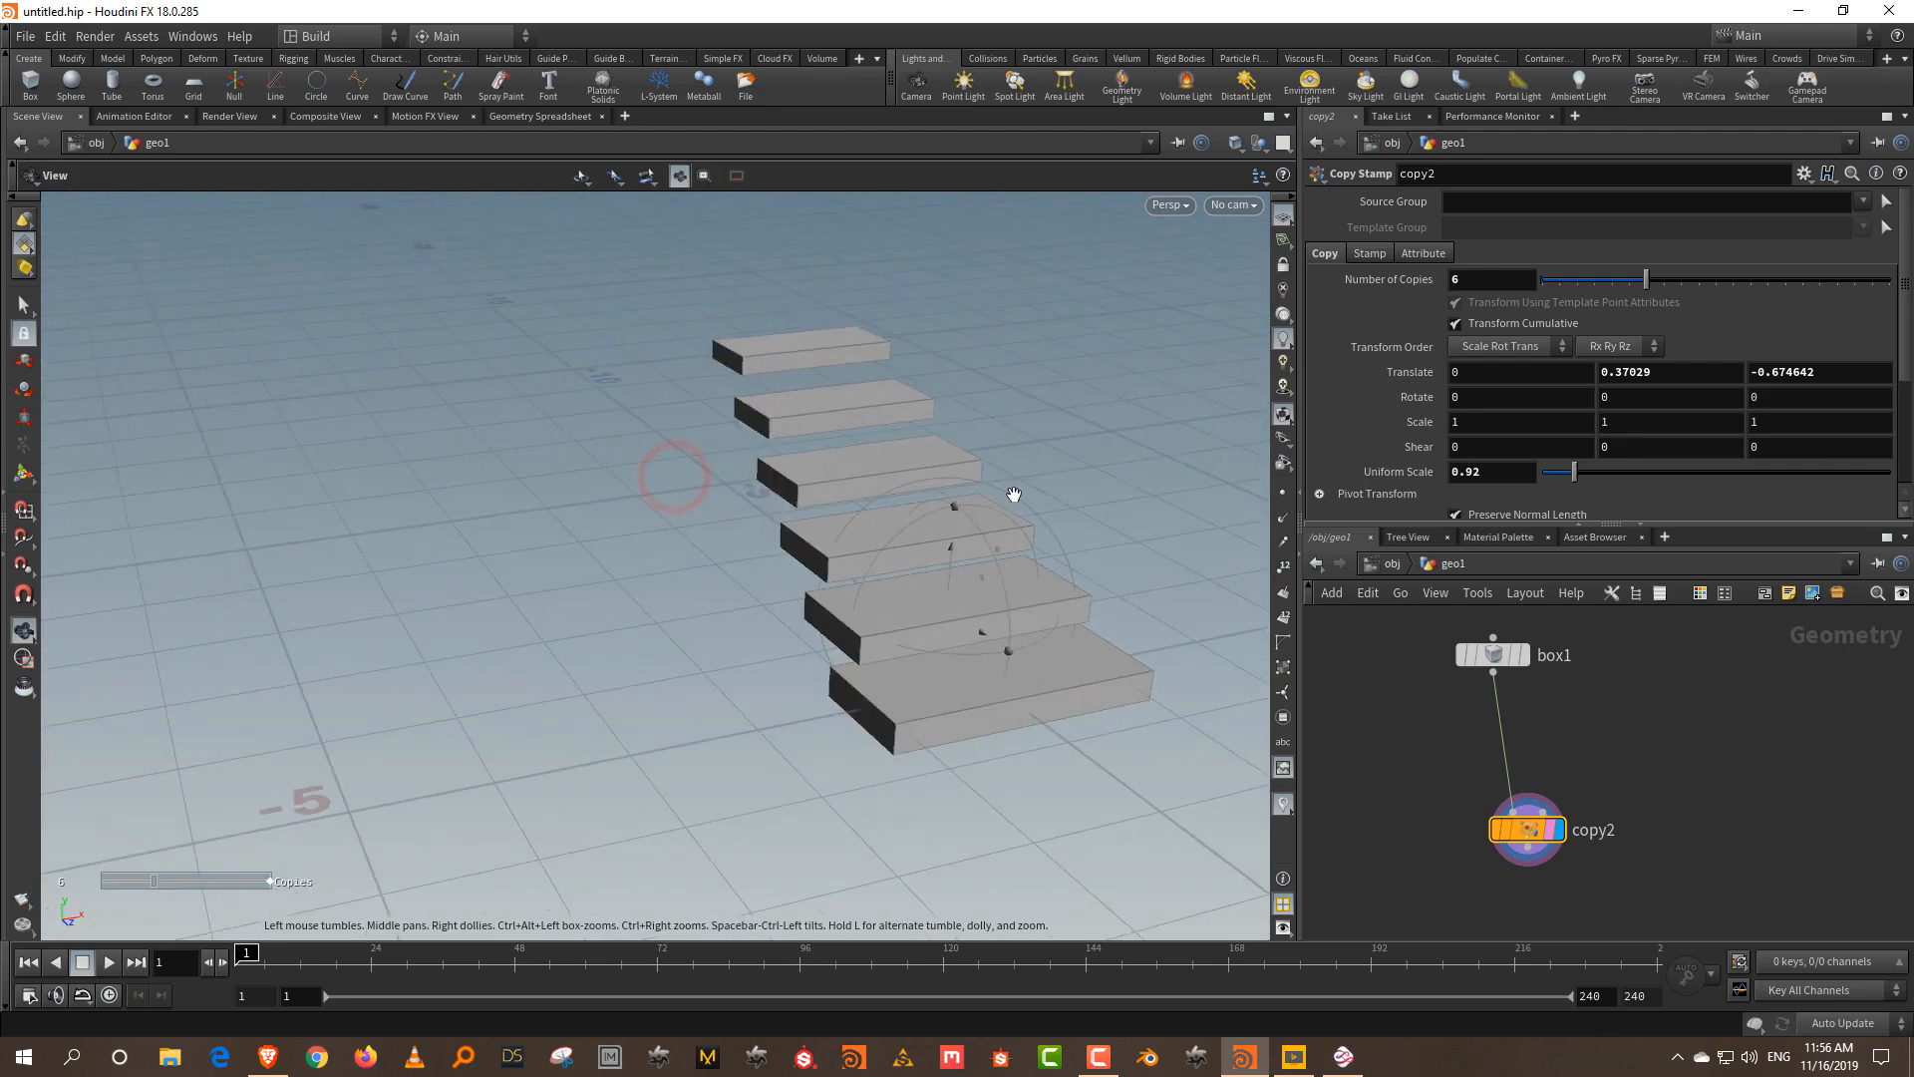
pyautogui.keyDown('alt'); pyautogui.moveTo(1011, 490); pyautogui.dragTo(750, 388, button='middle'); pyautogui.keyUp('alt')
pyautogui.moveTo(750, 388)
pyautogui.mouseDown()
pyautogui.moveTo(798, 534)
pyautogui.moveTo(863, 513)
pyautogui.moveTo(734, 407)
pyautogui.mouseUp()
pyautogui.press('Return')
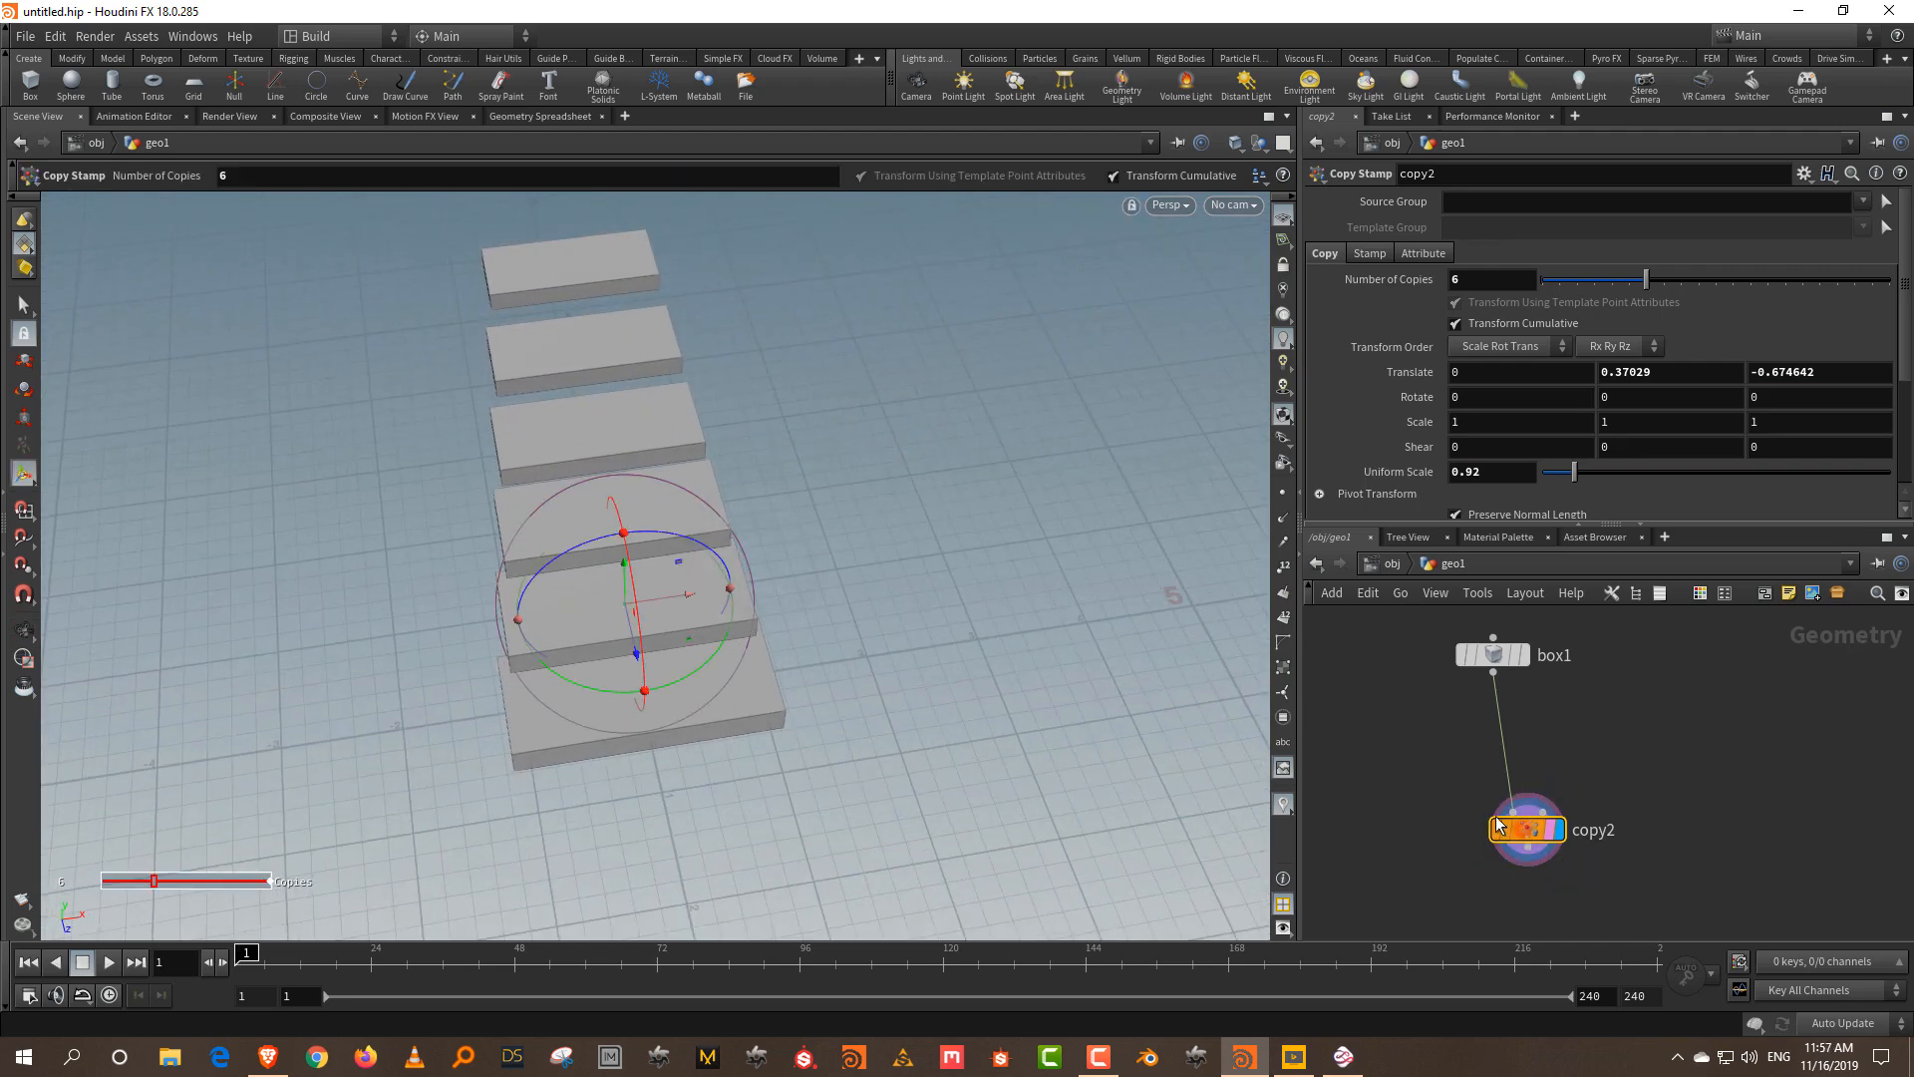
# - Align the Copy Stamp node below the box node and enable Create Output Groups on it
pyautogui.moveTo(1527, 836); pyautogui.dragTo(1493, 805)
pyautogui.click(1613, 710)
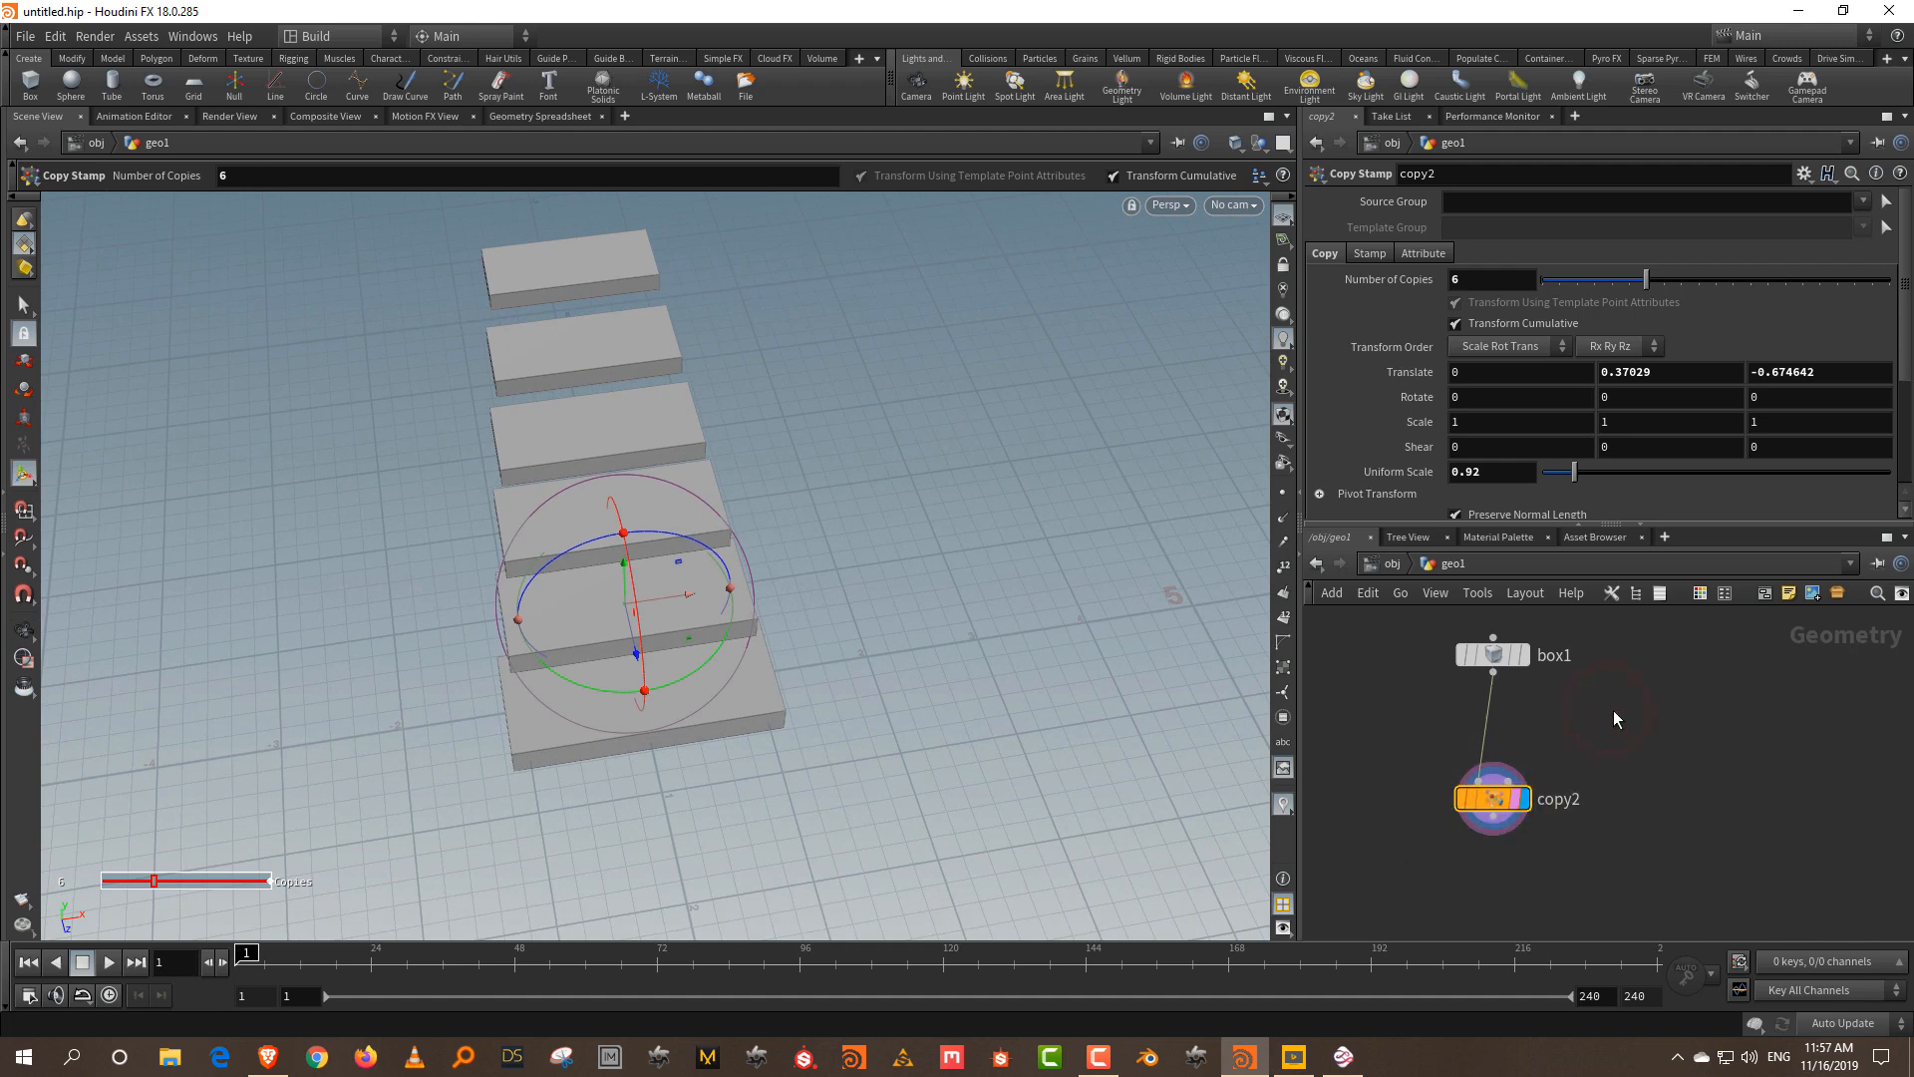
pyautogui.moveTo(1512, 527); pyautogui.dragTo(1513, 640)
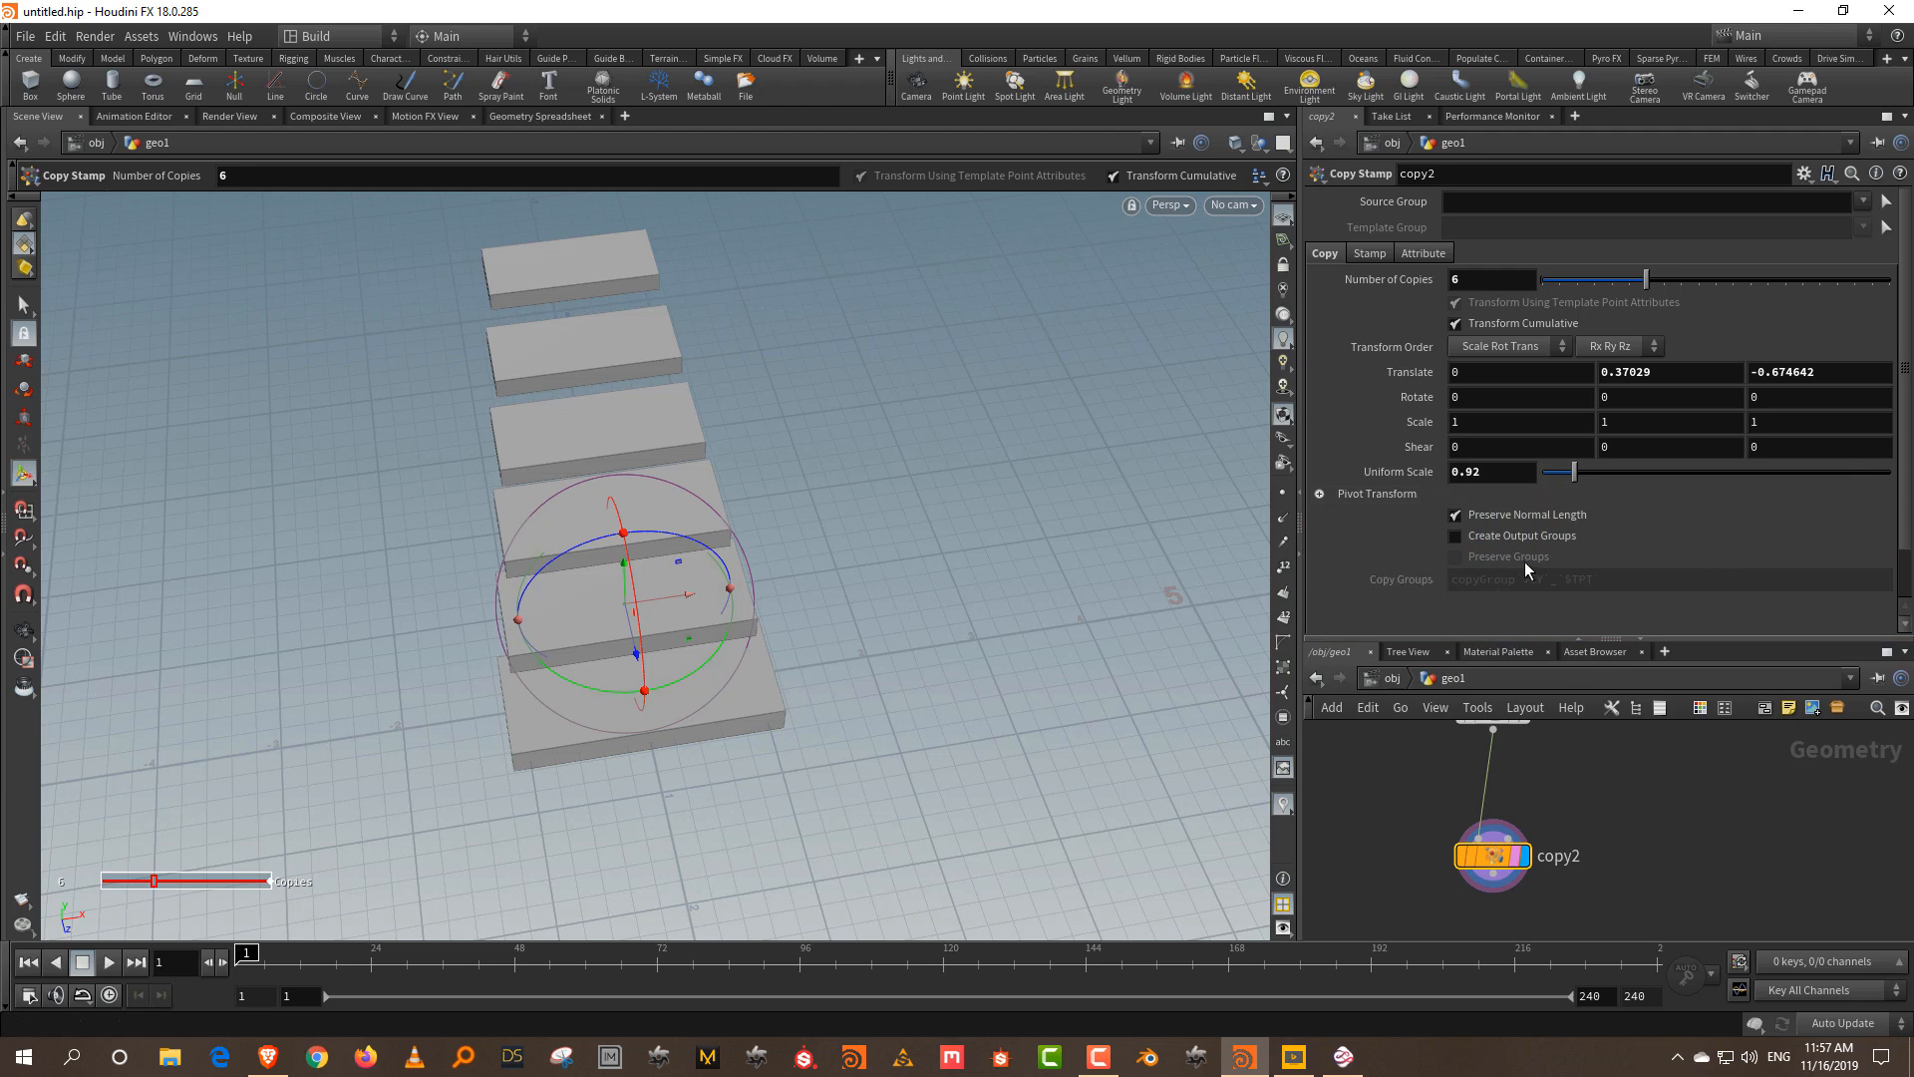
pyautogui.moveTo(1512, 639); pyautogui.dragTo(1514, 494)
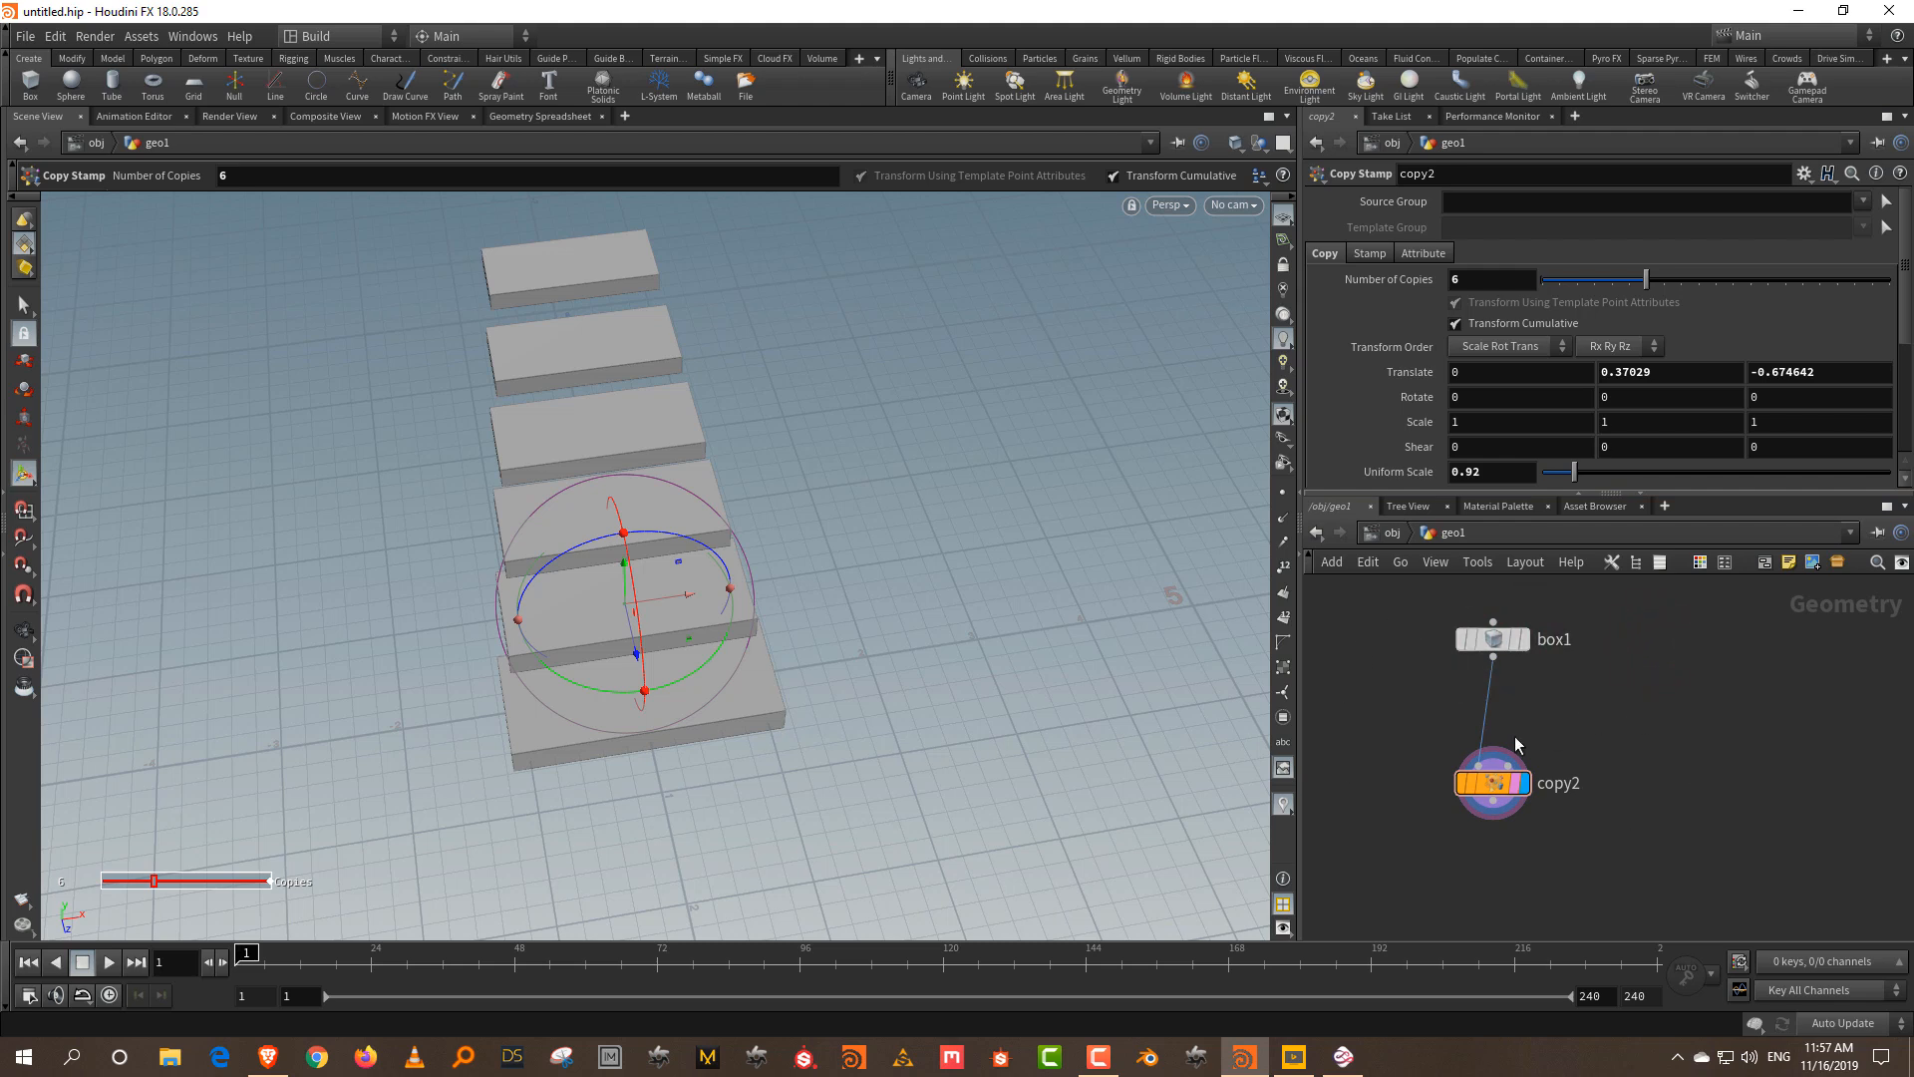
pyautogui.moveTo(1494, 493); pyautogui.dragTo(1498, 653)
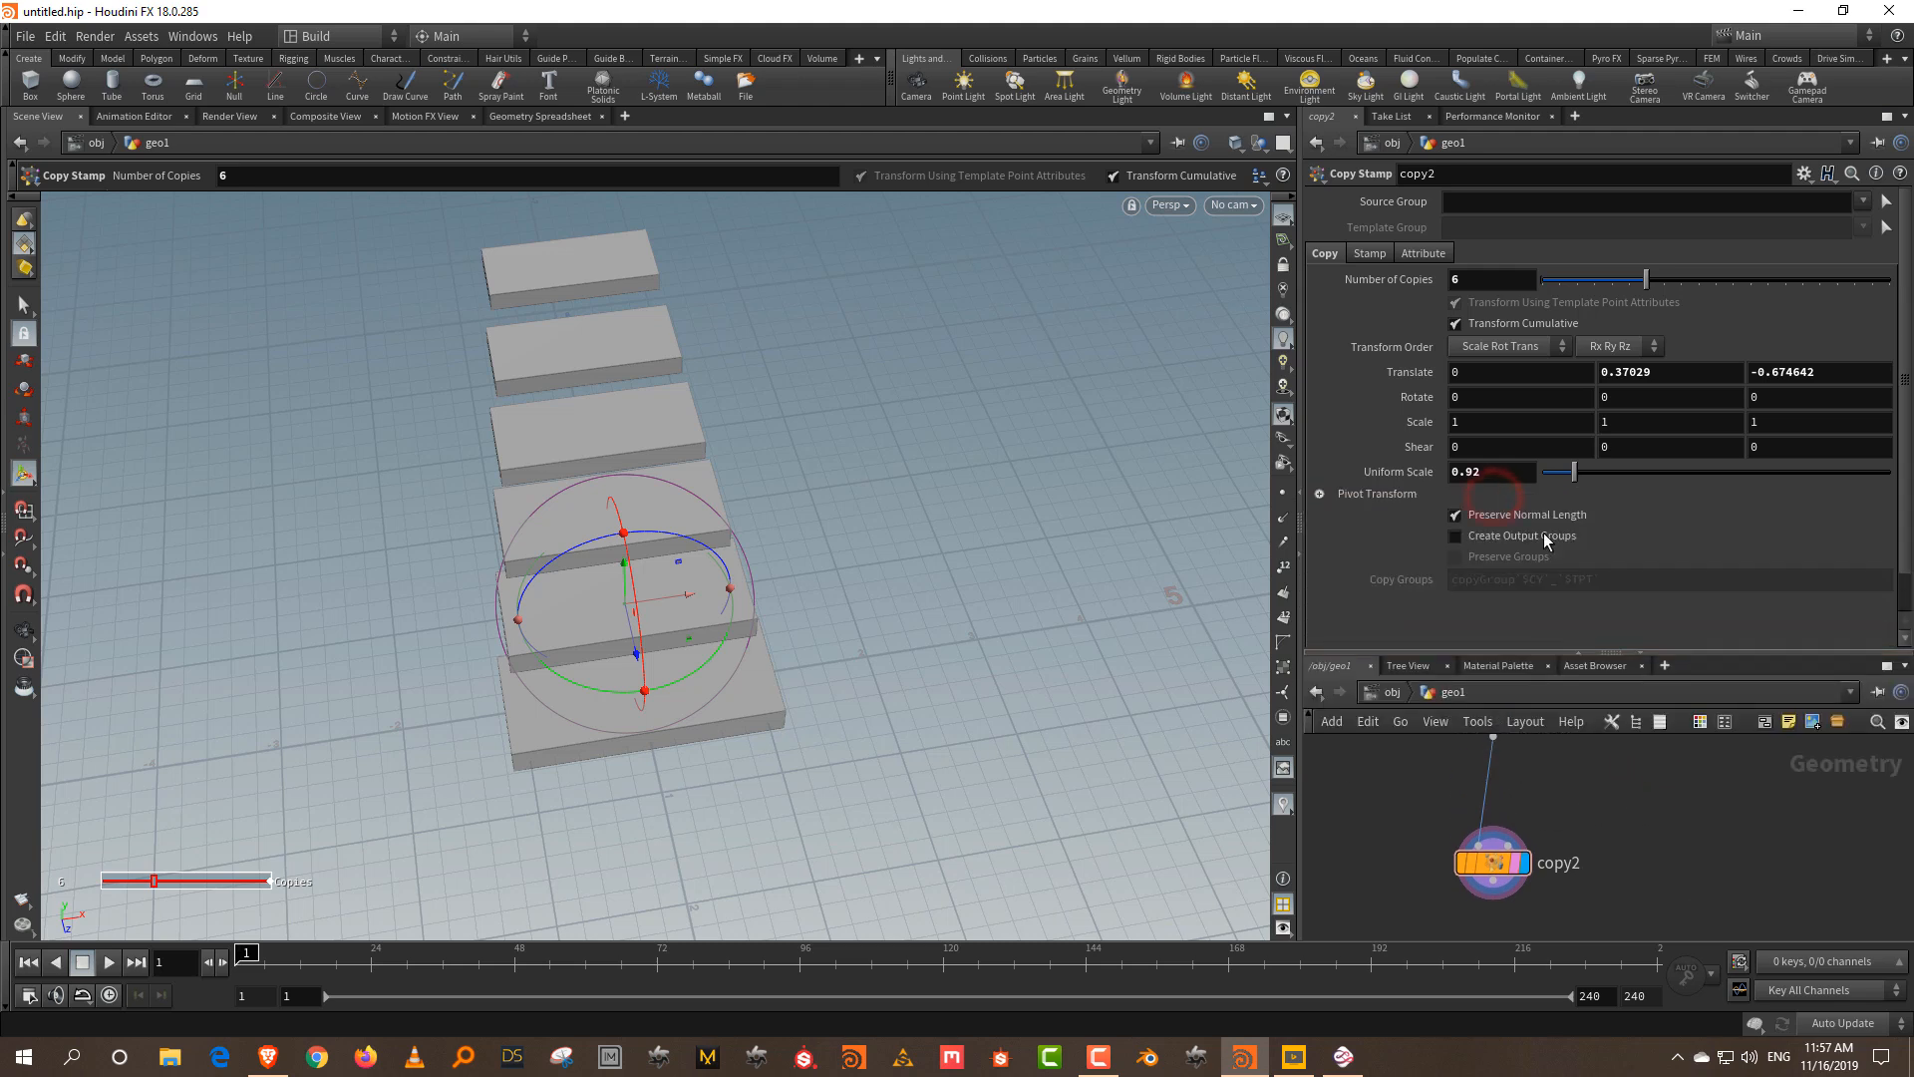
pyautogui.click(1542, 541)
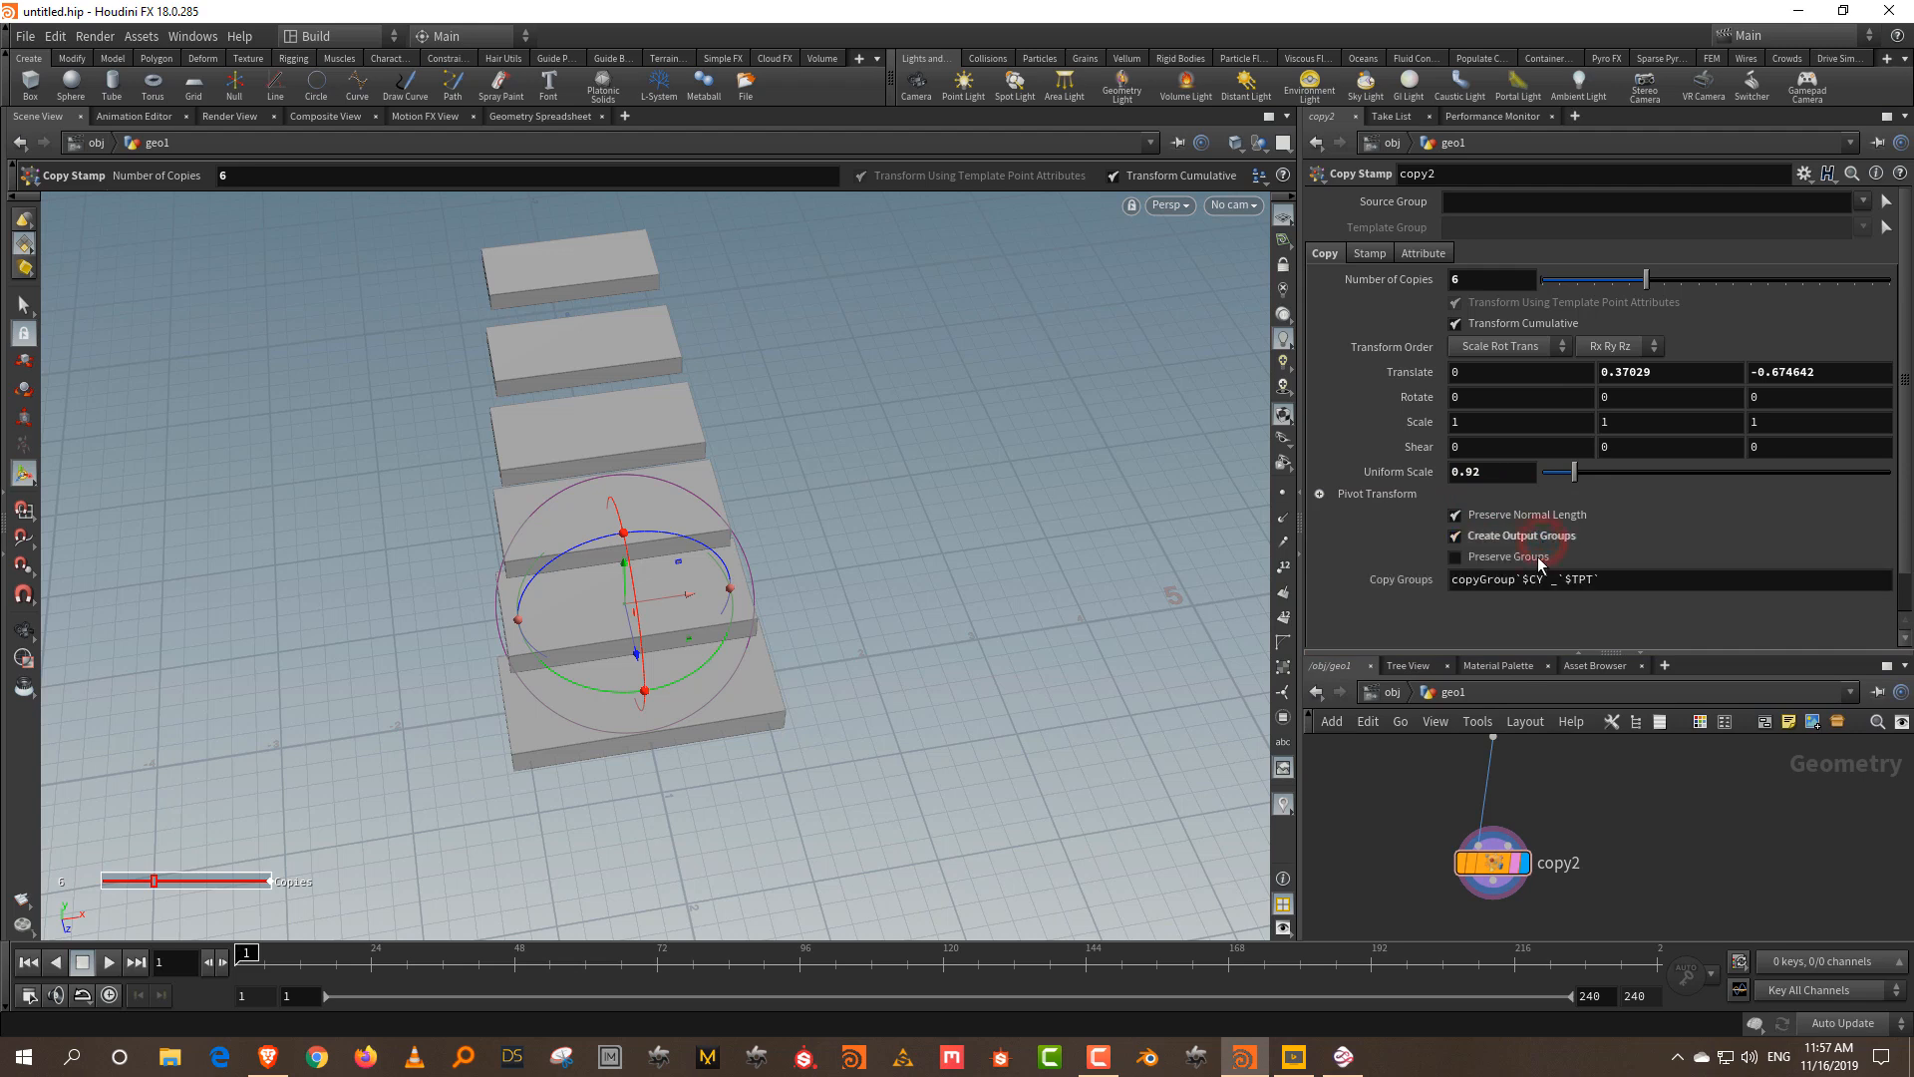
# - Examine the primitive groups listed in the Copy Stamp node's information
pyautogui.scroll(-1, 1711, 567)
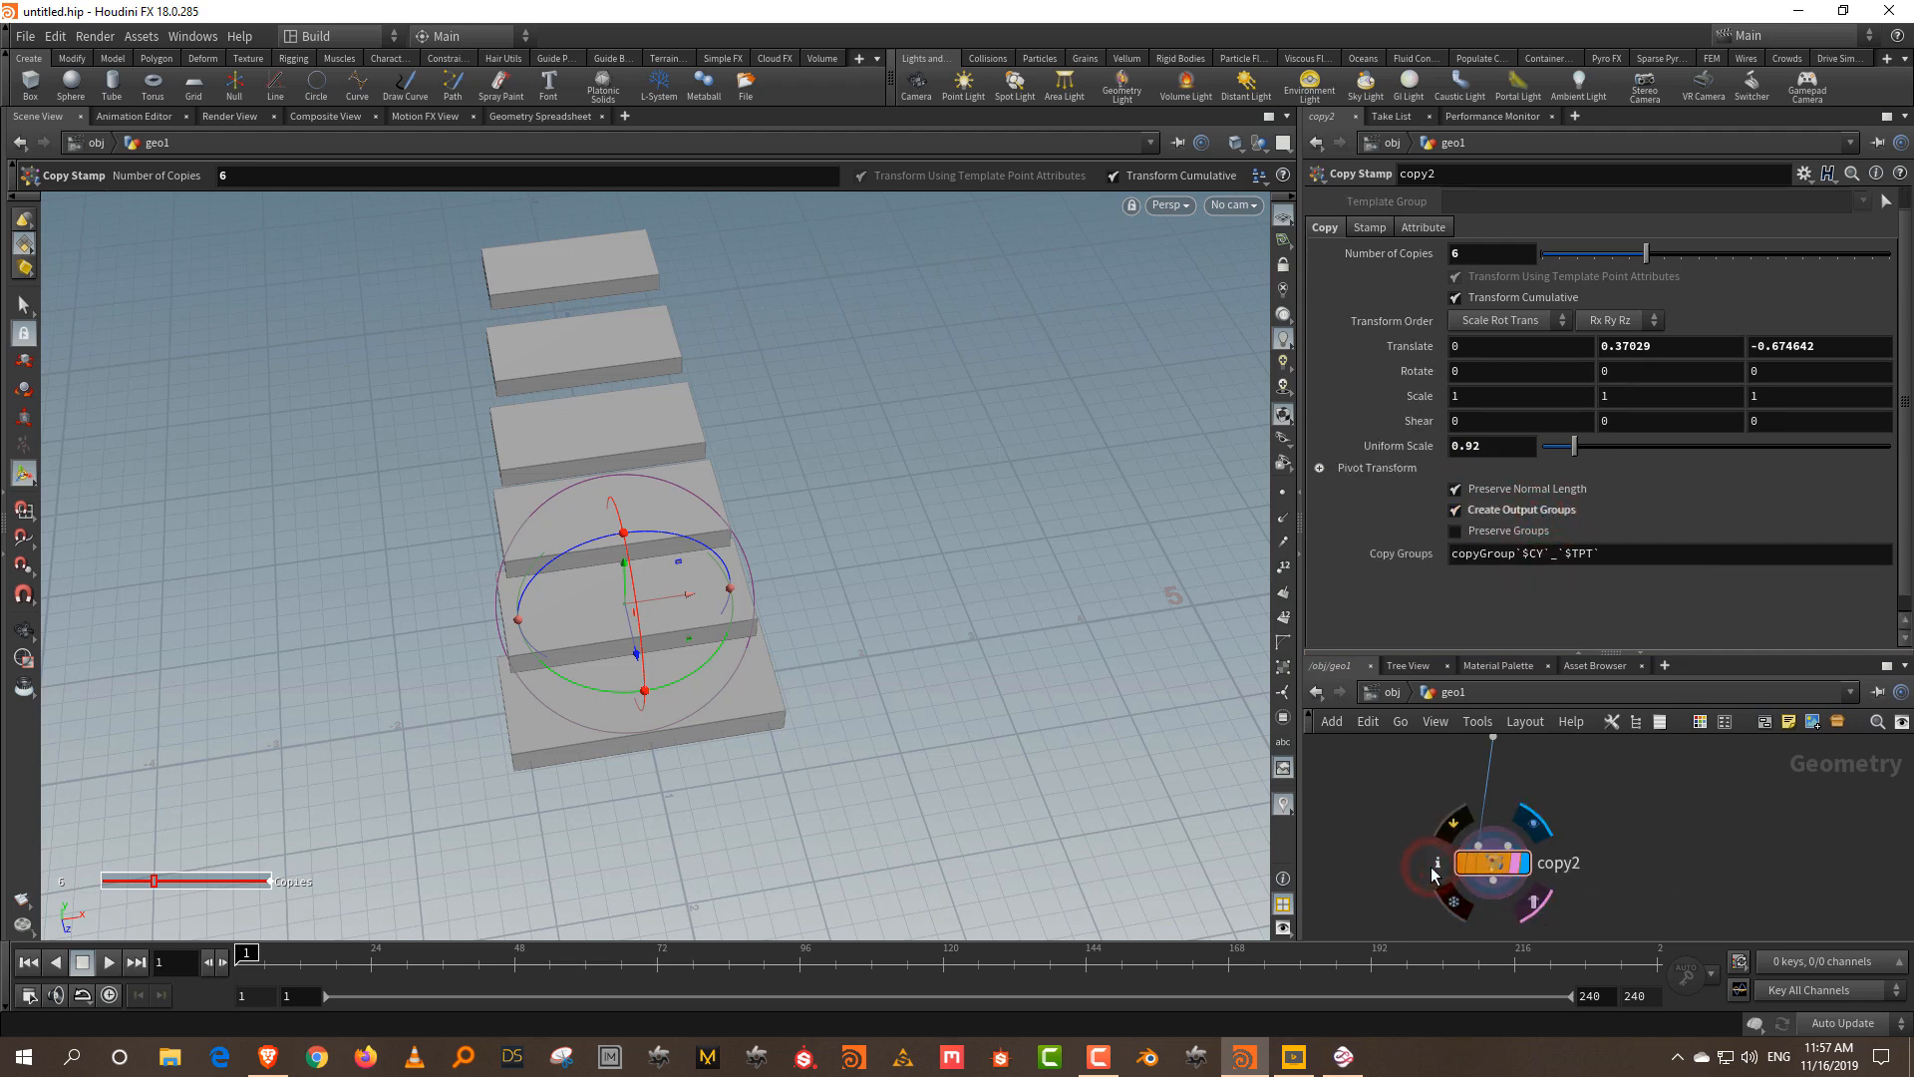
pyautogui.click(1435, 868)
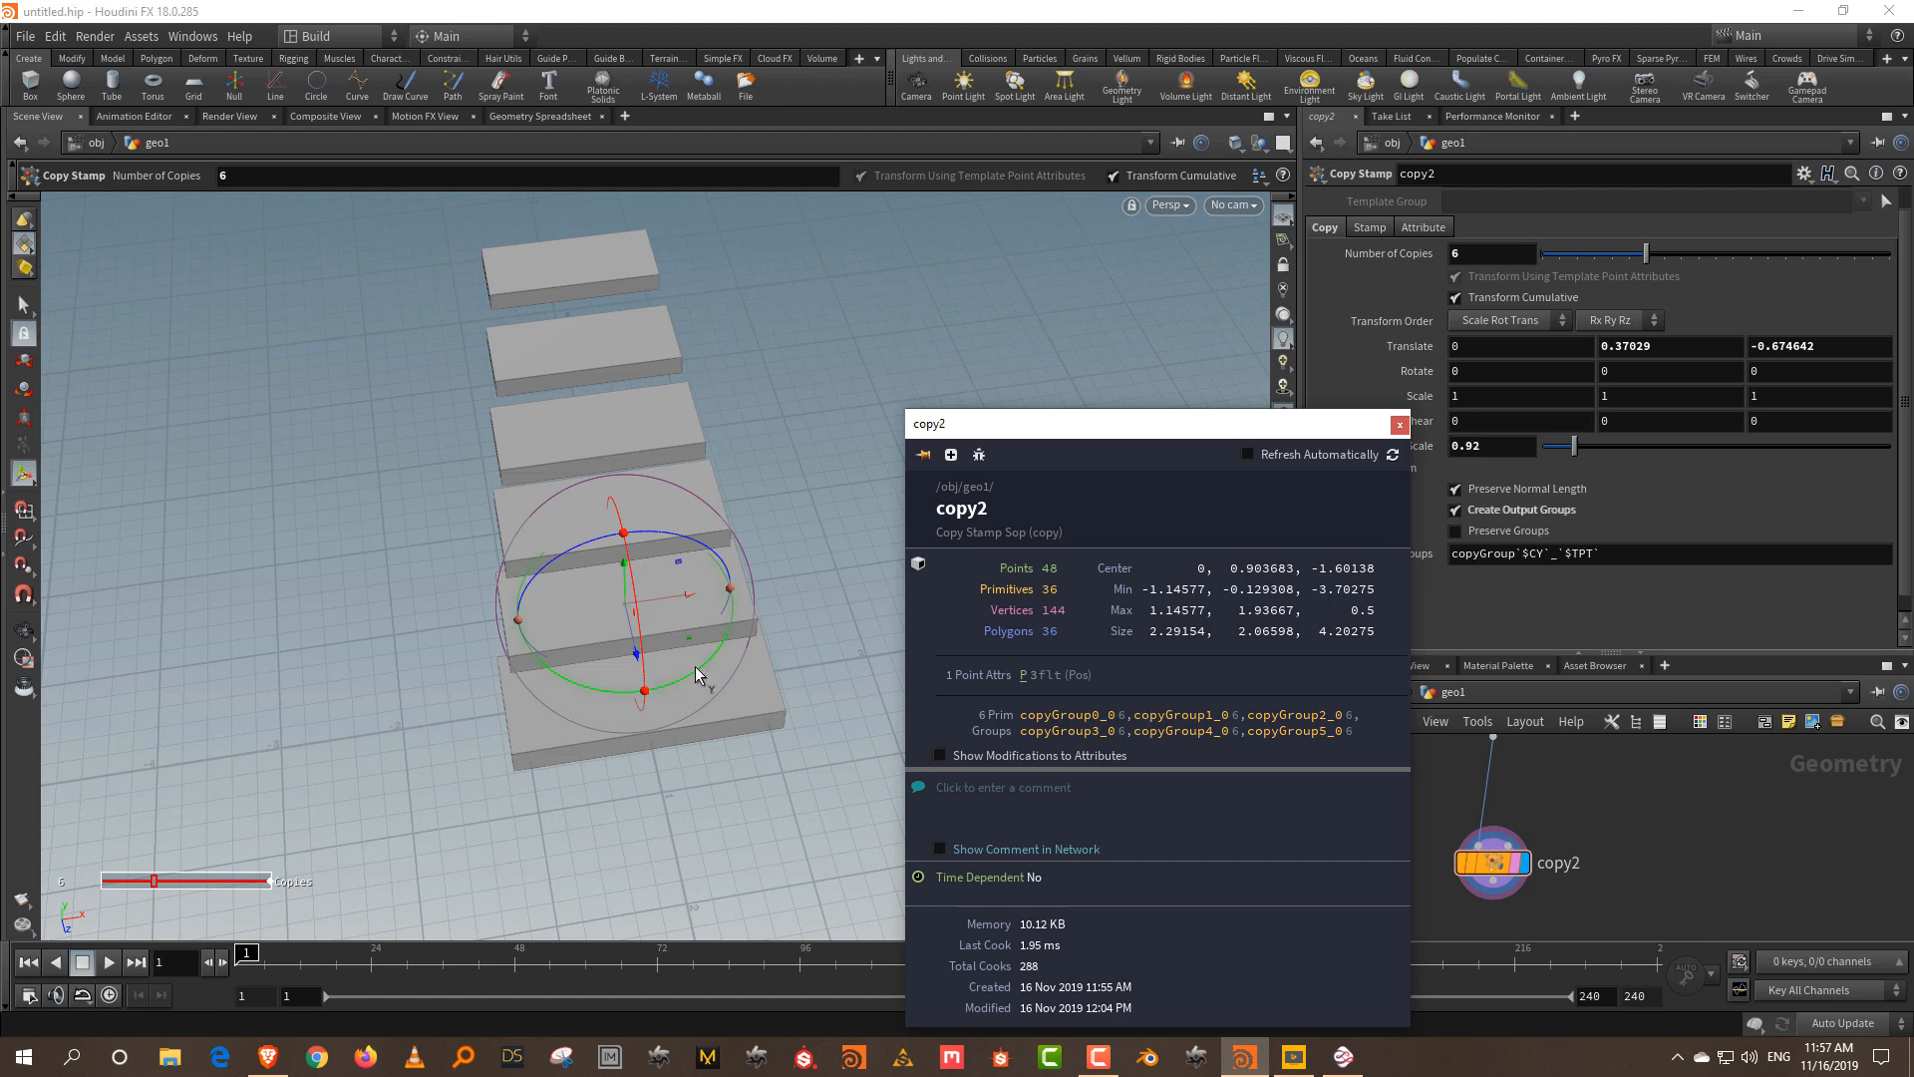
pyautogui.click(1613, 785)
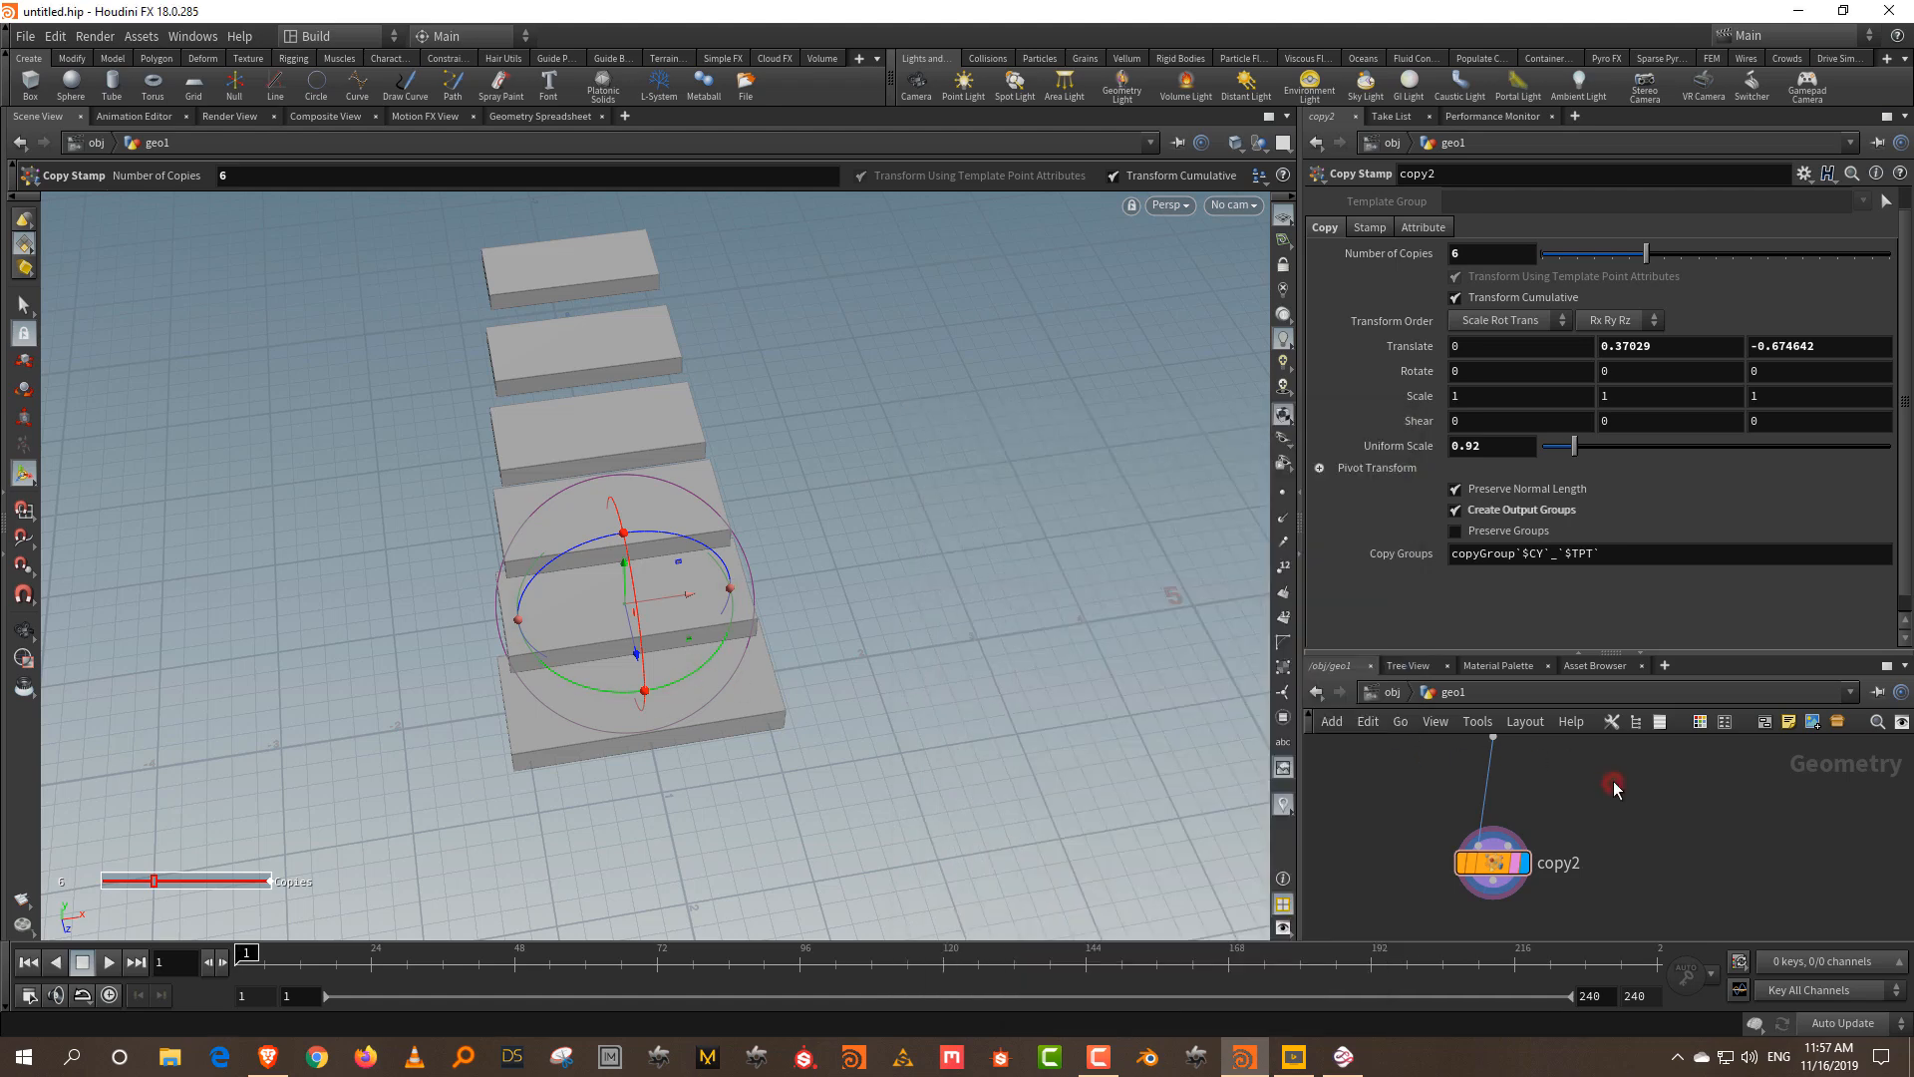
# - Delete the Copy Stamp node and make the box the displayed node
pyautogui.moveTo(1496, 654); pyautogui.dragTo(1496, 490)
pyautogui.click(1590, 699)
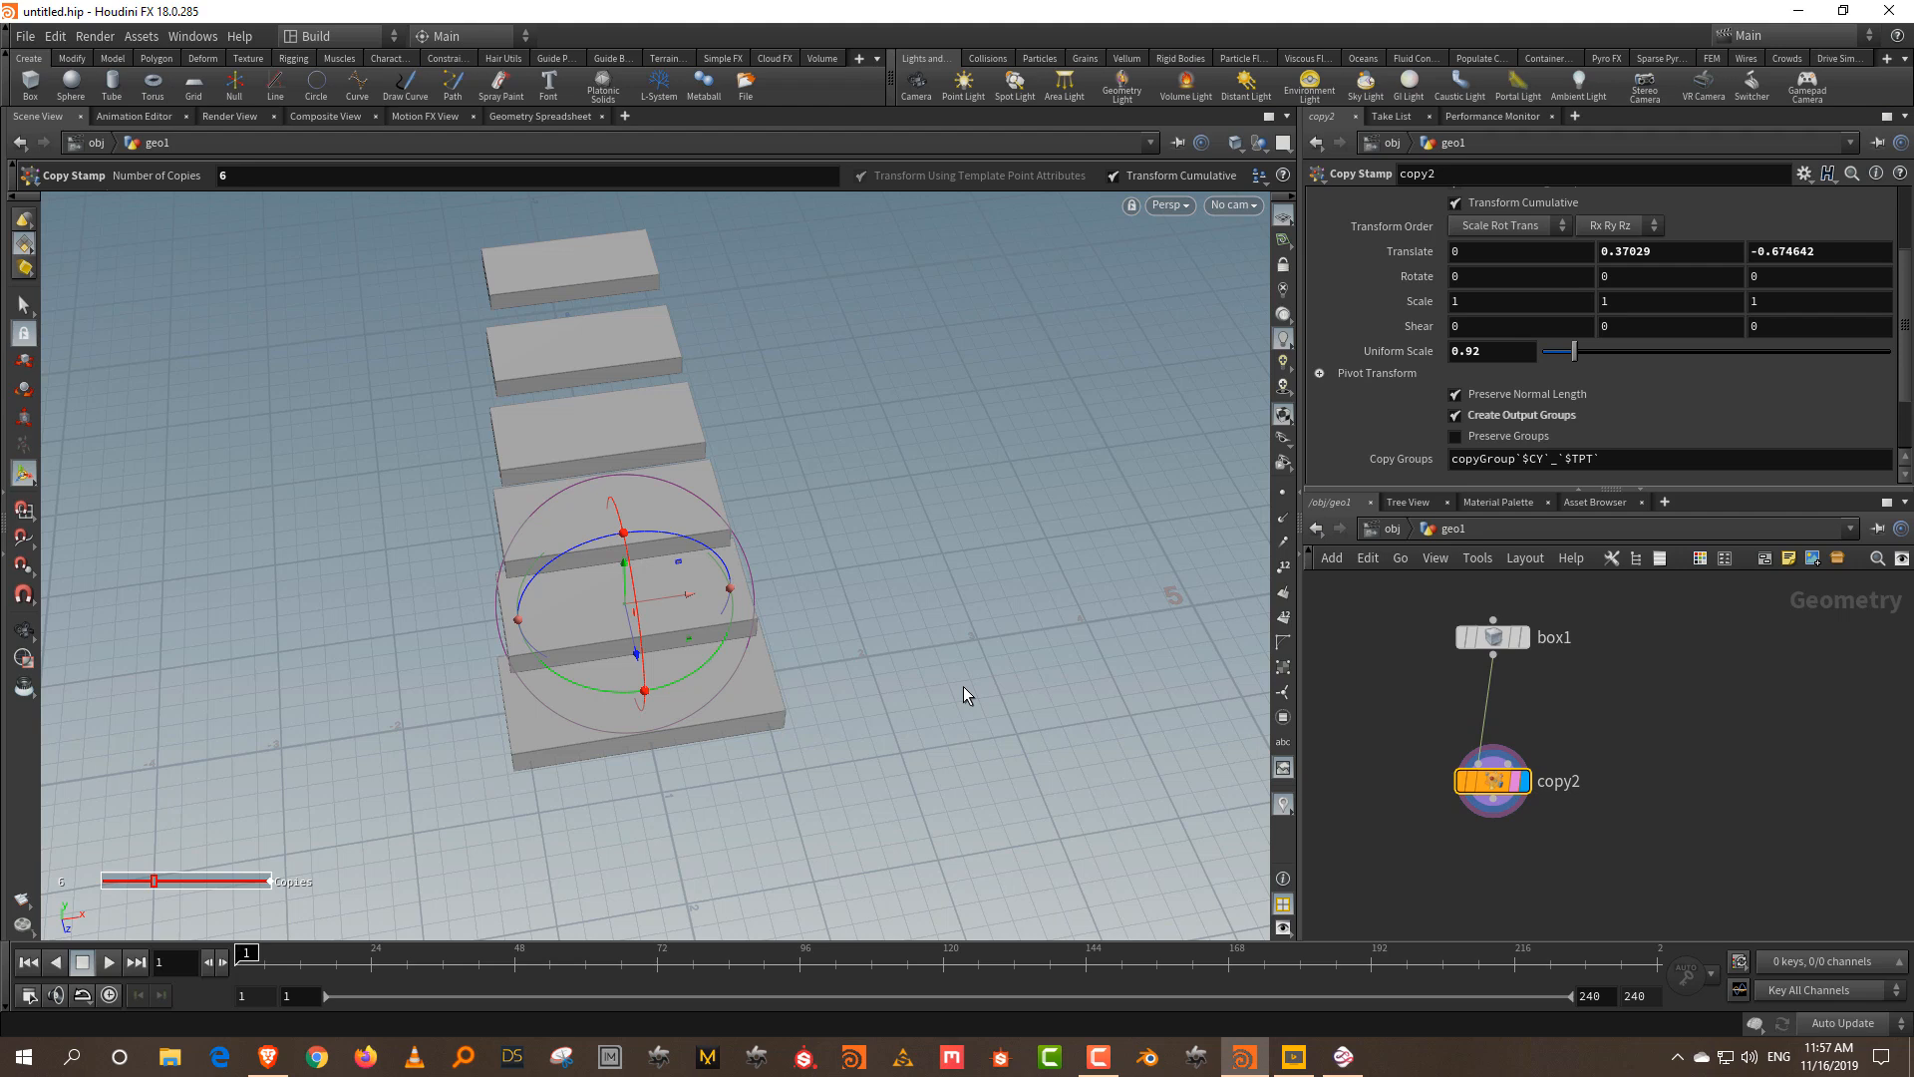
pyautogui.moveTo(1679, 702); pyautogui.dragTo(1463, 827)
pyautogui.moveTo(1588, 710); pyautogui.dragTo(1460, 827)
pyautogui.press('Delete')
pyautogui.click(1518, 648)
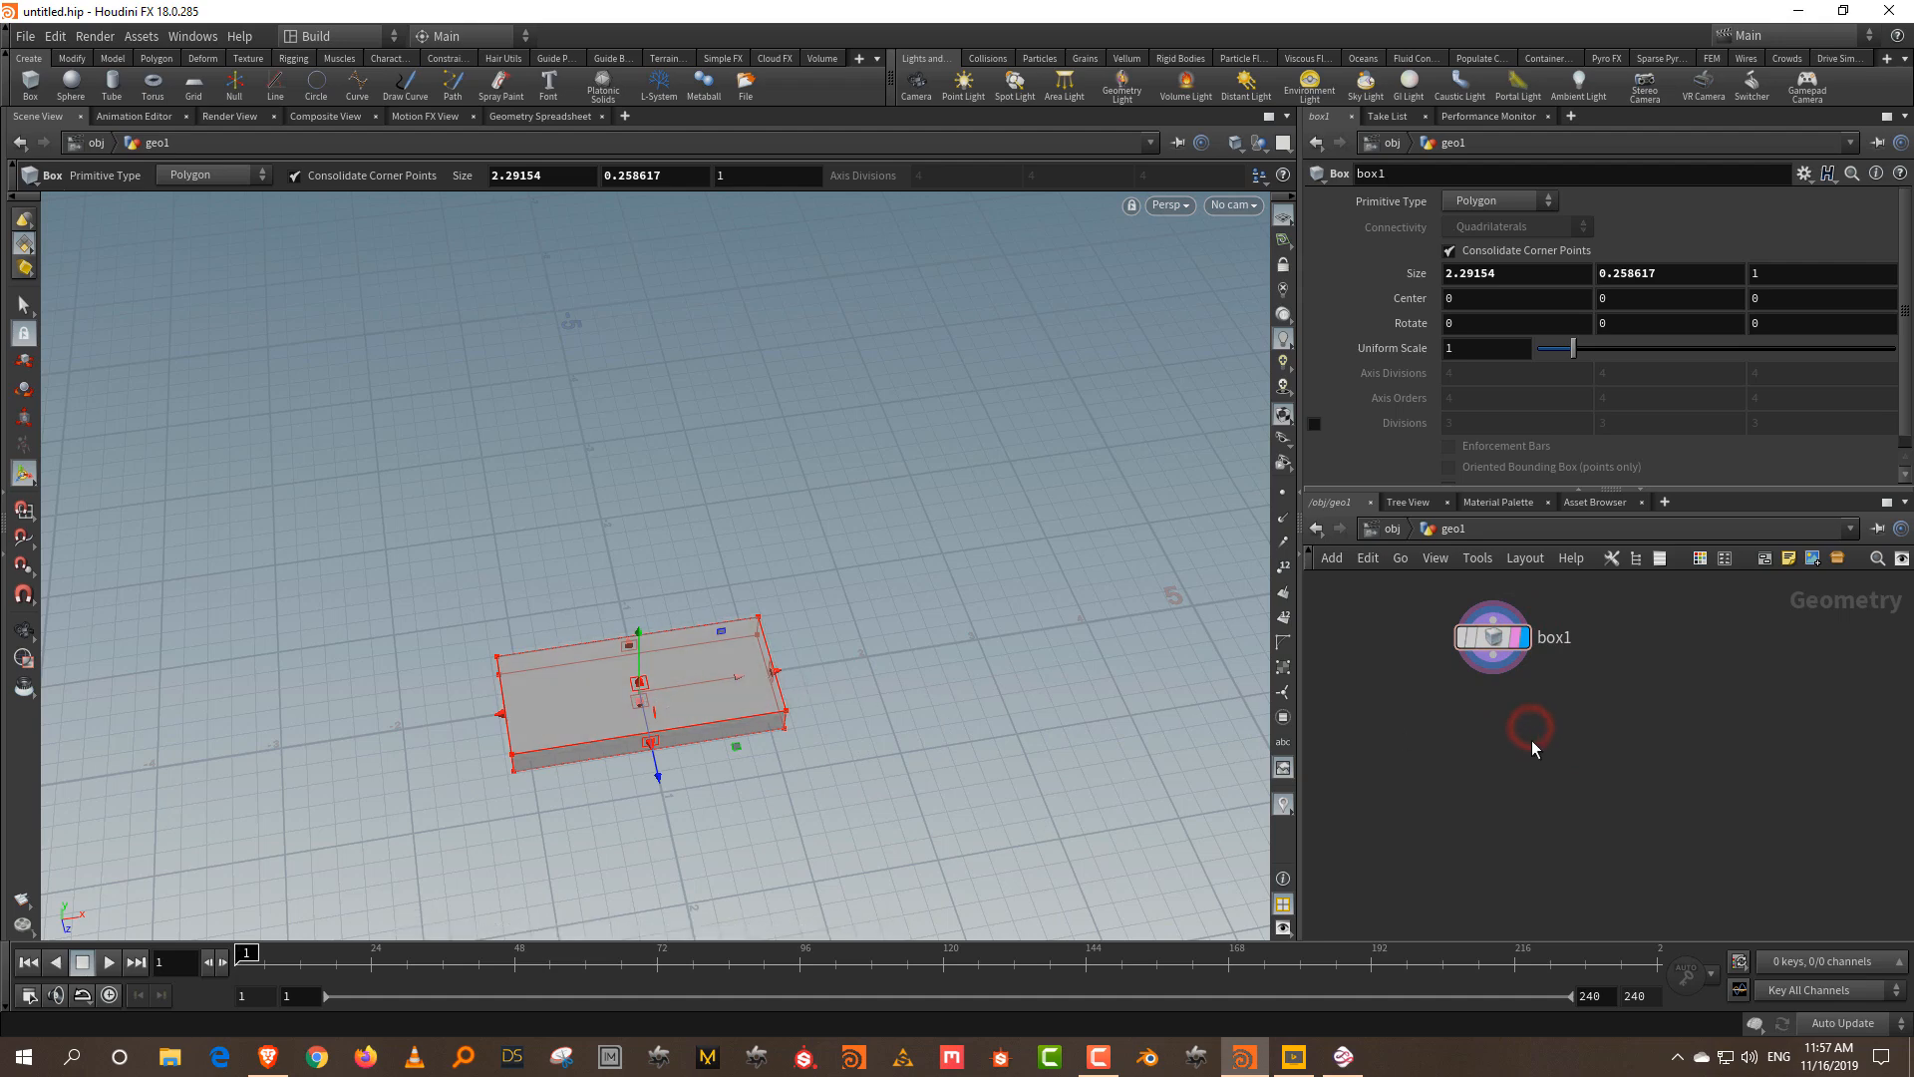
# - Add a Transform node below the box, wire the box into it and make it the displayed node
pyautogui.press('Tab')
pyautogui.write('tr')
pyautogui.click(1745, 267)
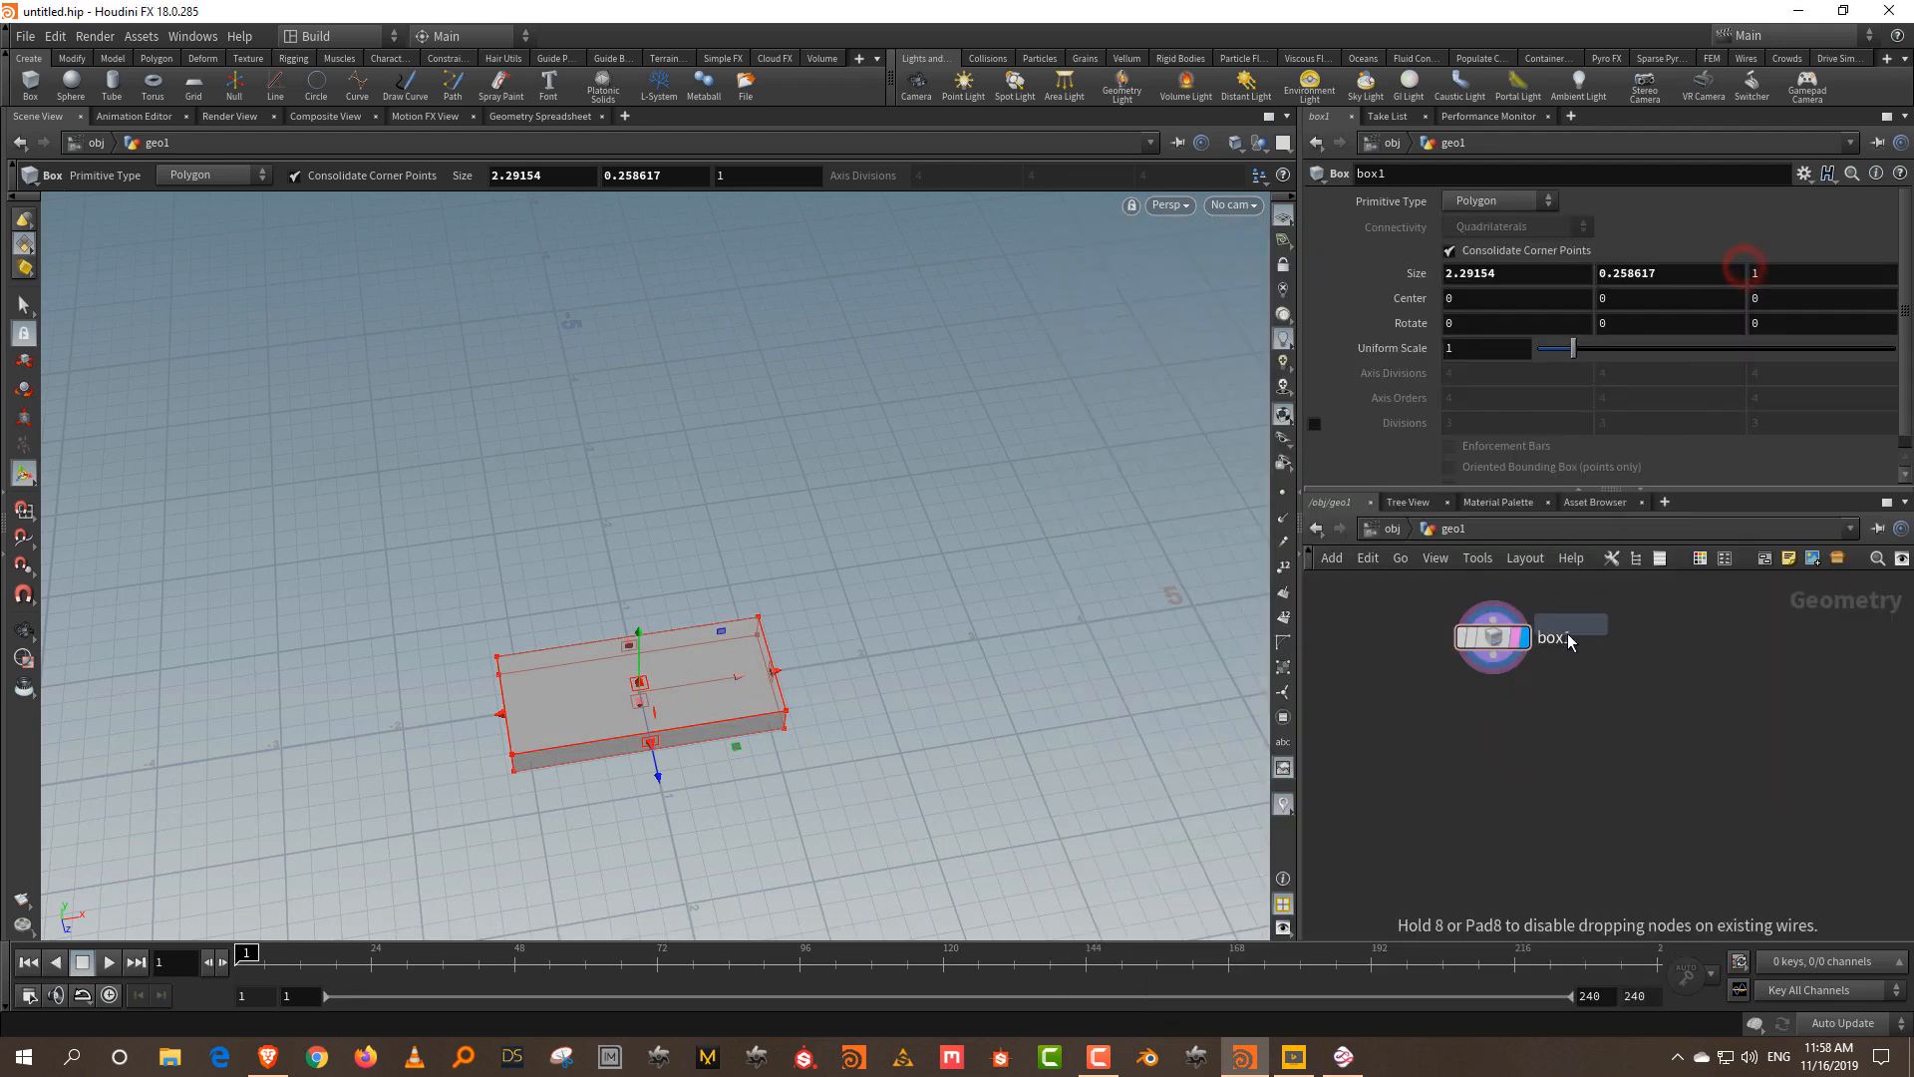
pyautogui.click(1486, 767)
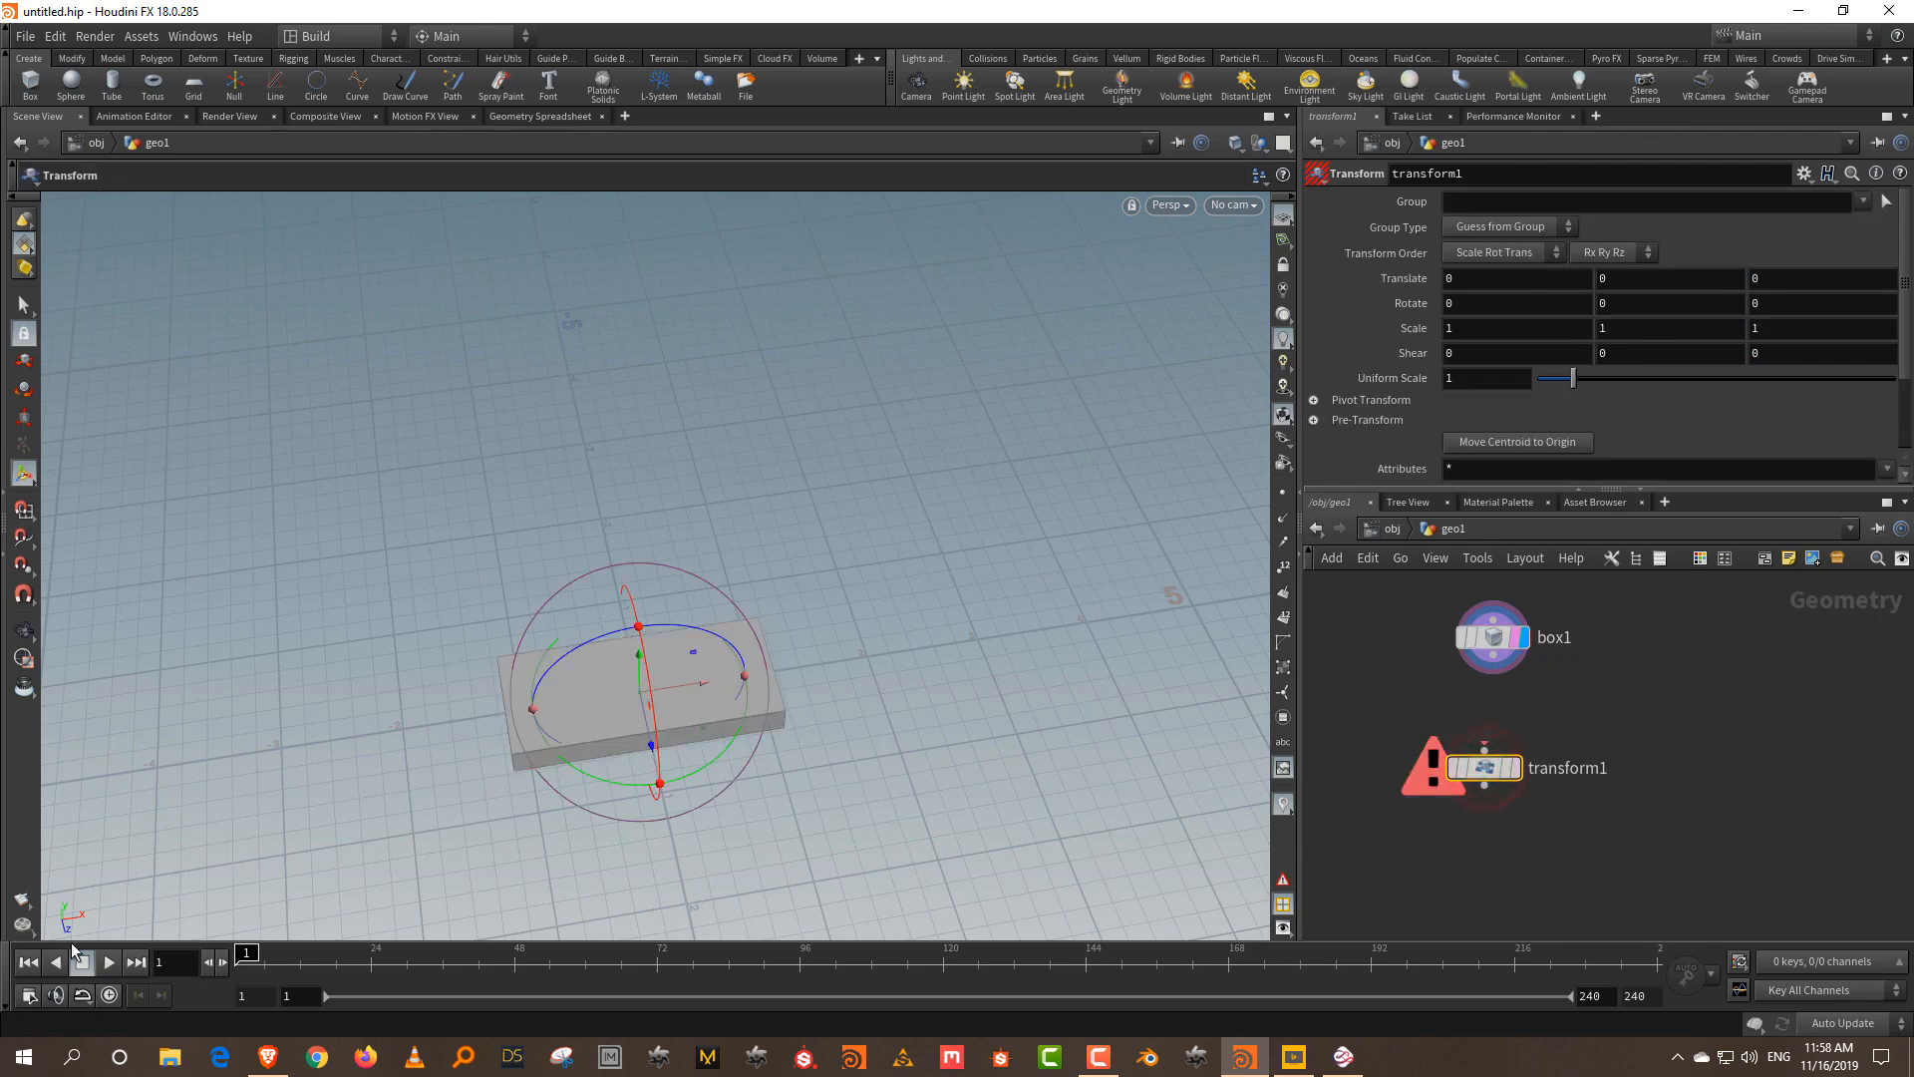
pyautogui.click(1503, 662)
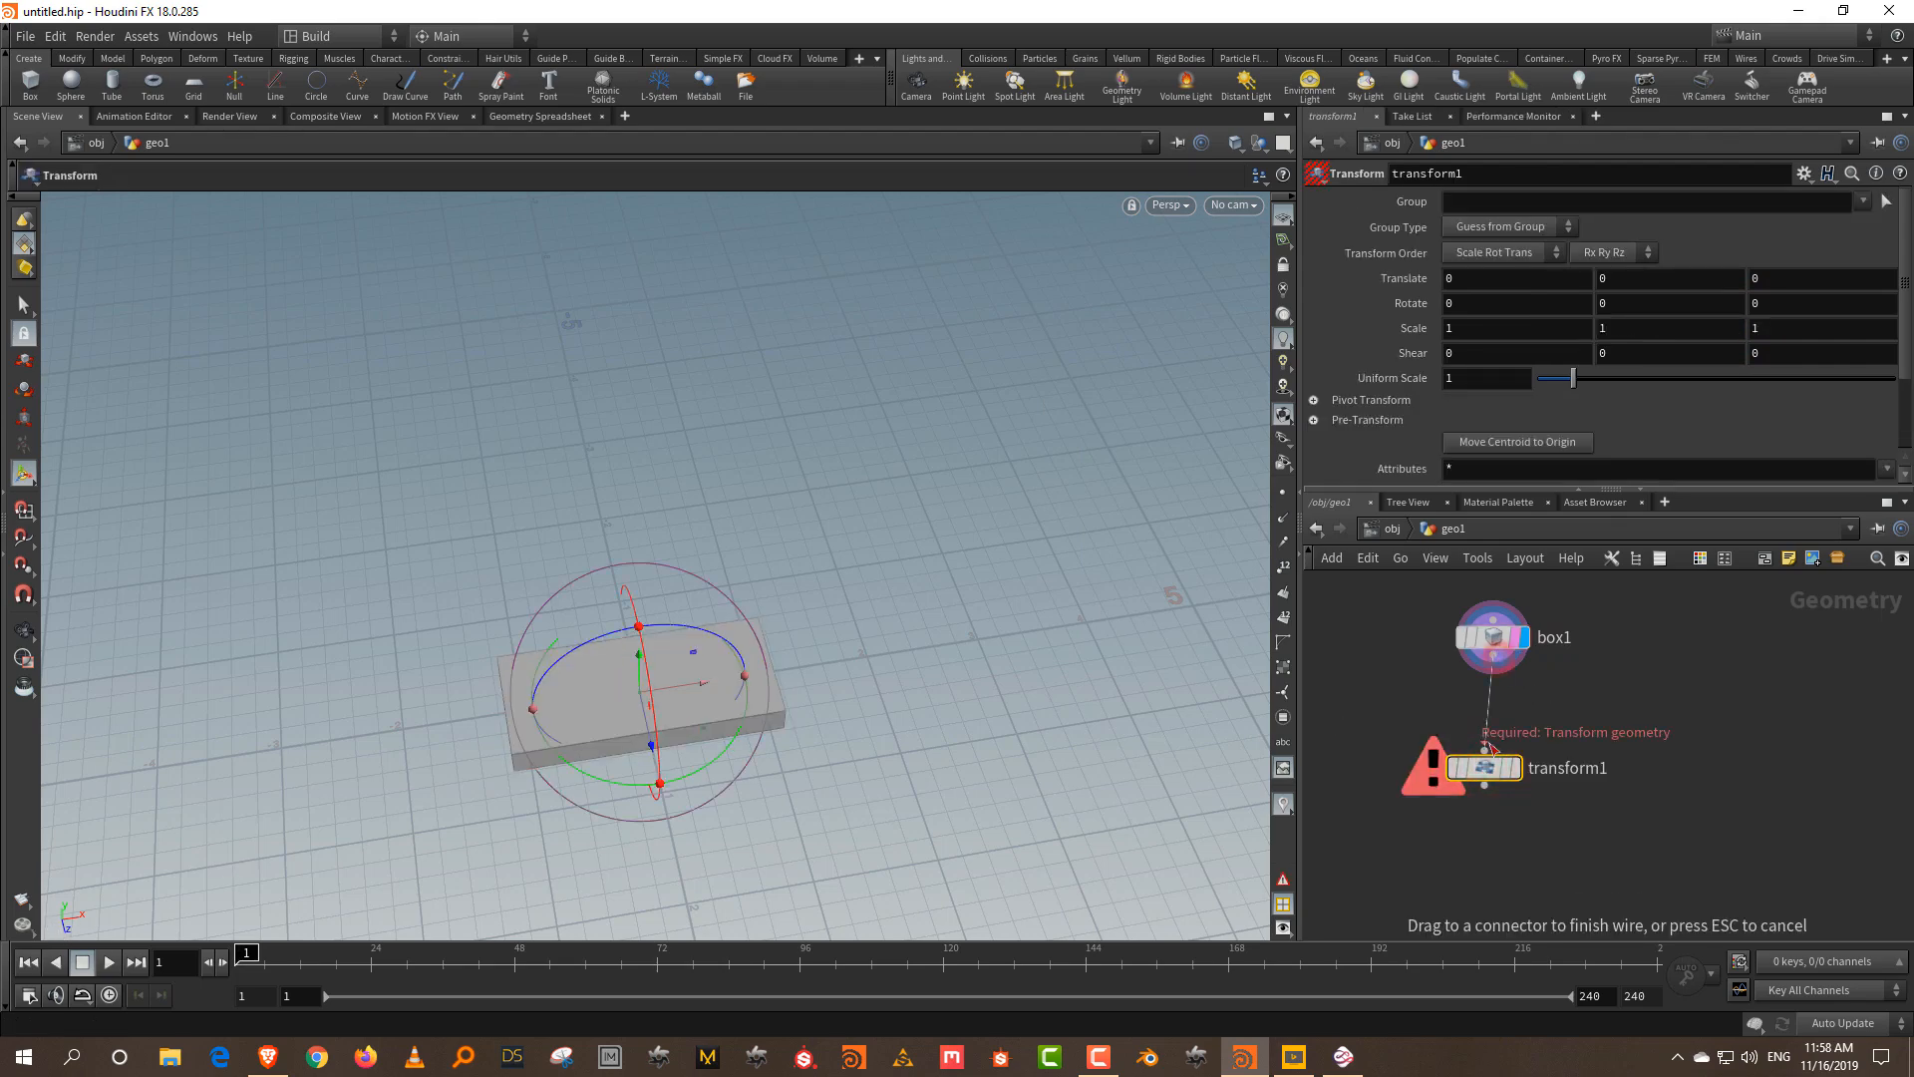
pyautogui.click(1484, 745)
# - Rename the Transform node to move_to_X
pyautogui.doubleClick(1565, 767)
pyautogui.write('move_to_X')
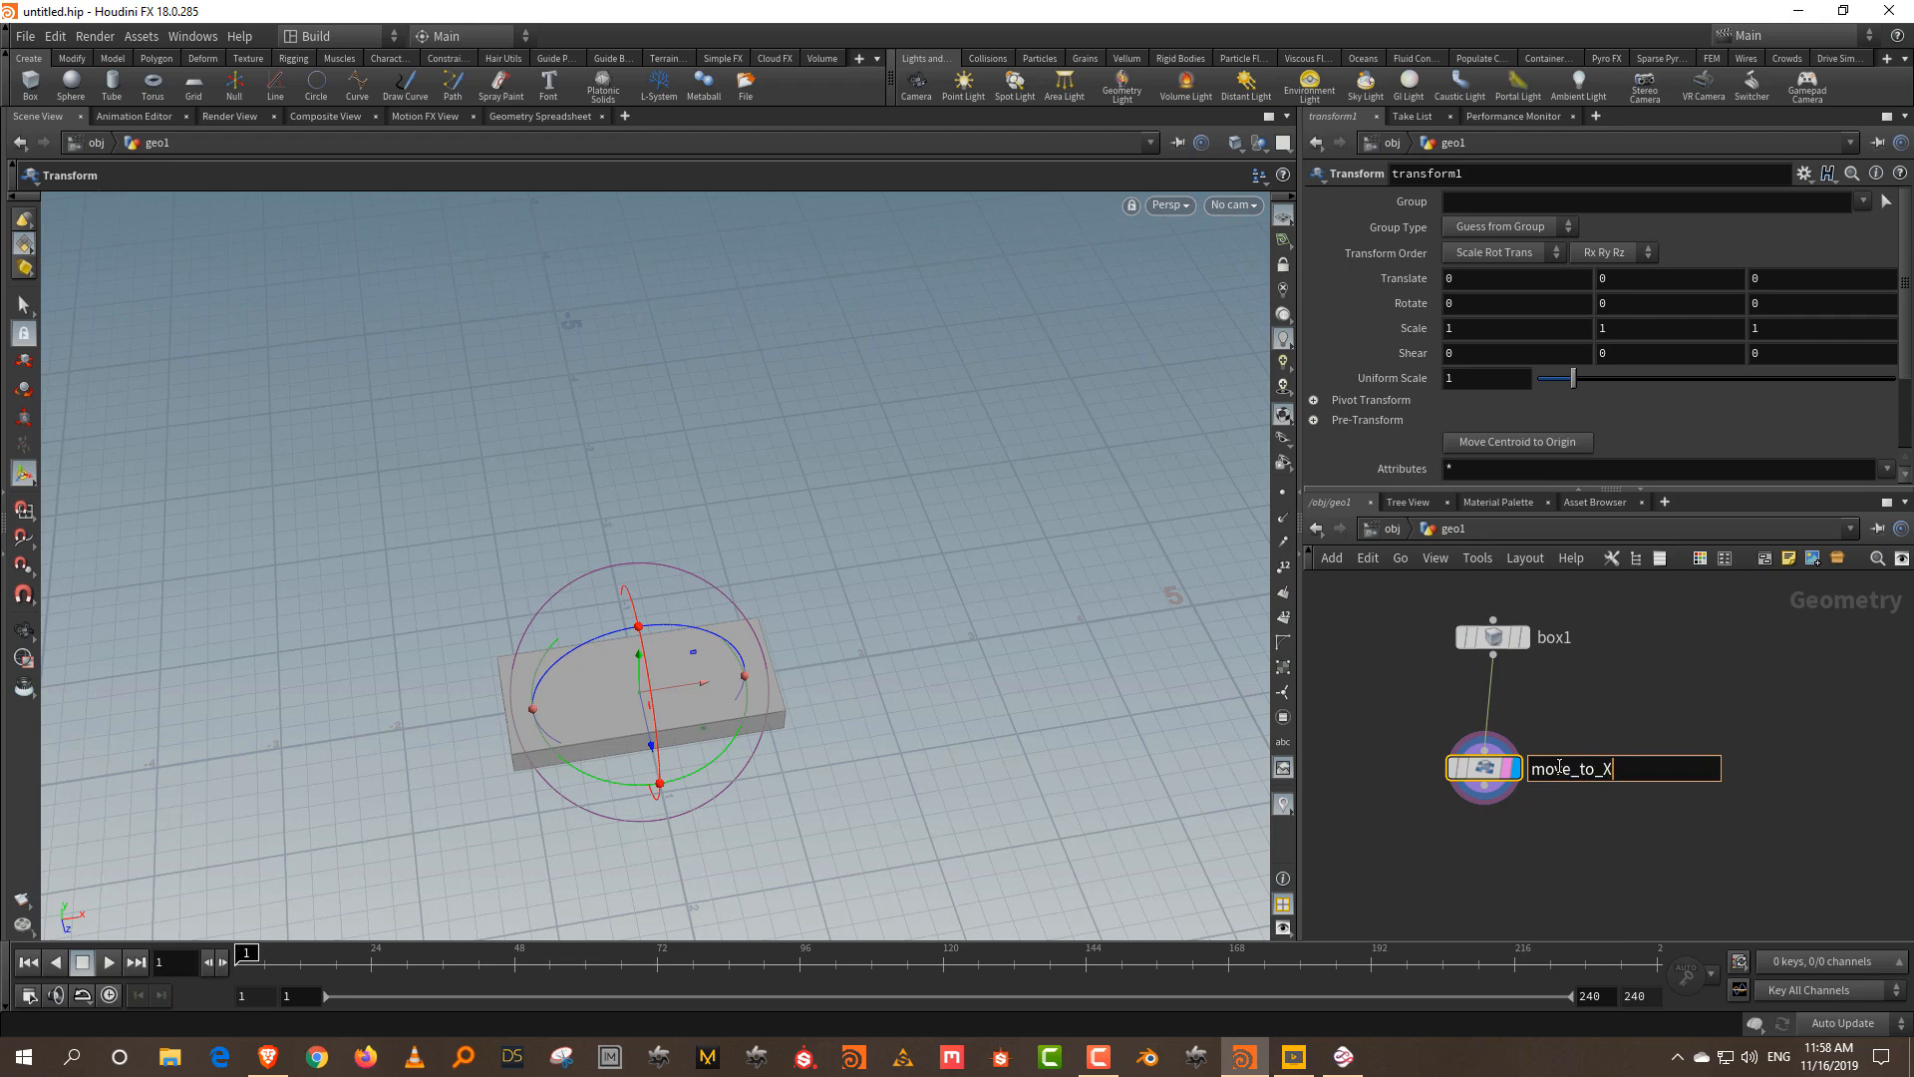
pyautogui.press('Return')
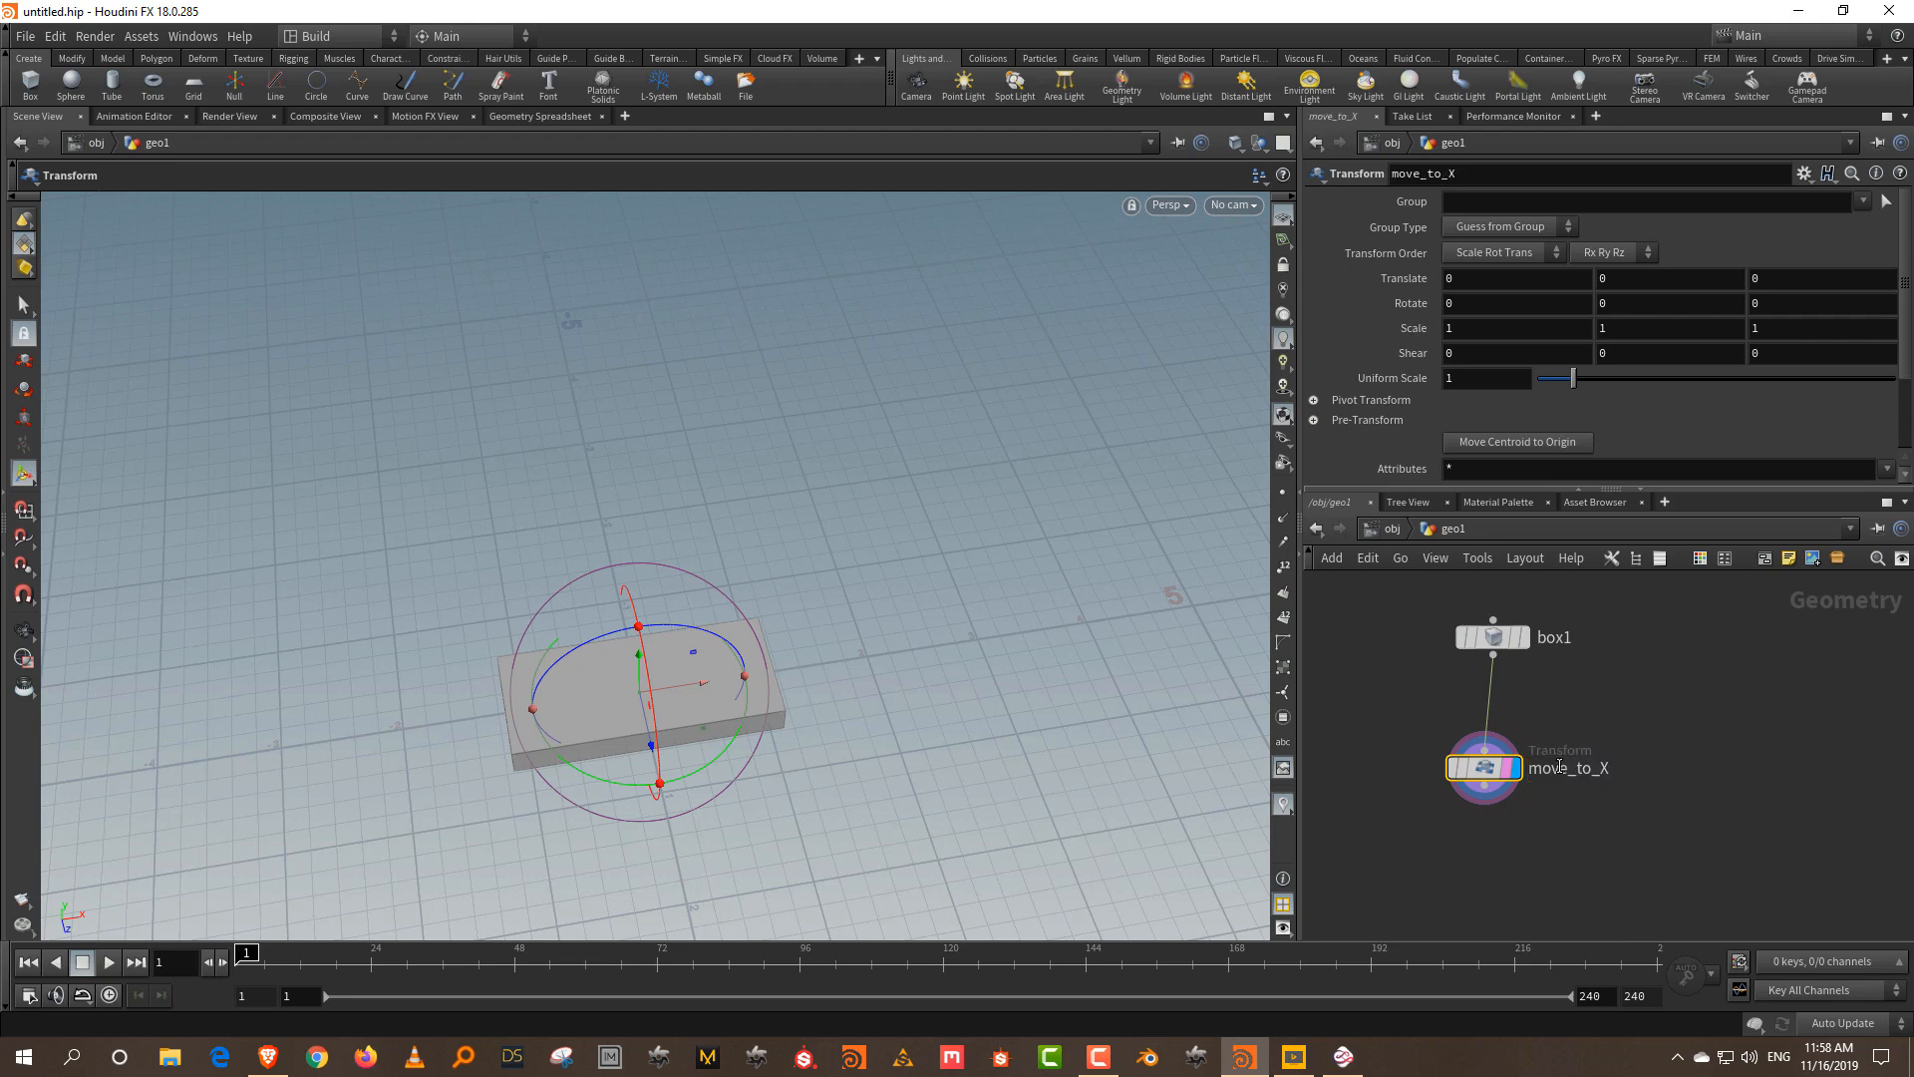
# - Link the X translation of move_to_X to the box's X size with a relative reference, ch("../box1/sizex")
pyautogui.click(1492, 637)
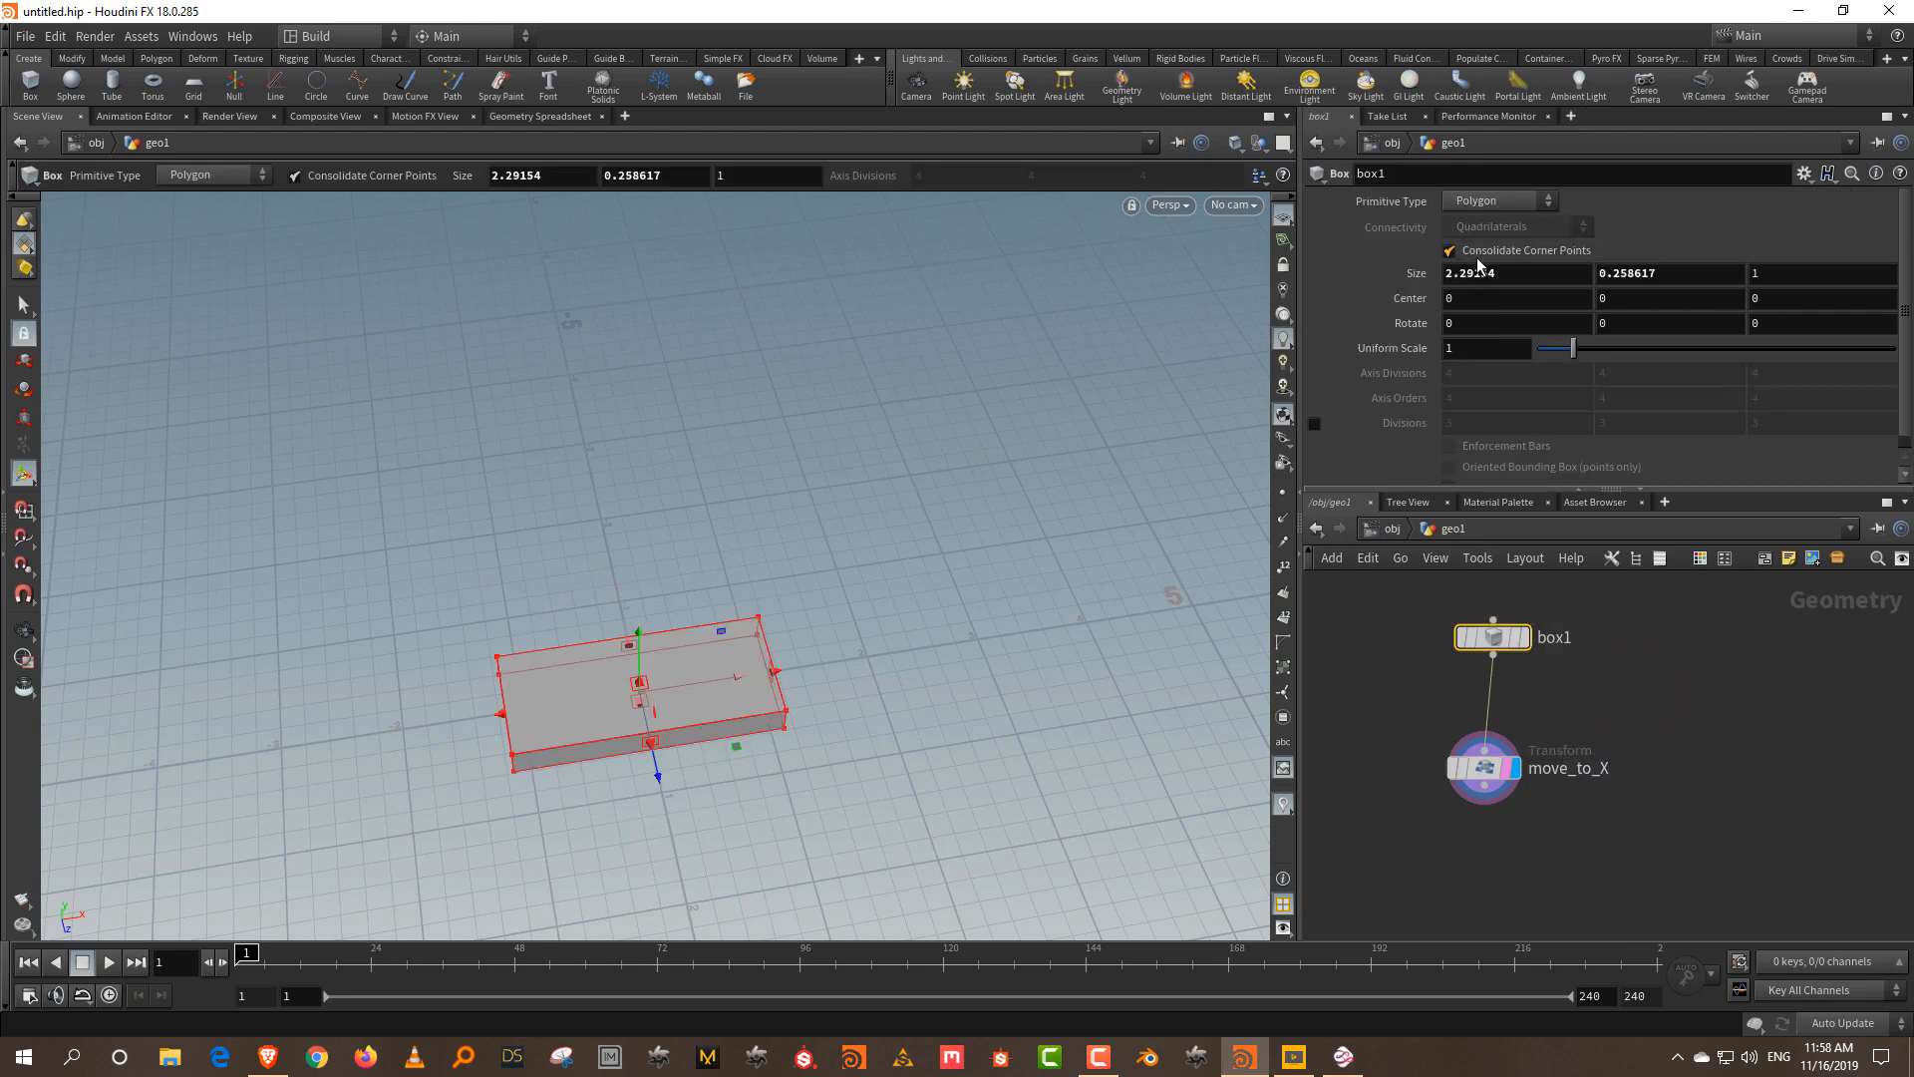
pyautogui.rightClick(1510, 270)
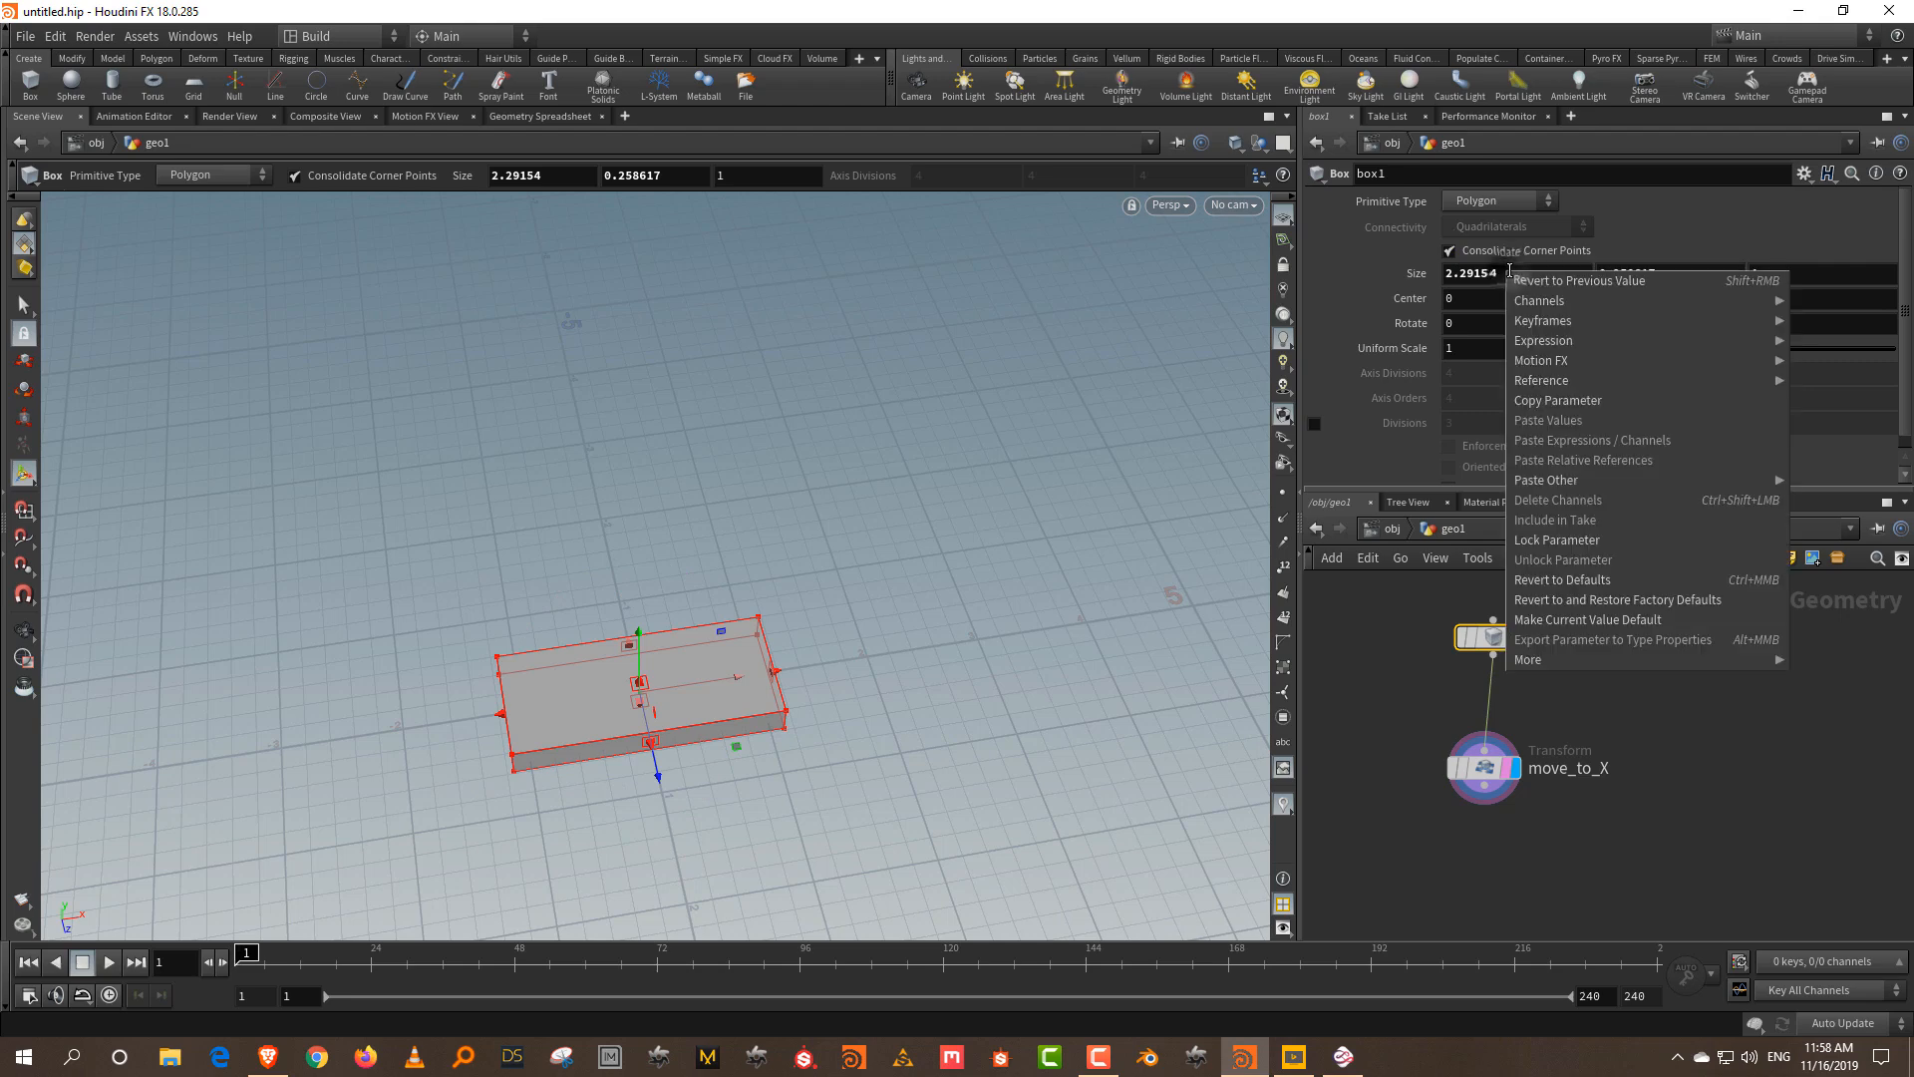
pyautogui.click(1551, 396)
pyautogui.moveTo(1394, 725); pyautogui.dragTo(1596, 853)
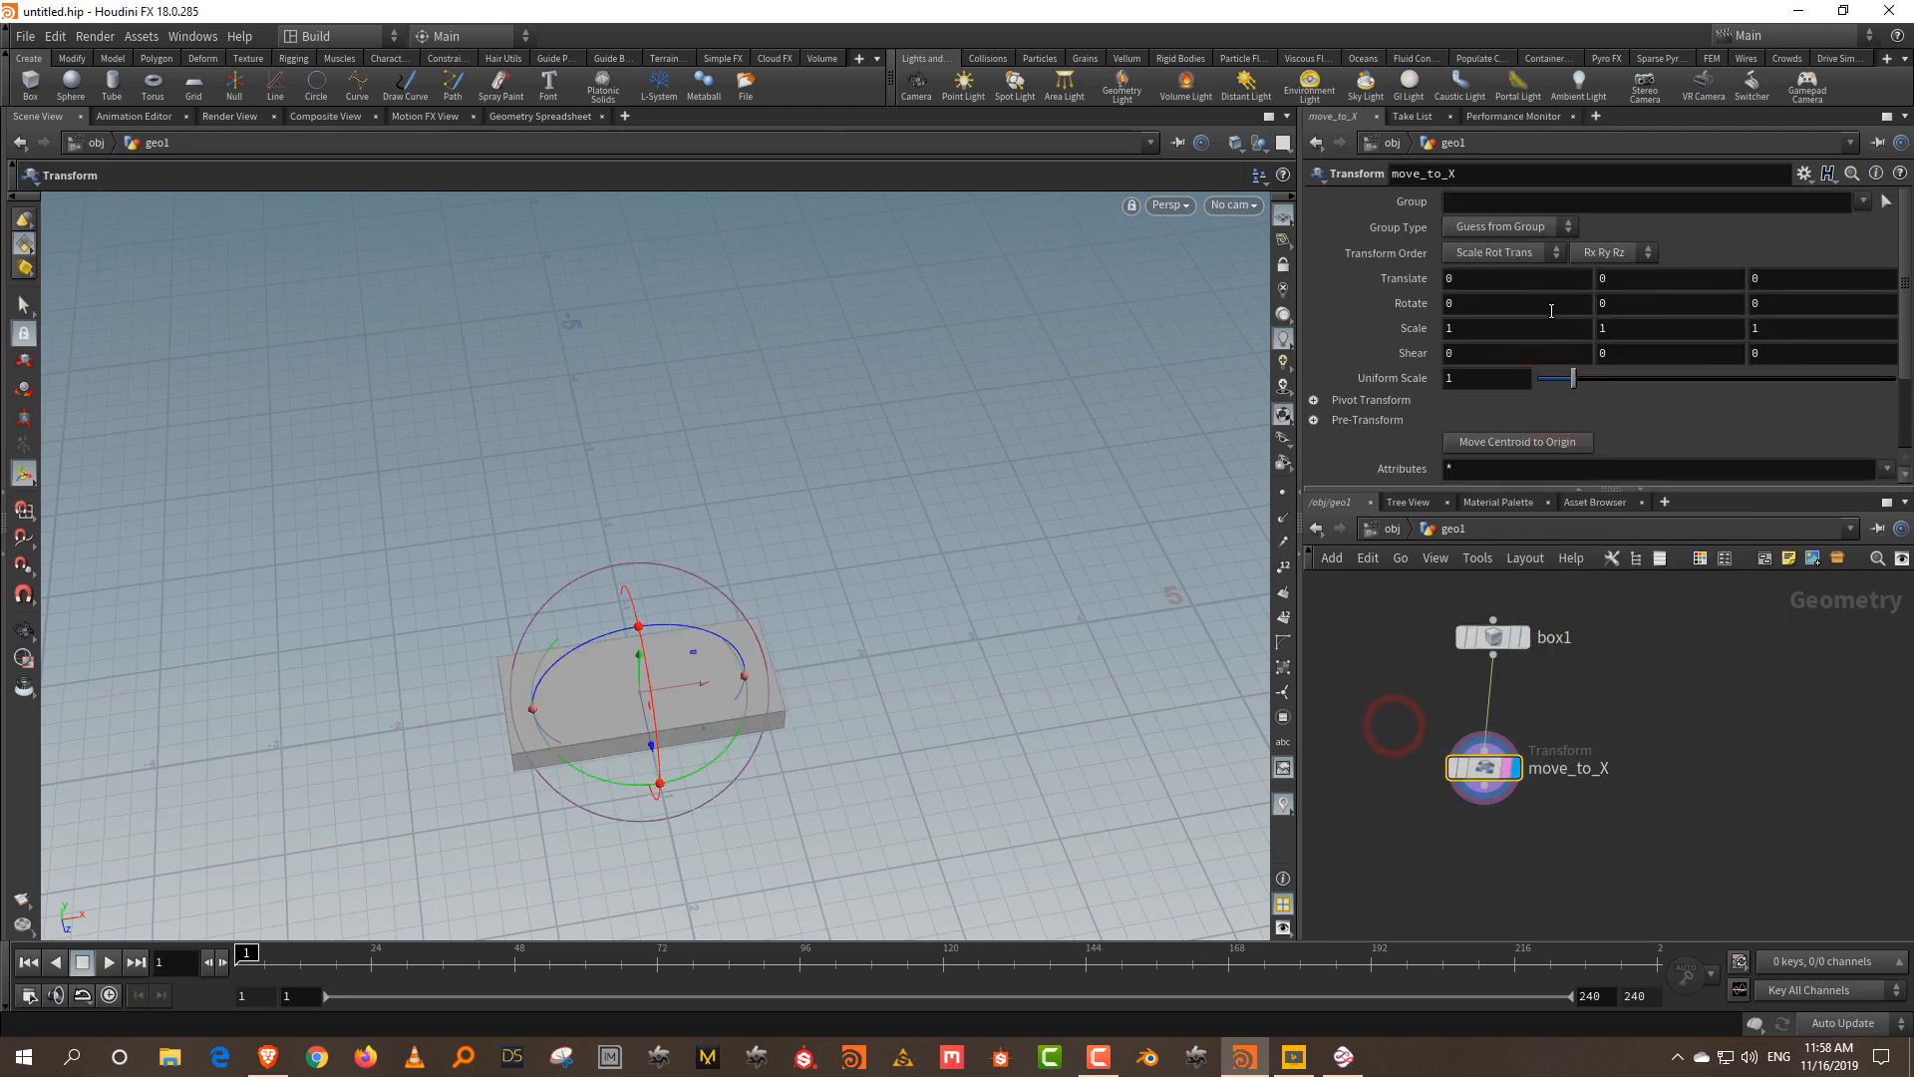
pyautogui.rightClick(1485, 278)
pyautogui.click(1602, 468)
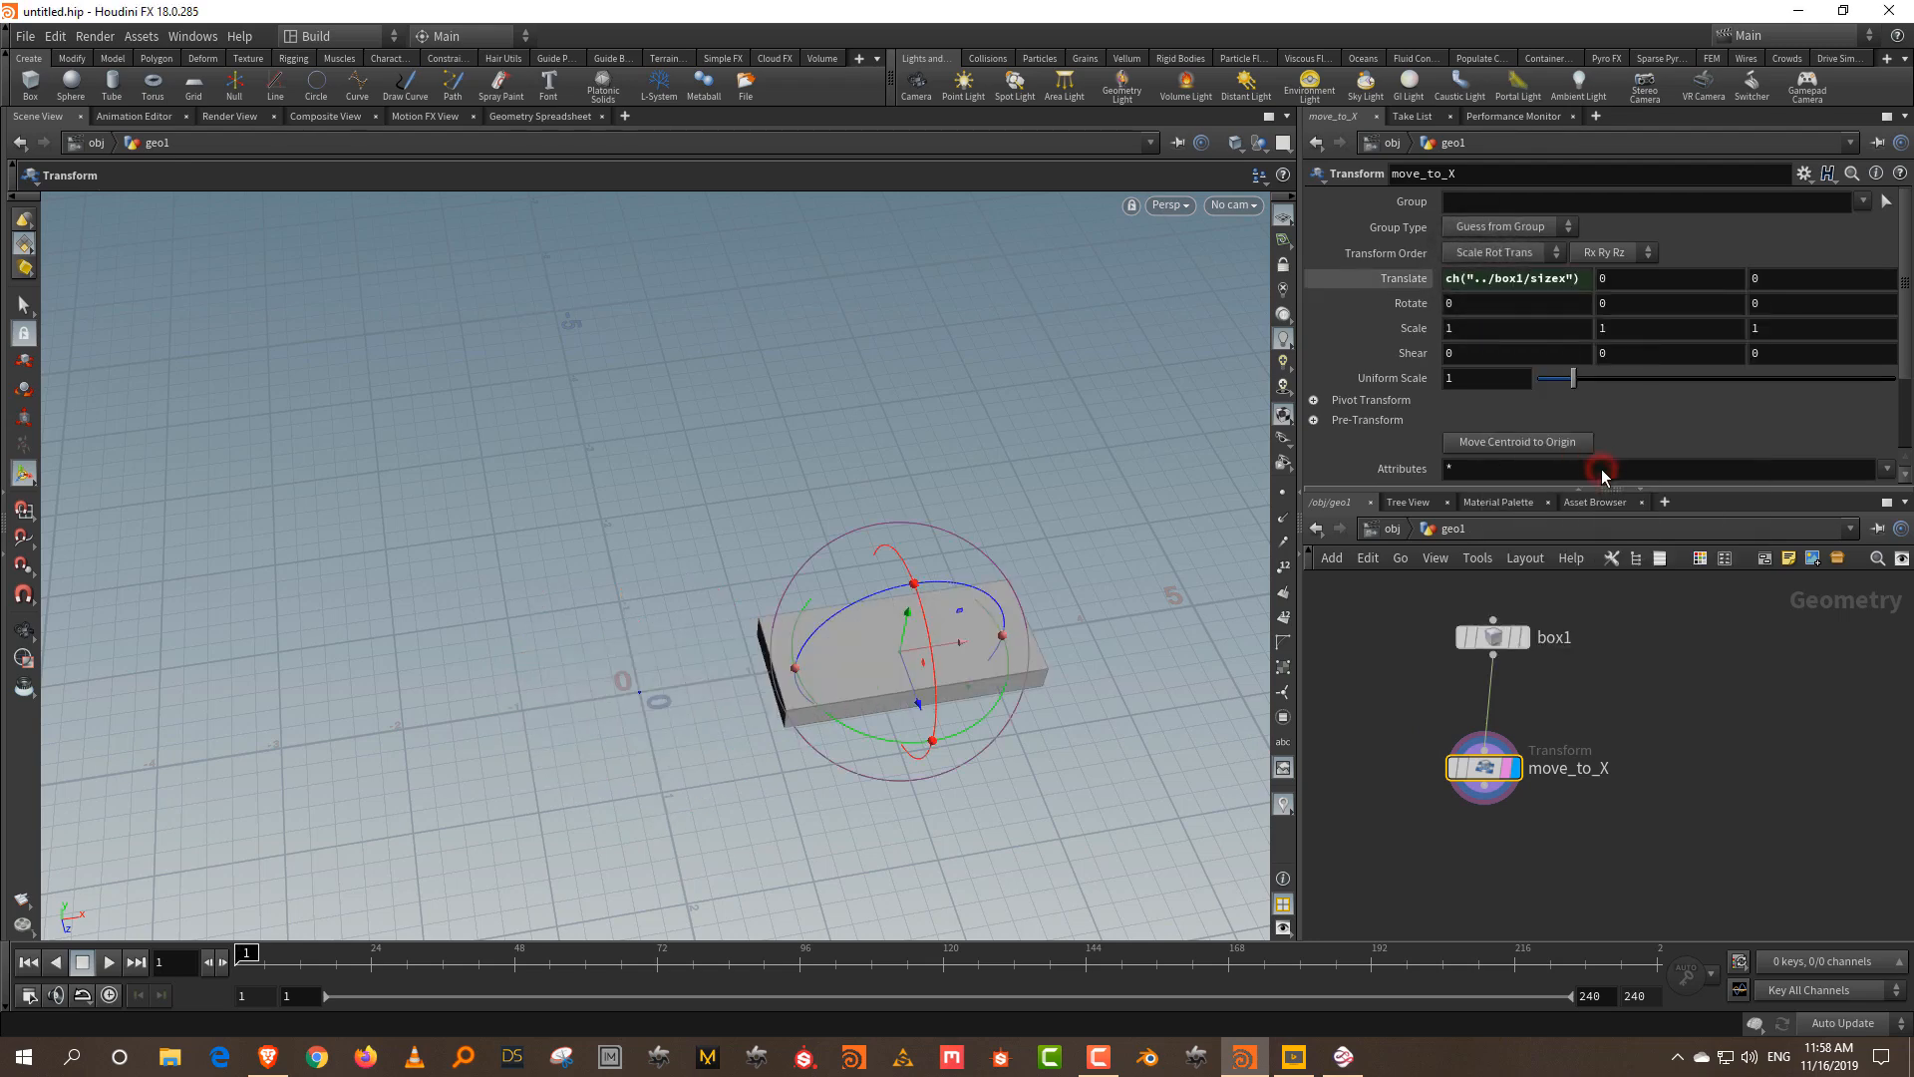
# - Halve the referenced X translation by appending /2 to its expression
pyautogui.click(1585, 279)
pyautogui.write('/2')
pyautogui.press('Return')
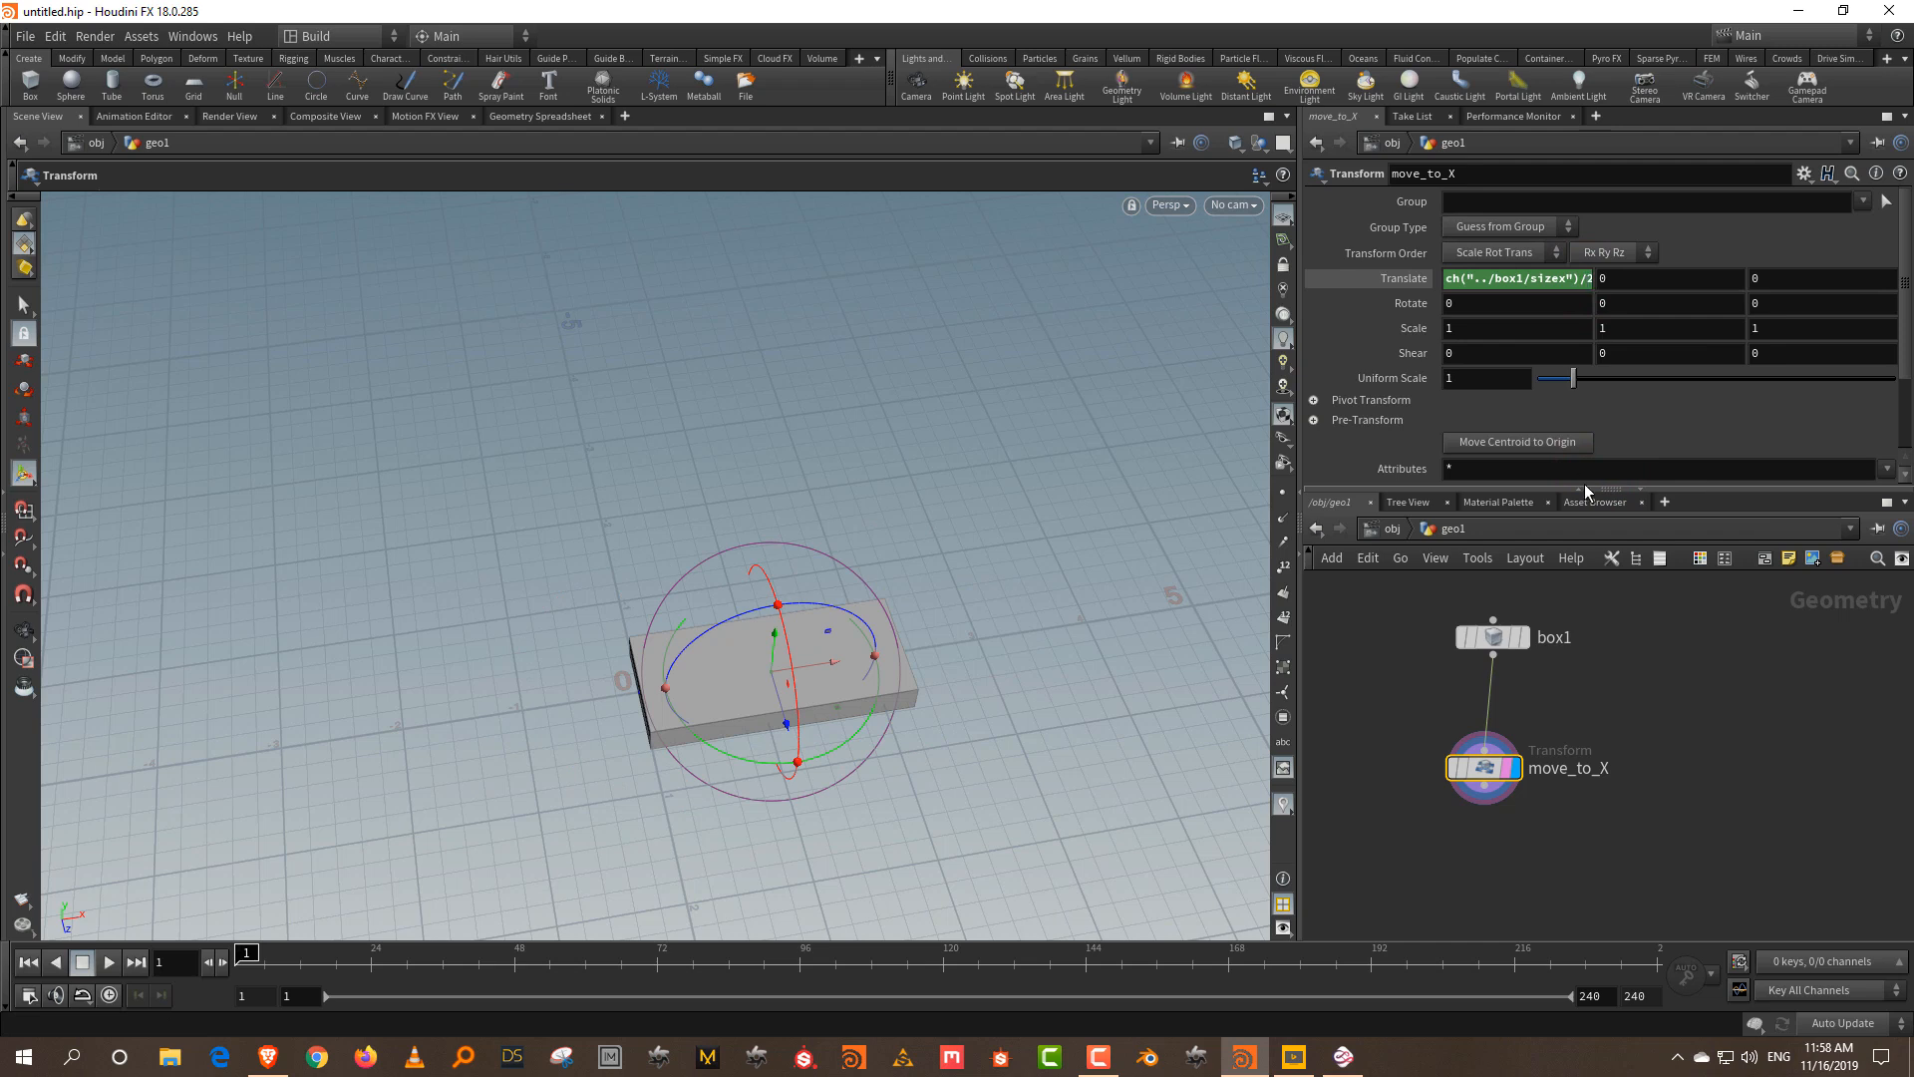
# - Enlarge the network area, align move_to_X directly below the box node and select move_to_X
pyautogui.moveTo(1561, 491); pyautogui.dragTo(1561, 393)
pyautogui.click(1636, 570)
pyautogui.moveTo(1478, 717); pyautogui.dragTo(1487, 749)
pyautogui.moveTo(1605, 639); pyautogui.dragTo(1394, 504)
pyautogui.moveTo(1491, 749); pyautogui.dragTo(1492, 707)
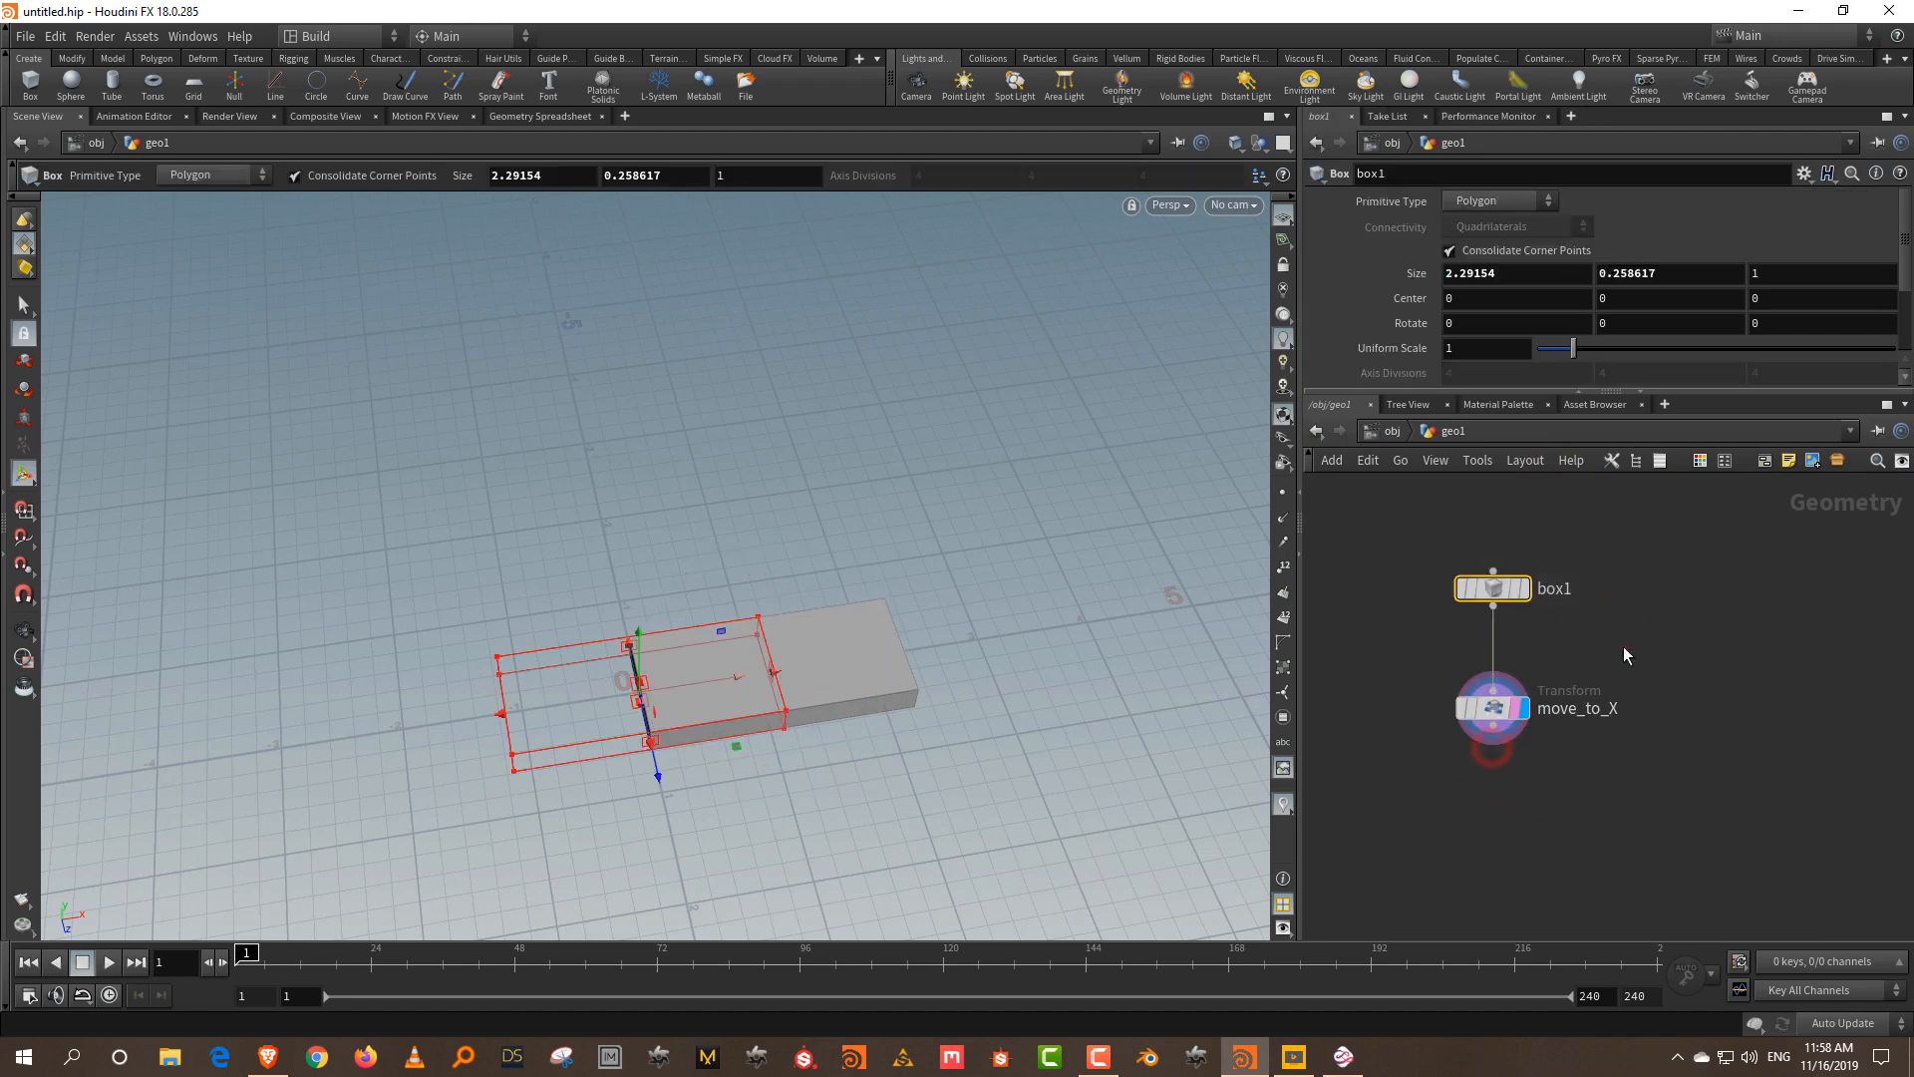
pyautogui.moveTo(1623, 655); pyautogui.dragTo(1445, 743)
pyautogui.keyDown('alt'); pyautogui.moveTo(1021, 663); pyautogui.dragTo(497, 457); pyautogui.keyUp('alt')
pyautogui.keyDown('alt'); pyautogui.moveTo(496, 457); pyautogui.dragTo(638, 643, button='middle'); pyautogui.keyUp('alt')
pyautogui.keyDown('alt'); pyautogui.moveTo(646, 653); pyautogui.dragTo(662, 694, button='right'); pyautogui.keyUp('alt')
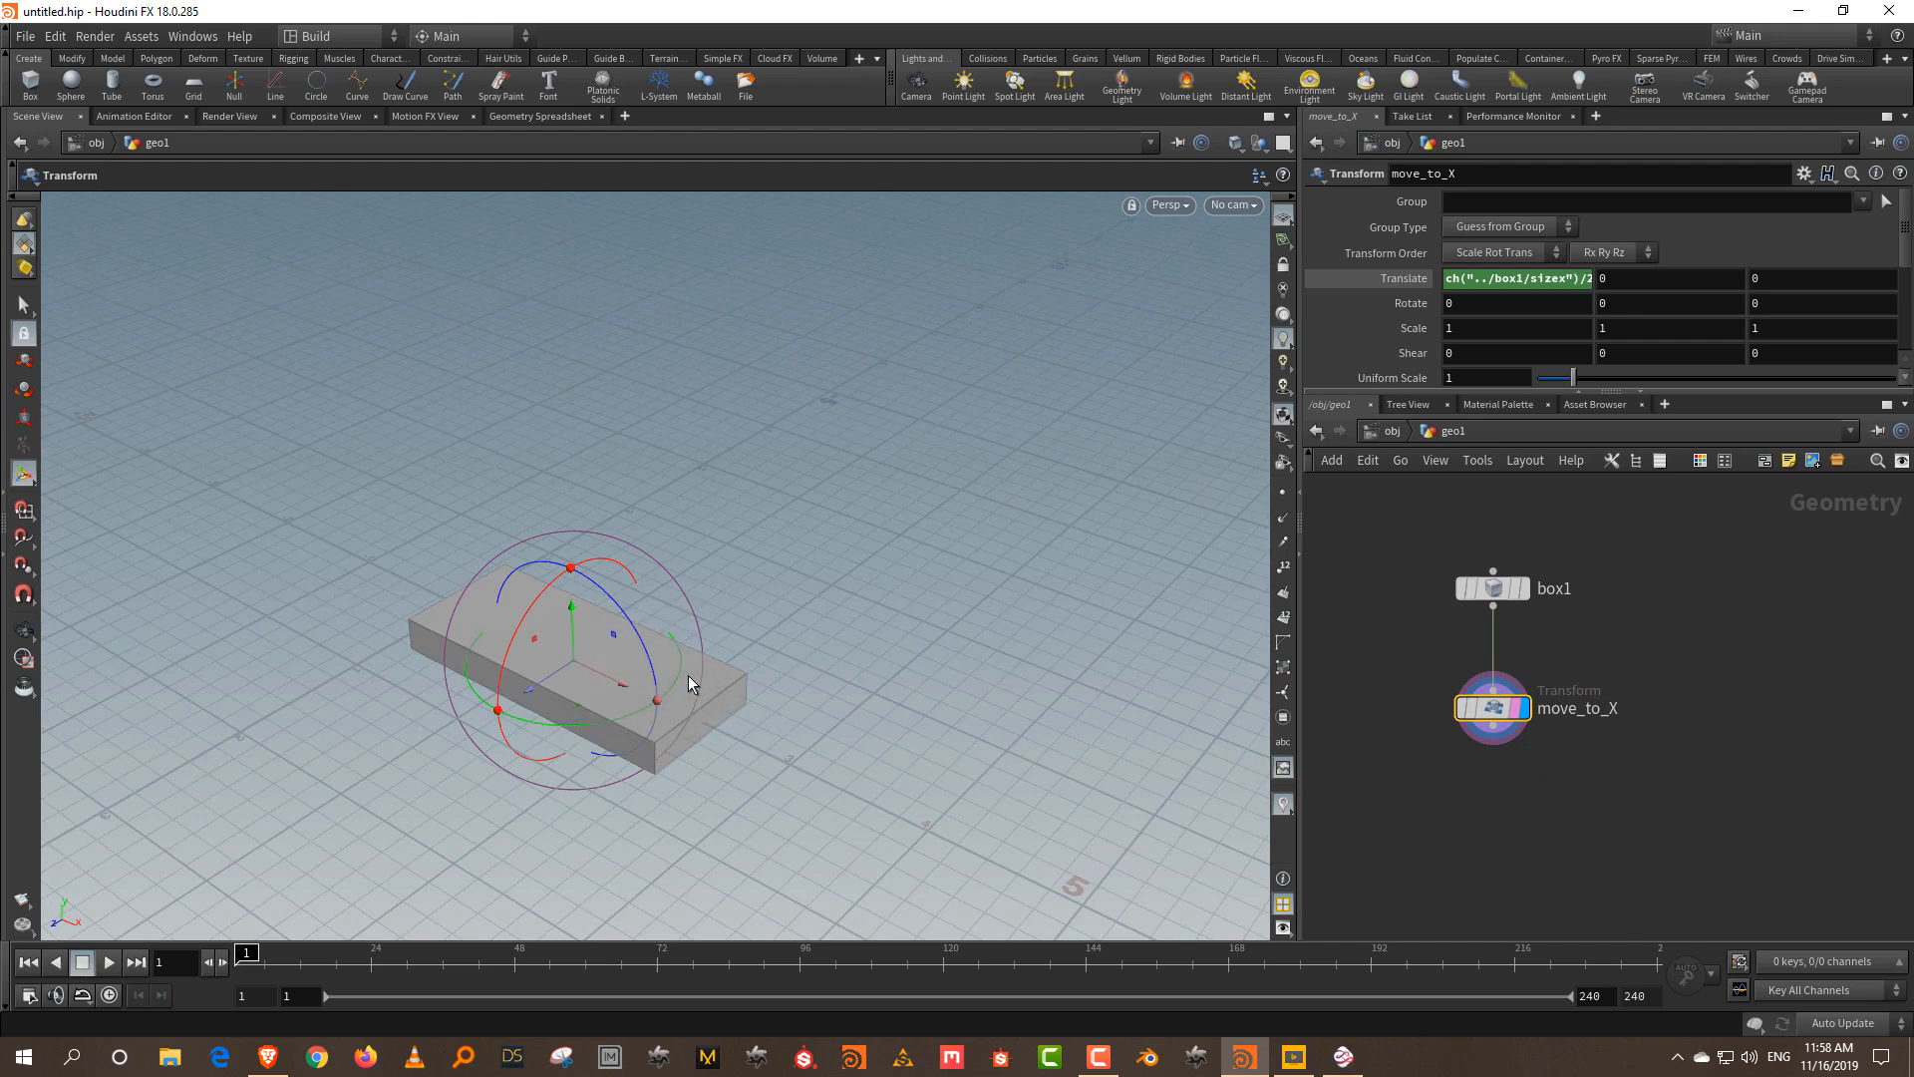
# - Add a Line node beside the box node in the network
pyautogui.click(1652, 610)
pyautogui.press('Tab')
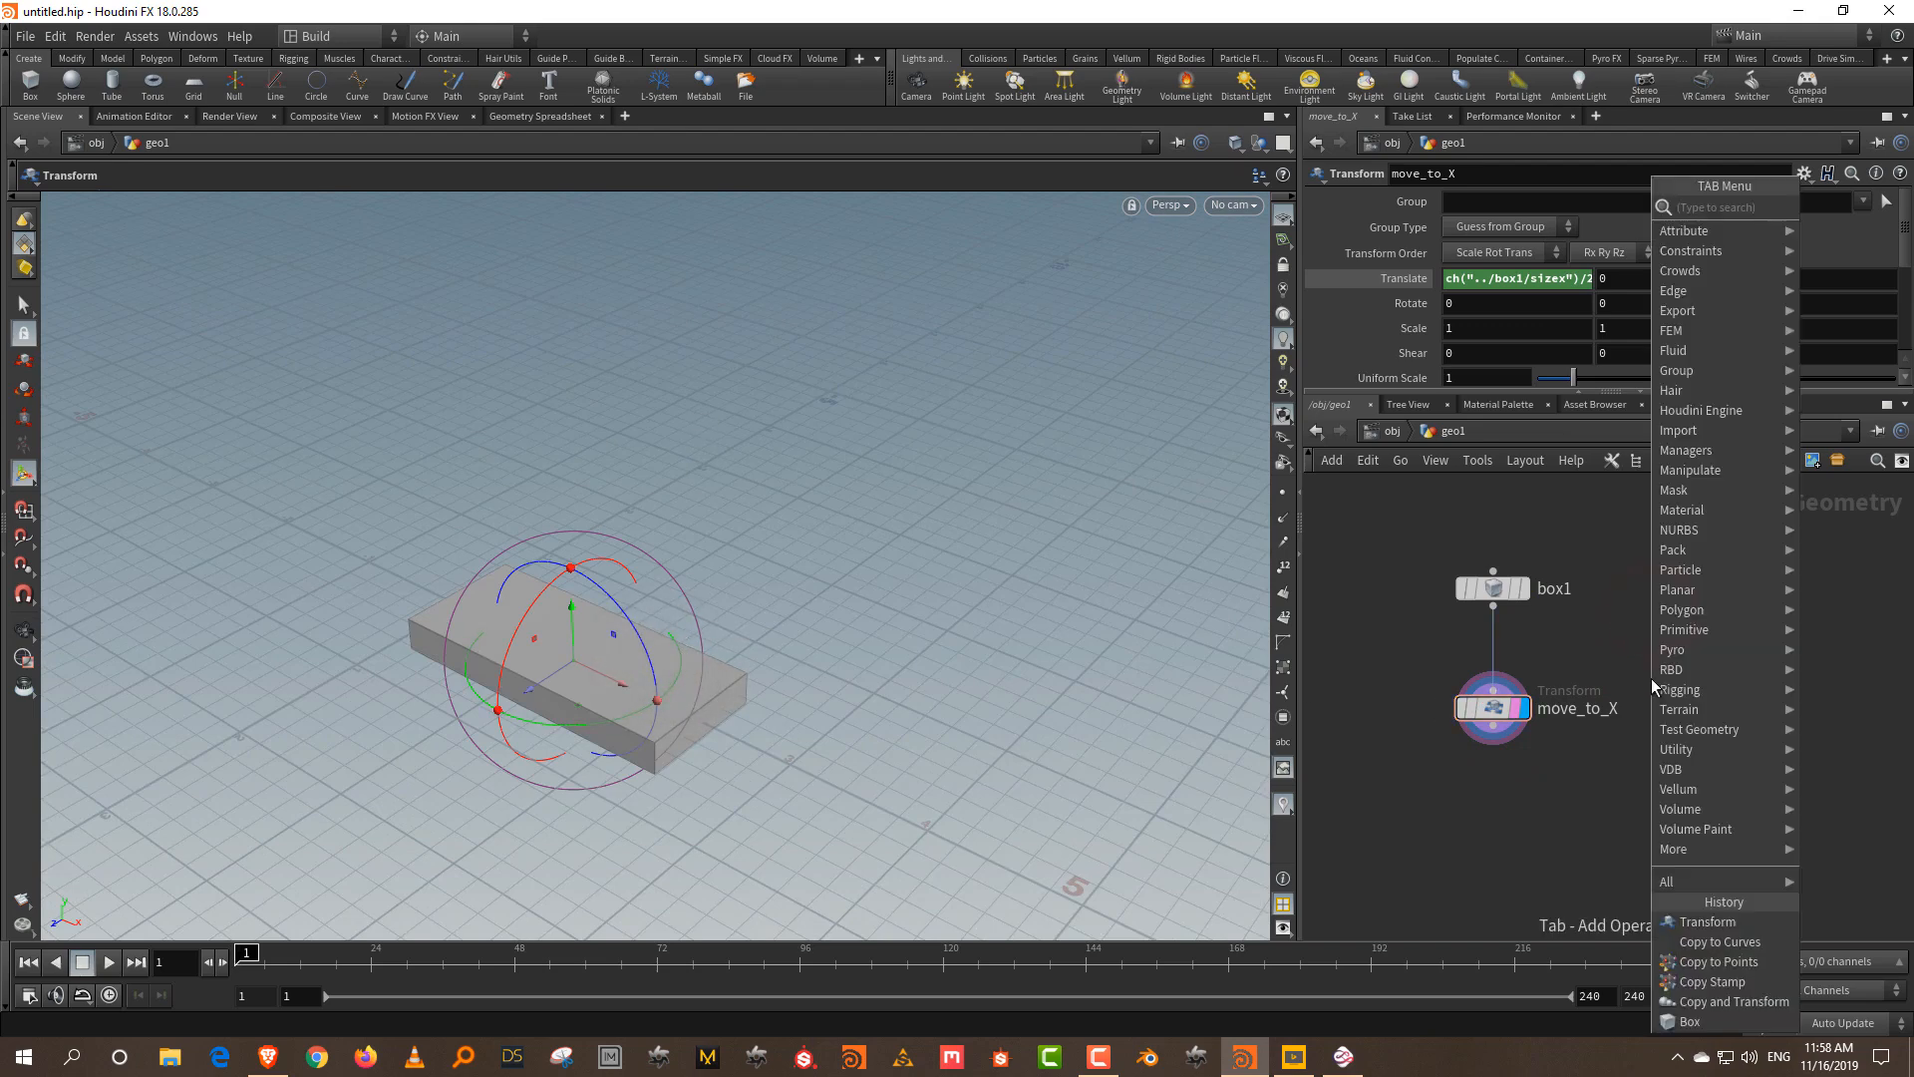
pyautogui.write('line')
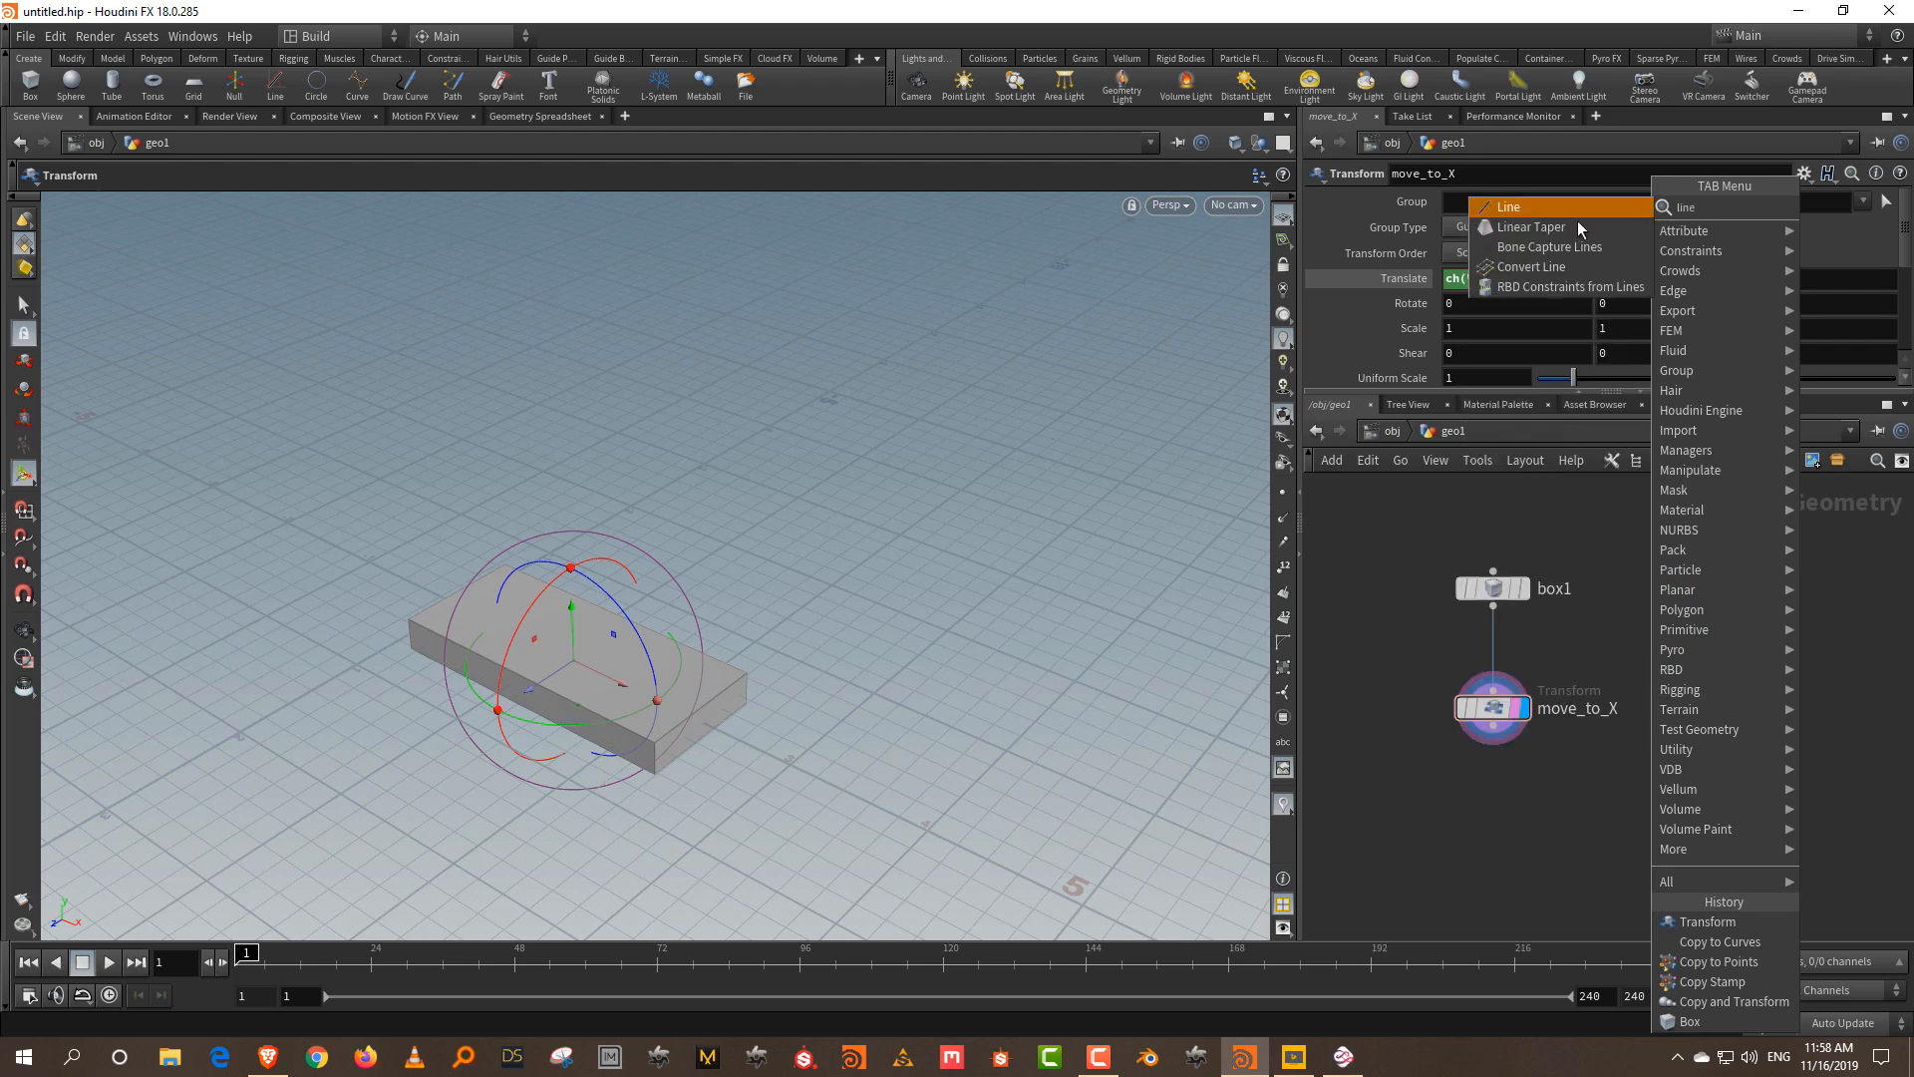
pyautogui.click(1551, 208)
pyautogui.click(1659, 638)
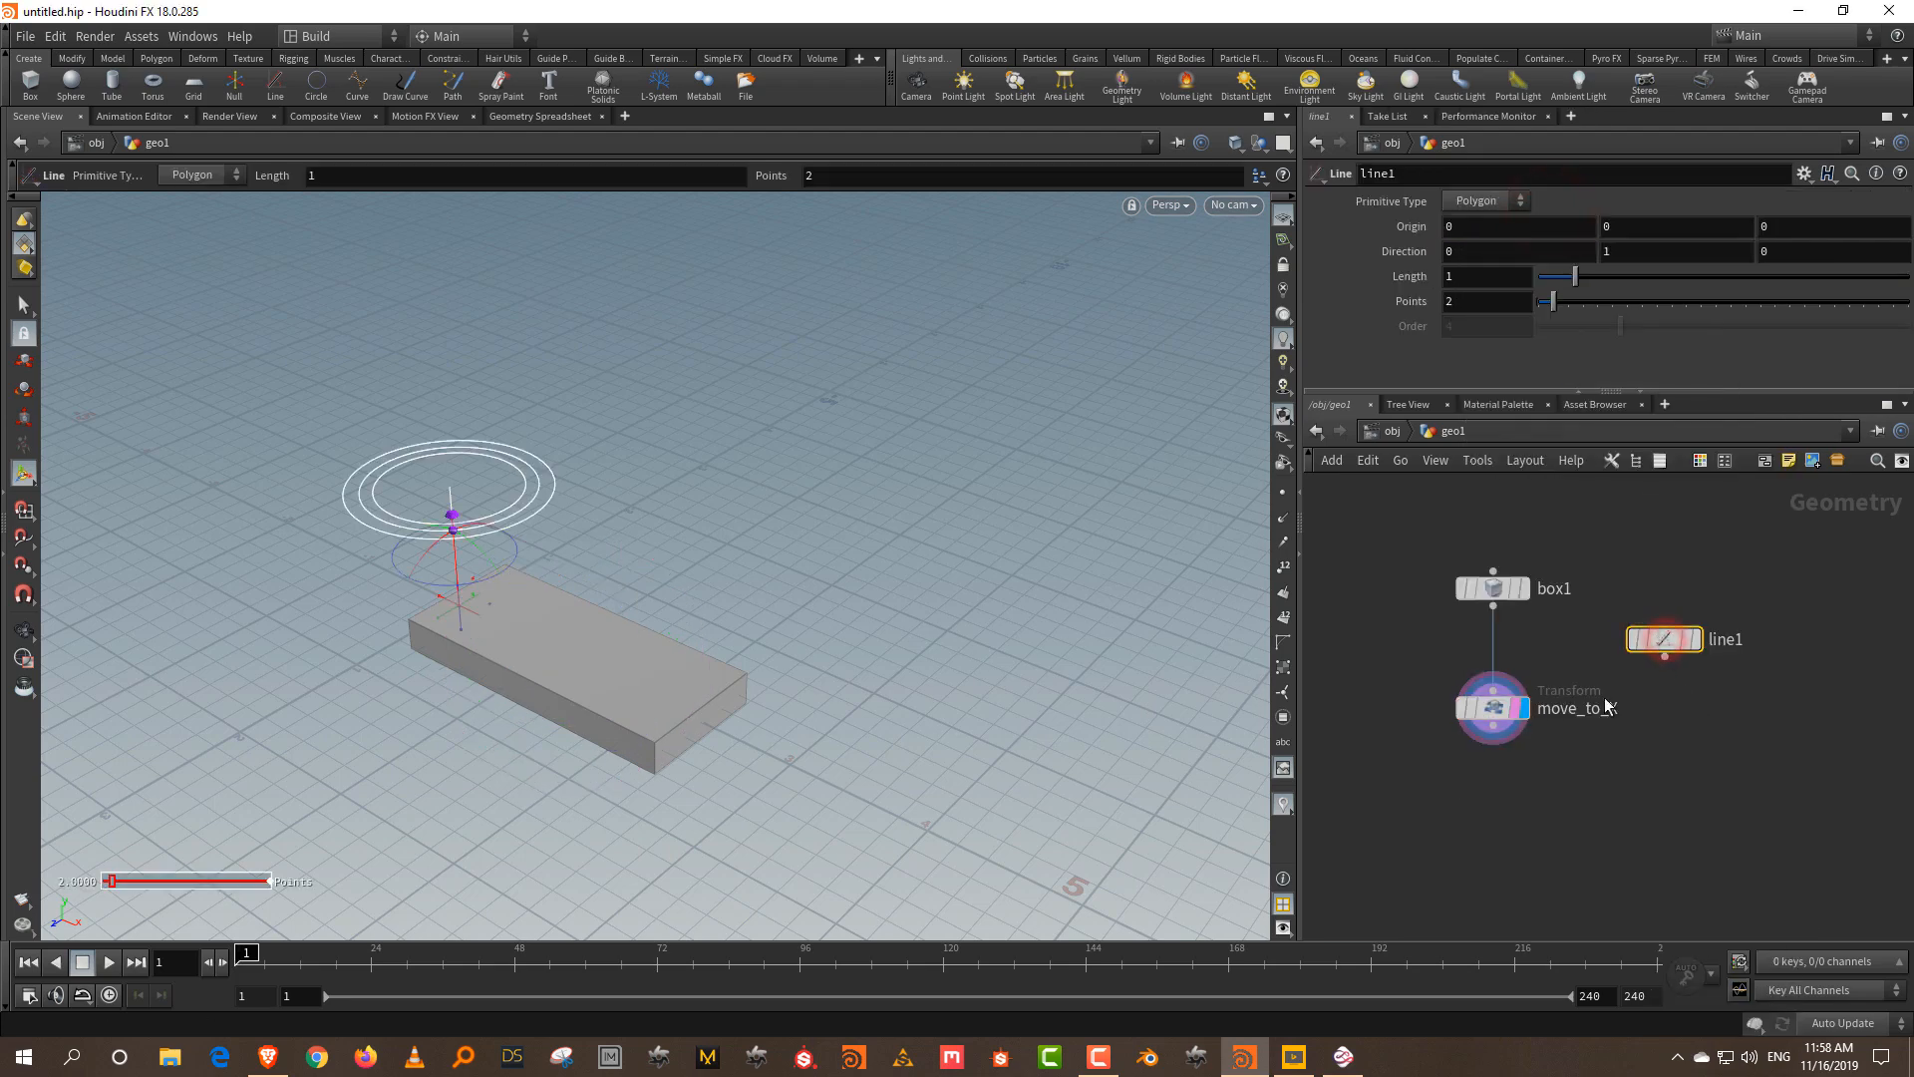
# - Add a Transform node below the line, wire the line into it and make it the displayed node
pyautogui.press('Tab')
pyautogui.write('tr')
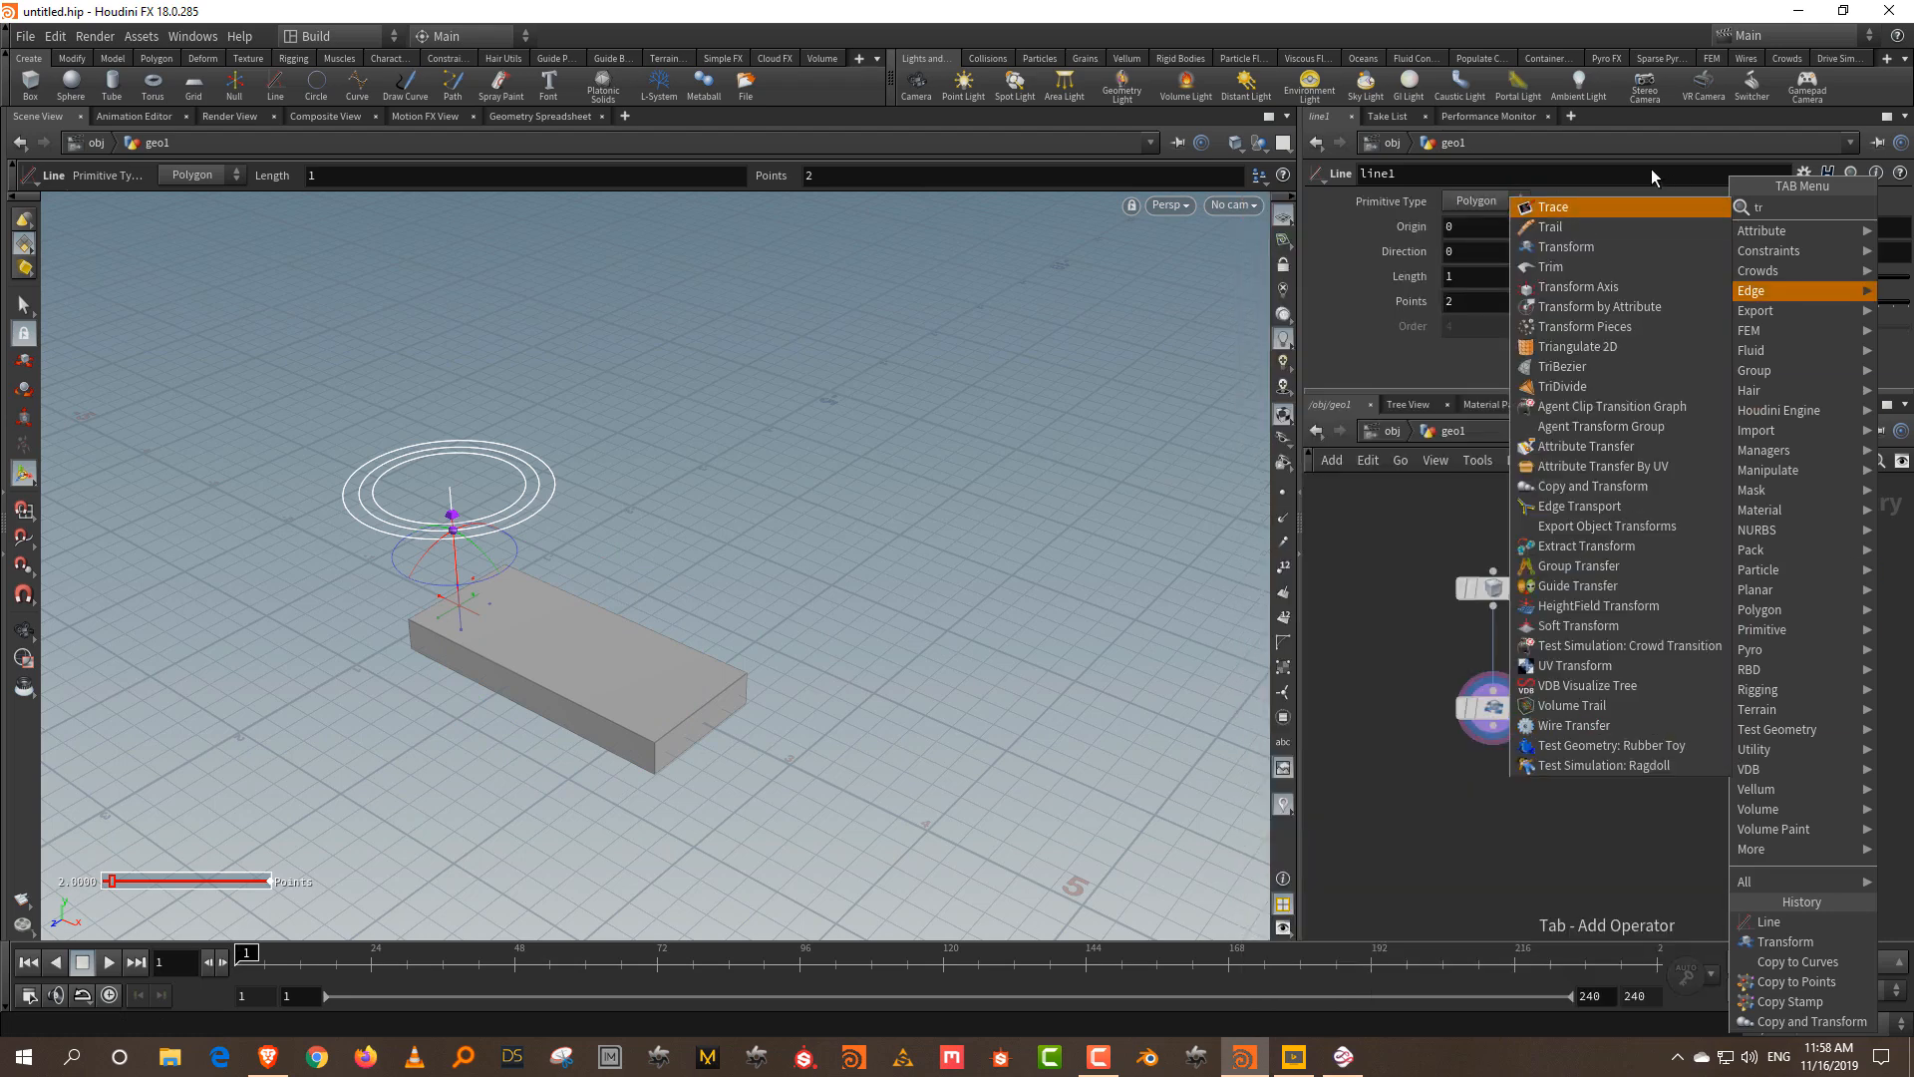
pyautogui.click(1585, 247)
pyautogui.click(1702, 738)
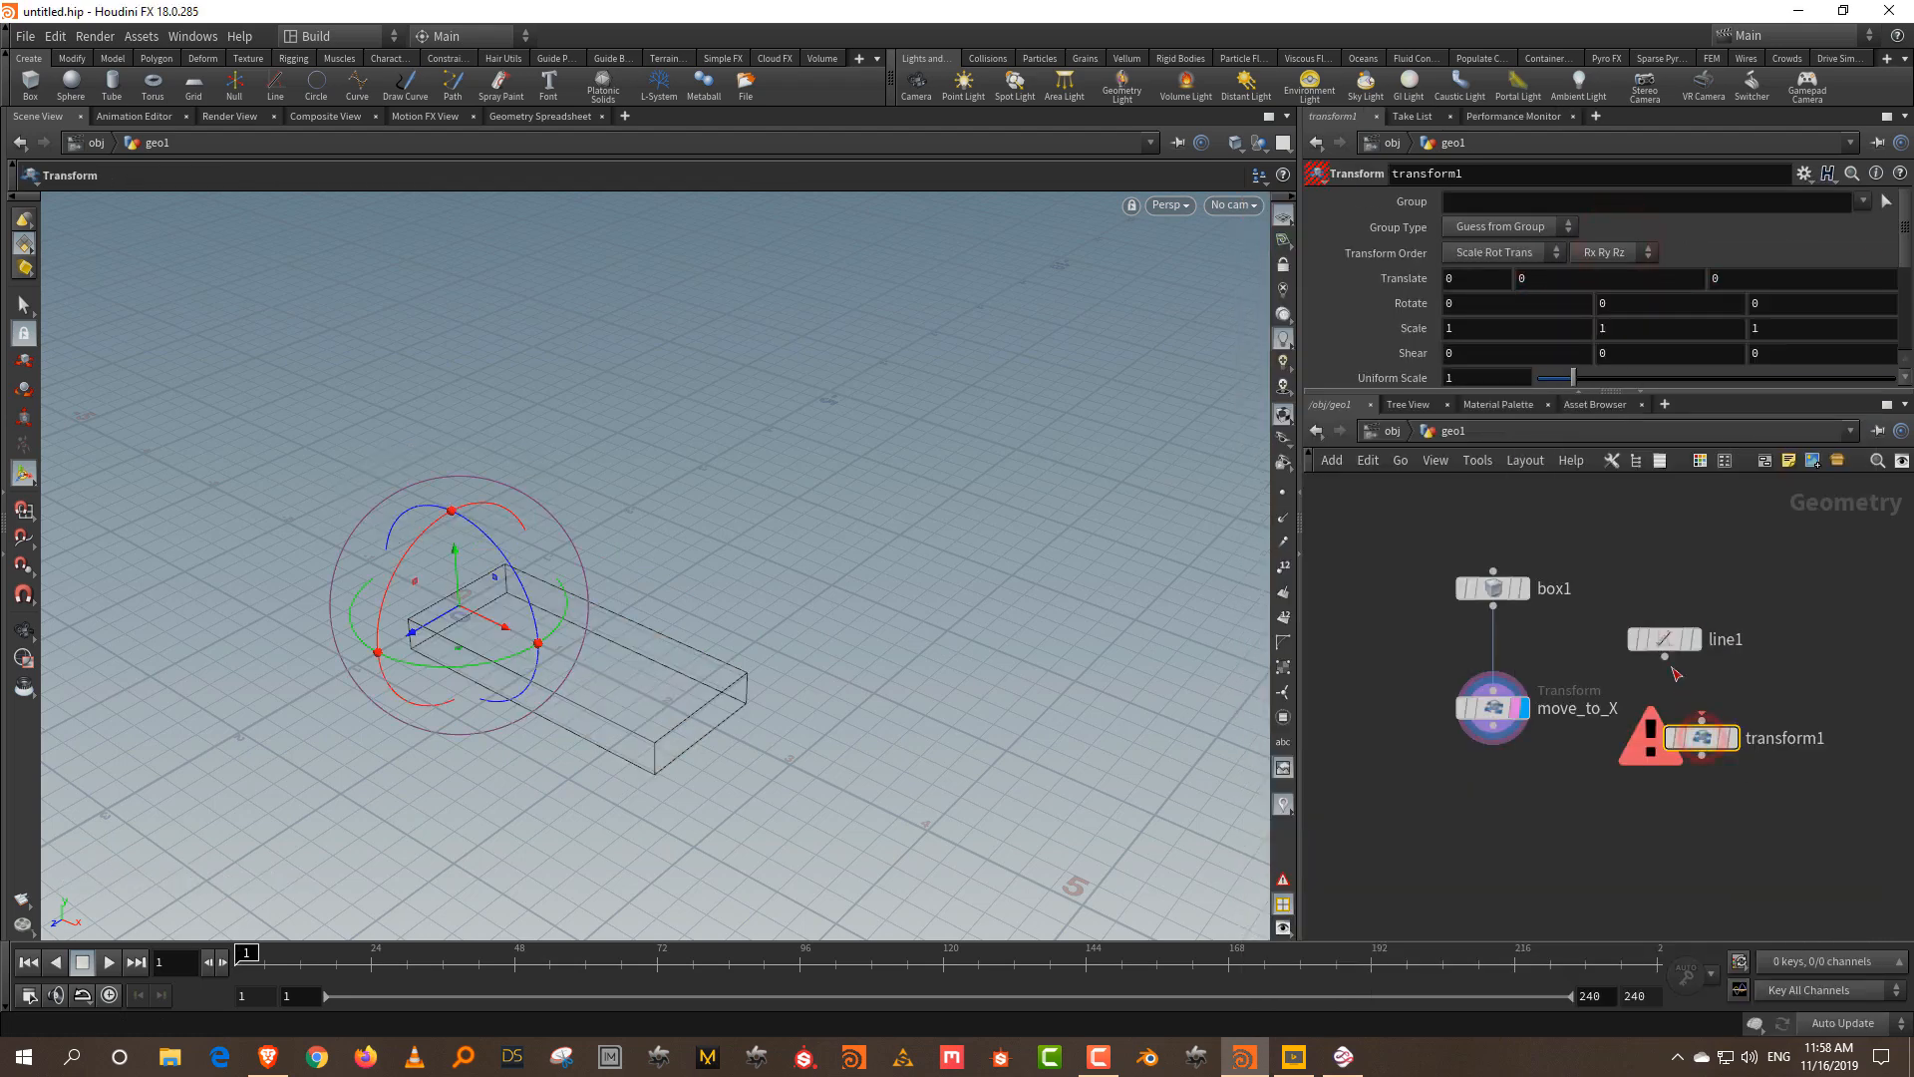
pyautogui.click(1732, 738)
# - Move the line about 2.01 in X and 0.09 in Y with the new Transform's viewport handles
pyautogui.moveTo(515, 638); pyautogui.dragTo(726, 744)
pyautogui.press('Escape')
pyautogui.moveTo(727, 649); pyautogui.dragTo(856, 615)
pyautogui.press('t')
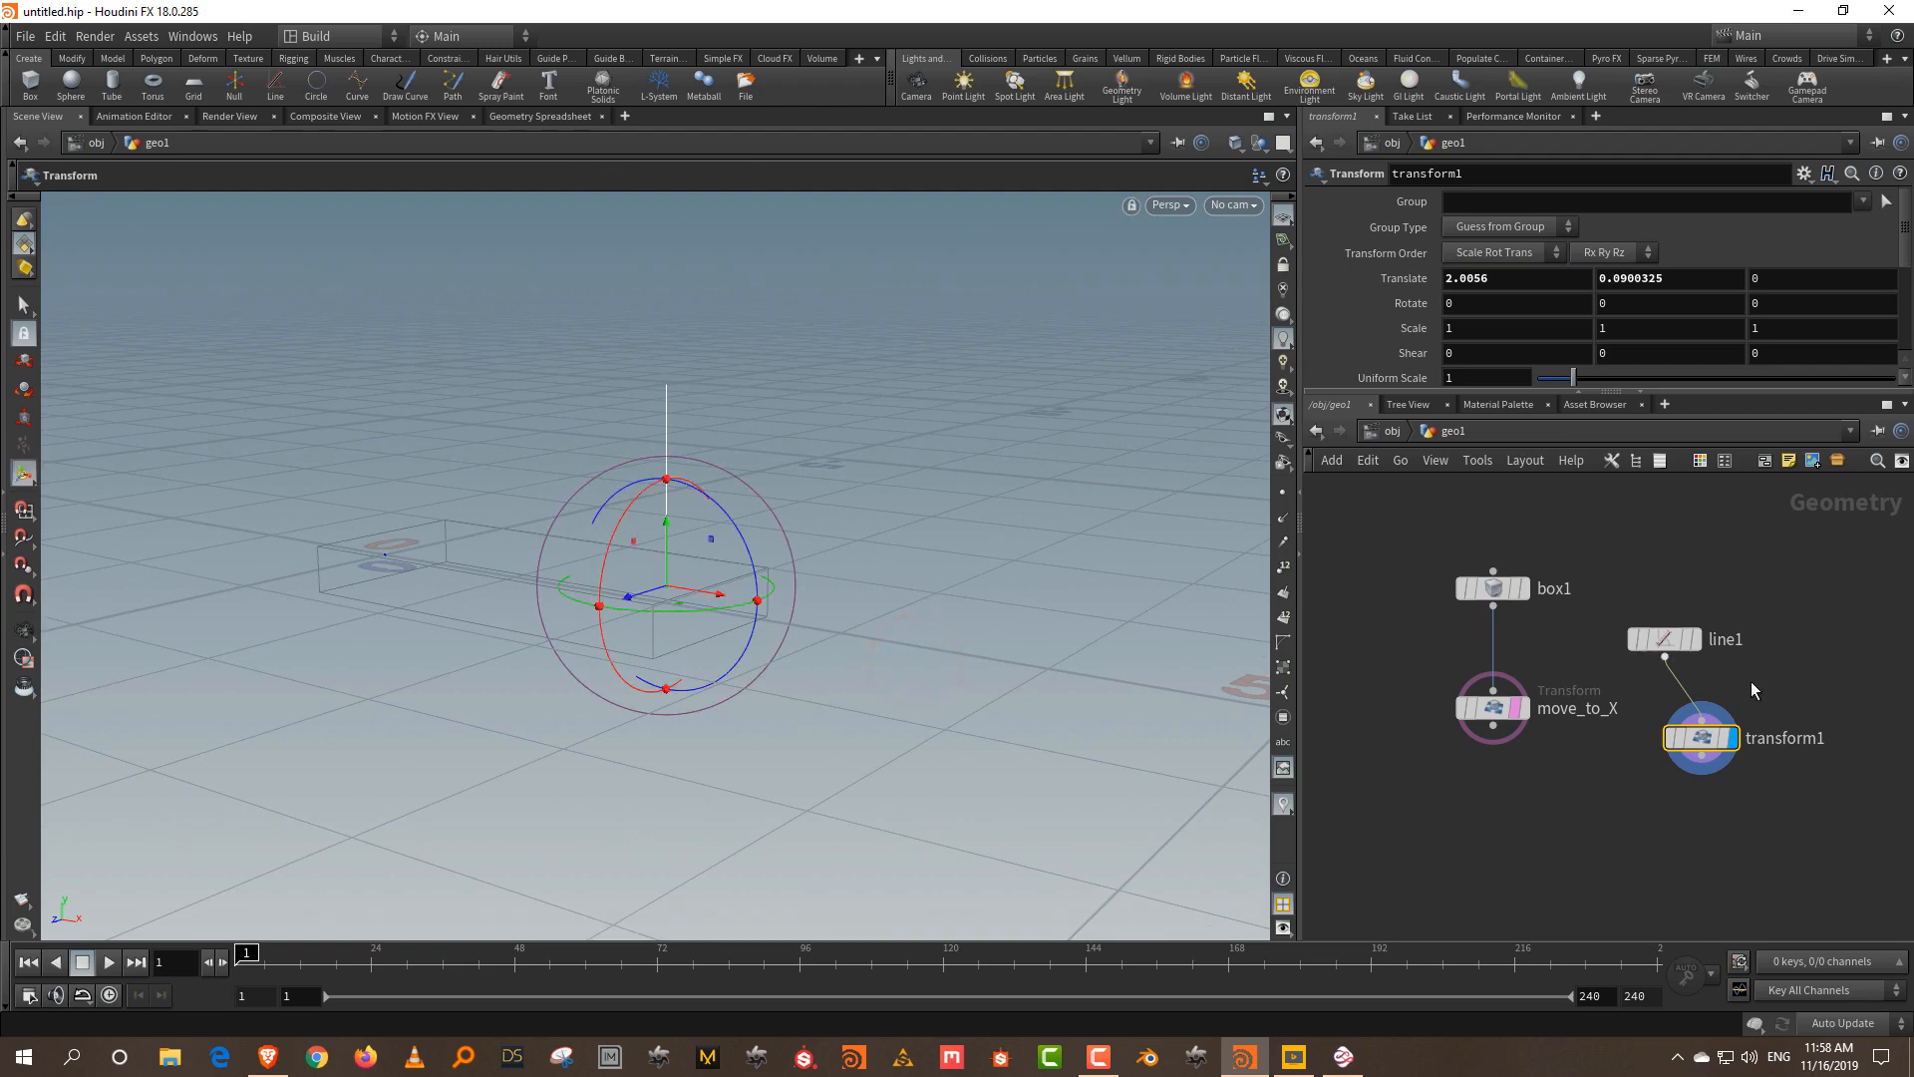
# - Add a PolyWire node, wire the line's Transform into it and make it the displayed node
pyautogui.press('Tab')
pyautogui.write('pol')
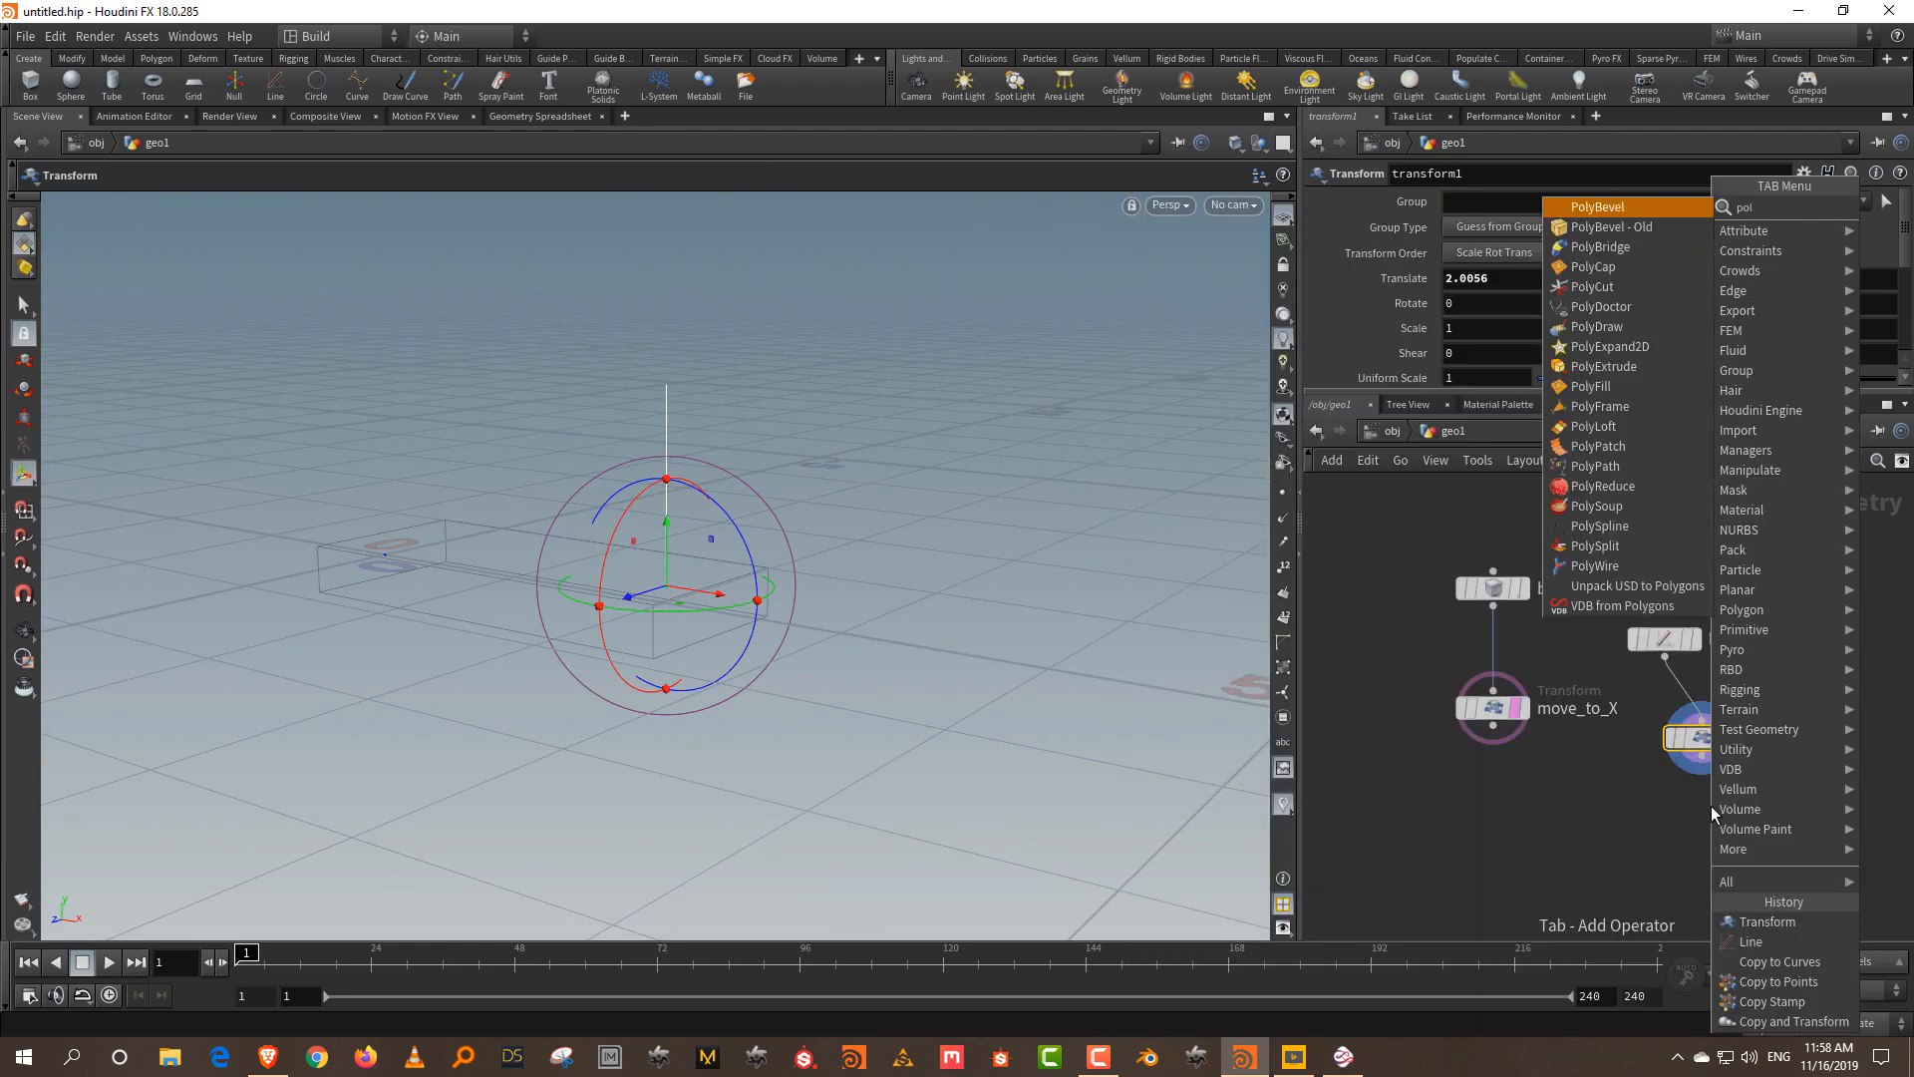
pyautogui.write('ywire')
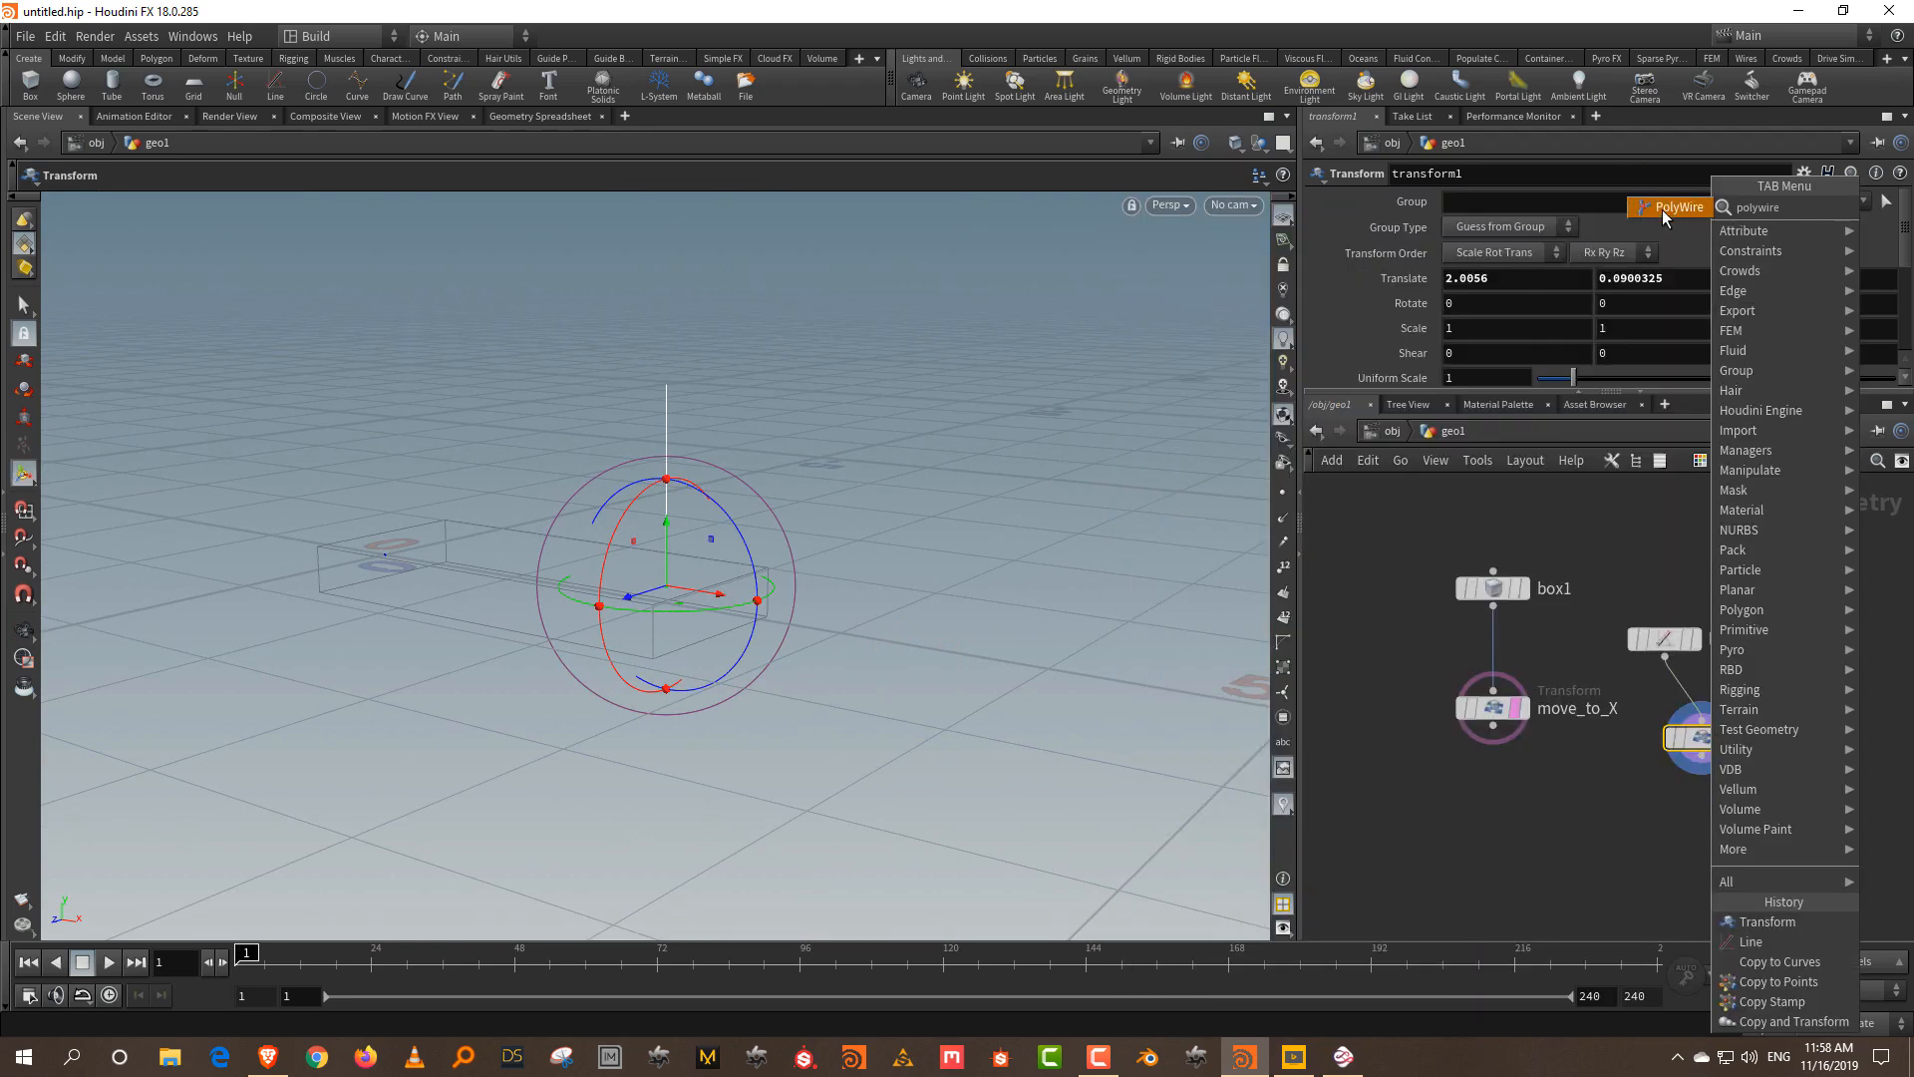
pyautogui.click(1670, 208)
pyautogui.click(1652, 855)
pyautogui.moveTo(1702, 770); pyautogui.dragTo(1652, 841)
pyautogui.click(1685, 859)
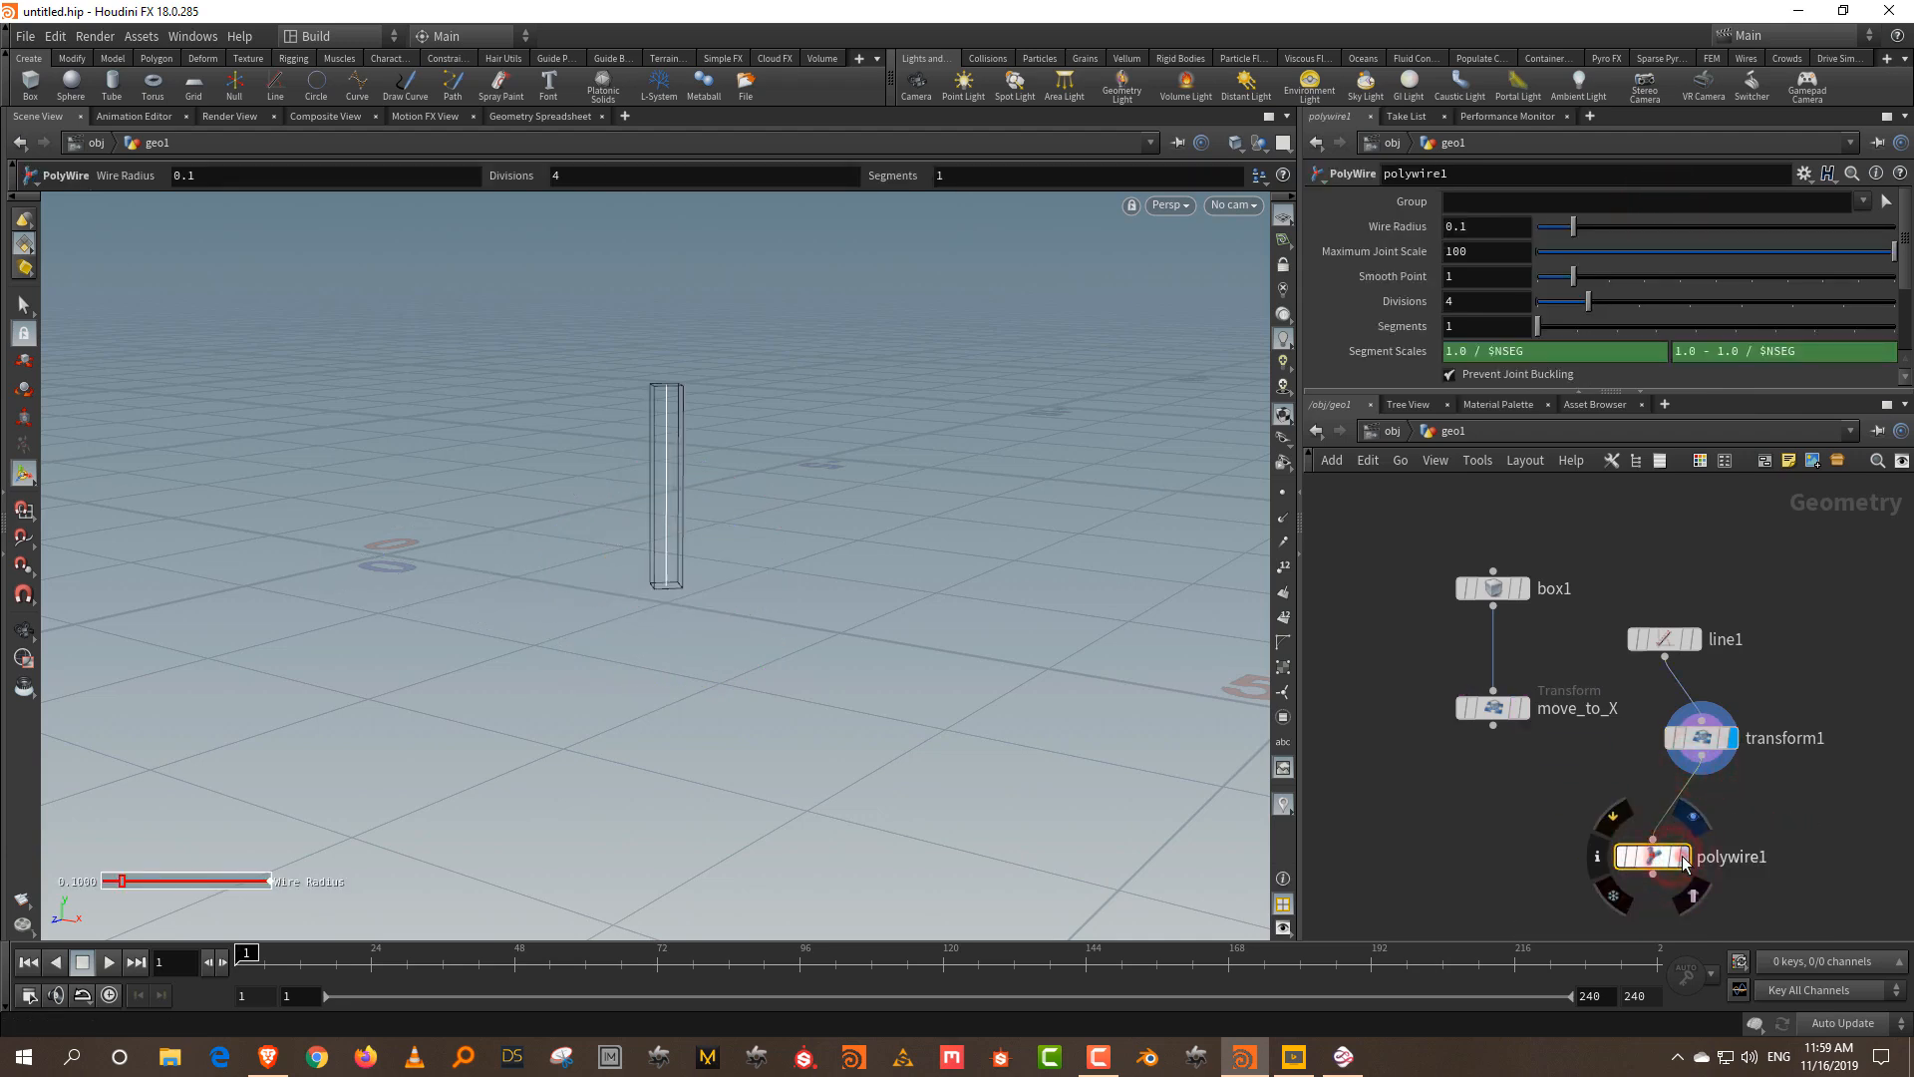
# - Set the PolyWire's wire radius to about 0.059 and its divisions to 20
pyautogui.moveTo(1573, 227); pyautogui.dragTo(1558, 240)
pyautogui.moveTo(1470, 300); pyautogui.dragTo(1428, 304)
pyautogui.click(1428, 305)
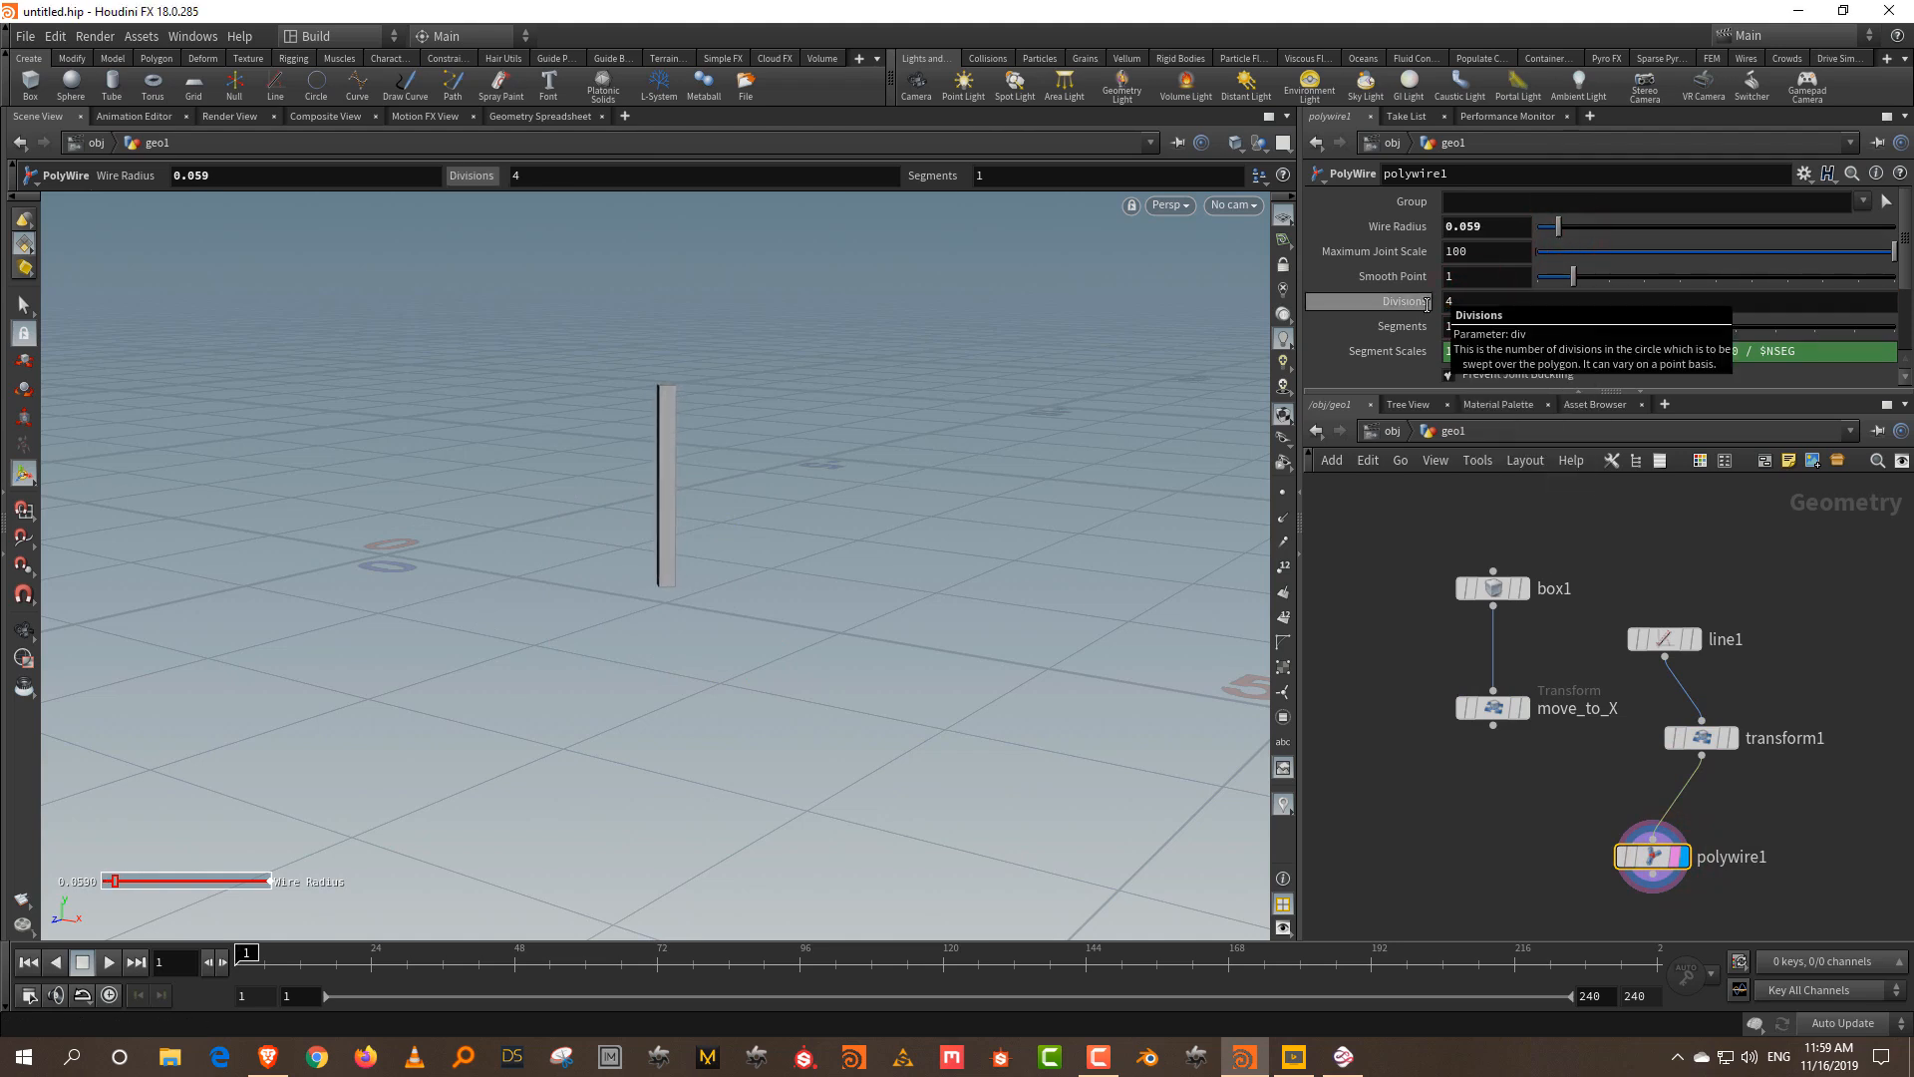
pyautogui.click(1423, 304)
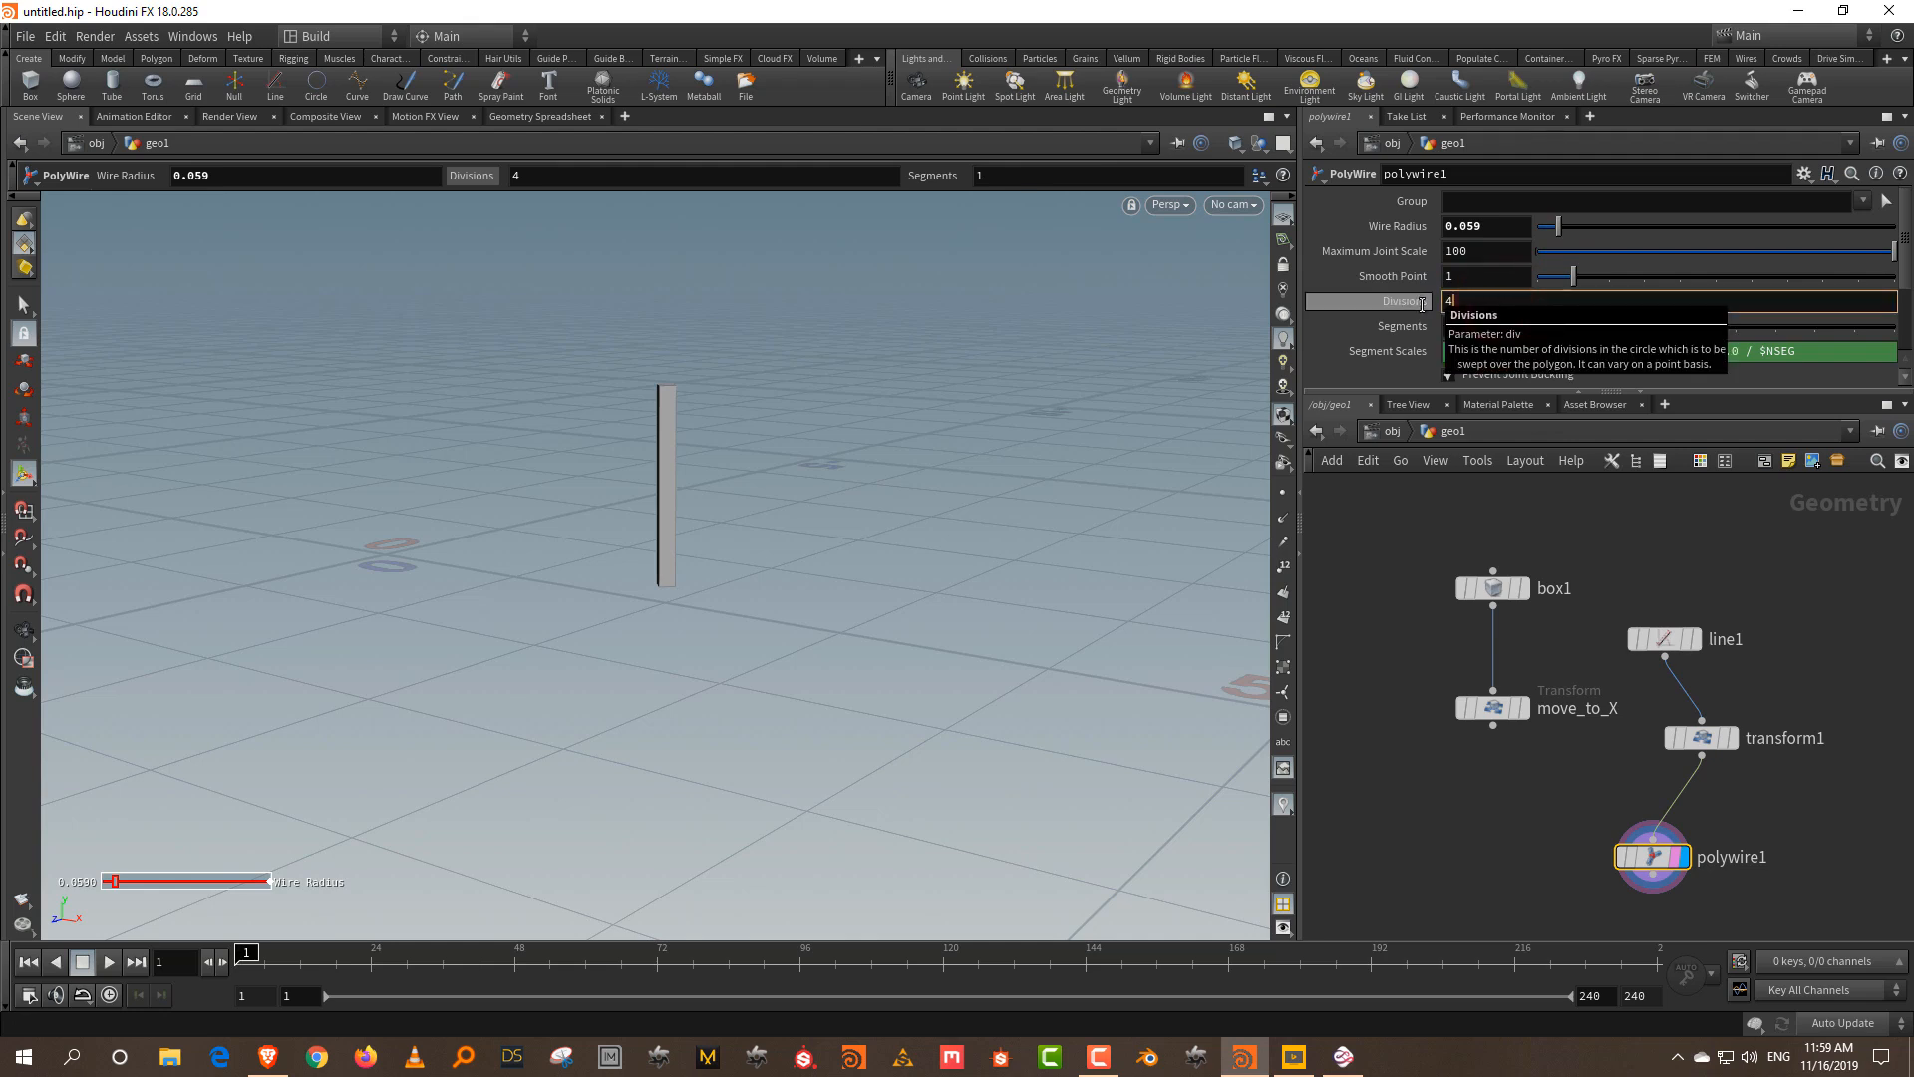
pyautogui.press('BackSpace')
pyautogui.write('20')
pyautogui.press('Return')
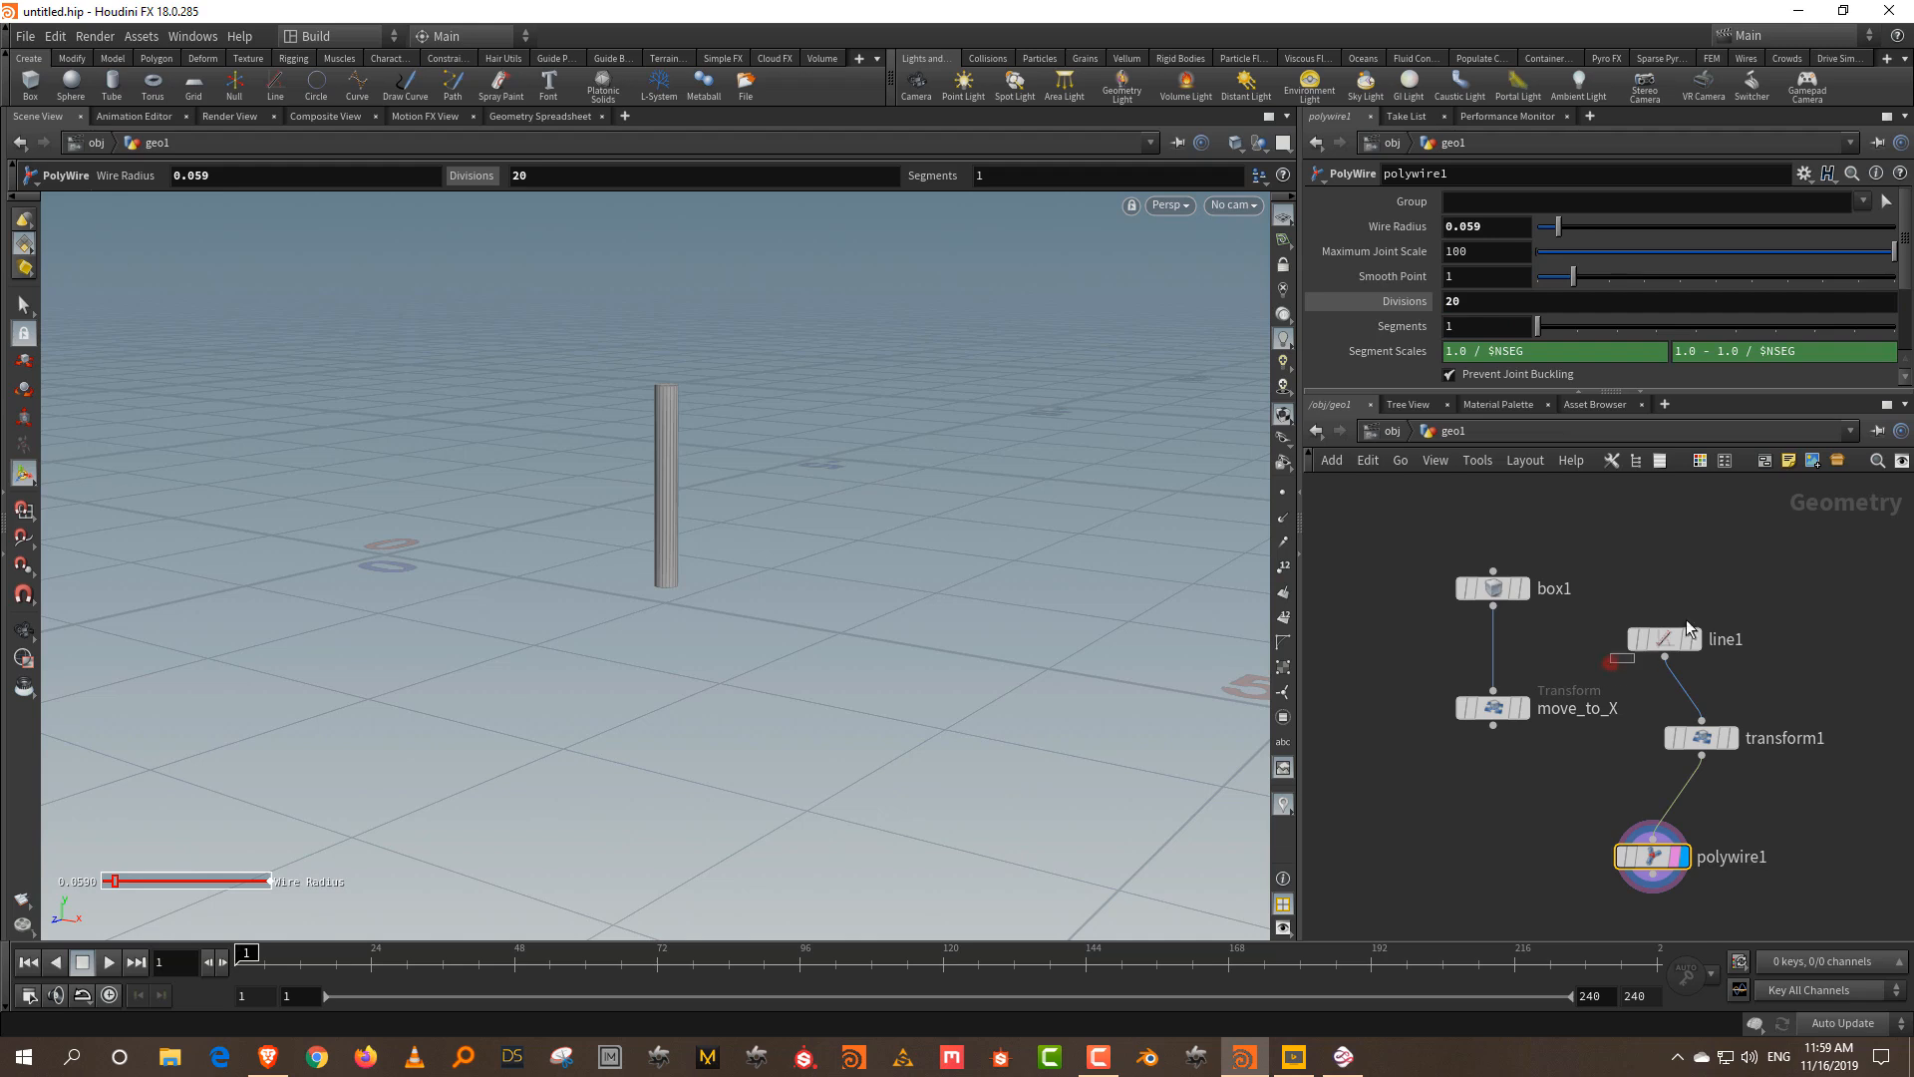
# - Set the length of the line1 node to about 1.56
pyautogui.click(1643, 648)
pyautogui.moveTo(1579, 287); pyautogui.dragTo(1597, 287)
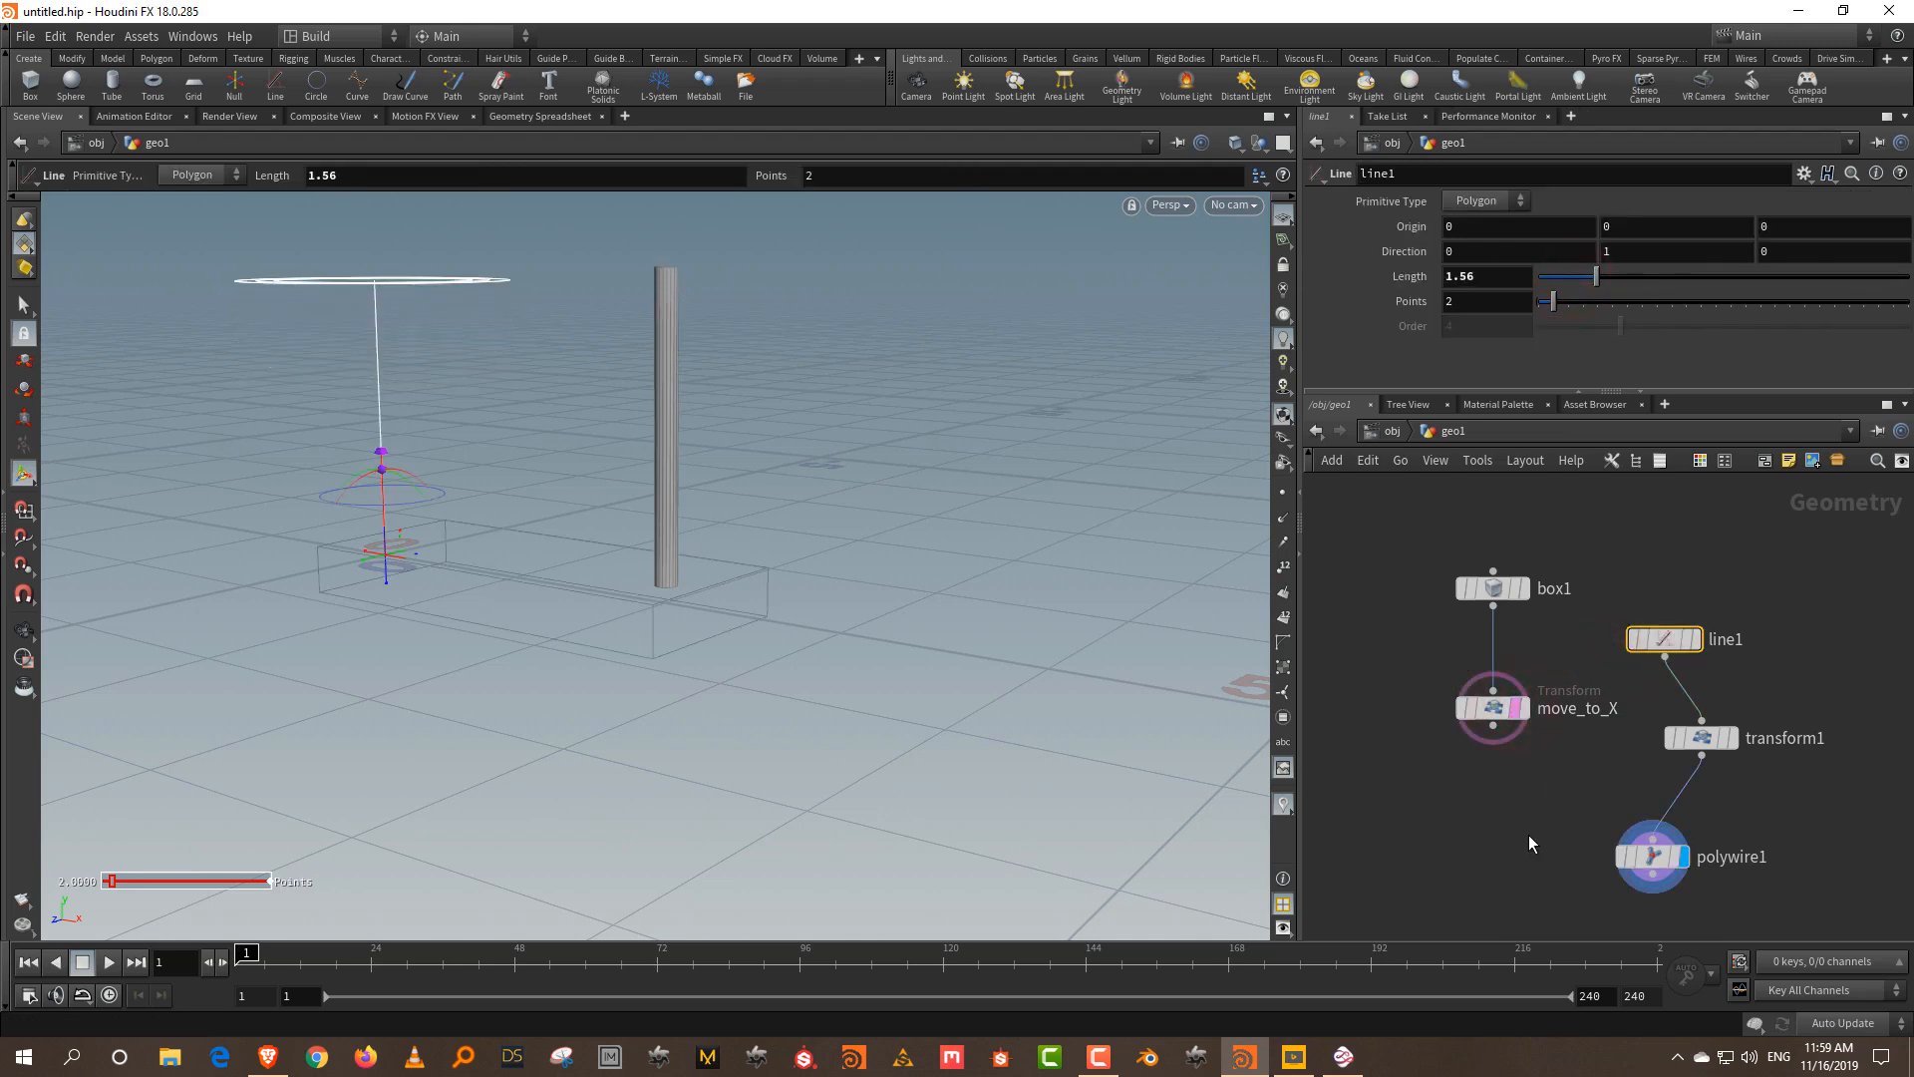
# - Add a Merge node and wire both move_to_X and polywire1 into it
pyautogui.press('Tab')
pyautogui.write('mer')
pyautogui.press('Return')
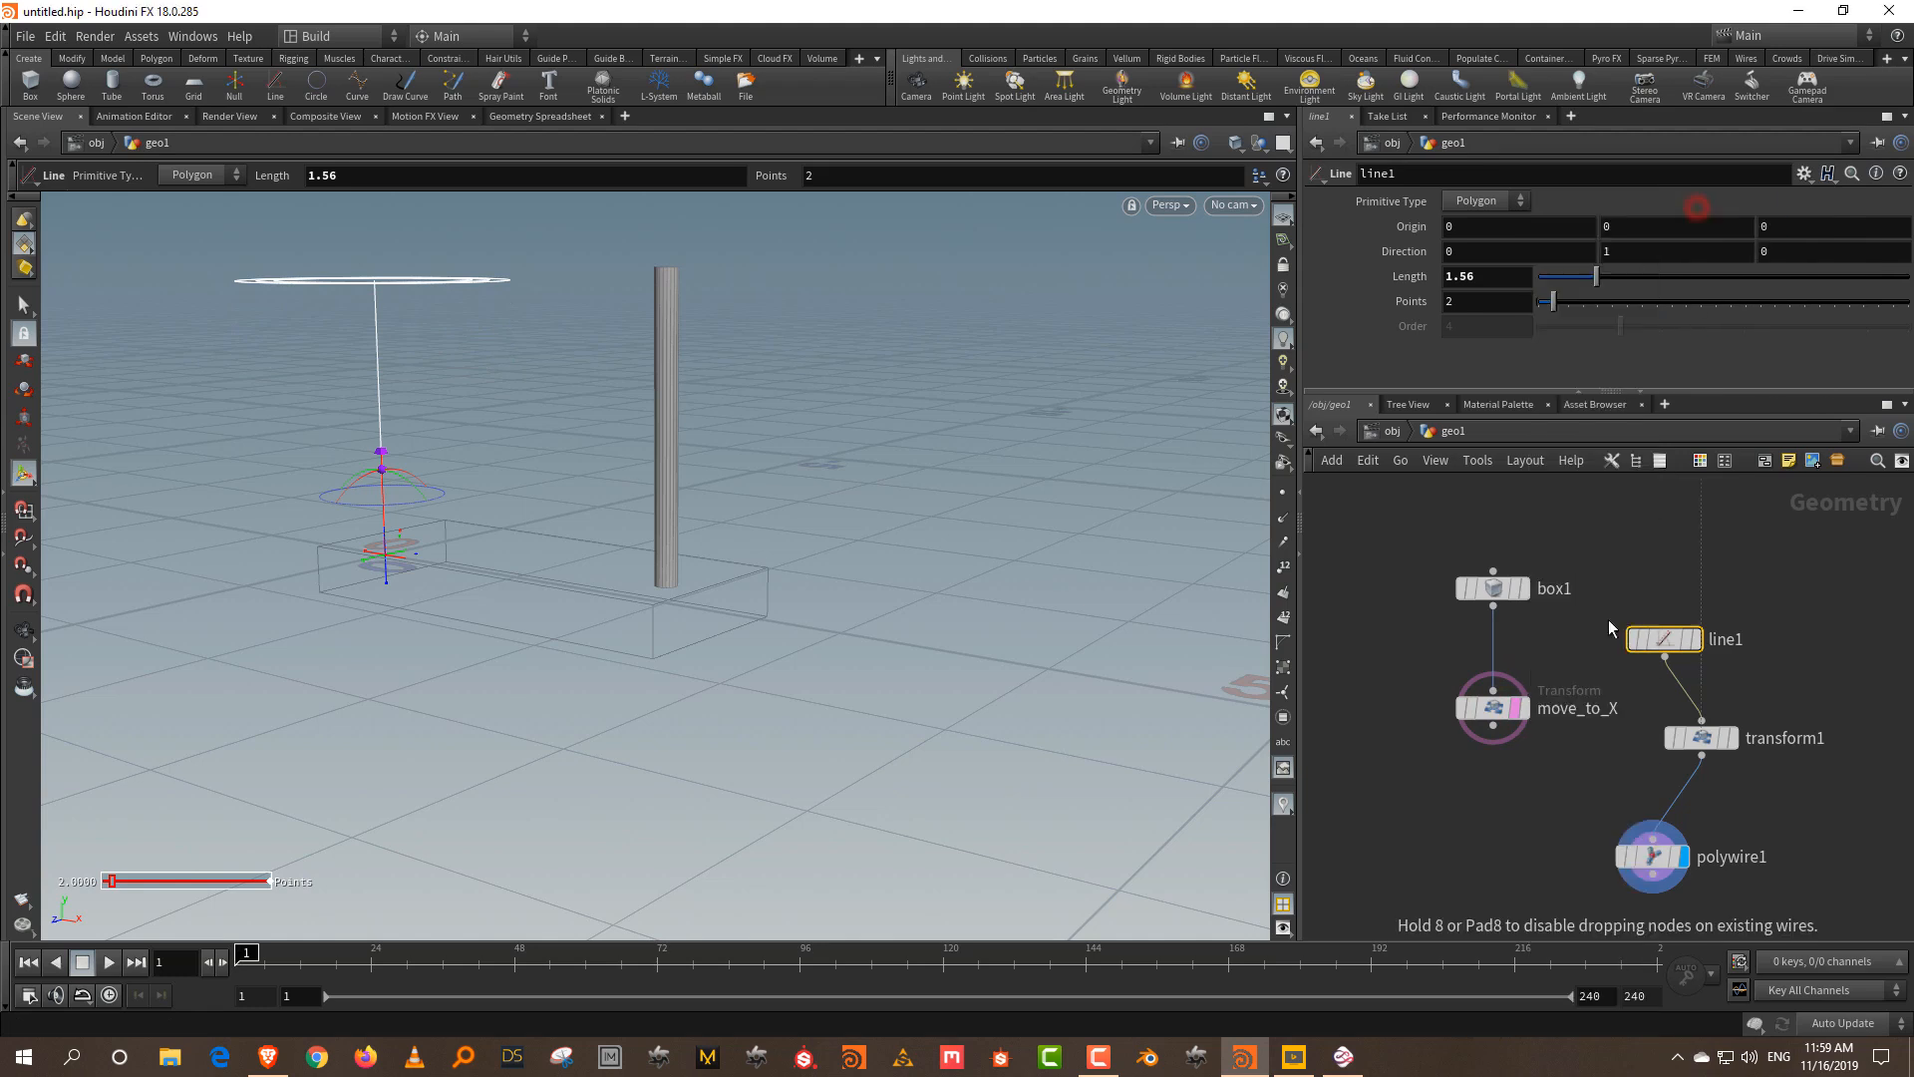
pyautogui.click(1522, 766)
pyautogui.moveTo(1448, 544)
pyautogui.mouseDown()
pyautogui.moveTo(1520, 748)
pyautogui.moveTo(1591, 777)
pyautogui.mouseUp()
# - Rename the Merge node as step and lay out the network nodes neatly
pyautogui.doubleClick(1589, 770)
pyautogui.write('step')
pyautogui.press('Return')
pyautogui.press('h')
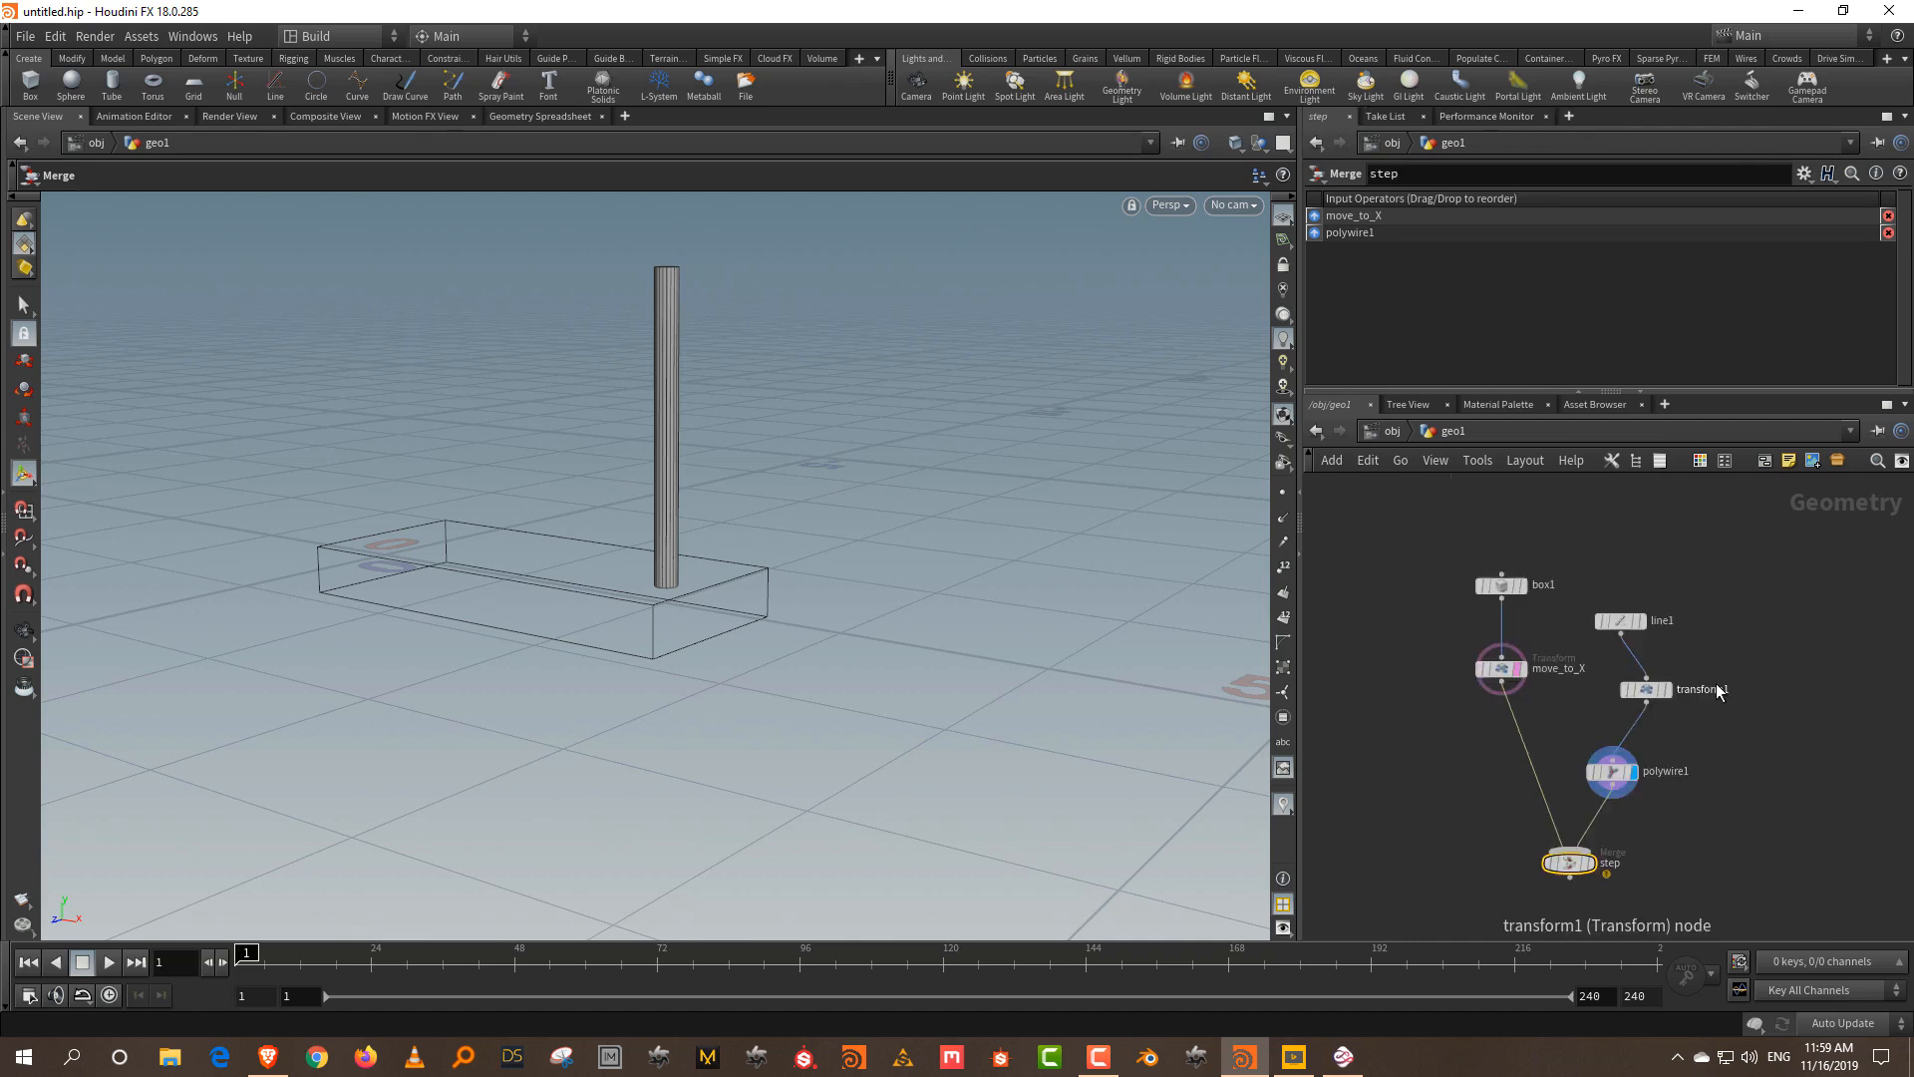
pyautogui.press('l')
pyautogui.moveTo(1744, 773); pyautogui.dragTo(1709, 620, button='middle')
pyautogui.moveTo(1610, 750); pyautogui.dragTo(1615, 774)
pyautogui.keyDown('alt'); pyautogui.moveTo(586, 547); pyautogui.dragTo(582, 739); pyautogui.keyUp('alt')
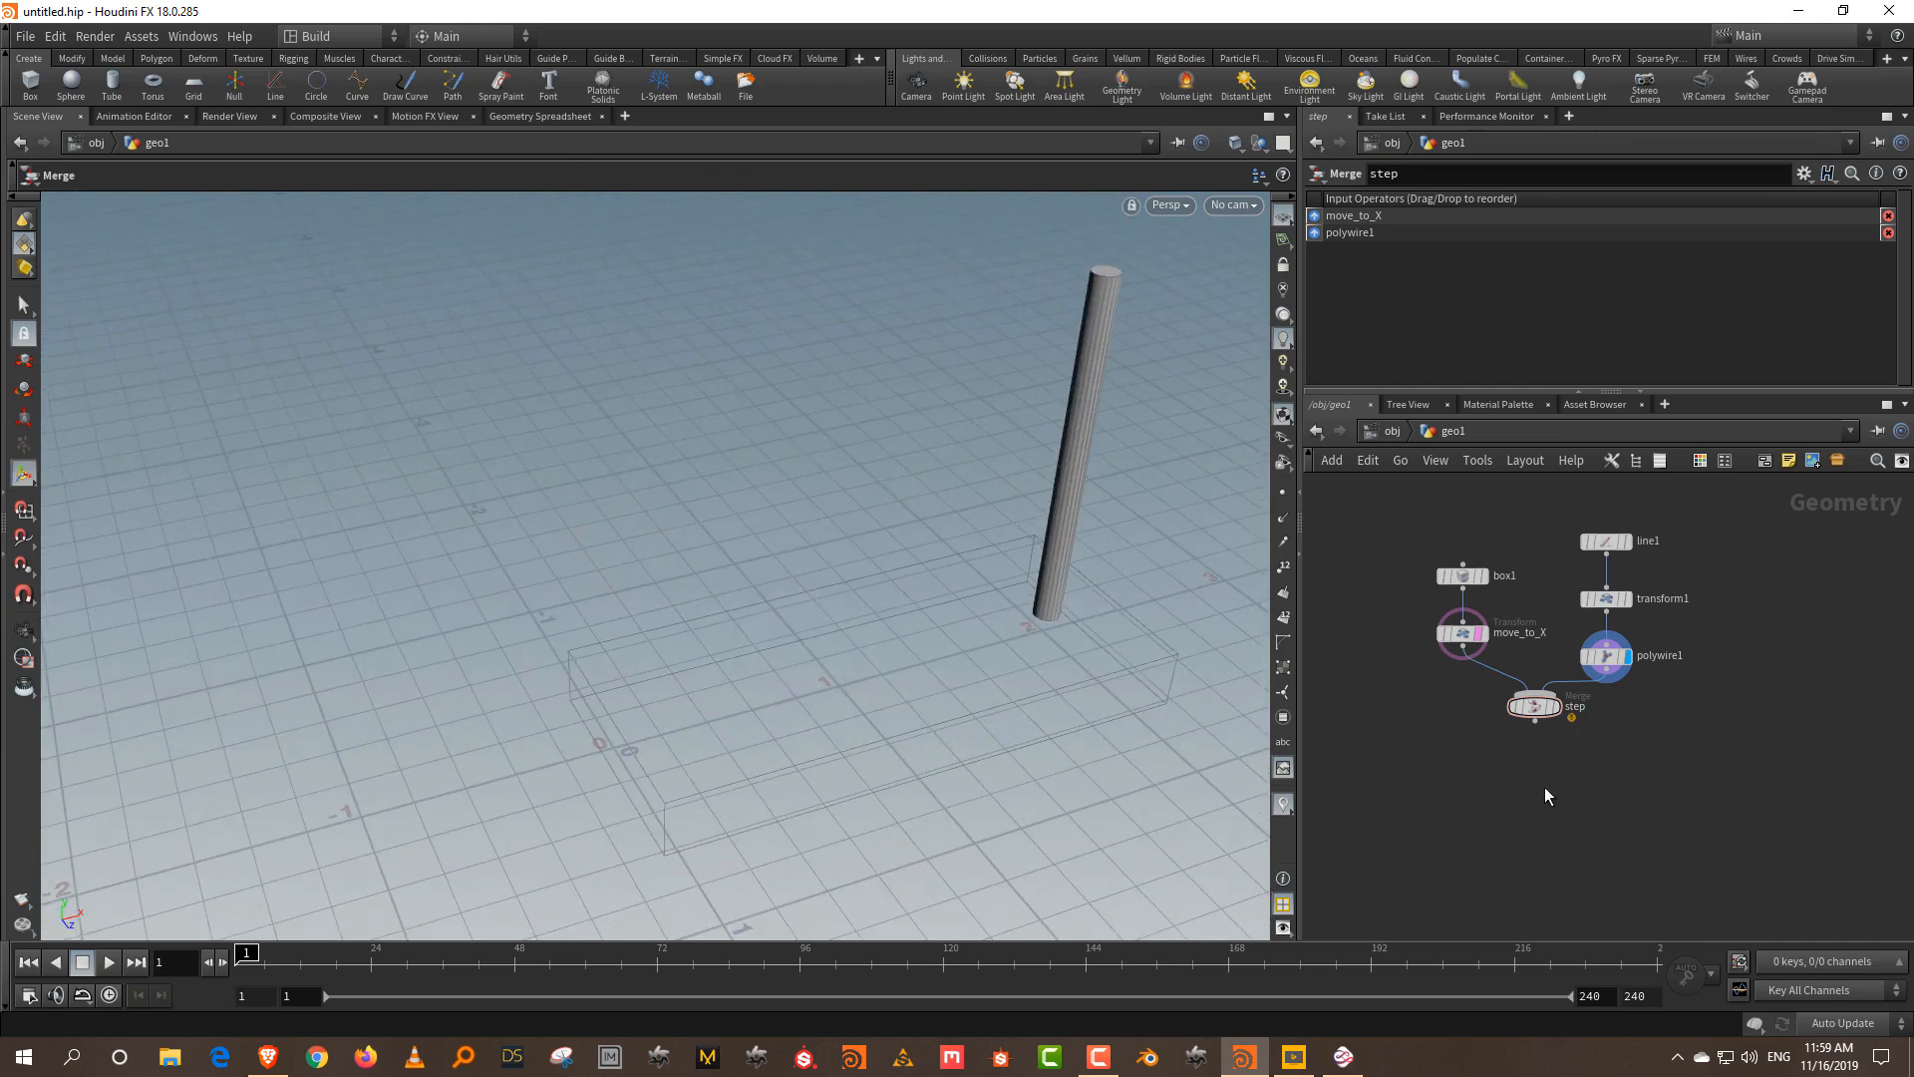
# - Add a Transform node below the step node, wire the step into it and make it the displayed node
pyautogui.press('Tab')
pyautogui.write('tr')
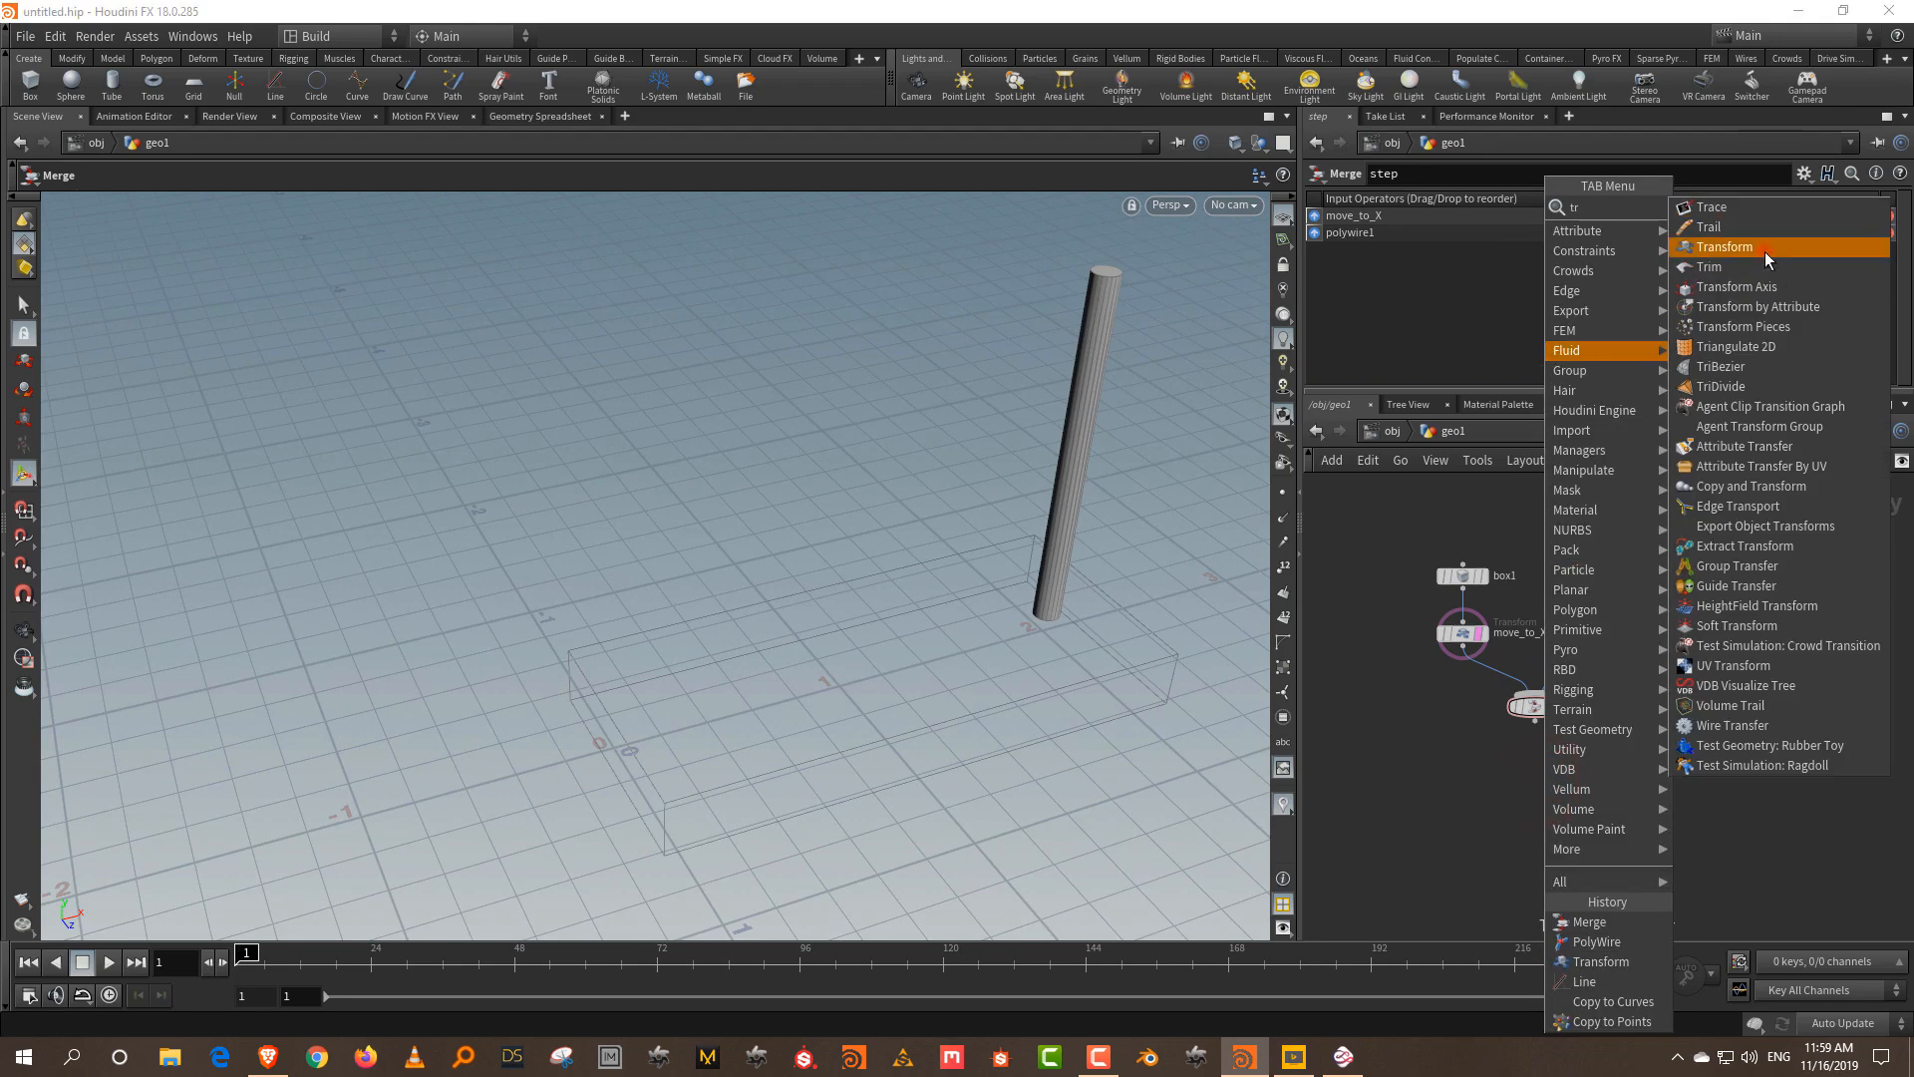
pyautogui.click(1765, 251)
pyautogui.click(1535, 793)
pyautogui.moveTo(1535, 781); pyautogui.dragTo(1535, 783)
pyautogui.click(1559, 793)
pyautogui.click(1547, 793)
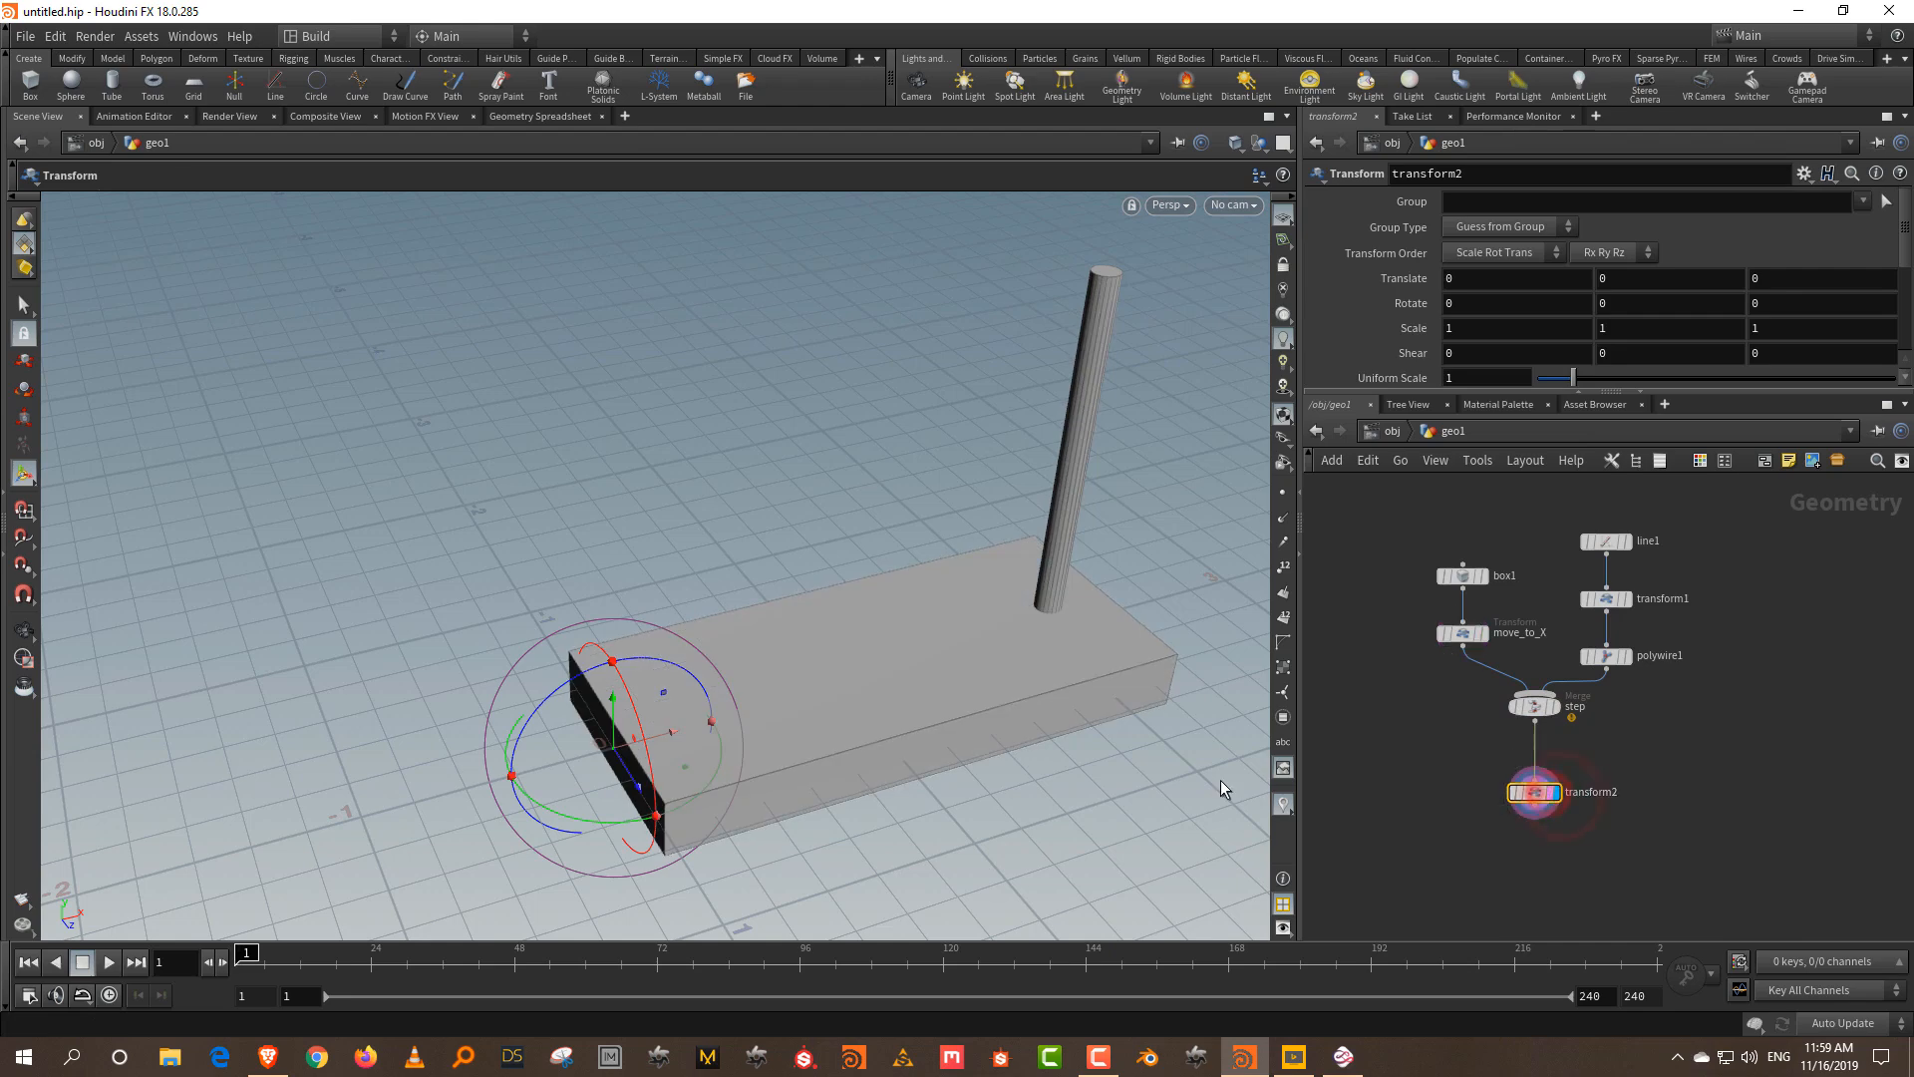
# - Move the merged step about 0.64 along X with the new Transform's viewport handle
pyautogui.moveTo(672, 732); pyautogui.dragTo(821, 712)
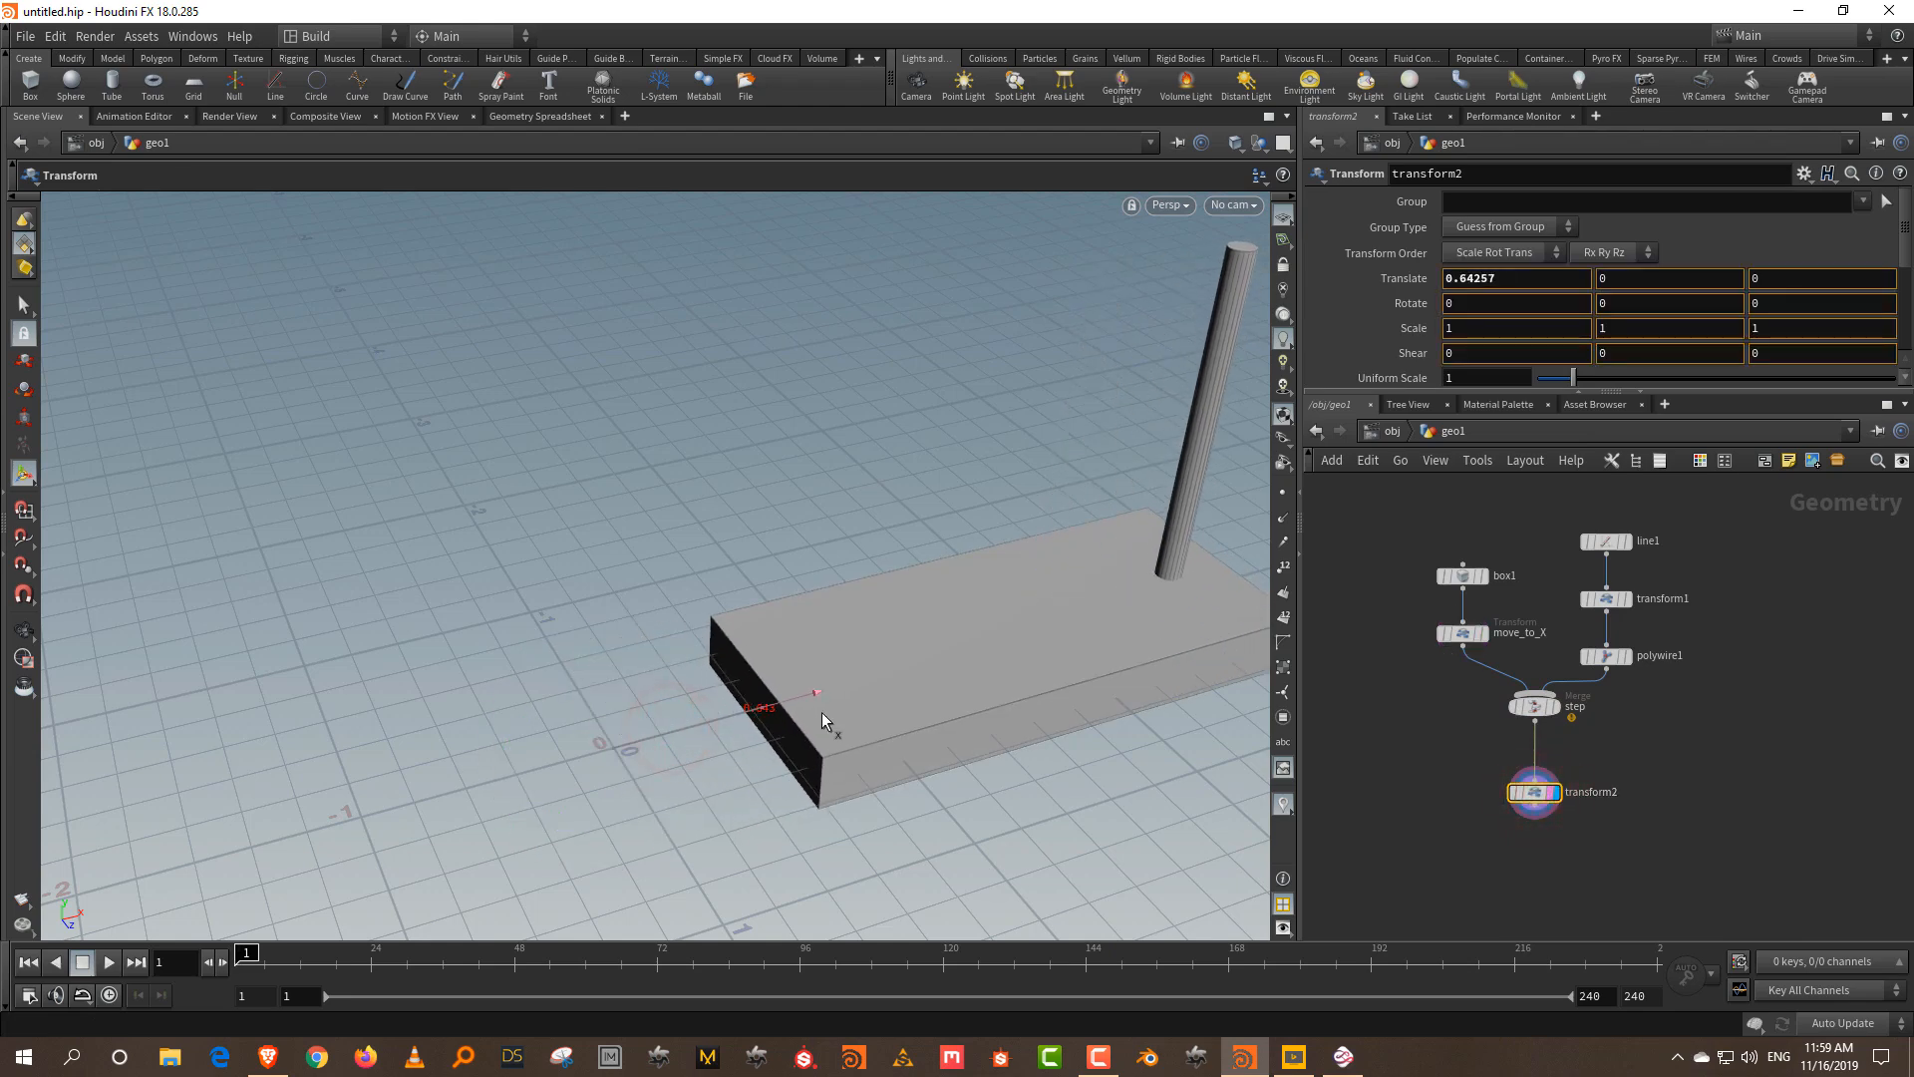
pyautogui.press('r')
pyautogui.click(1831, 774)
pyautogui.keyDown('alt'); pyautogui.moveTo(953, 457); pyautogui.dragTo(939, 698, button='right'); pyautogui.keyUp('alt')
pyautogui.keyDown('alt'); pyautogui.moveTo(1109, 542); pyautogui.dragTo(1047, 589, button='middle'); pyautogui.keyUp('alt')
# - Move the post with transform1's viewport handles to about 2.10 in X and 0.34 in Z, near the step's edge
pyautogui.moveTo(1571, 613); pyautogui.dragTo(1569, 615)
pyautogui.moveTo(985, 631); pyautogui.dragTo(1037, 628)
pyautogui.moveTo(1702, 762); pyautogui.dragTo(1685, 684, button='middle')
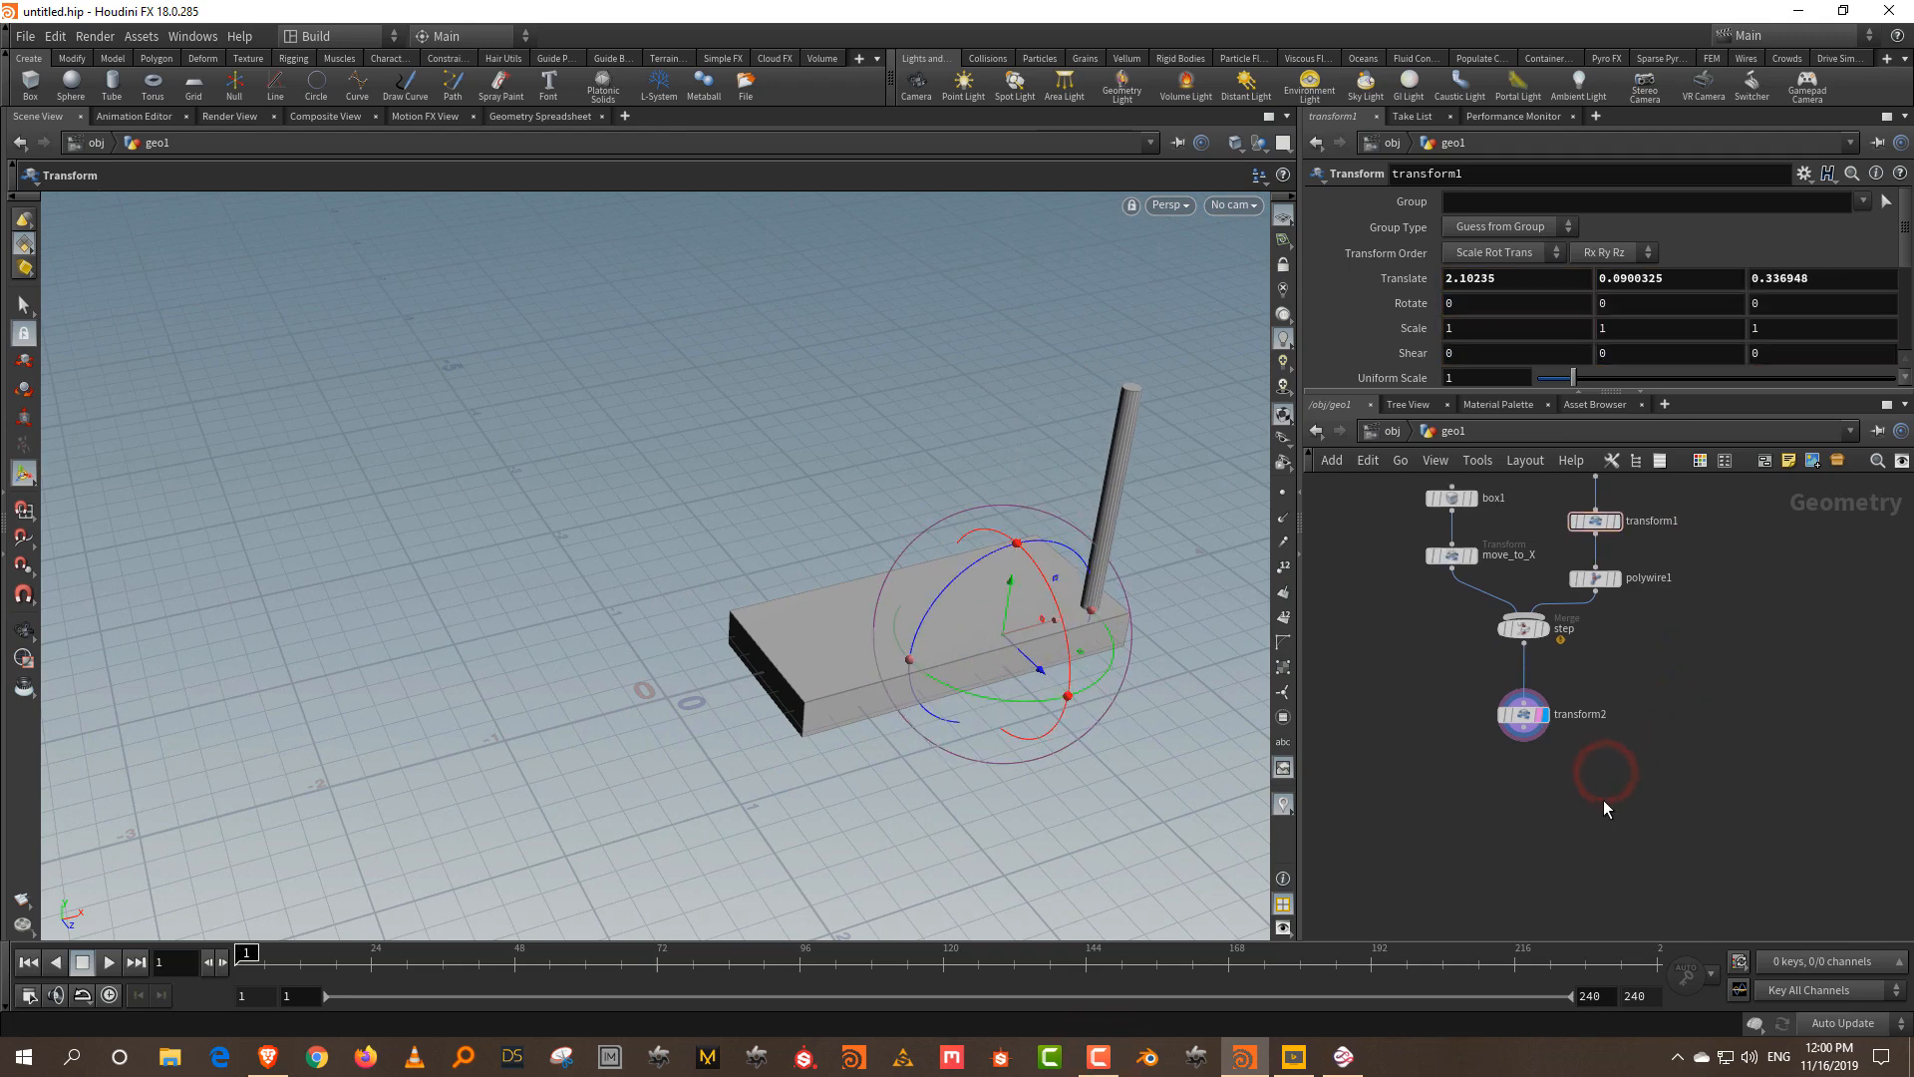
# - Add a Copy Stamp node below transform2, wire transform2 into it and make it the displayed node
pyautogui.press('Tab')
pyautogui.write('cop')
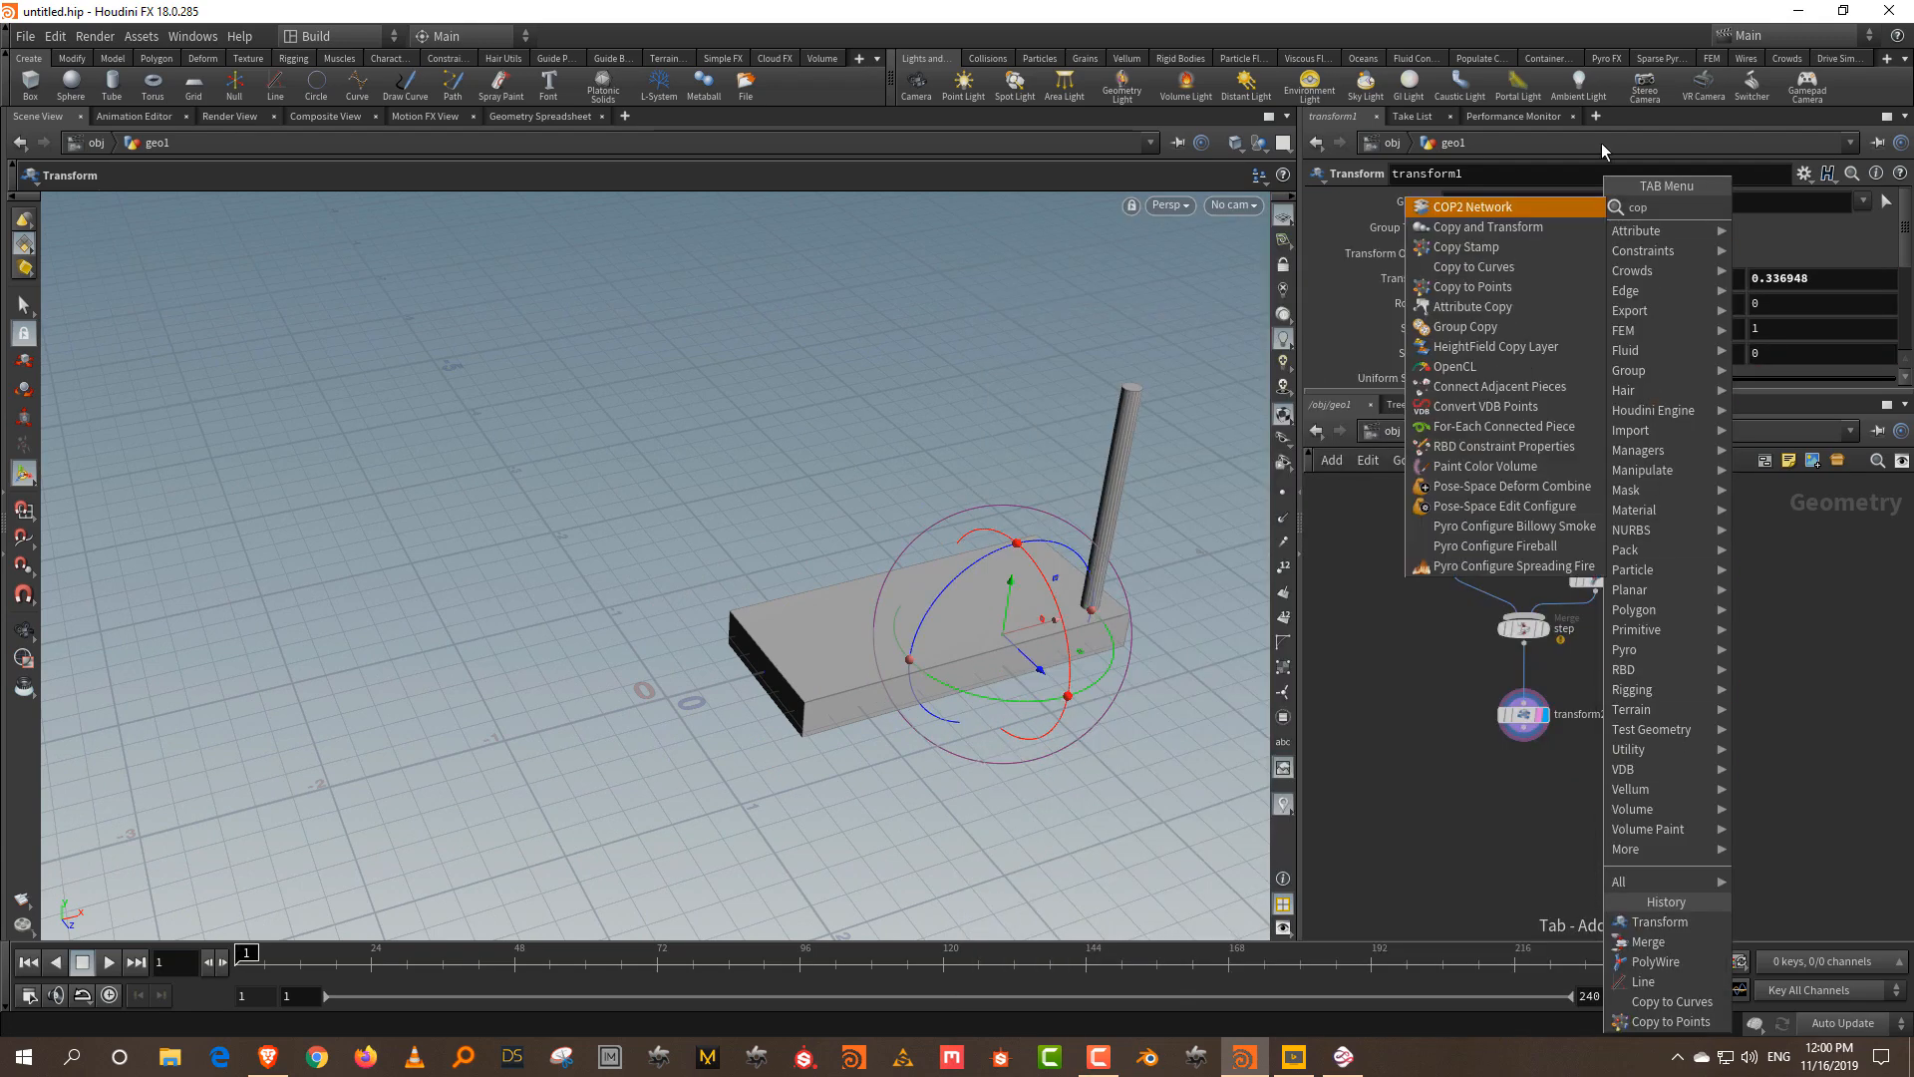
pyautogui.click(1506, 248)
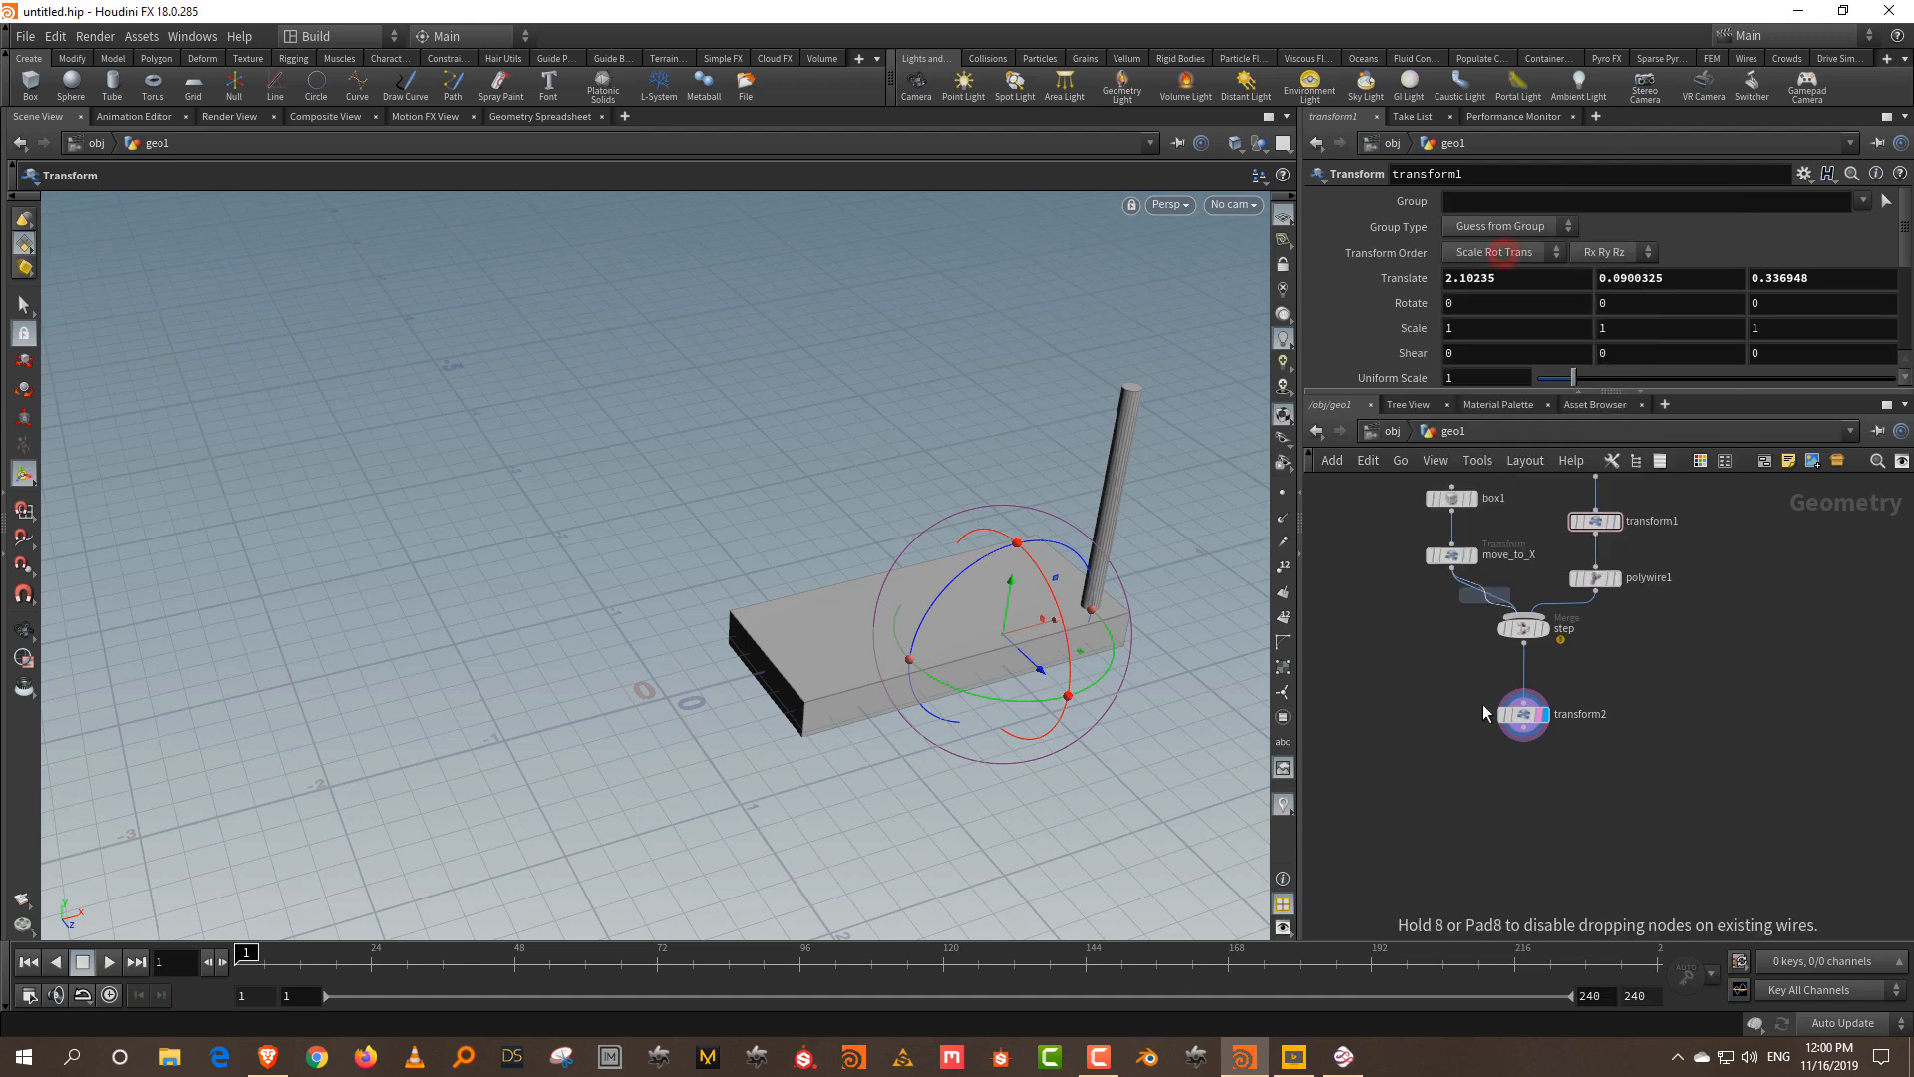
pyautogui.click(1515, 812)
pyautogui.scroll(2, 1556, 770)
pyautogui.moveTo(1510, 710); pyautogui.dragTo(1523, 831)
pyautogui.click(1530, 831)
pyautogui.click(1519, 831)
pyautogui.click(1631, 776)
# - Set the Copy Stamp's Y rotation to 20 and raise its Y translation to about 0.13
pyautogui.moveTo(663, 776); pyautogui.dragTo(748, 743)
pyautogui.click(1676, 219)
pyautogui.write('20')
pyautogui.press('Return')
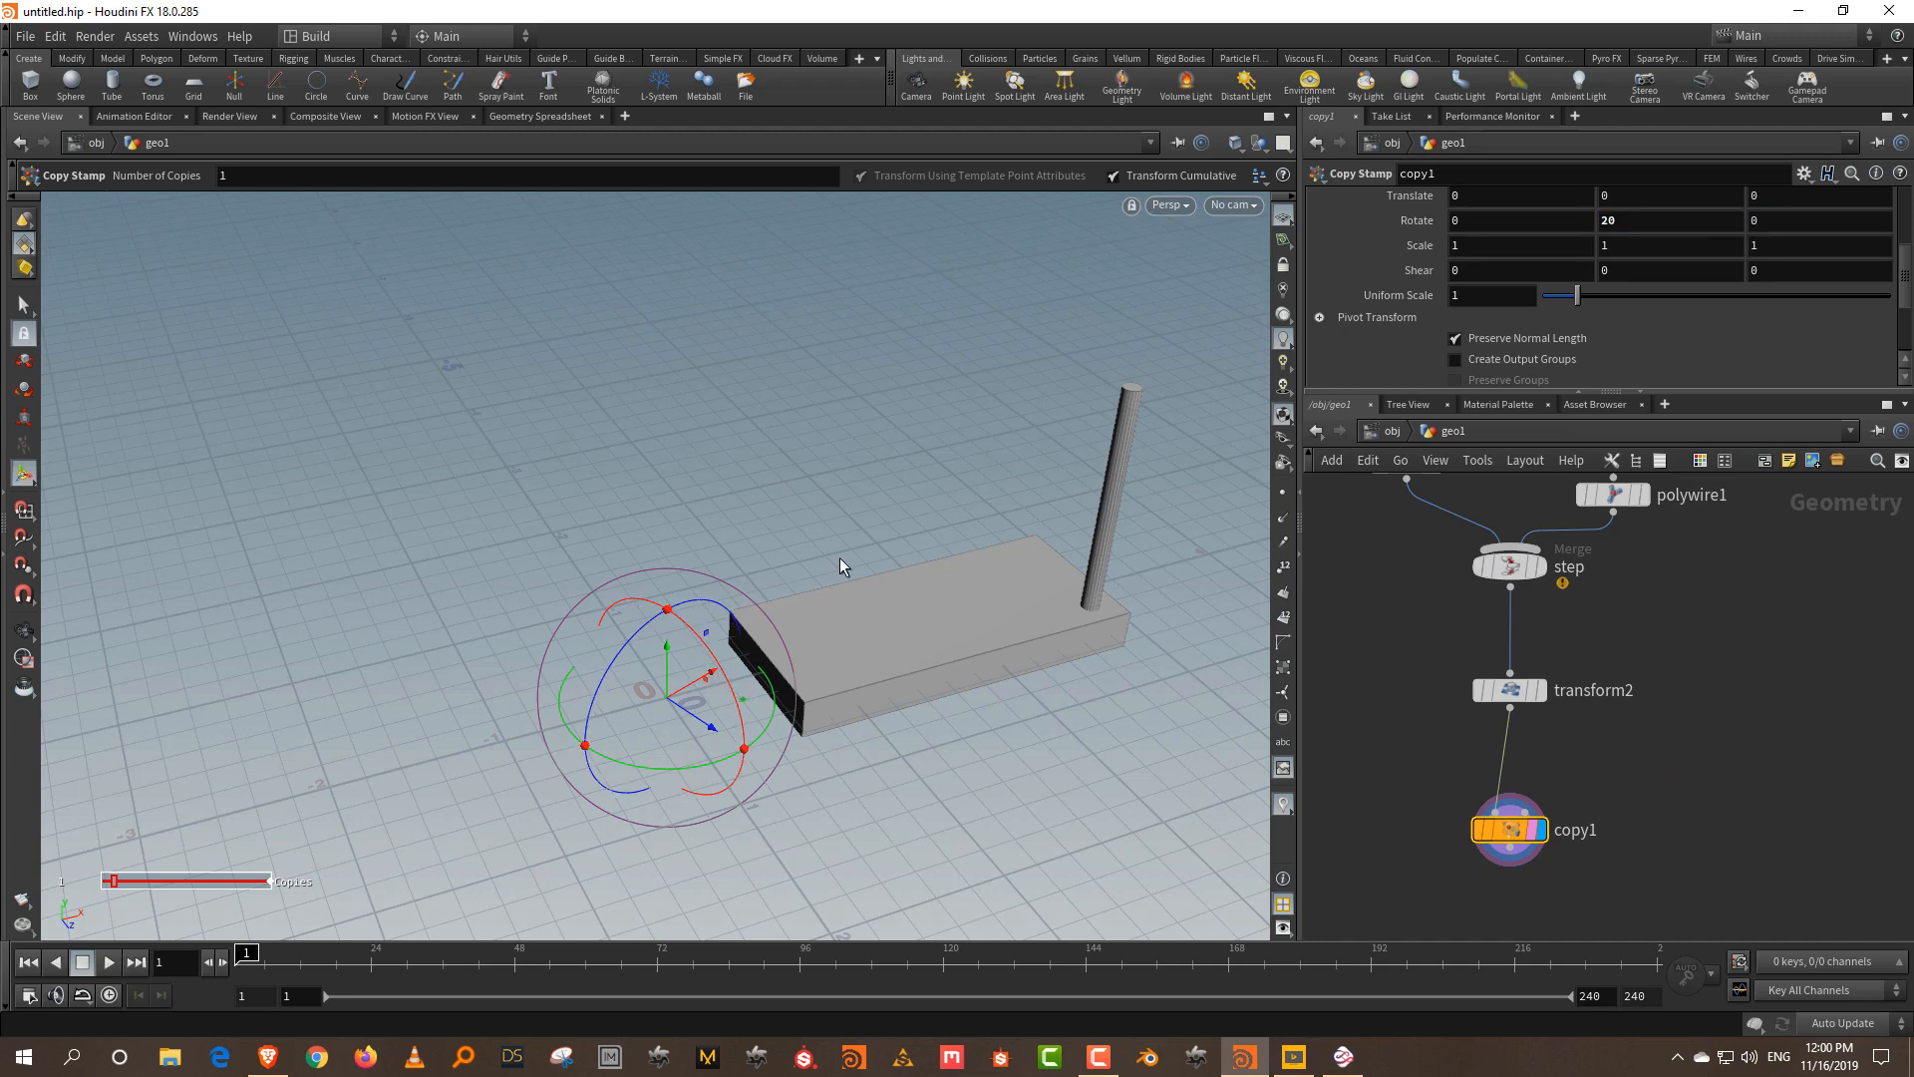
pyautogui.moveTo(667, 660); pyautogui.dragTo(662, 641)
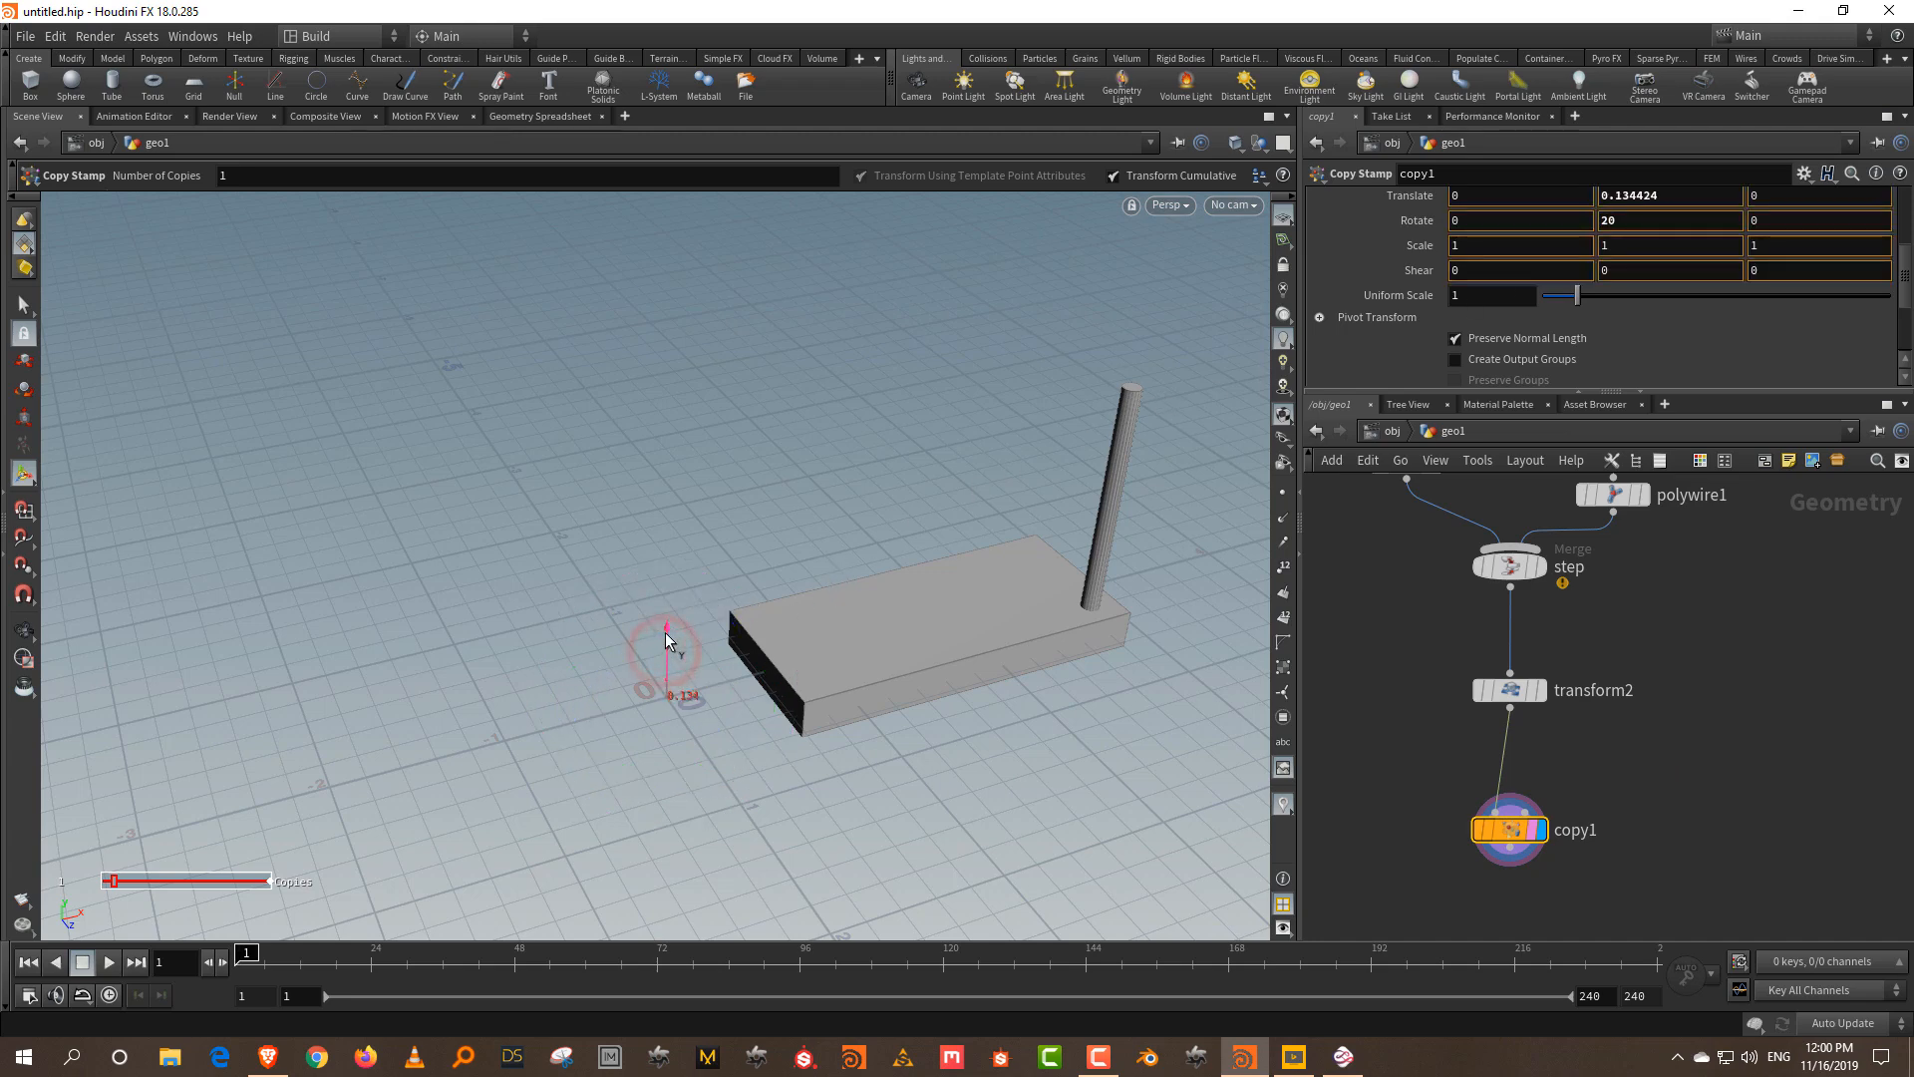
# - Set the Copy Stamp's number of copies to 18
pyautogui.press('space')
pyautogui.moveTo(978, 505); pyautogui.dragTo(963, 373)
pyautogui.moveTo(965, 372); pyautogui.dragTo(950, 501, button='middle')
pyautogui.moveTo(1499, 393); pyautogui.dragTo(1499, 591)
pyautogui.moveTo(1559, 216); pyautogui.dragTo(1854, 221)
# - Examine the copied spiral stairs and their overlapping steps from several angles
pyautogui.press('space')
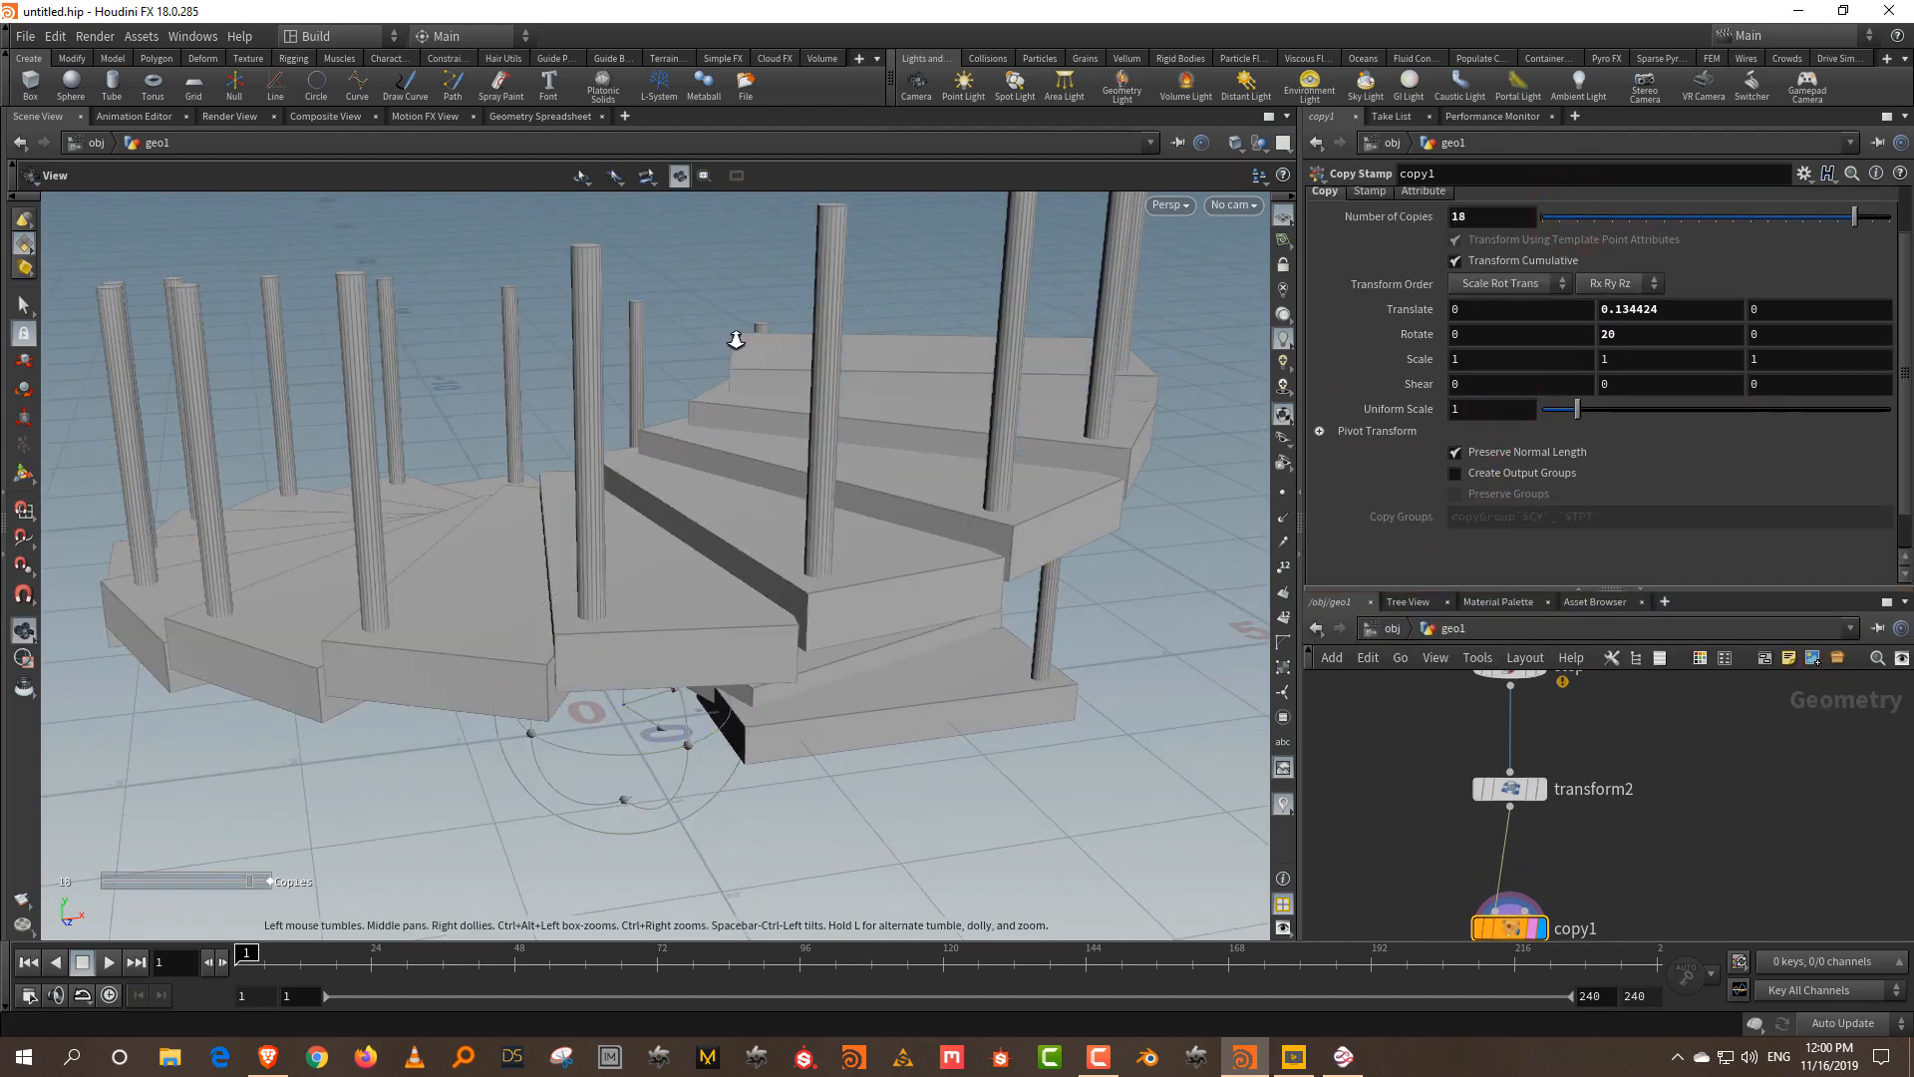
pyautogui.moveTo(688, 374); pyautogui.dragTo(1060, 239)
pyautogui.moveTo(1060, 240); pyautogui.dragTo(946, 431, button='middle')
pyautogui.moveTo(805, 504); pyautogui.dragTo(913, 327, button='right')
pyautogui.moveTo(915, 325); pyautogui.dragTo(978, 350)
pyautogui.moveTo(979, 350); pyautogui.dragTo(813, 486, button='middle')
pyautogui.moveTo(813, 489); pyautogui.dragTo(874, 375, button='right')
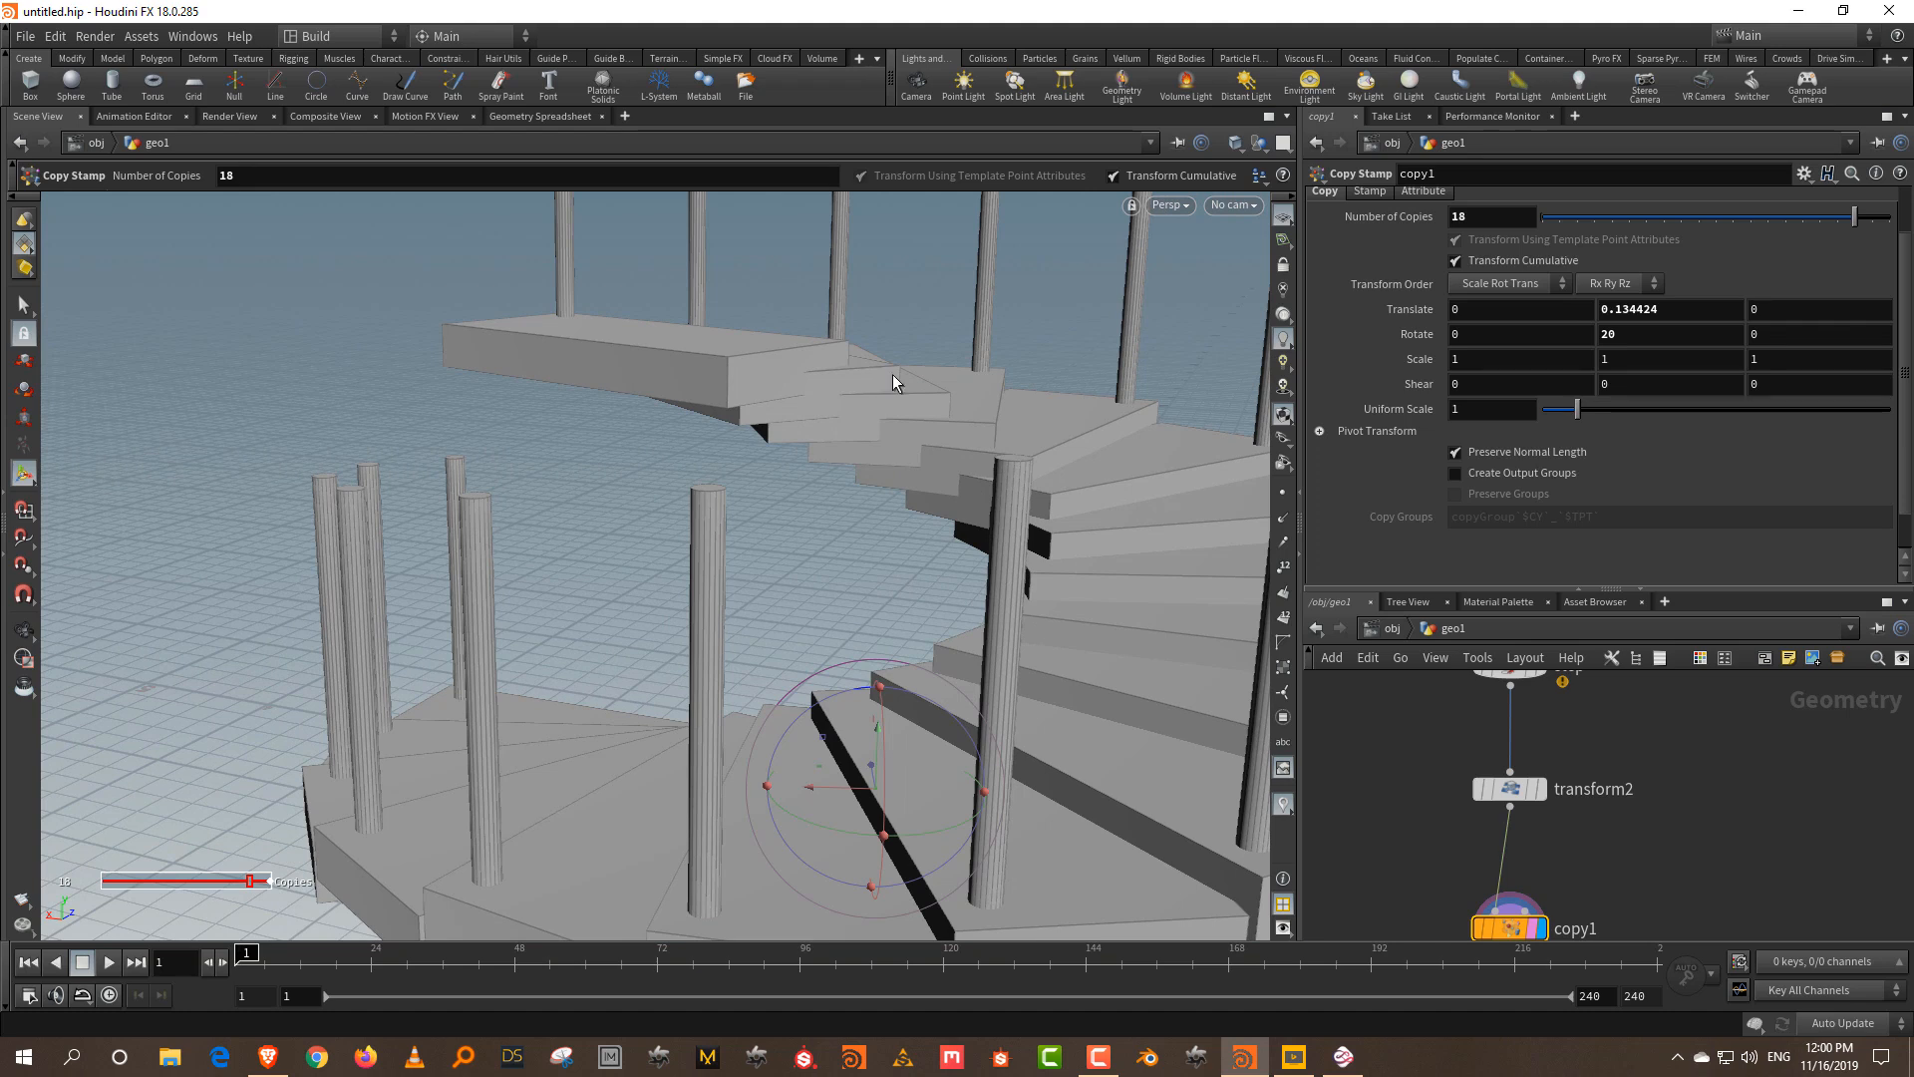
# - Link the Copy Stamp's Y translation to box1's Y size by pasting it as a relative reference
pyautogui.moveTo(1438, 590); pyautogui.dragTo(1444, 414)
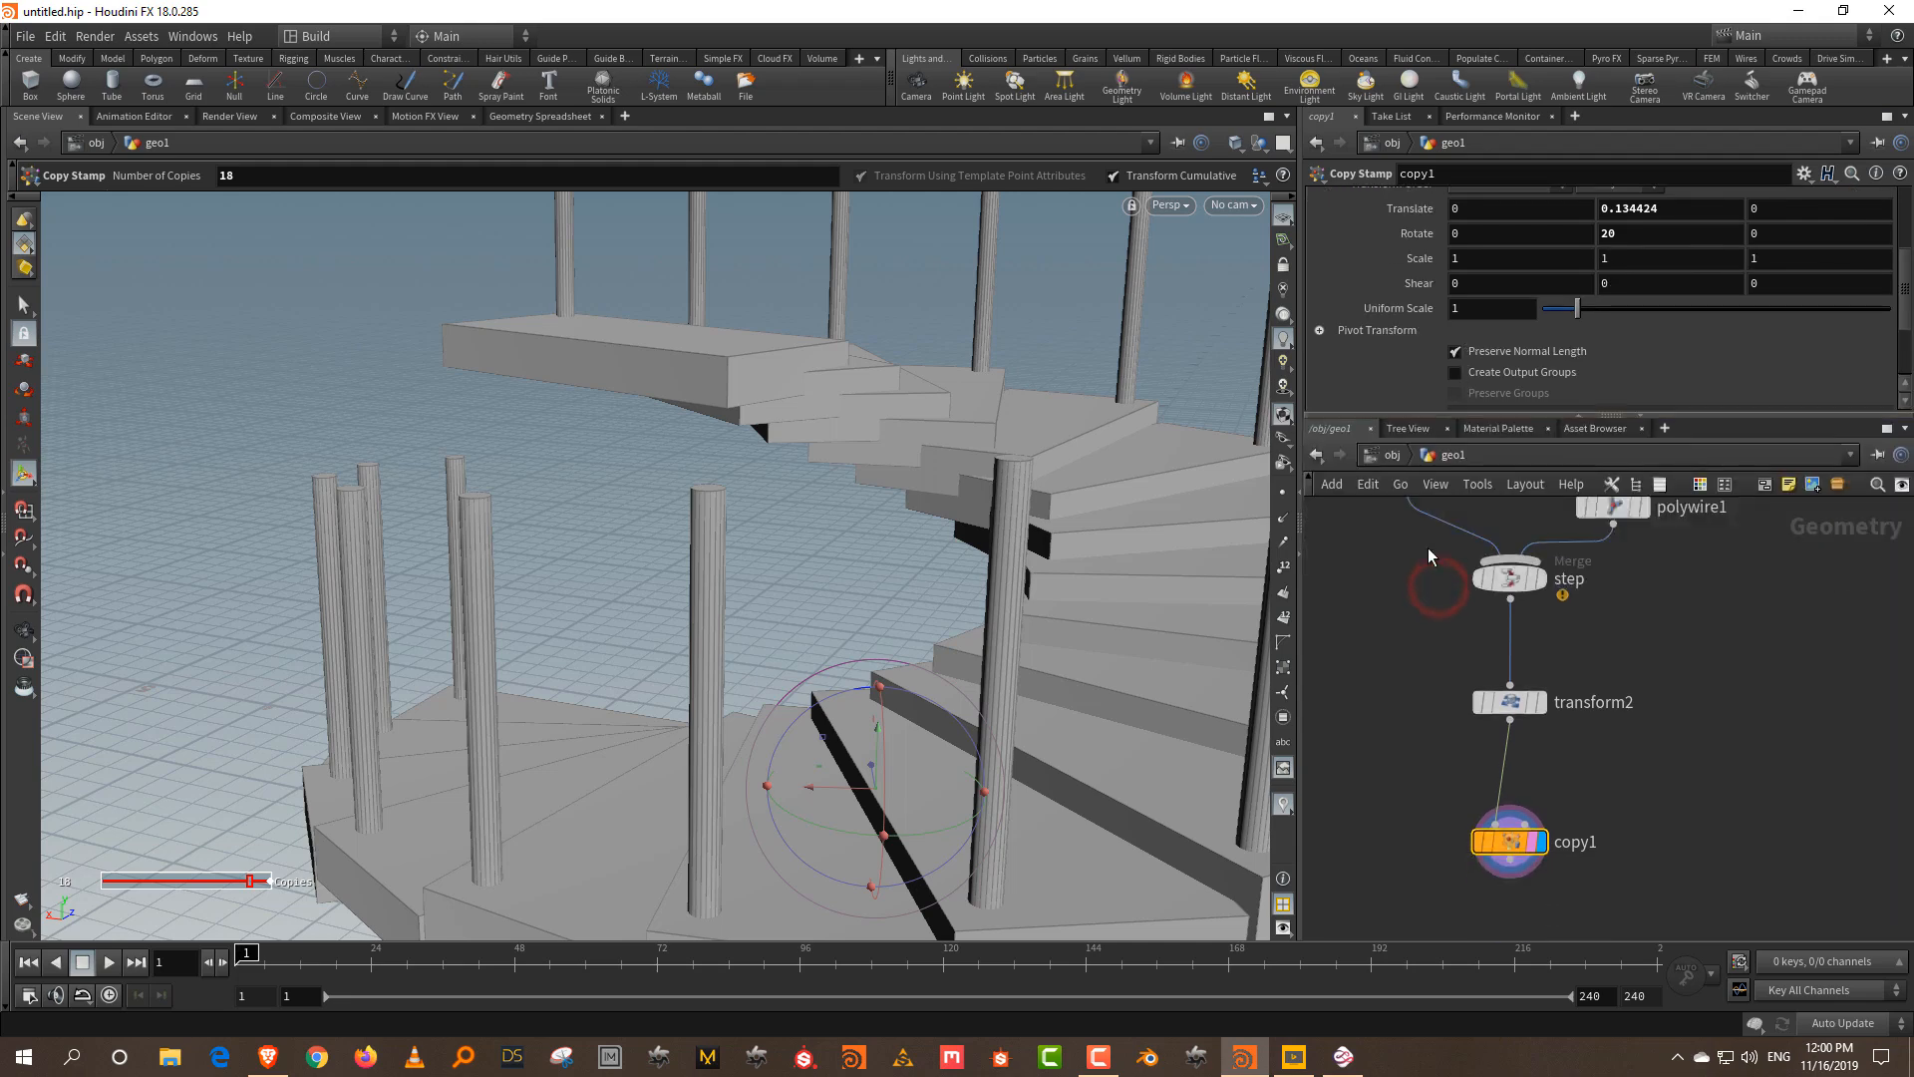
pyautogui.moveTo(1432, 555); pyautogui.dragTo(1511, 783, button='middle')
pyautogui.moveTo(1535, 724); pyautogui.dragTo(1483, 677)
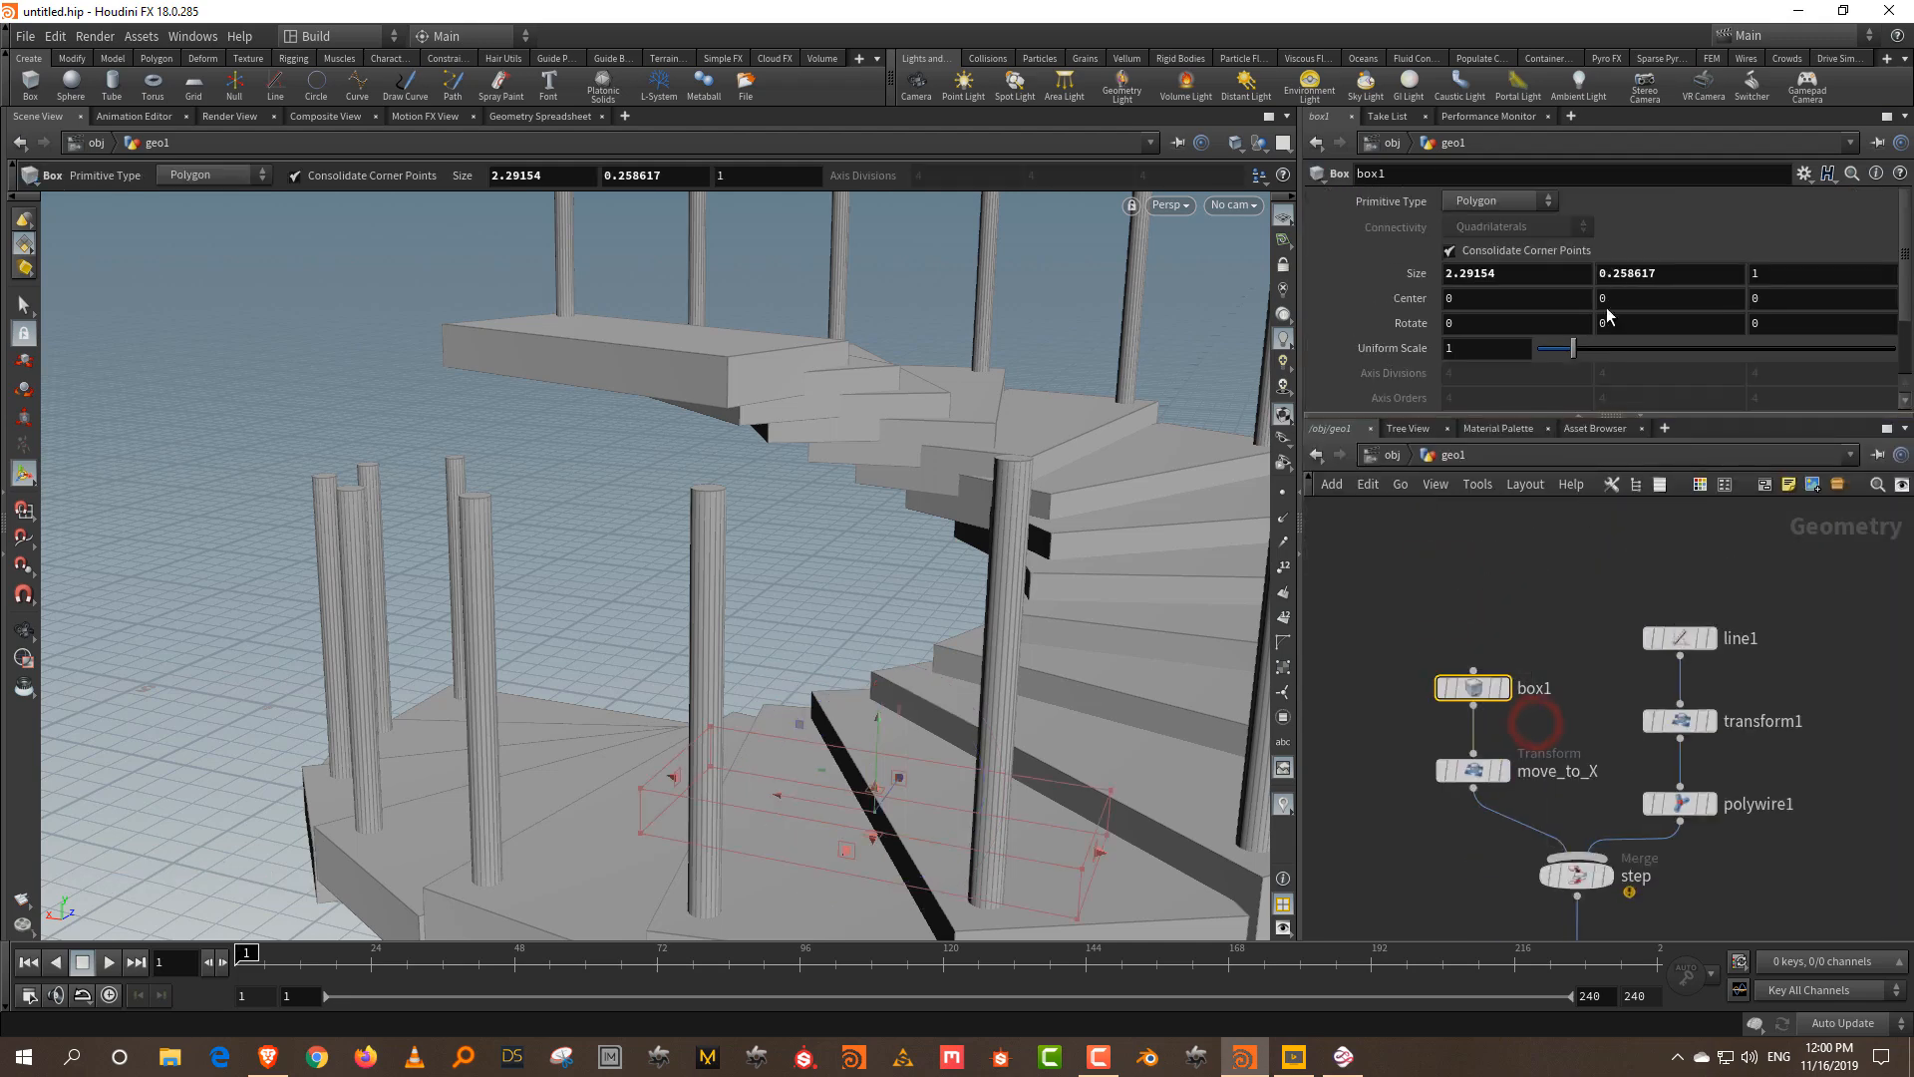
pyautogui.rightClick(1676, 276)
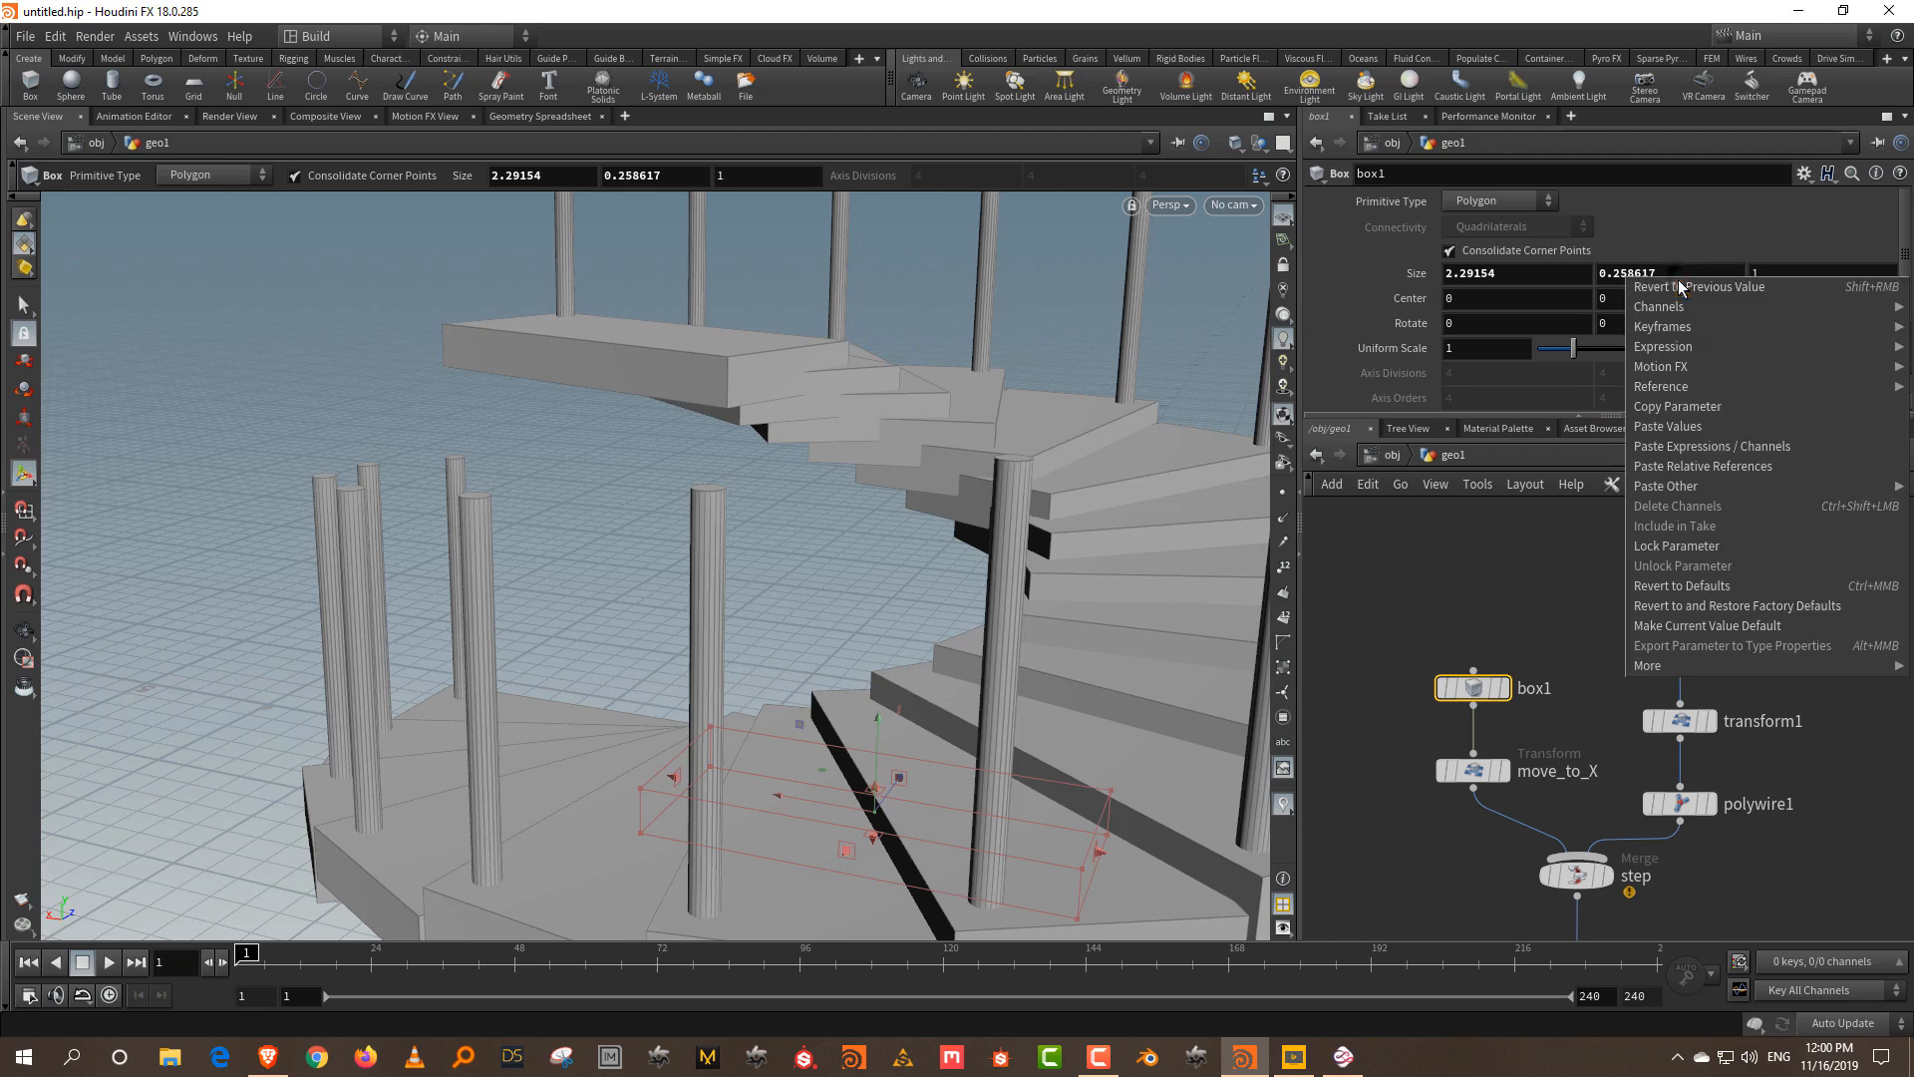
pyautogui.click(1691, 401)
pyautogui.moveTo(1603, 698); pyautogui.dragTo(1568, 493, button='middle')
pyautogui.moveTo(1685, 872); pyautogui.dragTo(1678, 786, button='middle')
pyautogui.moveTo(1675, 786); pyautogui.dragTo(1428, 932)
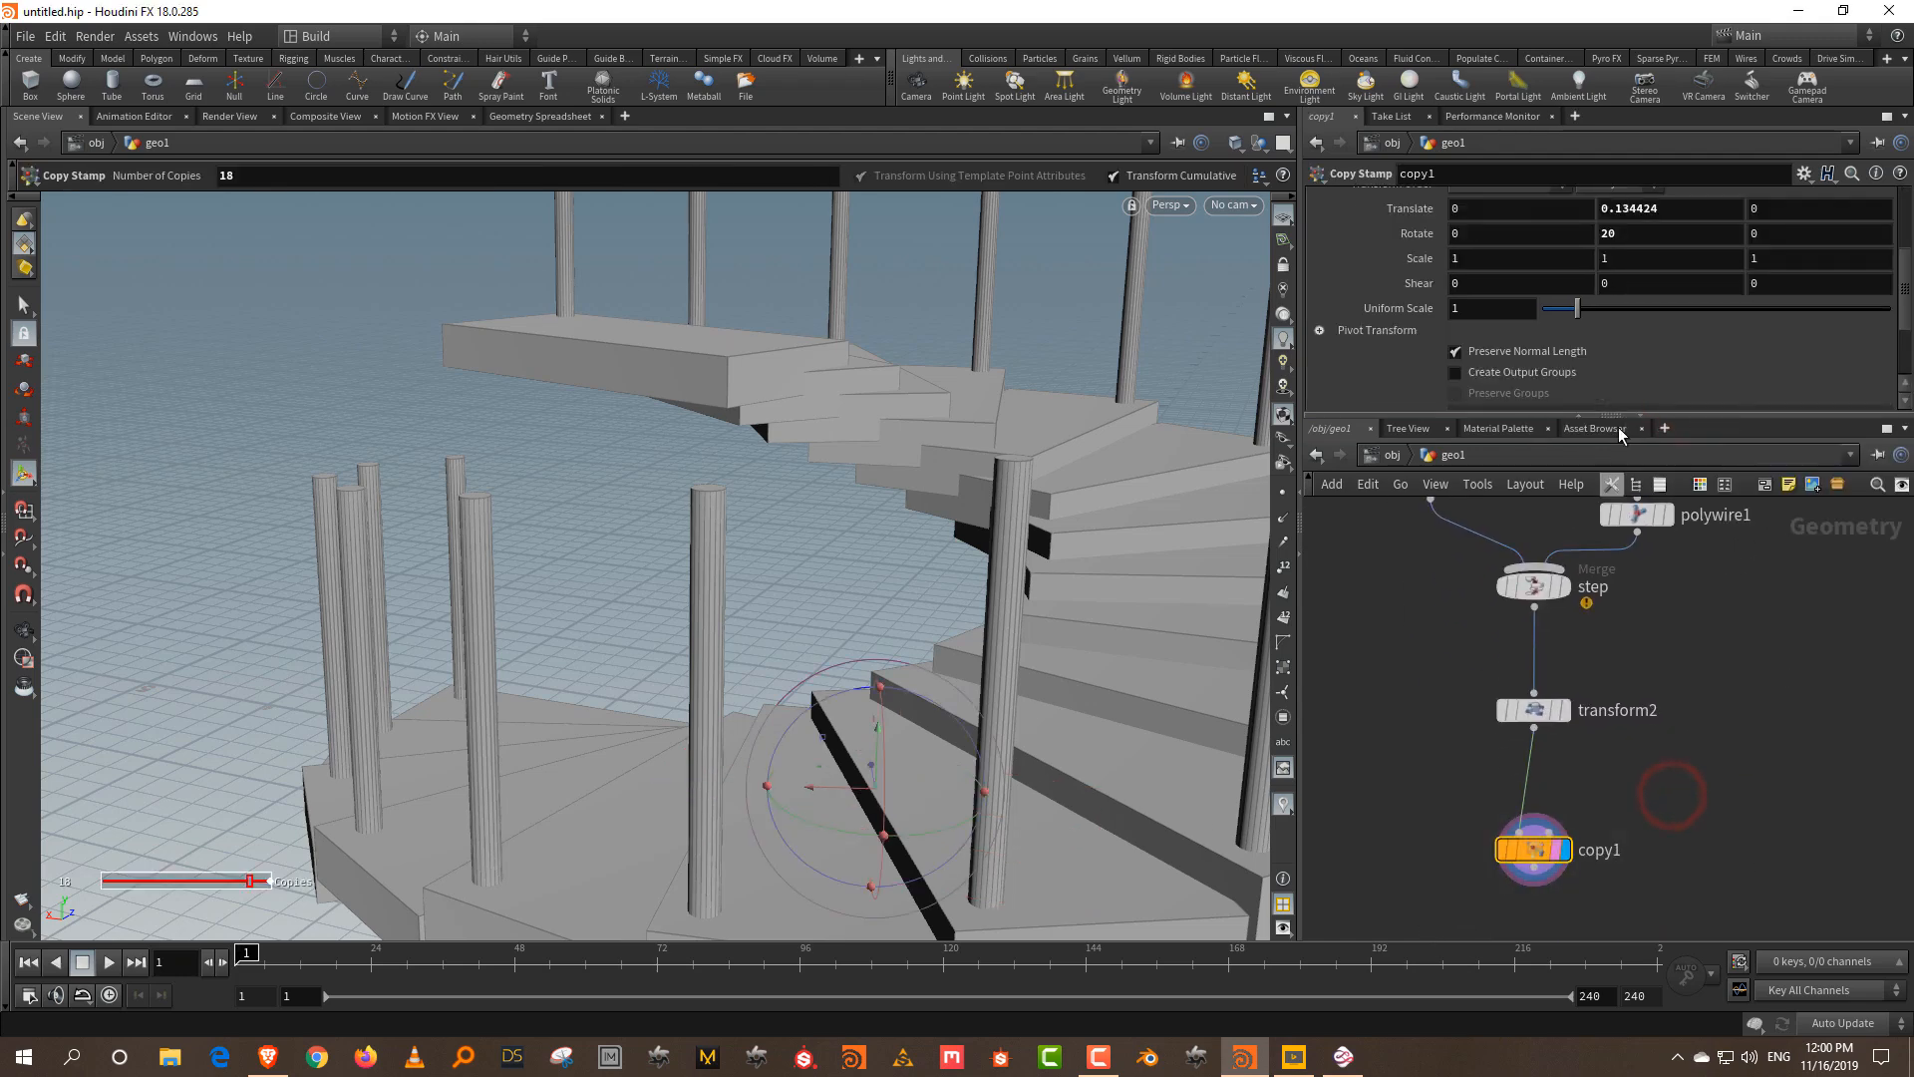
pyautogui.scroll(2, 1681, 283)
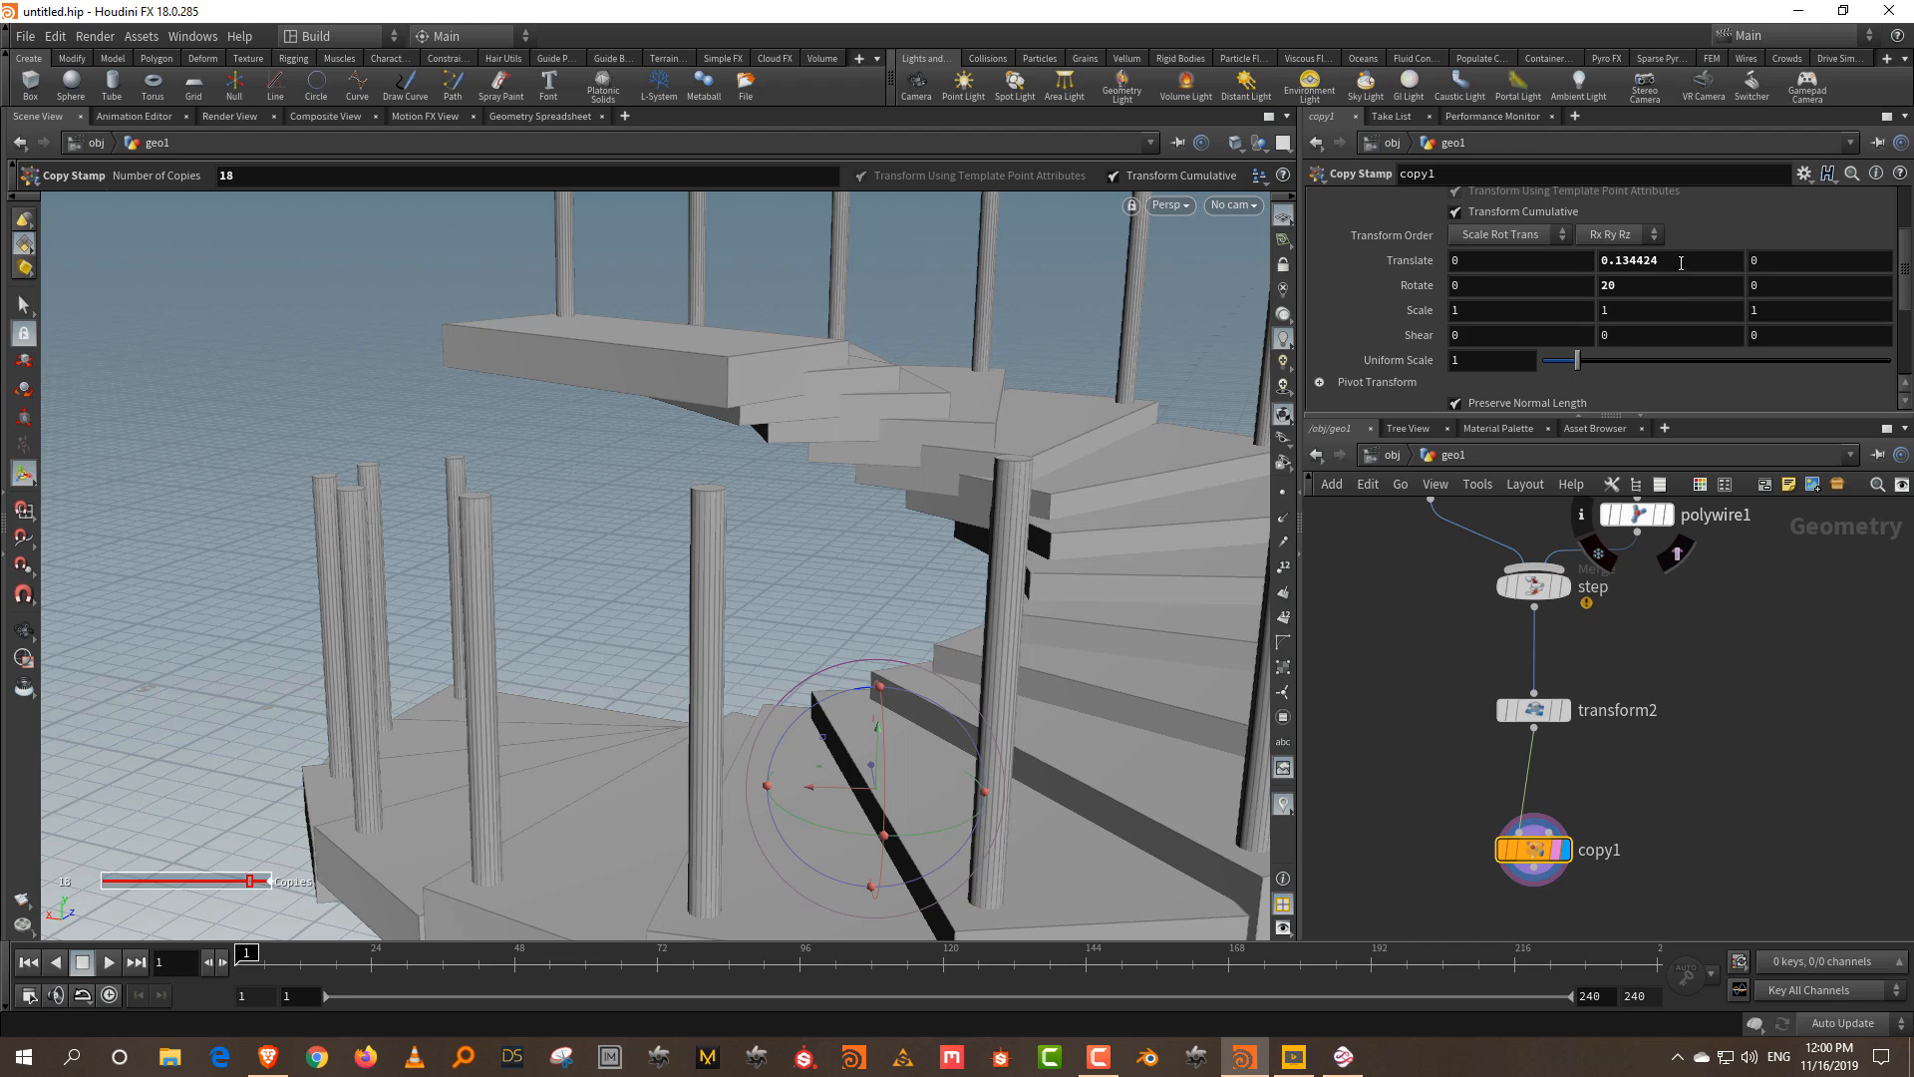
pyautogui.rightClick(1681, 263)
pyautogui.click(1751, 458)
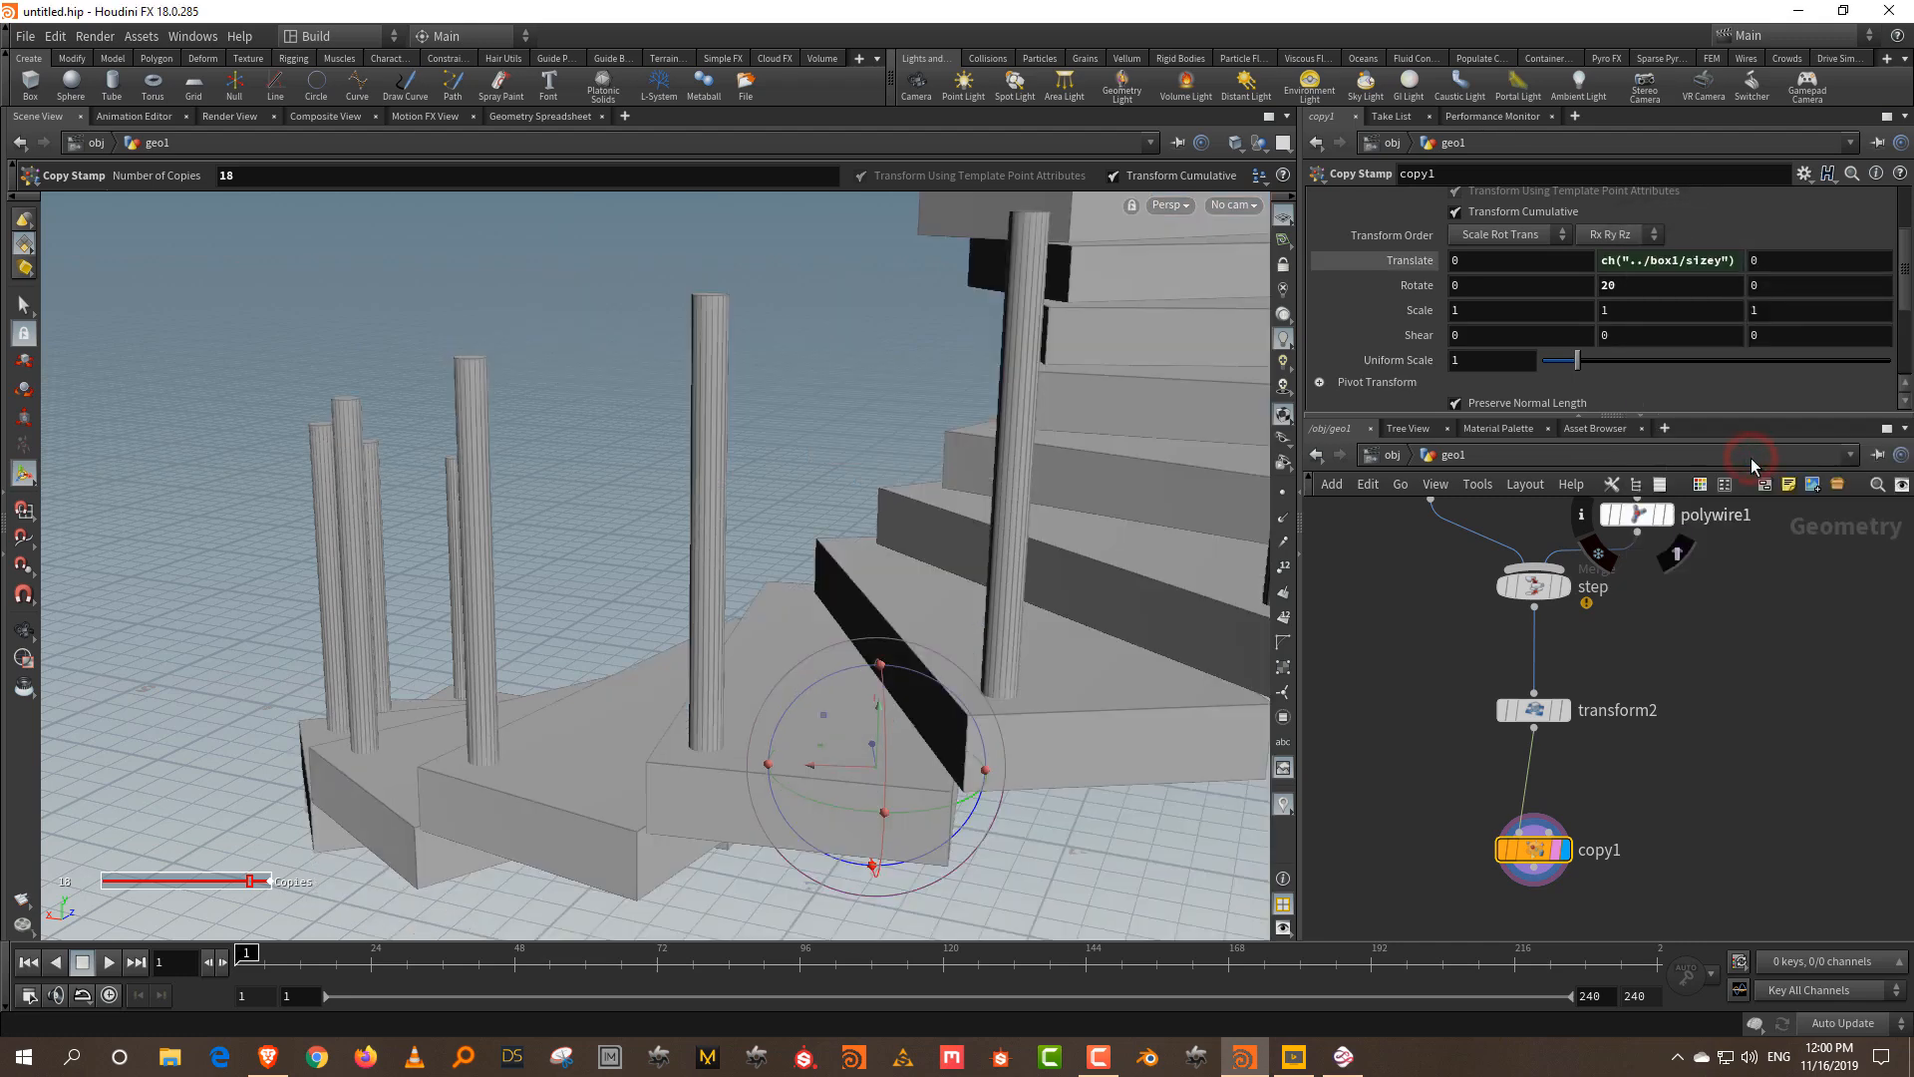
pyautogui.press('Escape')
# - Select transform1, show the stairs in wireframe and examine where the posts meet the steps
pyautogui.moveTo(735, 289); pyautogui.dragTo(787, 296)
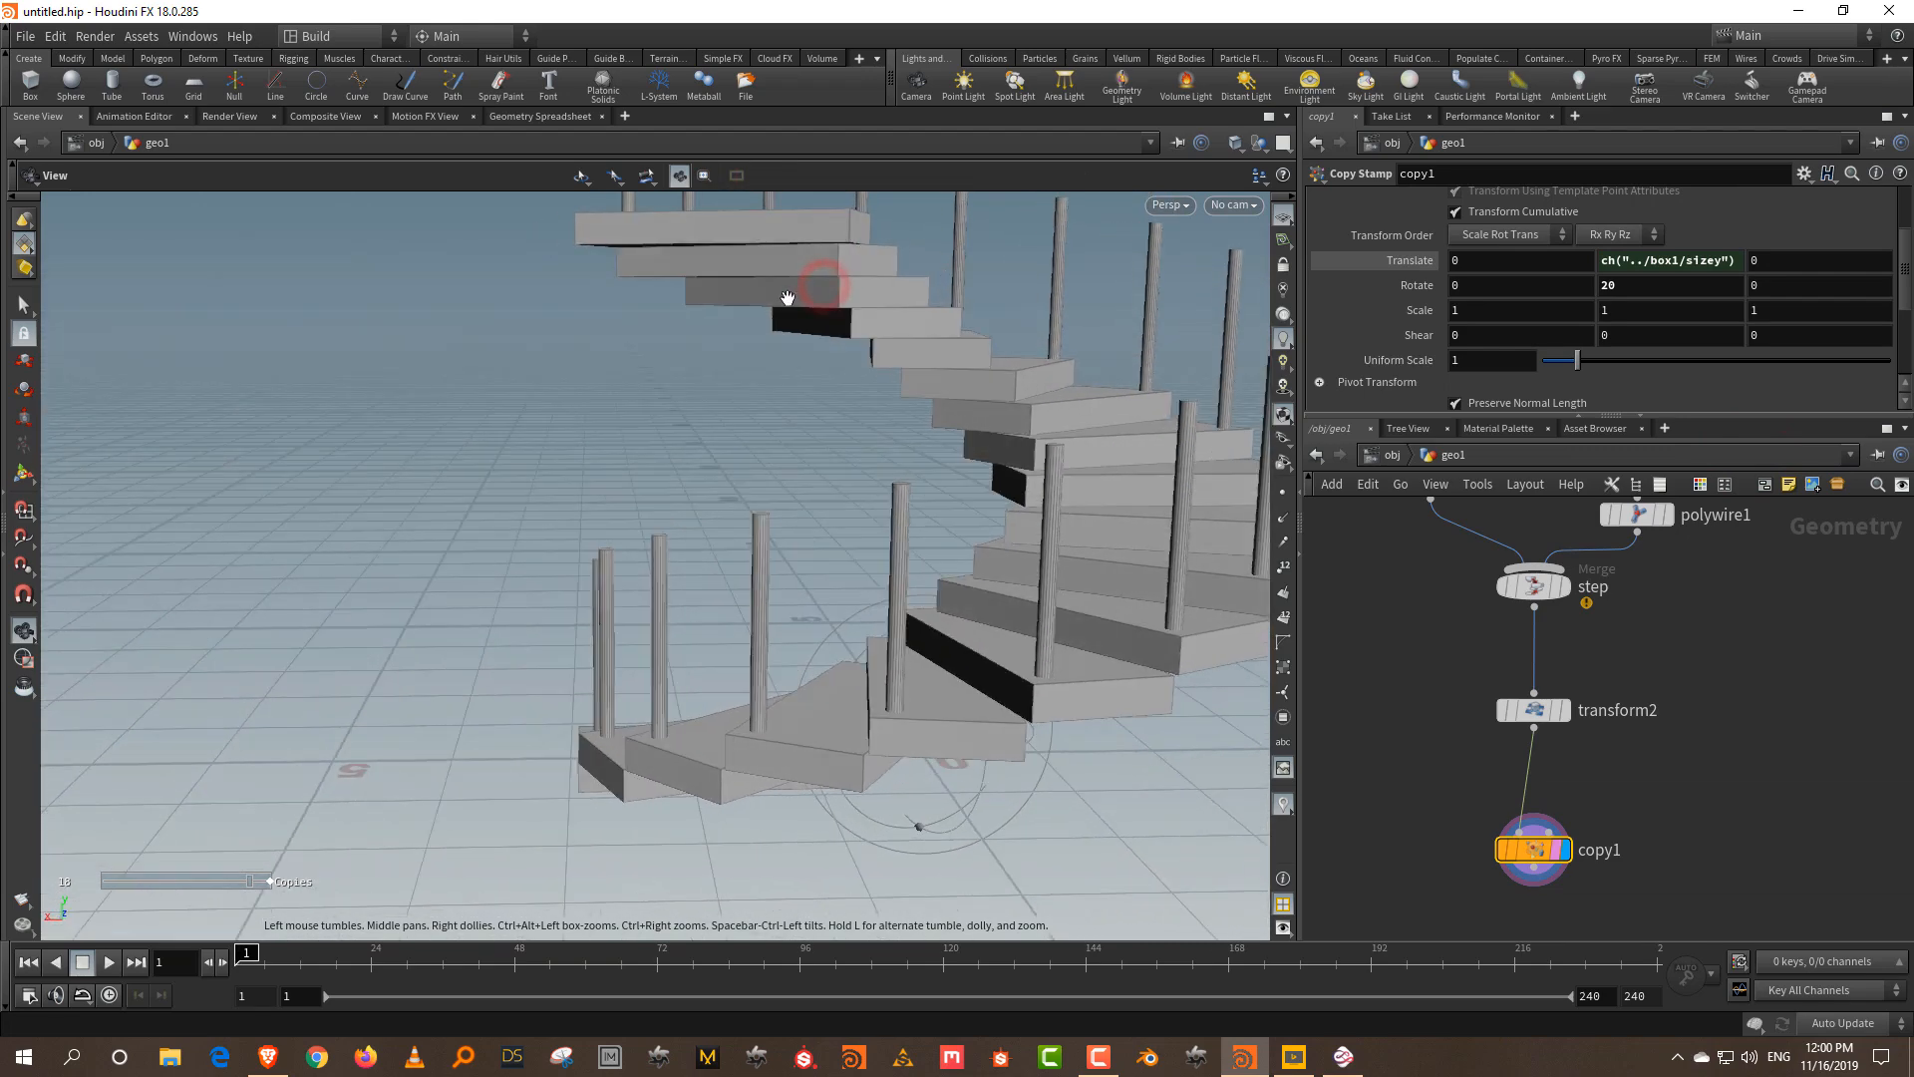
pyautogui.moveTo(1646, 613); pyautogui.dragTo(1682, 858, button='middle')
pyautogui.moveTo(1565, 626); pyautogui.dragTo(1384, 708)
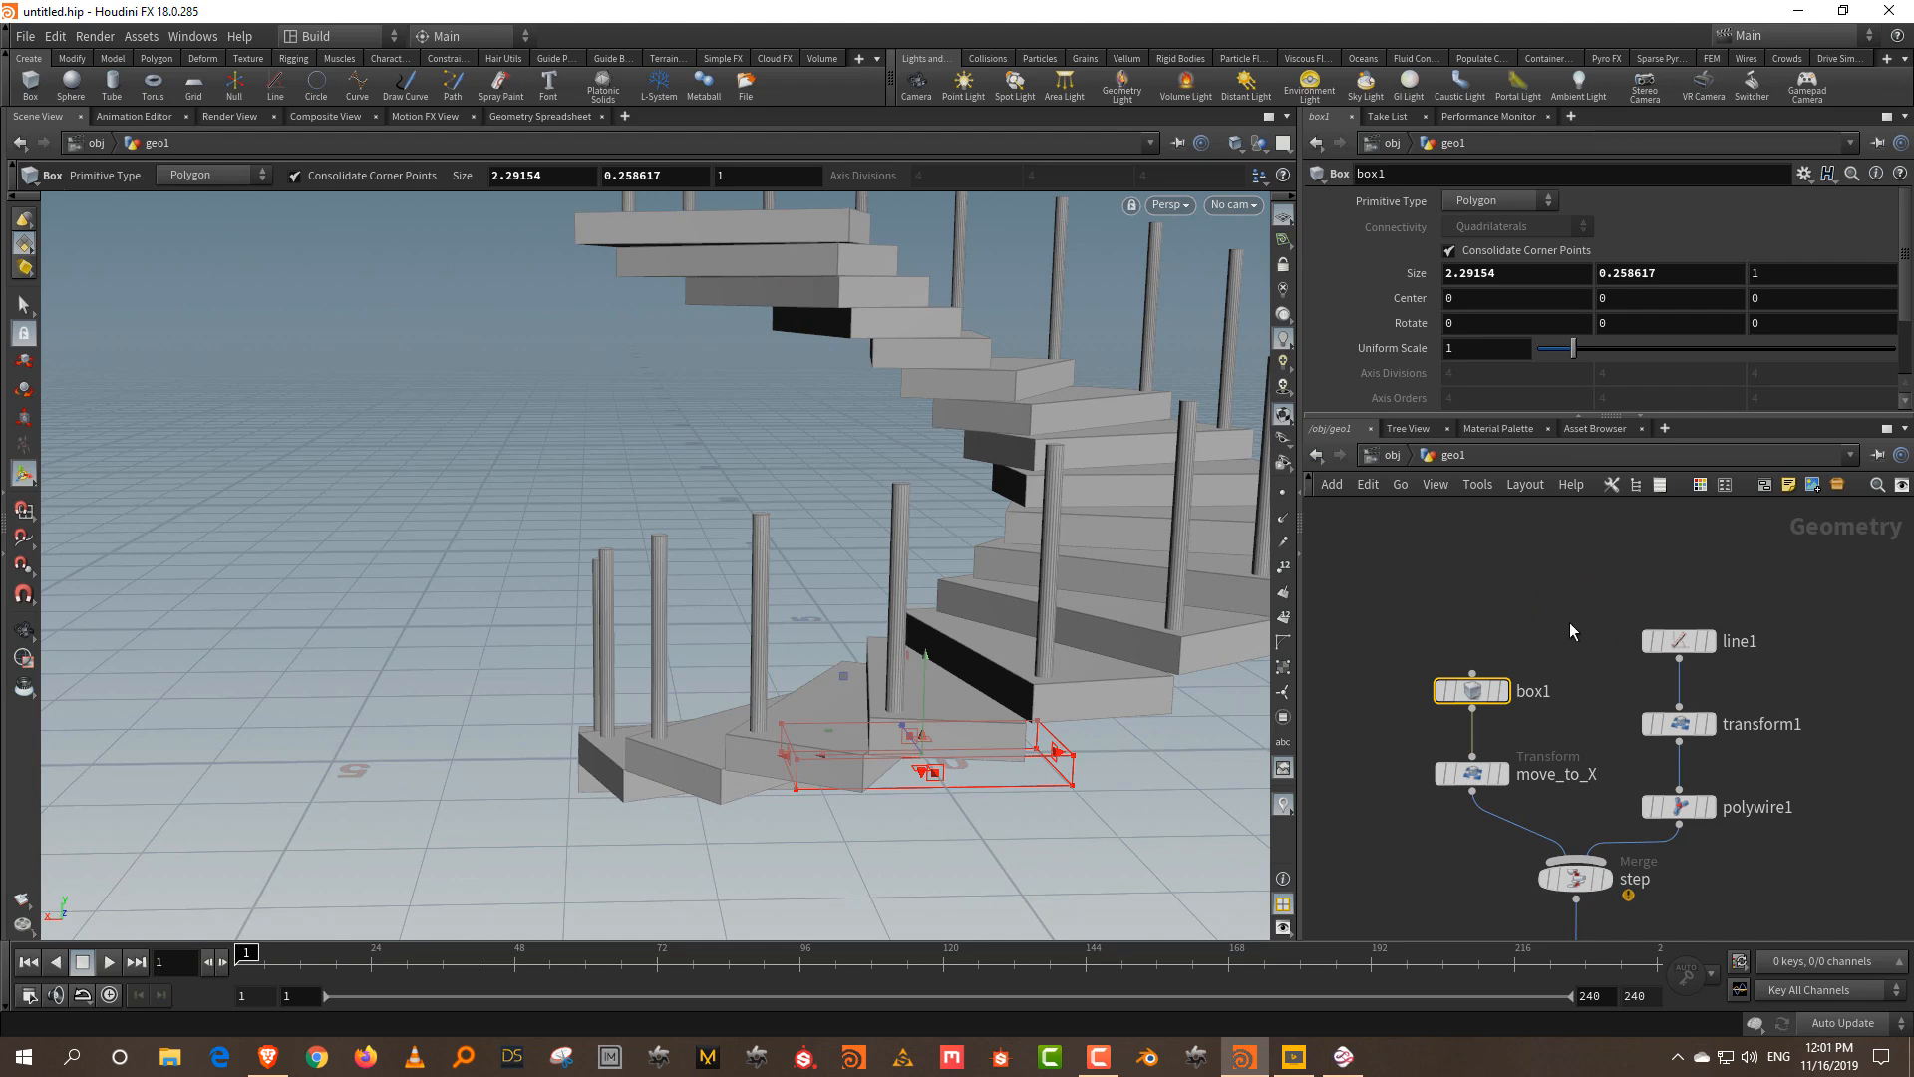
pyautogui.click(1683, 725)
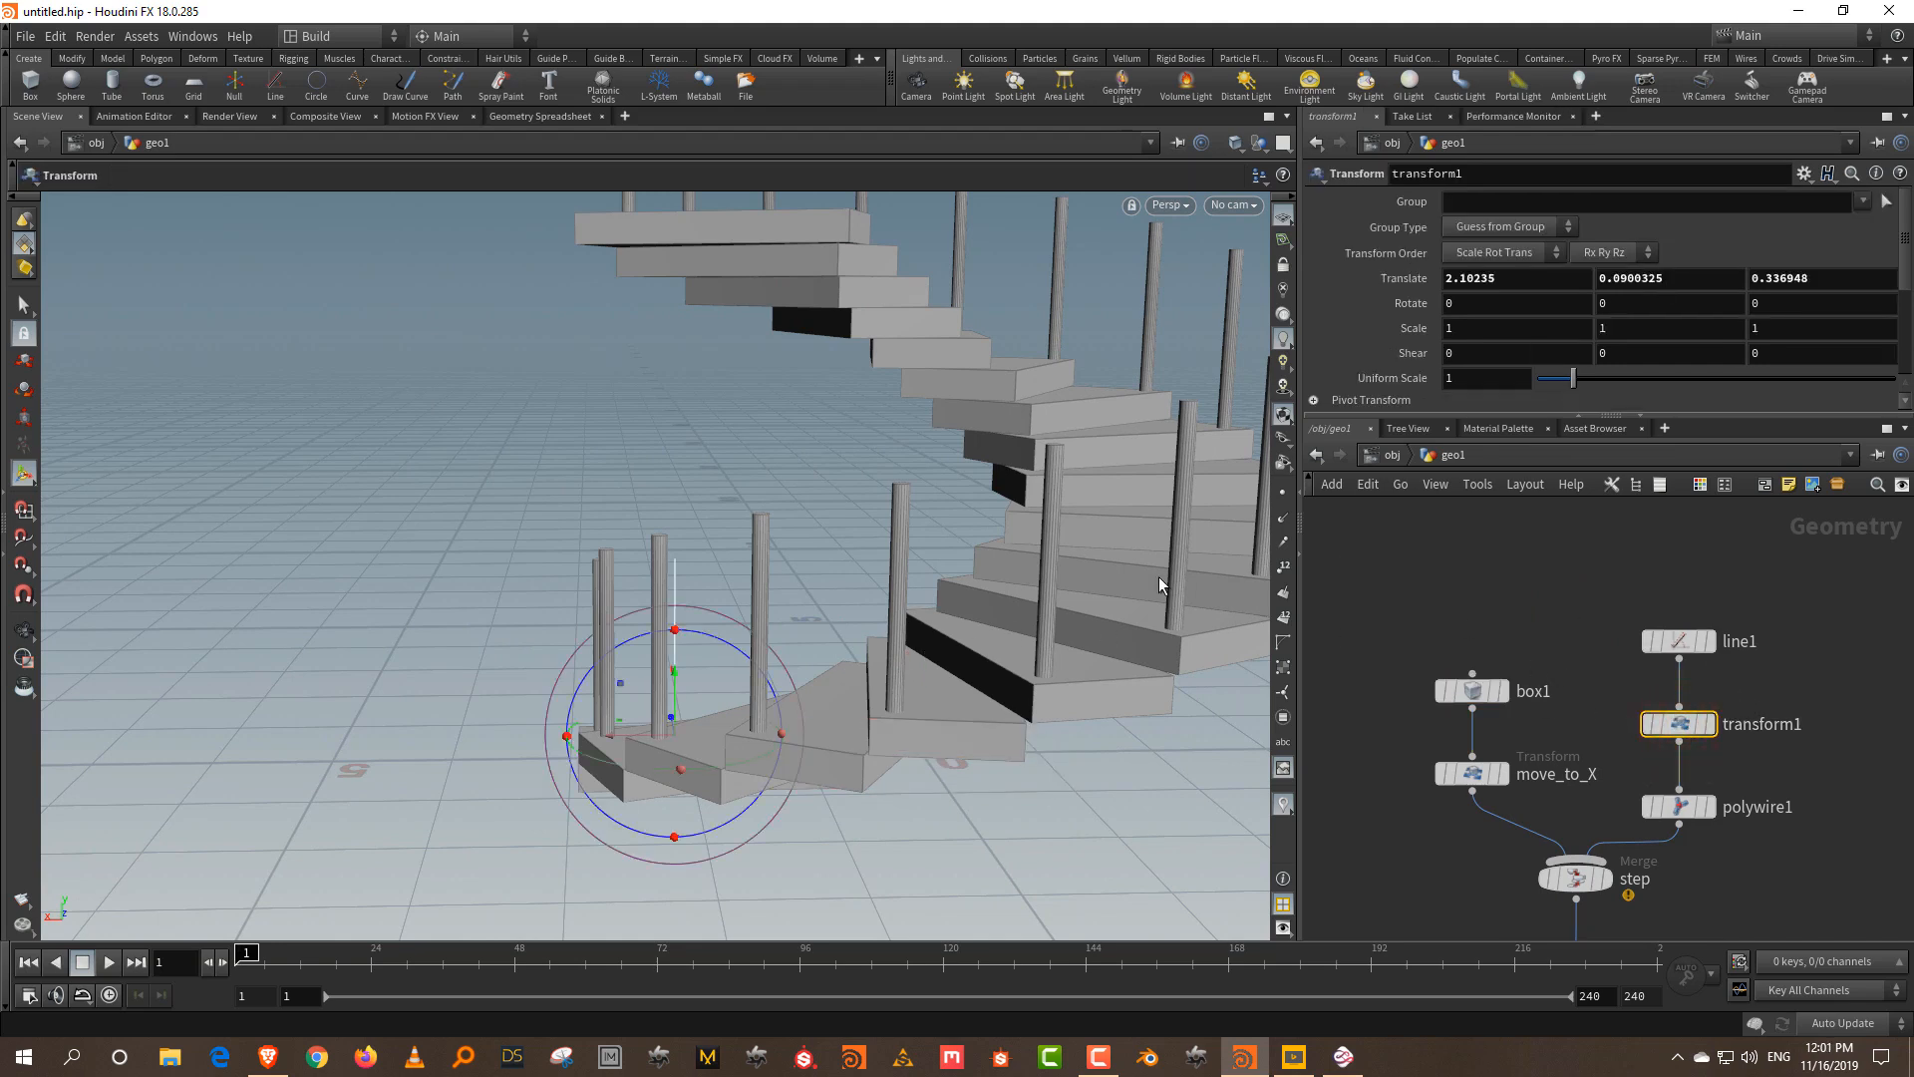
pyautogui.hotkey('shift', 'w')
pyautogui.moveTo(915, 705)
pyautogui.keyDown('alt'); pyautogui.mouseDown()
pyautogui.moveTo(933, 685)
pyautogui.moveTo(822, 615)
pyautogui.mouseUp(); pyautogui.keyUp('alt')
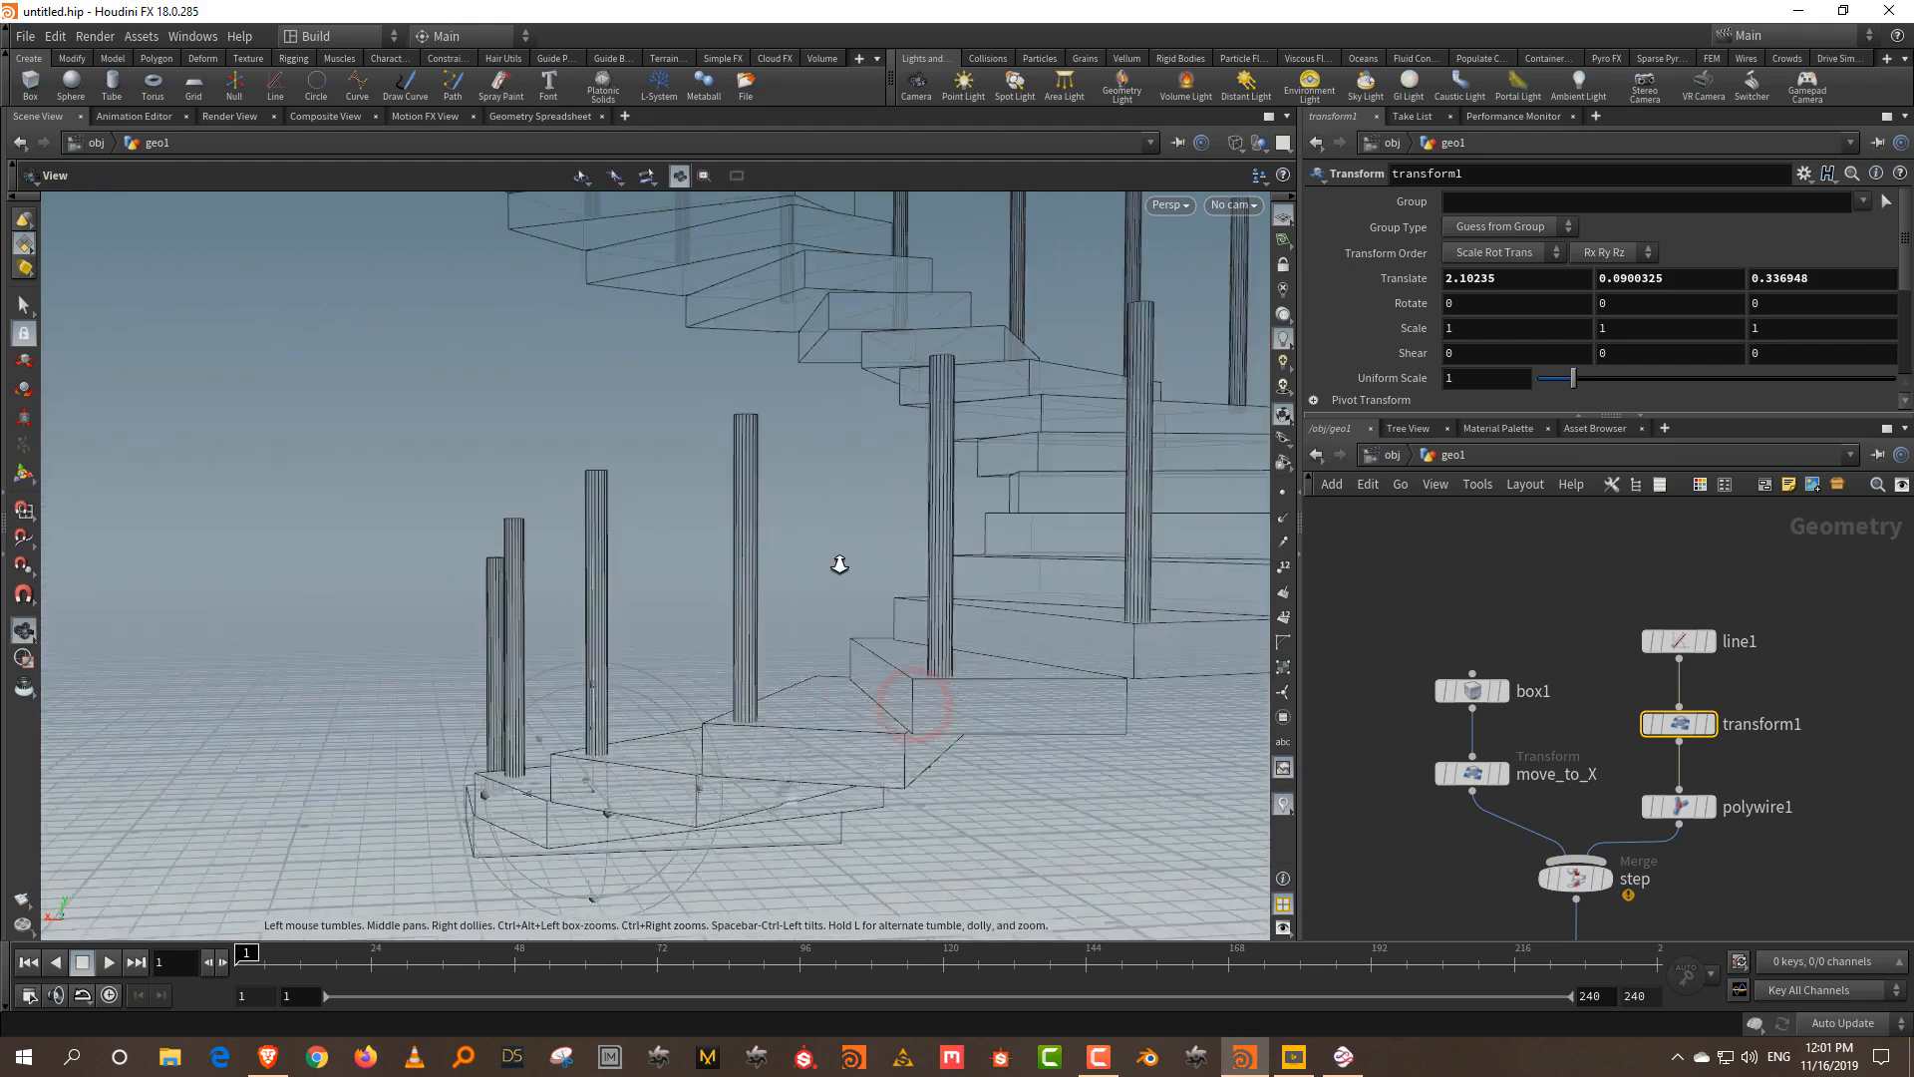
pyautogui.keyDown('alt'); pyautogui.moveTo(822, 615); pyautogui.dragTo(834, 466, button='right'); pyautogui.keyUp('alt')
pyautogui.moveTo(811, 500)
pyautogui.keyDown('alt'); pyautogui.mouseDown()
pyautogui.moveTo(834, 483)
pyautogui.moveTo(823, 509)
pyautogui.mouseUp(); pyautogui.keyUp('alt')
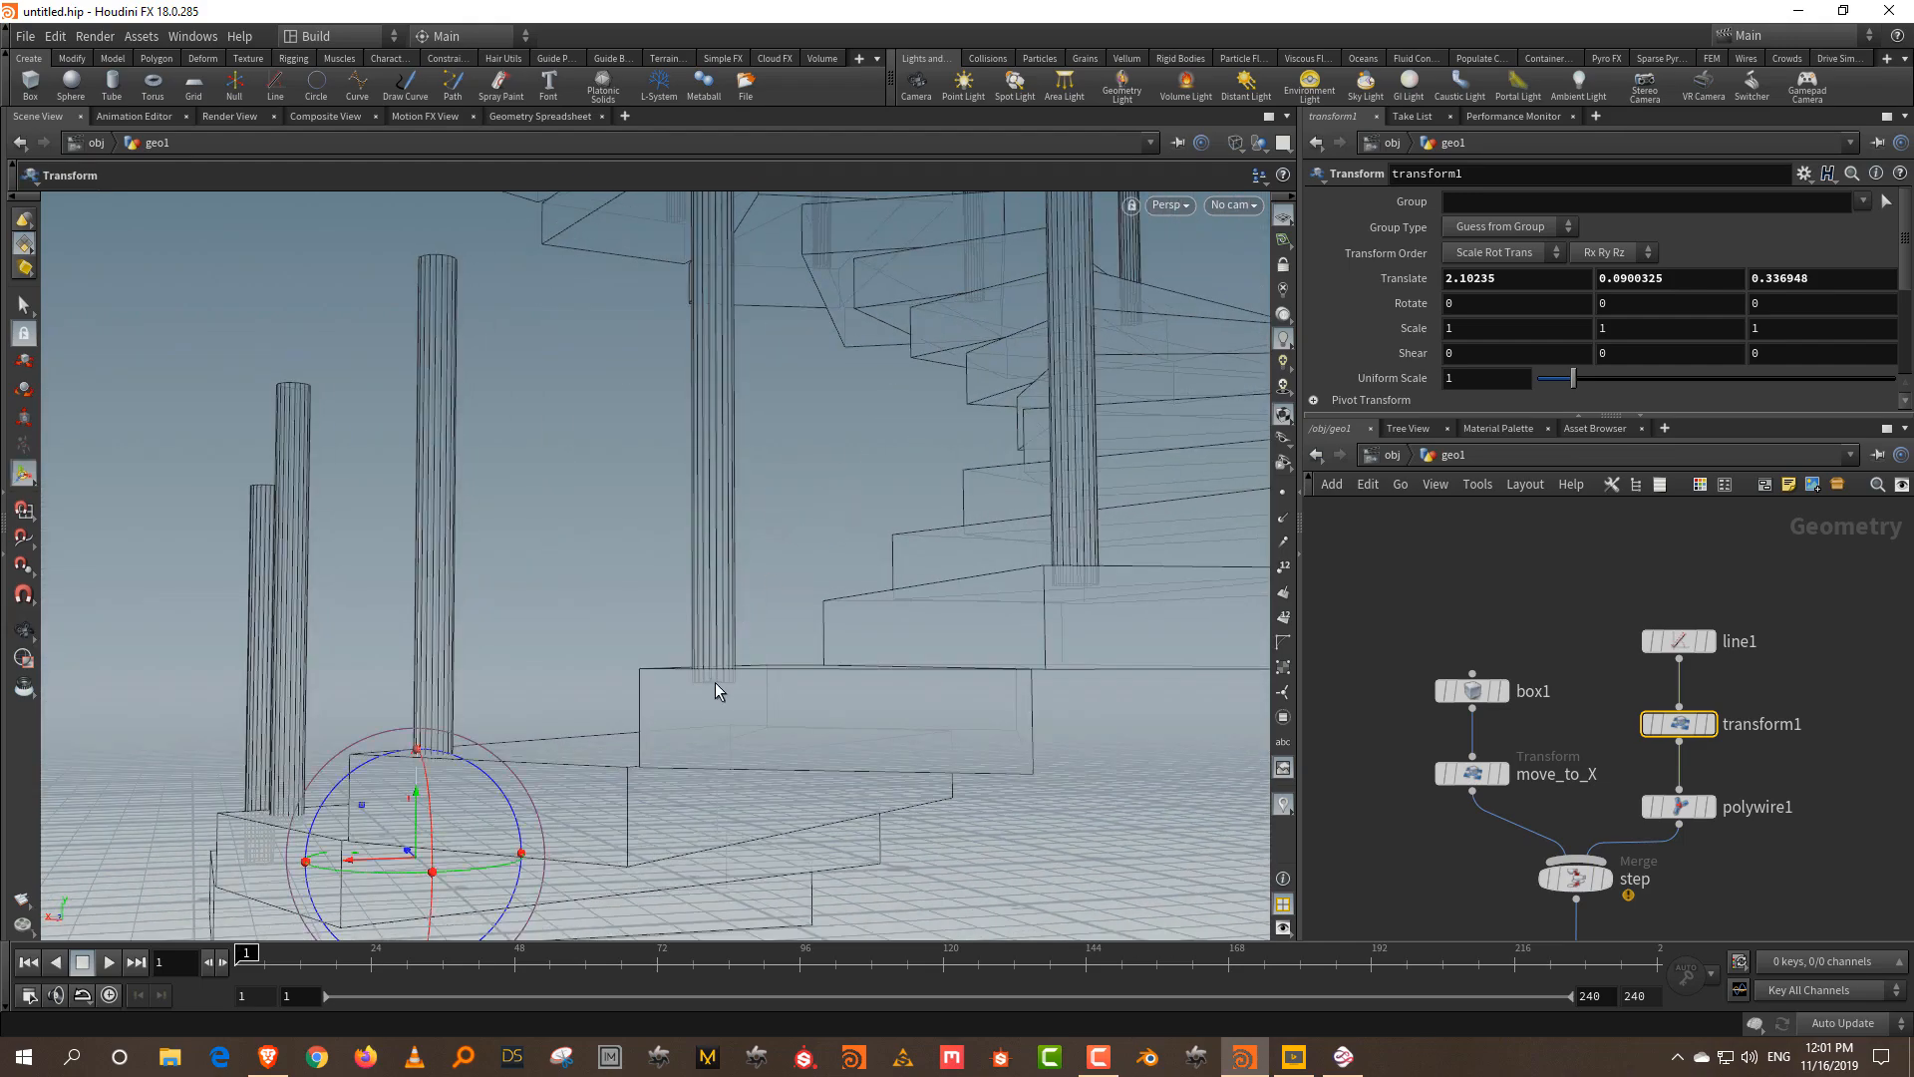
# - Try moving the post vertically with transform1's viewport handle, and undo the move
pyautogui.click(1810, 686)
pyautogui.click(1593, 692)
pyautogui.moveTo(416, 795); pyautogui.dragTo(429, 857)
pyautogui.hotkey('ctrl', 'z')
# - Link transform1's Y translation to box1's Y size by pasting it as a relative reference
pyautogui.moveTo(1568, 648); pyautogui.dragTo(1371, 735)
pyautogui.rightClick(1667, 271)
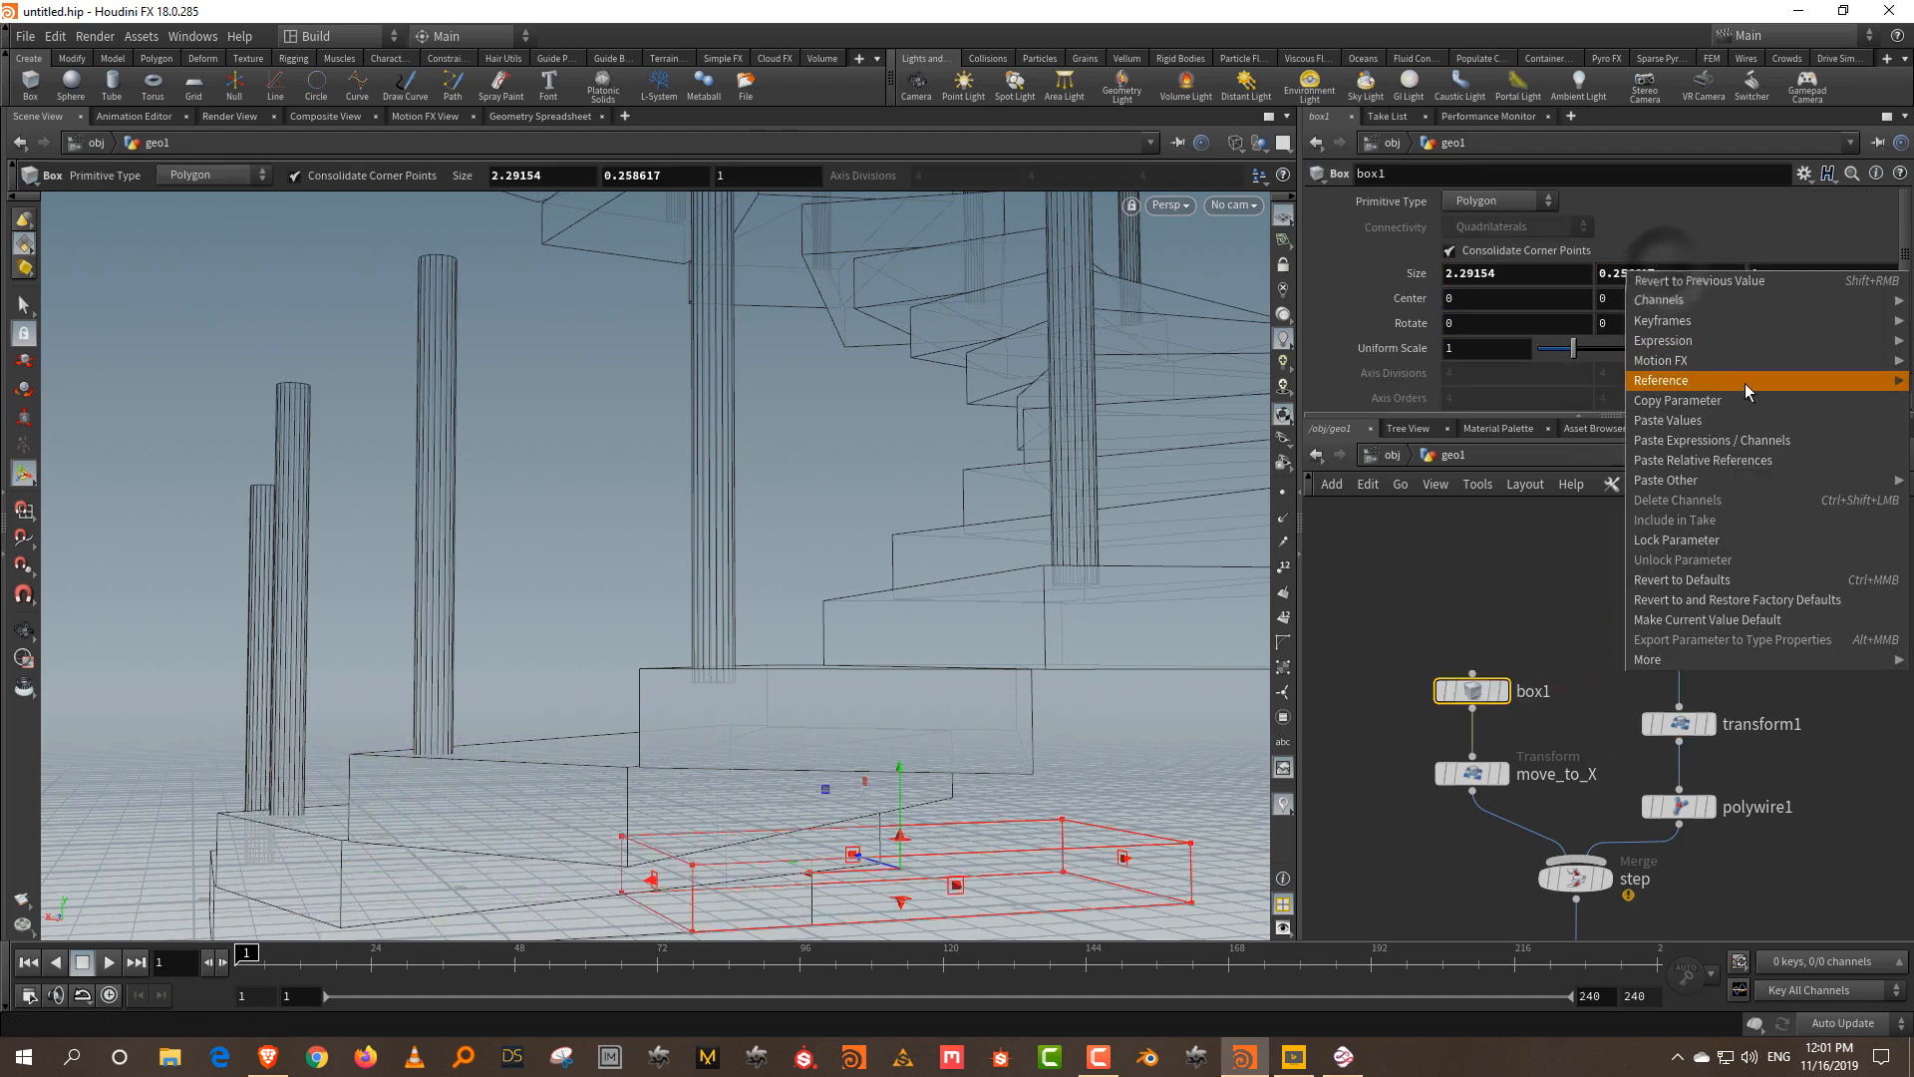
pyautogui.click(1744, 397)
pyautogui.moveTo(1768, 688); pyautogui.dragTo(1713, 748)
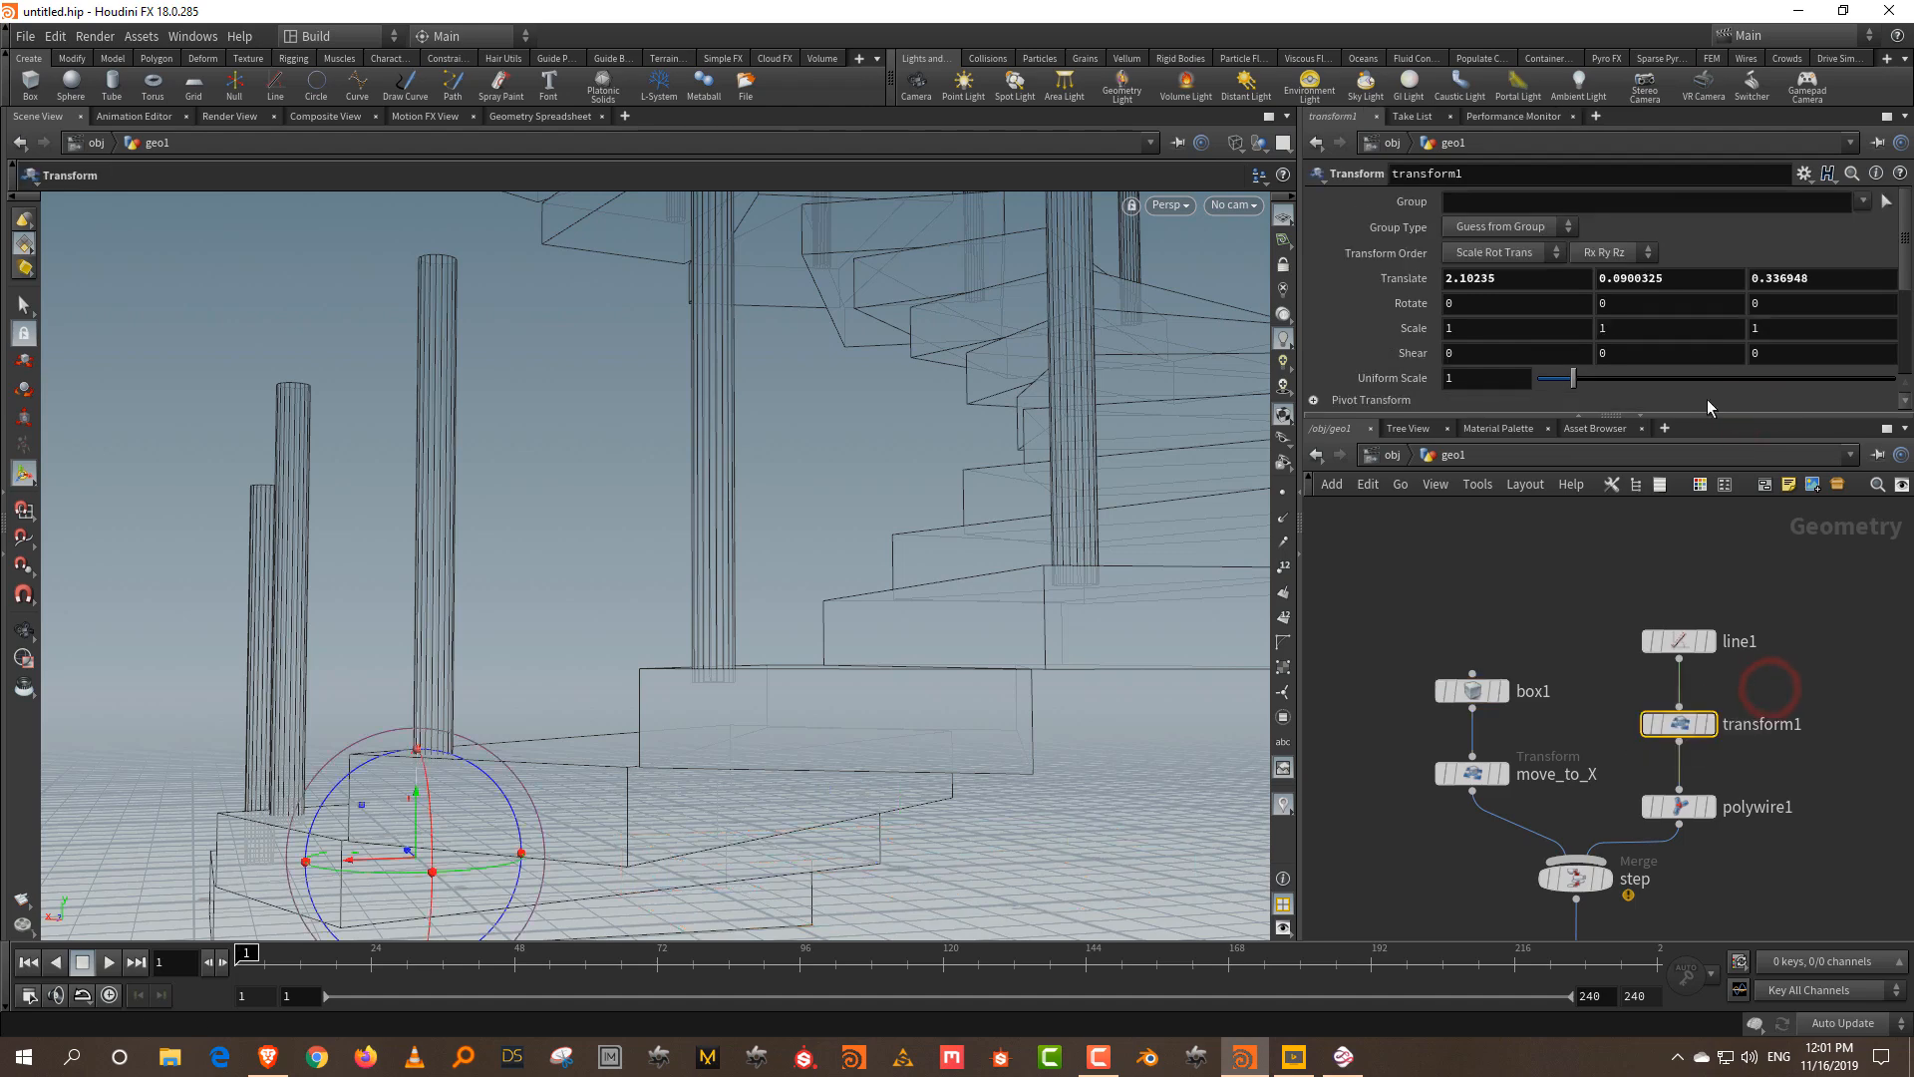
pyautogui.rightClick(1716, 280)
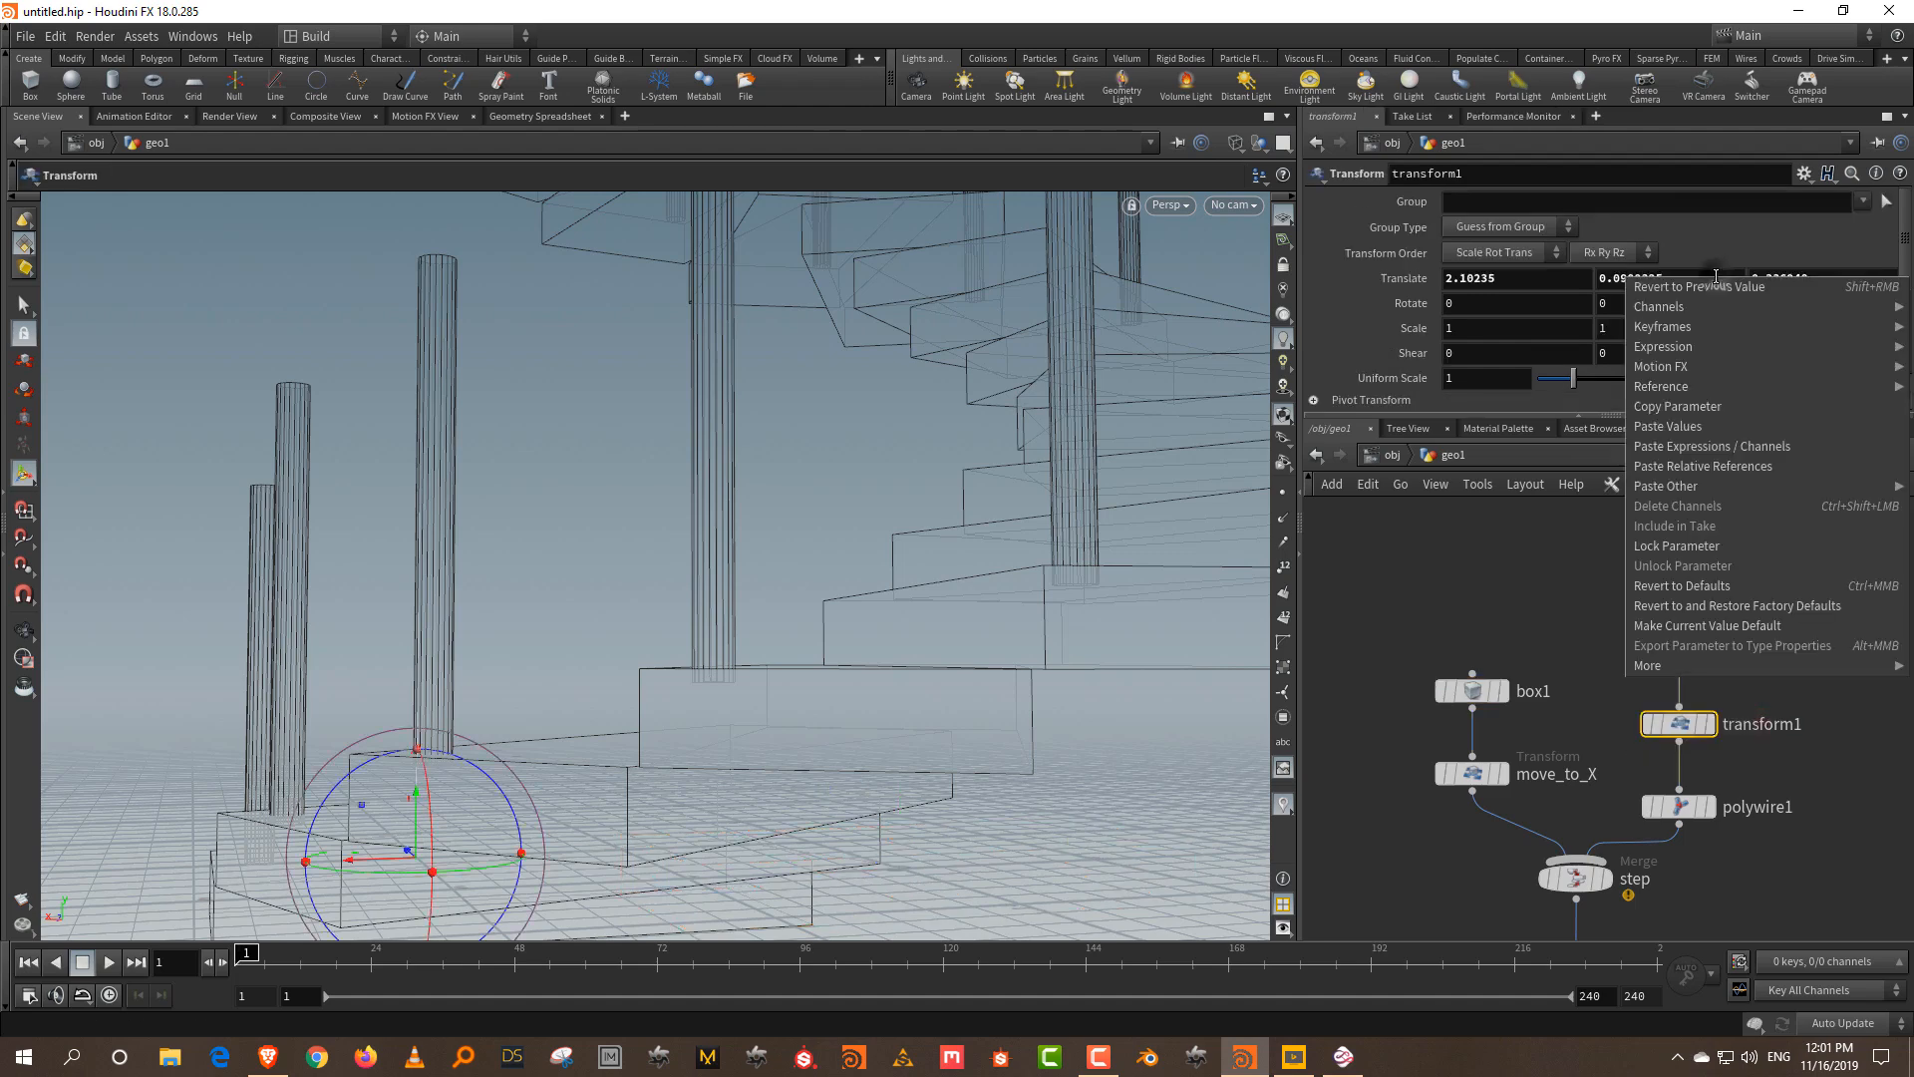
pyautogui.click(1760, 467)
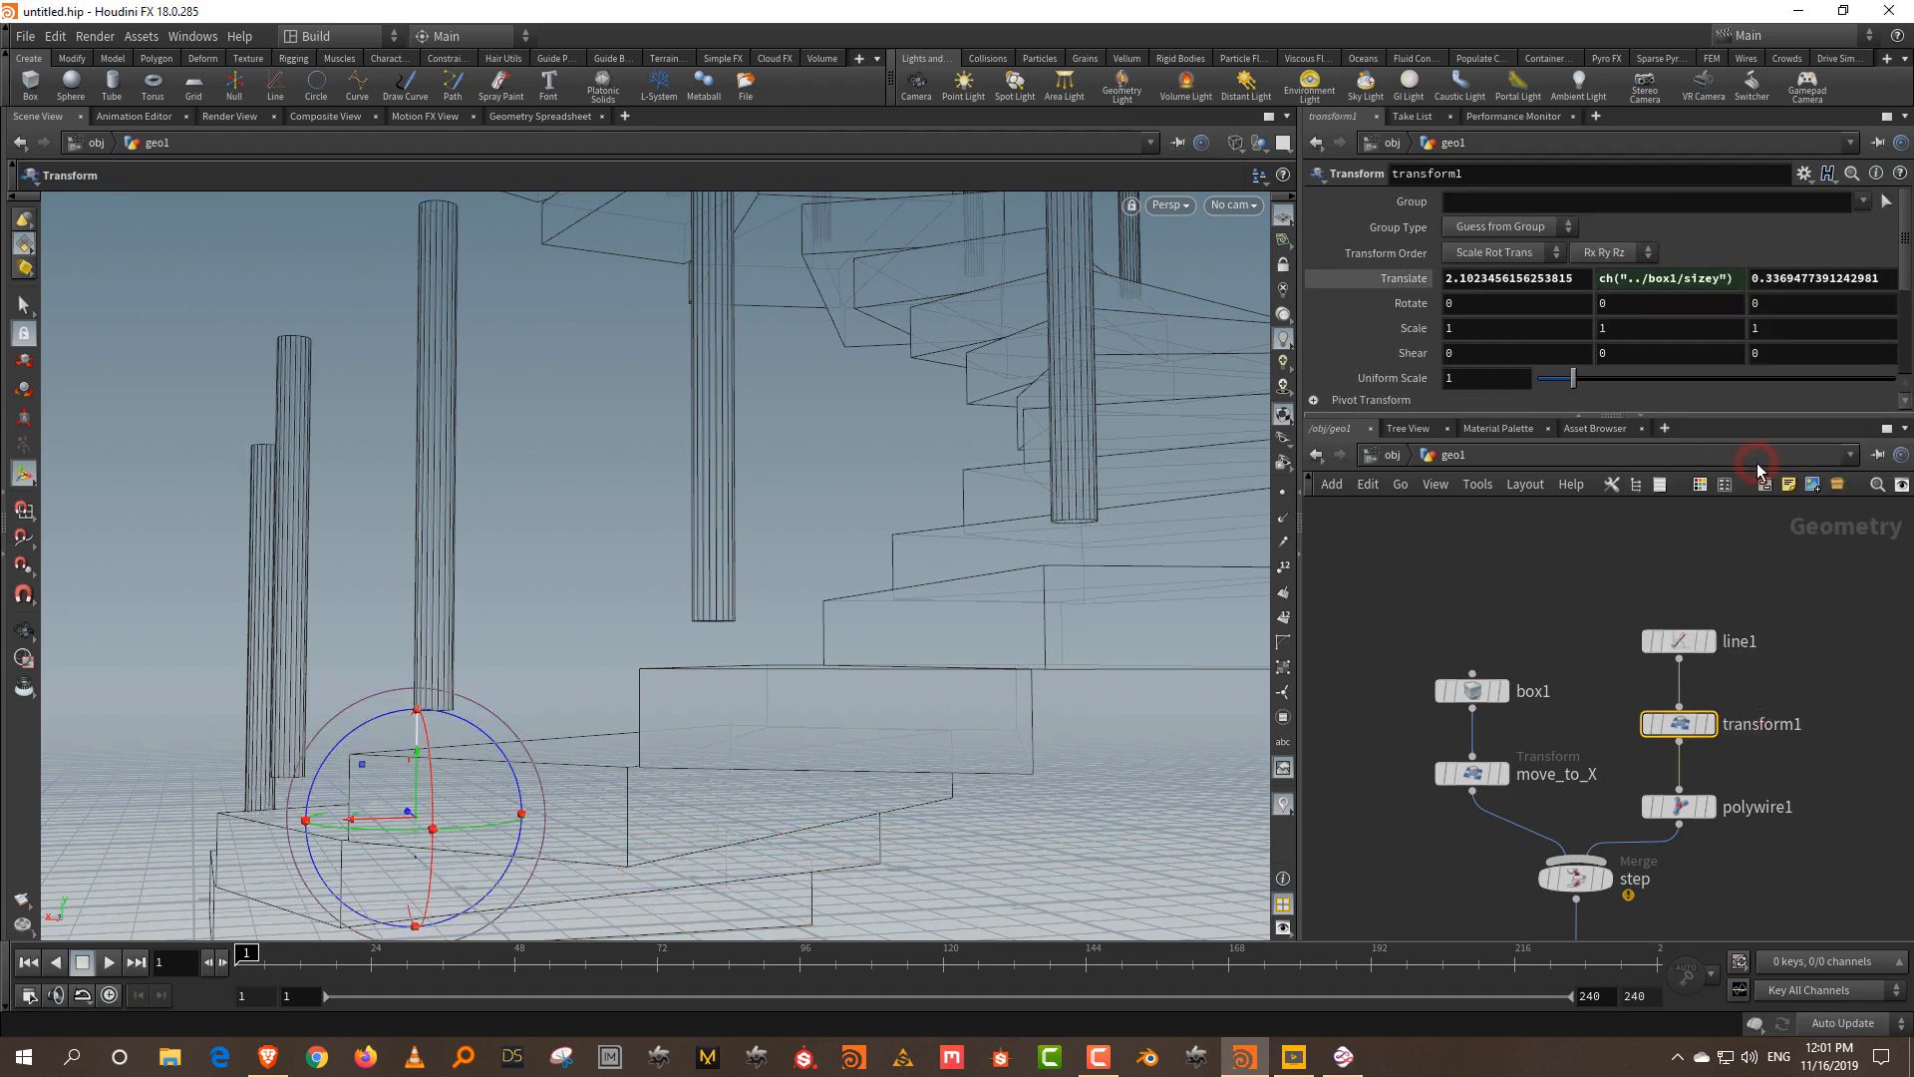
# - Divide transform1's linked Y translation expression by 2, giving ch("../box1/sizey")/2
pyautogui.click(1741, 282)
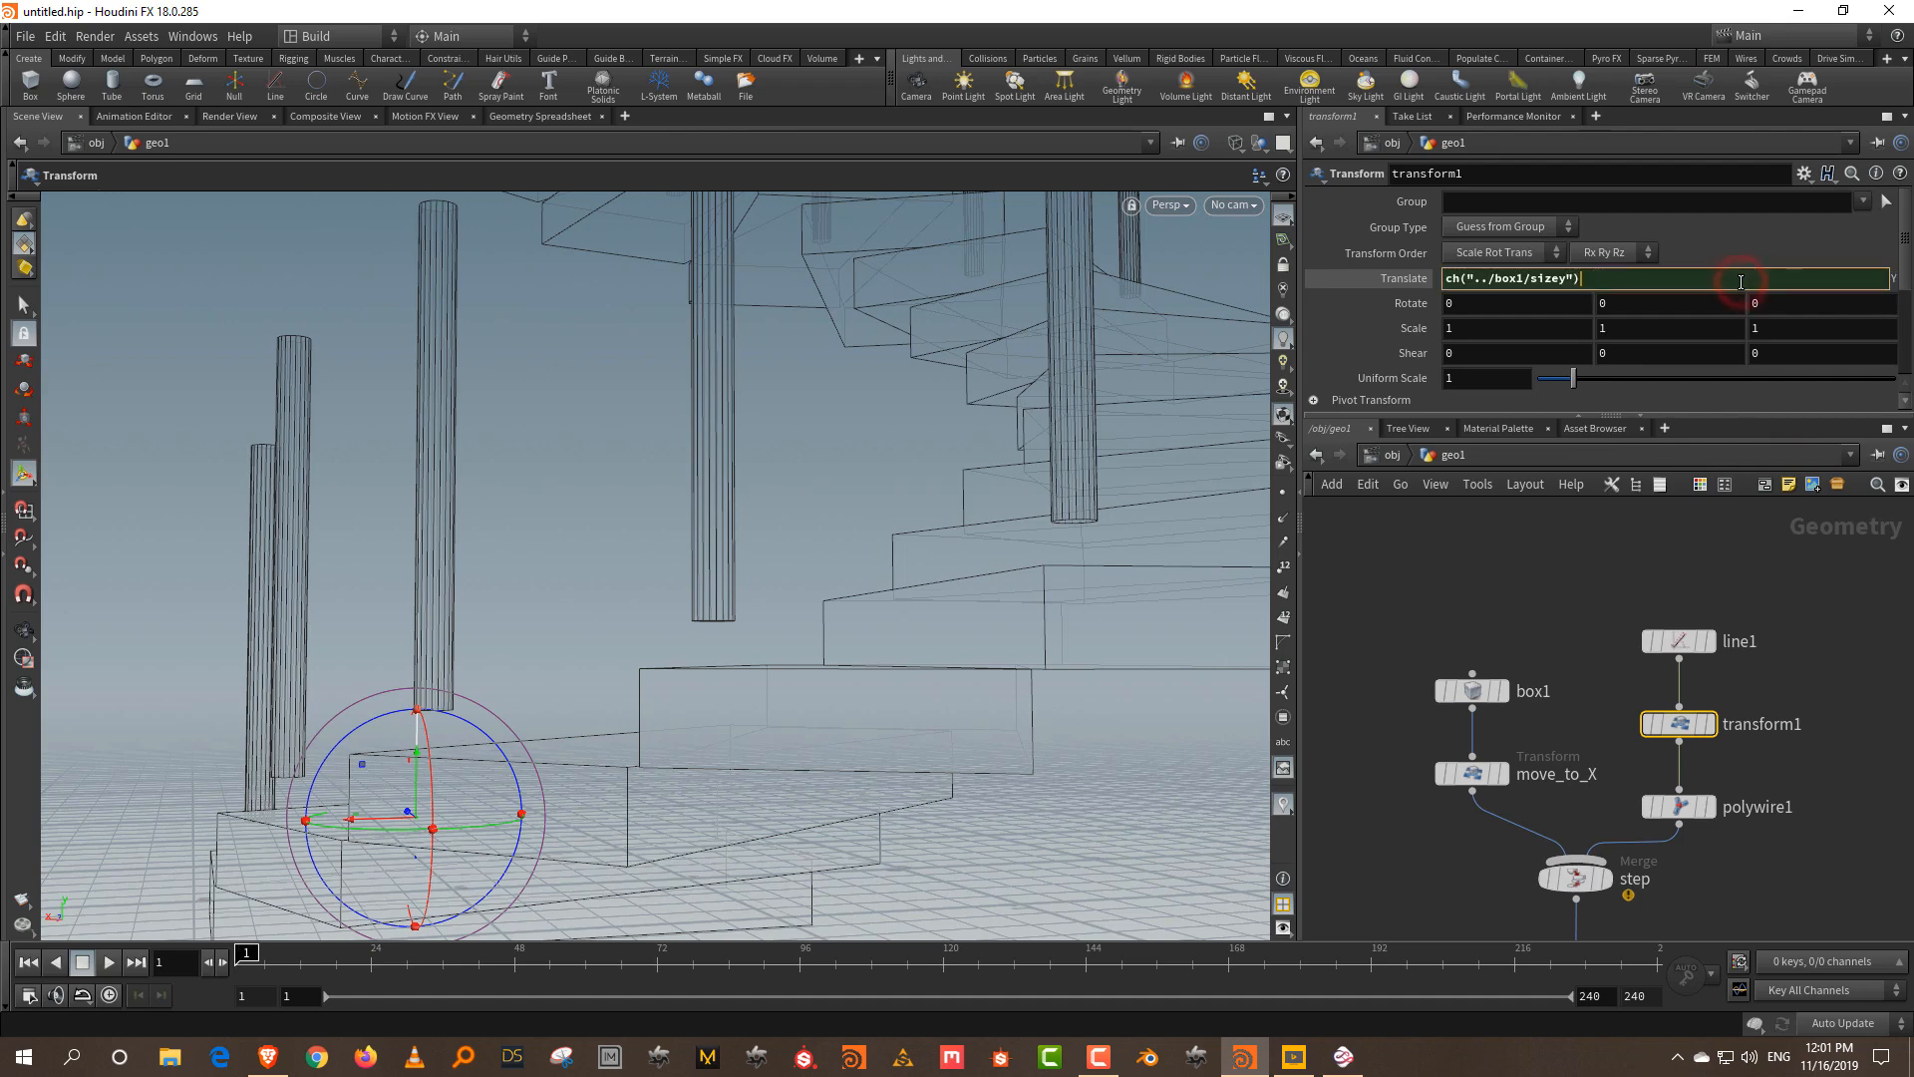
pyautogui.write('/2')
pyautogui.press('Return')
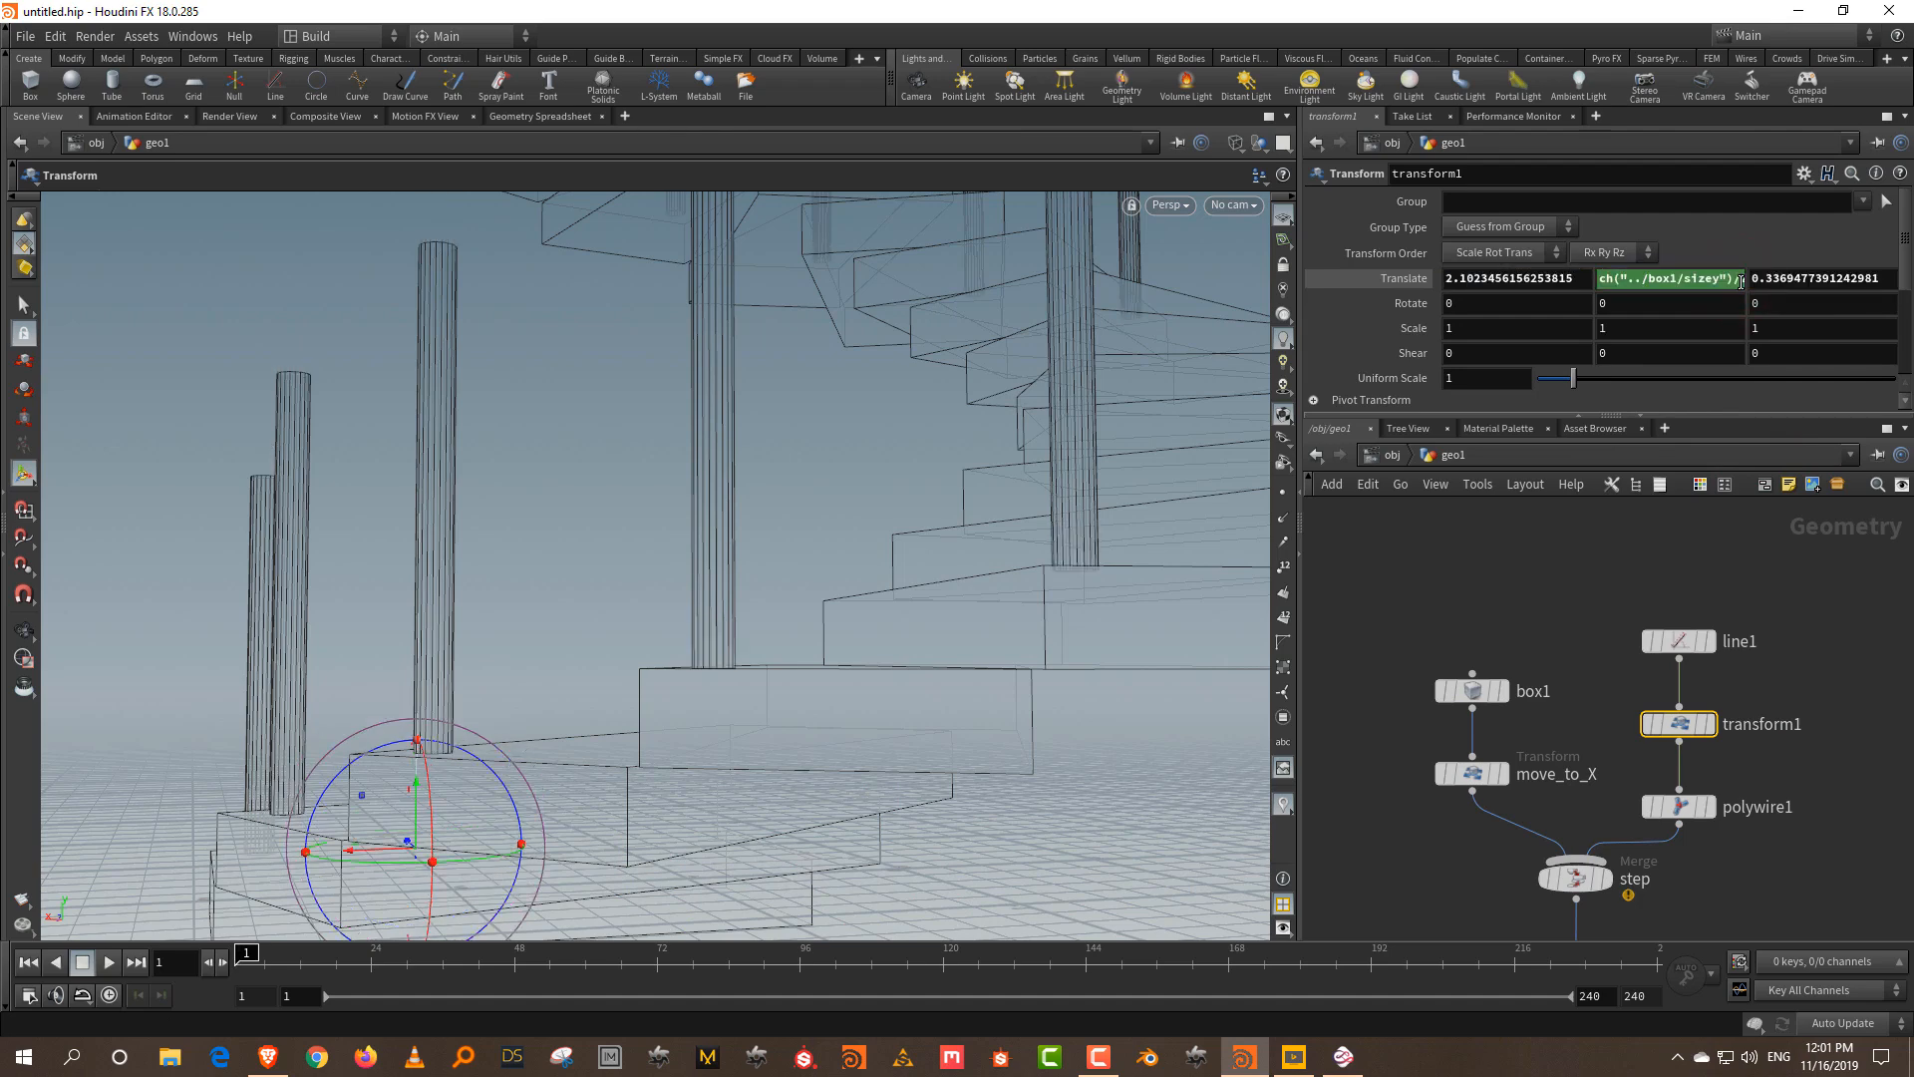
# - Examine the staircase, its box and the posts' seating on the steps from several angles
pyautogui.moveTo(798, 448); pyautogui.dragTo(659, 665)
pyautogui.moveTo(651, 663); pyautogui.dragTo(670, 678, button='right')
pyautogui.moveTo(670, 678); pyautogui.dragTo(776, 653, button='middle')
pyautogui.moveTo(1544, 622); pyautogui.dragTo(1364, 744)
pyautogui.moveTo(563, 618)
pyautogui.mouseDown()
pyautogui.moveTo(560, 600)
pyautogui.moveTo(561, 636)
pyautogui.moveTo(566, 621)
pyautogui.mouseUp()
pyautogui.moveTo(506, 491)
pyautogui.keyDown('alt'); pyautogui.mouseDown()
pyautogui.moveTo(705, 534)
pyautogui.moveTo(727, 675)
pyautogui.moveTo(782, 632)
pyautogui.moveTo(492, 604)
pyautogui.moveTo(739, 445)
pyautogui.moveTo(795, 513)
pyautogui.moveTo(611, 488)
pyautogui.moveTo(633, 456)
pyautogui.moveTo(761, 529)
pyautogui.moveTo(776, 621)
pyautogui.moveTo(748, 534)
pyautogui.moveTo(855, 530)
pyautogui.moveTo(769, 535)
pyautogui.moveTo(822, 519)
pyautogui.moveTo(782, 517)
pyautogui.mouseUp(); pyautogui.keyUp('alt')
pyautogui.moveTo(774, 602); pyautogui.dragTo(810, 533, button='right')
# - Select the Copy Stamp node and enlarge its parameter area to show all its copy settings
pyautogui.moveTo(1722, 889); pyautogui.dragTo(1703, 524, button='middle')
pyautogui.moveTo(1542, 782); pyautogui.dragTo(1560, 744)
pyautogui.moveTo(1666, 684); pyautogui.dragTo(1524, 793)
pyautogui.moveTo(1569, 630); pyautogui.dragTo(1568, 590)
pyautogui.moveTo(1570, 737); pyautogui.dragTo(1551, 710)
pyautogui.click(1755, 632)
pyautogui.moveTo(1536, 417); pyautogui.dragTo(1529, 592)
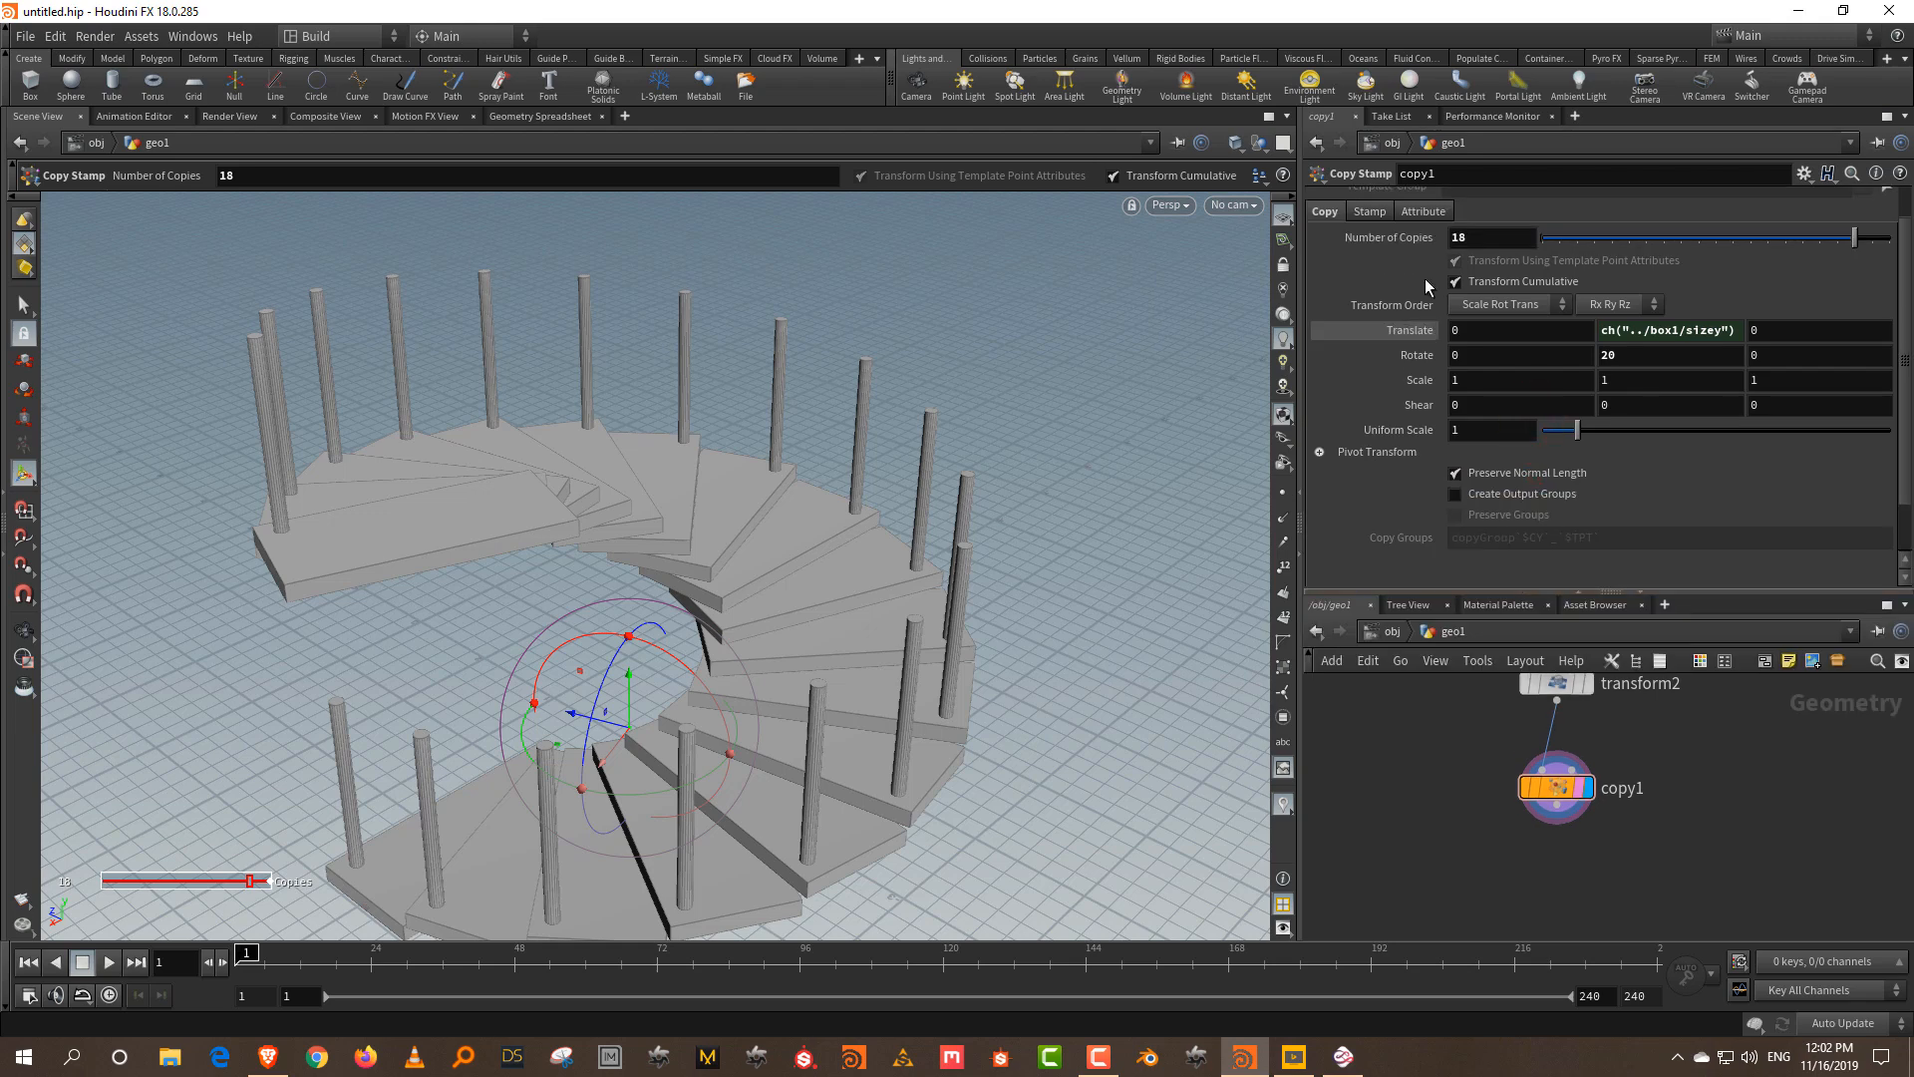
# - Open the Copy Stamp node's help page and read its local variables, especially CY and NCY
pyautogui.click(1900, 177)
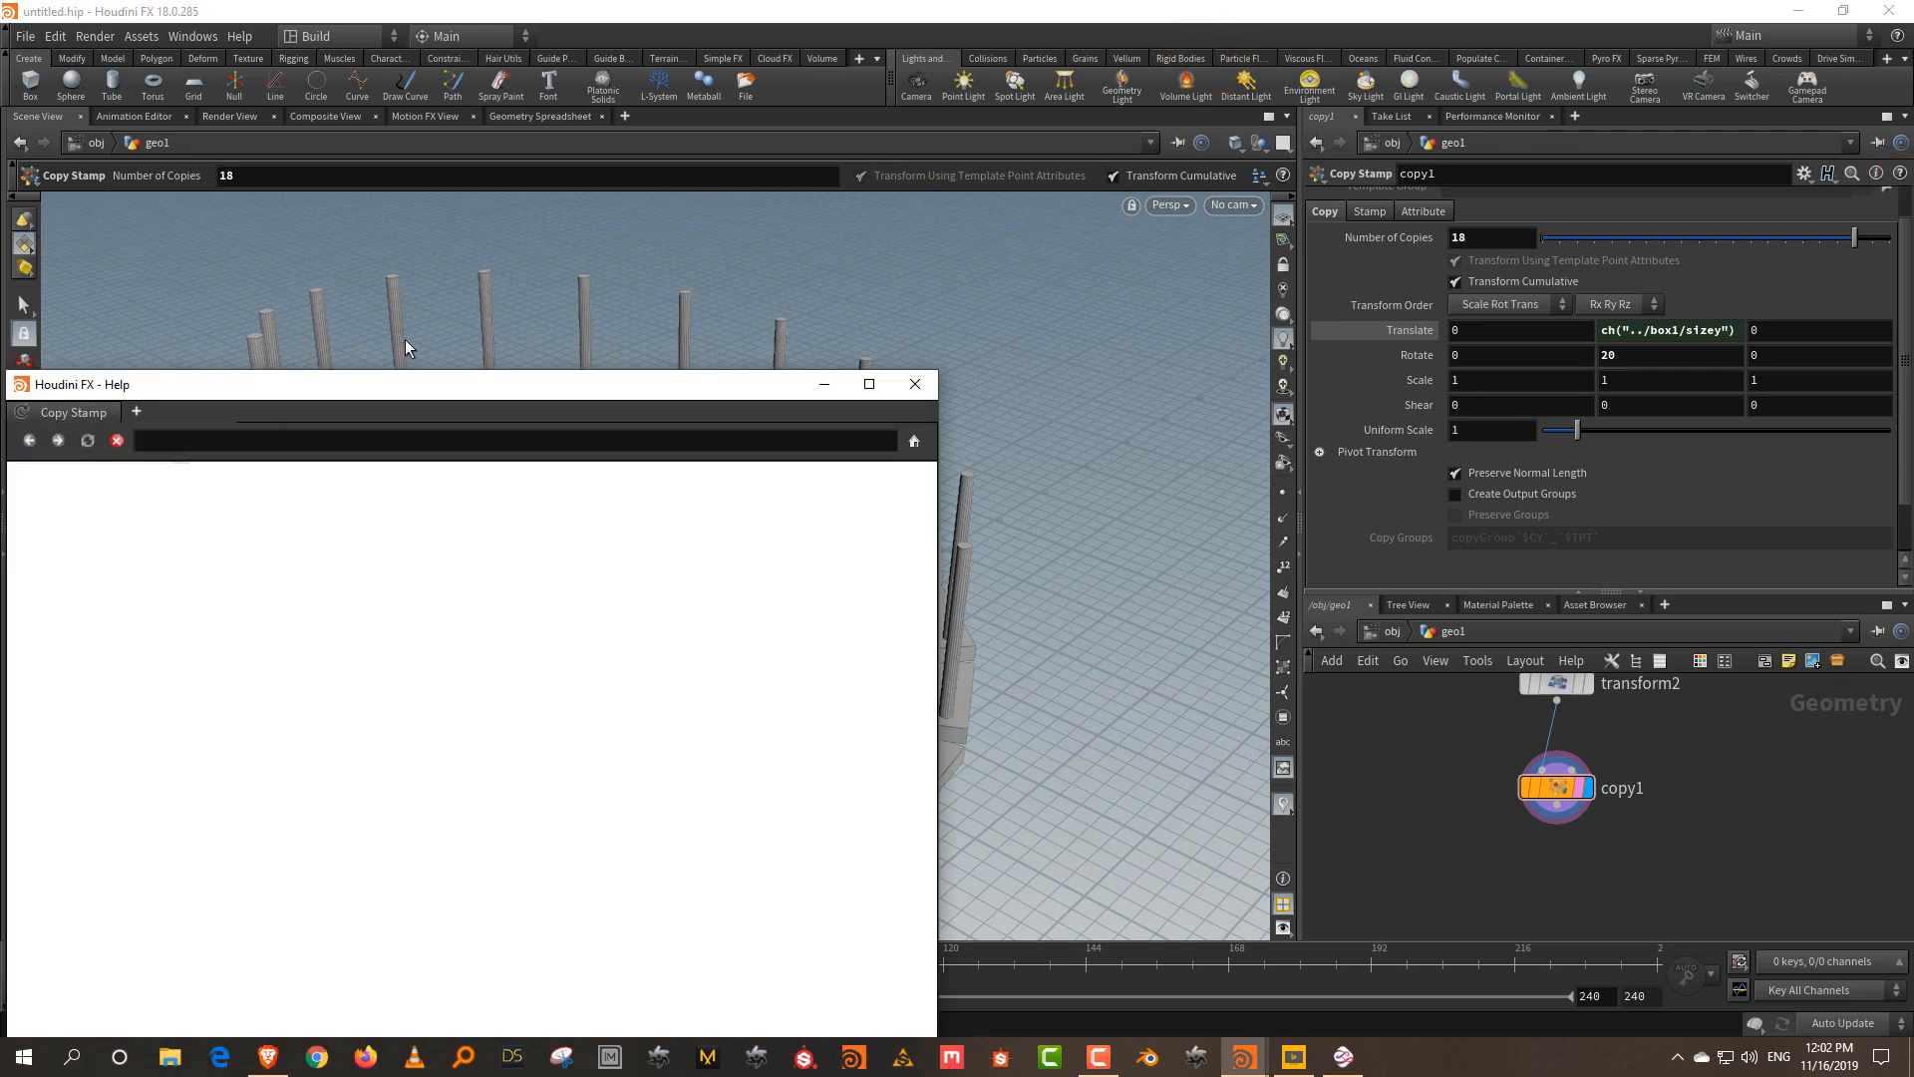
pyautogui.moveTo(414, 389); pyautogui.dragTo(823, 166)
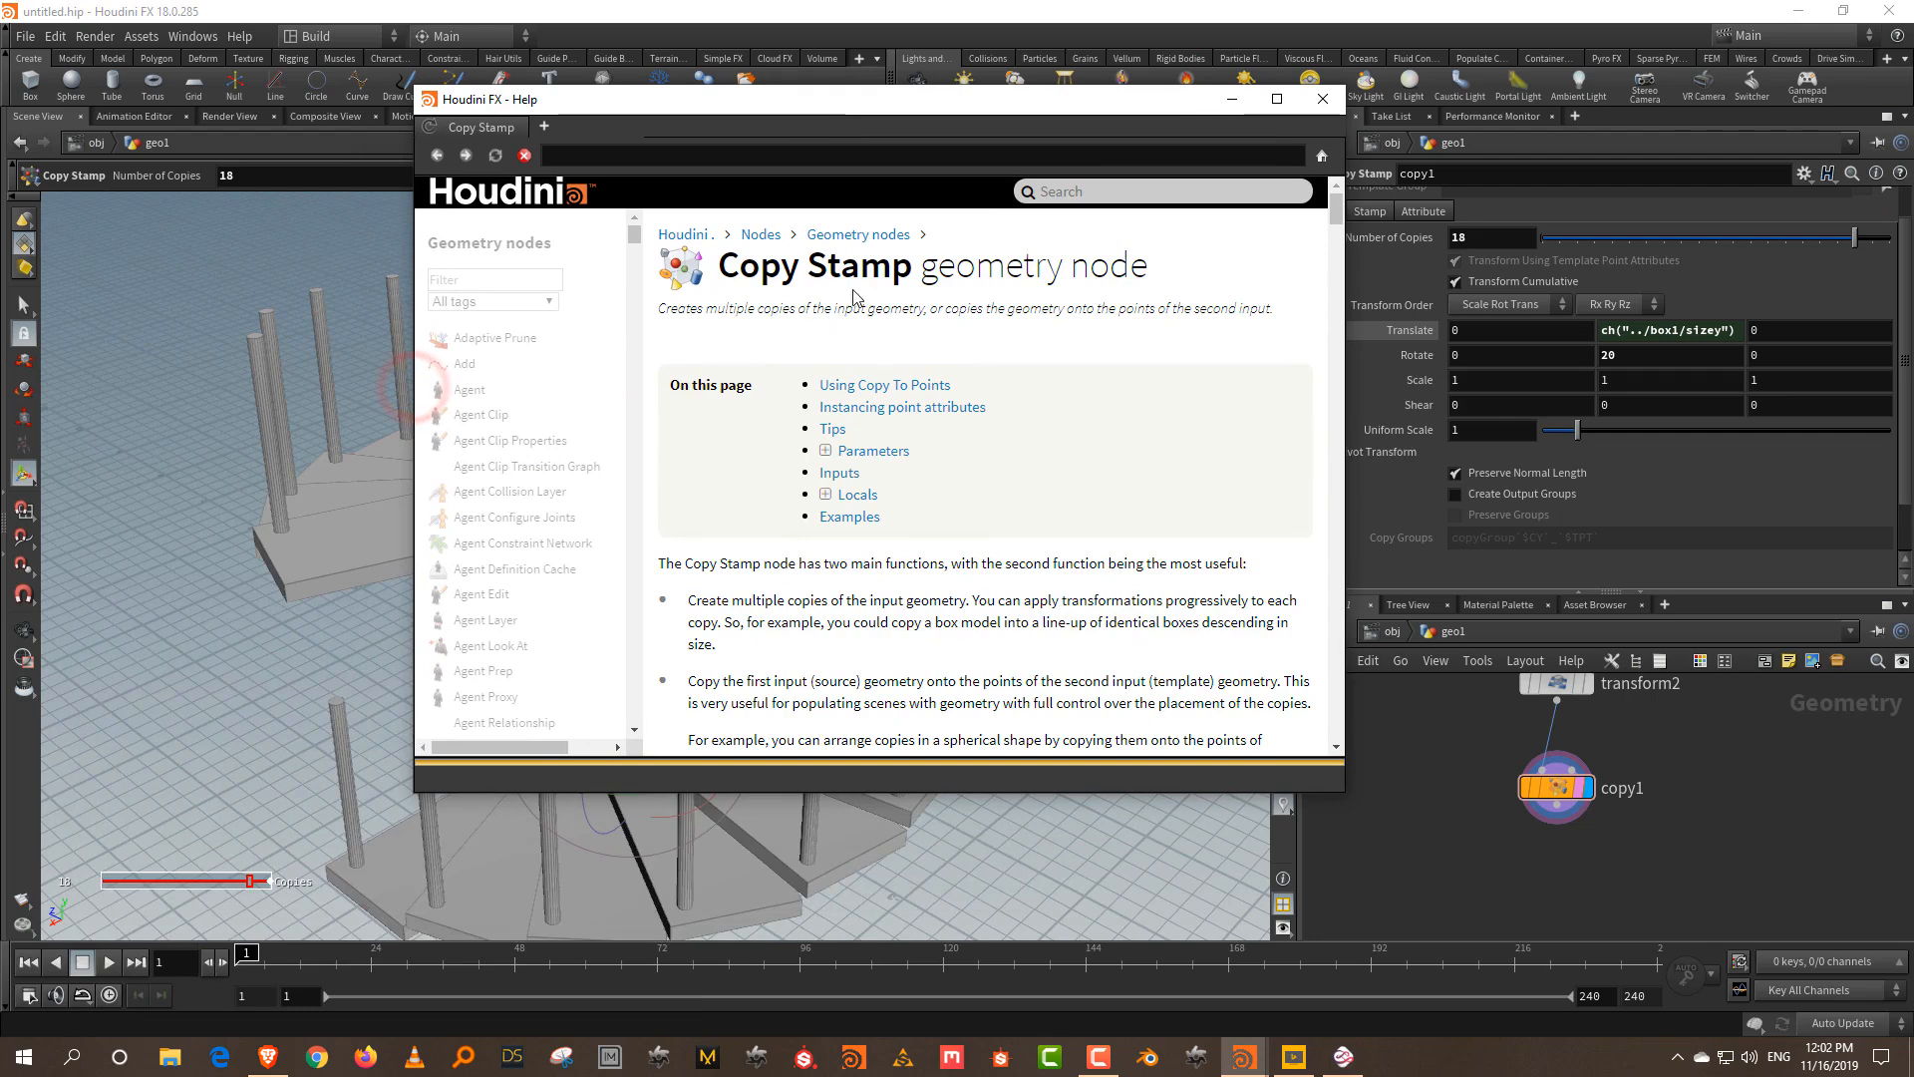
pyautogui.click(838, 475)
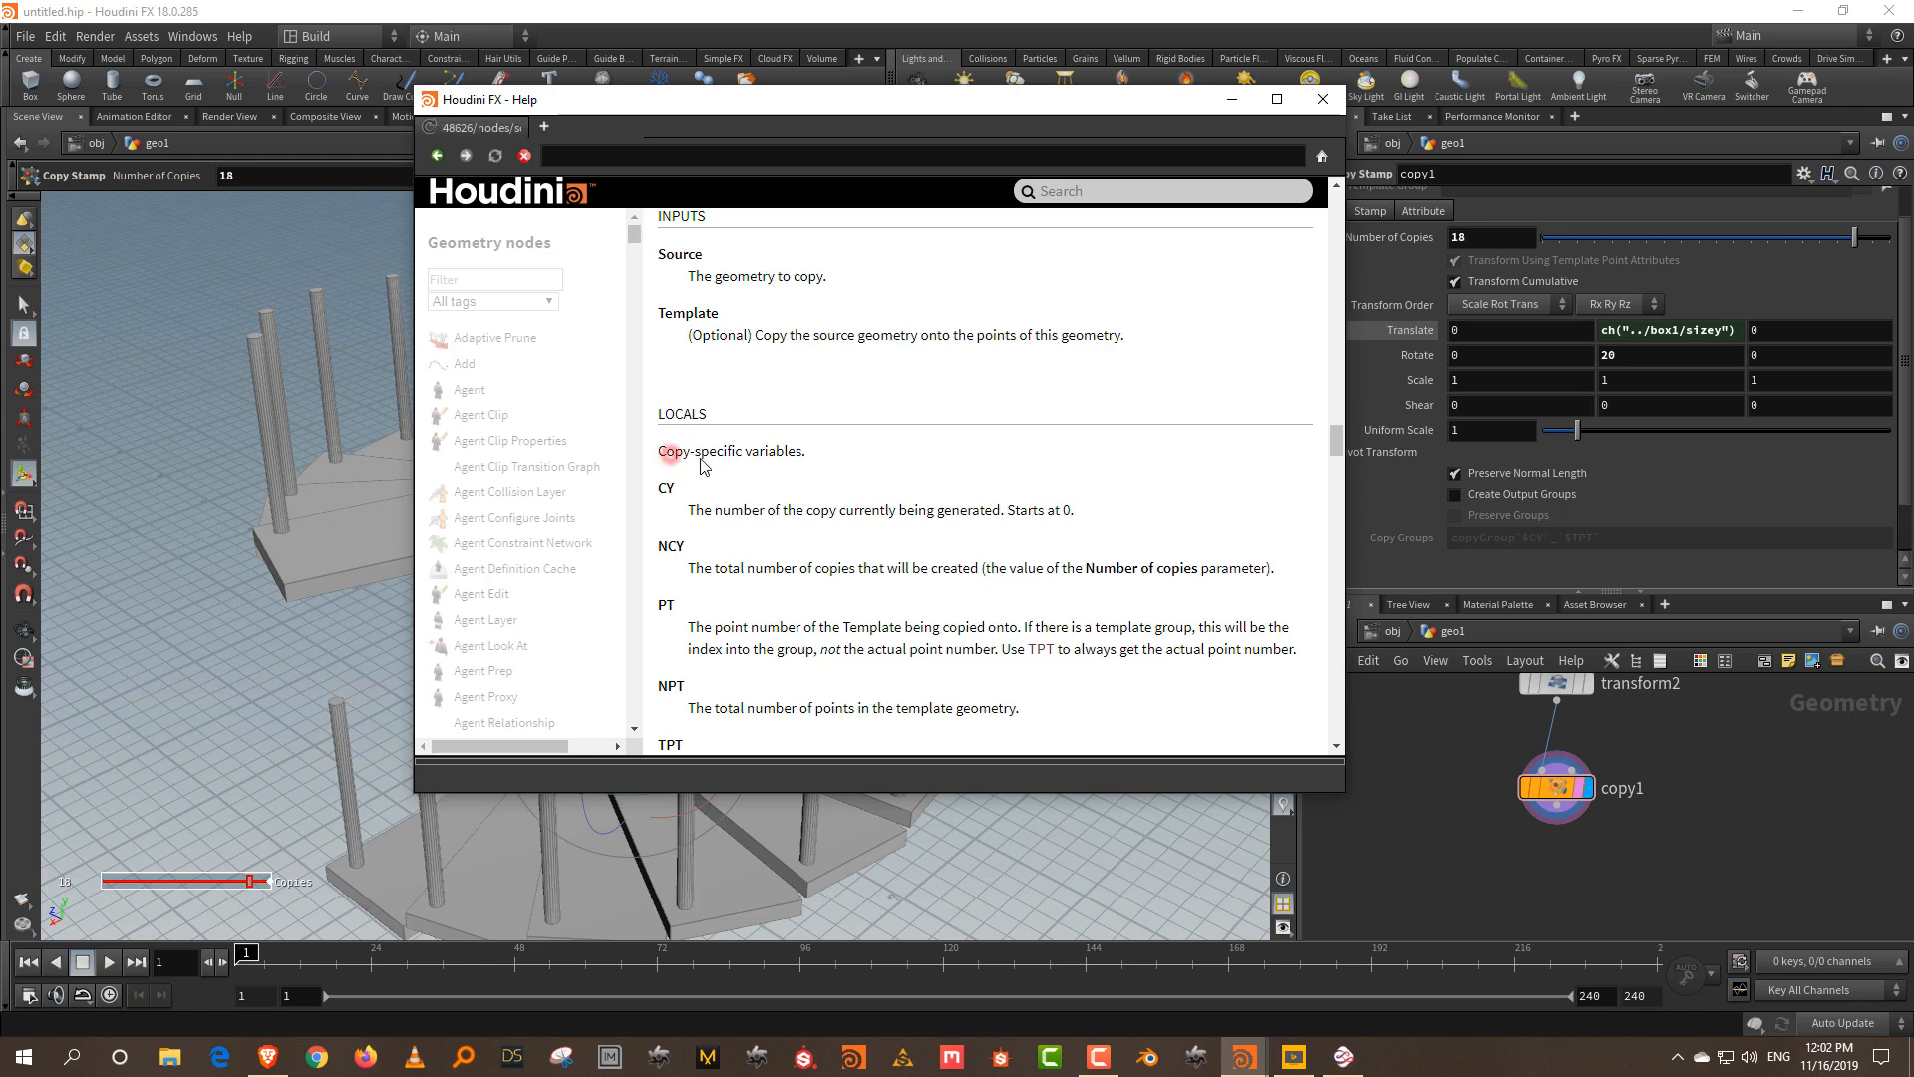
pyautogui.moveTo(665, 451); pyautogui.dragTo(790, 466)
pyautogui.click(861, 487)
pyautogui.scroll(-1, 898, 550)
pyautogui.scroll(1, 903, 559)
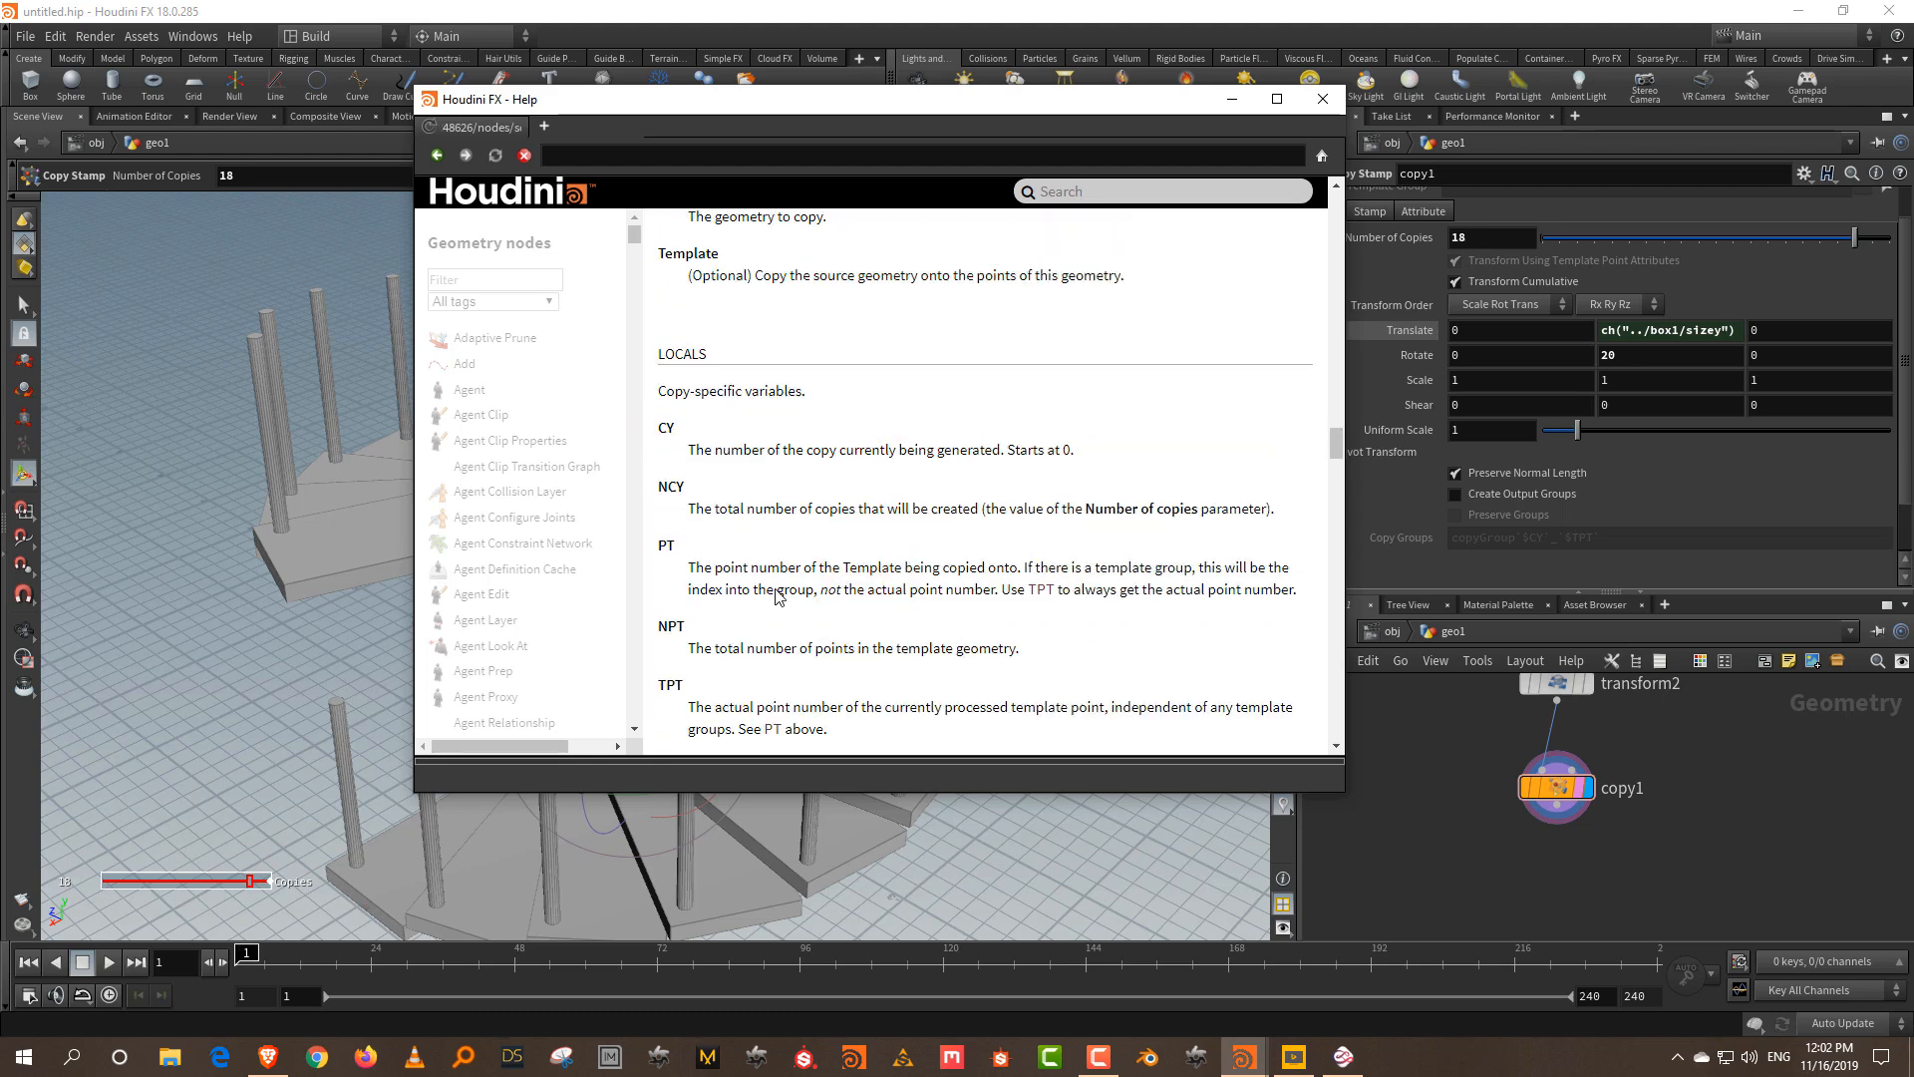
pyautogui.scroll(-2, 779, 596)
pyautogui.scroll(-3, 779, 596)
pyautogui.scroll(4, 722, 470)
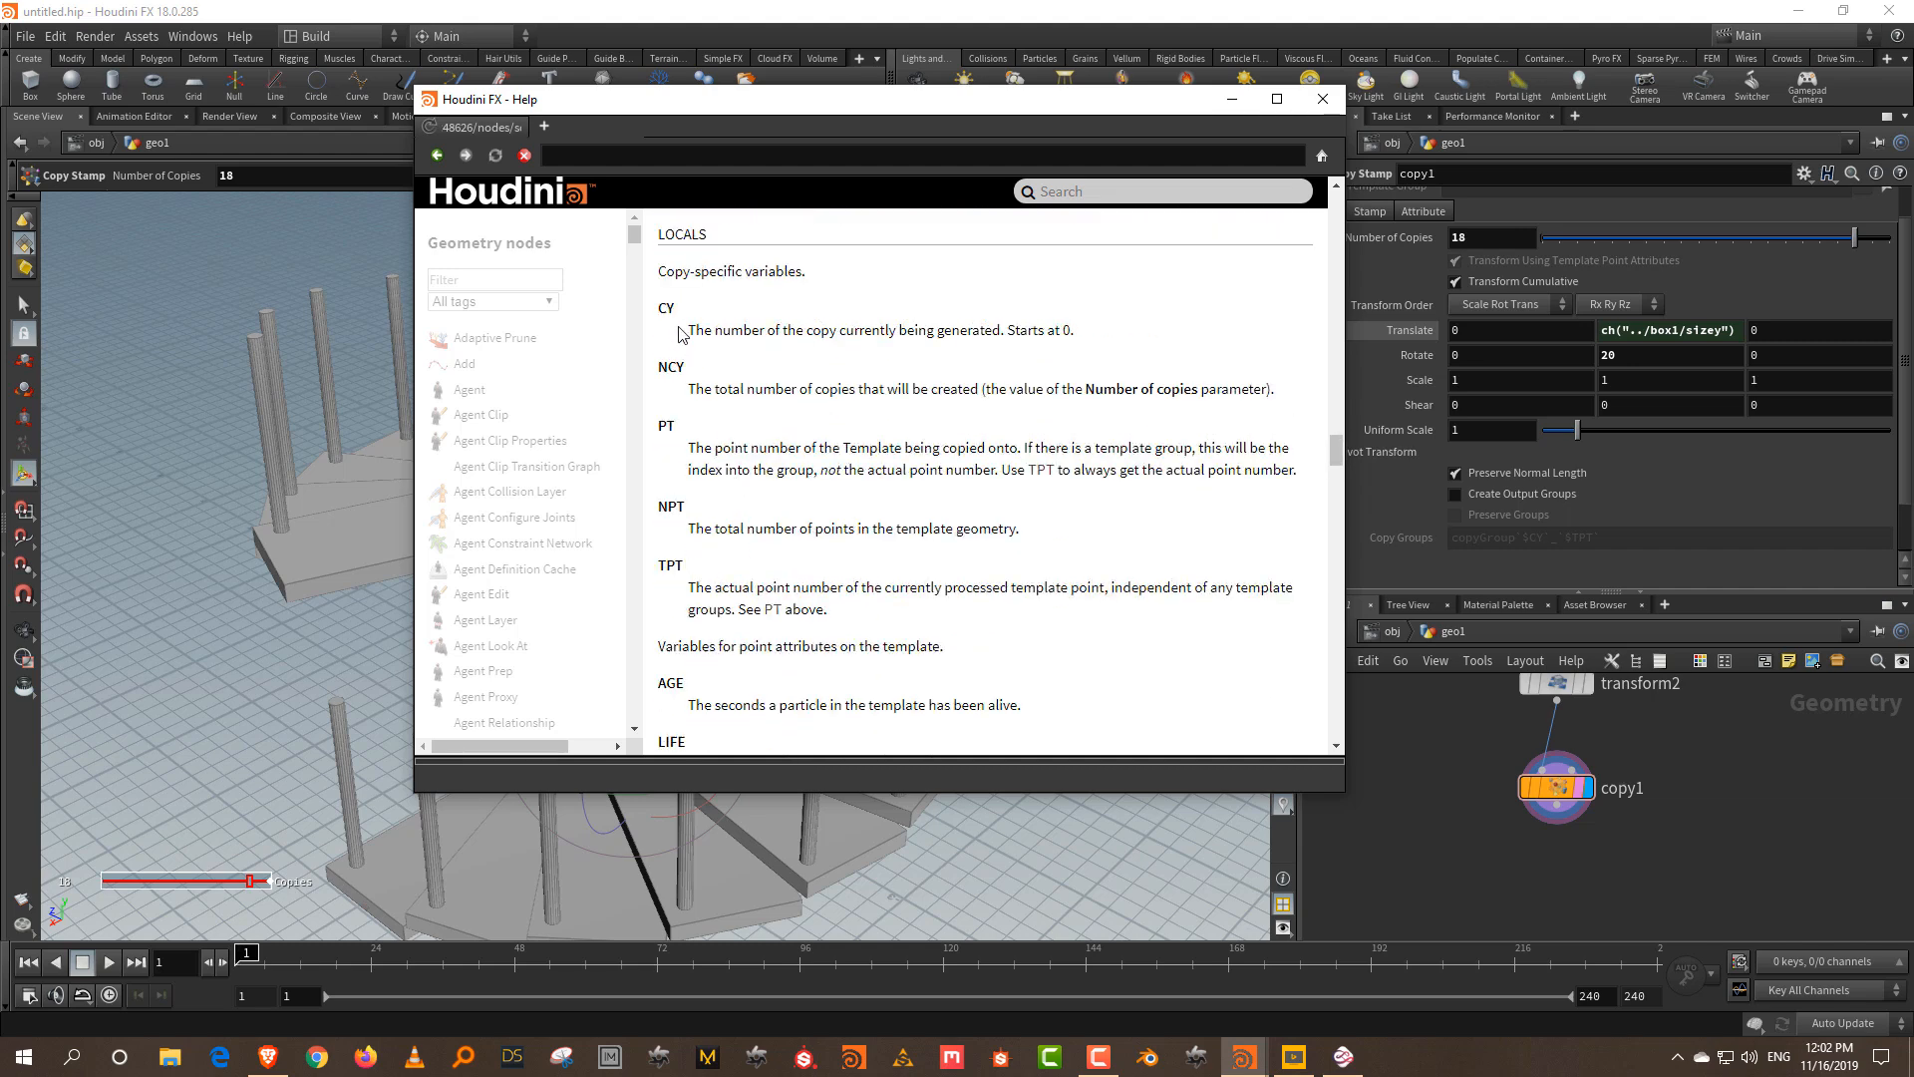
pyautogui.doubleClick(665, 313)
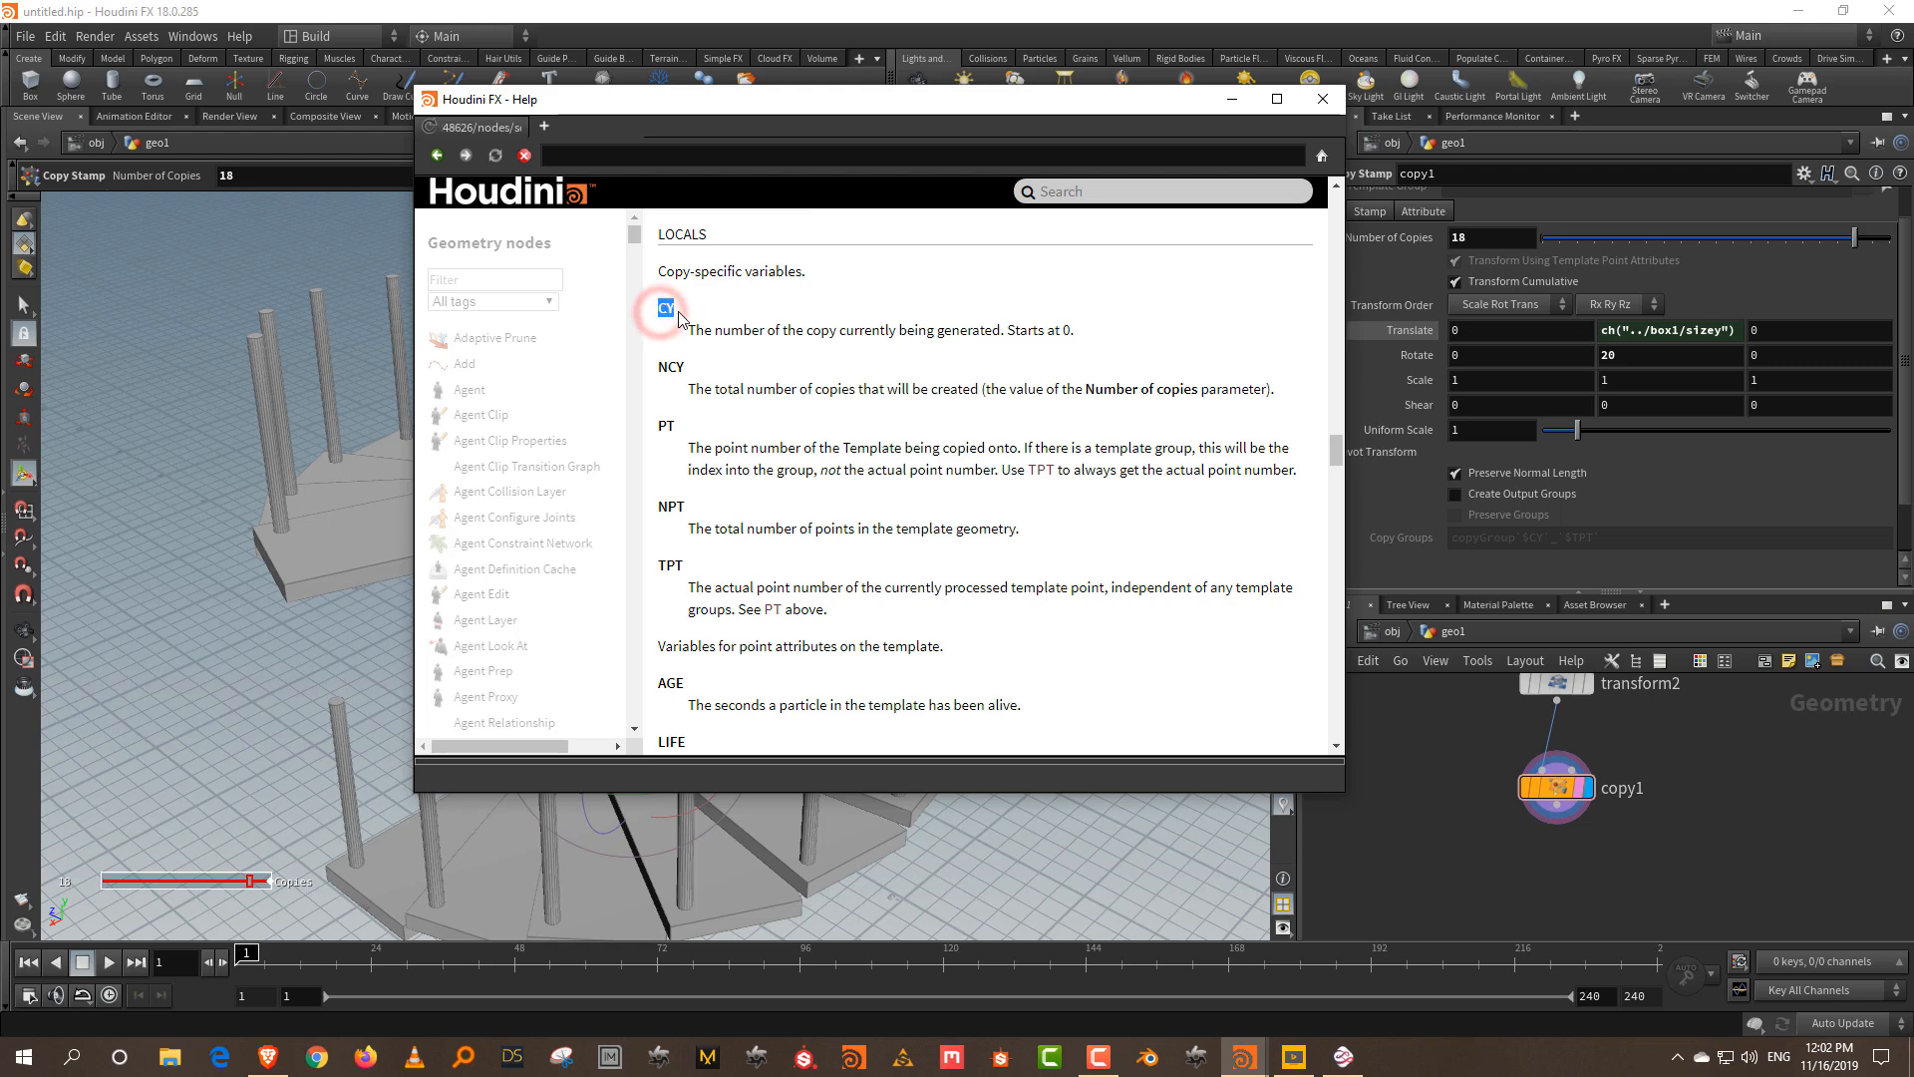
pyautogui.doubleClick(684, 375)
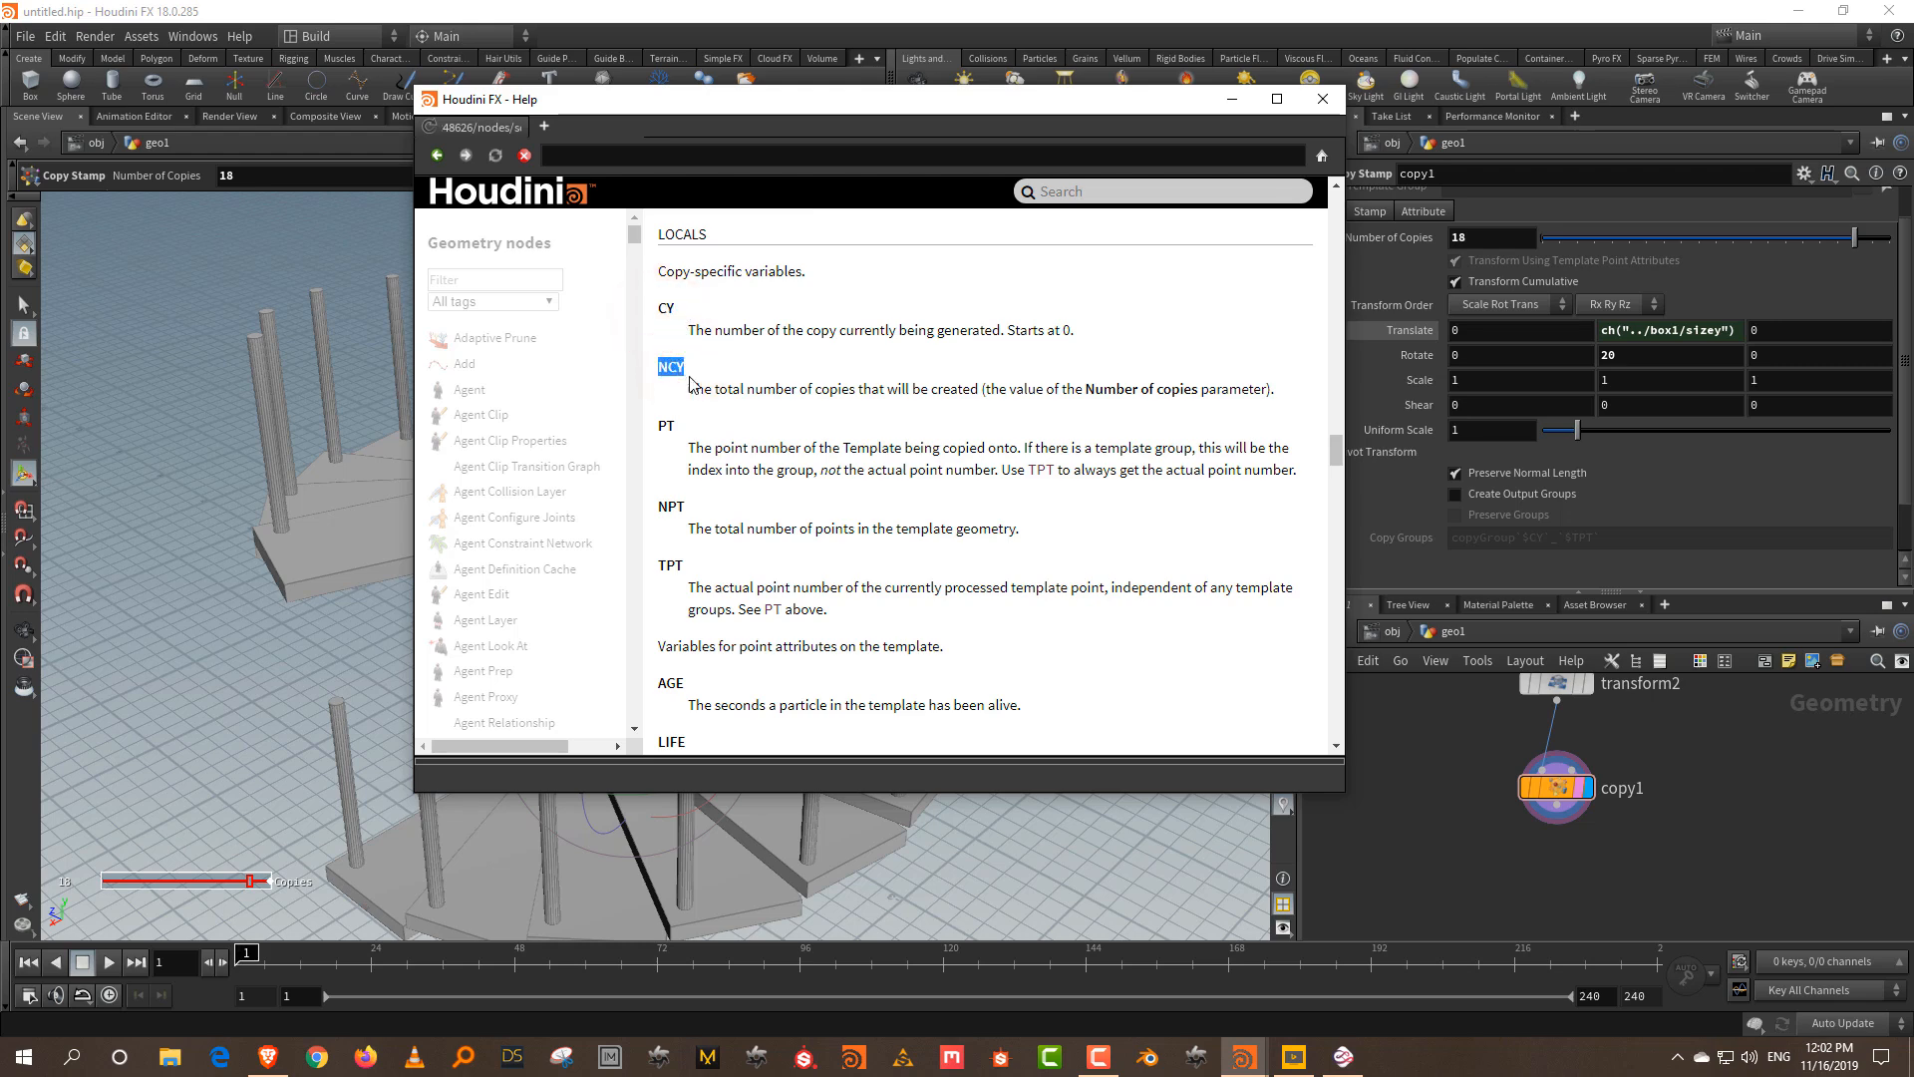
pyautogui.click(1226, 101)
# - Set copy1's Y rotation to the expression 360/$NCY
pyautogui.keyDown('alt'); pyautogui.moveTo(858, 487); pyautogui.dragTo(678, 491); pyautogui.keyUp('alt')
pyautogui.press('Return')
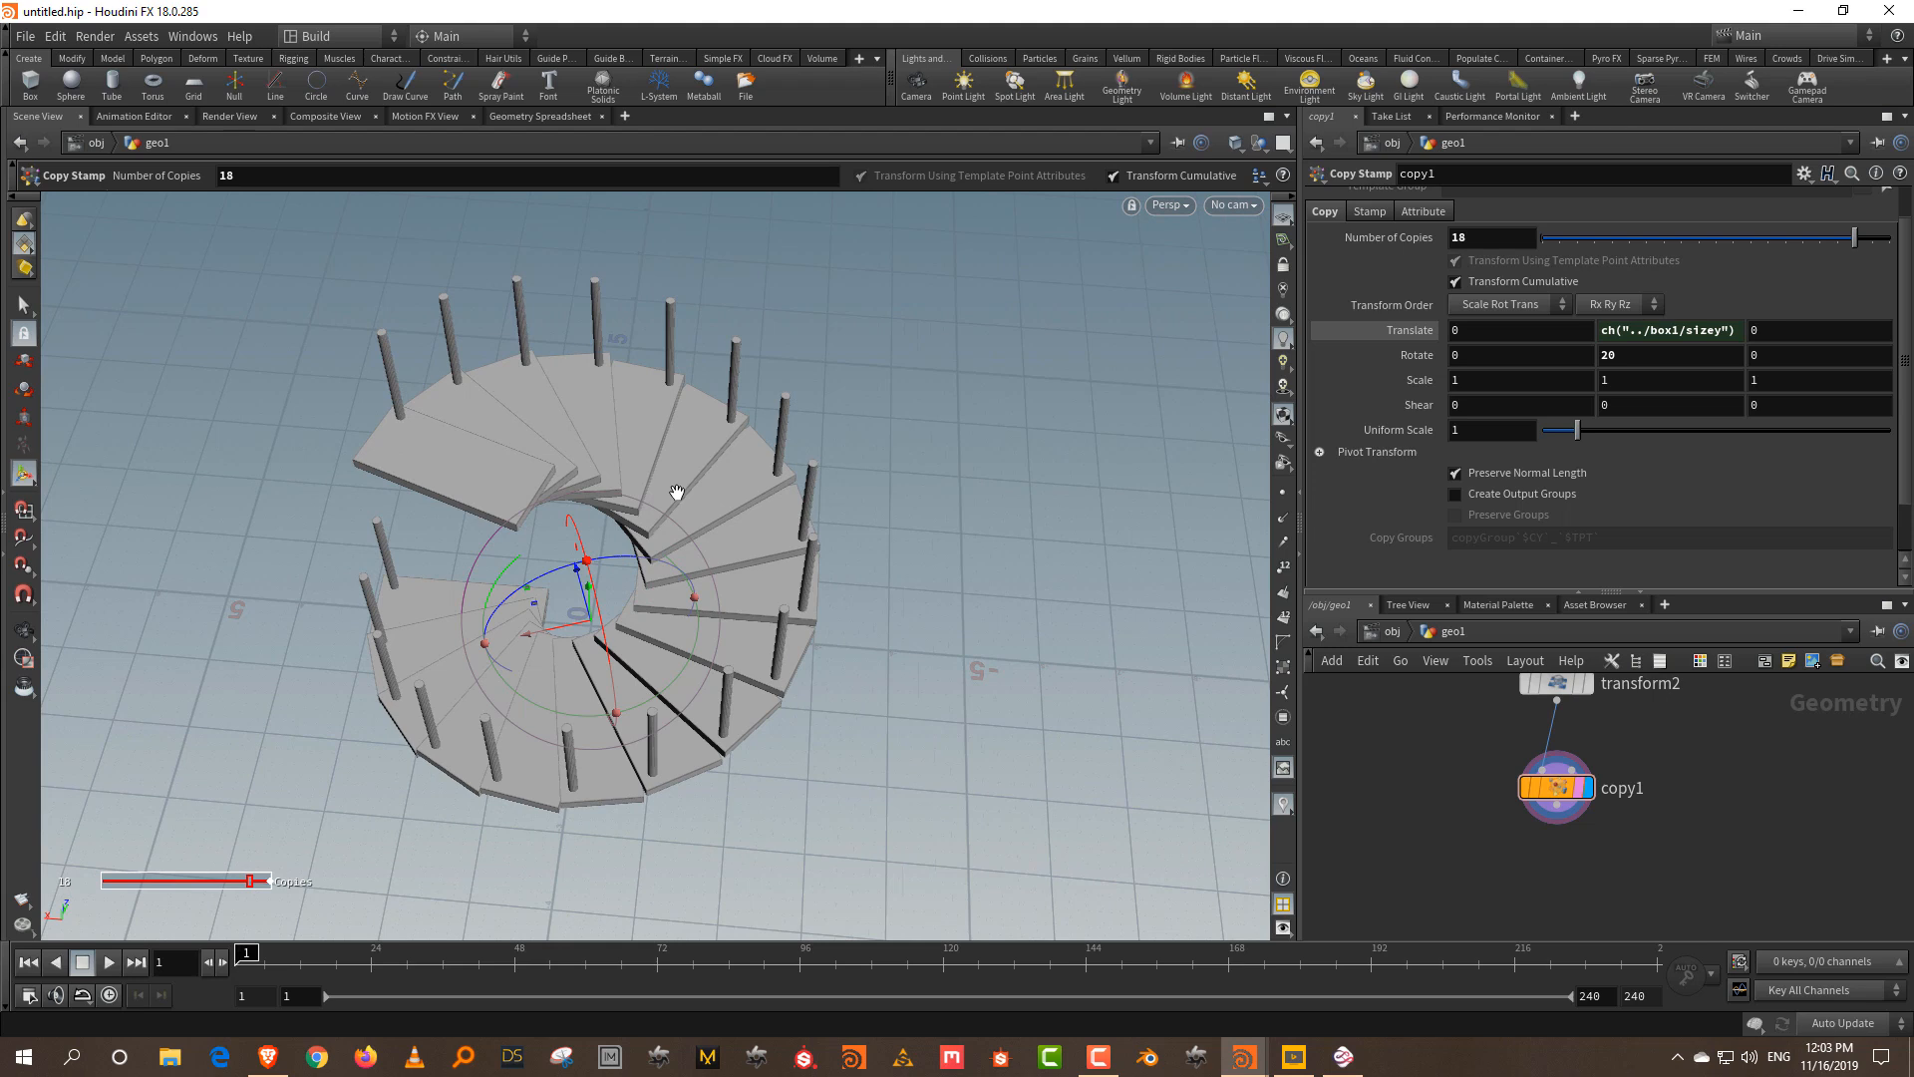
pyautogui.click(1645, 359)
pyautogui.moveTo(1302, 483); pyautogui.dragTo(1209, 482)
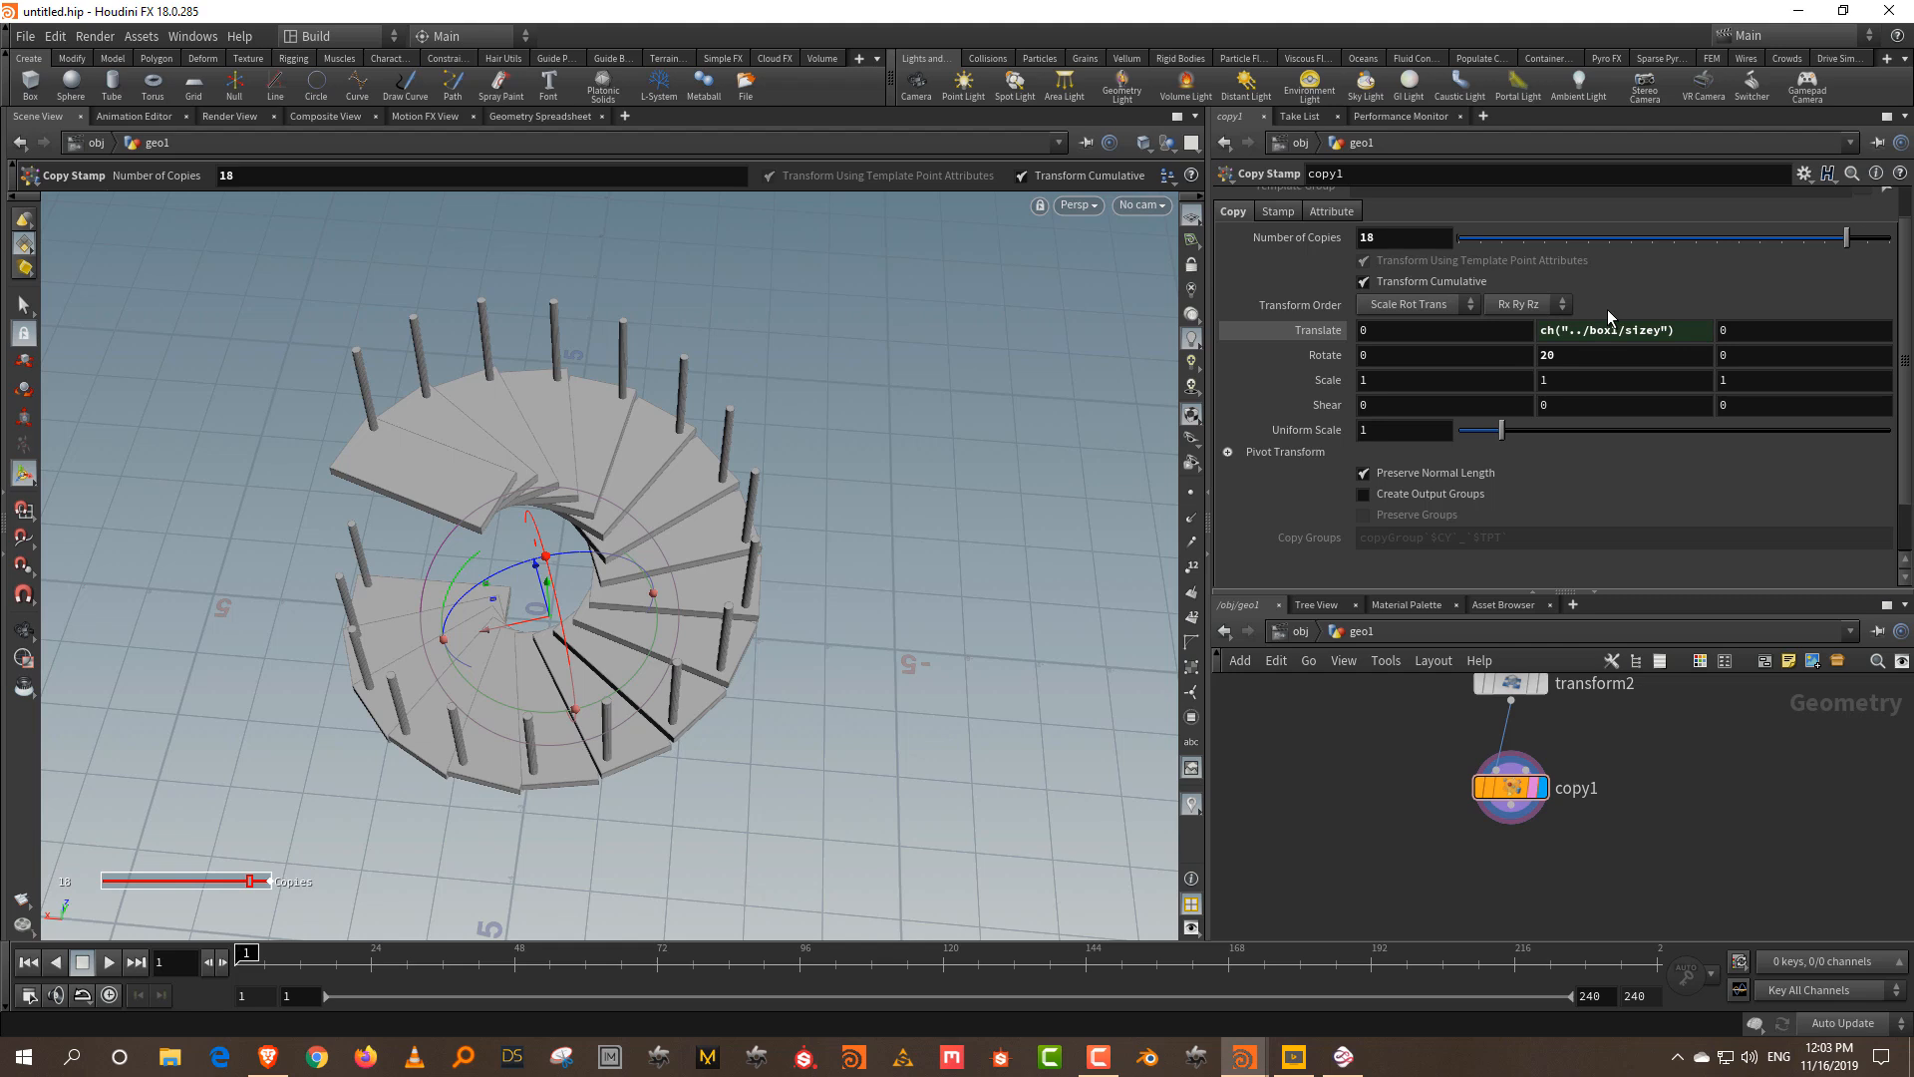
pyautogui.doubleClick(1583, 357)
pyautogui.write('360/')
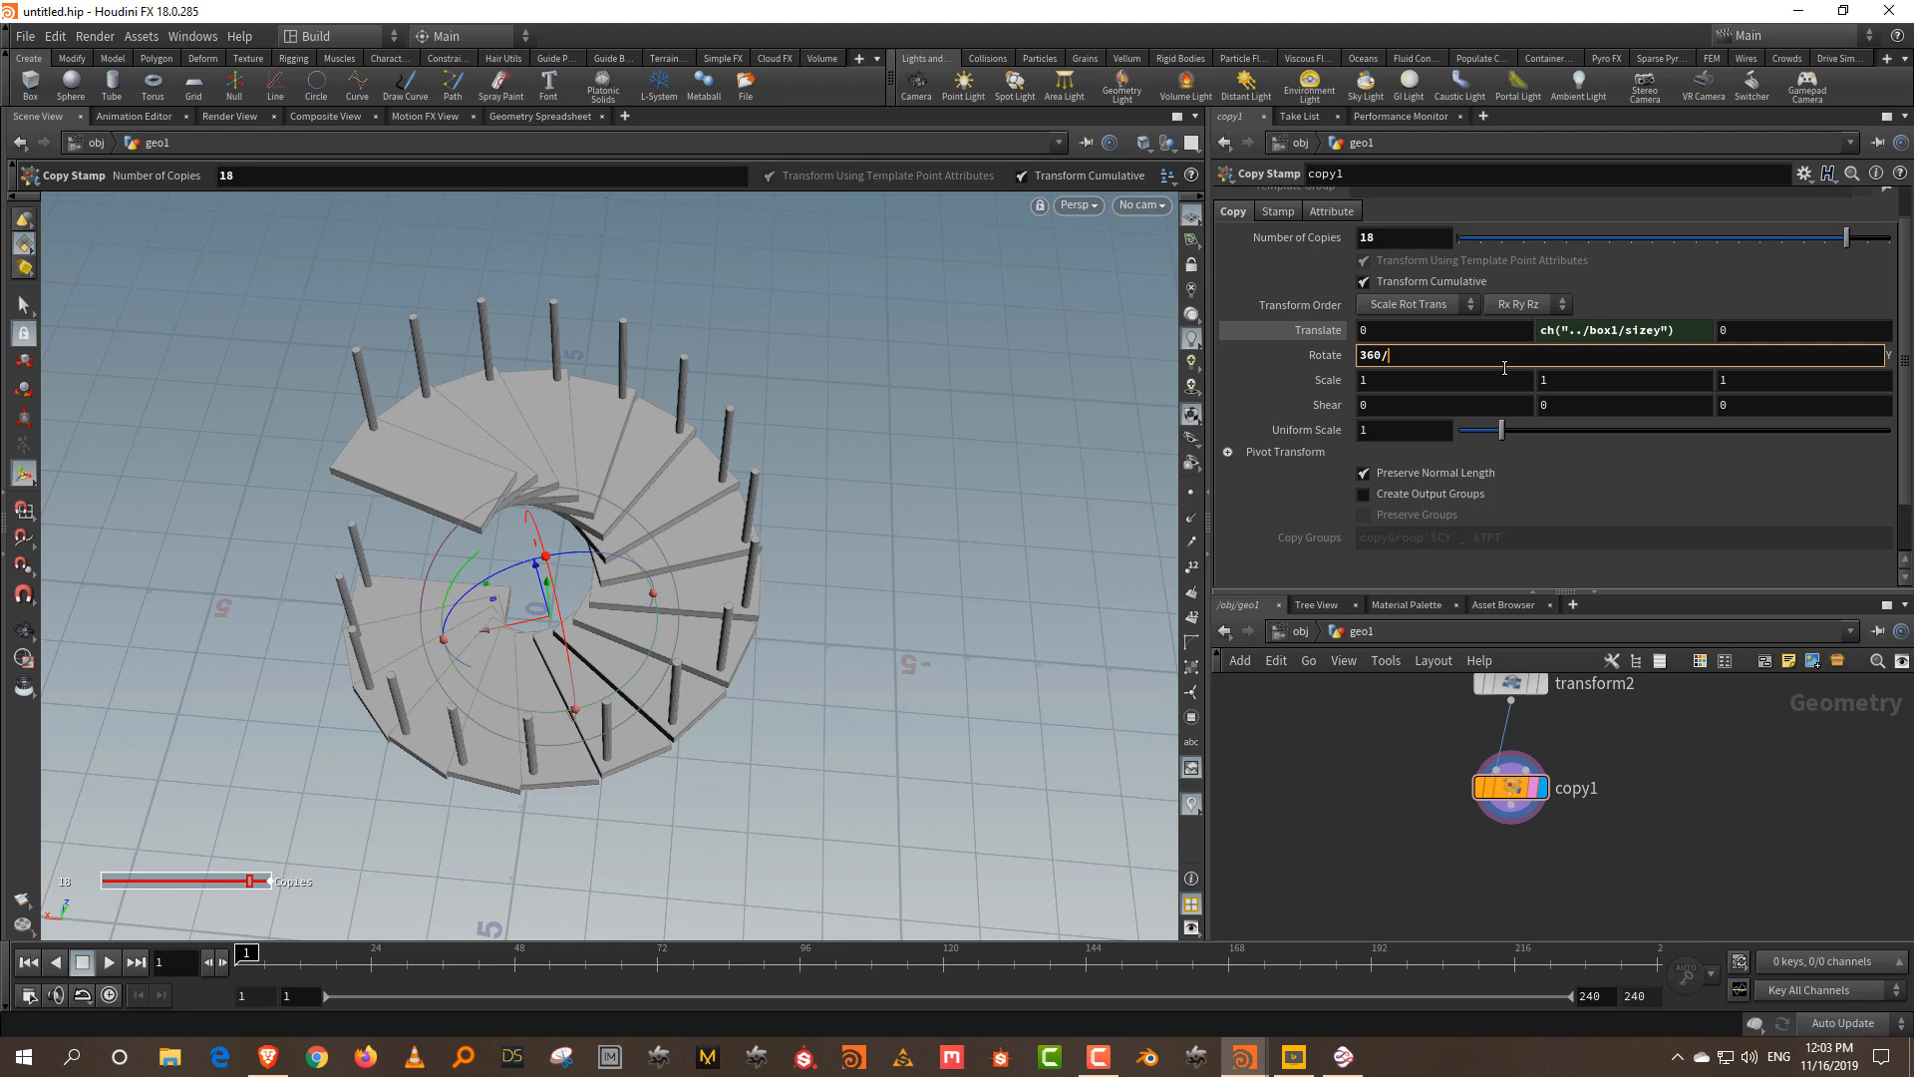
pyautogui.write('$')
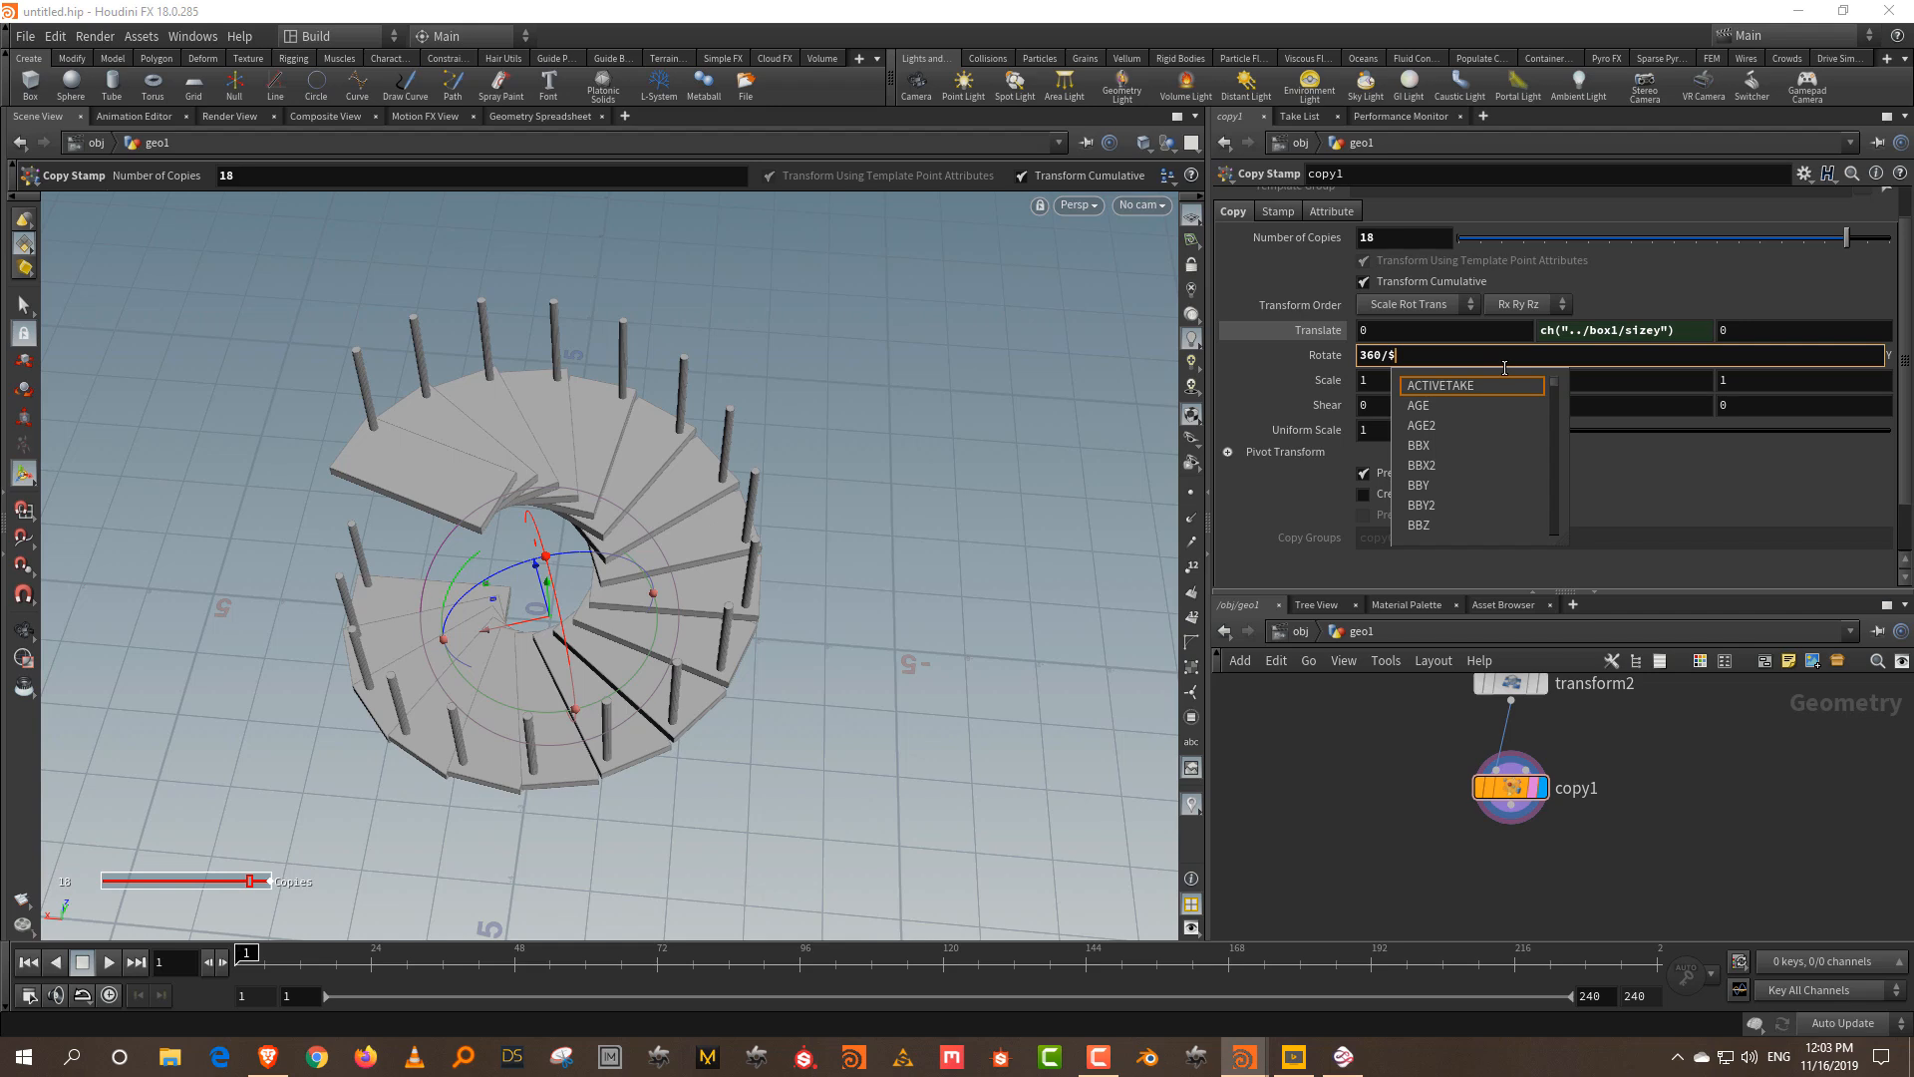
pyautogui.write('NCYU')
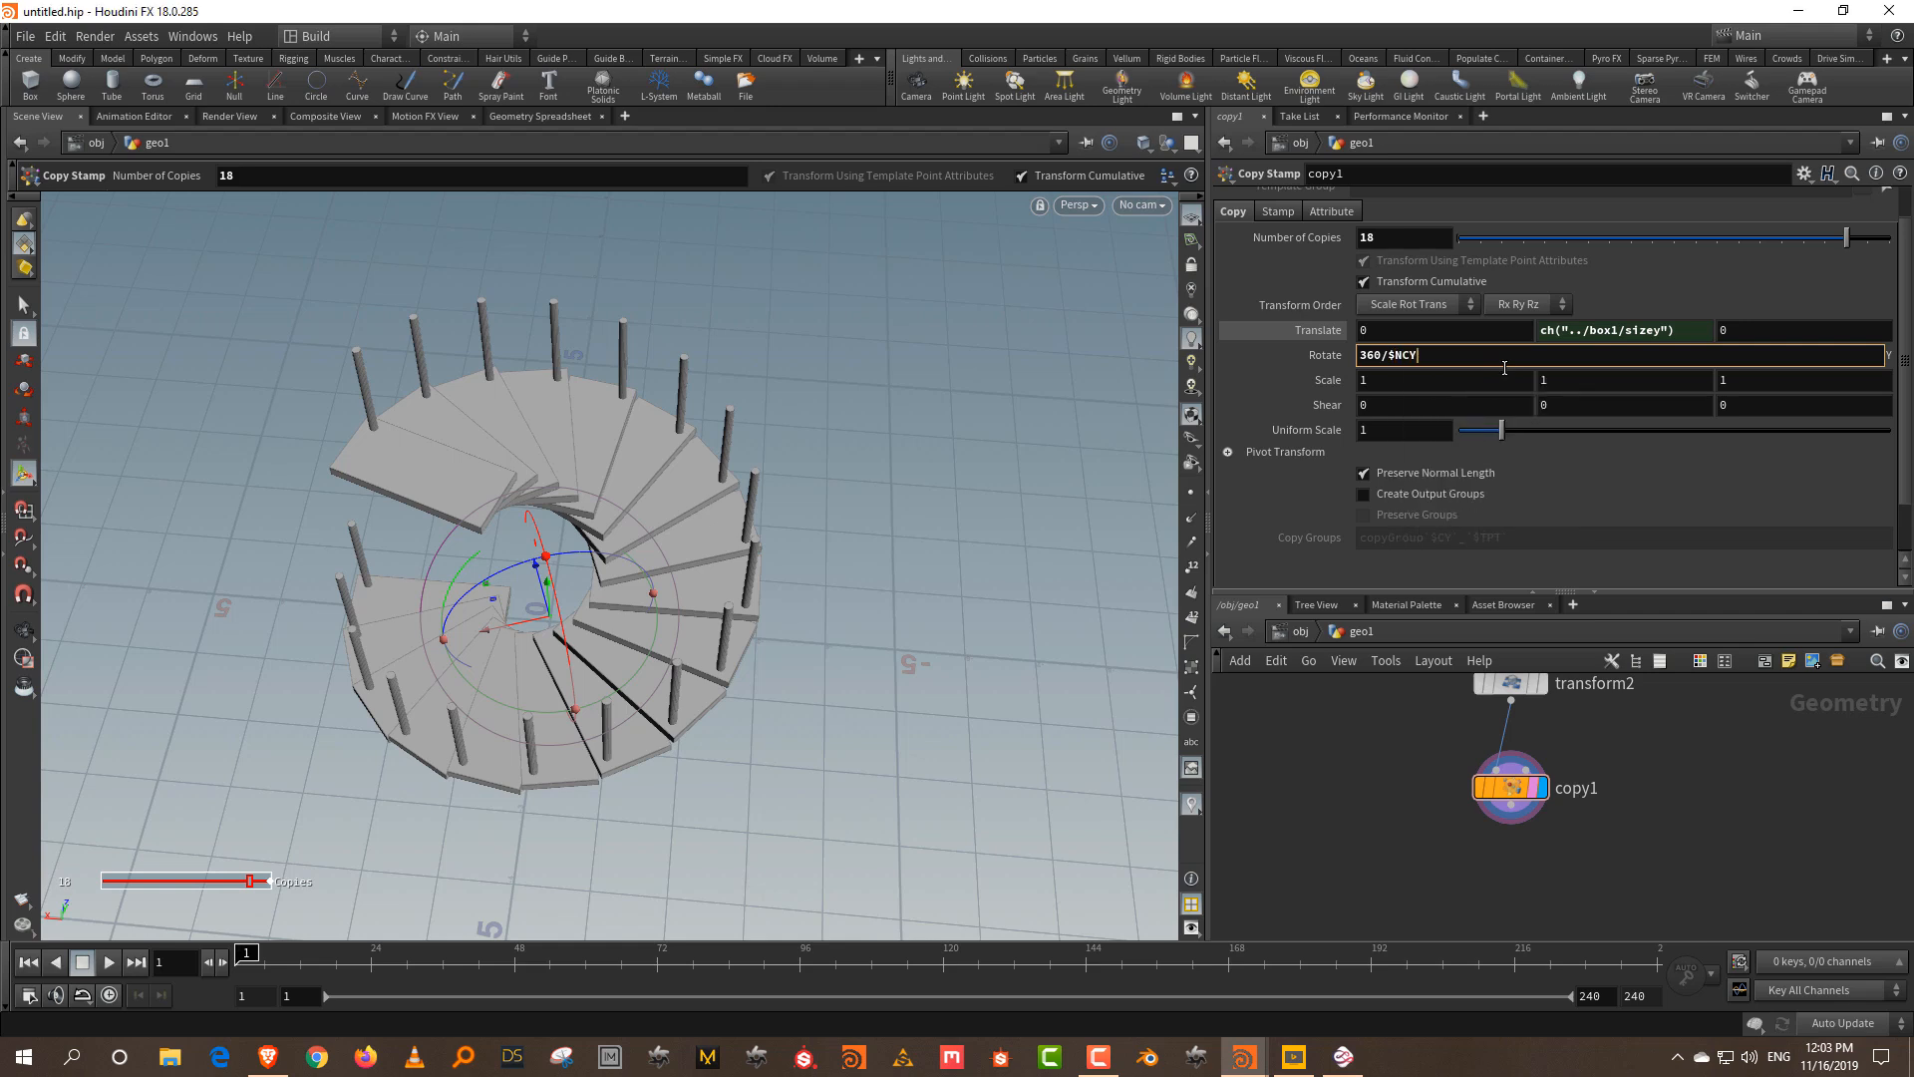
pyautogui.press('Return')
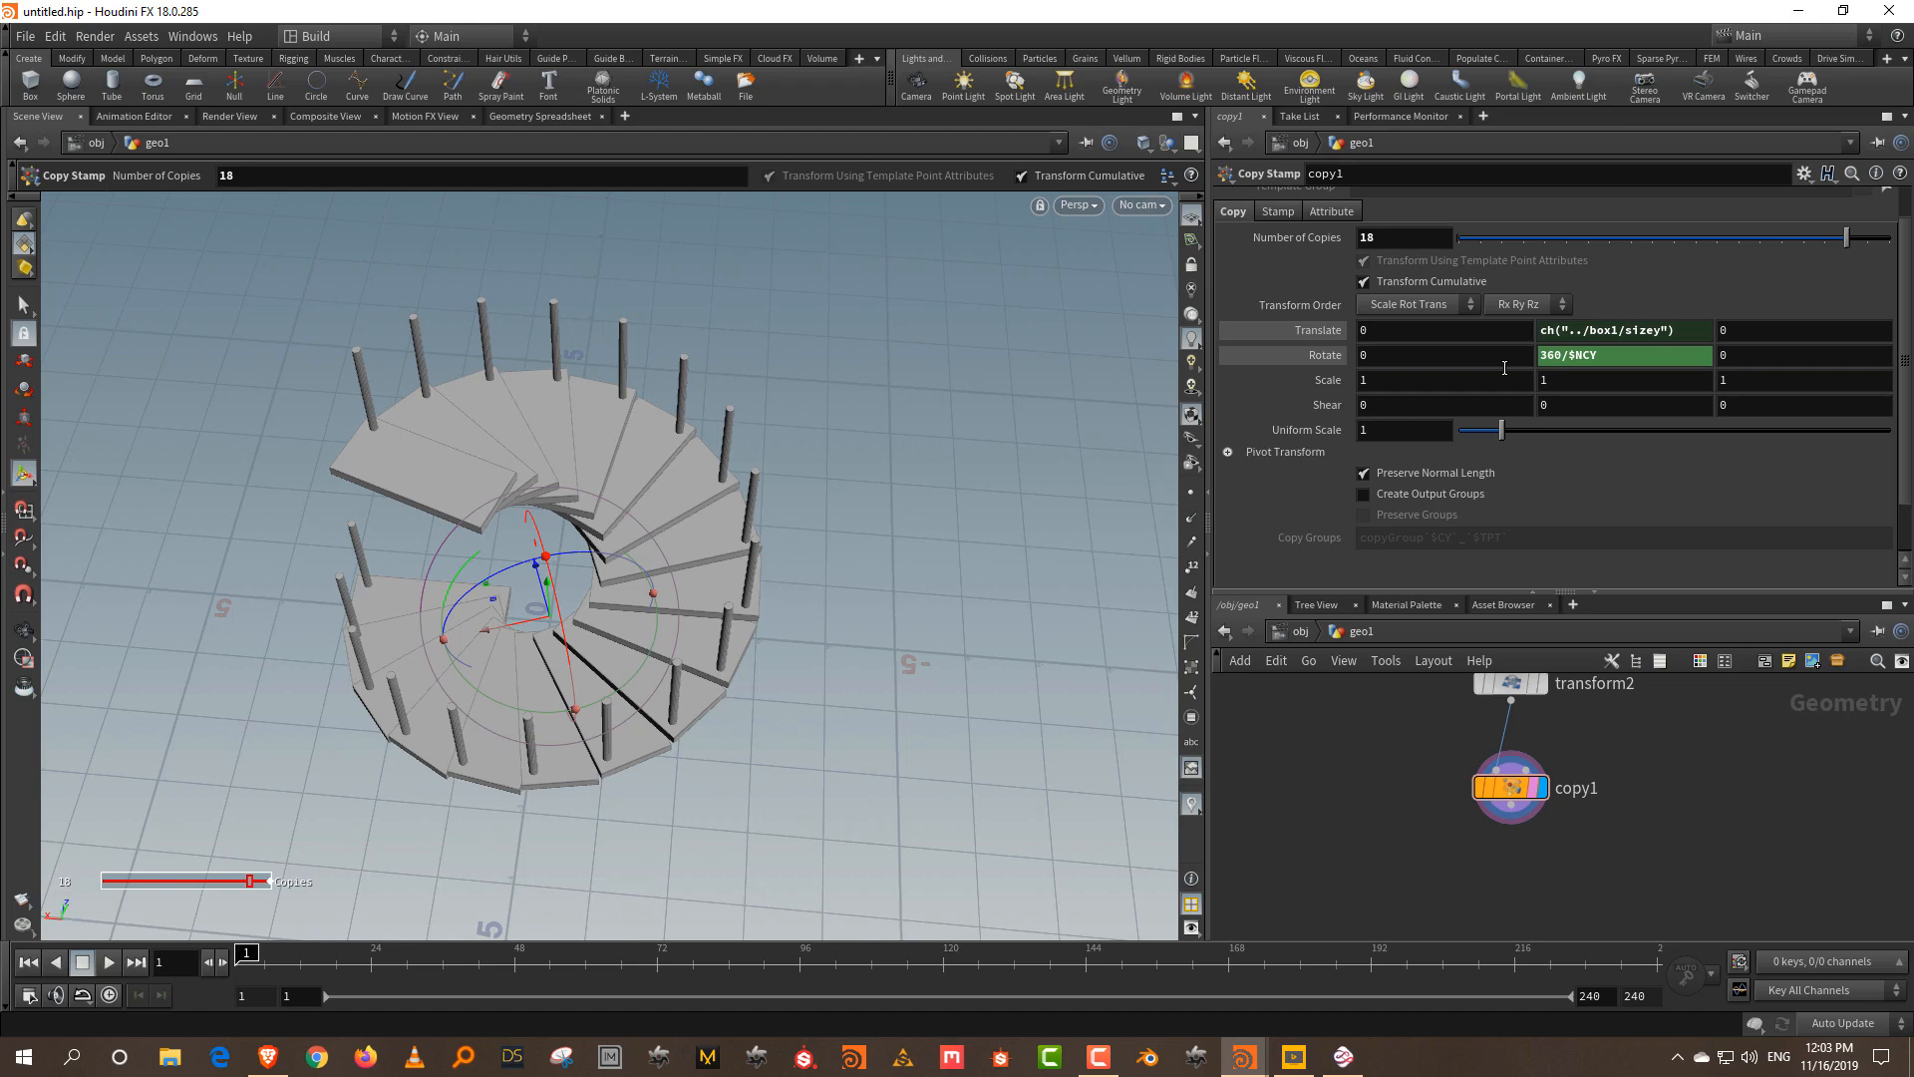
# - Vary copy1's number of copies to 11 and 20, checking the step distribution in top and perspective views
pyautogui.moveTo(1845, 239); pyautogui.dragTo(1660, 274)
pyautogui.hotkey('space', '2')
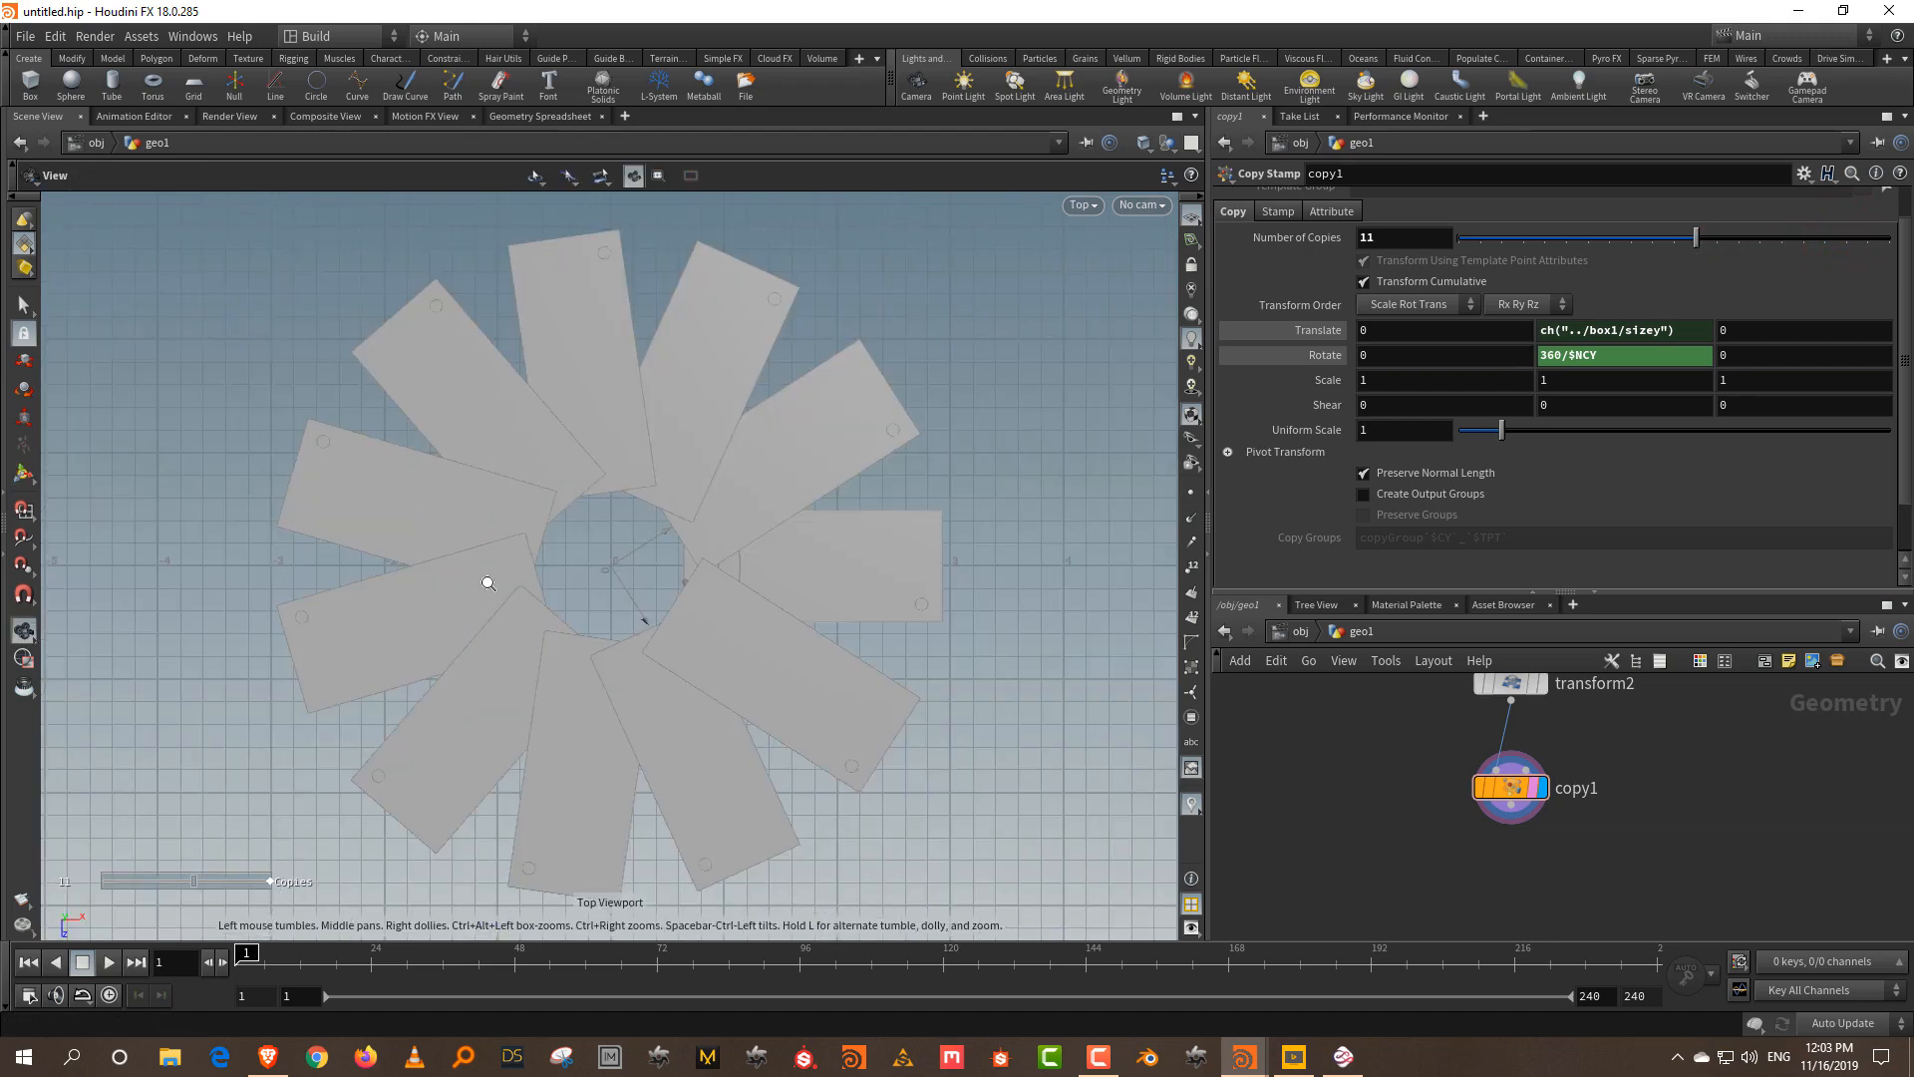
pyautogui.moveTo(1695, 239); pyautogui.dragTo(1884, 254)
pyautogui.hotkey('space', '1')
pyautogui.moveTo(611, 482); pyautogui.dragTo(399, 409)
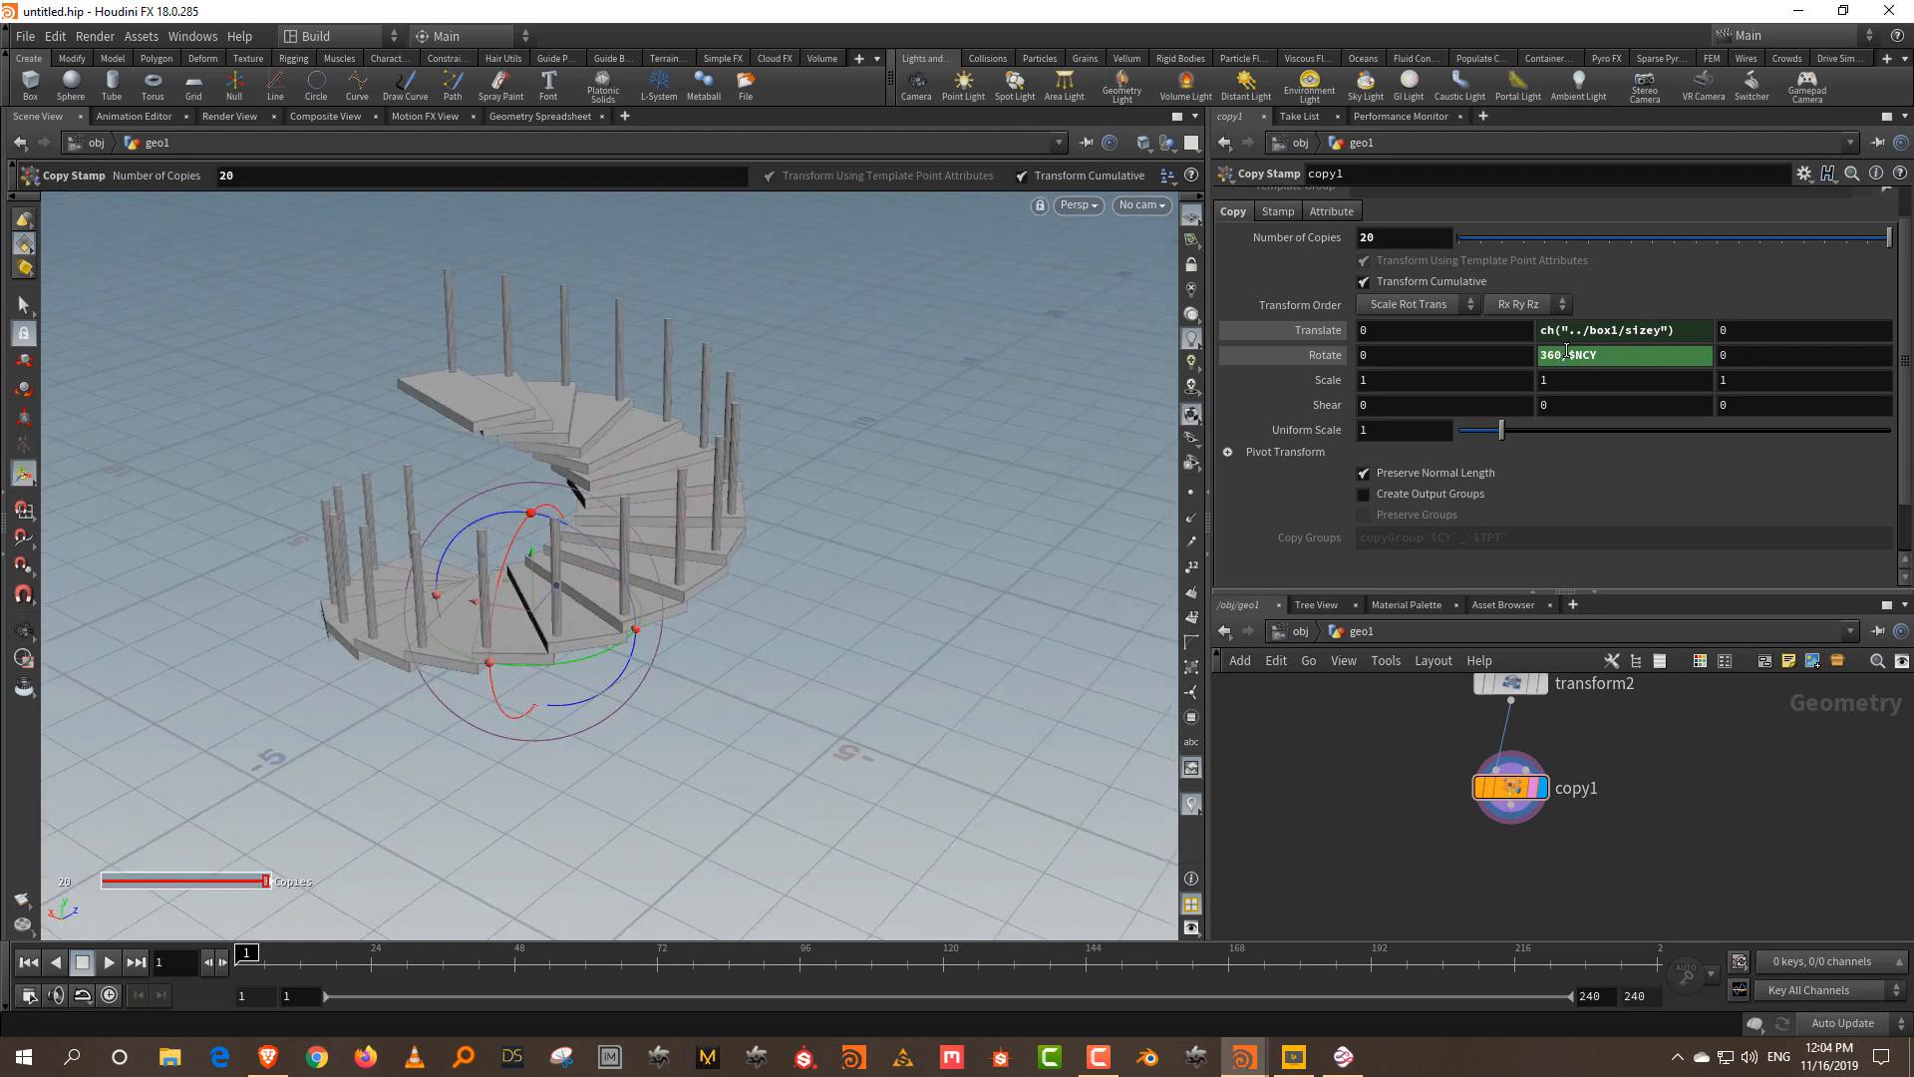
# - Try 180/$NCY as copy1's Y rotation with 43 copies and check the half turn from the top view
pyautogui.doubleClick(1561, 351)
pyautogui.write('180')
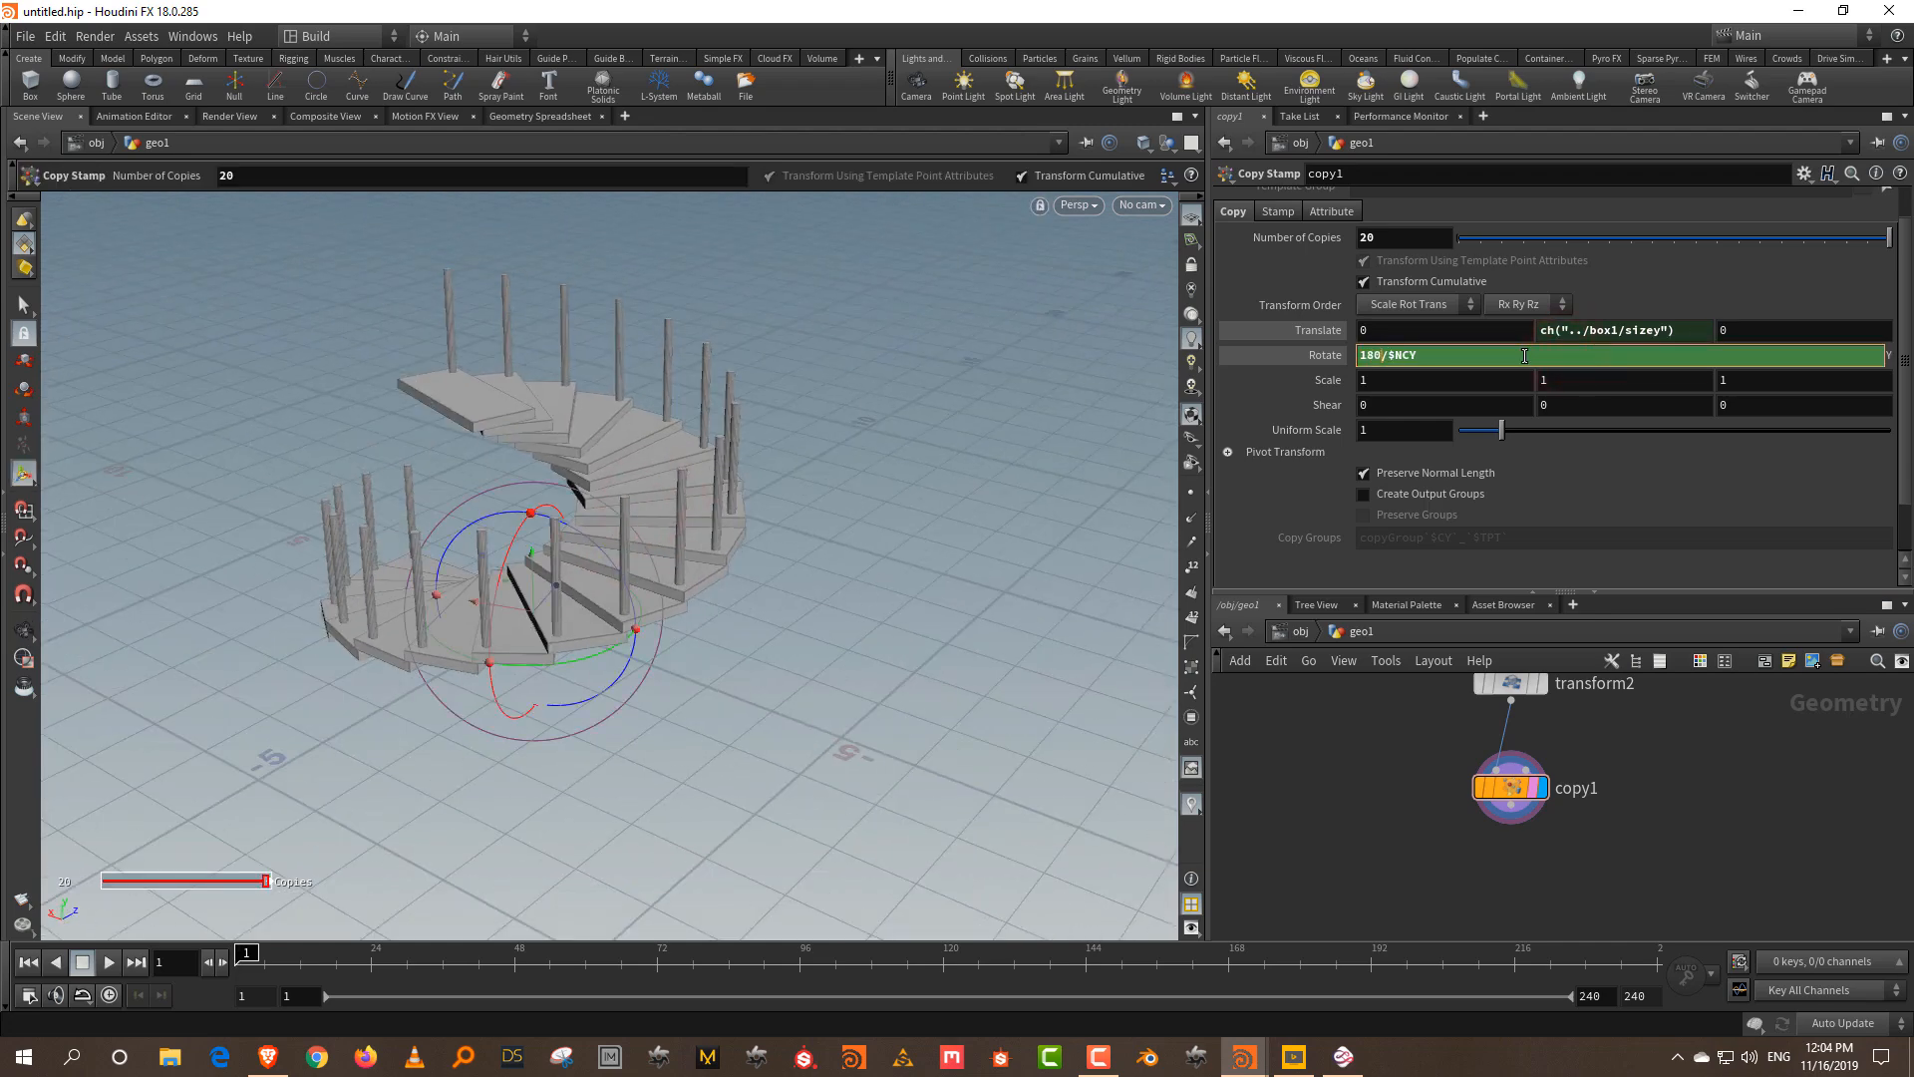
pyautogui.press('Return')
pyautogui.keyDown('alt'); pyautogui.moveTo(712, 407); pyautogui.dragTo(982, 467); pyautogui.keyUp('alt')
pyautogui.moveTo(1397, 239); pyautogui.dragTo(1605, 237, button='middle')
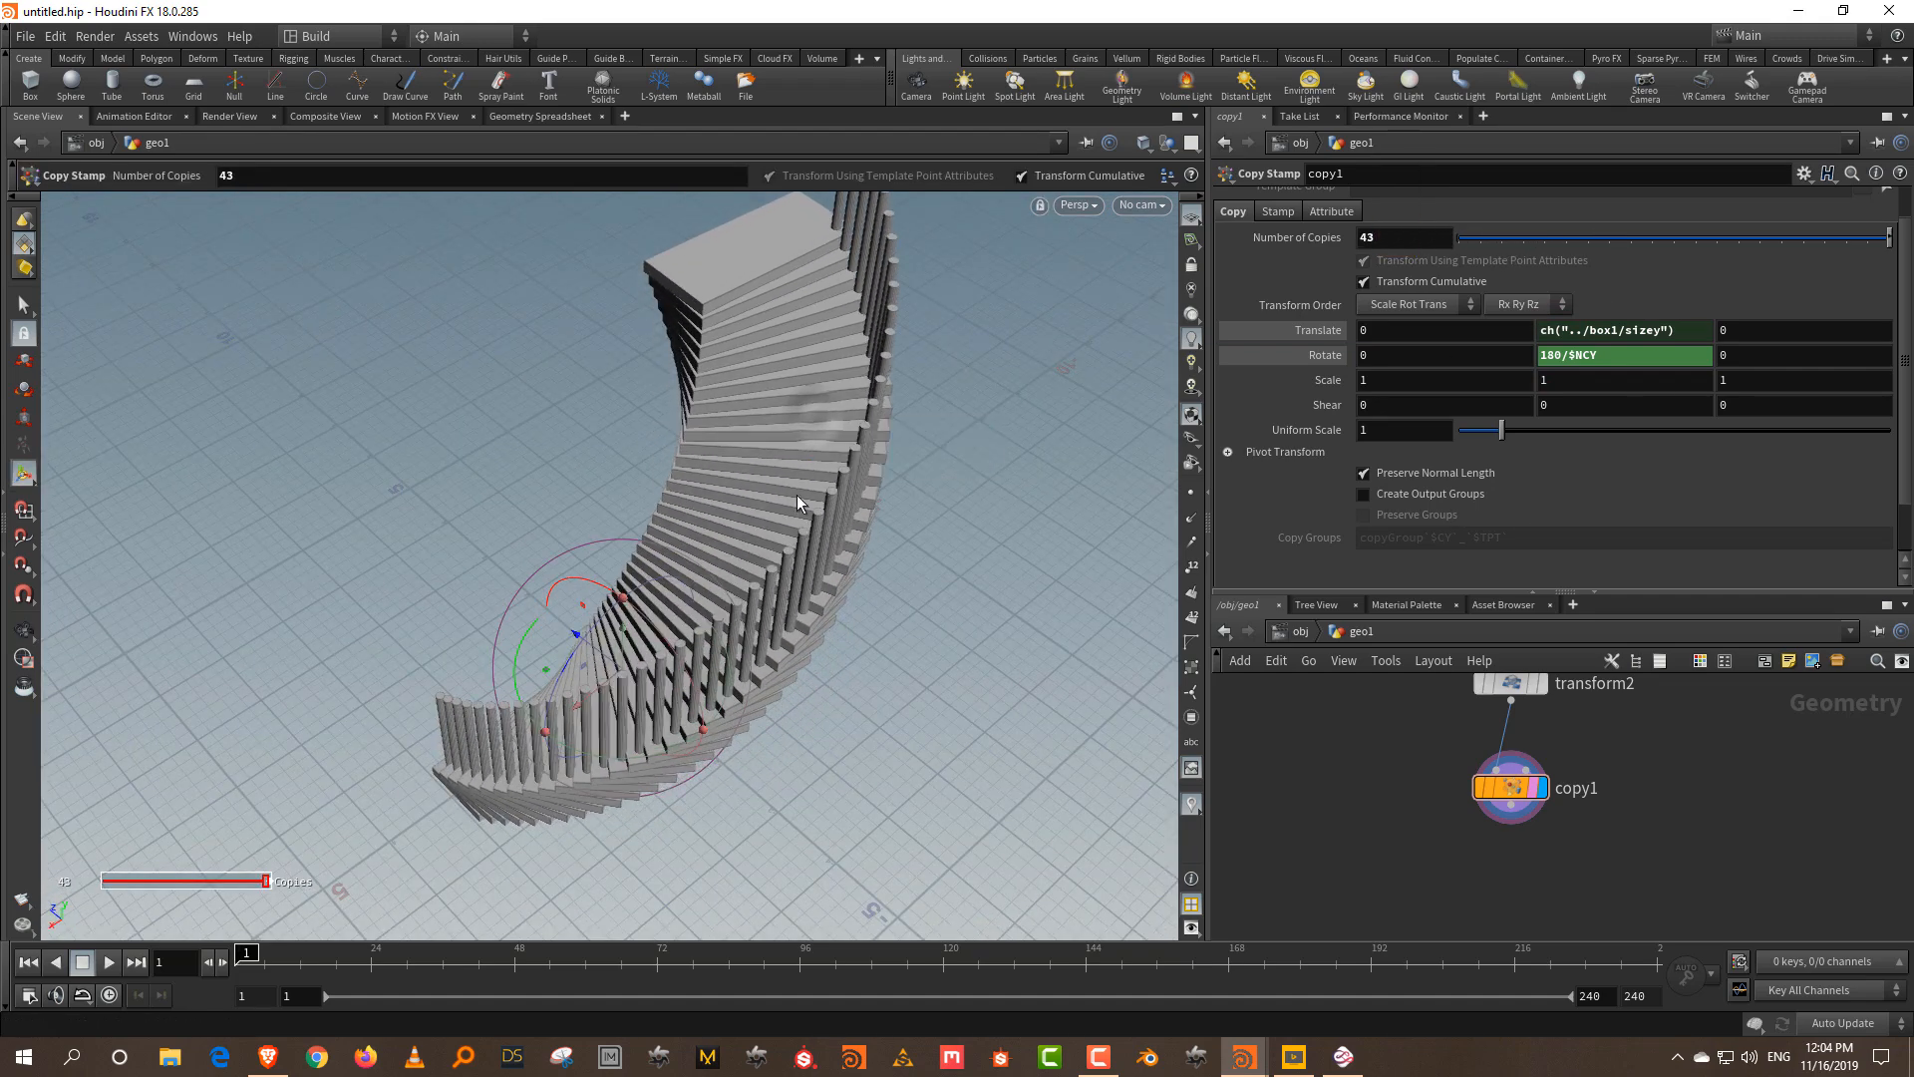
pyautogui.press('Escape')
pyautogui.moveTo(768, 402); pyautogui.dragTo(1024, 499)
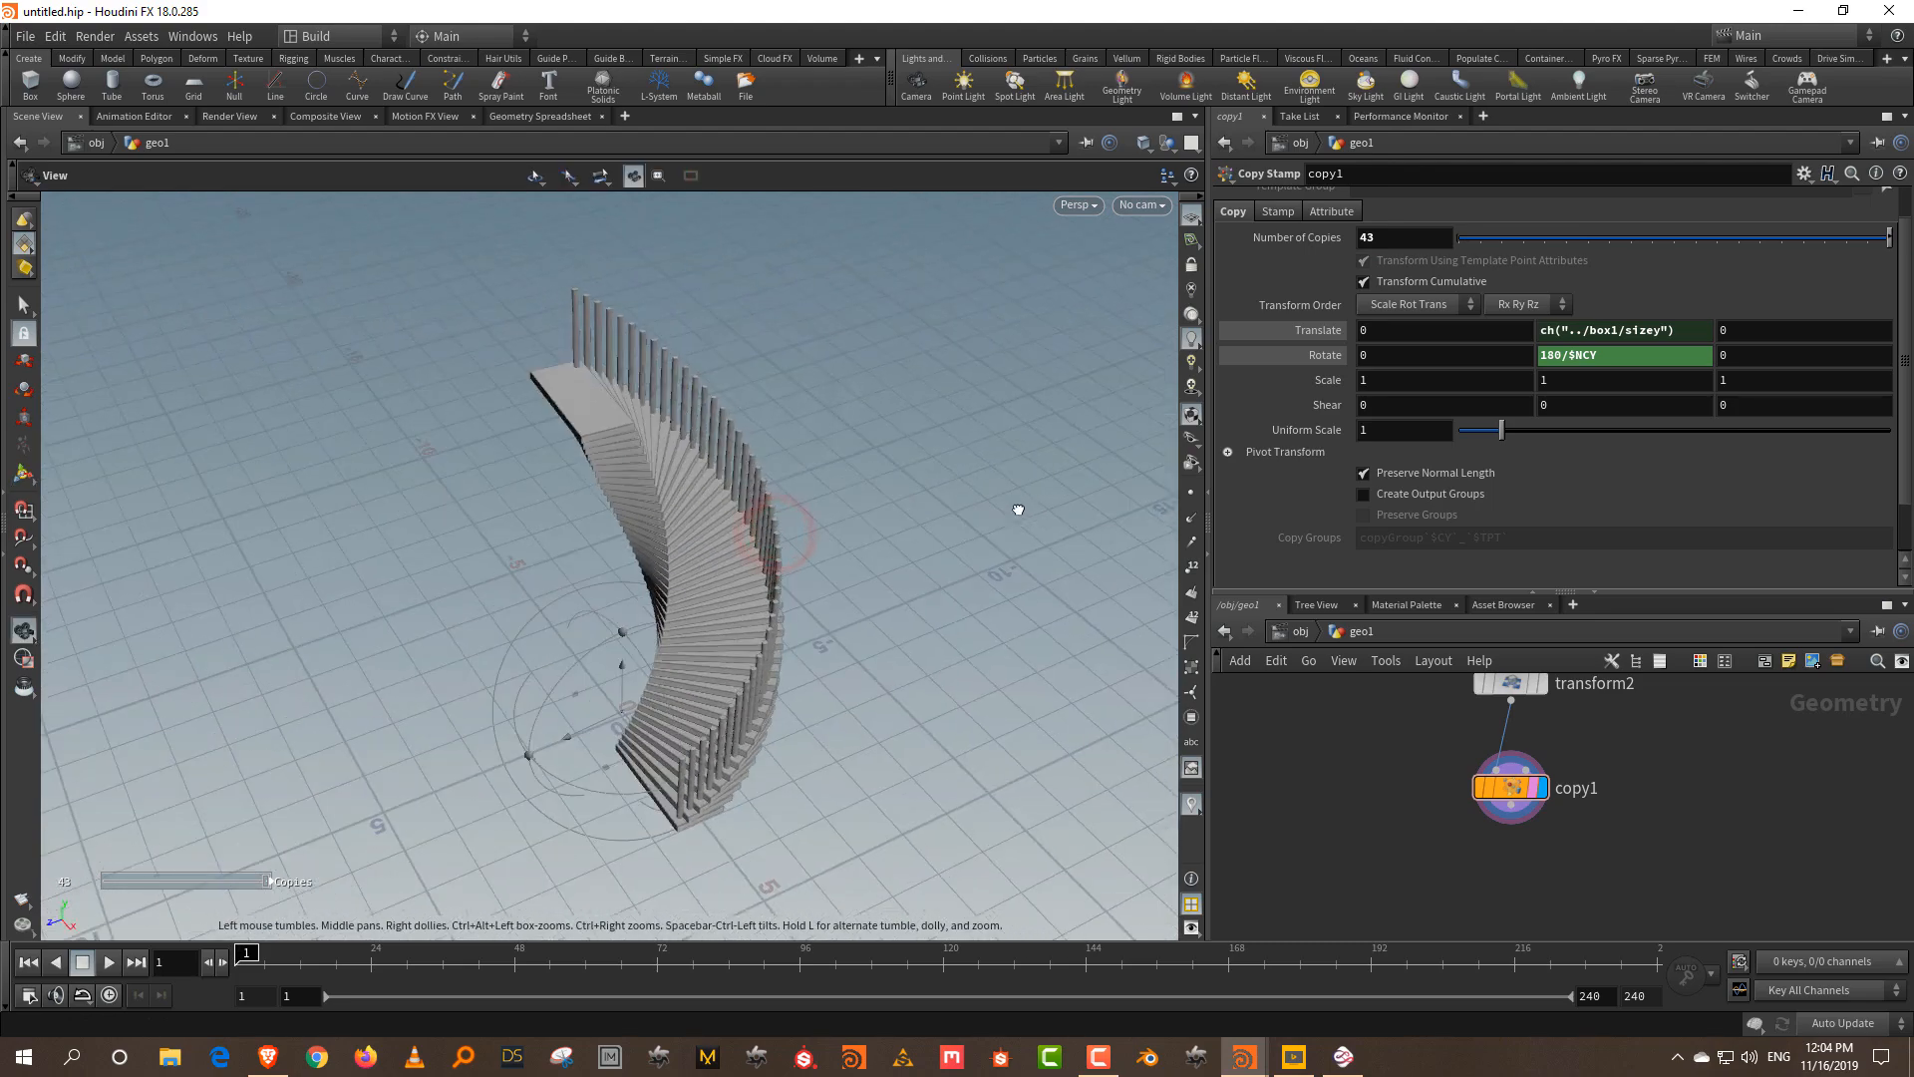
pyautogui.hotkey('space', '2')
pyautogui.press('Return')
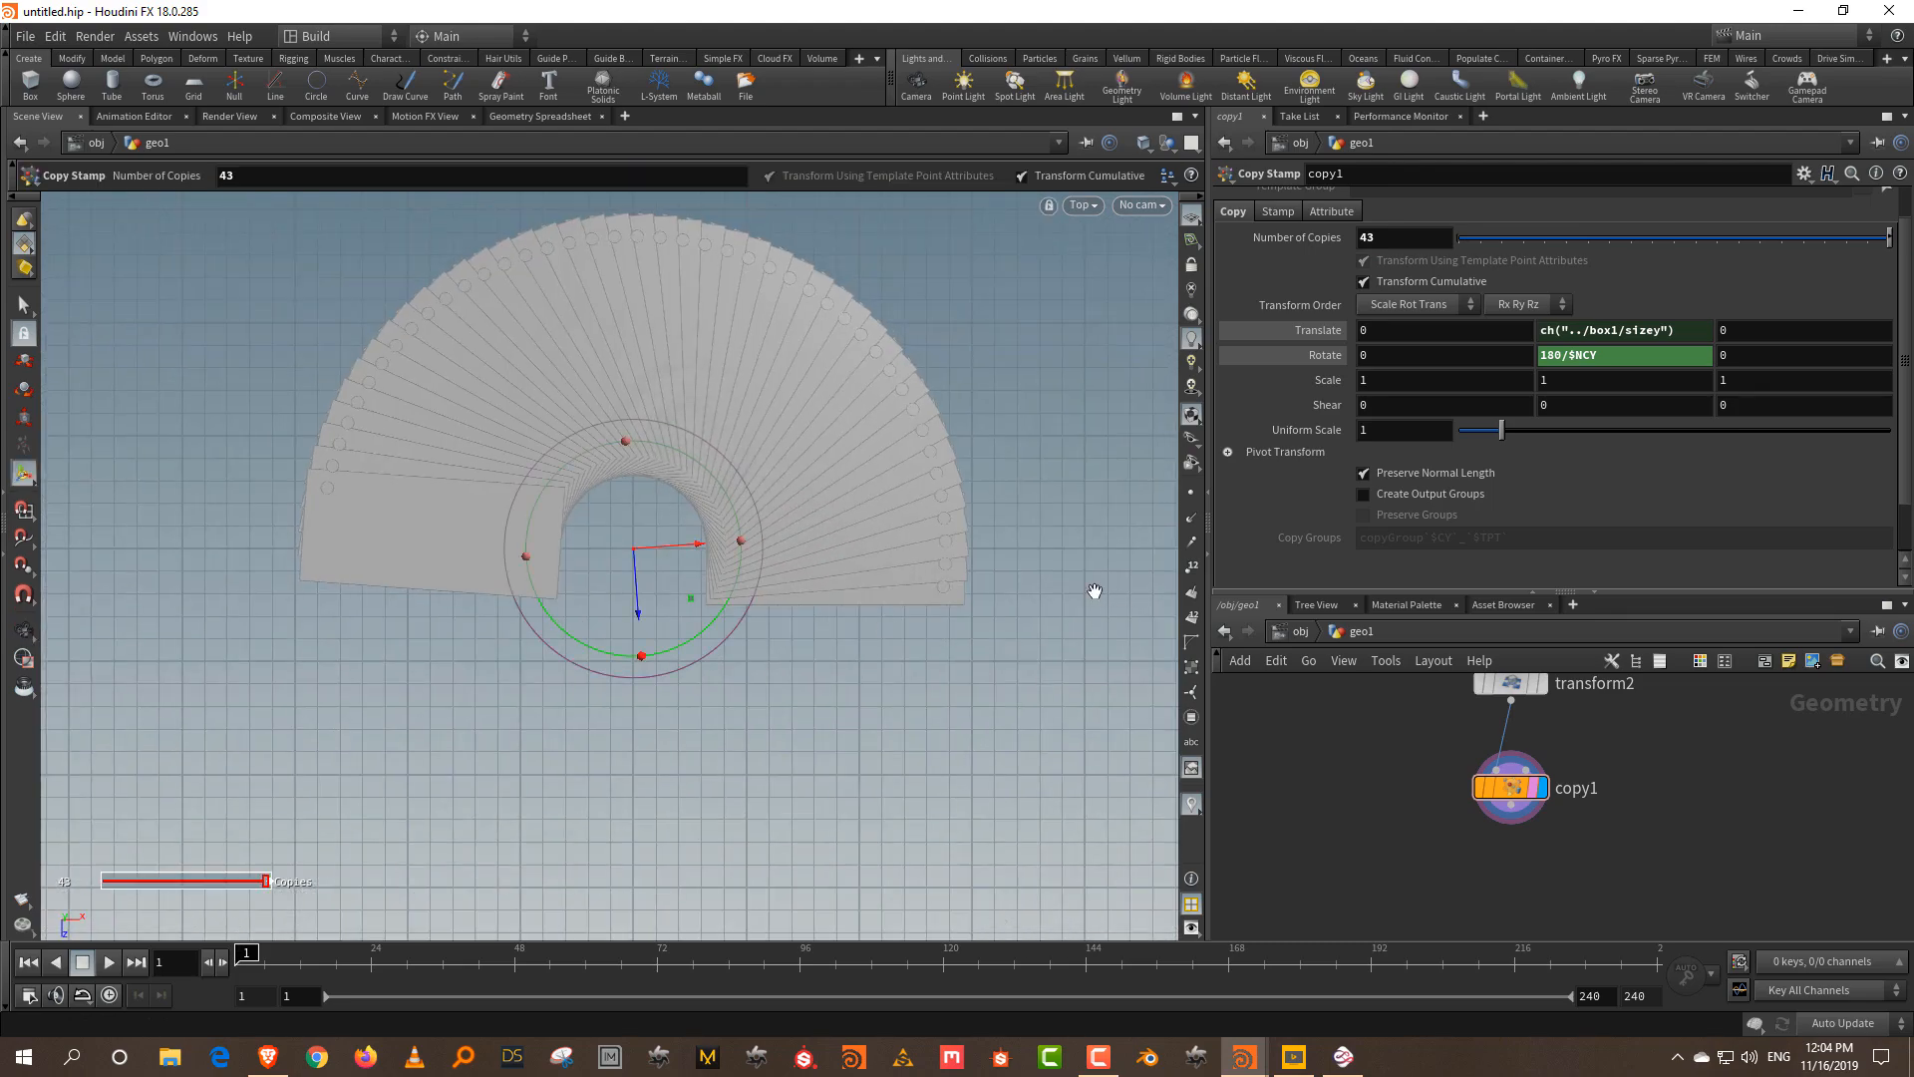
# - Return to the perspective view and set copy1's number of copies to 49
pyautogui.hotkey('space', '1')
pyautogui.moveTo(931, 622); pyautogui.dragTo(848, 603)
pyautogui.moveTo(1399, 234); pyautogui.dragTo(1360, 274, button='middle')
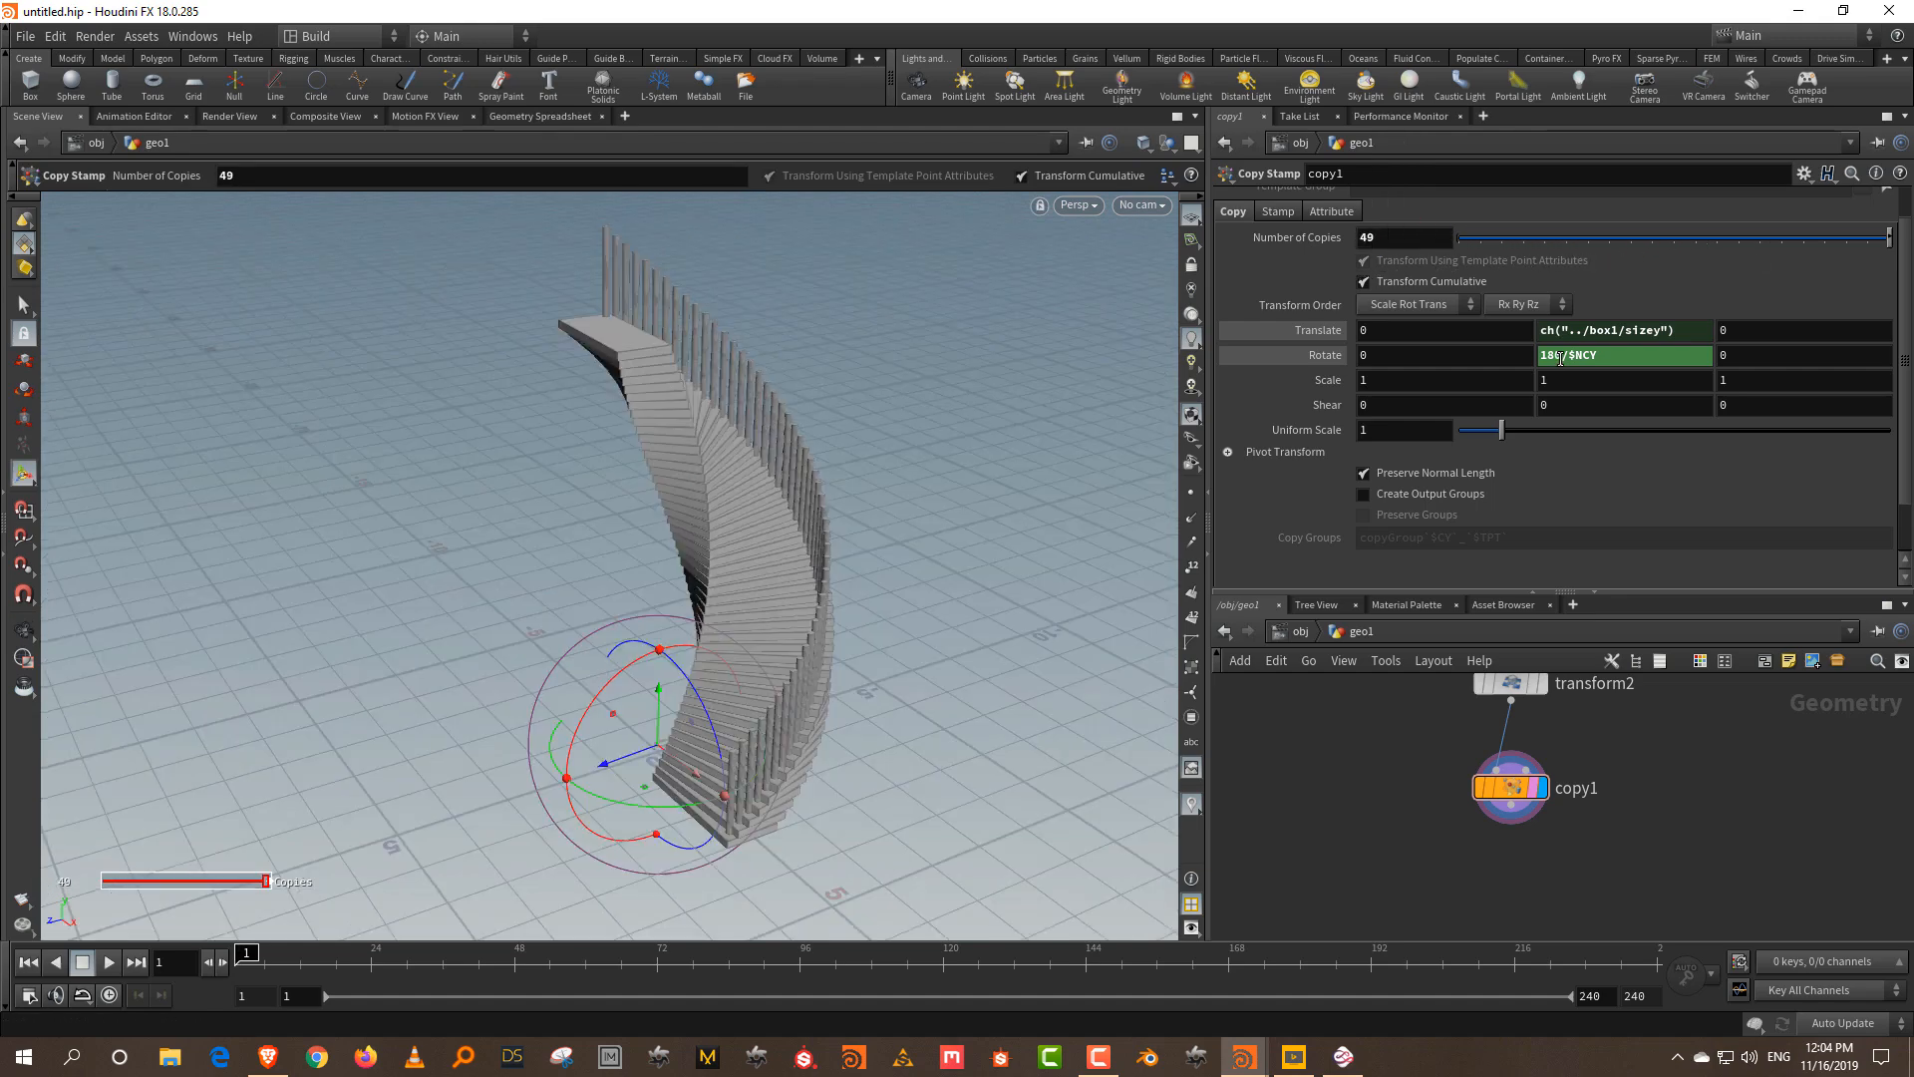
# - Try 90/$NCY as copy1's Y rotation and inspect the quarter-turn staircase
pyautogui.moveTo(1564, 358); pyautogui.dragTo(1525, 358)
pyautogui.write('90')
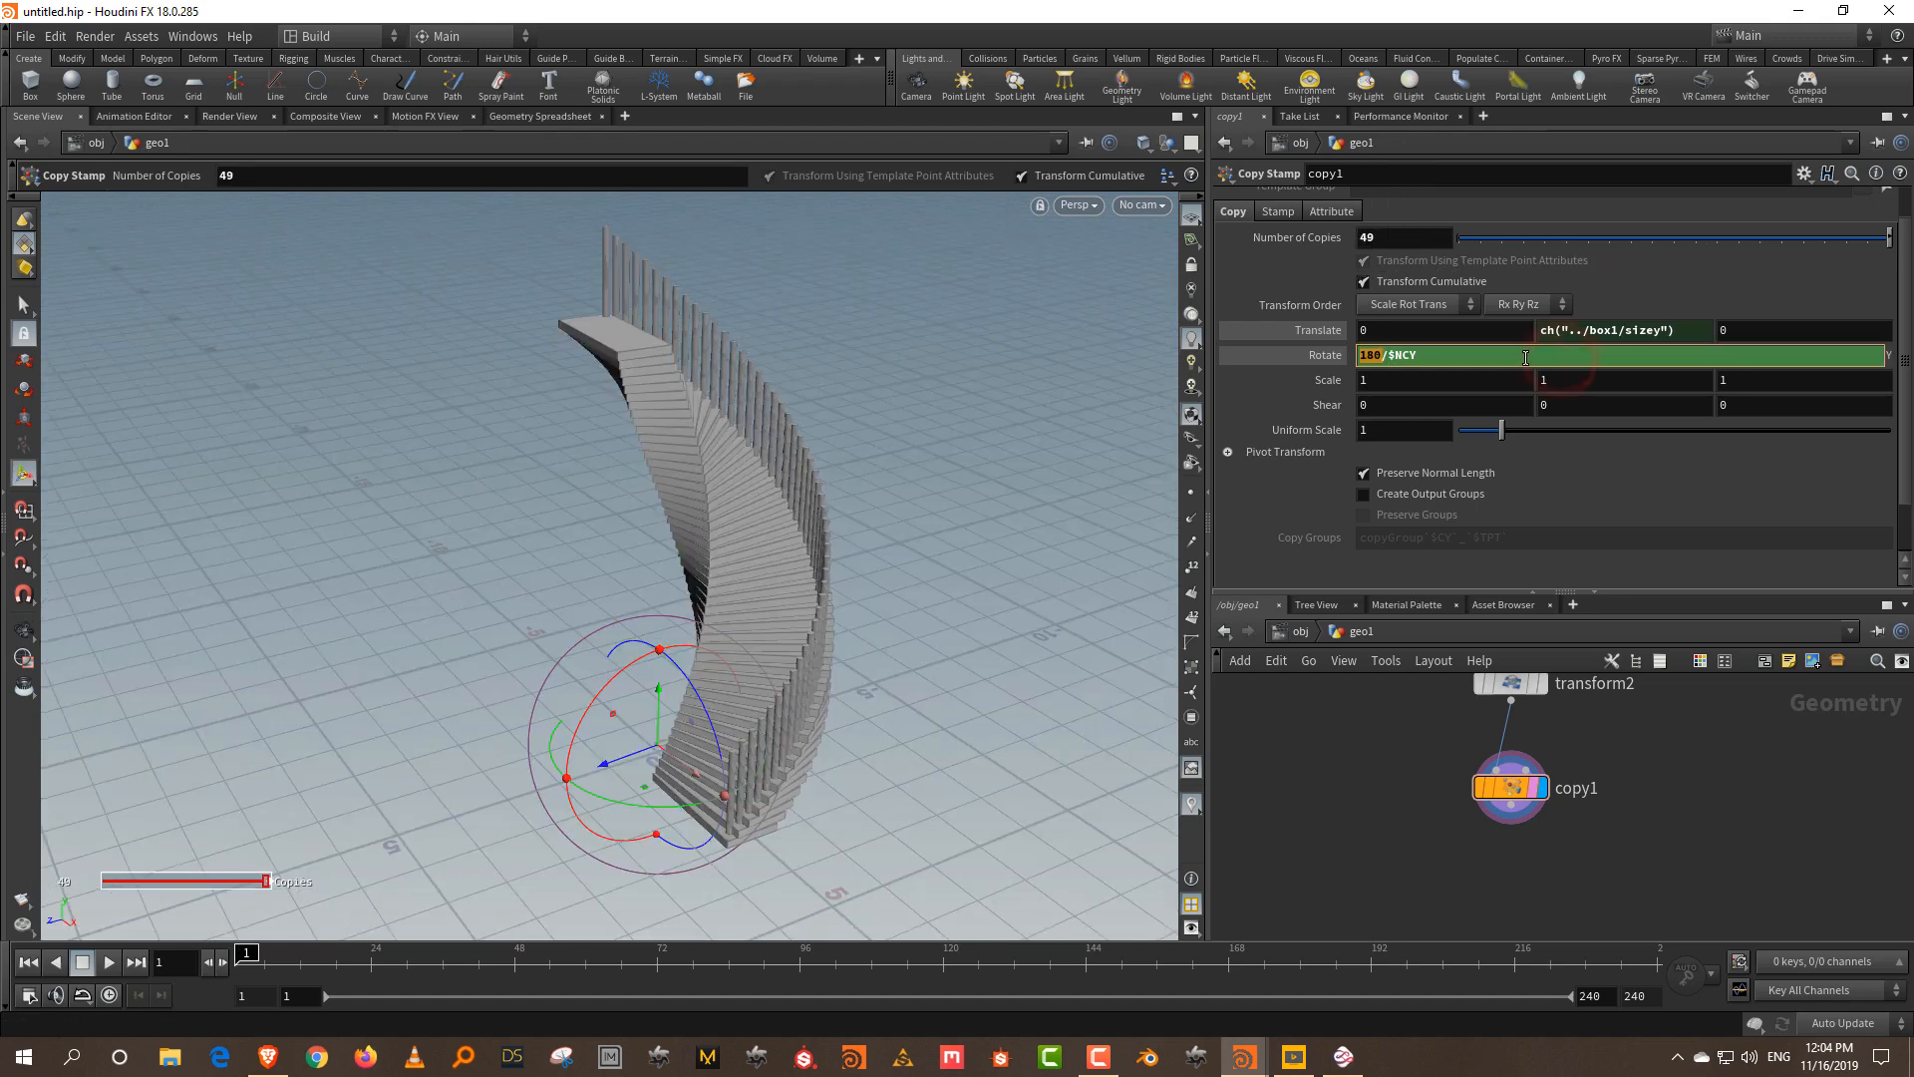
pyautogui.press('Return')
pyautogui.keyDown('alt'); pyautogui.moveTo(694, 538); pyautogui.dragTo(882, 495); pyautogui.keyUp('alt')
pyautogui.keyDown('alt'); pyautogui.moveTo(846, 430); pyautogui.dragTo(828, 528, button='right'); pyautogui.keyUp('alt')
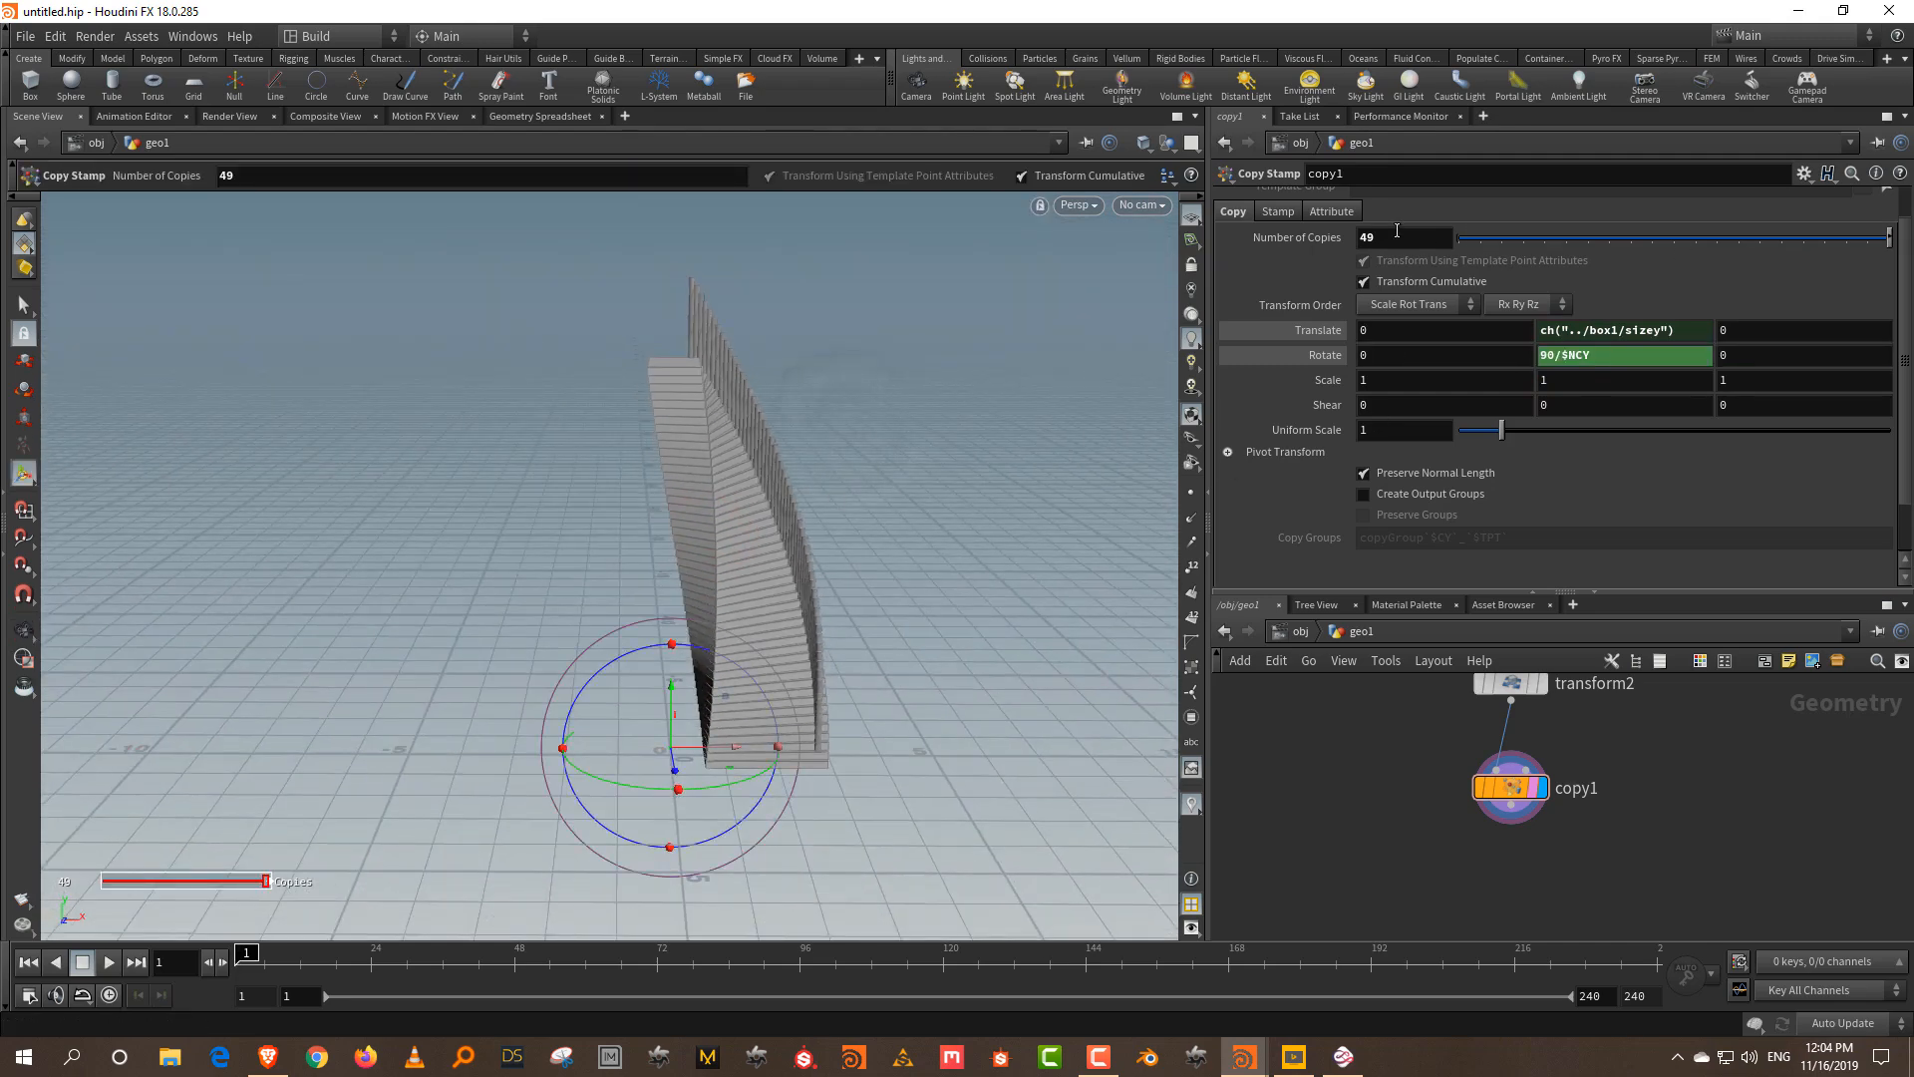
# - Set copy1's Y rotation expression back to 360/$NCY and inspect the staircase from several angles
pyautogui.click(1541, 359)
pyautogui.press('BackSpace')
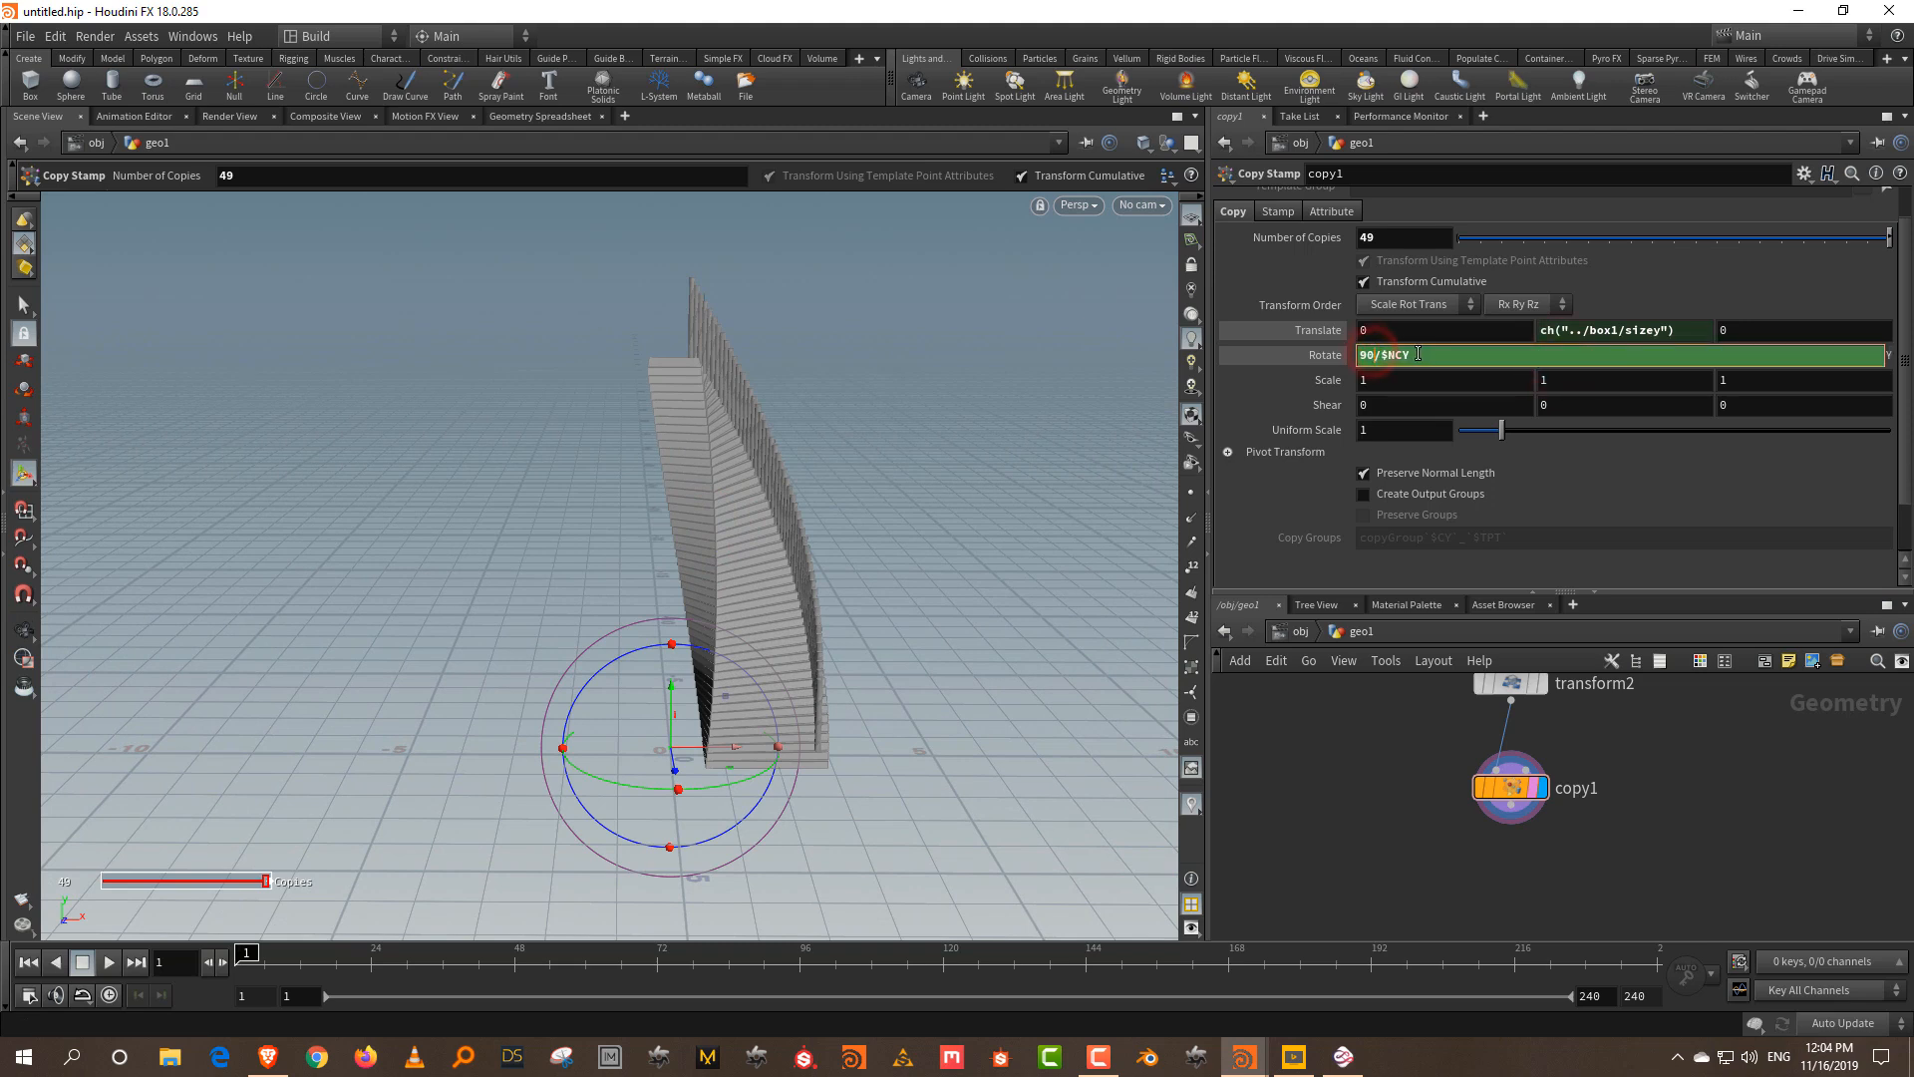
pyautogui.write('360')
pyautogui.press('Return')
pyautogui.keyDown('alt'); pyautogui.moveTo(720, 483); pyautogui.dragTo(1057, 523); pyautogui.keyUp('alt')
pyautogui.keyDown('alt'); pyautogui.moveTo(599, 440); pyautogui.dragTo(602, 529, button='middle'); pyautogui.keyUp('alt')
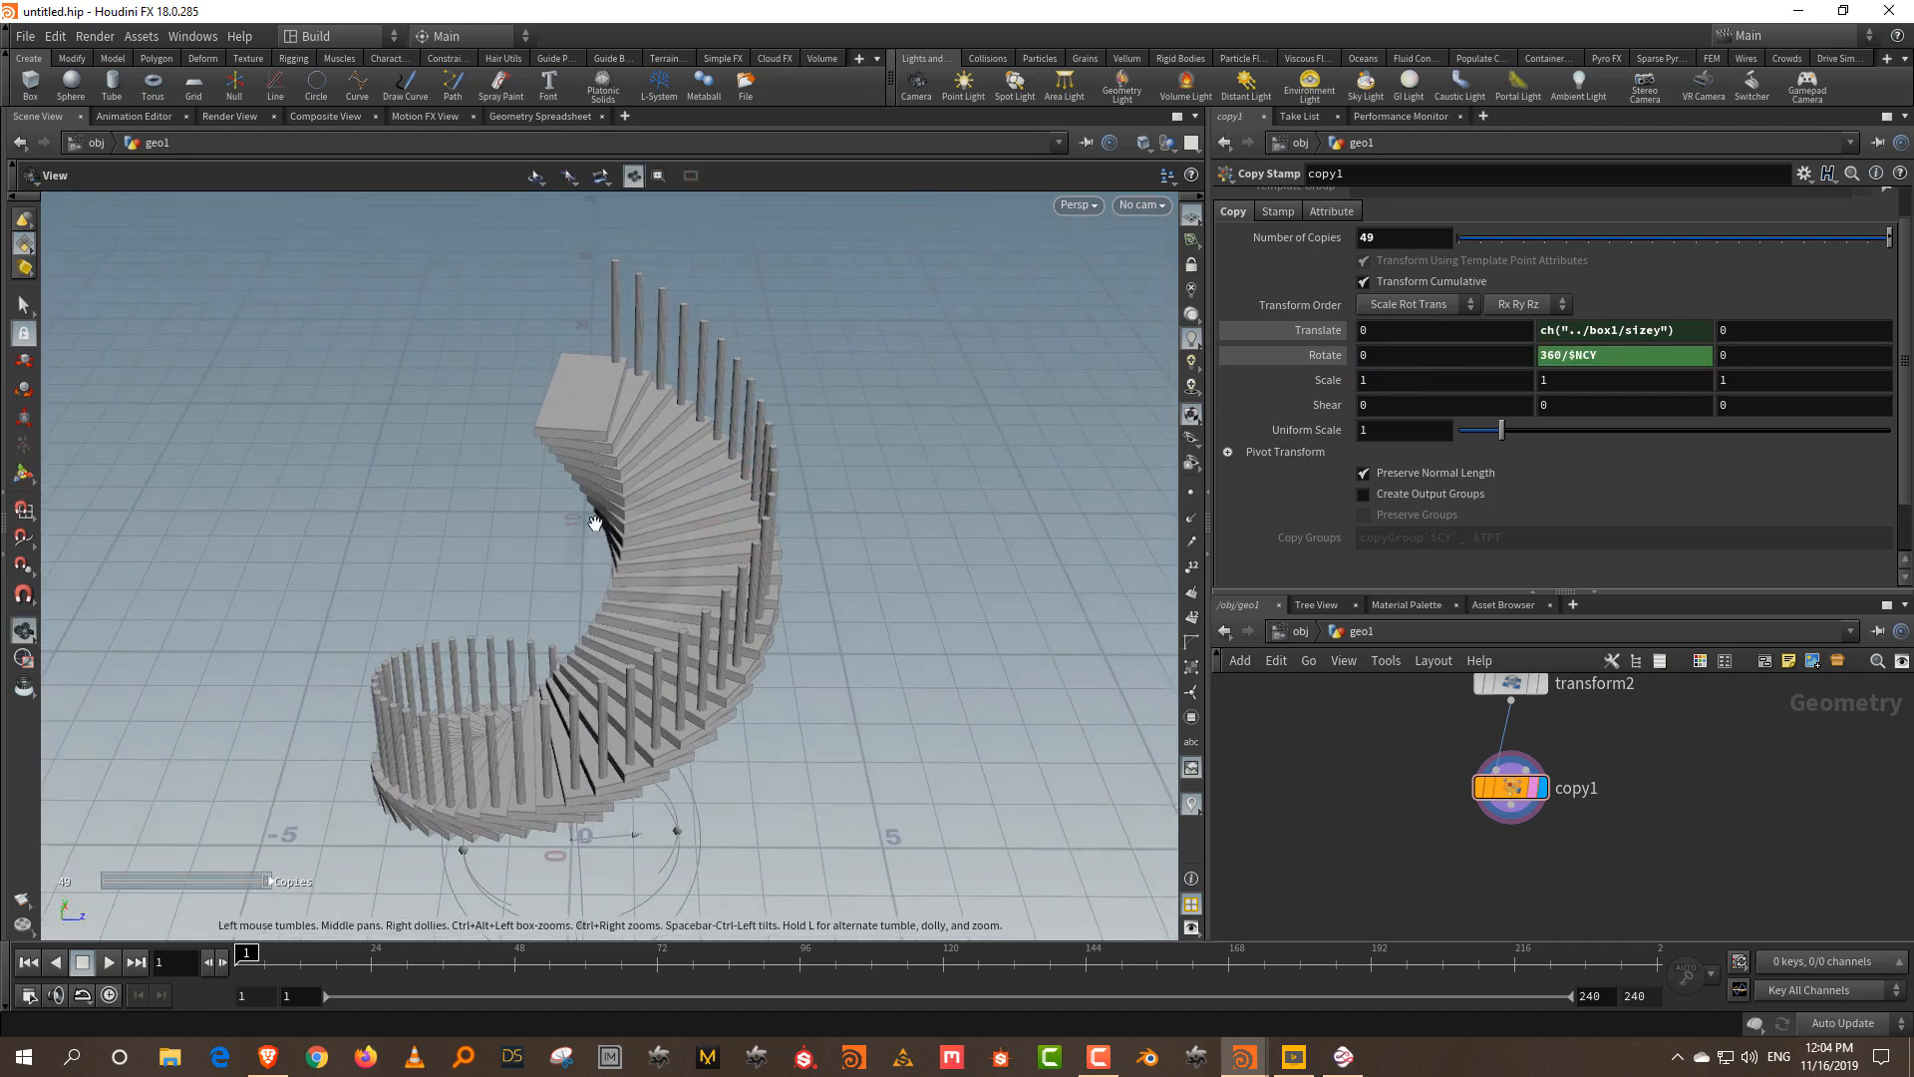
pyautogui.keyDown('alt'); pyautogui.moveTo(602, 530); pyautogui.dragTo(800, 511); pyautogui.keyUp('alt')
pyautogui.keyDown('alt'); pyautogui.moveTo(775, 485); pyautogui.dragTo(731, 545, button='right'); pyautogui.keyUp('alt')
pyautogui.keyDown('alt'); pyautogui.moveTo(731, 546); pyautogui.dragTo(691, 440, button='middle'); pyautogui.keyUp('alt')
pyautogui.moveTo(691, 440); pyautogui.dragTo(770, 393)
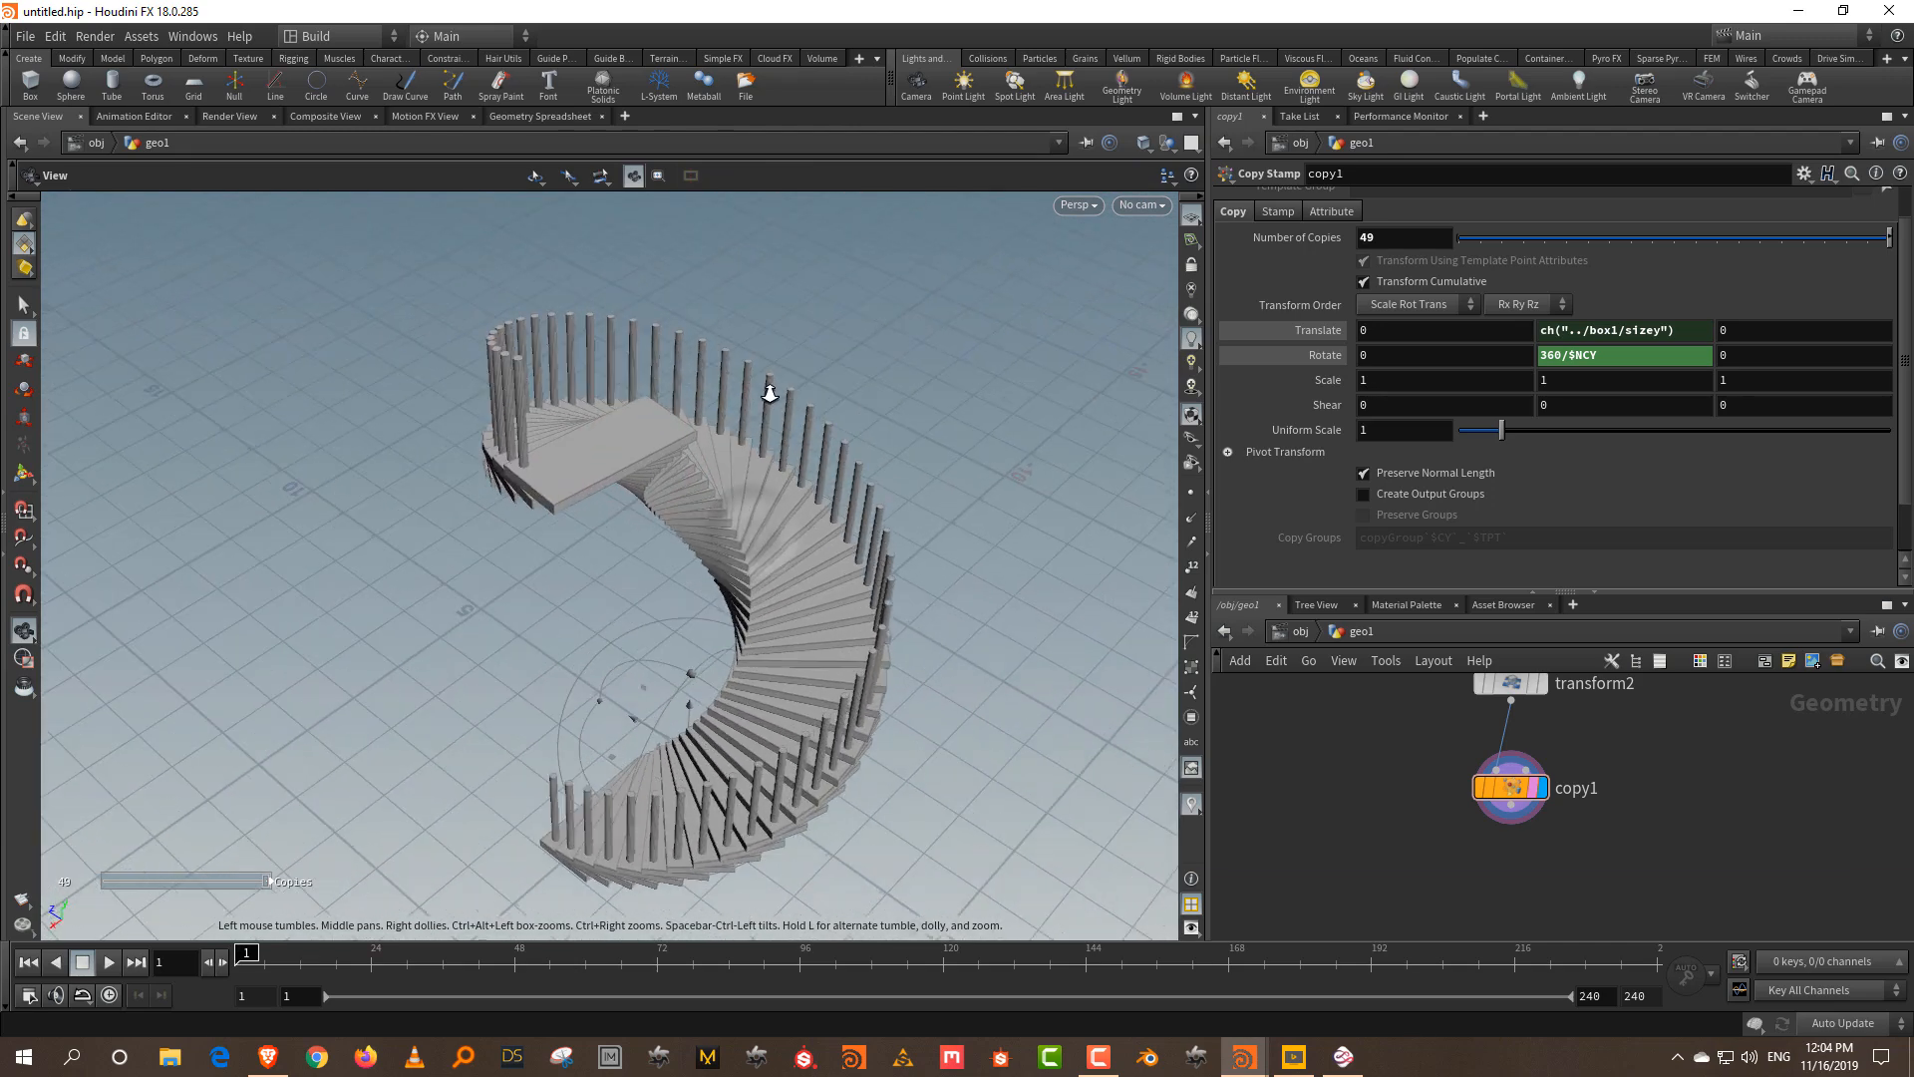
pyautogui.press('Return')
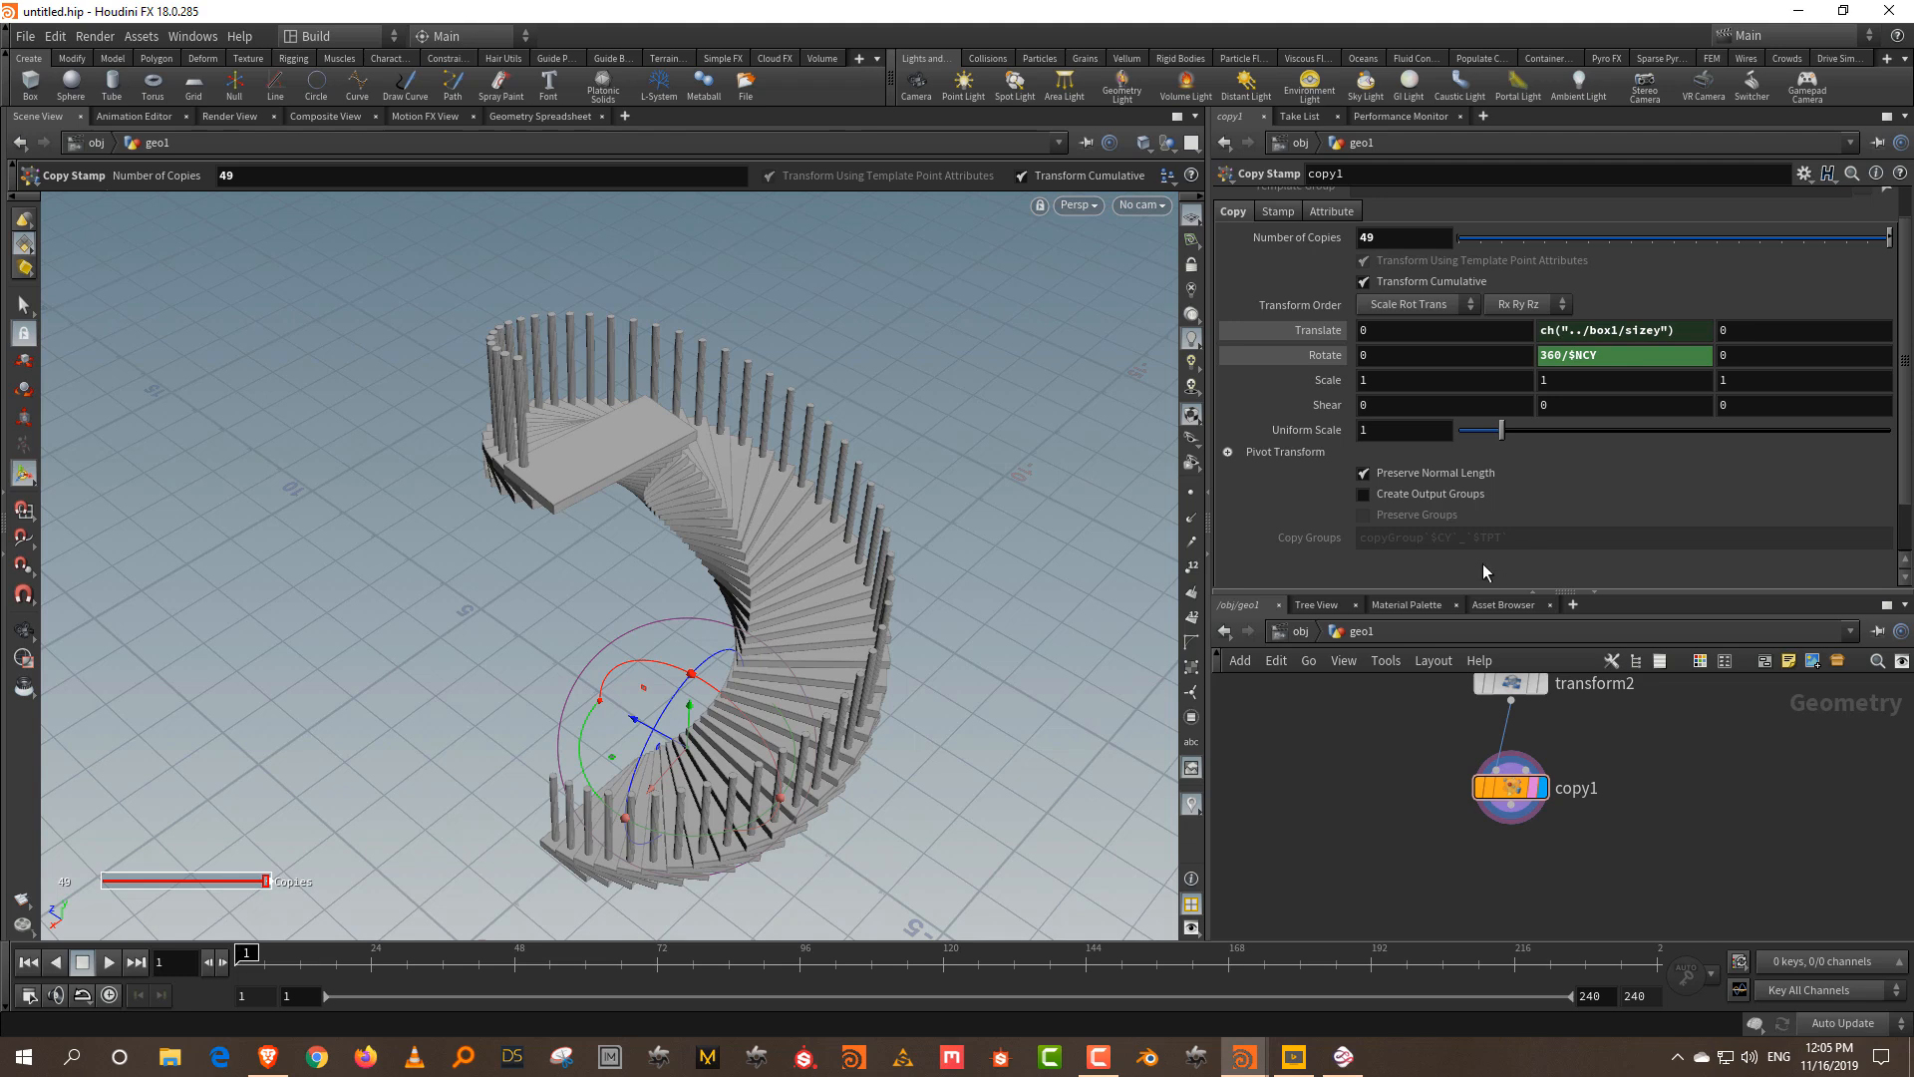
# - Enlarge the network editor and frame the staircase's whole node network
pyautogui.moveTo(1484, 592); pyautogui.dragTo(1480, 472)
pyautogui.click(1334, 661)
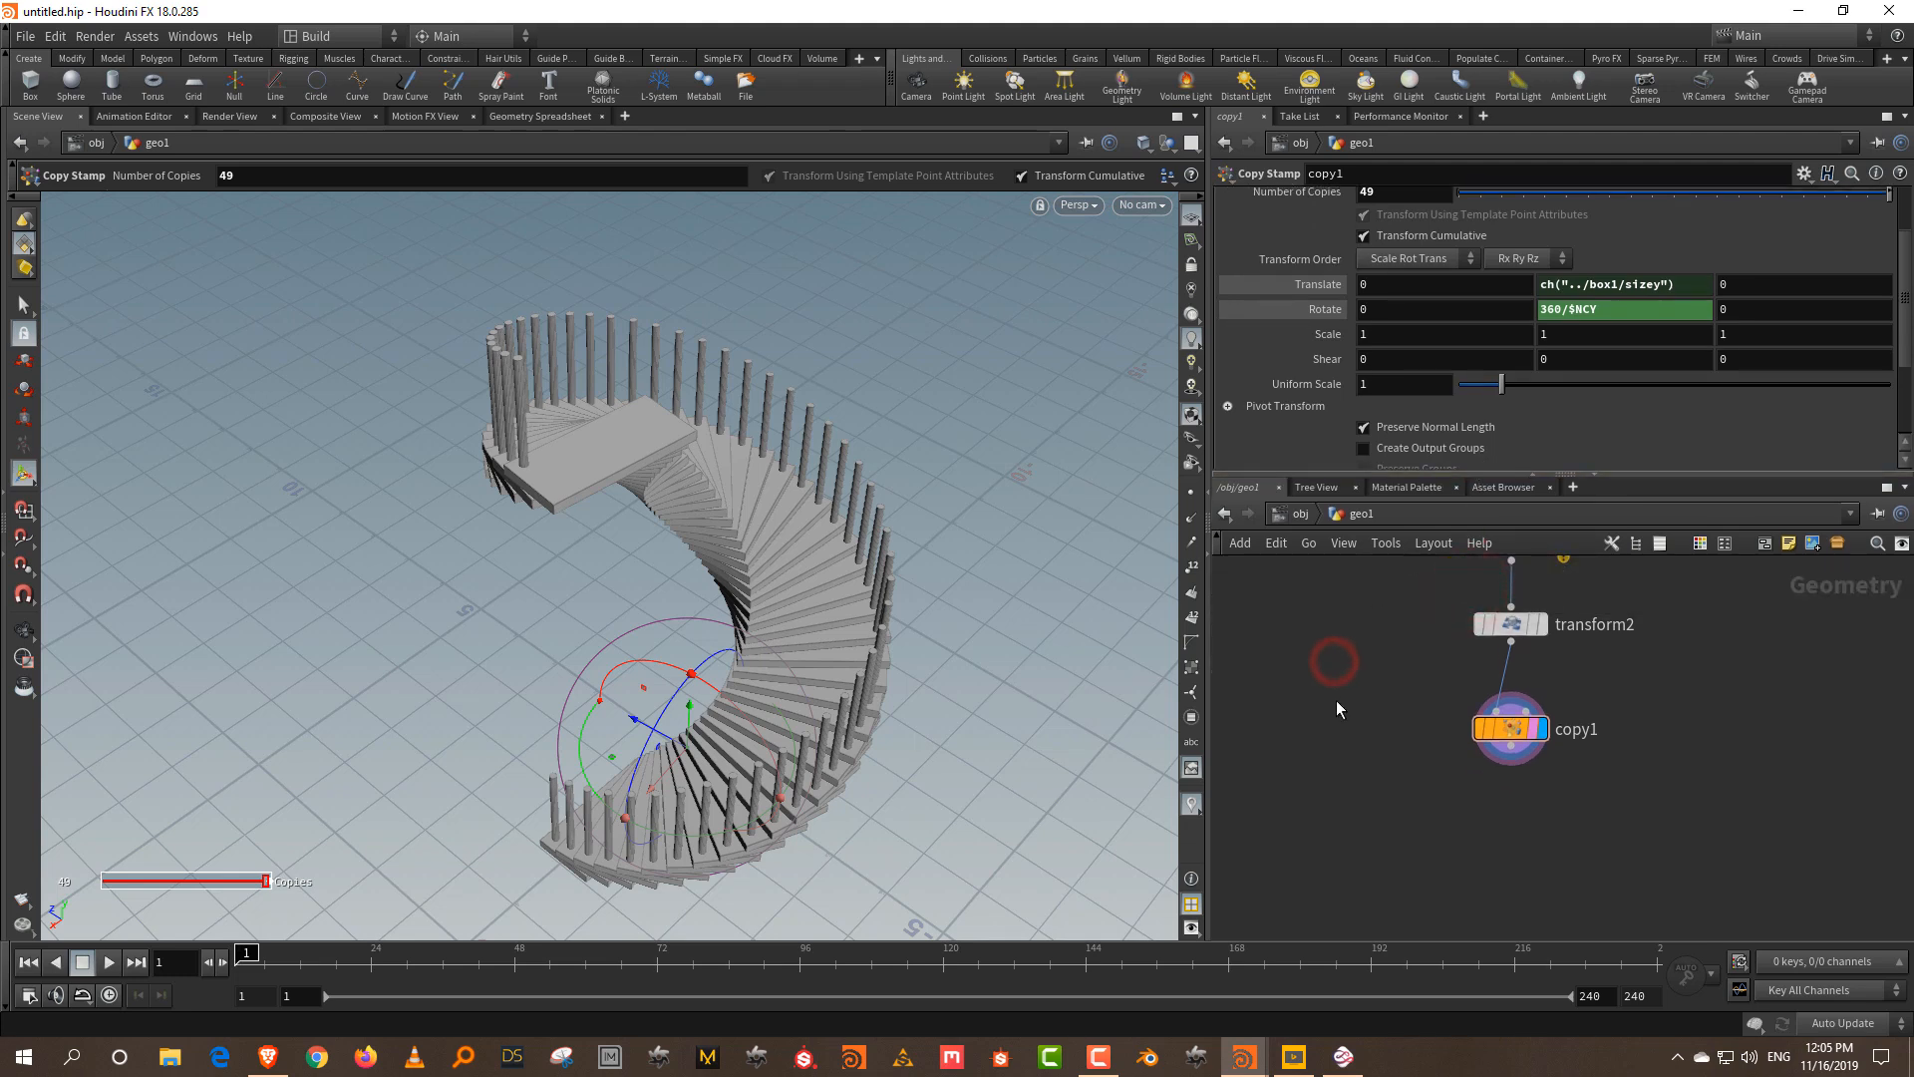
pyautogui.press('h')
pyautogui.scroll(3, 1346, 769)
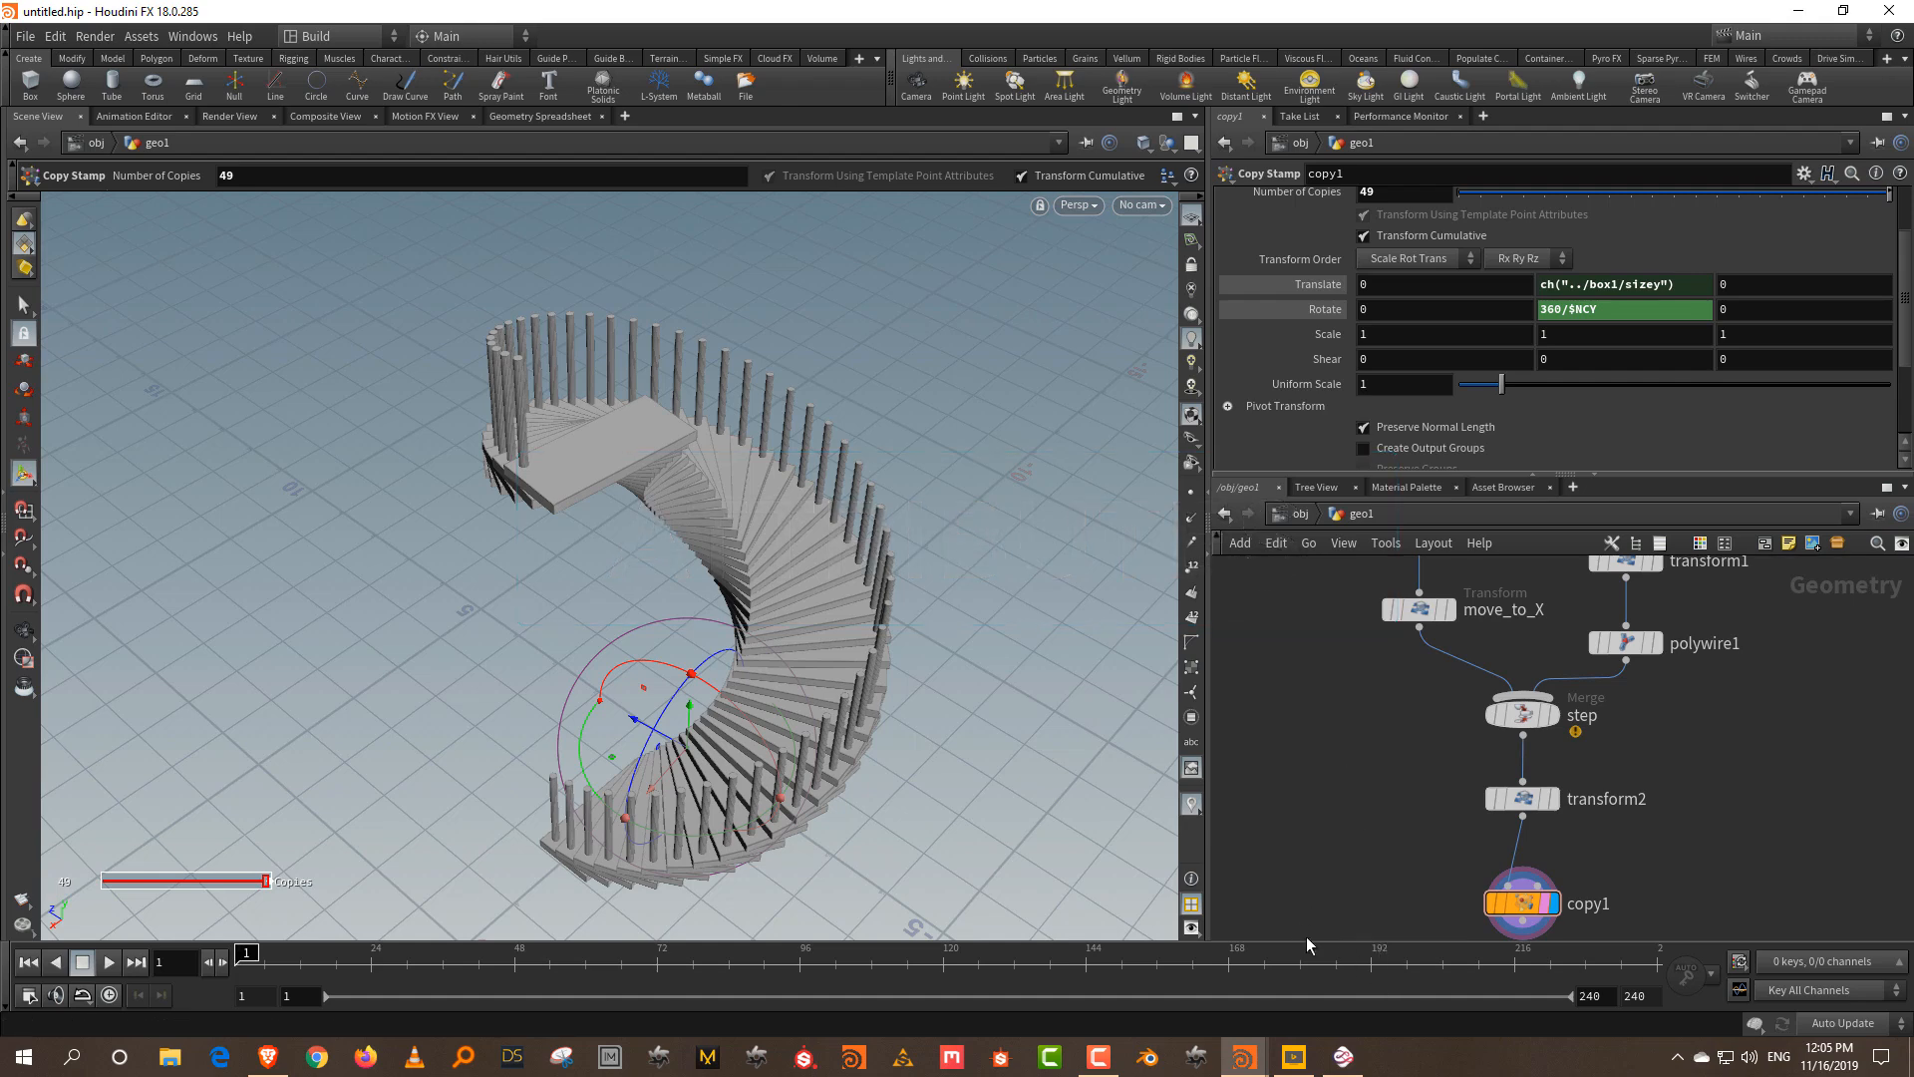
pyautogui.scroll(-3, 1509, 795)
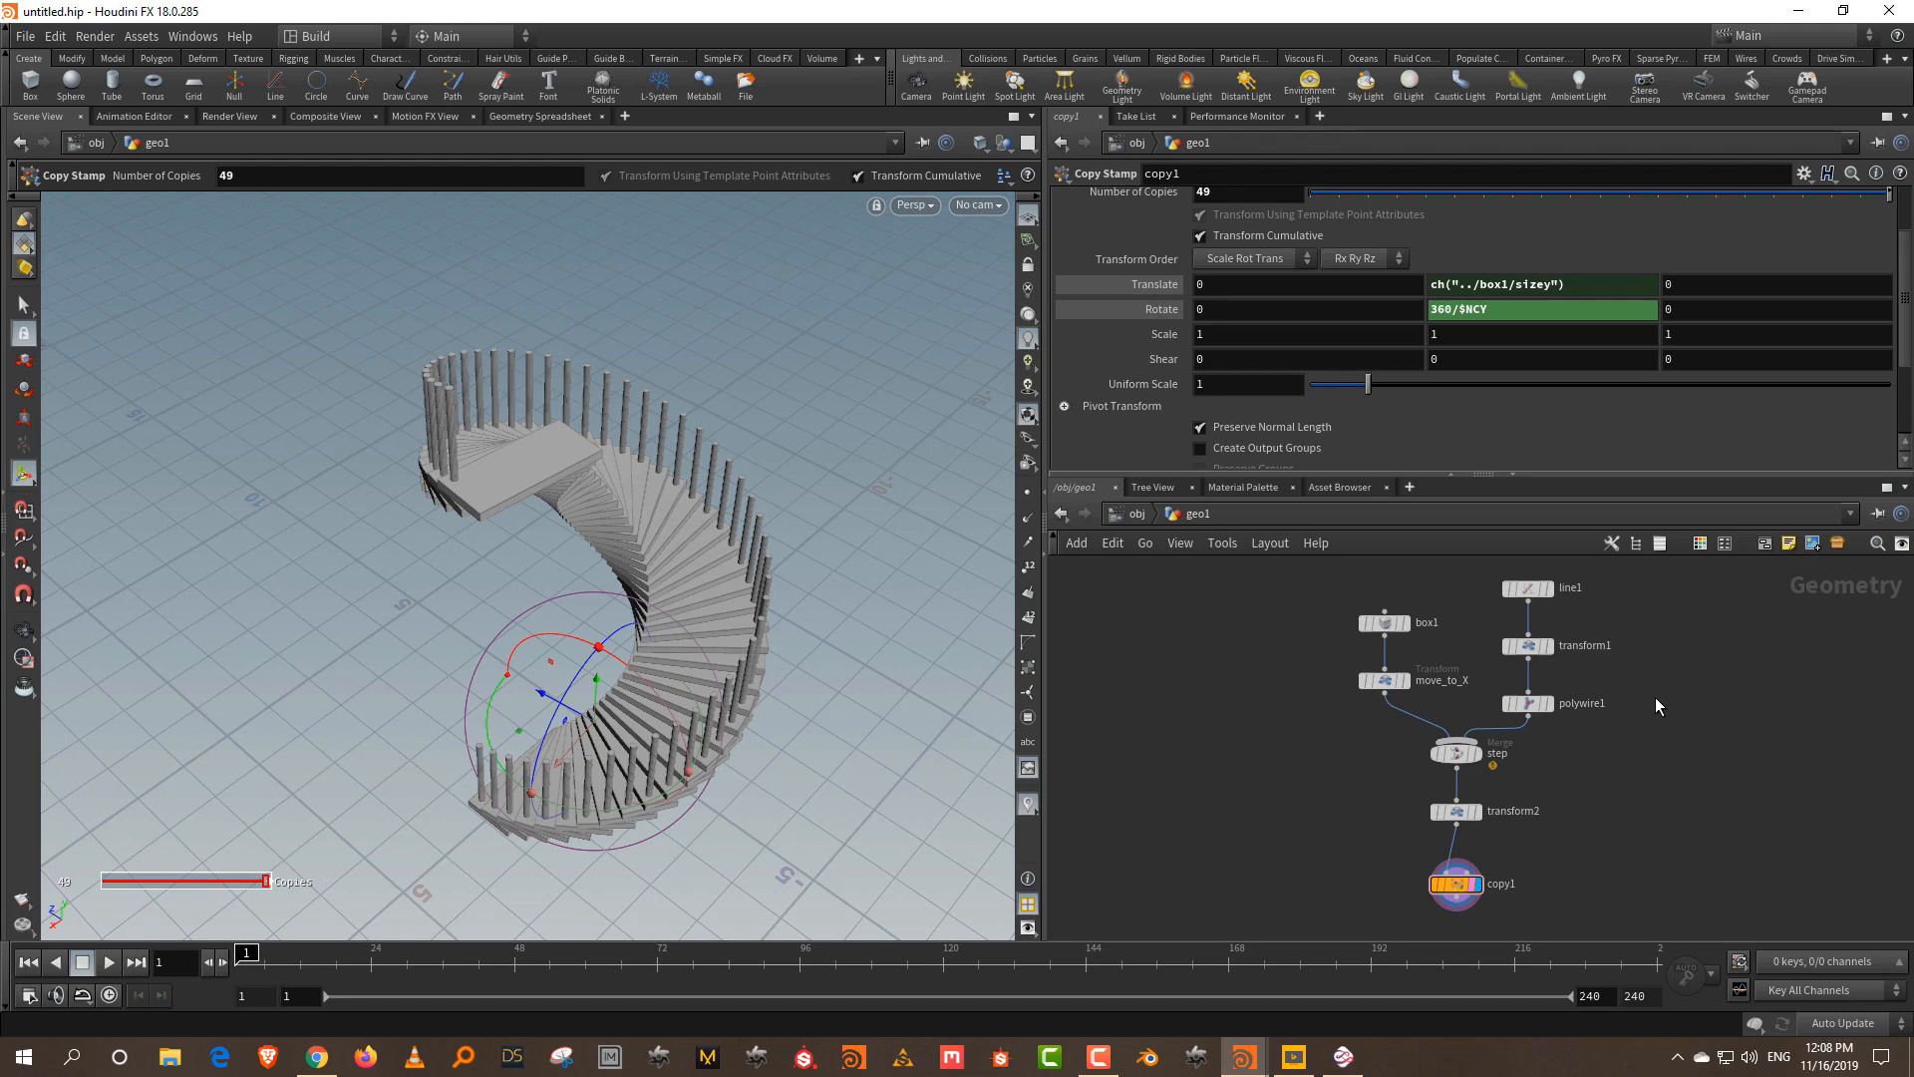
# - Switch to Mischief and handwrite "float – single value" in red across the upper canvas
pyautogui.click(1344, 1057)
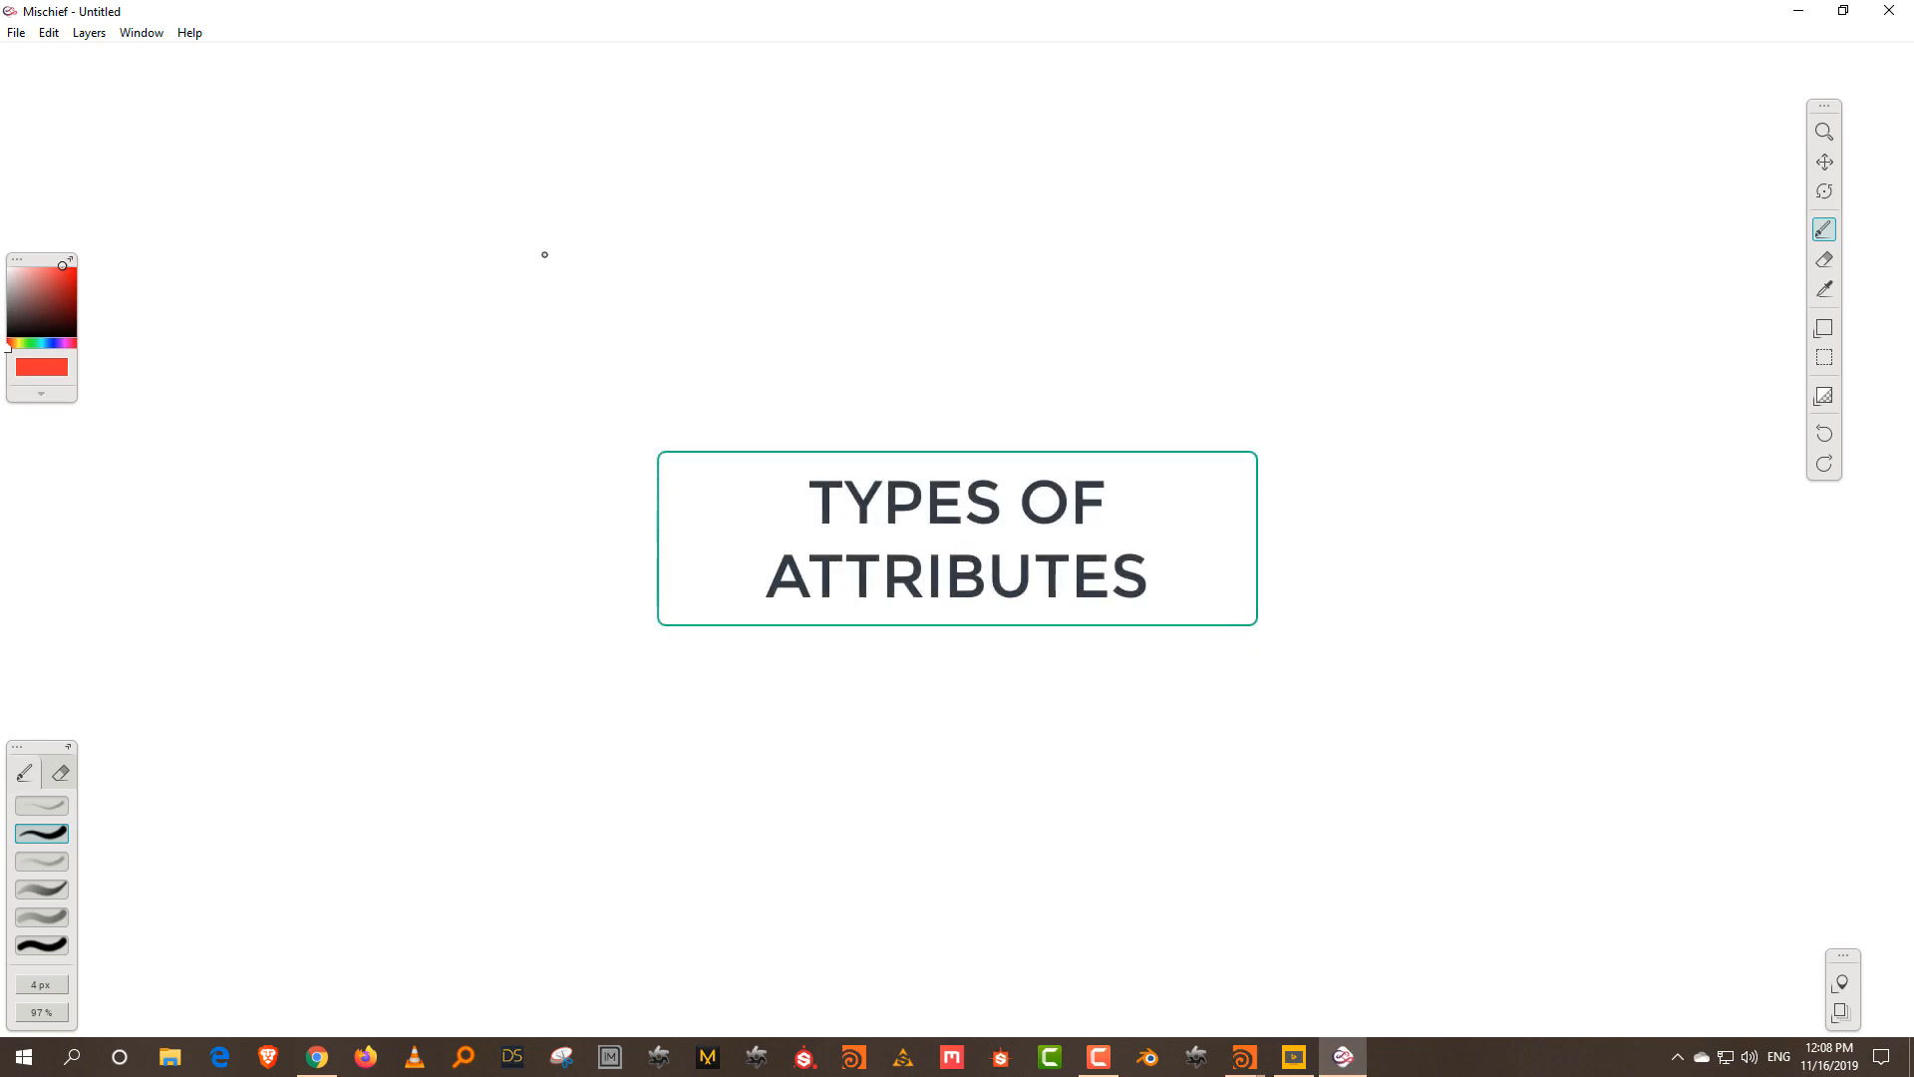
pyautogui.moveTo(520, 284)
pyautogui.mouseDown()
pyautogui.moveTo(564, 210)
pyautogui.moveTo(535, 244)
pyautogui.moveTo(568, 272)
pyautogui.moveTo(598, 255)
pyautogui.moveTo(653, 275)
pyautogui.mouseUp()
pyautogui.moveTo(658, 238)
pyautogui.mouseDown()
pyautogui.moveTo(638, 237)
pyautogui.moveTo(908, 254)
pyautogui.mouseUp()
pyautogui.moveTo(918, 221)
pyautogui.mouseDown()
pyautogui.moveTo(965, 261)
pyautogui.moveTo(944, 286)
pyautogui.mouseUp()
pyautogui.moveTo(991, 217)
pyautogui.mouseDown()
pyautogui.moveTo(1013, 247)
pyautogui.moveTo(1088, 223)
pyautogui.moveTo(1127, 249)
pyautogui.mouseUp()
pyautogui.moveTo(1138, 222)
pyautogui.mouseDown()
pyautogui.moveTo(1148, 249)
pyautogui.moveTo(1164, 222)
pyautogui.mouseUp()
pyautogui.moveTo(1177, 231); pyautogui.dragTo(1194, 249)
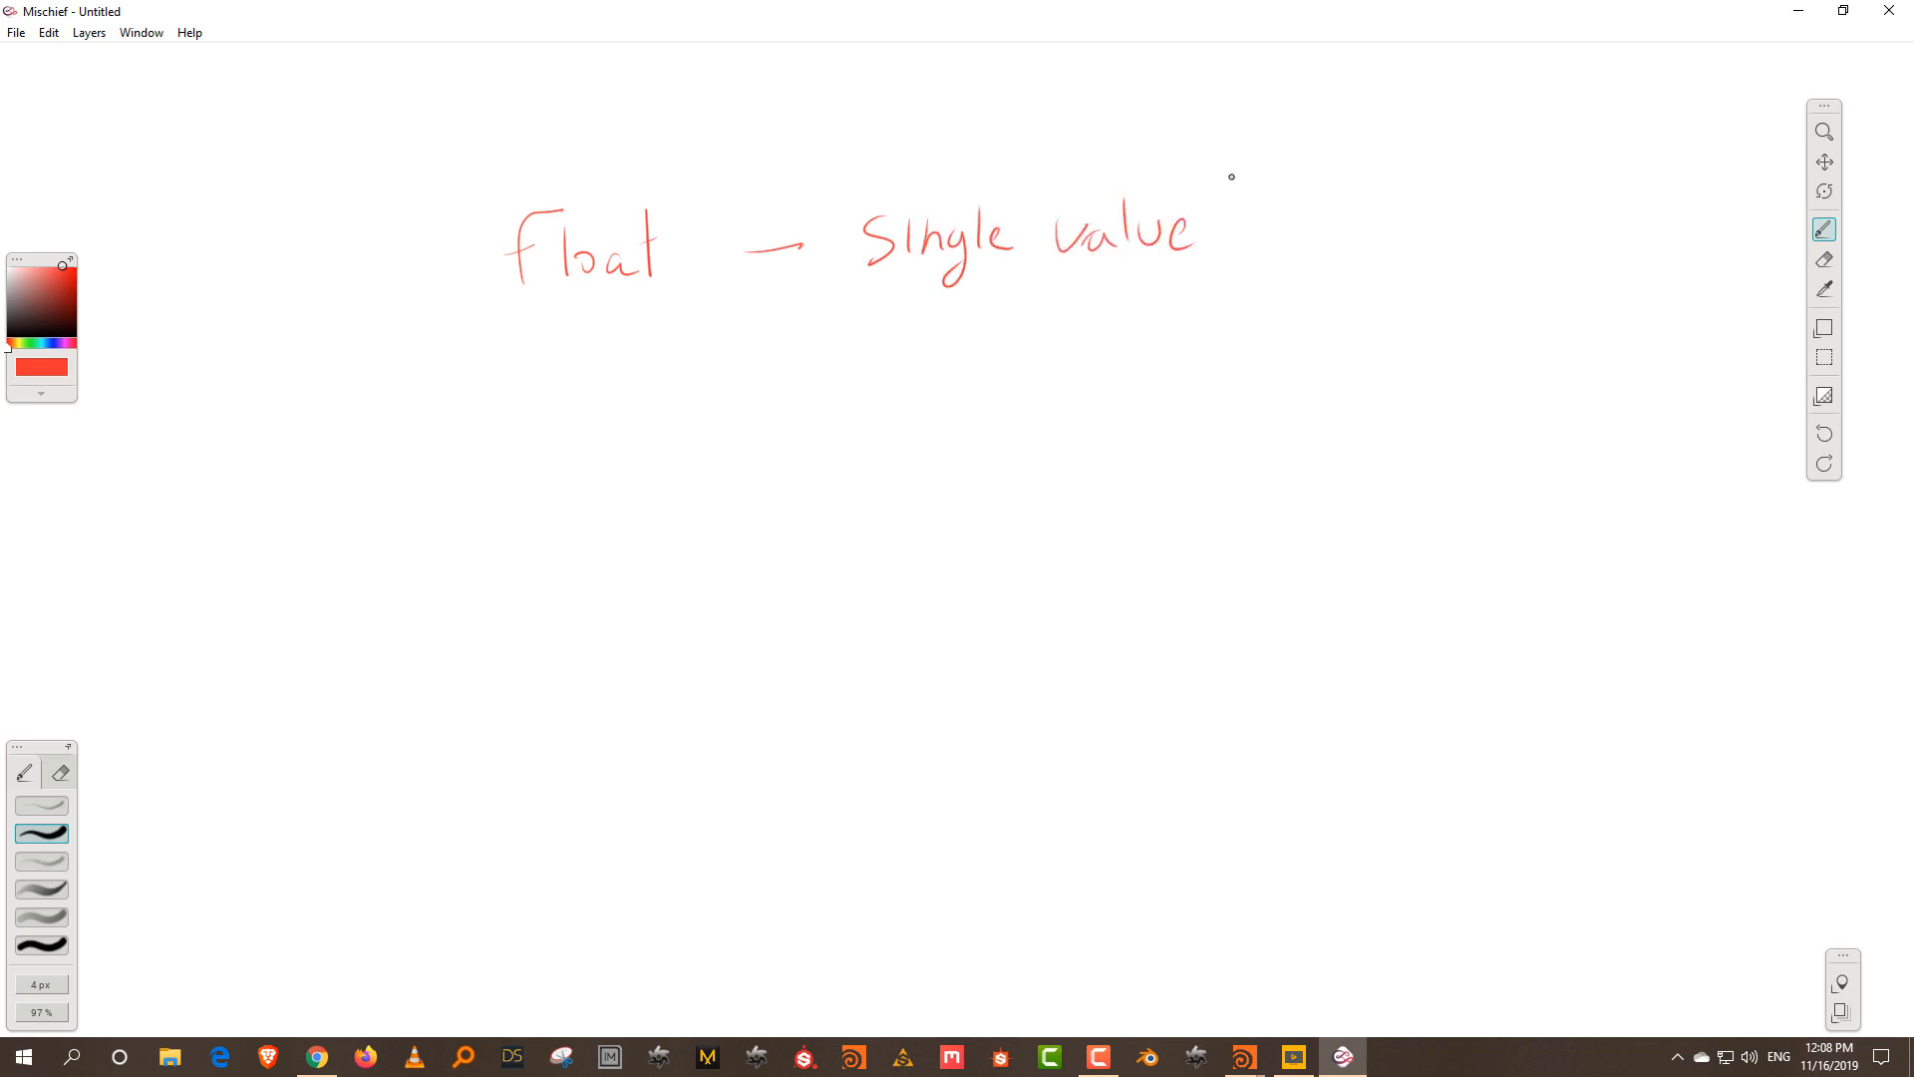
# - Handwrite decimal example values beside the float line, including 1.01 and 0.0008
pyautogui.moveTo(1298, 215)
pyautogui.mouseDown()
pyautogui.moveTo(1308, 252)
pyautogui.moveTo(1356, 216)
pyautogui.mouseUp()
pyautogui.moveTo(1368, 222)
pyautogui.mouseDown()
pyautogui.moveTo(1380, 205)
pyautogui.moveTo(1380, 256)
pyautogui.mouseUp()
pyautogui.moveTo(1366, 257); pyautogui.dragTo(1452, 276)
pyautogui.moveTo(1486, 201)
pyautogui.mouseDown()
pyautogui.moveTo(1512, 200)
pyautogui.moveTo(1486, 255)
pyautogui.mouseUp()
pyautogui.moveTo(1563, 200); pyautogui.dragTo(1605, 209)
pyautogui.moveTo(1318, 339)
pyautogui.mouseDown()
pyautogui.moveTo(1302, 371)
pyautogui.moveTo(1320, 337)
pyautogui.moveTo(1404, 339)
pyautogui.moveTo(1436, 365)
pyautogui.mouseUp()
pyautogui.click(1366, 365)
pyautogui.moveTo(1465, 339)
pyautogui.mouseDown()
pyautogui.moveTo(1467, 365)
pyautogui.moveTo(1522, 365)
pyautogui.moveTo(1518, 344)
pyautogui.mouseUp()
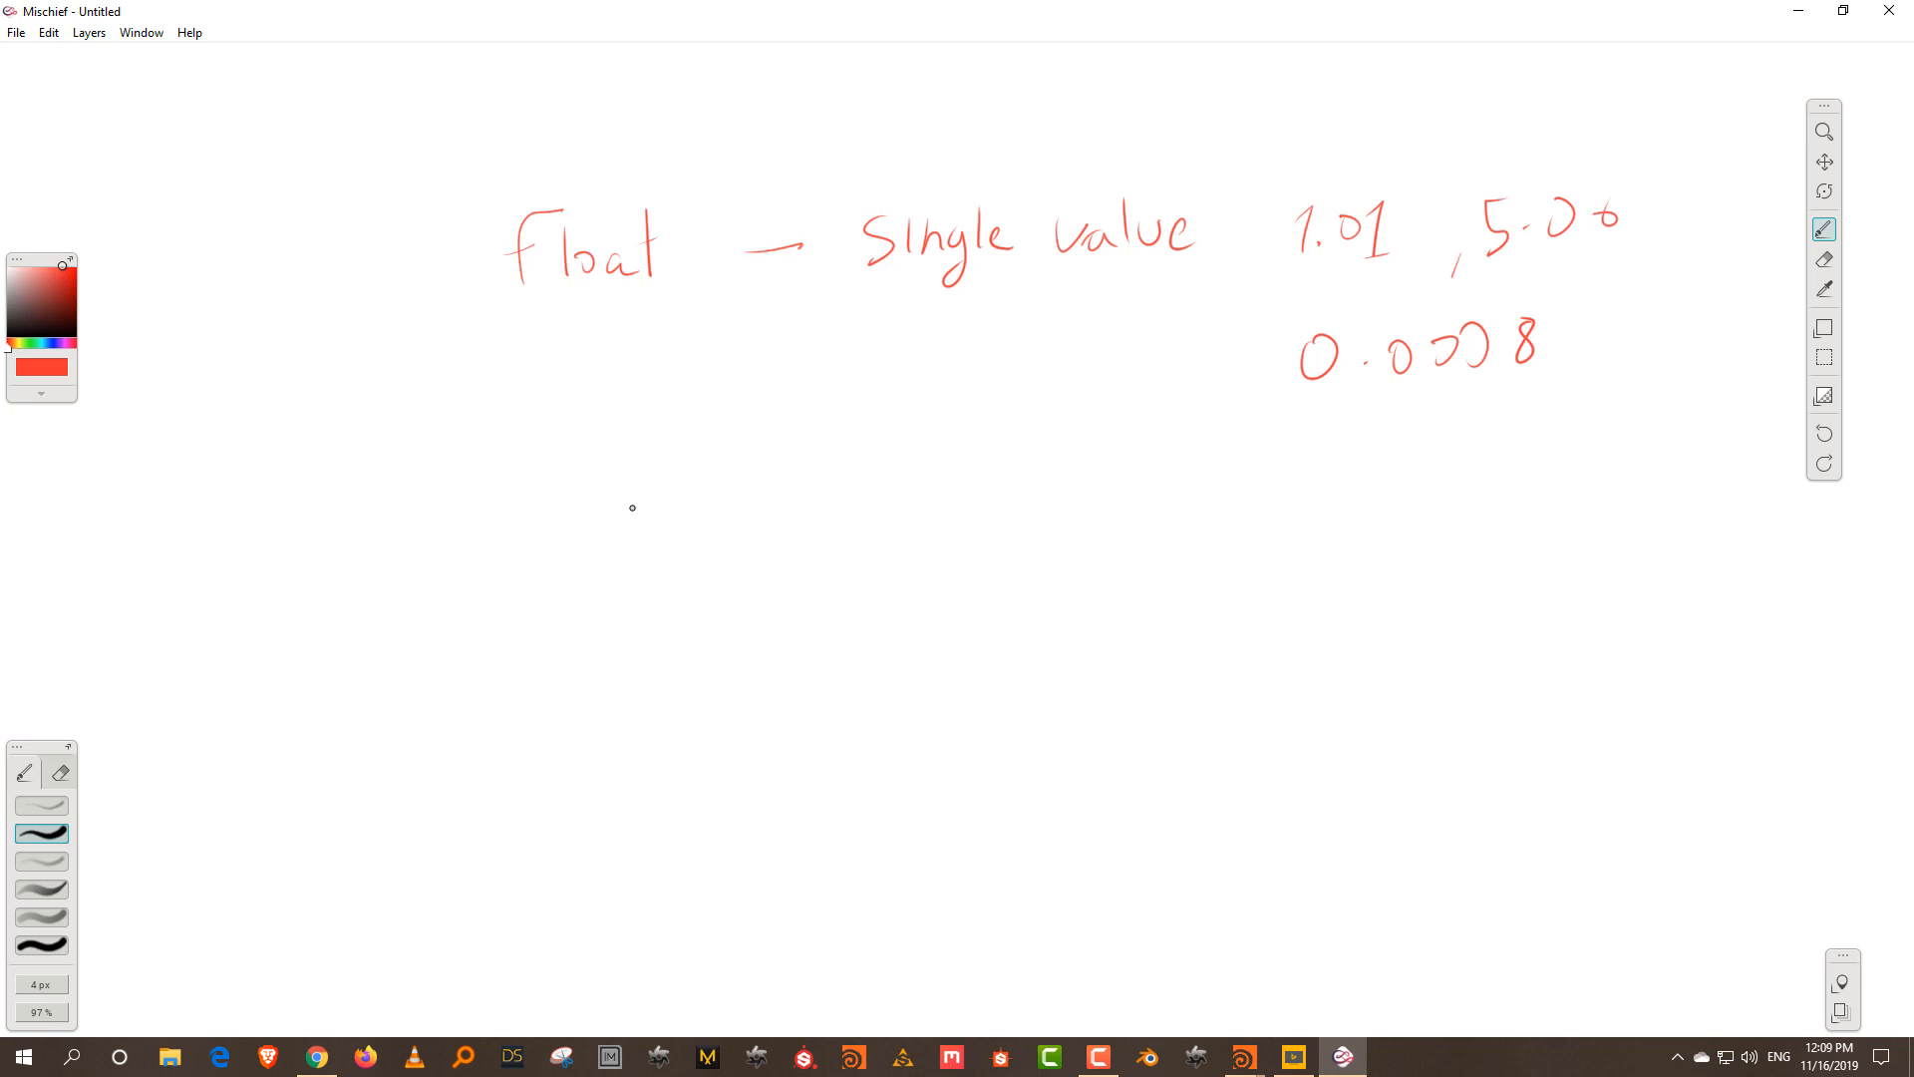
# - Handwrite "vector – 3 values – xyz" below the float notes, with "rgb" under xyz
pyautogui.moveTo(415, 539); pyautogui.dragTo(512, 594)
pyautogui.moveTo(520, 522); pyautogui.dragTo(525, 594)
pyautogui.moveTo(506, 558)
pyautogui.mouseDown()
pyautogui.moveTo(544, 545)
pyautogui.moveTo(611, 590)
pyautogui.moveTo(724, 561)
pyautogui.moveTo(813, 597)
pyautogui.mouseUp()
pyautogui.moveTo(871, 538)
pyautogui.mouseDown()
pyautogui.moveTo(903, 535)
pyautogui.moveTo(941, 573)
pyautogui.mouseUp()
pyautogui.moveTo(953, 553); pyautogui.dragTo(977, 575)
pyautogui.moveTo(983, 560); pyautogui.dragTo(1005, 574)
pyautogui.moveTo(1027, 543)
pyautogui.mouseDown()
pyautogui.moveTo(1014, 577)
pyautogui.moveTo(1270, 542)
pyautogui.moveTo(1264, 576)
pyautogui.moveTo(1332, 539)
pyautogui.mouseUp()
pyautogui.moveTo(1206, 638)
pyautogui.mouseDown()
pyautogui.moveTo(1234, 618)
pyautogui.moveTo(1278, 643)
pyautogui.moveTo(1255, 663)
pyautogui.mouseUp()
pyautogui.moveTo(1296, 588)
pyautogui.mouseDown()
pyautogui.moveTo(1296, 624)
pyautogui.moveTo(1324, 610)
pyautogui.mouseUp()
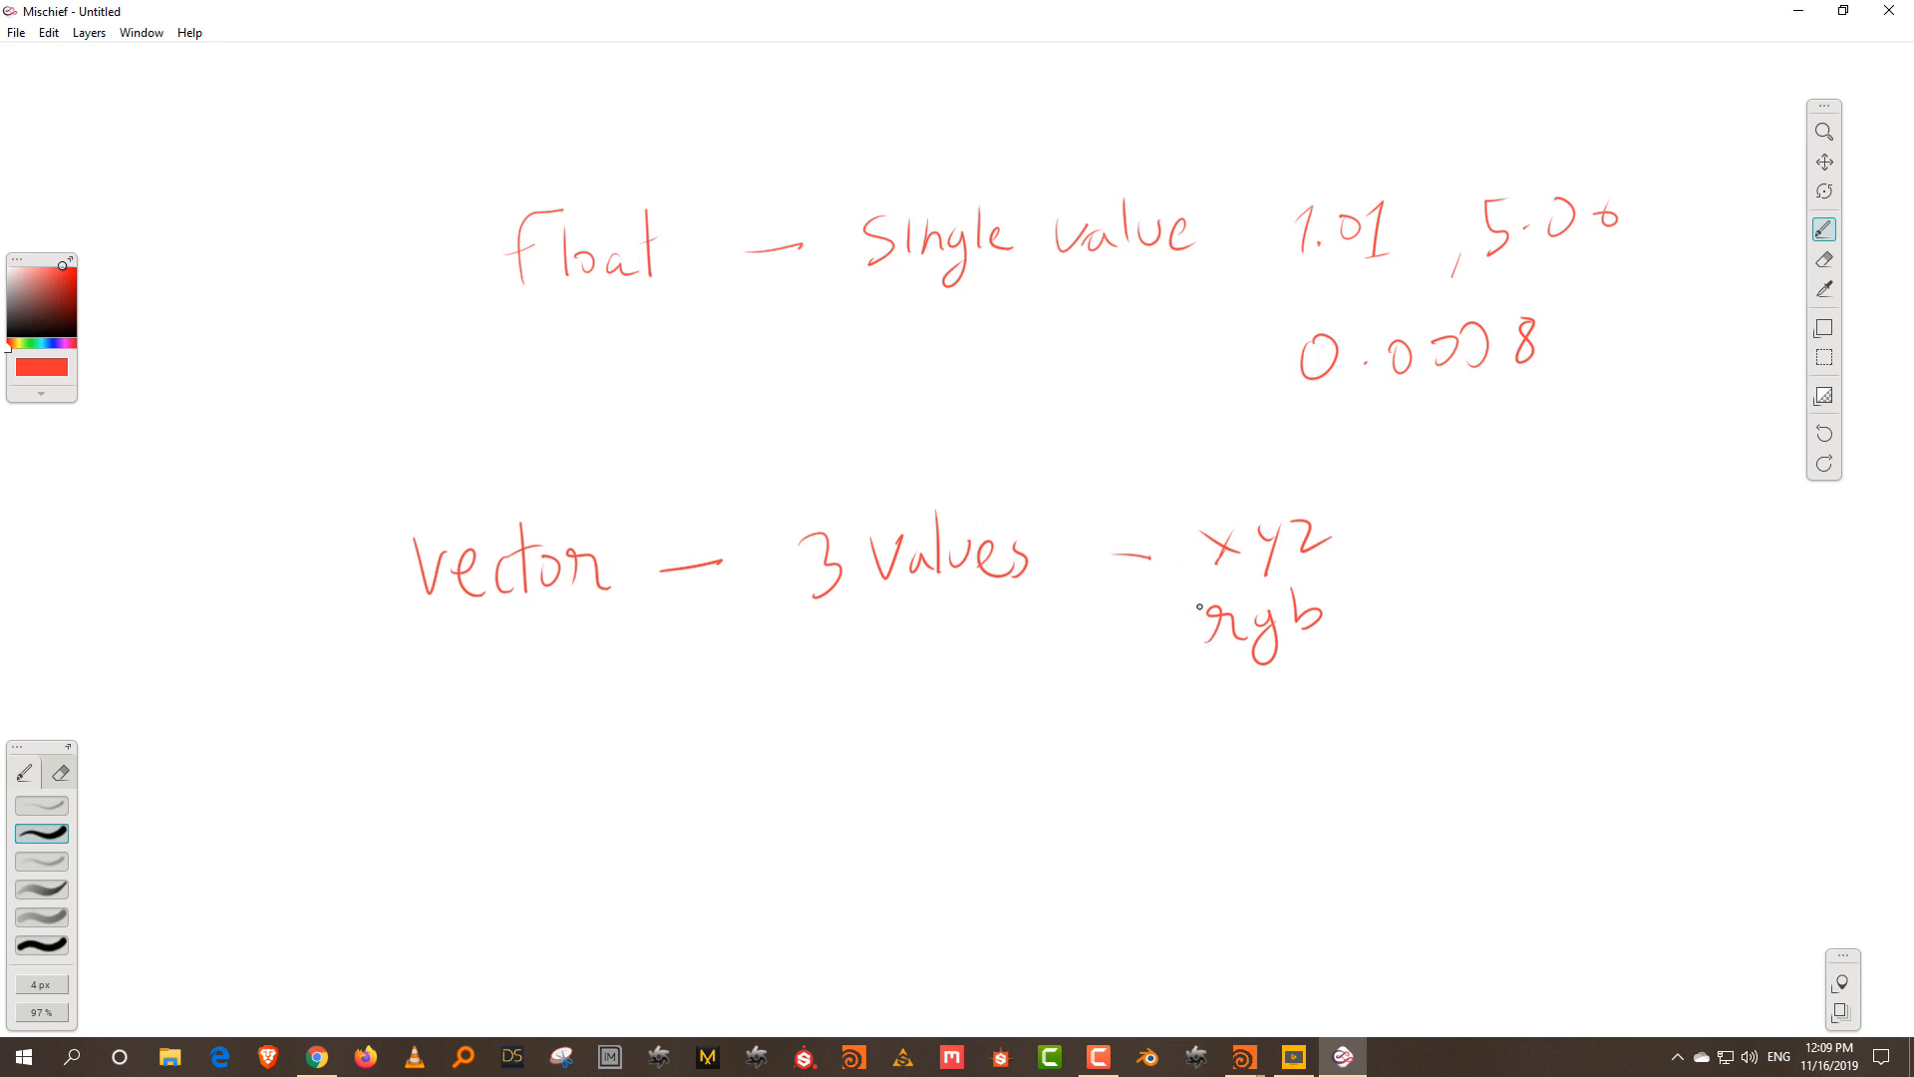
# - Circle the r of rgb and the z of xyz, and draw a box around xyz
pyautogui.moveTo(1198, 603); pyautogui.dragTo(1196, 601)
pyautogui.moveTo(1308, 495); pyautogui.dragTo(1293, 500)
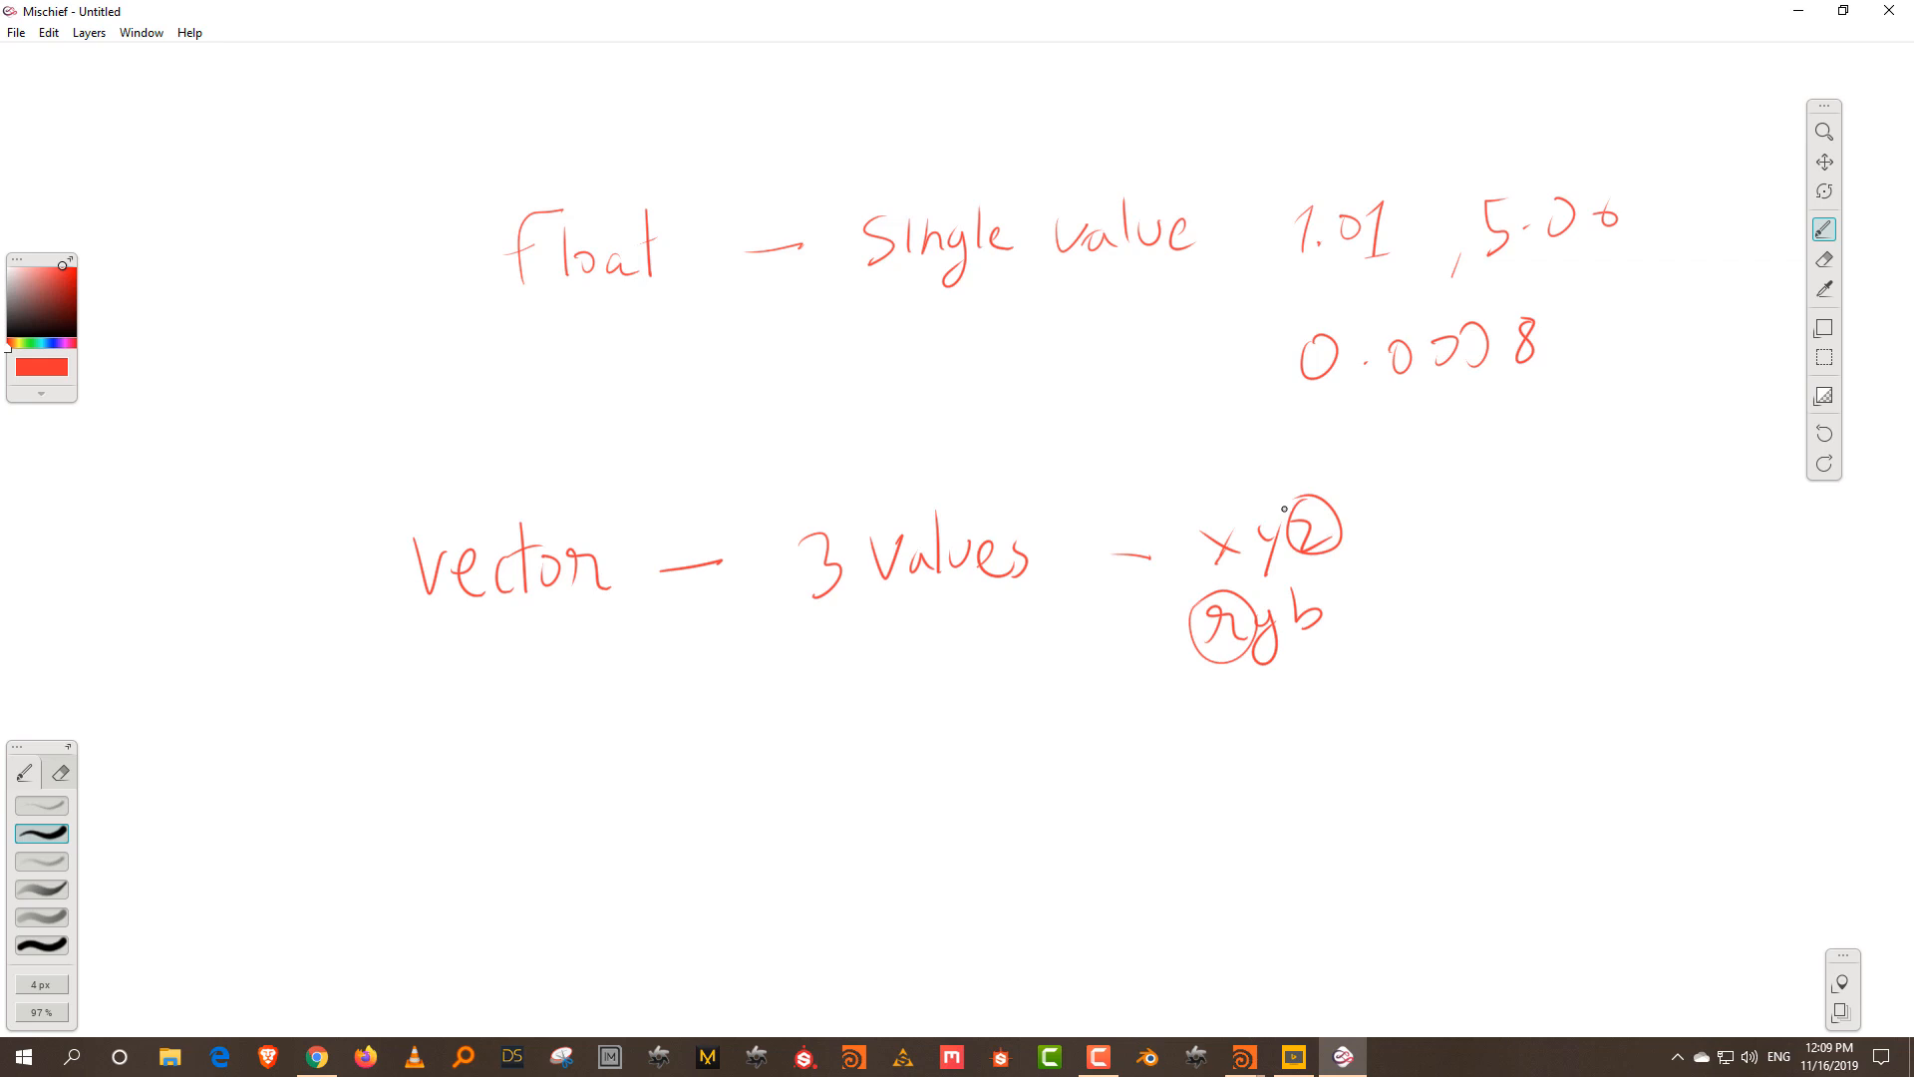
pyautogui.moveTo(1206, 501)
pyautogui.mouseDown()
pyautogui.moveTo(1194, 563)
pyautogui.moveTo(1354, 474)
pyautogui.moveTo(1228, 489)
pyautogui.mouseUp()
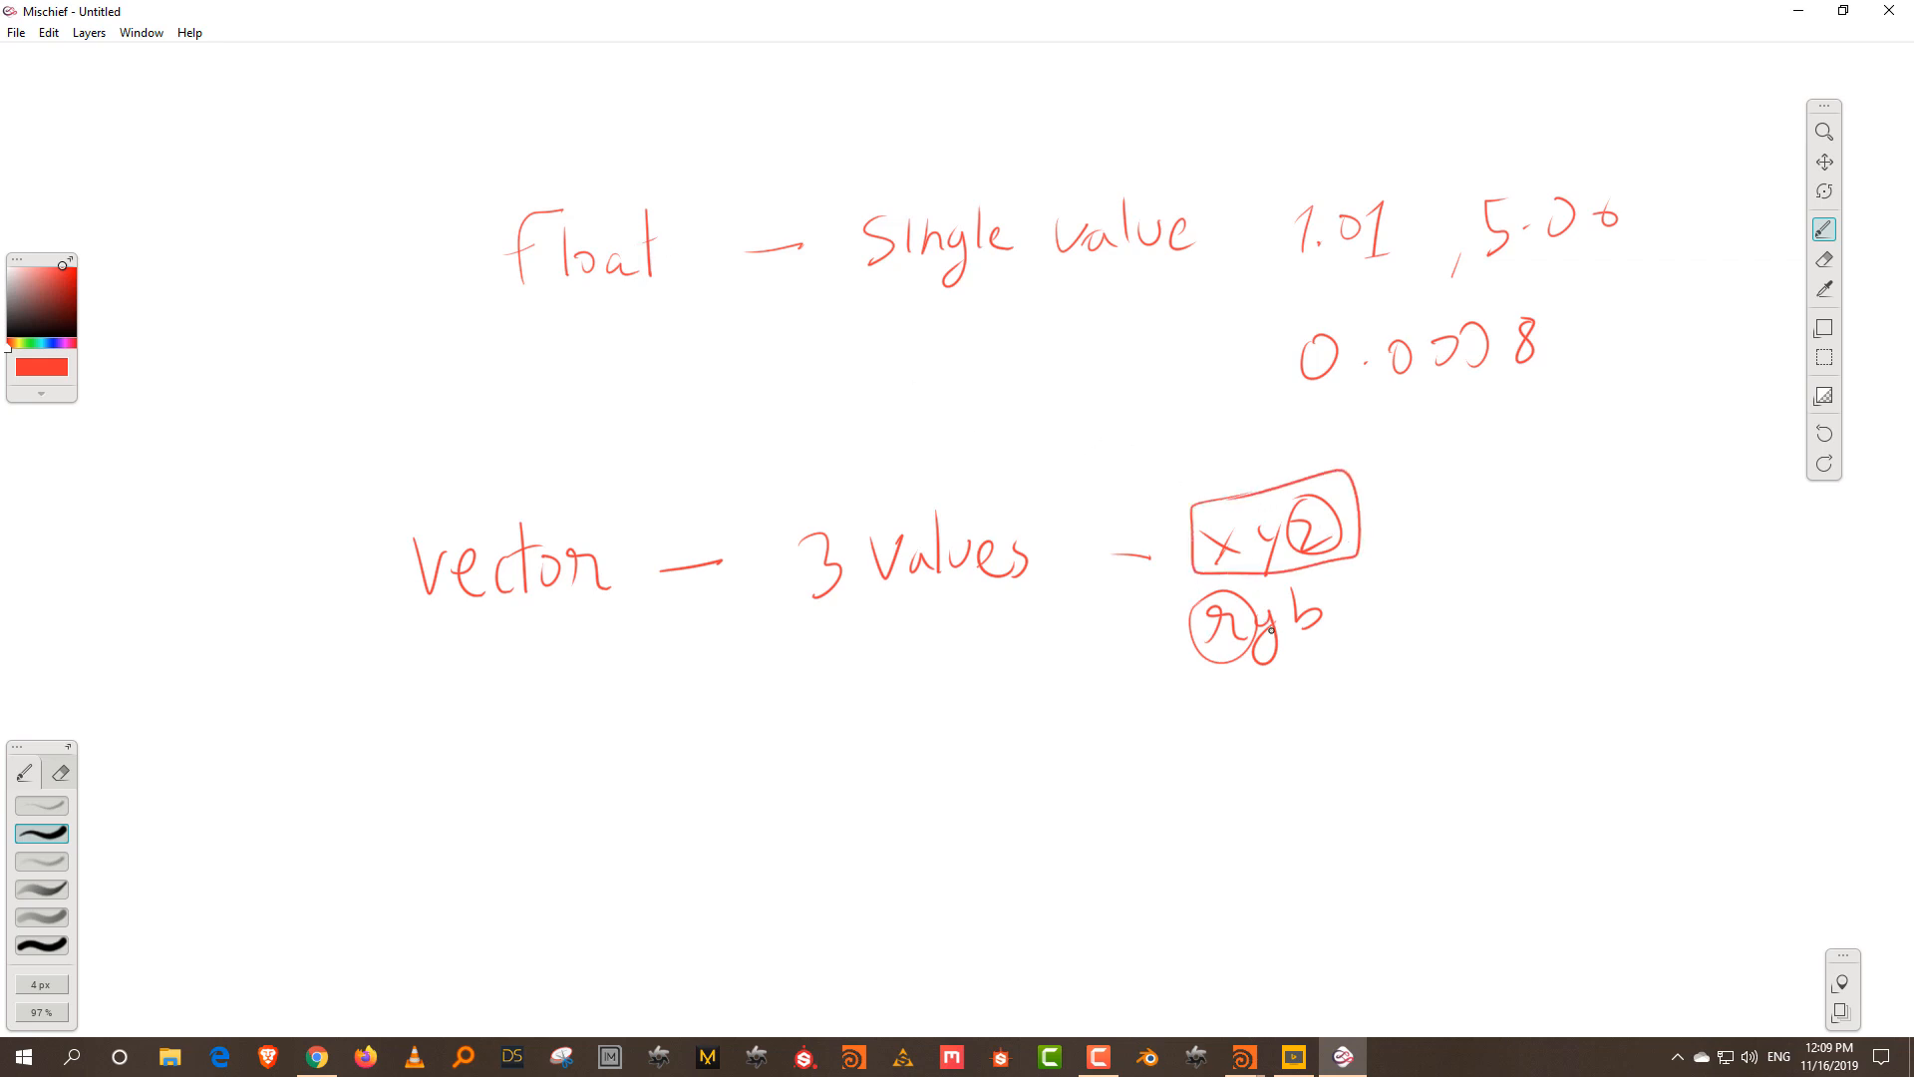
# - Handwrite "Integer –" below the vector notes, followed by the example values 1 2 3 4
pyautogui.moveTo(1032, 782)
pyautogui.mouseDown()
pyautogui.moveTo(1017, 727)
pyautogui.moveTo(1137, 556)
pyautogui.mouseUp()
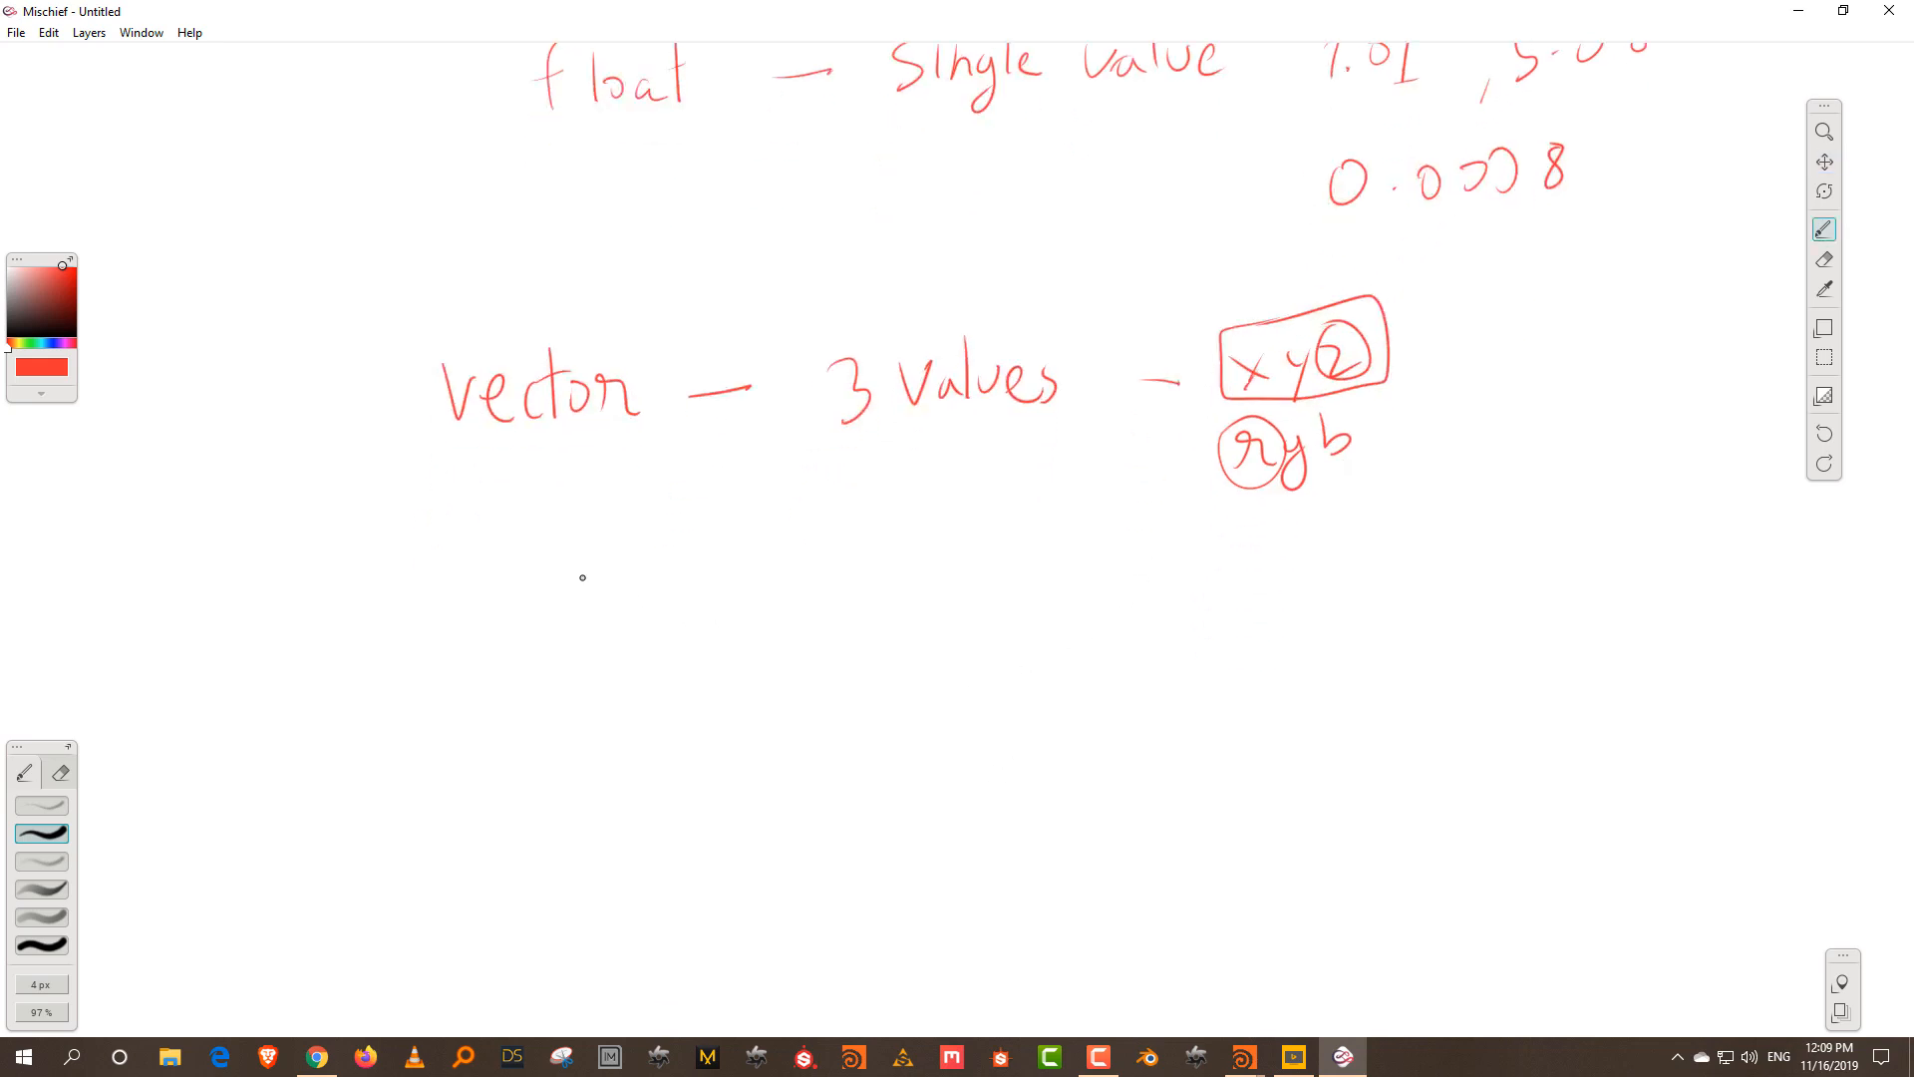
pyautogui.moveTo(482, 626)
pyautogui.mouseDown()
pyautogui.moveTo(486, 680)
pyautogui.moveTo(527, 676)
pyautogui.mouseUp()
pyautogui.moveTo(511, 641)
pyautogui.mouseDown()
pyautogui.moveTo(564, 658)
pyautogui.moveTo(577, 713)
pyautogui.mouseUp()
pyautogui.moveTo(599, 653); pyautogui.dragTo(753, 626)
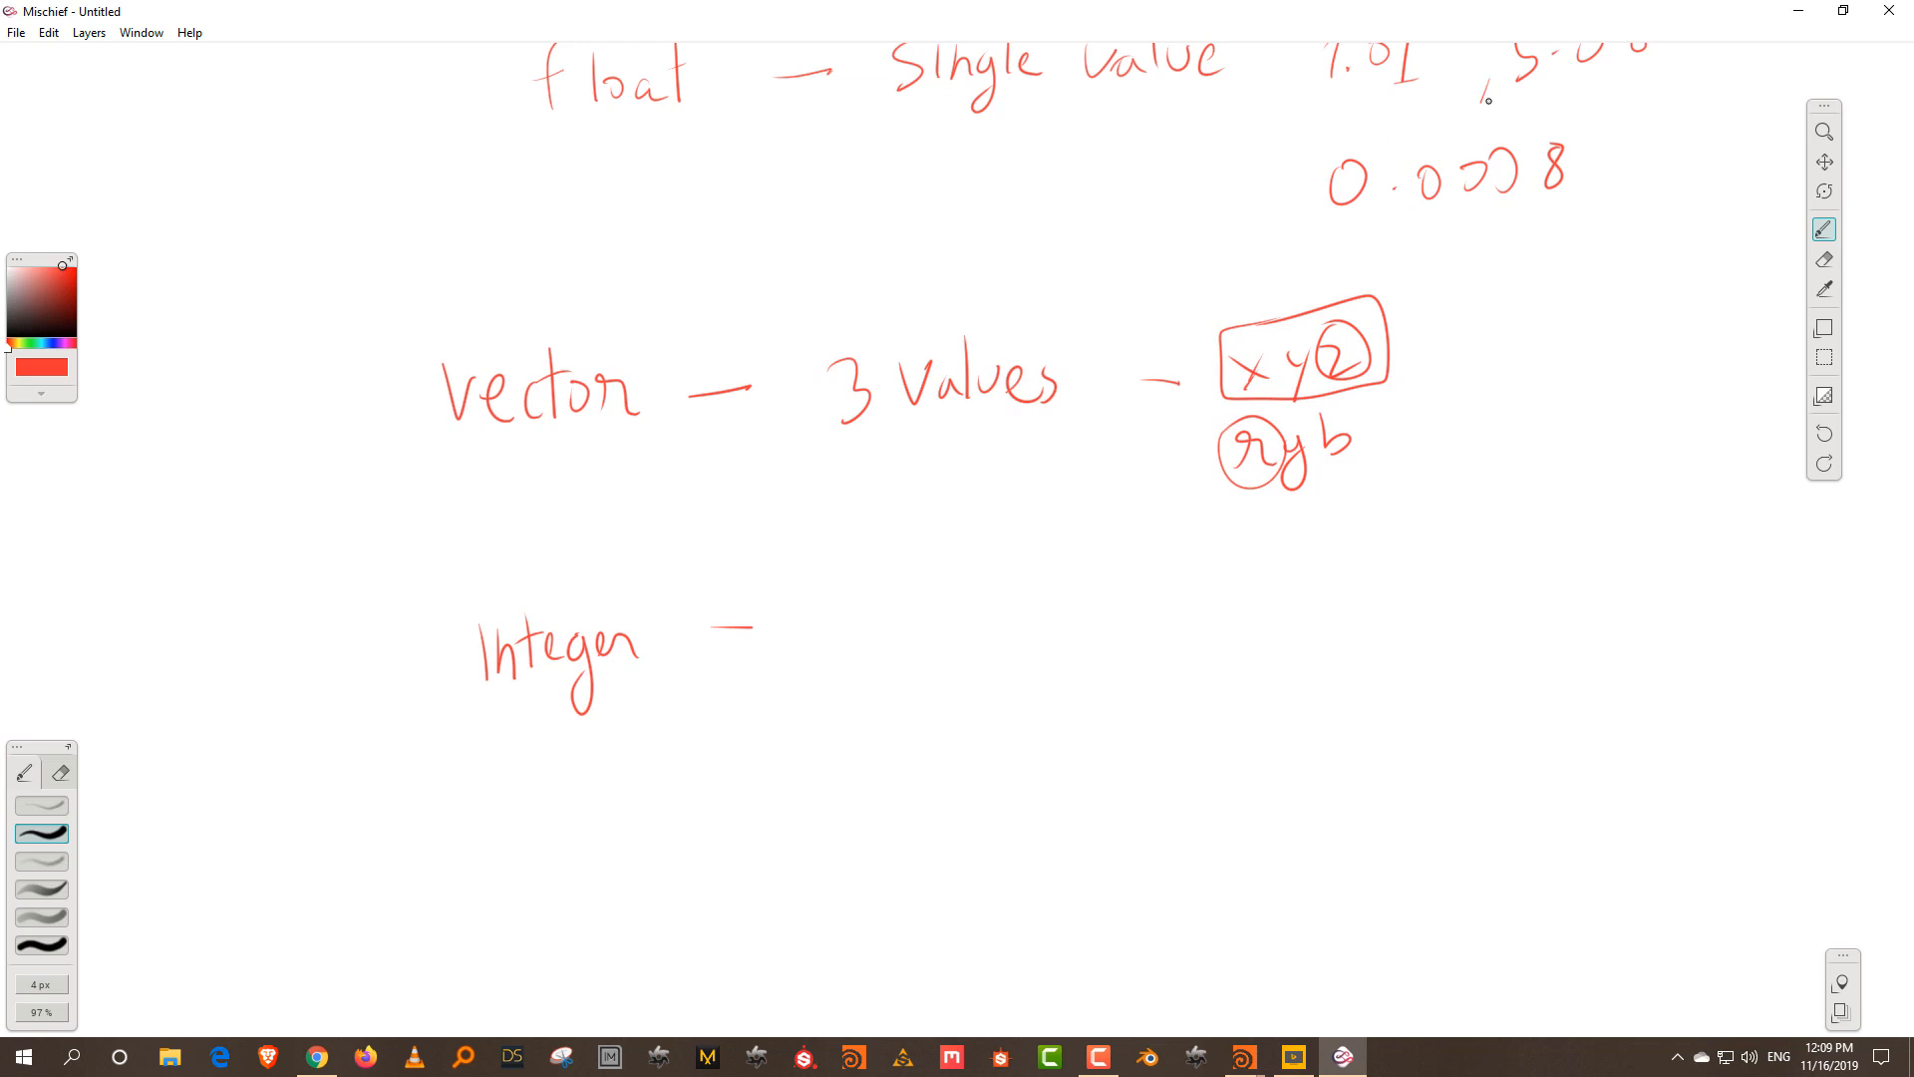
pyautogui.moveTo(828, 592)
pyautogui.mouseDown()
pyautogui.moveTo(841, 651)
pyautogui.moveTo(956, 618)
pyautogui.moveTo(1037, 627)
pyautogui.mouseUp()
pyautogui.moveTo(1082, 562)
pyautogui.mouseDown()
pyautogui.moveTo(1117, 591)
pyautogui.moveTo(1113, 624)
pyautogui.mouseUp()
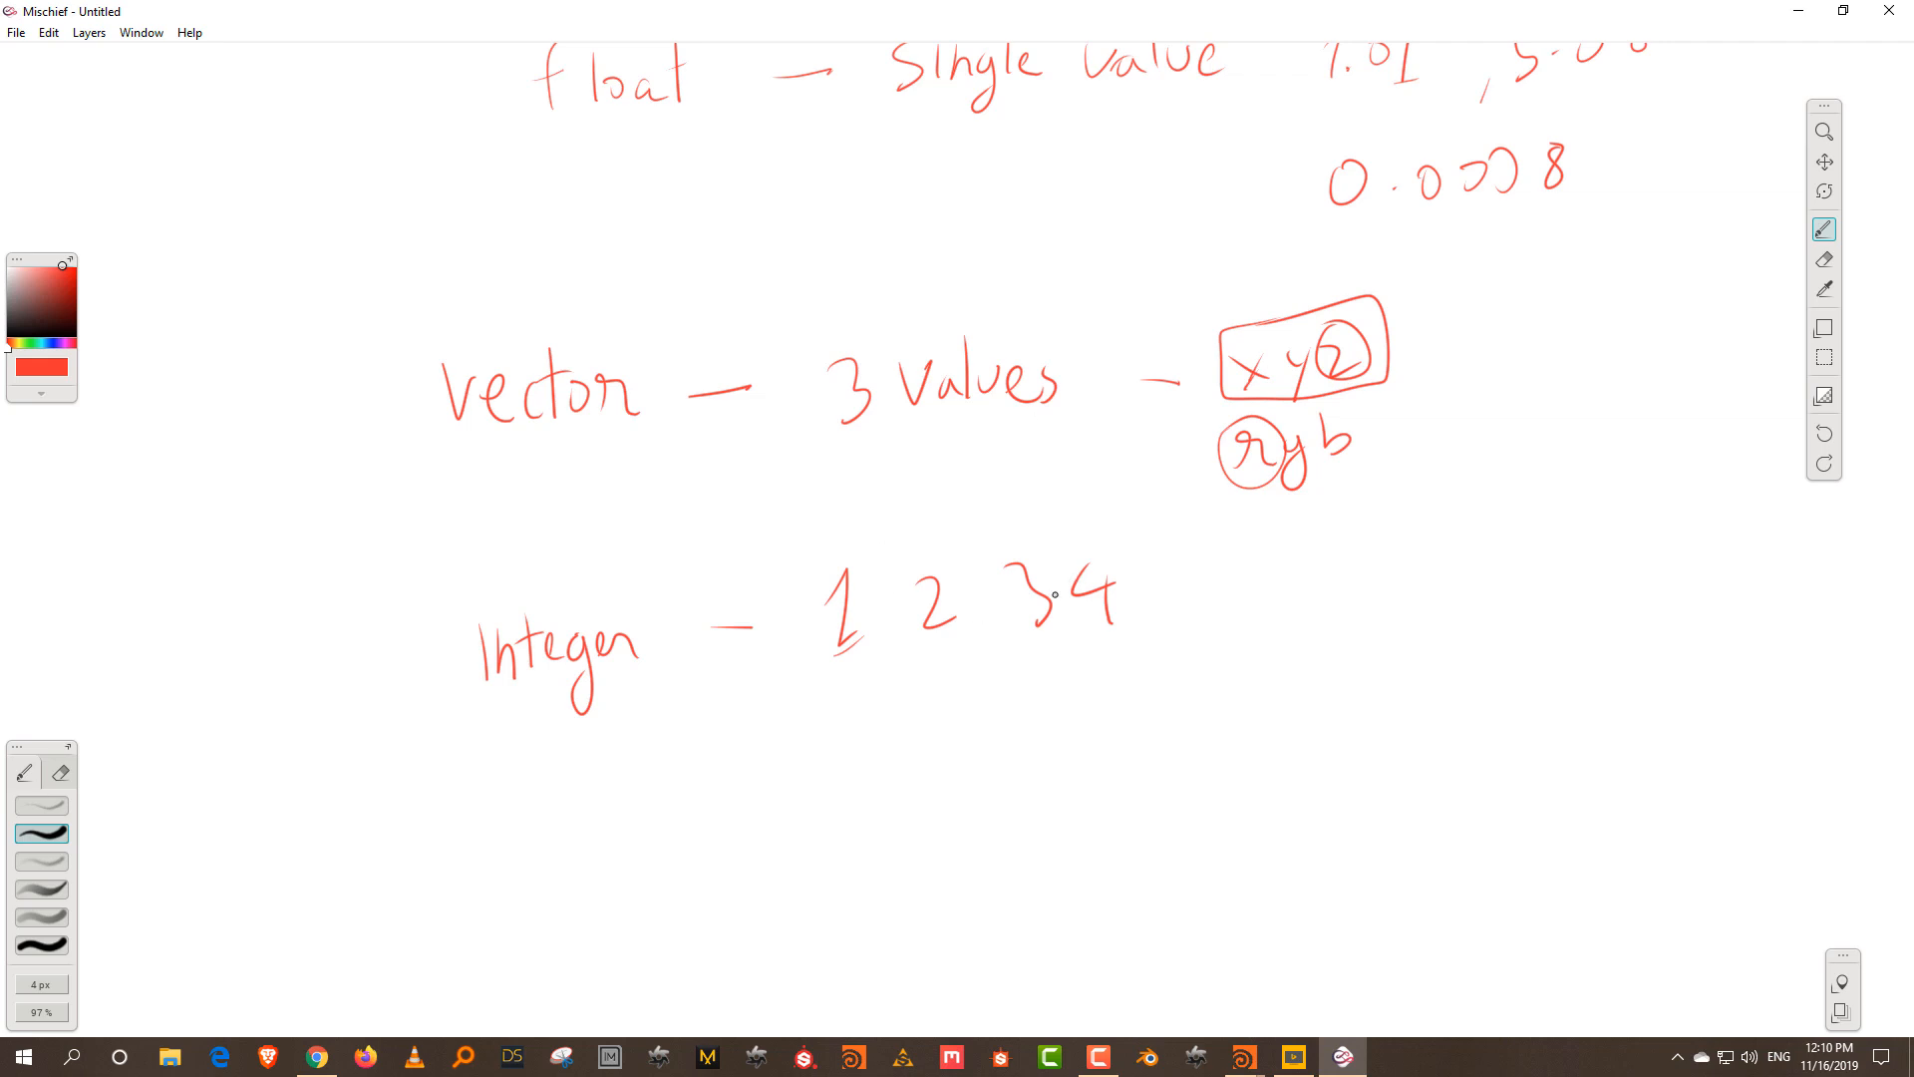
pyautogui.press('space')
pyautogui.moveTo(1017, 859); pyautogui.dragTo(1074, 501)
pyautogui.moveTo(1123, 679); pyautogui.dragTo(1146, 626)
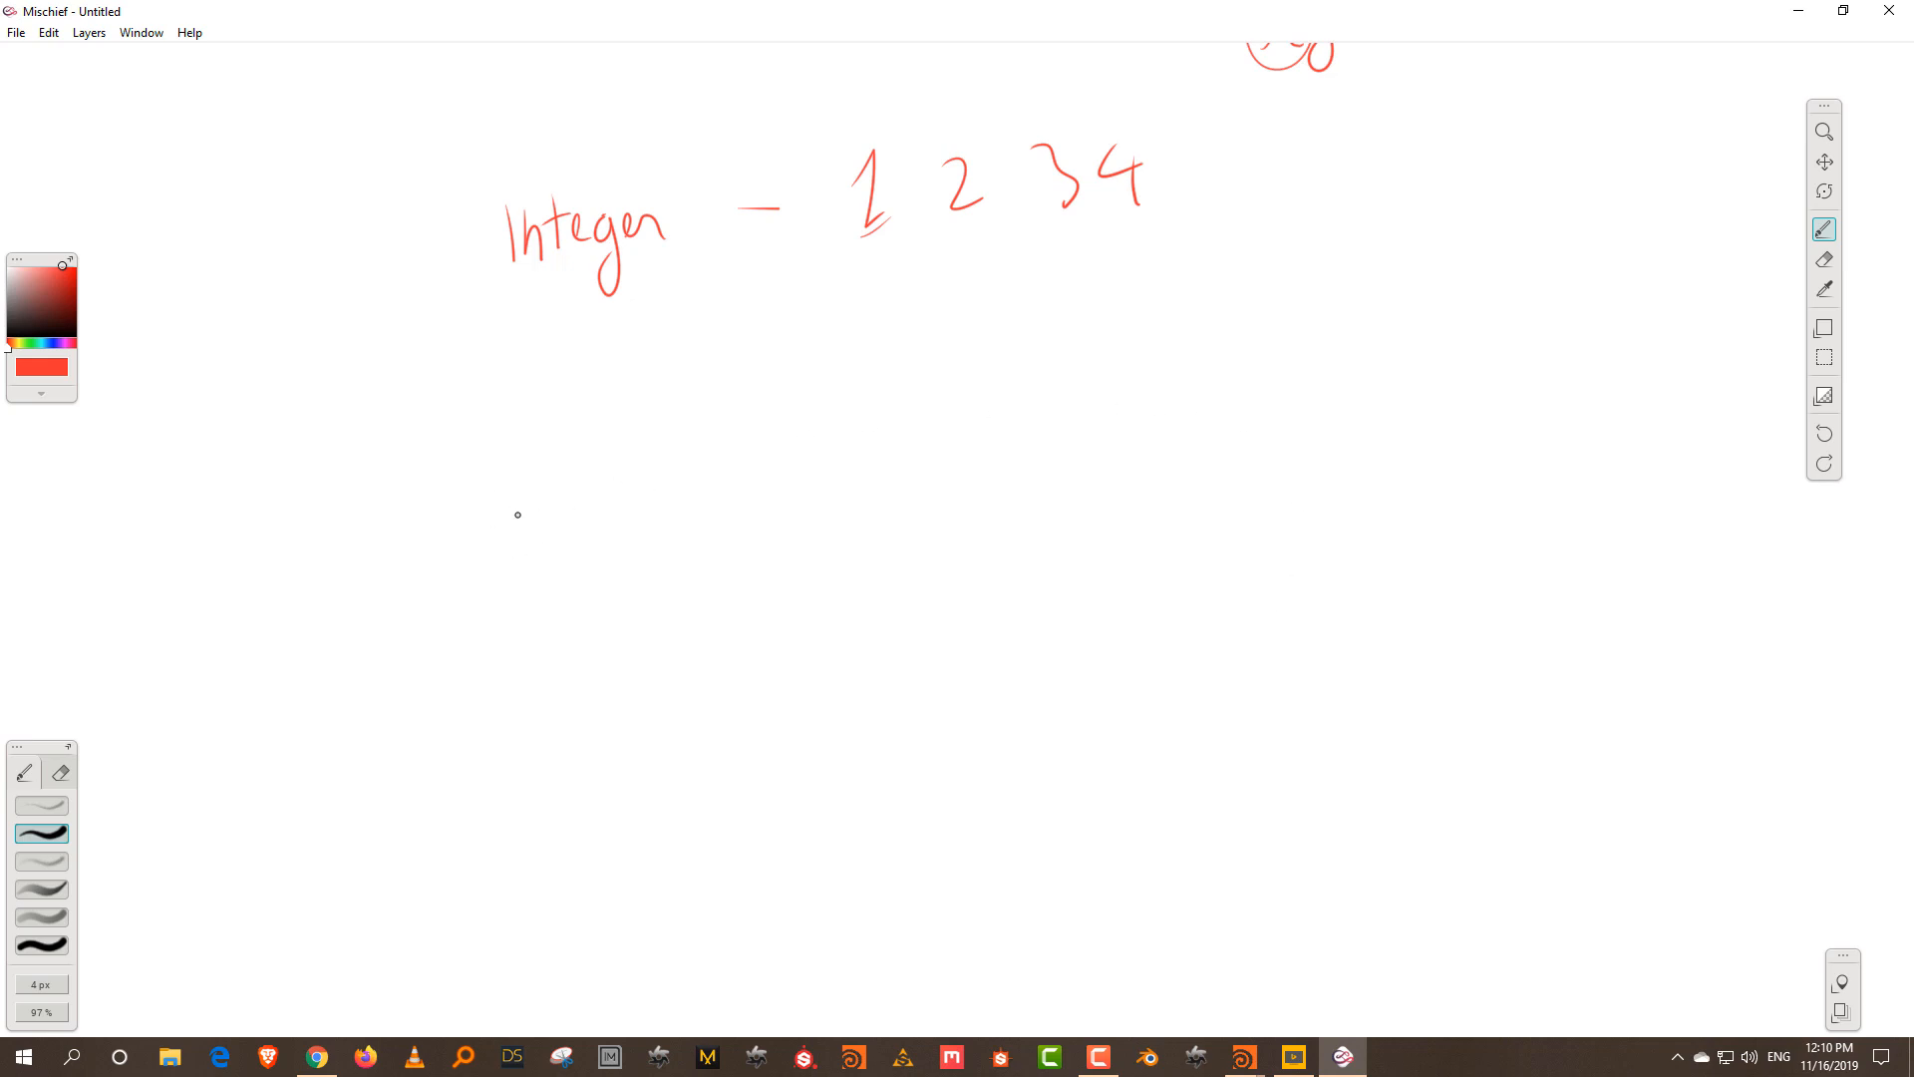
pyautogui.moveTo(500, 519)
pyautogui.mouseDown()
pyautogui.moveTo(507, 493)
pyautogui.moveTo(536, 544)
pyautogui.mouseUp()
pyautogui.moveTo(569, 475)
pyautogui.mouseDown()
pyautogui.moveTo(571, 542)
pyautogui.moveTo(596, 539)
pyautogui.mouseUp()
pyautogui.moveTo(598, 527); pyautogui.dragTo(612, 539)
pyautogui.moveTo(628, 465); pyautogui.dragTo(628, 547)
pyautogui.moveTo(638, 490); pyautogui.dragTo(666, 531)
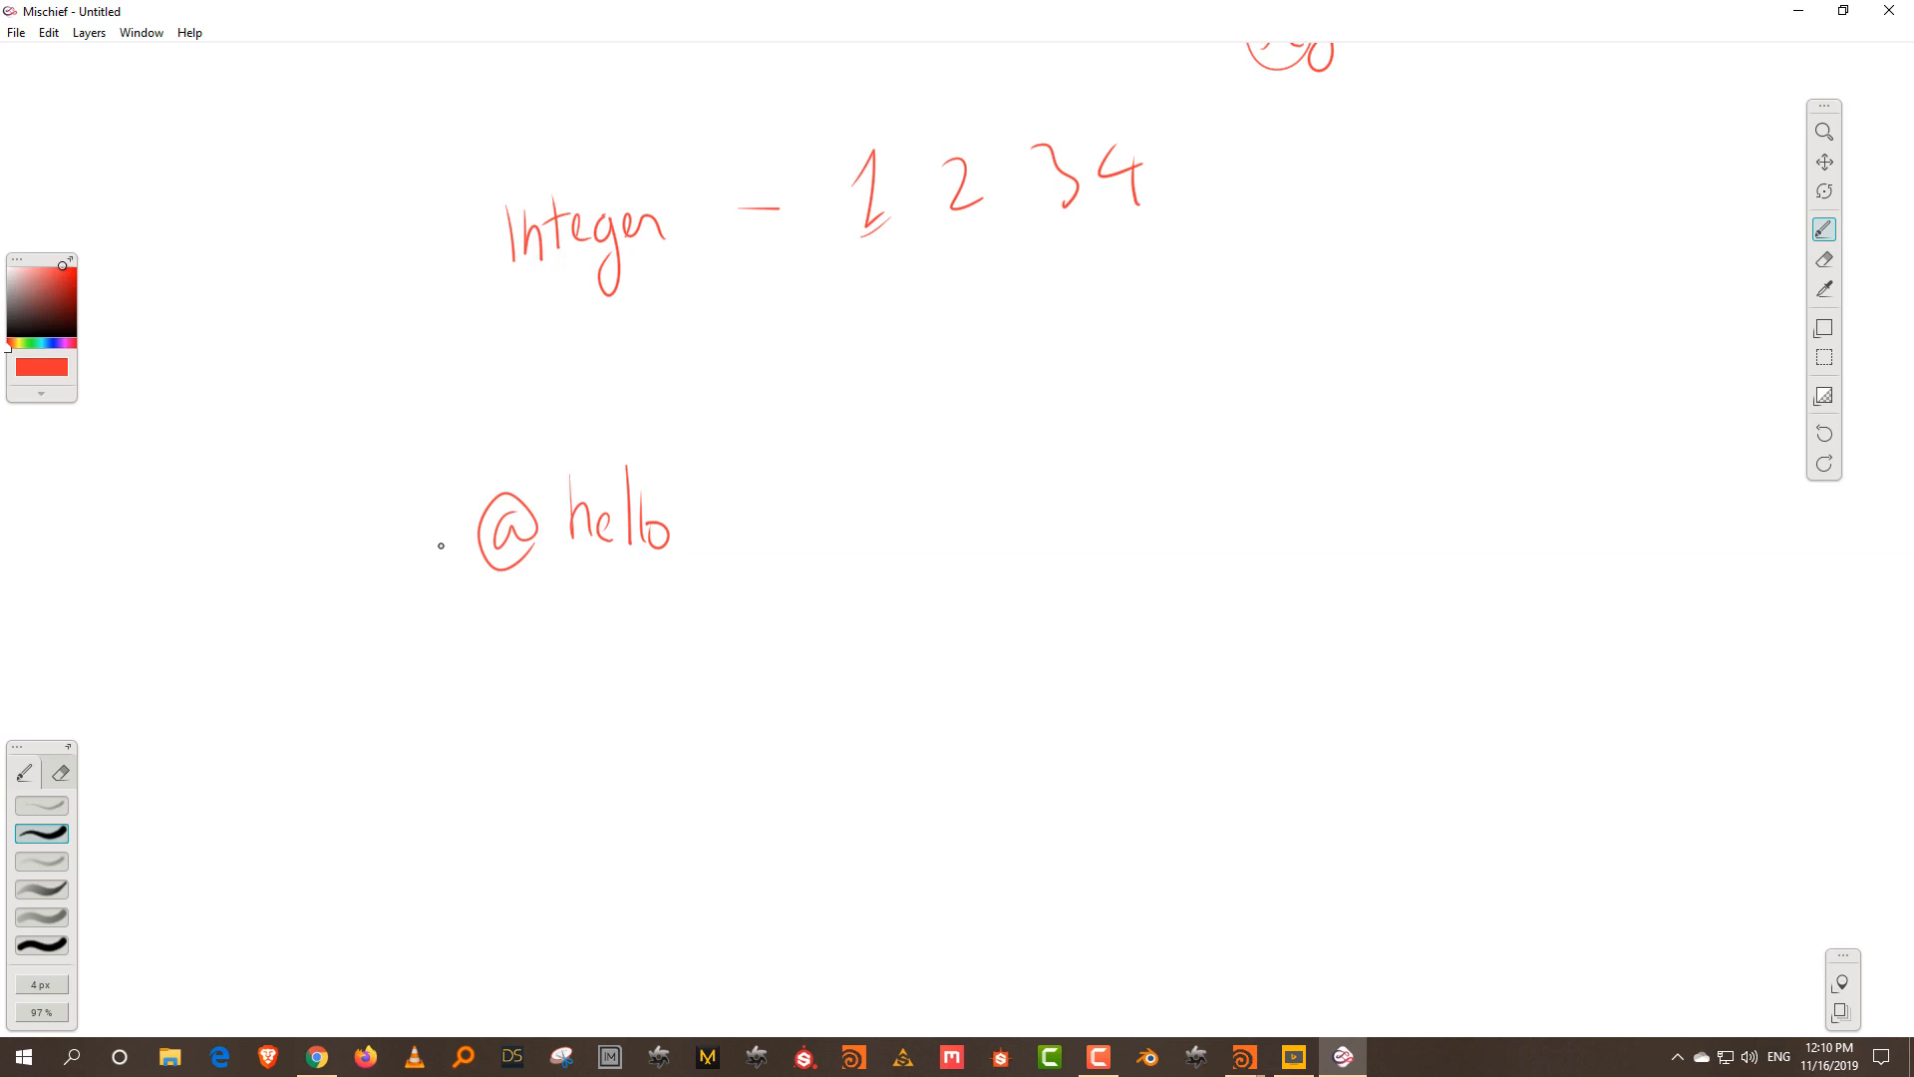
pyautogui.moveTo(422, 565); pyautogui.dragTo(445, 495)
pyautogui.moveTo(405, 538); pyautogui.dragTo(437, 531)
pyautogui.moveTo(408, 652)
pyautogui.mouseDown()
pyautogui.moveTo(425, 697)
pyautogui.moveTo(440, 649)
pyautogui.moveTo(481, 684)
pyautogui.moveTo(596, 686)
pyautogui.mouseUp()
pyautogui.moveTo(623, 619); pyautogui.dragTo(620, 688)
pyautogui.moveTo(638, 622)
pyautogui.mouseDown()
pyautogui.moveTo(632, 688)
pyautogui.moveTo(660, 662)
pyautogui.mouseUp()
pyautogui.moveTo(421, 756)
pyautogui.mouseDown()
pyautogui.moveTo(427, 825)
pyautogui.moveTo(423, 759)
pyautogui.moveTo(597, 793)
pyautogui.mouseUp()
pyautogui.moveTo(610, 718); pyautogui.dragTo(610, 797)
pyautogui.moveTo(627, 735); pyautogui.dragTo(634, 787)
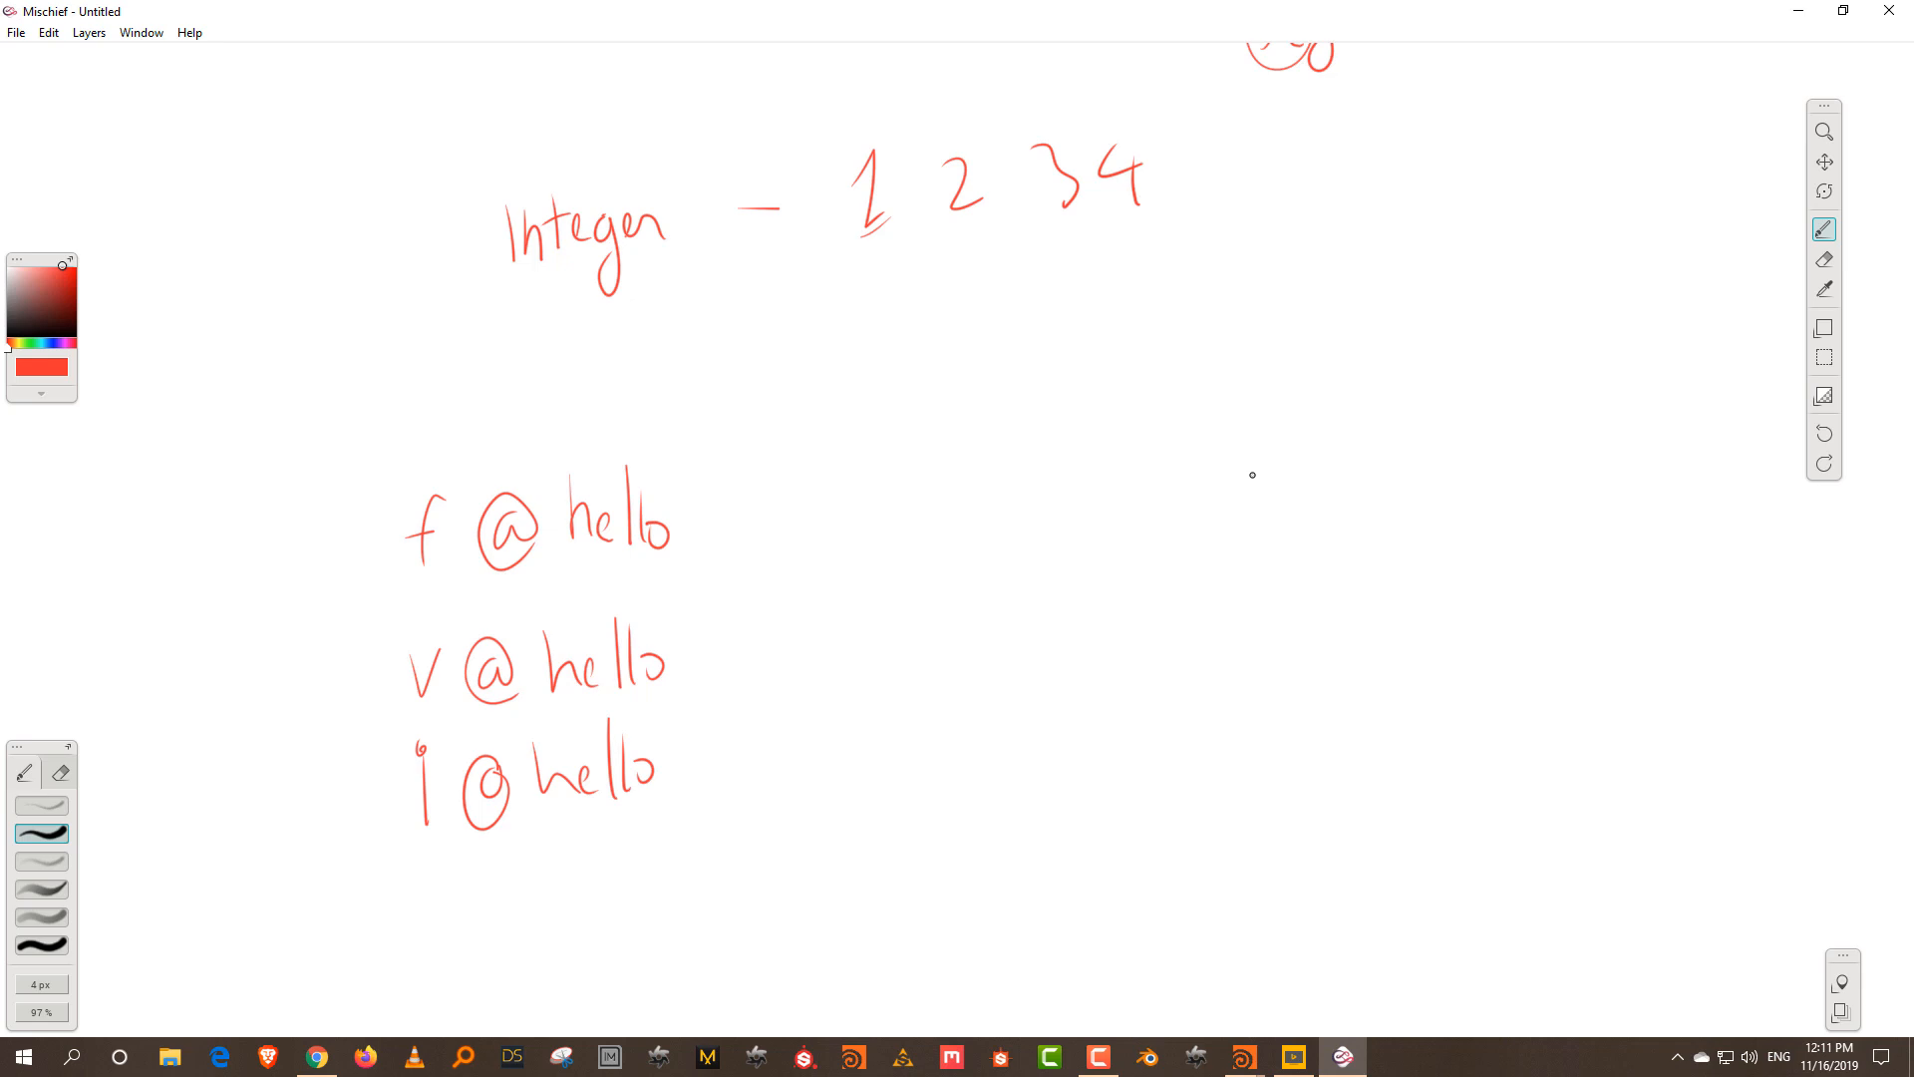
# - Handwrite "@P – position" beside the hello examples, with "xyz" after it
pyautogui.moveTo(1114, 402); pyautogui.dragTo(1116, 454)
pyautogui.moveTo(1108, 397)
pyautogui.mouseDown()
pyautogui.moveTo(1118, 416)
pyautogui.moveTo(1061, 441)
pyautogui.moveTo(1087, 418)
pyautogui.moveTo(1087, 439)
pyautogui.moveTo(1225, 409)
pyautogui.moveTo(1276, 461)
pyautogui.mouseUp()
pyautogui.moveTo(1278, 391); pyautogui.dragTo(1279, 413)
pyautogui.moveTo(1308, 394); pyautogui.dragTo(1329, 419)
pyautogui.moveTo(1357, 392)
pyautogui.mouseDown()
pyautogui.moveTo(1357, 416)
pyautogui.moveTo(1405, 370)
pyautogui.mouseUp()
pyautogui.moveTo(1405, 383)
pyautogui.mouseDown()
pyautogui.moveTo(1400, 399)
pyautogui.moveTo(1433, 387)
pyautogui.mouseUp()
pyautogui.moveTo(1443, 381); pyautogui.dragTo(1471, 397)
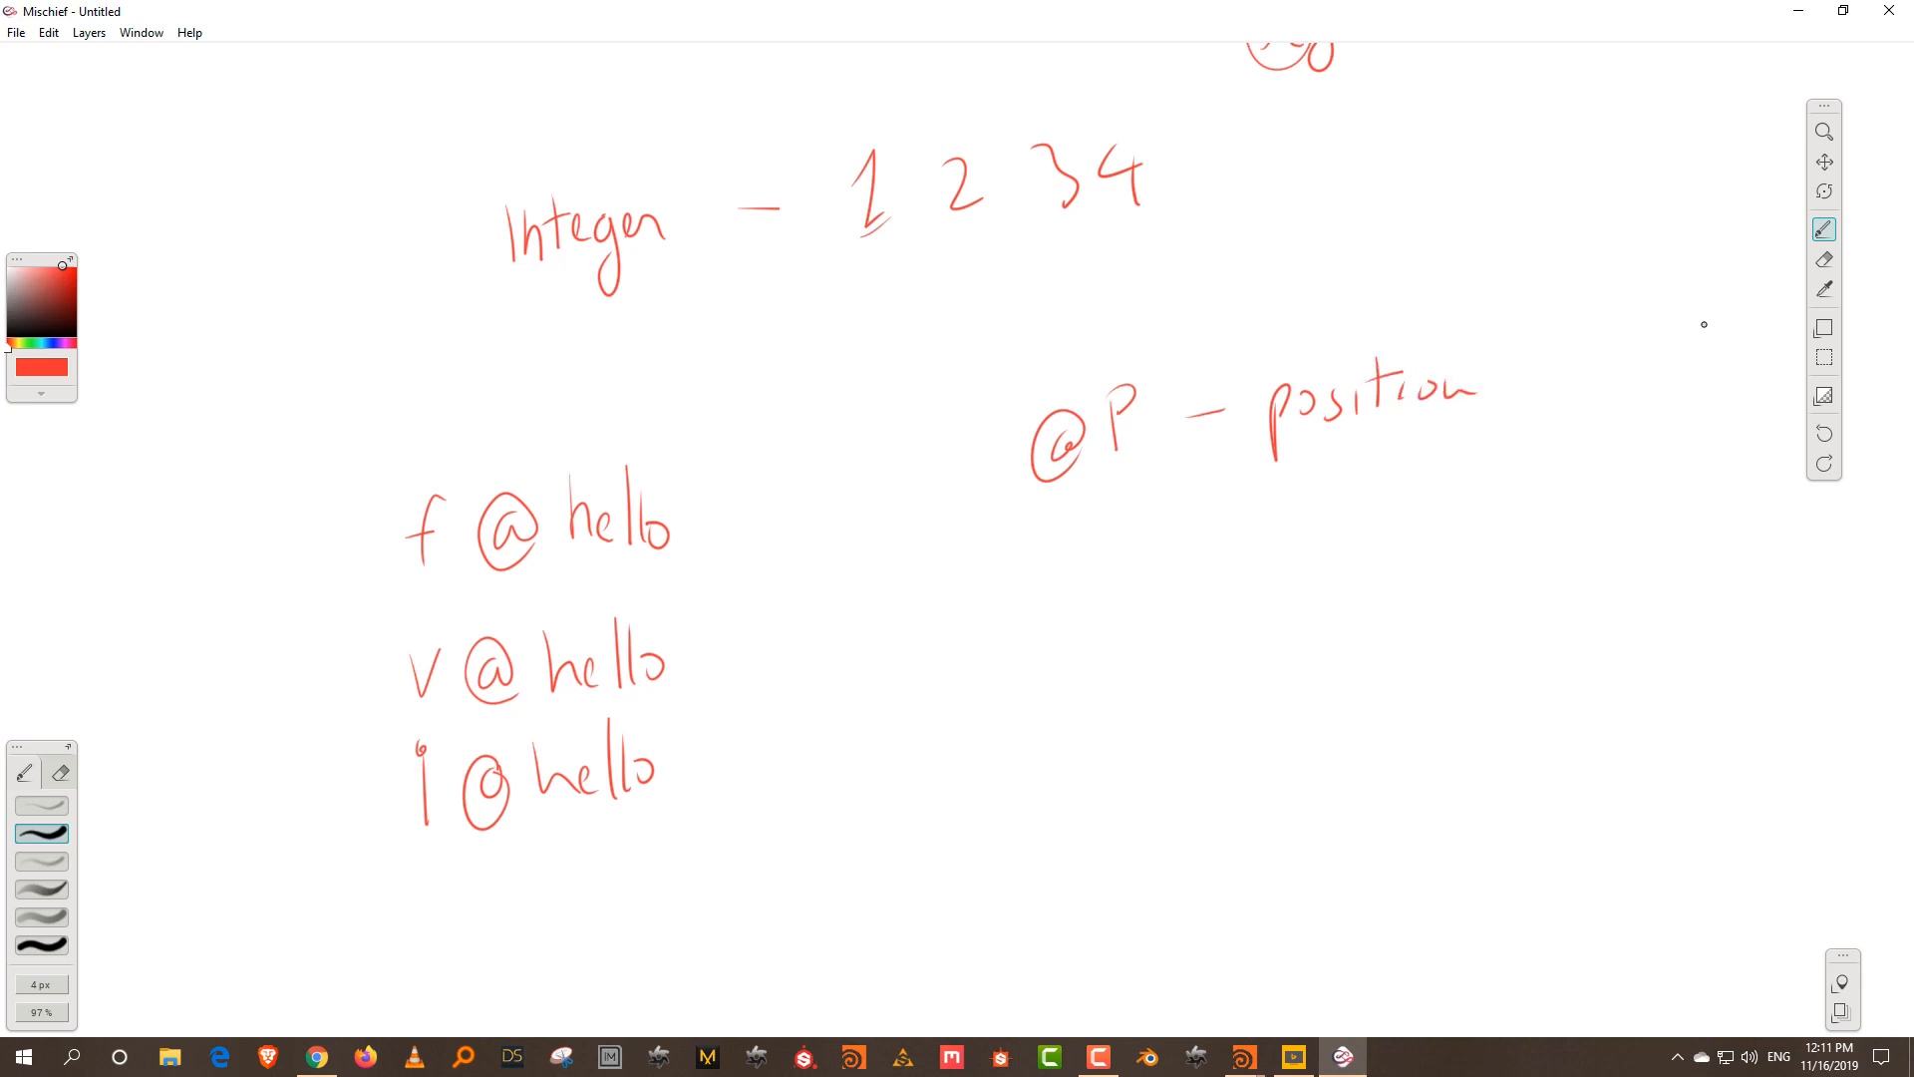
pyautogui.moveTo(1579, 331)
pyautogui.mouseDown()
pyautogui.moveTo(1587, 371)
pyautogui.moveTo(1681, 317)
pyautogui.mouseUp()
pyautogui.moveTo(1669, 351)
pyautogui.mouseDown()
pyautogui.moveTo(1660, 390)
pyautogui.moveTo(1738, 337)
pyautogui.mouseUp()
# - Handwrite "@P.x – float" below the @P position line
pyautogui.moveTo(1061, 569)
pyautogui.mouseDown()
pyautogui.moveTo(1042, 600)
pyautogui.moveTo(1082, 573)
pyautogui.moveTo(1158, 584)
pyautogui.moveTo(1281, 537)
pyautogui.mouseUp()
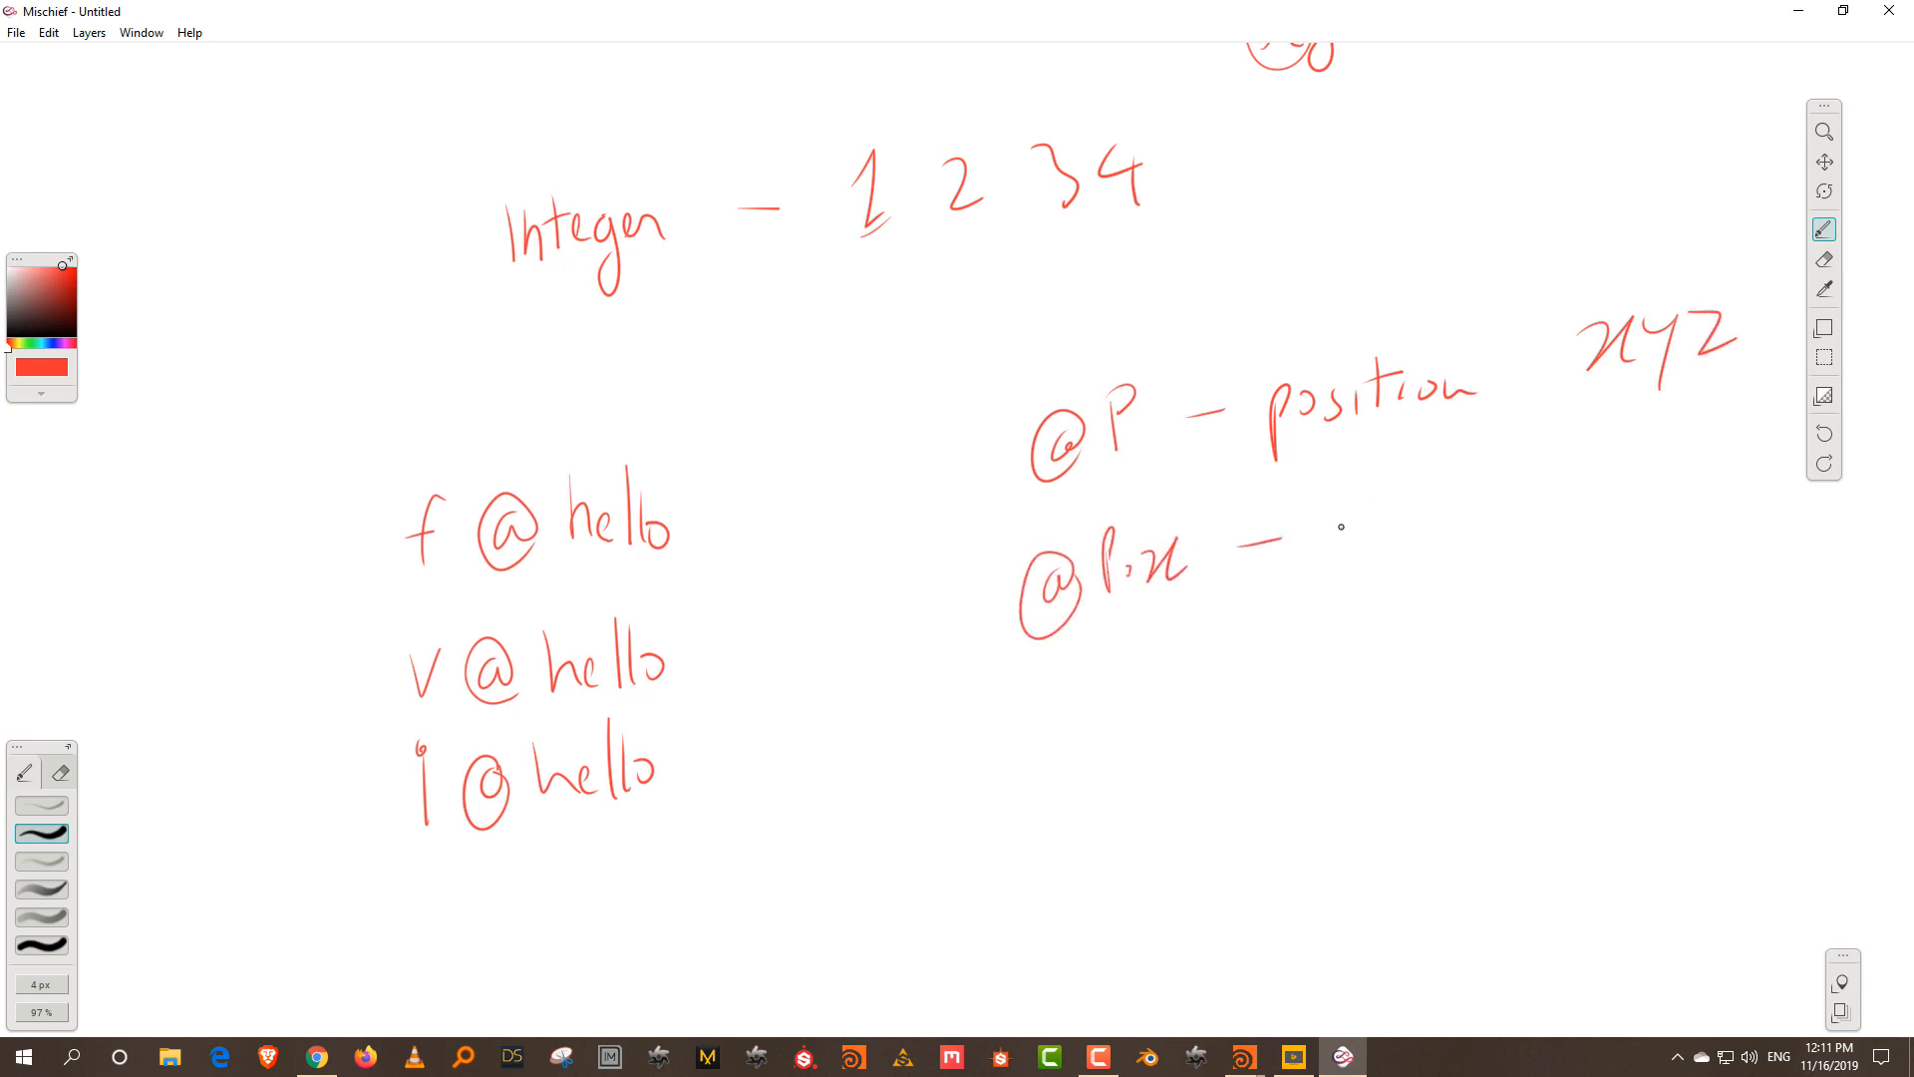
pyautogui.moveTo(1392, 479)
pyautogui.mouseDown()
pyautogui.moveTo(1372, 544)
pyautogui.moveTo(1403, 474)
pyautogui.mouseUp()
pyautogui.moveTo(1365, 515); pyautogui.dragTo(1413, 533)
pyautogui.moveTo(1426, 513); pyautogui.dragTo(1486, 514)
pyautogui.moveTo(1474, 507); pyautogui.dragTo(1500, 489)
pyautogui.press('space')
pyautogui.moveTo(1540, 655); pyautogui.dragTo(1467, 782)
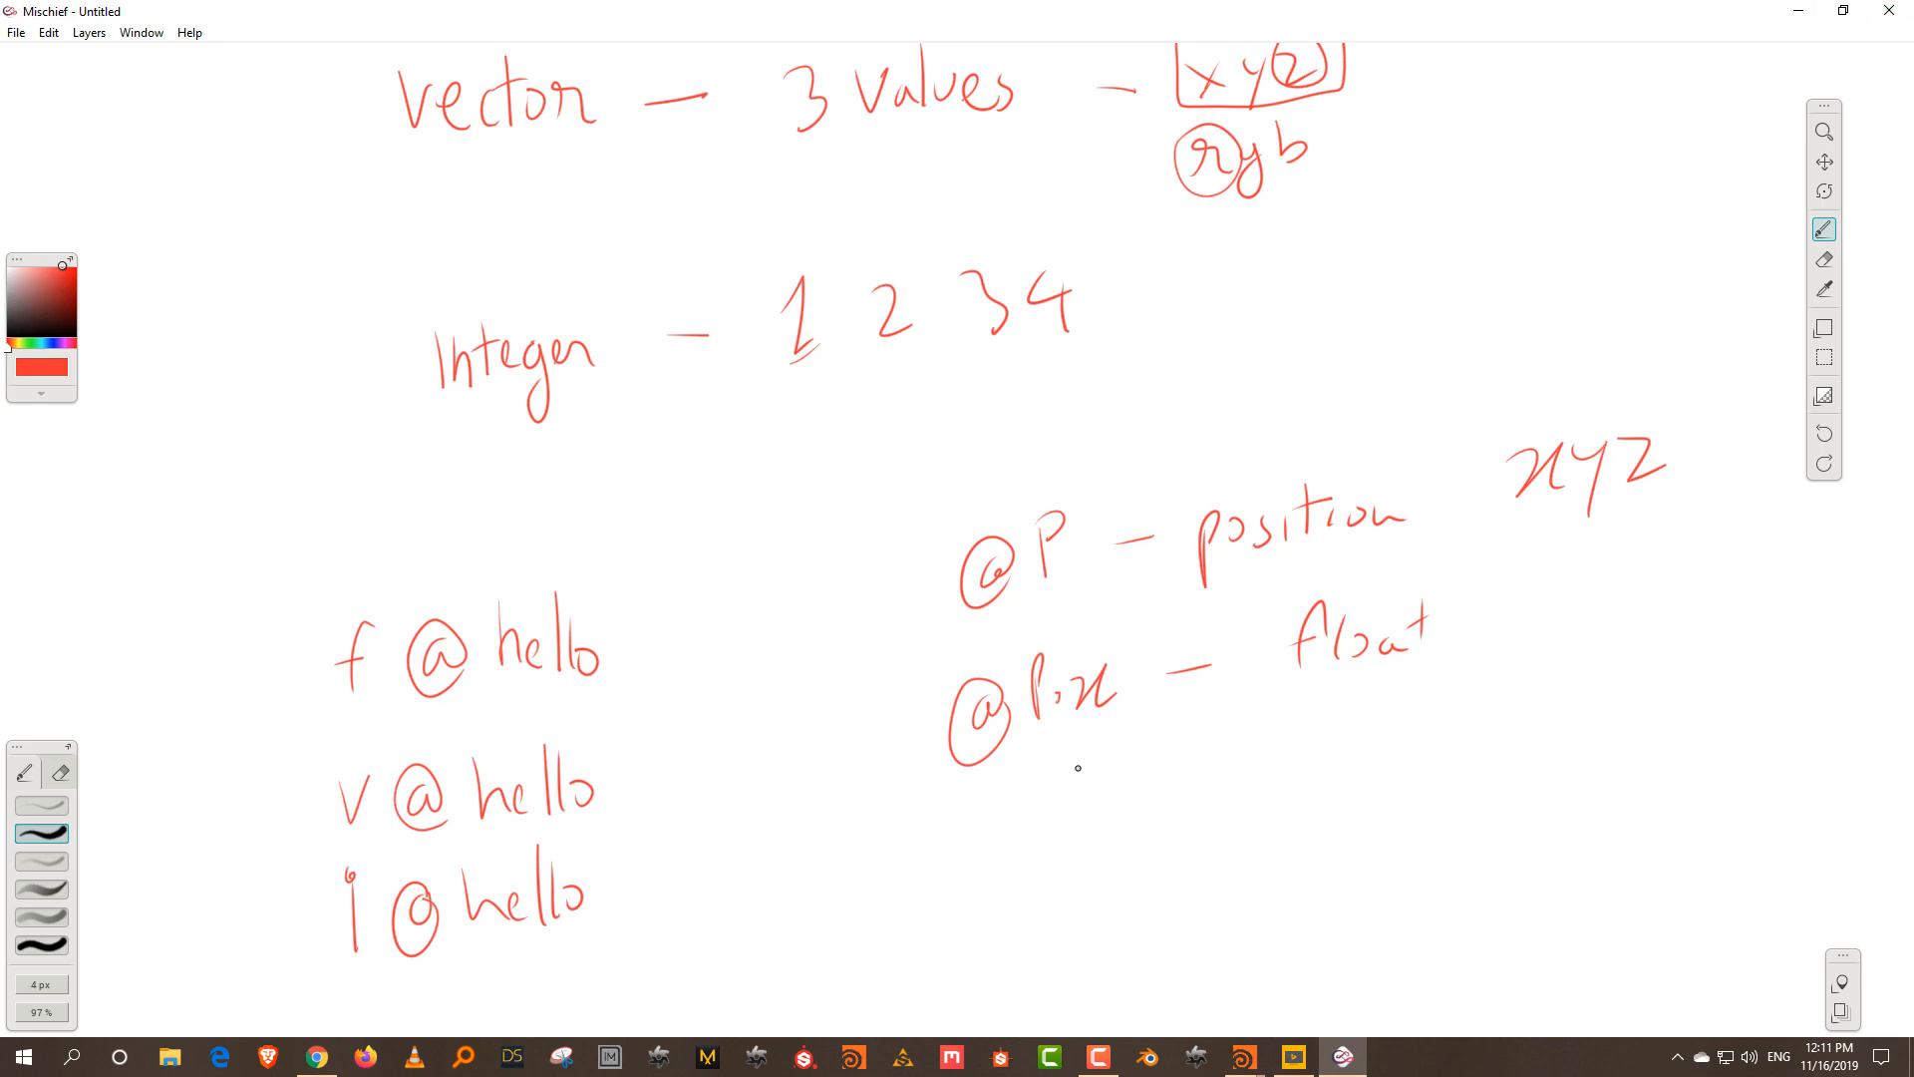
pyautogui.moveTo(1201, 733)
pyautogui.mouseDown()
pyautogui.moveTo(1227, 572)
pyautogui.moveTo(1217, 363)
pyautogui.mouseUp()
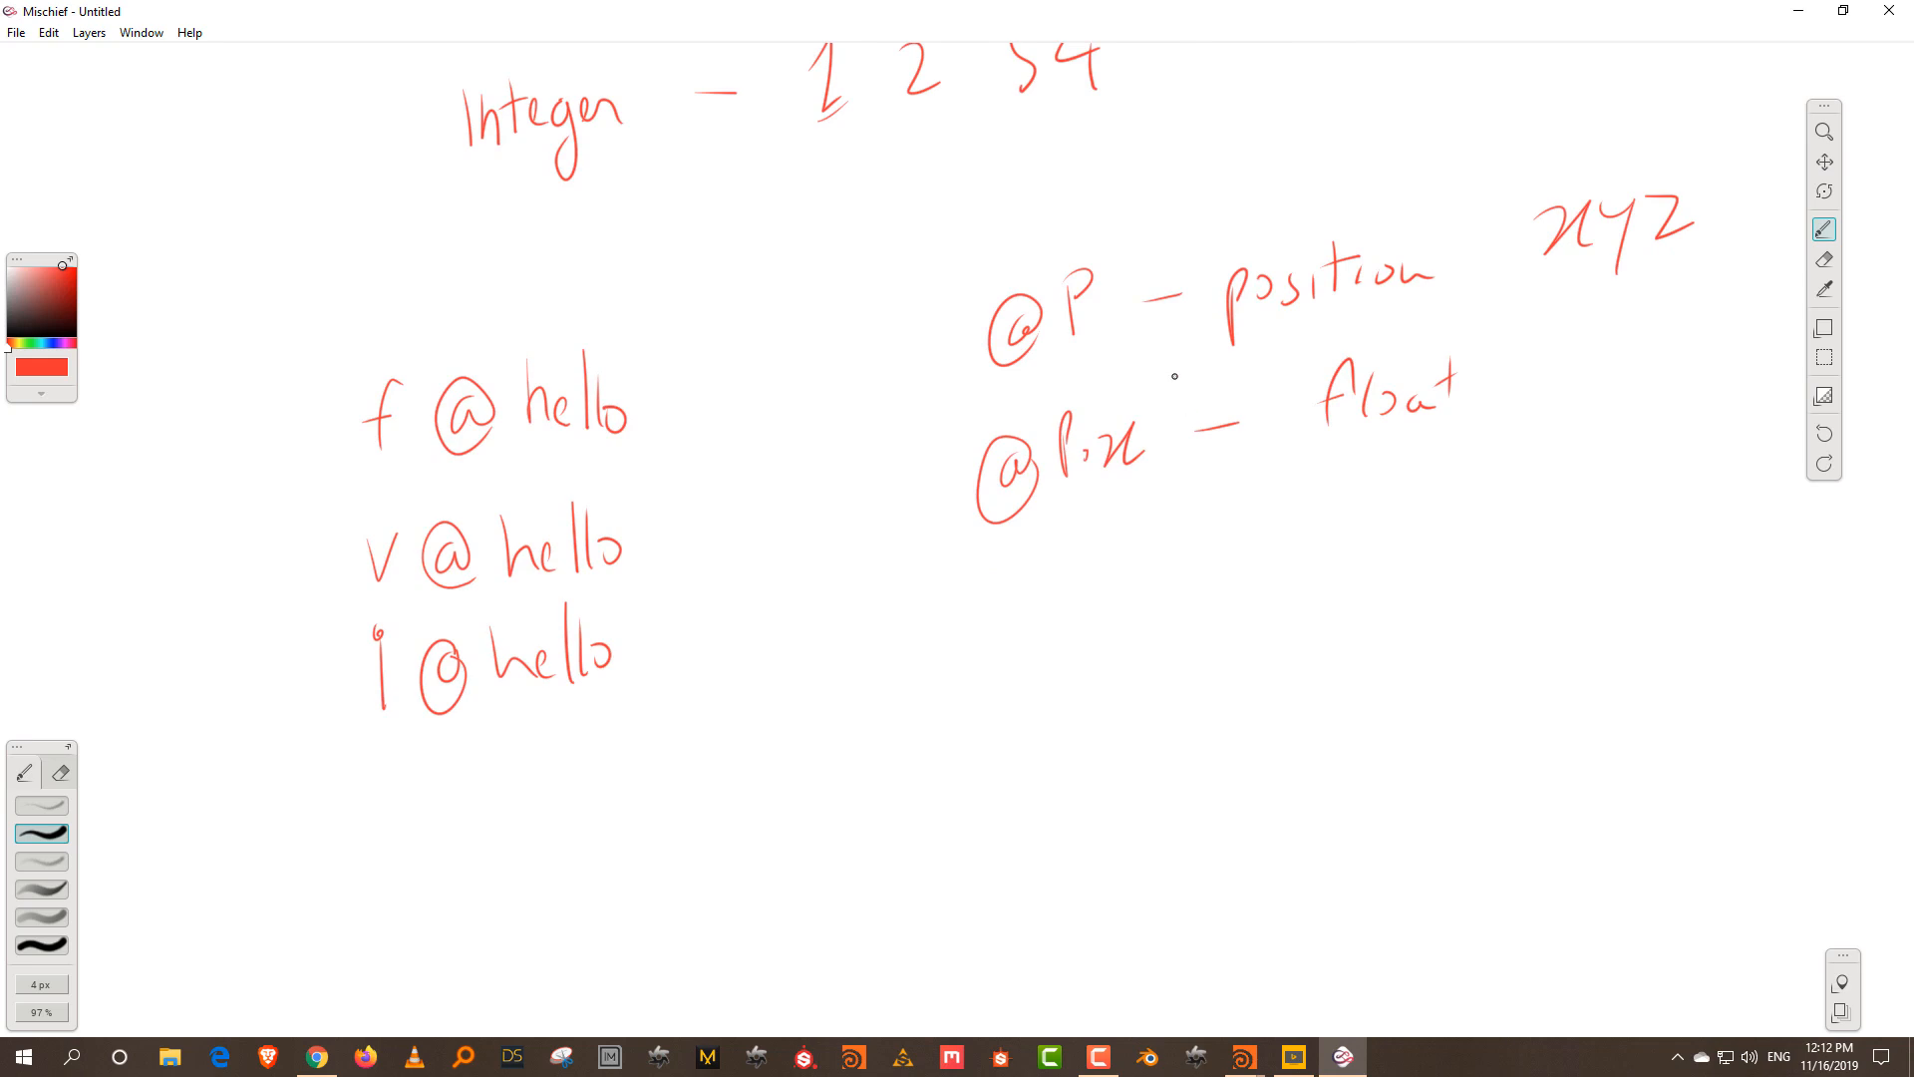
# - Switch to Houdini and add a Grid node in empty space beside the staircase network
pyautogui.click(1799, 10)
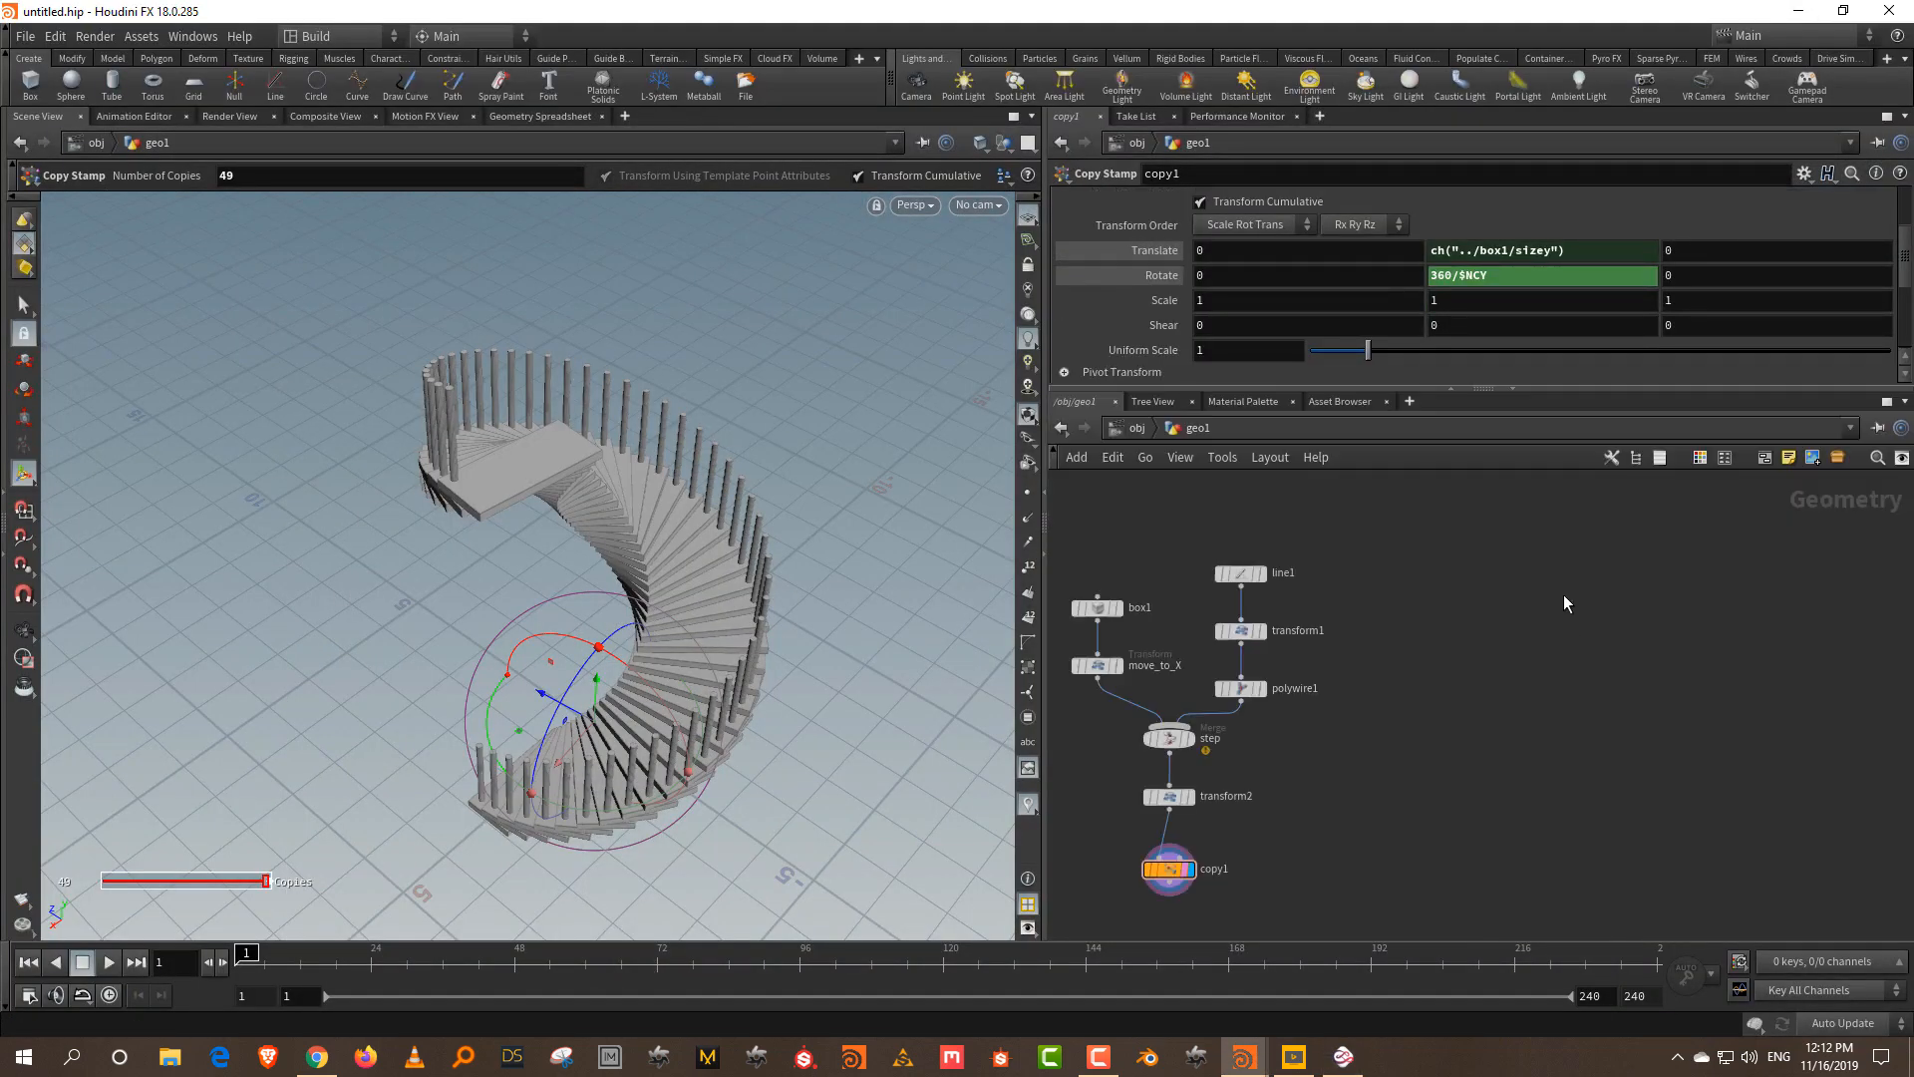
pyautogui.press('Tab')
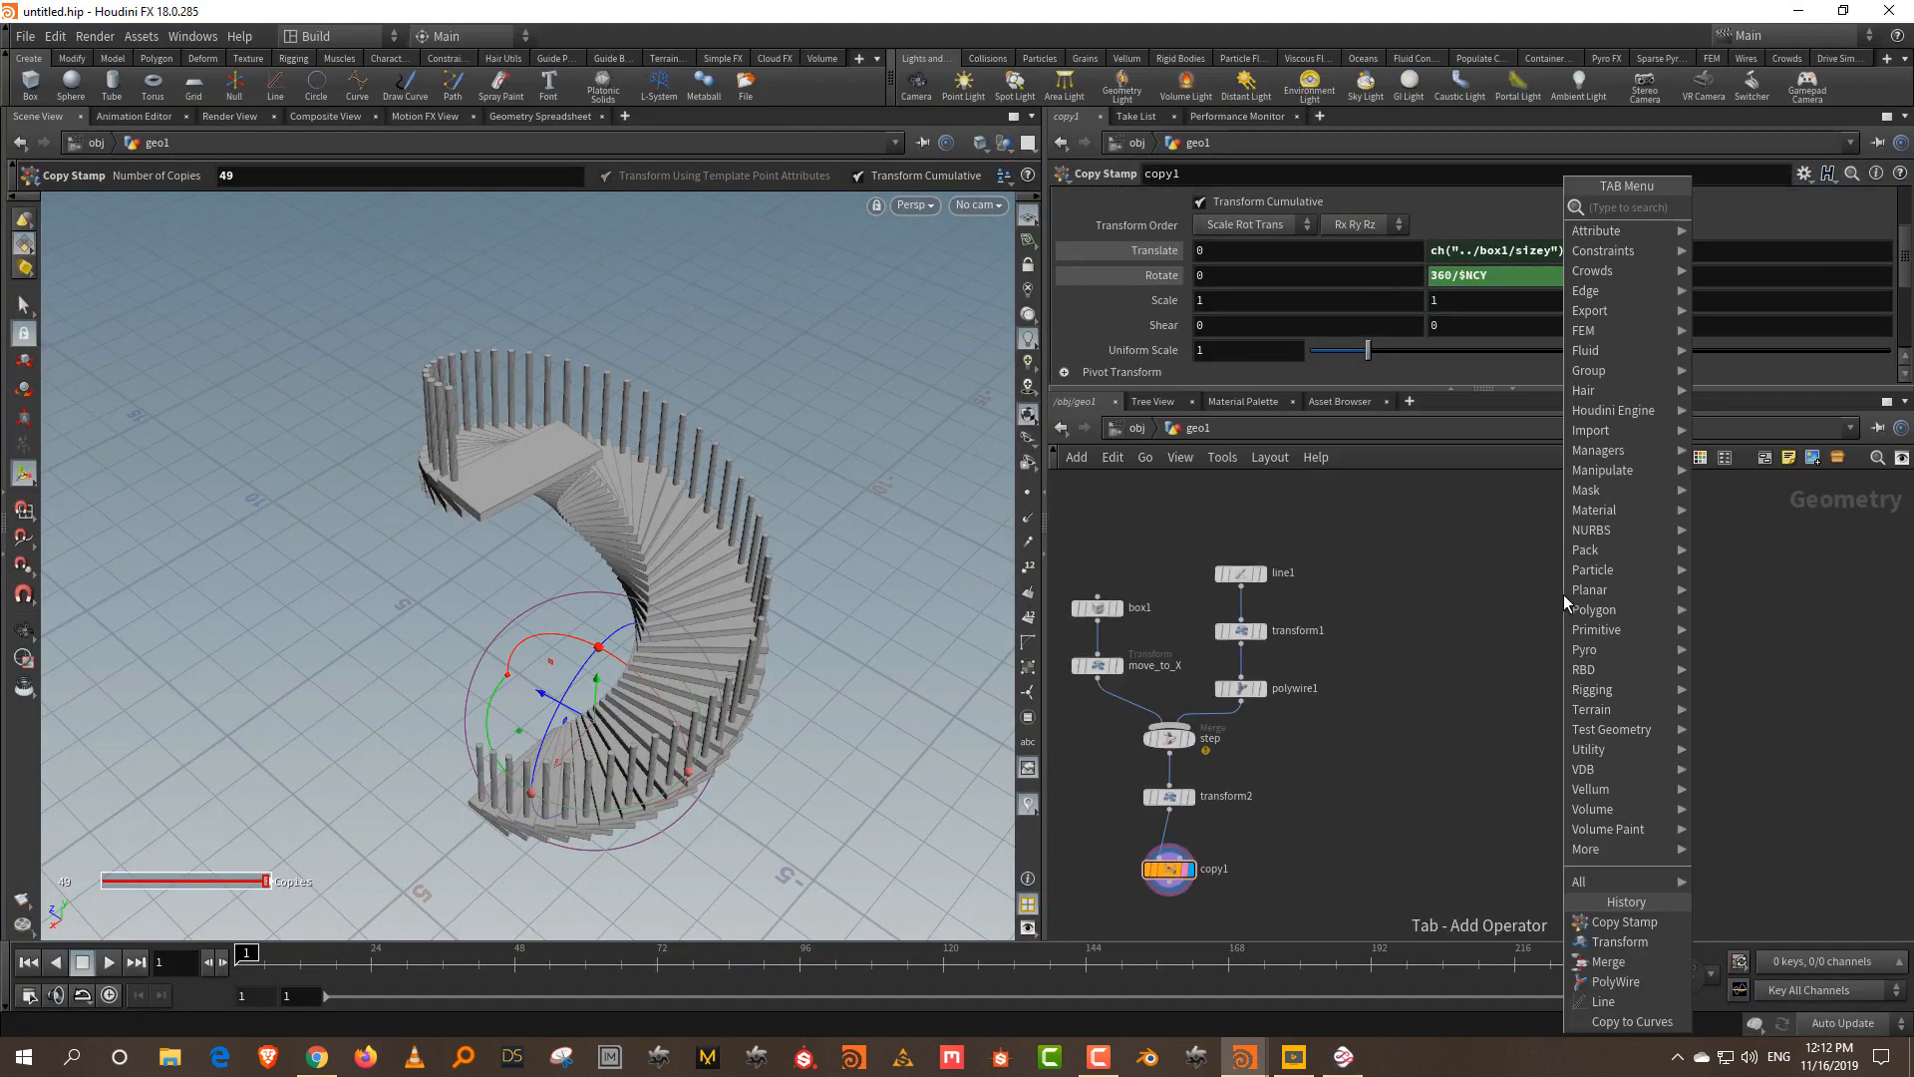
pyautogui.write('grid')
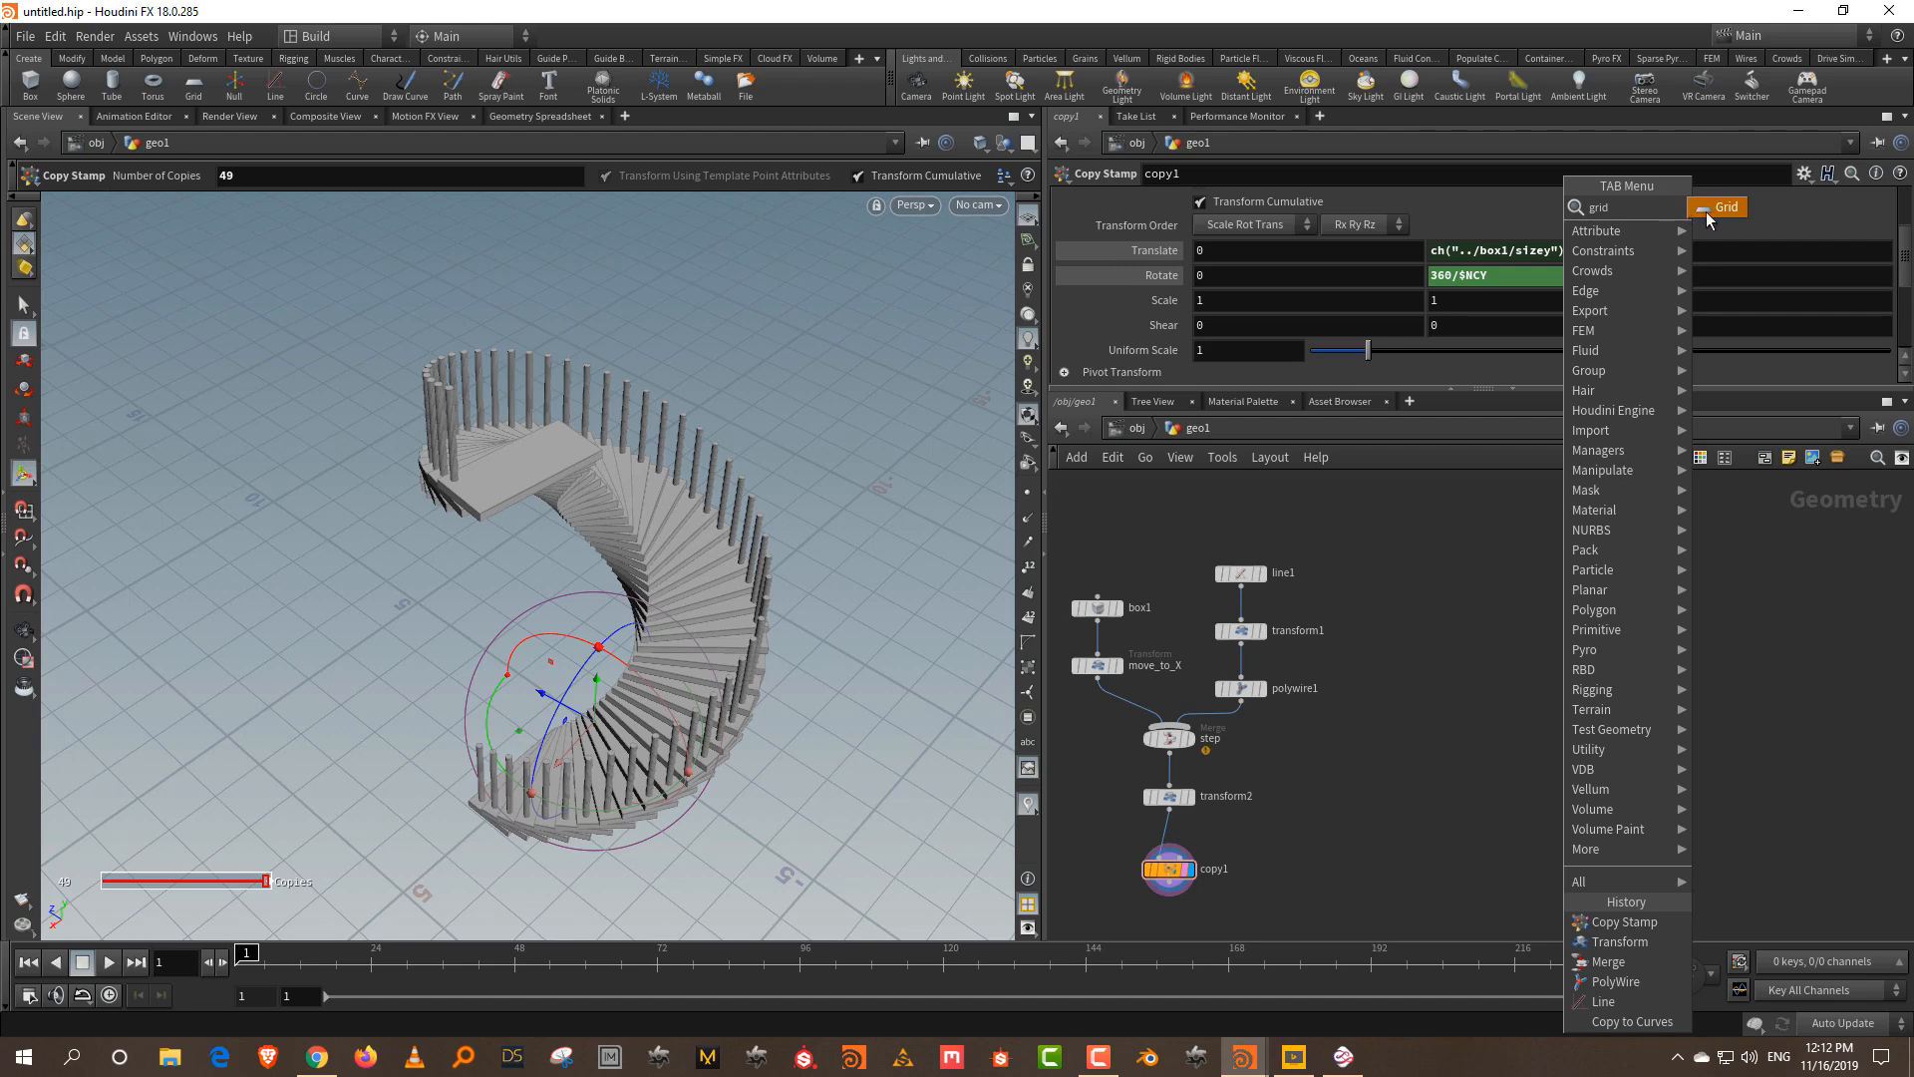
pyautogui.press('Return')
pyautogui.click(1623, 590)
pyautogui.scroll(3, 1656, 586)
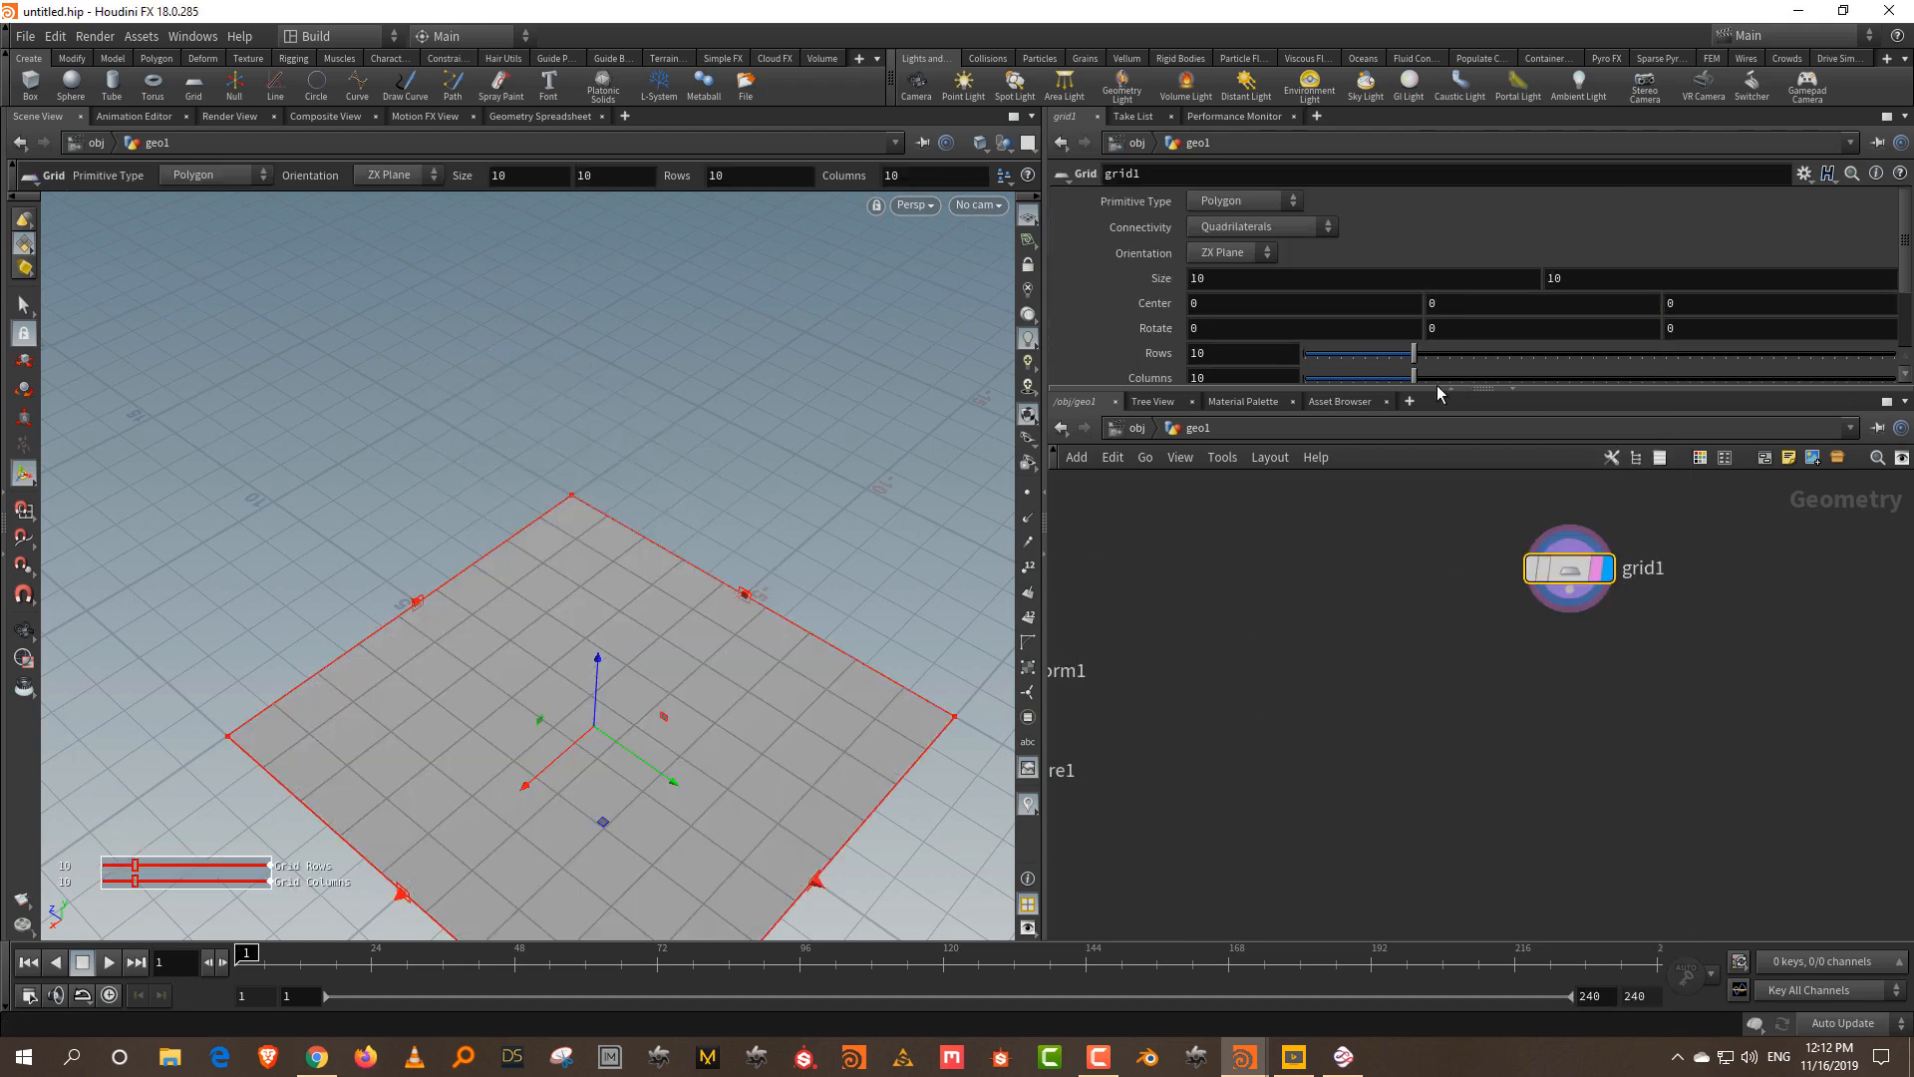
pyautogui.moveTo(1428, 388); pyautogui.dragTo(1428, 426)
pyautogui.keyDown('alt'); pyautogui.moveTo(688, 653); pyautogui.dragTo(602, 481, button='middle'); pyautogui.keyUp('alt')
pyautogui.keyDown('alt'); pyautogui.moveTo(602, 481); pyautogui.dragTo(551, 547); pyautogui.keyUp('alt')
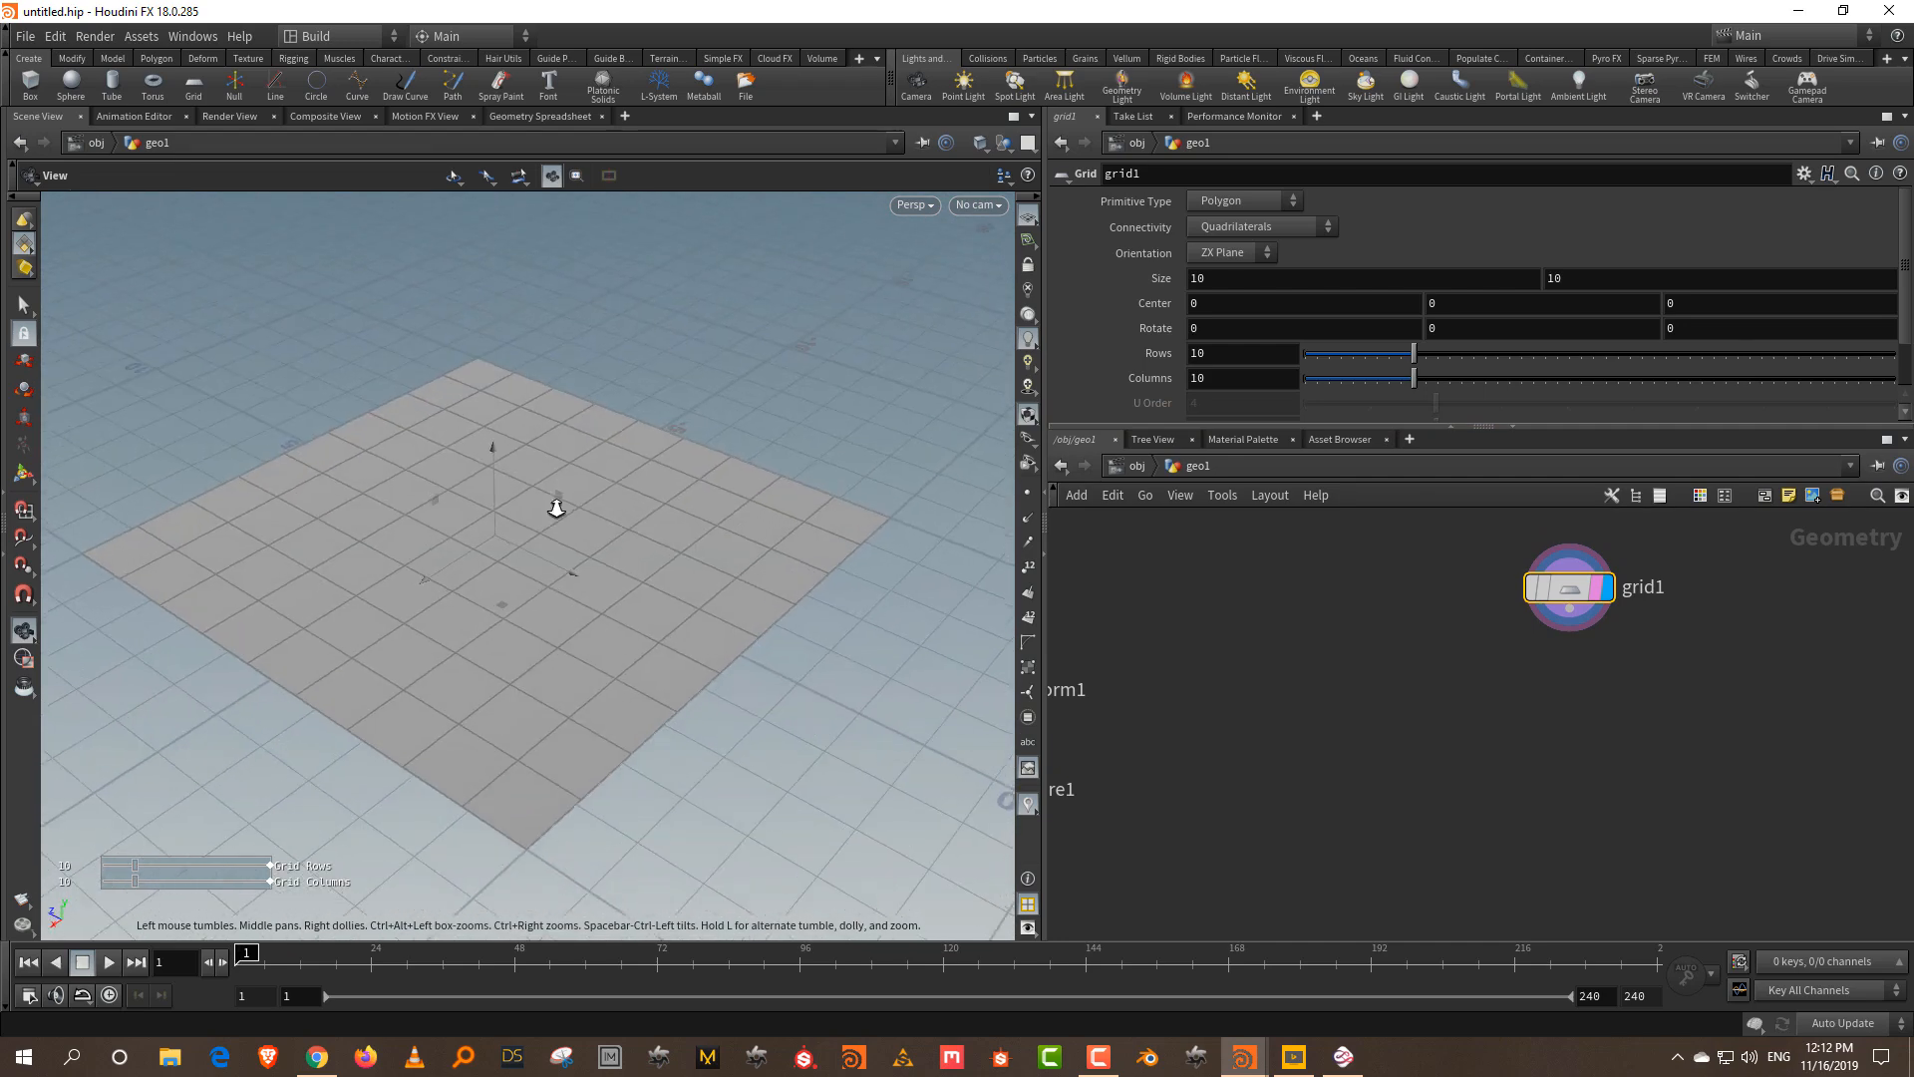
pyautogui.scroll(2, 551, 548)
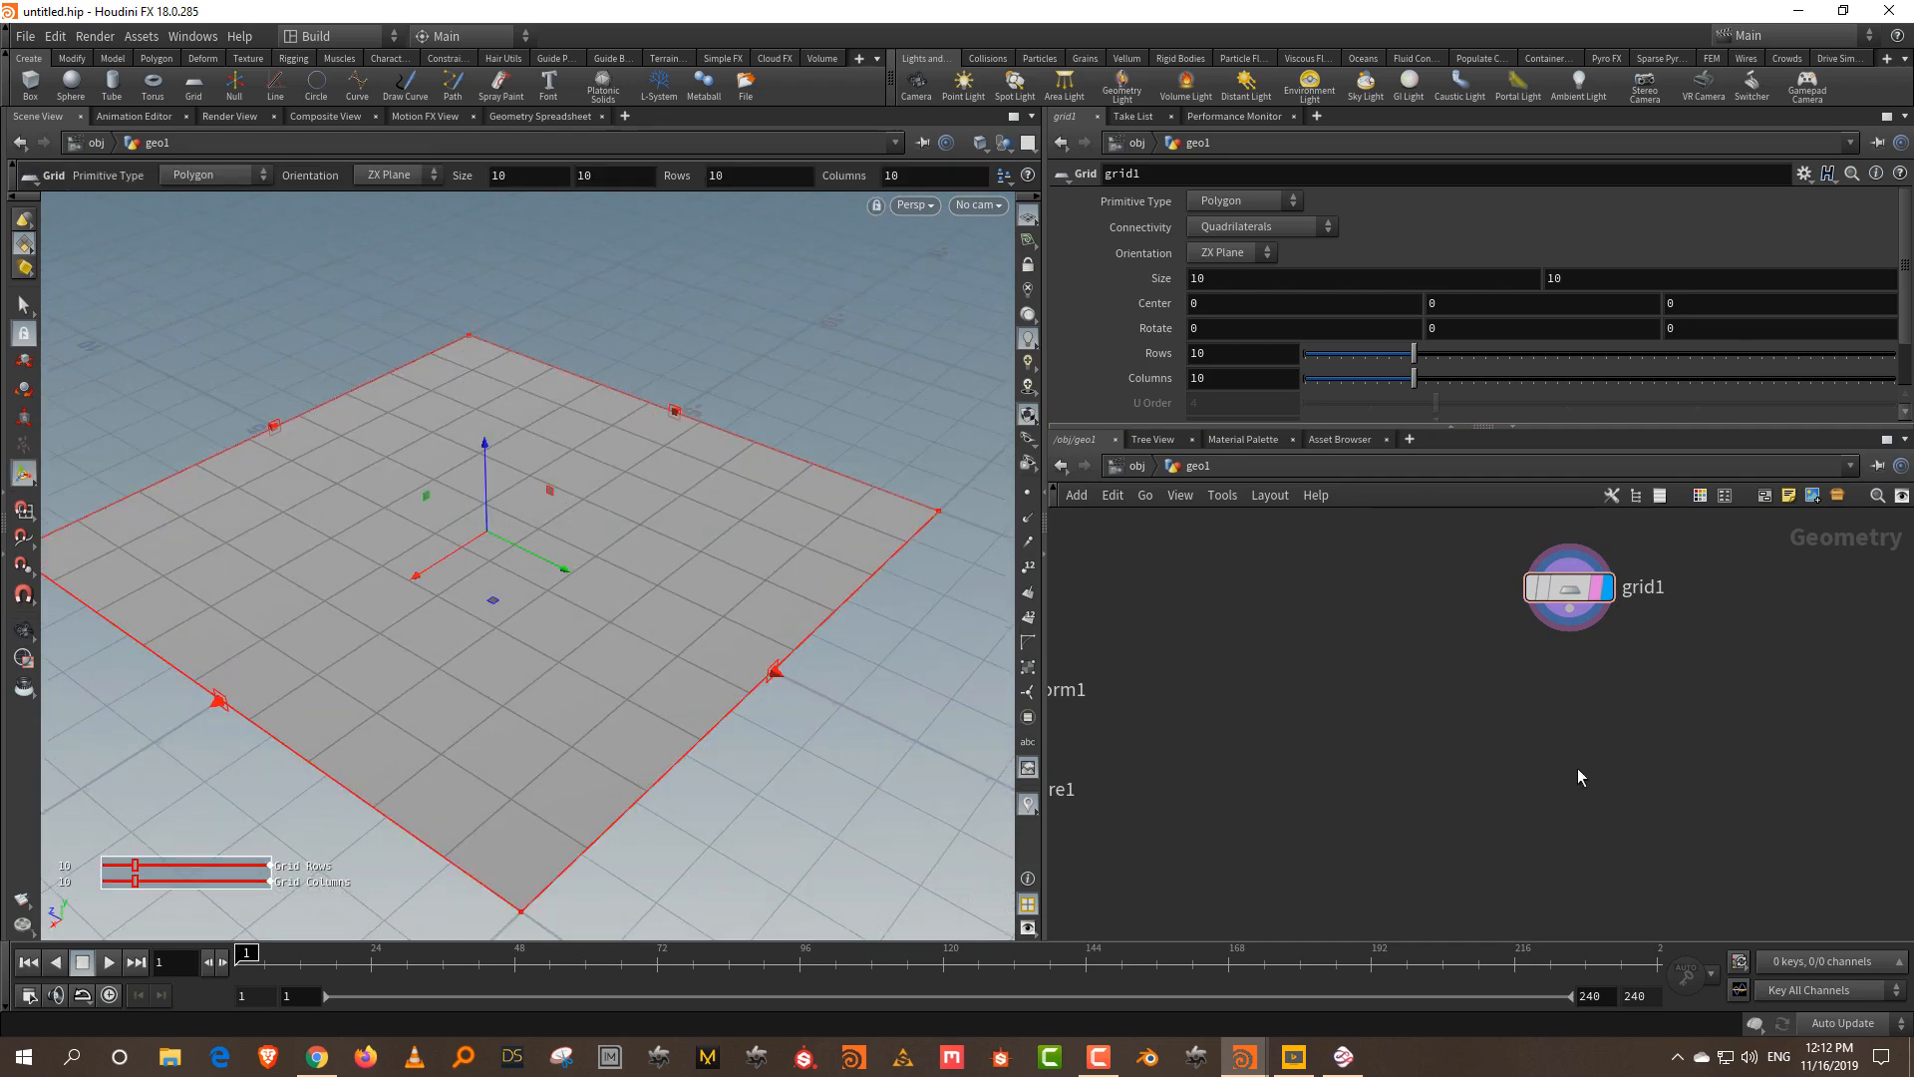
# - Add an Attribute Create node below grid1, connect the grid's output to it, and display it
pyautogui.press('Tab')
pyautogui.write('attr')
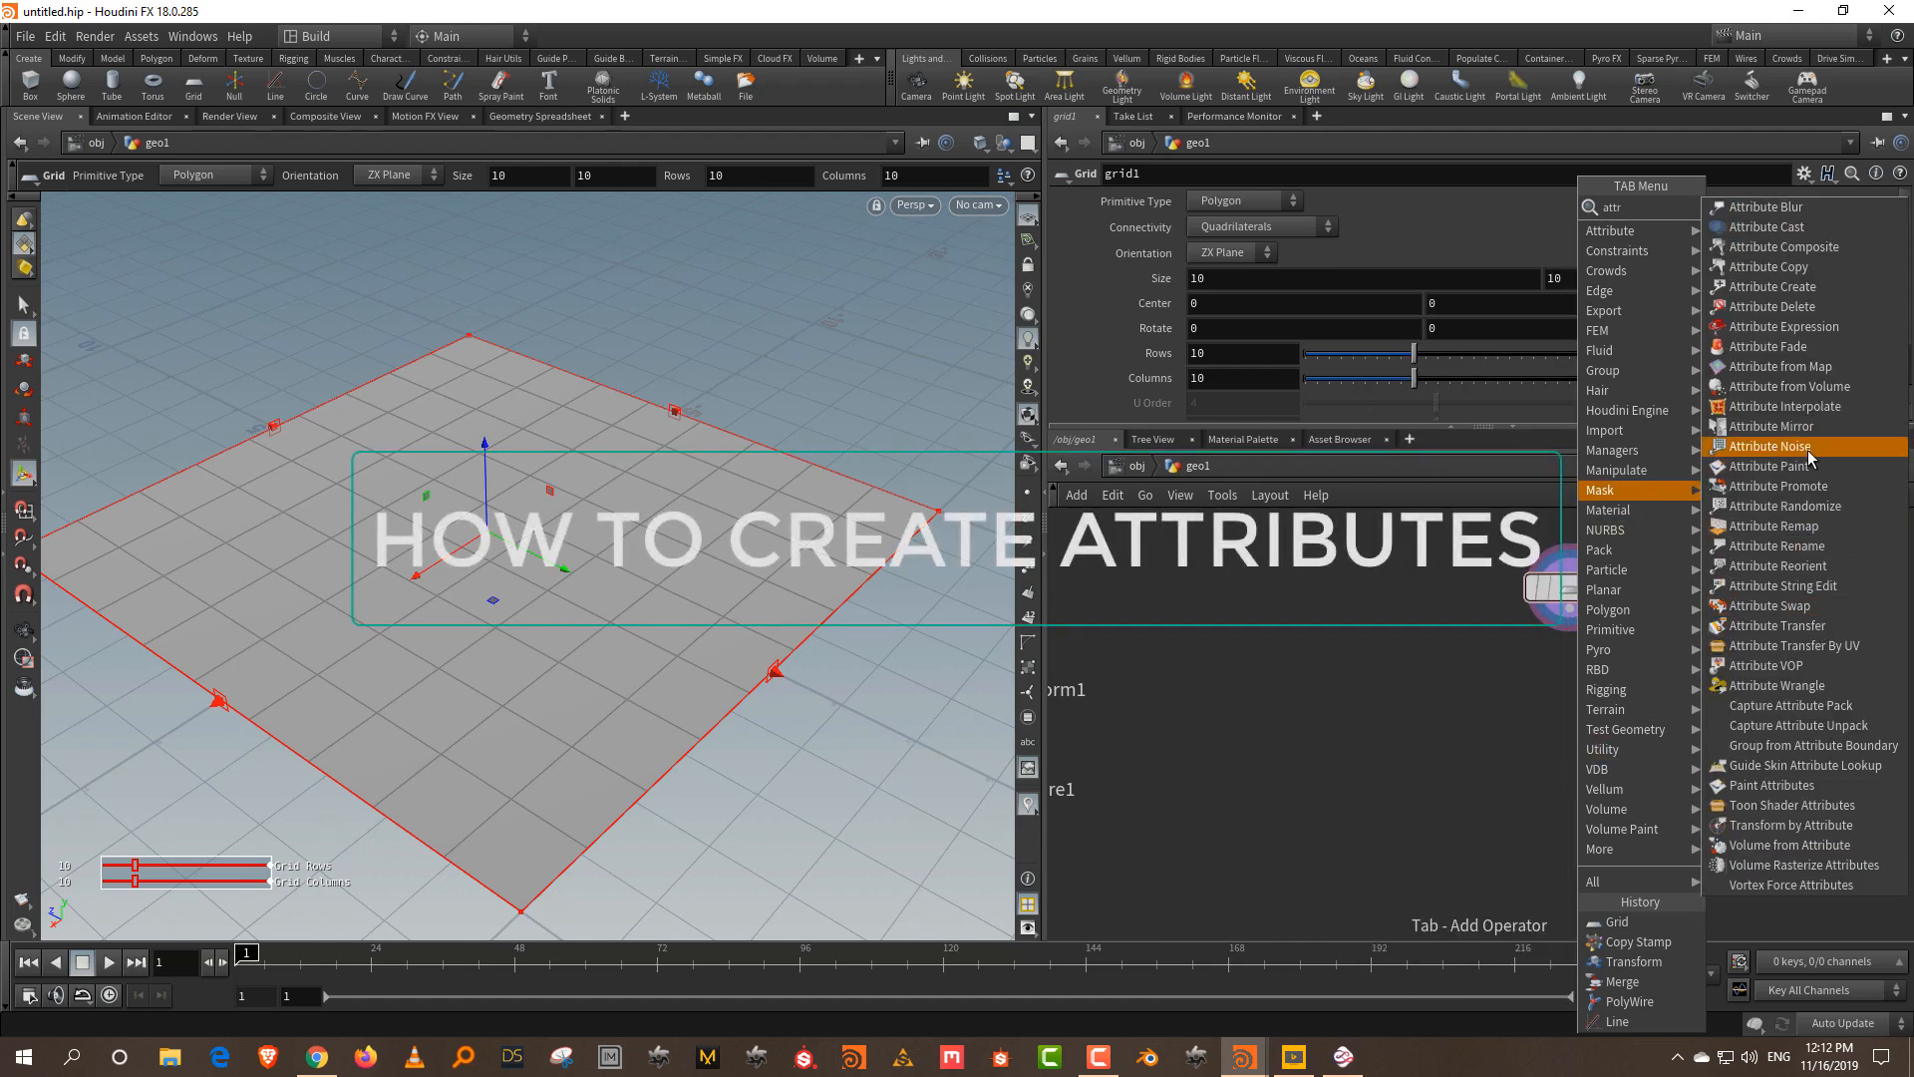
pyautogui.click(1832, 288)
pyautogui.click(1566, 716)
pyautogui.scroll(2, 1581, 645)
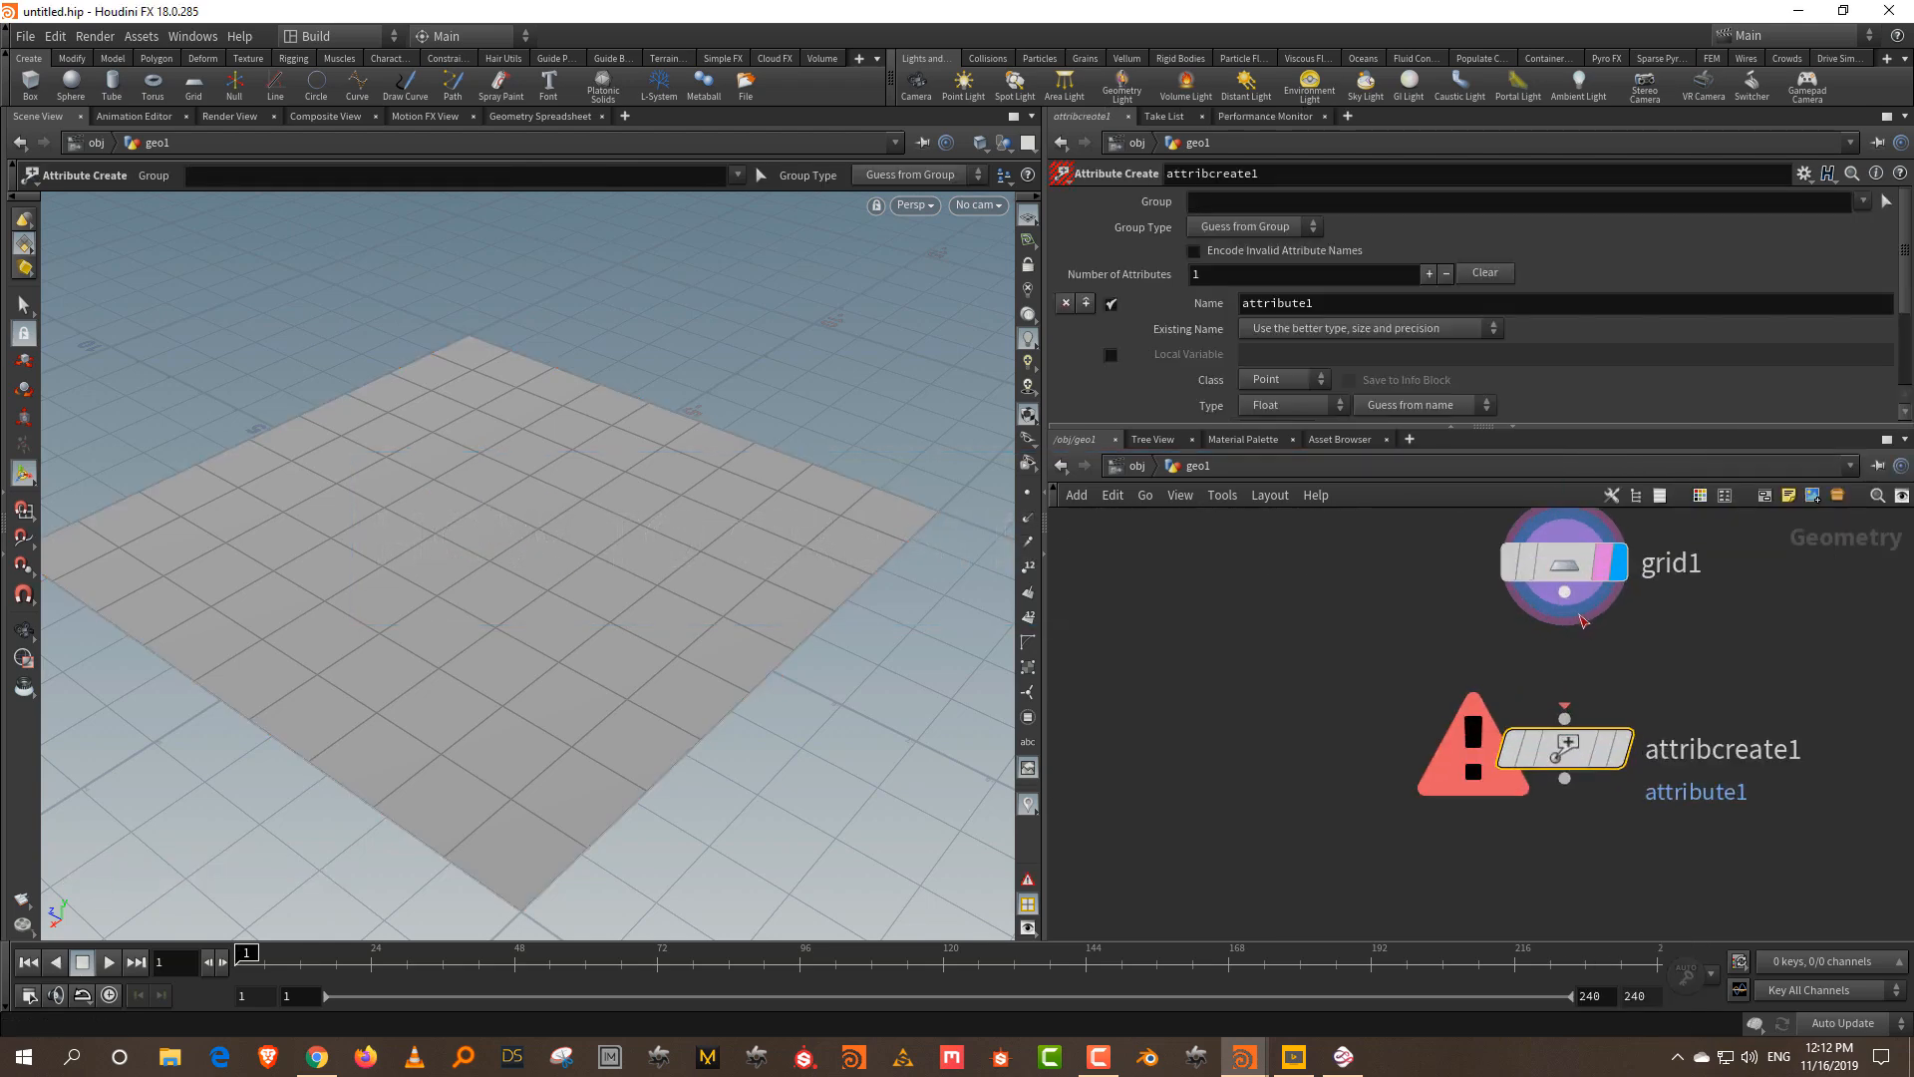
pyautogui.moveTo(1565, 593); pyautogui.dragTo(1565, 718)
pyautogui.click(1614, 756)
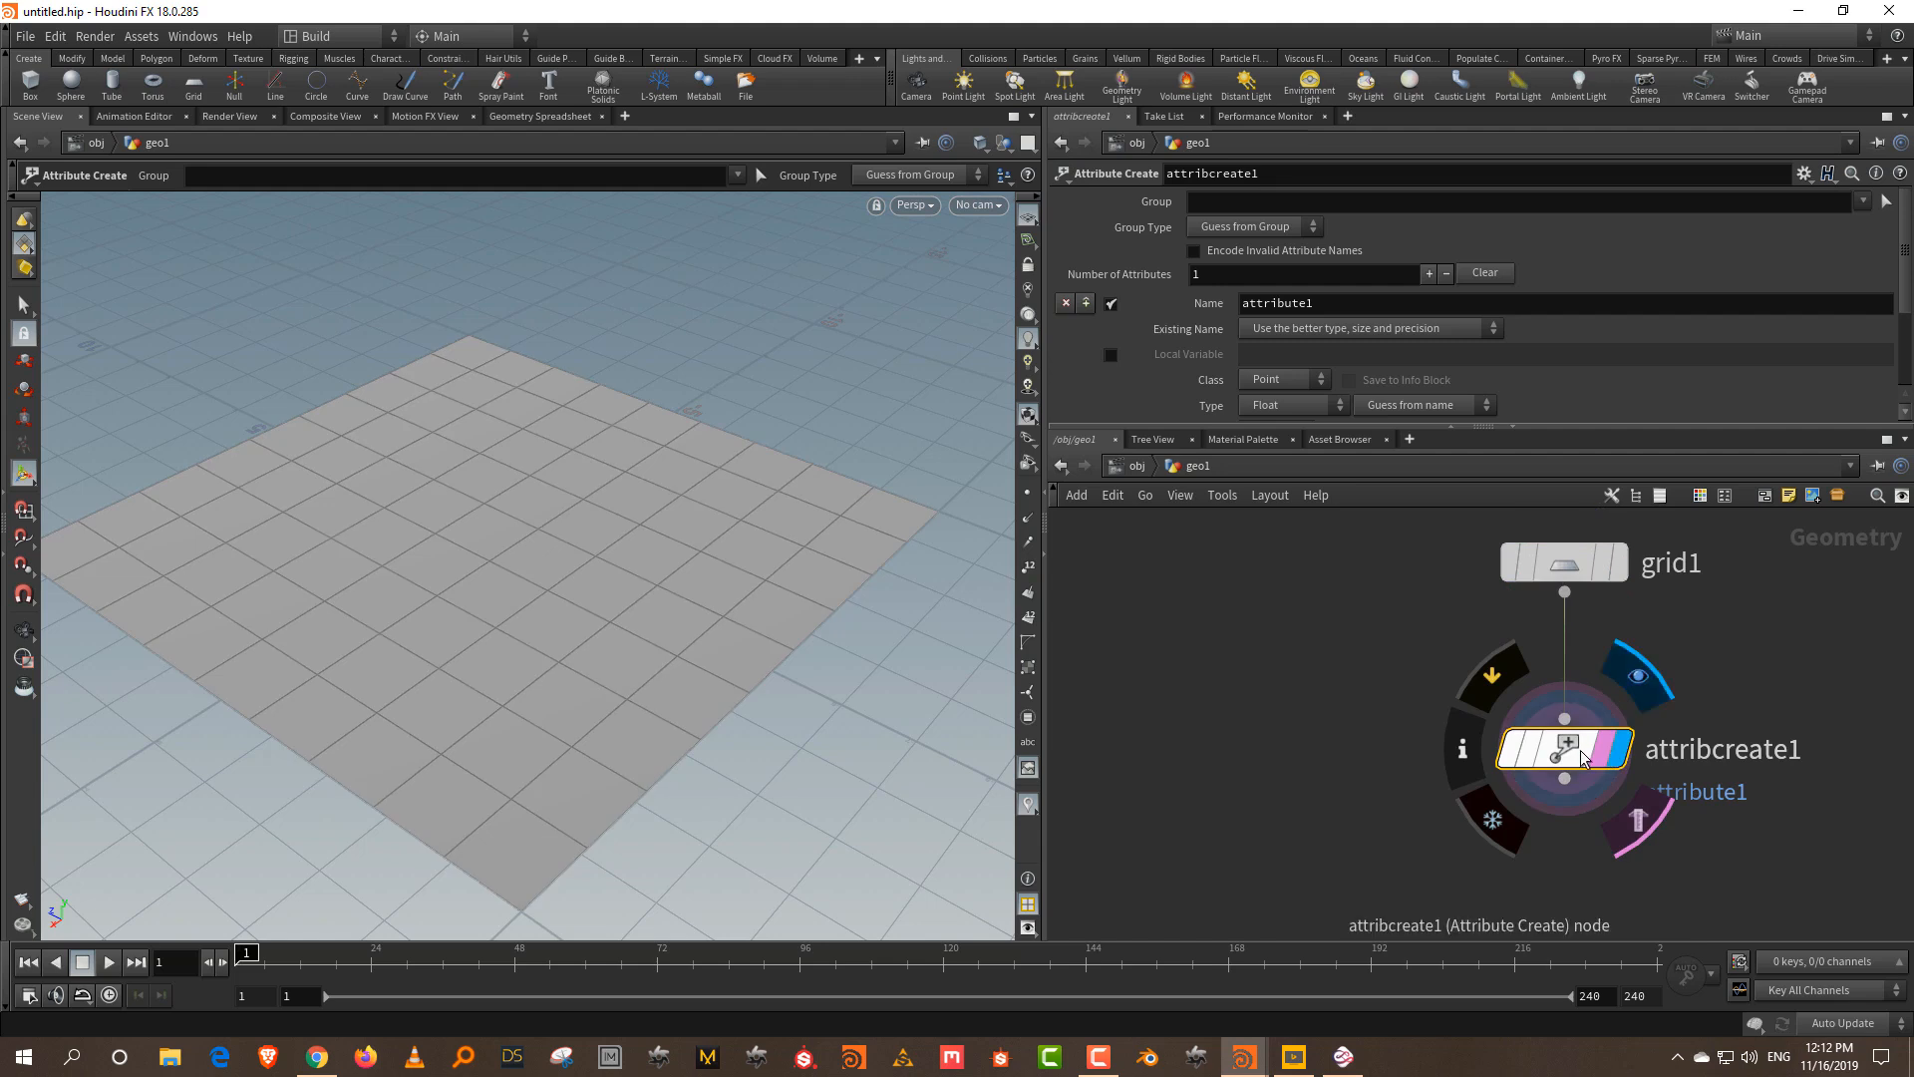
# - Name the new attribute hello and keep its class as Point
pyautogui.moveTo(1338, 427); pyautogui.dragTo(1338, 547)
pyautogui.moveTo(1332, 301); pyautogui.dragTo(1198, 302)
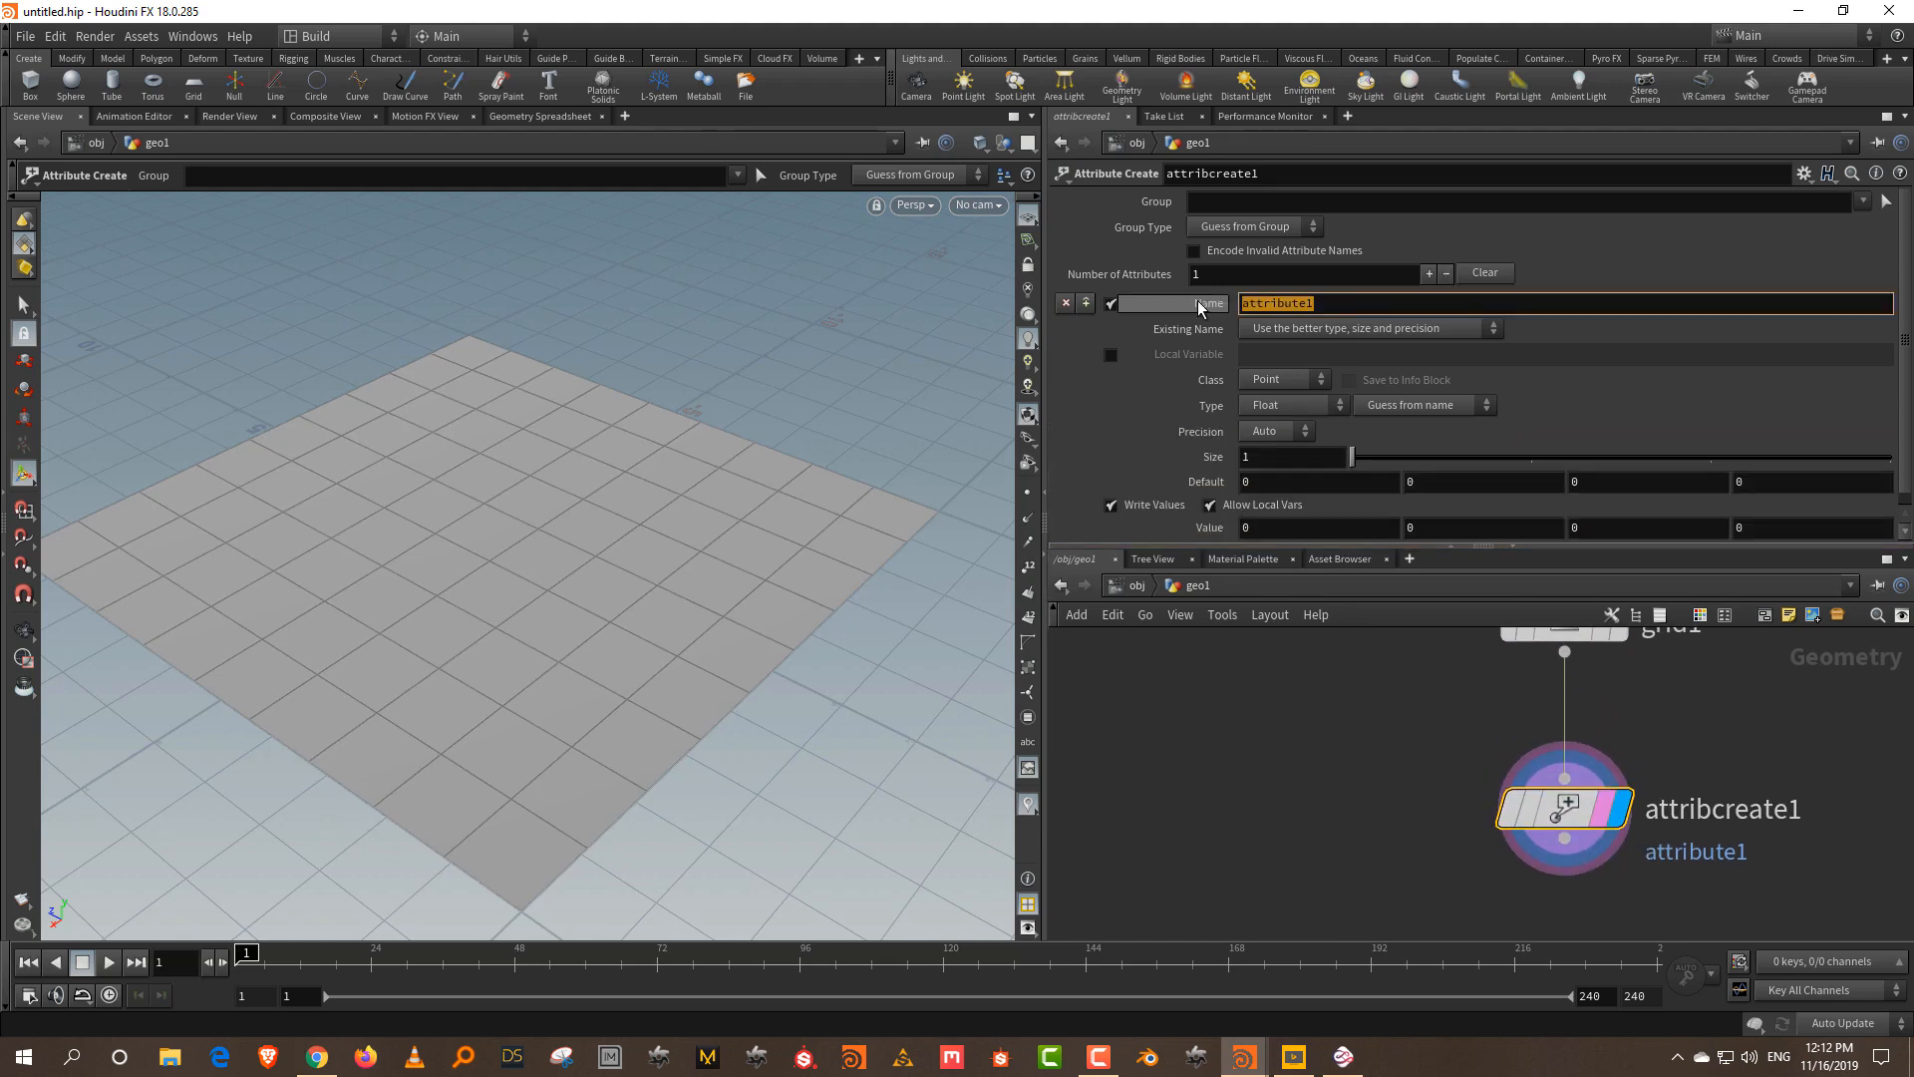
pyautogui.write('hello')
pyautogui.press('Return')
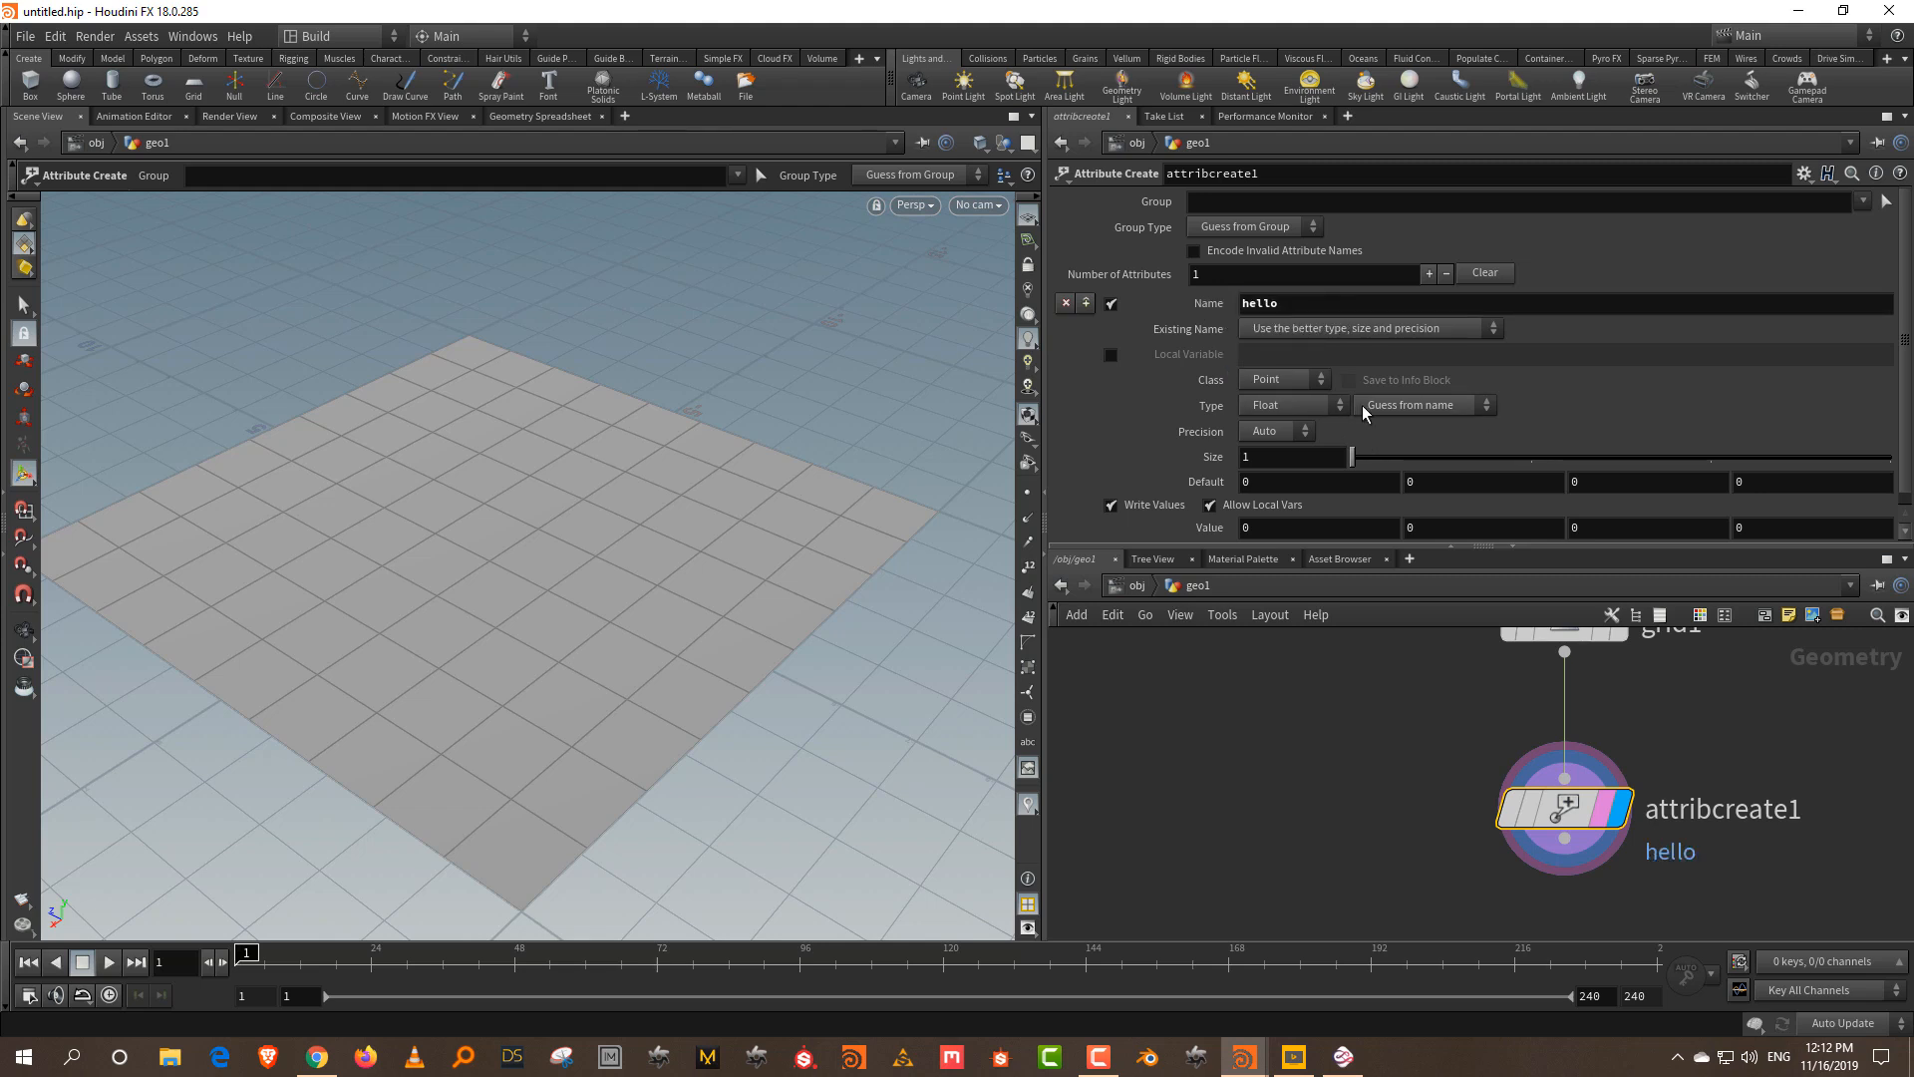
pyautogui.click(1286, 379)
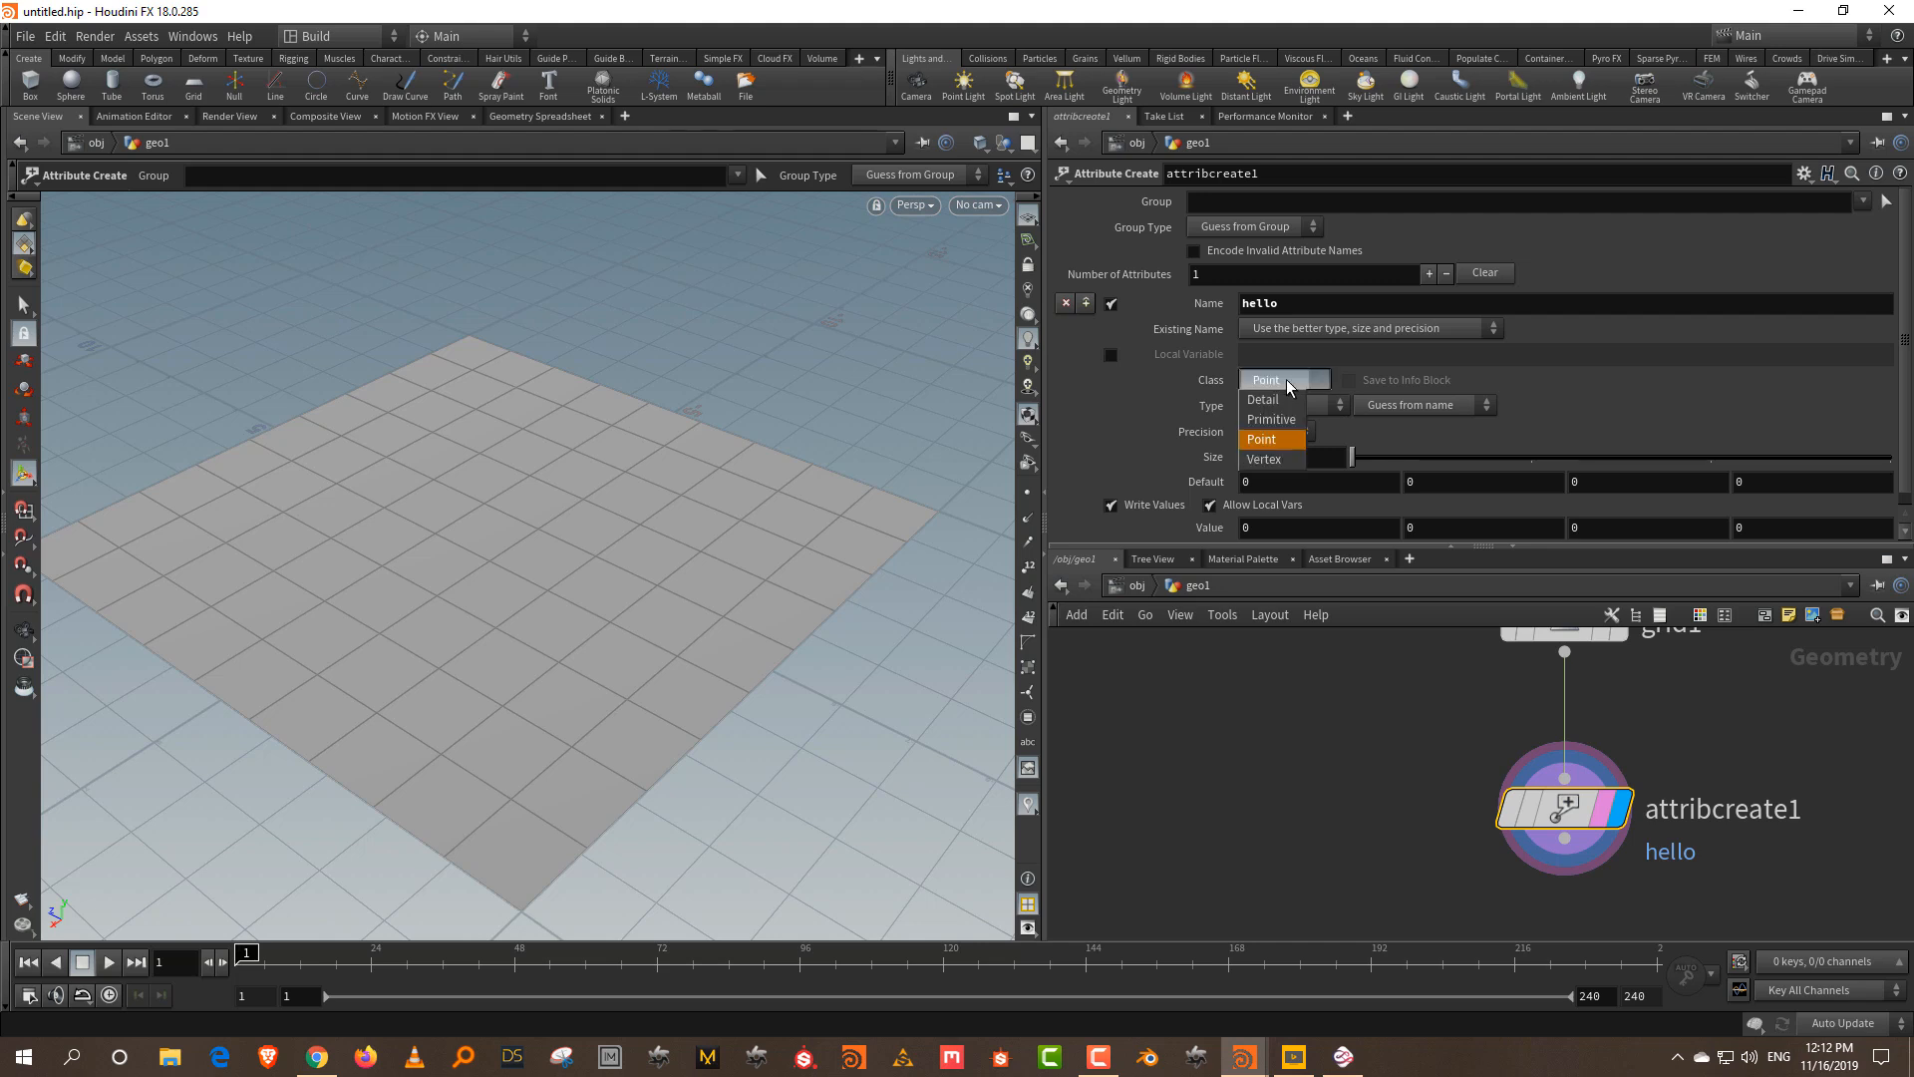
pyautogui.click(1271, 444)
# - Keep the hello attribute's type as Float and set its first value component to 0.2
pyautogui.scroll(-1, 1523, 381)
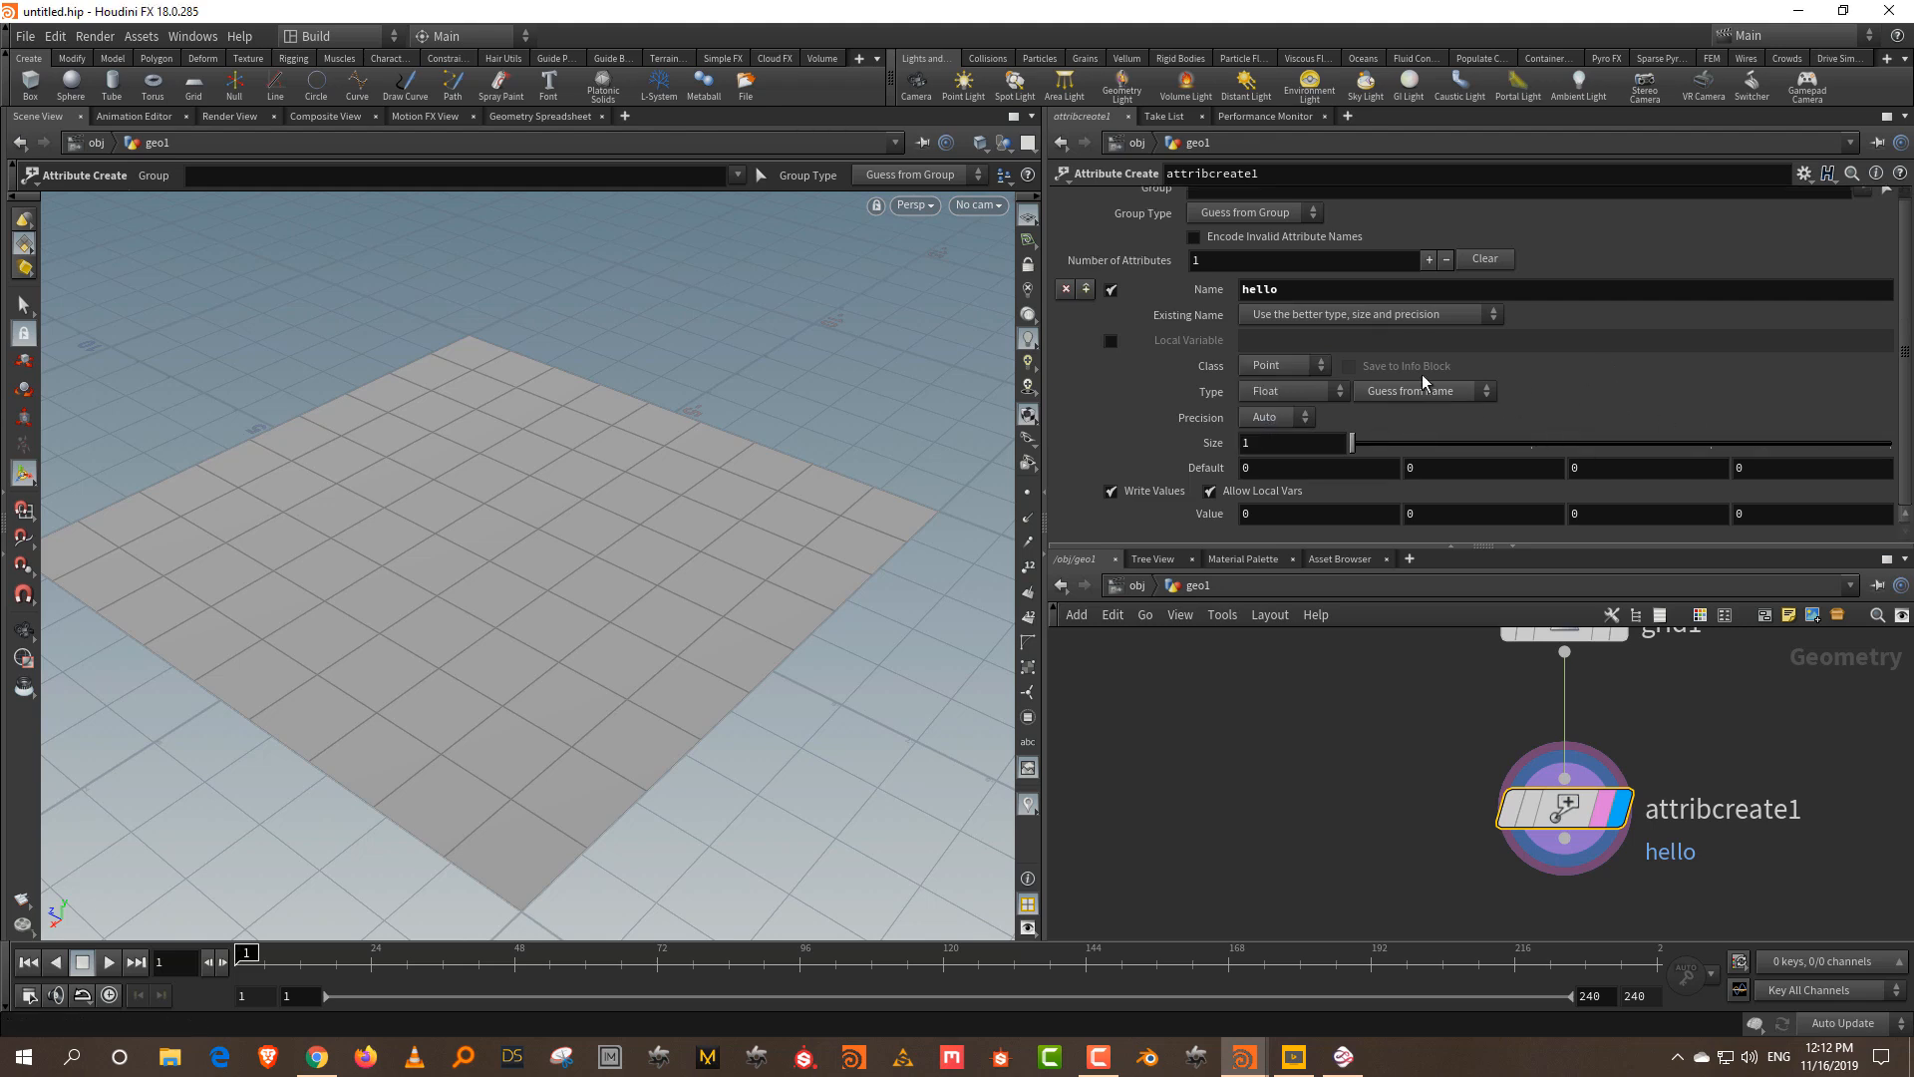
pyautogui.click(1312, 392)
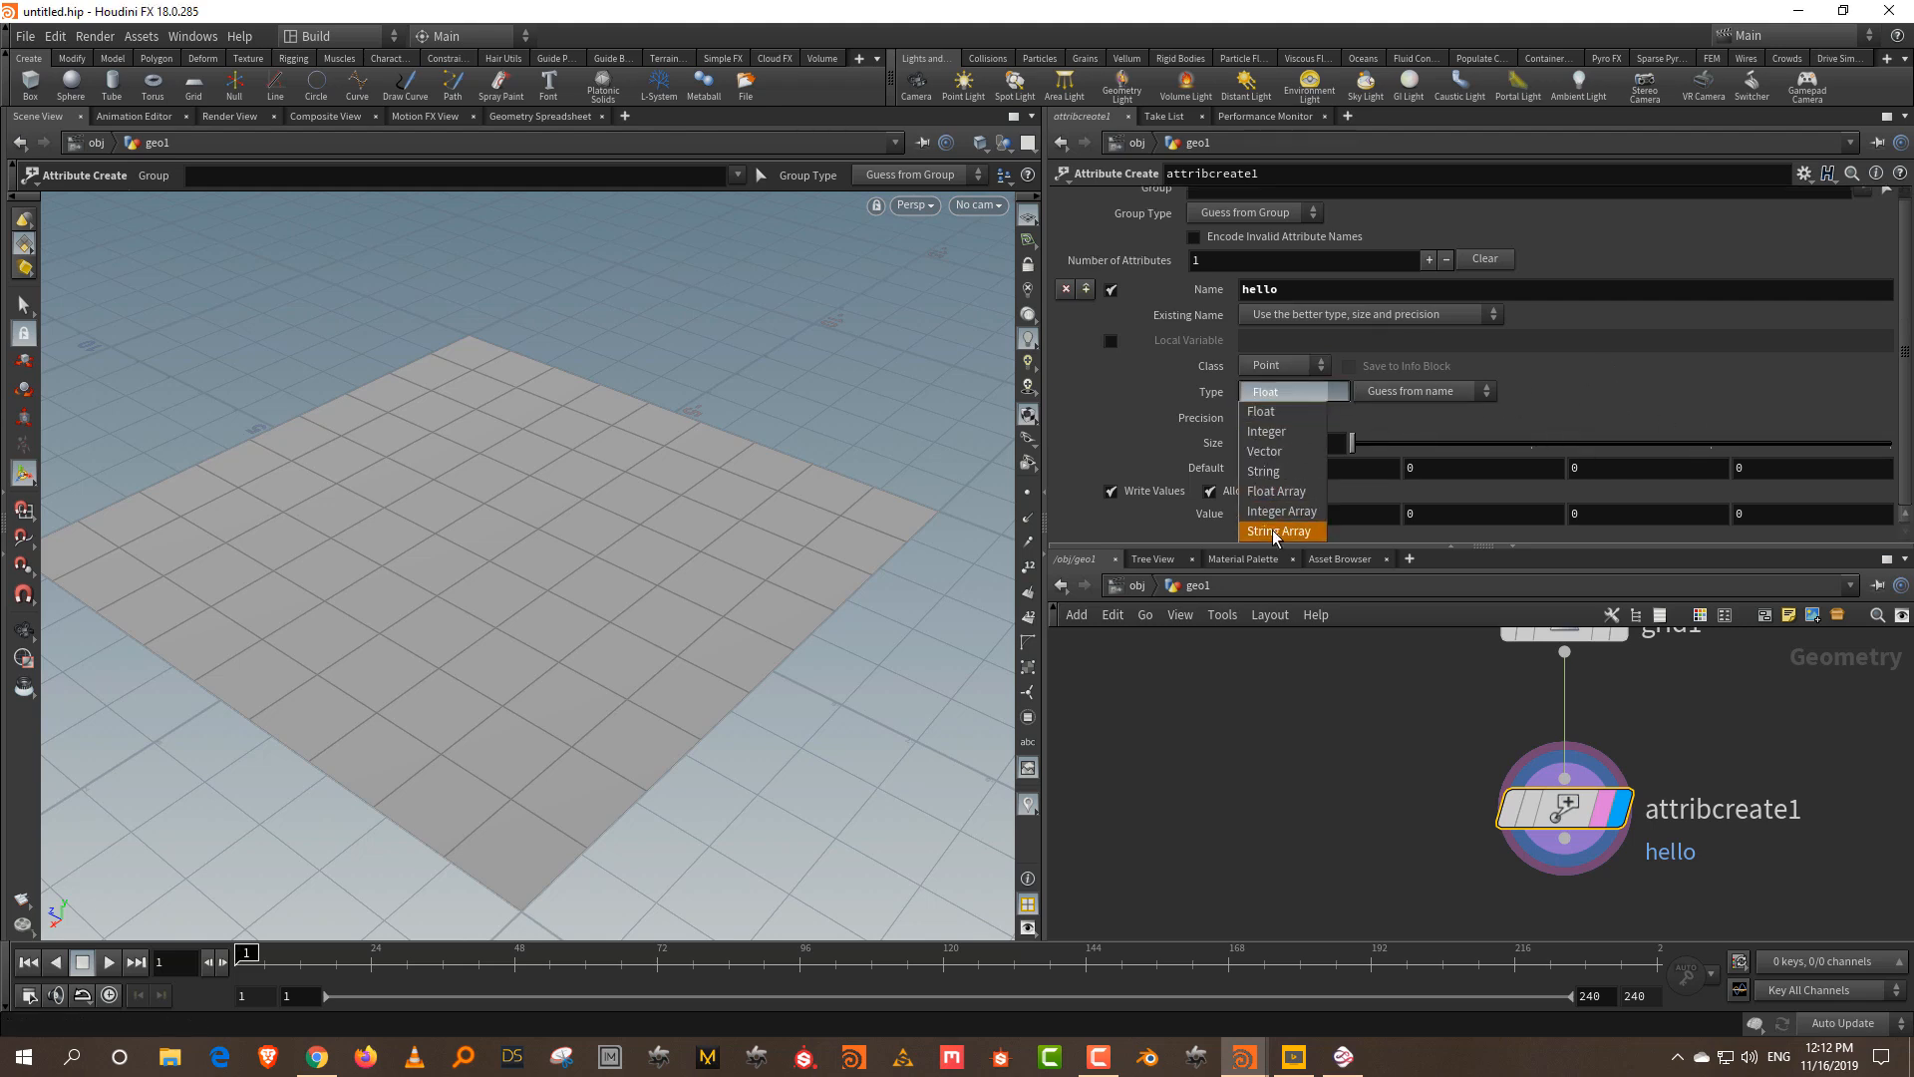
pyautogui.click(1302, 411)
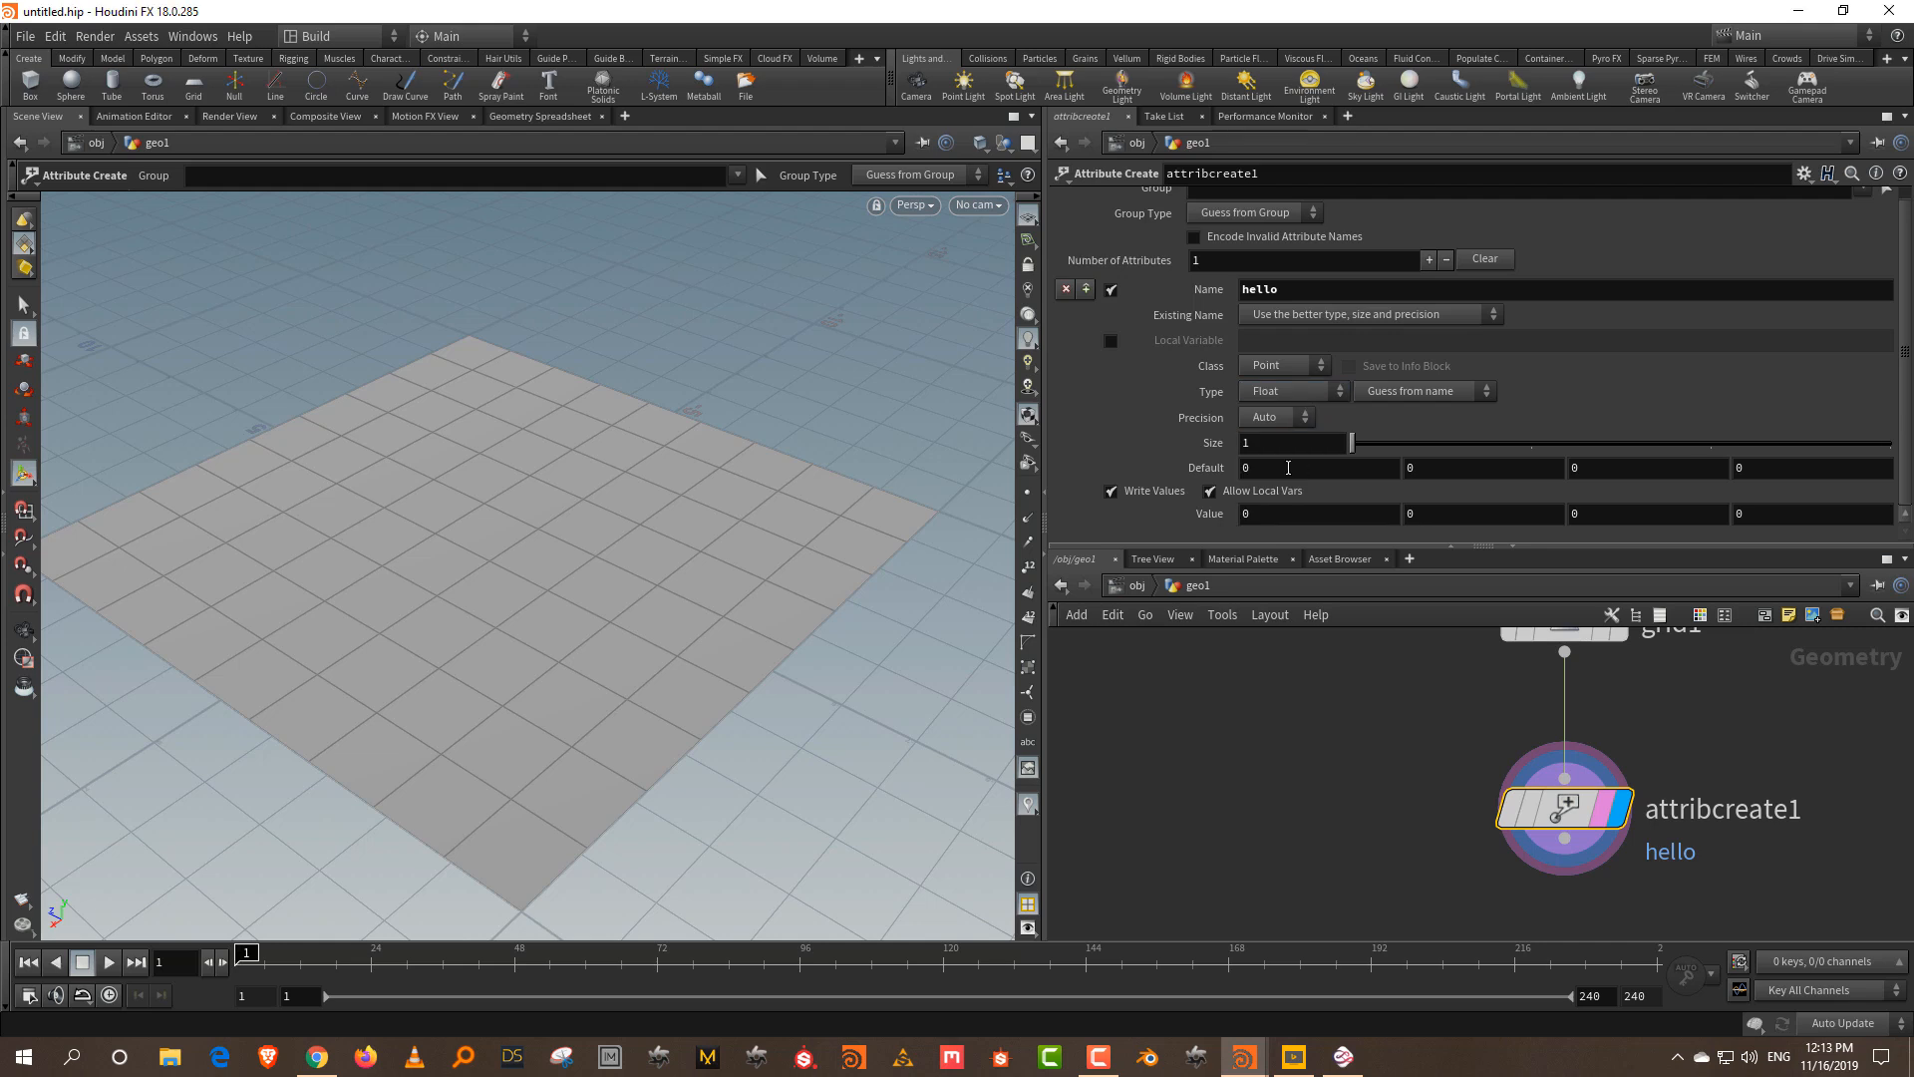
pyautogui.click(1268, 515)
pyautogui.write('0.2')
pyautogui.press('Return')
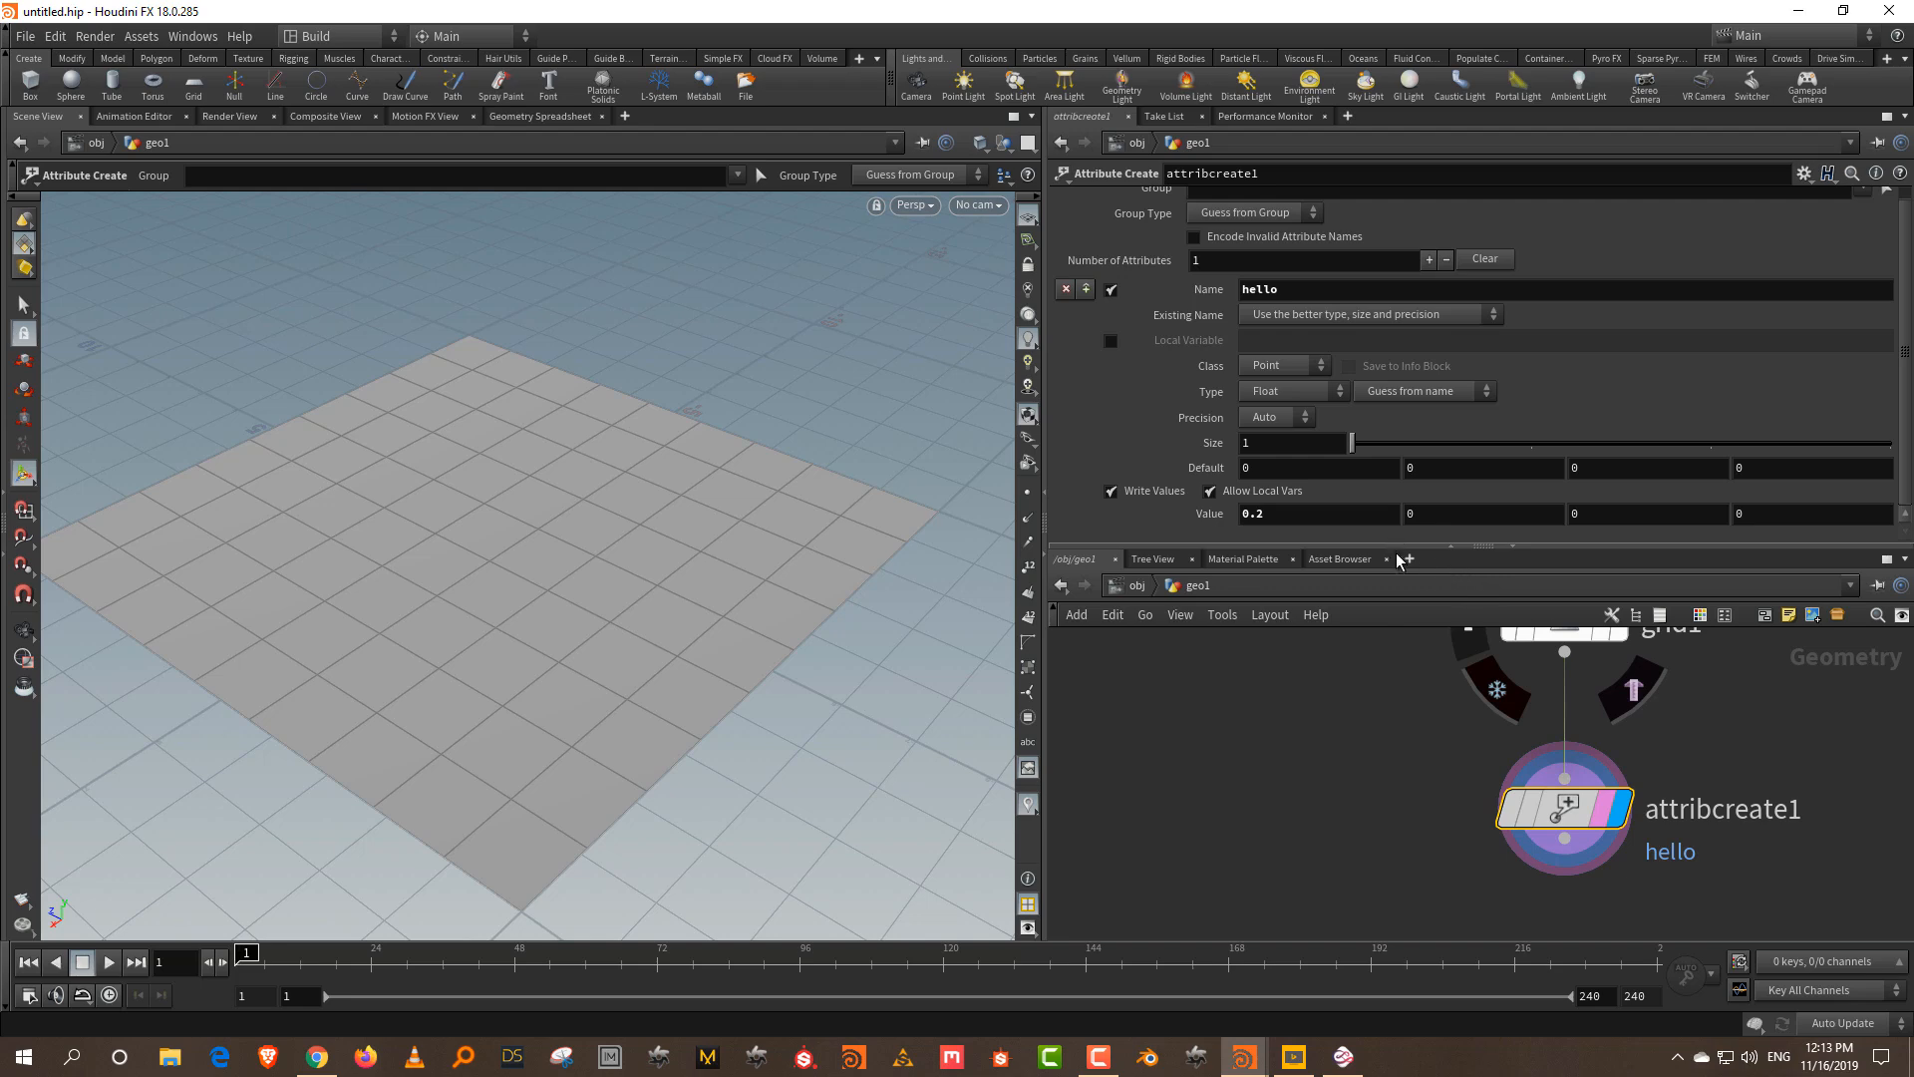
# - Inspect the node info of grid1 and attribcreate1 to compare their point attributes
pyautogui.moveTo(1393, 551); pyautogui.dragTo(1396, 359)
pyautogui.moveTo(1753, 560); pyautogui.dragTo(1759, 620, button='middle')
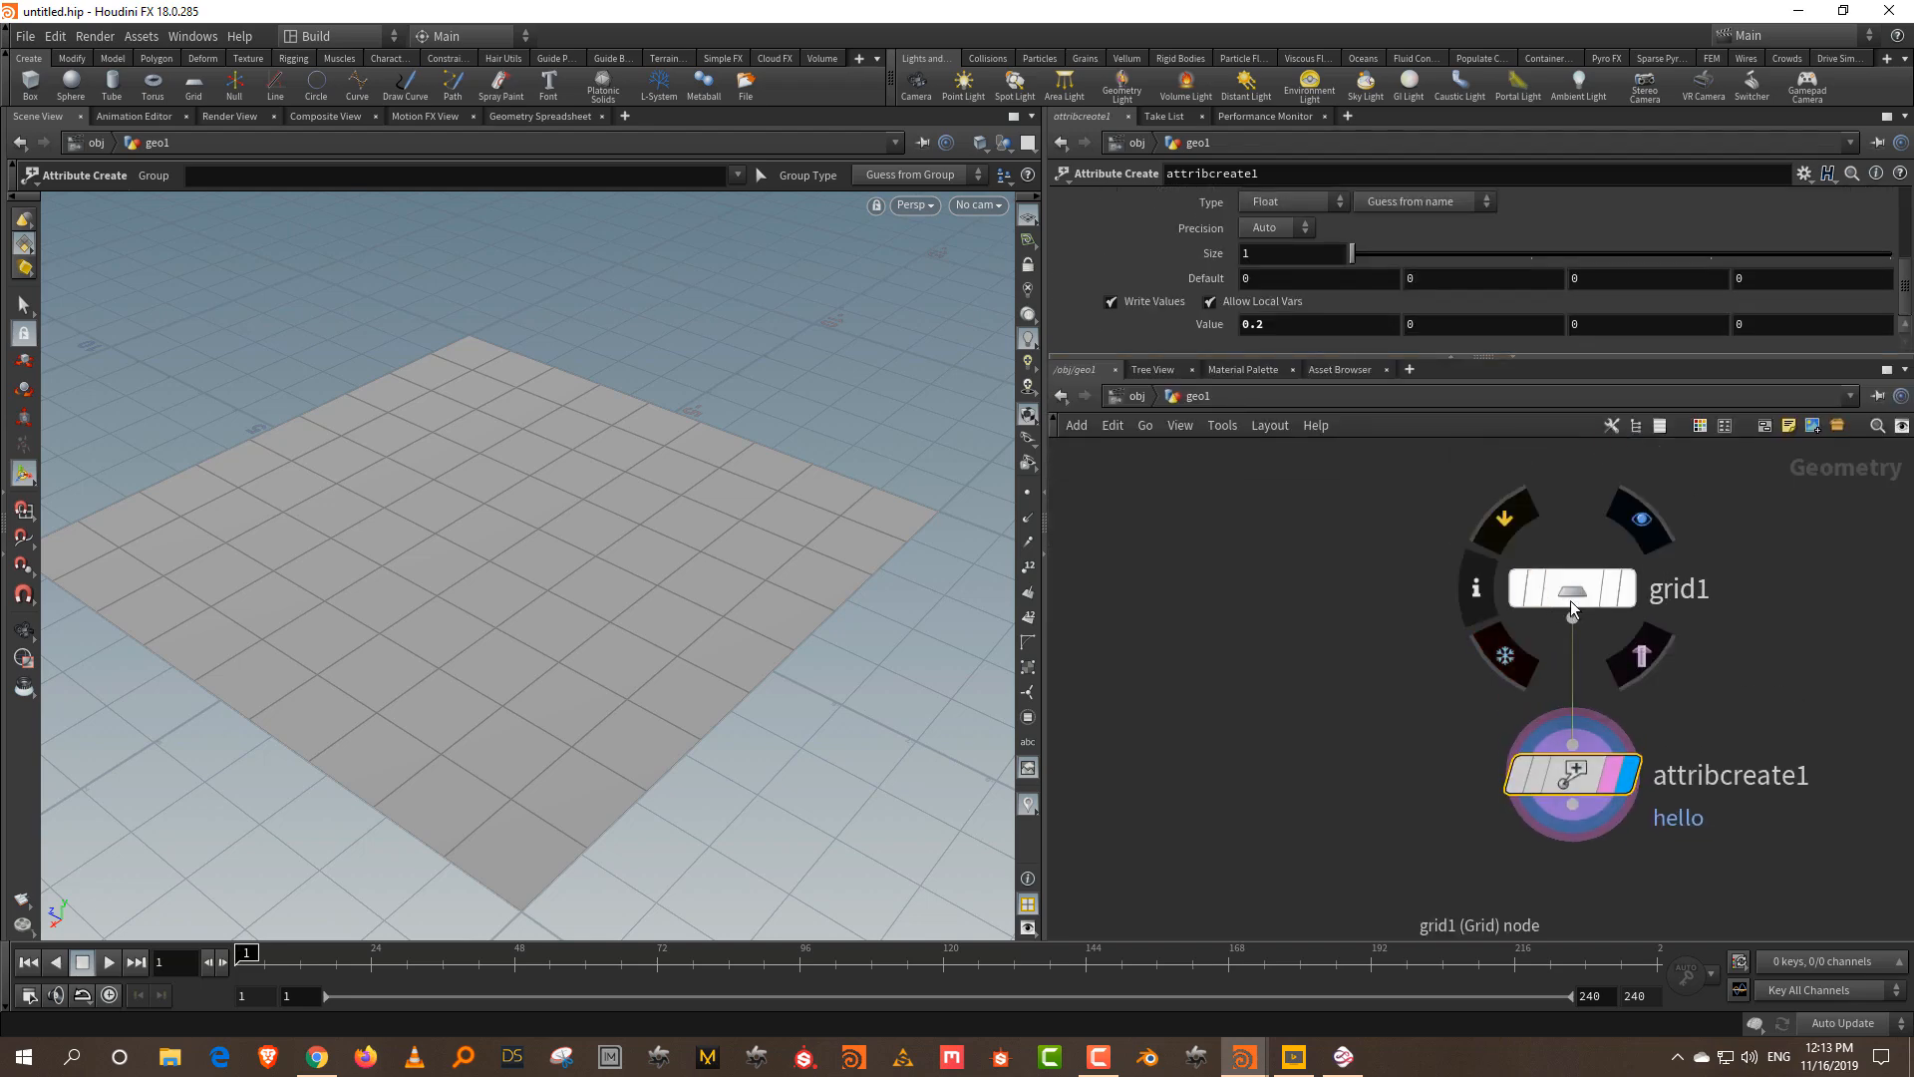
pyautogui.click(1478, 594)
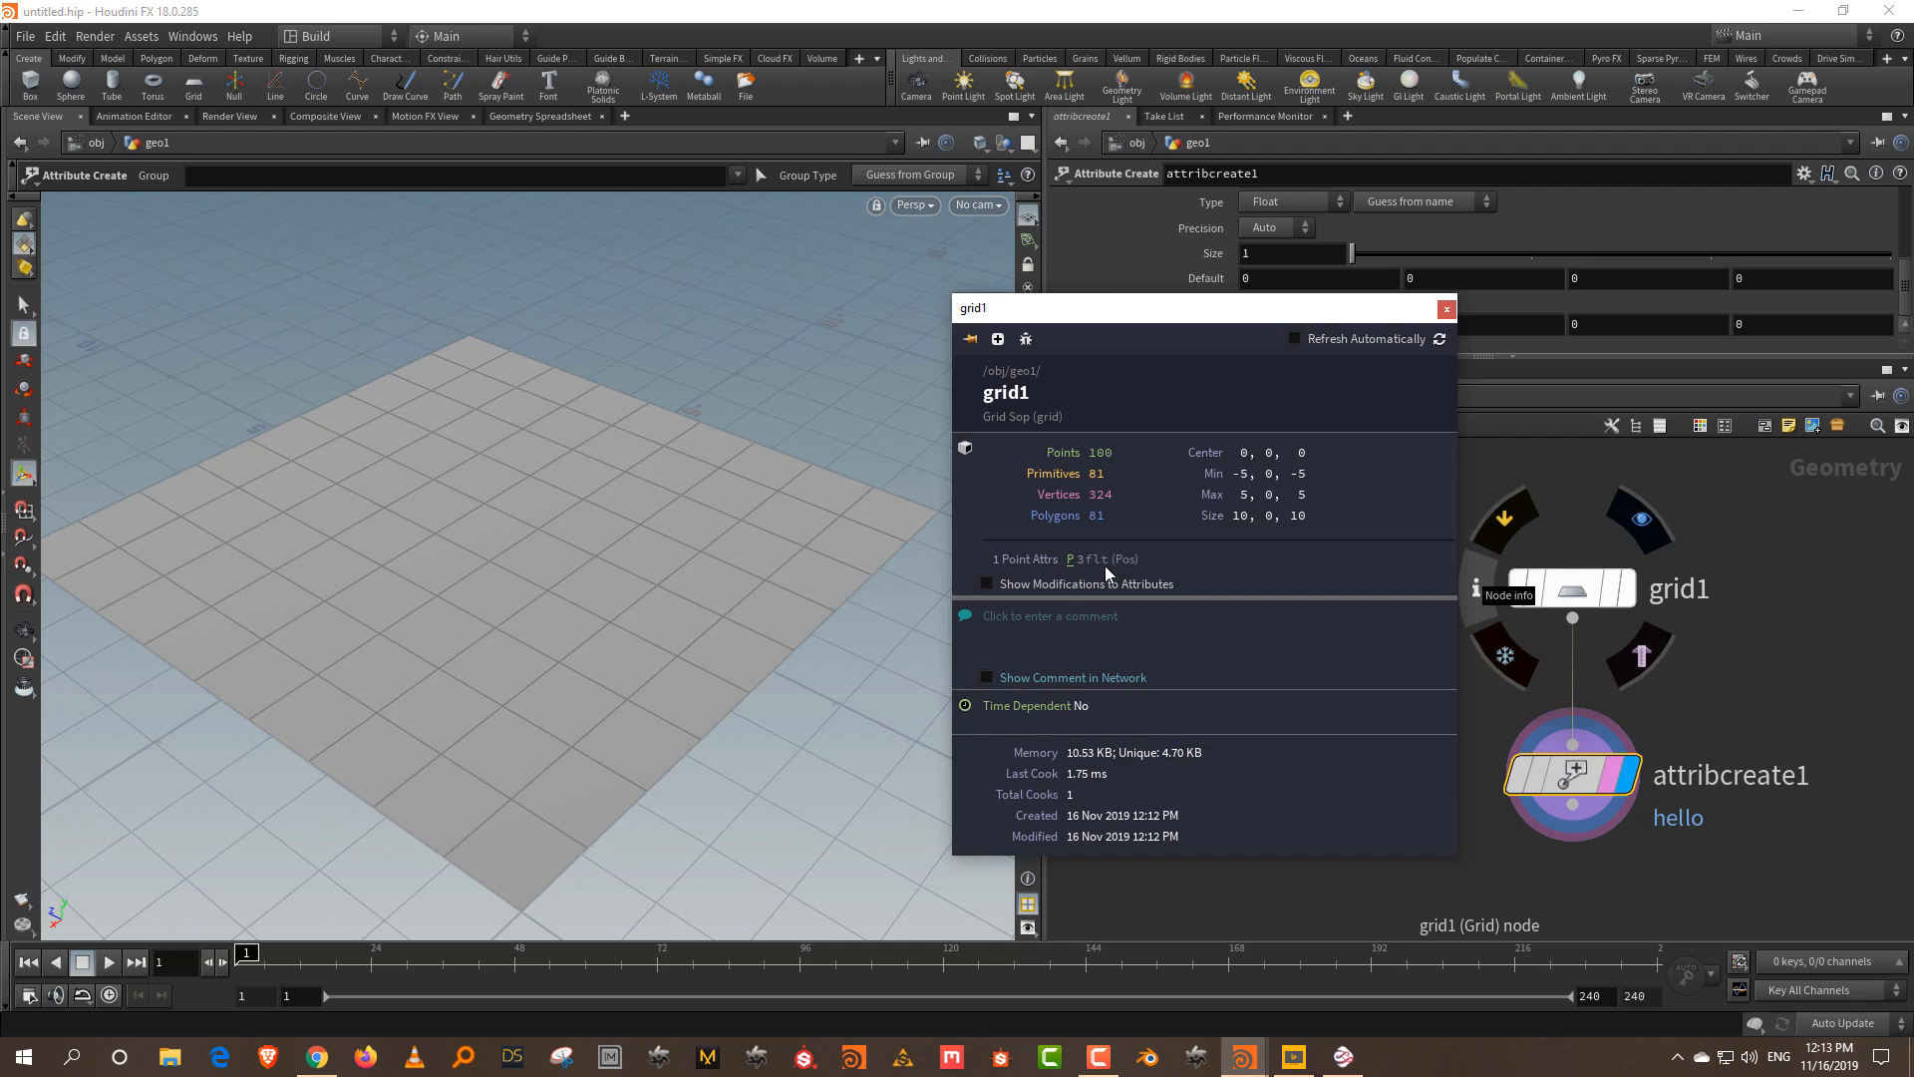
pyautogui.moveTo(1571, 788)
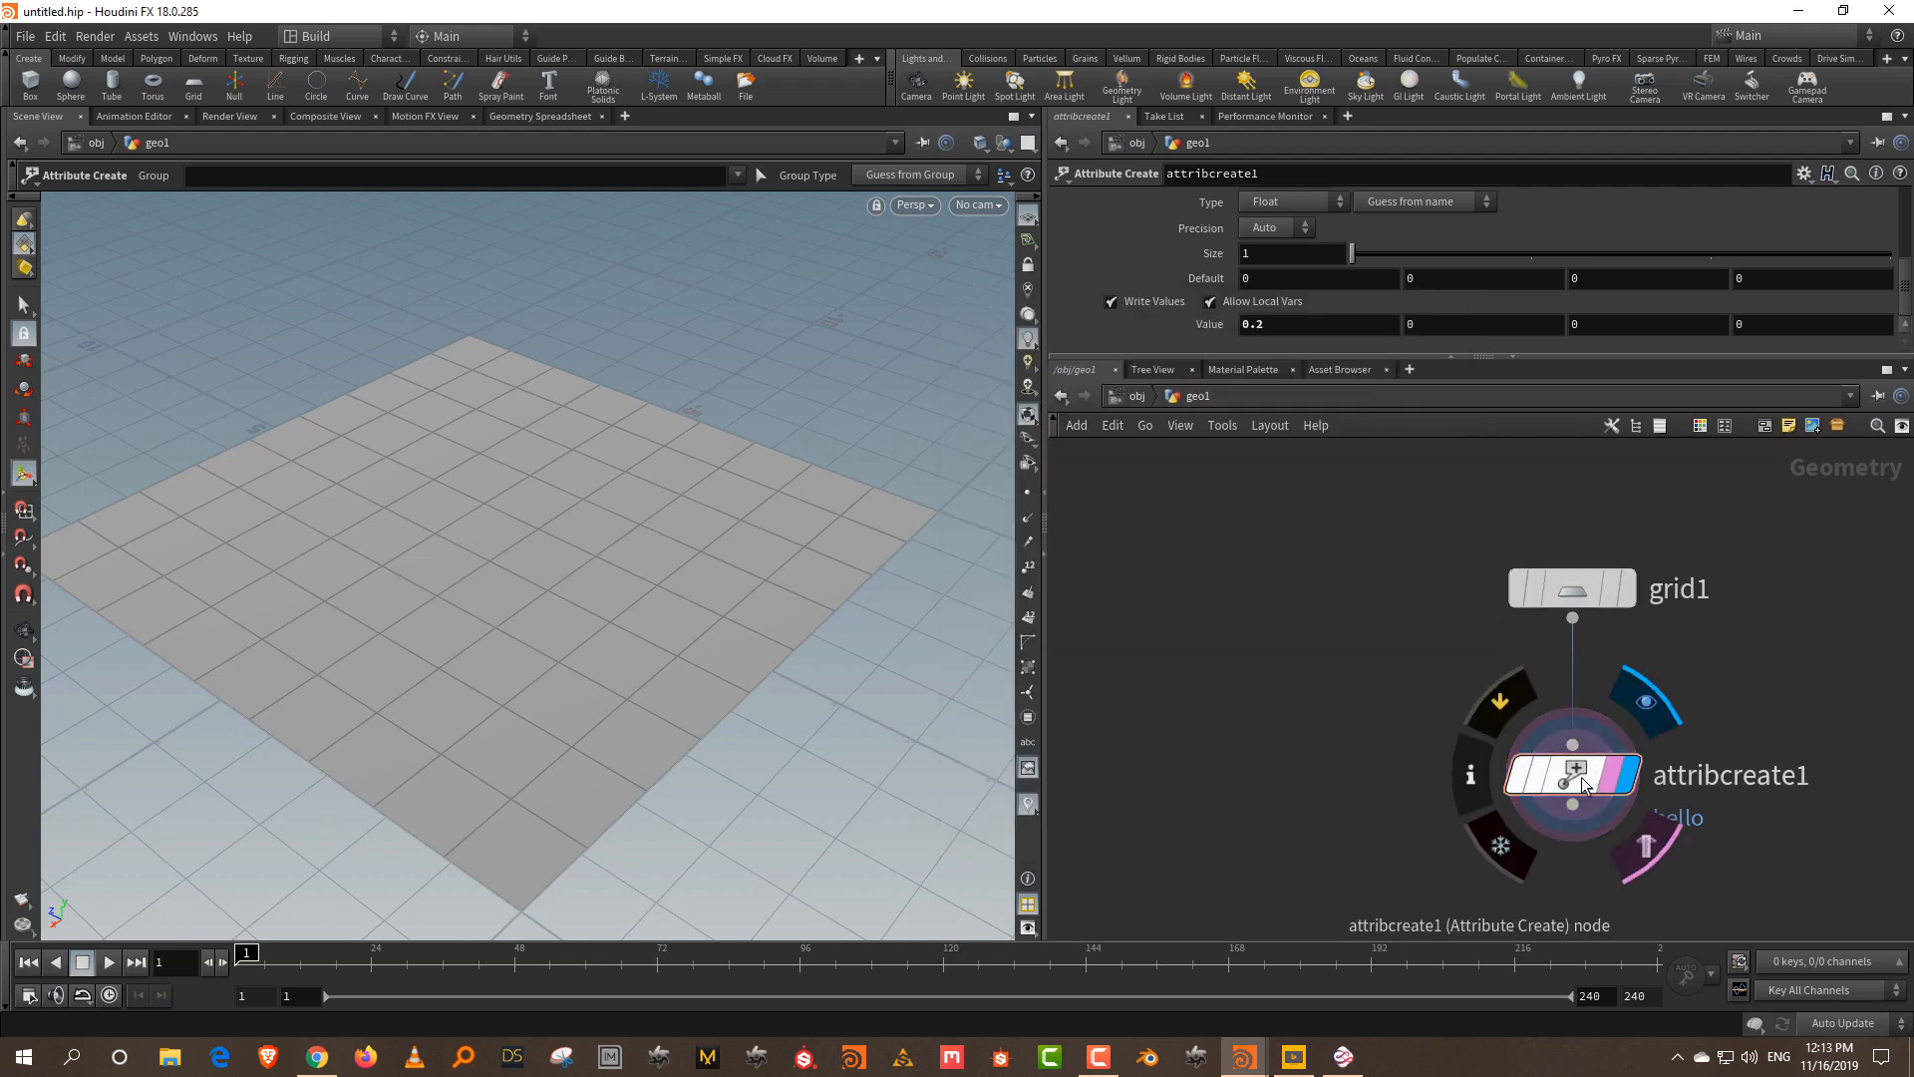
pyautogui.click(1472, 777)
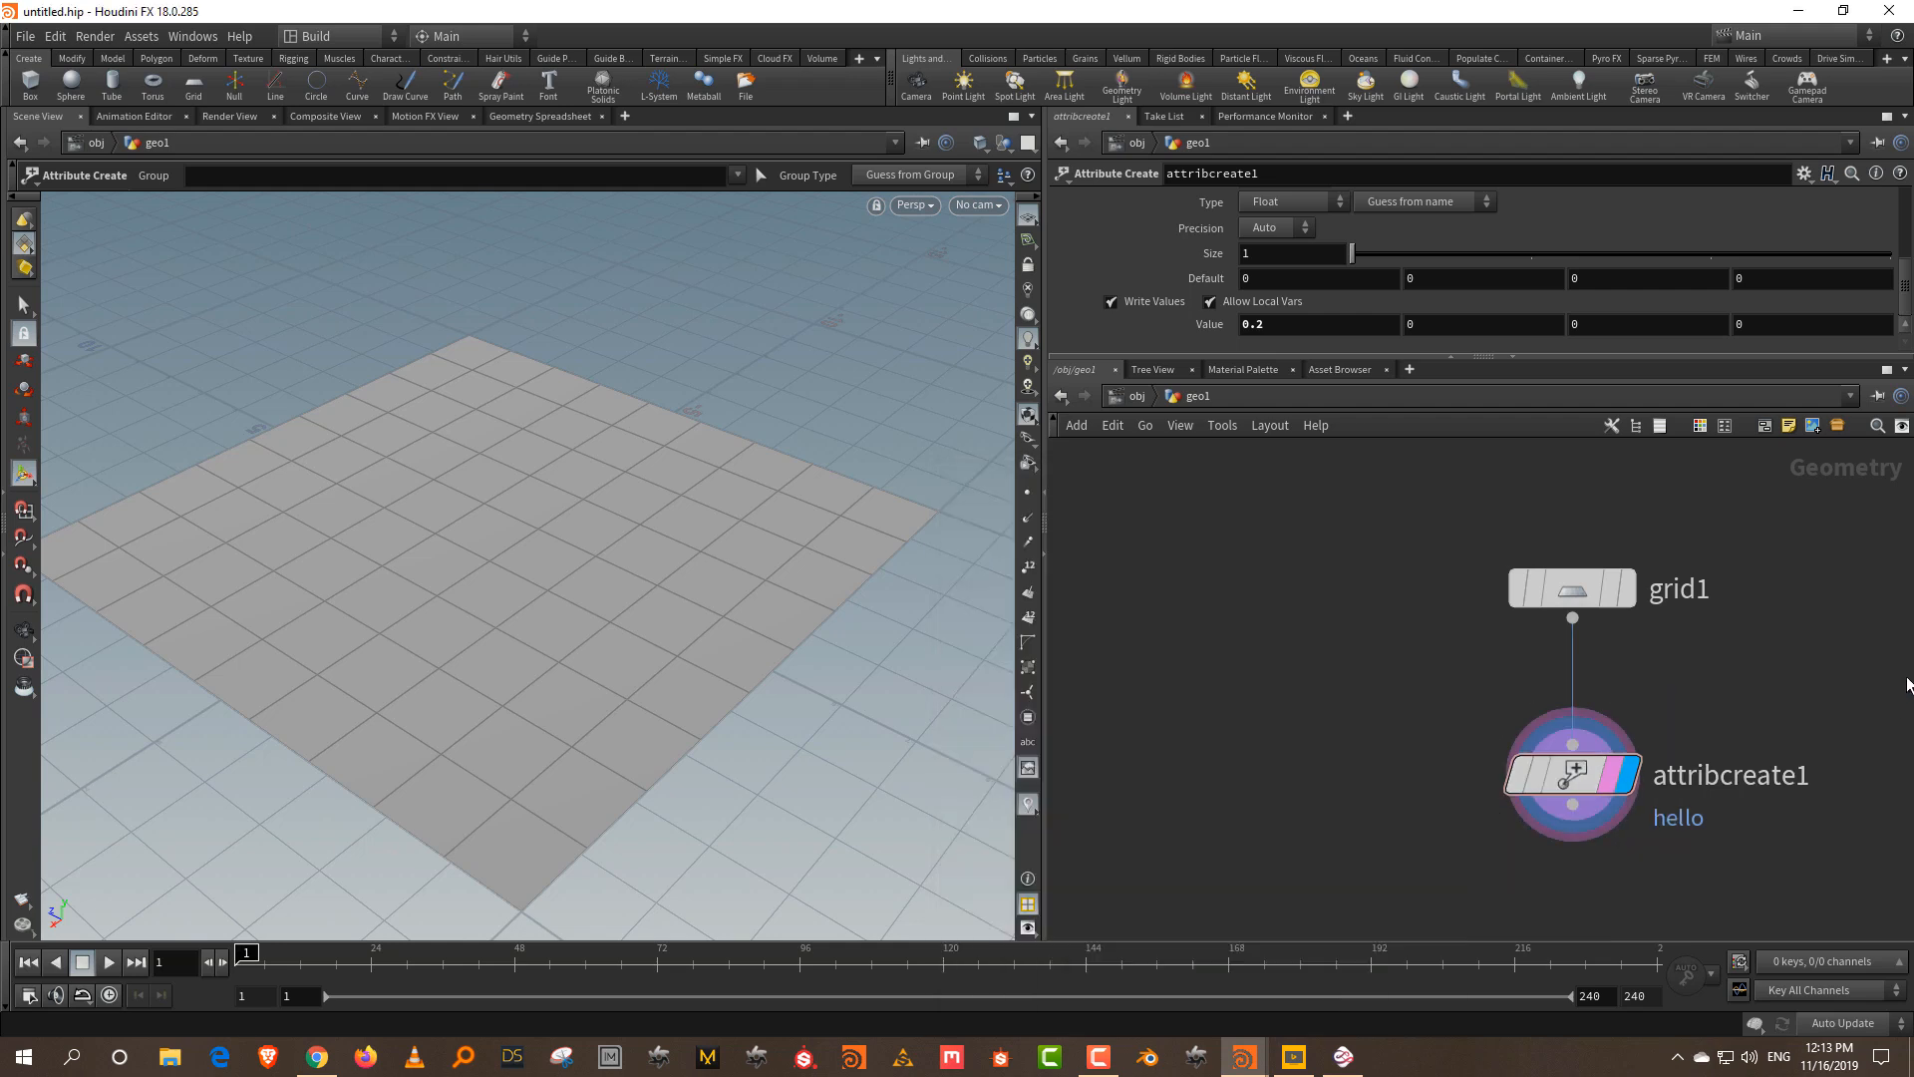
# - Attach a Visualize node to attribcreate1's output and place it just below and beside that node
pyautogui.moveTo(1317, 683); pyautogui.dragTo(1305, 557, button='middle')
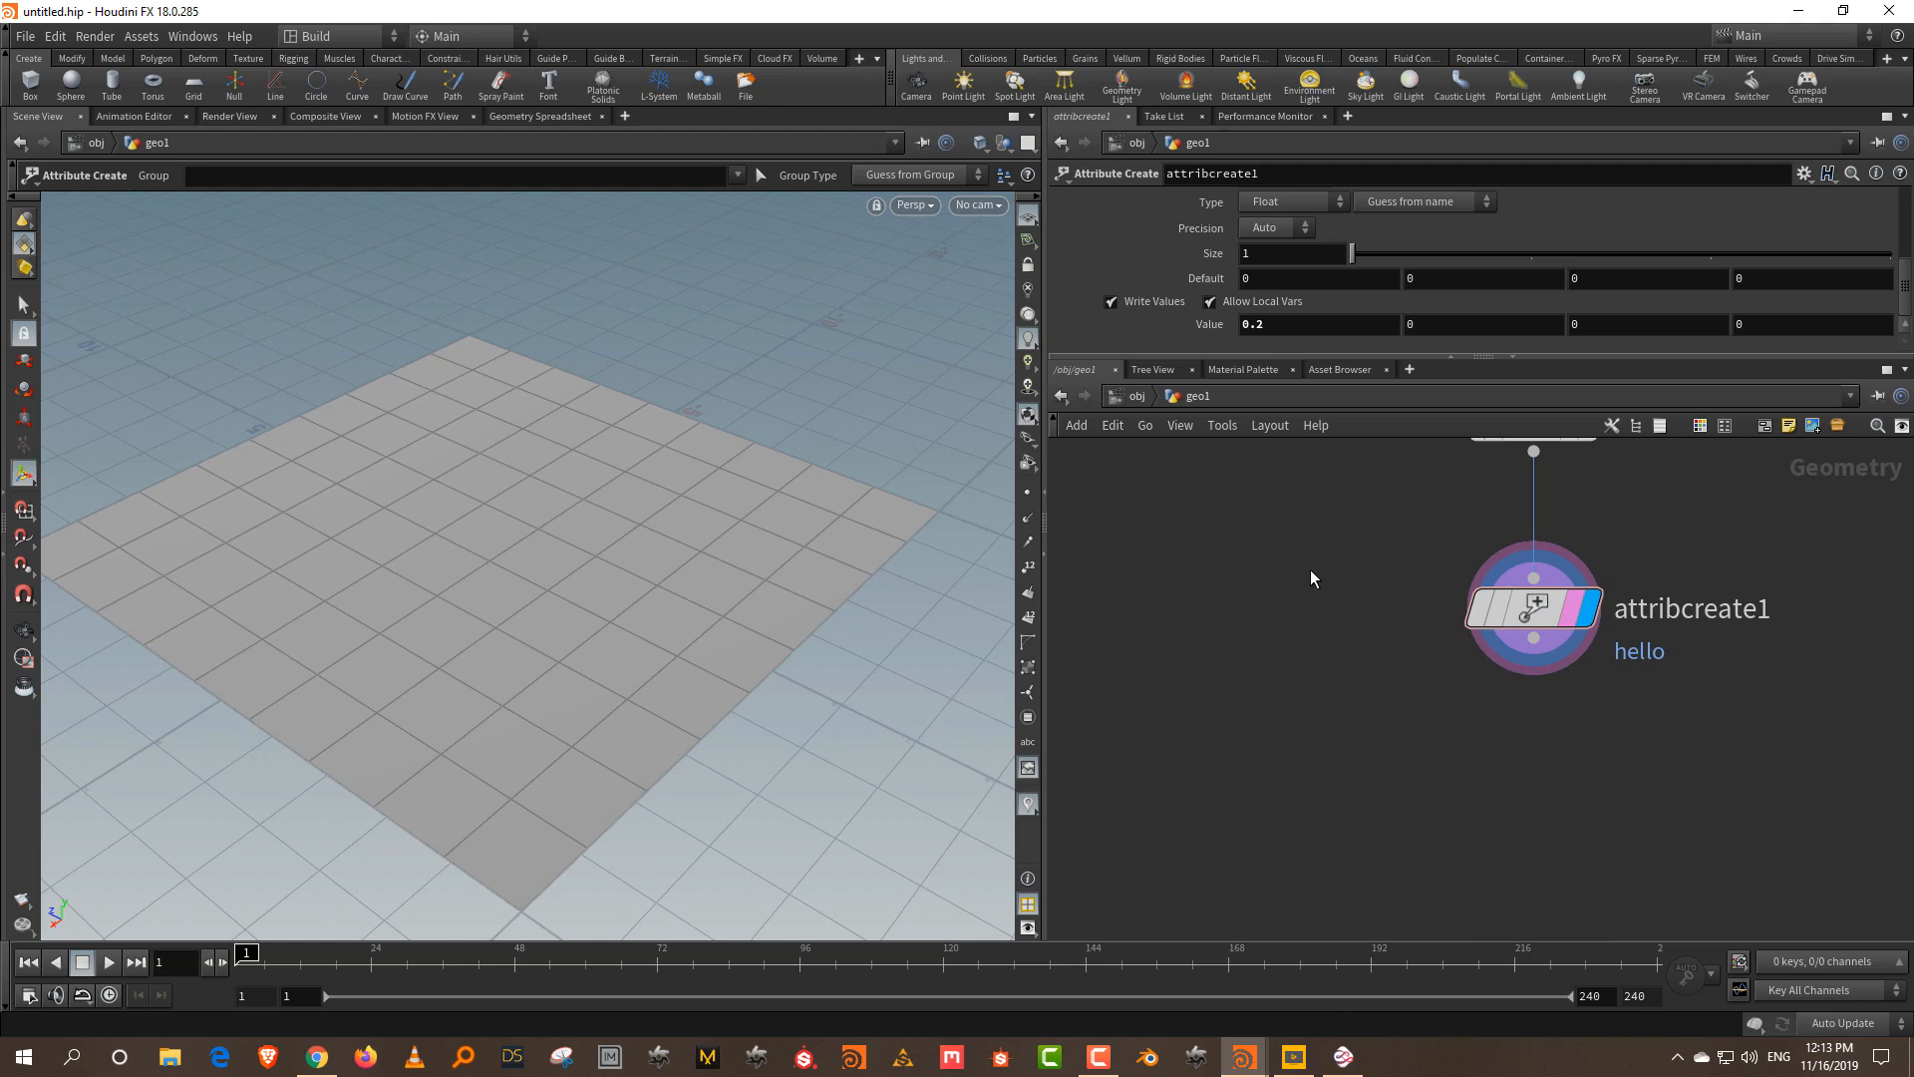
pyautogui.moveTo(1358, 528); pyautogui.dragTo(1721, 690)
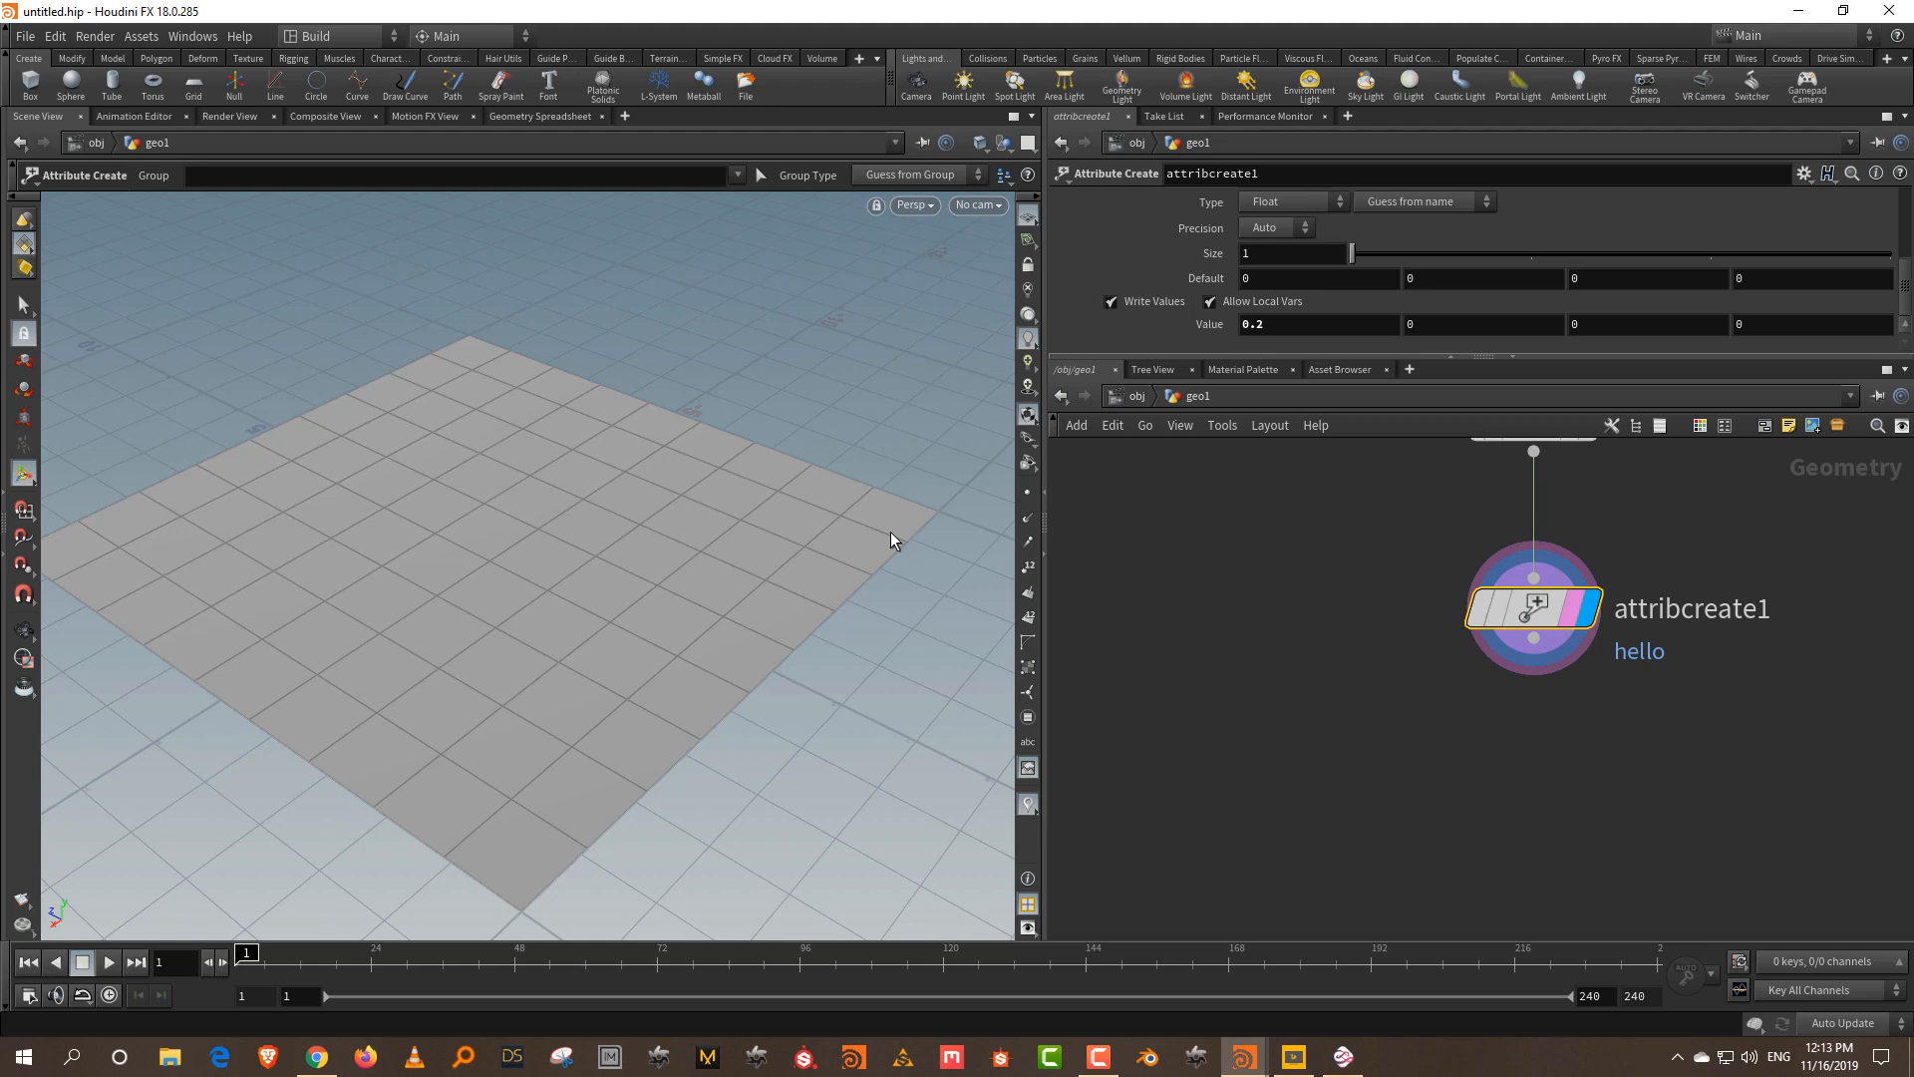
pyautogui.press('x')
pyautogui.click(1528, 622)
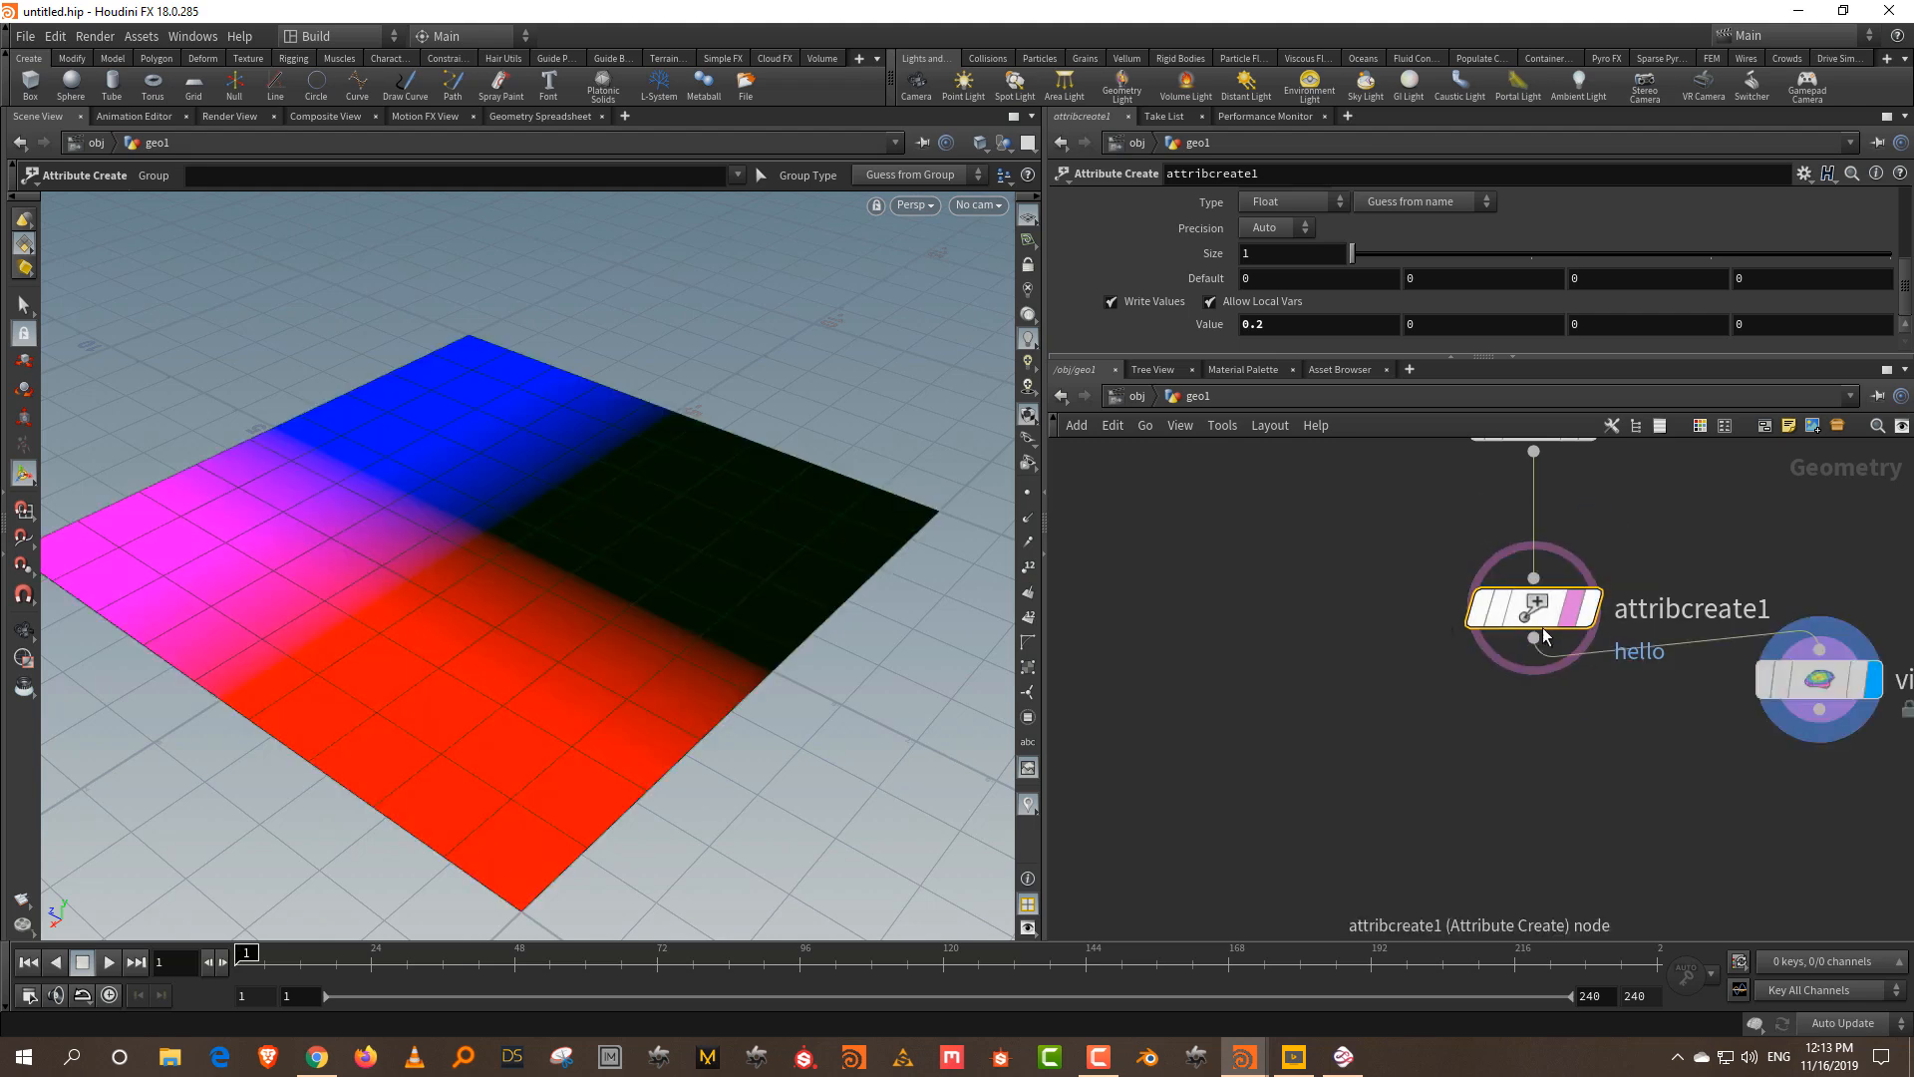
pyautogui.moveTo(1730, 743); pyautogui.dragTo(1564, 724, button='middle')
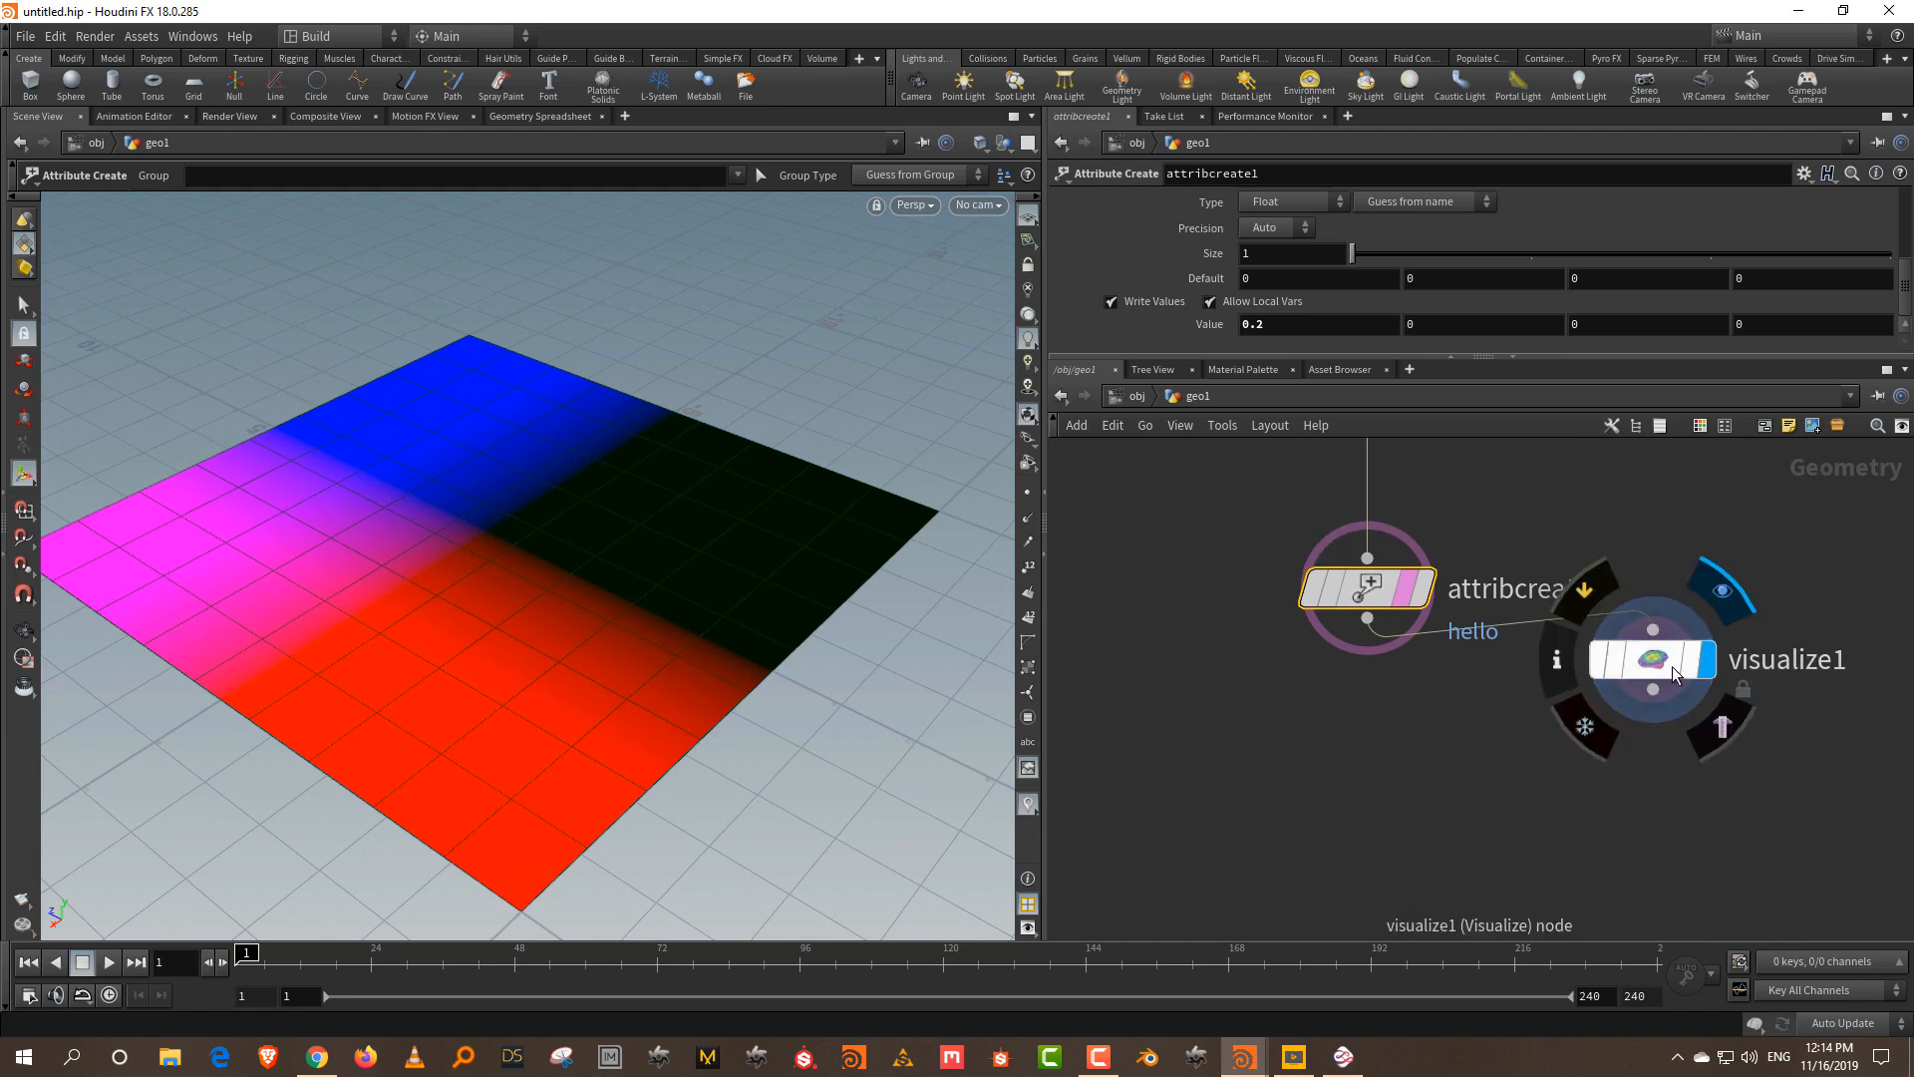
pyautogui.moveTo(1654, 661); pyautogui.dragTo(1605, 728)
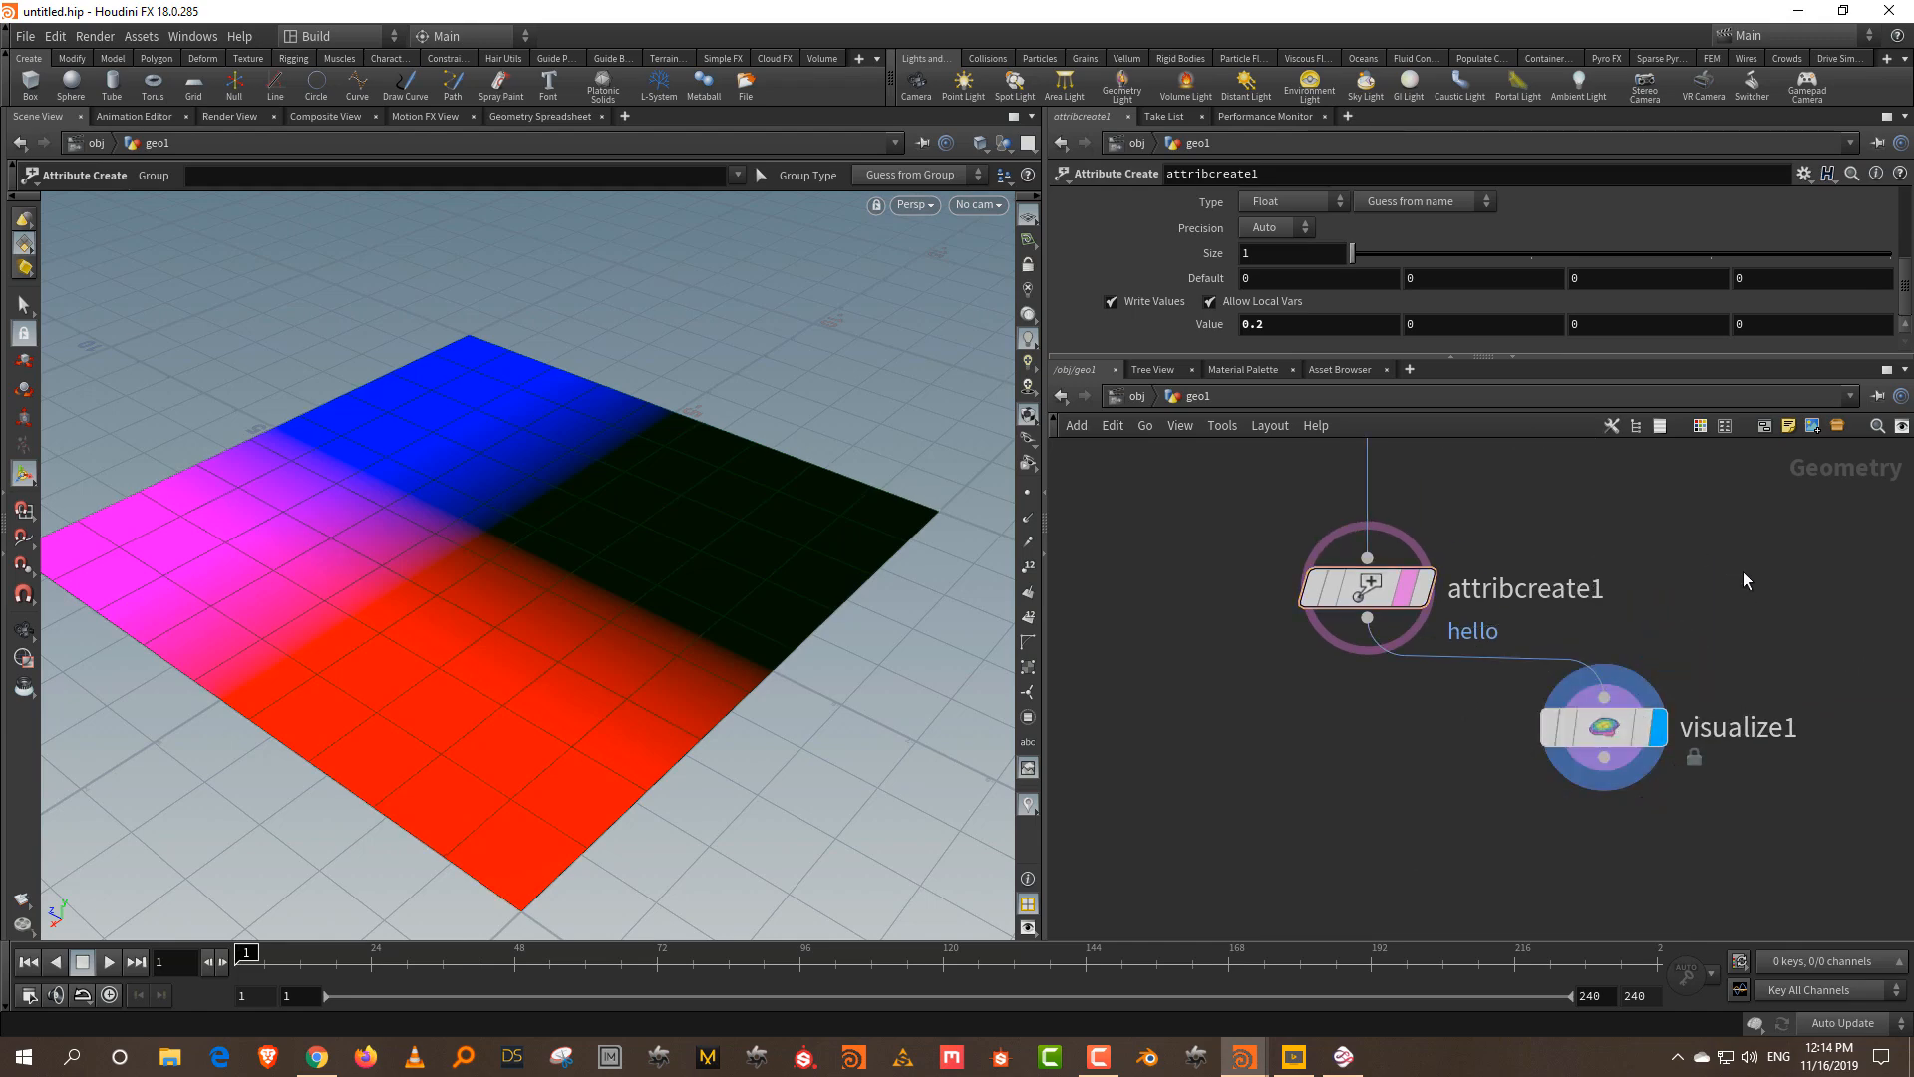
pyautogui.press('Tab')
pyautogui.write('visu')
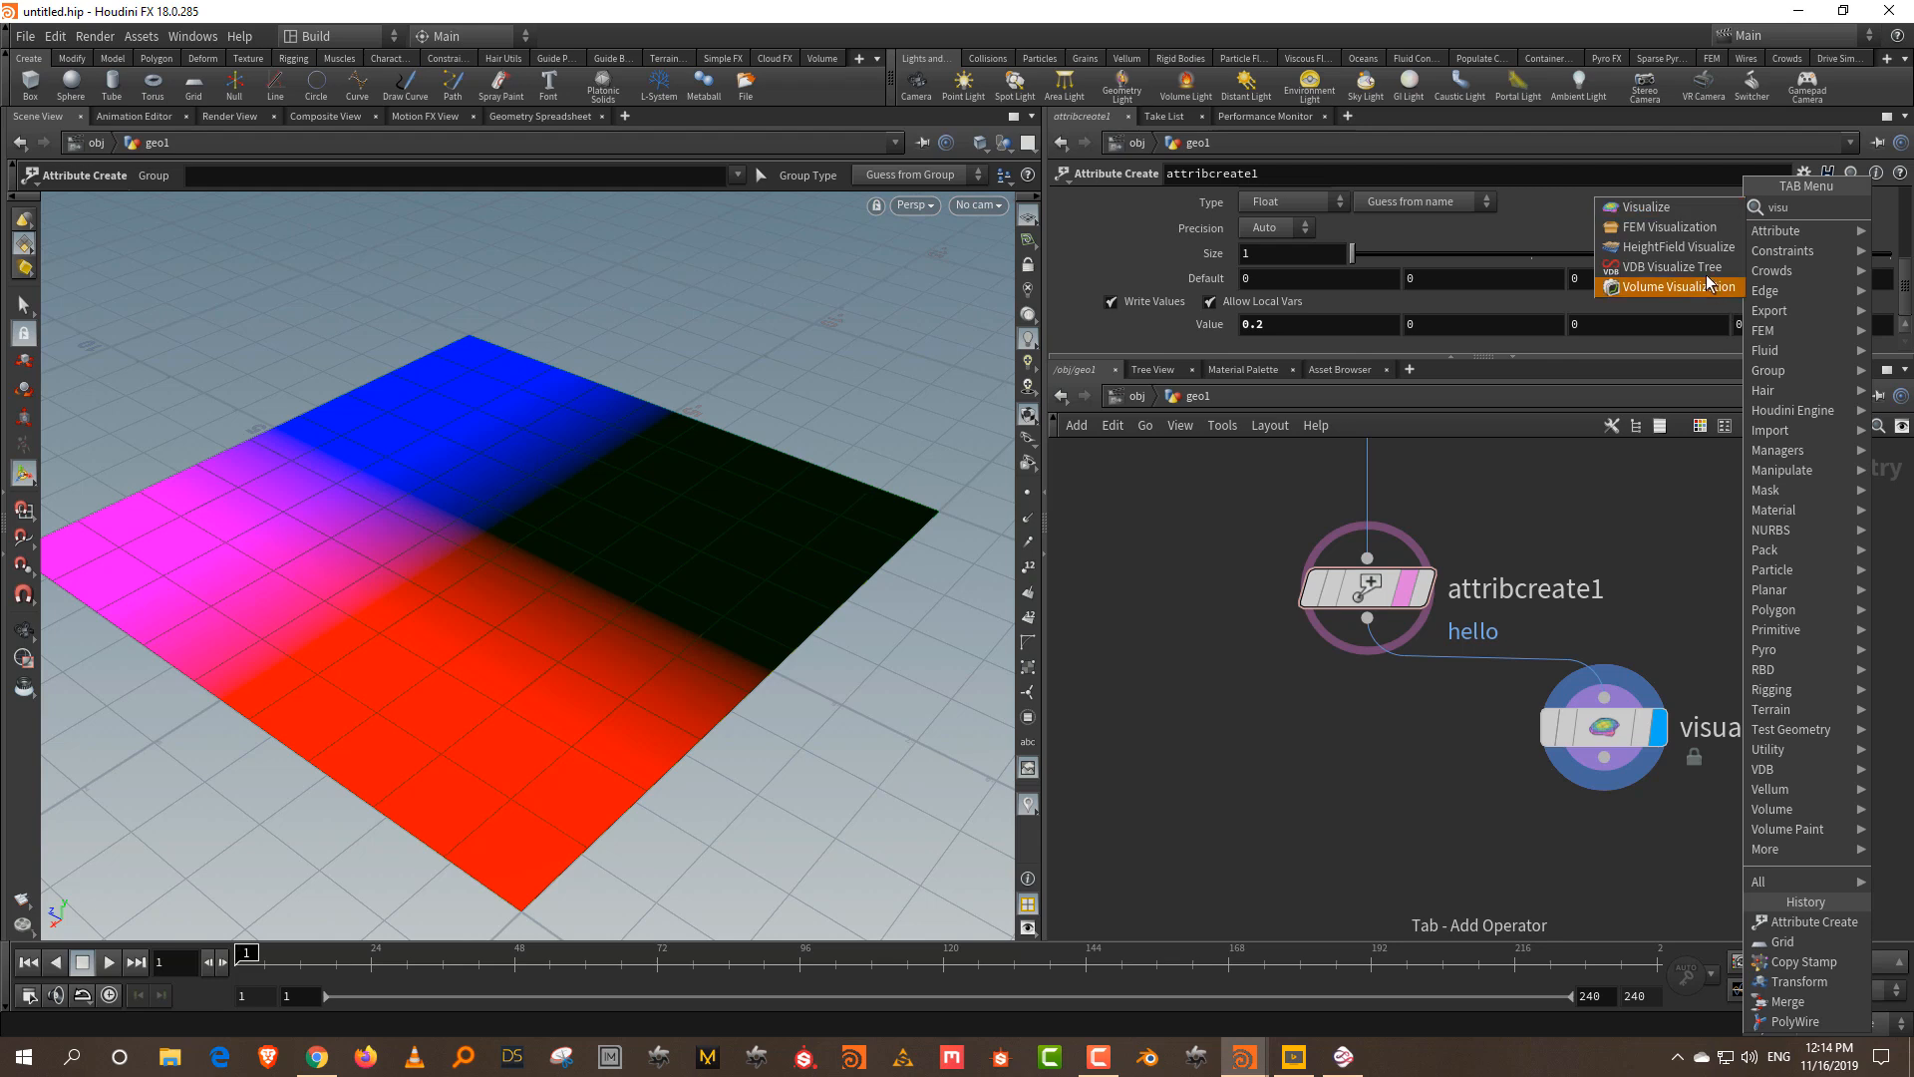
pyautogui.click(1686, 208)
pyautogui.click(1247, 793)
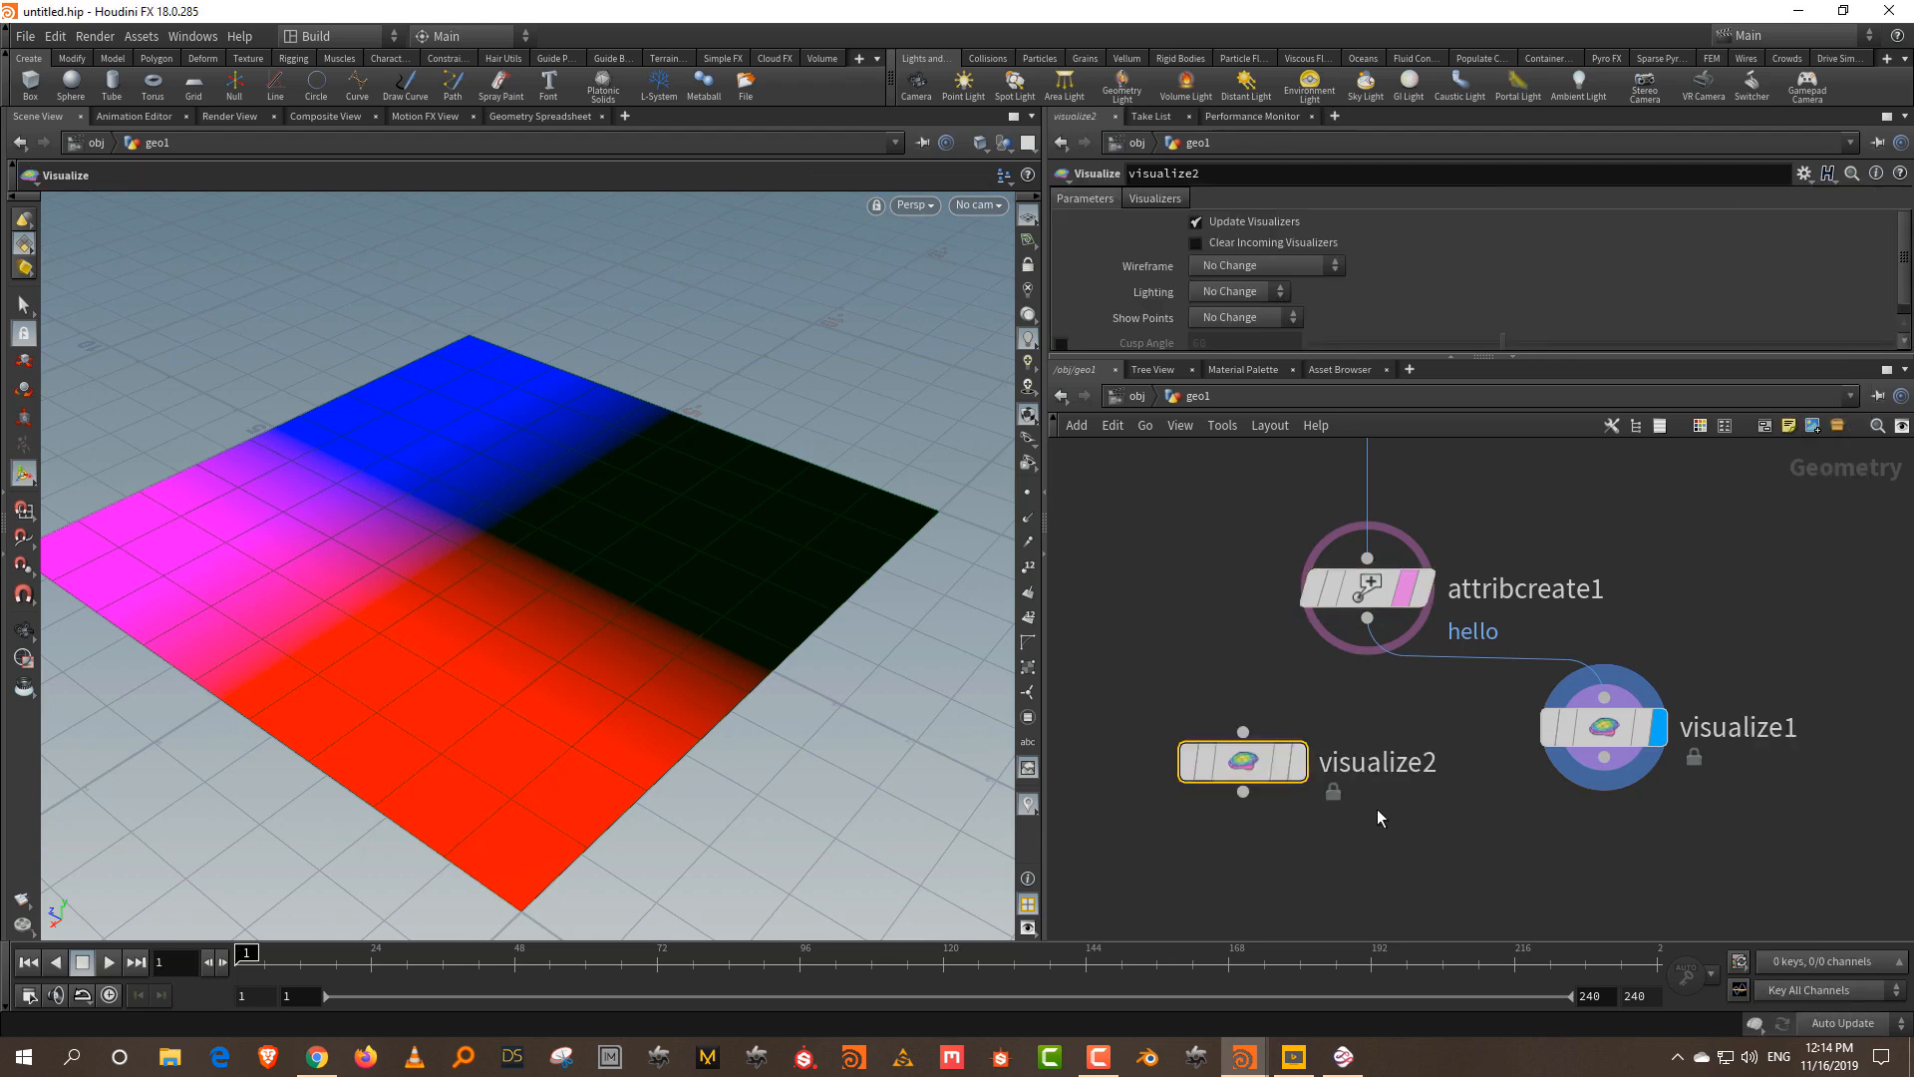
pyautogui.press('Delete')
# - Move visualize1 lower beneath attribcreate1 and set its Color 1 visualizer's type to Marker
pyautogui.moveTo(1607, 728)
pyautogui.click(1675, 794)
pyautogui.moveTo(1617, 731); pyautogui.dragTo(1567, 798)
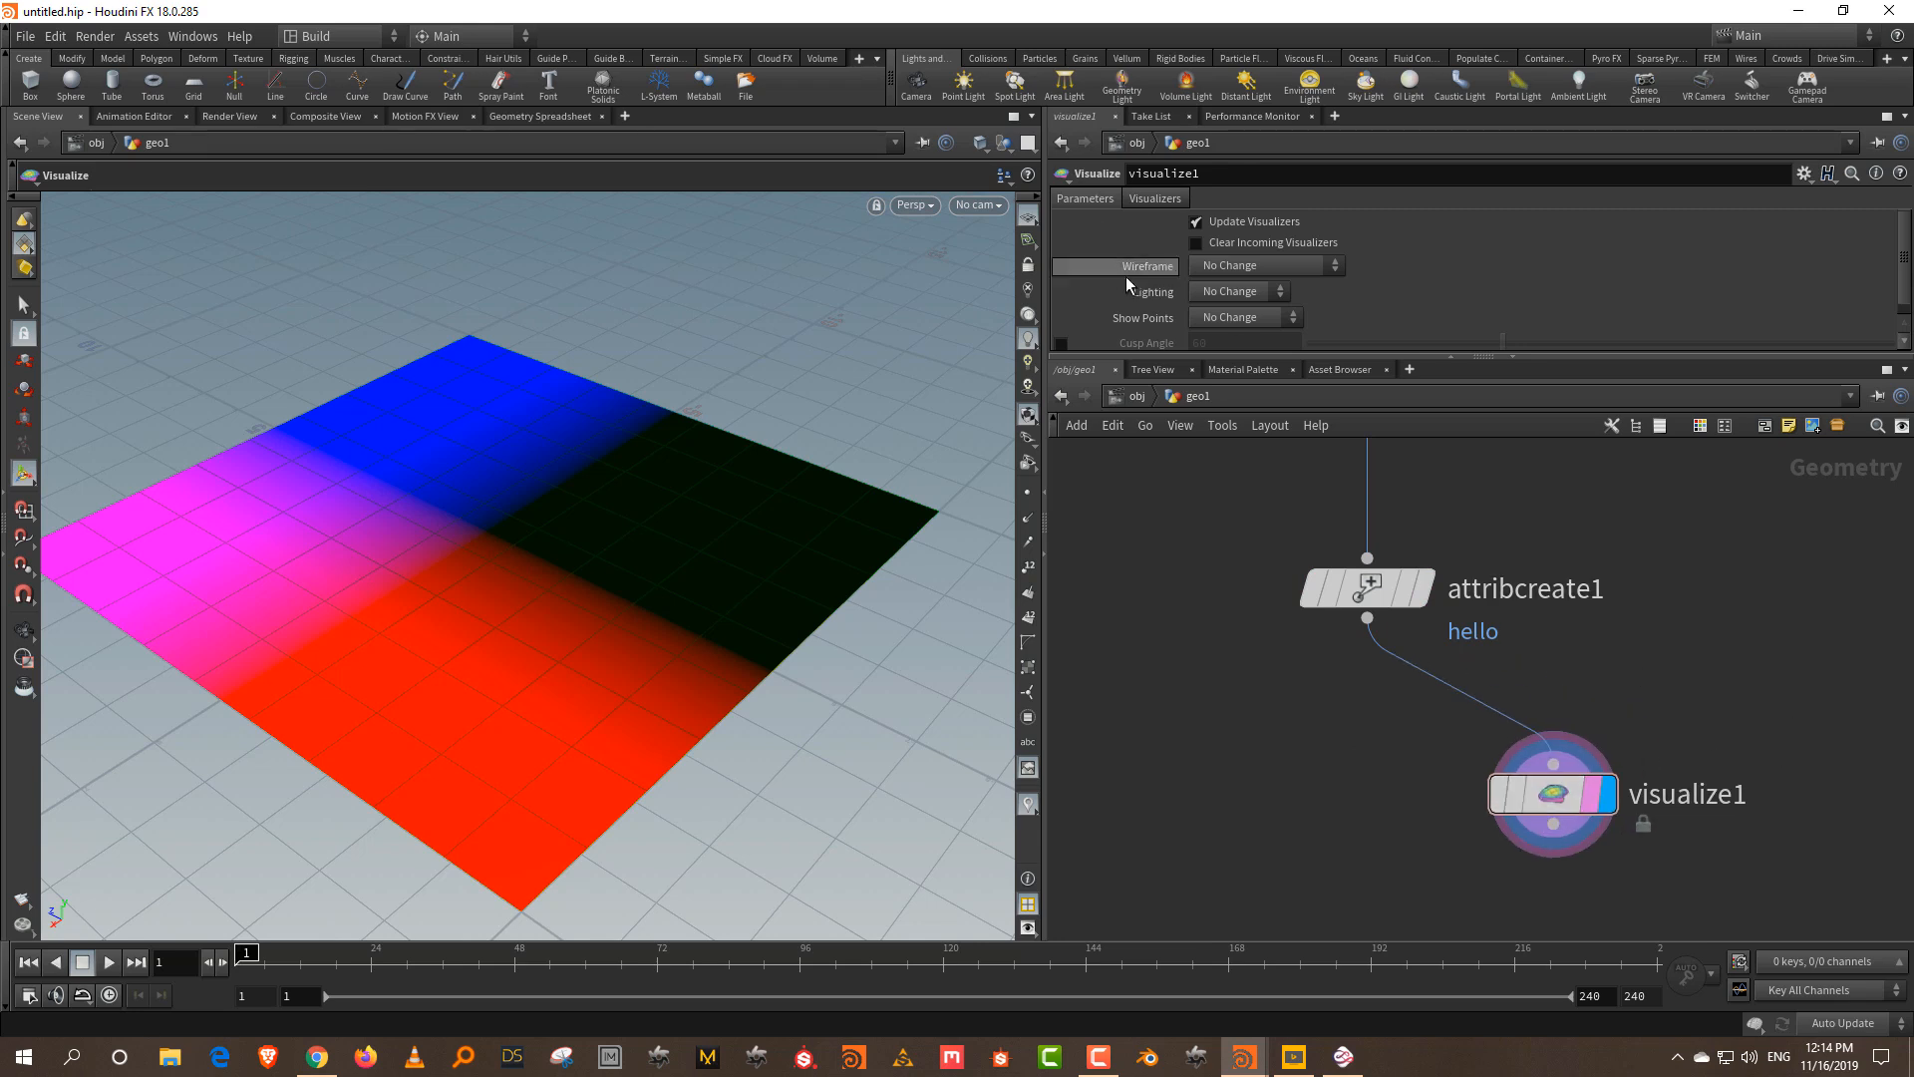
pyautogui.moveTo(1206, 361); pyautogui.dragTo(1204, 515)
pyautogui.click(1142, 199)
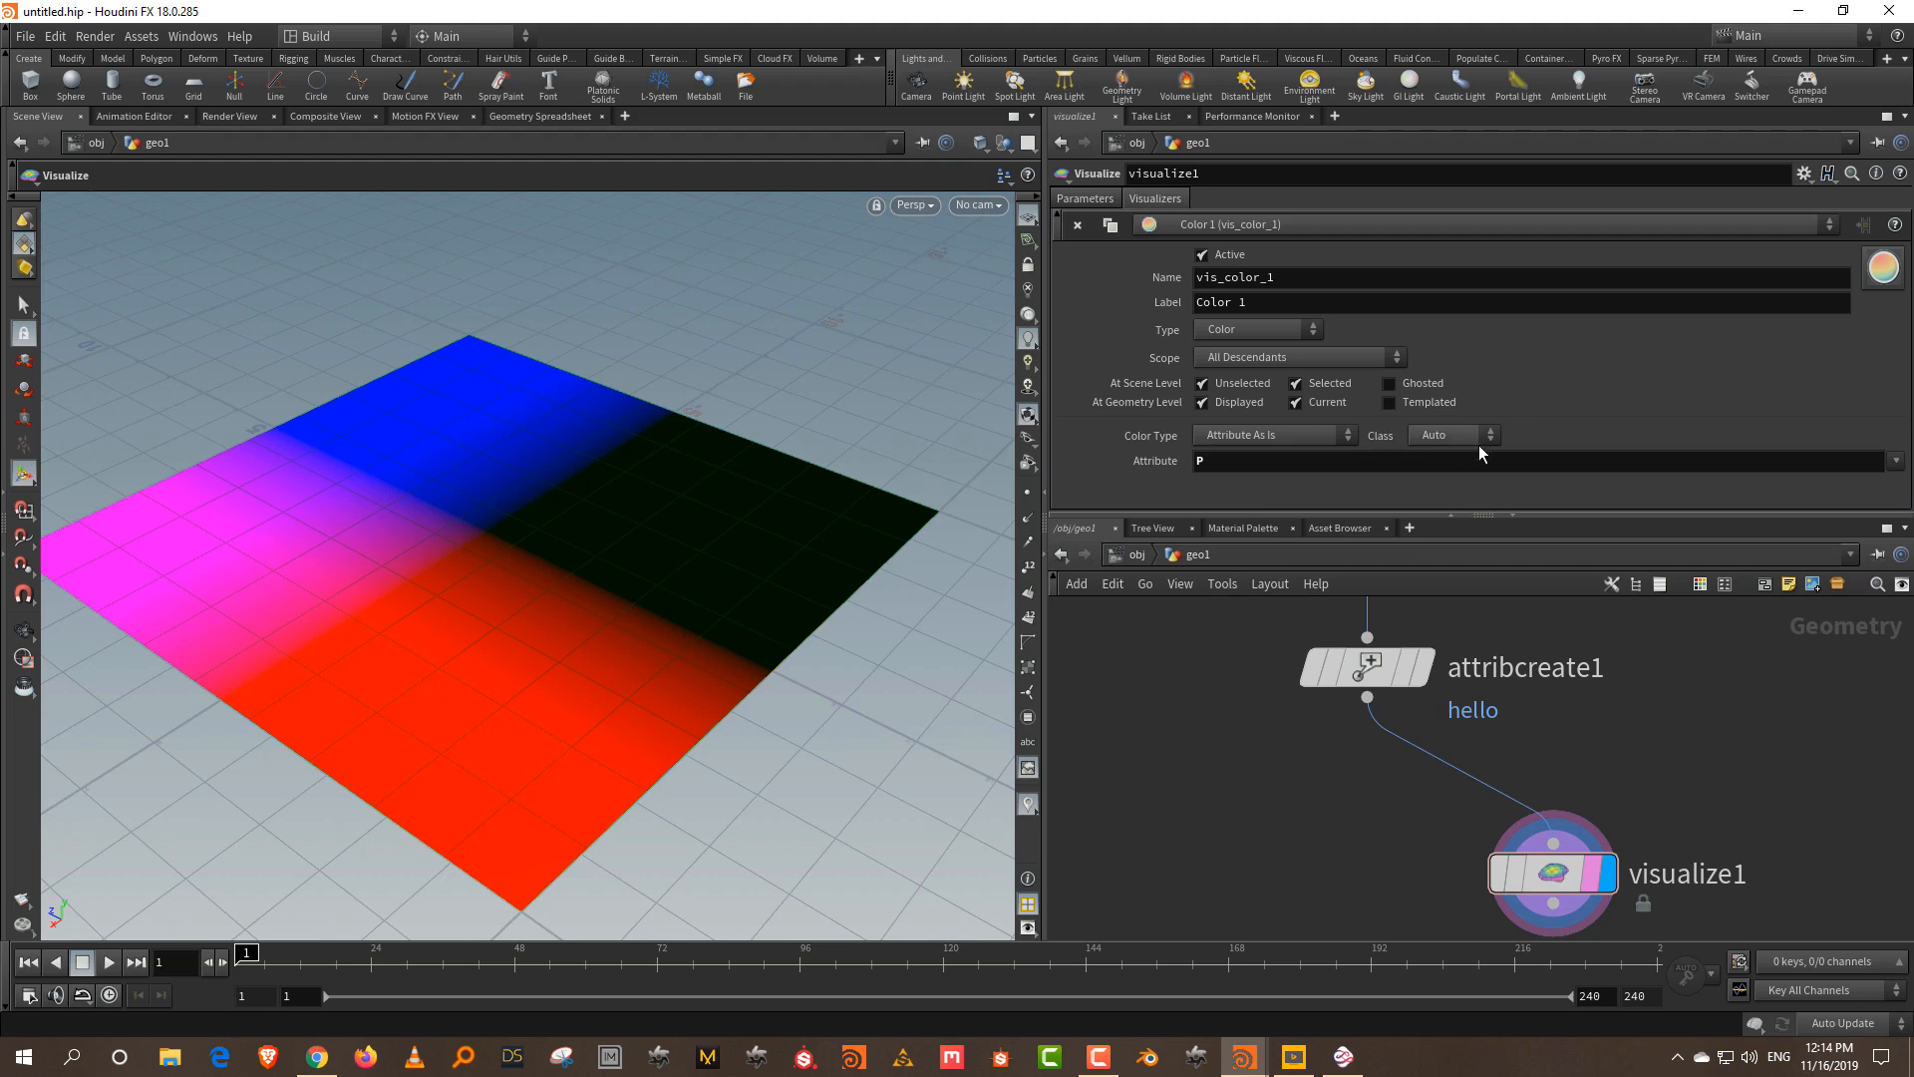
pyautogui.click(1241, 337)
pyautogui.click(1242, 347)
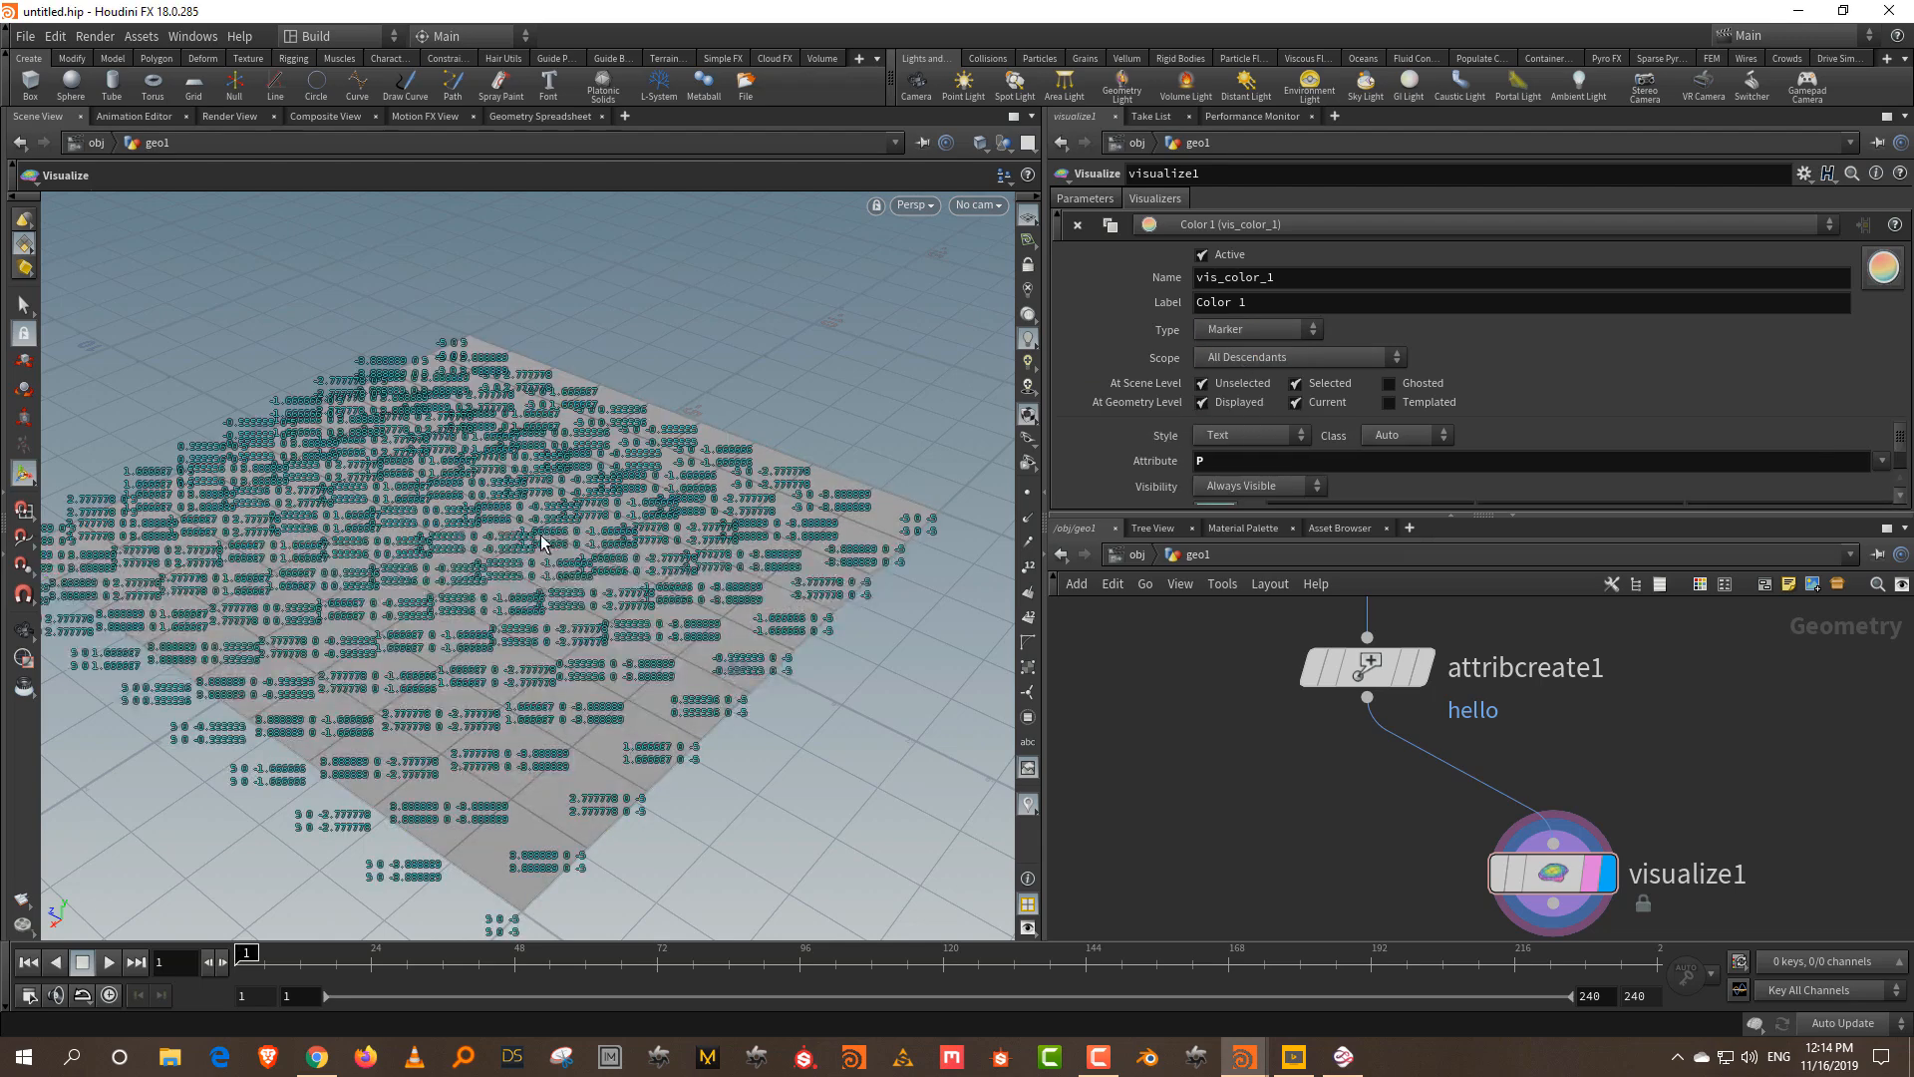
pyautogui.keyDown('alt'); pyautogui.moveTo(864, 454); pyautogui.dragTo(893, 349, button='right'); pyautogui.keyUp('alt')
pyautogui.keyDown('alt'); pyautogui.moveTo(892, 349); pyautogui.dragTo(625, 519, button='middle'); pyautogui.keyUp('alt')
pyautogui.moveTo(625, 518)
pyautogui.mouseDown(button='right')
pyautogui.moveTo(876, 256)
pyautogui.moveTo(799, 379)
pyautogui.moveTo(799, 594)
pyautogui.moveTo(831, 450)
pyautogui.moveTo(778, 684)
pyautogui.mouseUp(button='right')
pyautogui.moveTo(777, 684); pyautogui.dragTo(961, 491, button='middle')
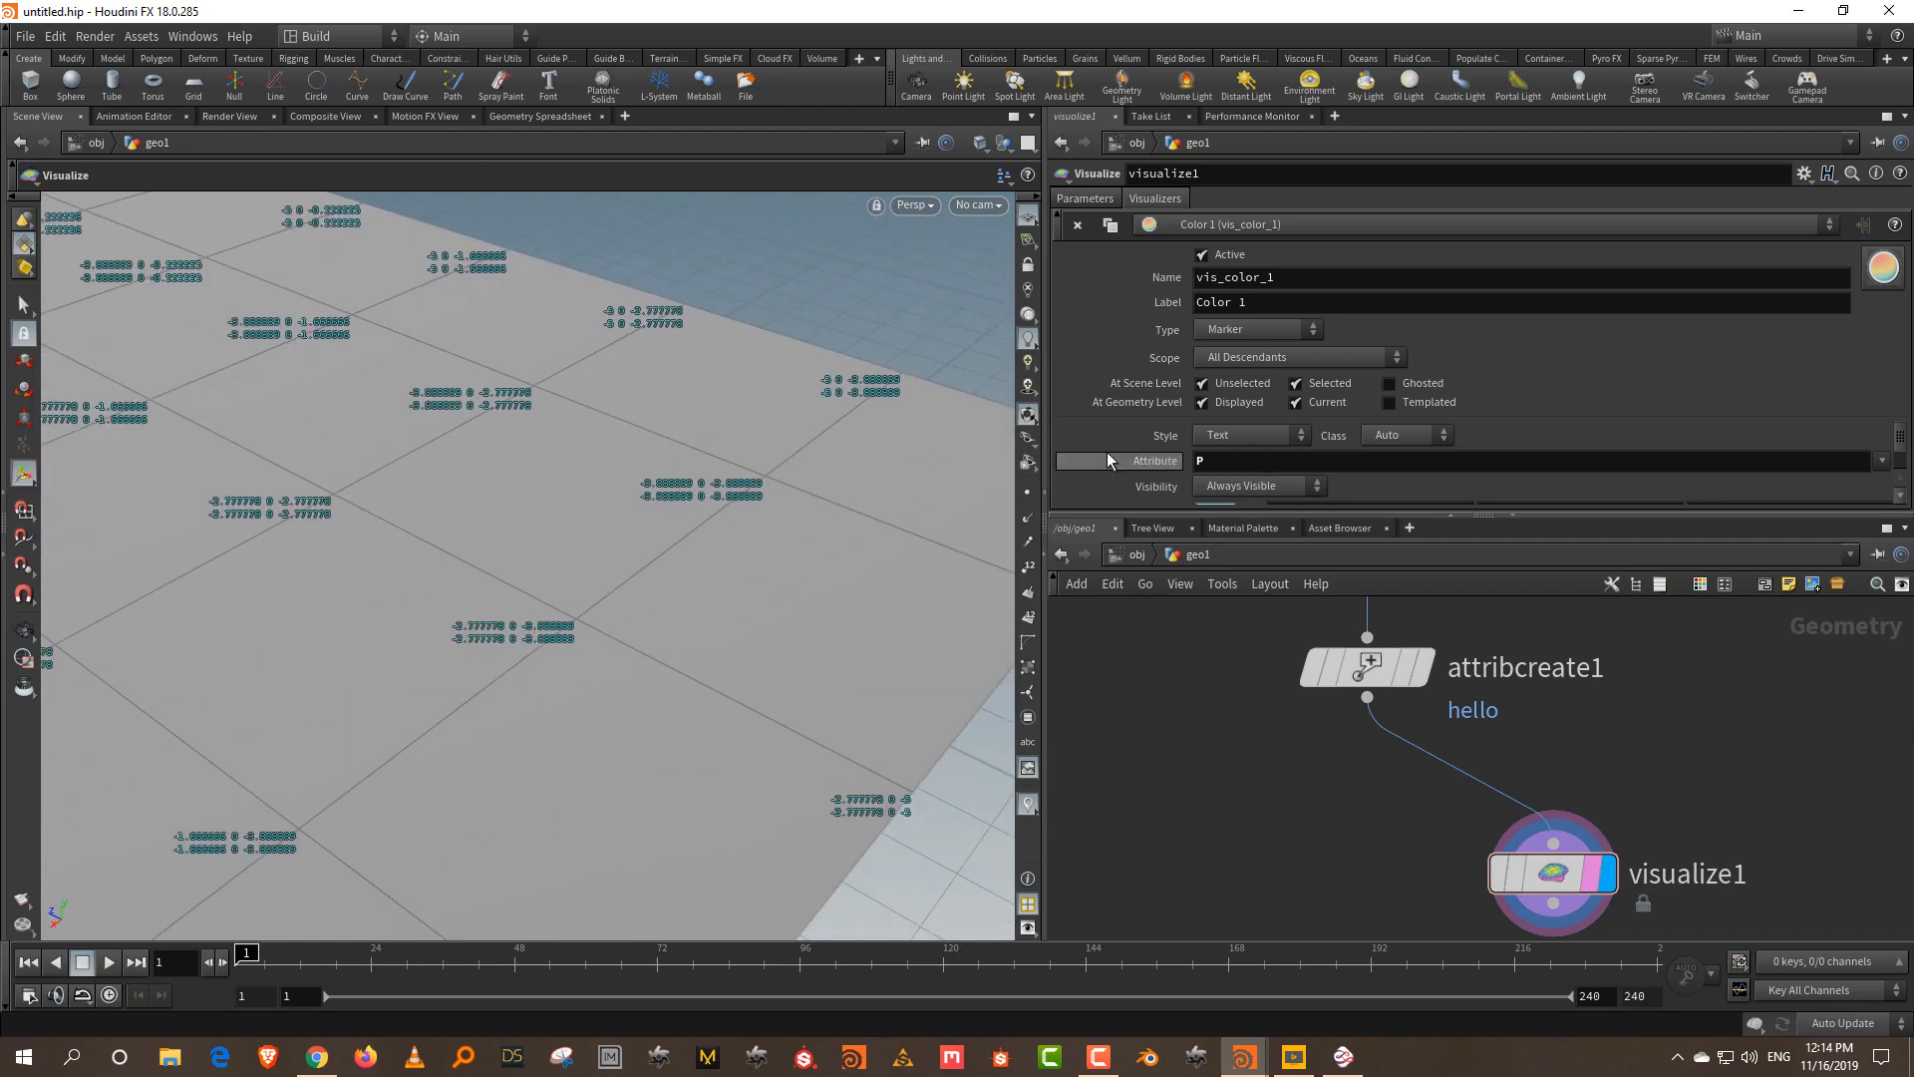
# - Try the Element Index marker style on the grid points and return the style to Text
pyautogui.click(1254, 439)
pyautogui.click(1243, 483)
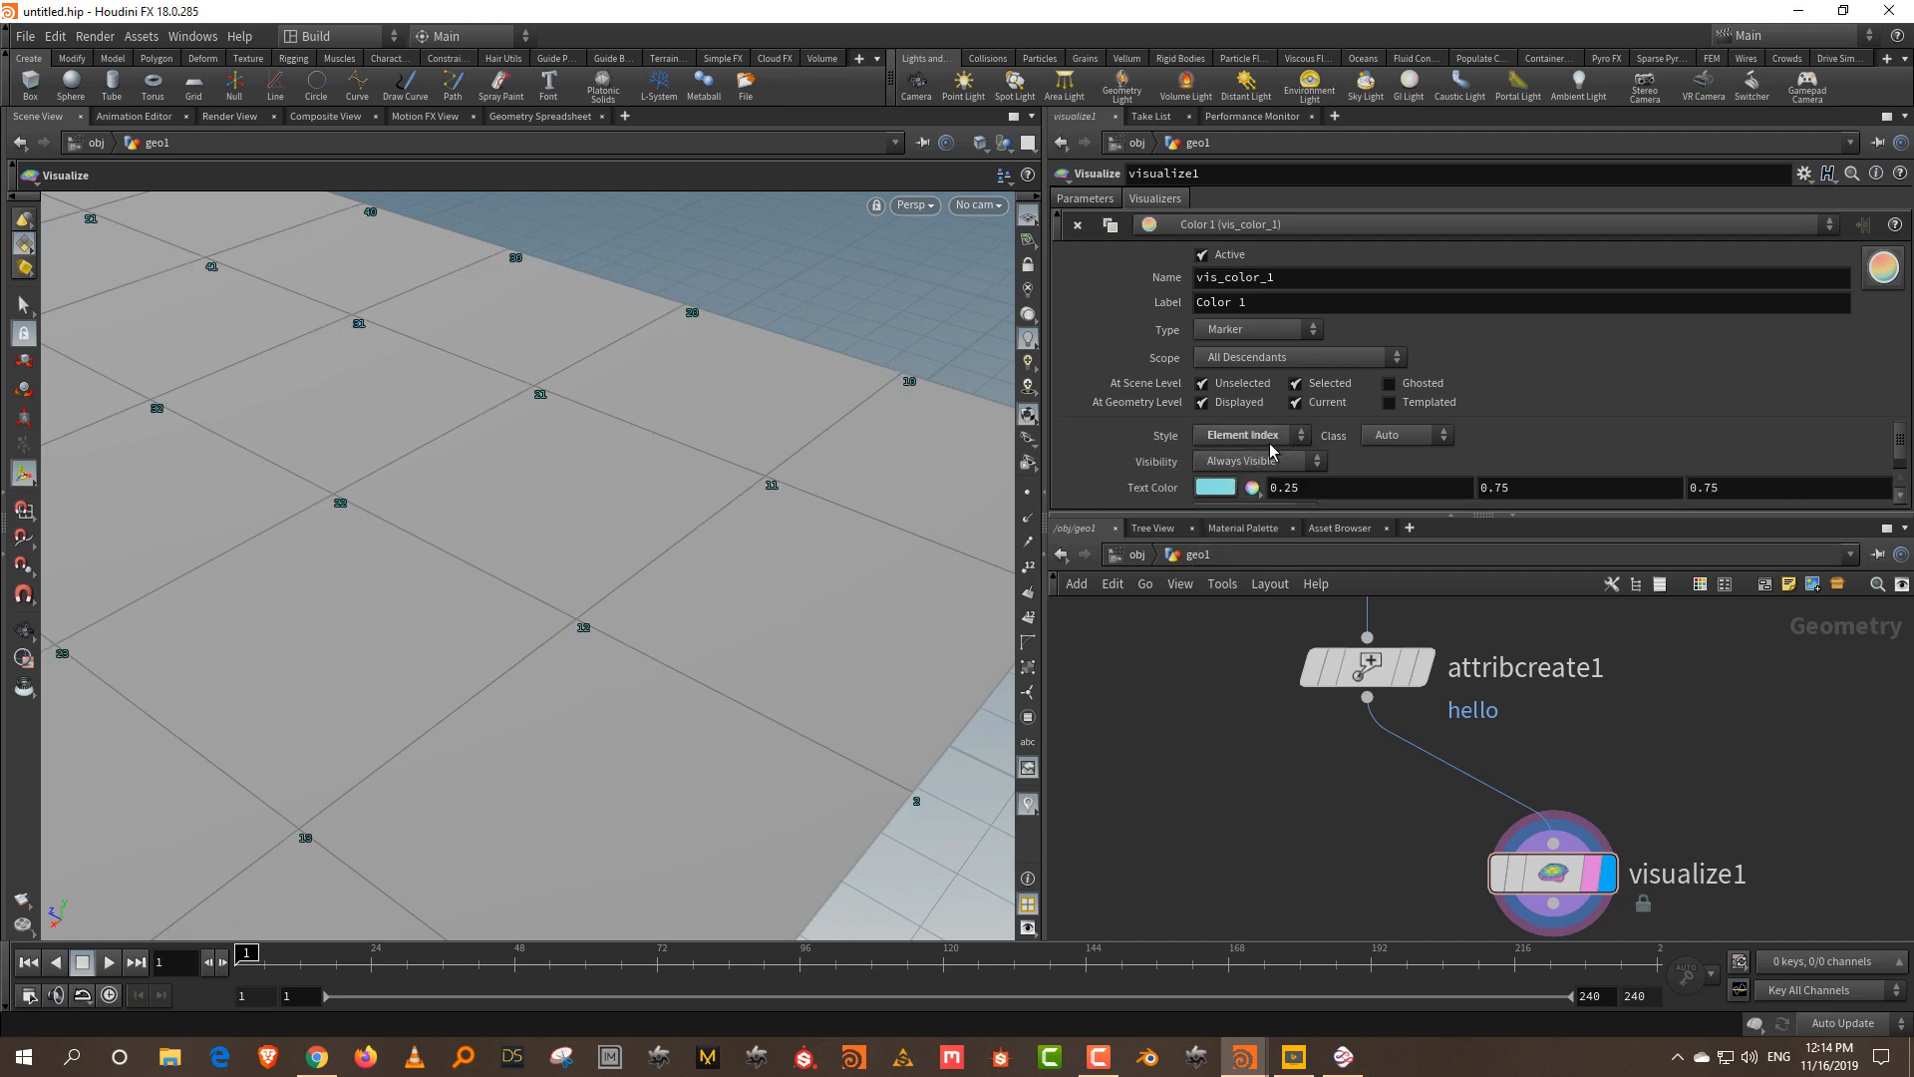
pyautogui.click(1277, 442)
pyautogui.click(1221, 455)
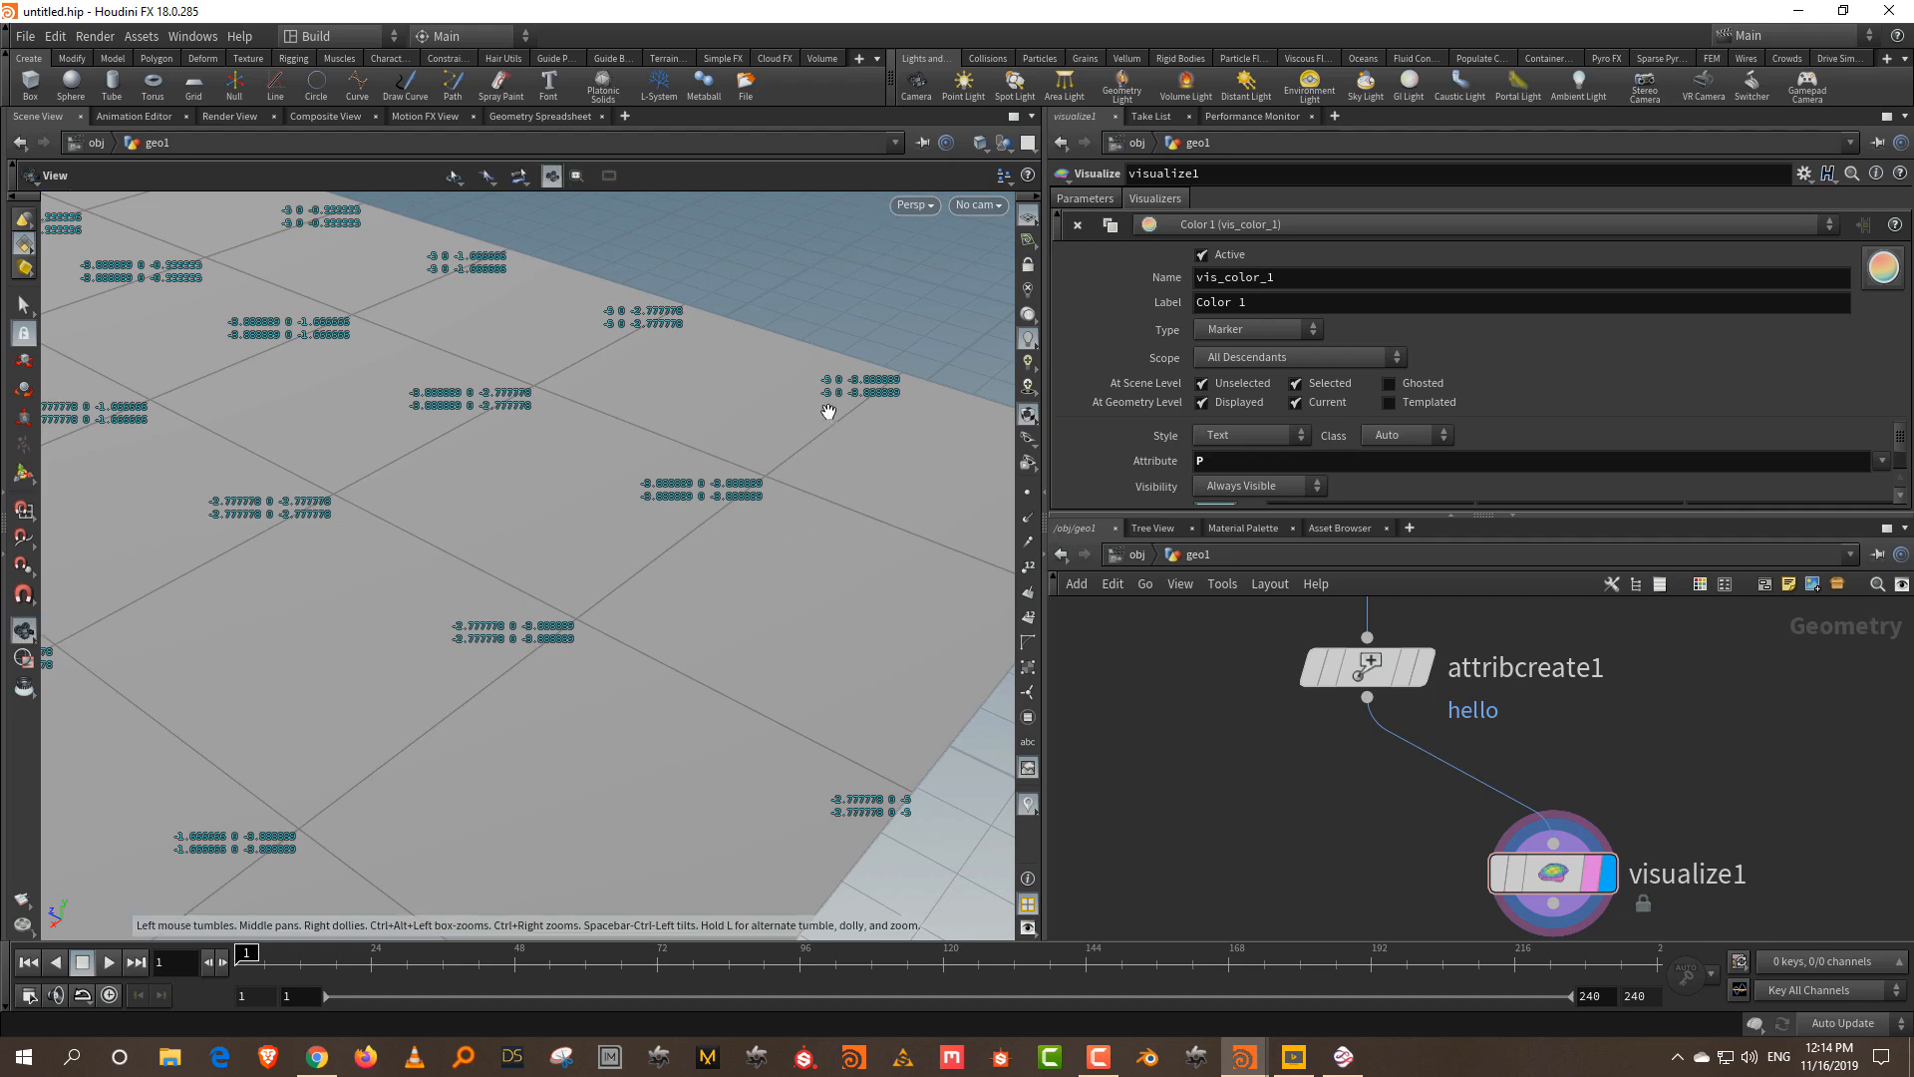
pyautogui.keyDown('alt'); pyautogui.moveTo(829, 409); pyautogui.dragTo(802, 577, button='right'); pyautogui.keyUp('alt')
pyautogui.keyDown('alt'); pyautogui.moveTo(610, 571); pyautogui.dragTo(774, 469, button='middle'); pyautogui.keyUp('alt')
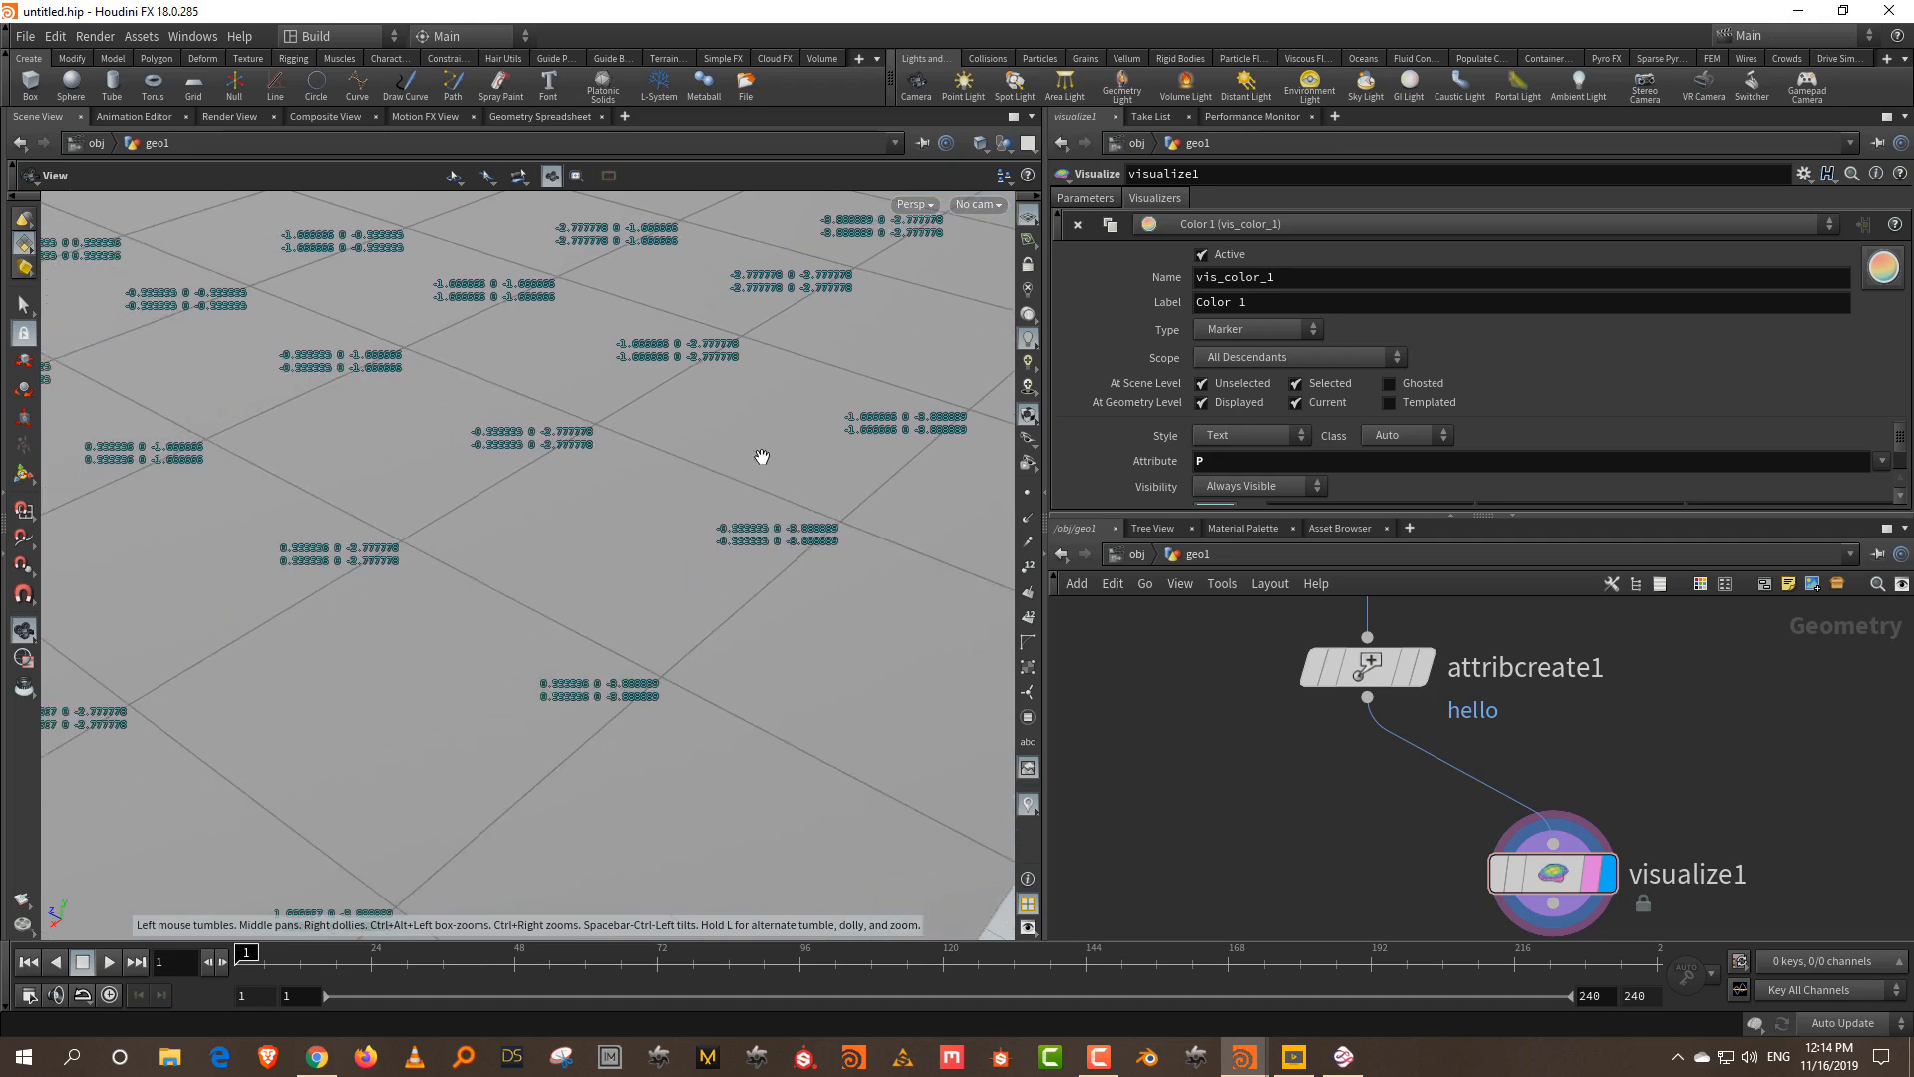
pyautogui.keyDown('alt'); pyautogui.moveTo(773, 470); pyautogui.dragTo(688, 585, button='right'); pyautogui.keyUp('alt')
pyautogui.moveTo(688, 586)
pyautogui.keyDown('alt'); pyautogui.mouseDown(button='middle')
pyautogui.moveTo(692, 551)
pyautogui.moveTo(682, 595)
pyautogui.mouseUp(button='middle'); pyautogui.keyUp('alt')
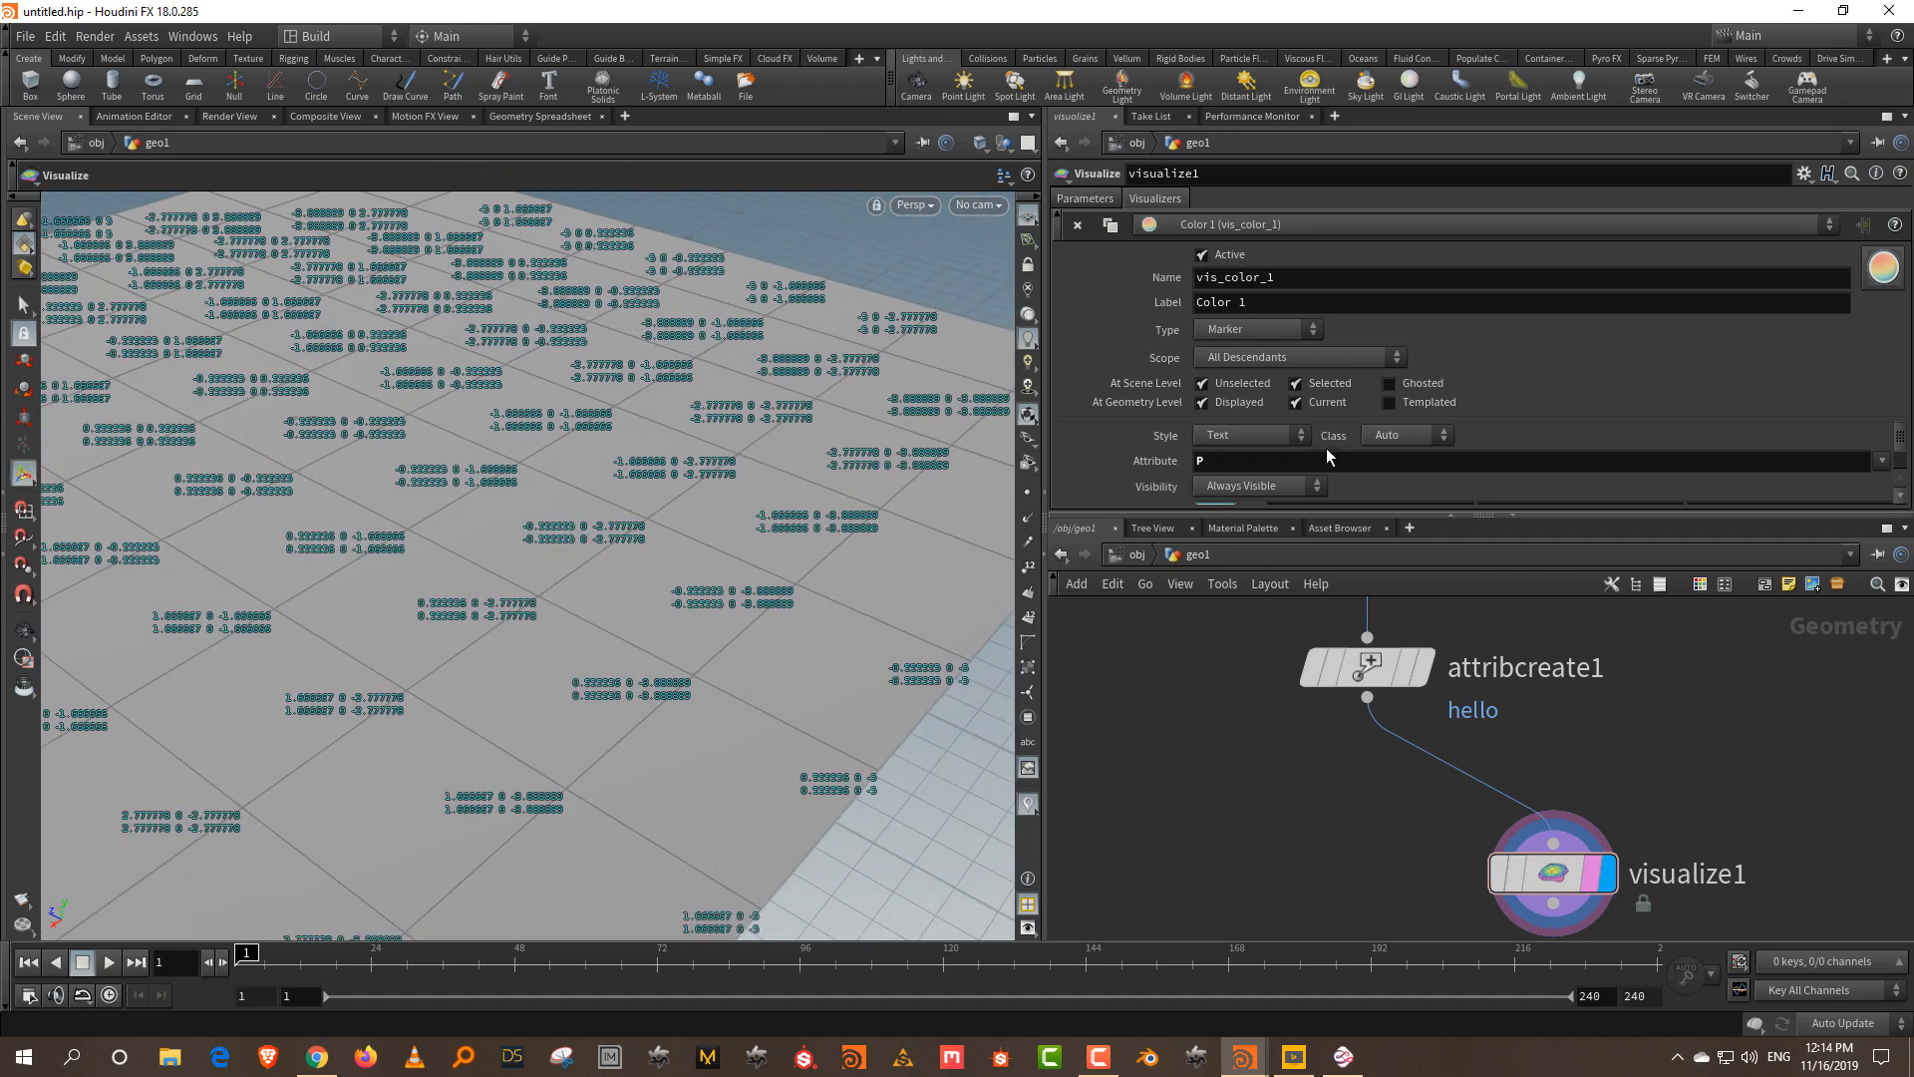
# - Set the text marker's attribute to hello so each grid point displays its value
pyautogui.doubleClick(1197, 459)
pyautogui.write('hello')
pyautogui.press('Return')
pyautogui.moveTo(894, 559); pyautogui.dragTo(434, 357)
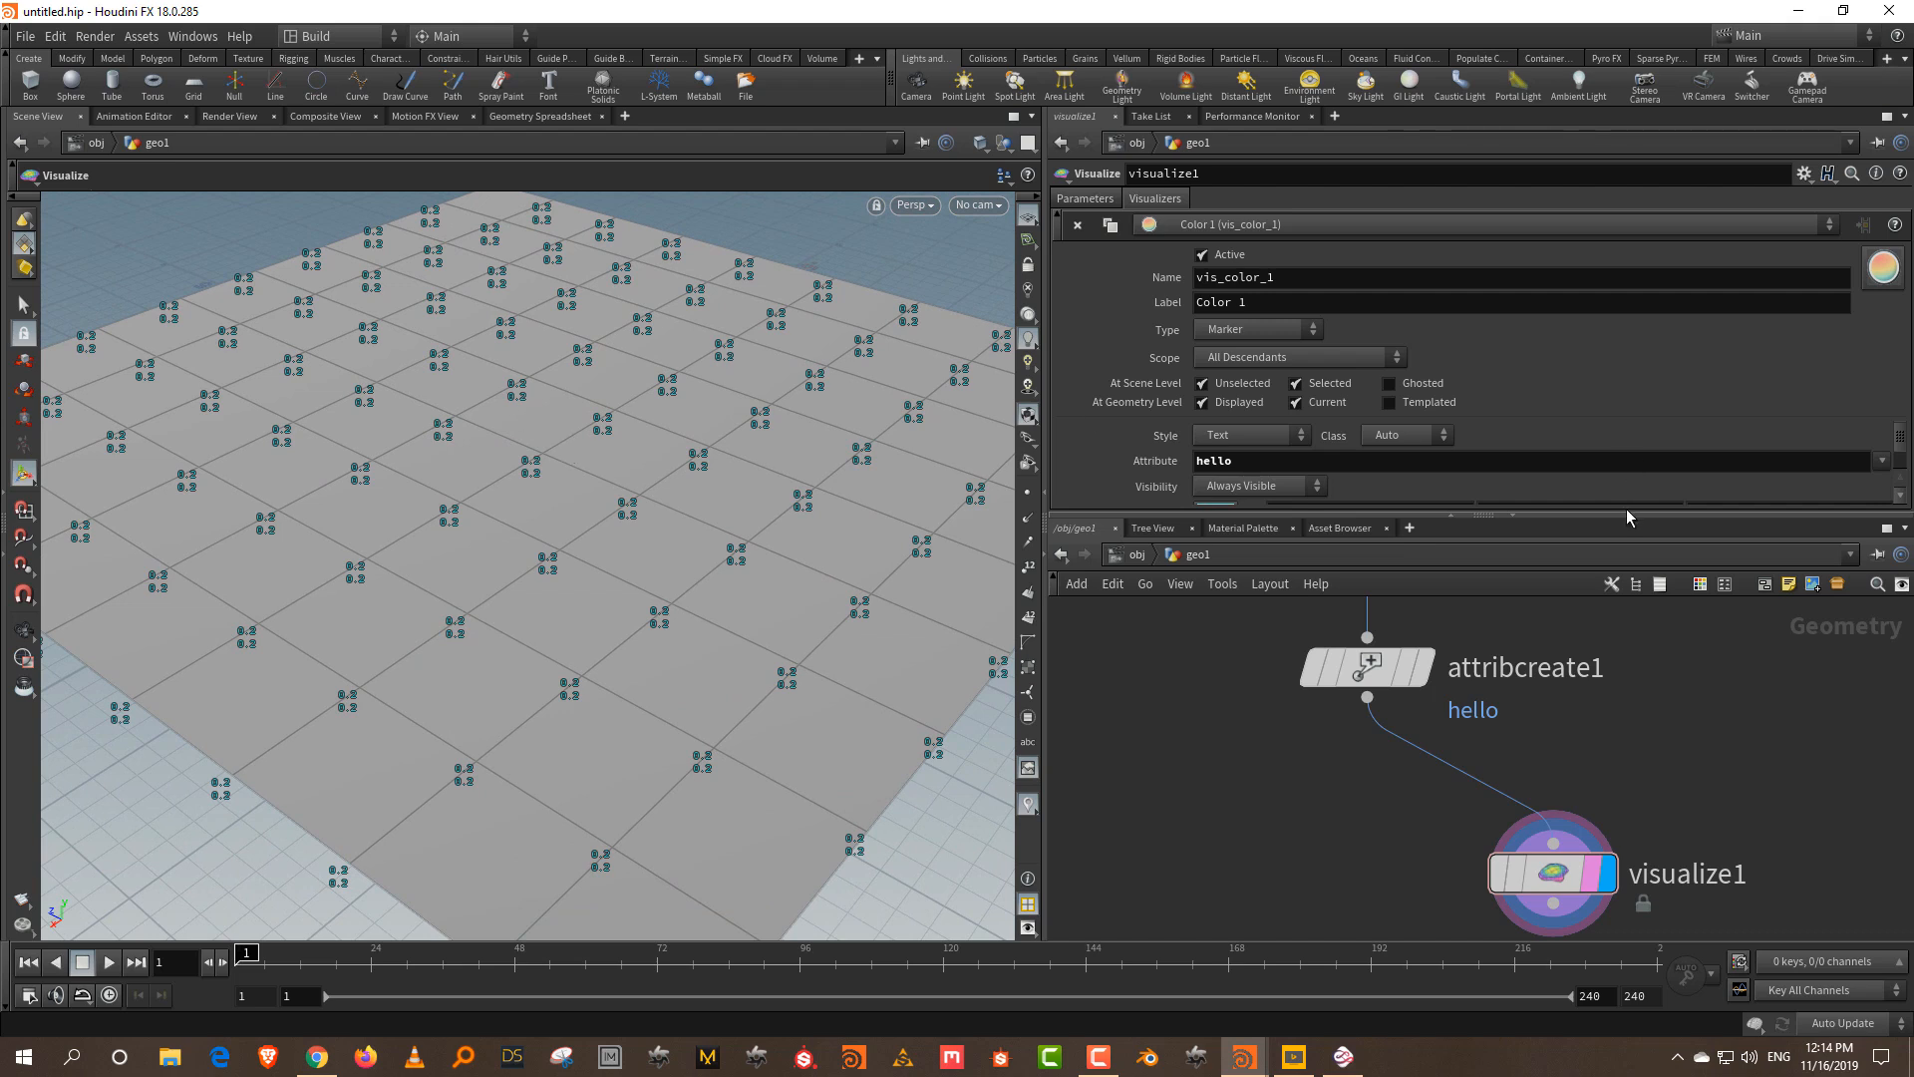
# - Align visualize1 directly under attribcreate1 and delete it from the network
pyautogui.moveTo(1695, 515); pyautogui.dragTo(1695, 340)
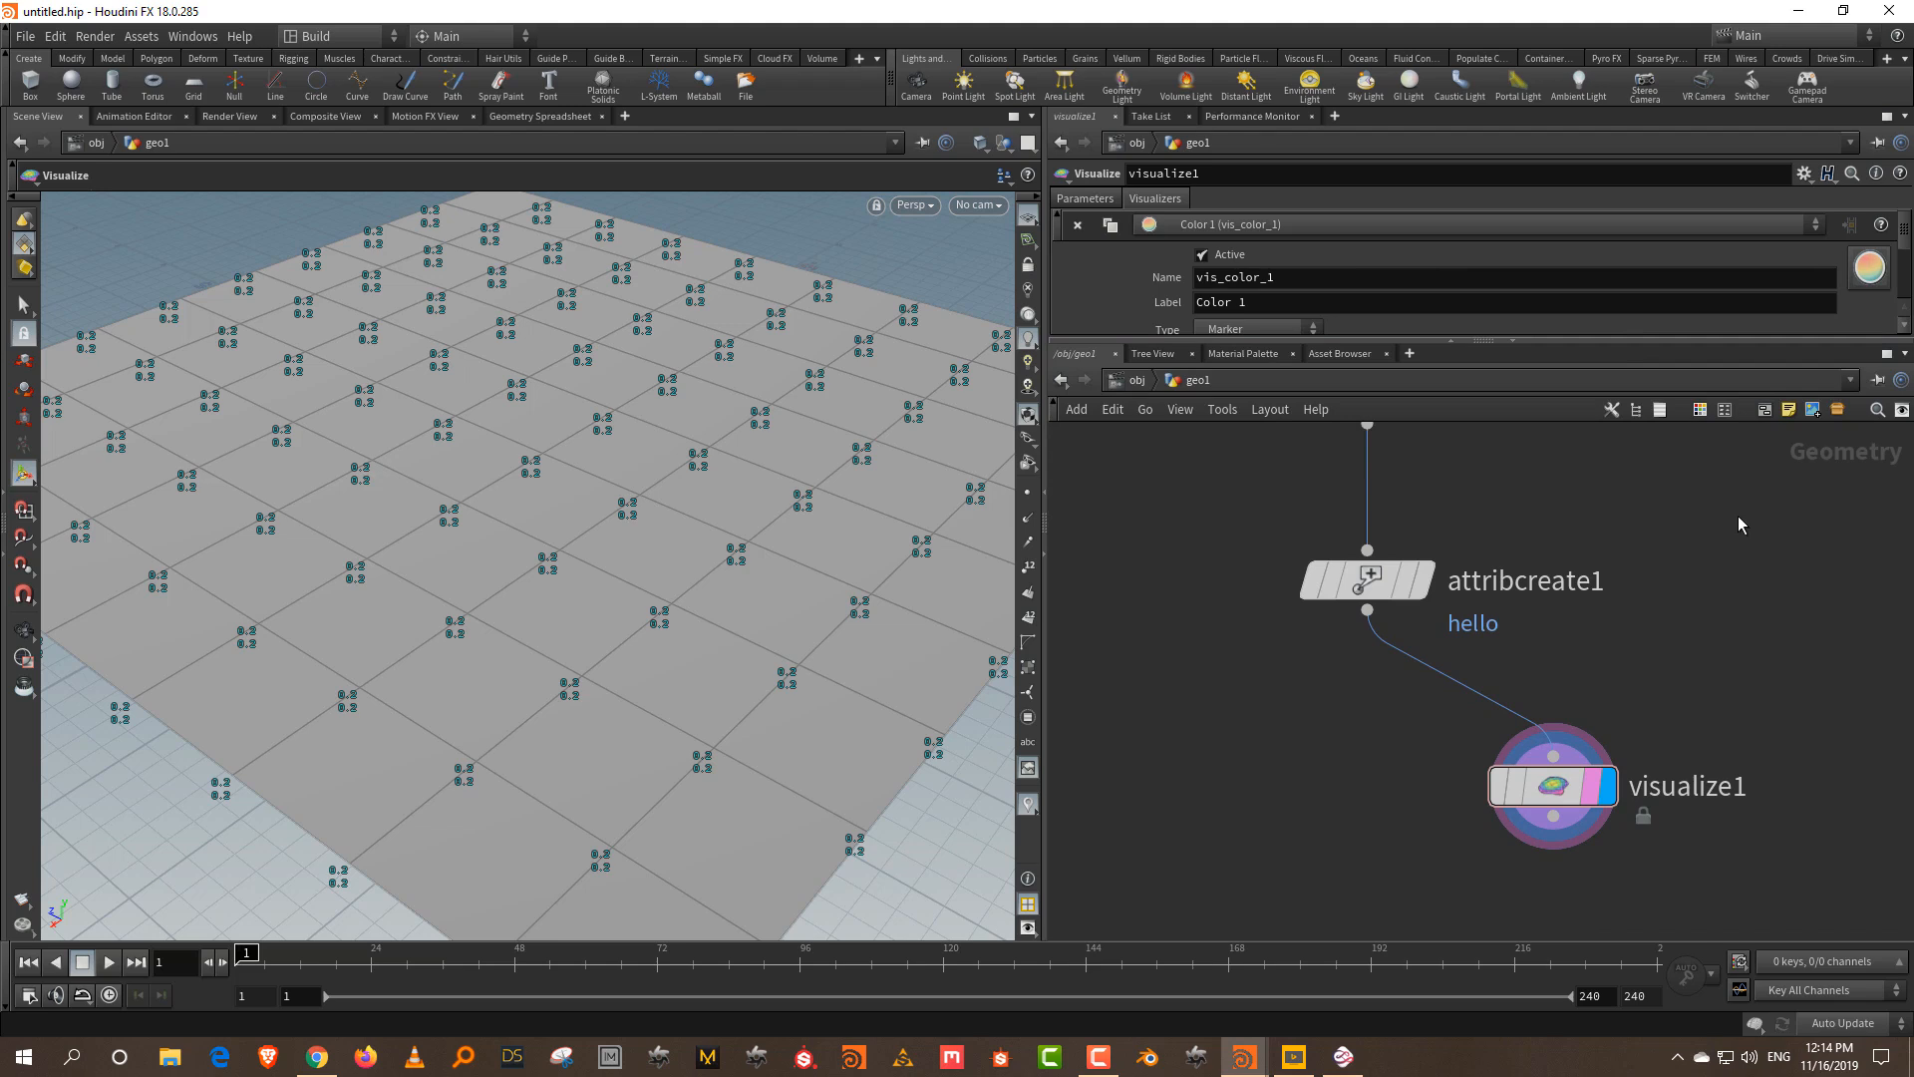
pyautogui.moveTo(1557, 791); pyautogui.dragTo(1371, 758)
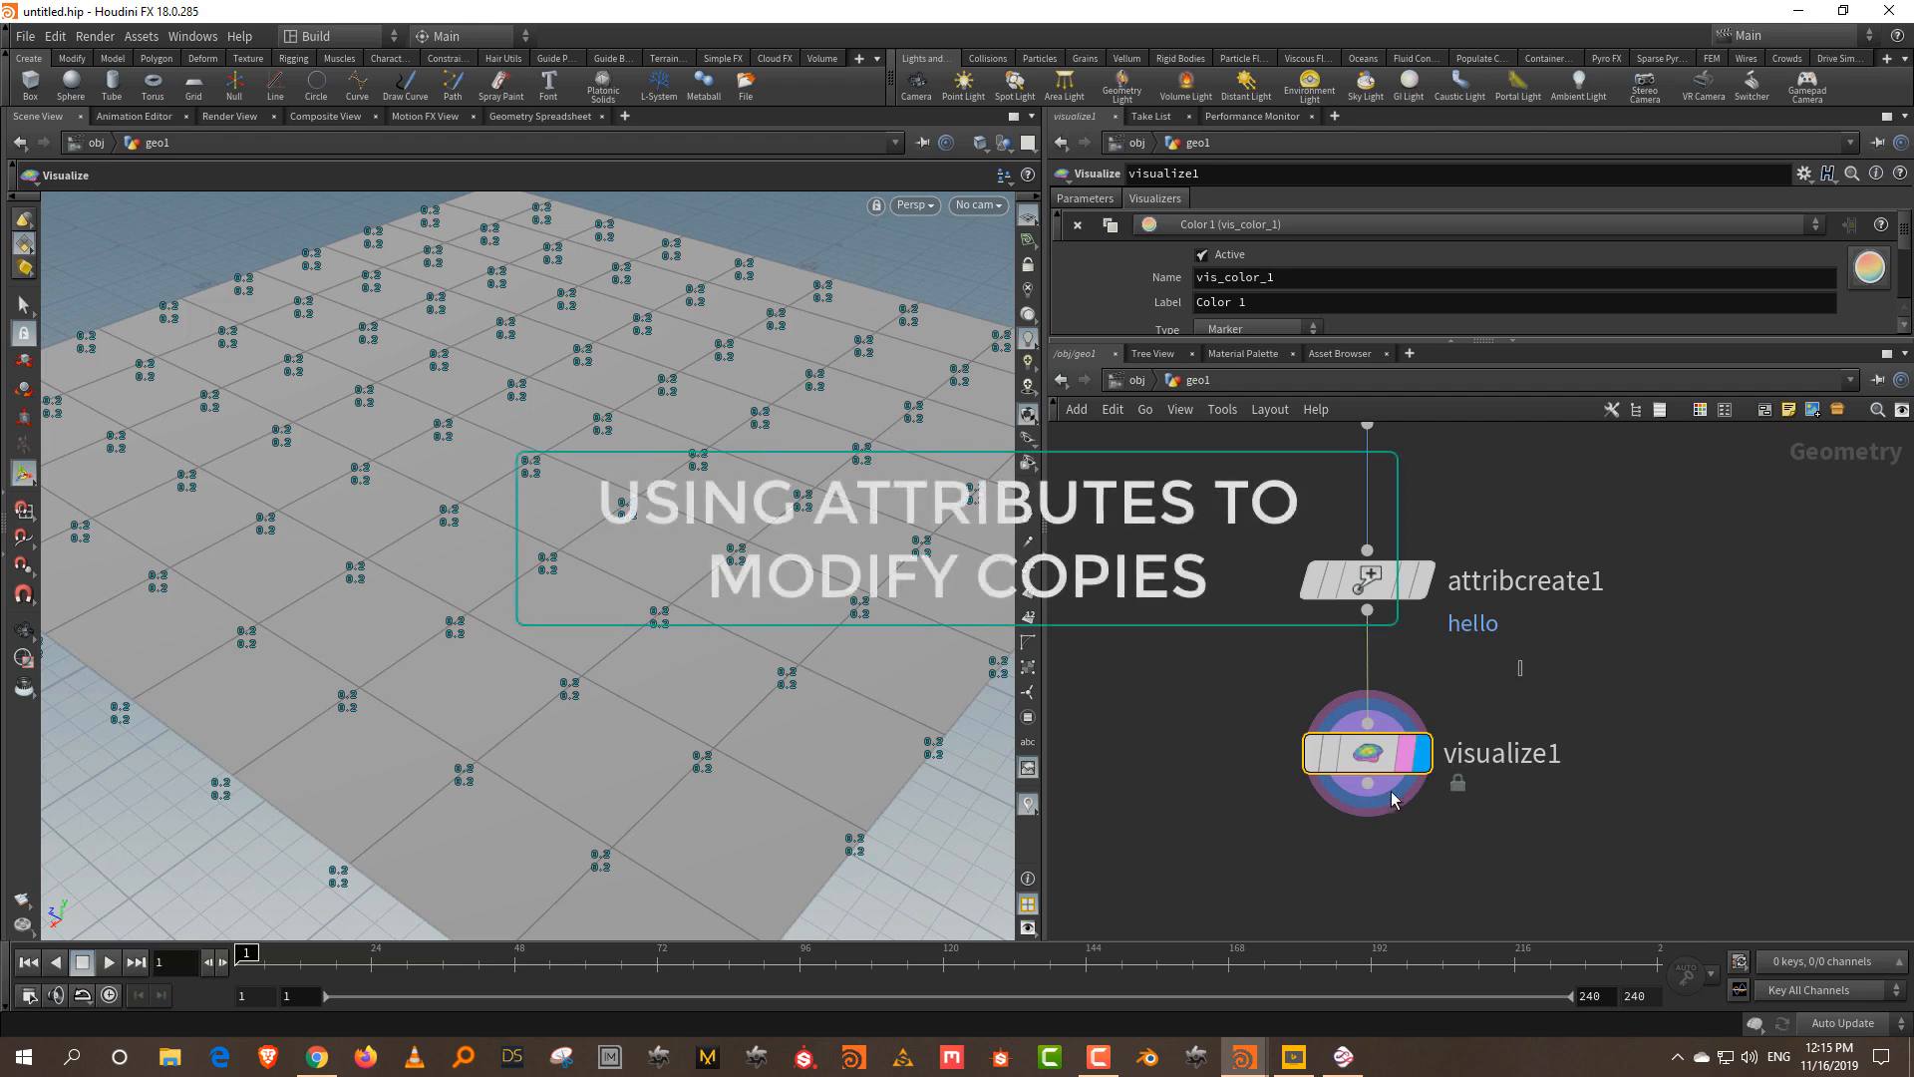
pyautogui.press('Delete')
# - Add a Copy Stamp node just below attribcreate1
pyautogui.scroll(-5, 1505, 827)
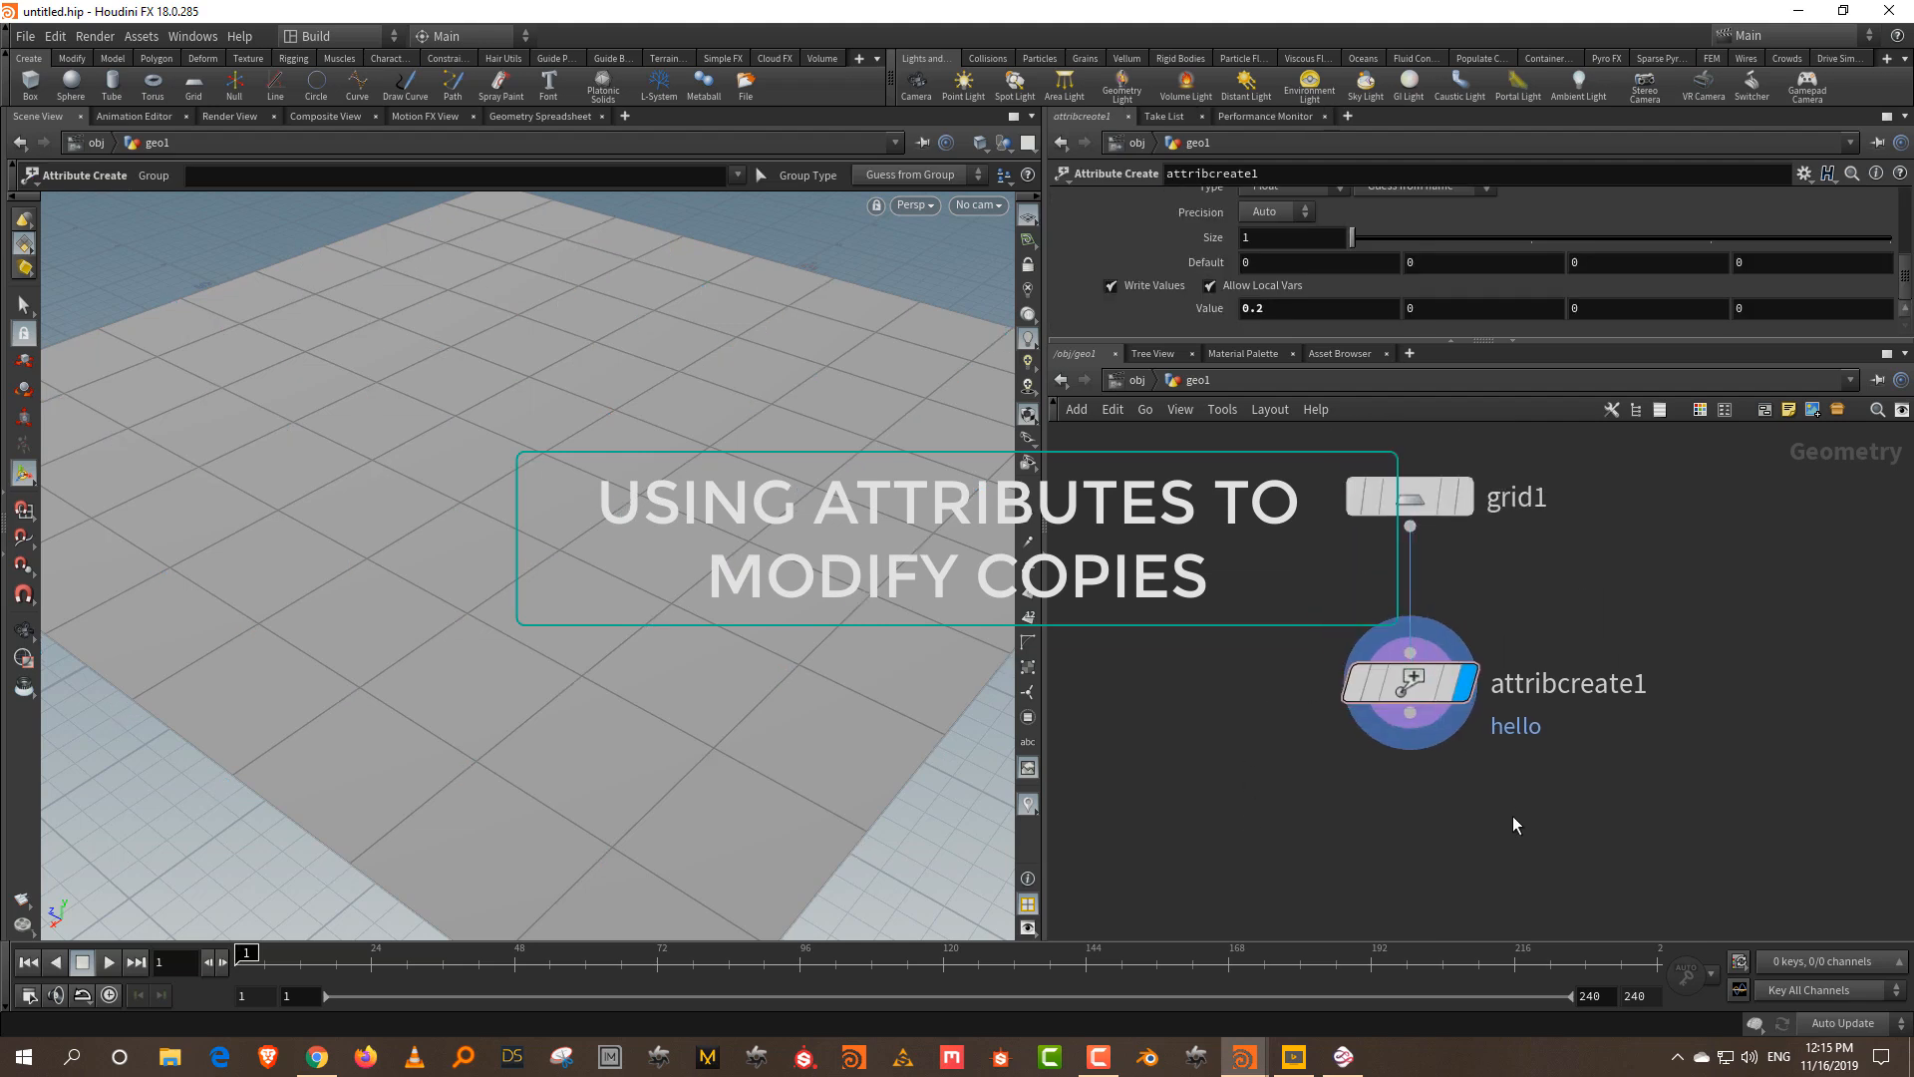
pyautogui.moveTo(1494, 773); pyautogui.dragTo(1654, 670, button='middle')
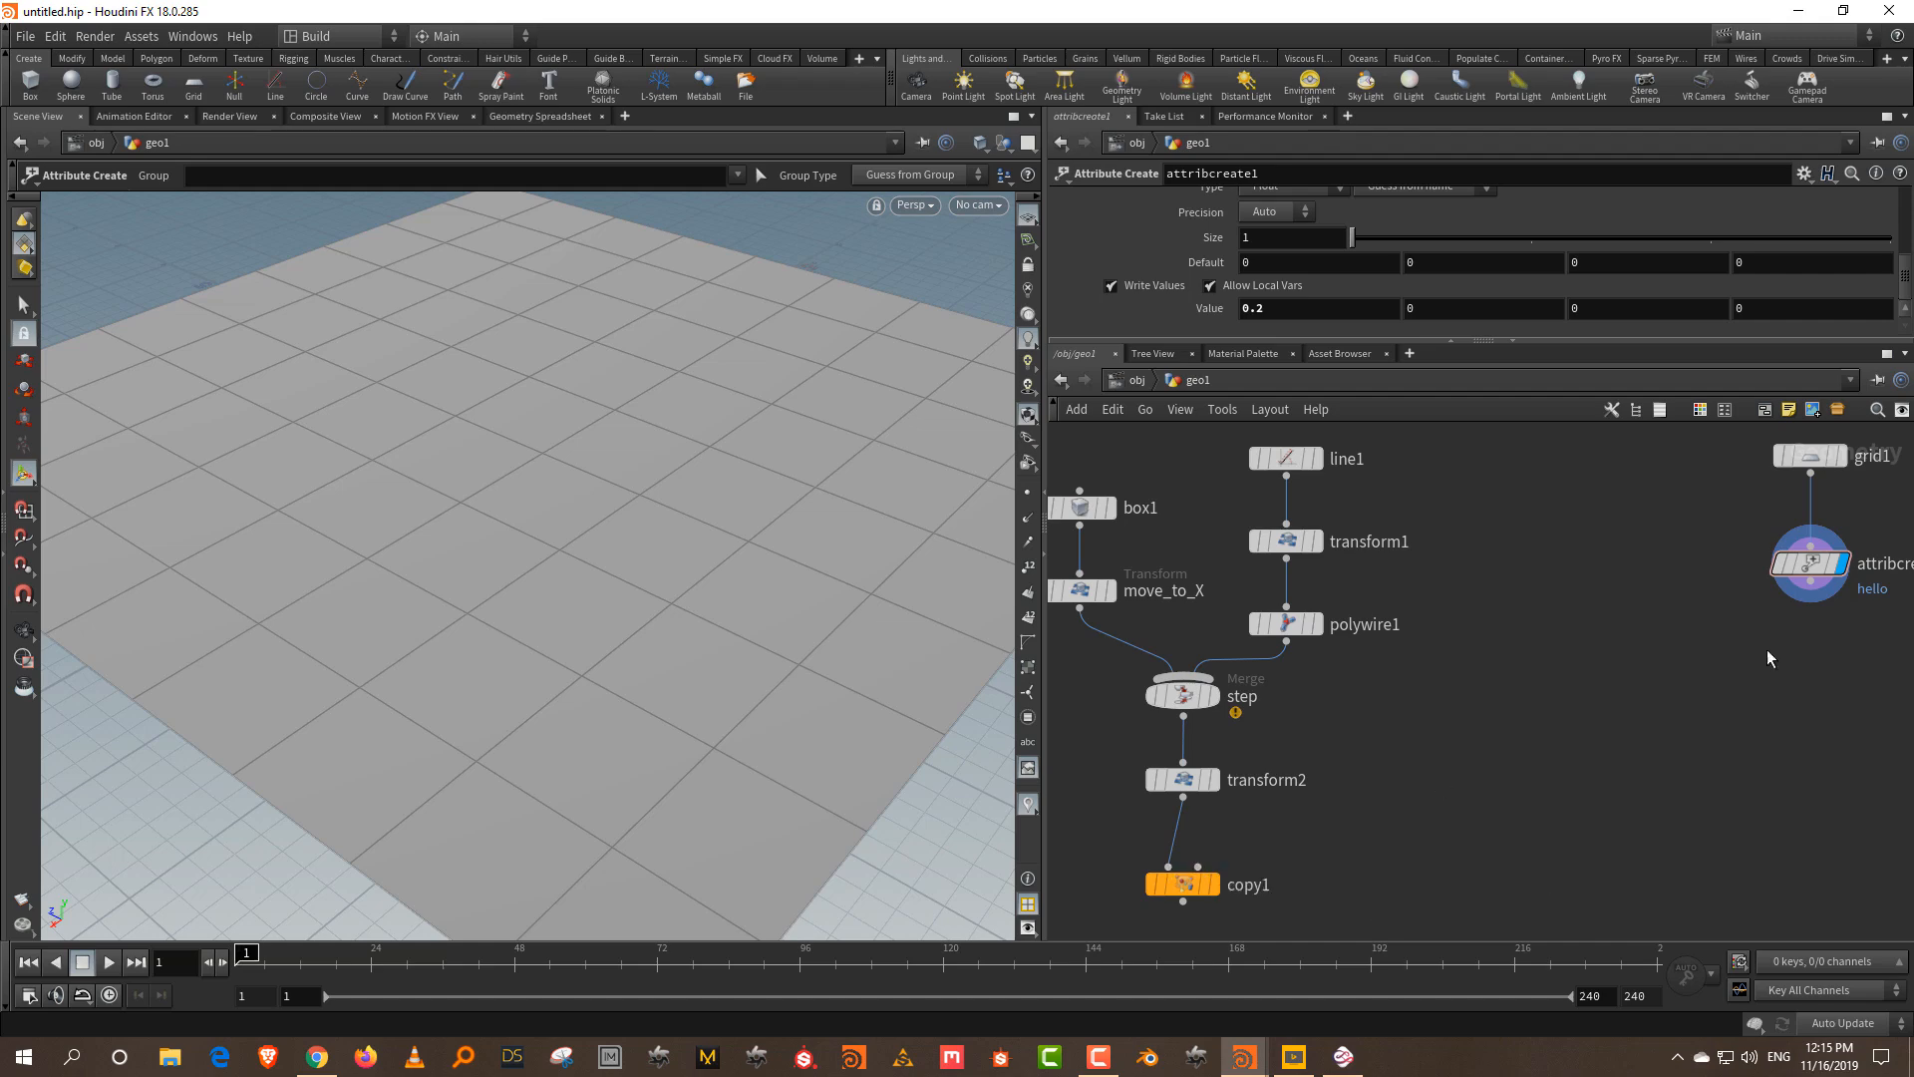
pyautogui.moveTo(1771, 673); pyautogui.dragTo(1560, 737, button='middle')
pyautogui.press('Tab')
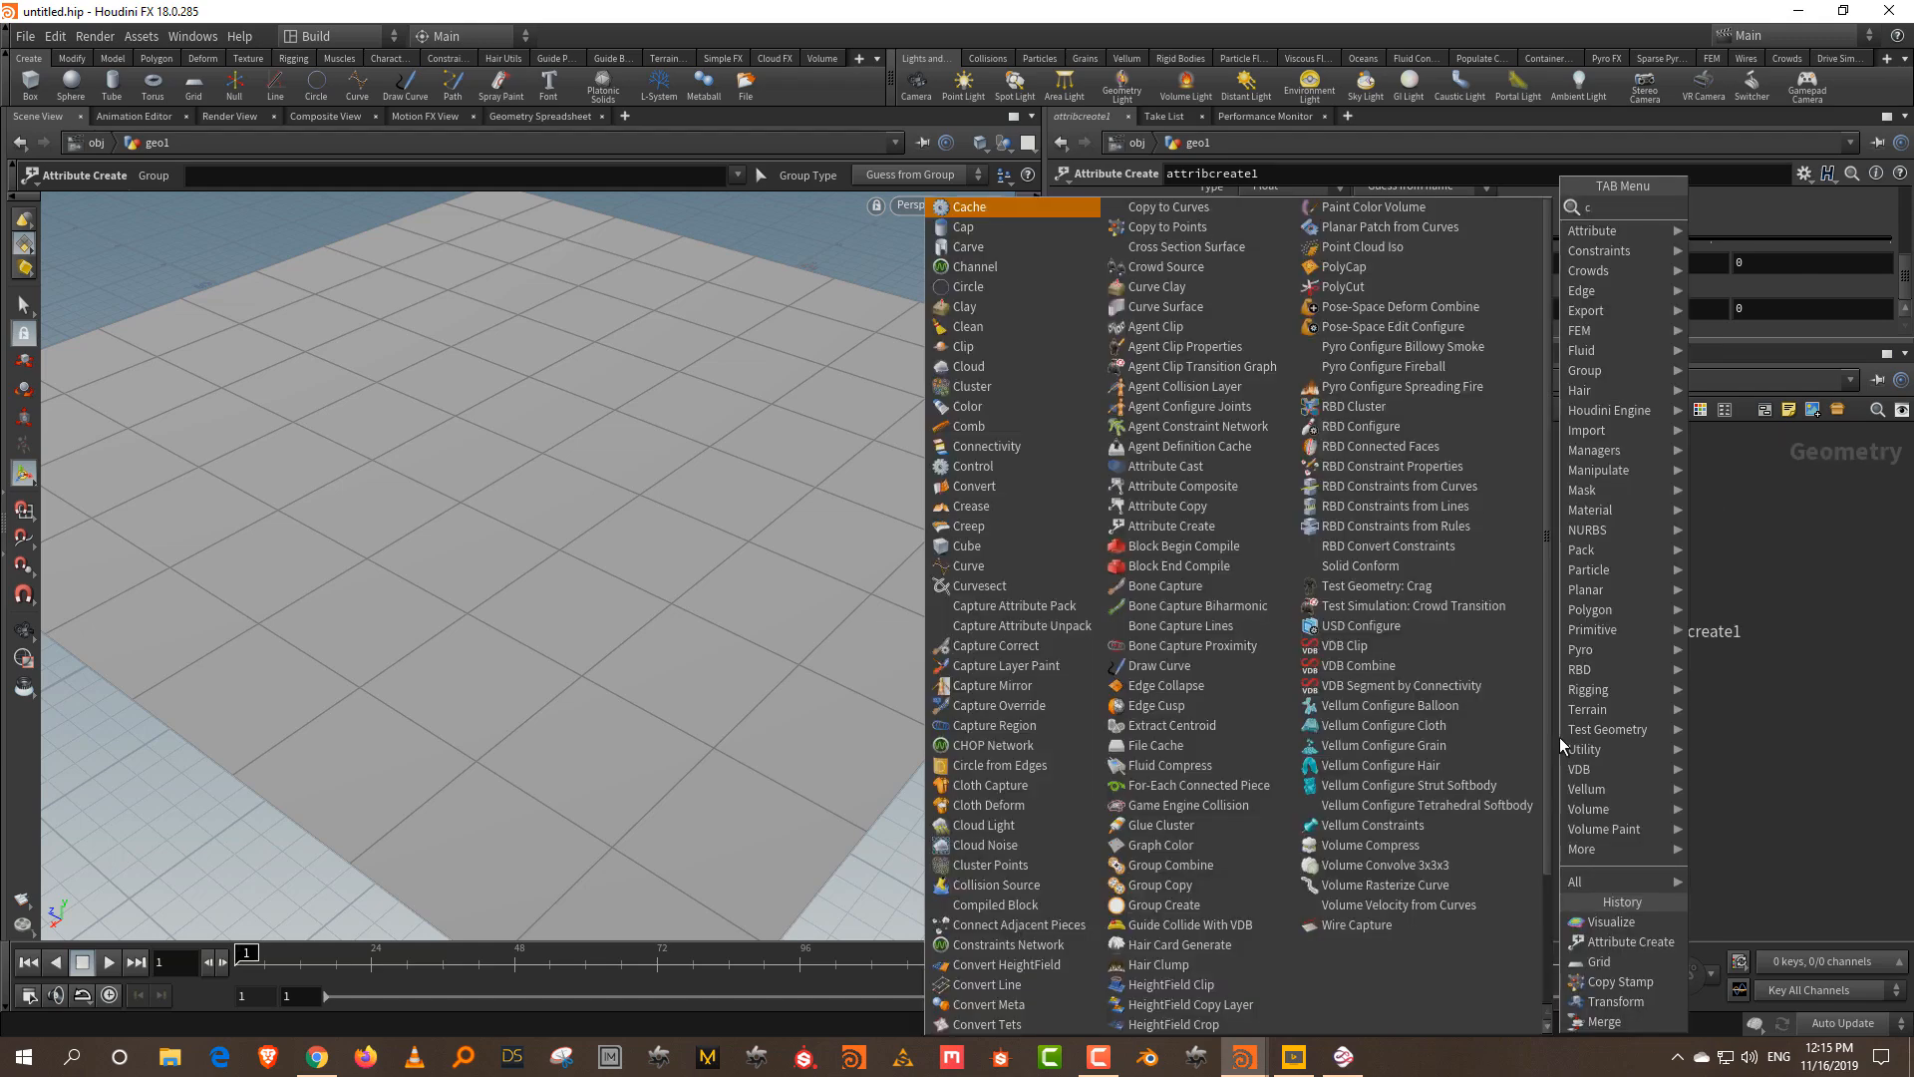
pyautogui.write('copy')
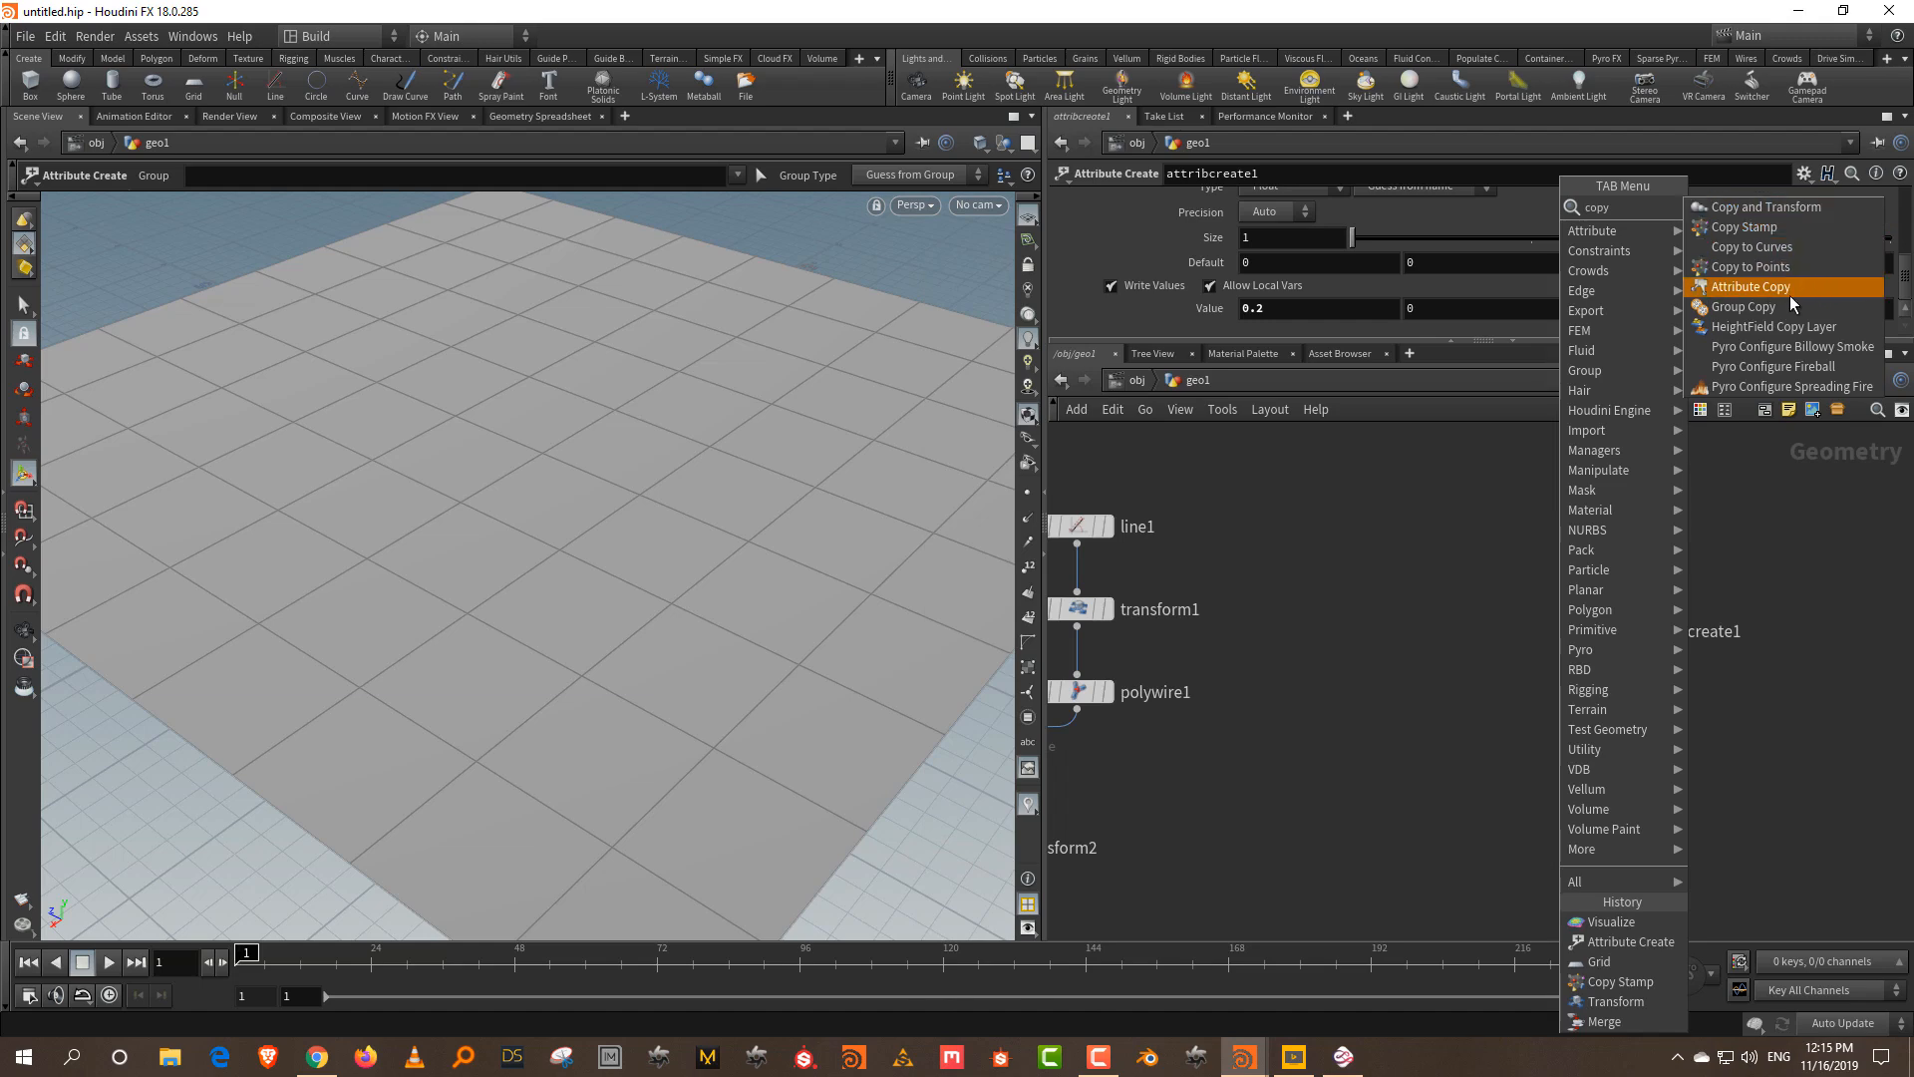
pyautogui.click(1777, 235)
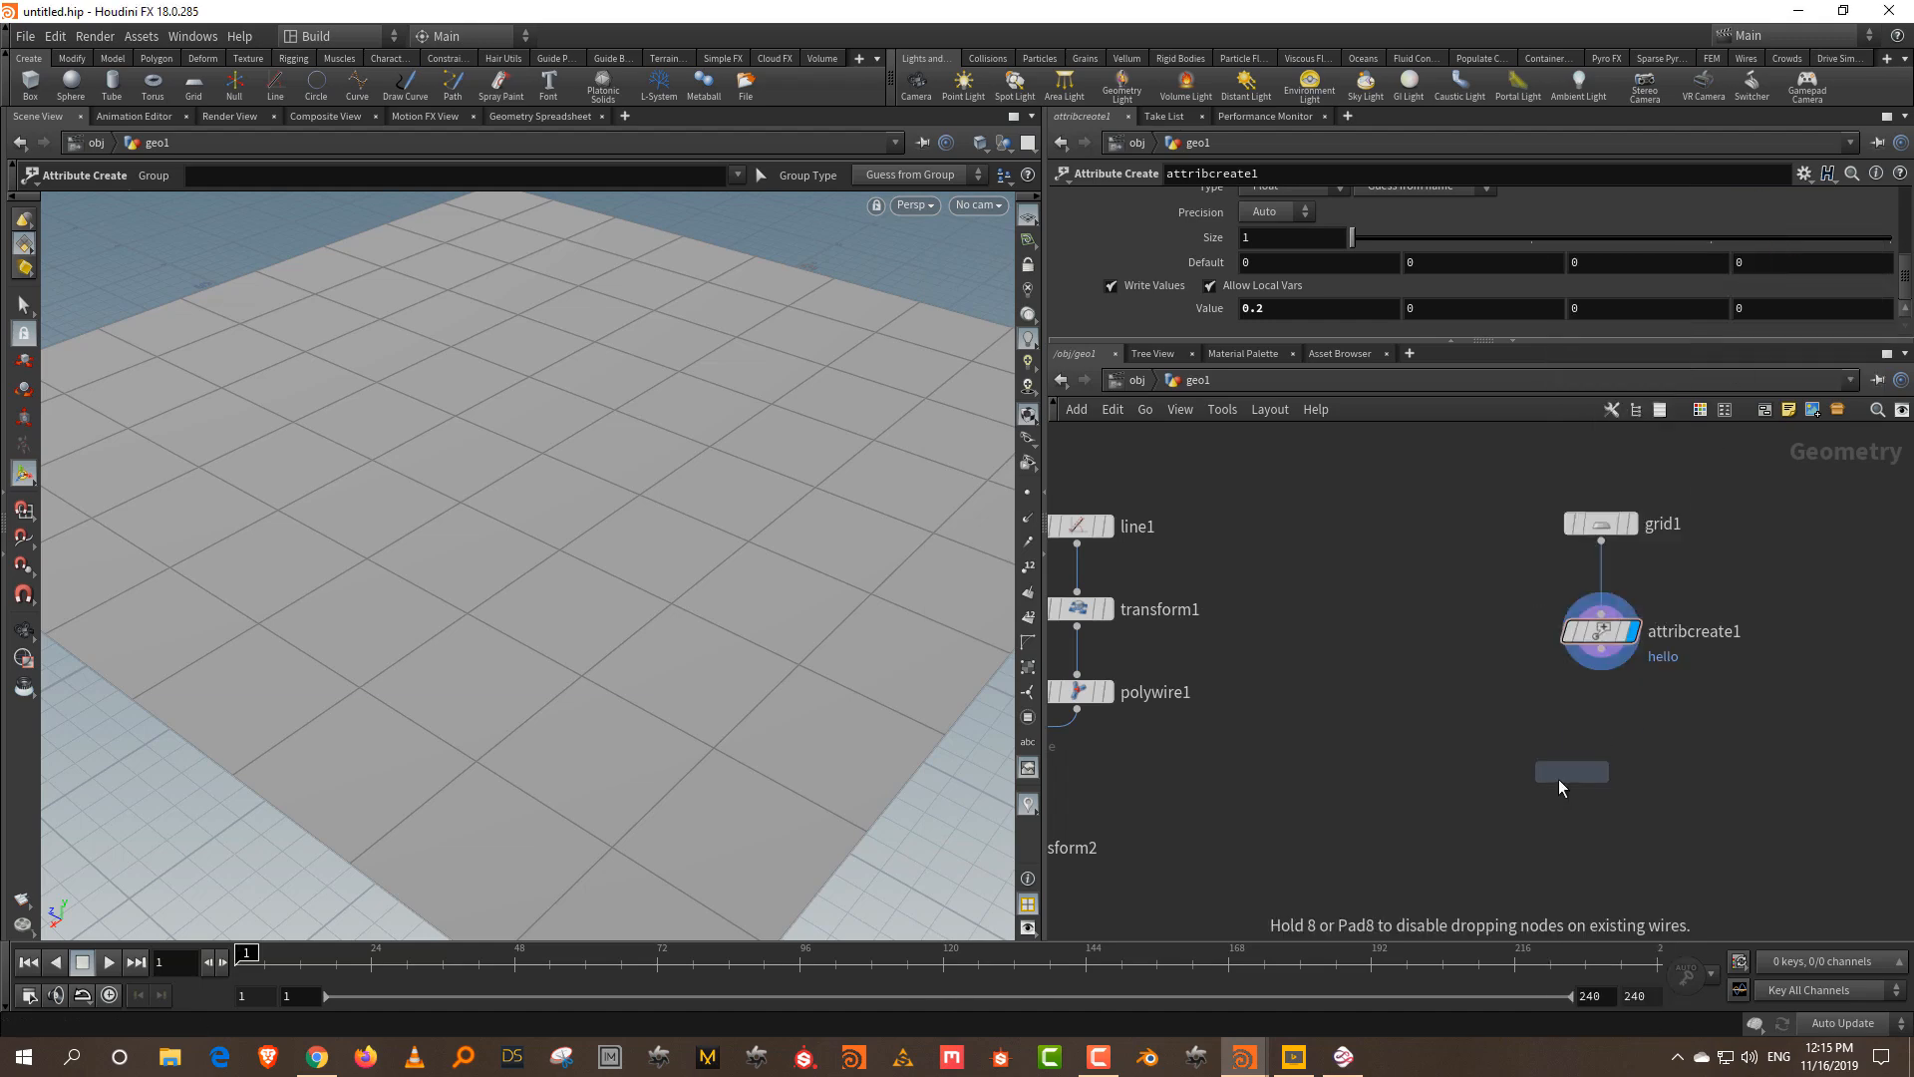
pyautogui.click(1569, 774)
# - Add a Box node beside the grid branch and connect it to copy2's first input
pyautogui.press('Tab')
pyautogui.write('box')
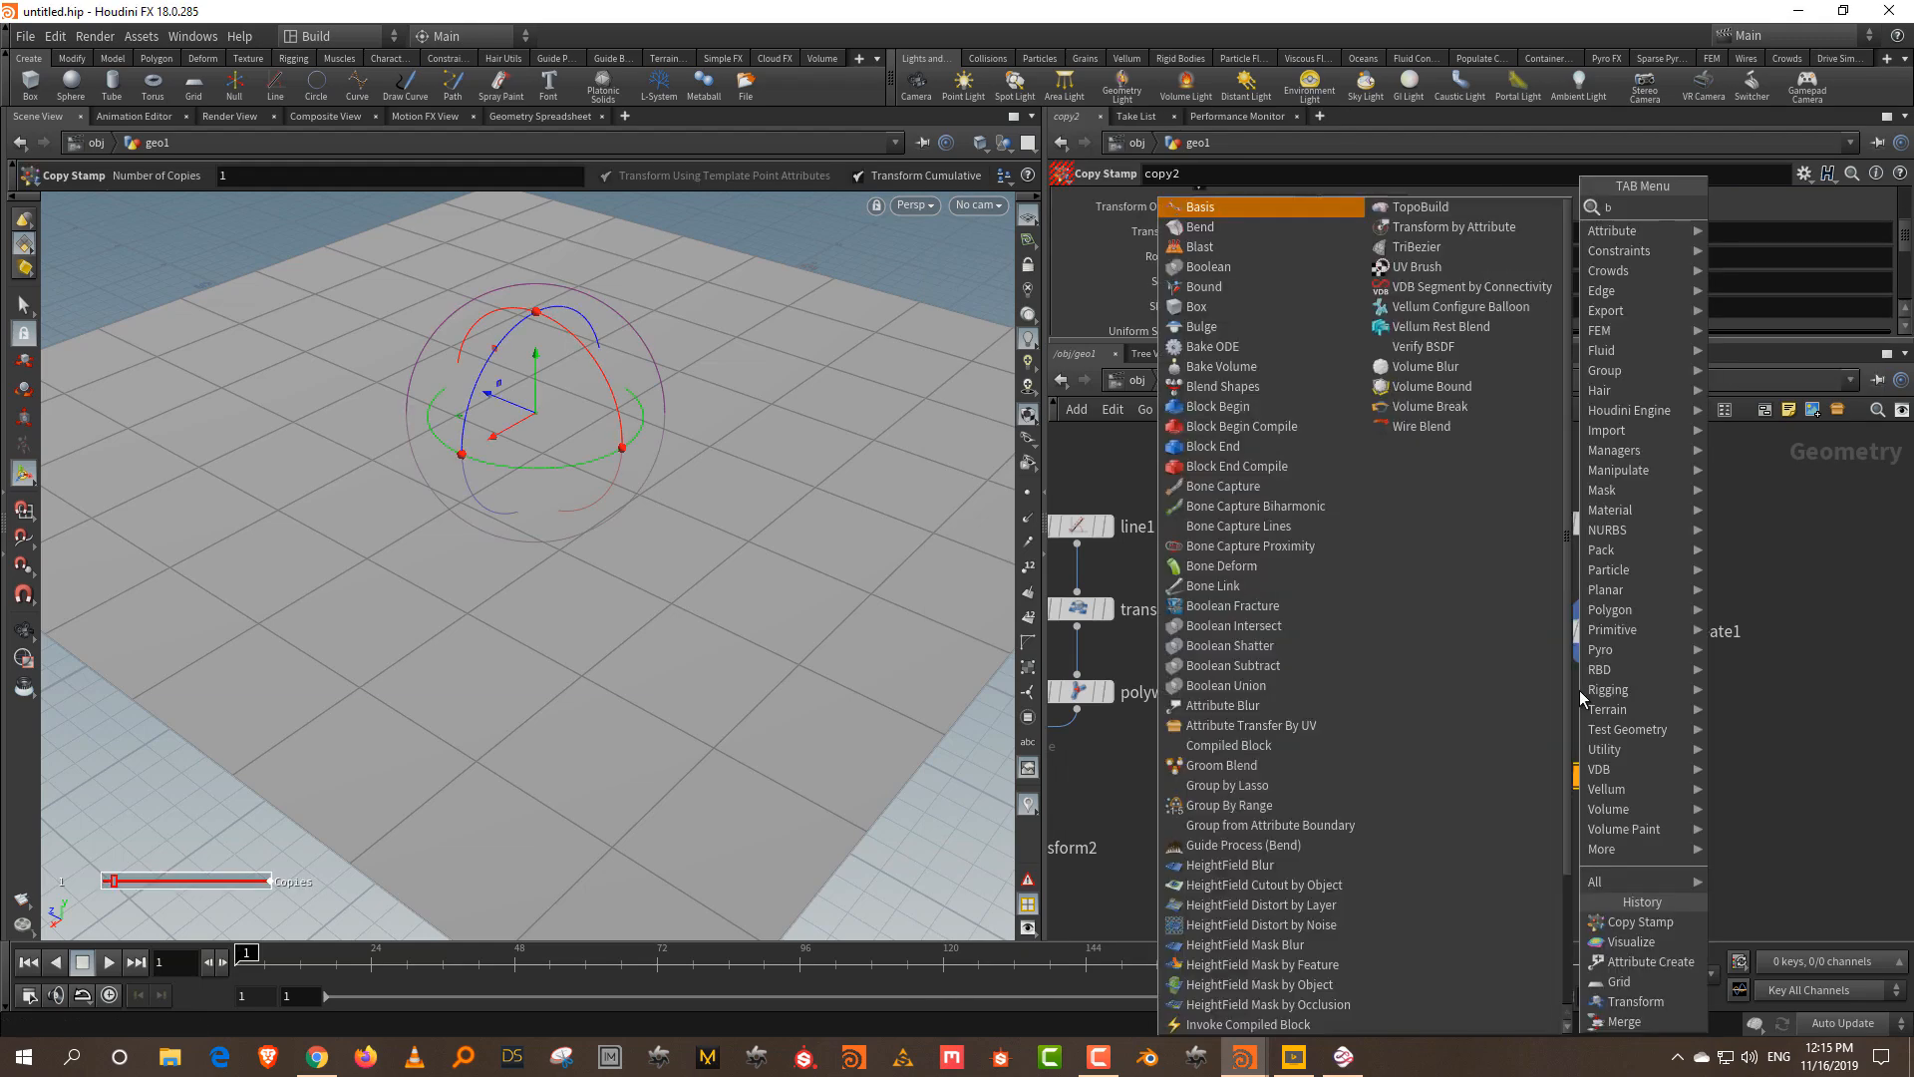
pyautogui.click(1757, 212)
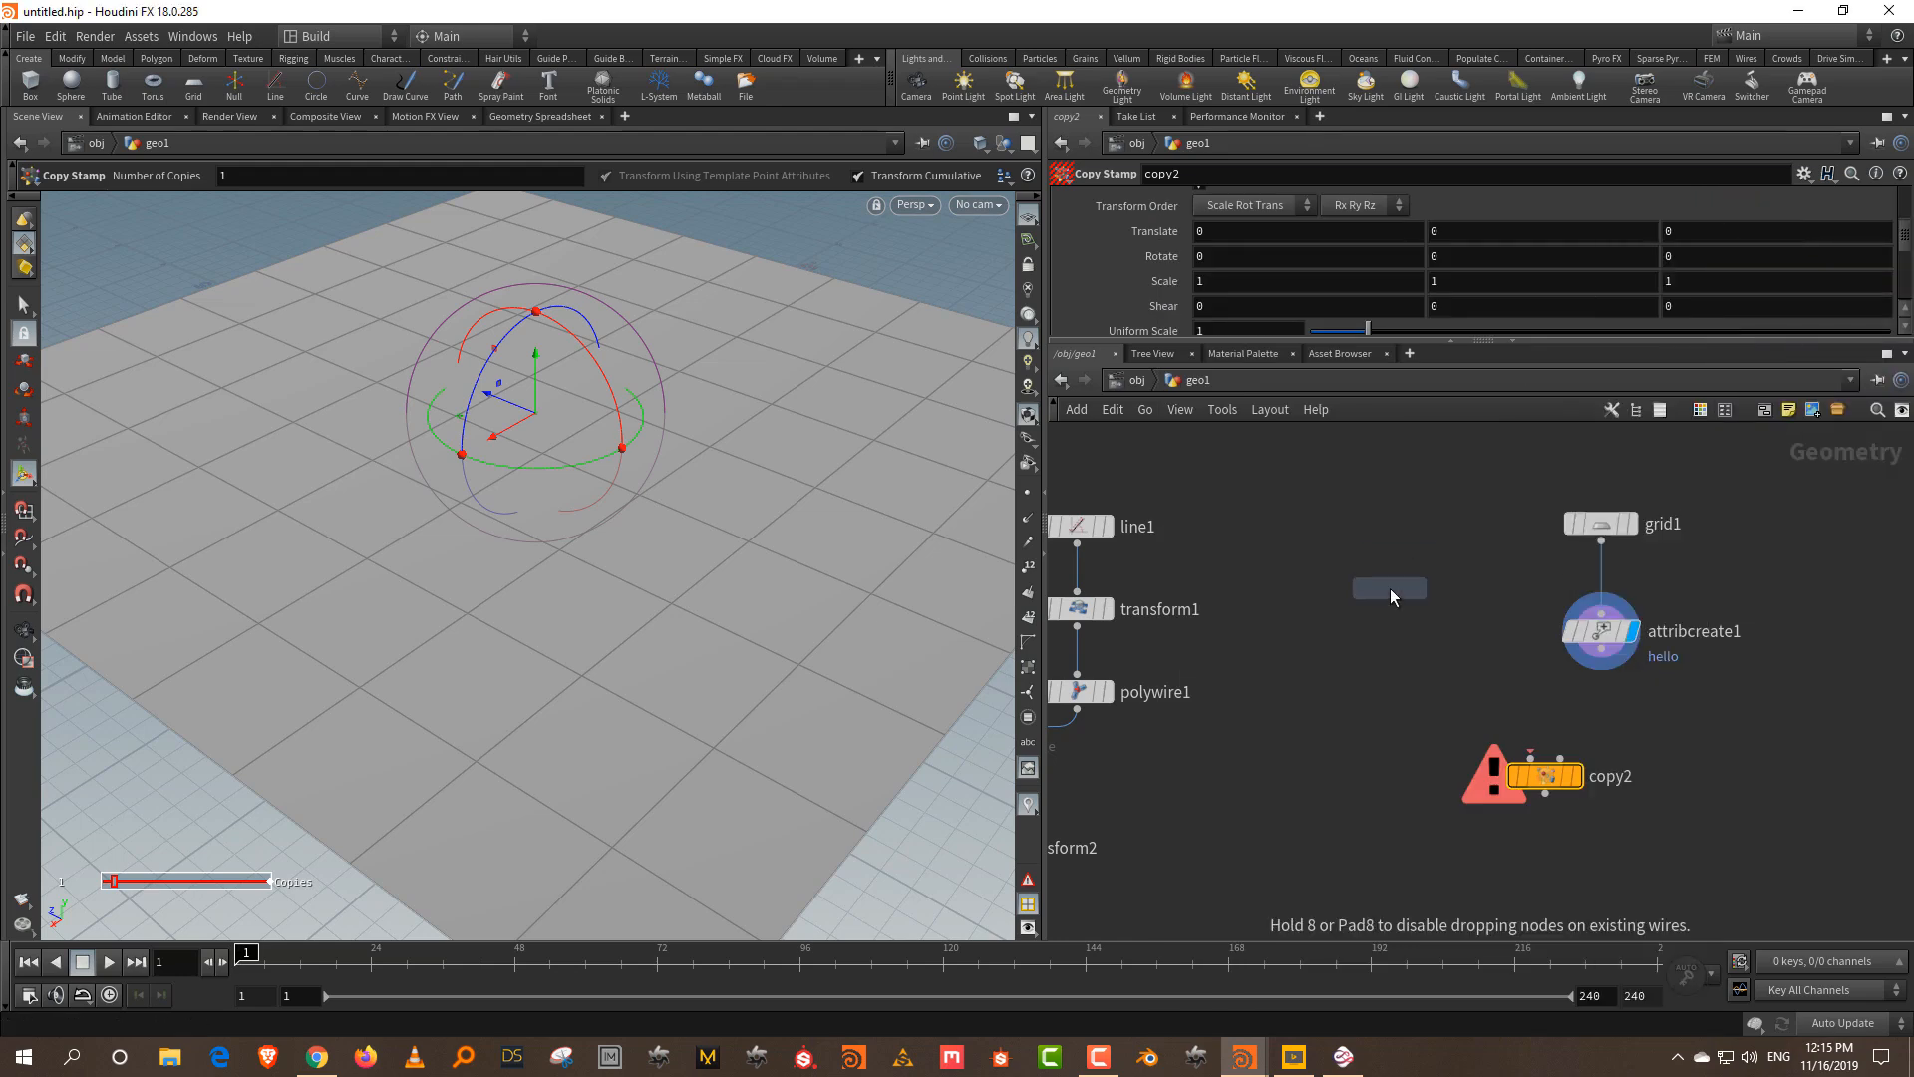
pyautogui.click(1390, 588)
pyautogui.moveTo(1390, 605); pyautogui.dragTo(1531, 758)
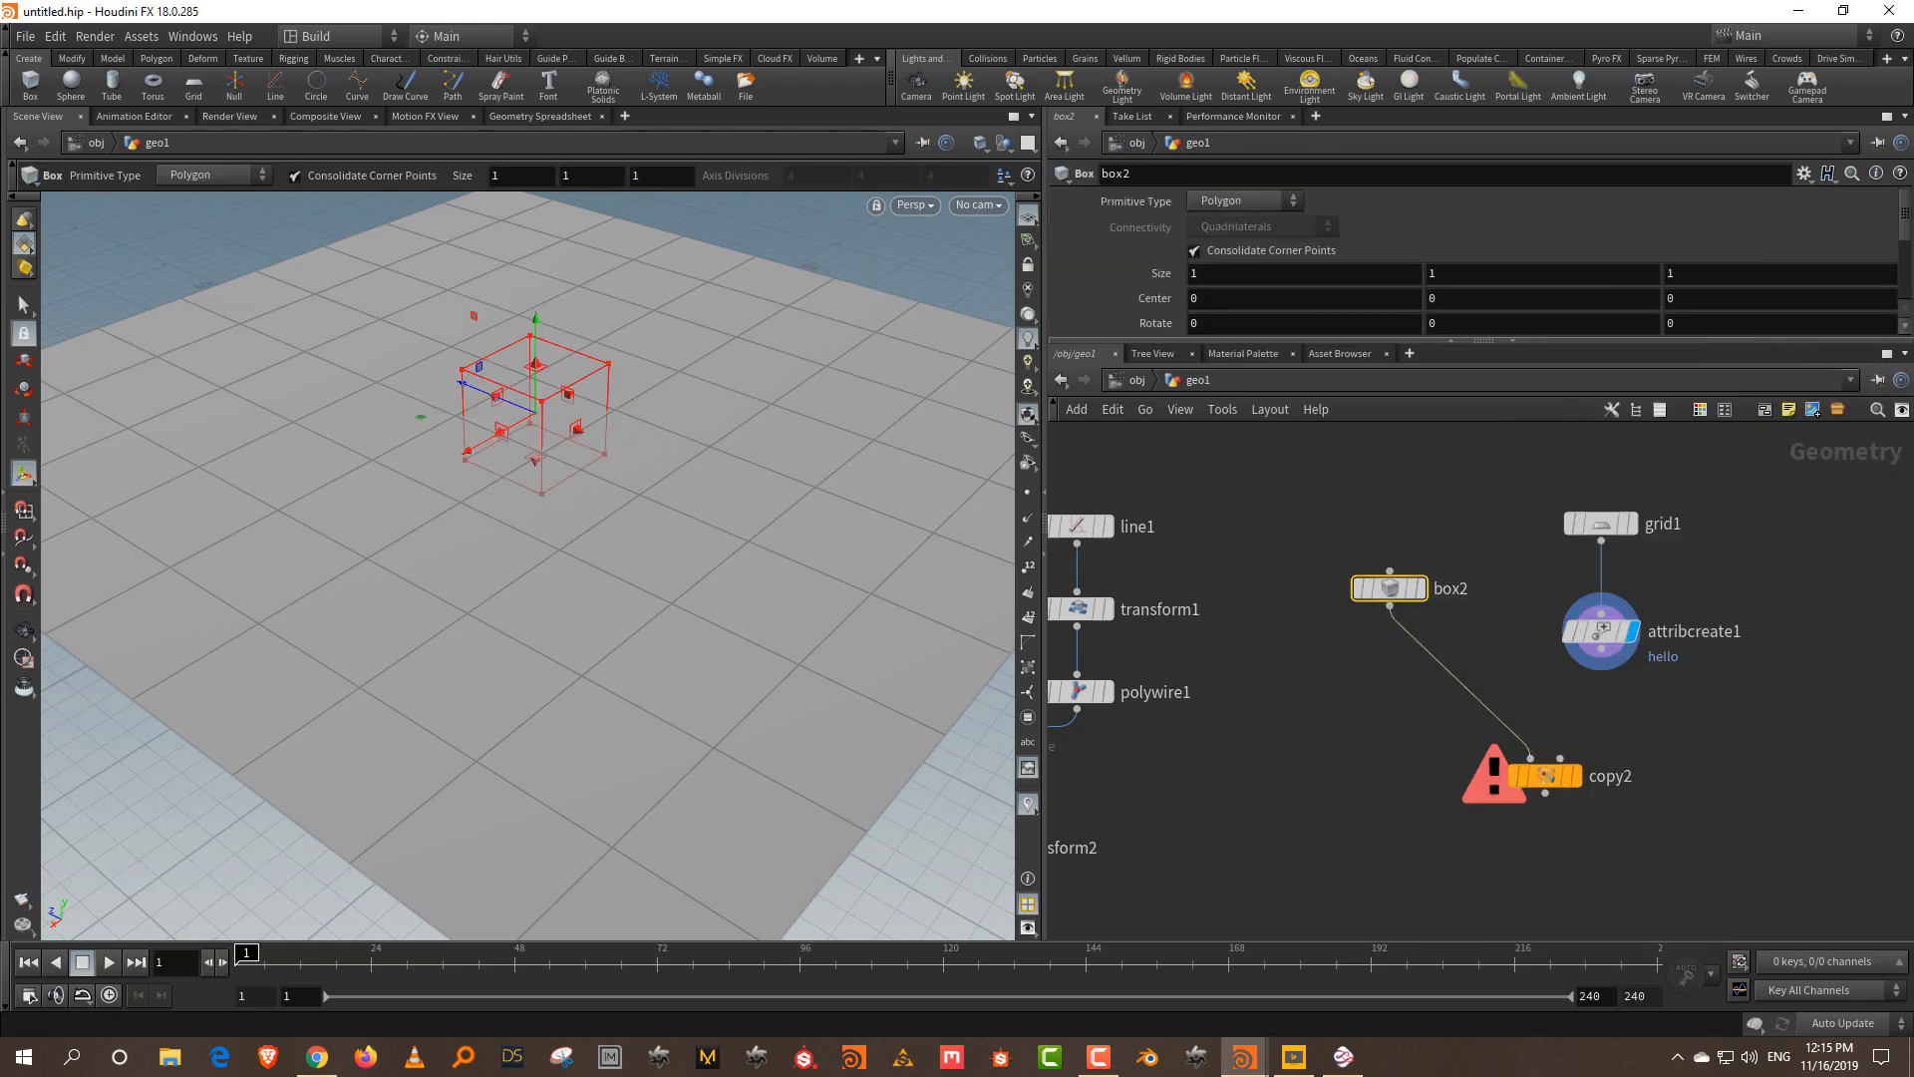
# - Connect attribcreate1 to copy2's second input and display copy2, centring the node between its two sources
pyautogui.moveTo(1602, 665); pyautogui.dragTo(1560, 758)
pyautogui.click(1575, 776)
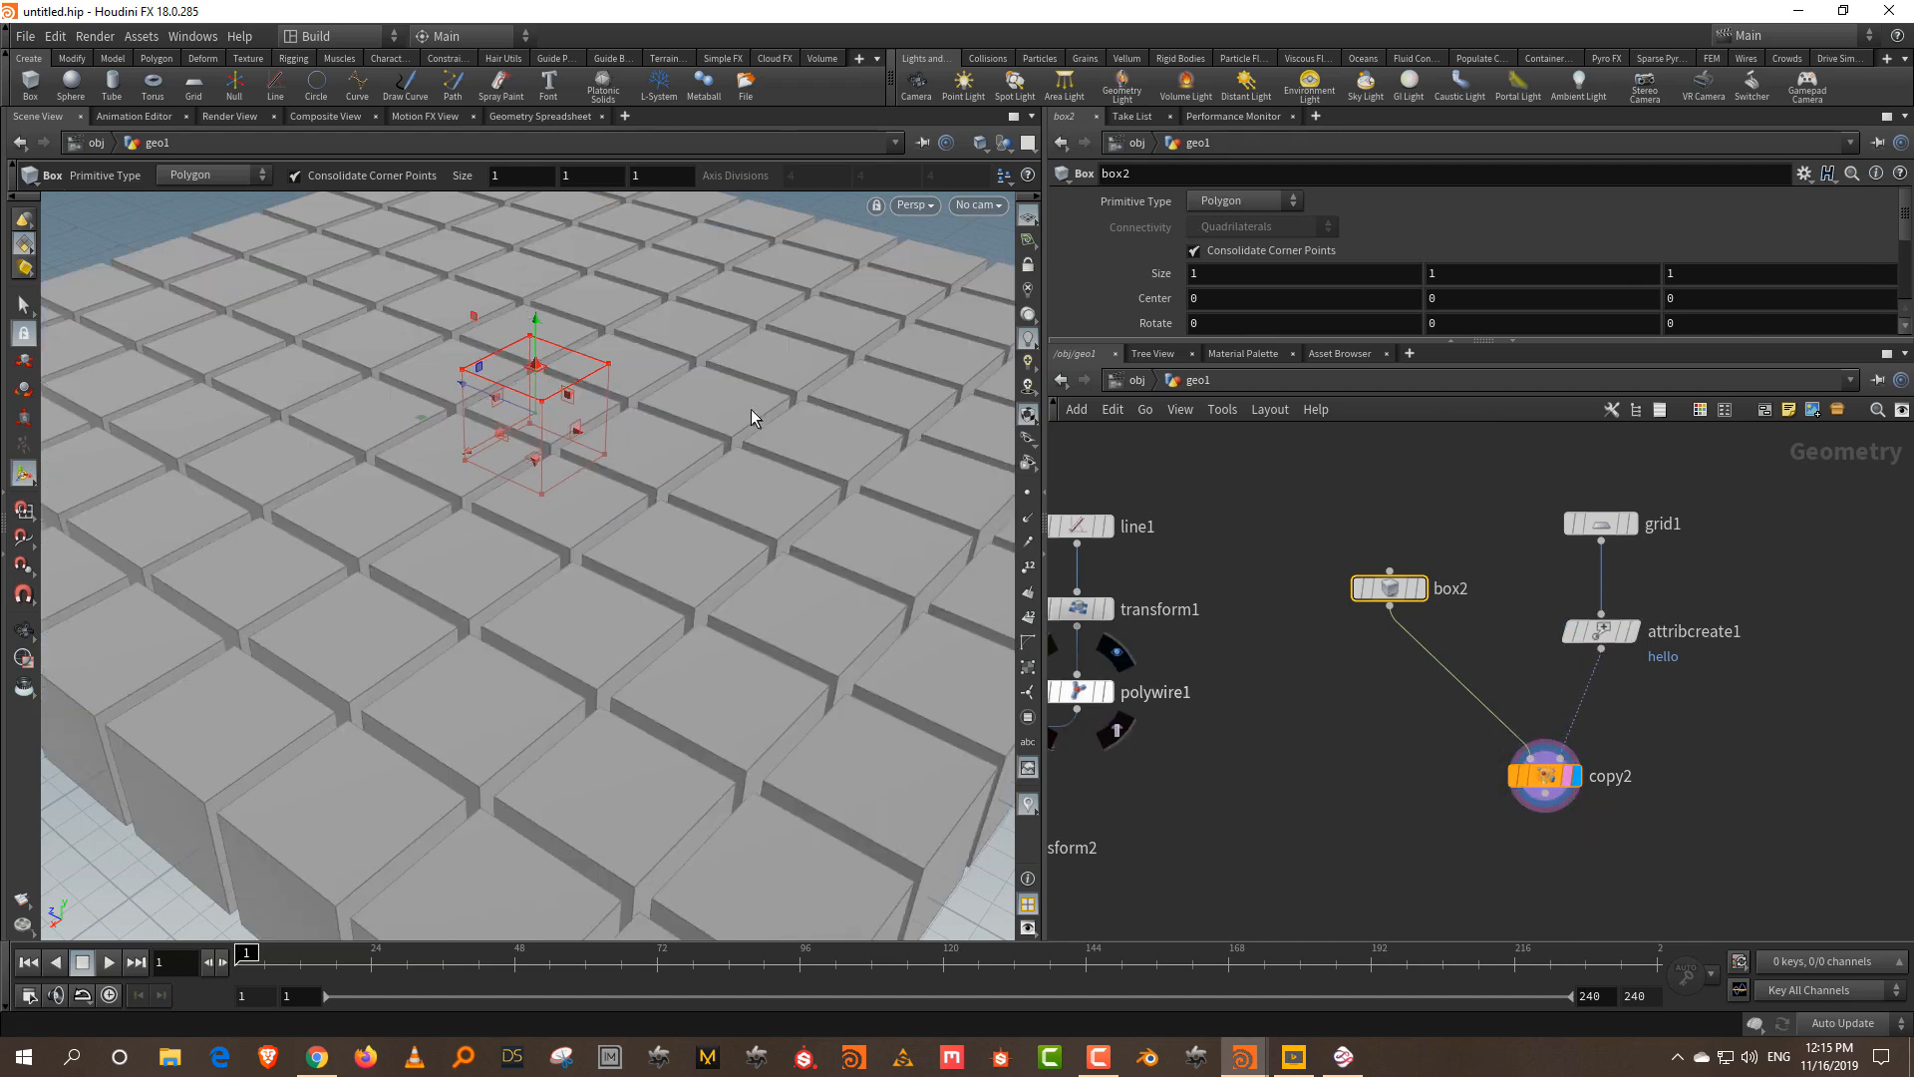
pyautogui.keyDown('alt'); pyautogui.moveTo(743, 425); pyautogui.dragTo(714, 645, button='right'); pyautogui.keyUp('alt')
pyautogui.moveTo(714, 645)
pyautogui.keyDown('alt'); pyautogui.mouseDown()
pyautogui.moveTo(752, 565)
pyautogui.moveTo(739, 629)
pyautogui.mouseUp(); pyautogui.keyUp('alt')
pyautogui.keyDown('alt'); pyautogui.moveTo(739, 629); pyautogui.dragTo(996, 541, button='right'); pyautogui.keyUp('alt')
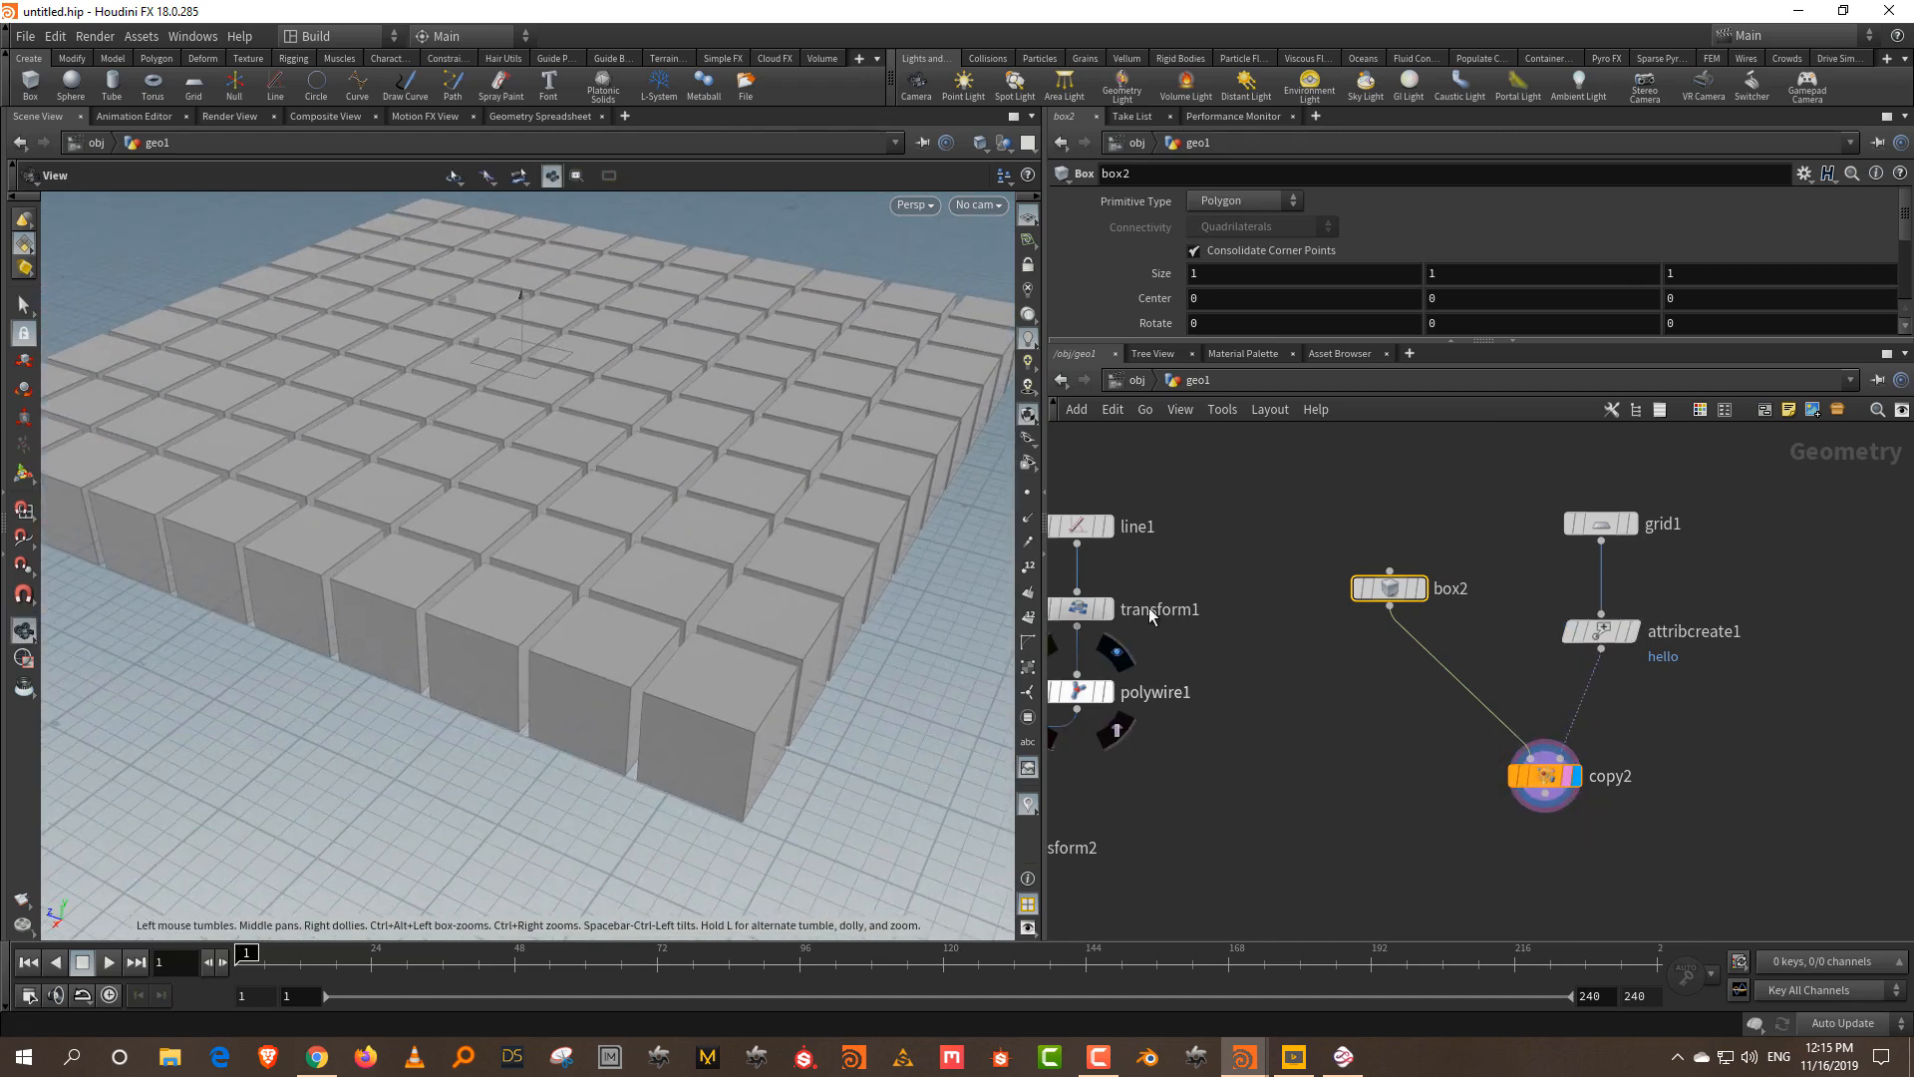
pyautogui.click(1546, 776)
pyautogui.moveTo(1545, 776); pyautogui.dragTo(1465, 769)
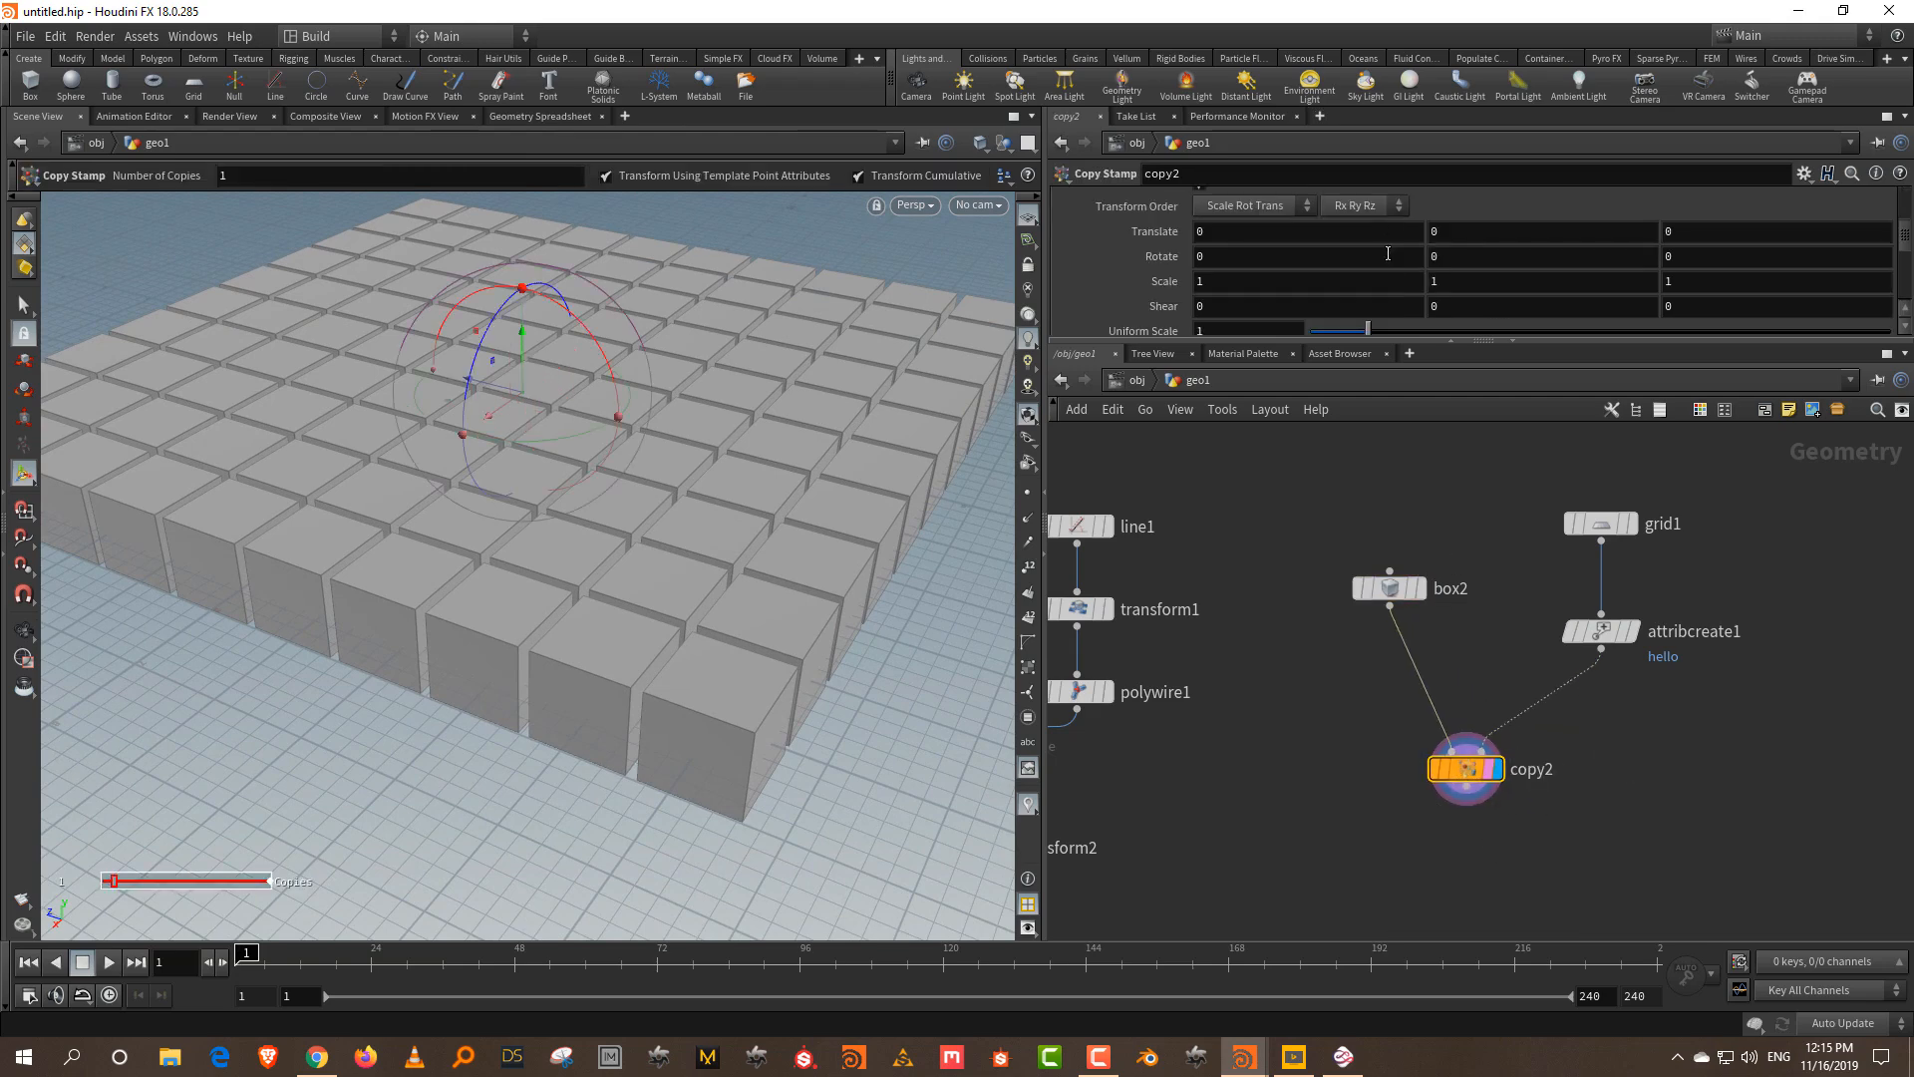
pyautogui.moveTo(1388, 341); pyautogui.dragTo(1366, 530)
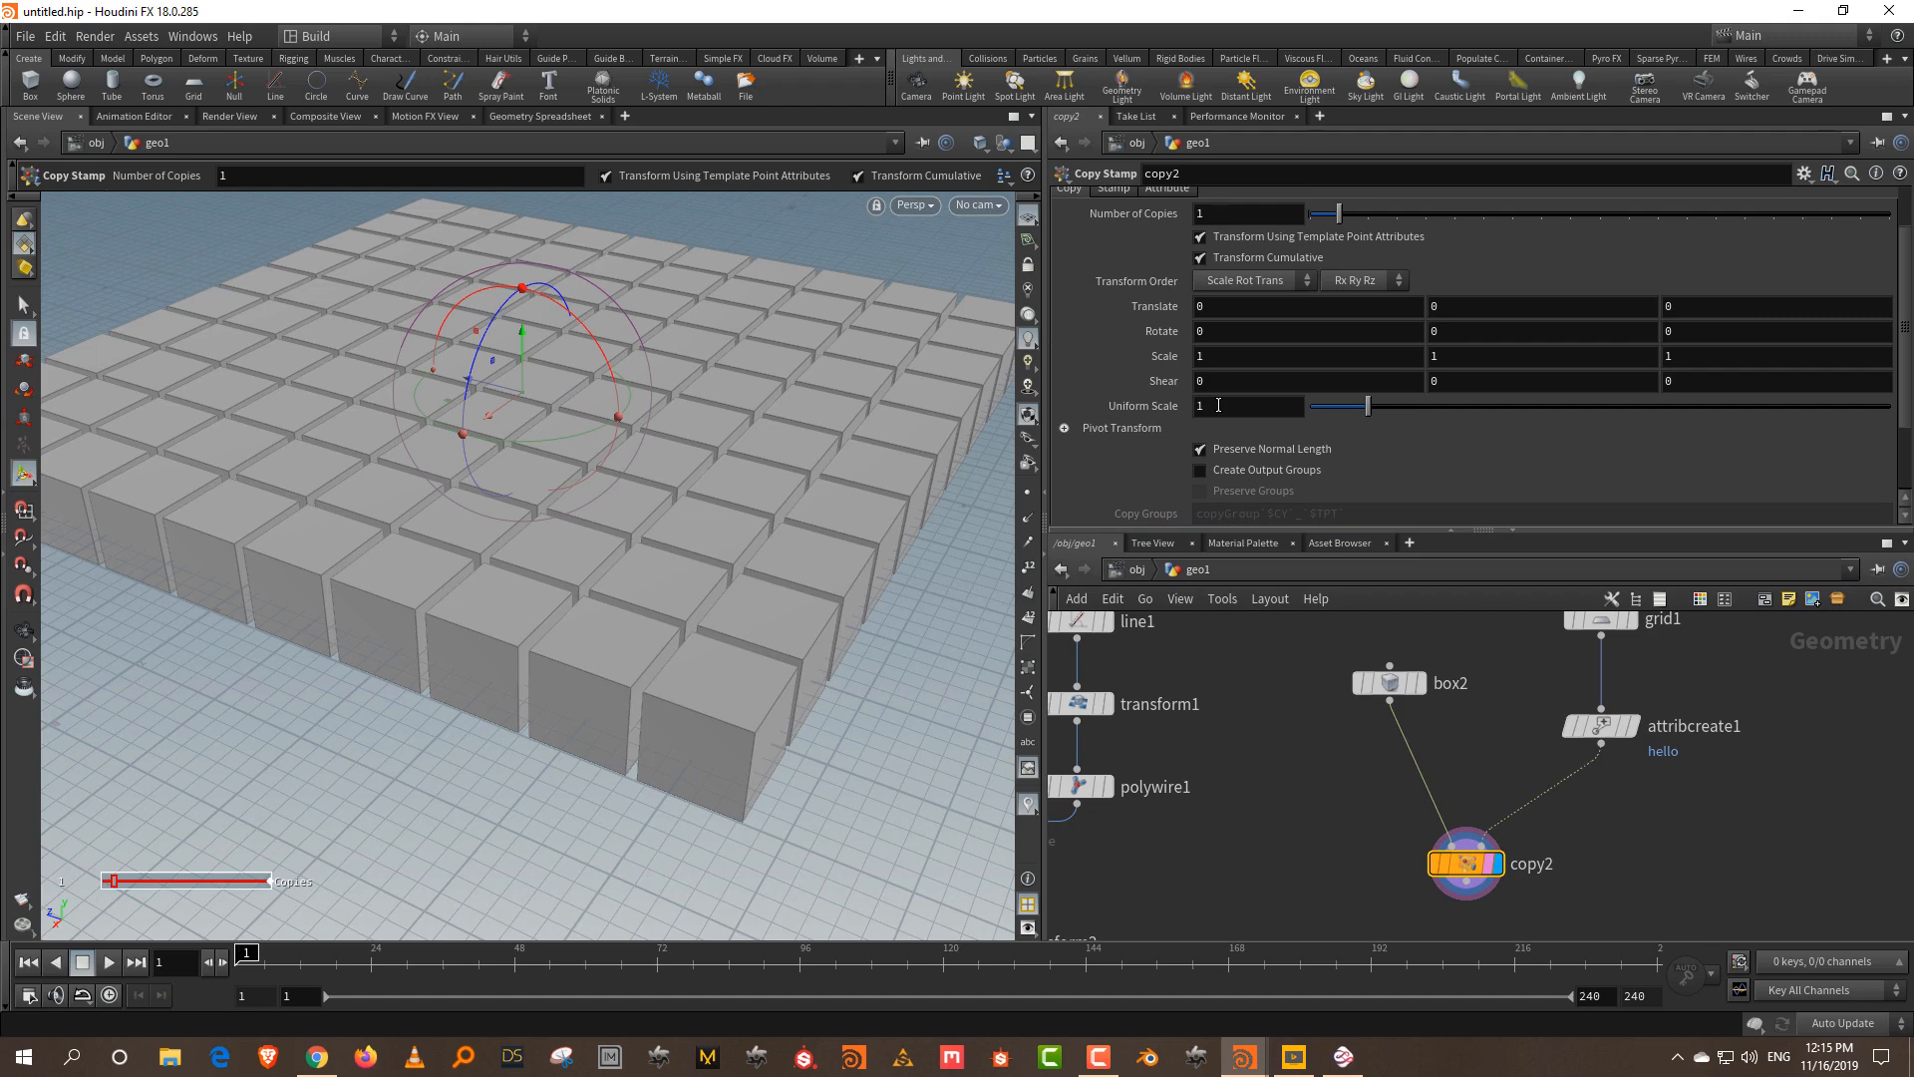
pyautogui.click(1611, 731)
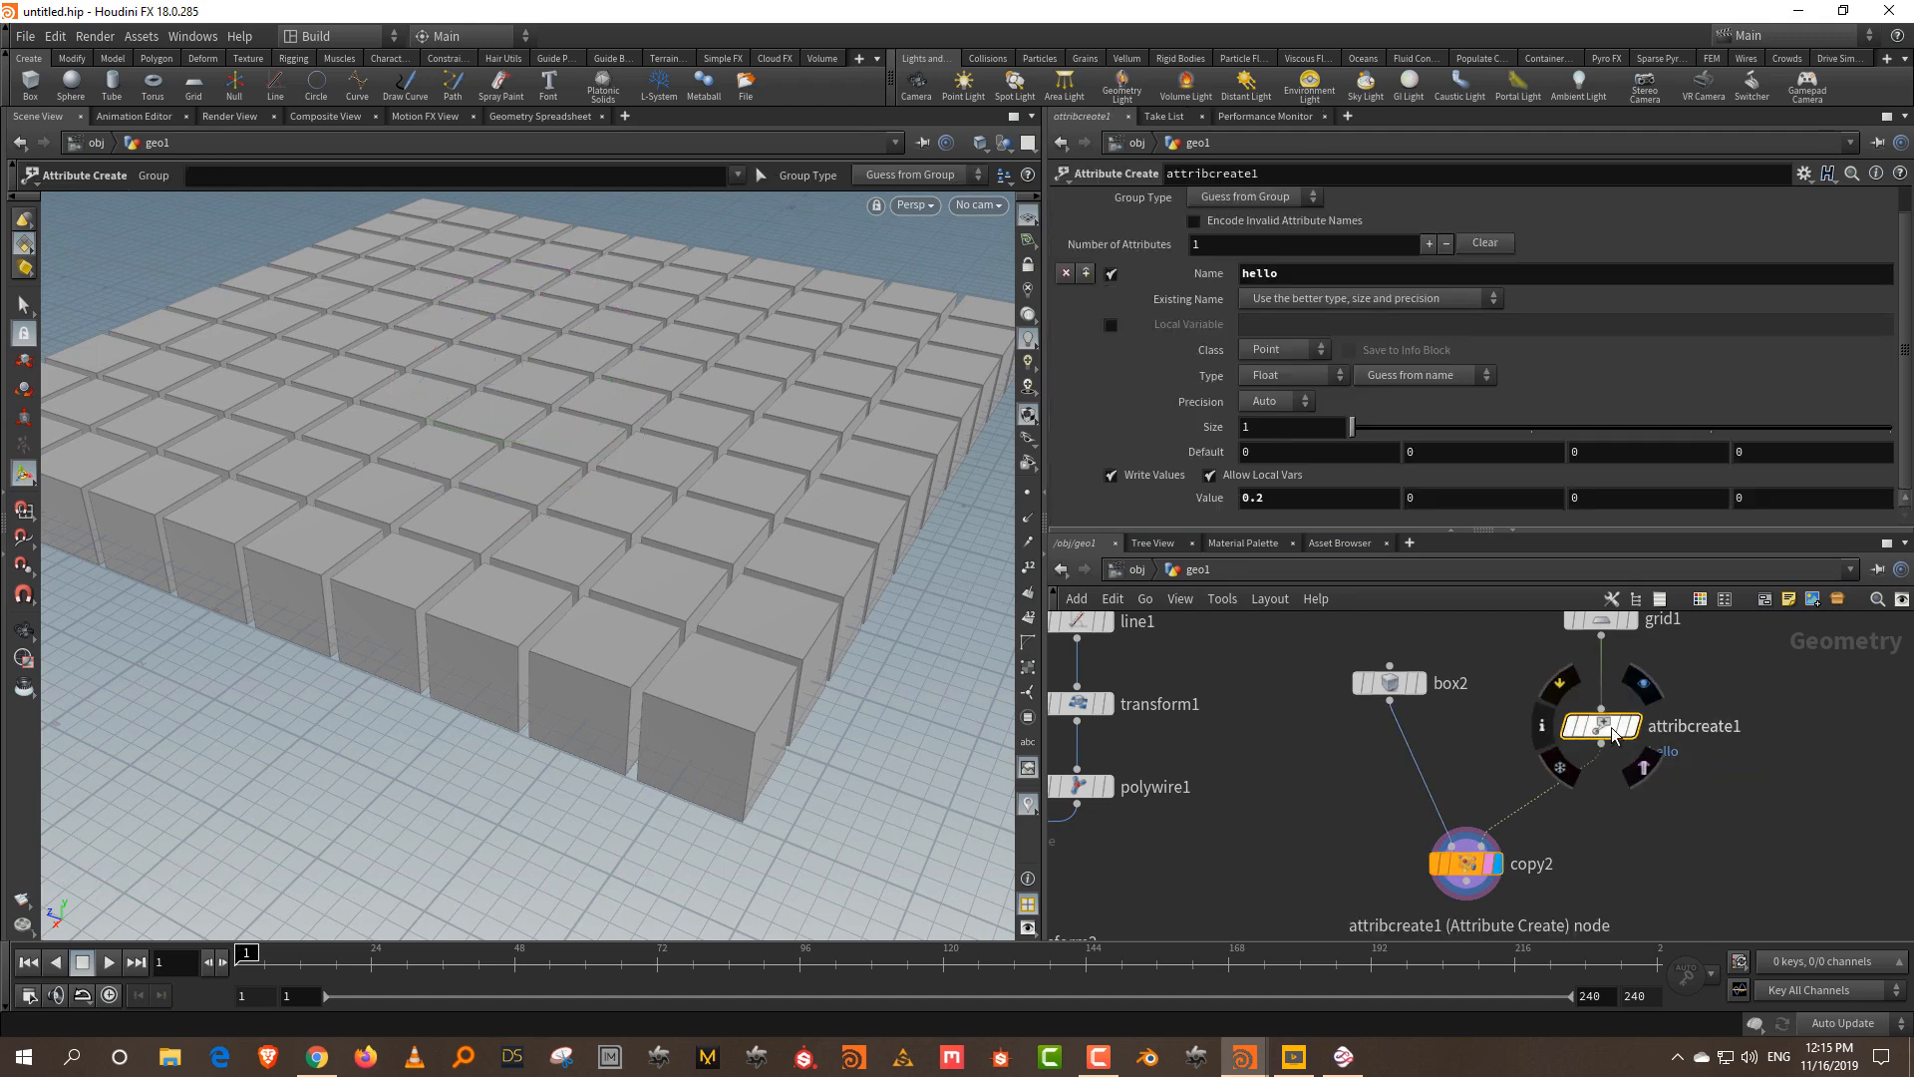
pyautogui.click(1466, 863)
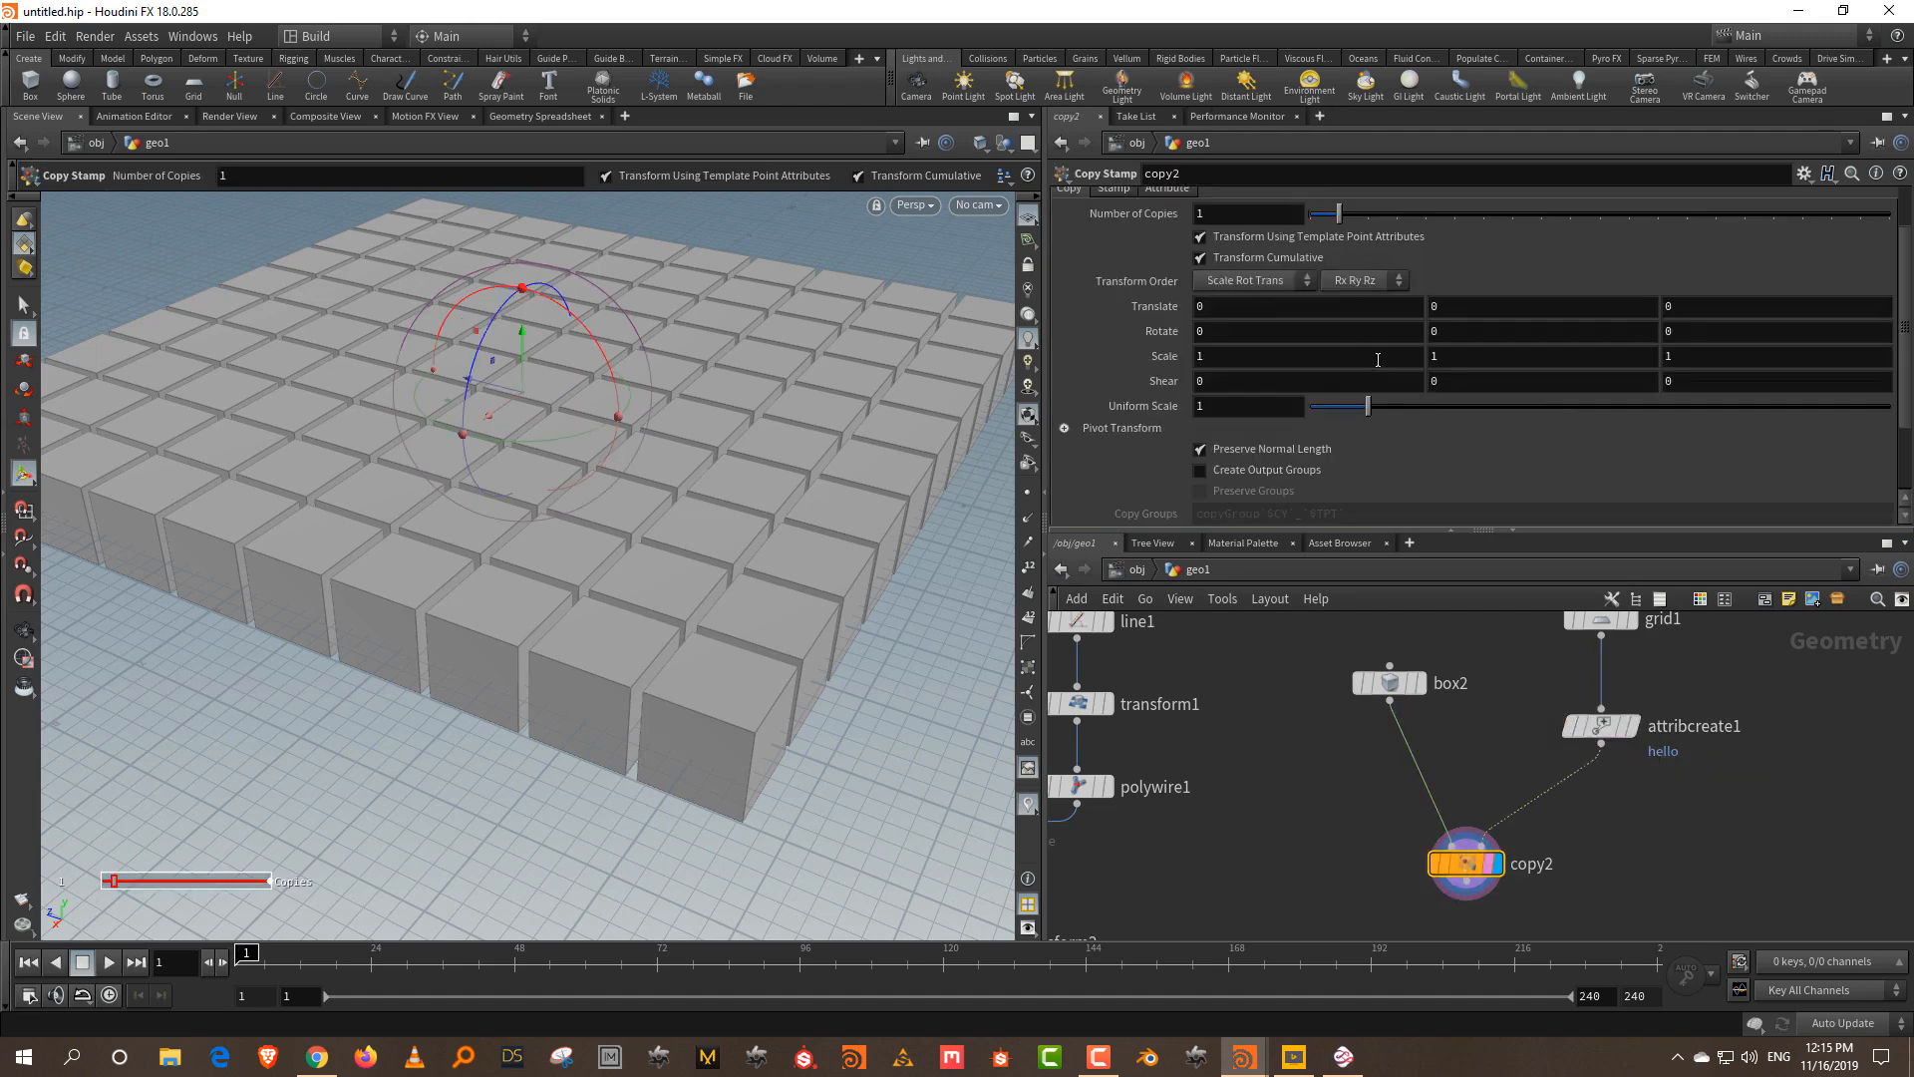
pyautogui.click(1228, 261)
pyautogui.click(1224, 410)
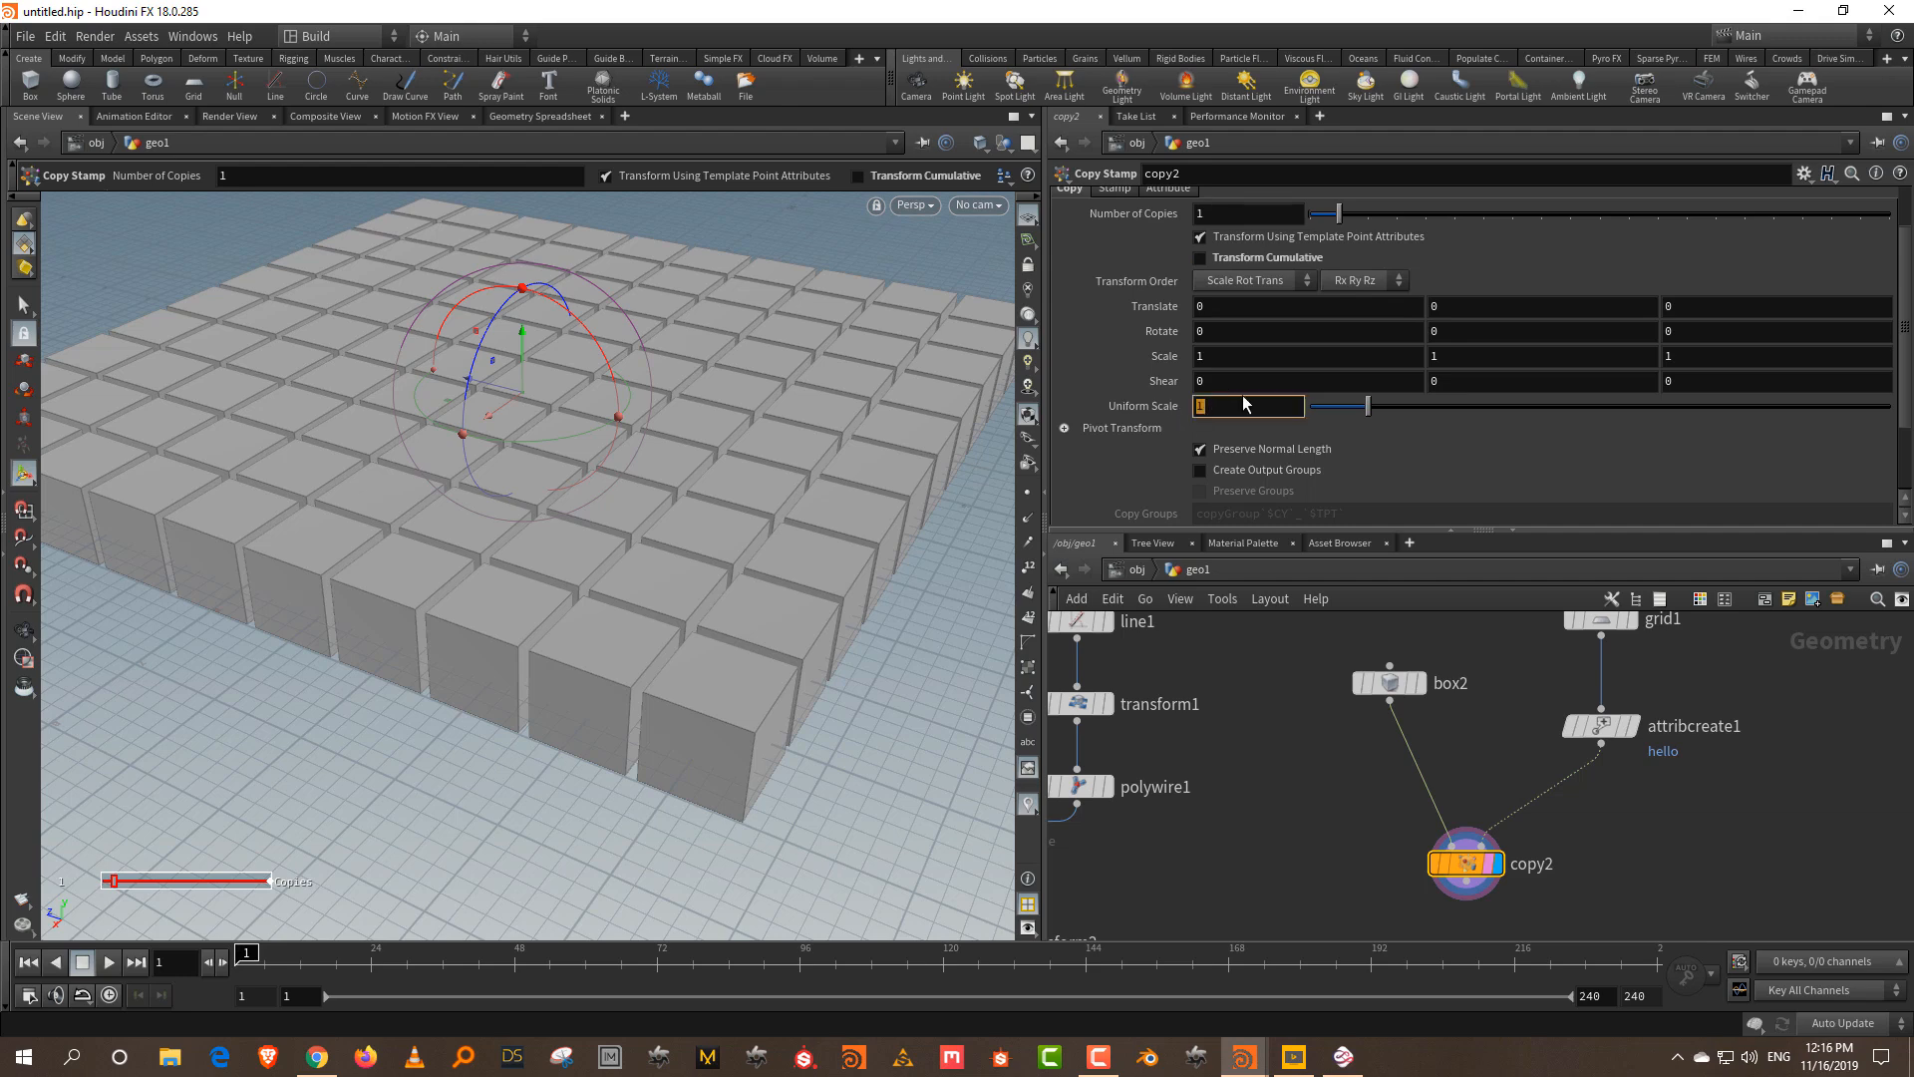
pyautogui.write('@')
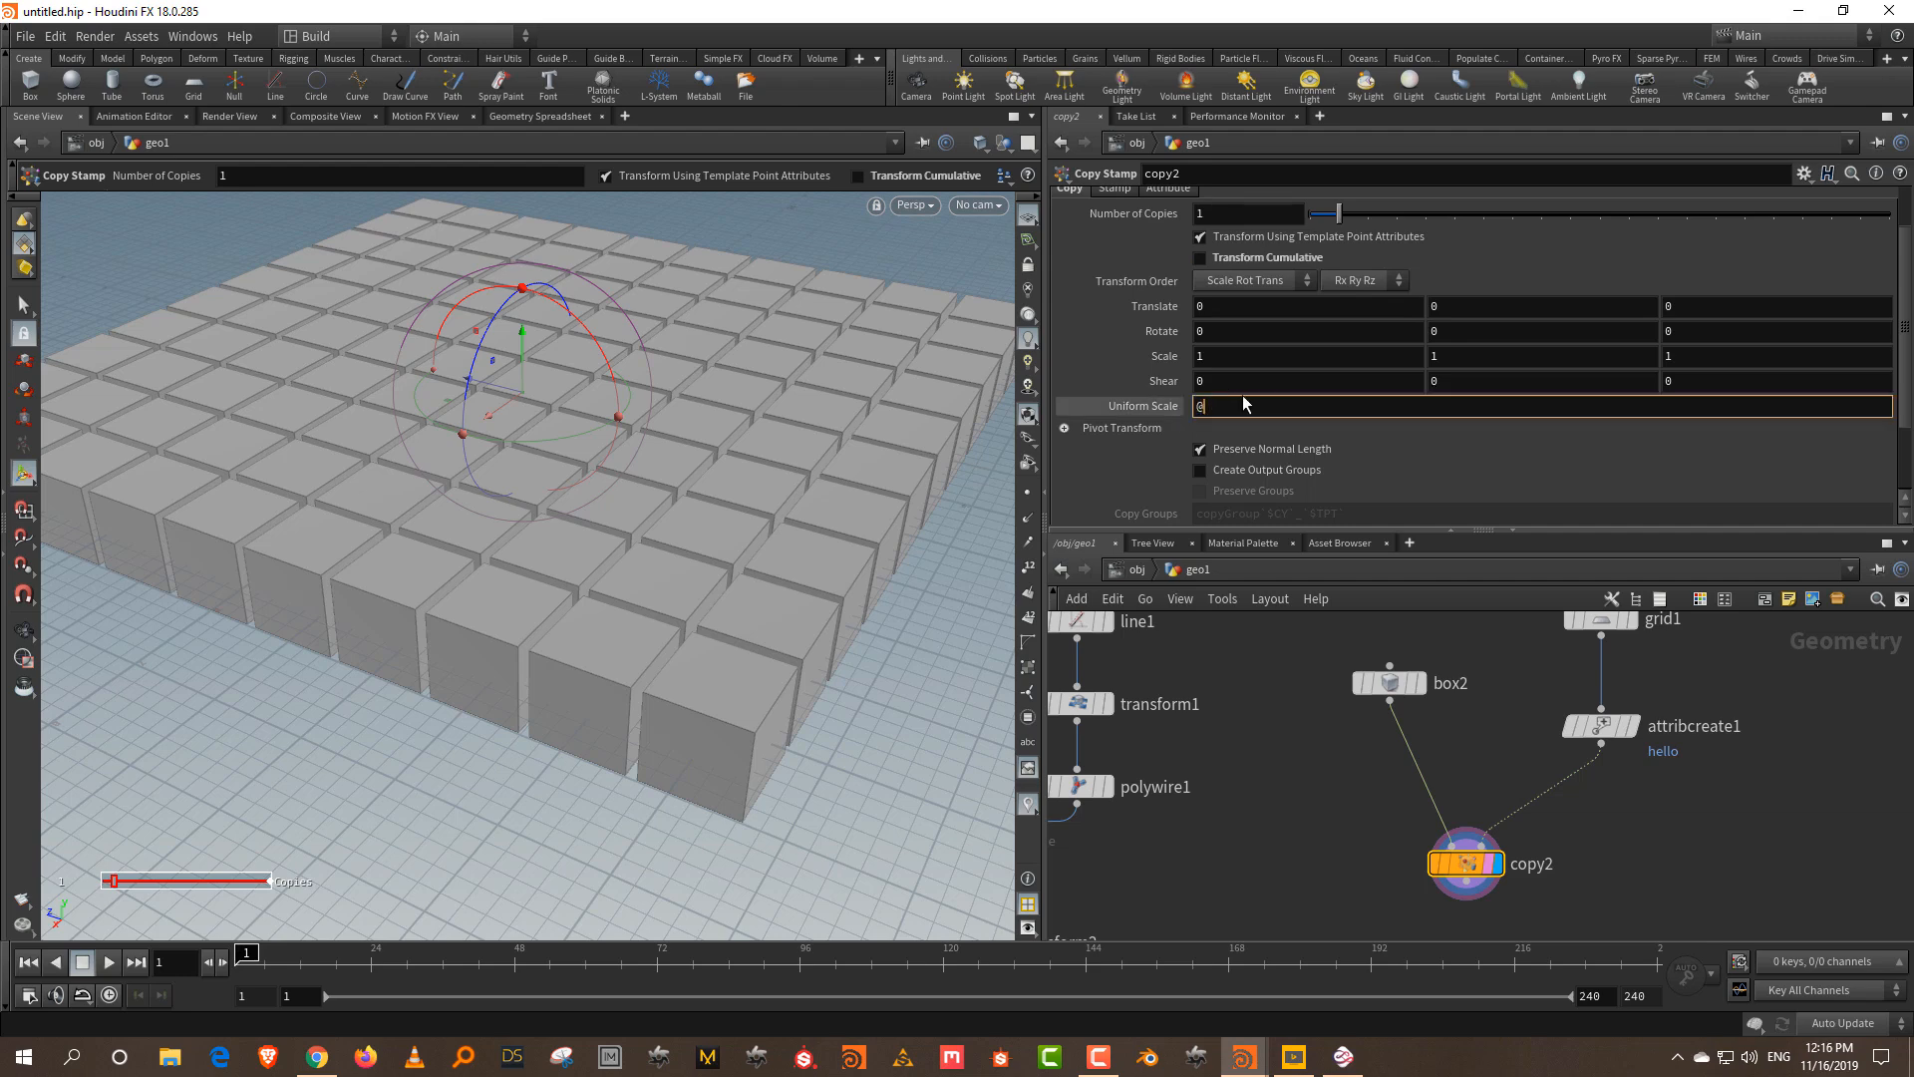
pyautogui.write('hello')
pyautogui.press('Return')
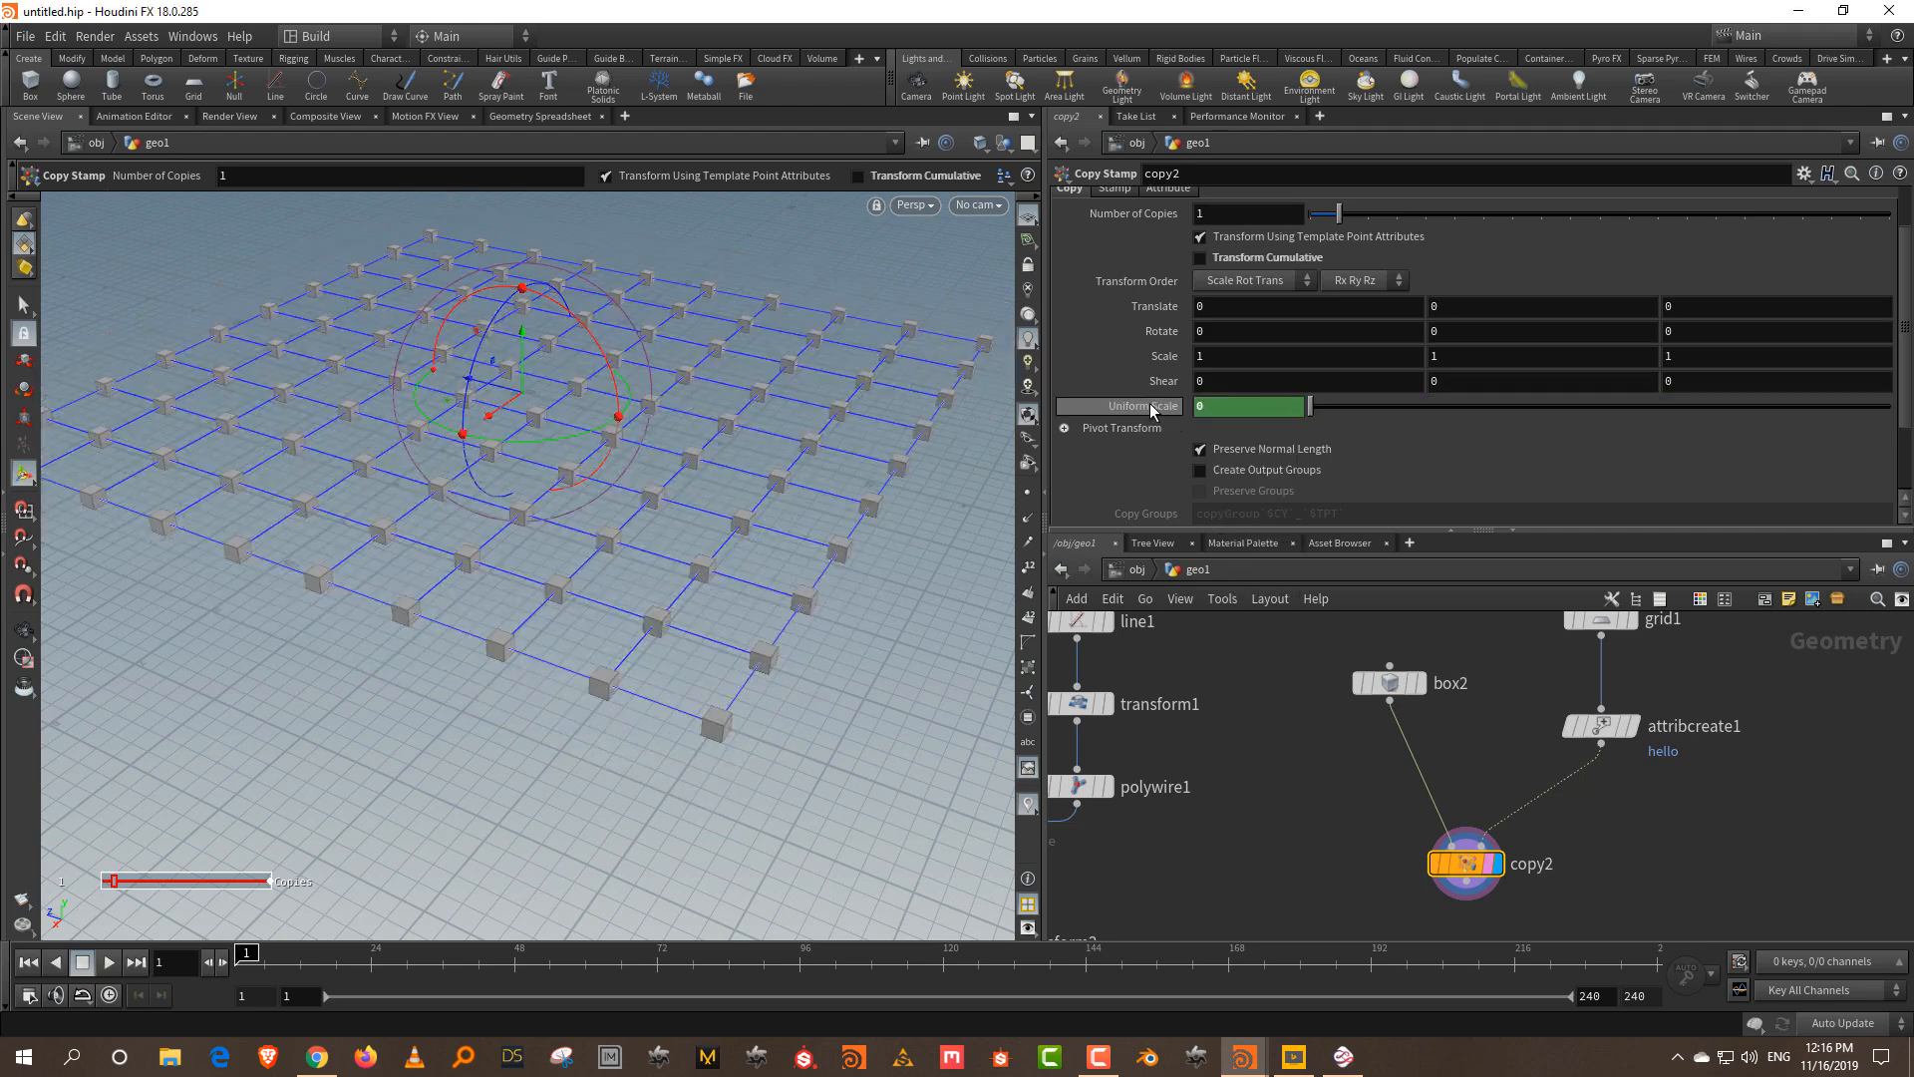
# - Set the first value component of attribcreate1's hello attribute to 0.3
pyautogui.moveTo(1778, 675); pyautogui.dragTo(1592, 768)
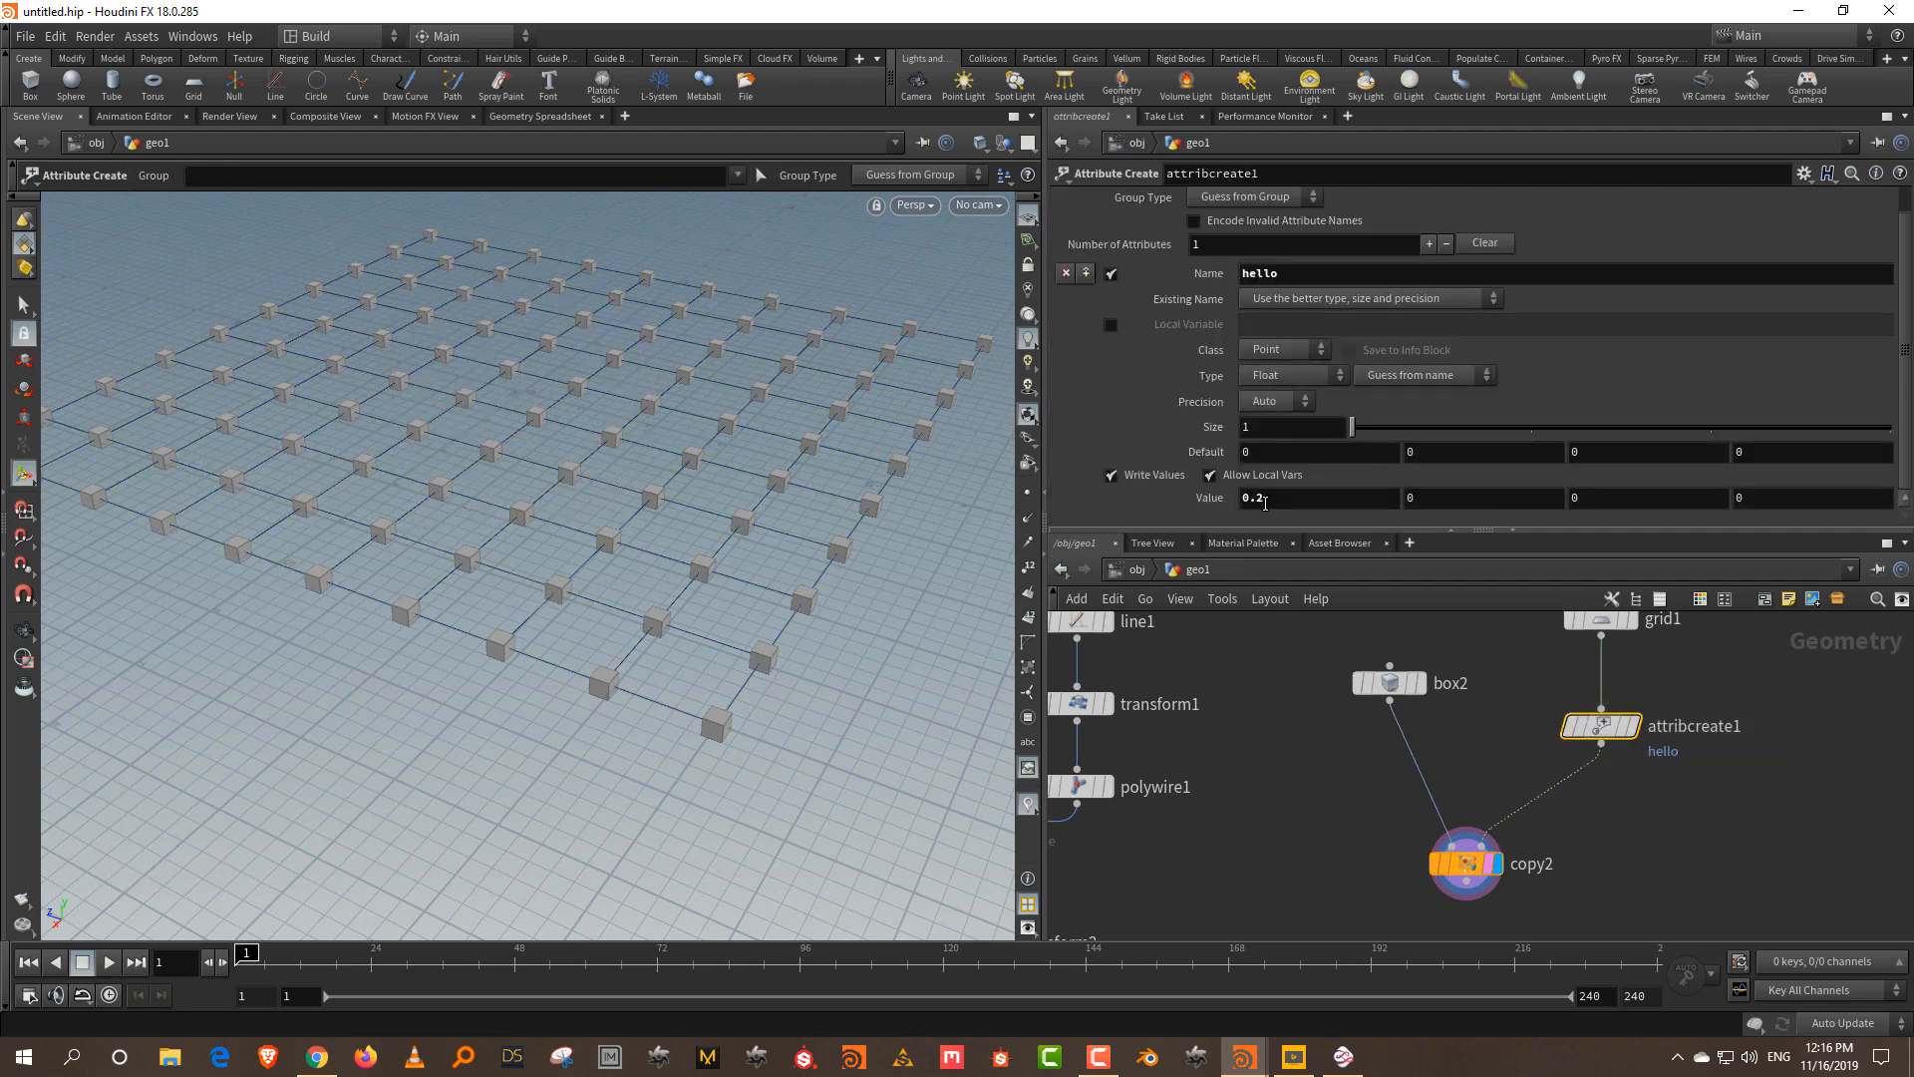
pyautogui.moveTo(1265, 497); pyautogui.dragTo(1331, 500, button='middle')
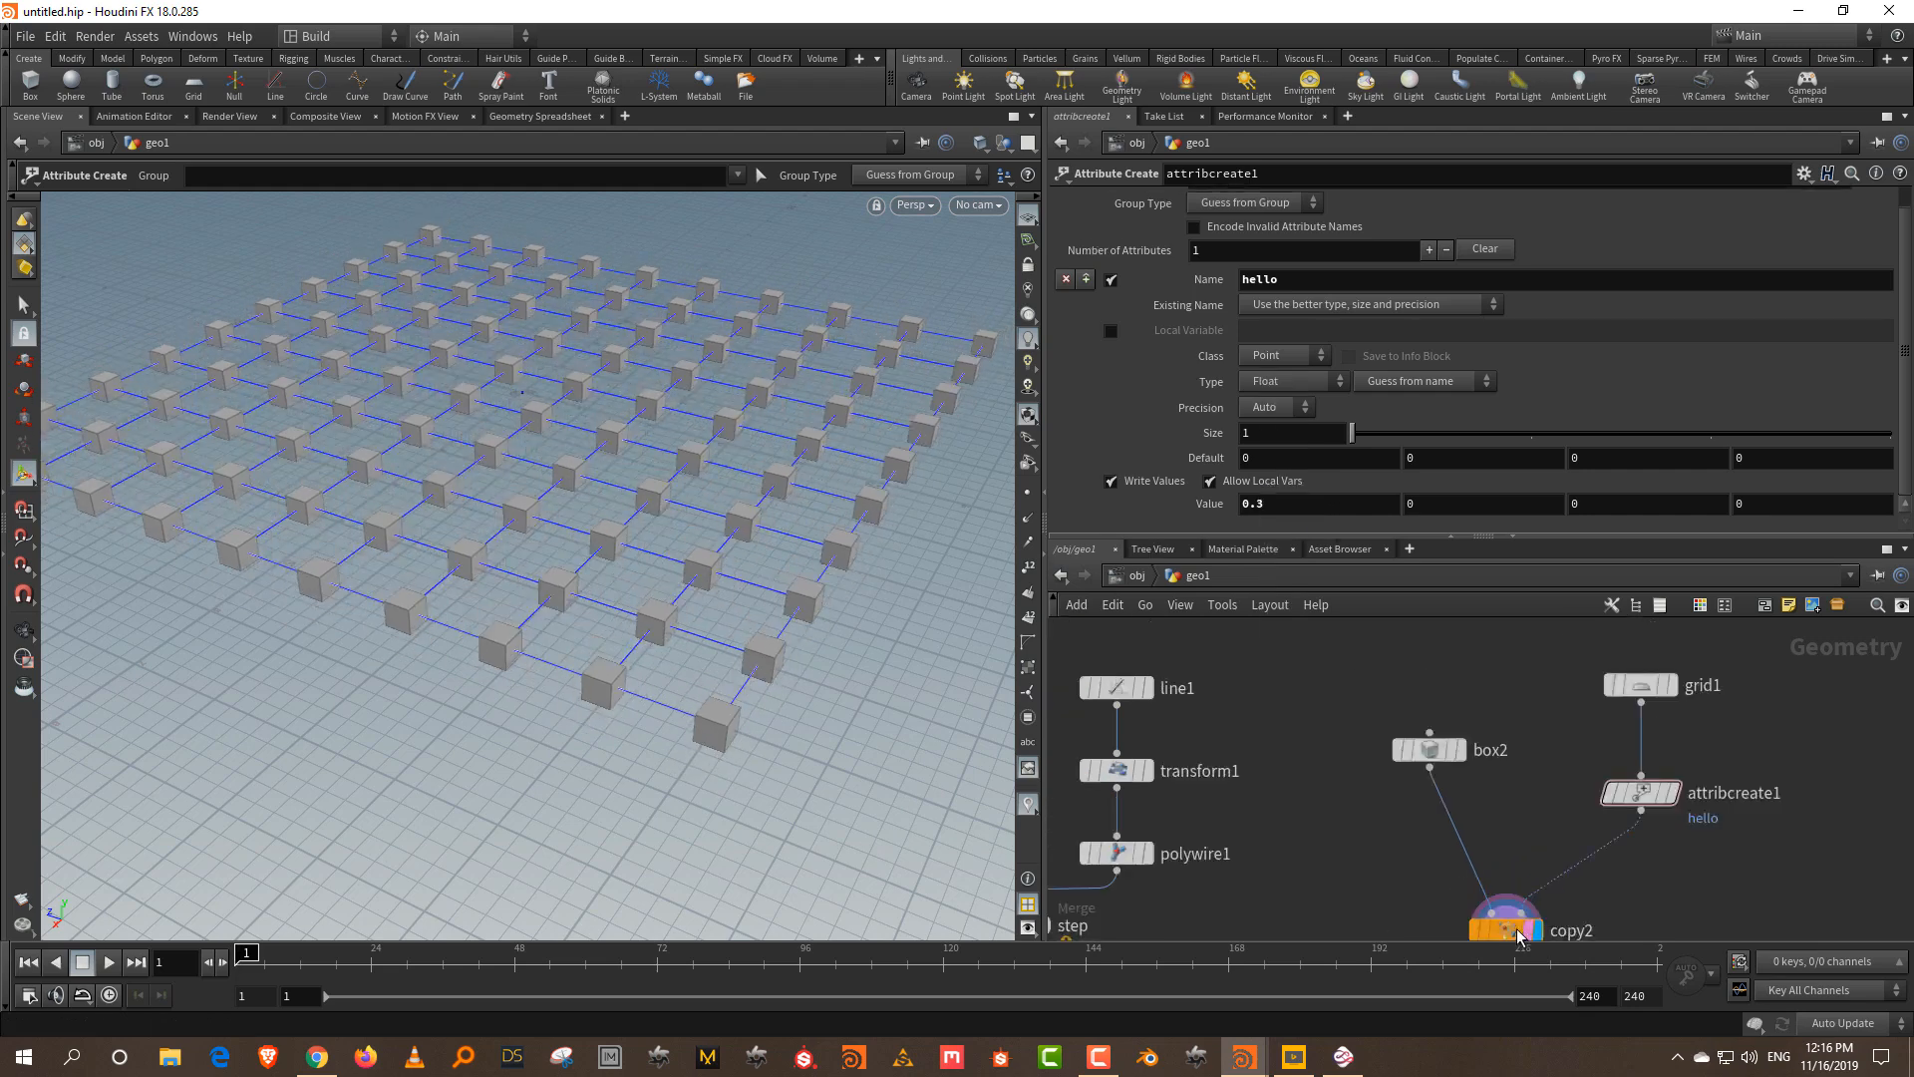
# - Move the copy2 node lower to open space below attribcreate1 in the network
pyautogui.moveTo(1509, 929); pyautogui.dragTo(1541, 924)
pyautogui.moveTo(1521, 806); pyautogui.dragTo(1494, 733, button='middle')
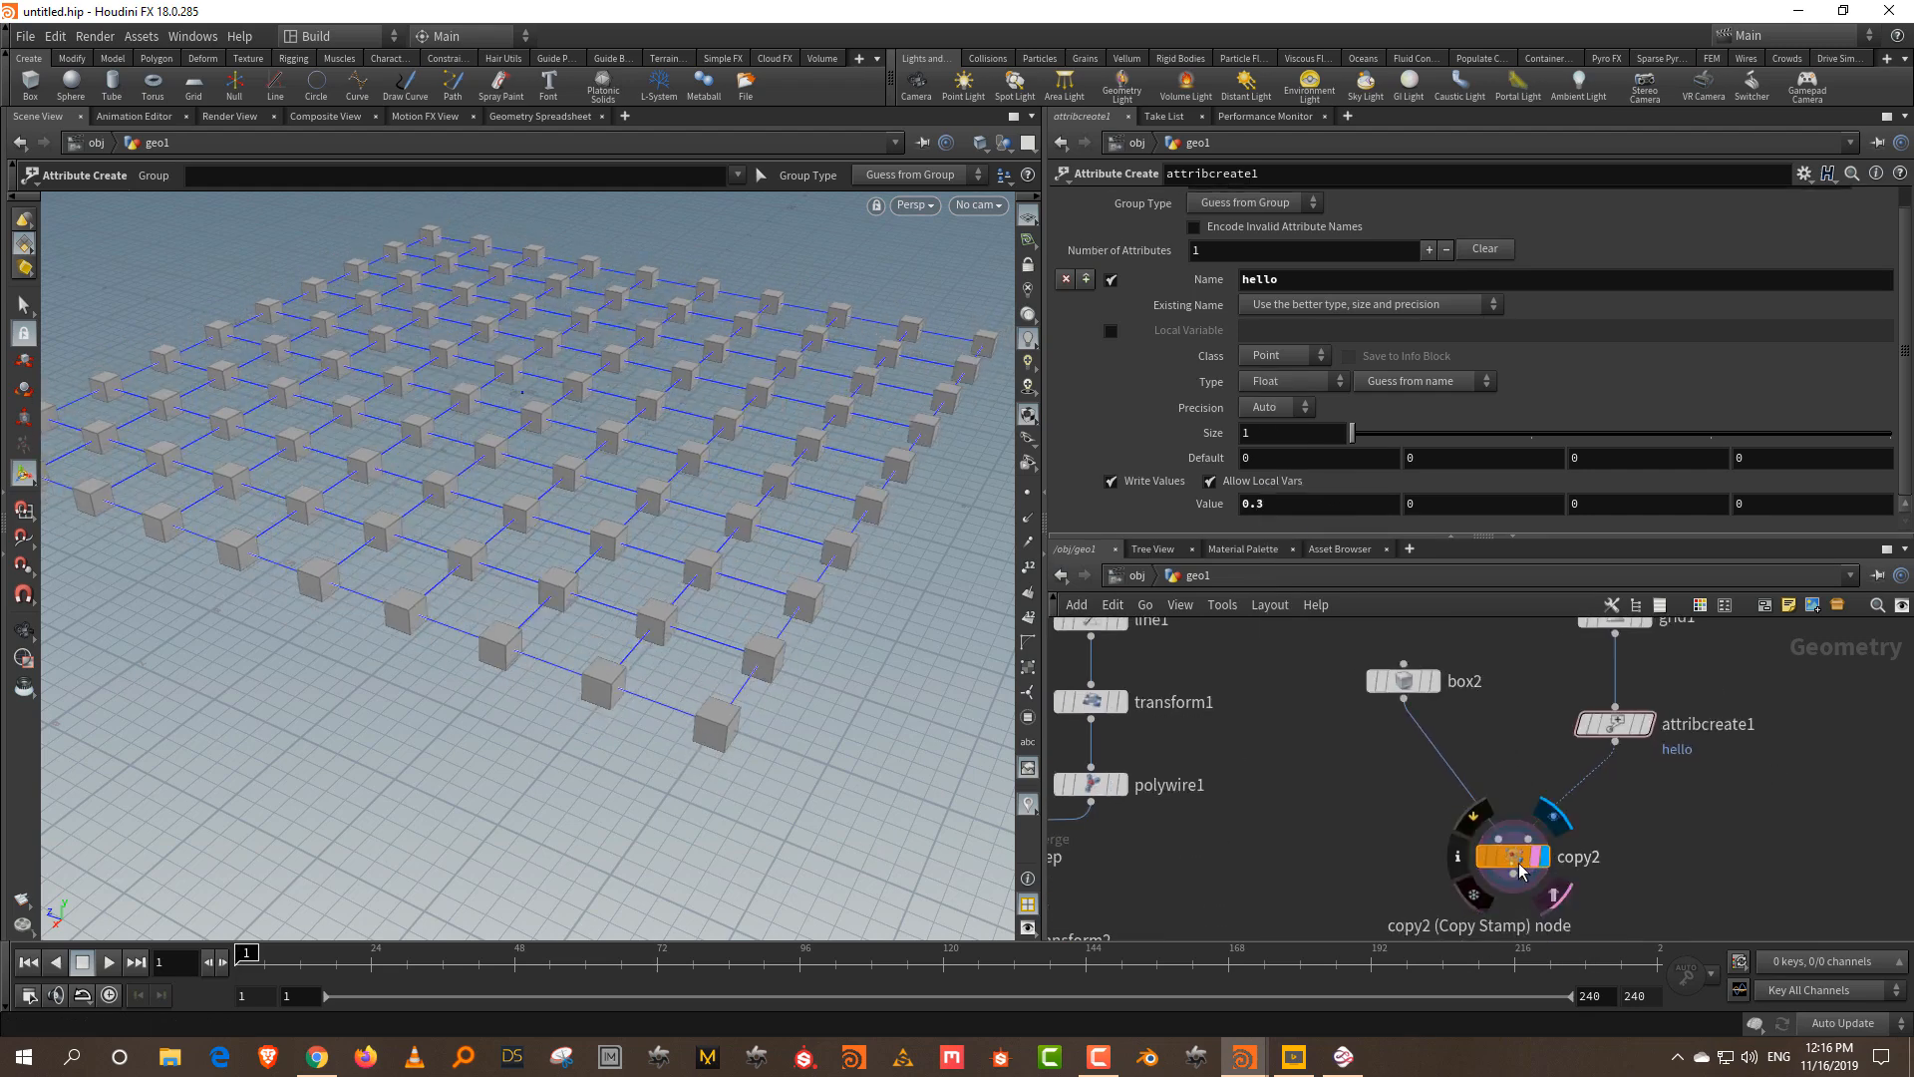
pyautogui.moveTo(1513, 858); pyautogui.dragTo(1516, 897)
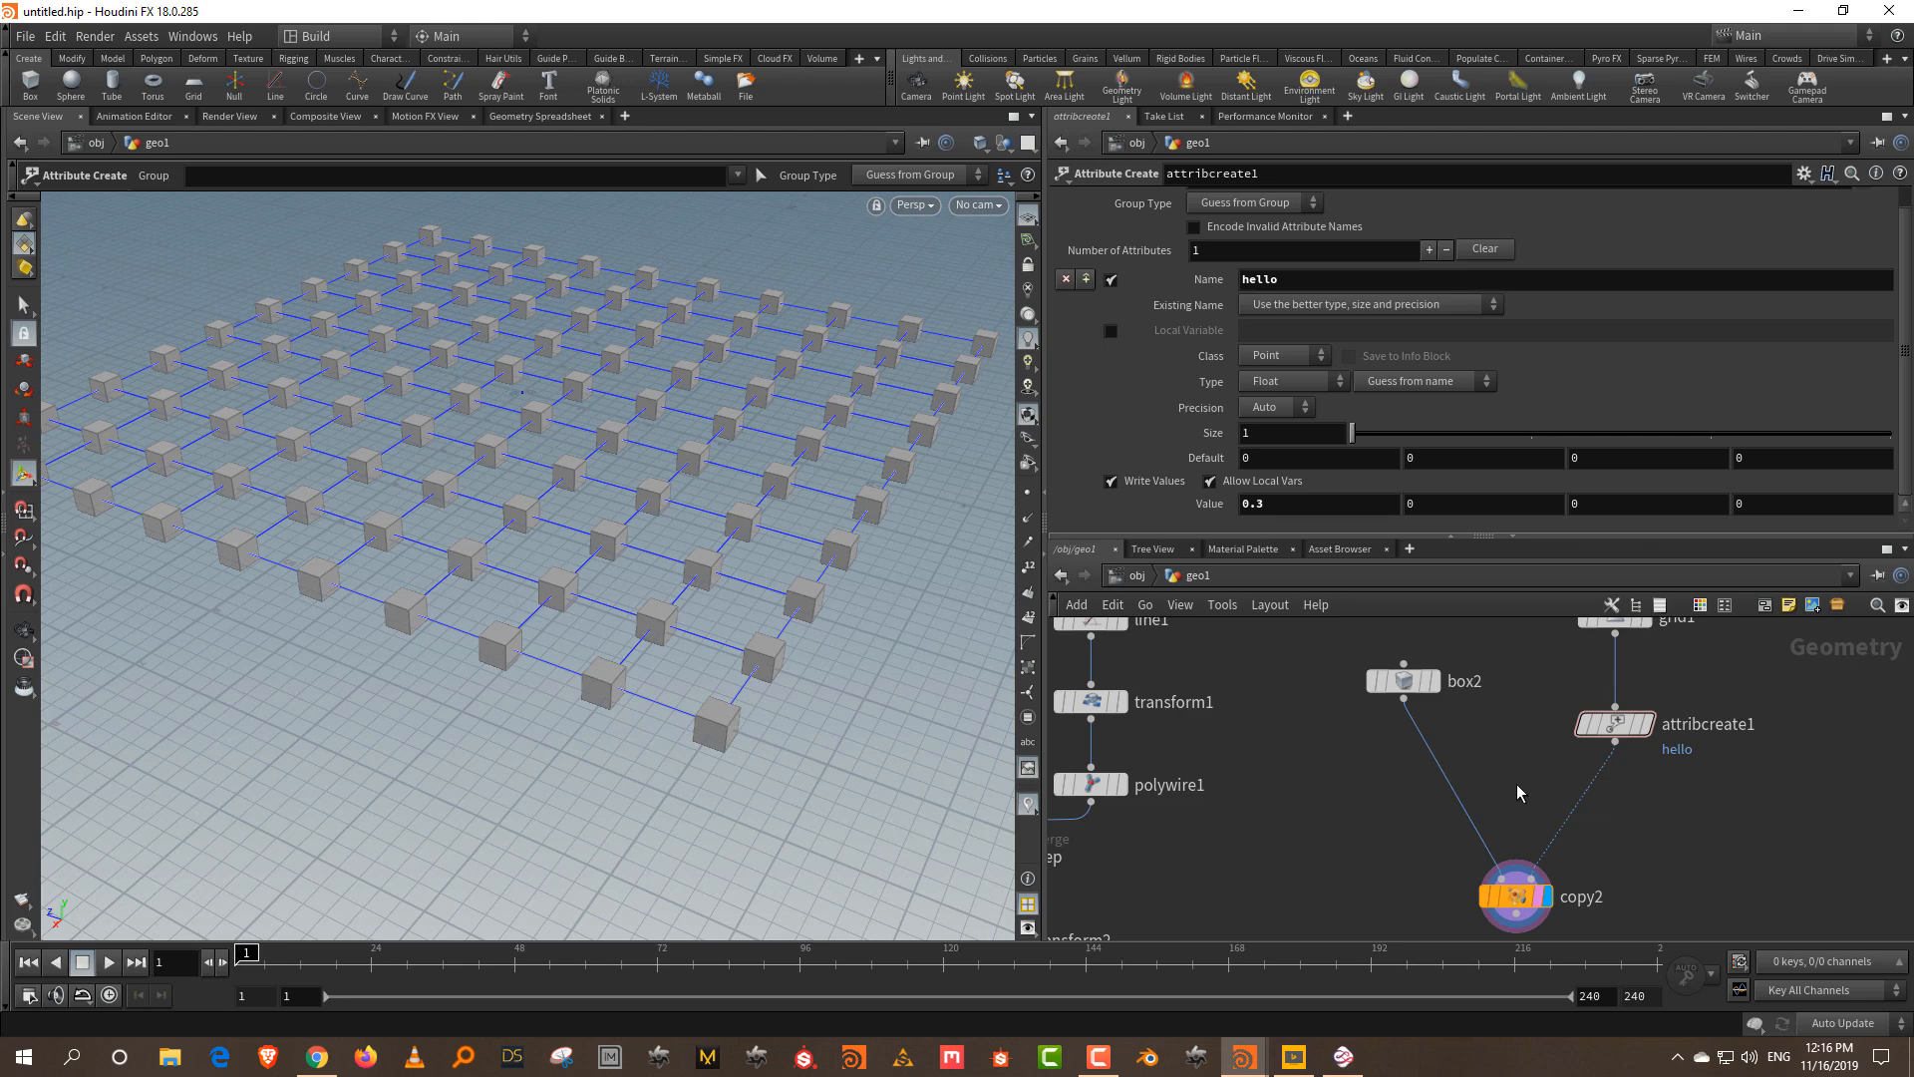
pyautogui.press('Tab')
pyautogui.write('wra')
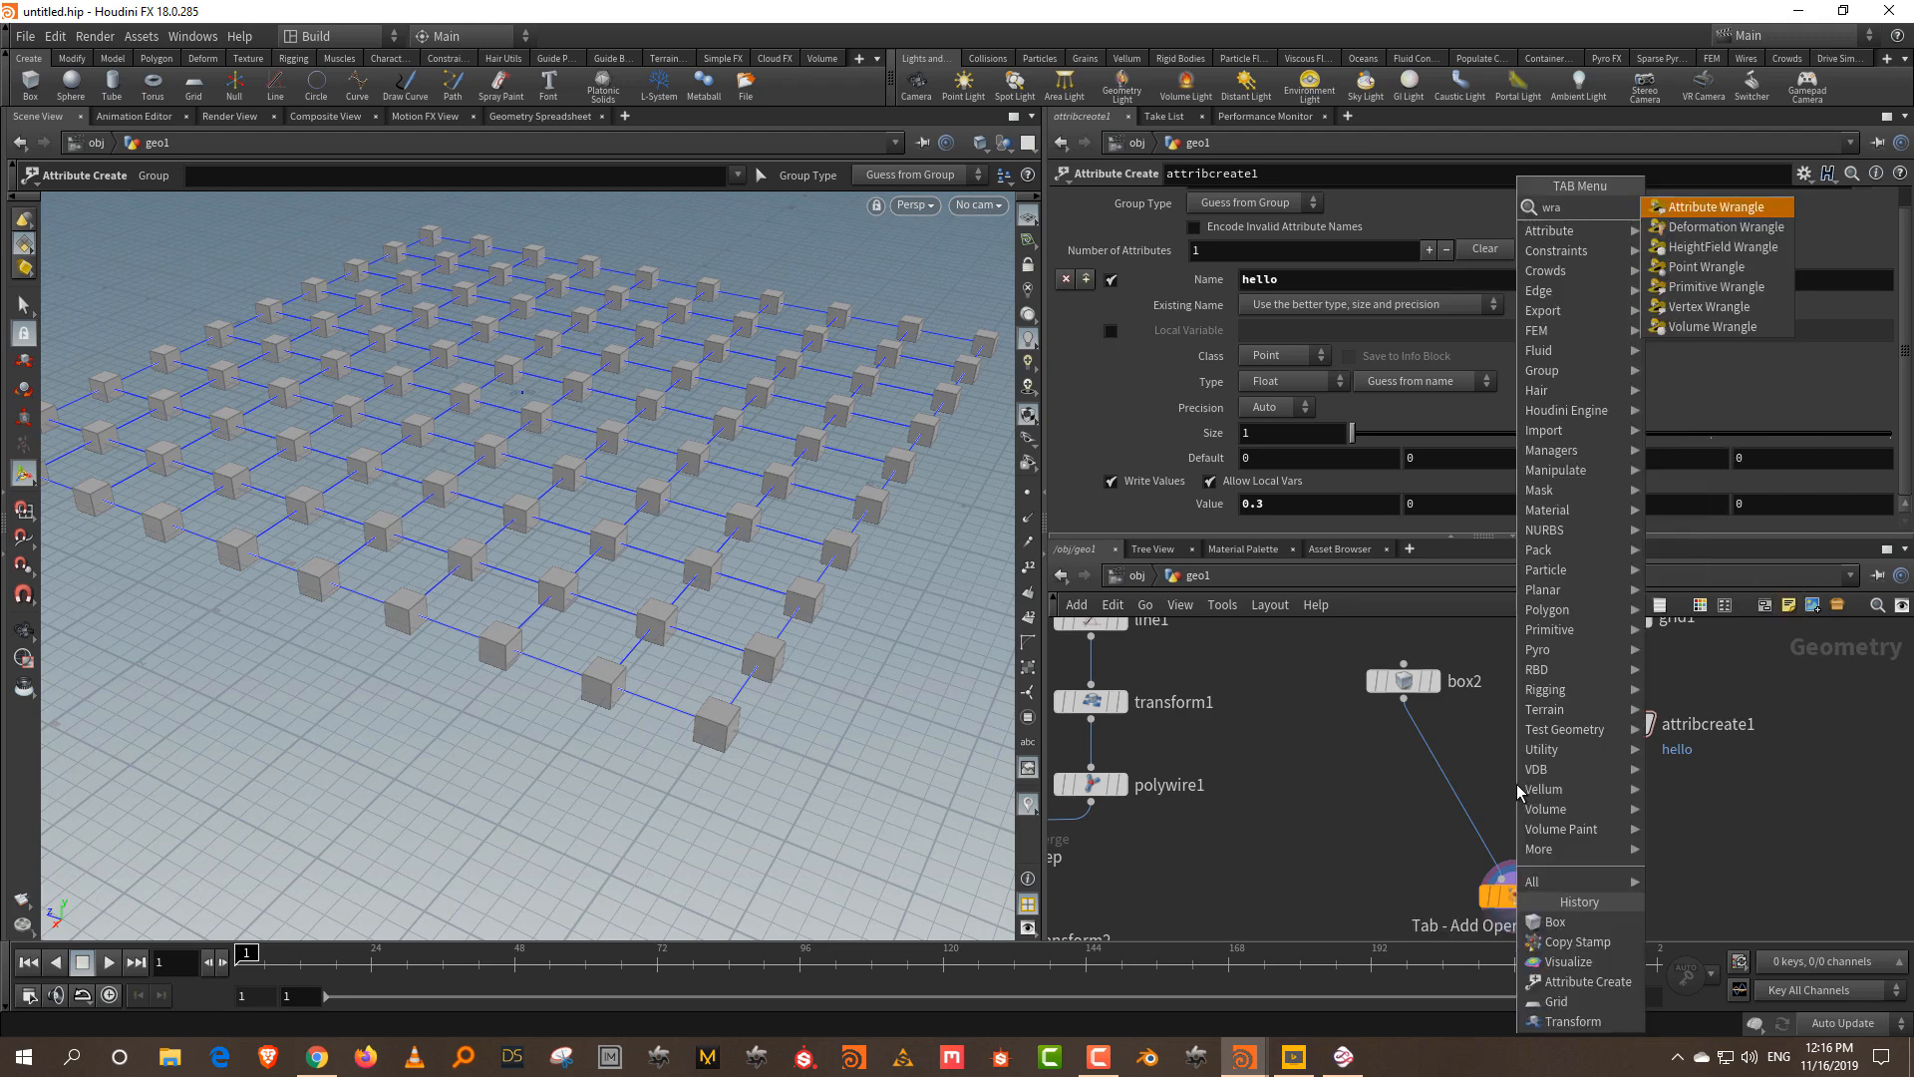
pyautogui.press('Return')
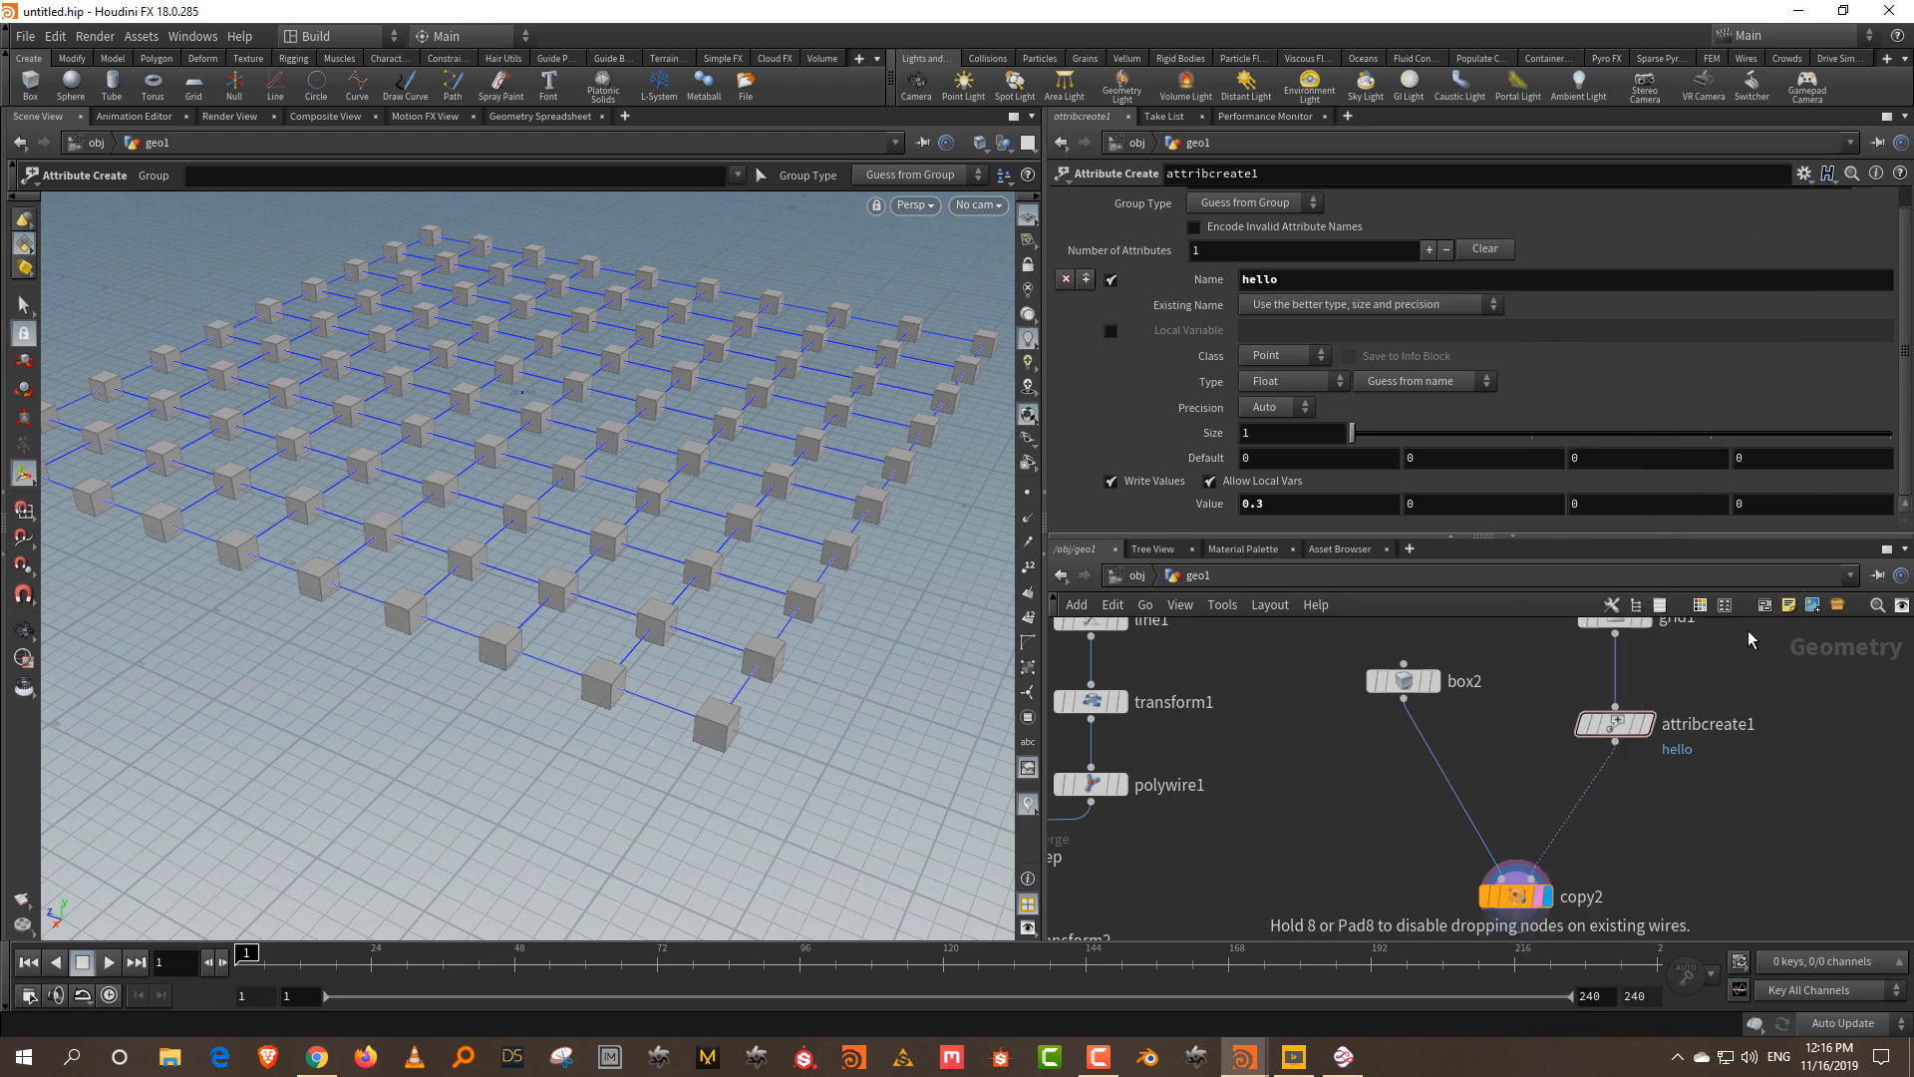
pyautogui.click(1718, 830)
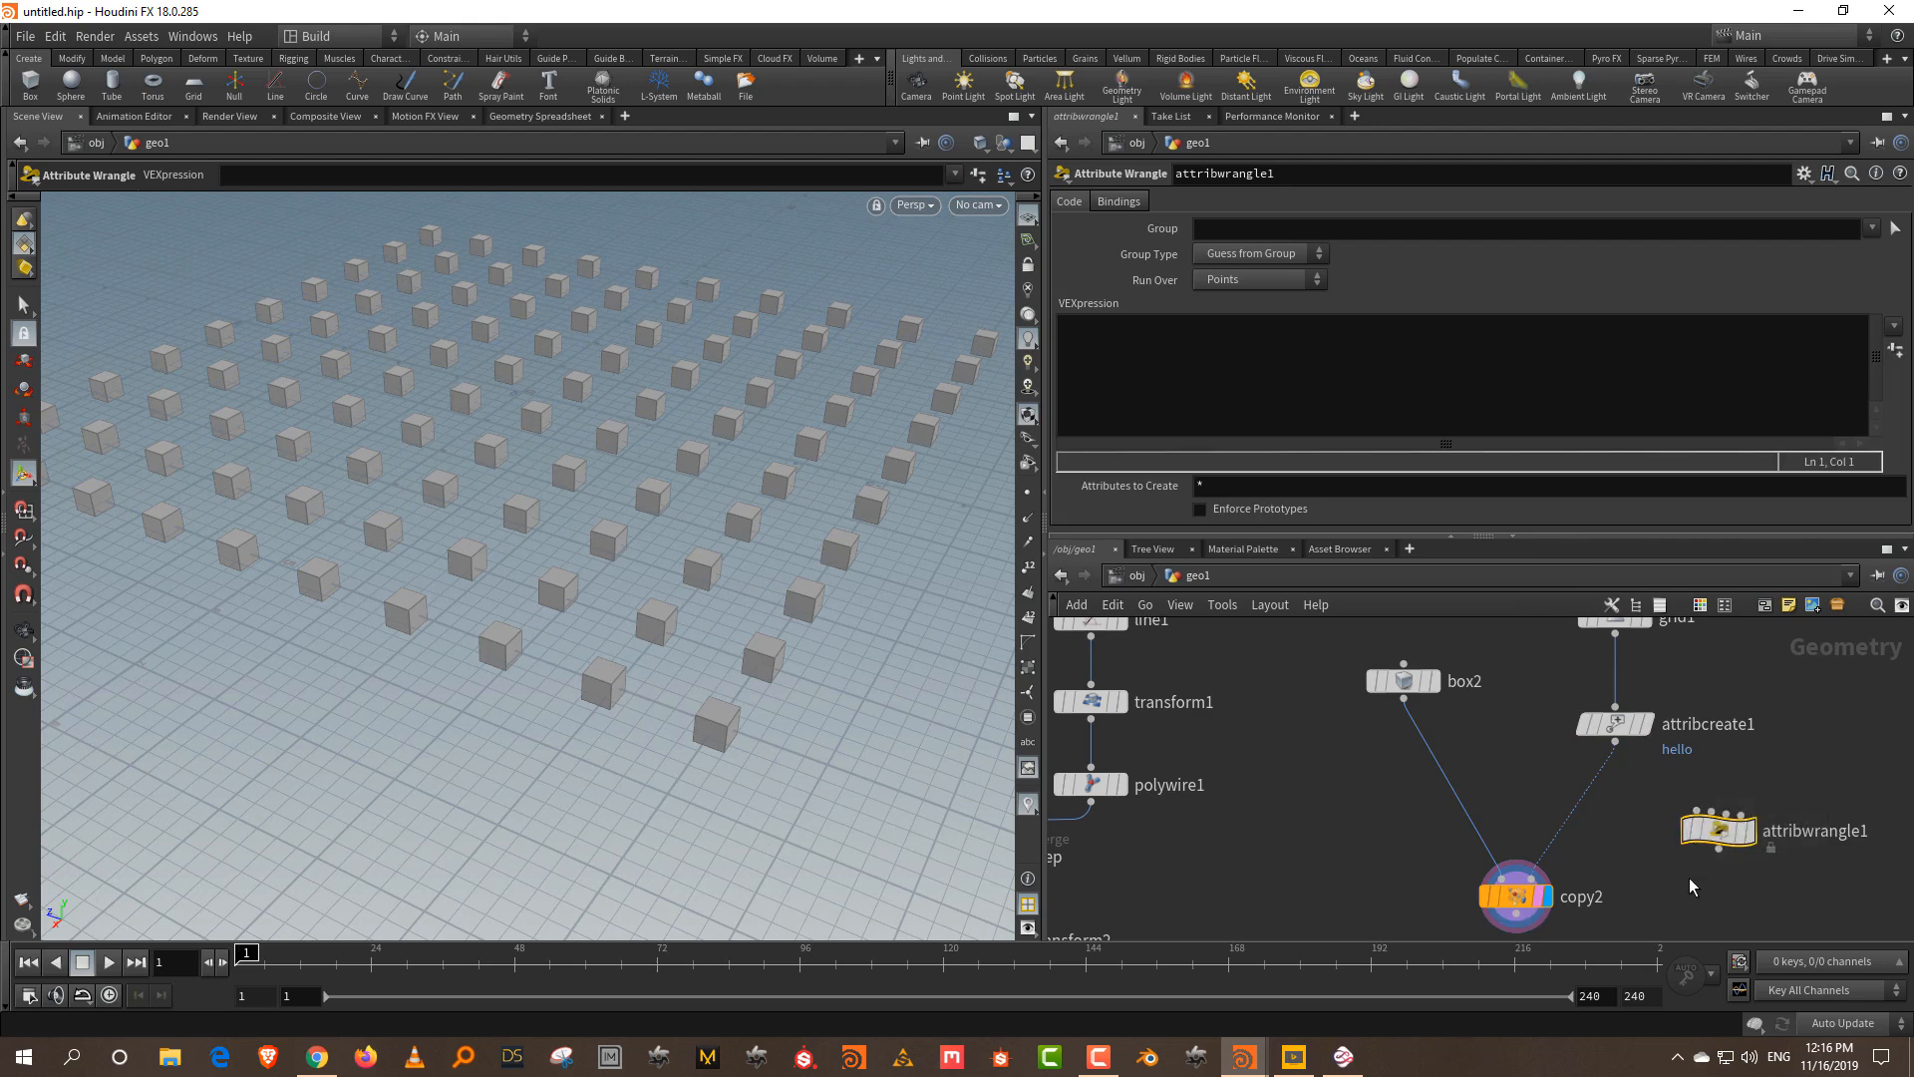
pyautogui.press('Delete')
# - Insert an Attribute Wrangle node on the wire between attribcreate1 and copy2 and align it beneath attribcreate1
pyautogui.press('Tab')
pyautogui.write('wrang')
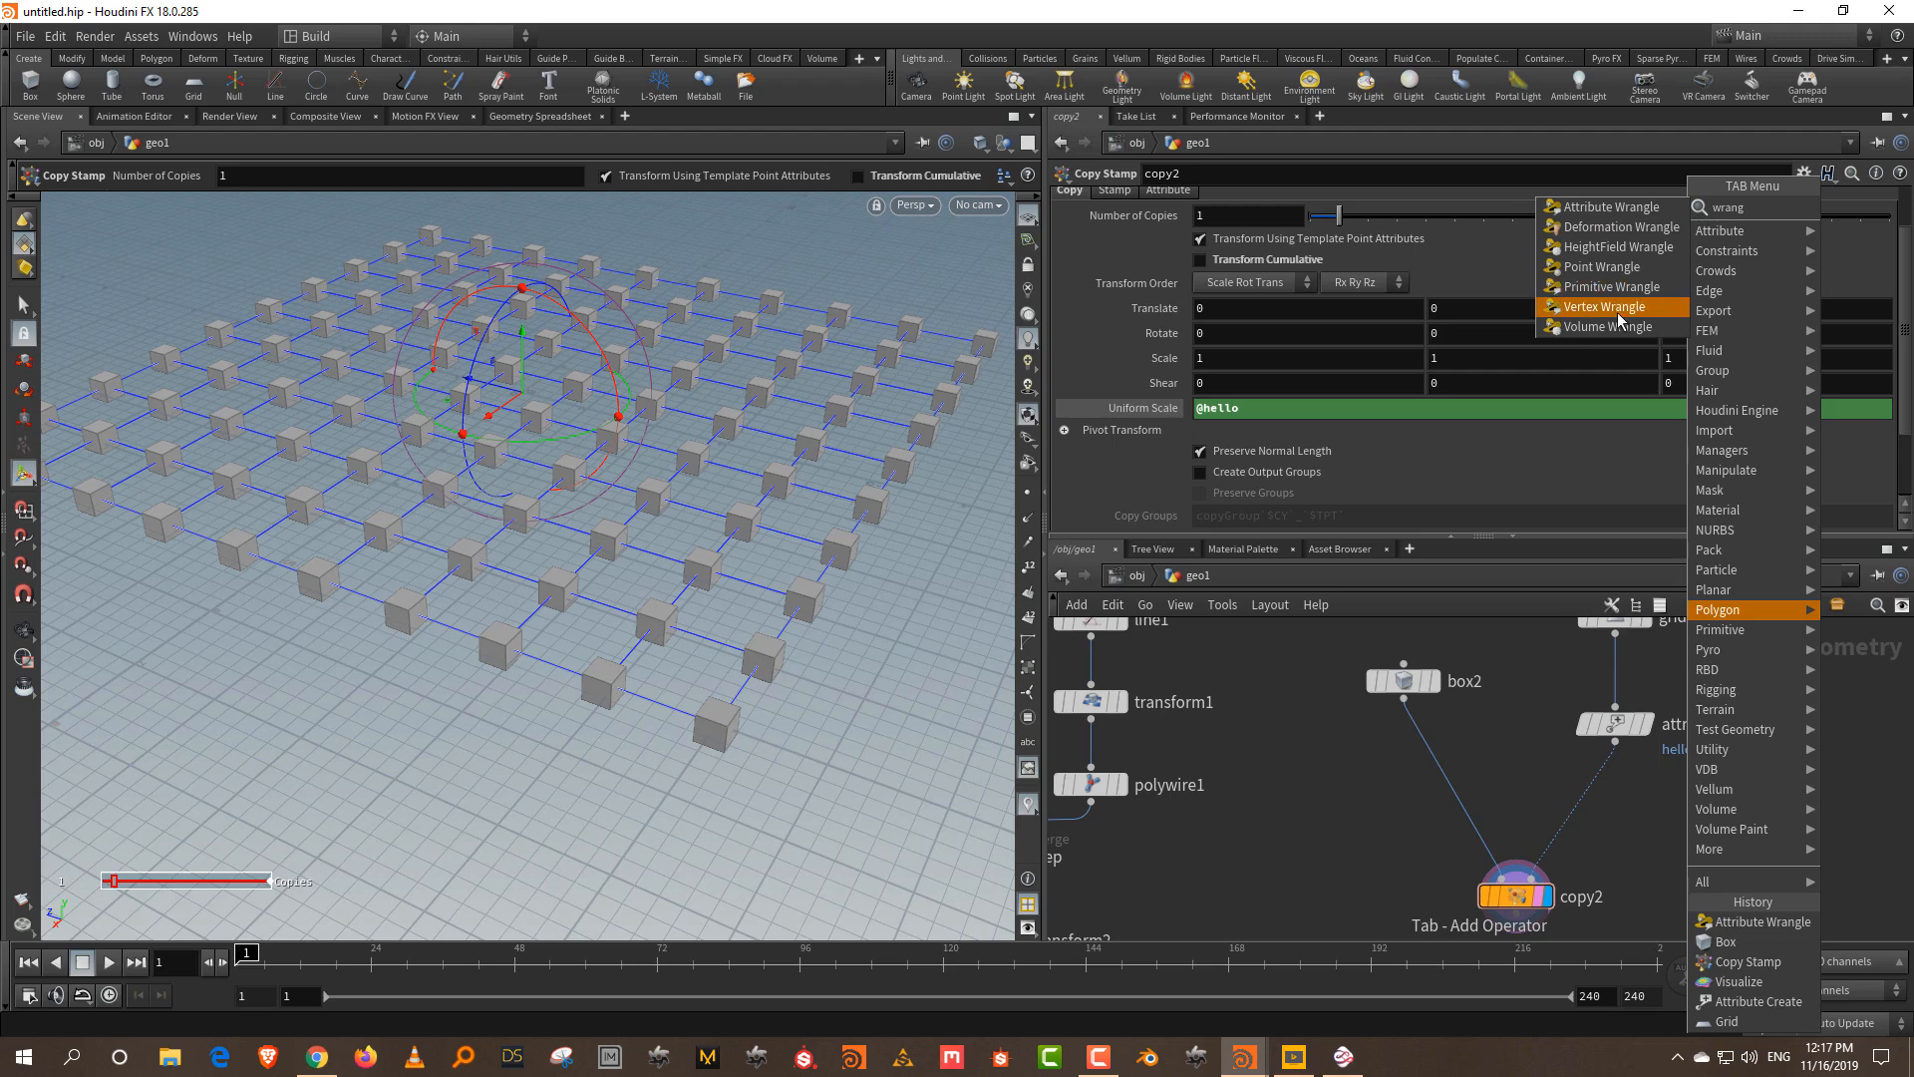
pyautogui.click(1617, 213)
pyautogui.click(1593, 795)
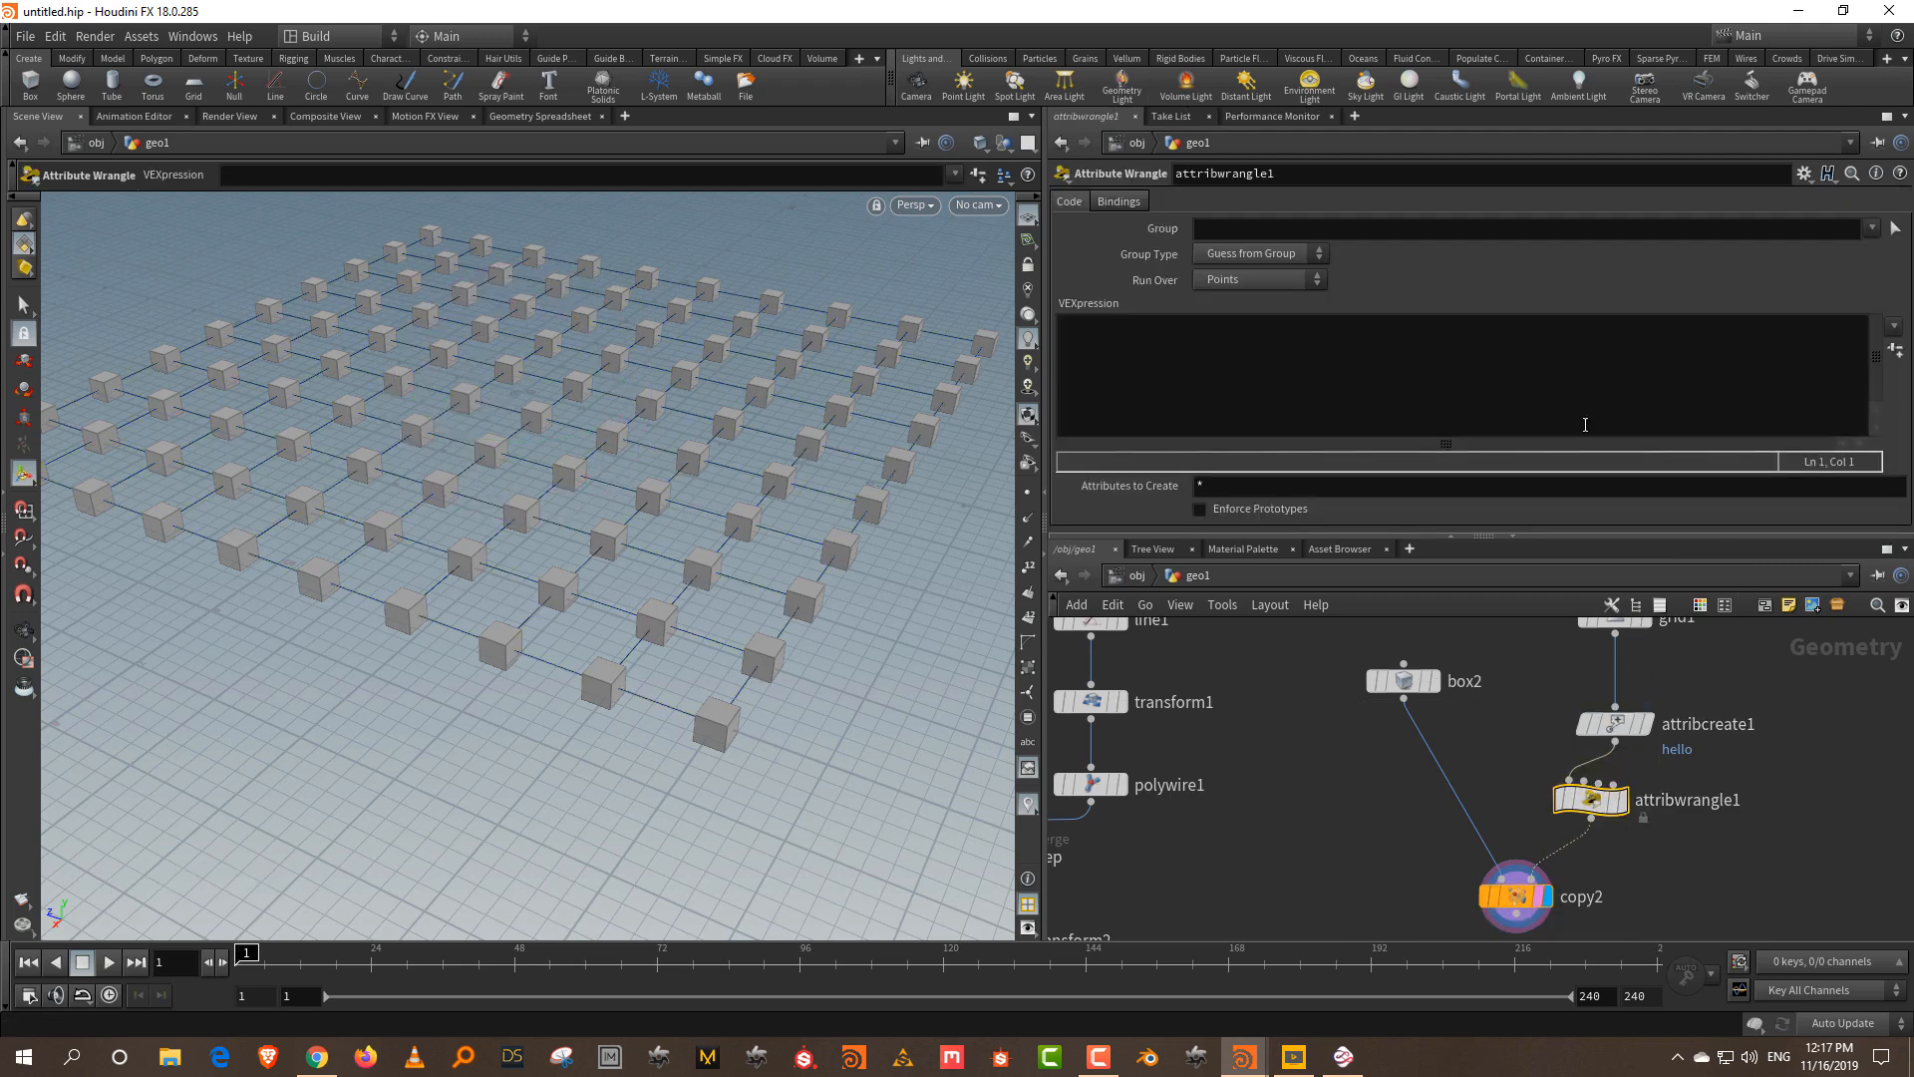
pyautogui.click(1241, 277)
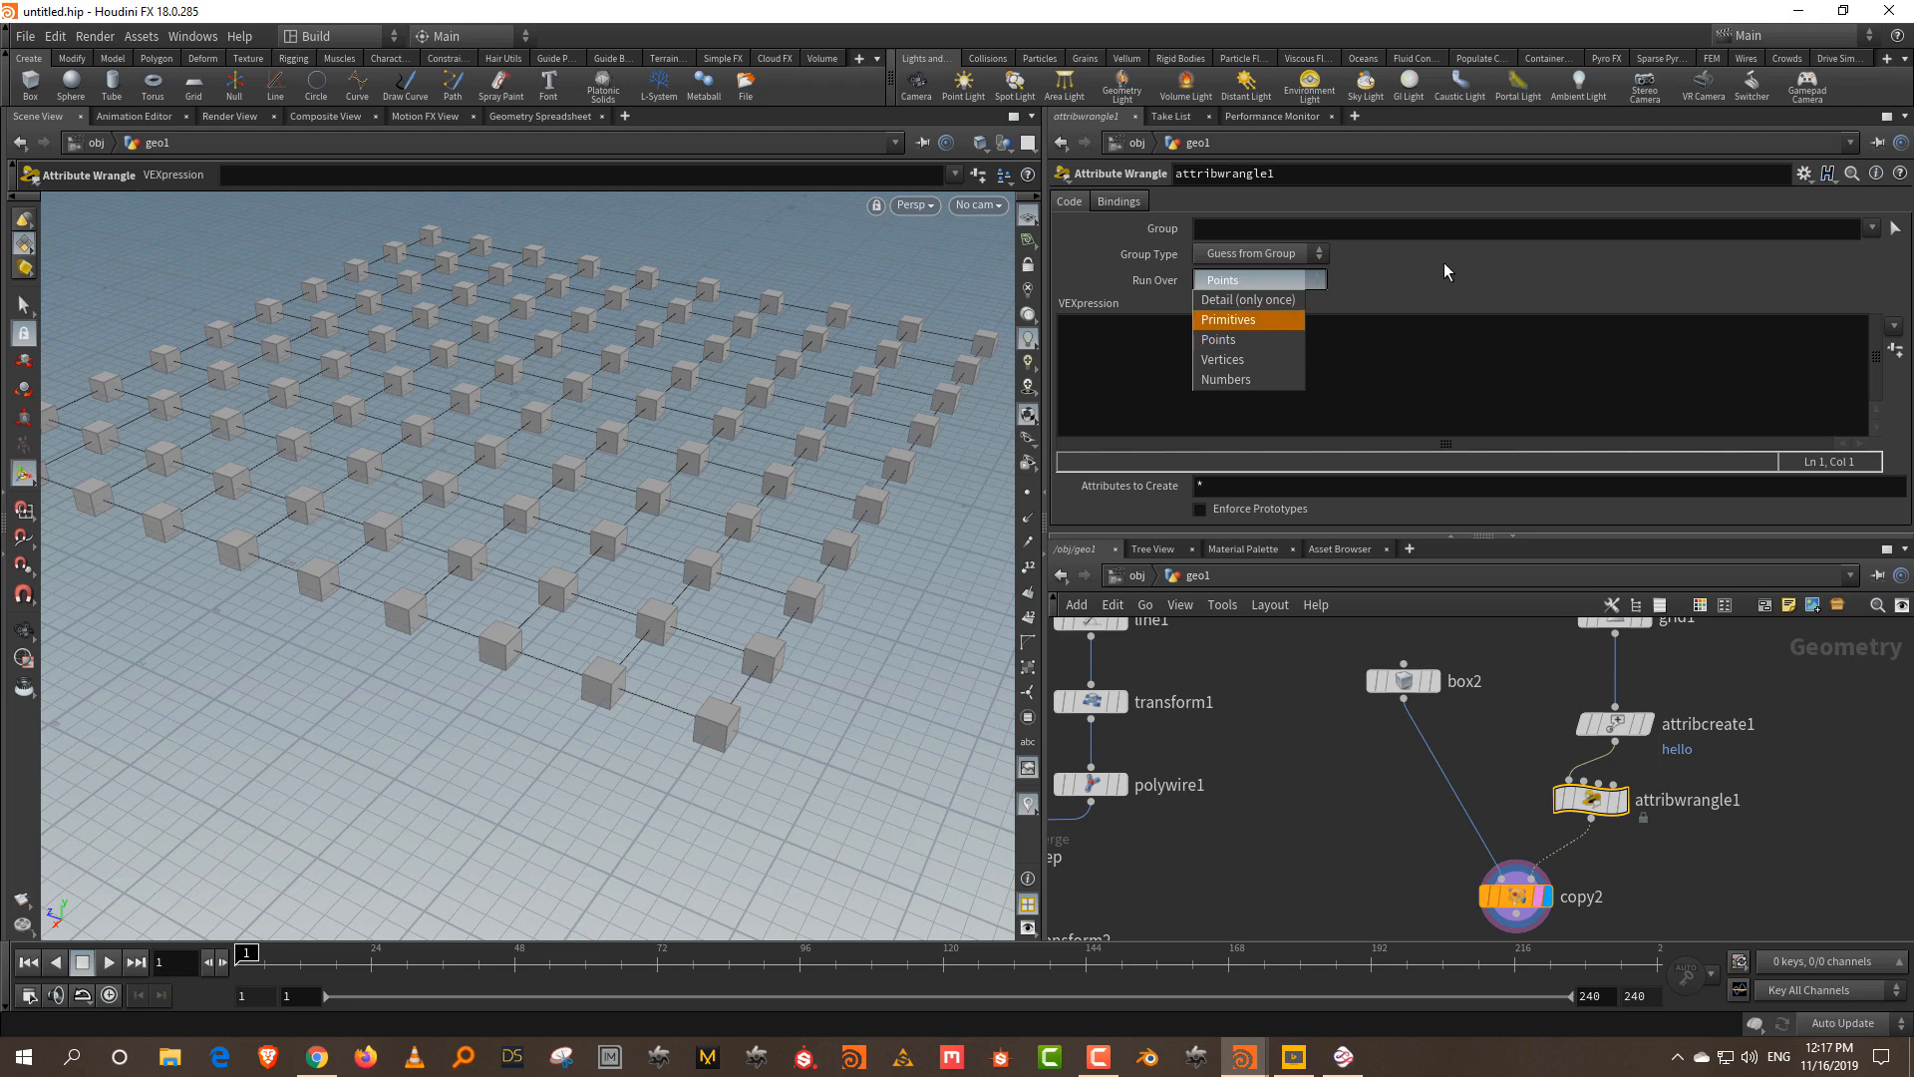
pyautogui.moveTo(1601, 814); pyautogui.dragTo(1625, 819)
# - Write the VEX expression f@rt = 35; in attribwrangle1 to create a float rt attribute
pyautogui.moveTo(1358, 837); pyautogui.dragTo(1532, 954)
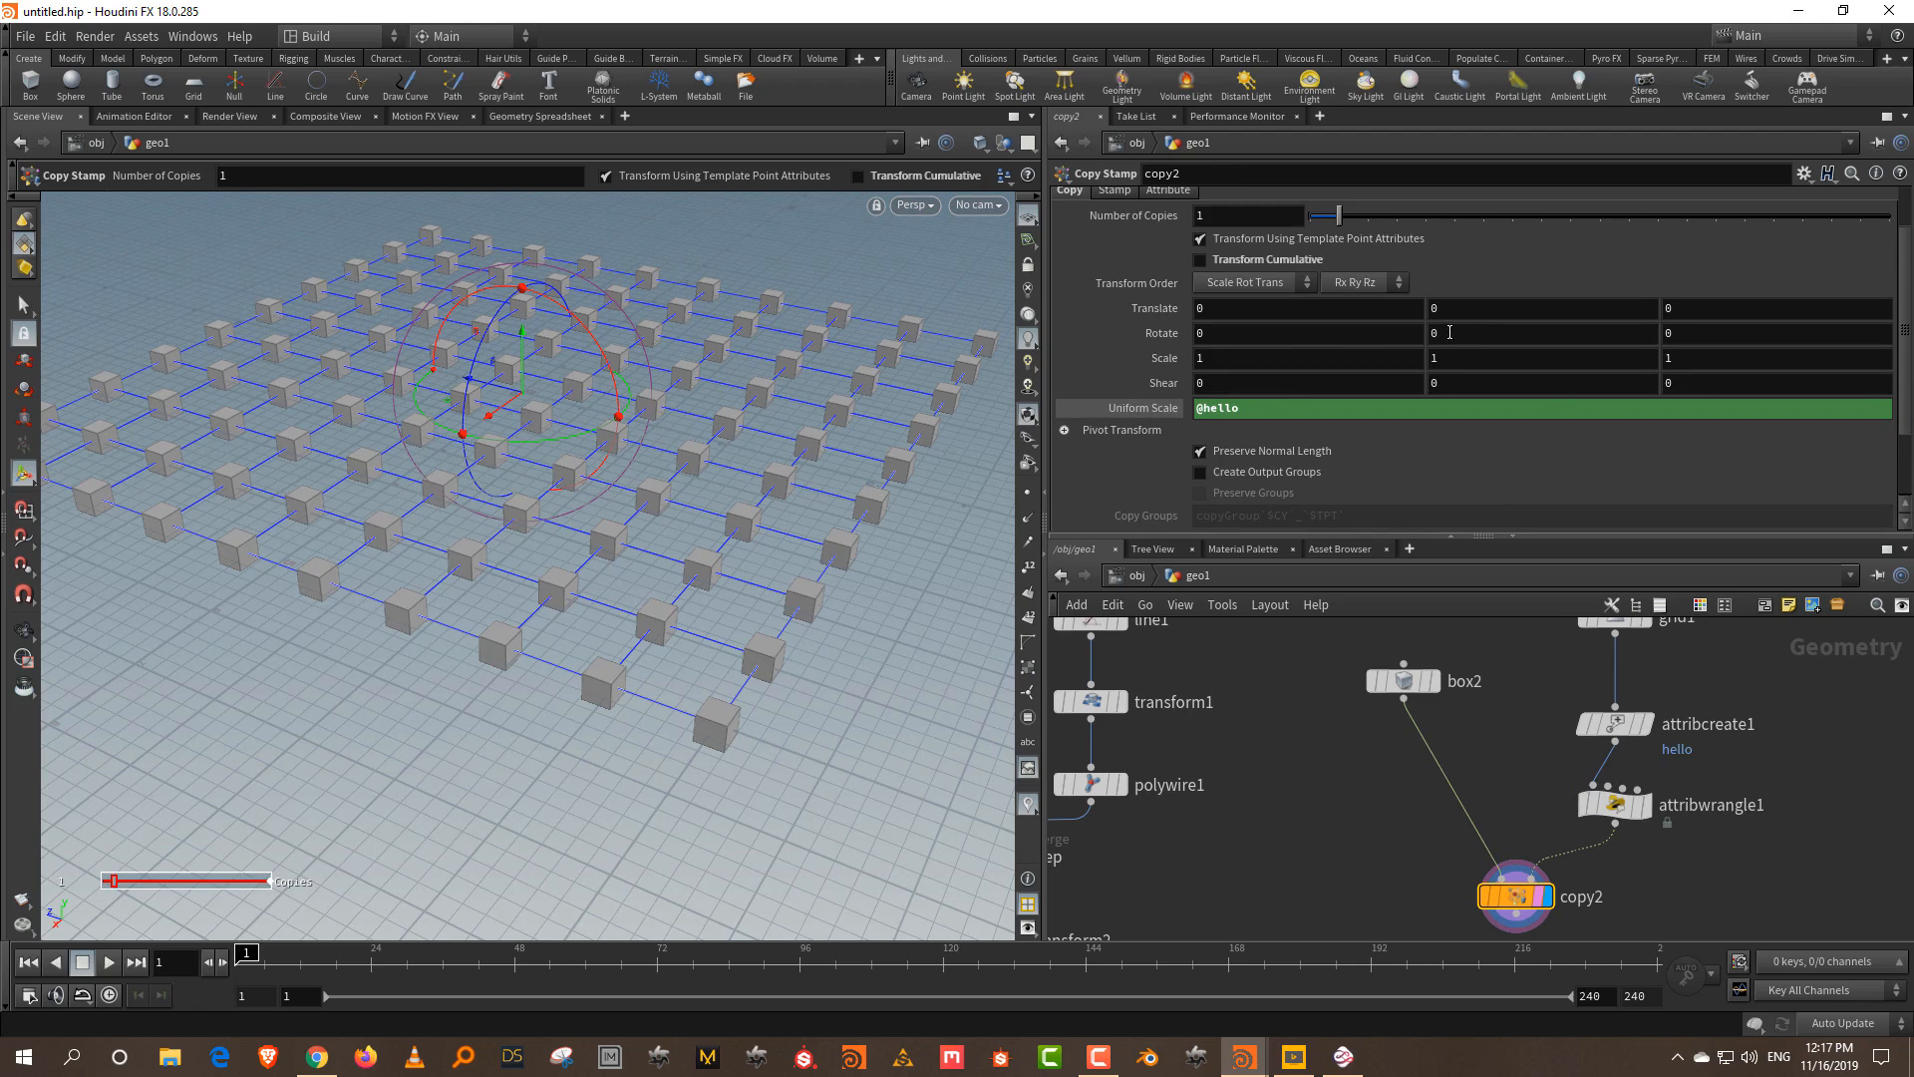
pyautogui.moveTo(1521, 769); pyautogui.dragTo(1722, 859)
pyautogui.click(1188, 337)
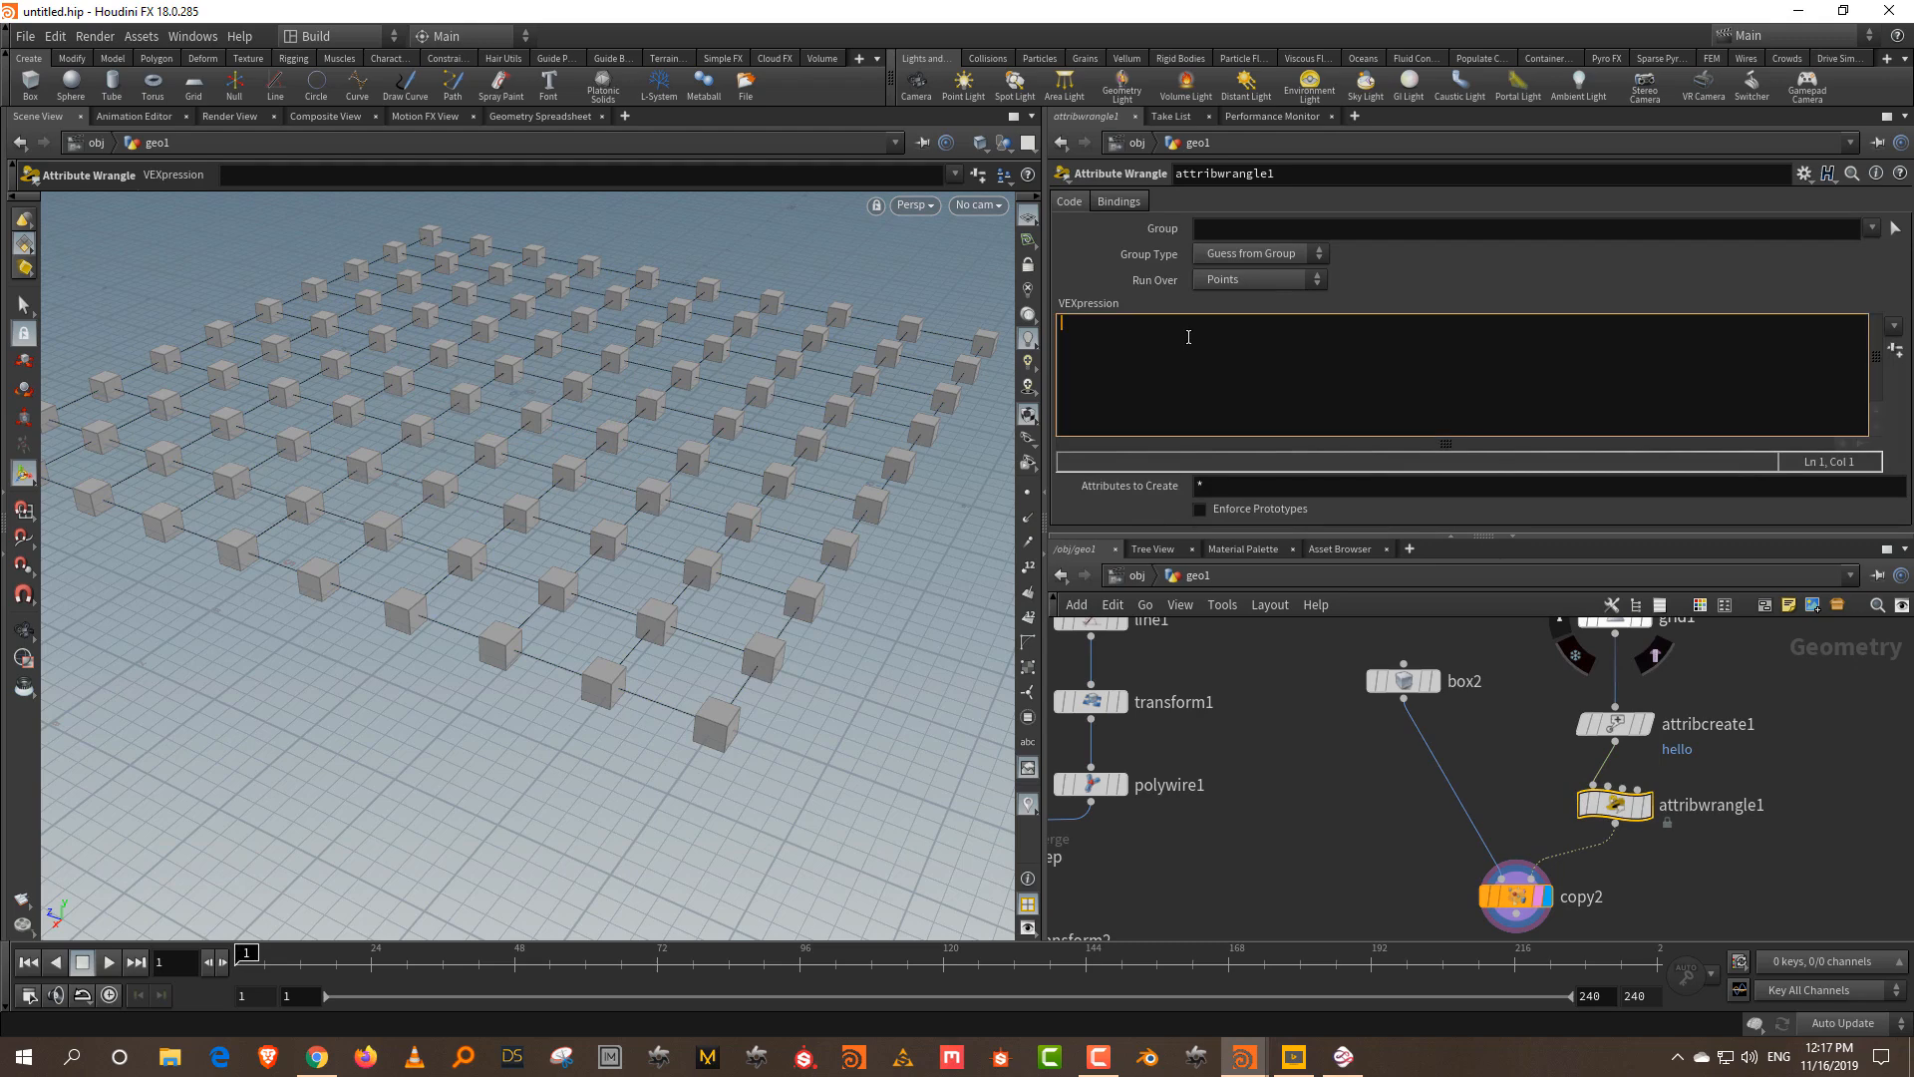
pyautogui.write('f')
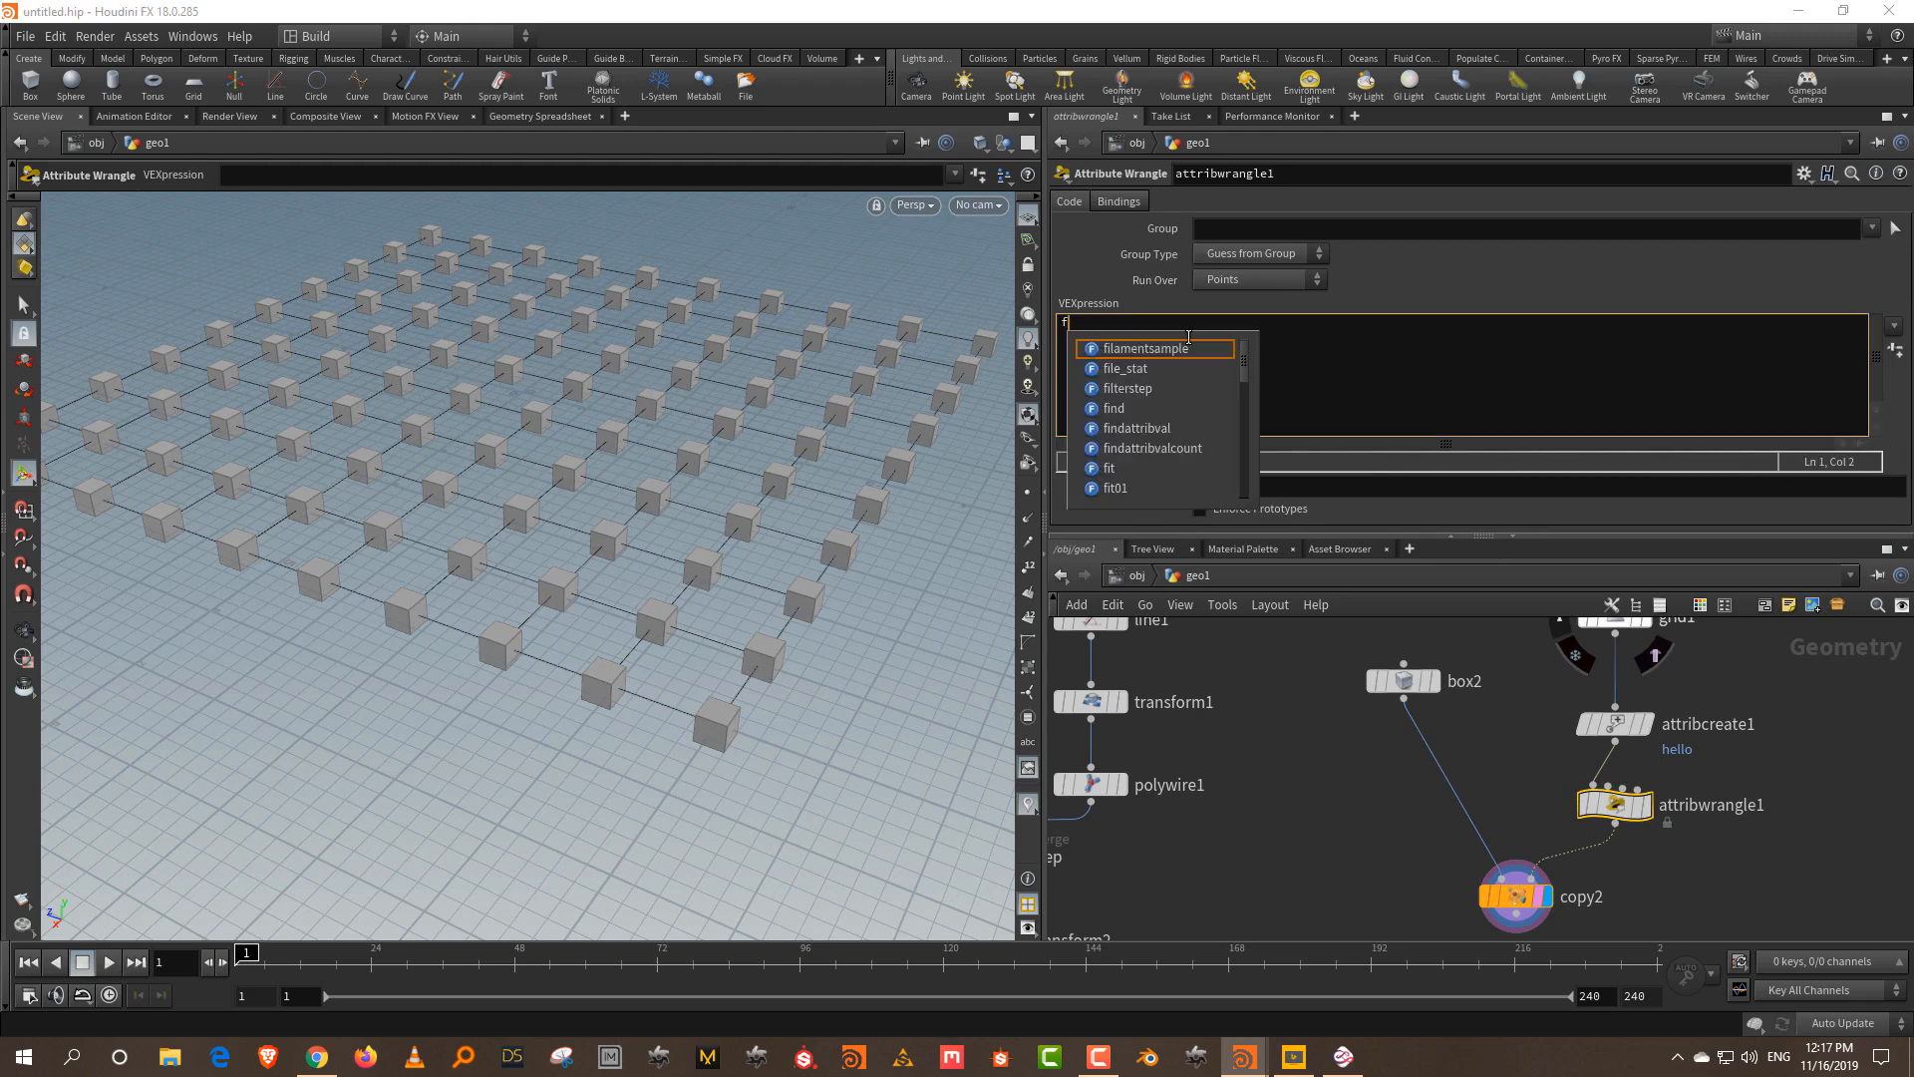
pyautogui.write('@')
pyautogui.write('rt')
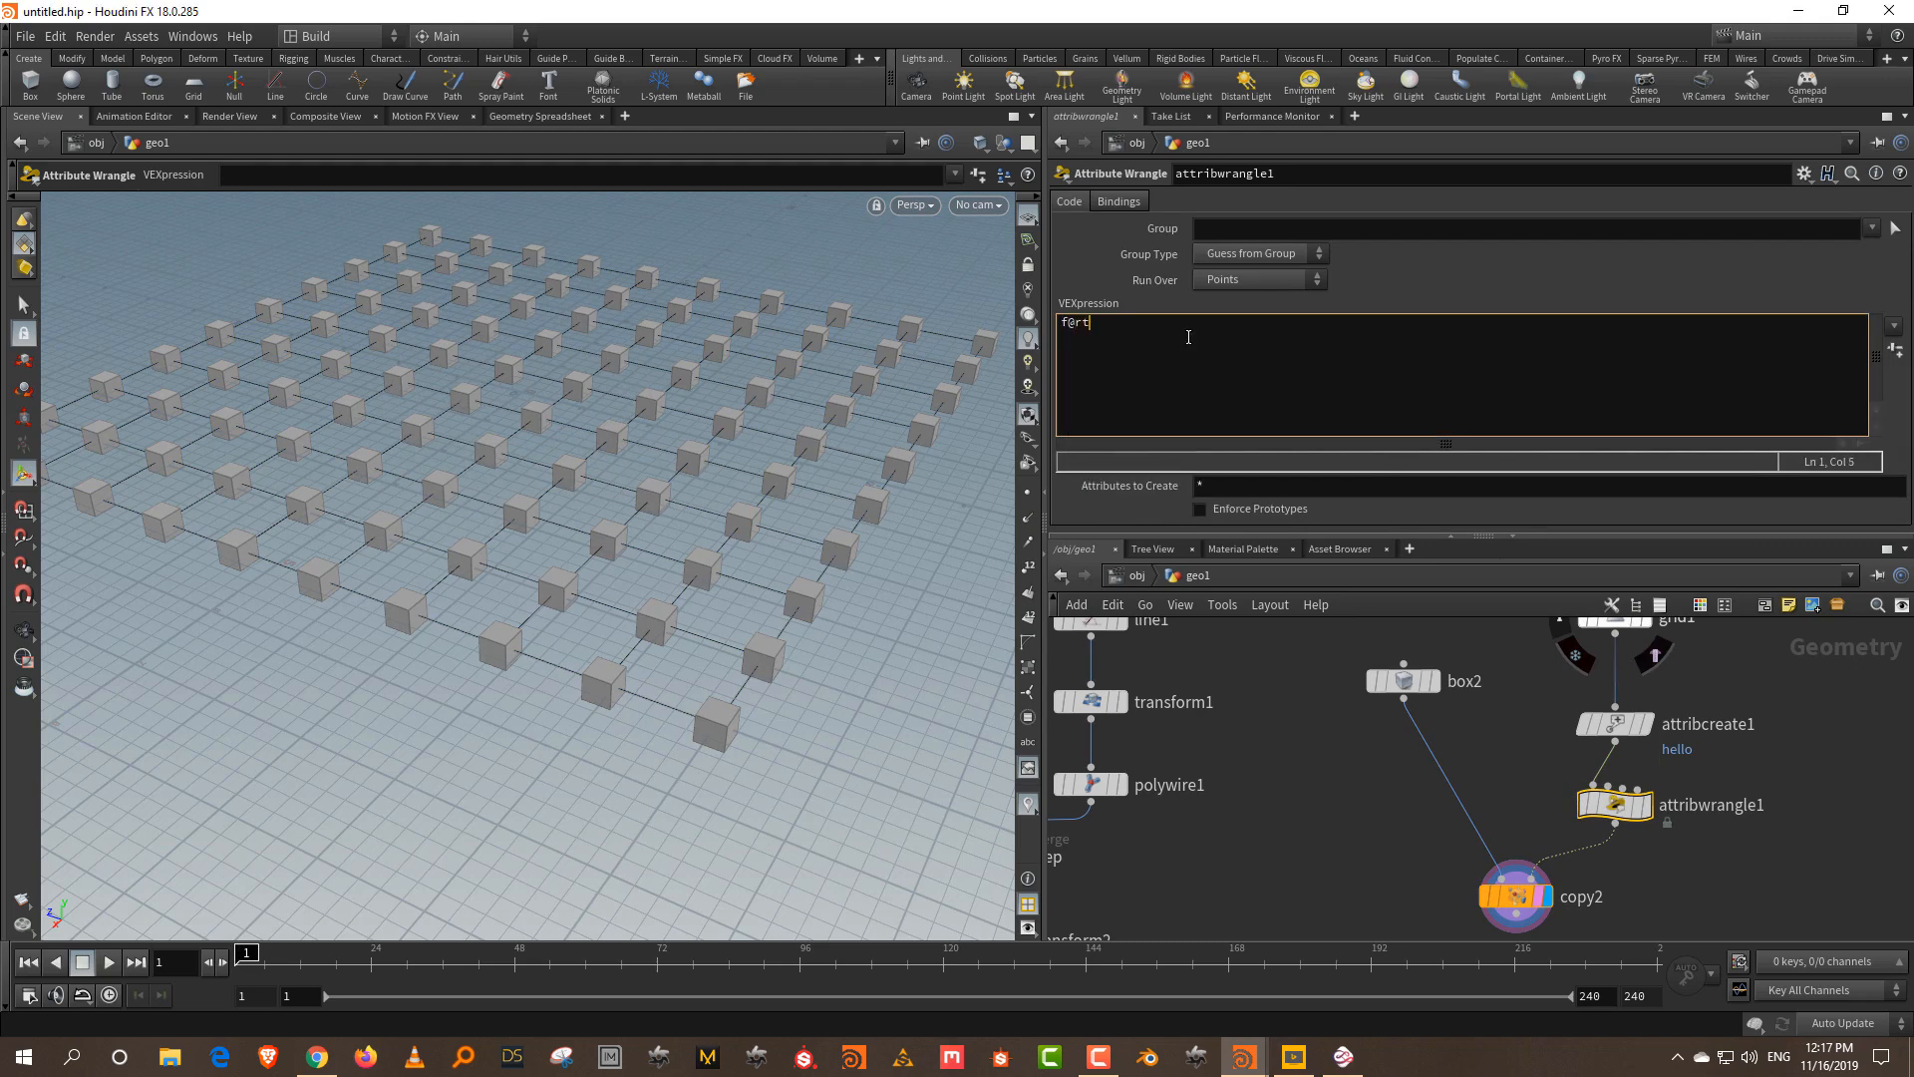
pyautogui.write(' = 35')
pyautogui.write(';')
pyautogui.click(1326, 722)
# - Display attribwrangle1's output in the viewport, setting both its display and template or render state
pyautogui.moveTo(1339, 850); pyautogui.dragTo(1317, 775, button='middle')
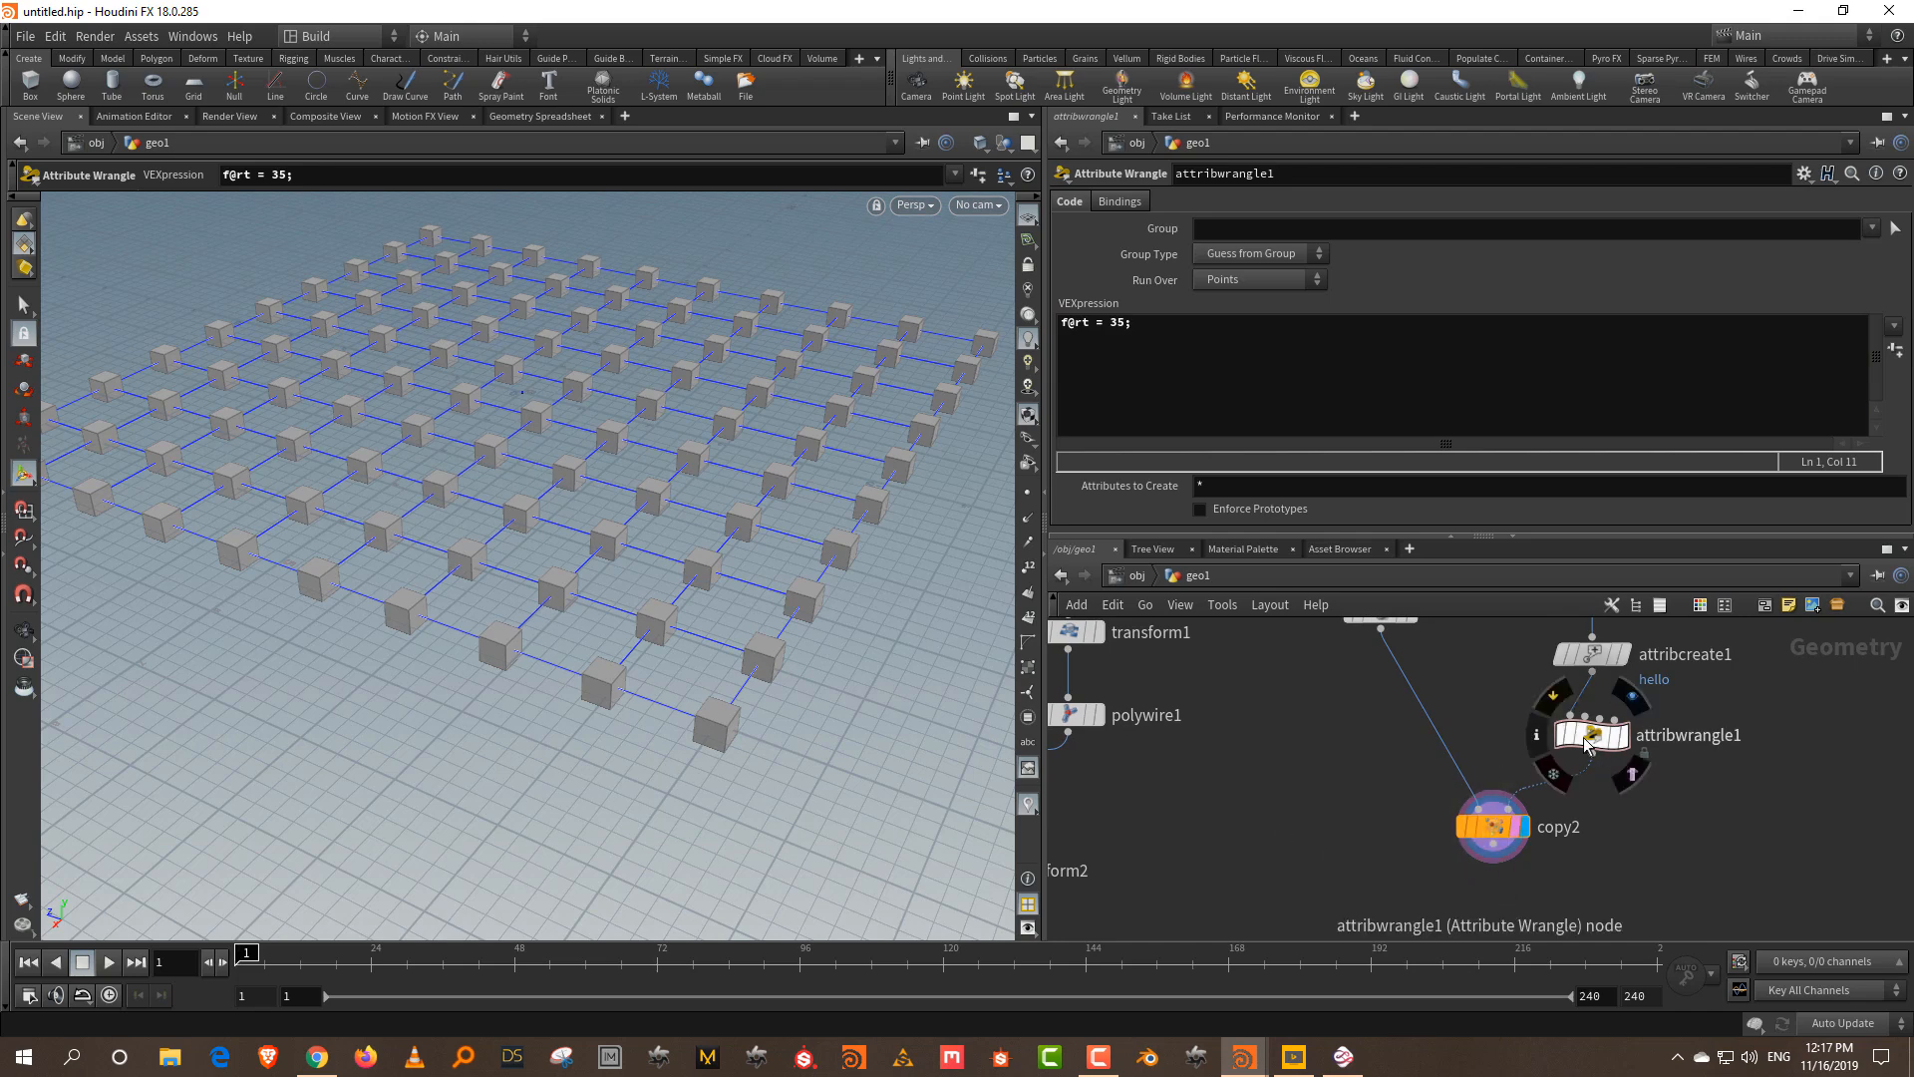
pyautogui.click(1538, 736)
pyautogui.click(1619, 743)
pyautogui.click(1617, 748)
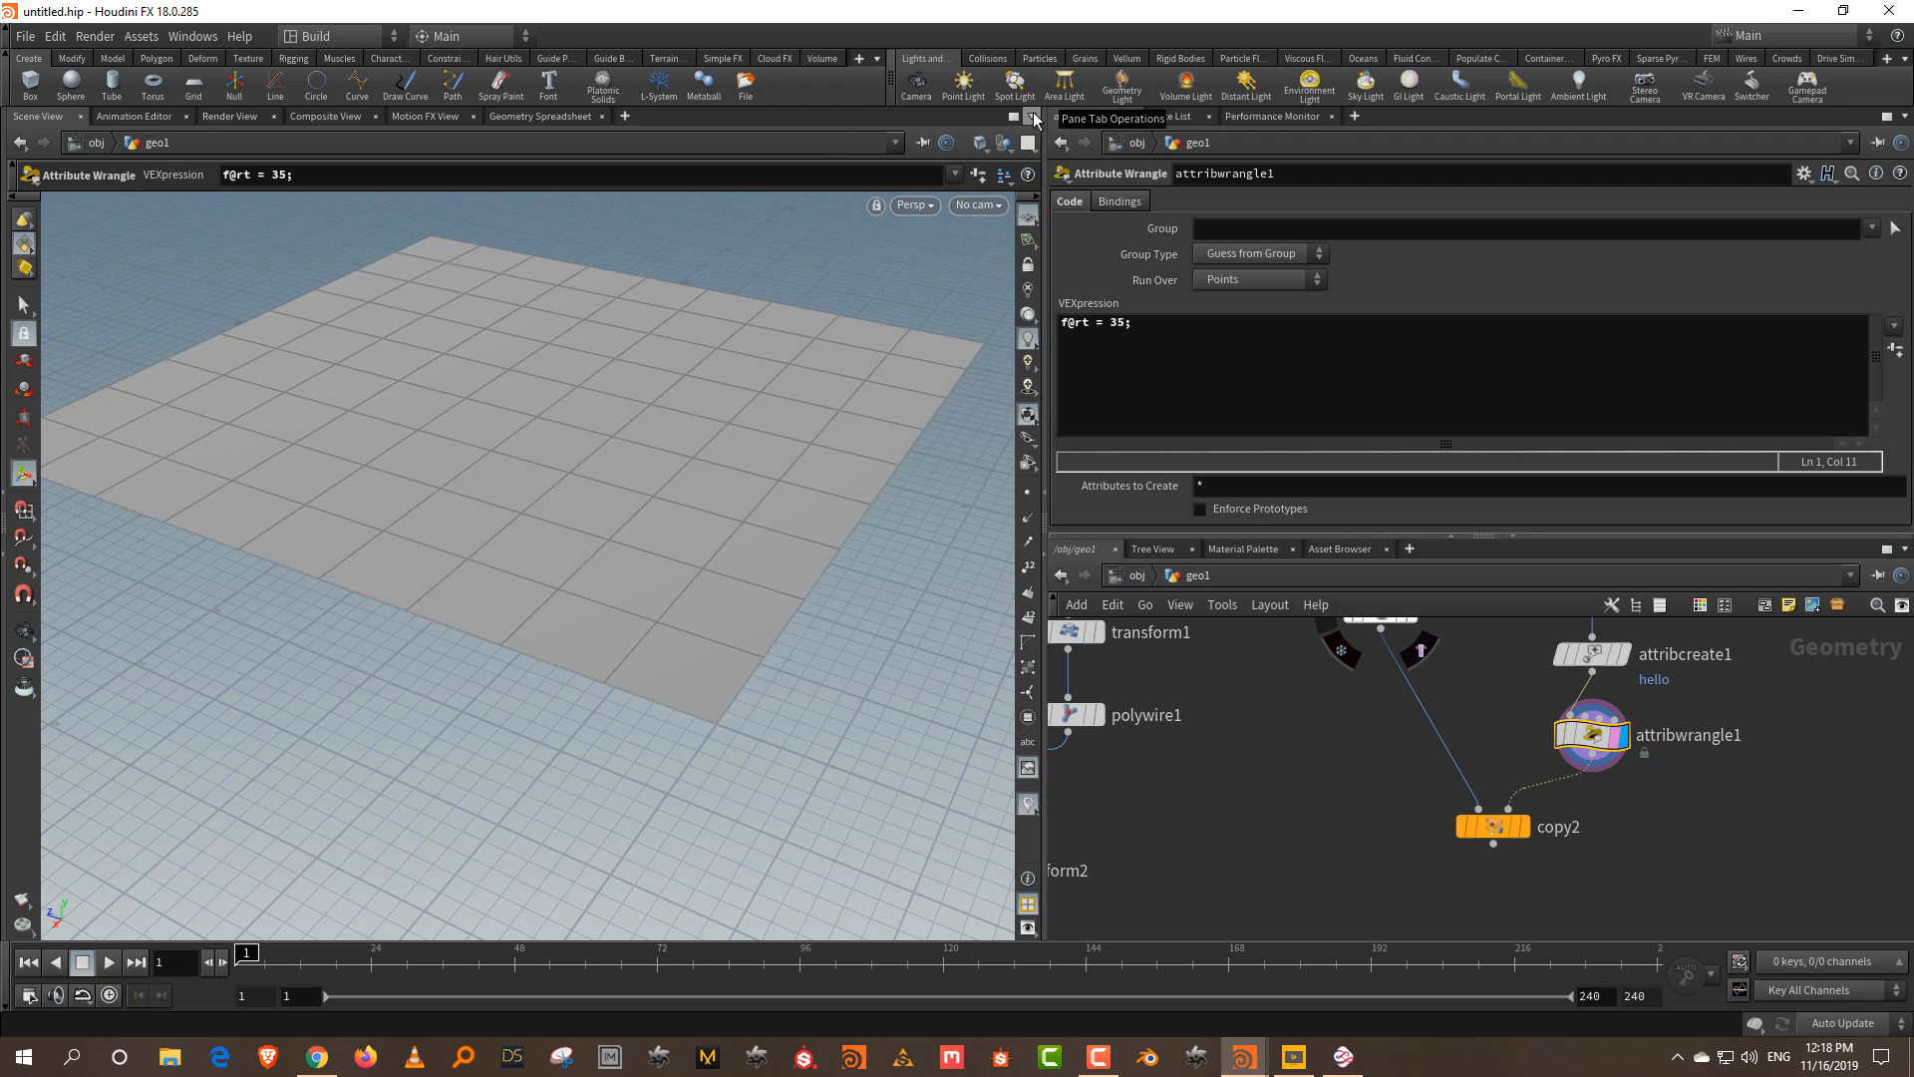
# - Split the viewport pane into top and bottom, and turn the lower pane into a Geometry Spreadsheet for checking attribwrangle1's point attributes
pyautogui.click(1032, 118)
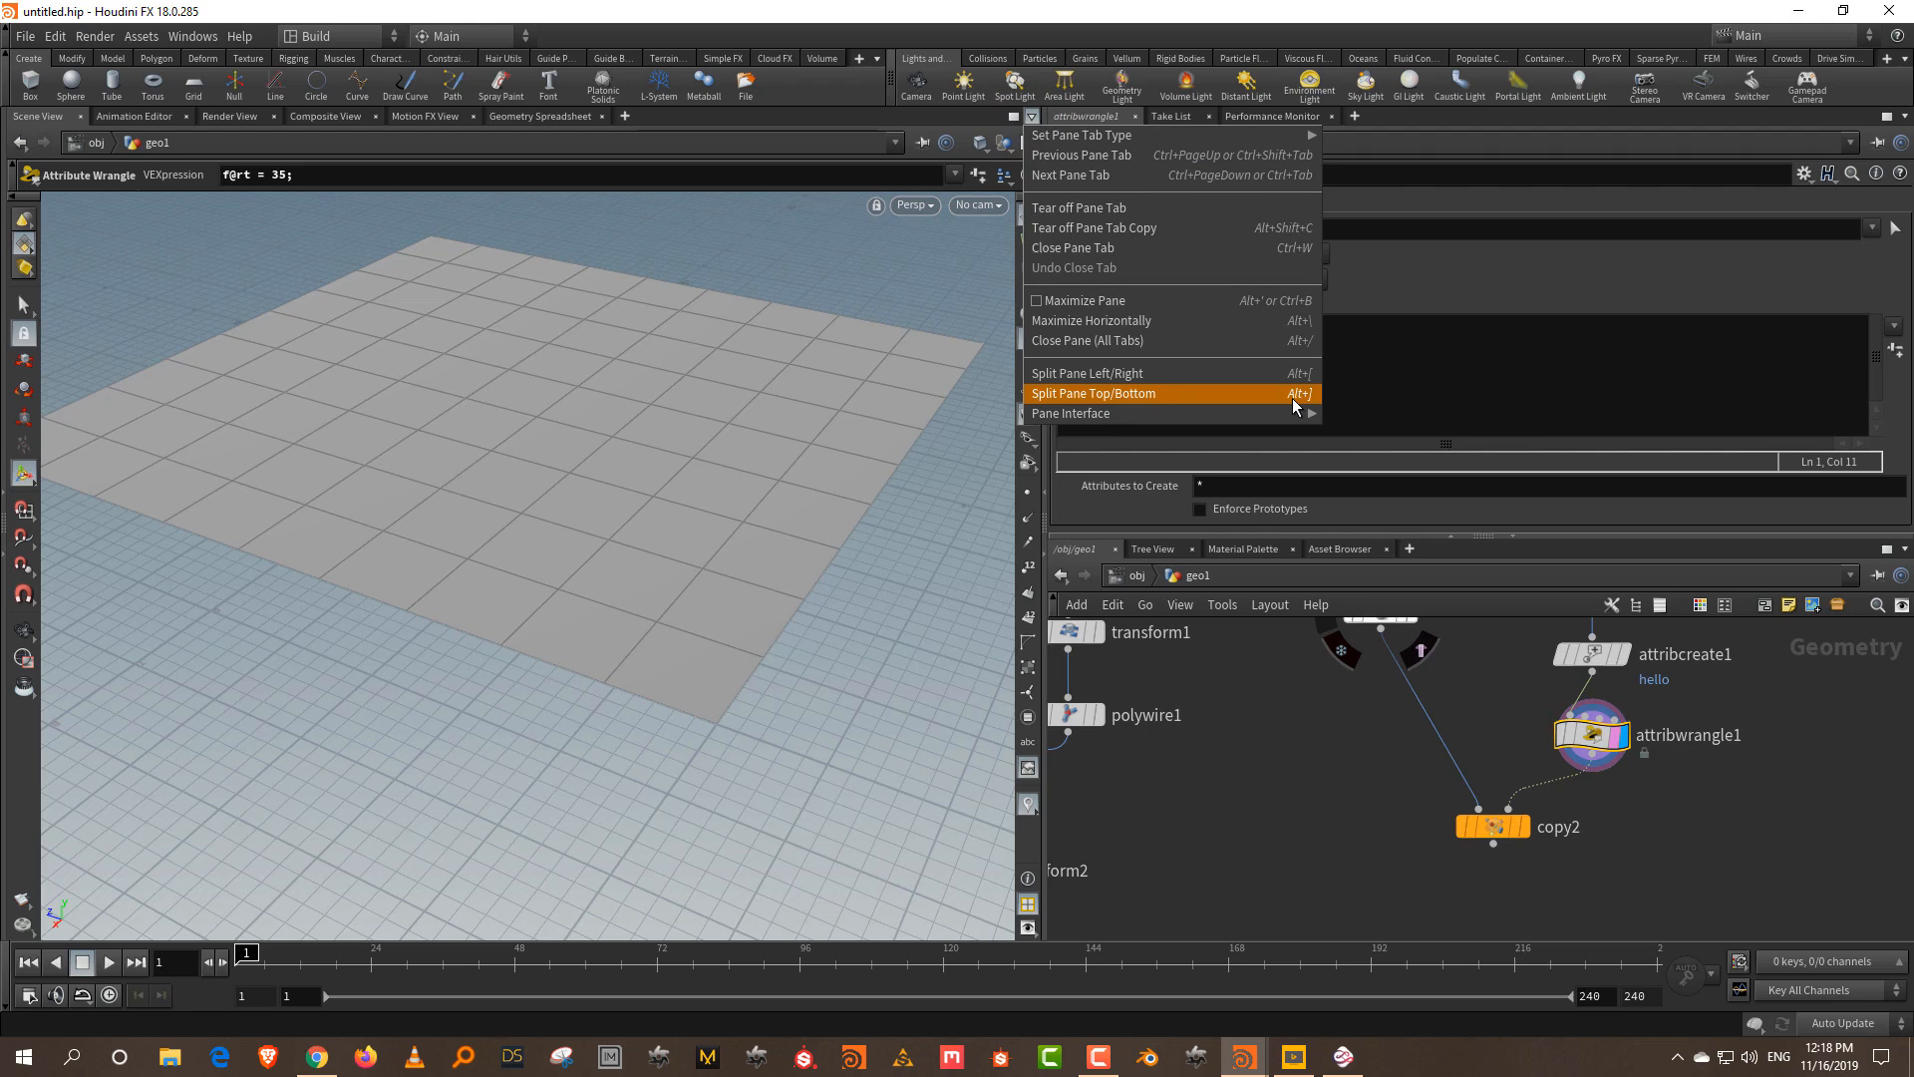
pyautogui.click(1139, 397)
pyautogui.rightClick(52, 535)
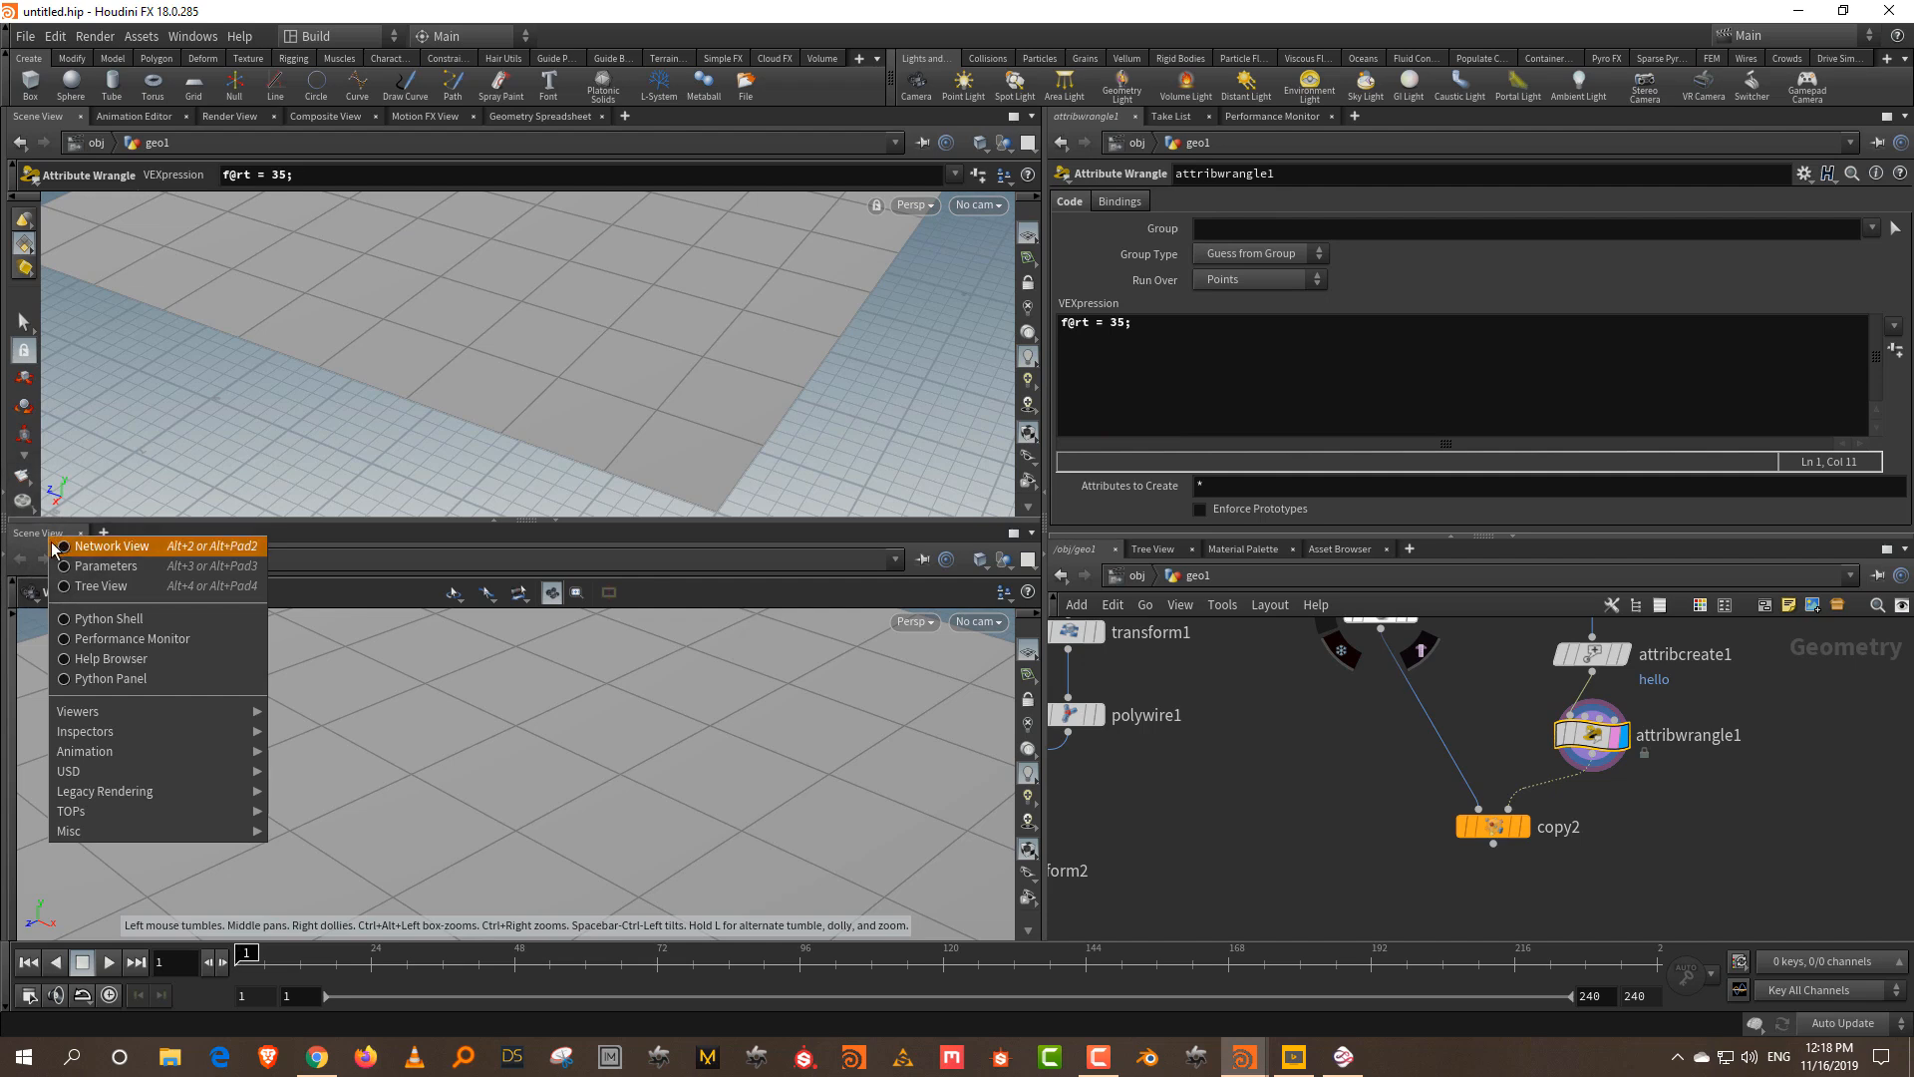
pyautogui.moveTo(111, 714)
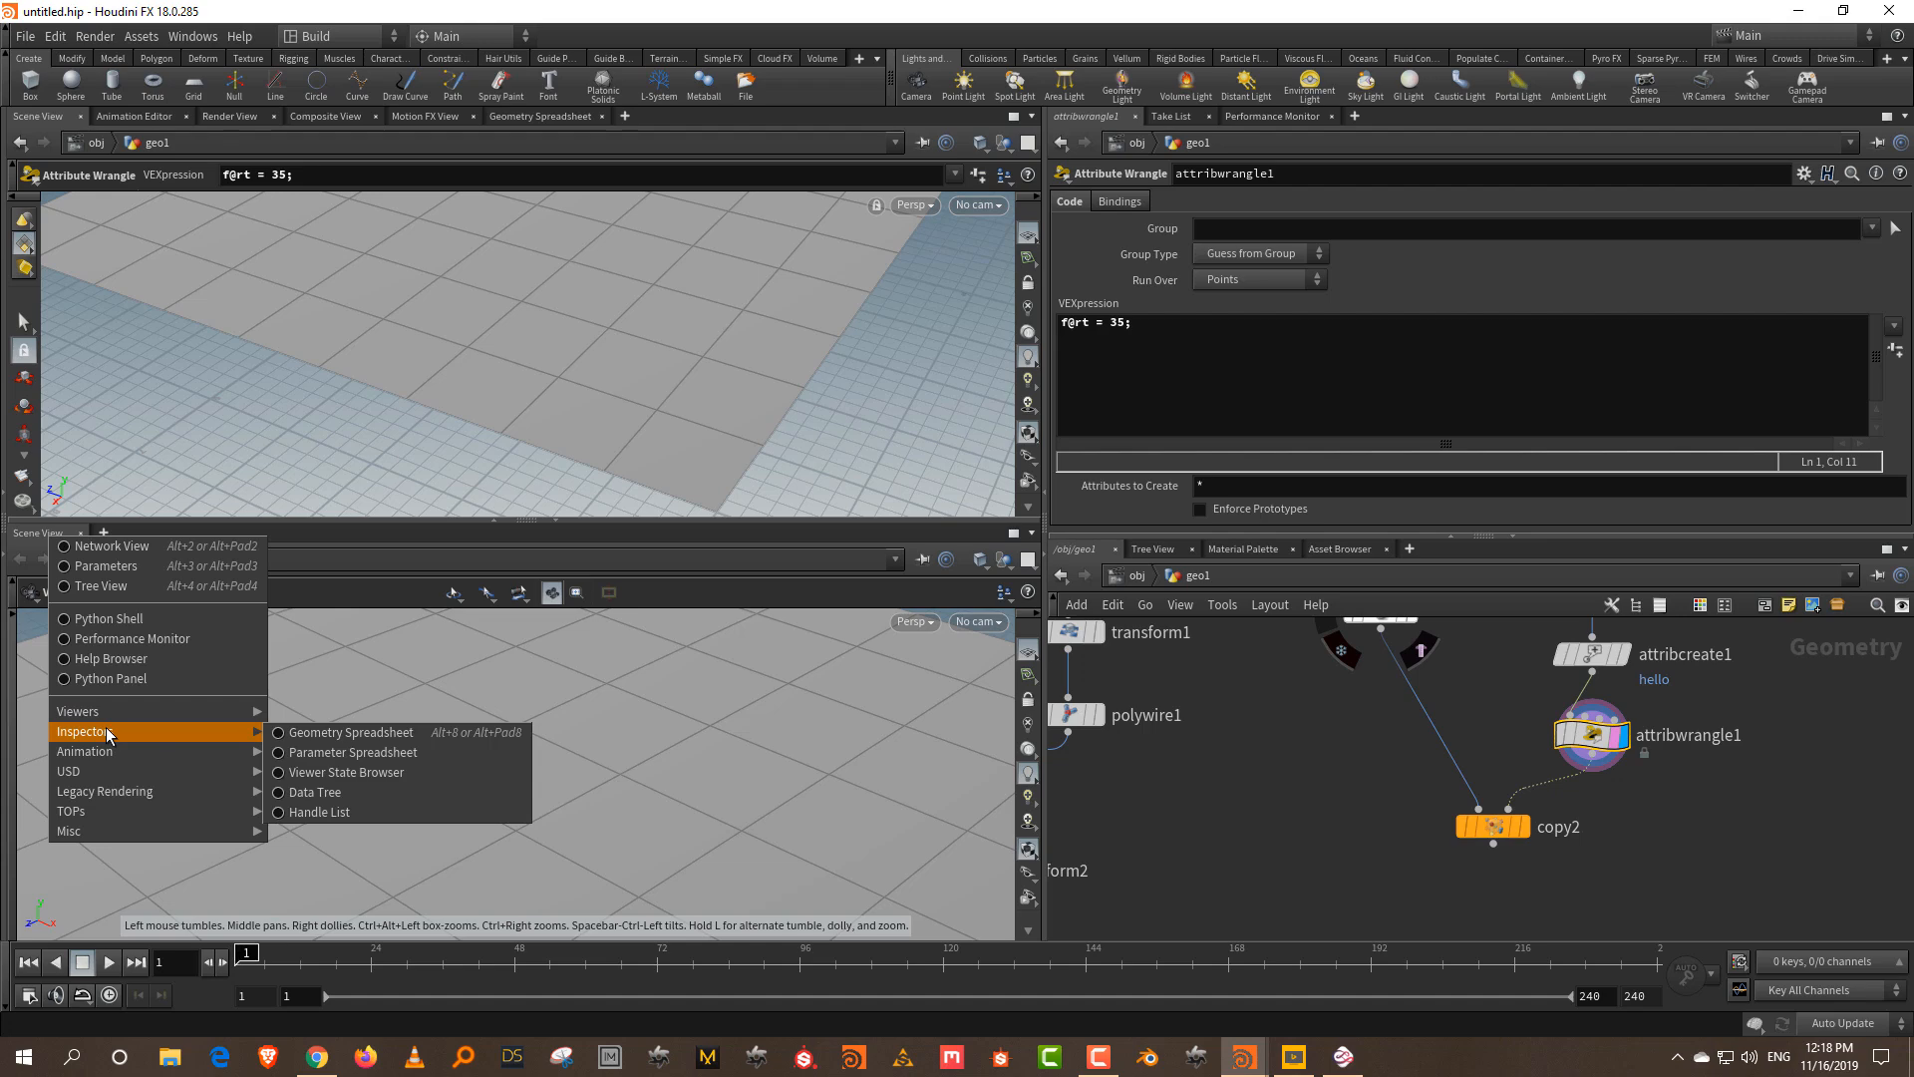
pyautogui.click(376, 735)
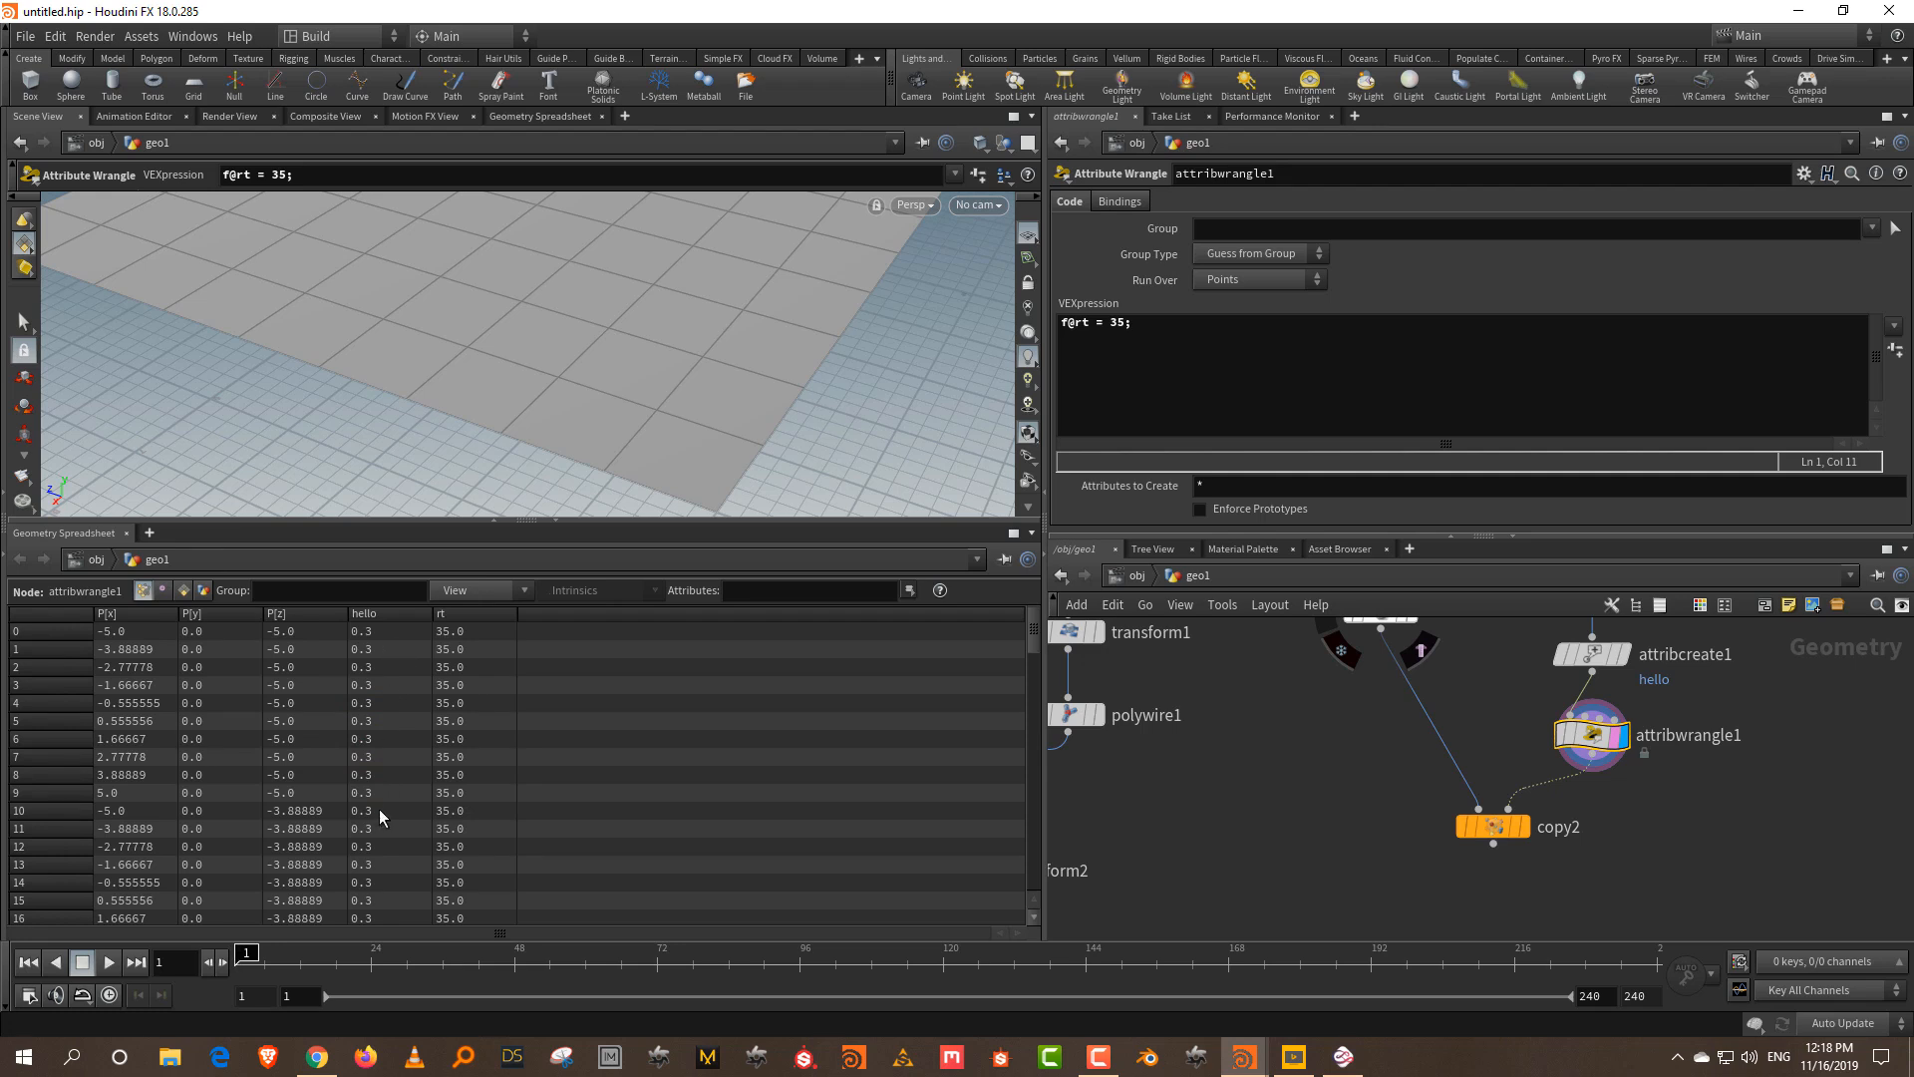
pyautogui.scroll(-6, 468, 826)
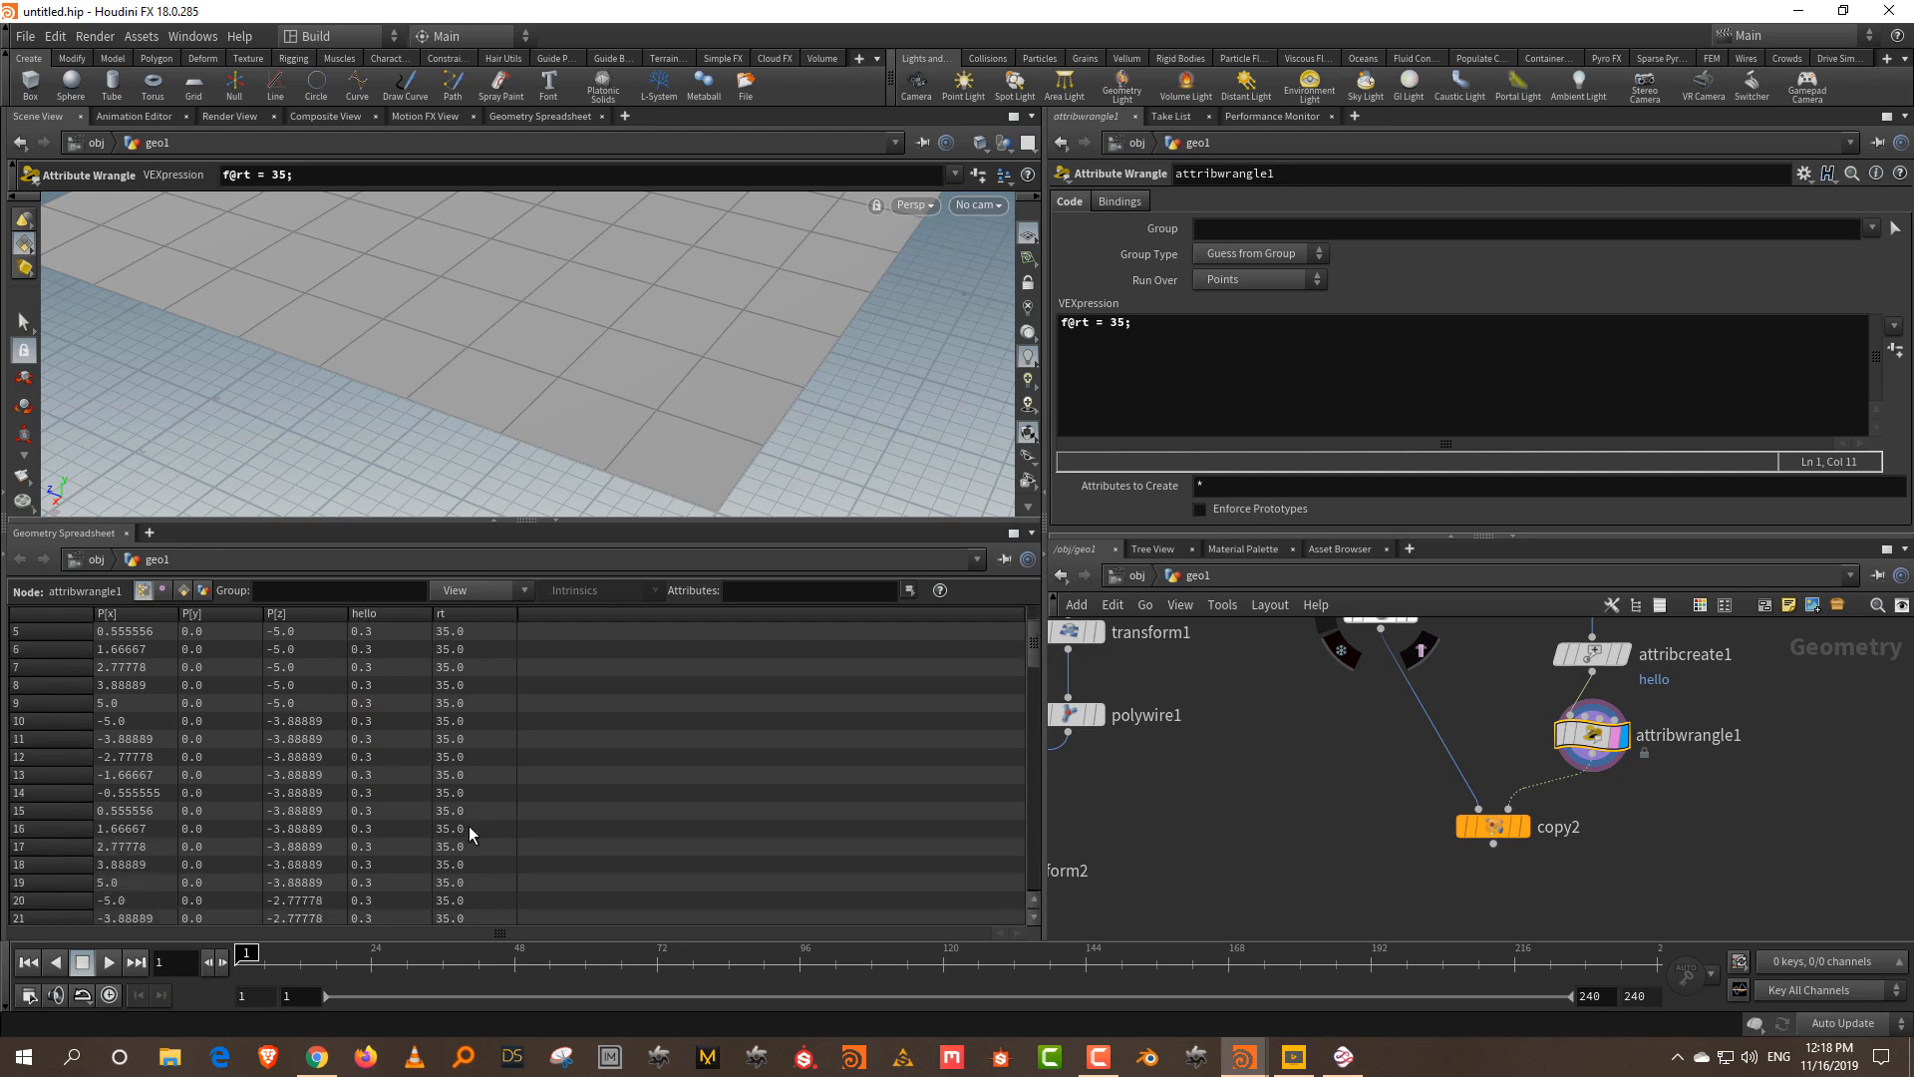
pyautogui.scroll(6, 469, 825)
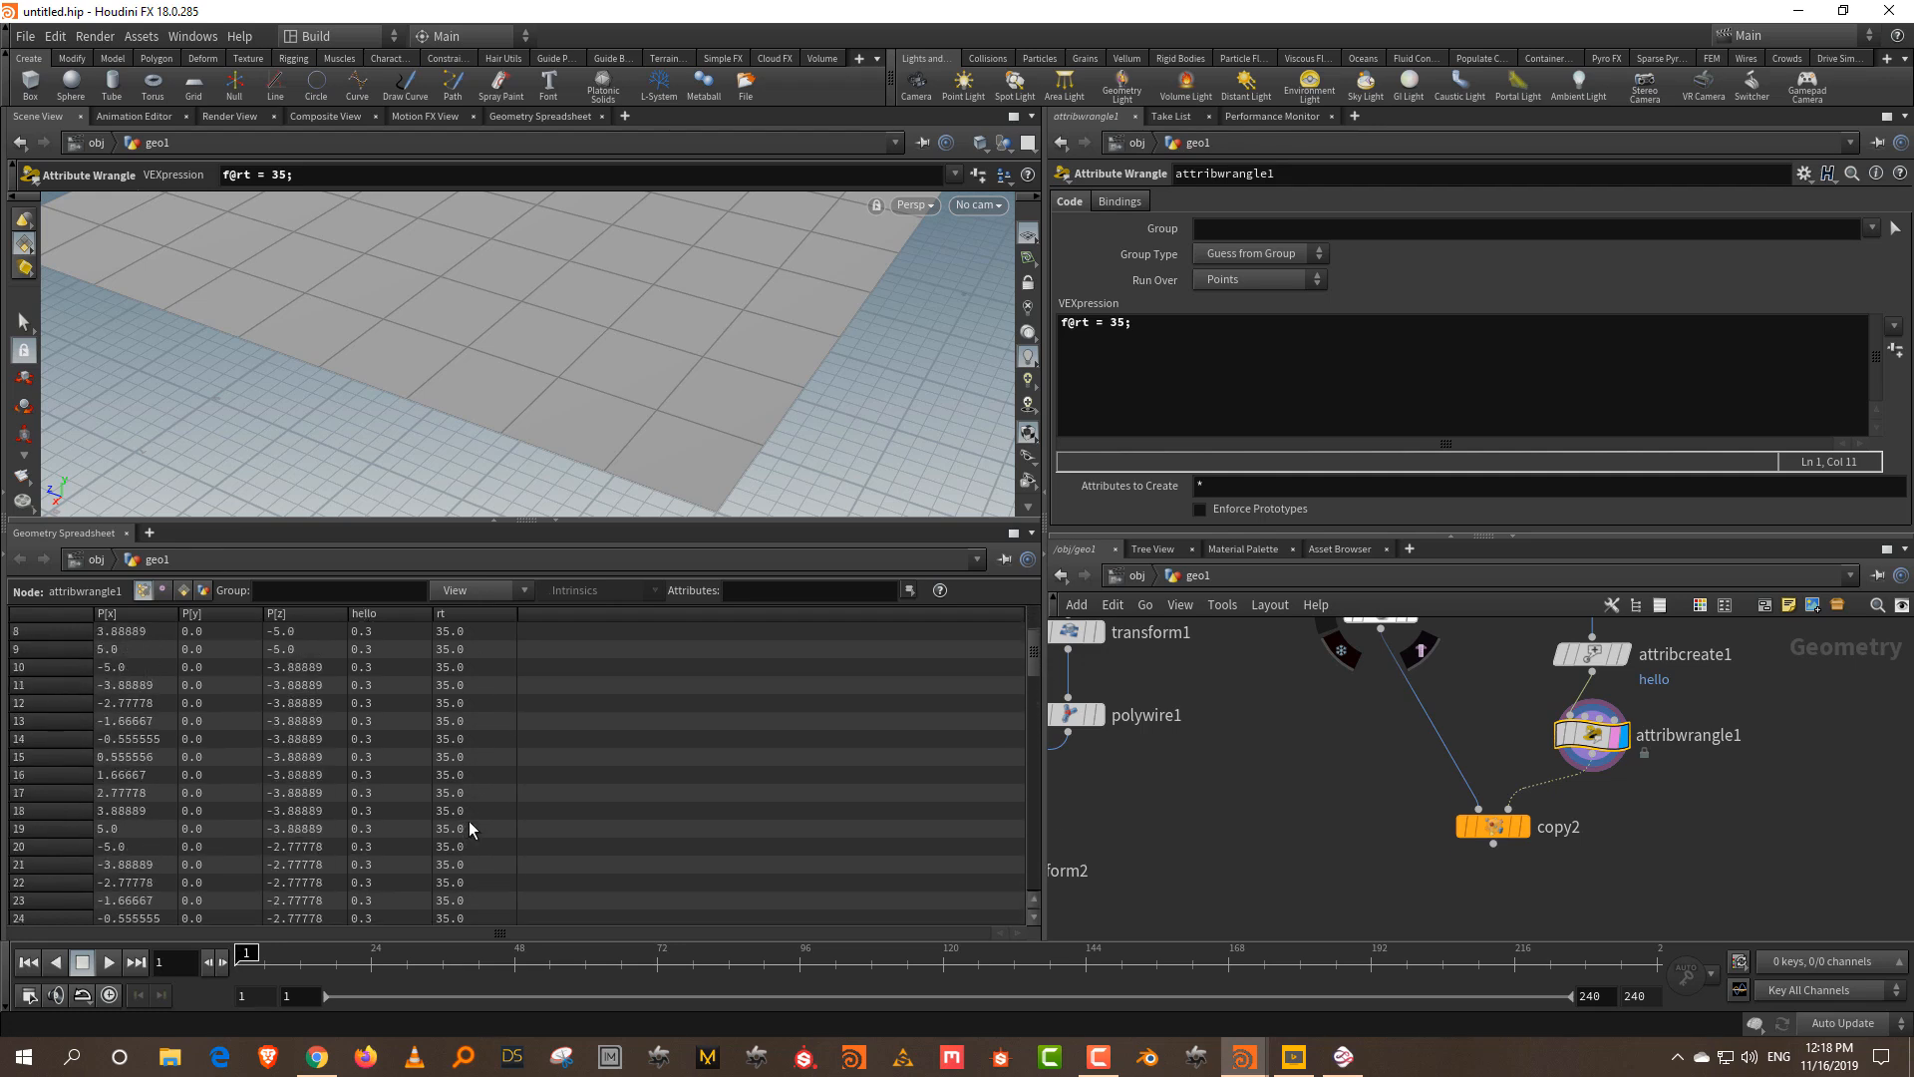
# - Display and select copy2, and collapse the Geometry Spreadsheet pane
pyautogui.click(1523, 834)
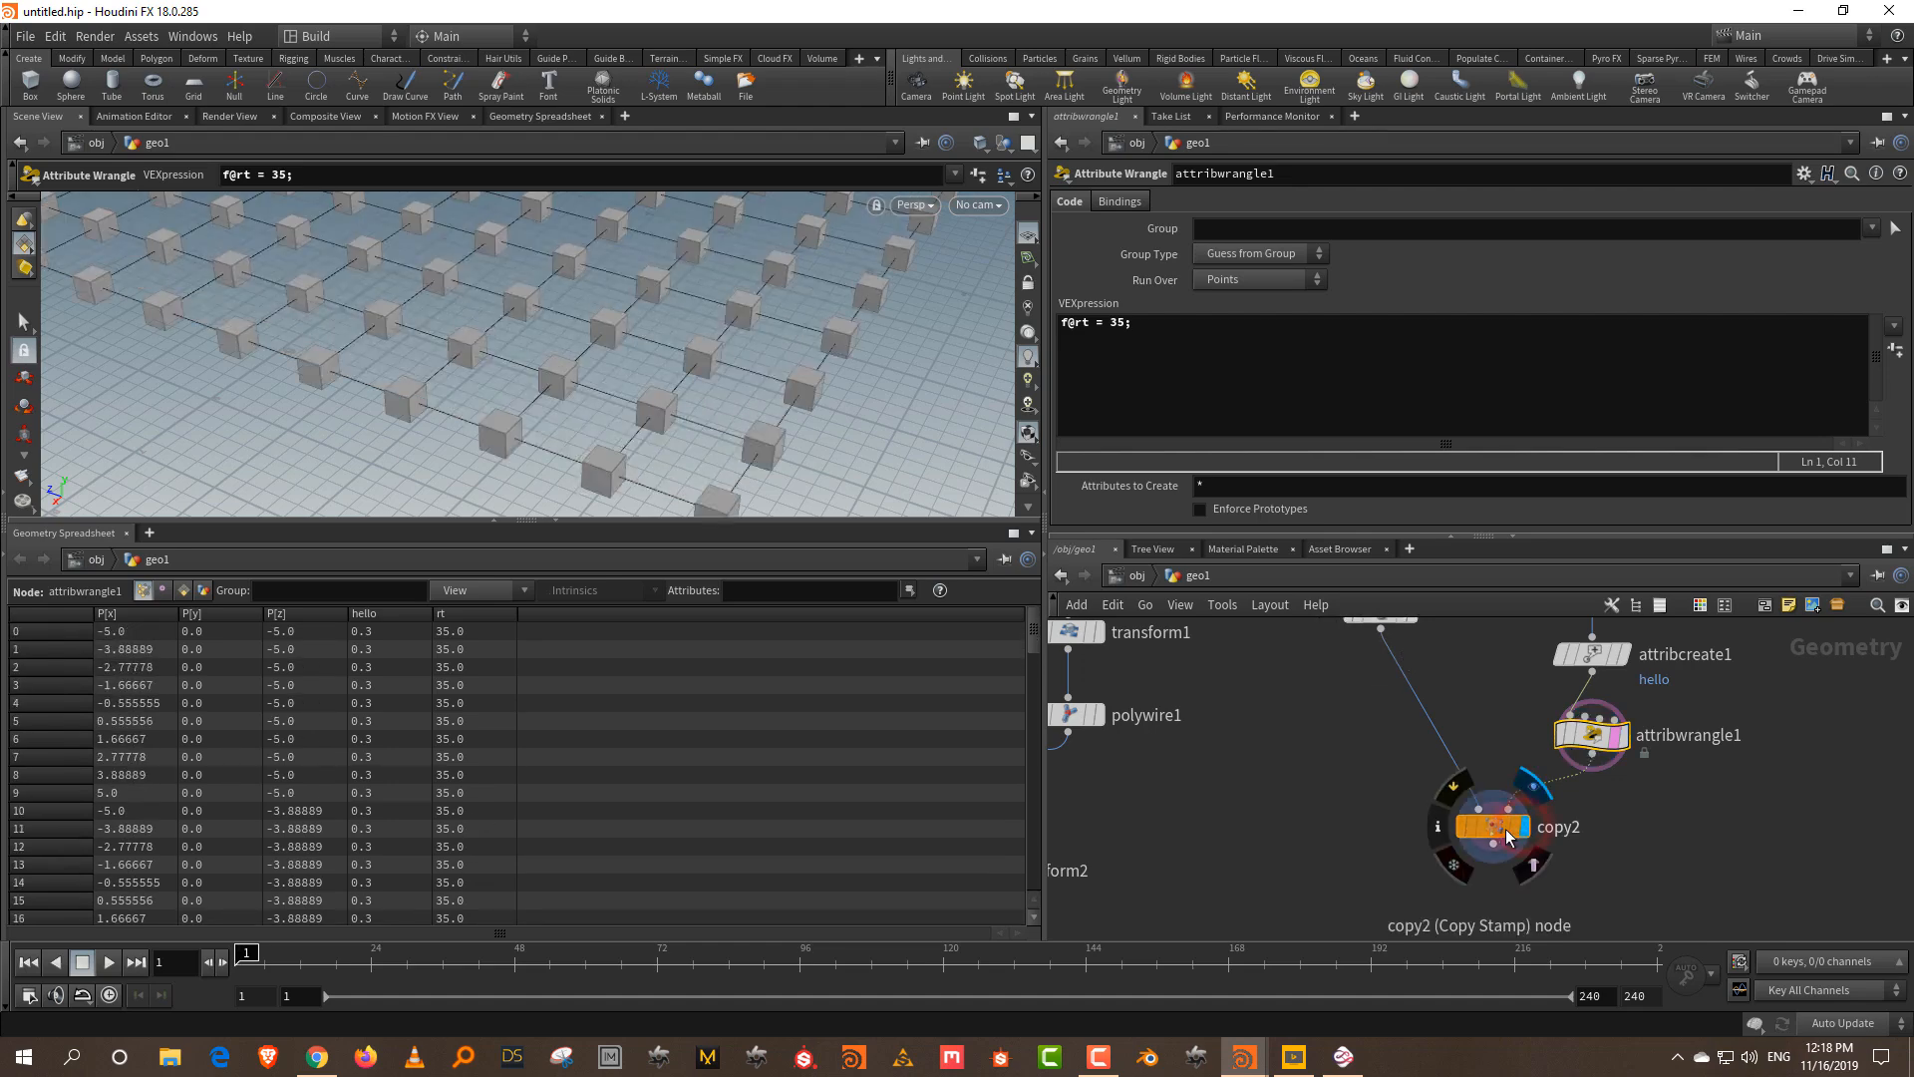
pyautogui.click(1495, 827)
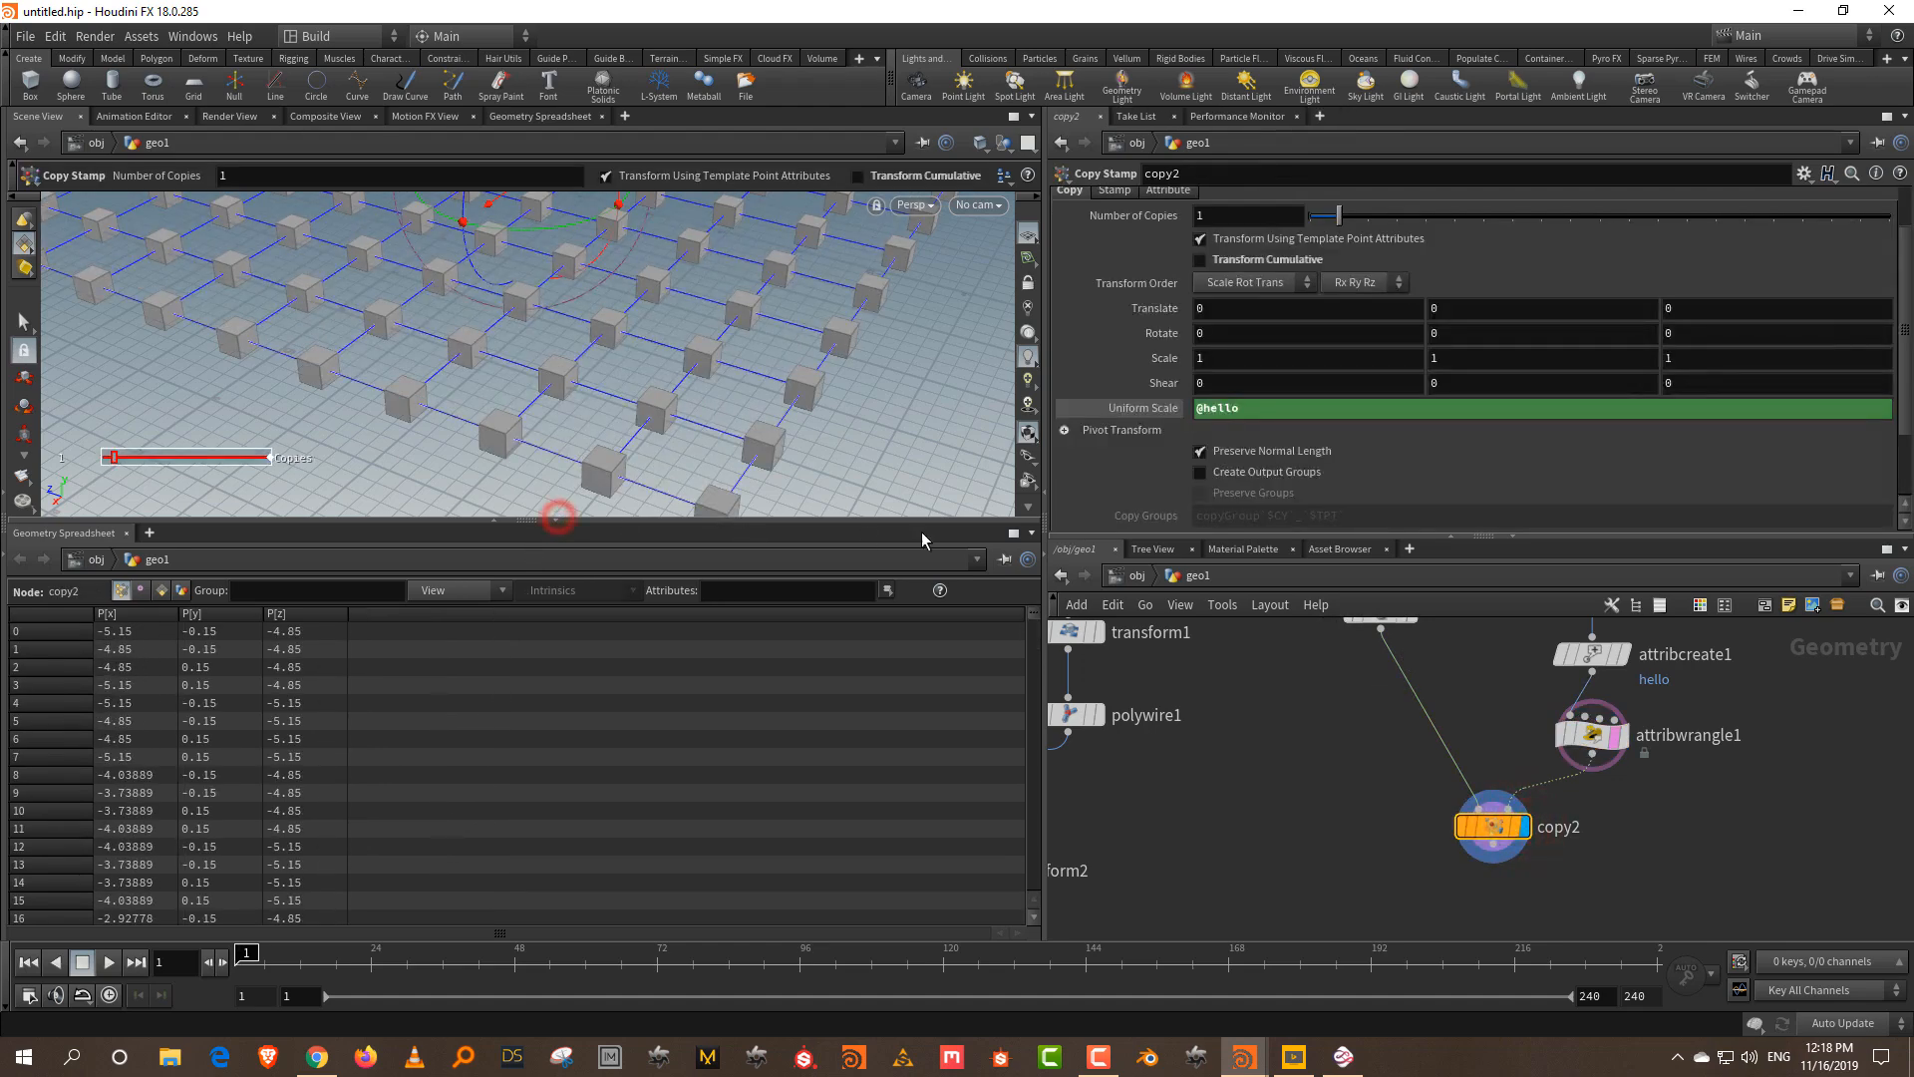
pyautogui.click(560, 523)
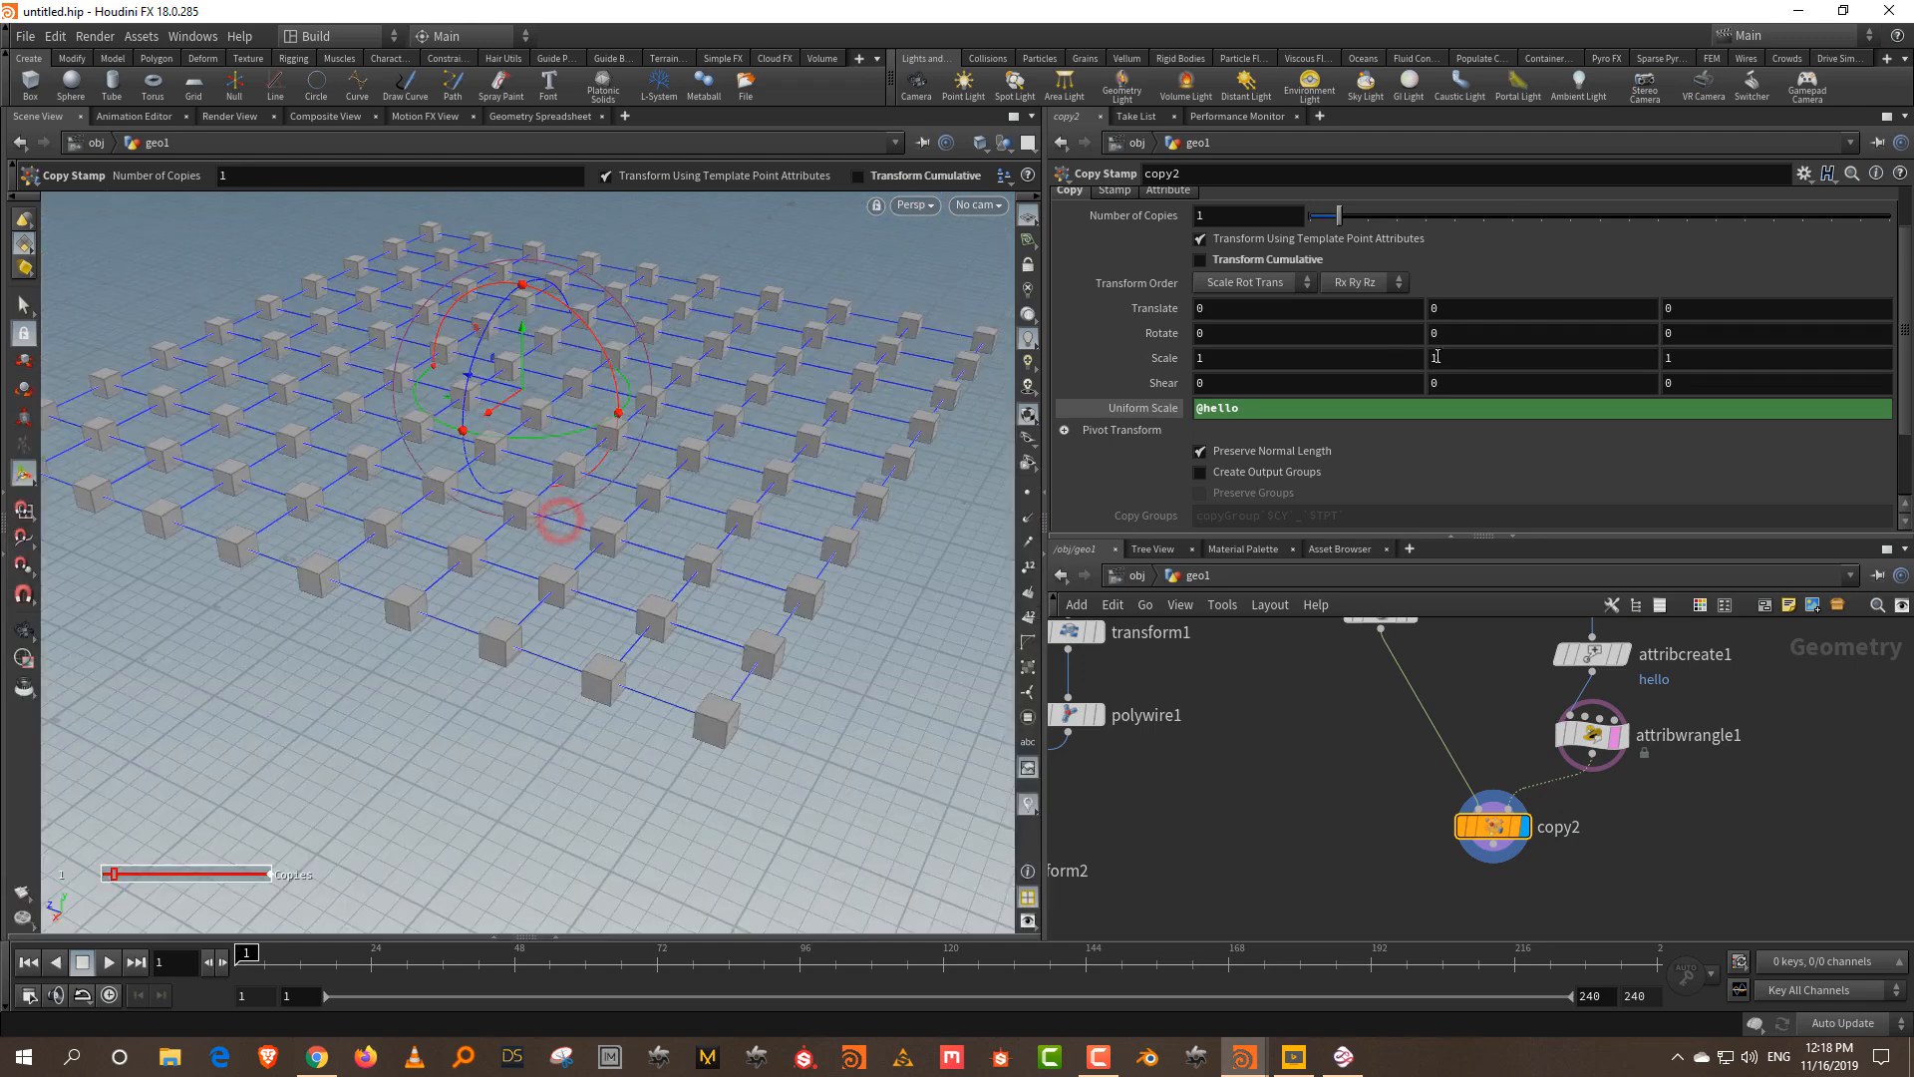
pyautogui.click(1460, 327)
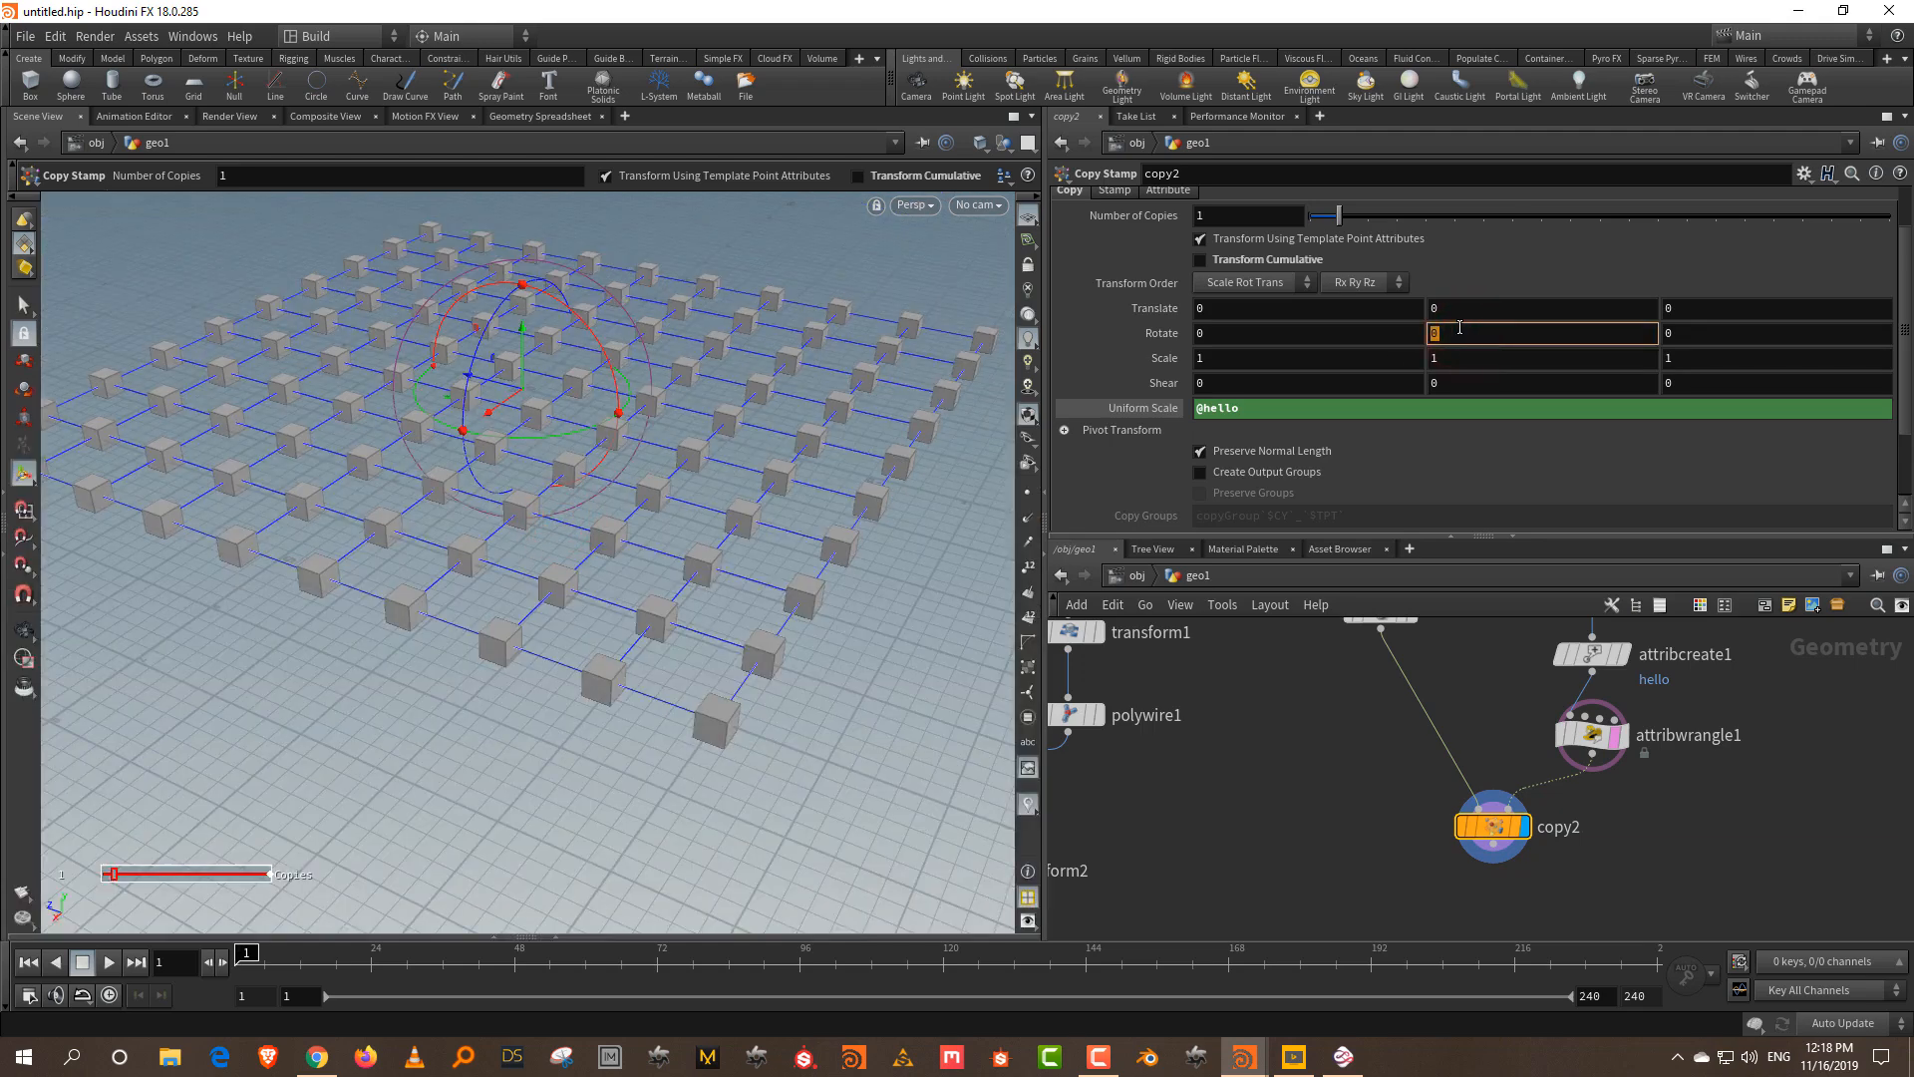
pyautogui.write('@rt')
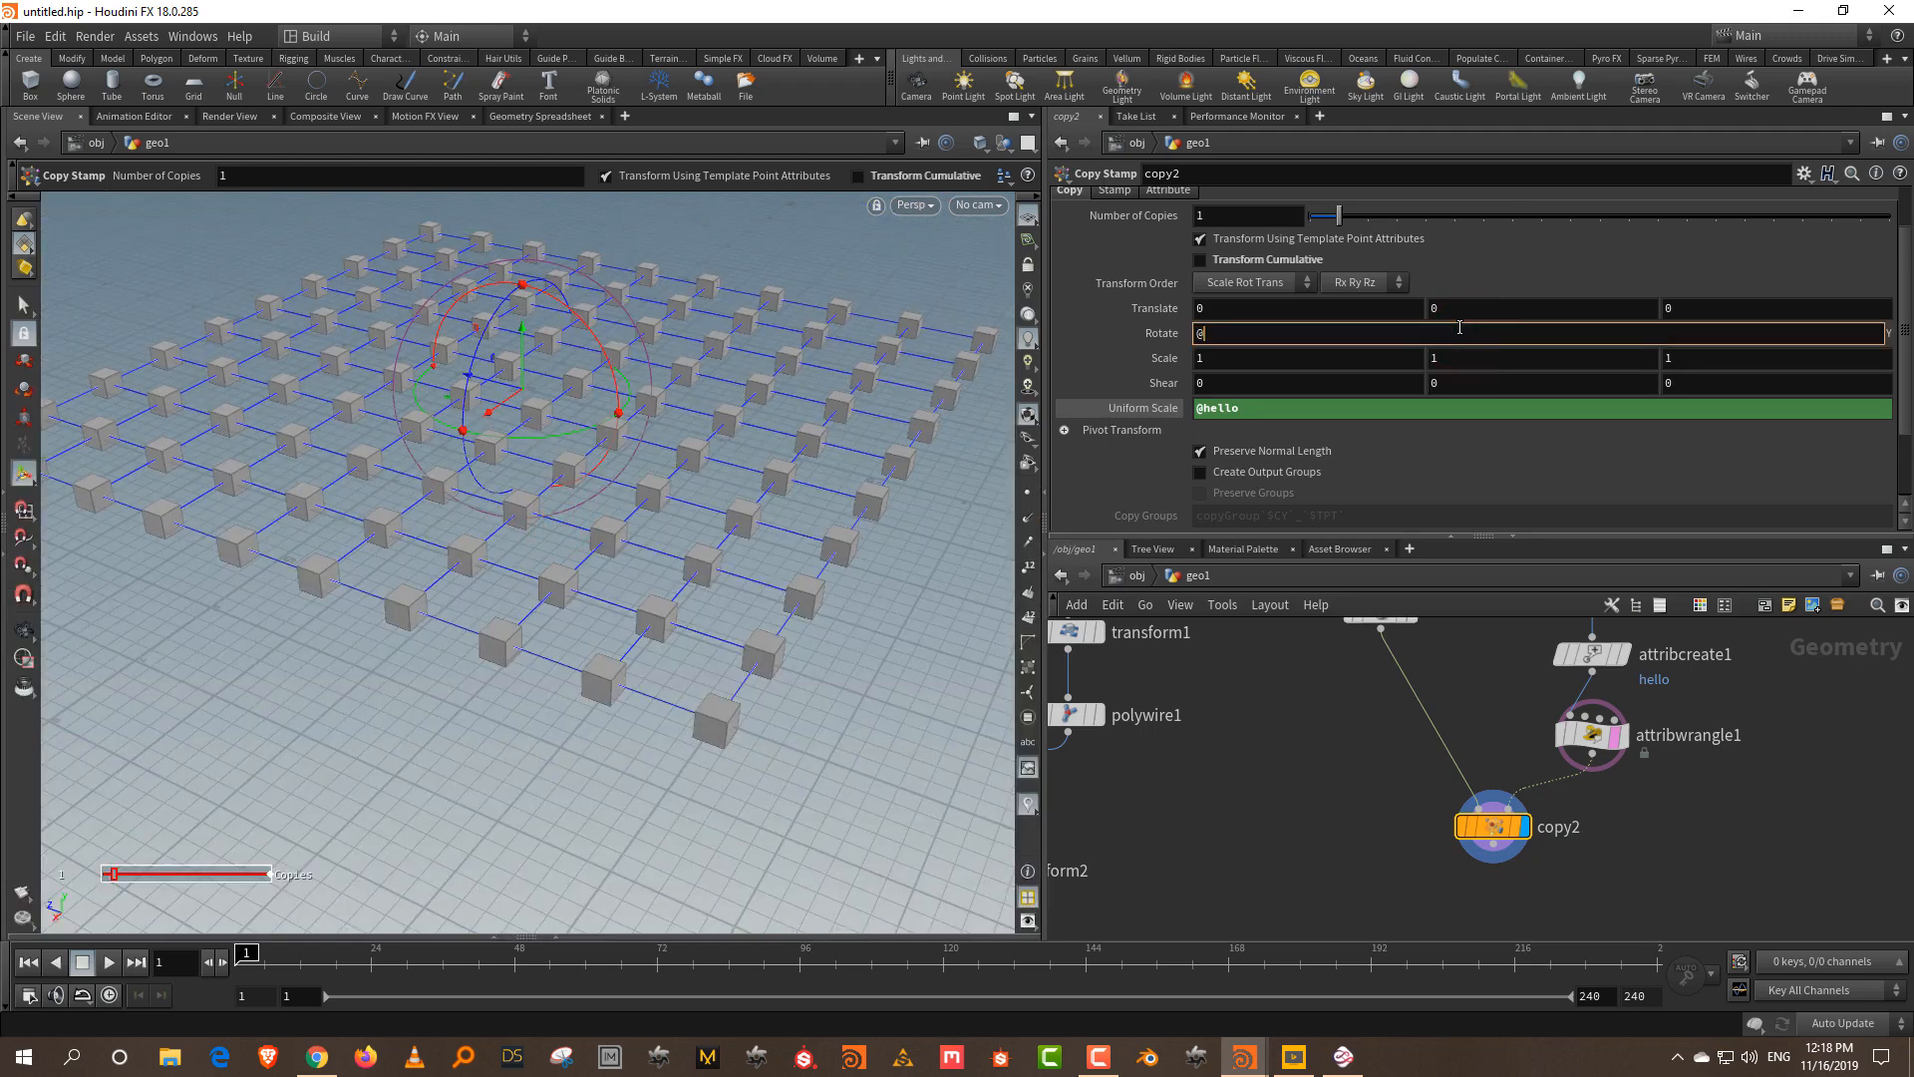
pyautogui.press('Return')
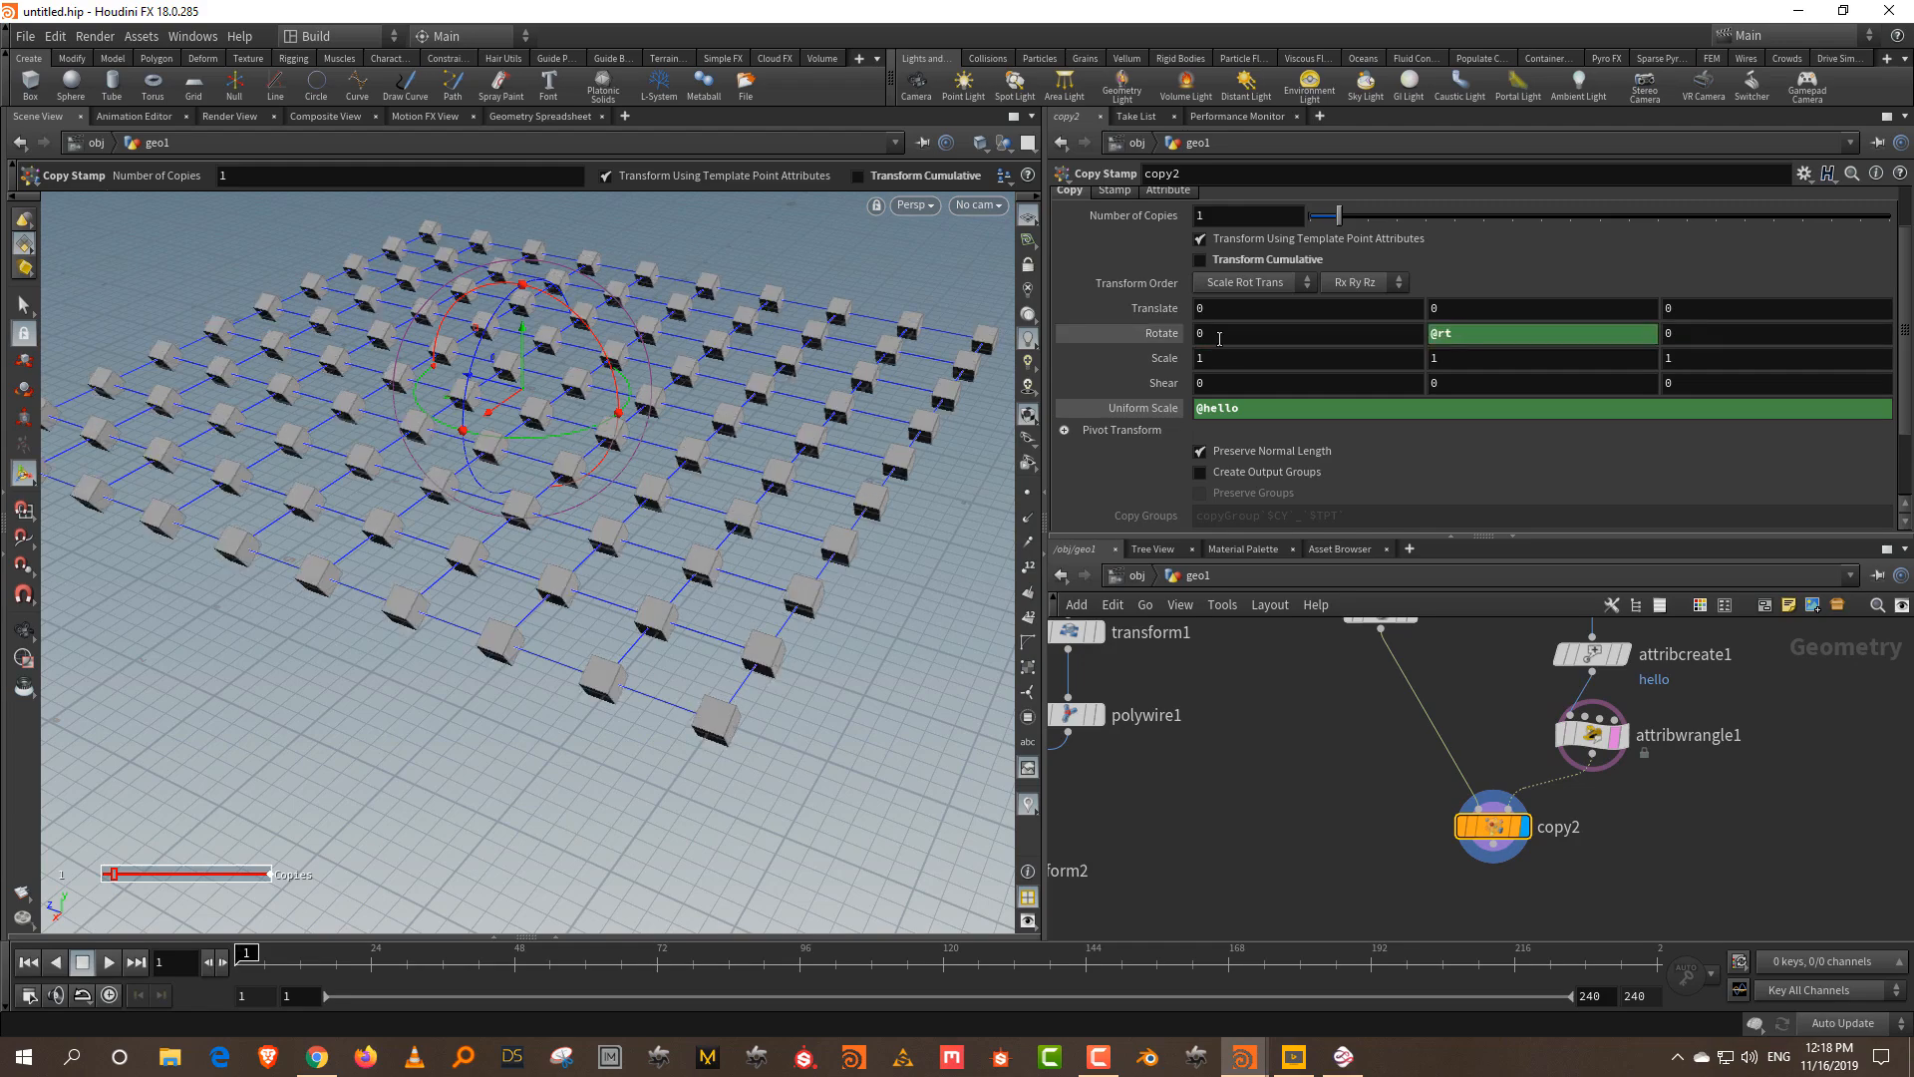
# - Examine the rotated box copies from another viewing angle
pyautogui.press('Escape')
pyautogui.moveTo(637, 515)
pyautogui.mouseDown()
pyautogui.moveTo(536, 504)
pyautogui.moveTo(585, 445)
pyautogui.moveTo(620, 557)
pyautogui.moveTo(613, 462)
pyautogui.moveTo(626, 483)
pyautogui.mouseUp()
pyautogui.click(1028, 410)
pyautogui.keyDown('alt'); pyautogui.moveTo(758, 404); pyautogui.dragTo(686, 450); pyautogui.keyUp('alt')
pyautogui.click(1028, 337)
pyautogui.press('Return')
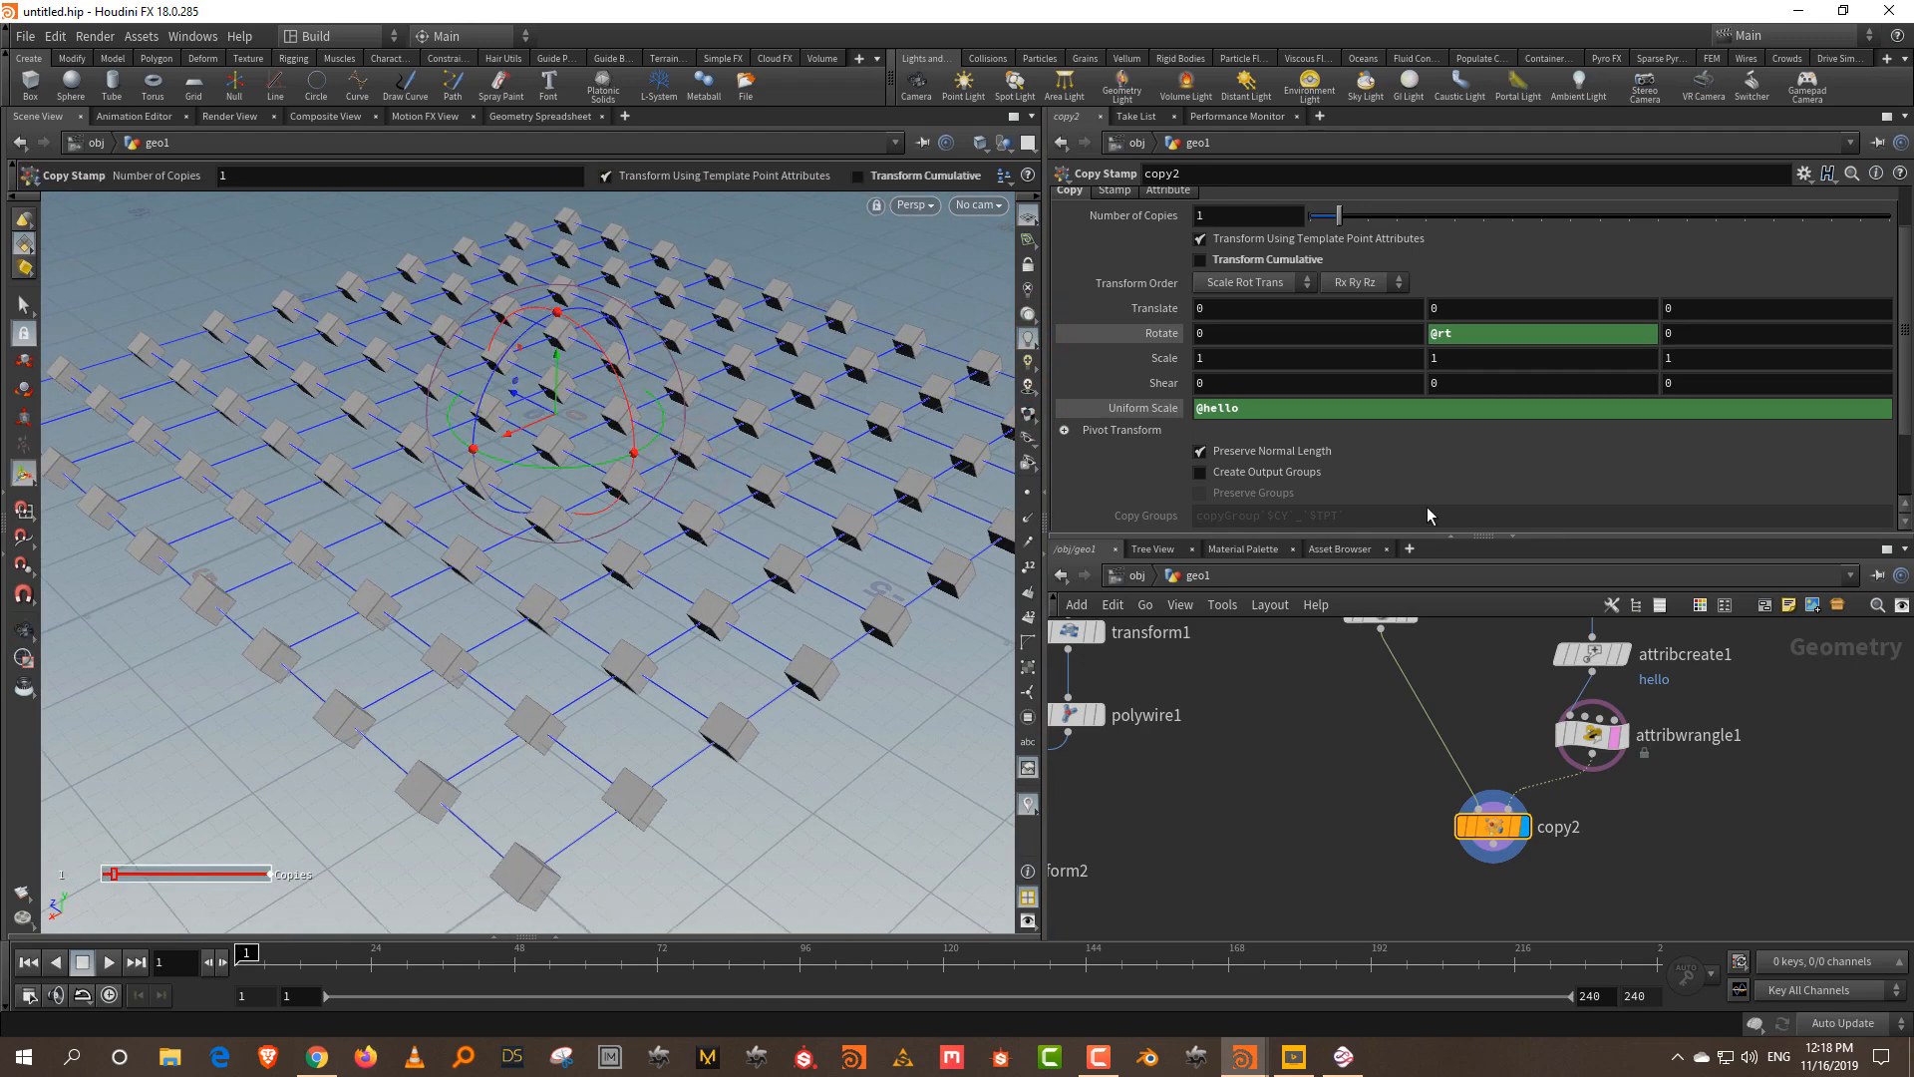
# - Enlarge the network editor and inspect attribcreate1's parameters
pyautogui.moveTo(1413, 539); pyautogui.dragTo(1407, 469)
pyautogui.moveTo(1657, 661); pyautogui.dragTo(1610, 750, button='middle')
pyautogui.click(1568, 703)
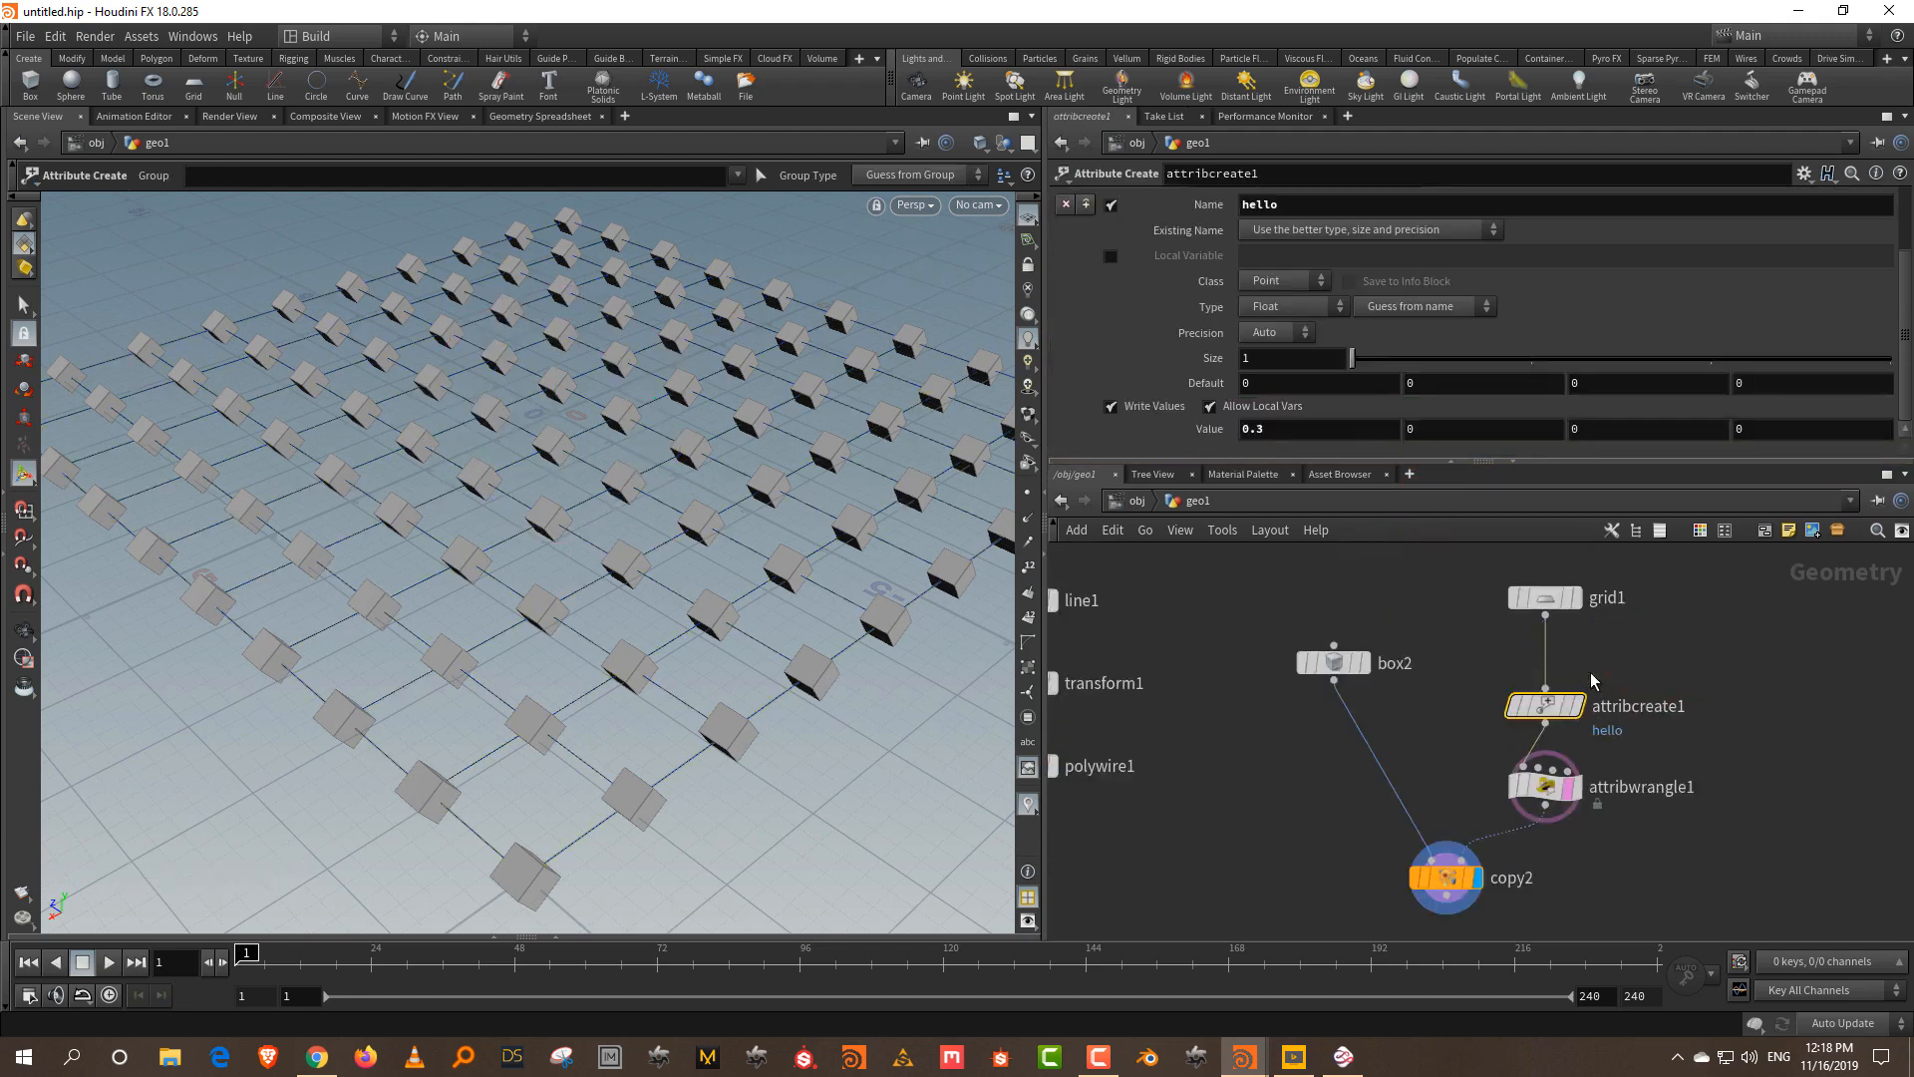
pyautogui.click(1451, 707)
pyautogui.moveTo(1440, 637); pyautogui.dragTo(1422, 538, button='middle')
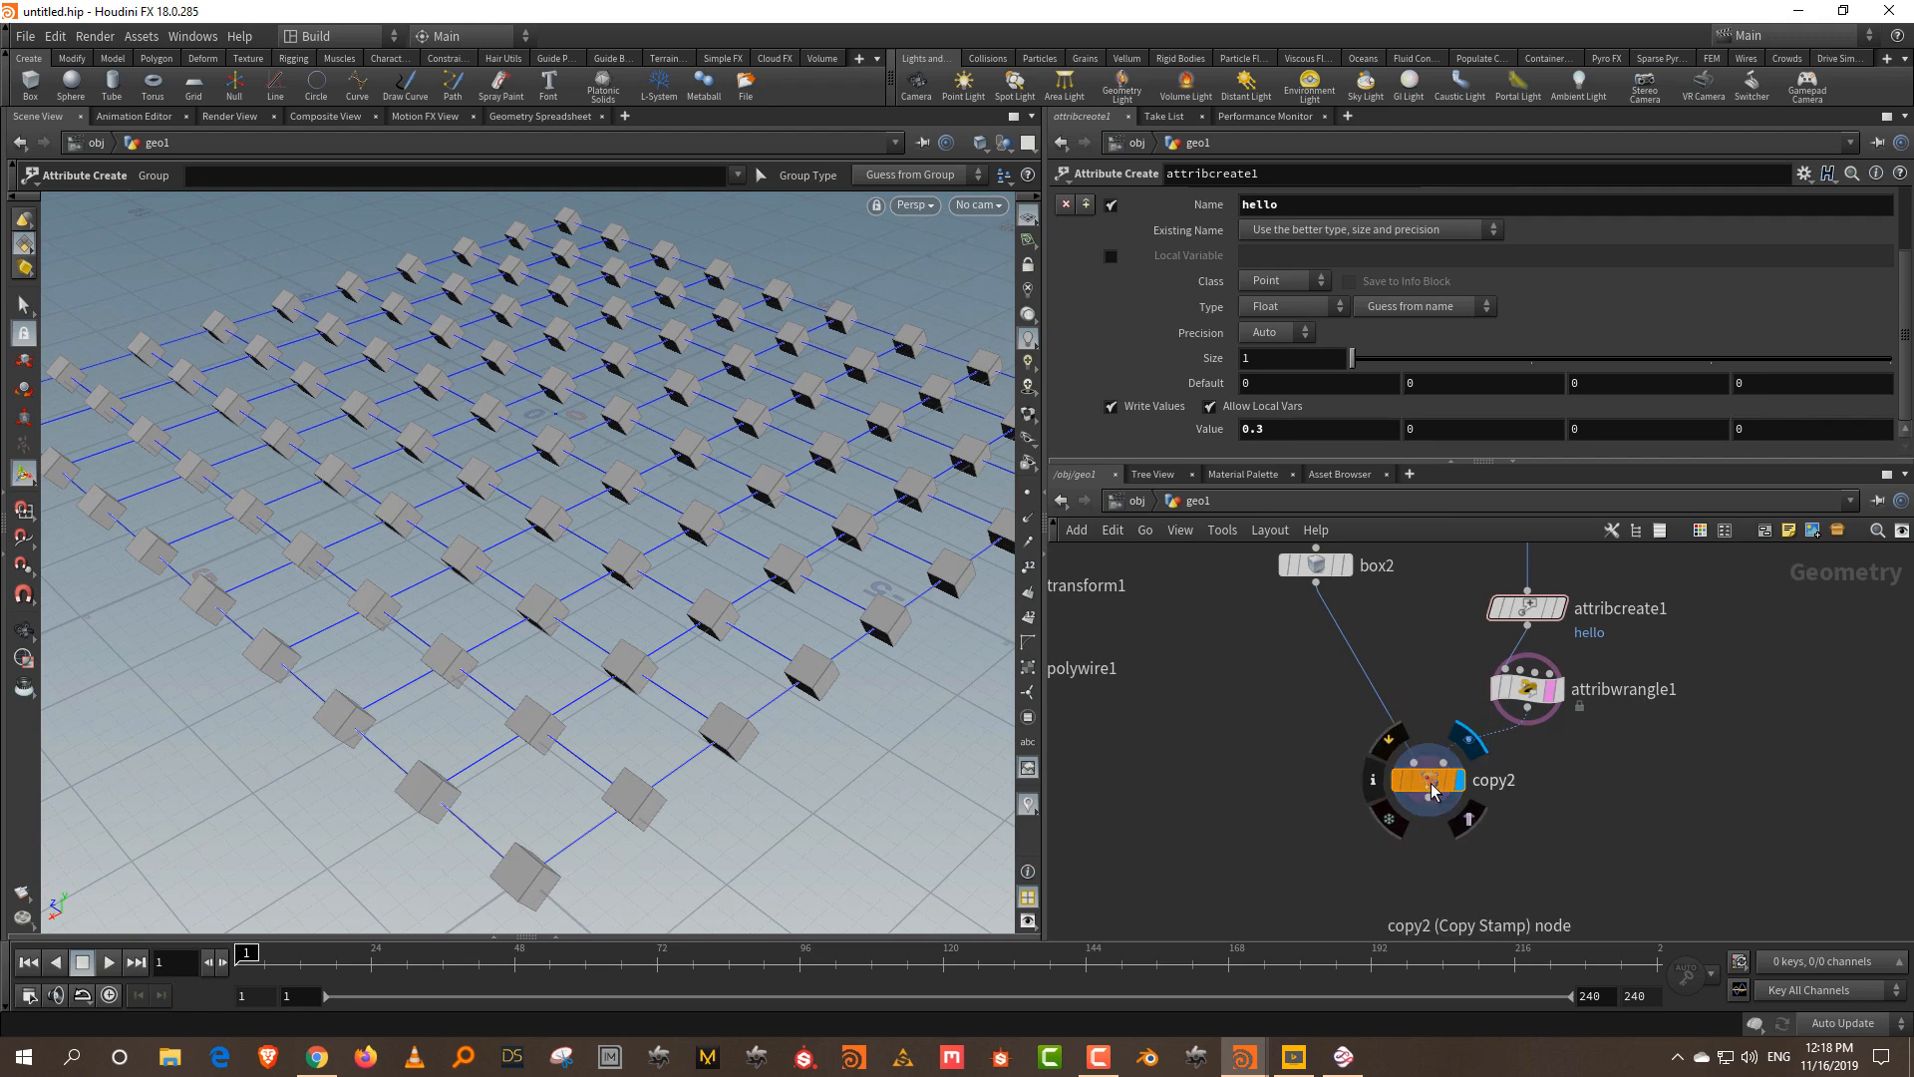
# - Move copy2 slightly lower and display attribwrangle1 in the viewport
pyautogui.moveTo(1432, 783); pyautogui.dragTo(1433, 821)
pyautogui.click(1561, 689)
pyautogui.click(1530, 687)
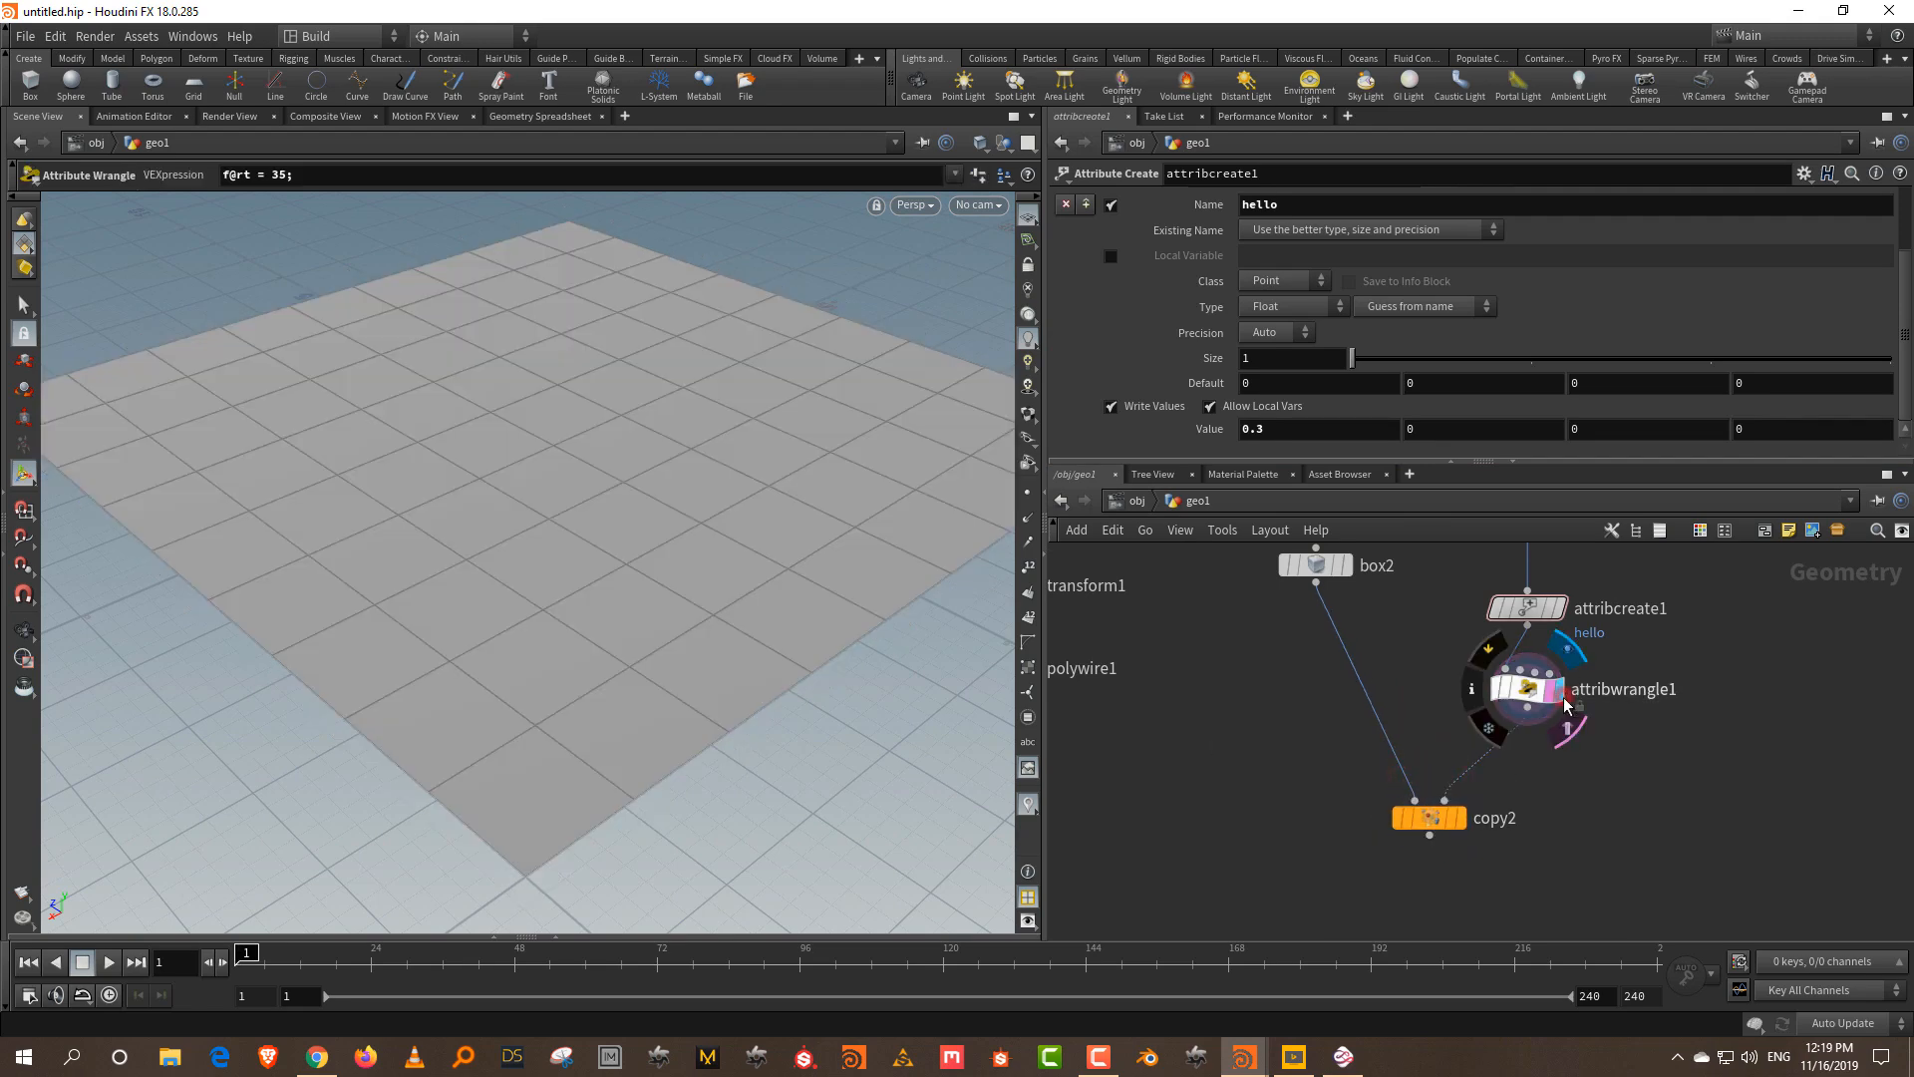
pyautogui.moveTo(1591, 718); pyautogui.dragTo(1566, 849, button='middle')
pyautogui.moveTo(1617, 578); pyautogui.dragTo(1501, 843)
pyautogui.moveTo(1660, 733); pyautogui.dragTo(1660, 701, button='middle')
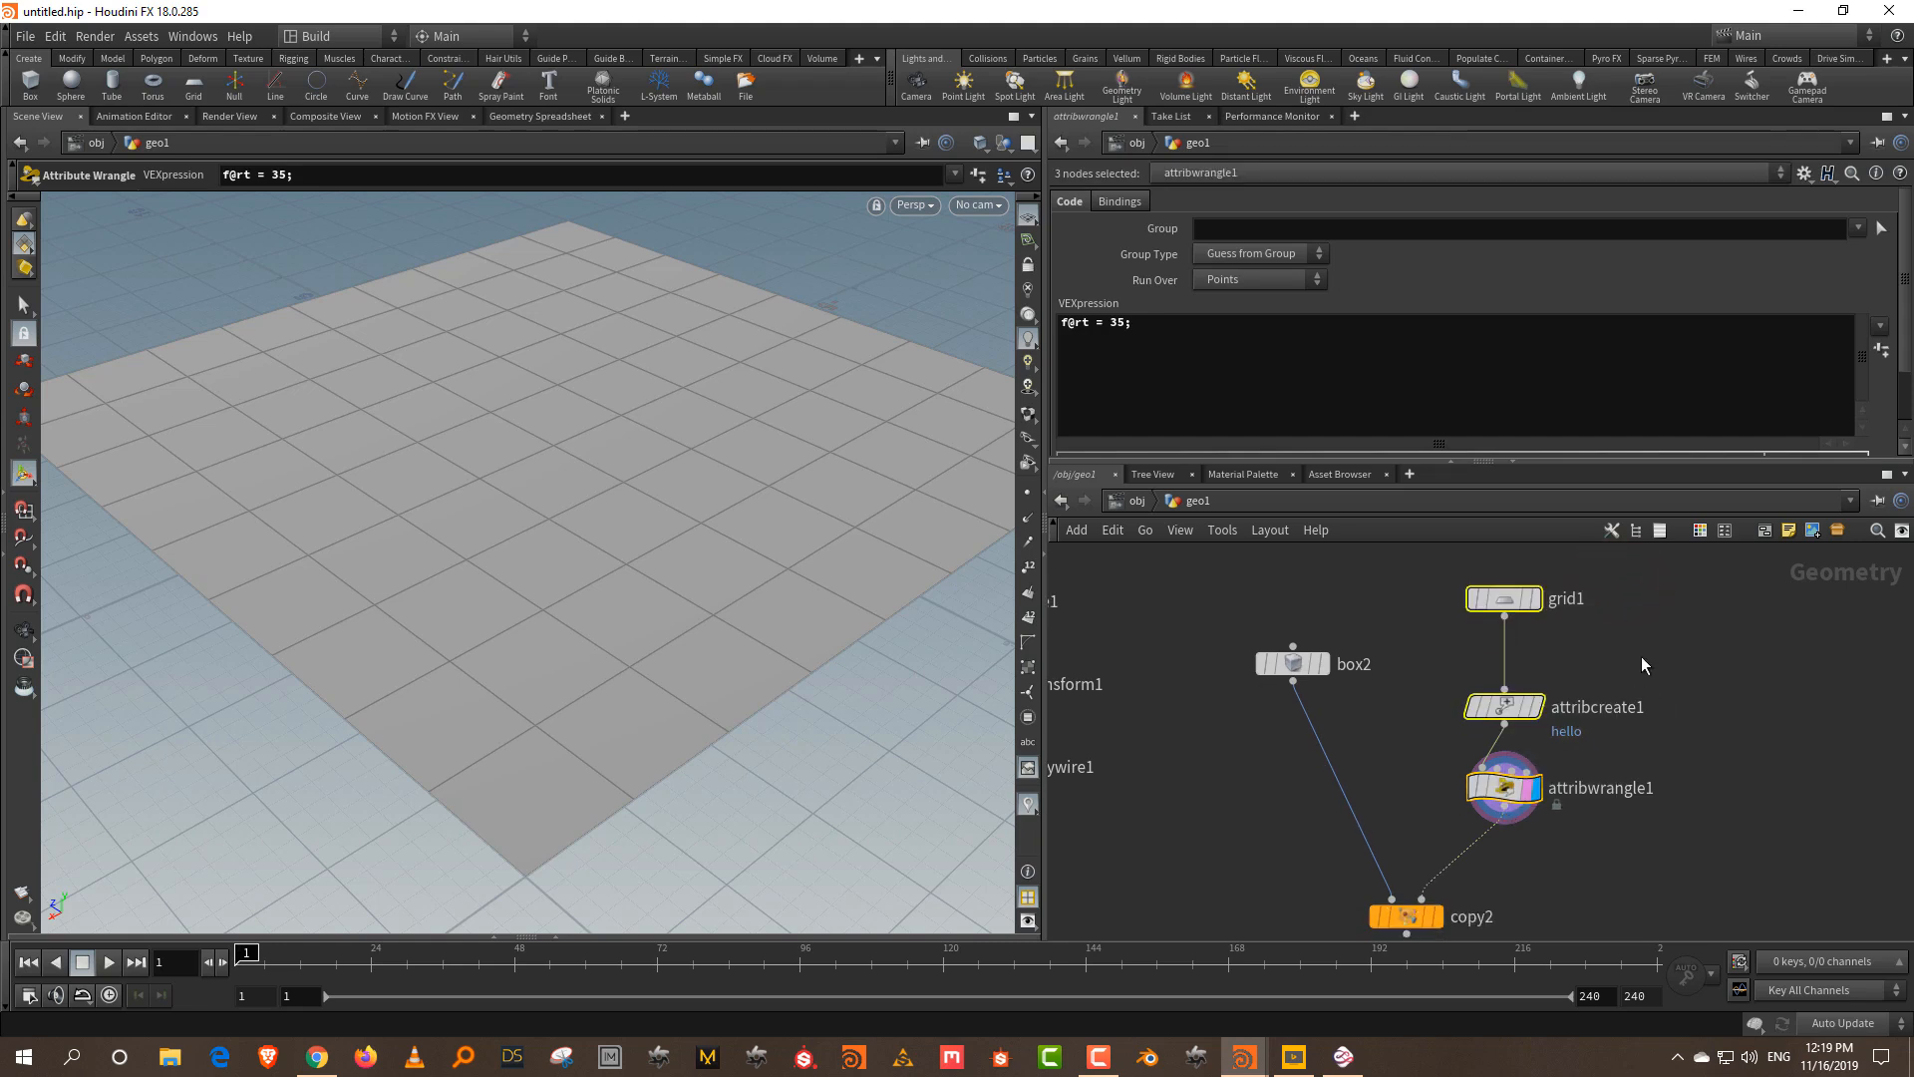
pyautogui.click(1645, 676)
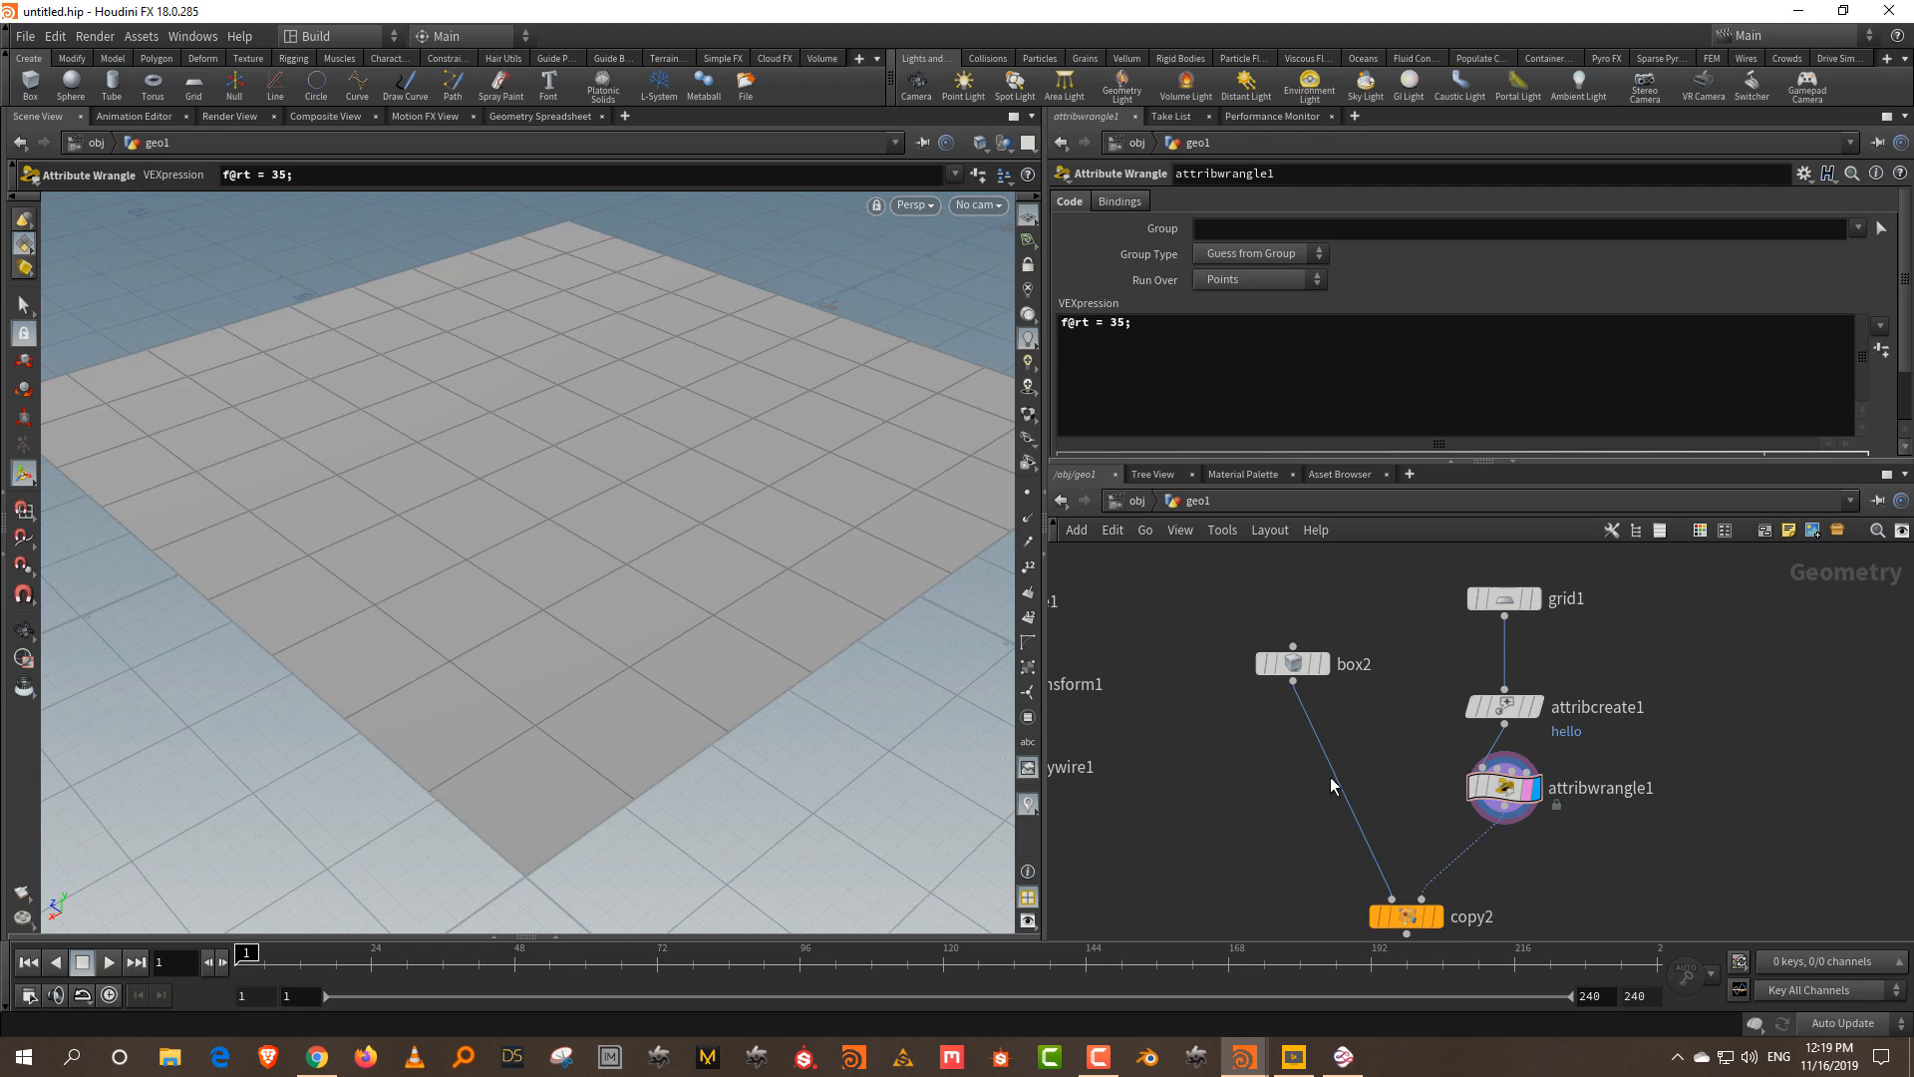
# - Insert an Add node on the wire between attribwrangle1 and copy2
pyautogui.moveTo(1368, 721); pyautogui.dragTo(1361, 631, button='middle')
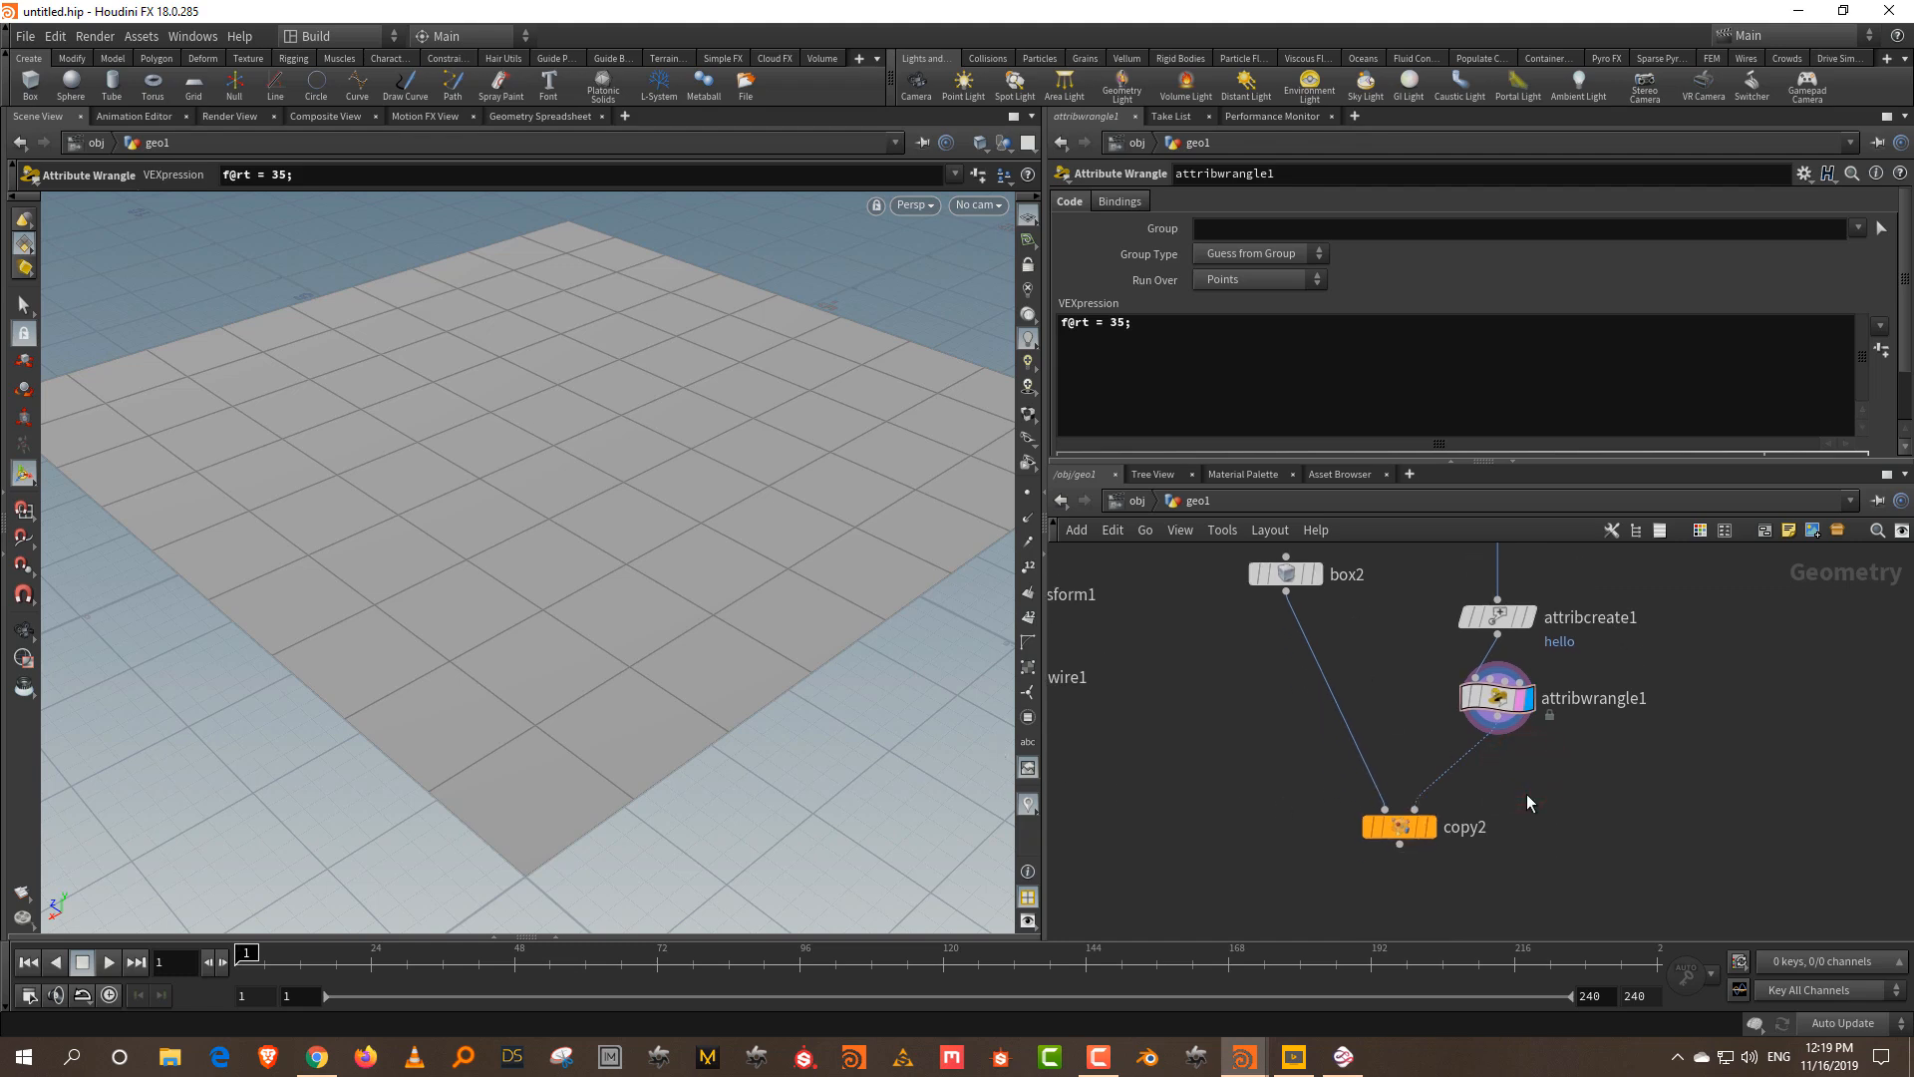
pyautogui.press('Tab')
pyautogui.write('add')
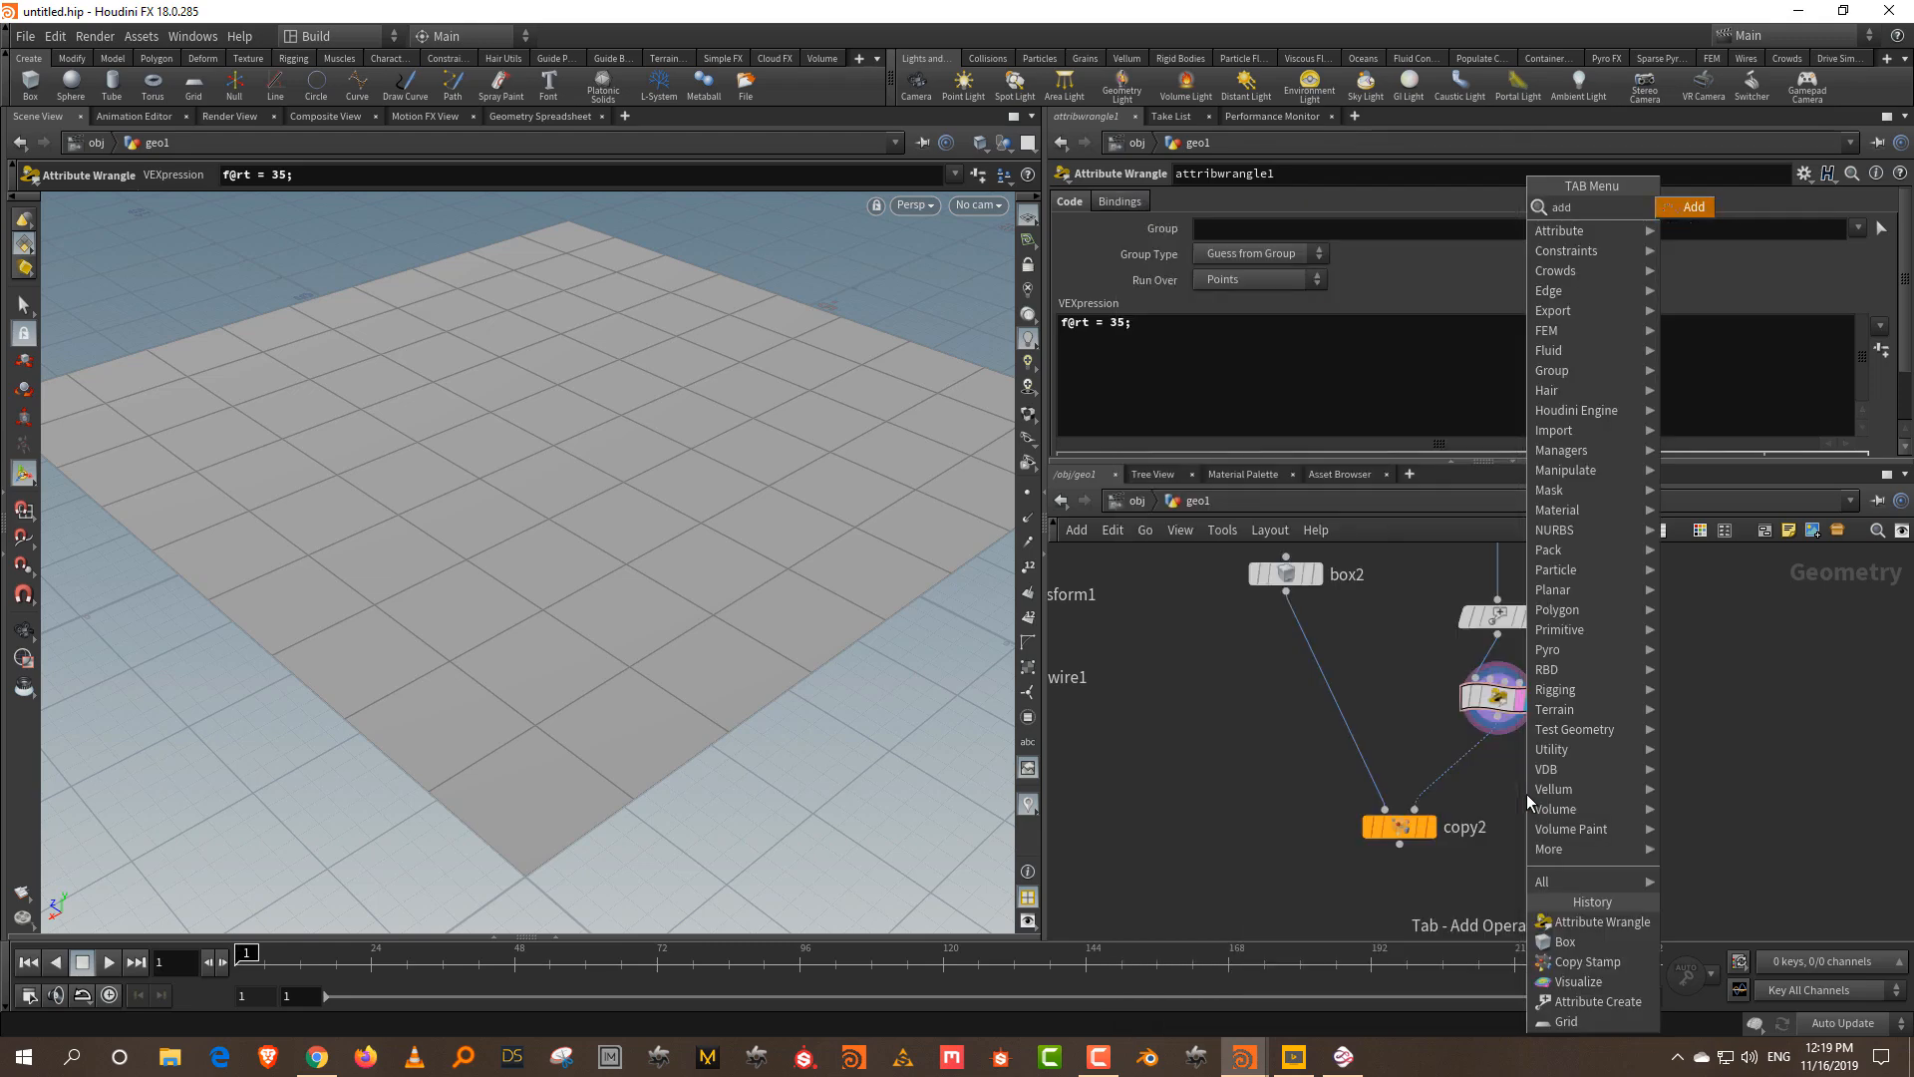
pyautogui.click(1694, 207)
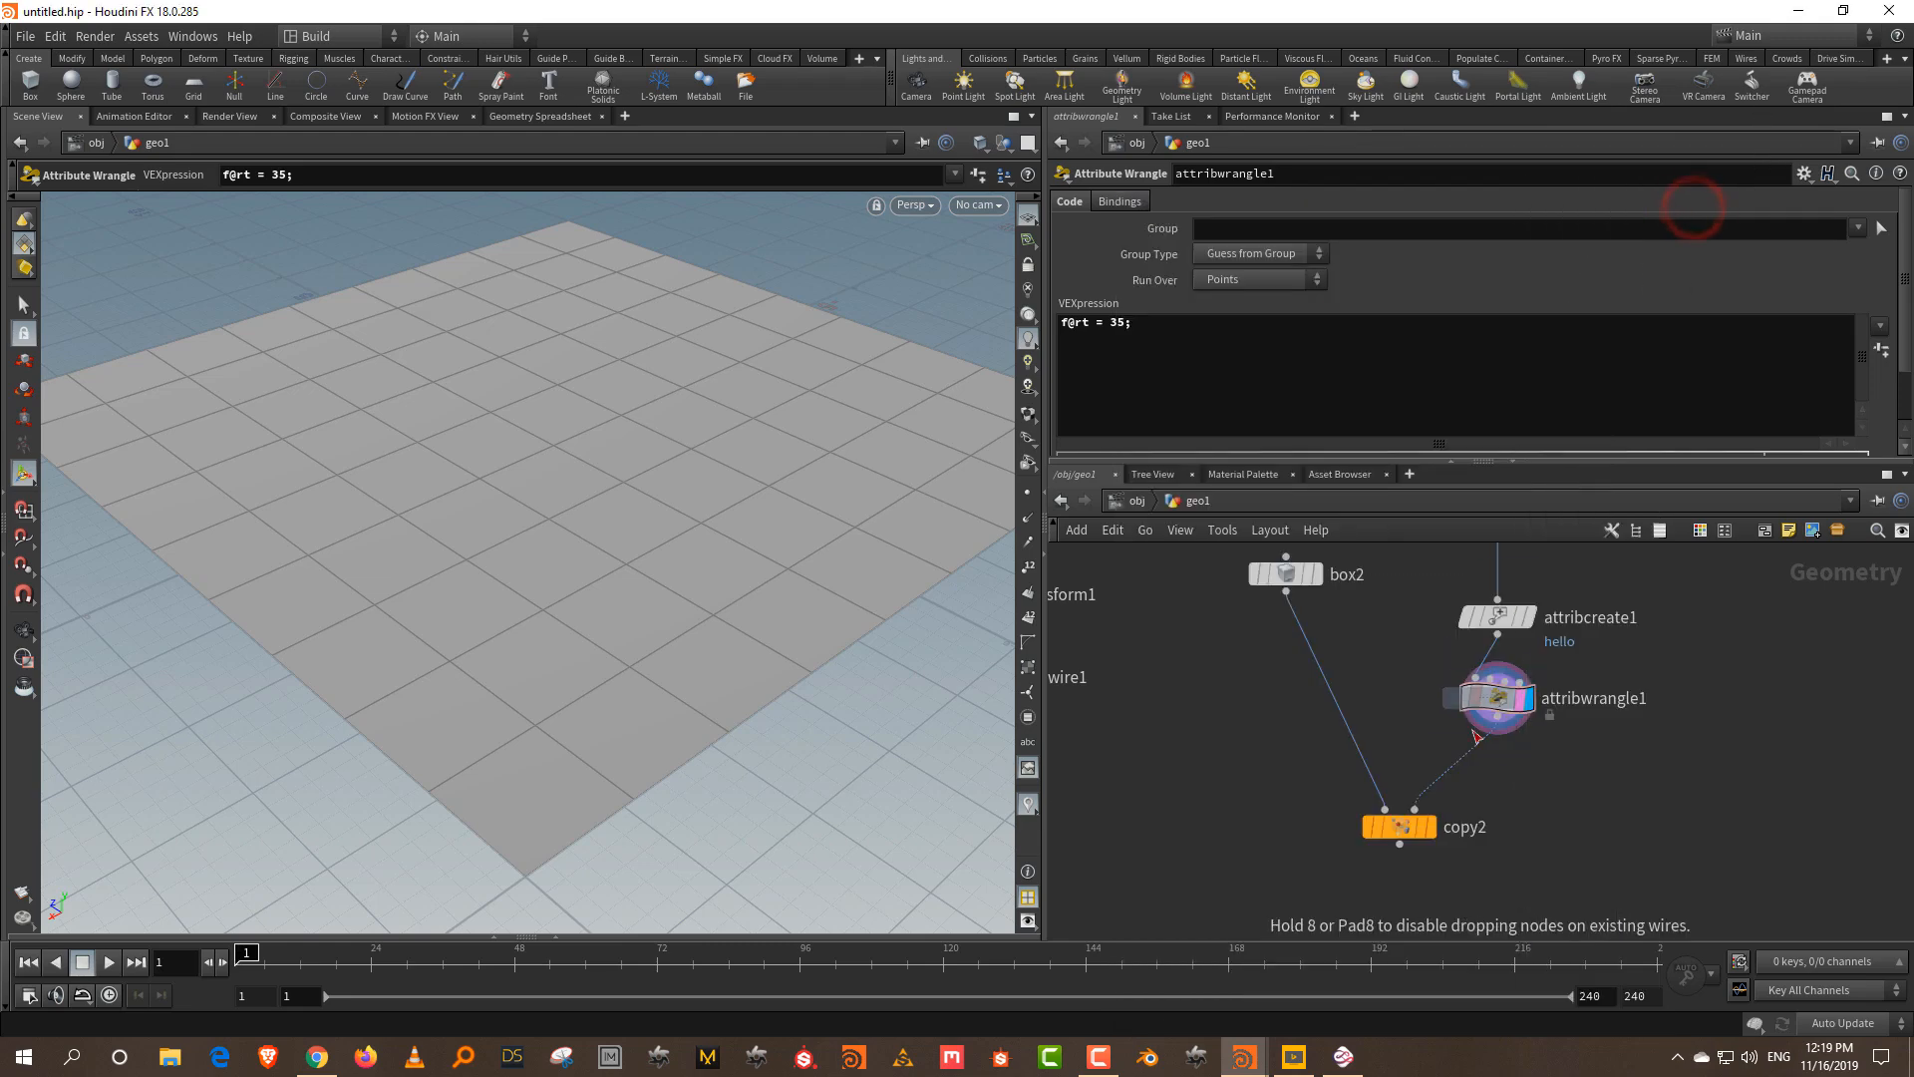
pyautogui.click(1473, 771)
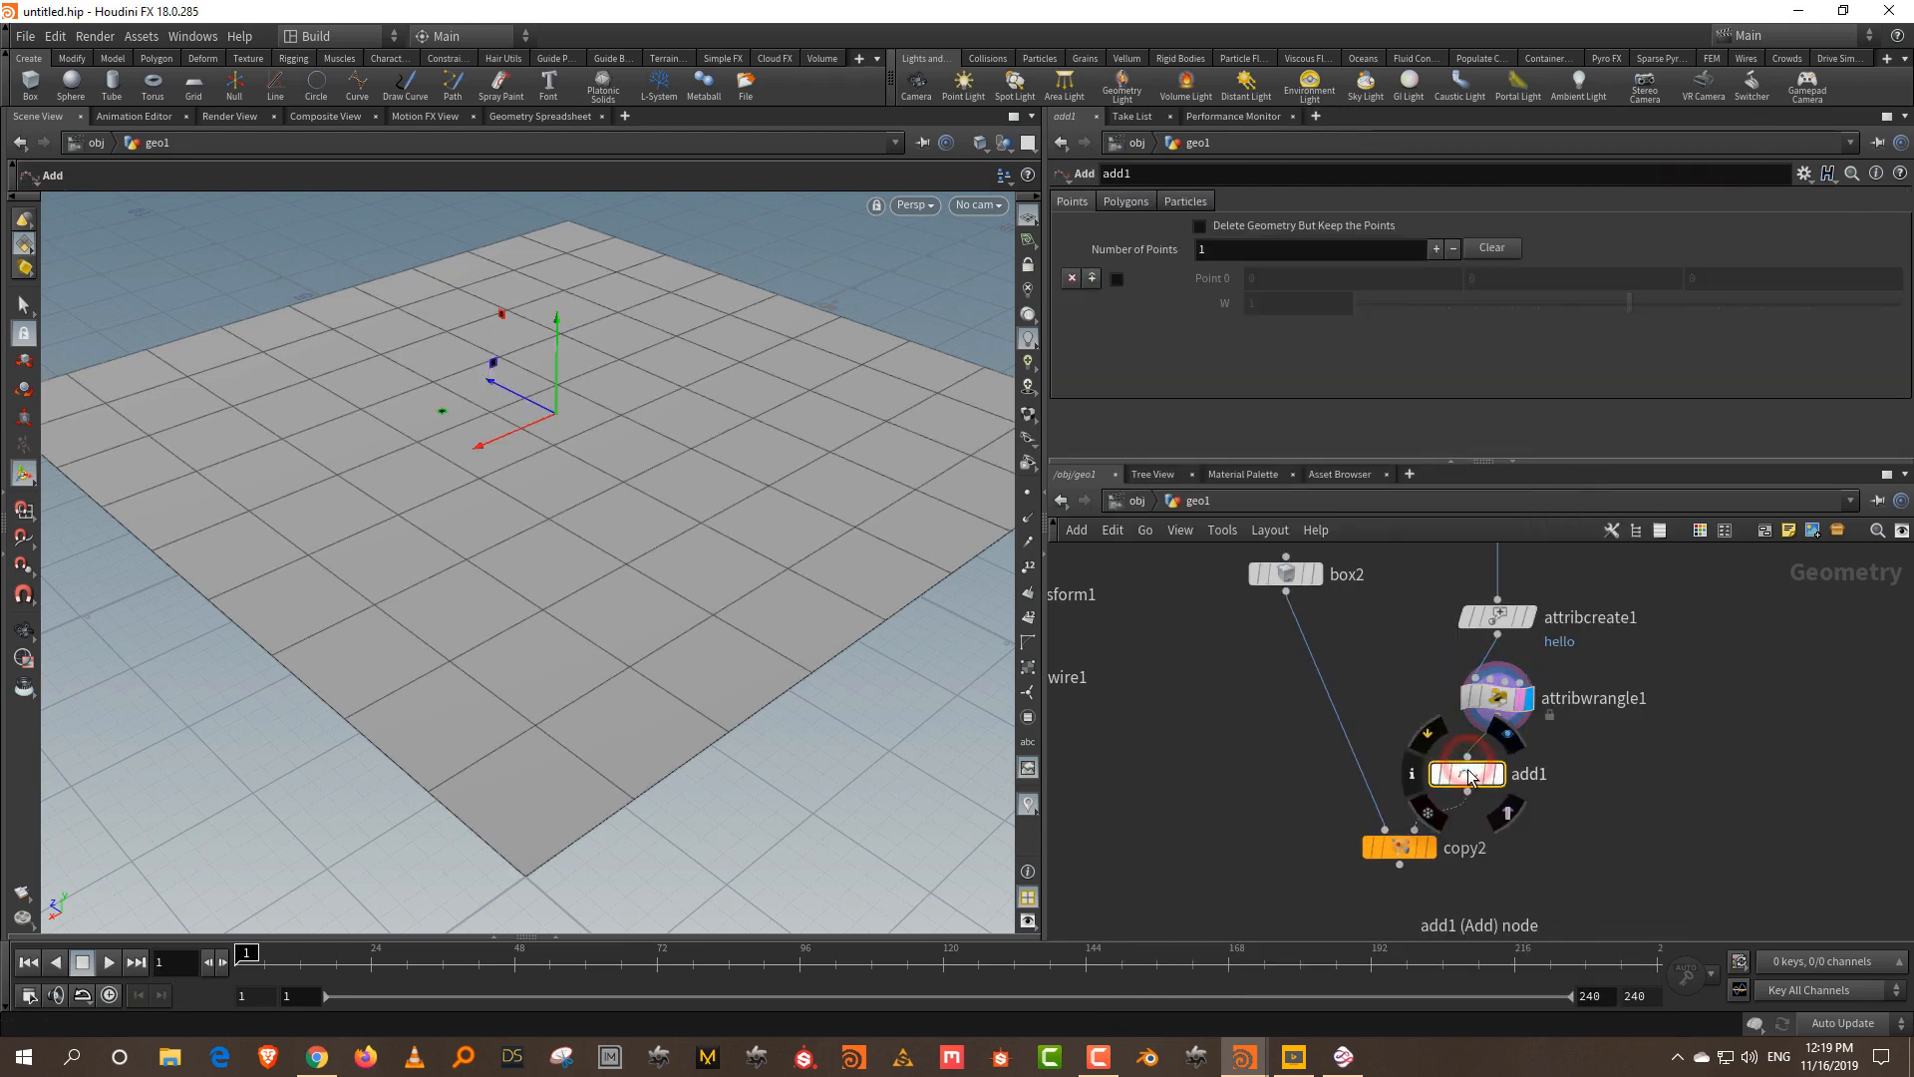
# - Display add1, enable Delete Geometry But Keep the Points on it, and display copy2 in the viewport
pyautogui.click(1525, 780)
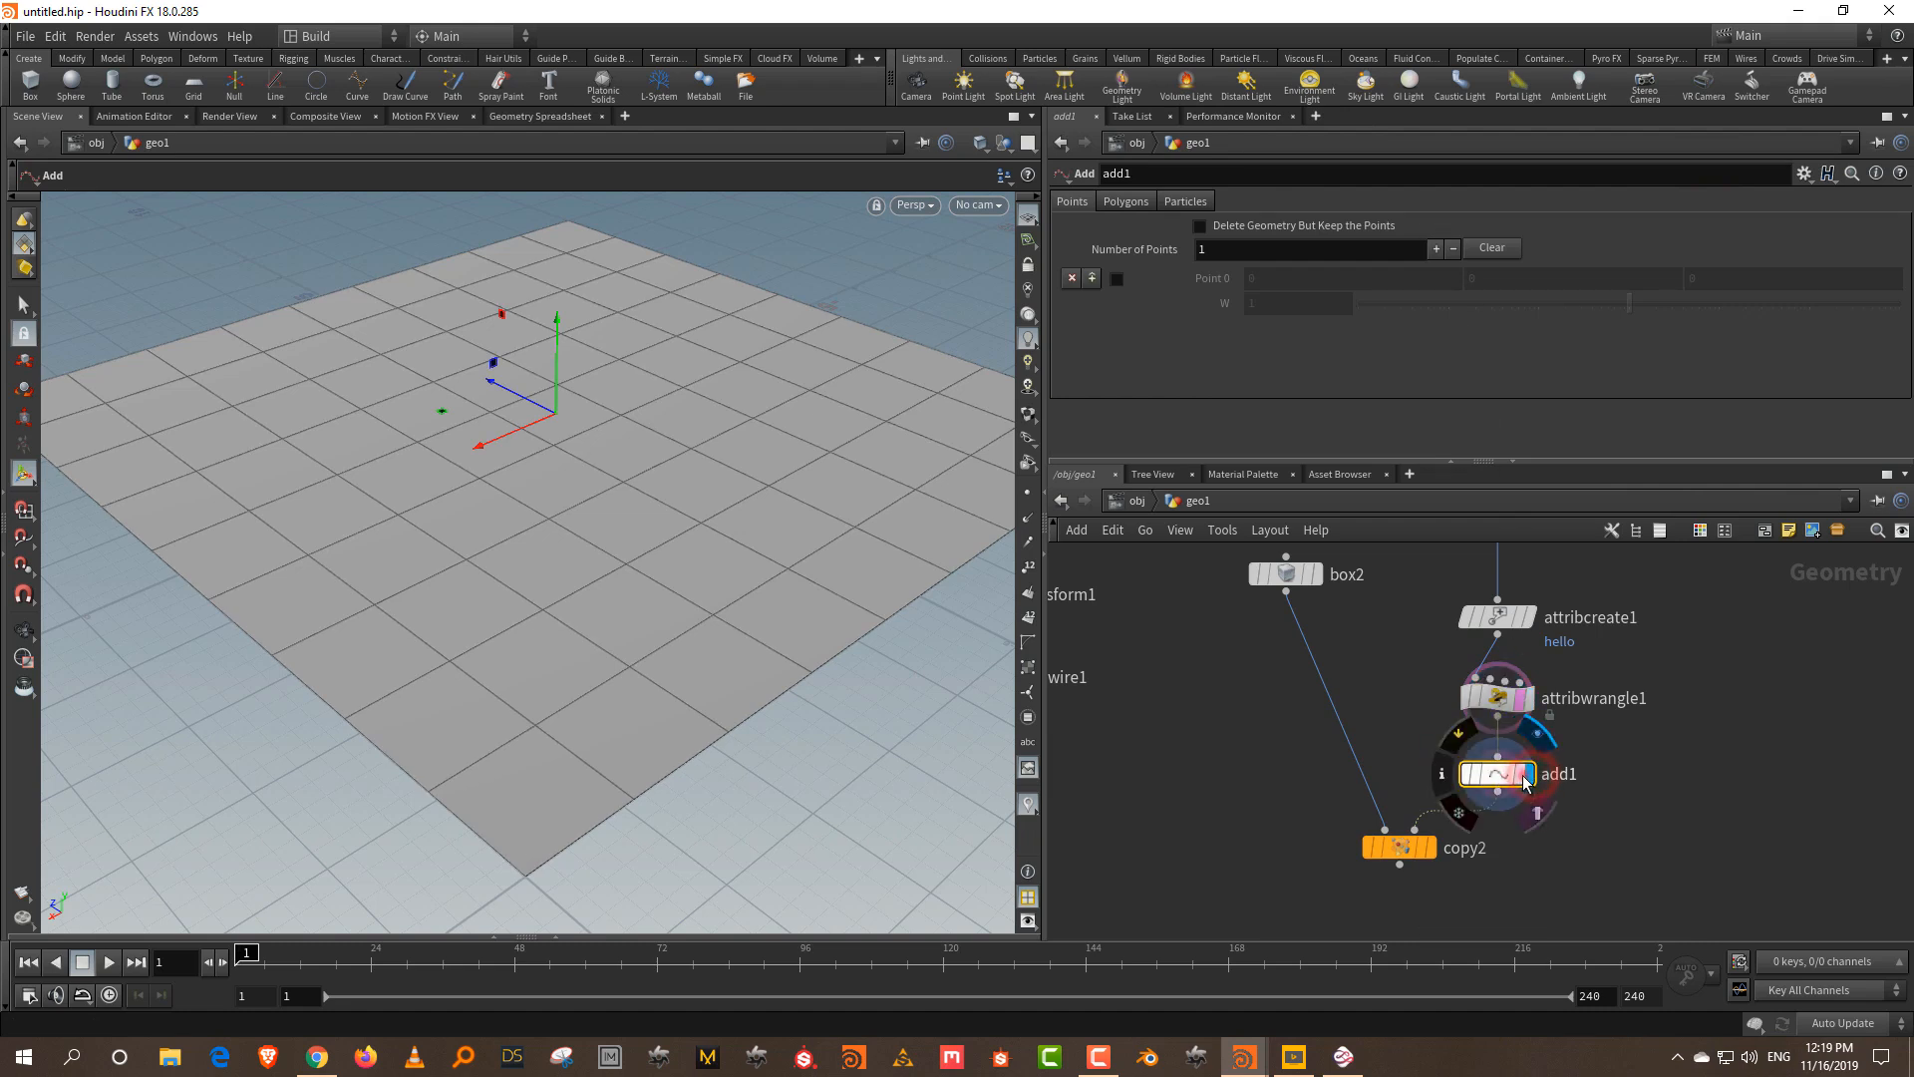
pyautogui.click(1316, 228)
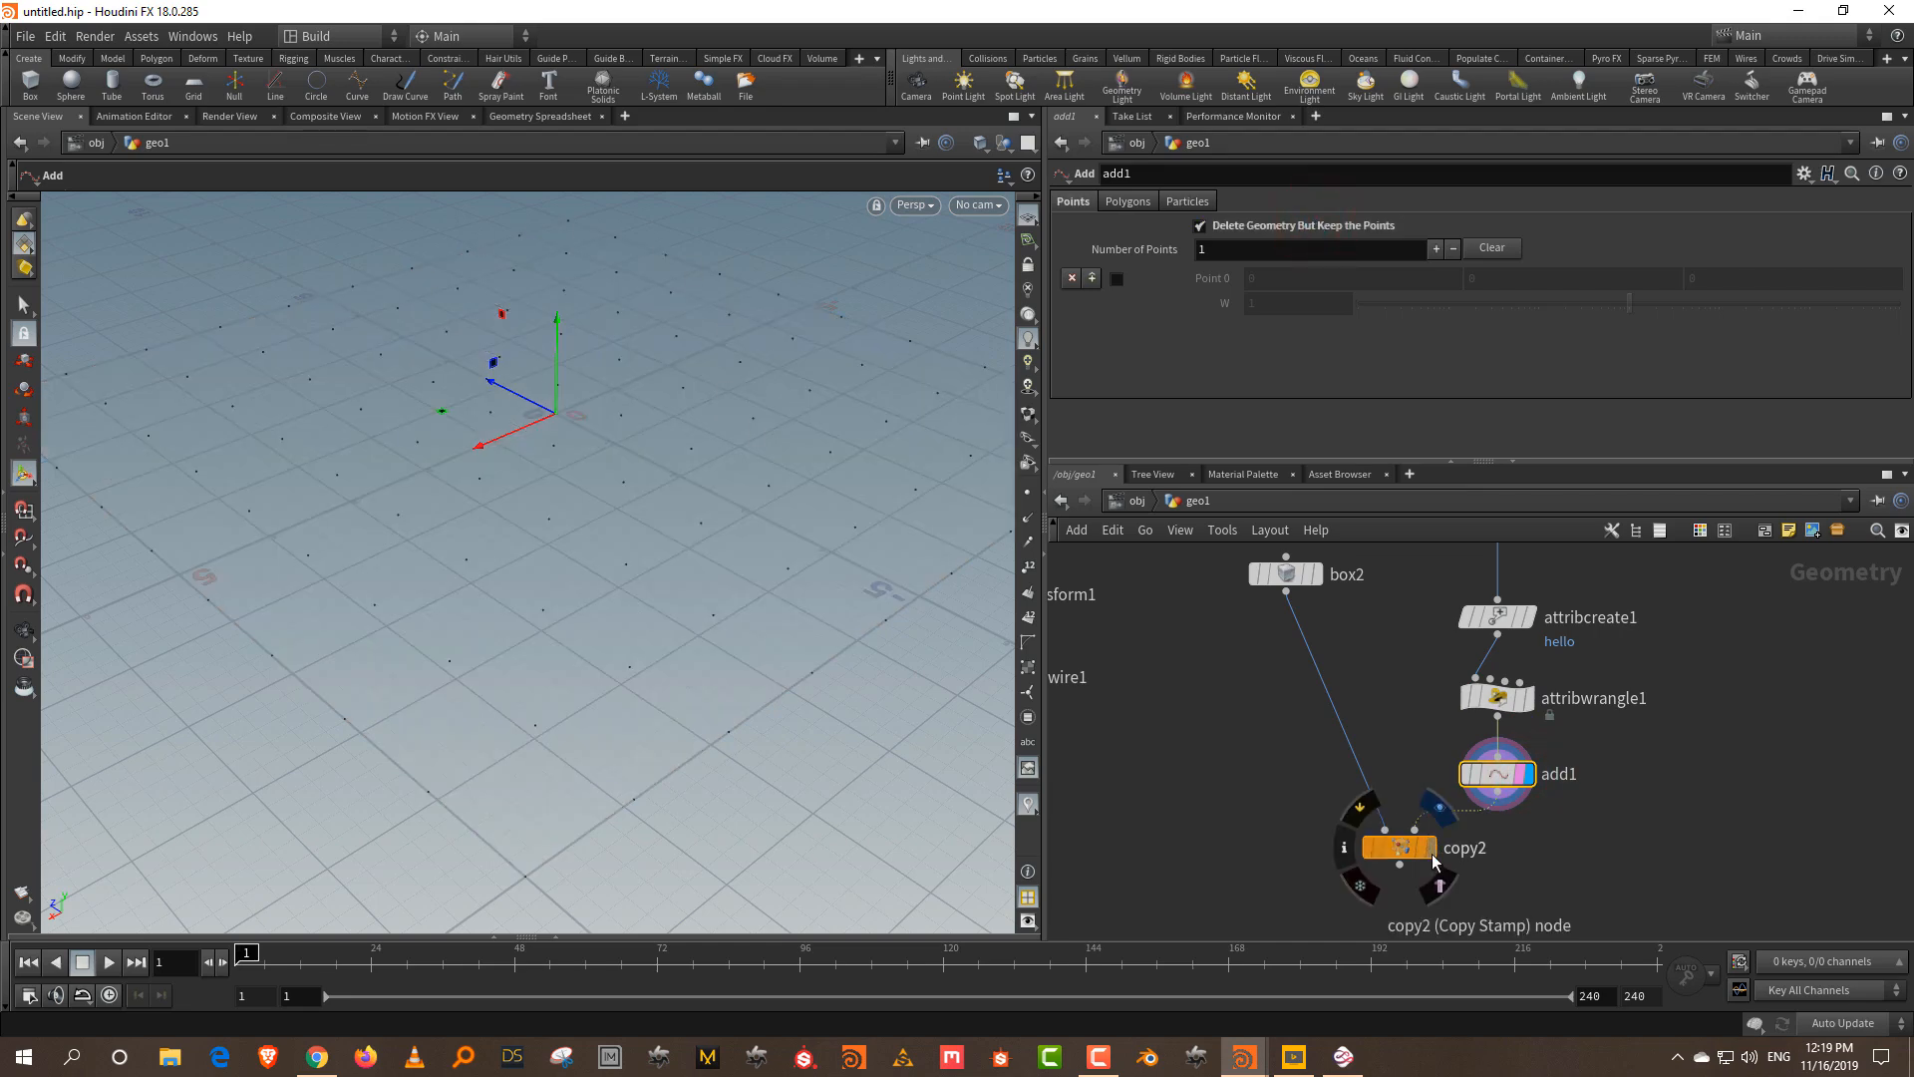
pyautogui.click(1438, 877)
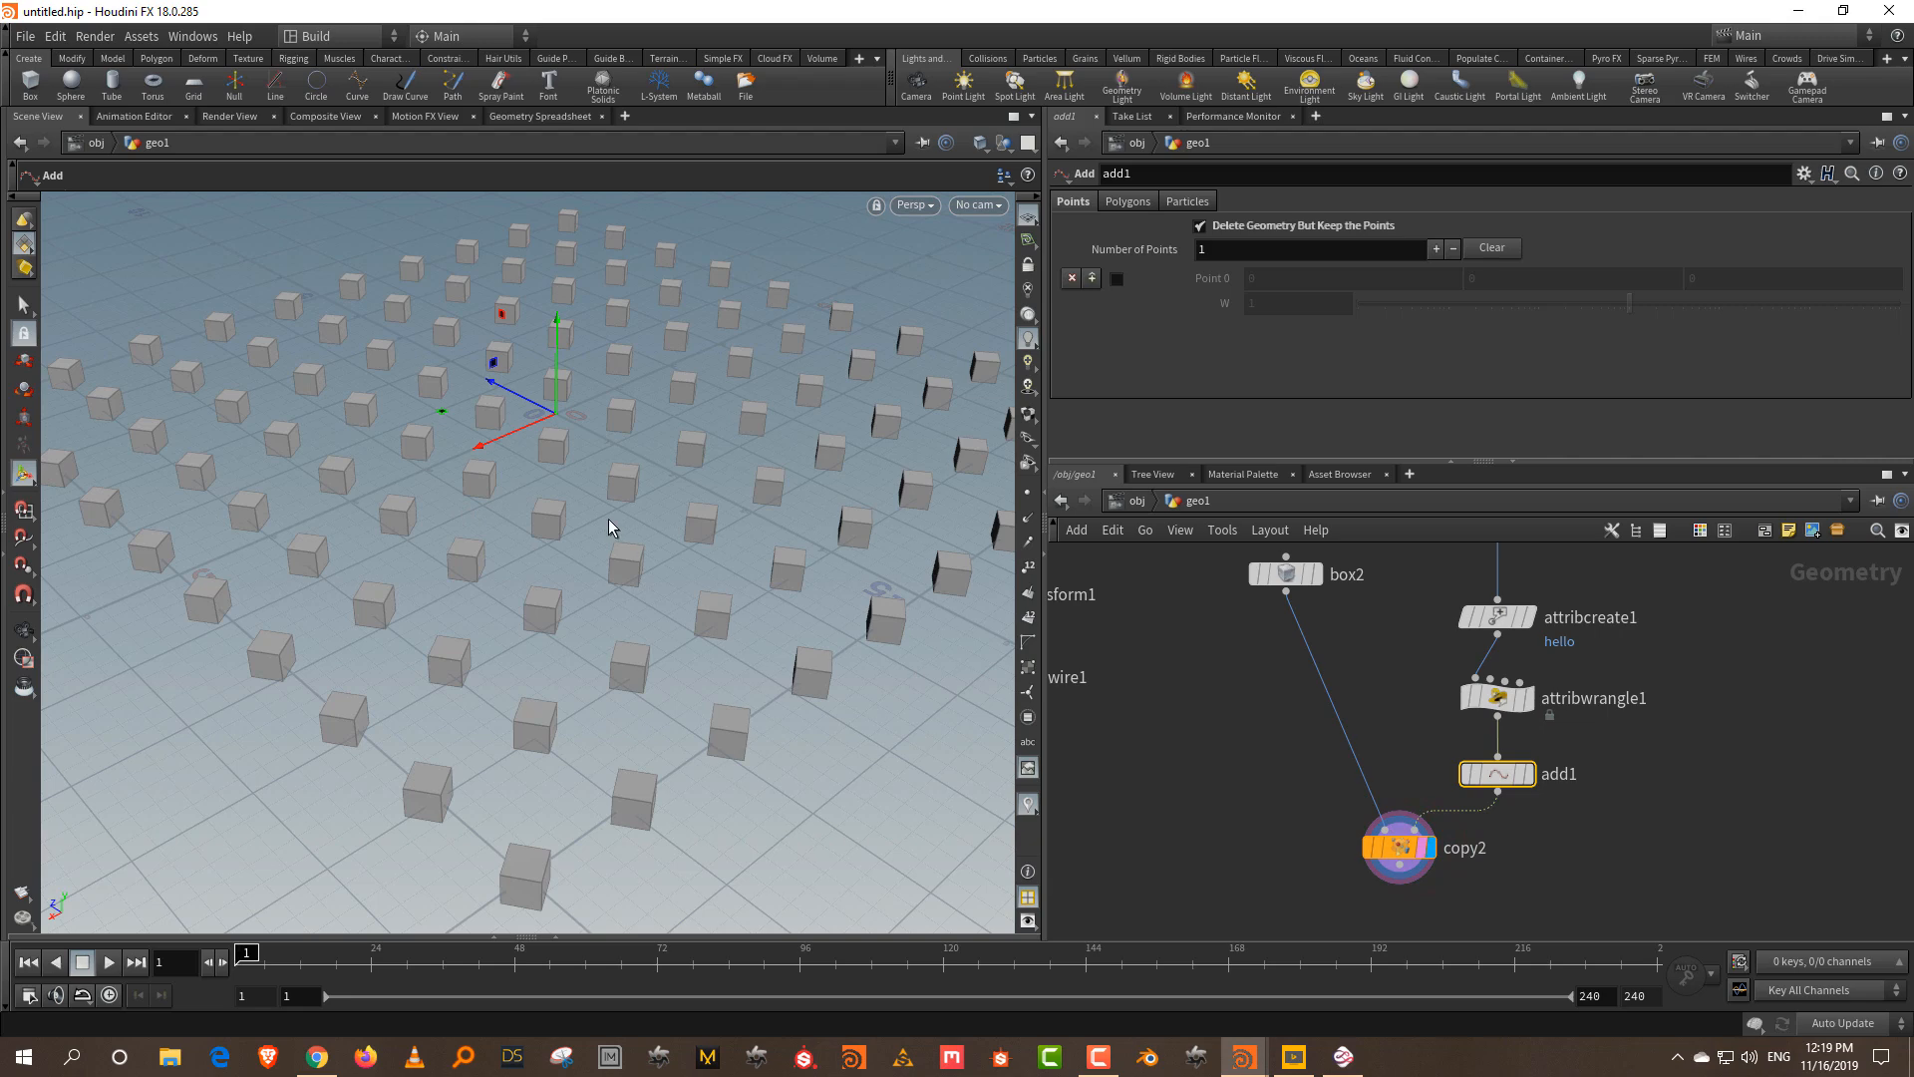
# - Toggle add1's bypass to compare the box copies with and without it, leaving the node active
pyautogui.moveTo(1486, 772)
pyautogui.click(1460, 738)
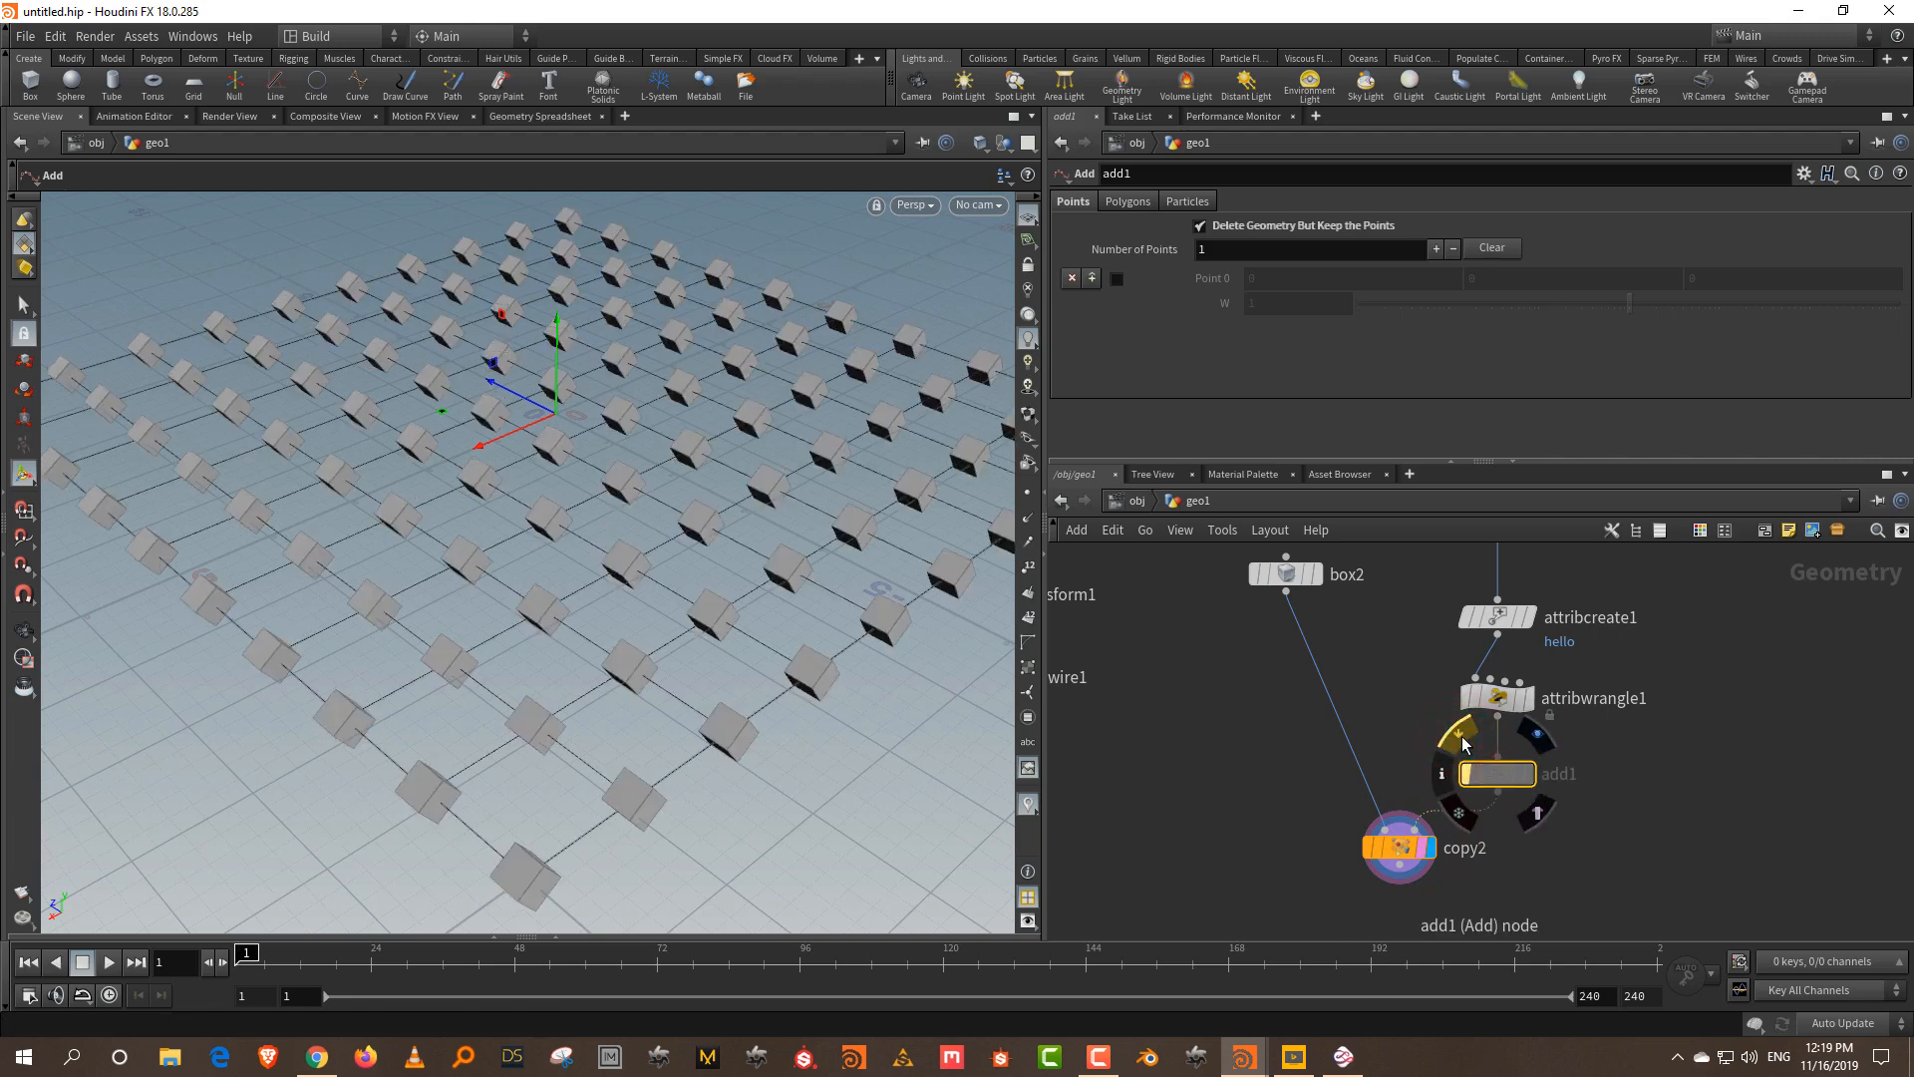
pyautogui.click(1461, 738)
pyautogui.click(1461, 738)
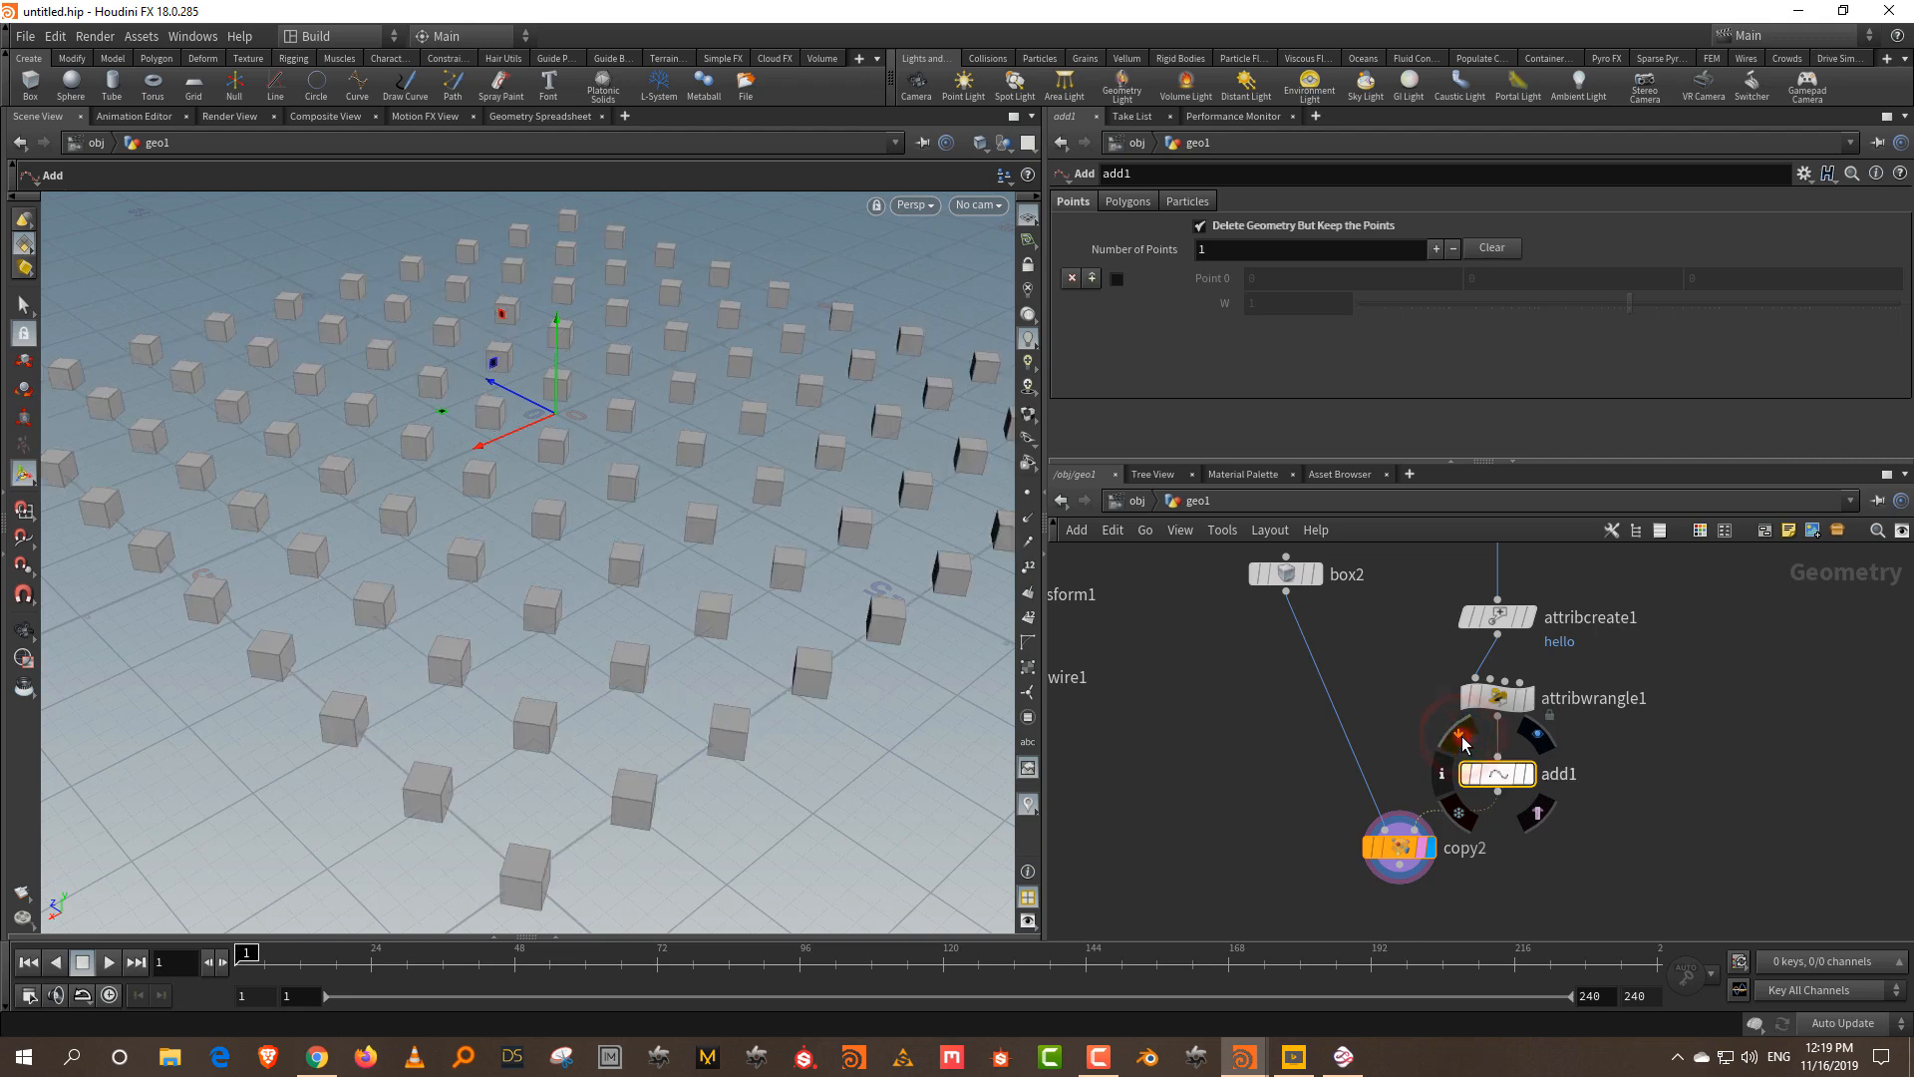
pyautogui.click(1462, 739)
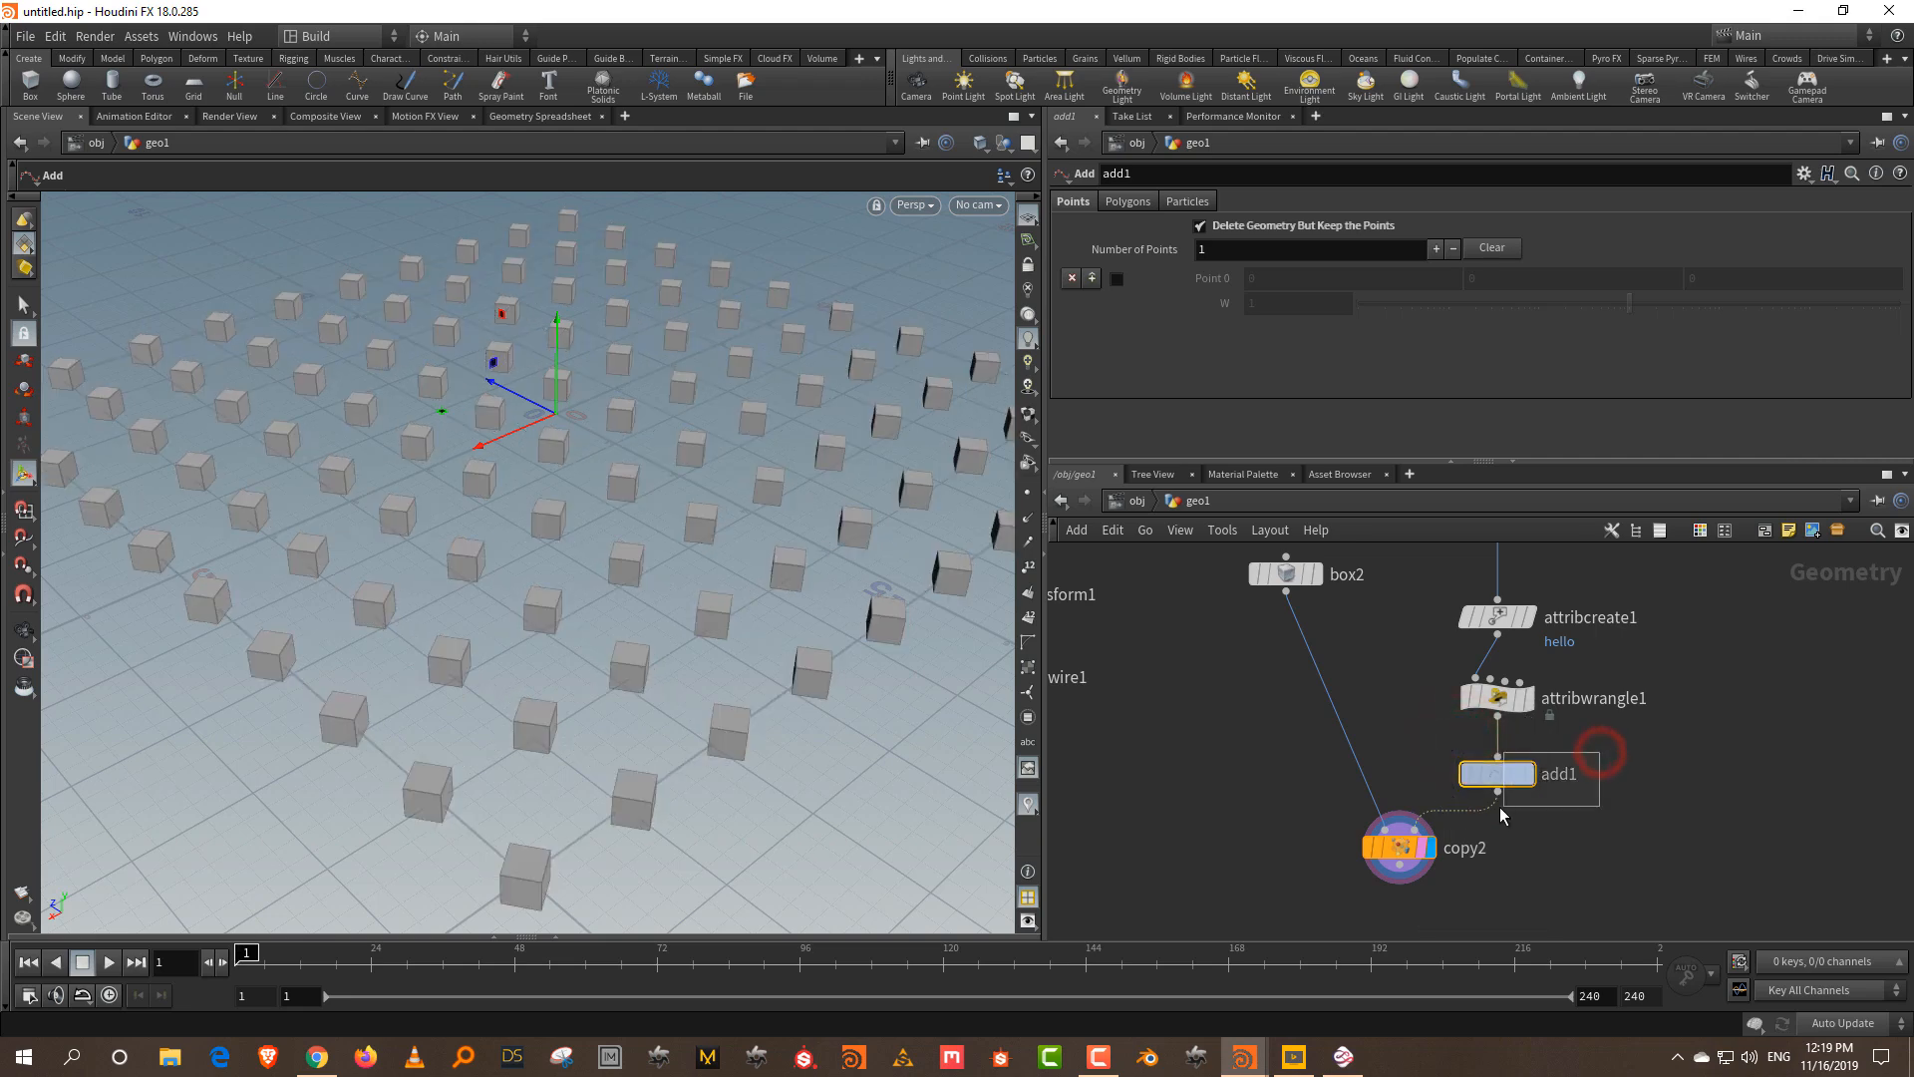
# - Move box2 down closer to copy2, enlarge the network editor and tidy copy2's placement below add1
pyautogui.moveTo(1286, 574); pyautogui.dragTo(1266, 709)
pyautogui.click(1338, 644)
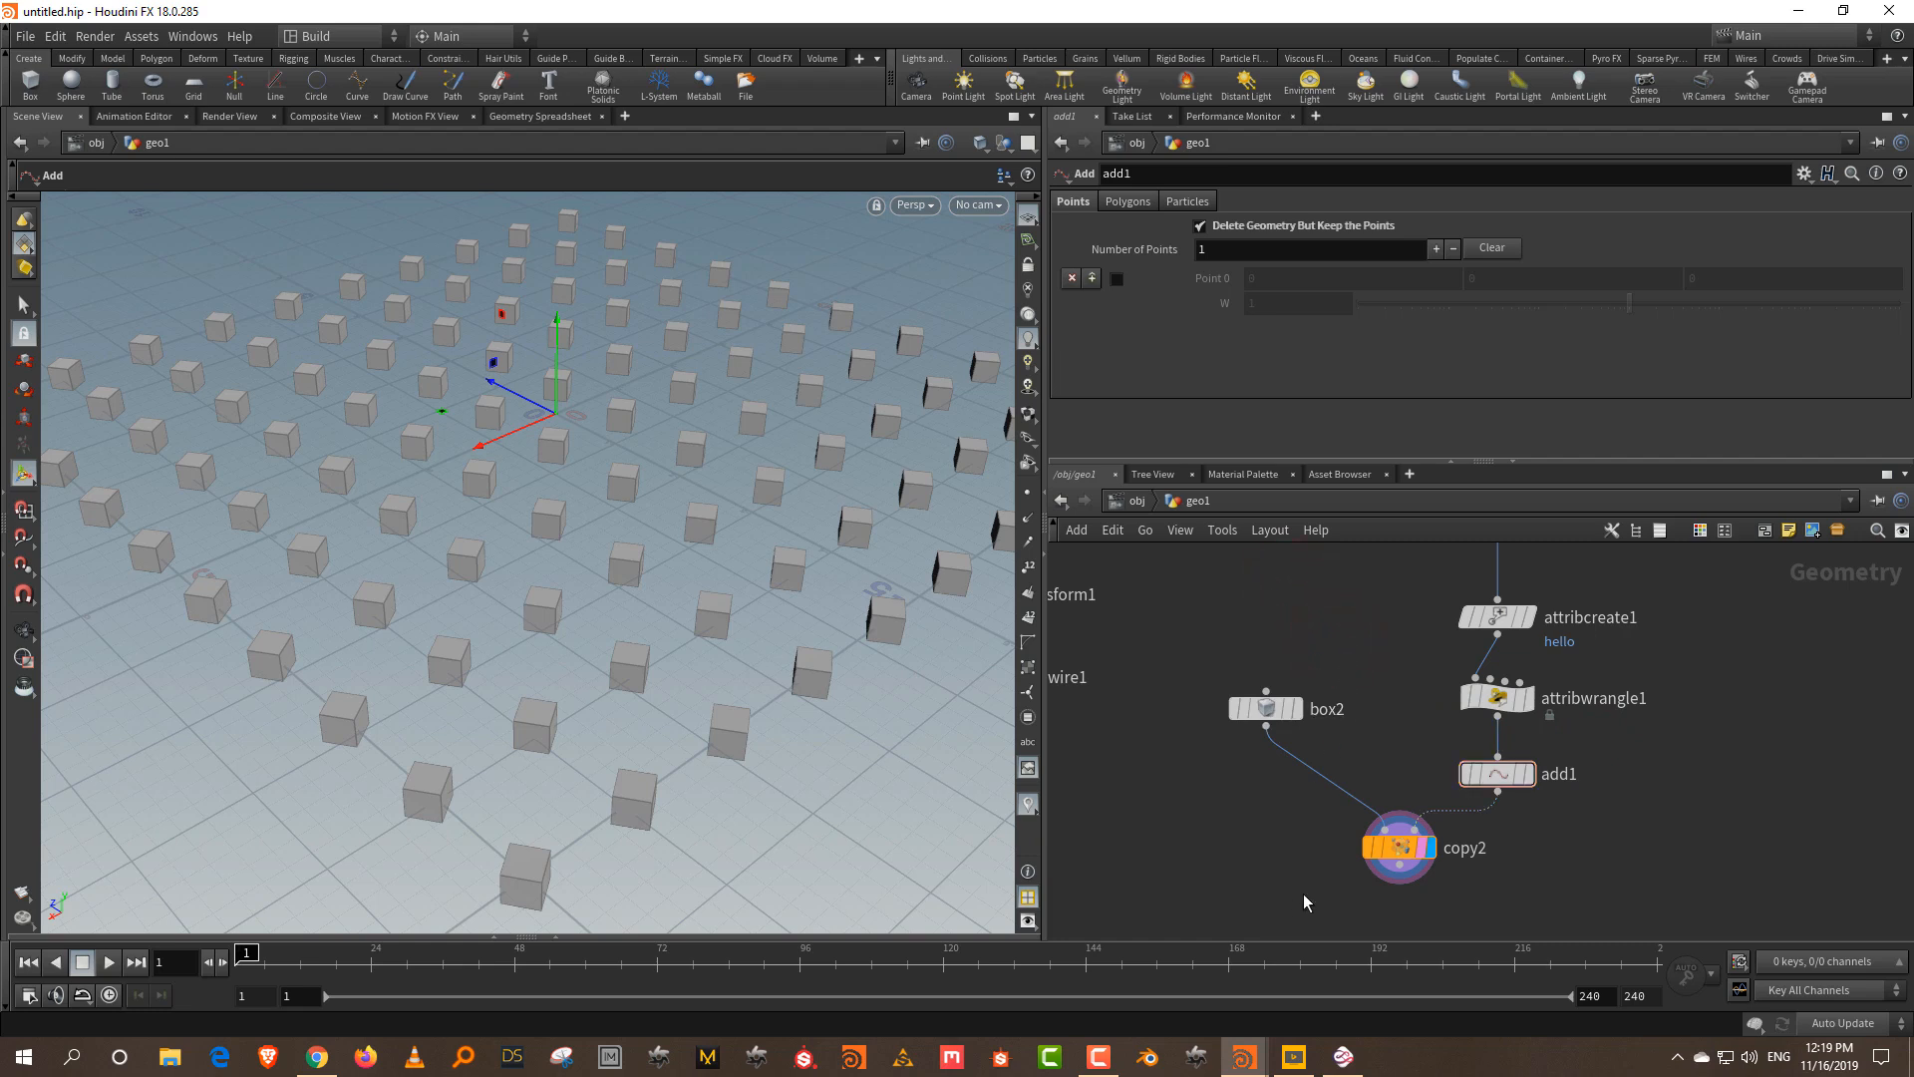
pyautogui.scroll(-2, 1576, 614)
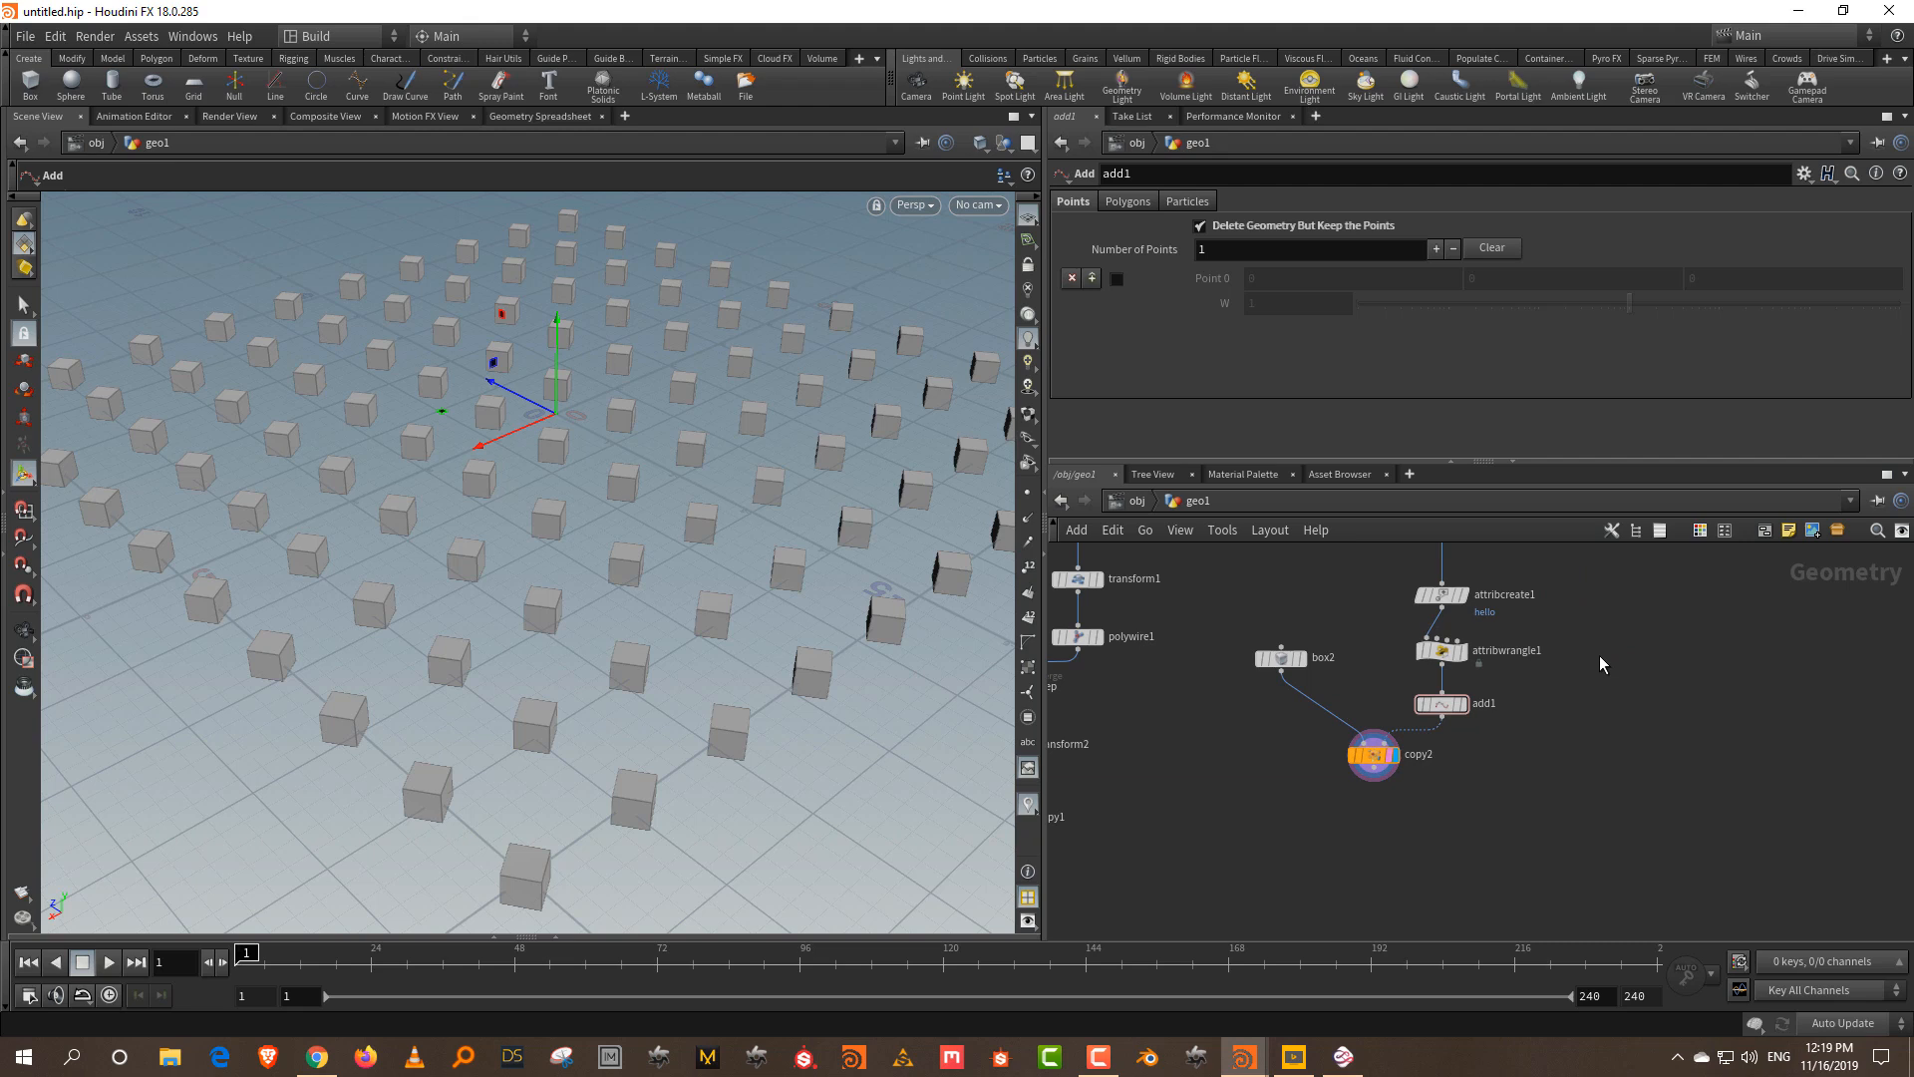
pyautogui.moveTo(1610, 463); pyautogui.dragTo(1610, 383)
pyautogui.moveTo(1528, 550); pyautogui.dragTo(1397, 760)
pyautogui.click(1562, 698)
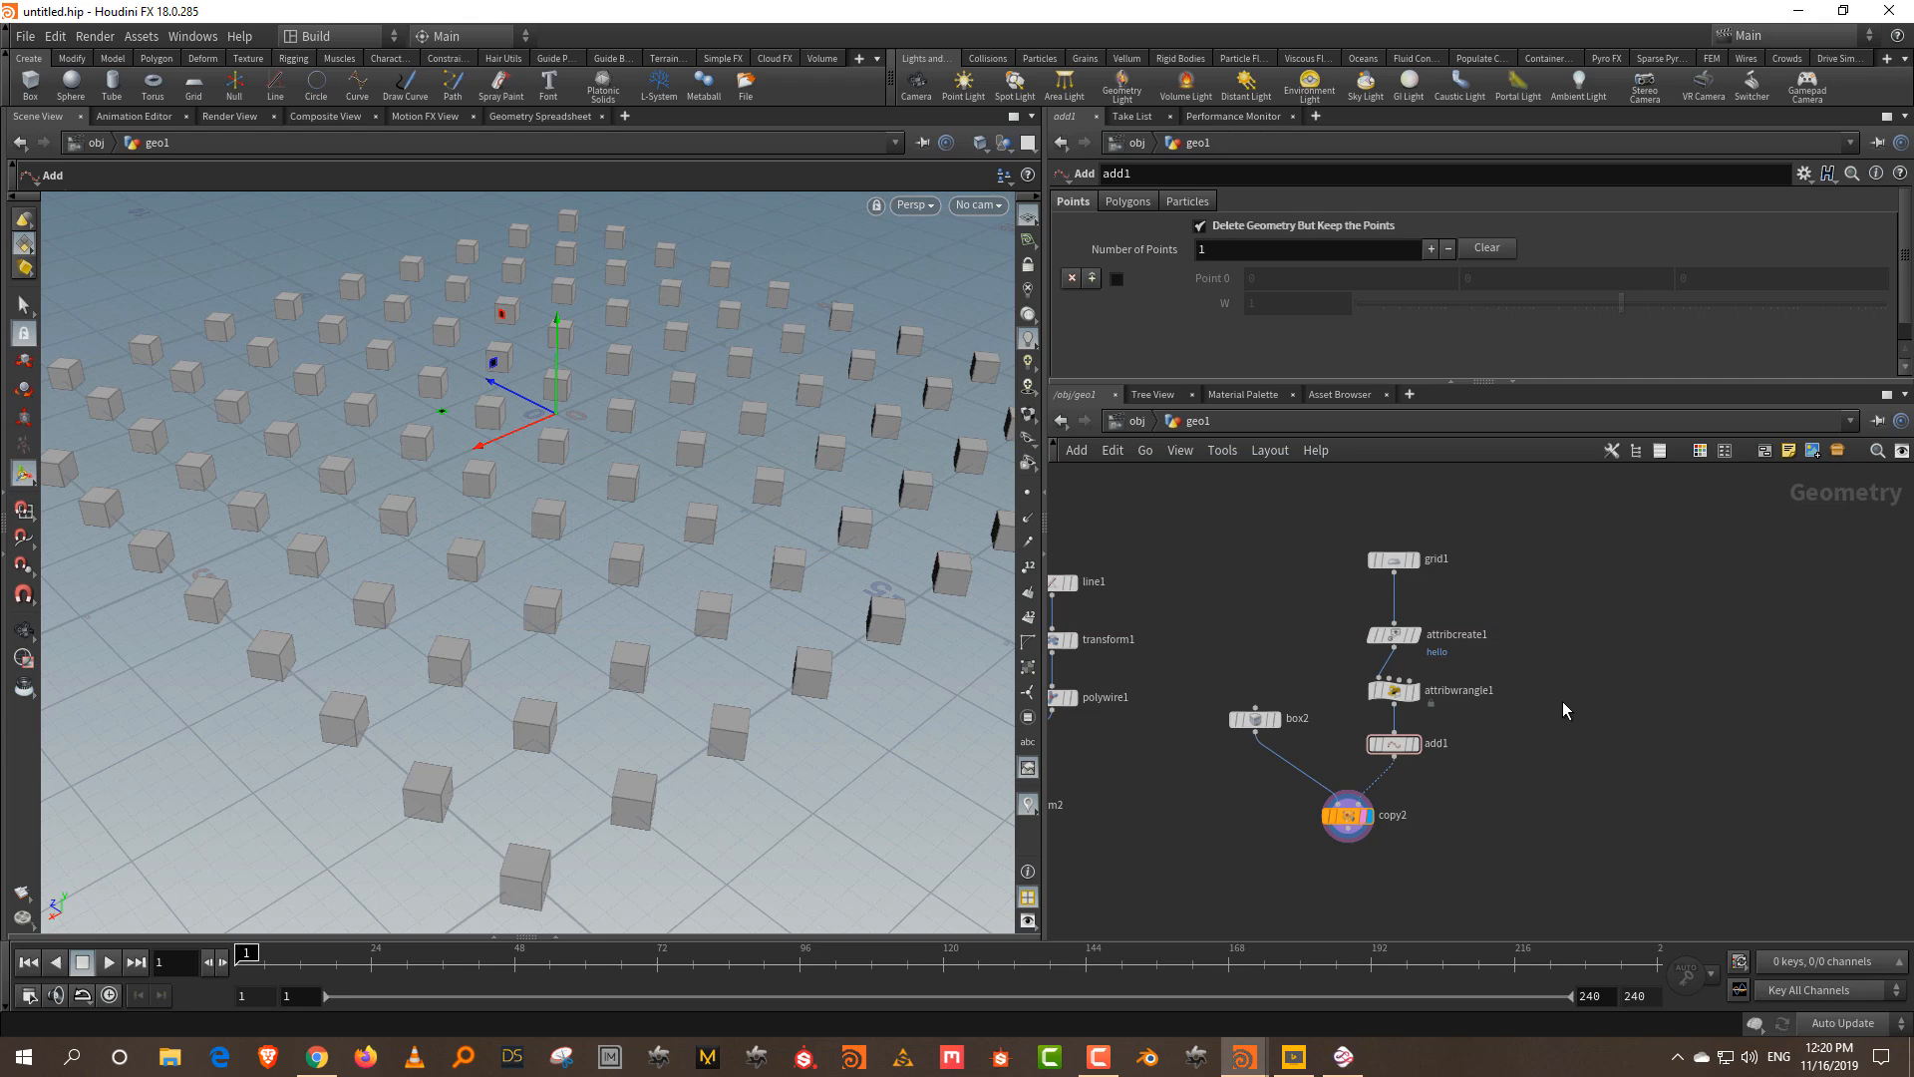
pyautogui.hotkey('alt', 'Tab')
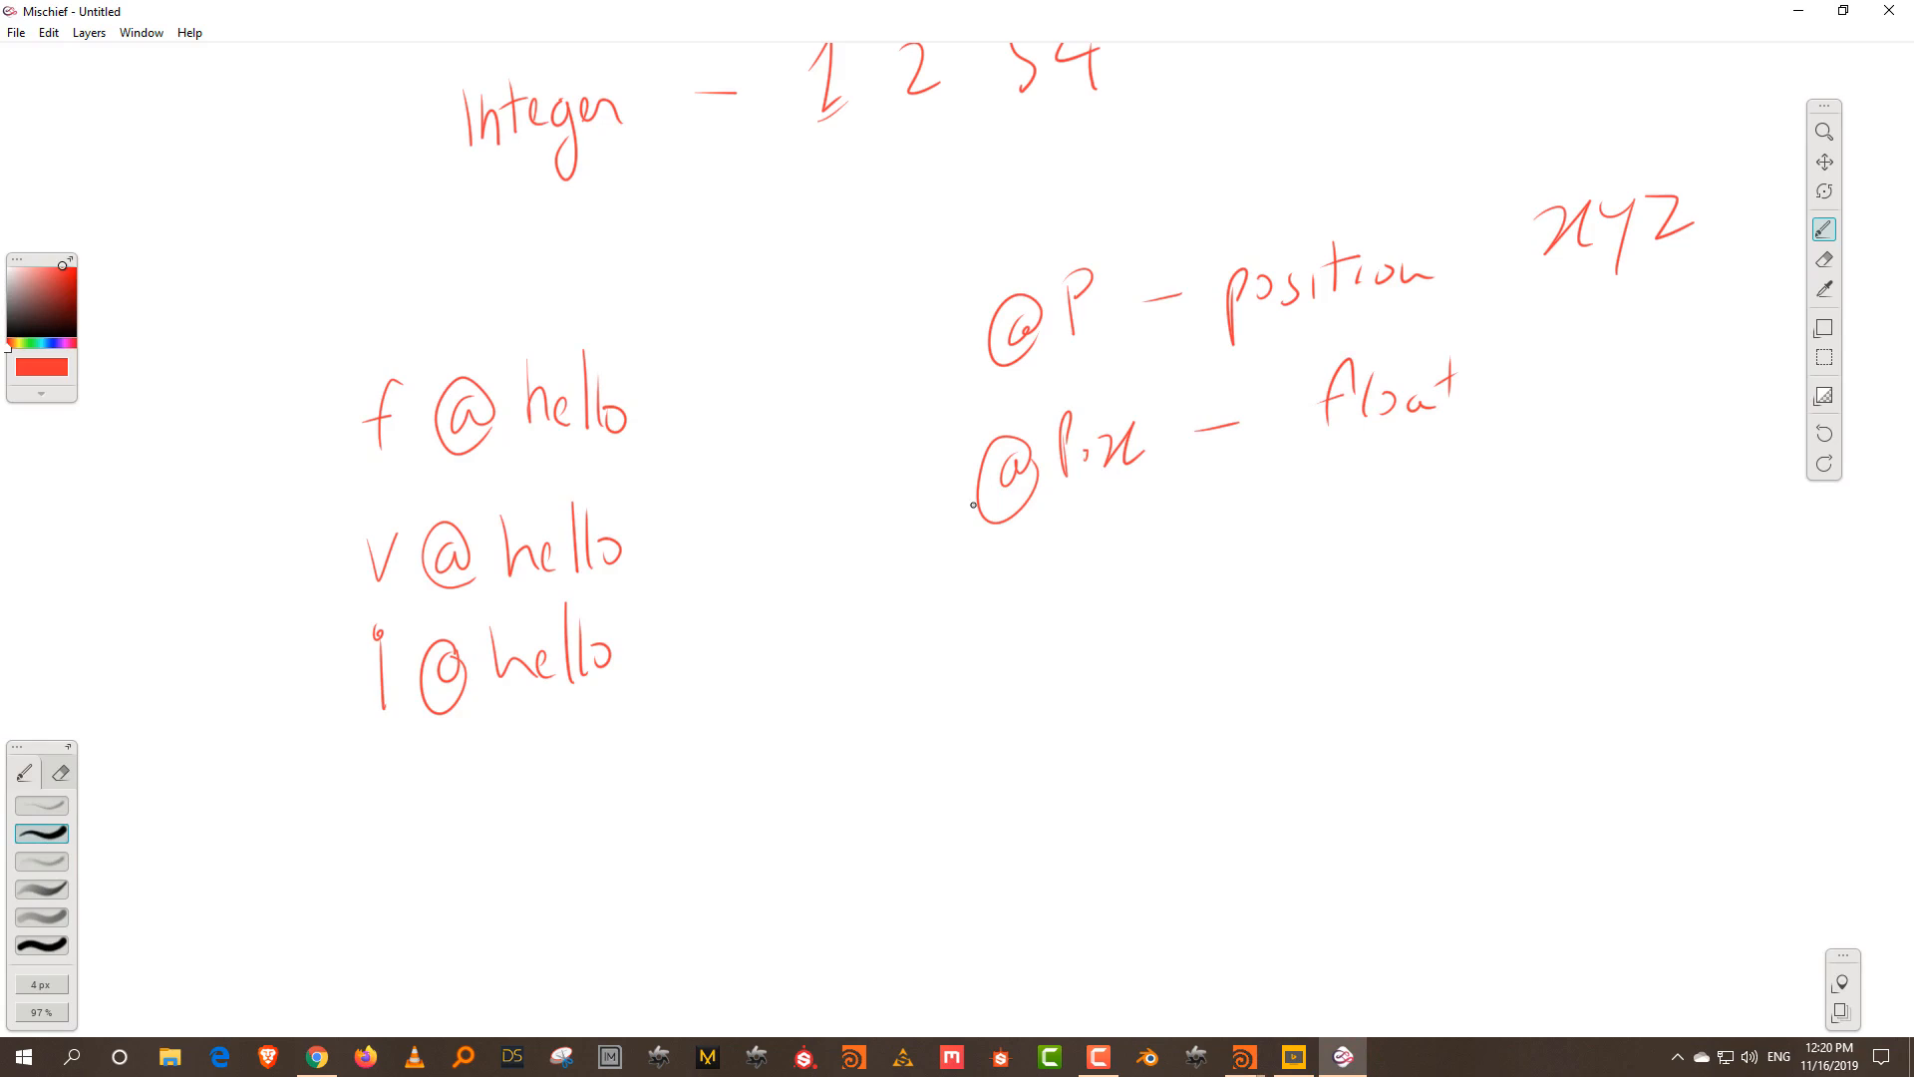
pyautogui.moveTo(1003, 662)
pyautogui.mouseDown()
pyautogui.moveTo(944, 714)
pyautogui.moveTo(1009, 726)
pyautogui.moveTo(1071, 680)
pyautogui.moveTo(1182, 678)
pyautogui.mouseUp()
pyautogui.moveTo(1191, 613)
pyautogui.mouseDown()
pyautogui.moveTo(1197, 673)
pyautogui.moveTo(1238, 666)
pyautogui.mouseUp()
pyautogui.moveTo(1348, 635)
pyautogui.mouseDown()
pyautogui.moveTo(1472, 626)
pyautogui.moveTo(1455, 656)
pyautogui.moveTo(1498, 632)
pyautogui.mouseUp()
pyautogui.moveTo(1518, 596); pyautogui.dragTo(1556, 629)
pyautogui.moveTo(1561, 610)
pyautogui.mouseDown()
pyautogui.moveTo(1581, 598)
pyautogui.moveTo(1584, 621)
pyautogui.mouseUp()
pyautogui.moveTo(1678, 583)
pyautogui.mouseDown()
pyautogui.moveTo(1661, 579)
pyautogui.moveTo(1712, 606)
pyautogui.mouseUp()
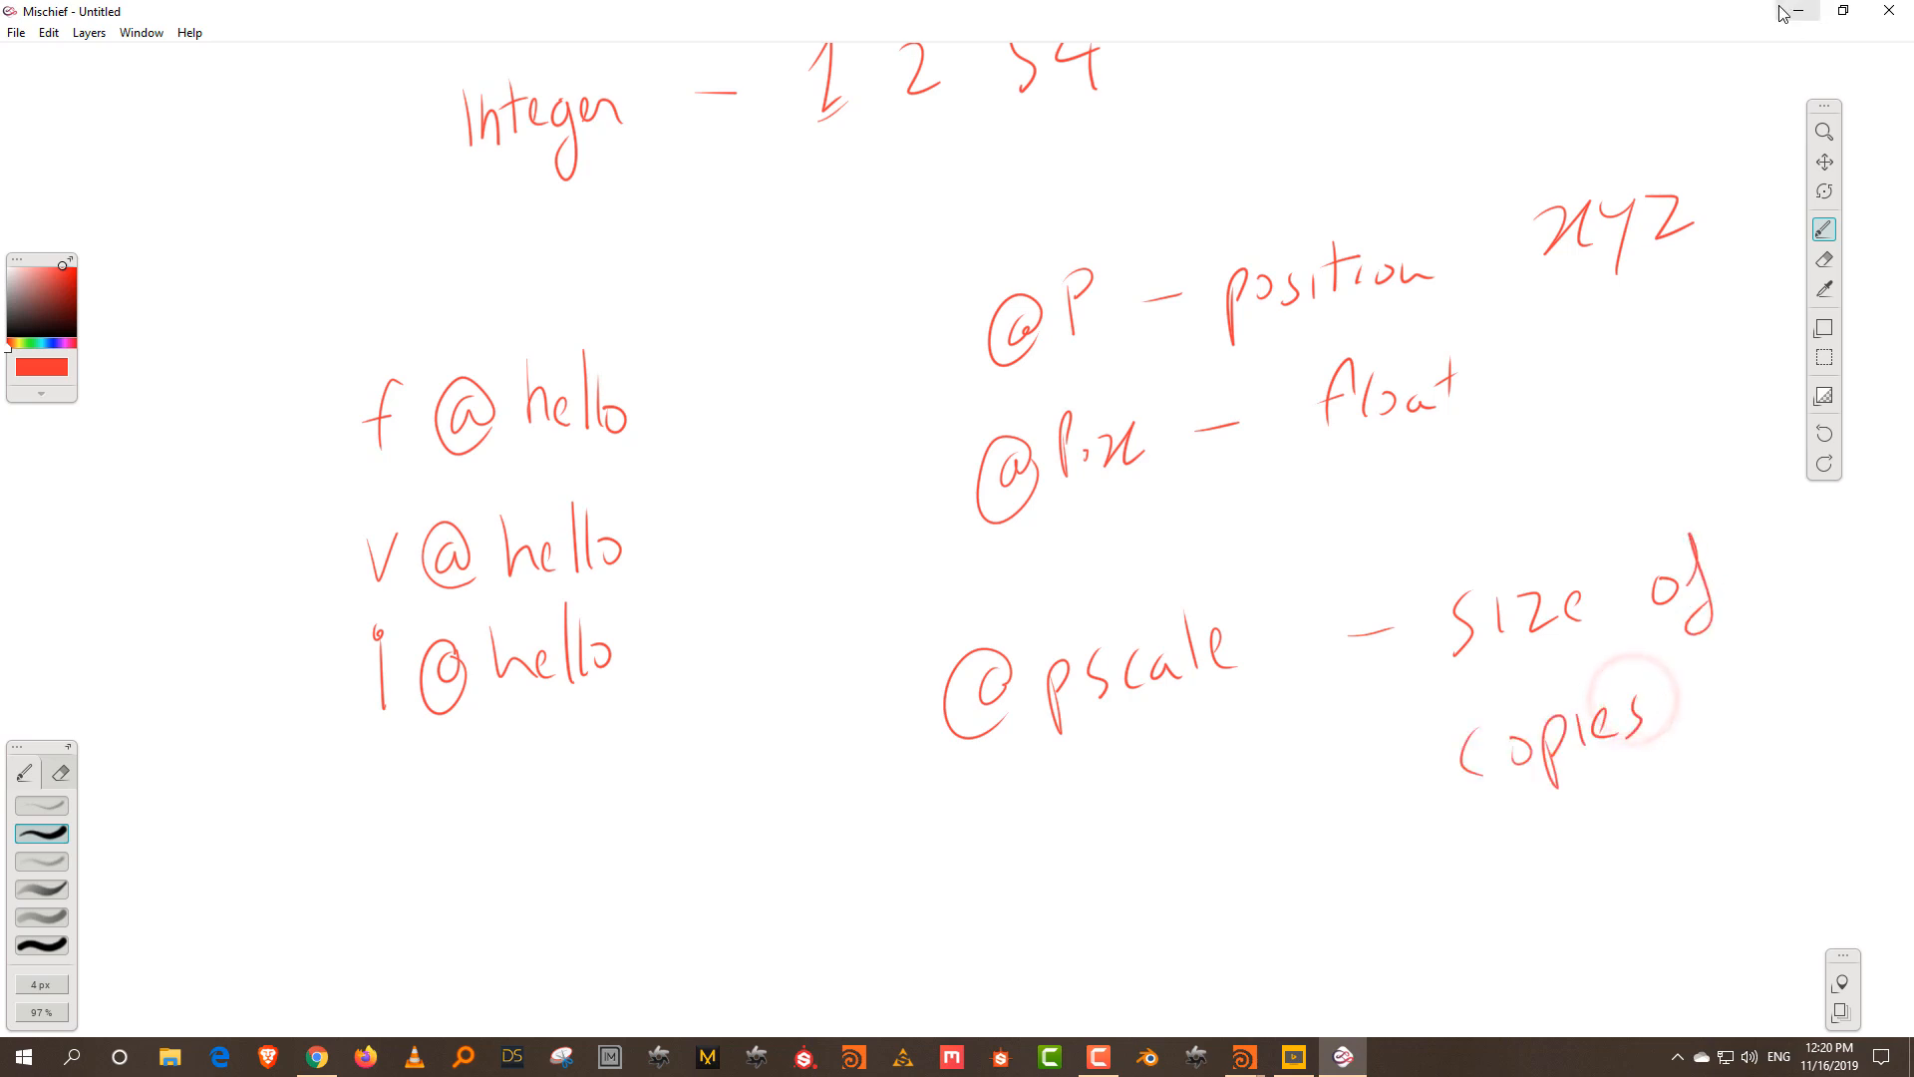
pyautogui.click(1797, 10)
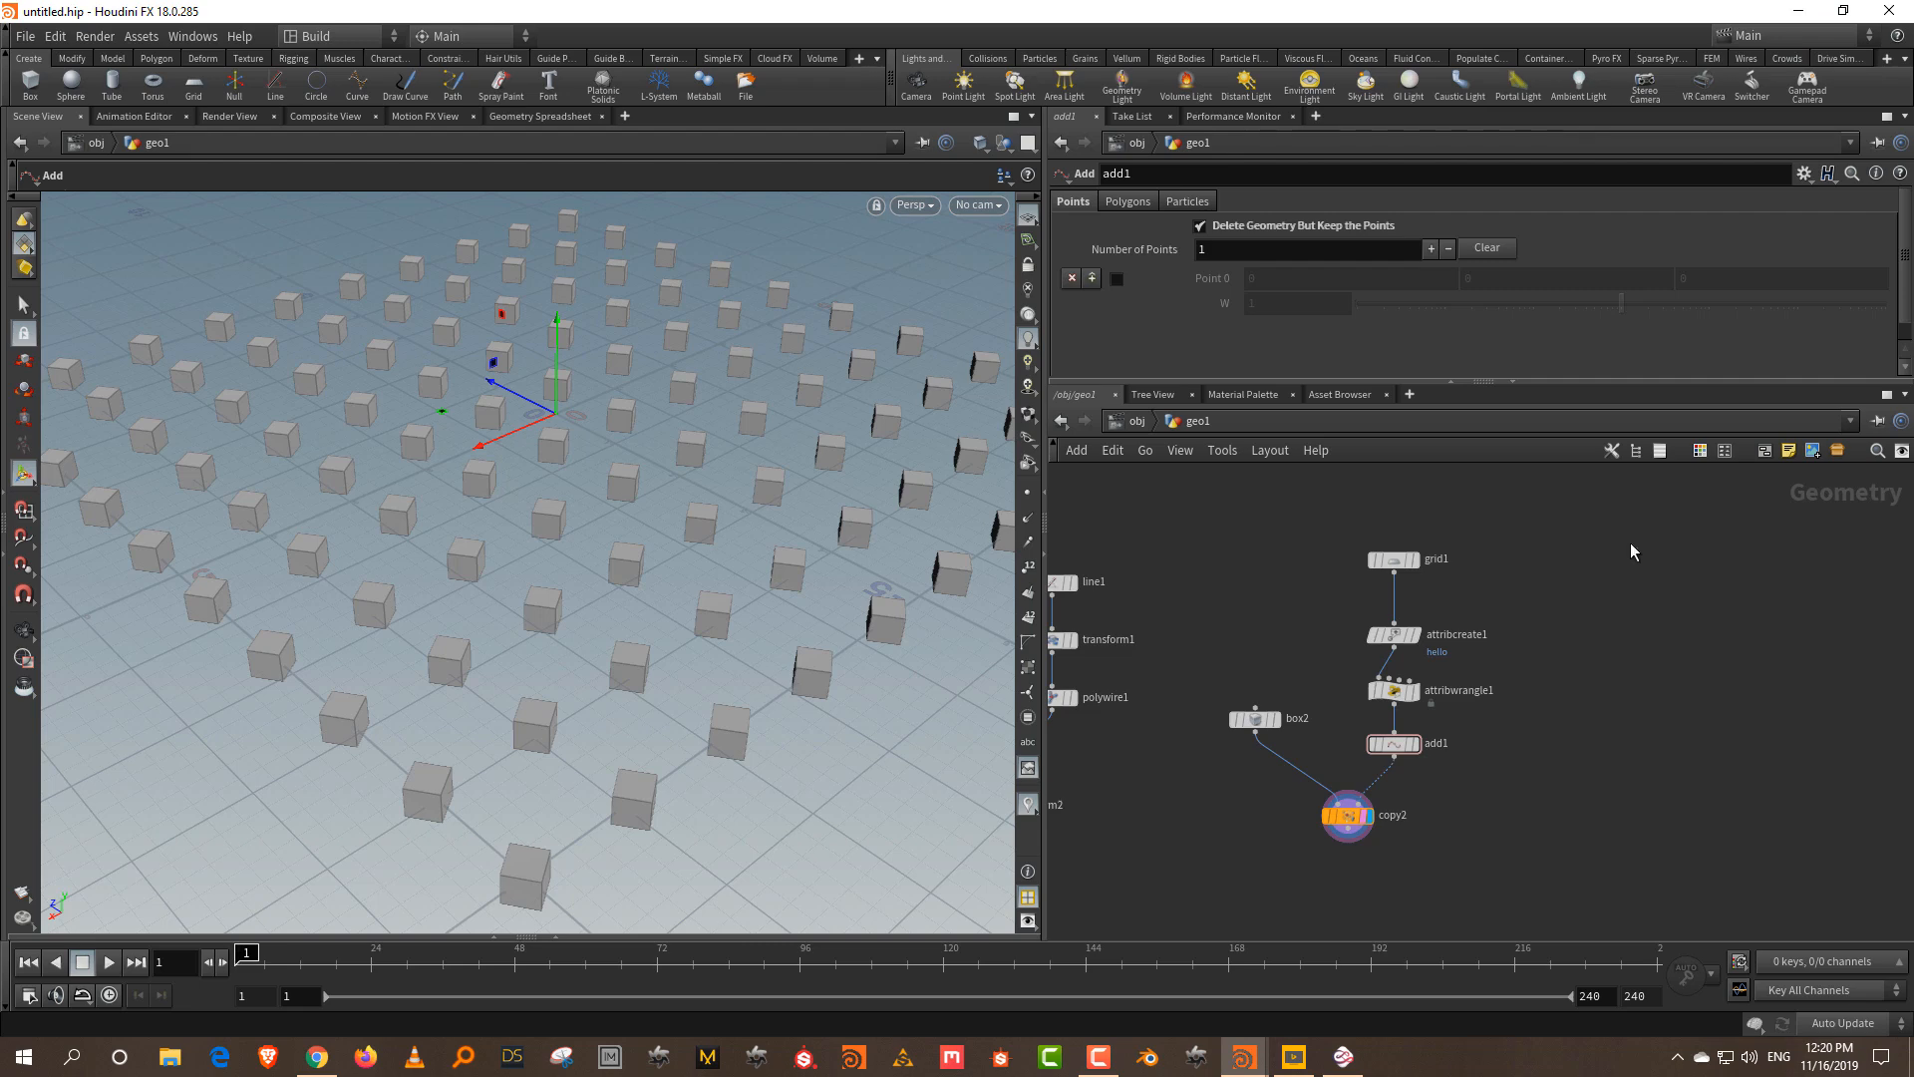
pyautogui.moveTo(1397, 566)
pyautogui.moveTo(1395, 559); pyautogui.dragTo(1395, 570)
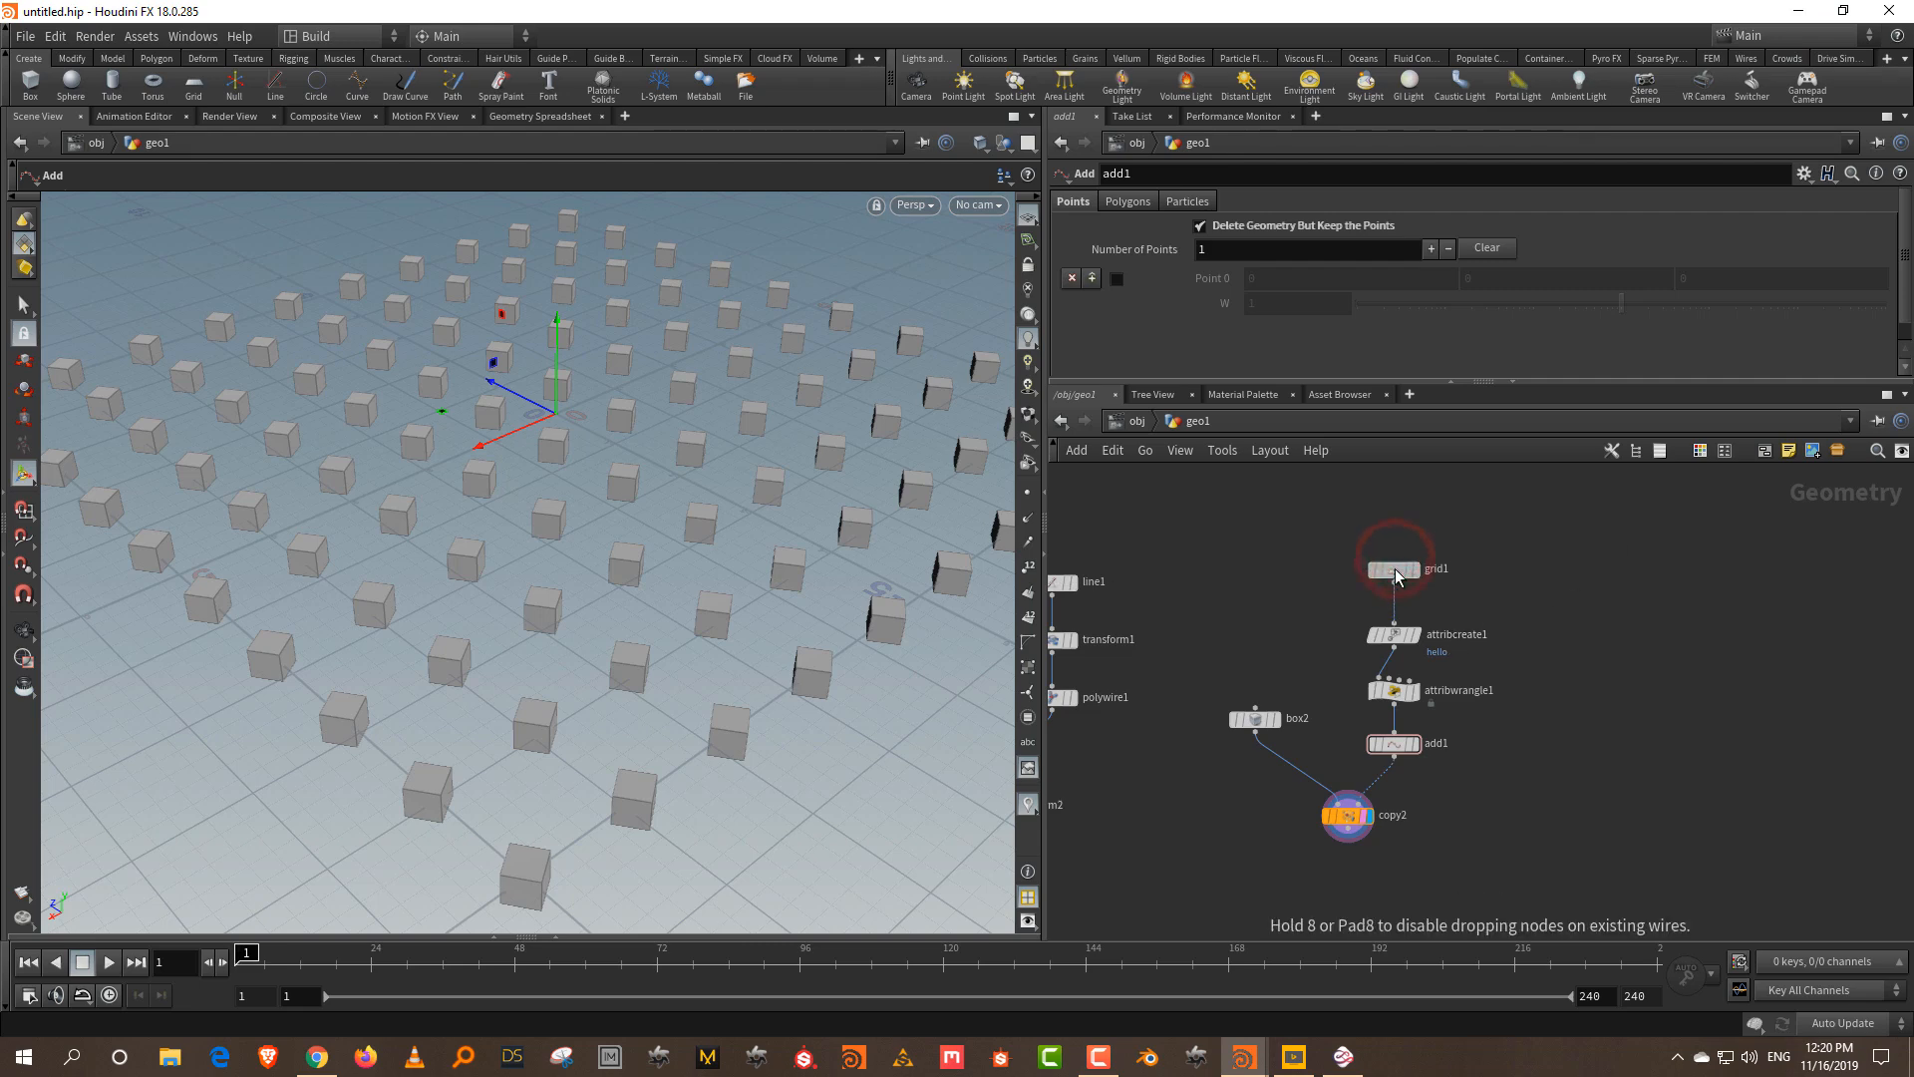
pyautogui.moveTo(1287, 790); pyautogui.dragTo(1483, 890)
pyautogui.moveTo(1243, 382); pyautogui.dragTo(1247, 509)
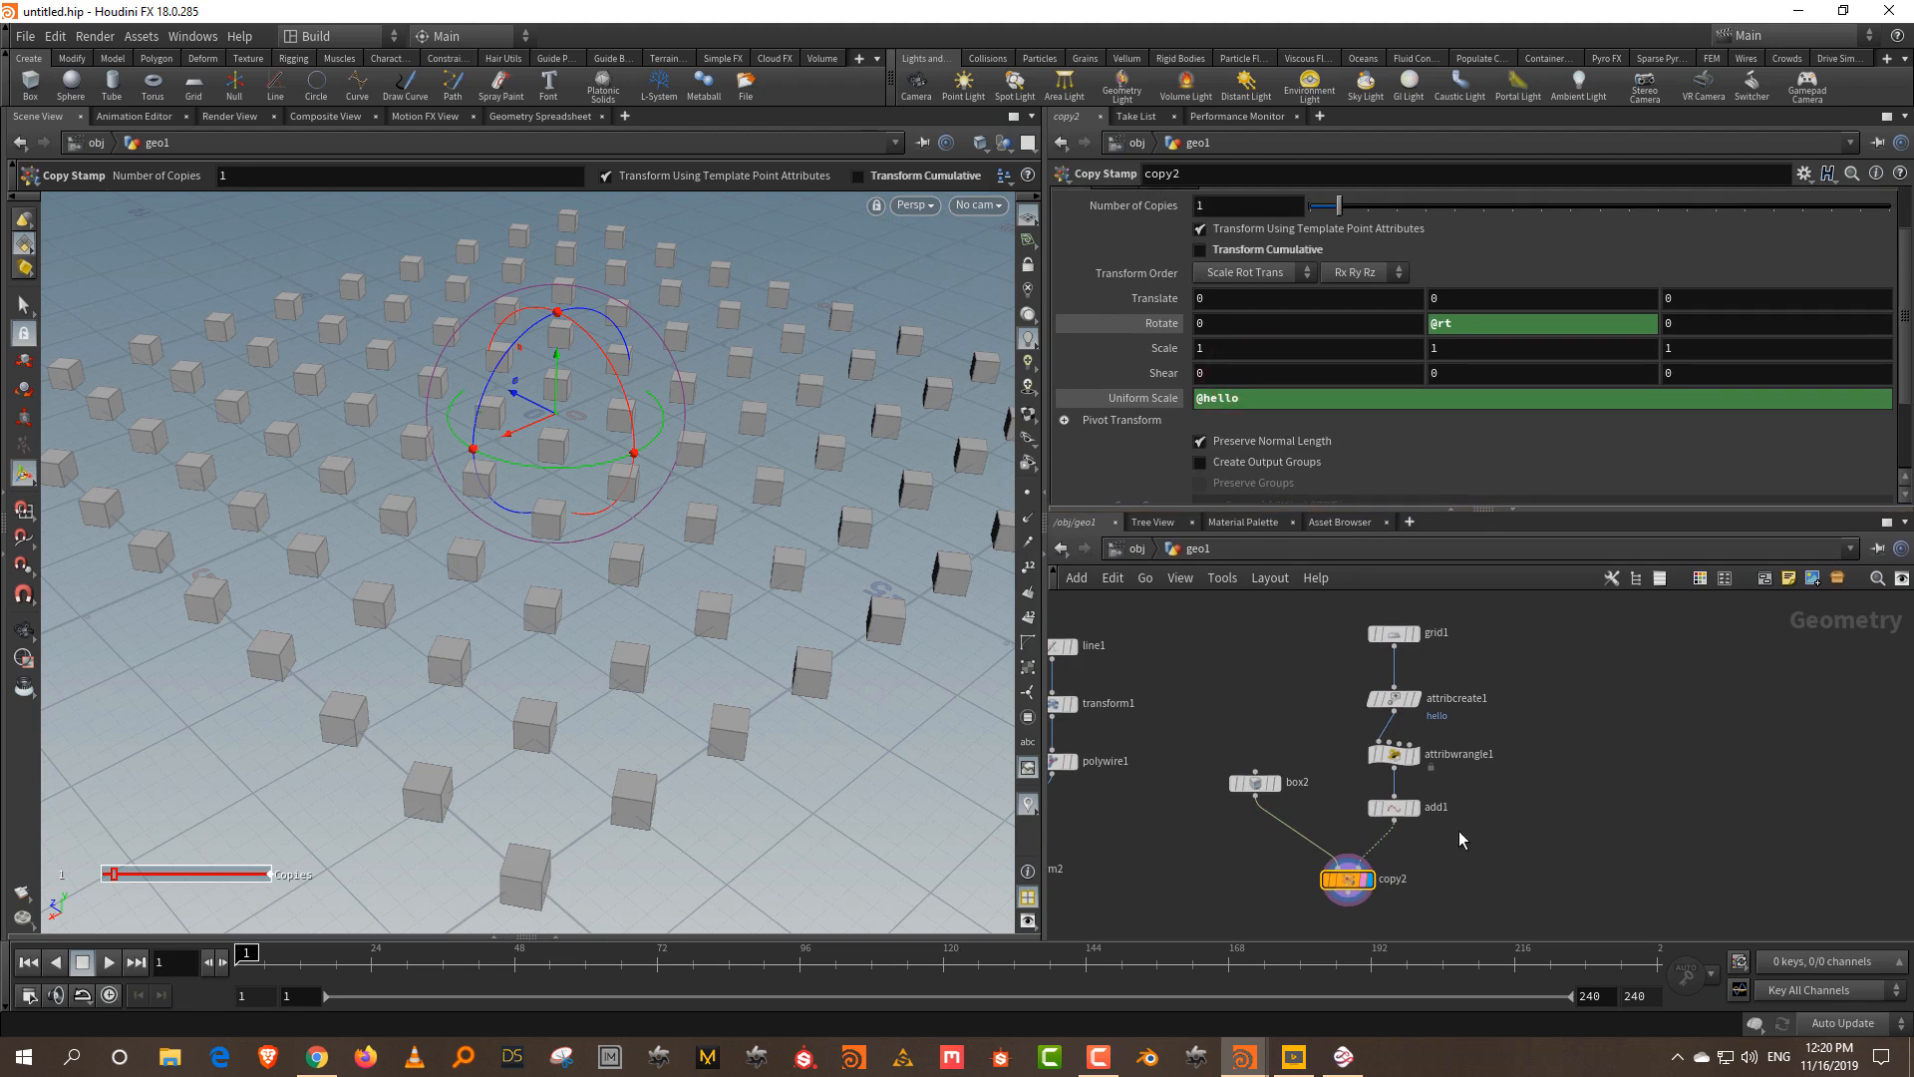
pyautogui.rightClick(1148, 401)
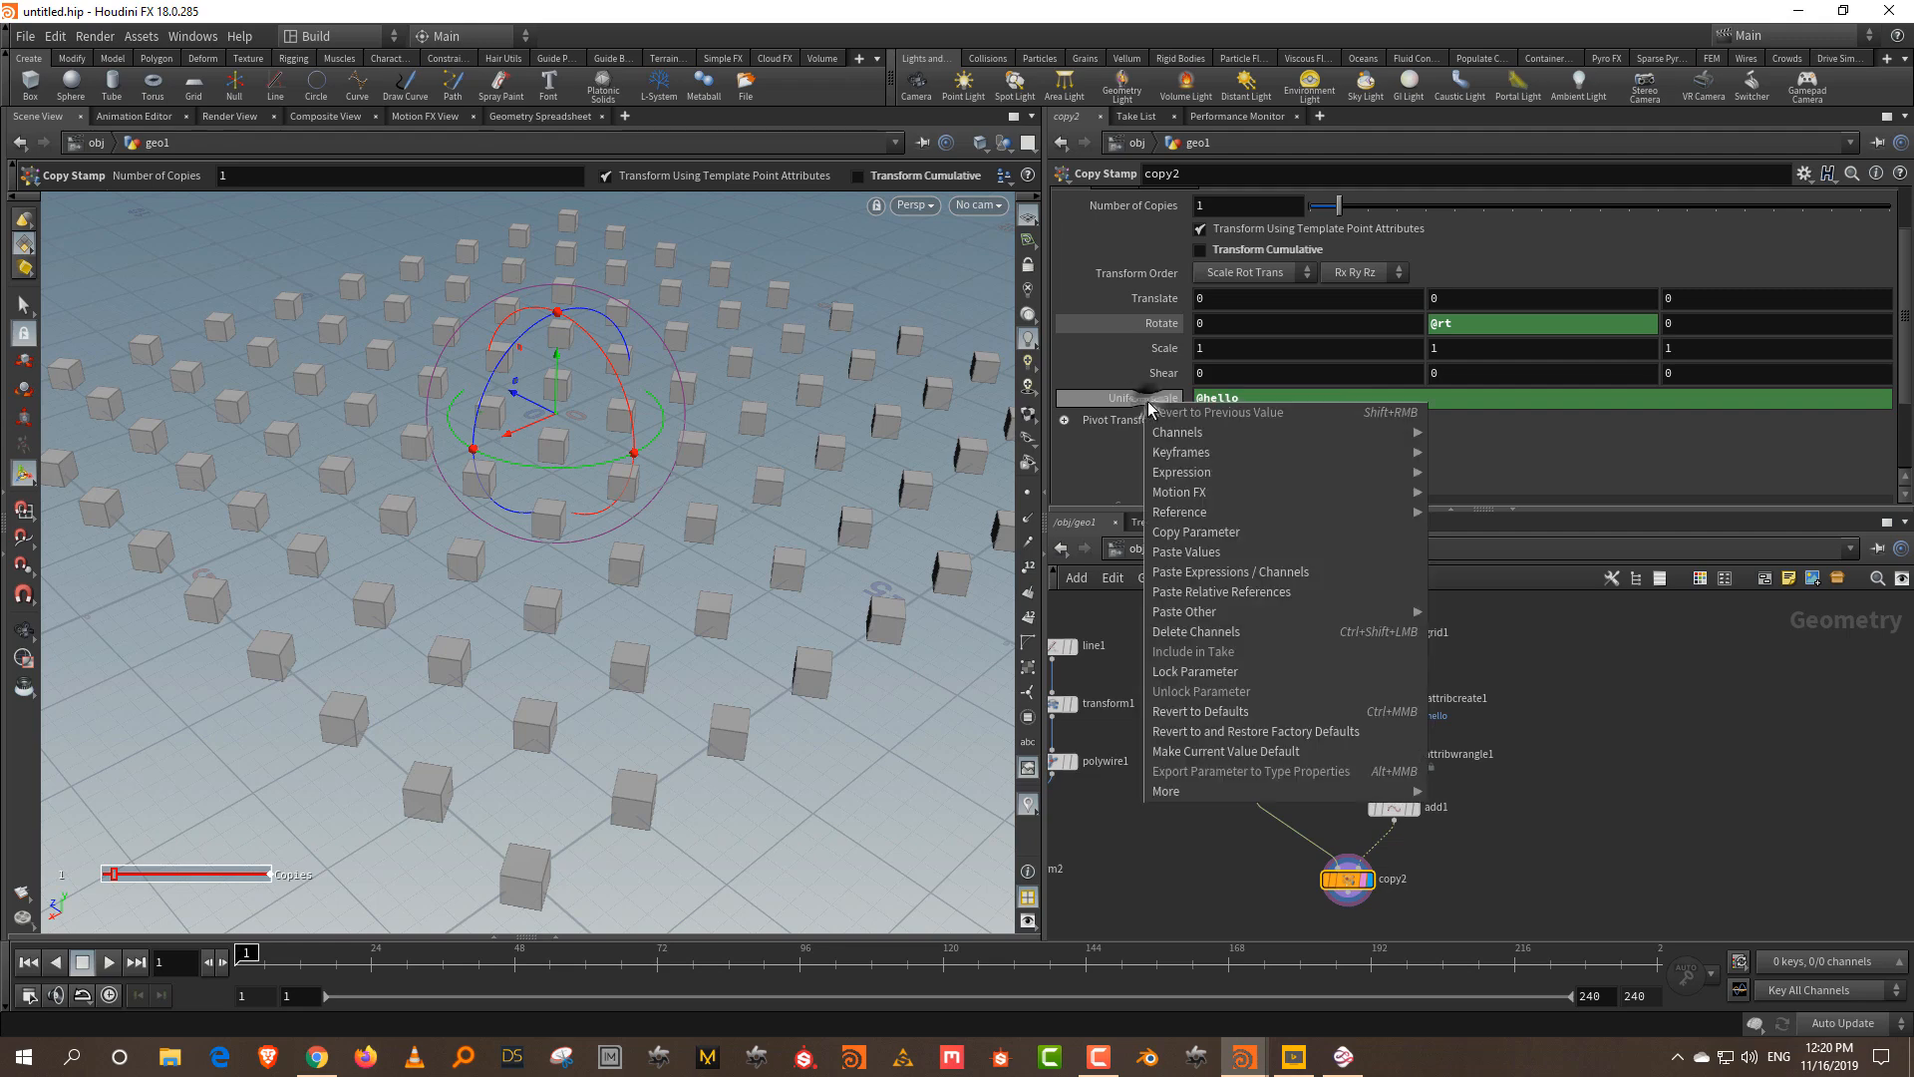
pyautogui.click(1254, 635)
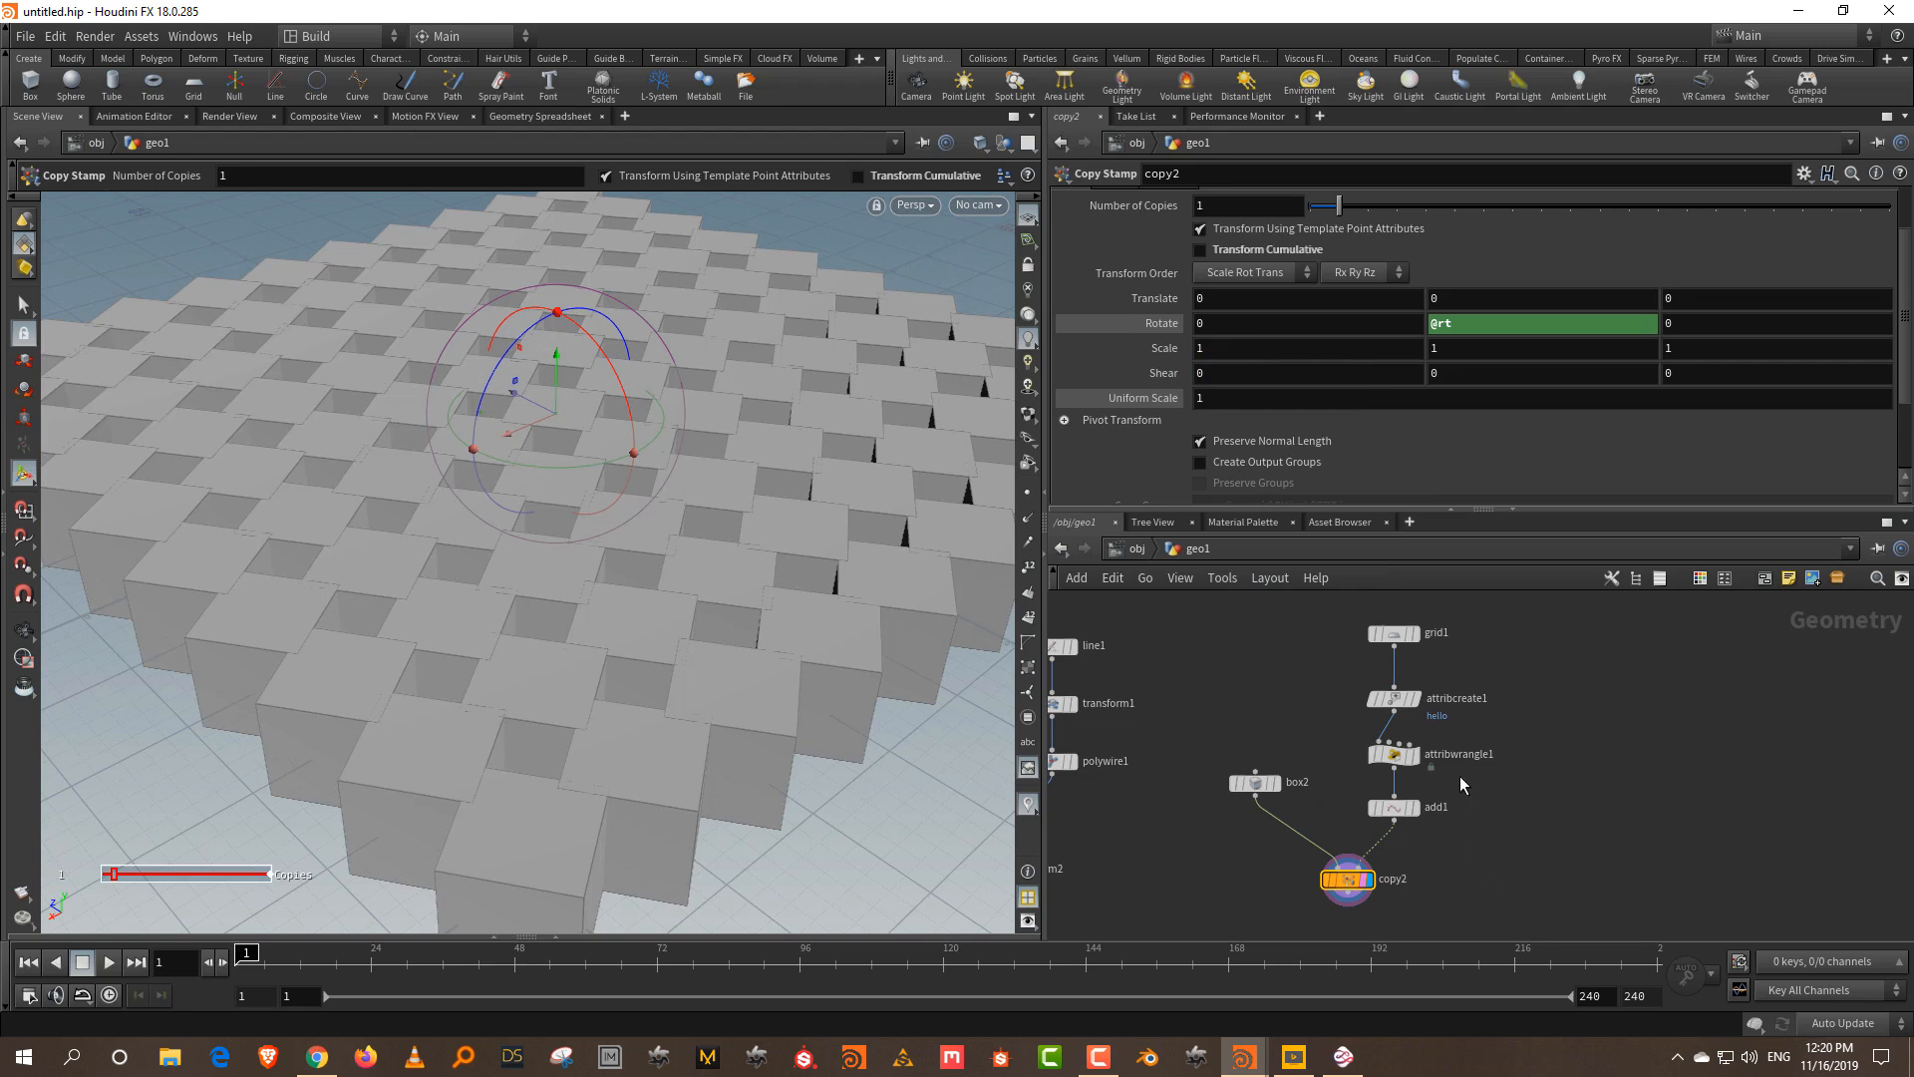
pyautogui.click(1406, 754)
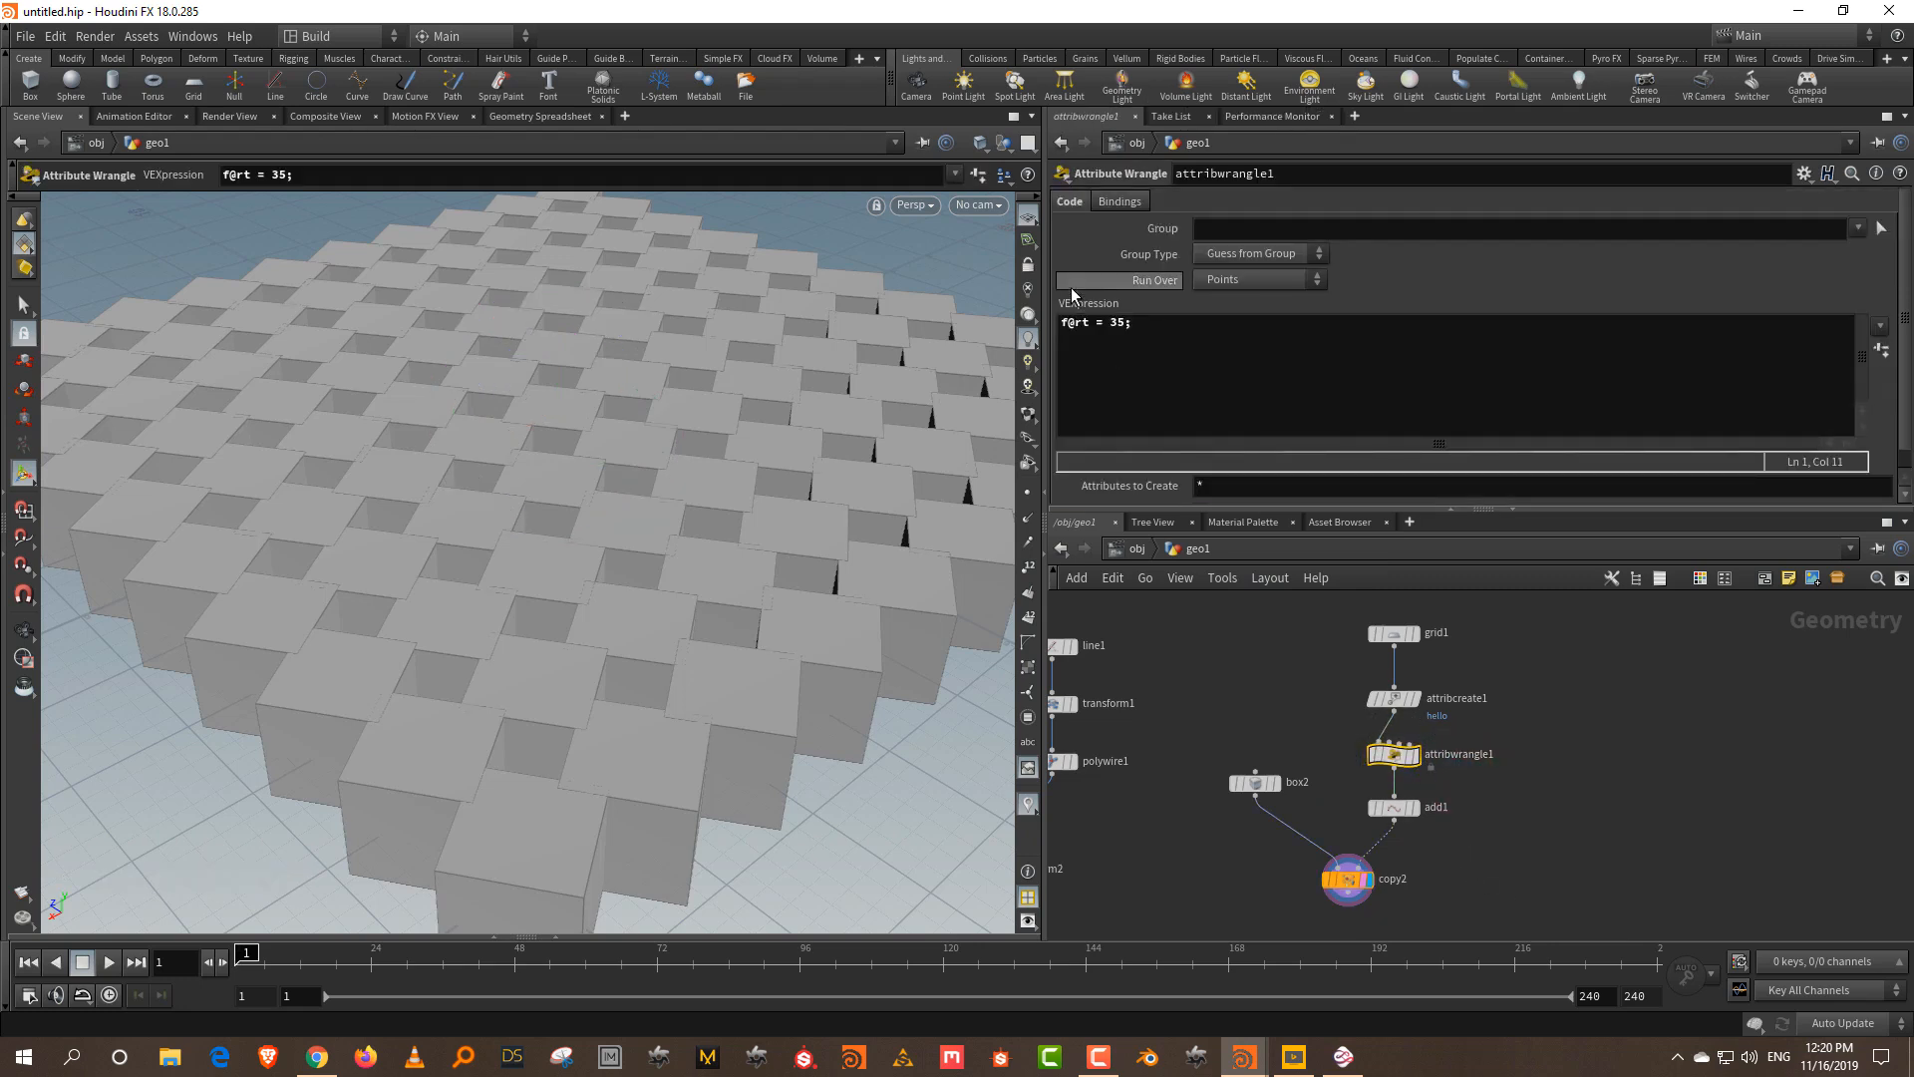
pyautogui.click(1199, 326)
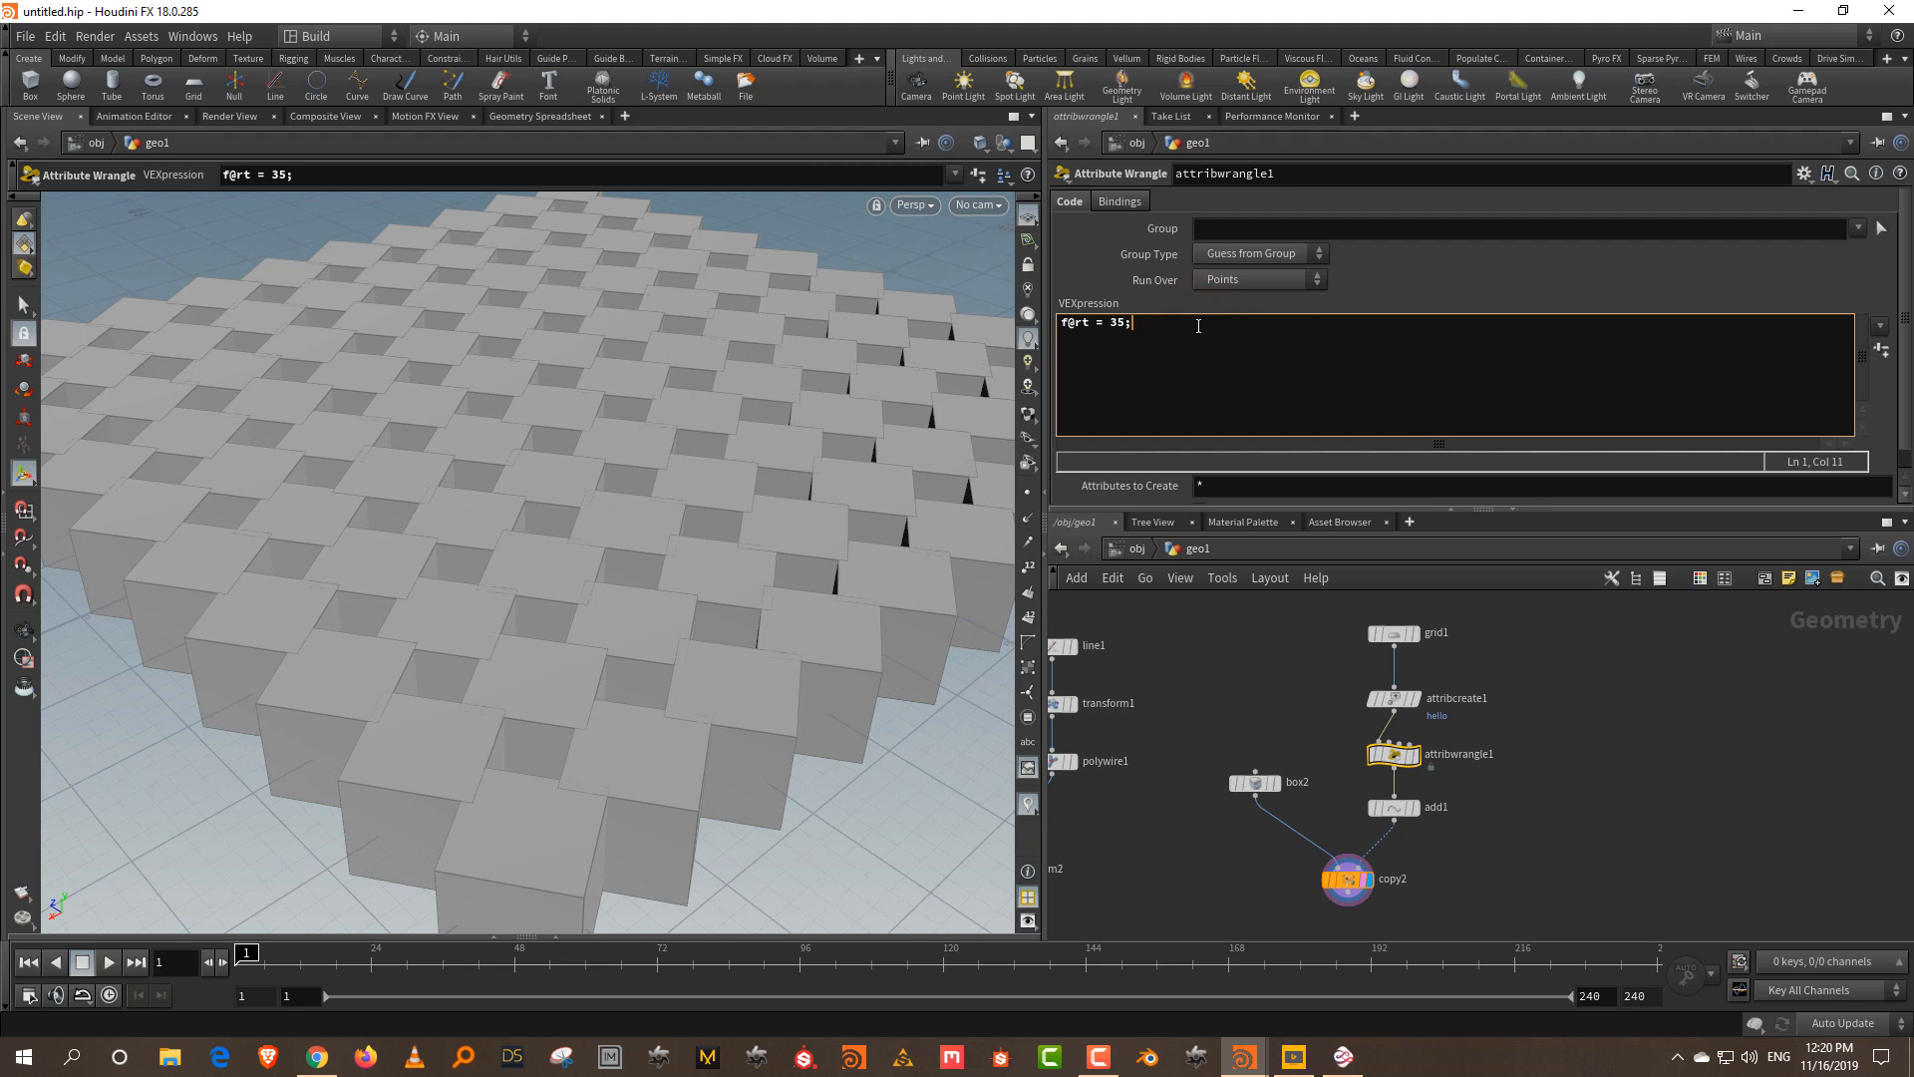
pyautogui.press('Return')
pyautogui.write('@pscale = 0;')
pyautogui.click(1307, 729)
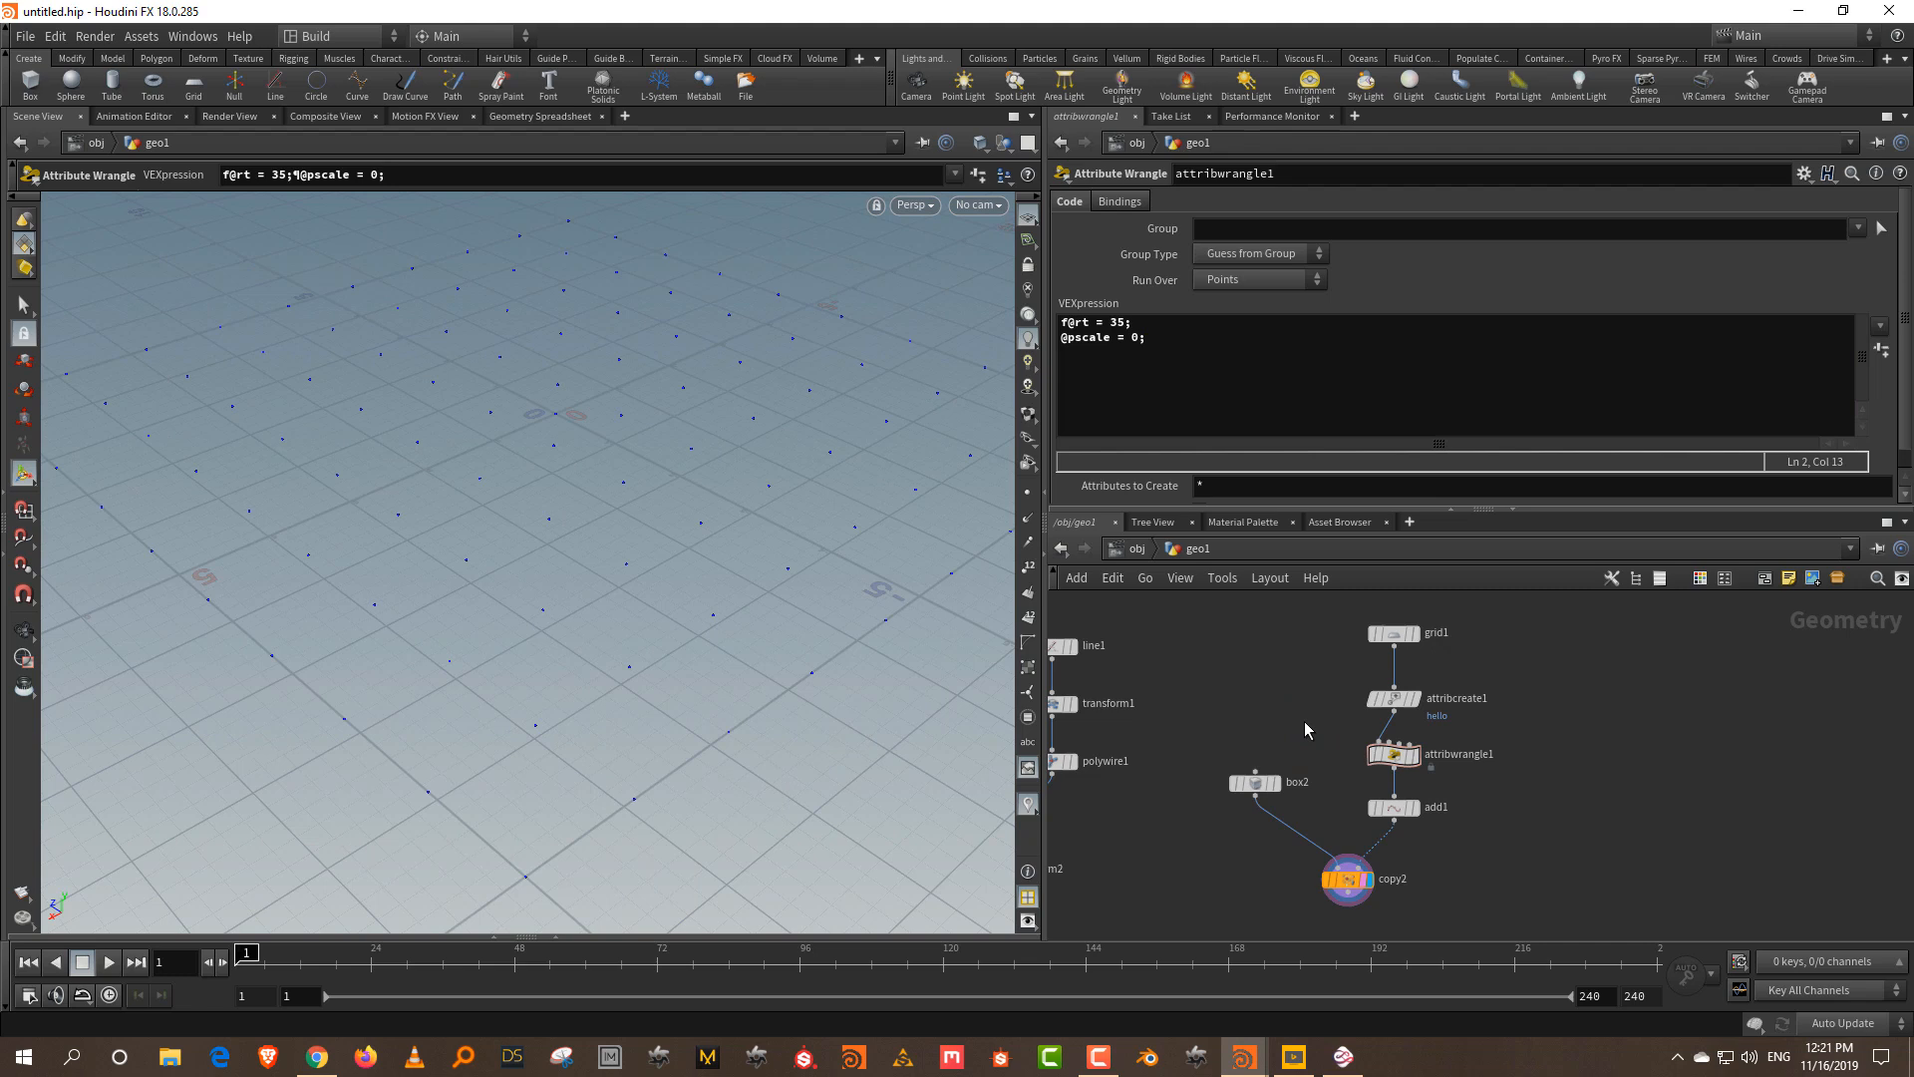
pyautogui.doubleClick(1135, 340)
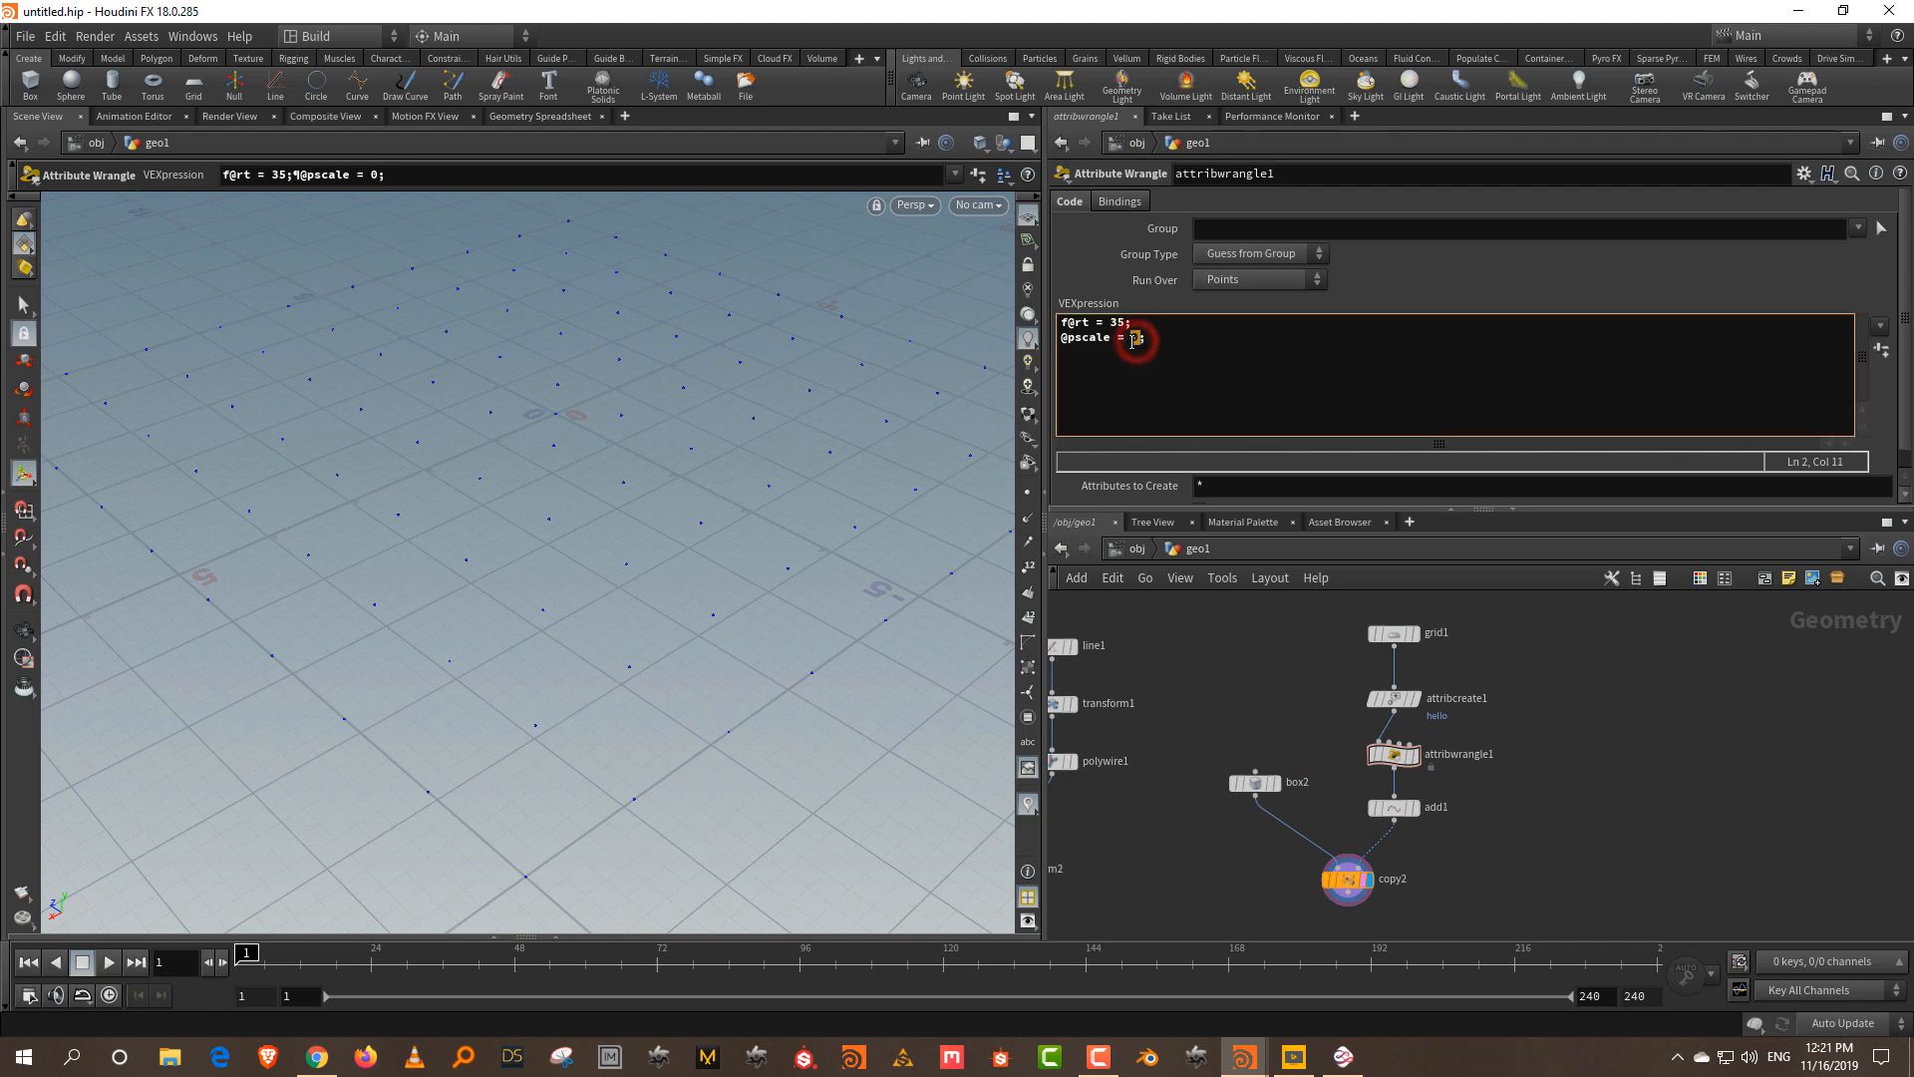
pyautogui.write('0.6')
pyautogui.click(1235, 680)
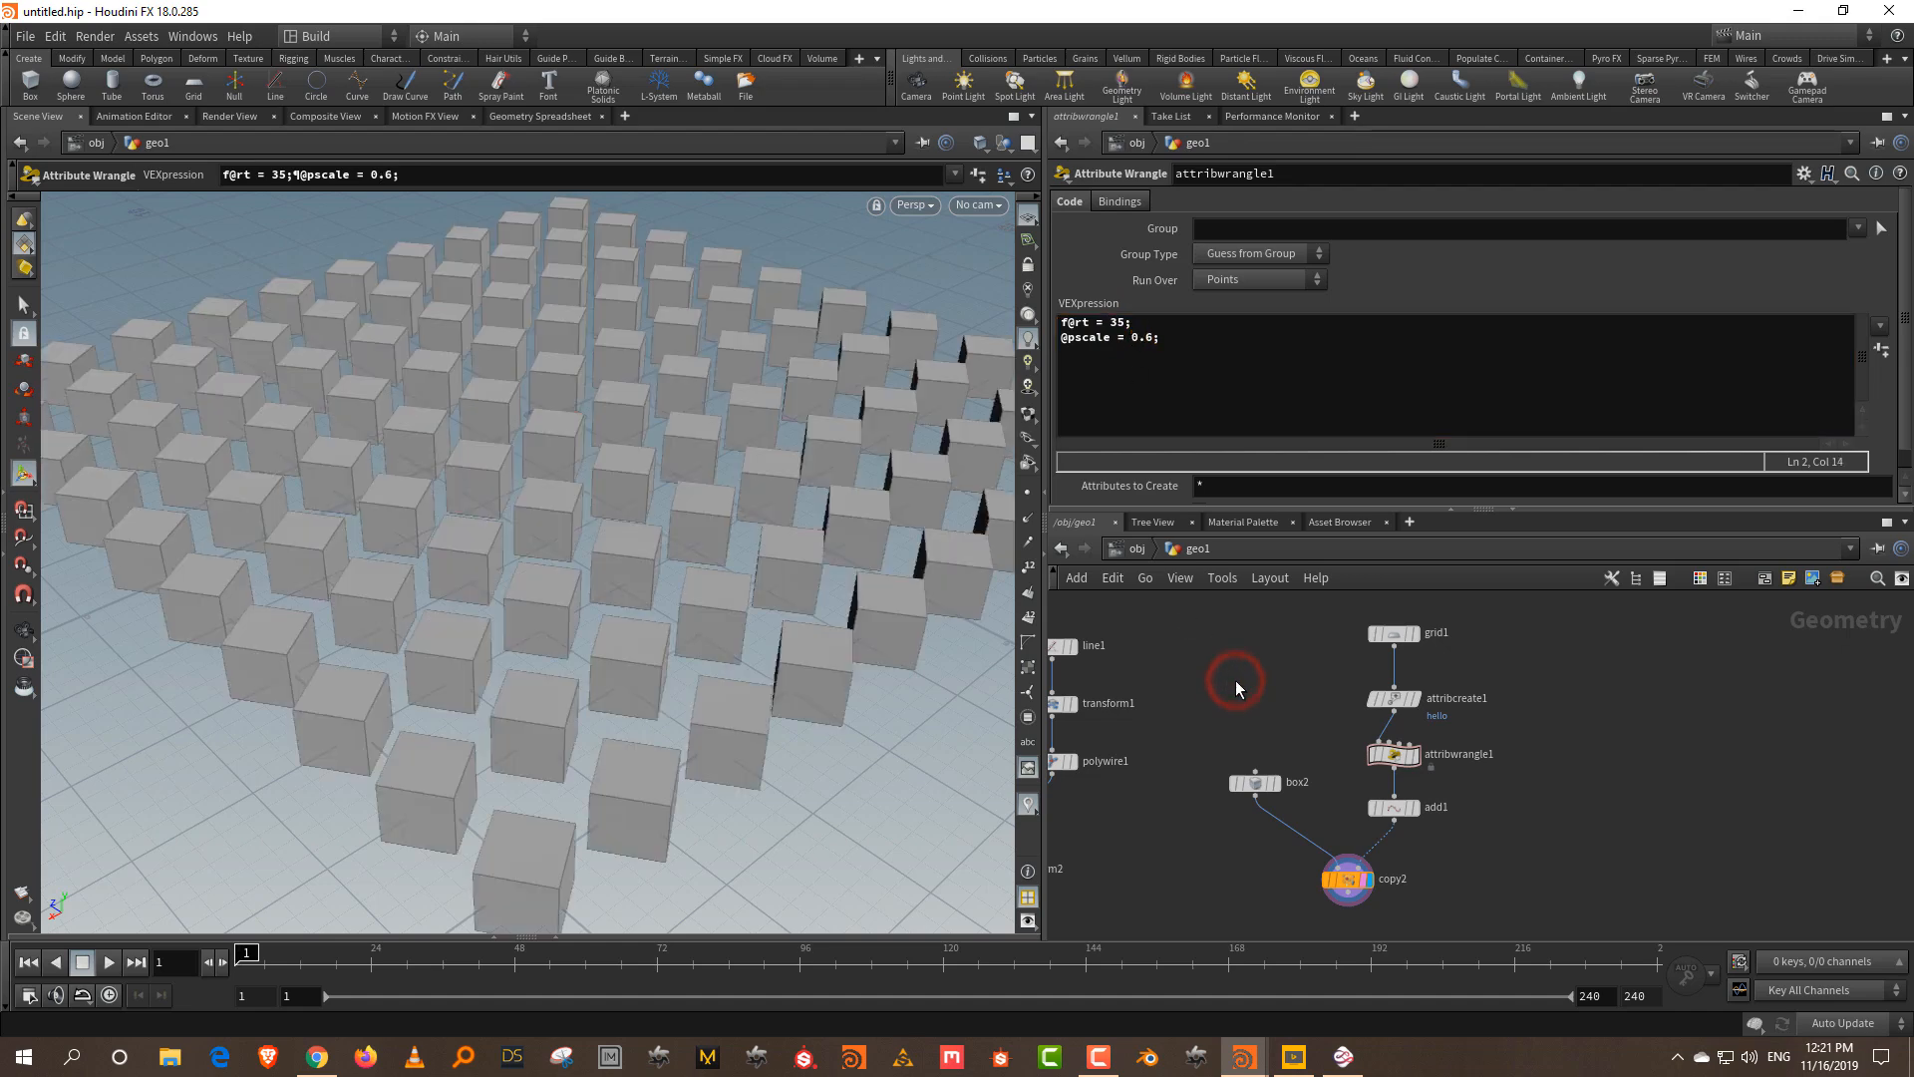
# - Examine the scaled box copies from different views and review the parameters of copy2 and attribwrangle1
pyautogui.scroll(-5, 598, 479)
pyautogui.keyDown('alt'); pyautogui.moveTo(598, 479); pyautogui.dragTo(598, 496); pyautogui.keyUp('alt')
pyautogui.scroll(1, 600, 498)
pyautogui.moveTo(1460, 866); pyautogui.dragTo(1316, 916)
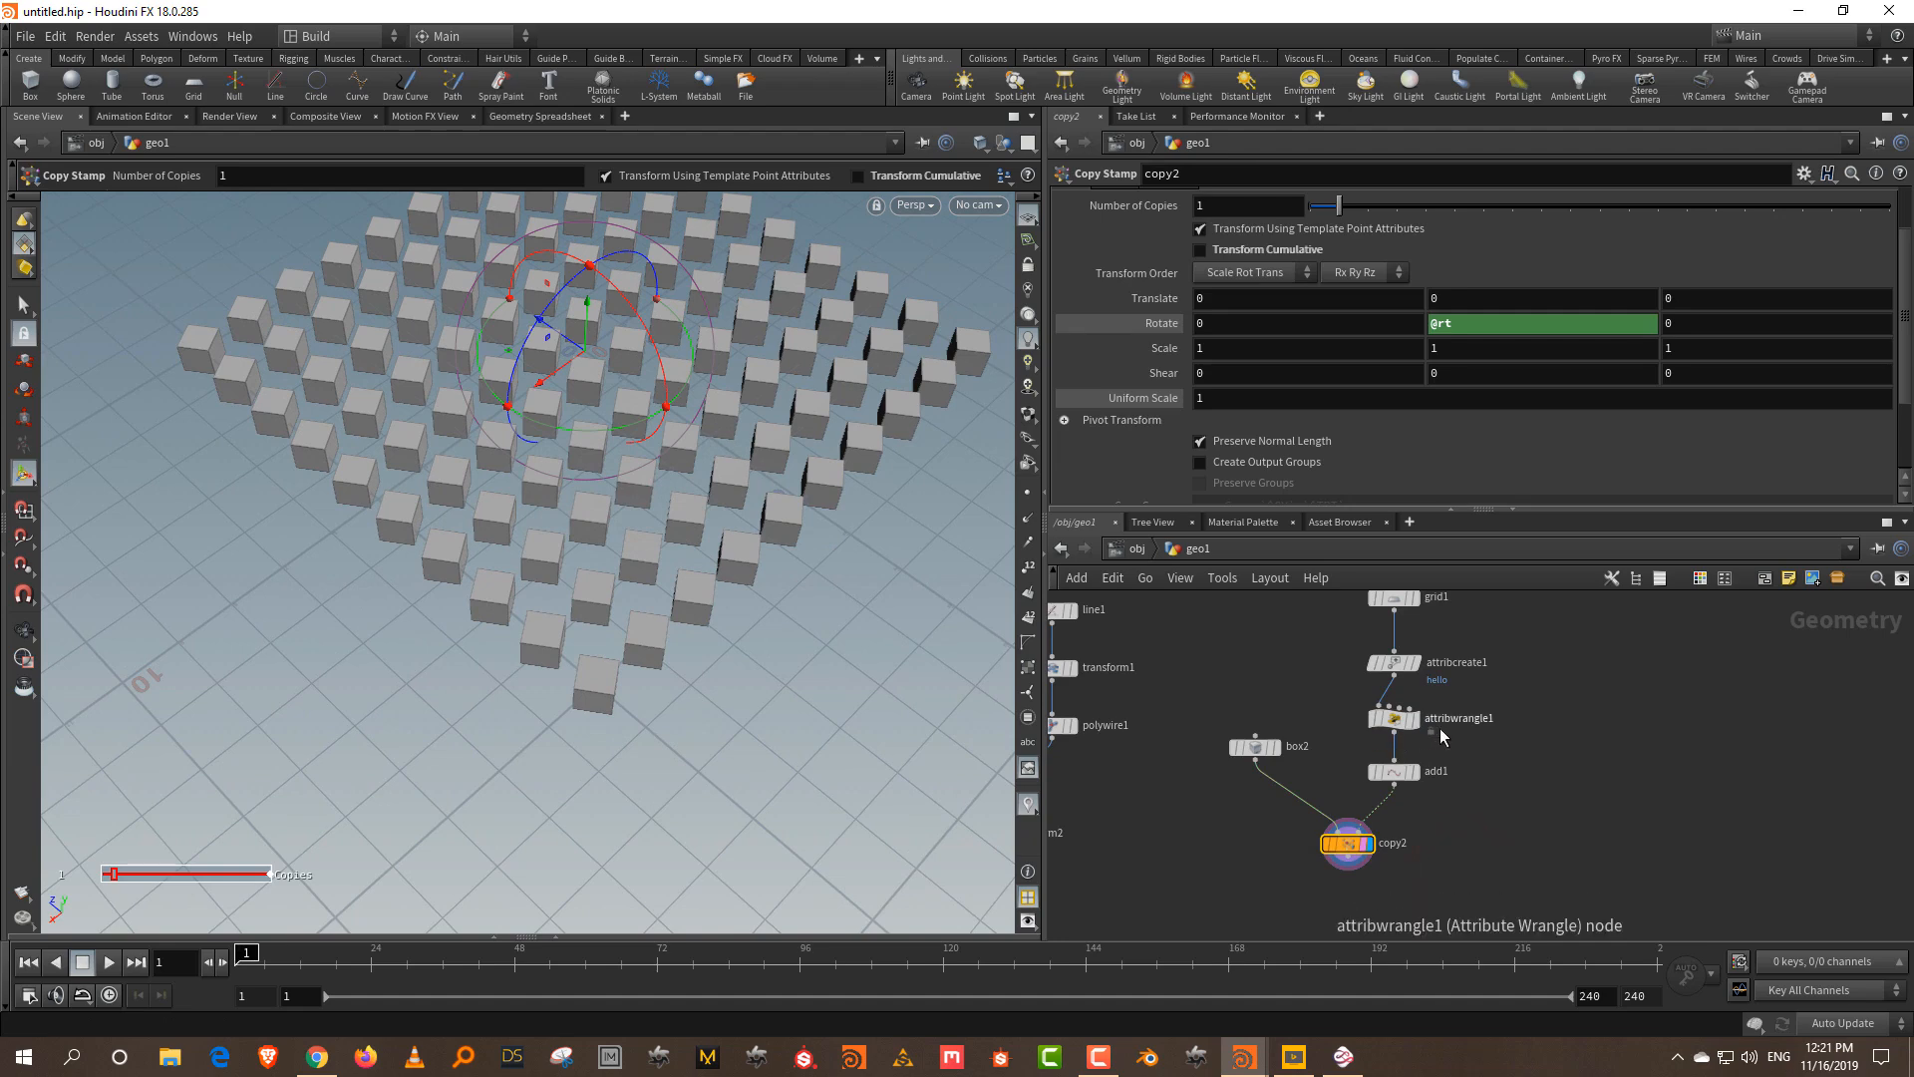
pyautogui.click(1396, 772)
pyautogui.click(1406, 718)
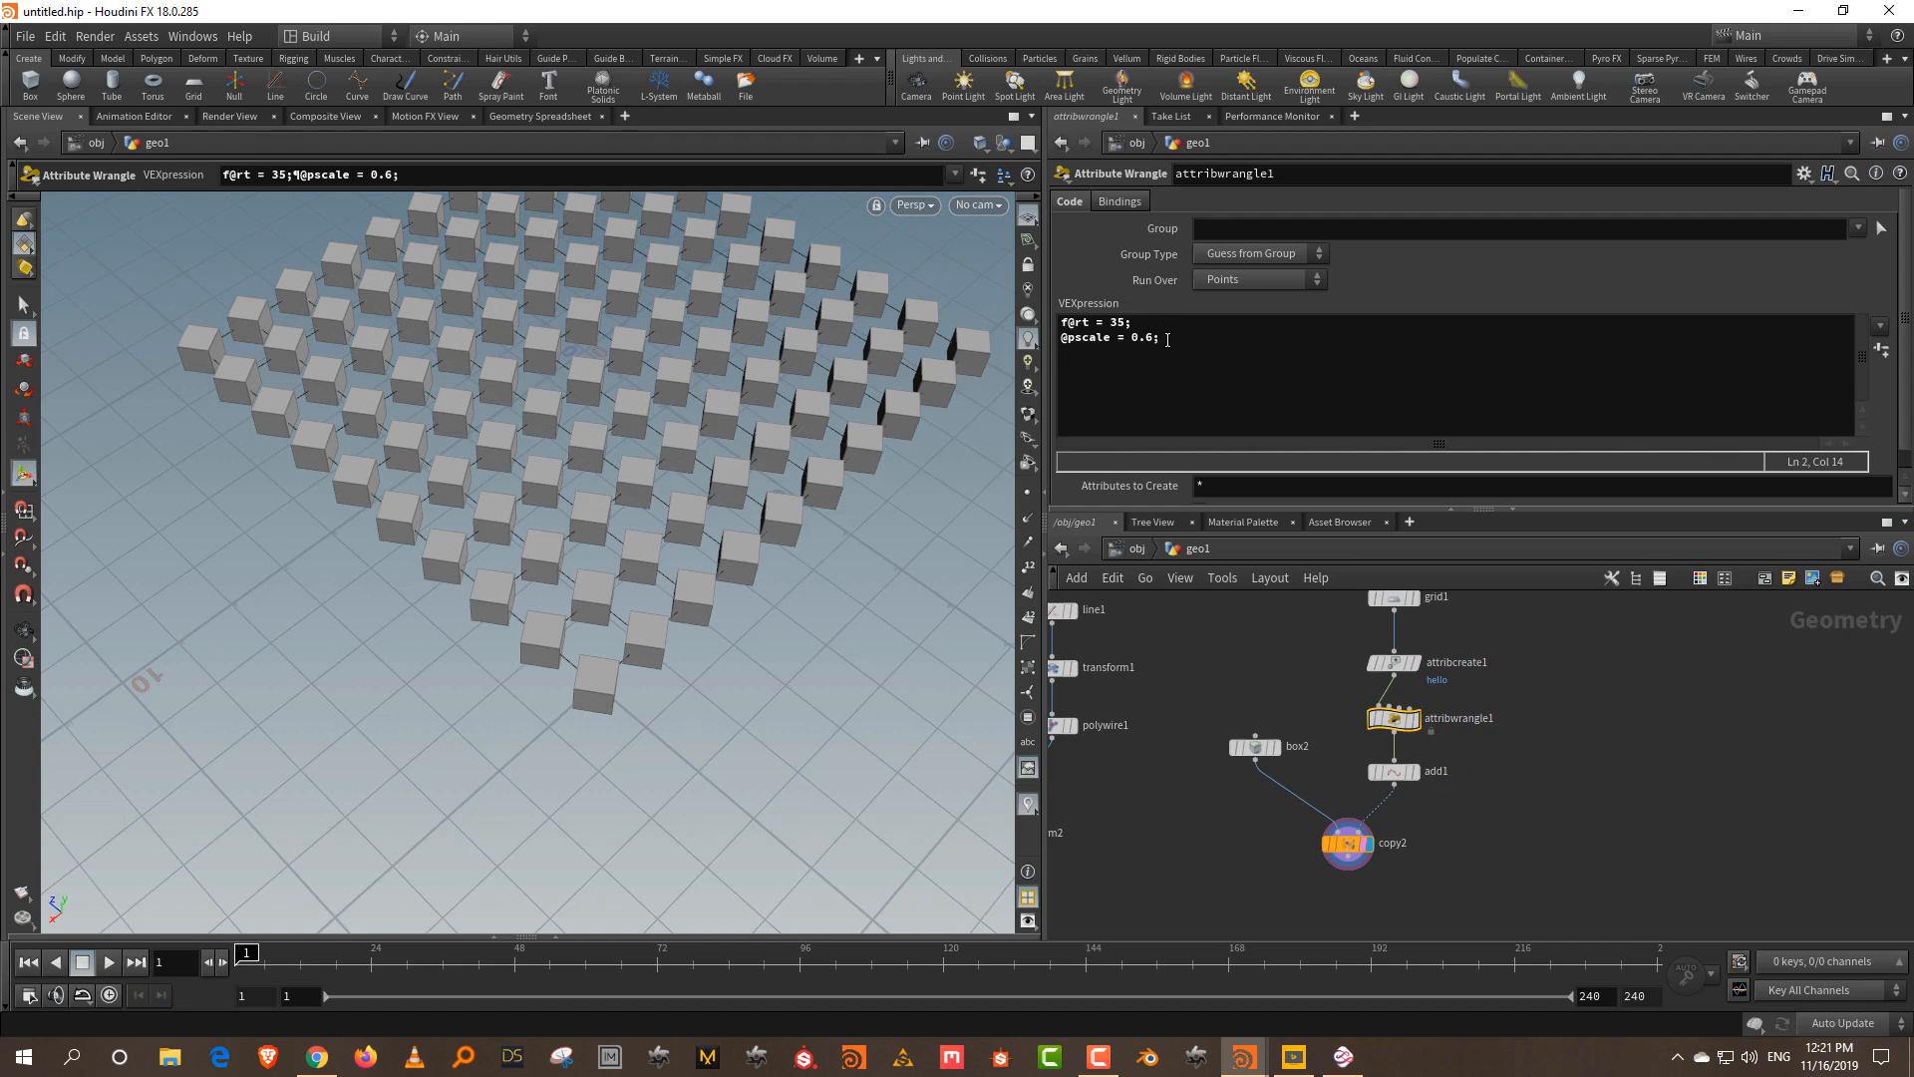
pyautogui.keyDown('alt'); pyautogui.moveTo(688, 297); pyautogui.dragTo(618, 589, button='right'); pyautogui.keyUp('alt')
pyautogui.keyDown('alt'); pyautogui.moveTo(619, 588); pyautogui.dragTo(596, 521); pyautogui.keyUp('alt')
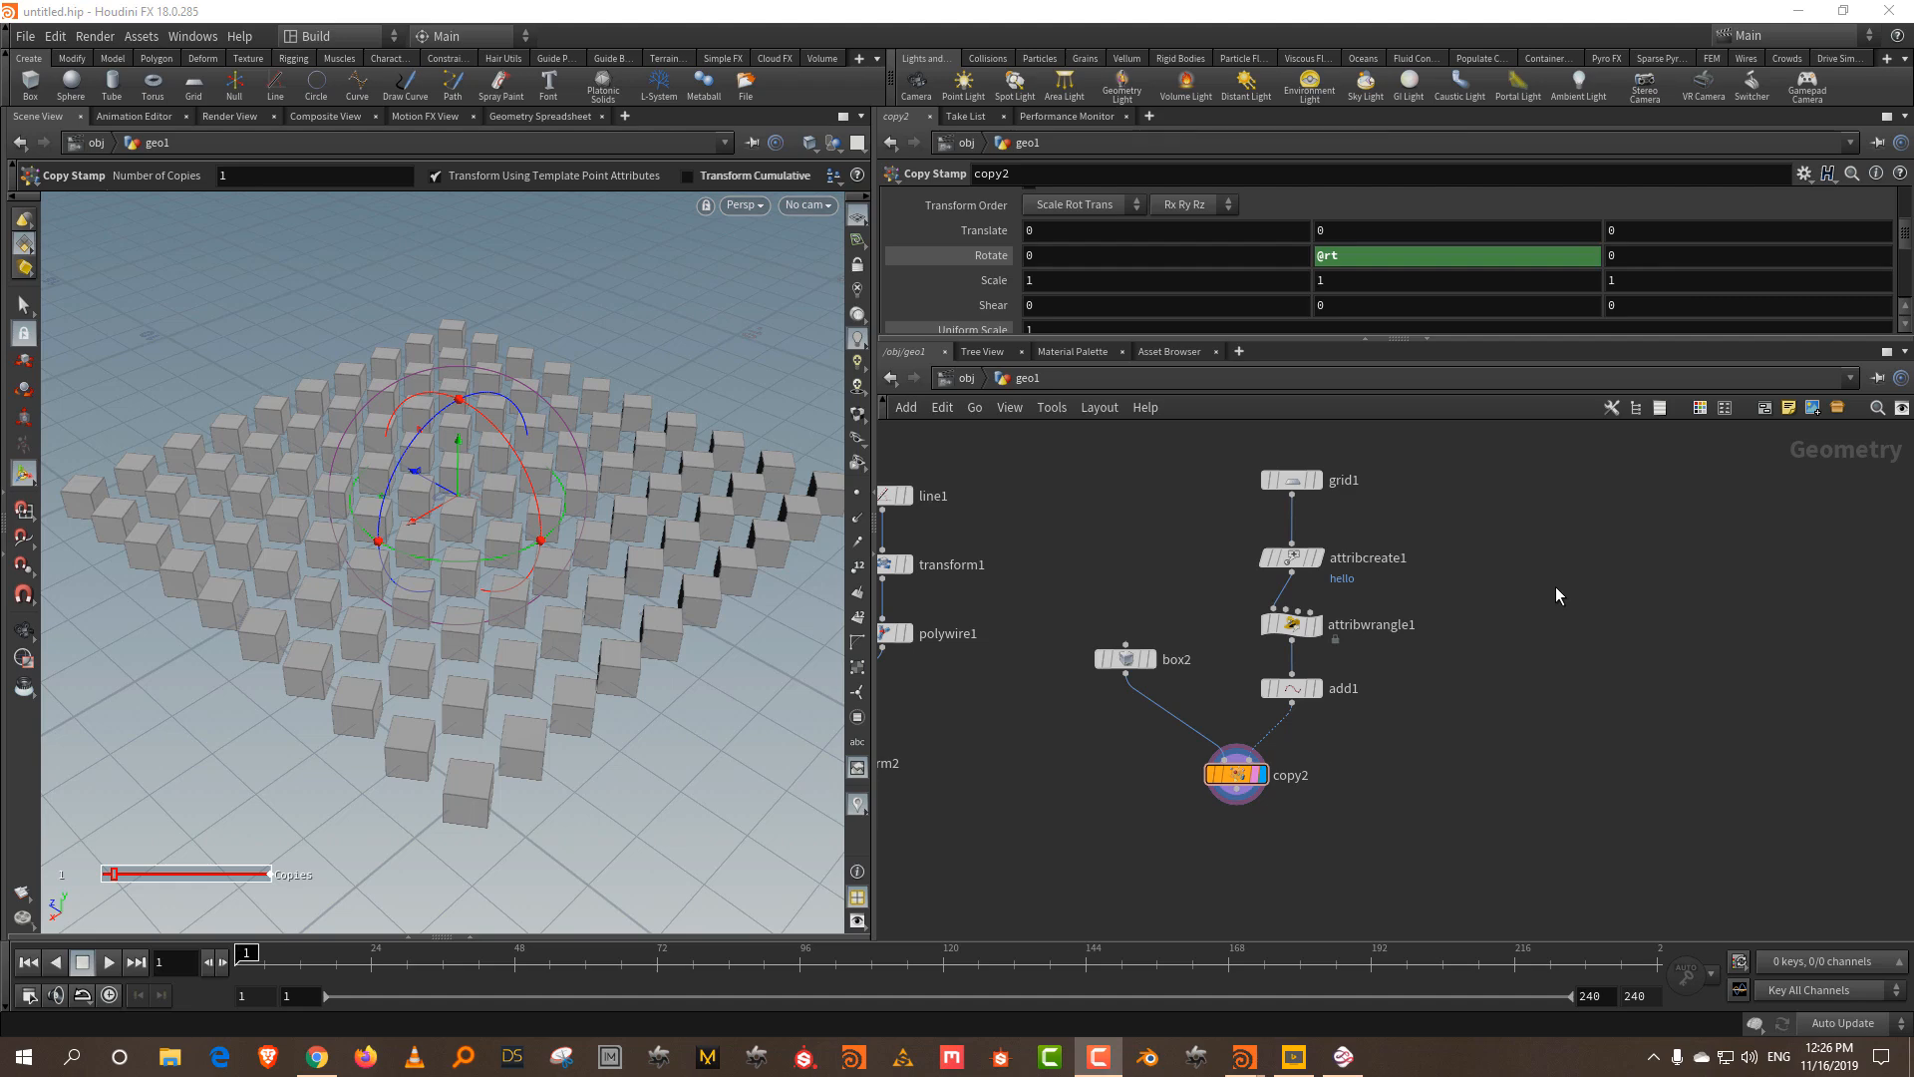
# - Add an Attribute VOP node to the empty area beside the attribwrangle1 and add1 chain
pyautogui.press('Tab')
pyautogui.moveTo(1592, 674)
pyautogui.write('vop')
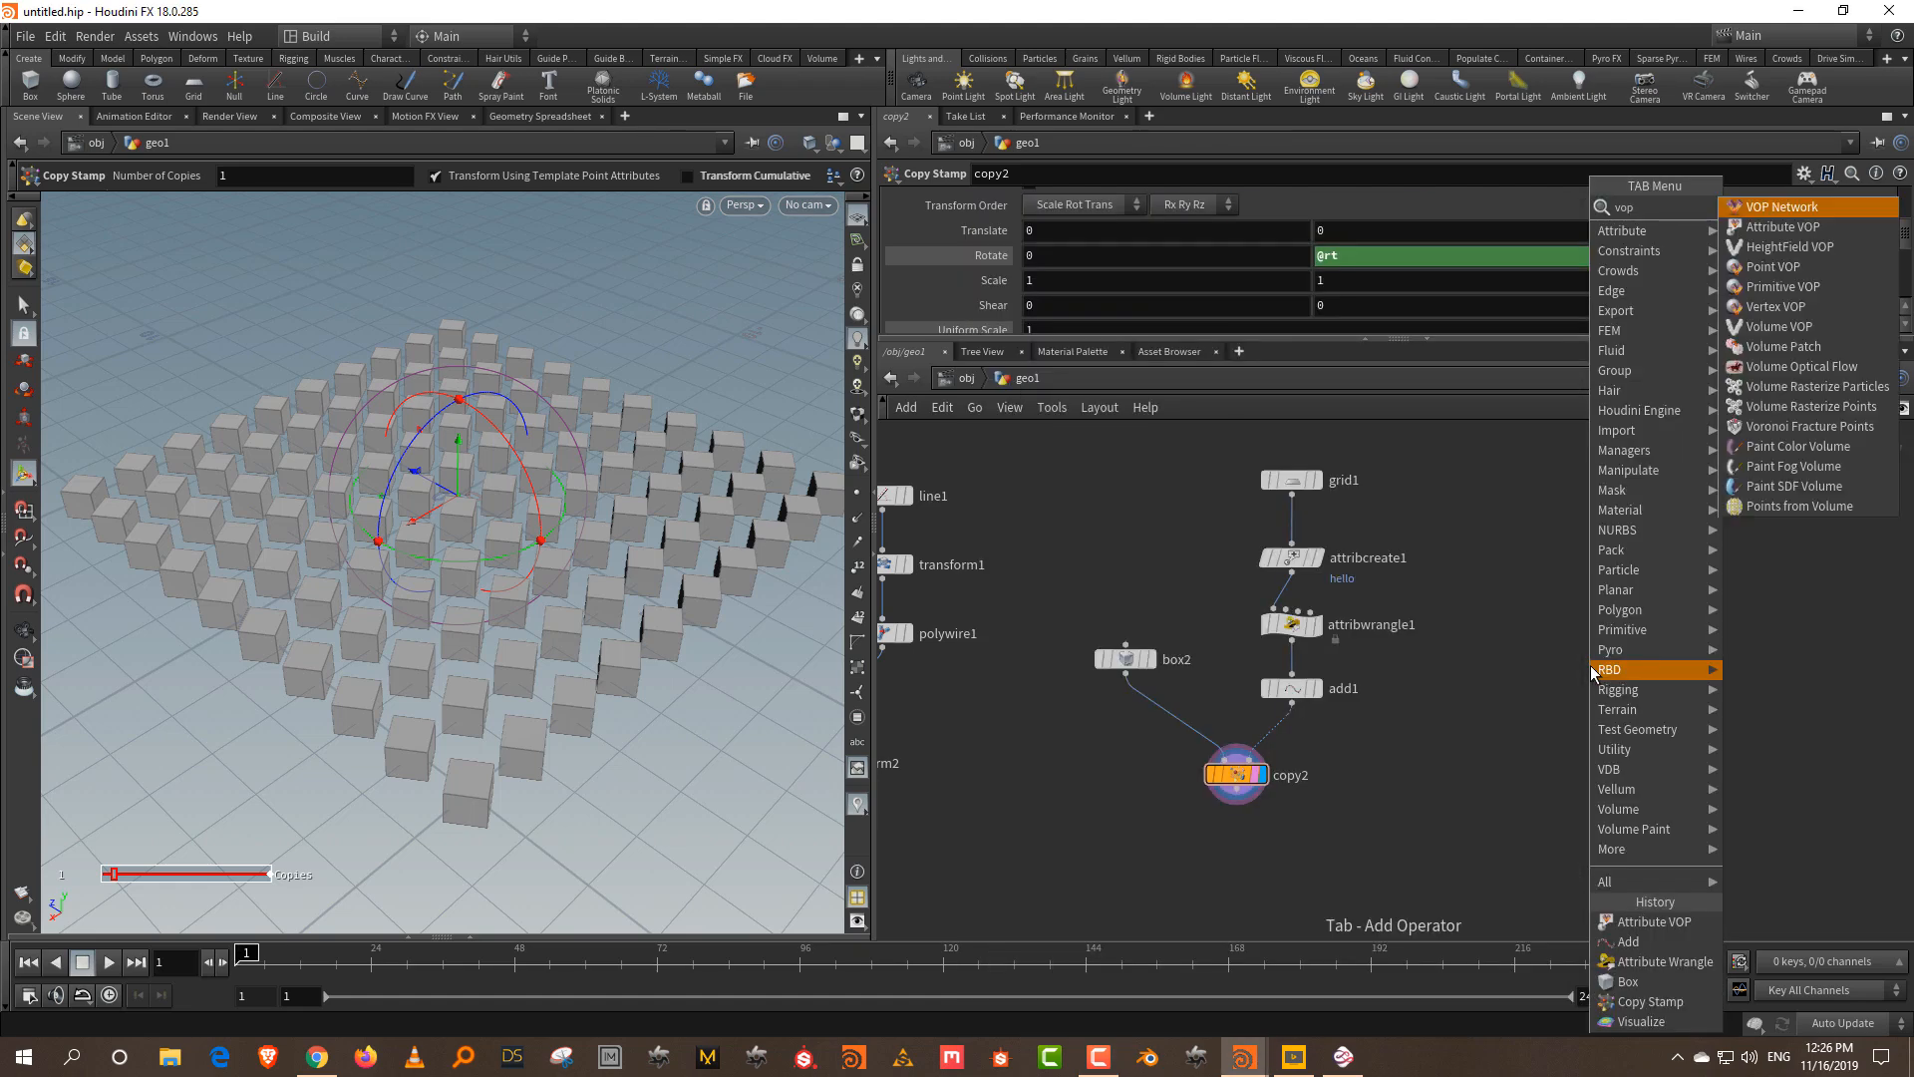
pyautogui.press('Down')
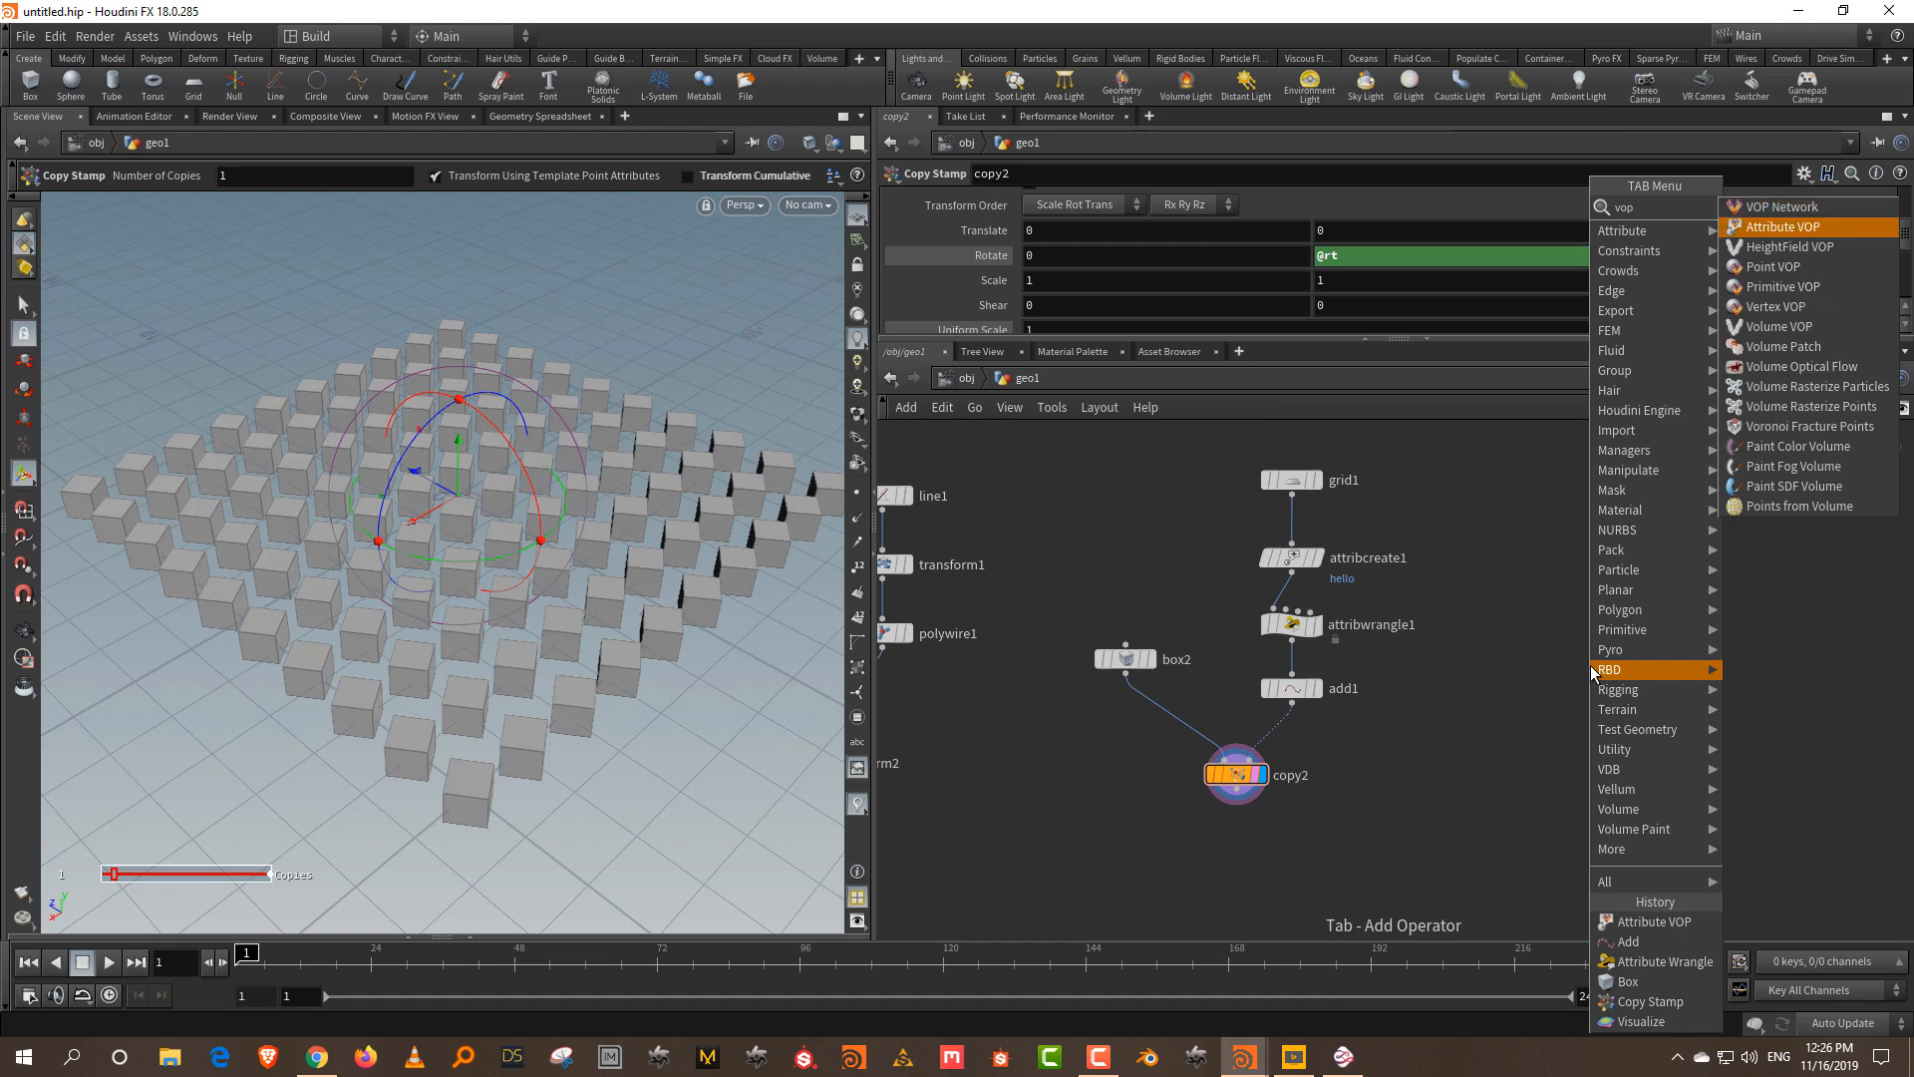
pyautogui.press('Return')
pyautogui.click(1591, 668)
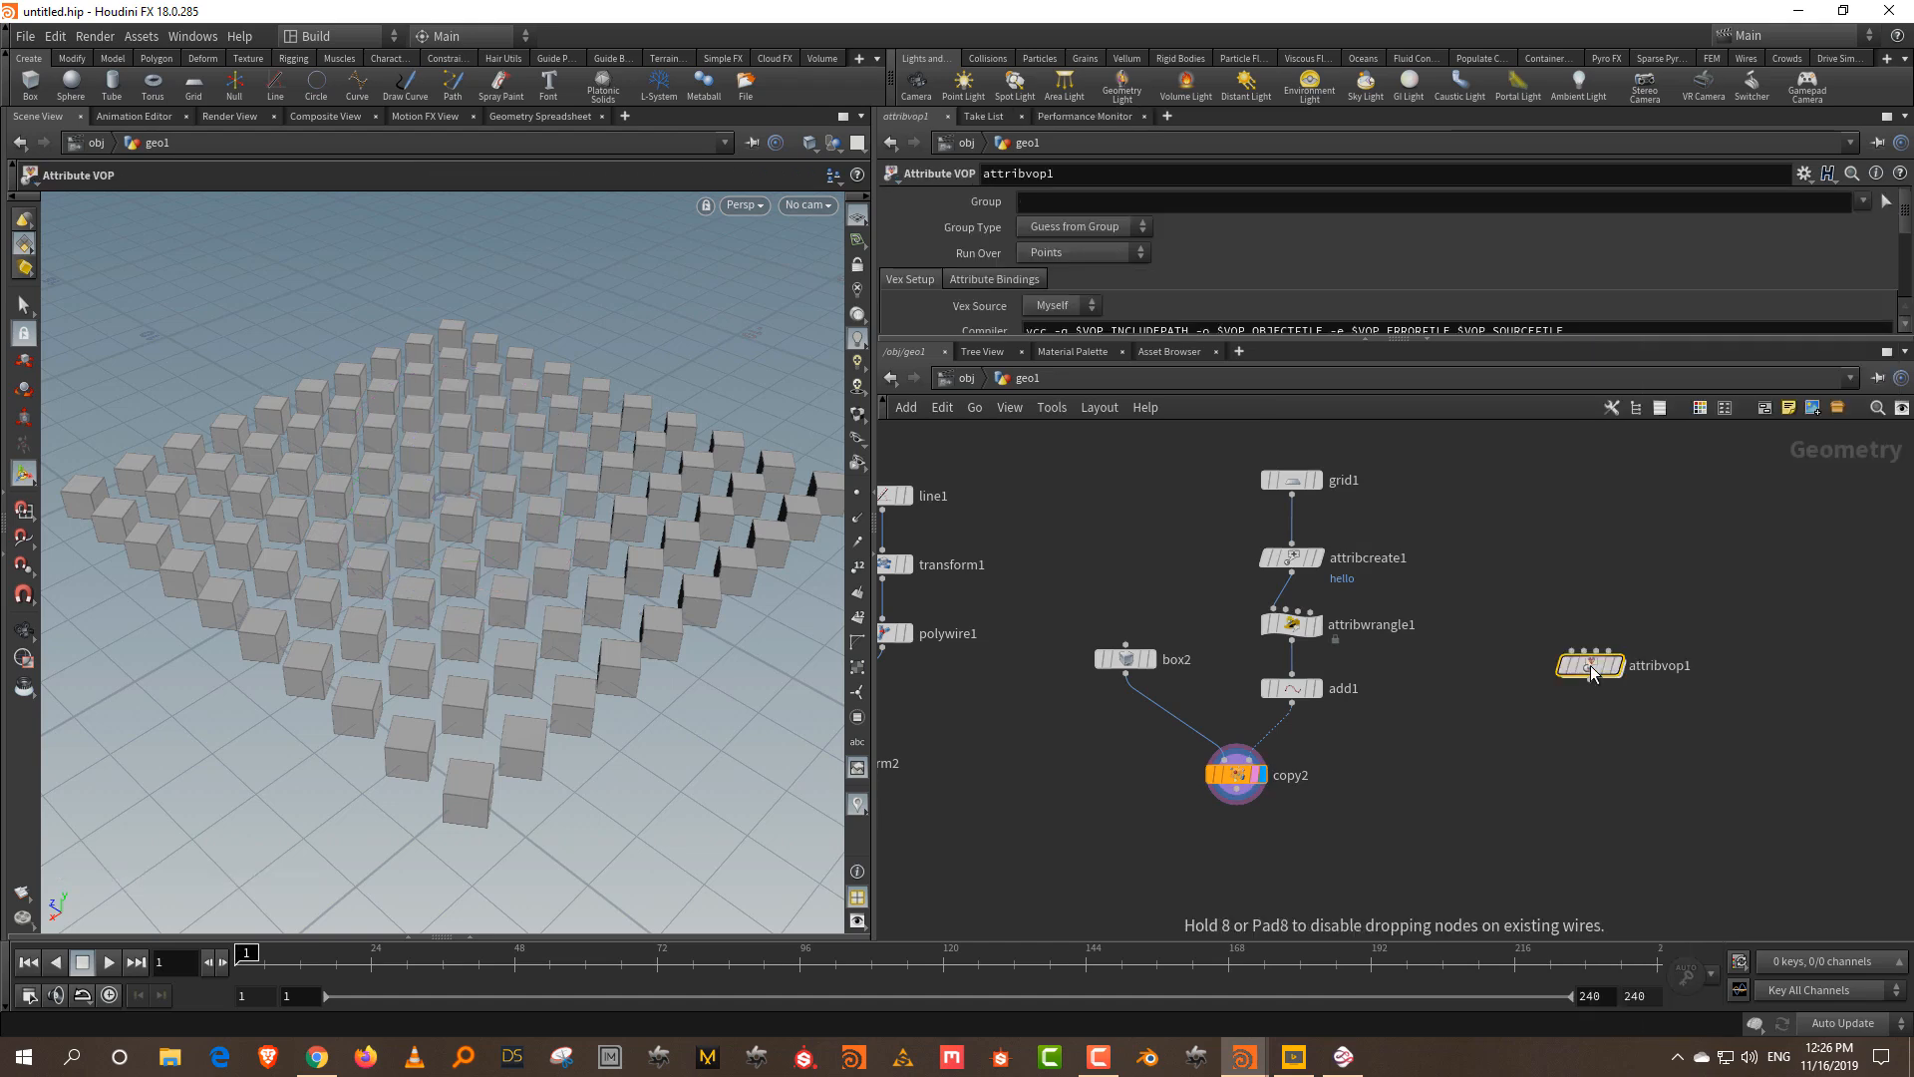
# - Open the network inside attribvop1 and examine the outputs of its geometryvopglobal1 node
pyautogui.scroll(2, 1592, 672)
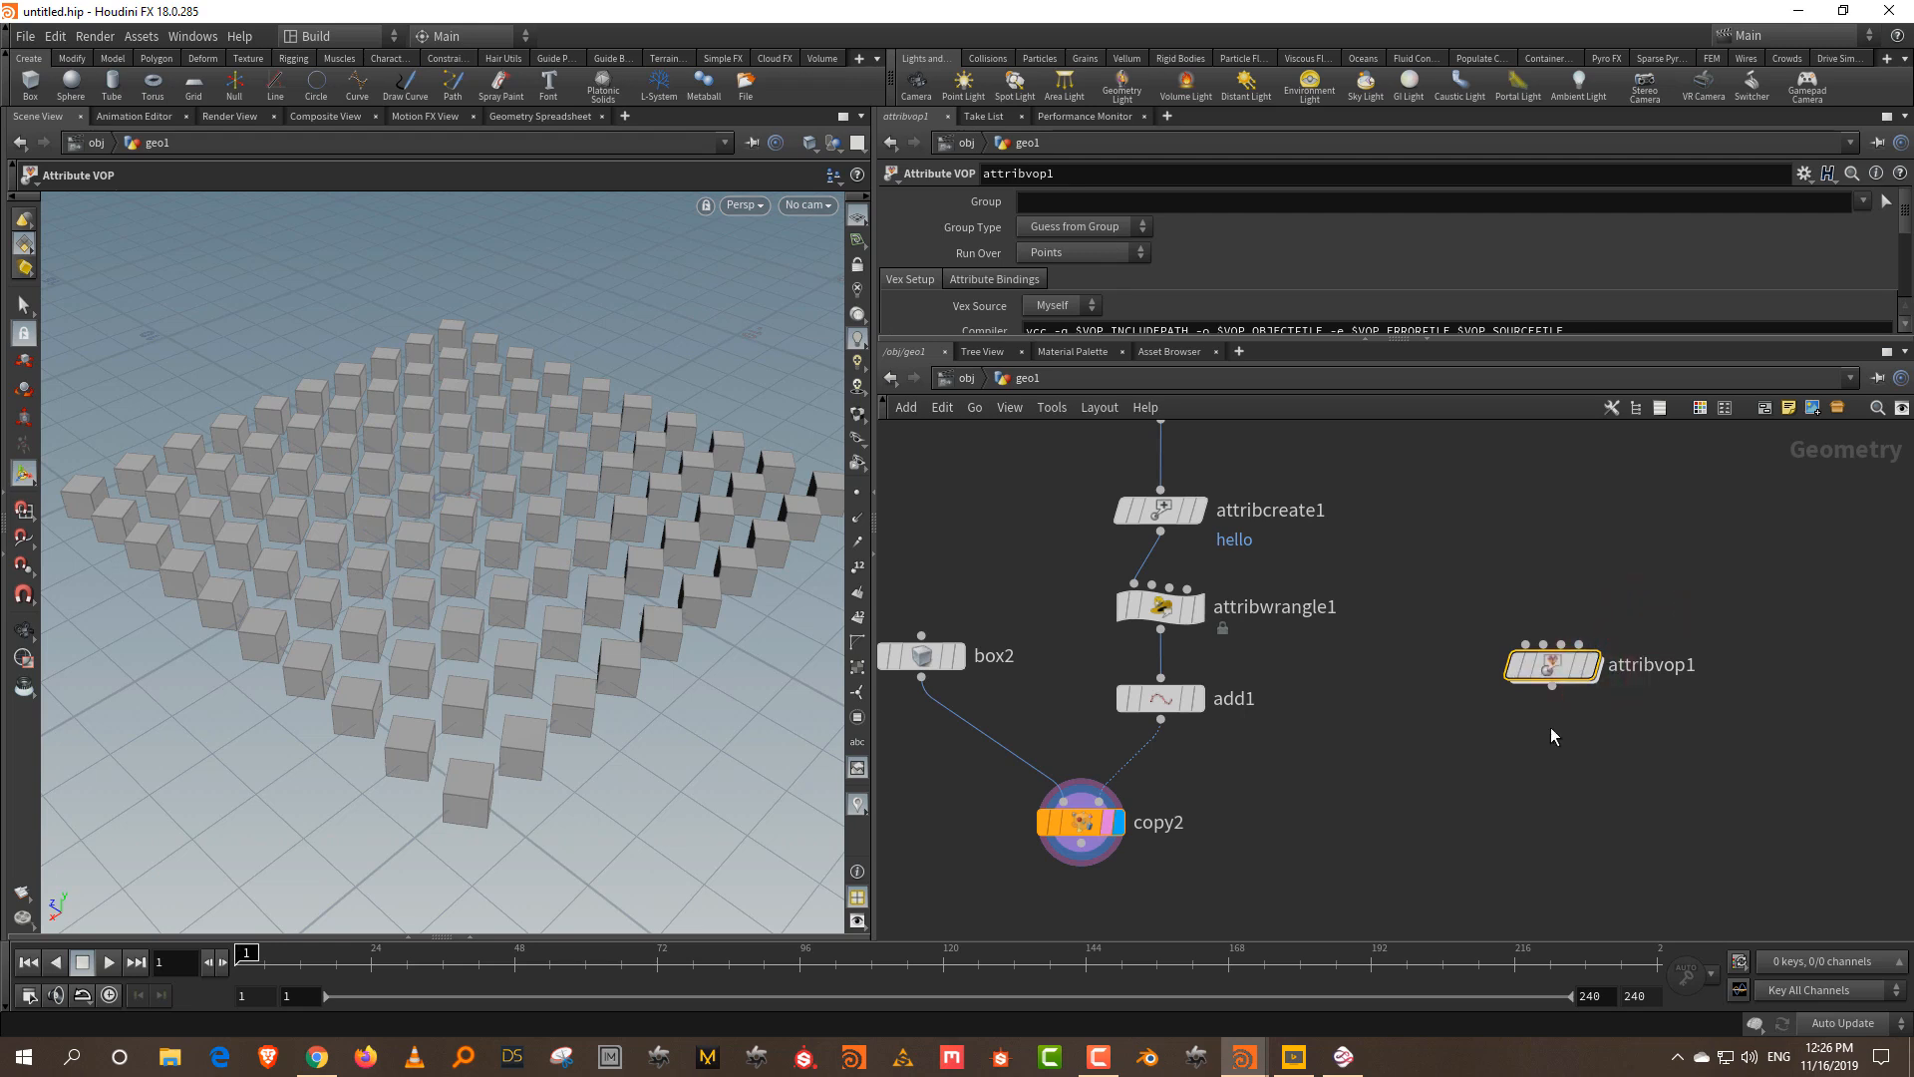
pyautogui.moveTo(1556, 666)
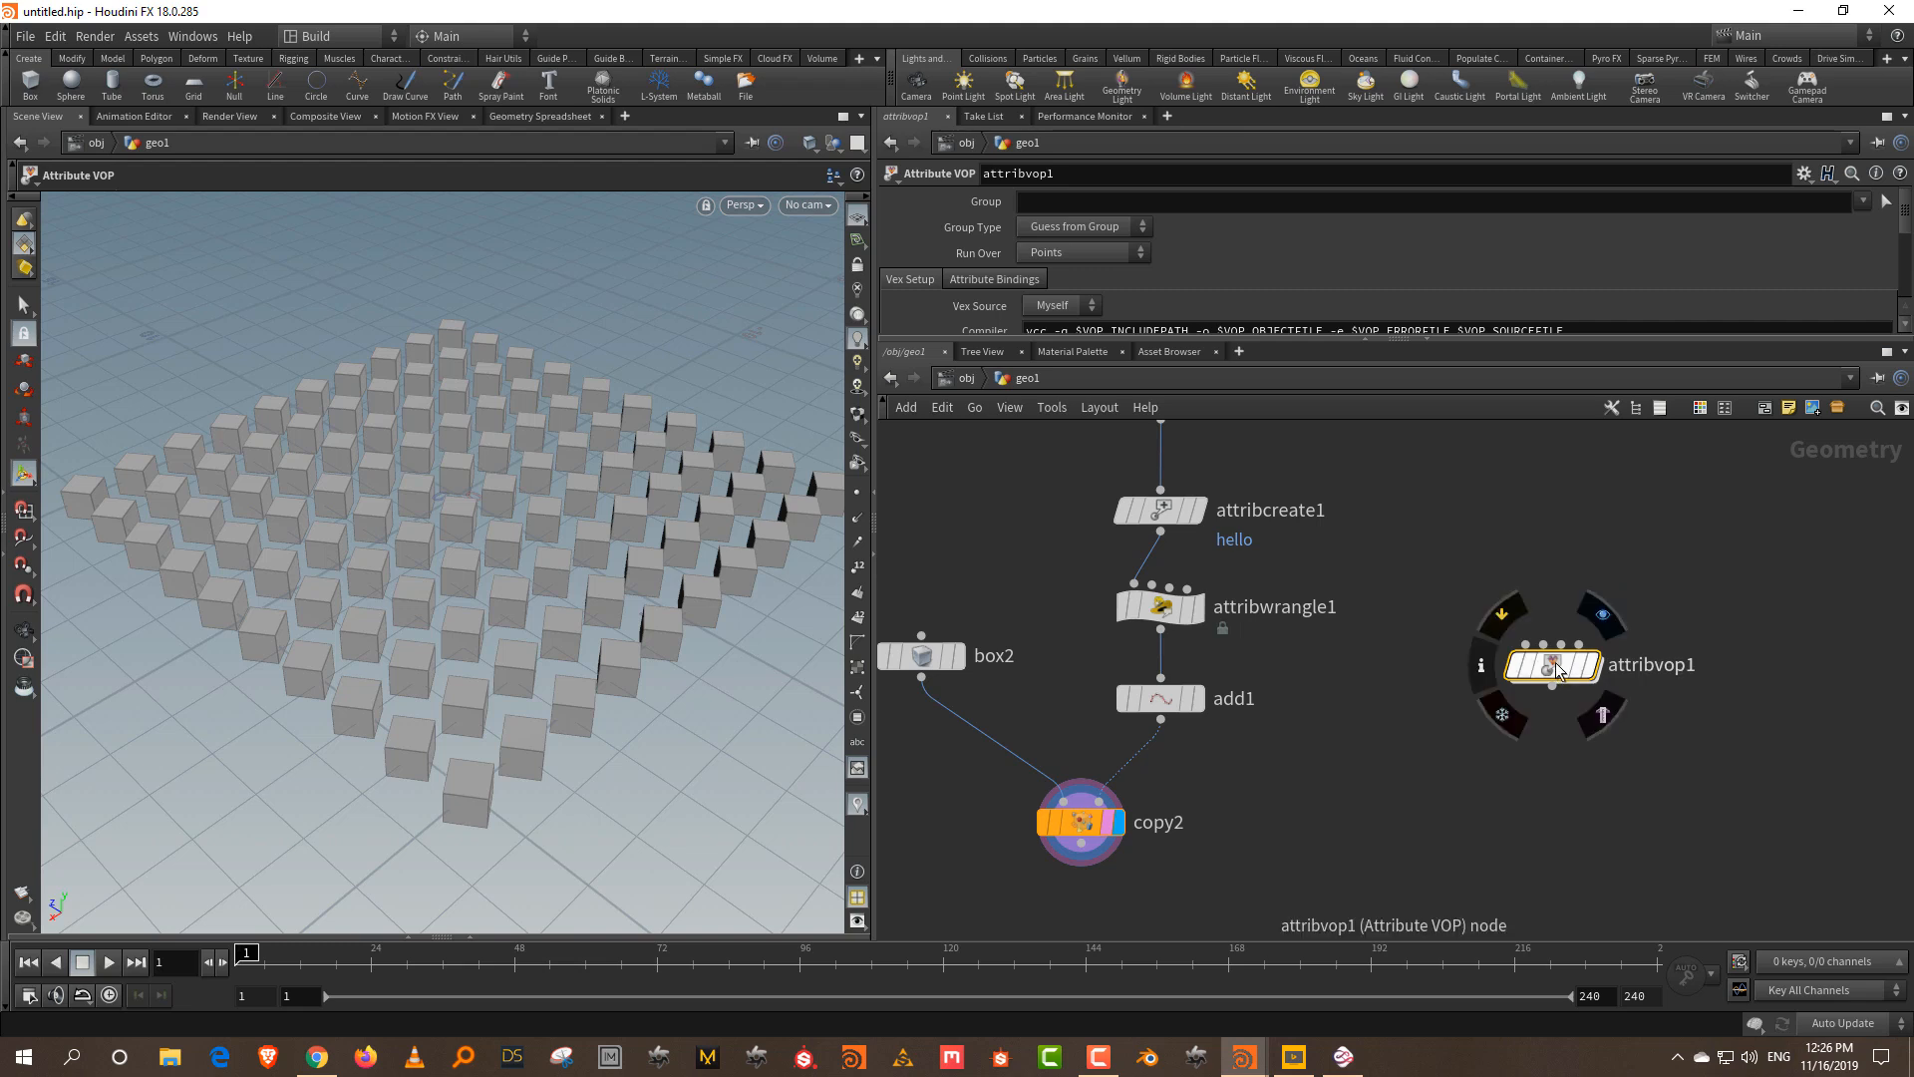
pyautogui.doubleClick(1556, 666)
pyautogui.scroll(2, 1330, 727)
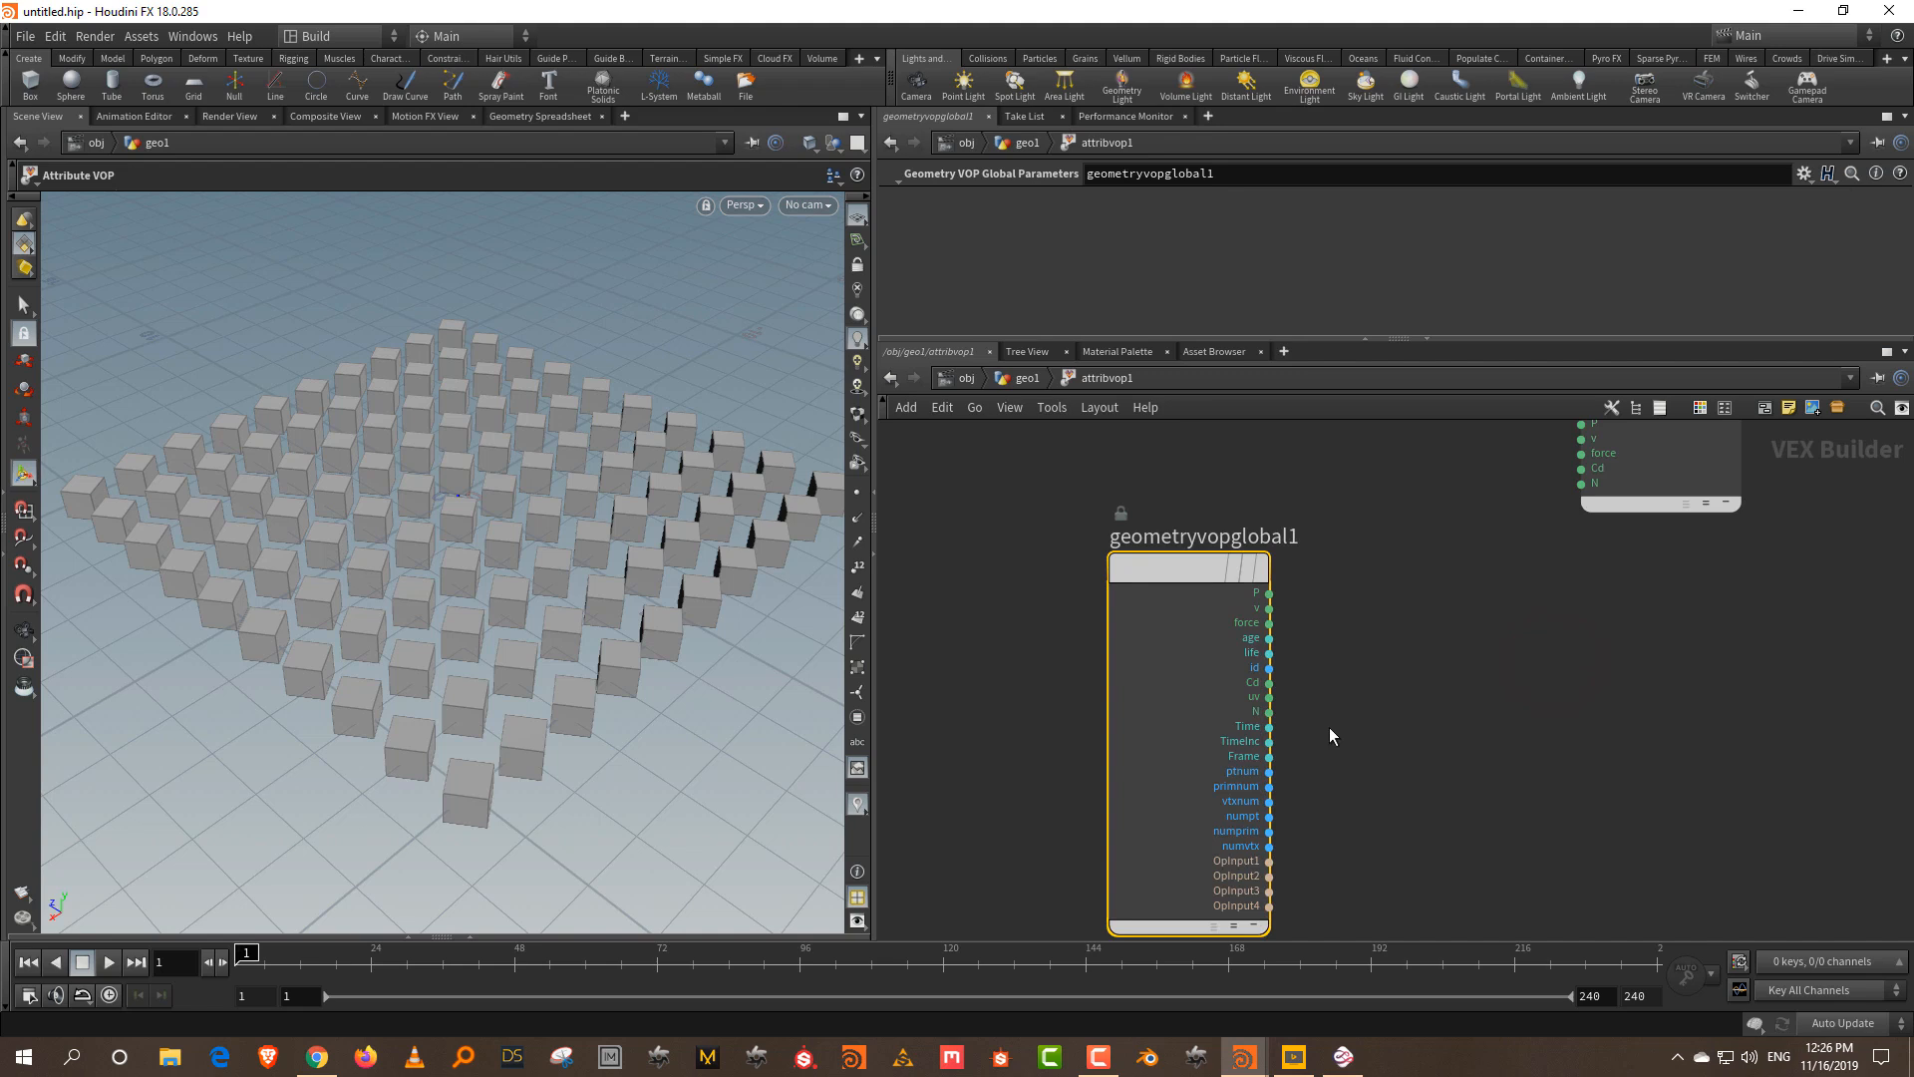
pyautogui.scroll(2, 1322, 695)
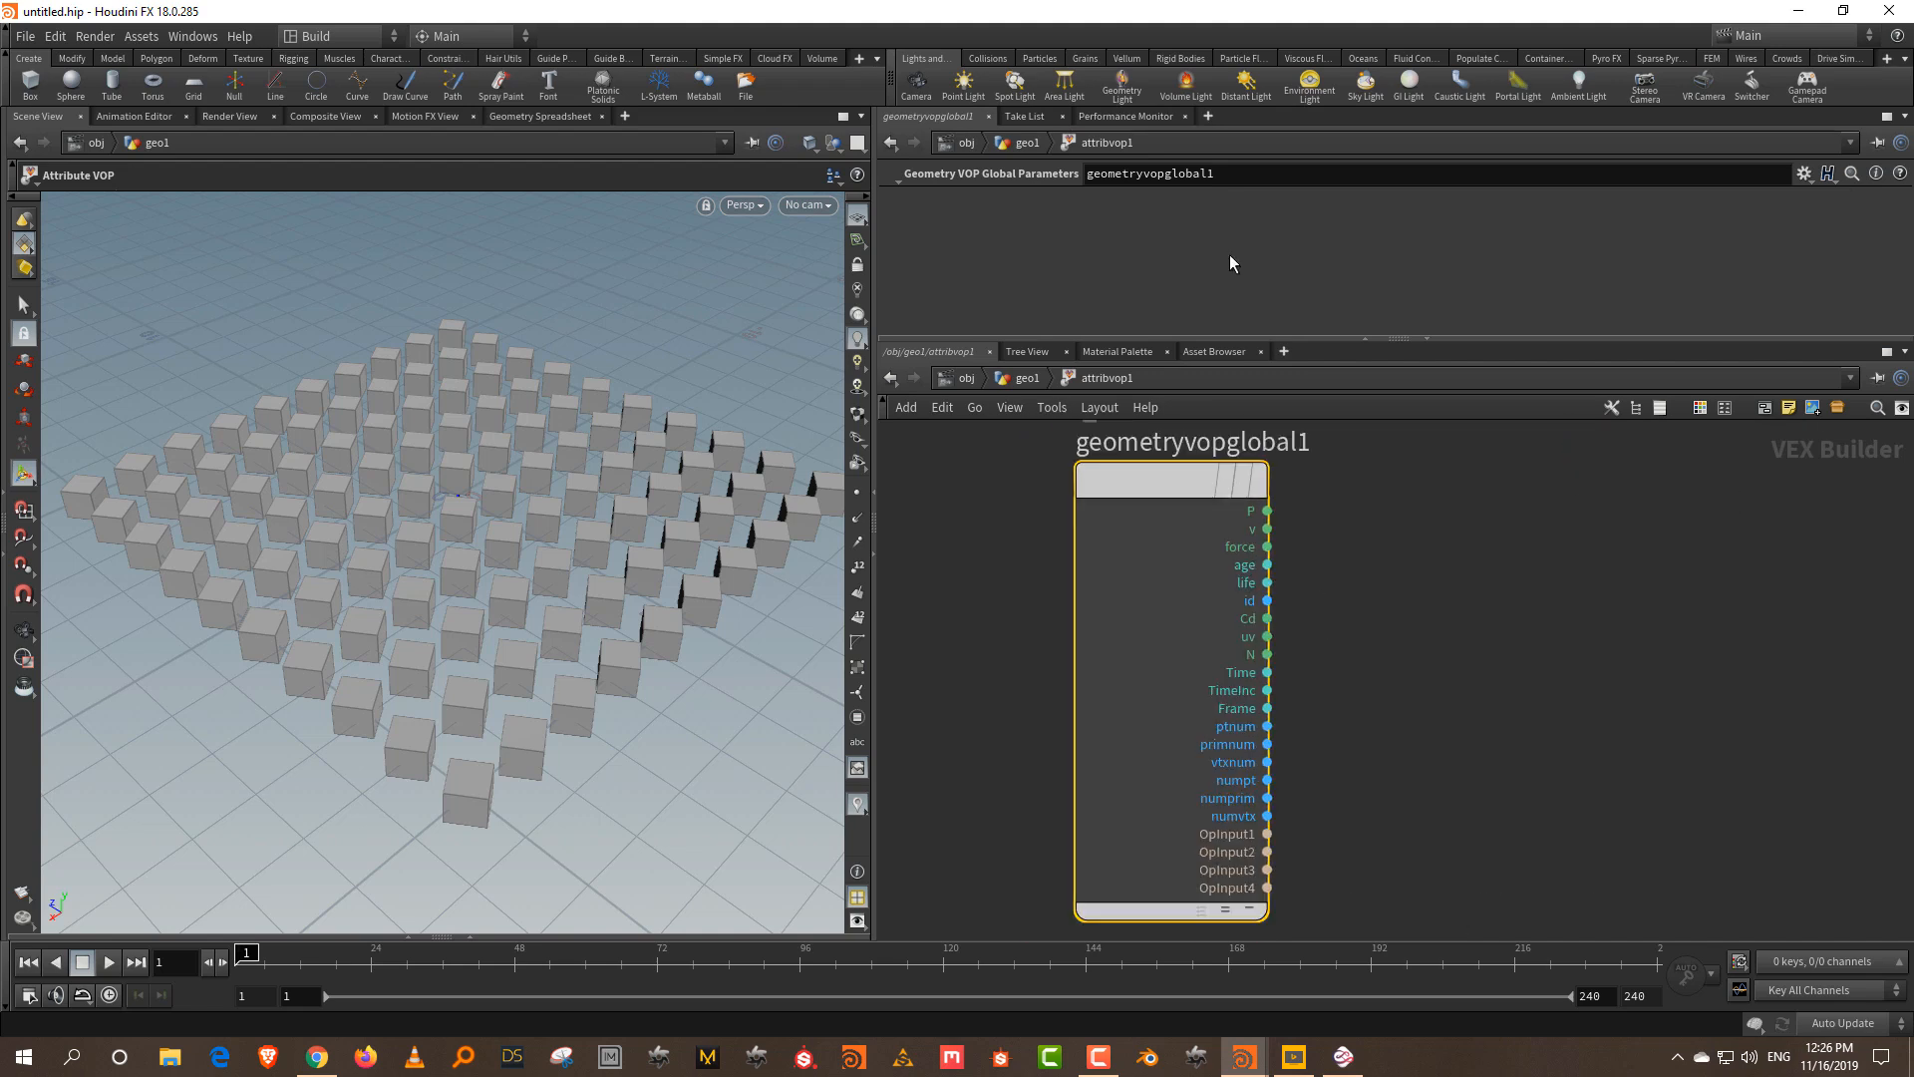
# - Return to the geo1 network and display the points of add1 with their point numbers
pyautogui.moveTo(1212, 337); pyautogui.dragTo(1212, 302)
pyautogui.scroll(2, 1348, 709)
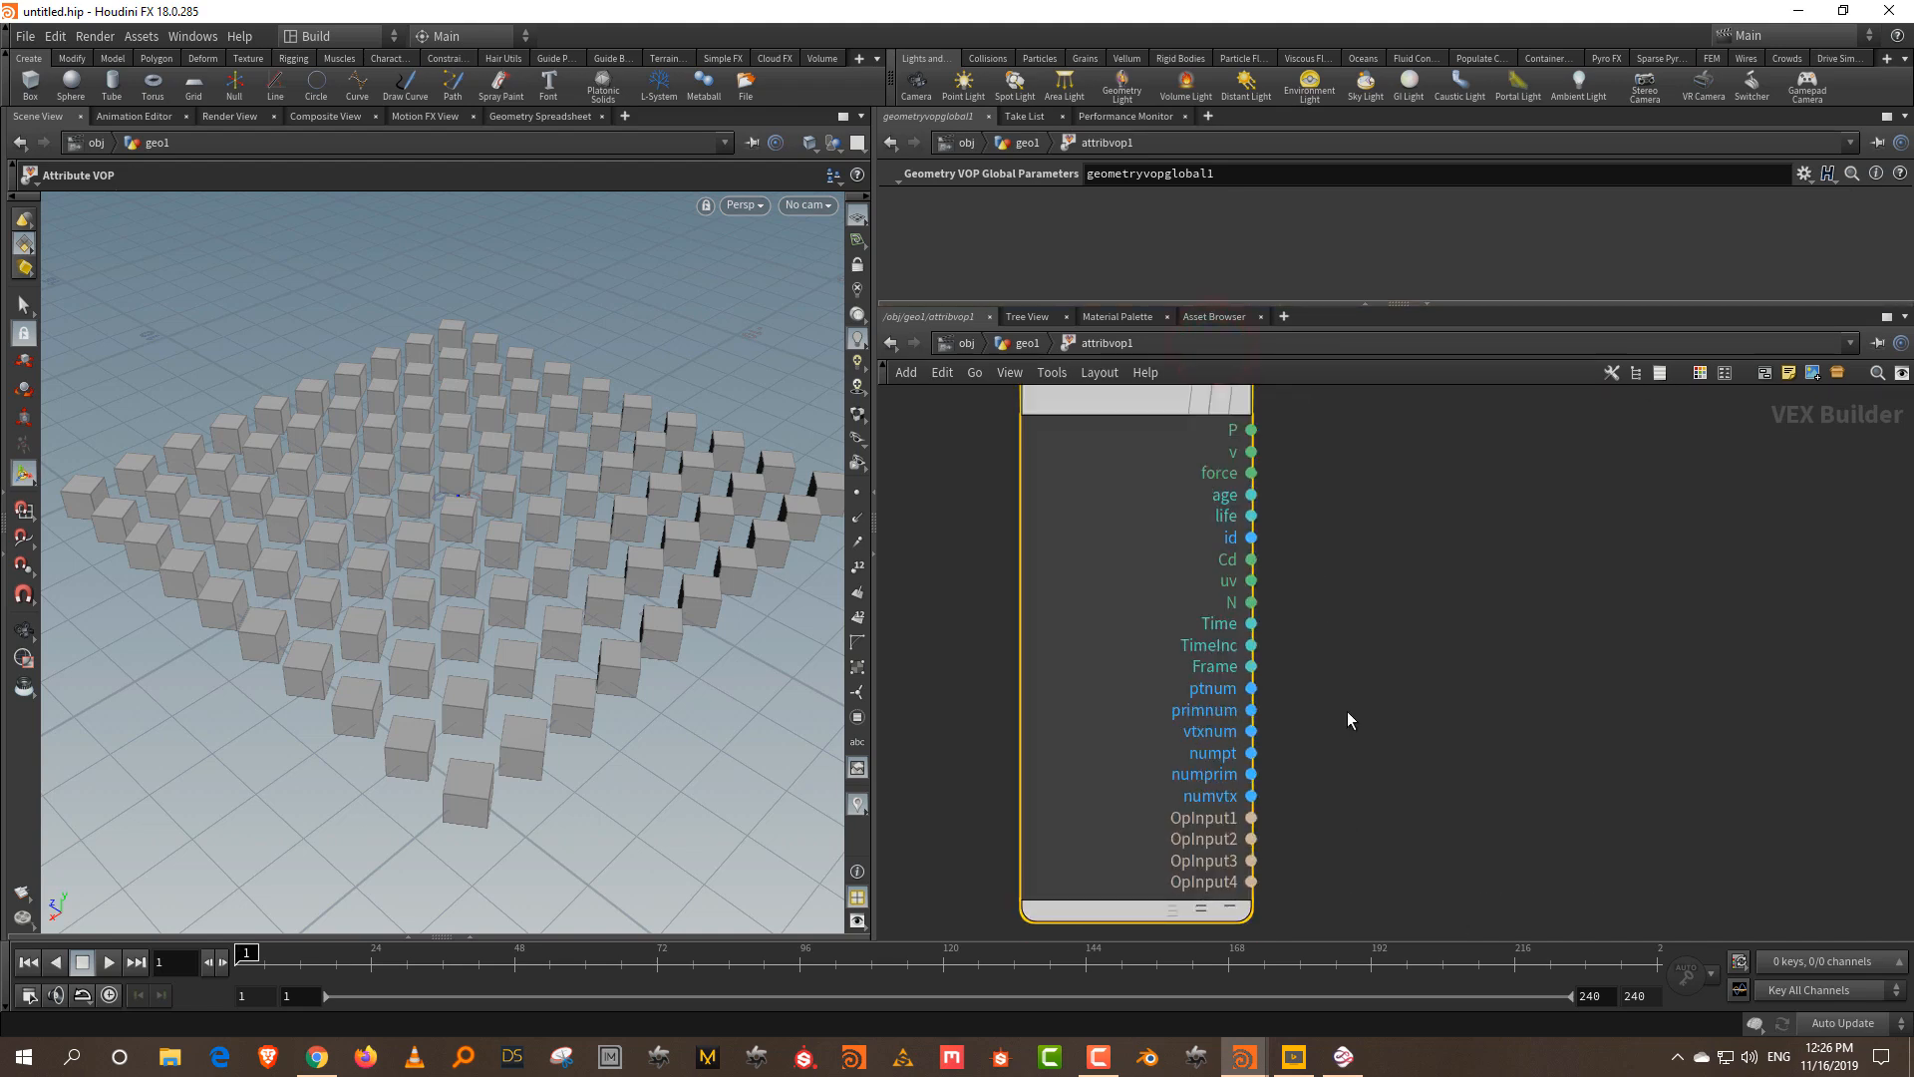
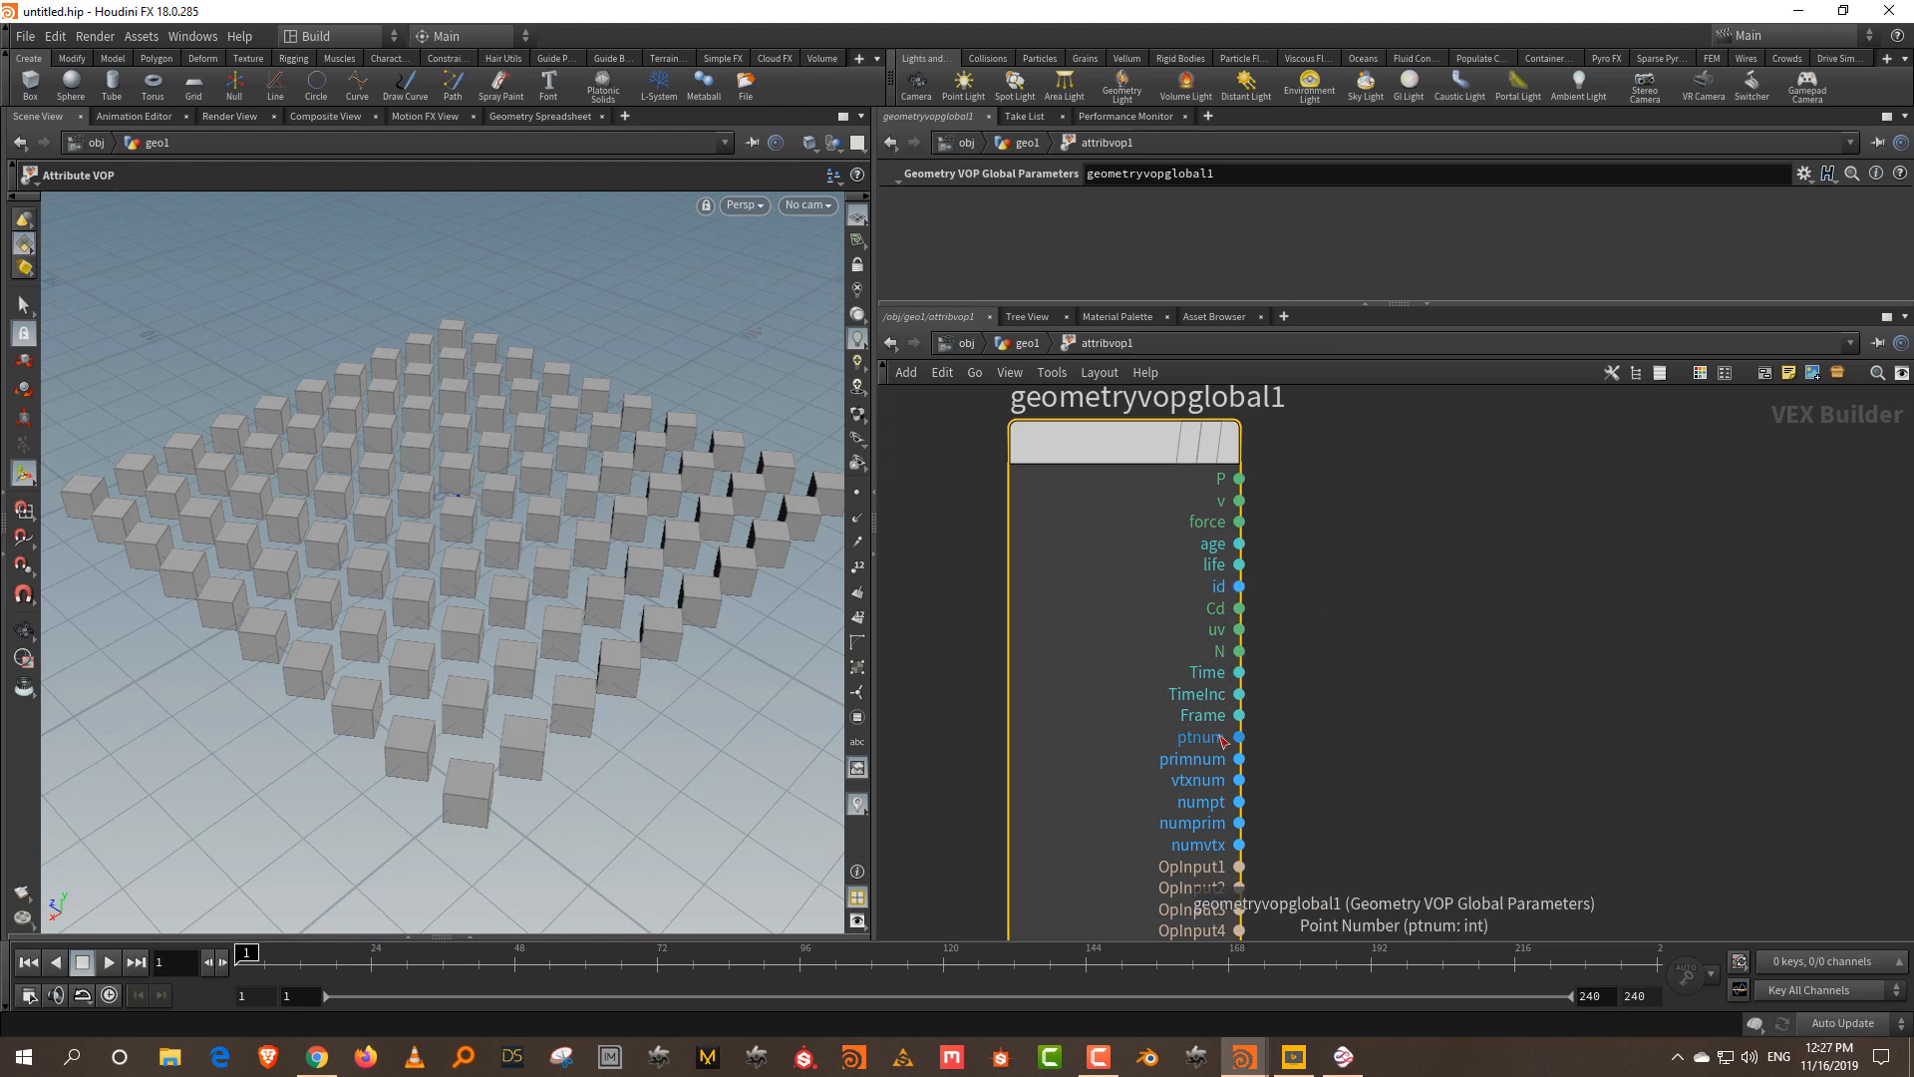
pyautogui.click(1030, 344)
pyautogui.click(1200, 686)
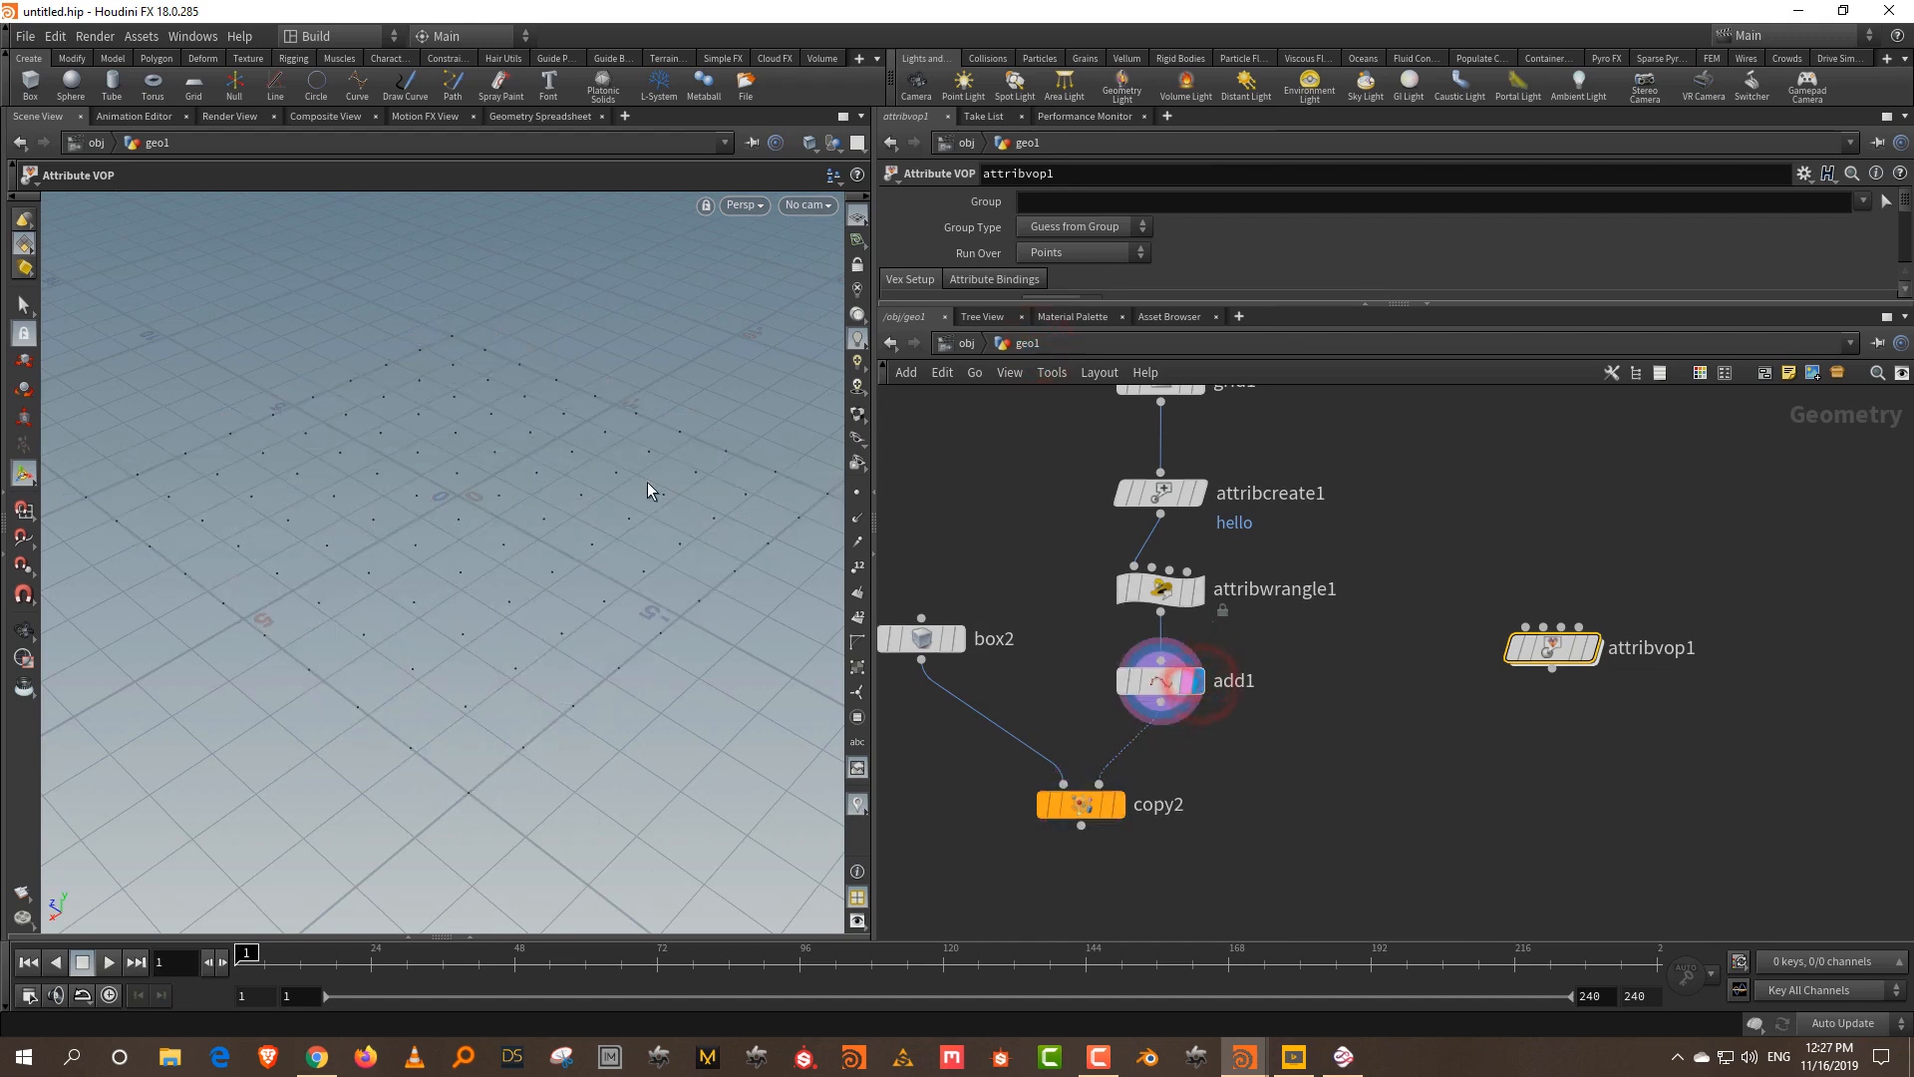
pyautogui.click(858, 568)
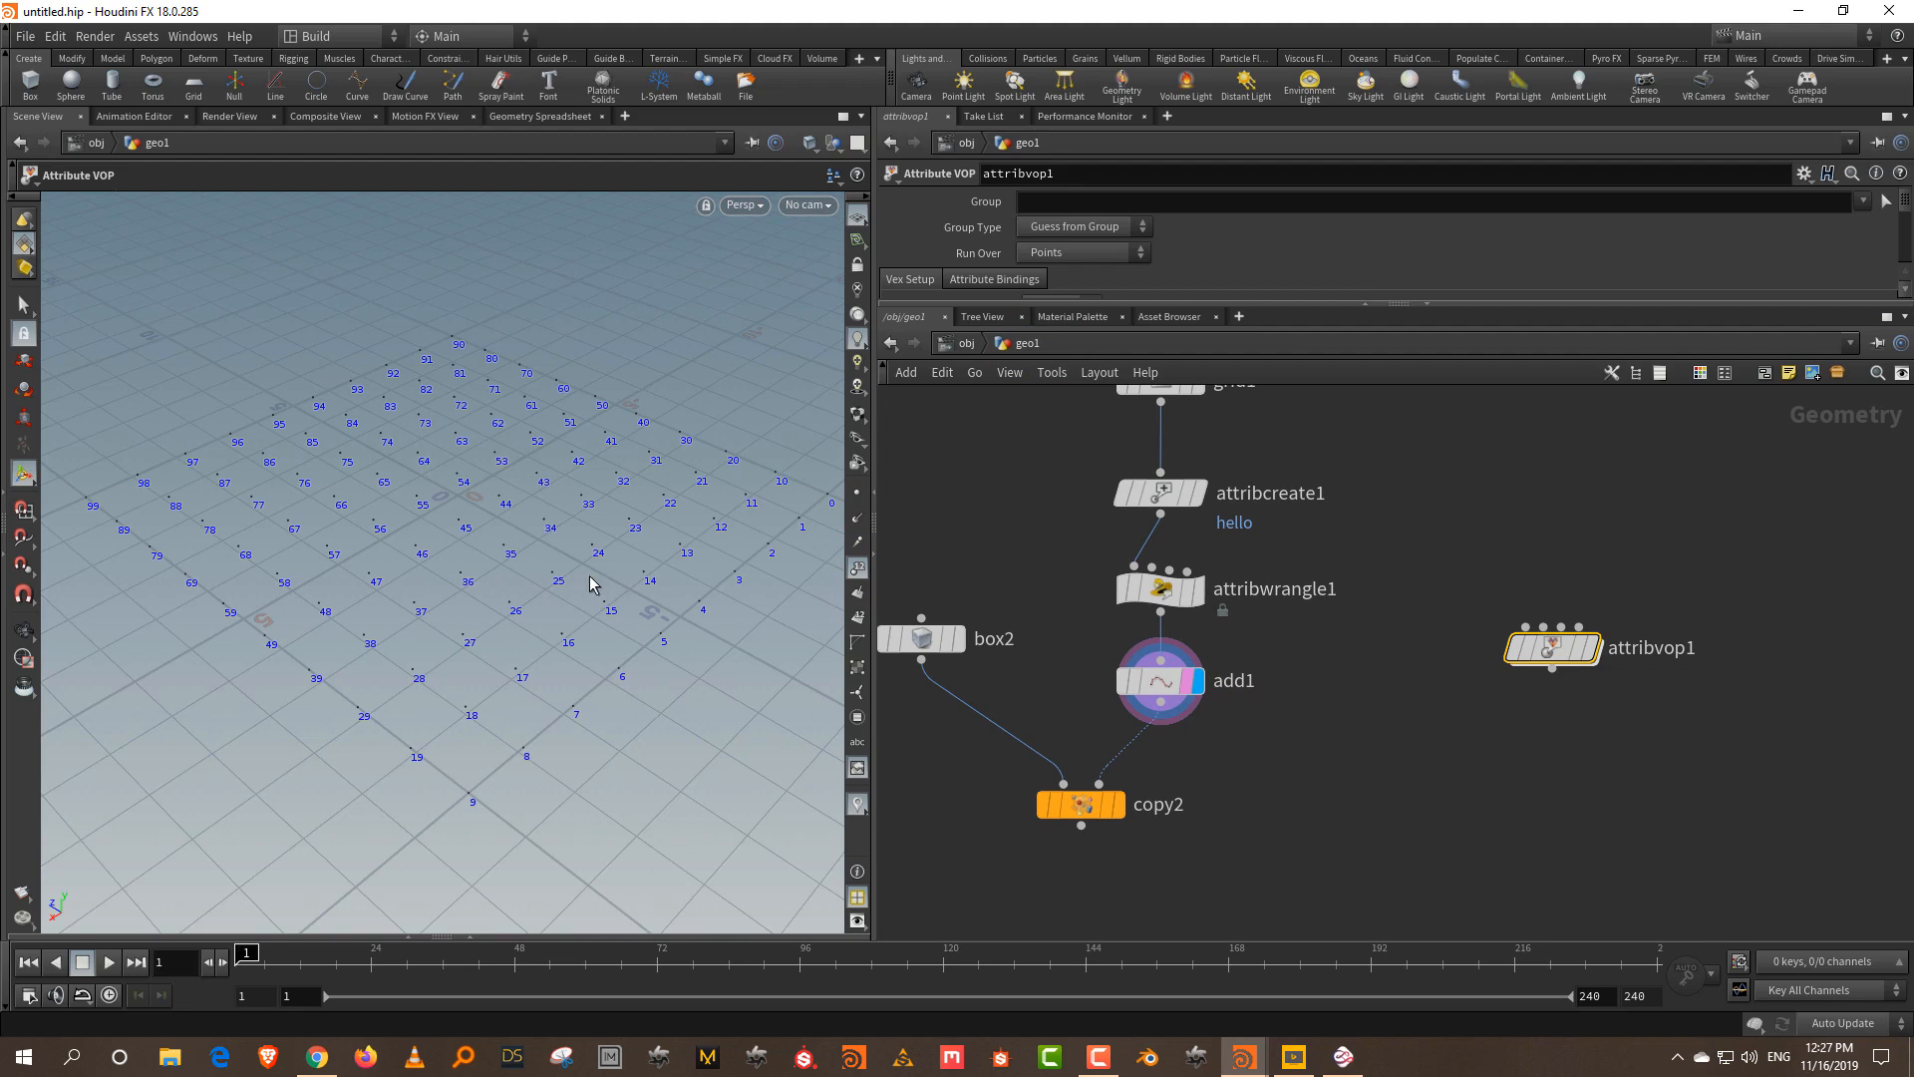
# - Reopen the network inside attribvop1 and review the outputs of geometryvopglobal1
pyautogui.click(1593, 646)
pyautogui.doubleClick(1560, 650)
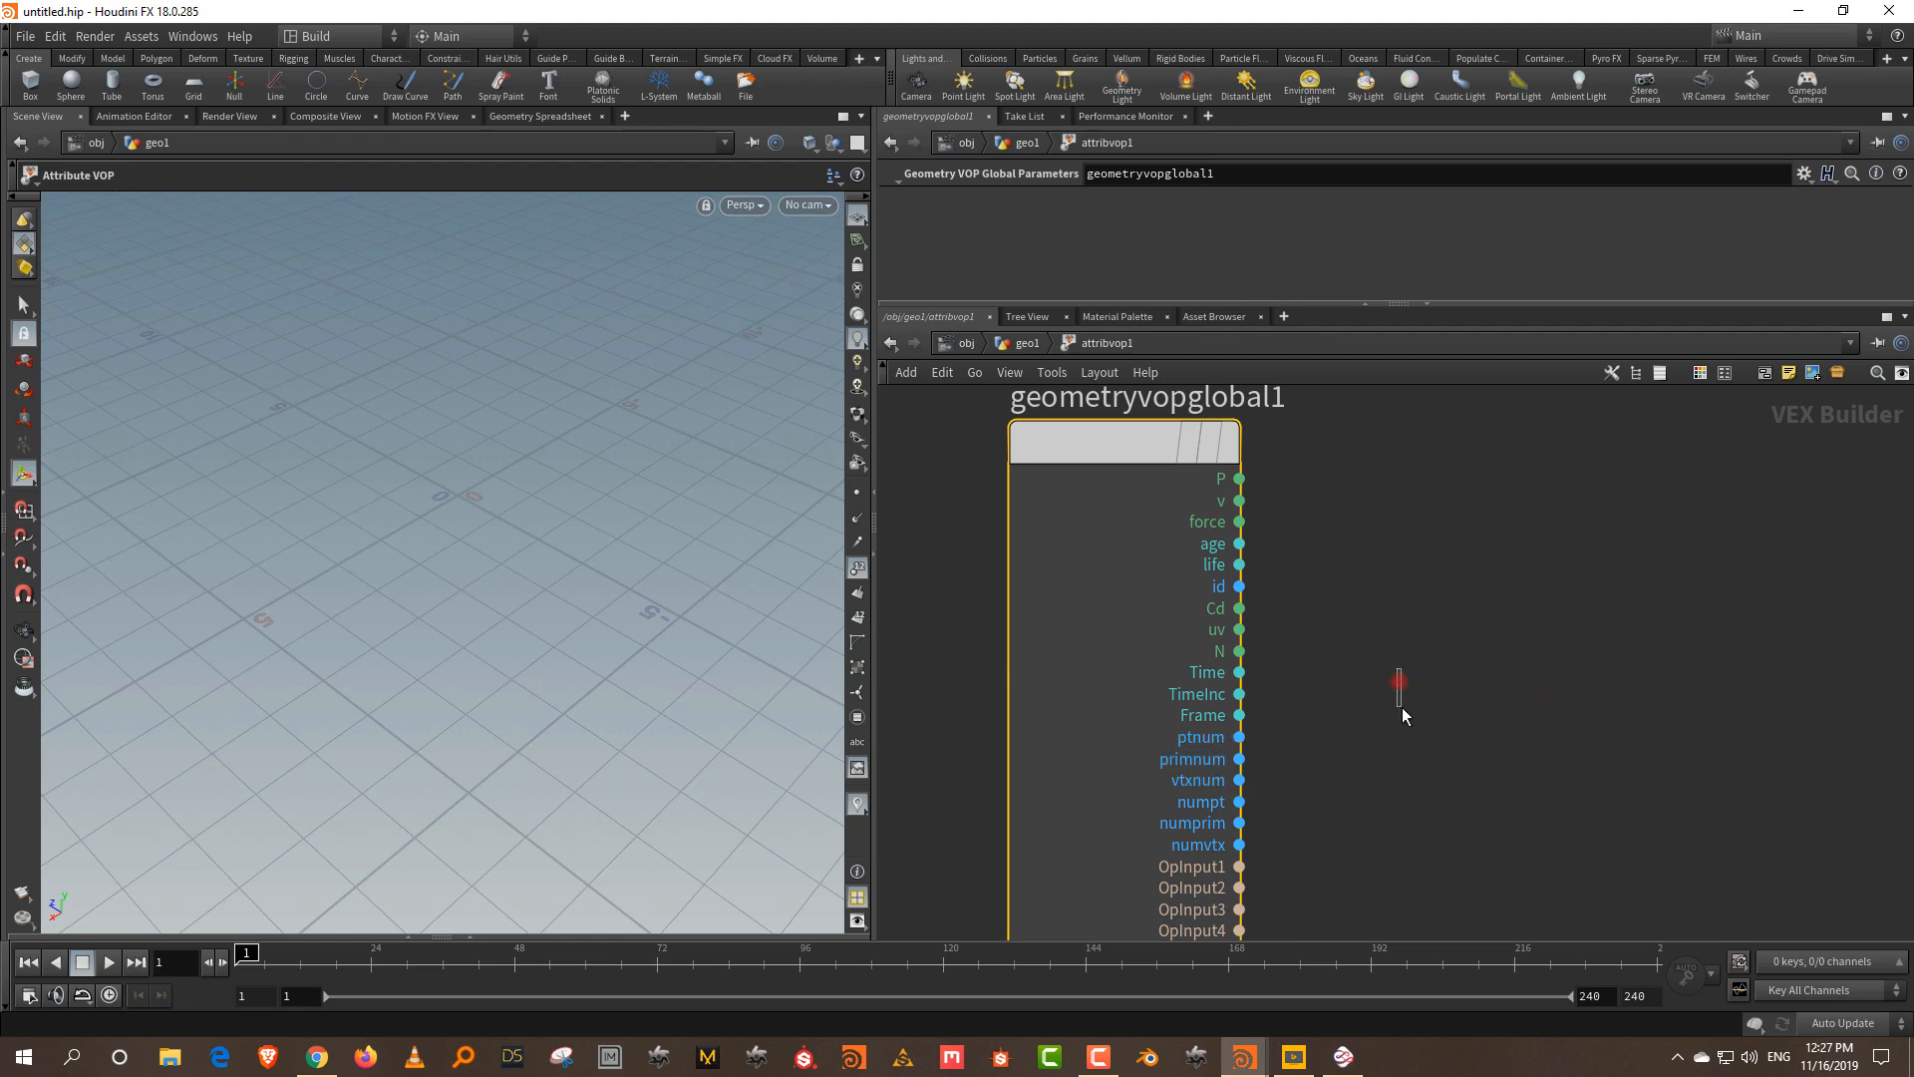
pyautogui.scroll(-3, 1402, 708)
# - Go back to the geo1 network and delete the attribvop1 node
pyautogui.click(1035, 345)
pyautogui.moveTo(1409, 541); pyautogui.dragTo(1644, 588)
pyautogui.moveTo(1547, 513); pyautogui.dragTo(1723, 667)
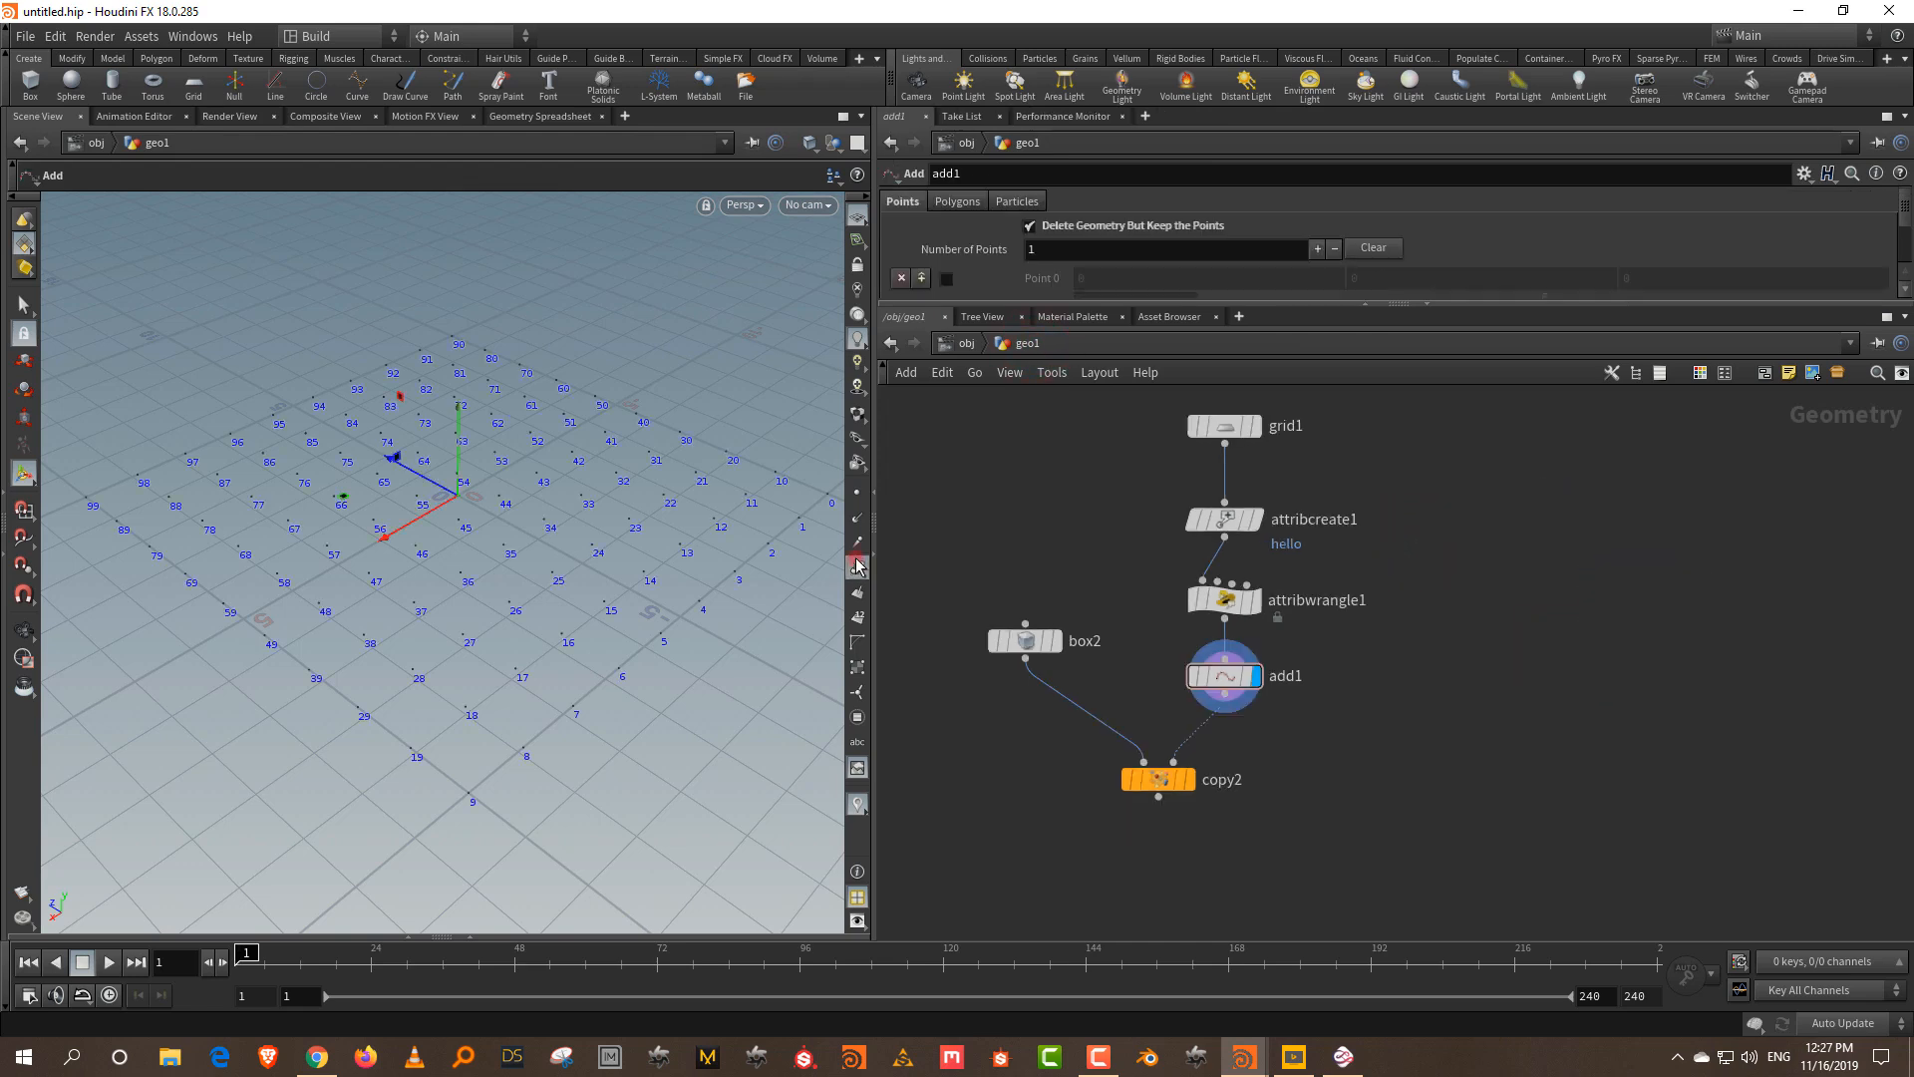
# - Turn off the point numbers, then display and select copy2 to show the box copies
pyautogui.click(856, 559)
pyautogui.moveTo(1067, 303); pyautogui.dragTo(1067, 352)
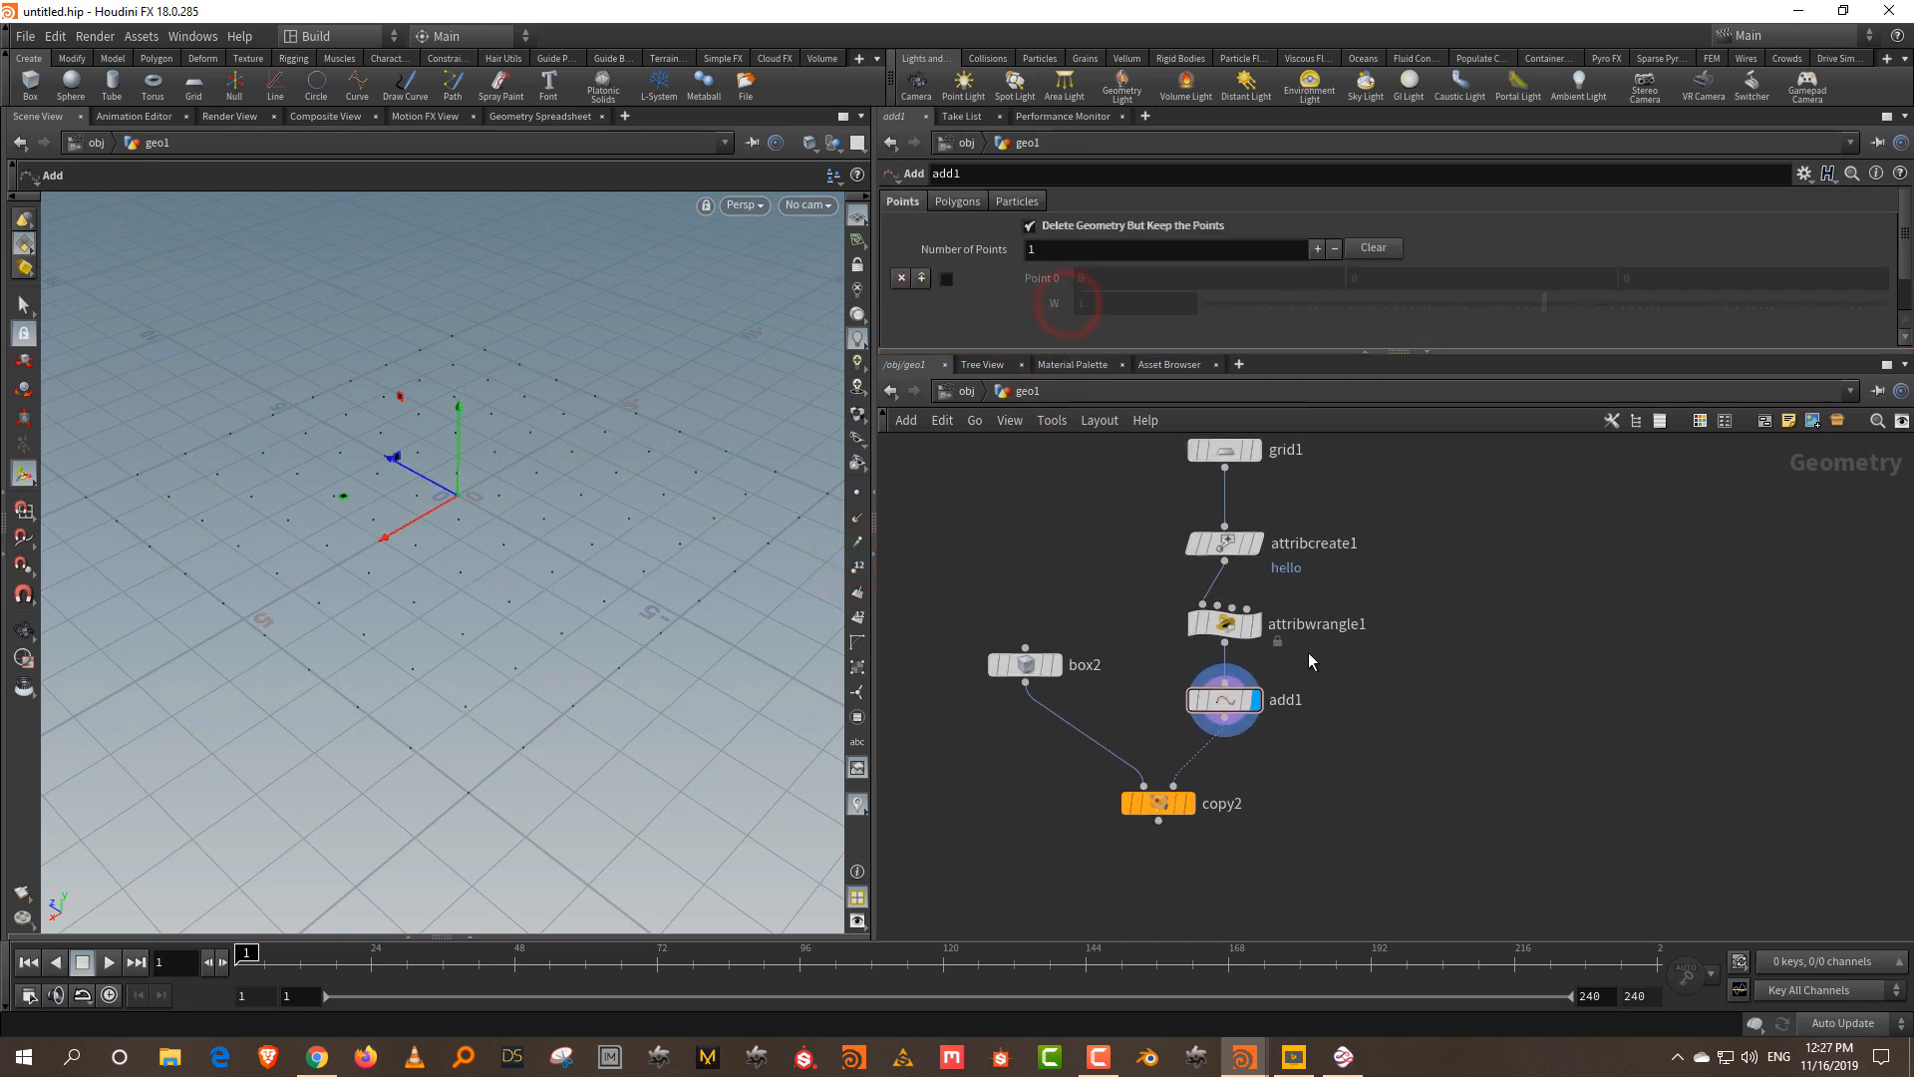
pyautogui.click(1353, 662)
pyautogui.click(1190, 804)
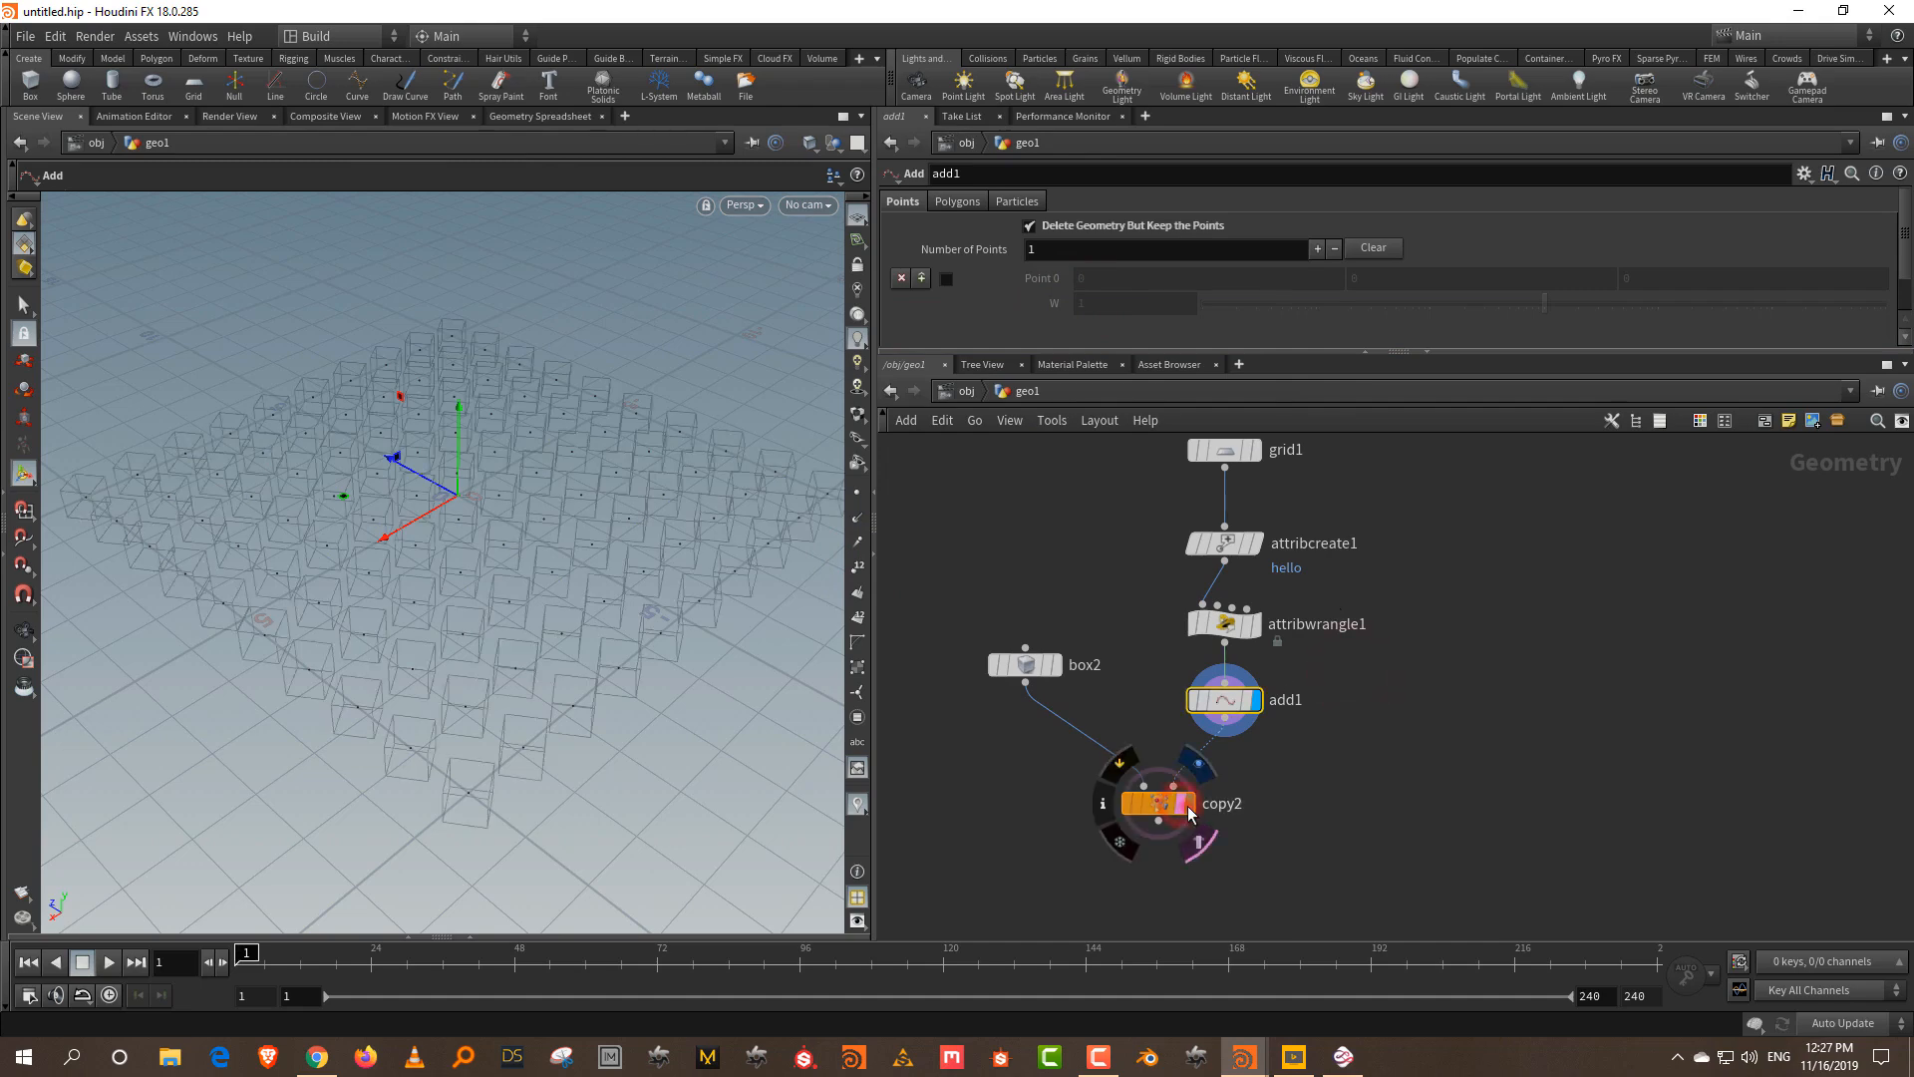
pyautogui.click(1156, 804)
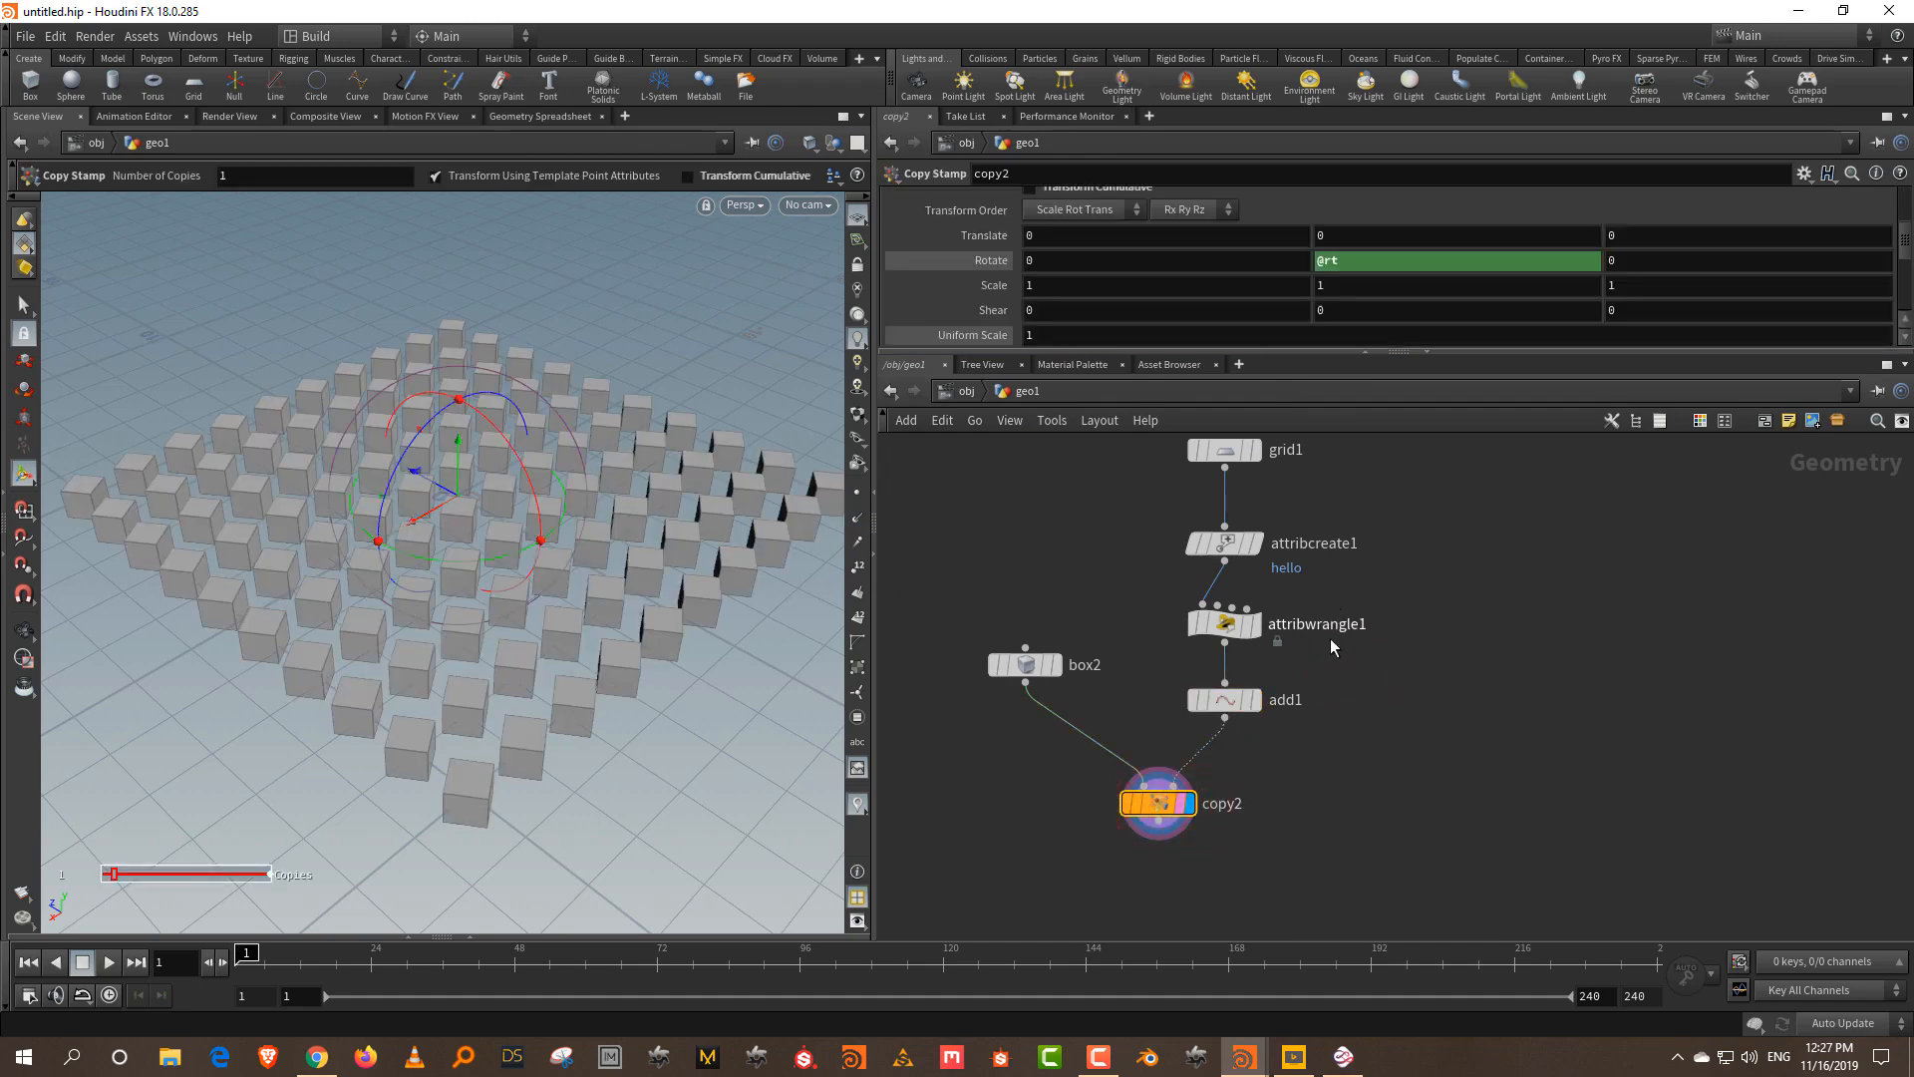
# - Review the VEXpression of attribwrangle1 and the Rotate parameters of copy2
pyautogui.moveTo(1165, 351); pyautogui.dragTo(1165, 431)
pyautogui.moveTo(1149, 624); pyautogui.dragTo(1306, 702)
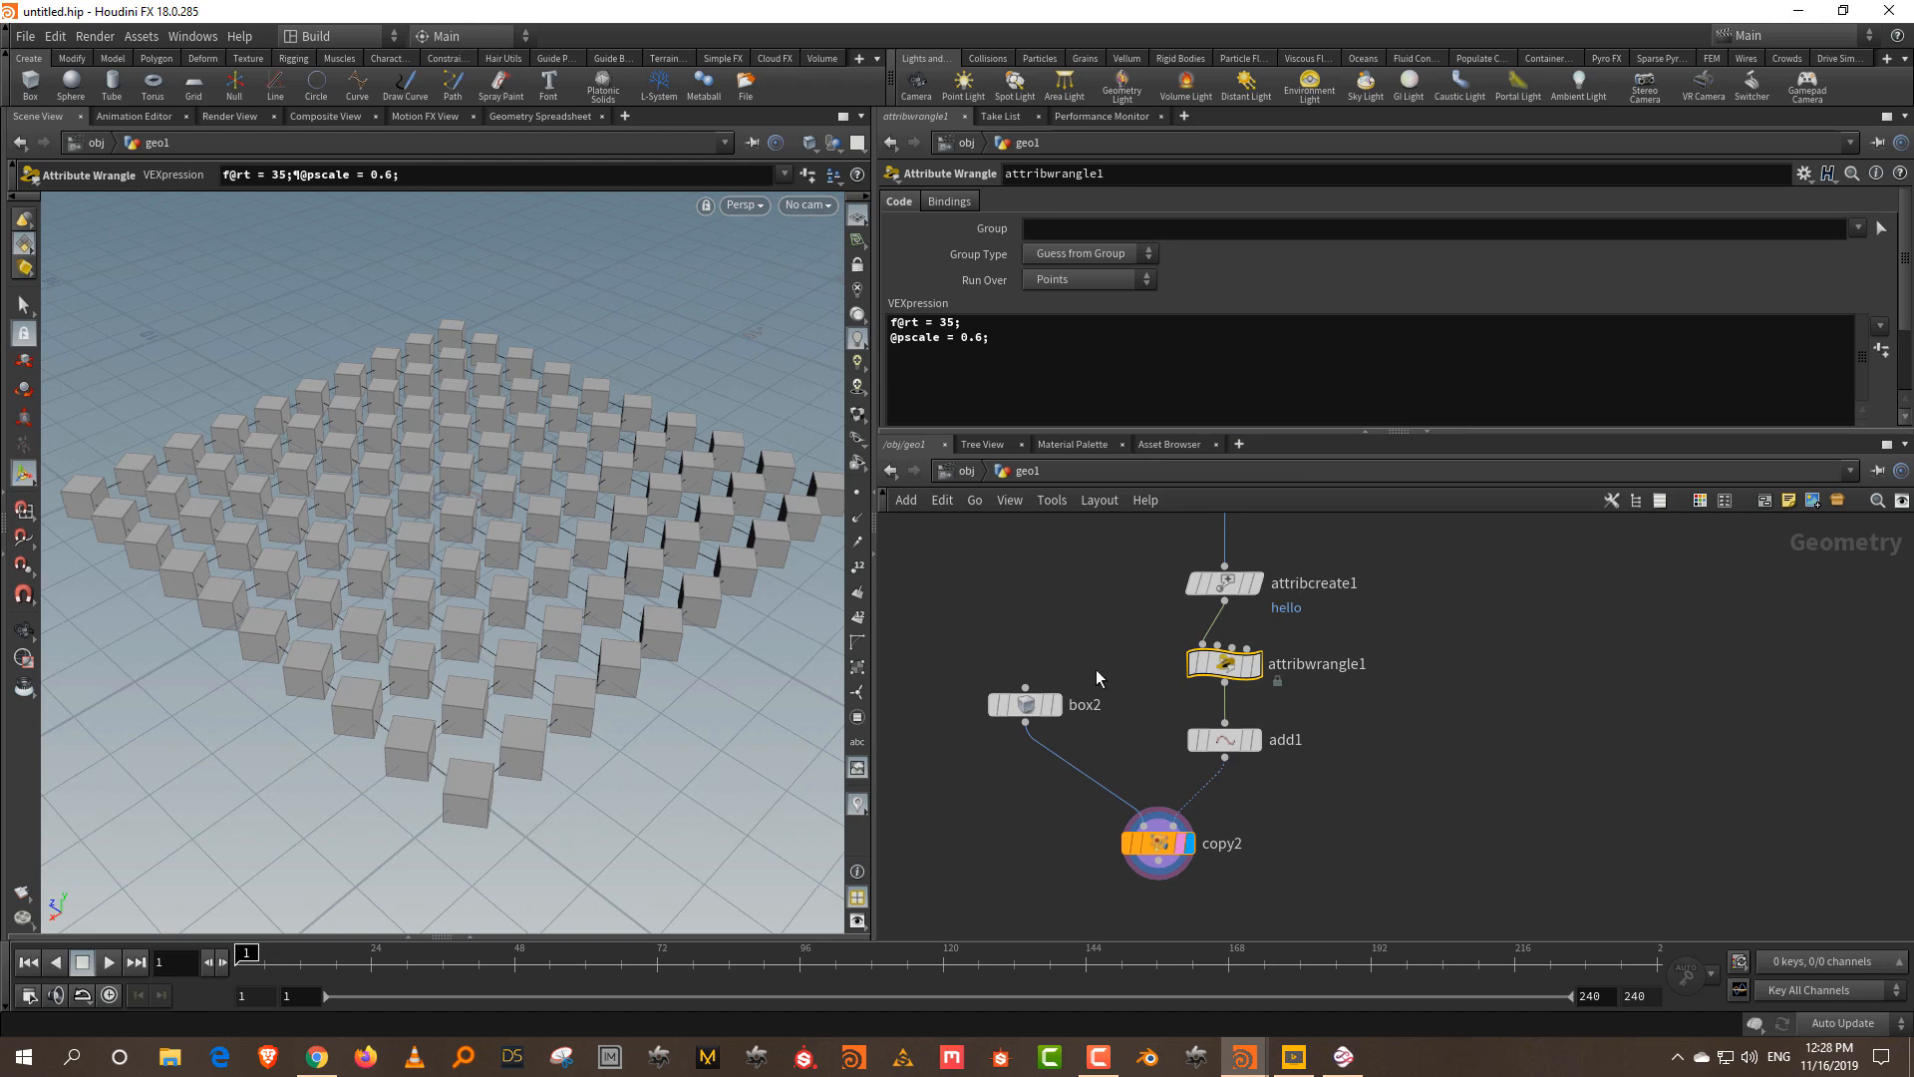
pyautogui.moveTo(1028, 807); pyautogui.dragTo(1252, 838)
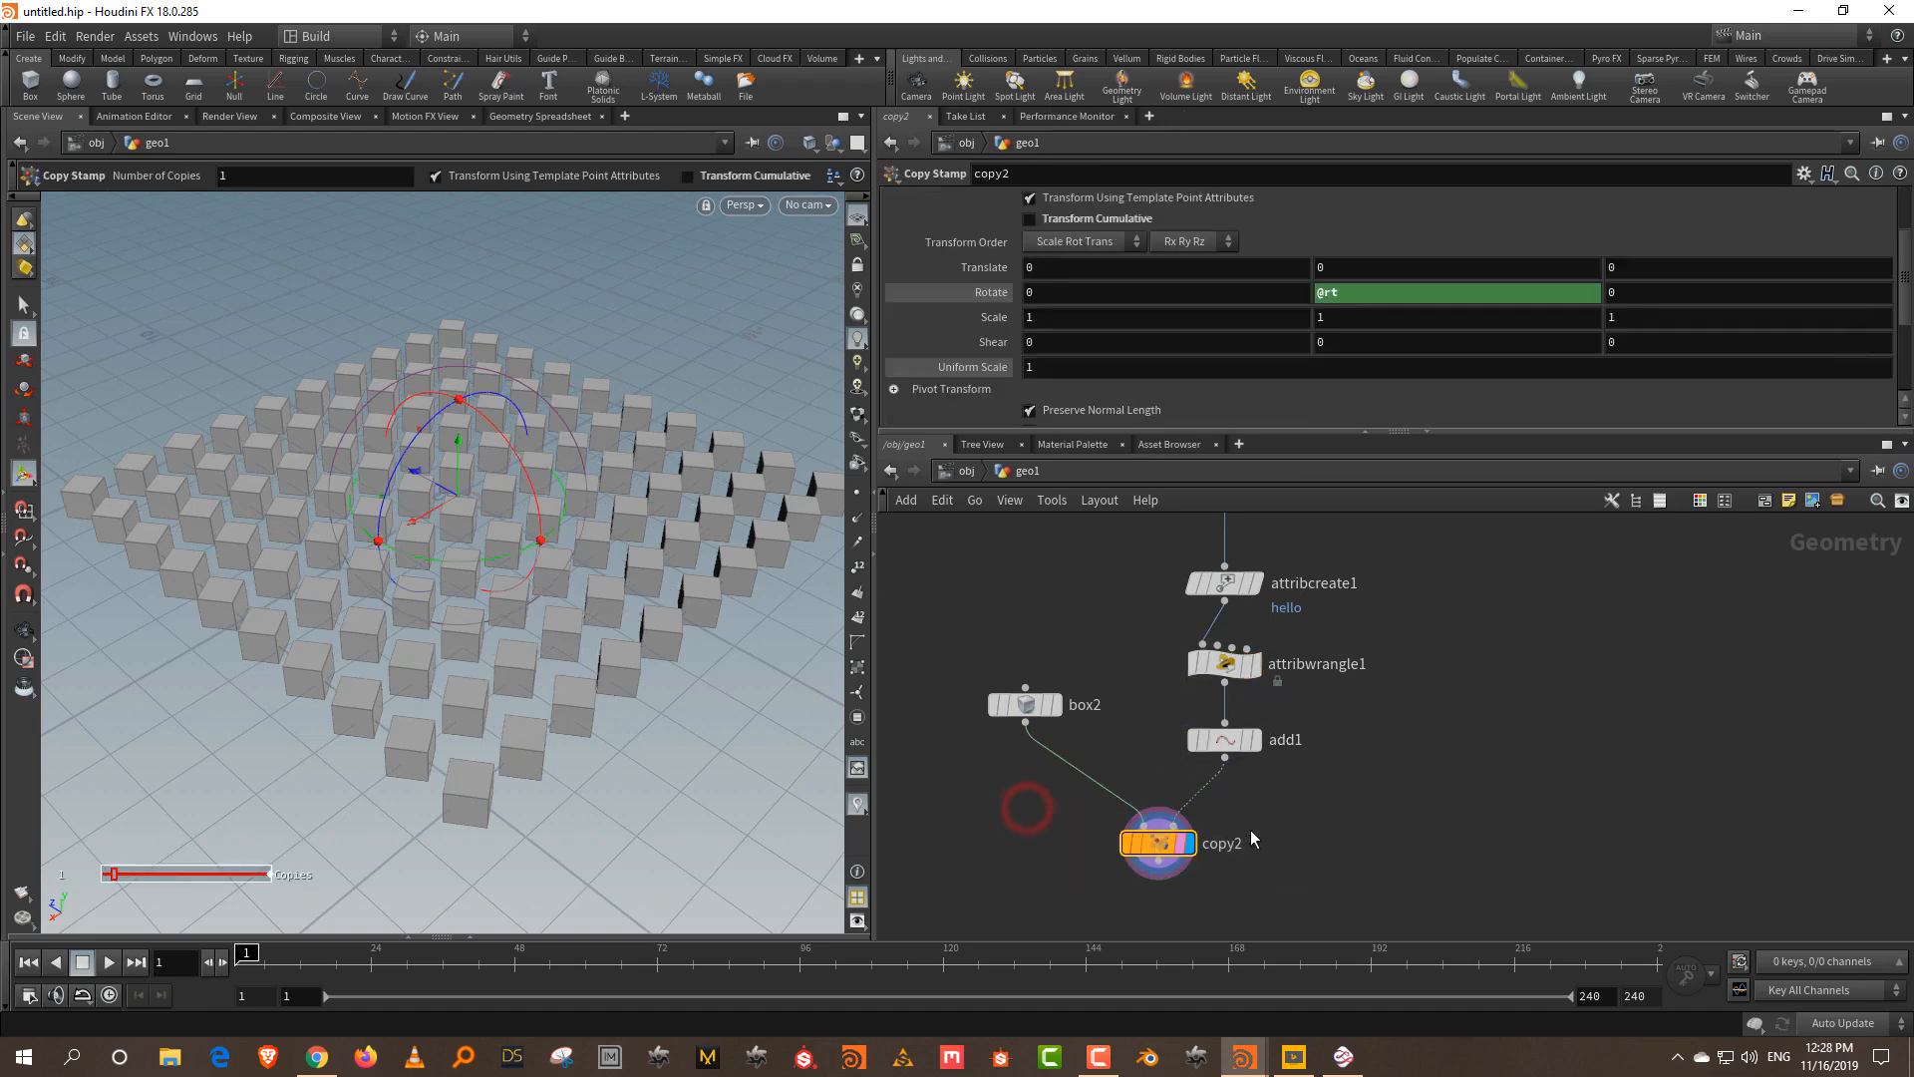
# - Display add1 with point markers and point numbers turned on and examine the numbering across the grid
pyautogui.click(1253, 740)
pyautogui.click(1207, 720)
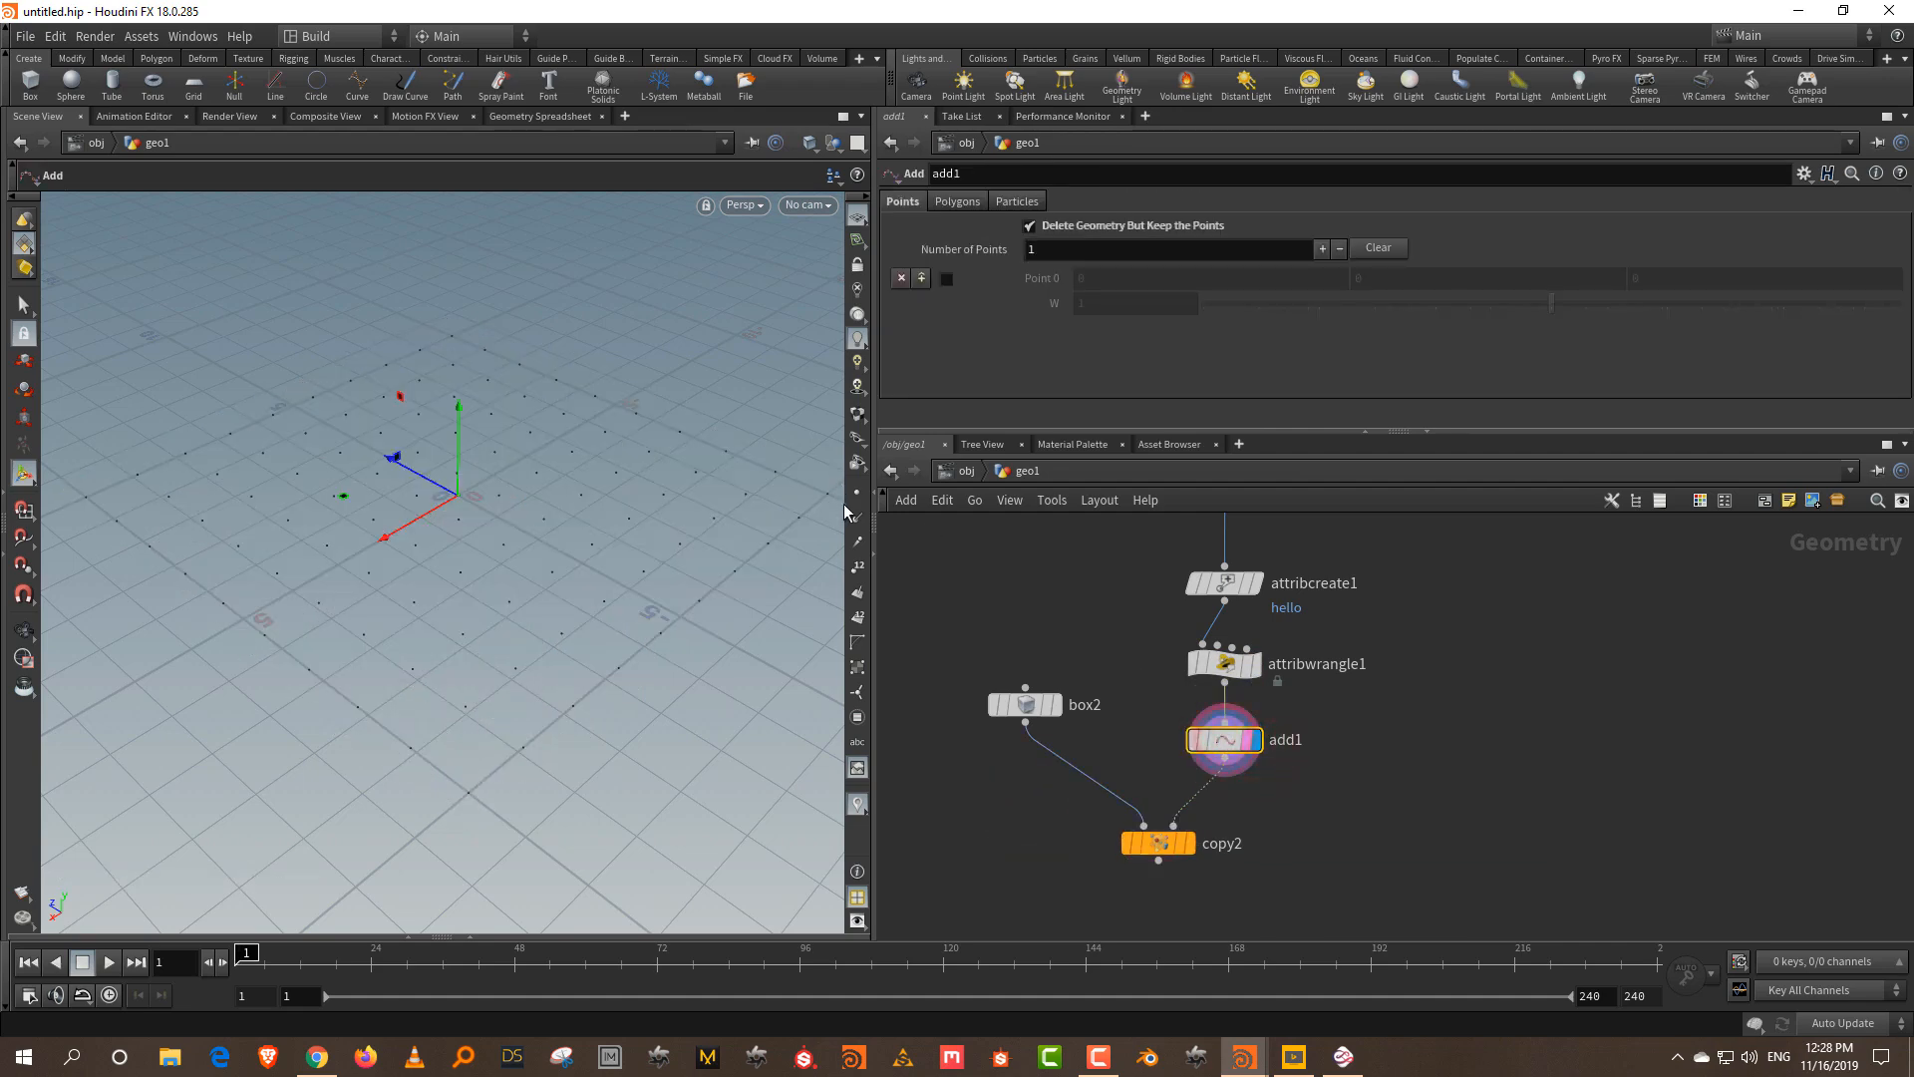
pyautogui.click(859, 567)
pyautogui.keyDown('alt'); pyautogui.moveTo(681, 471); pyautogui.dragTo(642, 541, button='right'); pyautogui.keyUp('alt')
pyautogui.press('Return')
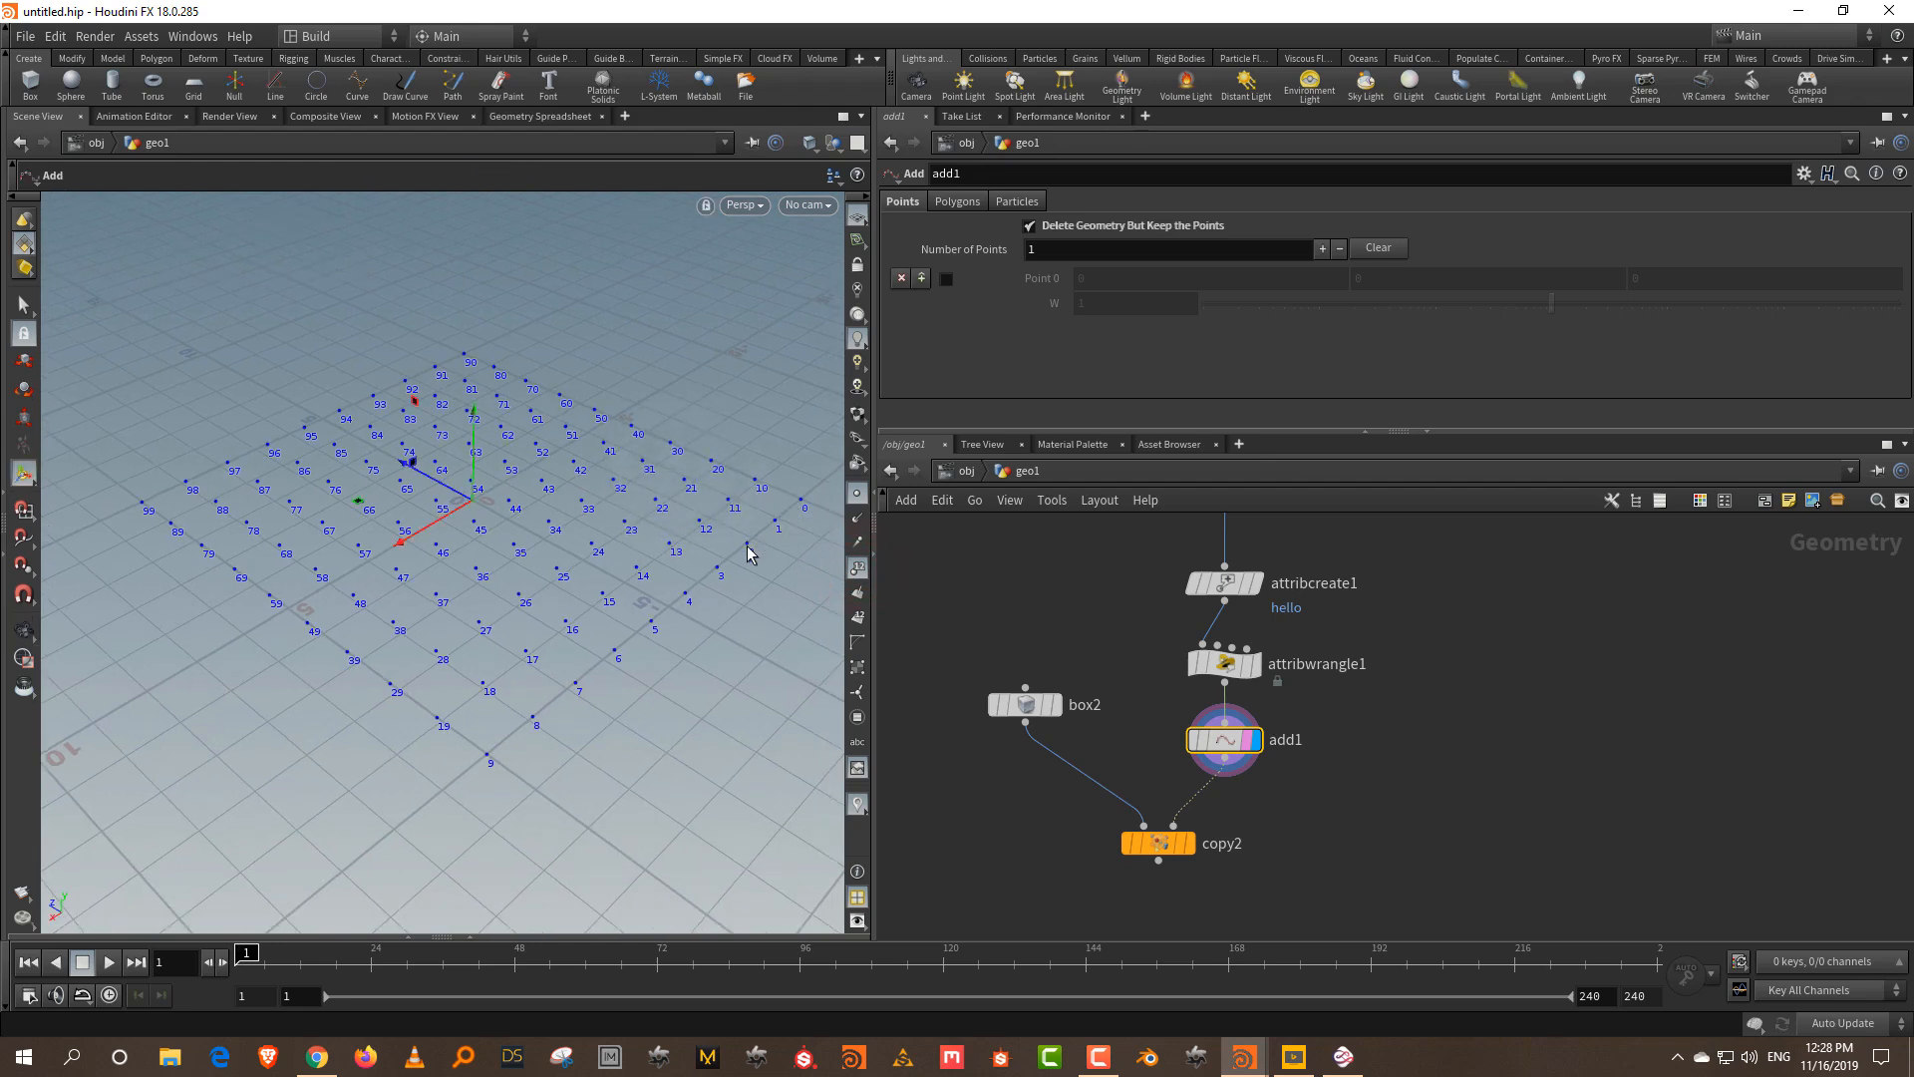
pyautogui.moveTo(1150, 639); pyautogui.dragTo(1297, 688)
pyautogui.doubleClick(974, 339)
pyautogui.write('@')
pyautogui.write('ptnum')
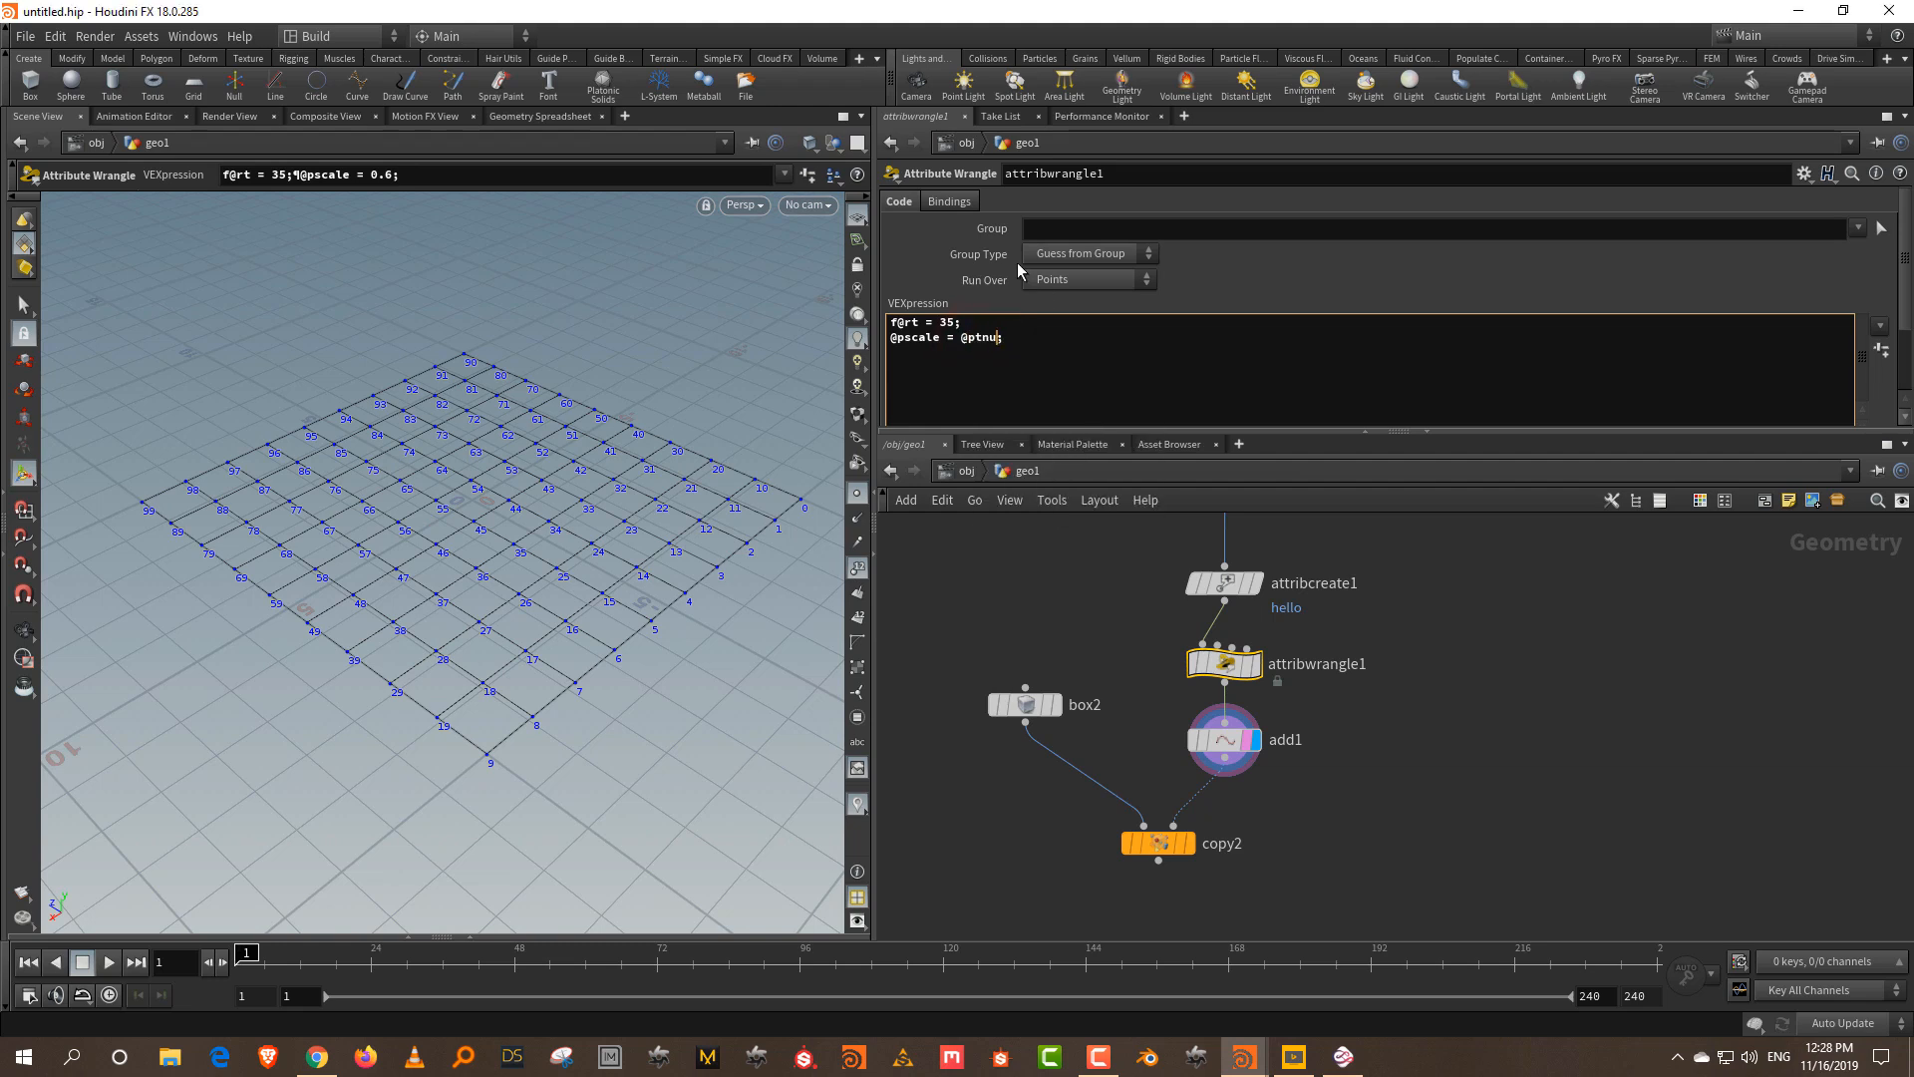
pyautogui.click(1481, 566)
# - Display copy2 and examine the box copies scaled by point number
pyautogui.click(1186, 843)
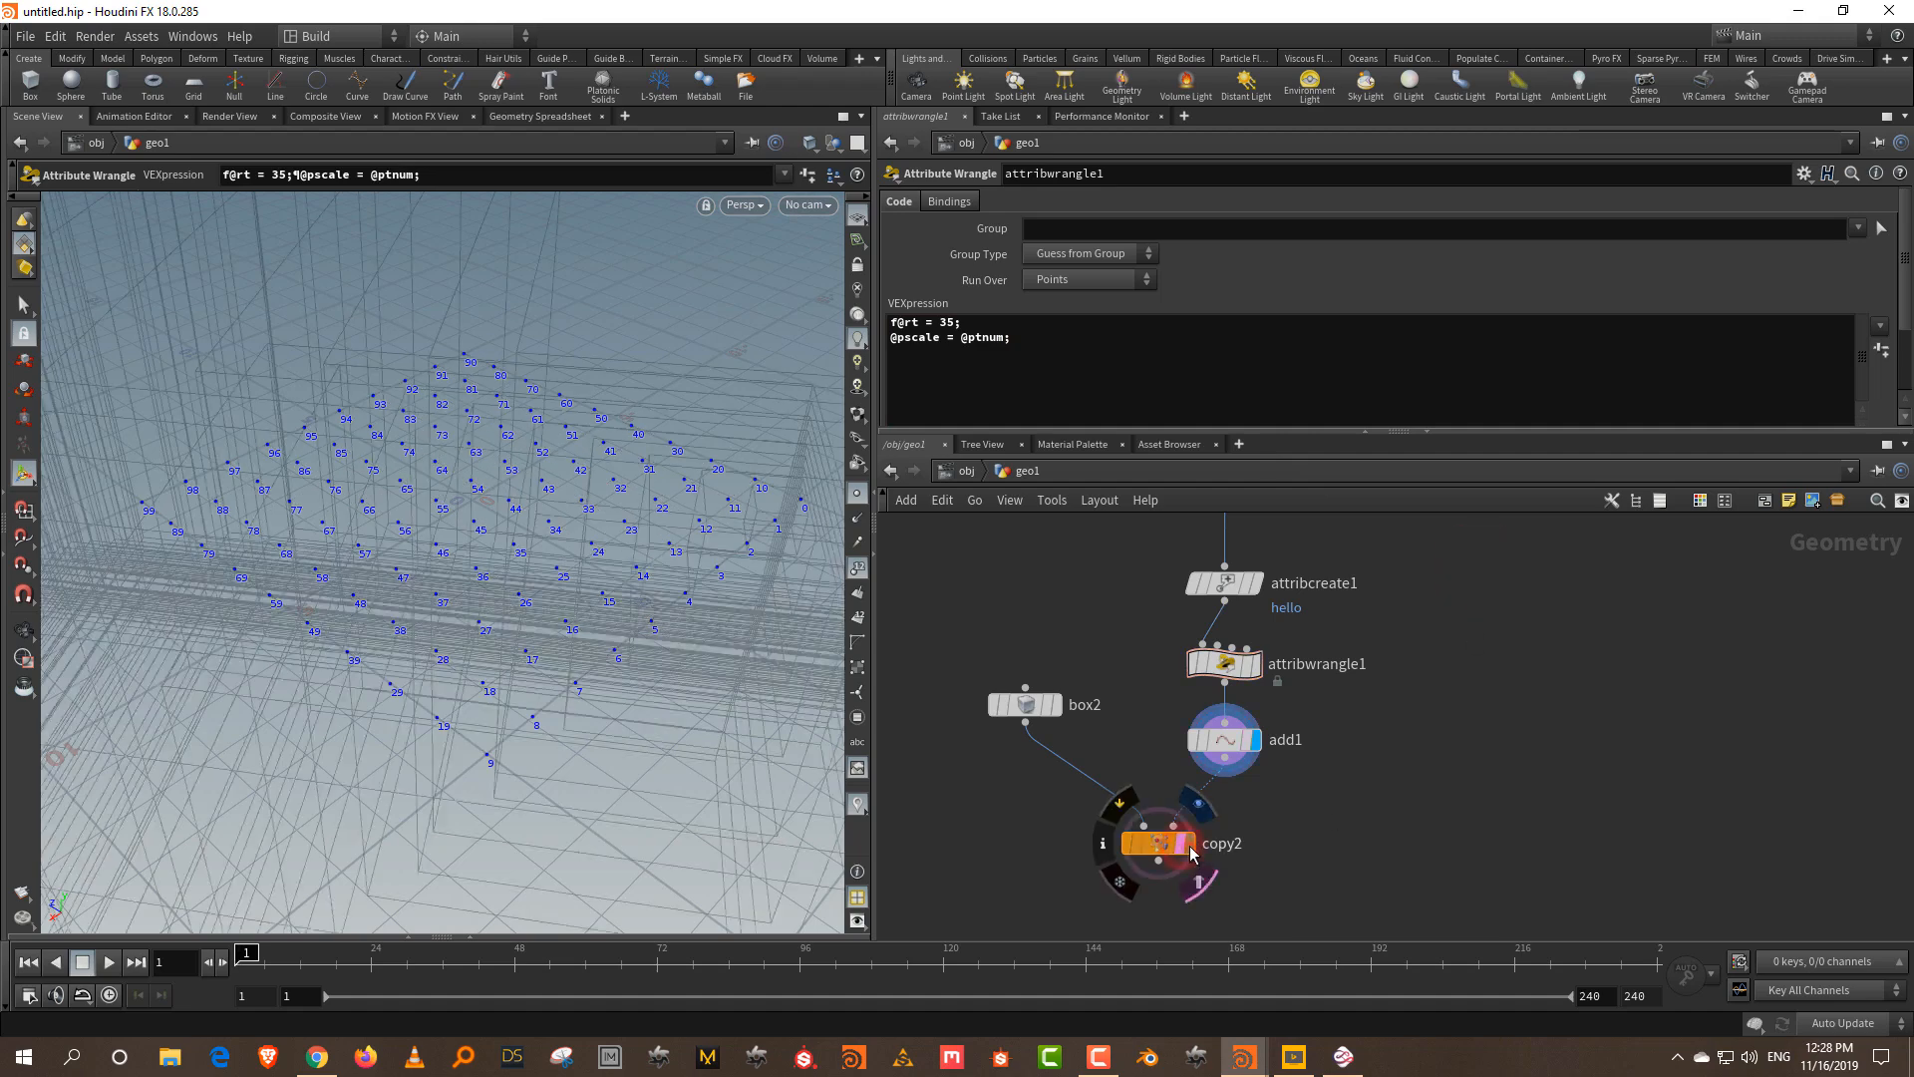
pyautogui.press('Escape')
pyautogui.moveTo(604, 520)
pyautogui.mouseDown()
pyautogui.moveTo(548, 512)
pyautogui.moveTo(609, 490)
pyautogui.mouseUp()
pyautogui.moveTo(619, 422); pyautogui.dragTo(599, 536, button='right')
pyautogui.press('Return')
pyautogui.click(1005, 339)
pyautogui.write('/100')
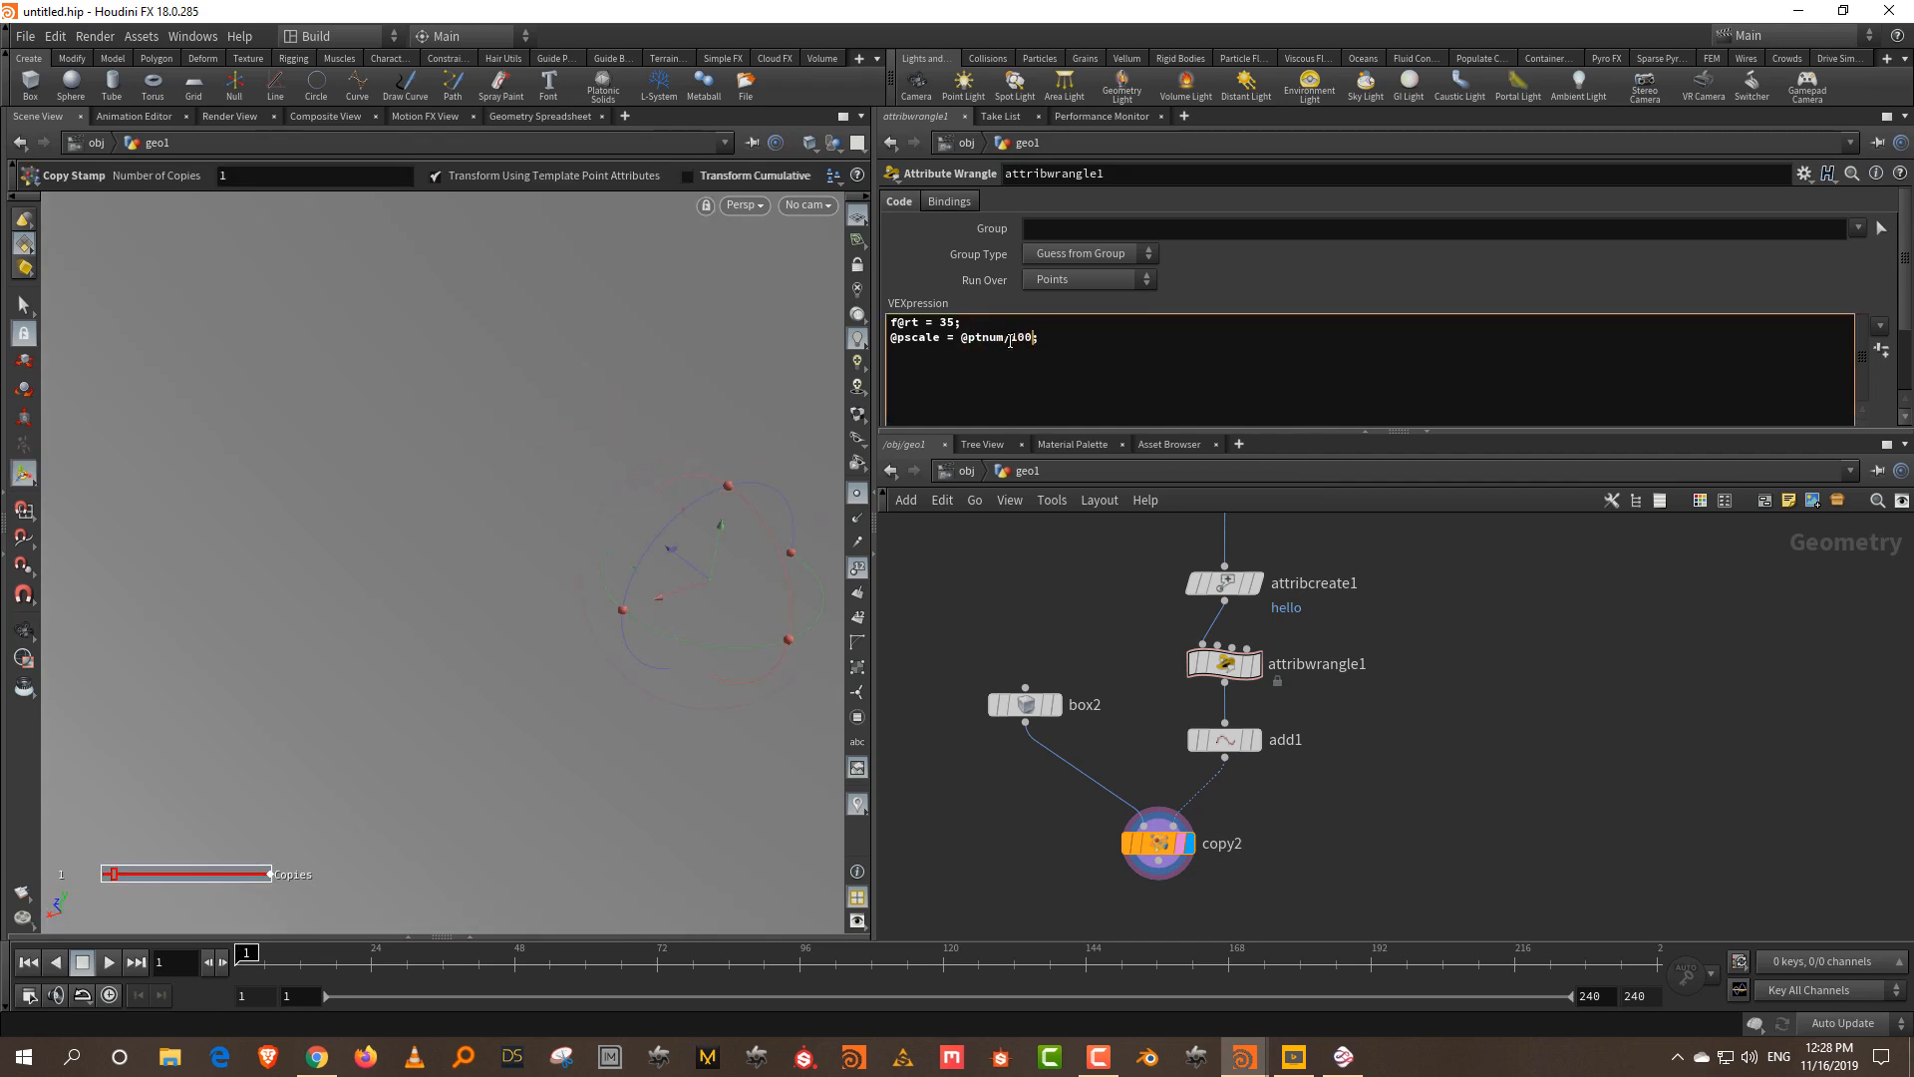
pyautogui.hotkey('space', 'h')
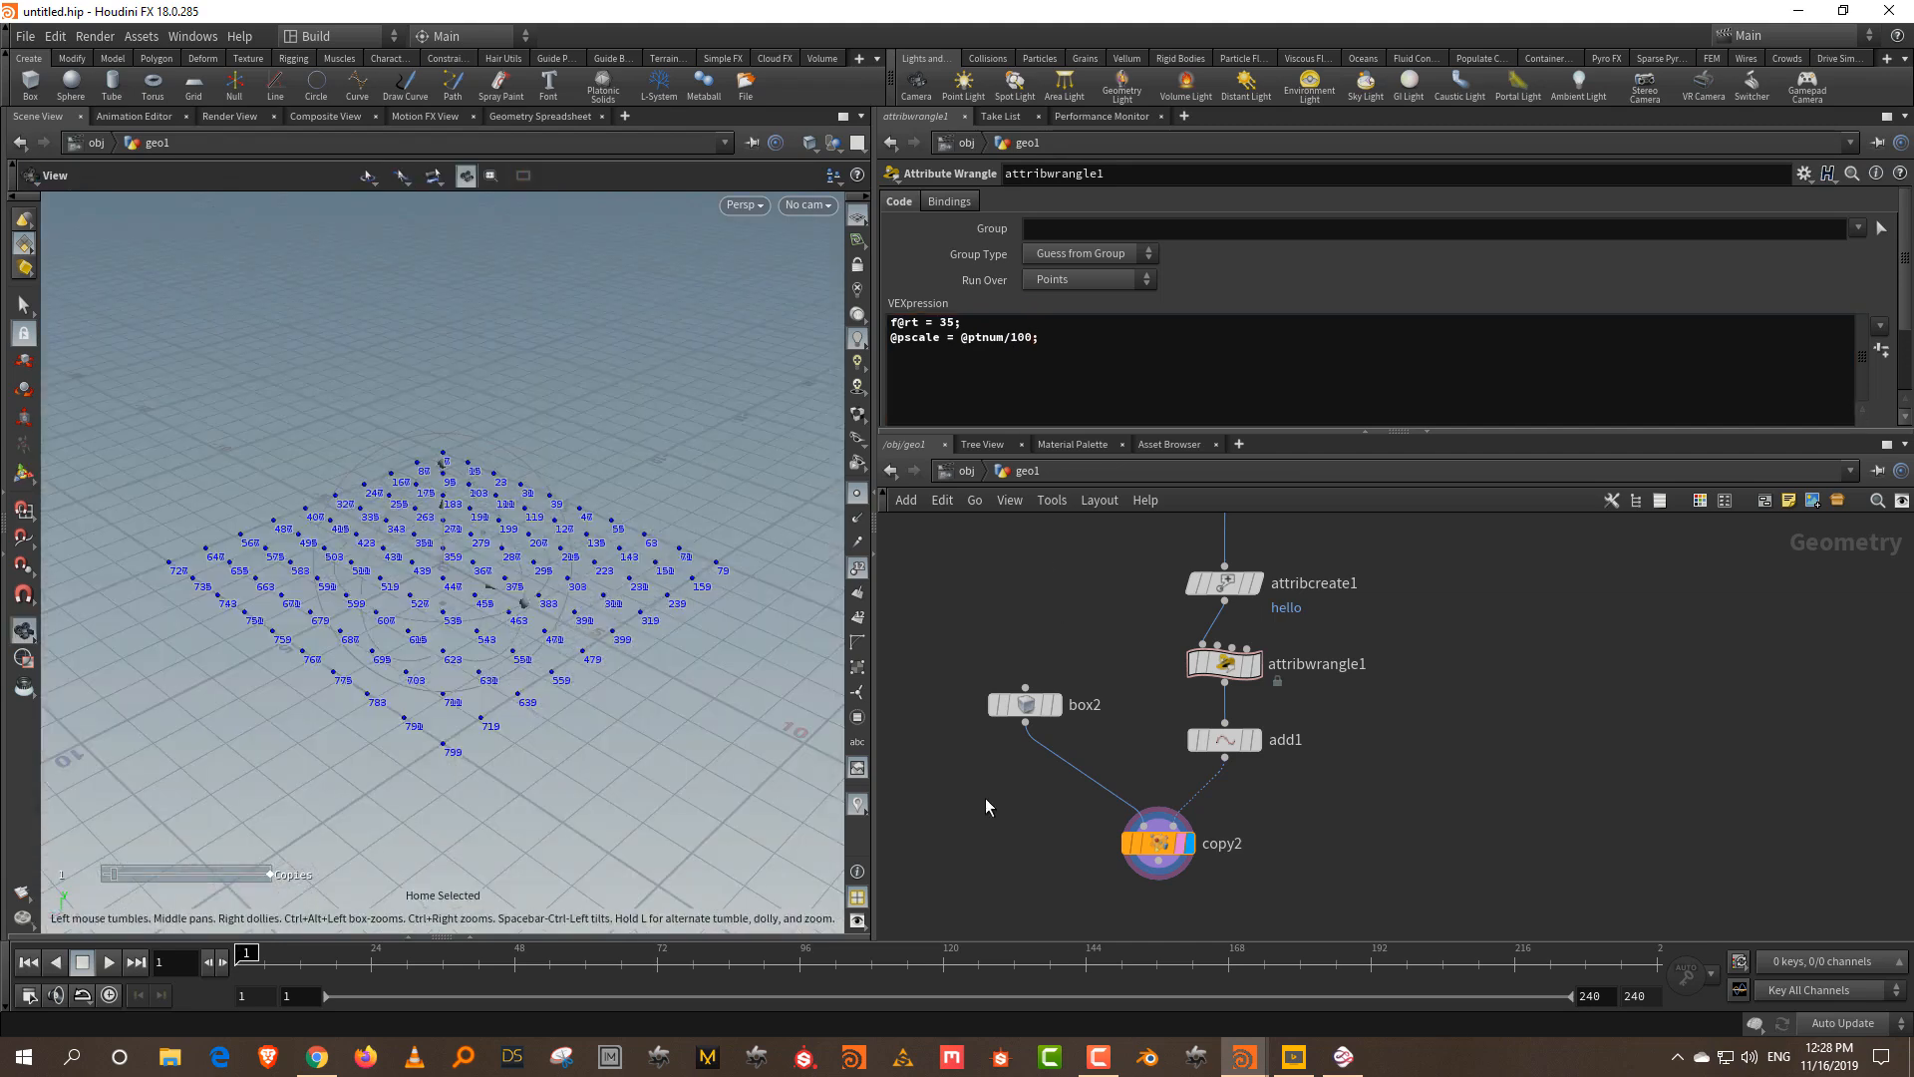
pyautogui.click(1156, 845)
pyautogui.click(858, 567)
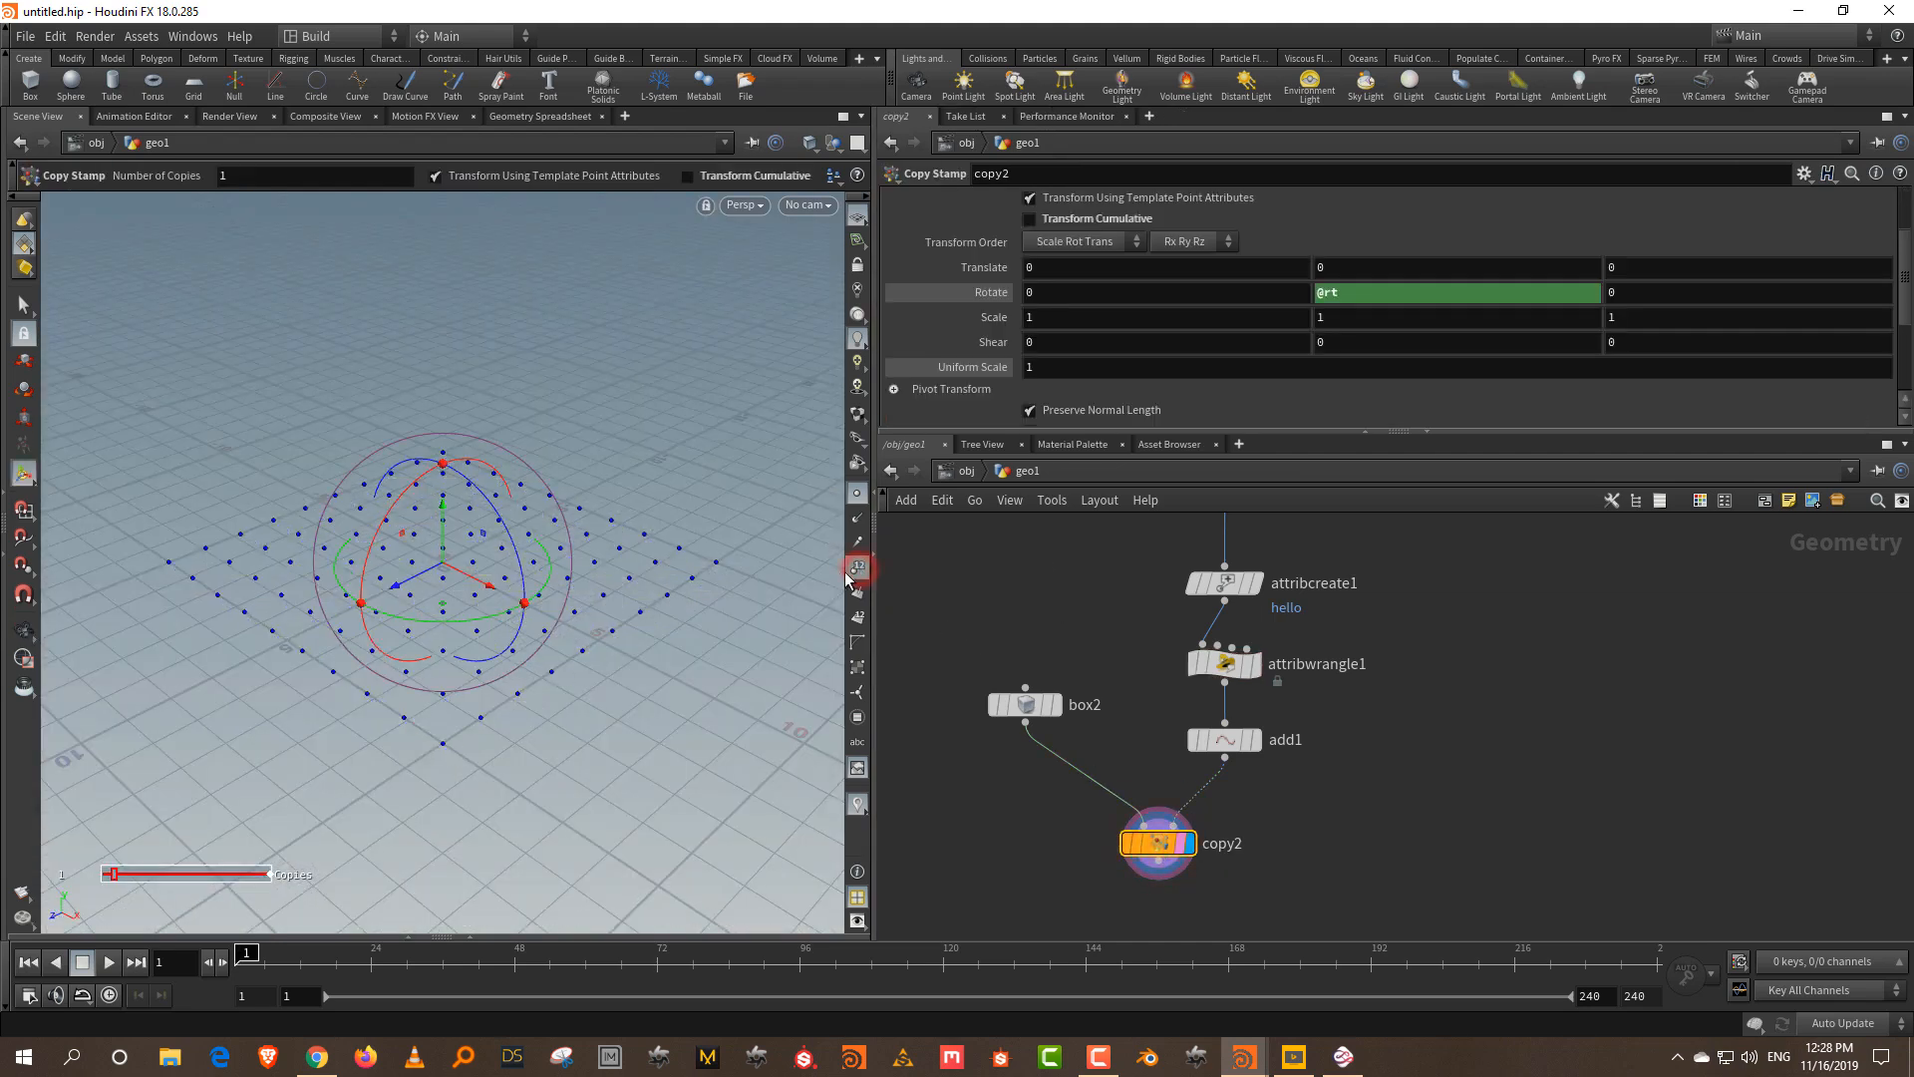
pyautogui.click(1196, 658)
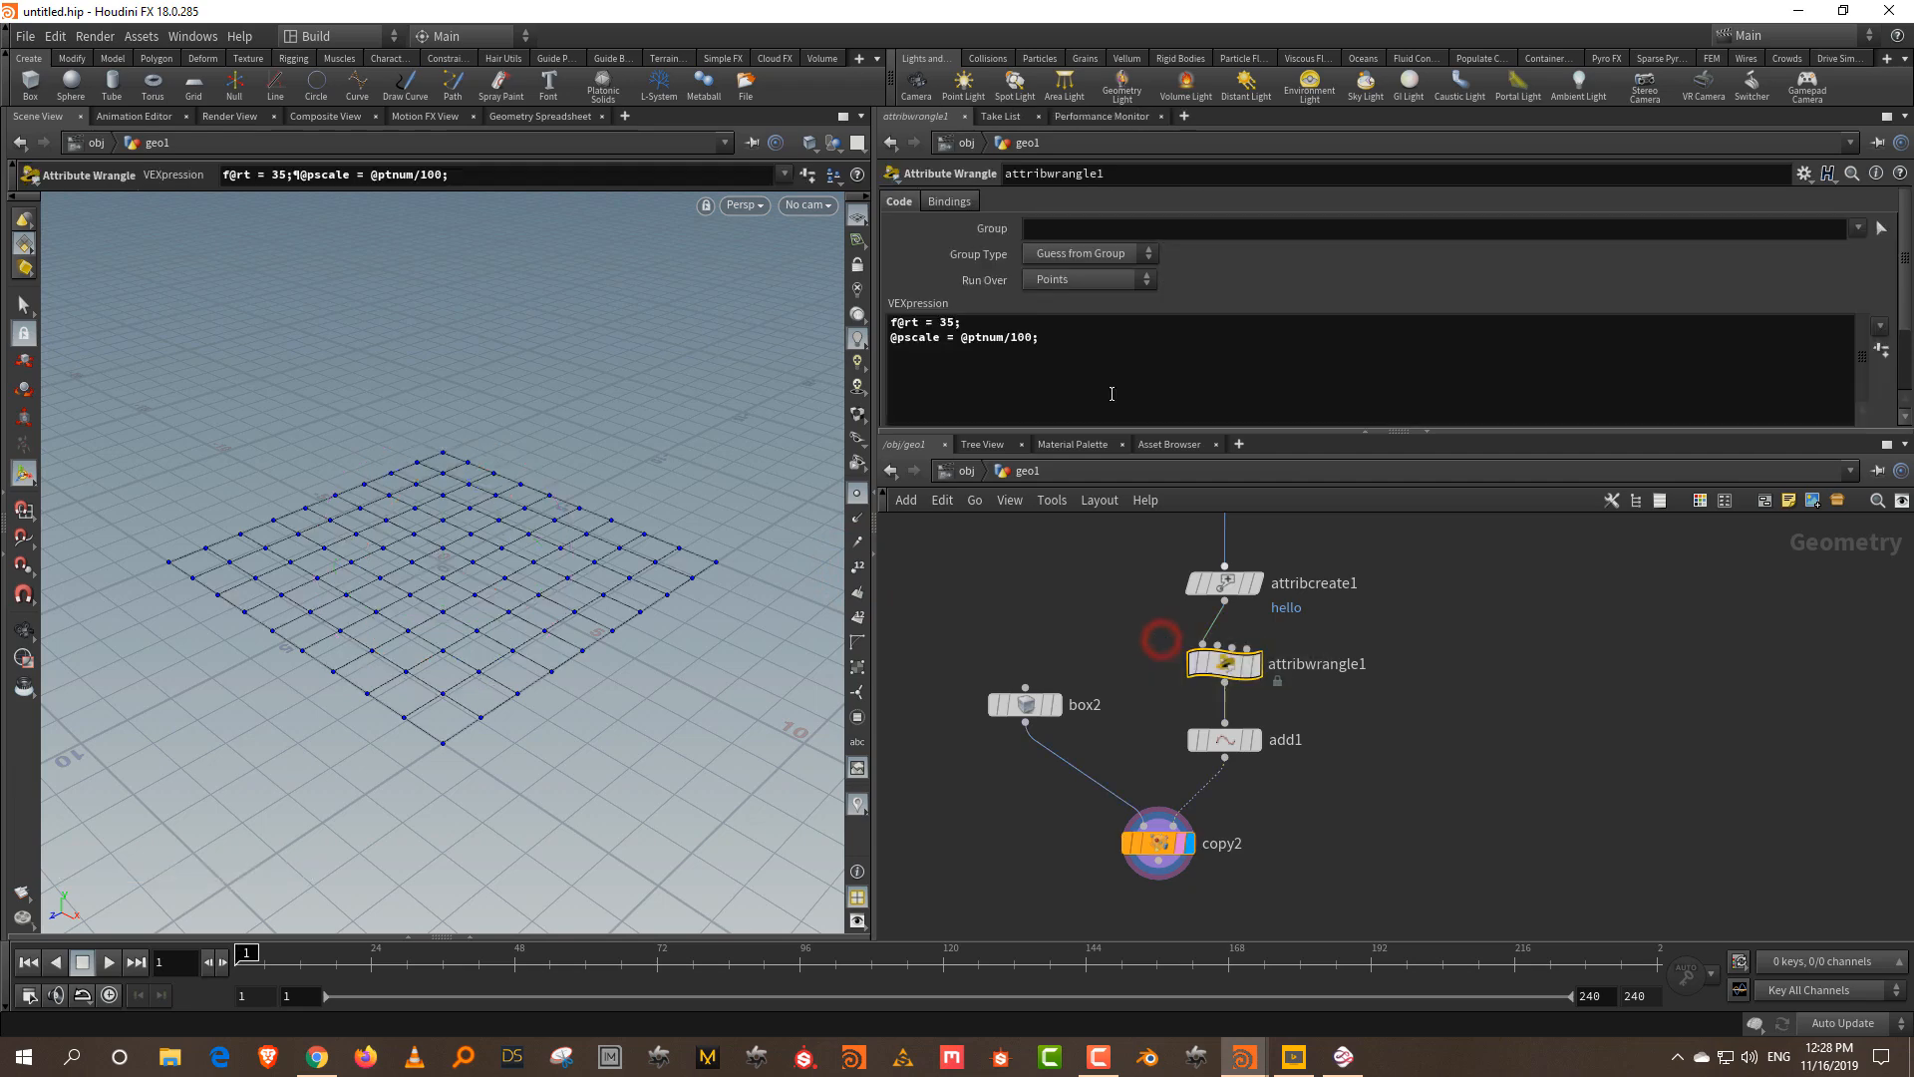
pyautogui.click(1032, 338)
pyautogui.press('BackSpace')
pyautogui.click(1110, 589)
pyautogui.click(1016, 338)
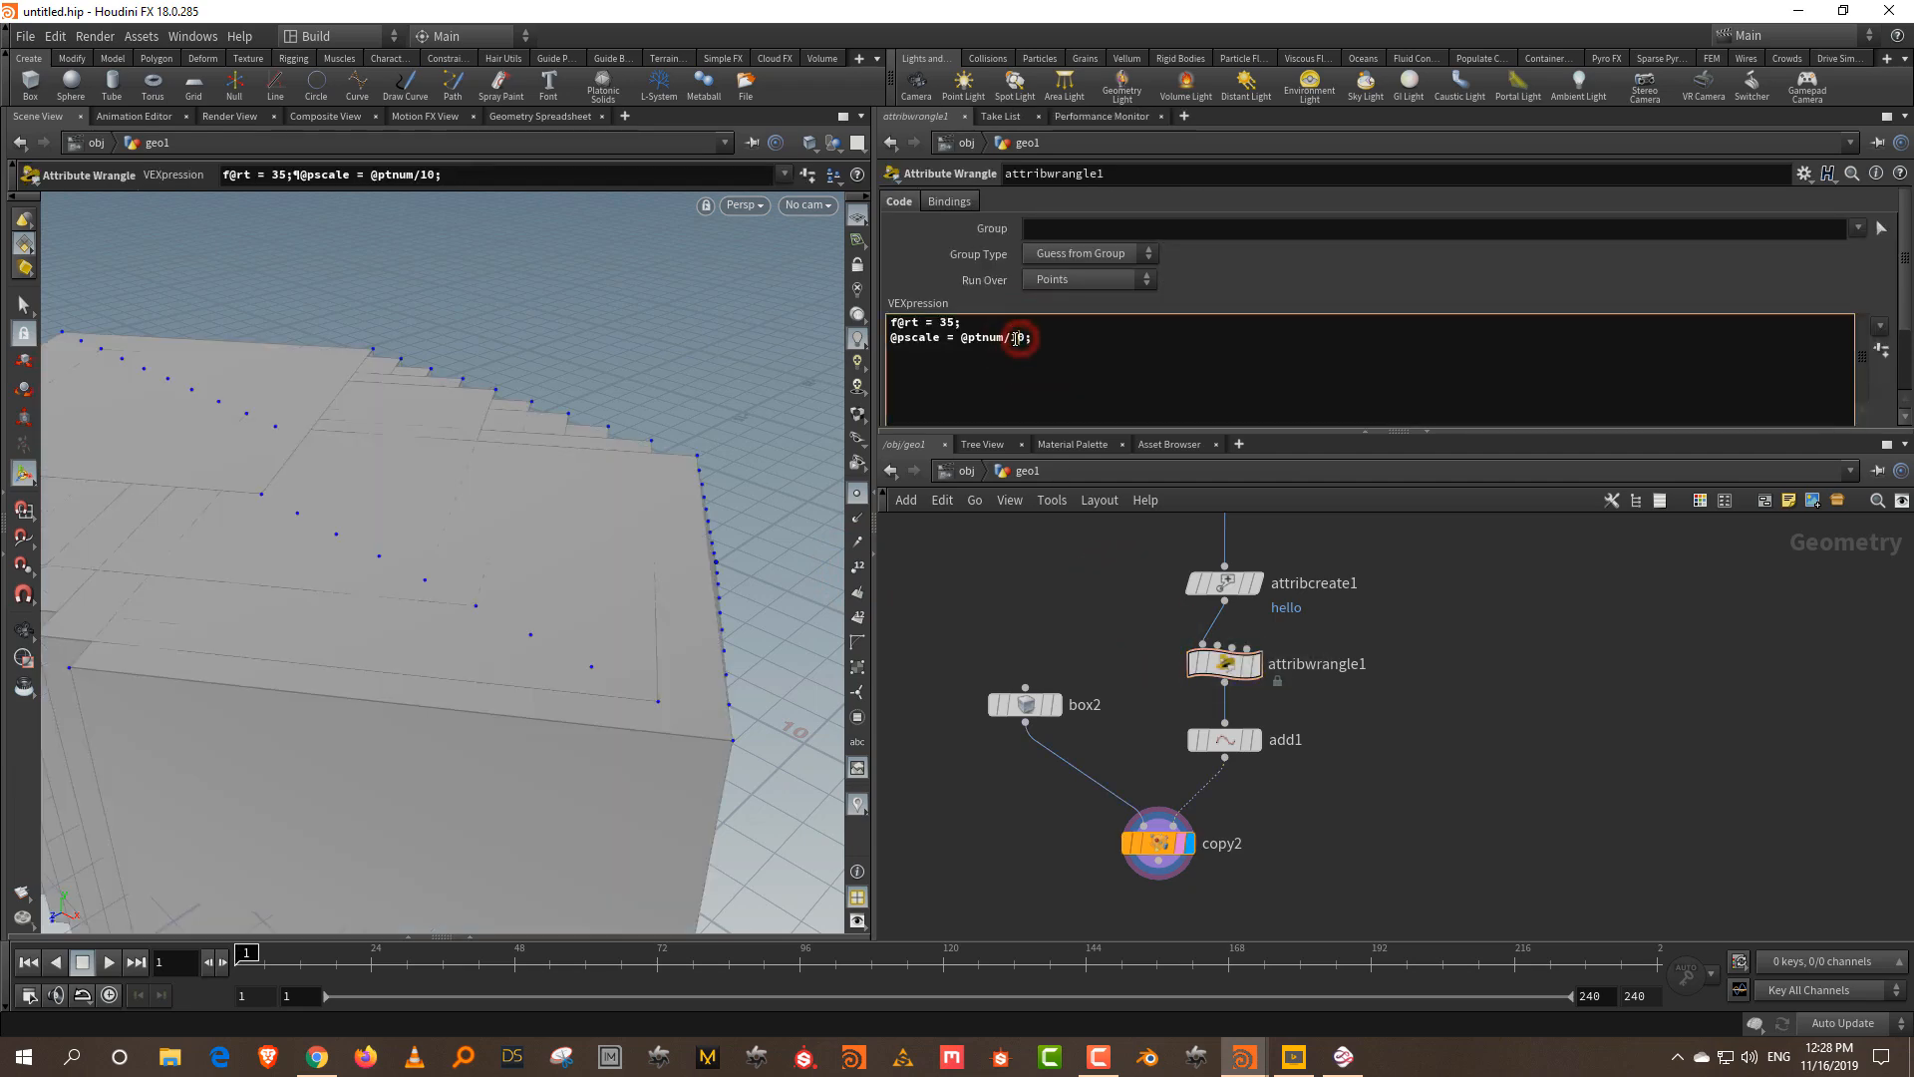
pyautogui.press('BackSpace')
pyautogui.write('4')
pyautogui.click(1051, 566)
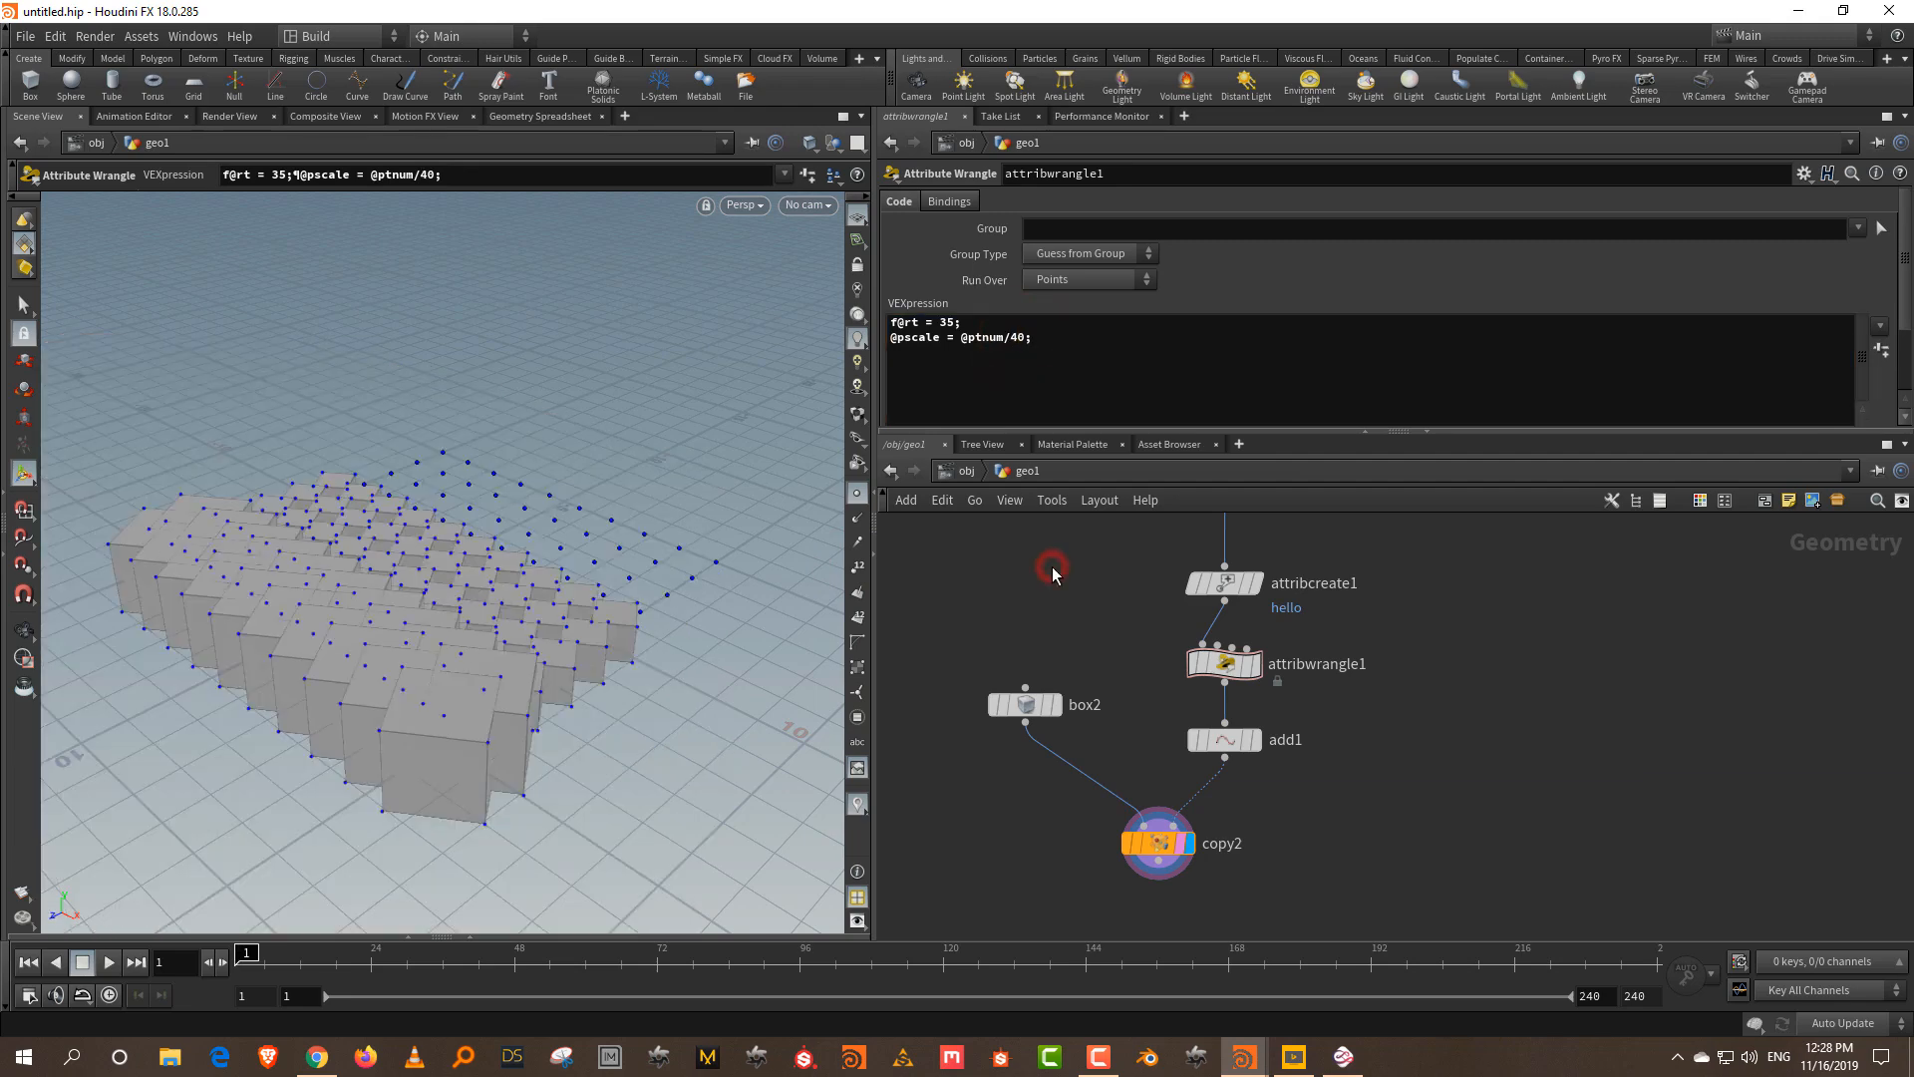
# - Hide the point markers and examine the stepped box sizes from above
pyautogui.keyDown('alt'); pyautogui.moveTo(539, 501); pyautogui.dragTo(541, 519); pyautogui.keyUp('alt')
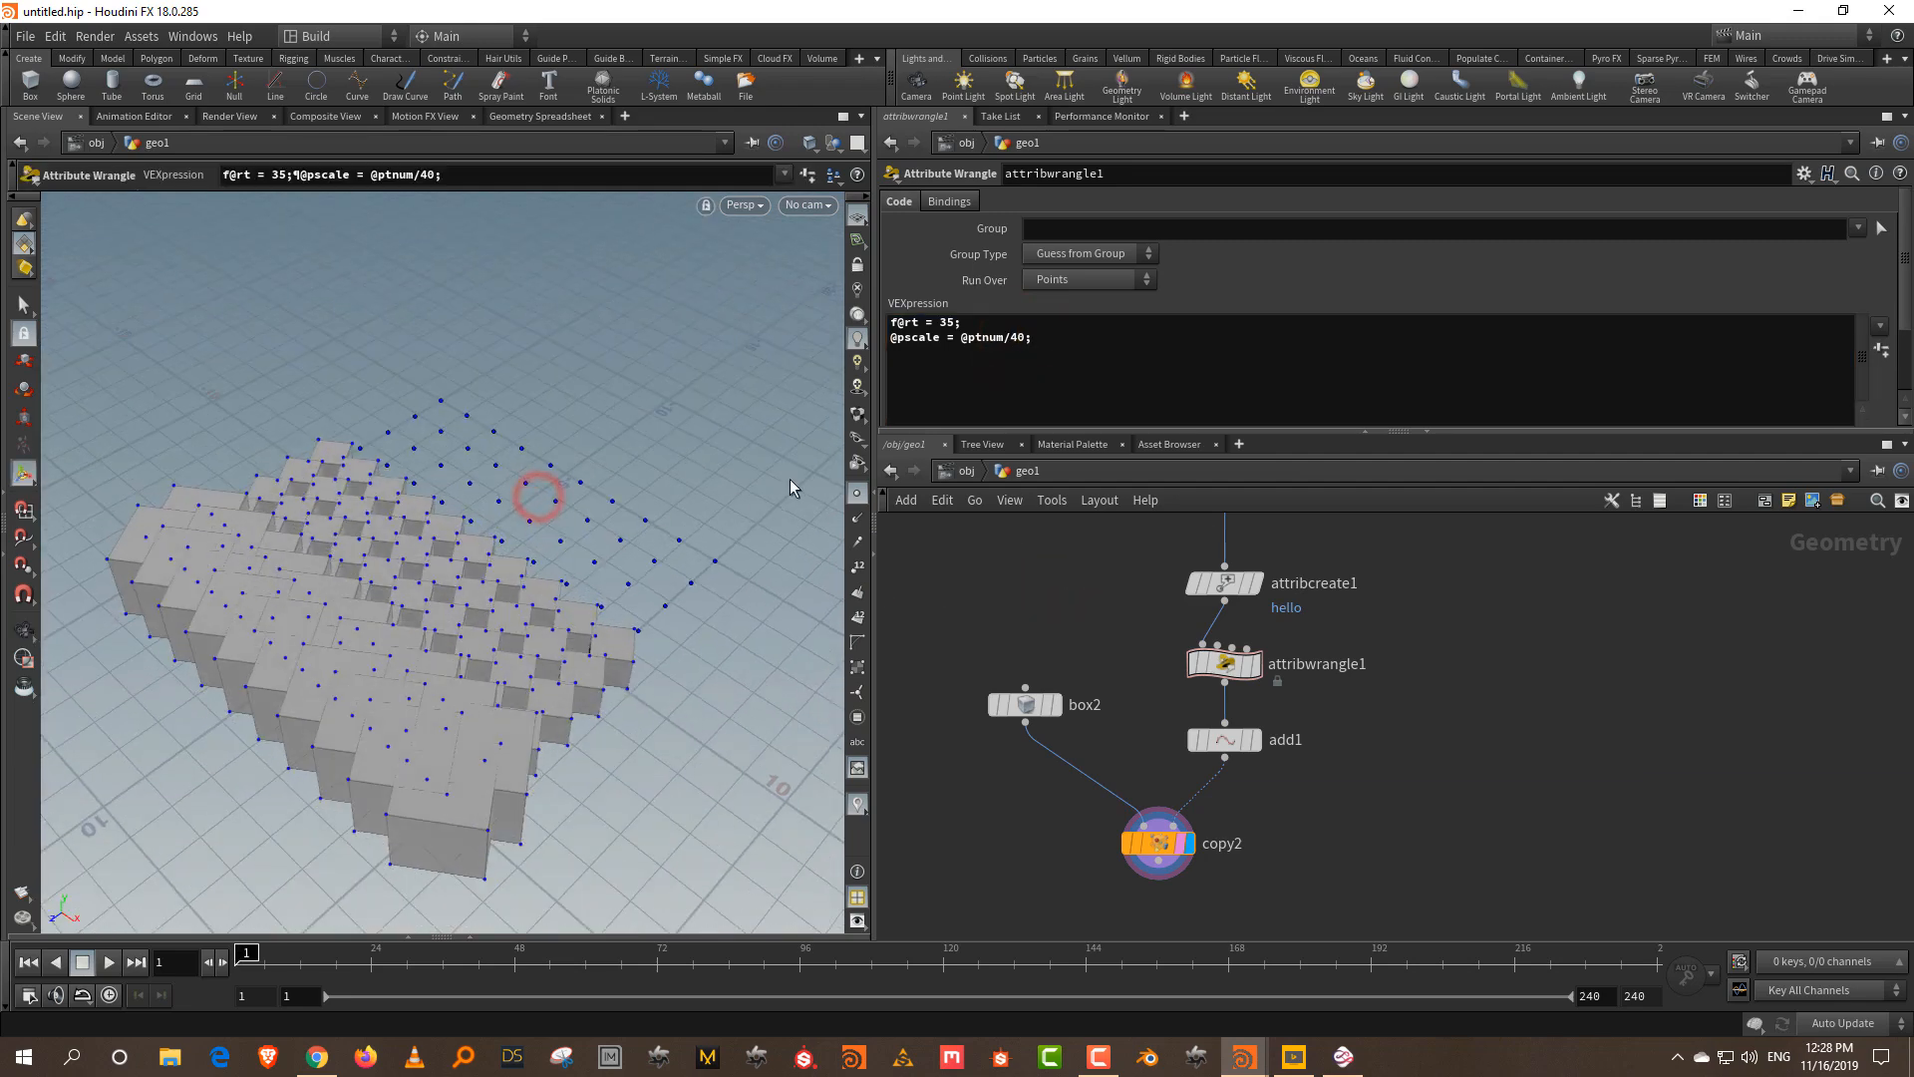
pyautogui.click(855, 491)
pyautogui.moveTo(706, 576); pyautogui.dragTo(478, 491)
pyautogui.press('Return')
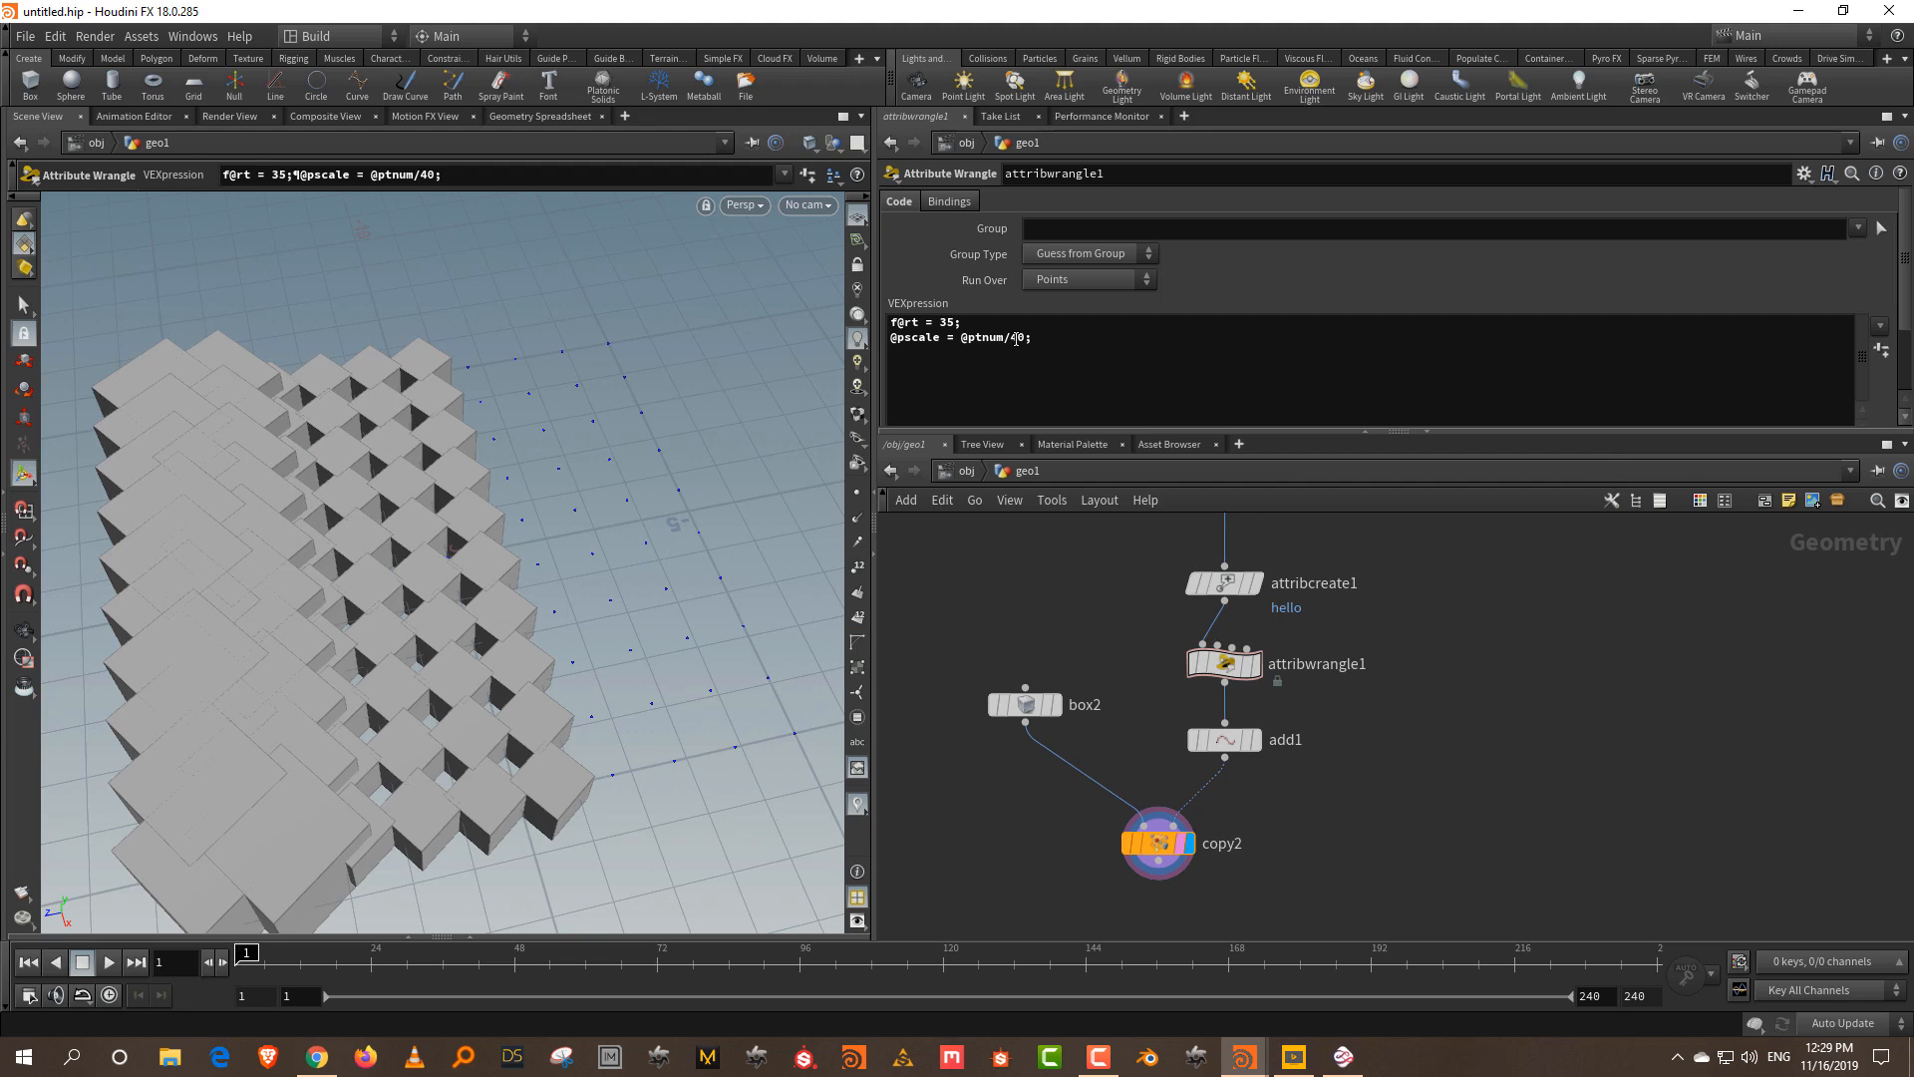
pyautogui.click(963, 340)
pyautogui.write('floa')
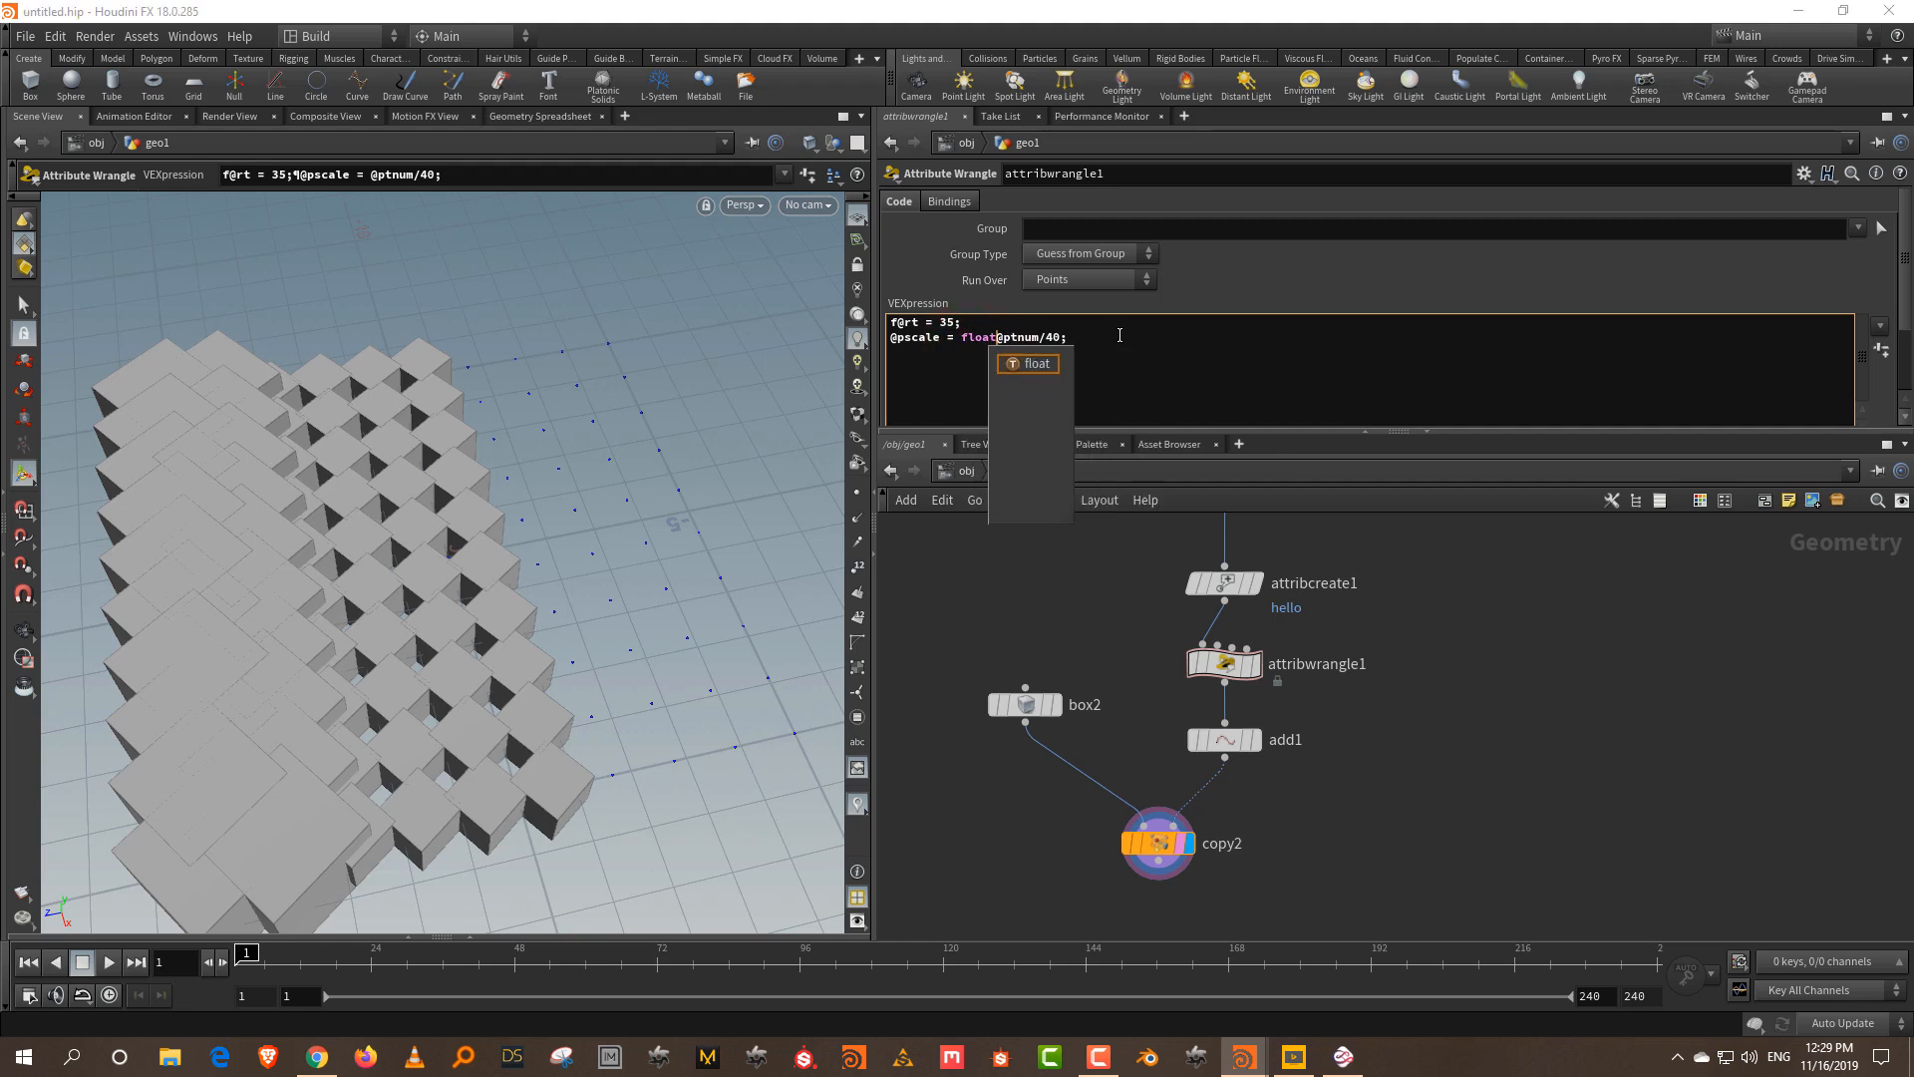
pyautogui.write('t(@ptnum')
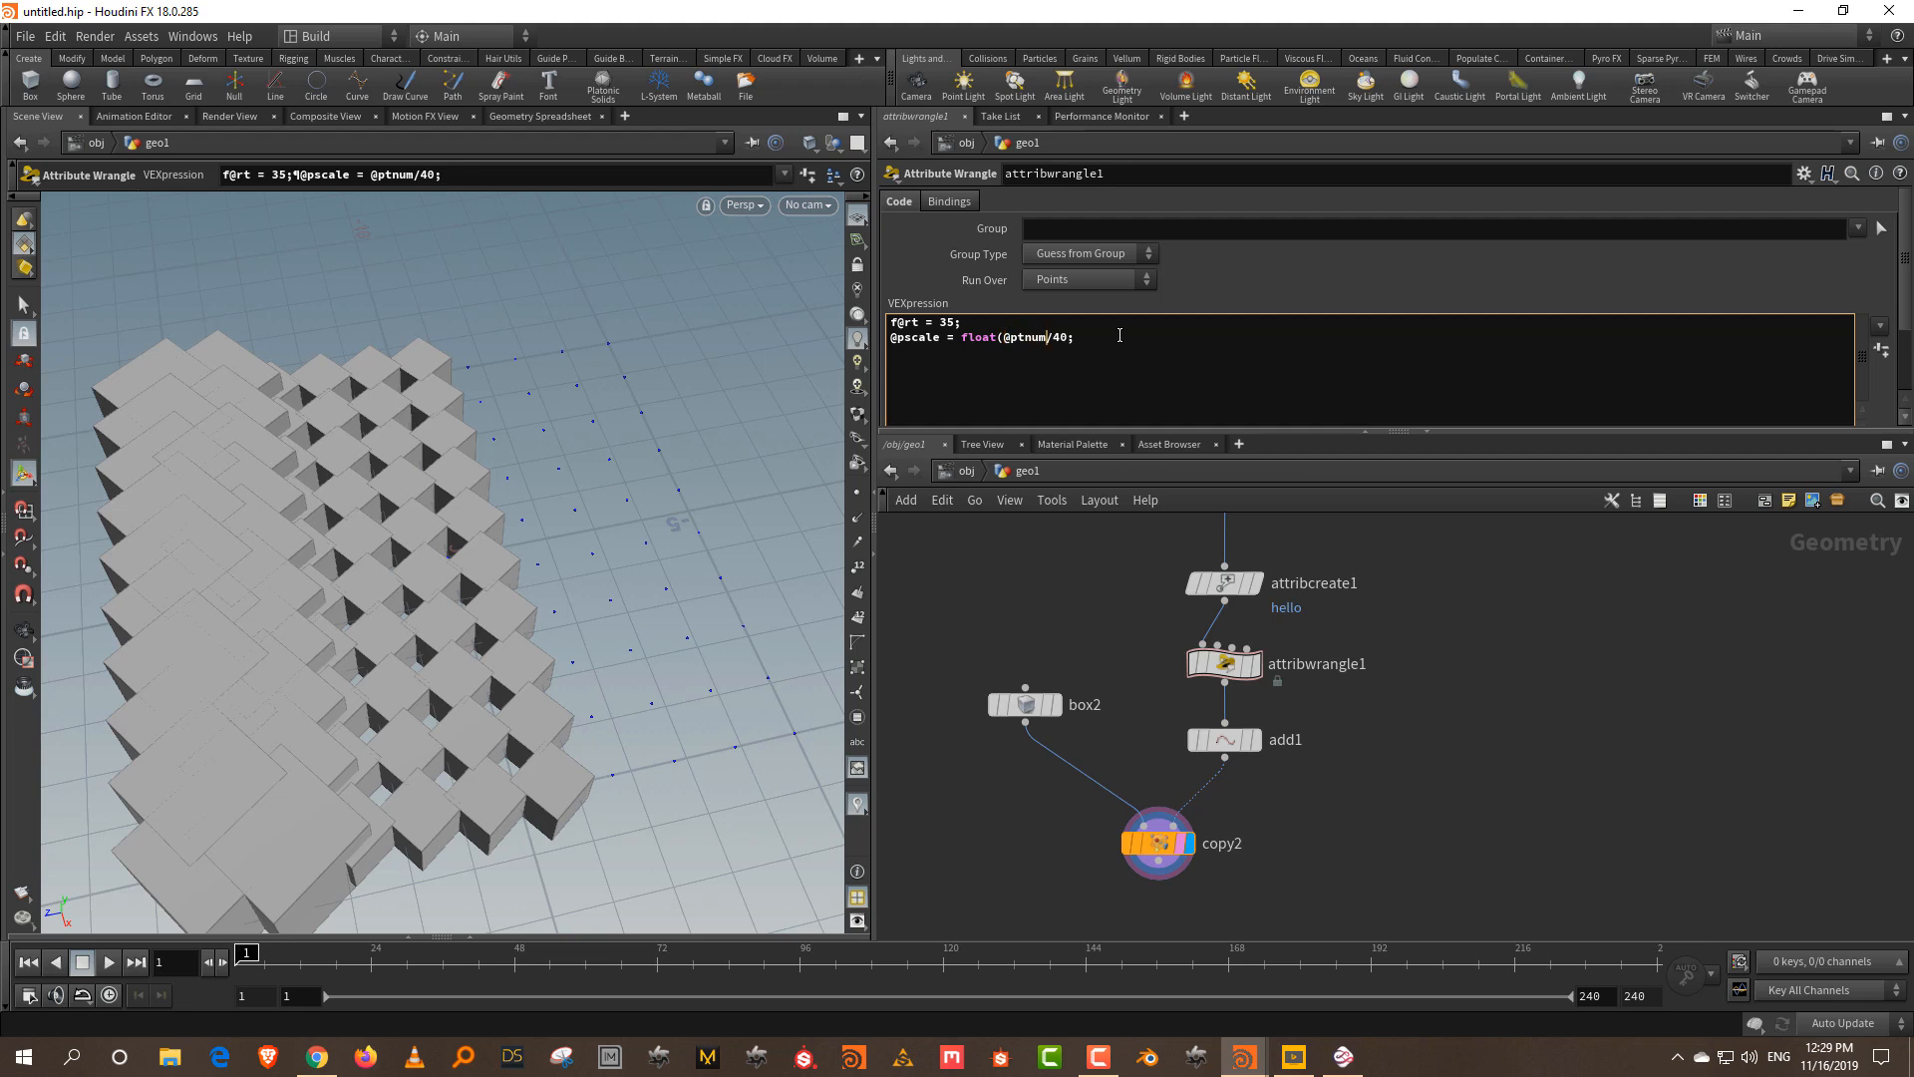
pyautogui.write(')')
pyautogui.click(1067, 575)
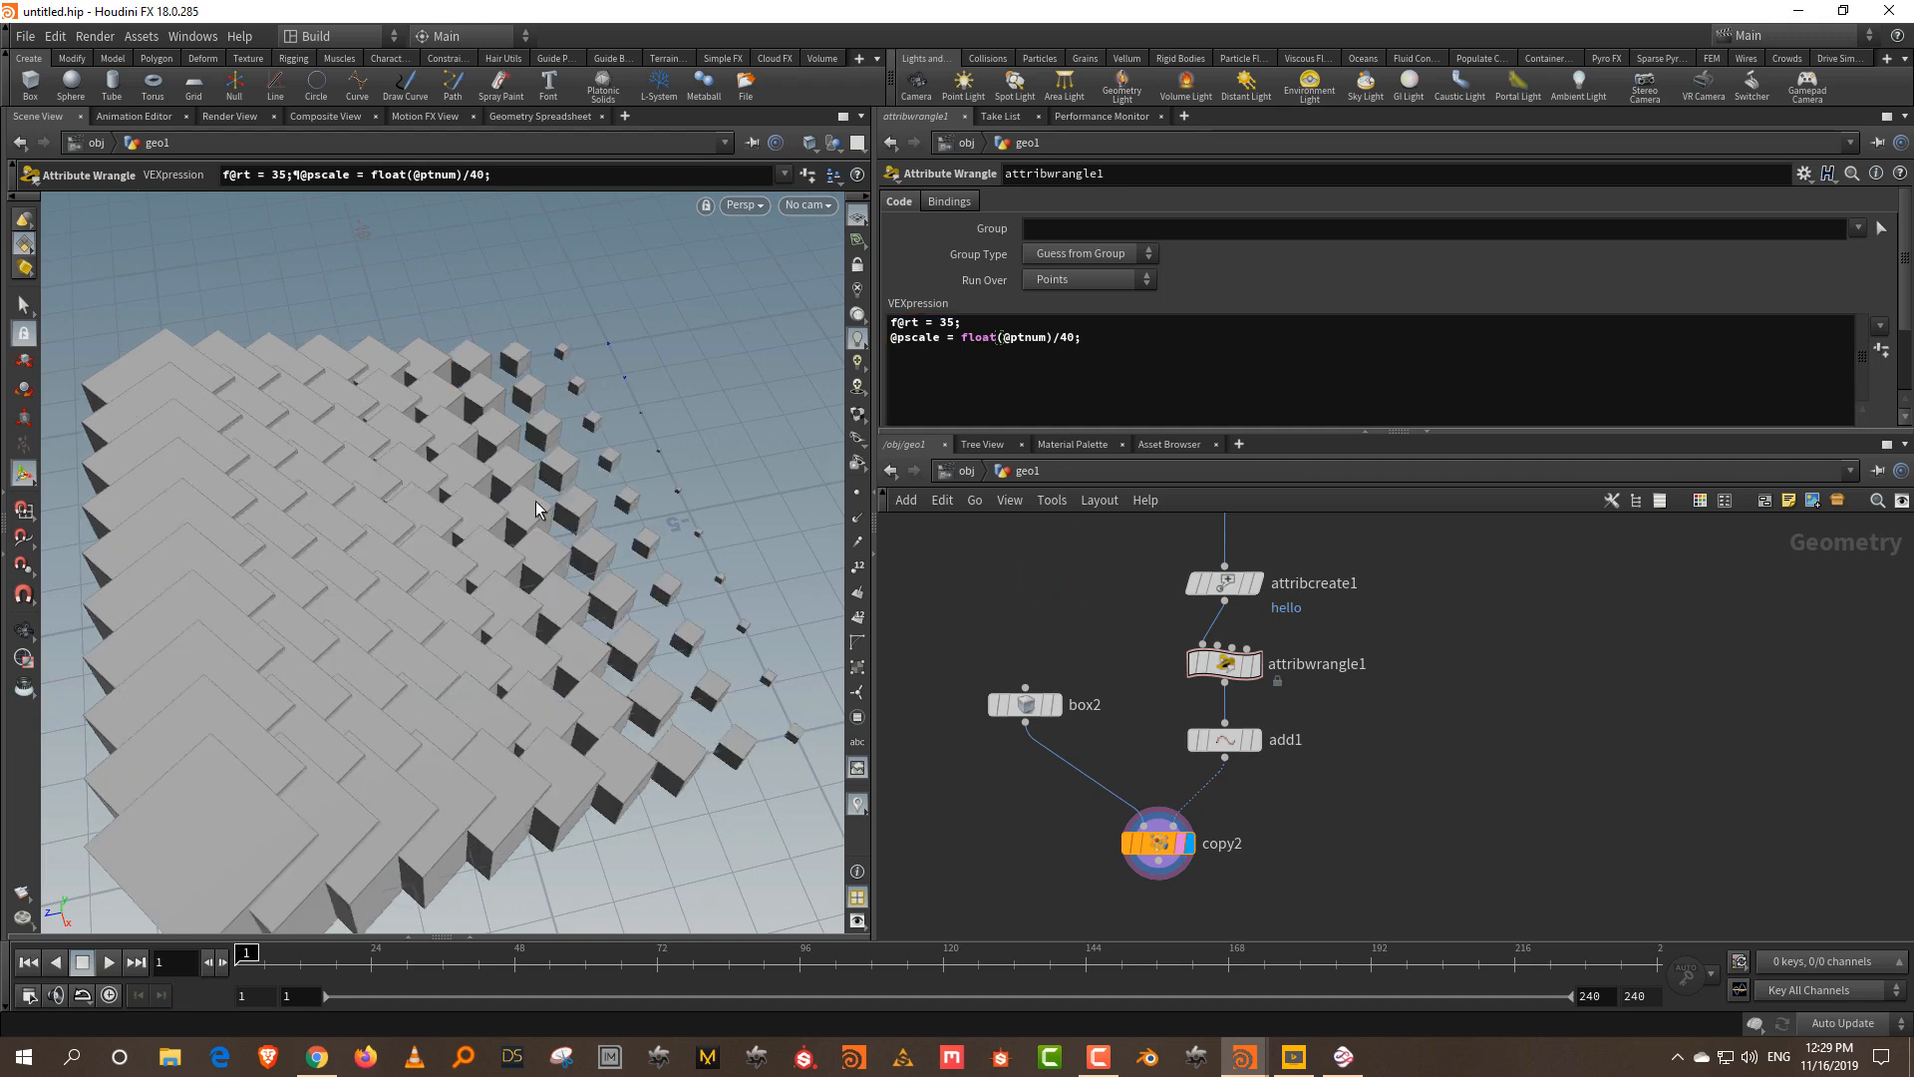
pyautogui.moveTo(602, 502); pyautogui.dragTo(605, 498)
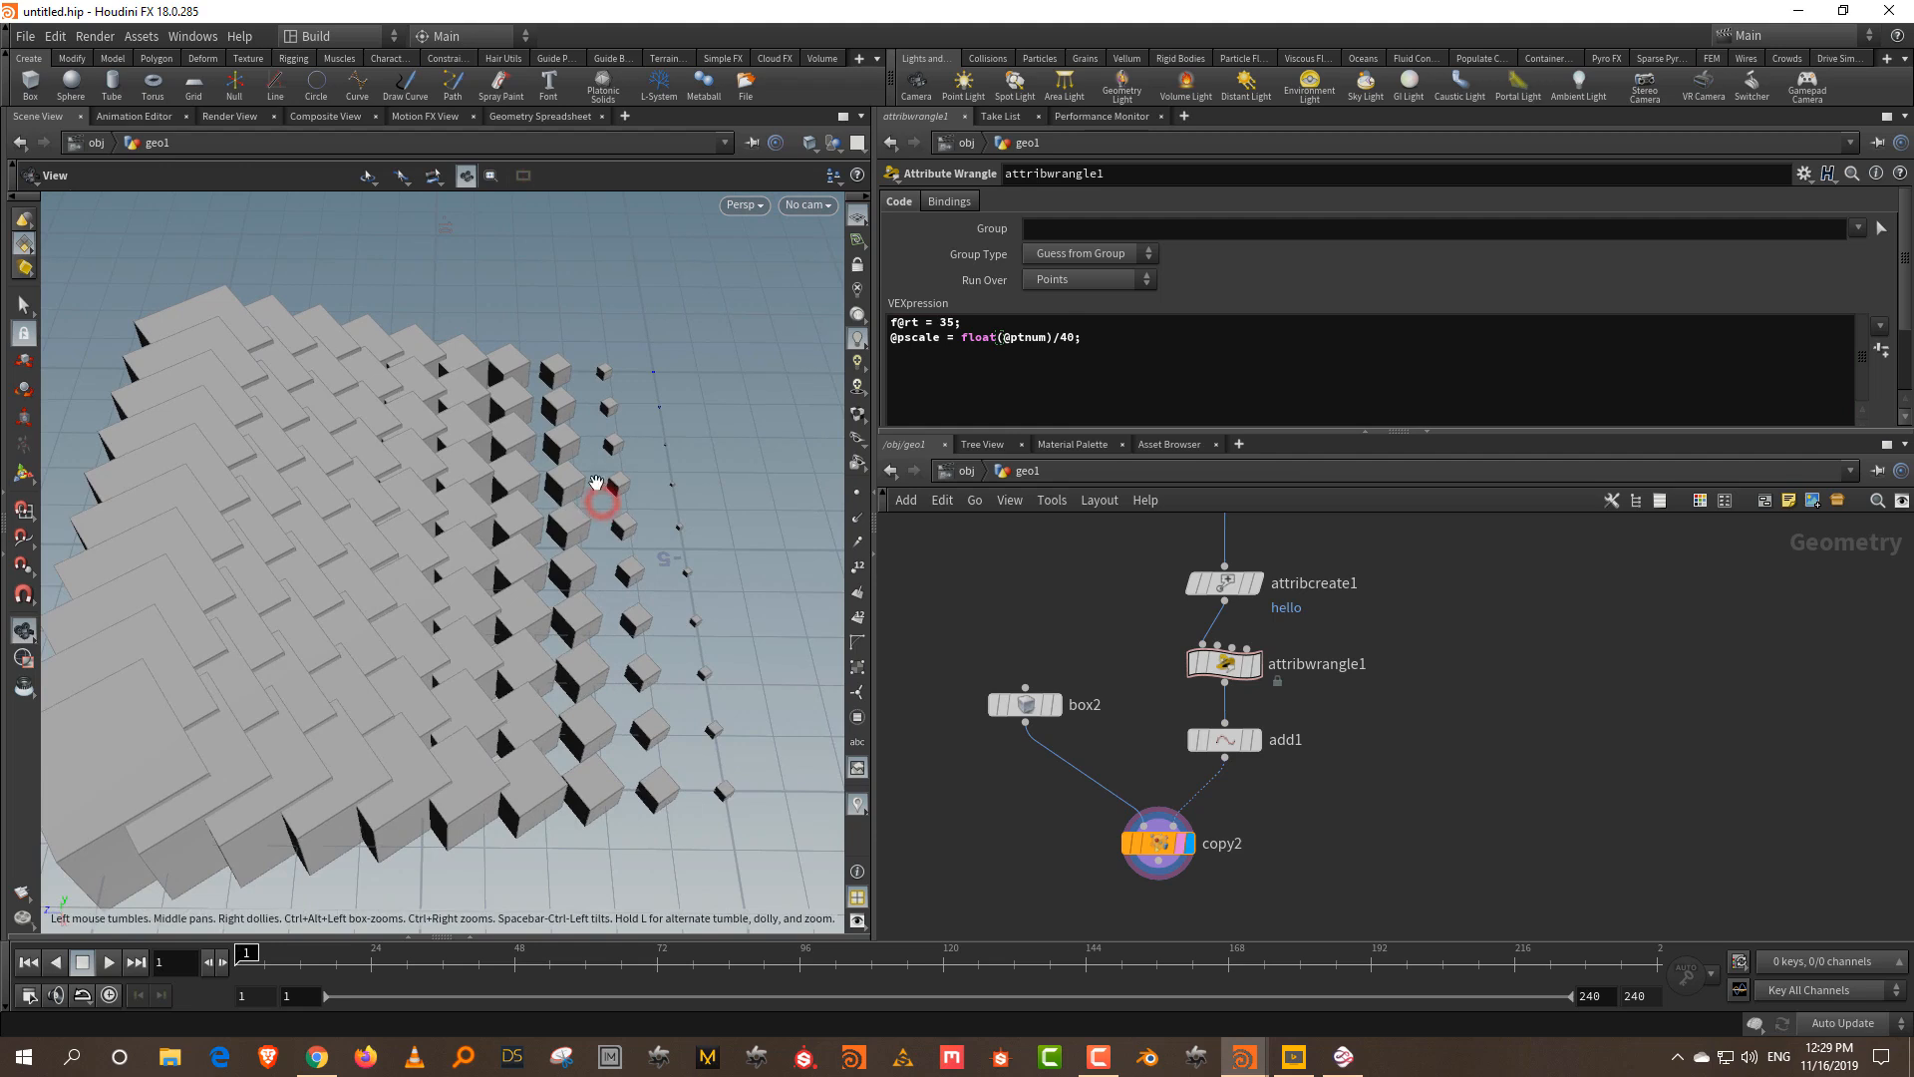
pyautogui.click(1068, 337)
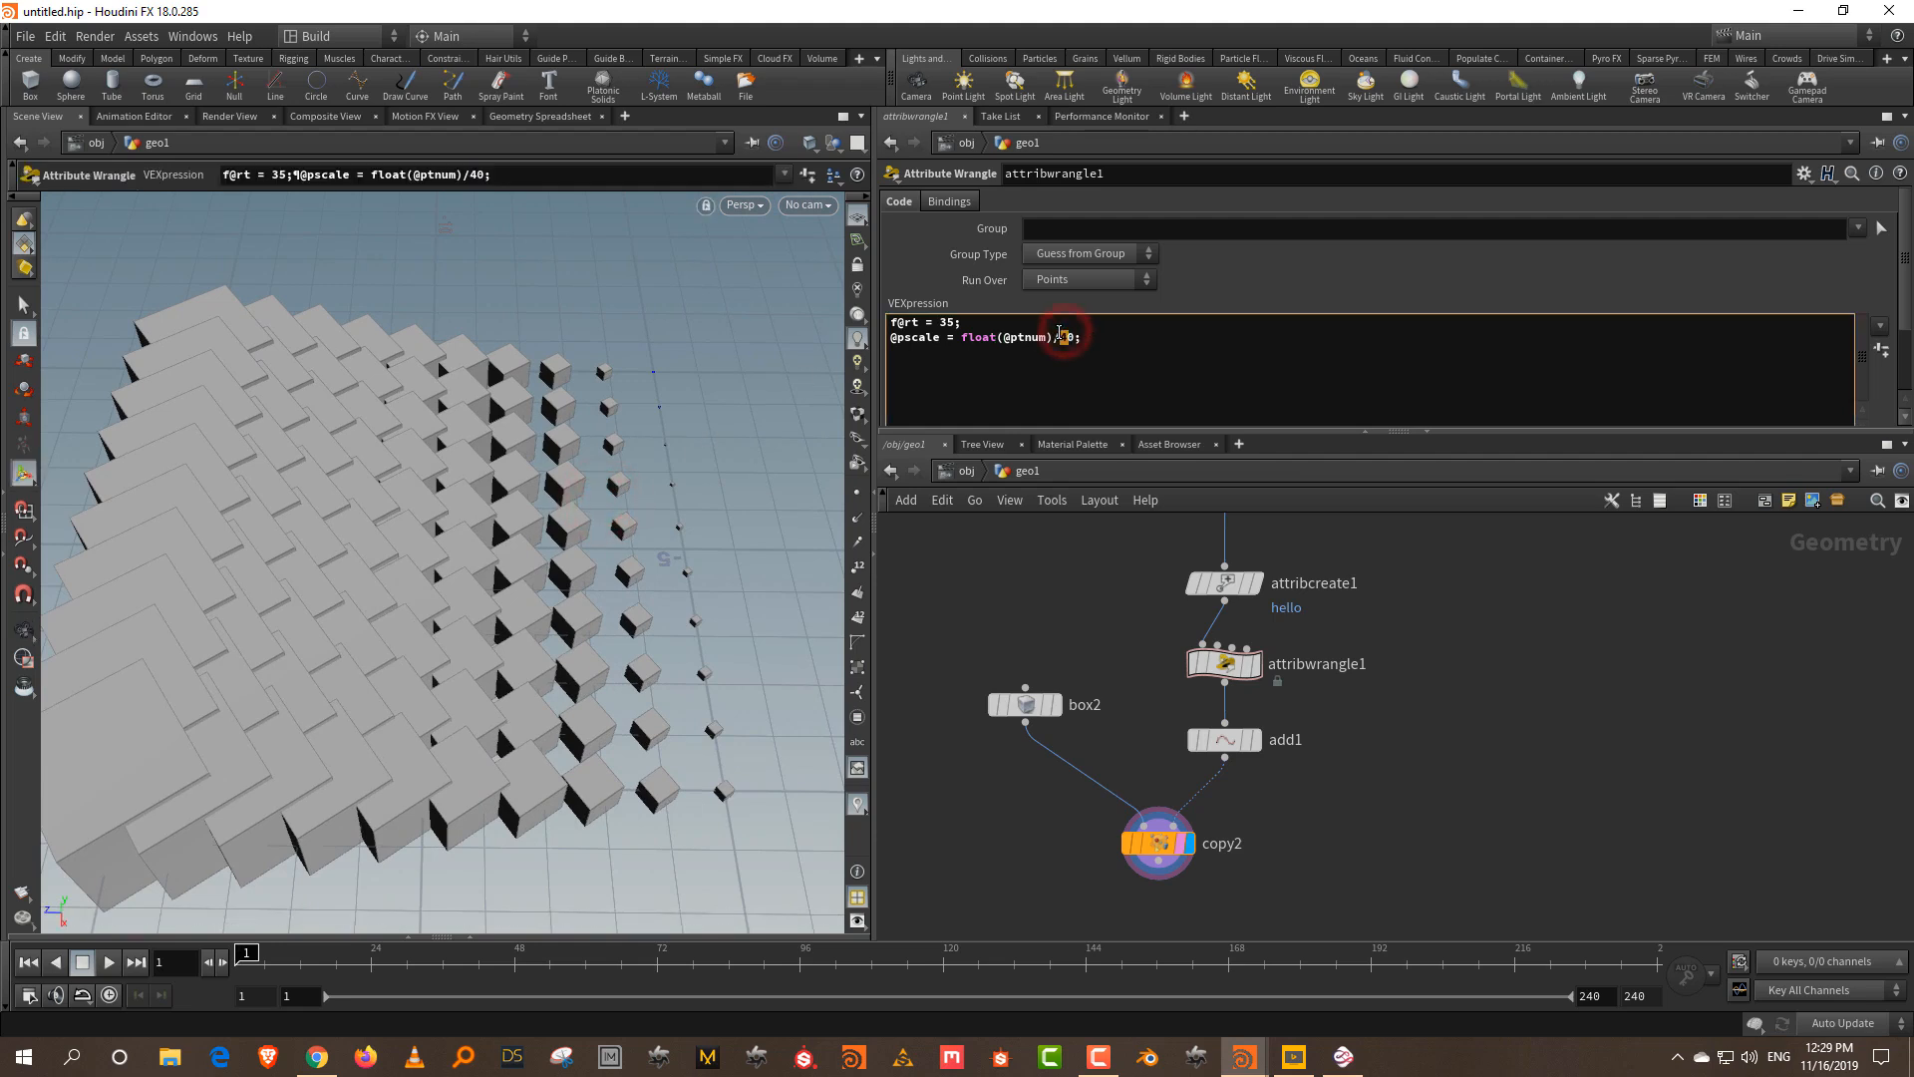
pyautogui.write('8')
pyautogui.click(1073, 586)
pyautogui.moveTo(602, 575); pyautogui.dragTo(628, 527)
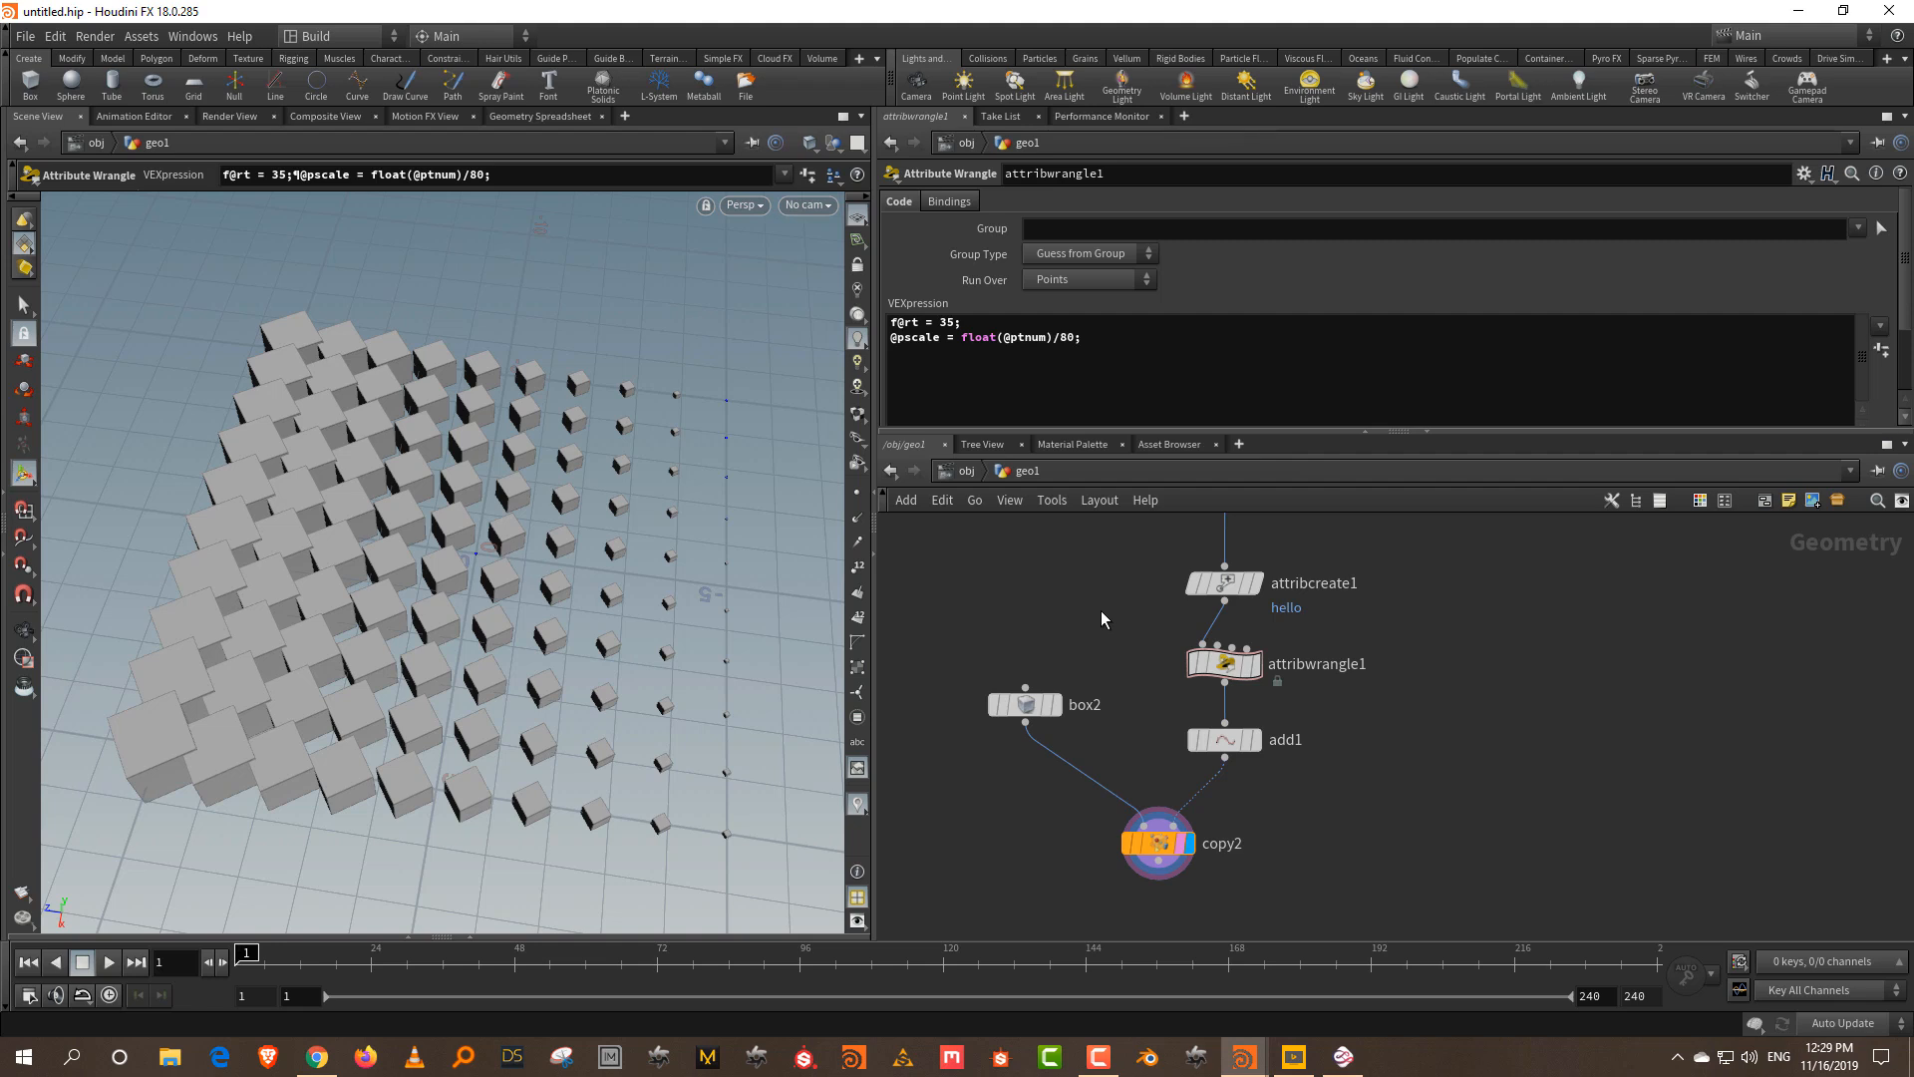
# - Move box2, copy2, add1 and attribwrangle1 down to open a gap below attribcreate1
pyautogui.click(955, 710)
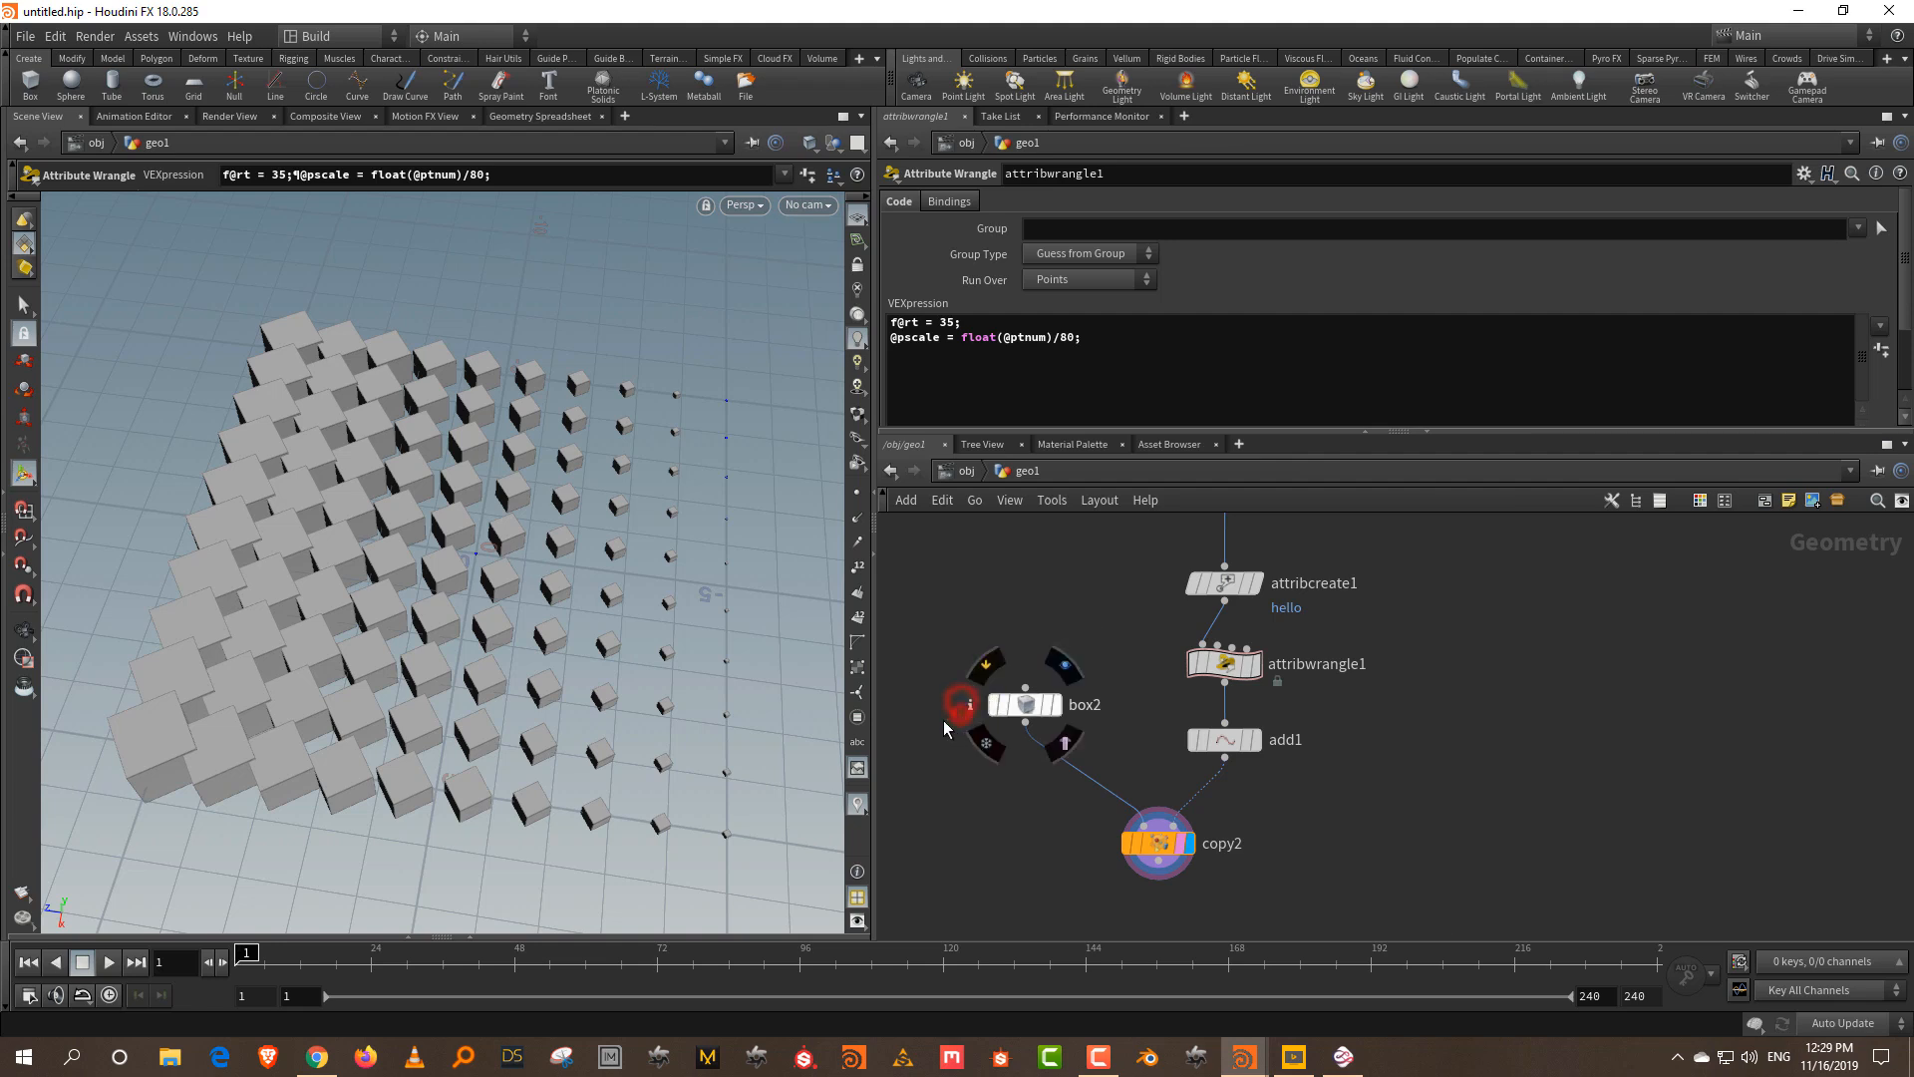
pyautogui.moveTo(913, 665); pyautogui.dragTo(1039, 804)
pyautogui.moveTo(961, 862); pyautogui.dragTo(1224, 808)
pyautogui.click(1275, 725)
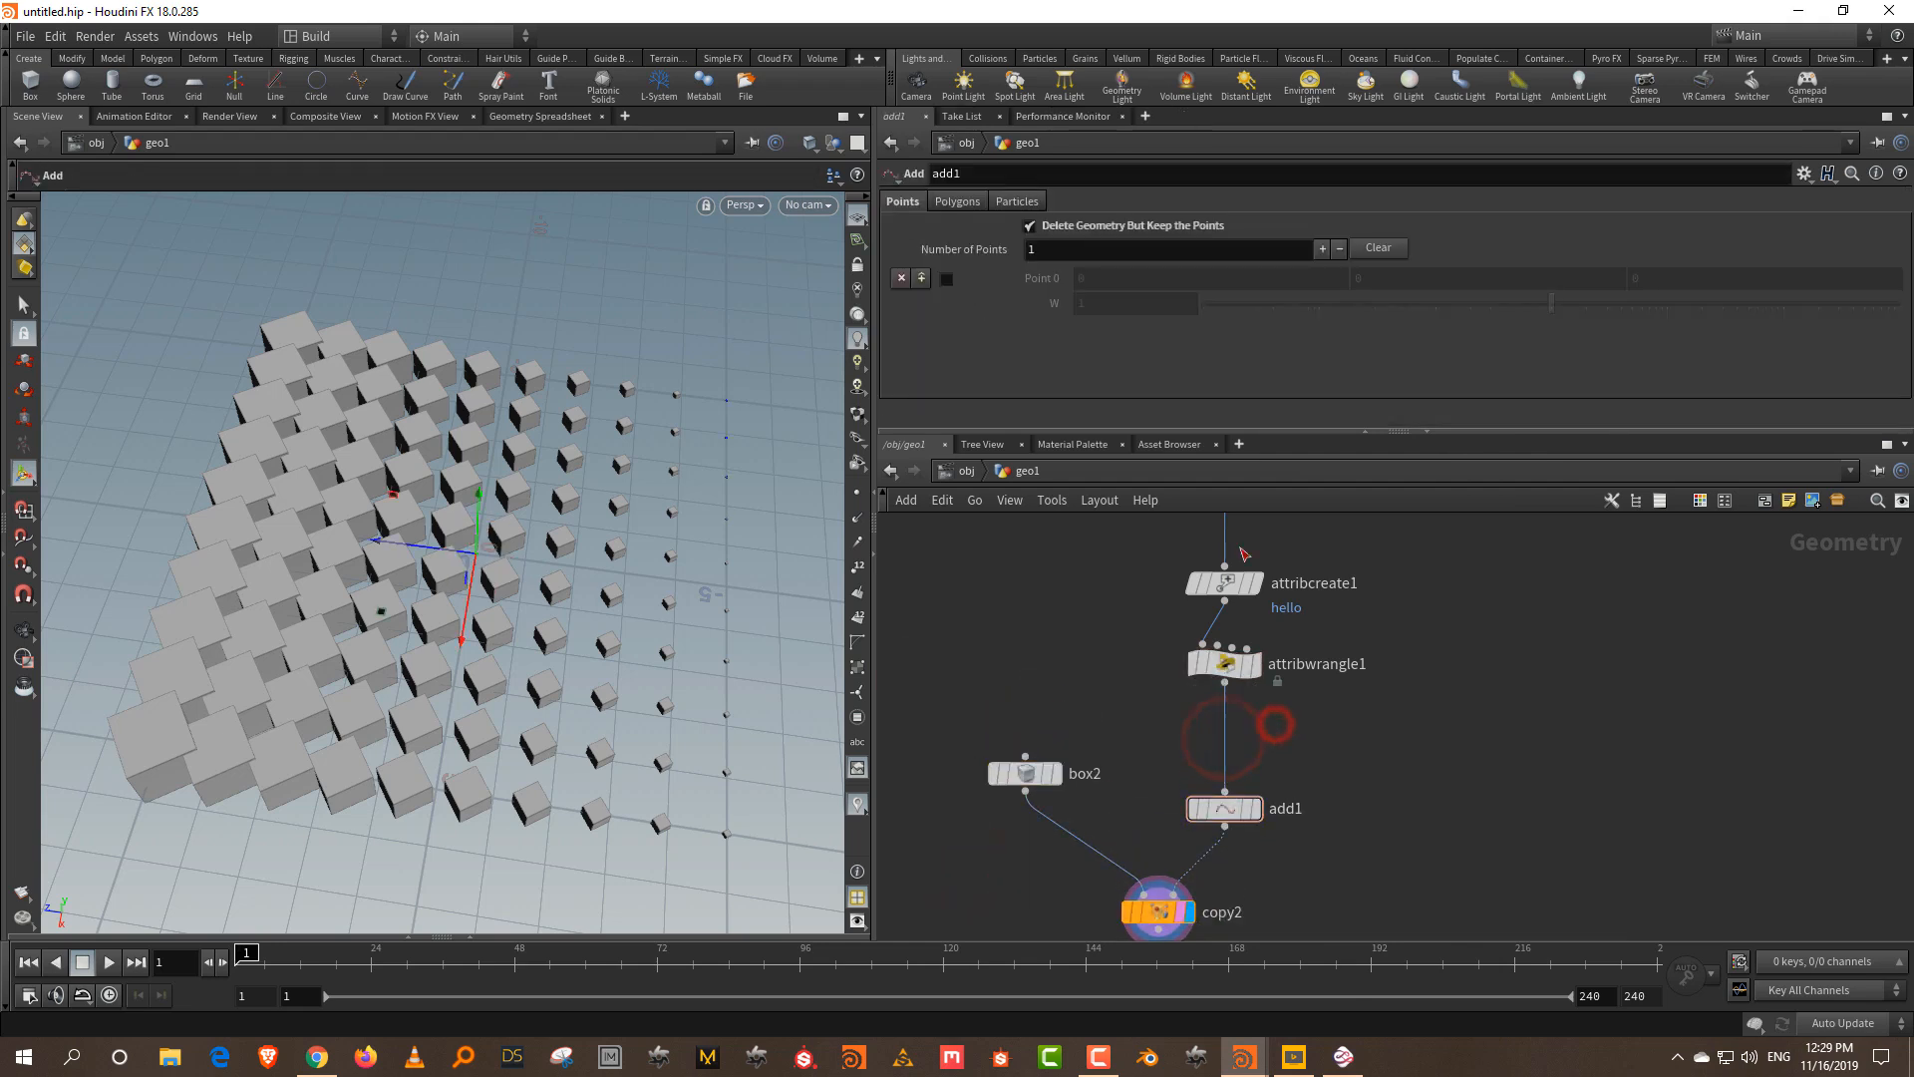
pyautogui.moveTo(1225, 663); pyautogui.dragTo(1224, 714)
pyautogui.click(1350, 629)
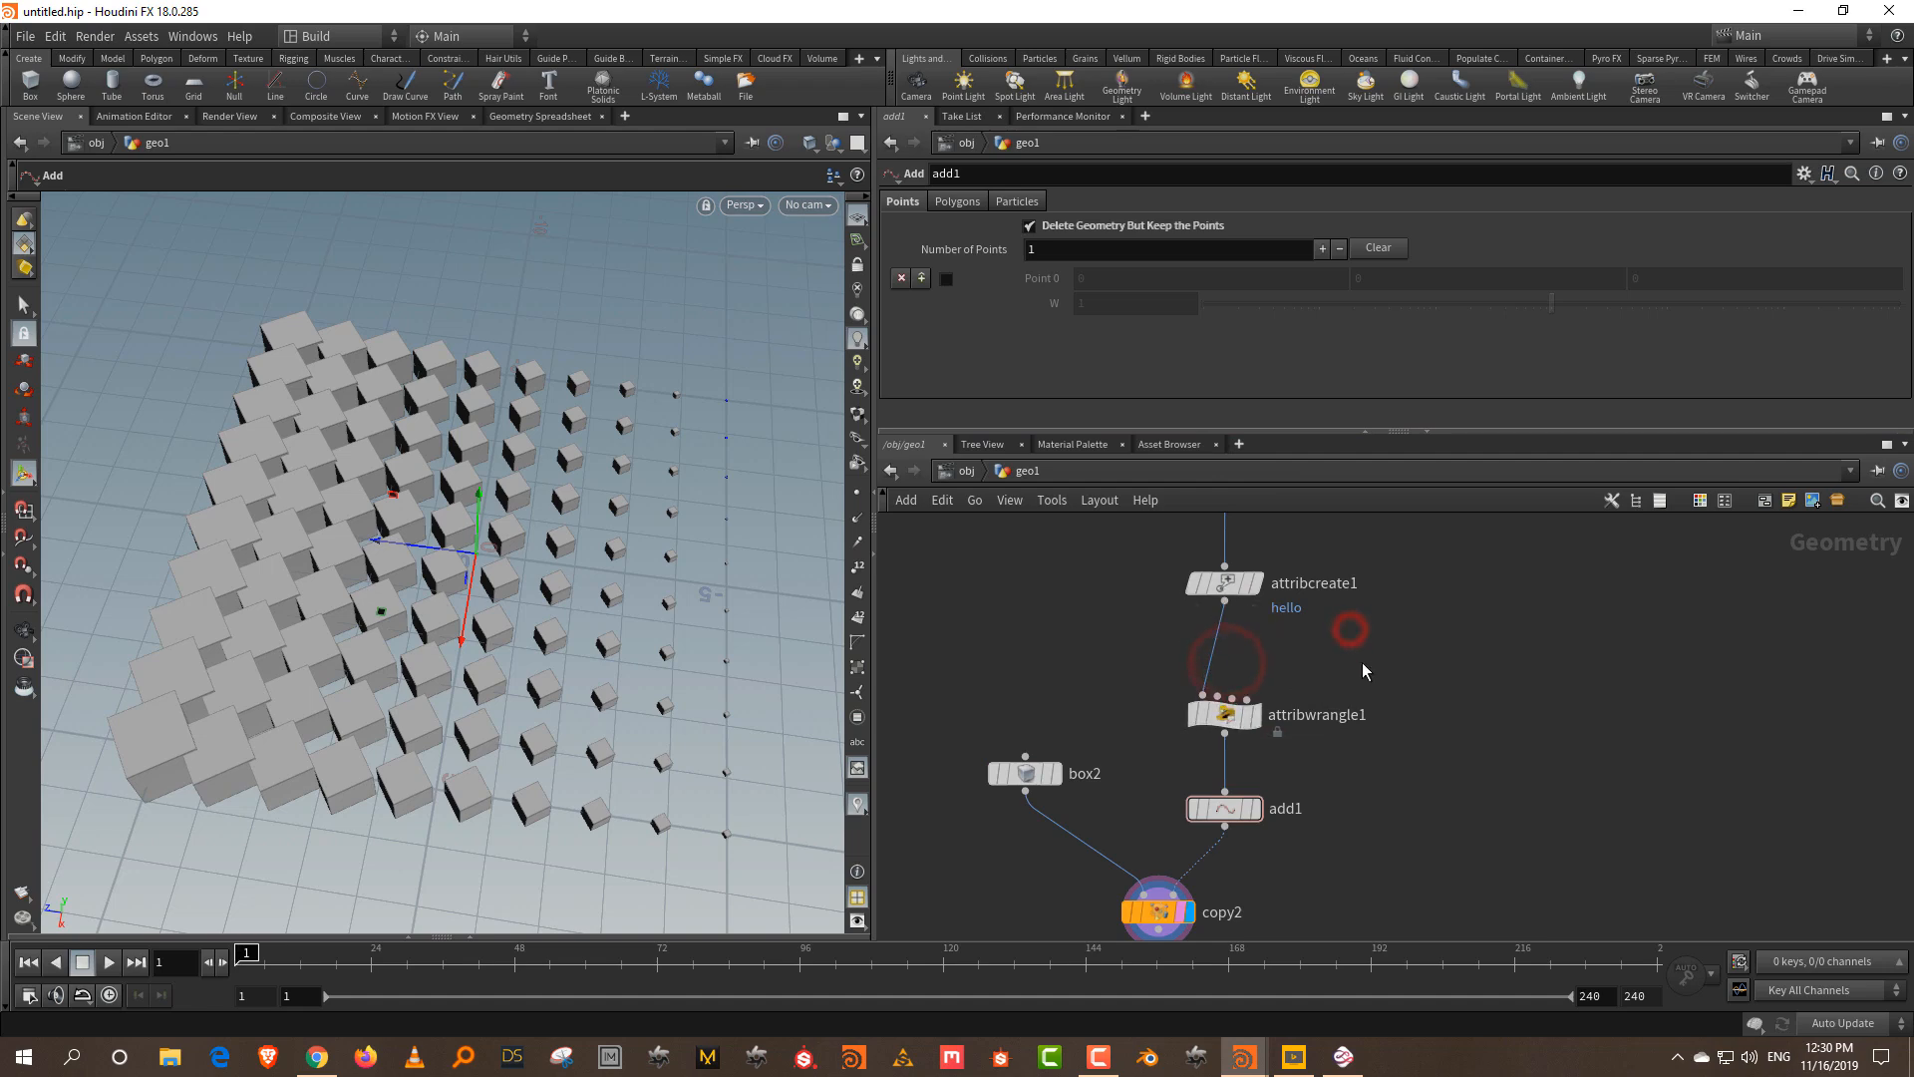
# - Select and display attribcreate1 with point markers and point numbers turned on
pyautogui.click(1251, 592)
pyautogui.click(1242, 586)
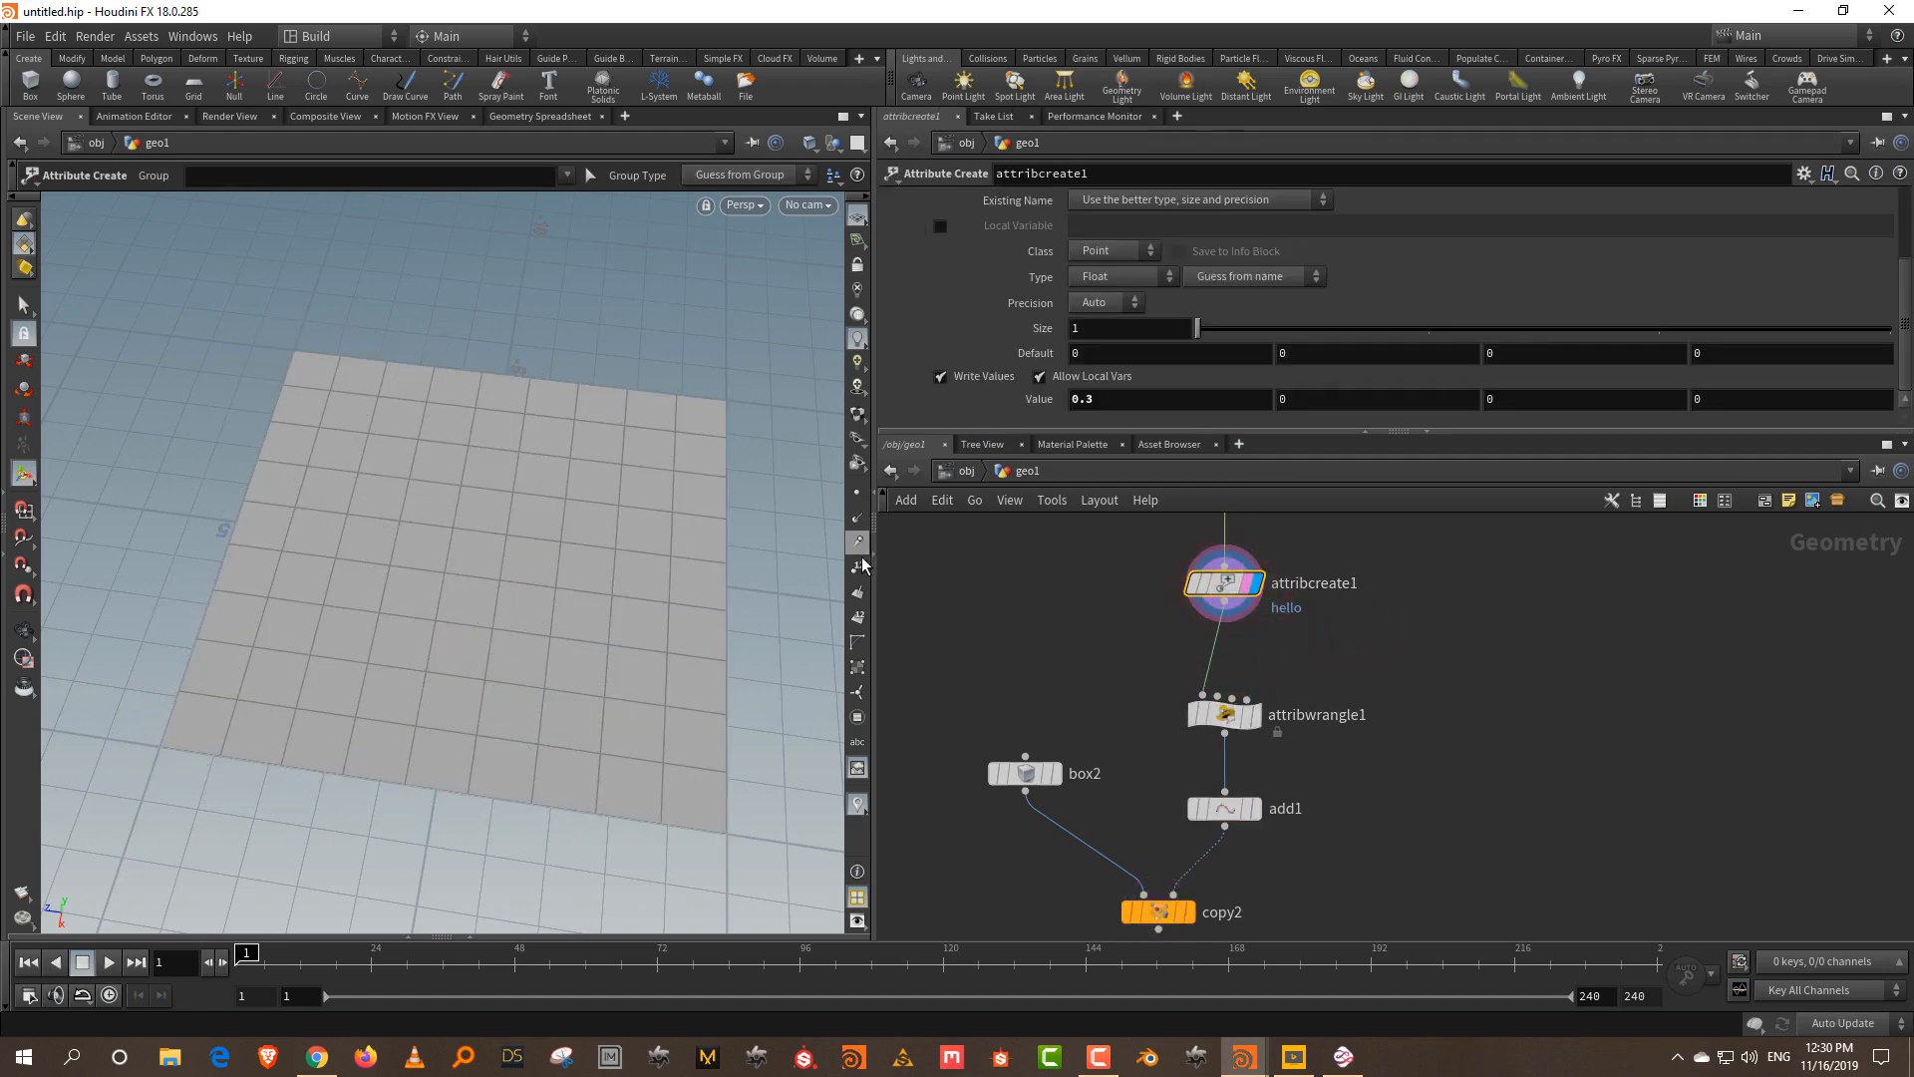
pyautogui.click(858, 492)
pyautogui.click(858, 568)
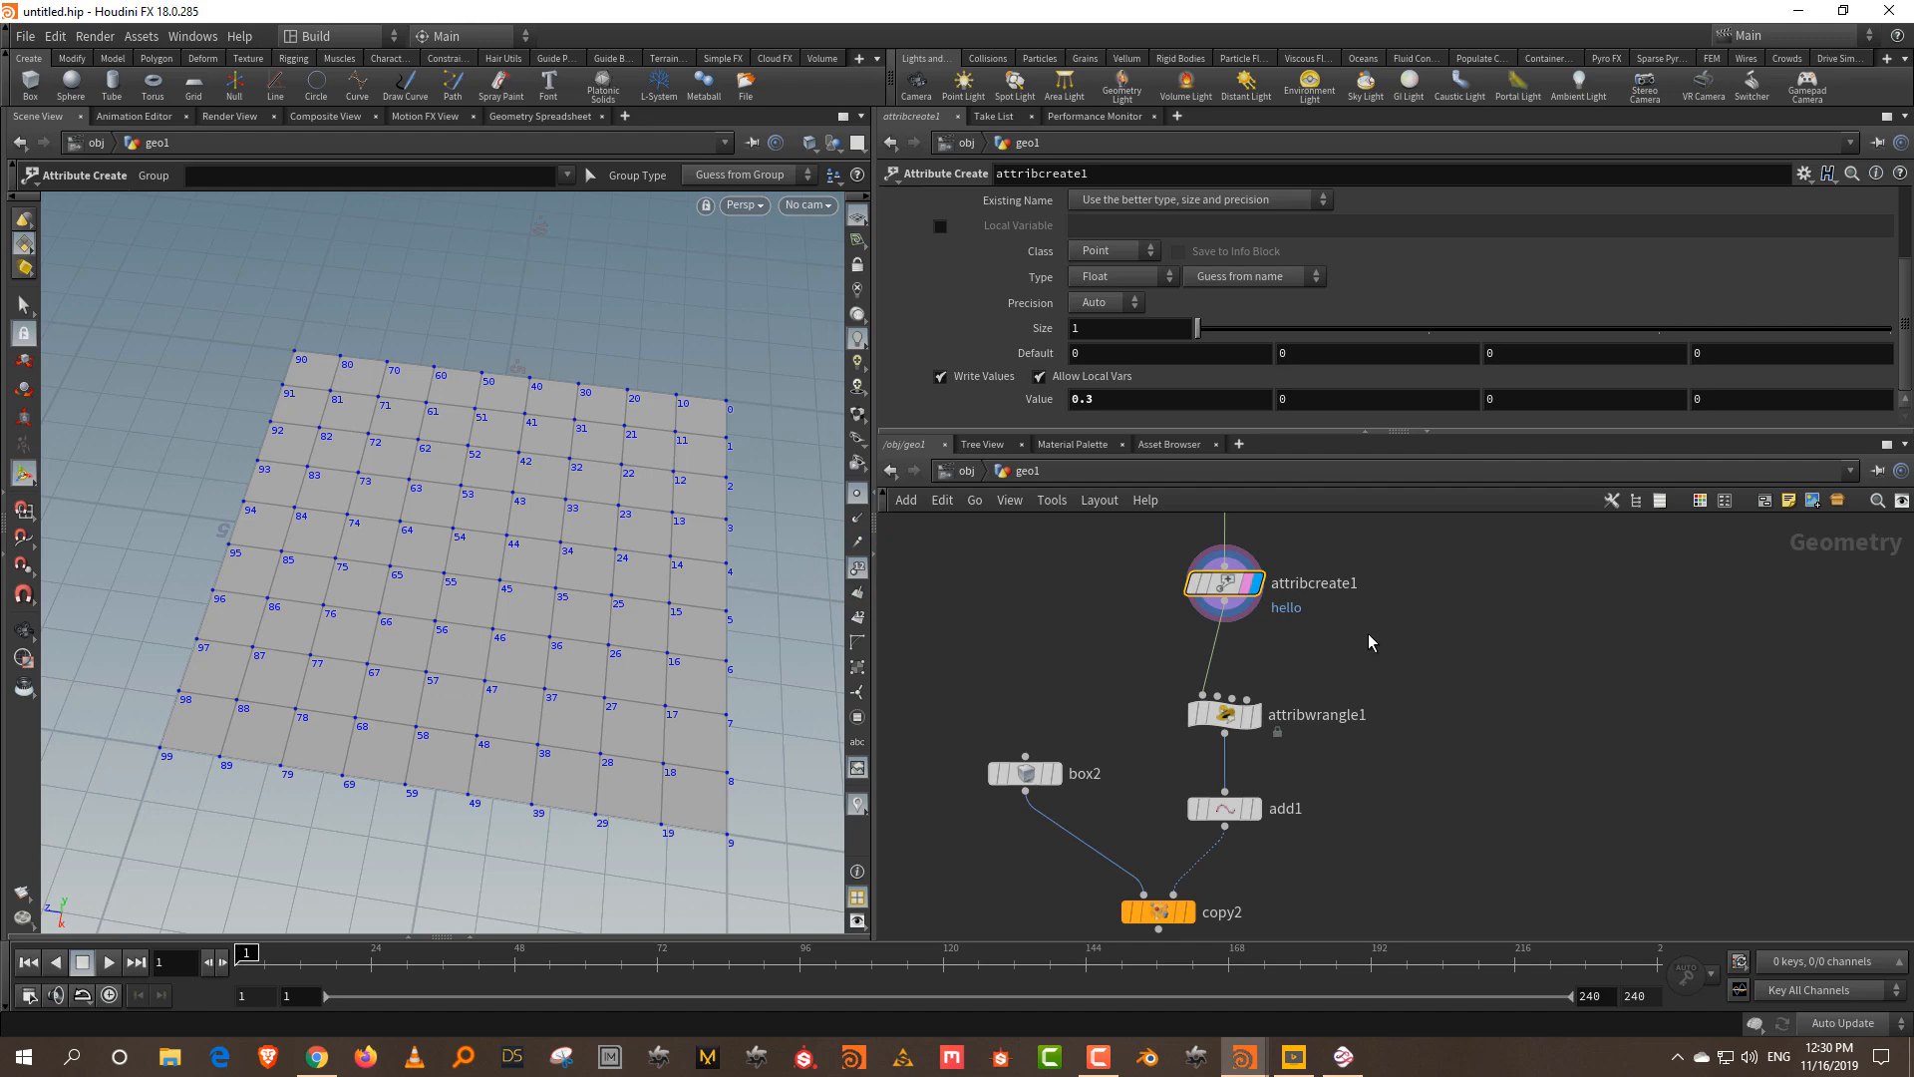
# - Insert a Sort node between attribcreate1 and attribwrangle1 and align it with the node chain
pyautogui.press('Tab')
pyautogui.write('sort')
pyautogui.click(1530, 206)
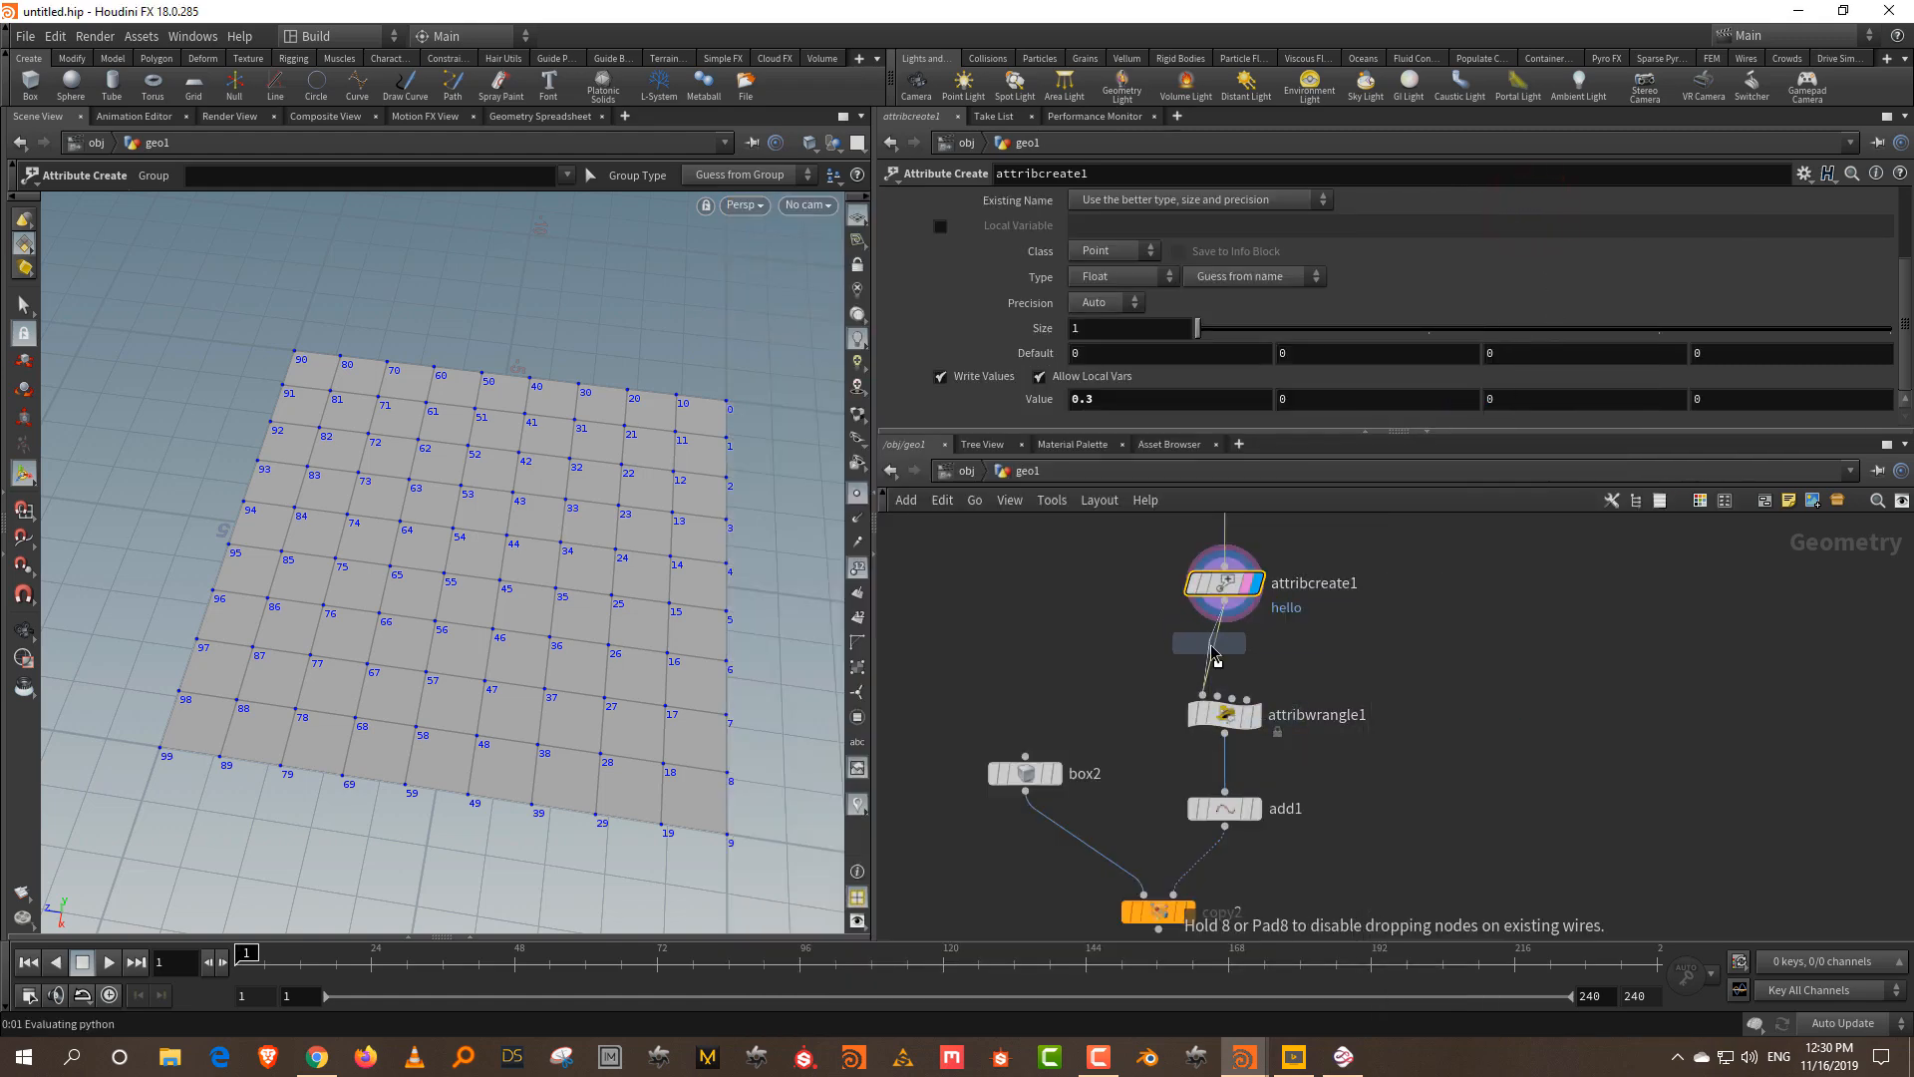
pyautogui.click(1206, 649)
pyautogui.moveTo(1230, 738)
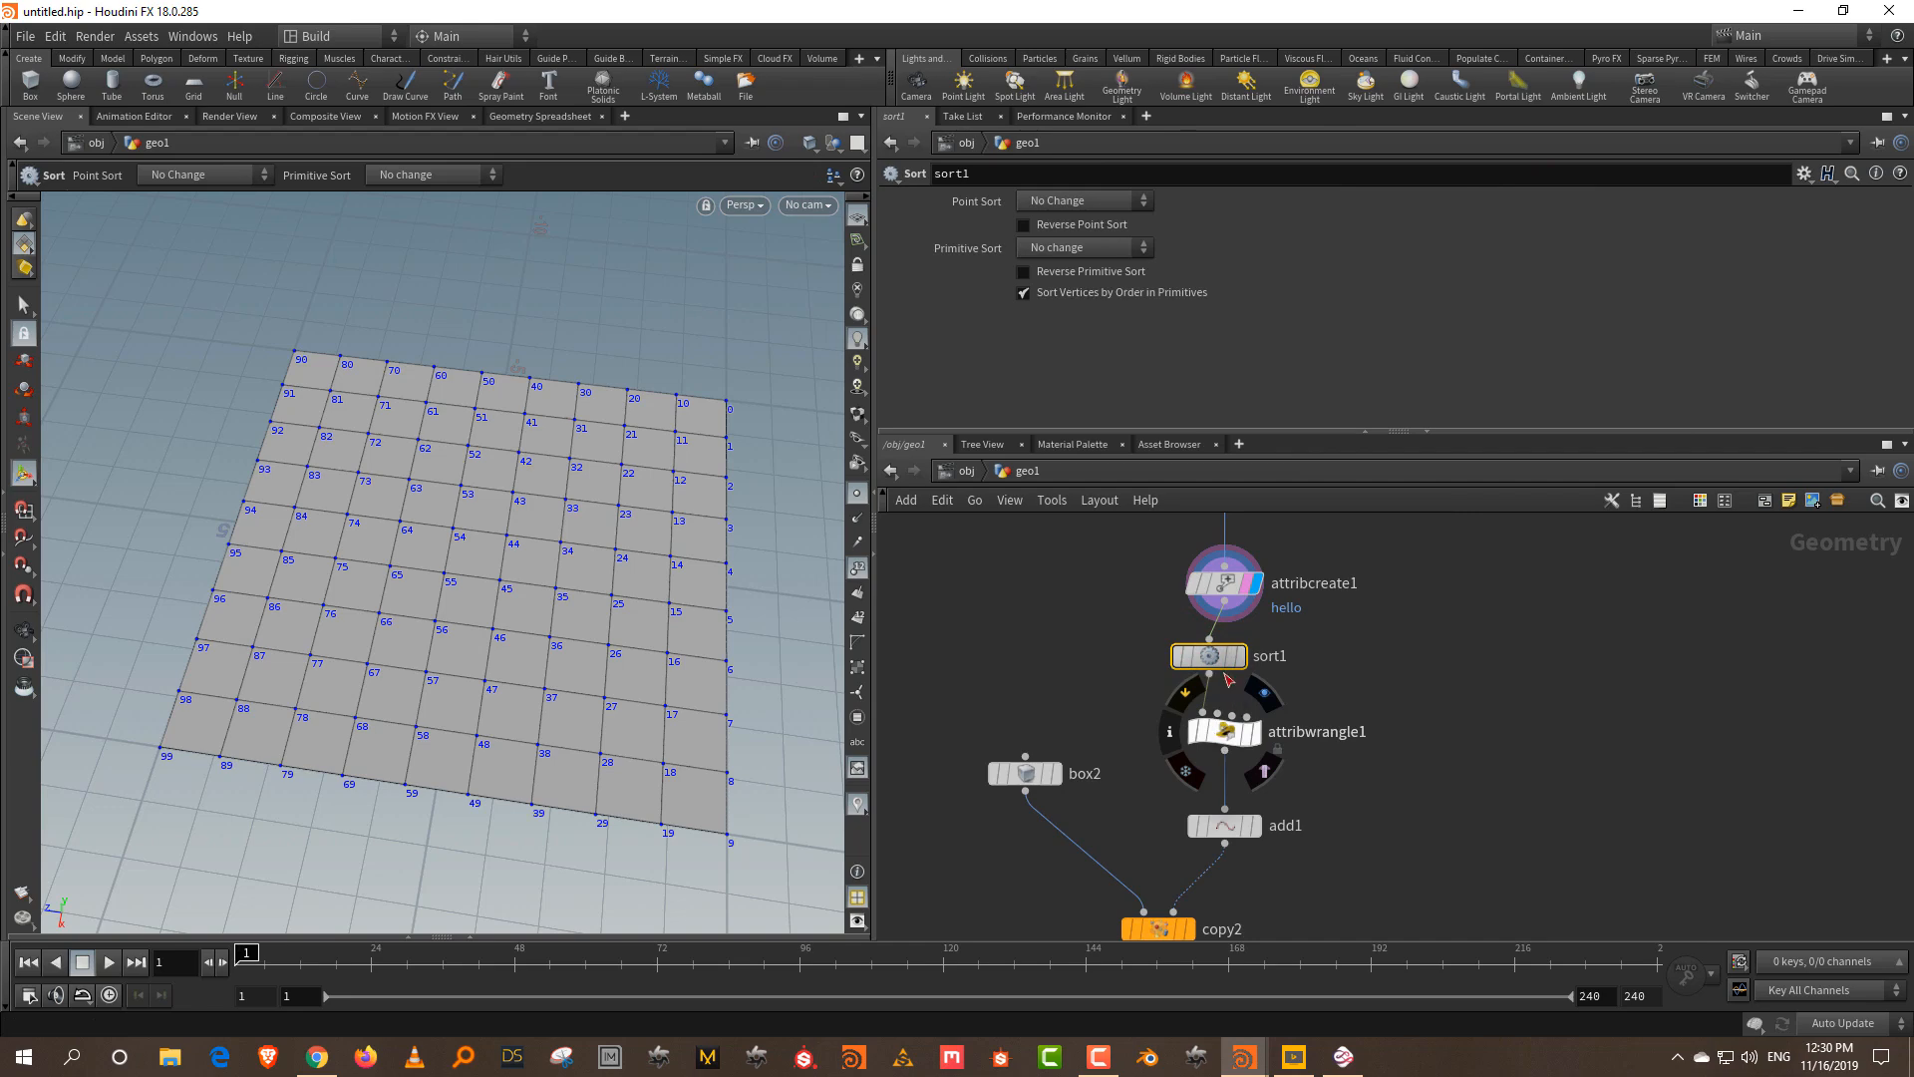
pyautogui.moveTo(1212, 664); pyautogui.dragTo(1225, 664)
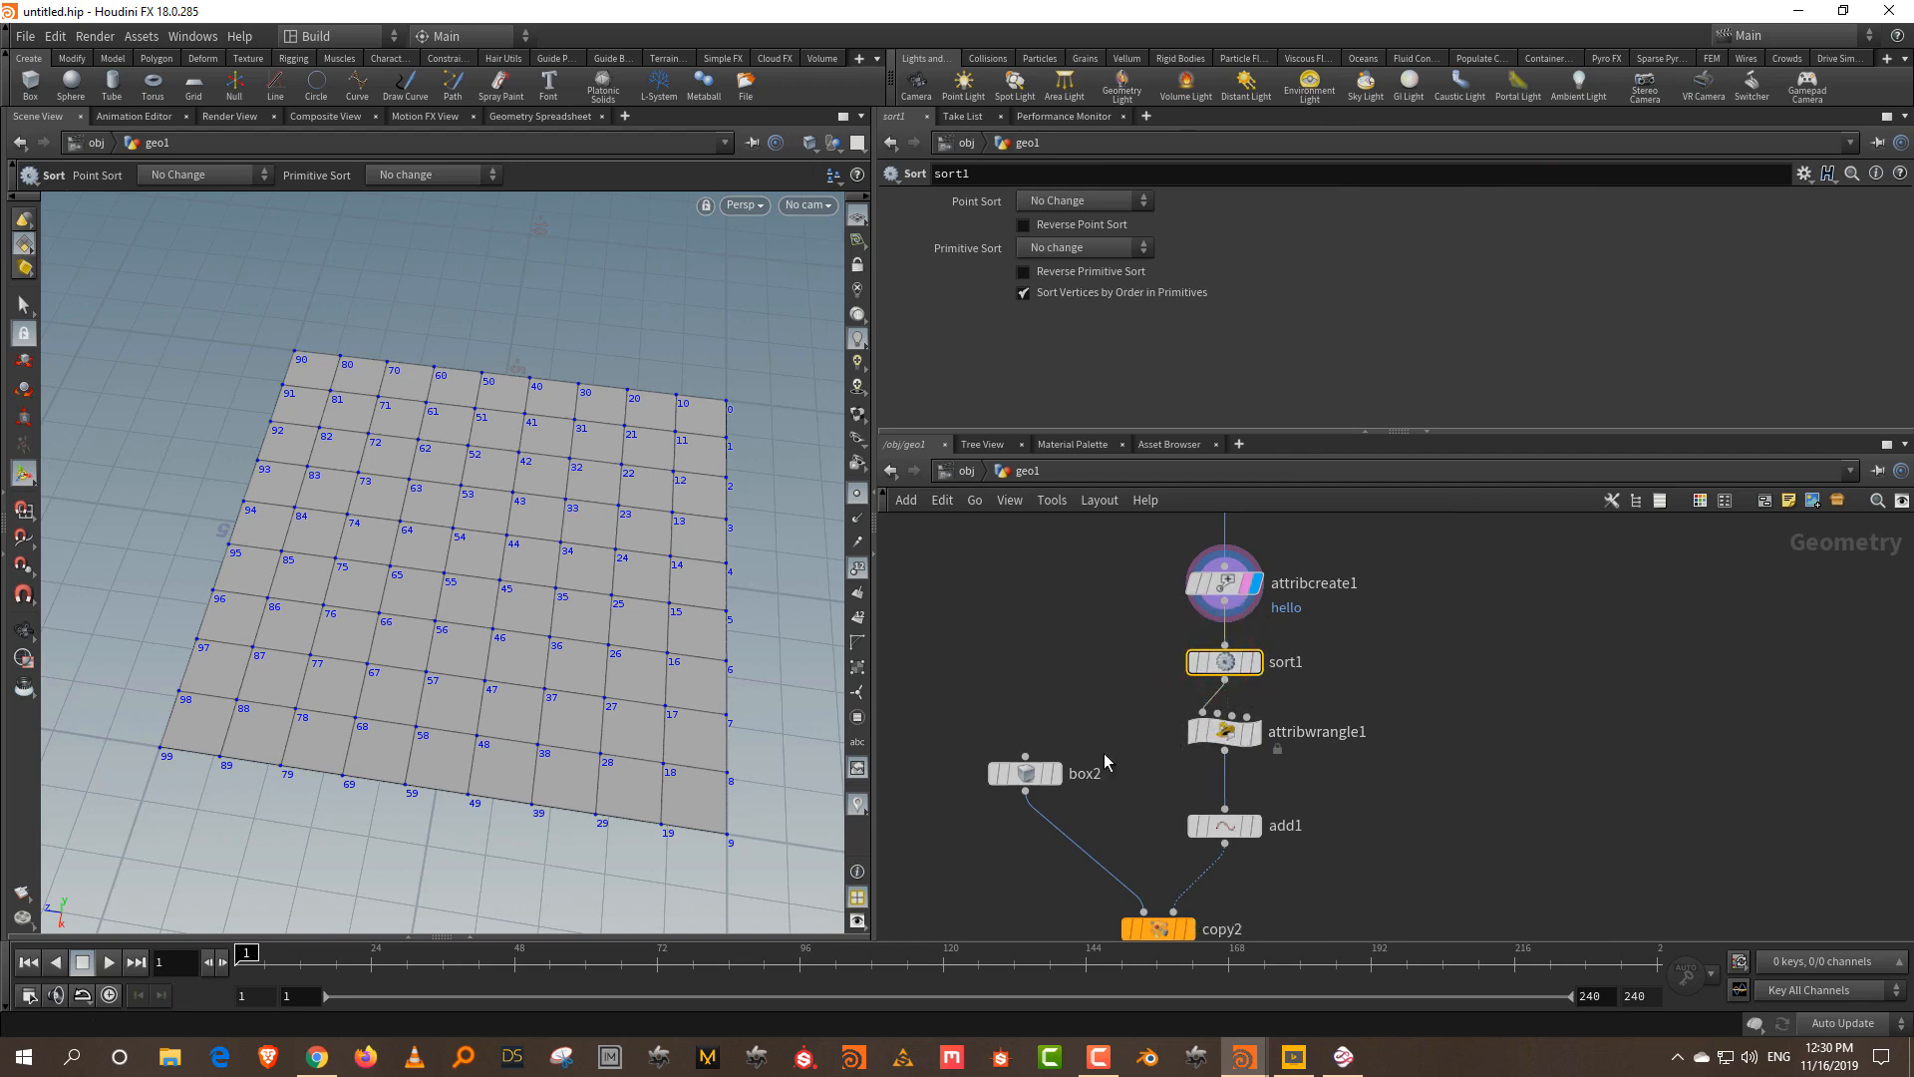
# - Display copy2 with point markers and point numbers turned off
pyautogui.click(1188, 928)
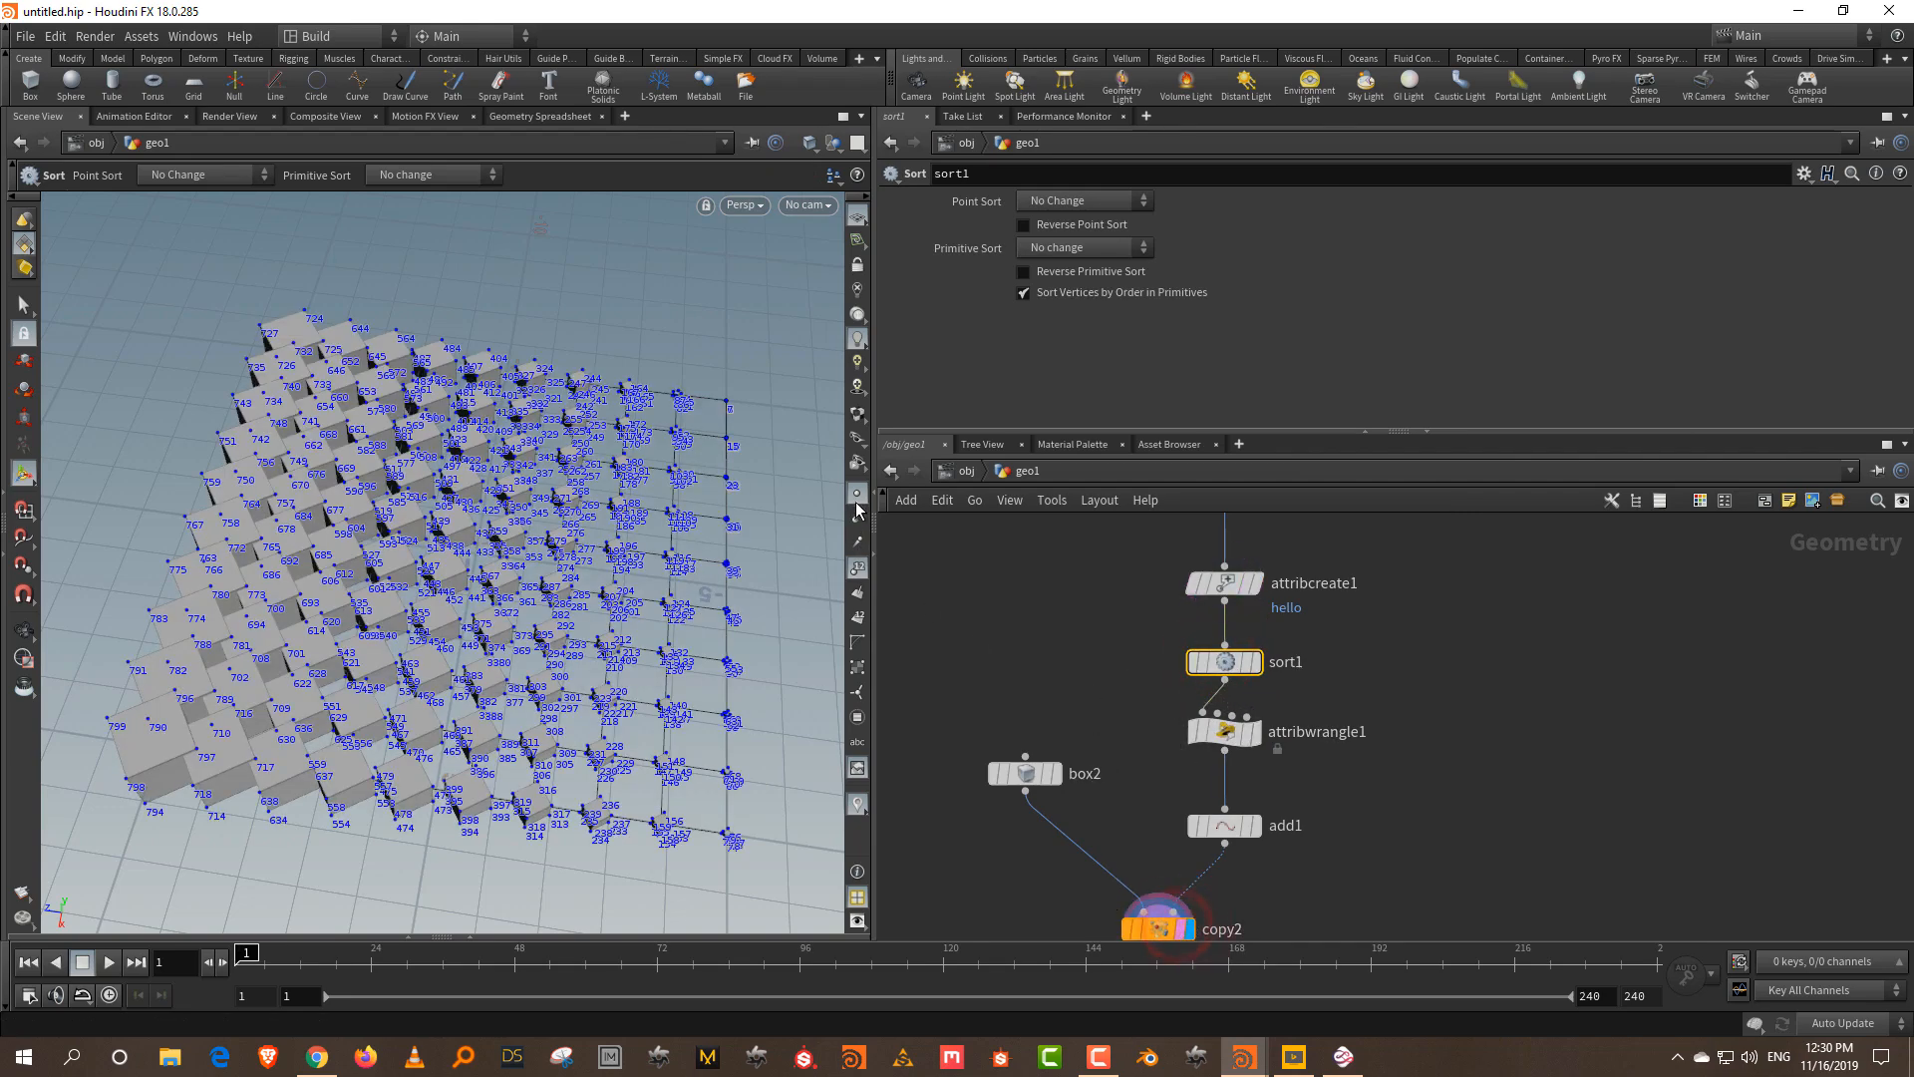
pyautogui.click(858, 564)
pyautogui.click(857, 492)
pyautogui.click(1097, 653)
pyautogui.click(1474, 638)
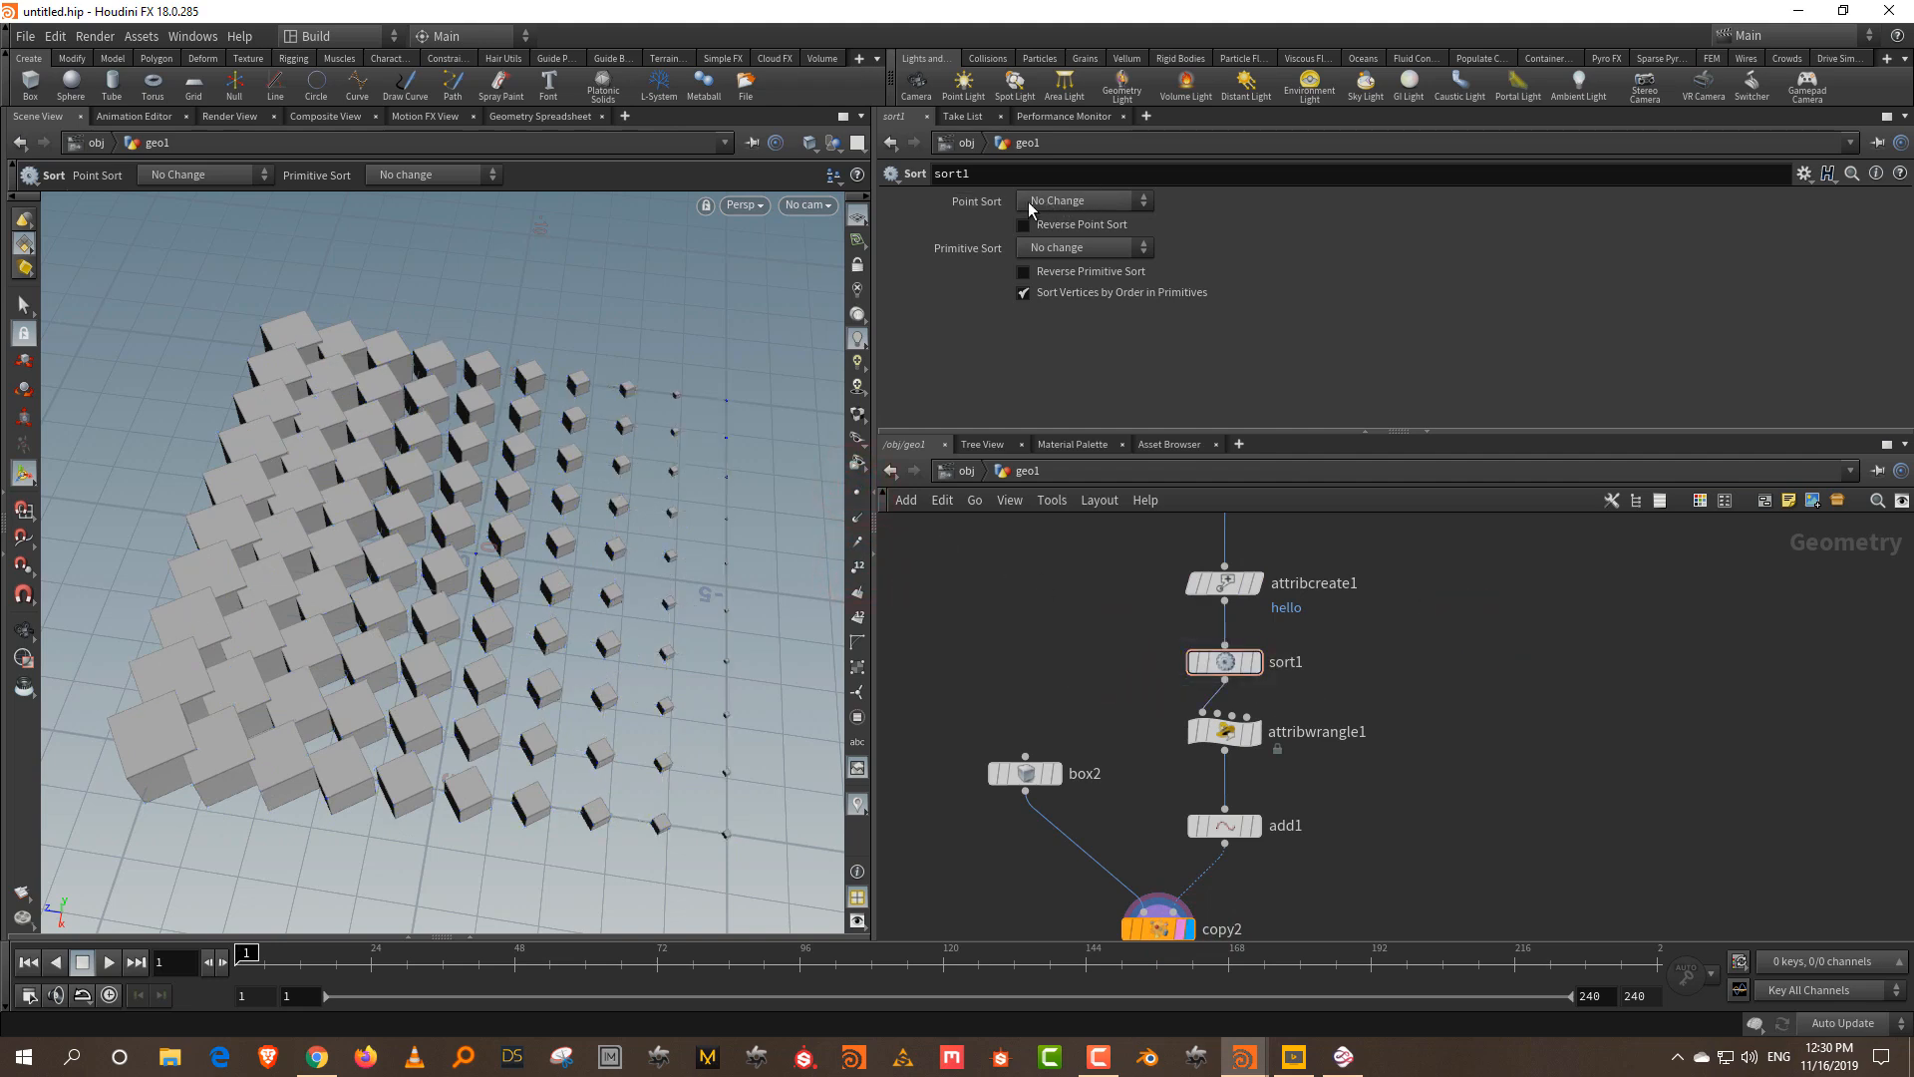
# - Set sort1's point sort to By X, inspect the copies, and switch it to Random
pyautogui.click(1075, 205)
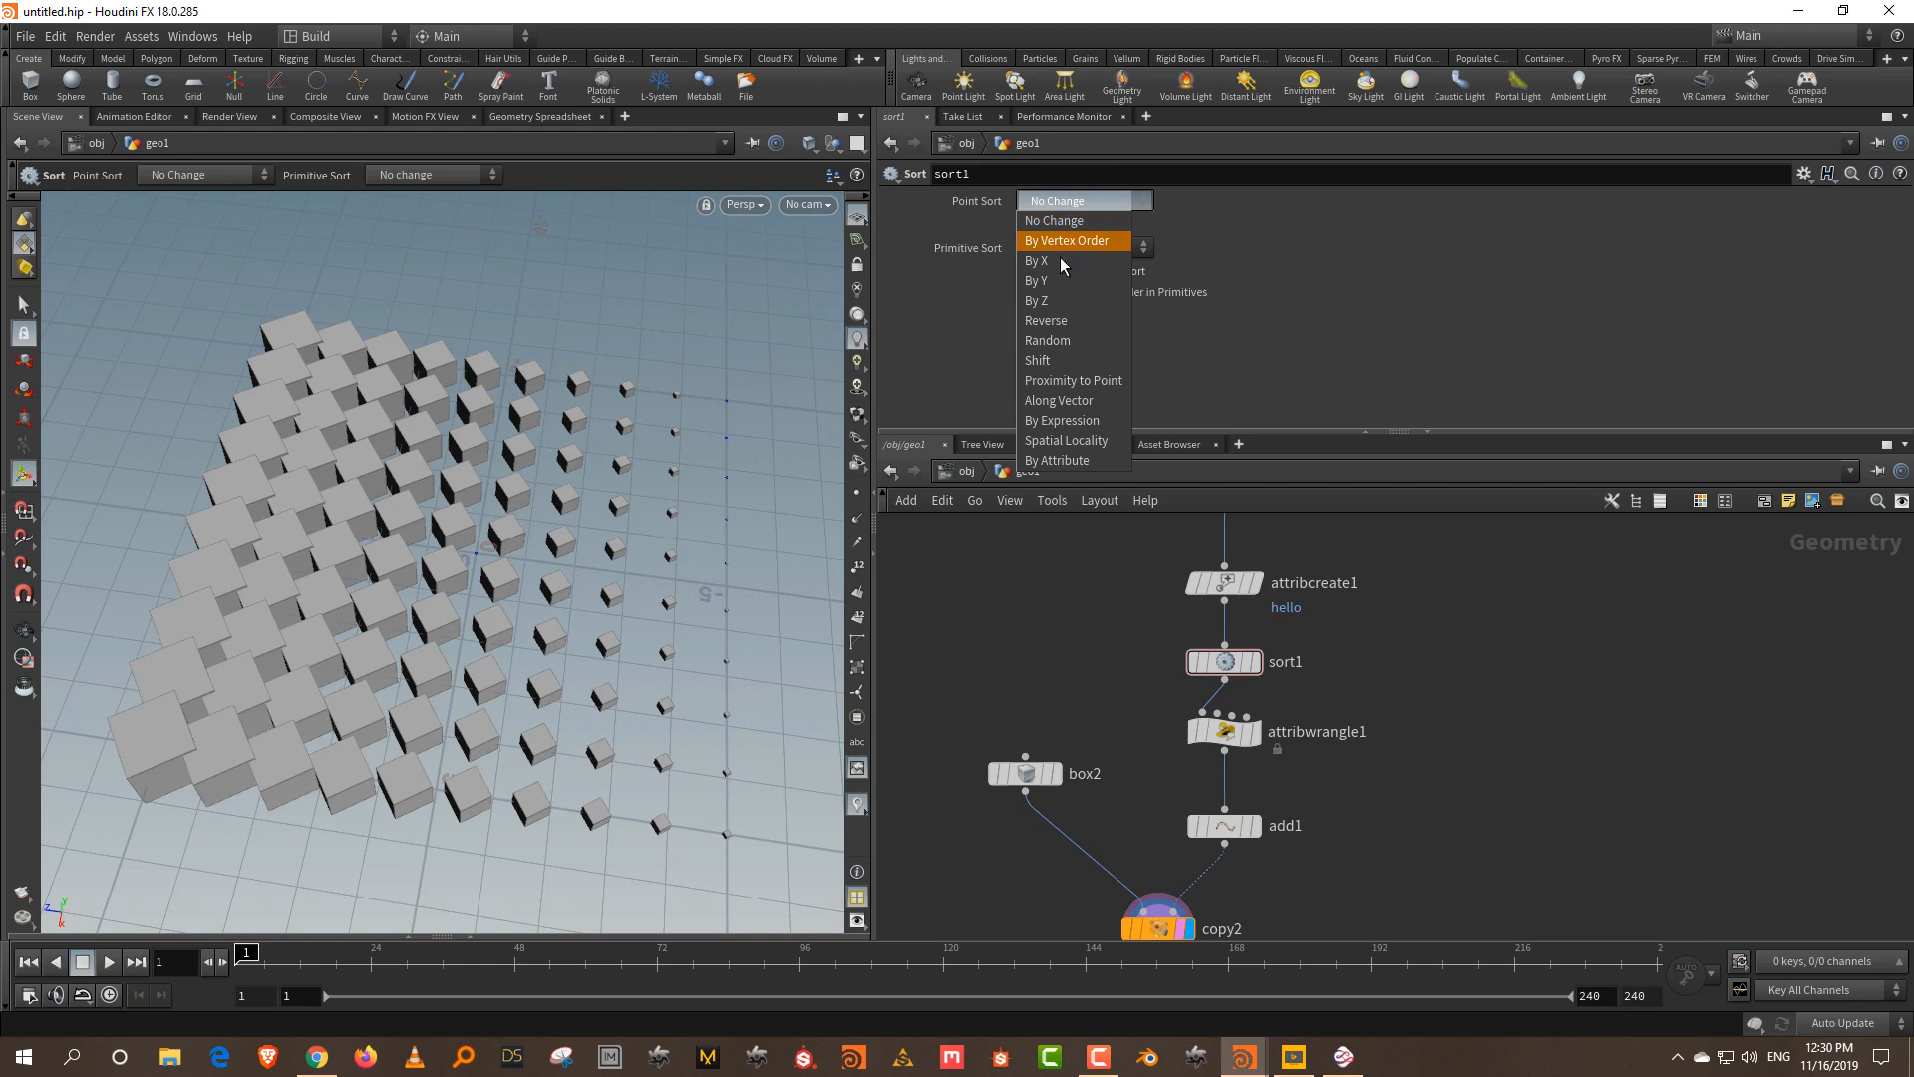
pyautogui.click(1039, 261)
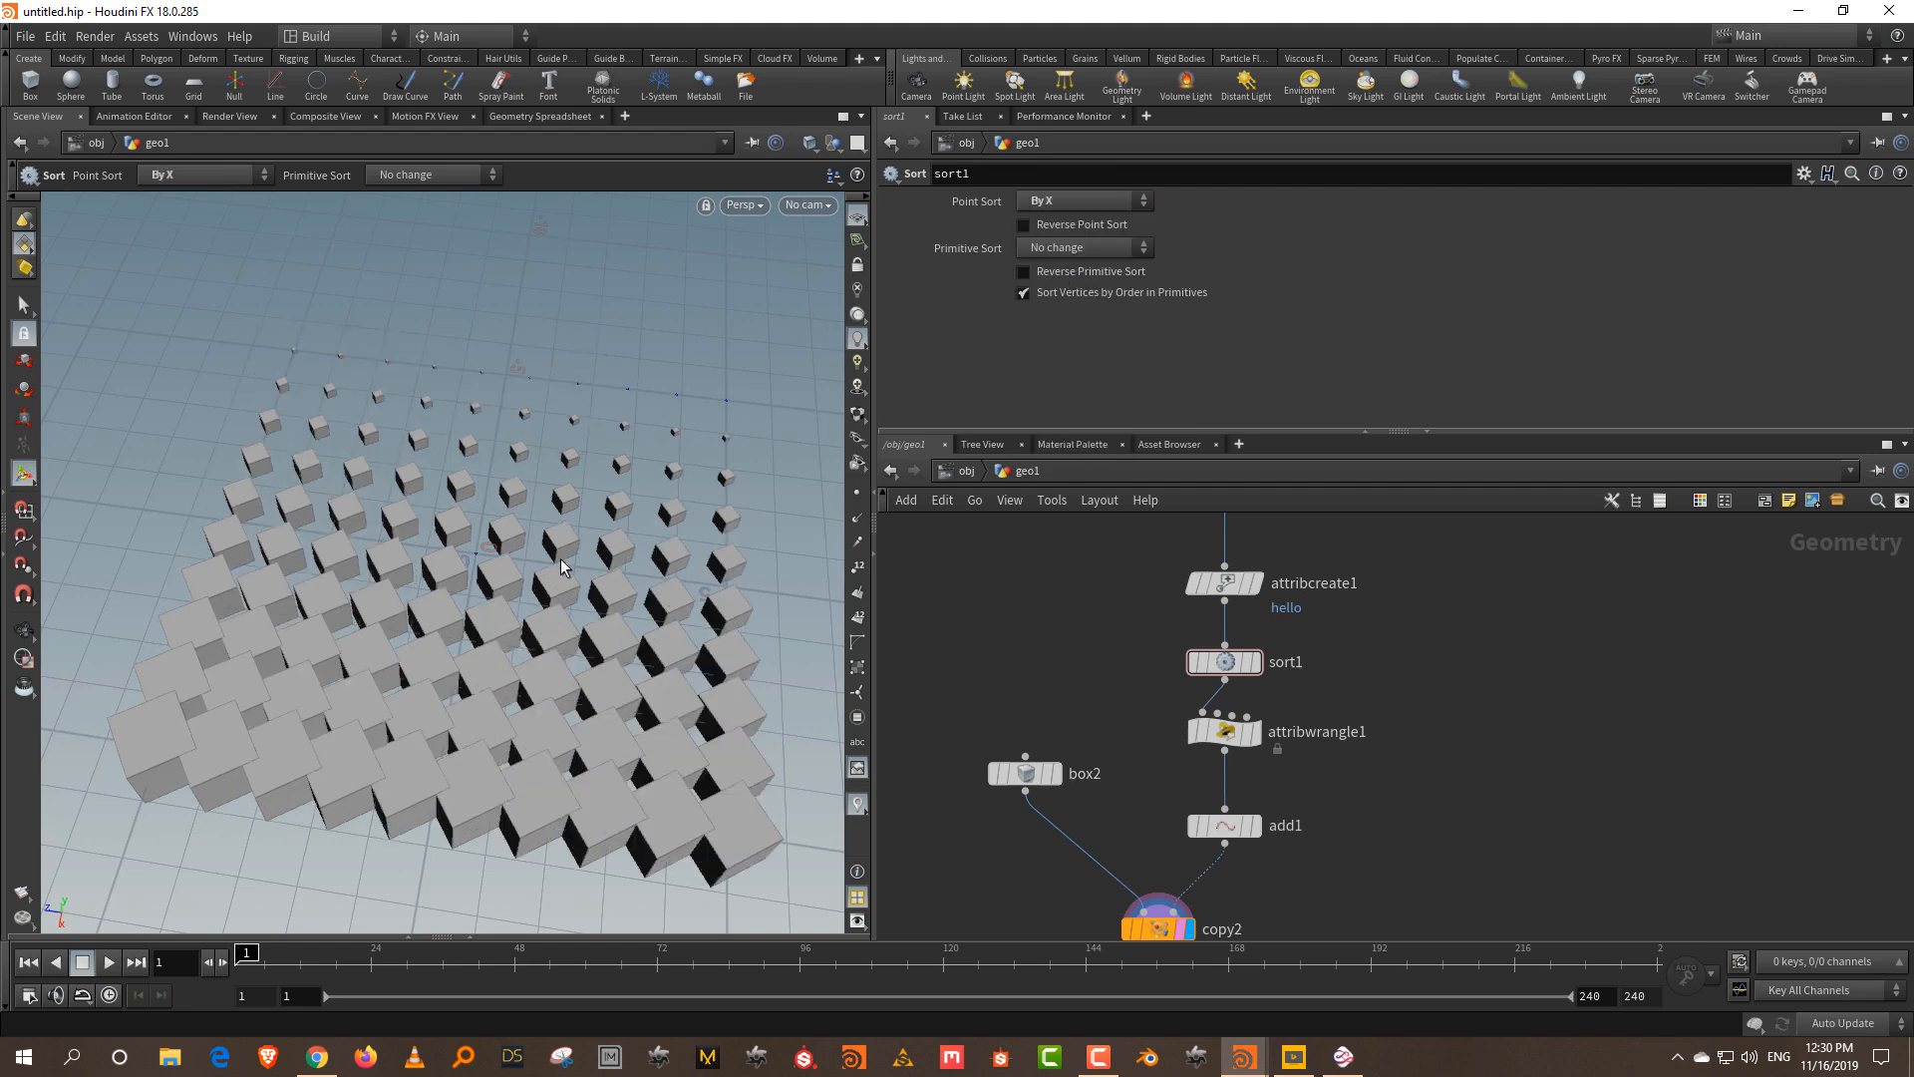
pyautogui.click(1049, 204)
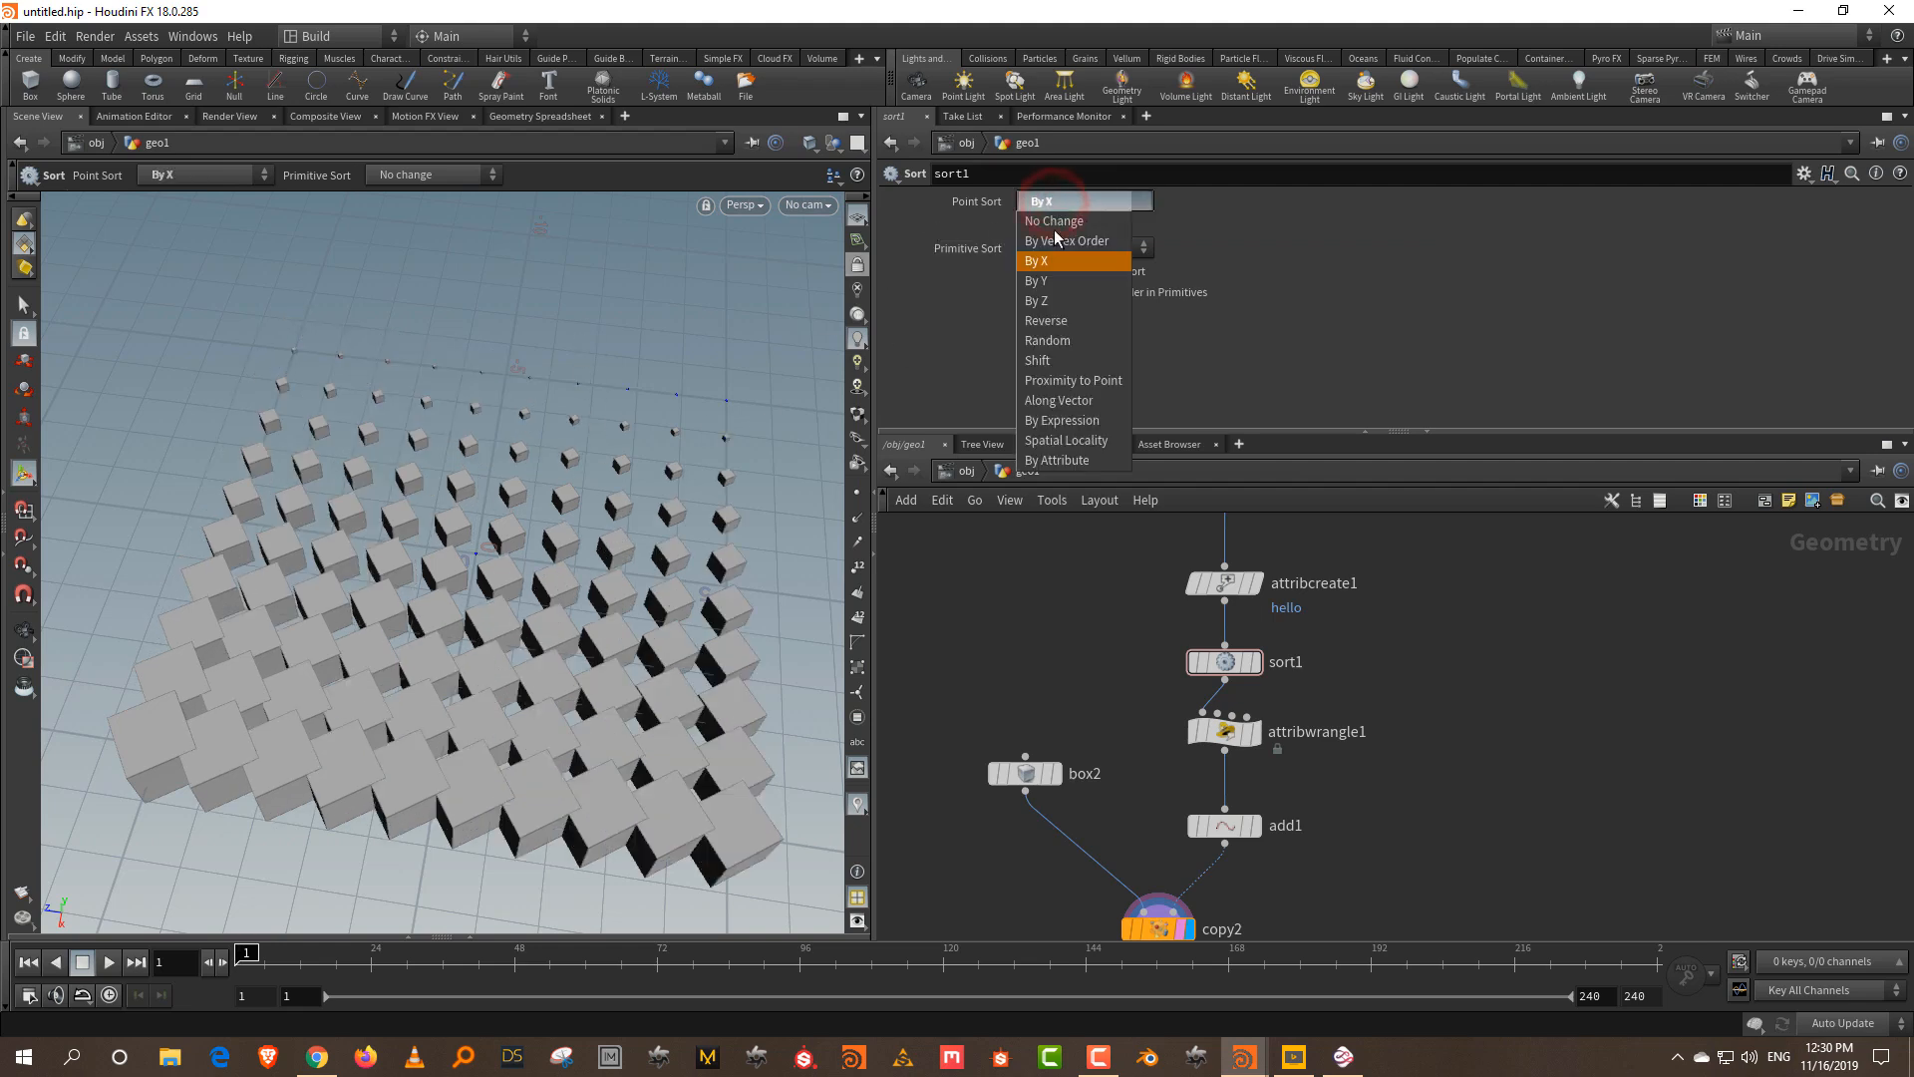
pyautogui.click(1052, 341)
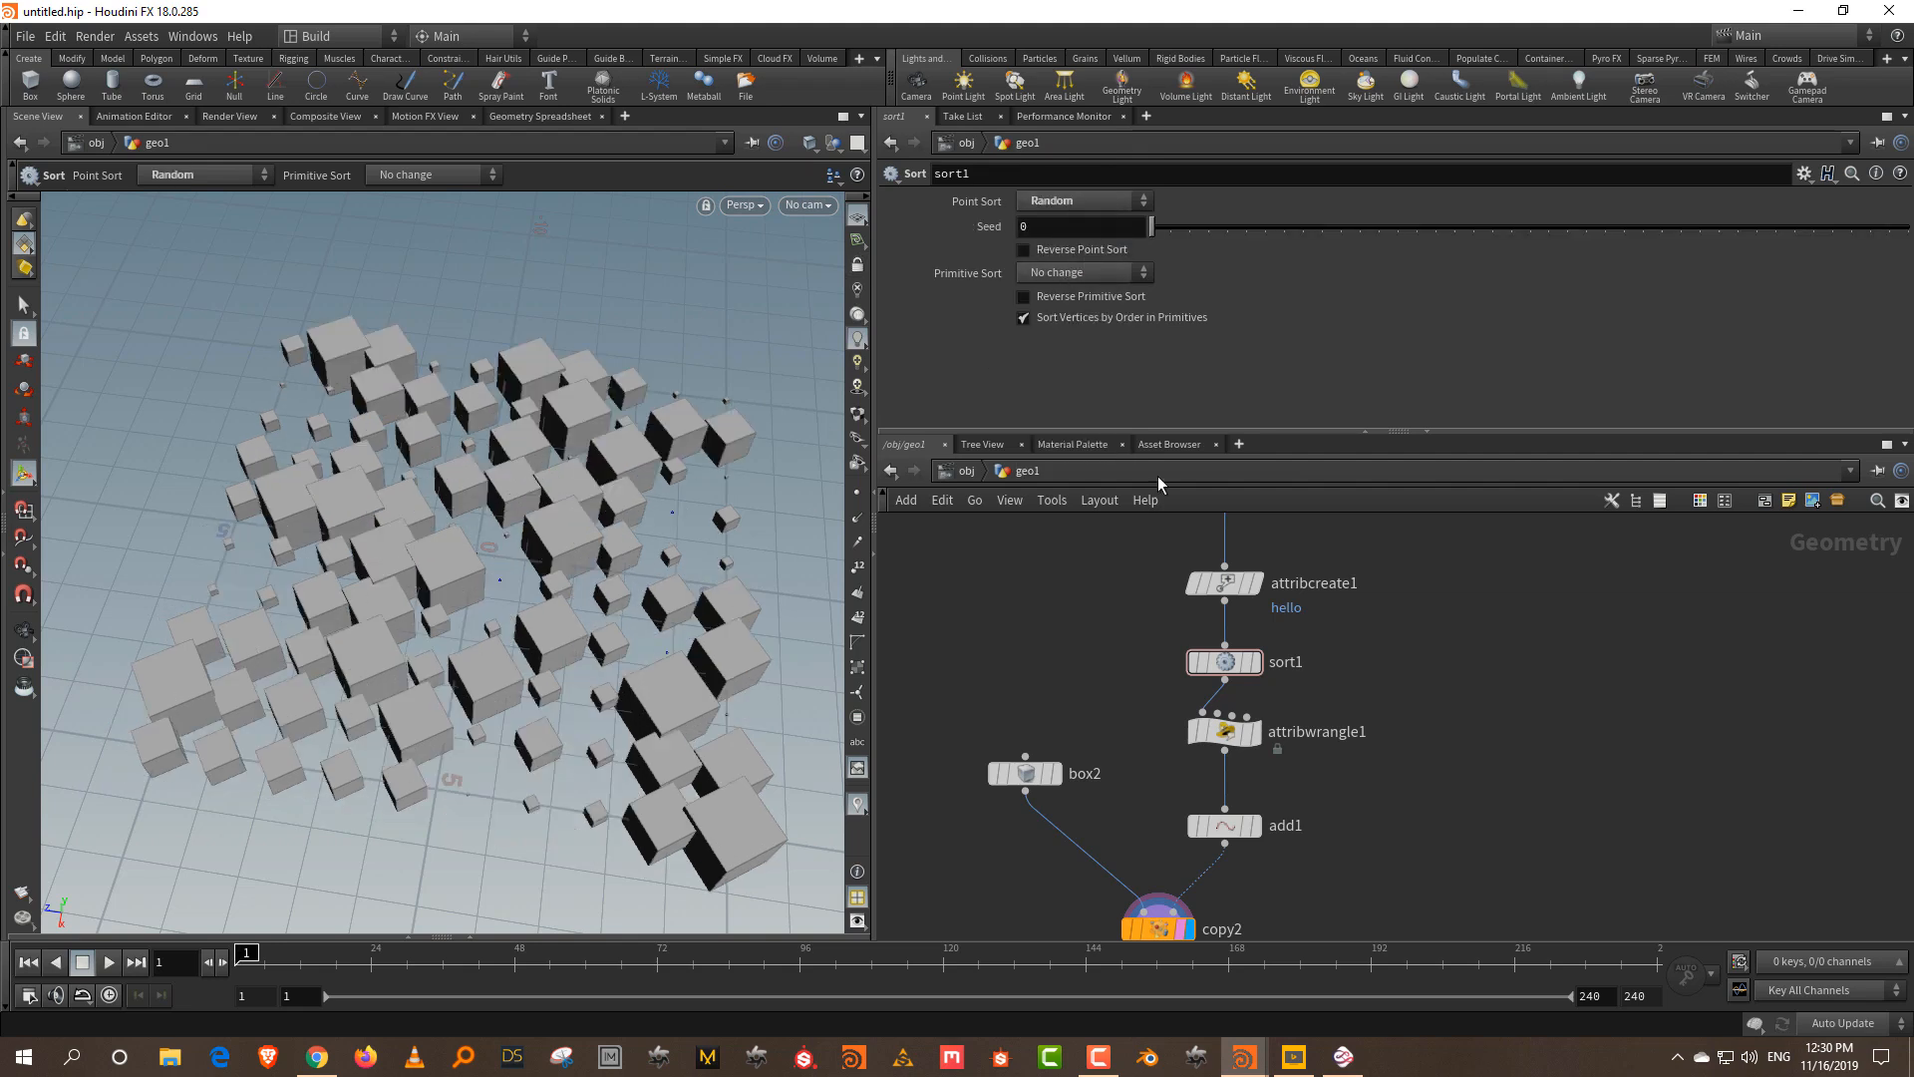
pyautogui.moveTo(1143, 620); pyautogui.dragTo(1346, 581)
pyautogui.moveTo(1309, 697); pyautogui.dragTo(1184, 763)
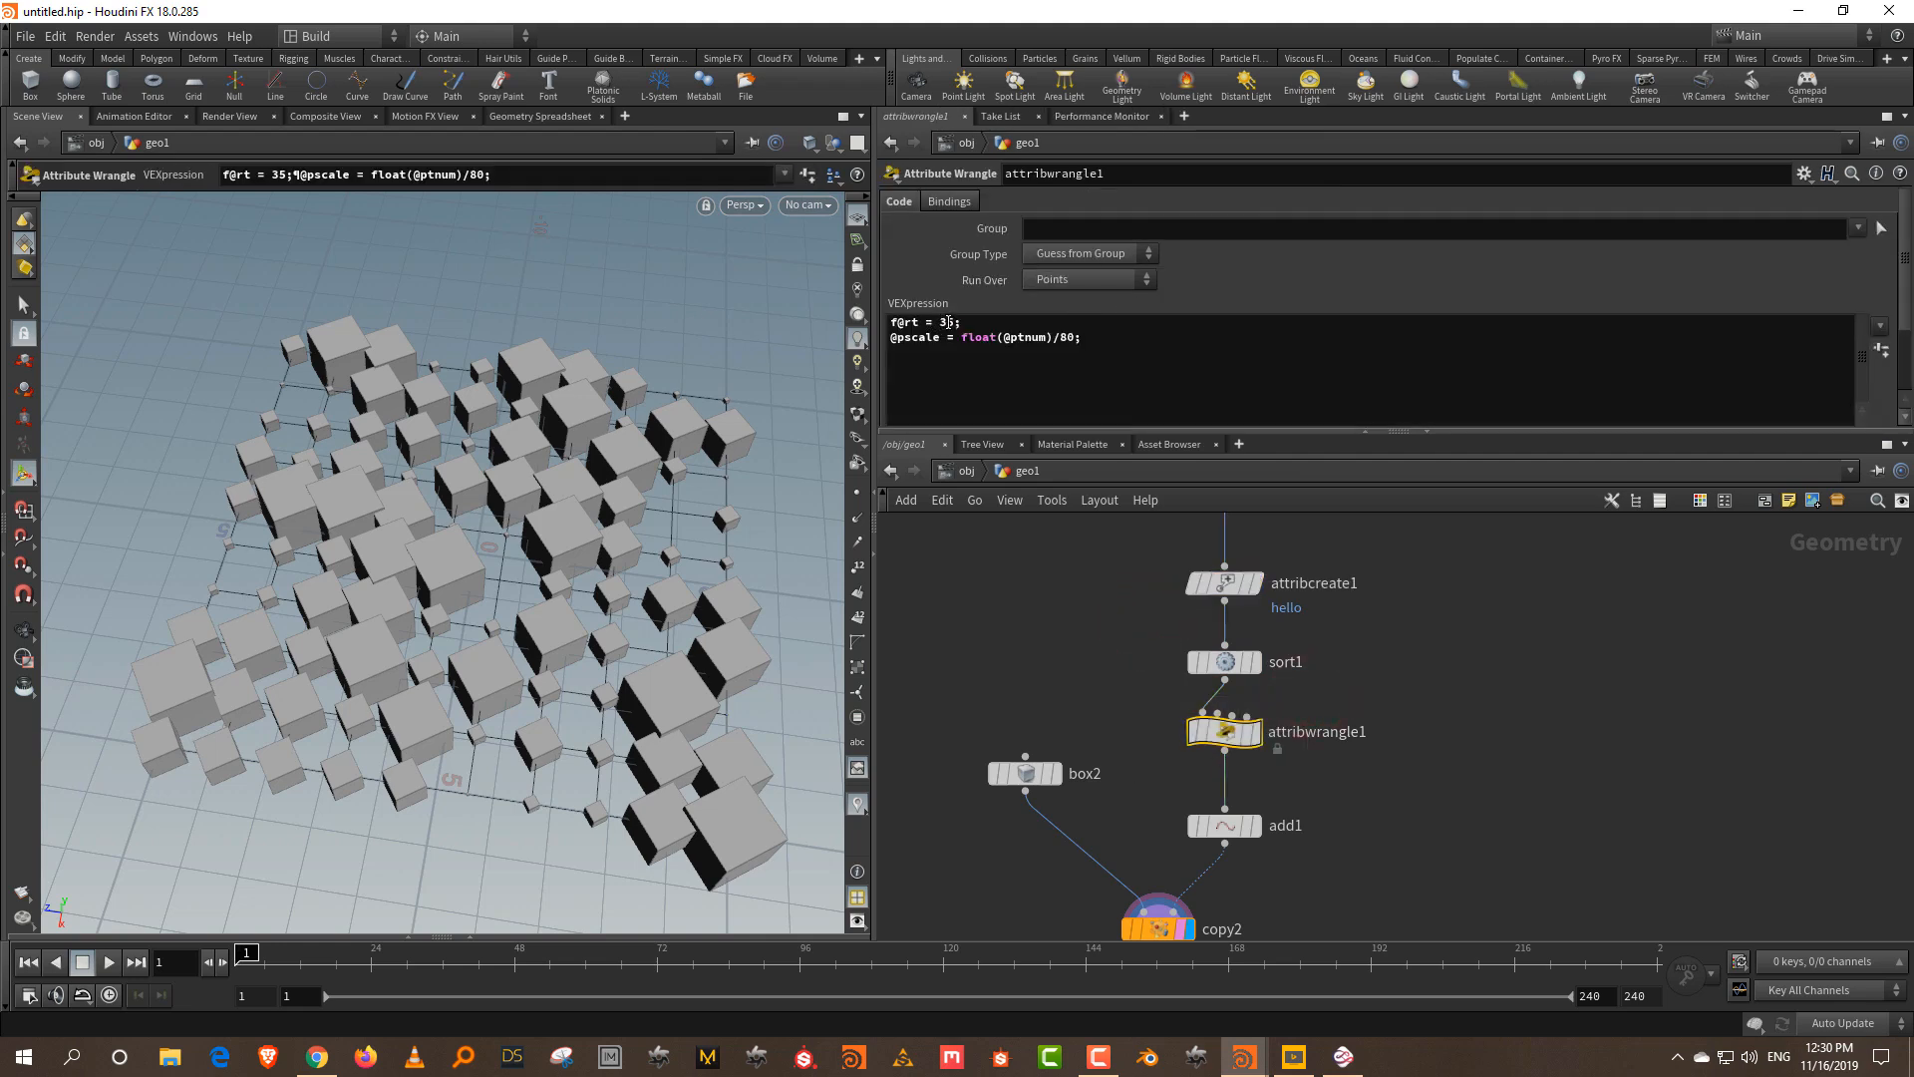
pyautogui.moveTo(955, 322); pyautogui.dragTo(940, 322)
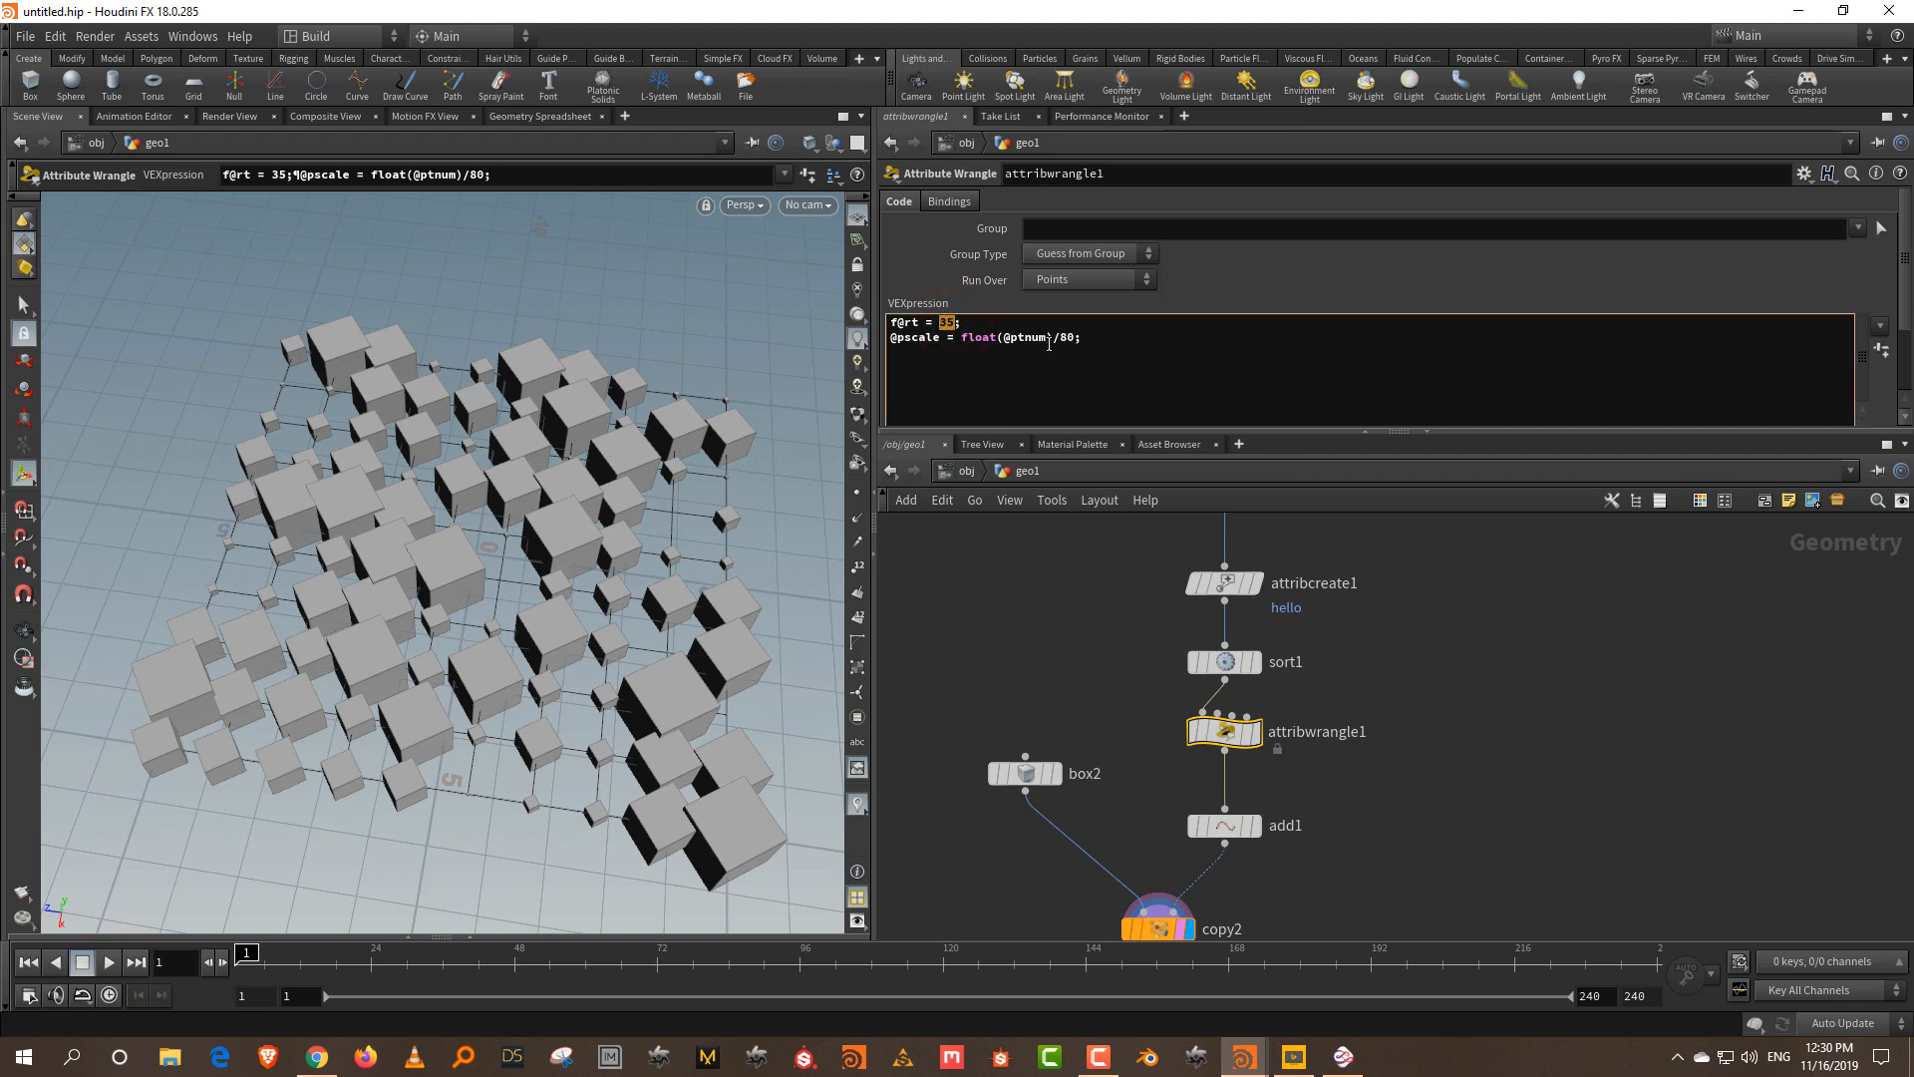
pyautogui.write('@ptnum')
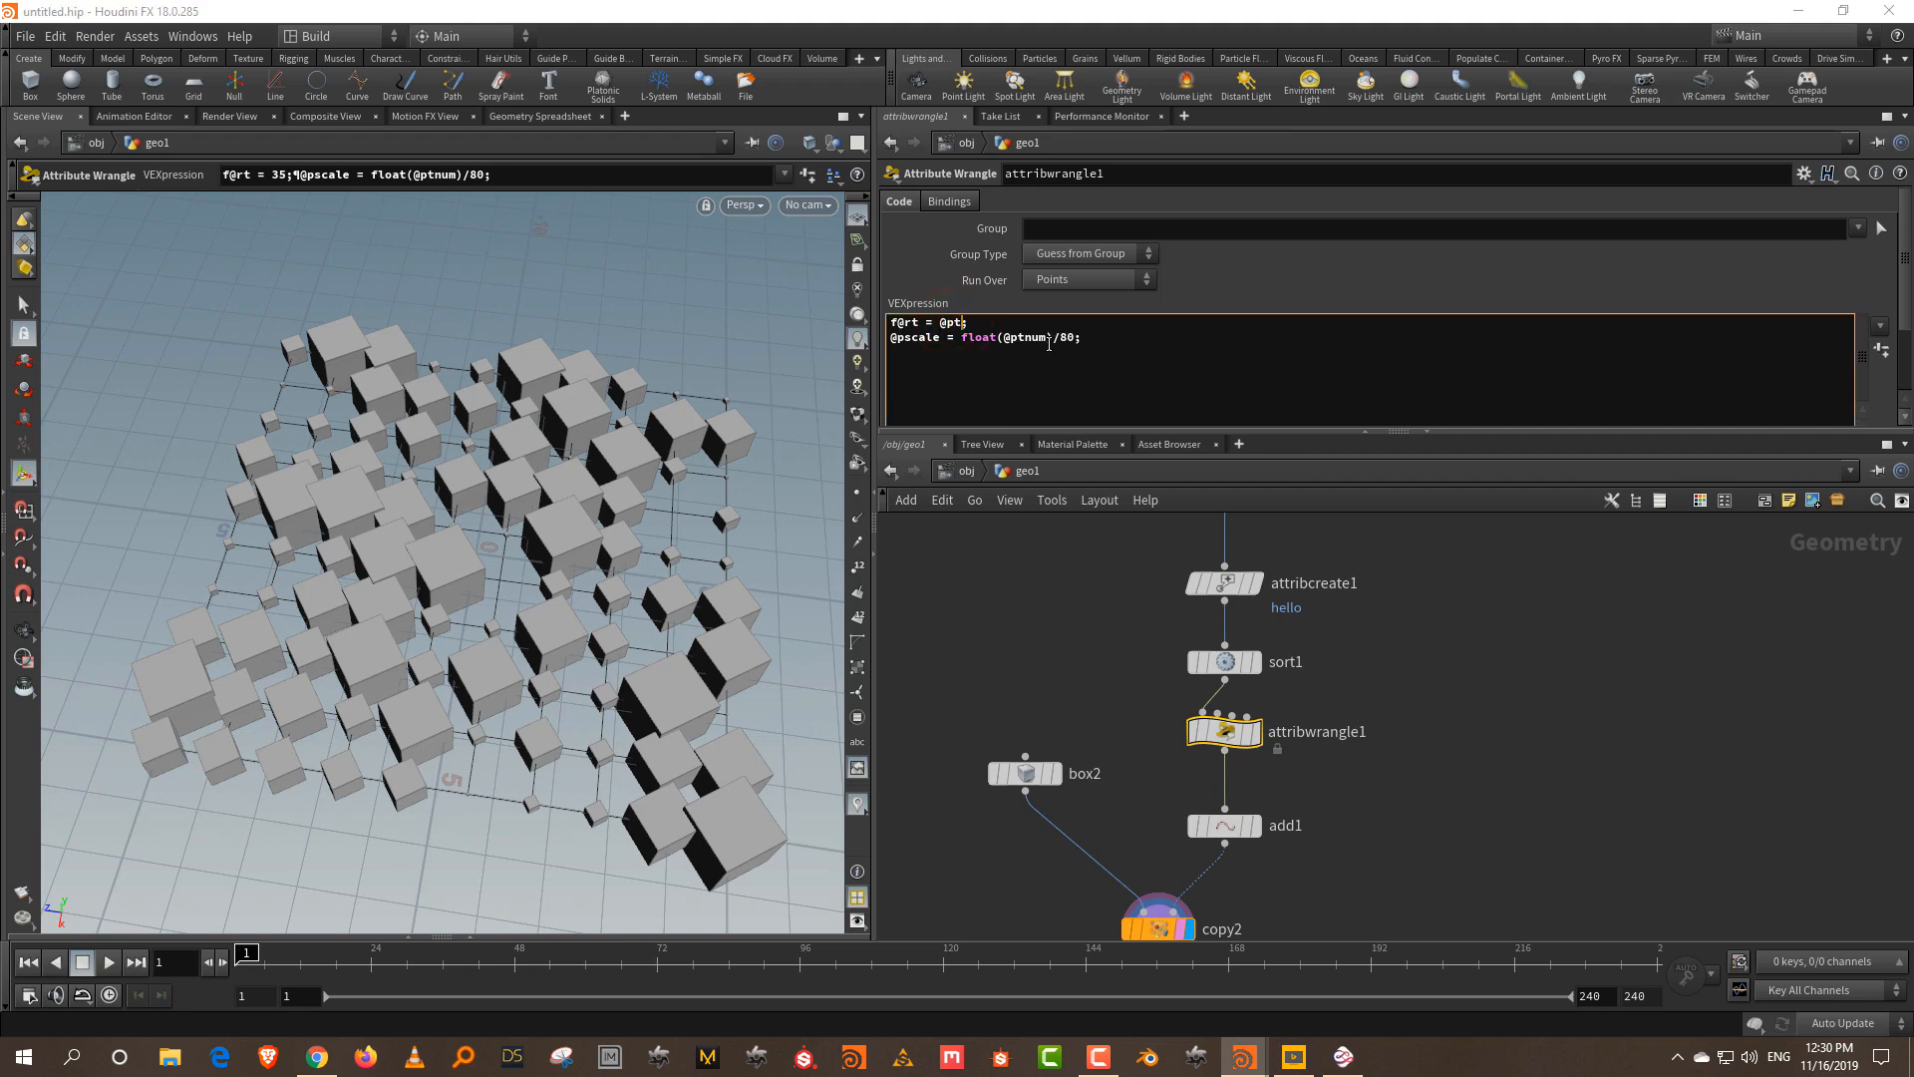
pyautogui.click(1002, 642)
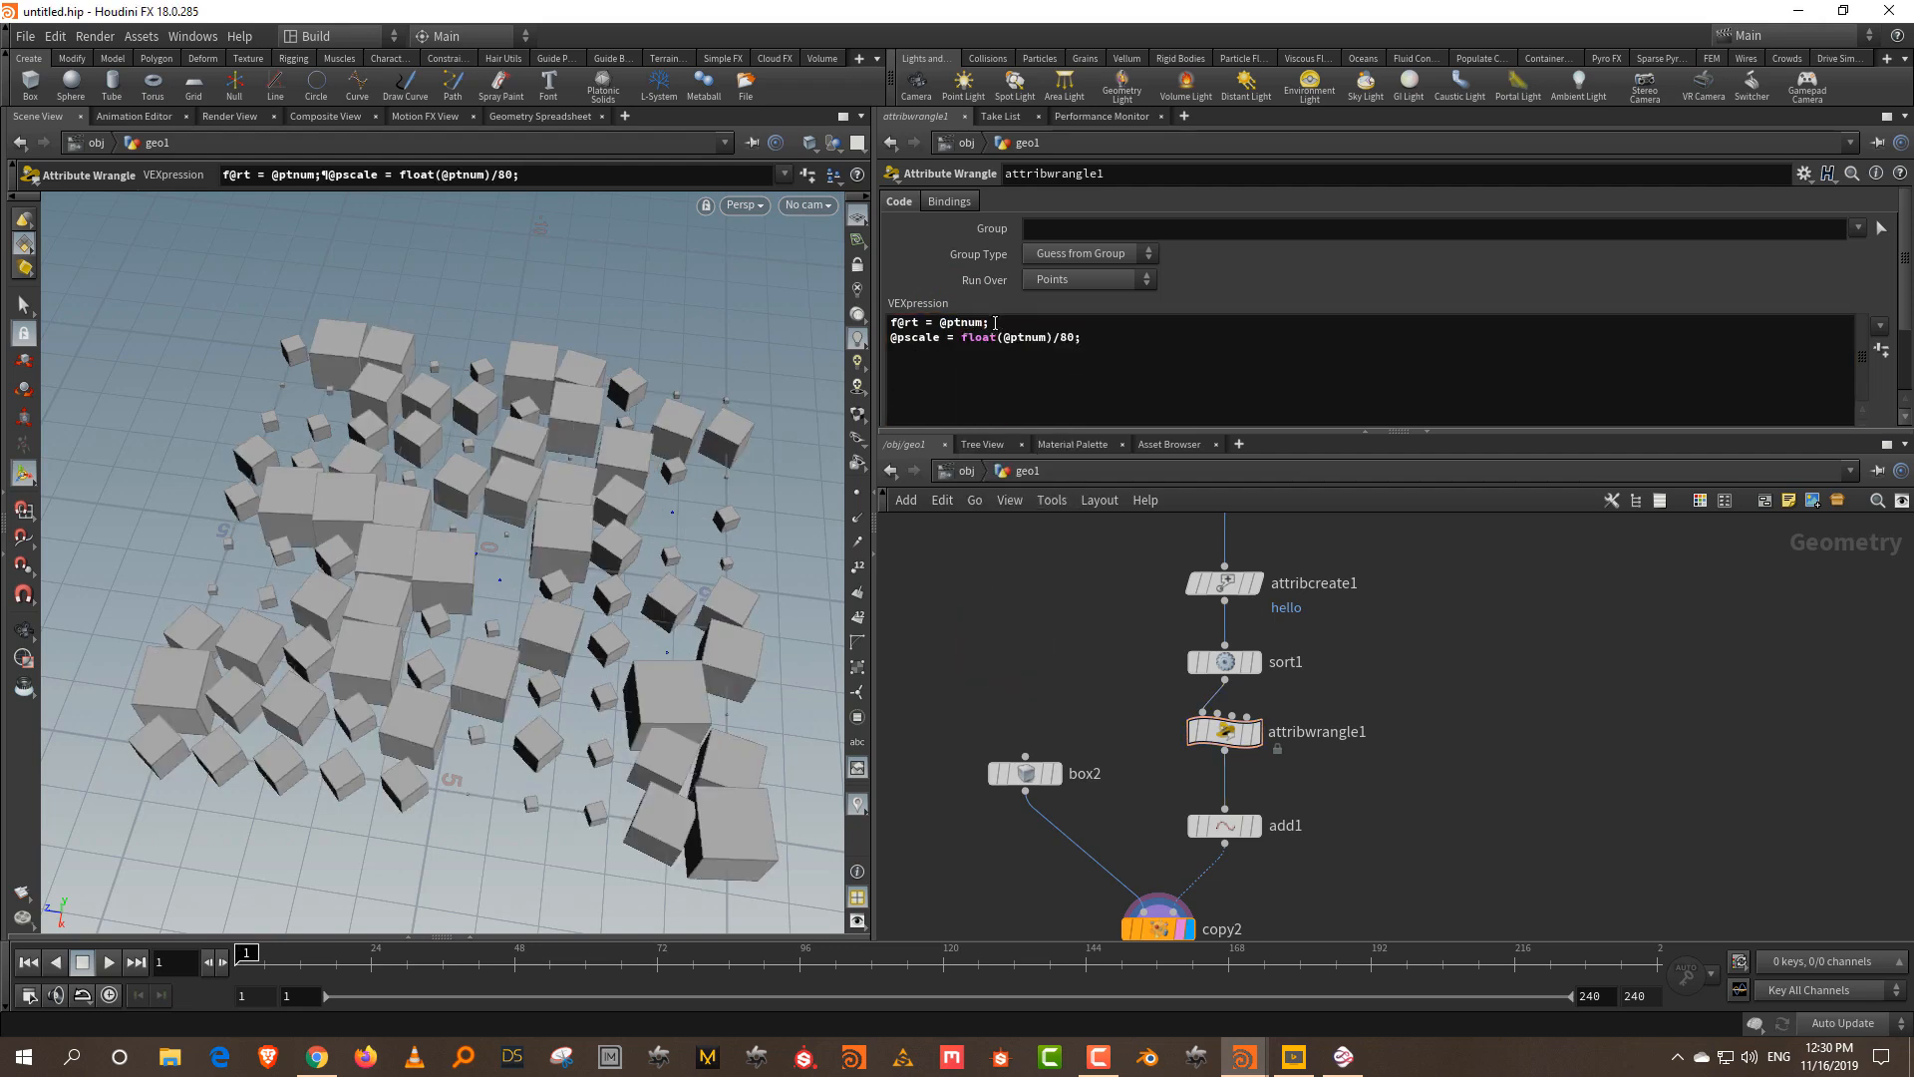
# - Display attribwrangle1 with point numbers turned on and examine the order of the points across the grid
pyautogui.scroll(3, 1250, 746)
pyautogui.click(1252, 740)
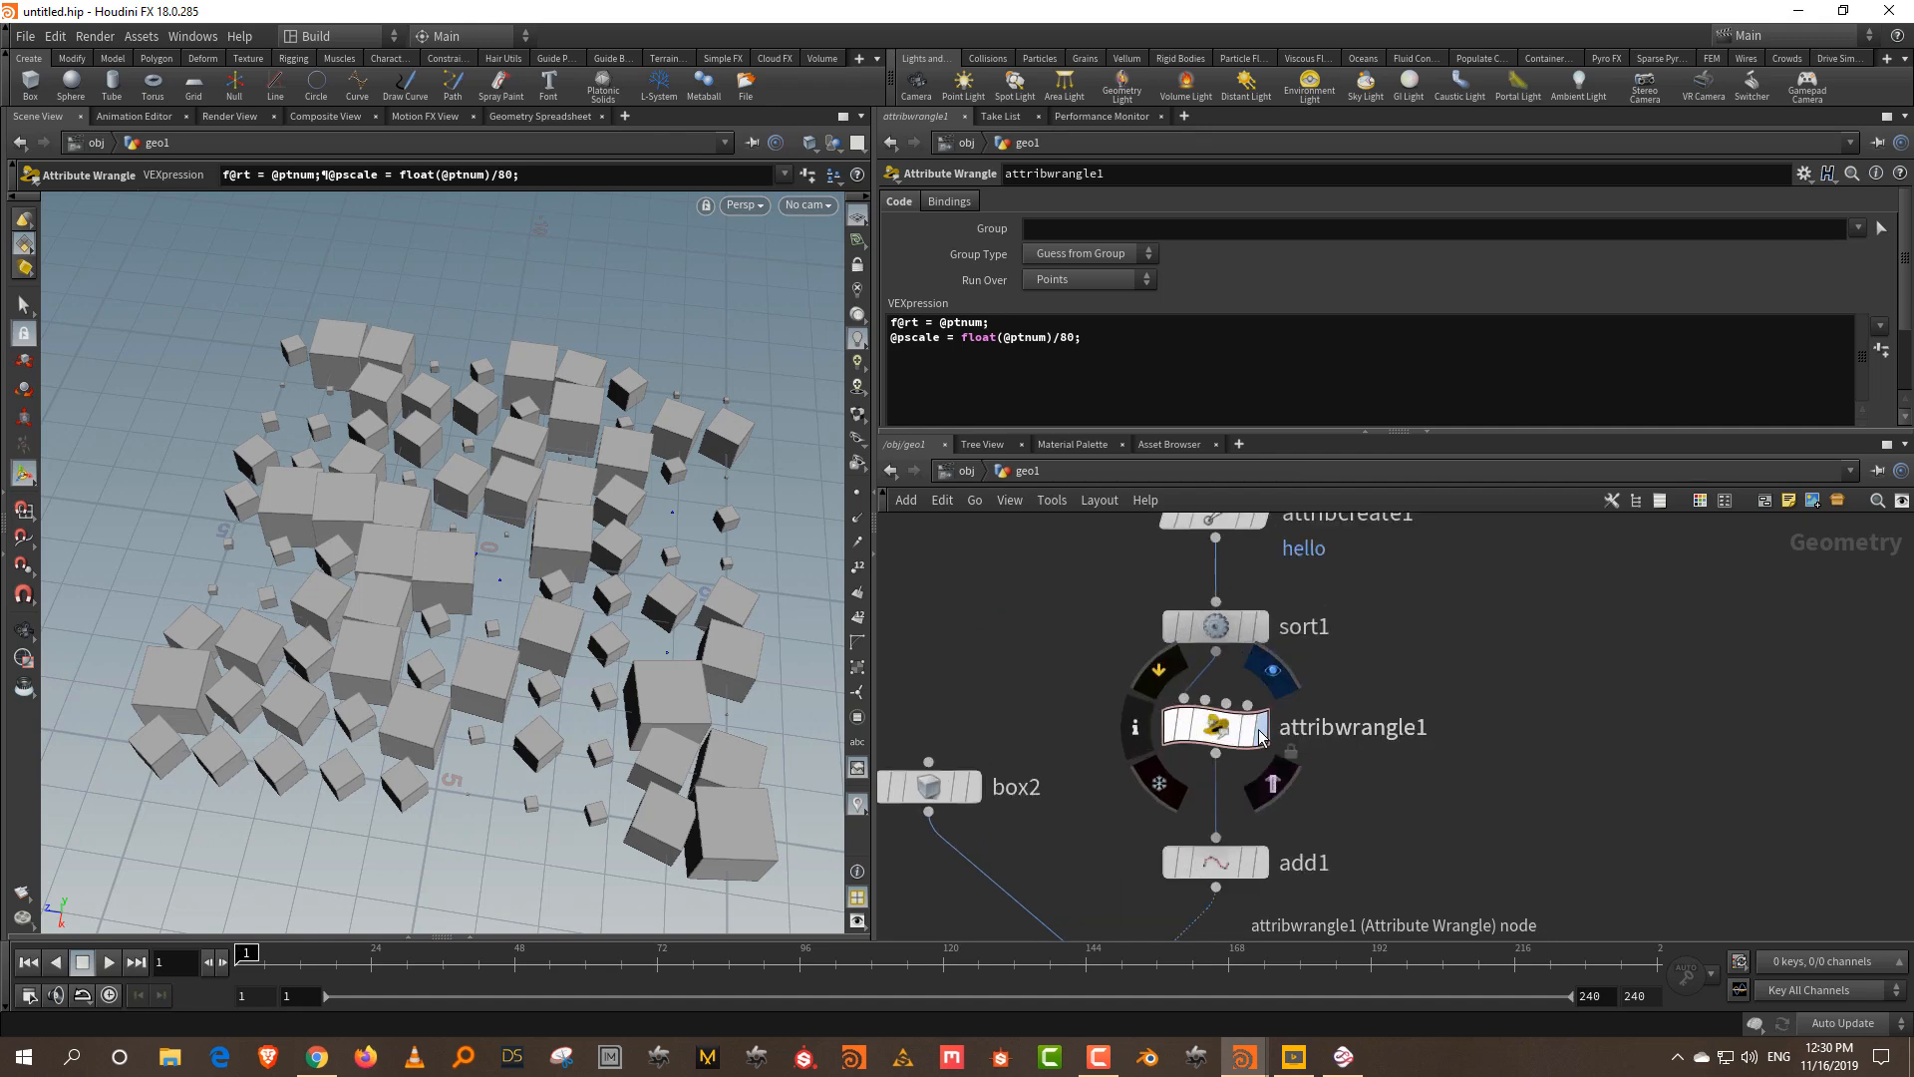
pyautogui.click(857, 566)
pyautogui.press('Escape')
pyautogui.keyDown('alt'); pyautogui.moveTo(477, 693); pyautogui.dragTo(411, 566, button='right'); pyautogui.keyUp('alt')
pyautogui.keyDown('alt'); pyautogui.moveTo(500, 457); pyautogui.dragTo(484, 520, button='middle'); pyautogui.keyUp('alt')
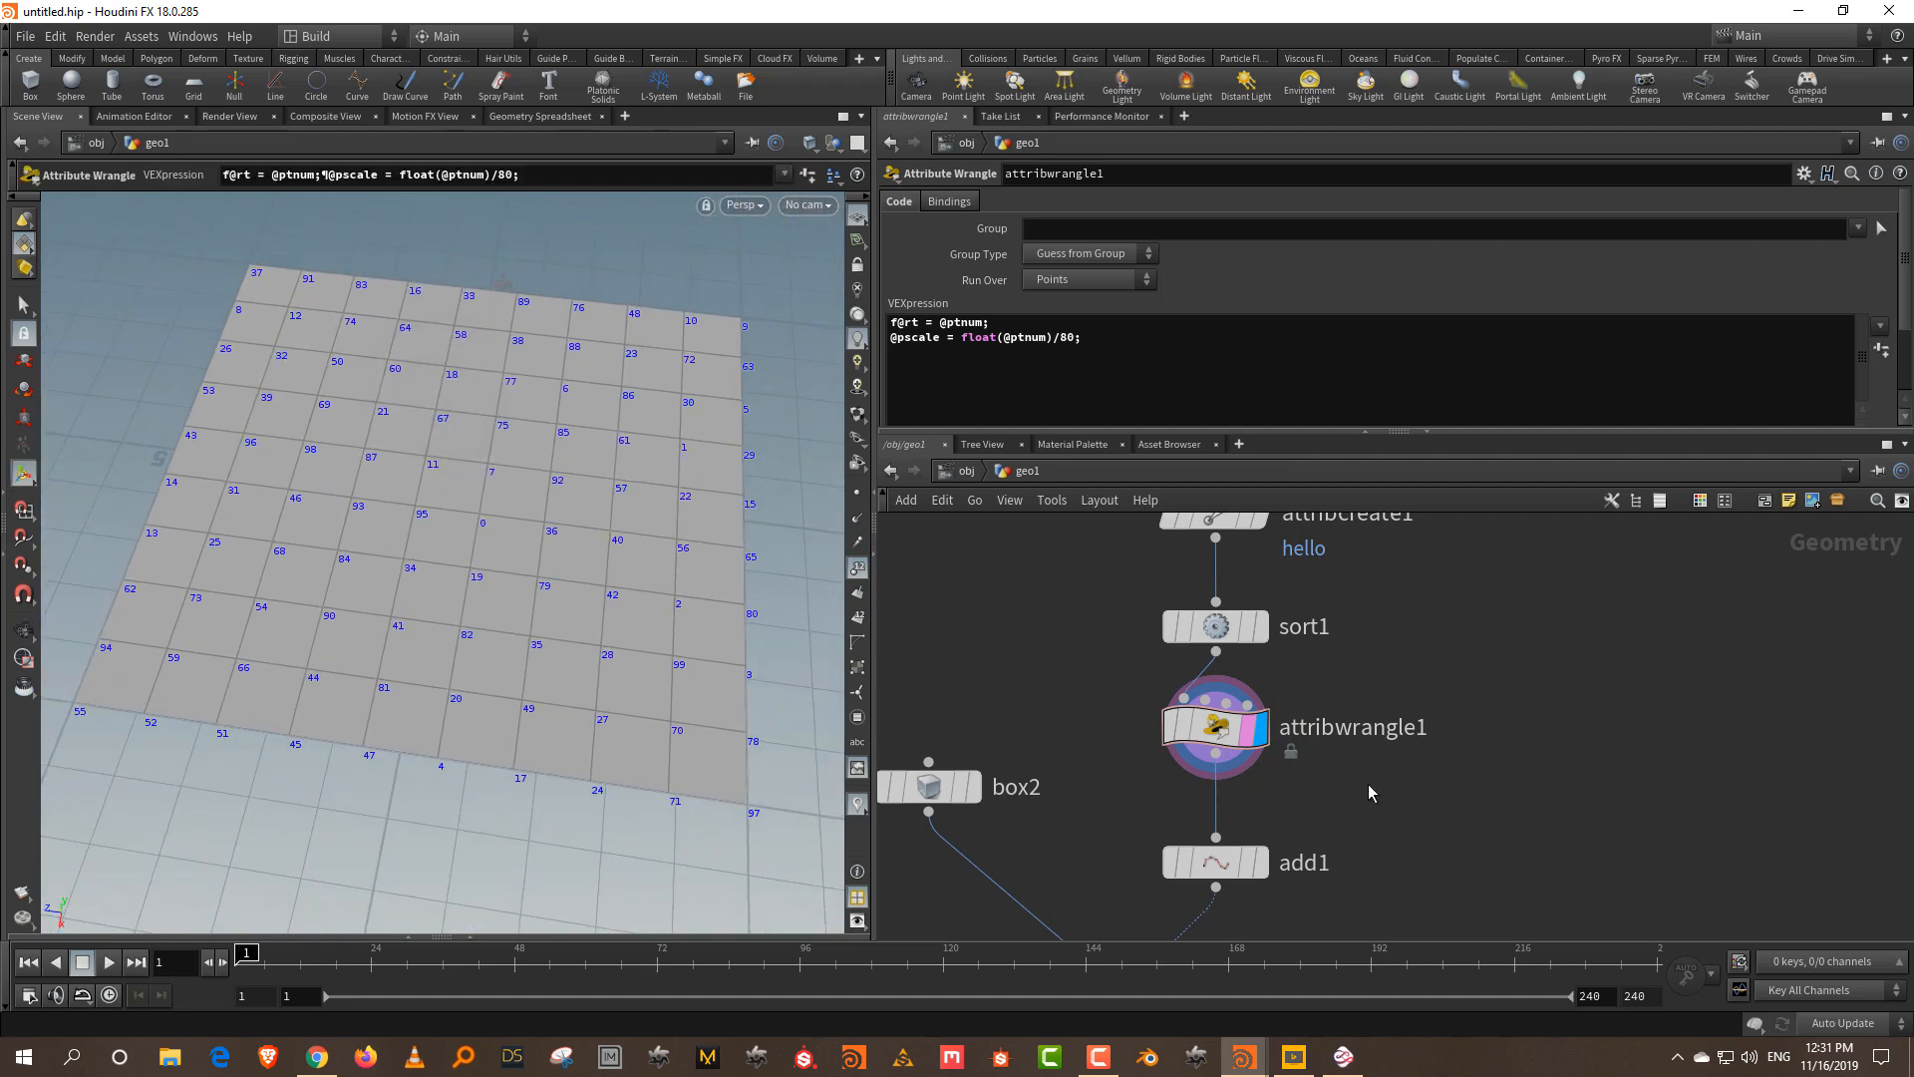
# - Return the display to copy2 and turn point numbers off
pyautogui.moveTo(1367, 780); pyautogui.dragTo(1370, 666, button='middle')
pyautogui.click(1159, 897)
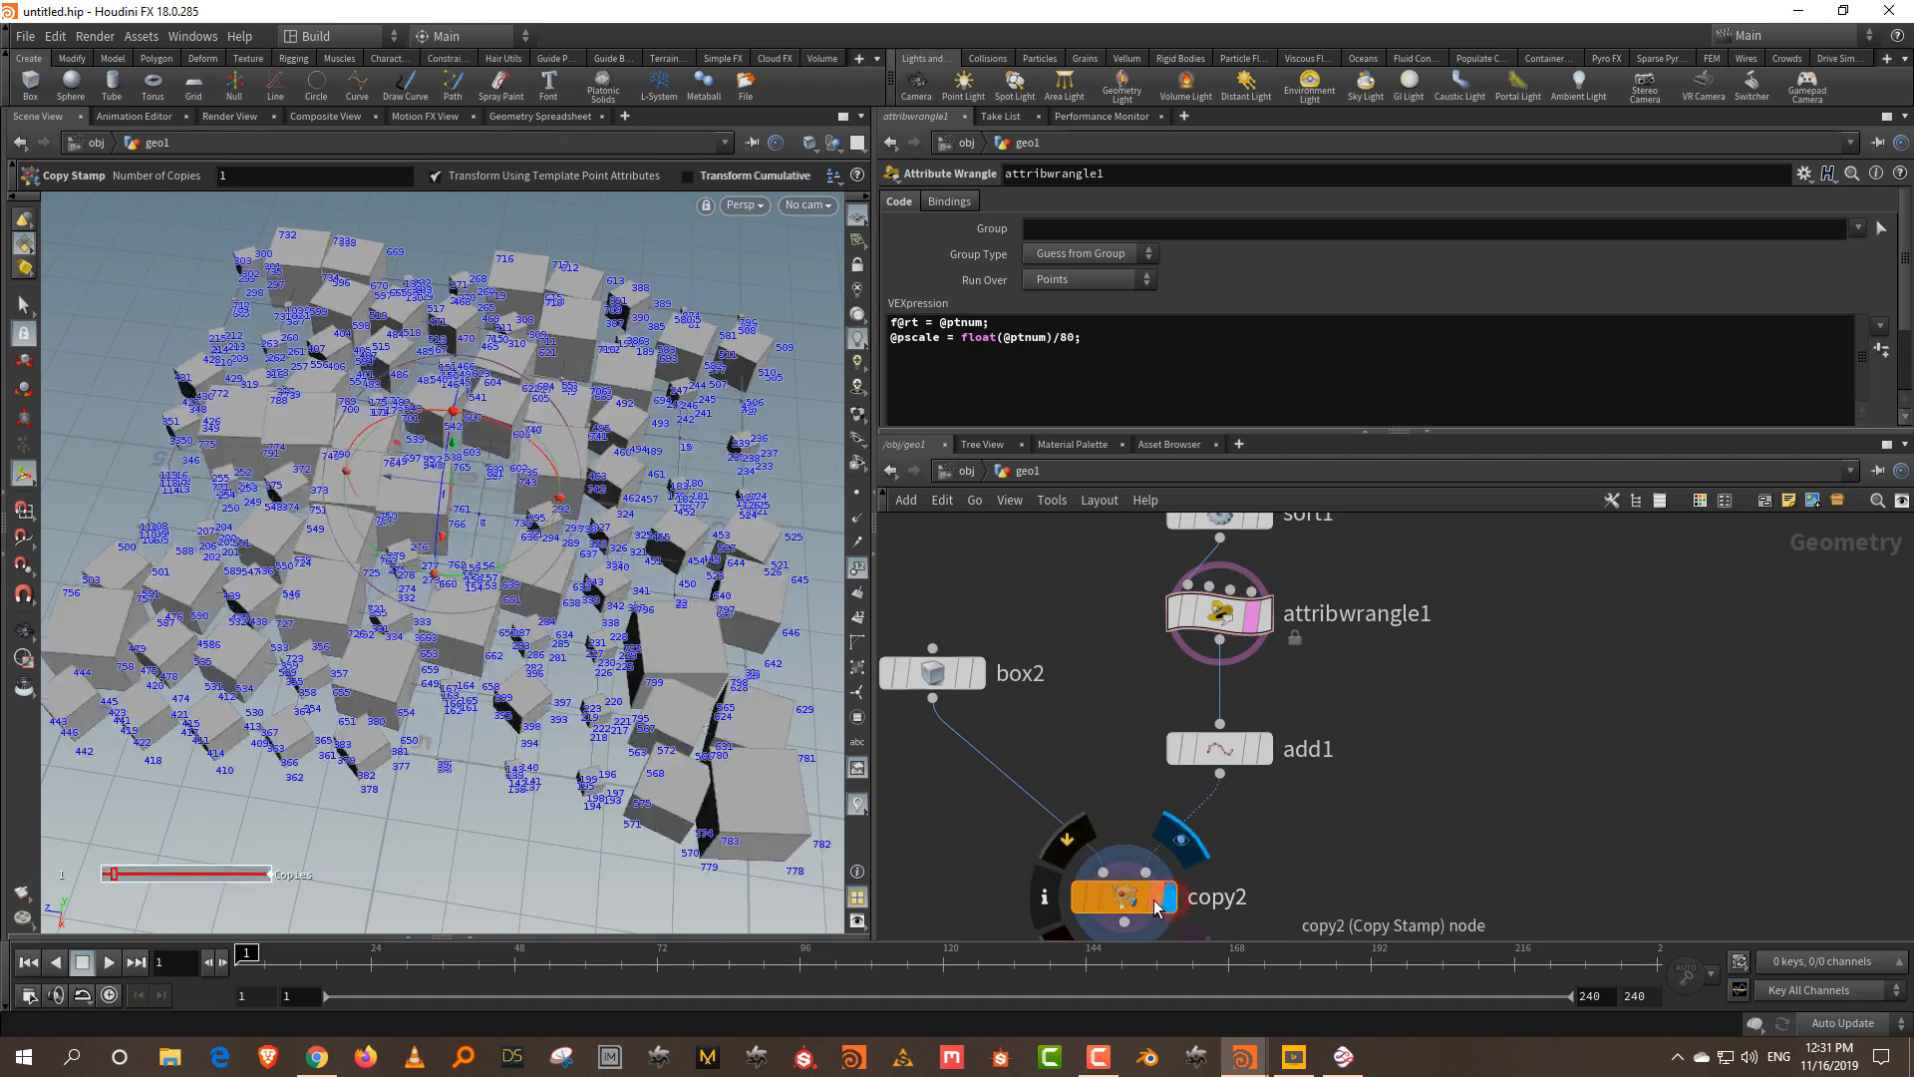
pyautogui.click(856, 566)
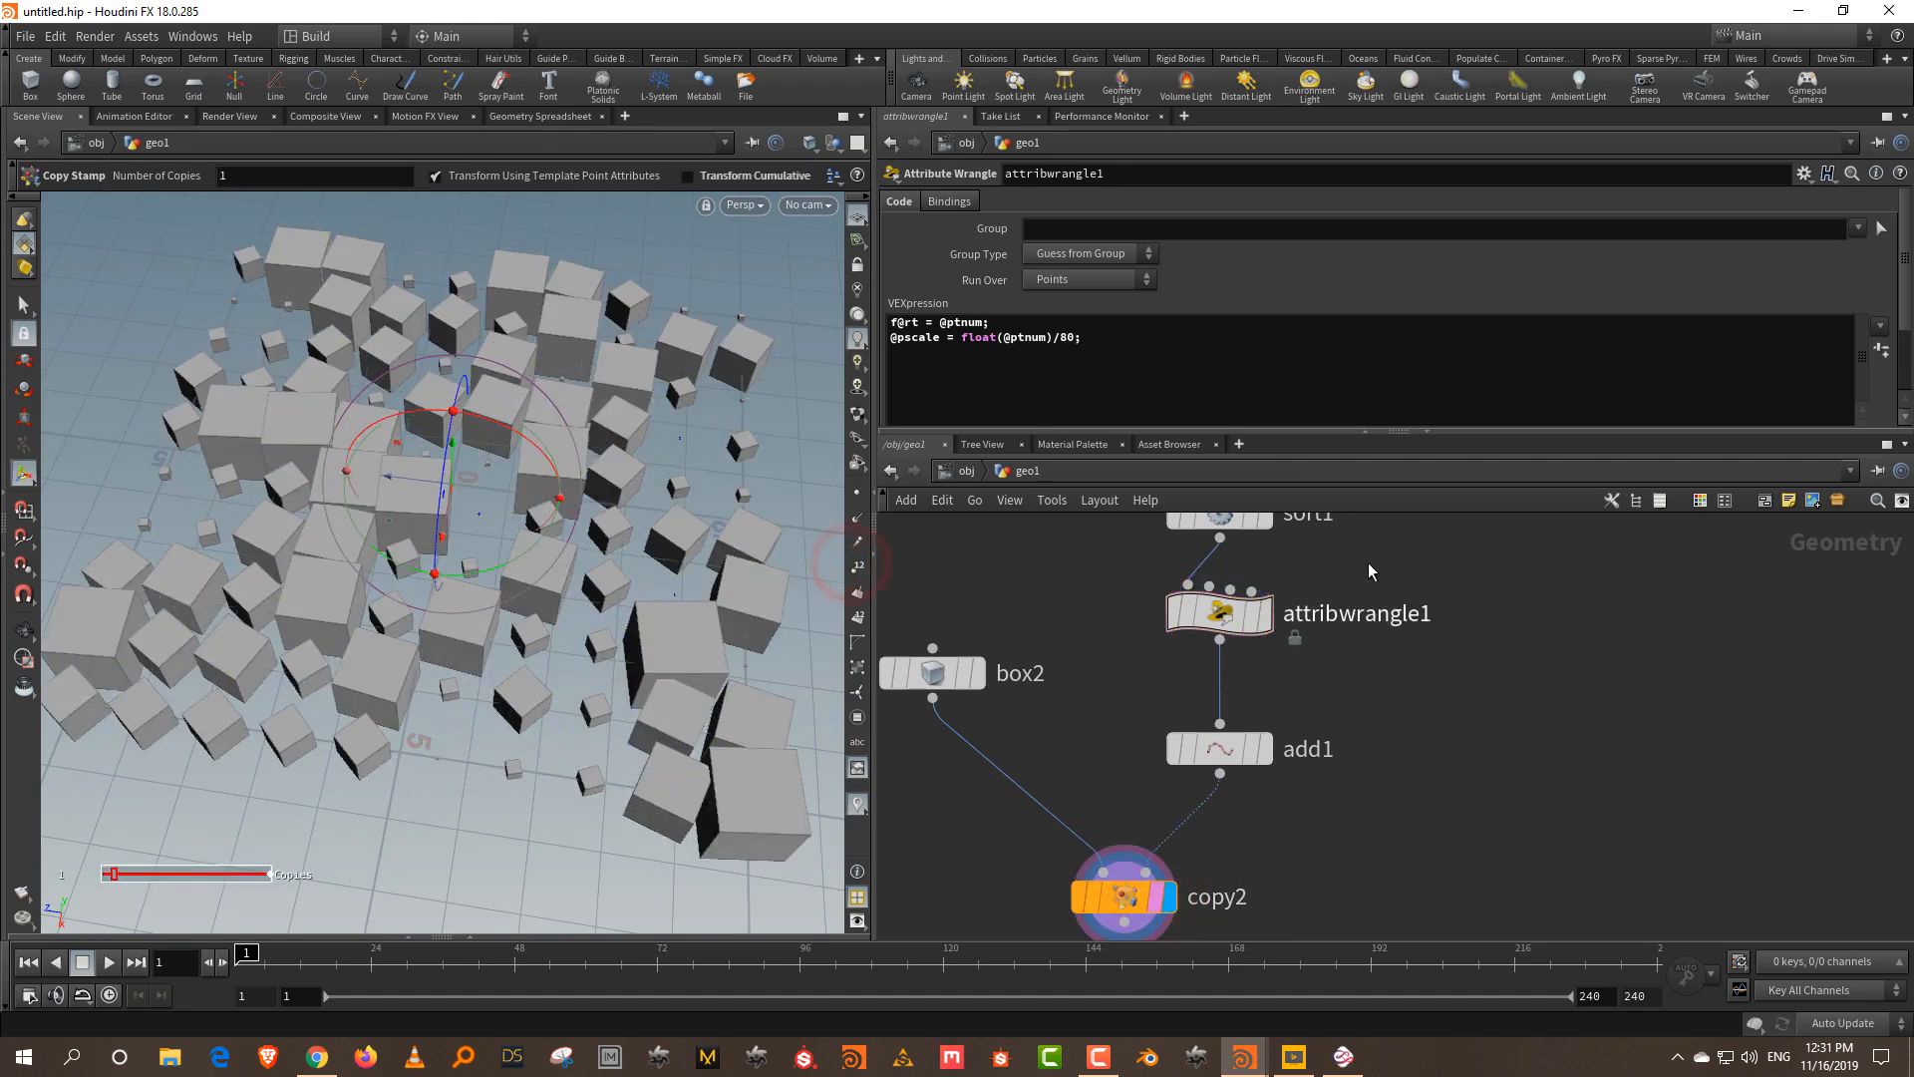
# - Try the By X, Reverse and Random point sorts on sort1 and compare the resulting copies
pyautogui.moveTo(1342, 578); pyautogui.dragTo(1343, 700, button='middle')
pyautogui.moveTo(1017, 611); pyautogui.dragTo(1272, 692)
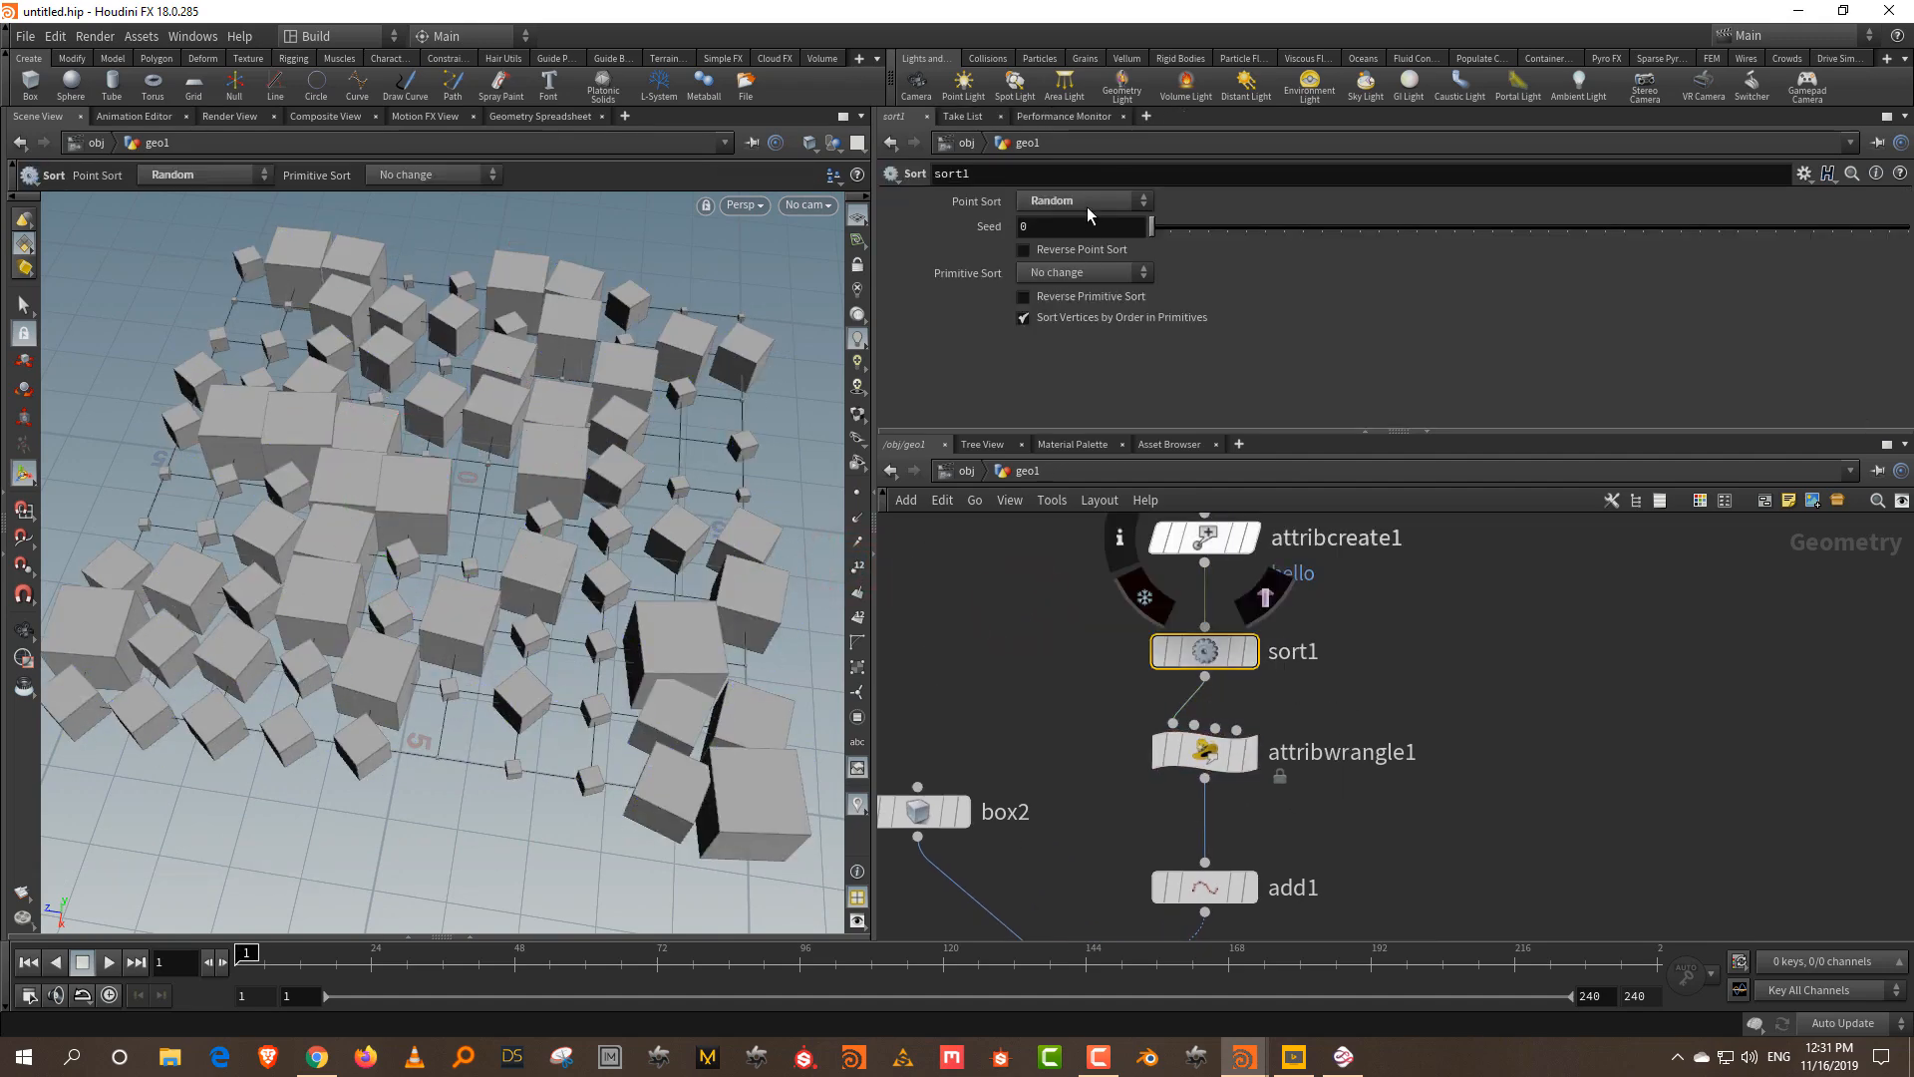
pyautogui.click(1087, 205)
pyautogui.click(1079, 261)
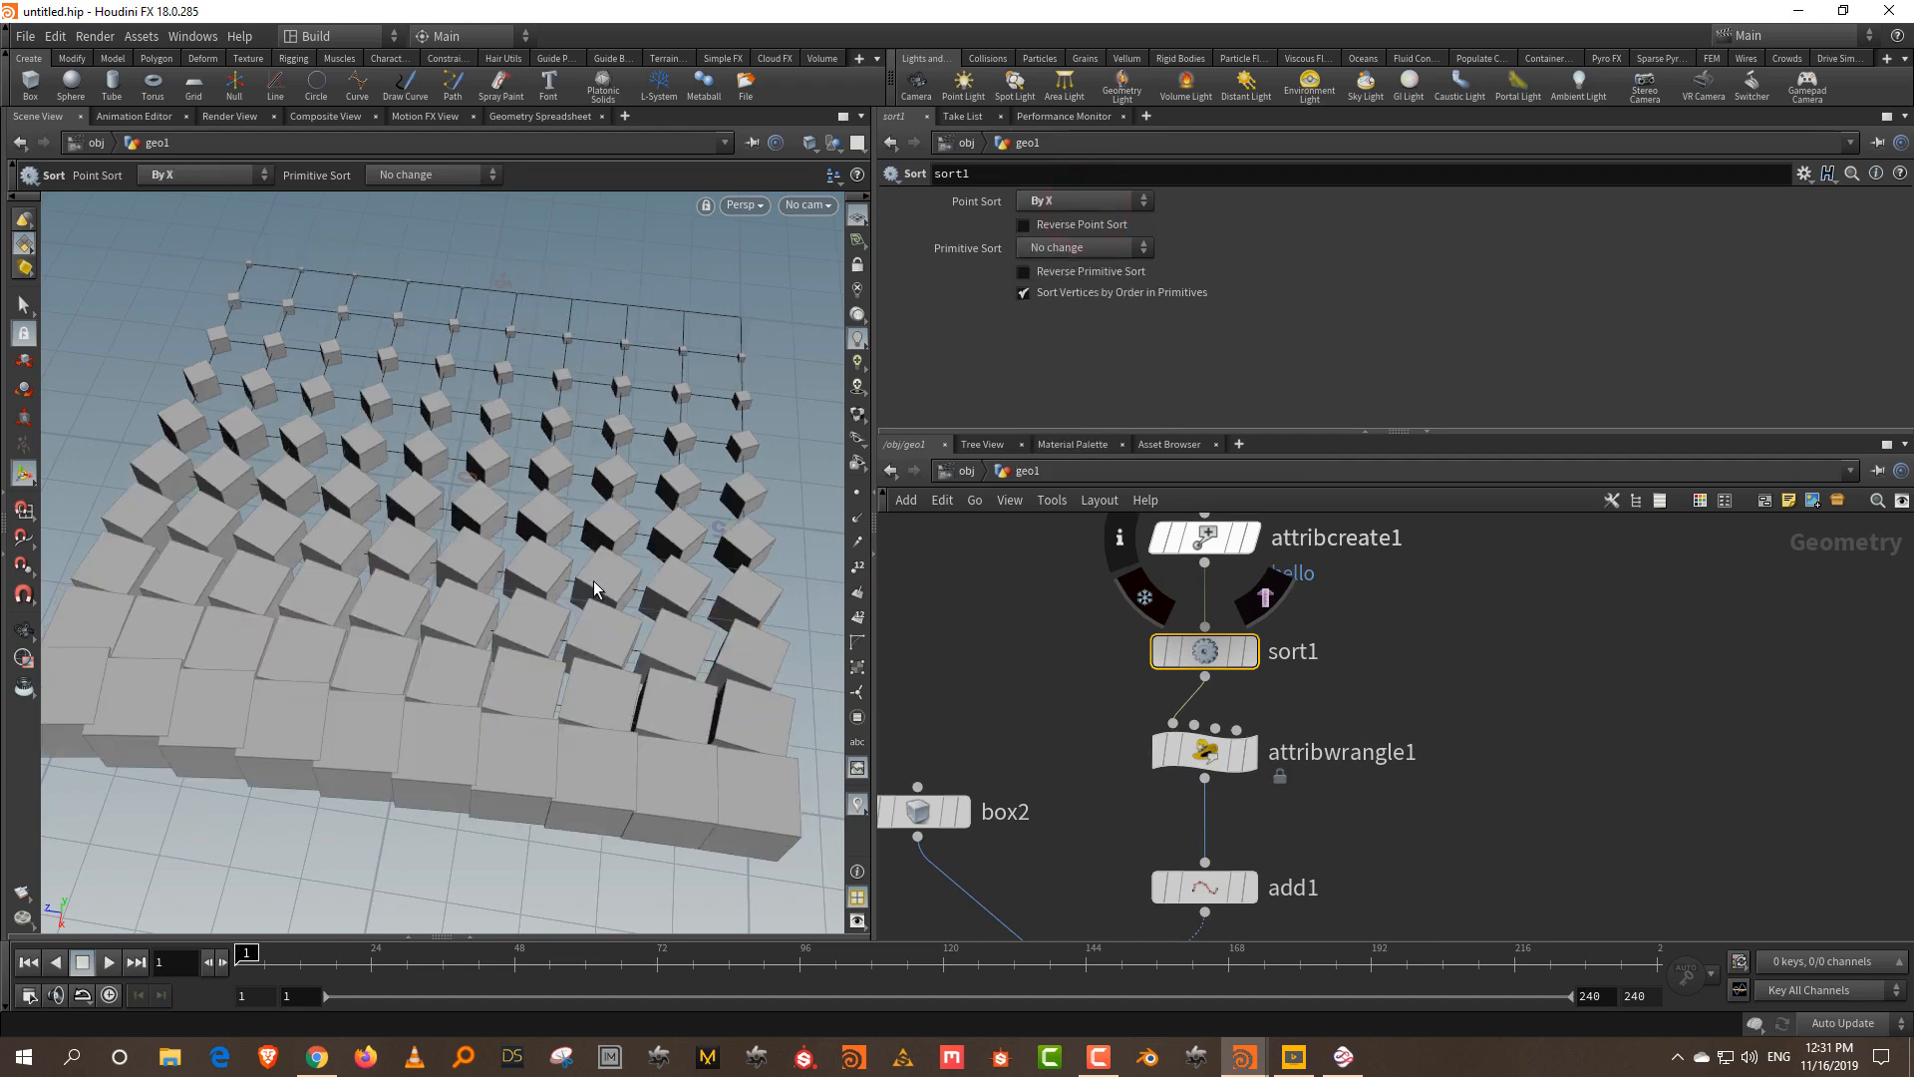
pyautogui.click(1097, 201)
pyautogui.click(1085, 320)
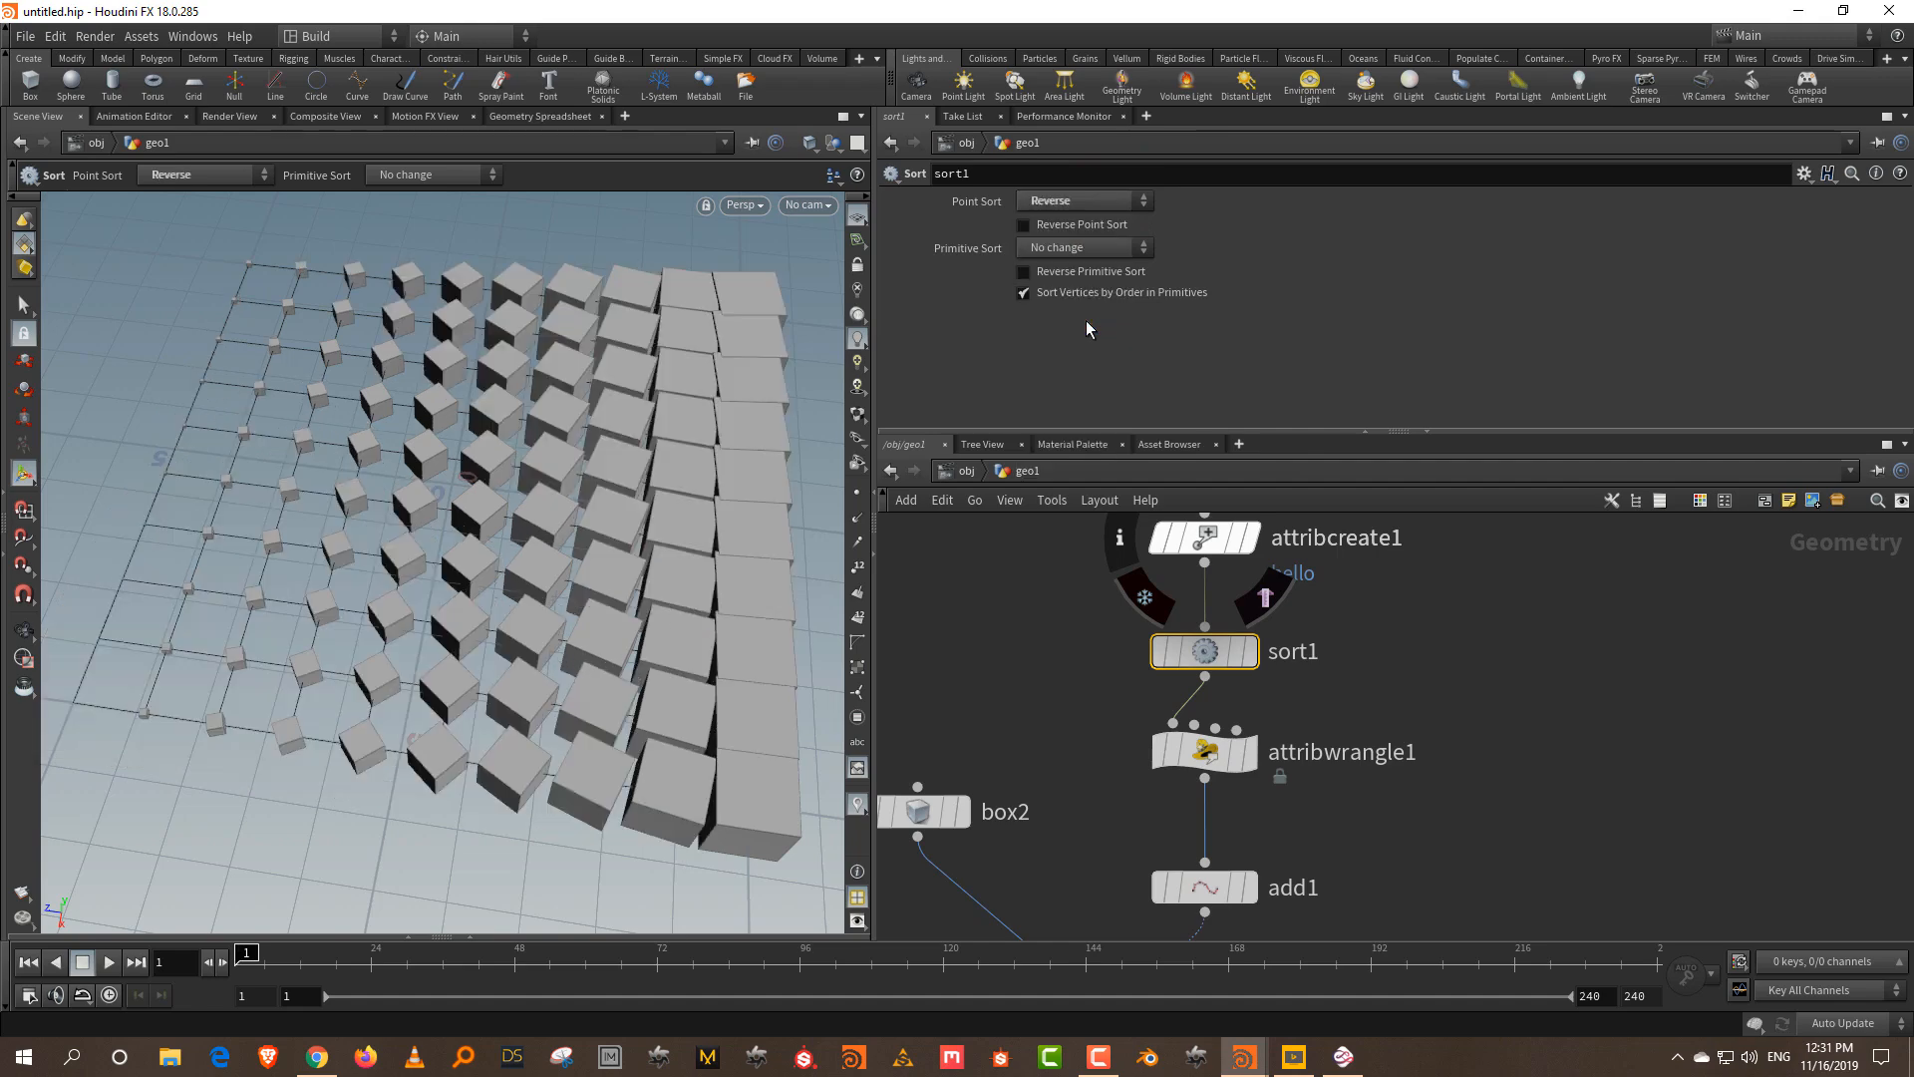
pyautogui.click(1137, 201)
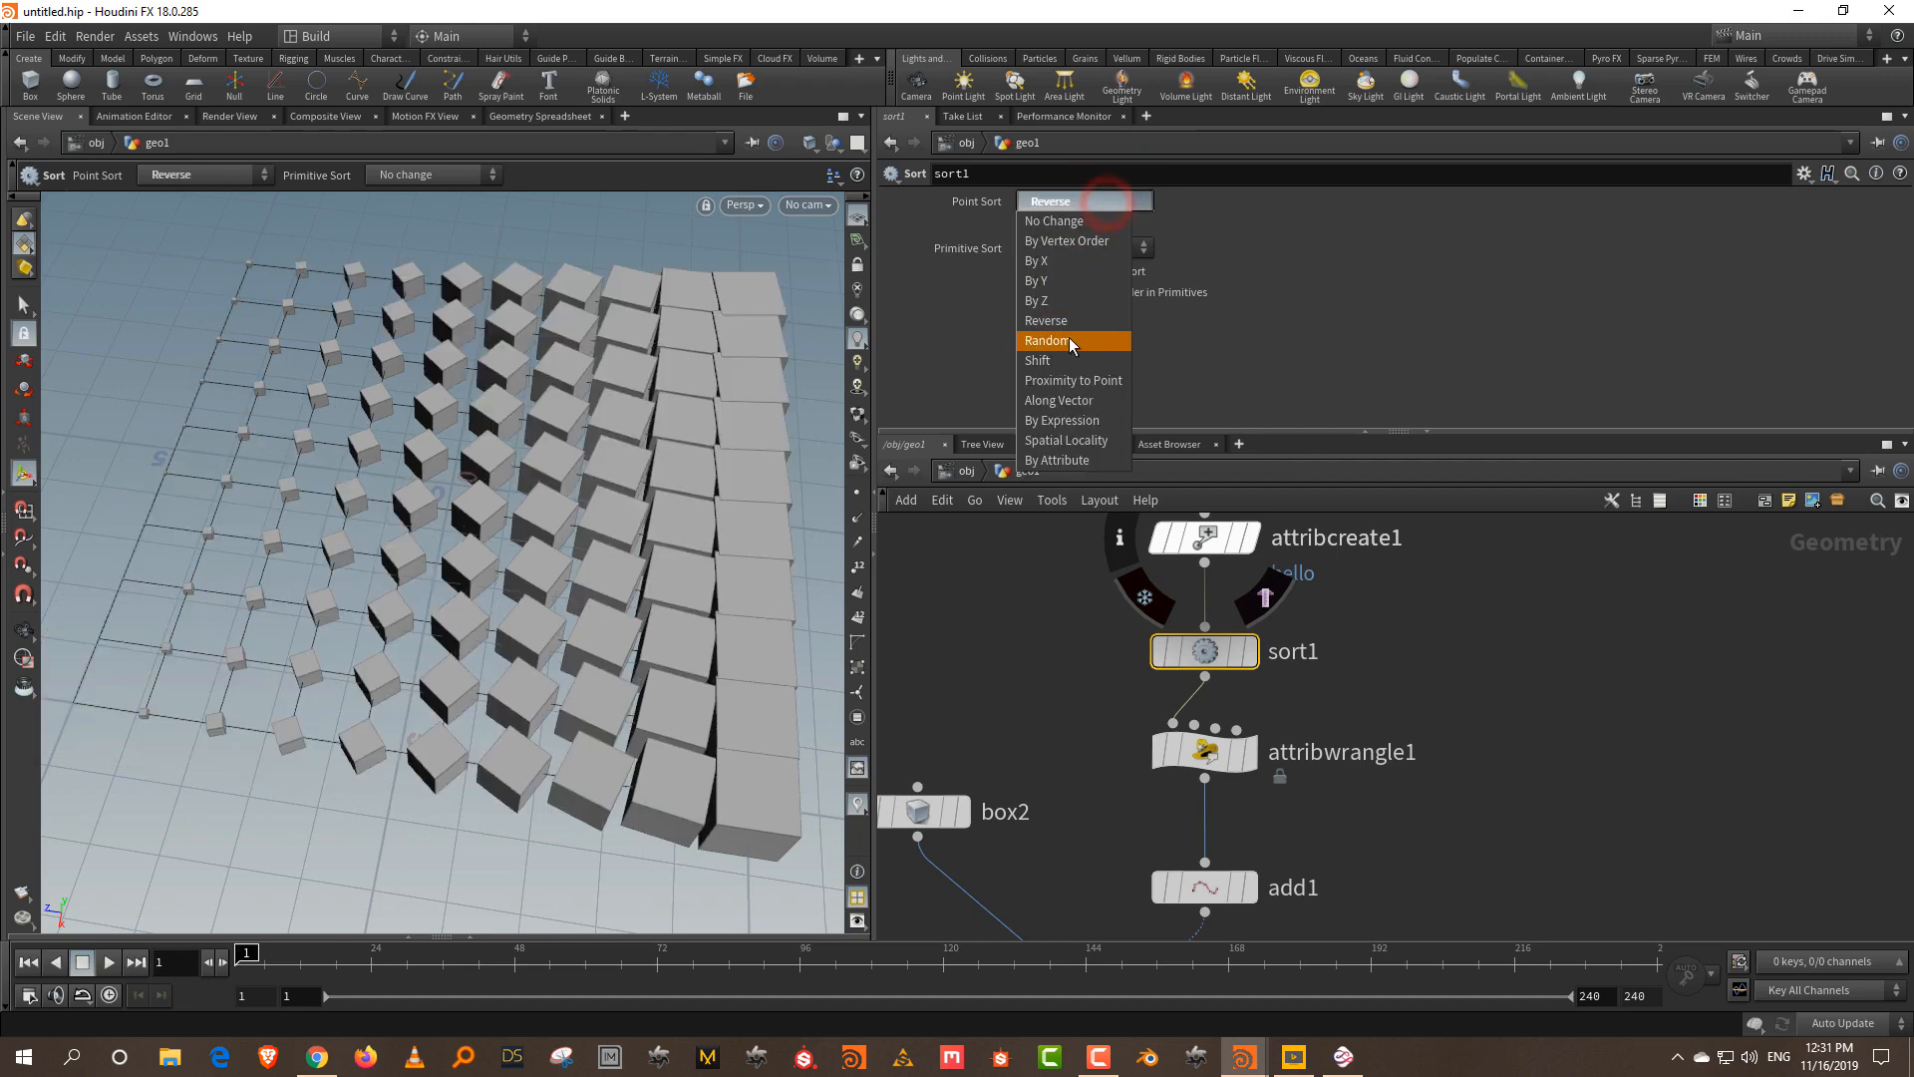
pyautogui.click(1070, 341)
# - Set sort1's point sort to Shift and try its Offset control
pyautogui.click(1087, 200)
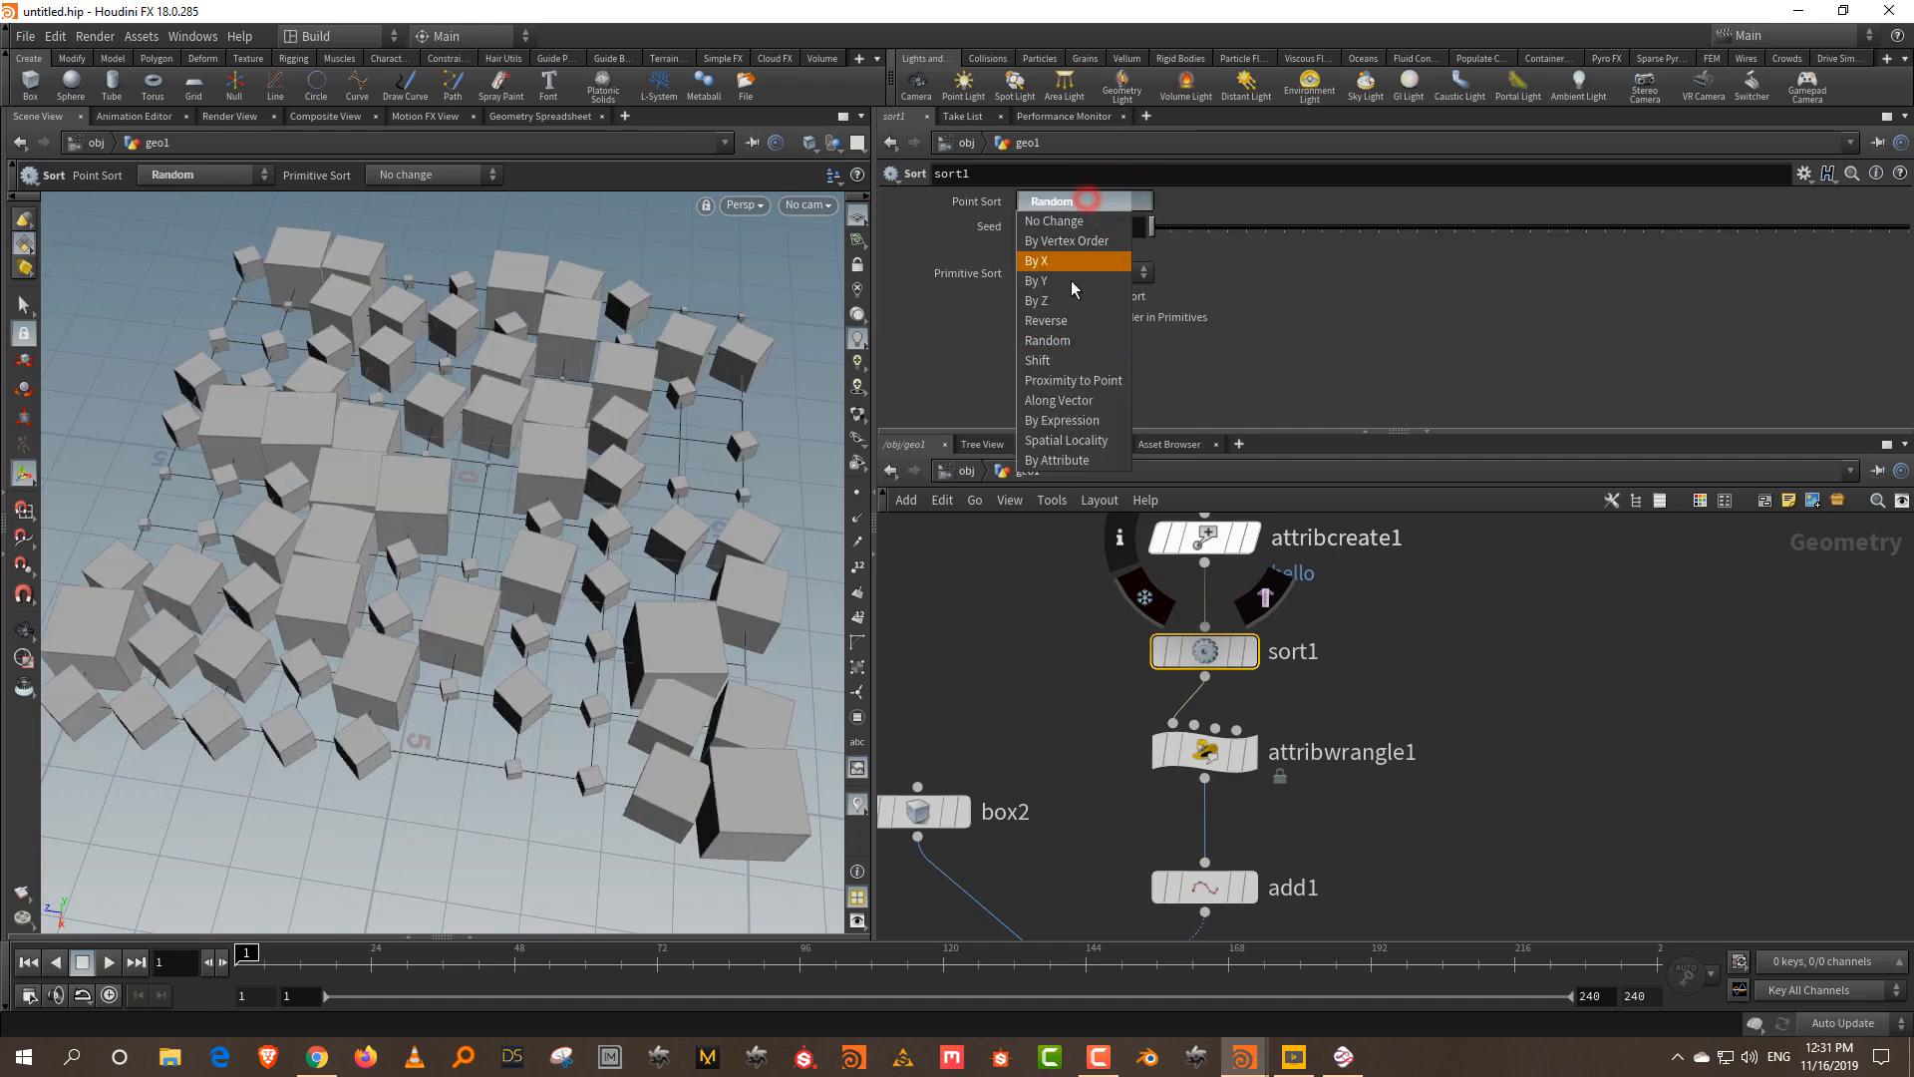
pyautogui.click(1072, 361)
pyautogui.moveTo(1152, 227); pyautogui.dragTo(1061, 273)
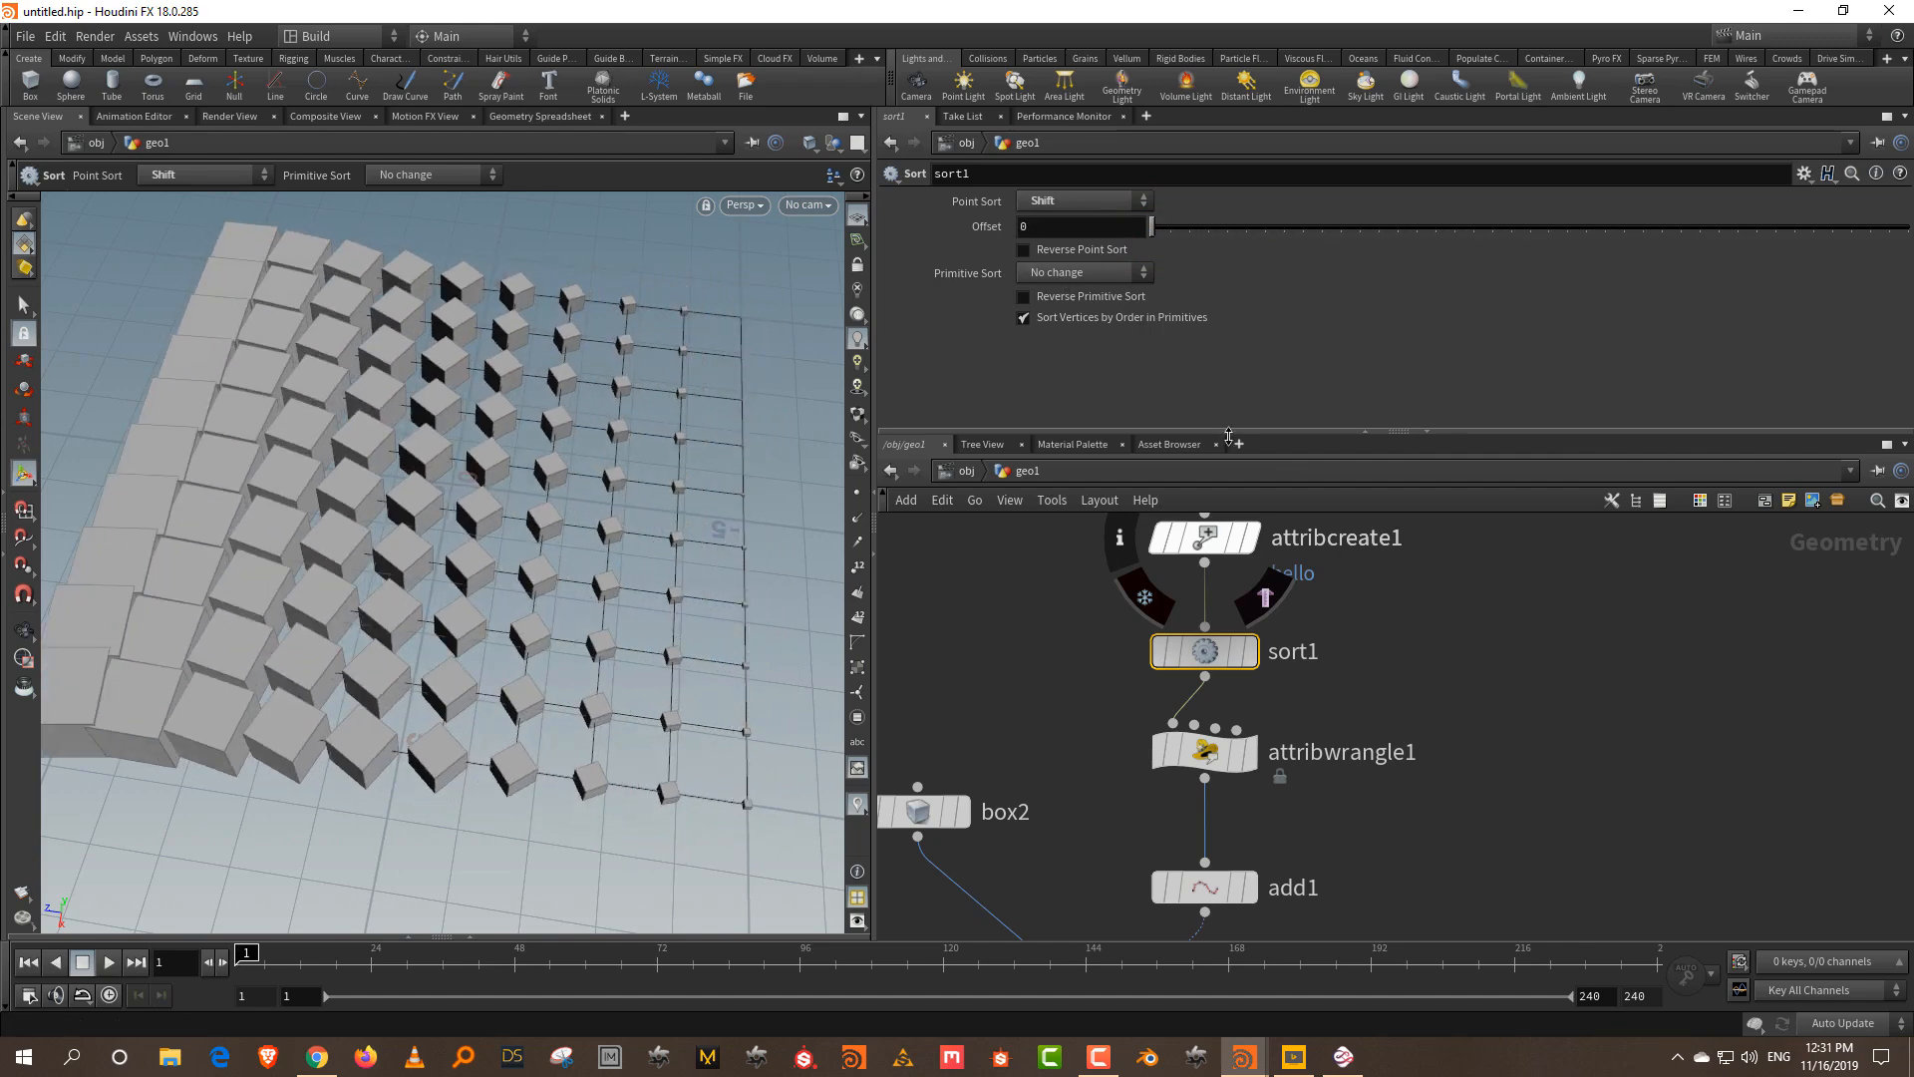
# - Enlarge the network editor, frame all nodes, and place a Point VOP node beside sort1
pyautogui.moveTo(1229, 431); pyautogui.dragTo(1233, 323)
pyautogui.click(1389, 445)
pyautogui.press('h')
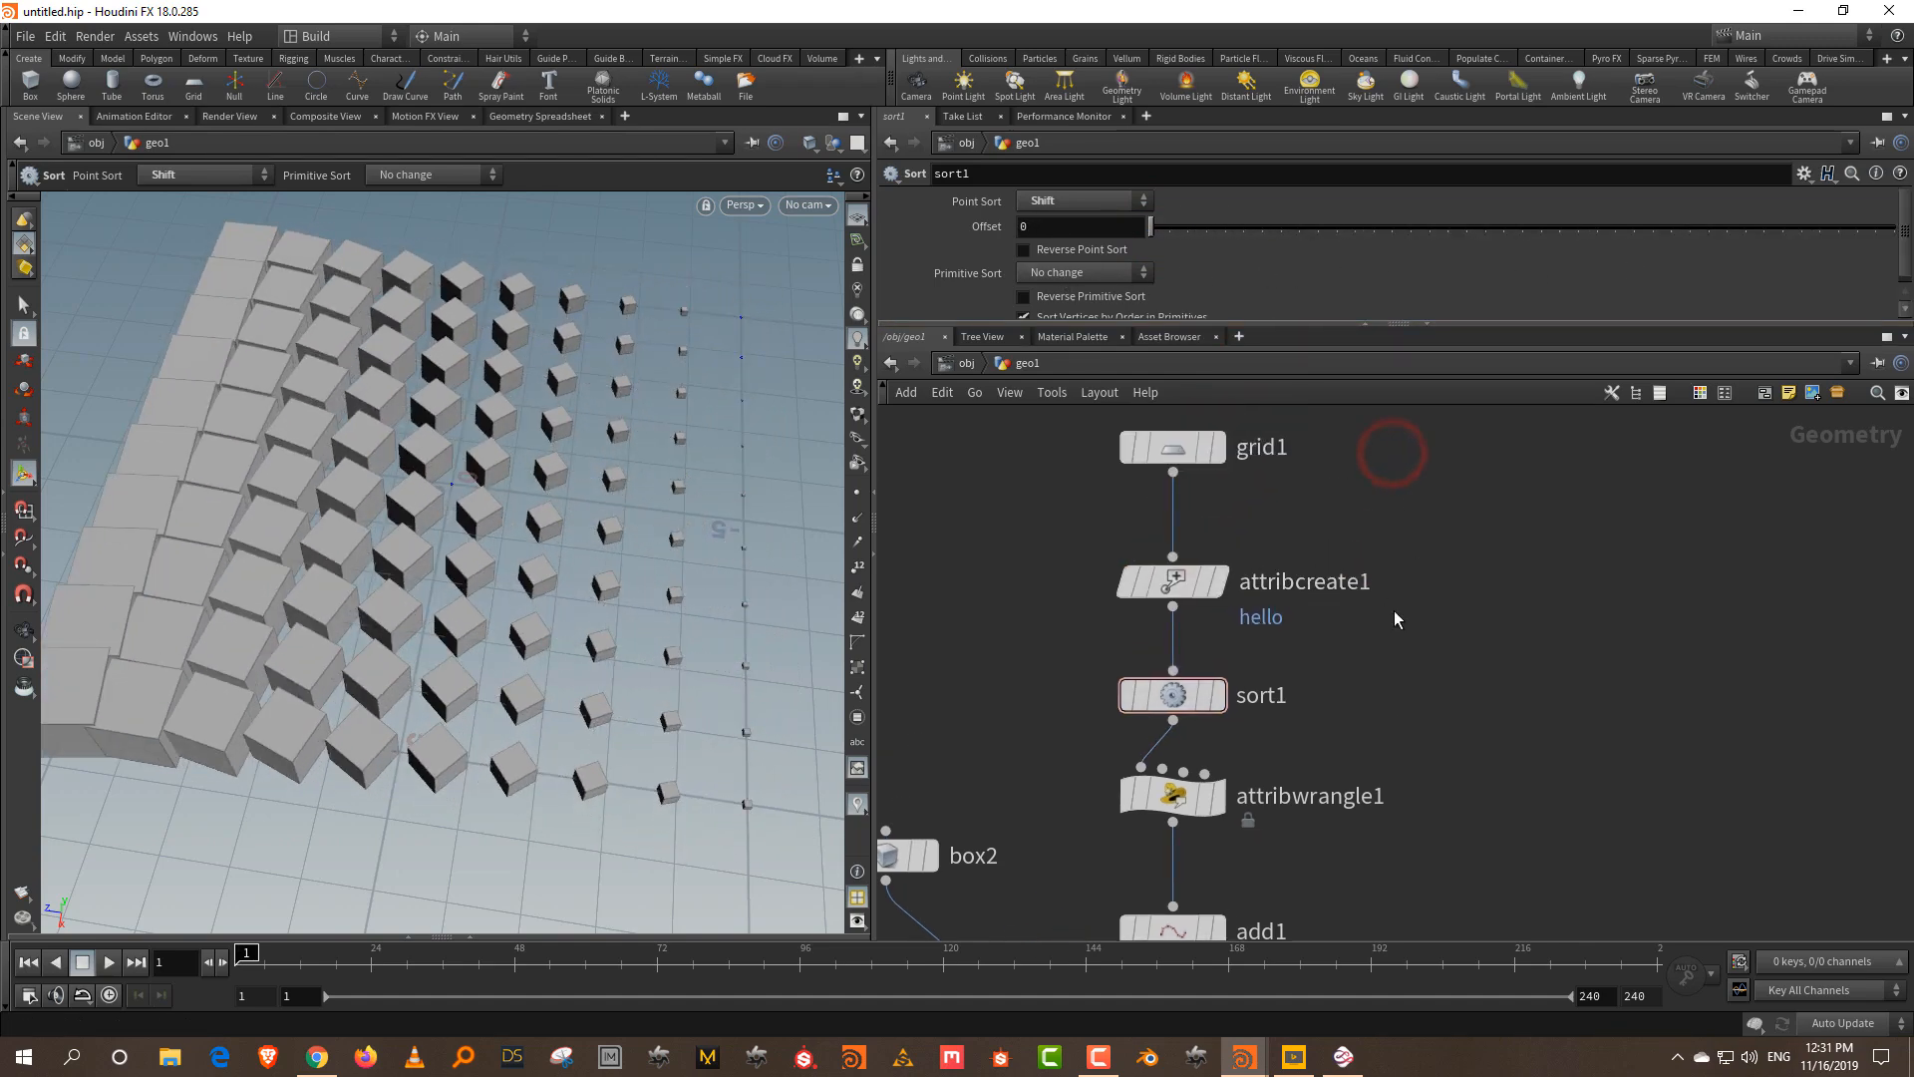
pyautogui.press('Tab')
pyautogui.write('vpo')
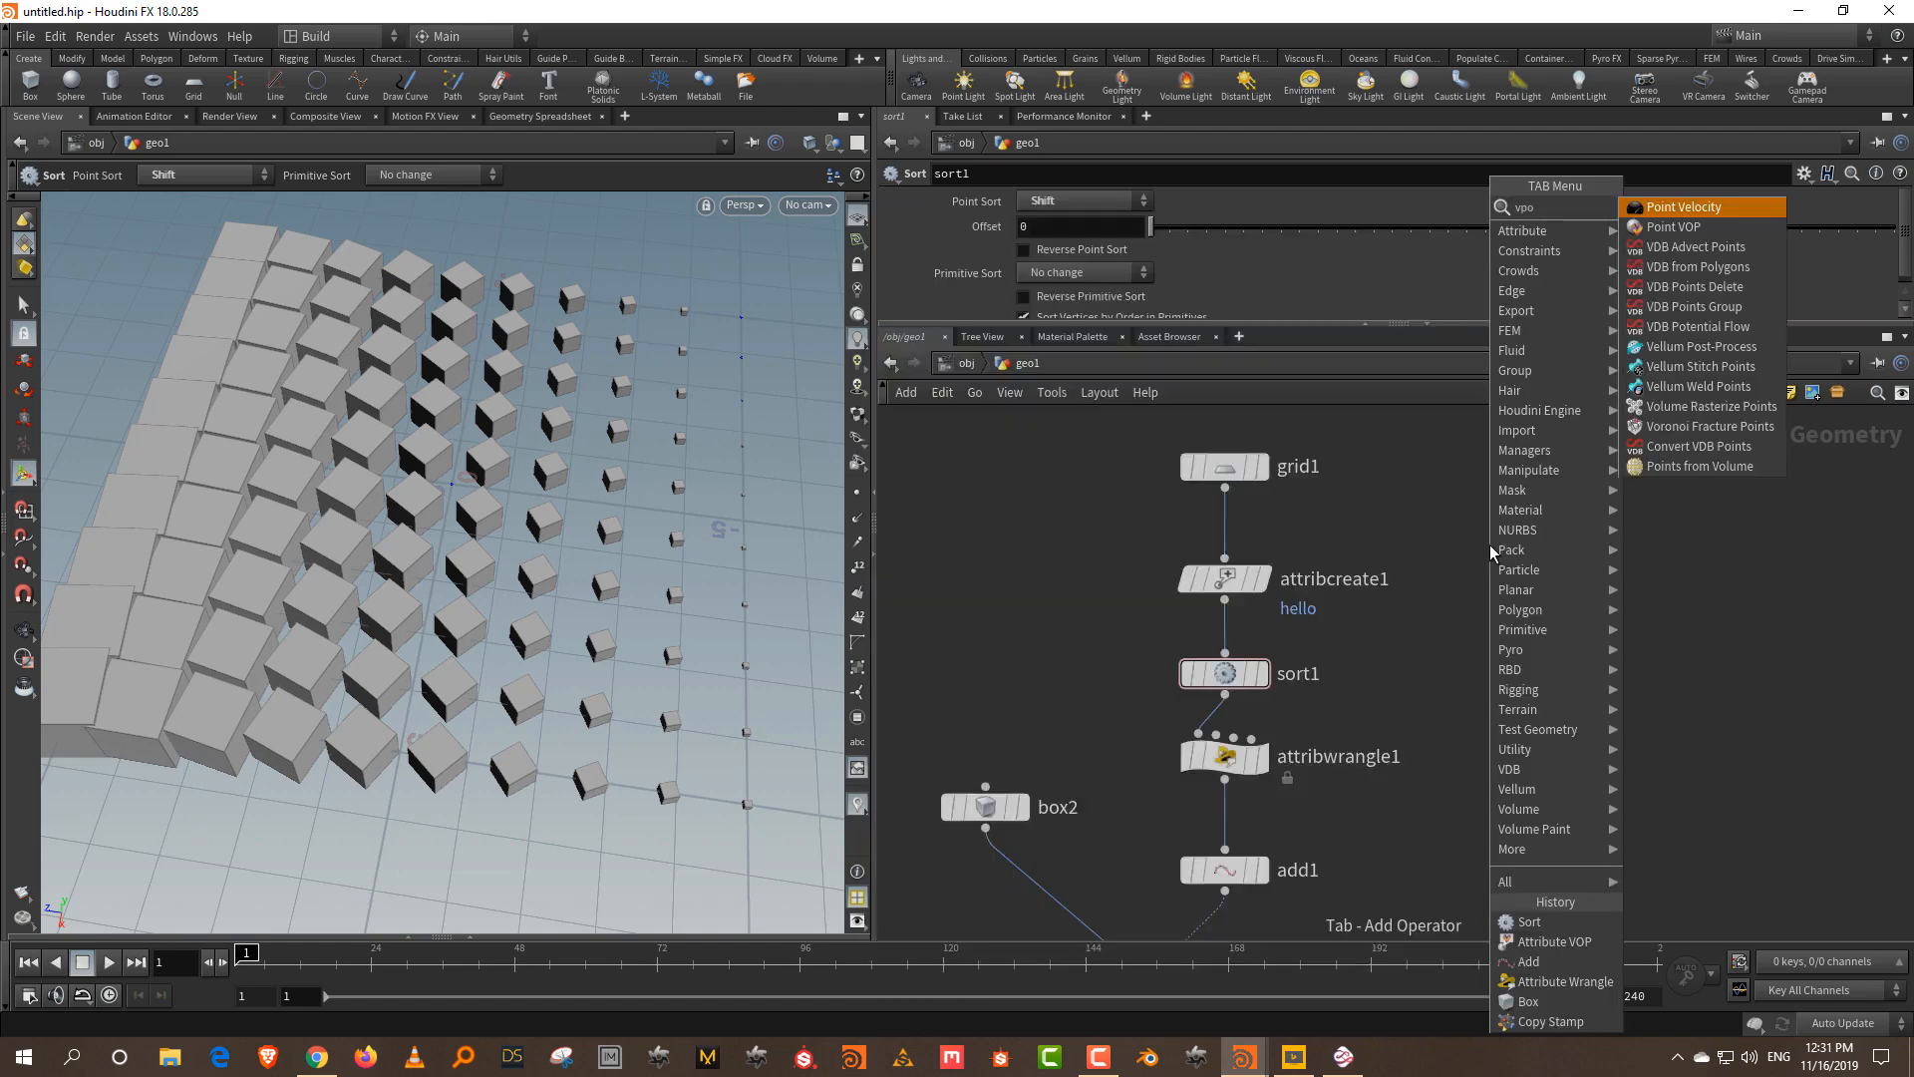
pyautogui.click(1682, 230)
pyautogui.click(1524, 688)
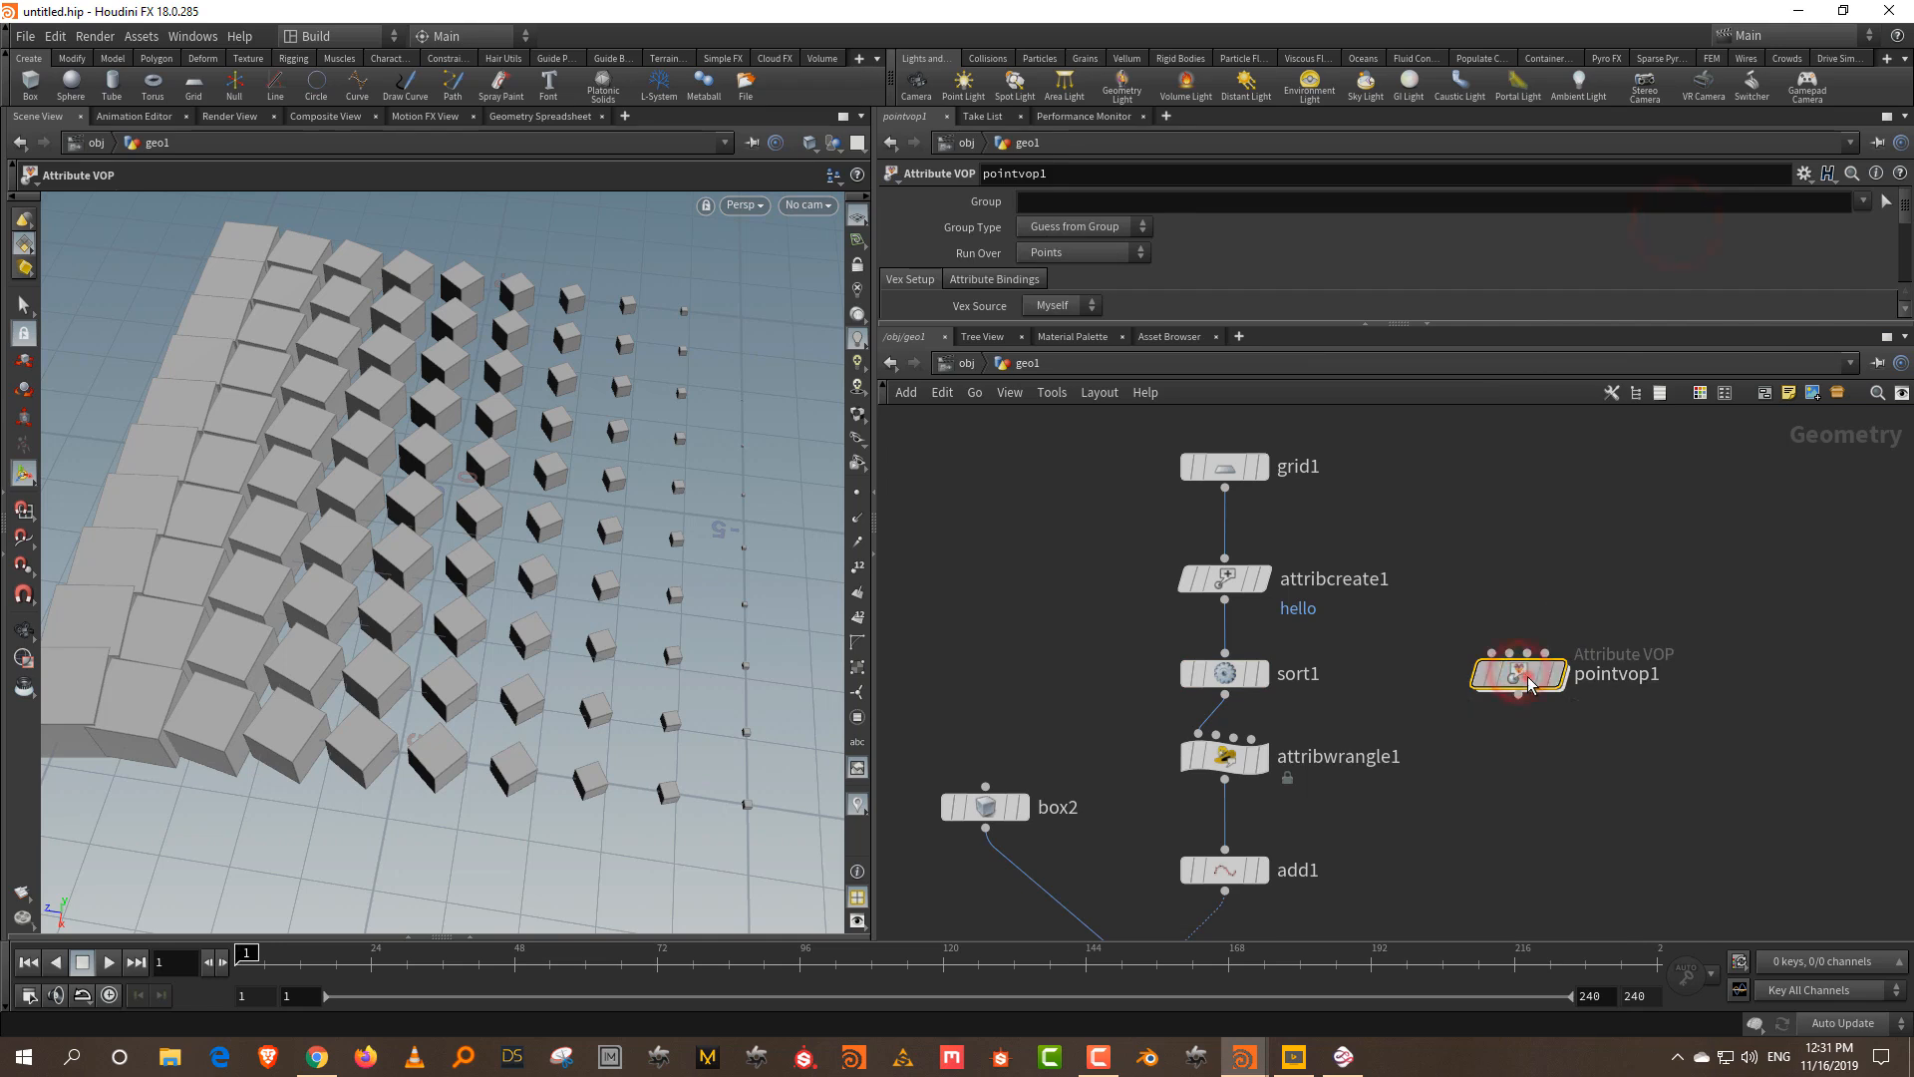
# - Go inside pointvop1 and examine the outputs of its global parameters node, including Time and Frame
pyautogui.doubleClick(1526, 676)
pyautogui.click(1400, 672)
pyautogui.scroll(5, 1330, 721)
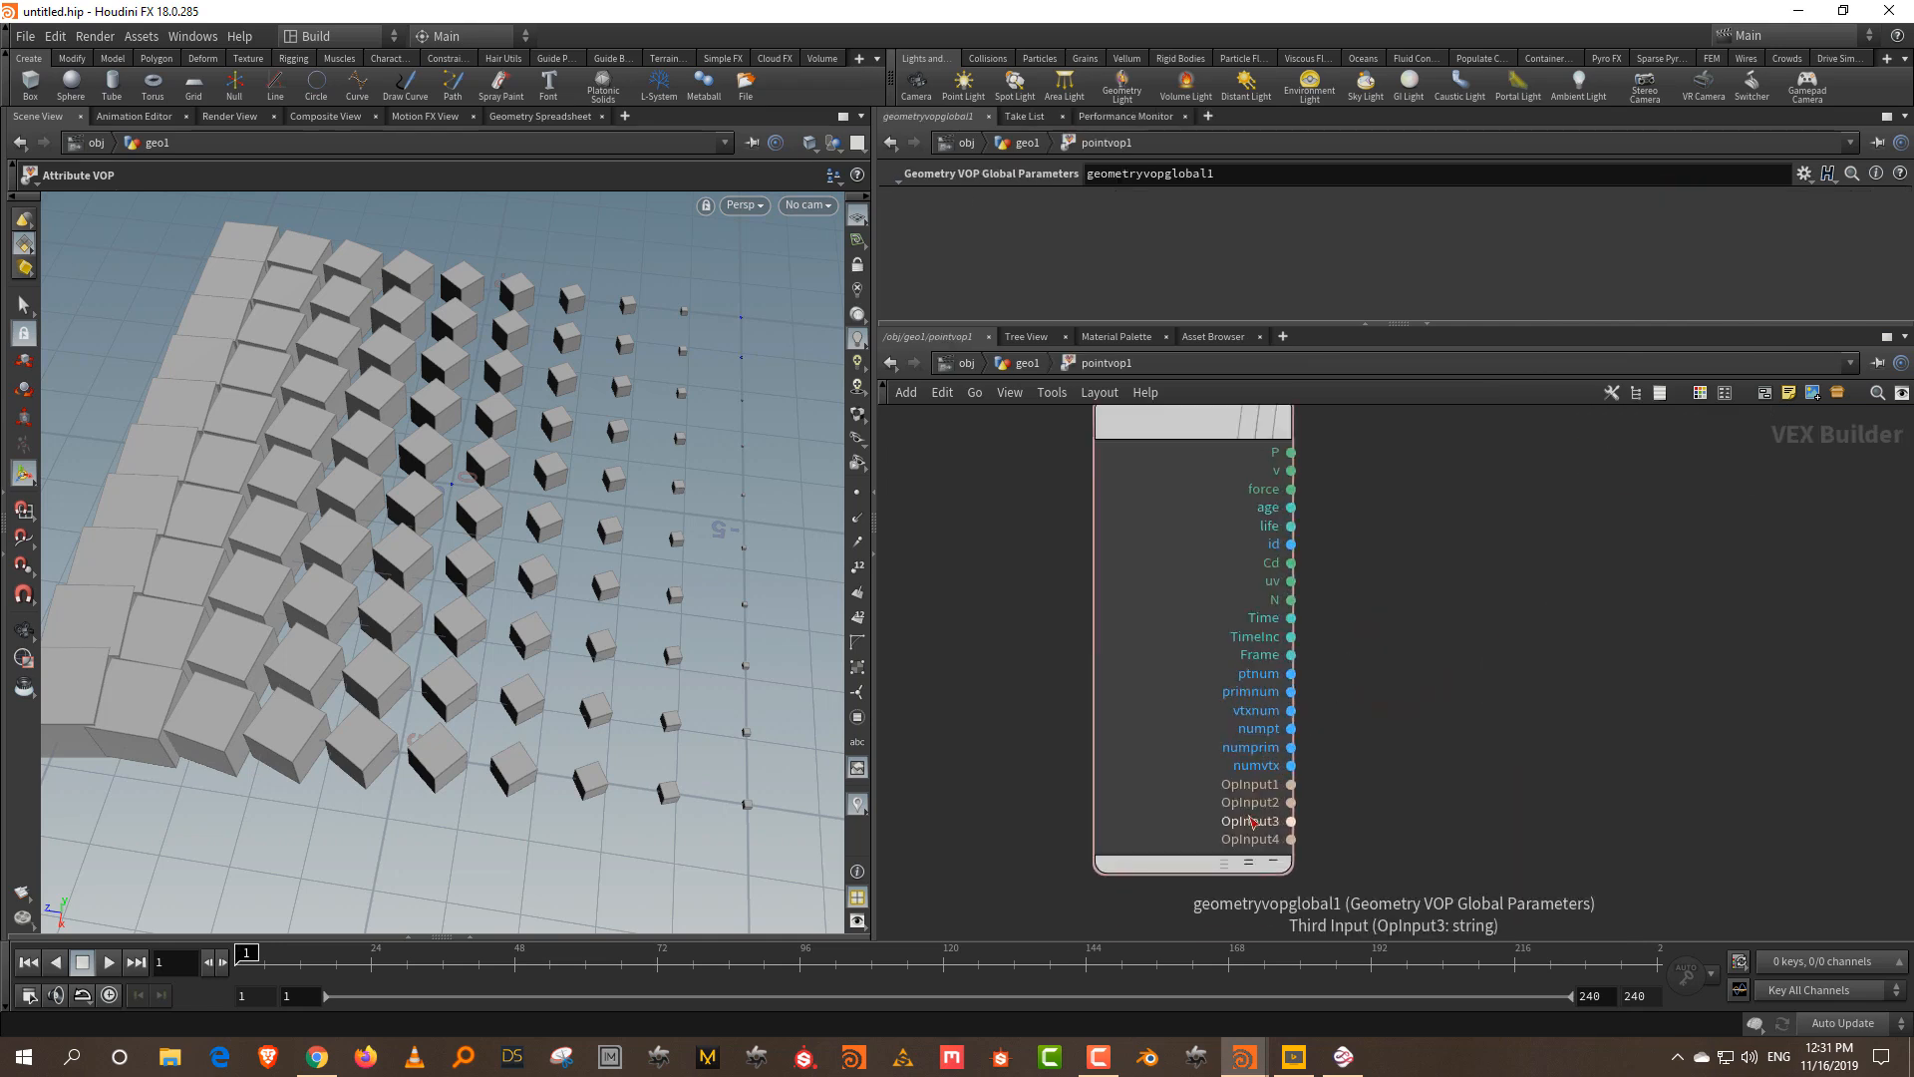
pyautogui.moveTo(1356, 701); pyautogui.dragTo(1337, 761, button='middle')
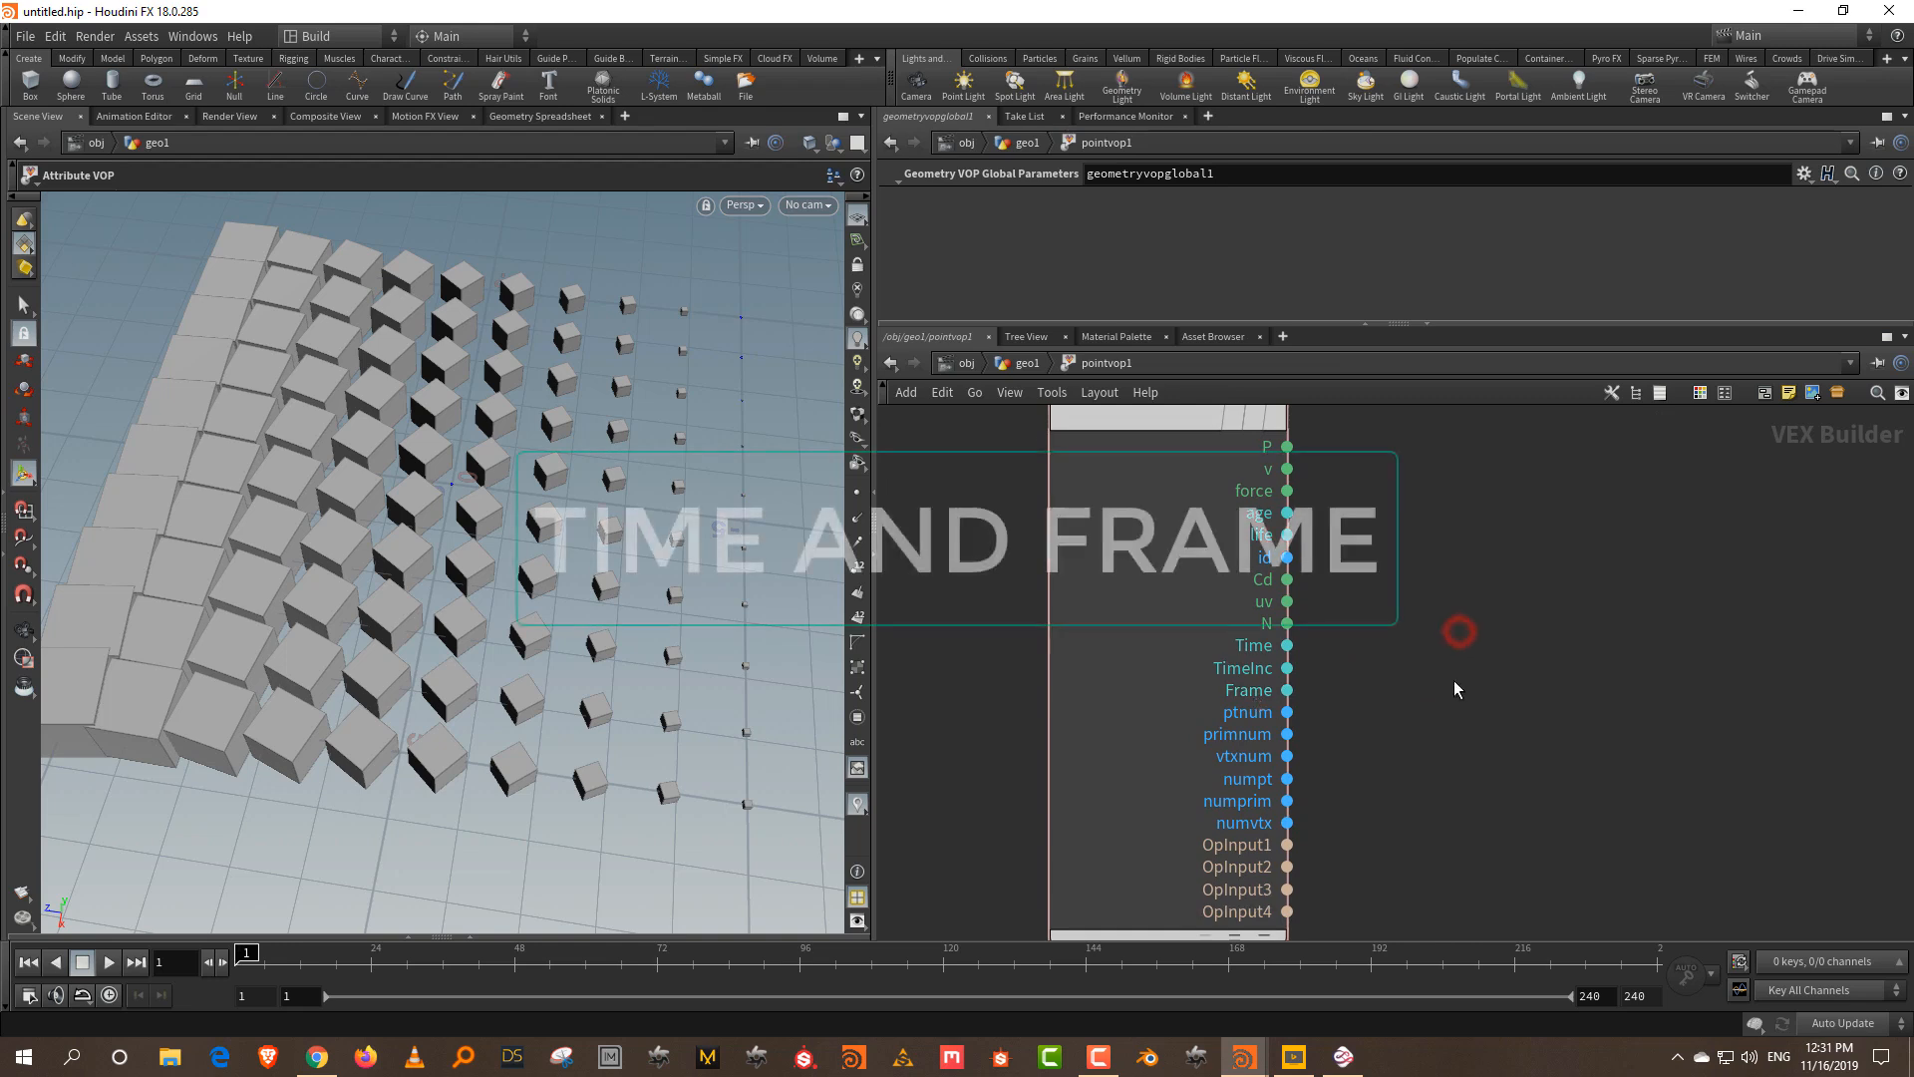
pyautogui.scroll(-3, 1456, 678)
# - Return to the geo1 network and delete pointvop1
pyautogui.click(1028, 363)
pyautogui.click(1478, 563)
pyautogui.click(1558, 780)
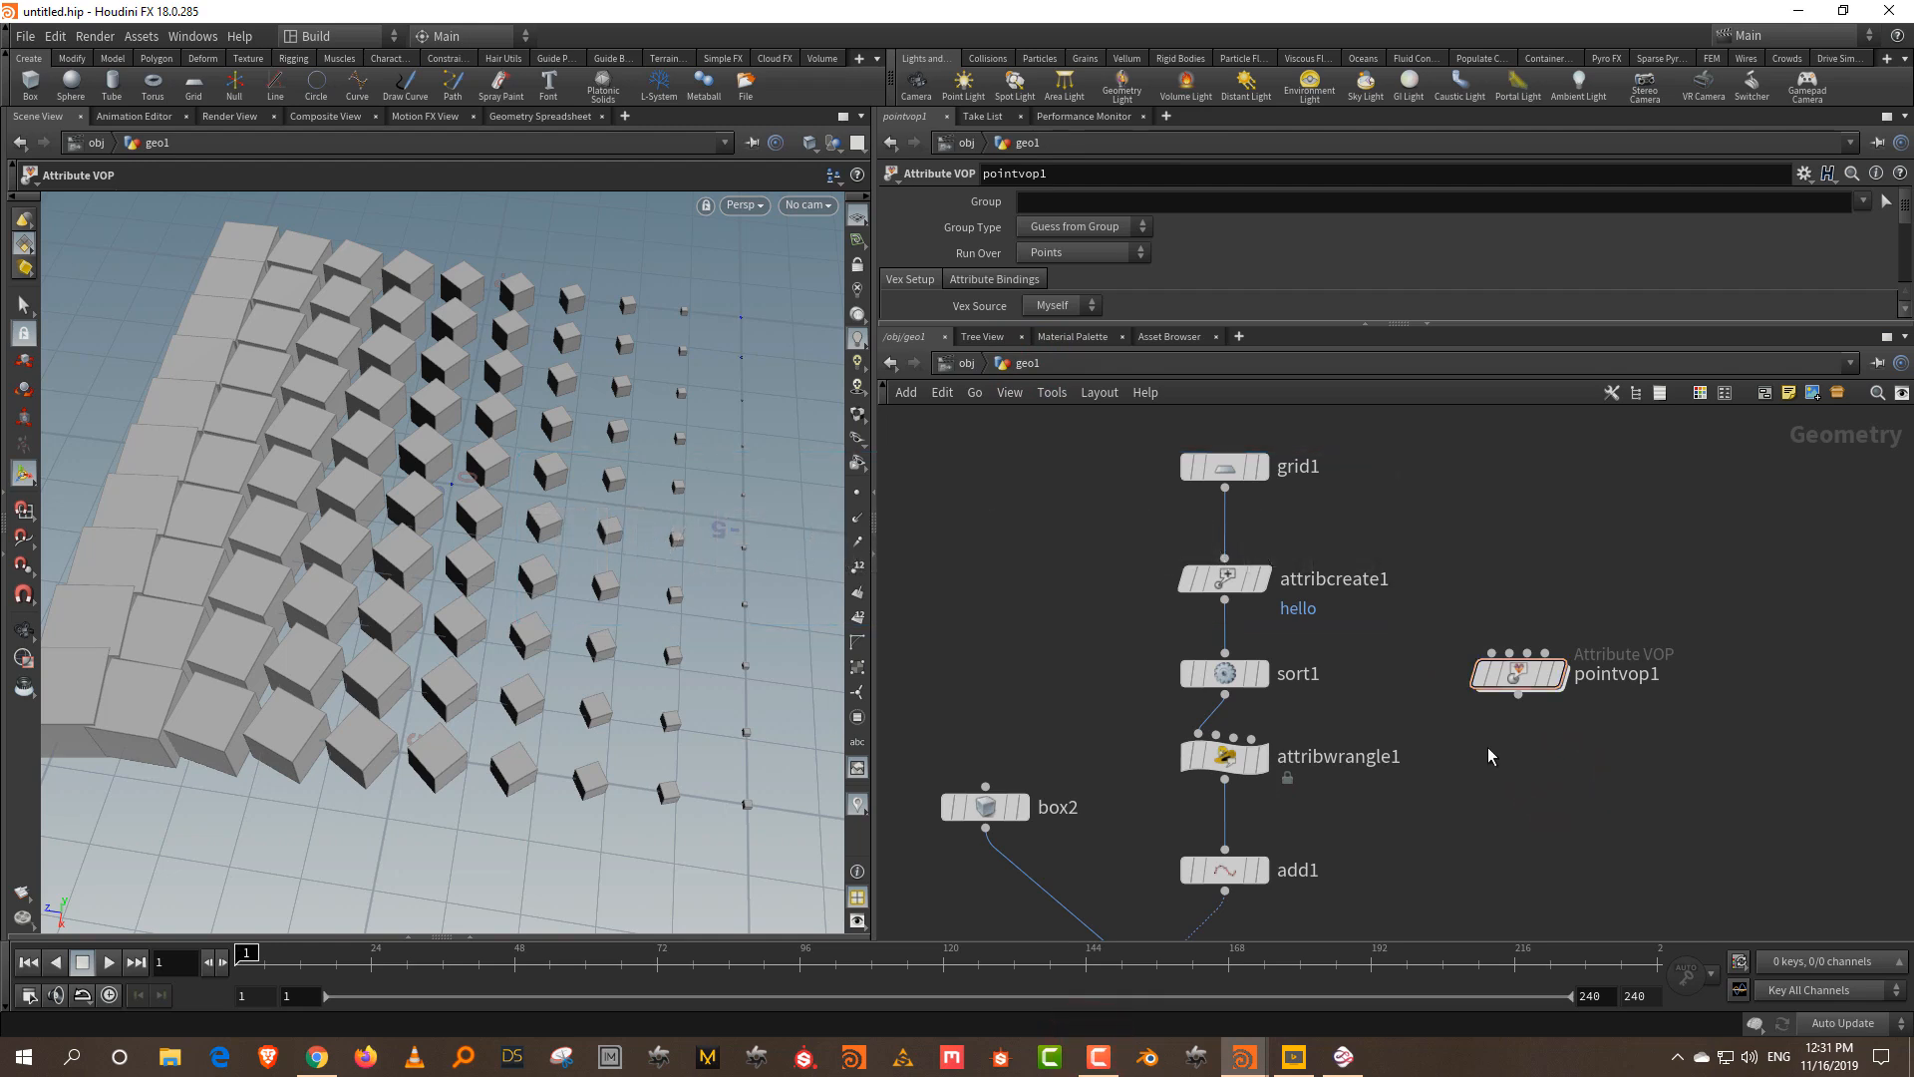
pyautogui.moveTo(1488, 756); pyautogui.dragTo(1594, 590)
pyautogui.press('Delete')
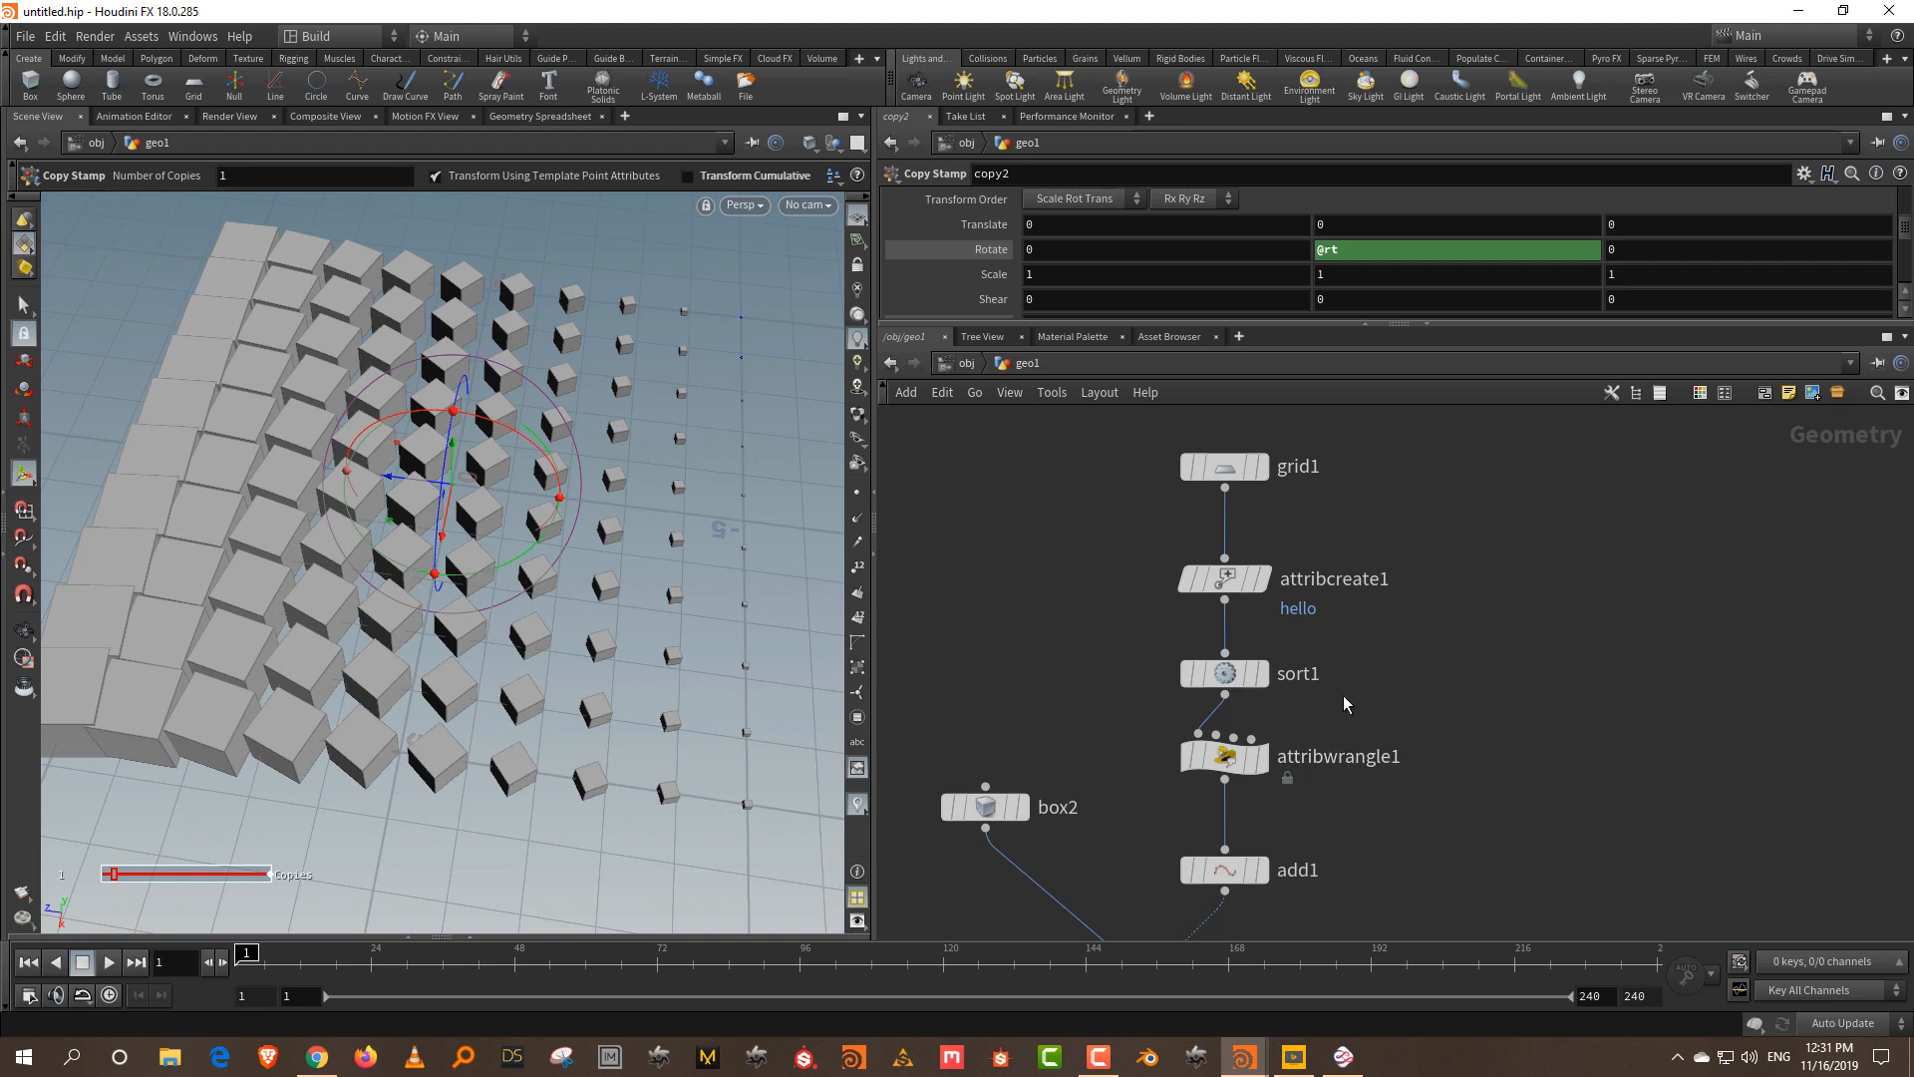
# - Select sort1, scrub the timeline to frame 24, and return to frame 1
pyautogui.moveTo(1343, 641); pyautogui.dragTo(1062, 698)
pyautogui.click(1460, 630)
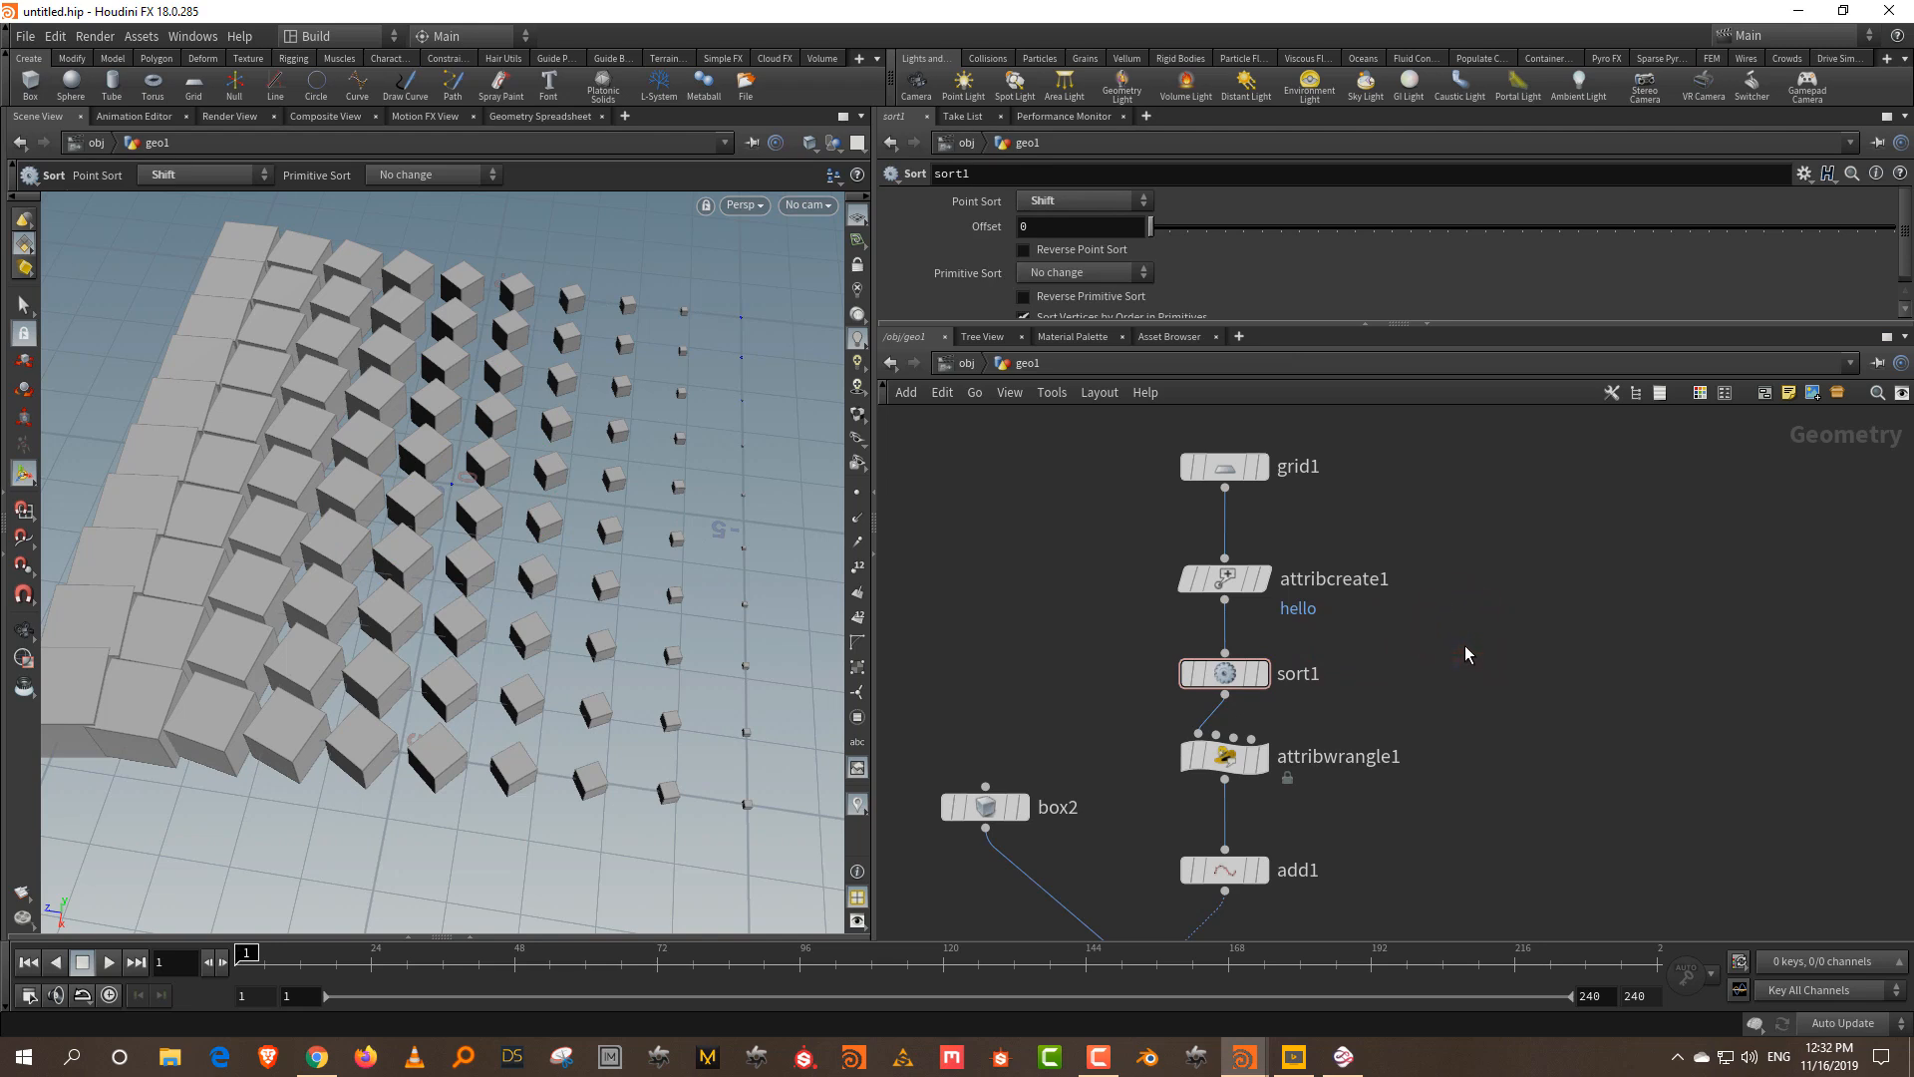
pyautogui.moveTo(342, 965); pyautogui.dragTo(371, 973)
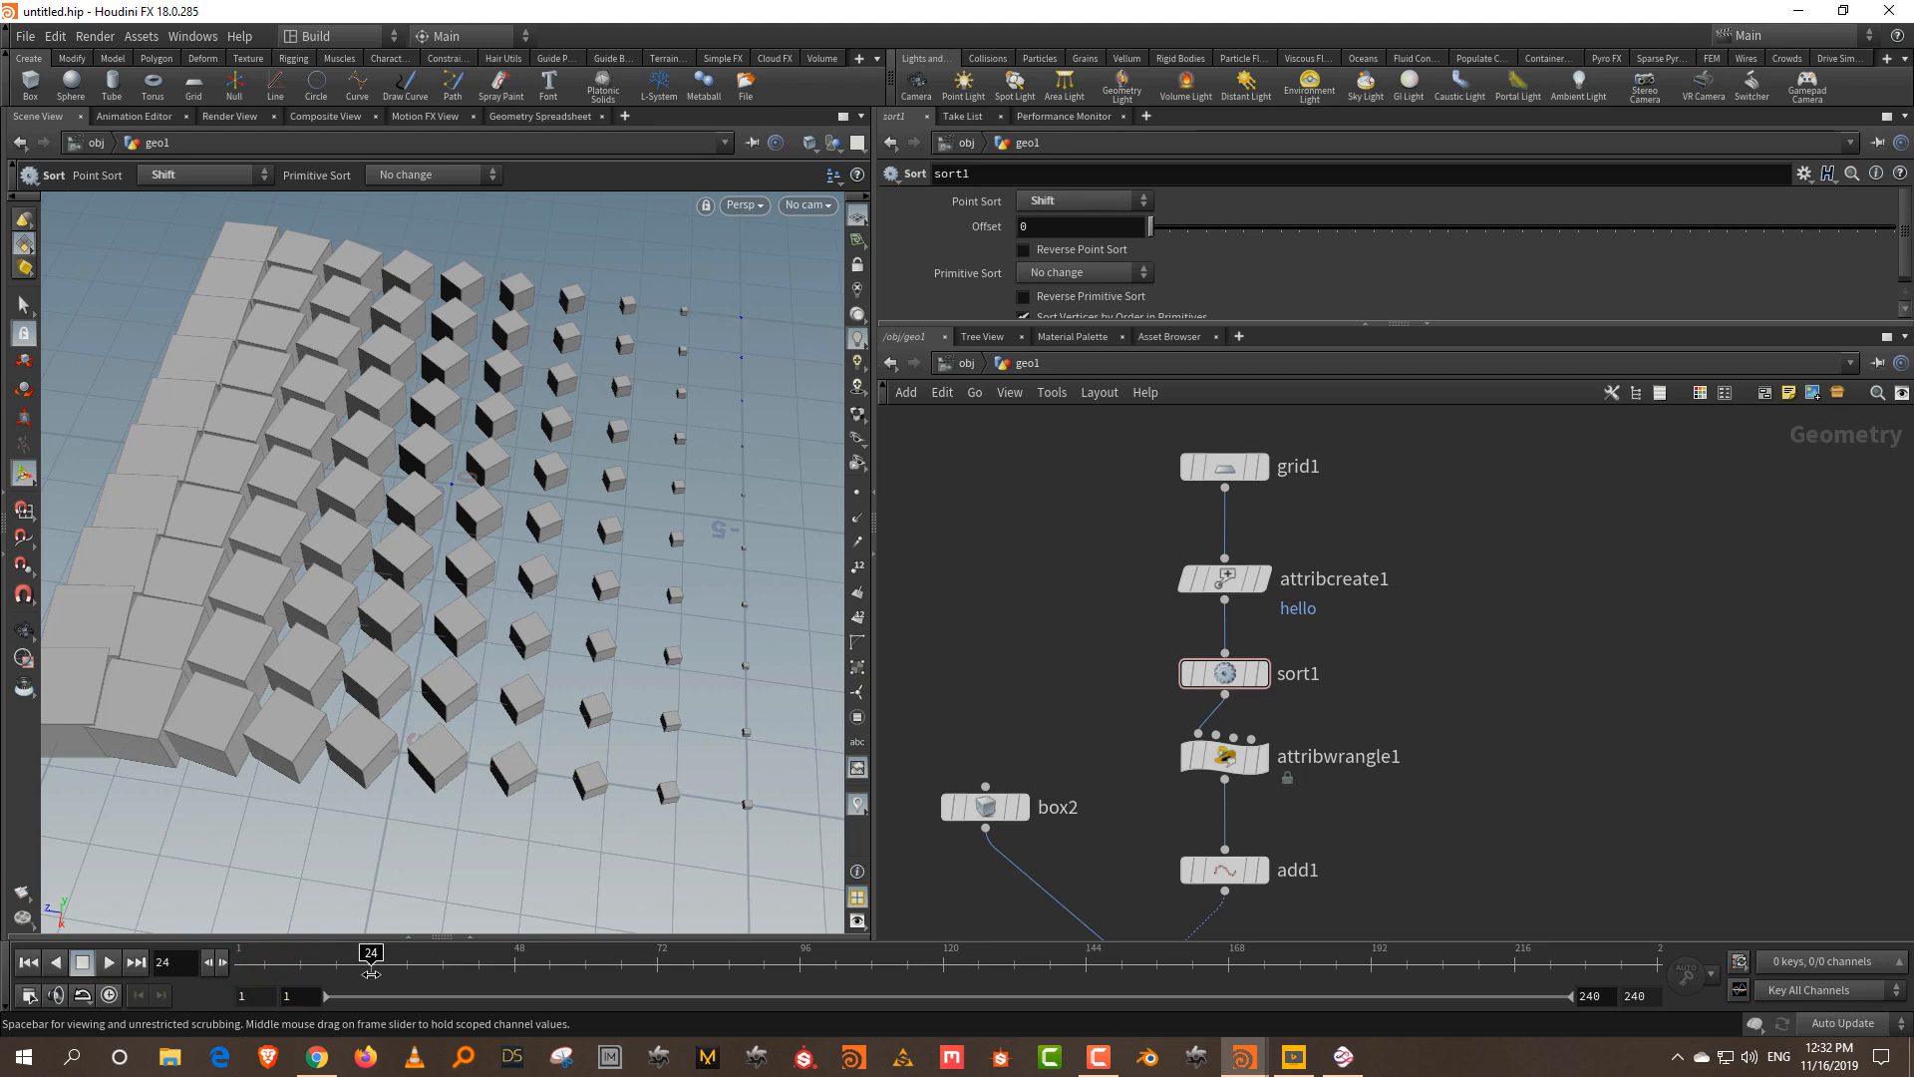
pyautogui.moveTo(371, 973); pyautogui.dragTo(86, 979)
# - Open attribwrangle1's parameters, enlarge the area to show the whole VEXpression, and select ptnum in the rt line
pyautogui.click(1344, 648)
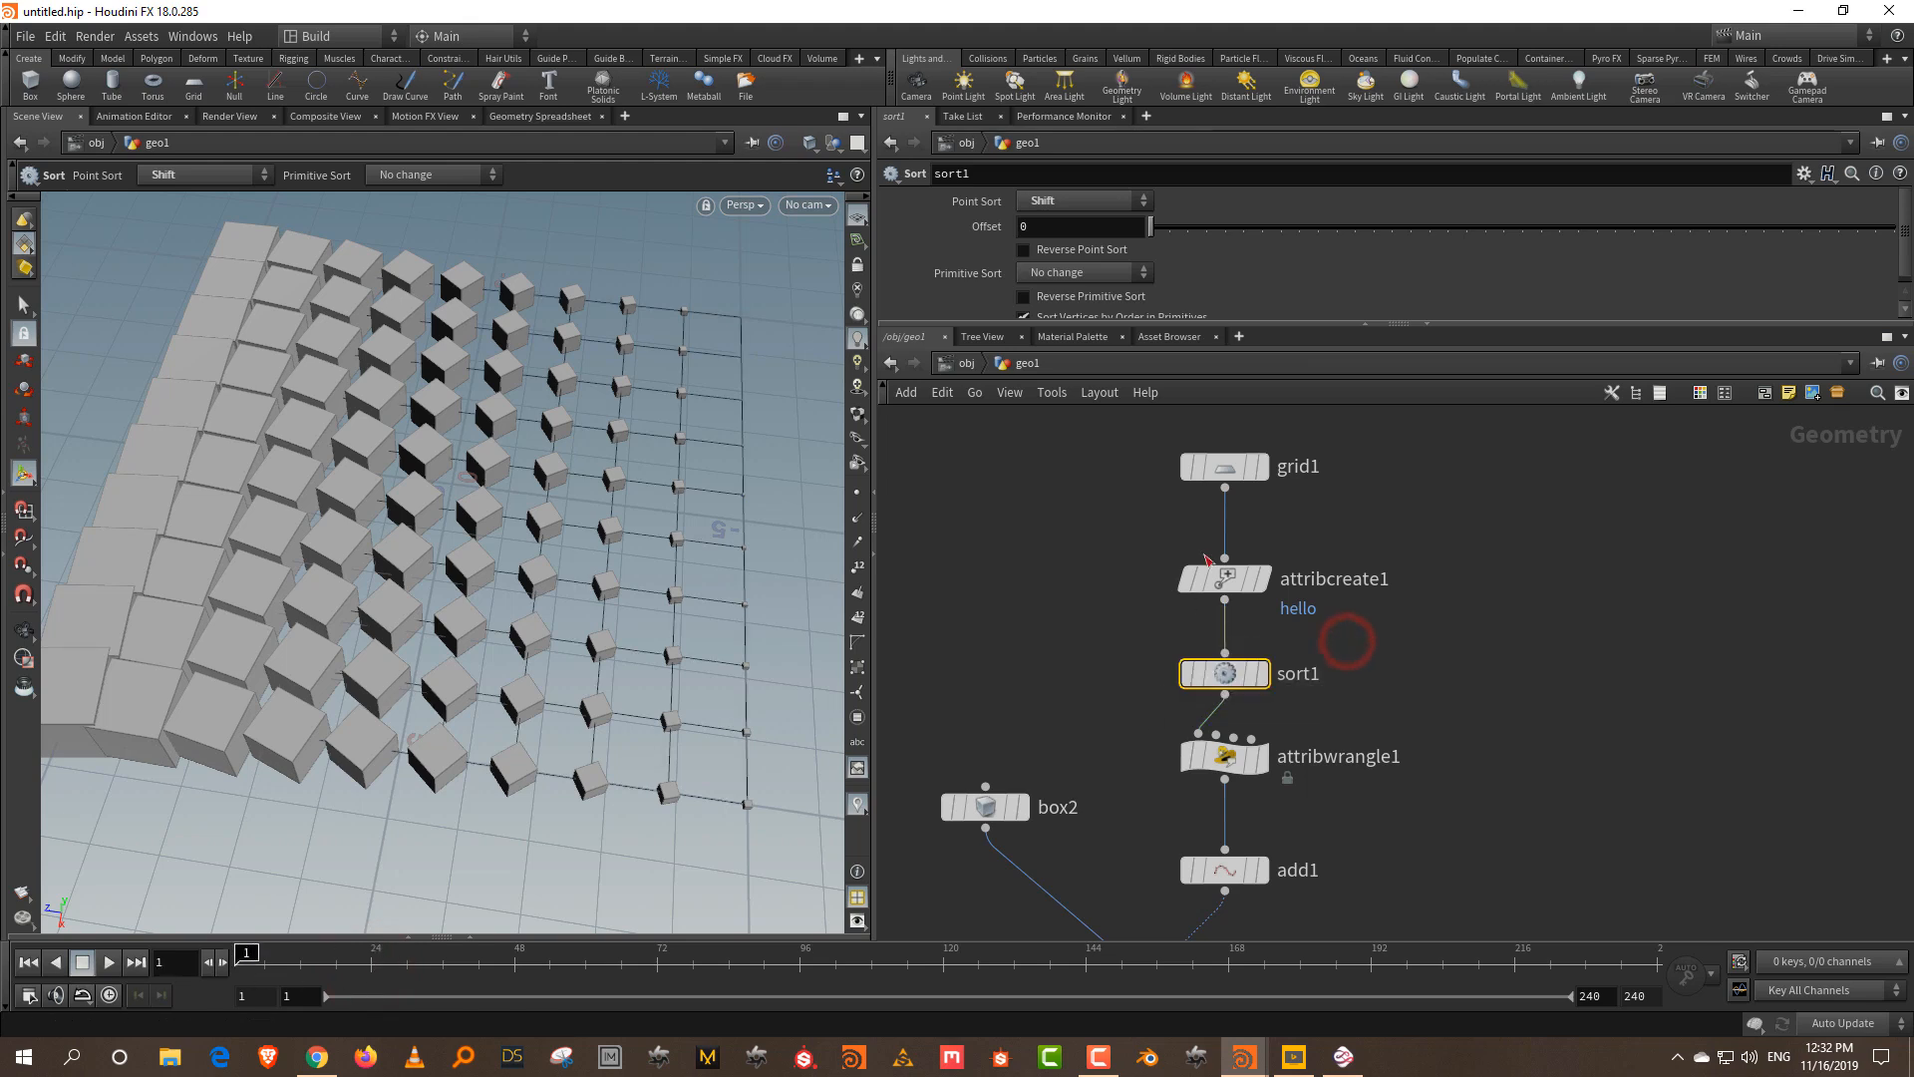
pyautogui.click(1348, 733)
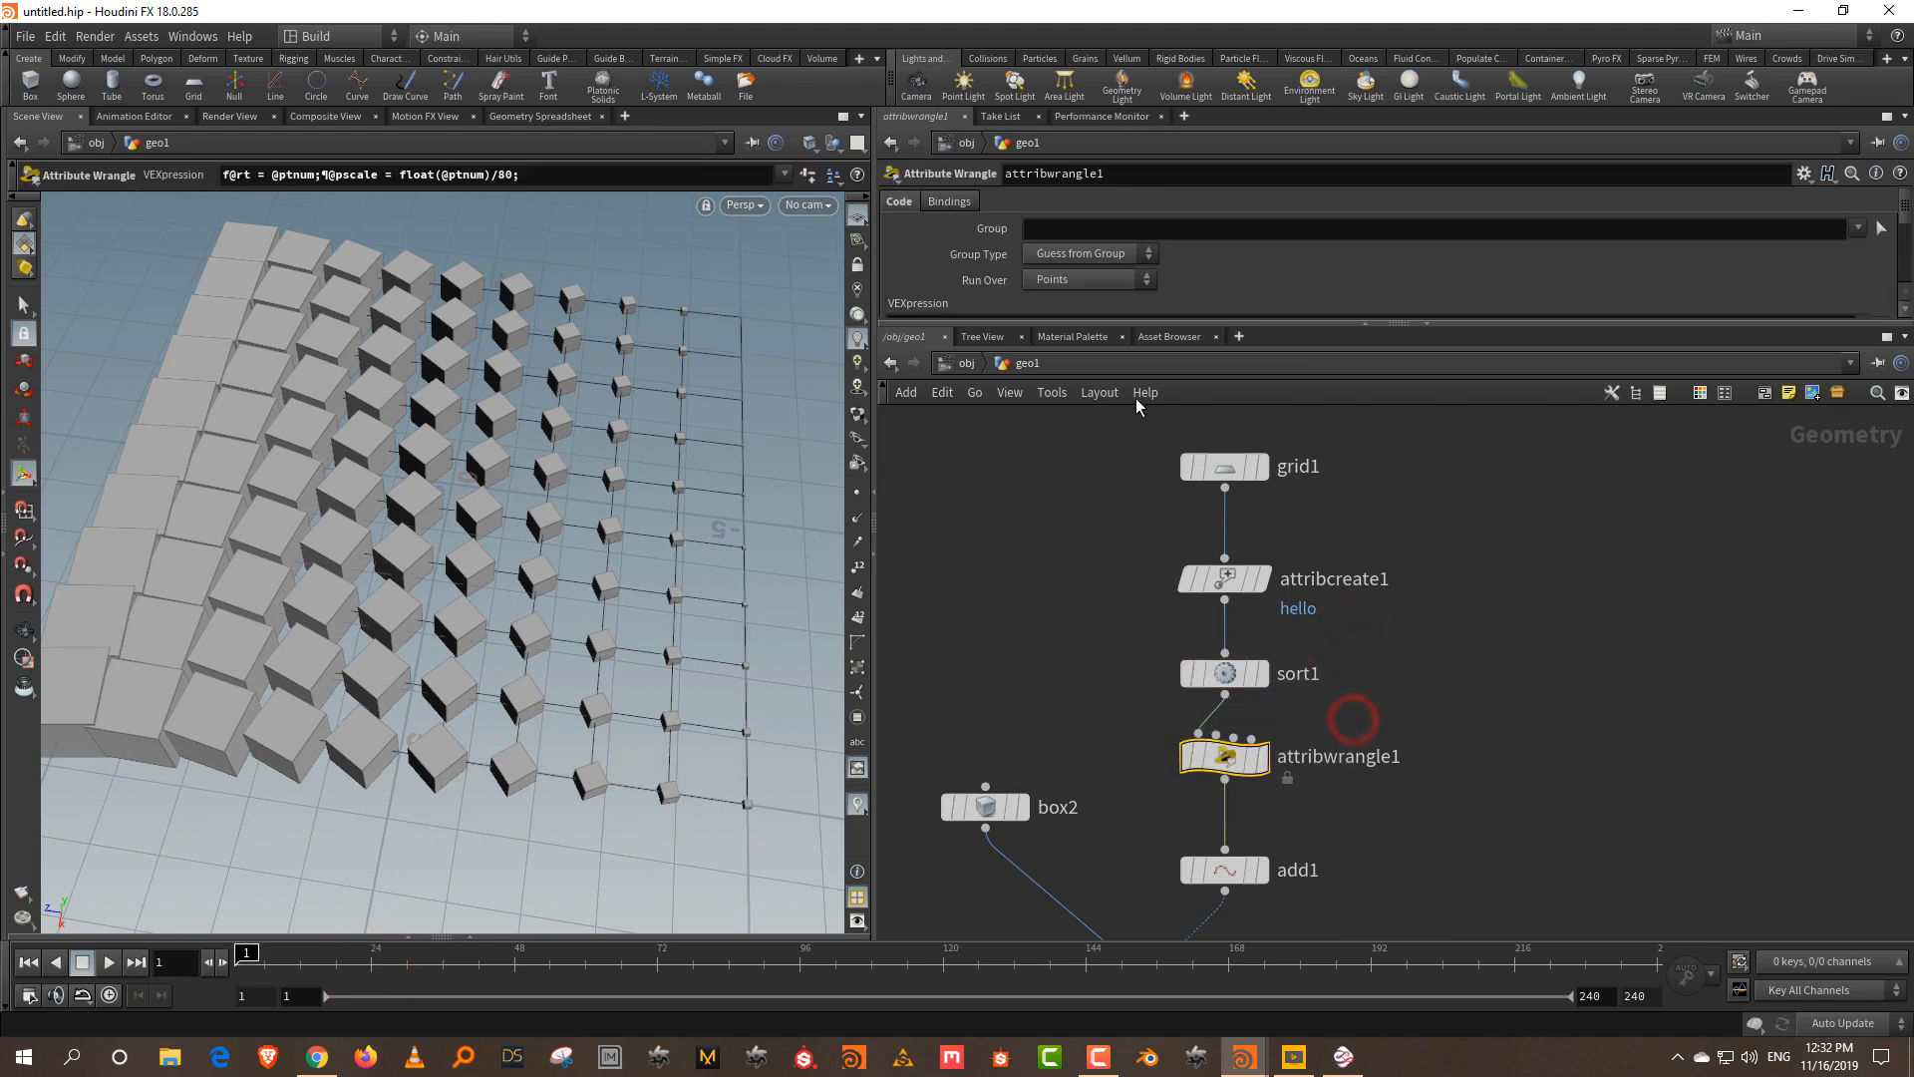
pyautogui.click(1158, 323)
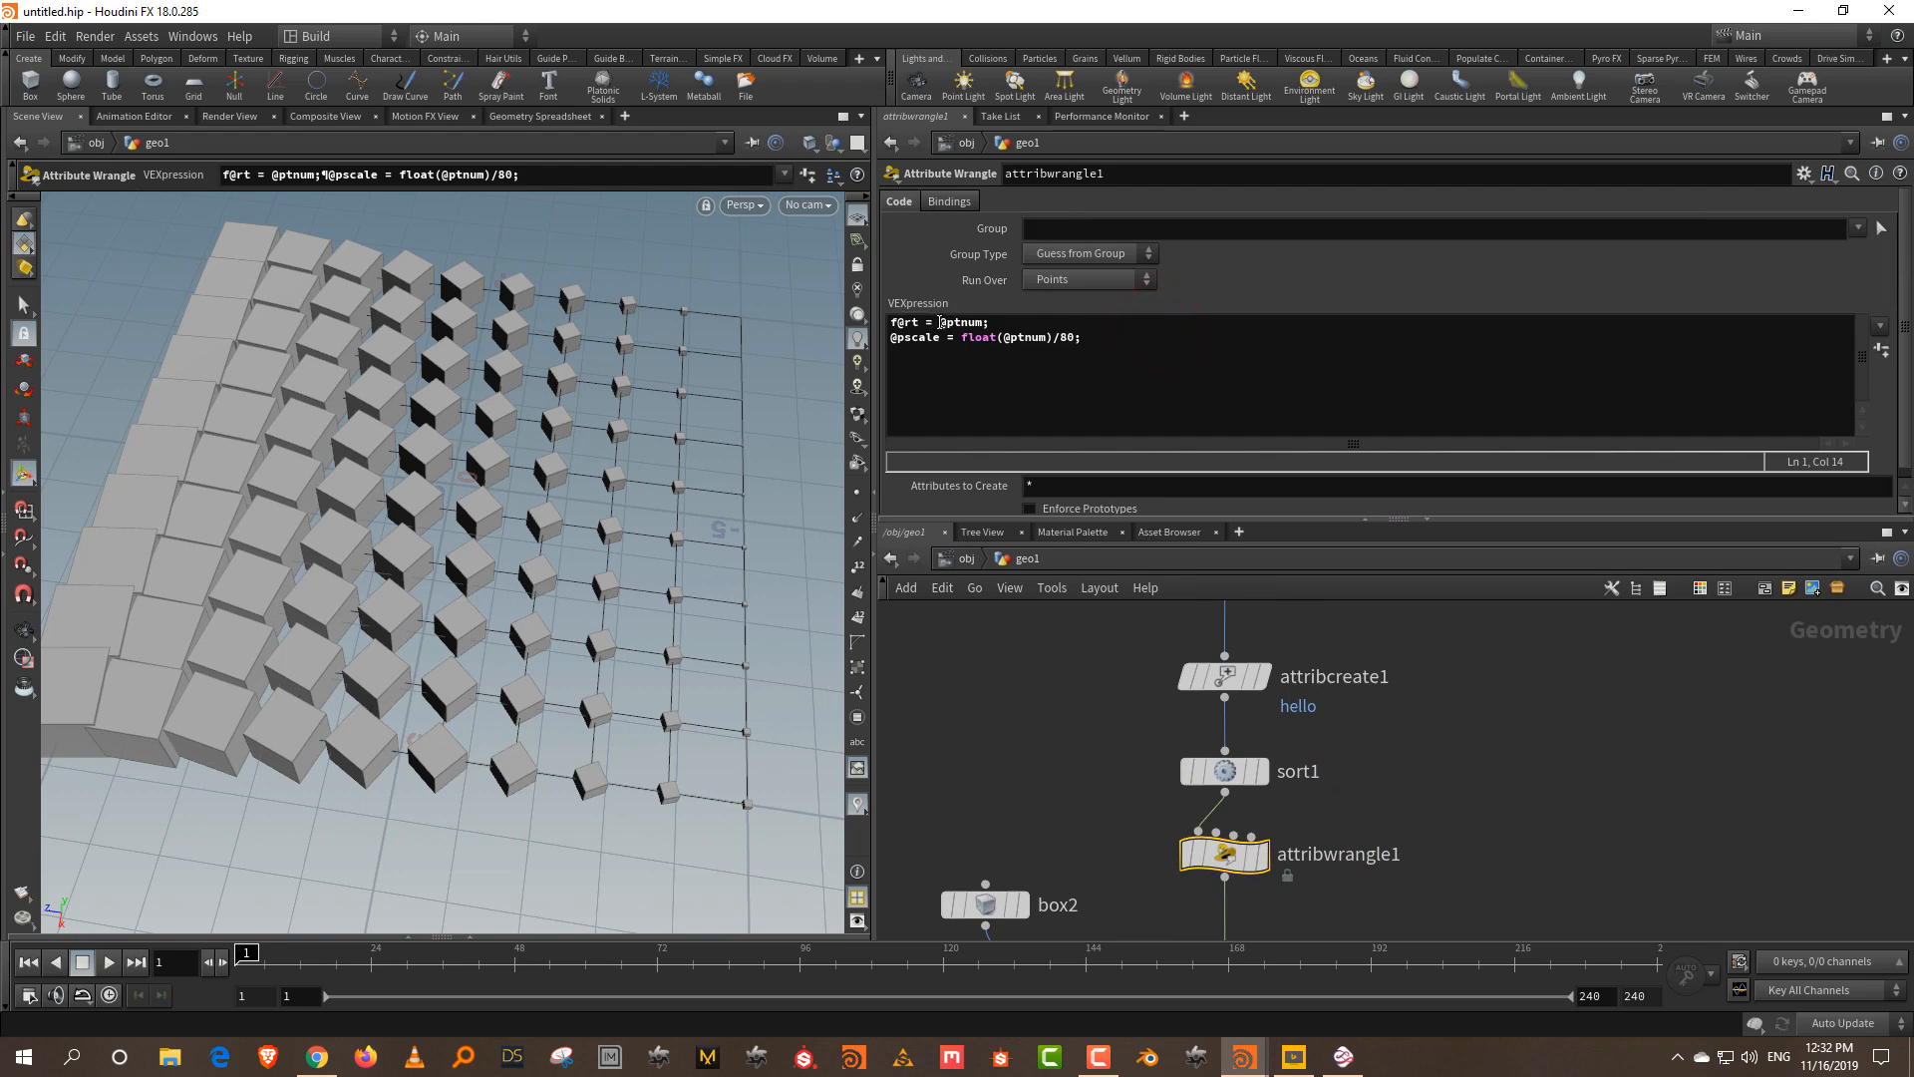
pyautogui.moveTo(947, 320); pyautogui.dragTo(982, 319)
pyautogui.click(1479, 687)
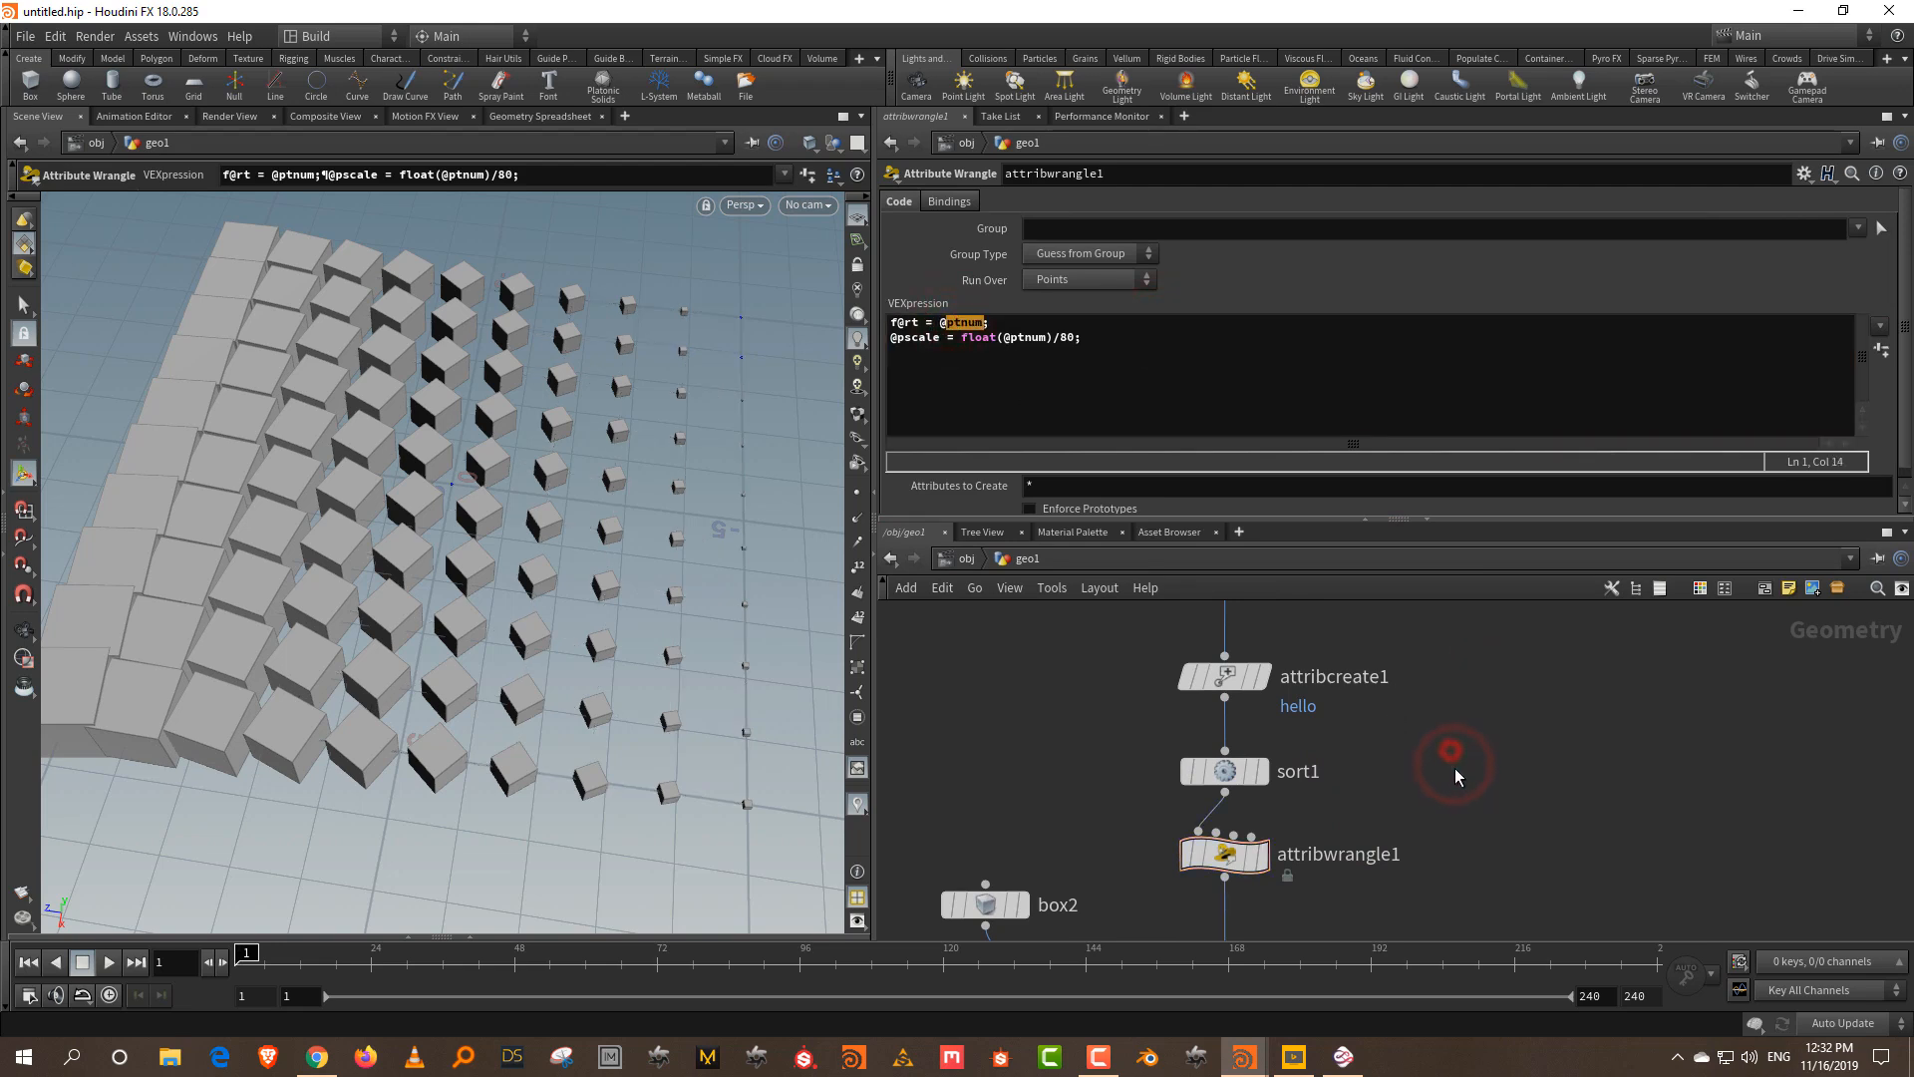
# - Place an Attribute VOP node beside sort1 and go inside it
pyautogui.press('Tab')
pyautogui.press('Down')
pyautogui.press('Return')
pyautogui.click(1487, 775)
pyautogui.doubleClick(1486, 774)
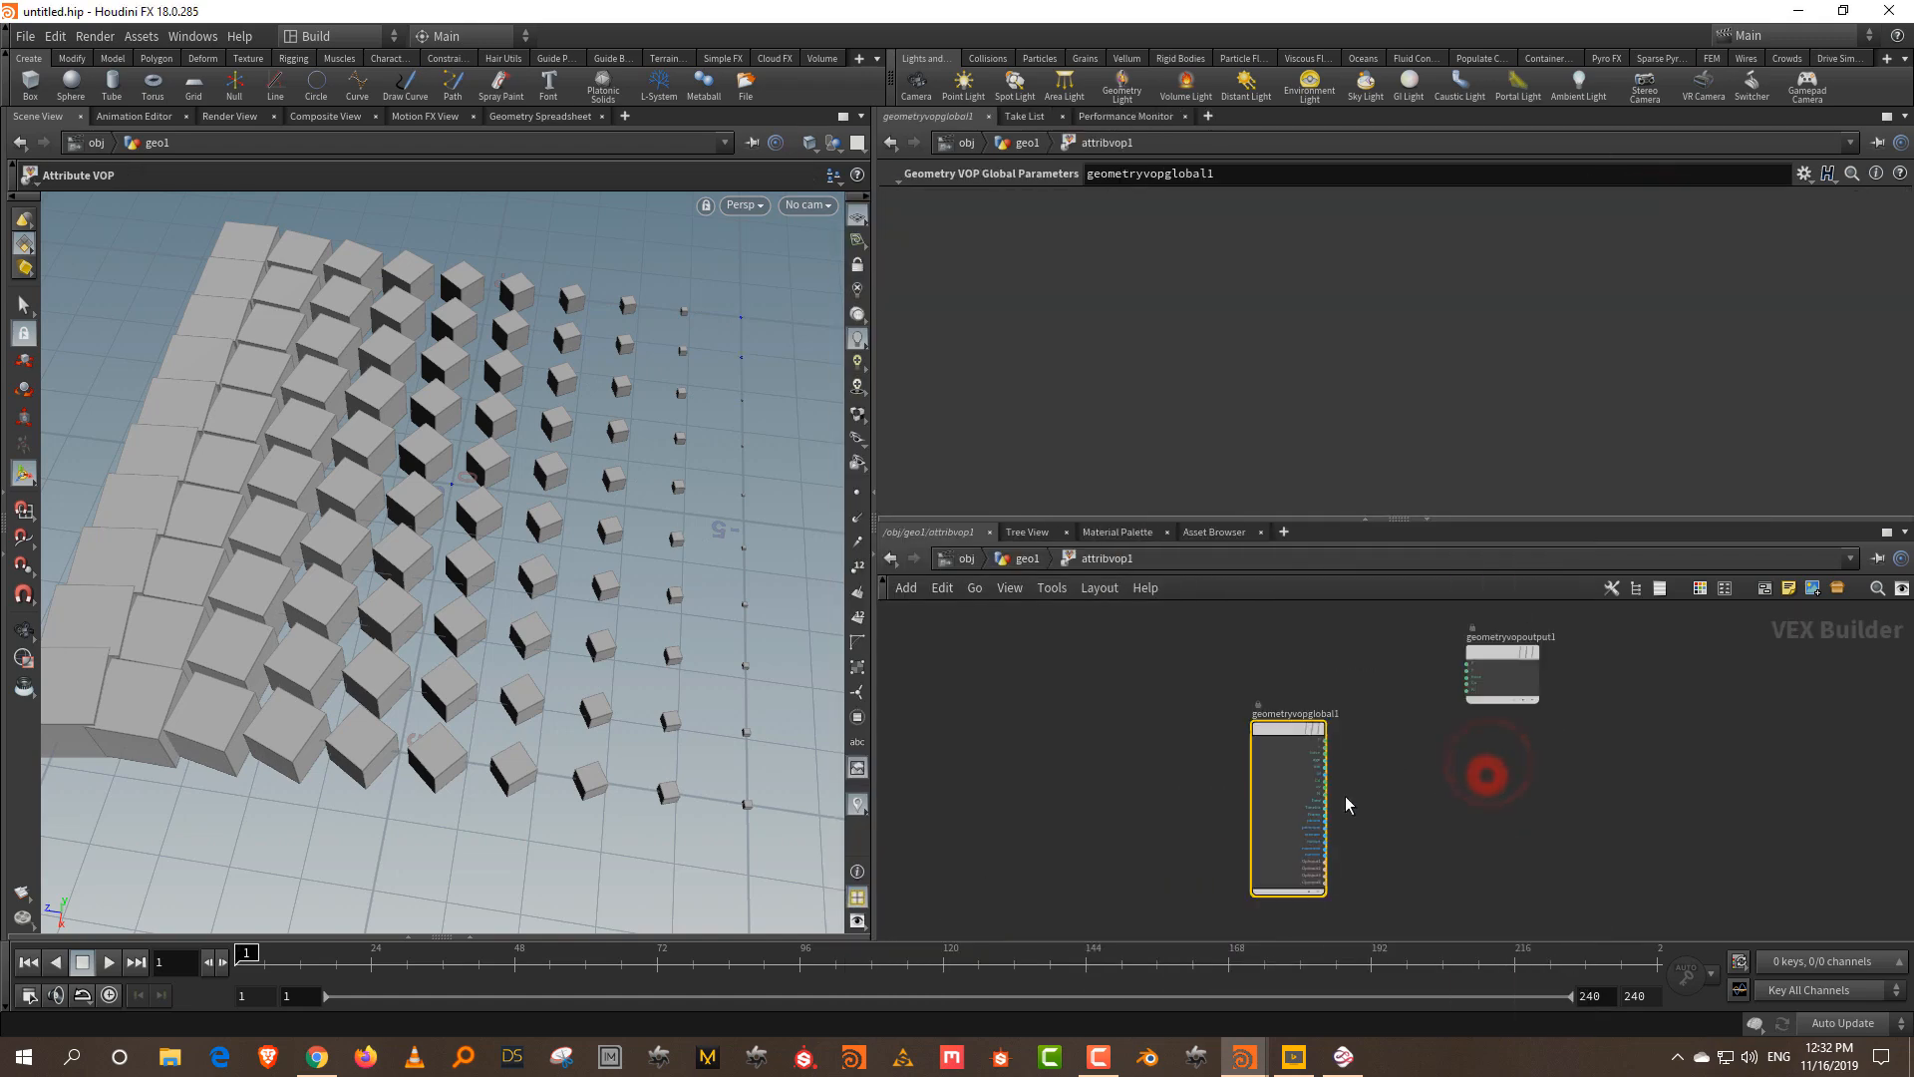
# - Examine the global parameters node's outputs, including Time, Frame and ptnum, and return to the geo1 network
pyautogui.scroll(5, 1442, 795)
pyautogui.moveTo(1410, 689); pyautogui.dragTo(1393, 598, button='middle')
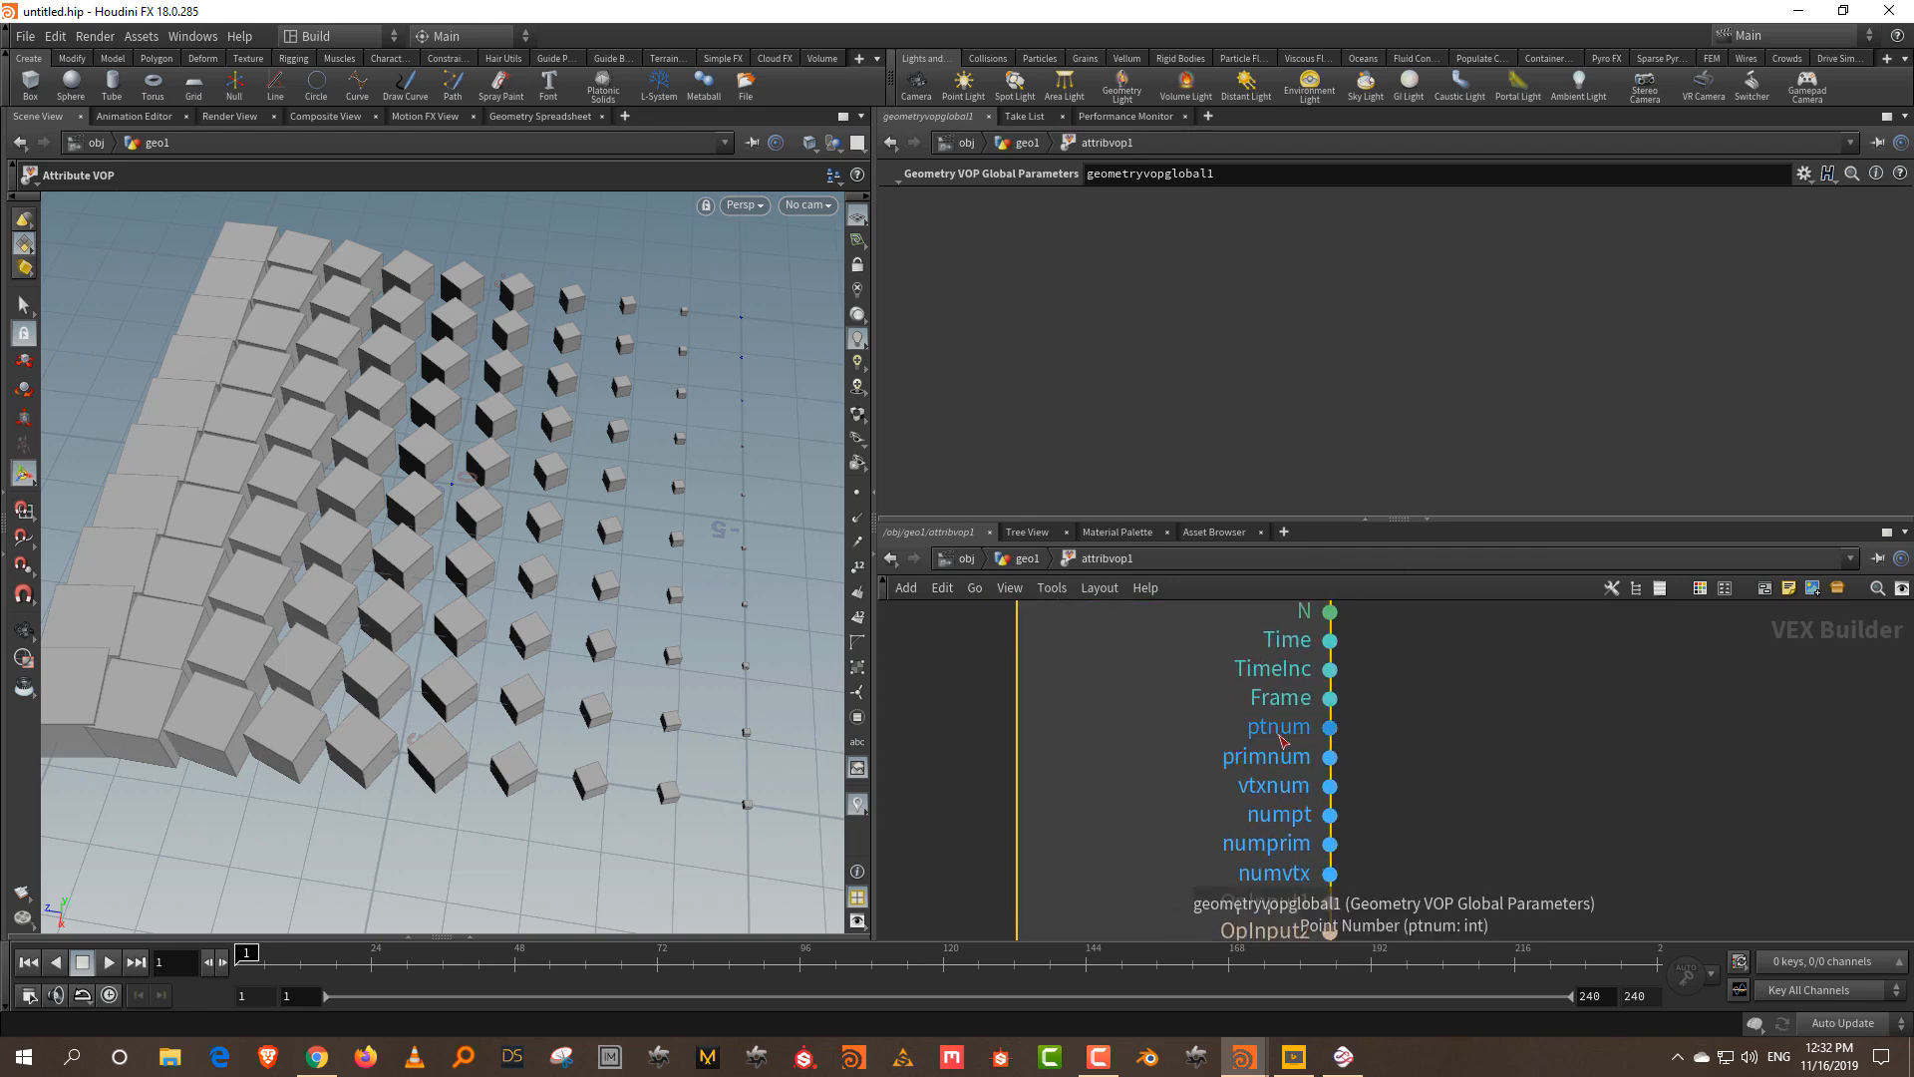
pyautogui.moveTo(1427, 671); pyautogui.dragTo(1390, 845, button='middle')
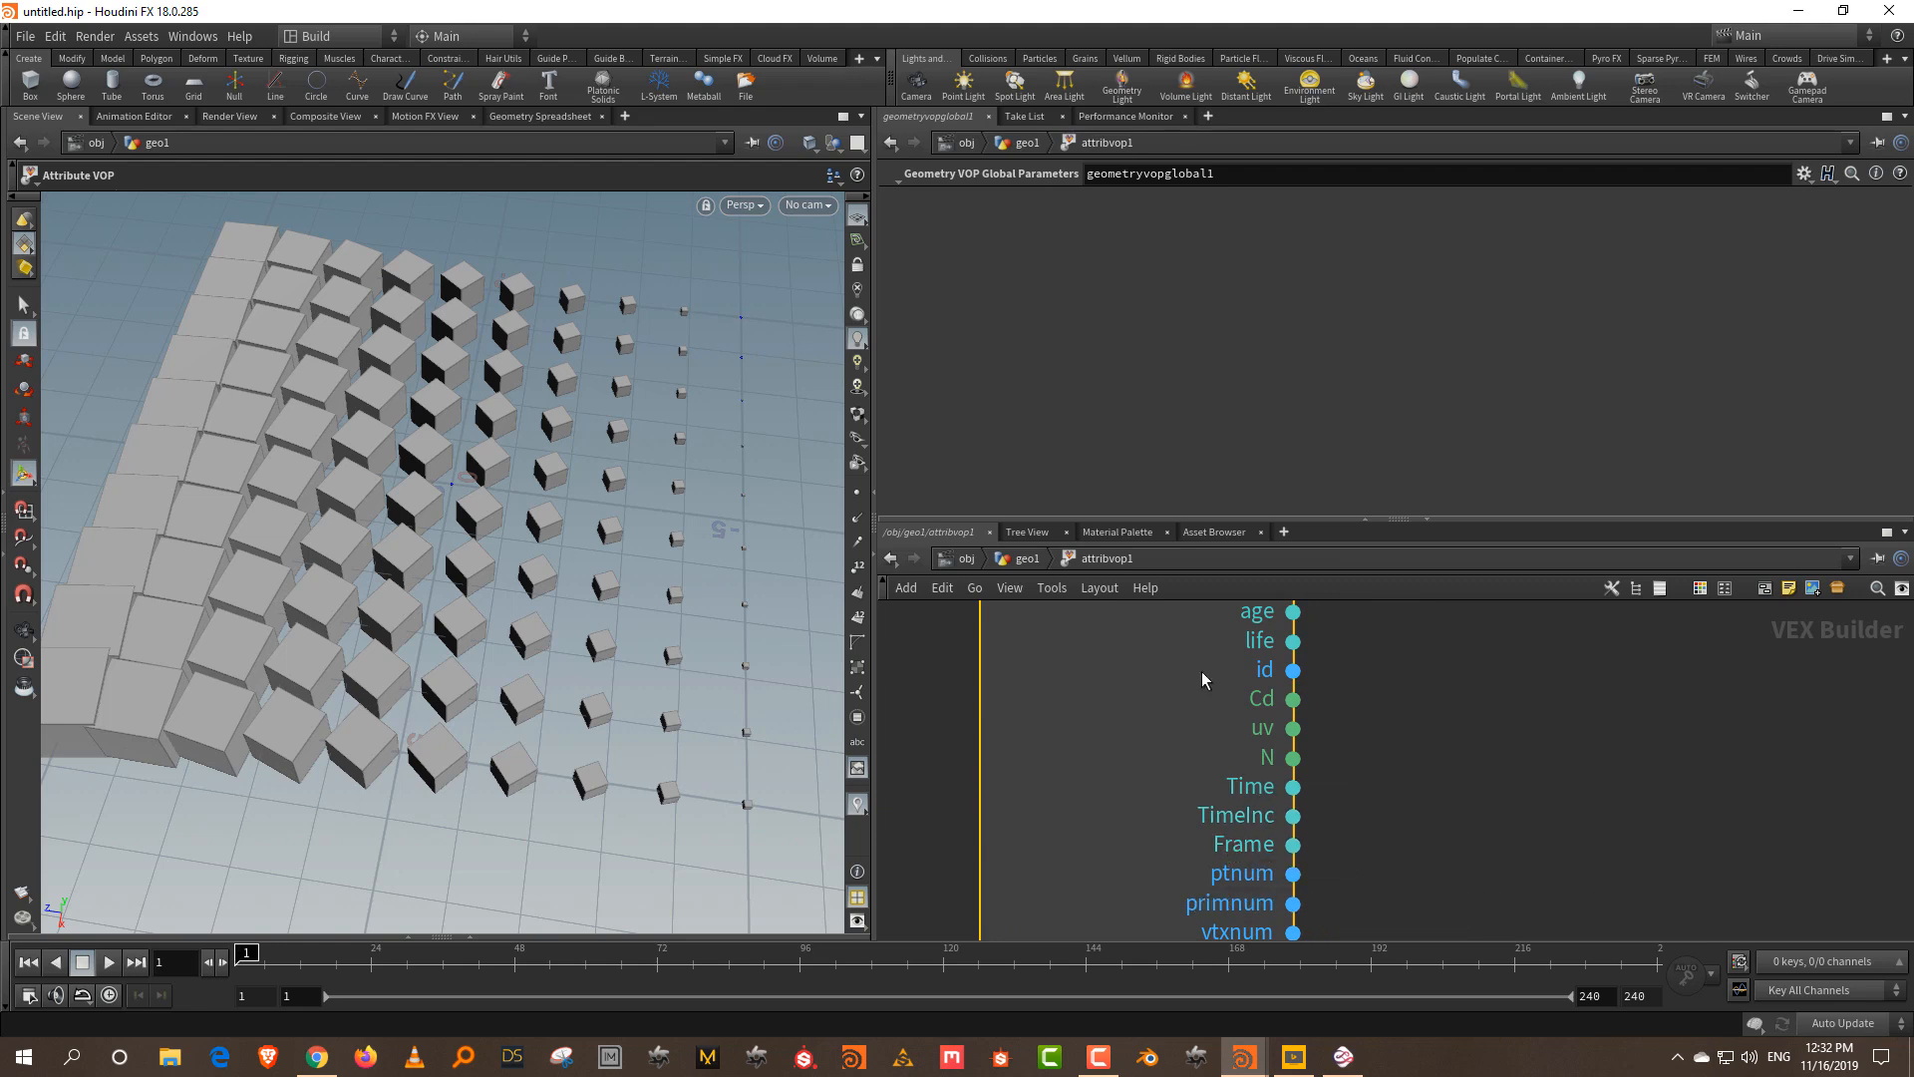
pyautogui.click(1027, 558)
pyautogui.moveTo(1109, 825); pyautogui.dragTo(1276, 899)
pyautogui.click(950, 323)
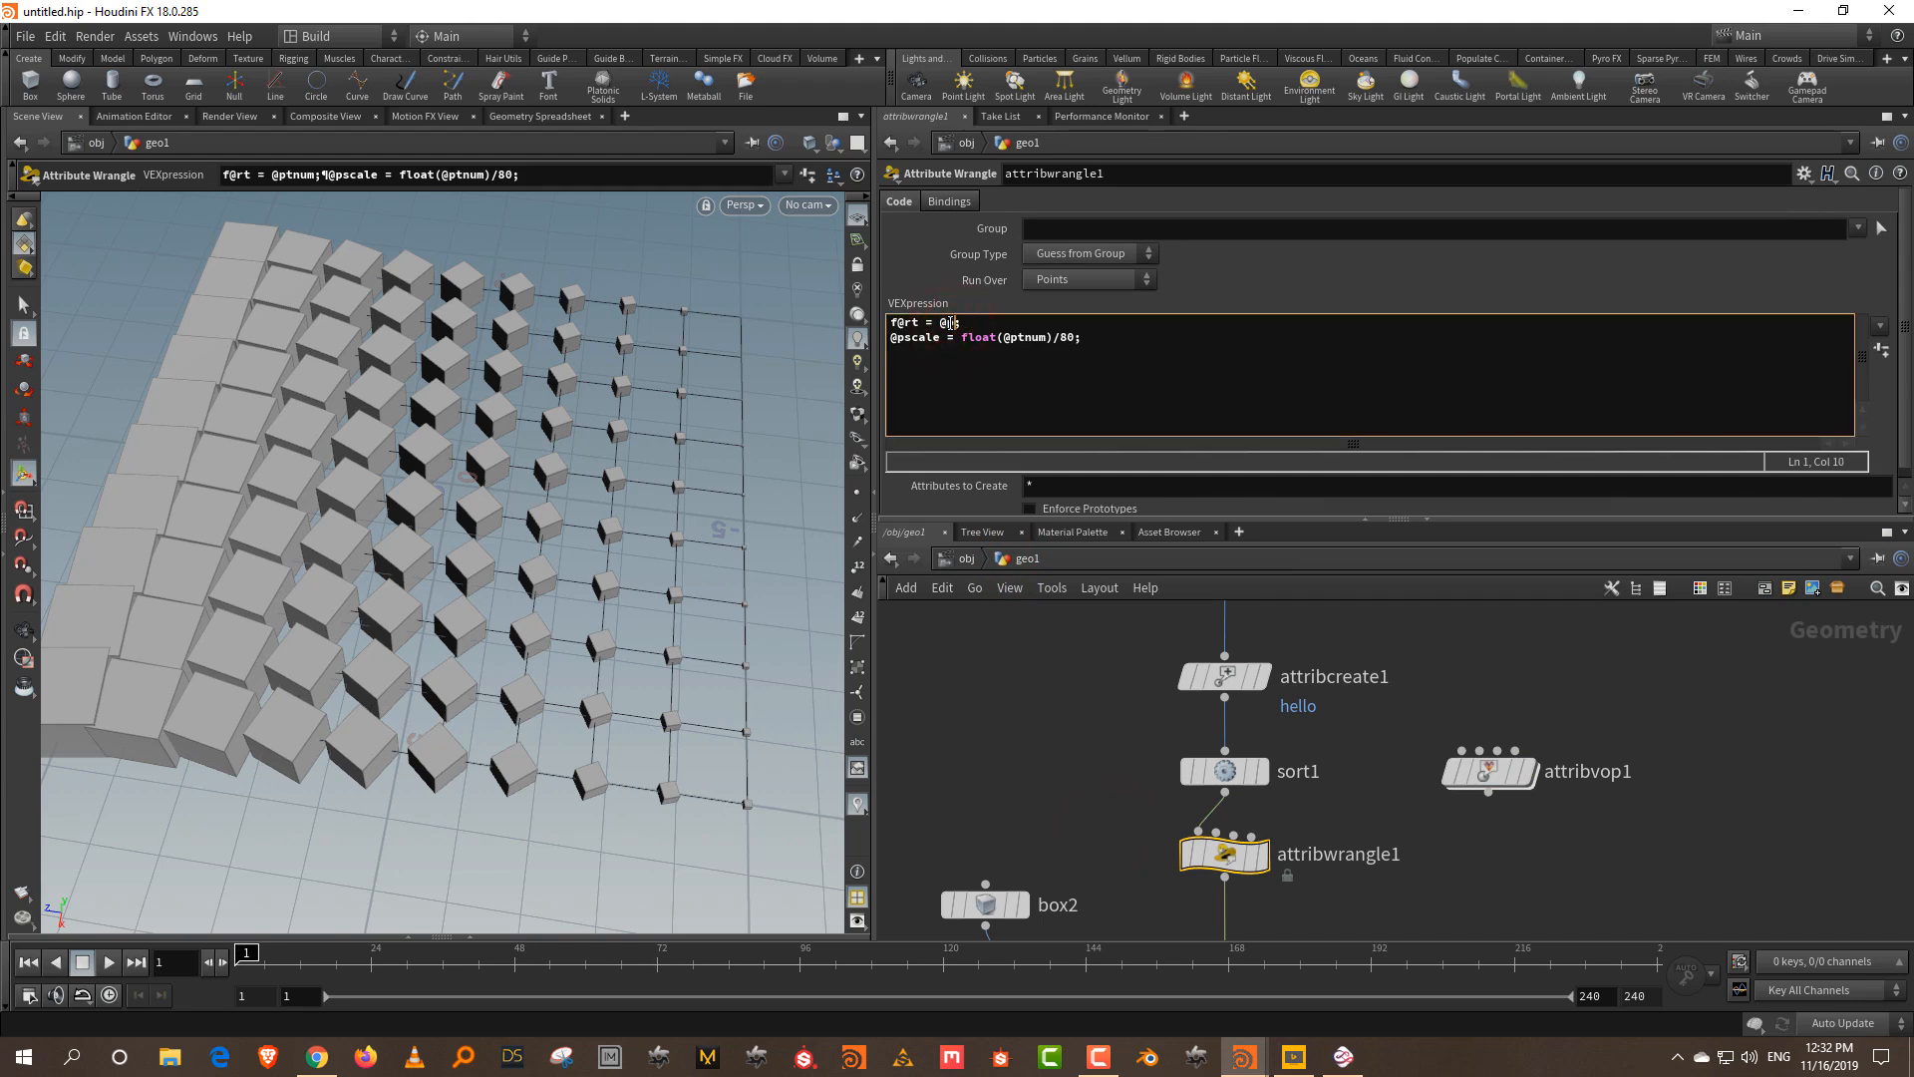
pyautogui.press('BackSpace')
pyautogui.write('P')
pyautogui.click(1066, 739)
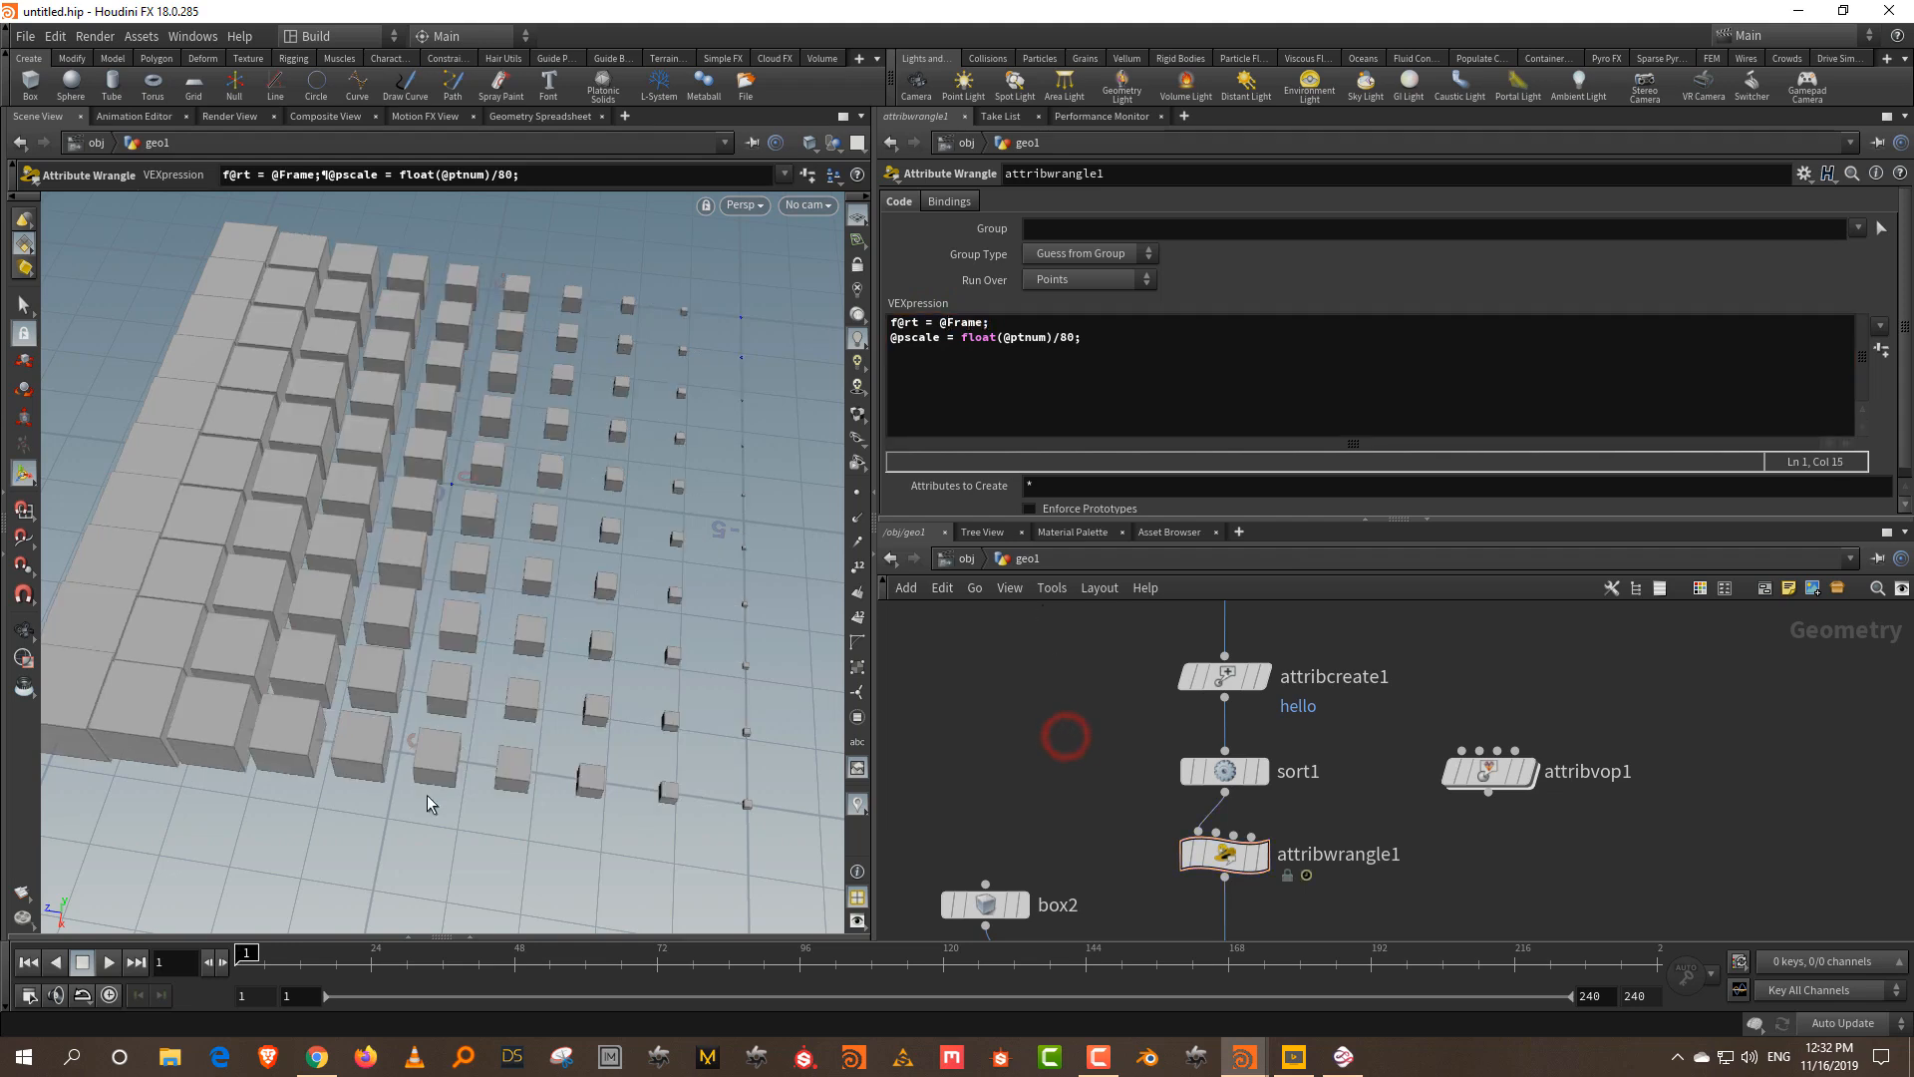
pyautogui.moveTo(244, 960); pyautogui.dragTo(83, 980)
pyautogui.click(981, 325)
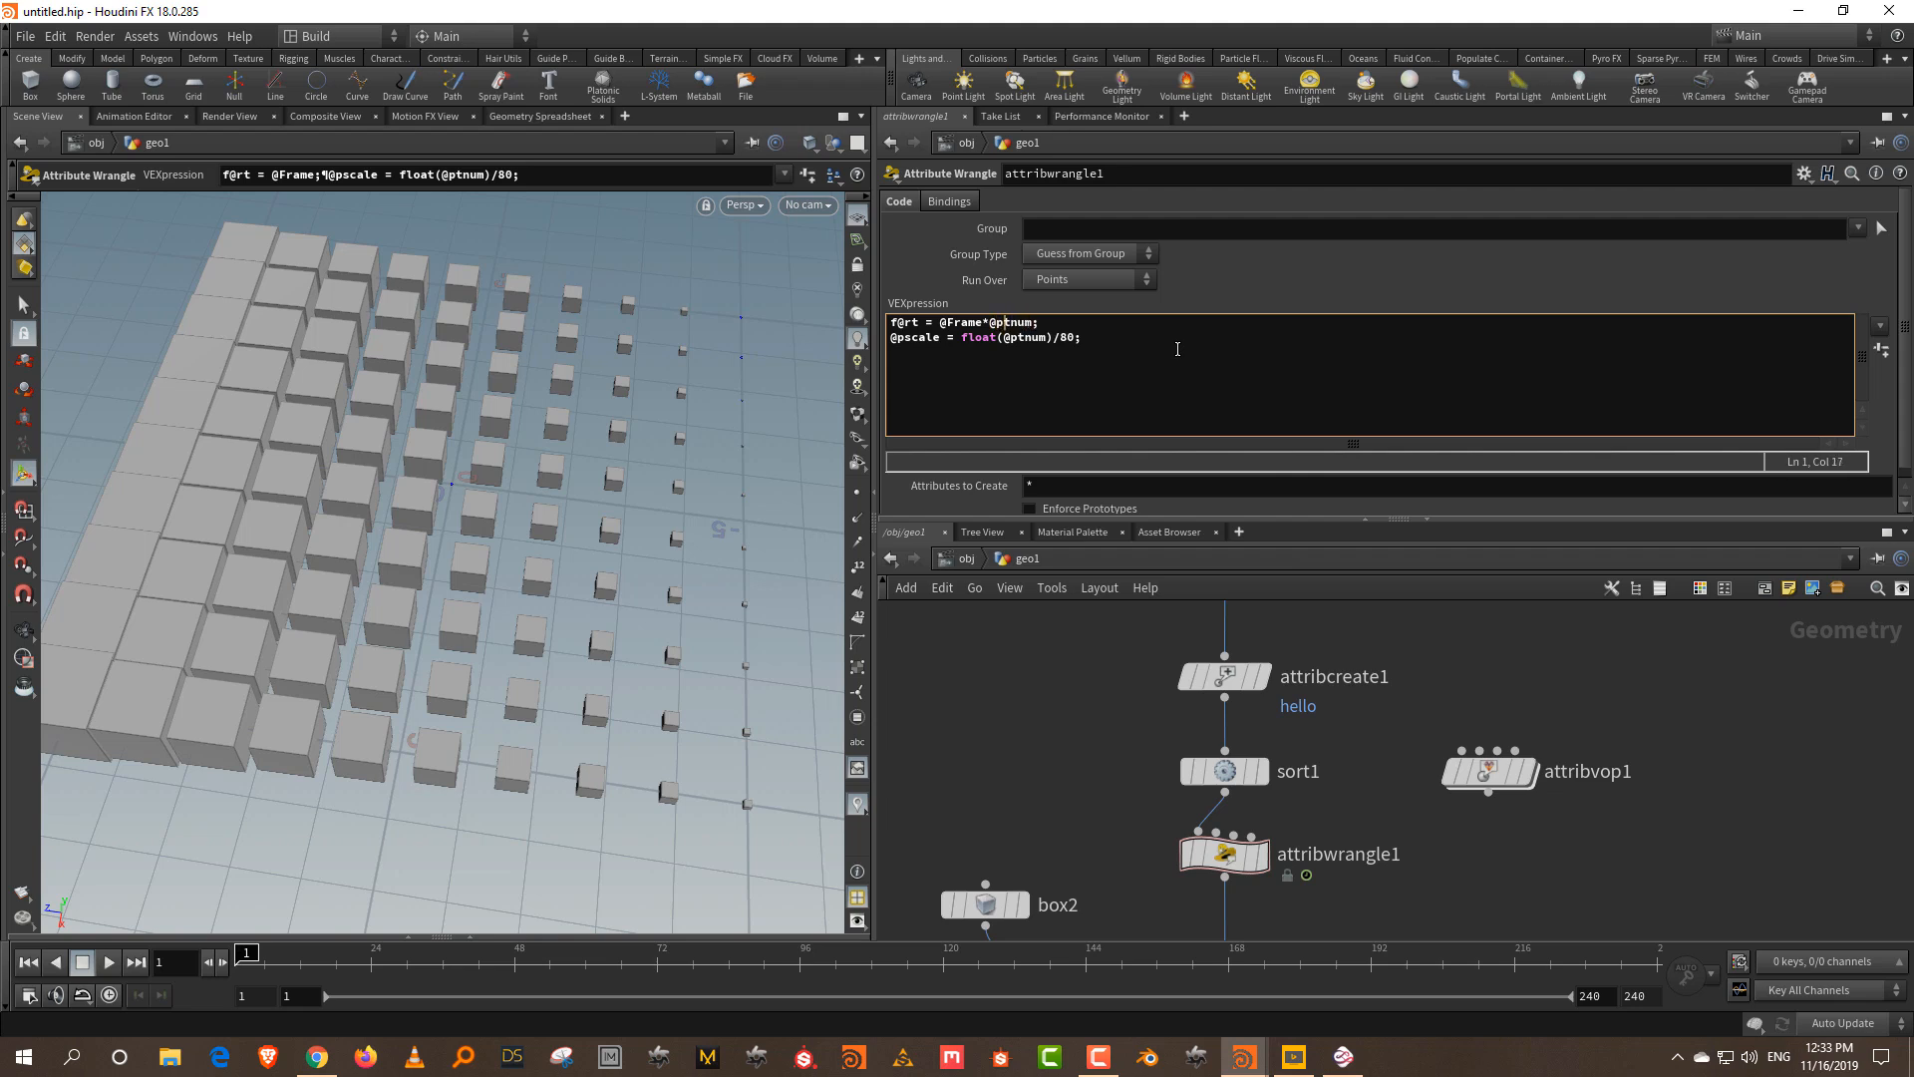
pyautogui.click(1049, 796)
pyautogui.moveTo(257, 961); pyautogui.dragTo(303, 961)
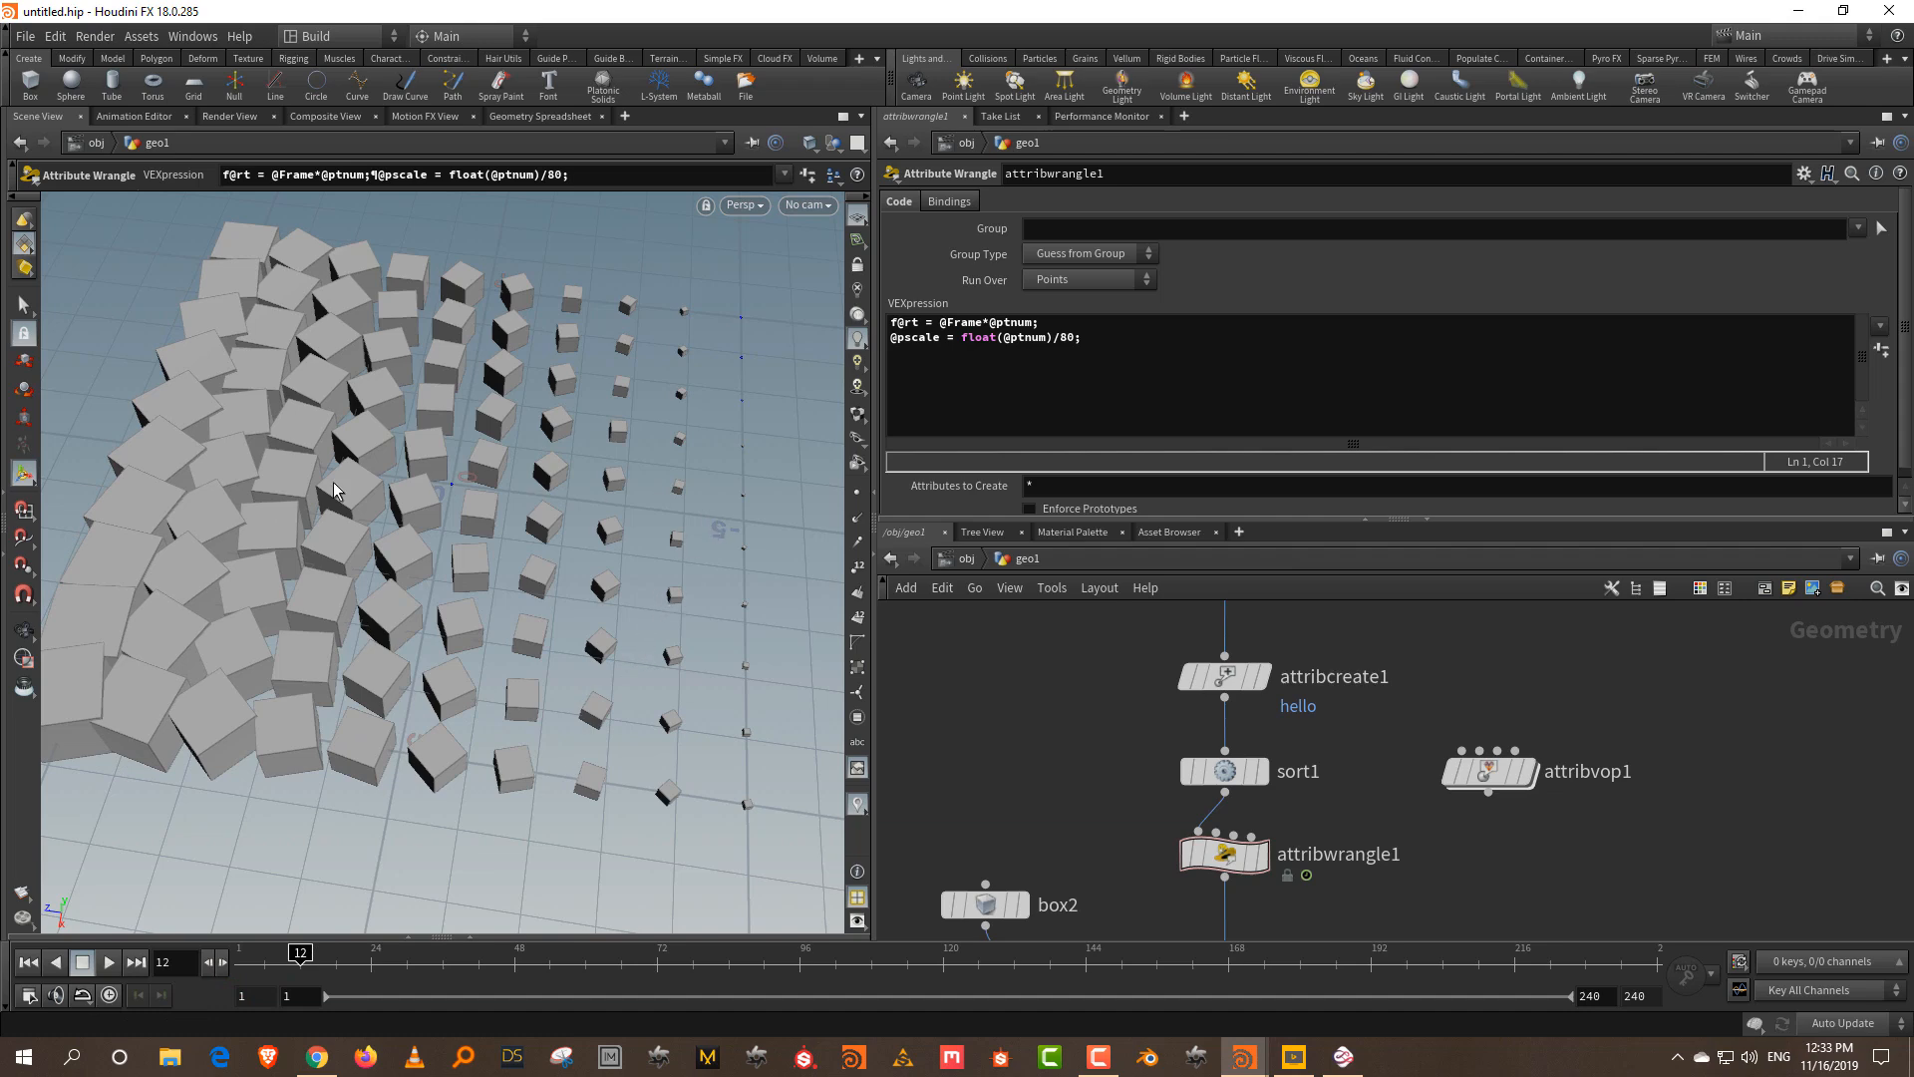
pyautogui.moveTo(312, 959)
pyautogui.mouseDown()
pyautogui.moveTo(559, 966)
pyautogui.moveTo(330, 962)
pyautogui.mouseUp()
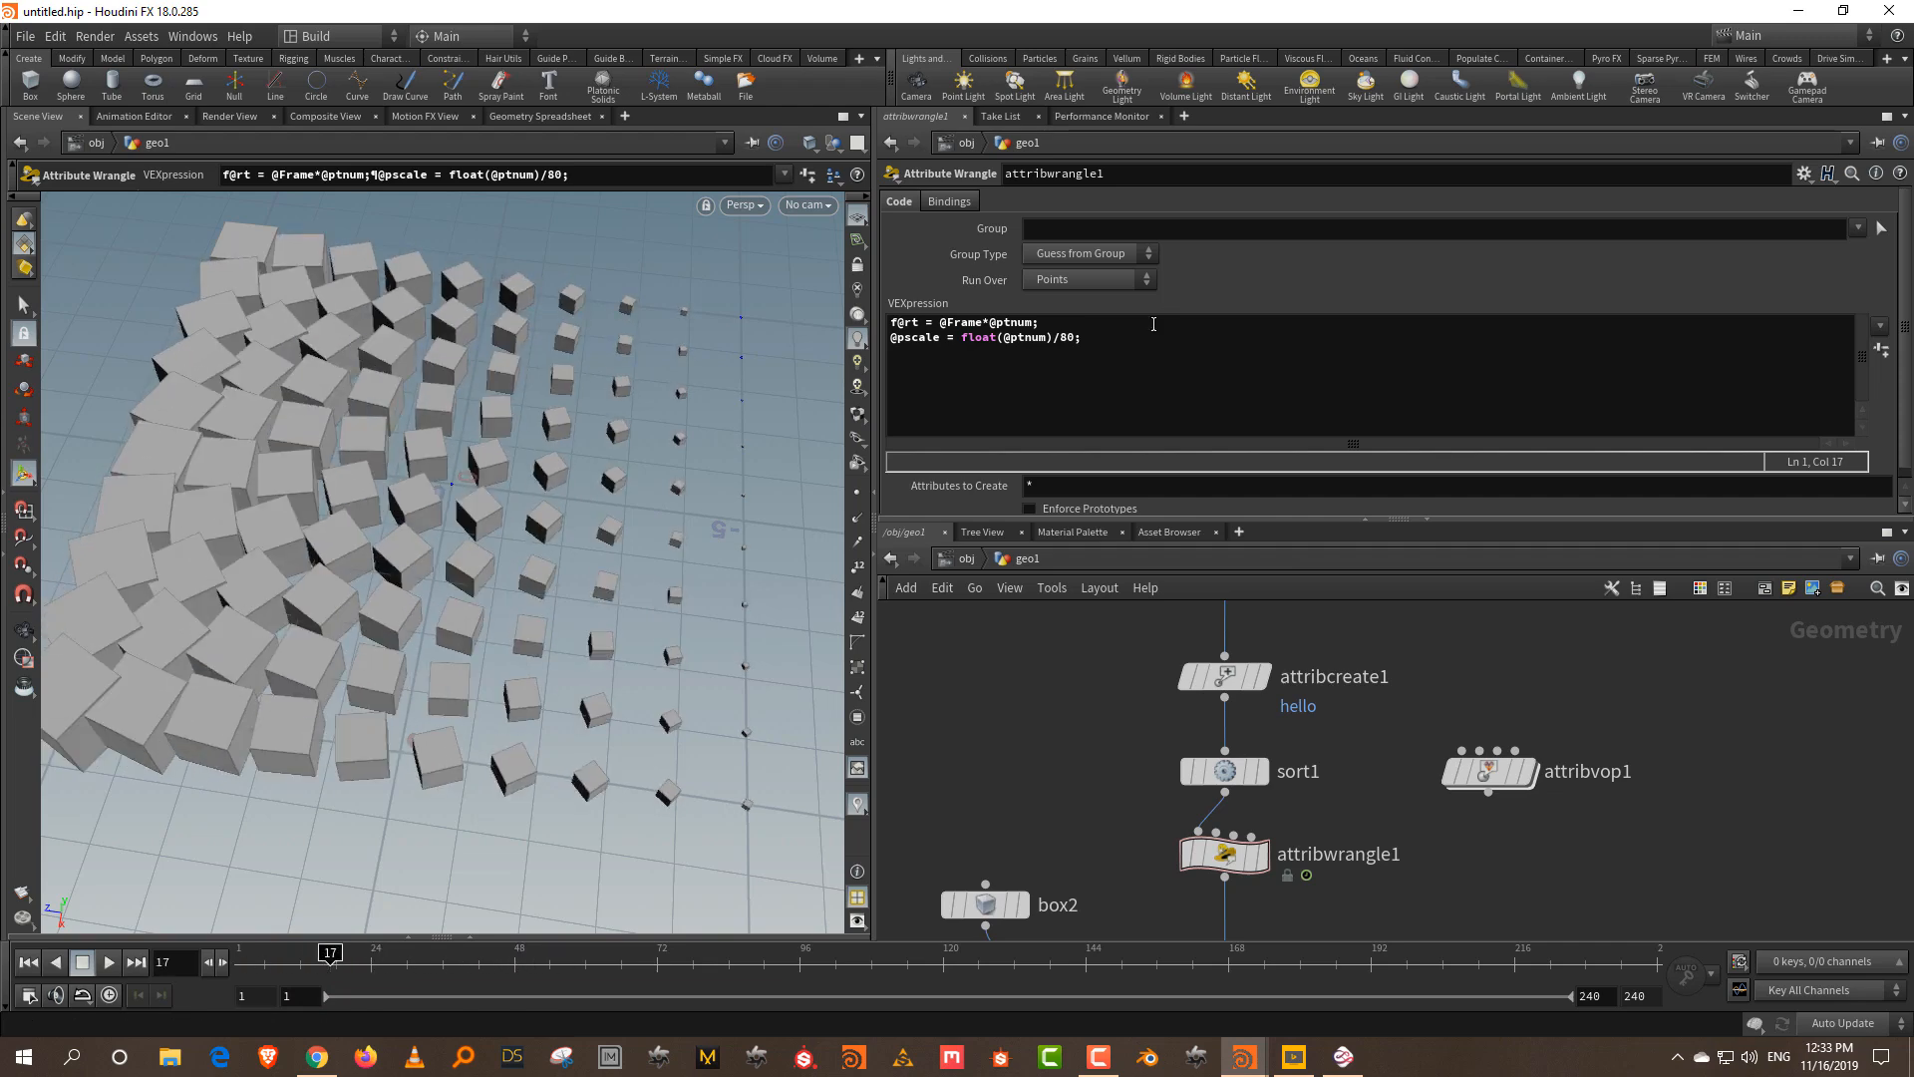
pyautogui.click(942, 323)
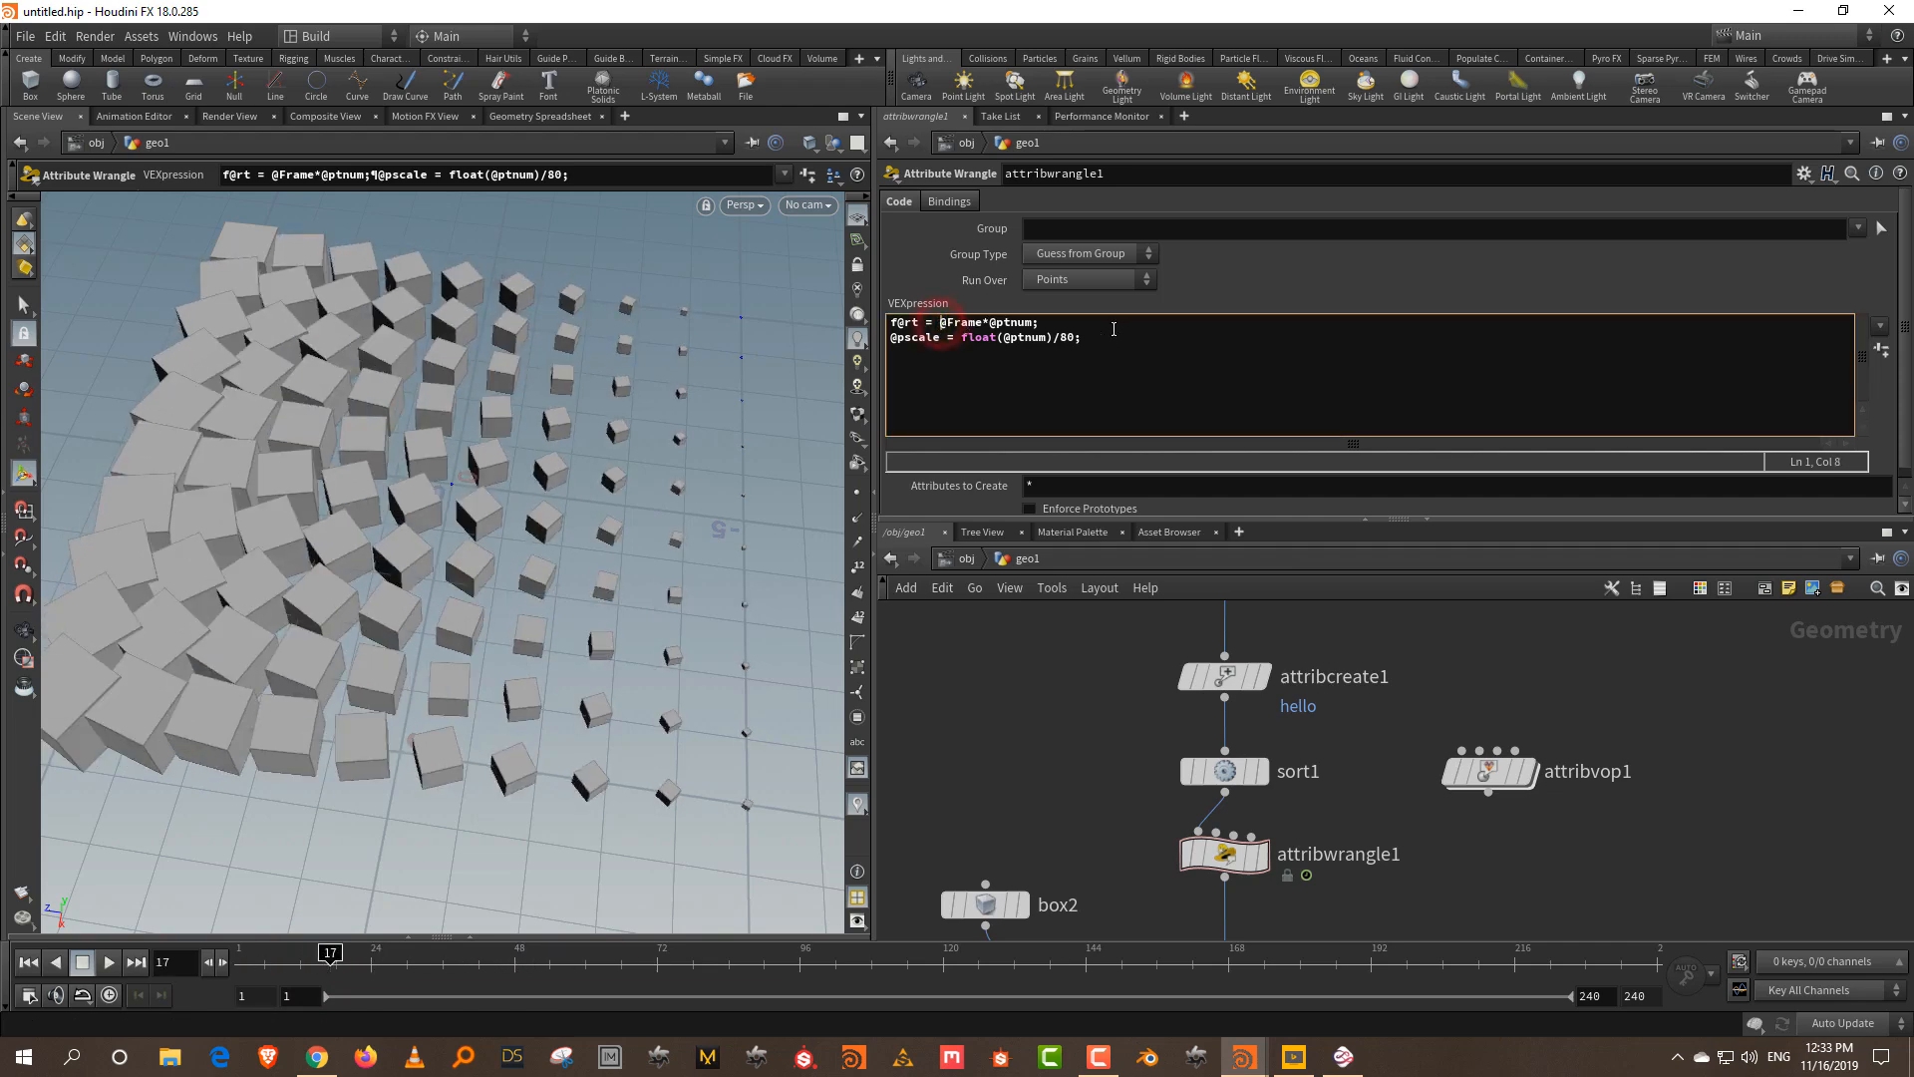
pyautogui.press('Delete')
pyautogui.press('Delete')
pyautogui.press('Delete')
pyautogui.press('Delete')
pyautogui.press('Delete')
pyautogui.press('Delete')
pyautogui.click(990, 723)
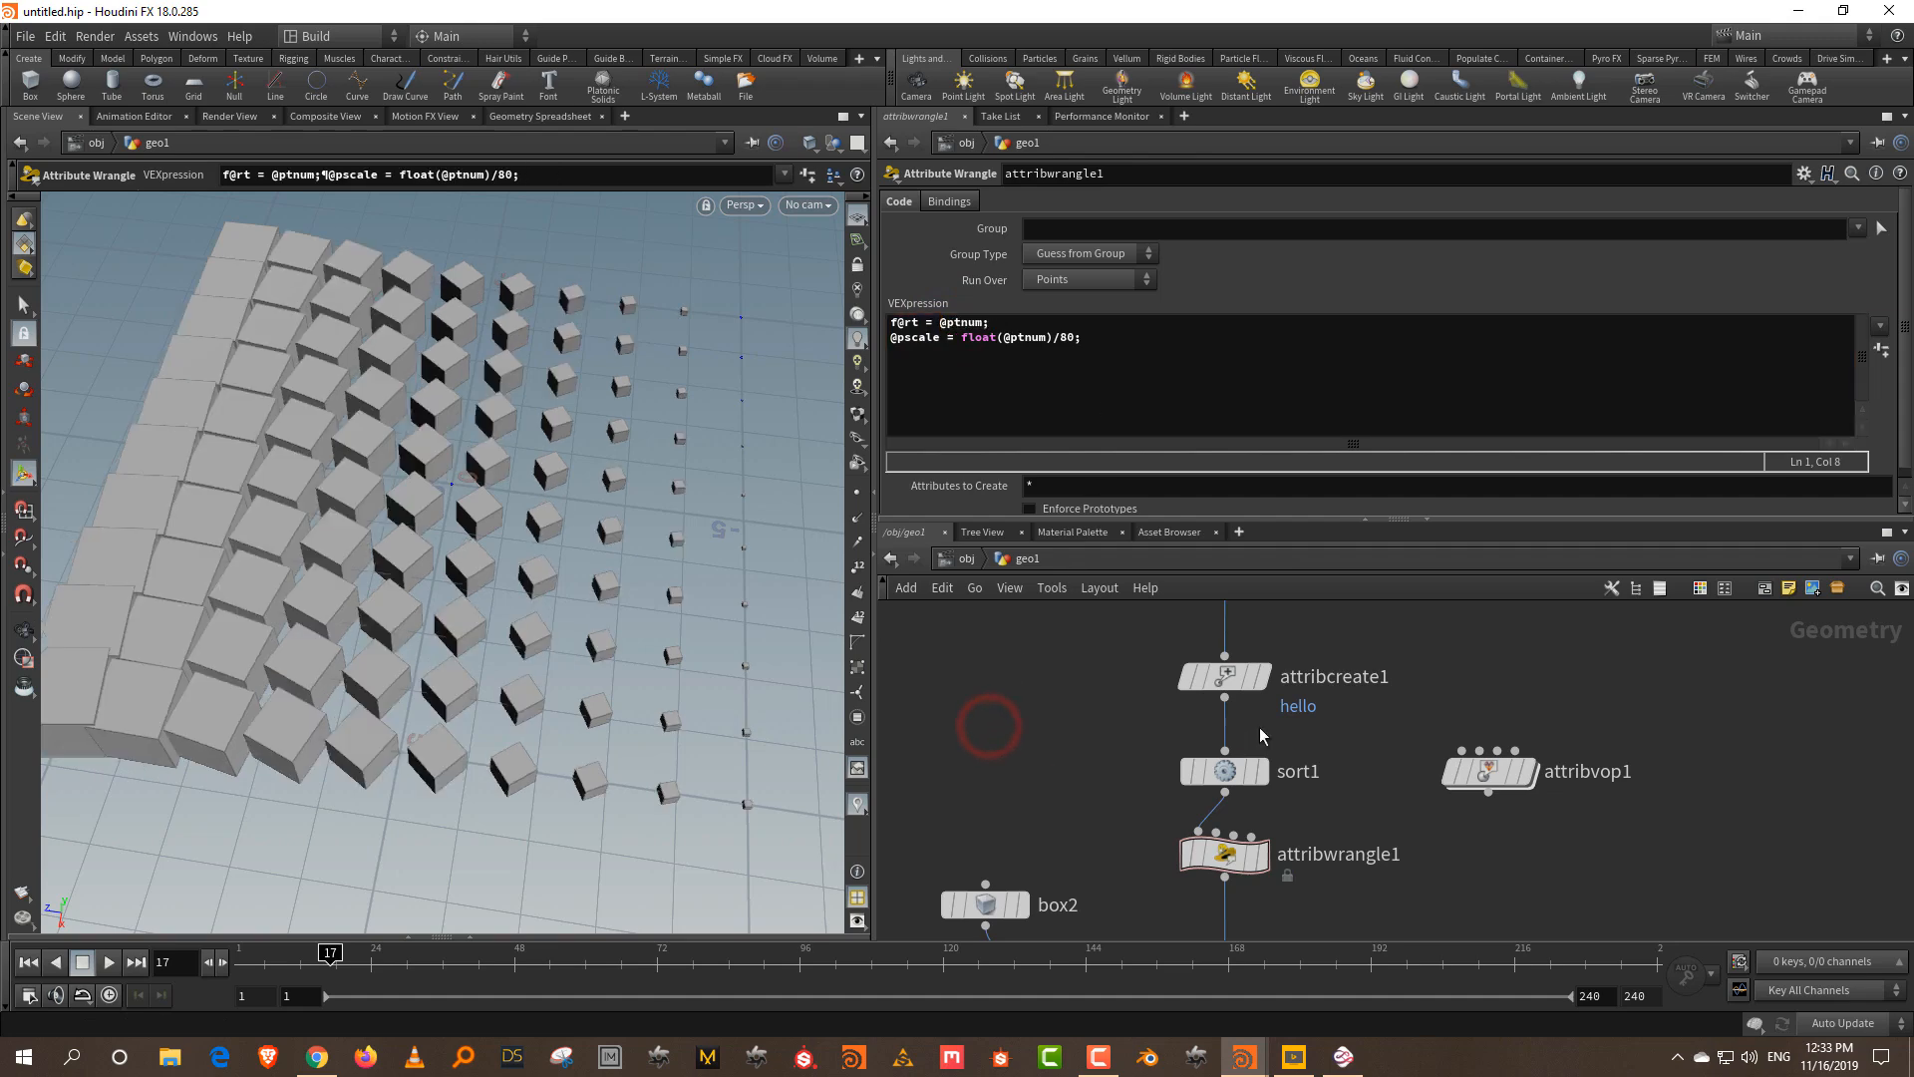
pyautogui.moveTo(1361, 739); pyautogui.dragTo(1186, 804)
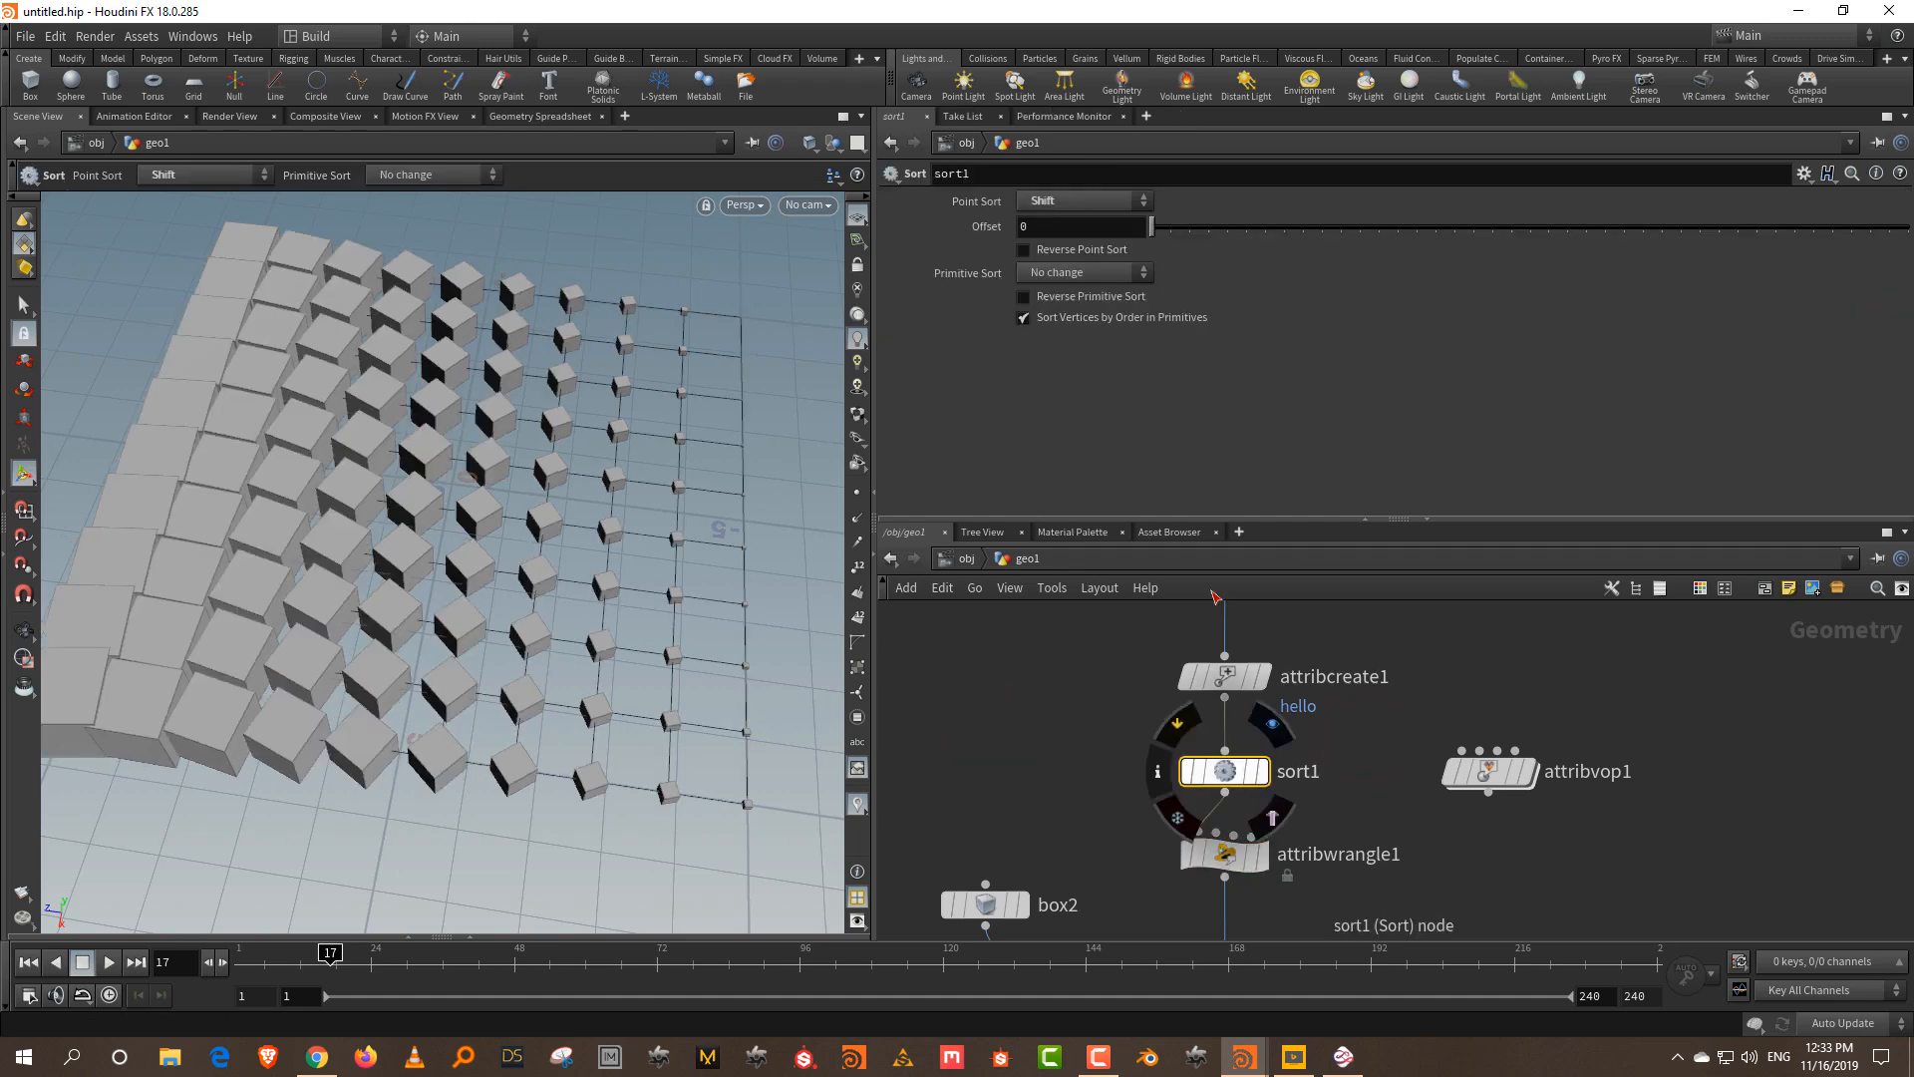
pyautogui.moveTo(1168, 227); pyautogui.dragTo(982, 237)
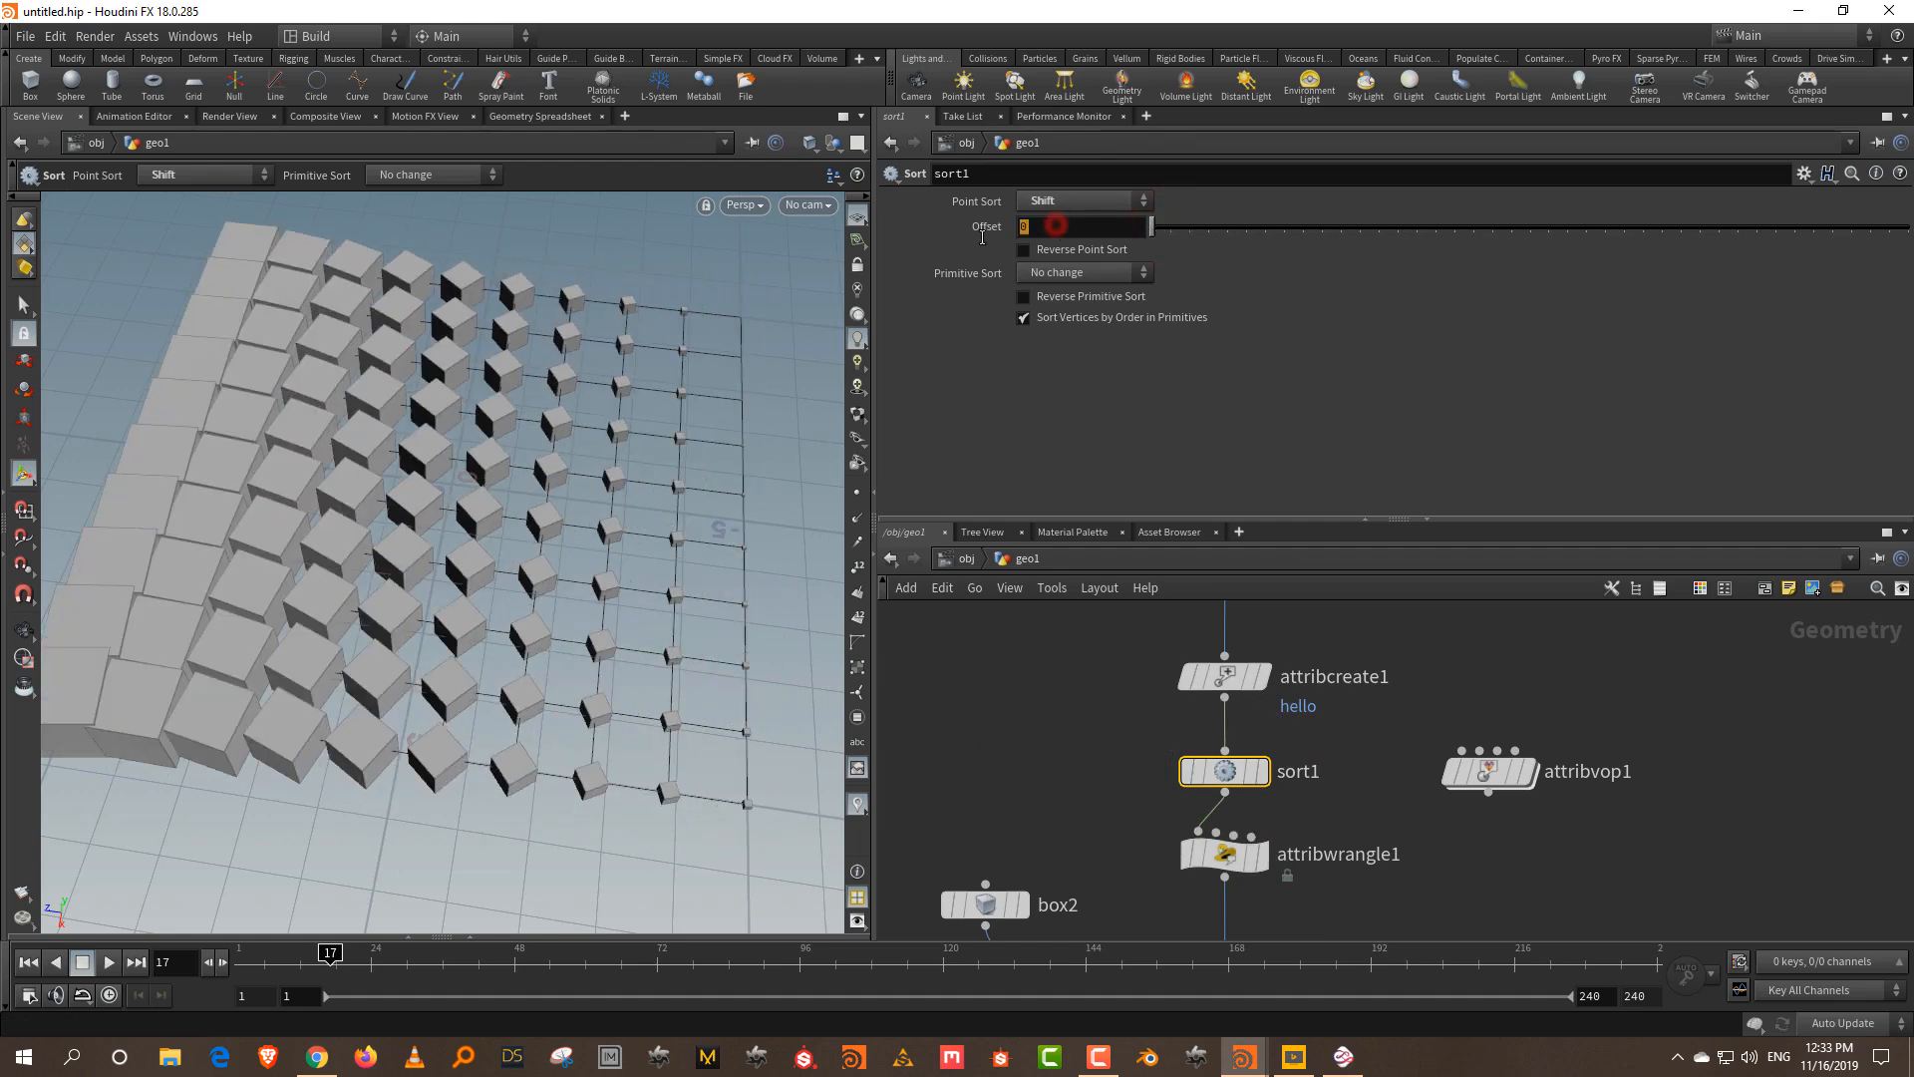
pyautogui.write('@')
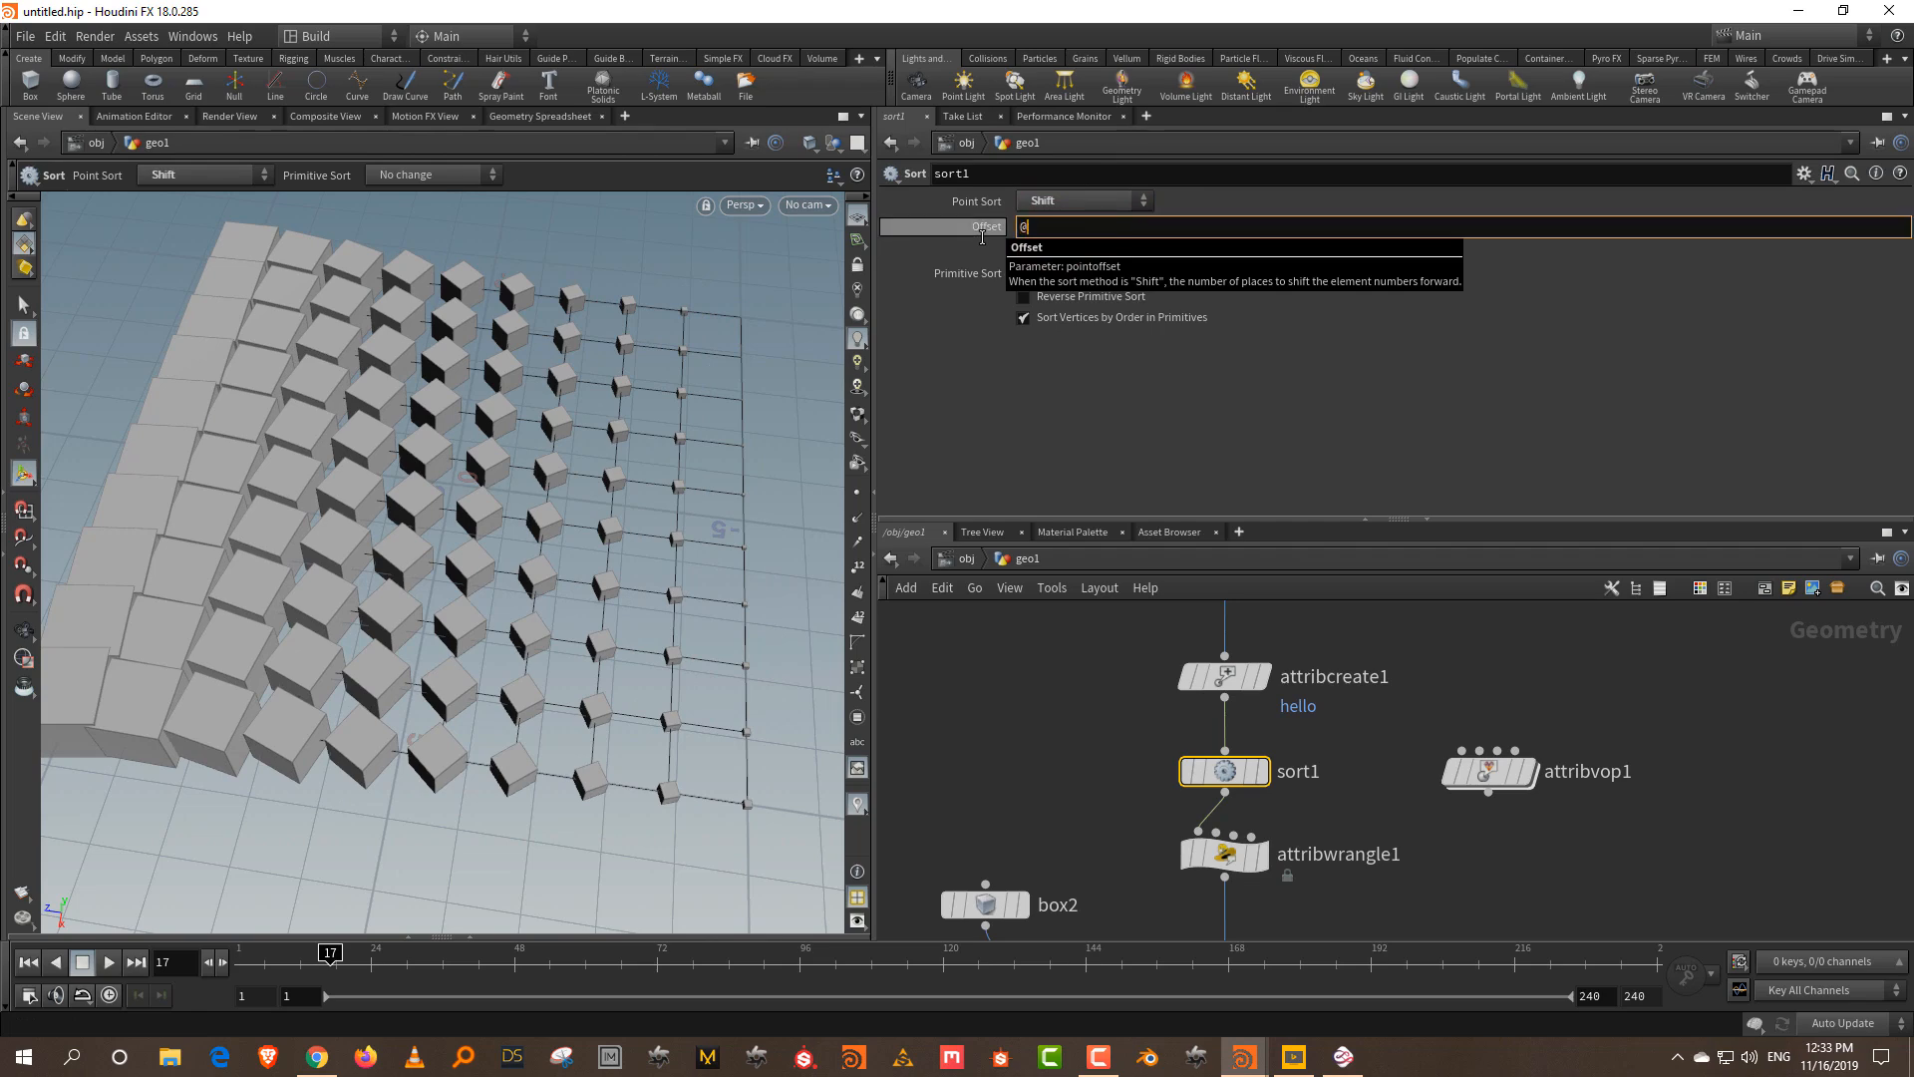
pyautogui.write('Frame')
pyautogui.press('Return')
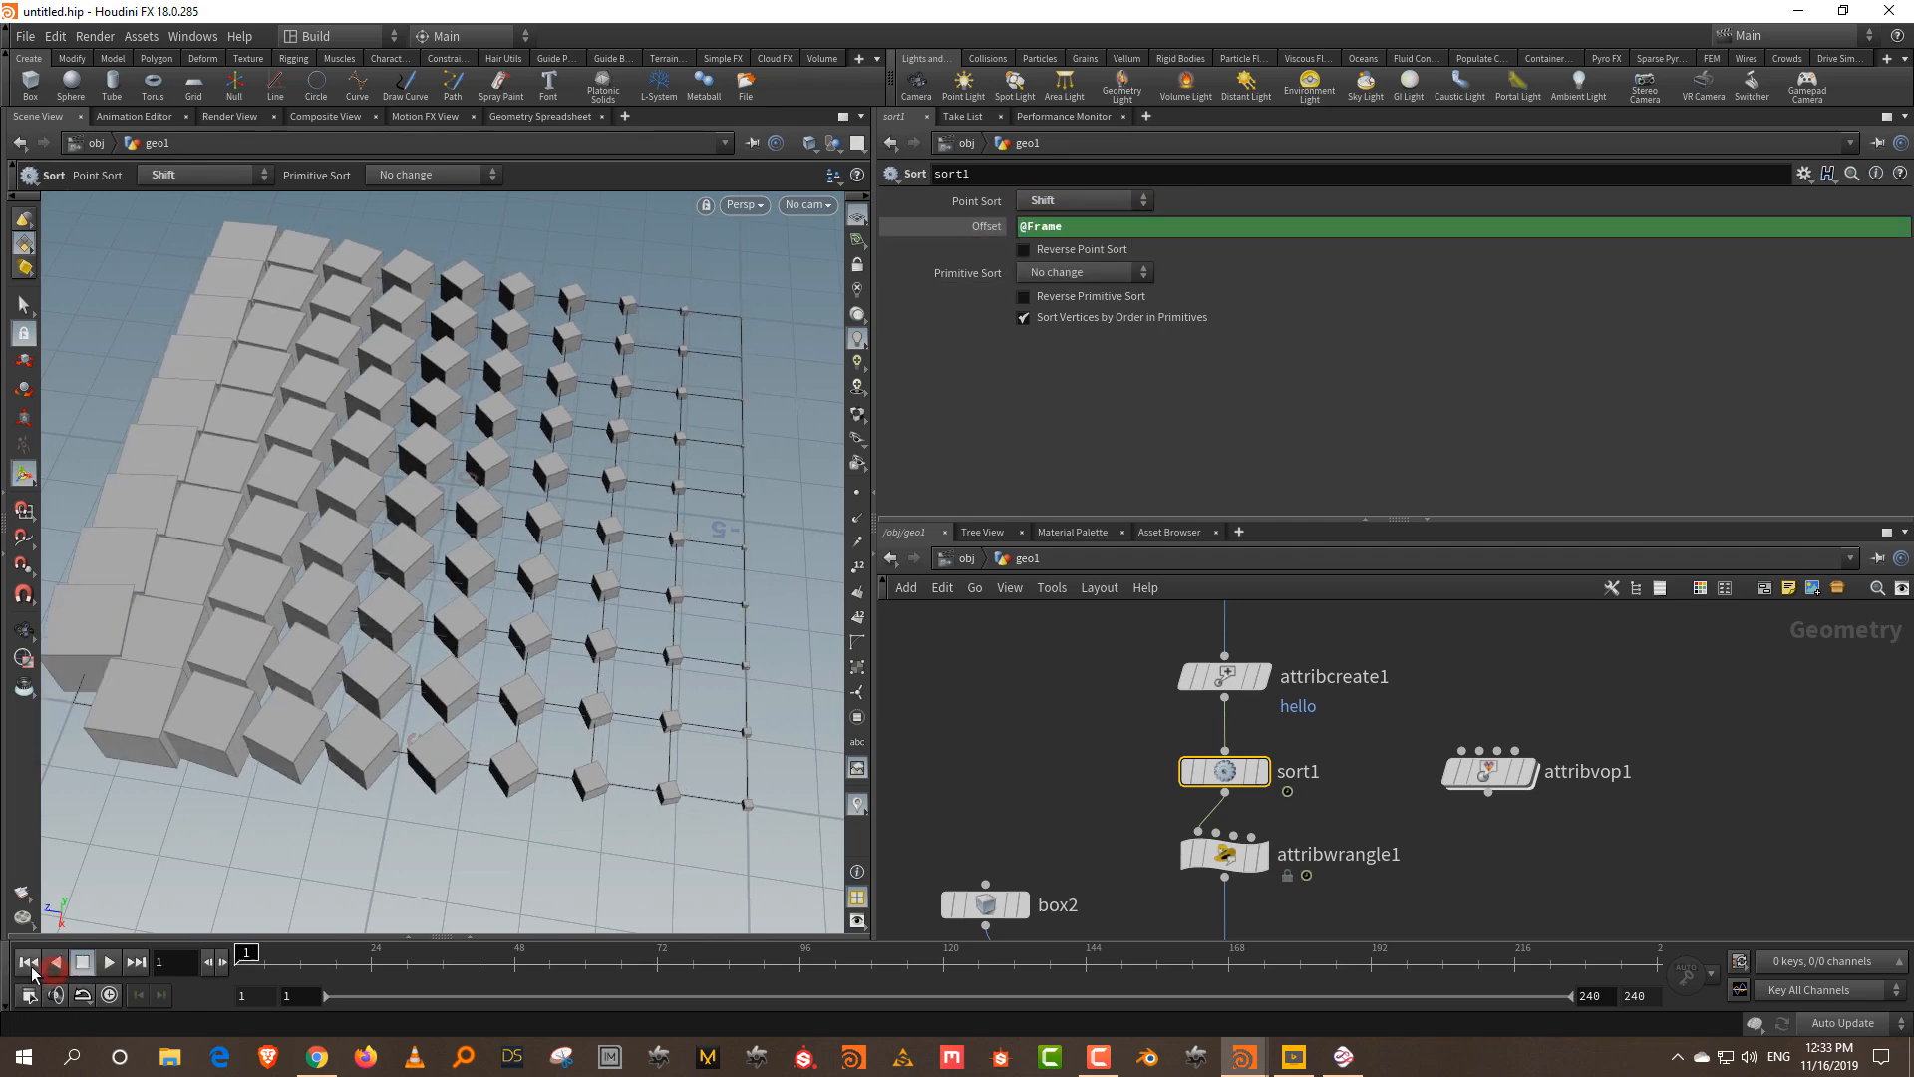
# - Play the shifting boxes animation, stop it, and return to frame 1
pyautogui.click(108, 963)
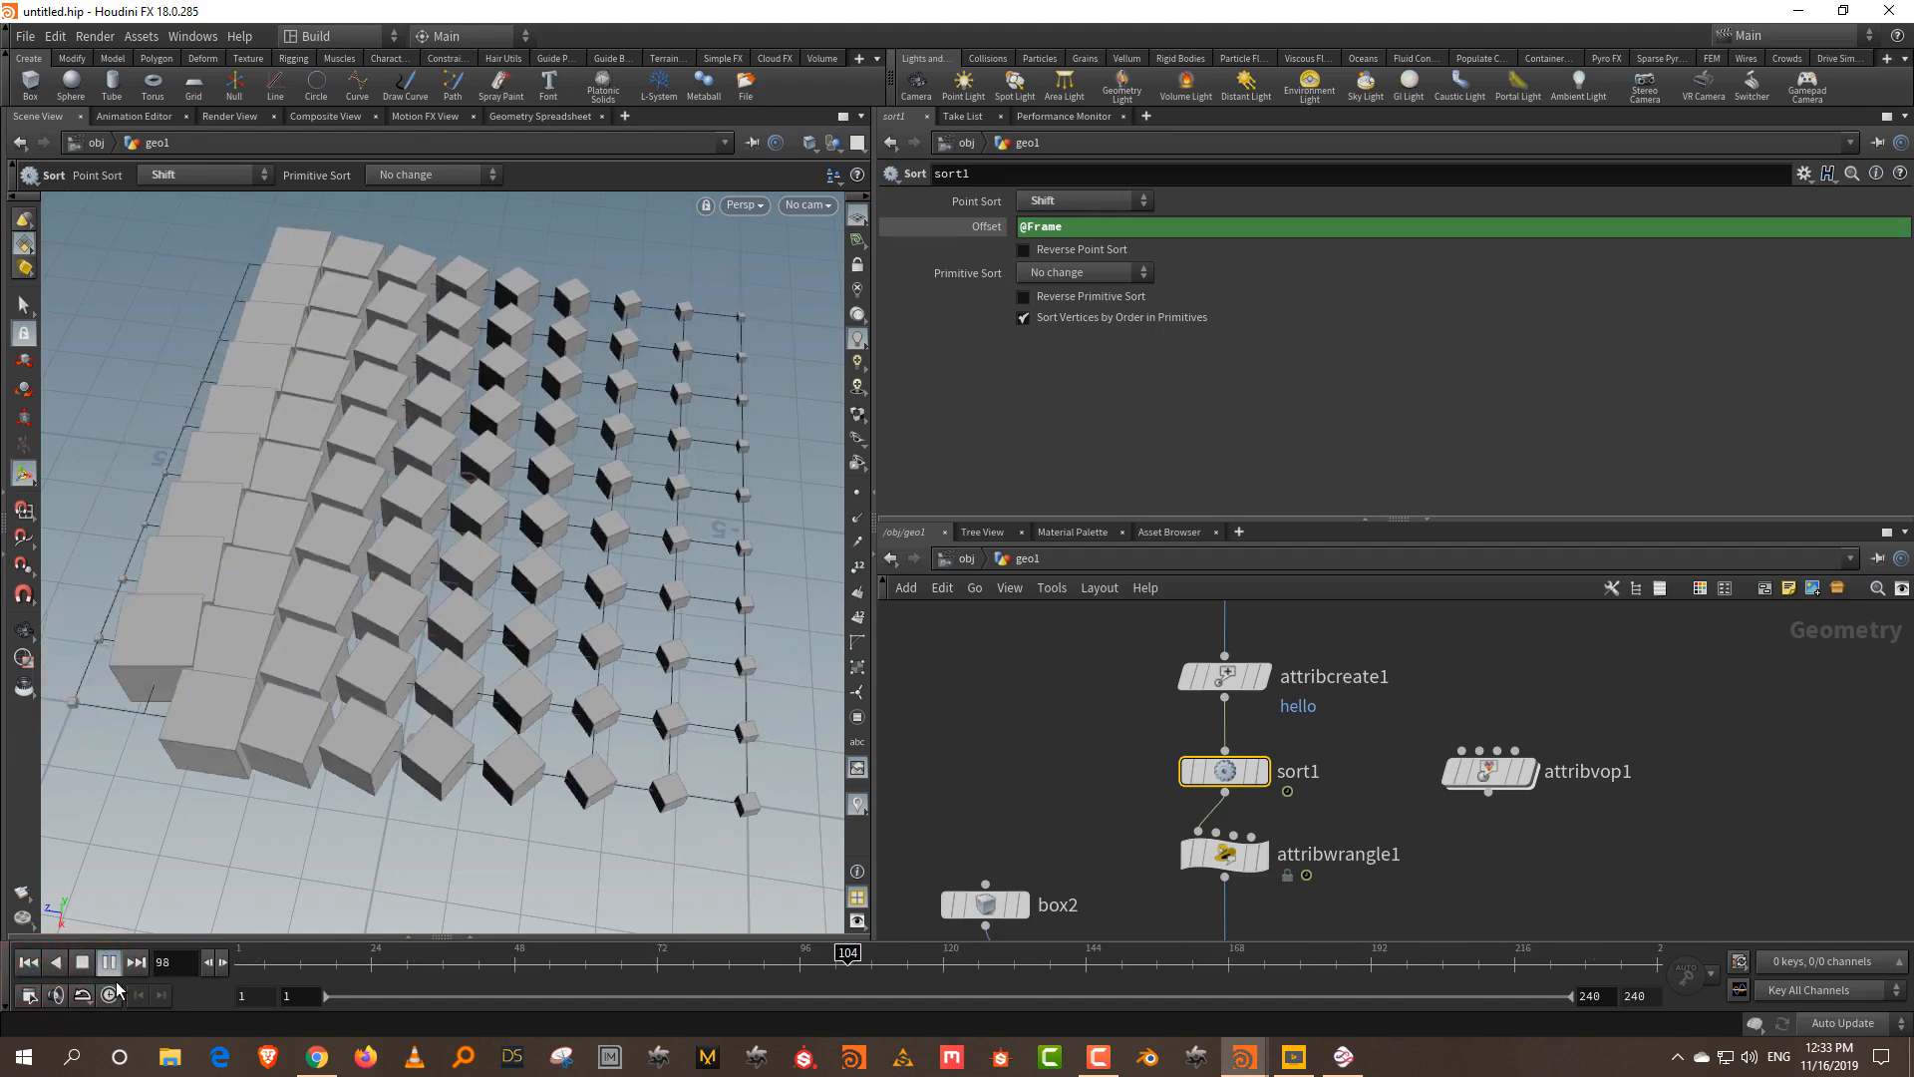
pyautogui.click(109, 962)
pyautogui.click(27, 963)
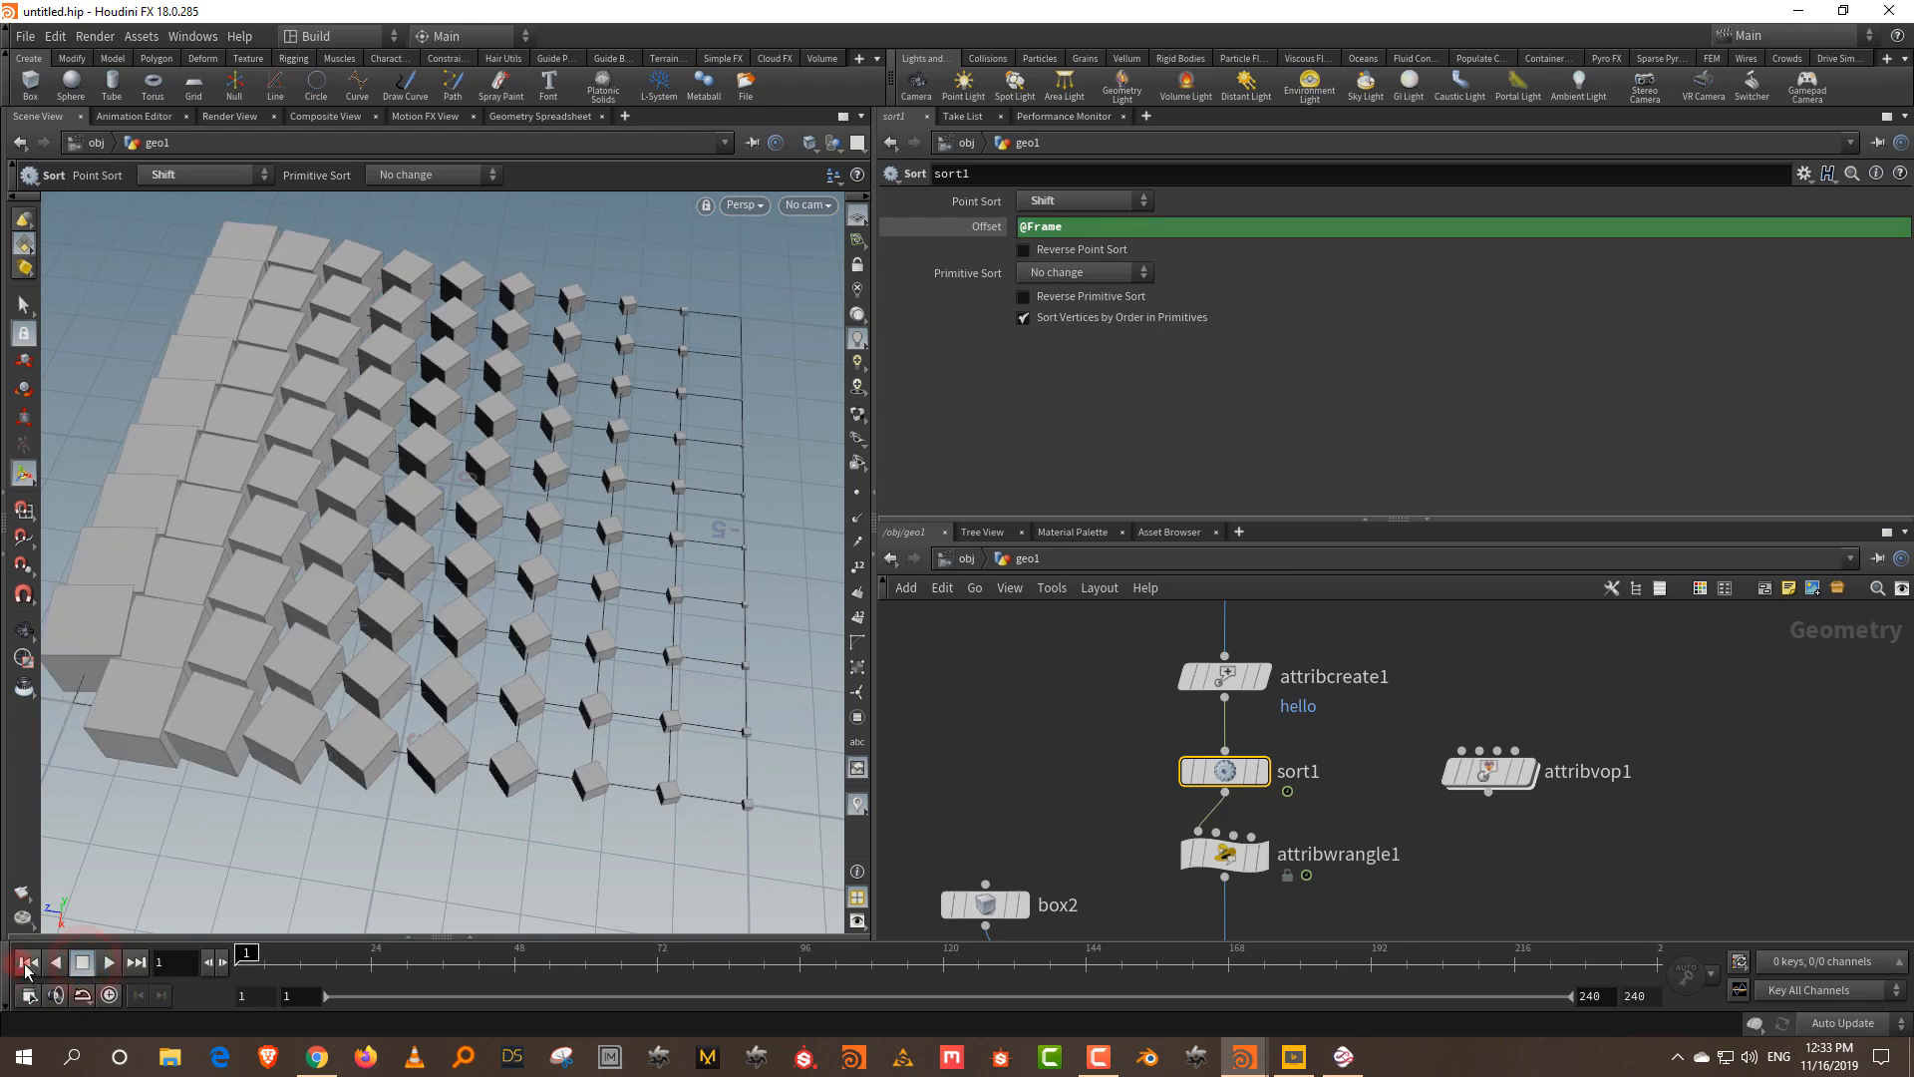
# - Turn on real-time playback, play the animation again, then stop and return to frame 1
pyautogui.click(109, 995)
pyautogui.click(111, 963)
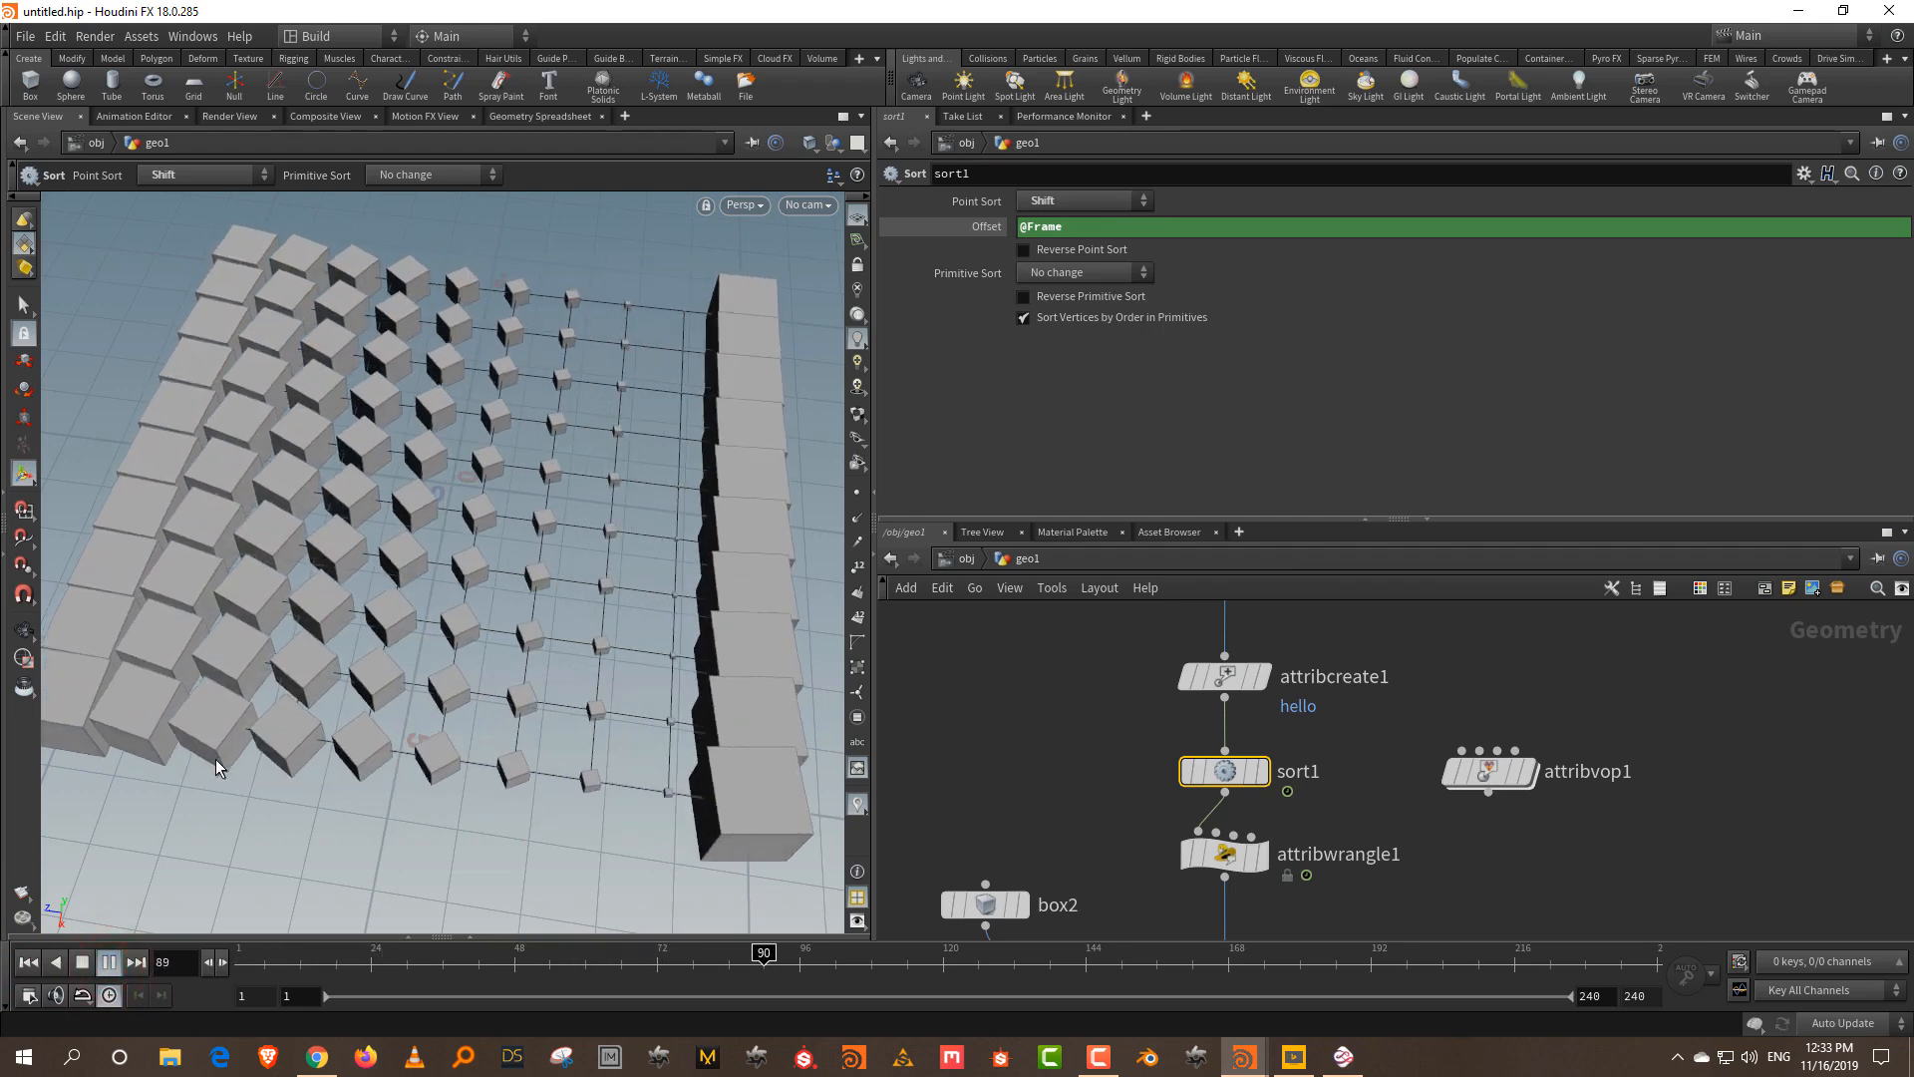
pyautogui.click(82, 963)
pyautogui.click(28, 963)
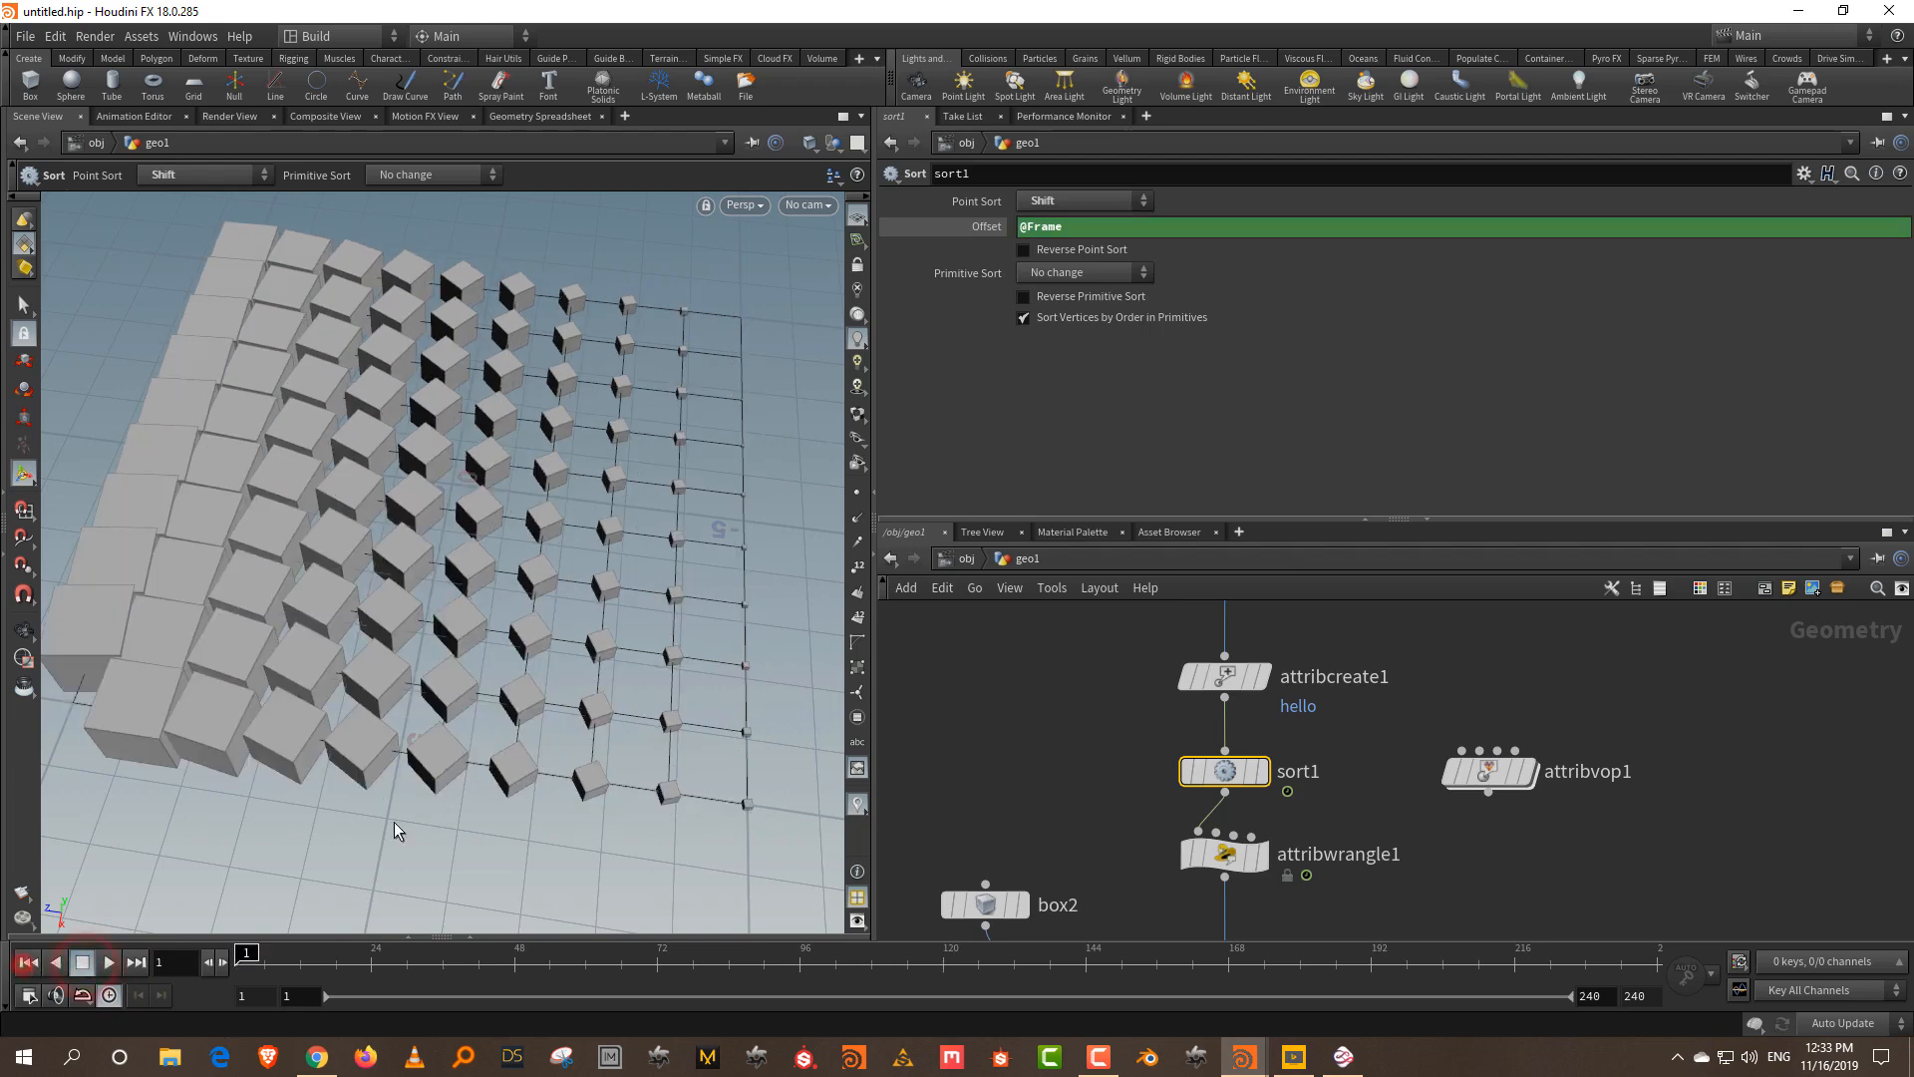
# - Delete the channels on sort1's Offset and set Point Sort to Proximity to Point
pyautogui.rightClick(968, 233)
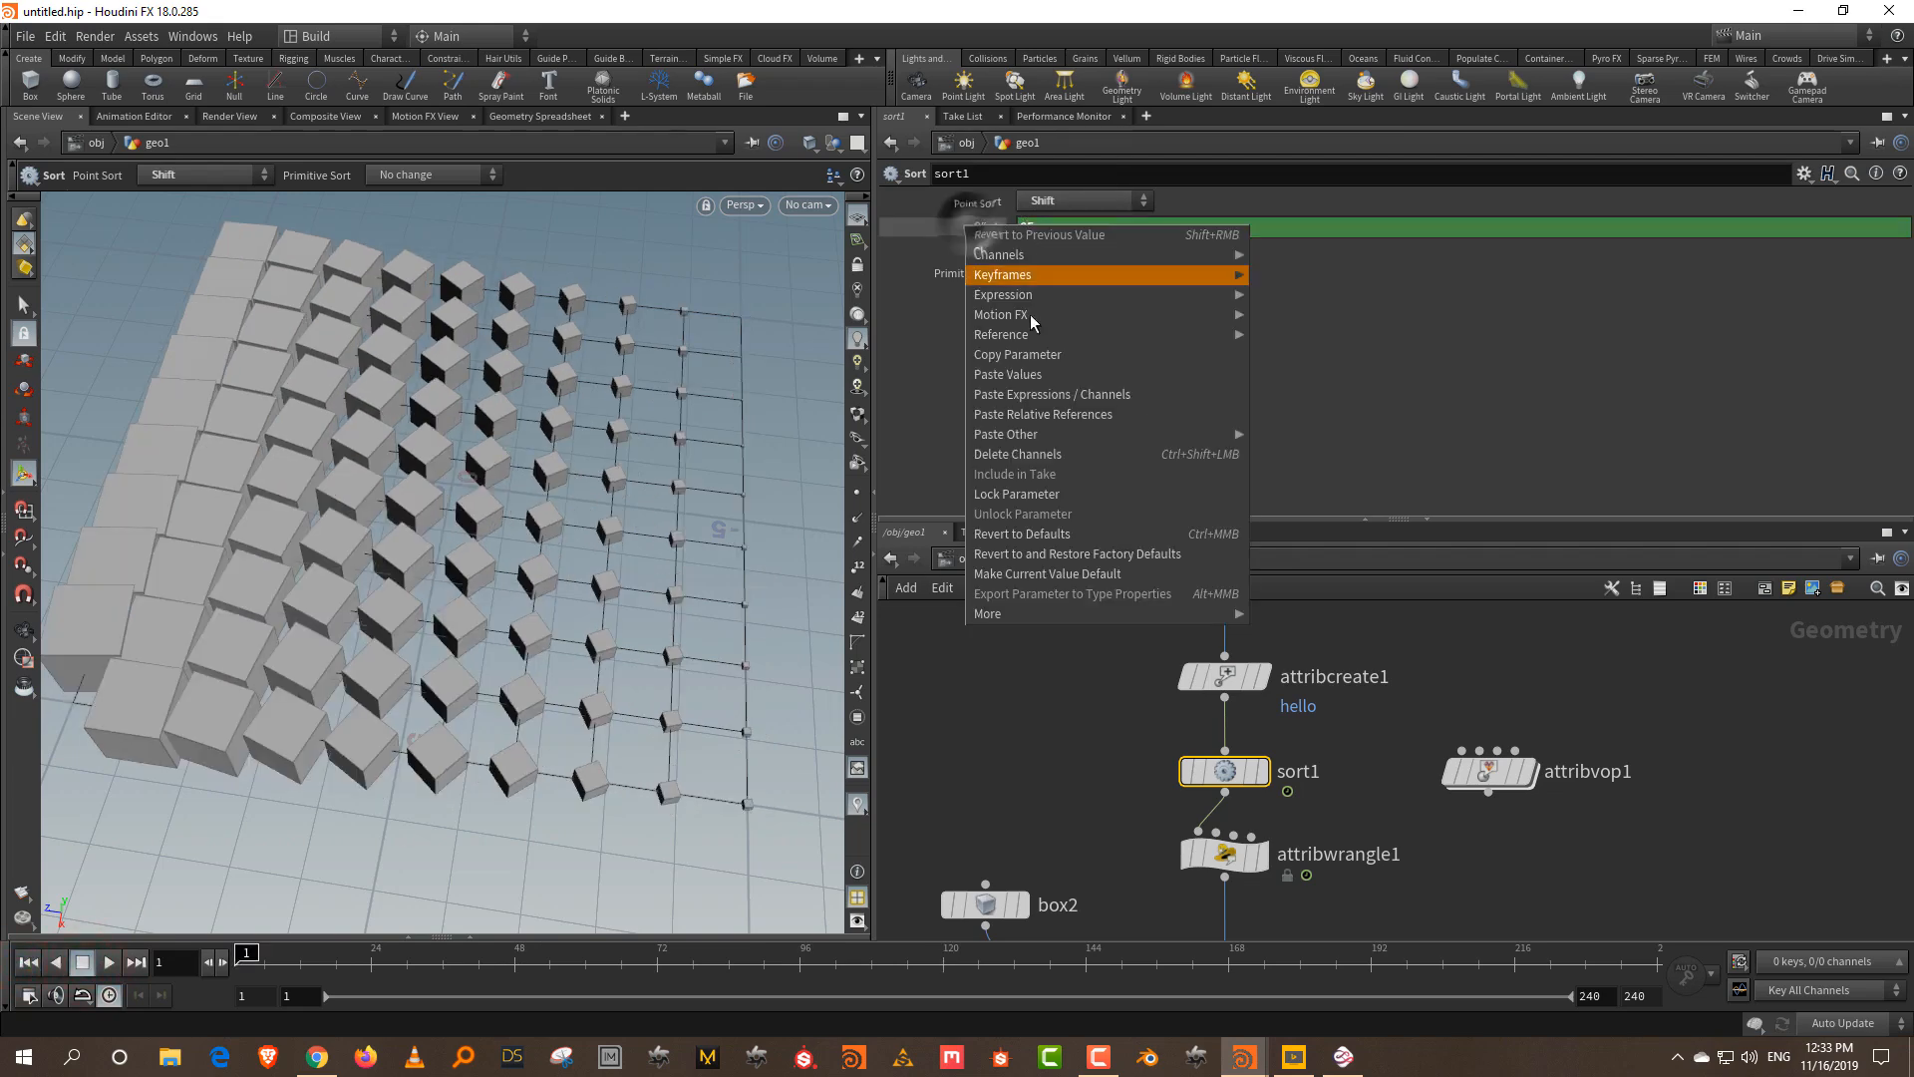
pyautogui.click(1107, 432)
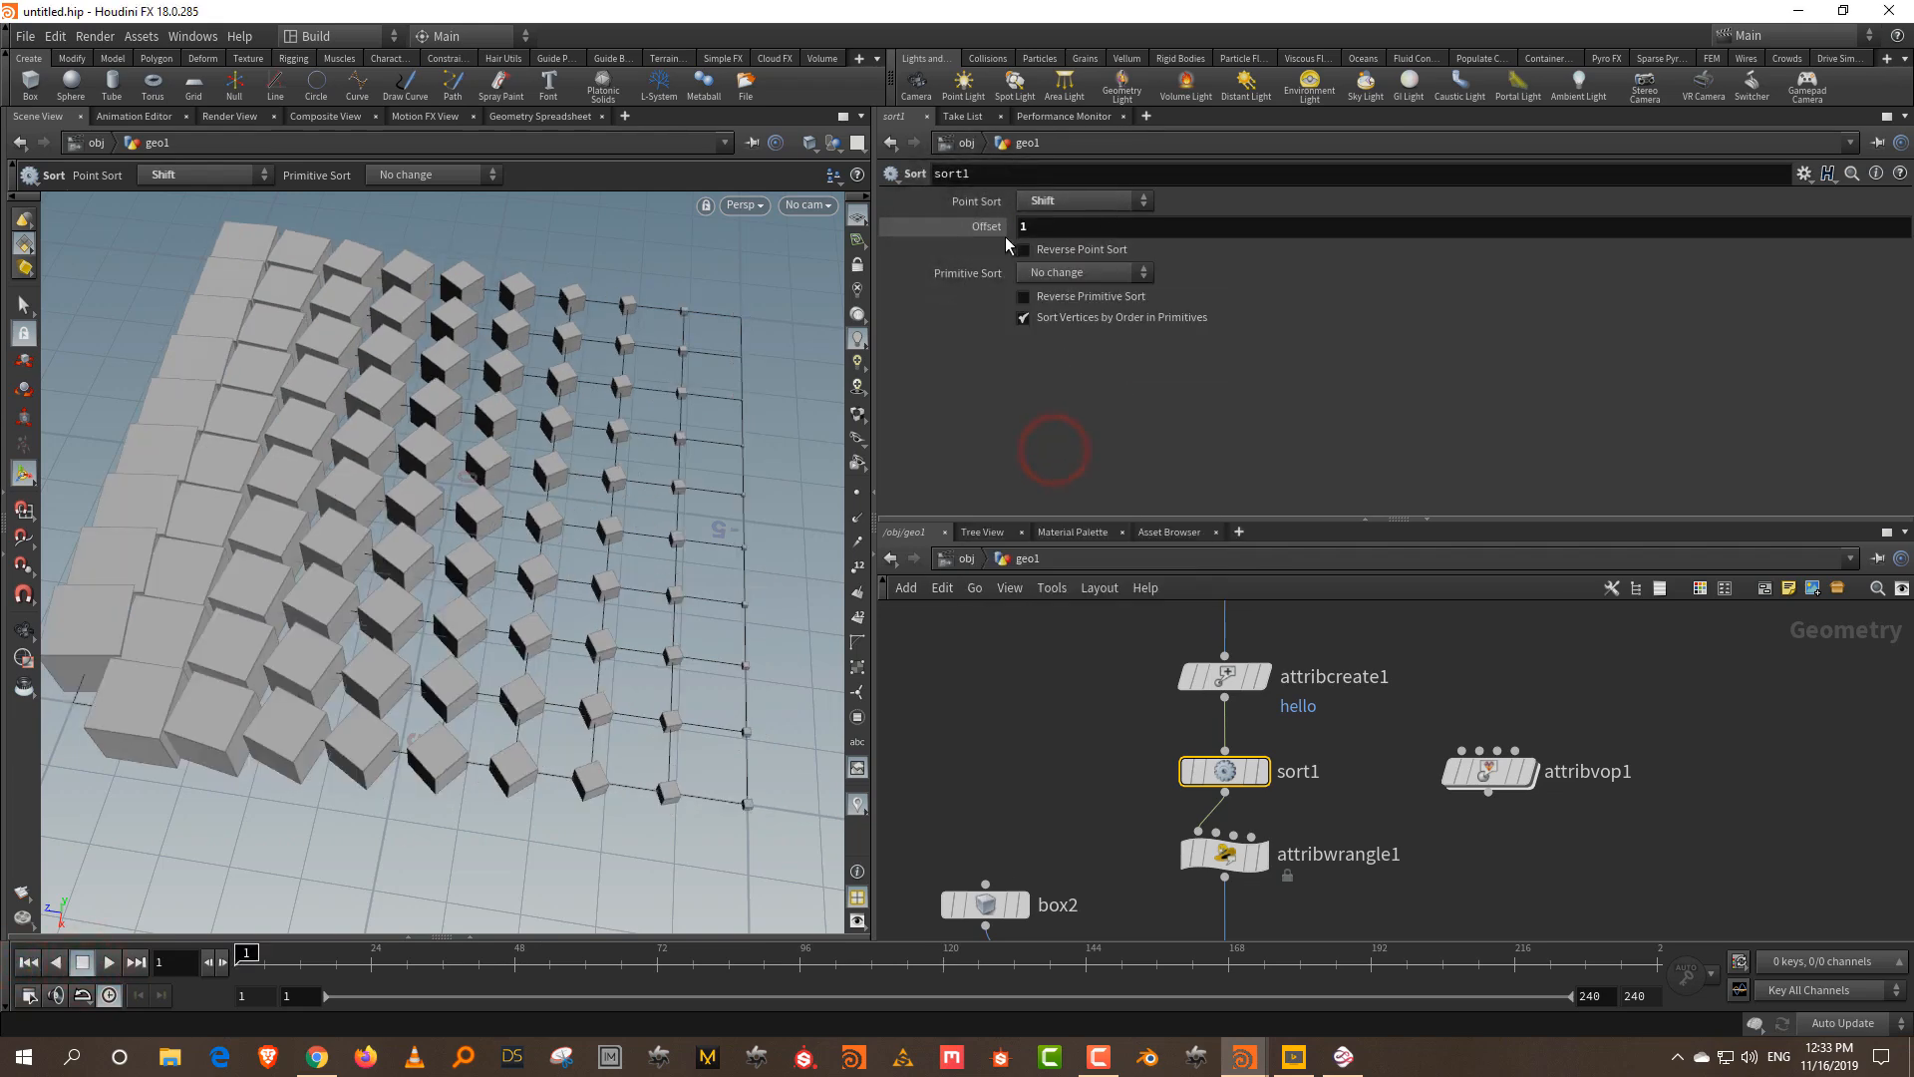
pyautogui.click(1089, 202)
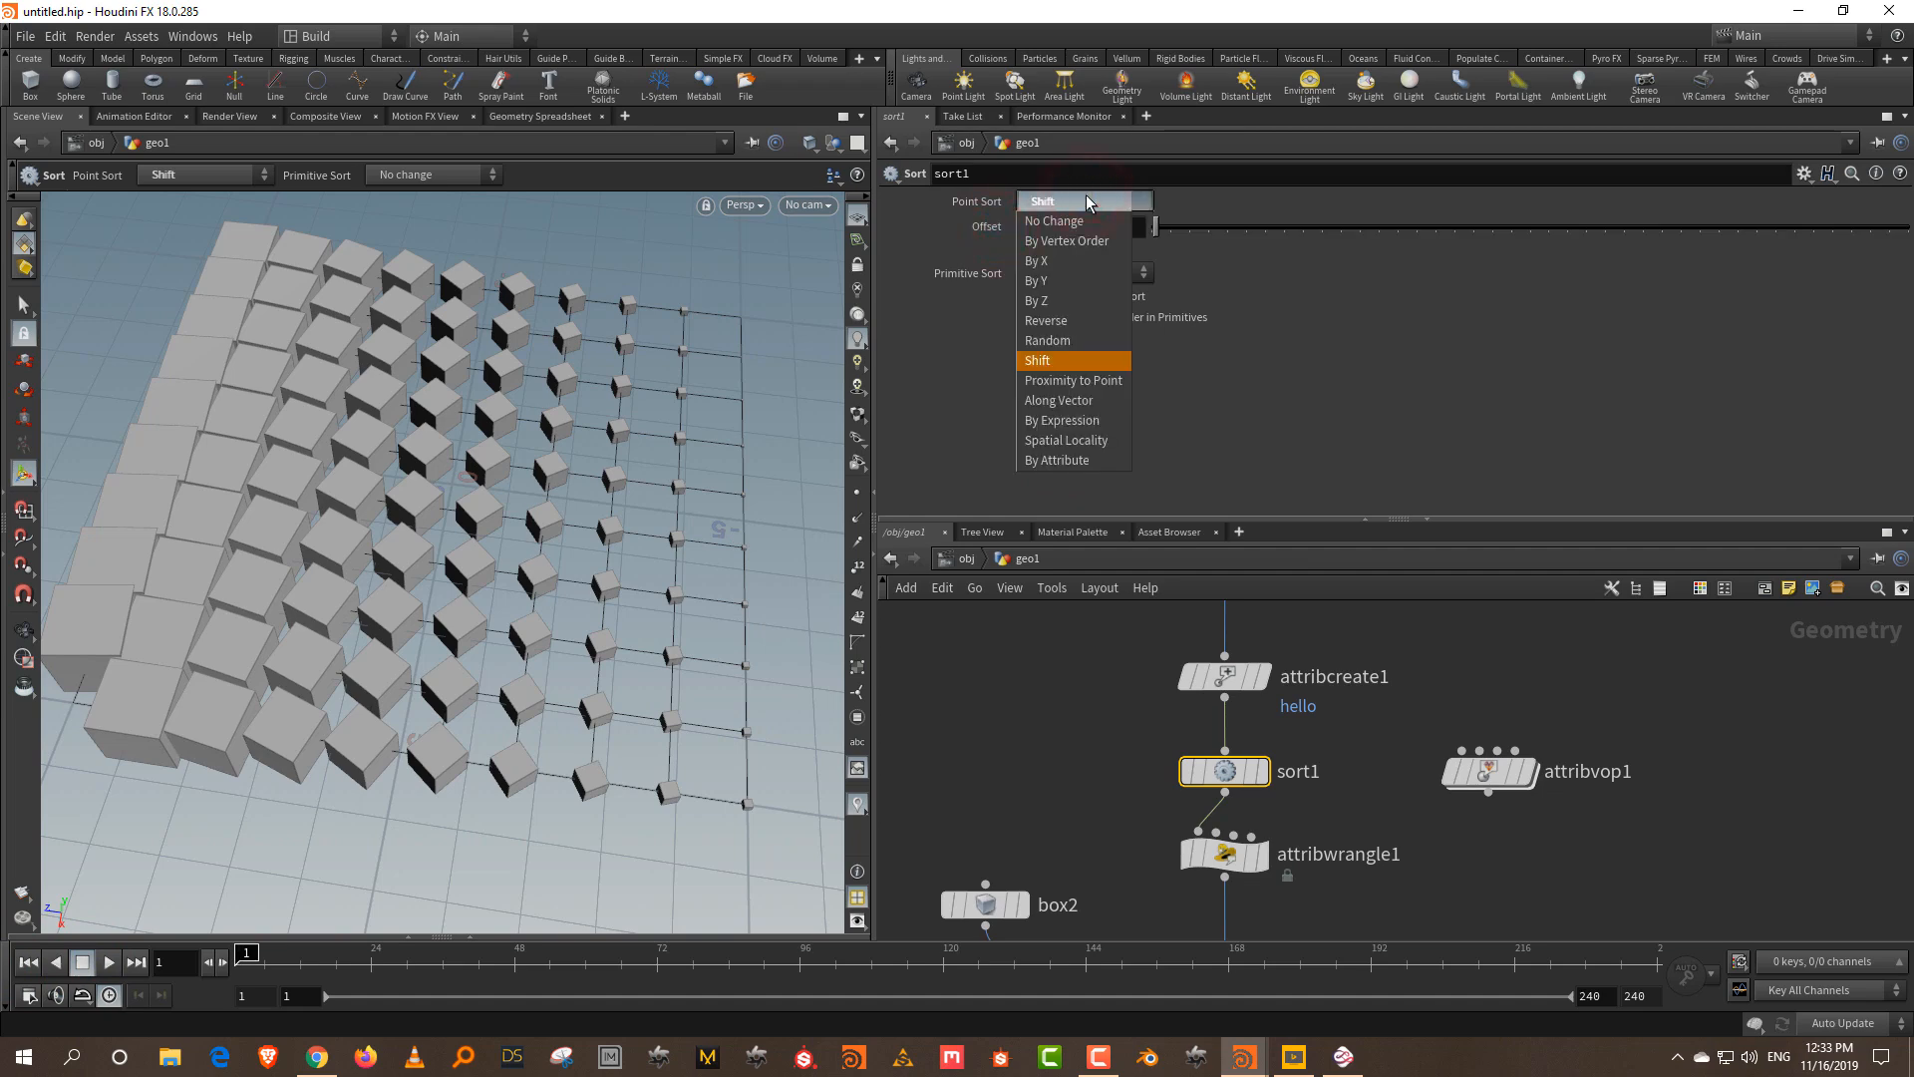
pyautogui.click(1073, 381)
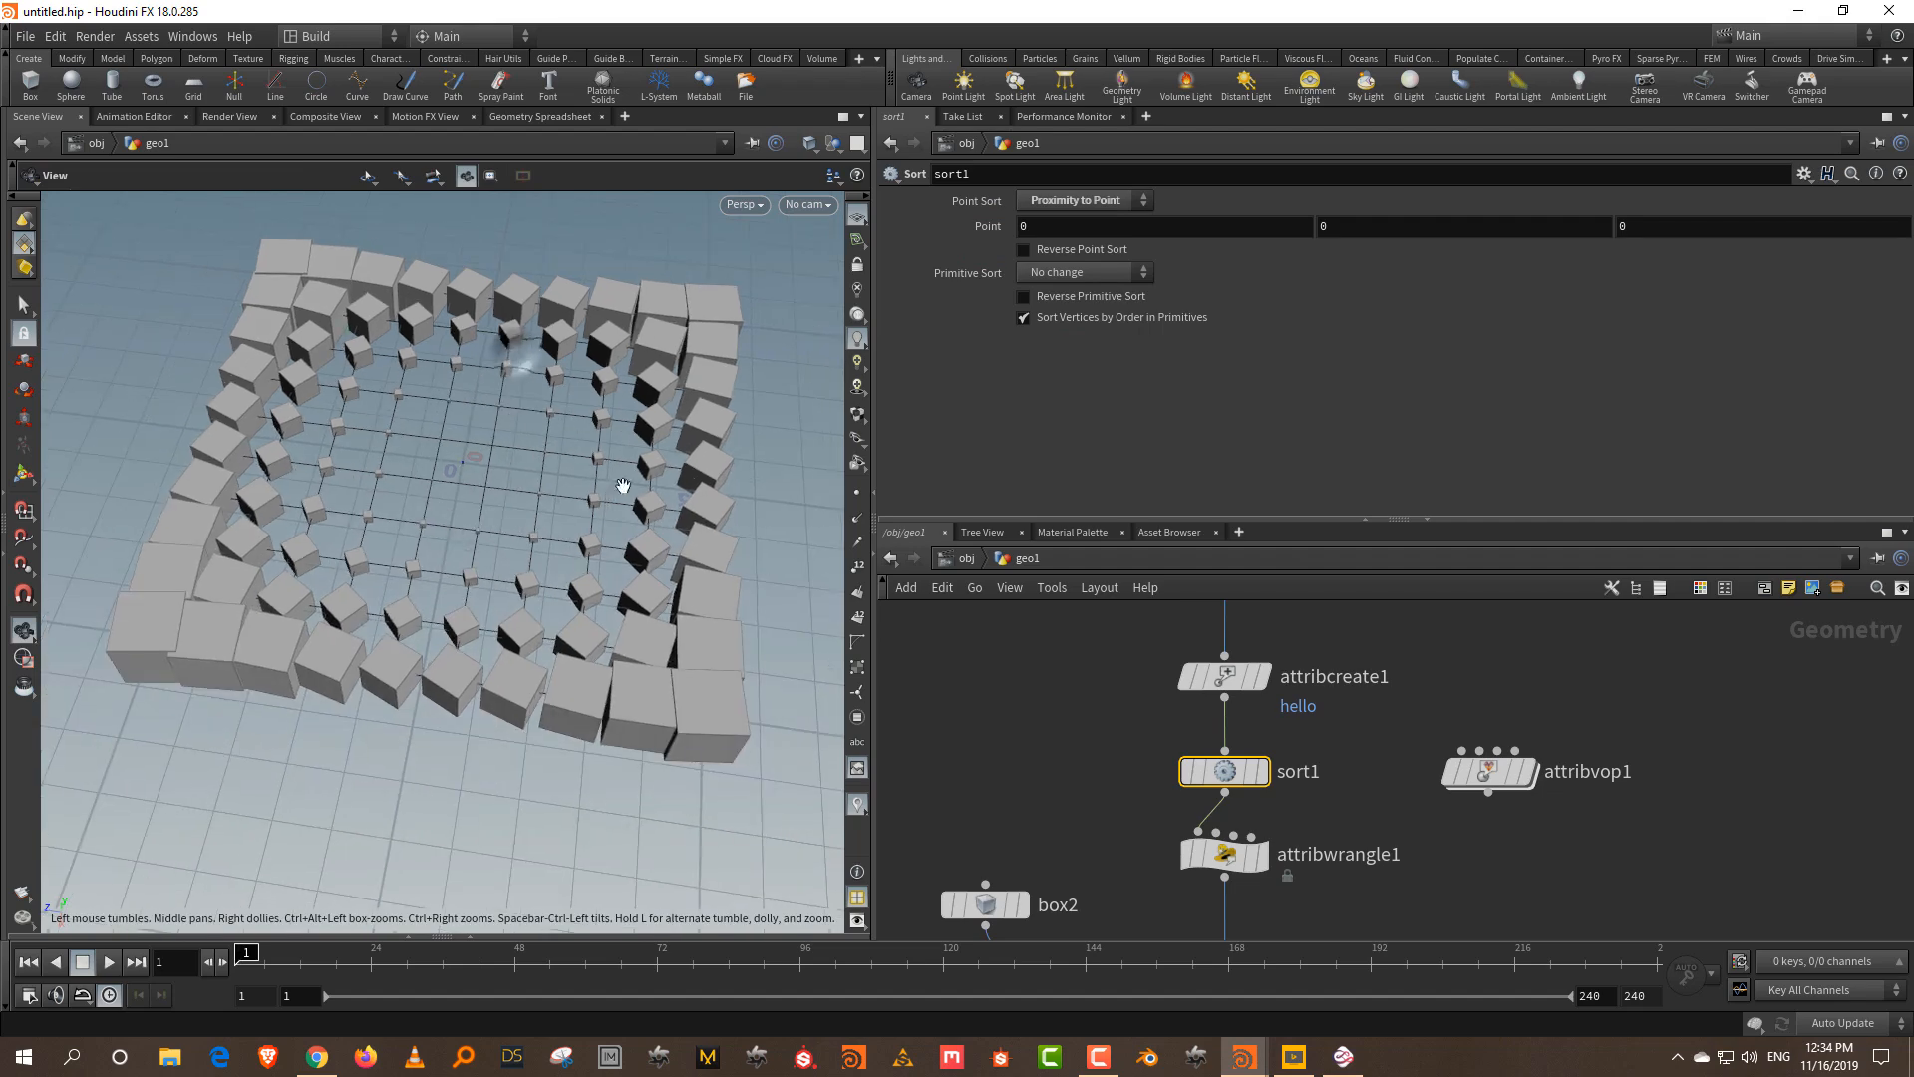
# - Display sort1's output to inspect the grid from another angle, then switch the display back to copy2
pyautogui.click(1246, 773)
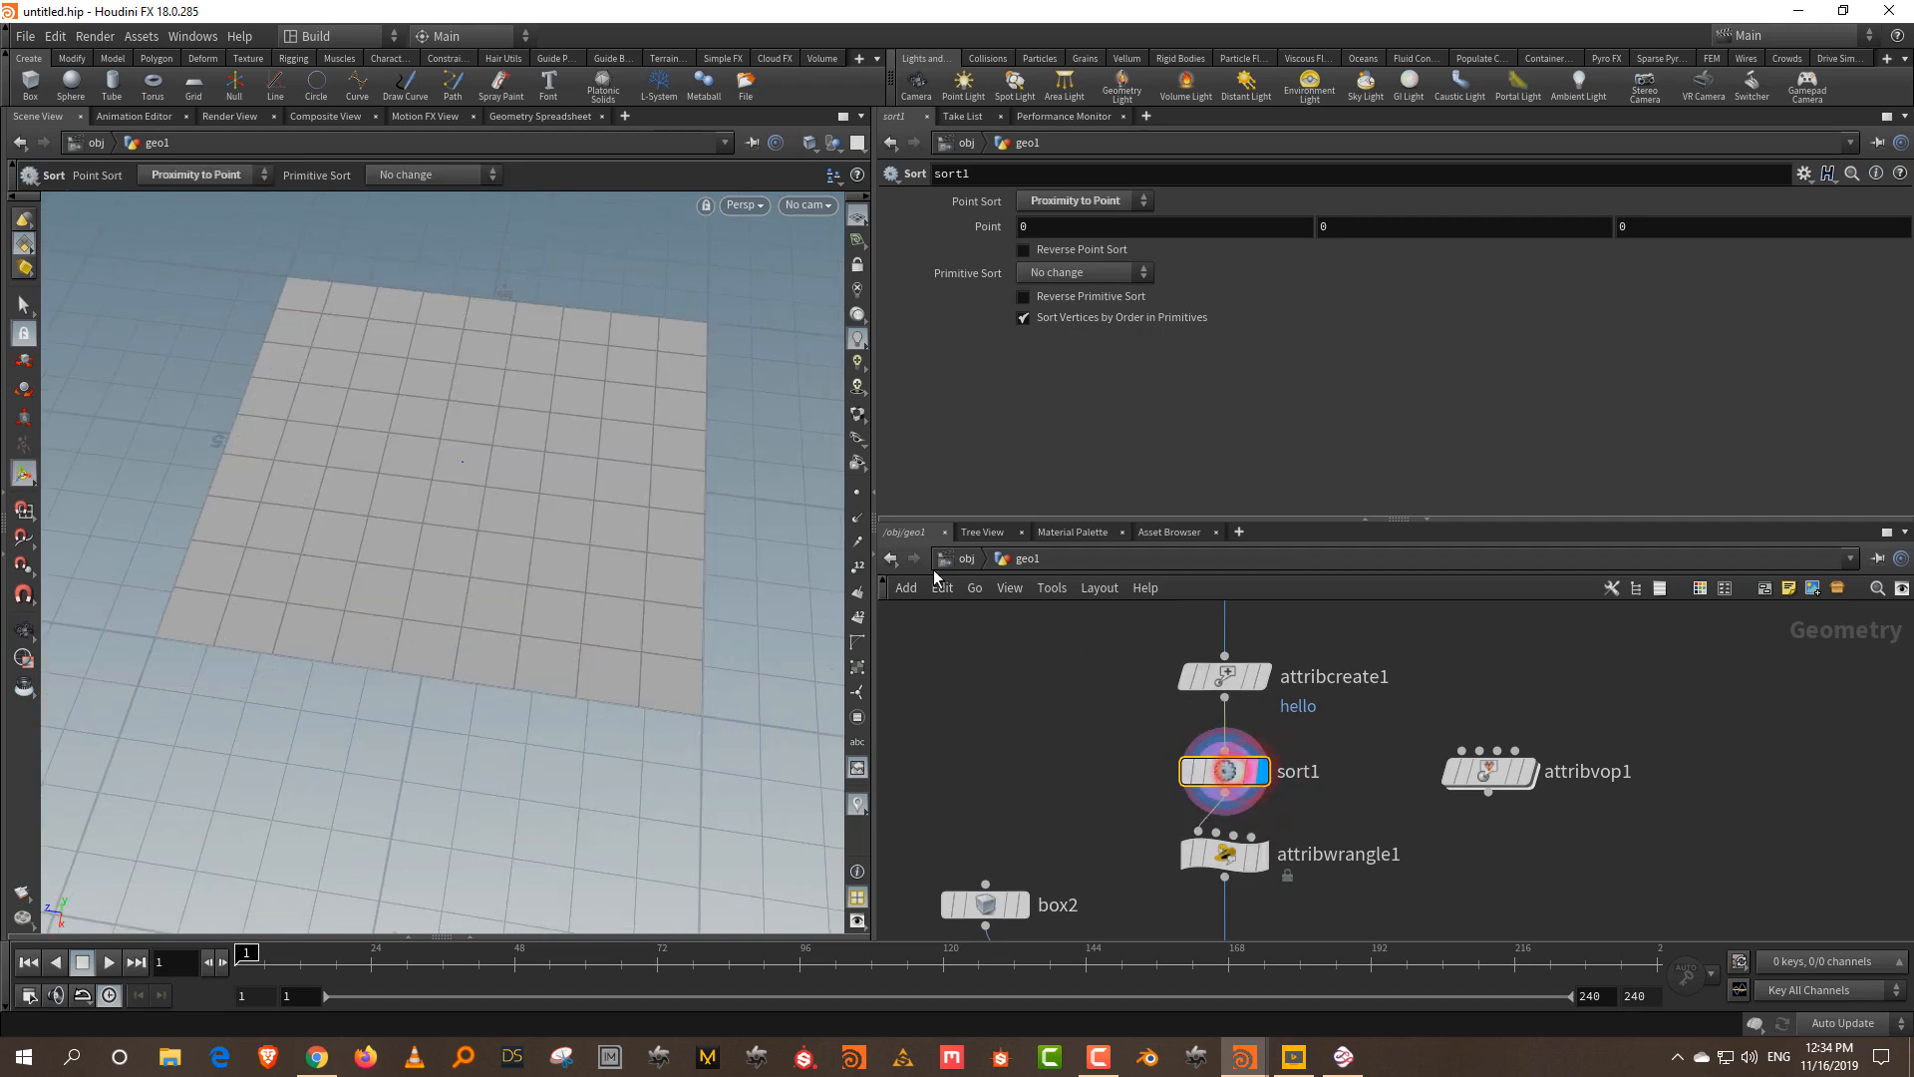
pyautogui.press('Escape')
pyautogui.moveTo(489, 457); pyautogui.dragTo(523, 420)
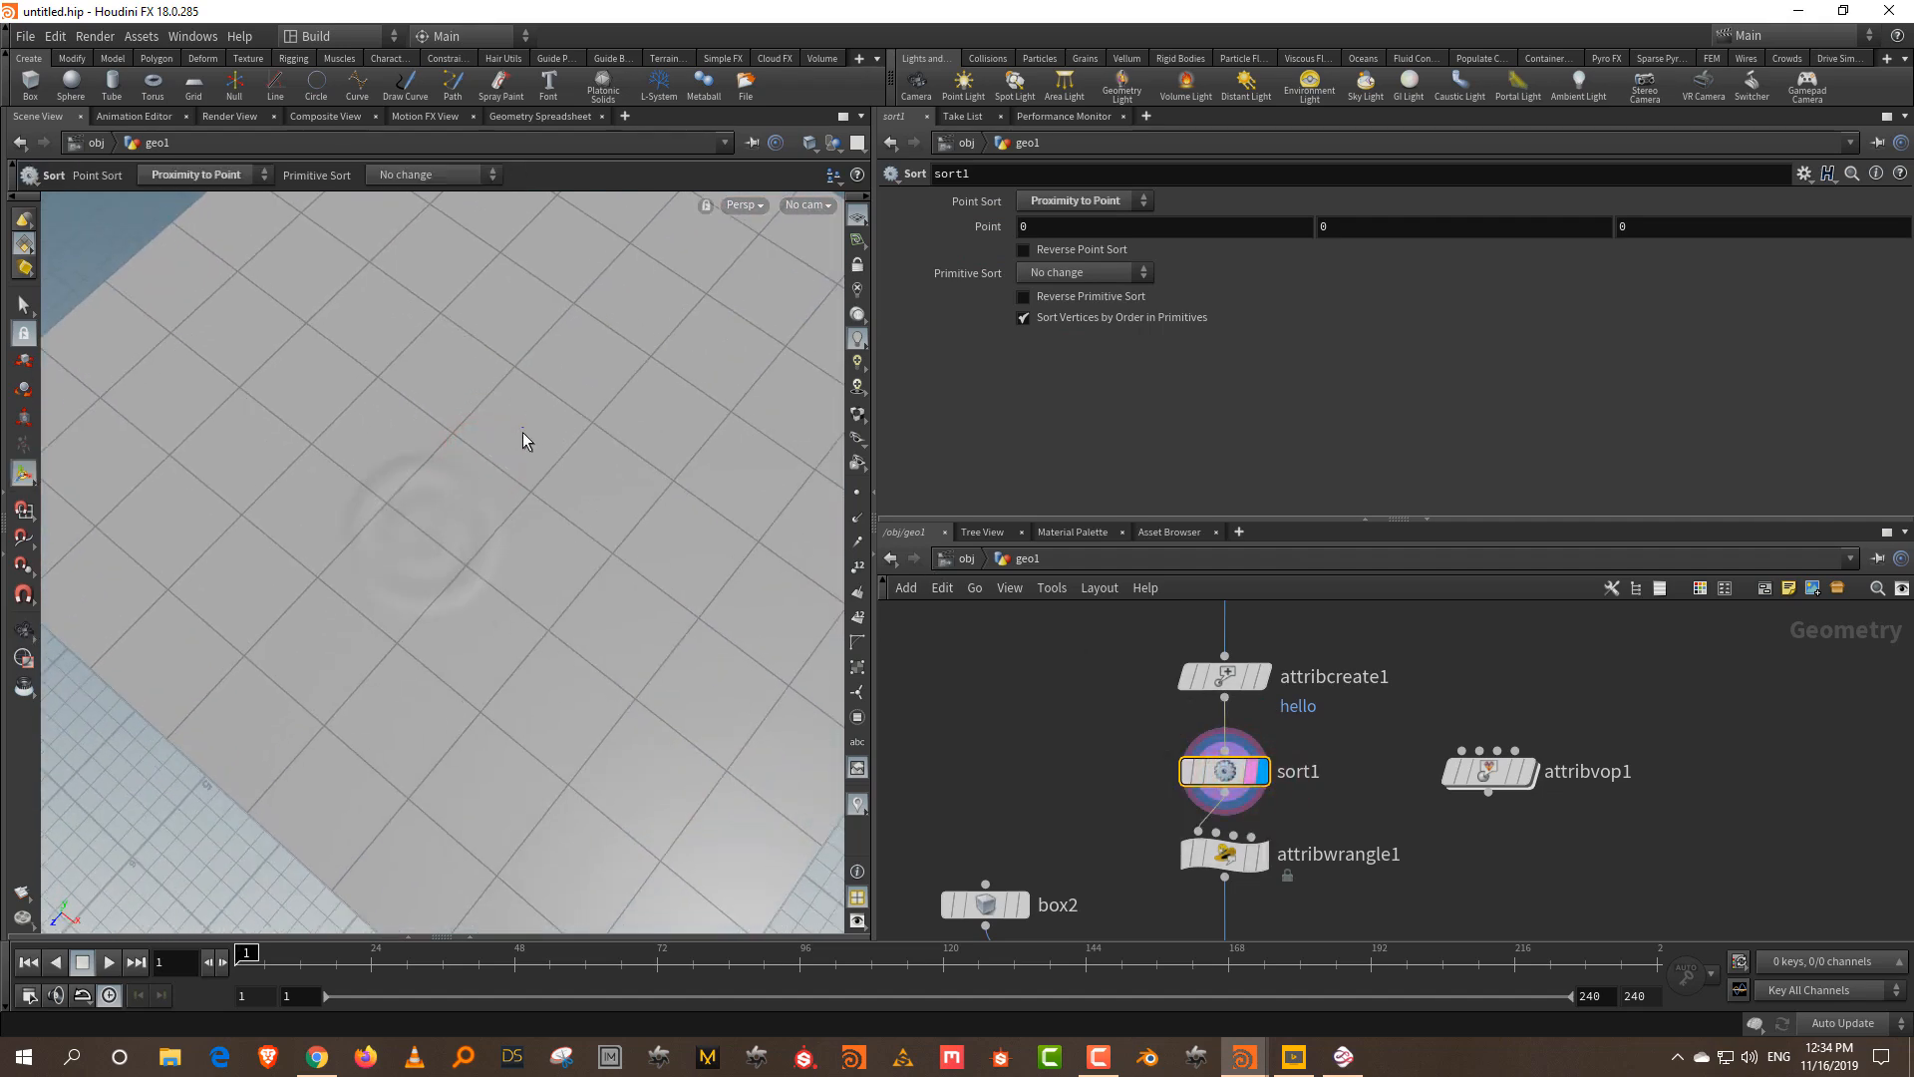
pyautogui.keyDown('alt'); pyautogui.moveTo(529, 373); pyautogui.dragTo(637, 454, button='right'); pyautogui.keyUp('alt')
pyautogui.click(857, 566)
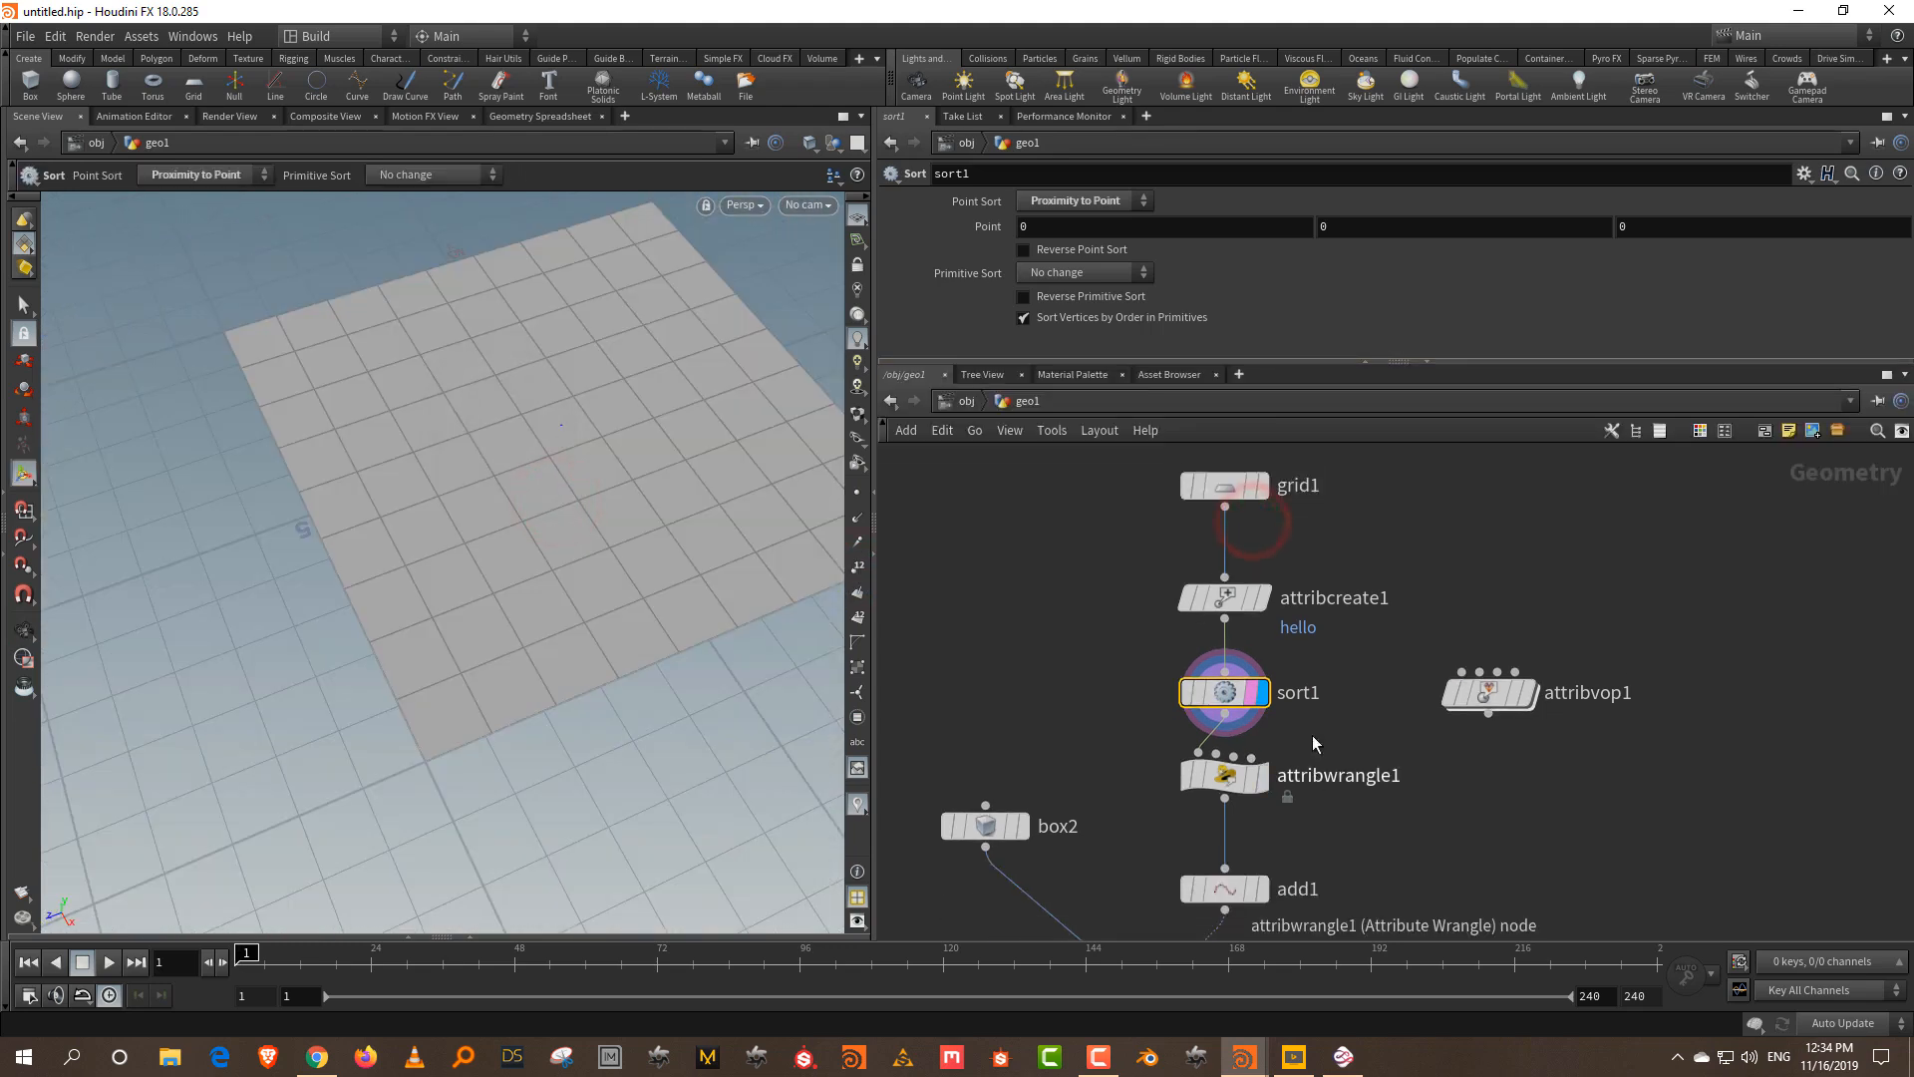
pyautogui.moveTo(1312, 734); pyautogui.dragTo(1320, 610, button='middle')
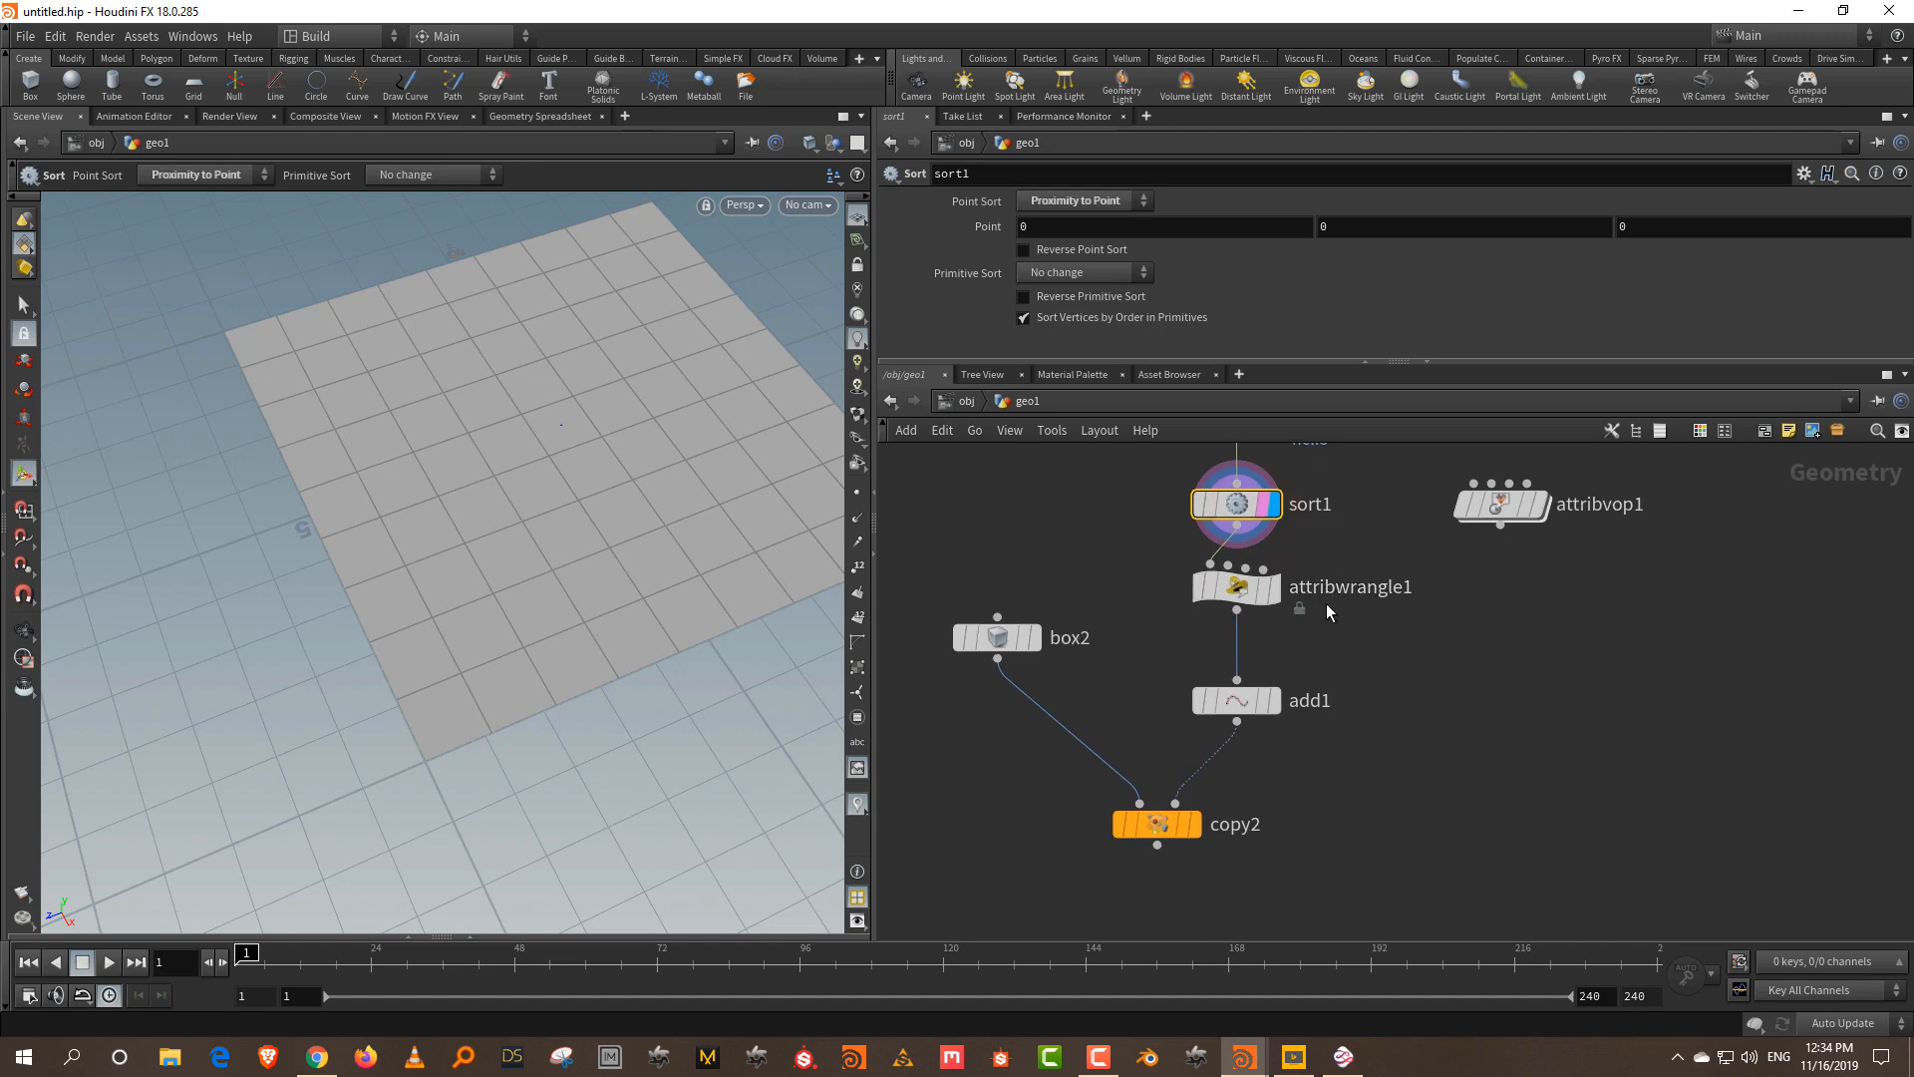
pyautogui.click(1194, 824)
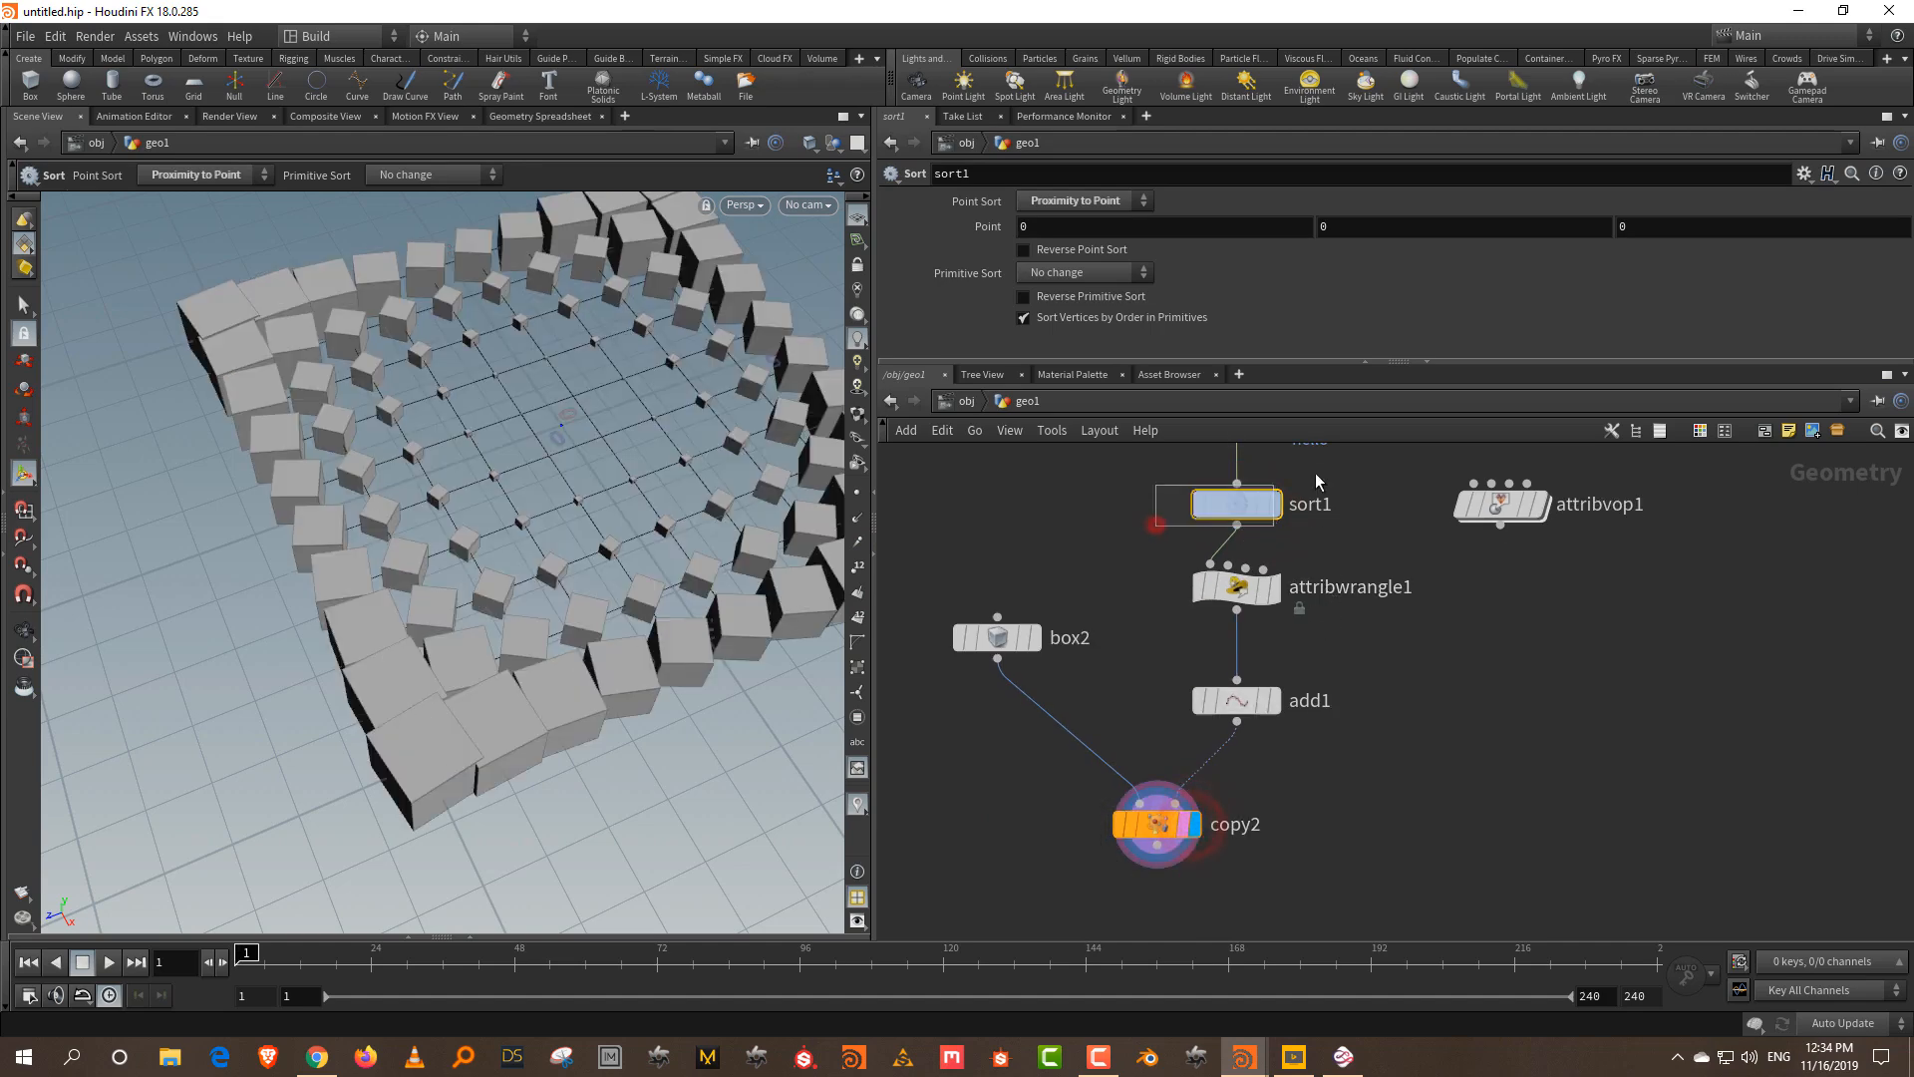
# - Try other X values for sort1's proximity point, then reset the X value to 0
pyautogui.moveTo(1163, 220); pyautogui.dragTo(1253, 221, button='middle')
pyautogui.moveTo(1107, 227); pyautogui.dragTo(964, 218)
pyautogui.write('0')
pyautogui.press('Return')
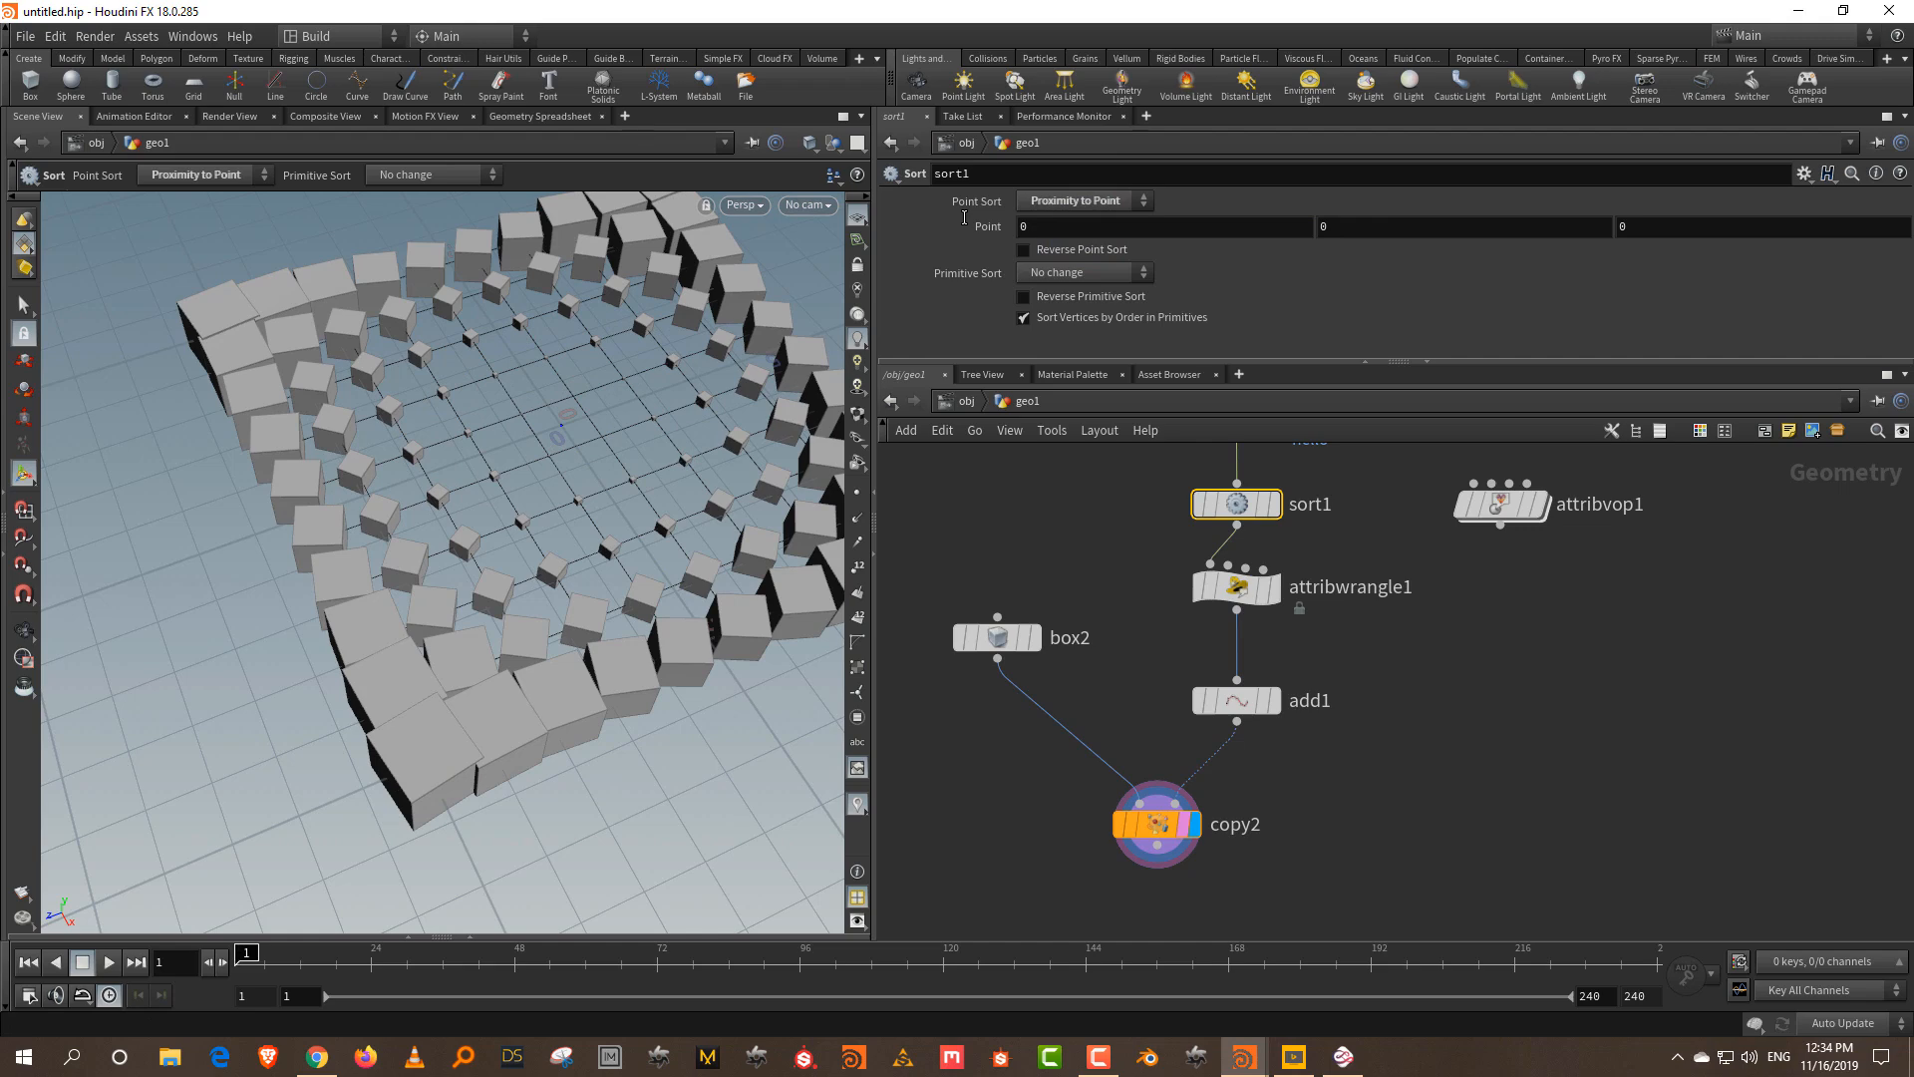
# - Move the nodes below sort1 down and place a new Sort node between sort1 and attribwrangle1
pyautogui.moveTo(988, 568); pyautogui.dragTo(1409, 889)
pyautogui.moveTo(1253, 591); pyautogui.dragTo(1253, 669)
pyautogui.click(1343, 580)
pyautogui.press('Tab')
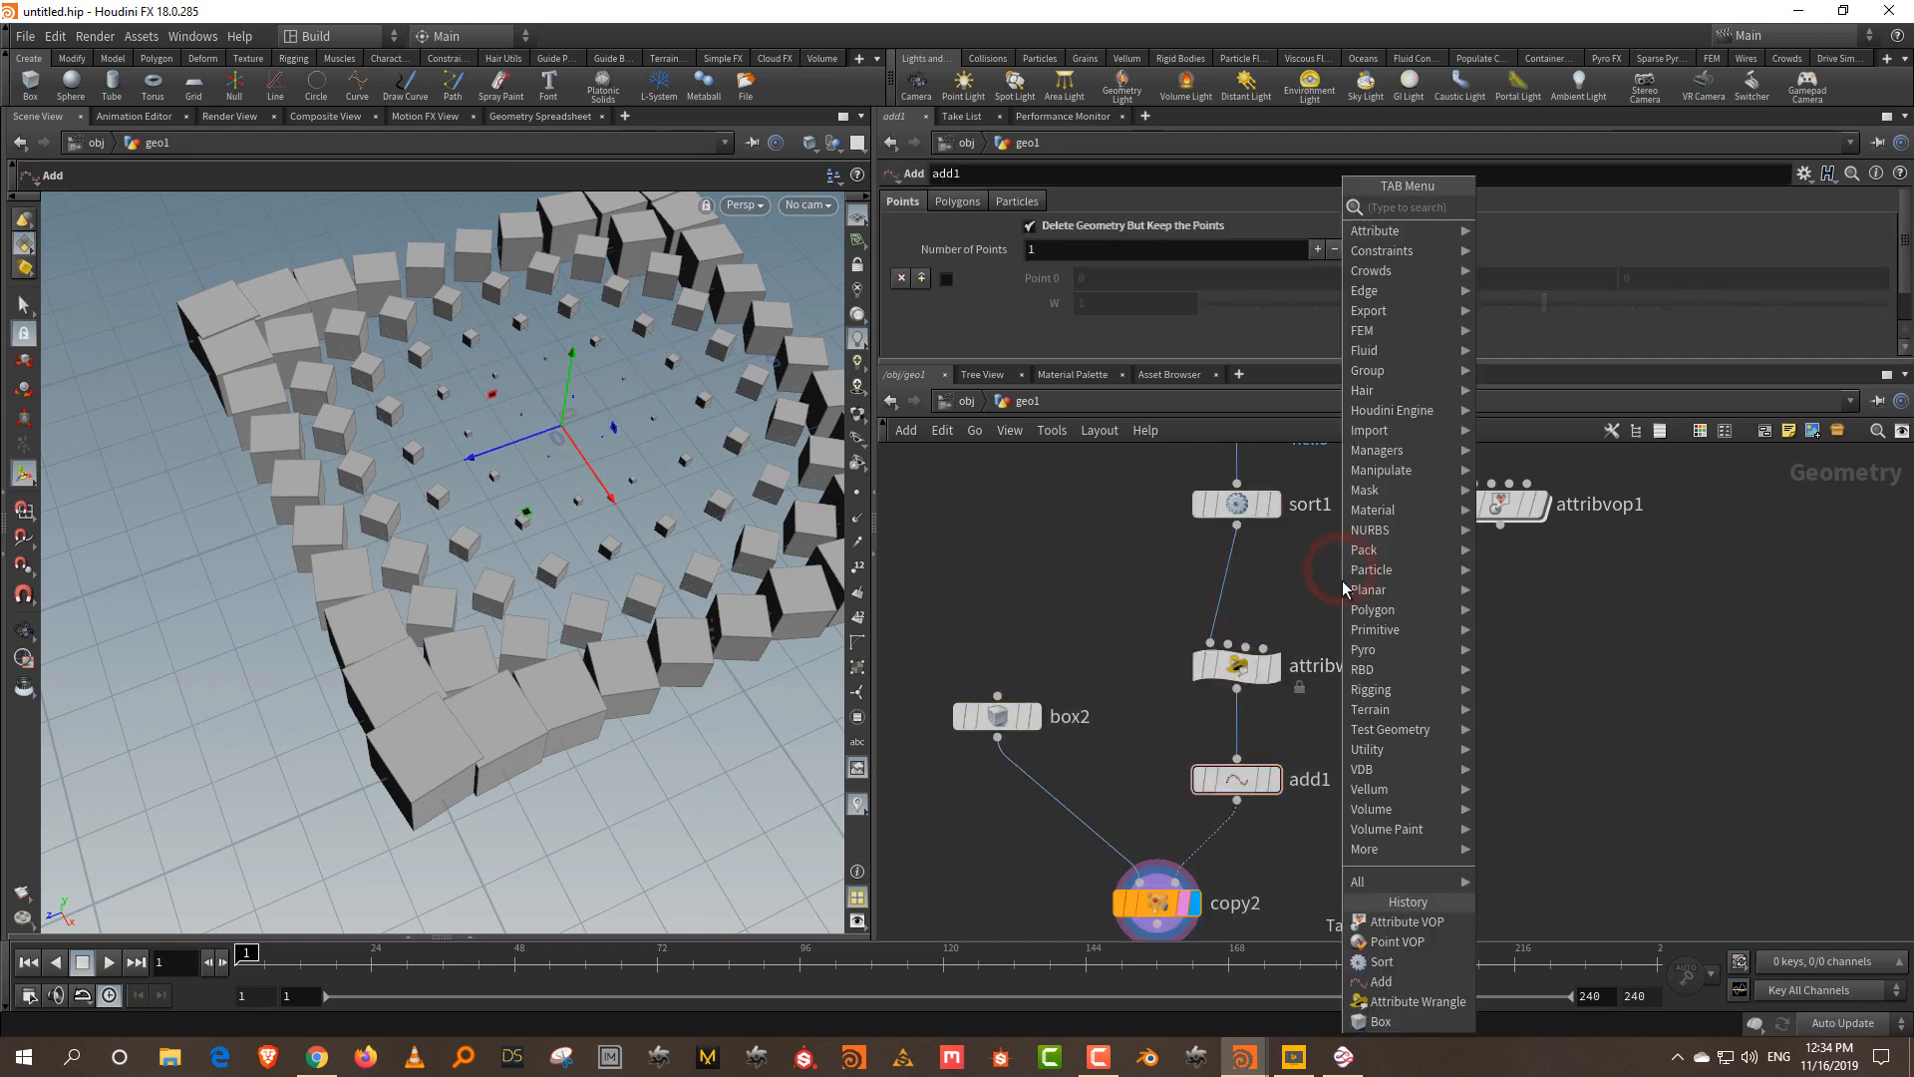
pyautogui.write('sort')
pyautogui.press('Return')
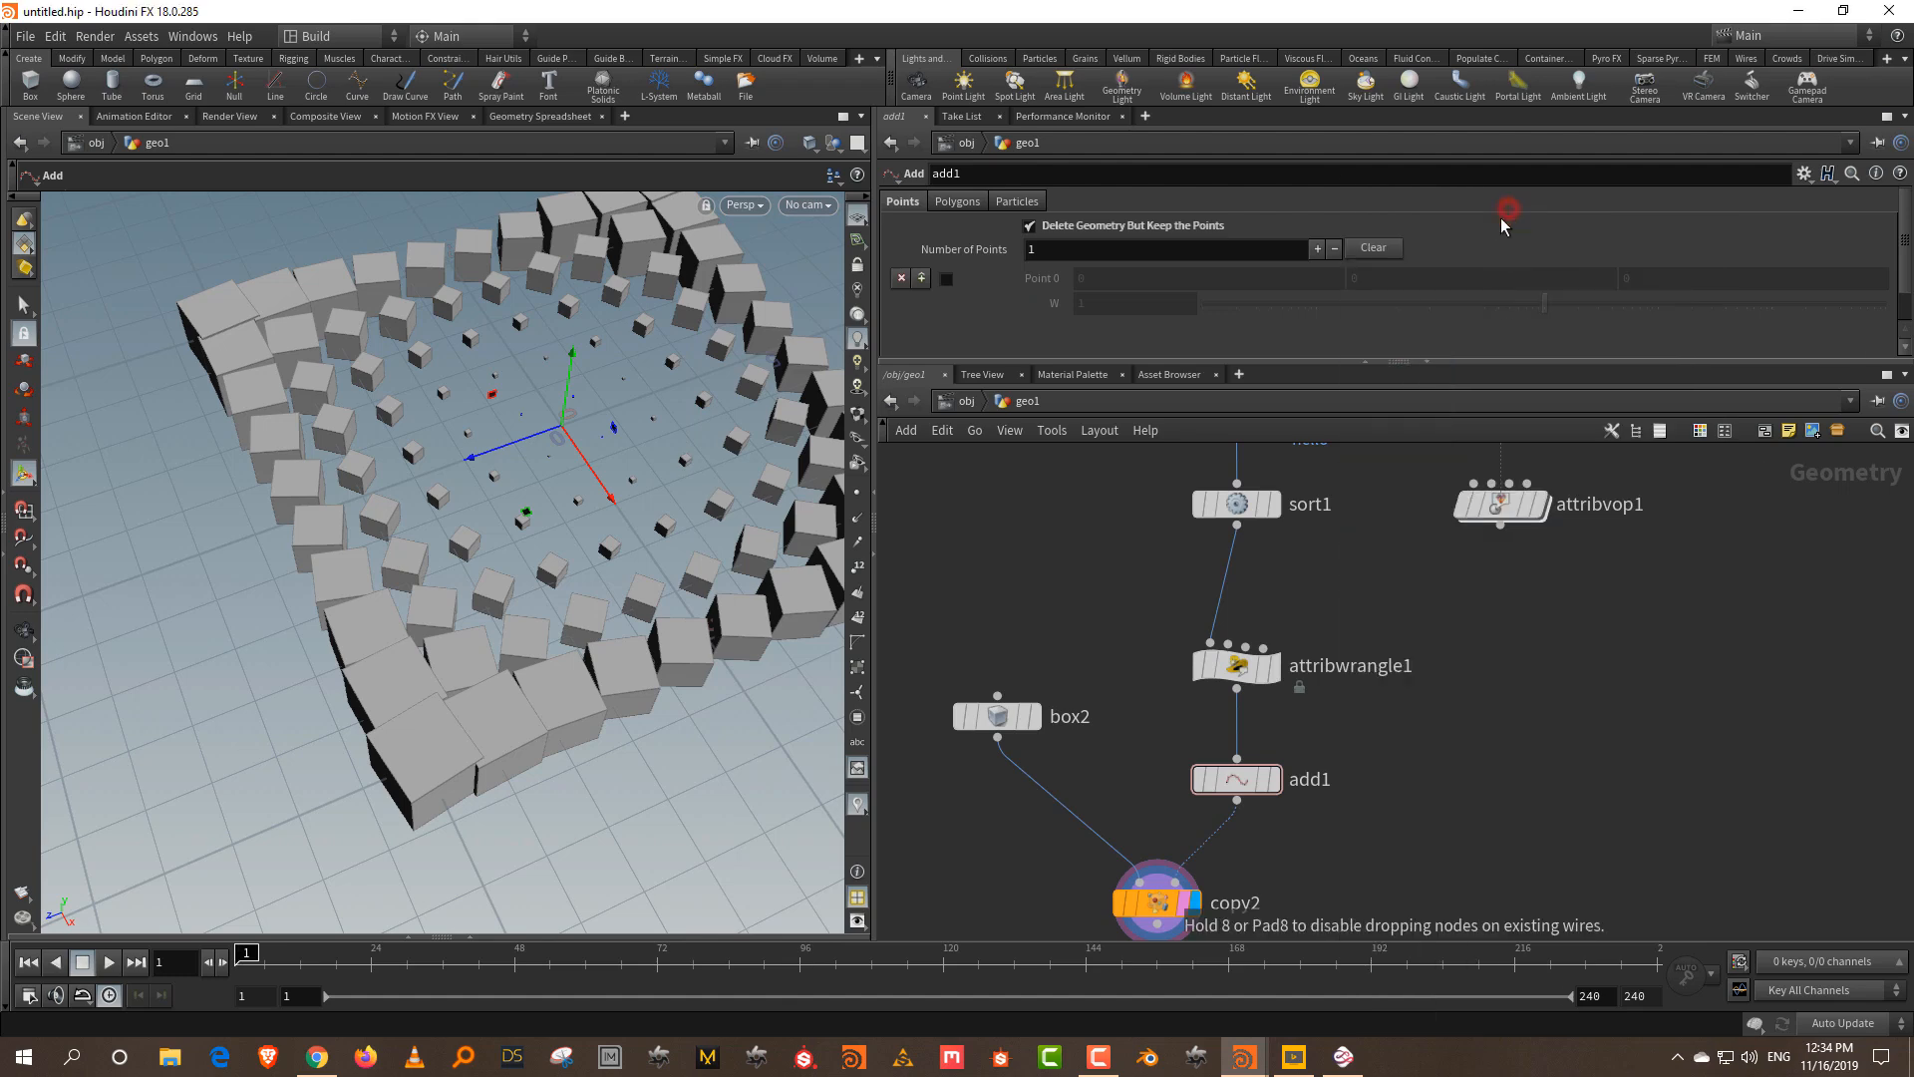
pyautogui.click(1220, 582)
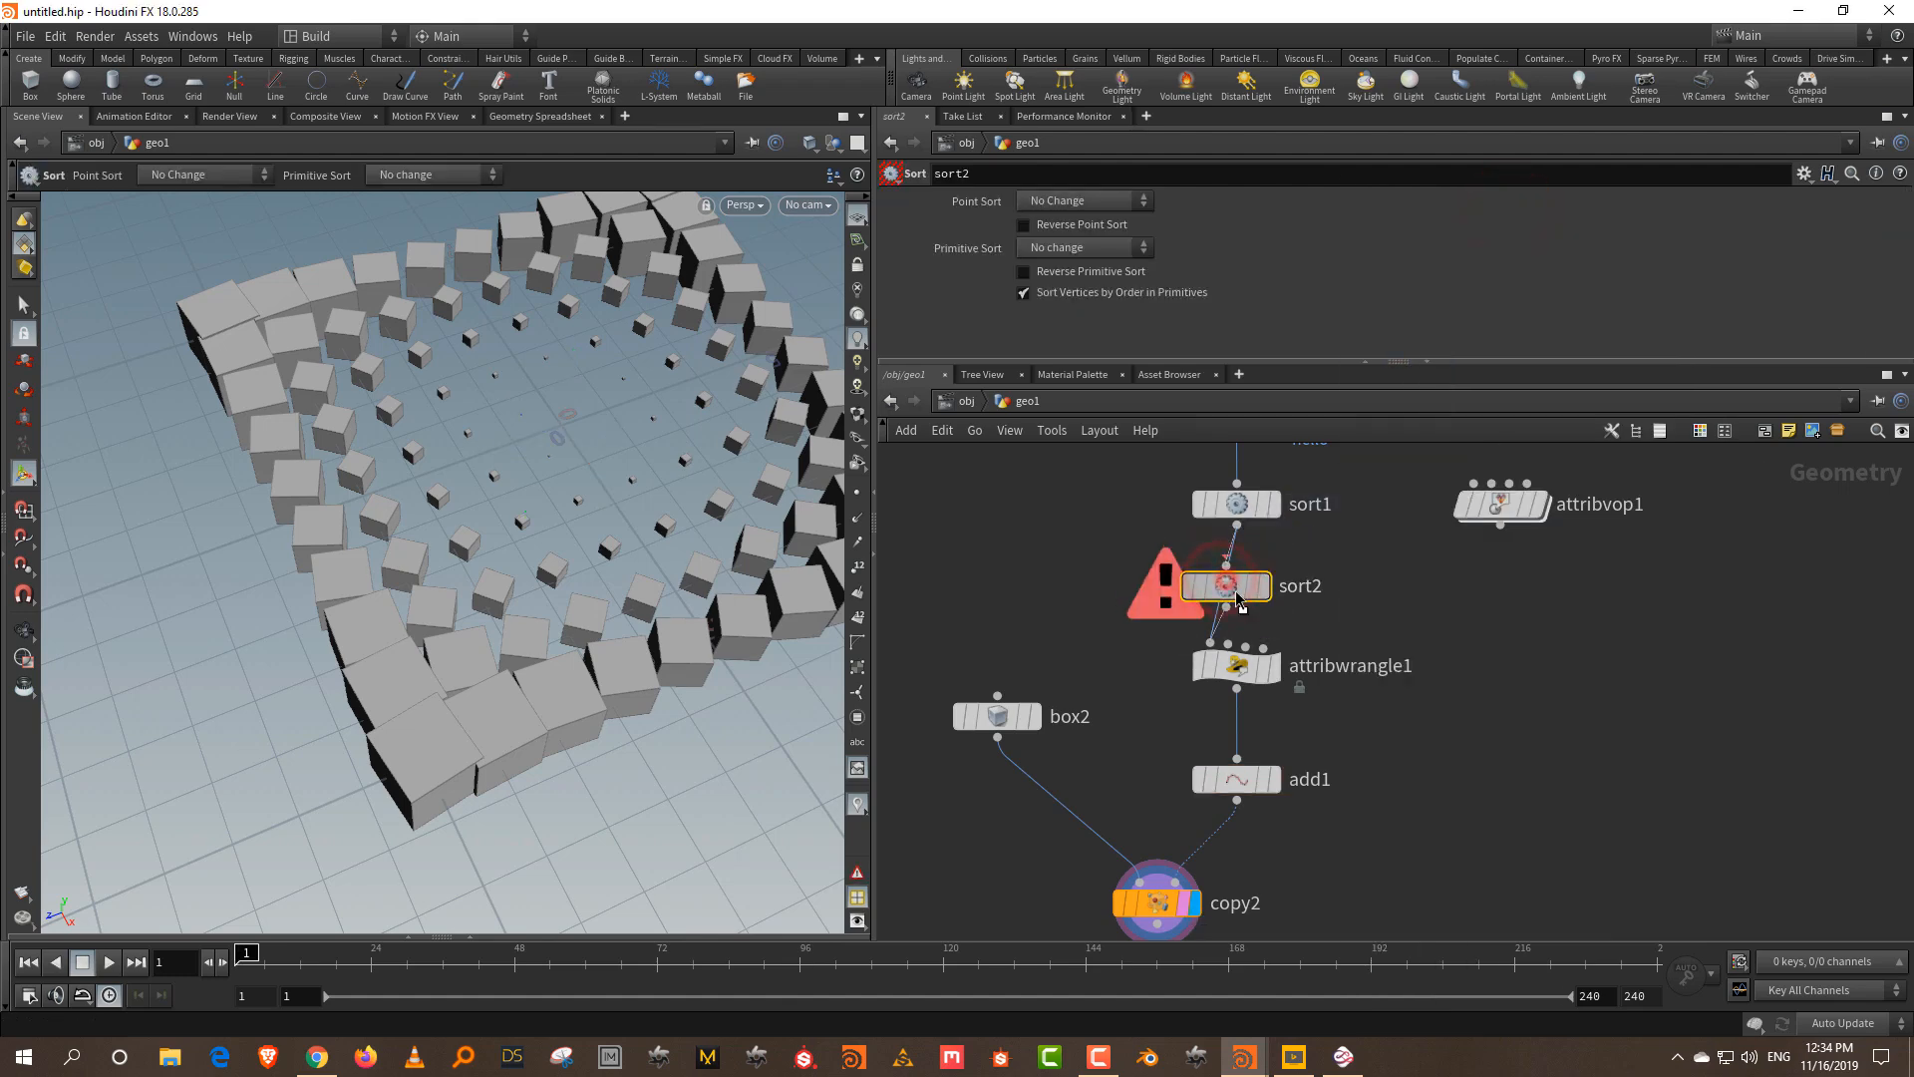
pyautogui.moveTo(1234, 598); pyautogui.dragTo(1245, 603)
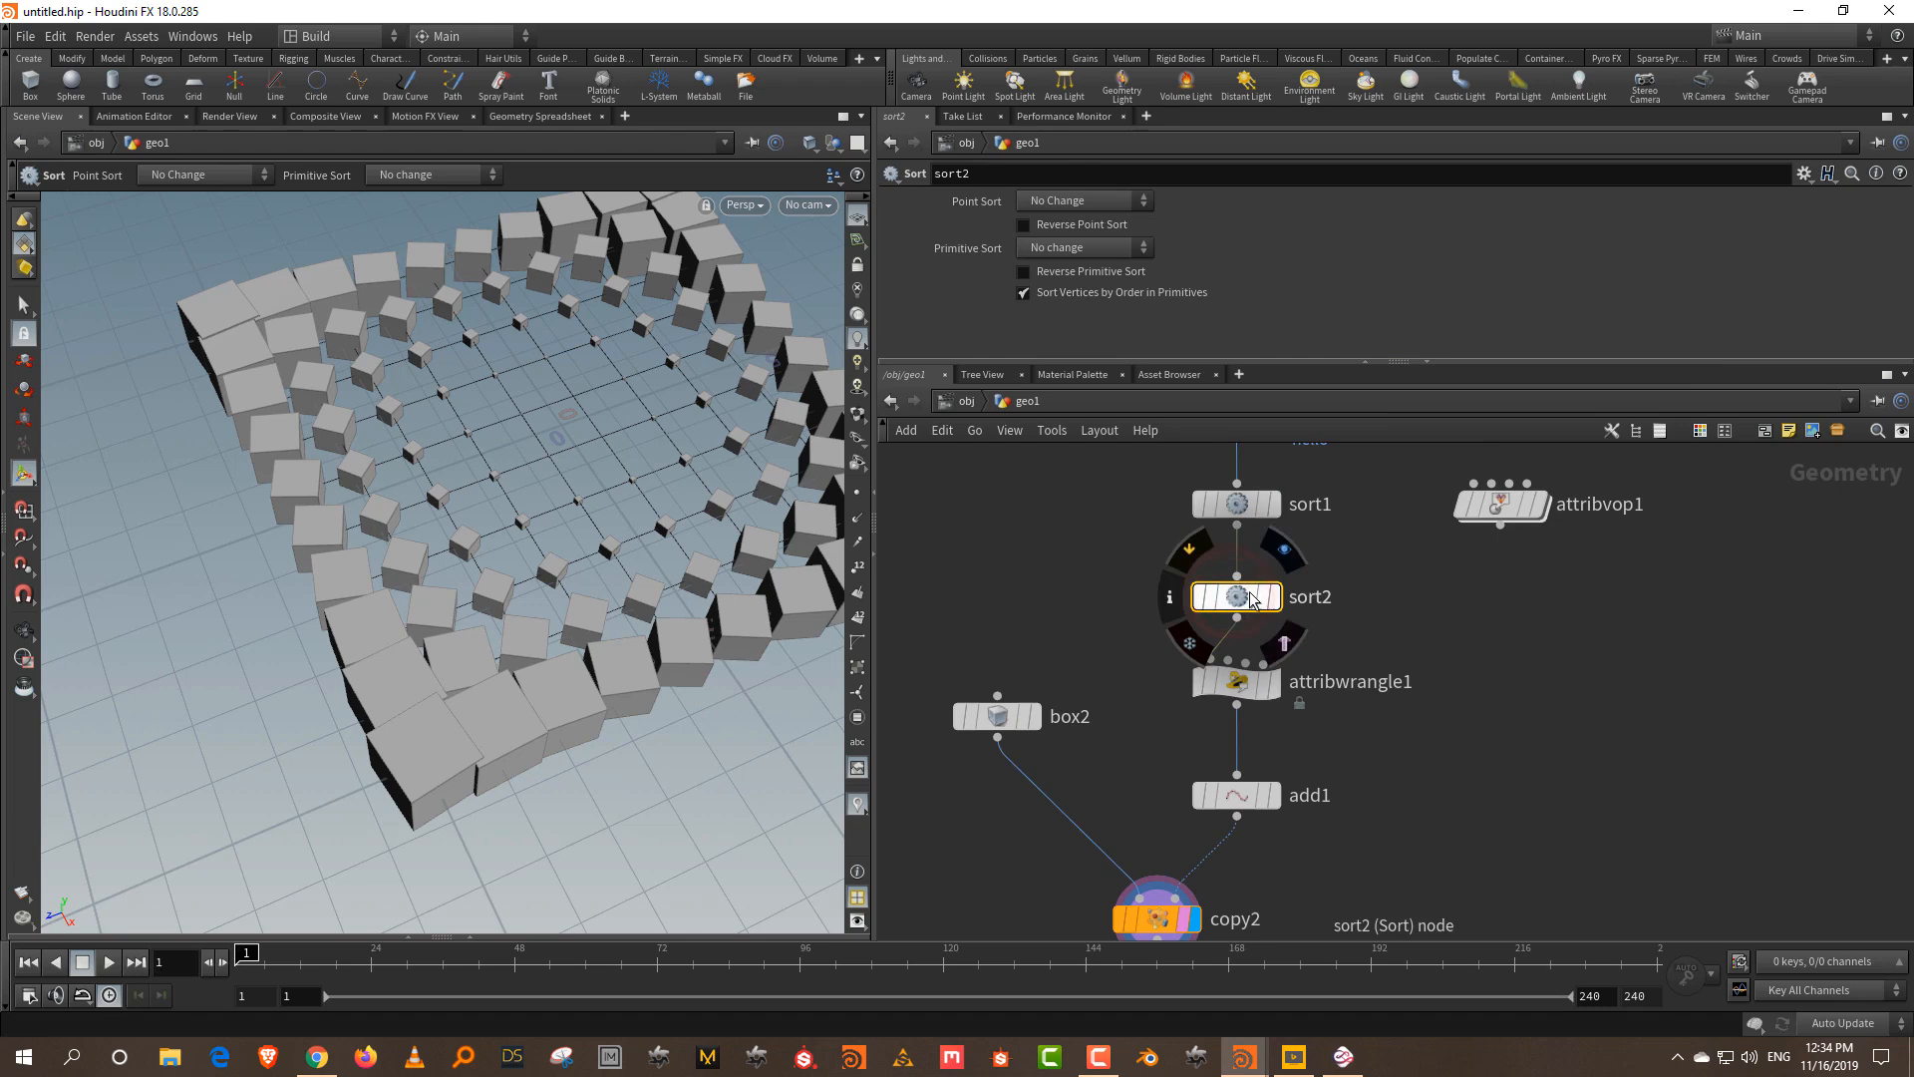
pyautogui.click(1062, 204)
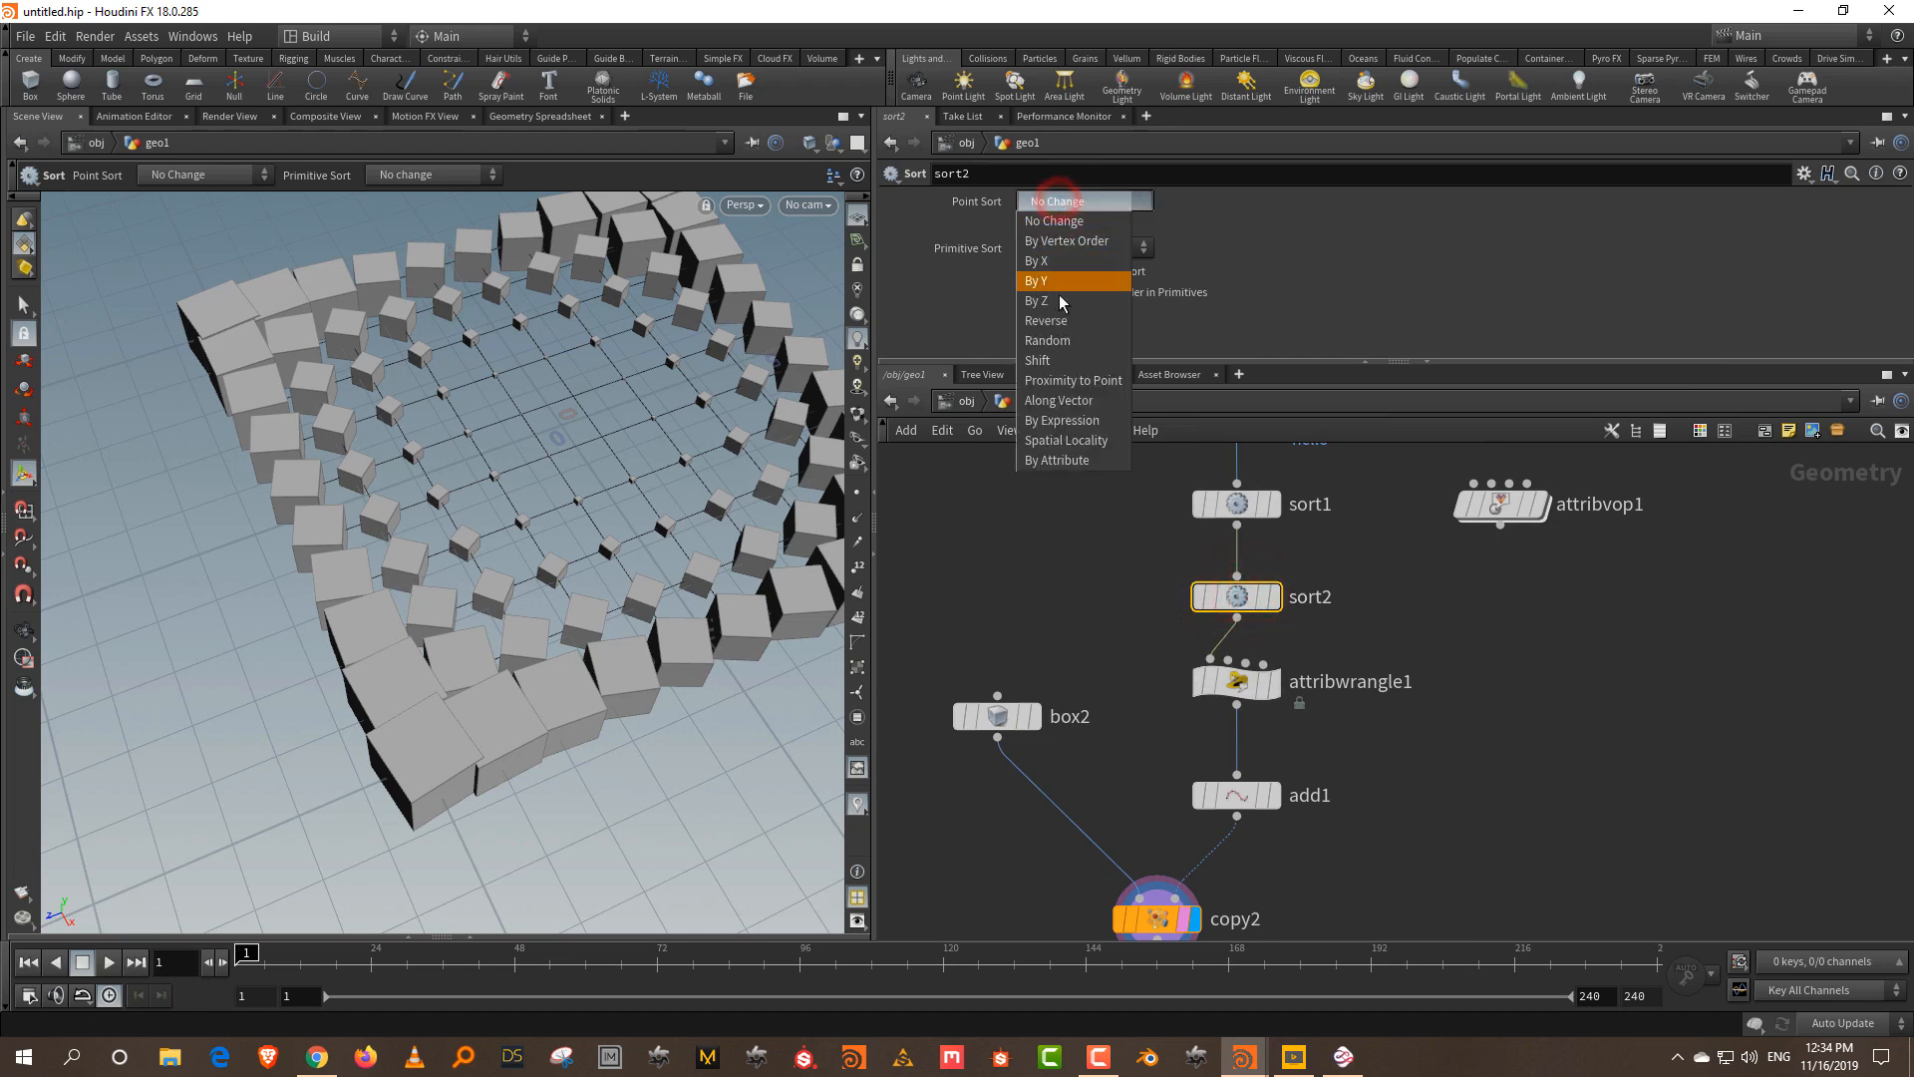
pyautogui.click(1063, 362)
pyautogui.click(1045, 225)
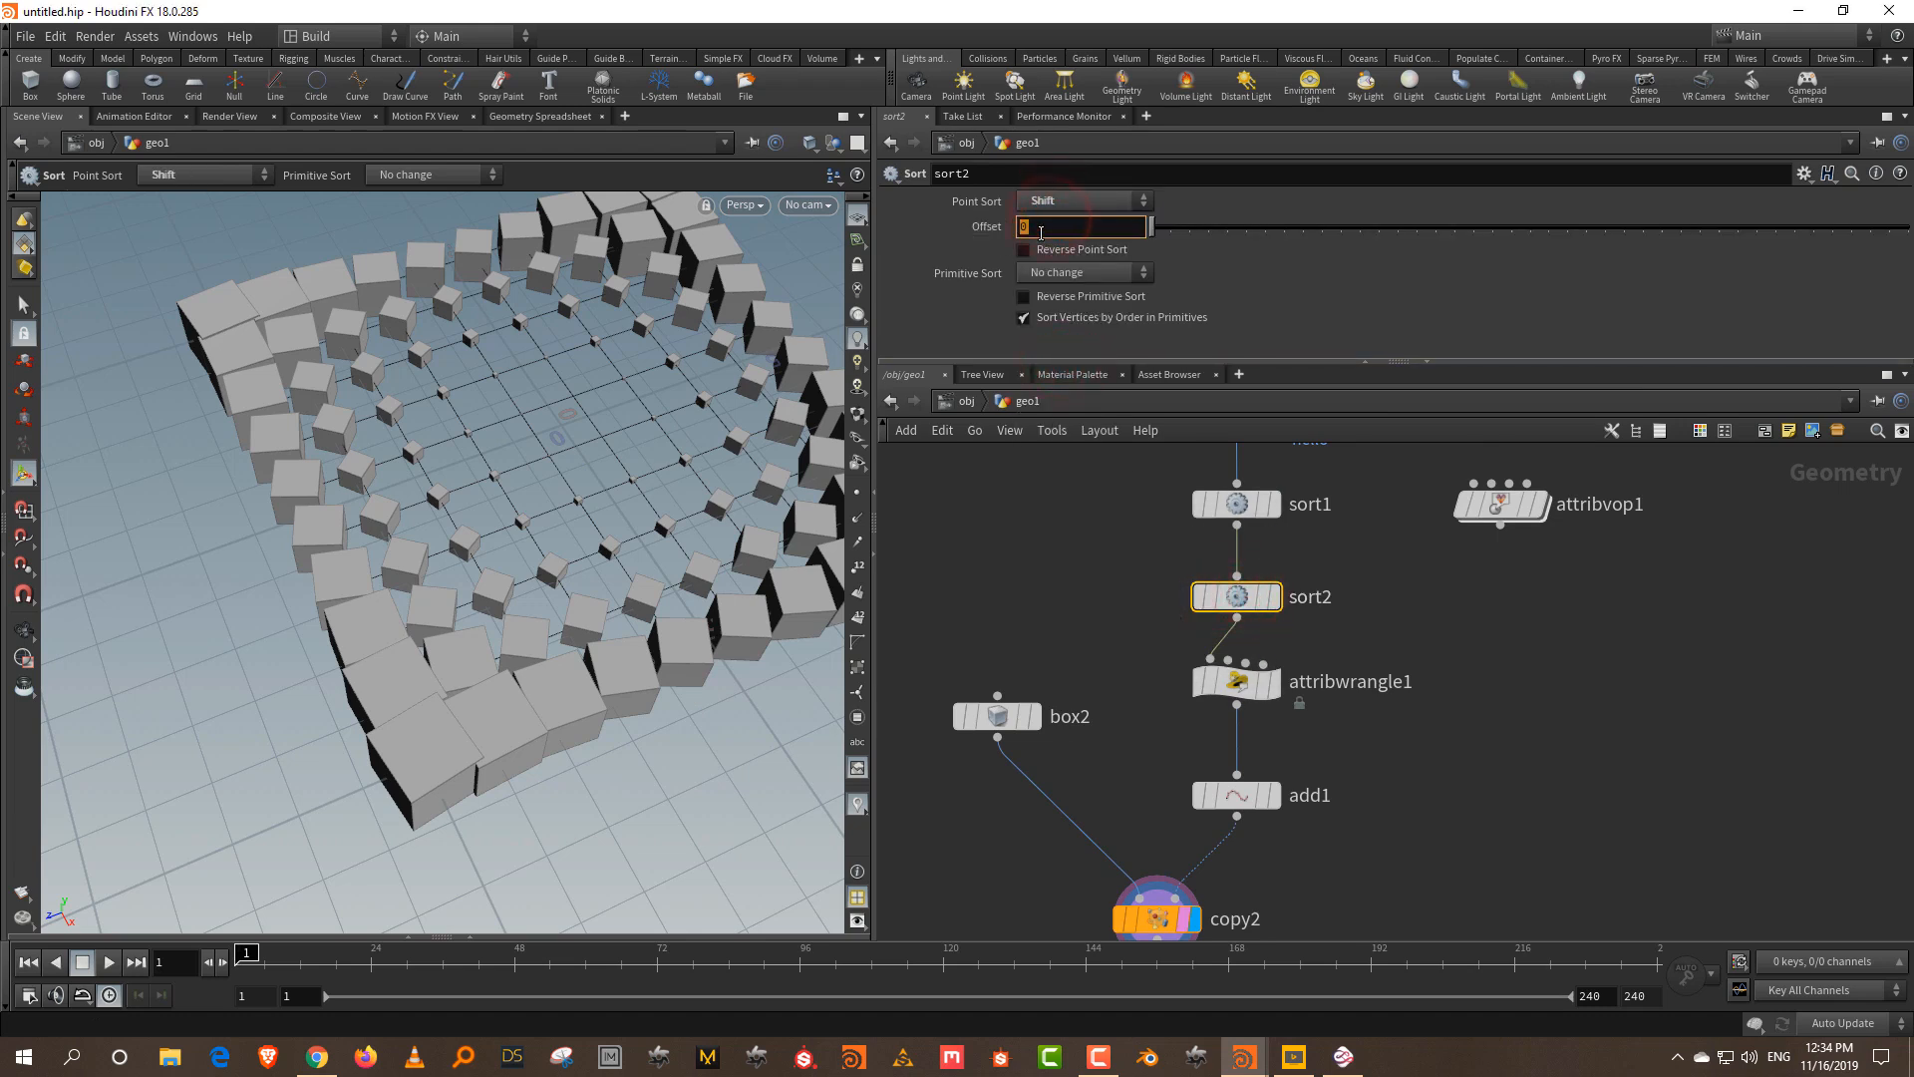
pyautogui.write('@Frame')
pyautogui.press('Return')
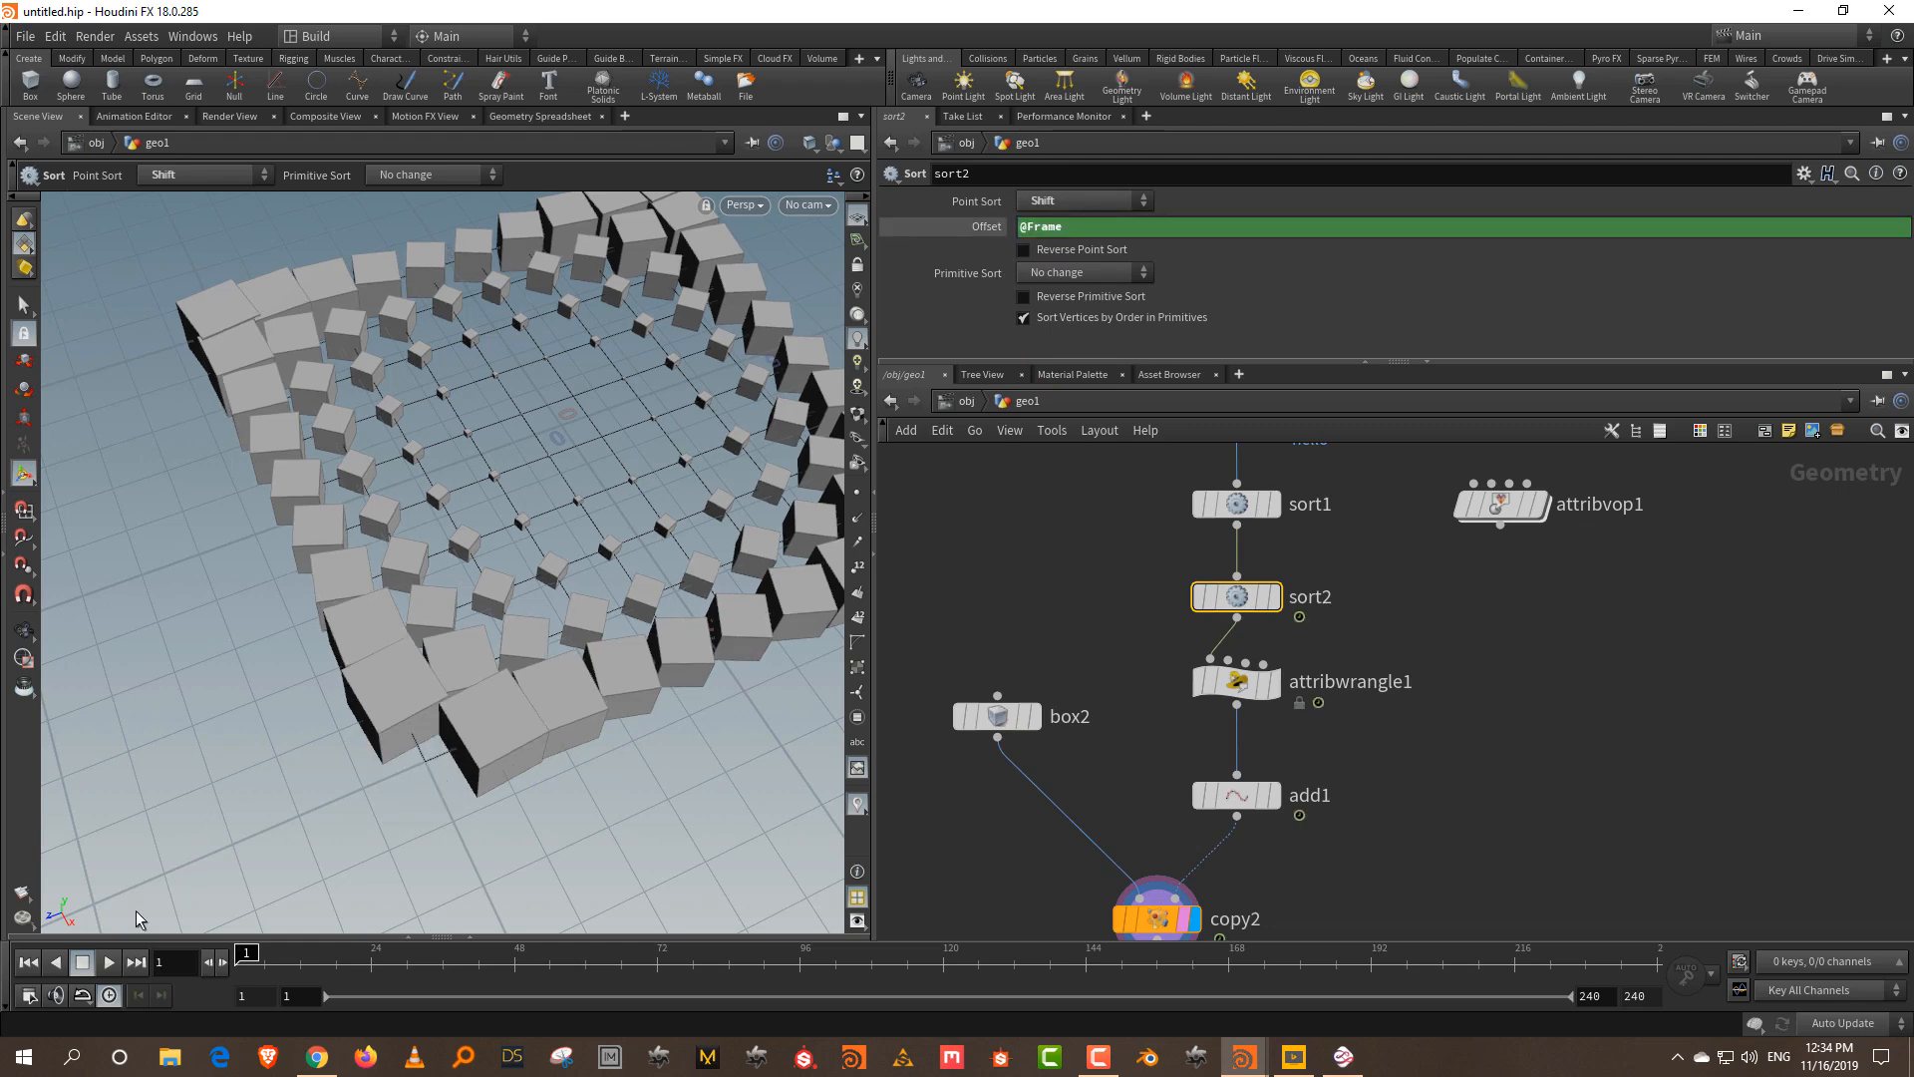
# - Play the animation to examine the shifting point order, then stop it and return to frame 1
pyautogui.click(108, 962)
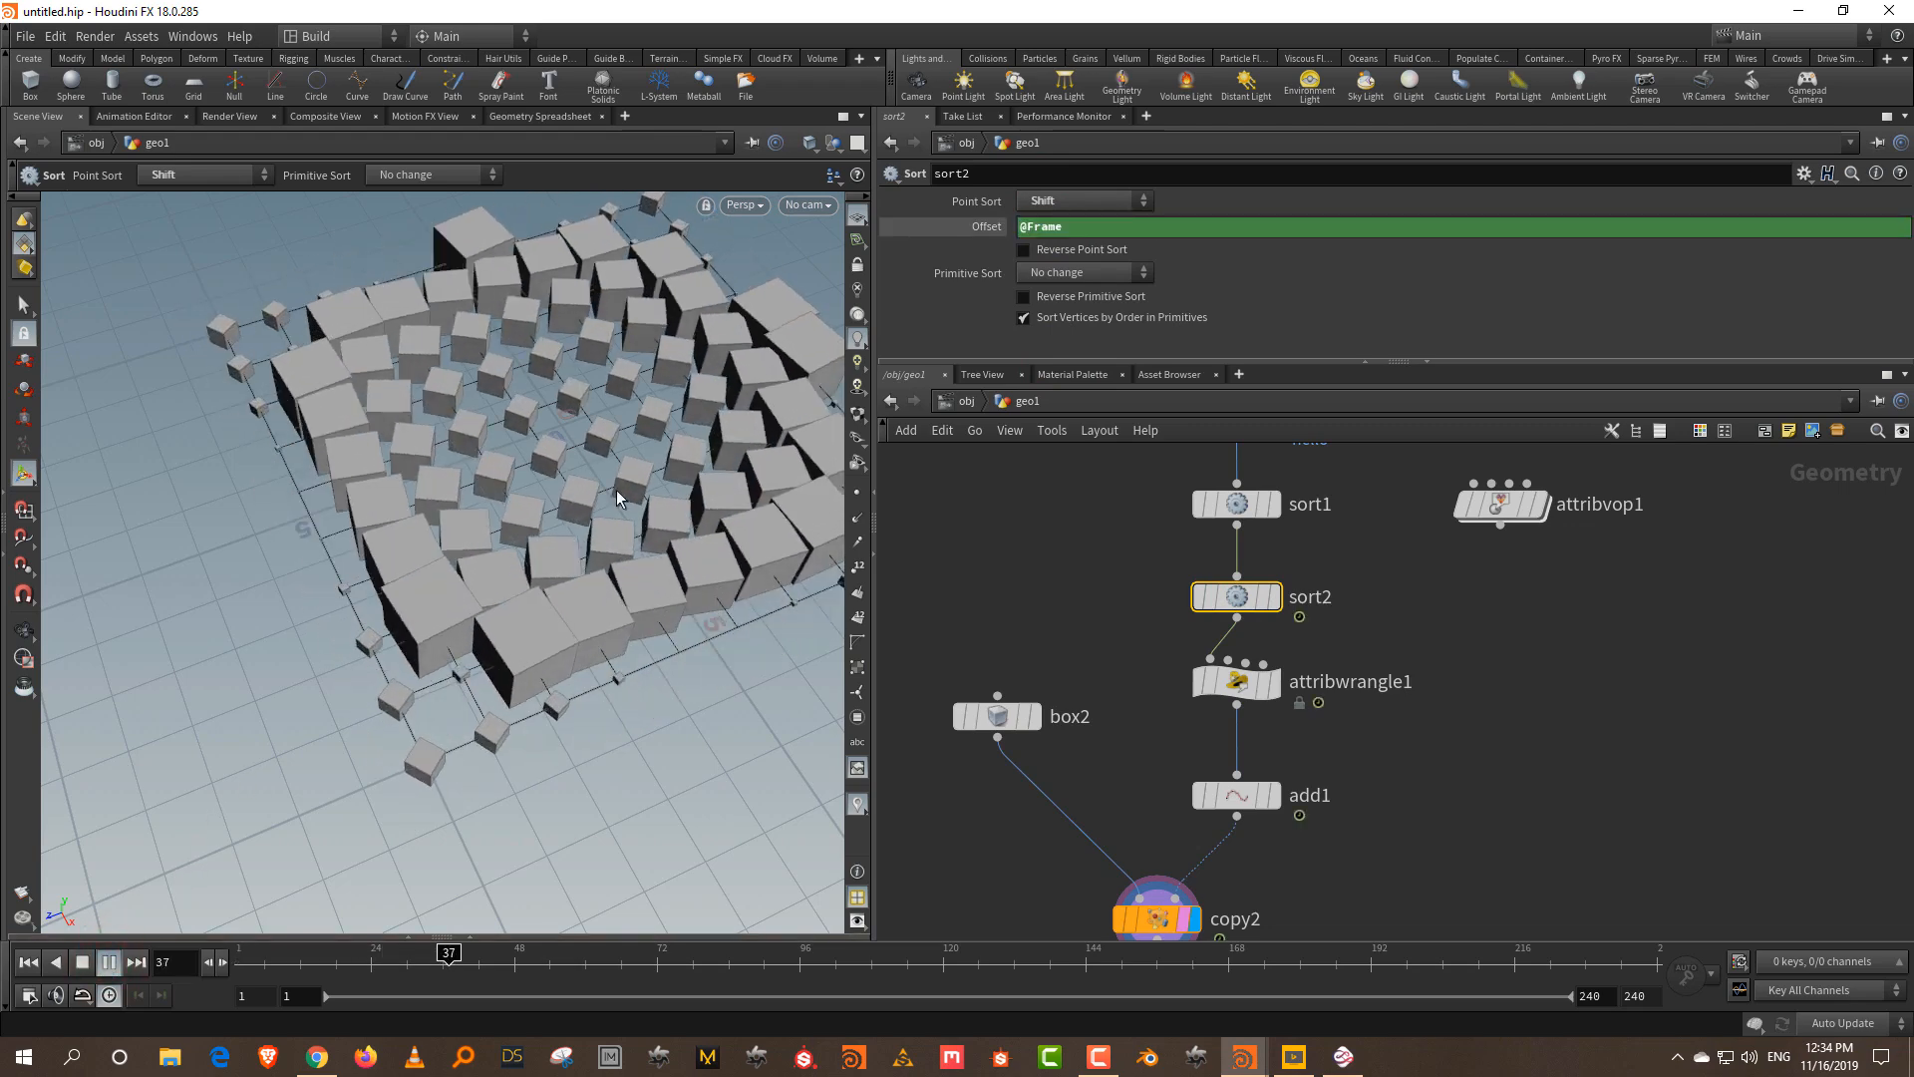
pyautogui.scroll(-5, 599, 578)
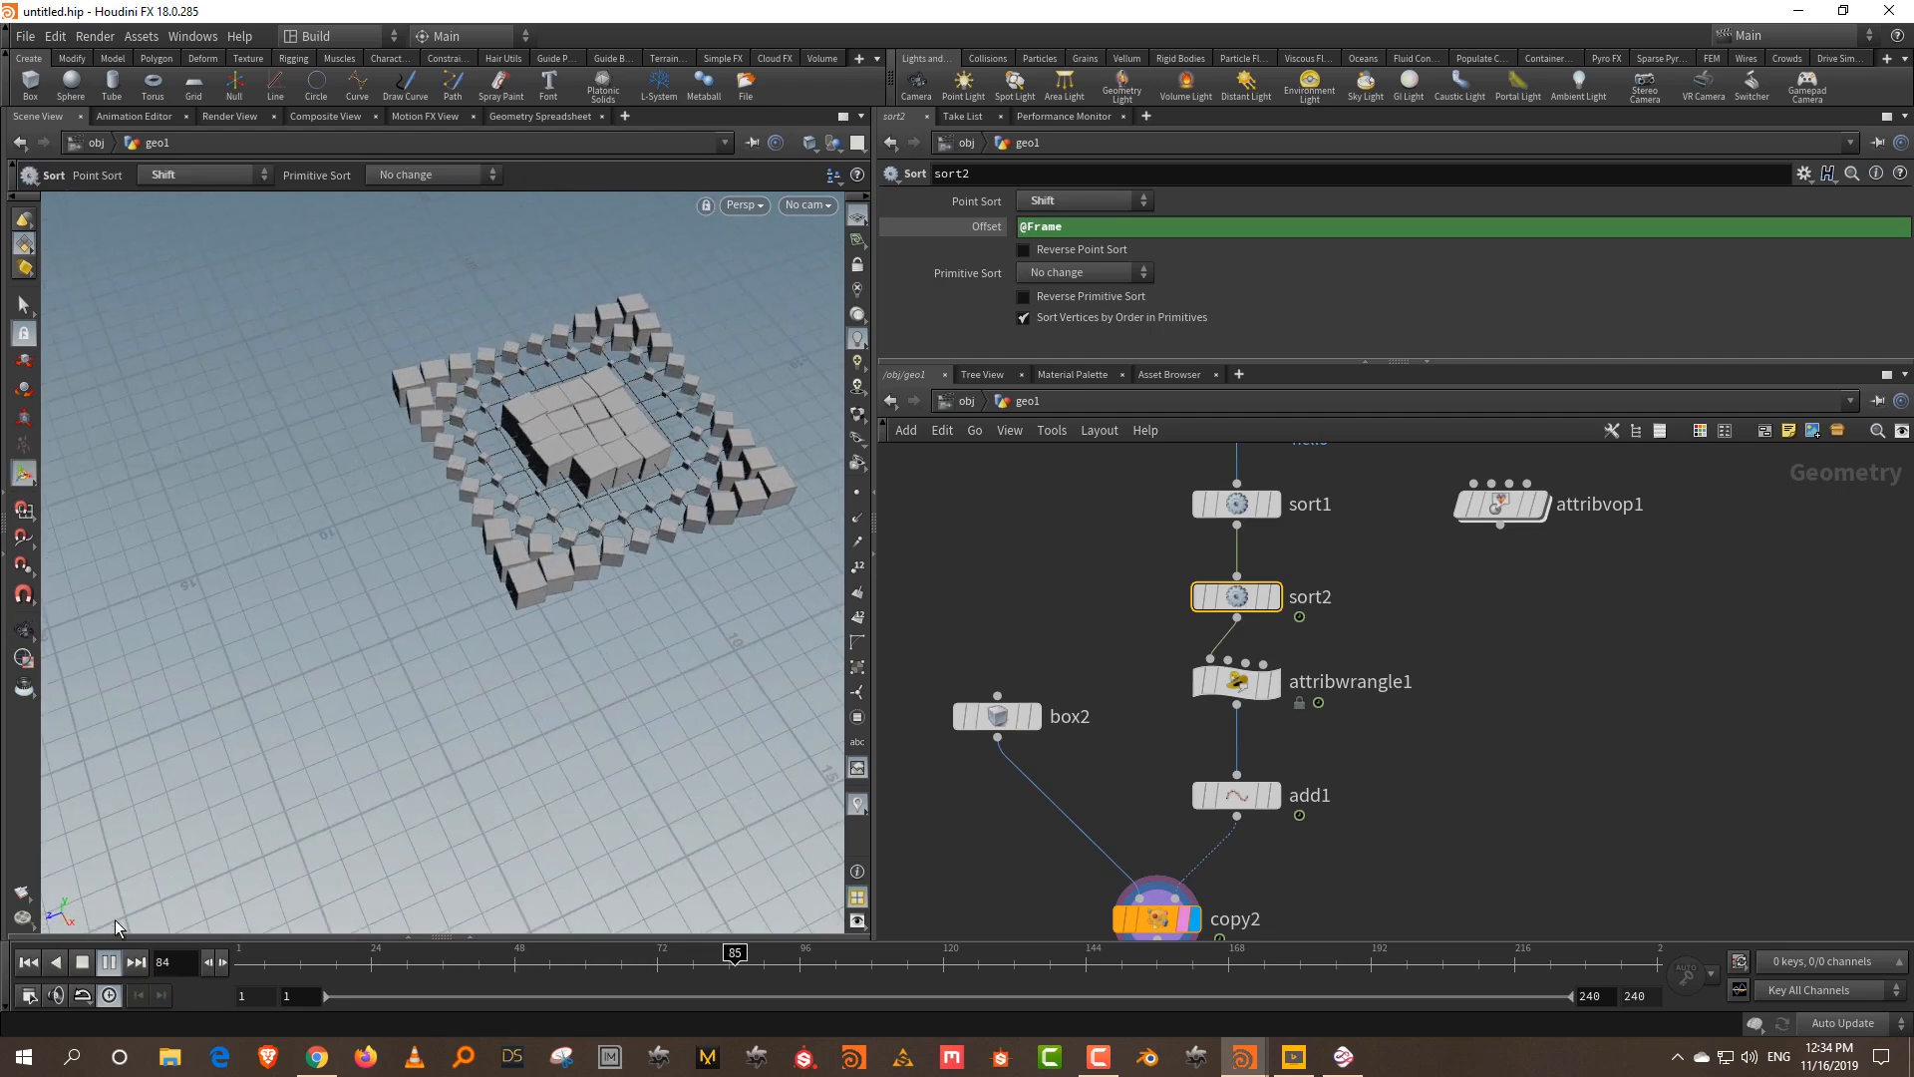
pyautogui.click(82, 962)
pyautogui.click(28, 962)
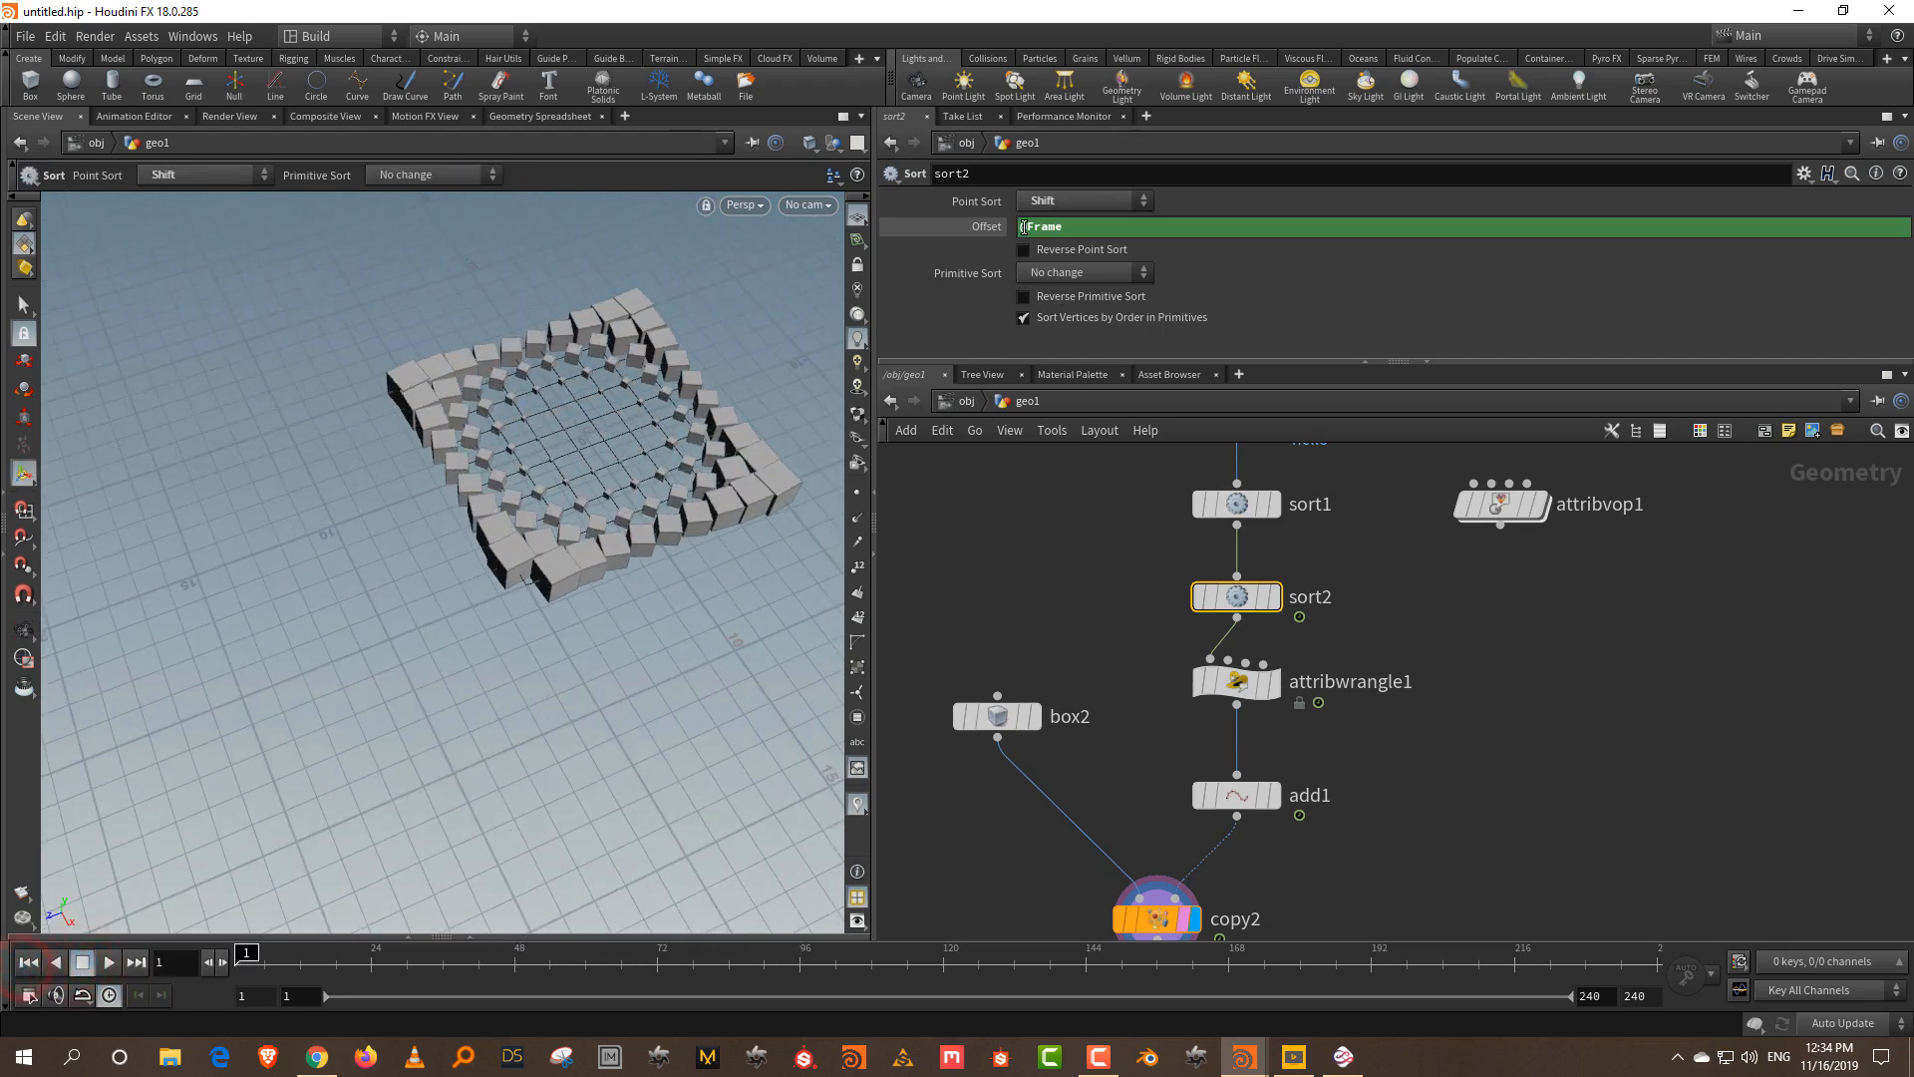
pyautogui.click(1021, 226)
pyautogui.write('-')
pyautogui.press('Return')
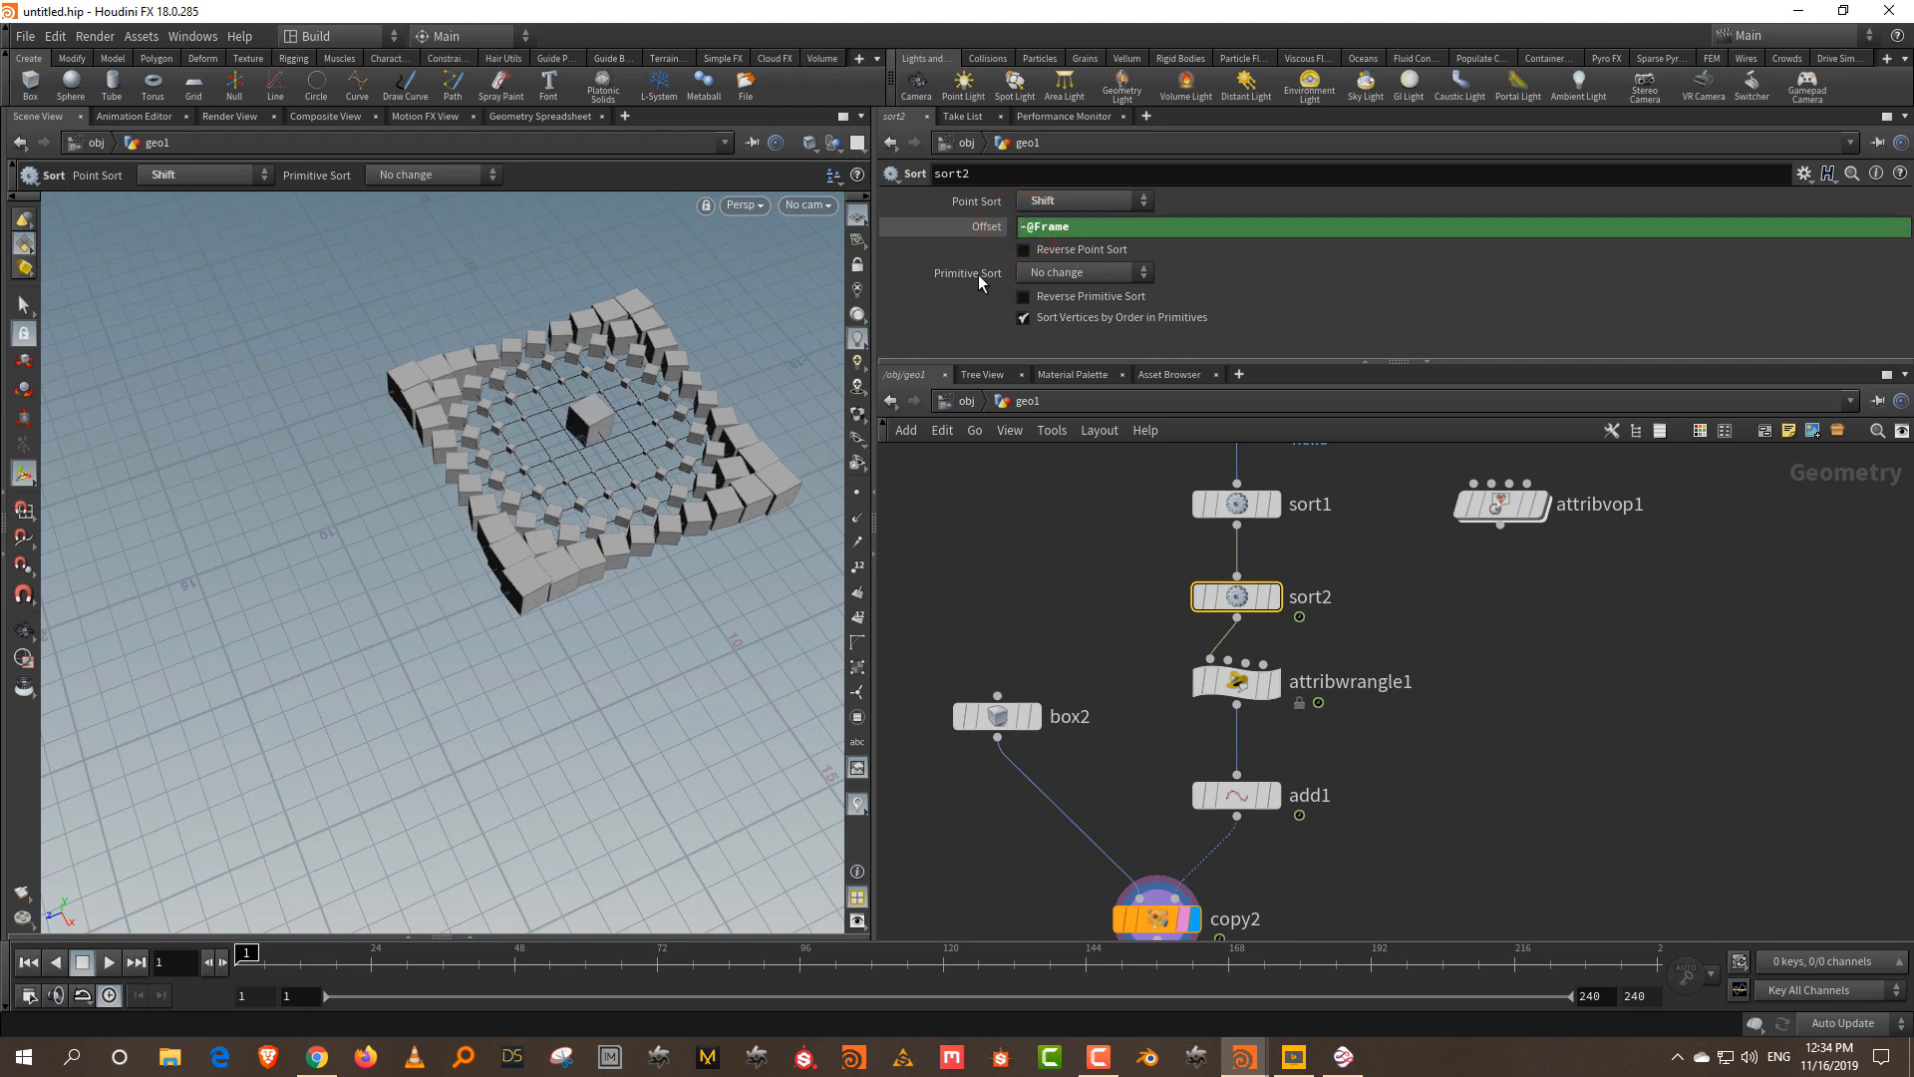
pyautogui.click(109, 962)
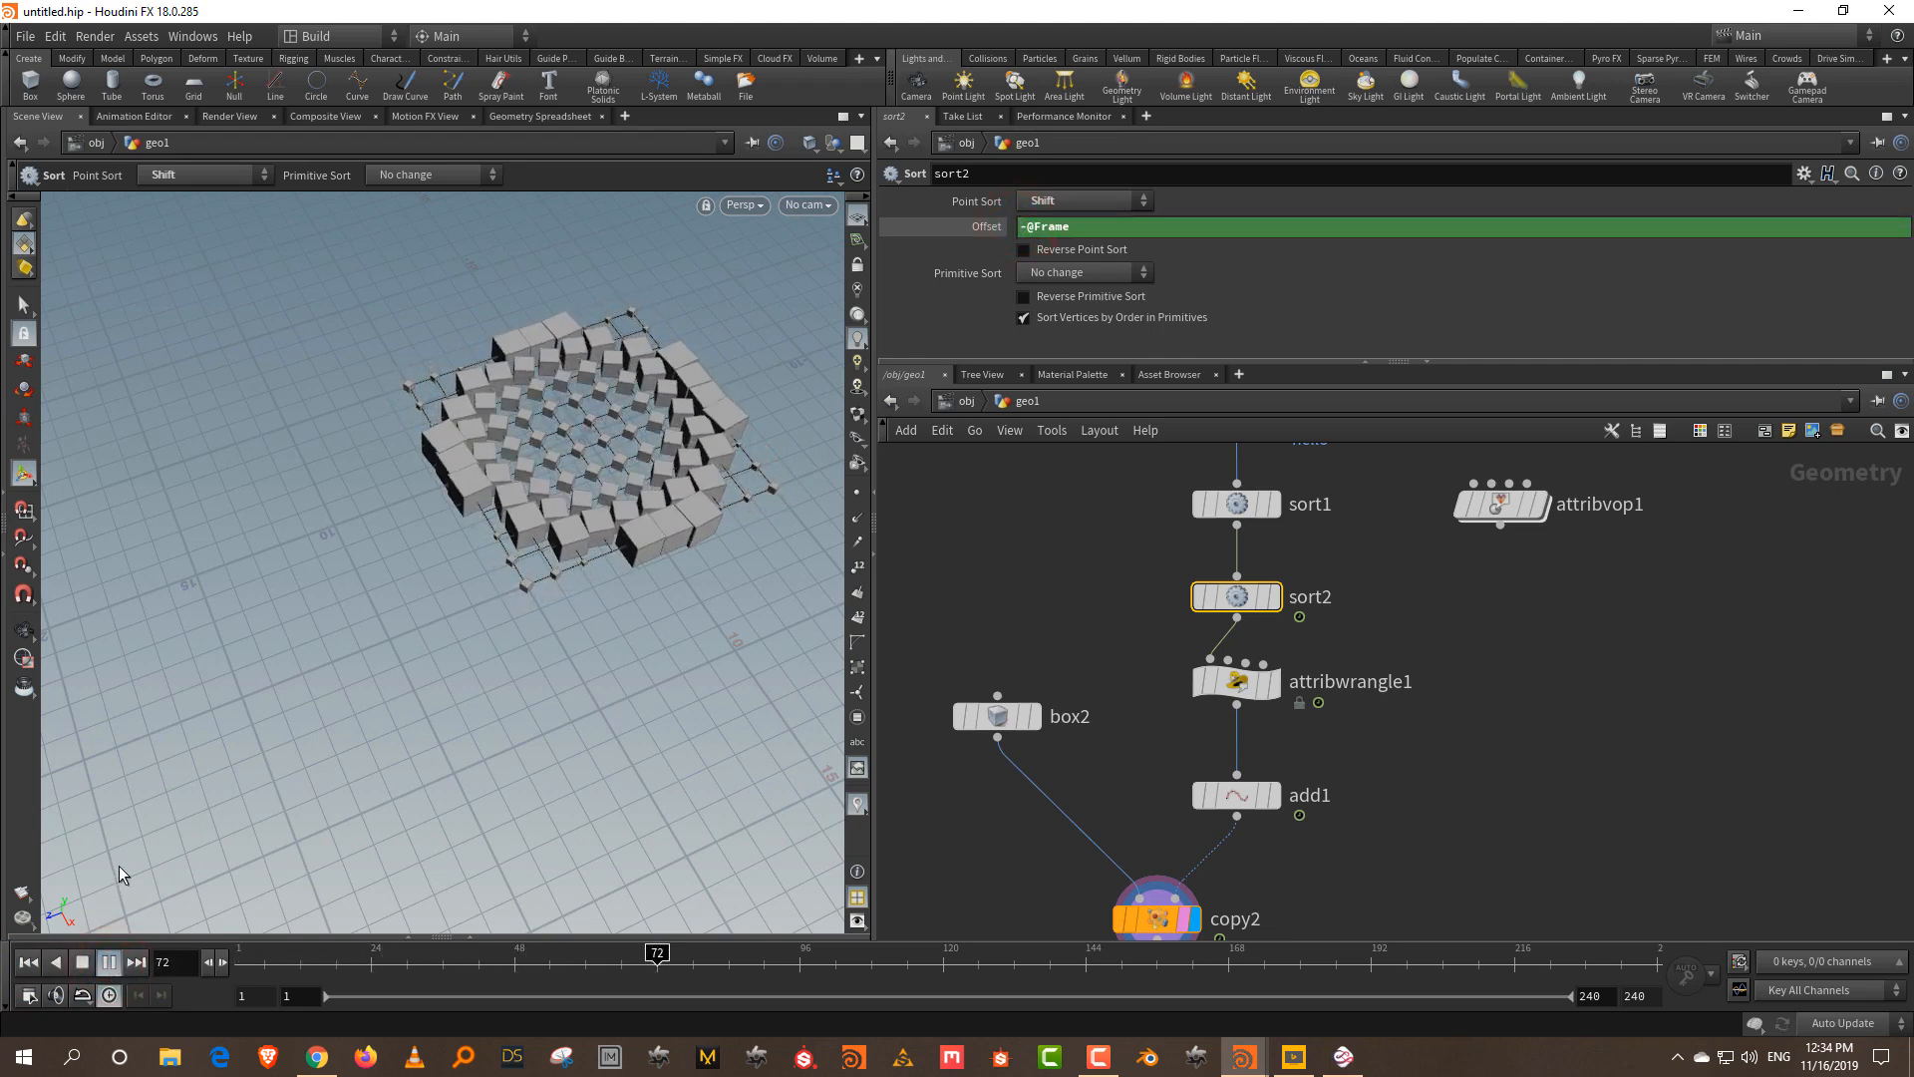
pyautogui.click(82, 962)
pyautogui.click(27, 962)
# - Try 30 Rows and 30 Columns on grid1, then set both Rows and Columns to 21
pyautogui.moveTo(1421, 626); pyautogui.dragTo(1401, 868, button='middle')
pyautogui.moveTo(1049, 497); pyautogui.dragTo(1367, 598)
pyautogui.moveTo(1137, 363); pyautogui.dragTo(1140, 451)
pyautogui.click(1594, 362)
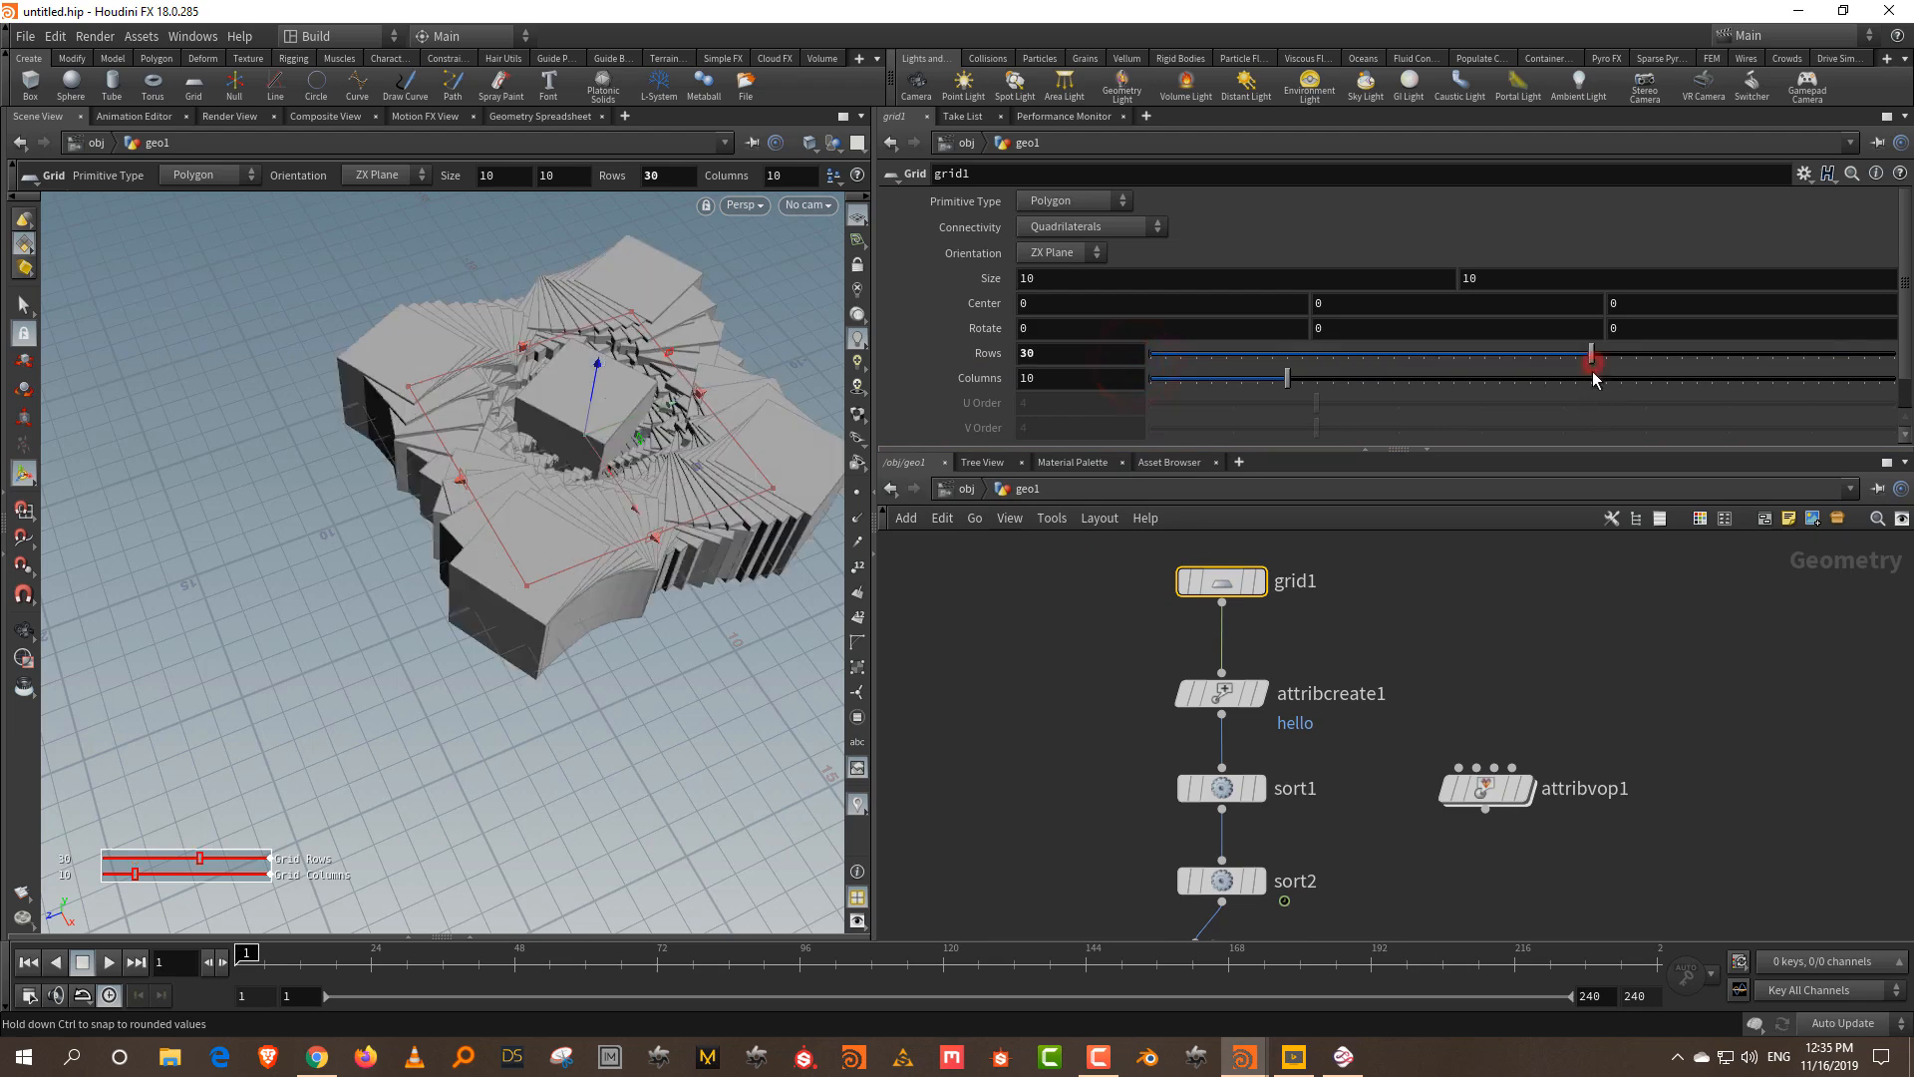
pyautogui.click(1592, 379)
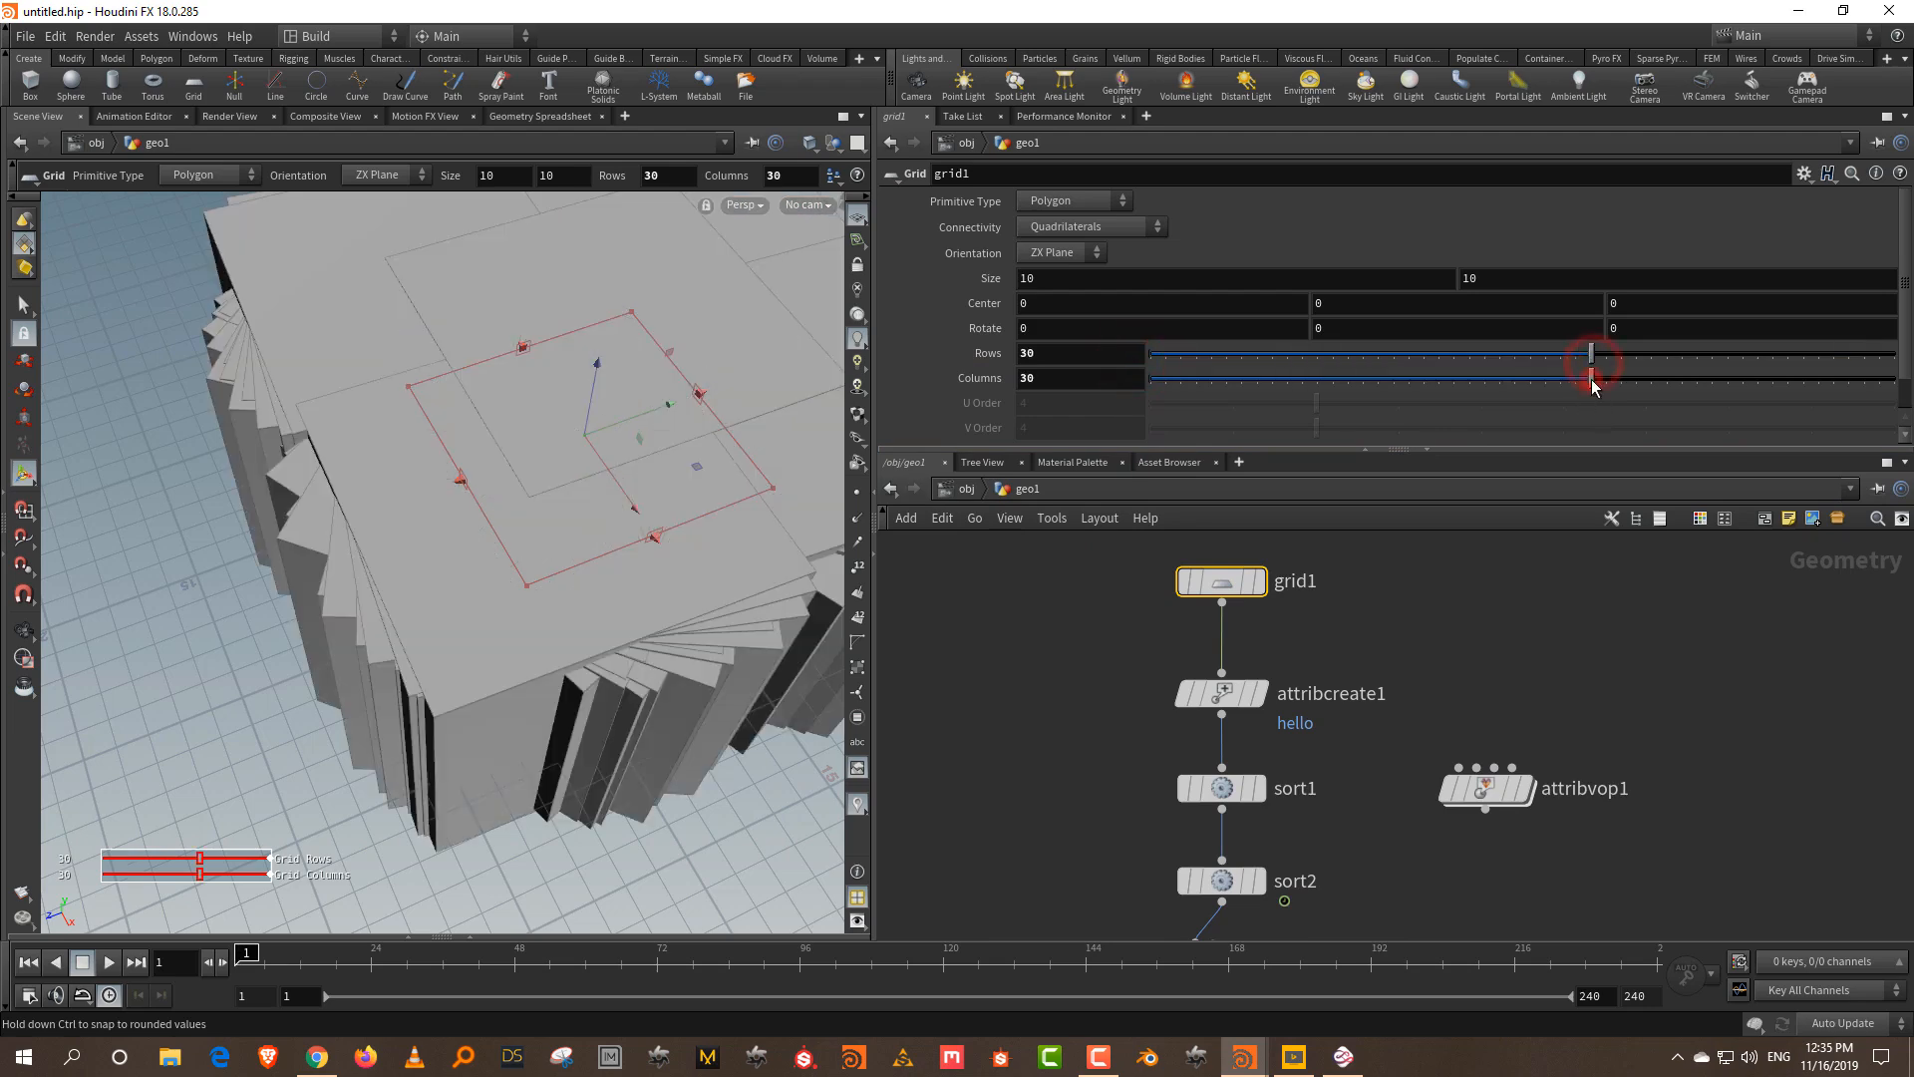
pyautogui.click(1463, 361)
pyautogui.click(1456, 377)
pyautogui.moveTo(1350, 843); pyautogui.dragTo(1362, 674, button='middle')
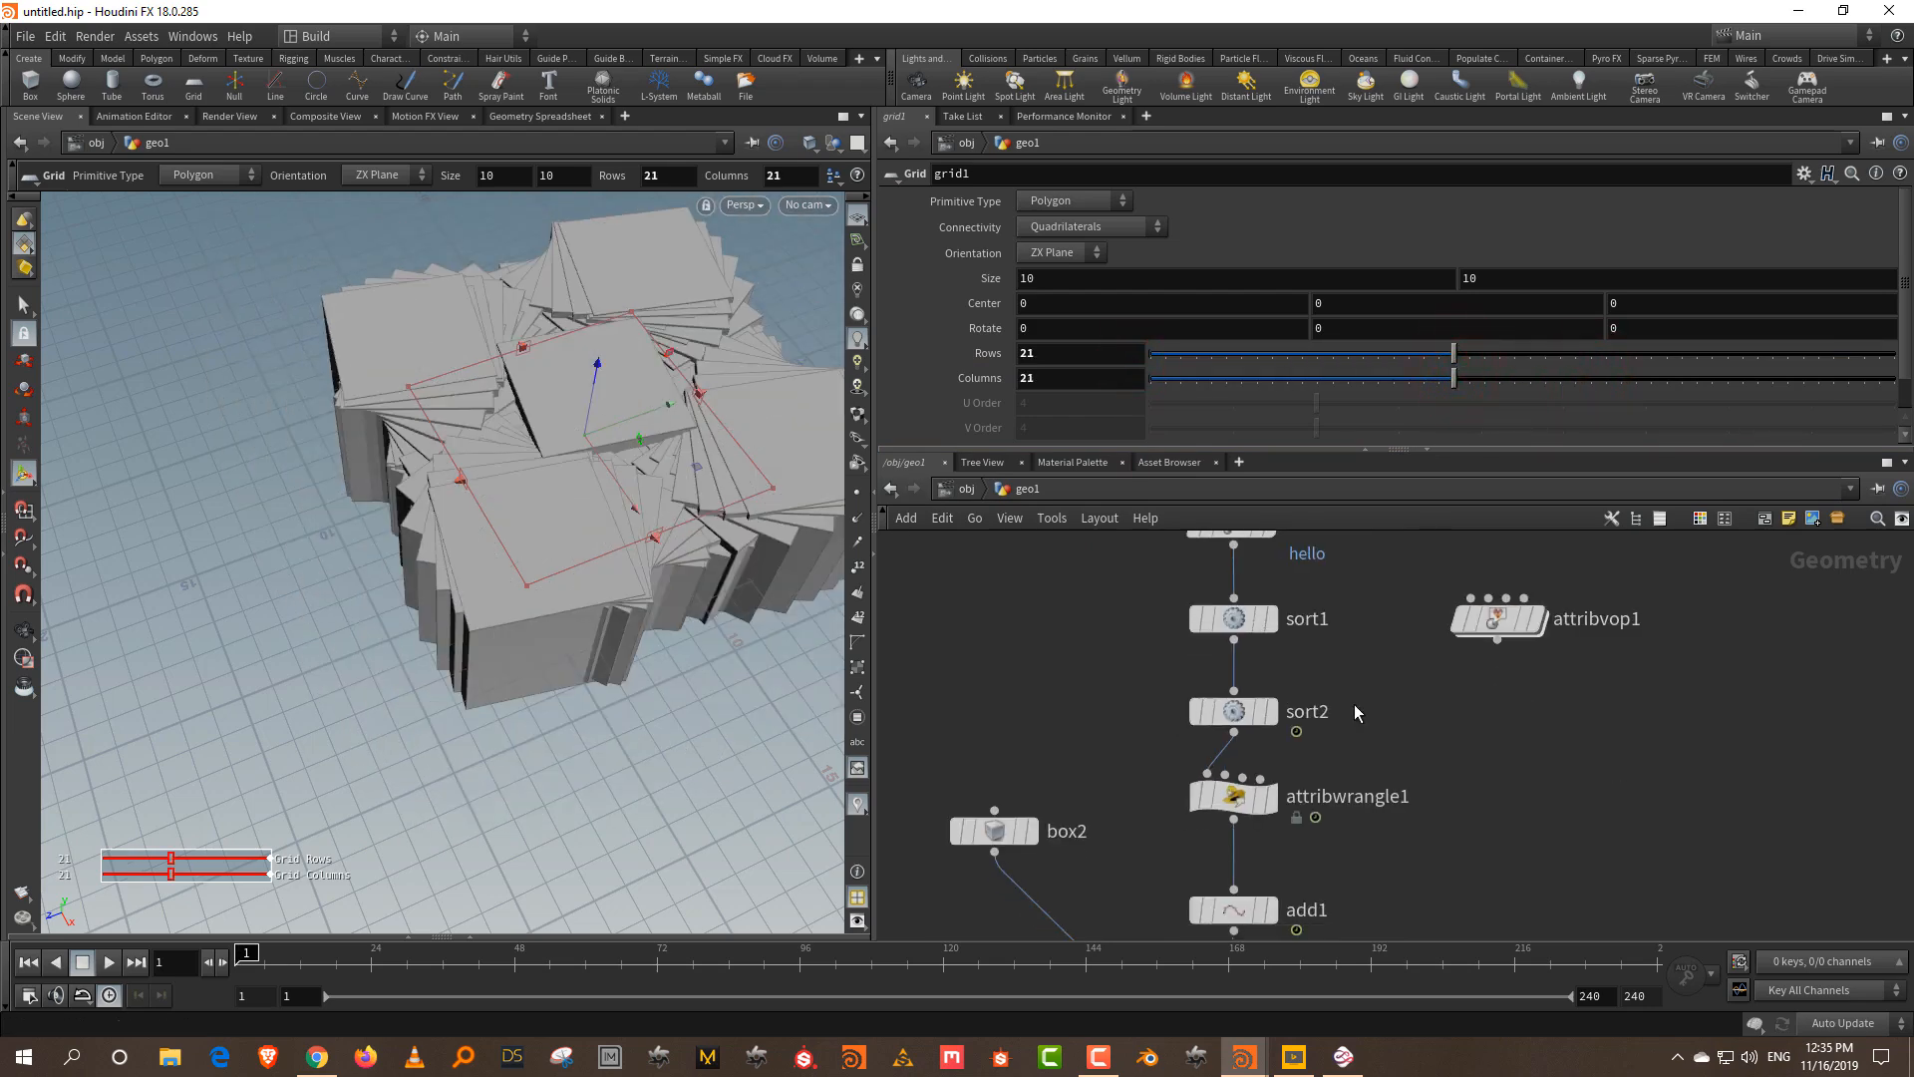
pyautogui.click(1236, 815)
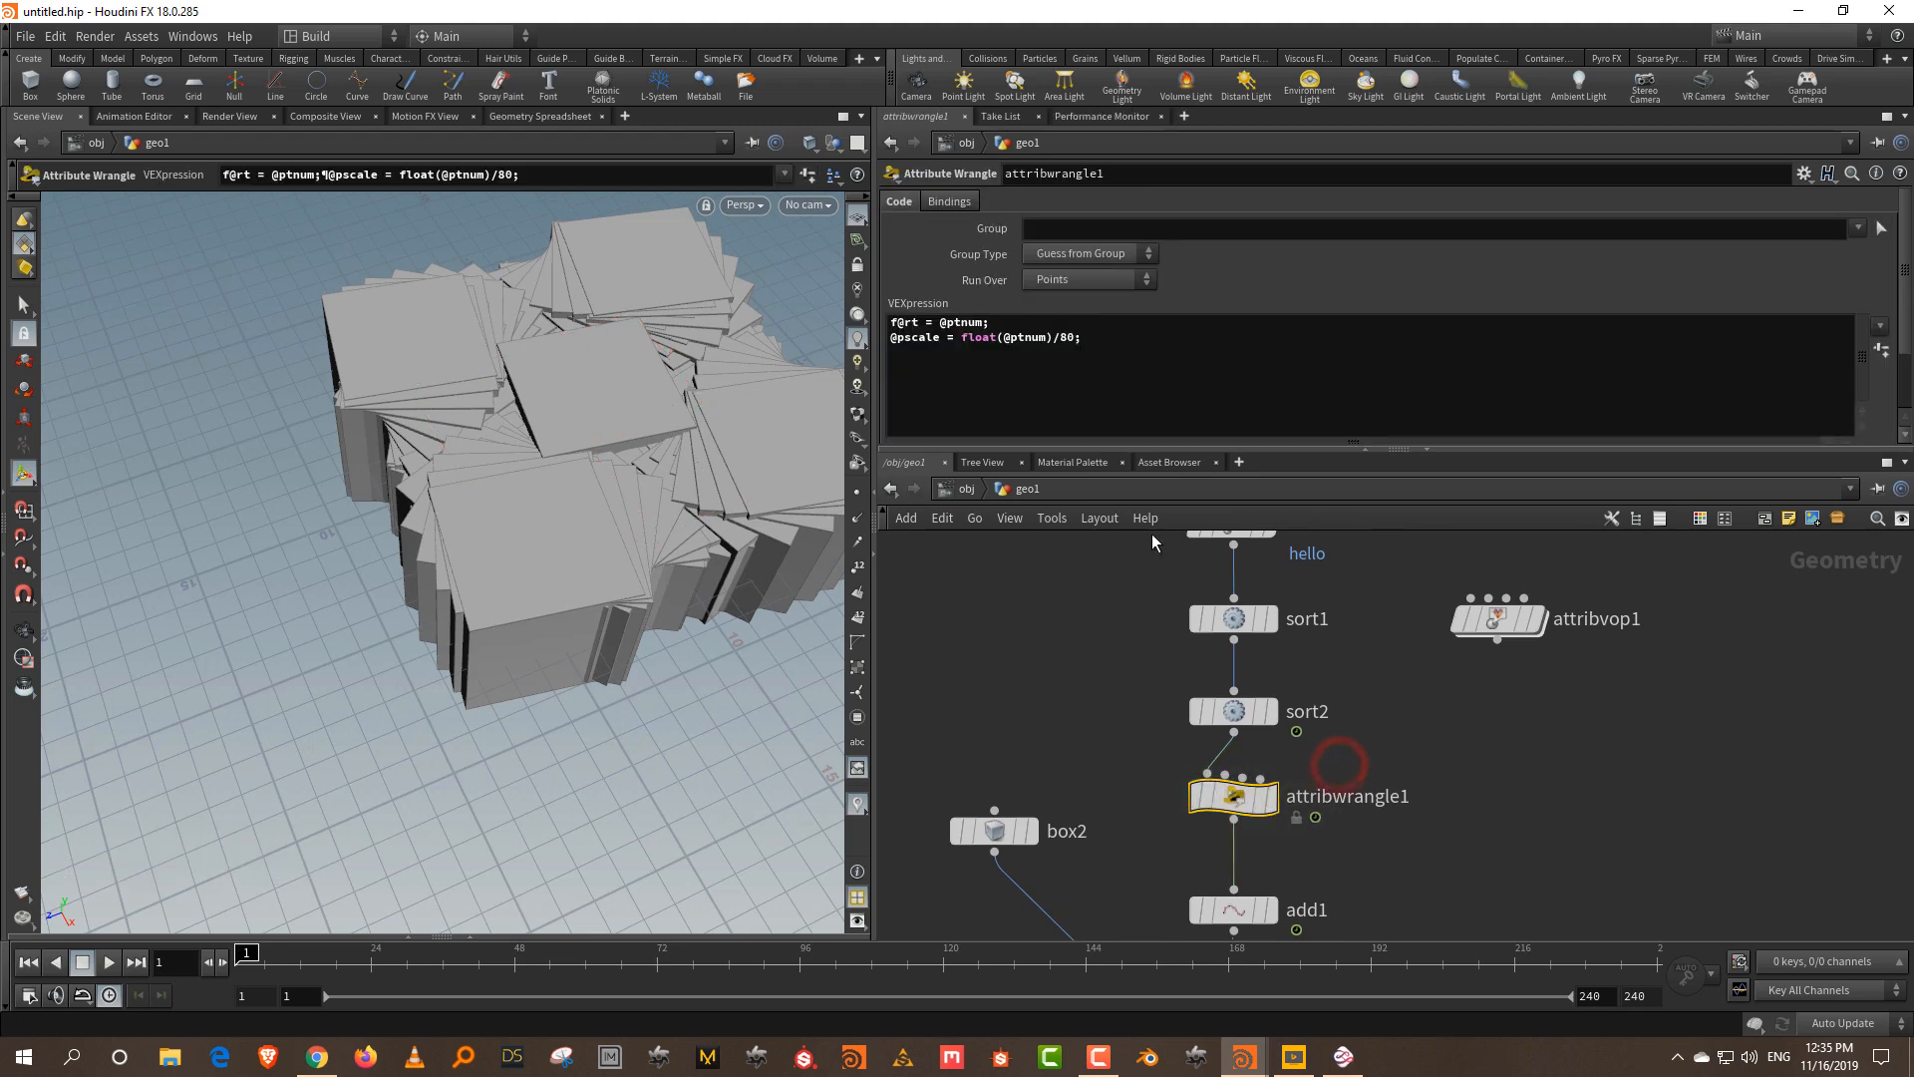
pyautogui.click(1066, 339)
pyautogui.click(1077, 628)
pyautogui.moveTo(1101, 662); pyautogui.dragTo(1084, 764, button='middle')
pyautogui.click(1061, 340)
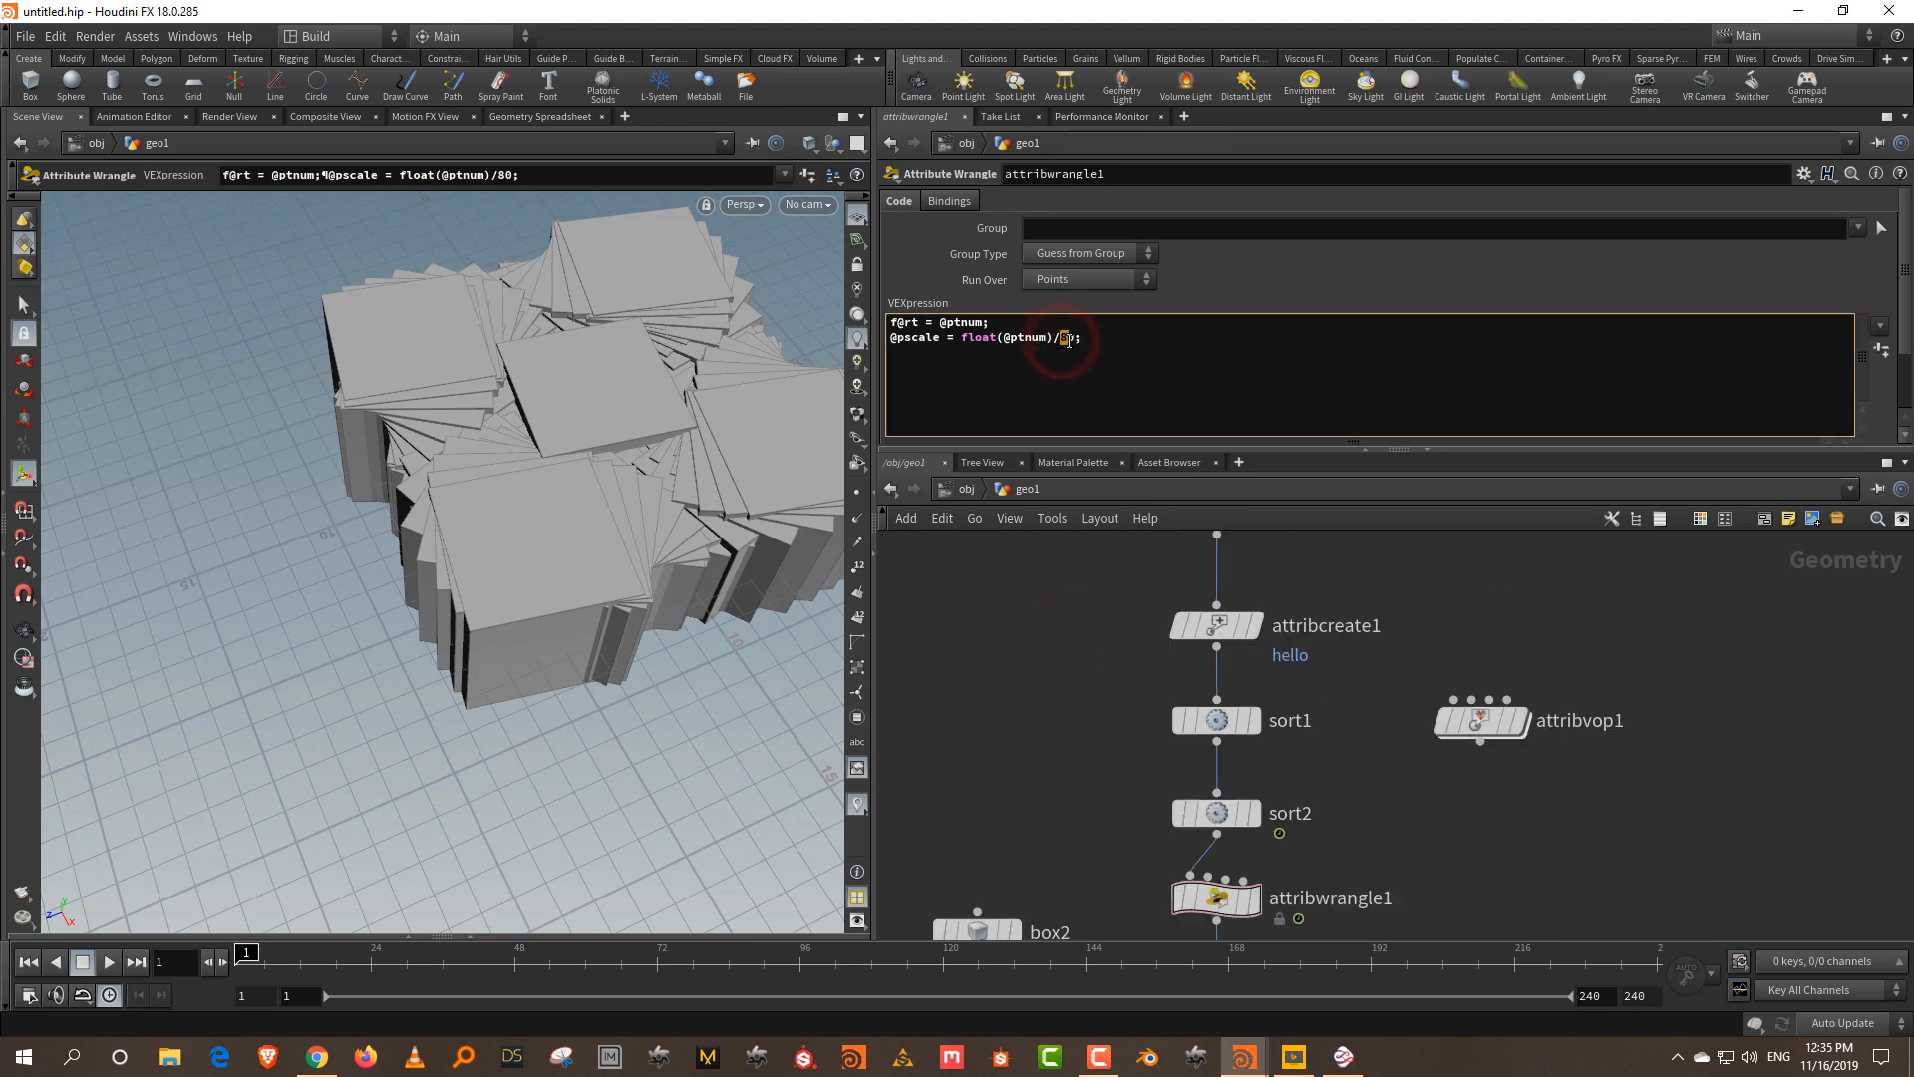
pyautogui.click(1118, 547)
pyautogui.moveTo(1094, 453); pyautogui.dragTo(1092, 510)
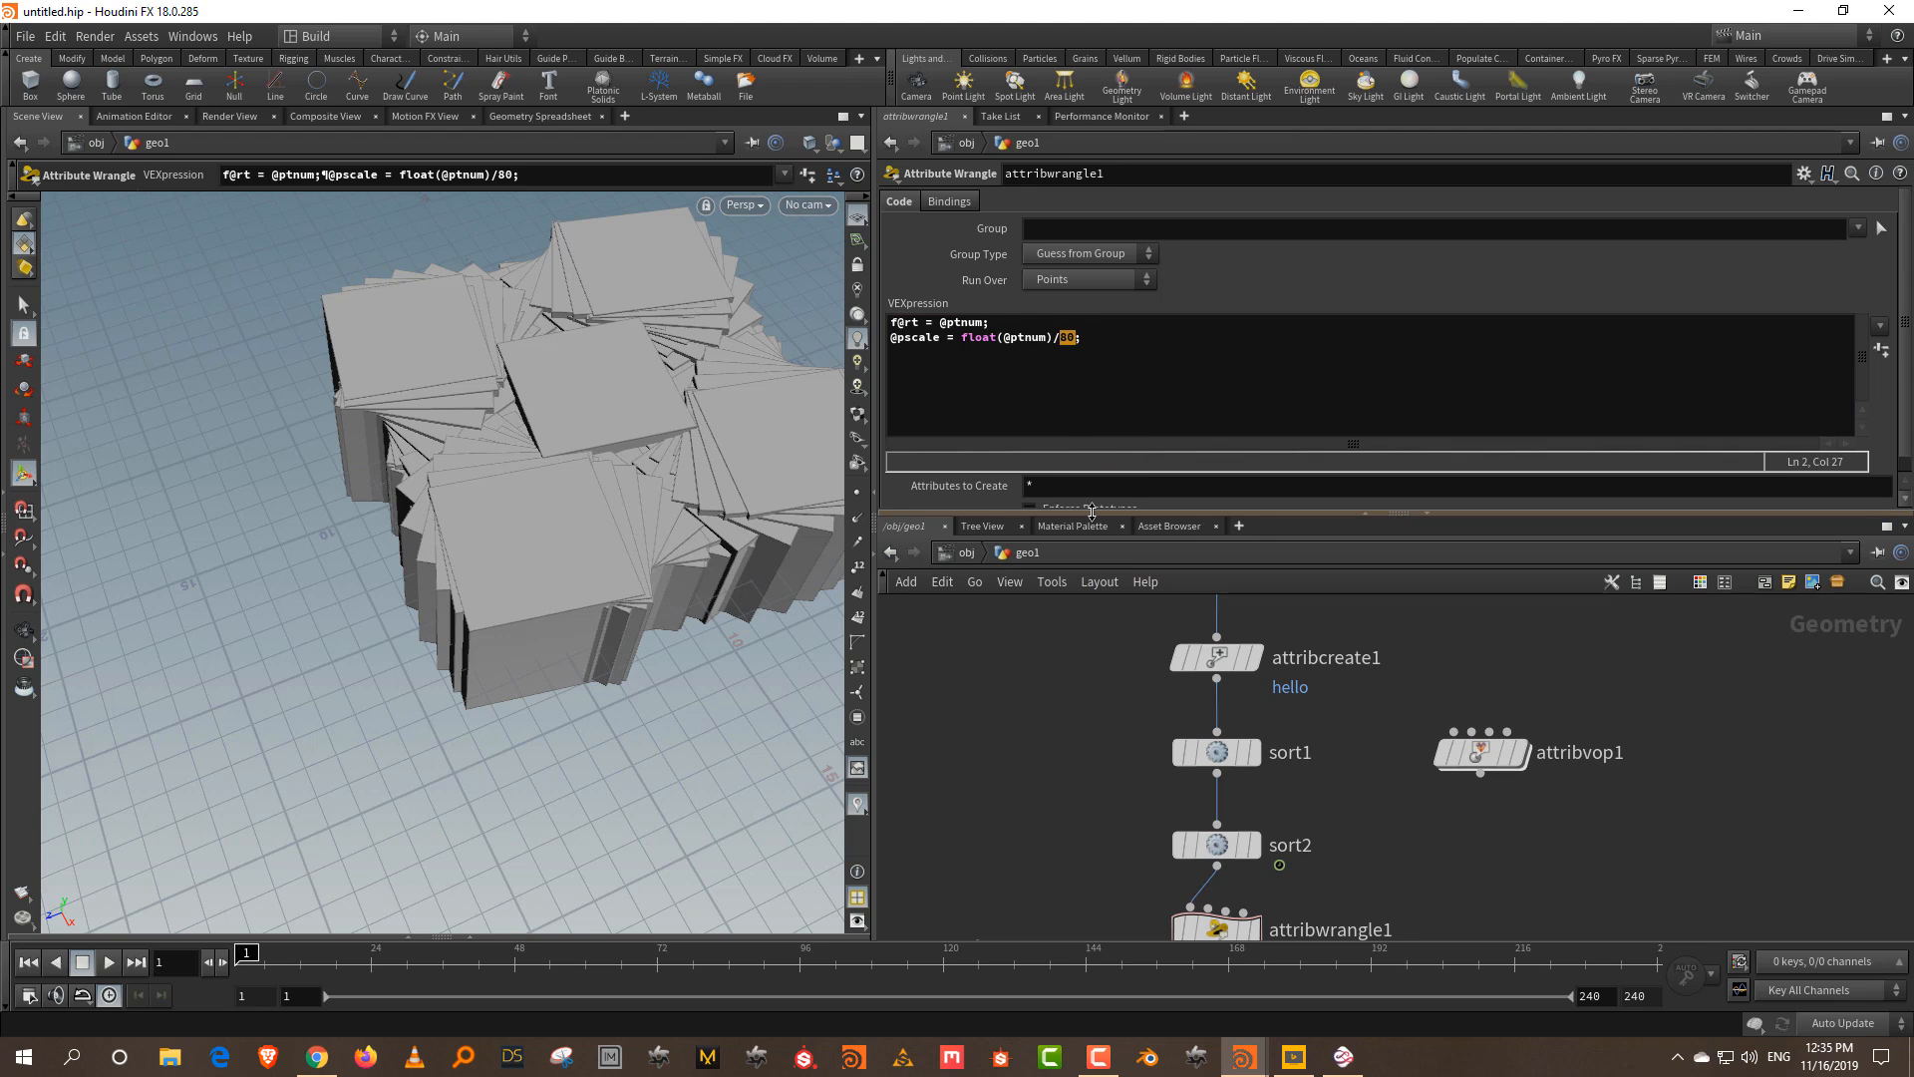
pyautogui.click(1080, 341)
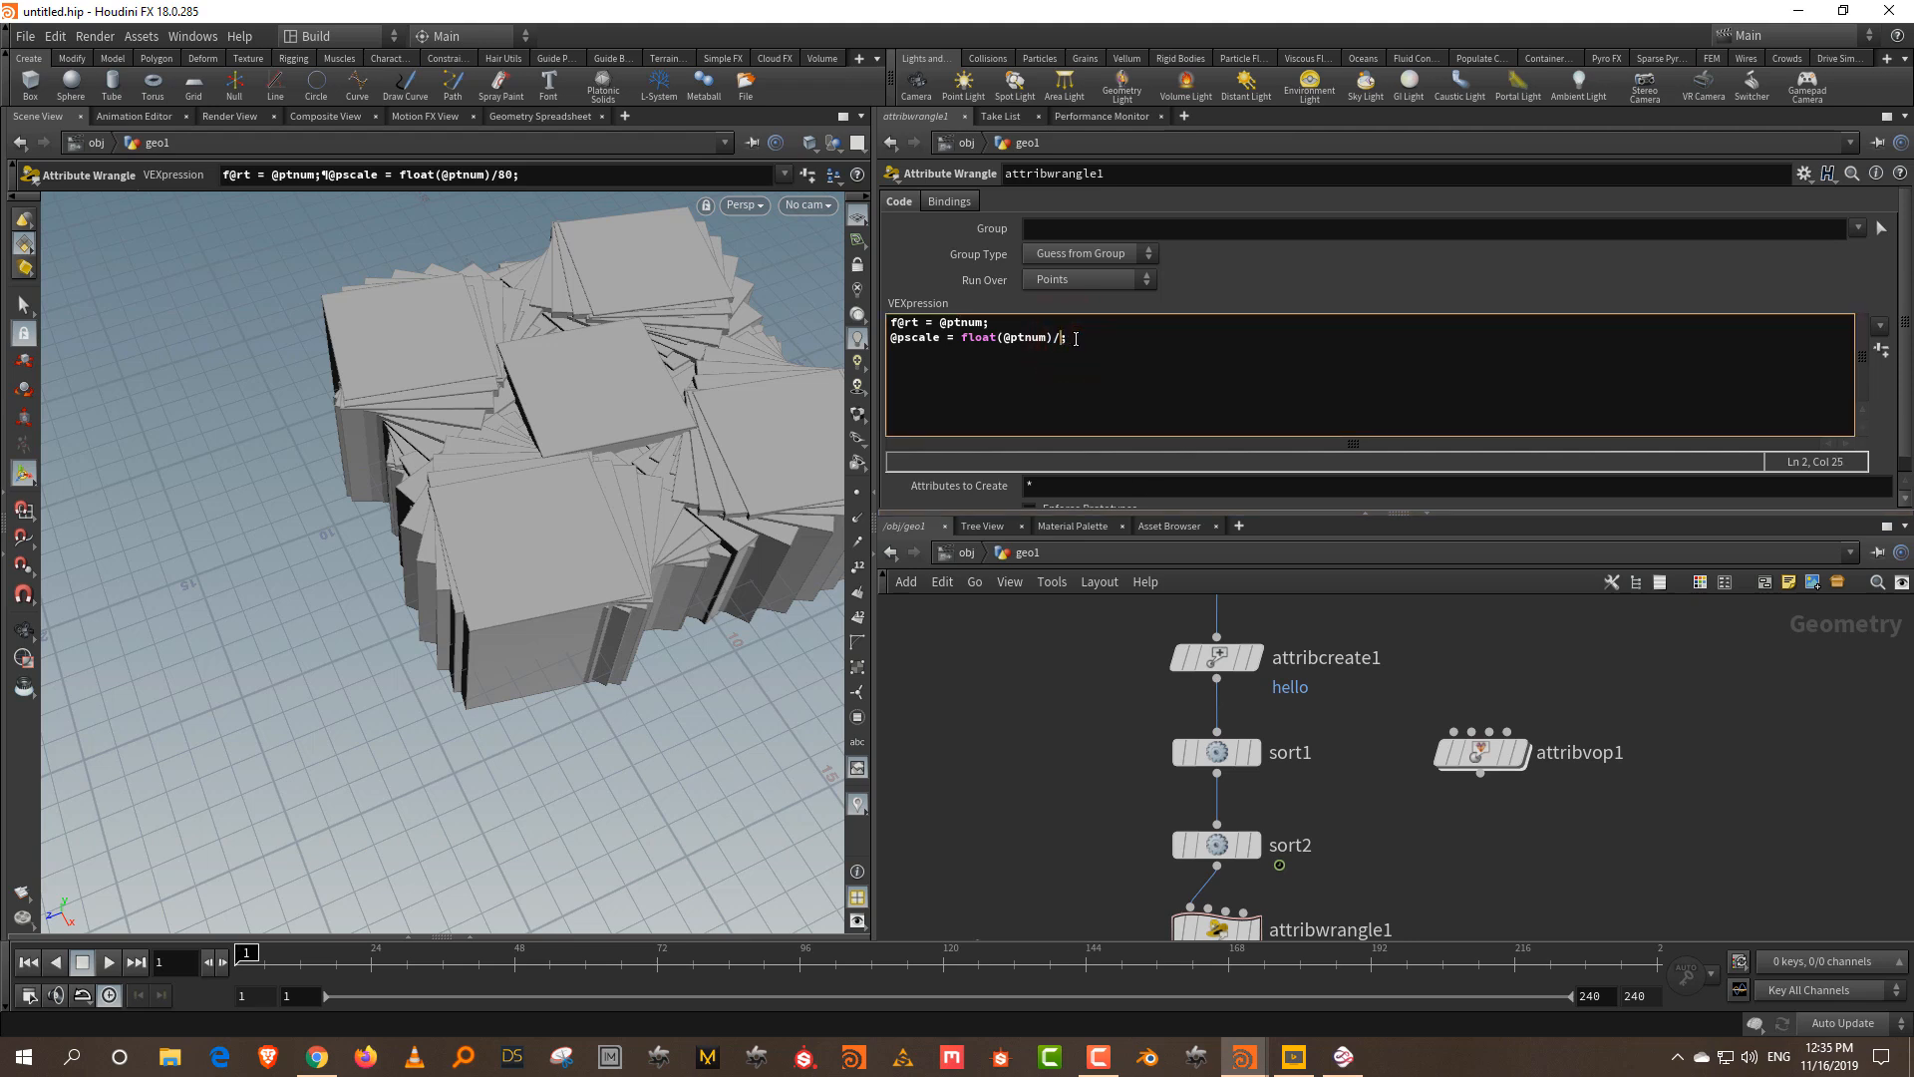
pyautogui.write('@numpo')
pyautogui.click(1085, 615)
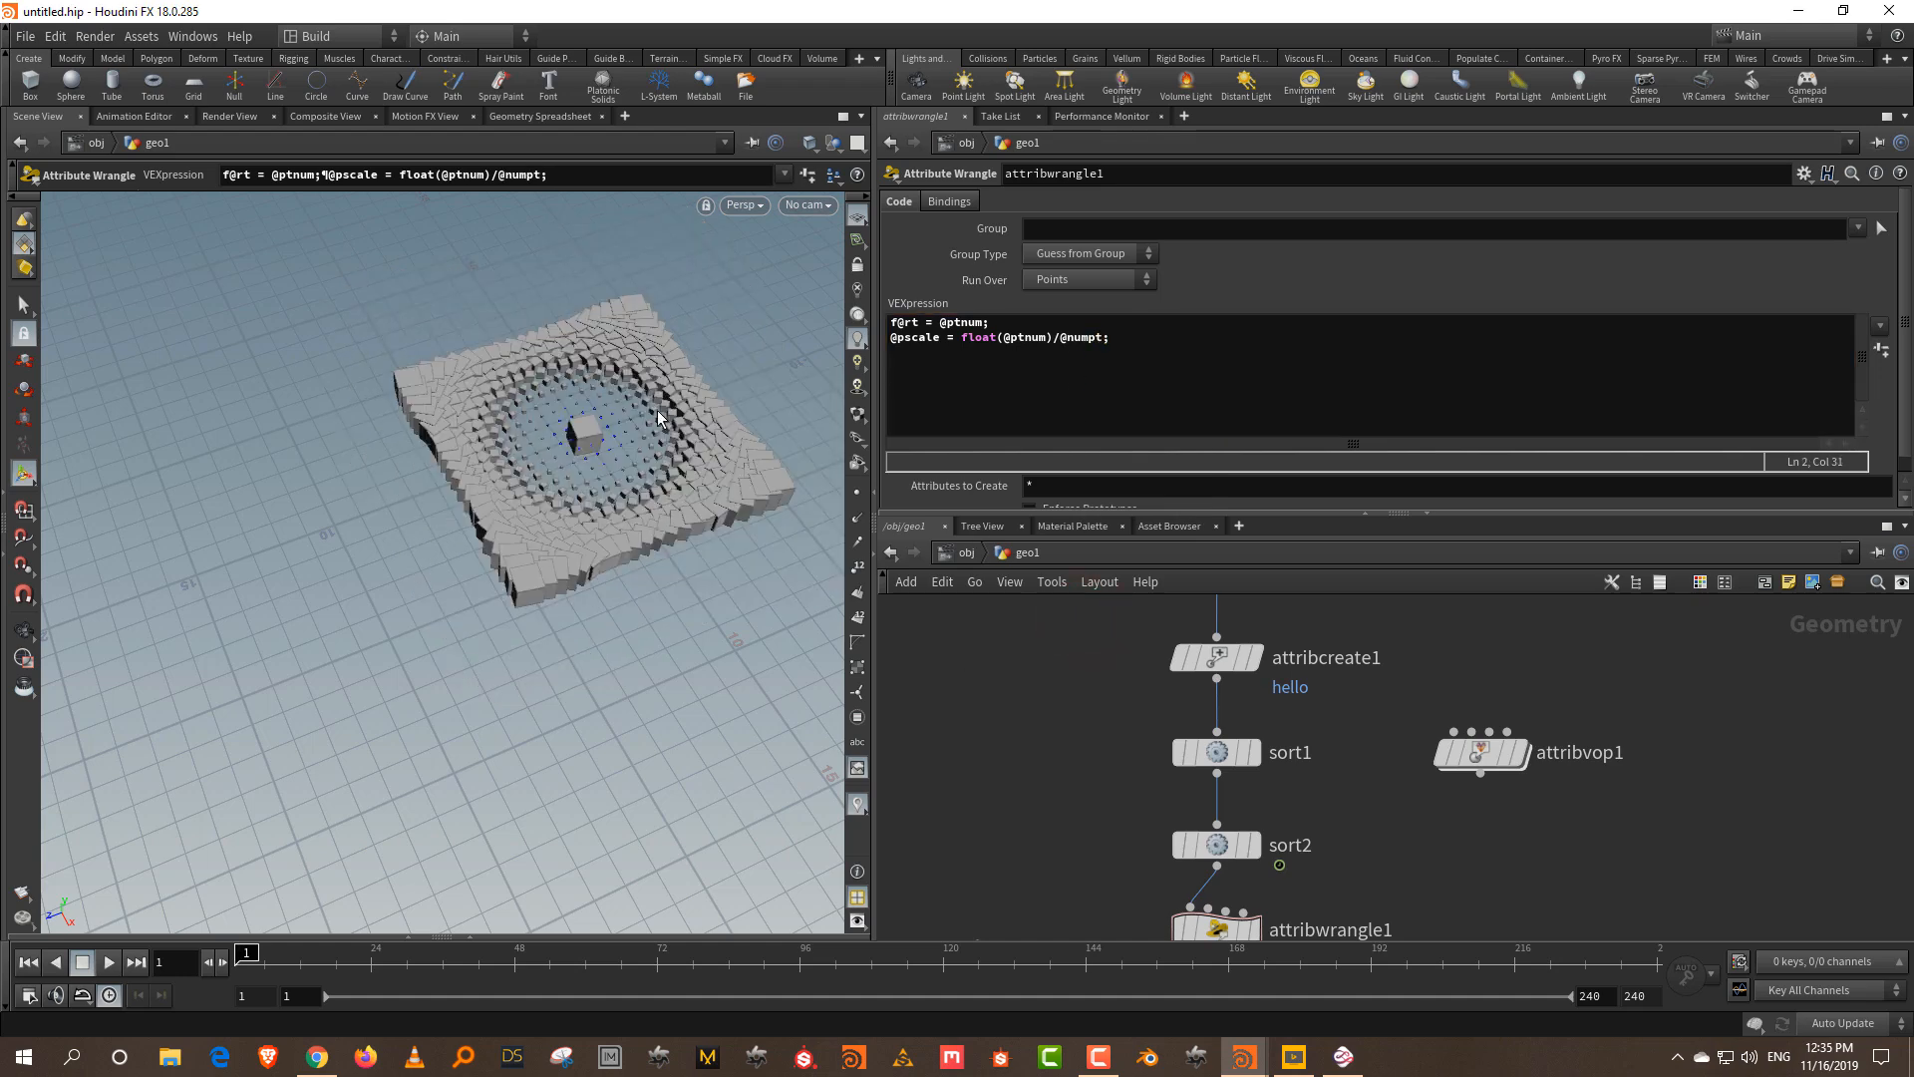
pyautogui.keyDown('alt'); pyautogui.moveTo(658, 469); pyautogui.dragTo(650, 254, button='right'); pyautogui.keyUp('alt')
pyautogui.keyDown('alt'); pyautogui.moveTo(650, 253); pyautogui.dragTo(605, 292, button='middle'); pyautogui.keyUp('alt')
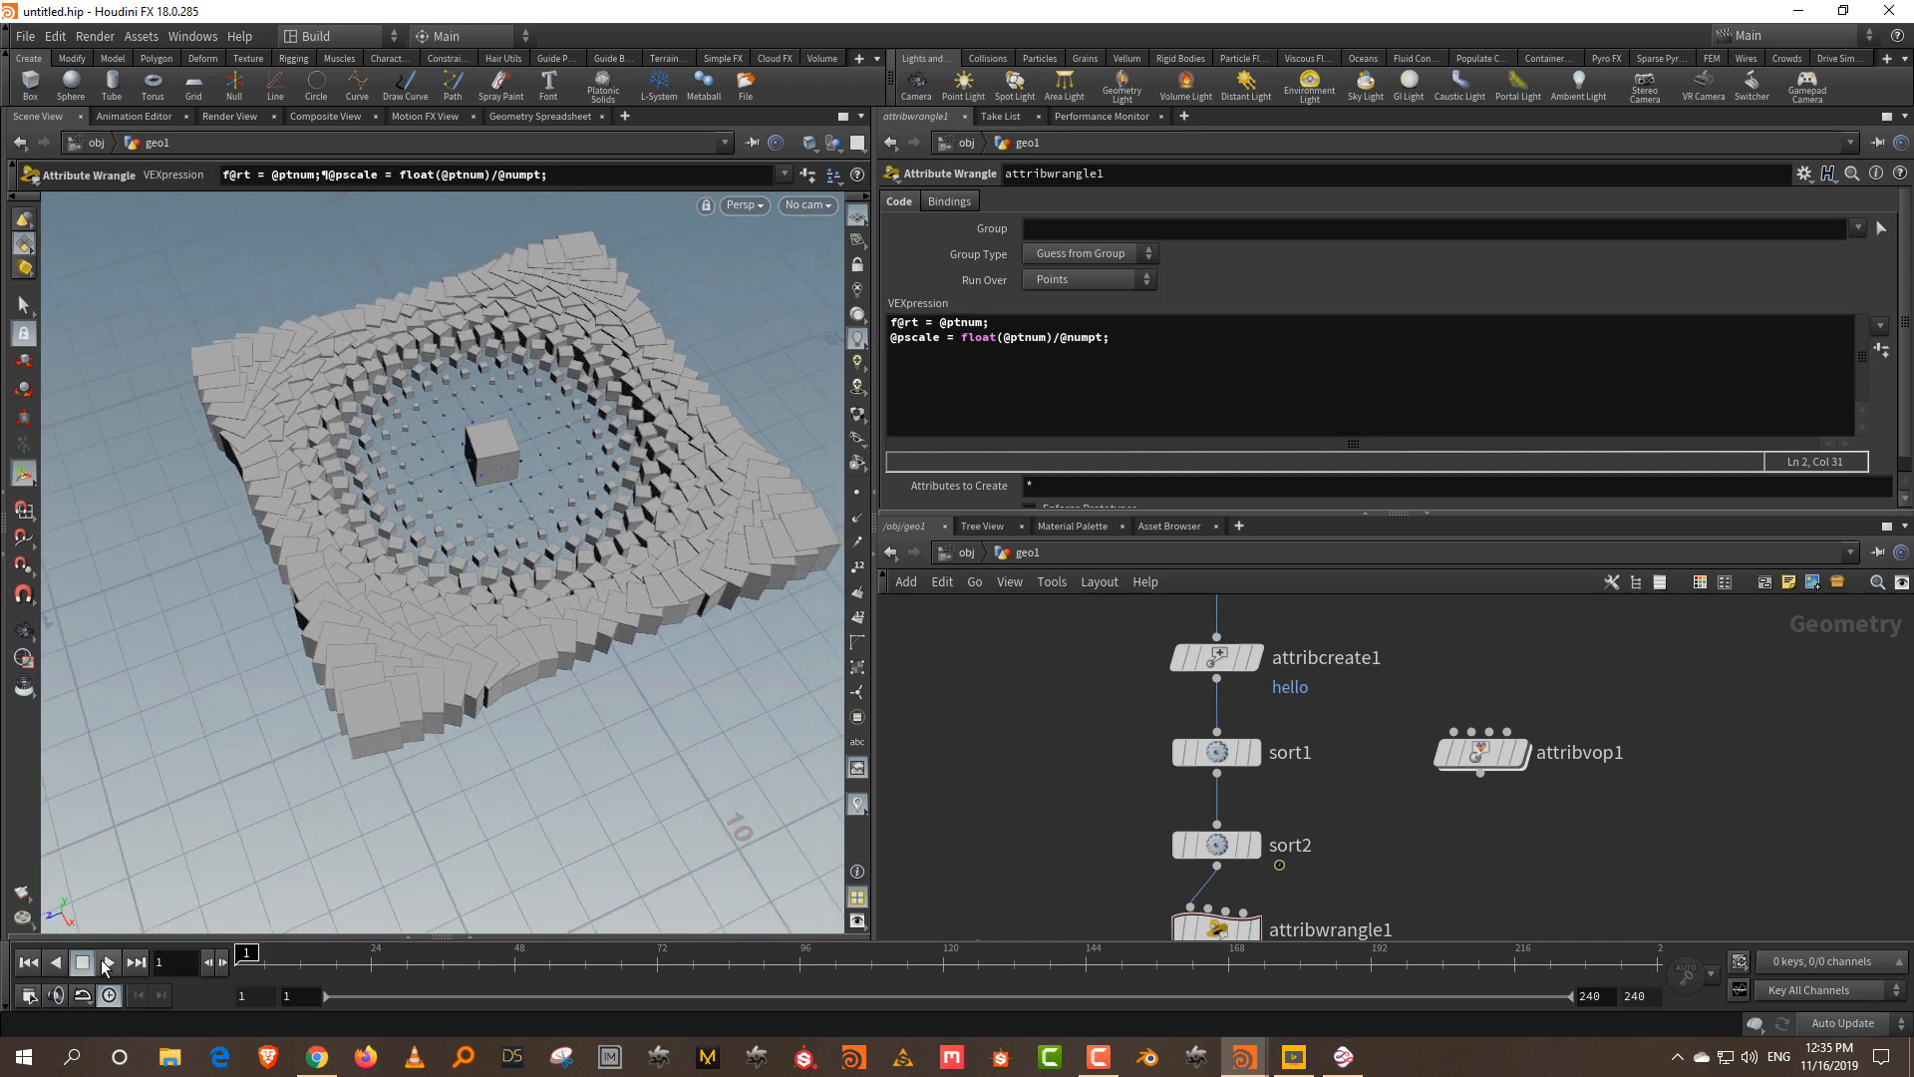
pyautogui.click(106, 962)
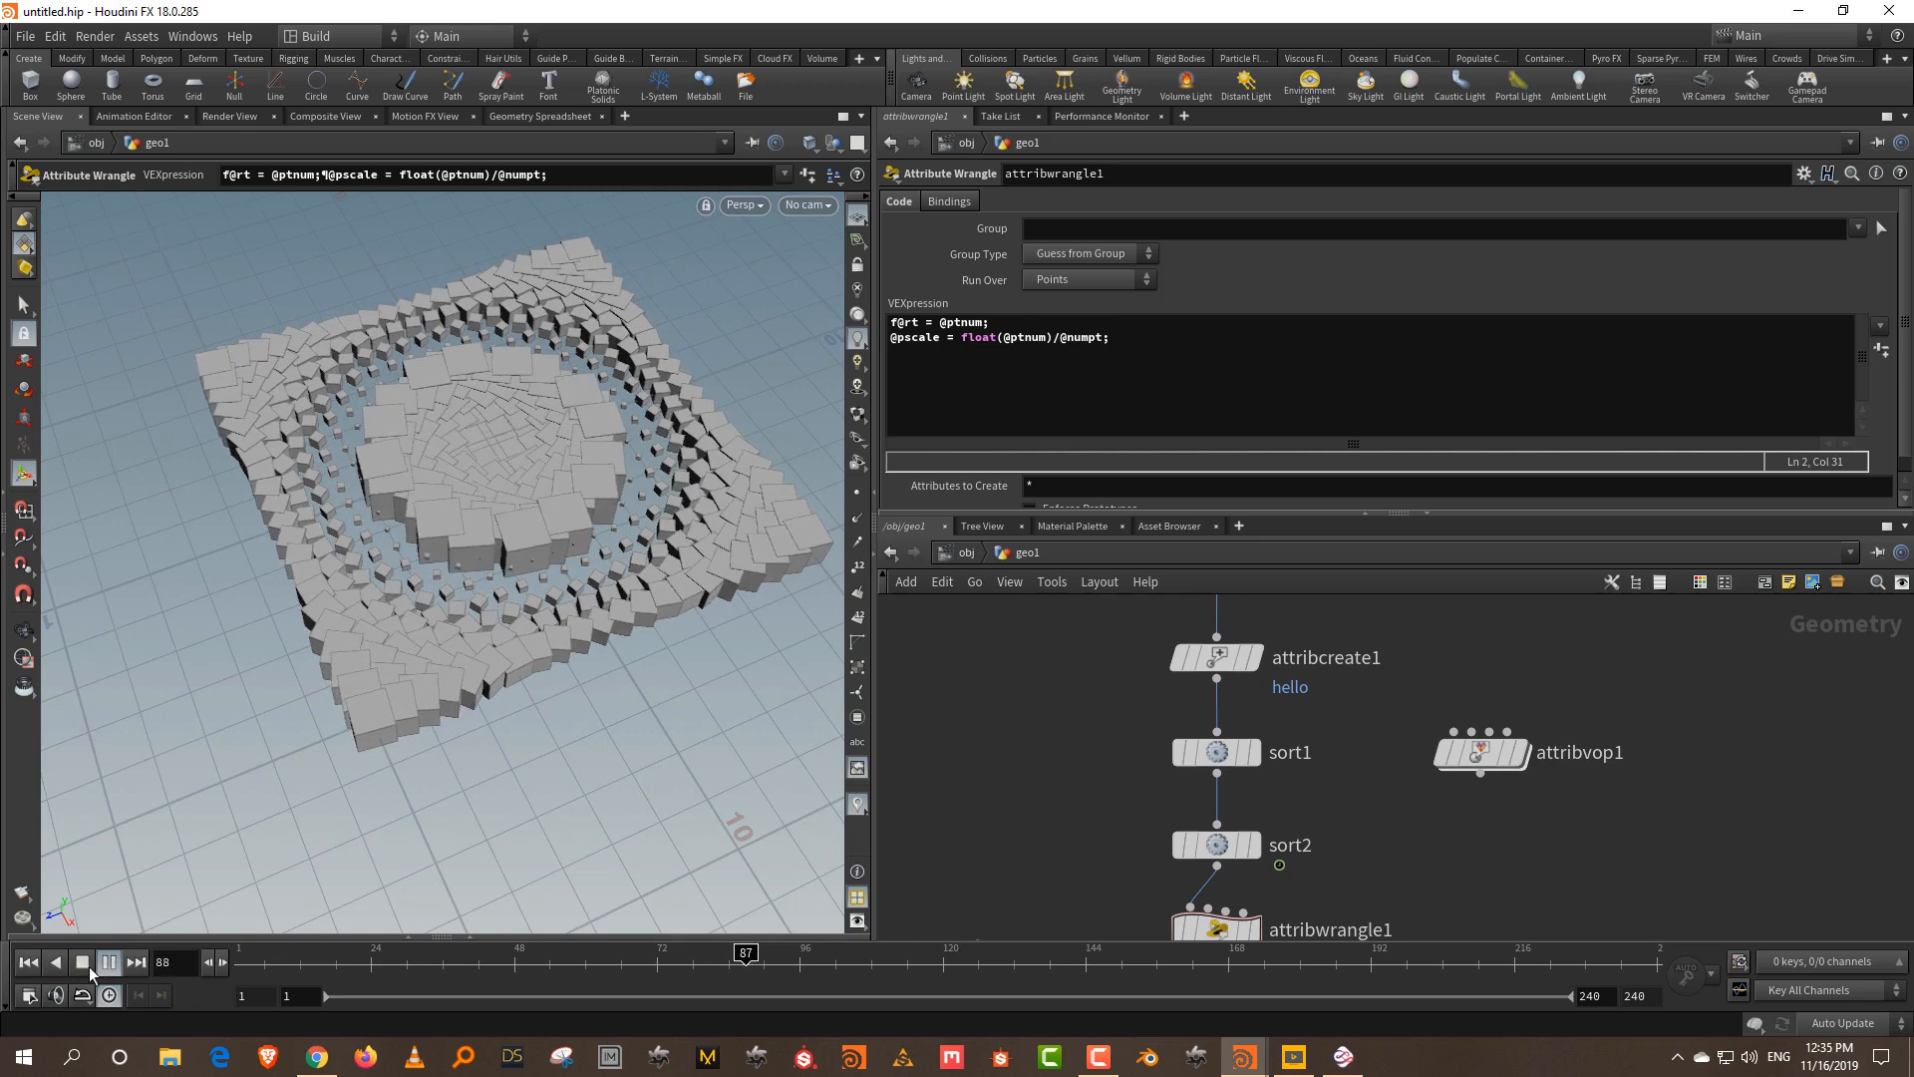
pyautogui.click(81, 962)
pyautogui.moveTo(1352, 816); pyautogui.dragTo(1070, 874)
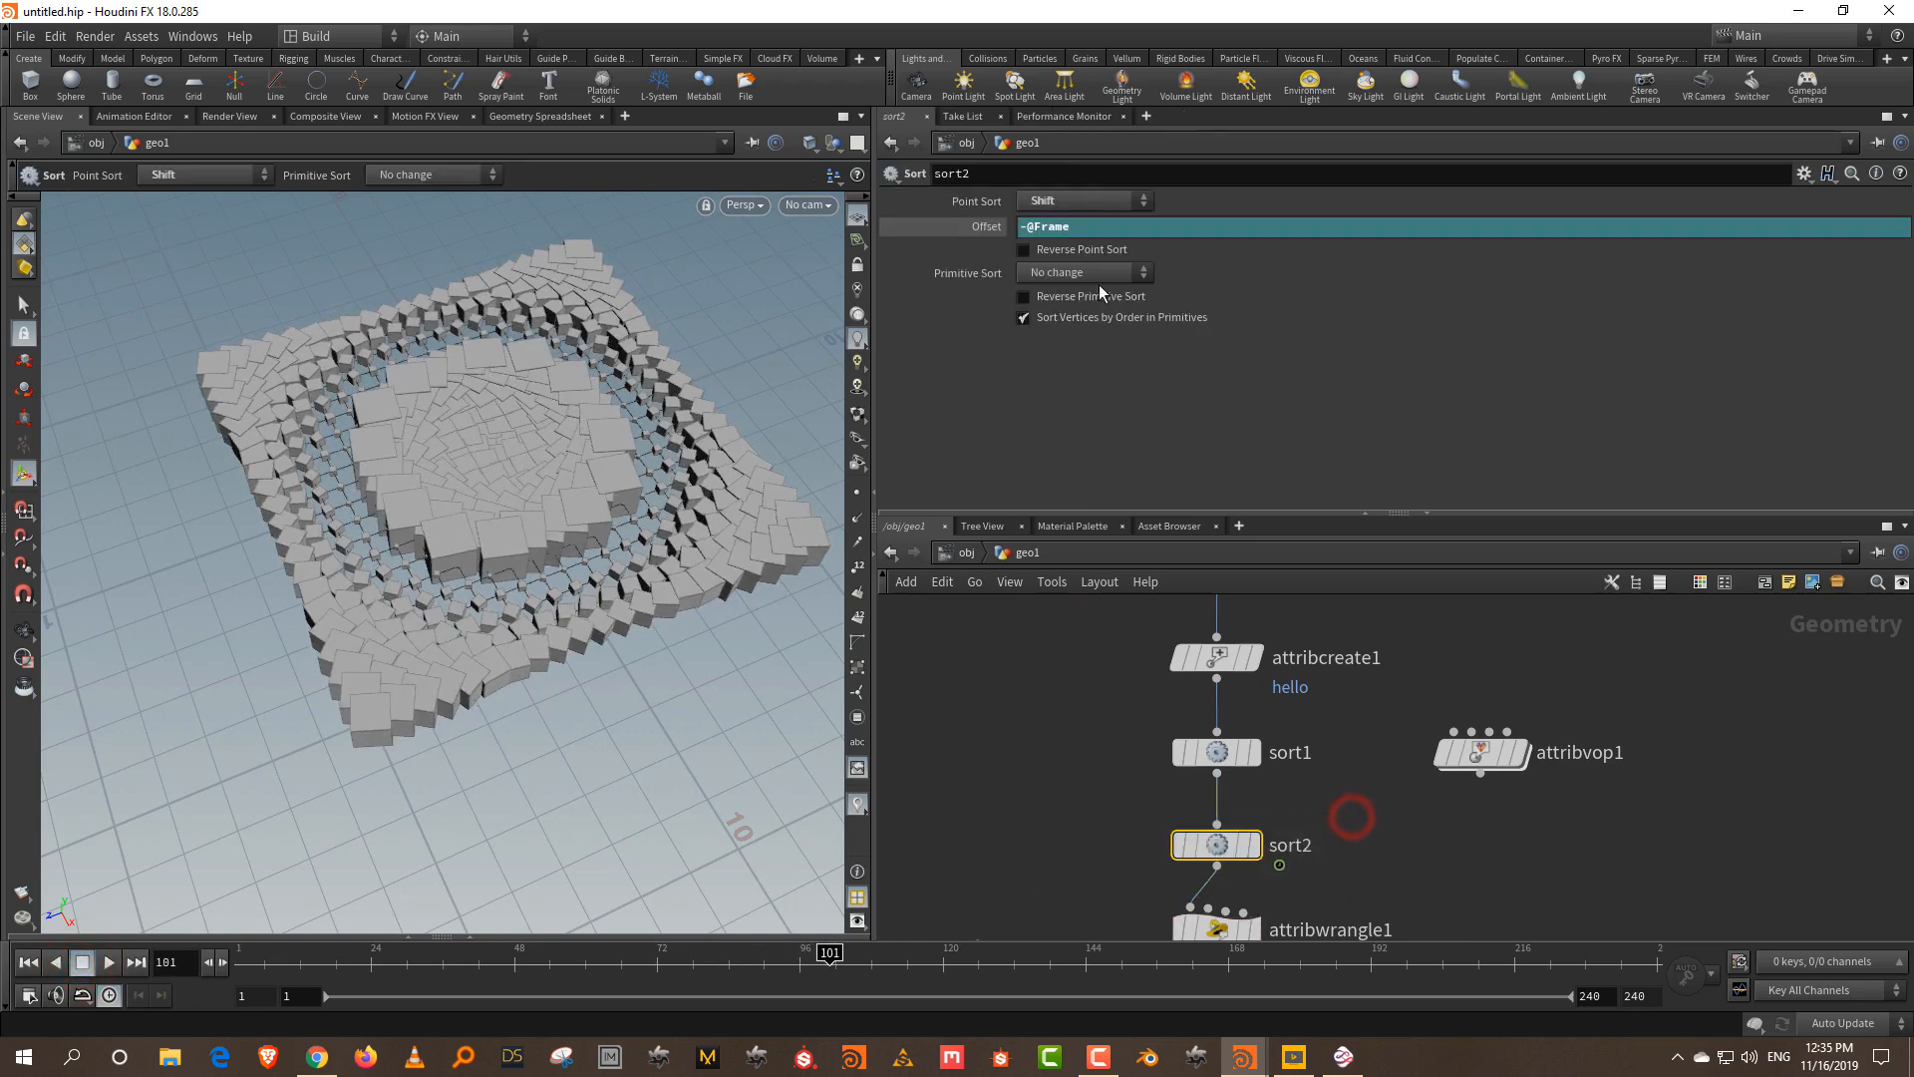
pyautogui.click(1098, 228)
pyautogui.write('*20')
pyautogui.press('Return')
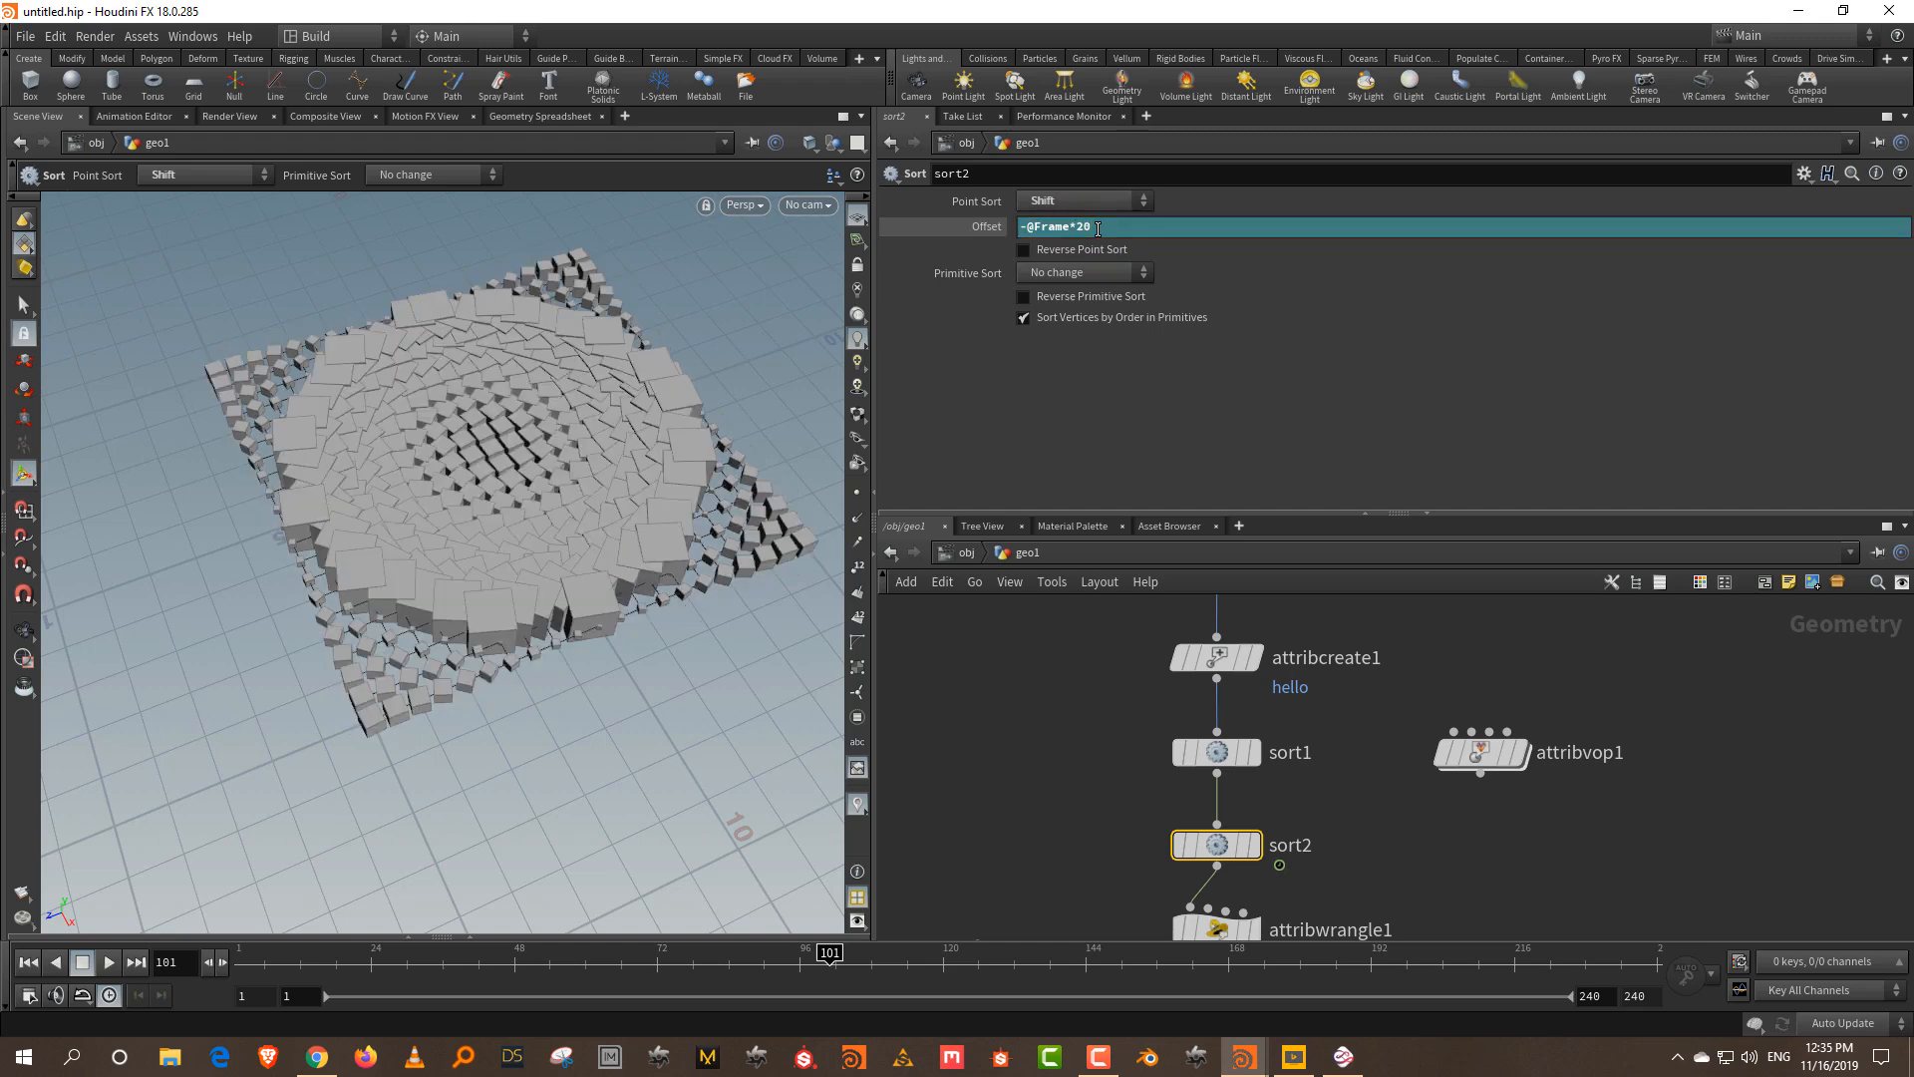
pyautogui.click(28, 961)
pyautogui.click(109, 961)
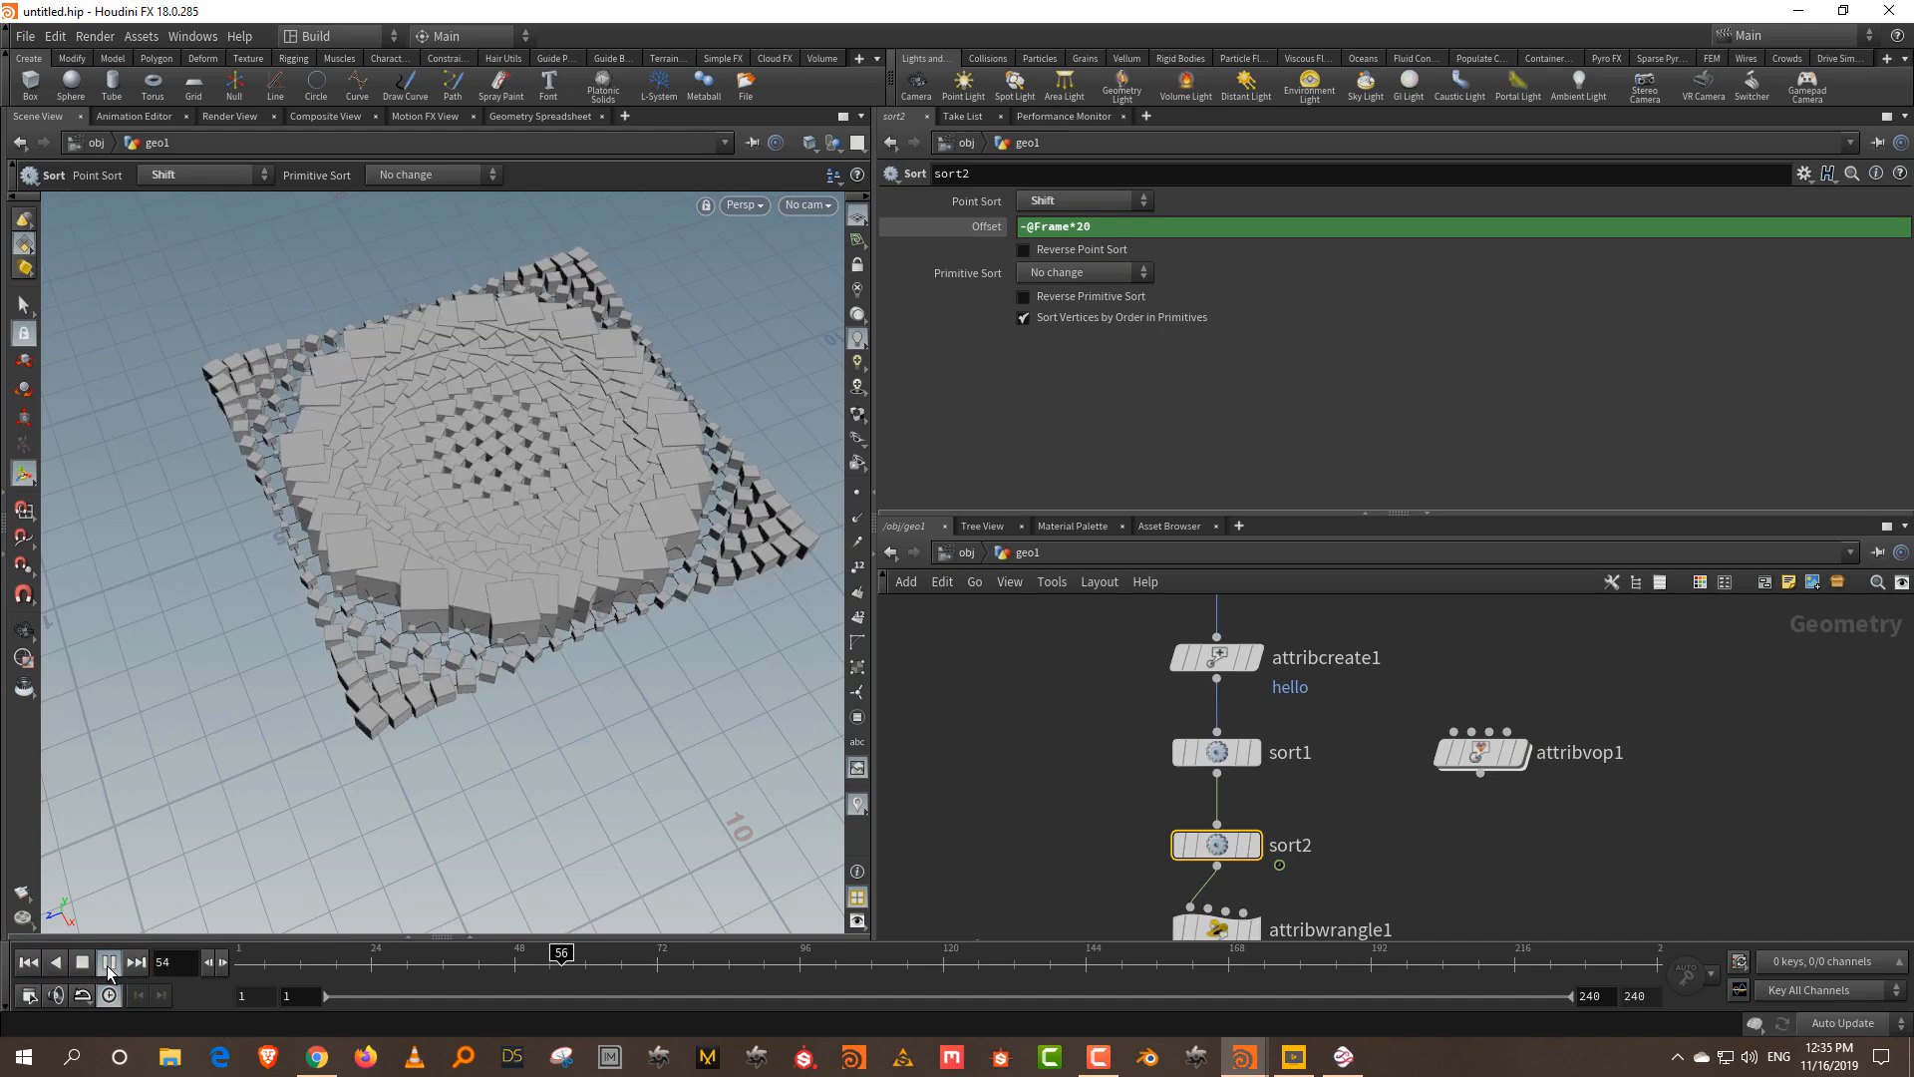
pyautogui.click(84, 963)
pyautogui.moveTo(1076, 234); pyautogui.dragTo(1110, 239)
pyautogui.write('10')
pyautogui.press('Return')
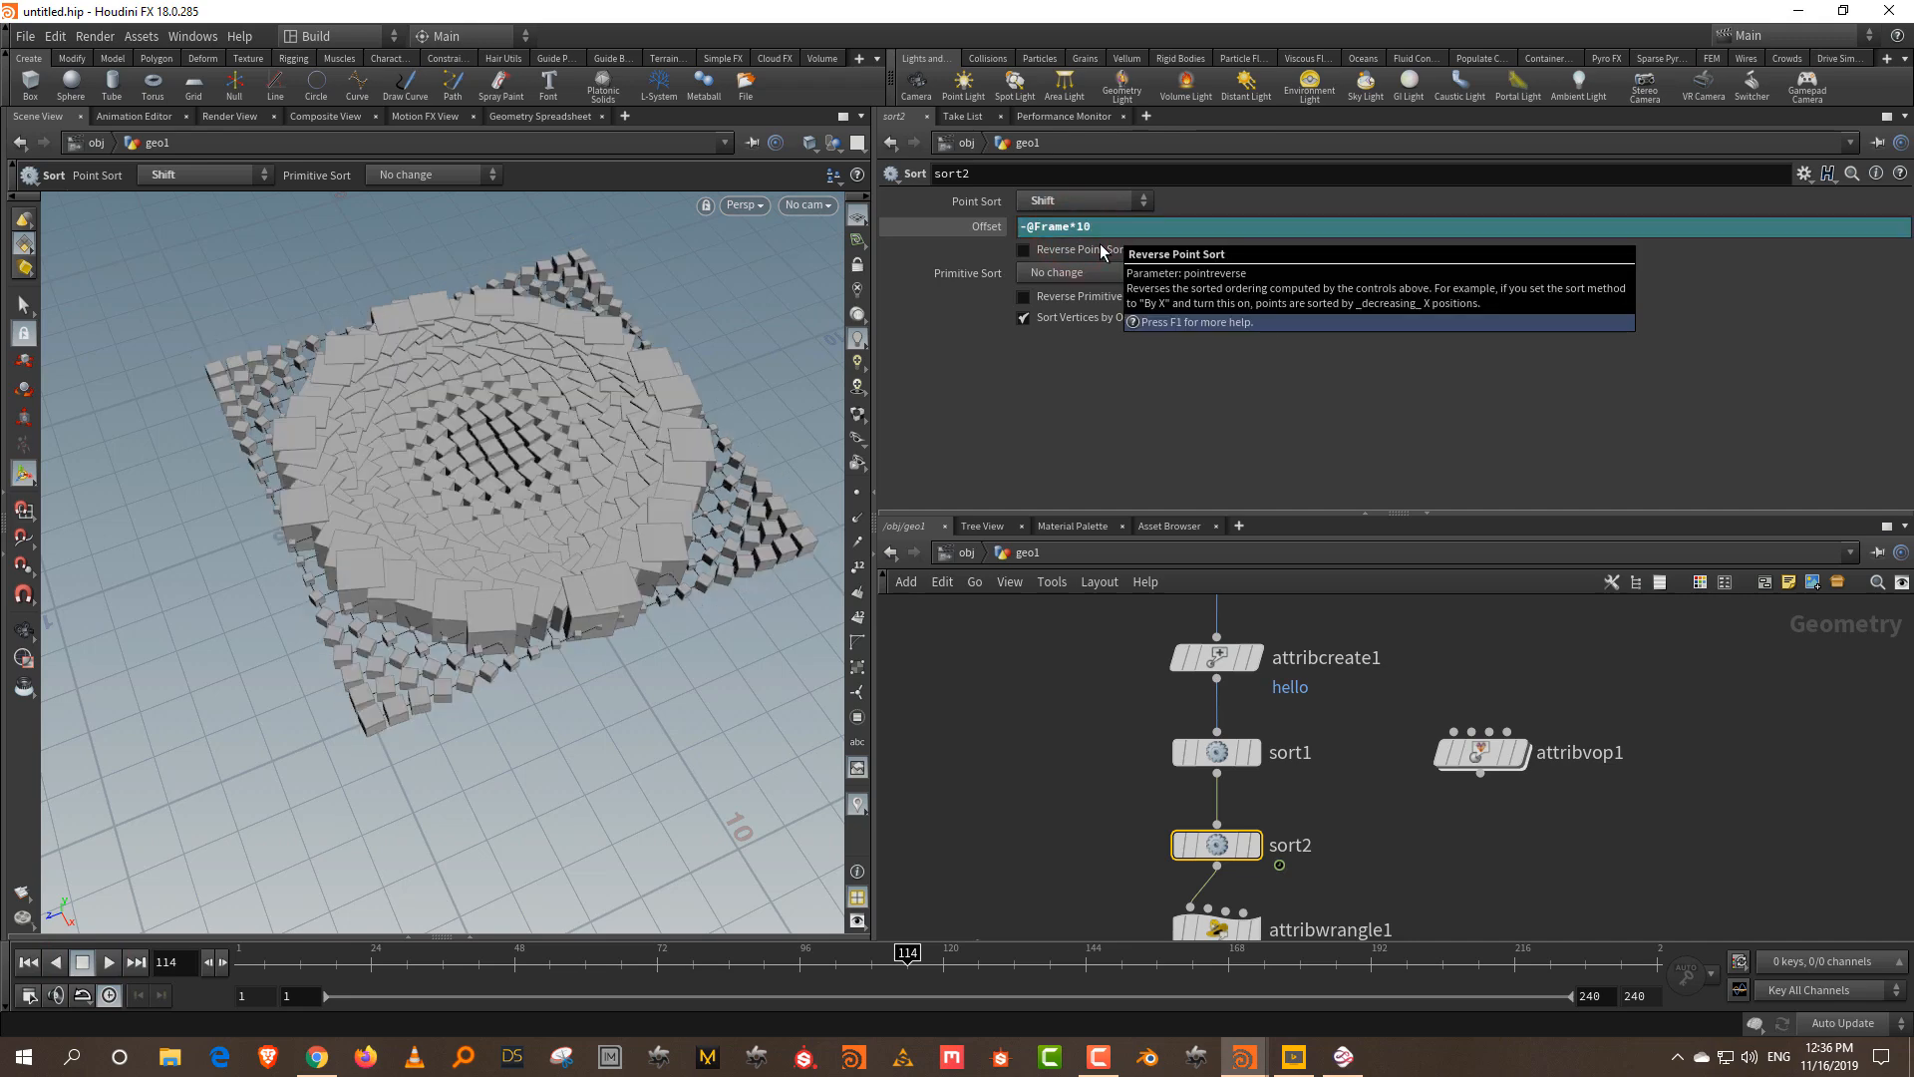
pyautogui.click(1027, 226)
pyautogui.press('BackSpace')
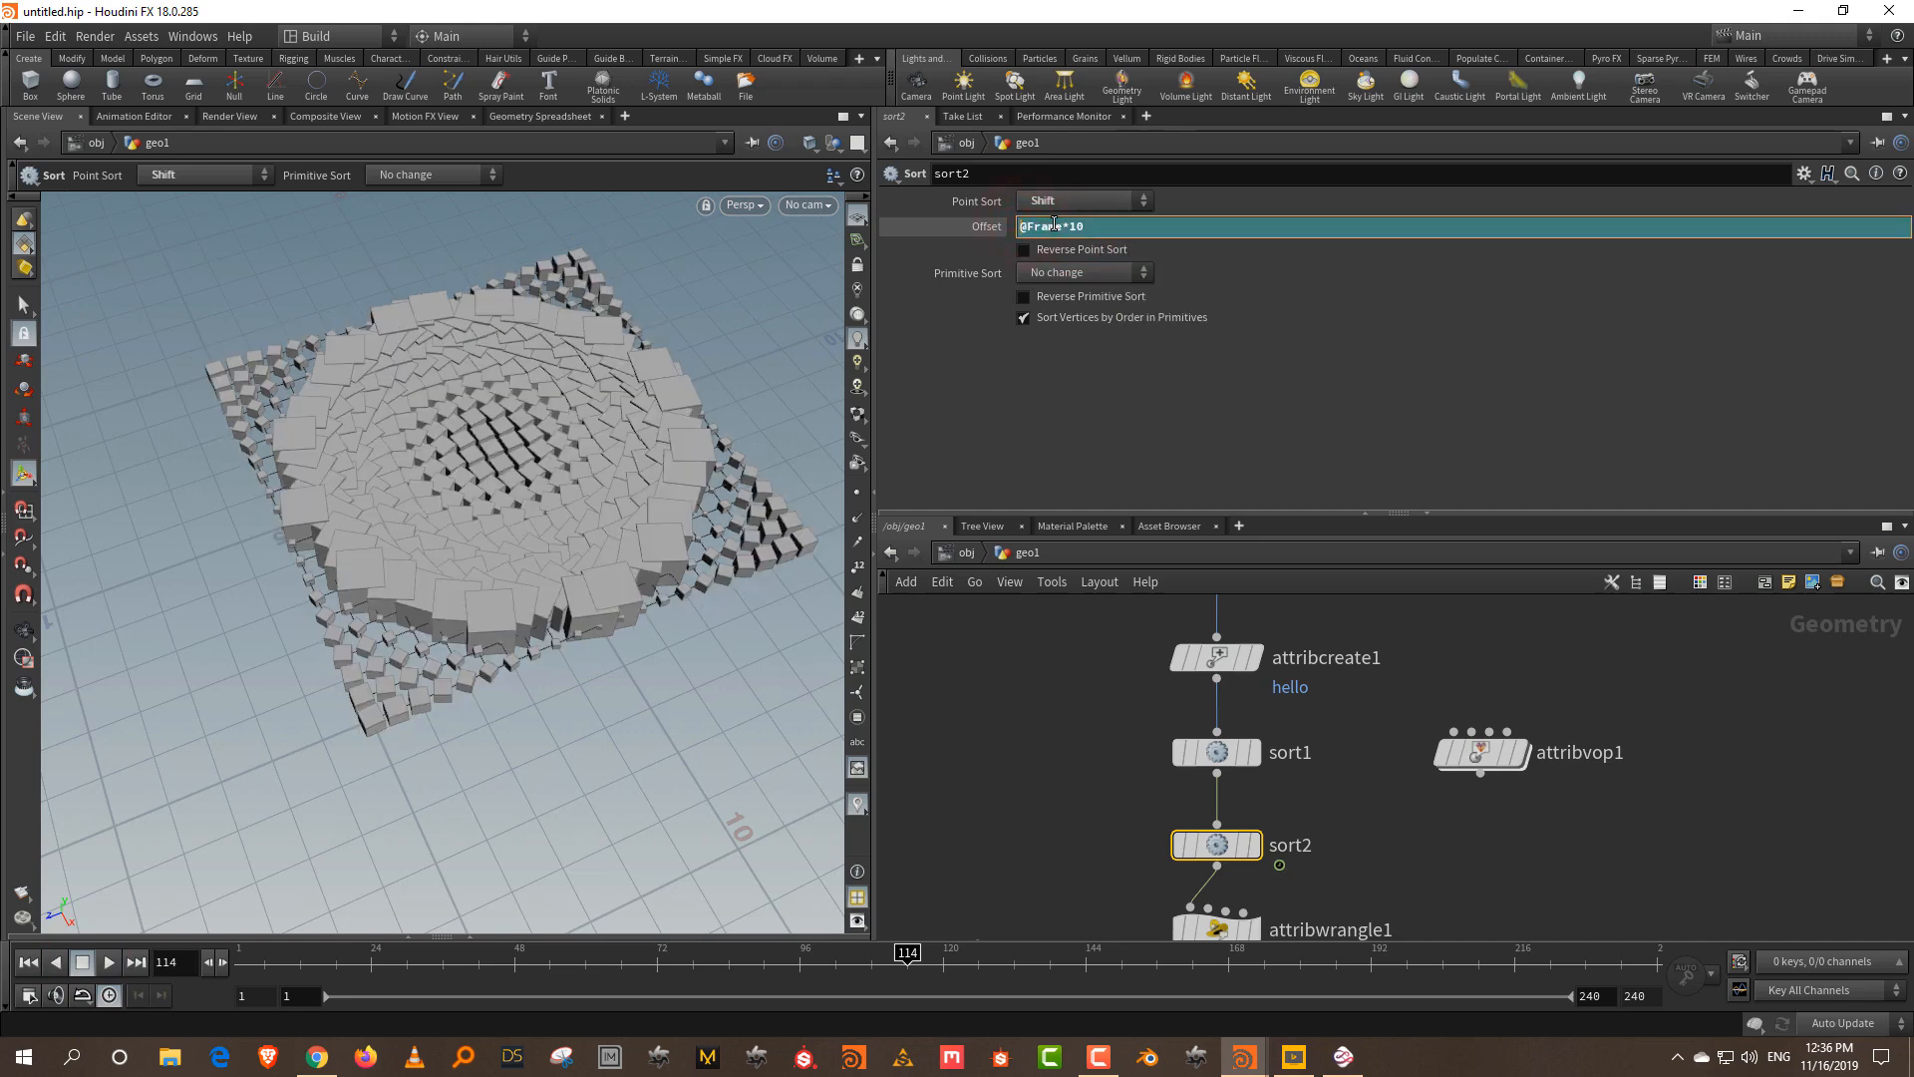
pyautogui.press('Return')
pyautogui.click(109, 964)
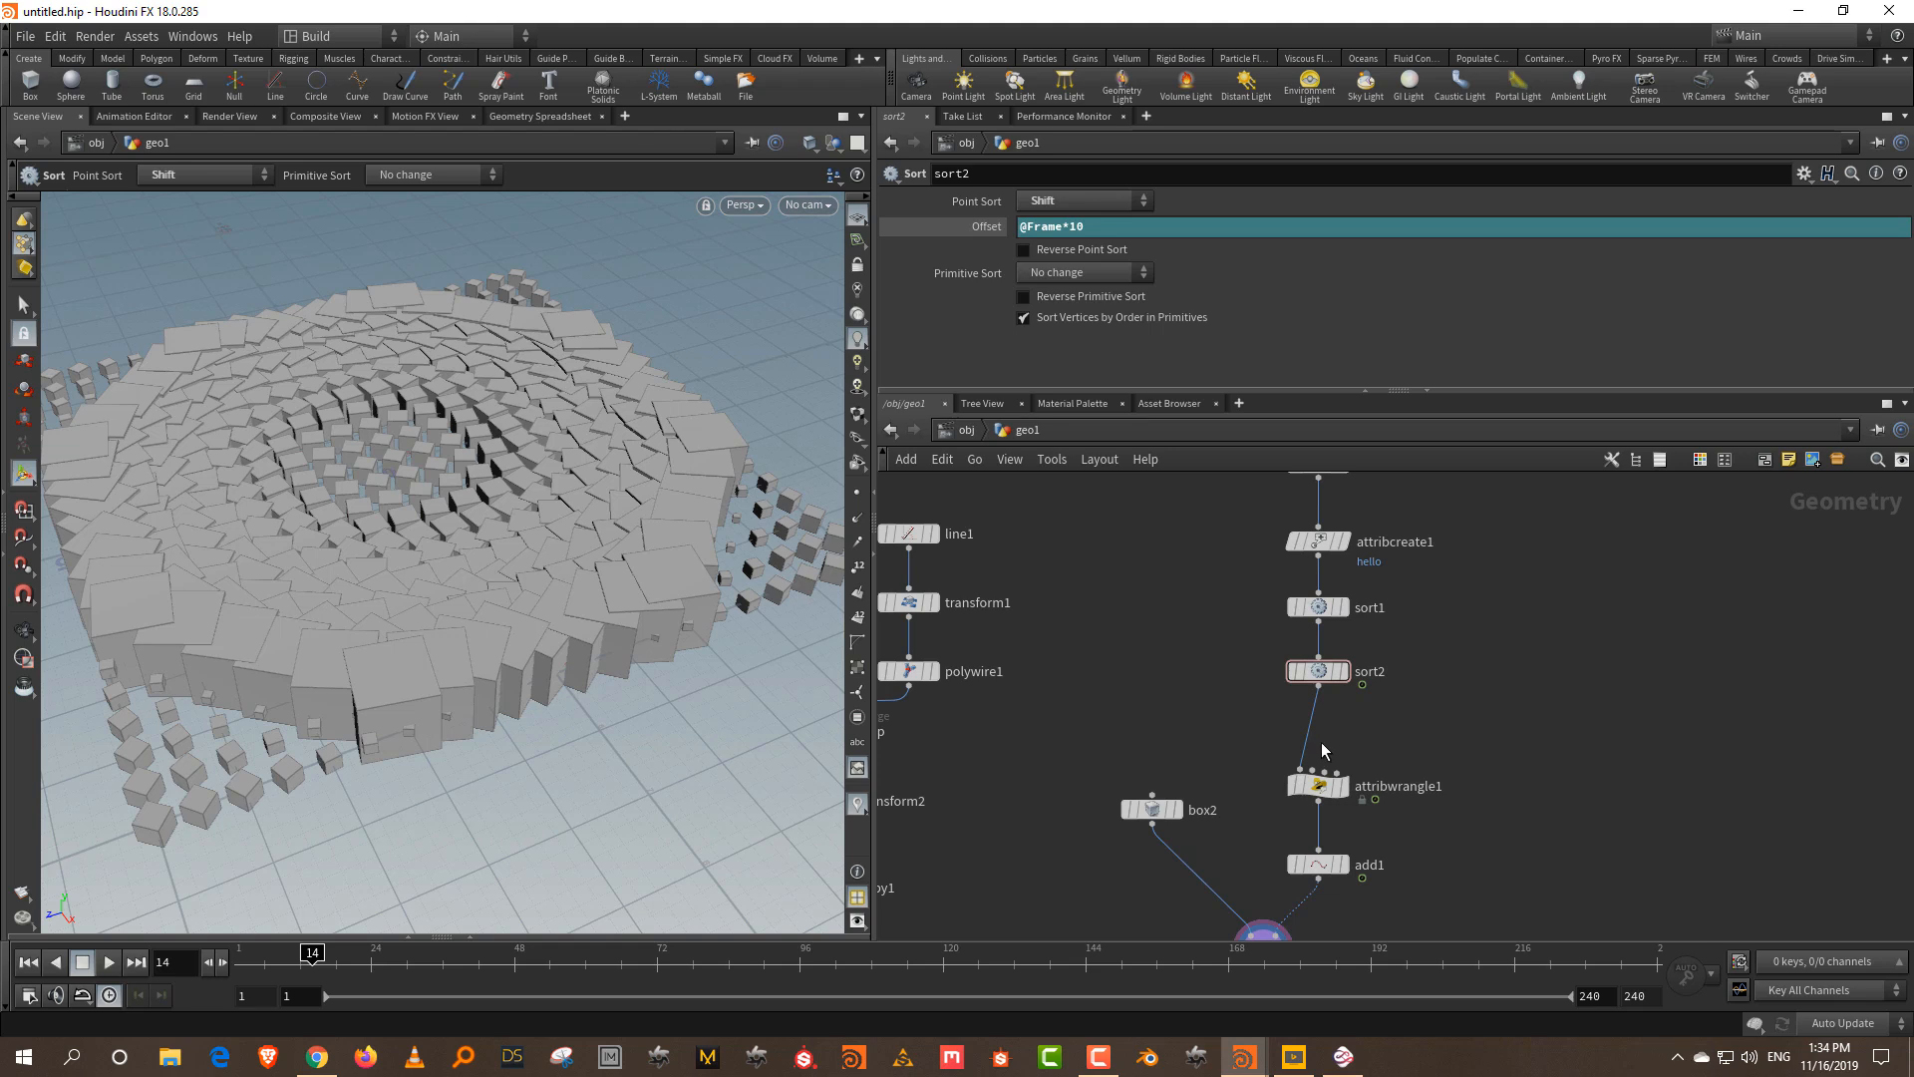
pyautogui.moveTo(1318, 784); pyautogui.dragTo(1318, 753)
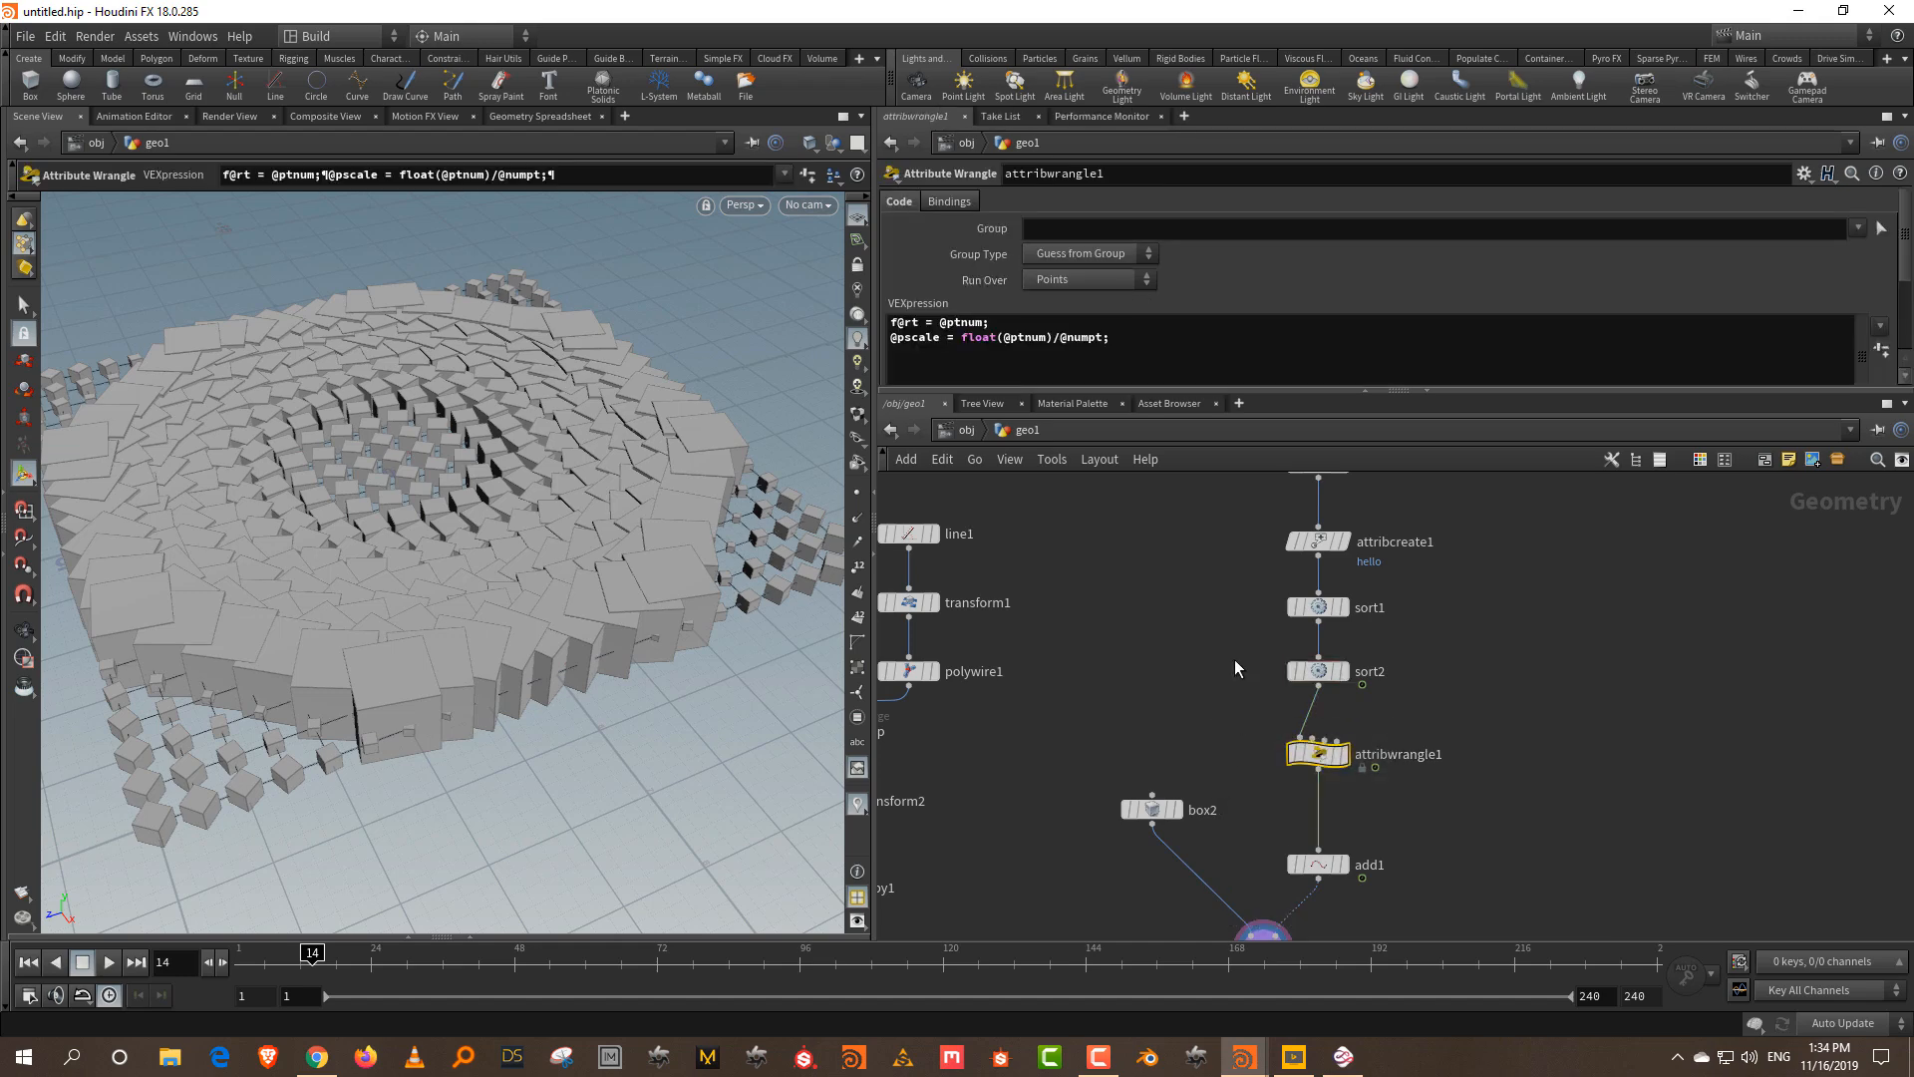
pyautogui.click(1057, 383)
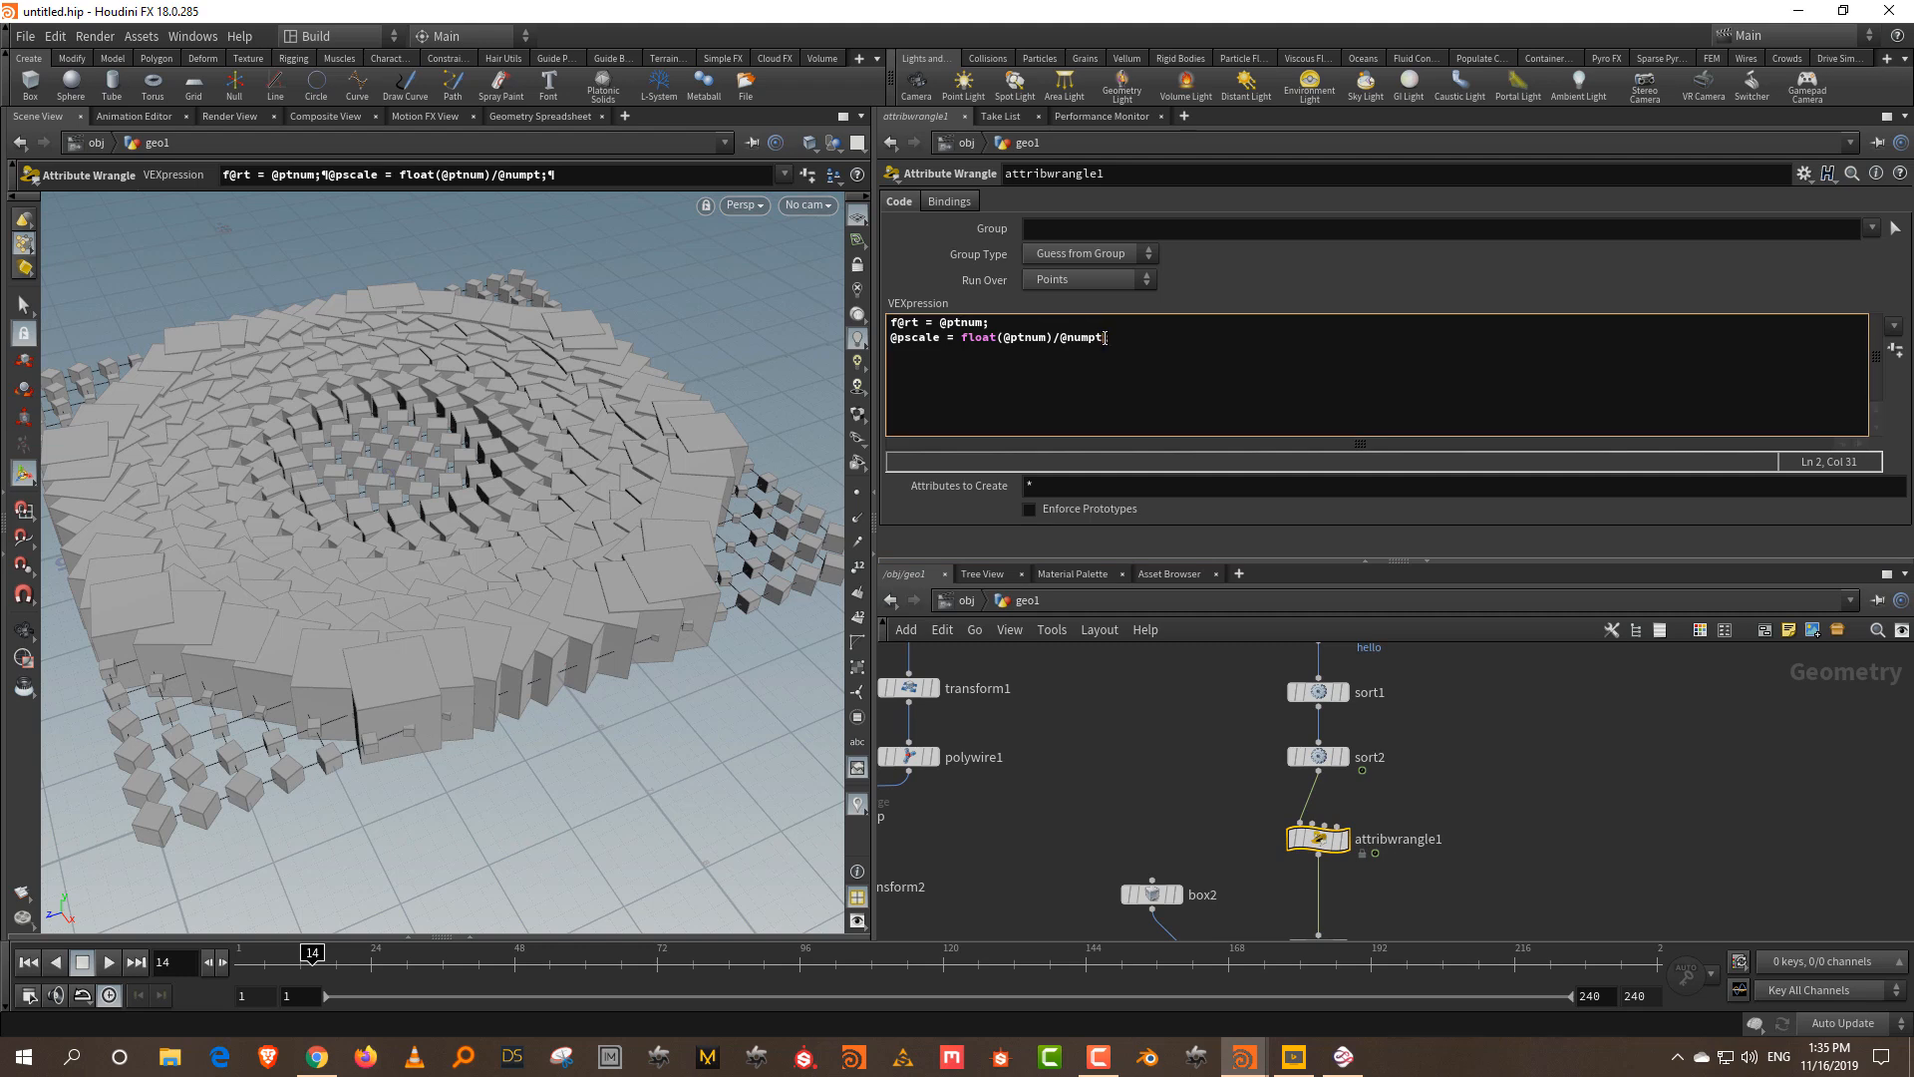
pyautogui.moveTo(1111, 338); pyautogui.dragTo(887, 344)
pyautogui.hotkey('ctrl', 'c')
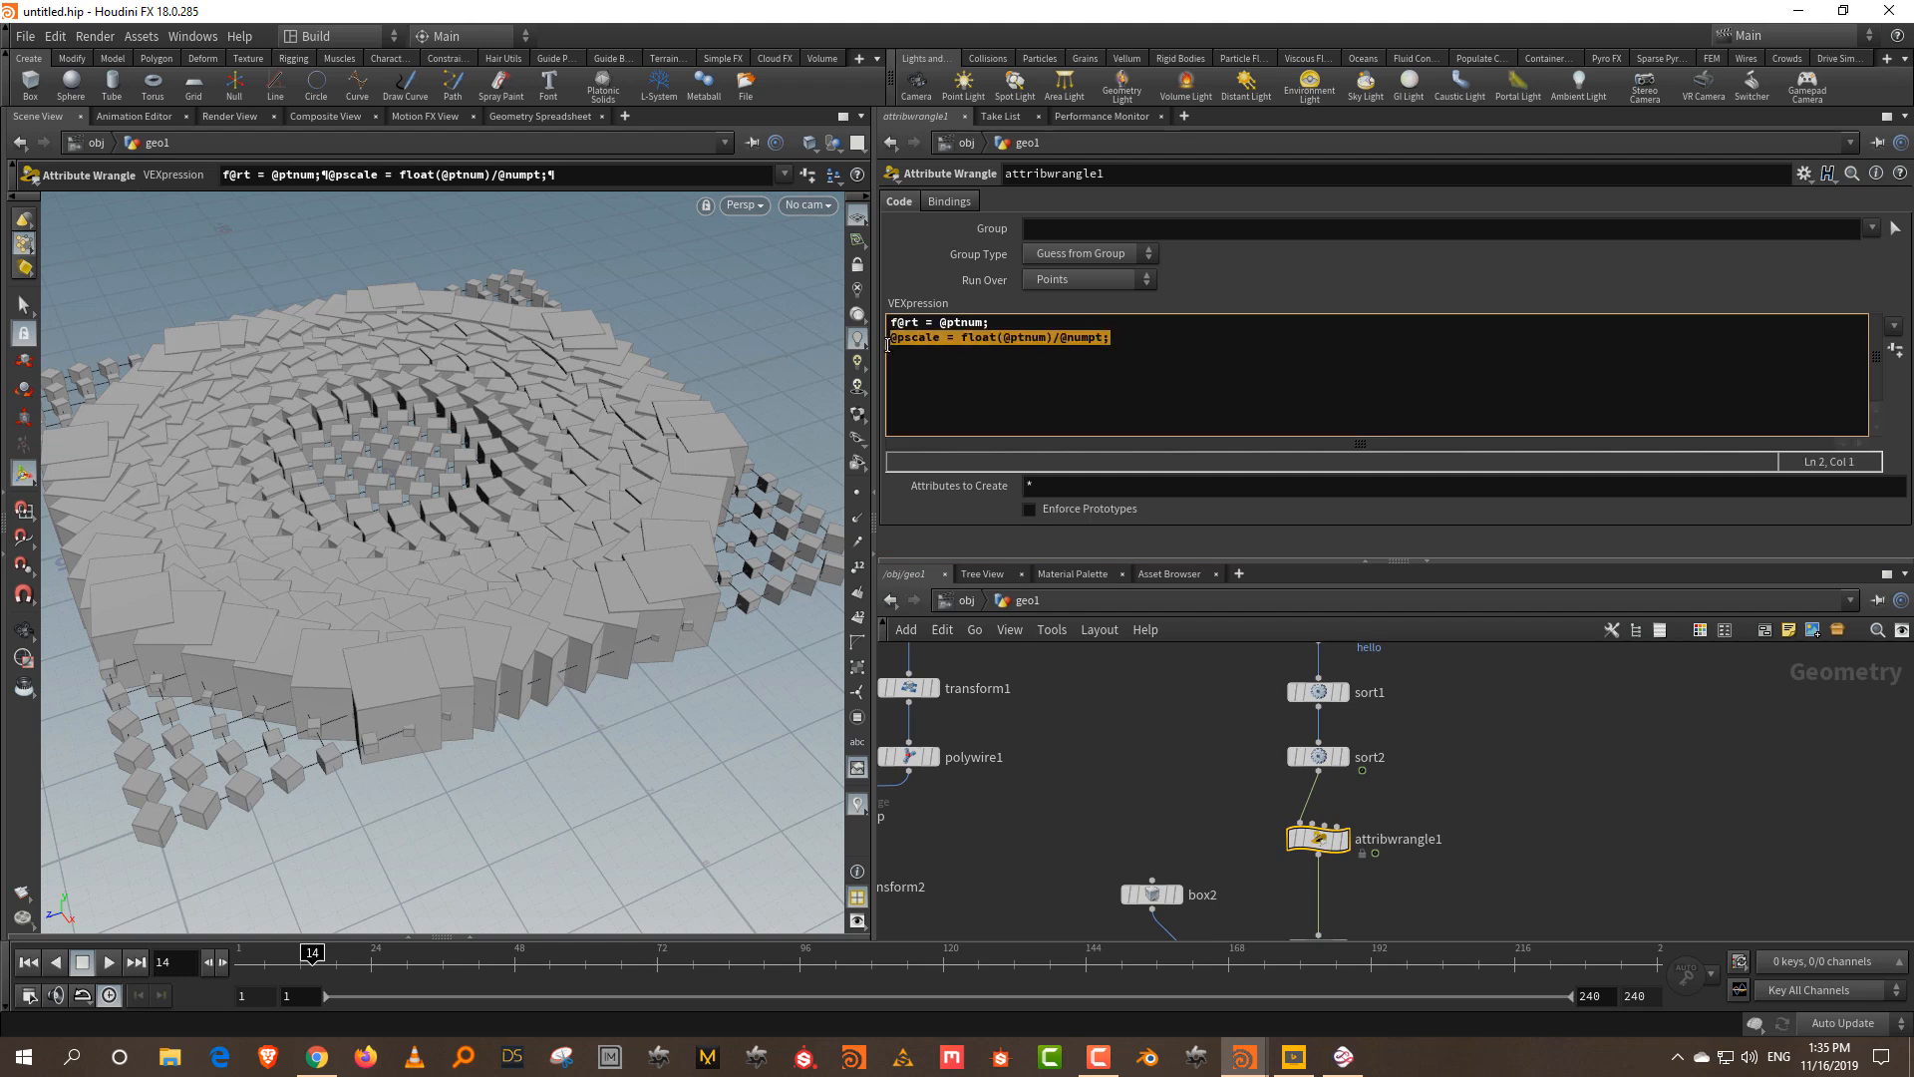
pyautogui.press('BackSpace')
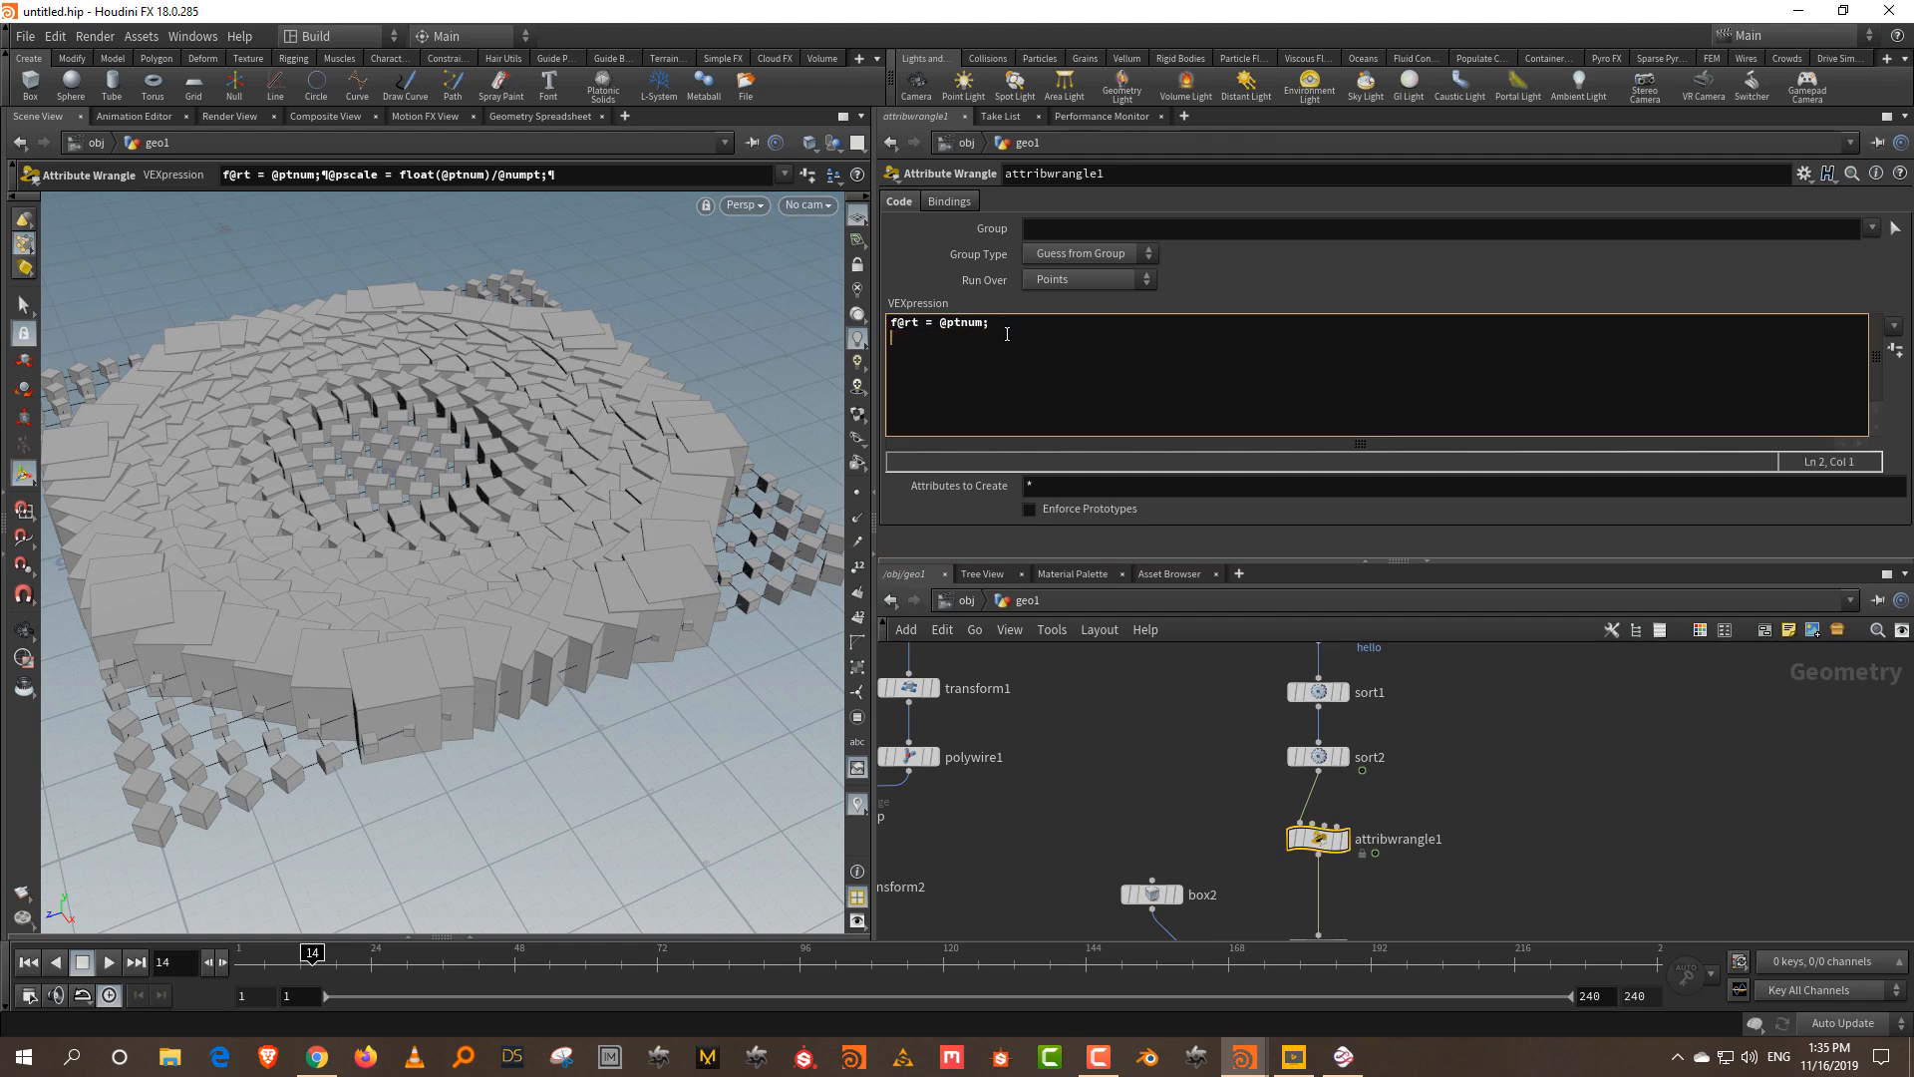
pyautogui.write('@sca')
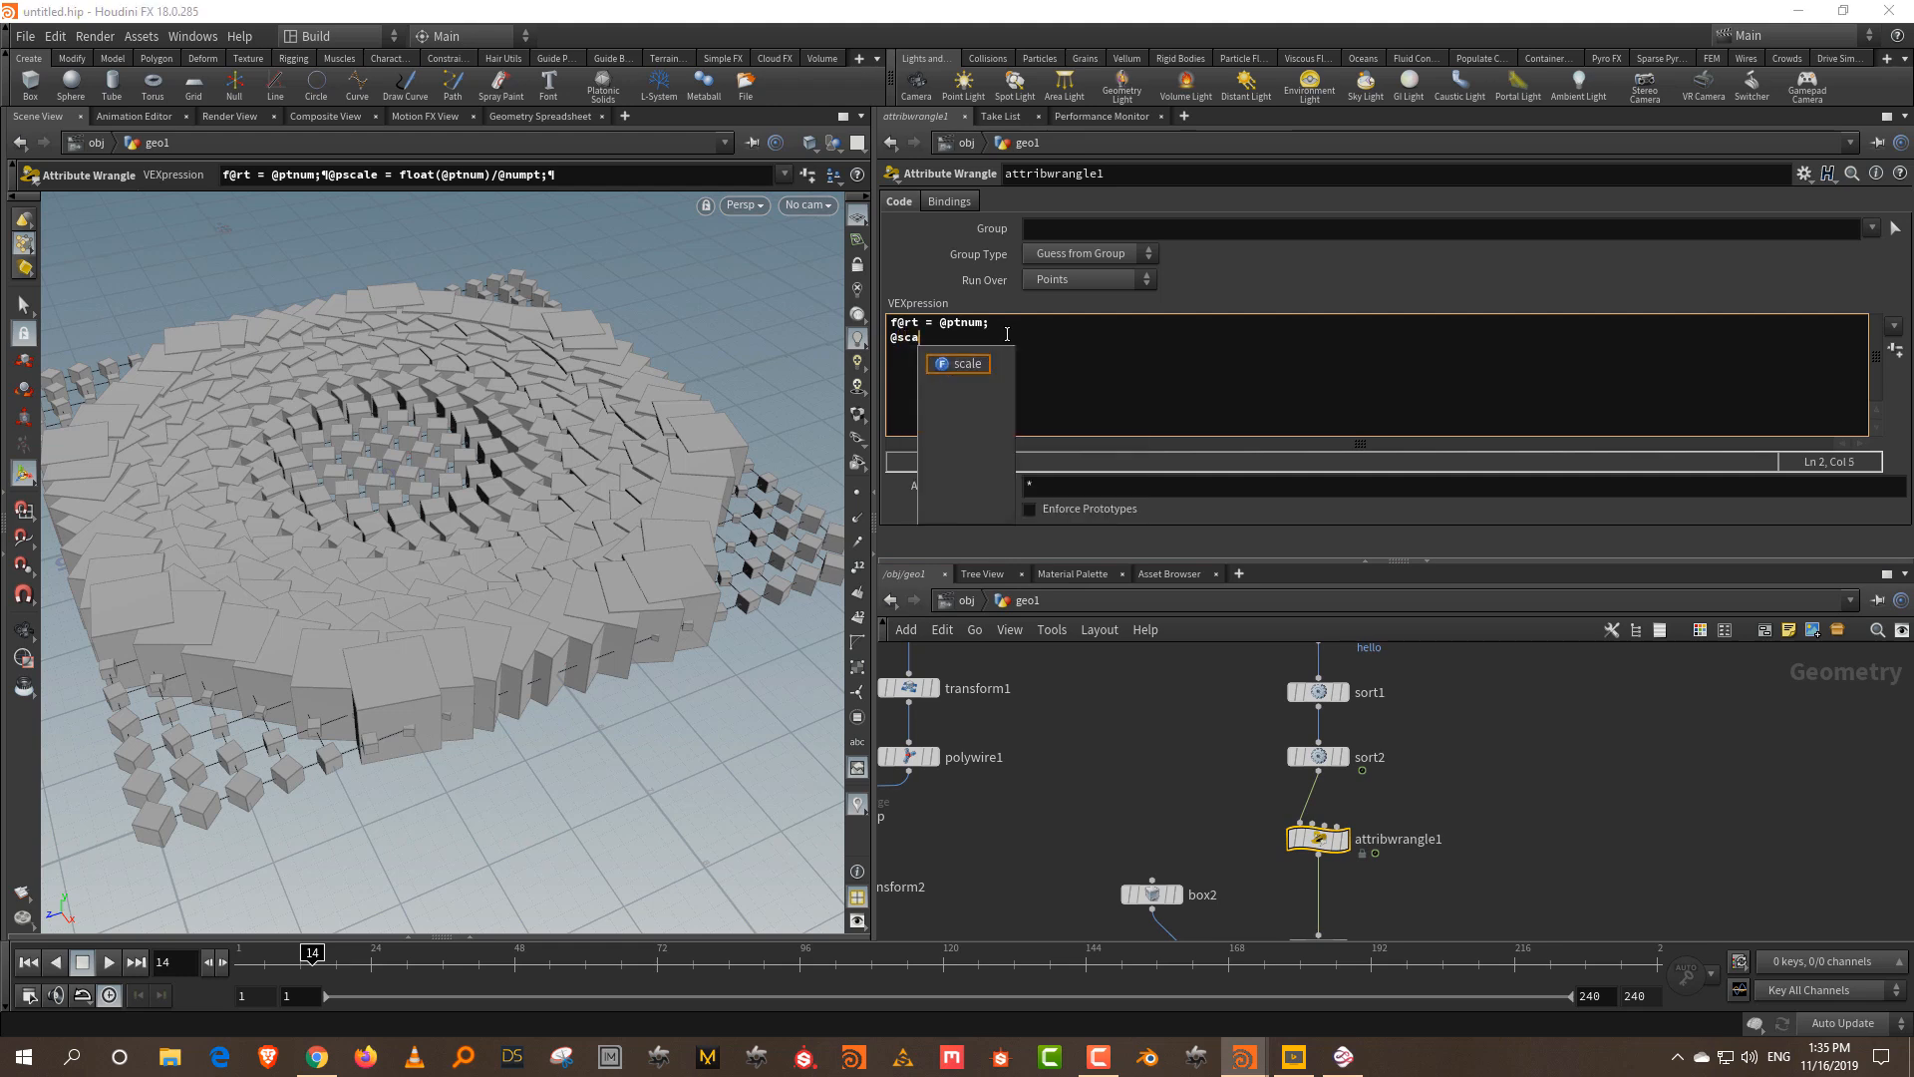
pyautogui.write('le = ')
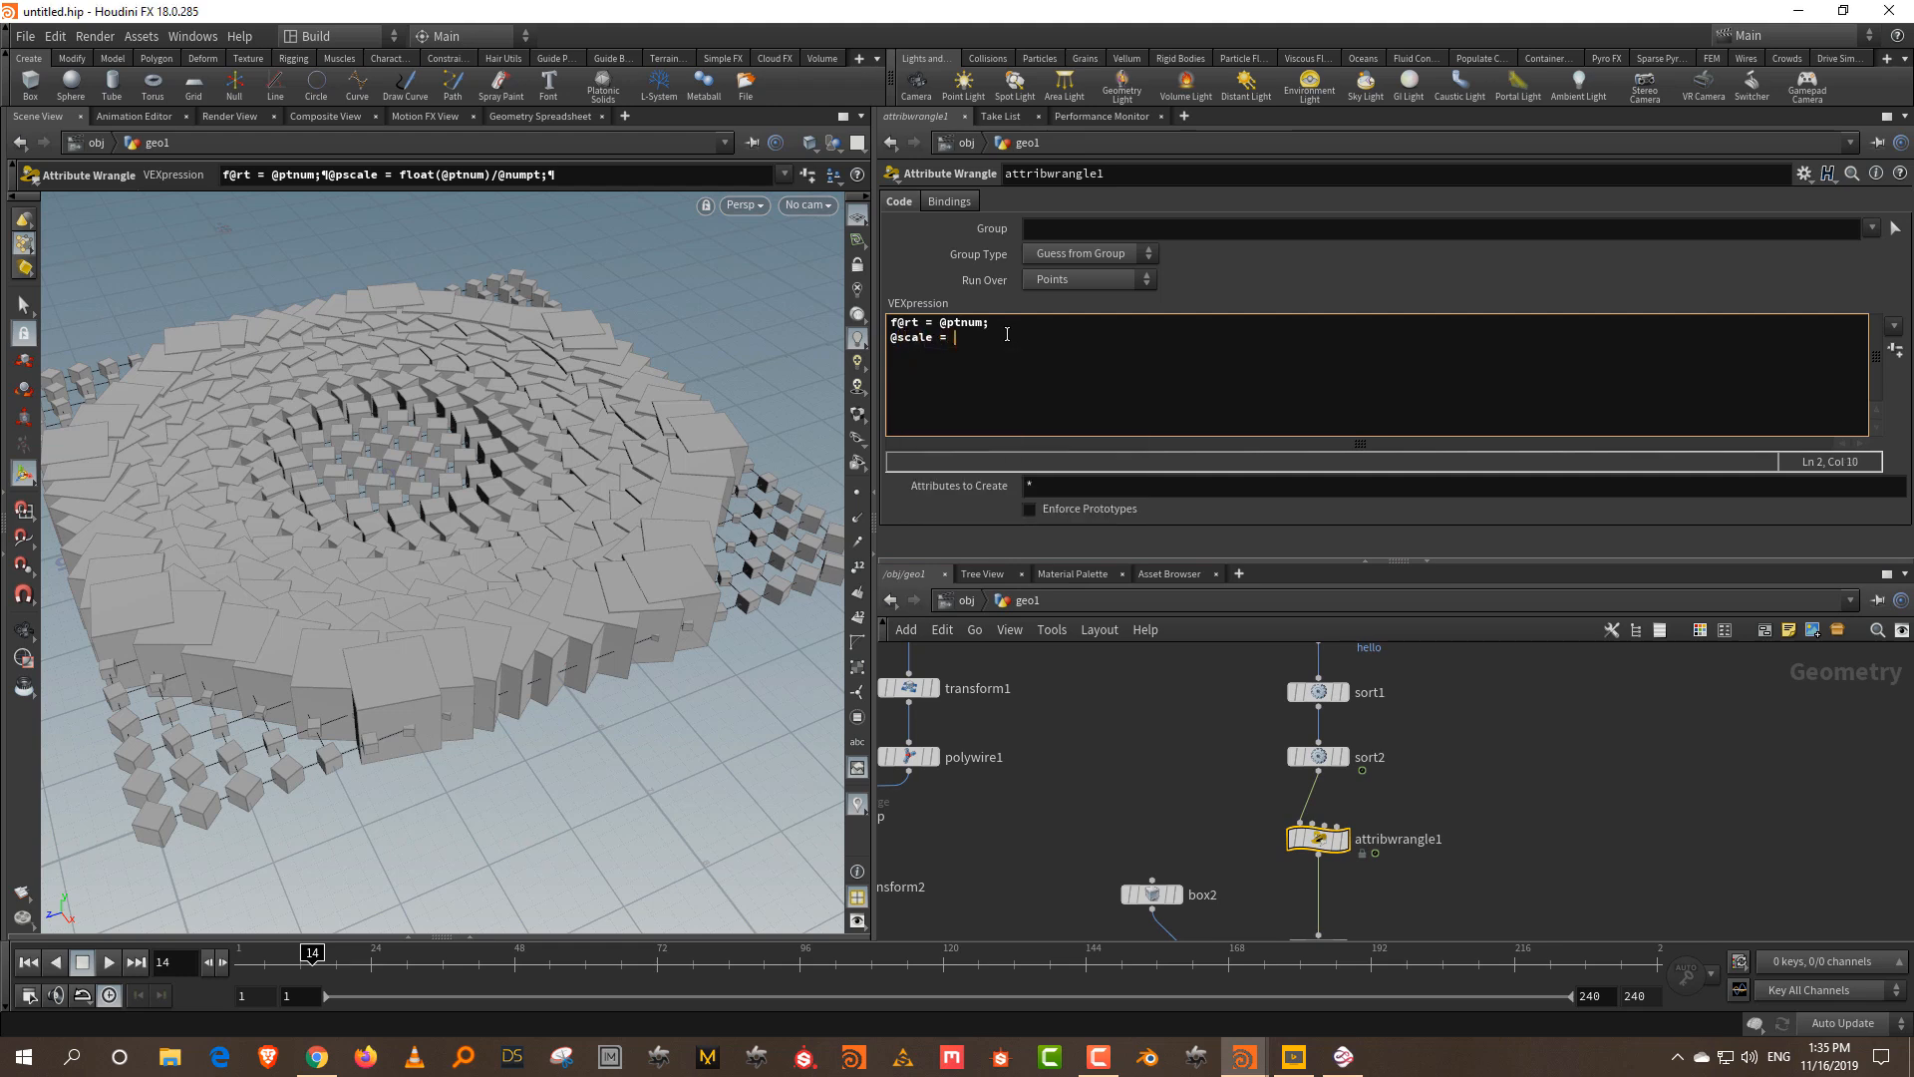
pyautogui.write('seat')
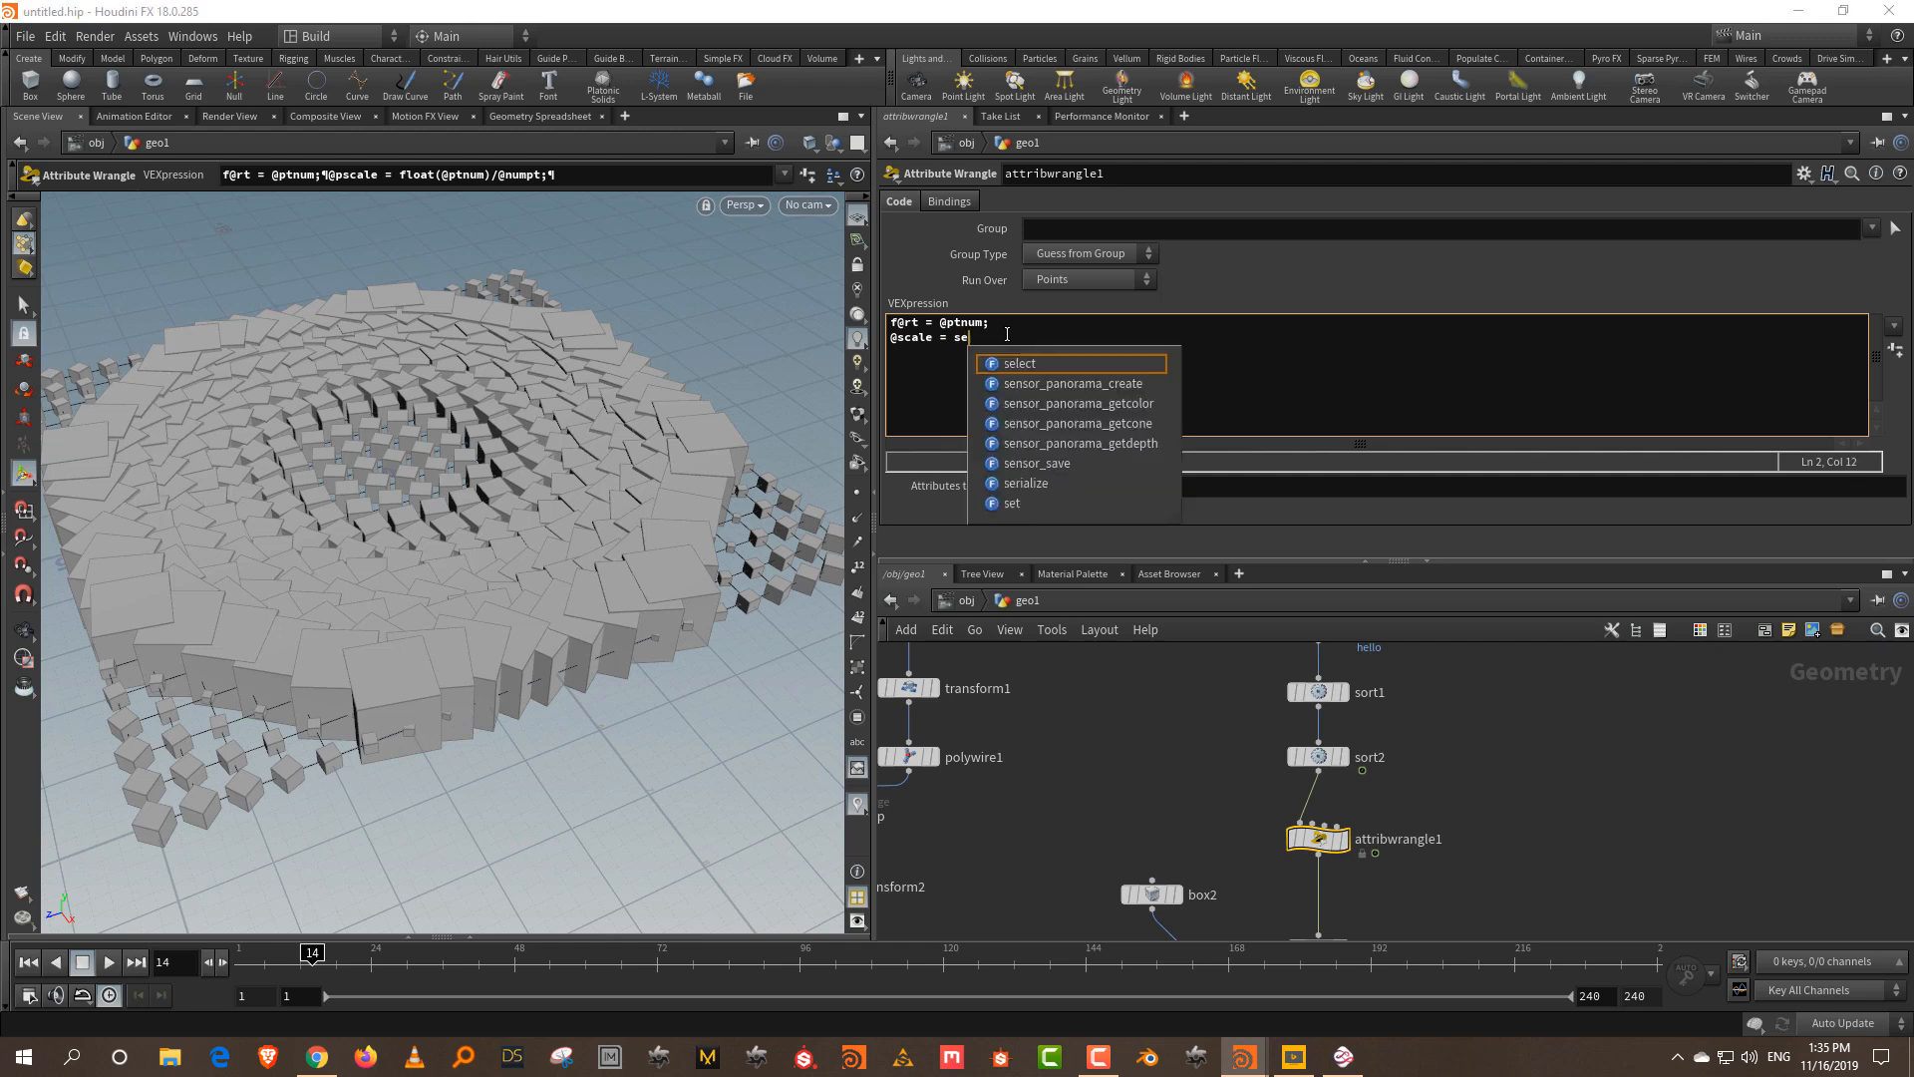
pyautogui.press('BackSpace')
pyautogui.press('BackSpace')
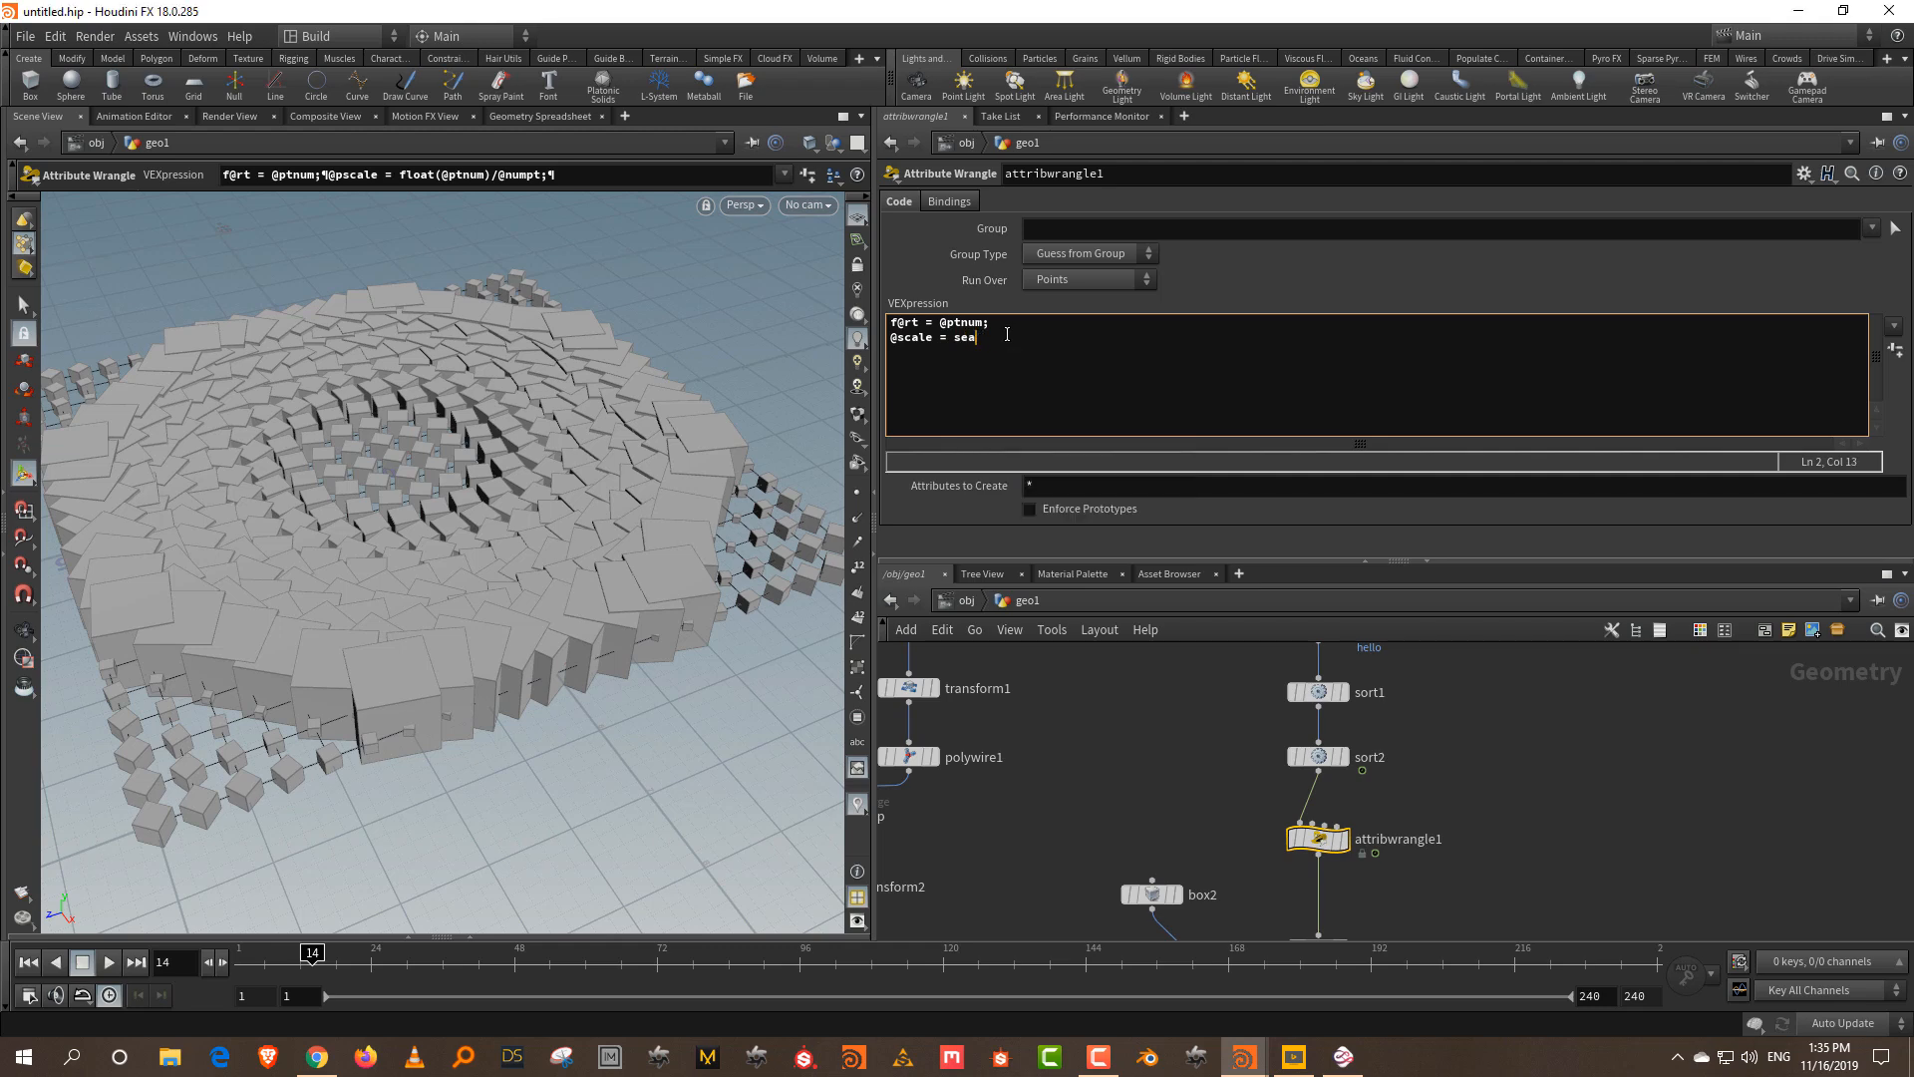
pyautogui.write('t(')
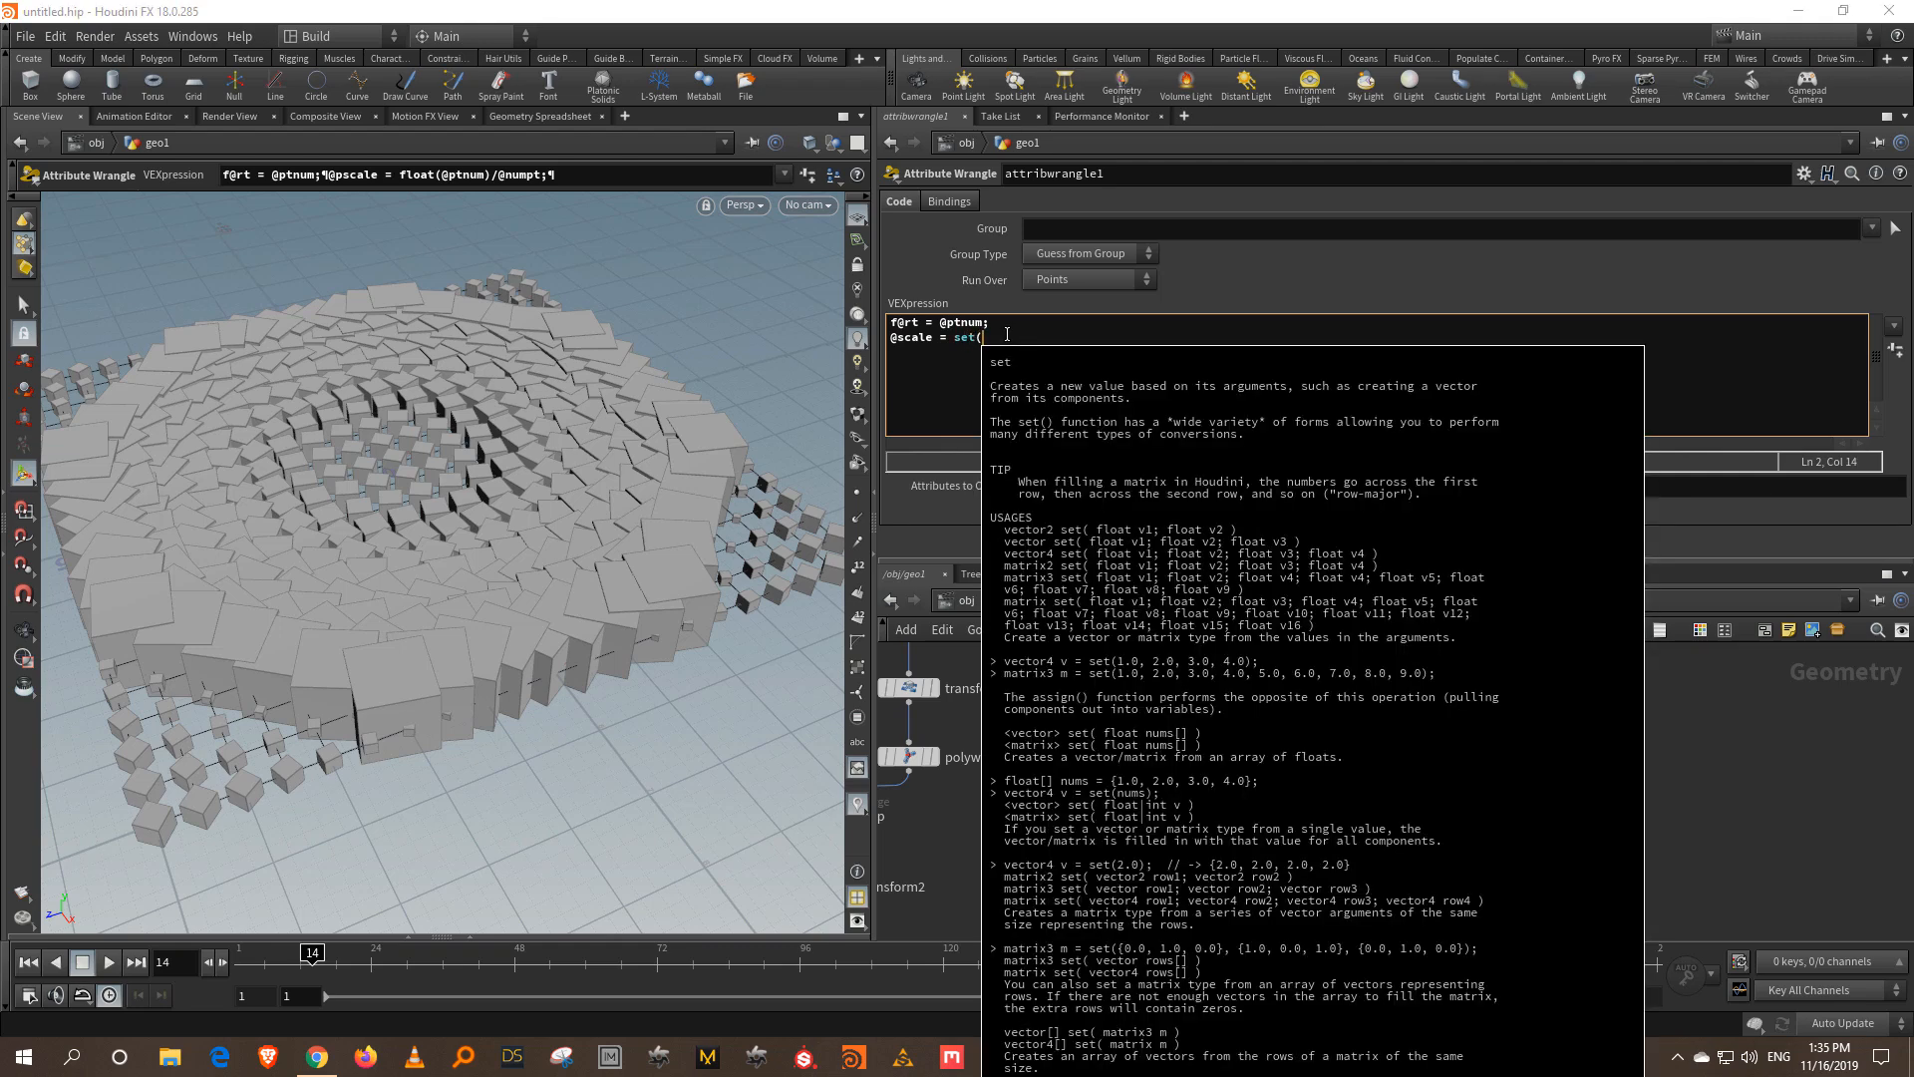
pyautogui.write('0,3')
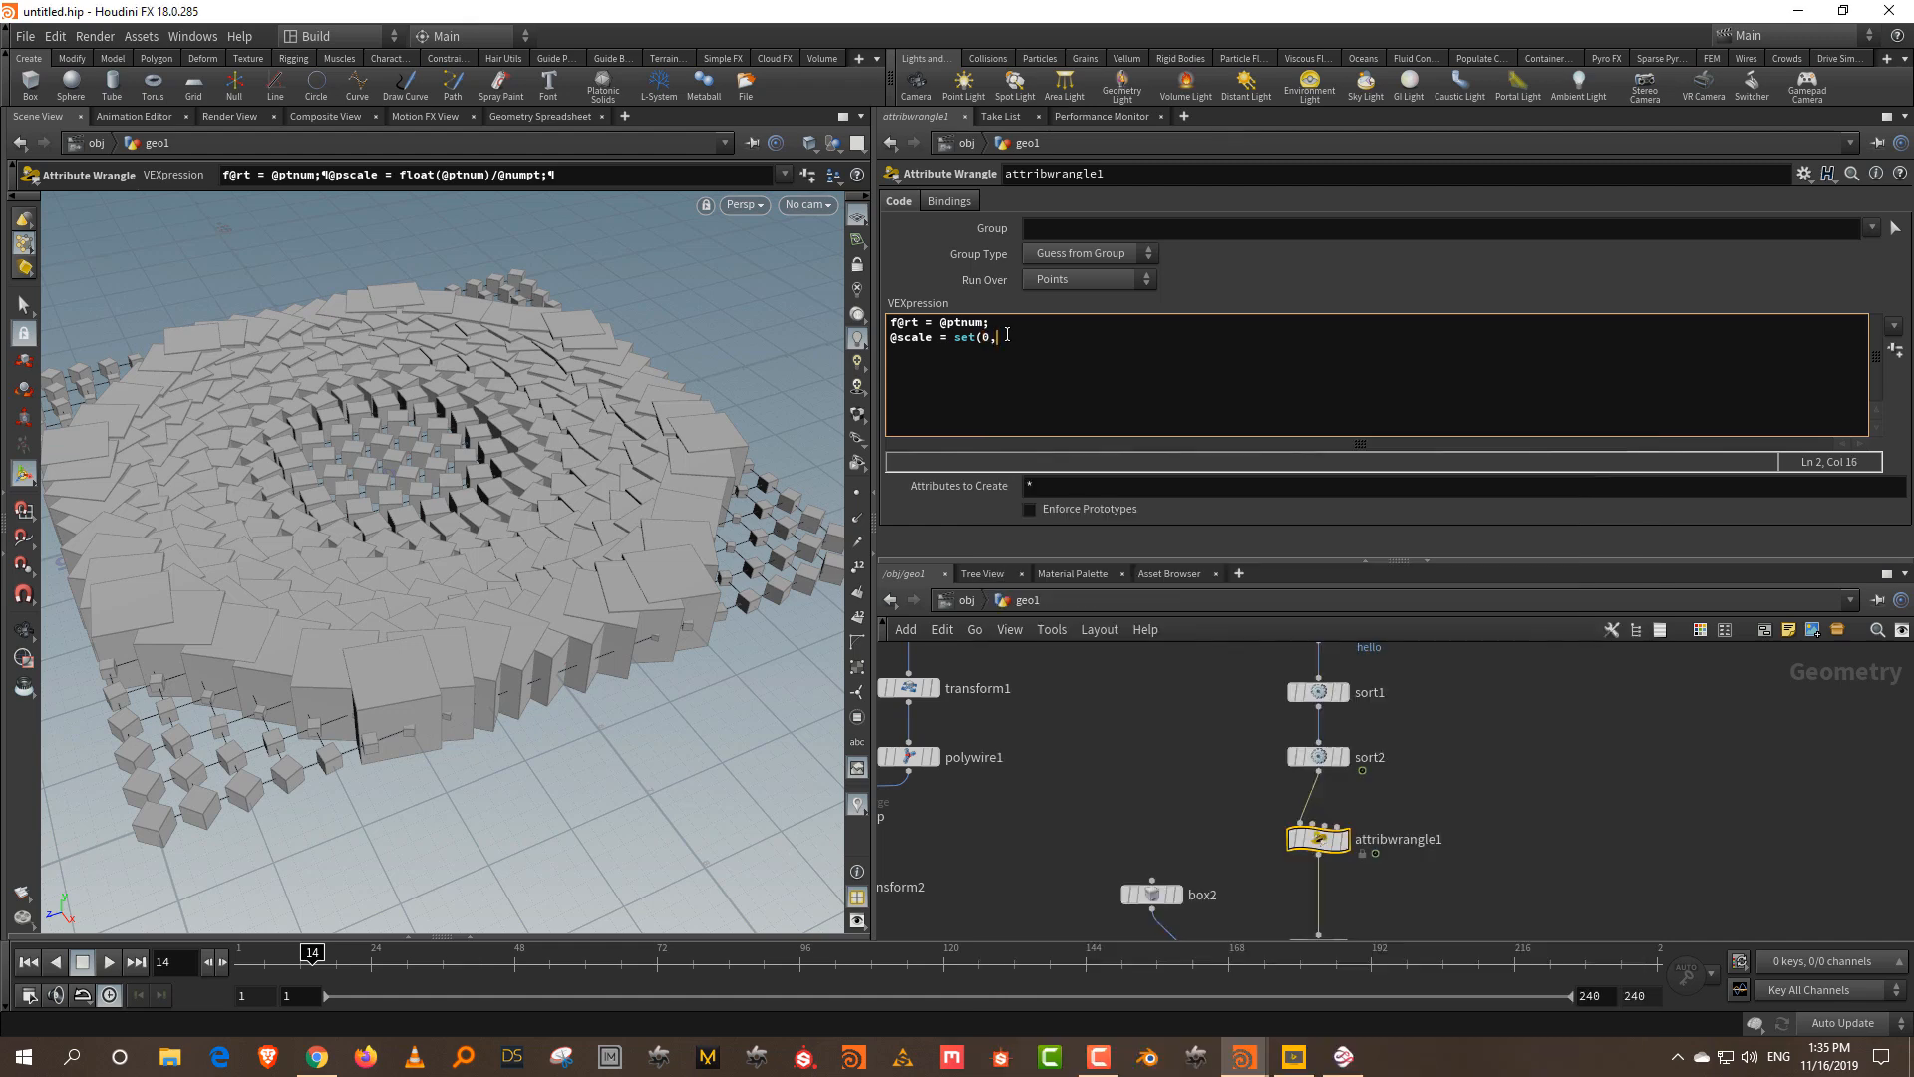
pyautogui.press('BackSpace')
pyautogui.write('4')
pyautogui.press('BackSpace')
pyautogui.press('BackSpace')
pyautogui.write('.4, ')
pyautogui.write('0.8')
pyautogui.write(', ')
pyautogui.write('0.3')
pyautogui.write(');')
pyautogui.click(1178, 702)
pyautogui.keyDown('alt'); pyautogui.moveTo(574, 638); pyautogui.dragTo(403, 776); pyautogui.keyUp('alt')
pyautogui.press('Return')
pyautogui.moveTo(311, 974); pyautogui.dragTo(407, 974)
pyautogui.doubleClick(1042, 337)
pyautogui.write('1')
pyautogui.click(1145, 629)
pyautogui.click(564, 528)
pyautogui.moveTo(592, 560)
pyautogui.keyDown('alt'); pyautogui.mouseDown()
pyautogui.moveTo(613, 479)
pyautogui.moveTo(612, 567)
pyautogui.mouseUp(); pyautogui.keyUp('alt')
pyautogui.keyDown('alt'); pyautogui.moveTo(590, 474); pyautogui.dragTo(740, 470); pyautogui.keyUp('alt')
pyautogui.click(1124, 337)
pyautogui.press('Return')
pyautogui.hotkey('ctrl', 'v')
pyautogui.click(1206, 743)
pyautogui.keyDown('alt'); pyautogui.moveTo(529, 604); pyautogui.dragTo(556, 506); pyautogui.keyUp('alt')
pyautogui.moveTo(404, 968); pyautogui.dragTo(237, 980)
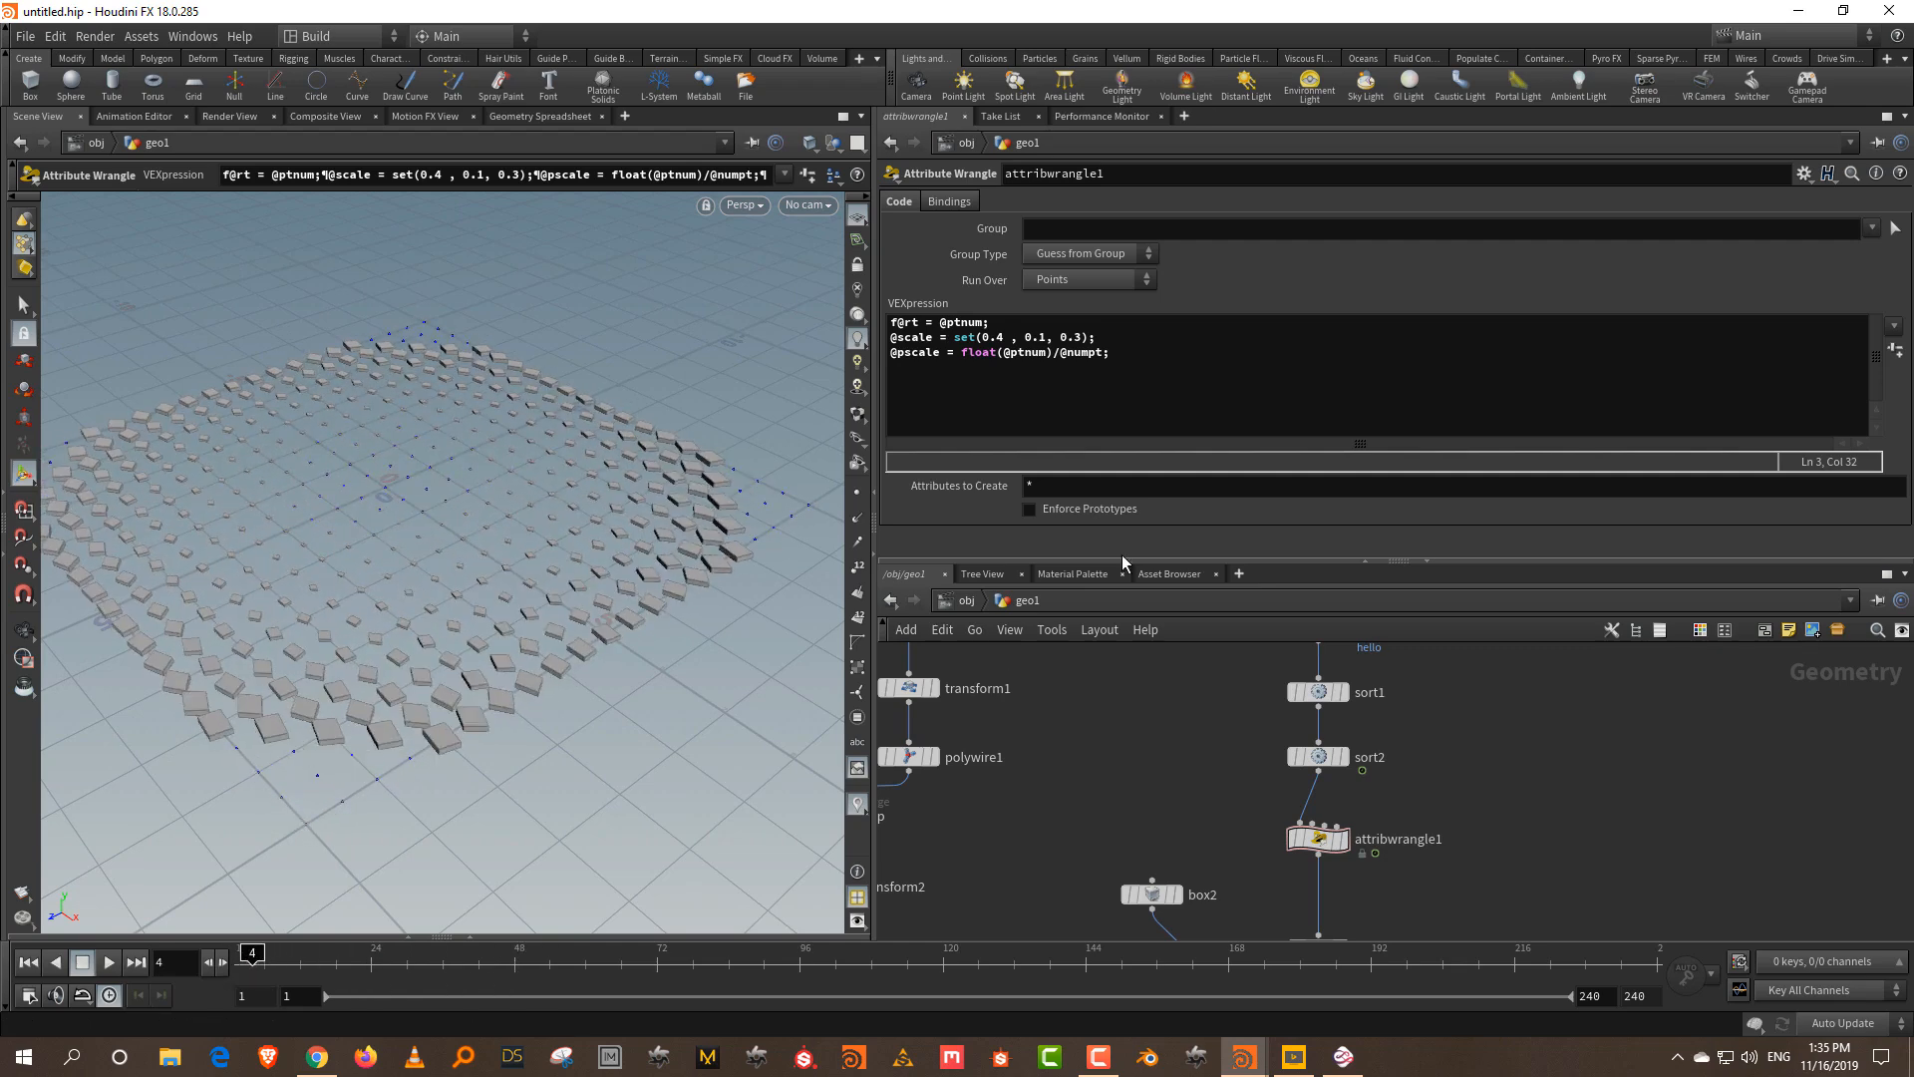
pyautogui.moveTo(1142, 566); pyautogui.dragTo(1146, 425)
pyautogui.press('h')
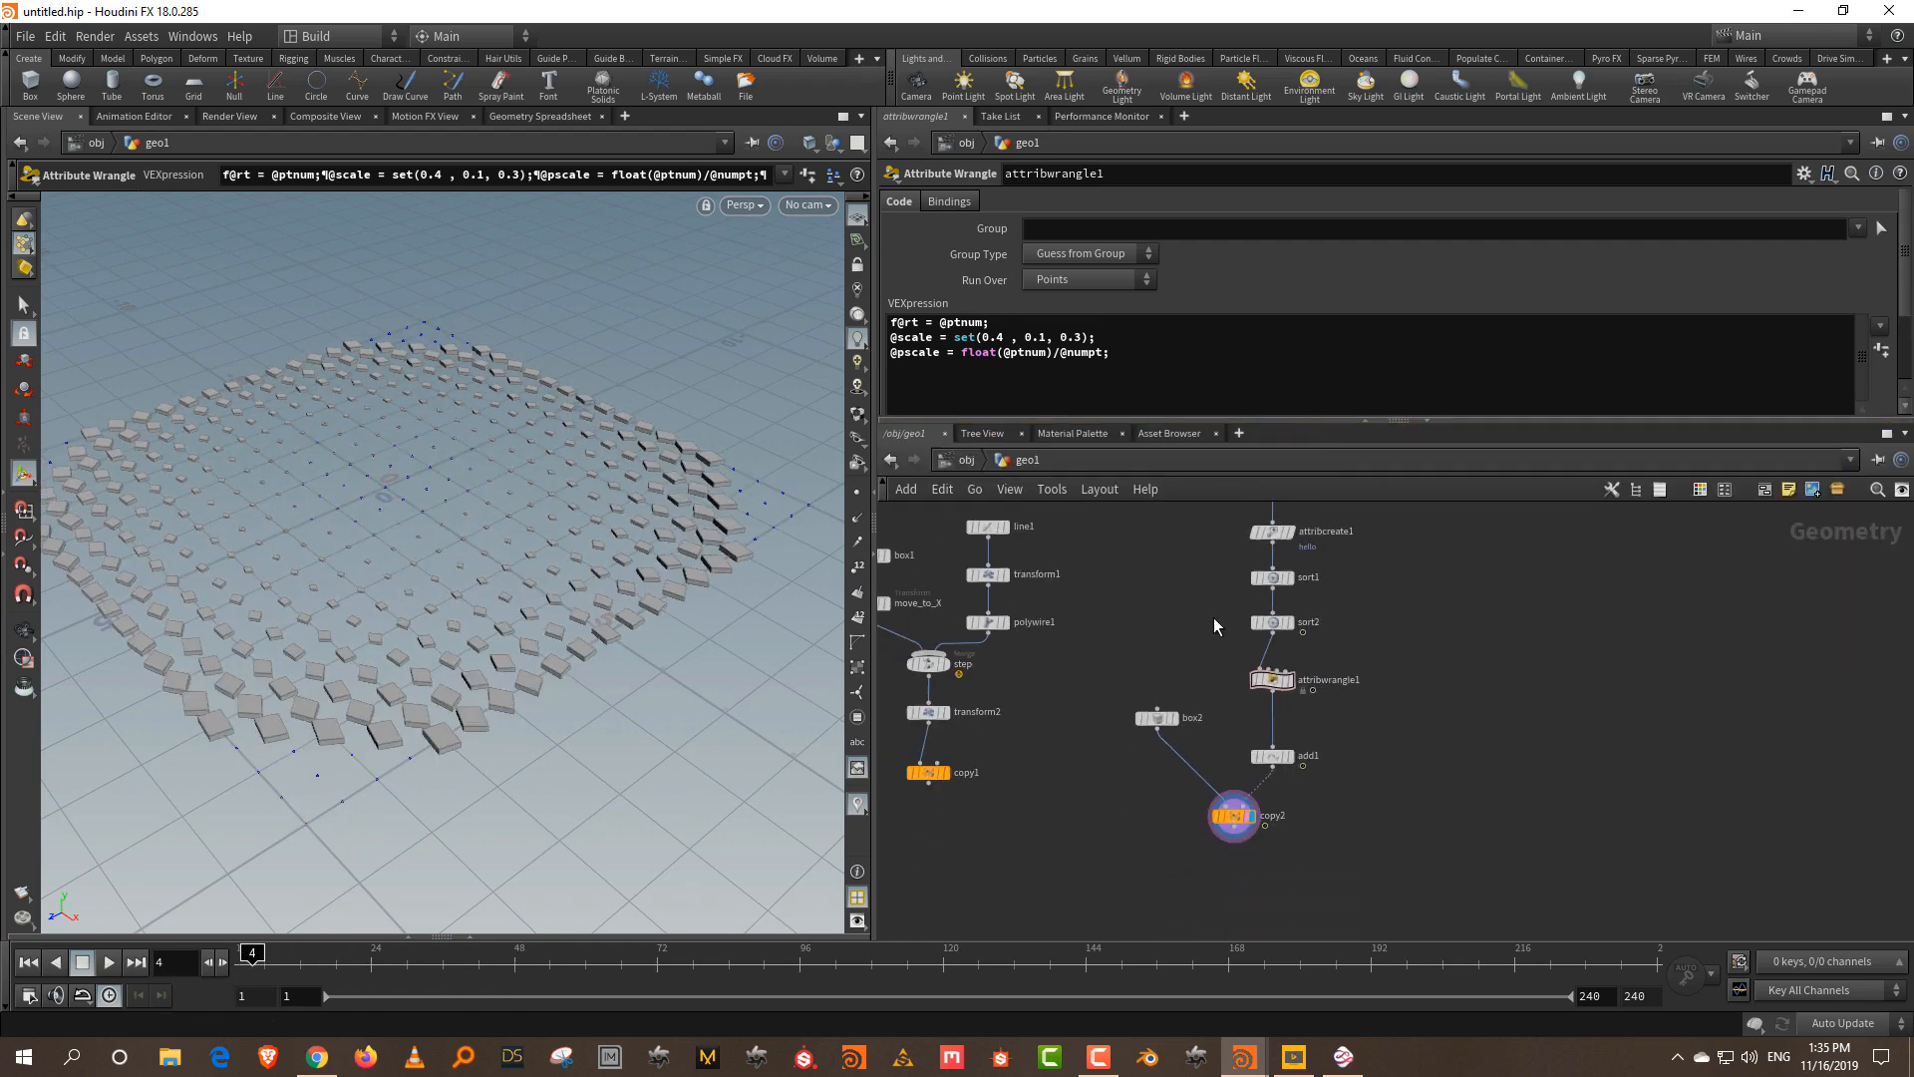
pyautogui.press('Escape')
pyautogui.moveTo(620, 463); pyautogui.dragTo(591, 500)
pyautogui.press('Return')
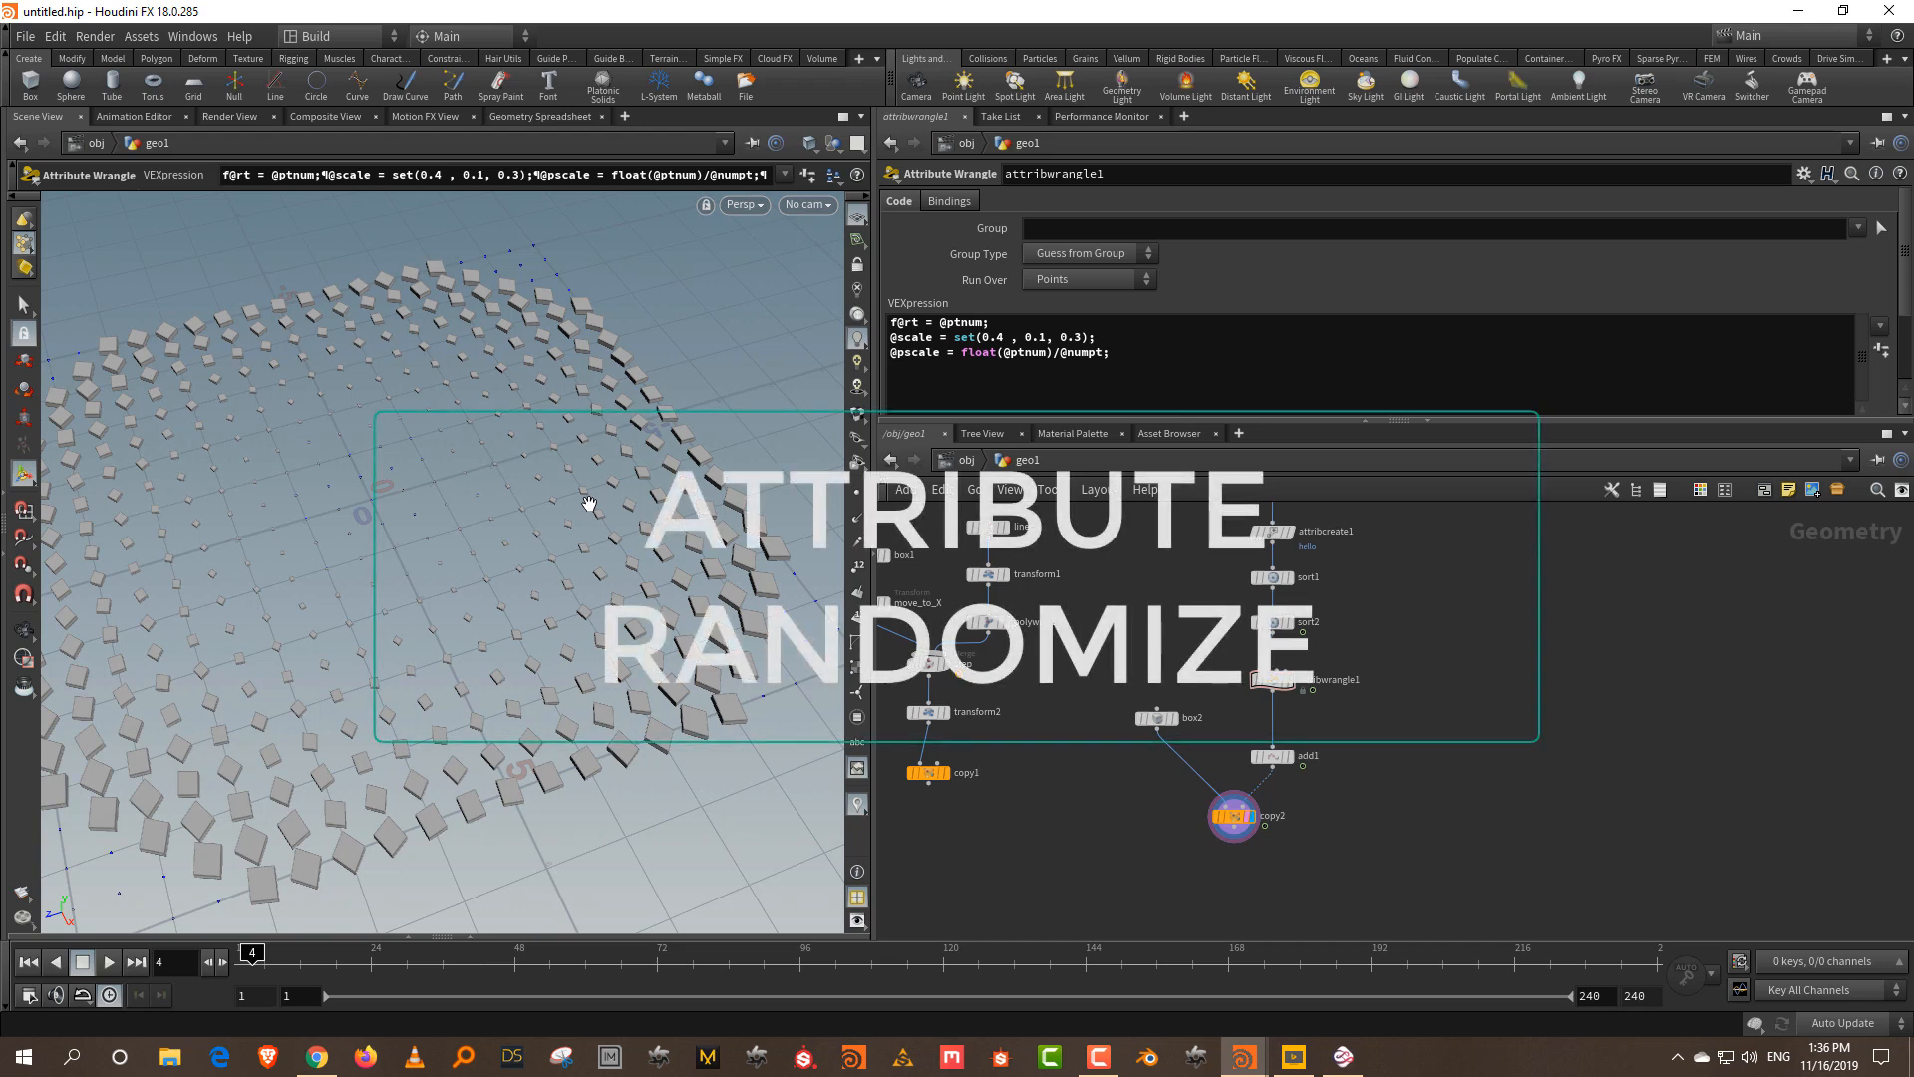
pyautogui.scroll(2, 1401, 738)
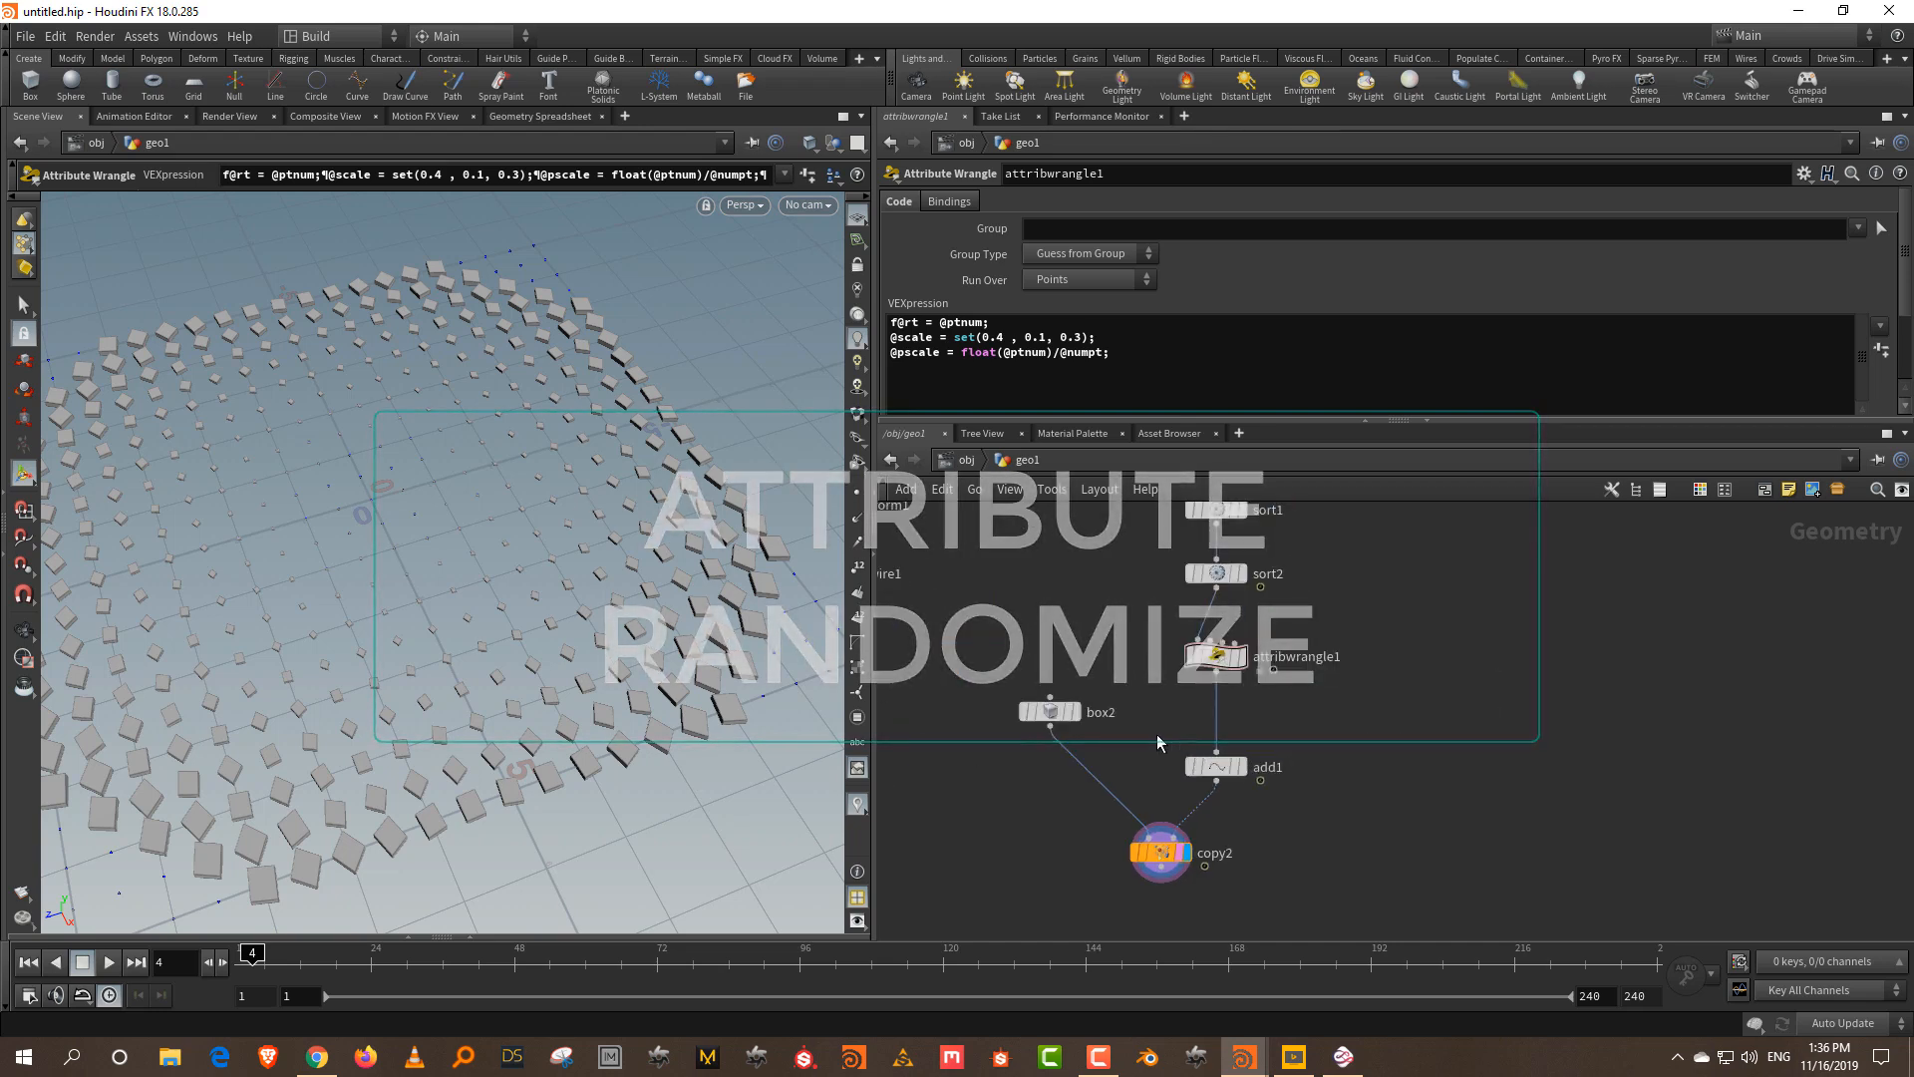
pyautogui.moveTo(1050, 718); pyautogui.dragTo(1027, 751)
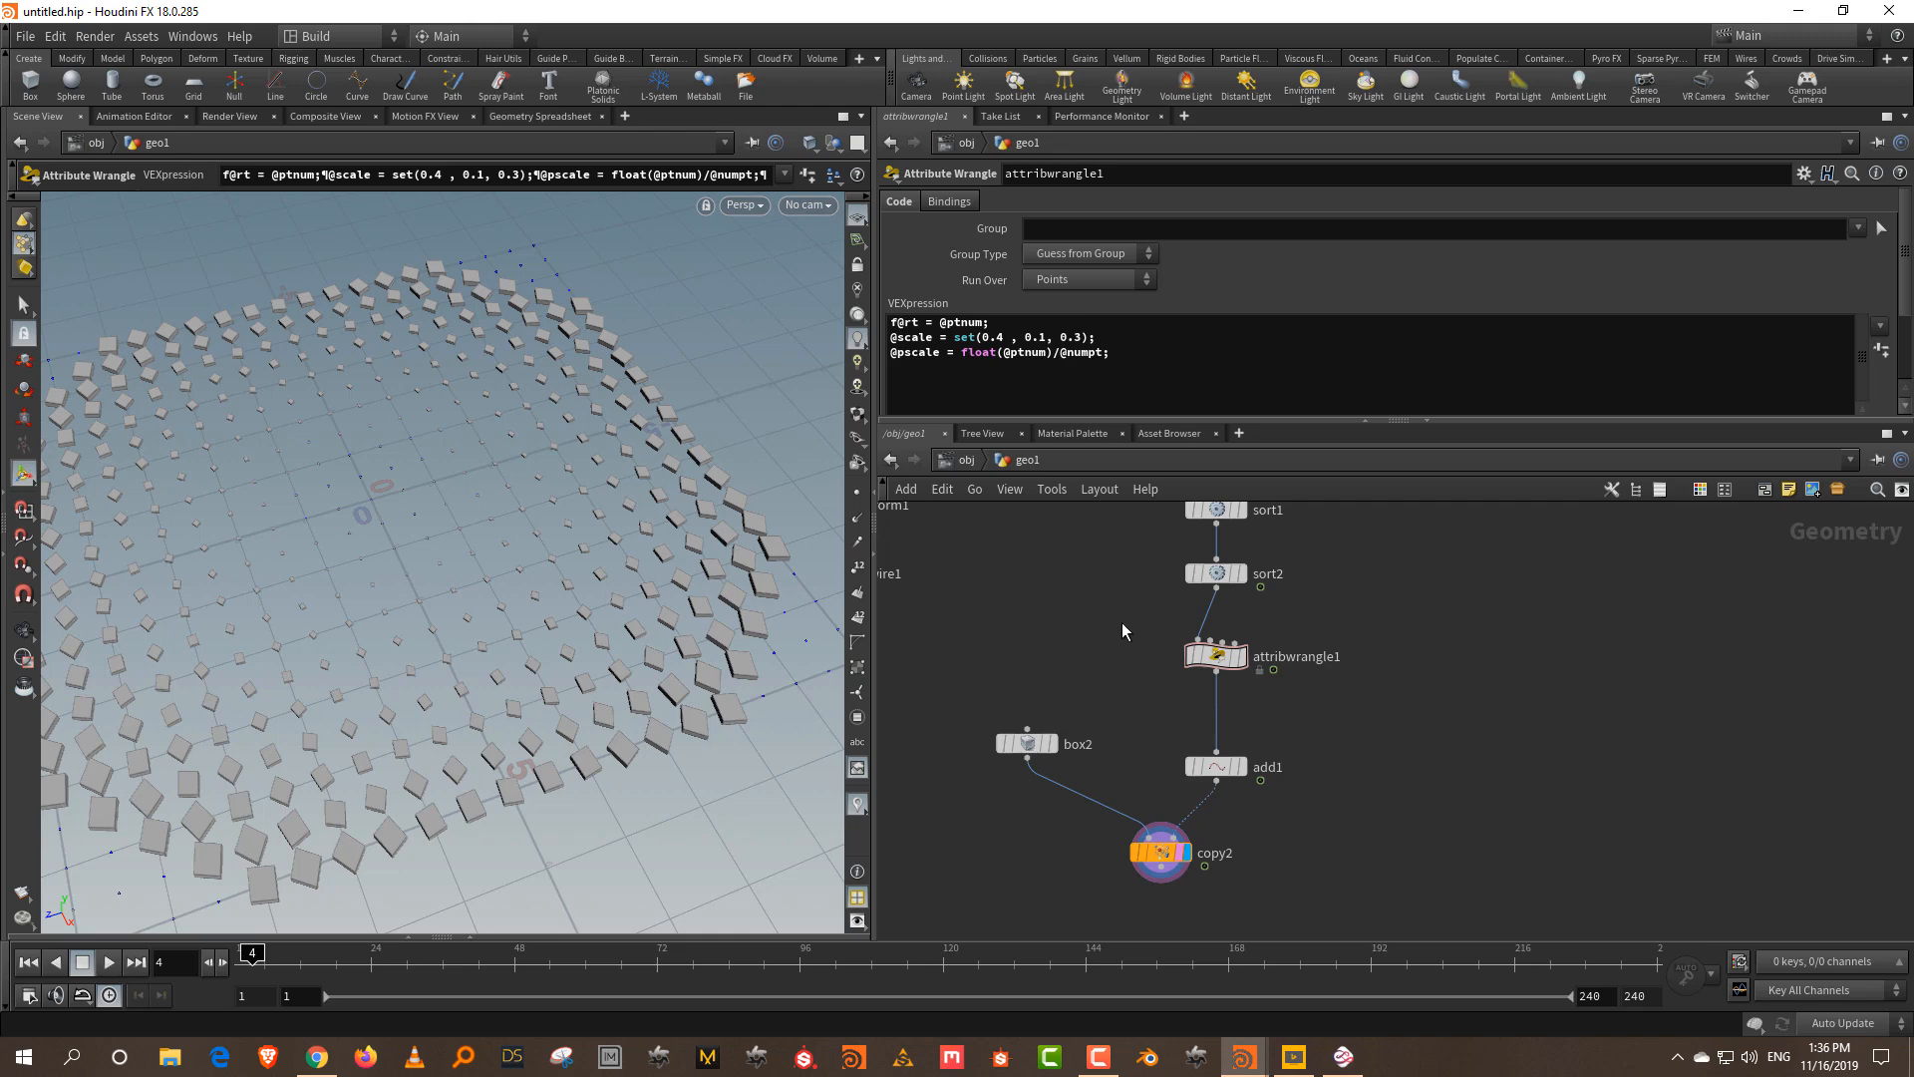
pyautogui.moveTo(1148, 592); pyautogui.dragTo(1150, 747, button='middle')
pyautogui.moveTo(1151, 630); pyautogui.dragTo(1297, 586)
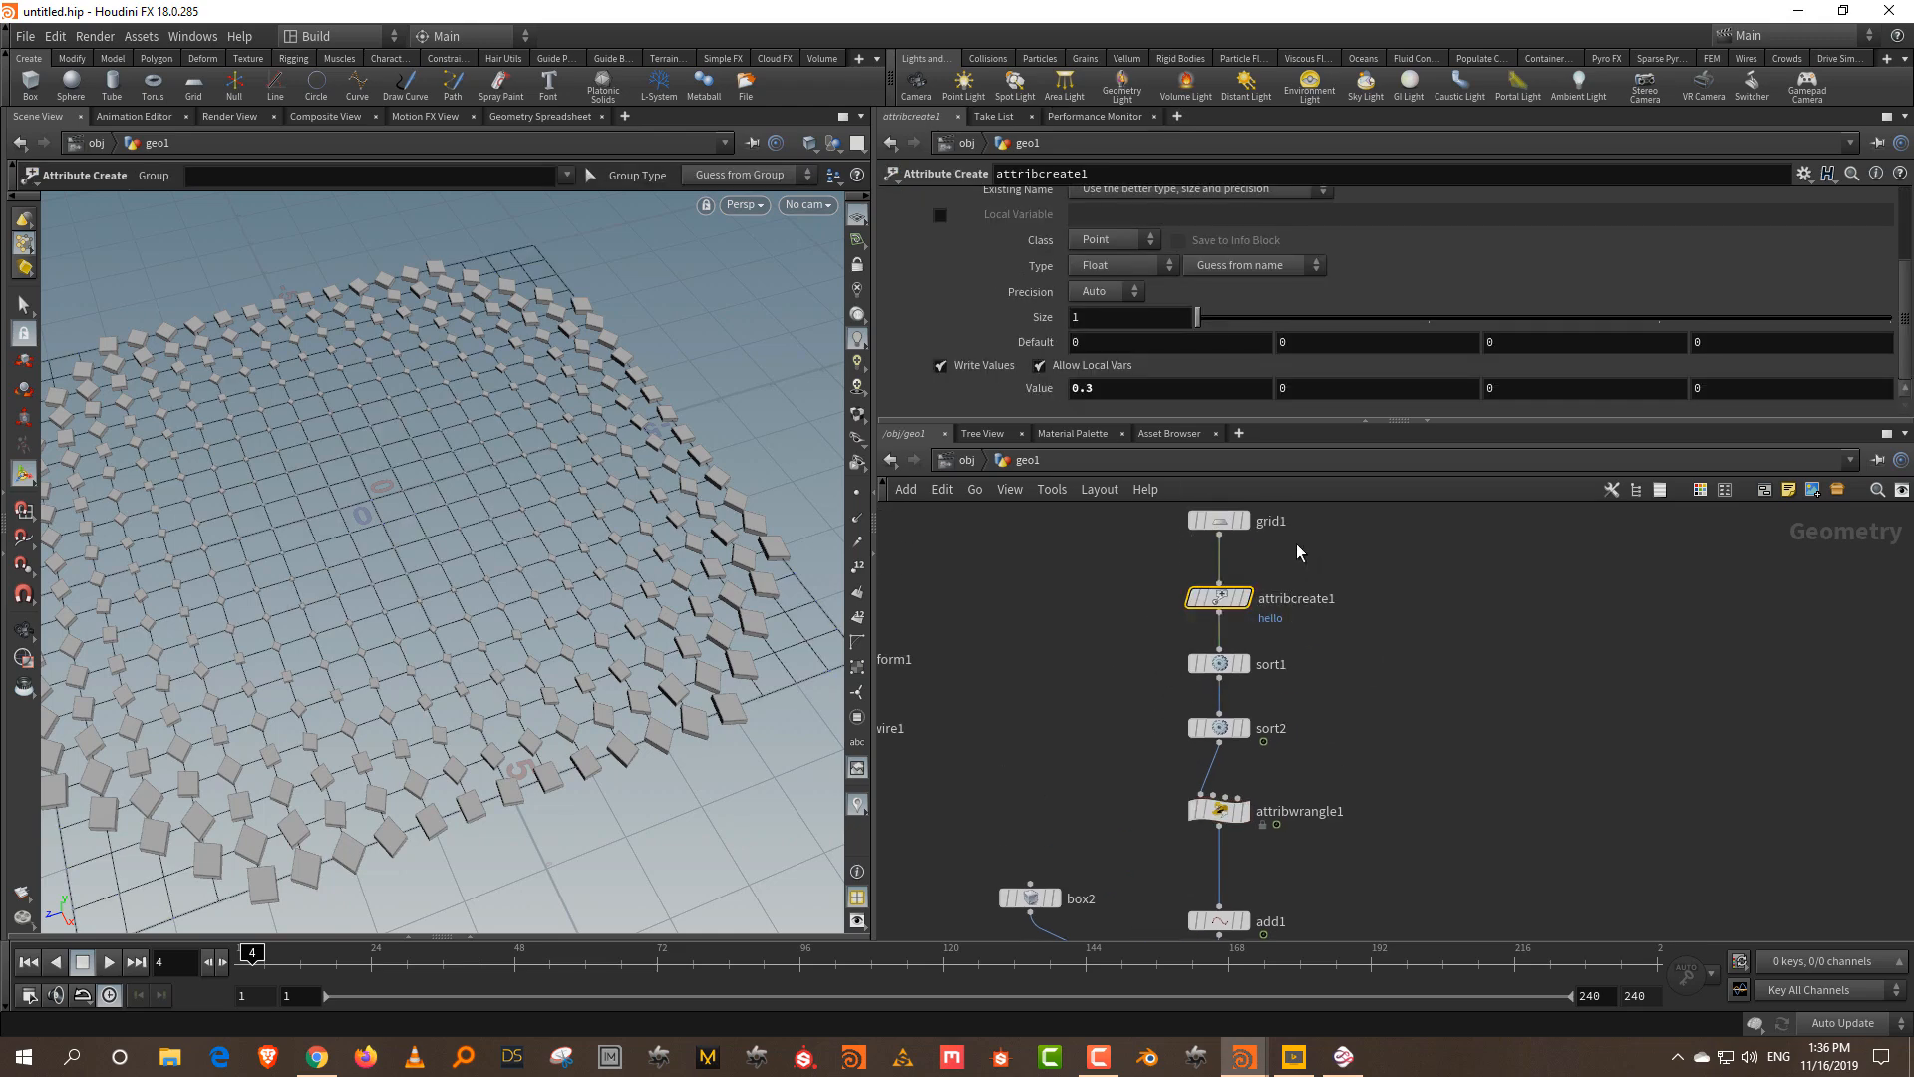
pyautogui.moveTo(1097, 419); pyautogui.dragTo(1098, 468)
pyautogui.moveTo(1084, 736); pyautogui.dragTo(1081, 606, button='middle')
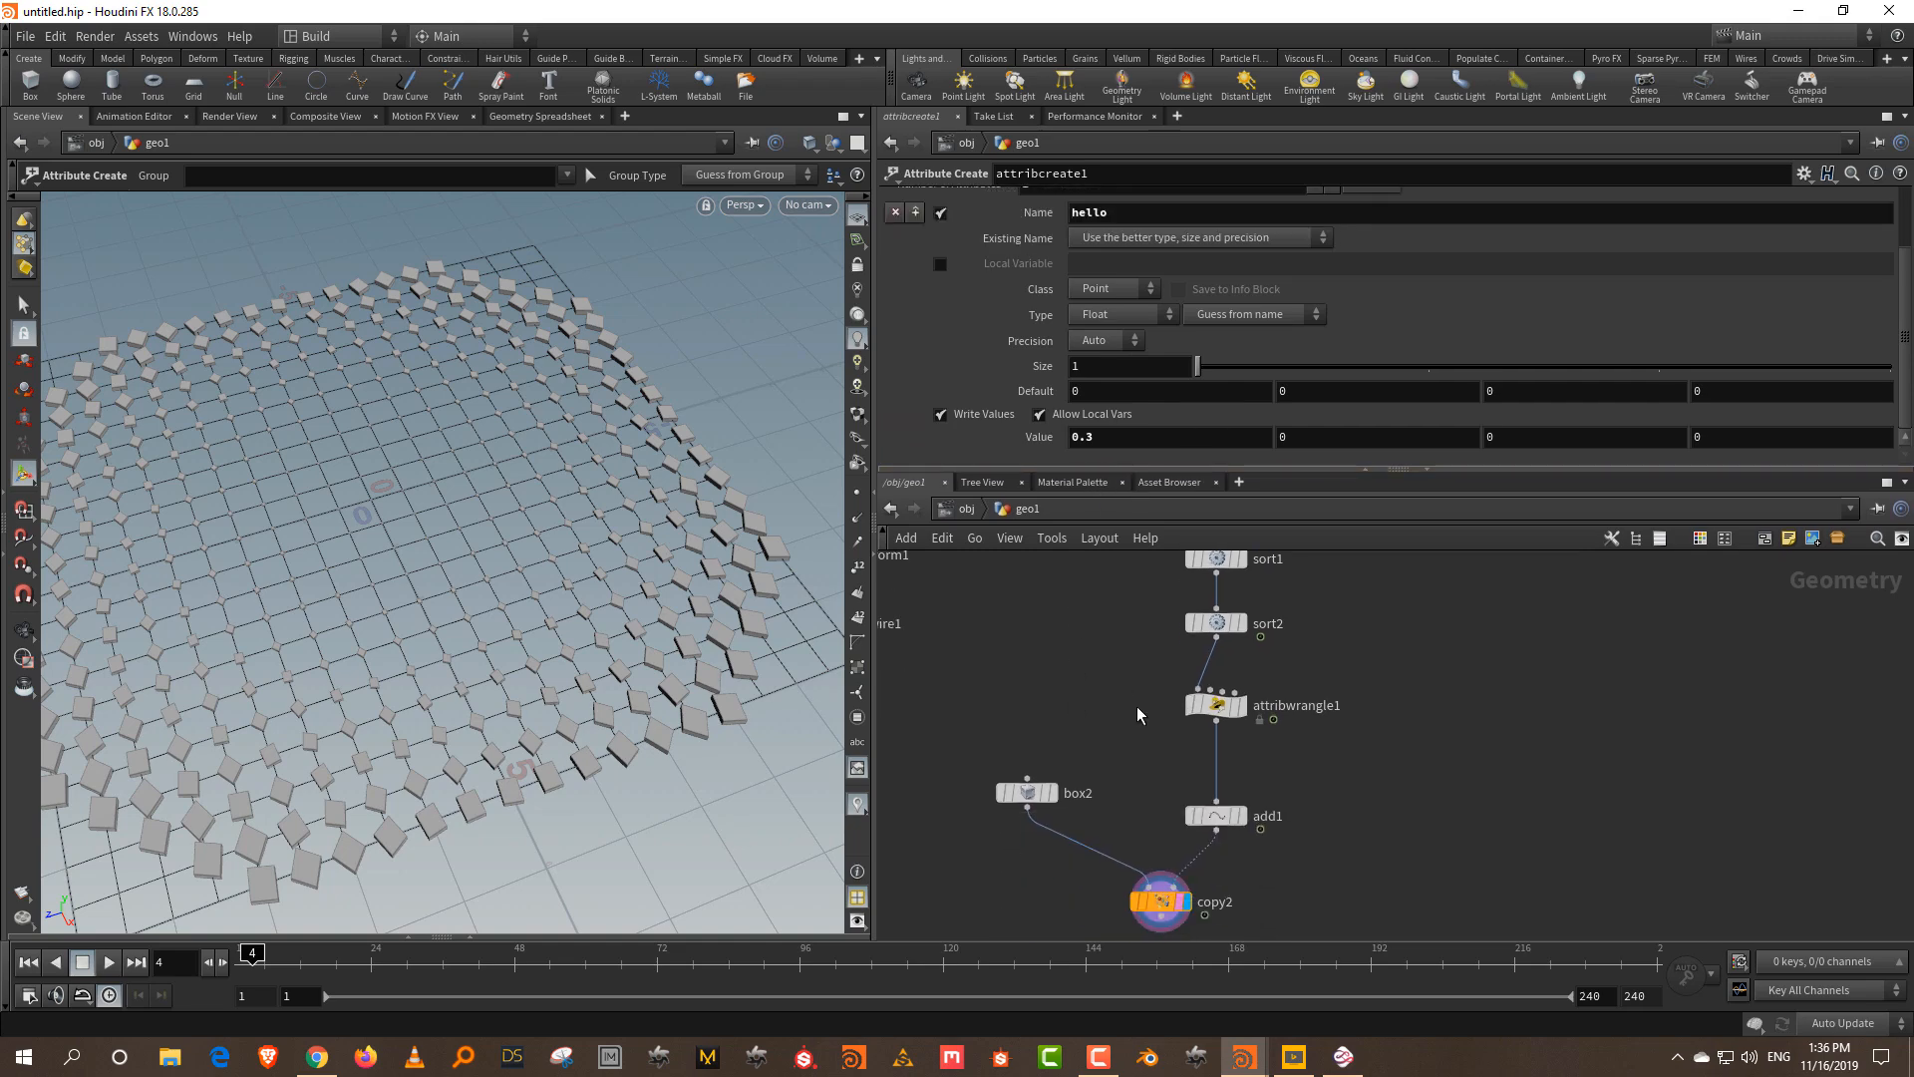
pyautogui.moveTo(1121, 748); pyautogui.dragTo(1315, 688)
pyautogui.tripleClick(990, 326)
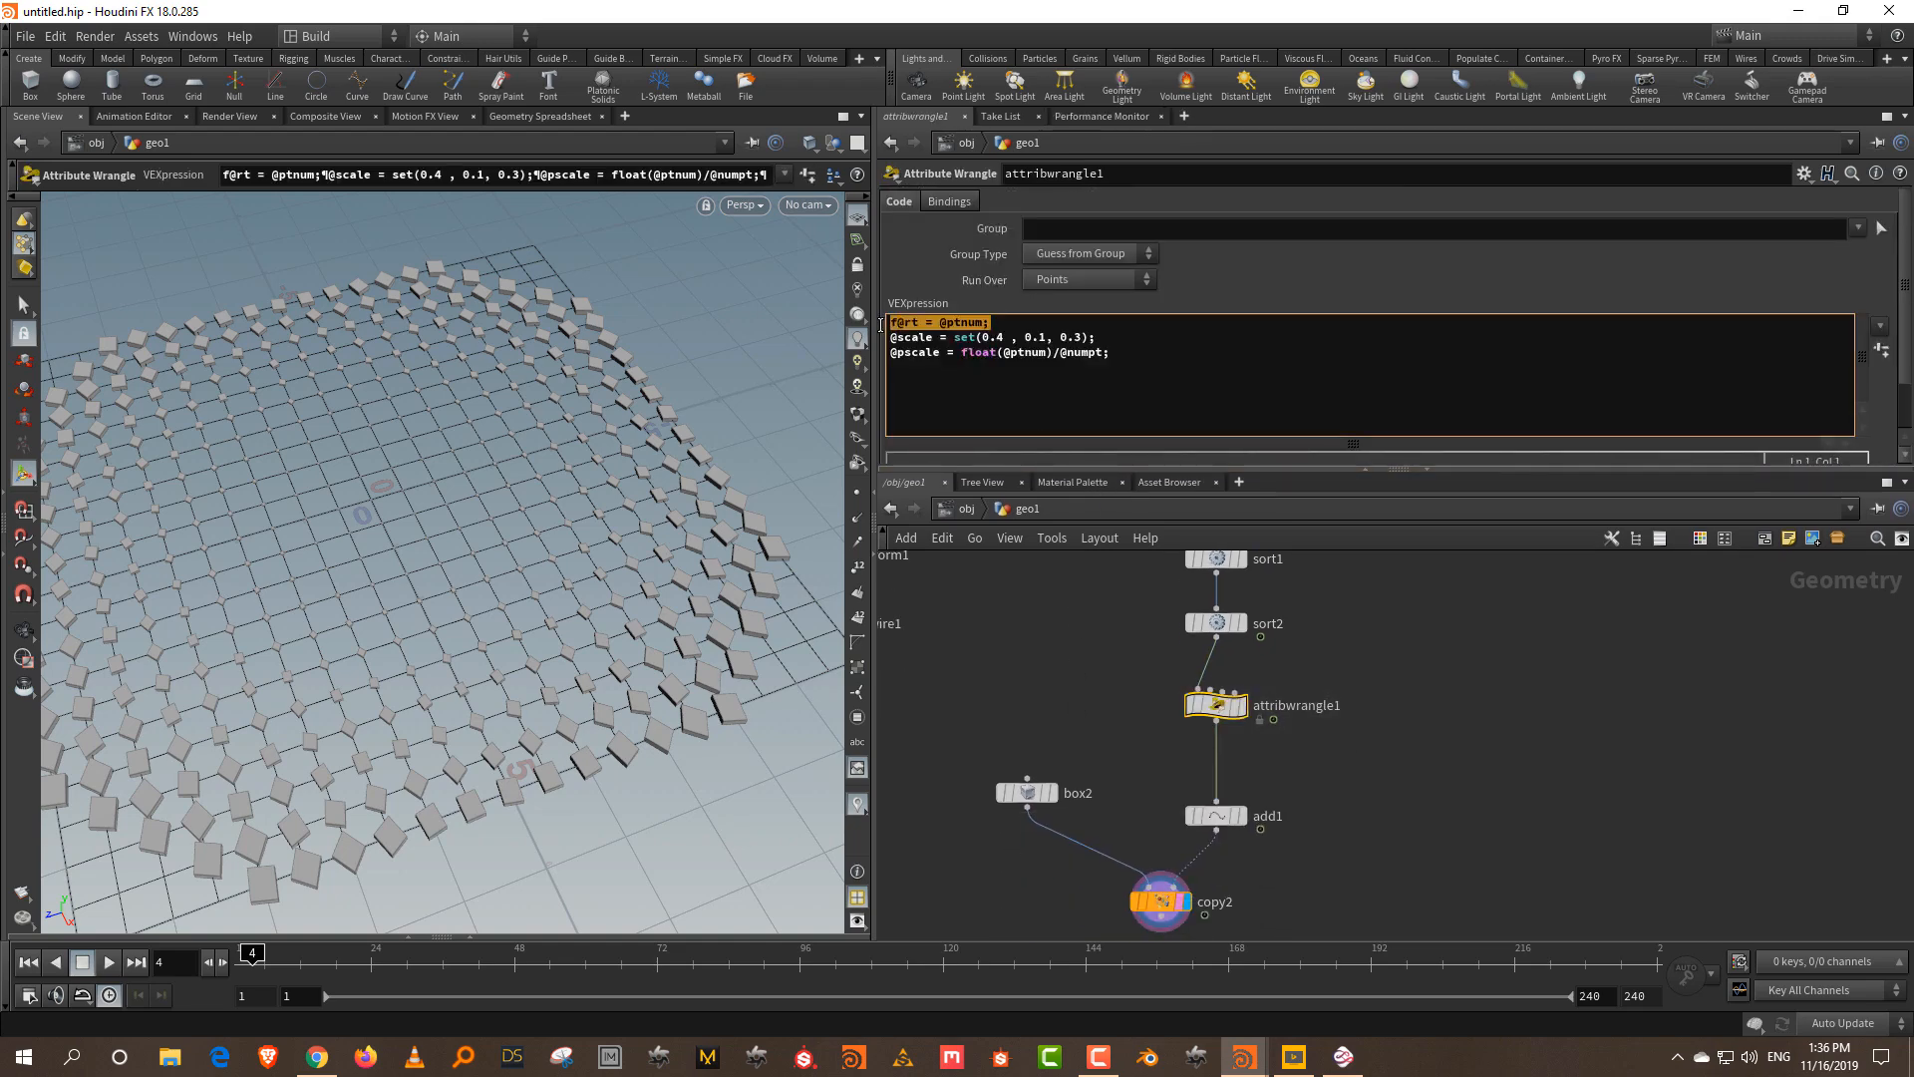
pyautogui.press('BackSpace')
pyautogui.click(1083, 660)
# - Reposition copy2 beneath box2 and move add1 closer to attribwrangle1 in the network
pyautogui.moveTo(1133, 718); pyautogui.dragTo(1138, 658, button='middle')
pyautogui.moveTo(1060, 818); pyautogui.dragTo(1077, 855)
pyautogui.moveTo(1224, 842); pyautogui.dragTo(993, 888)
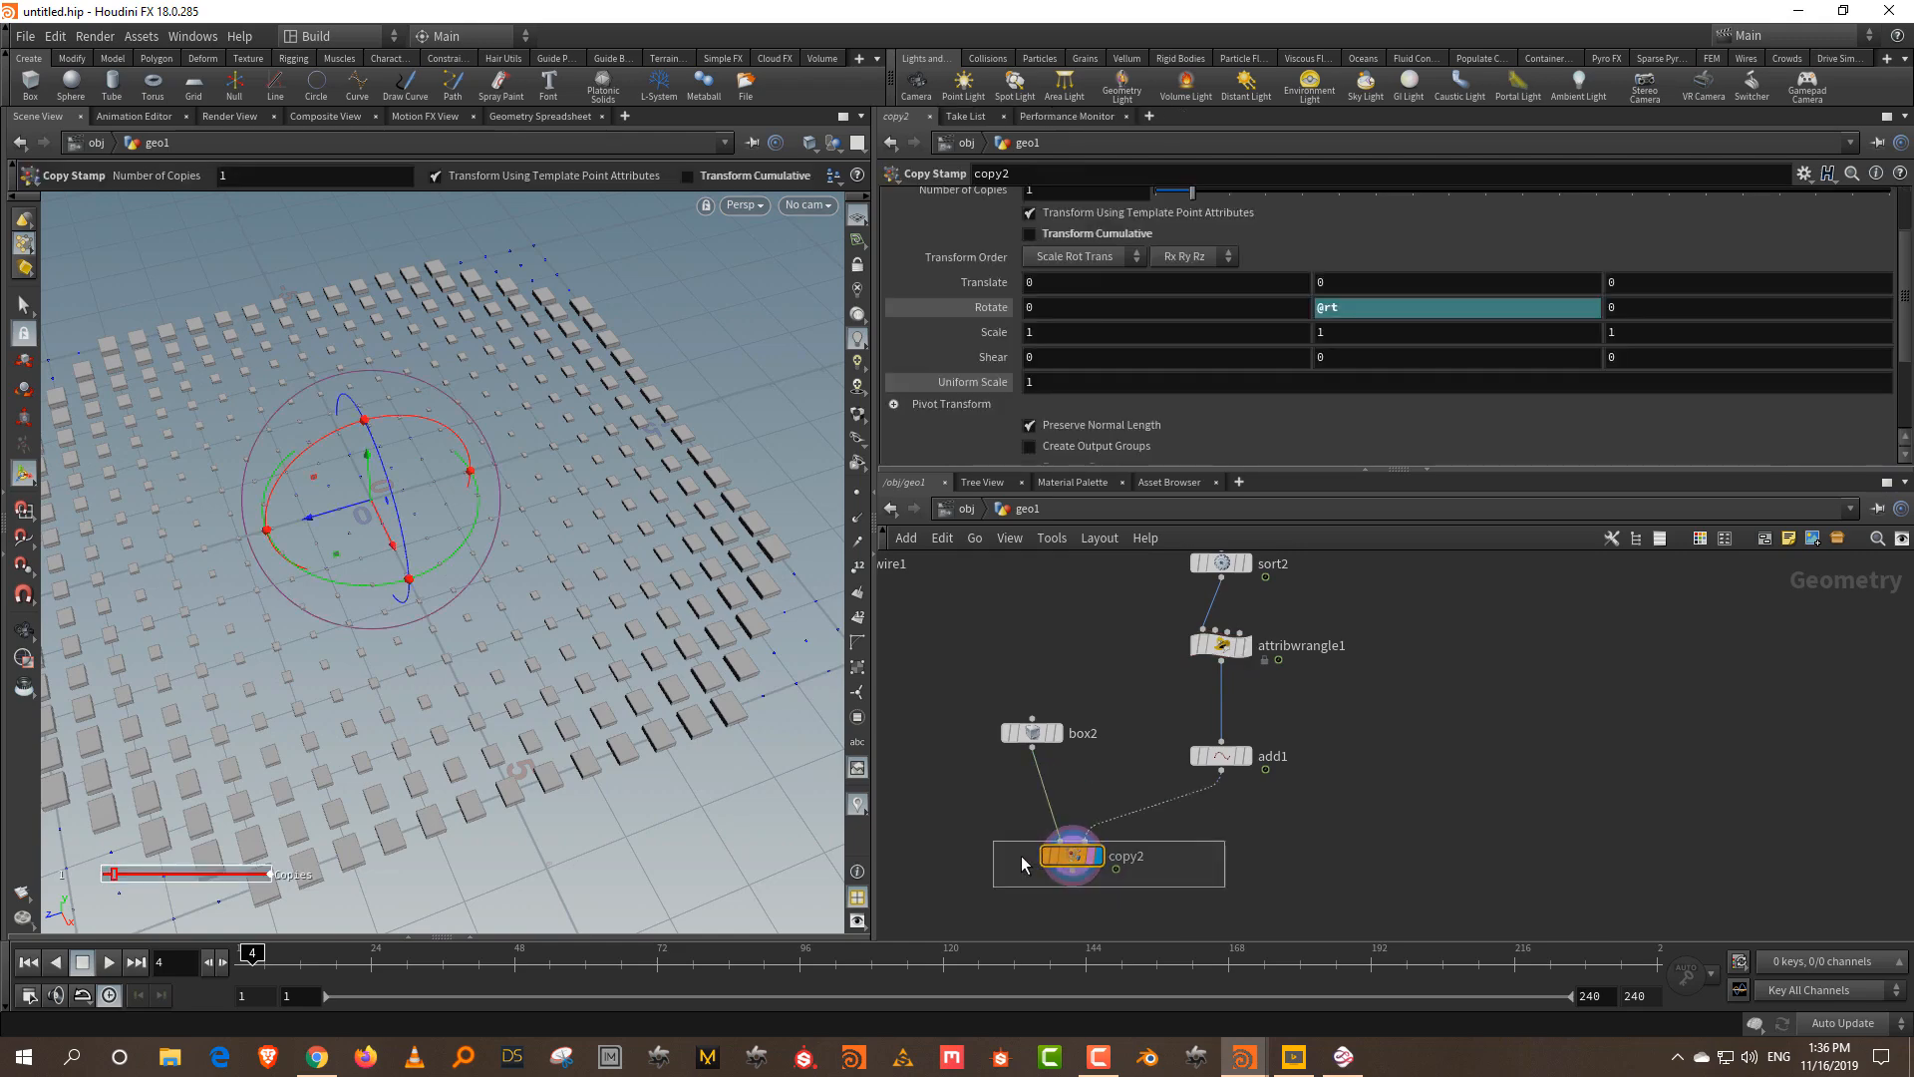
pyautogui.moveTo(1235, 754); pyautogui.dragTo(1235, 716)
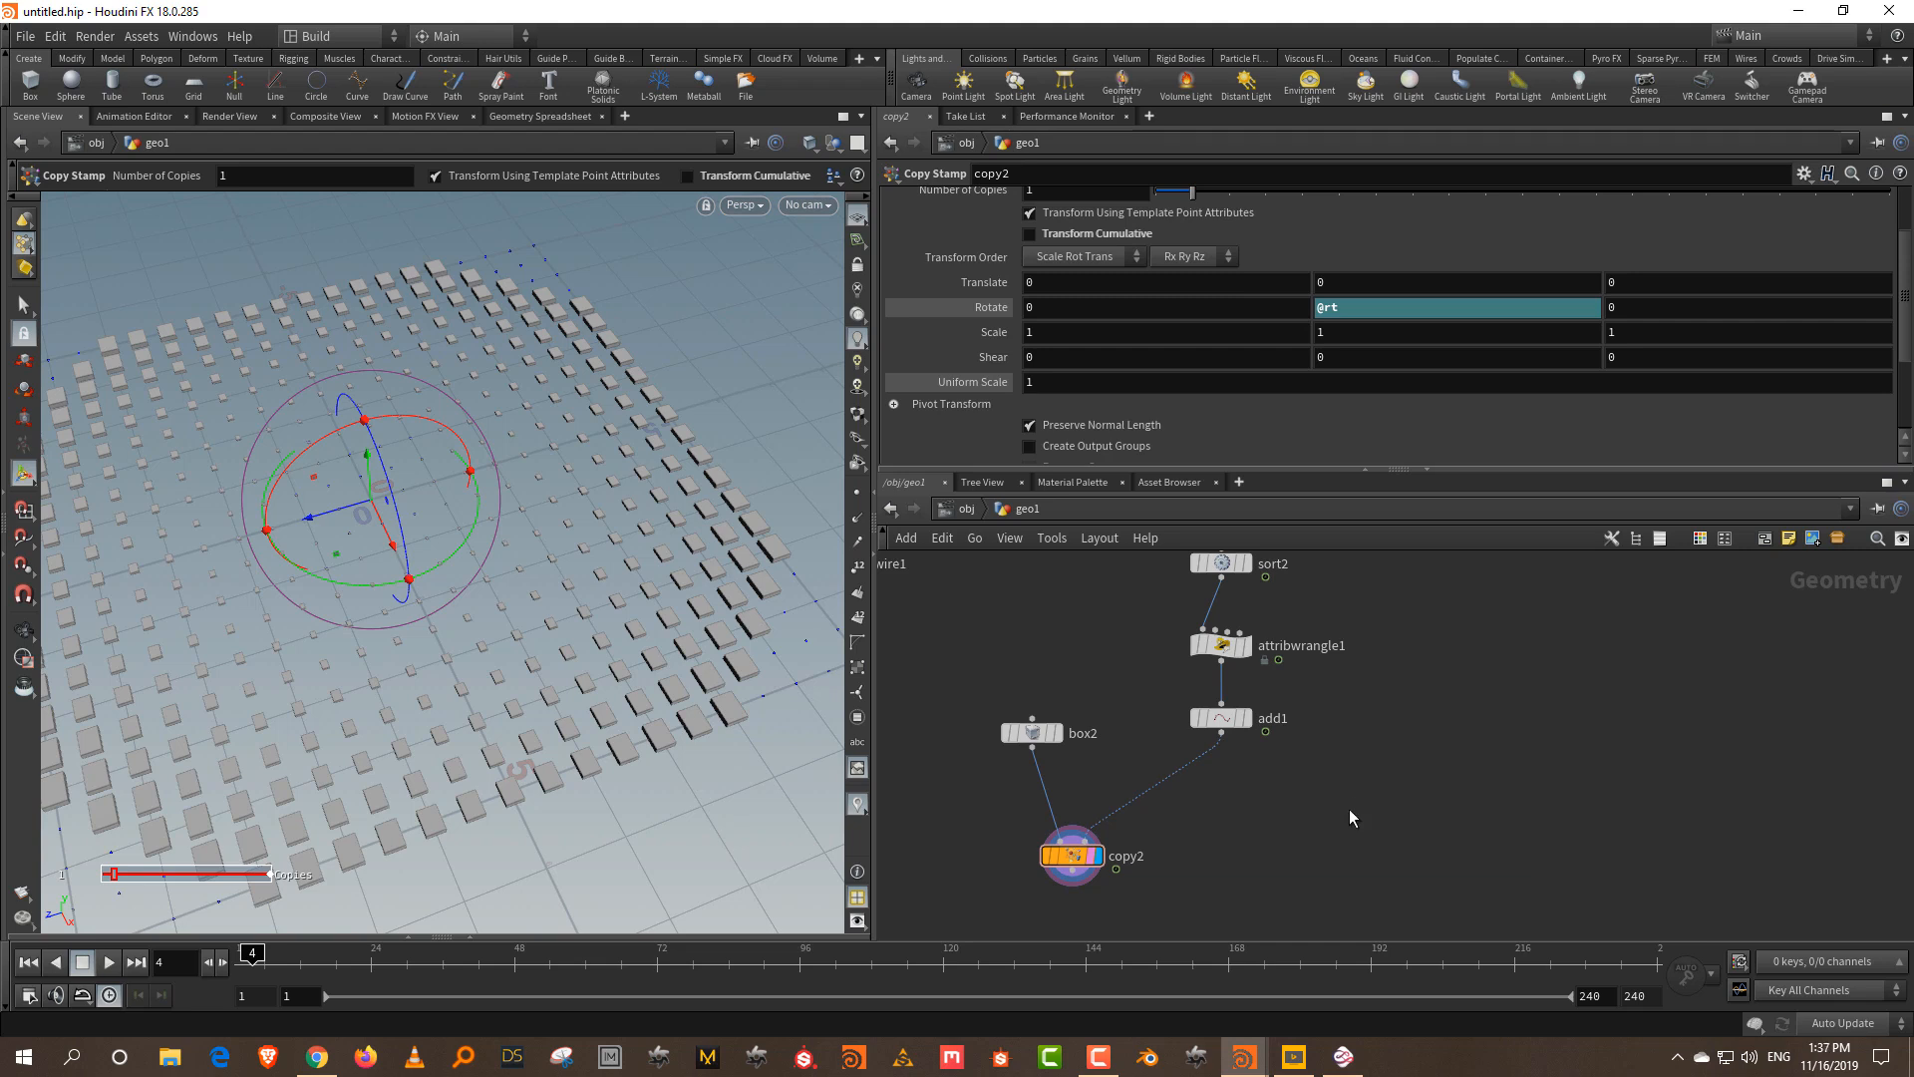
# - Add a Copy to Points node to the network beside copy2
pyautogui.press('Tab')
pyautogui.write('copy')
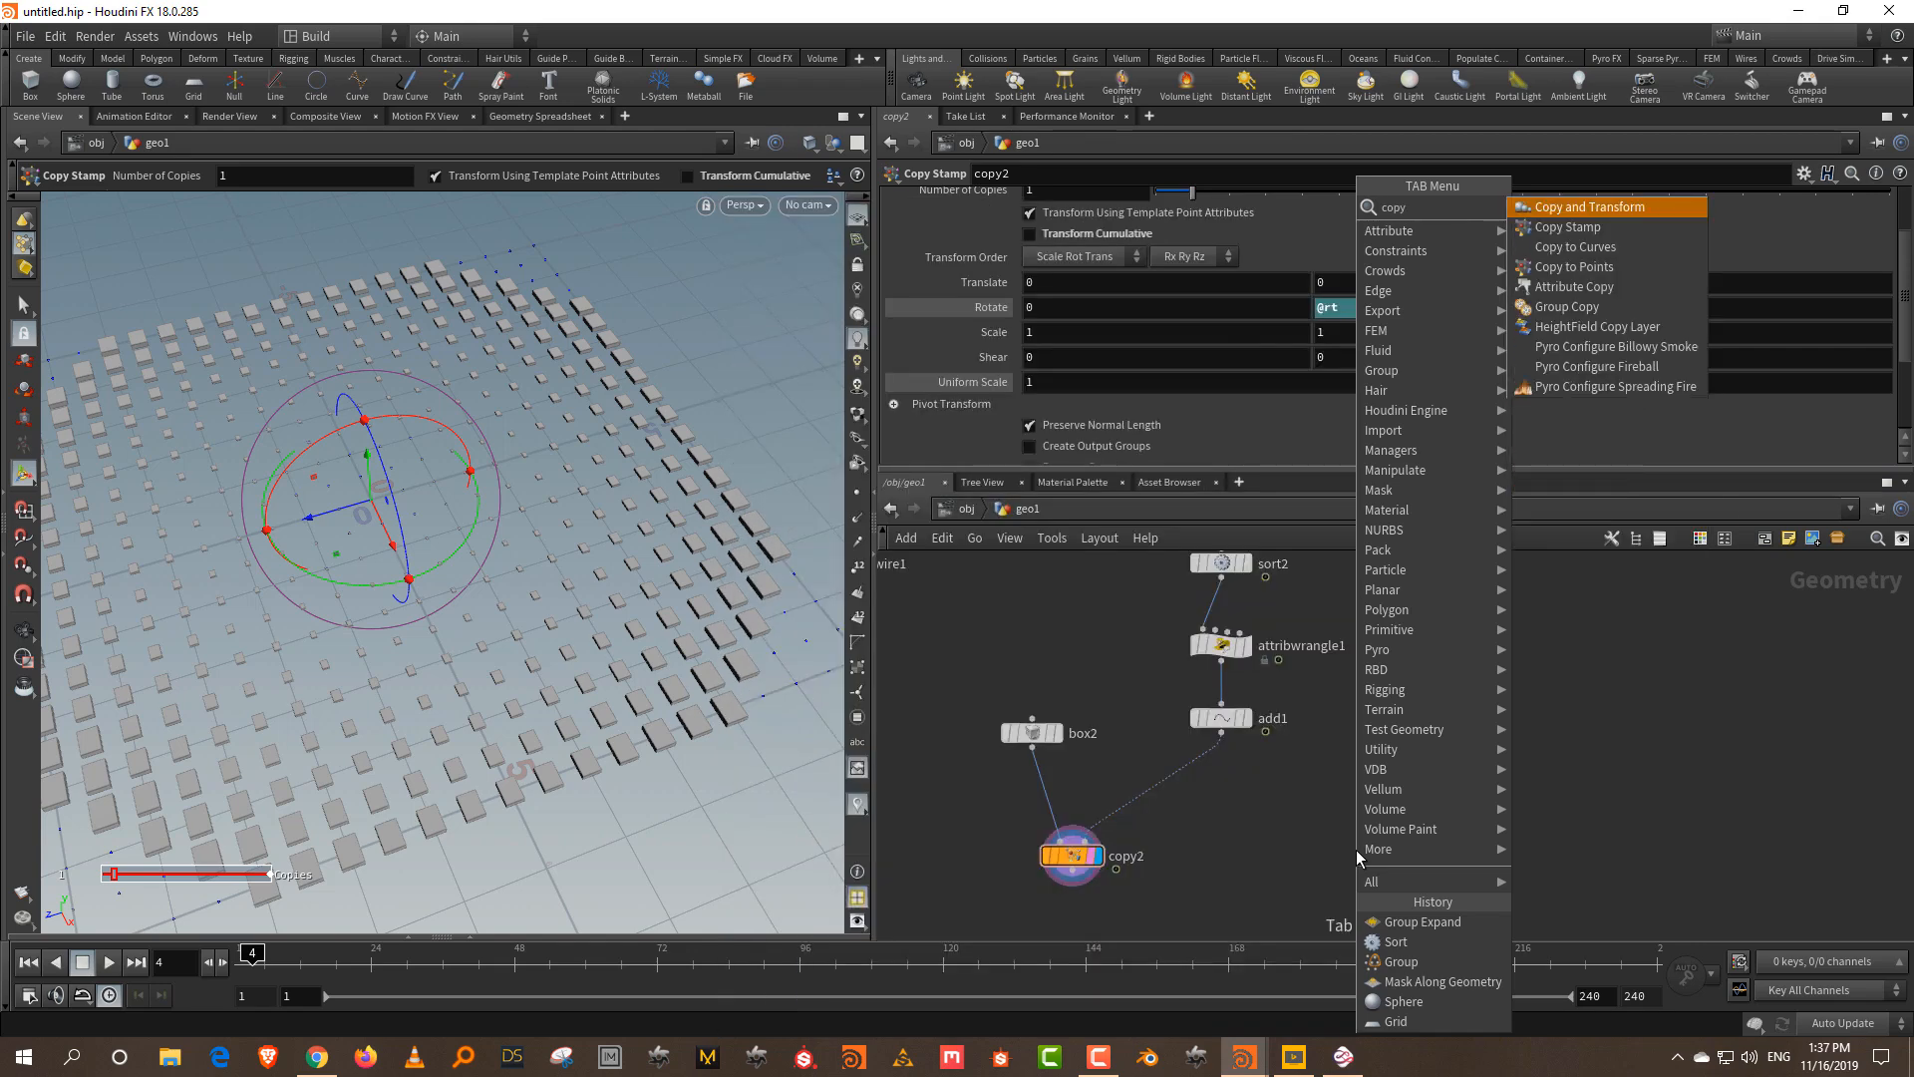
pyautogui.click(1652, 269)
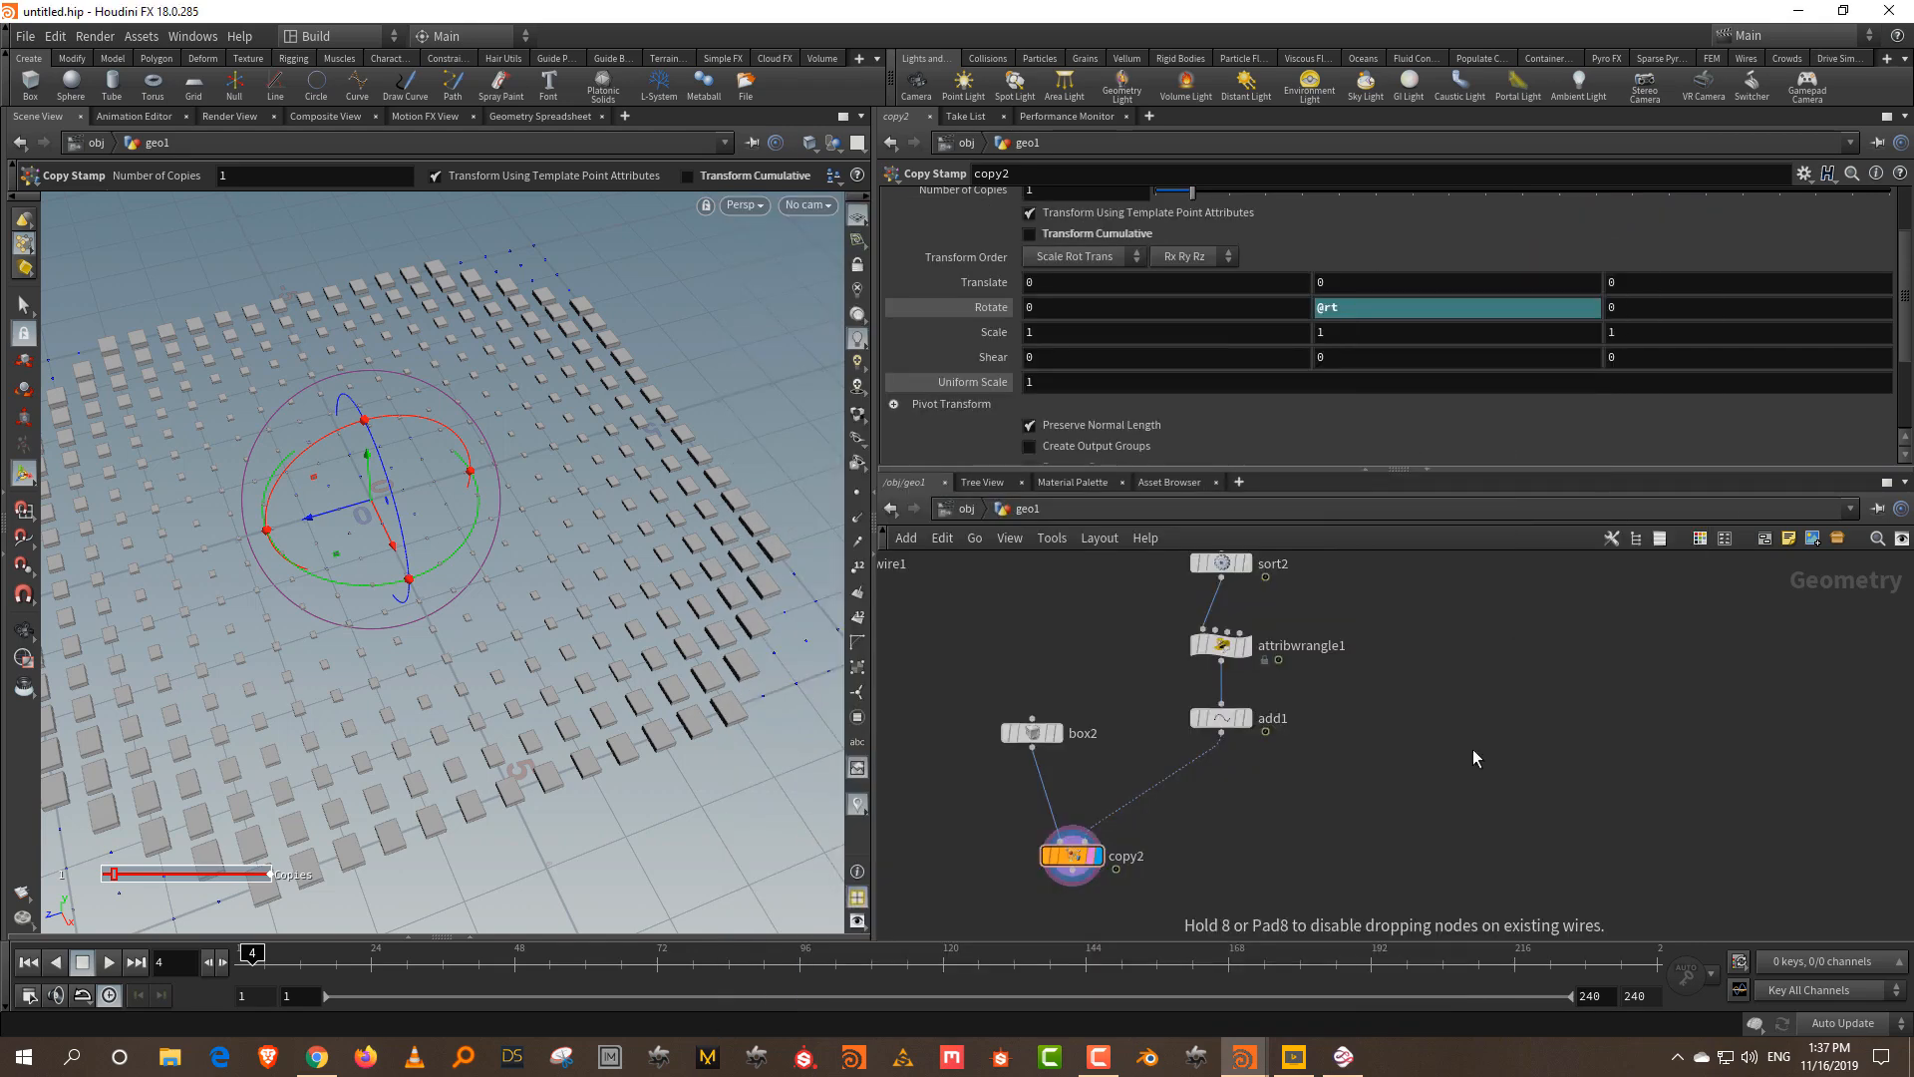
pyautogui.click(1380, 858)
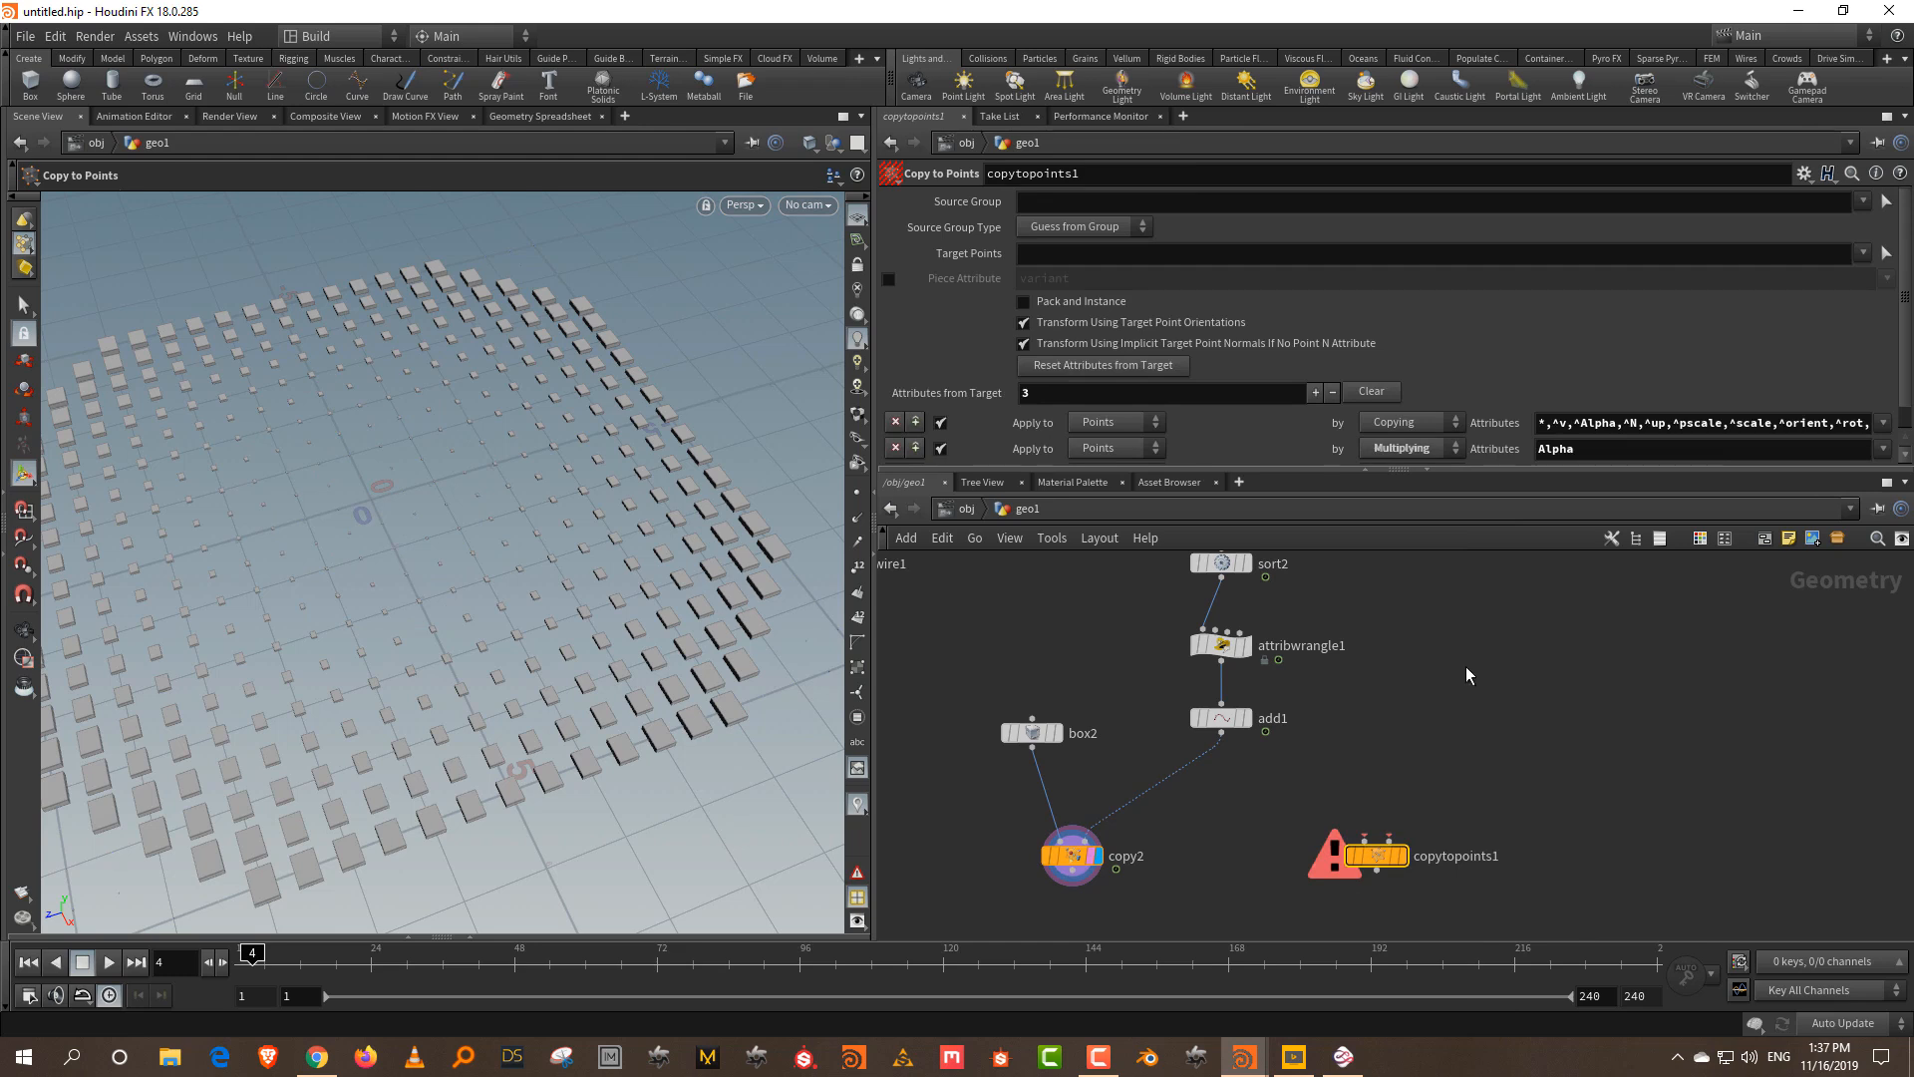
# - Wire box2 and add1 into the first and second inputs of copytopoints1, and display its result at frame 1
pyautogui.scroll(-3, 1459, 738)
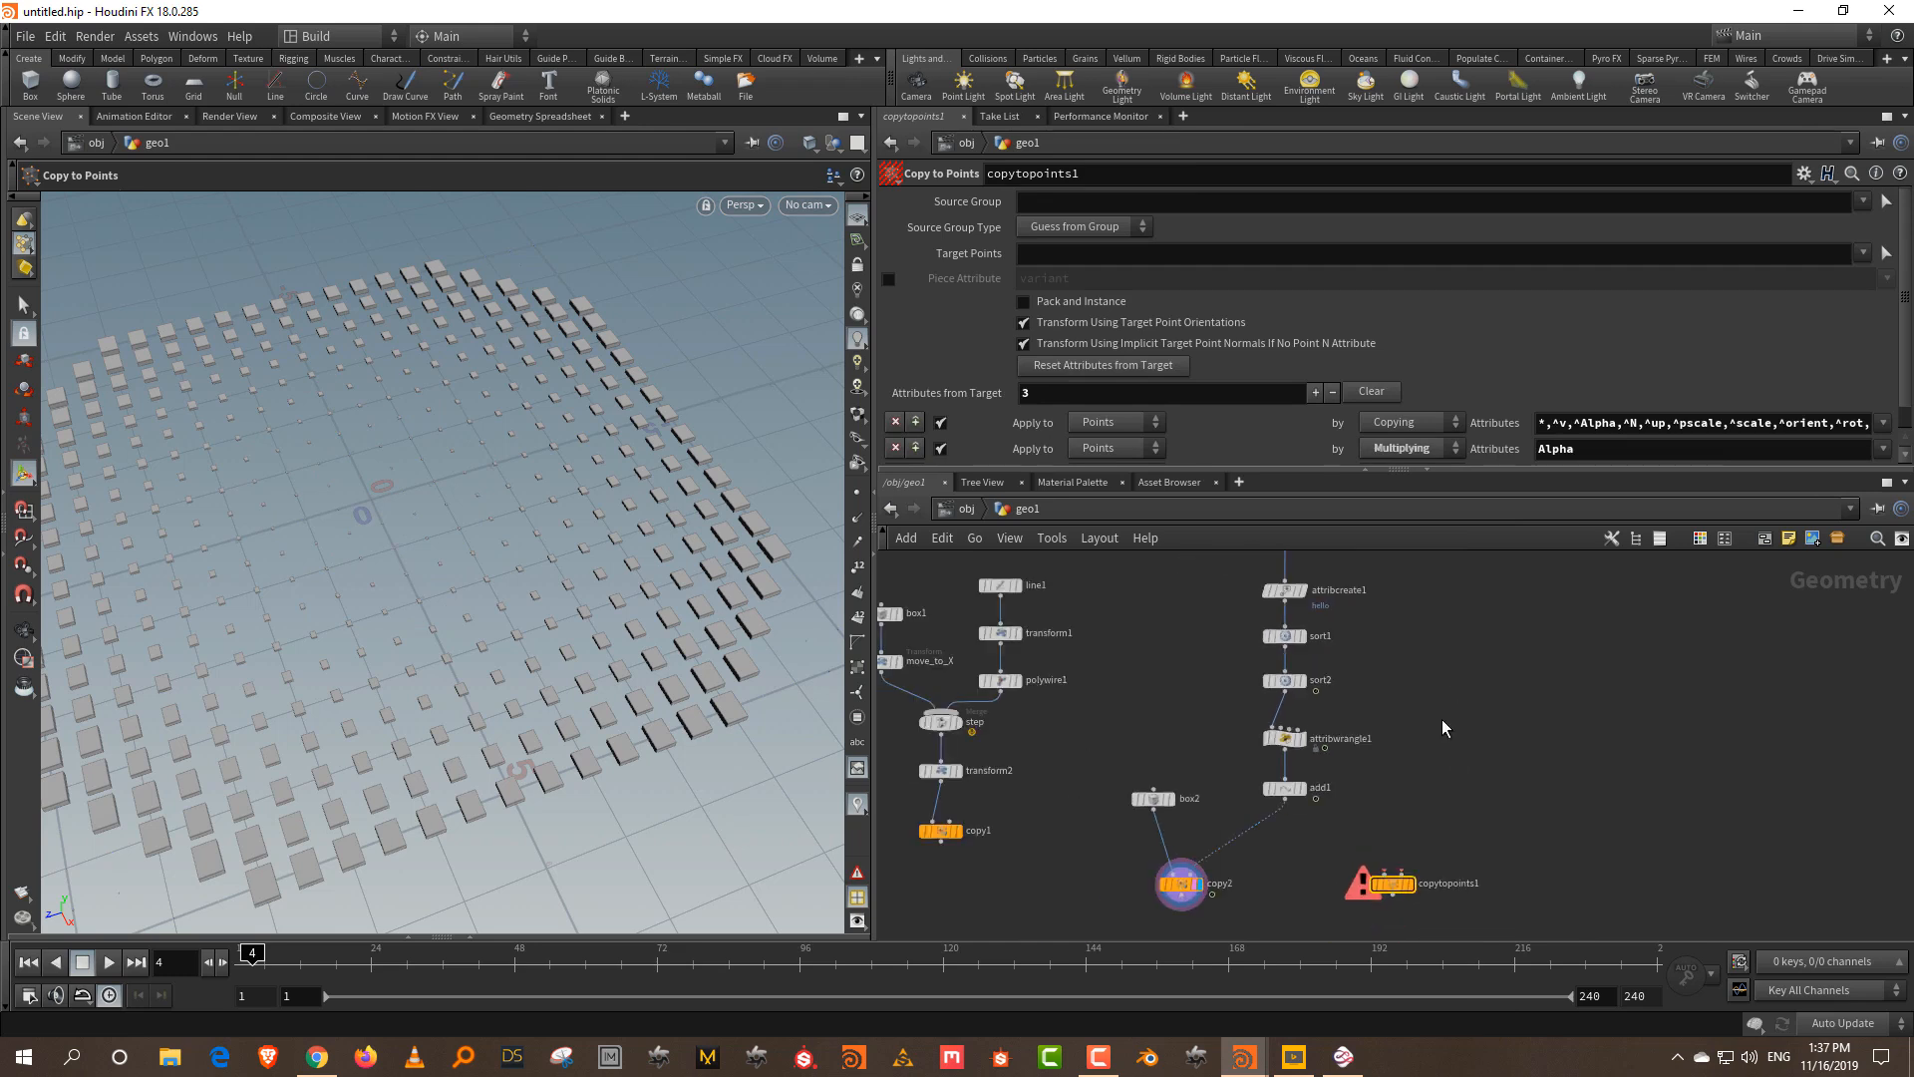
pyautogui.scroll(4, 1445, 728)
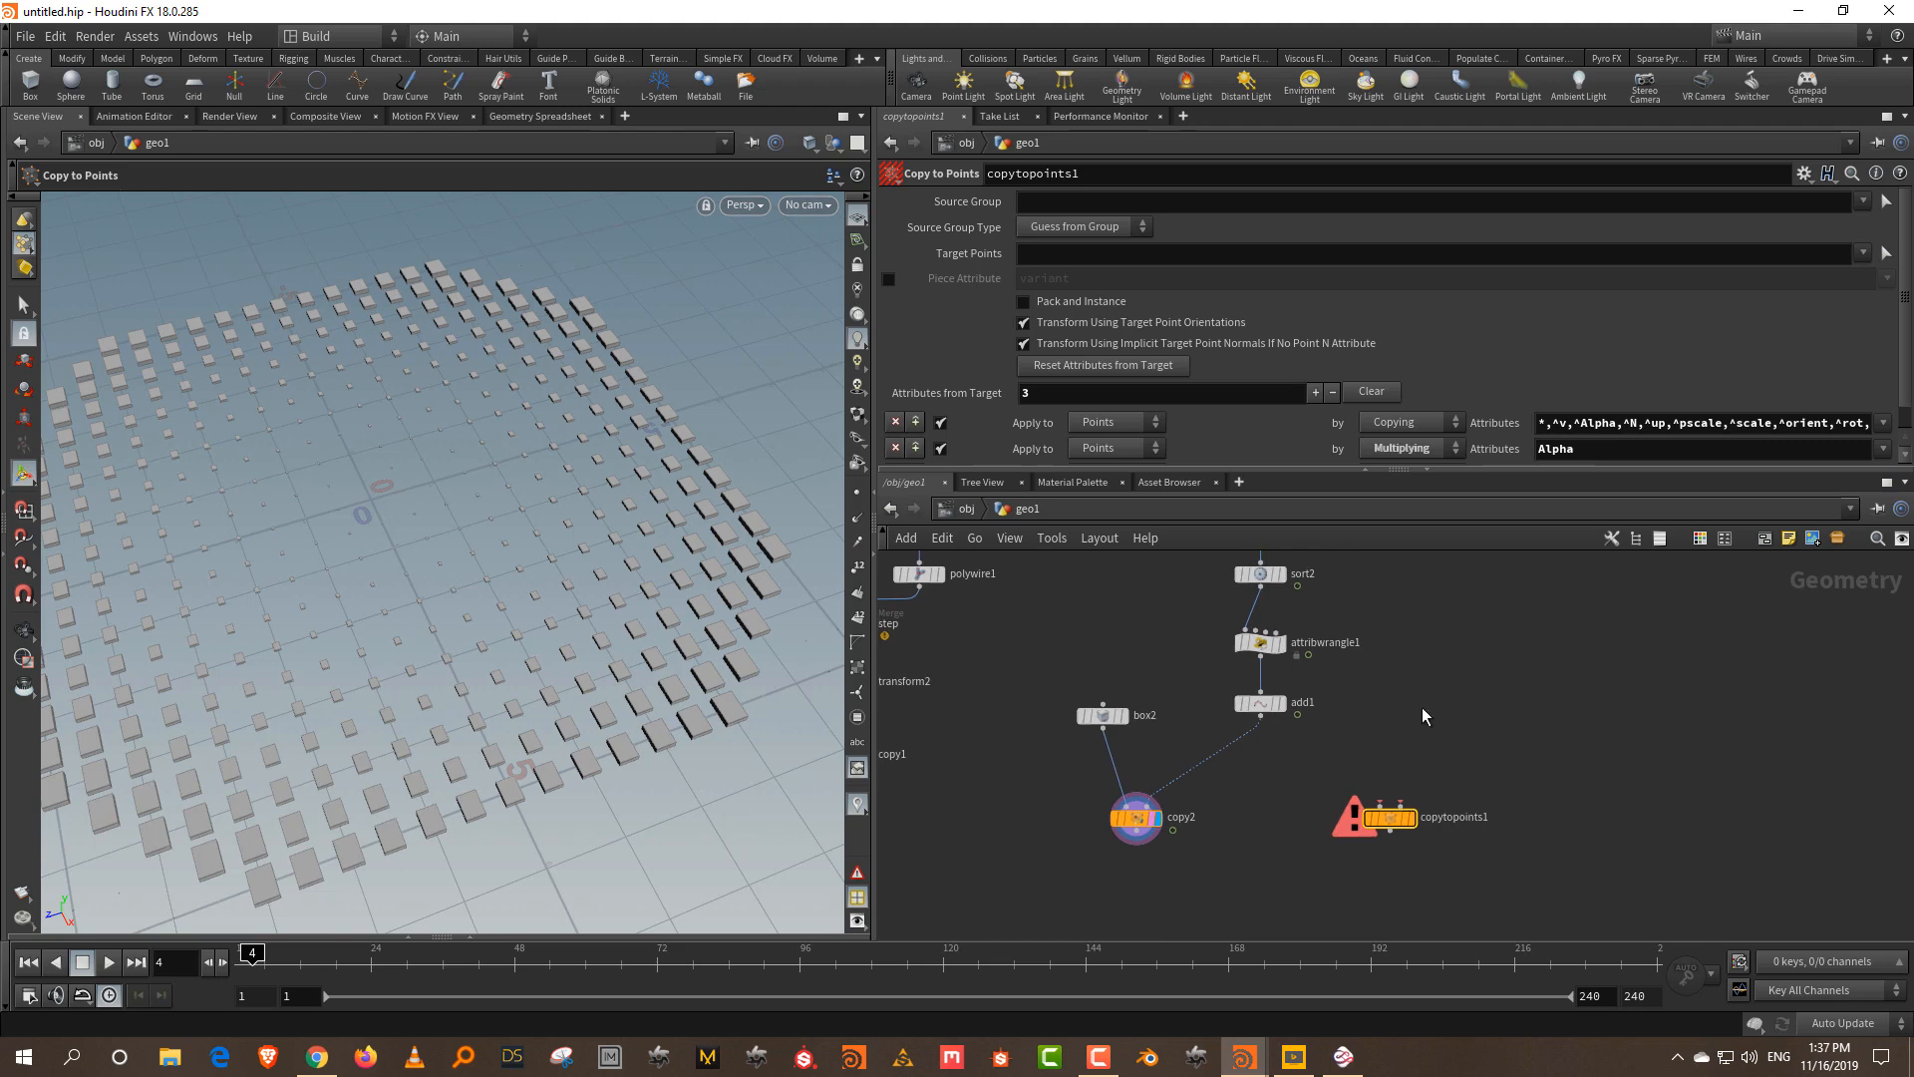
pyautogui.click(1088, 714)
pyautogui.click(1374, 793)
pyautogui.click(1502, 714)
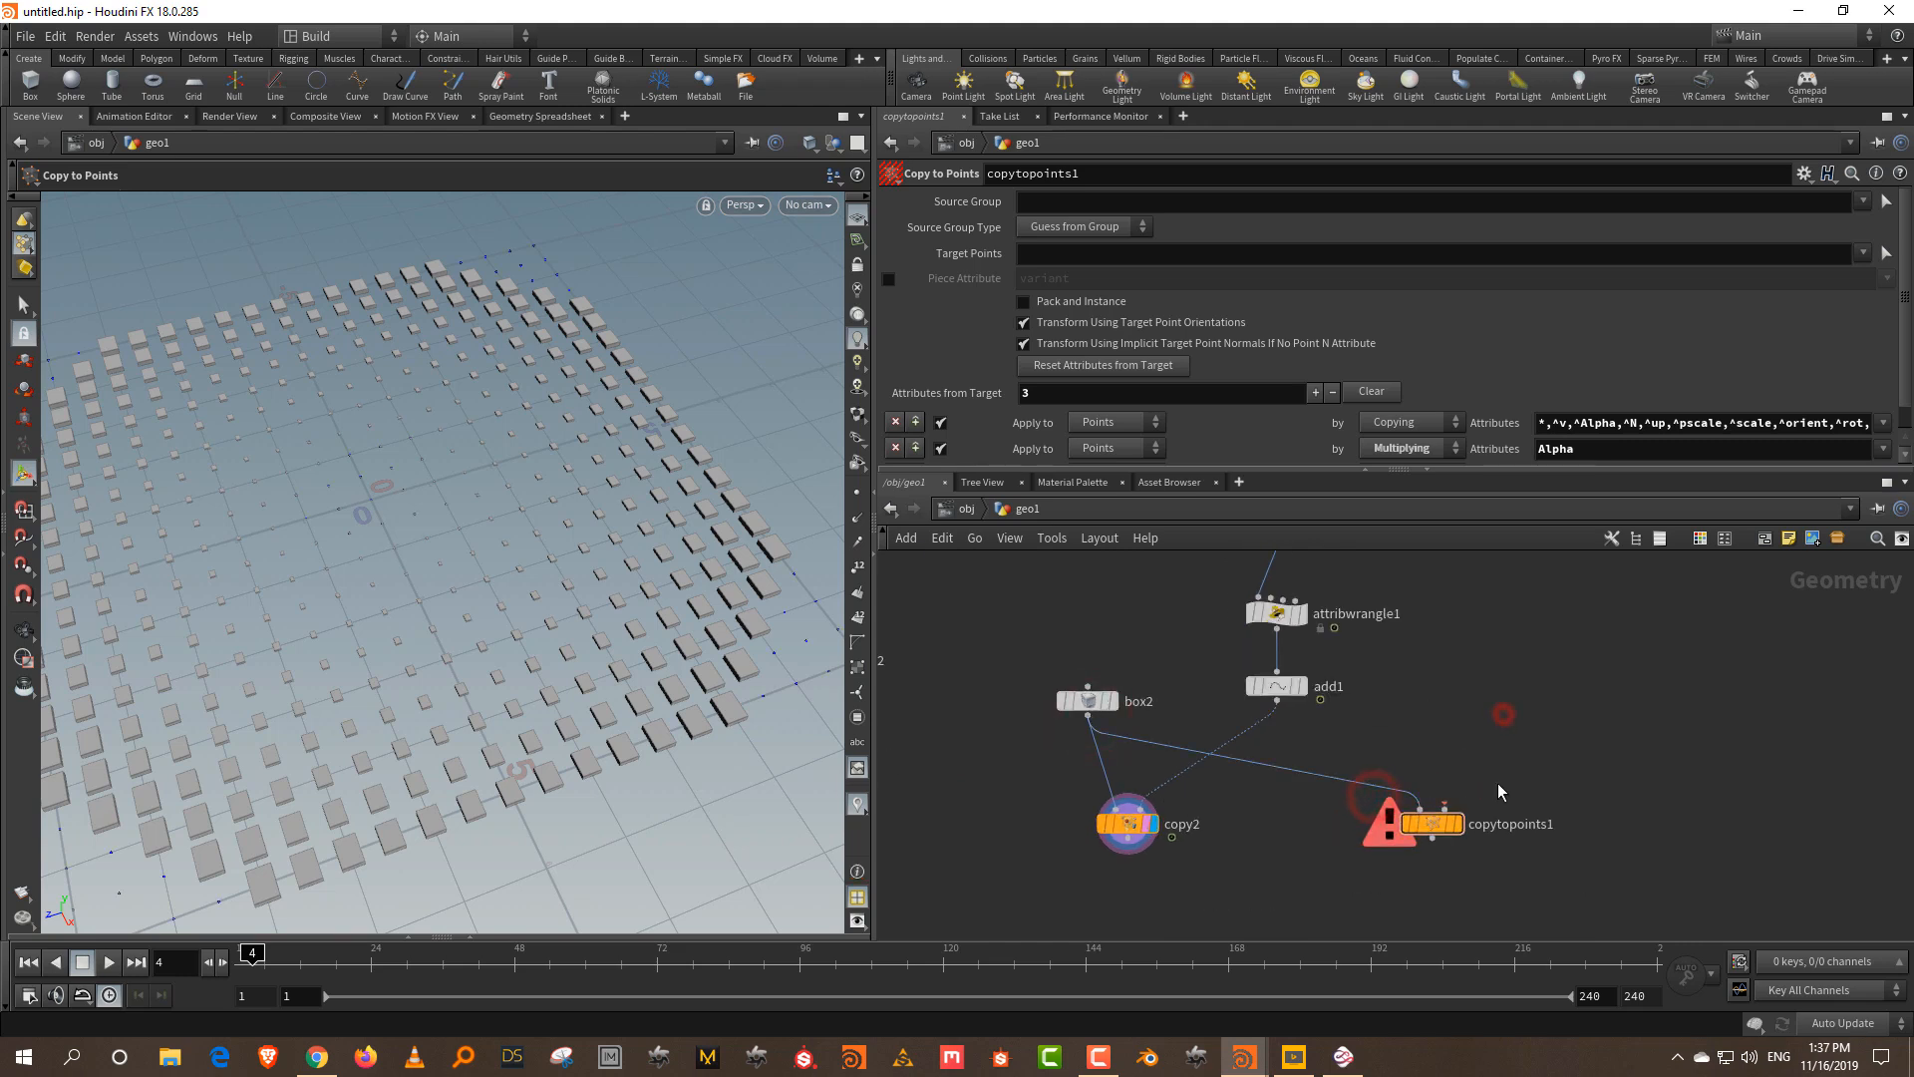
pyautogui.click(1278, 701)
pyautogui.click(1445, 806)
pyautogui.click(1457, 828)
pyautogui.moveTo(290, 964); pyautogui.dragTo(236, 969)
pyautogui.moveTo(1436, 629); pyautogui.dragTo(1428, 693, button='middle')
pyautogui.click(1268, 678)
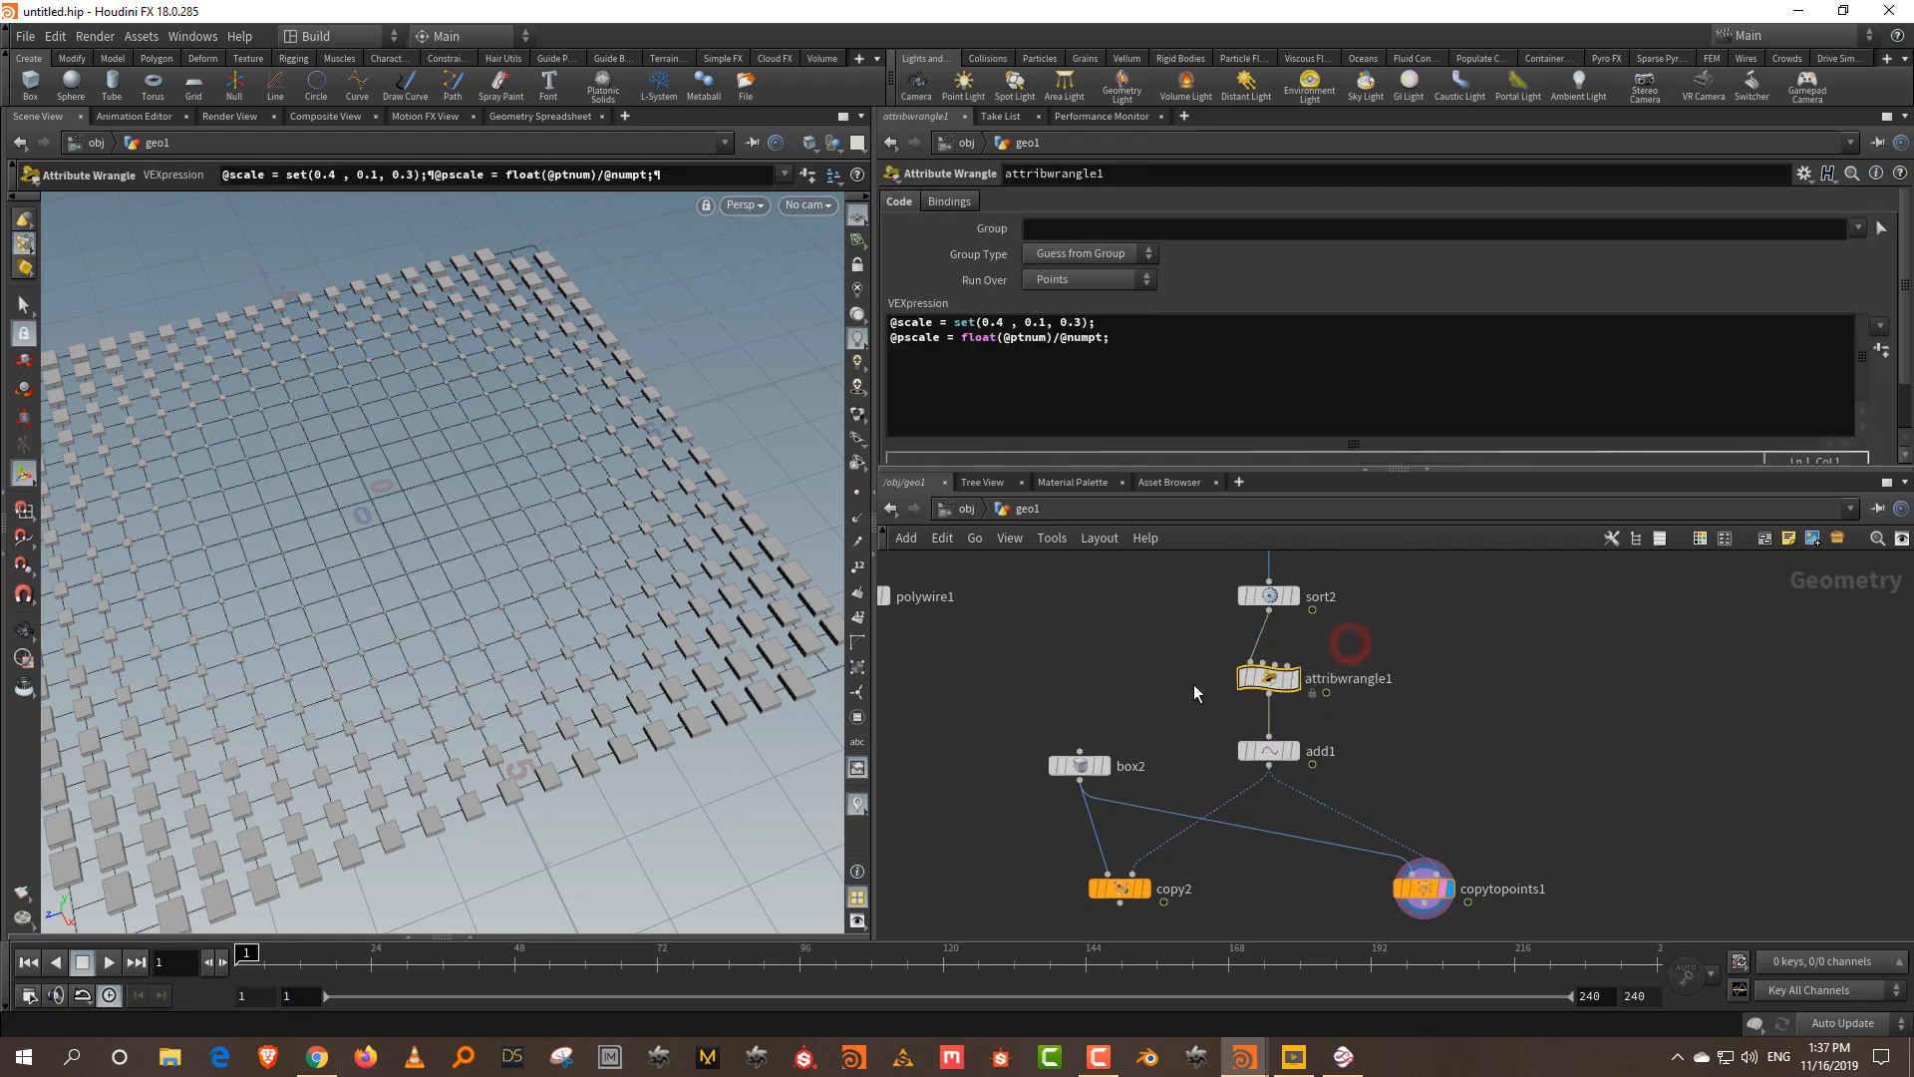
pyautogui.moveTo(1102, 323); pyautogui.dragTo(885, 323)
pyautogui.press('Delete')
pyautogui.press('Delete')
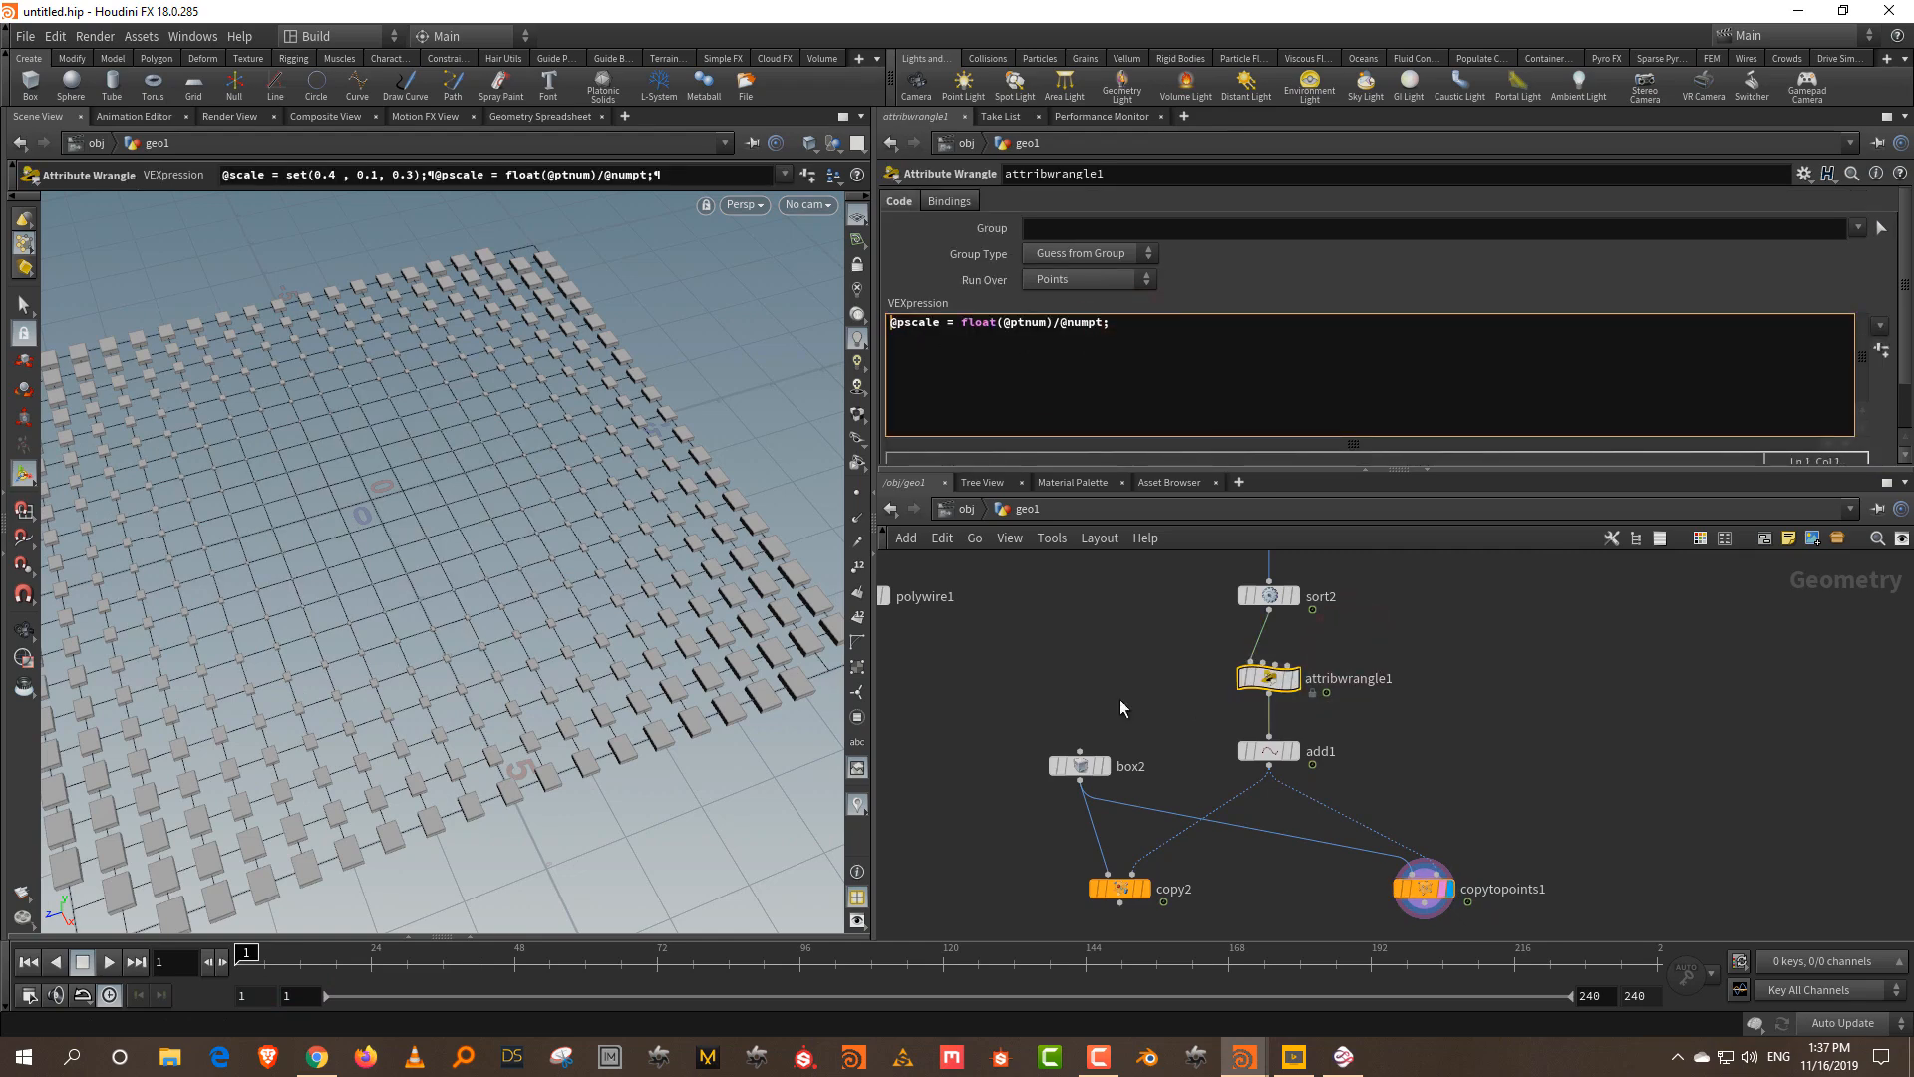
# - Apply the edited attribwrangle1 code and scrub the timeline near frame 1 to check the boxes
pyautogui.click(1129, 671)
pyautogui.moveTo(275, 964); pyautogui.dragTo(236, 965)
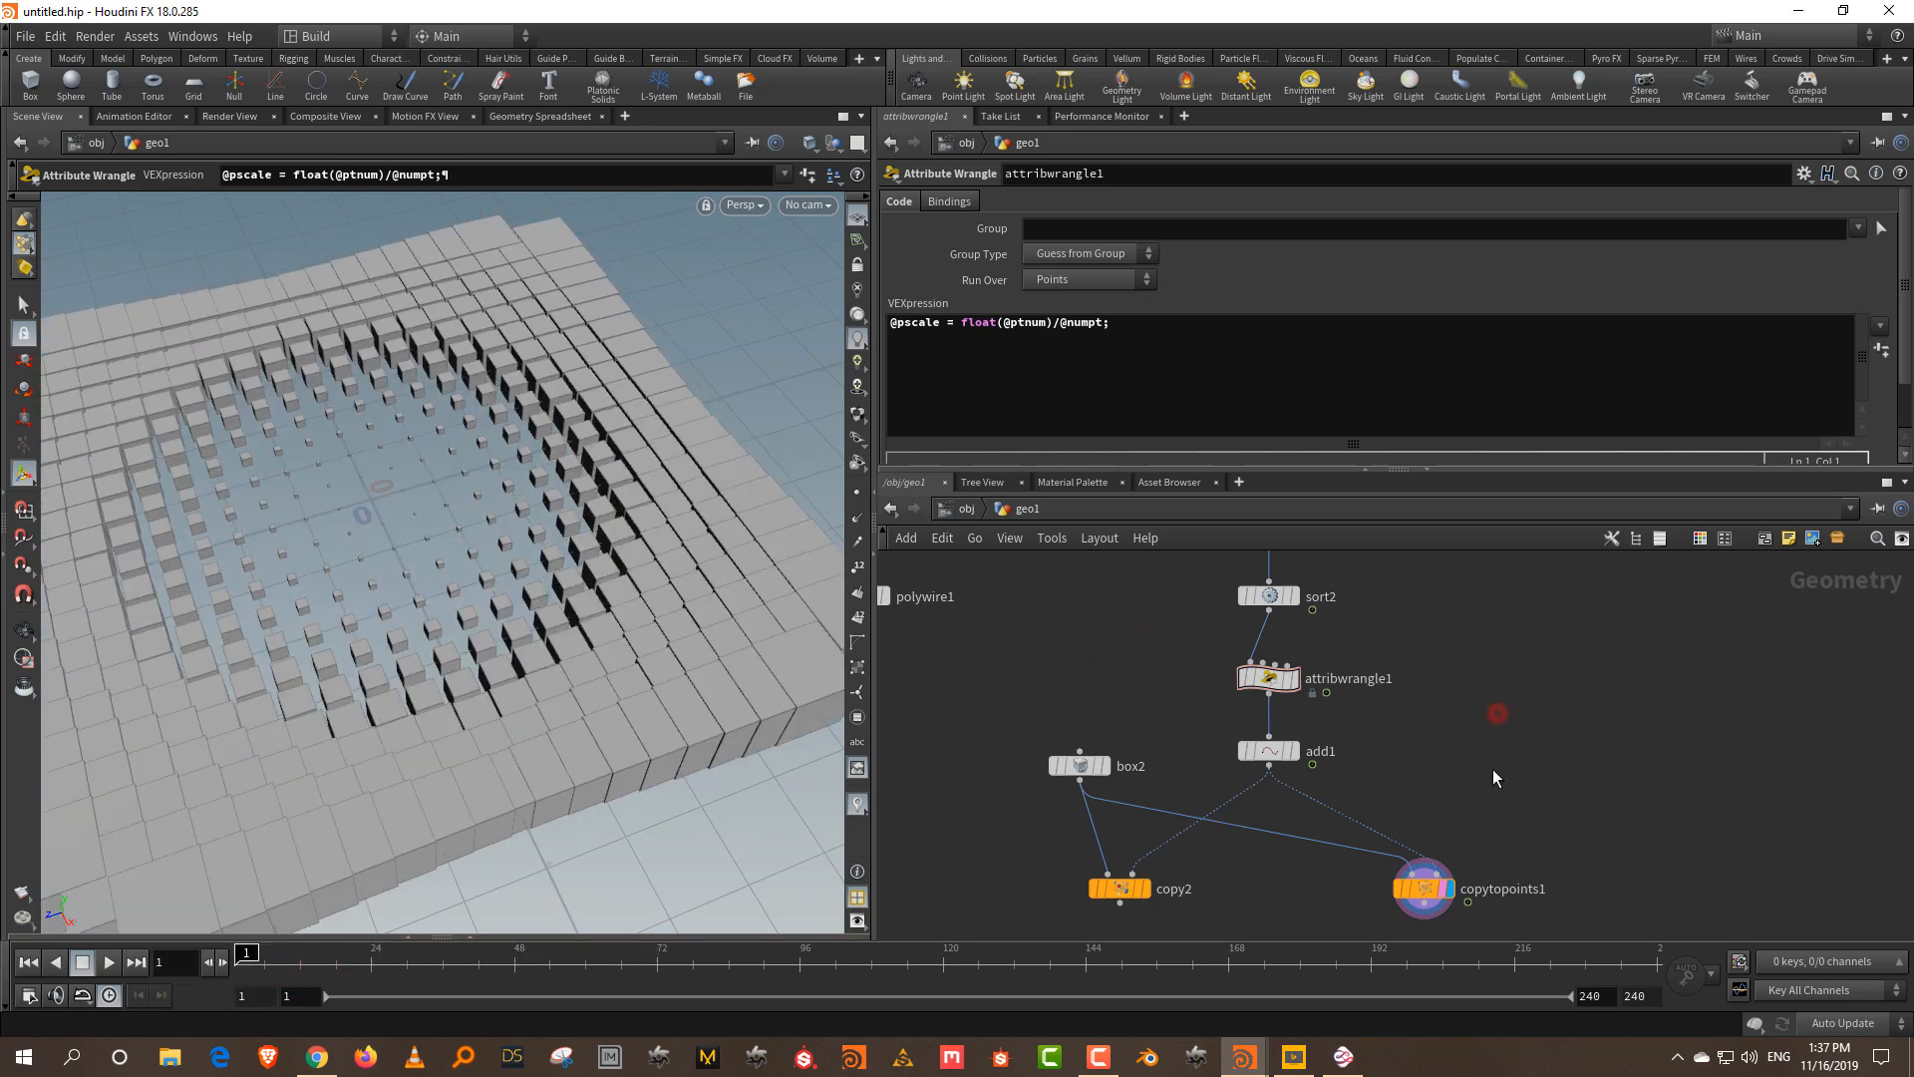
# - Delete the copy2 node and place copytopoints1 midway beneath box2 and add1
pyautogui.moveTo(1424, 888); pyautogui.dragTo(1321, 903)
pyautogui.moveTo(1378, 797); pyautogui.dragTo(1406, 710, button='middle')
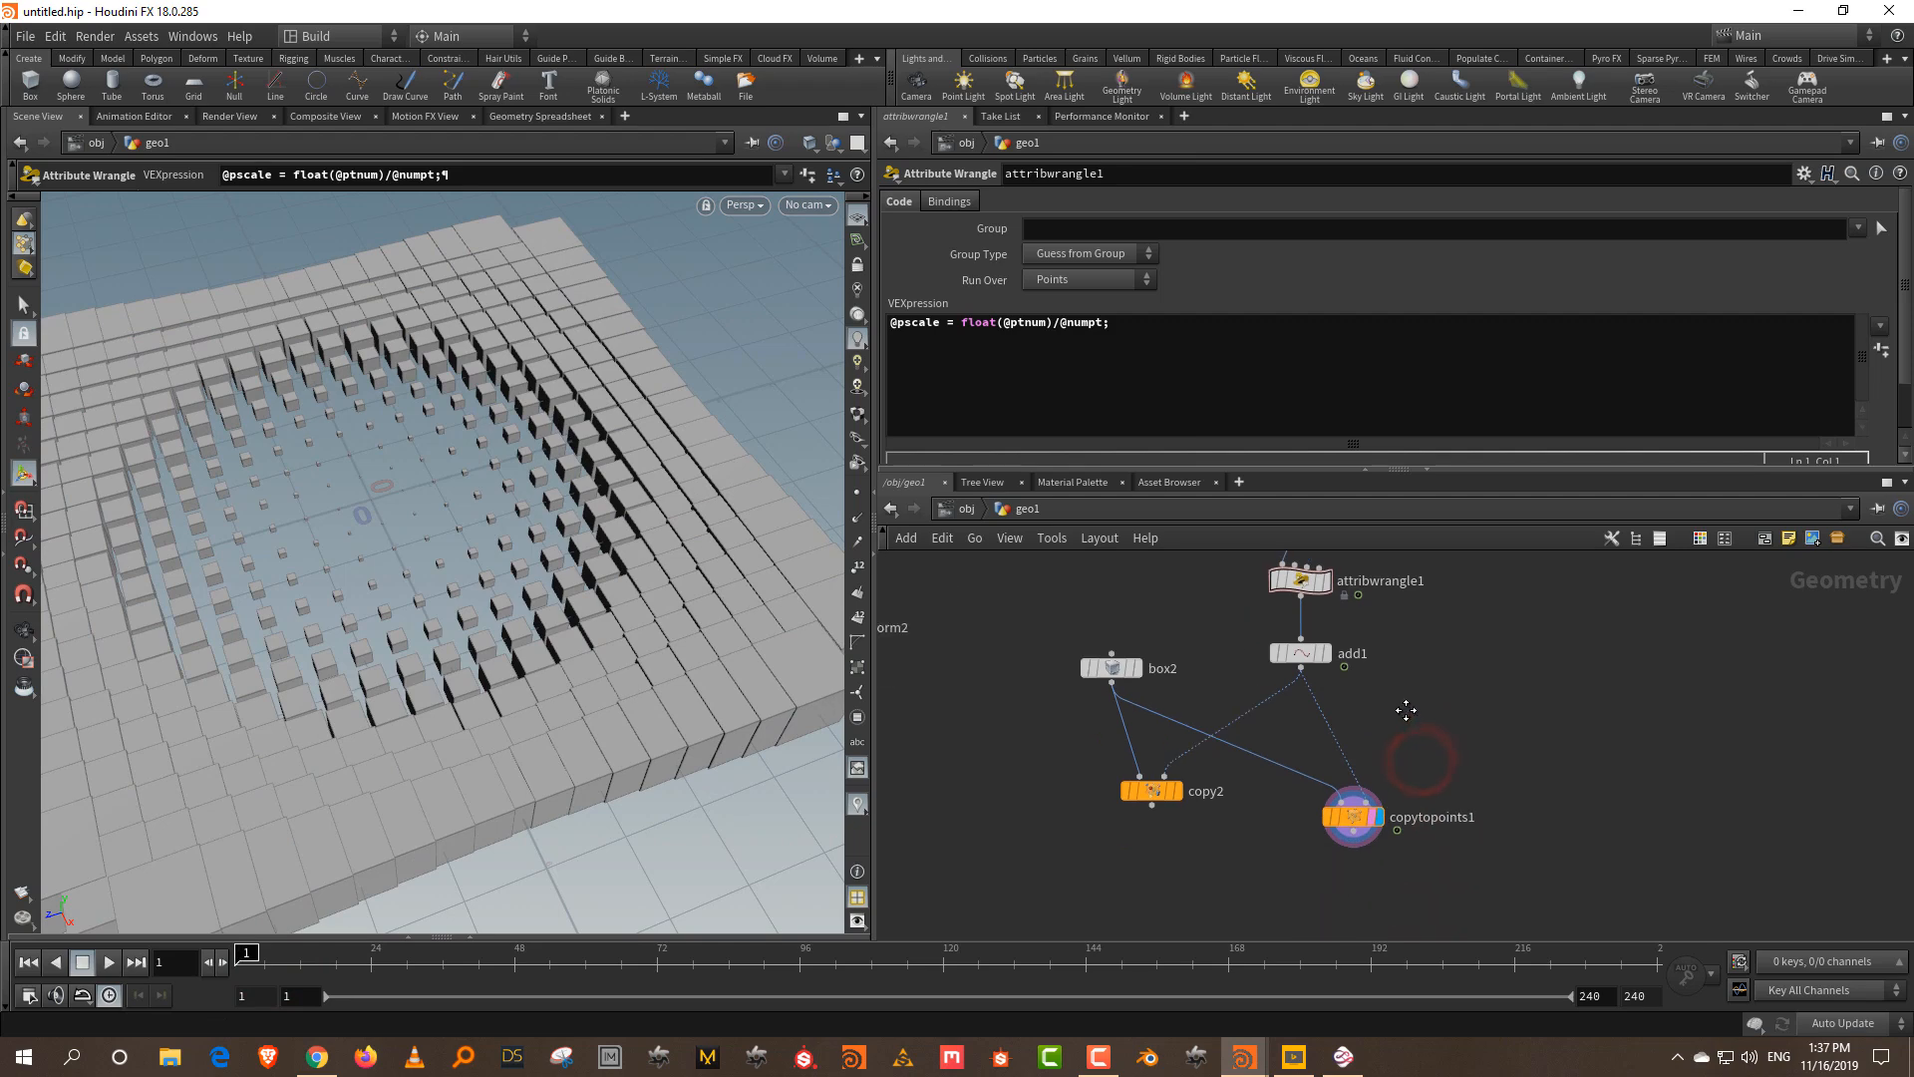
pyautogui.moveTo(1132, 819); pyautogui.dragTo(1229, 774)
pyautogui.press('Delete')
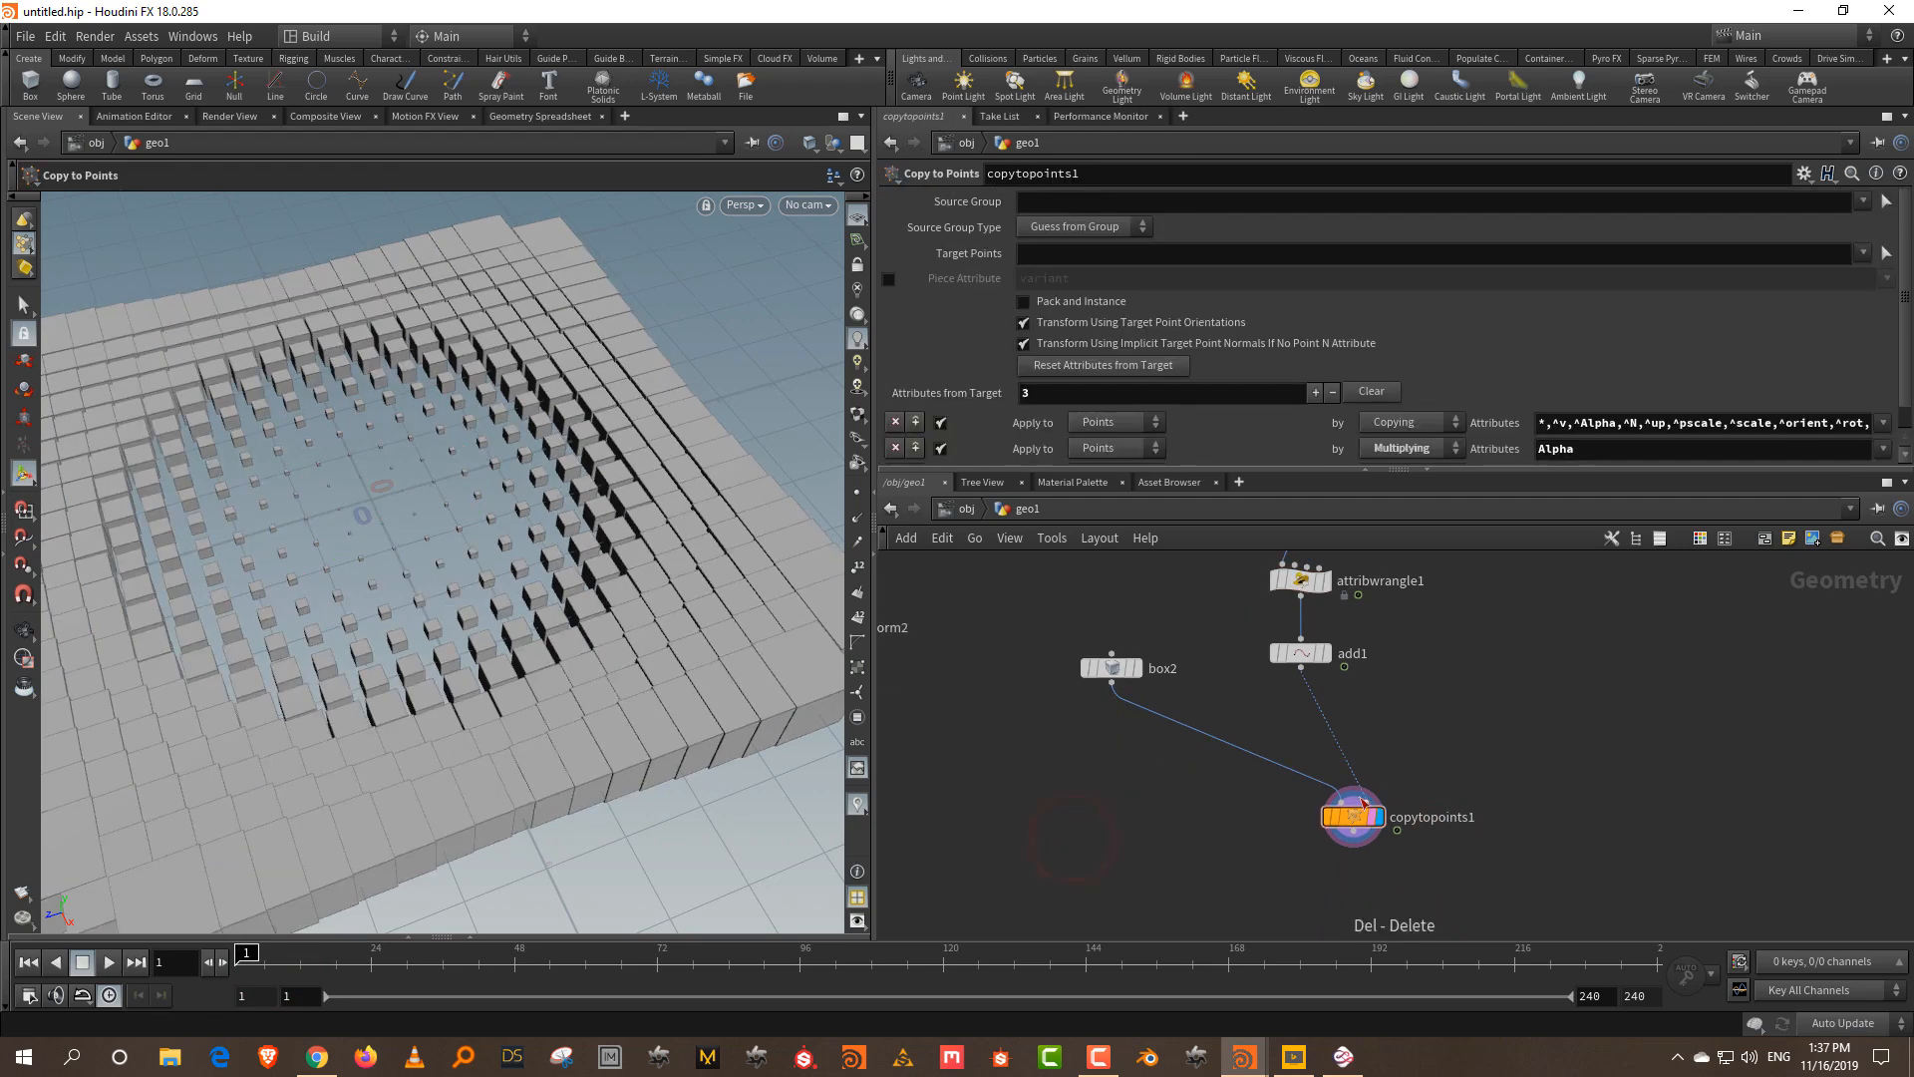
pyautogui.moveTo(1348, 819); pyautogui.dragTo(1261, 843)
# - Insert an Attribute Randomize node on the wire between add1 and copytopoints1, aligned beneath add1
pyautogui.press('Tab')
pyautogui.write('rando')
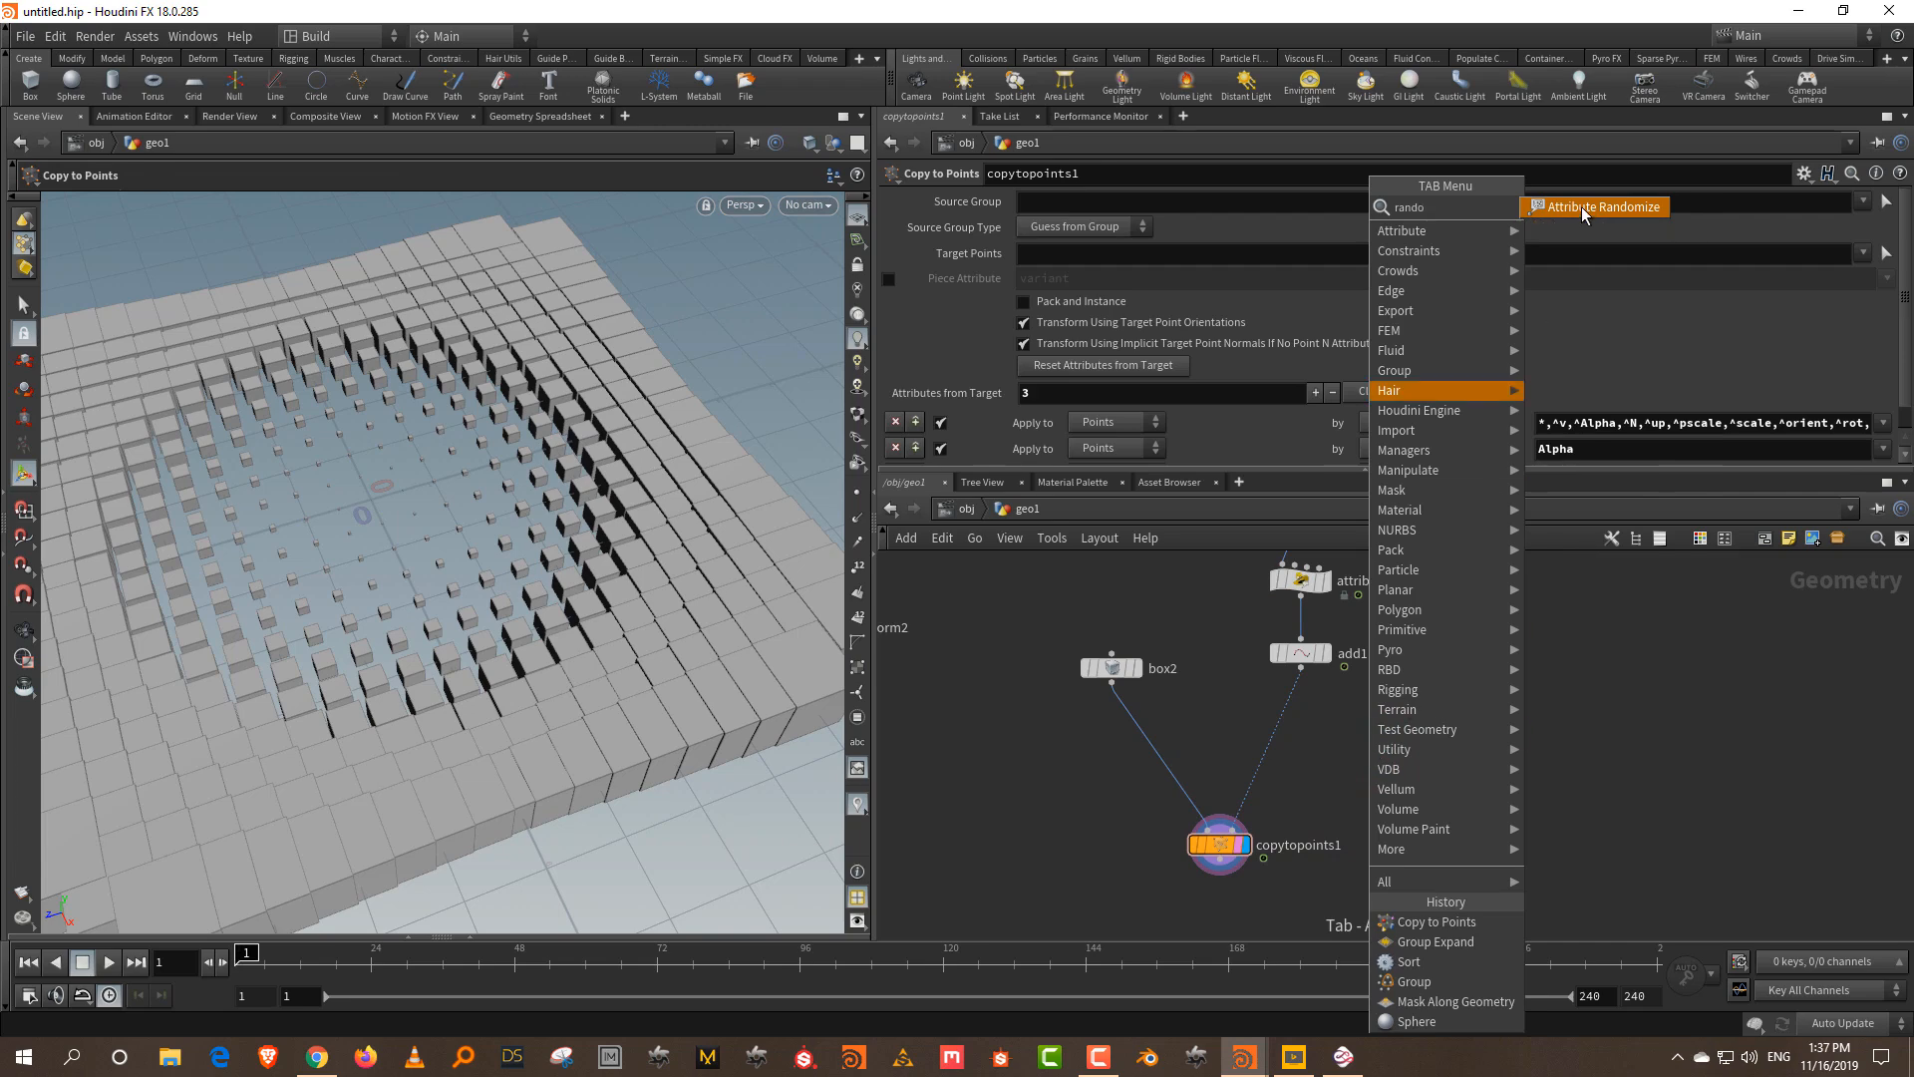
pyautogui.click(1586, 208)
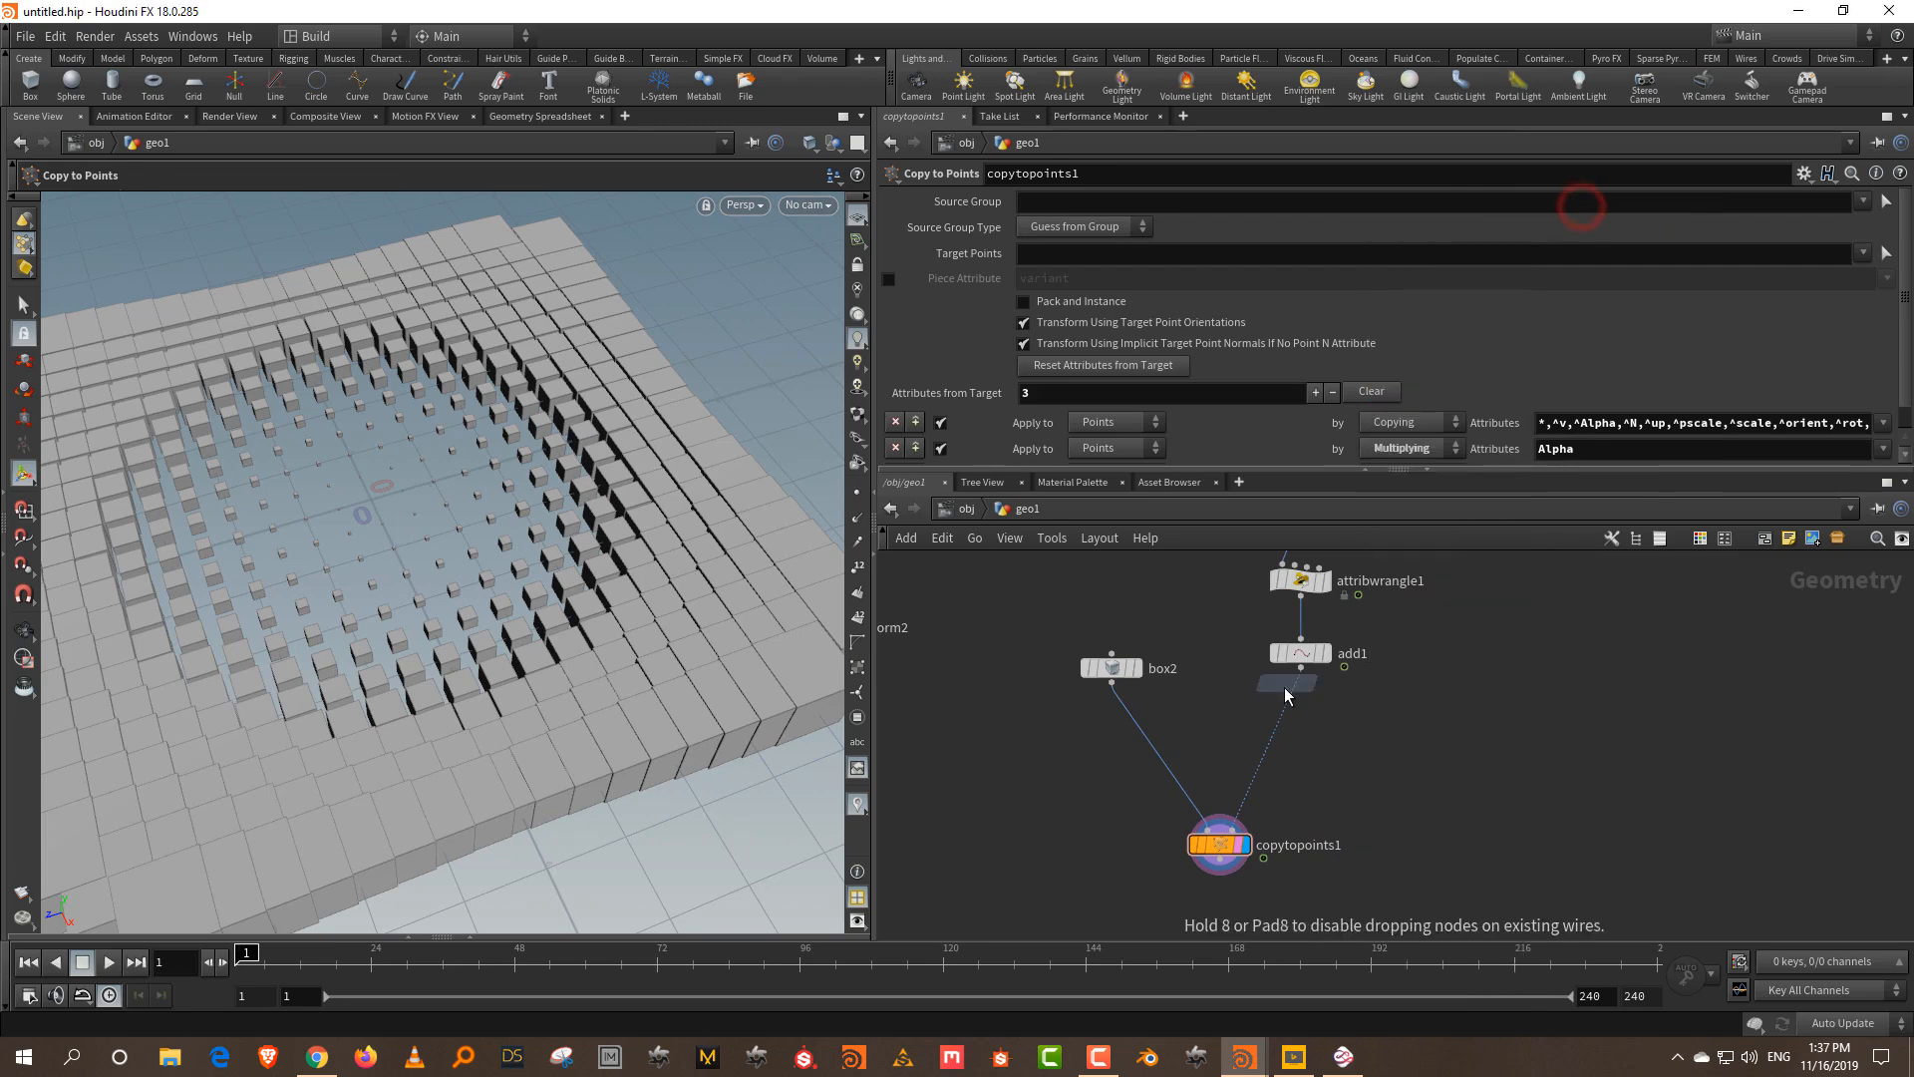
pyautogui.click(1281, 738)
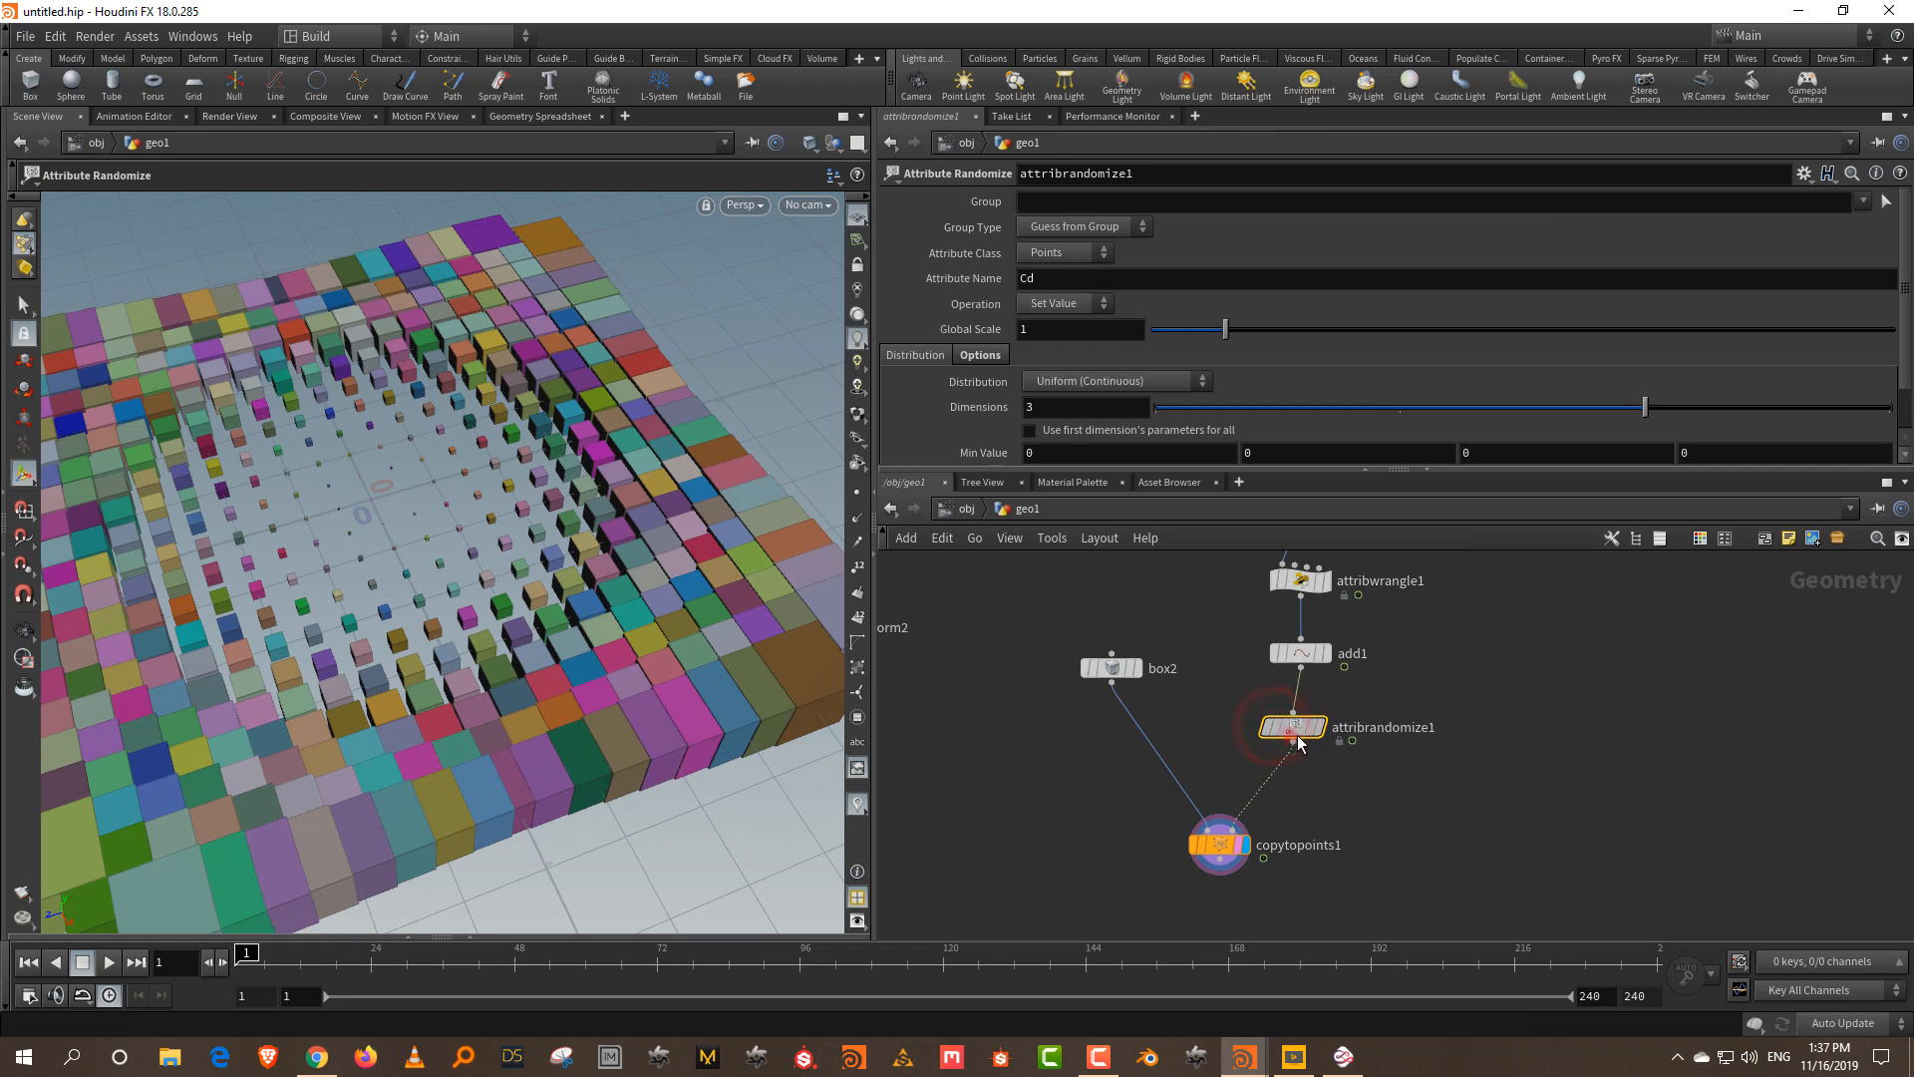
pyautogui.click(1412, 679)
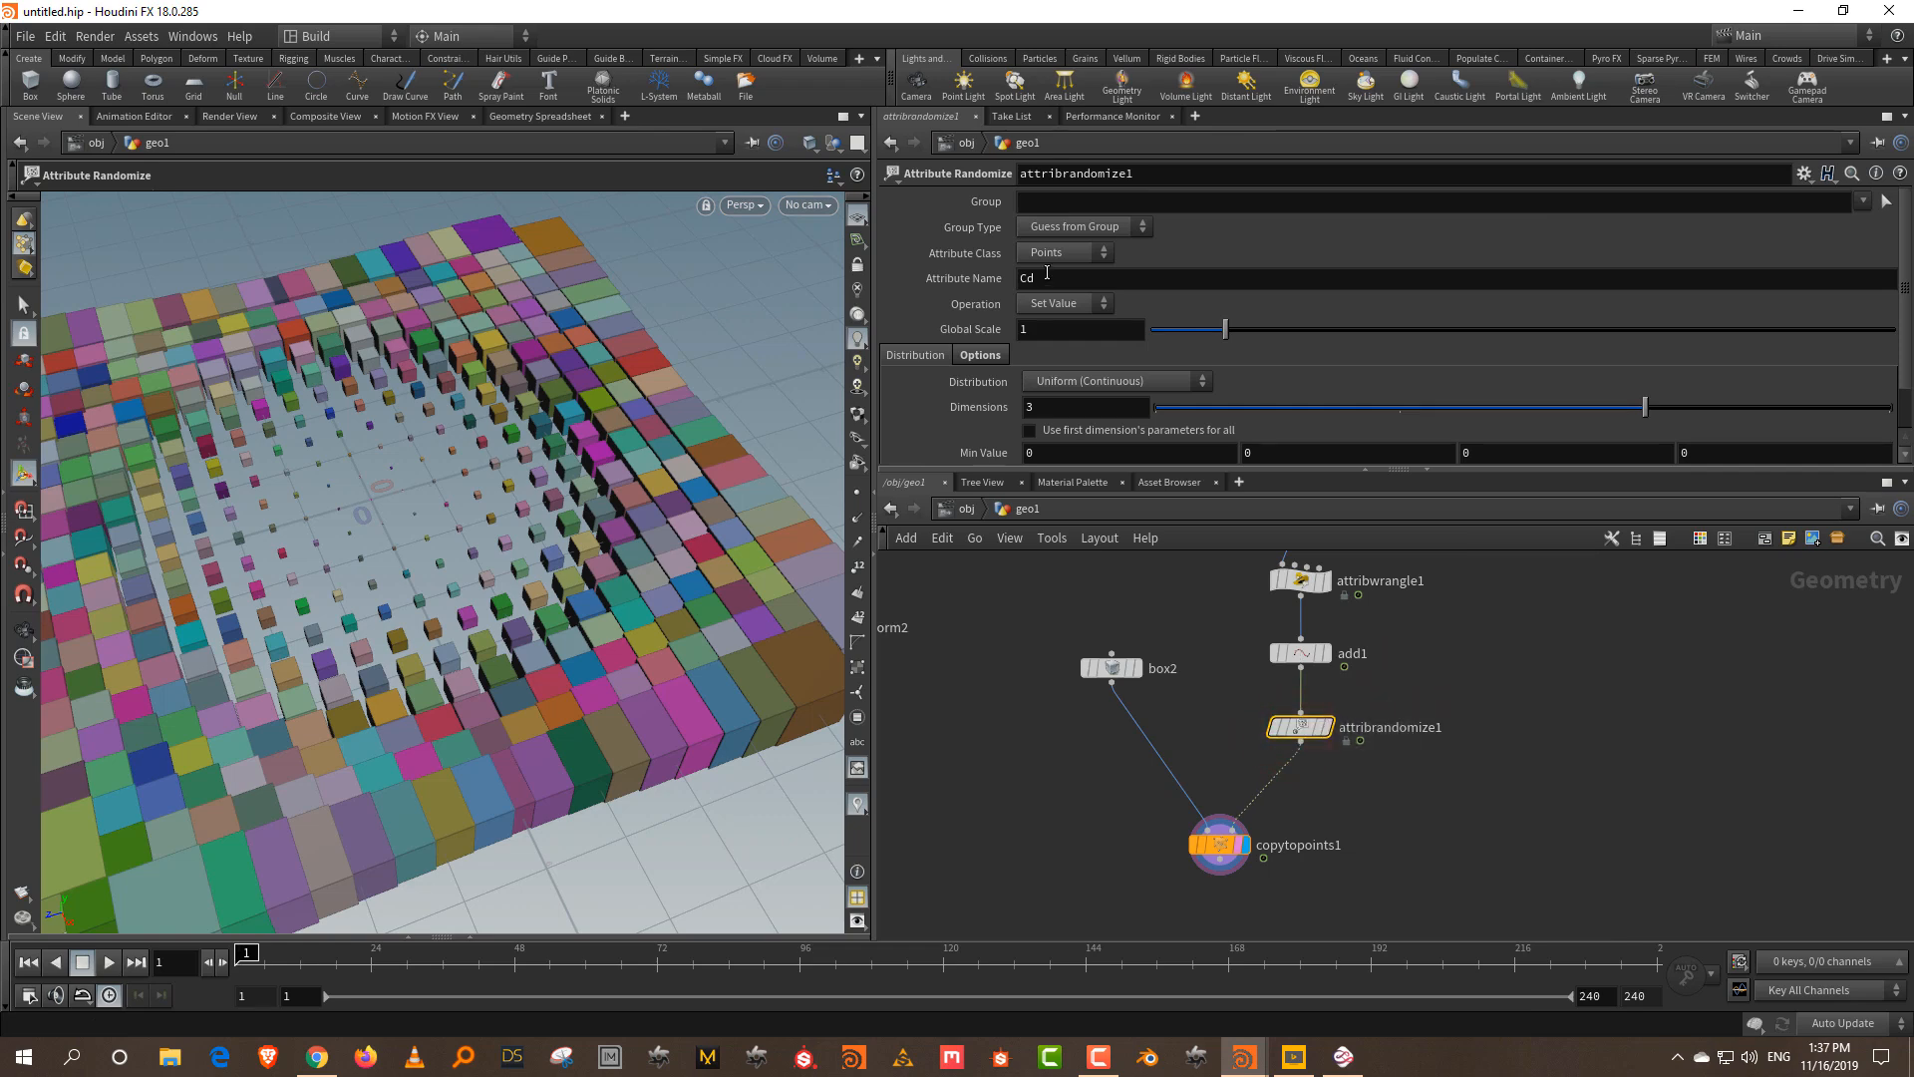
# - Display the coloured points output by attribrandomize1 on their own, and return the display to copytopoints1
pyautogui.moveTo(1401, 808); pyautogui.dragTo(1101, 928)
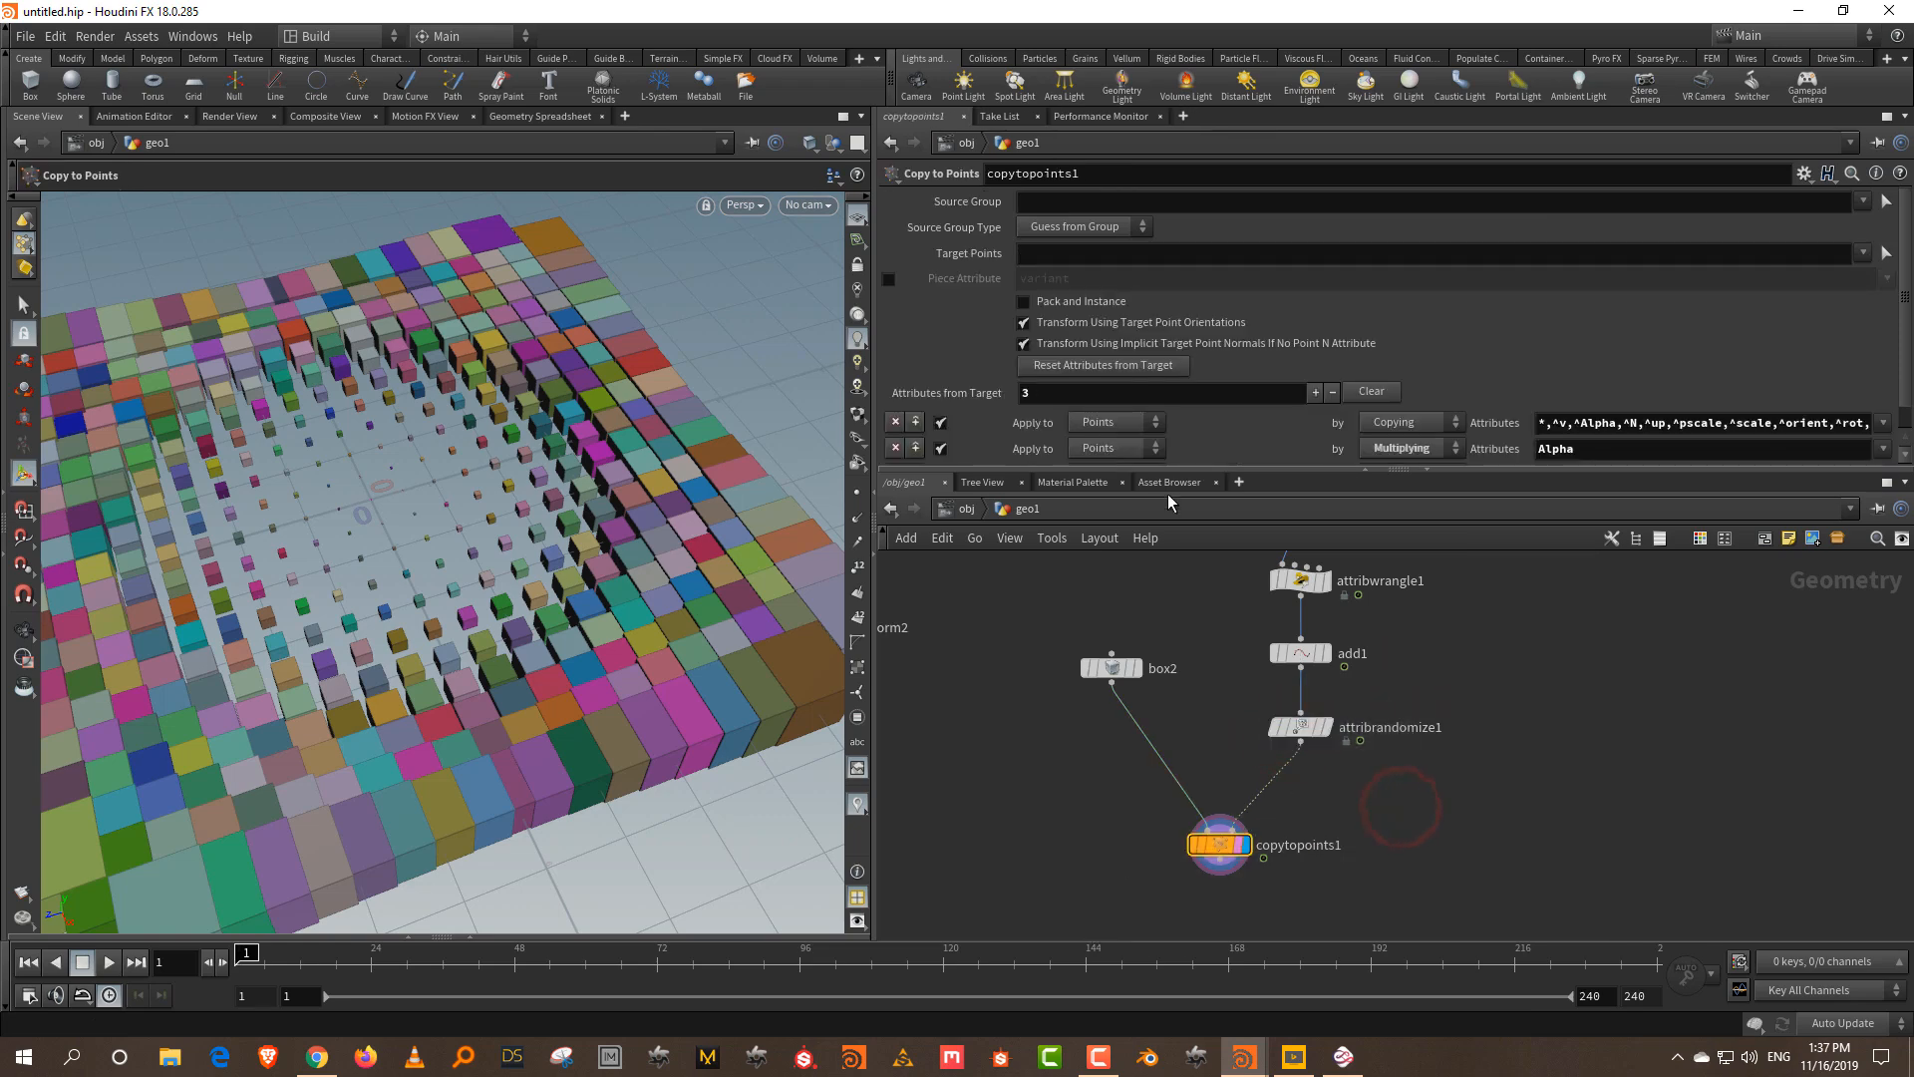
pyautogui.moveTo(1173, 472); pyautogui.dragTo(1182, 608)
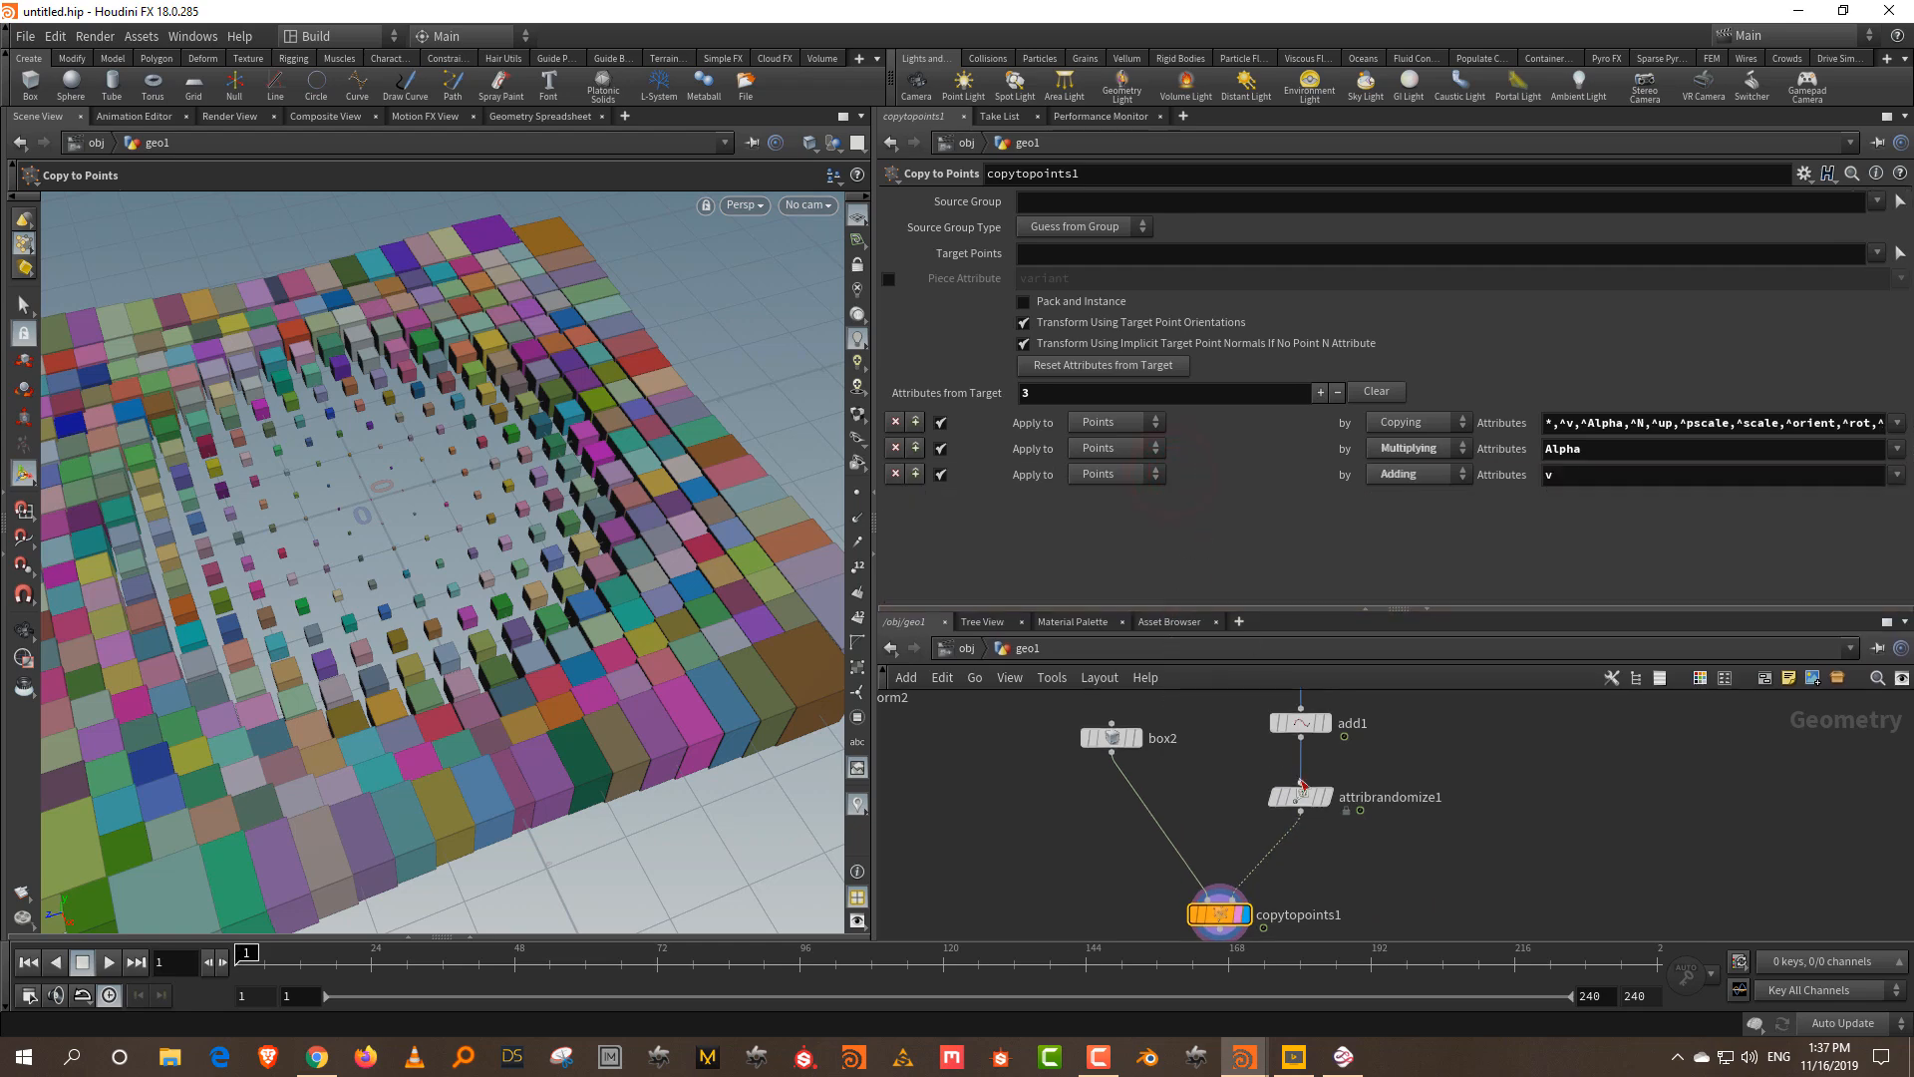
pyautogui.click(1327, 798)
pyautogui.click(1305, 799)
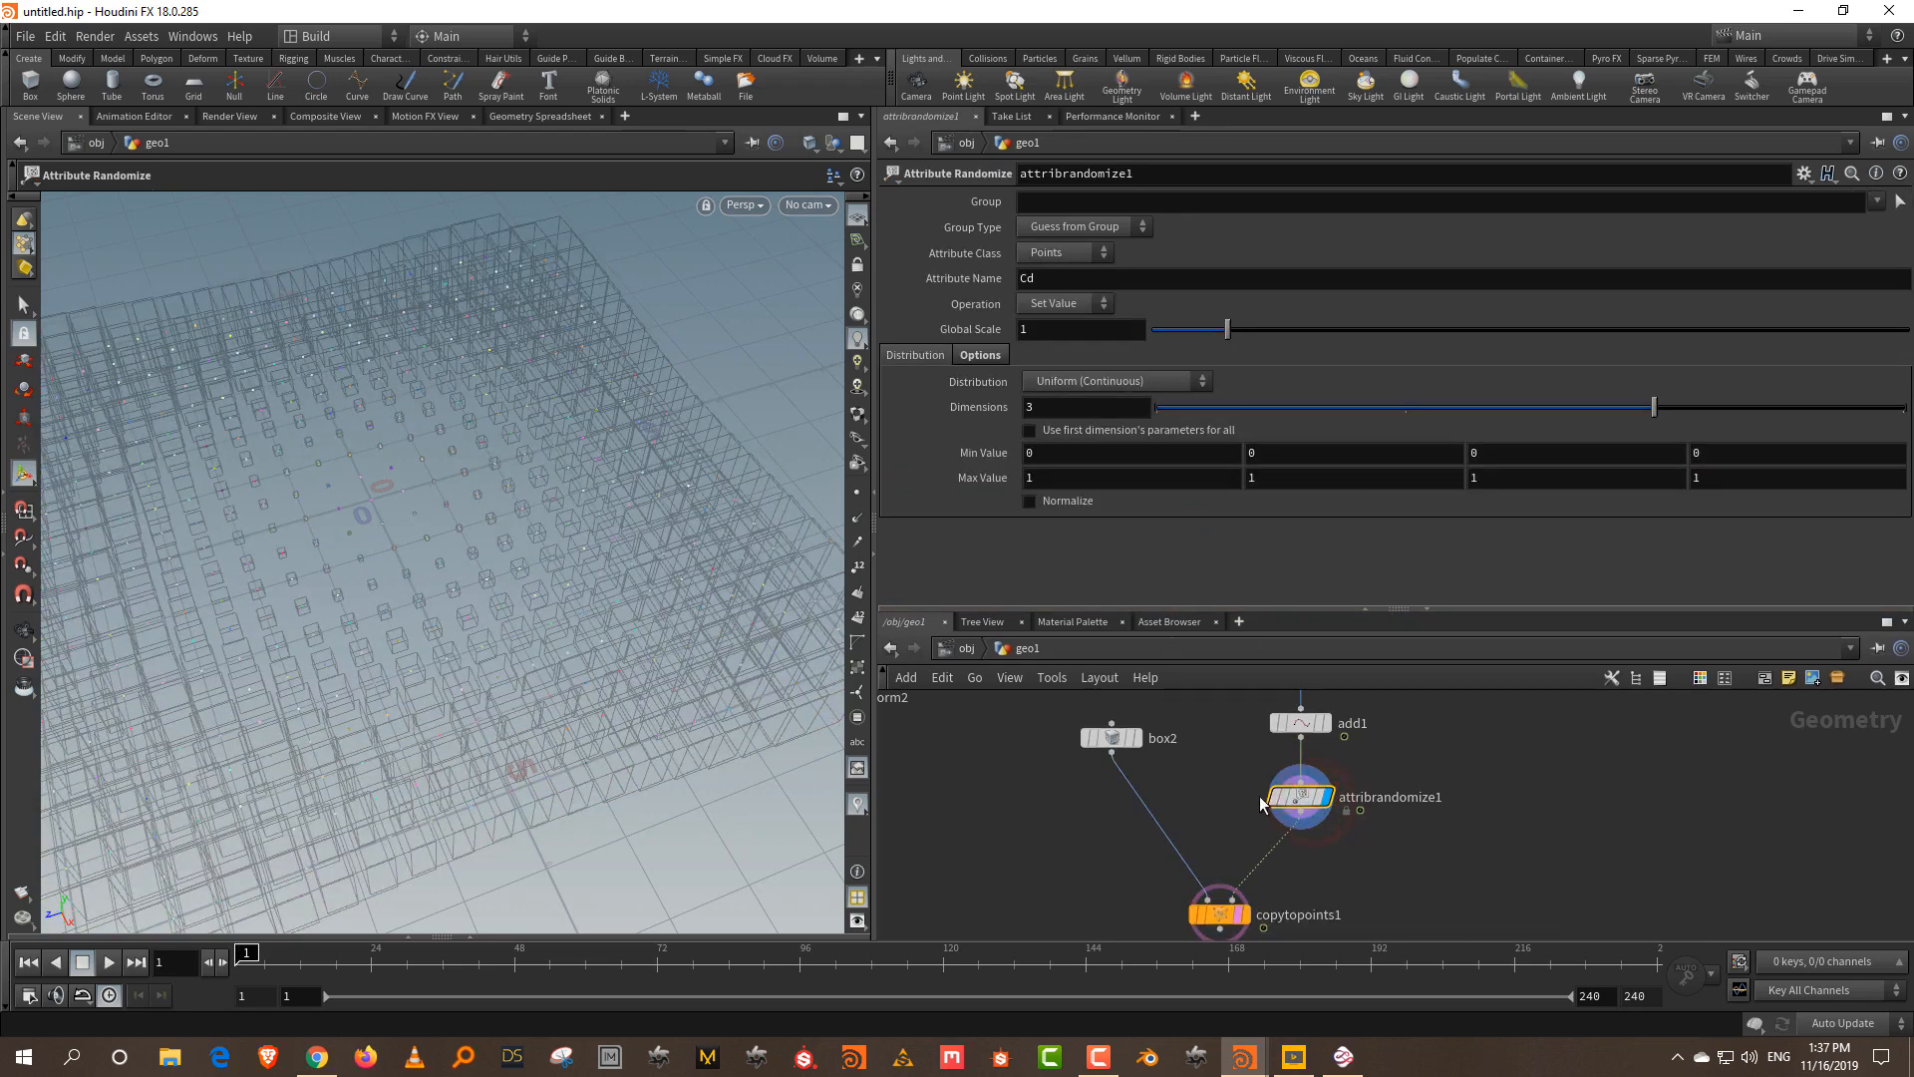
pyautogui.click(1321, 802)
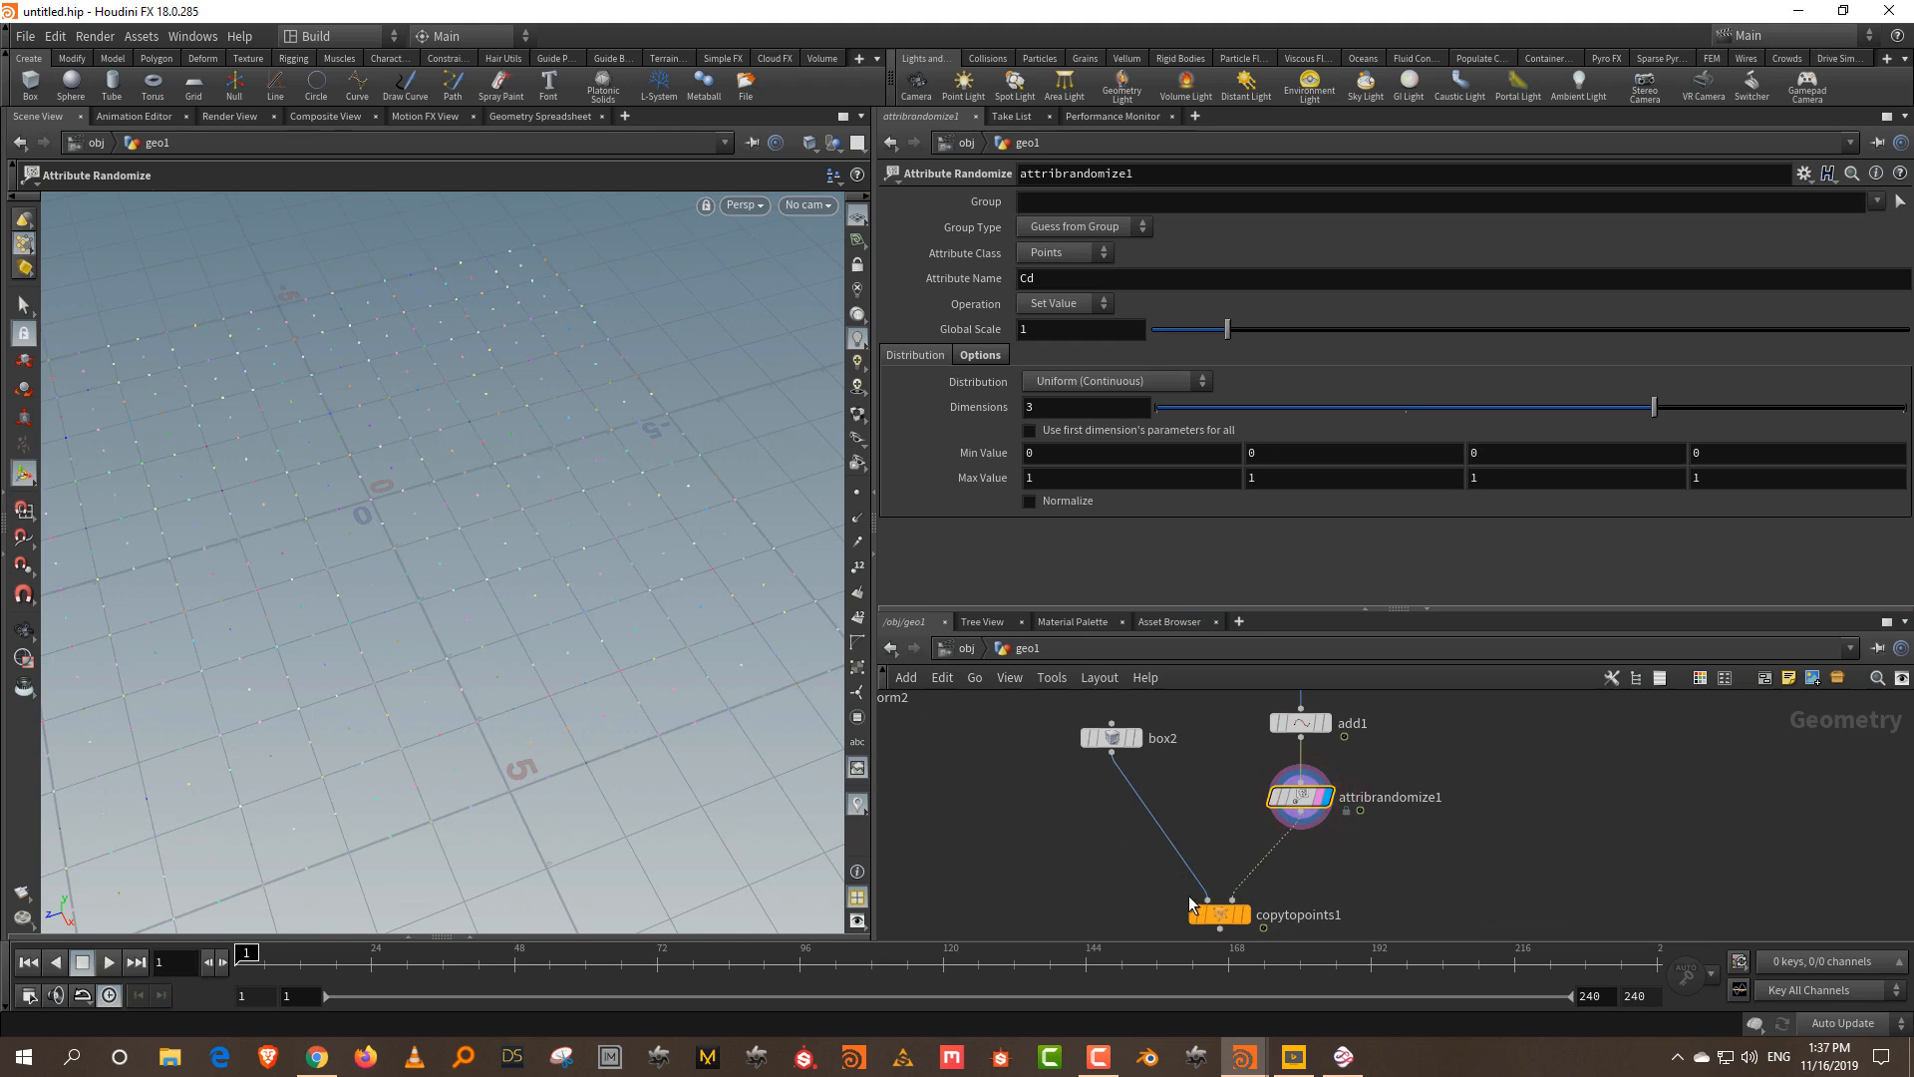
pyautogui.click(1245, 914)
pyautogui.click(1238, 914)
pyautogui.click(1376, 873)
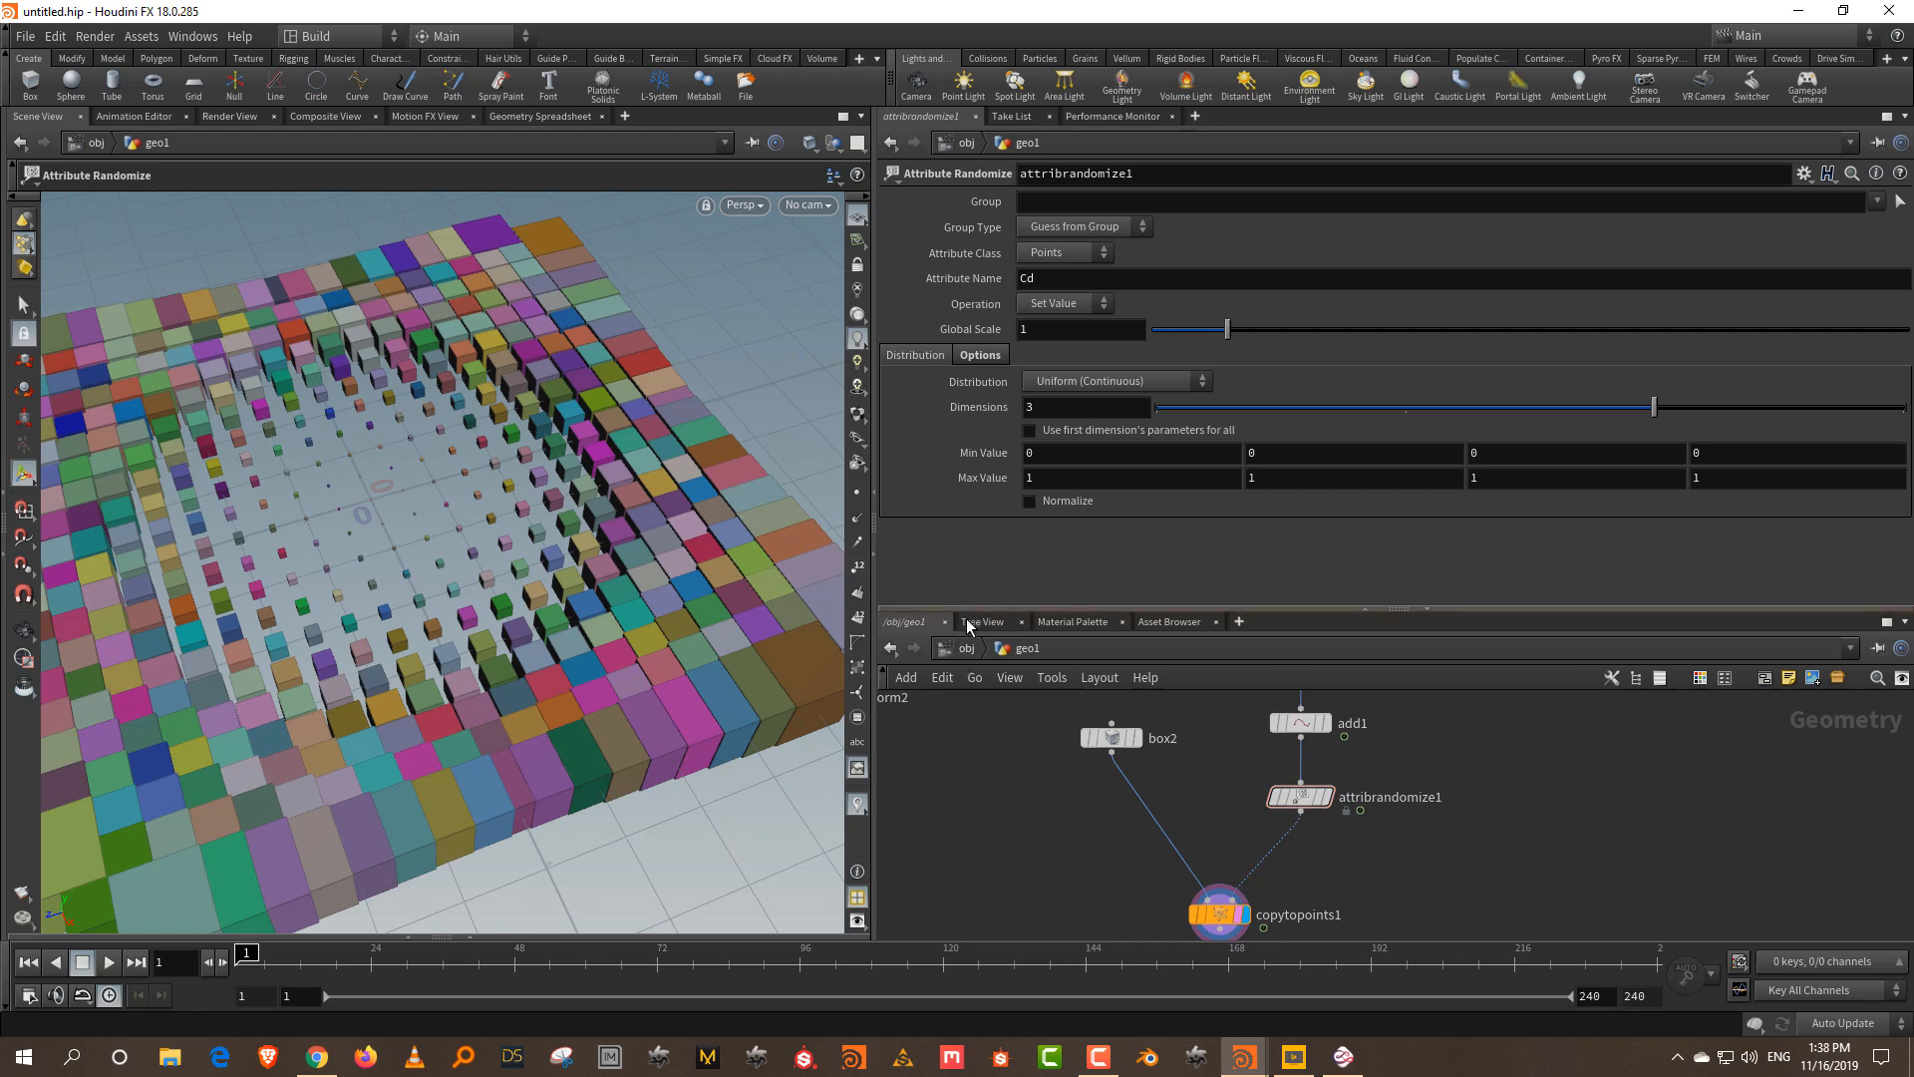
# - Go up to the object level and open a Render View in a new floating panel
pyautogui.click(966, 649)
pyautogui.click(191, 39)
pyautogui.click(224, 58)
pyautogui.click(16, 41)
pyautogui.moveTo(98, 312)
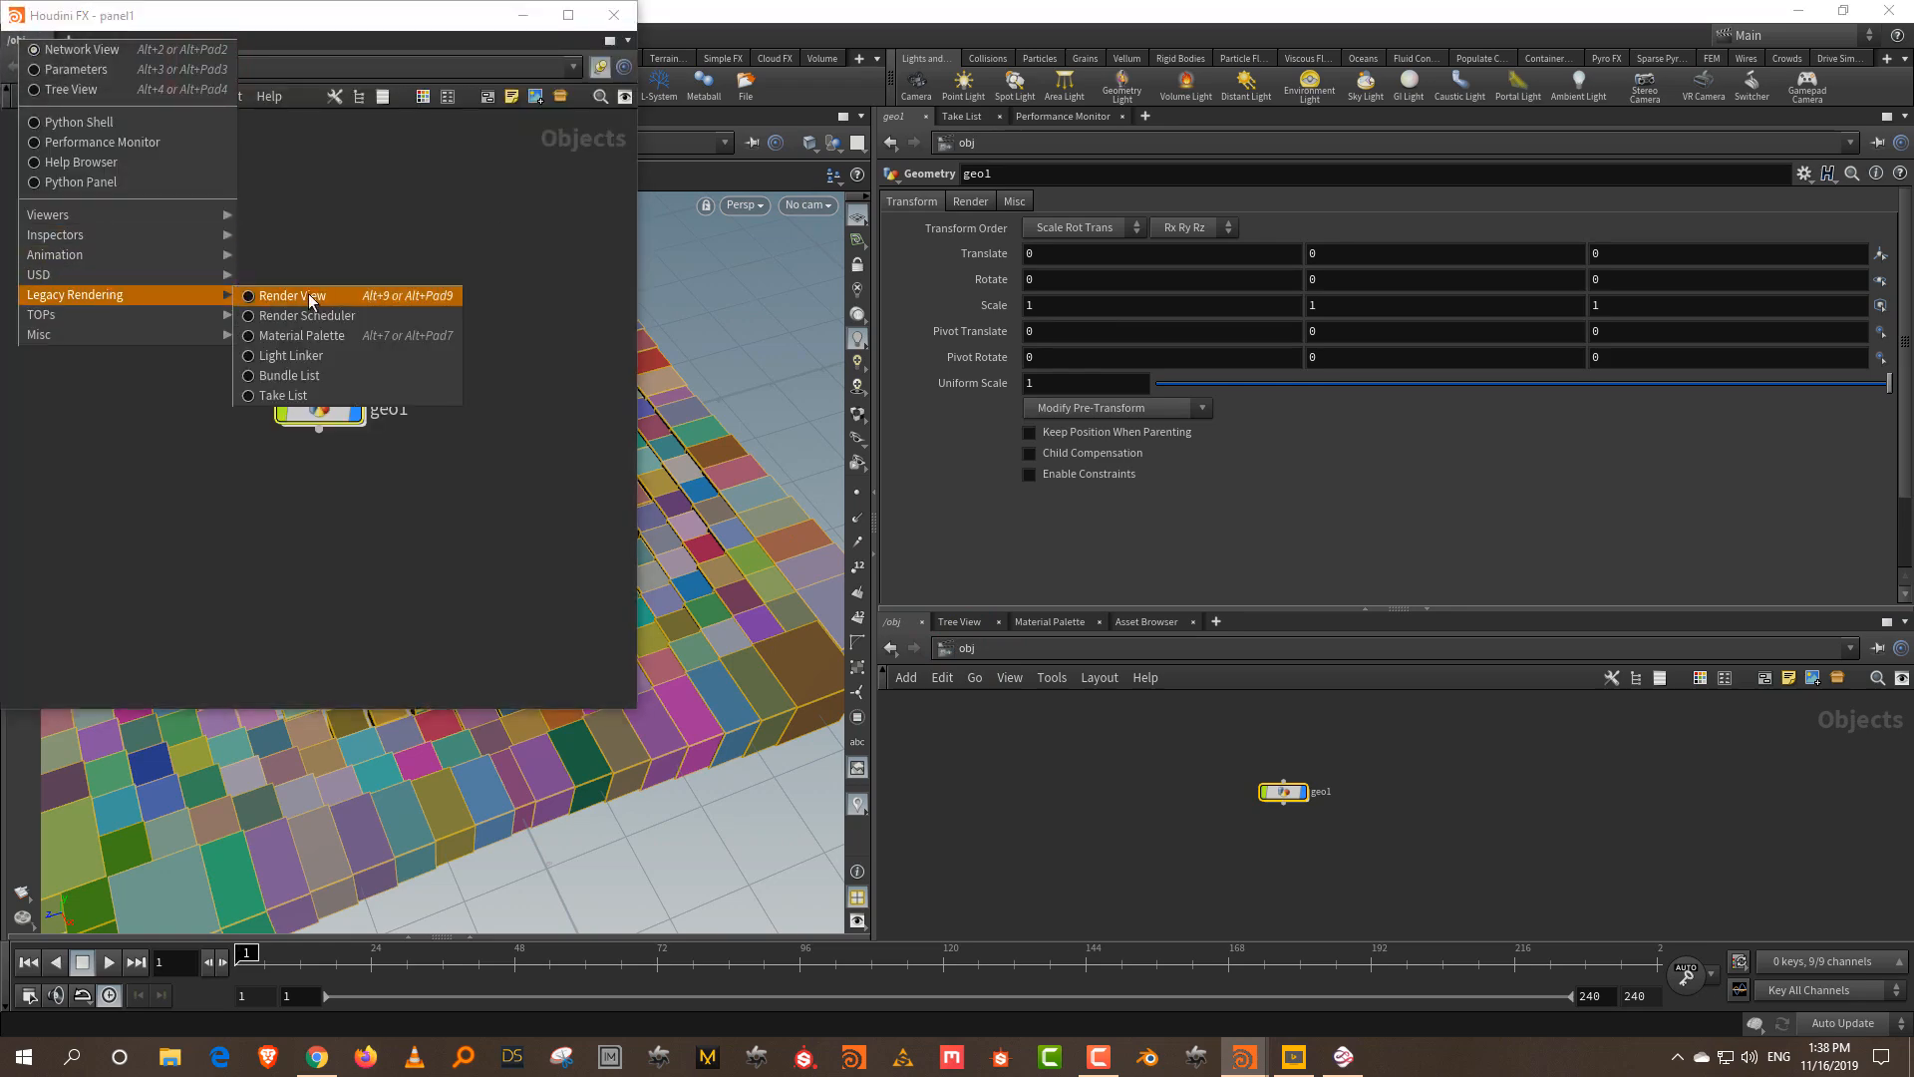
pyautogui.click(304, 295)
# - Render the scene with ROP Camera and reframe the viewport so the coloured grid fits in the render
pyautogui.click(385, 69)
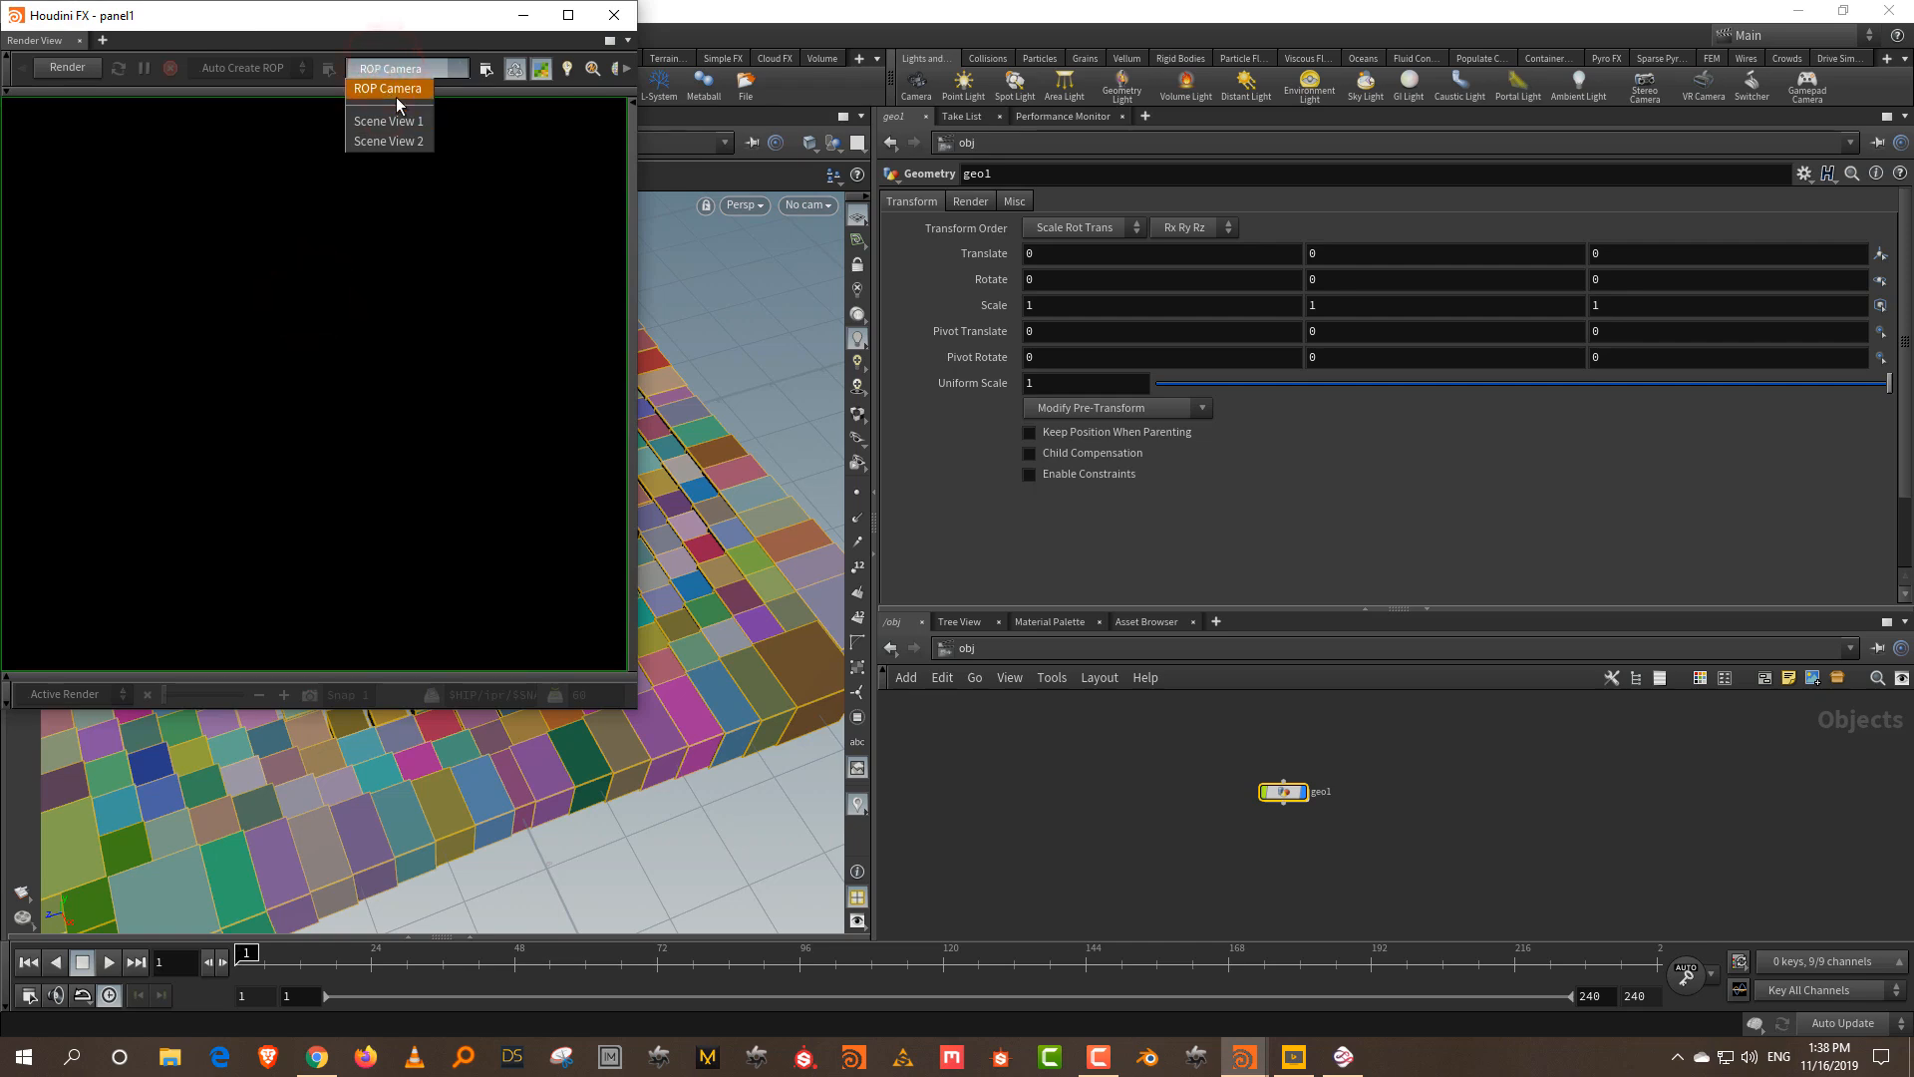
pyautogui.click(396, 91)
pyautogui.click(68, 69)
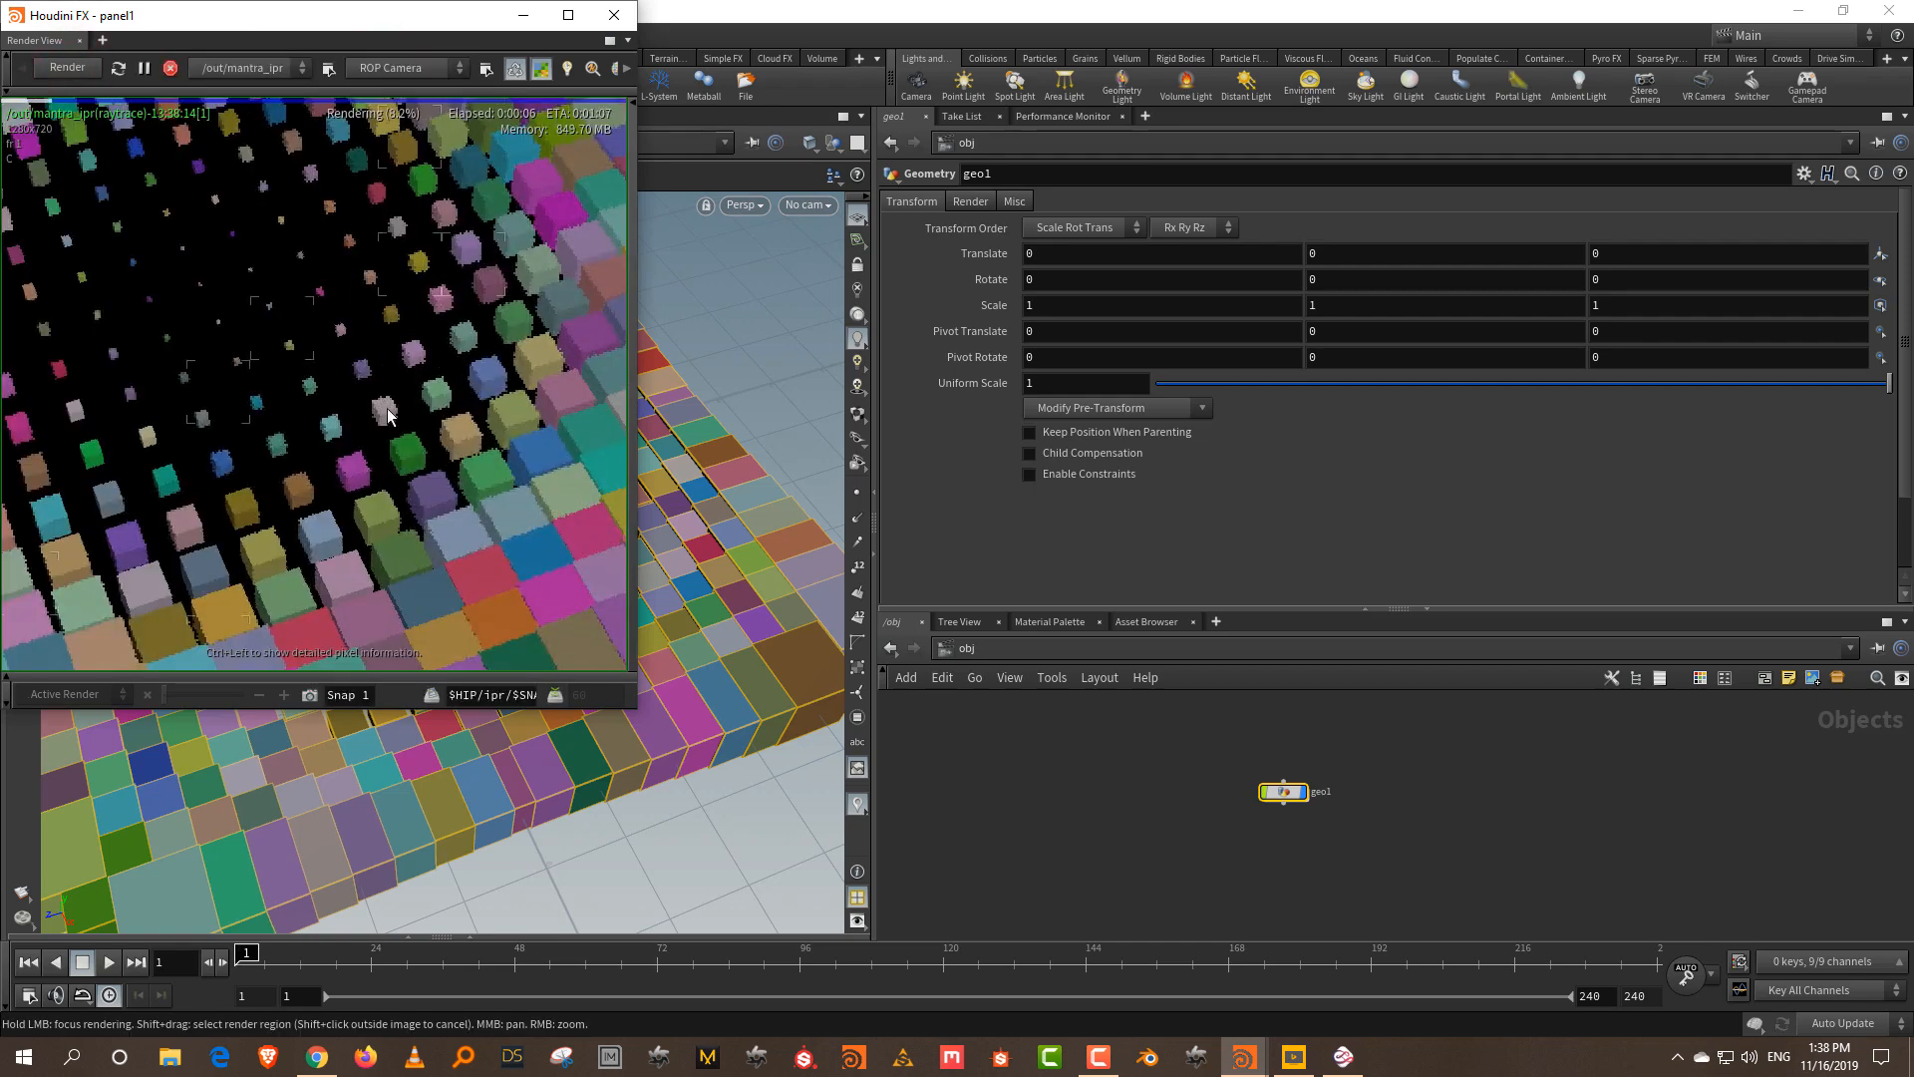
pyautogui.click(990, 802)
pyautogui.keyDown('alt'); pyautogui.moveTo(701, 526); pyautogui.dragTo(674, 750, button='right'); pyautogui.keyUp('alt')
pyautogui.keyDown('alt'); pyautogui.moveTo(722, 465); pyautogui.dragTo(672, 538, button='middle'); pyautogui.keyUp('alt')
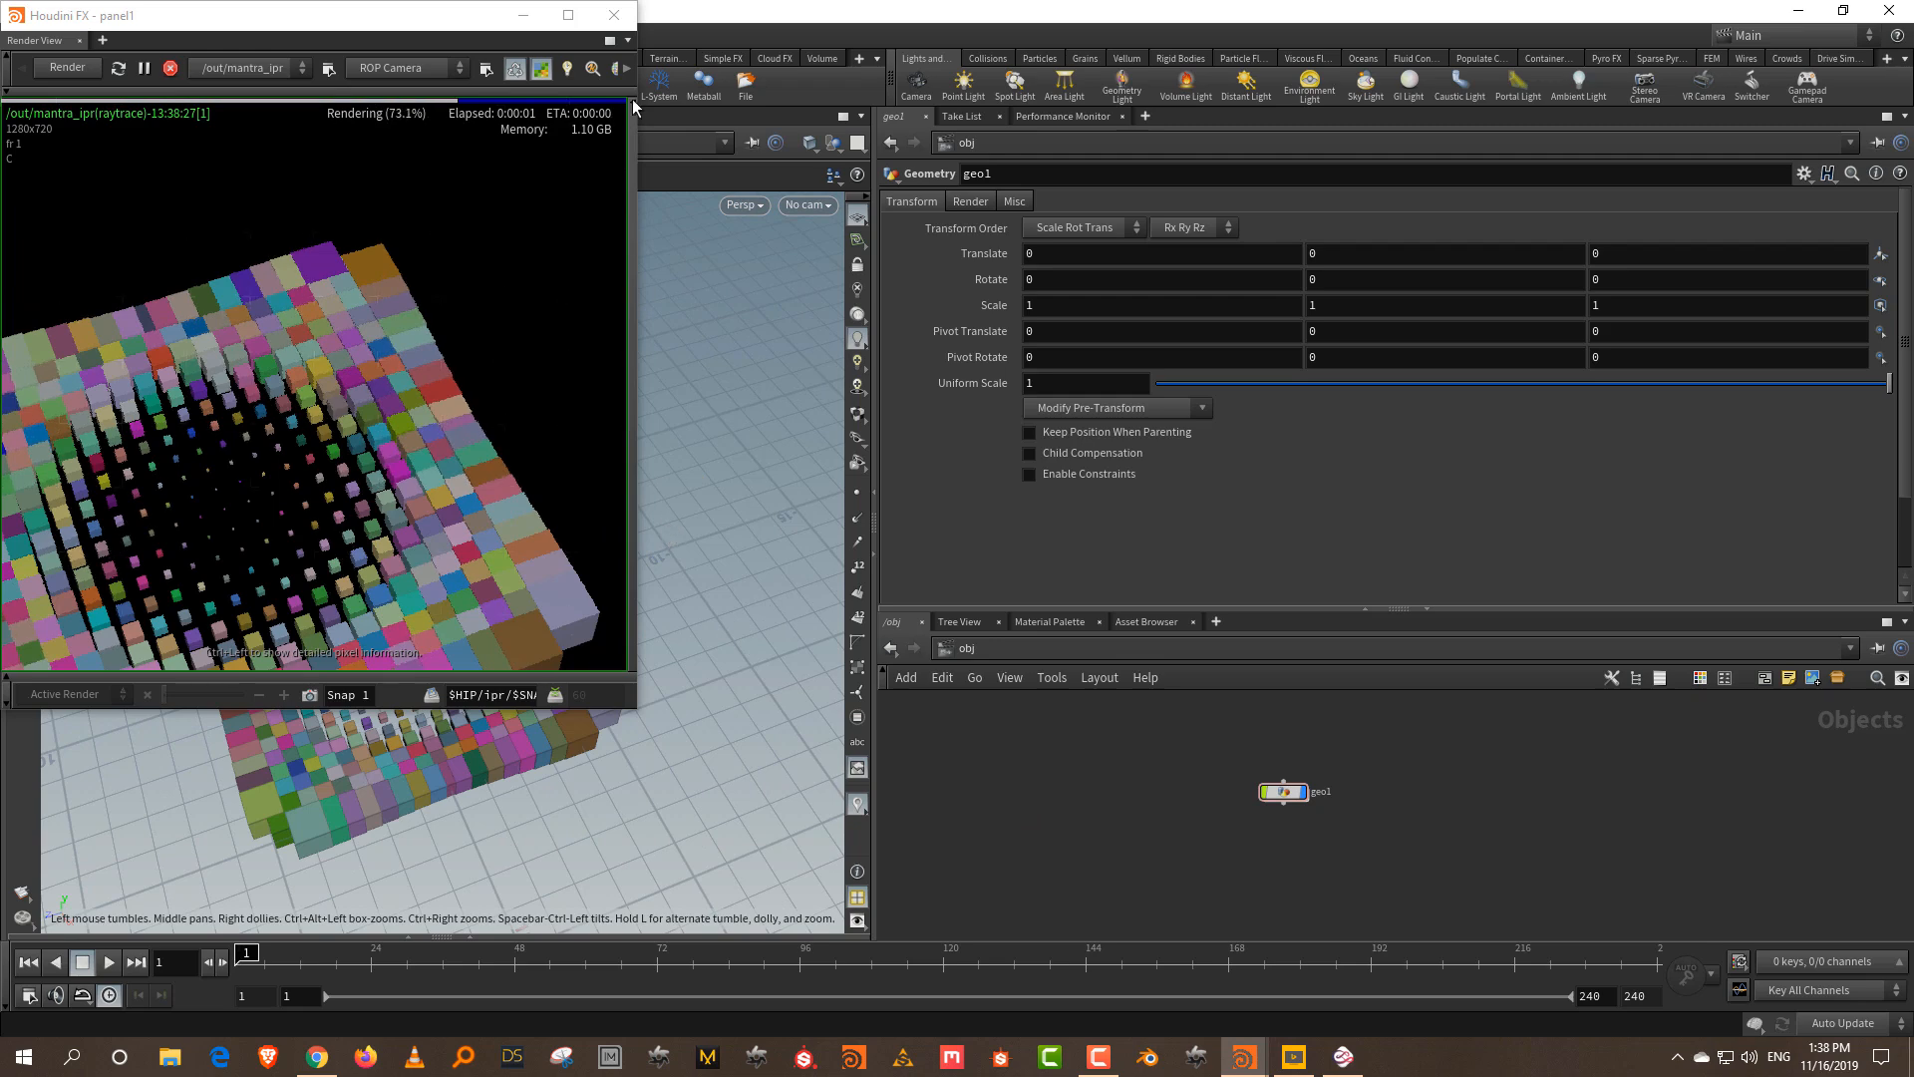
# - Close the floating render panel, go back inside geo1 and select attribrandomize1
pyautogui.click(613, 15)
pyautogui.scroll(5, 431, 498)
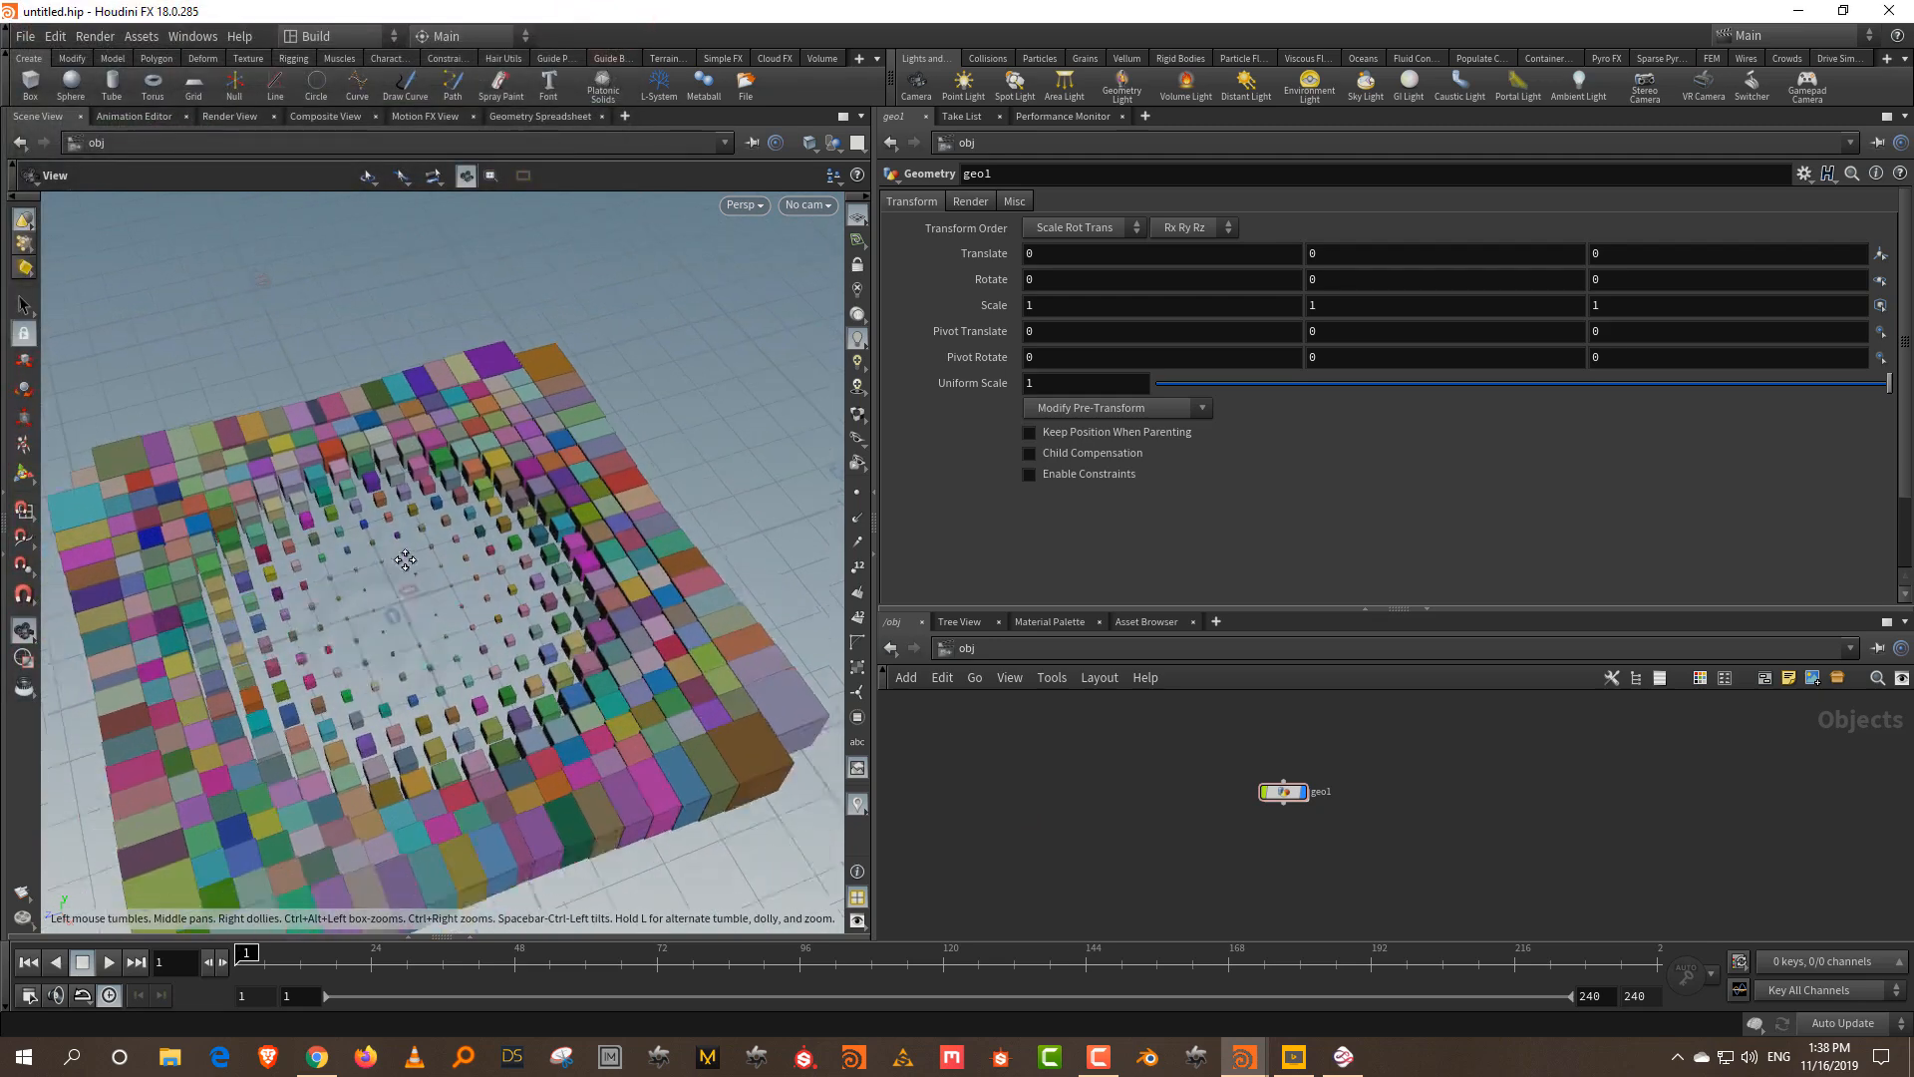
pyautogui.scroll(3, 431, 498)
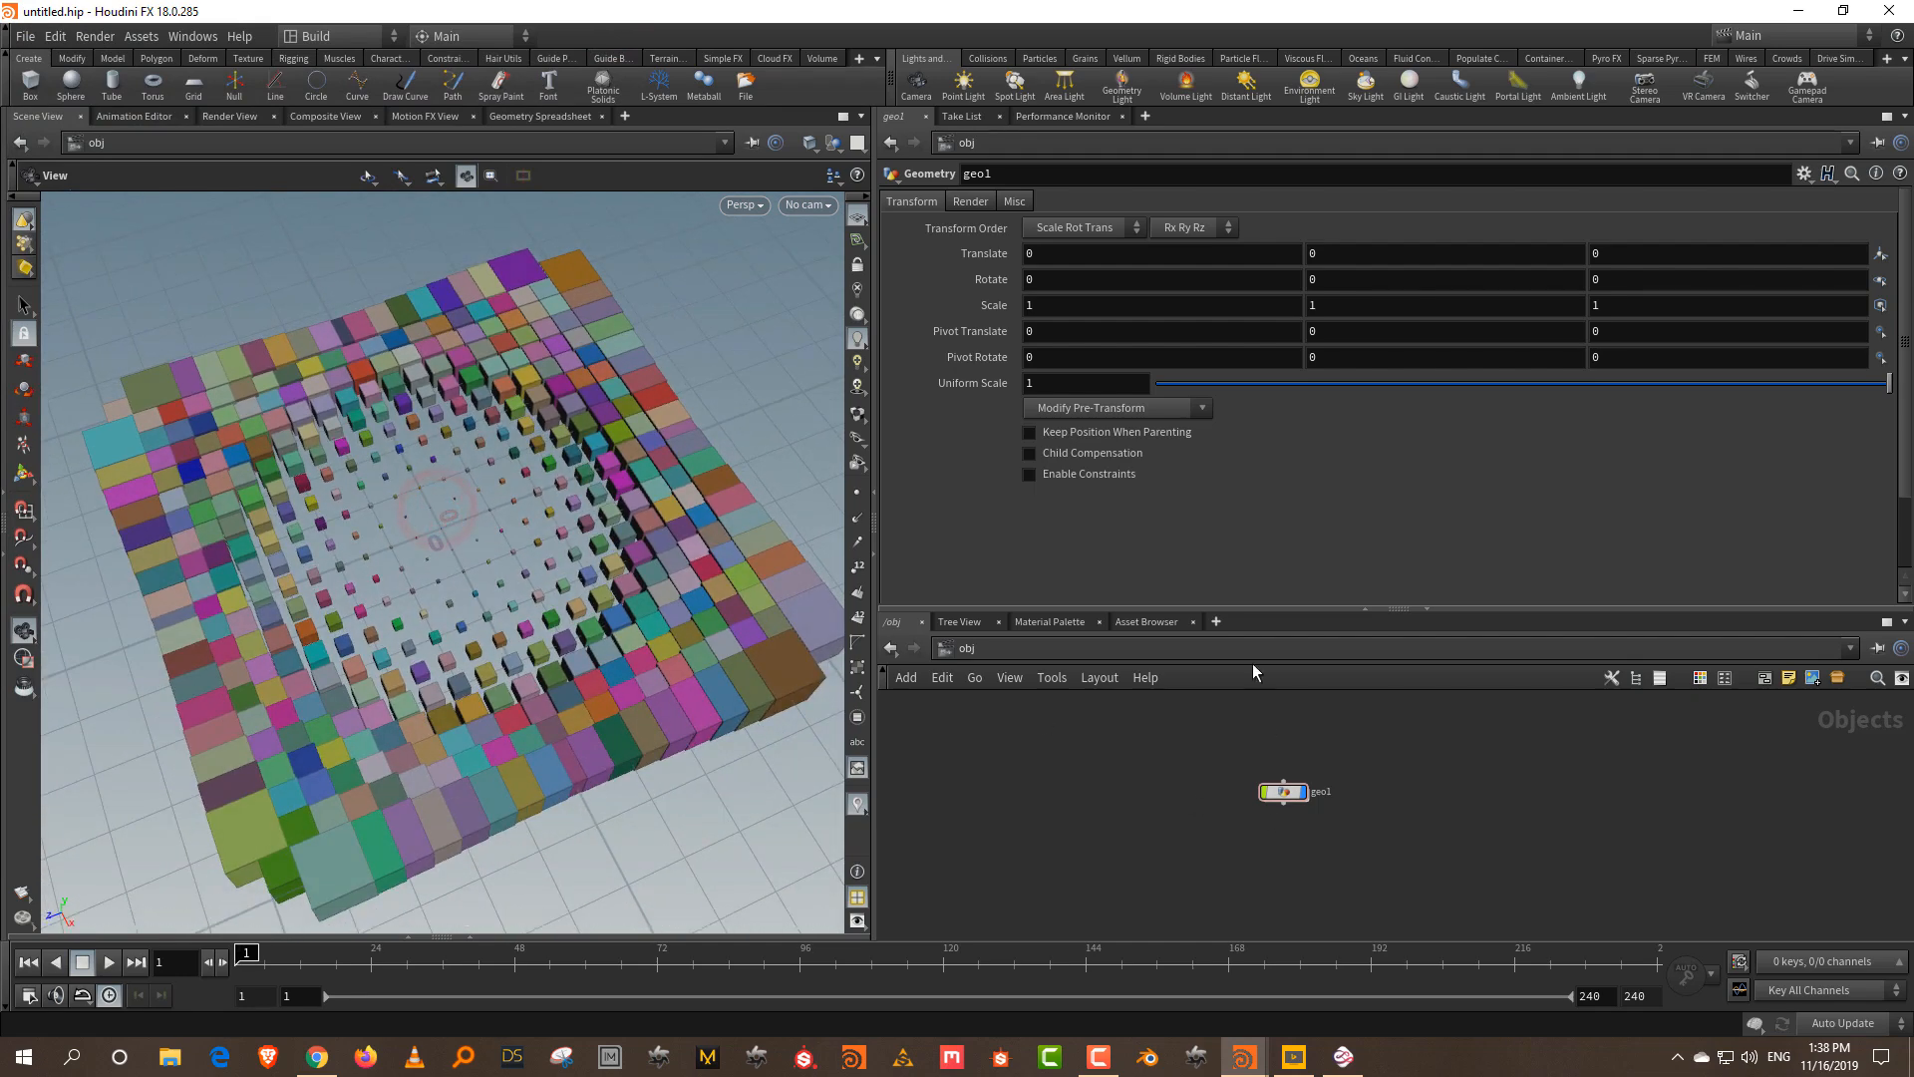
pyautogui.moveTo(1258, 605); pyautogui.dragTo(1257, 490)
pyautogui.doubleClick(1283, 728)
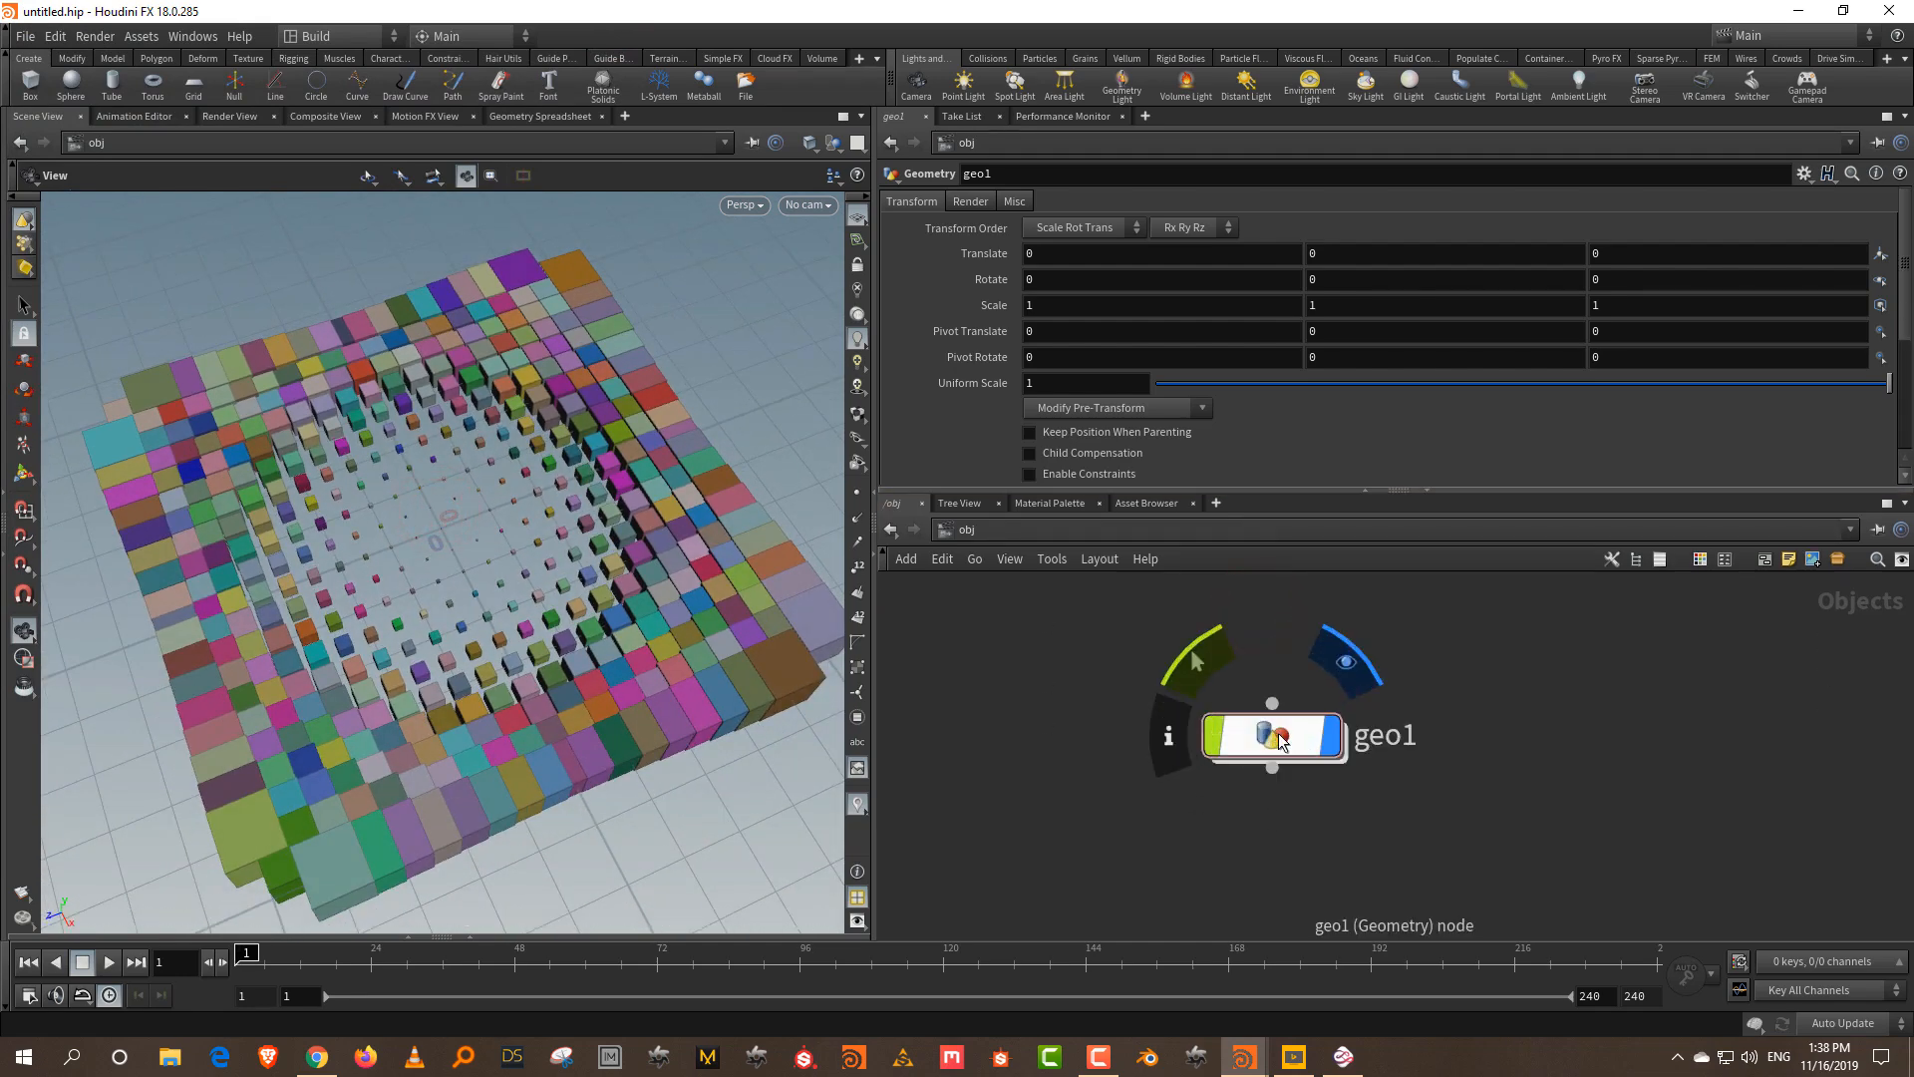
pyautogui.click(1279, 740)
pyautogui.moveTo(1234, 754); pyautogui.dragTo(1235, 755)
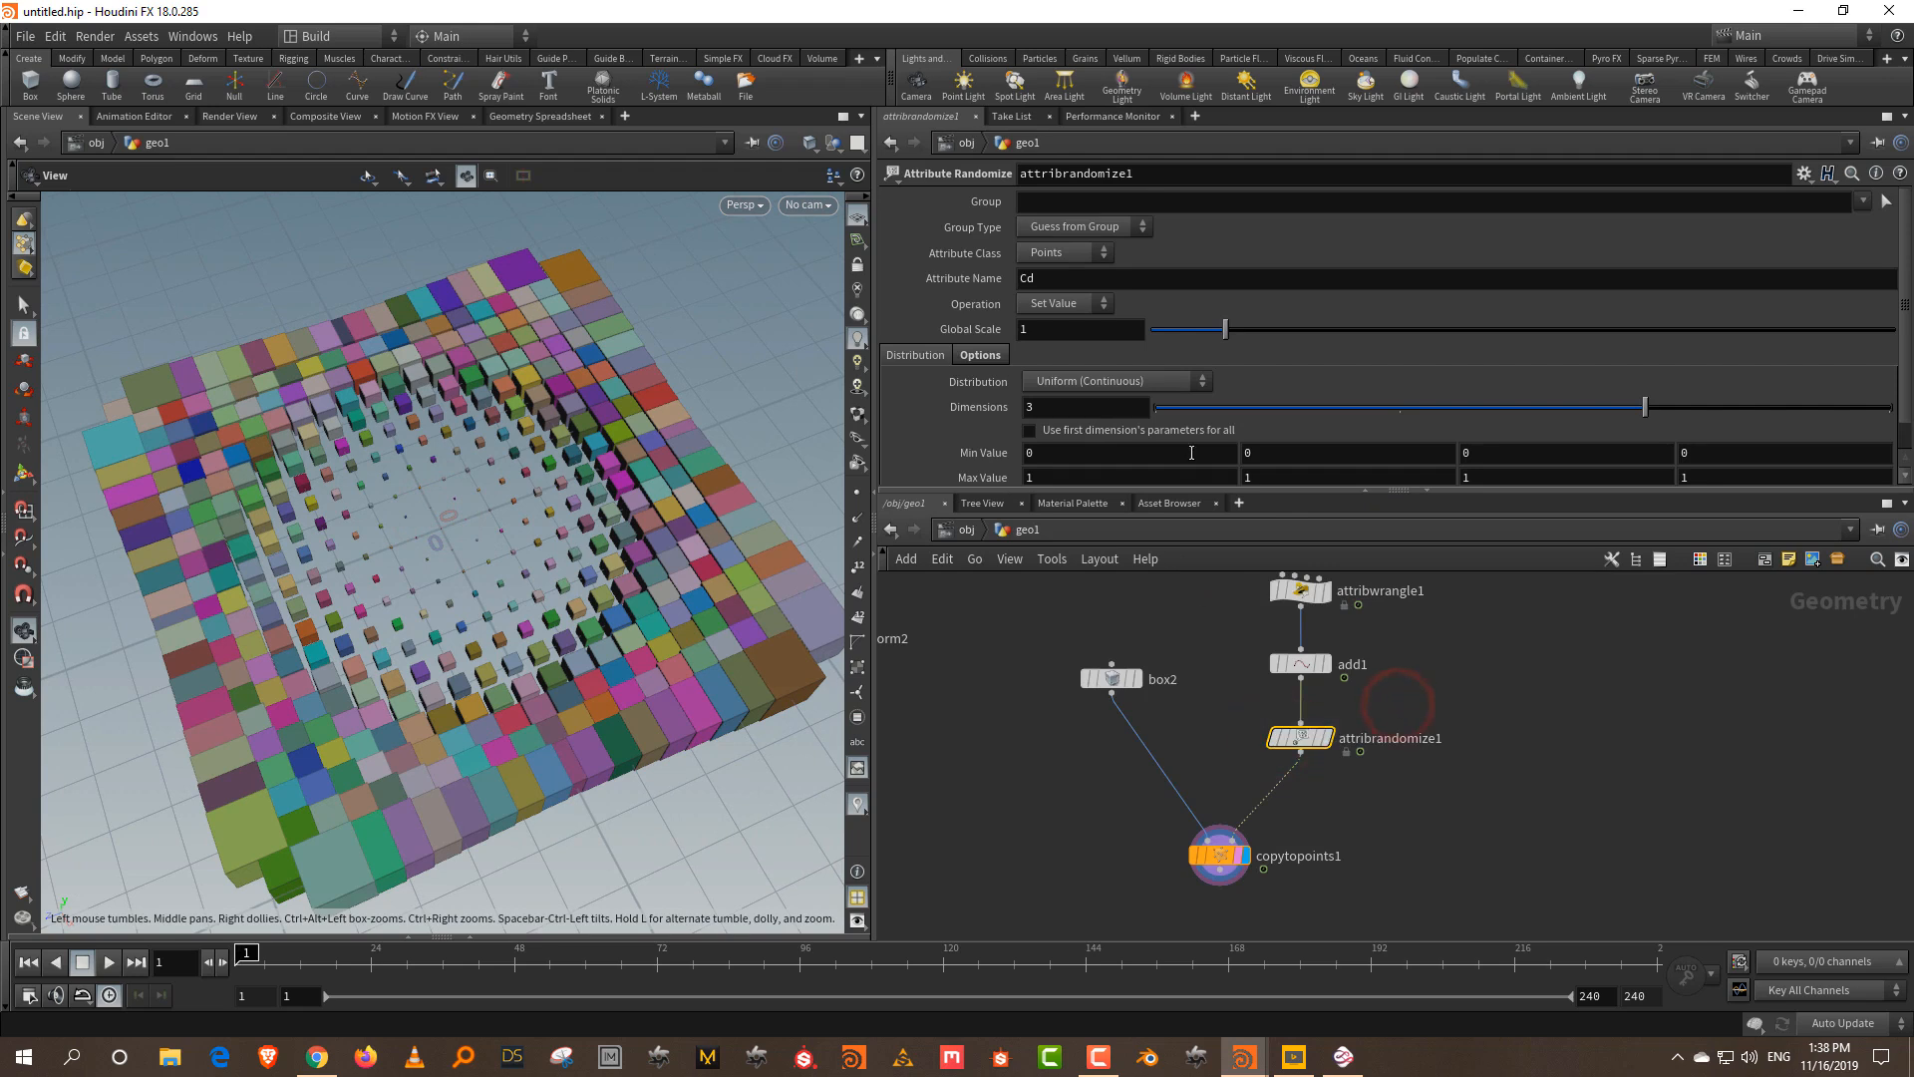
# - Set the attribute name of attribrandomize1 to pscale and scrub the timeline
pyautogui.moveTo(1203, 493); pyautogui.dragTo(1202, 598)
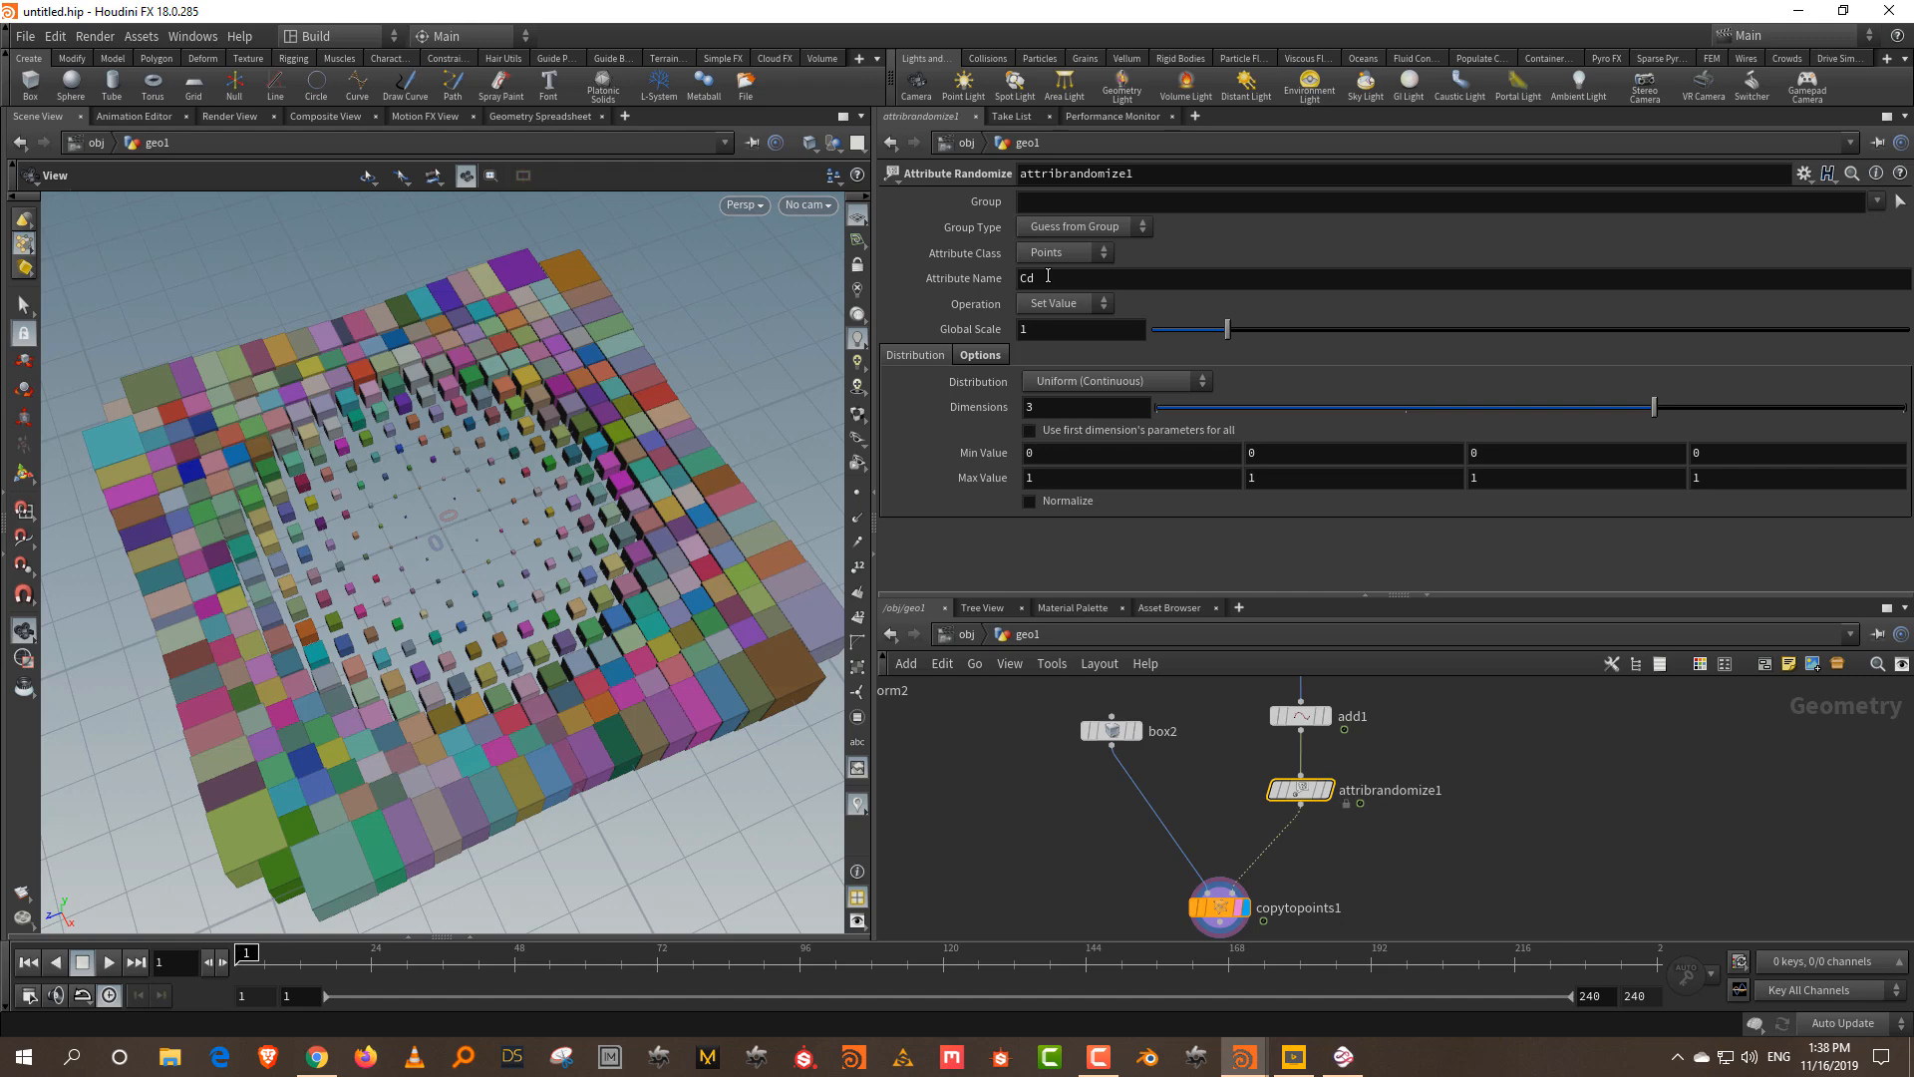
pyautogui.moveTo(1048, 276); pyautogui.dragTo(1010, 278)
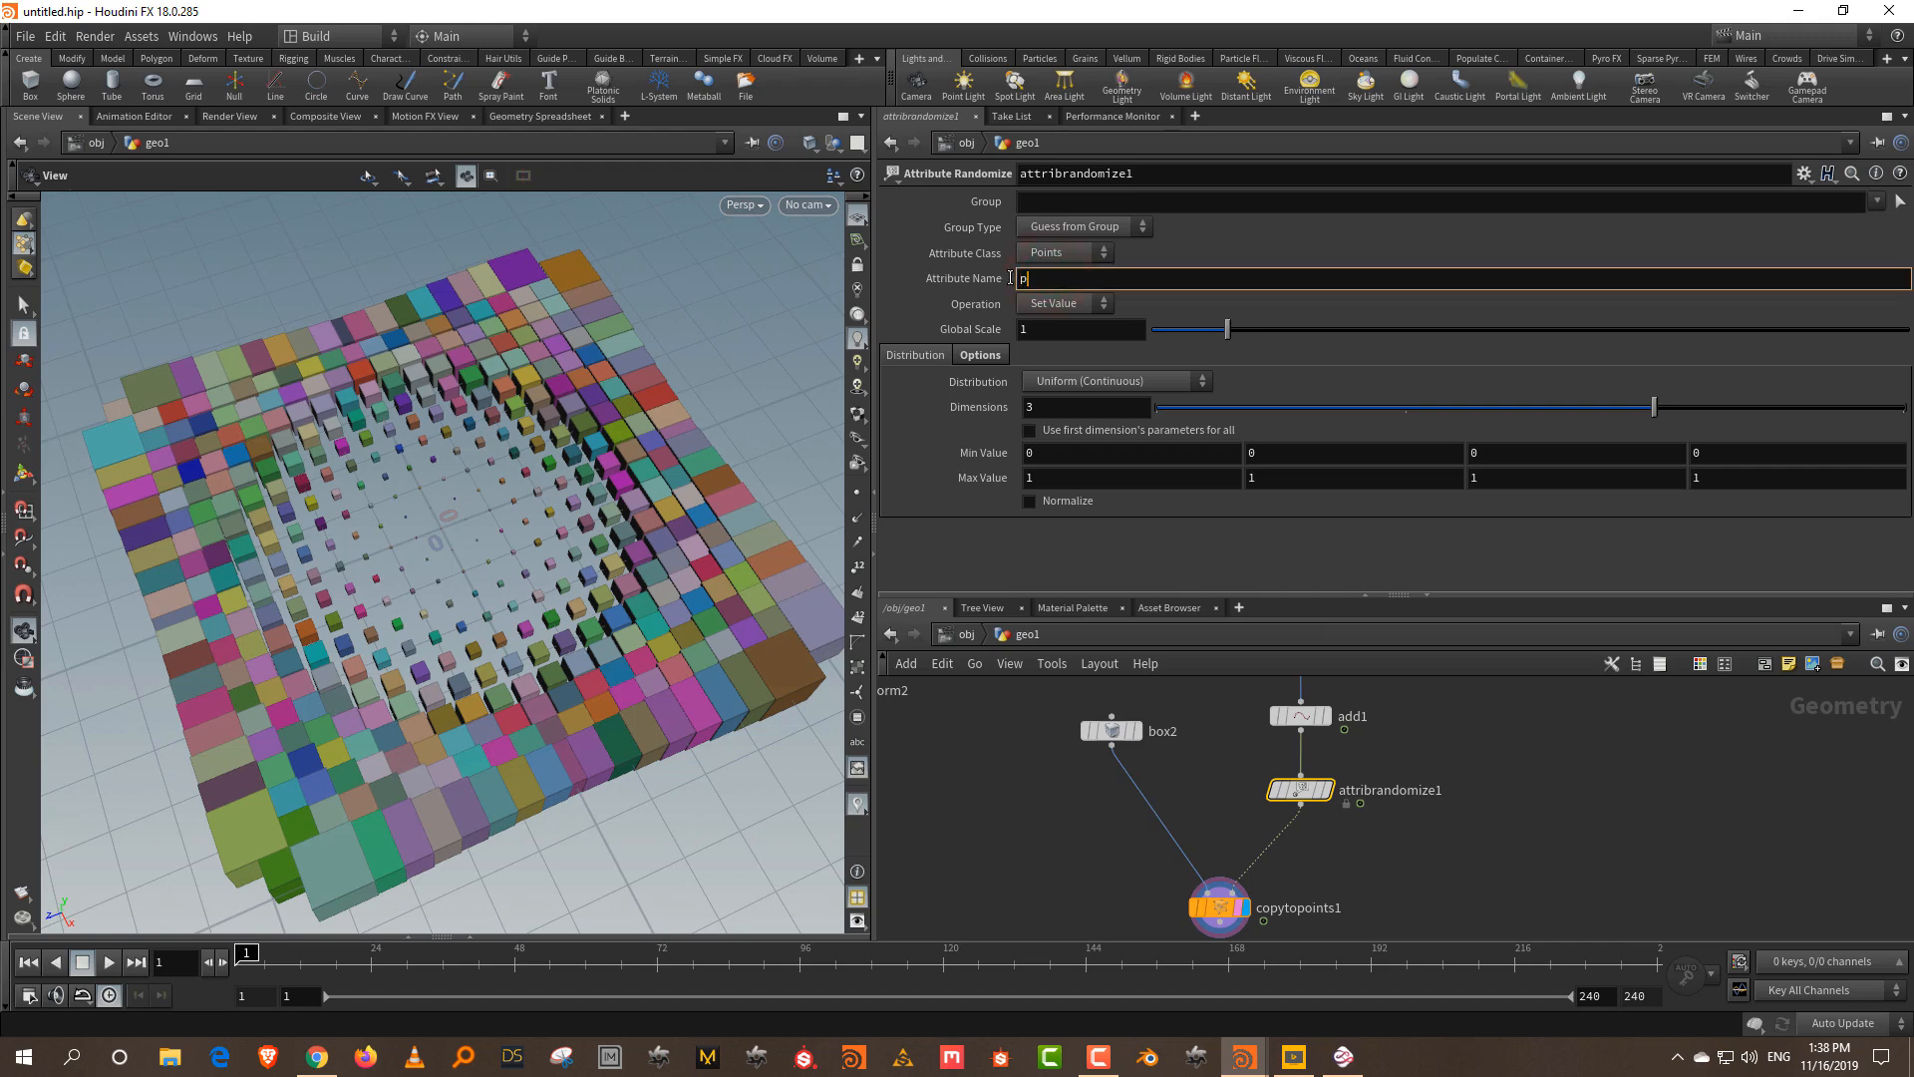
pyautogui.press('Return')
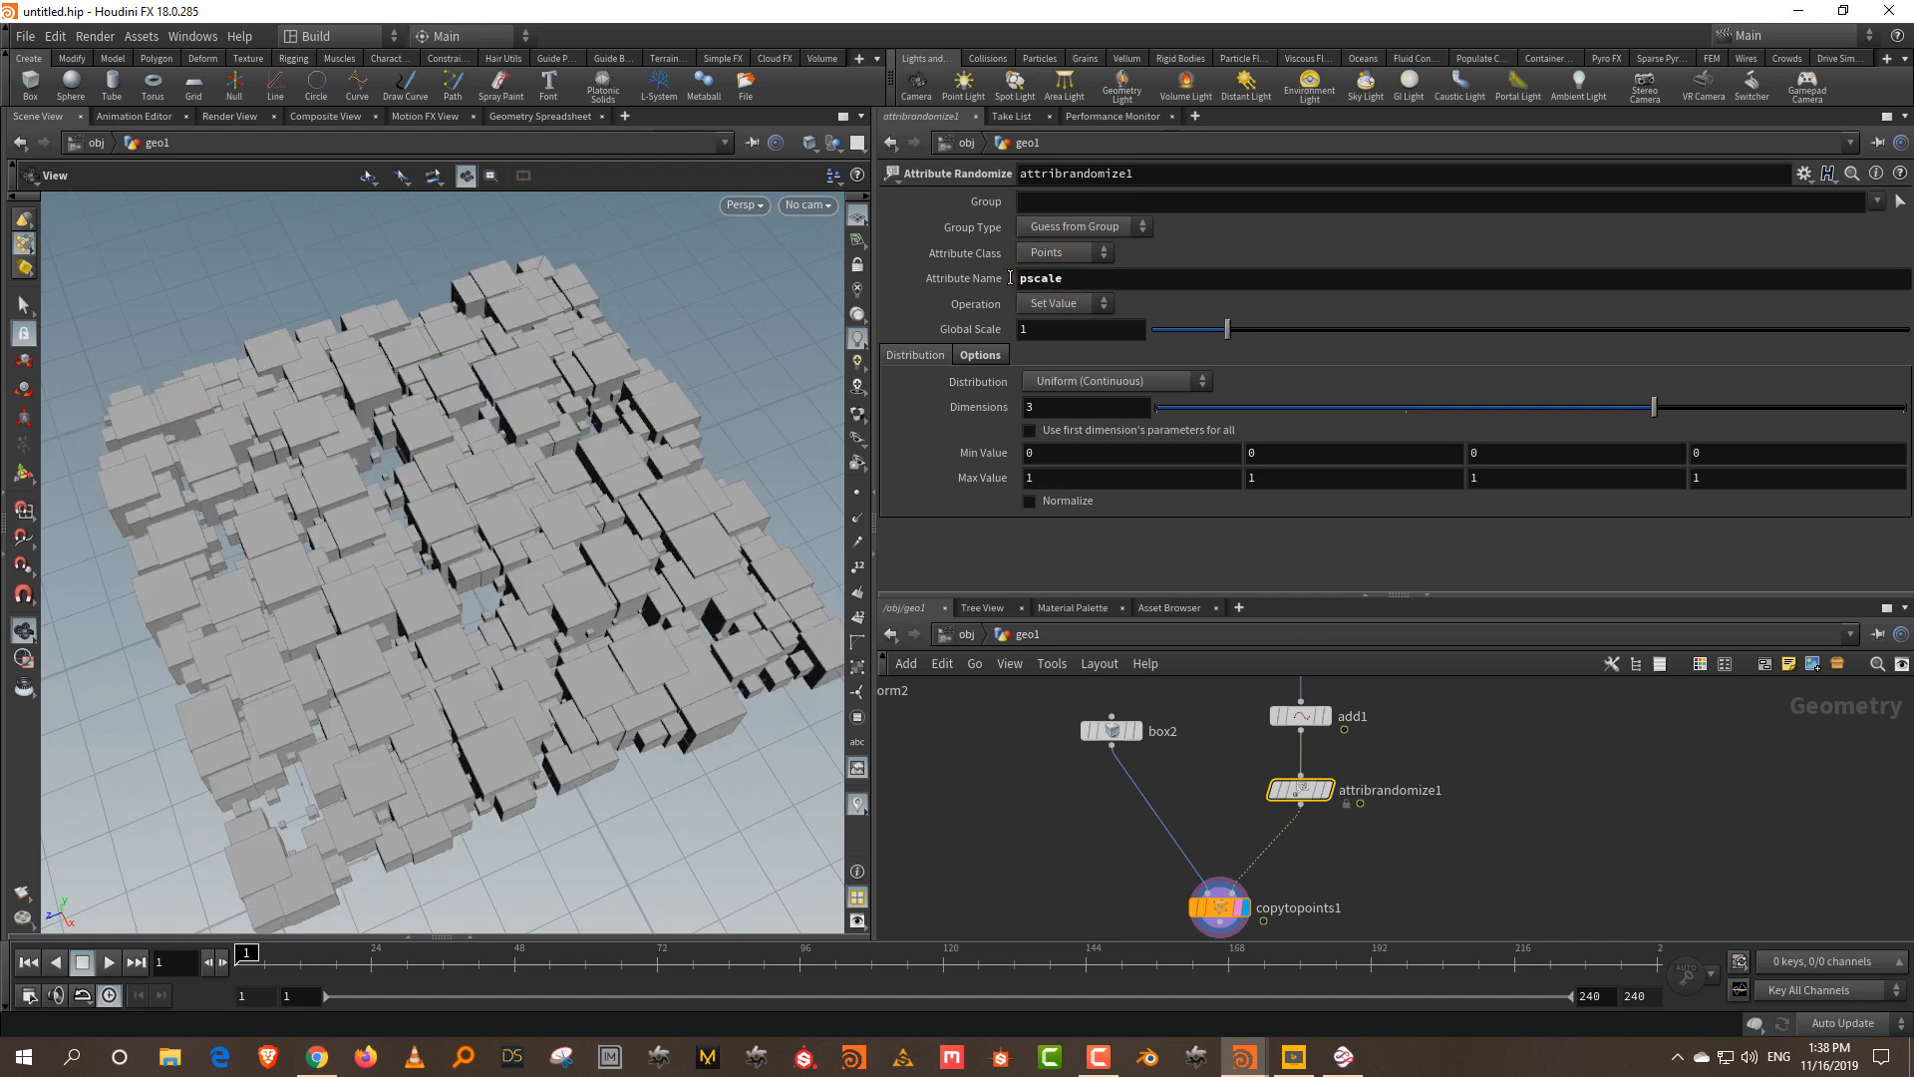
pyautogui.moveTo(258, 949)
pyautogui.mouseDown()
pyautogui.moveTo(374, 944)
pyautogui.moveTo(142, 964)
pyautogui.mouseUp()
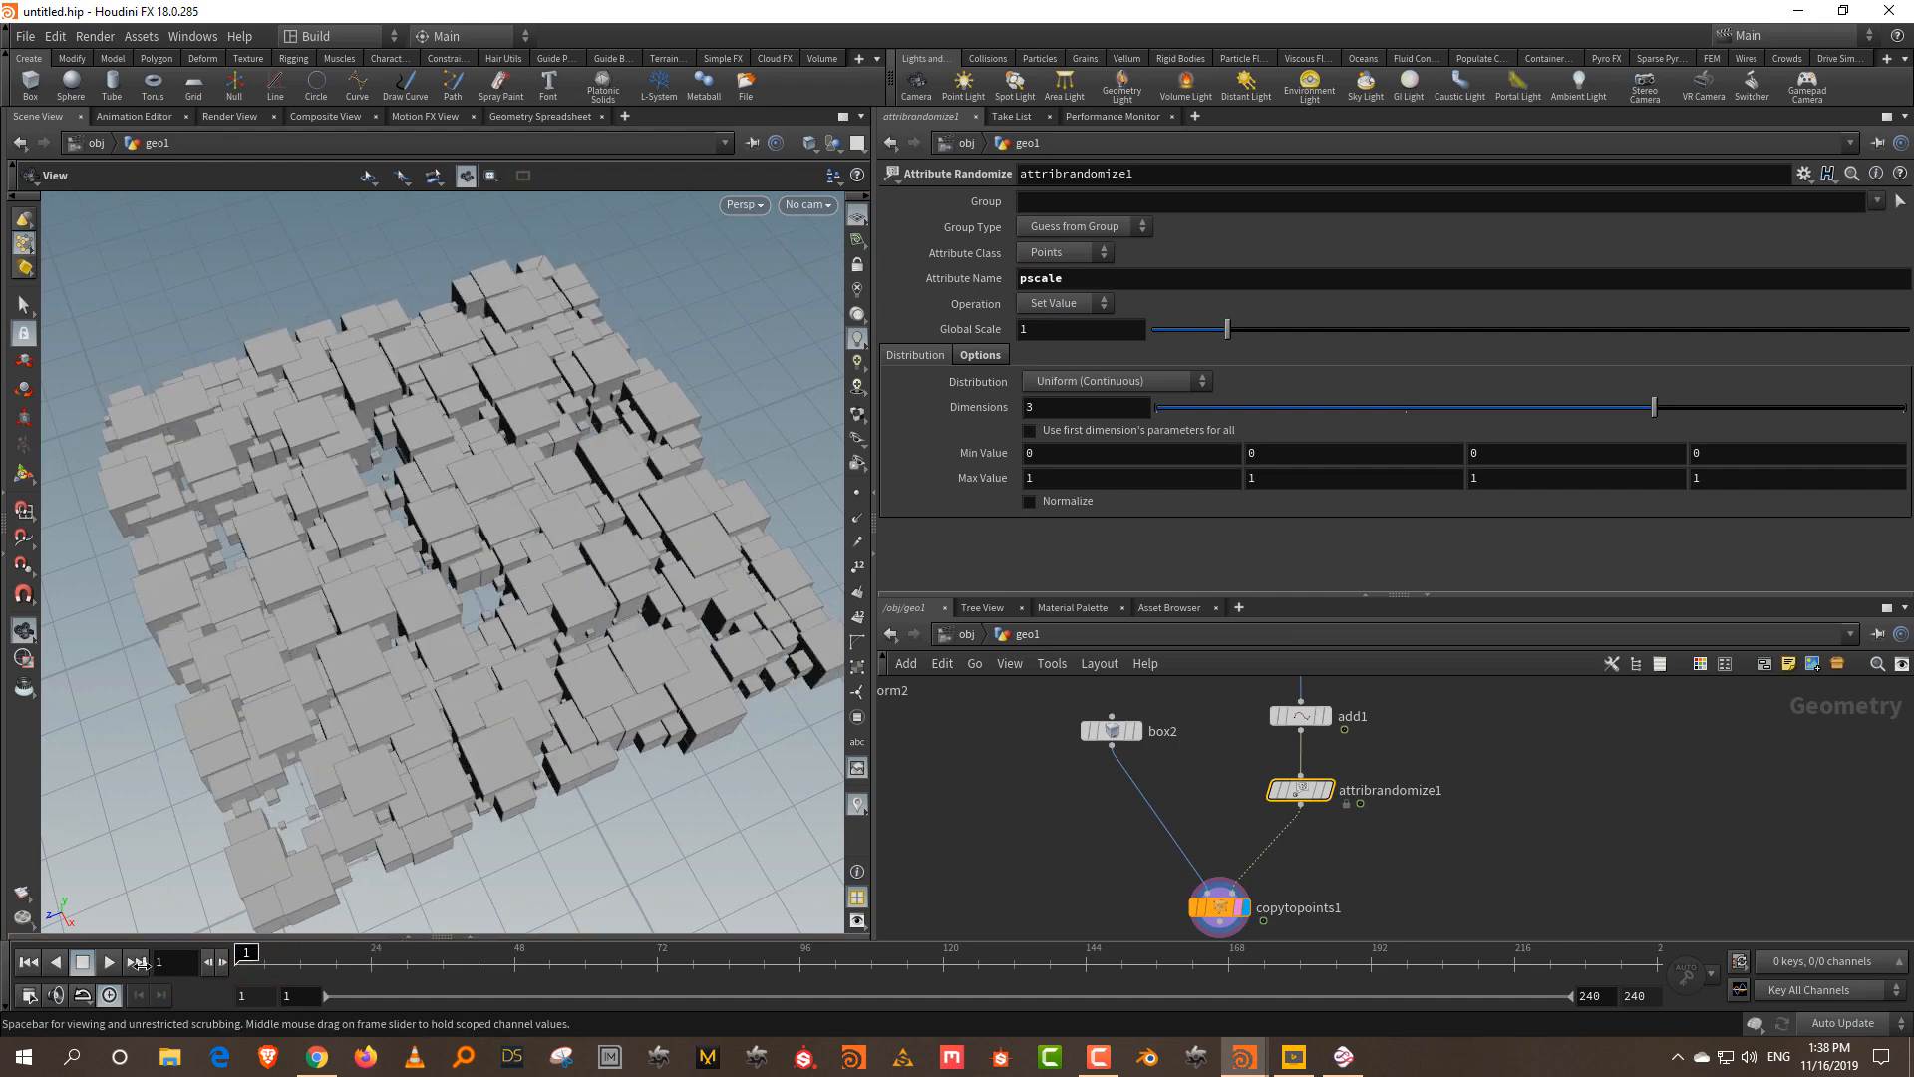
# - Try bypassing both sort1 and sort2, and scrub the timeline to compare the result
pyautogui.moveTo(1162, 596); pyautogui.dragTo(1162, 413)
pyautogui.moveTo(1354, 698); pyautogui.dragTo(1329, 970, button='middle')
pyautogui.moveTo(1201, 663); pyautogui.dragTo(1378, 780)
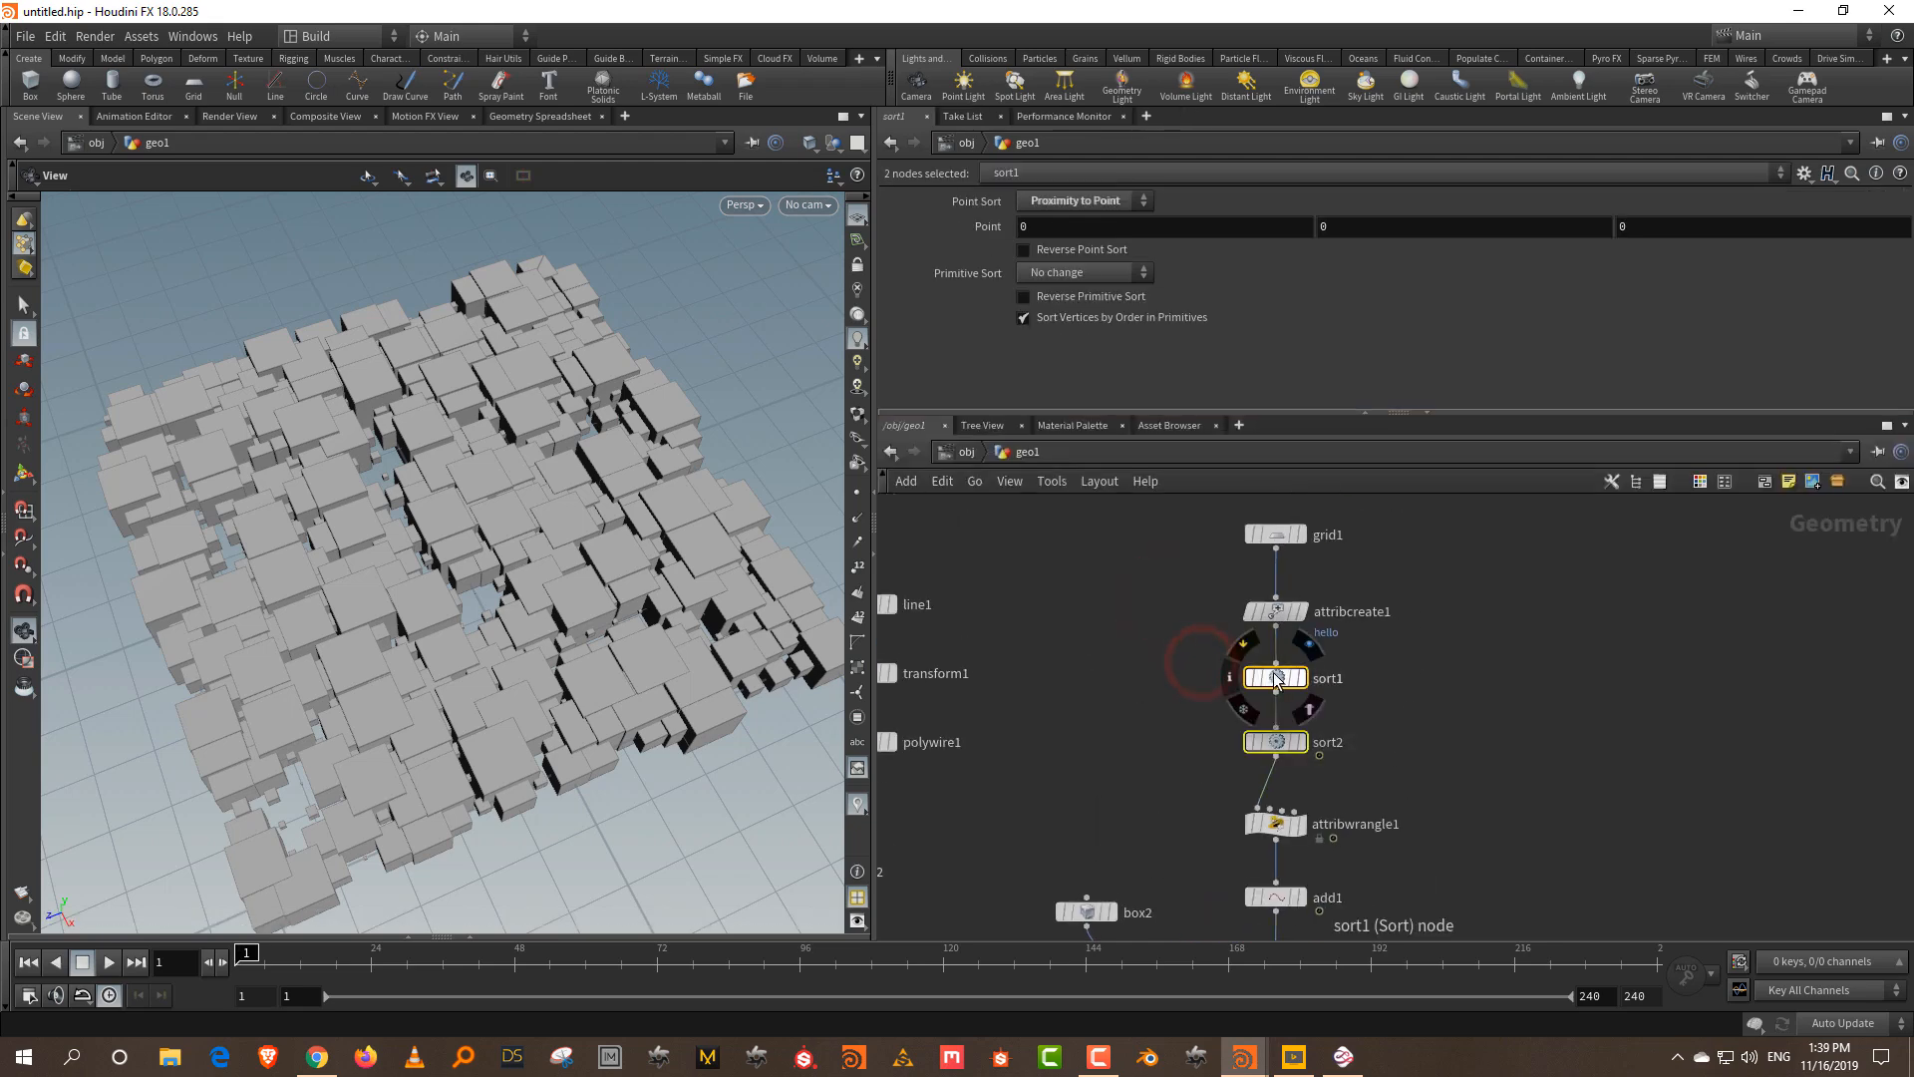
pyautogui.click(1245, 648)
pyautogui.click(1454, 642)
pyautogui.moveTo(164, 980); pyautogui.dragTo(92, 982)
# - Turn off the bypass on sort1 and sort2
pyautogui.moveTo(1300, 929); pyautogui.dragTo(1301, 752, button='middle')
pyautogui.moveTo(1419, 647); pyautogui.dragTo(1405, 806, button='middle')
pyautogui.moveTo(1172, 641); pyautogui.dragTo(1372, 755)
pyautogui.moveTo(1264, 658)
pyautogui.click(1235, 625)
pyautogui.moveTo(1399, 787); pyautogui.dragTo(1392, 678, button='middle')
# - Set the operation of attribrandomize1 to Add Value and scrub the timeline
pyautogui.moveTo(1350, 807); pyautogui.dragTo(1203, 870)
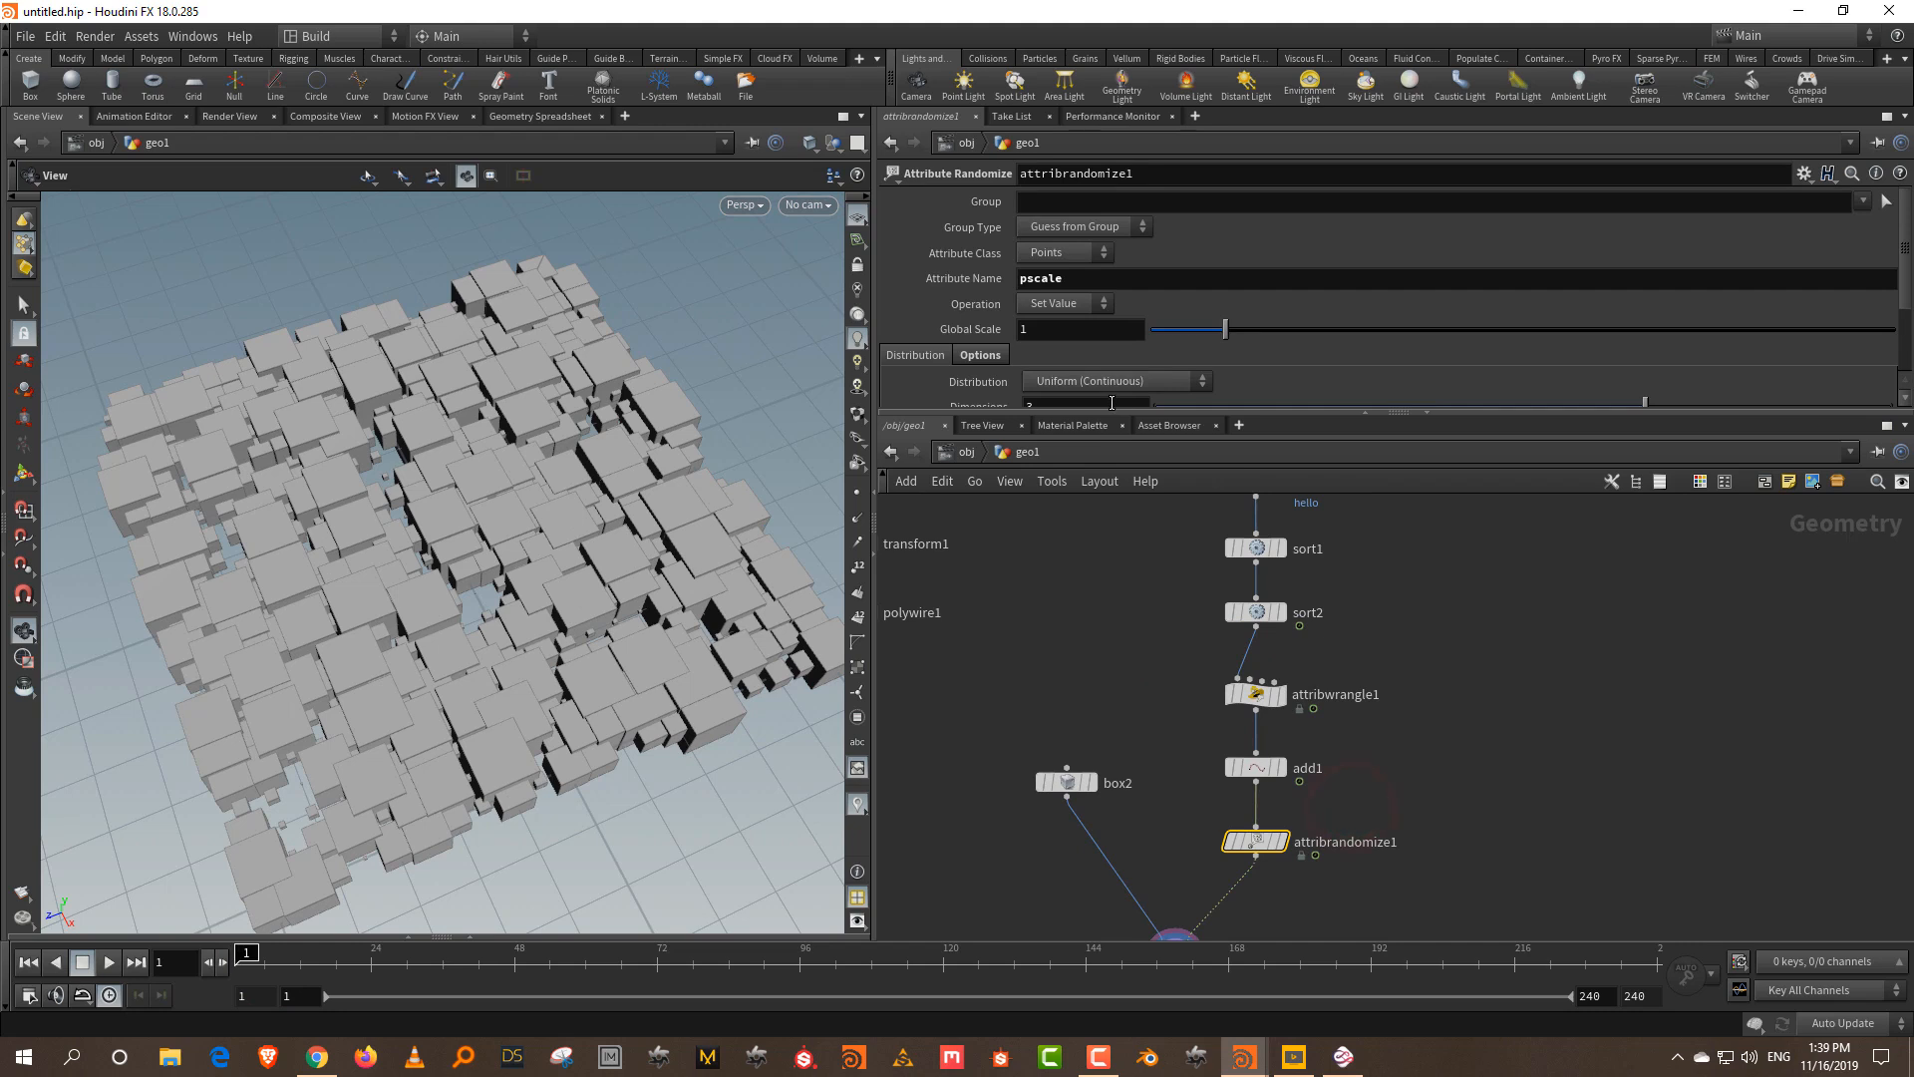
pyautogui.moveTo(1112, 409); pyautogui.dragTo(1112, 523)
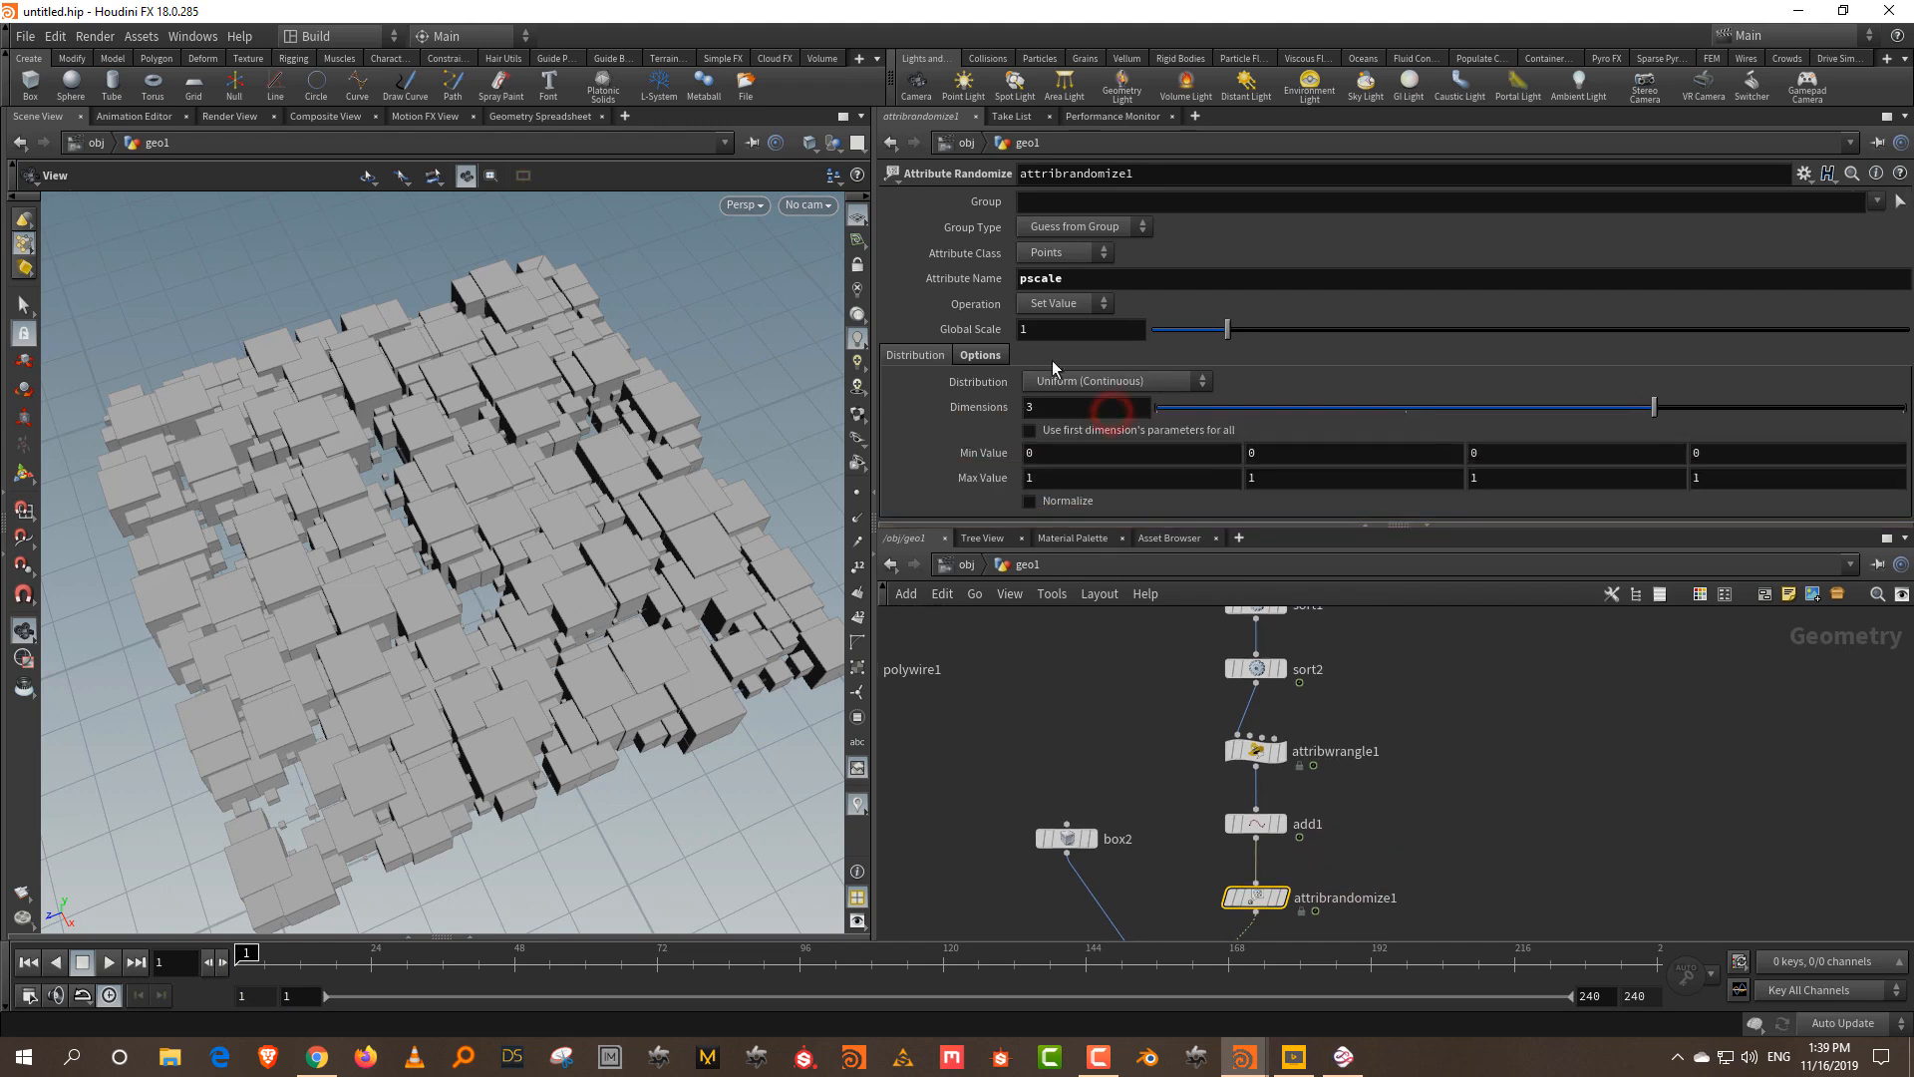
pyautogui.click(1045, 304)
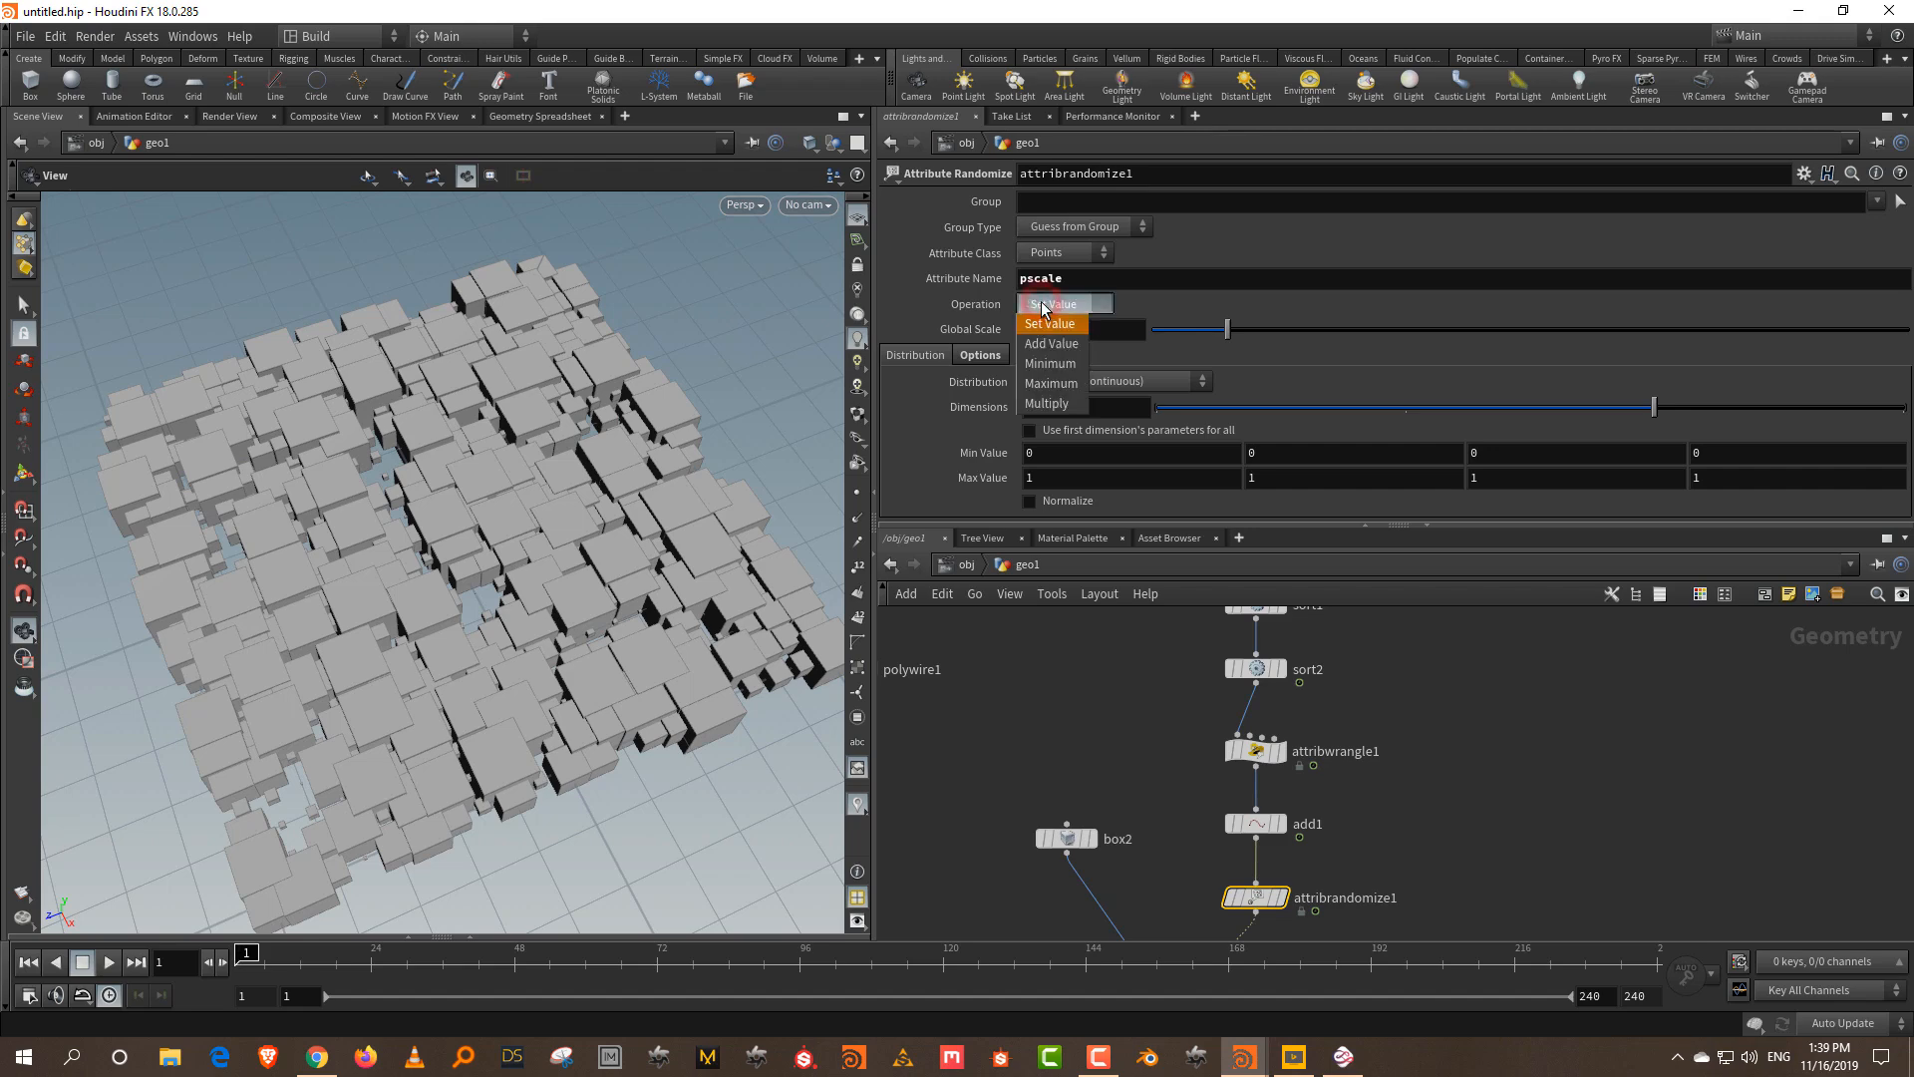
pyautogui.click(1061, 347)
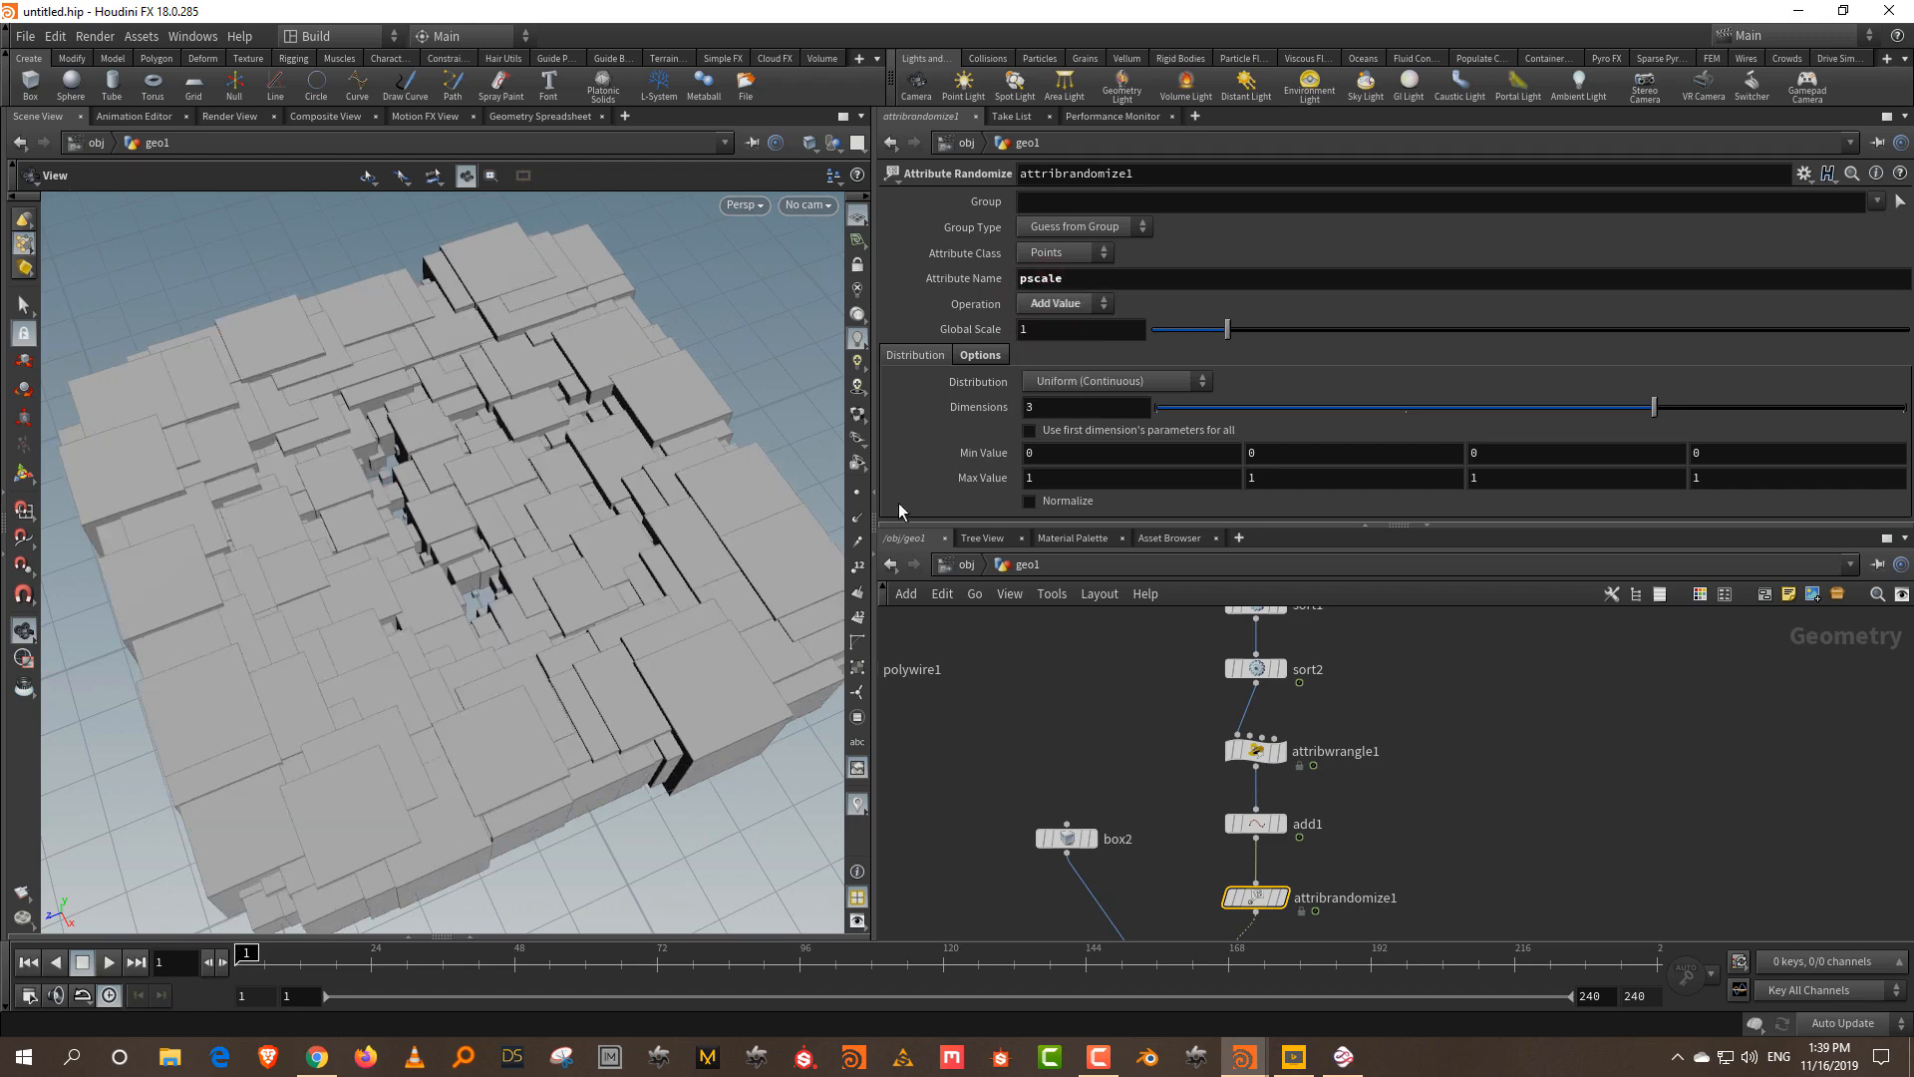
pyautogui.moveTo(301, 977)
pyautogui.mouseDown()
pyautogui.moveTo(602, 989)
pyautogui.moveTo(244, 988)
pyautogui.mouseUp()
# - Set the operation of attribrandomize1 to Multiply and scrub the timeline
pyautogui.click(1061, 305)
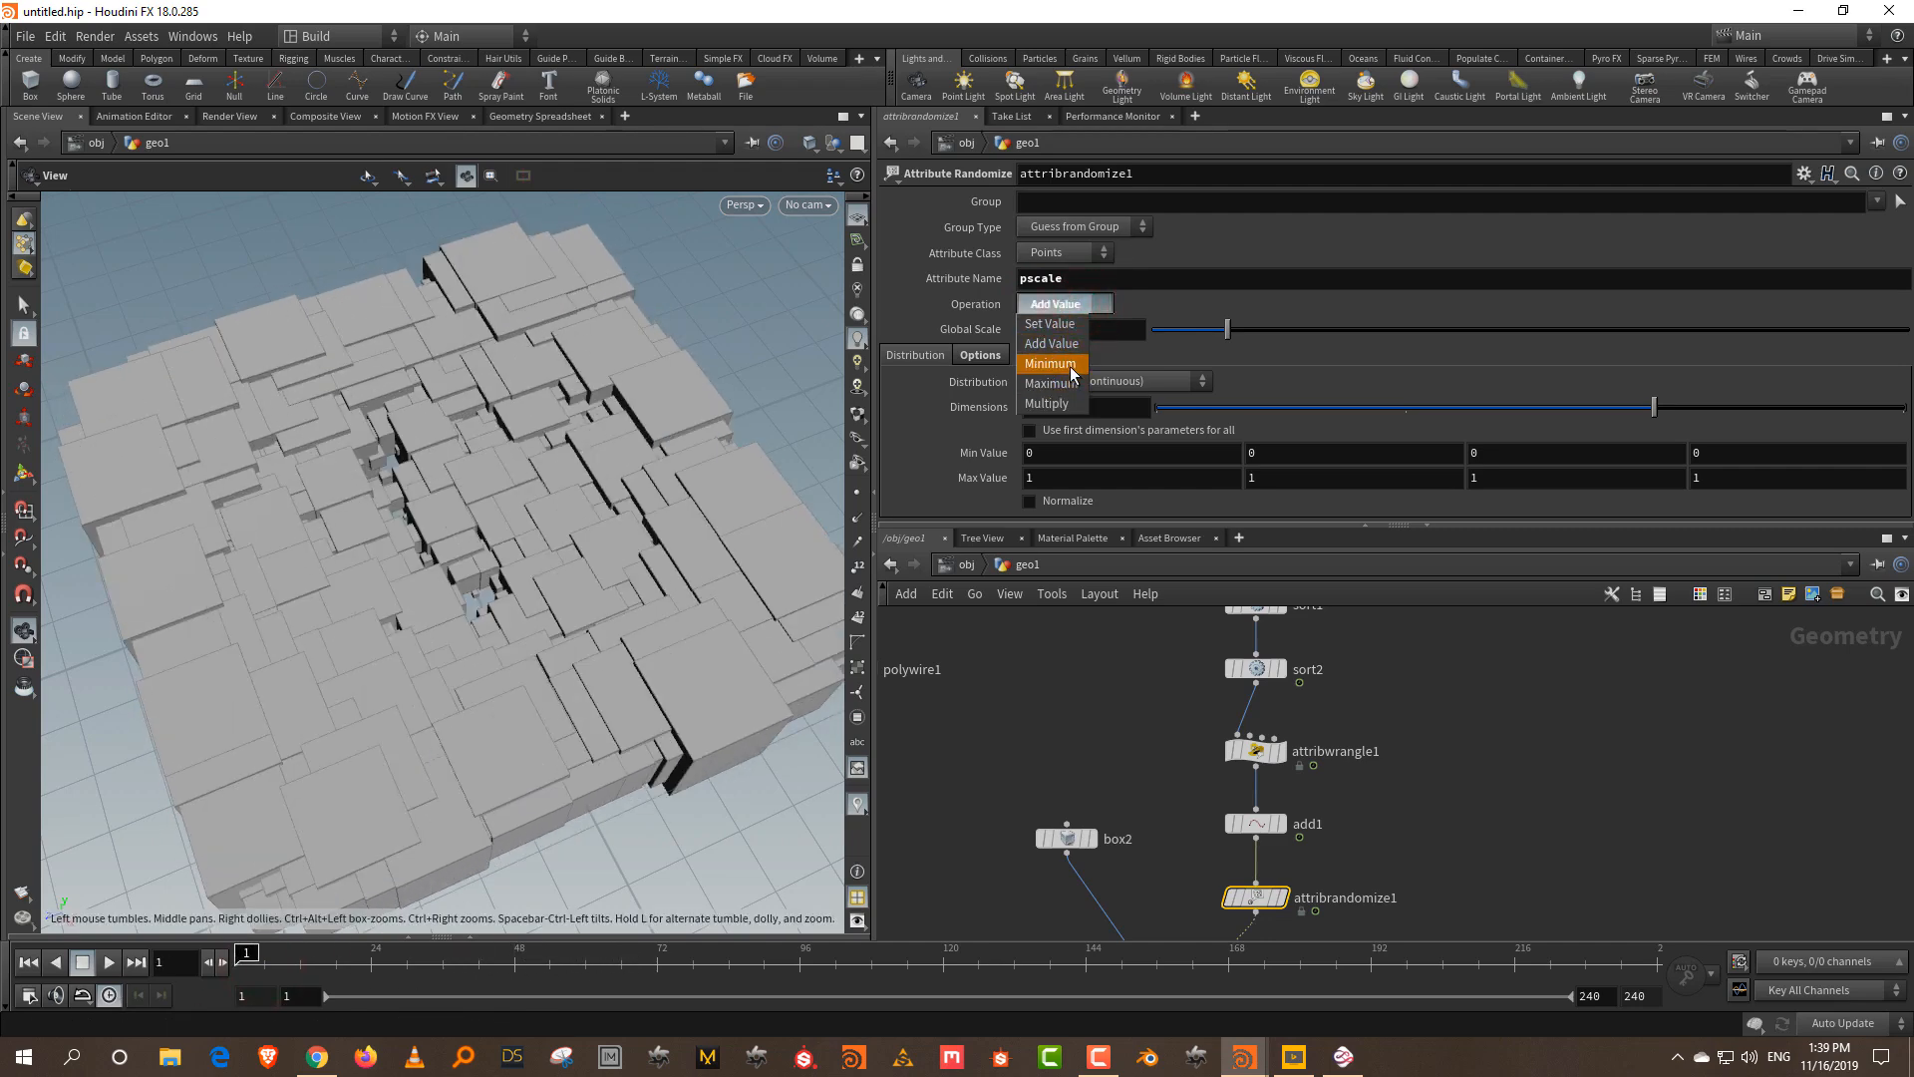
pyautogui.click(1049, 403)
pyautogui.moveTo(249, 959); pyautogui.dragTo(189, 919)
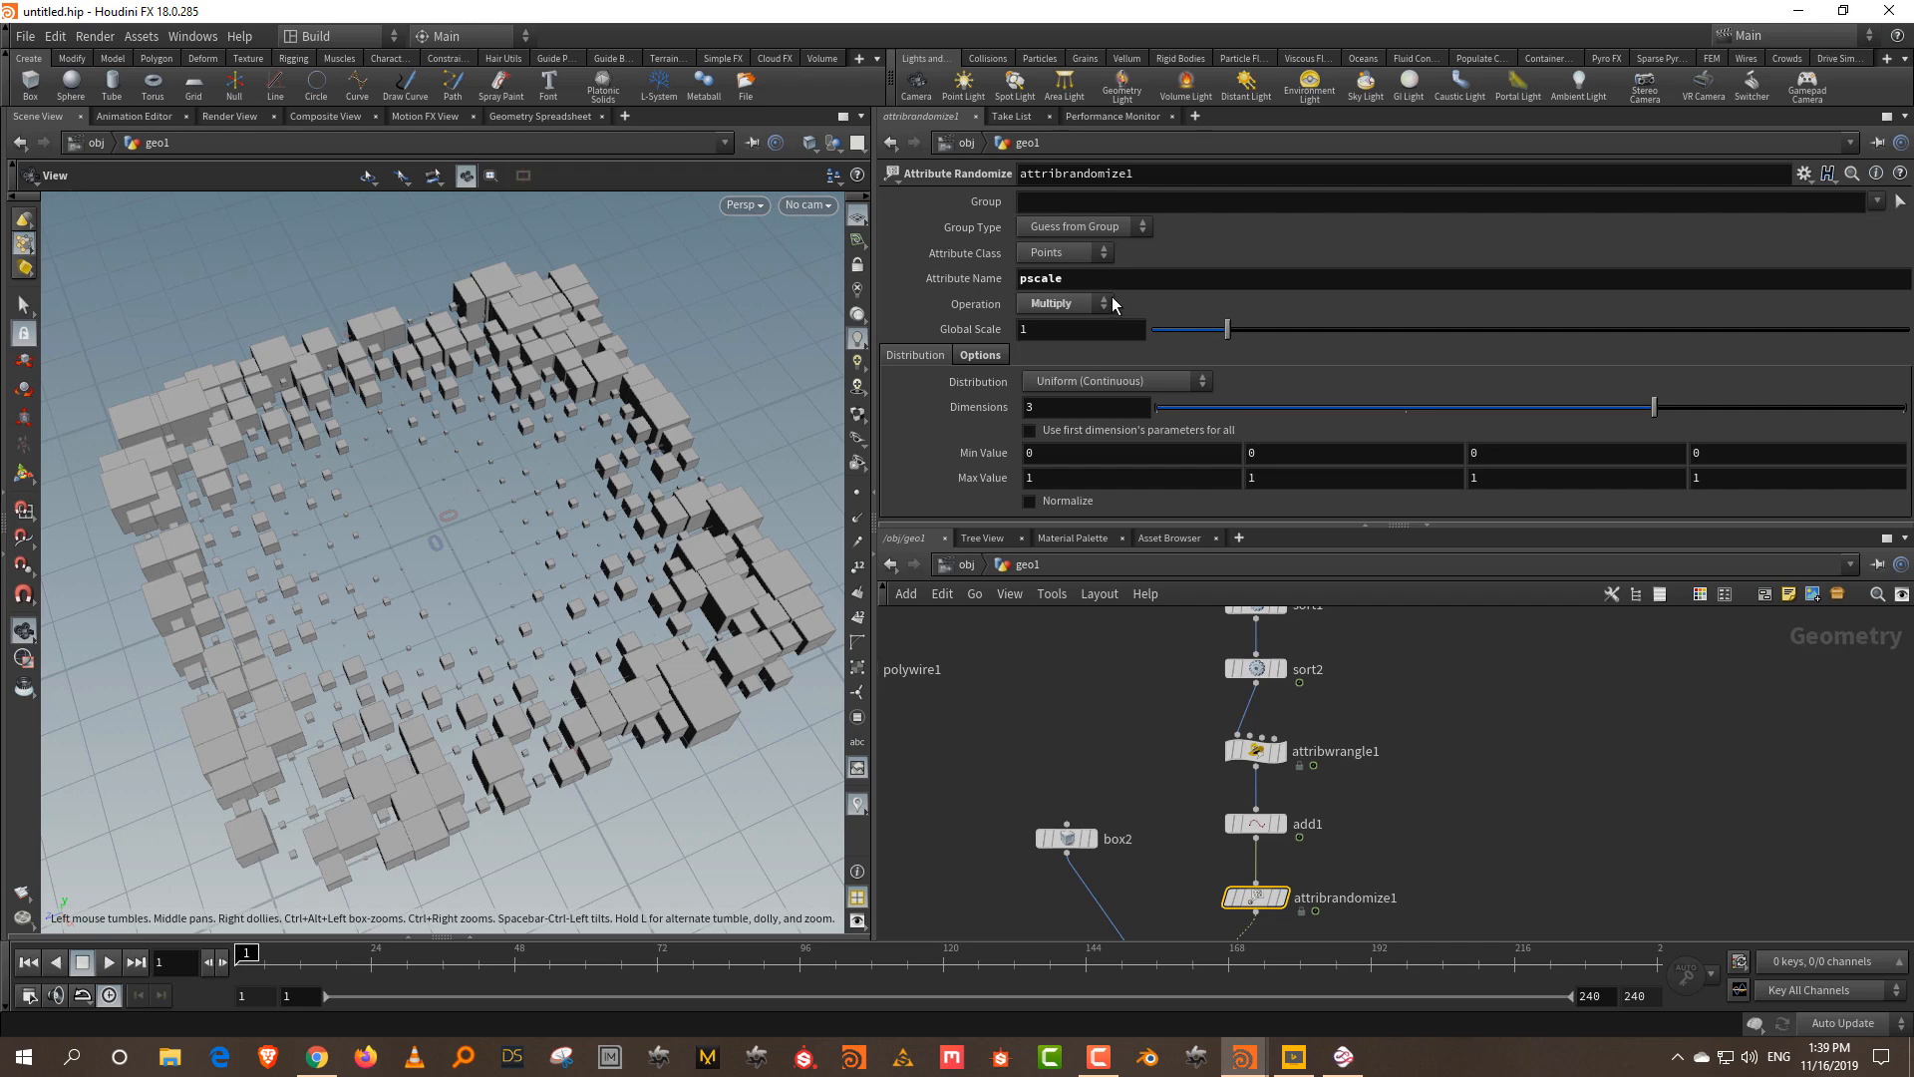
# - Select sort1 and sort2 together and bypass both nodes
pyautogui.moveTo(1150, 713); pyautogui.dragTo(1130, 860, button='middle')
pyautogui.moveTo(1157, 733); pyautogui.dragTo(1302, 832)
pyautogui.click(1201, 722)
pyautogui.moveTo(1346, 801); pyautogui.dragTo(1343, 633, button='middle')
pyautogui.moveTo(1308, 847); pyautogui.dragTo(1302, 780, button='middle')
# - Set the operation of attribrandomize1 back to Set Value
pyautogui.moveTo(1302, 778); pyautogui.dragTo(1161, 865)
pyautogui.click(1049, 312)
pyautogui.click(1047, 323)
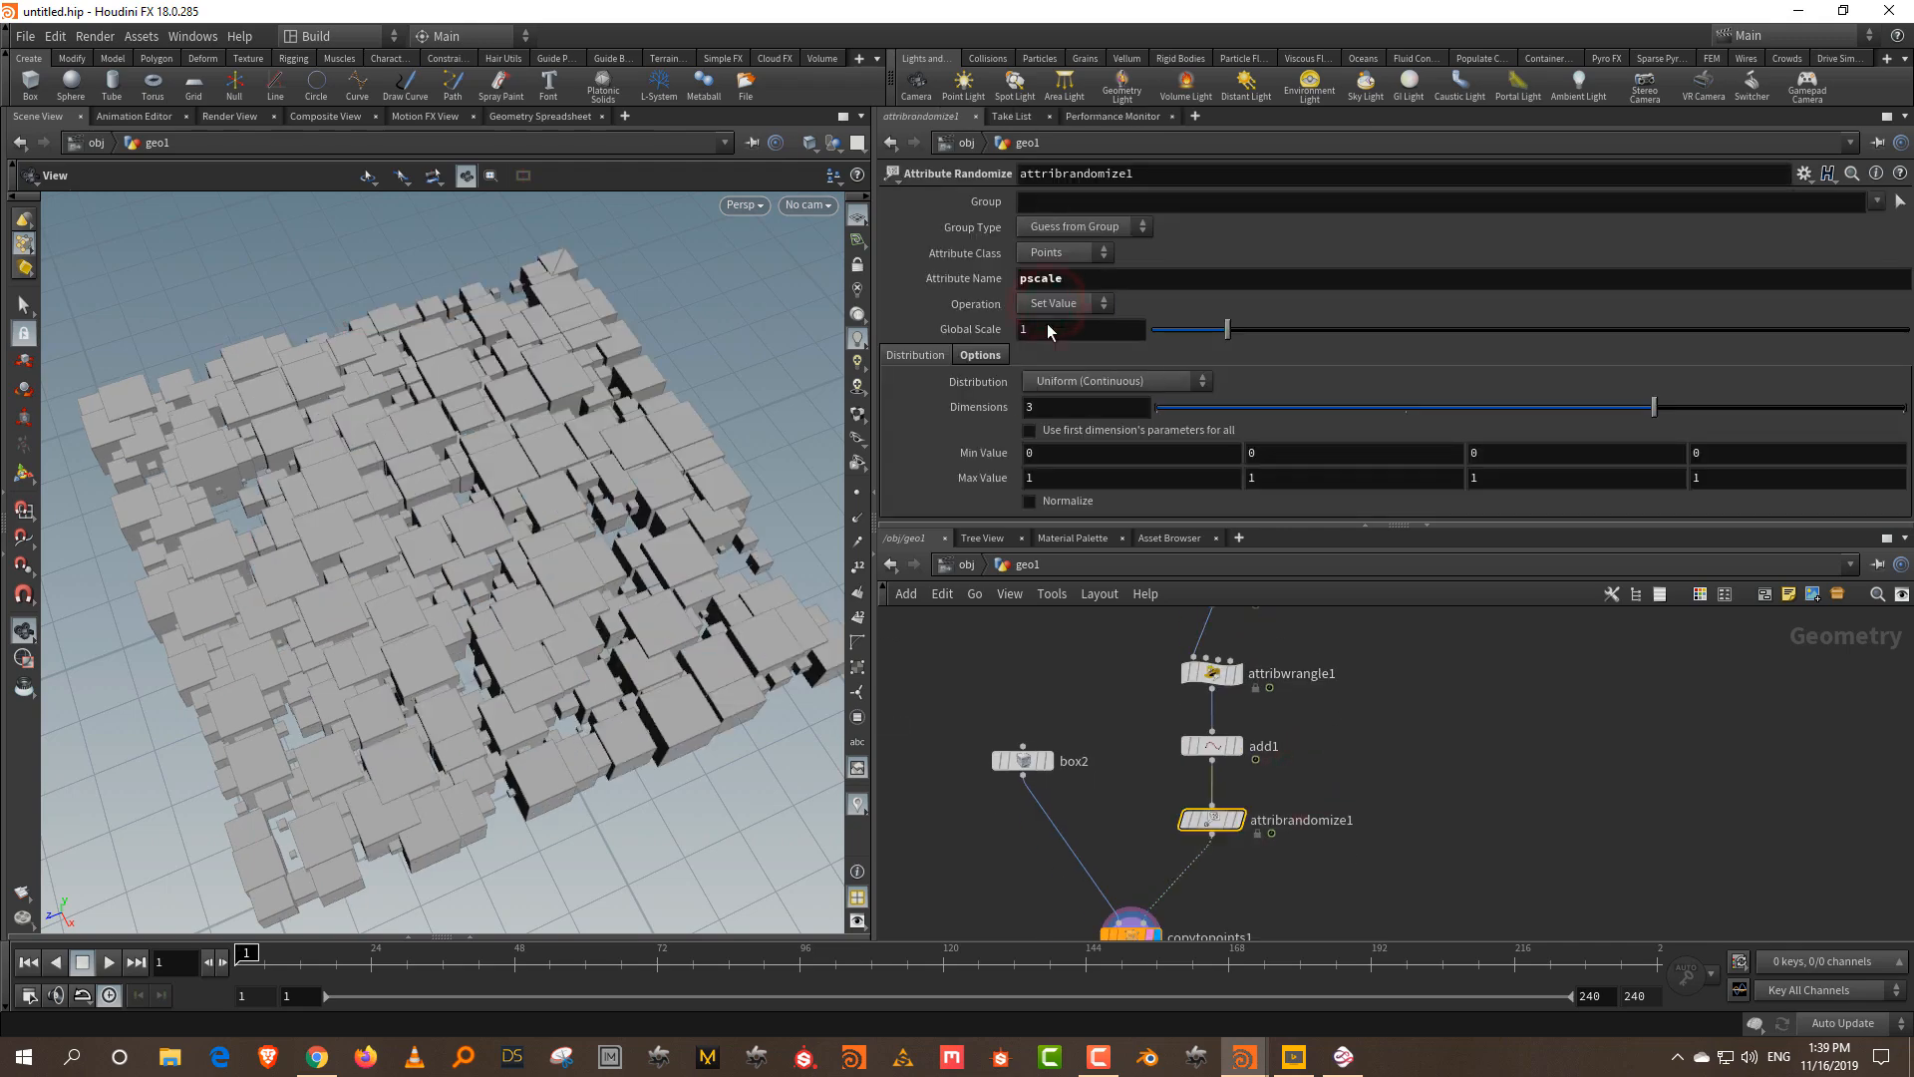
pyautogui.click(1112, 279)
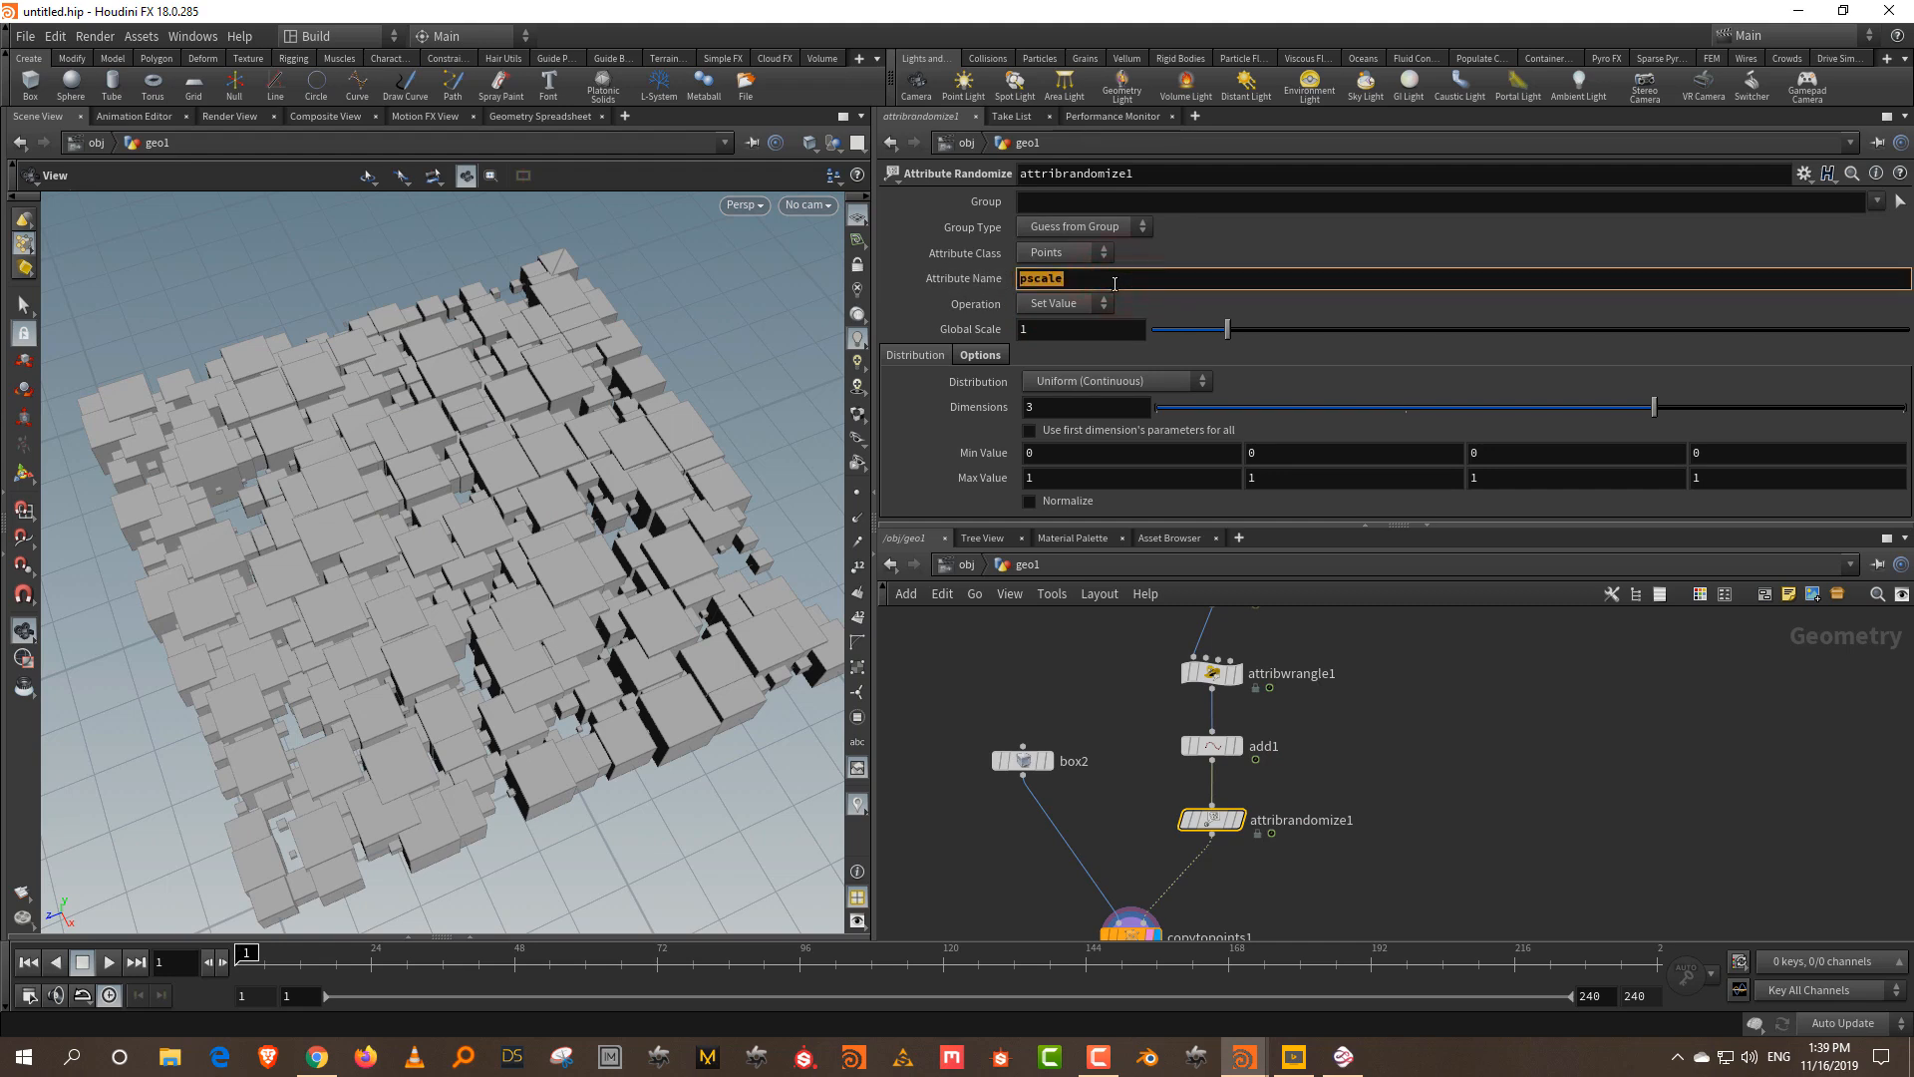
pyautogui.write('ori')
pyautogui.press('BackSpace')
pyautogui.press('BackSpace')
pyautogui.press('BackSpace')
pyautogui.press('BackSpace')
pyautogui.press('BackSpace')
pyautogui.press('Return')
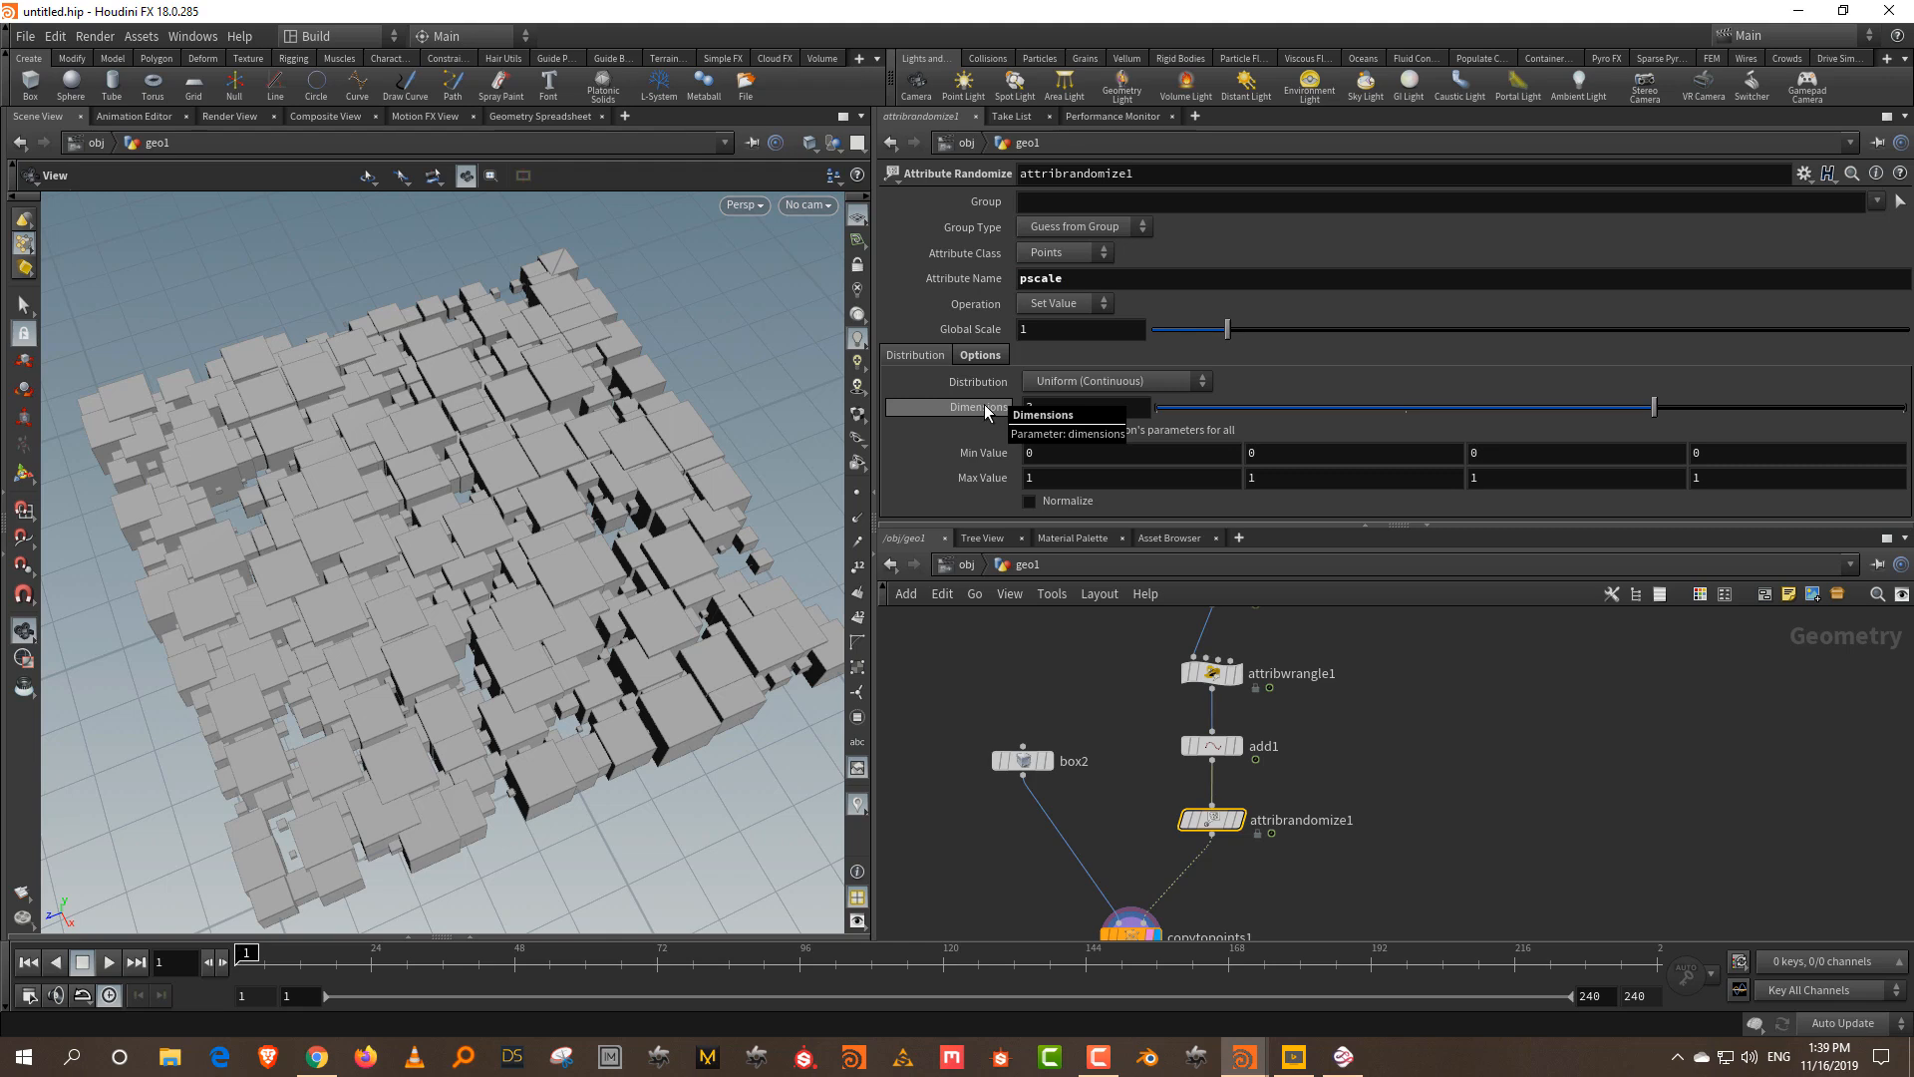
# - Set the number of dimensions in attribrandomize1 to 1
pyautogui.click(1162, 412)
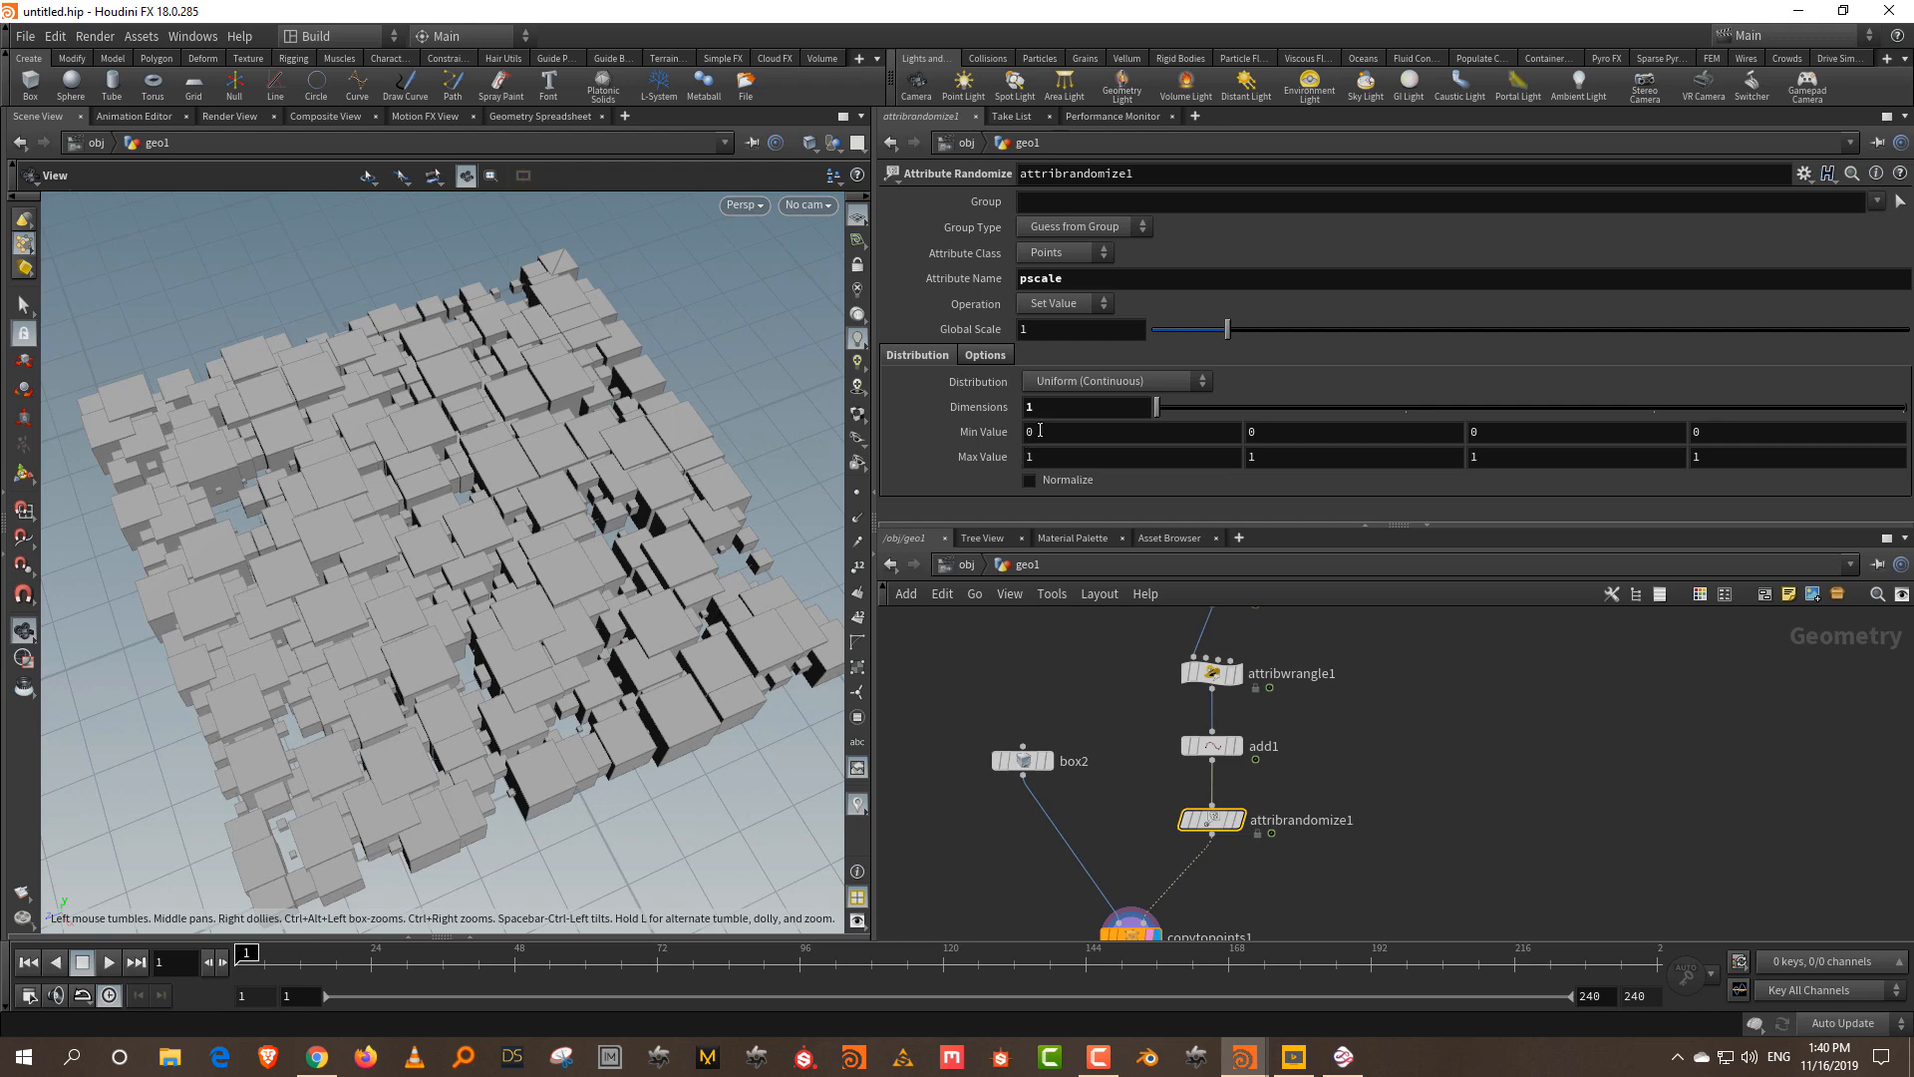
# - Set the first pscale minimum value to 0.4 and maximum value to 0.8 in attribrandomize1
pyautogui.click(1039, 431)
pyautogui.press('Return')
pyautogui.click(1042, 455)
pyautogui.write('0.8')
pyautogui.press('Return')
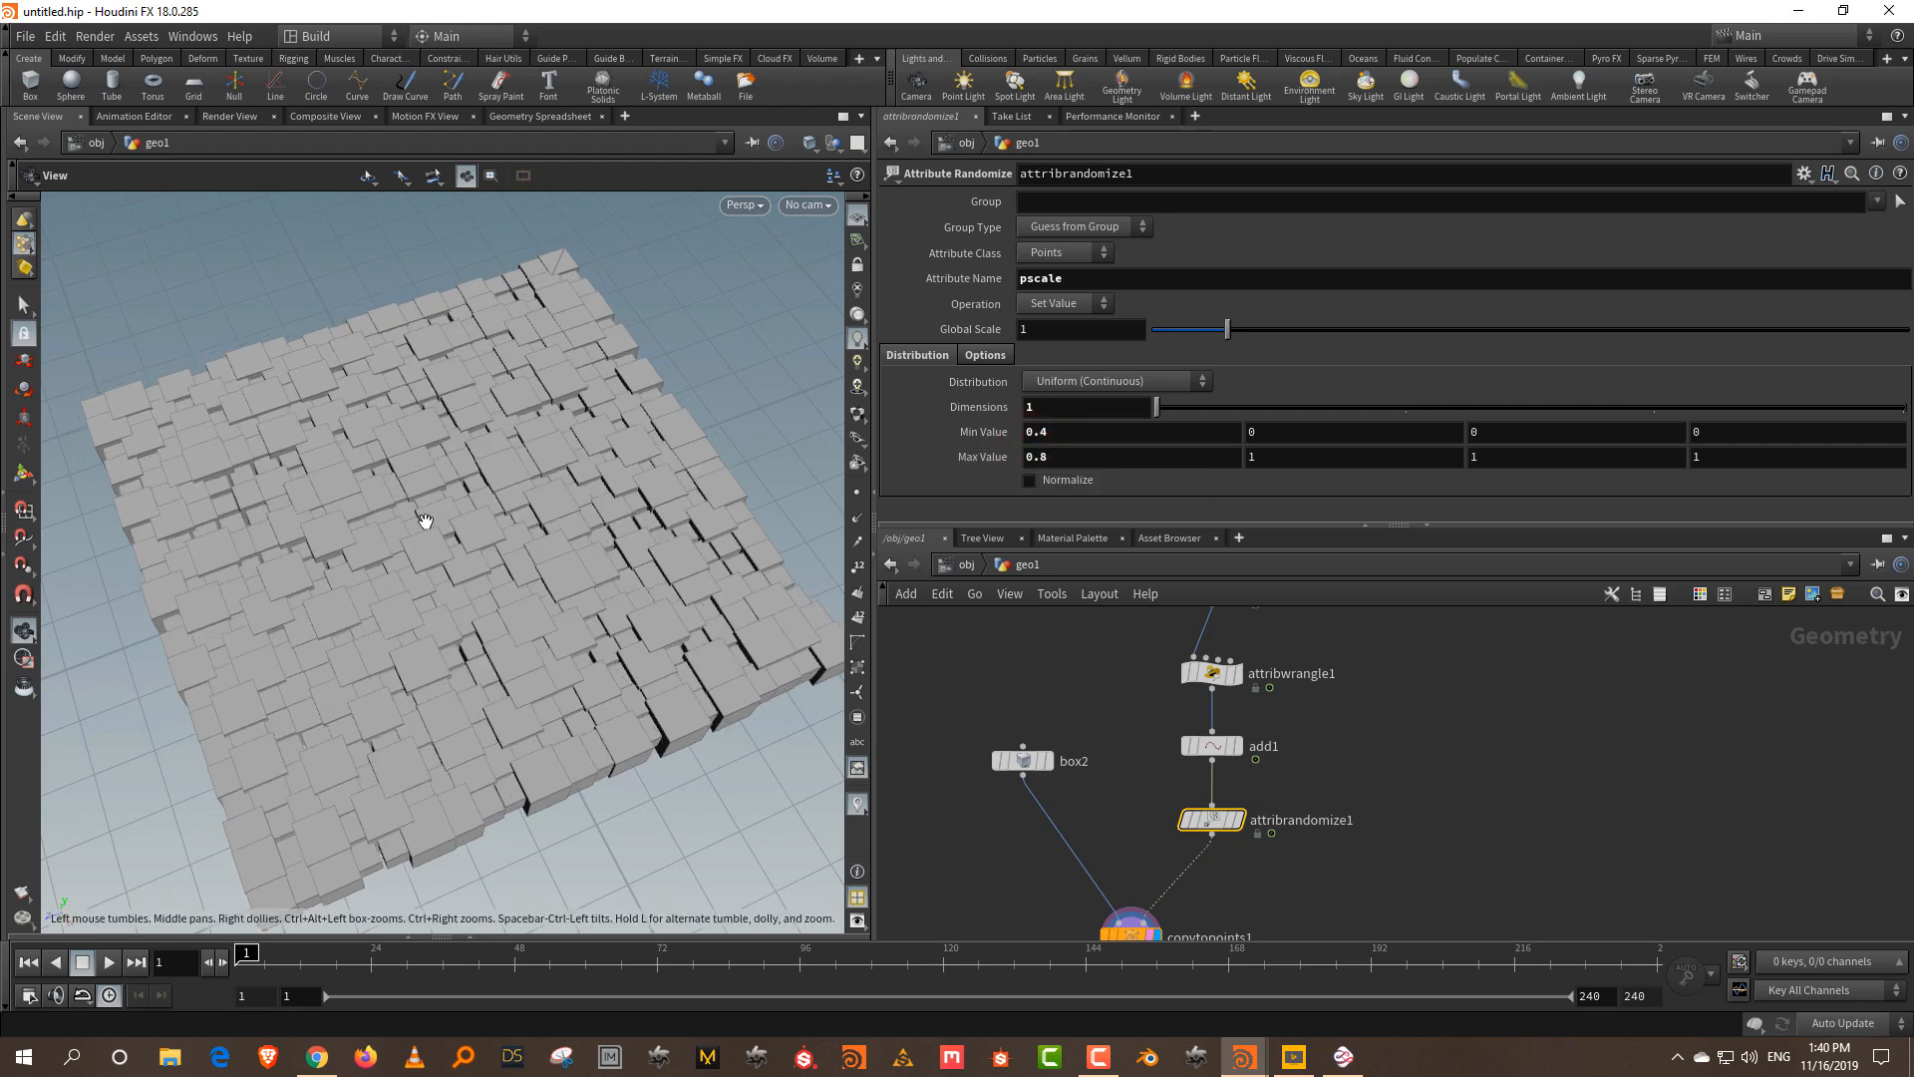
# - Change the randomized attribute name to orient and set its first minimum value to 0 and maximum value to 1
pyautogui.doubleClick(1070, 280)
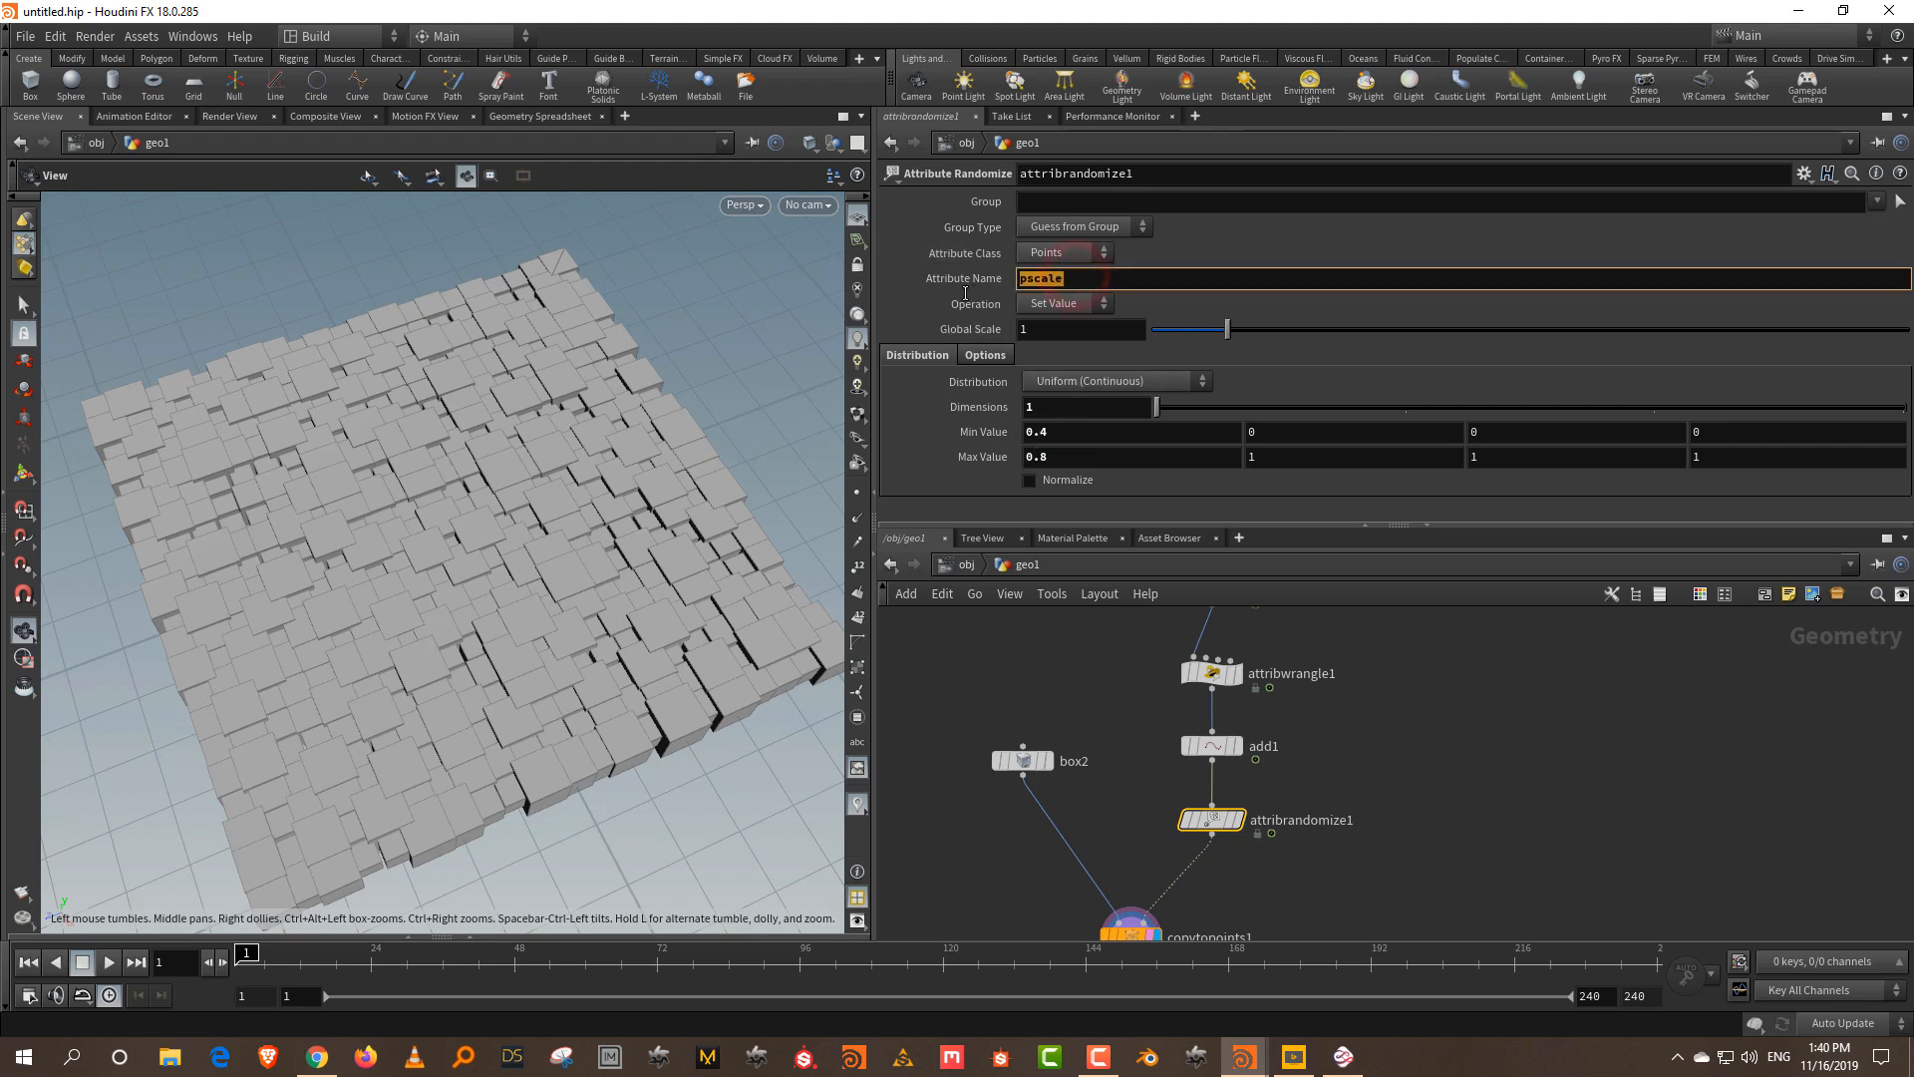
pyautogui.write('orient')
pyautogui.press('Return')
pyautogui.moveTo(1062, 435); pyautogui.dragTo(992, 437)
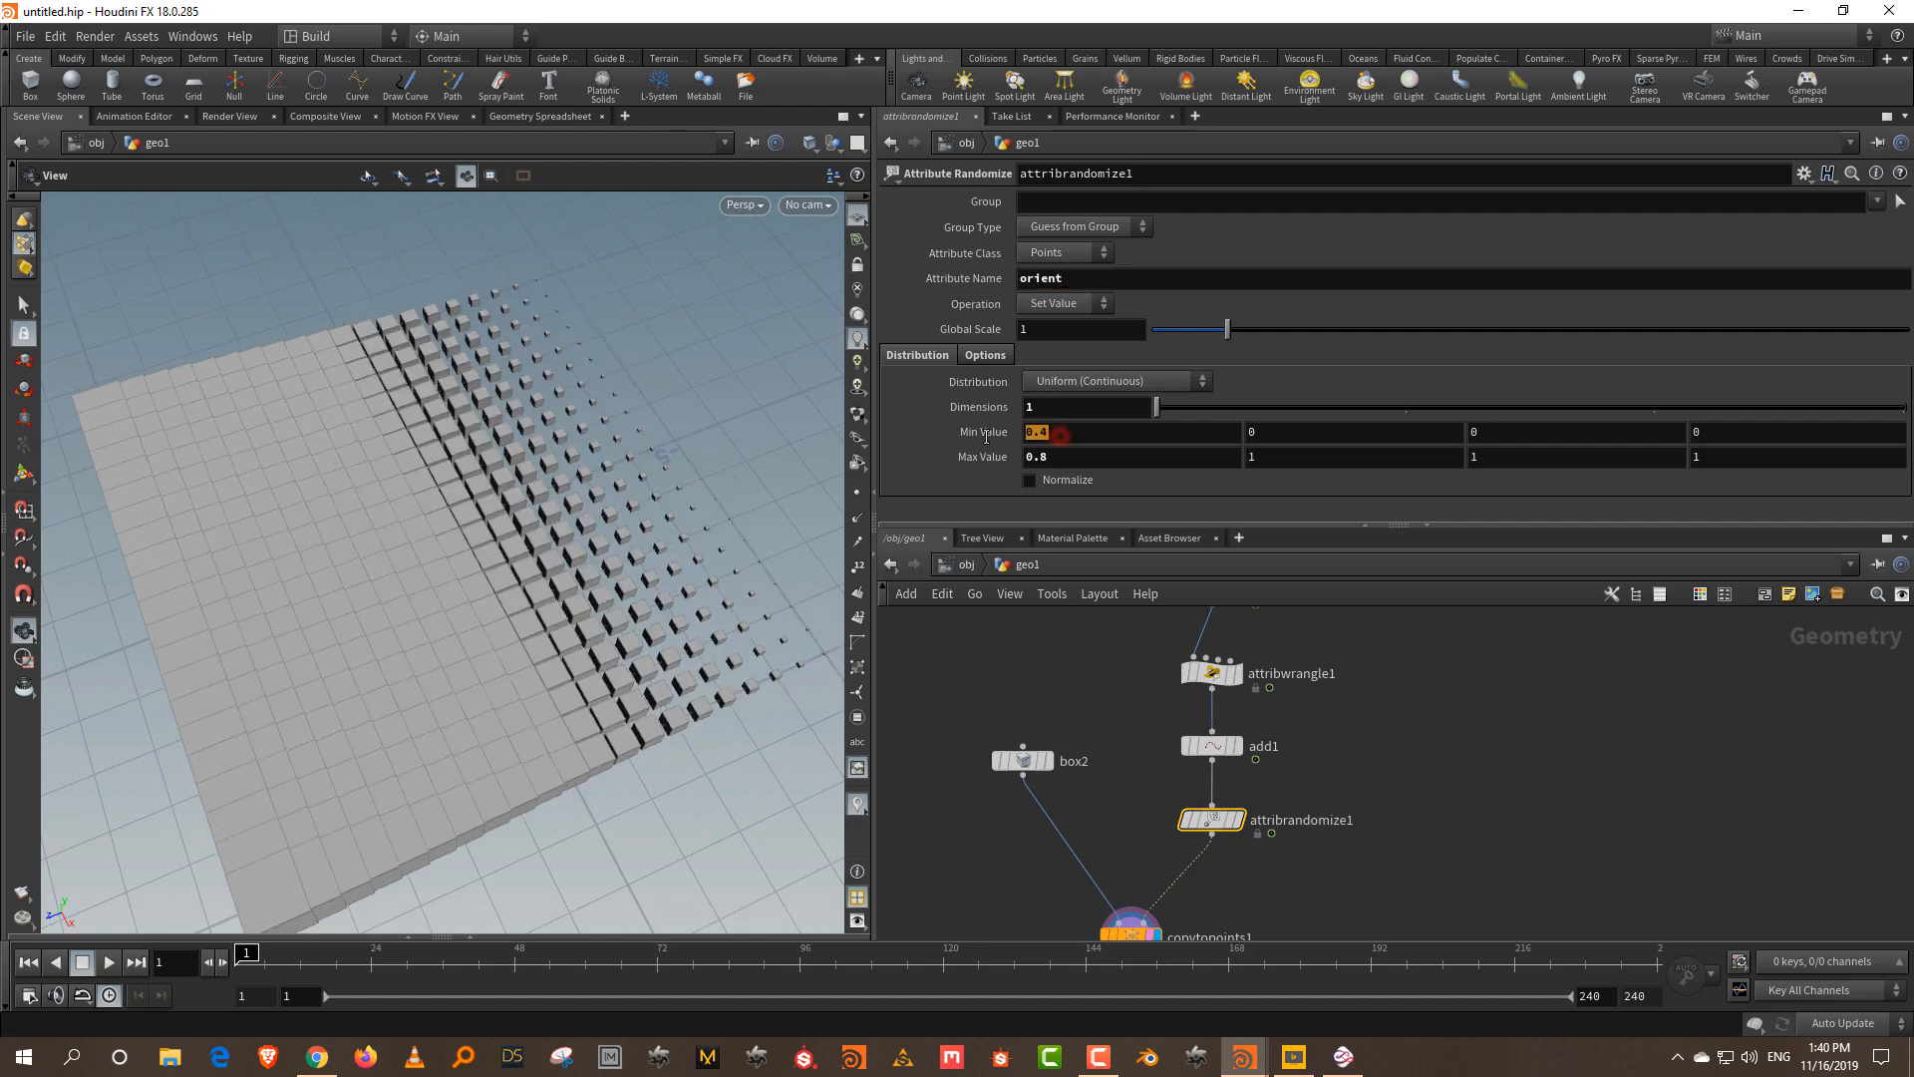
pyautogui.write('0')
pyautogui.moveTo(1097, 465); pyautogui.dragTo(967, 482)
pyautogui.write('1')
pyautogui.press('Return')
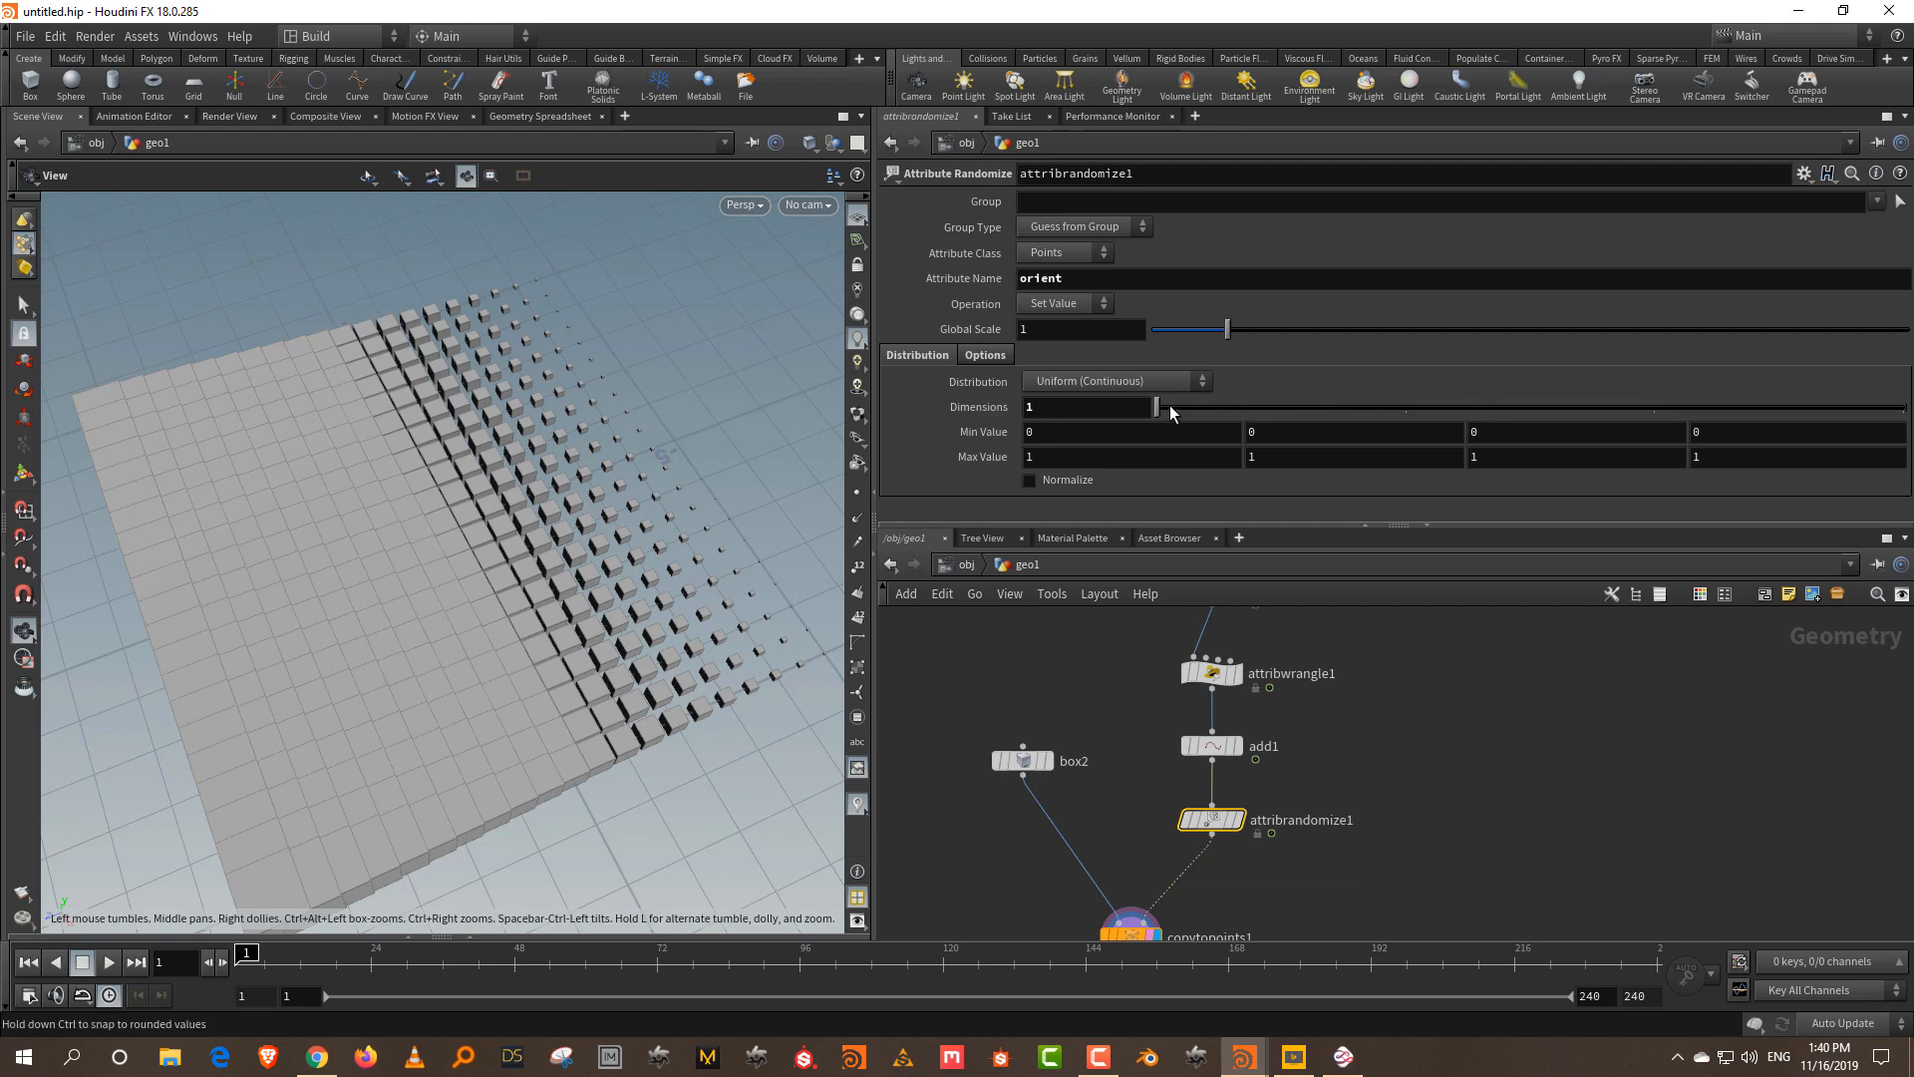
# - Set the number of dimensions in attribrandomize1 to 4 and inspect the randomly rotated boxes
pyautogui.moveTo(1170, 404); pyautogui.dragTo(1877, 403)
pyautogui.moveTo(317, 532); pyautogui.dragTo(319, 578)
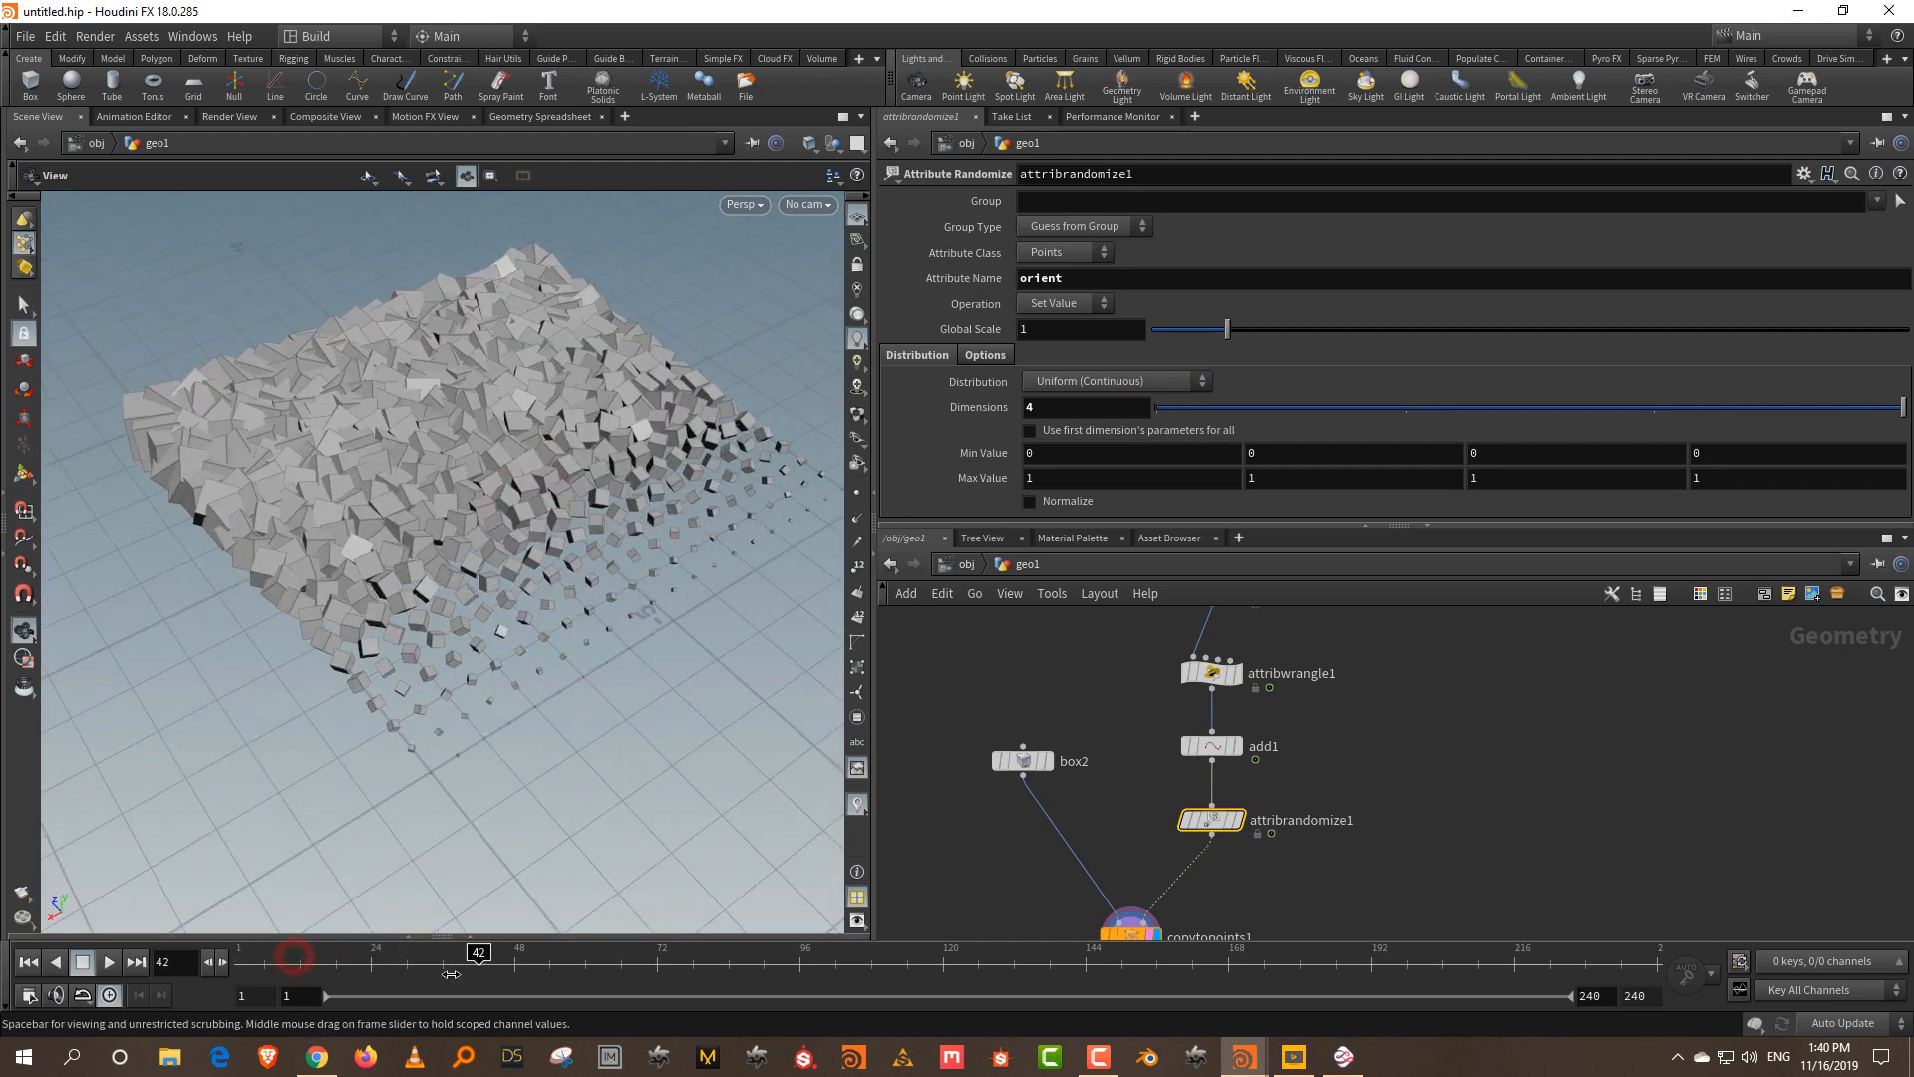
pyautogui.moveTo(413, 393); pyautogui.dragTo(479, 434)
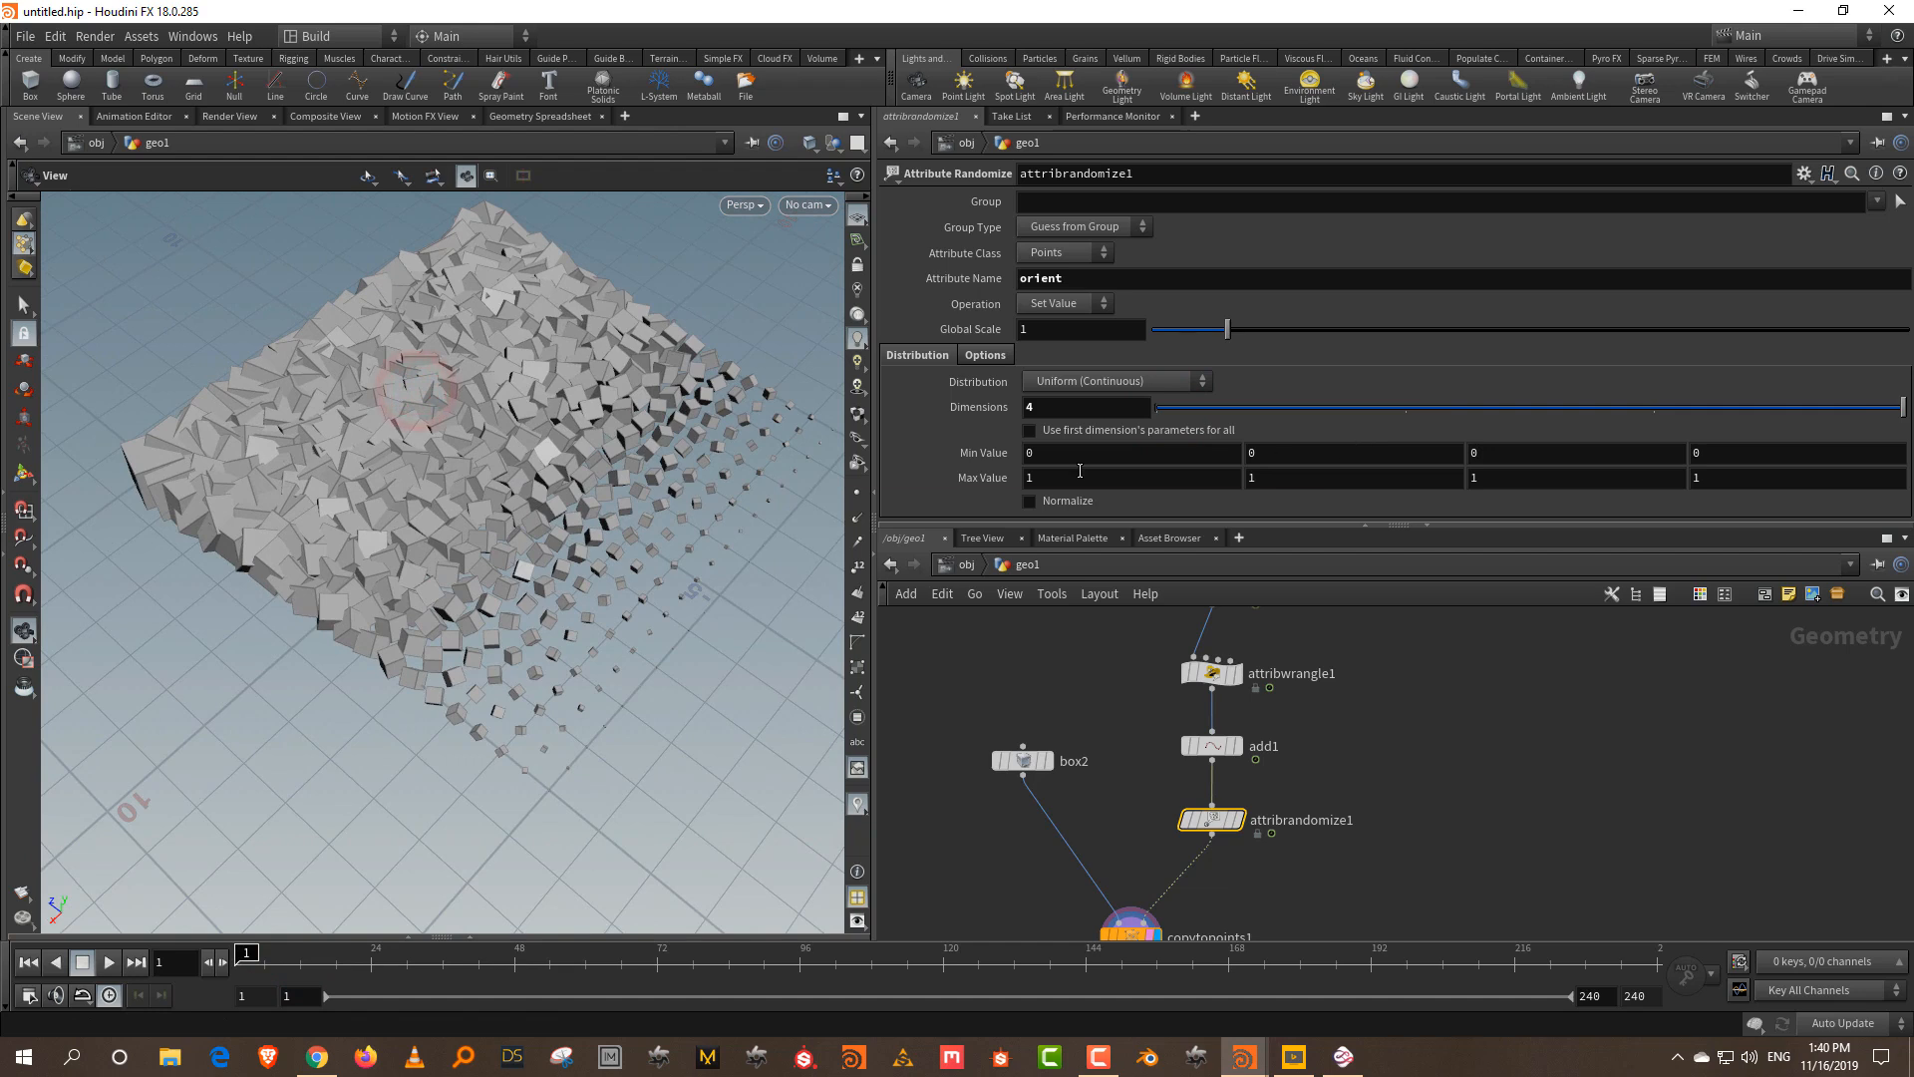
# - Set the first and third maximum values of orient to 0 and inspect the boxes' rotation from several angles
pyautogui.click(1733, 458)
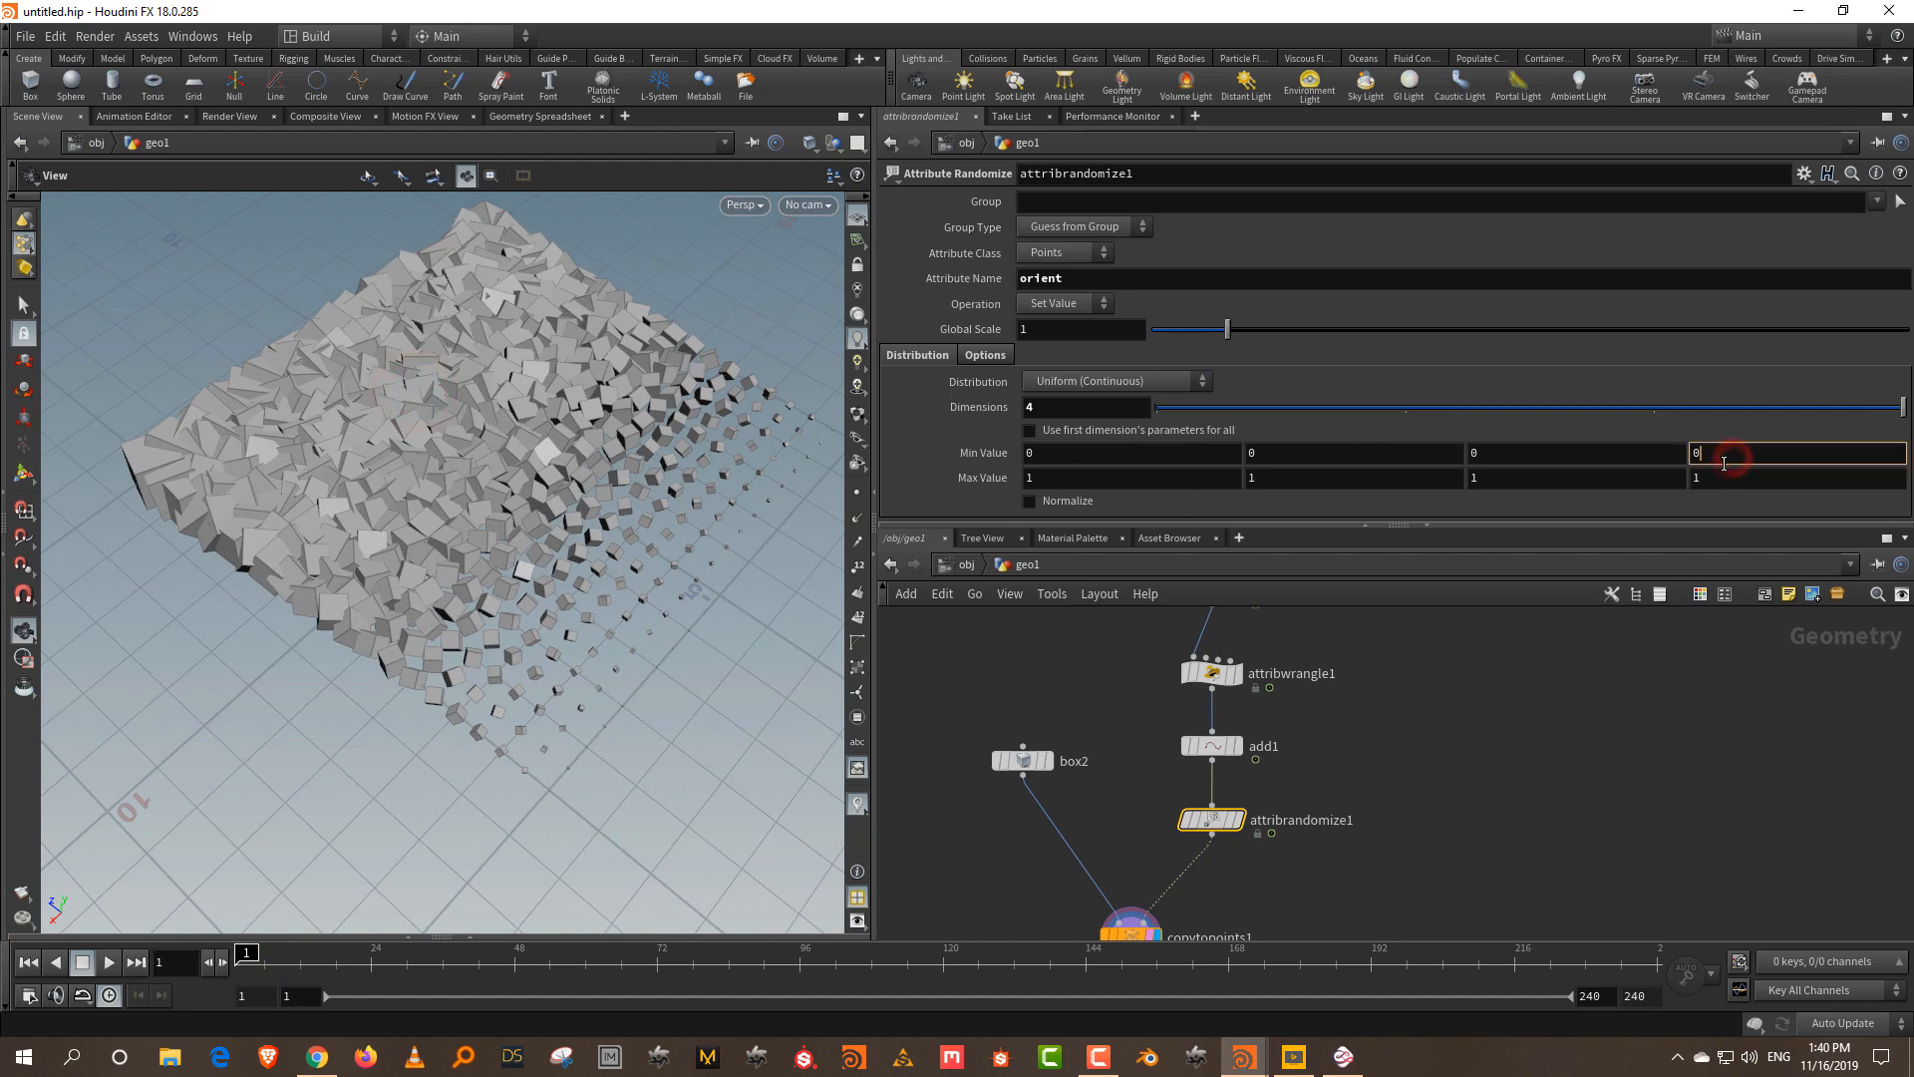
pyautogui.doubleClick(1083, 476)
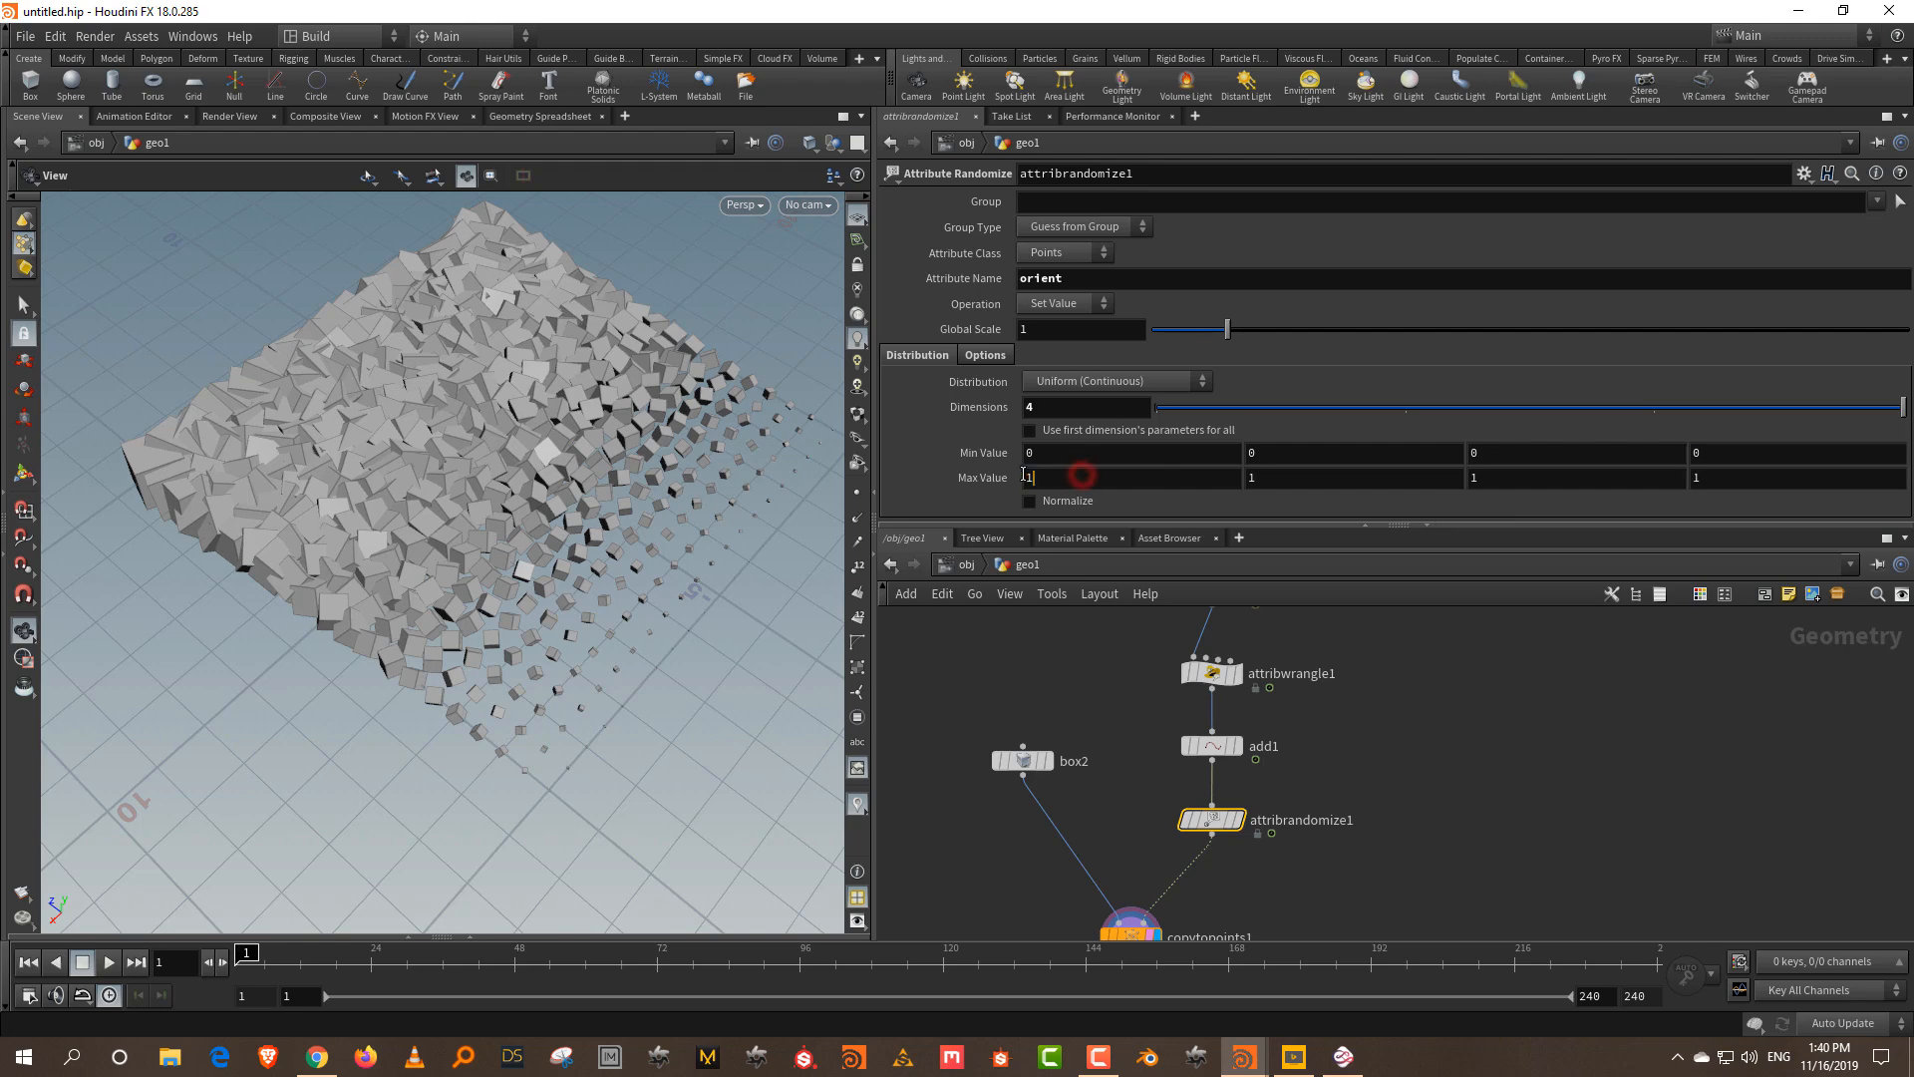
pyautogui.write('0')
pyautogui.press('Return')
pyautogui.doubleClick(1566, 479)
pyautogui.write('0')
pyautogui.press('Return')
pyautogui.moveTo(348, 520); pyautogui.dragTo(433, 476)
pyautogui.moveTo(434, 477); pyautogui.dragTo(434, 495, button='right')
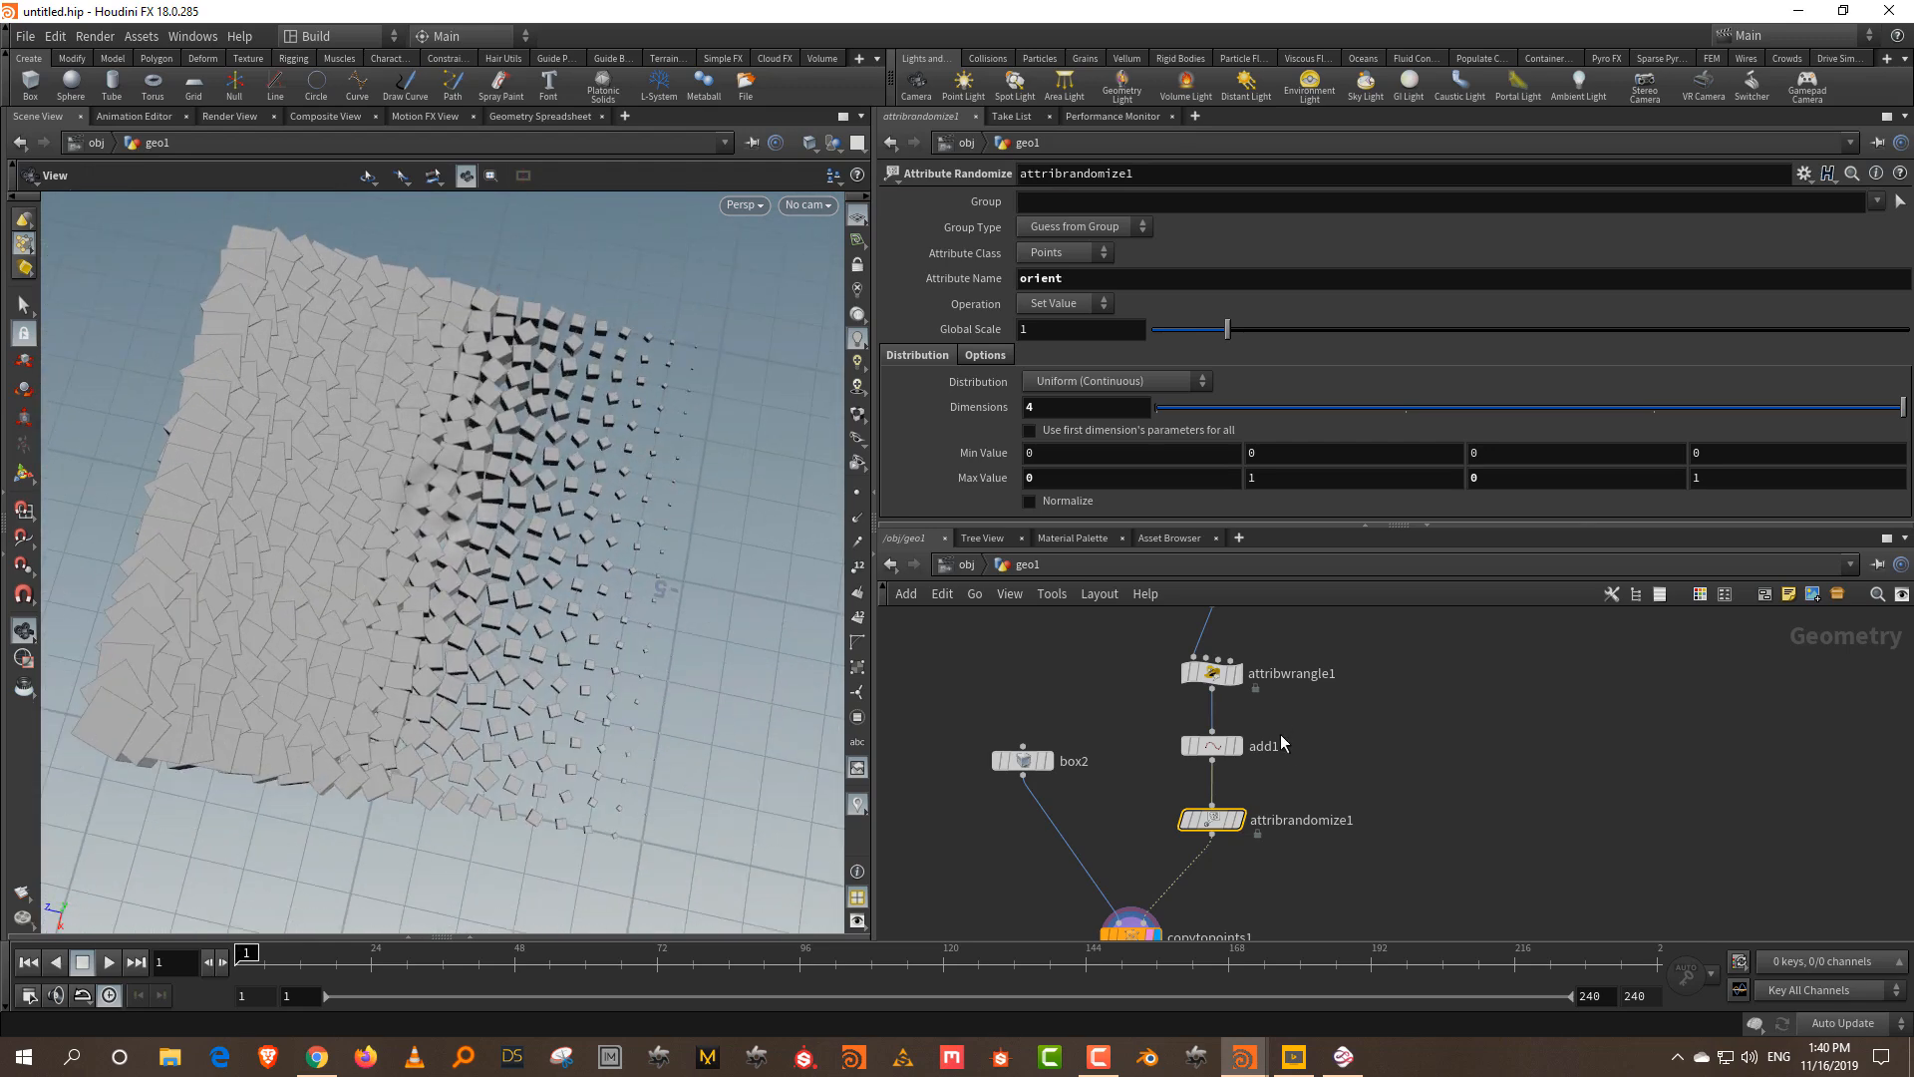
pyautogui.moveTo(1316, 698); pyautogui.dragTo(1186, 760)
pyautogui.moveTo(379, 488); pyautogui.dragTo(758, 441)
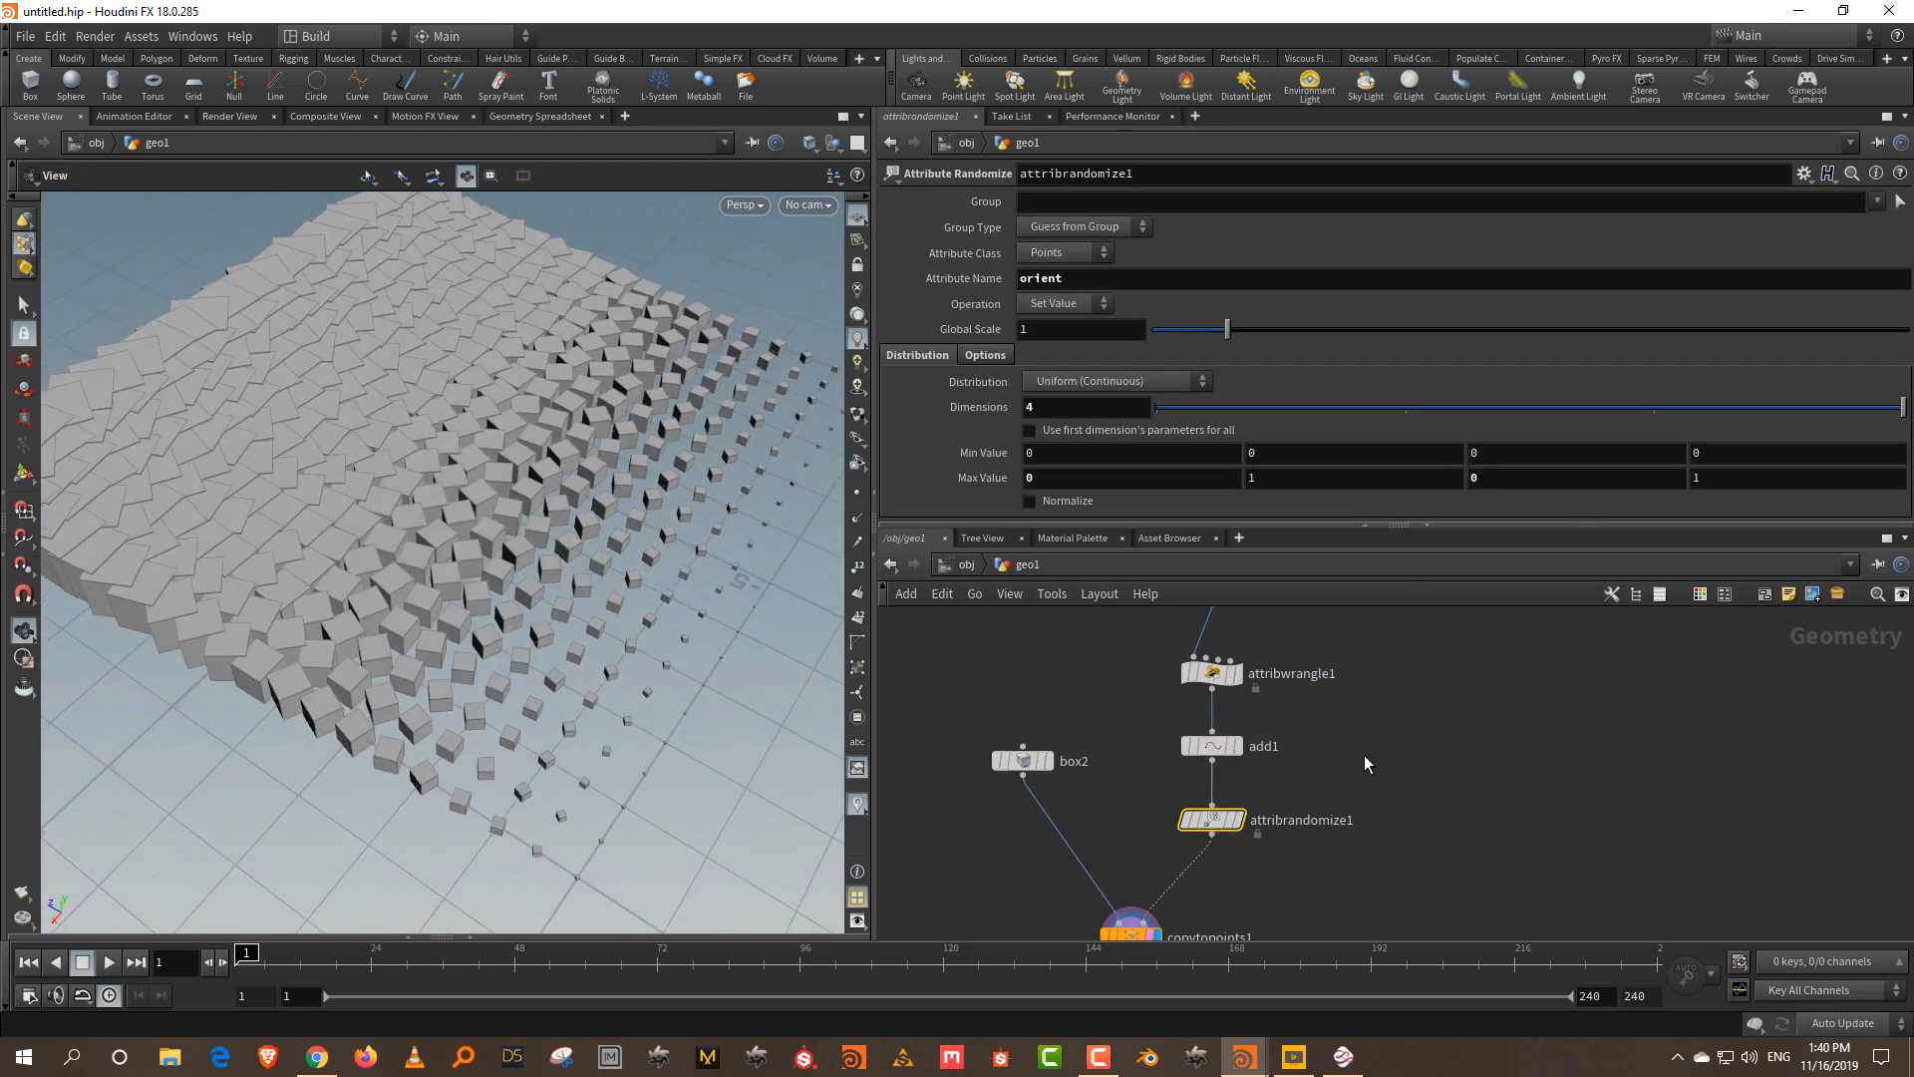
# - Insert a second Attribute Randomize node between attribrandomize1 and copytopoints1
pyautogui.moveTo(1364, 753); pyautogui.dragTo(1358, 682, button='middle')
pyautogui.press('Tab')
pyautogui.write('ran')
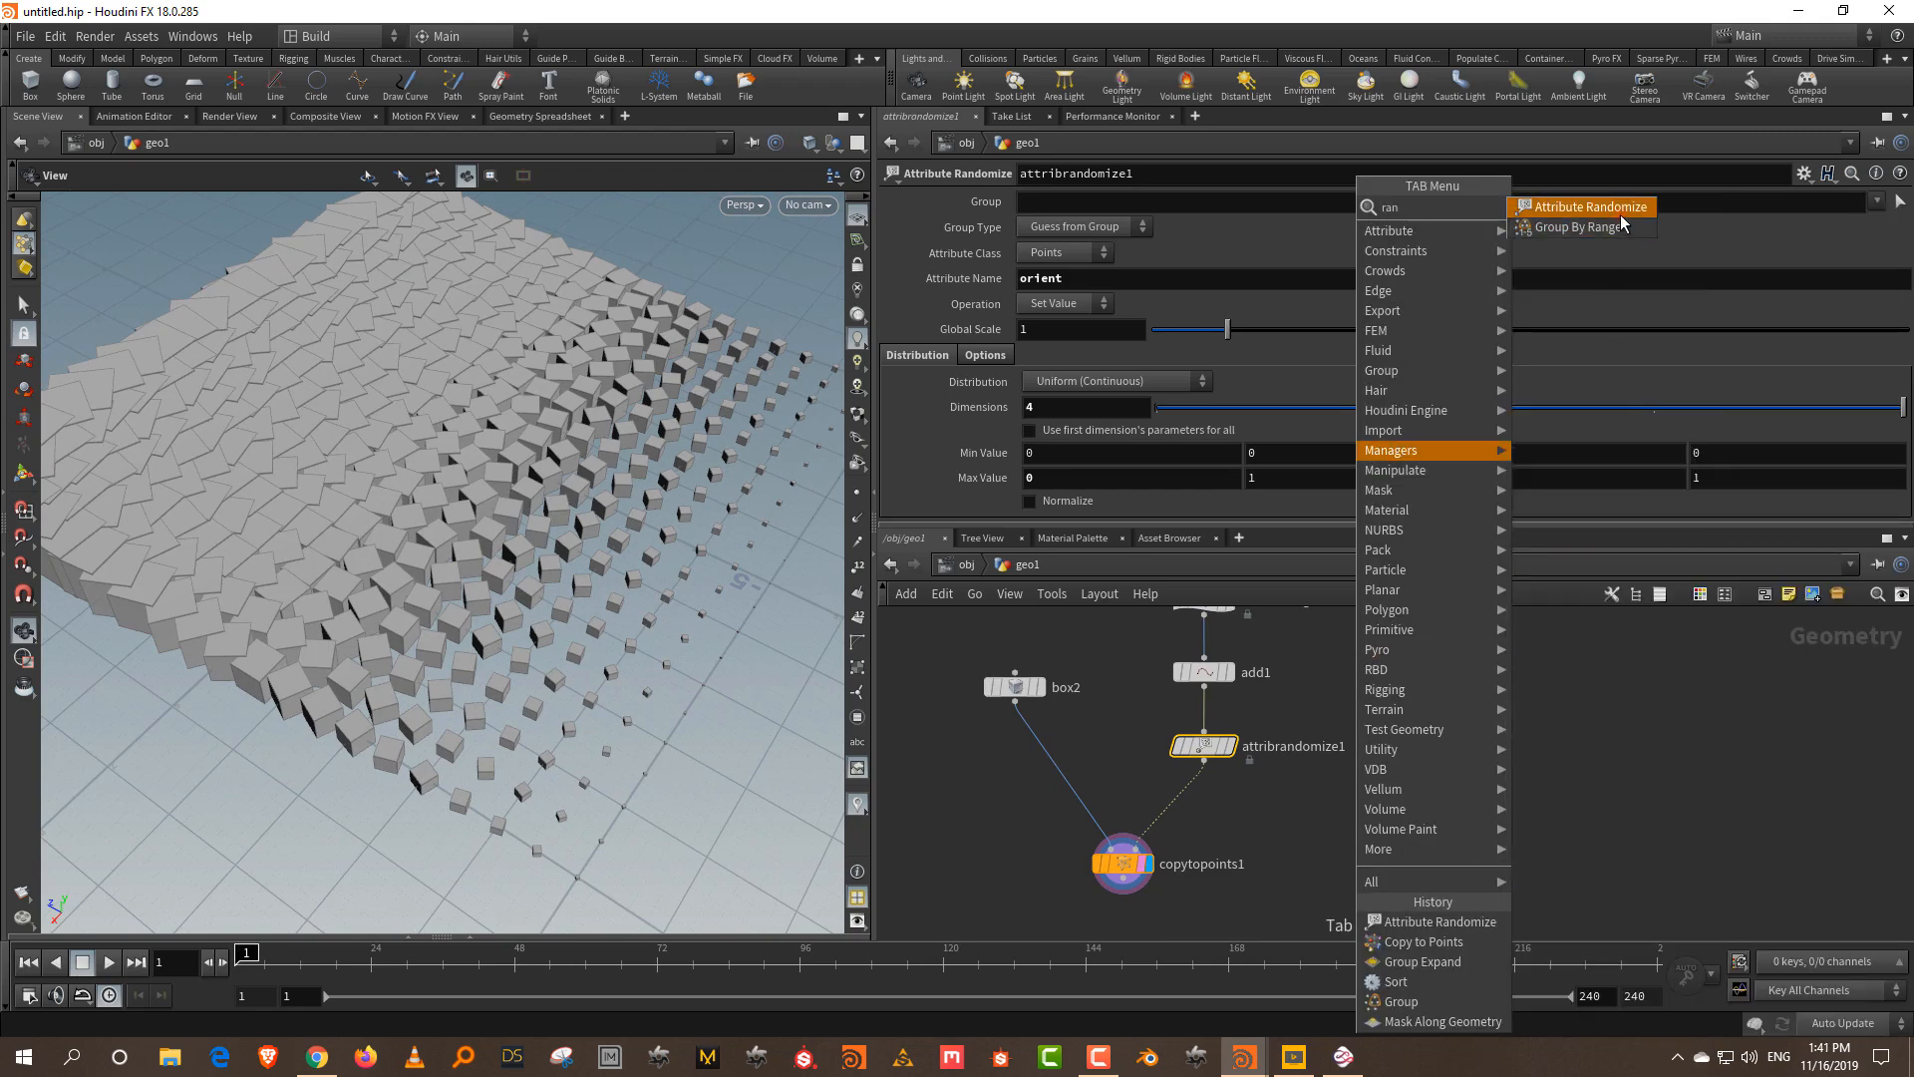
pyautogui.click(1593, 208)
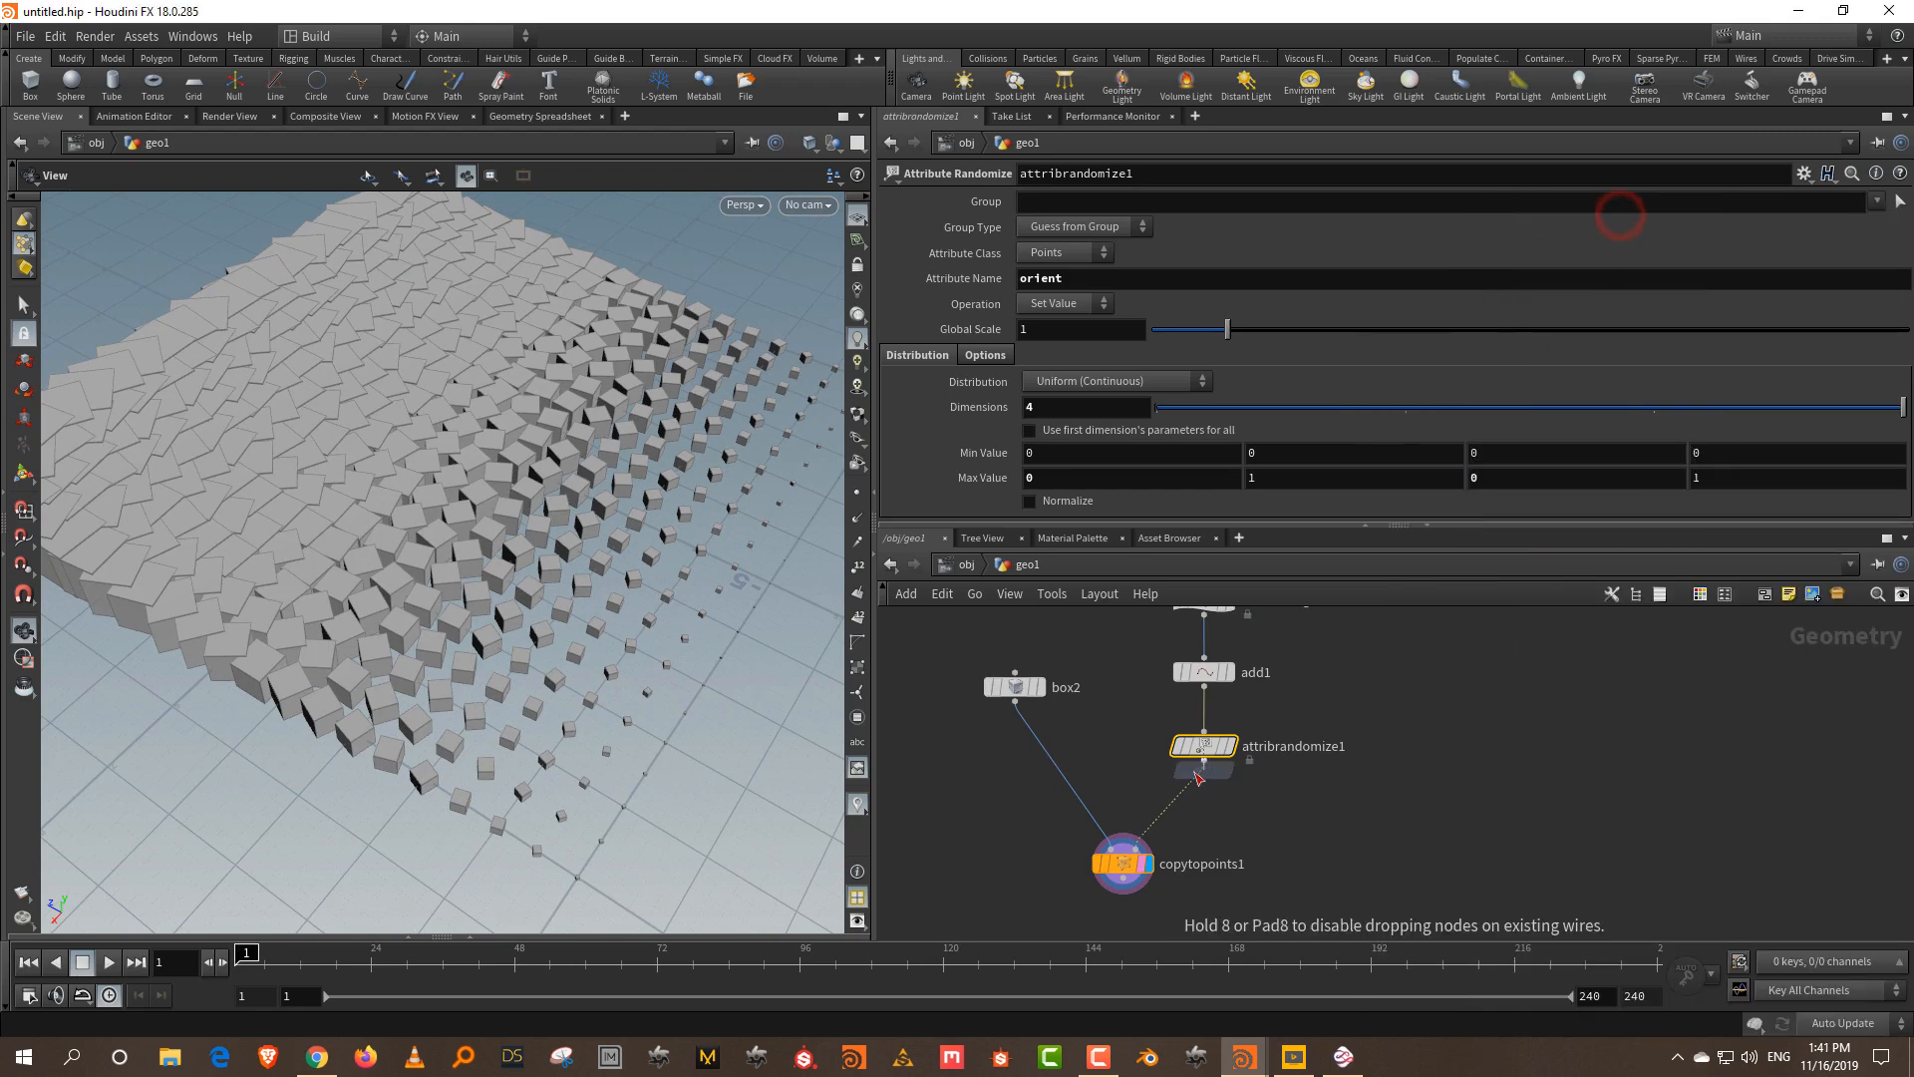
pyautogui.click(1179, 806)
# - Rename attribrandomize1 as attribrandomize_orient and attribrandomize2 as attribrandomize_pscale
pyautogui.doubleClick(1347, 749)
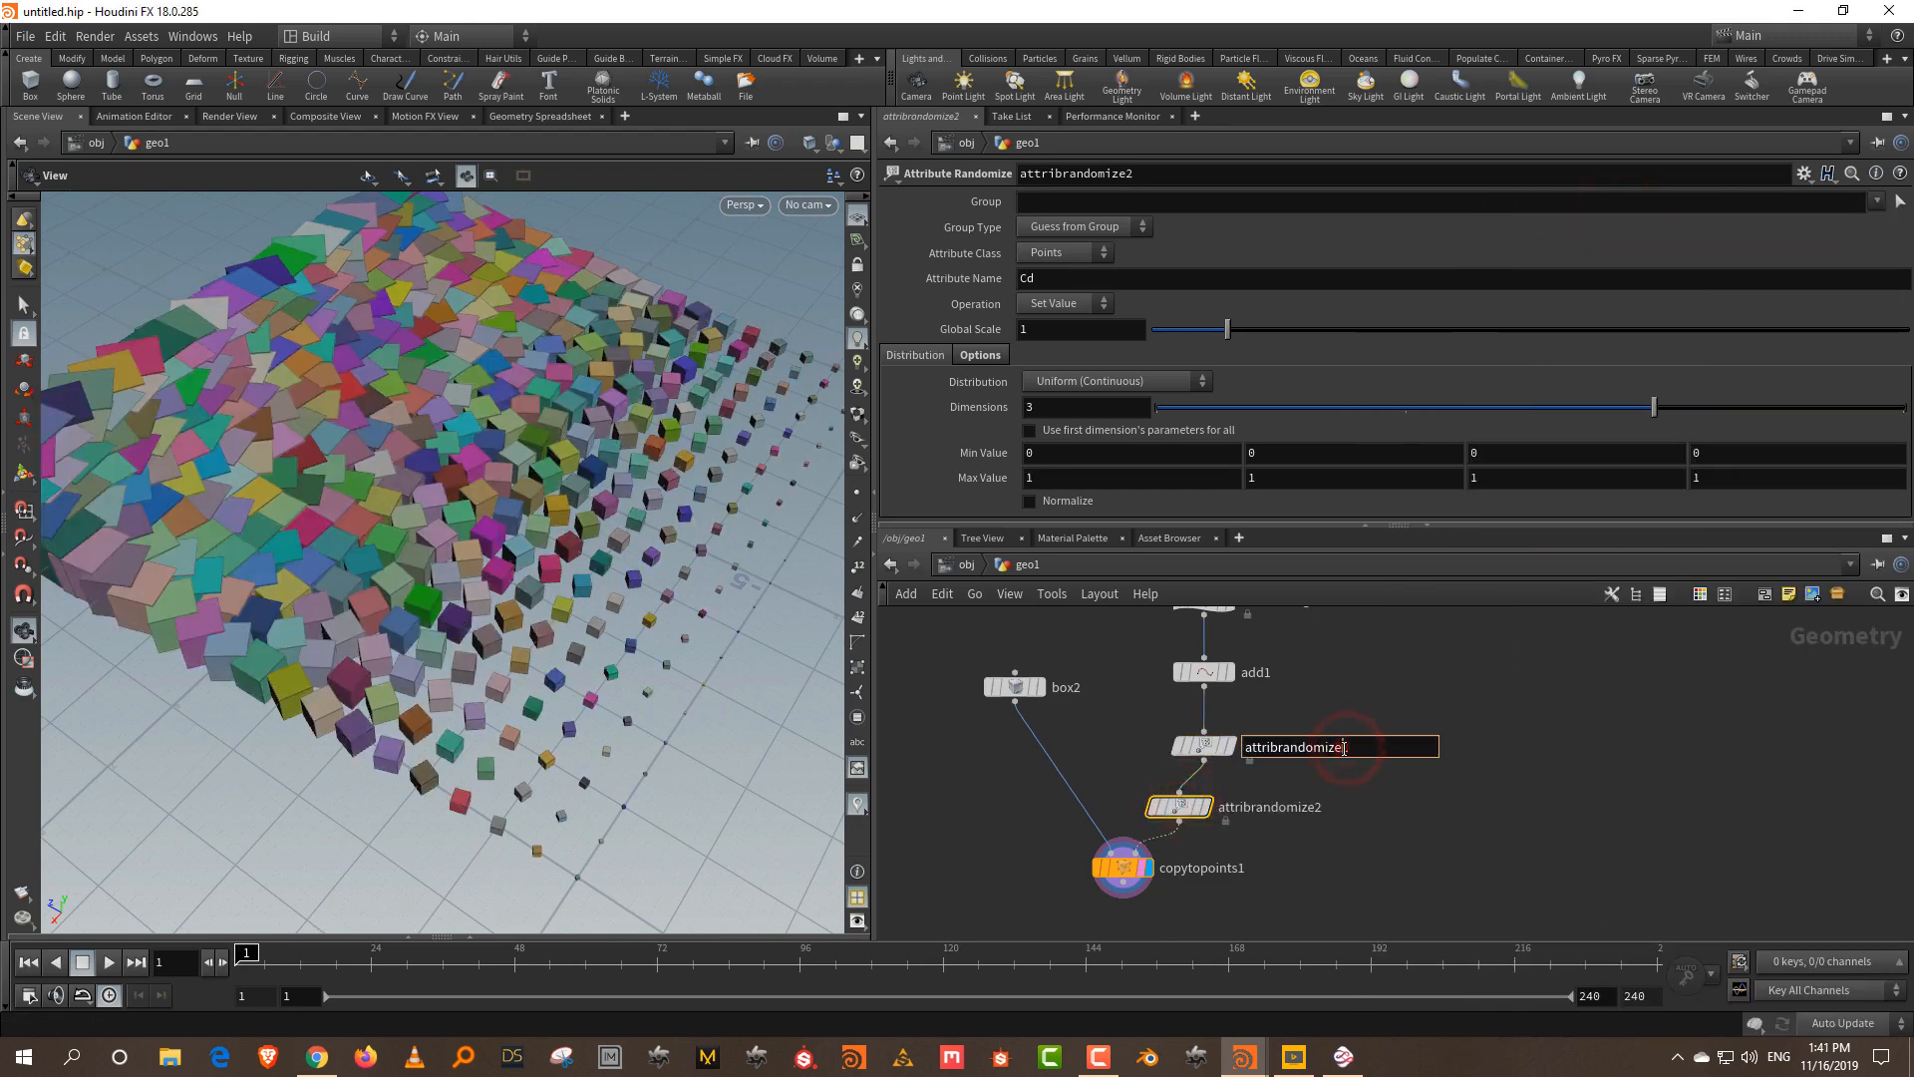
pyautogui.write('_orient')
pyautogui.press('Return')
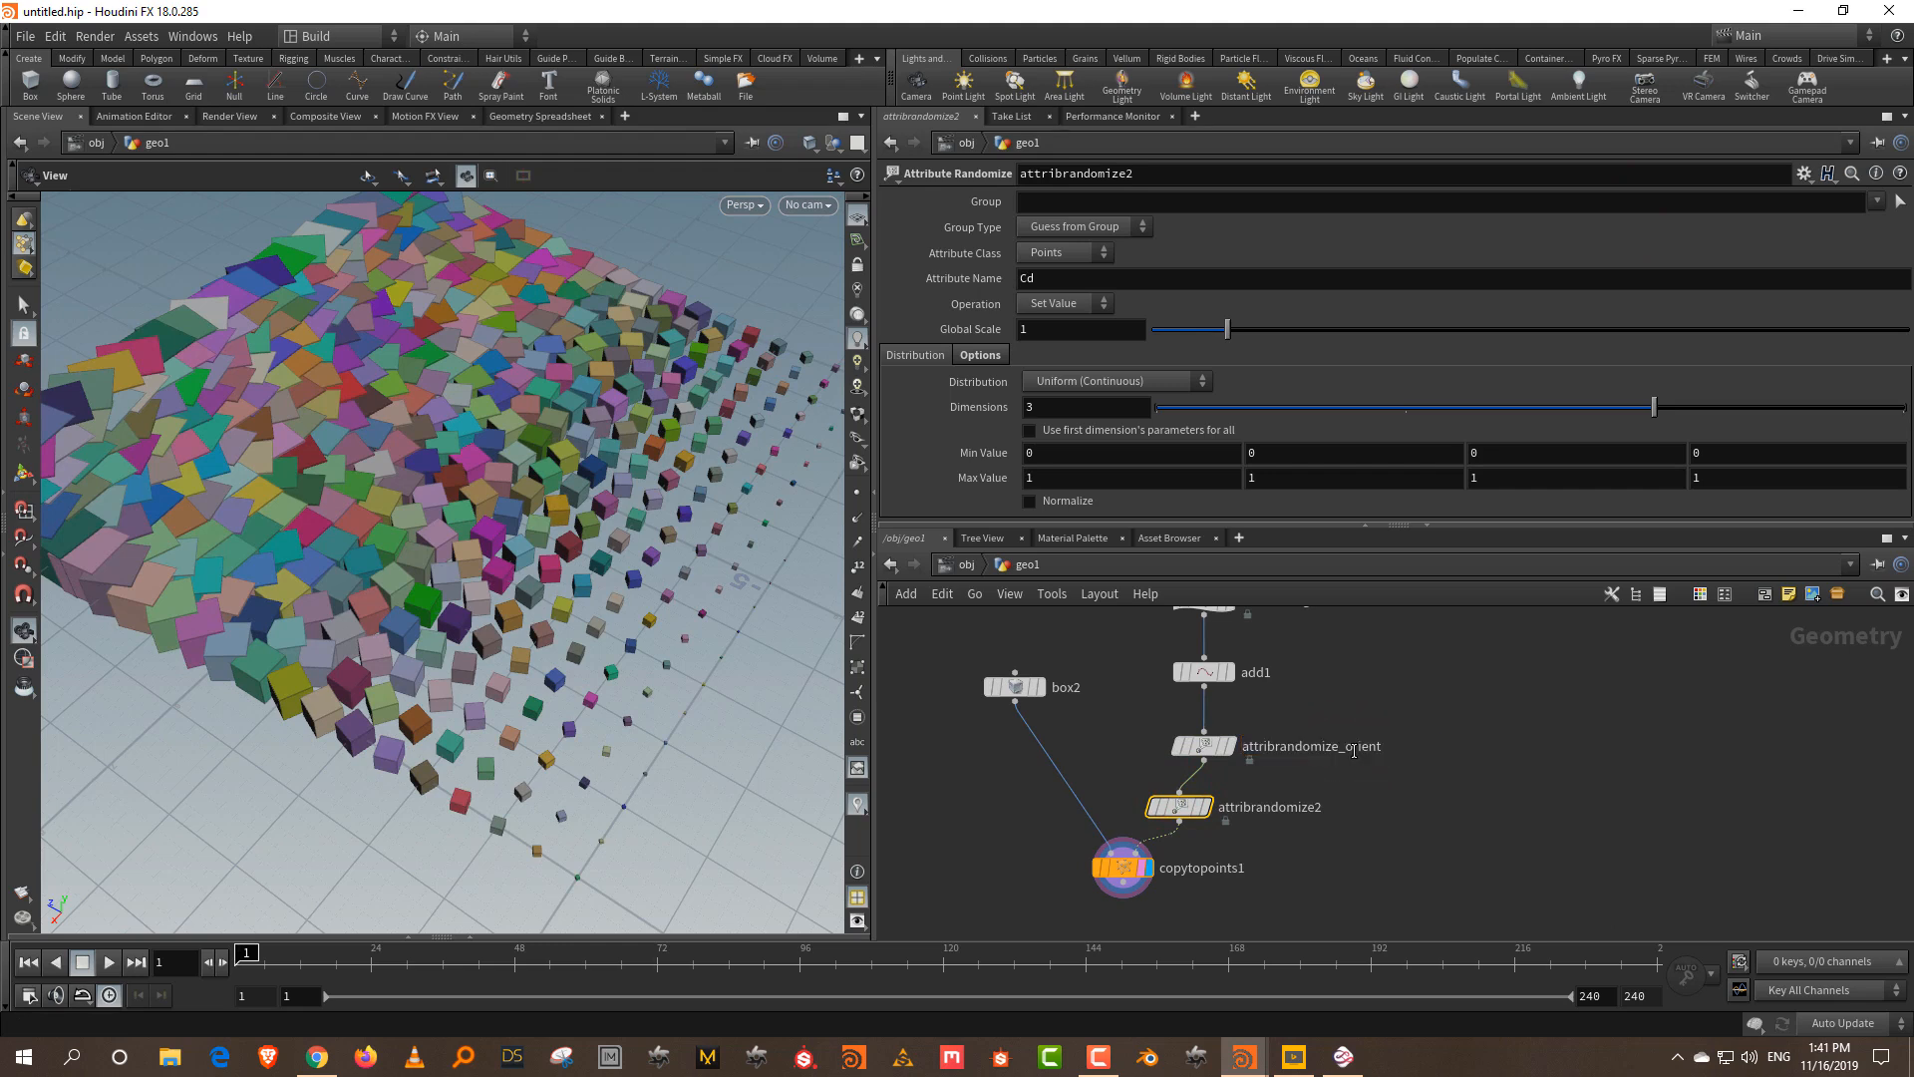
pyautogui.click(1316, 807)
pyautogui.moveTo(1316, 806); pyautogui.dragTo(1329, 806)
pyautogui.write('_pscale')
pyautogui.press('Return')
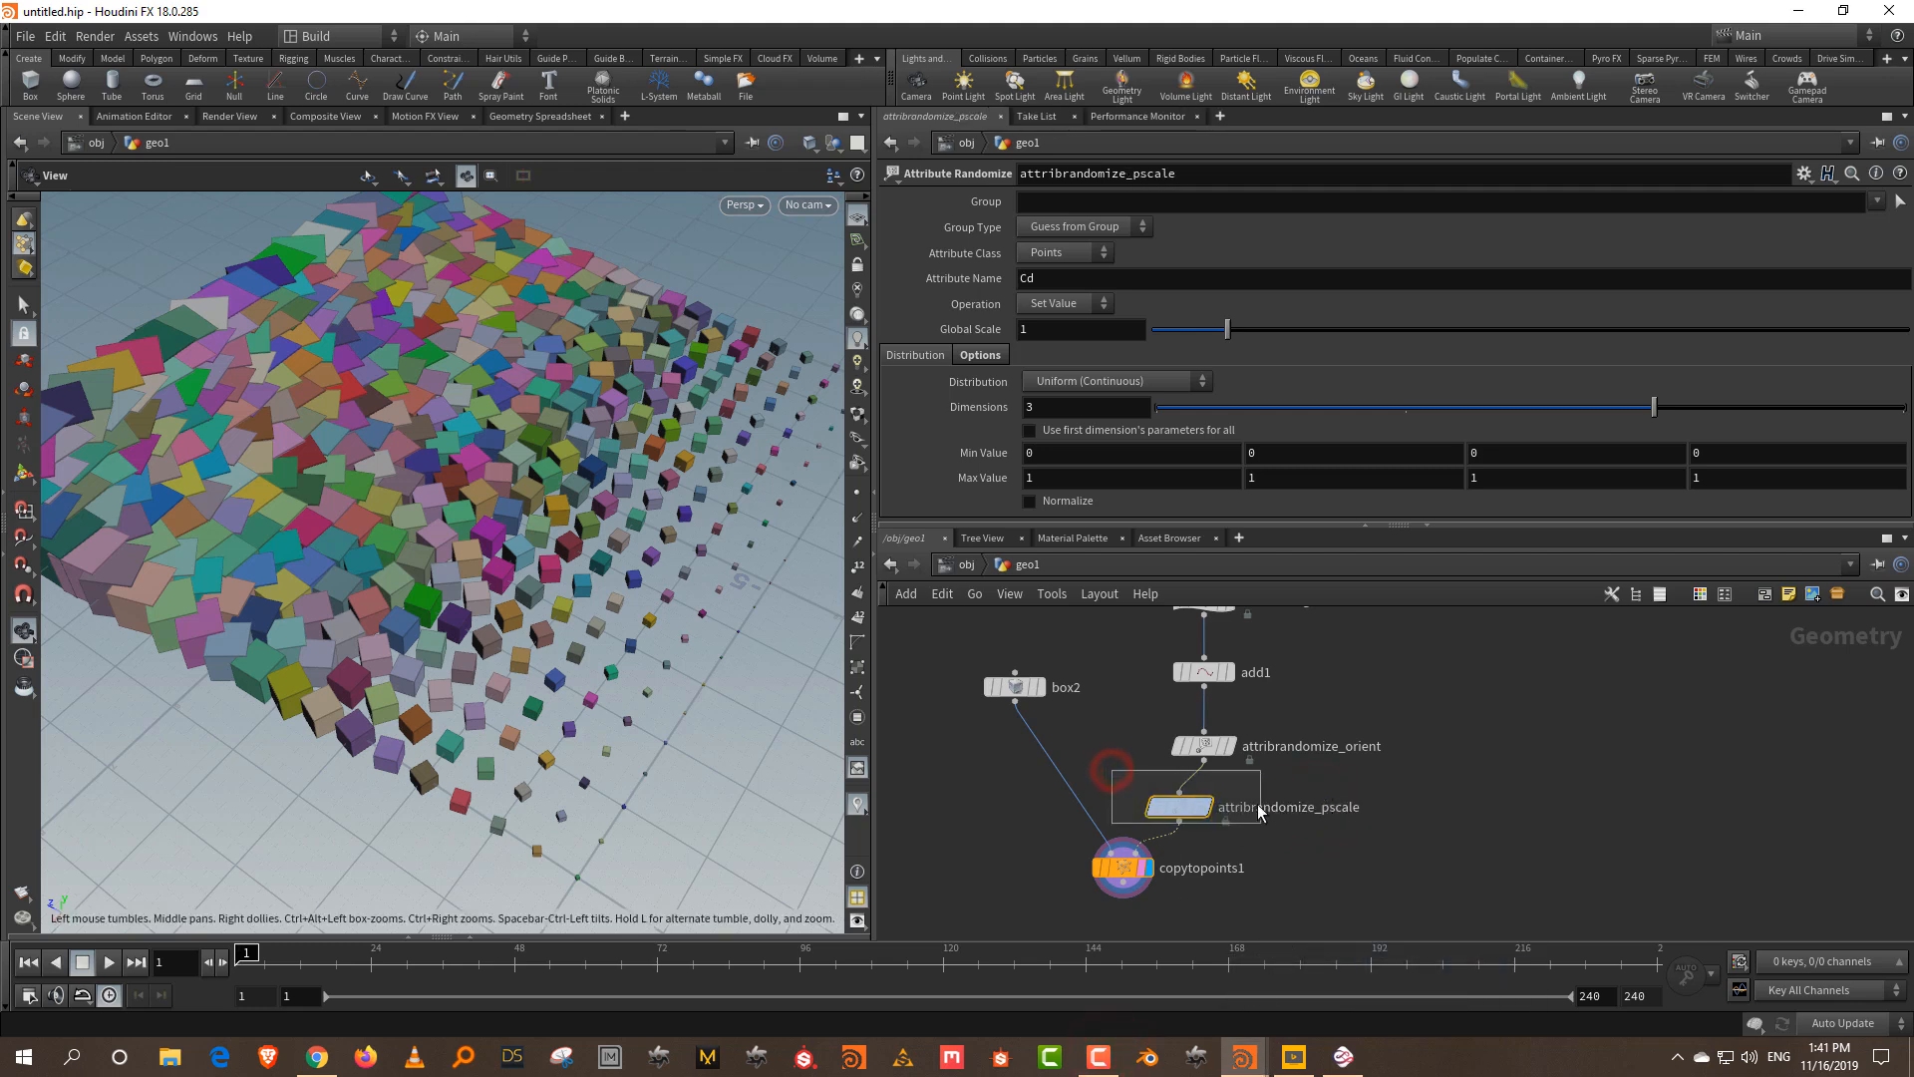
# - Set the attribute name of attribrandomize_pscale to pscale and its global scale to 0.5
pyautogui.doubleClick(1056, 278)
pyautogui.write('ps')
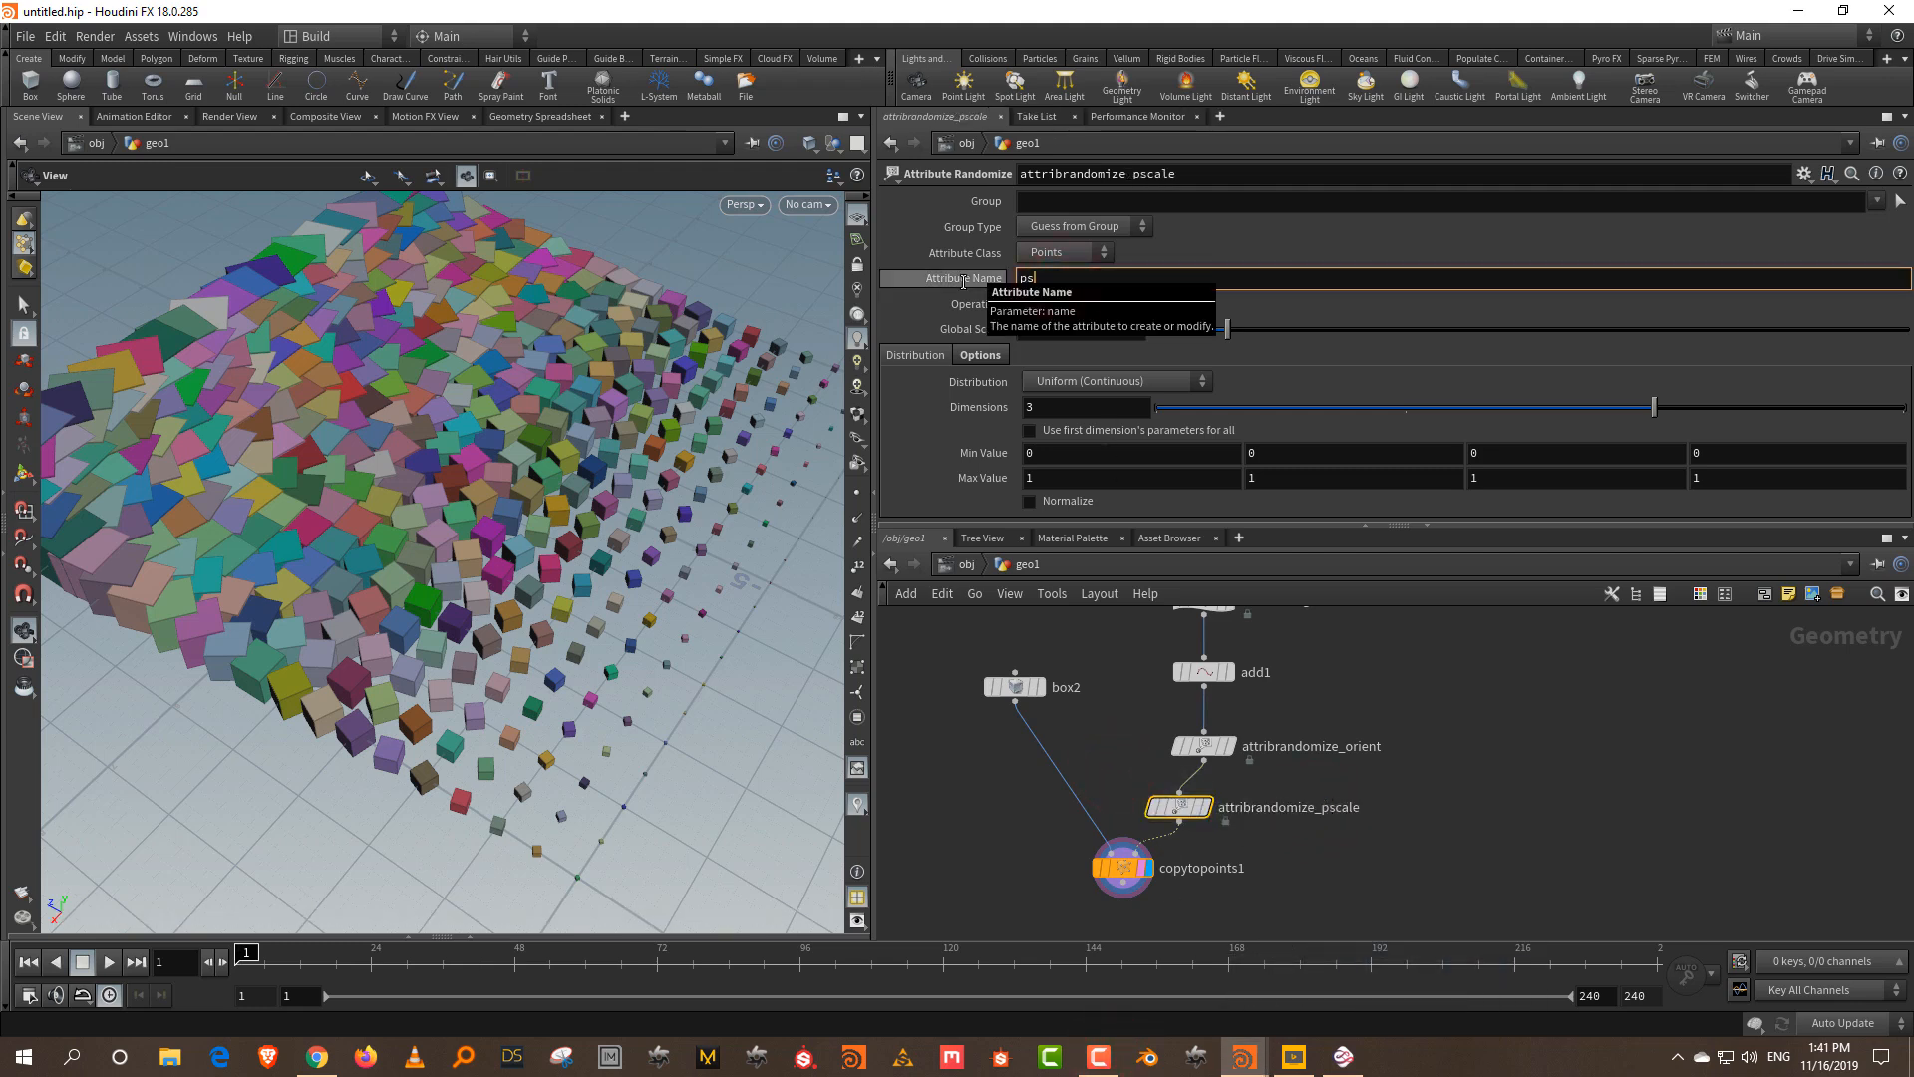
pyautogui.write('aclee')
pyautogui.press('Return')
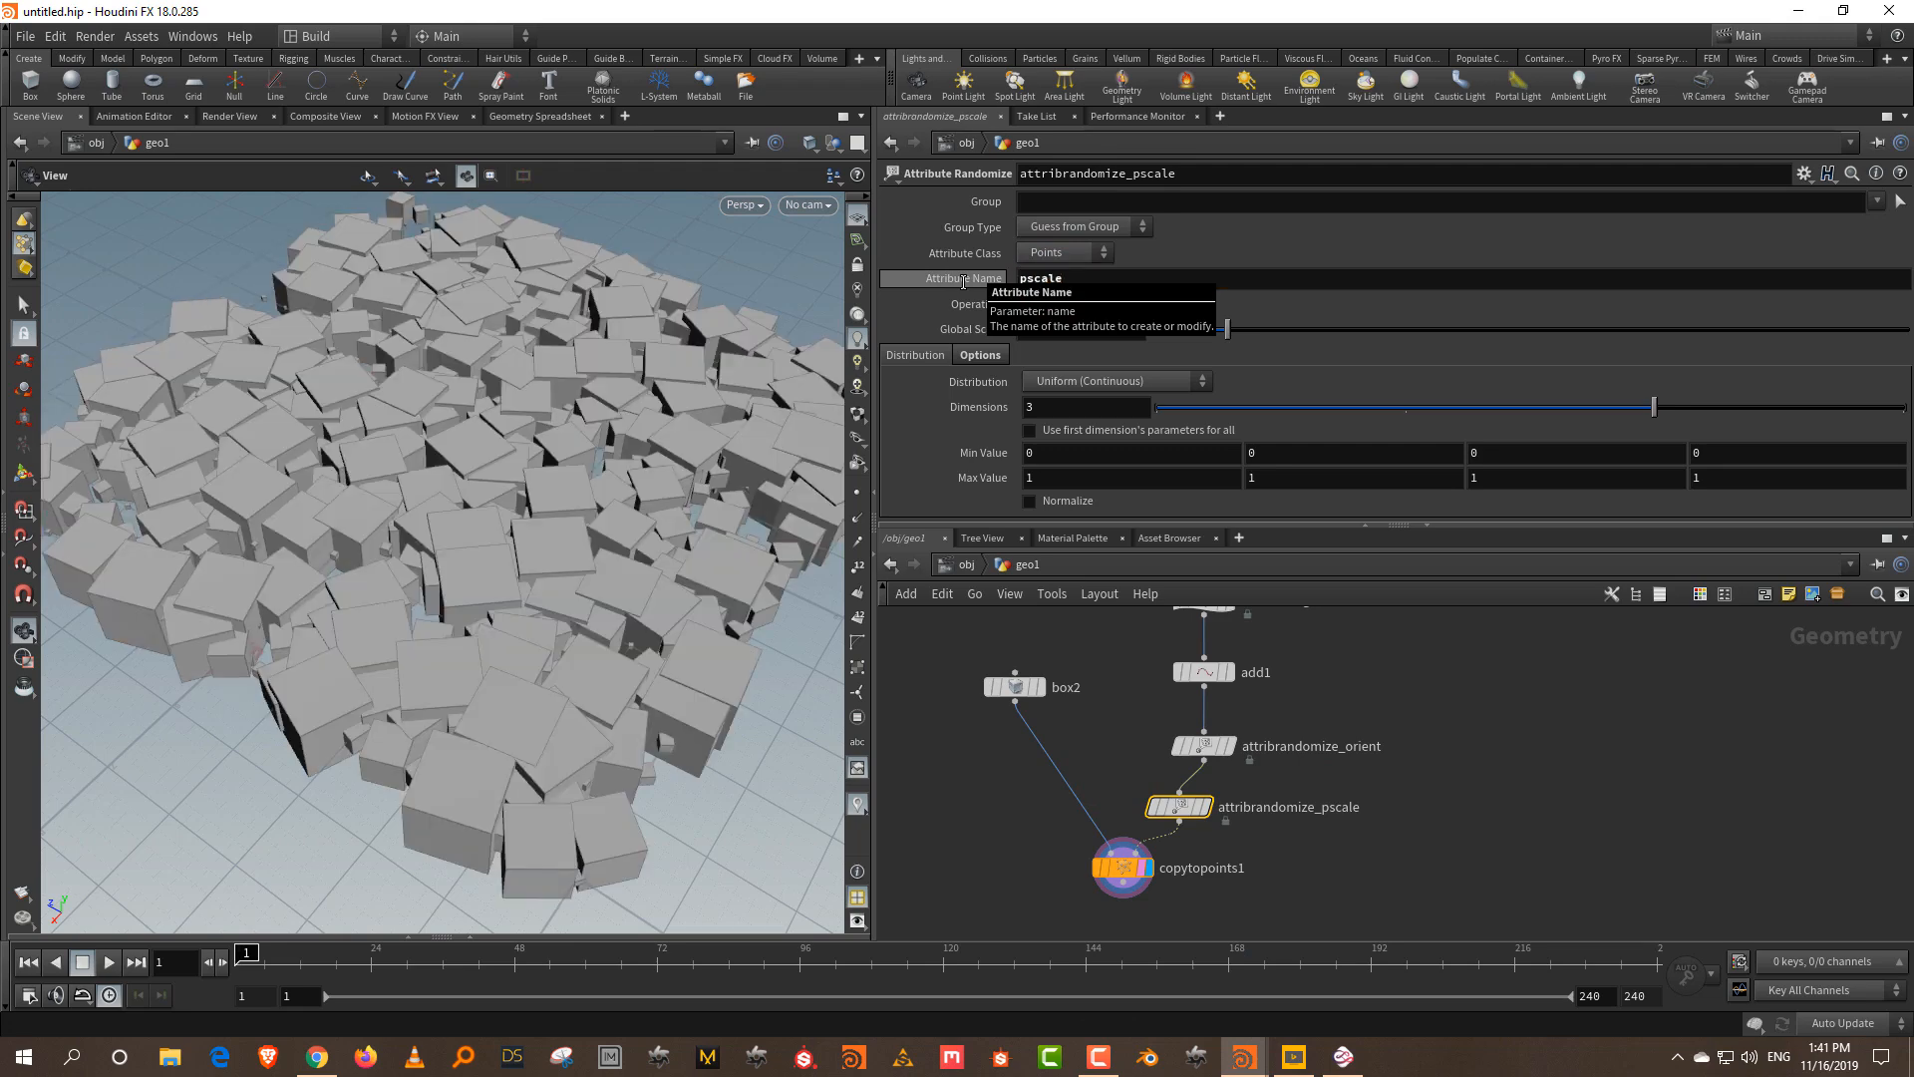
pyautogui.moveTo(1207, 340); pyautogui.dragTo(1190, 334)
# - Make room above copytopoints1 and insert a third Attribute Randomize node after attribrandomize_pscale
pyautogui.moveTo(1350, 786); pyautogui.dragTo(1360, 685, button='middle')
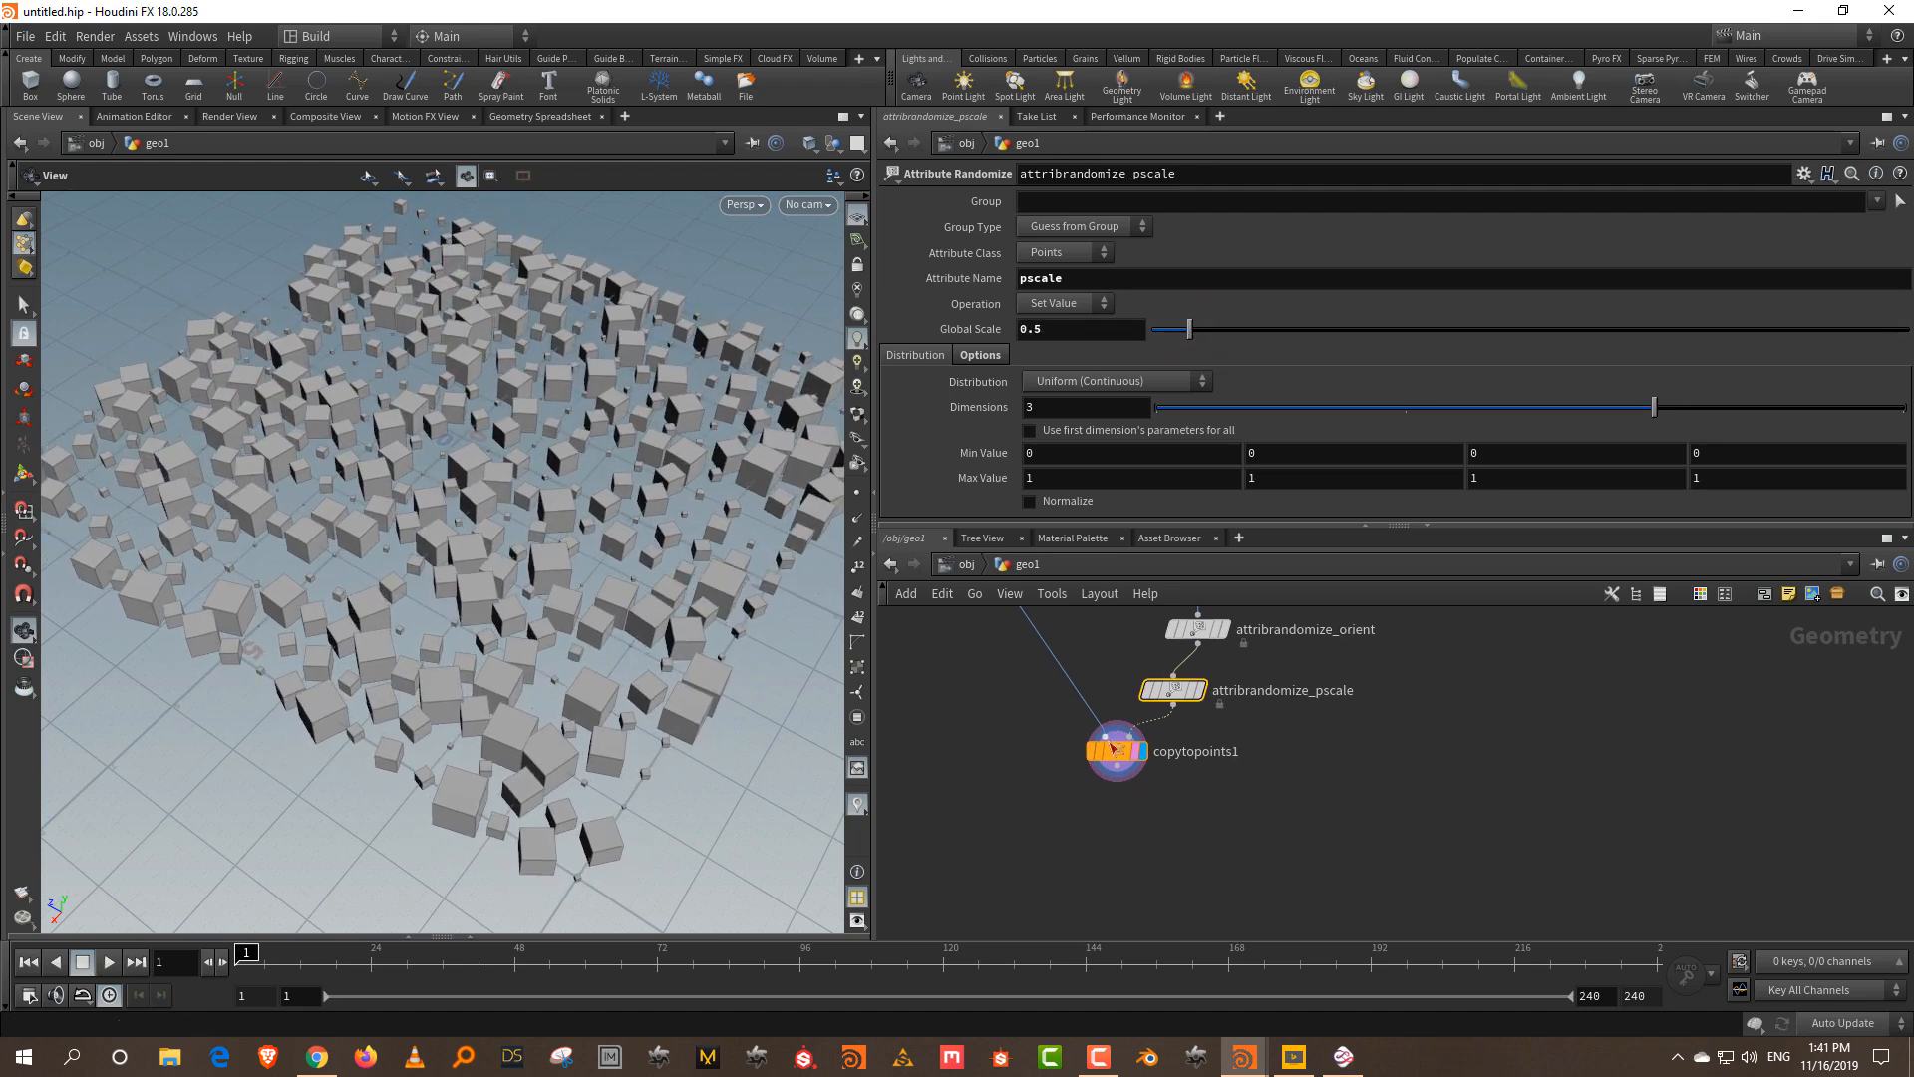
pyautogui.moveTo(1112, 743); pyautogui.dragTo(1097, 838)
pyautogui.press('Tab')
pyautogui.write('ran')
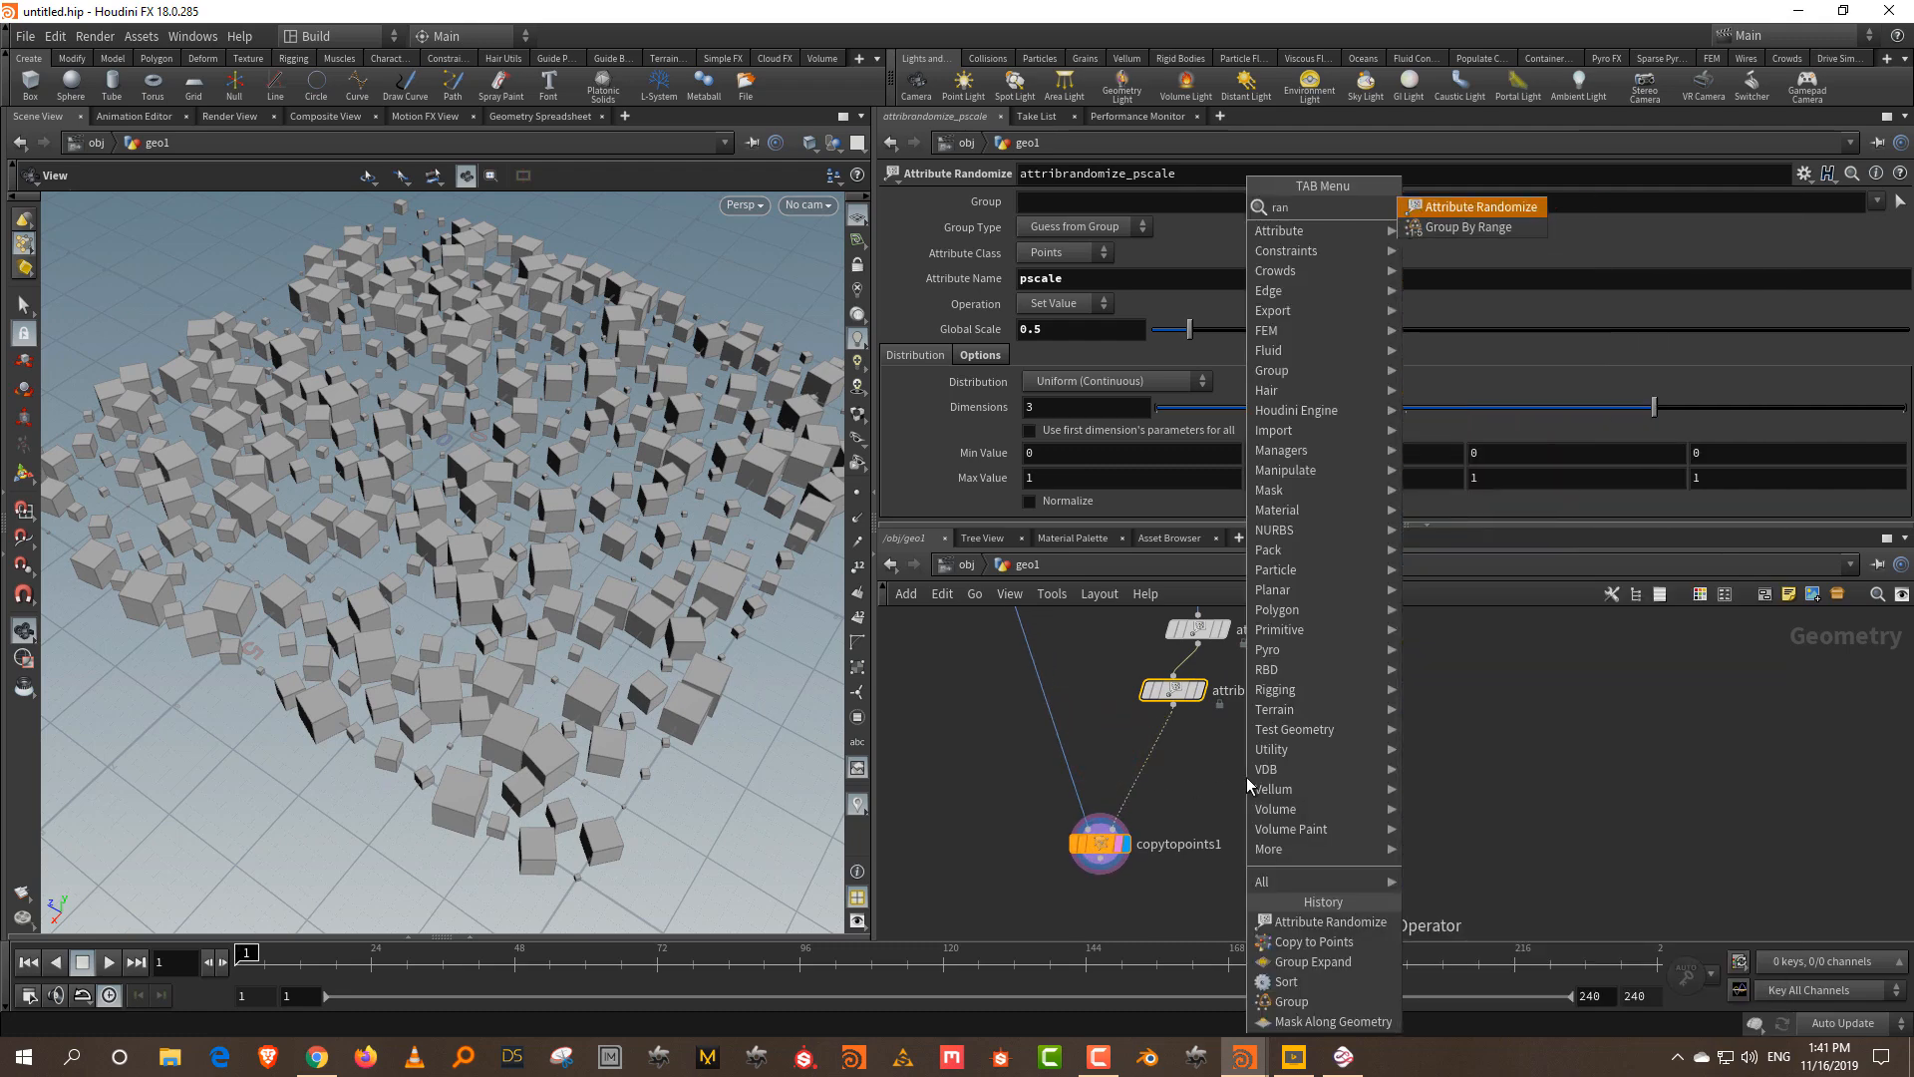
pyautogui.click(1495, 208)
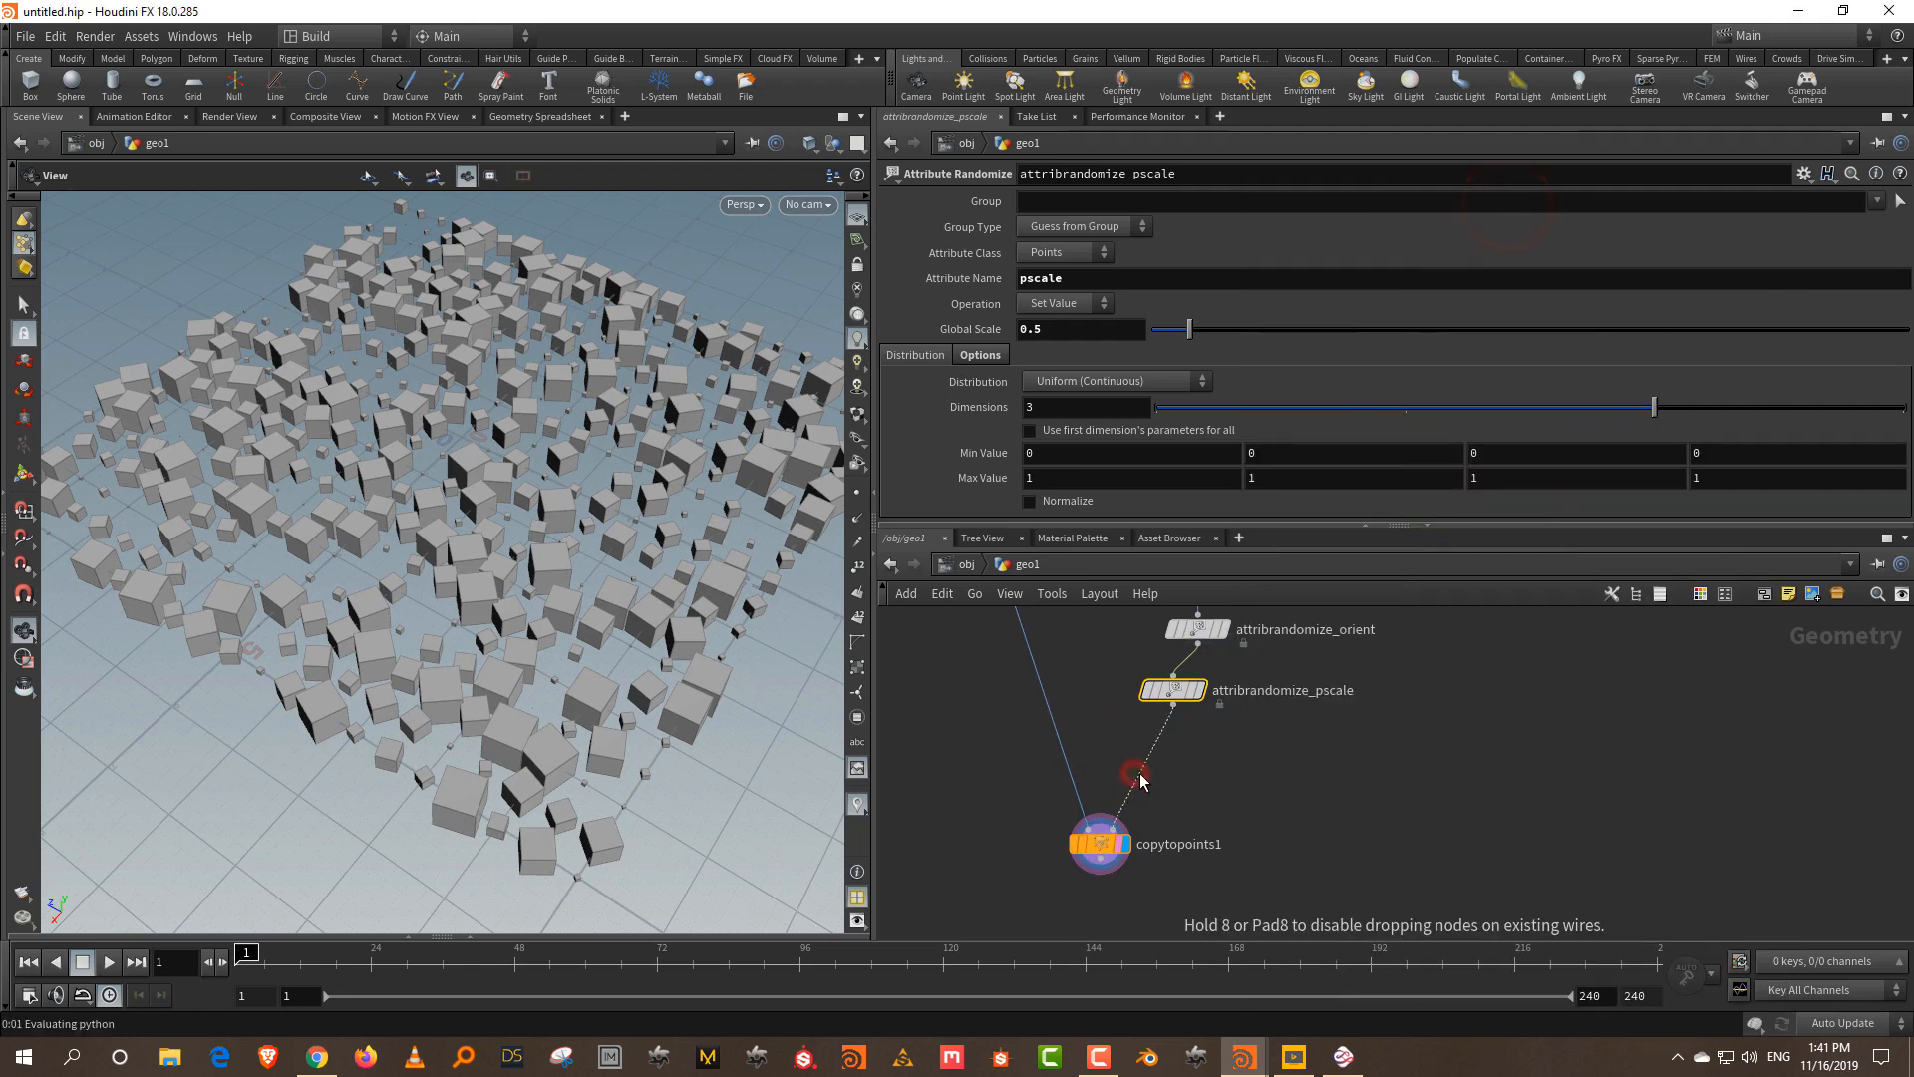
pyautogui.click(1140, 778)
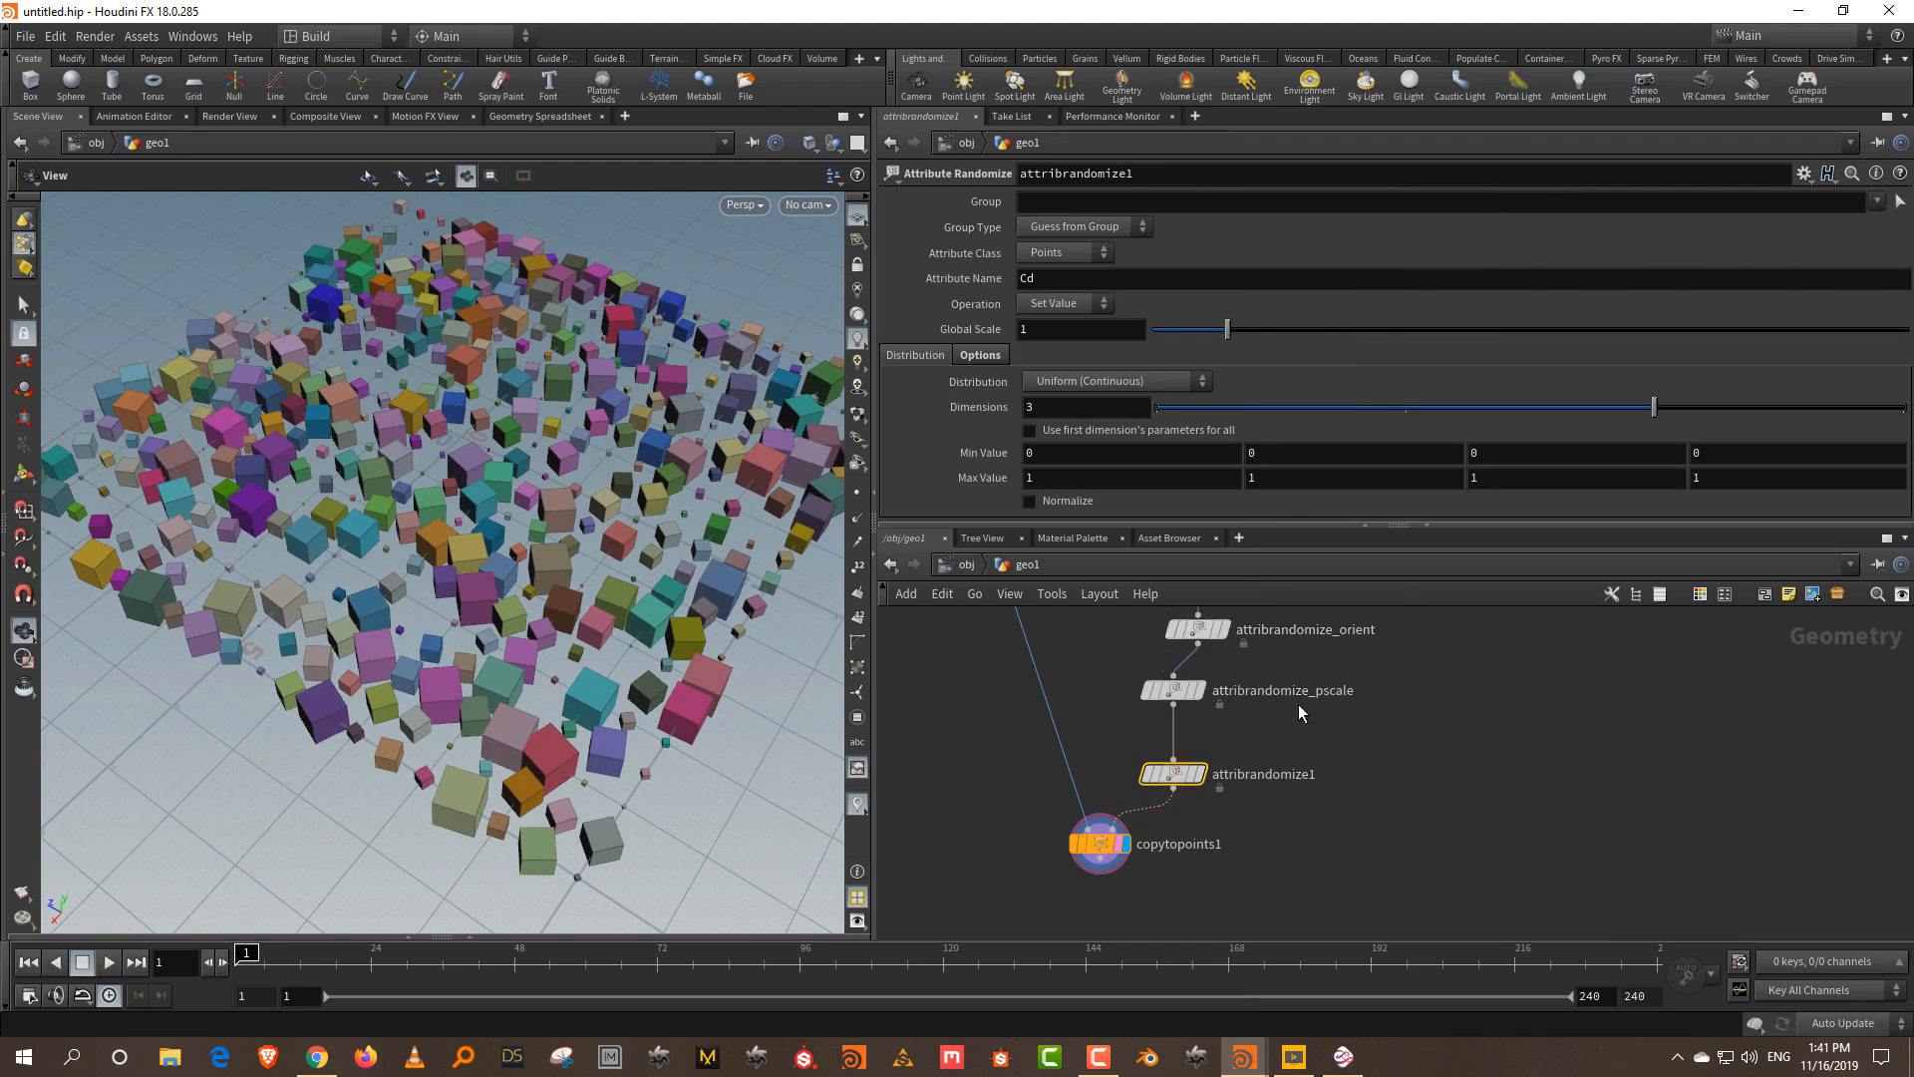
# - Rename the newly inserted Attribute Randomize node as attribrandomize_color
pyautogui.click(1313, 777)
pyautogui.press('BackSpace')
pyautogui.write('_color')
pyautogui.press('Return')
# - Show attribwrangle1's expression and align attribrandomize_pscale and attribrandomize_color beneath attribrandomize_orient
pyautogui.moveTo(1416, 716); pyautogui.dragTo(1436, 897, button='middle')
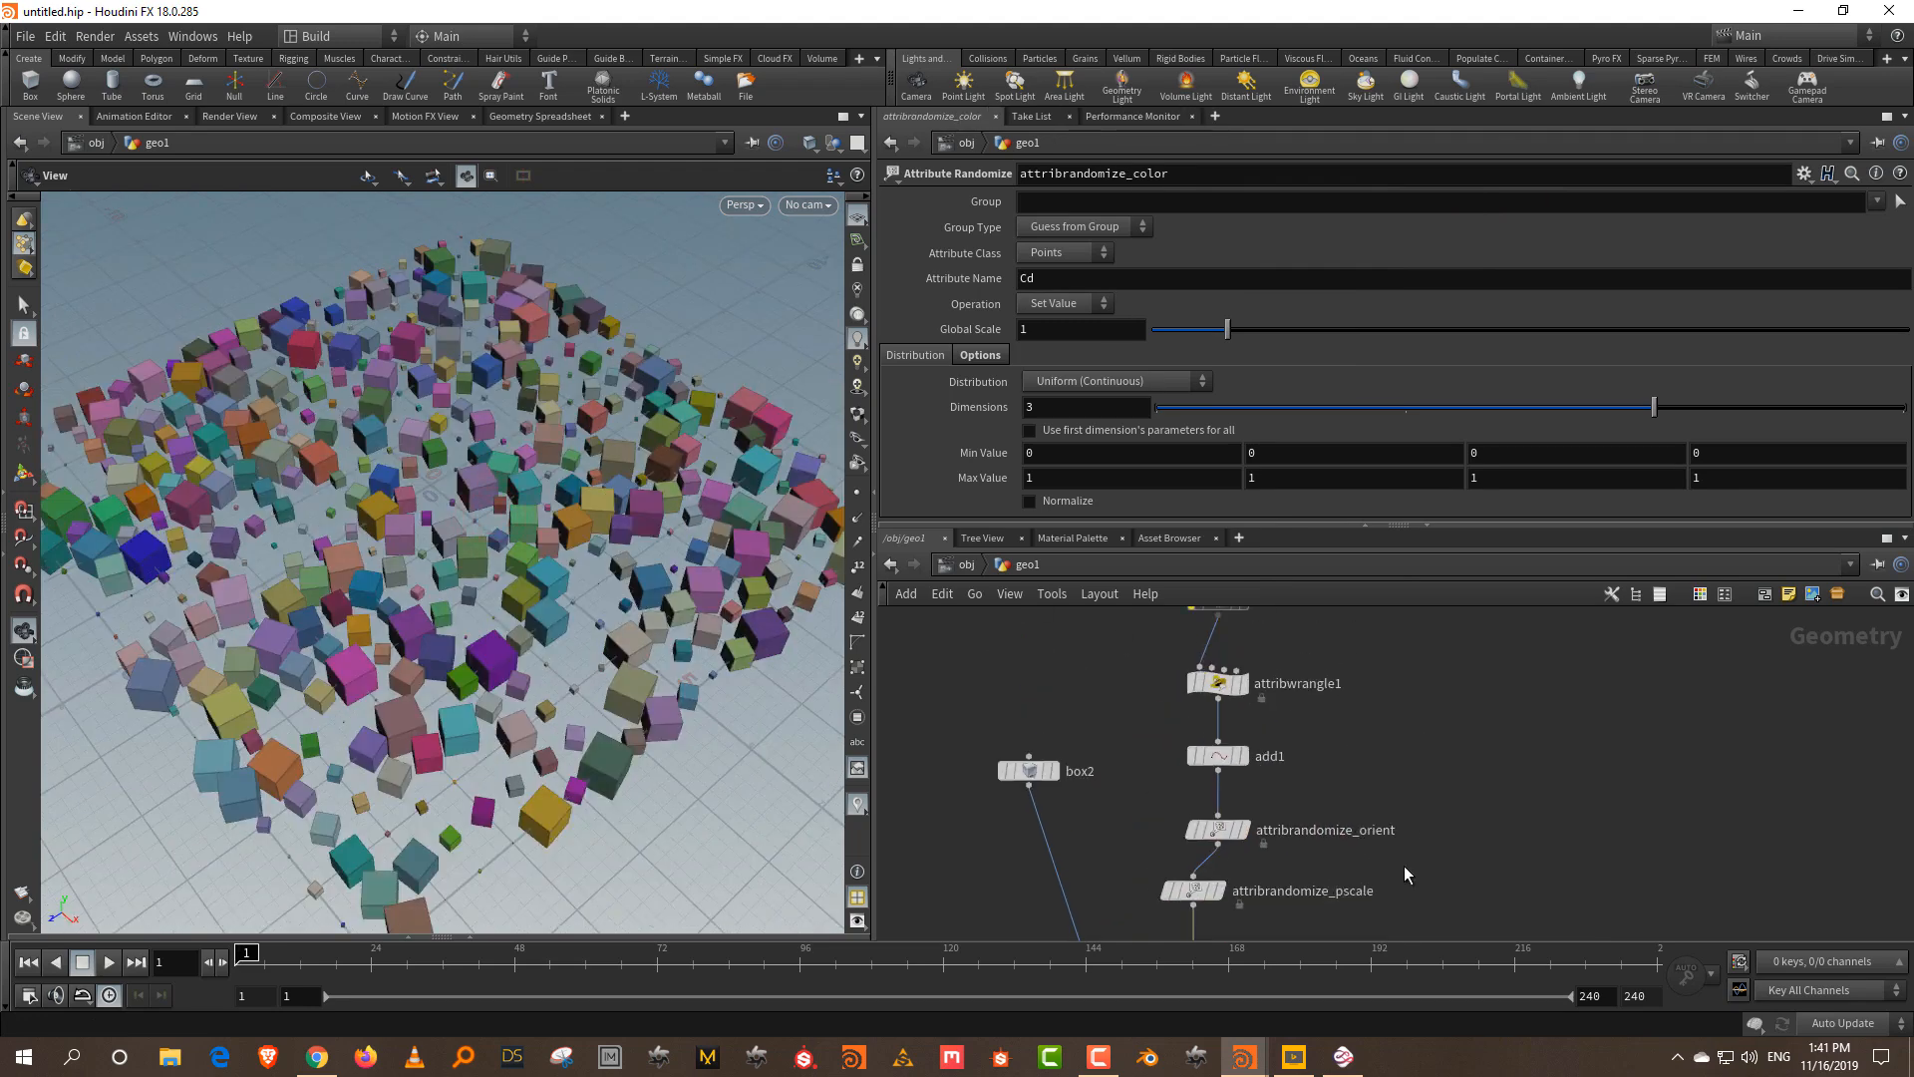
pyautogui.click(1217, 682)
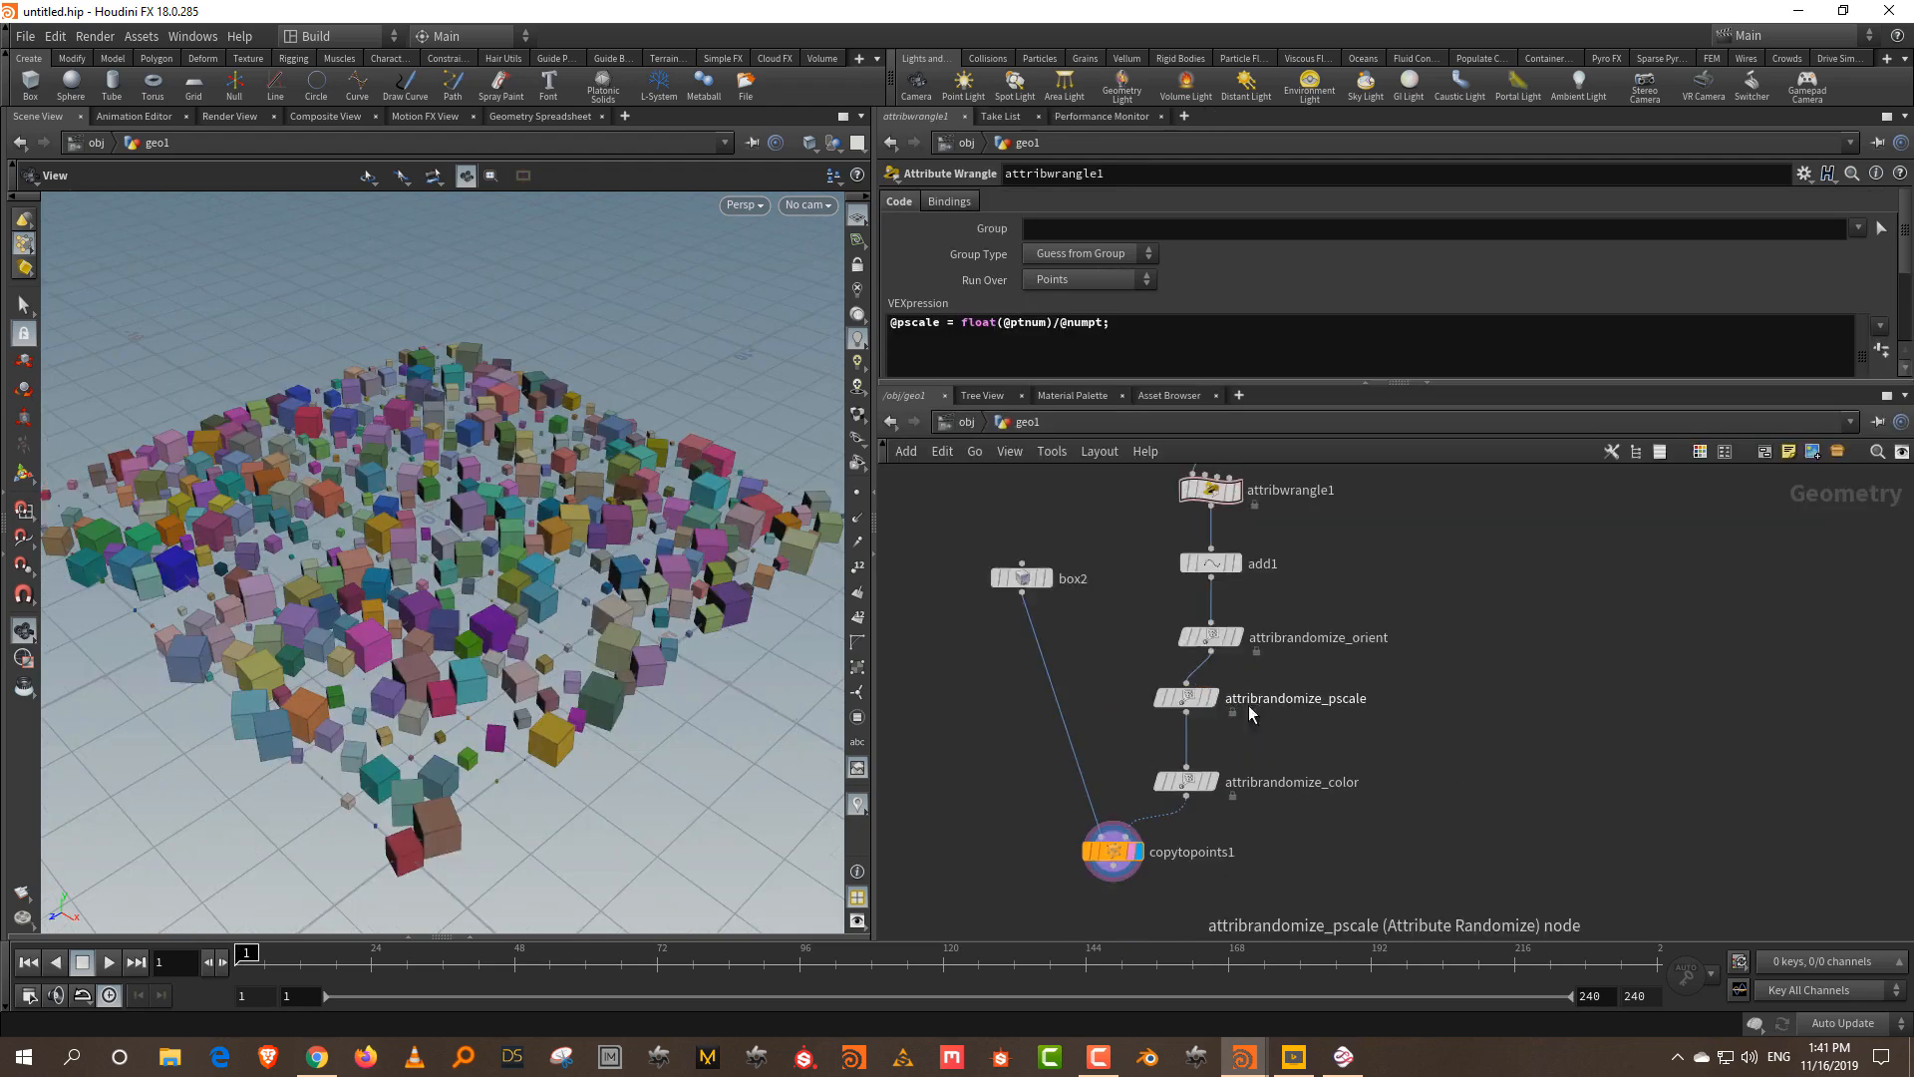
pyautogui.moveTo(1187, 703)
pyautogui.moveTo(1187, 703); pyautogui.dragTo(1210, 701)
pyautogui.moveTo(1189, 782); pyautogui.dragTo(1213, 761)
pyautogui.moveTo(1514, 719); pyautogui.dragTo(1519, 737)
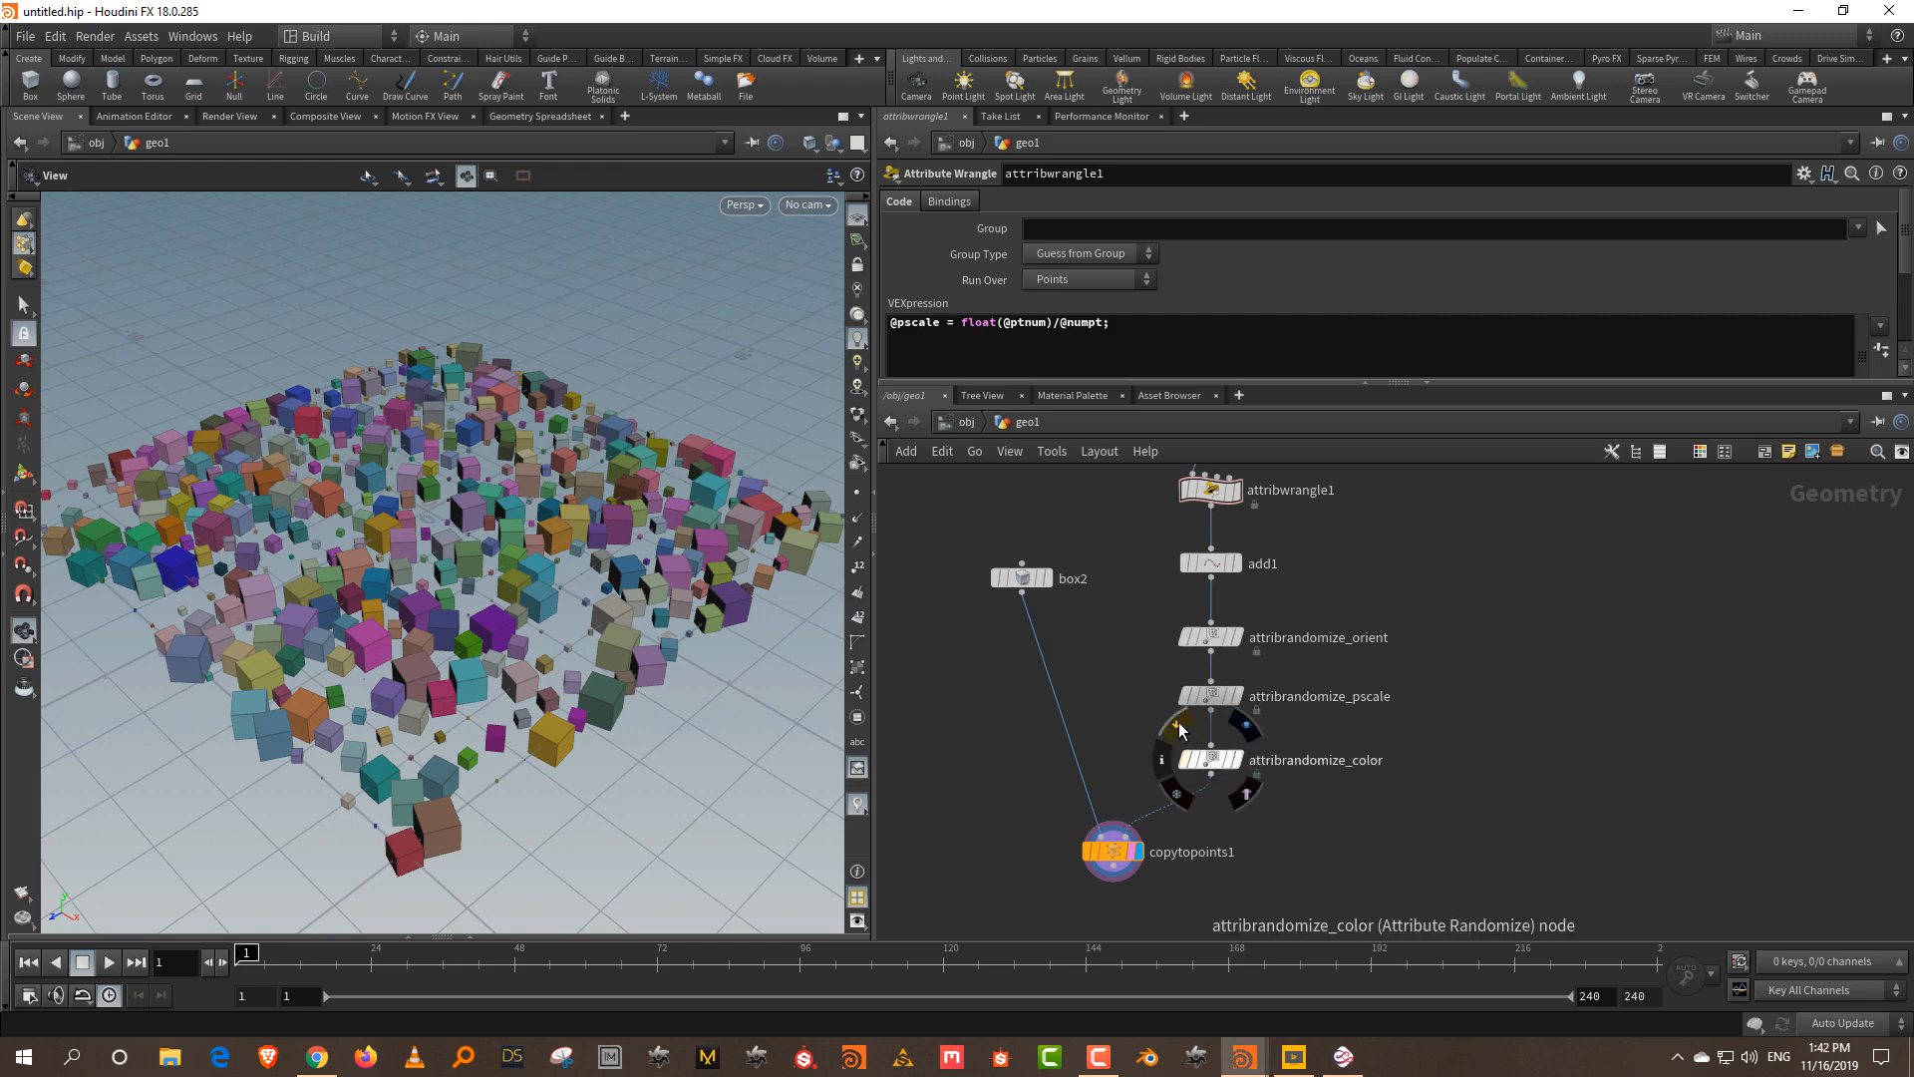
# - Bypass attribrandomize_color and insert a Color node between it and copytopoints1
pyautogui.click(1179, 726)
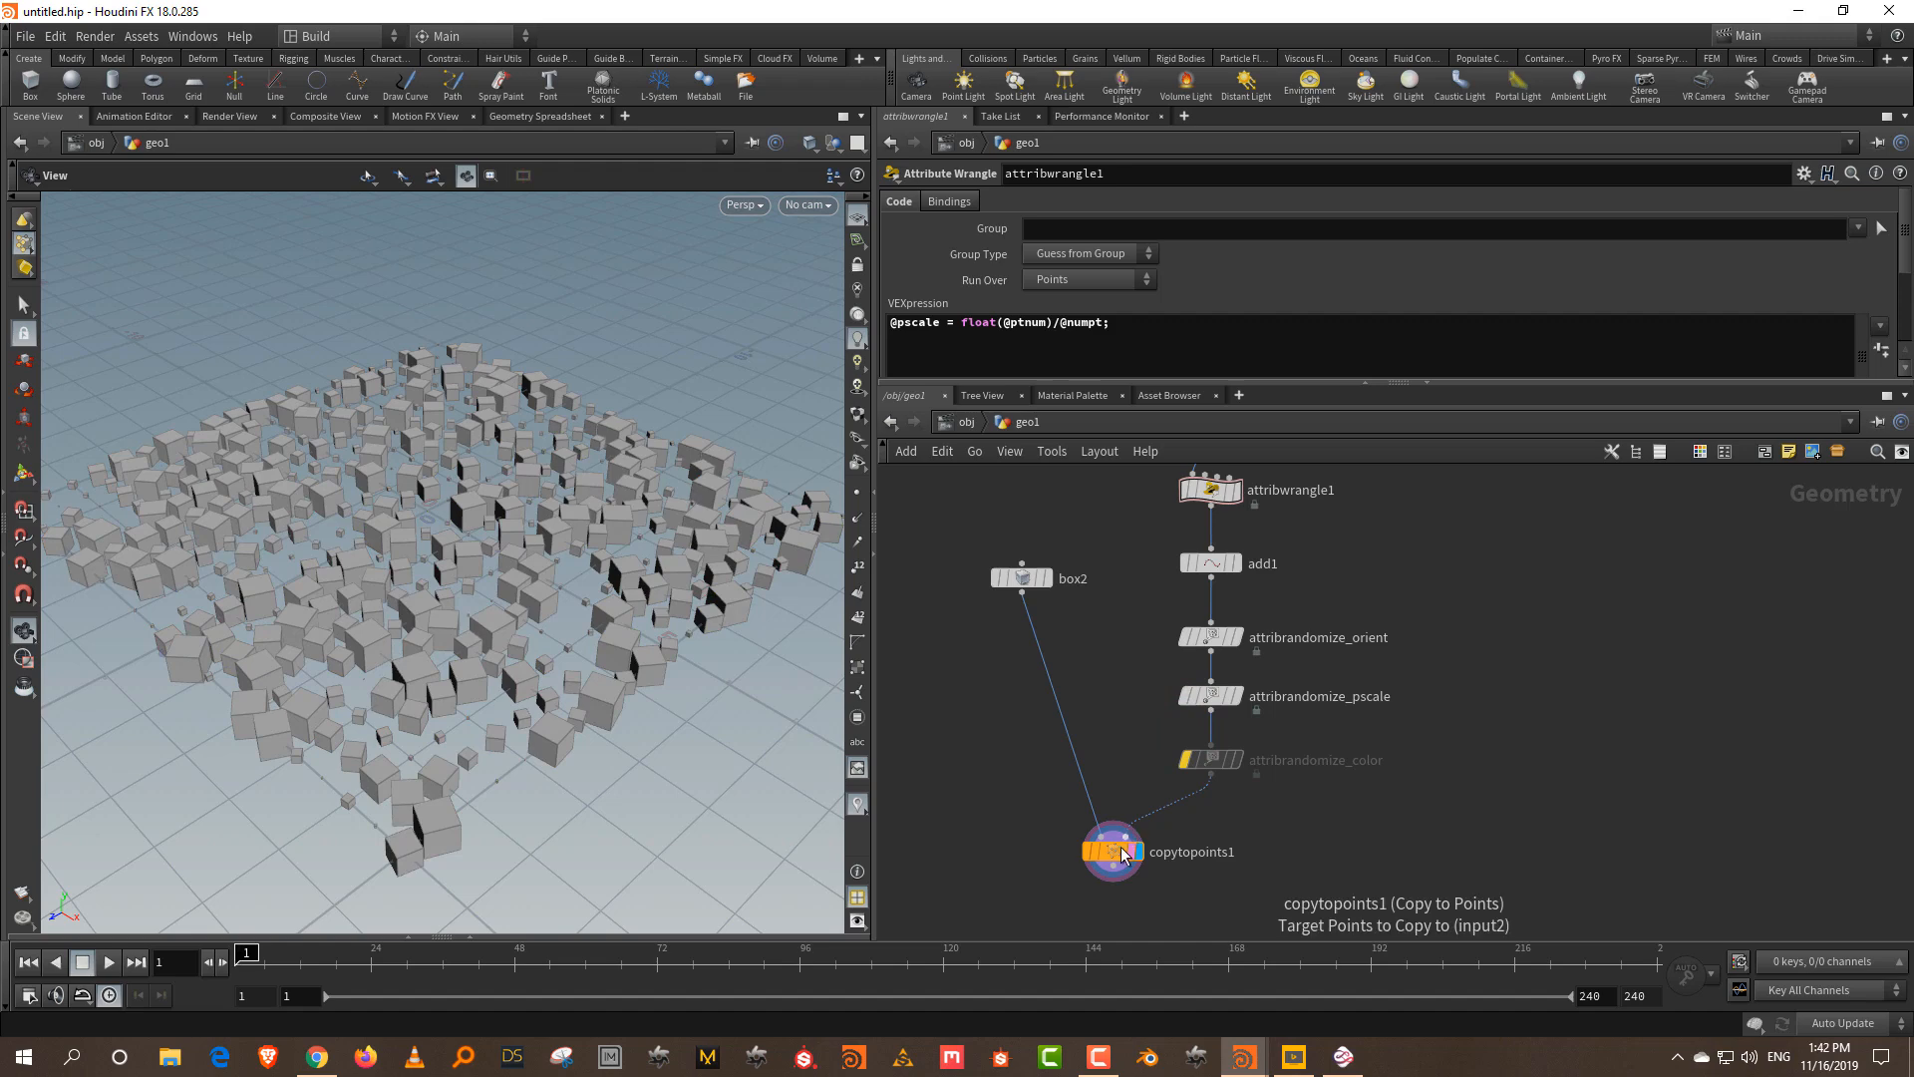
pyautogui.moveTo(1128, 849); pyautogui.dragTo(1119, 883)
pyautogui.press('Tab')
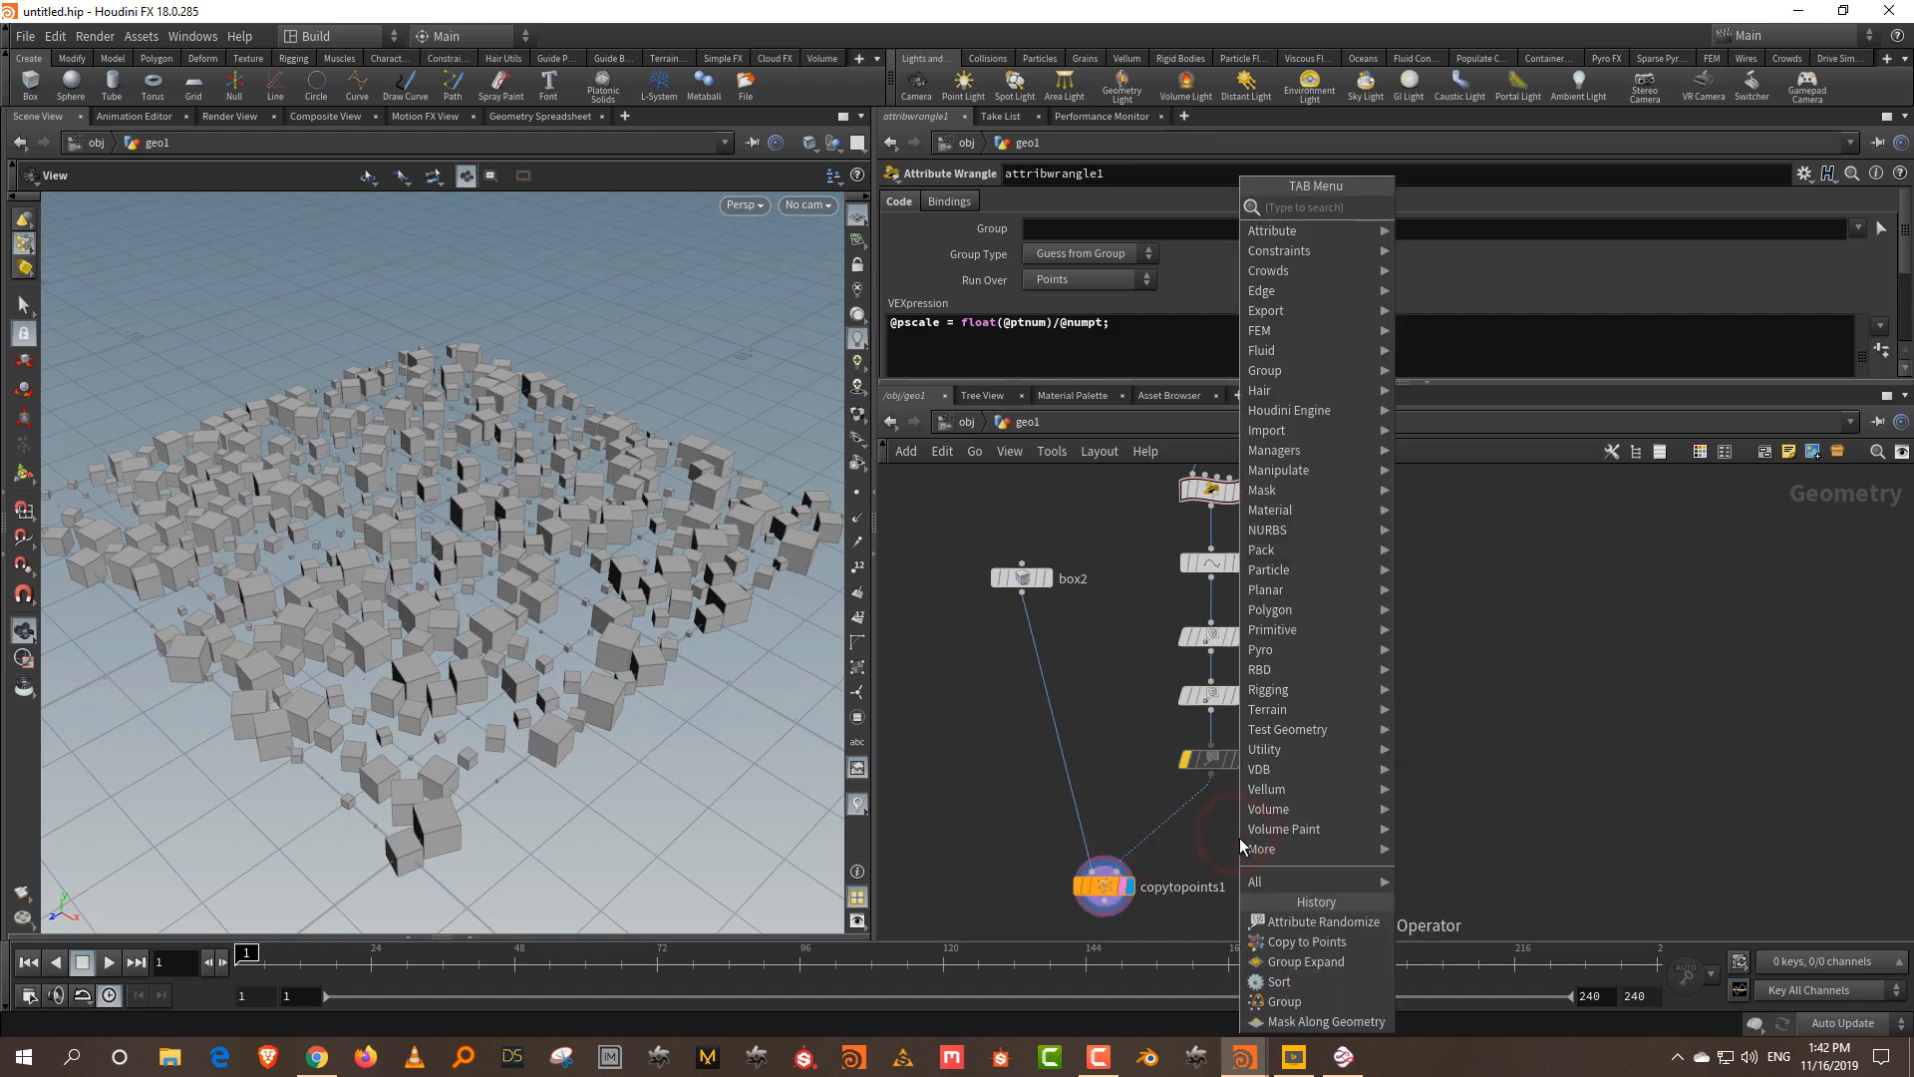
pyautogui.write('color')
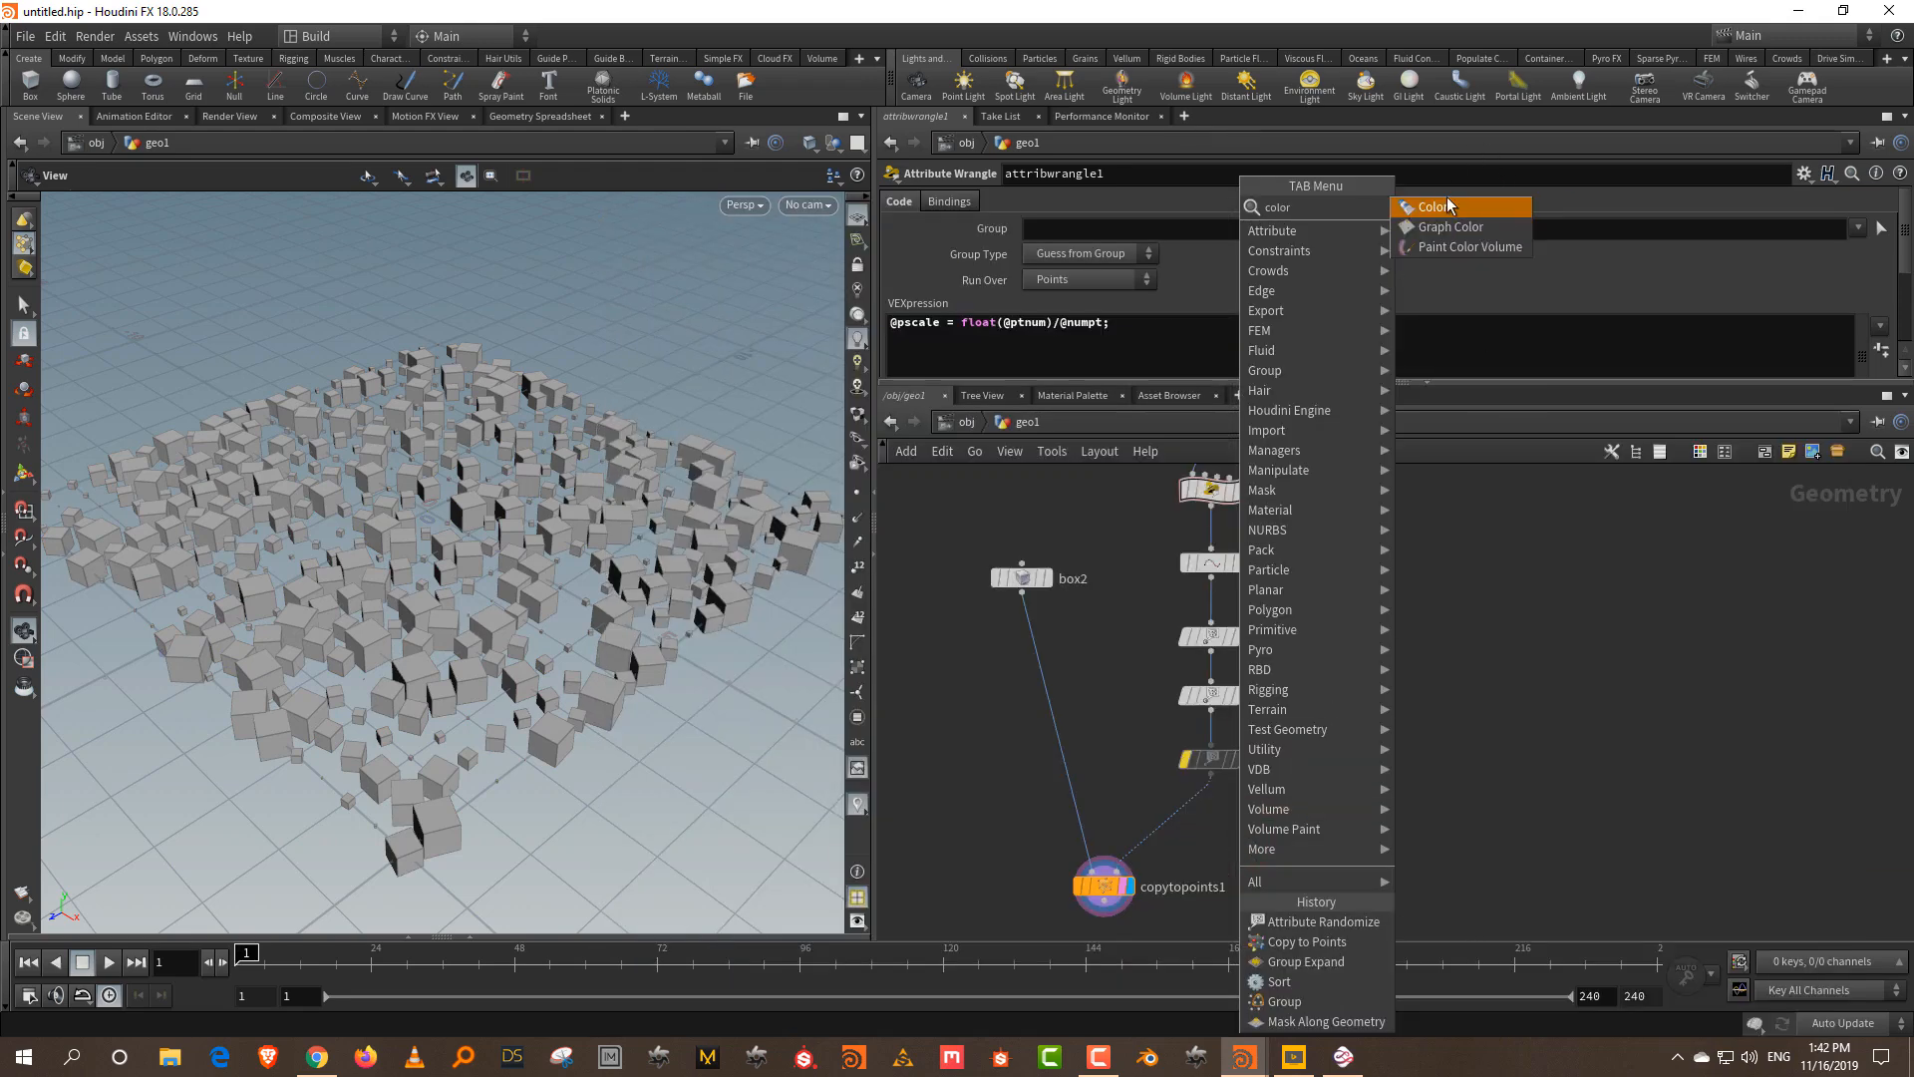
pyautogui.click(1436, 206)
pyautogui.click(1177, 820)
pyautogui.moveTo(1176, 820)
pyautogui.mouseDown()
pyautogui.moveTo(1215, 820)
pyautogui.moveTo(1173, 855)
pyautogui.mouseUp()
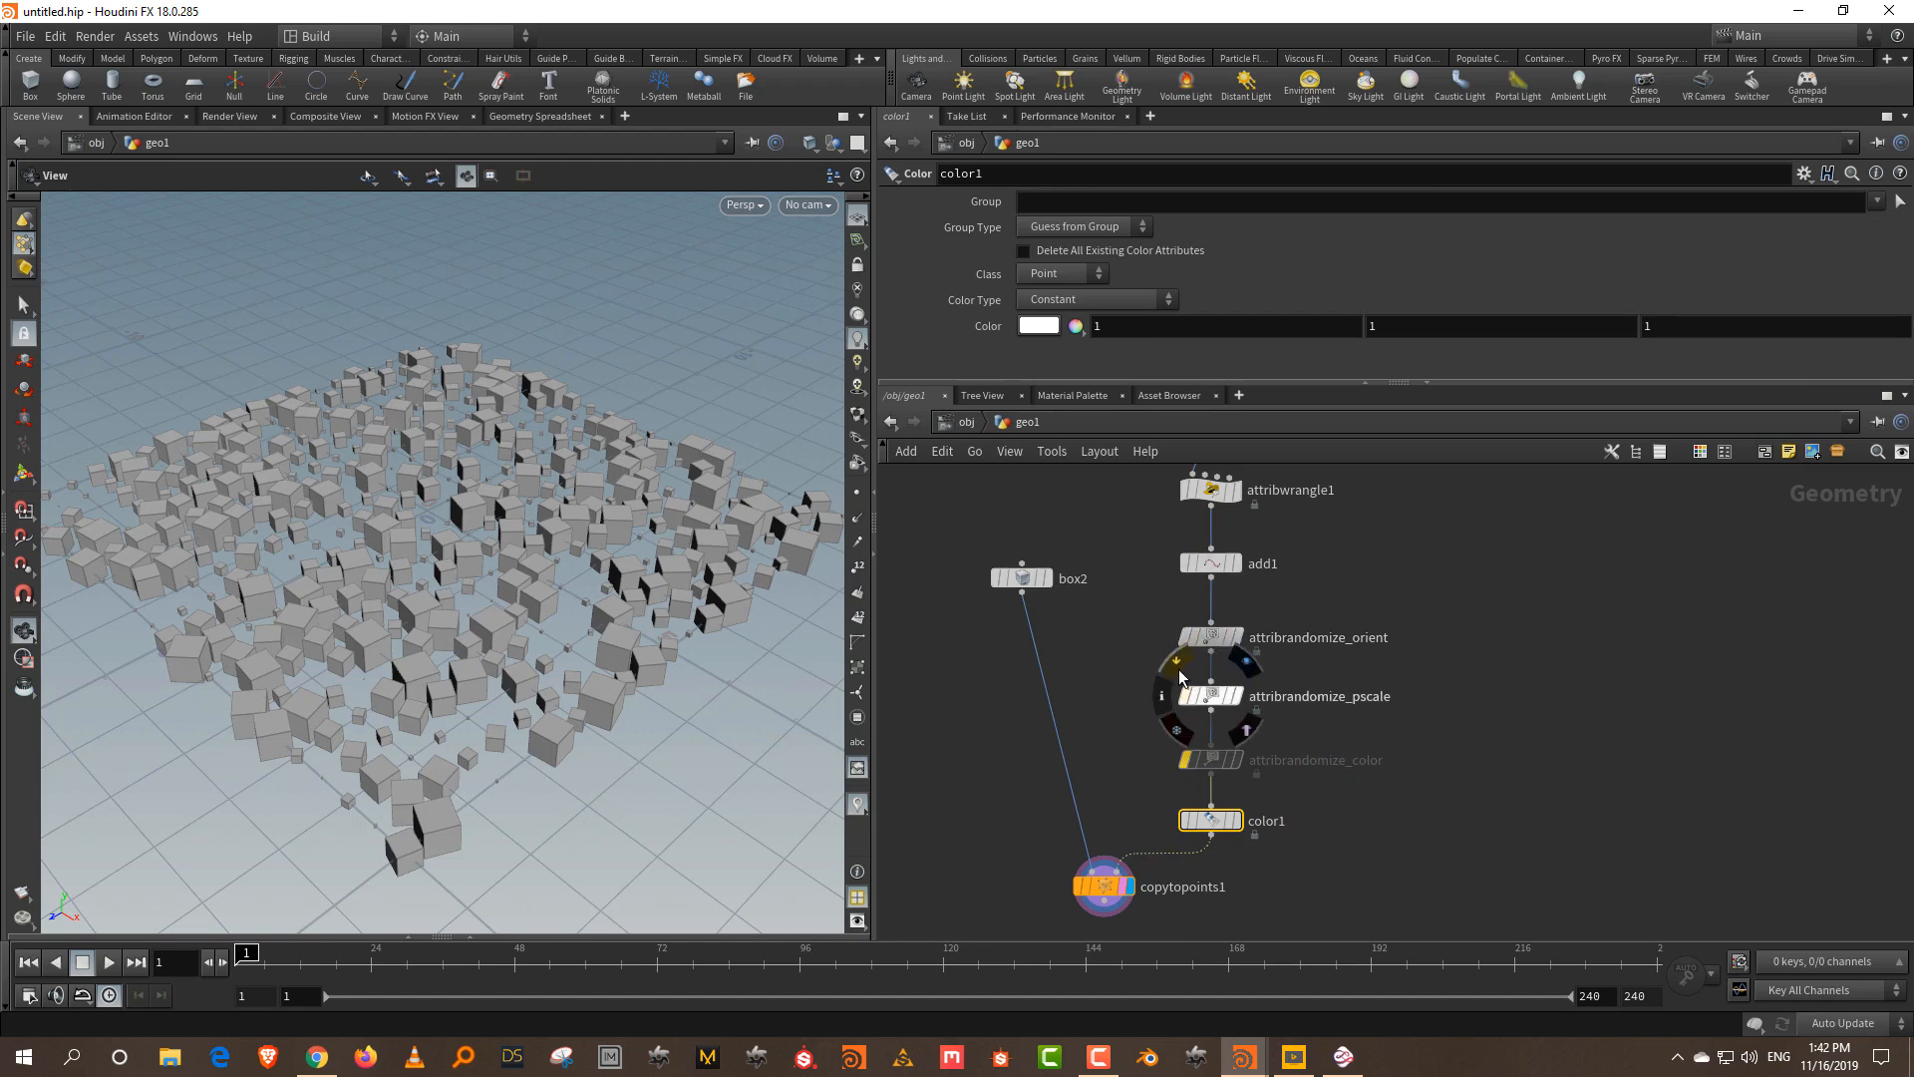
# - Bypass attribrandomize_pscale and select attribwrangle1 to review its pscale expression
pyautogui.click(1178, 666)
pyautogui.moveTo(665, 539); pyautogui.dragTo(415, 589)
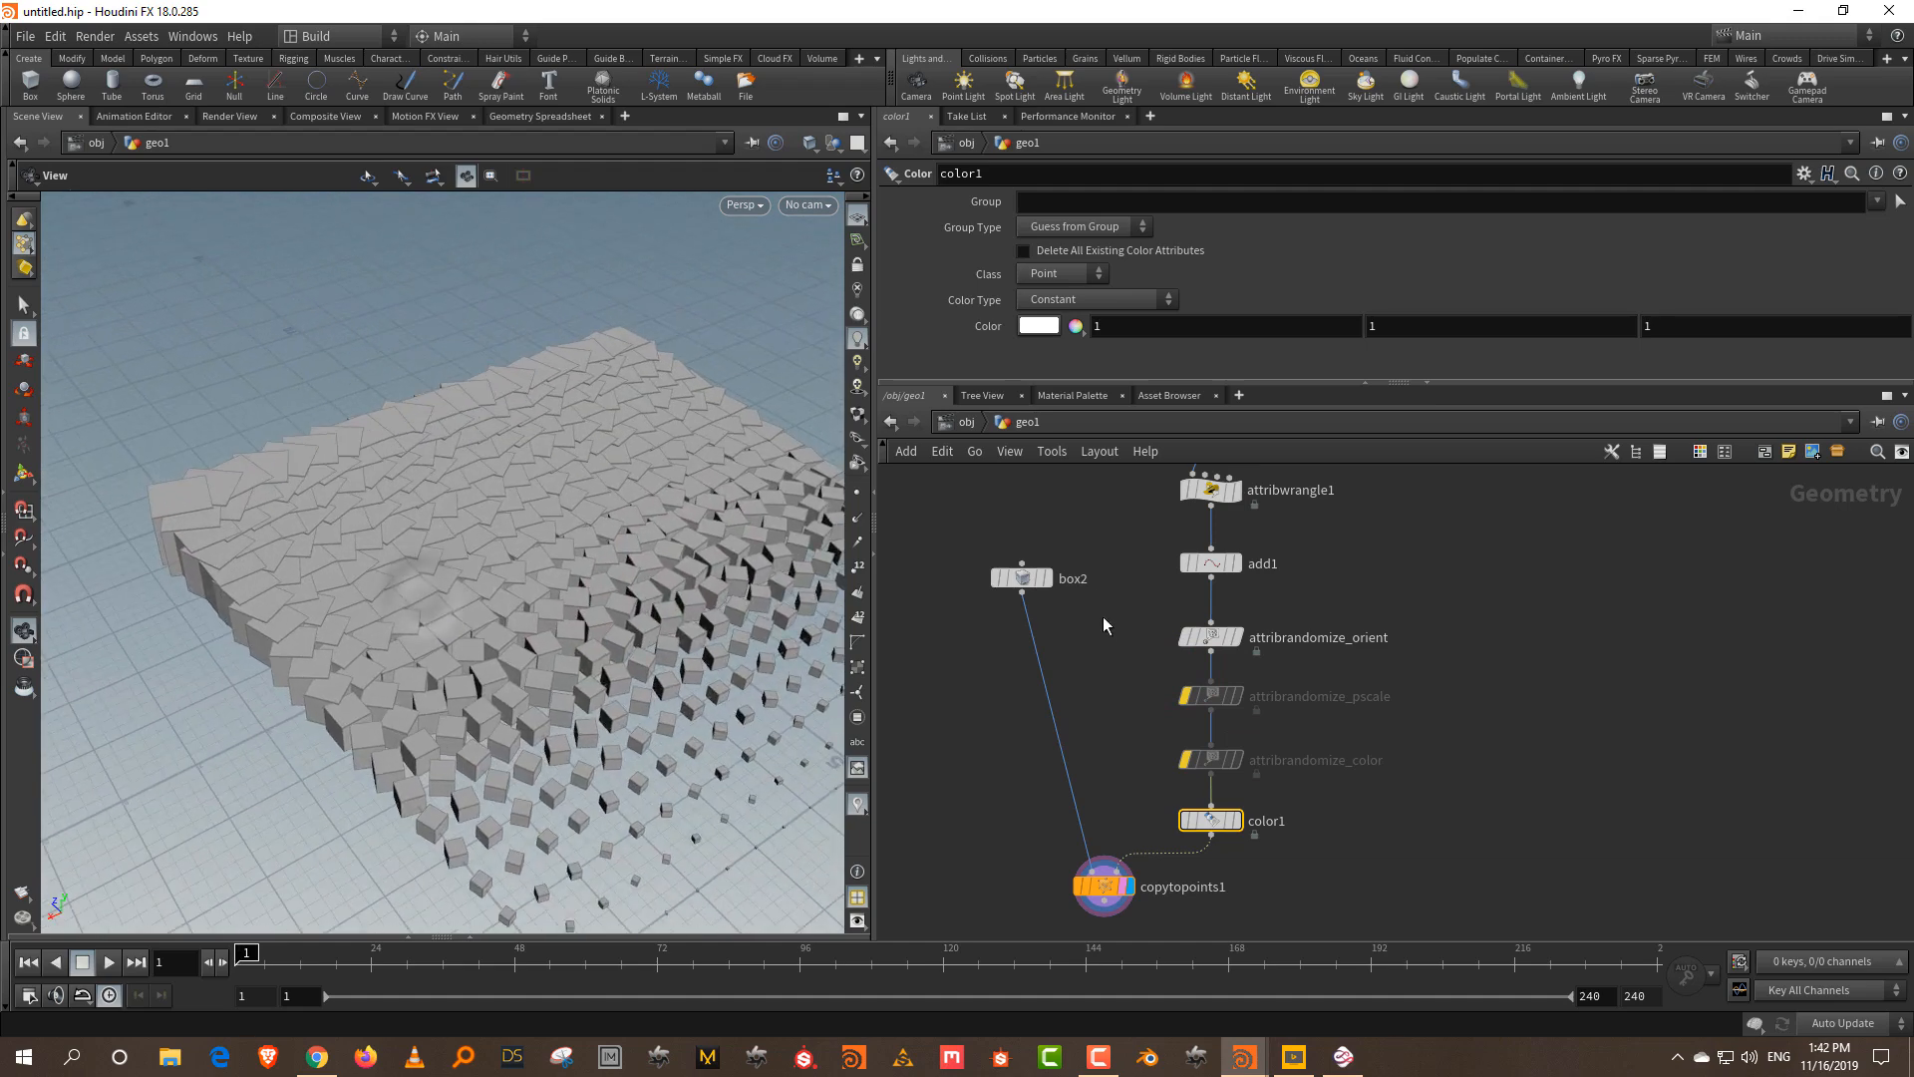
pyautogui.moveTo(1146, 514); pyautogui.dragTo(1294, 451)
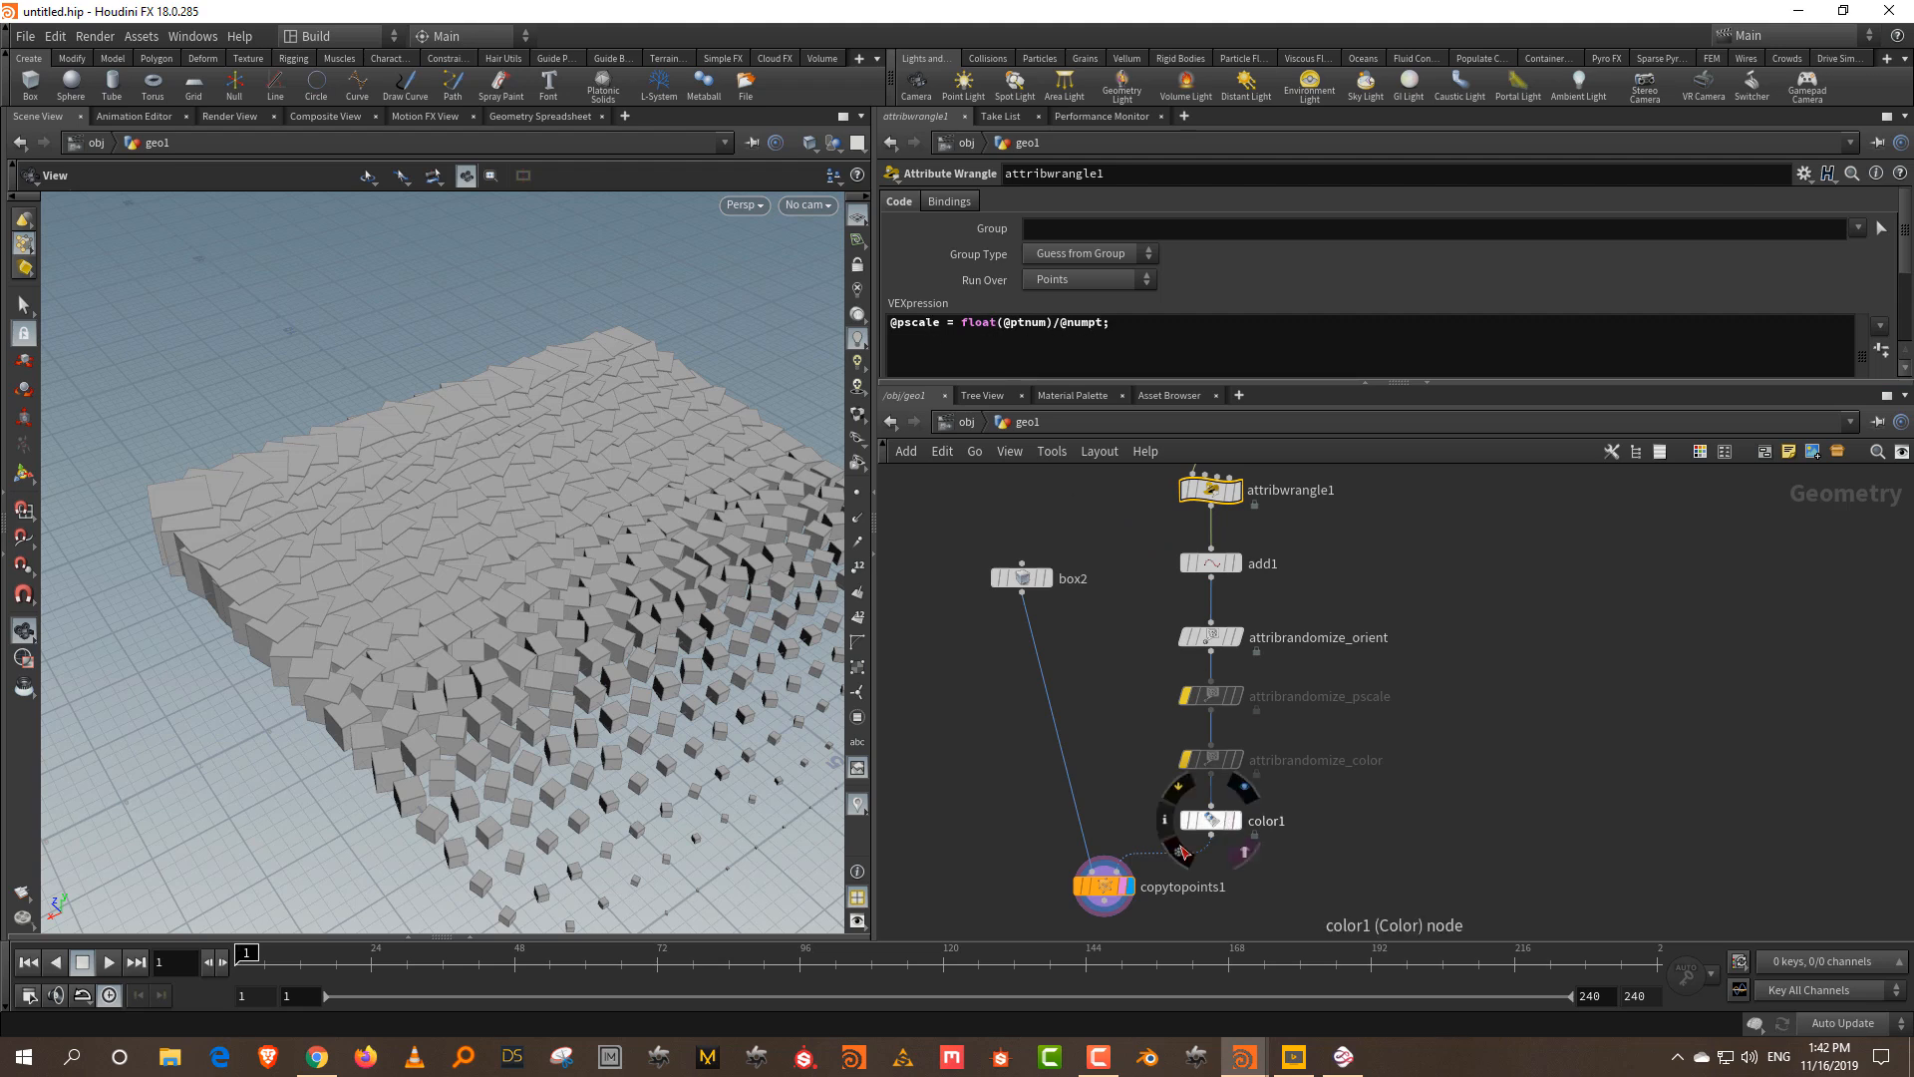
# - Set the constant color of color1 to red with RGB values 1, 0.138, 0.138
pyautogui.click(1212, 823)
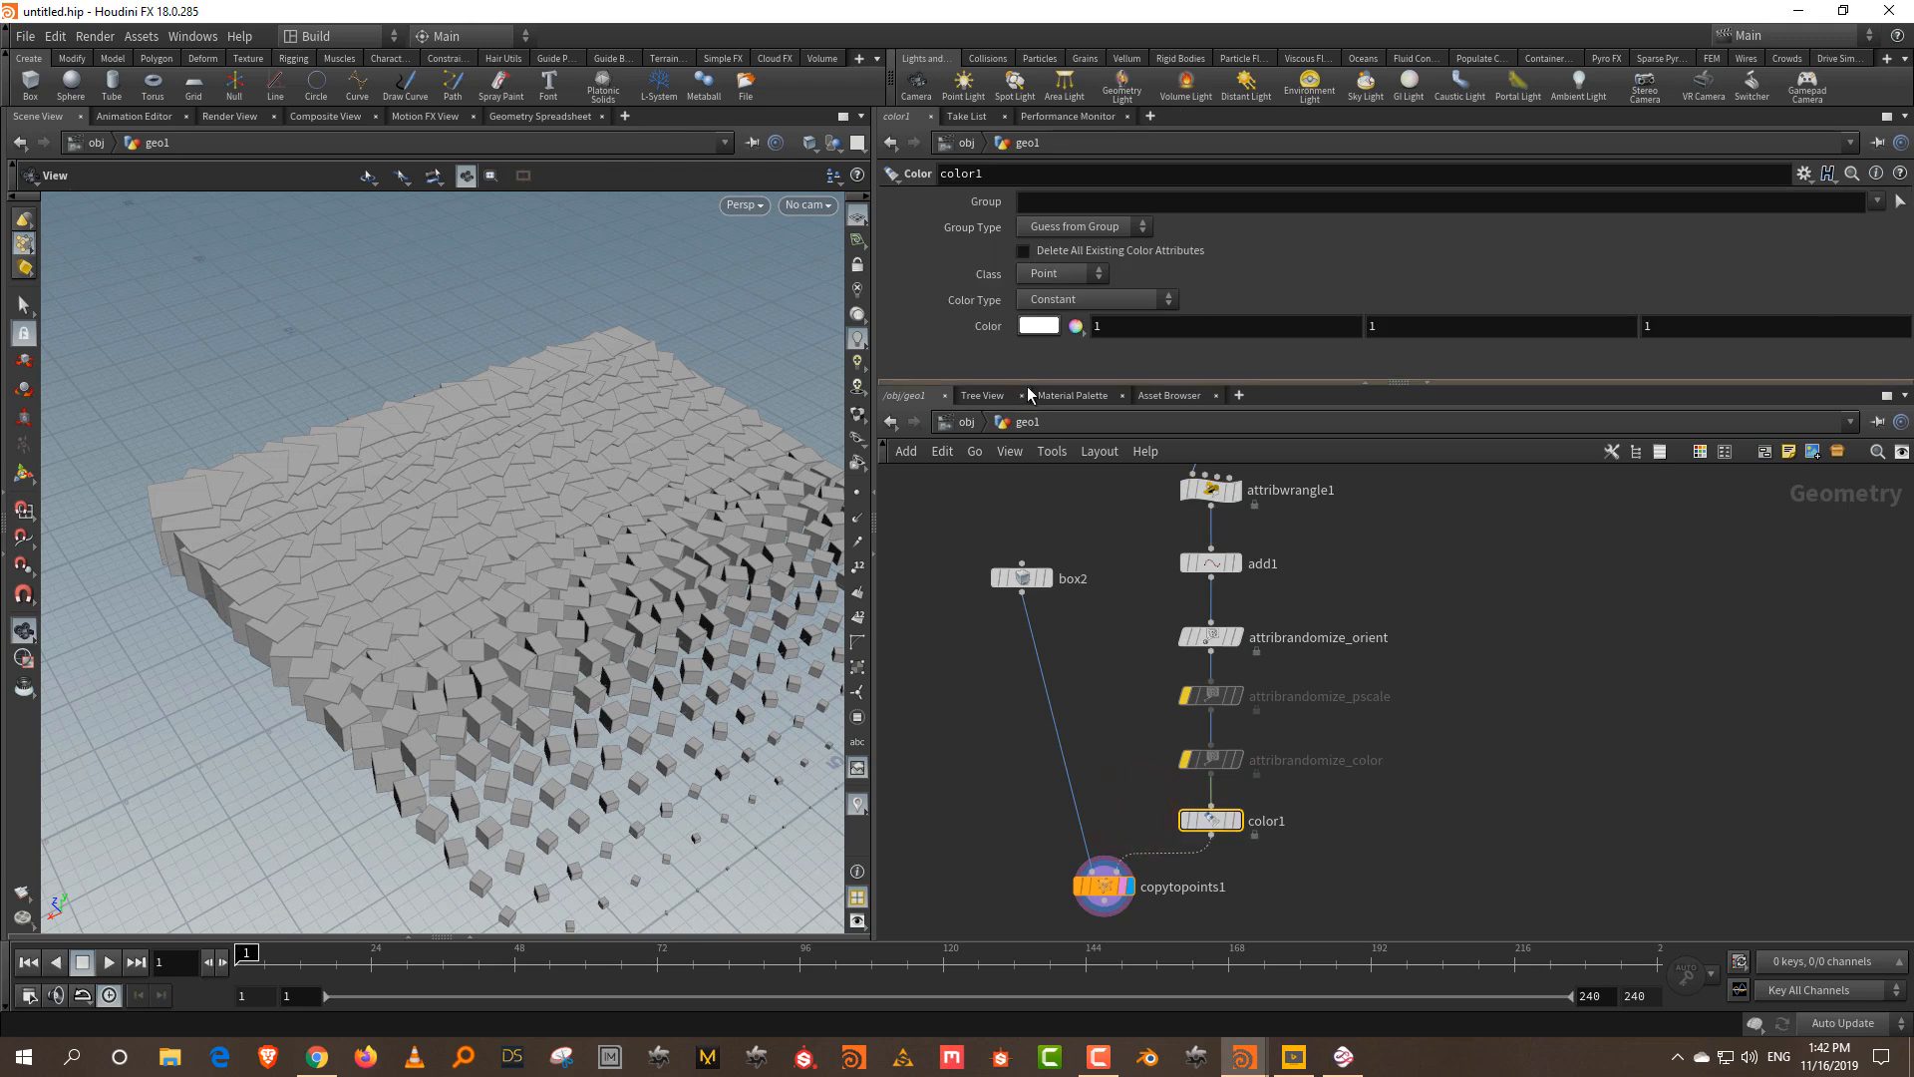
pyautogui.moveTo(1029, 384); pyautogui.dragTo(1031, 536)
pyautogui.click(1063, 336)
pyautogui.click(1284, 427)
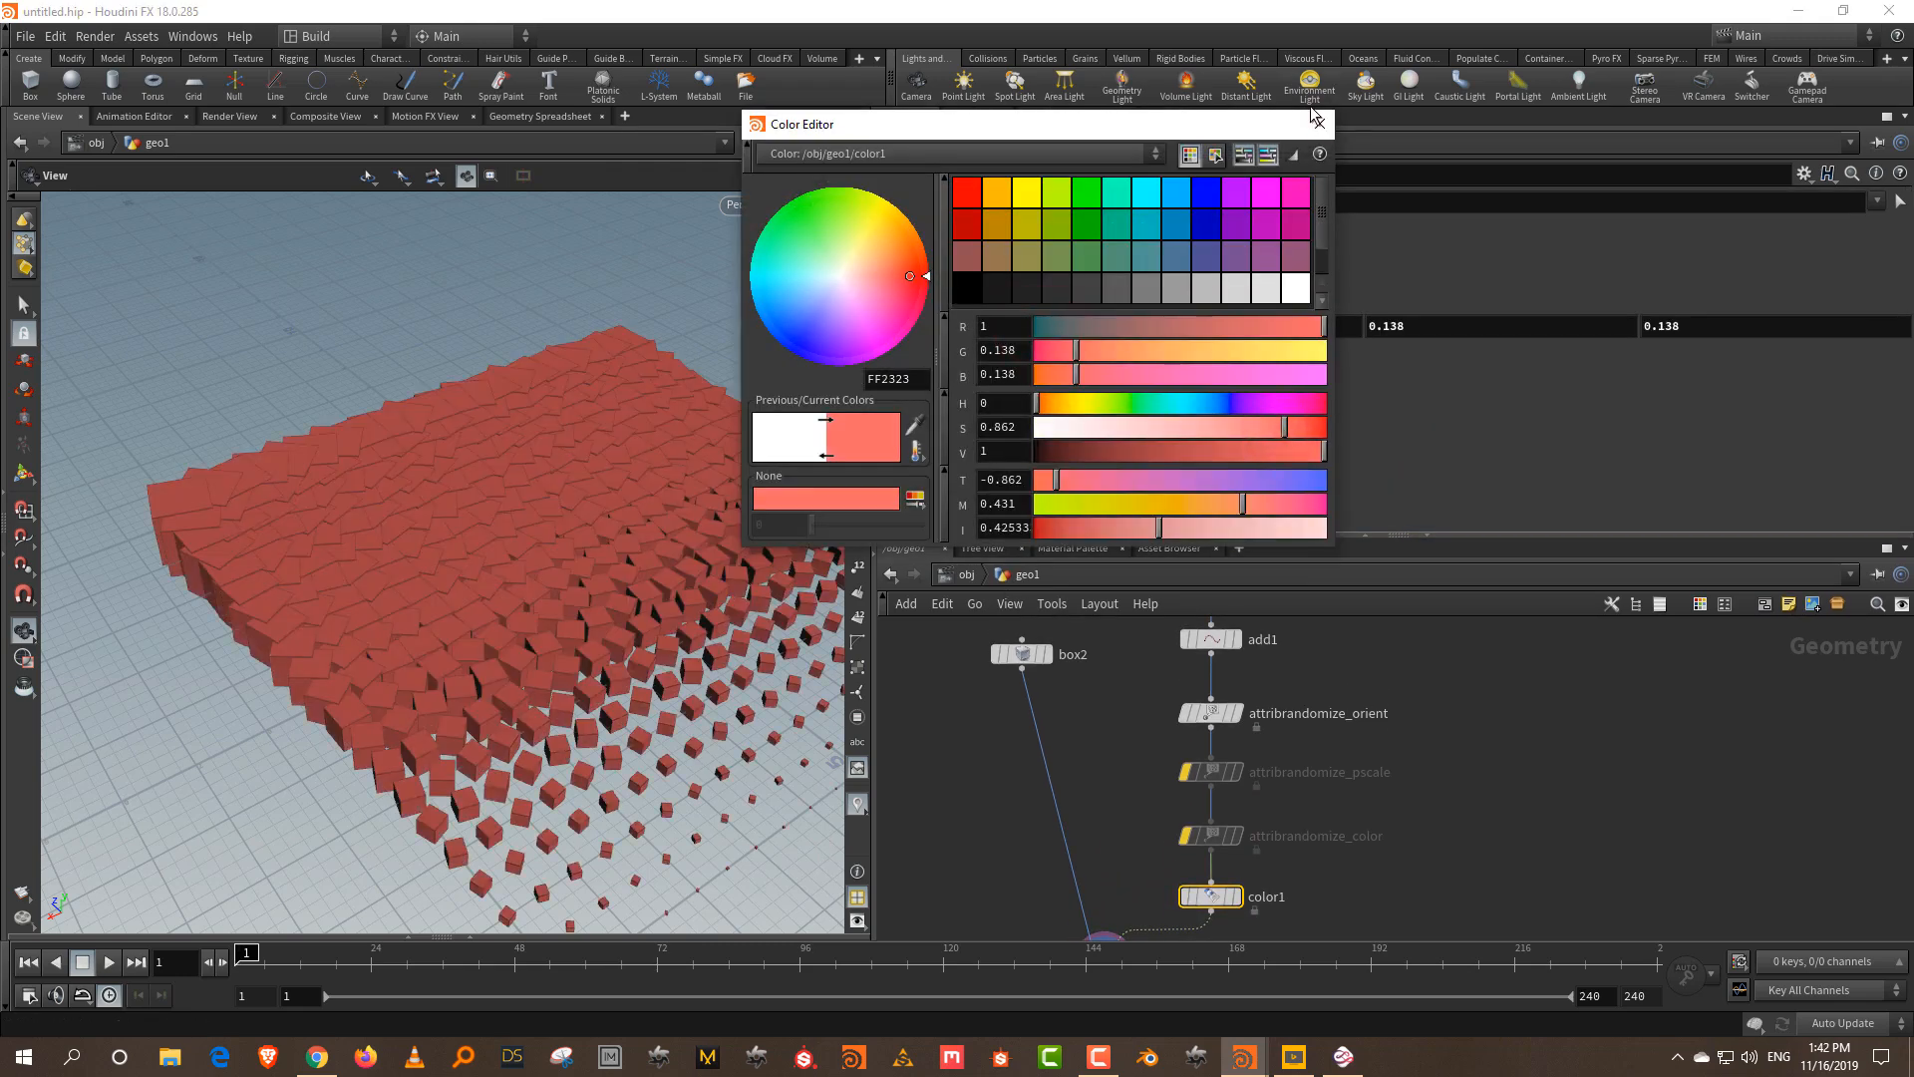
pyautogui.click(1314, 116)
# - Switch color1's color type to Ramp from Attribute and drive it with the pscale attribute
pyautogui.click(1096, 301)
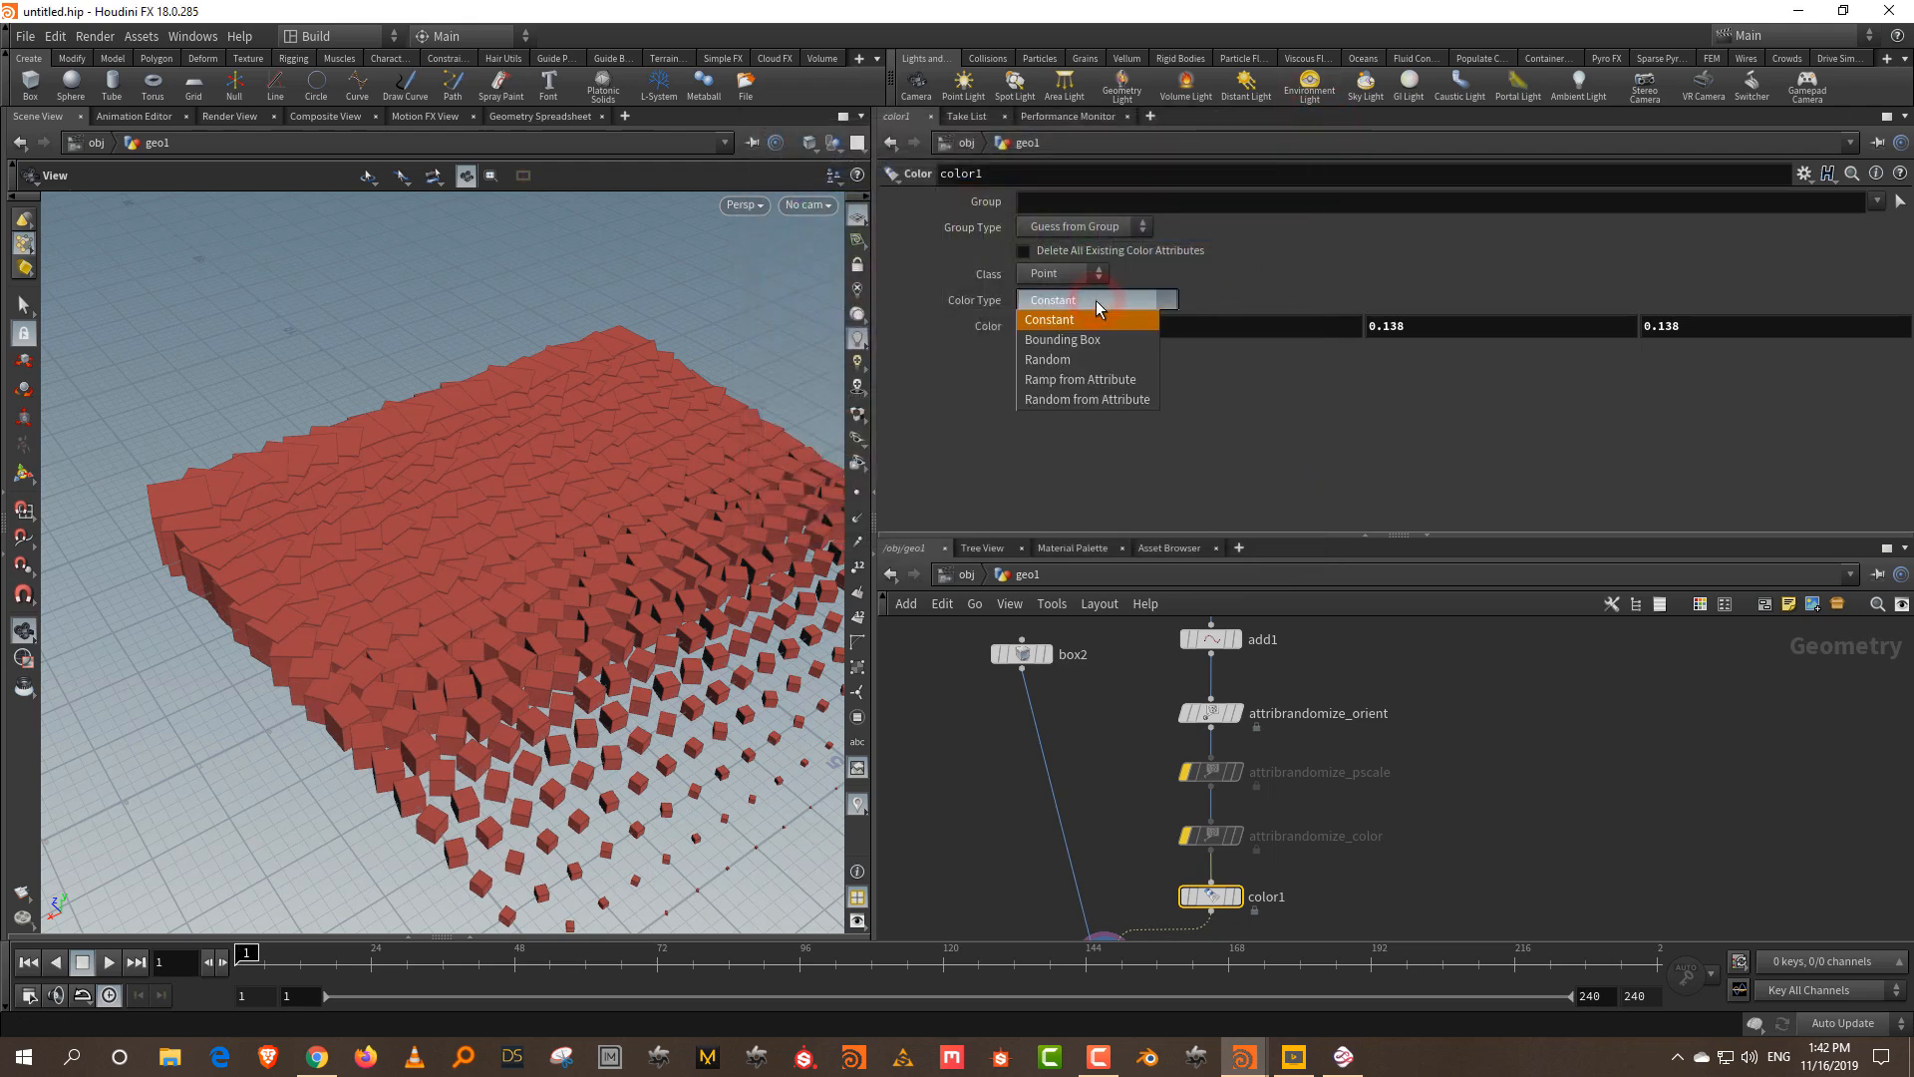
pyautogui.click(1117, 381)
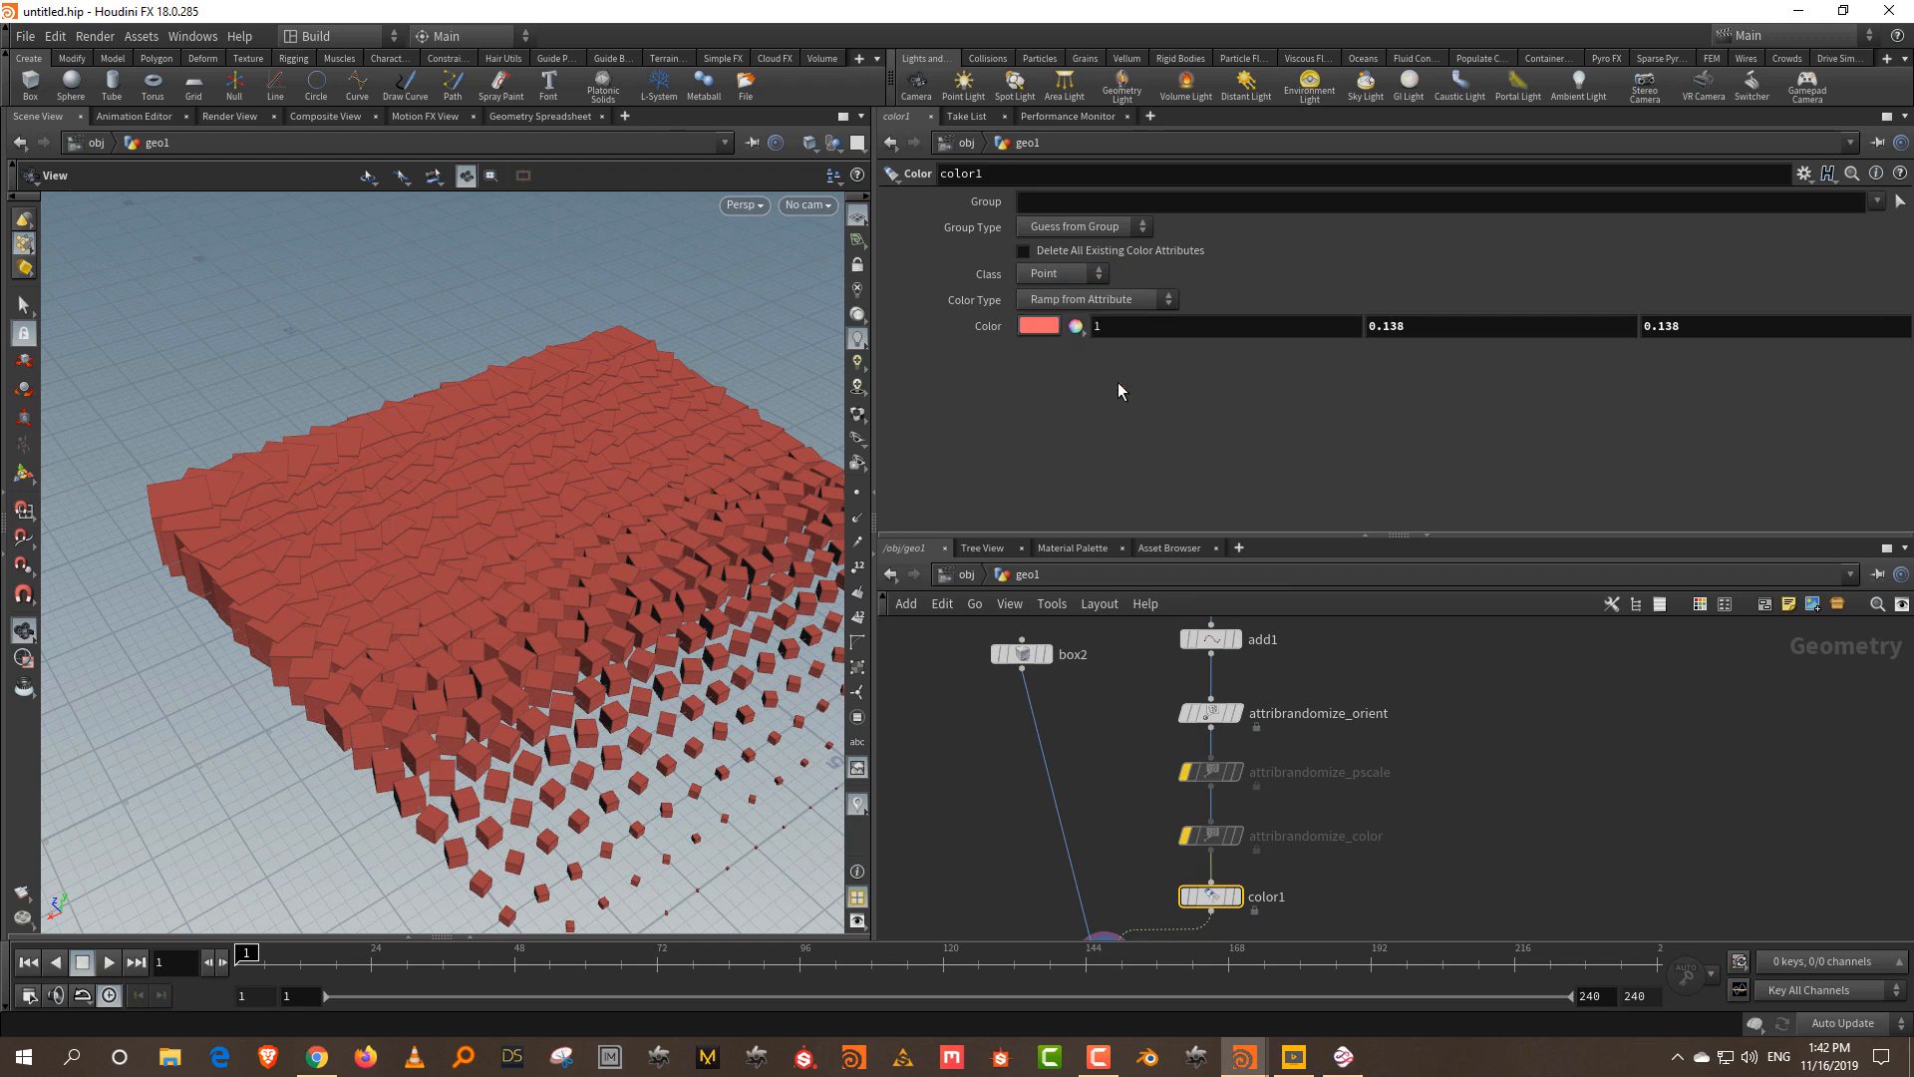
pyautogui.click(1110, 317)
pyautogui.write('pscale')
pyautogui.press('Return')
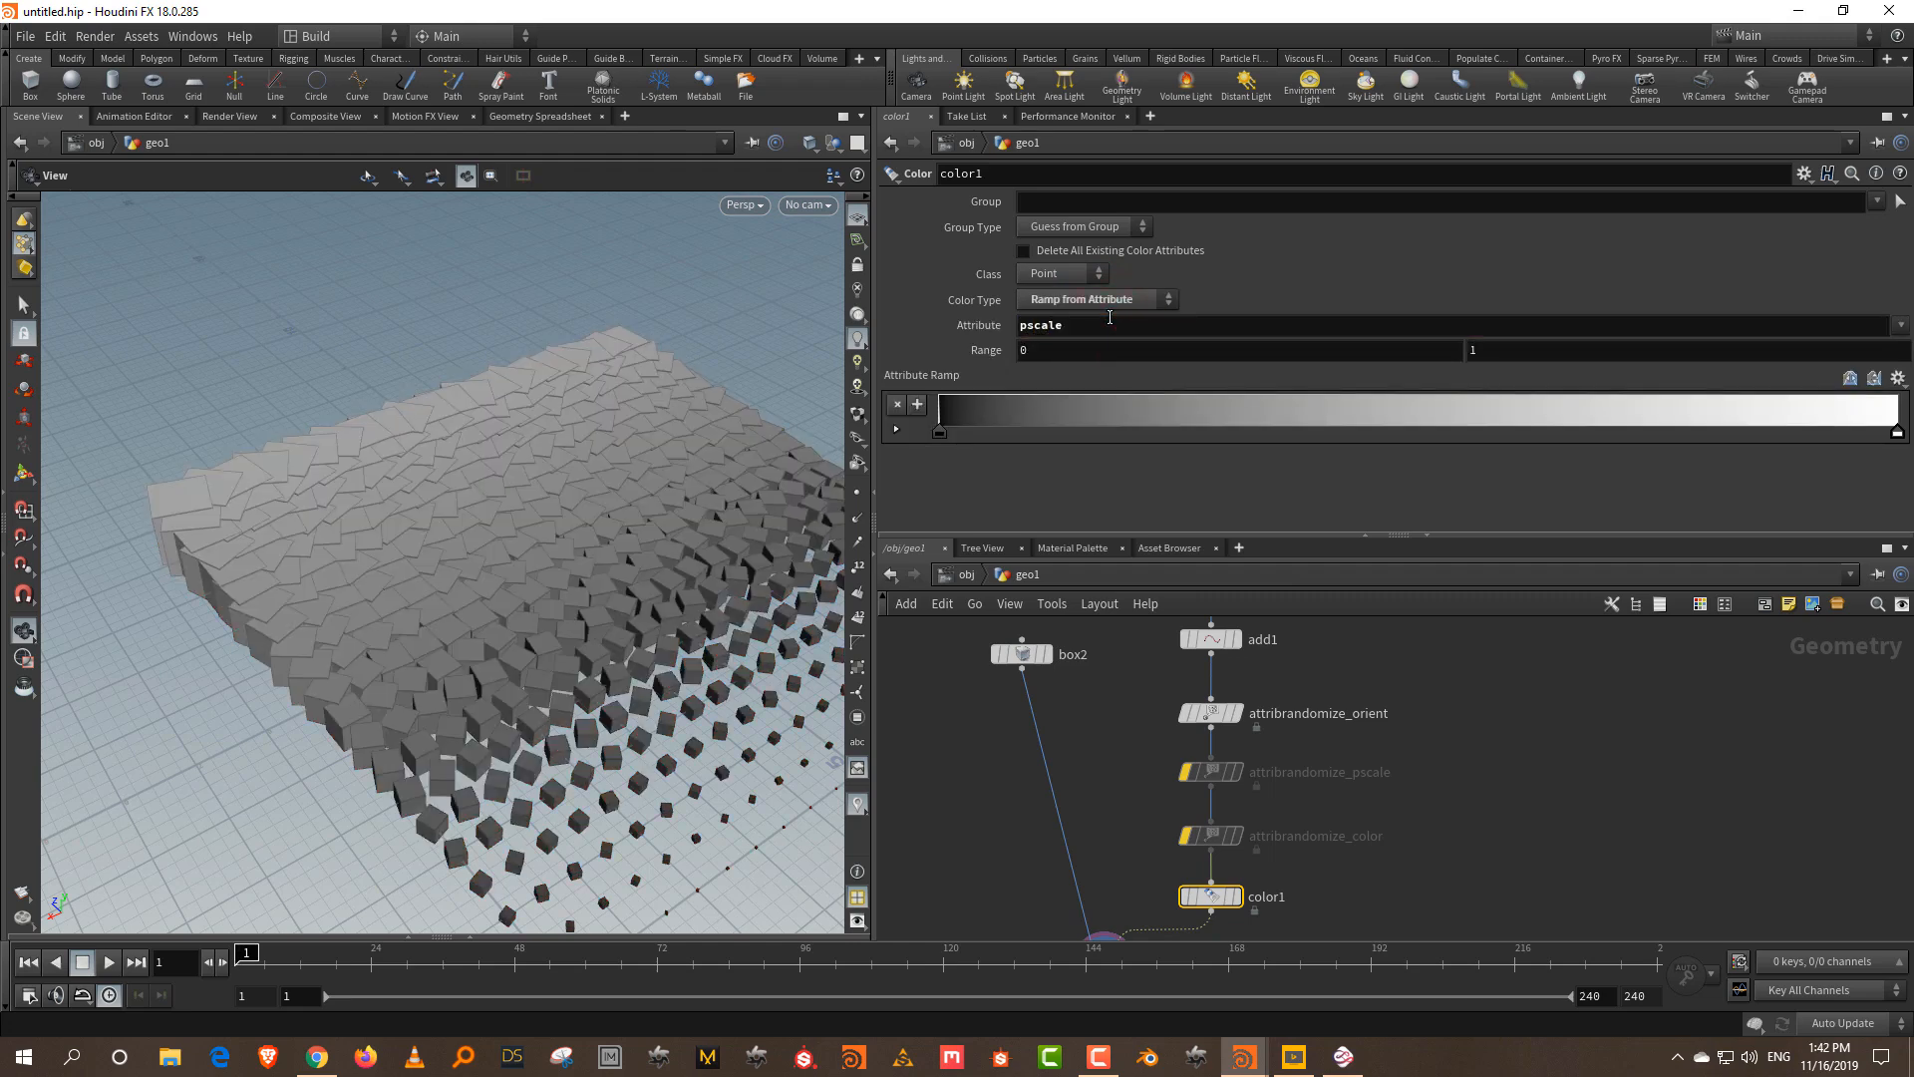
# - Color the right end of color1's attribute ramp bright blue and its left end pure red
pyautogui.doubleClick(1898, 431)
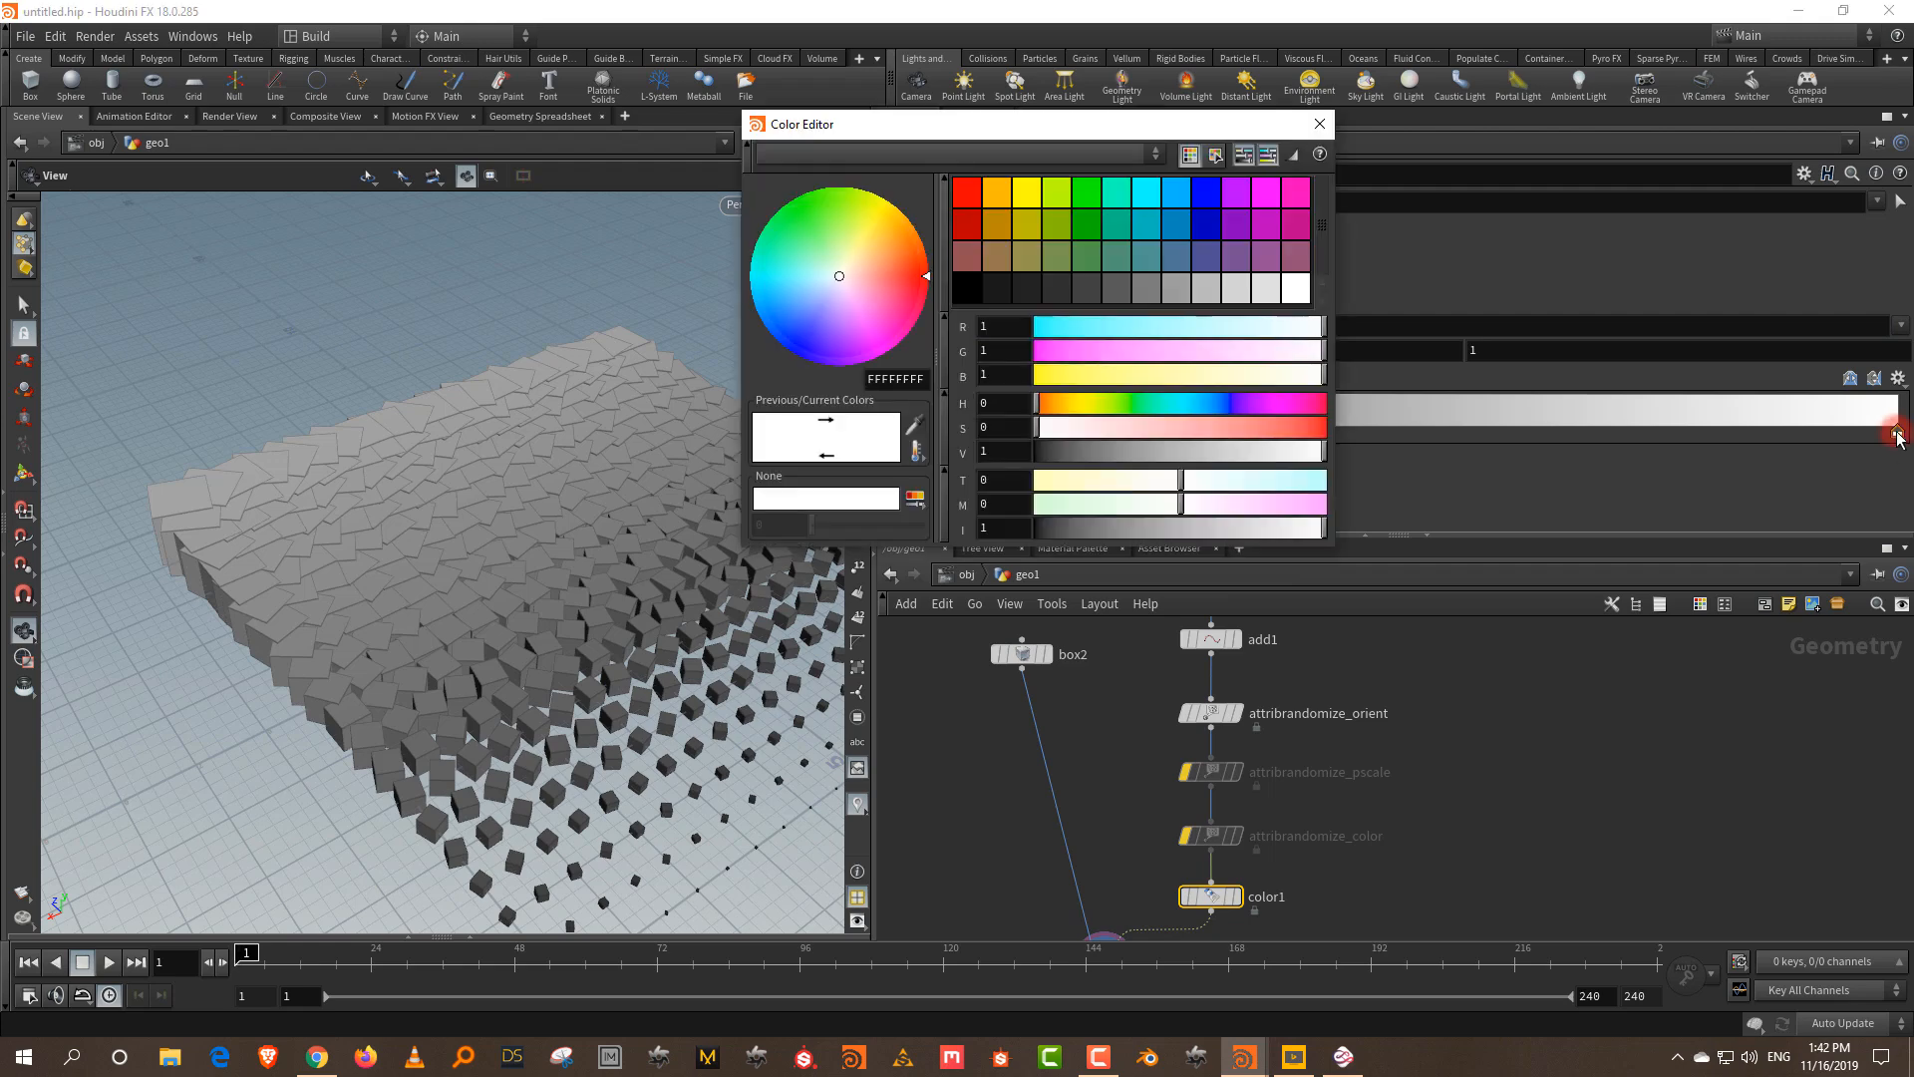
pyautogui.click(1202, 410)
pyautogui.moveTo(1228, 427); pyautogui.dragTo(1326, 427)
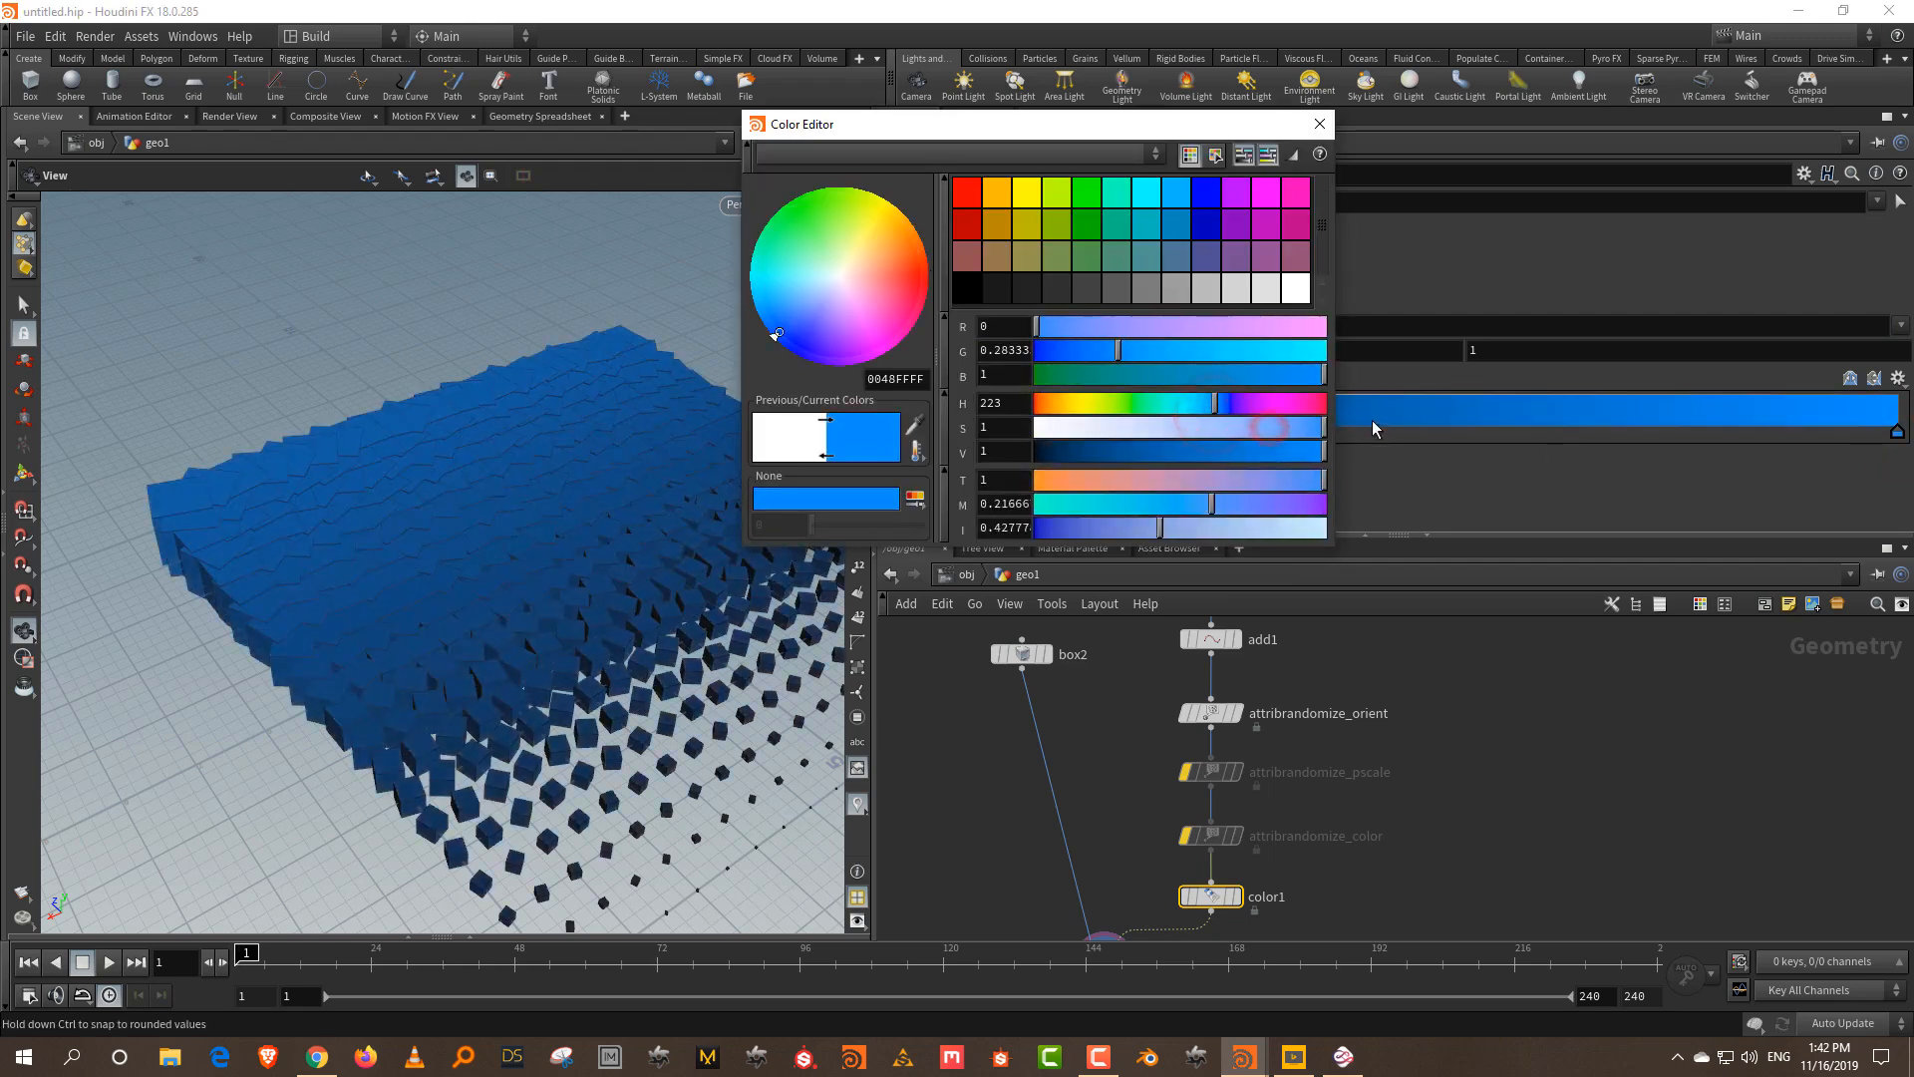
pyautogui.click(1320, 123)
pyautogui.doubleClick(939, 433)
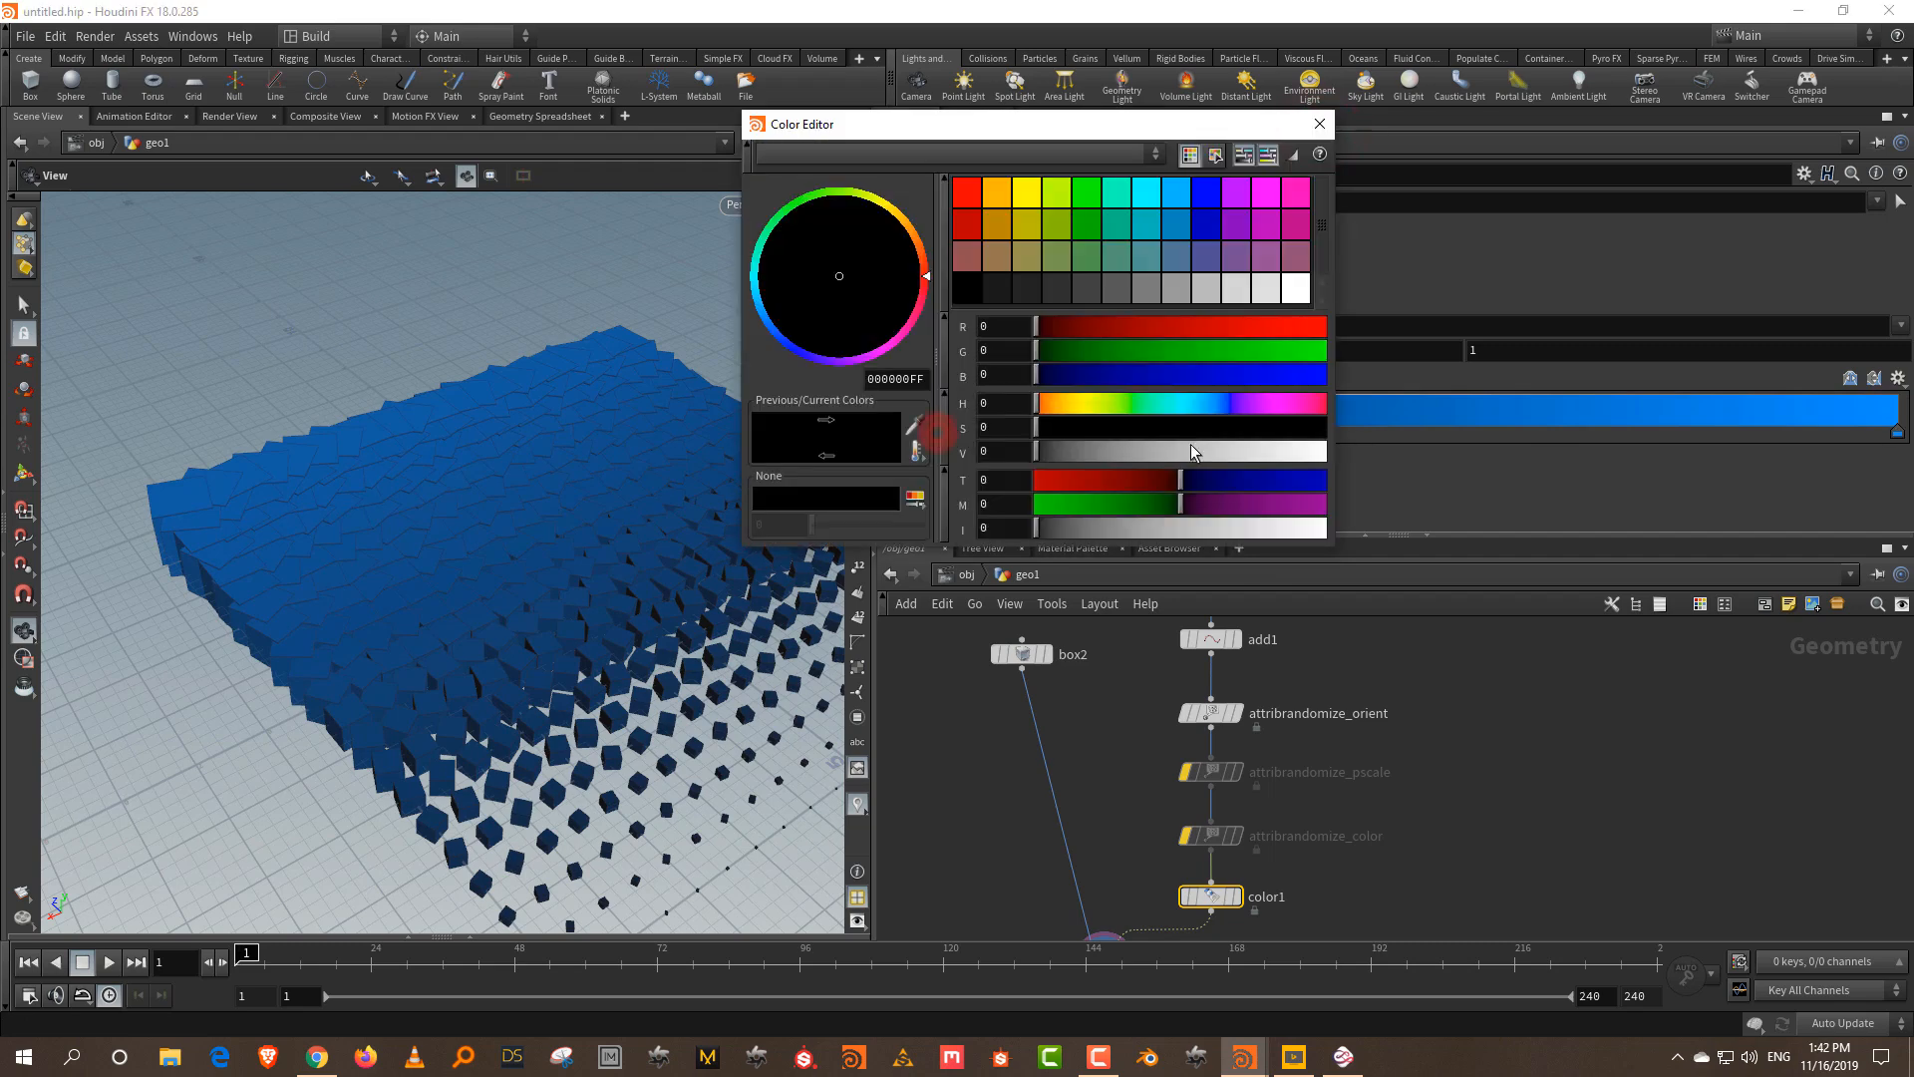
pyautogui.click(1326, 428)
pyautogui.click(1325, 451)
pyautogui.click(1320, 122)
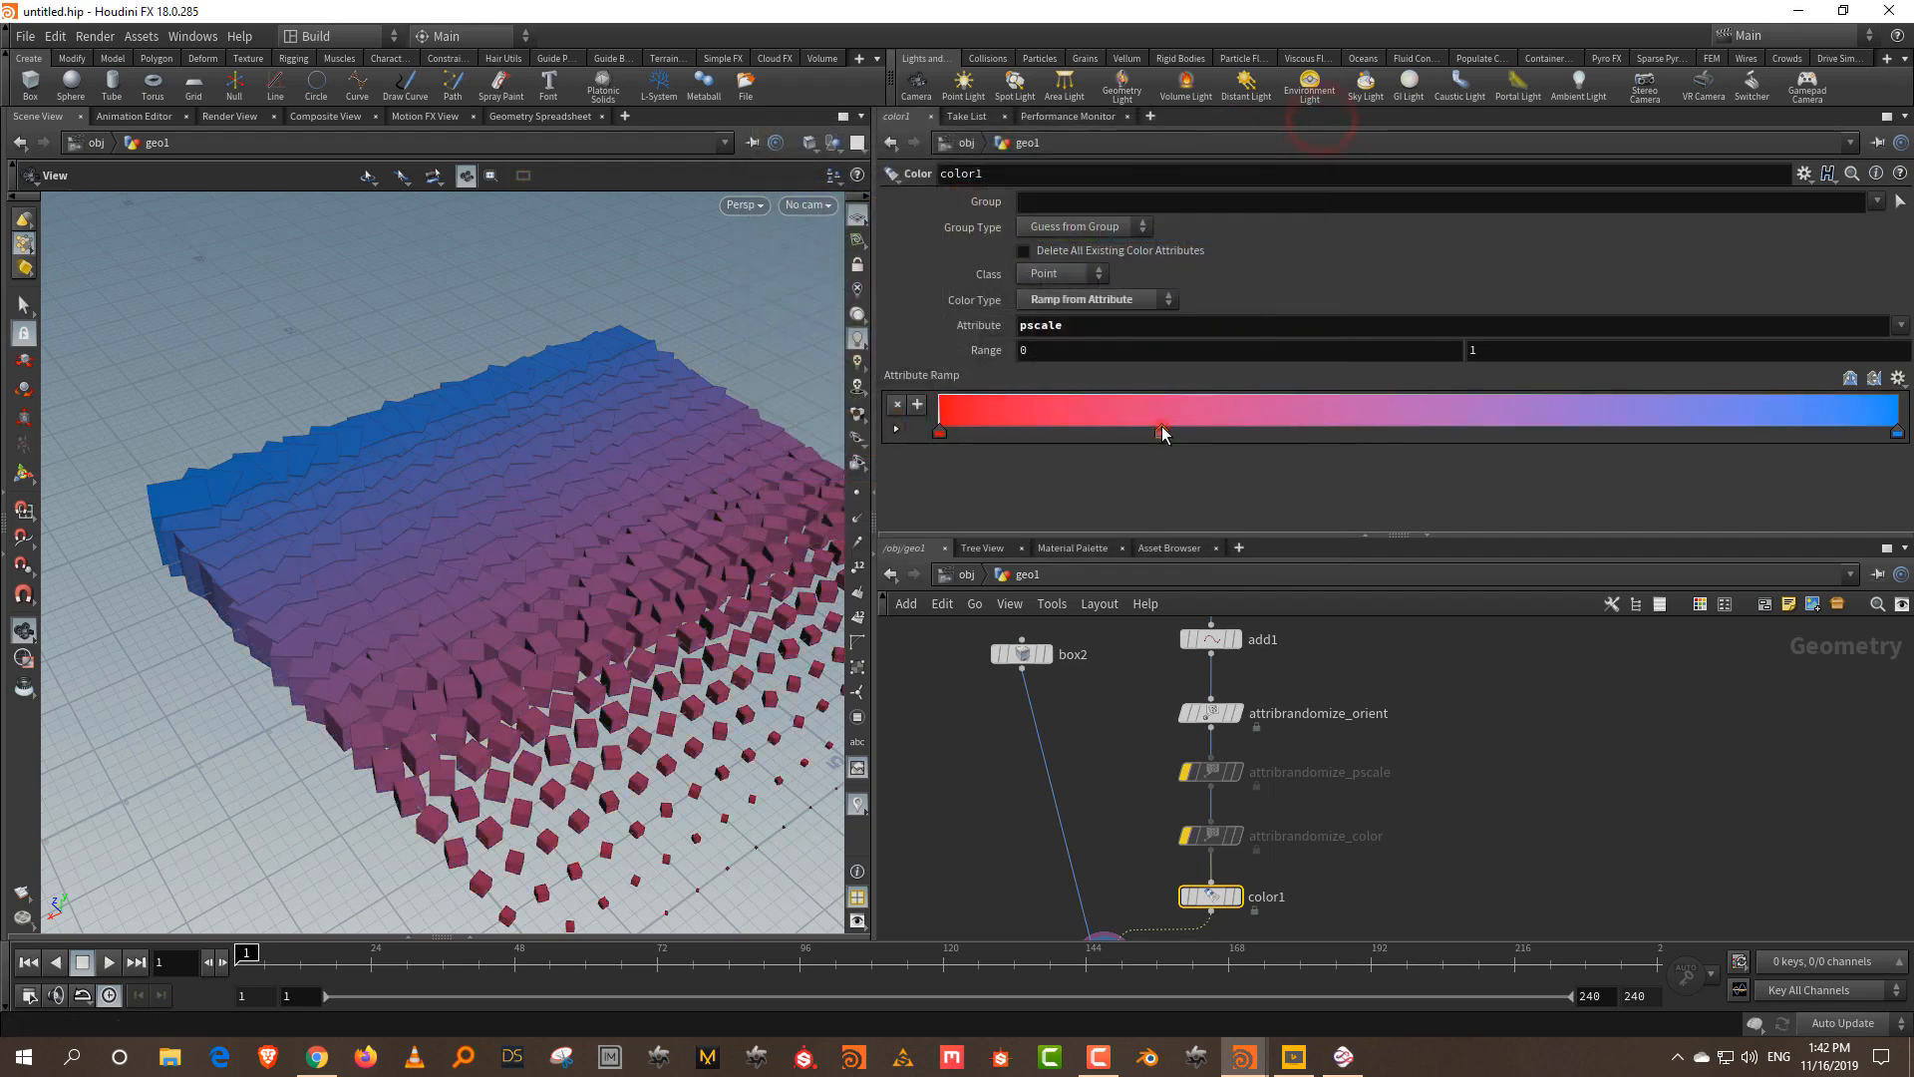
# - Add three intermediate points to the attribute ramp and color them green, orange and pink from left to right
pyautogui.click(1495, 419)
pyautogui.click(1761, 424)
pyautogui.doubleClick(1164, 437)
pyautogui.click(1128, 403)
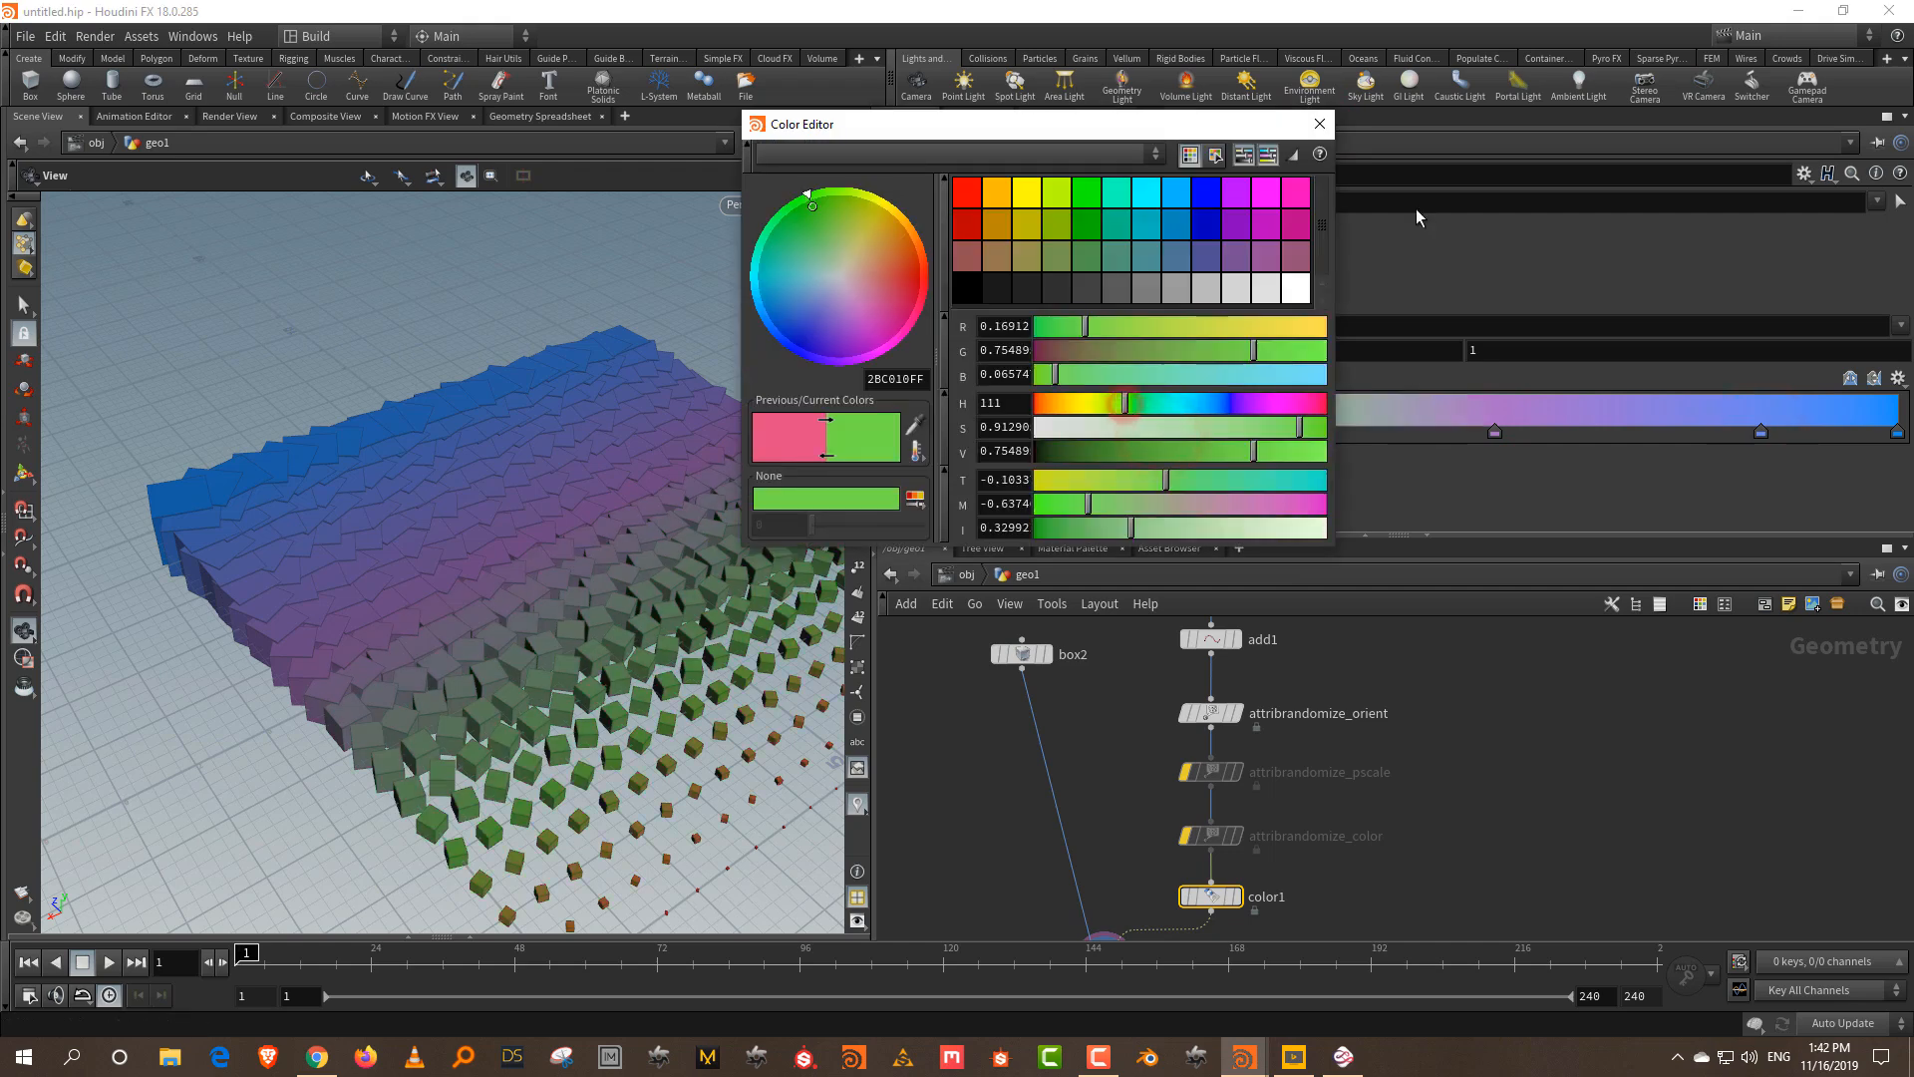
pyautogui.click(1322, 123)
pyautogui.doubleClick(1496, 430)
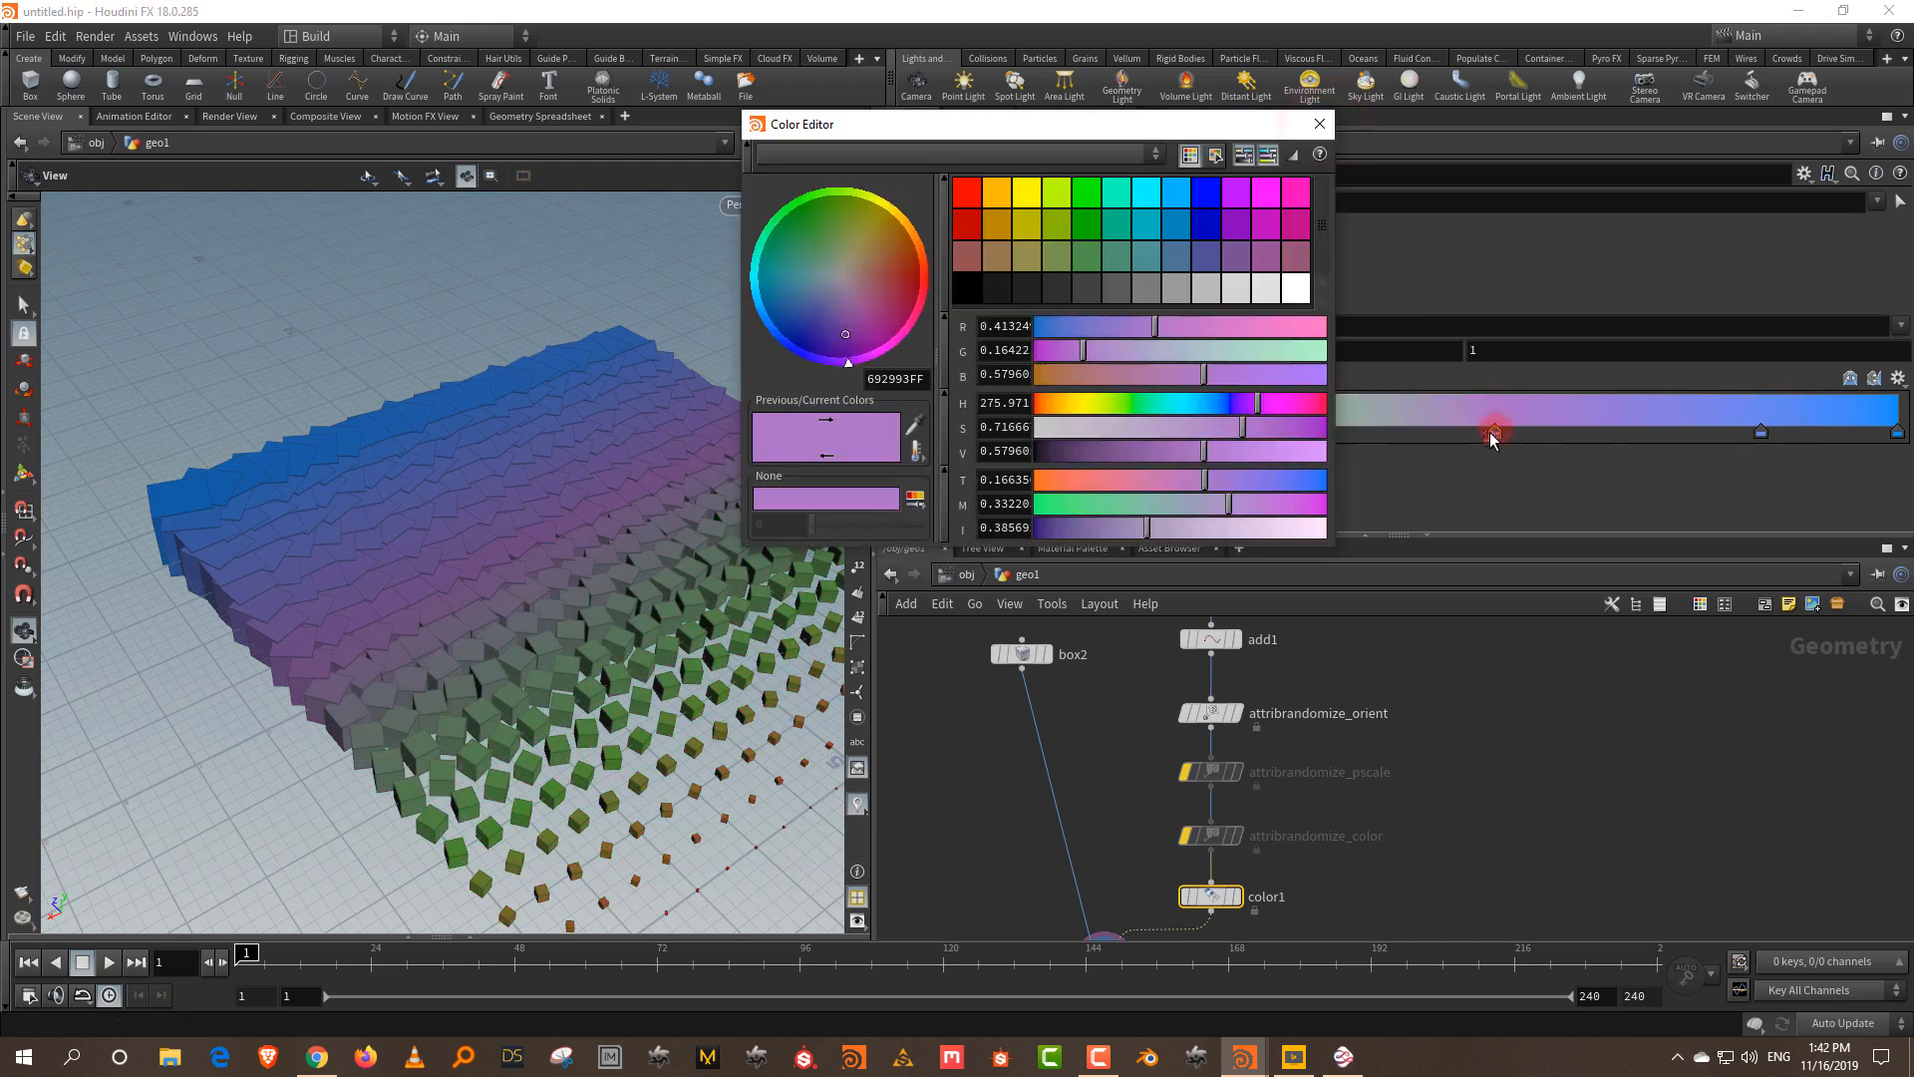
pyautogui.click(1058, 408)
pyautogui.click(1318, 124)
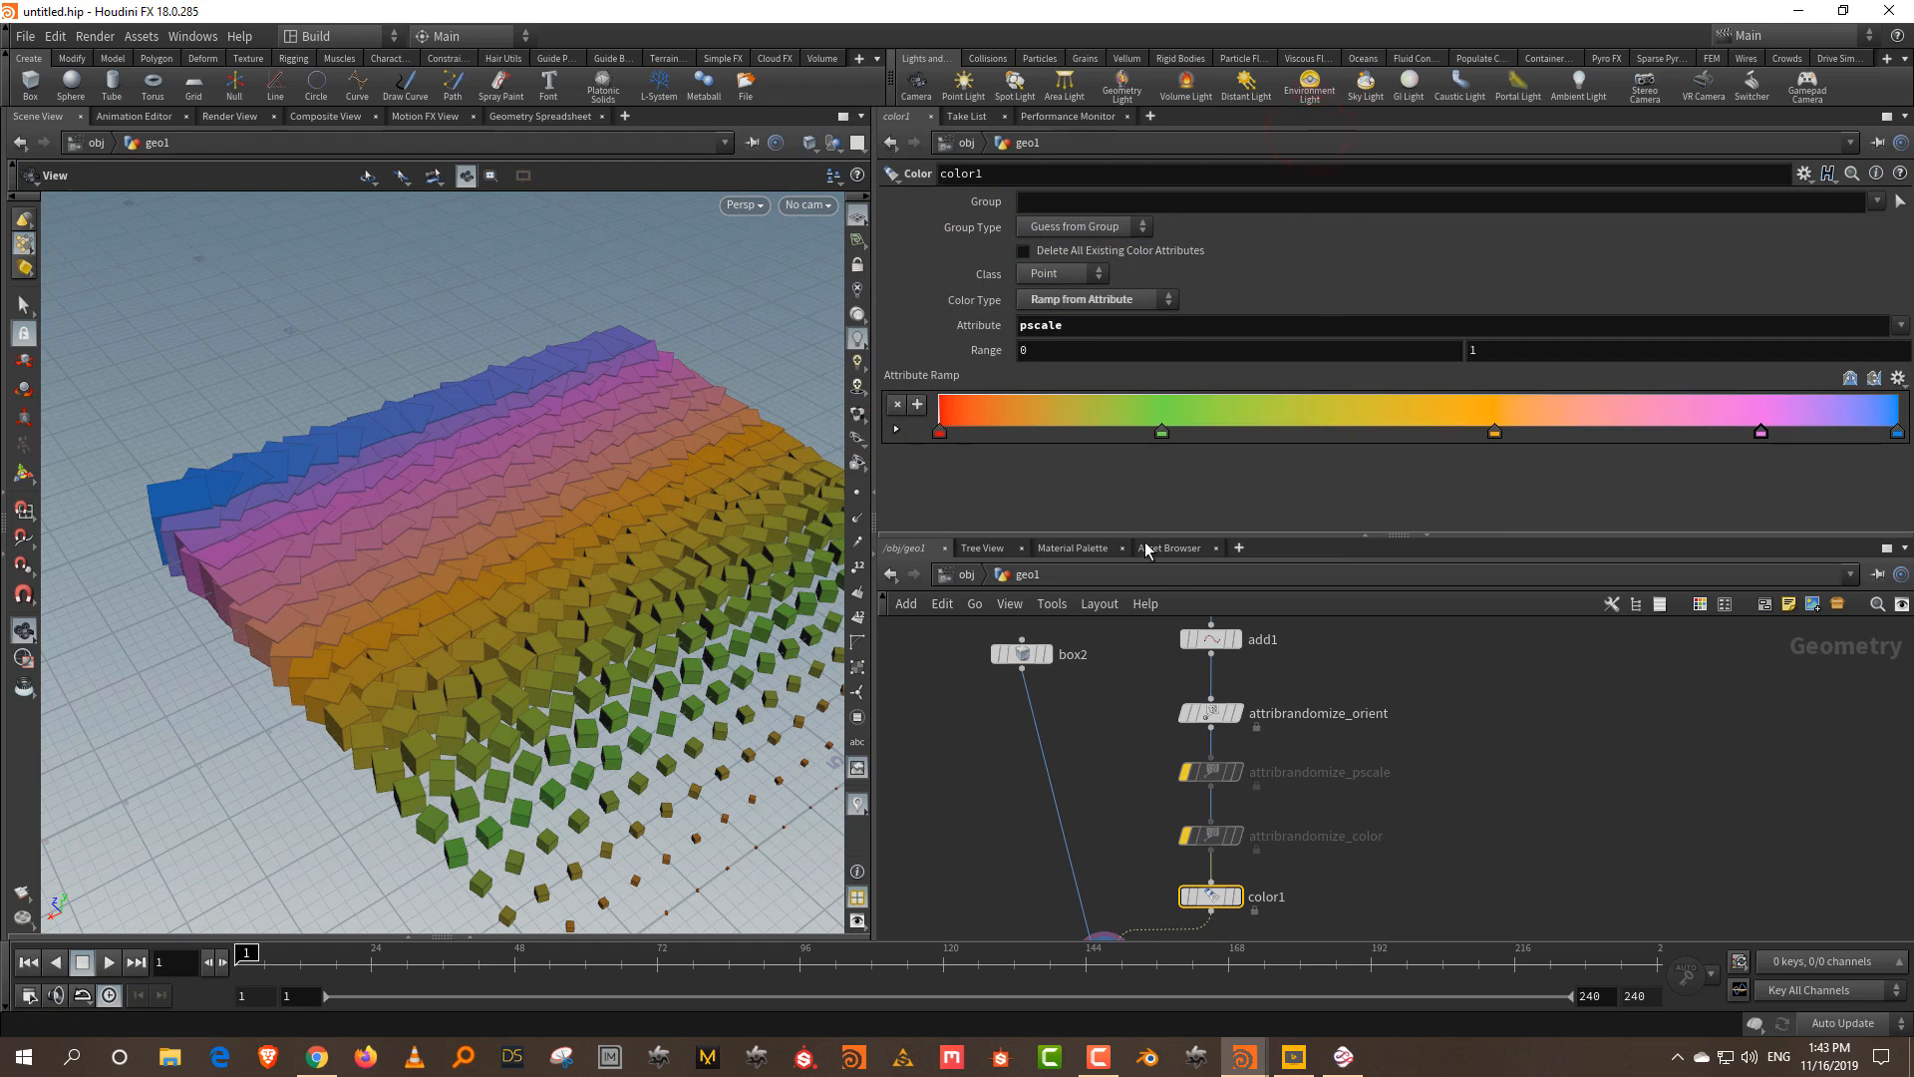
# - Turn the sort1 and sort2 nodes back on so the boxes scale outward from the grid's center
pyautogui.moveTo(1145, 539); pyautogui.dragTo(1145, 458)
pyautogui.moveTo(1392, 607); pyautogui.dragTo(1391, 804, button='middle')
pyautogui.moveTo(1177, 650); pyautogui.dragTo(1179, 797, button='middle')
pyautogui.click(1188, 722)
pyautogui.moveTo(1127, 703); pyautogui.dragTo(1336, 831)
pyautogui.click(1190, 721)
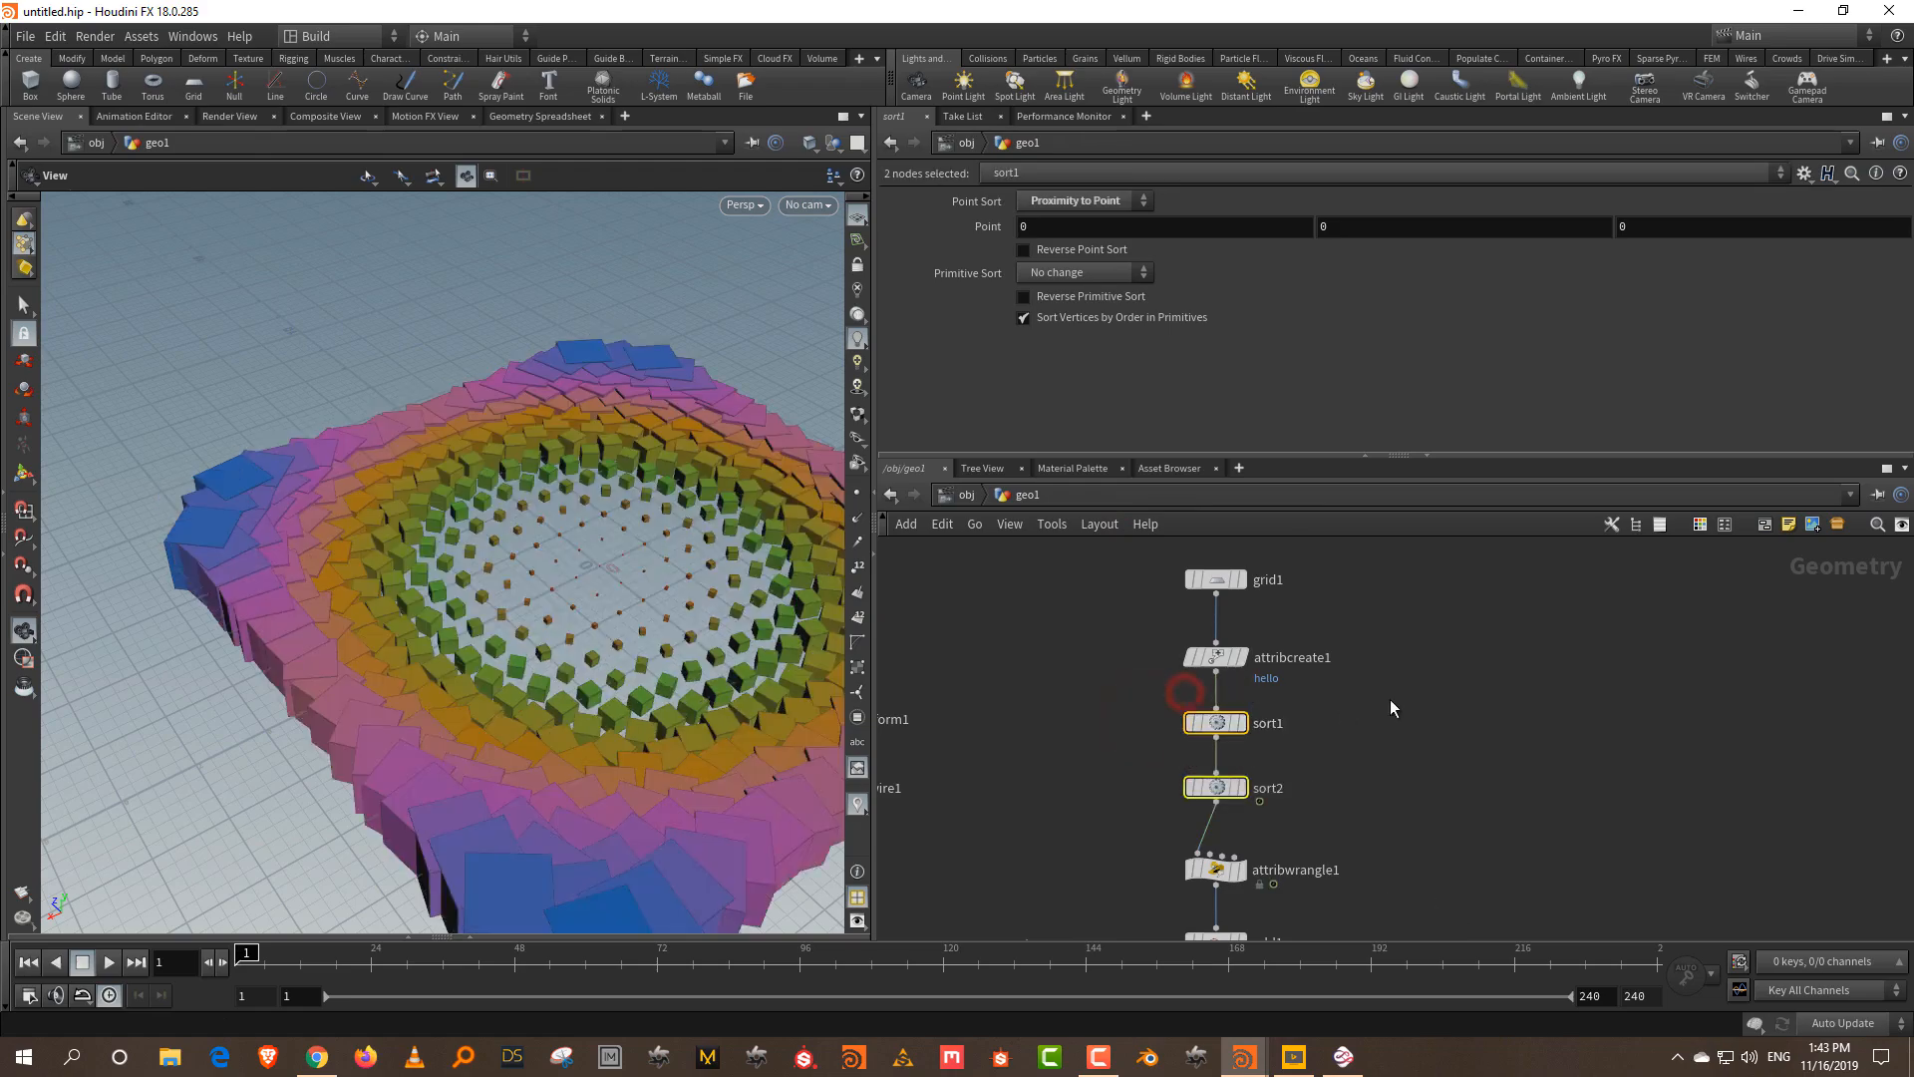
pyautogui.click(1386, 708)
pyautogui.moveTo(267, 959); pyautogui.dragTo(408, 982)
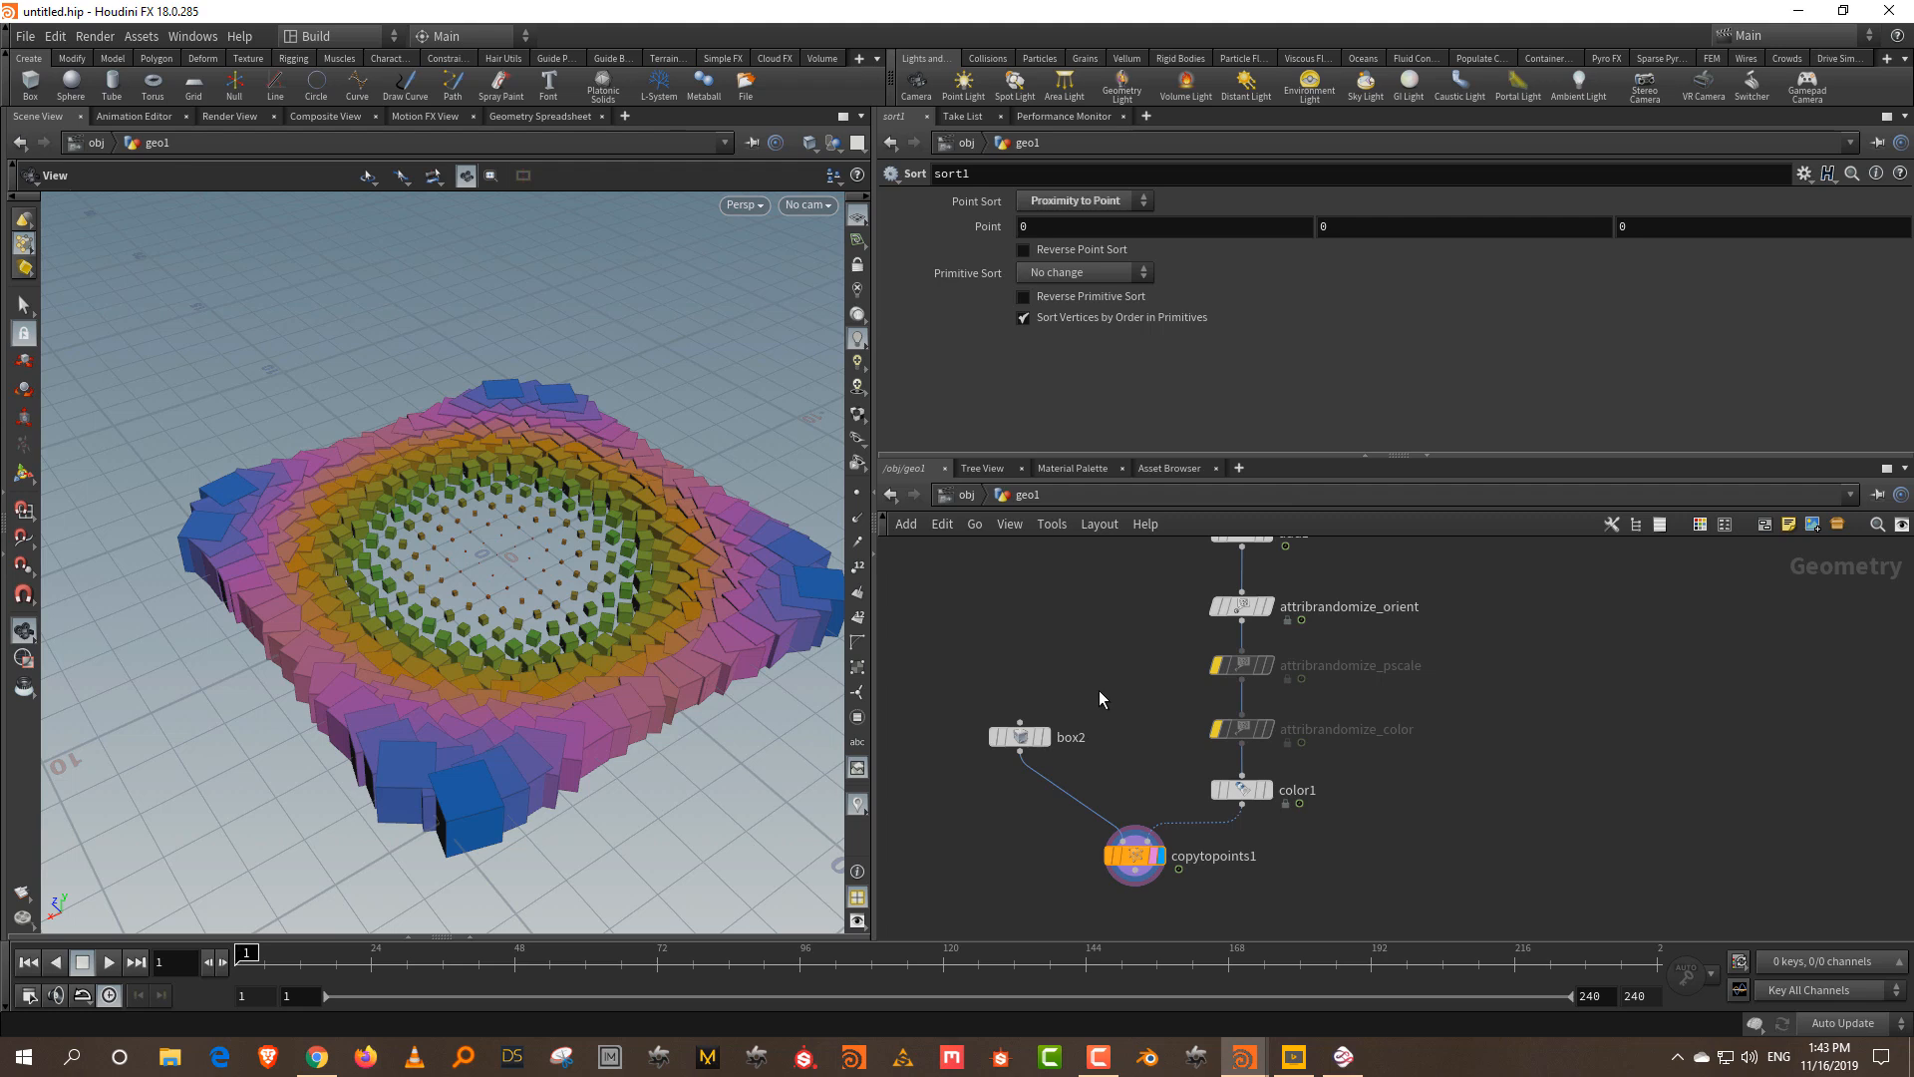
pyautogui.moveTo(1129, 455); pyautogui.dragTo(1129, 346)
pyautogui.scroll(-2, 1419, 775)
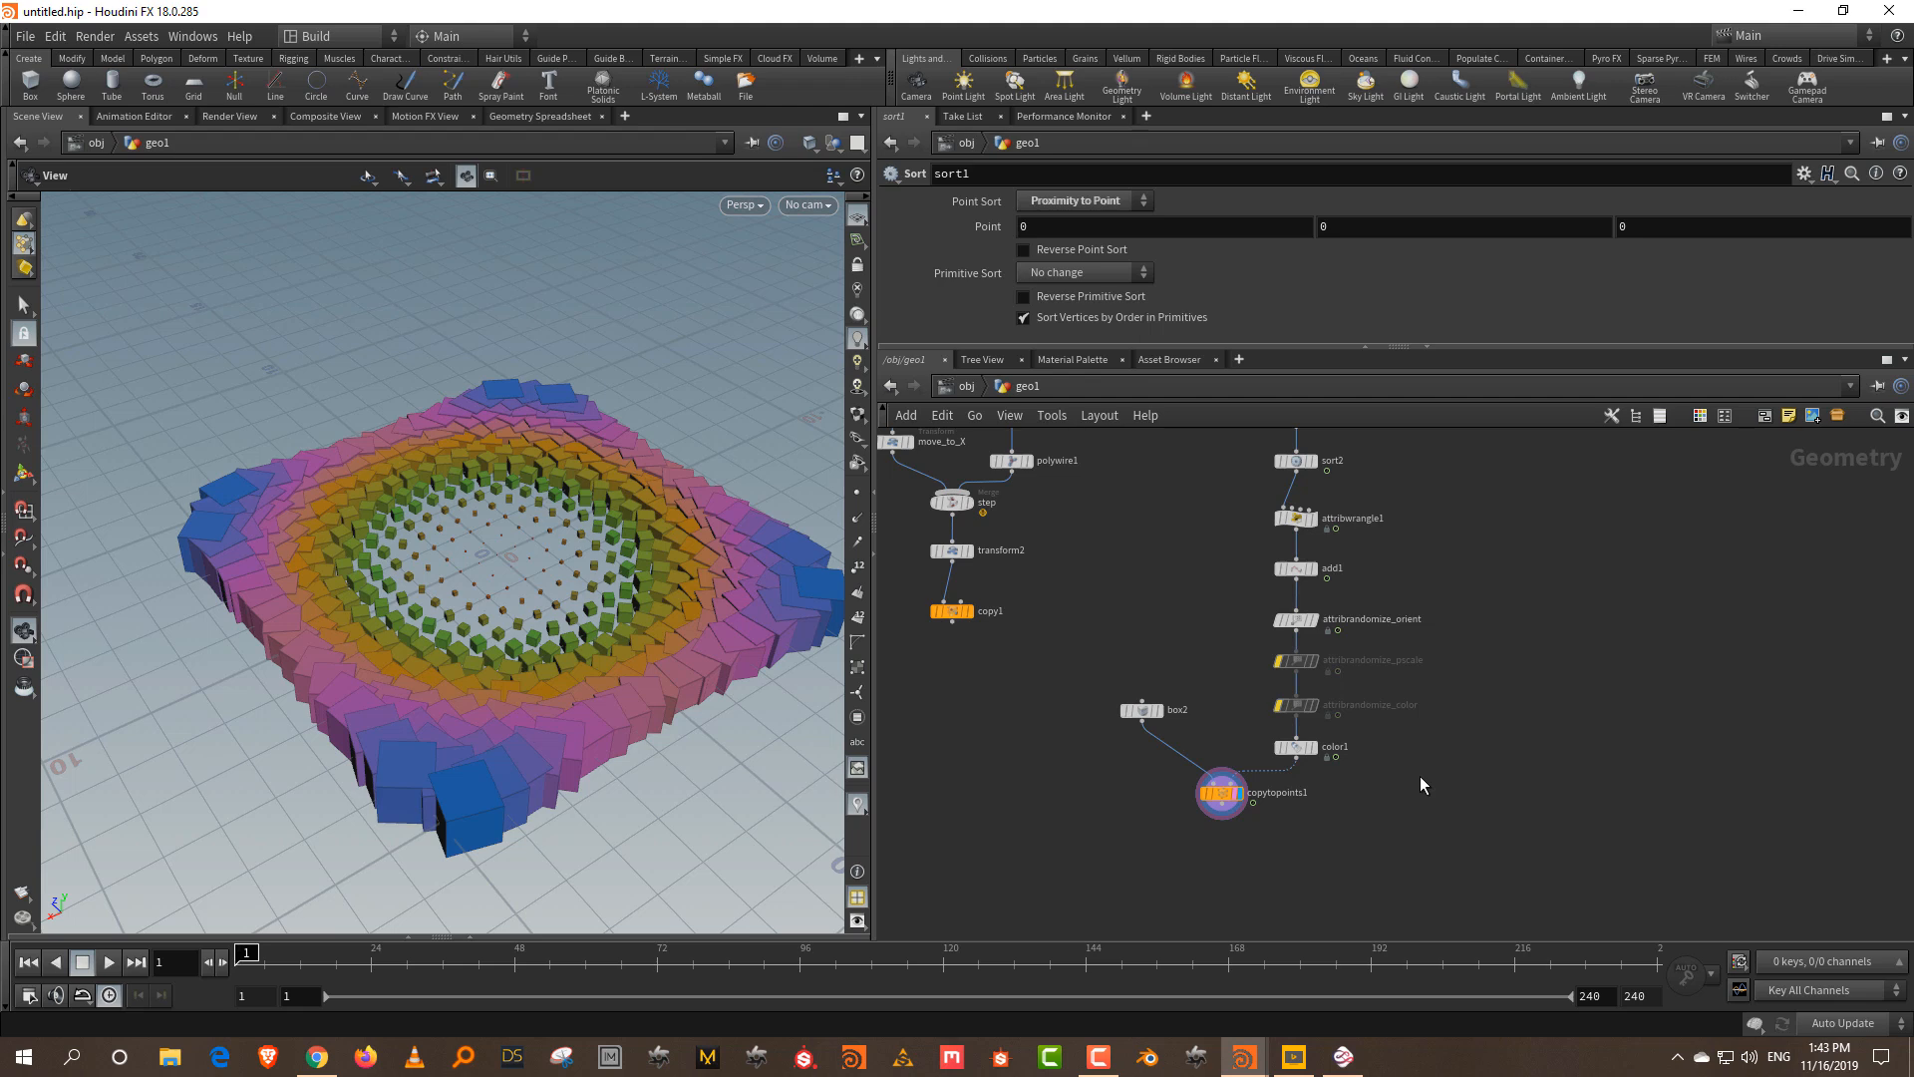
pyautogui.click(1501, 679)
pyautogui.moveTo(1497, 635); pyautogui.dragTo(1446, 781, button='middle')
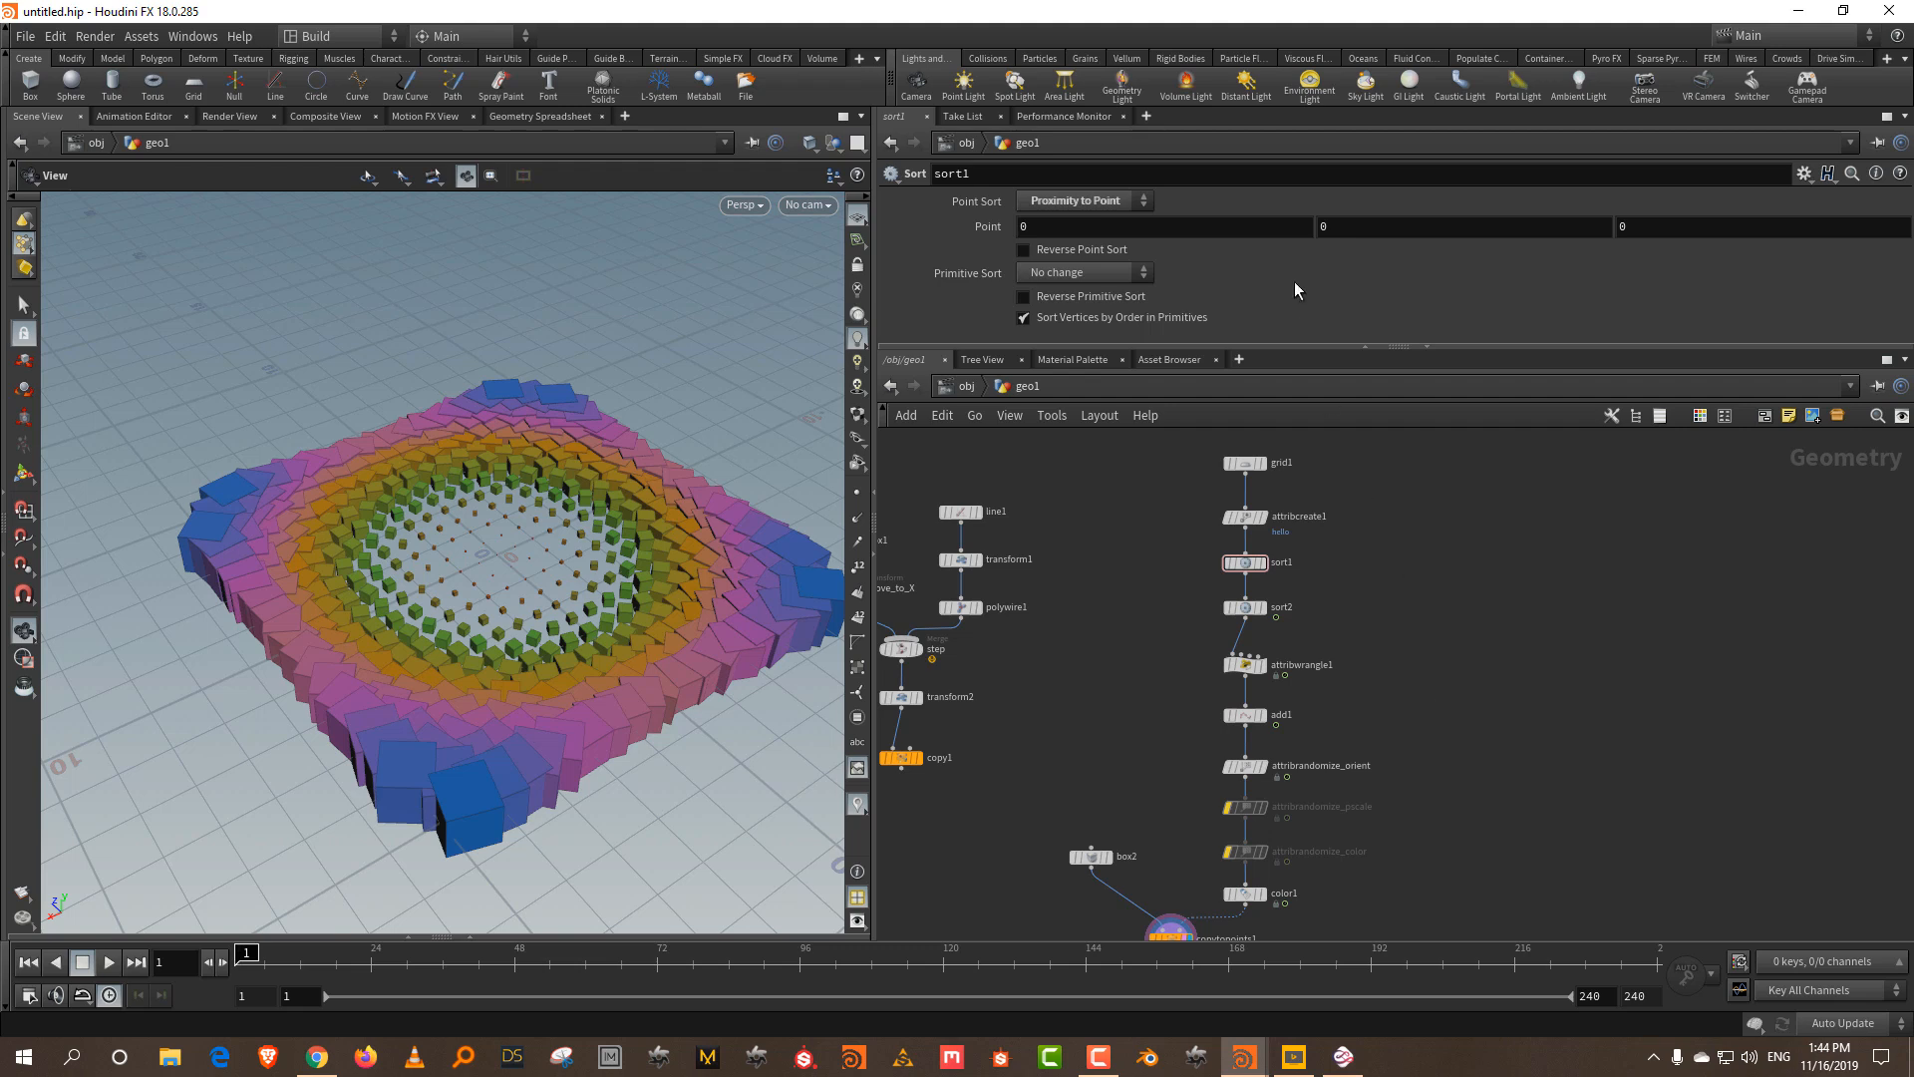
pyautogui.moveTo(1314, 347); pyautogui.dragTo(1318, 303)
pyautogui.moveTo(1416, 568); pyautogui.dragTo(1331, 660, button='middle')
pyautogui.scroll(2, 1331, 653)
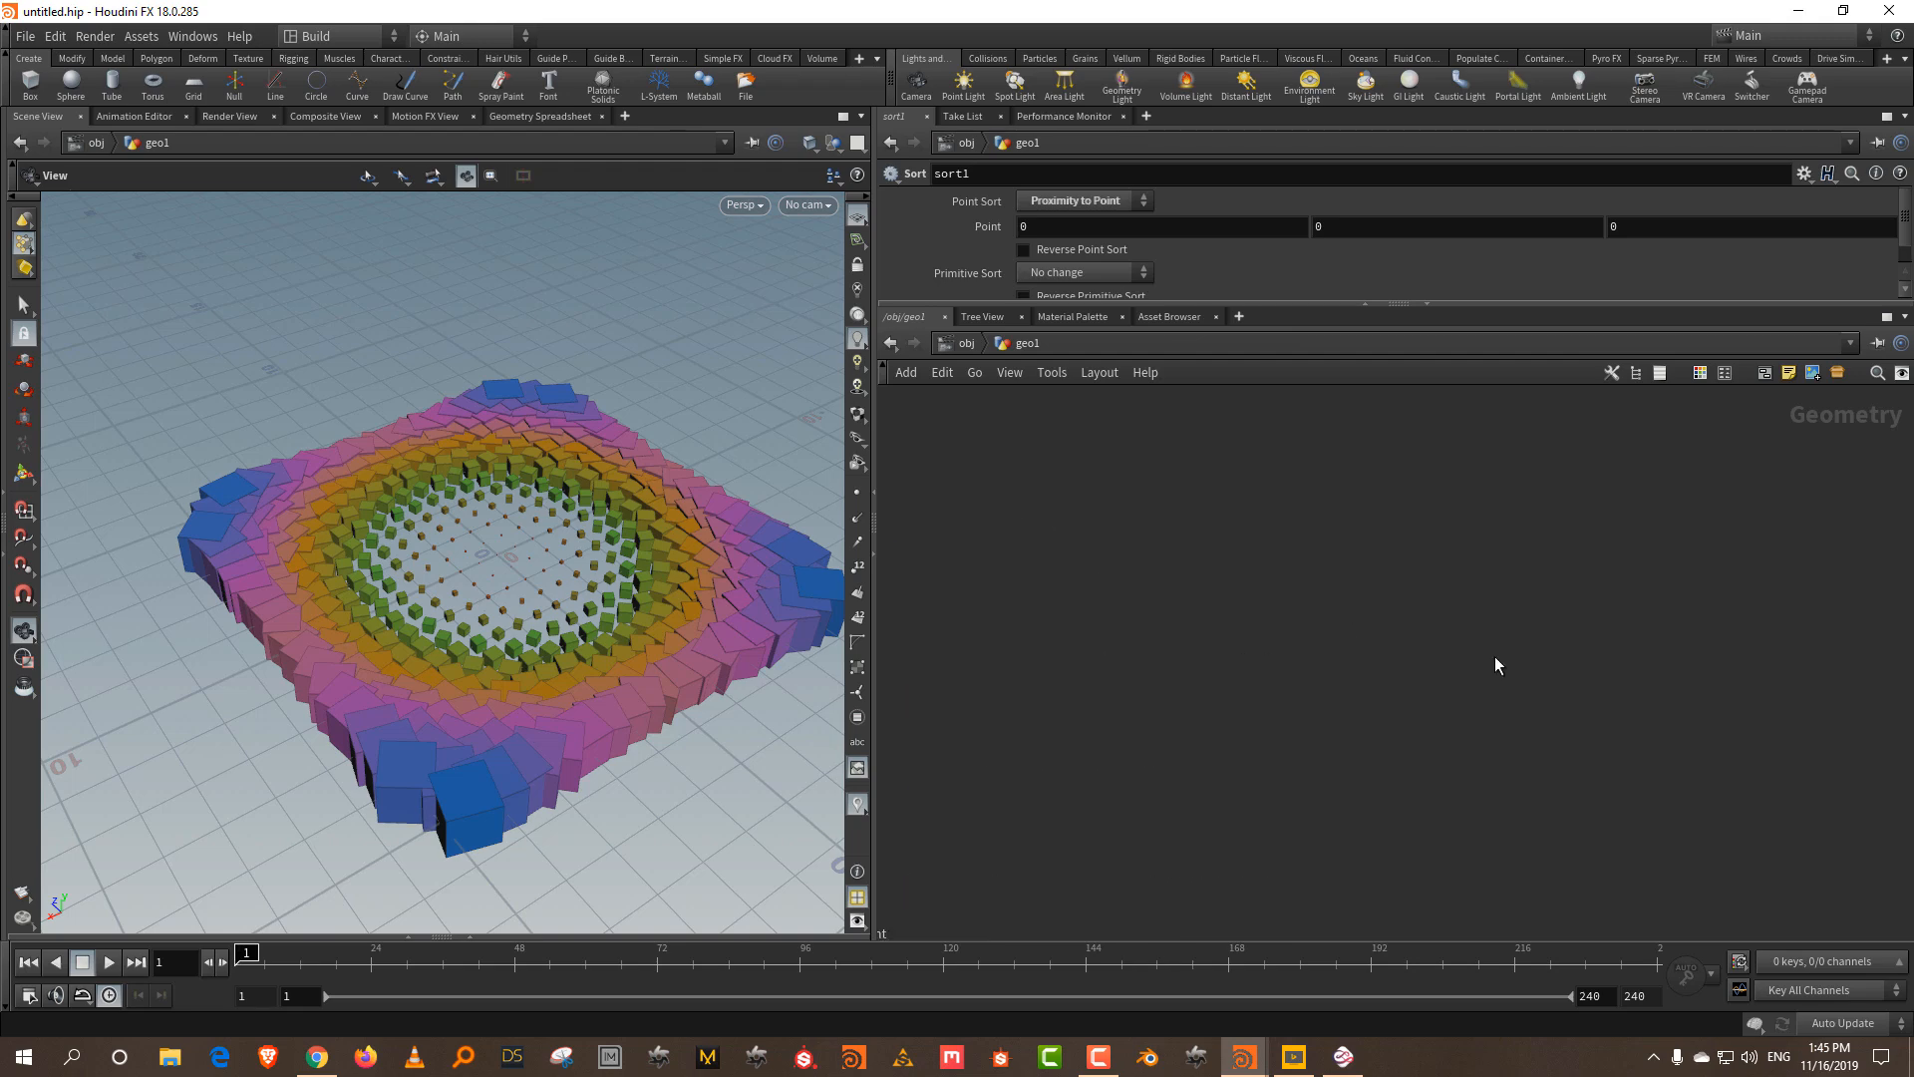
pyautogui.press('Tab')
pyautogui.press('Escape')
# - Duplicate the box2 and copytopoints1 nodes and place the copies in an empty area of the network
pyautogui.moveTo(959, 925); pyautogui.dragTo(1577, 546, button='middle')
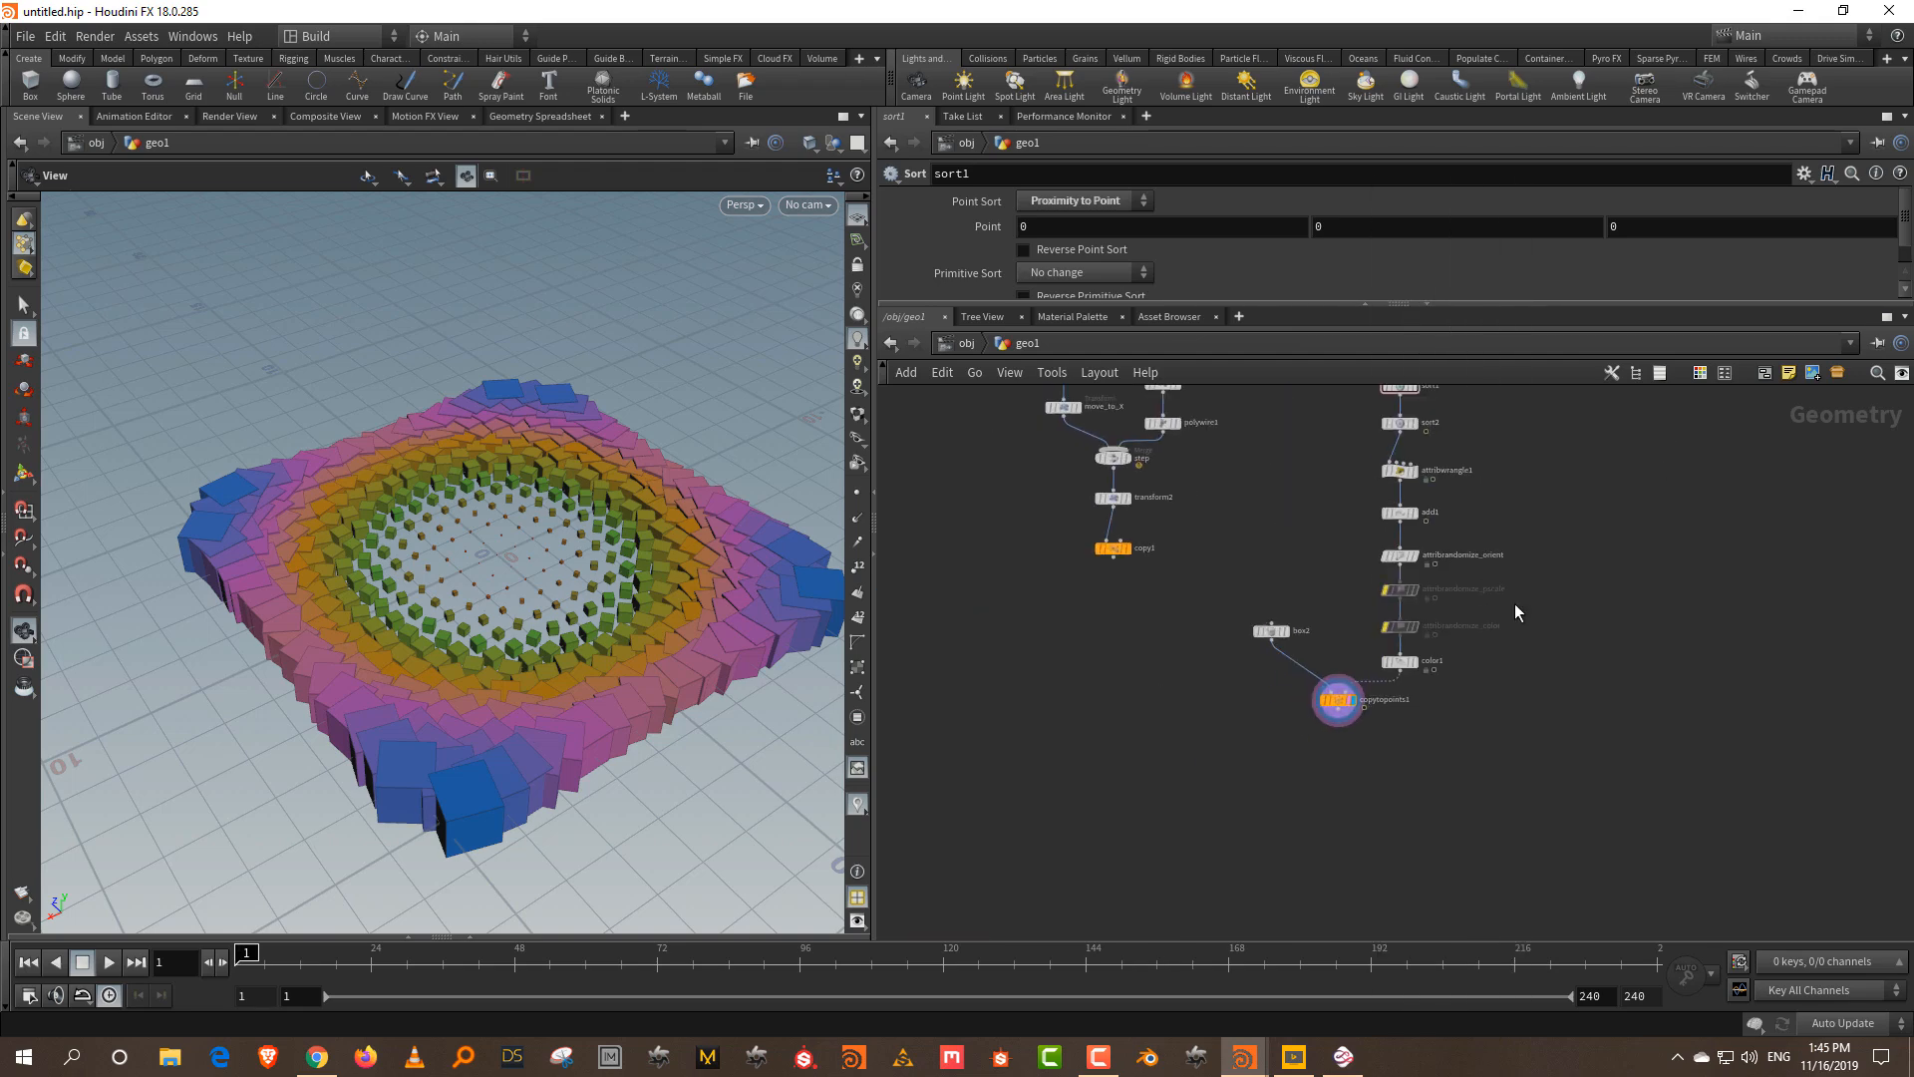
pyautogui.scroll(1, 1254, 588)
pyautogui.moveTo(1254, 588); pyautogui.dragTo(1348, 734)
pyautogui.hotkey('ctrl', 'c')
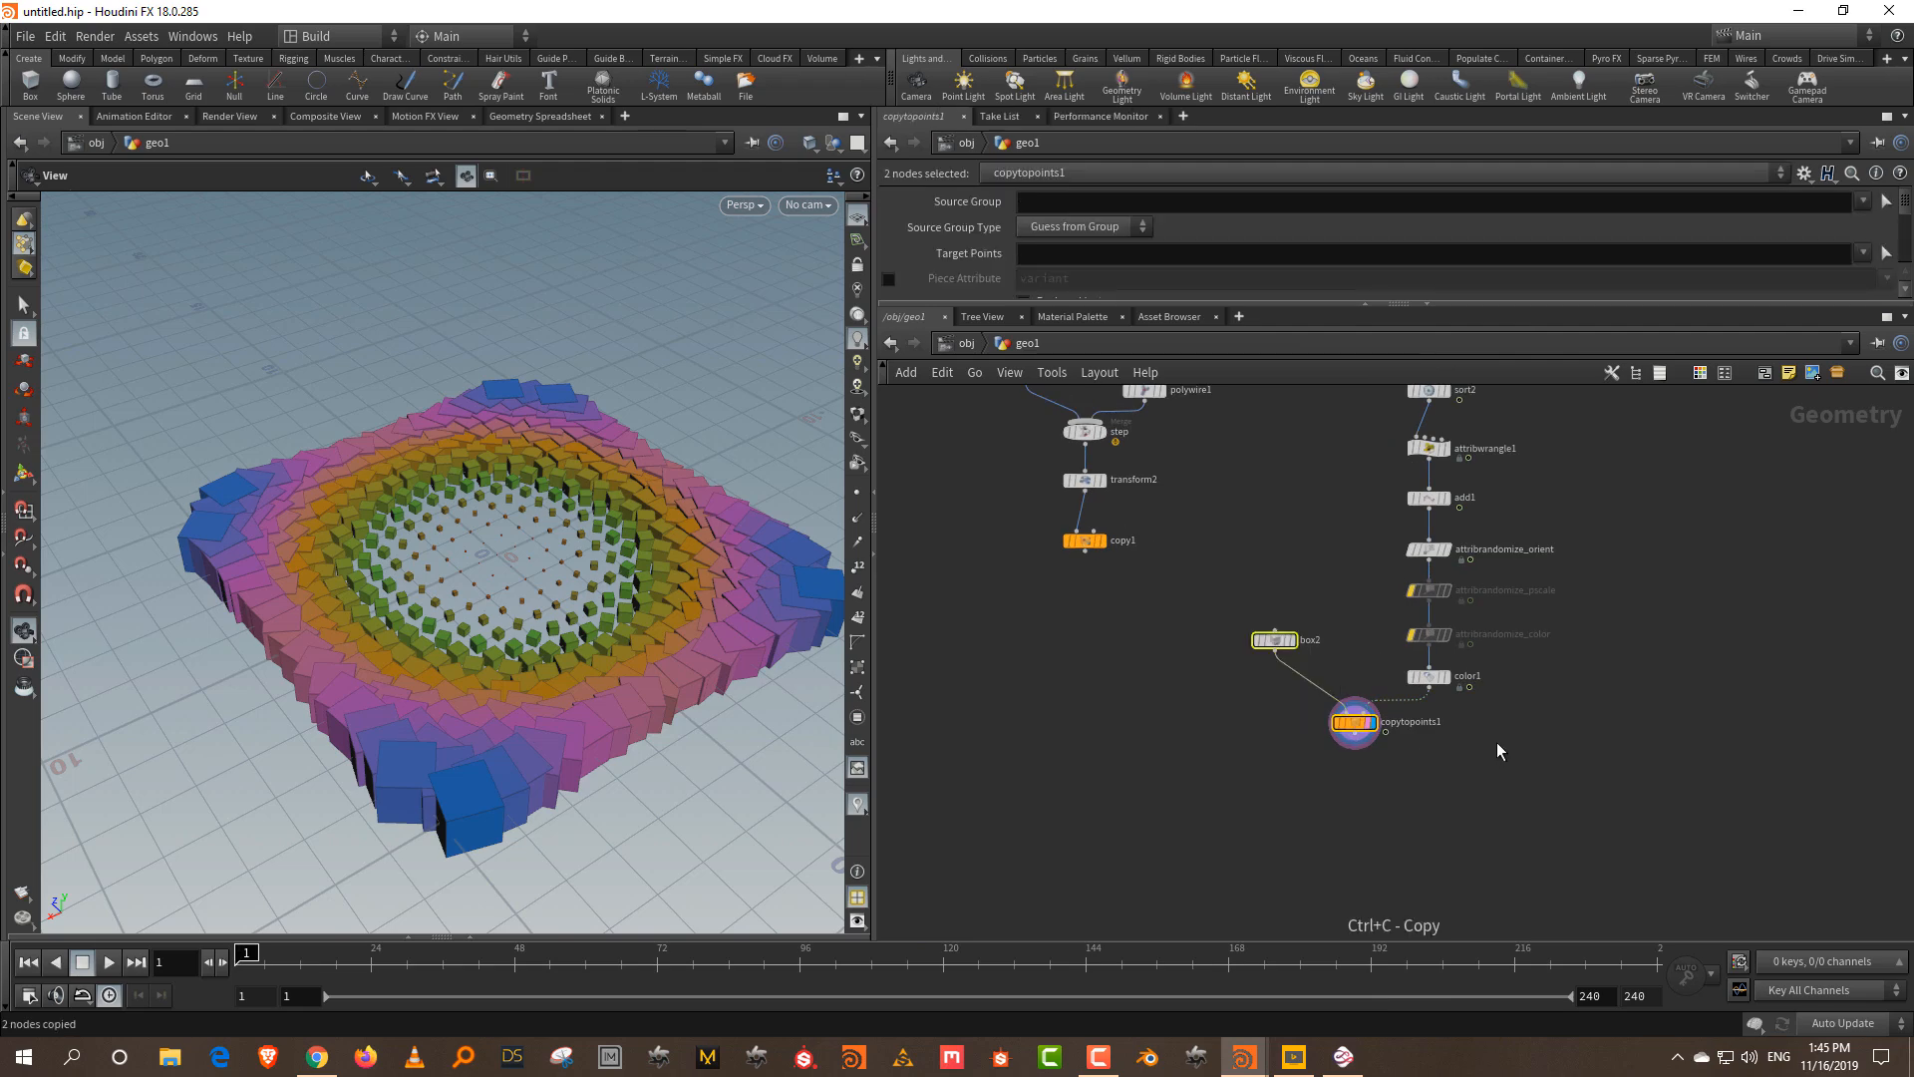
pyautogui.hotkey('ctrl', 'v')
pyautogui.moveTo(1471, 703); pyautogui.dragTo(1706, 584)
pyautogui.moveTo(1638, 670); pyautogui.dragTo(968, 846, button='middle')
pyautogui.moveTo(1188, 758); pyautogui.dragTo(1331, 687, button='middle')
pyautogui.scroll(2, 1367, 574)
# - Add a Grid node and connect it as the target points of copytopoints2
pyautogui.click(1340, 590)
pyautogui.press('Tab')
pyautogui.write('gri')
pyautogui.click(1524, 207)
pyautogui.click(1325, 444)
pyautogui.moveTo(1323, 454); pyautogui.dragTo(1186, 812)
# - Increase grid2's rows and columns to 50 each
pyautogui.moveTo(1217, 478); pyautogui.dragTo(1466, 371)
pyautogui.moveTo(1191, 302); pyautogui.dragTo(1201, 510)
pyautogui.moveTo(1769, 353); pyautogui.dragTo(1901, 376)
pyautogui.click(1898, 380)
# - Reduce box3's size to 0.2 on all three axes and move the timeline to frame 61
pyautogui.moveTo(1187, 686); pyautogui.dragTo(1055, 795)
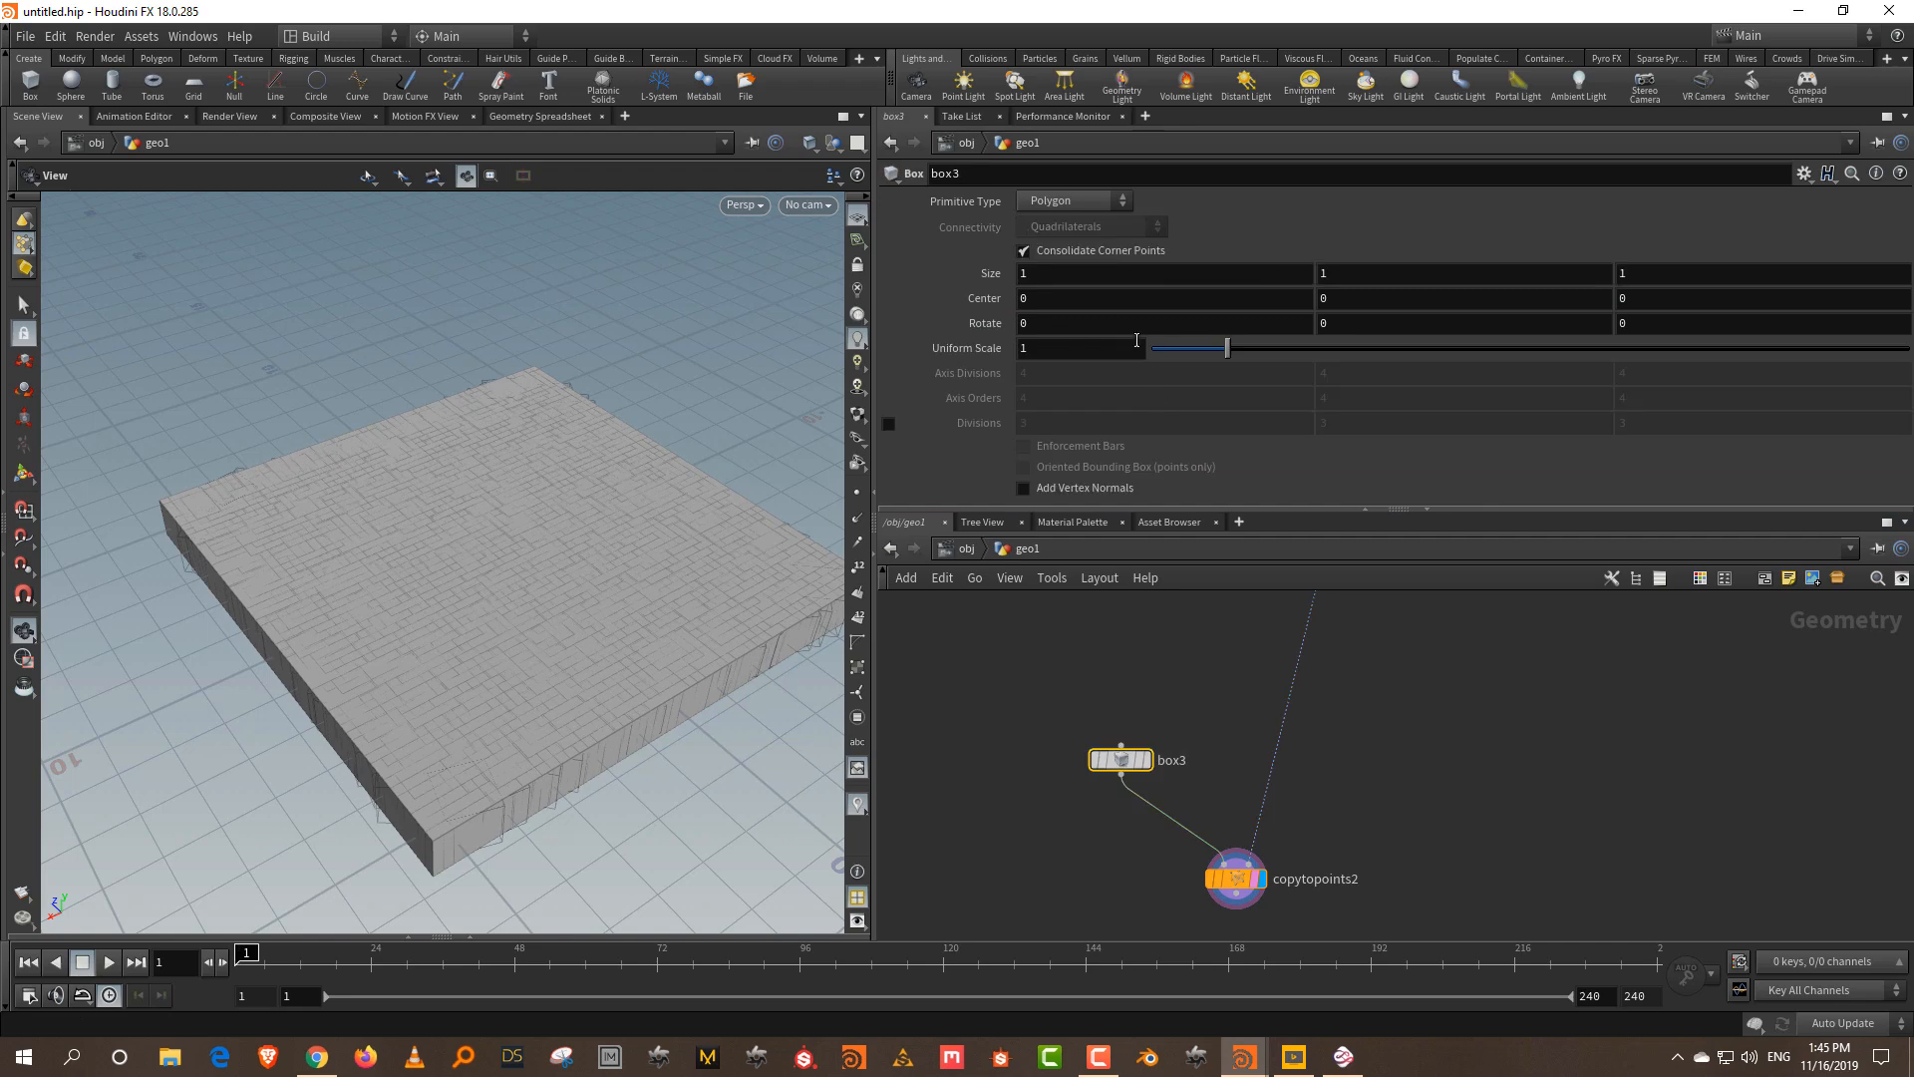
pyautogui.moveTo(958, 278); pyautogui.dragTo(893, 279, button='middle')
pyautogui.moveTo(1244, 774); pyautogui.dragTo(1541, 781, button='middle')
pyautogui.scroll(-3, 1197, 798)
pyautogui.moveTo(1141, 799); pyautogui.dragTo(1600, 664, button='middle')
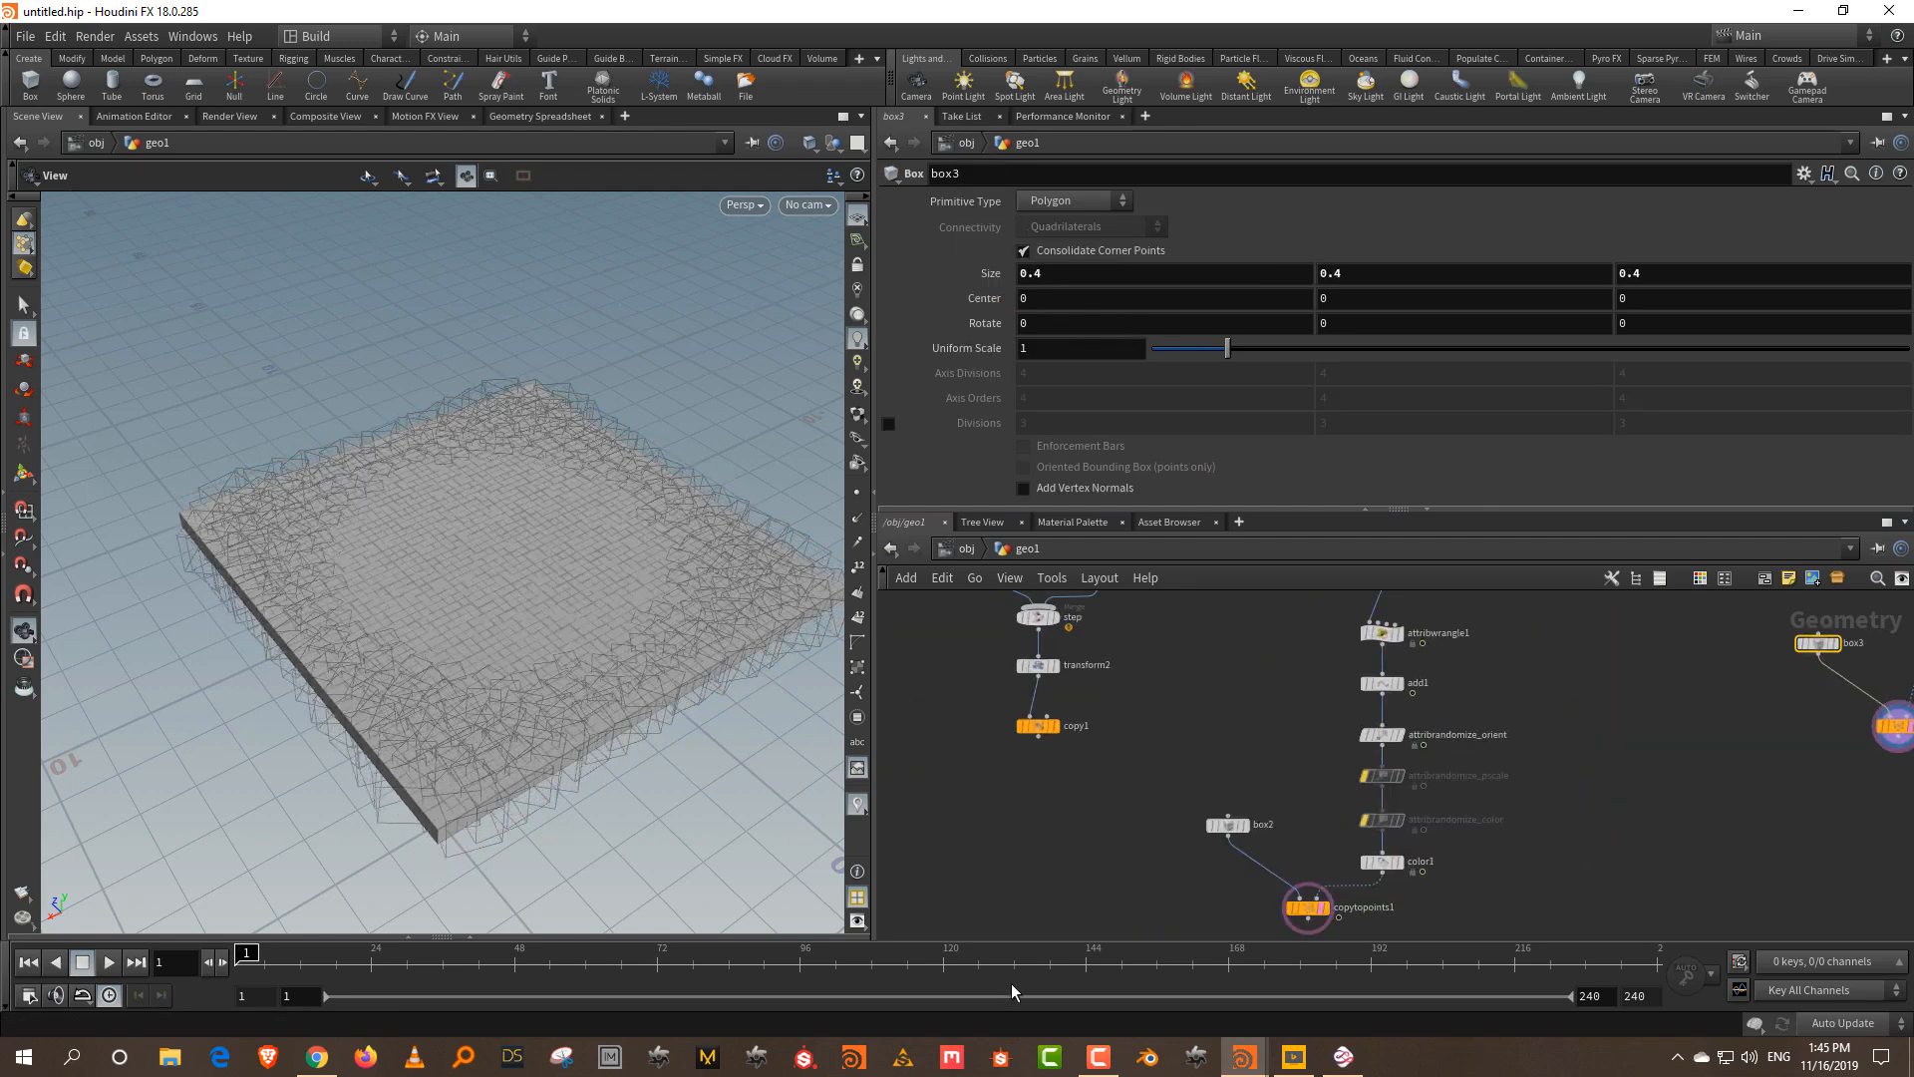
pyautogui.moveTo(439, 965); pyautogui.dragTo(542, 965)
pyautogui.moveTo(1666, 801); pyautogui.dragTo(1319, 812, button='middle')
pyautogui.scroll(5, 1681, 744)
pyautogui.click(1465, 736)
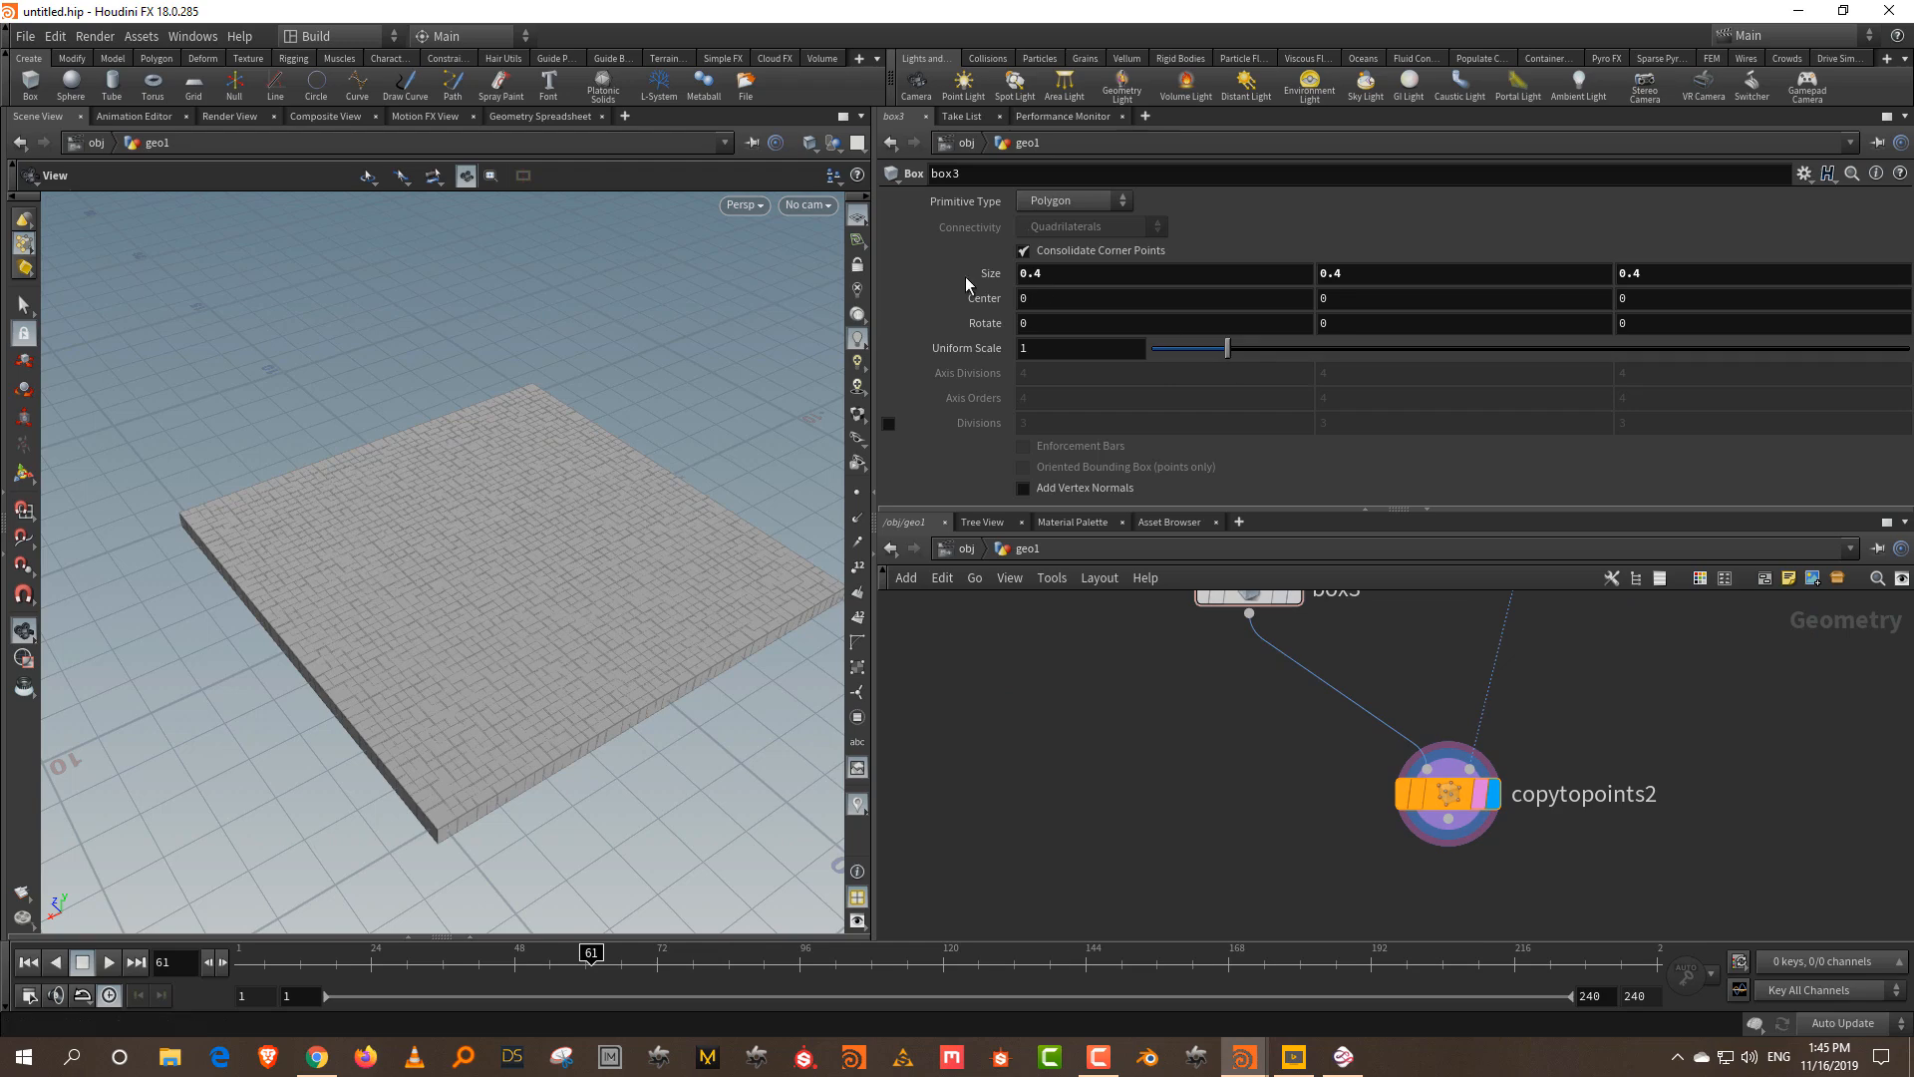
pyautogui.moveTo(982, 275); pyautogui.dragTo(945, 271, button='middle')
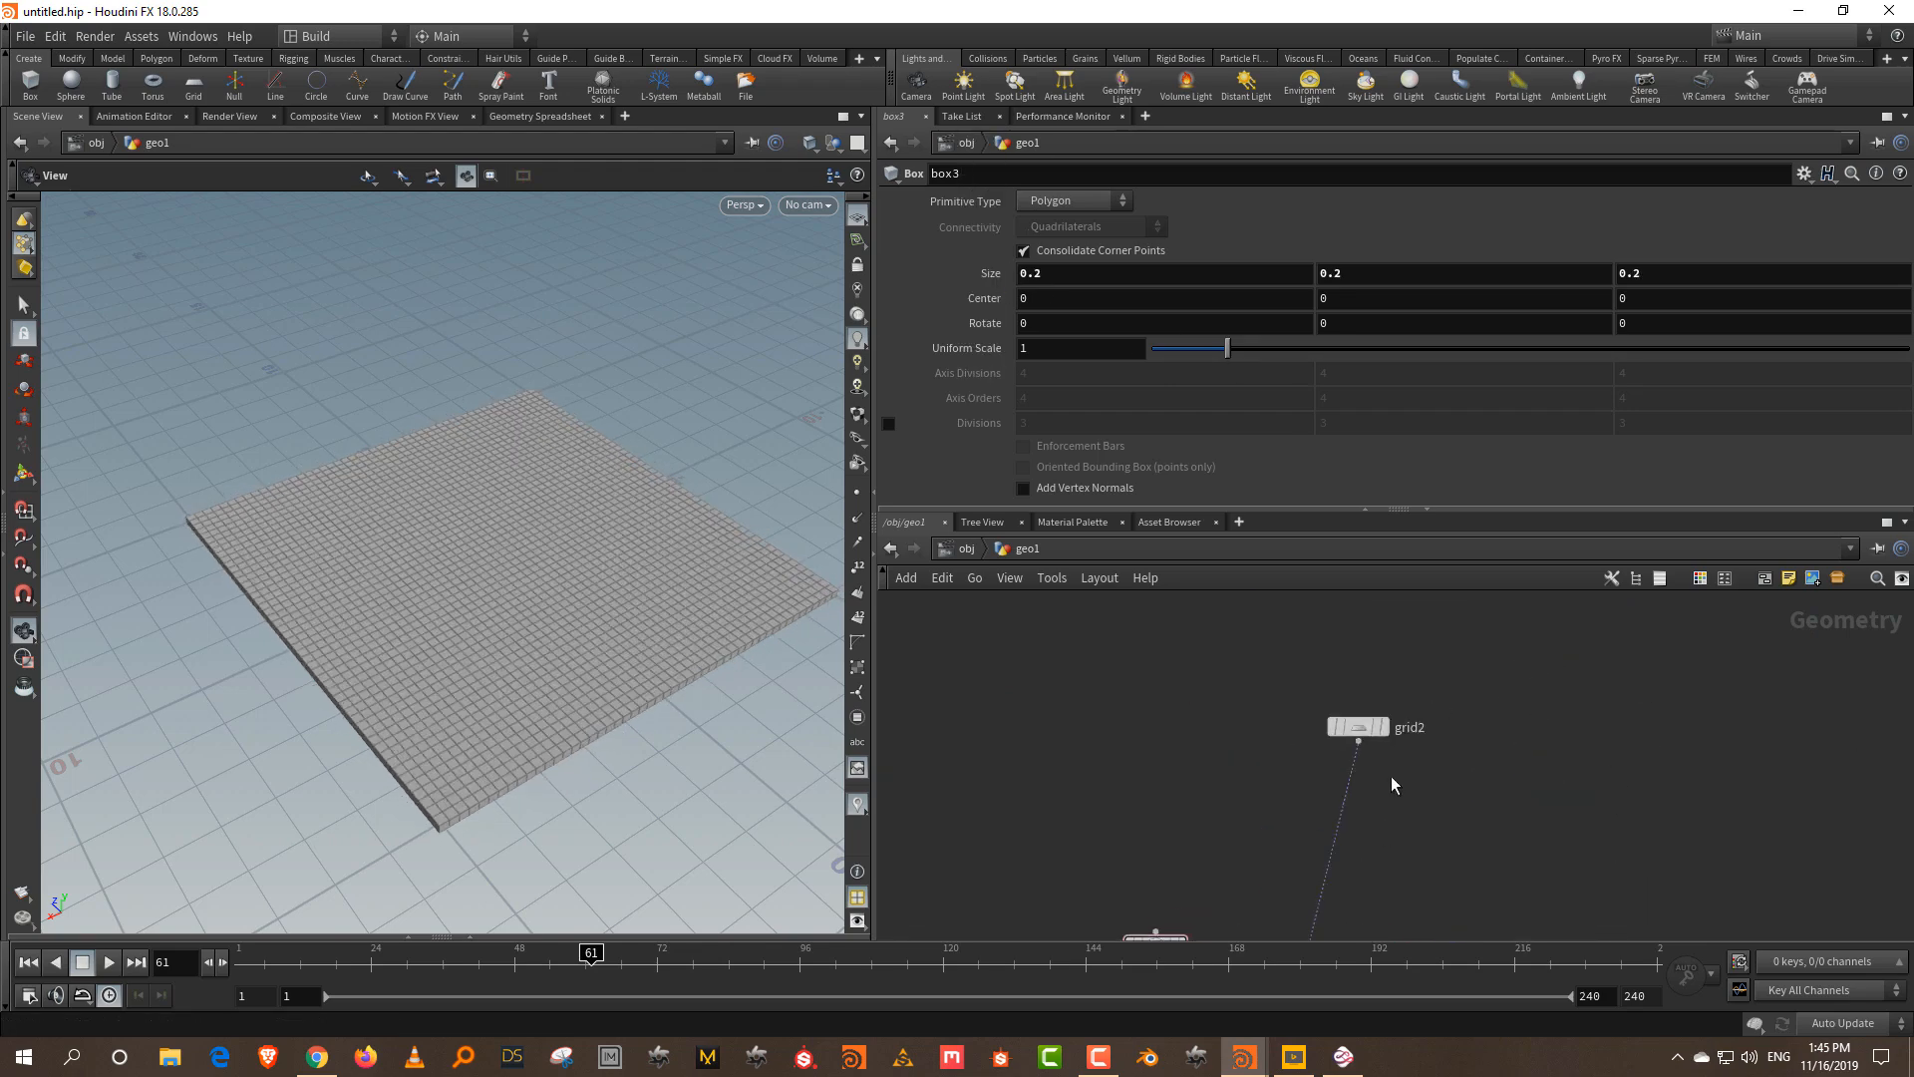
# - Add a Mask Along Geometry node, connect grid2 to its input and display it
pyautogui.press('Tab')
pyautogui.write('mas')
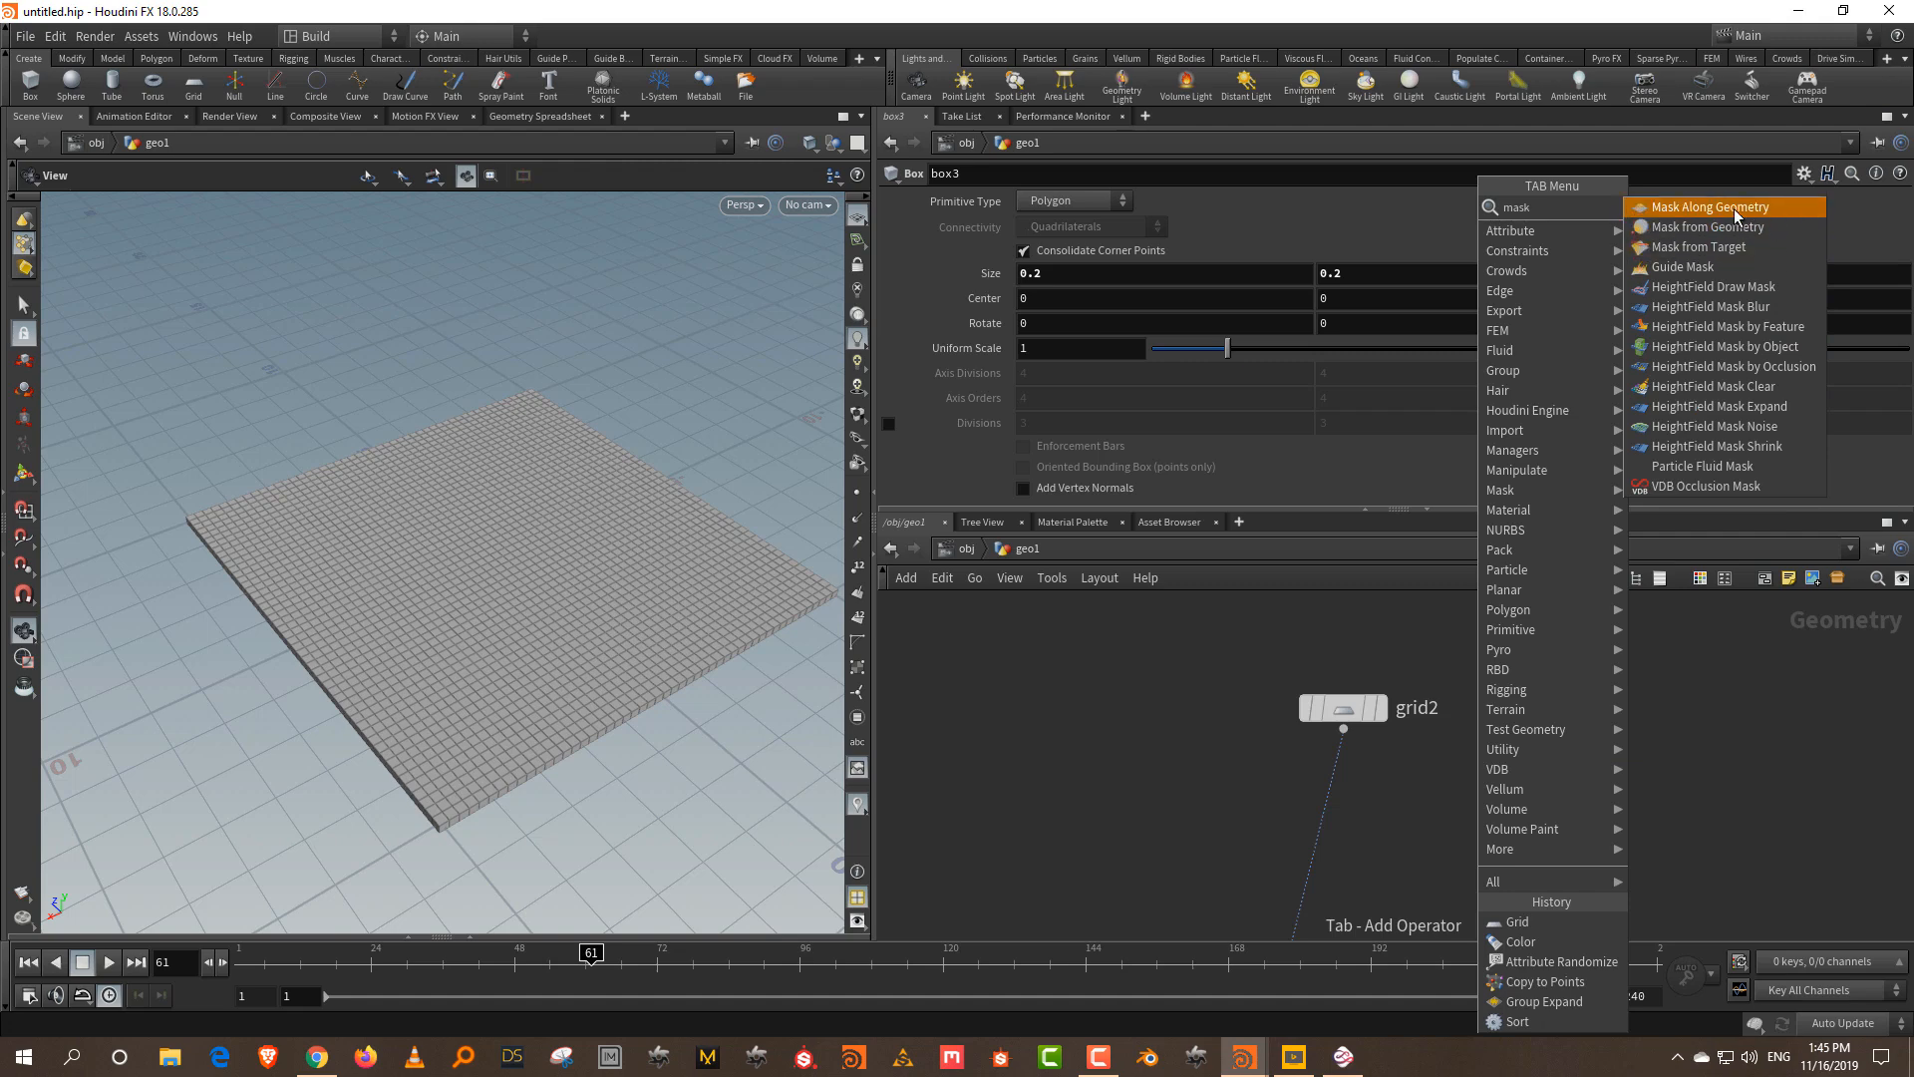
pyautogui.click(1735, 214)
pyautogui.click(1586, 843)
pyautogui.scroll(3, 1612, 798)
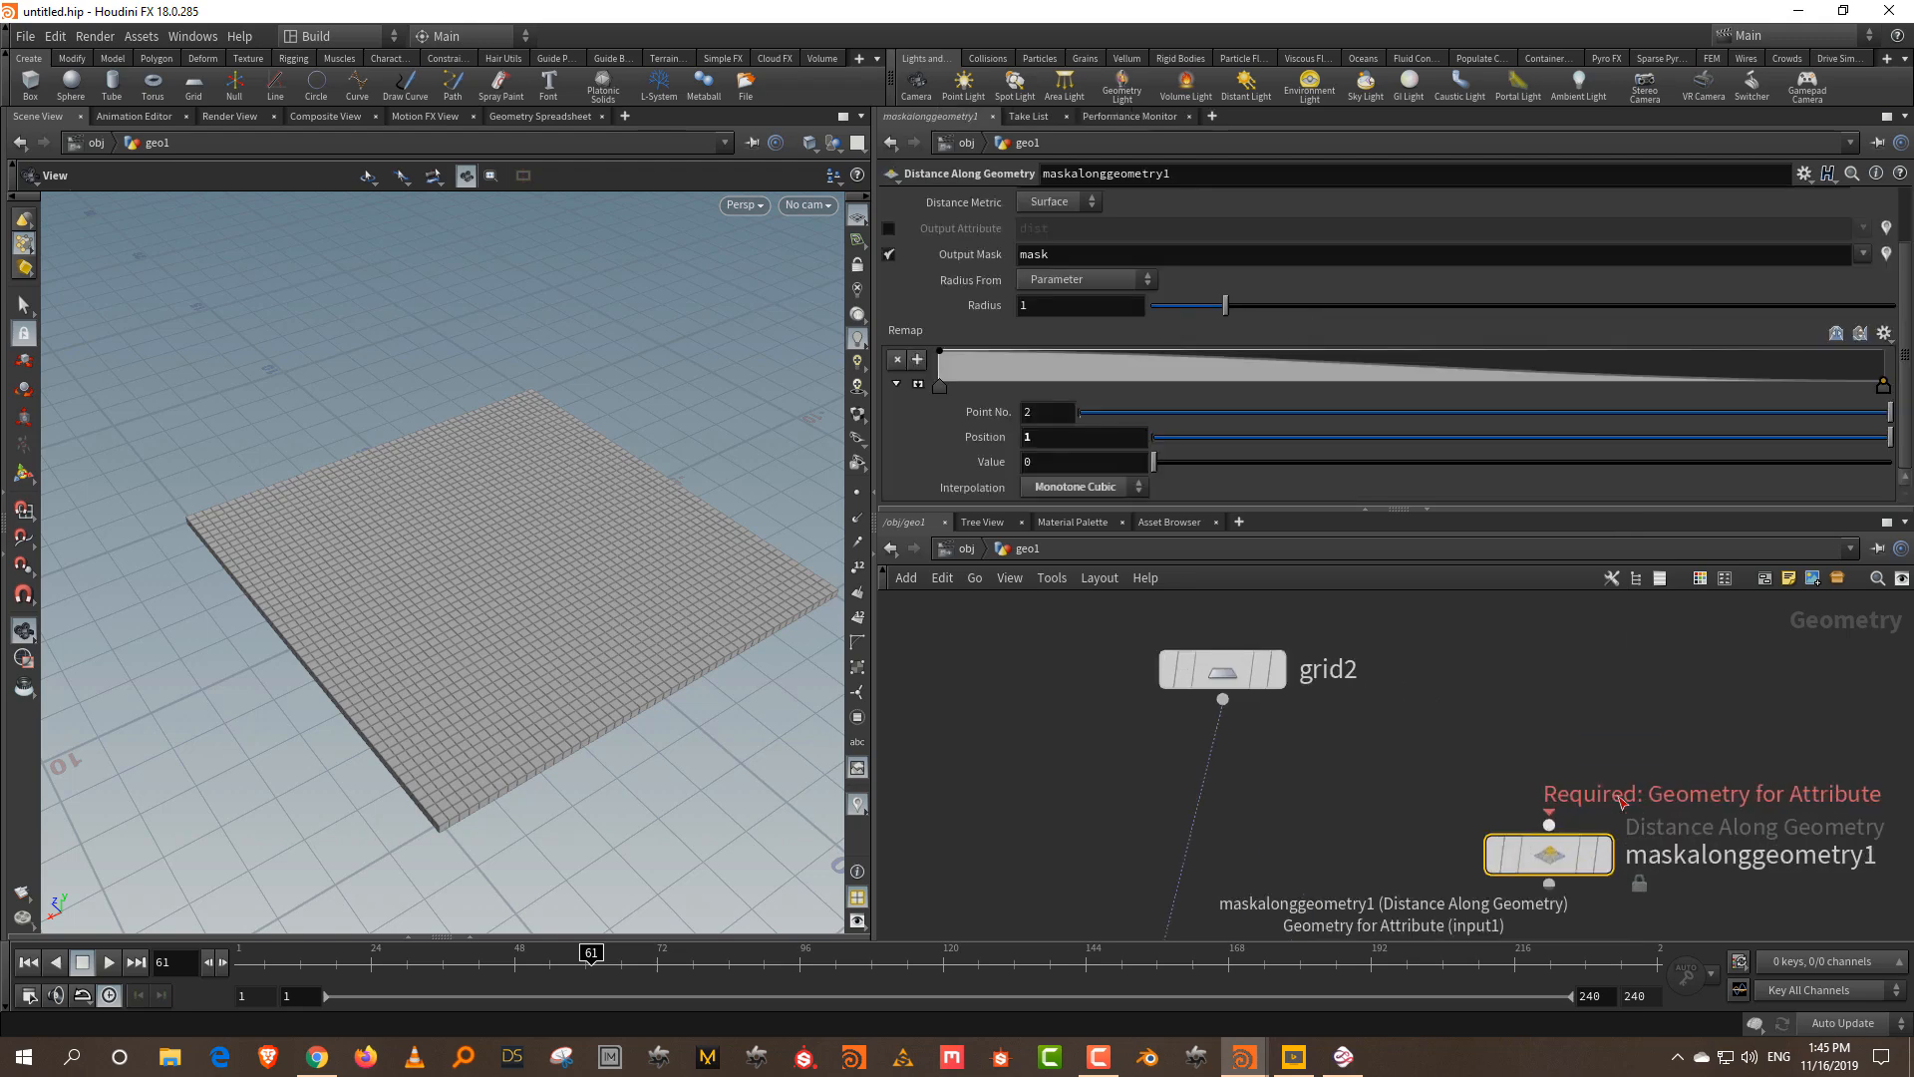
pyautogui.moveTo(1222, 699); pyautogui.dragTo(1549, 825)
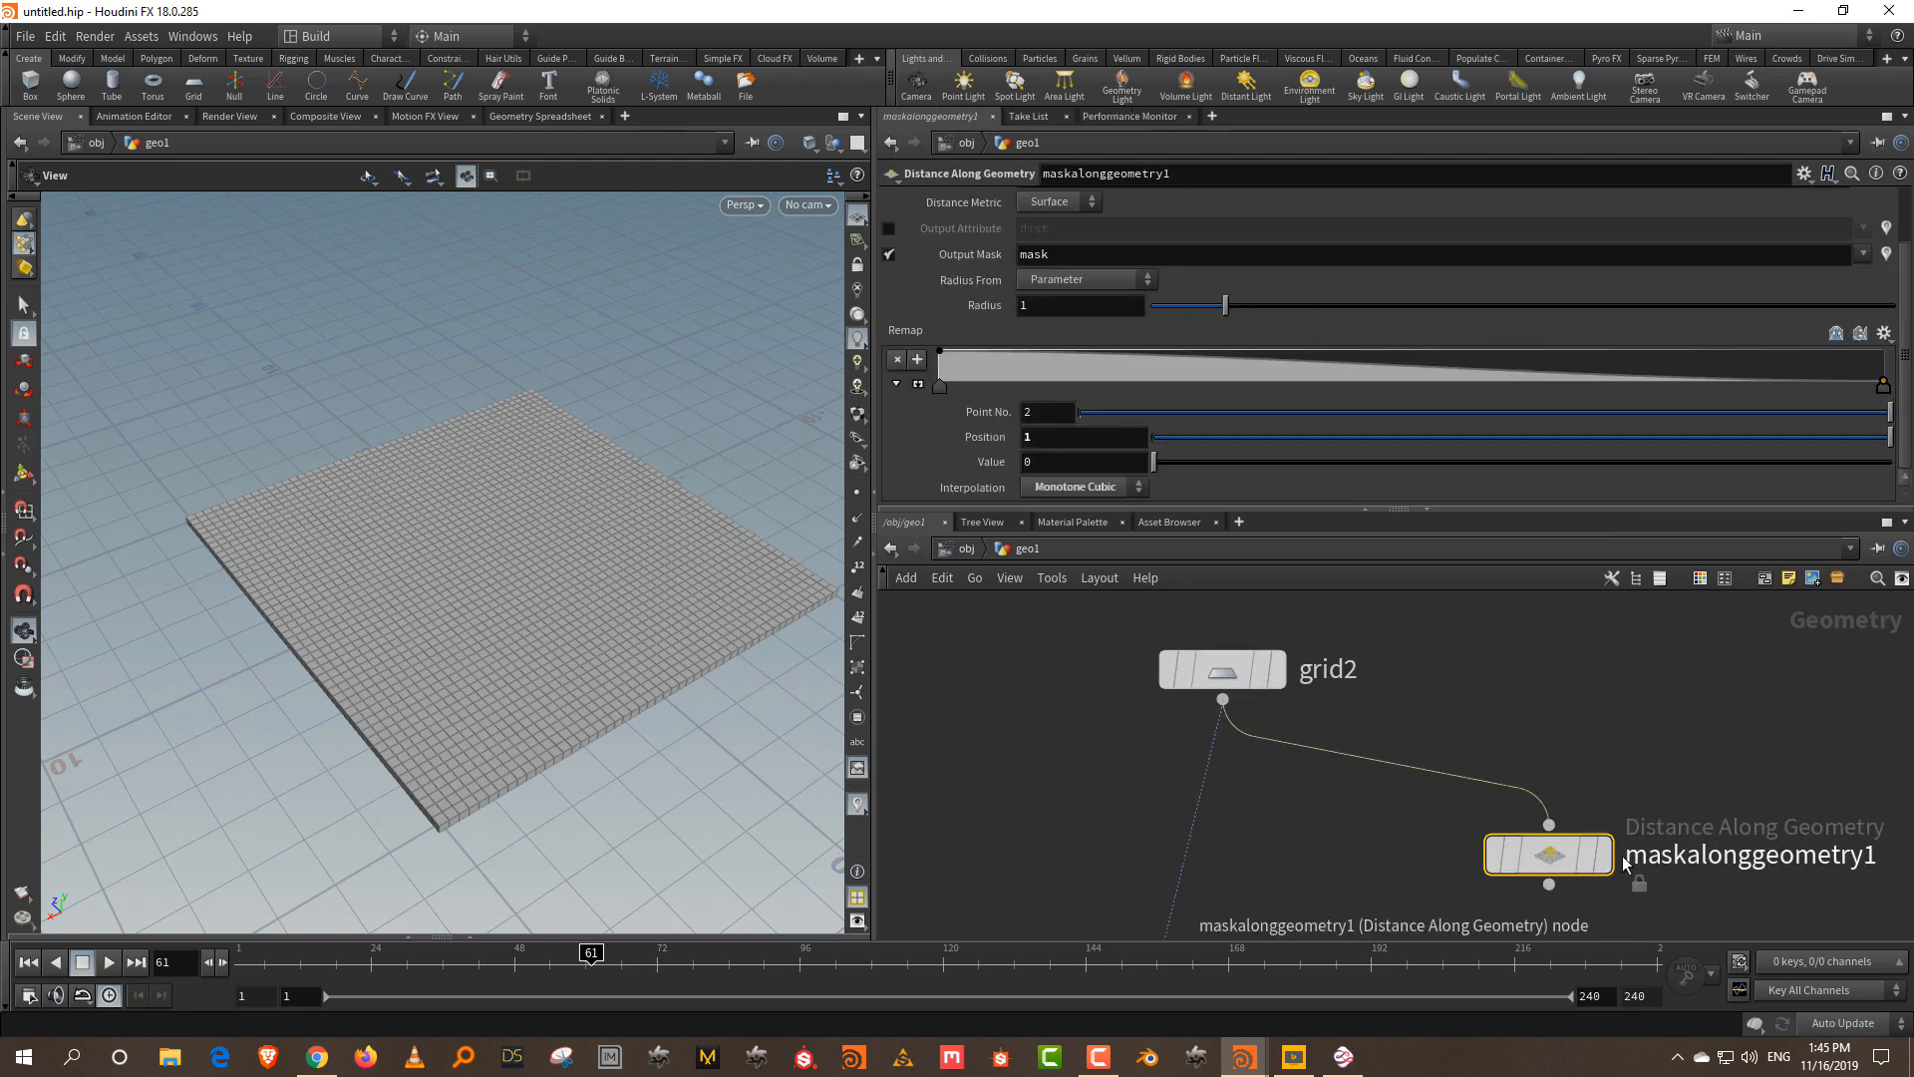
pyautogui.click(1593, 874)
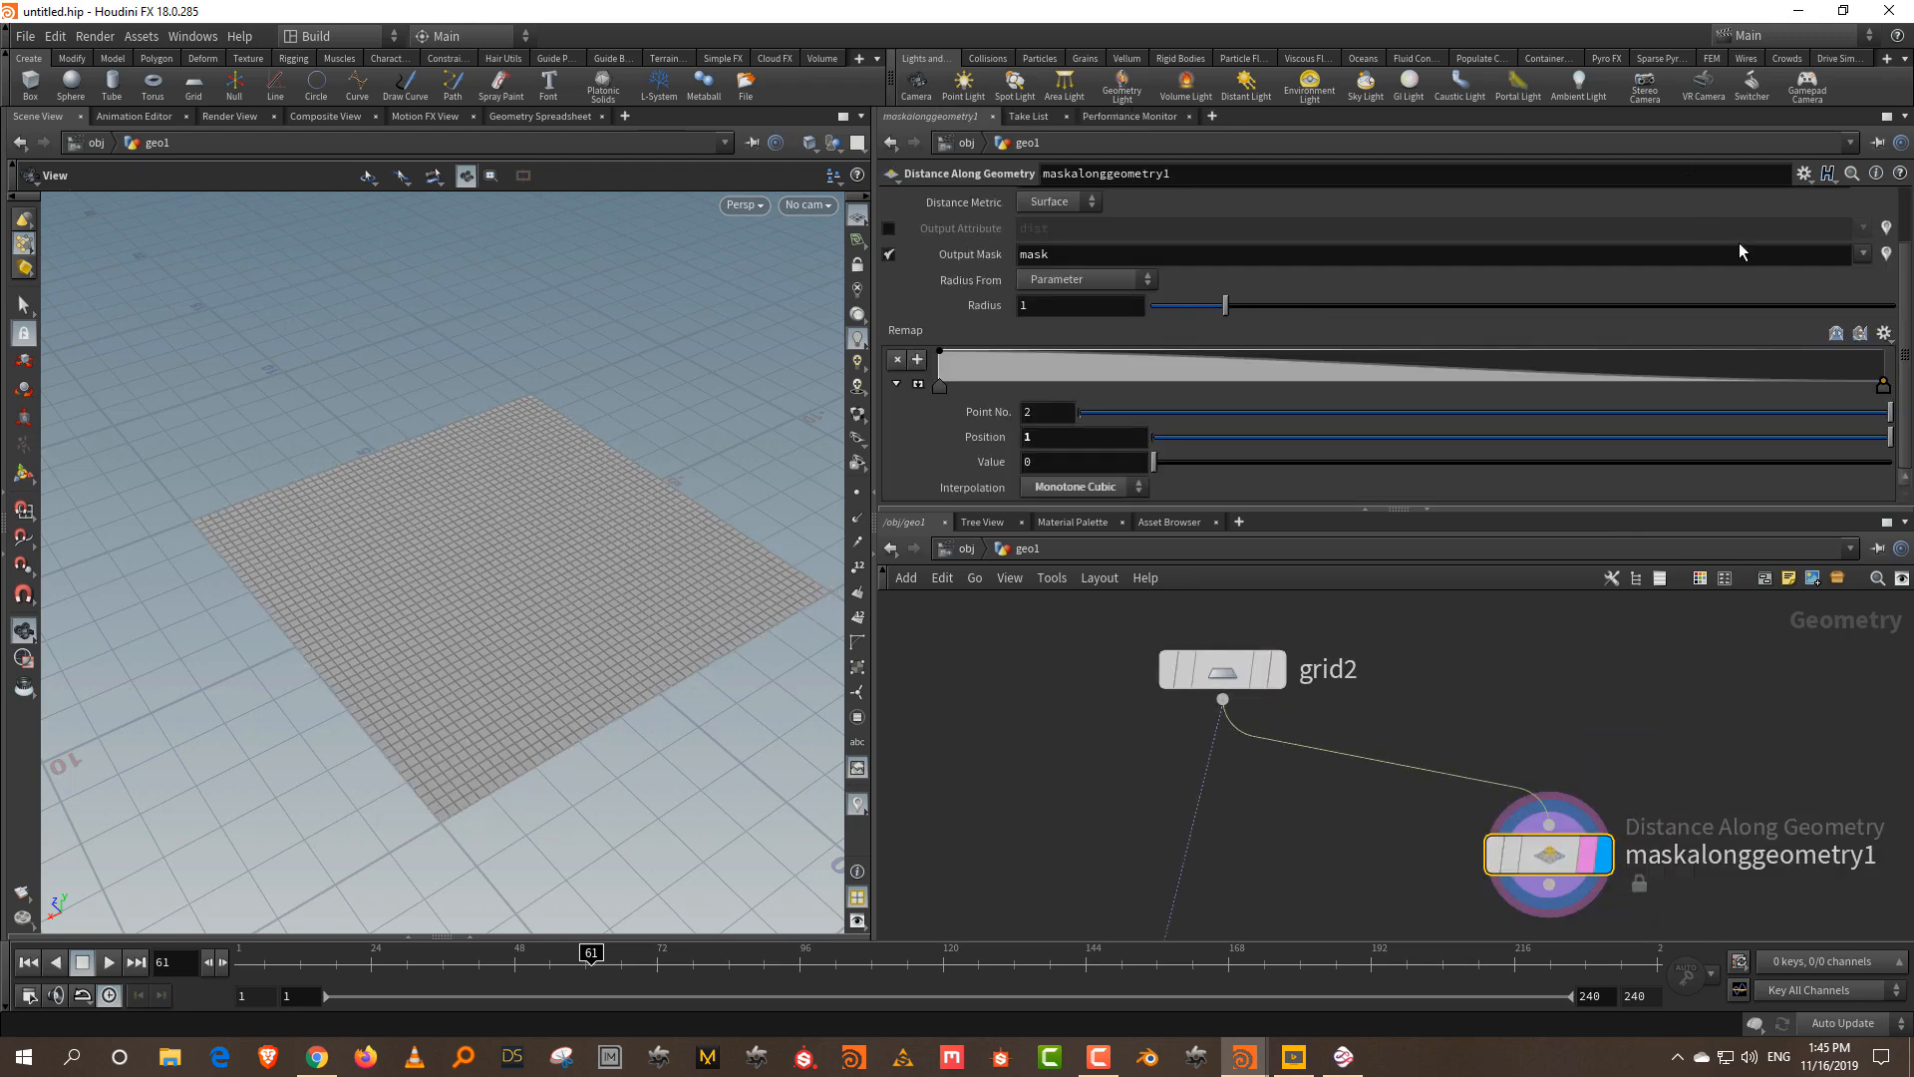
pyautogui.moveTo(1755, 720); pyautogui.dragTo(1413, 948)
pyautogui.scroll(3, 1384, 289)
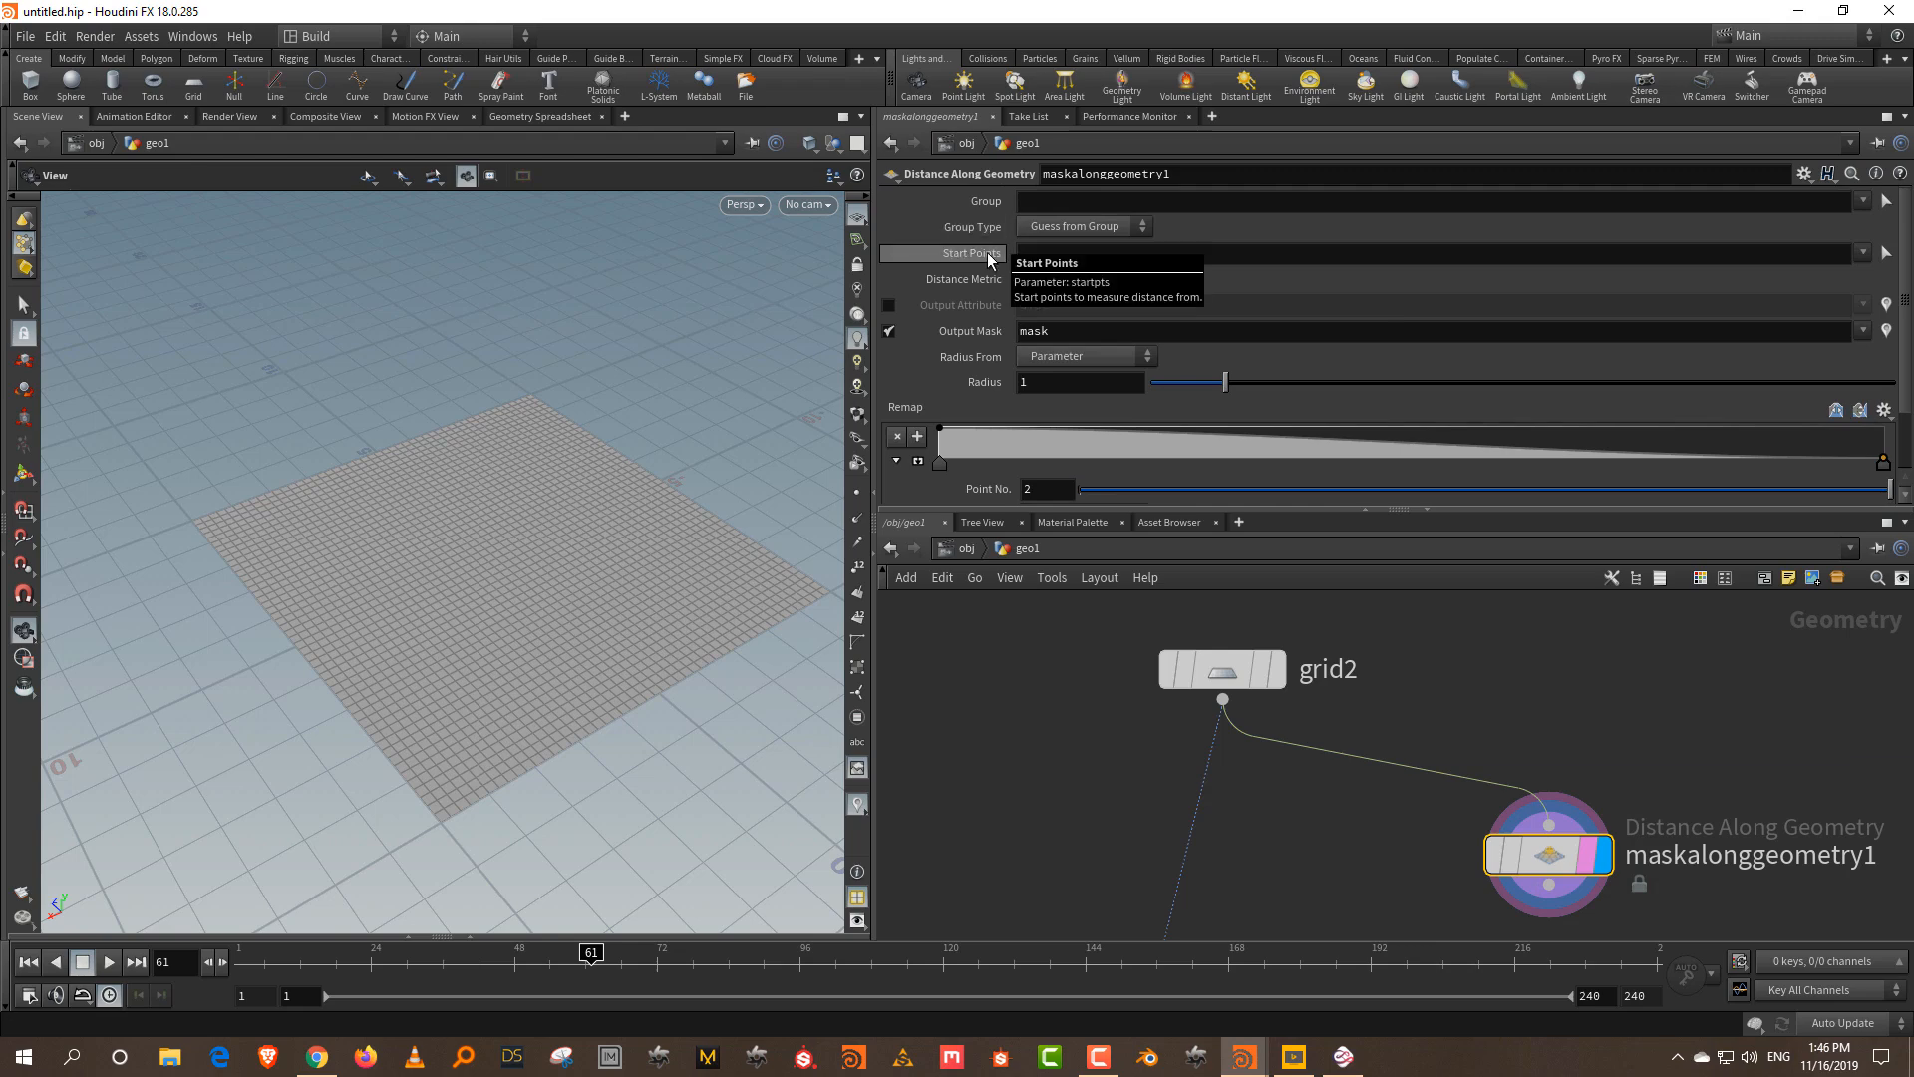
pyautogui.click(1885, 254)
pyautogui.moveTo(703, 485); pyautogui.dragTo(673, 507)
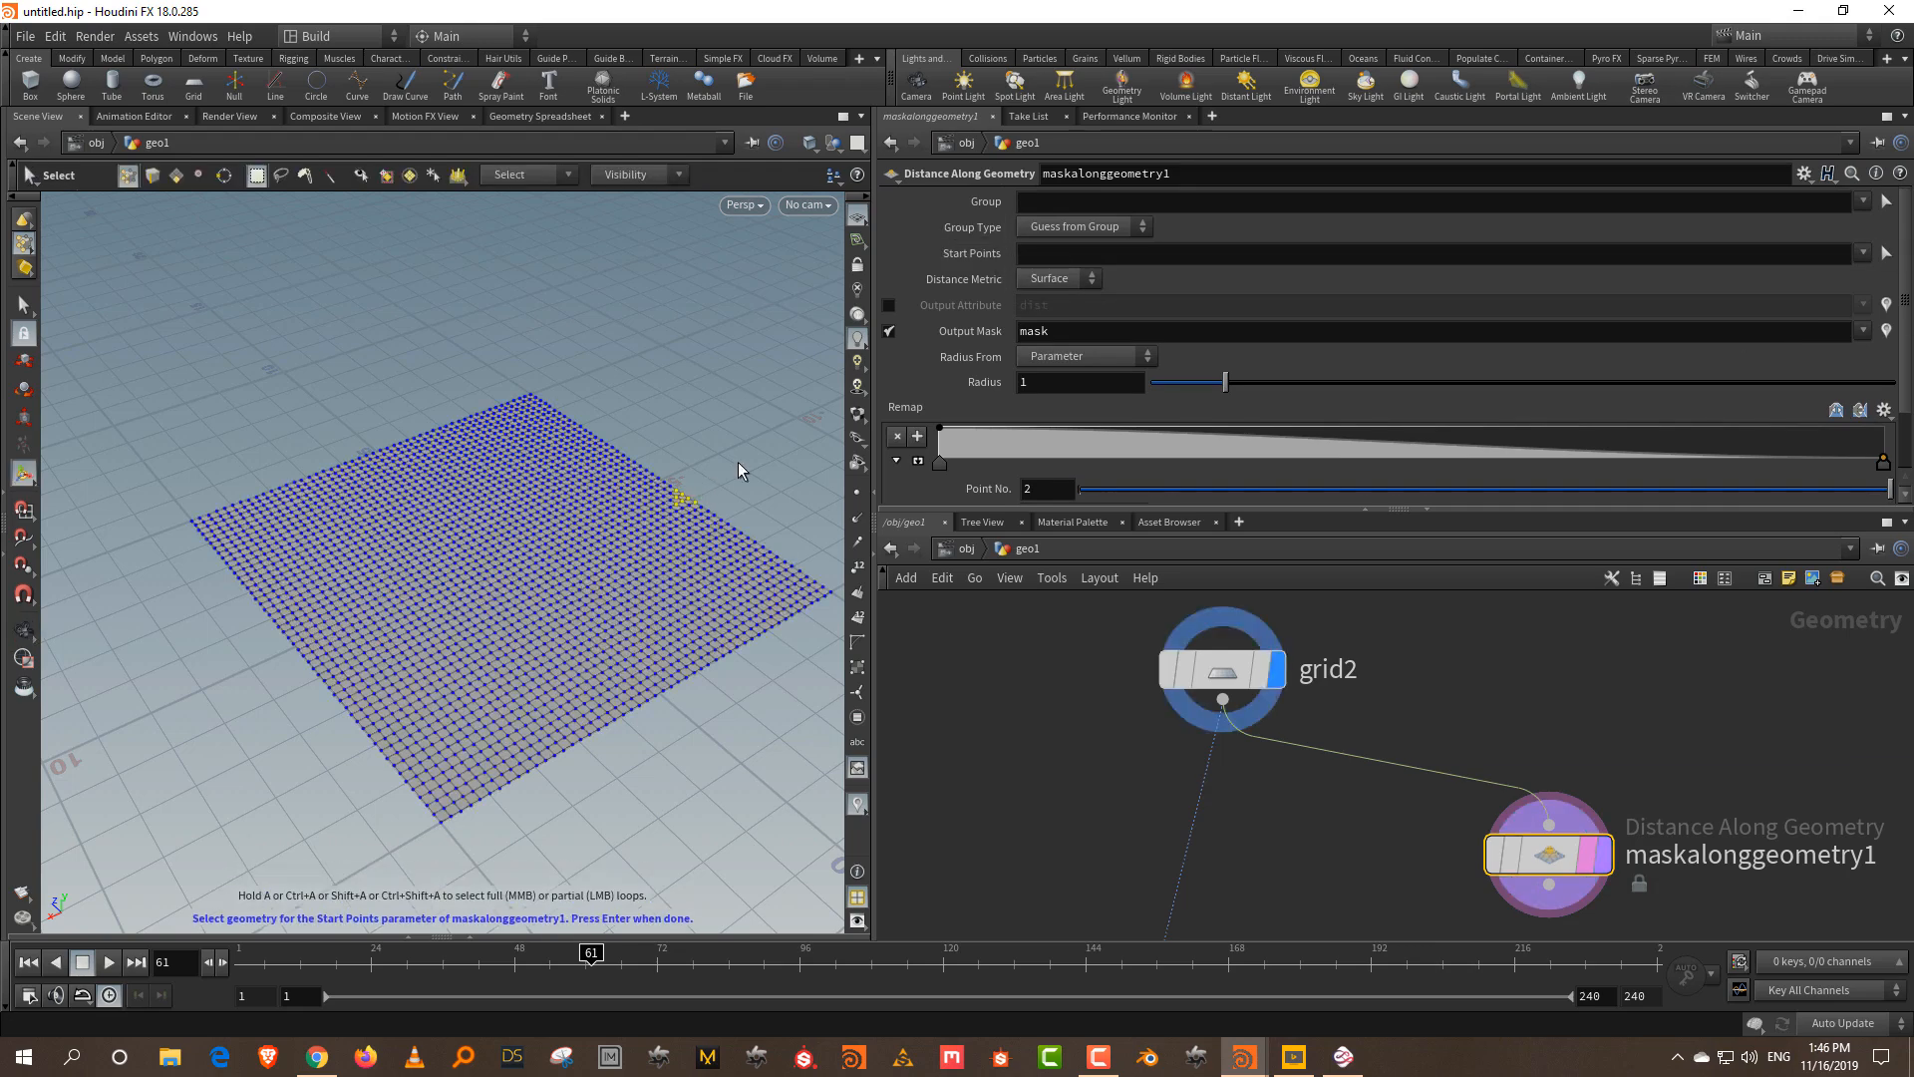
pyautogui.press('Return')
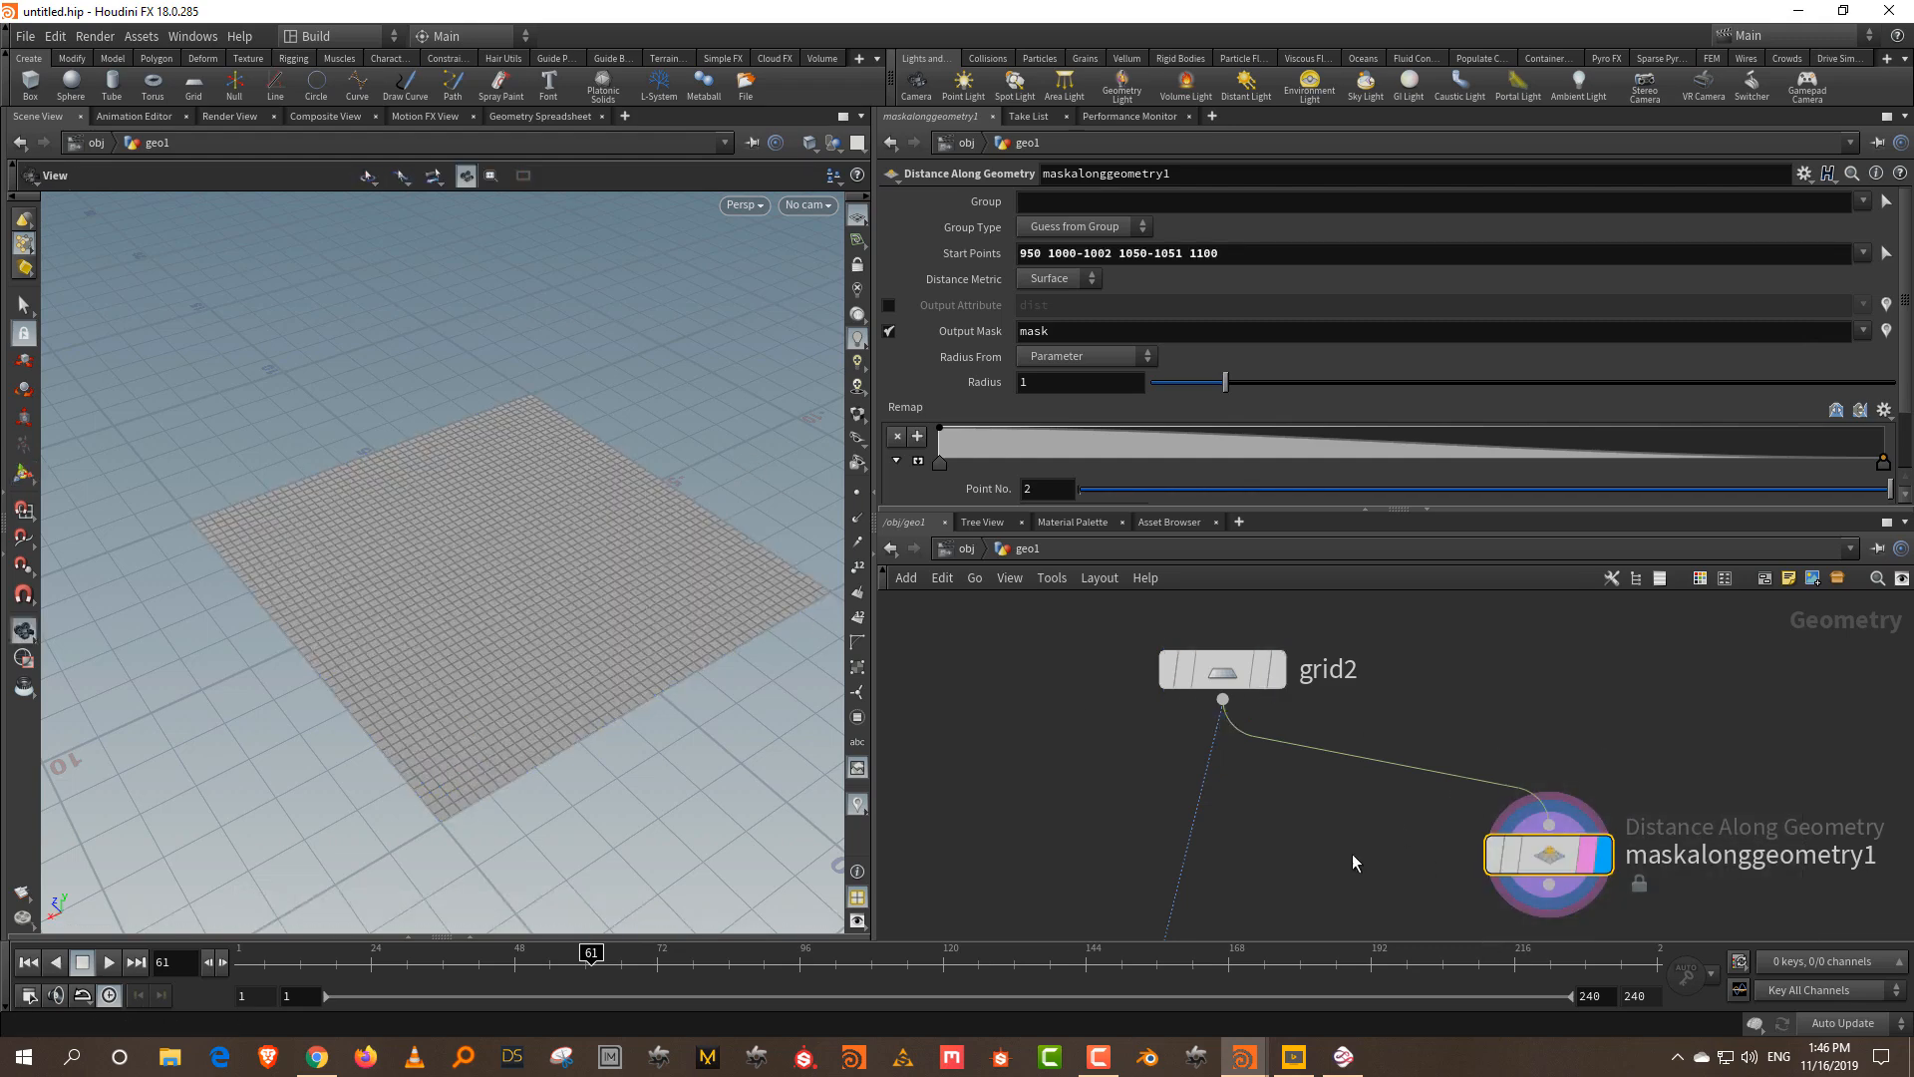
pyautogui.press('Return')
# - Widen the mask around the start points by setting the radius to 3.34
pyautogui.keyDown('alt'); pyautogui.moveTo(680, 486); pyautogui.dragTo(685, 517); pyautogui.keyUp('alt')
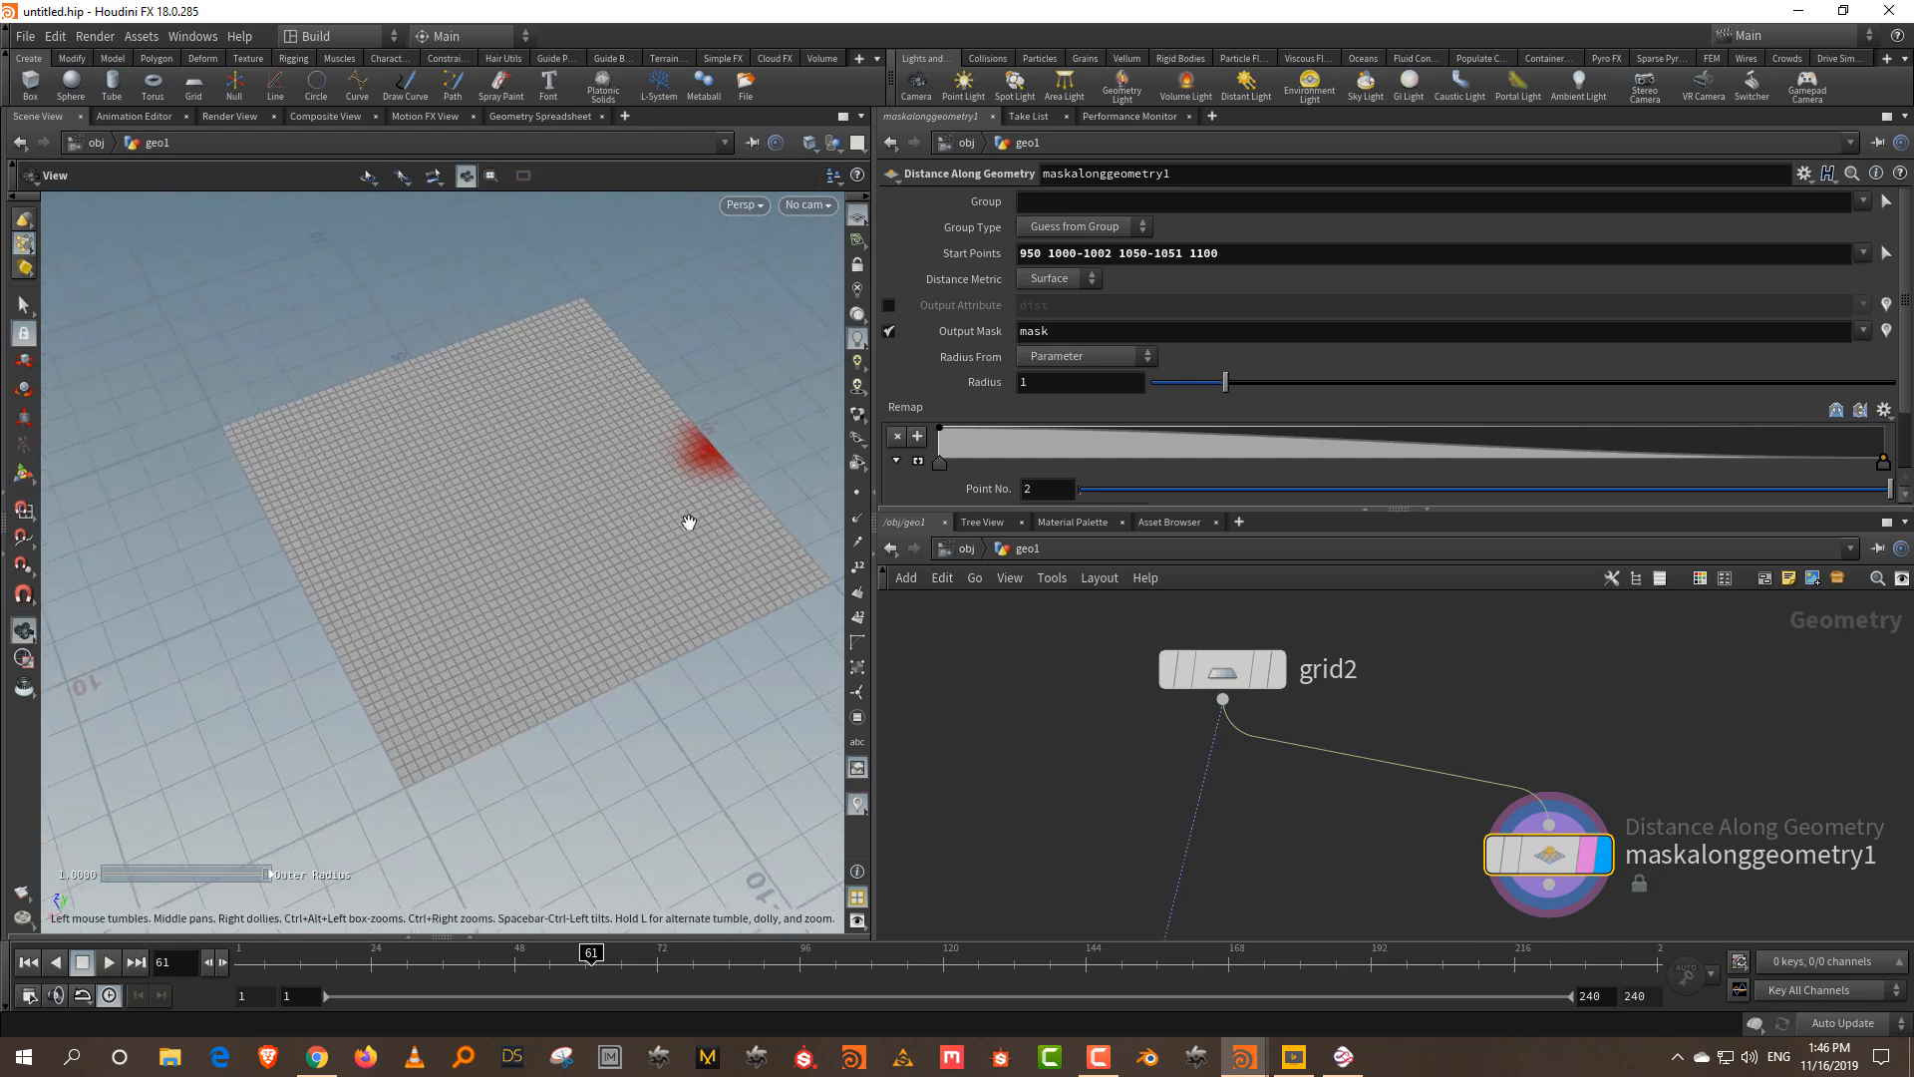
pyautogui.keyDown('alt'); pyautogui.moveTo(685, 516); pyautogui.dragTo(710, 386, button='right'); pyautogui.keyUp('alt')
pyautogui.keyDown('alt'); pyautogui.moveTo(710, 386); pyautogui.dragTo(541, 466); pyautogui.keyUp('alt')
pyautogui.keyDown('alt'); pyautogui.moveTo(600, 488); pyautogui.dragTo(592, 440, button='right'); pyautogui.keyUp('alt')
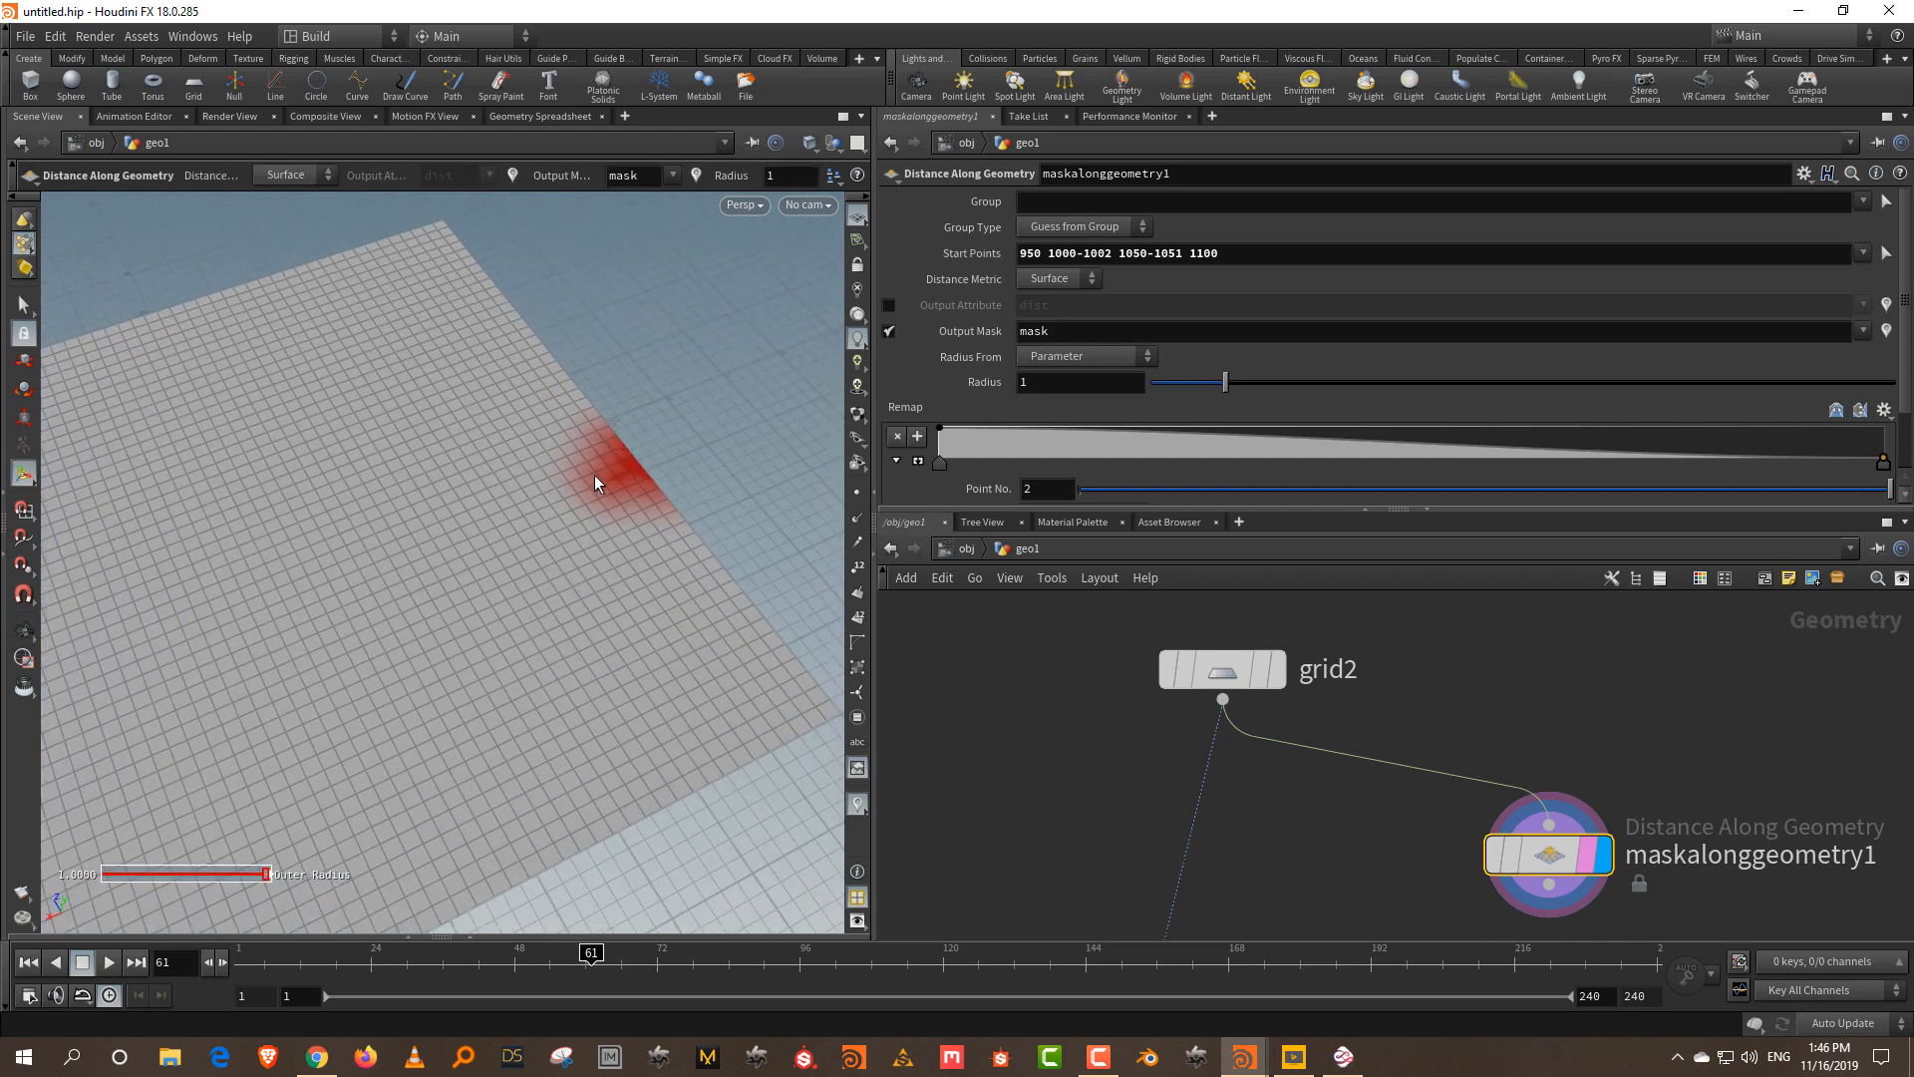
pyautogui.moveTo(1252, 389); pyautogui.dragTo(1398, 405)
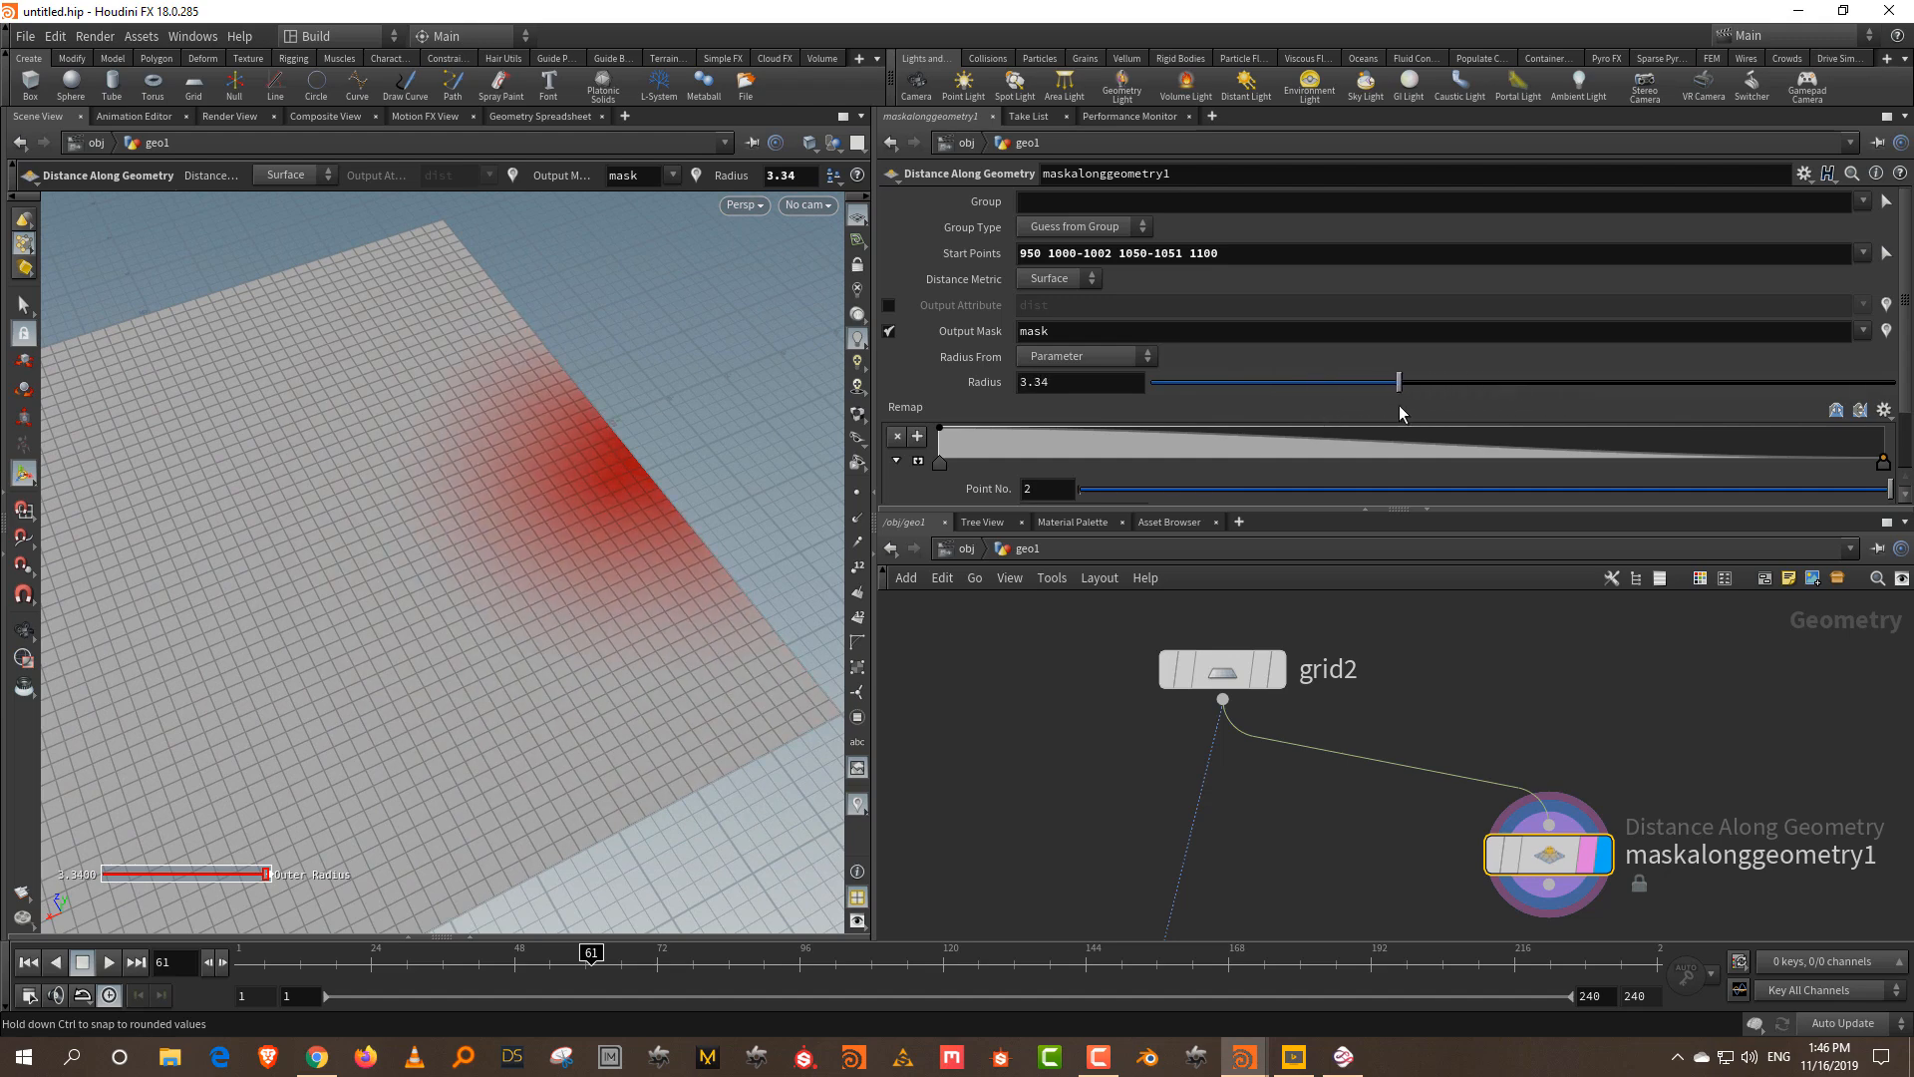
# - Add an Attribute Wrangle node after maskalonggeometry1 and display it
pyautogui.scroll(-1, 1398, 405)
pyautogui.moveTo(1386, 769); pyautogui.dragTo(1342, 697, button='middle')
pyautogui.press('Tab')
pyautogui.write('wrang')
pyautogui.click(1607, 209)
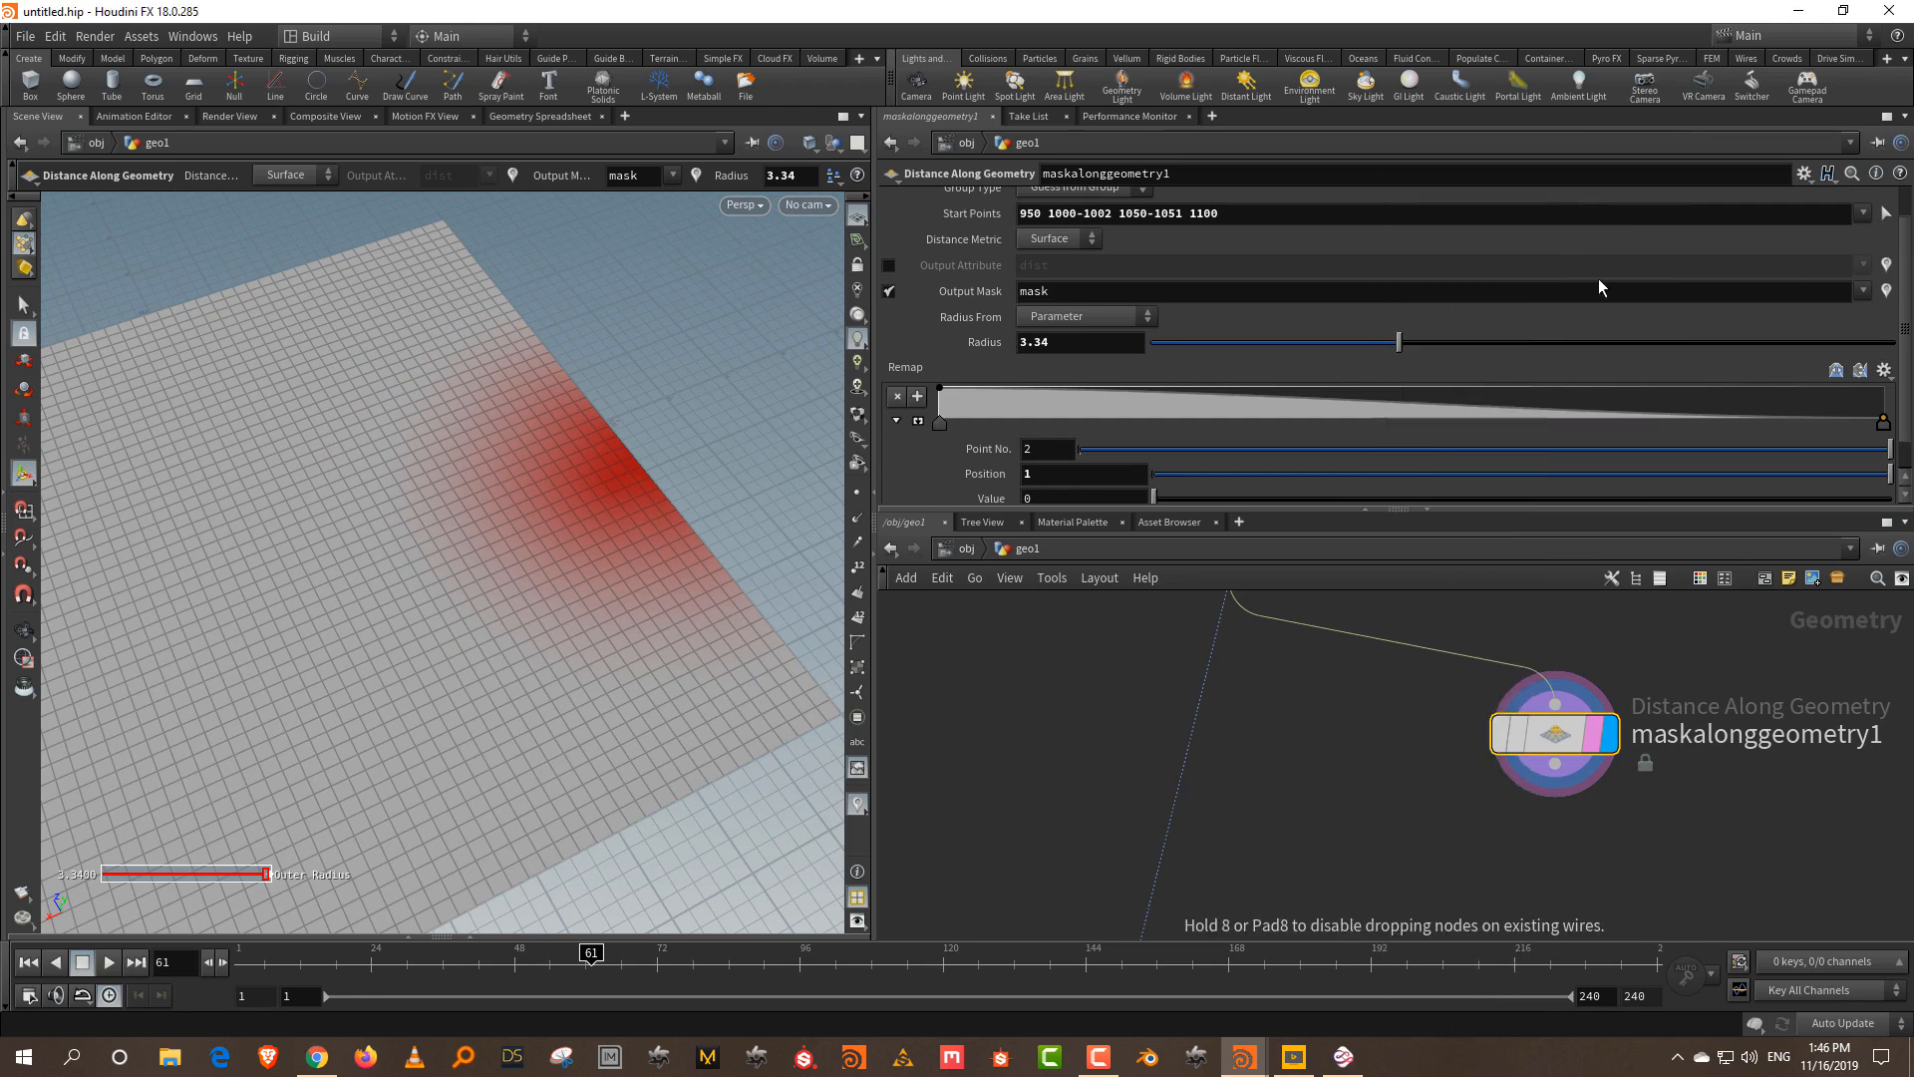
pyautogui.click(1536, 875)
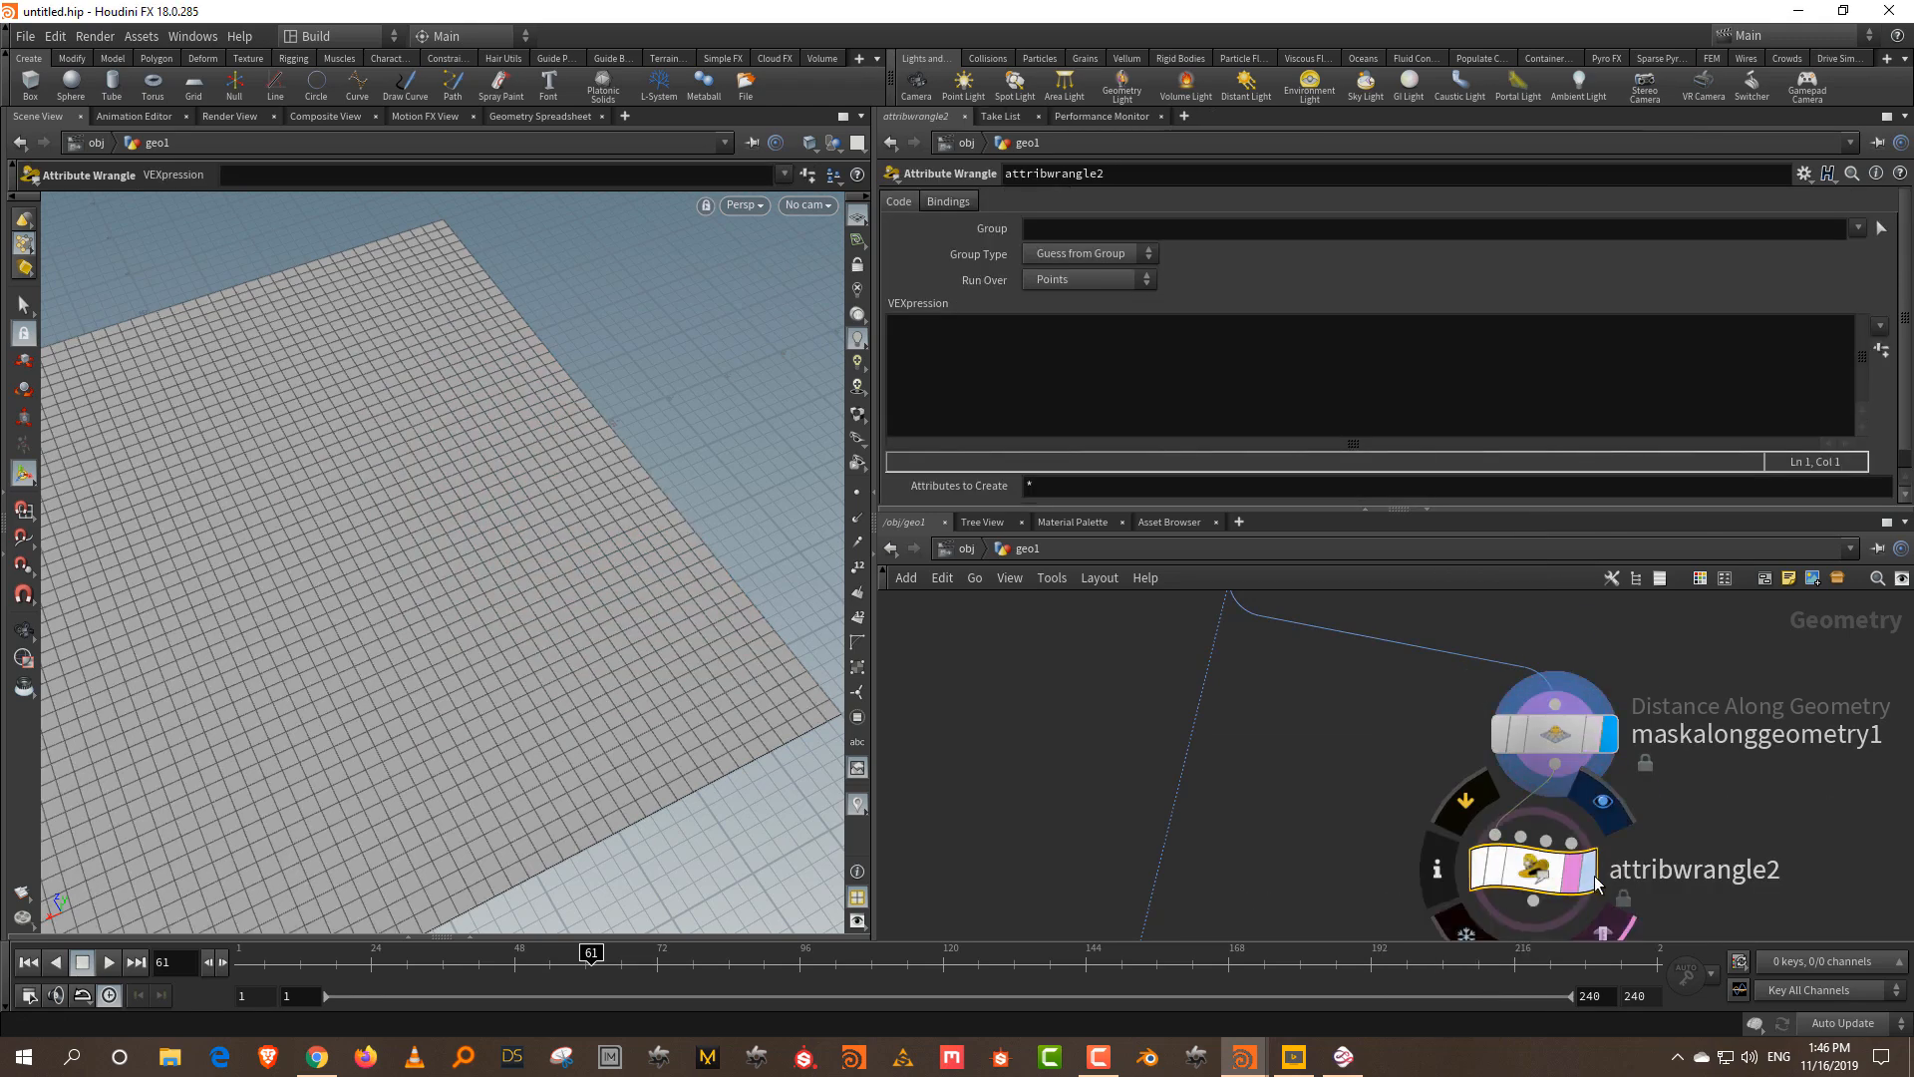
pyautogui.click(1013, 330)
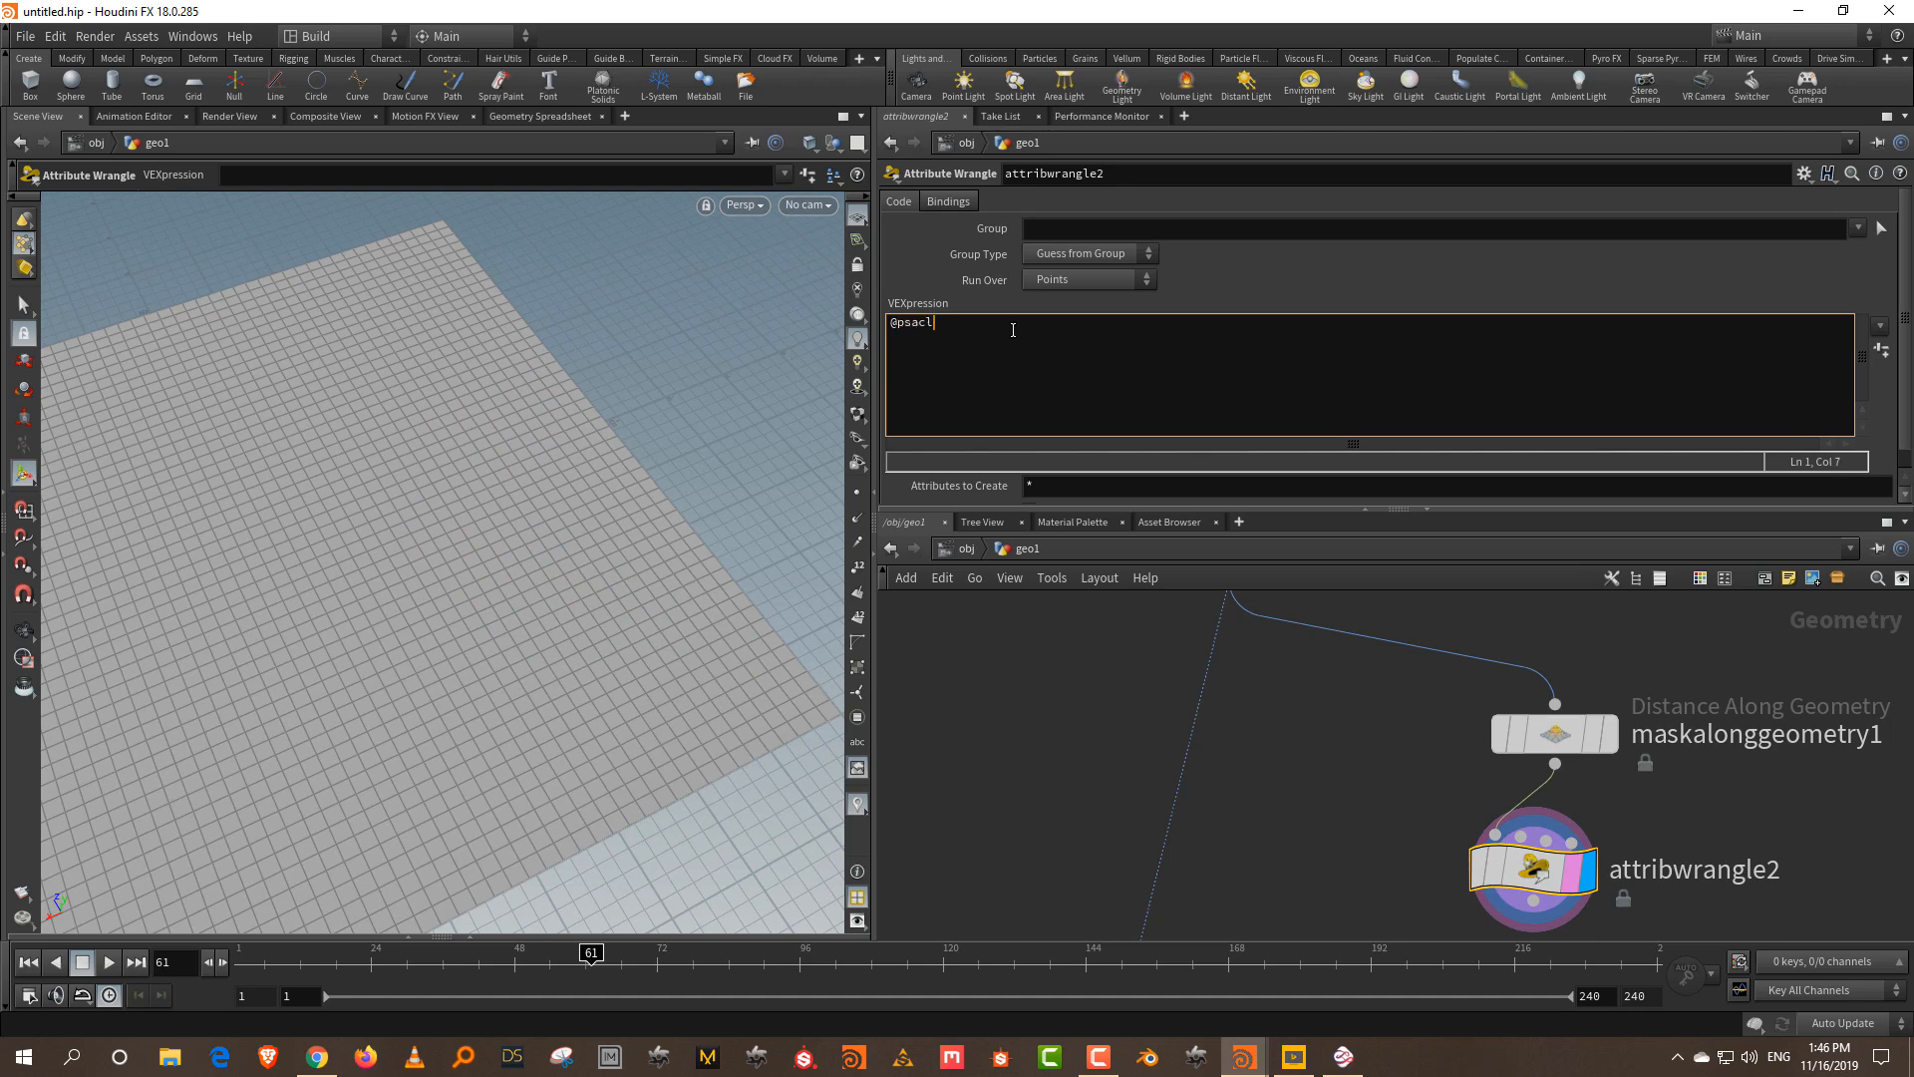
pyautogui.write('@pscale = @mask;')
pyautogui.click(1304, 774)
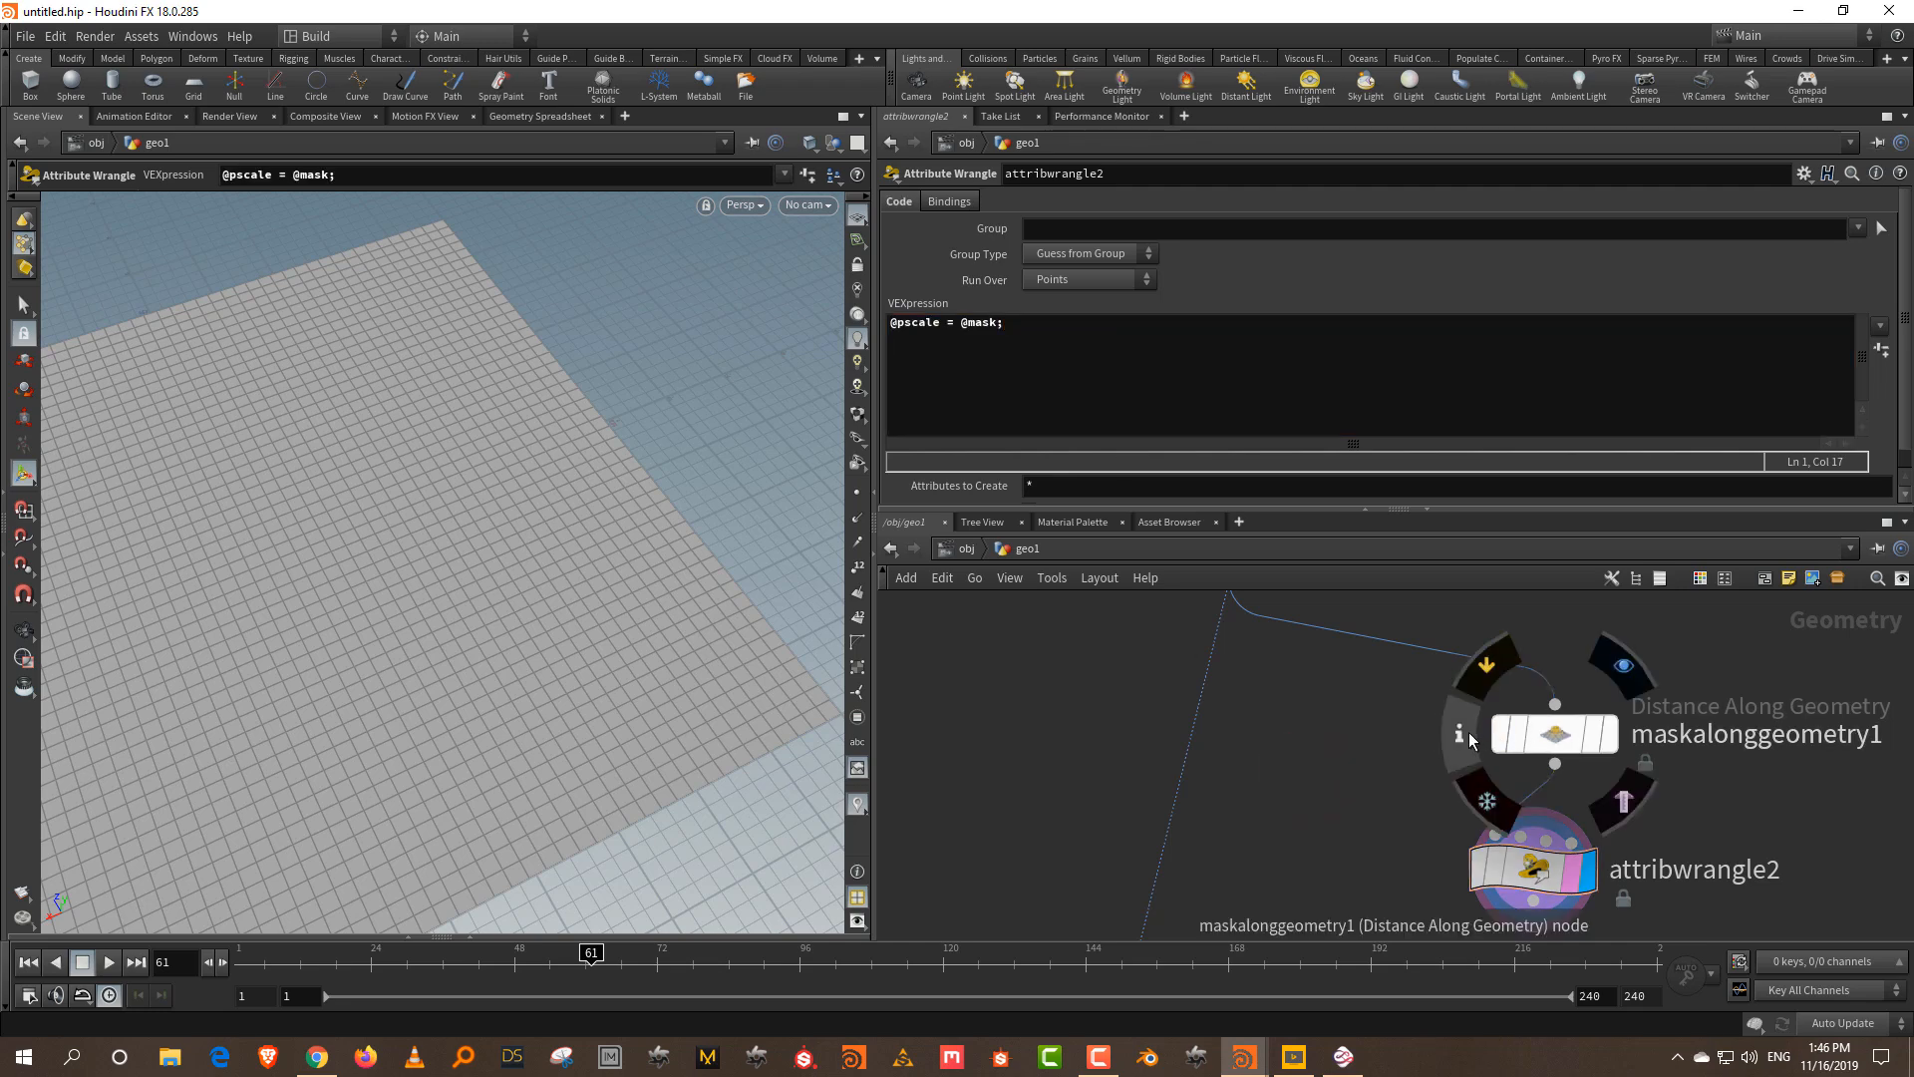
pyautogui.click(1461, 735)
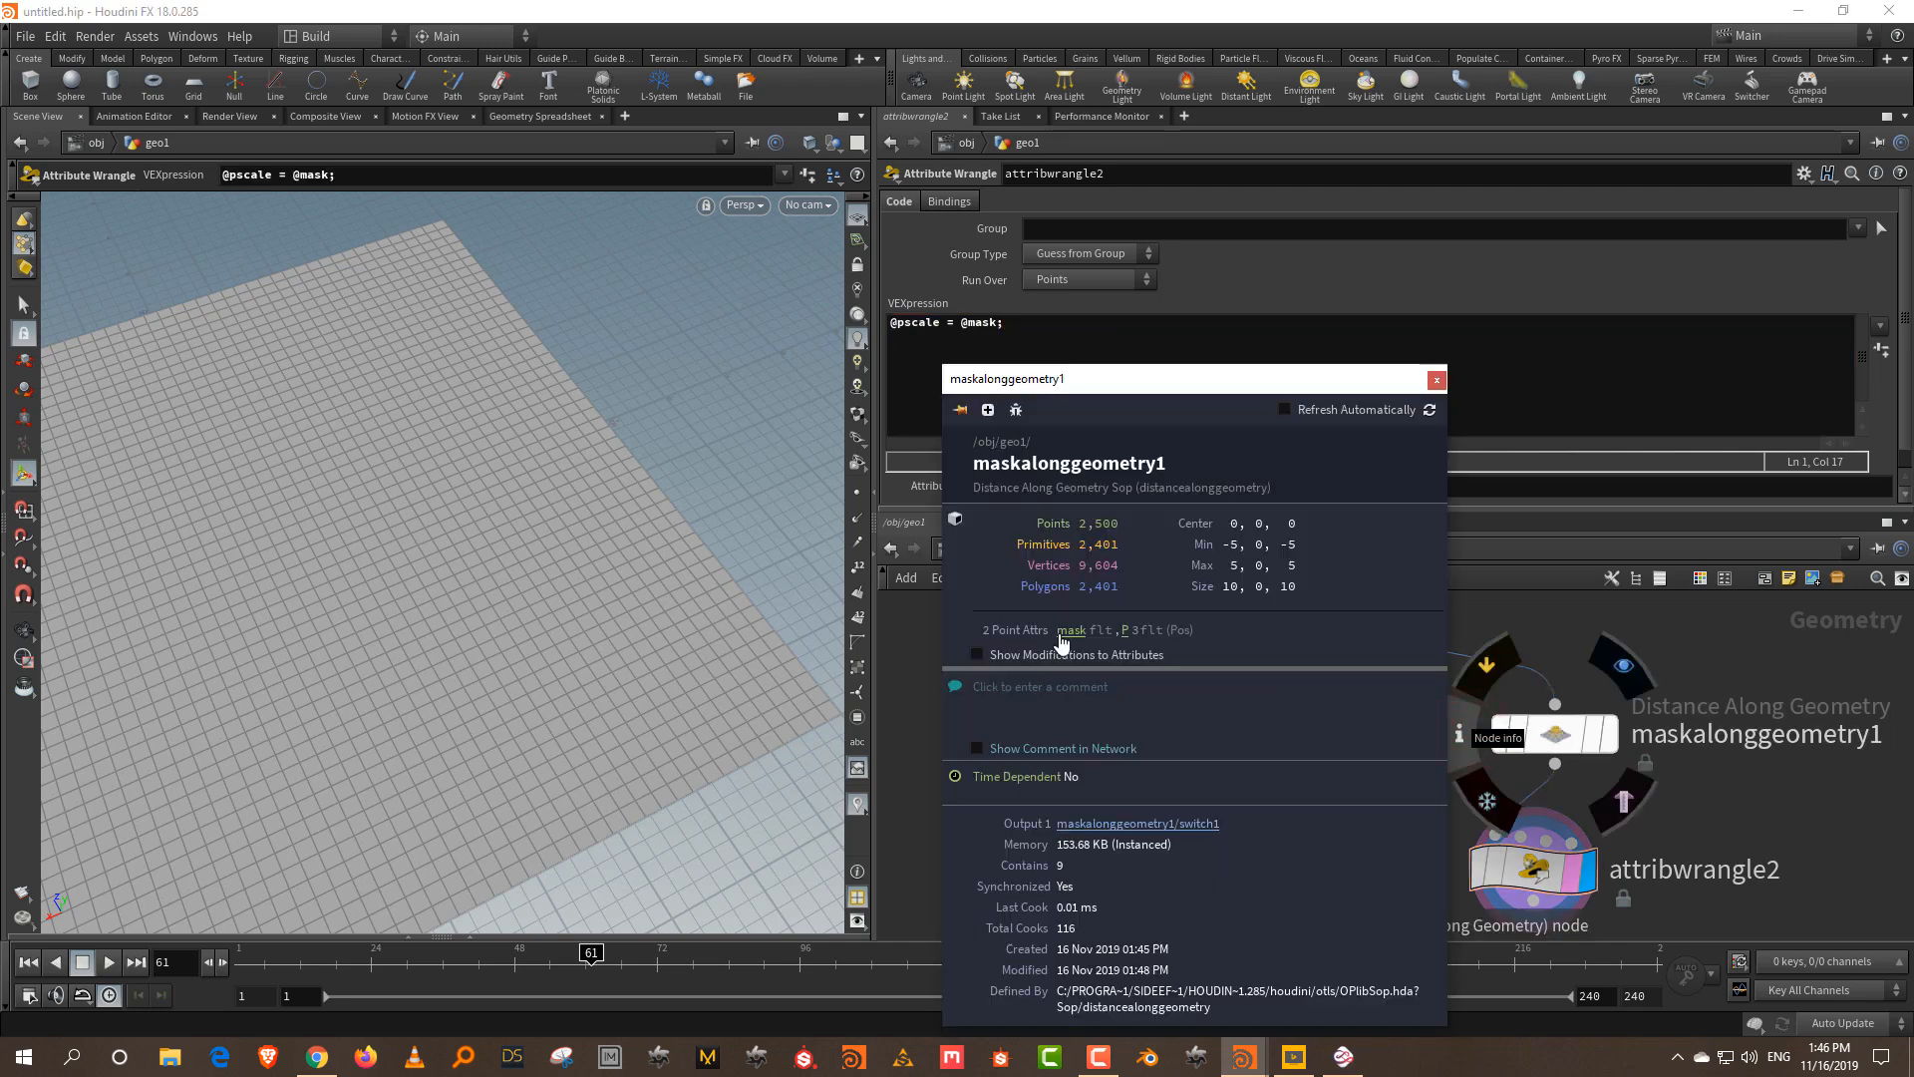
pyautogui.click(1730, 771)
# - Connect attribwrangle2 as the target points of copytopoints2 and display copytopoints2
pyautogui.moveTo(1676, 885); pyautogui.dragTo(1680, 620, button='middle')
pyautogui.scroll(-2, 1679, 626)
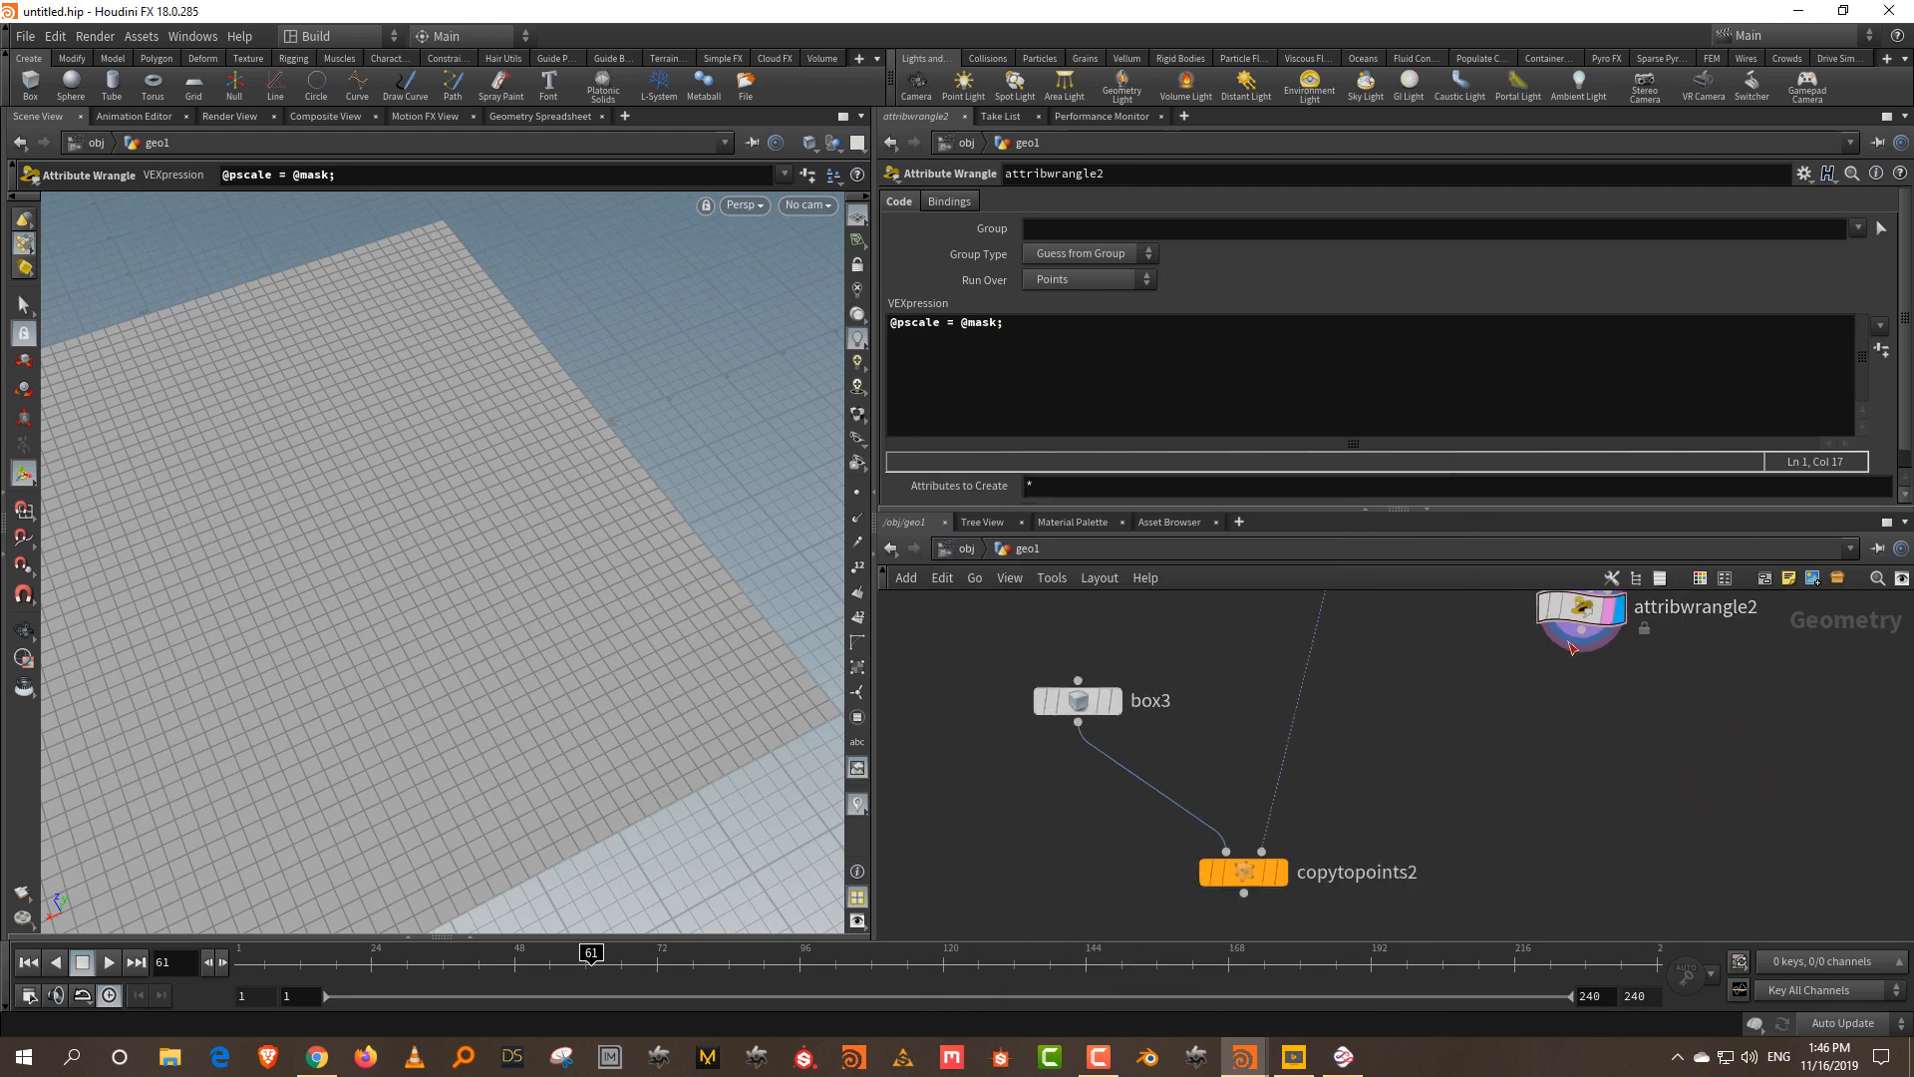
pyautogui.click(1277, 874)
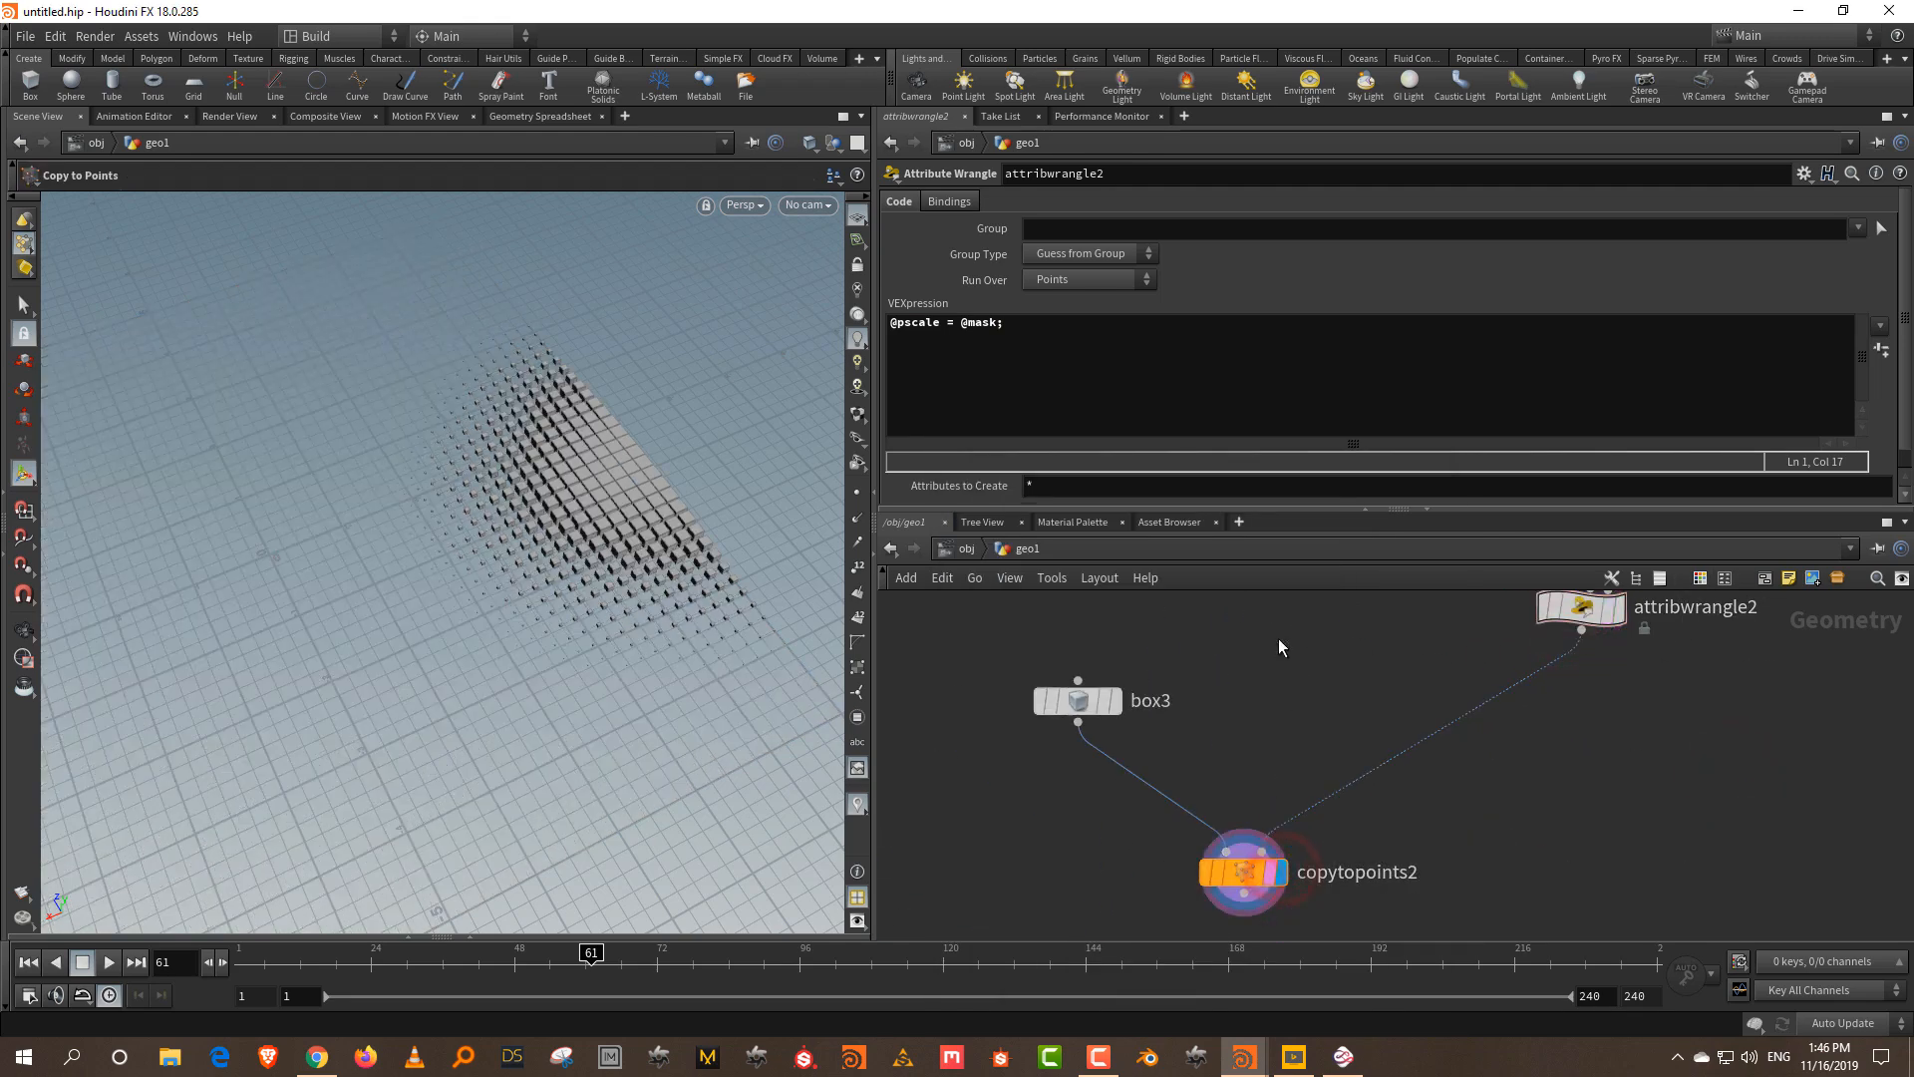
# - Shape maskalonggeometry1's remap ramp with points at about 0.12 (value 0.27), 0.35 (value 1) and 0.70 (value 0), and set the radius to 4.06
pyautogui.moveTo(1278, 638); pyautogui.dragTo(1360, 811, button='middle')
pyautogui.moveTo(1525, 734); pyautogui.dragTo(1728, 671)
pyautogui.moveTo(1421, 349)
pyautogui.mouseDown()
pyautogui.moveTo(1272, 355)
pyautogui.moveTo(1661, 345)
pyautogui.moveTo(1242, 368)
pyautogui.moveTo(1685, 347)
pyautogui.moveTo(1336, 349)
pyautogui.moveTo(1528, 347)
pyautogui.moveTo(1396, 359)
pyautogui.mouseUp()
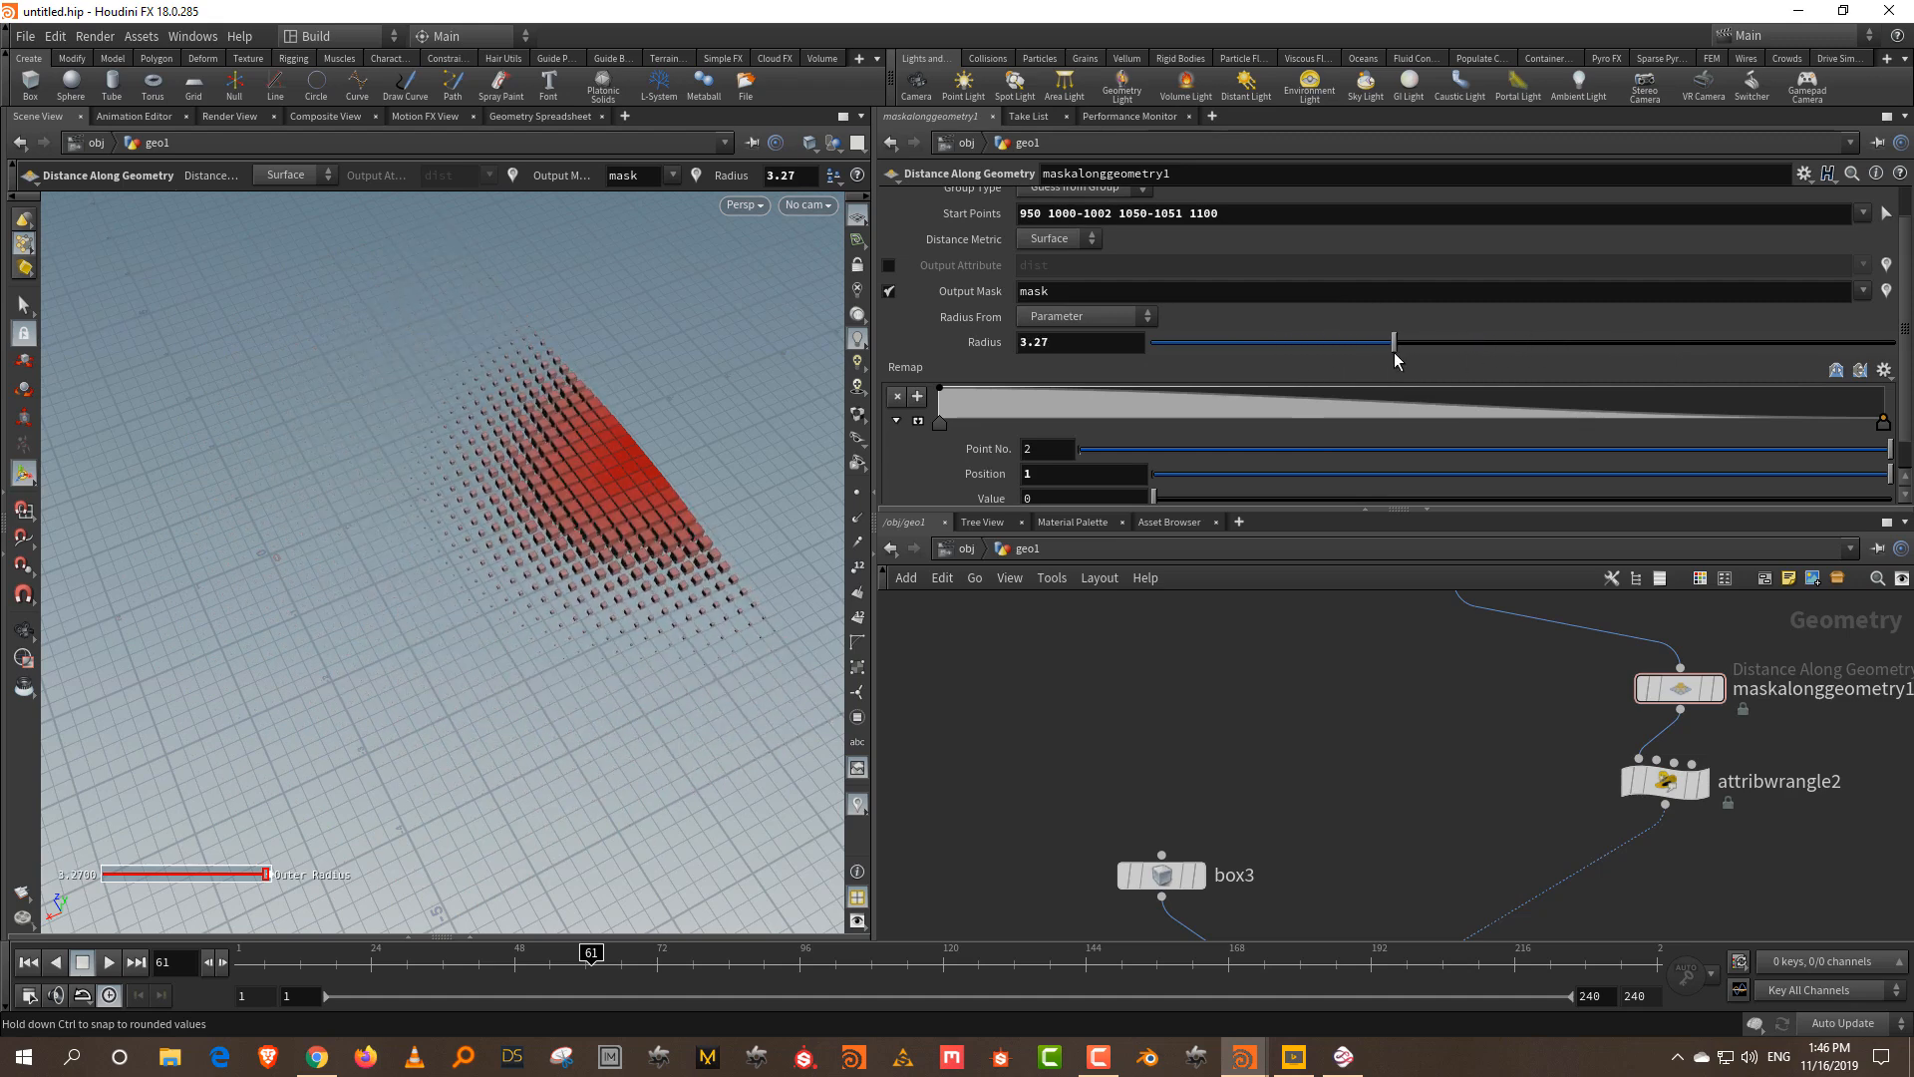
pyautogui.moveTo(1061, 391); pyautogui.dragTo(1058, 410)
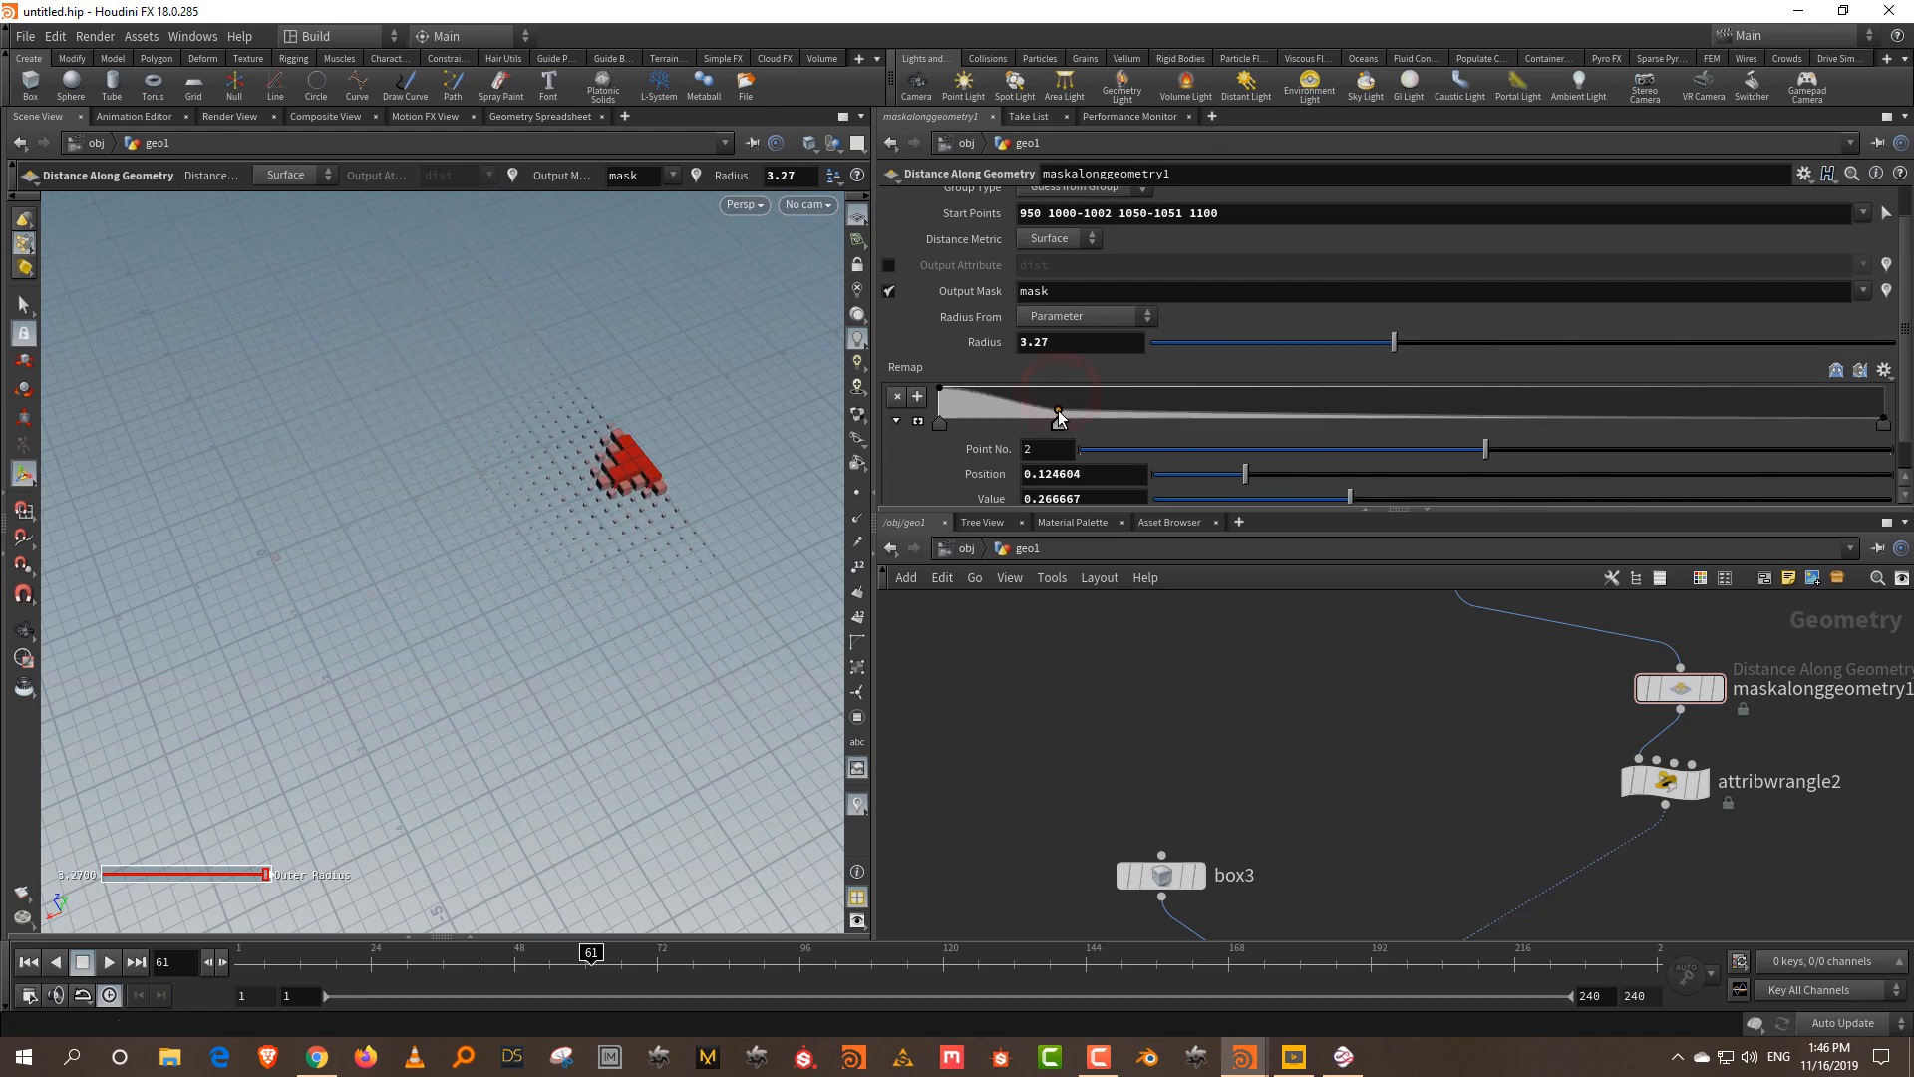
pyautogui.moveTo(1265, 419); pyautogui.dragTo(1273, 387)
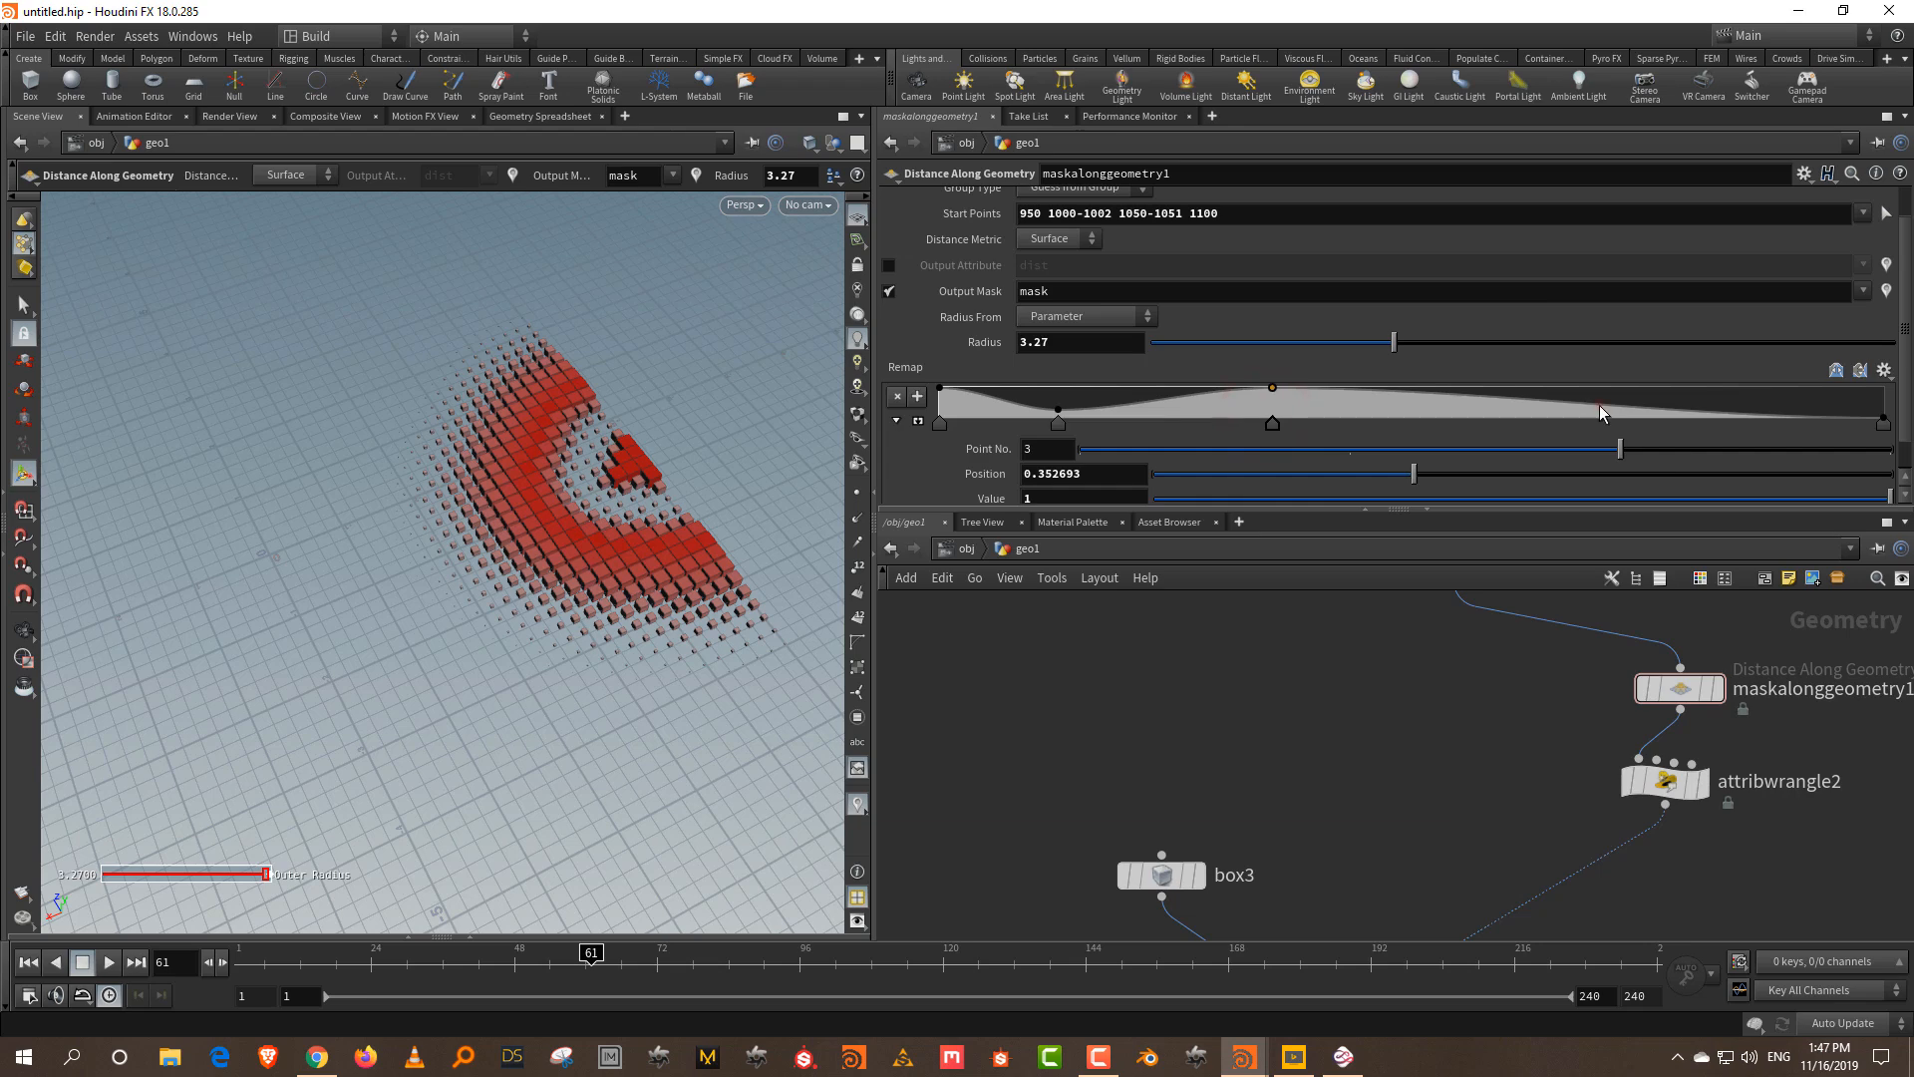
pyautogui.moveTo(1600, 405); pyautogui.dragTo(1598, 422)
pyautogui.moveTo(1394, 342); pyautogui.dragTo(1453, 351)
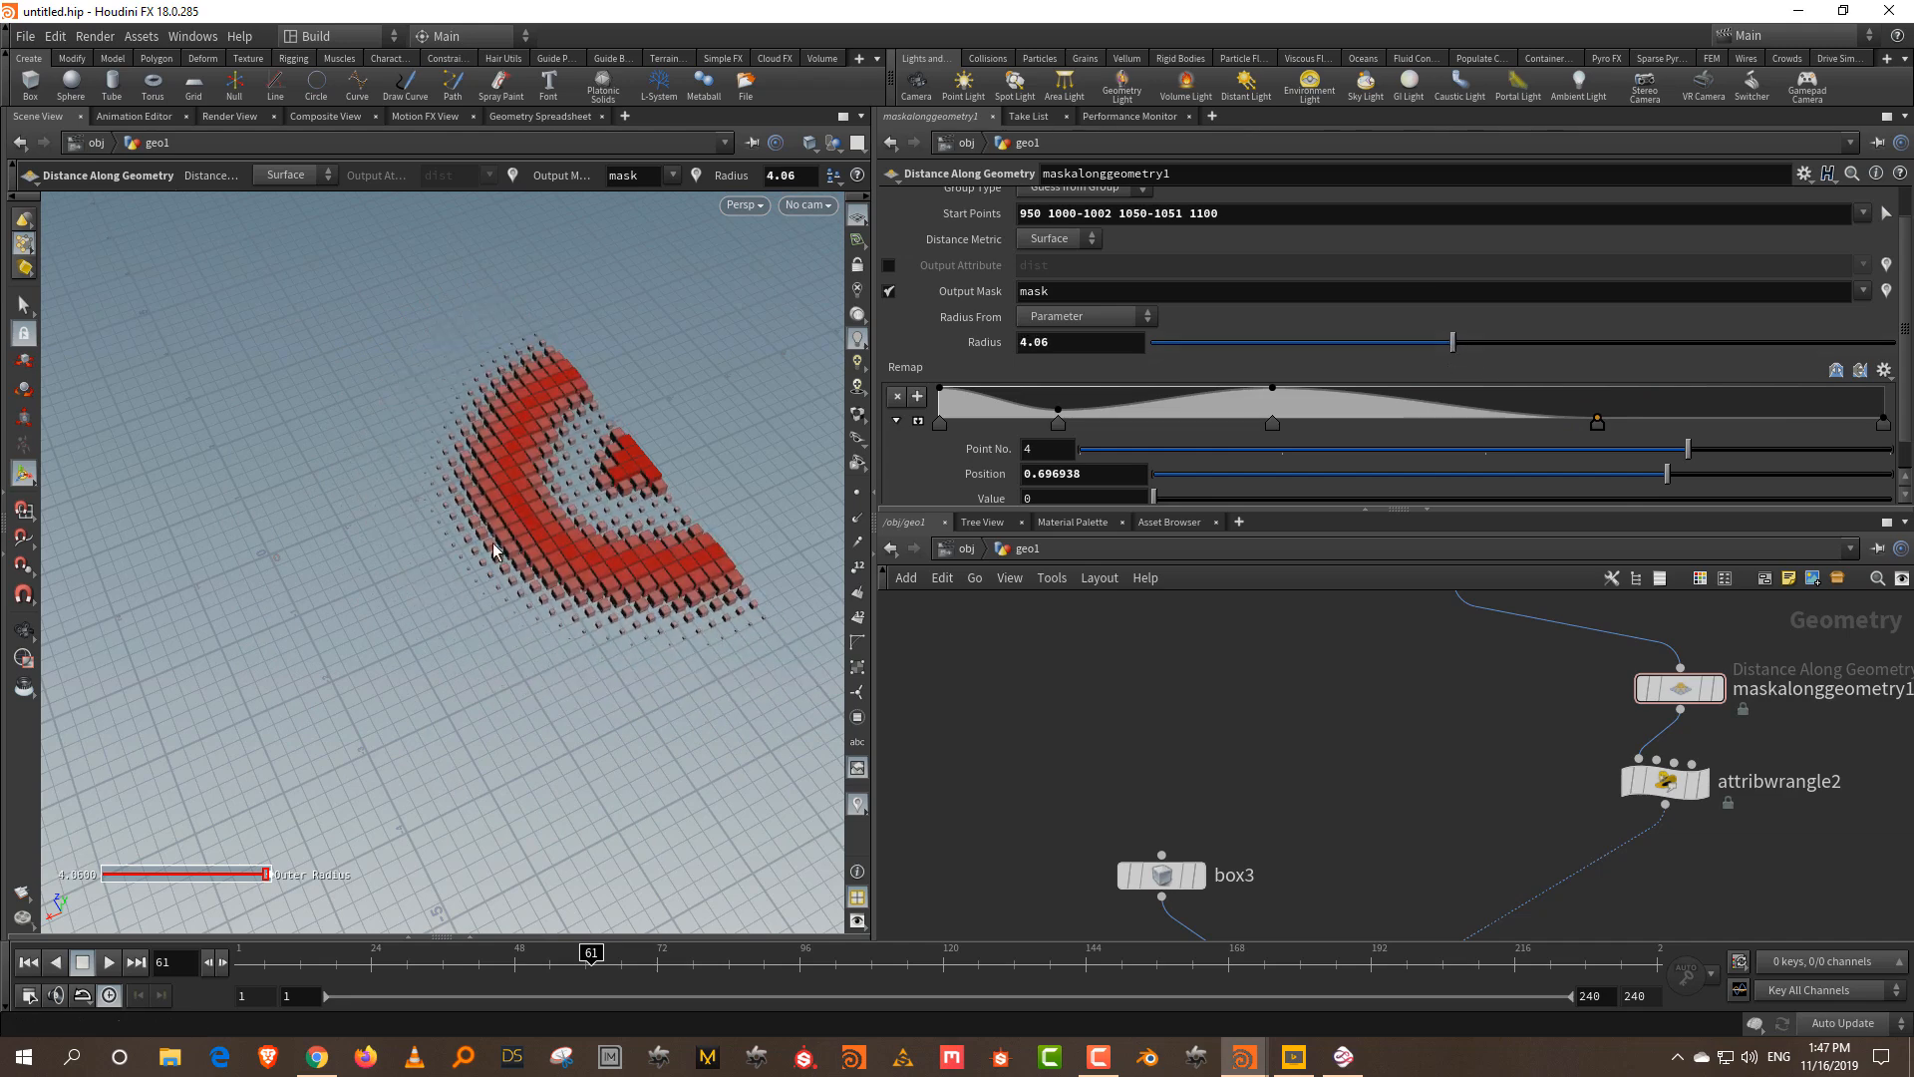
# - Display the grid2 node and select it to show its parameters
pyautogui.moveTo(1253, 770); pyautogui.dragTo(1252, 778)
pyautogui.keyDown('alt'); pyautogui.moveTo(438, 508); pyautogui.dragTo(795, 599); pyautogui.keyUp('alt')
pyautogui.moveTo(1248, 778); pyautogui.dragTo(1093, 810, button='middle')
pyautogui.scroll(-2, 1071, 774)
pyautogui.moveTo(1073, 704); pyautogui.dragTo(1264, 650)
pyautogui.scroll(2, 1306, 690)
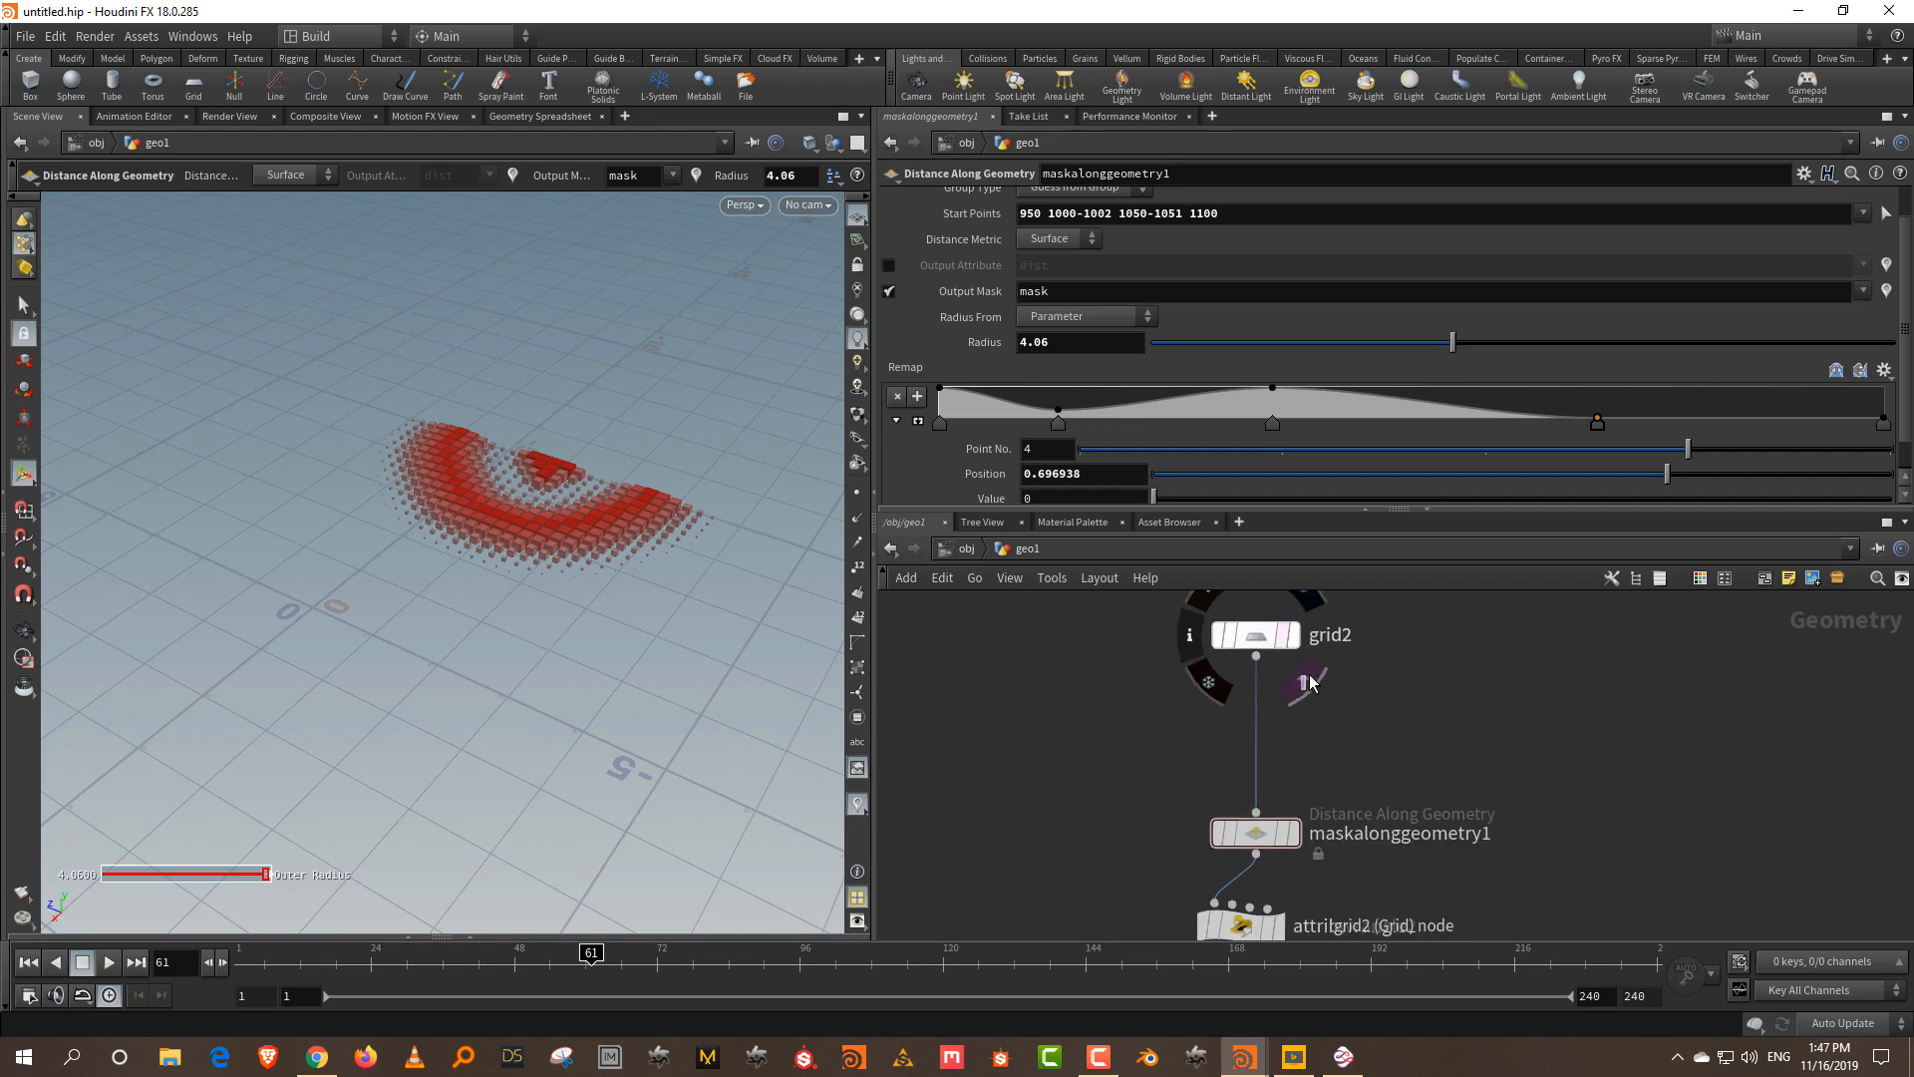
pyautogui.click(1296, 639)
pyautogui.click(1246, 634)
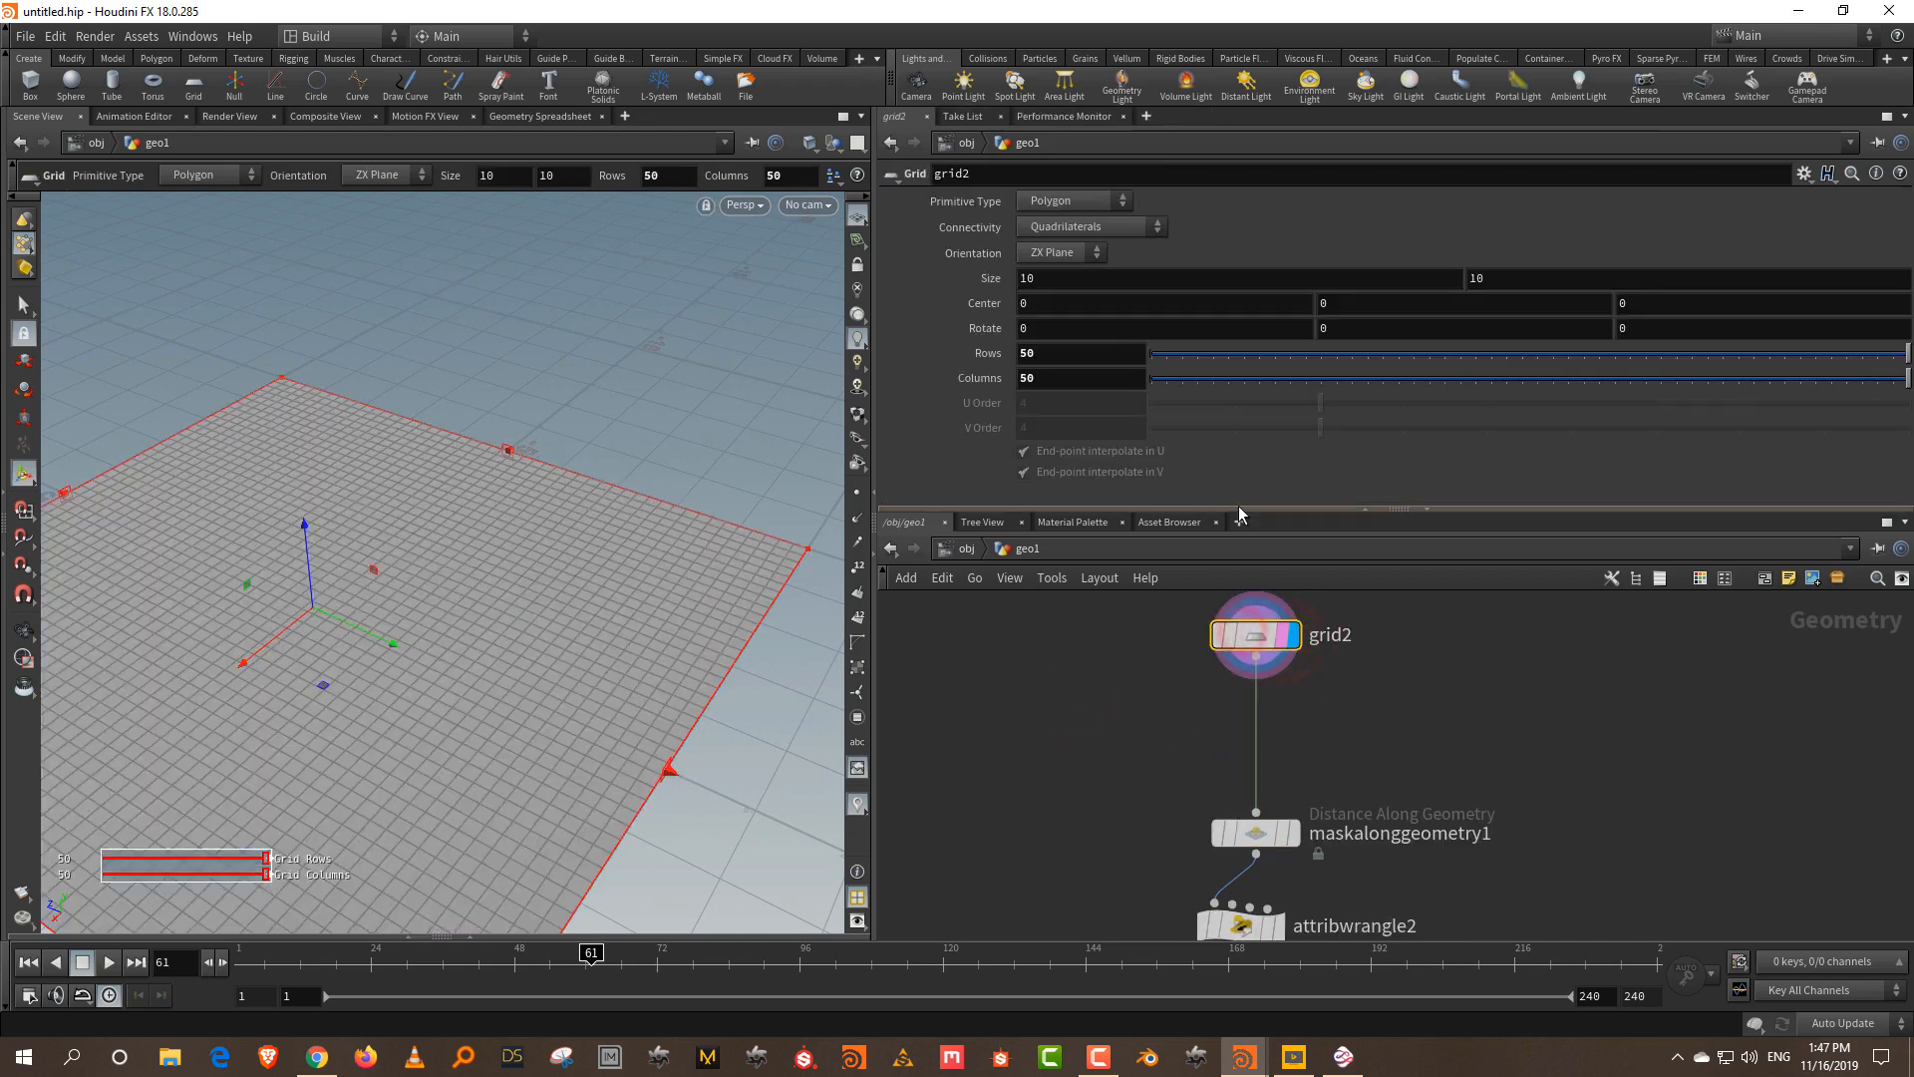
# - Insert a Group node on the wire between grid2 and maskalonggeometry1
pyautogui.moveTo(1242, 510); pyautogui.dragTo(1317, 429)
pyautogui.press('Tab')
pyautogui.write('group')
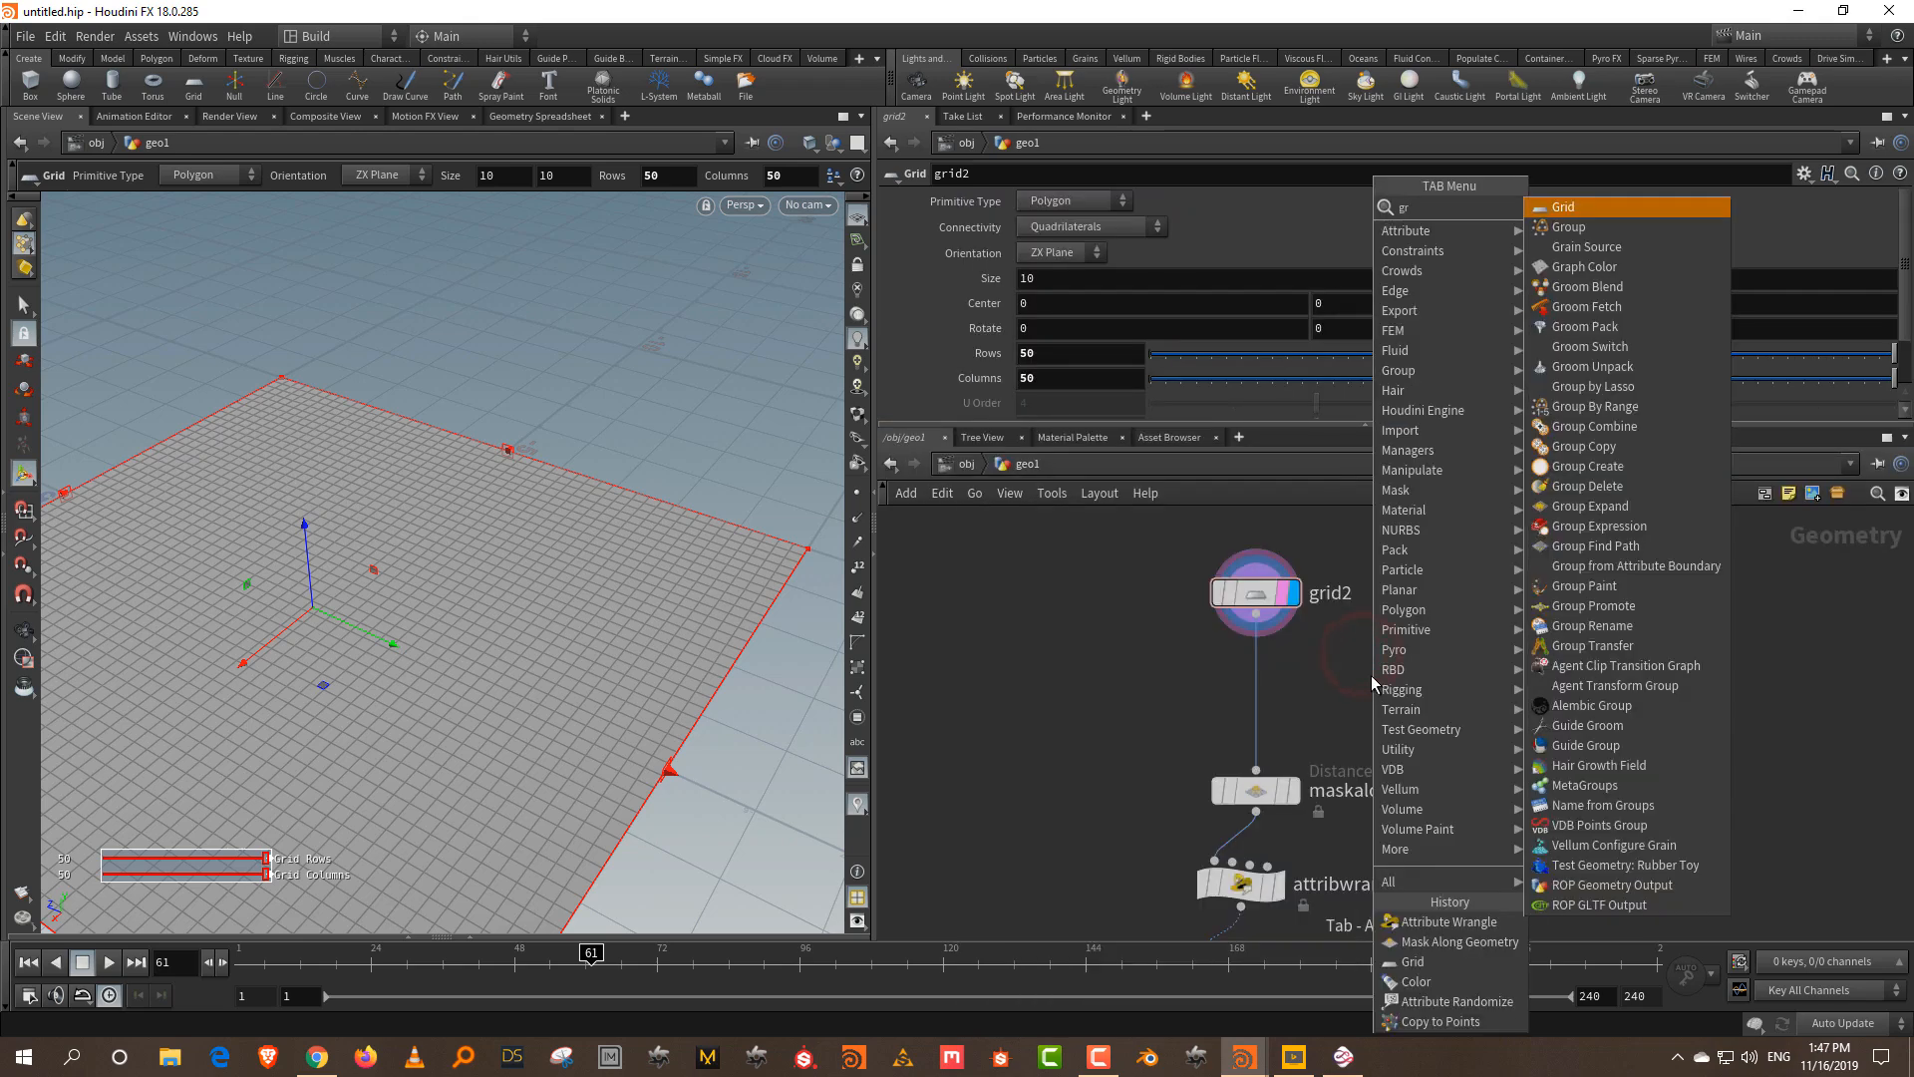
pyautogui.click(1589, 209)
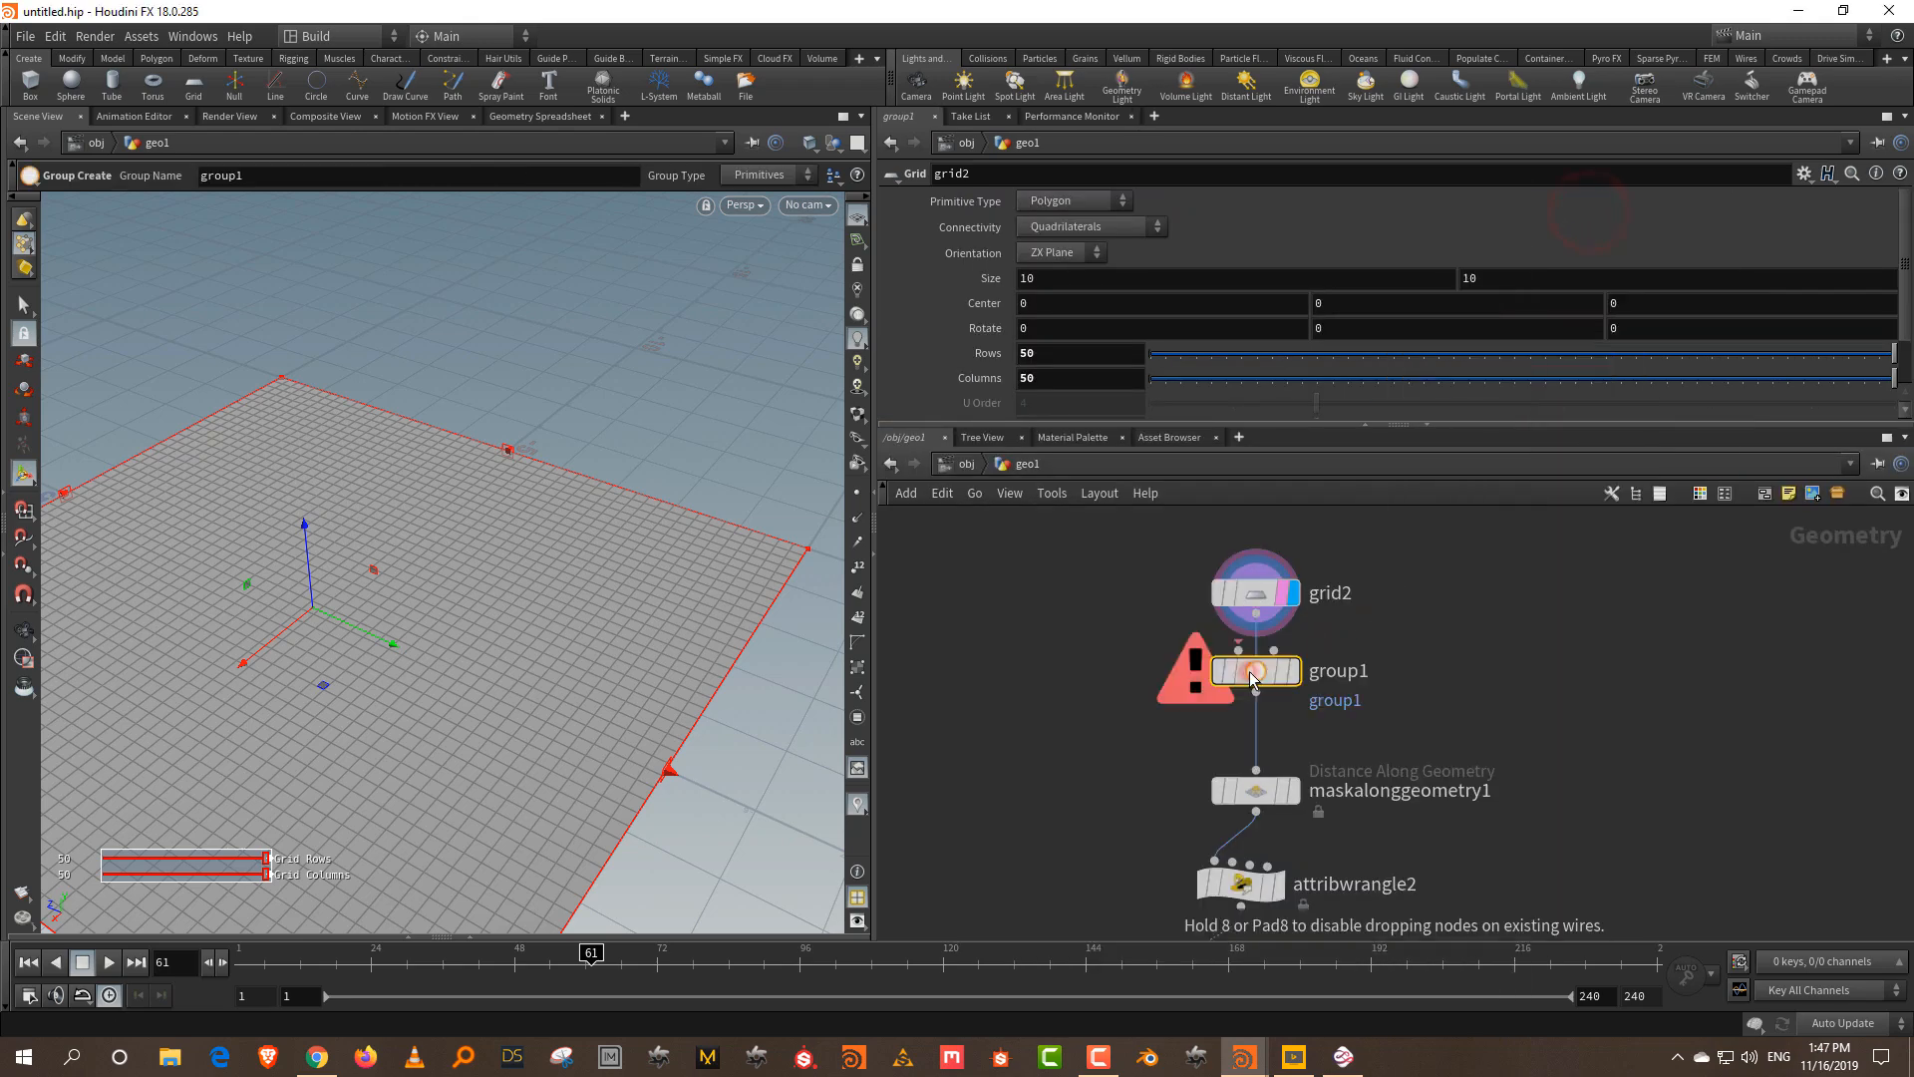
pyautogui.click(1249, 678)
# - Name the group a in group1, set its type to Points and limit its base group to point 0
pyautogui.doubleClick(1106, 201)
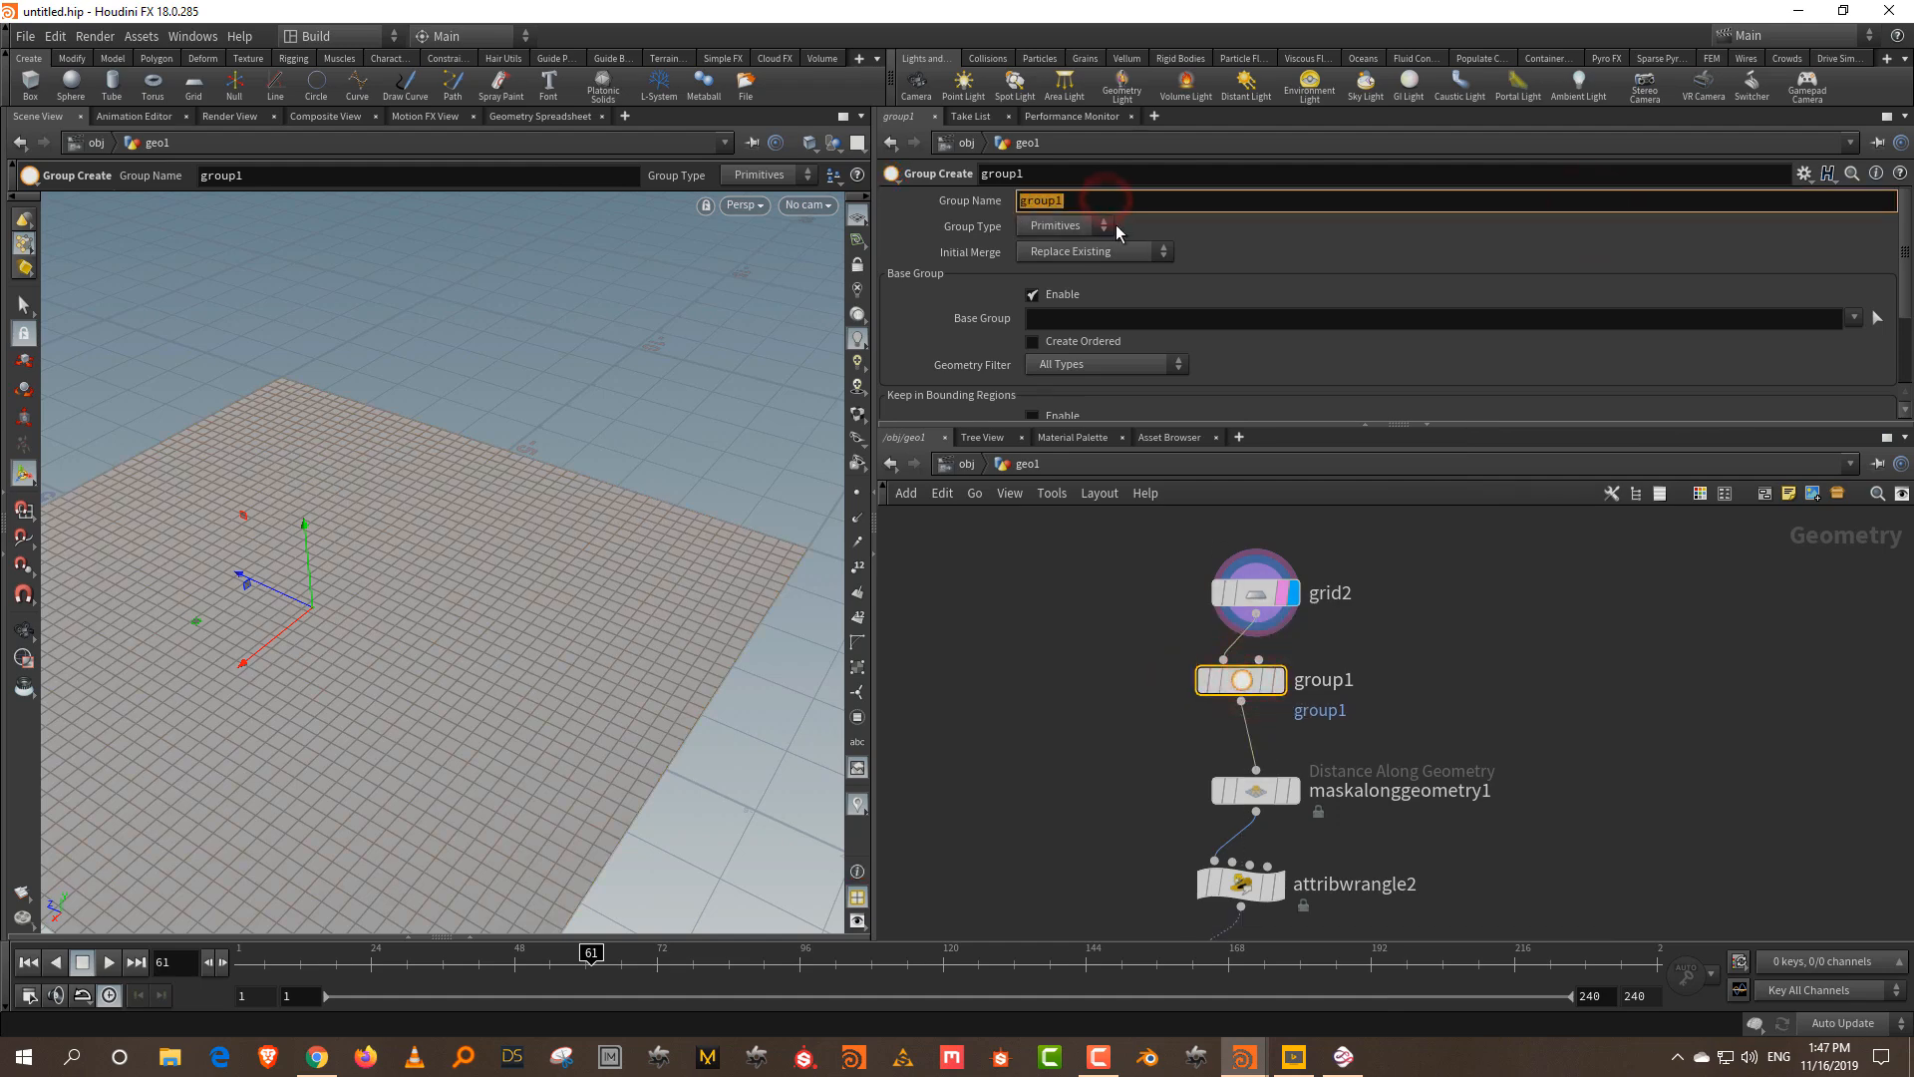
pyautogui.press('Return')
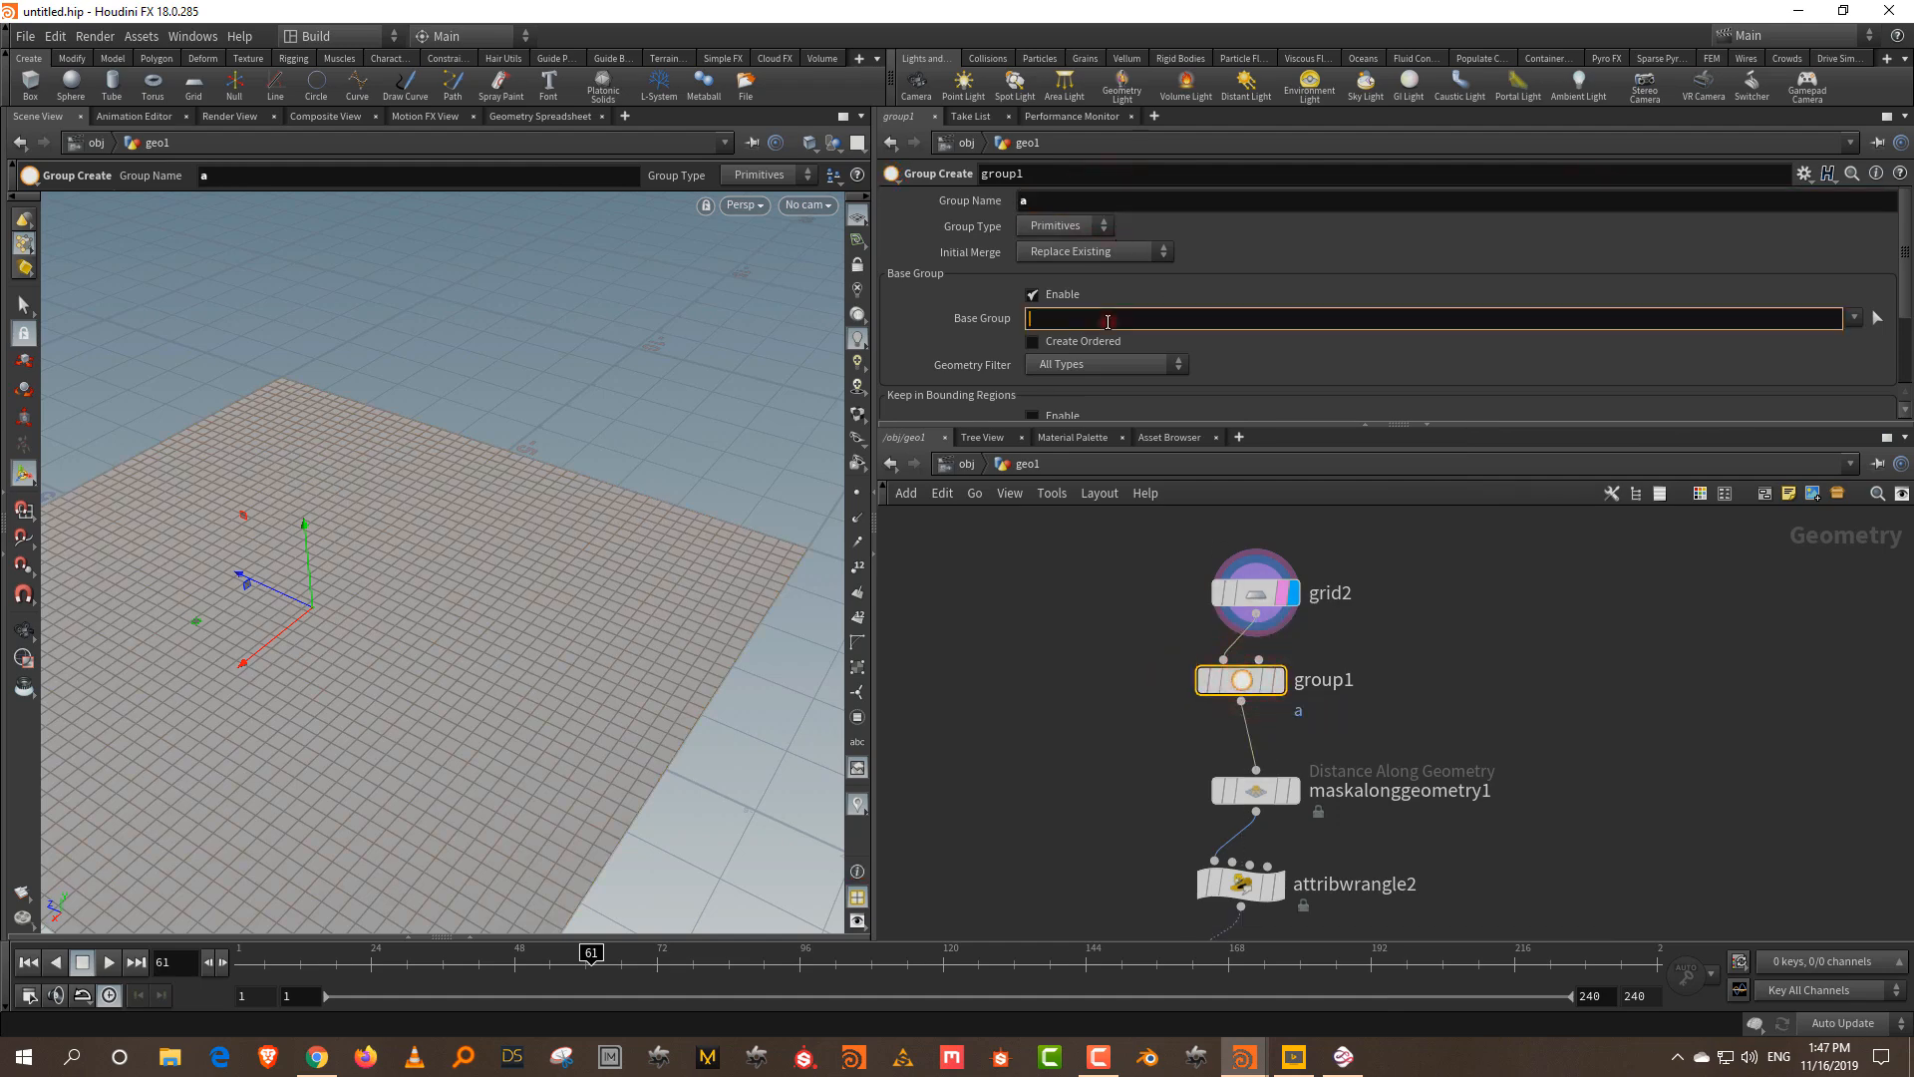
pyautogui.click(1065, 225)
pyautogui.click(1059, 249)
pyautogui.click(1060, 314)
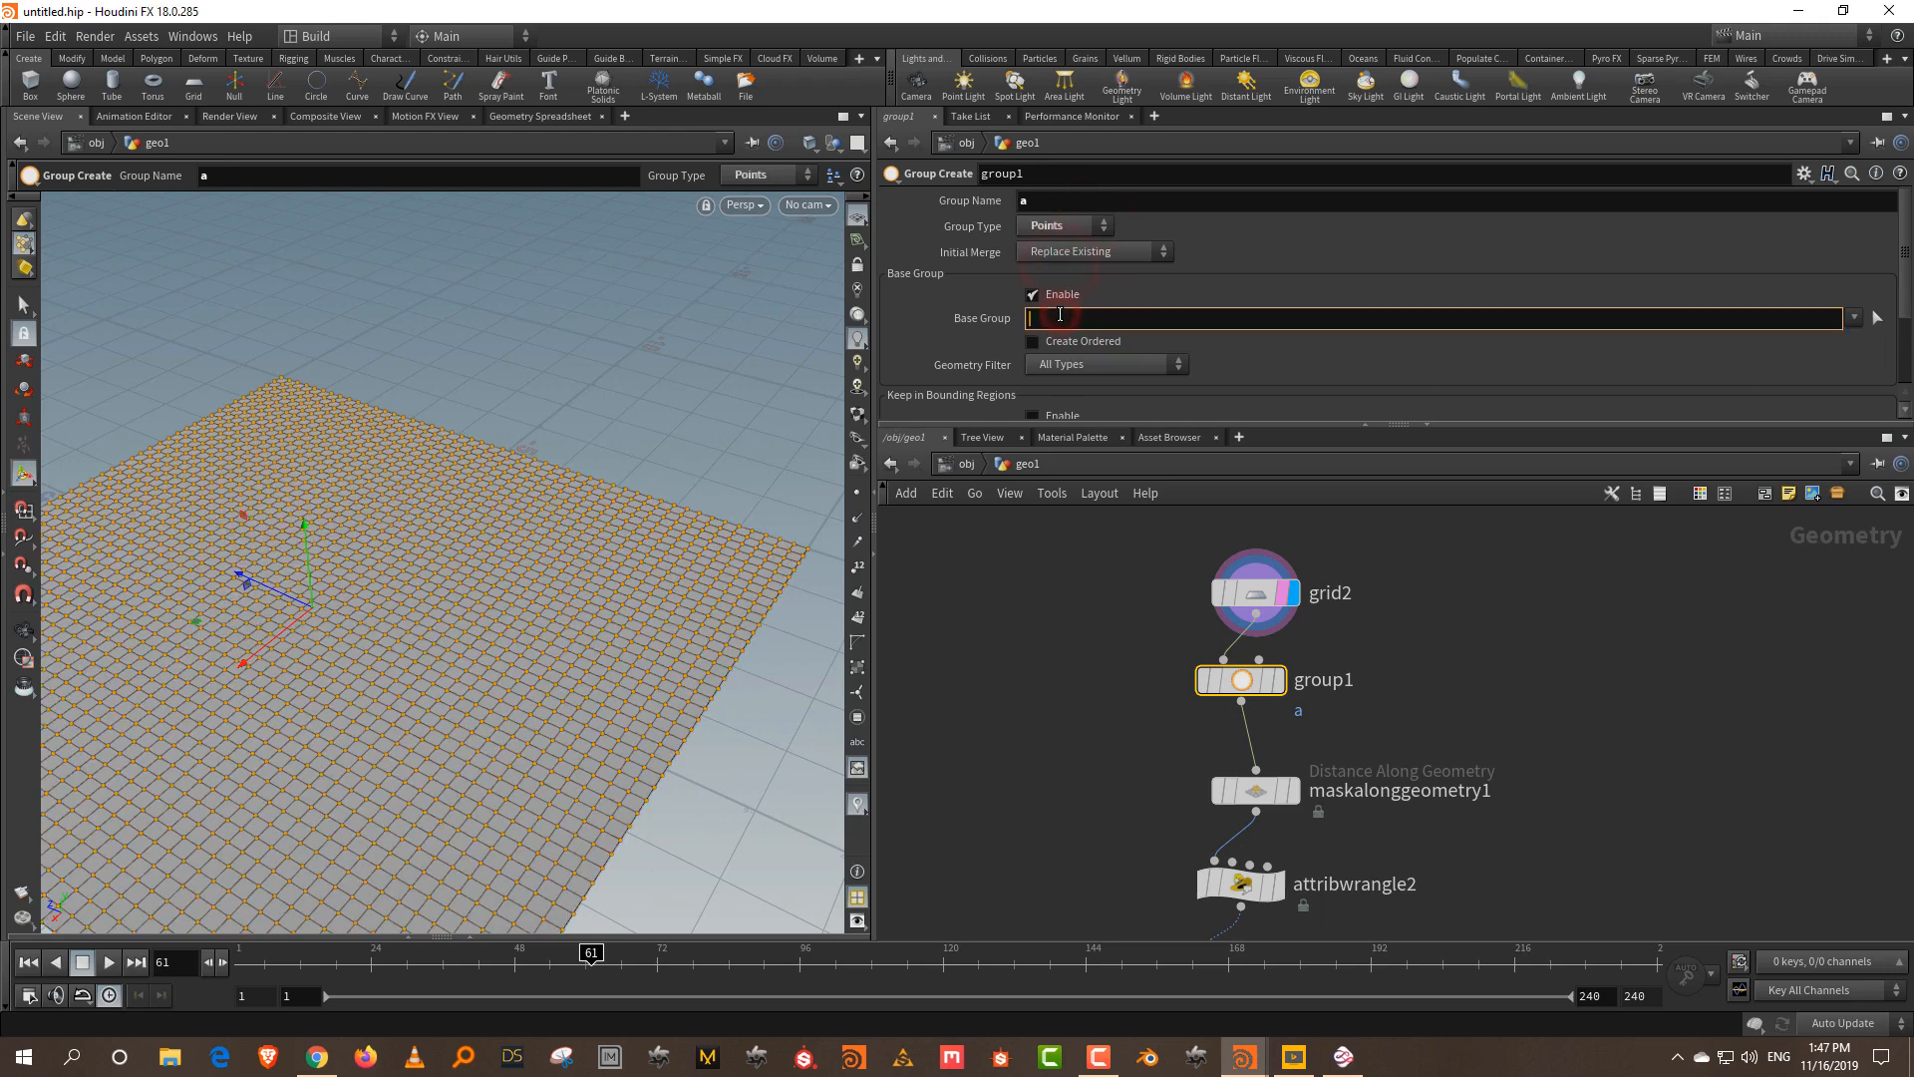
pyautogui.press('Return')
# - Display group1 and shift grid2 and group1 upward to make room above maskalonggeometry1
pyautogui.keyDown('alt'); pyautogui.moveTo(439, 638); pyautogui.dragTo(368, 577, button='right'); pyautogui.keyUp('alt')
pyautogui.keyDown('alt'); pyautogui.moveTo(376, 333); pyautogui.dragTo(538, 632); pyautogui.keyUp('alt')
pyautogui.keyDown('alt'); pyautogui.moveTo(538, 632); pyautogui.dragTo(362, 554, button='right'); pyautogui.keyUp('alt')
pyautogui.keyDown('alt'); pyautogui.moveTo(449, 541); pyautogui.dragTo(543, 564); pyautogui.keyUp('alt')
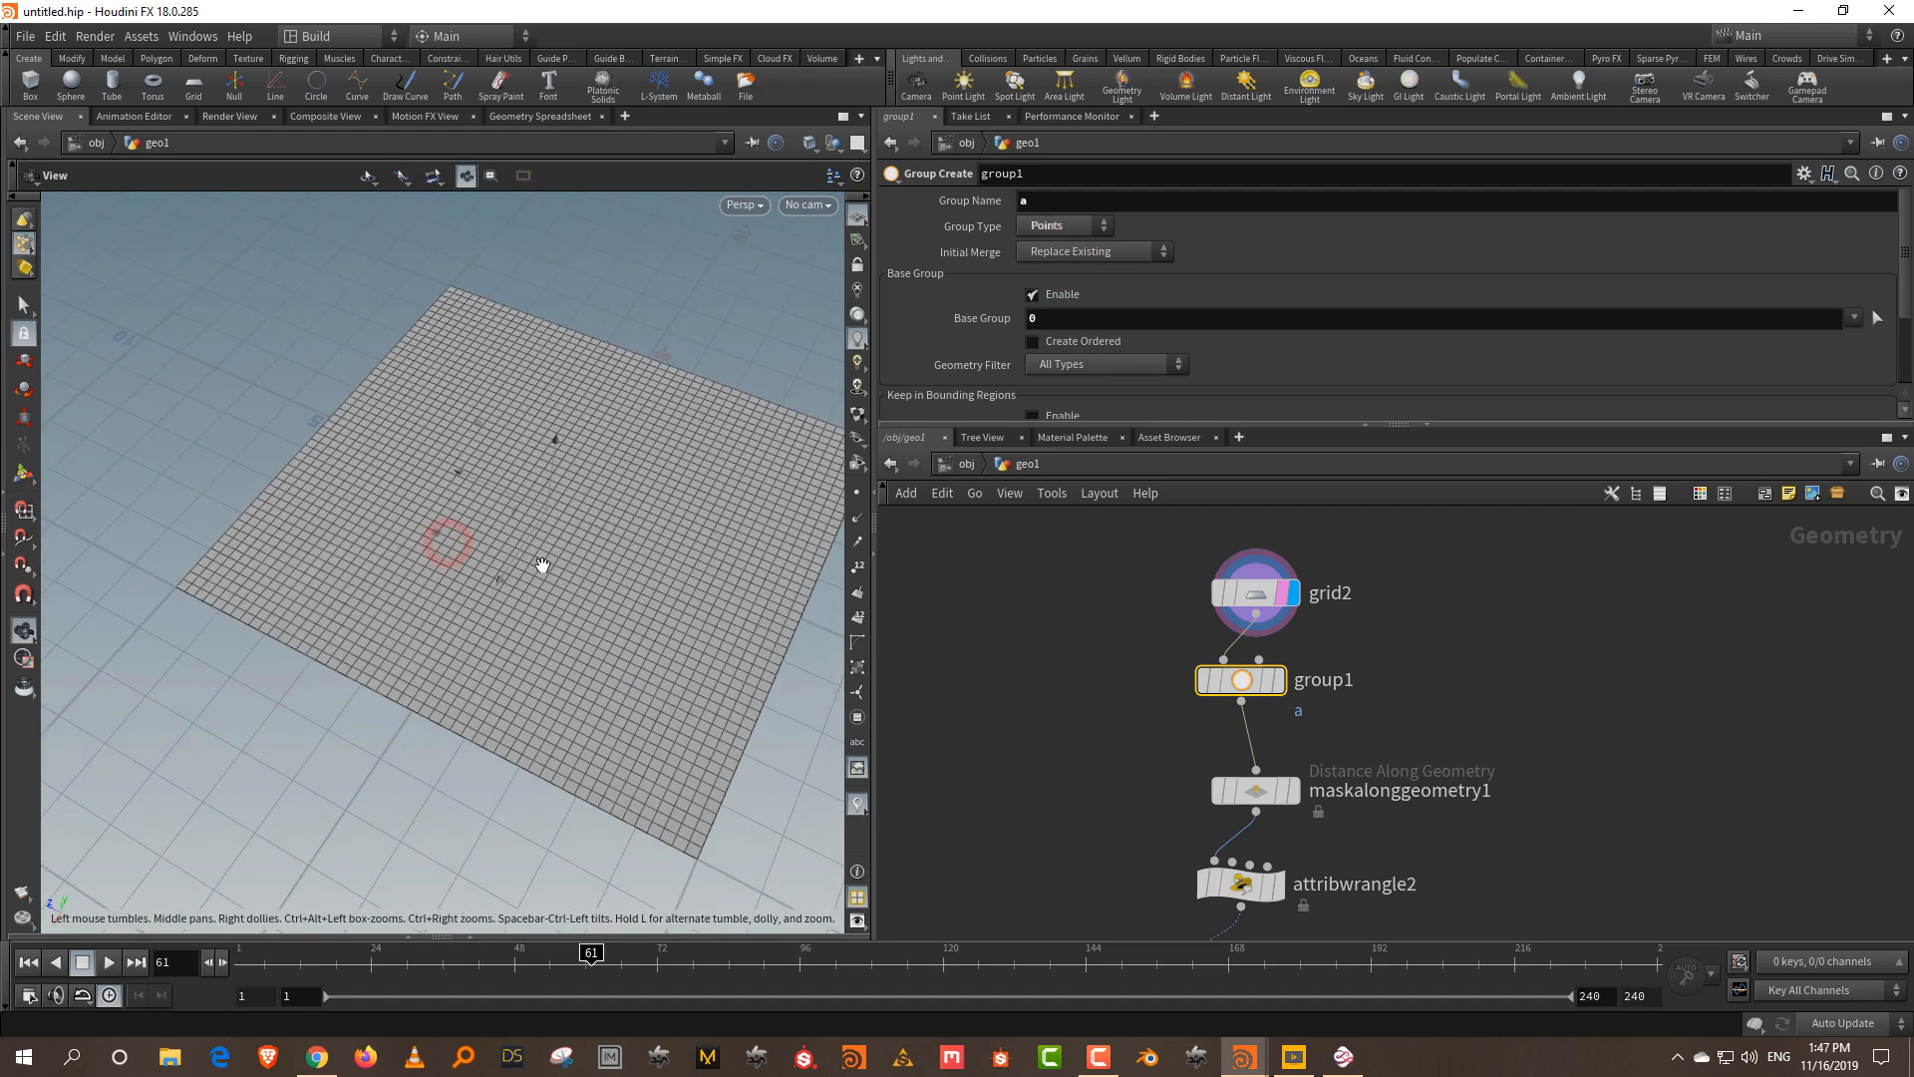
pyautogui.keyDown('alt'); pyautogui.moveTo(601, 568); pyautogui.dragTo(541, 585, button='middle'); pyautogui.keyUp('alt')
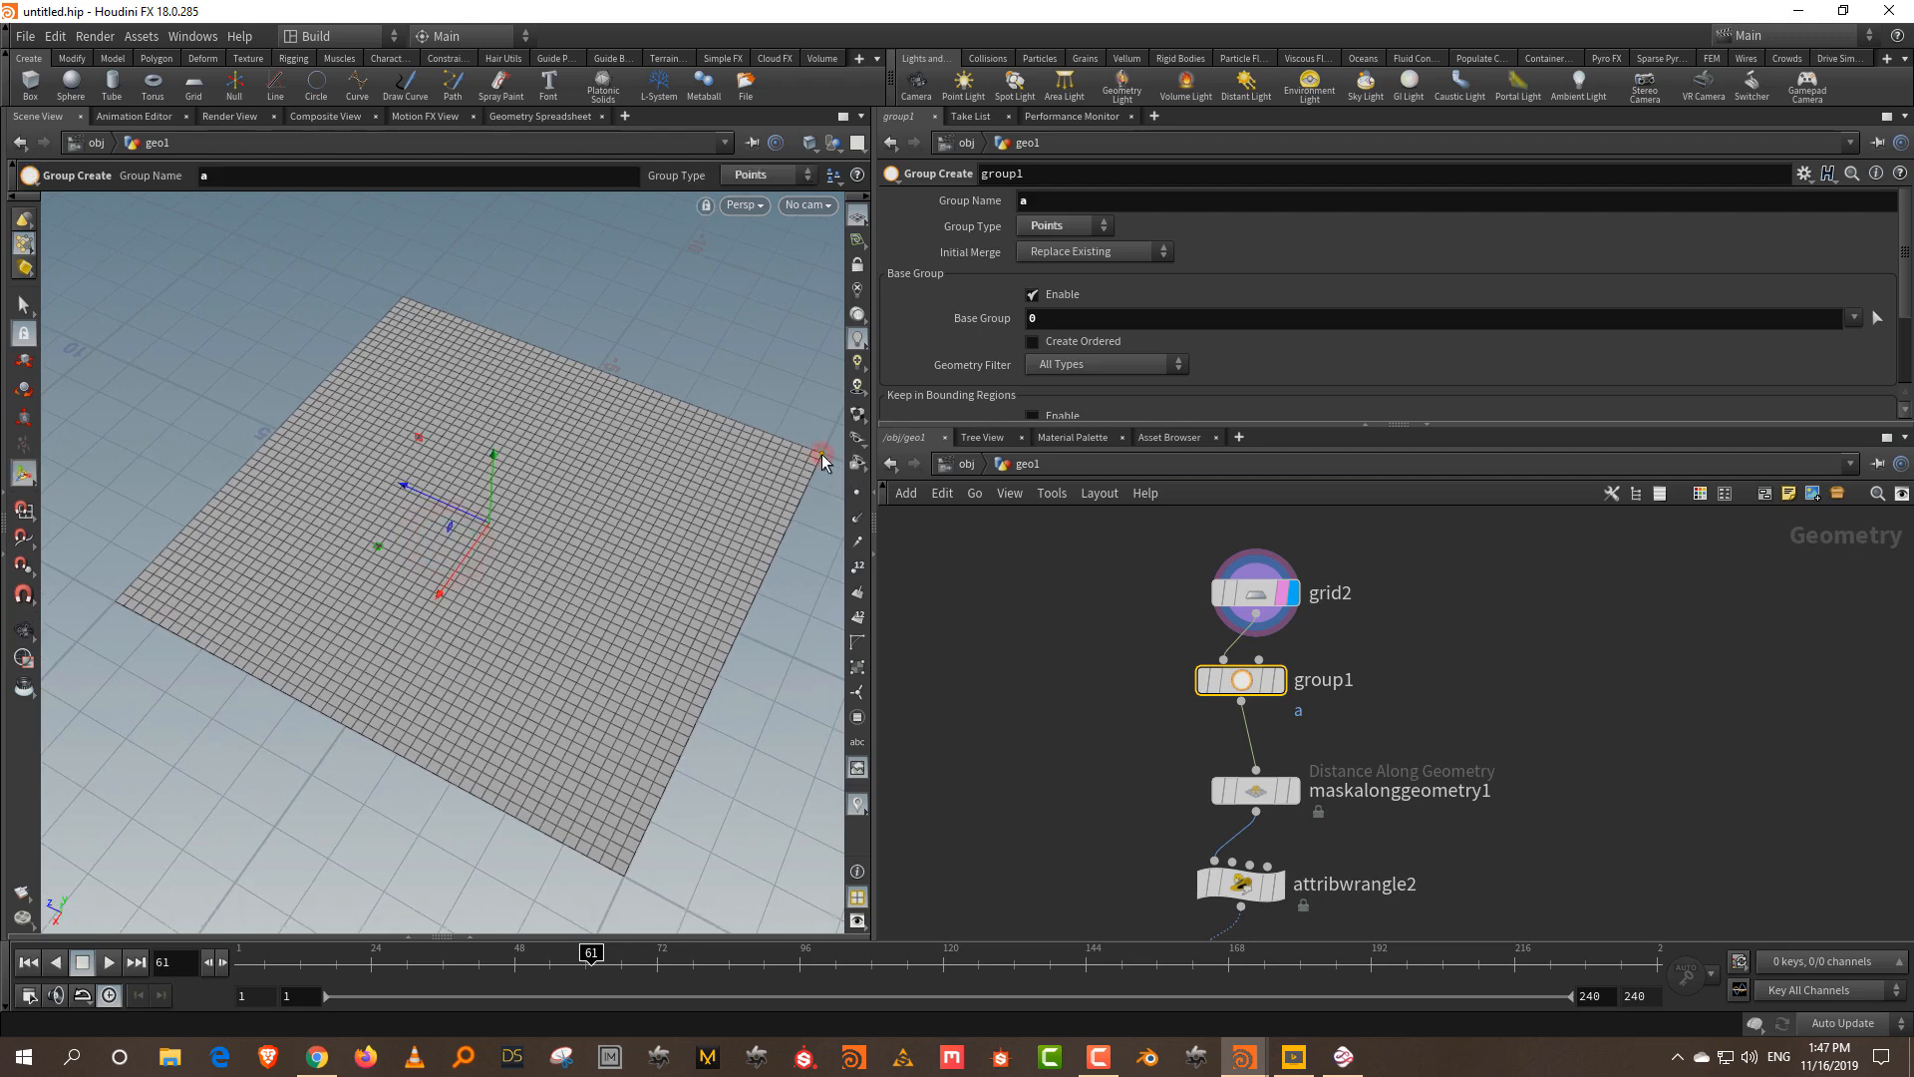
pyautogui.keyDown('alt'); pyautogui.moveTo(816, 445); pyautogui.dragTo(820, 437, button='right'); pyautogui.keyUp('alt')
pyautogui.keyDown('alt'); pyautogui.moveTo(820, 437); pyautogui.dragTo(696, 414, button='middle'); pyautogui.keyUp('alt')
pyautogui.click(1269, 681)
pyautogui.click(1280, 686)
pyautogui.moveTo(1103, 535); pyautogui.dragTo(1285, 699)
pyautogui.moveTo(1241, 683); pyautogui.dragTo(1241, 629)
# - Insert a Group Expand node between group1 and maskalonggeometry1 and display it
pyautogui.click(1429, 640)
pyautogui.press('Tab')
pyautogui.write('group')
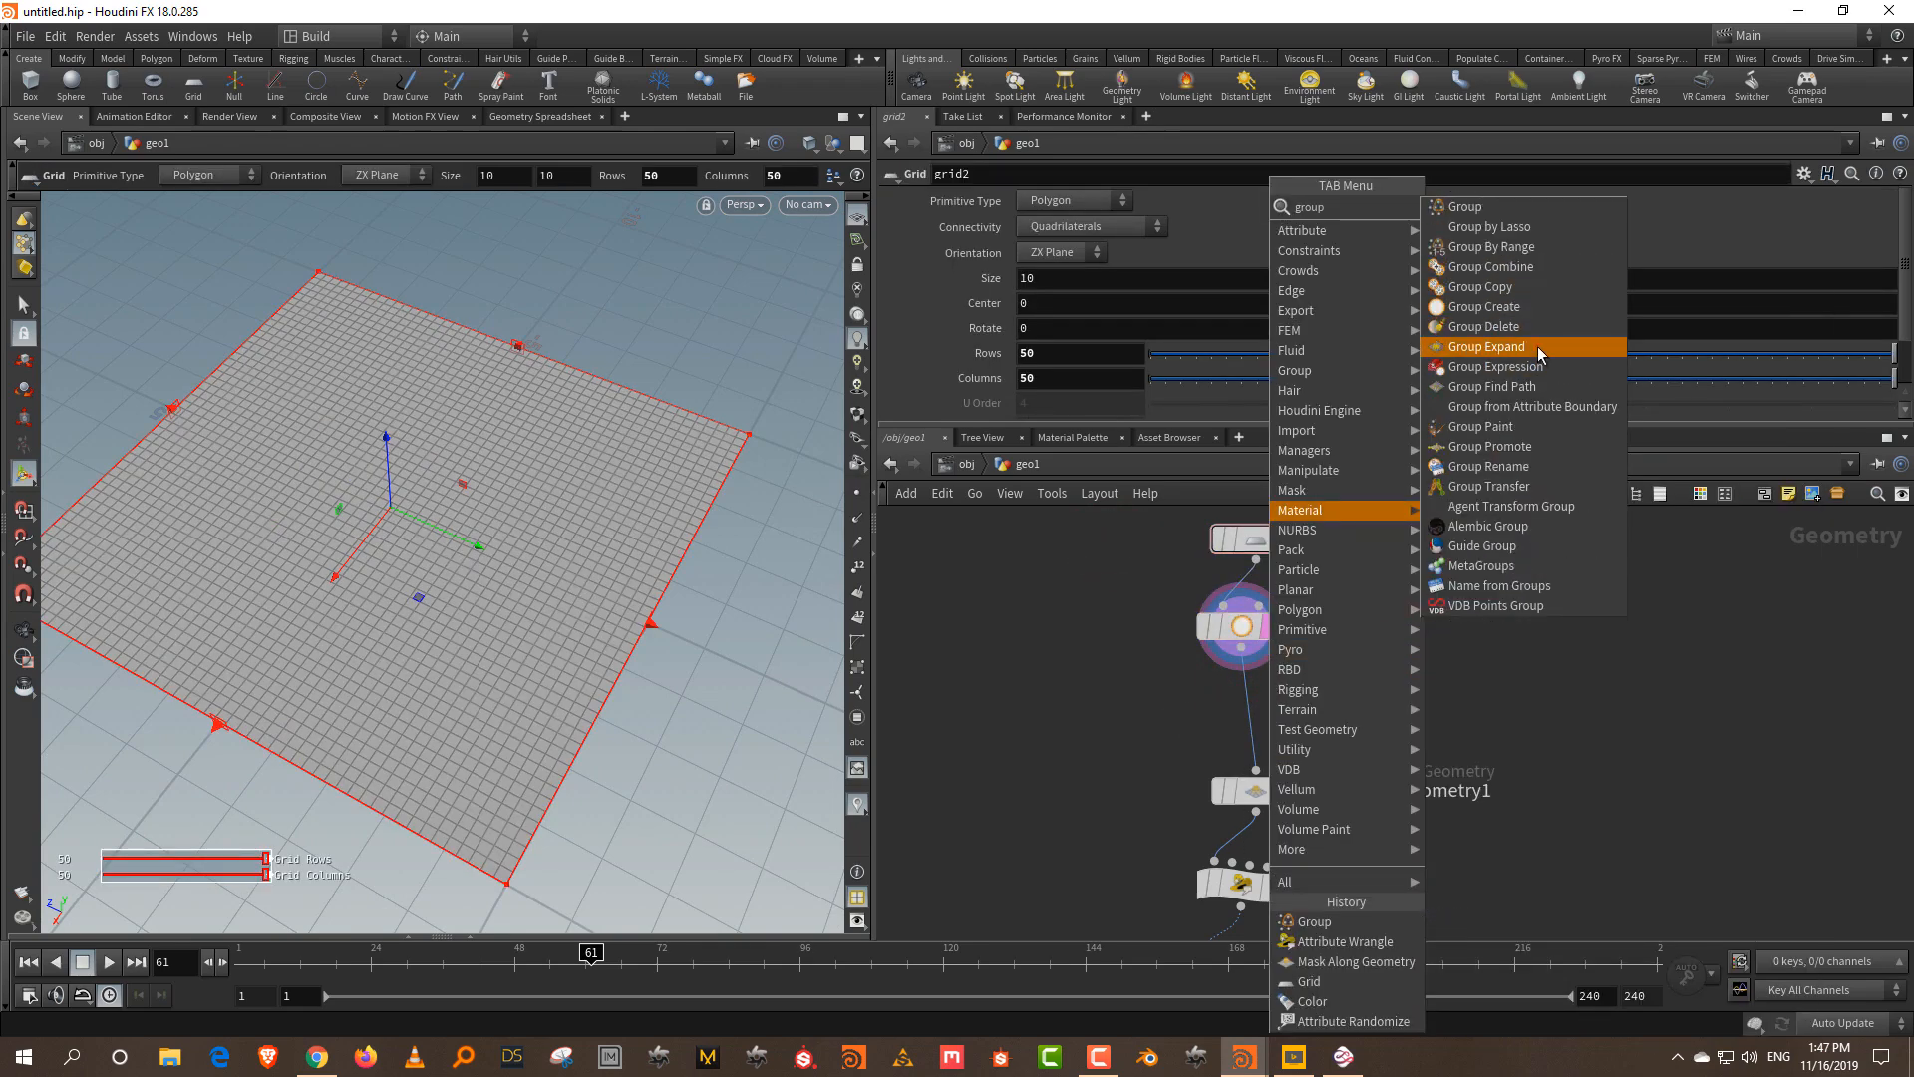
pyautogui.click(1538, 346)
pyautogui.click(1252, 723)
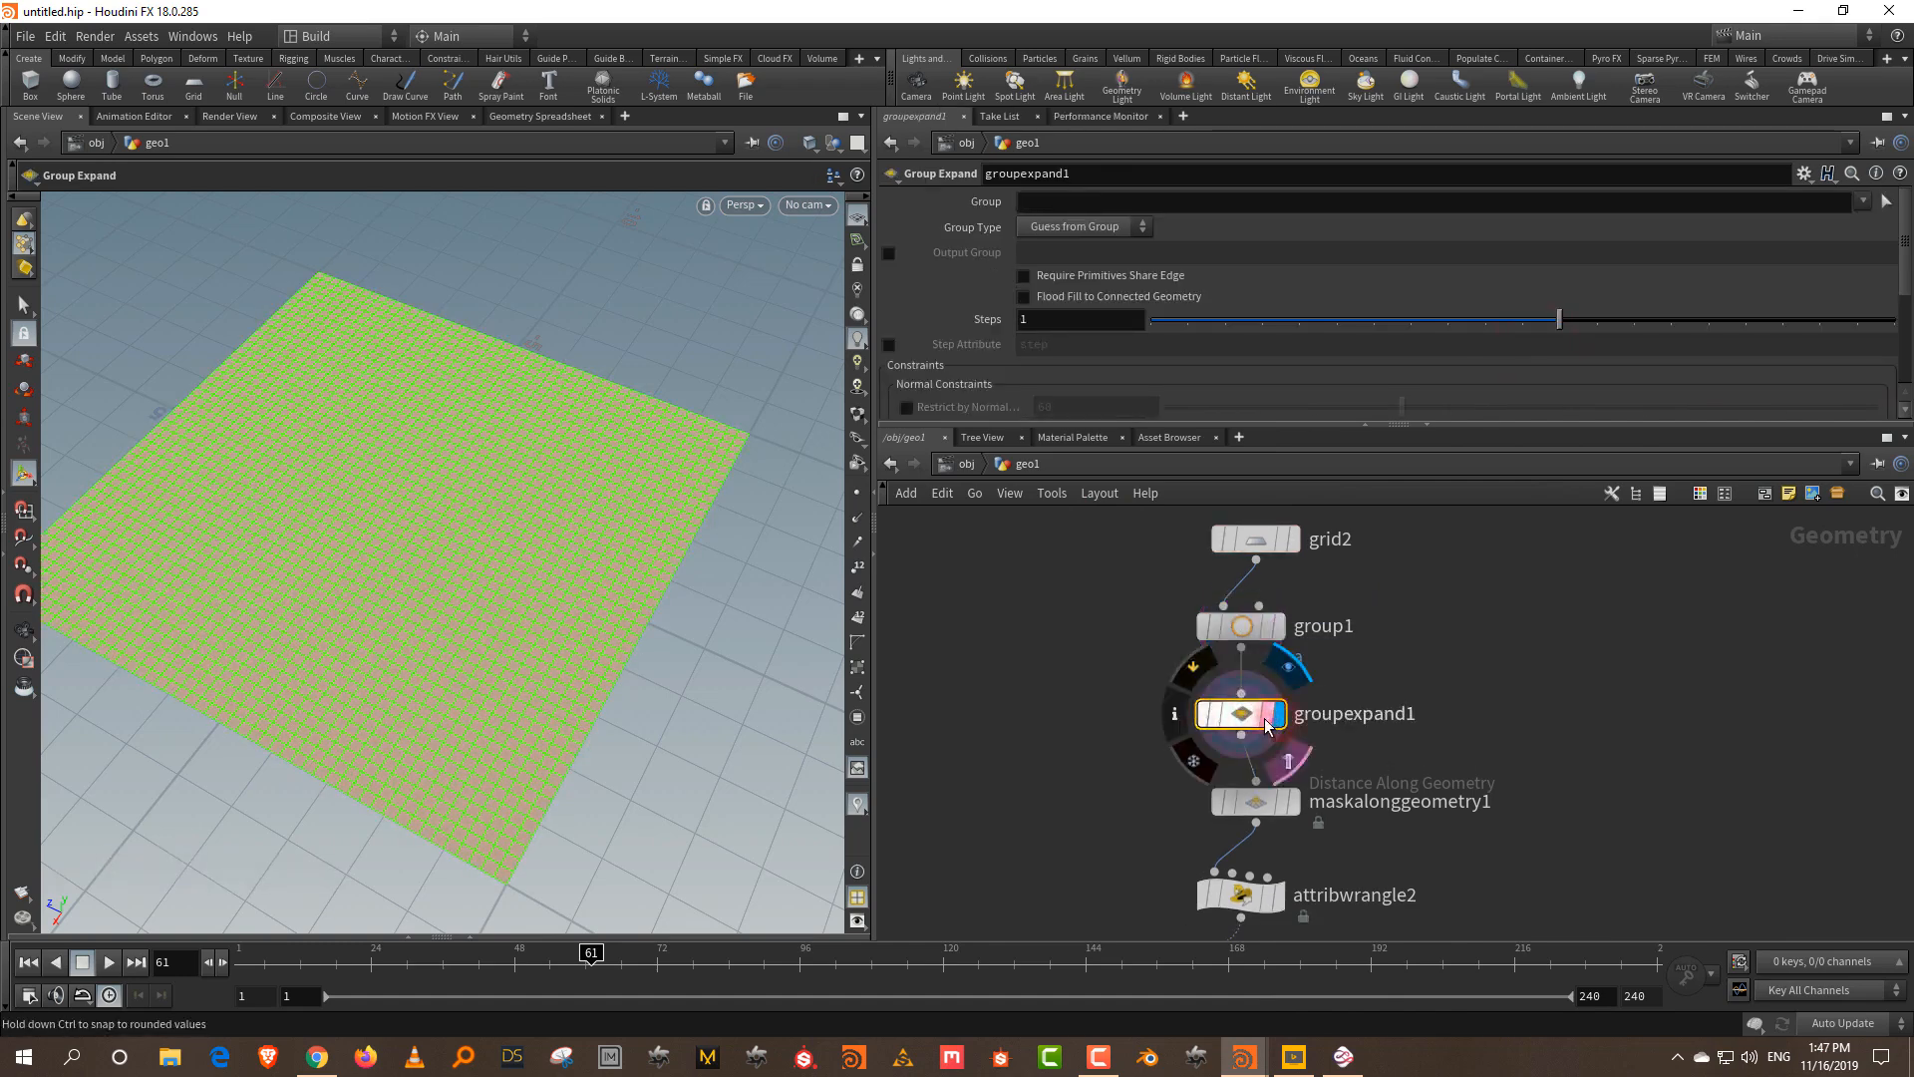
# - Enable the output group on groupexpand1 and set a as the group to expand
pyautogui.click(888, 254)
pyautogui.click(1024, 205)
pyautogui.write('a')
pyautogui.press('Return')
pyautogui.moveTo(1362, 759); pyautogui.dragTo(1354, 698, button='middle')
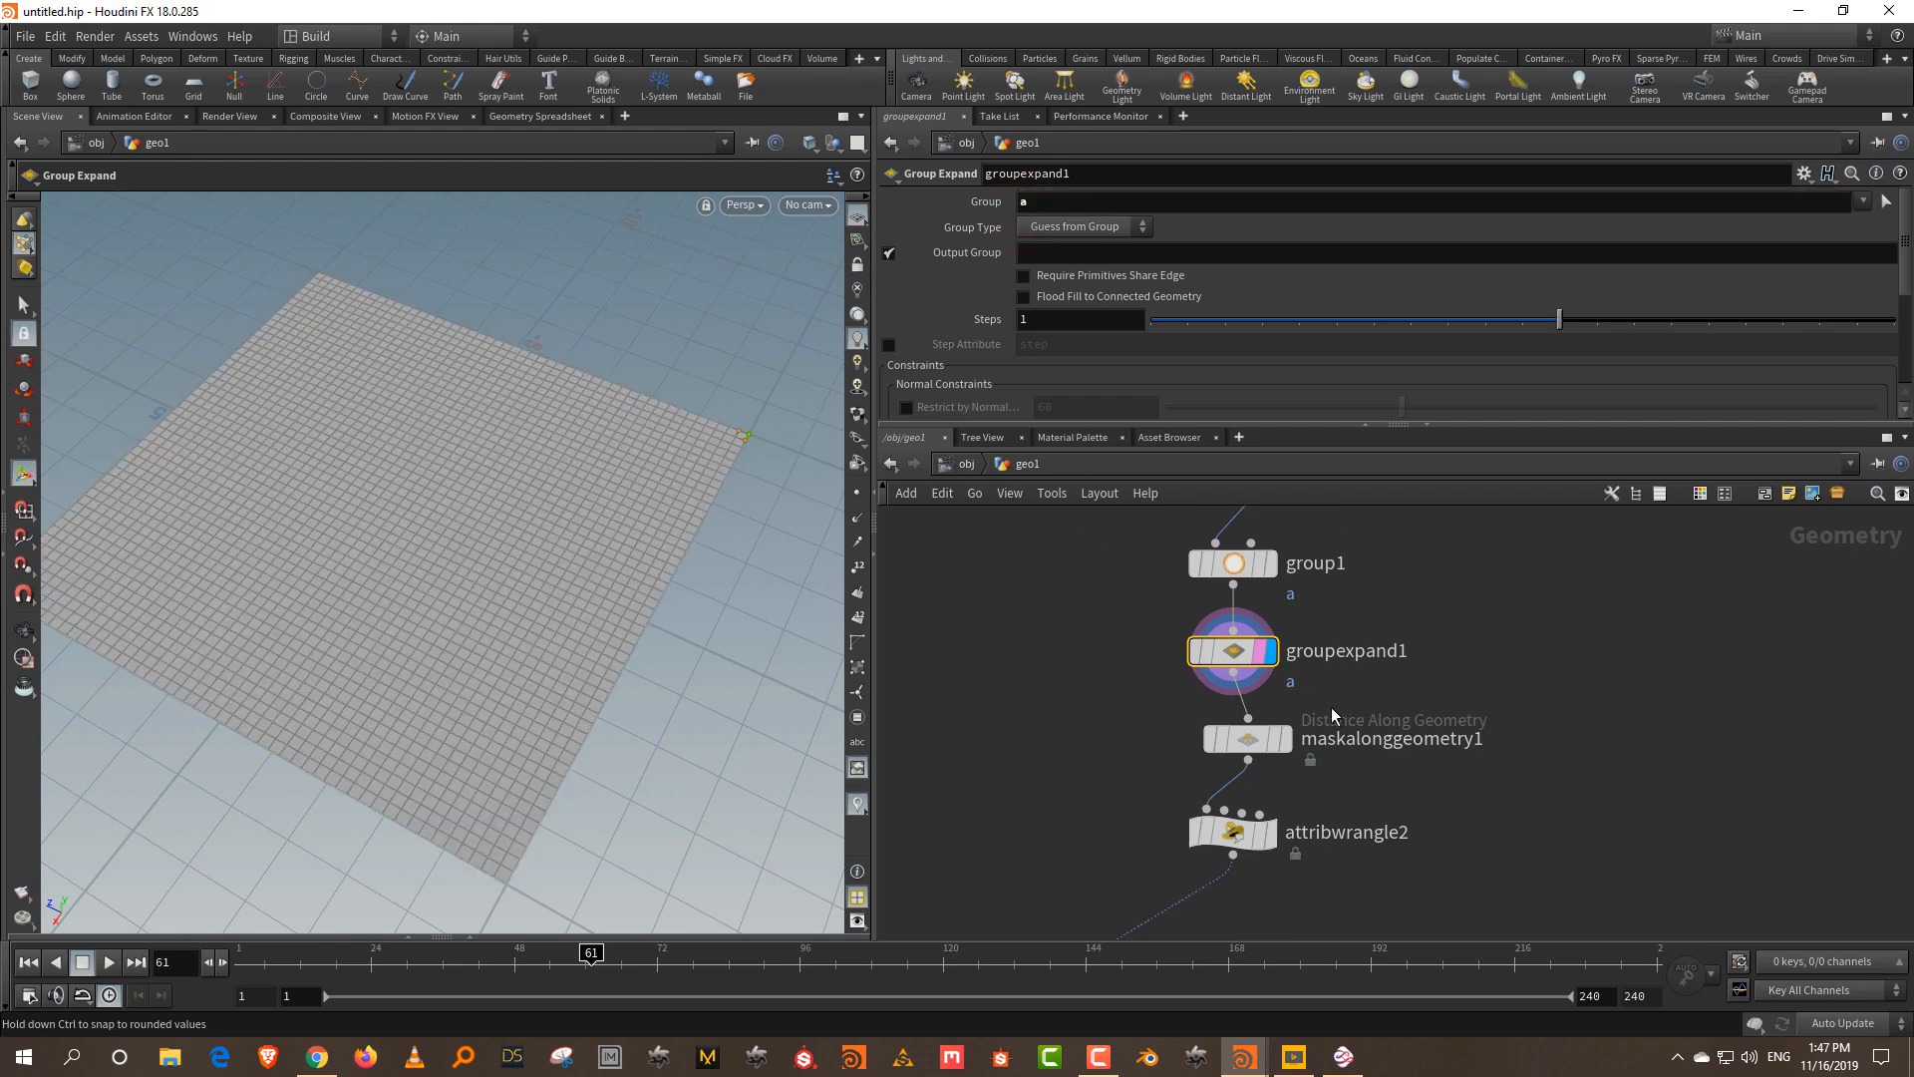
# - Display maskalonggeometry1 and replace its start point numbers with group a
pyautogui.click(1287, 739)
pyautogui.click(1257, 743)
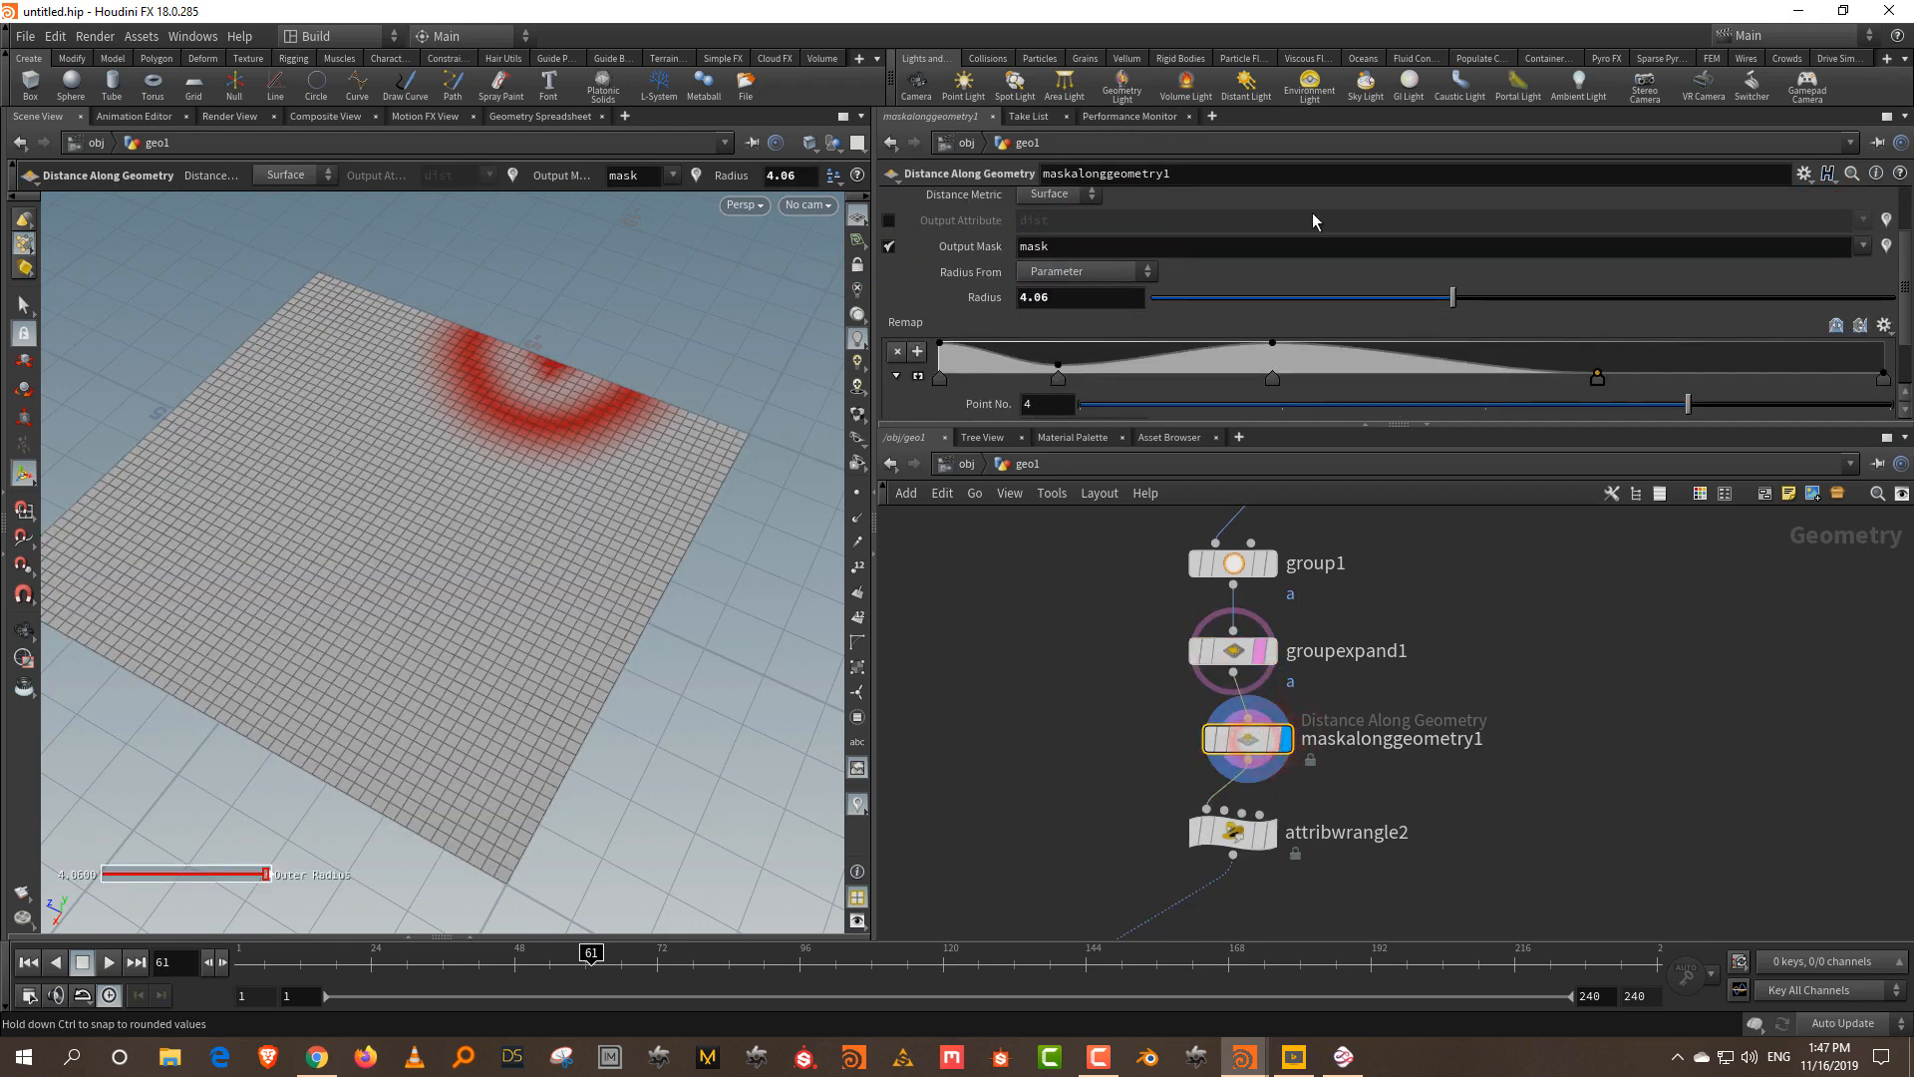
pyautogui.scroll(3, 1276, 236)
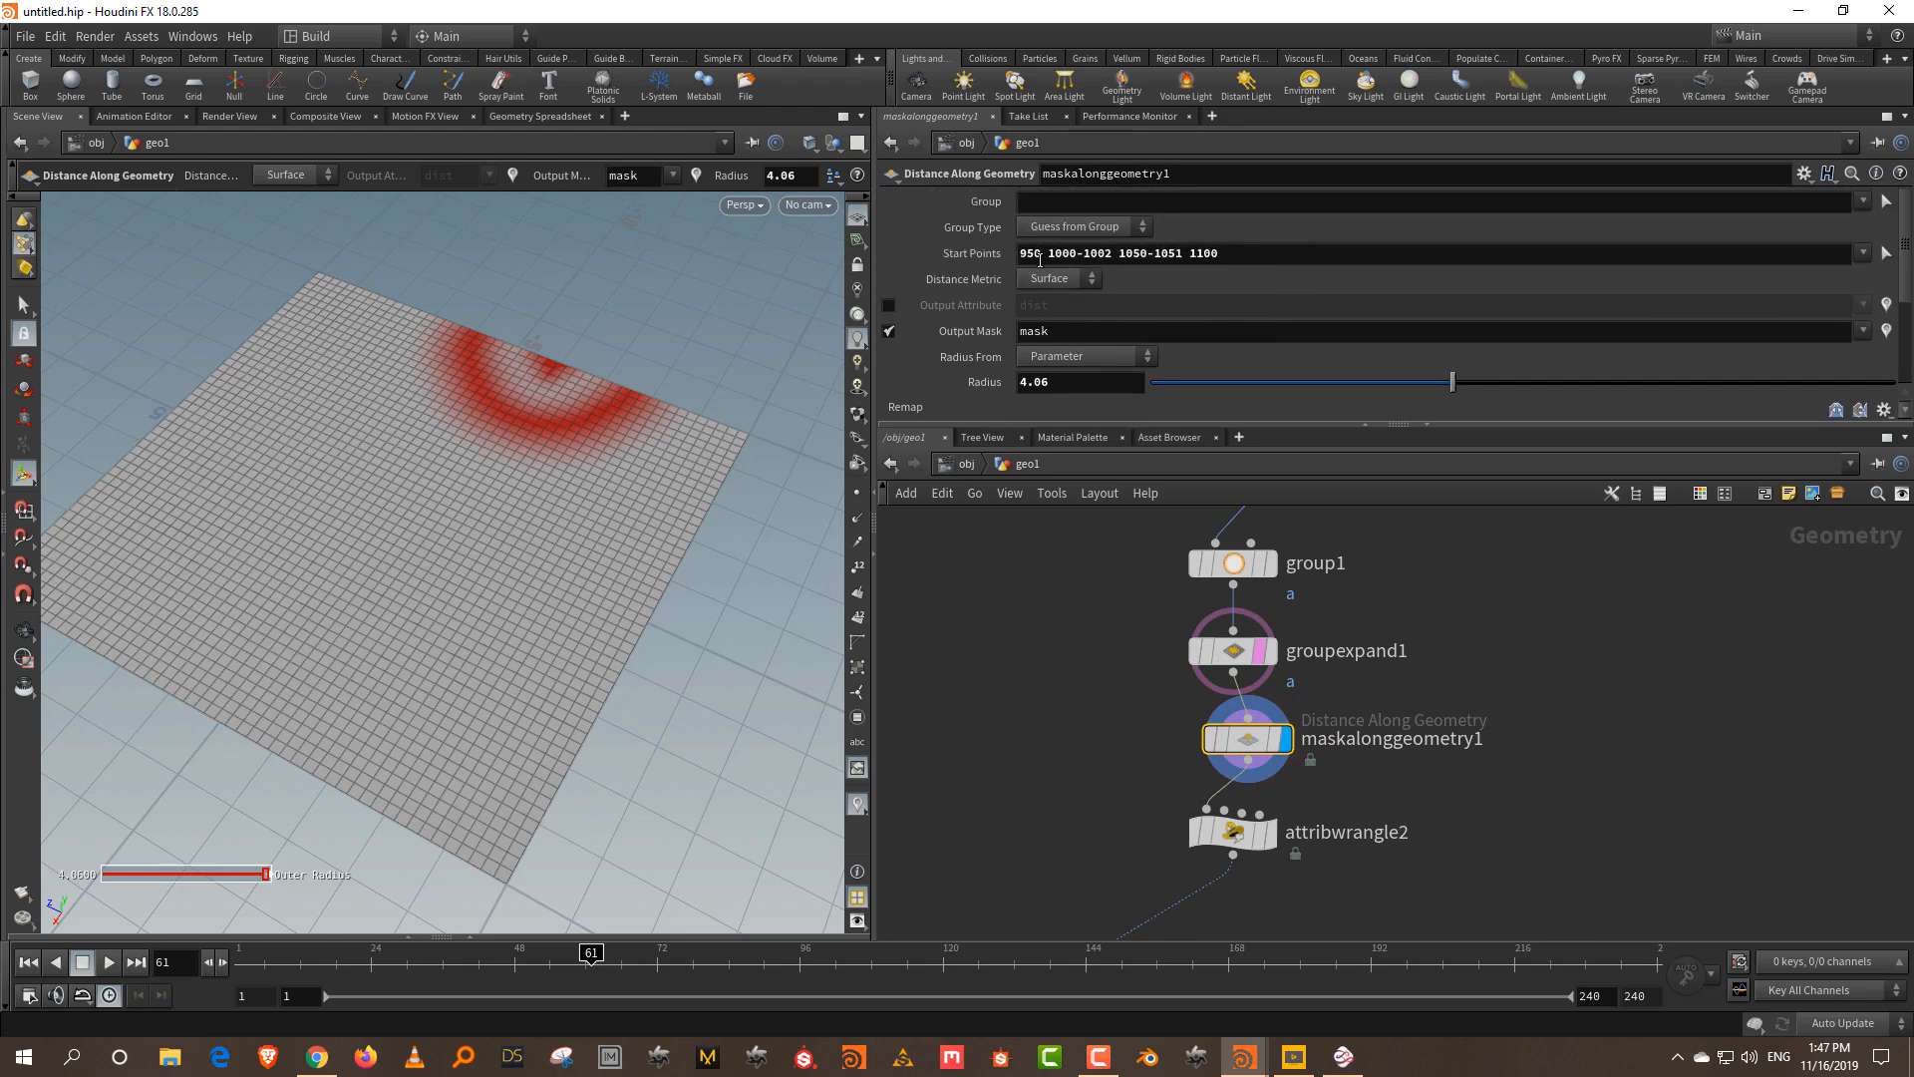
pyautogui.moveTo(1292, 262); pyautogui.dragTo(1019, 253)
pyautogui.write('a')
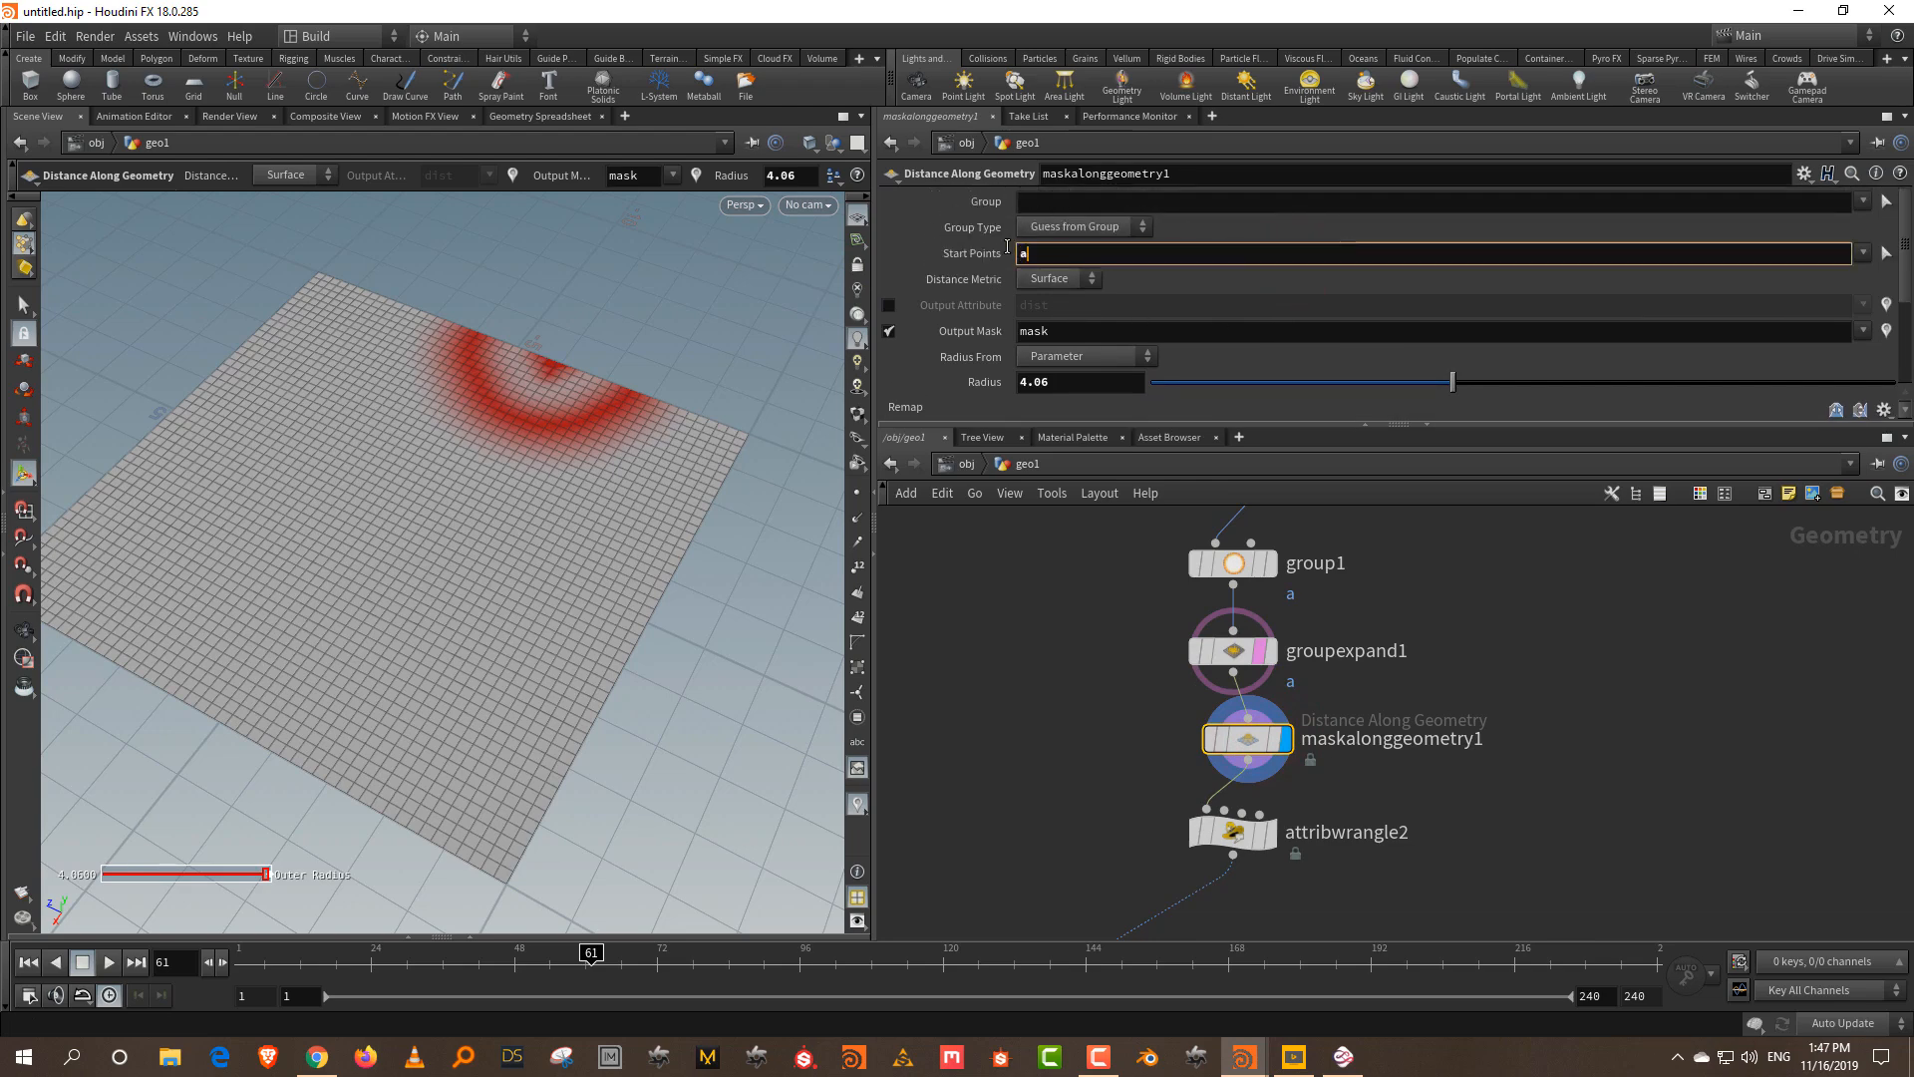
pyautogui.press('Return')
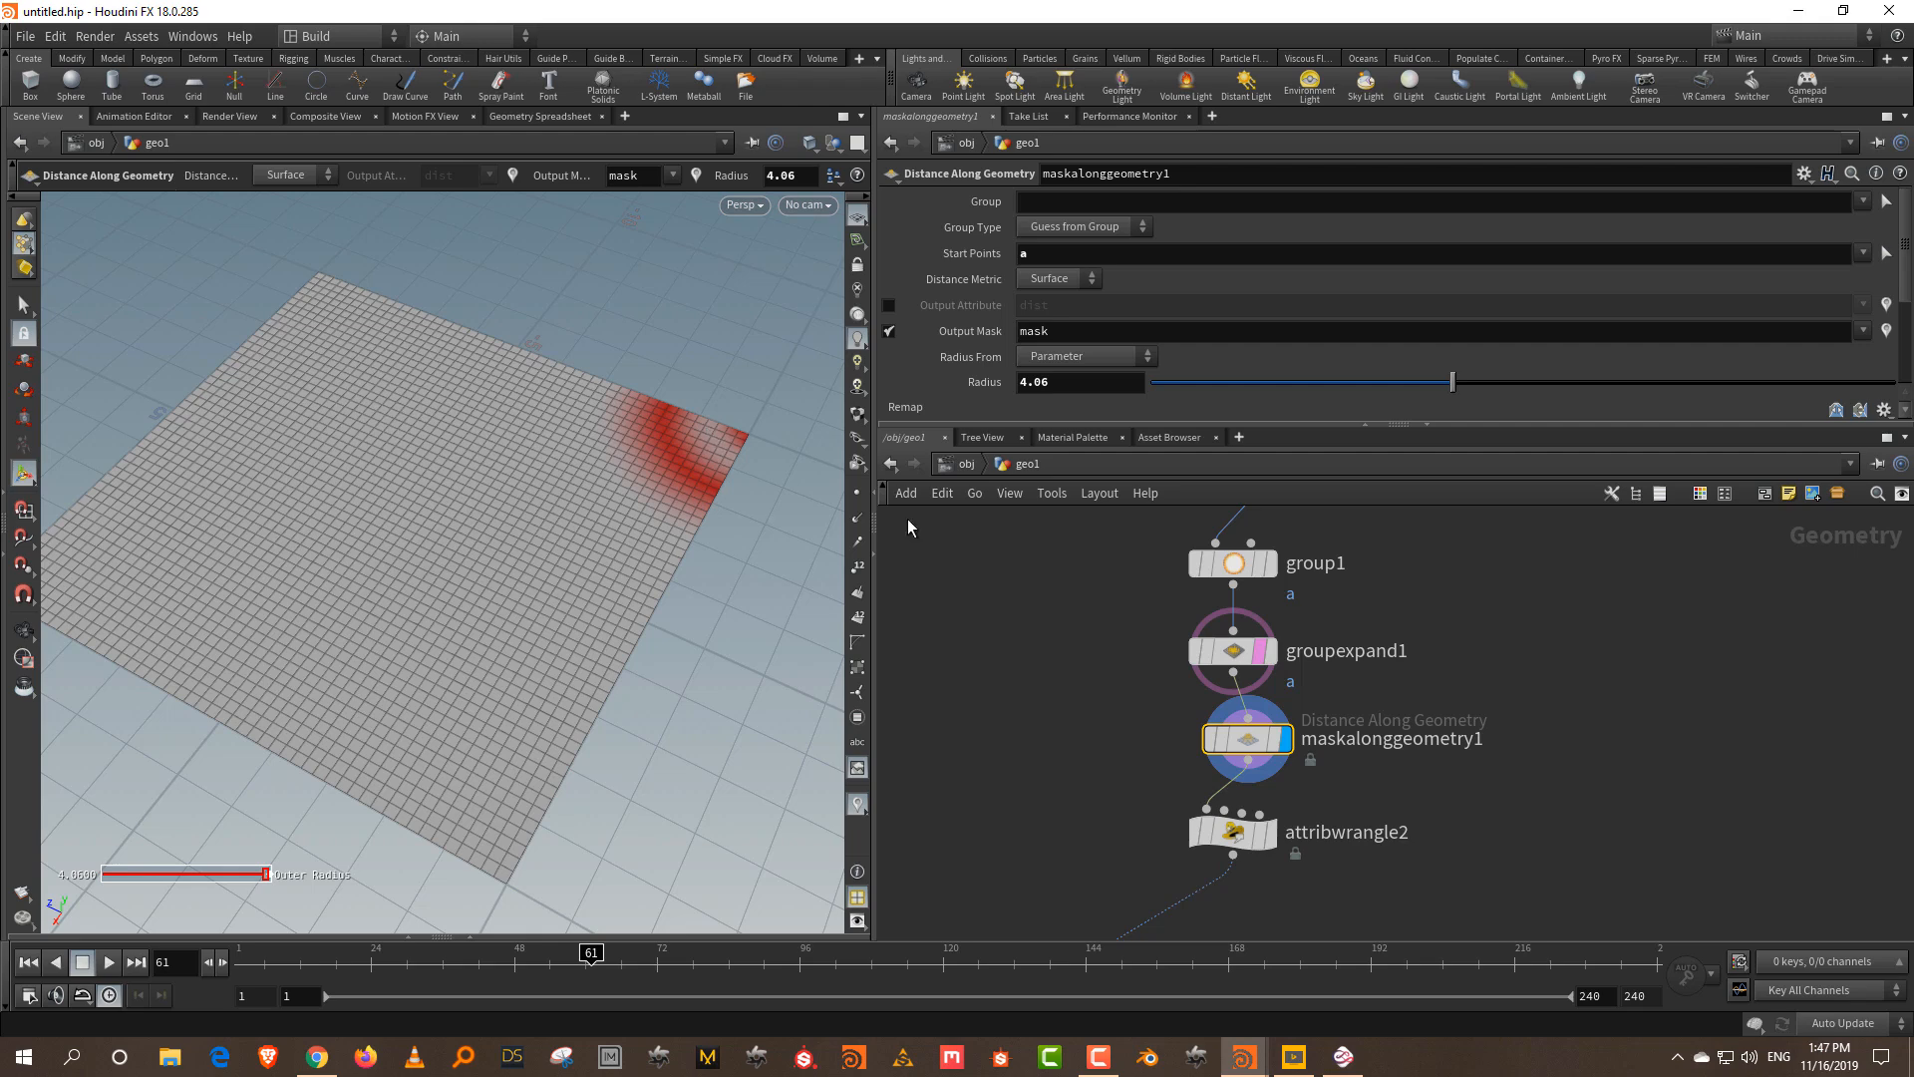
# - Display copytopoints2 to show the boxes scaled by the mask from group a
pyautogui.moveTo(1550, 791); pyautogui.dragTo(1608, 594, button='middle')
pyautogui.click(990, 902)
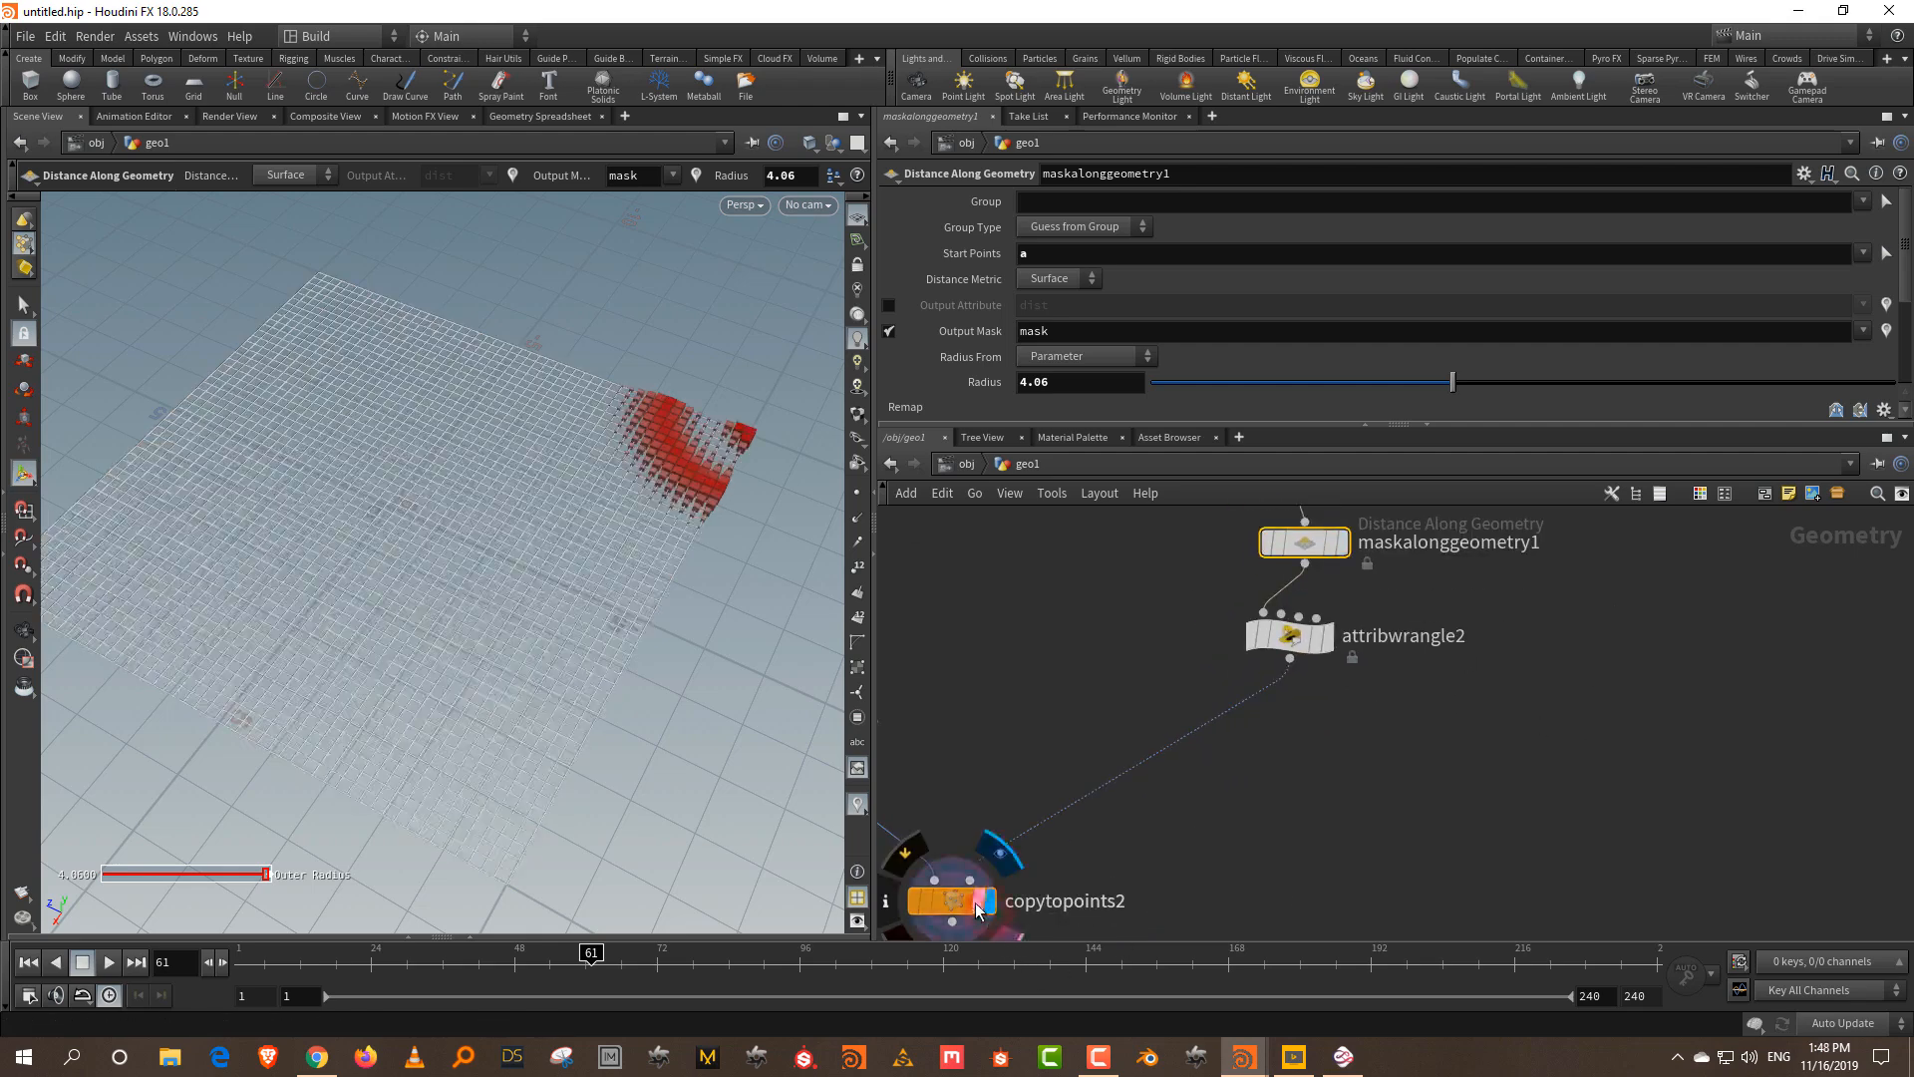
pyautogui.click(979, 901)
pyautogui.click(1282, 825)
pyautogui.moveTo(1607, 702); pyautogui.dragTo(1577, 864, button='middle')
pyautogui.moveTo(1521, 666); pyautogui.dragTo(1521, 708, button='middle')
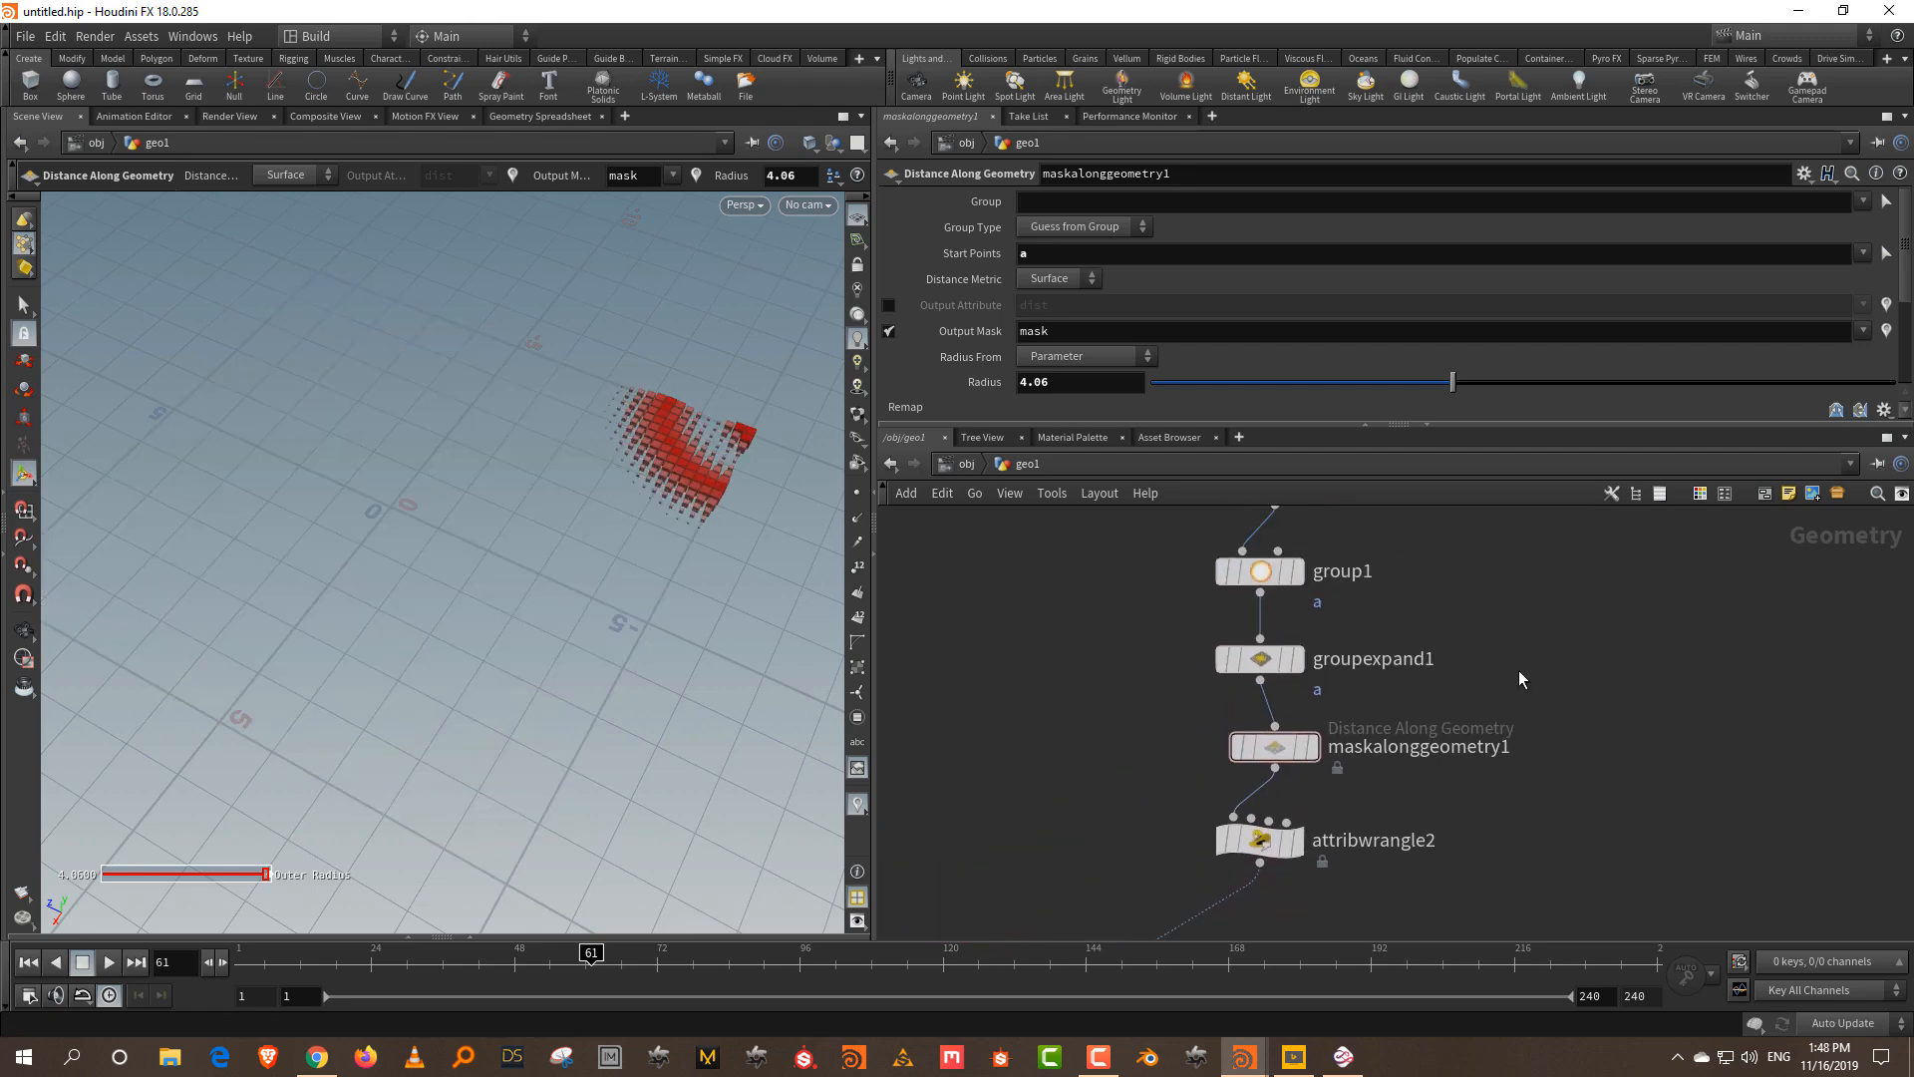
pyautogui.moveTo(1055, 662); pyautogui.dragTo(1364, 698)
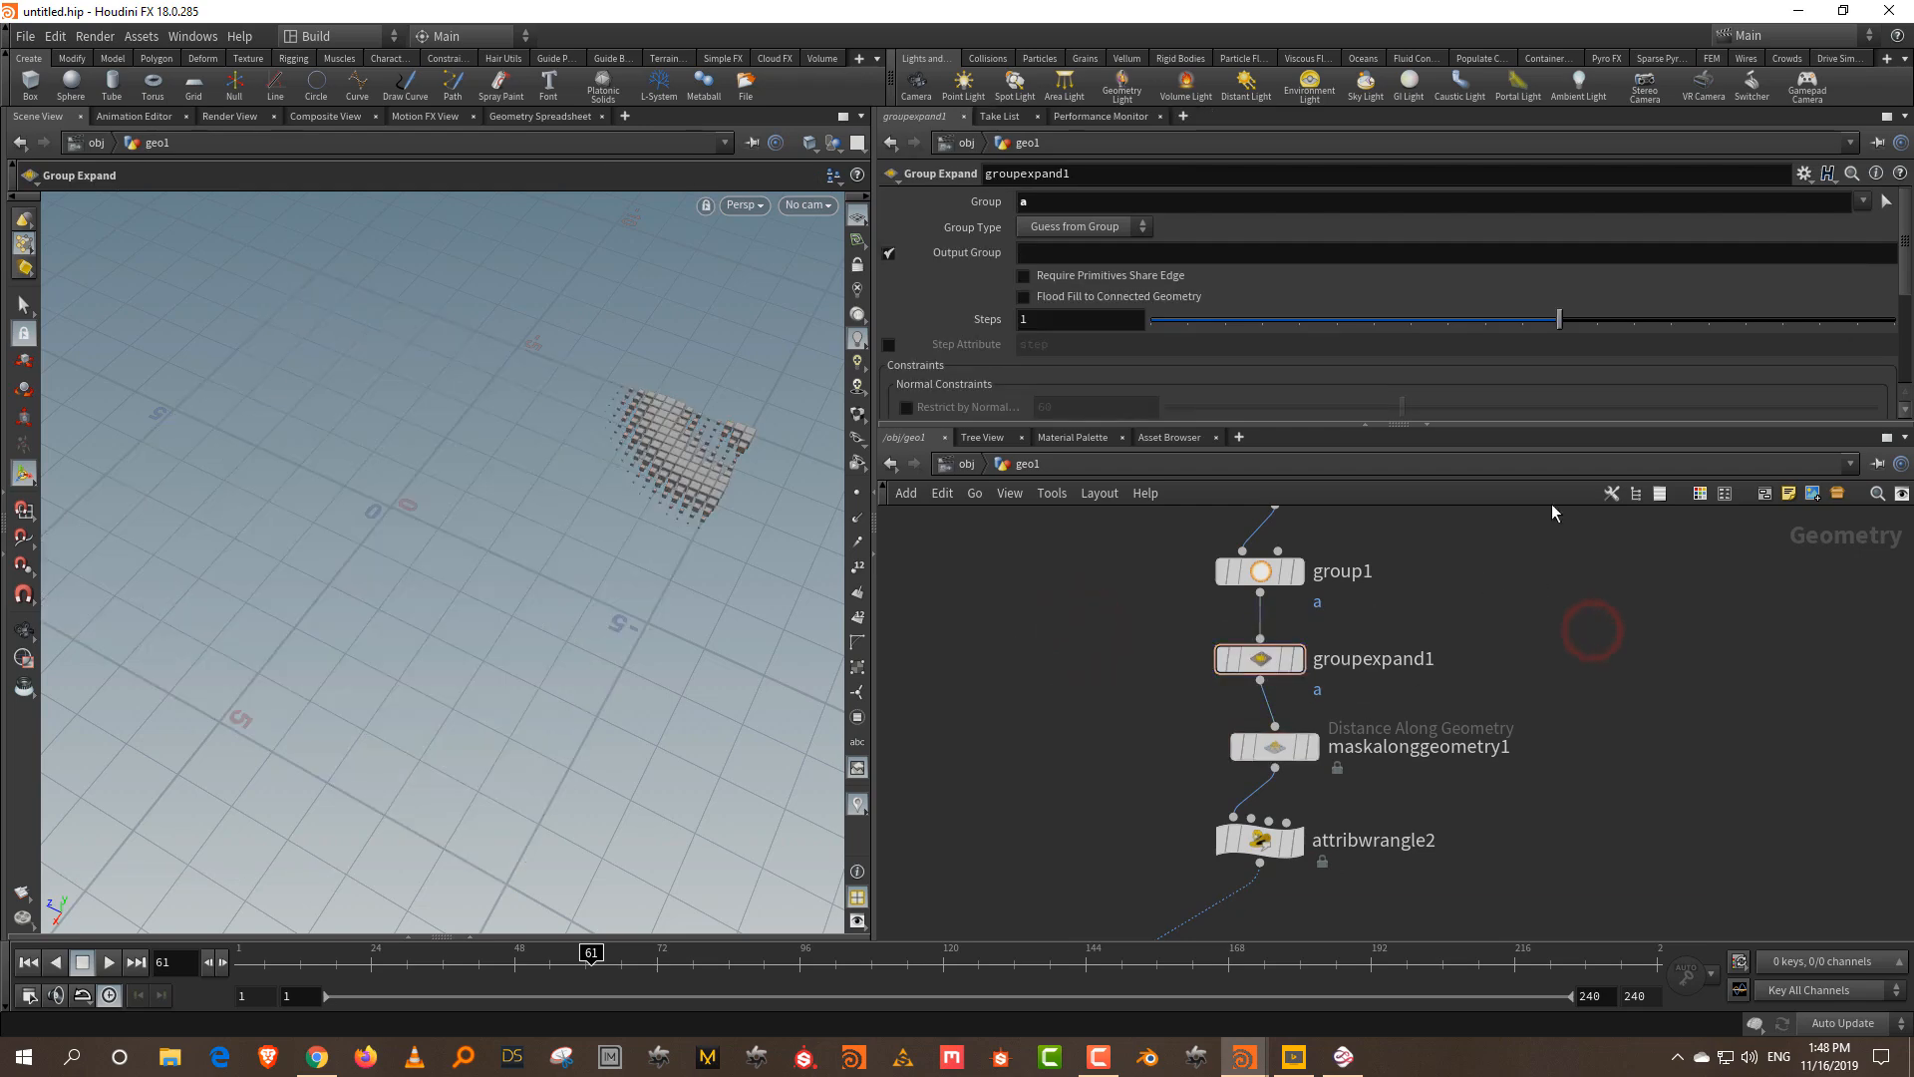
pyautogui.moveTo(1562, 324)
pyautogui.mouseDown()
pyautogui.moveTo(1840, 317)
pyautogui.moveTo(1533, 329)
pyautogui.mouseUp()
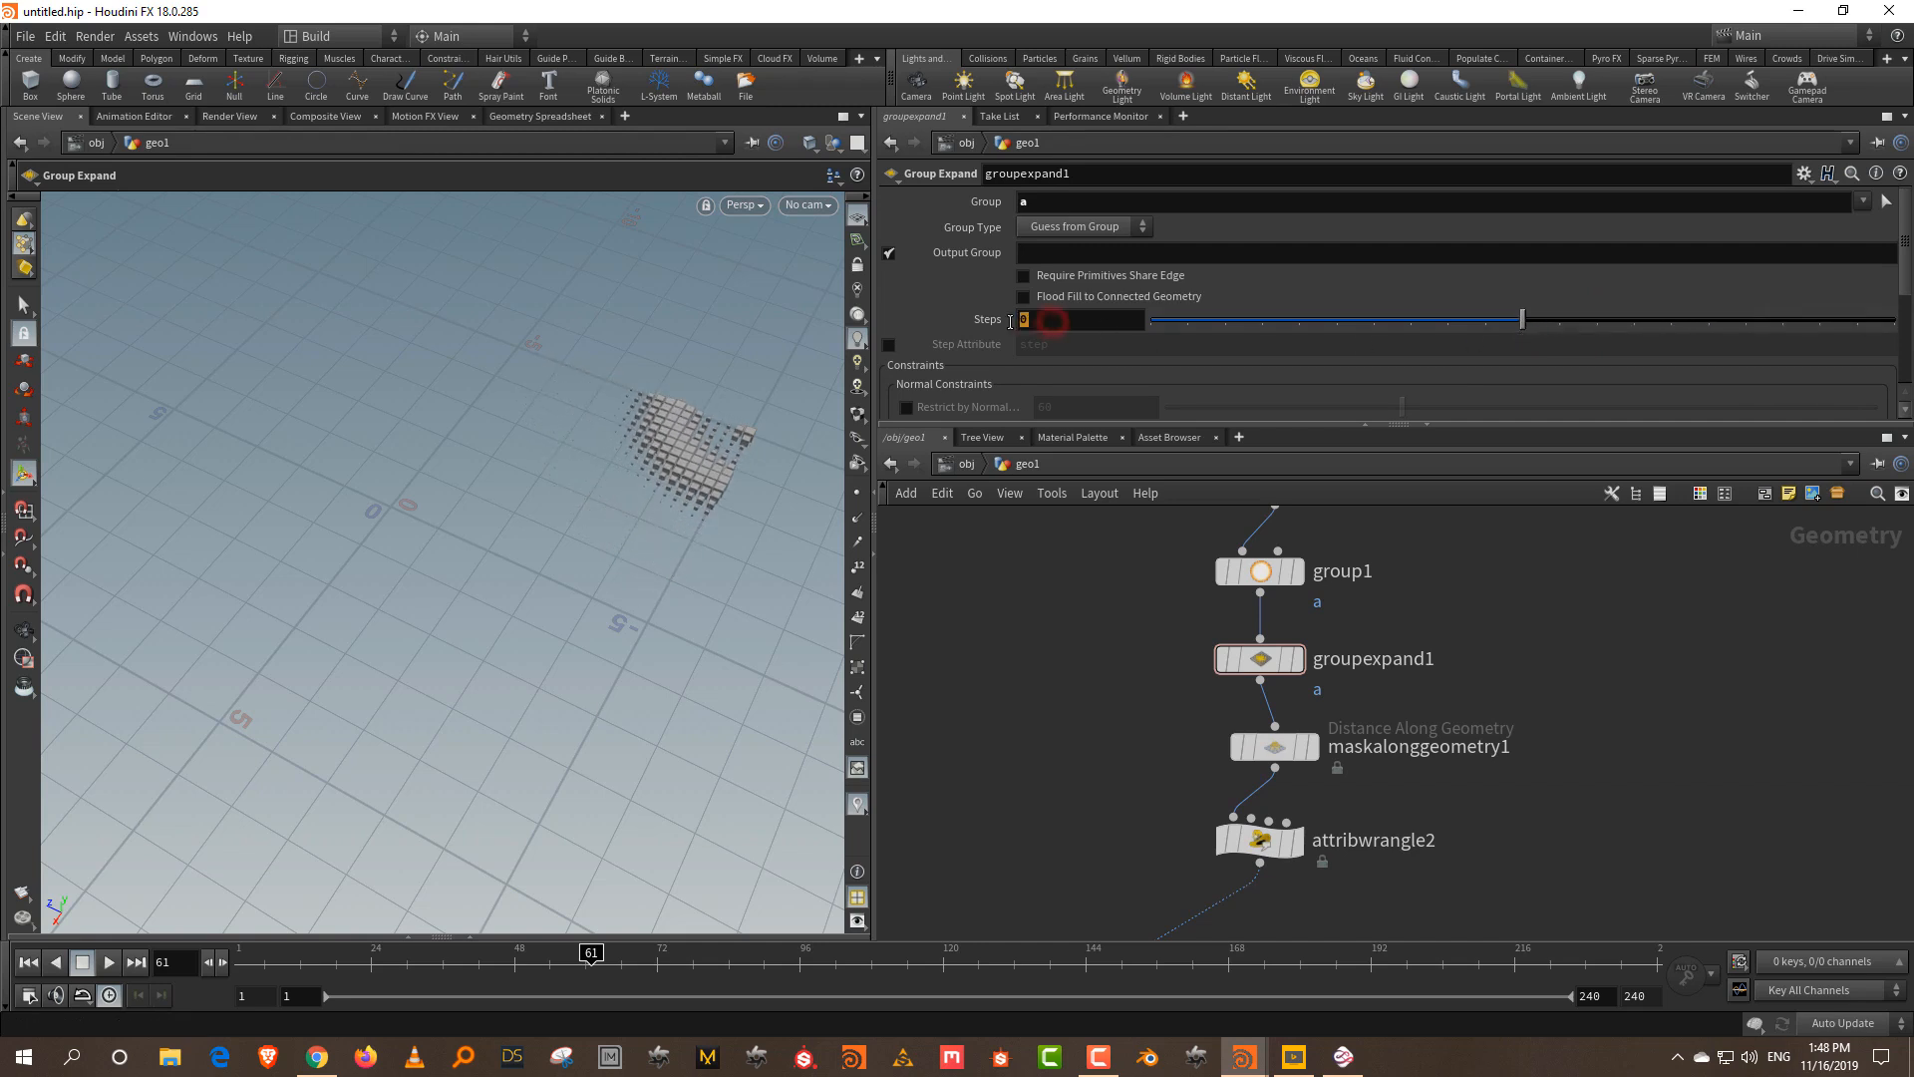
pyautogui.write('@')
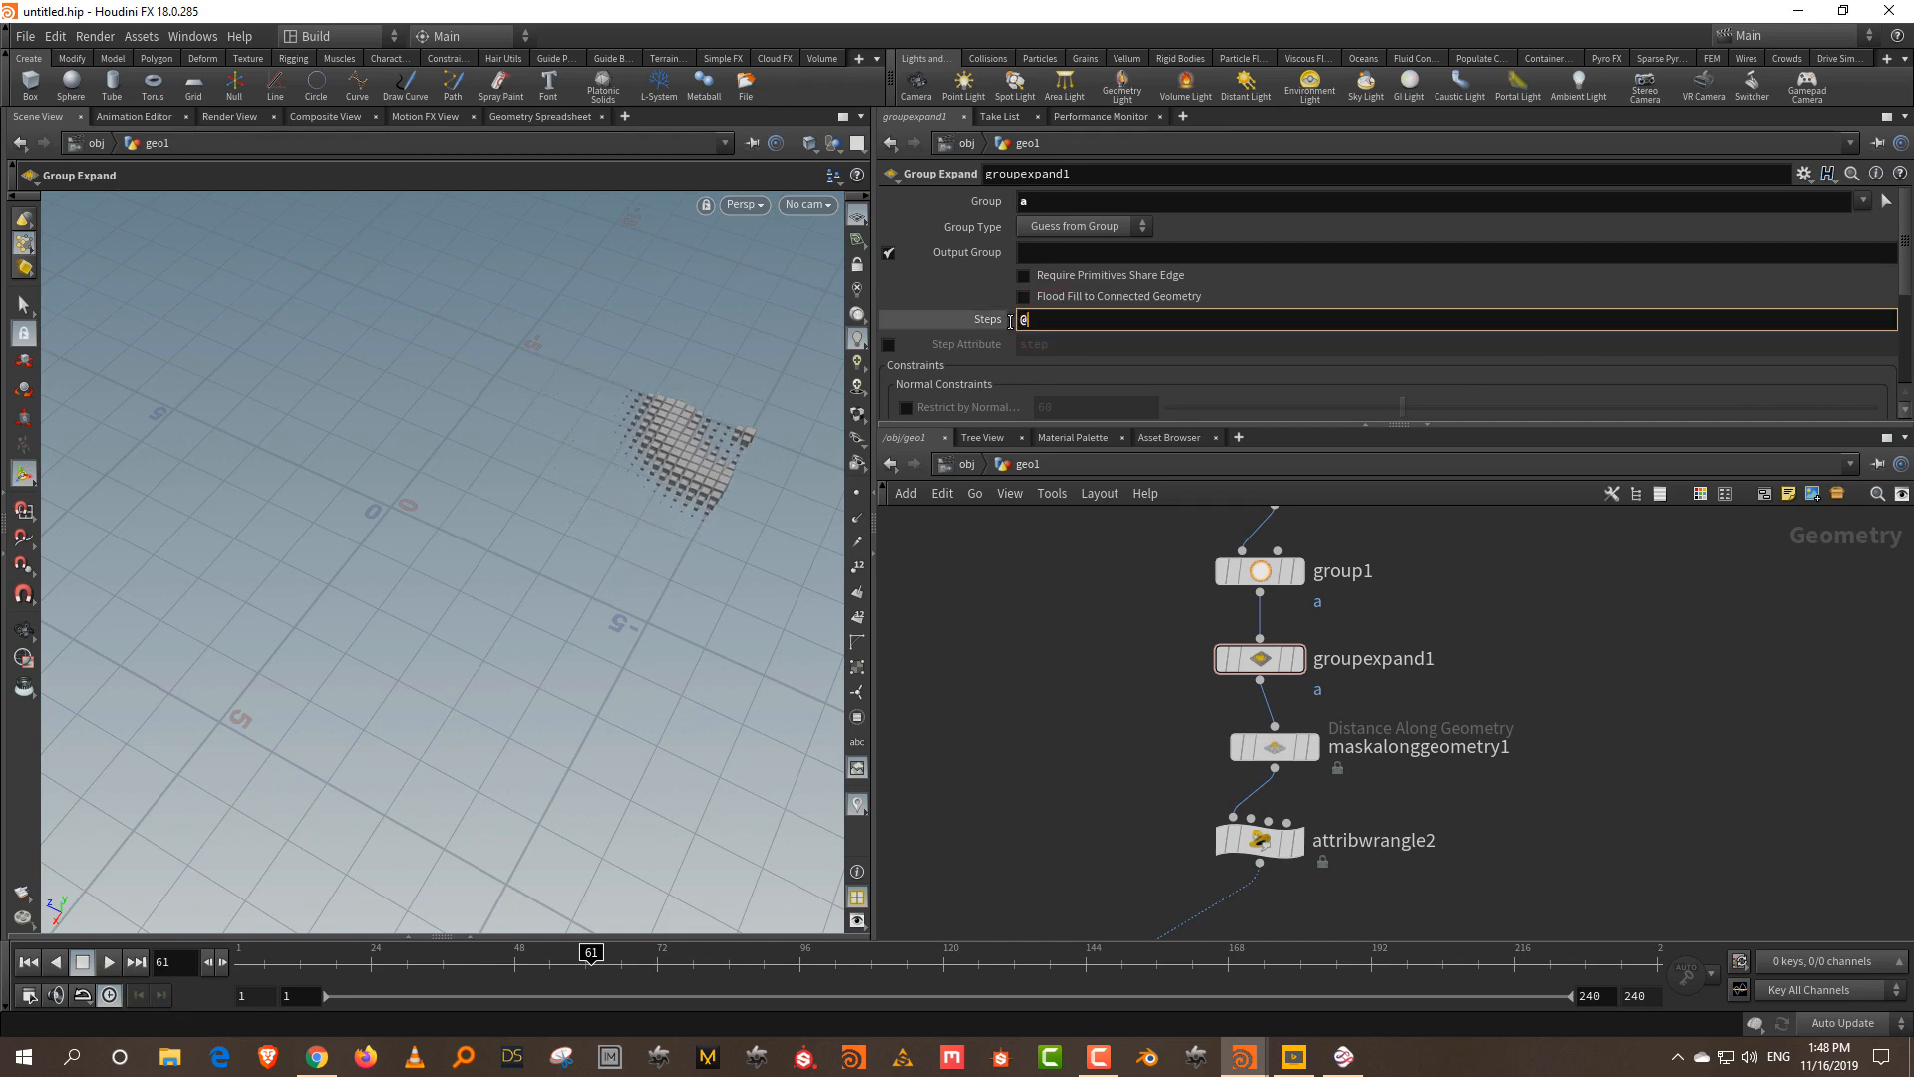
pyautogui.write('Frame')
pyautogui.press('Return')
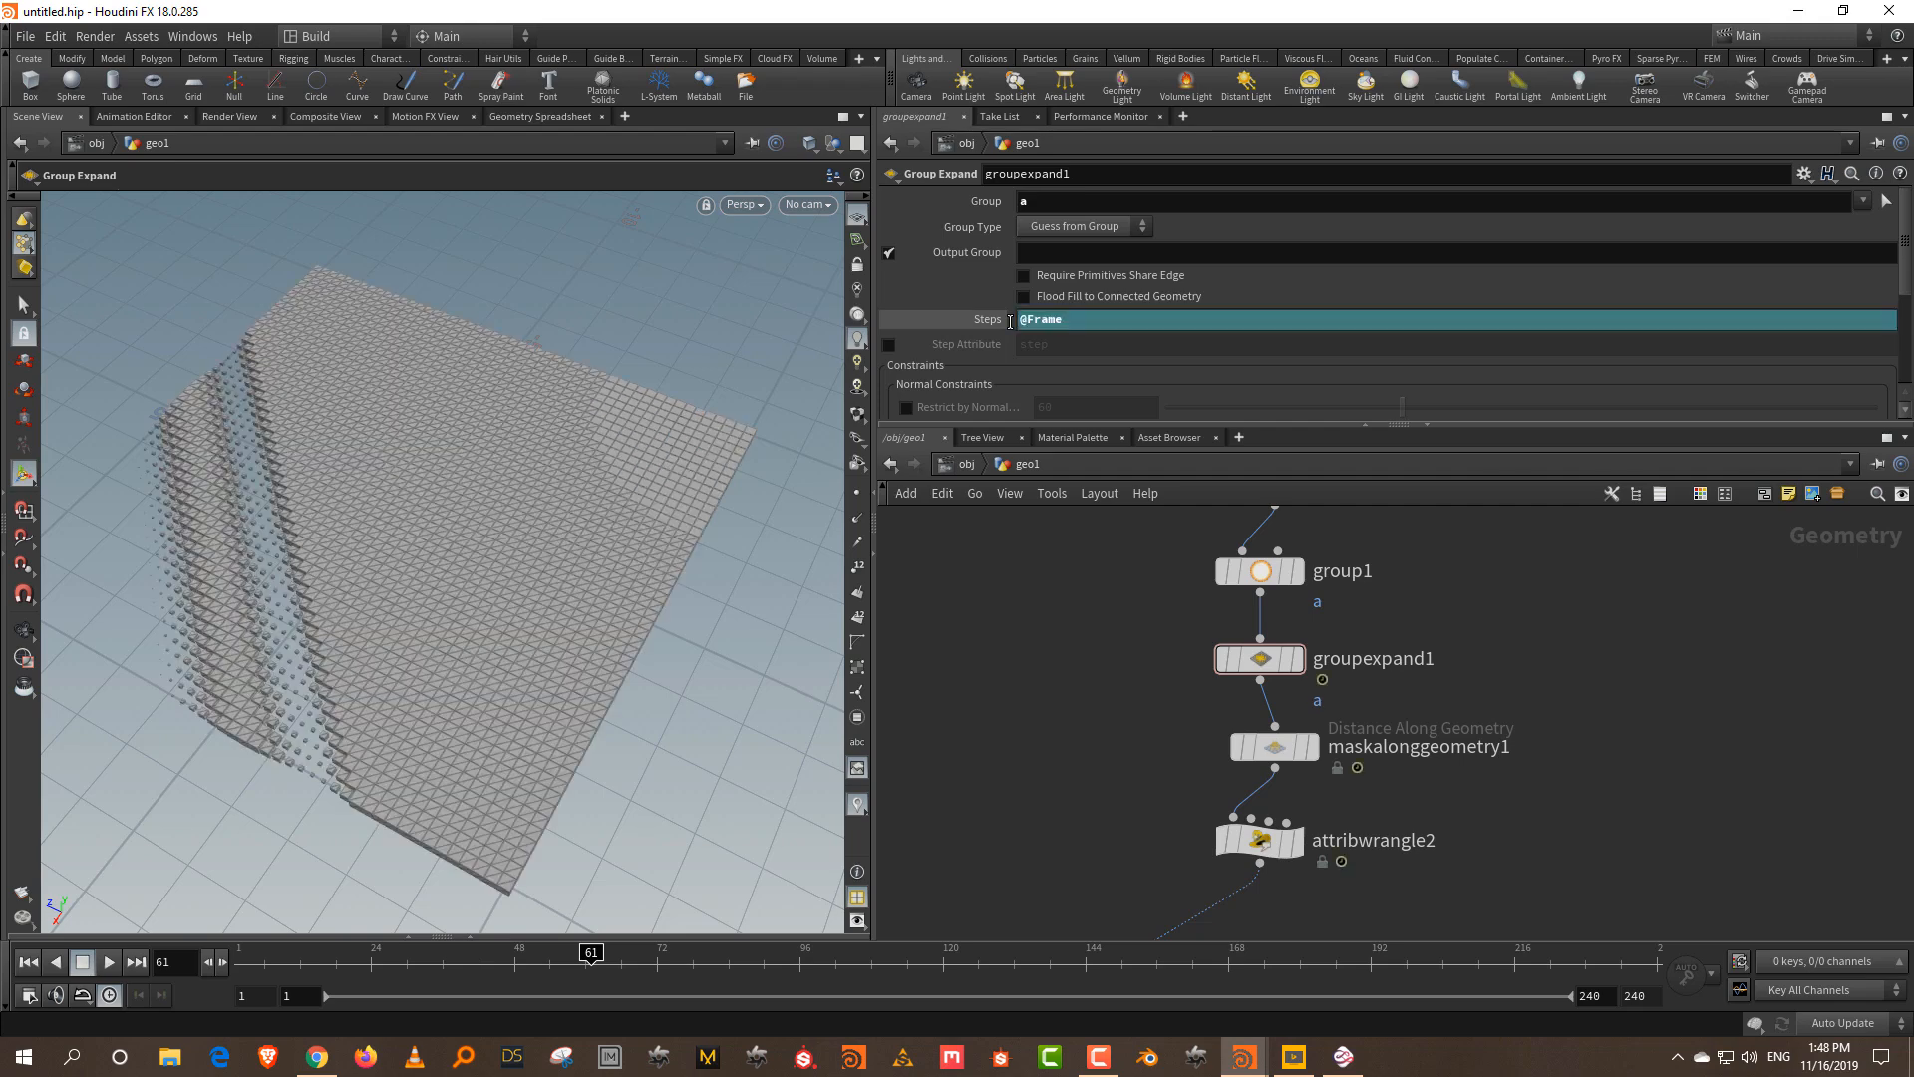
# - Return to frame 1 and scrub the timeline to preview the growing mask on copytopoints2
pyautogui.click(29, 965)
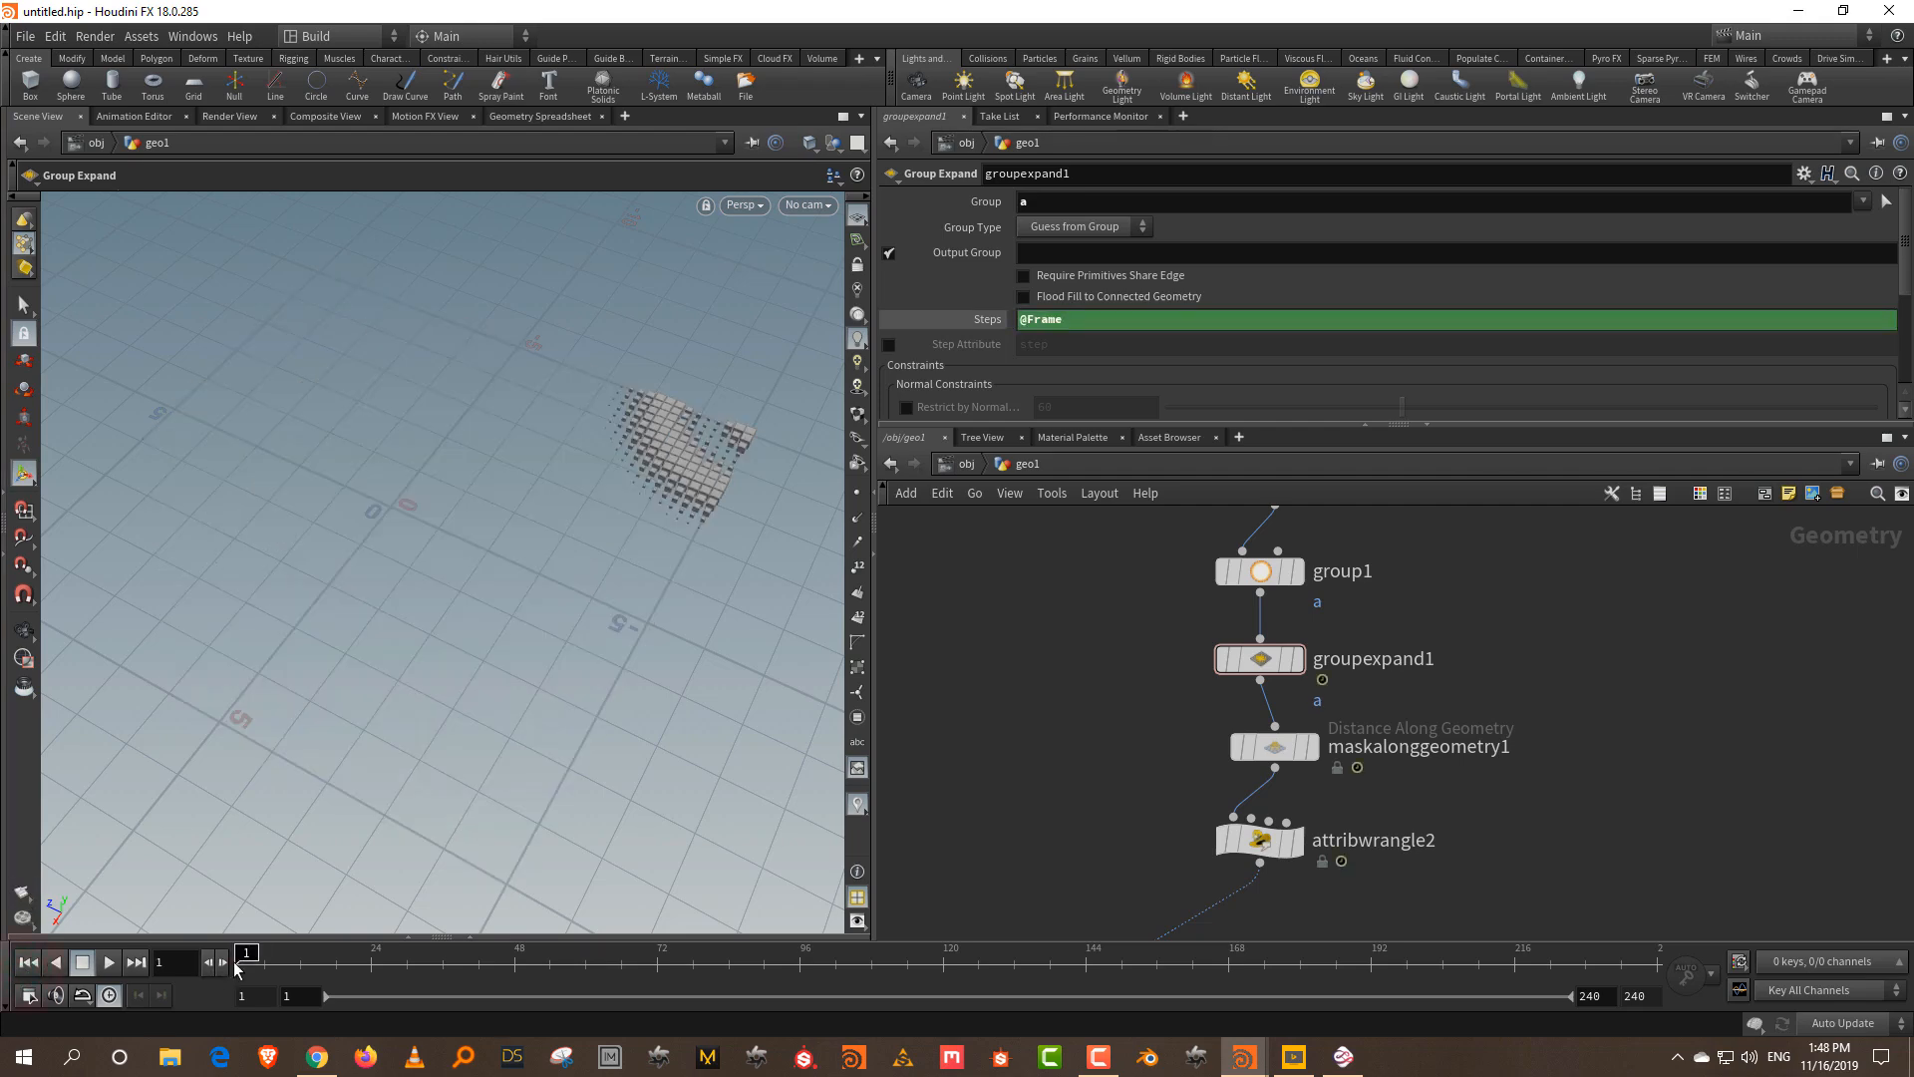
pyautogui.moveTo(264, 968); pyautogui.dragTo(431, 957)
pyautogui.moveTo(1122, 826); pyautogui.dragTo(1271, 620, button='middle')
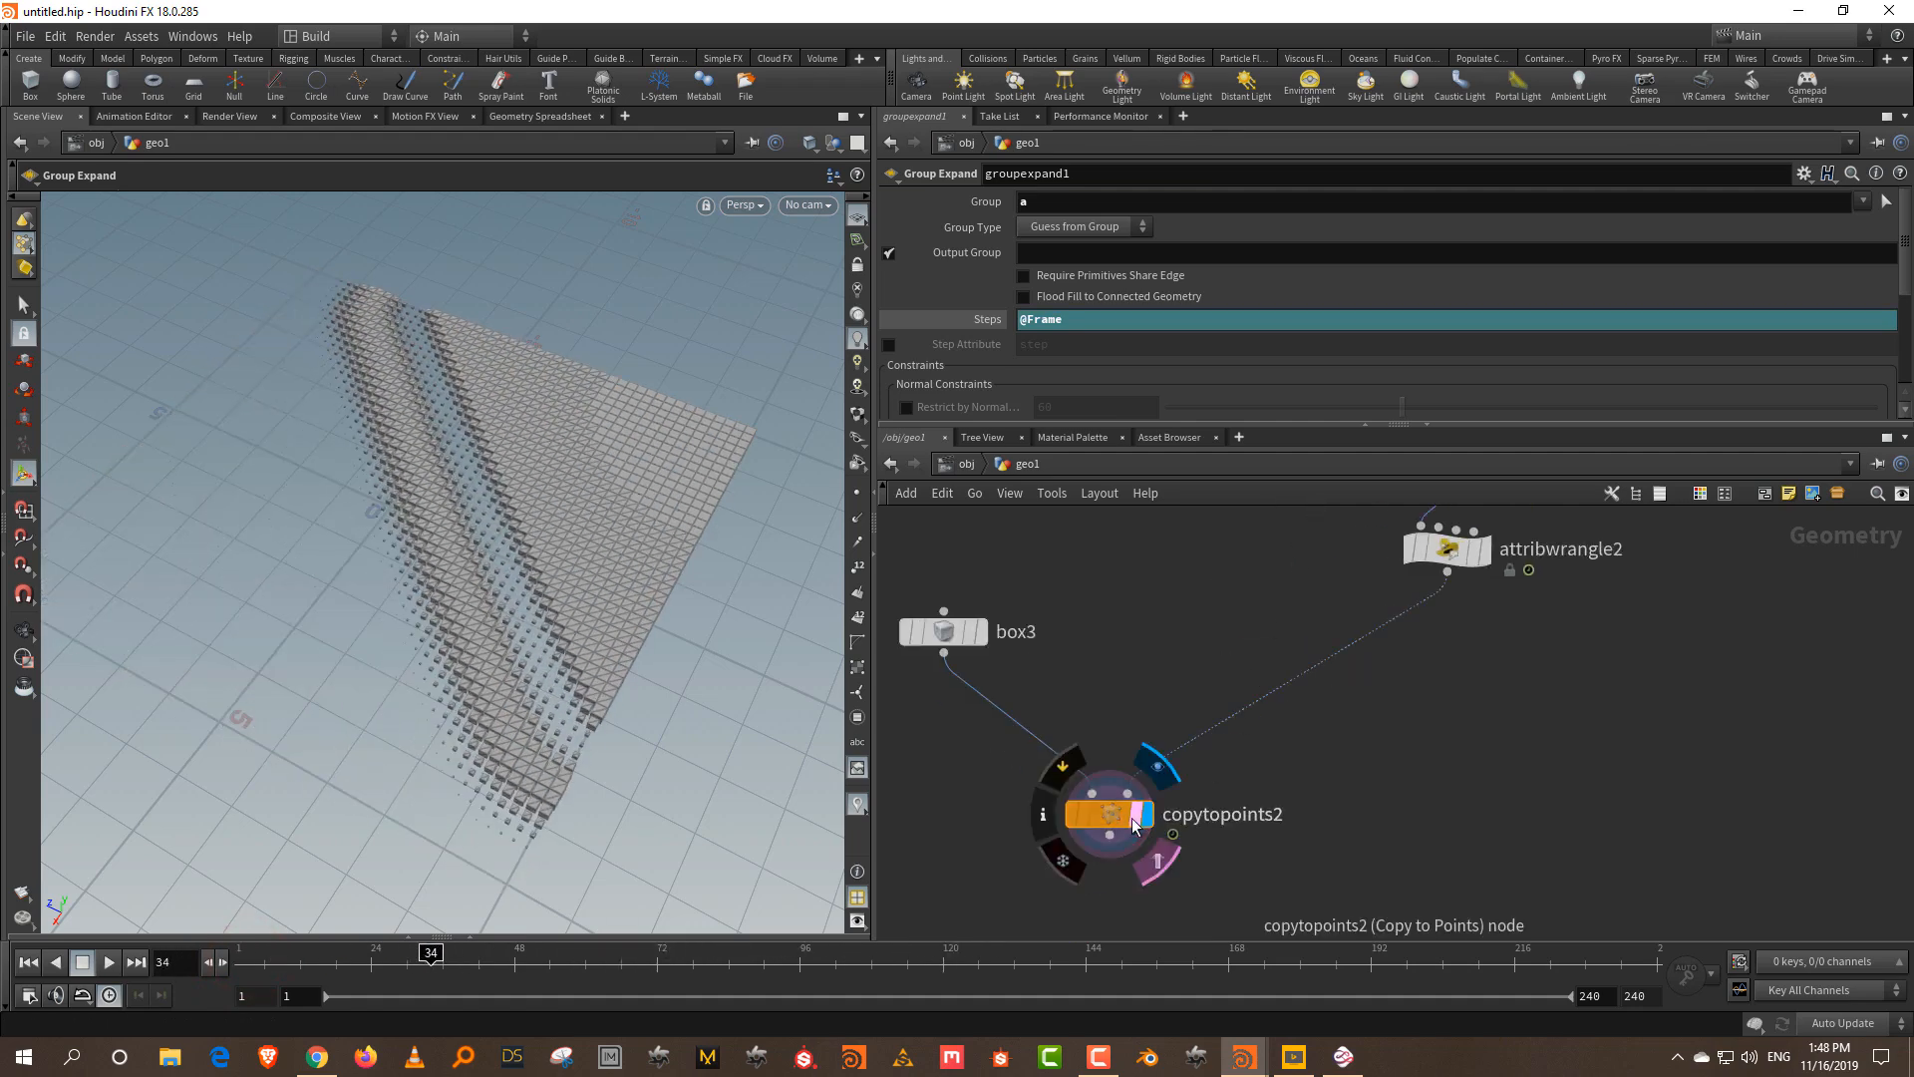
pyautogui.click(1109, 812)
pyautogui.moveTo(346, 983); pyautogui.dragTo(382, 962)
# - Move grid2 farther from group1 to make room for another node between them
pyautogui.moveTo(1171, 709); pyautogui.dragTo(1094, 894, button='middle')
pyautogui.moveTo(1240, 581); pyautogui.dragTo(1108, 858, button='middle')
pyautogui.moveTo(1144, 630); pyautogui.dragTo(1292, 768)
pyautogui.click(1341, 588)
pyautogui.moveTo(1255, 652); pyautogui.dragTo(1239, 558)
pyautogui.click(1317, 632)
# - Insert a Sort node on the wire between grid2 and group1
pyautogui.press('Tab')
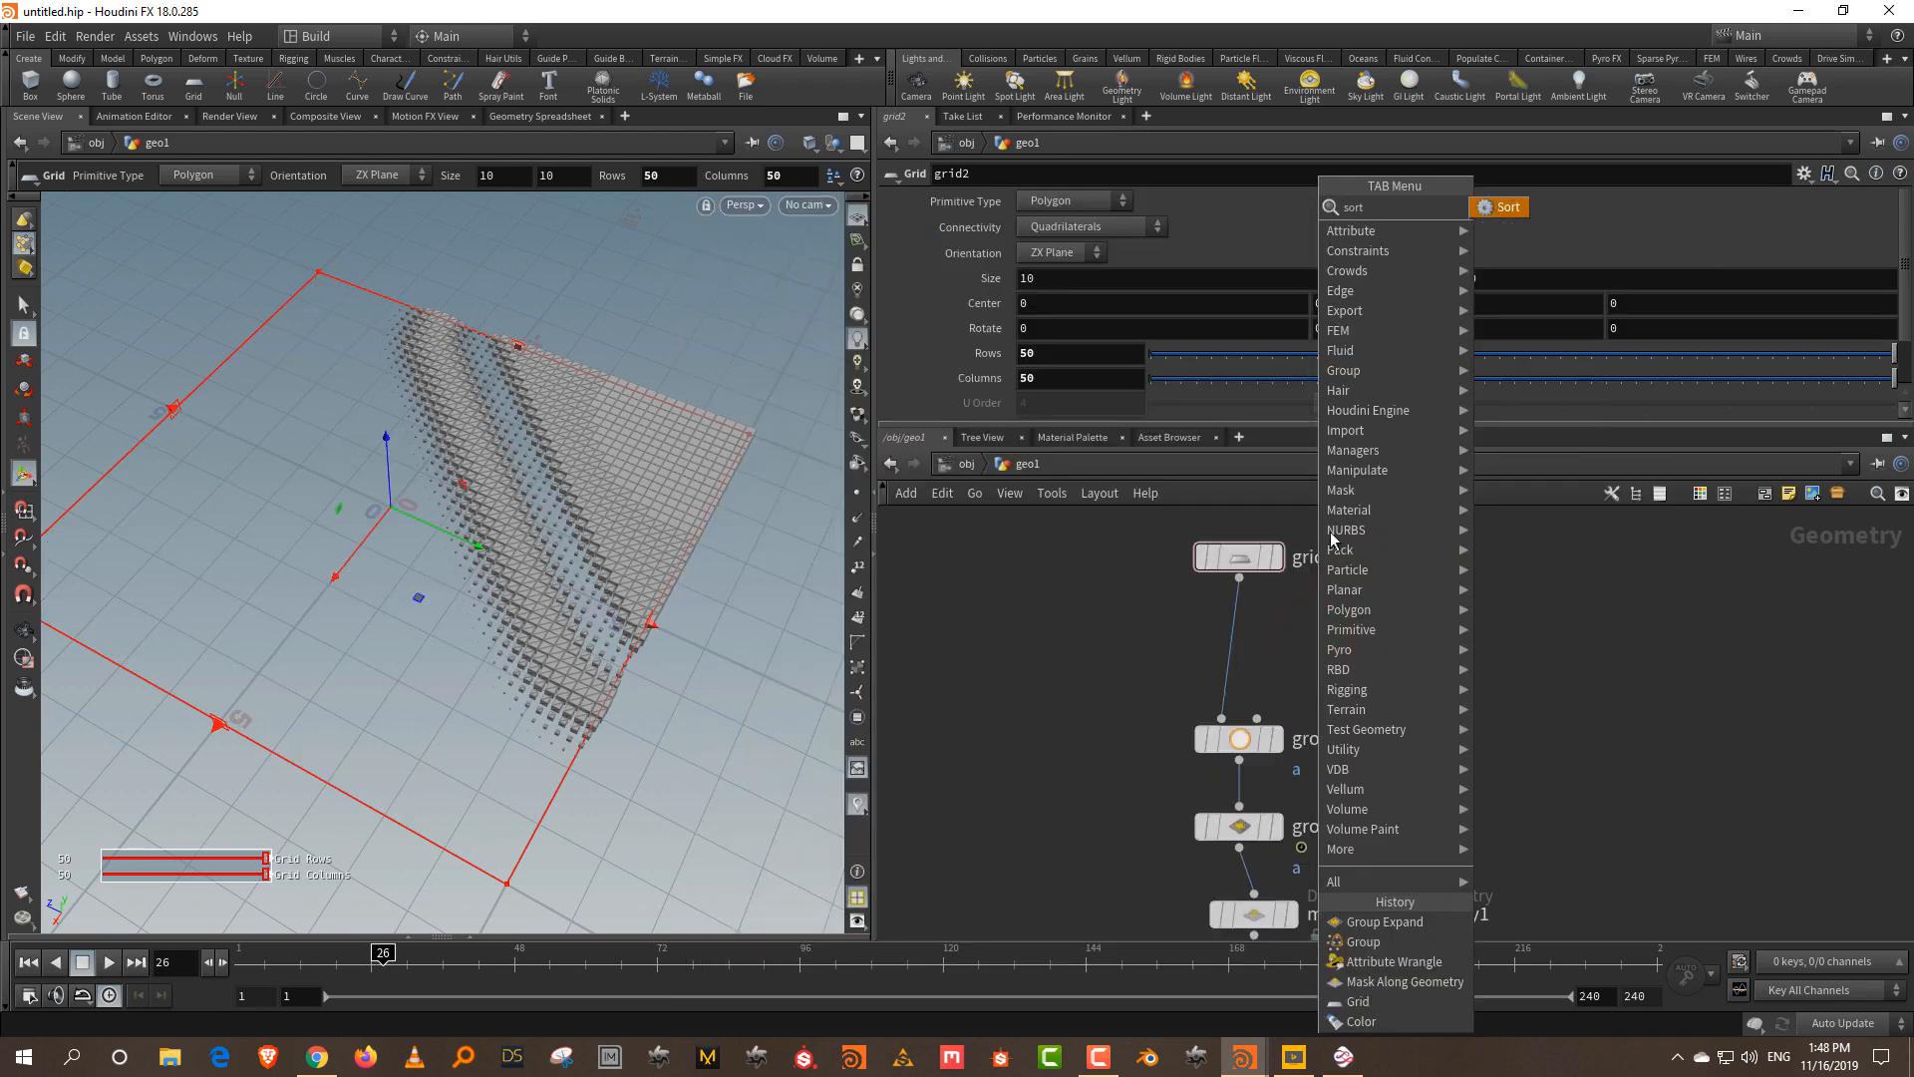
pyautogui.click(1517, 197)
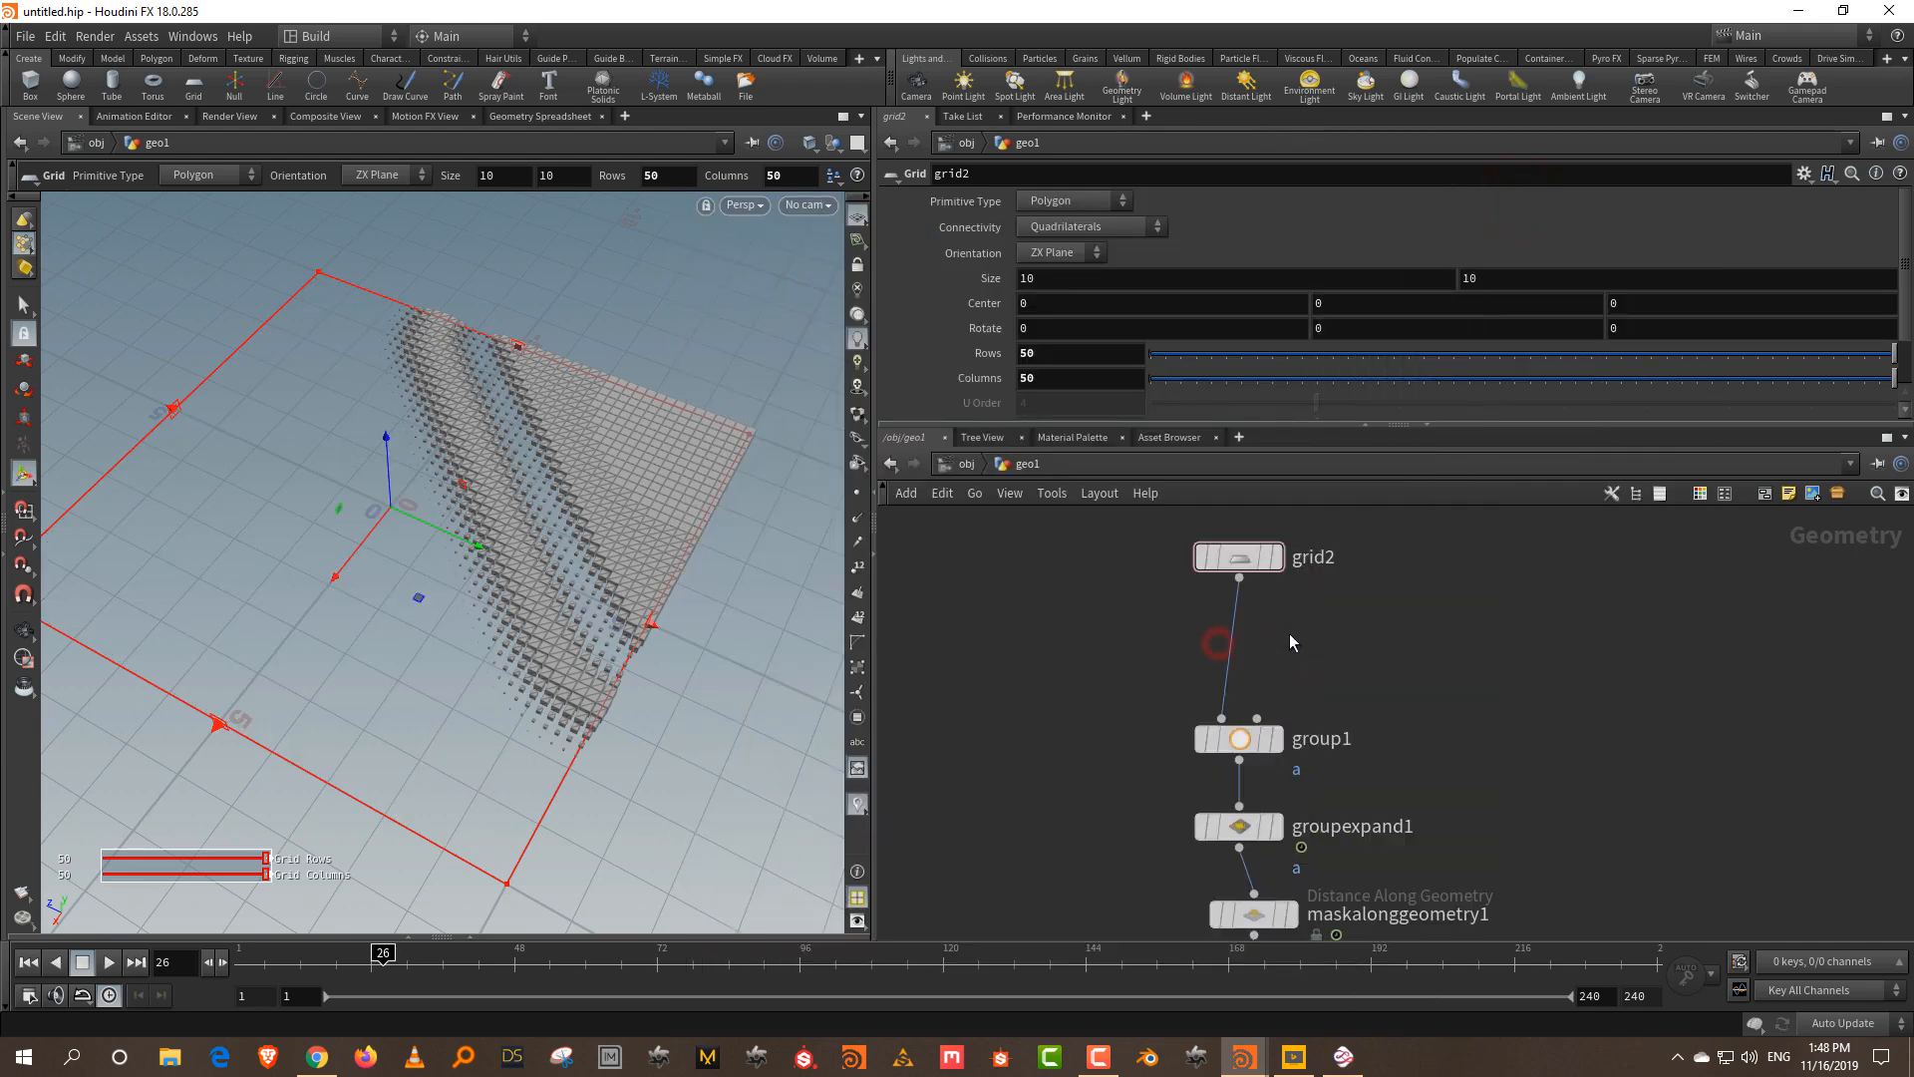
pyautogui.press('Tab')
pyautogui.write('sort')
pyautogui.press('Return')
pyautogui.click(1226, 643)
# - Set the point sort of sort3 to Proximity to Point and scrub the timeline back to frame 1
pyautogui.click(1067, 201)
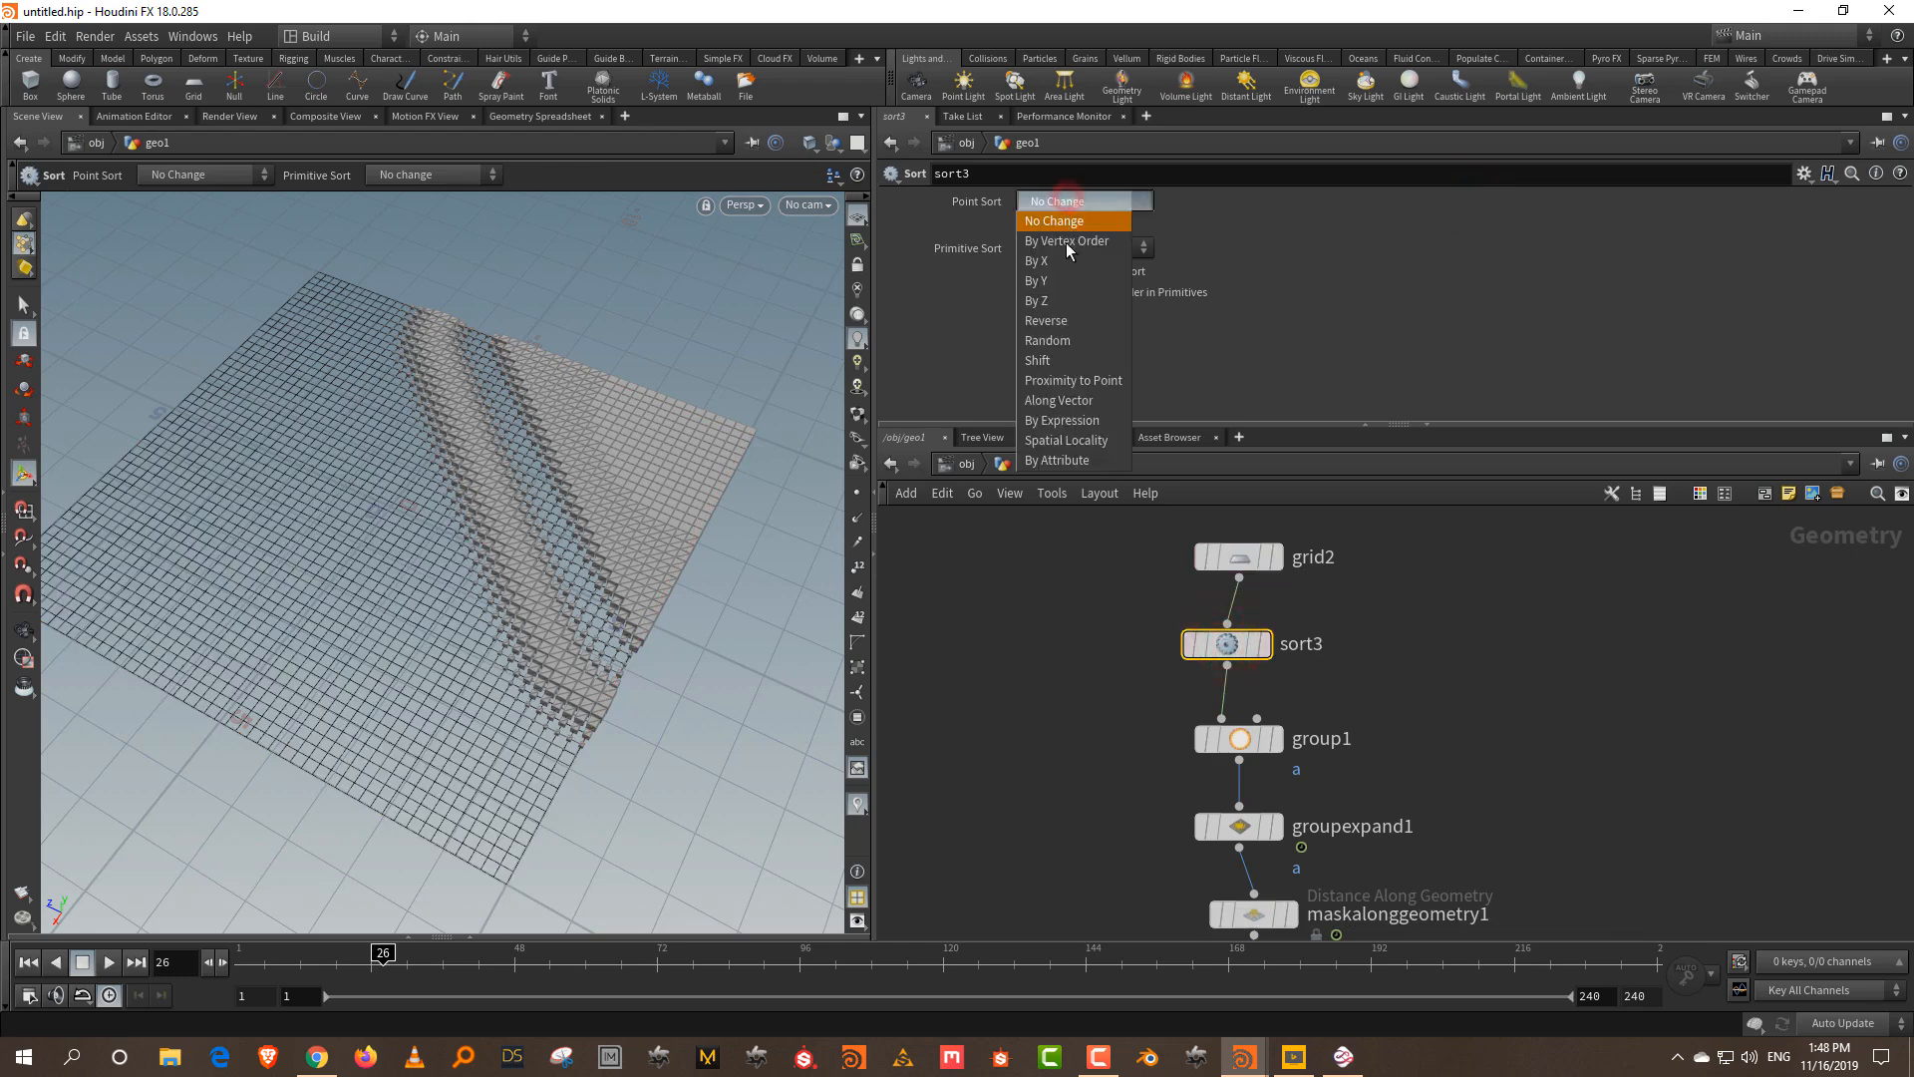
pyautogui.click(1073, 380)
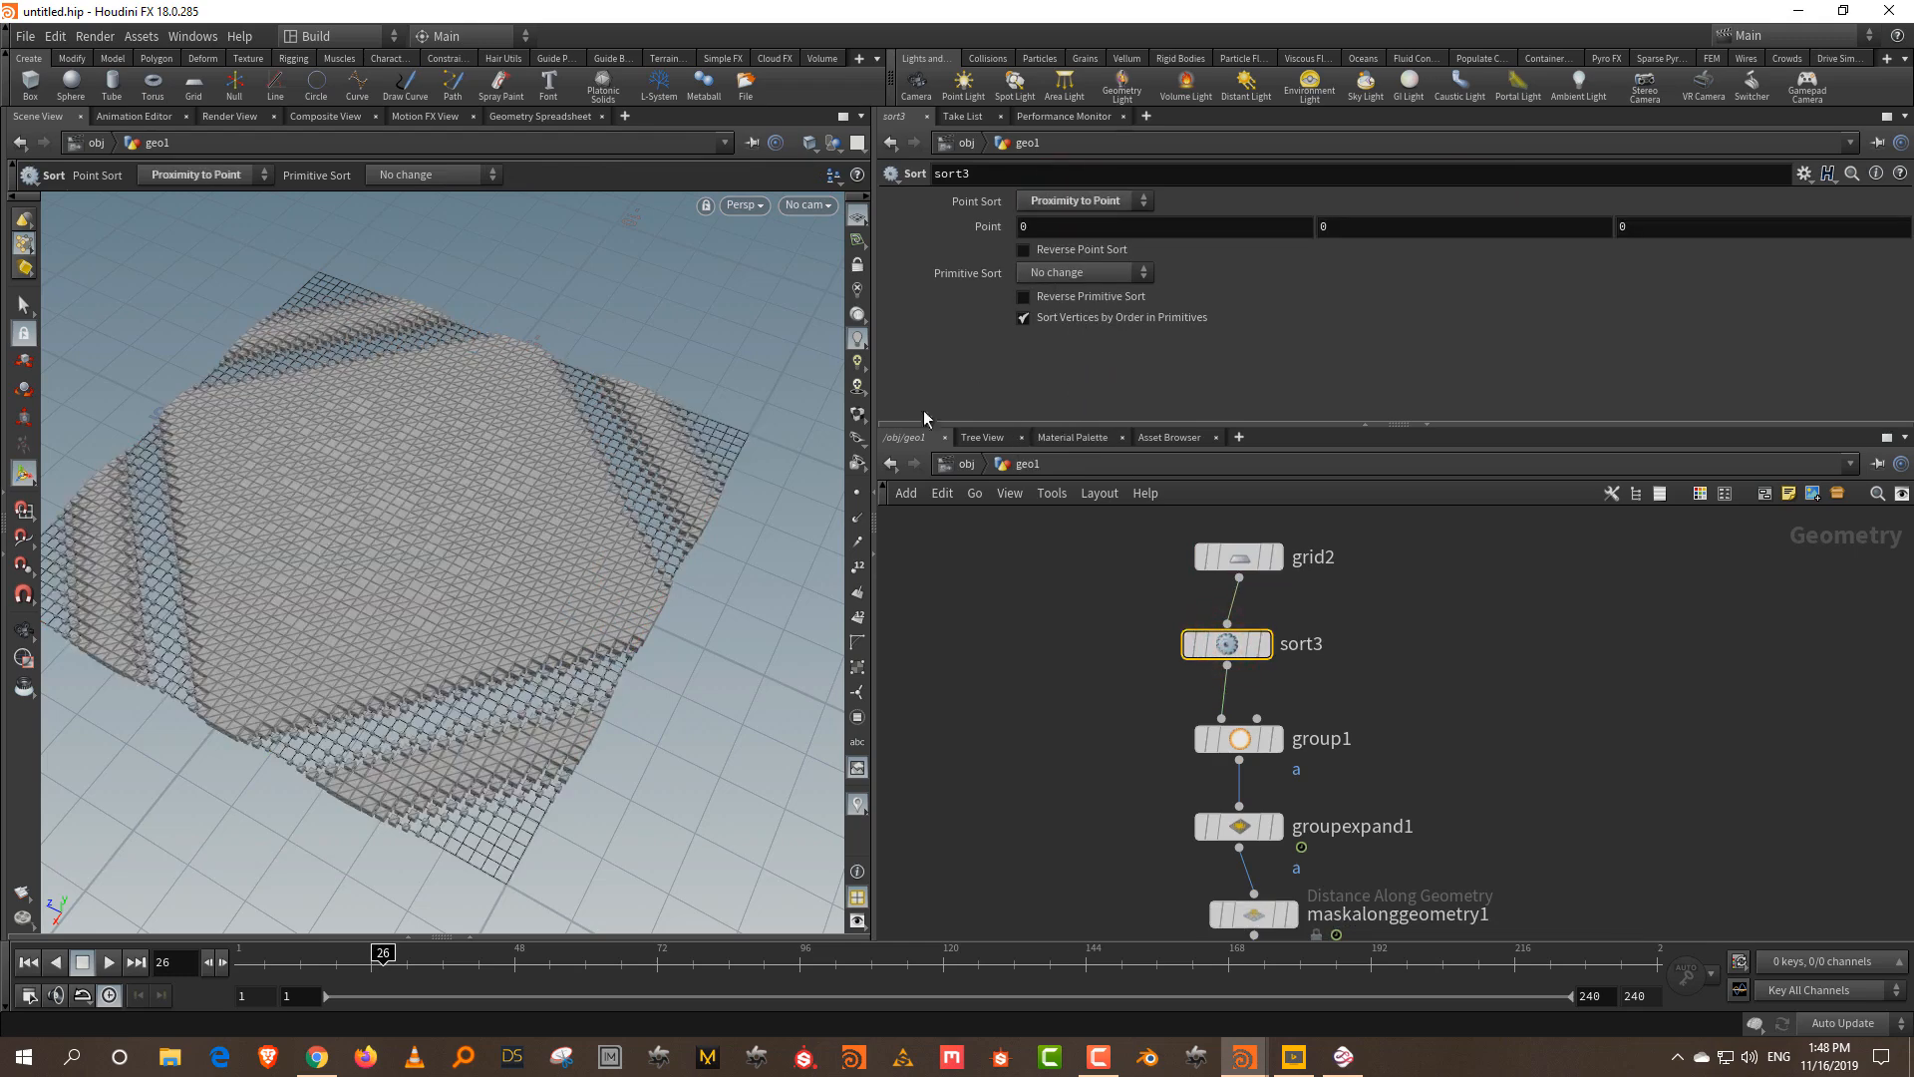
pyautogui.click(999, 713)
pyautogui.moveTo(374, 953); pyautogui.dragTo(232, 961)
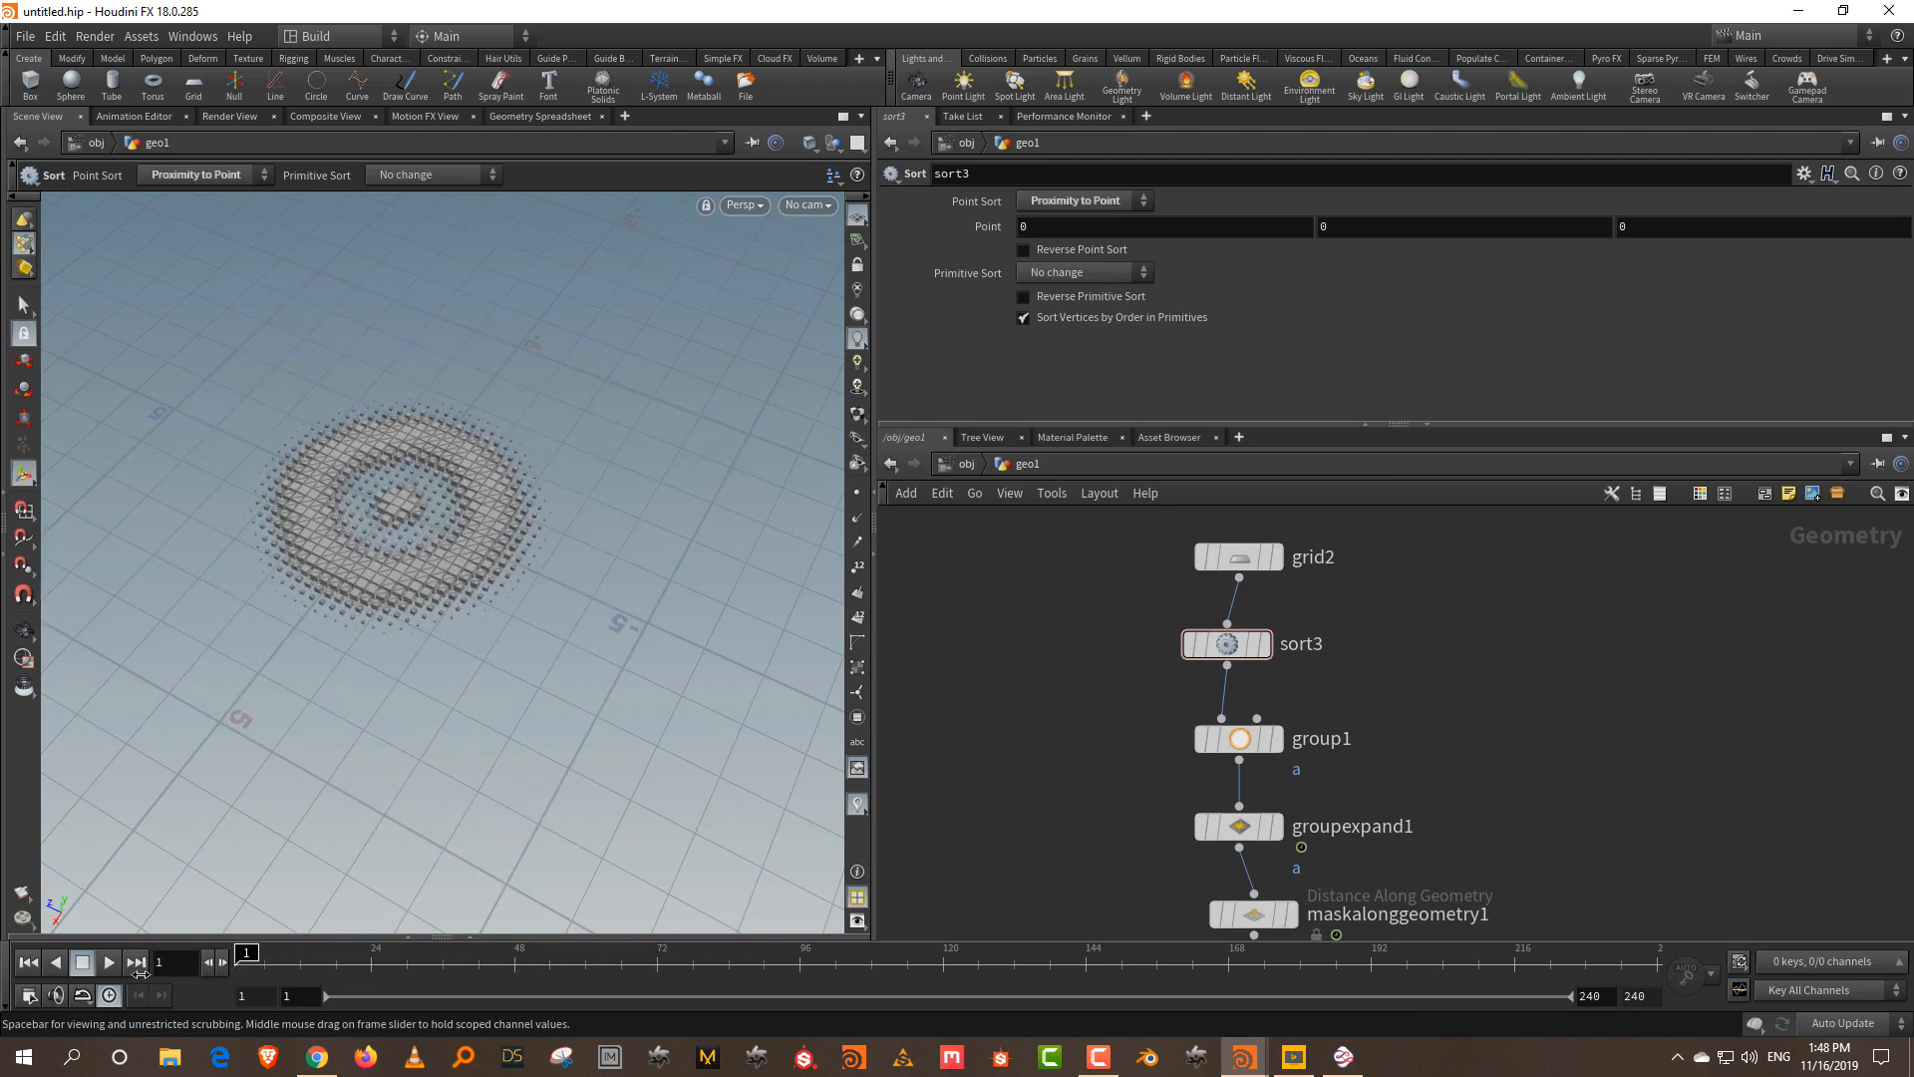
# - Reduce the mask radius in maskalonggeometry1 to 1.54
pyautogui.moveTo(1559, 769); pyautogui.dragTo(1524, 661, button='middle')
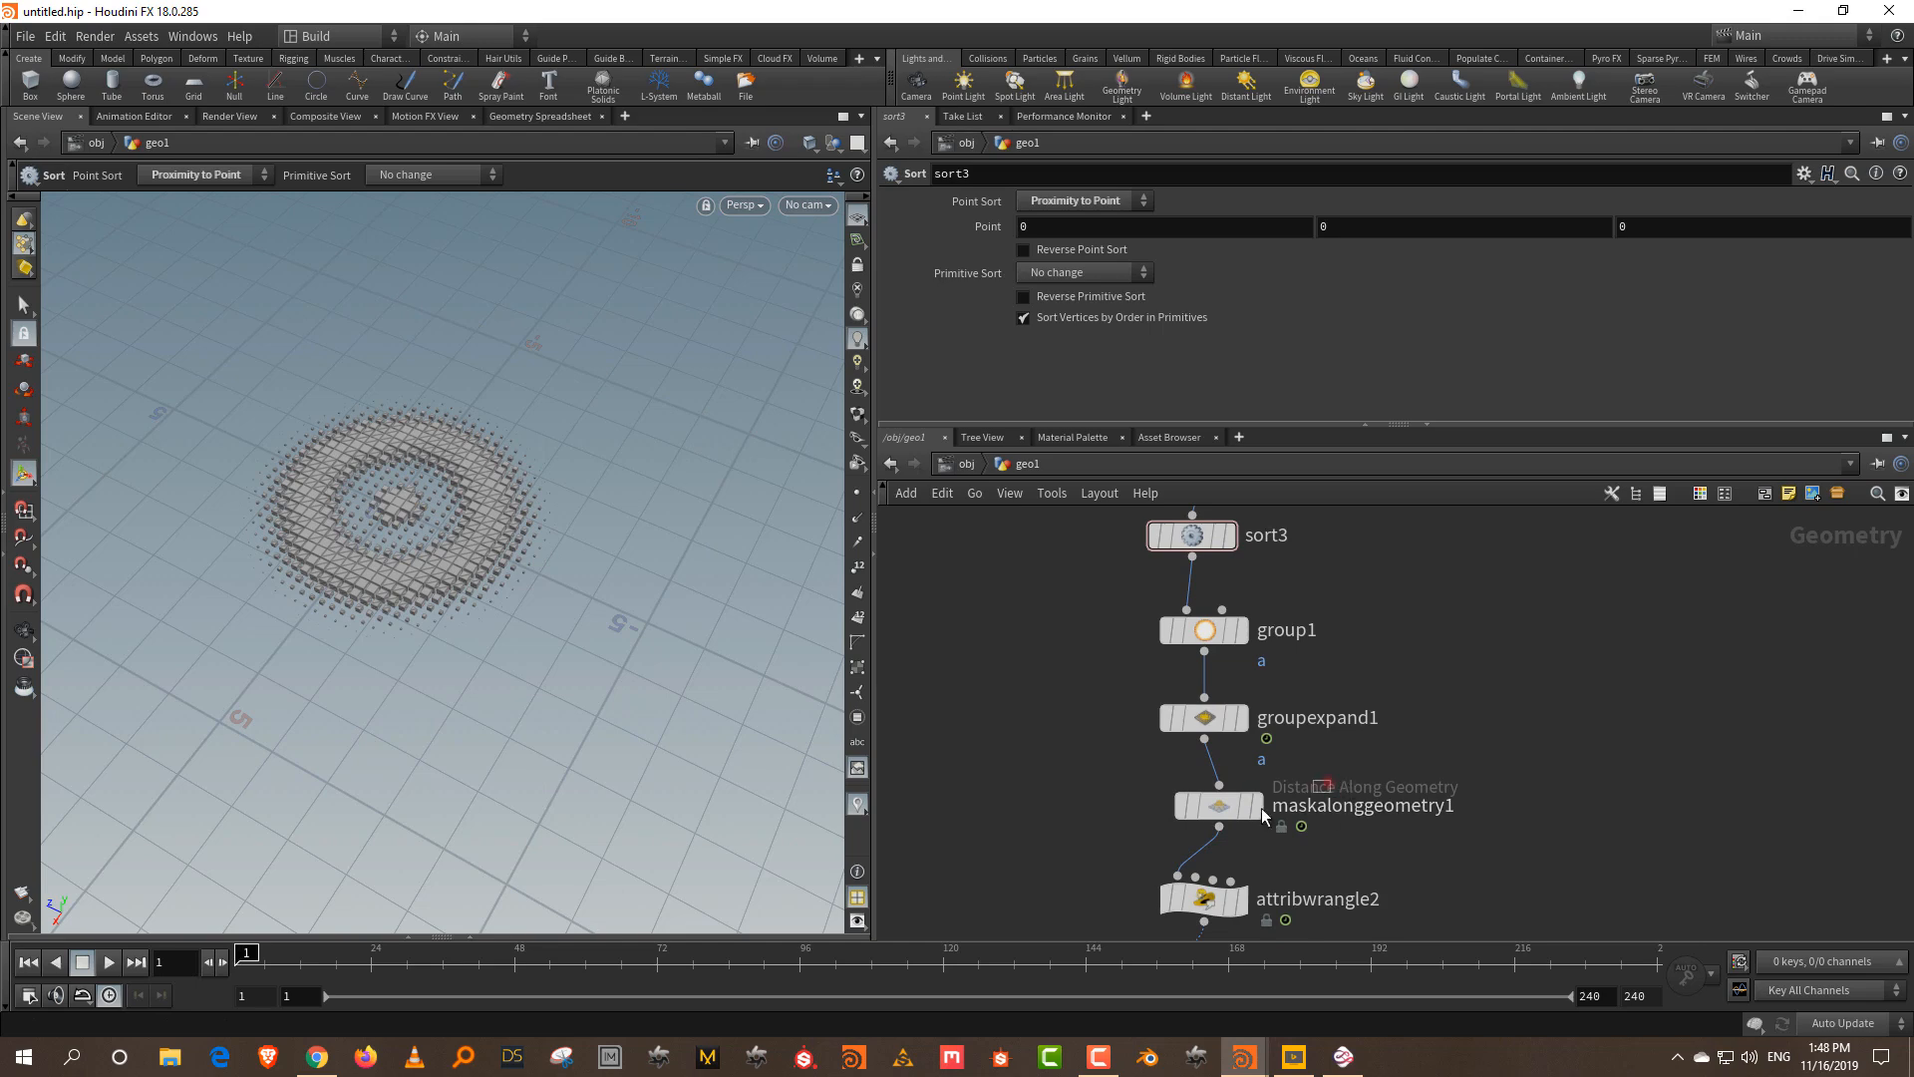
pyautogui.click(1219, 803)
pyautogui.moveTo(1453, 382); pyautogui.dragTo(1267, 396)
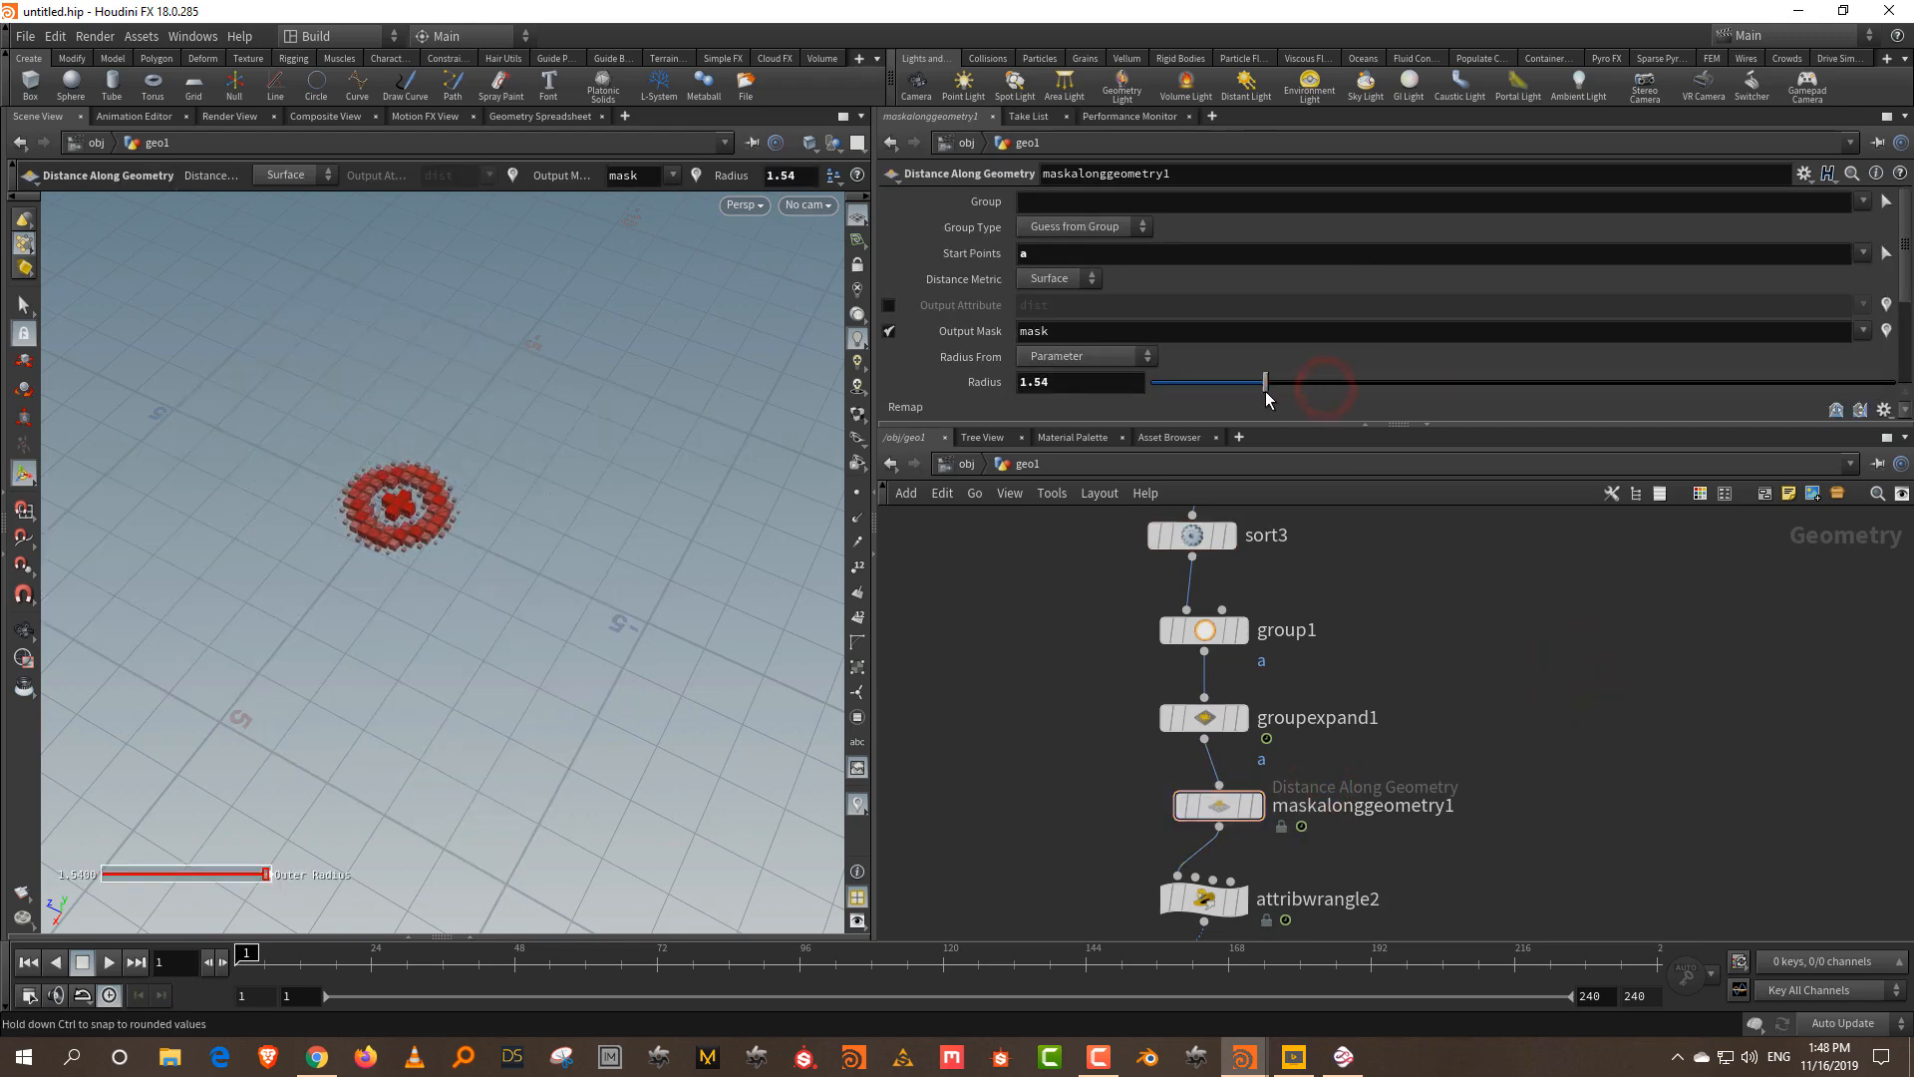
# - Increase the mask radius in maskalonggeometry1 to 3.3 and scrub the timeline to preview the spread, returning to frame 1
pyautogui.click(1037, 407)
pyautogui.scroll(-3, 1037, 379)
pyautogui.moveTo(257, 960)
pyautogui.mouseDown()
pyautogui.moveTo(681, 964)
pyautogui.moveTo(282, 964)
pyautogui.mouseUp()
pyautogui.moveTo(1283, 315); pyautogui.dragTo(1396, 315)
pyautogui.moveTo(339, 964); pyautogui.dragTo(205, 951)
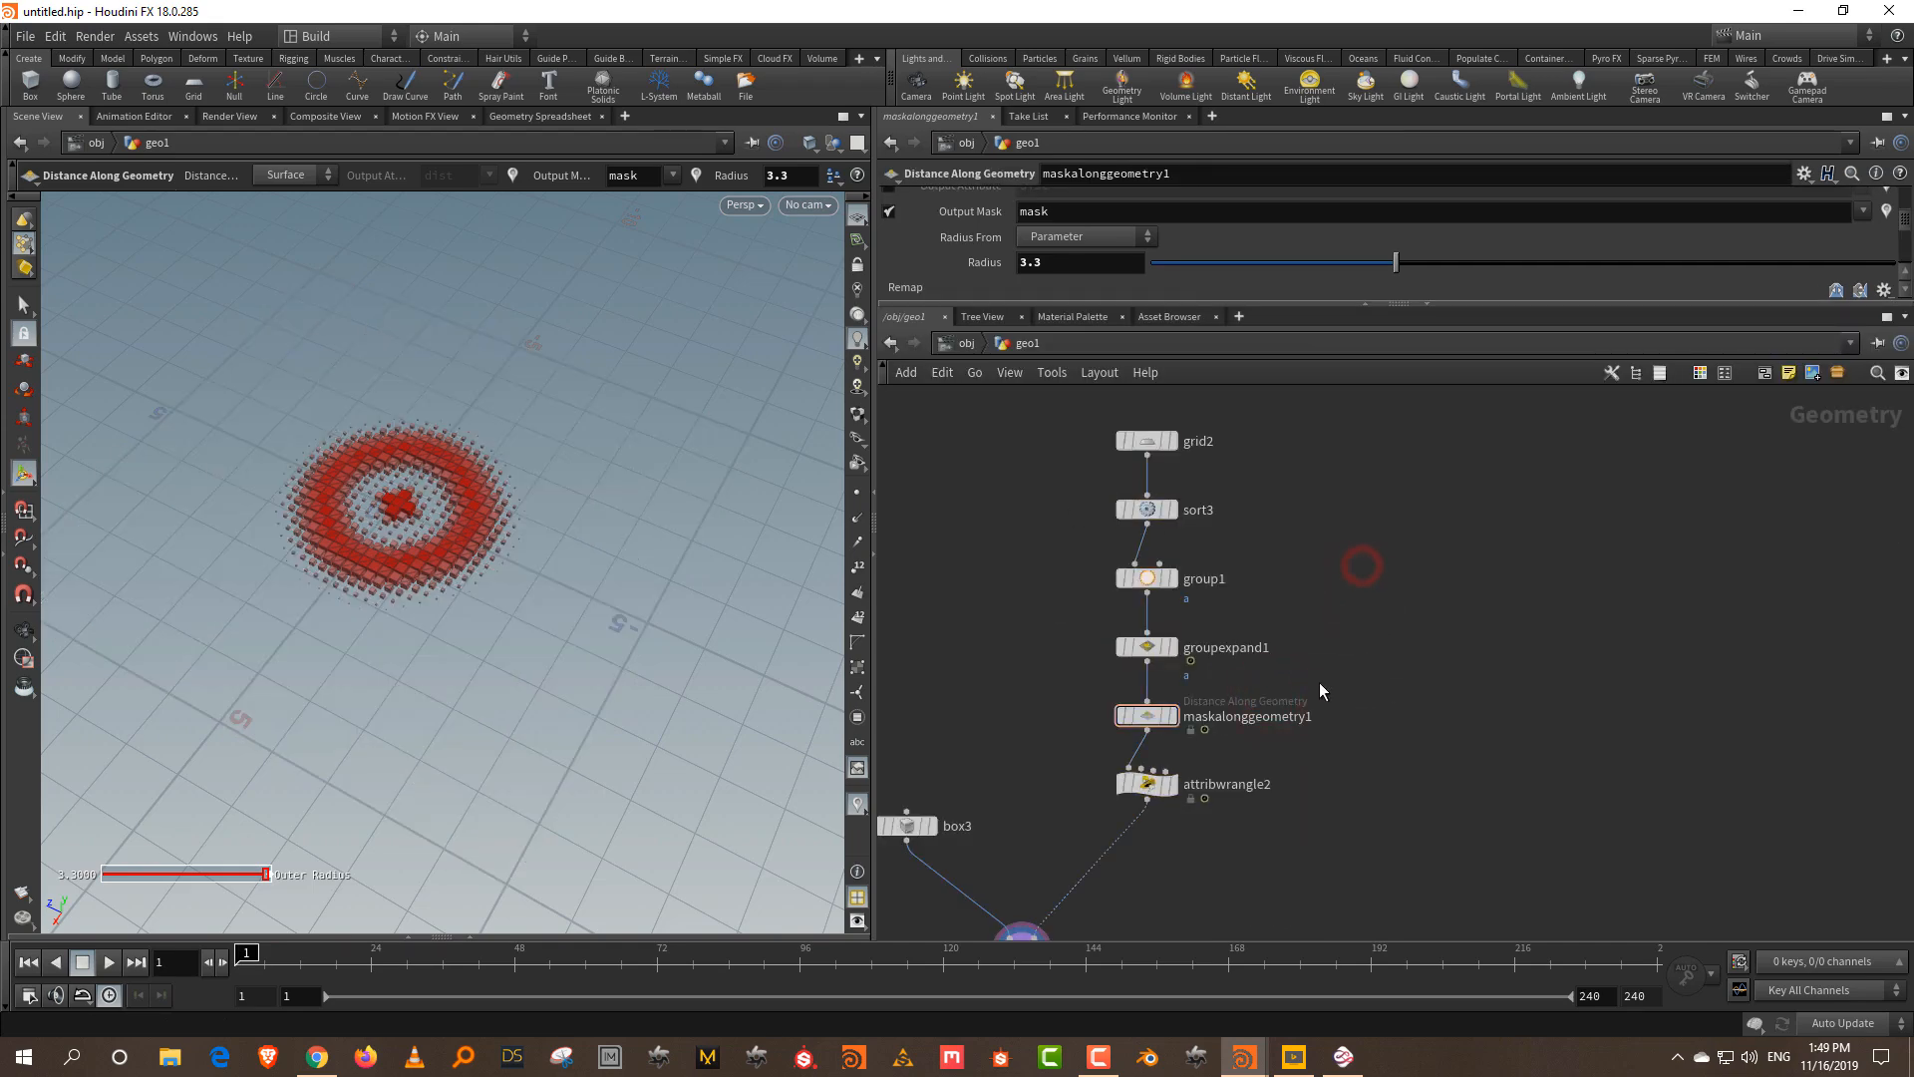
# - Display the output of attribwrangle2 in the viewport
pyautogui.moveTo(1320, 682); pyautogui.dragTo(1324, 588, button='middle')
pyautogui.scroll(1, 1189, 727)
pyautogui.click(1189, 723)
pyautogui.scroll(2, 1180, 712)
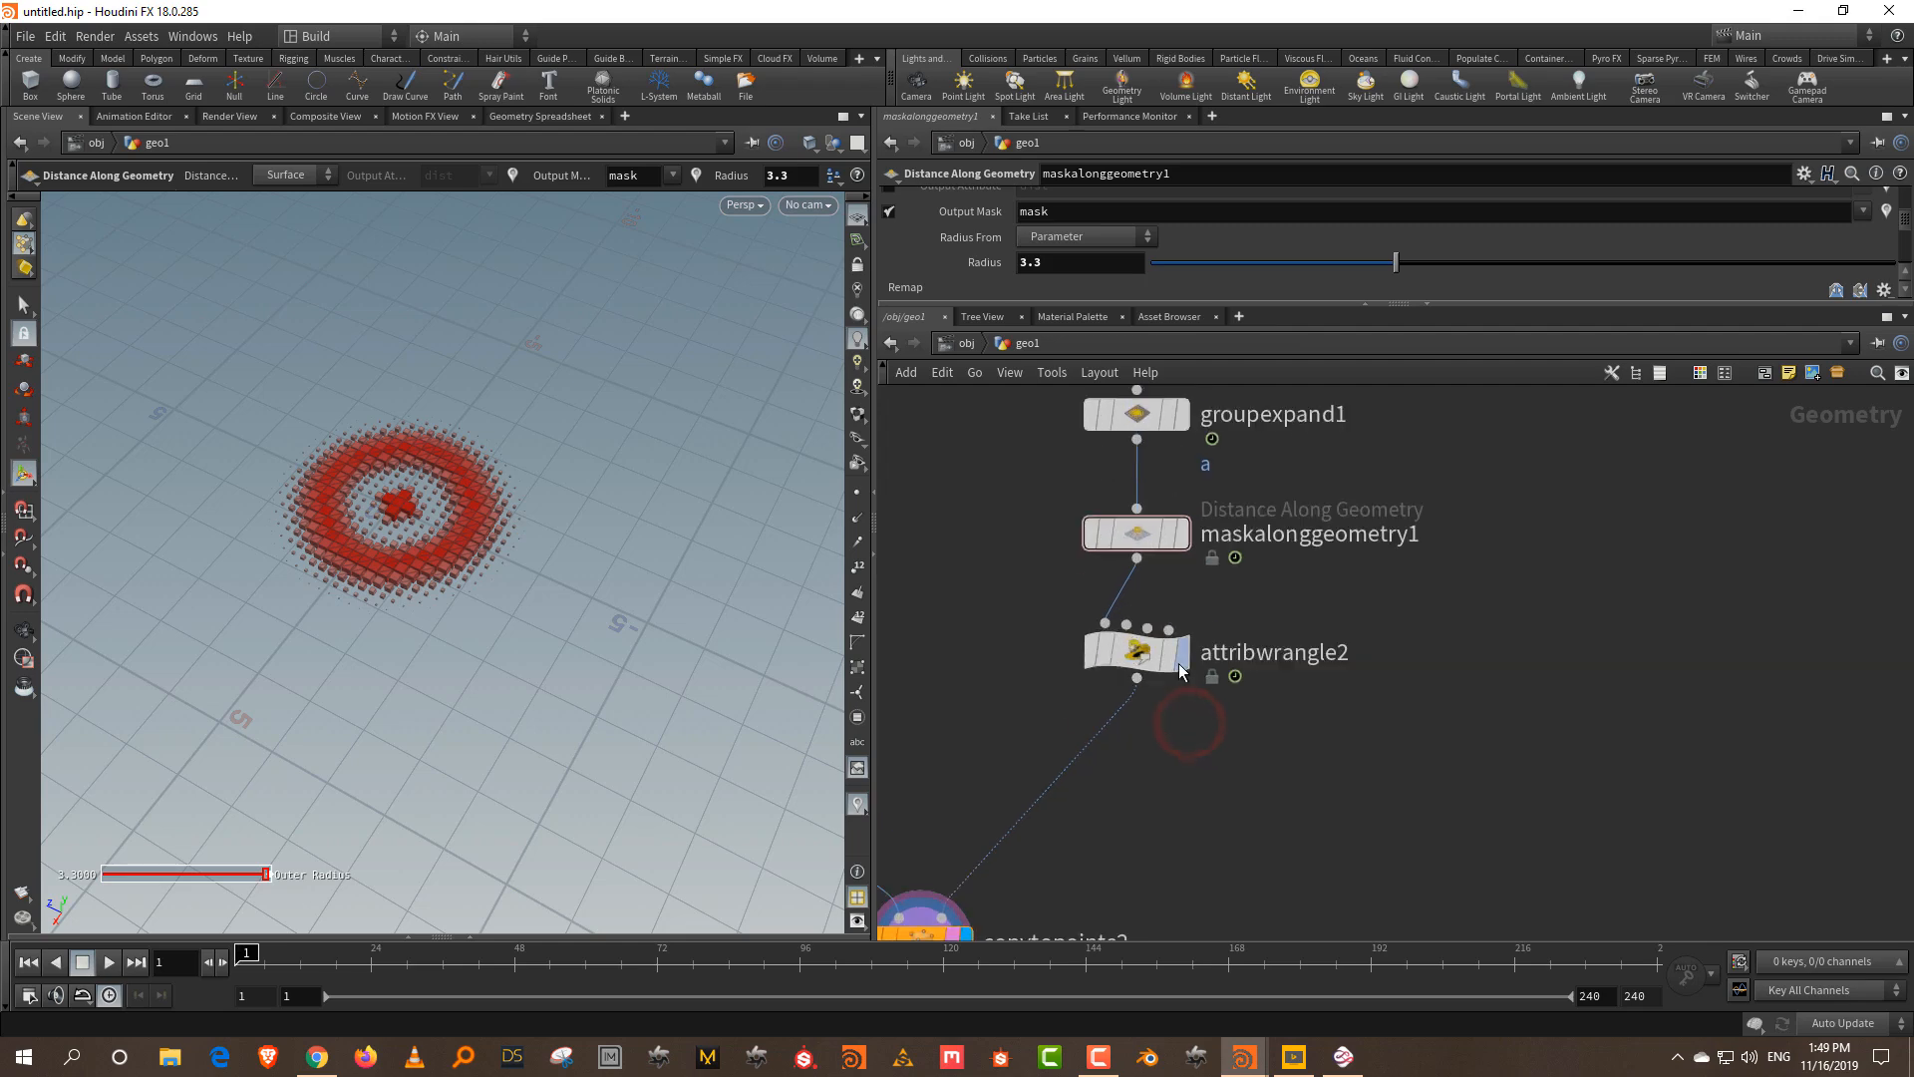
pyautogui.click(1180, 656)
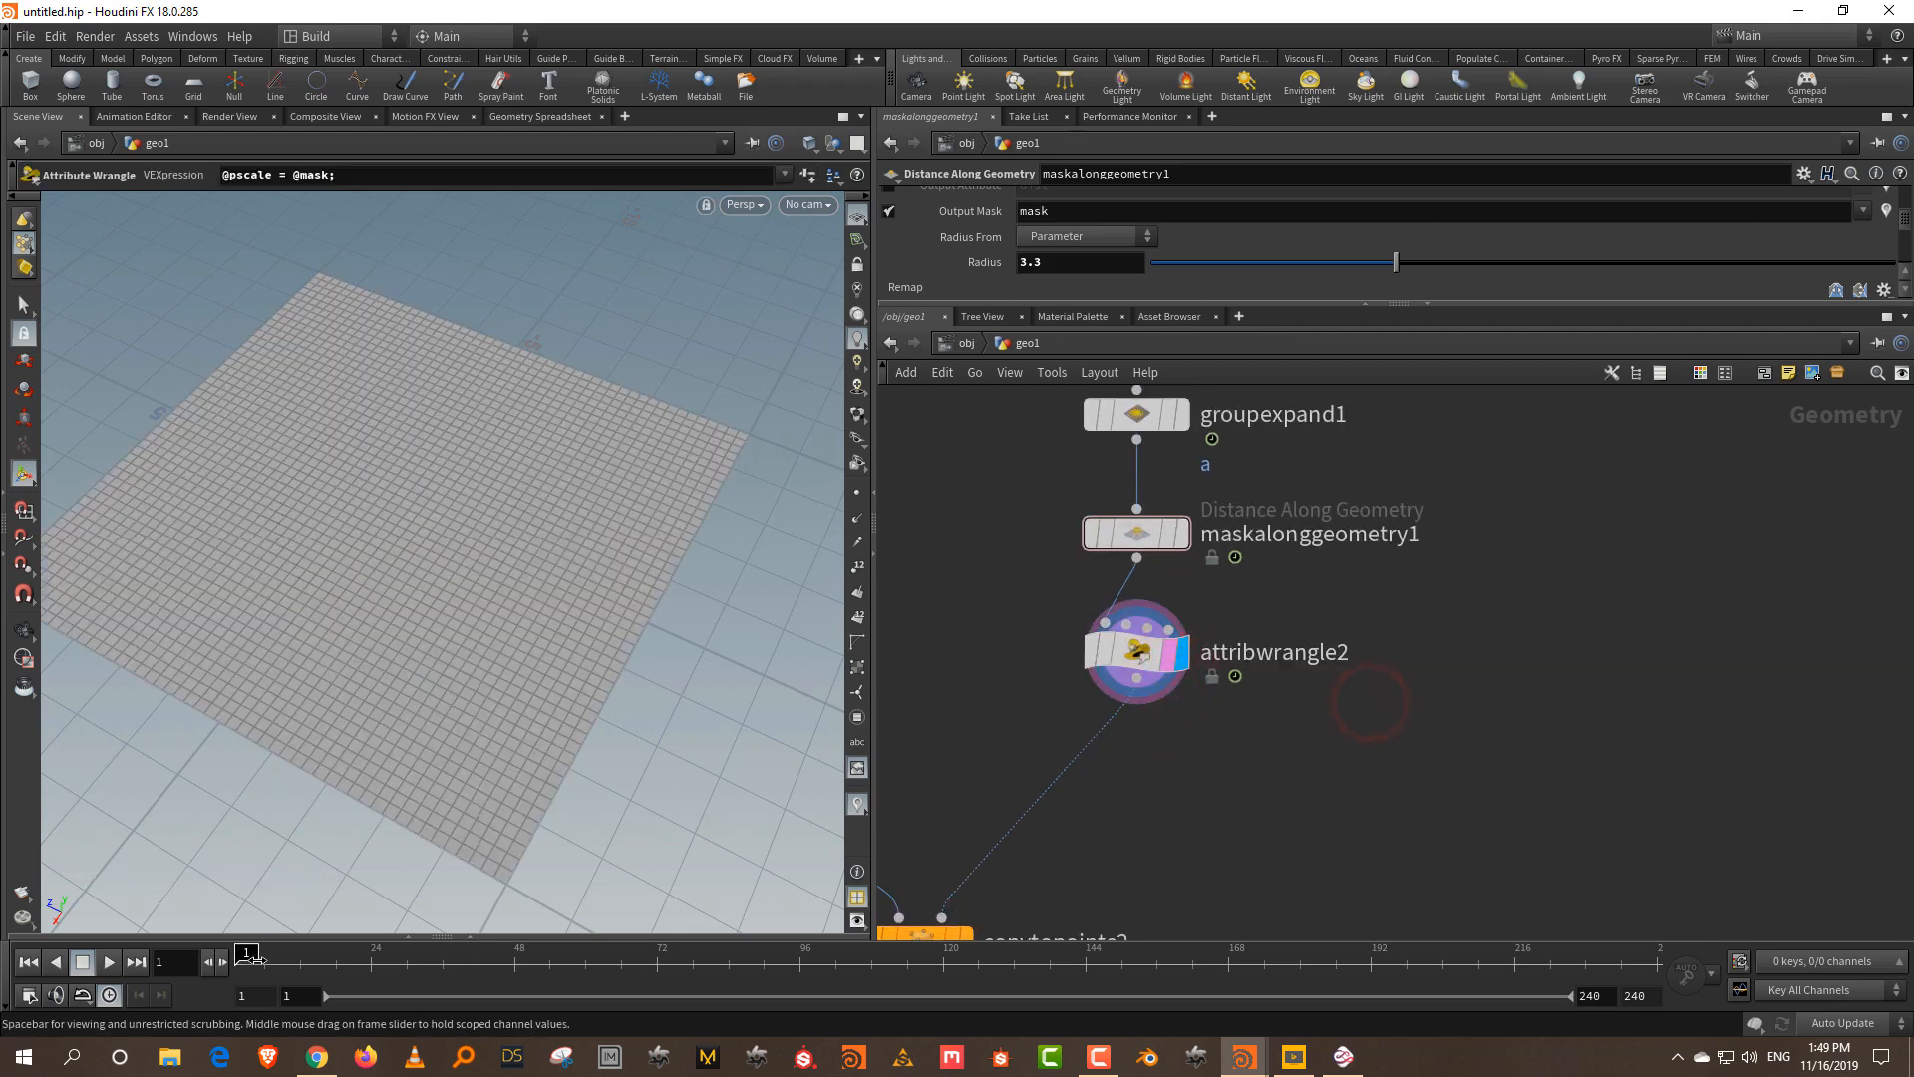
# - Insert an Attribute Randomize node on the wire between attribwrangle2 and copytopoints2
pyautogui.moveTo(1263, 811); pyautogui.dragTo(1288, 750, button='middle')
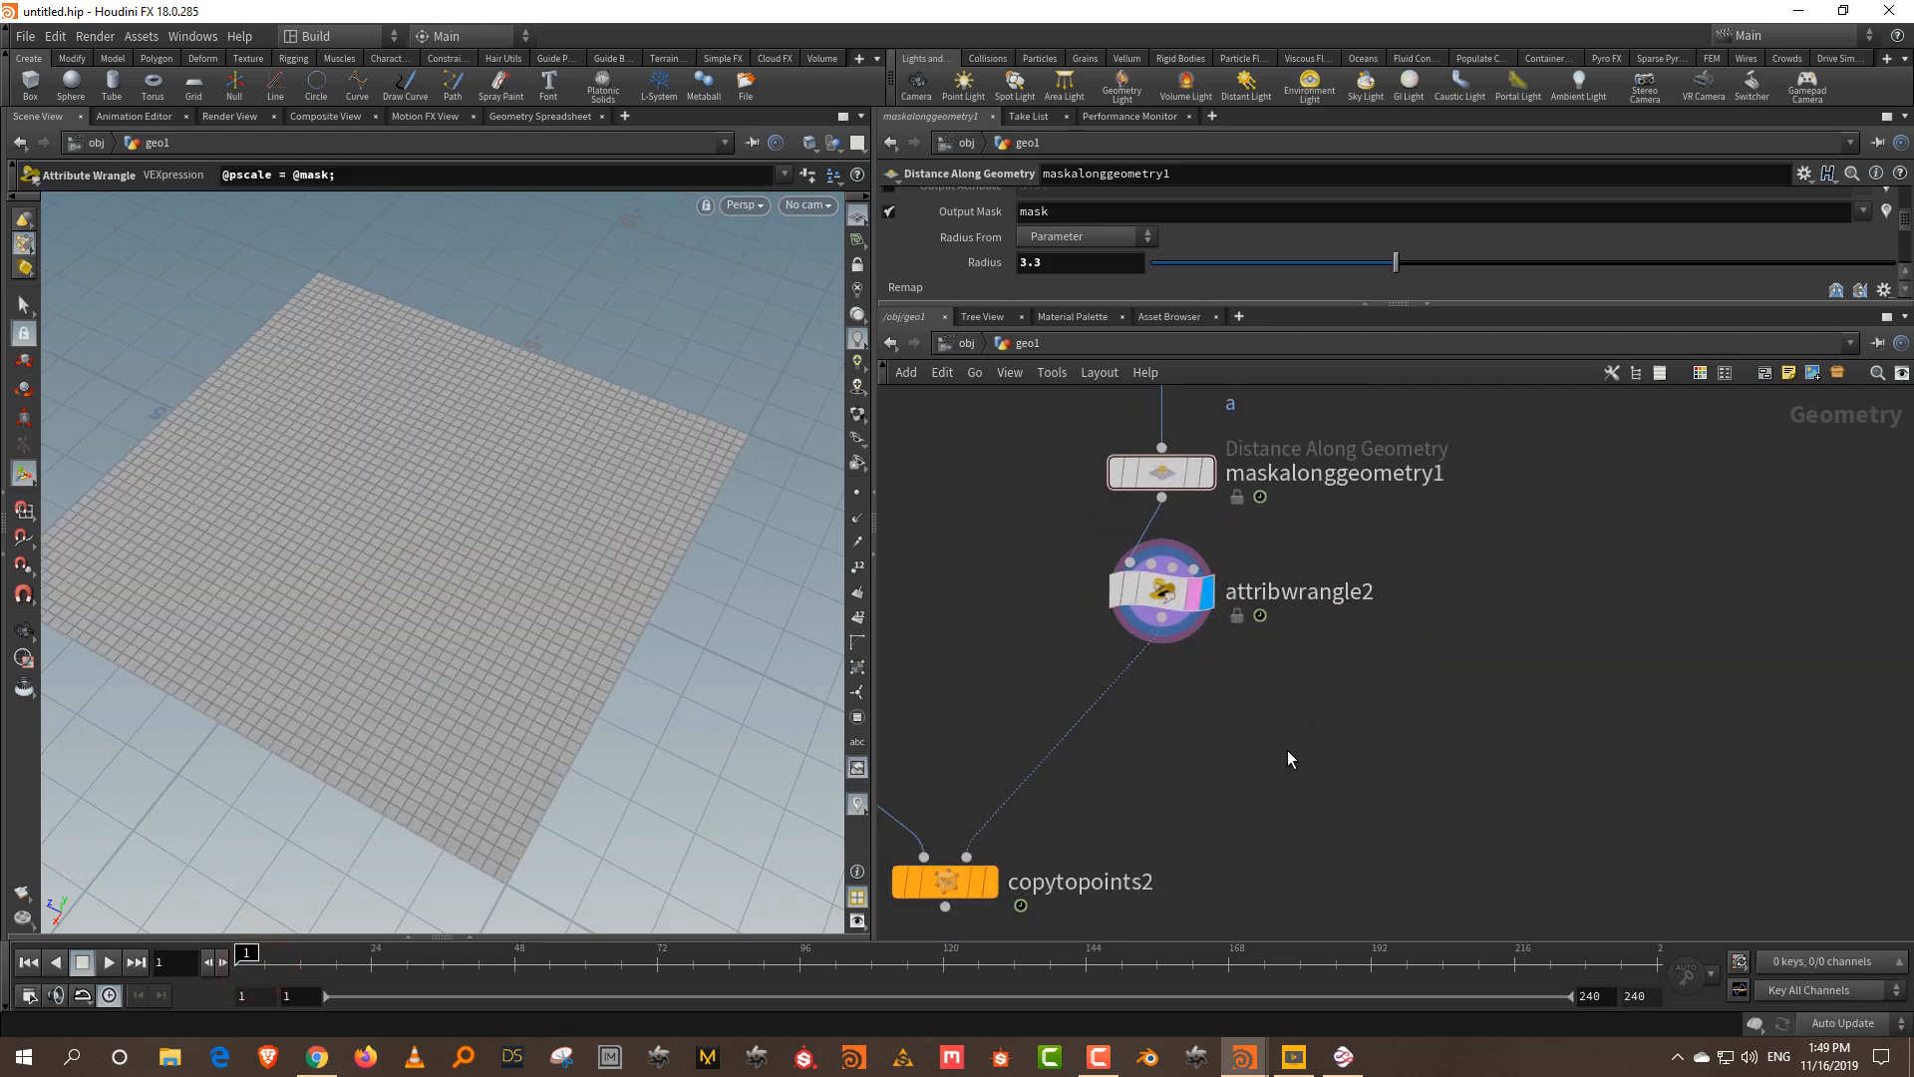
pyautogui.press('Tab')
pyautogui.write('rando')
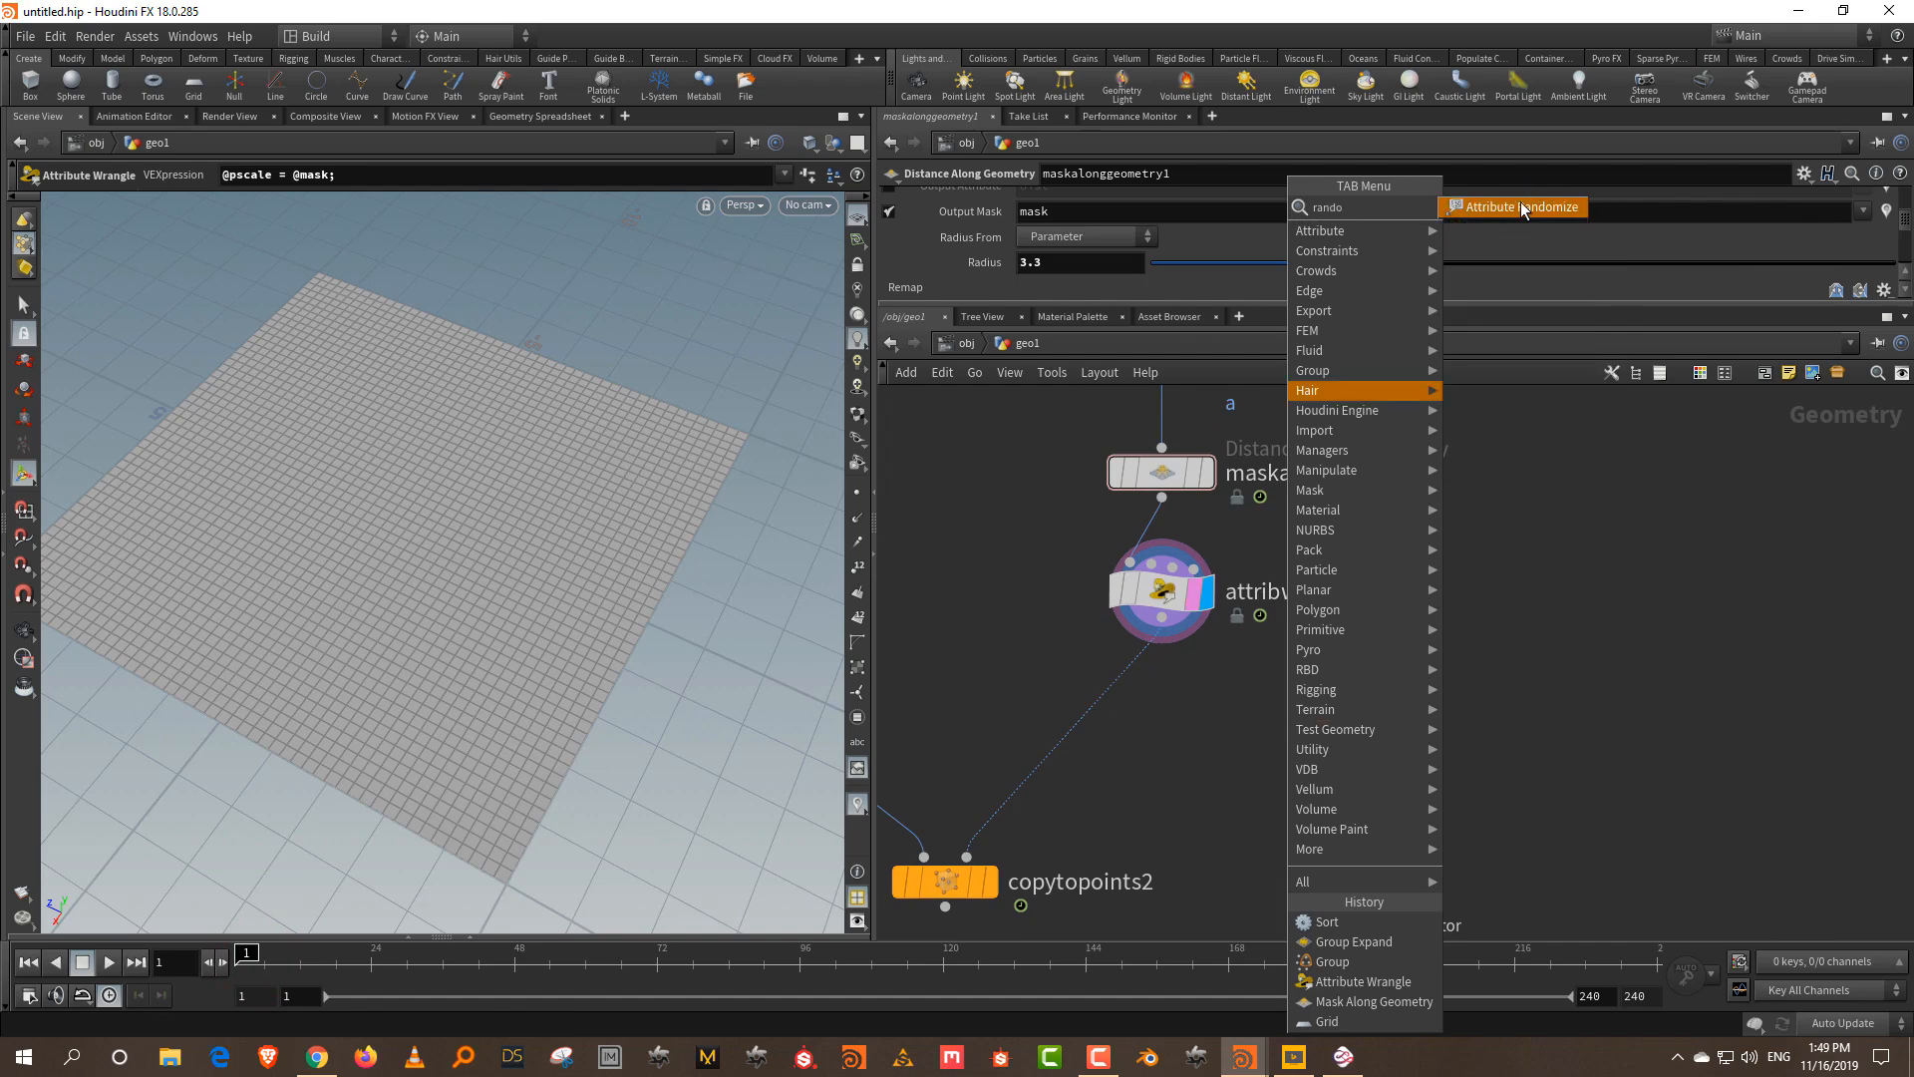
pyautogui.click(1522, 209)
pyautogui.click(1120, 668)
pyautogui.moveTo(1120, 668); pyautogui.dragTo(1137, 705)
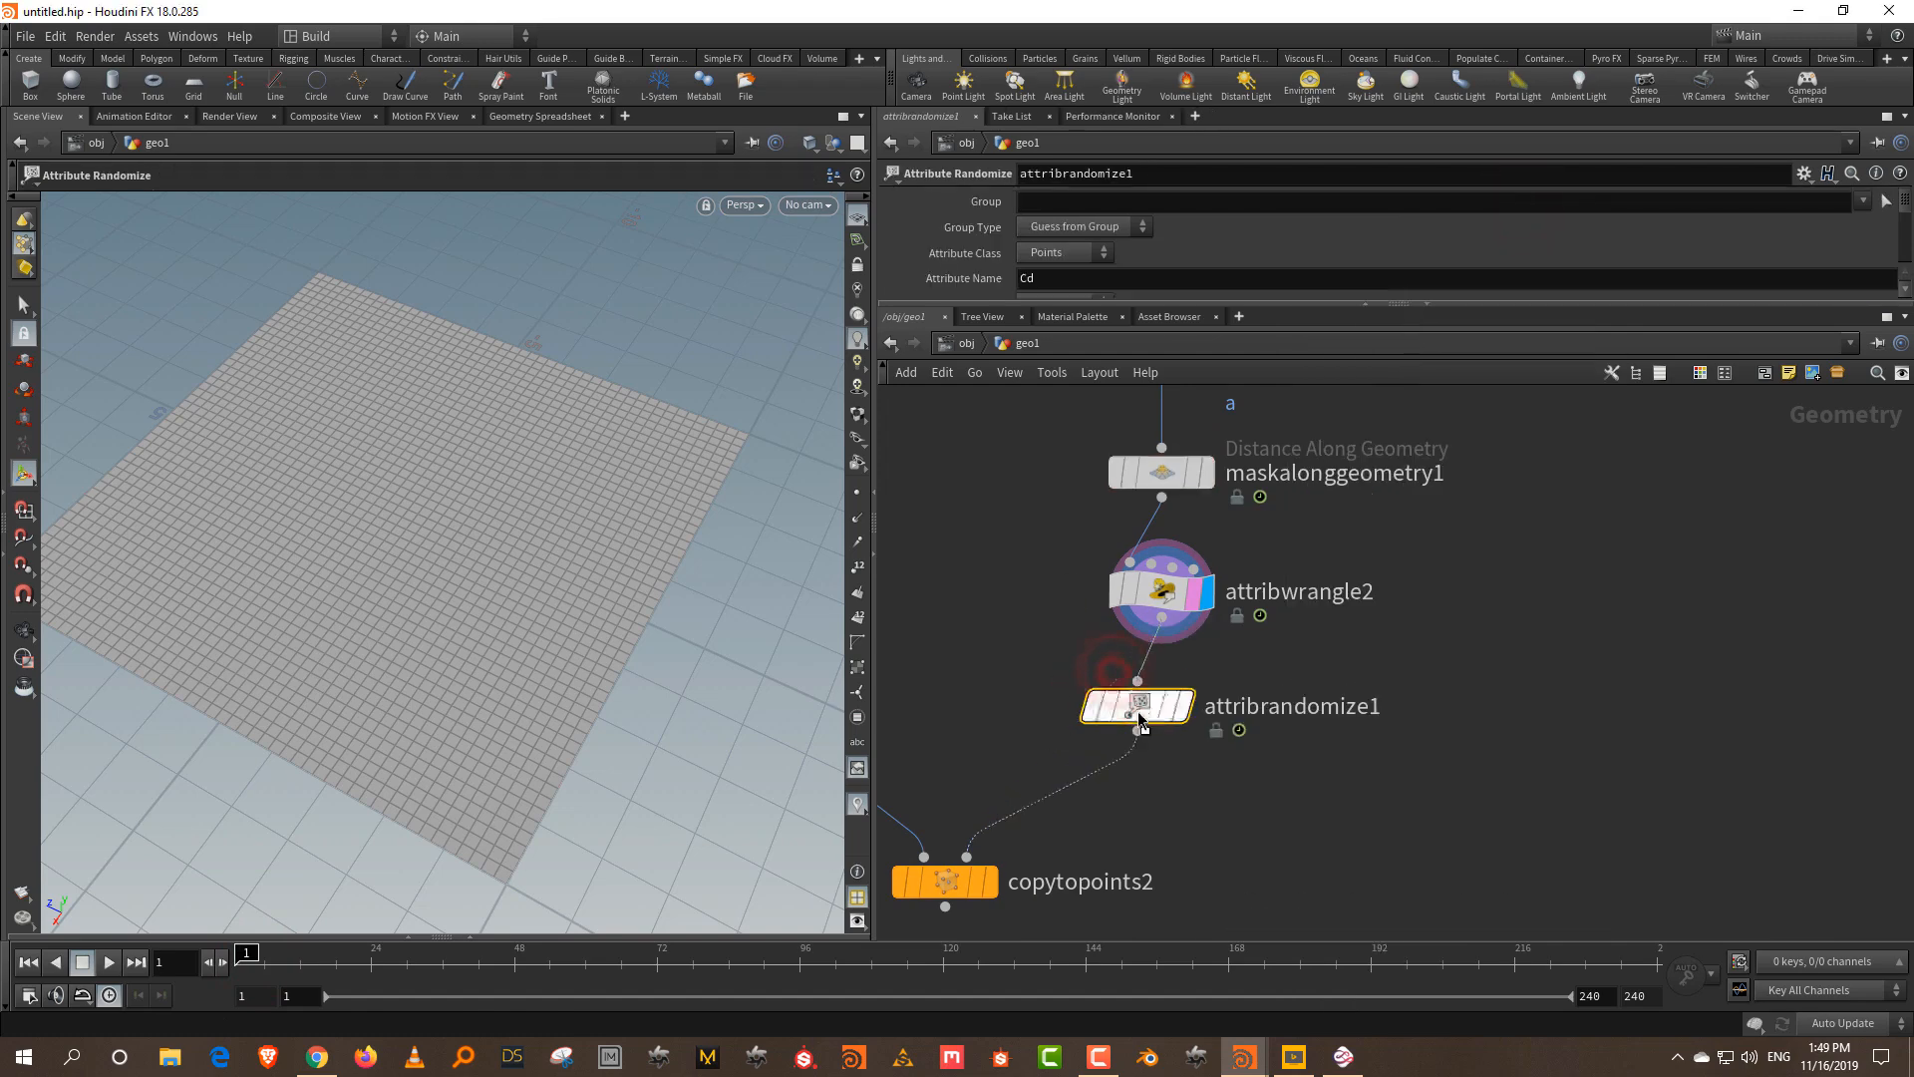
# - Set the attribute name of attribrandomize1 to pscale and its operation to Multiply
pyautogui.click(1060, 283)
pyautogui.write('pscale')
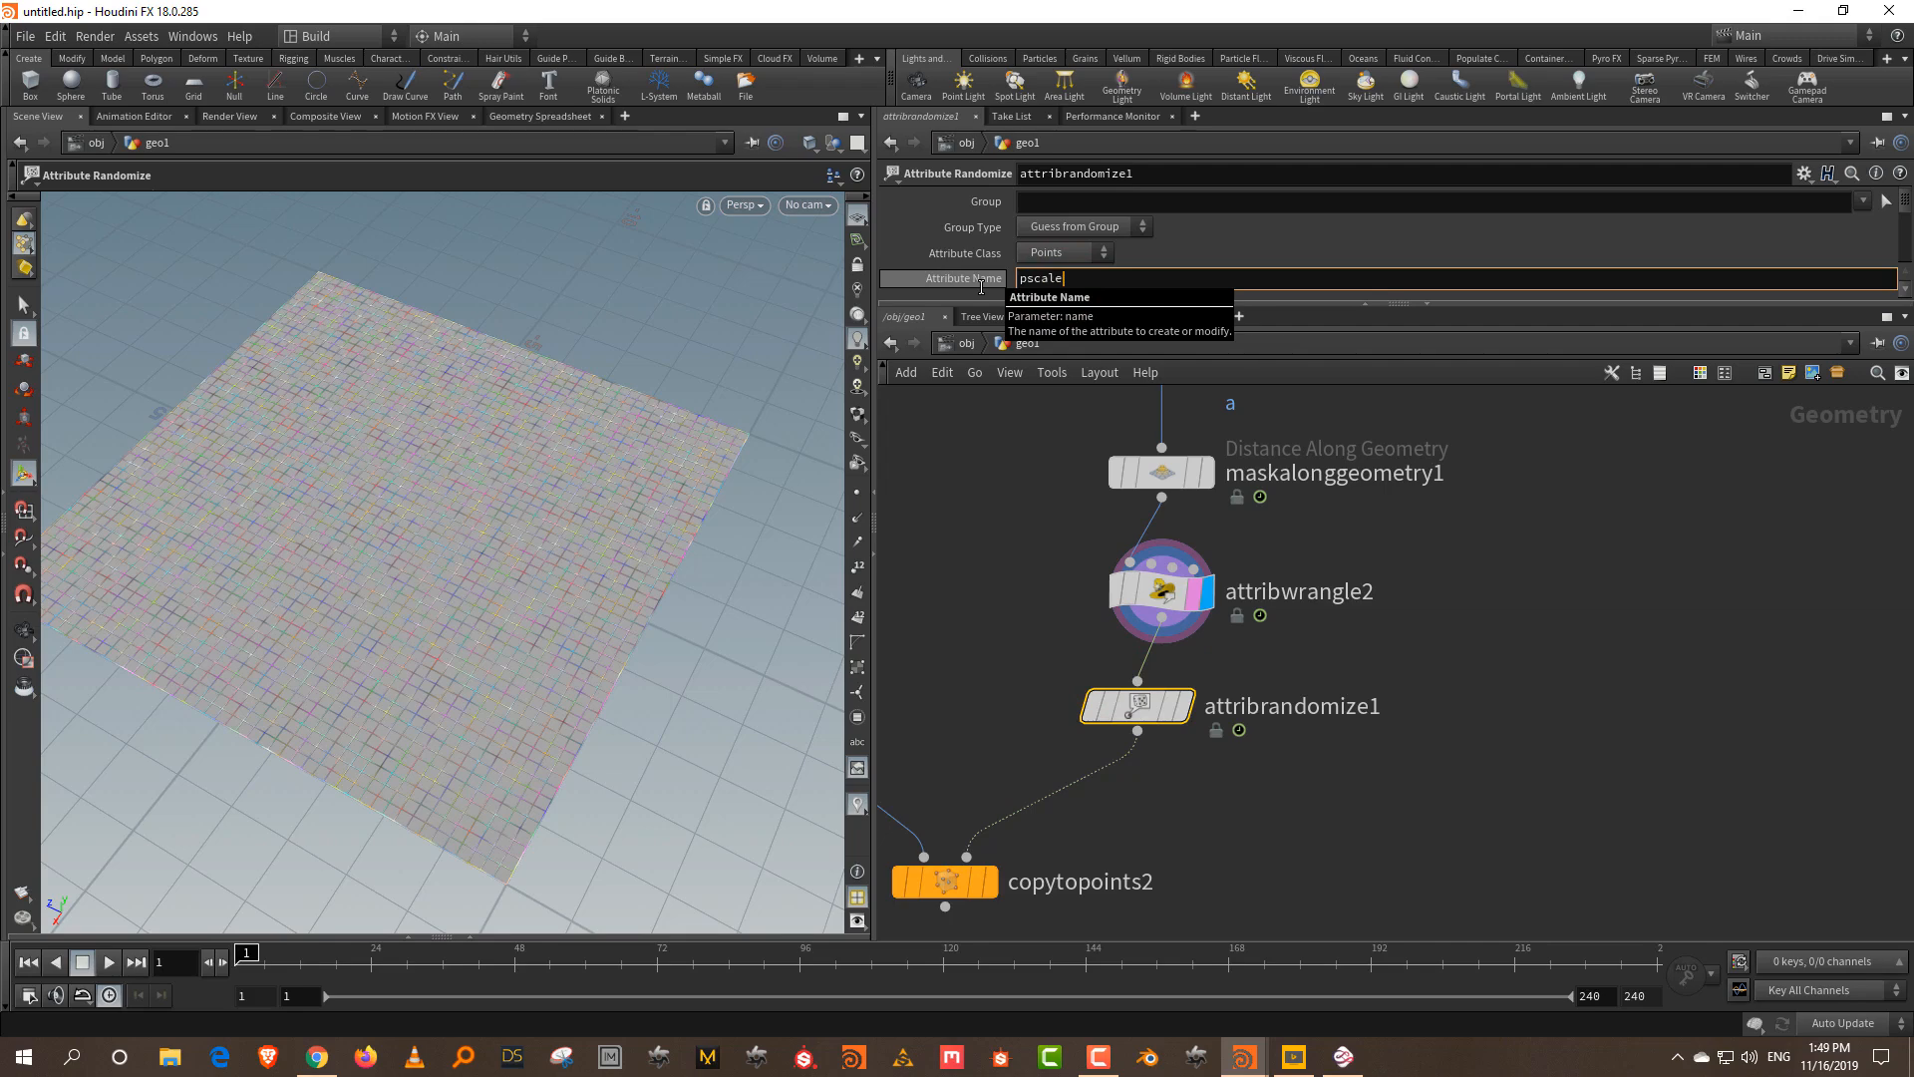
pyautogui.press('Return')
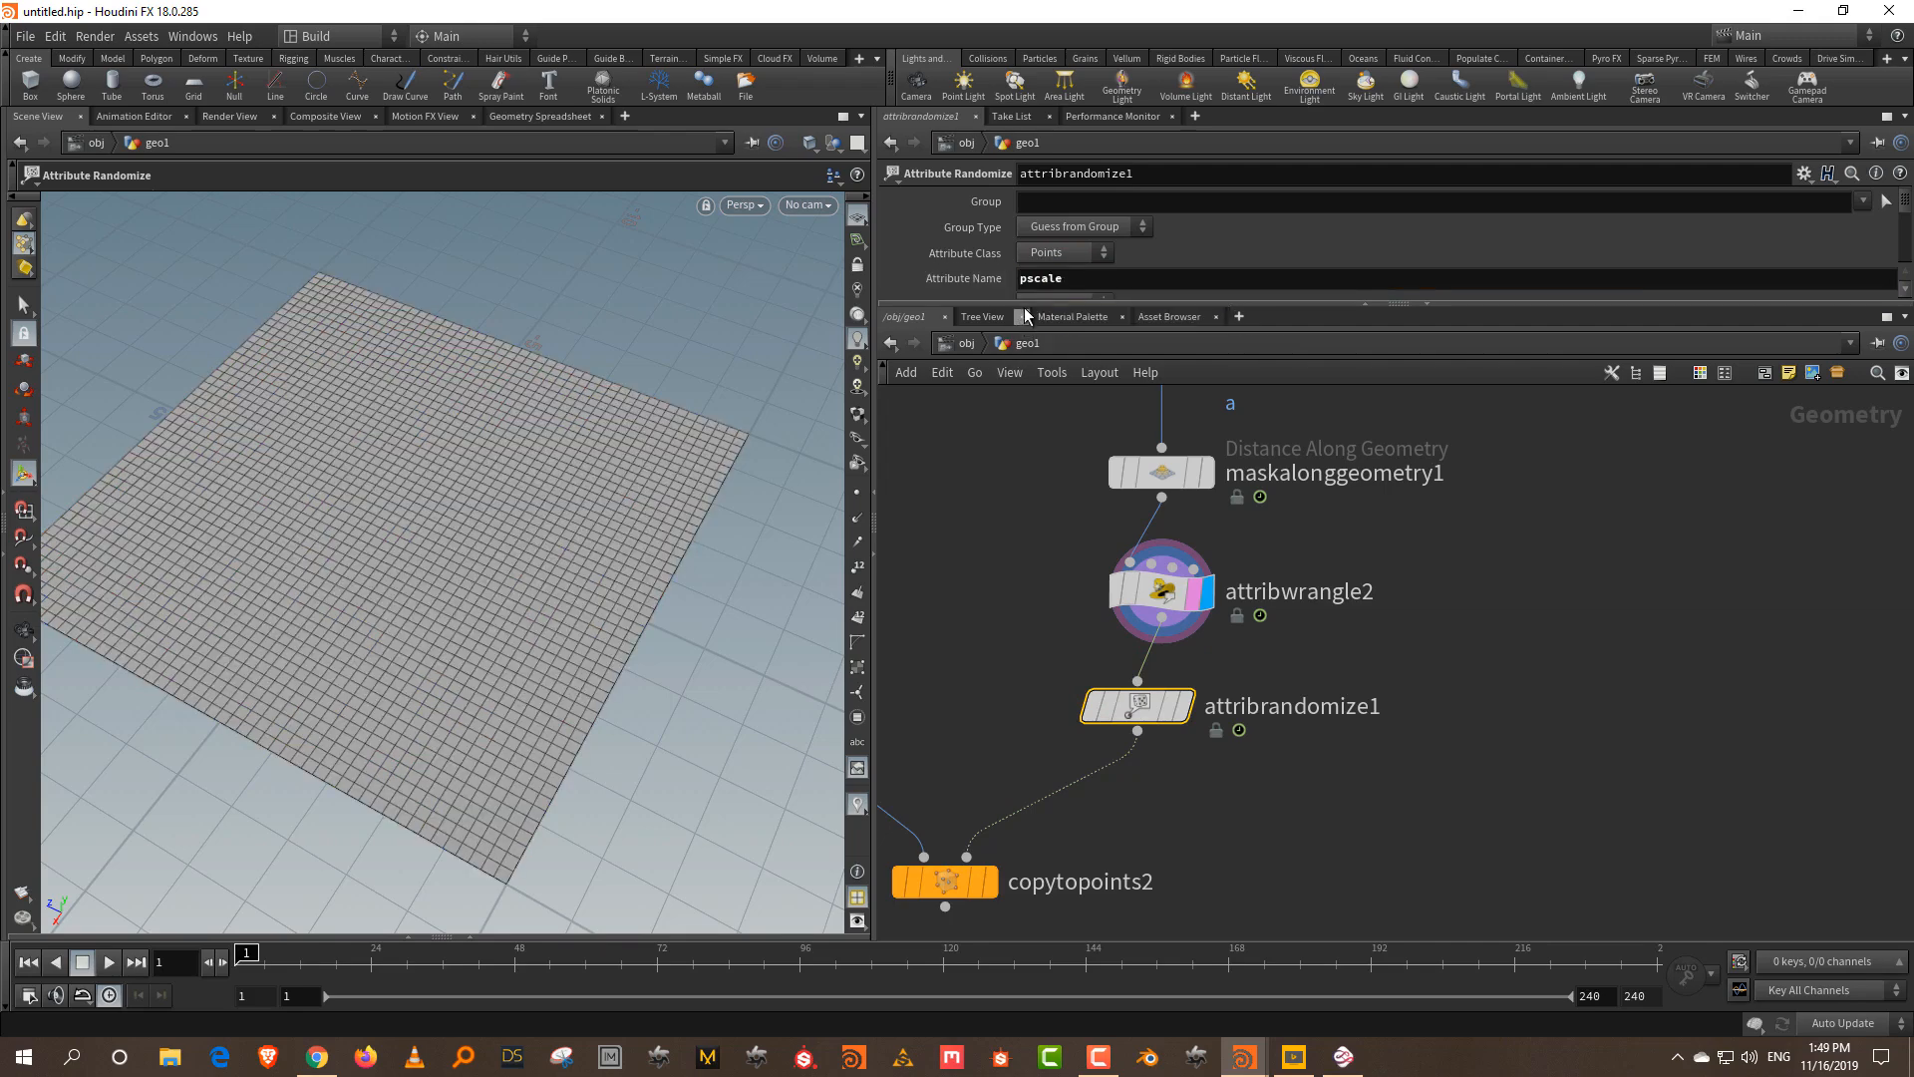
pyautogui.moveTo(1027, 304); pyautogui.dragTo(1027, 429)
pyautogui.click(1097, 305)
pyautogui.click(1048, 403)
# - Display copytopoints2 and scrub the timeline to frame 4 to preview the randomized box sizes
pyautogui.moveTo(1047, 608); pyautogui.dragTo(1178, 444, button='middle')
pyautogui.click(1124, 766)
pyautogui.click(1346, 715)
pyautogui.moveTo(253, 957)
pyautogui.mouseDown()
pyautogui.moveTo(508, 954)
pyautogui.moveTo(291, 957)
pyautogui.moveTo(499, 957)
pyautogui.moveTo(253, 985)
pyautogui.mouseUp()
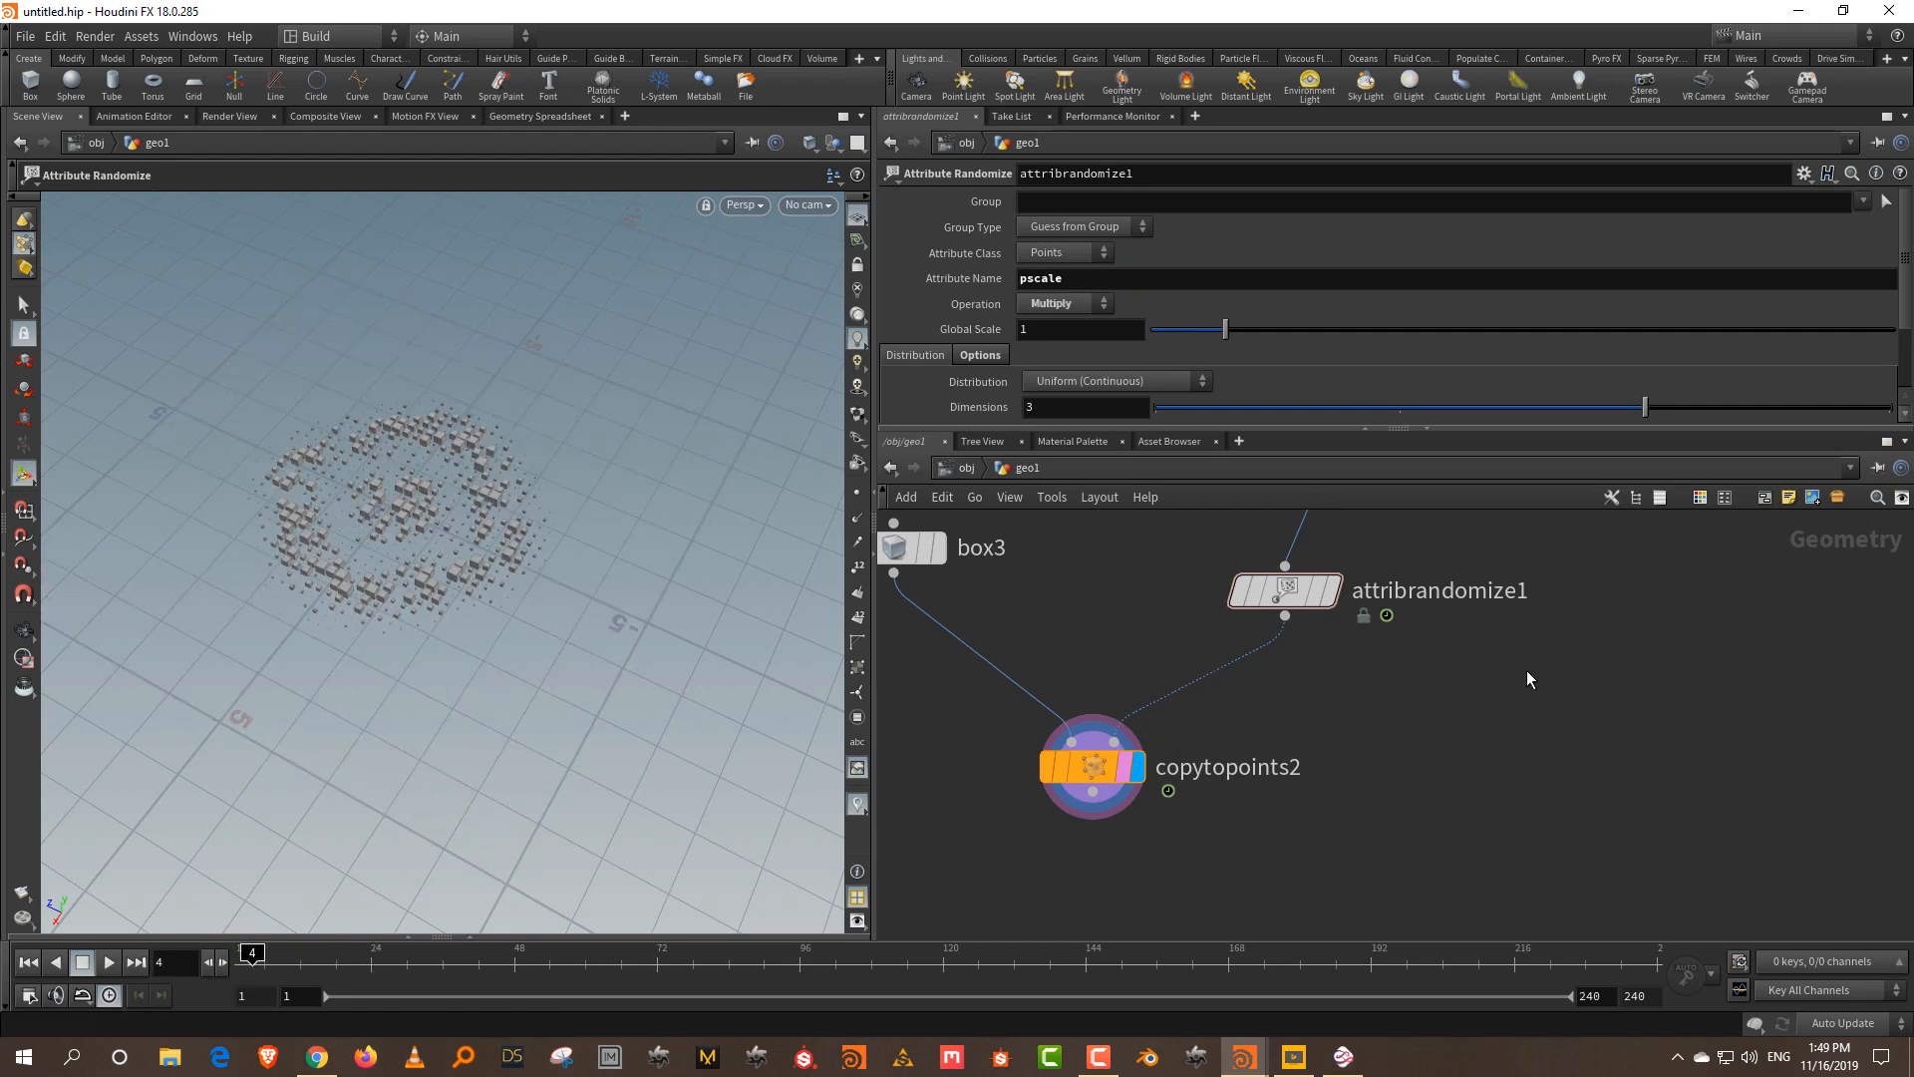
# - Delete the attribrandomize1 node from the chain above copytopoints2
pyautogui.moveTo(1449, 590); pyautogui.dragTo(1409, 714, button='middle')
pyautogui.moveTo(1395, 663); pyautogui.dragTo(1184, 804)
pyautogui.press('Delete')
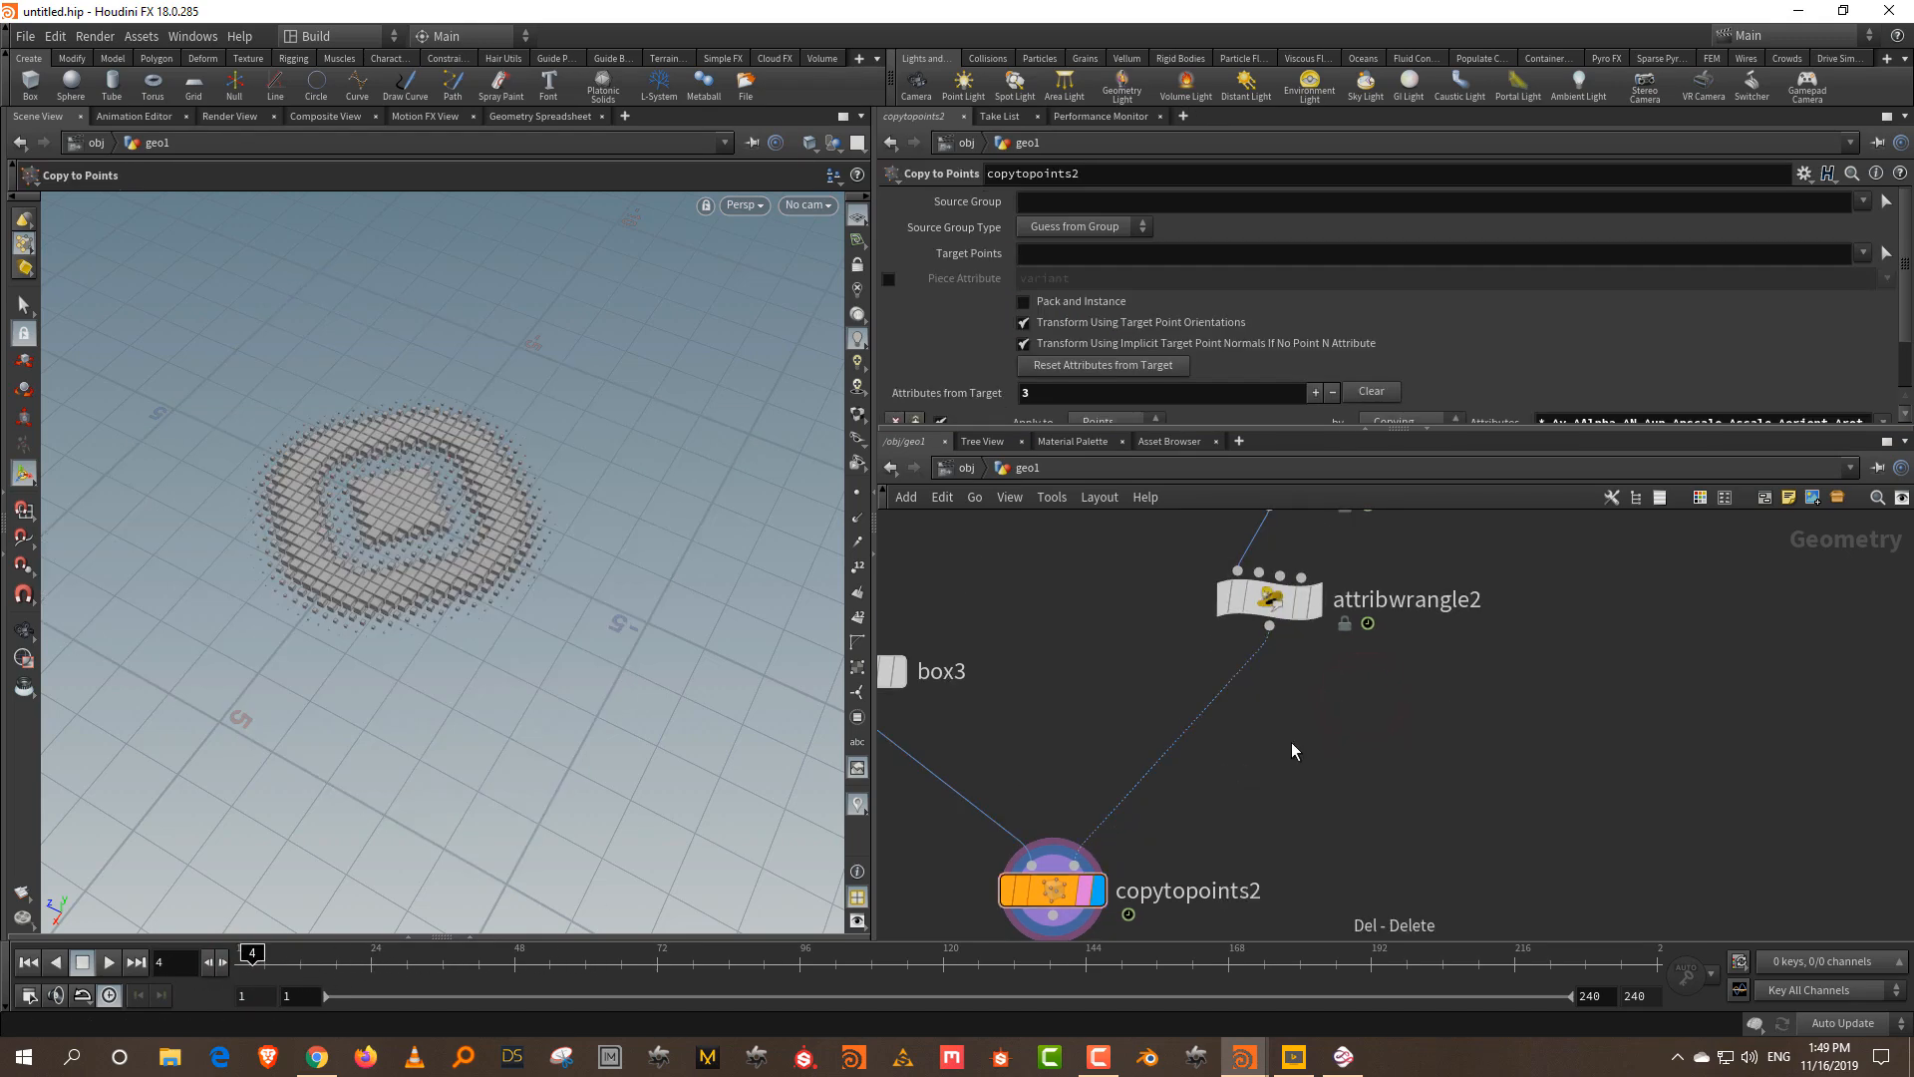
# - Insert an Attribute Noise node on the wire between attribwrangle2 and copytopoints2 and display its output
pyautogui.press('Tab')
pyautogui.write('n')
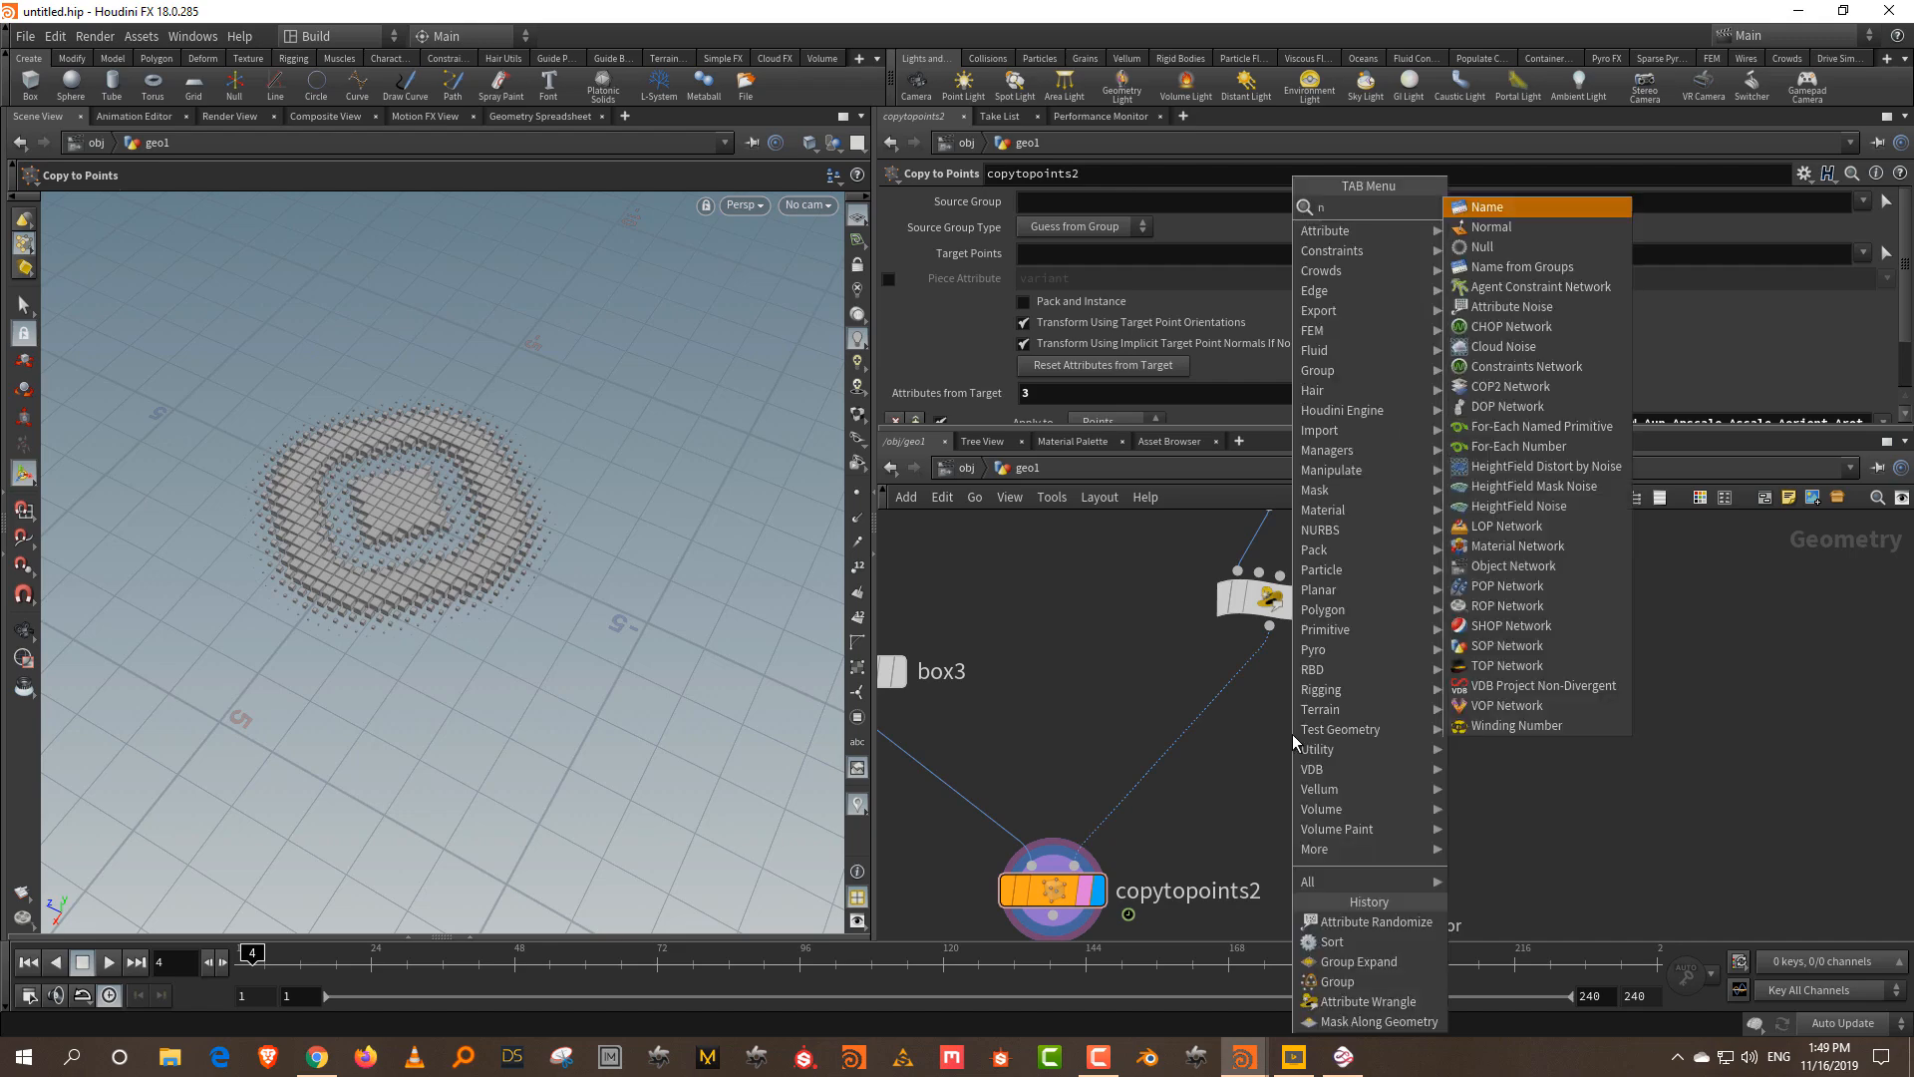
pyautogui.write('oise')
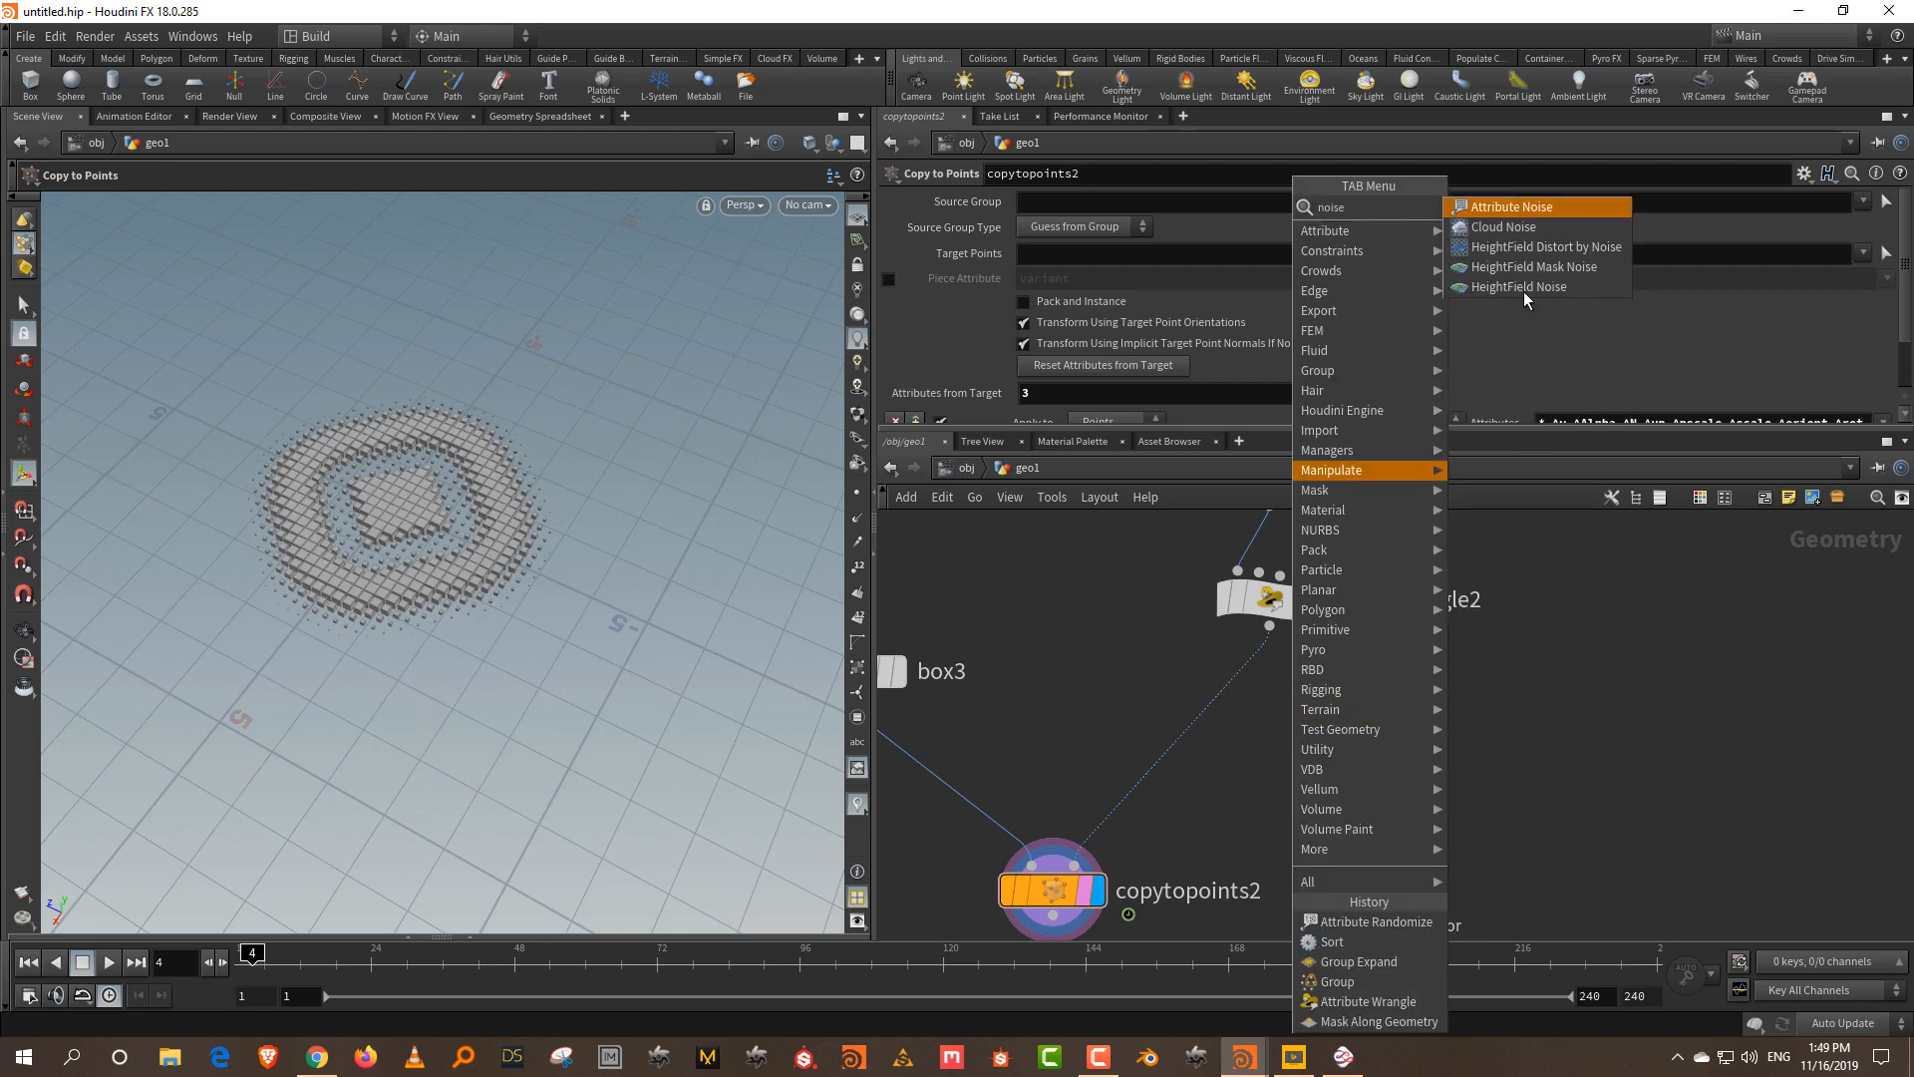
pyautogui.click(1561, 213)
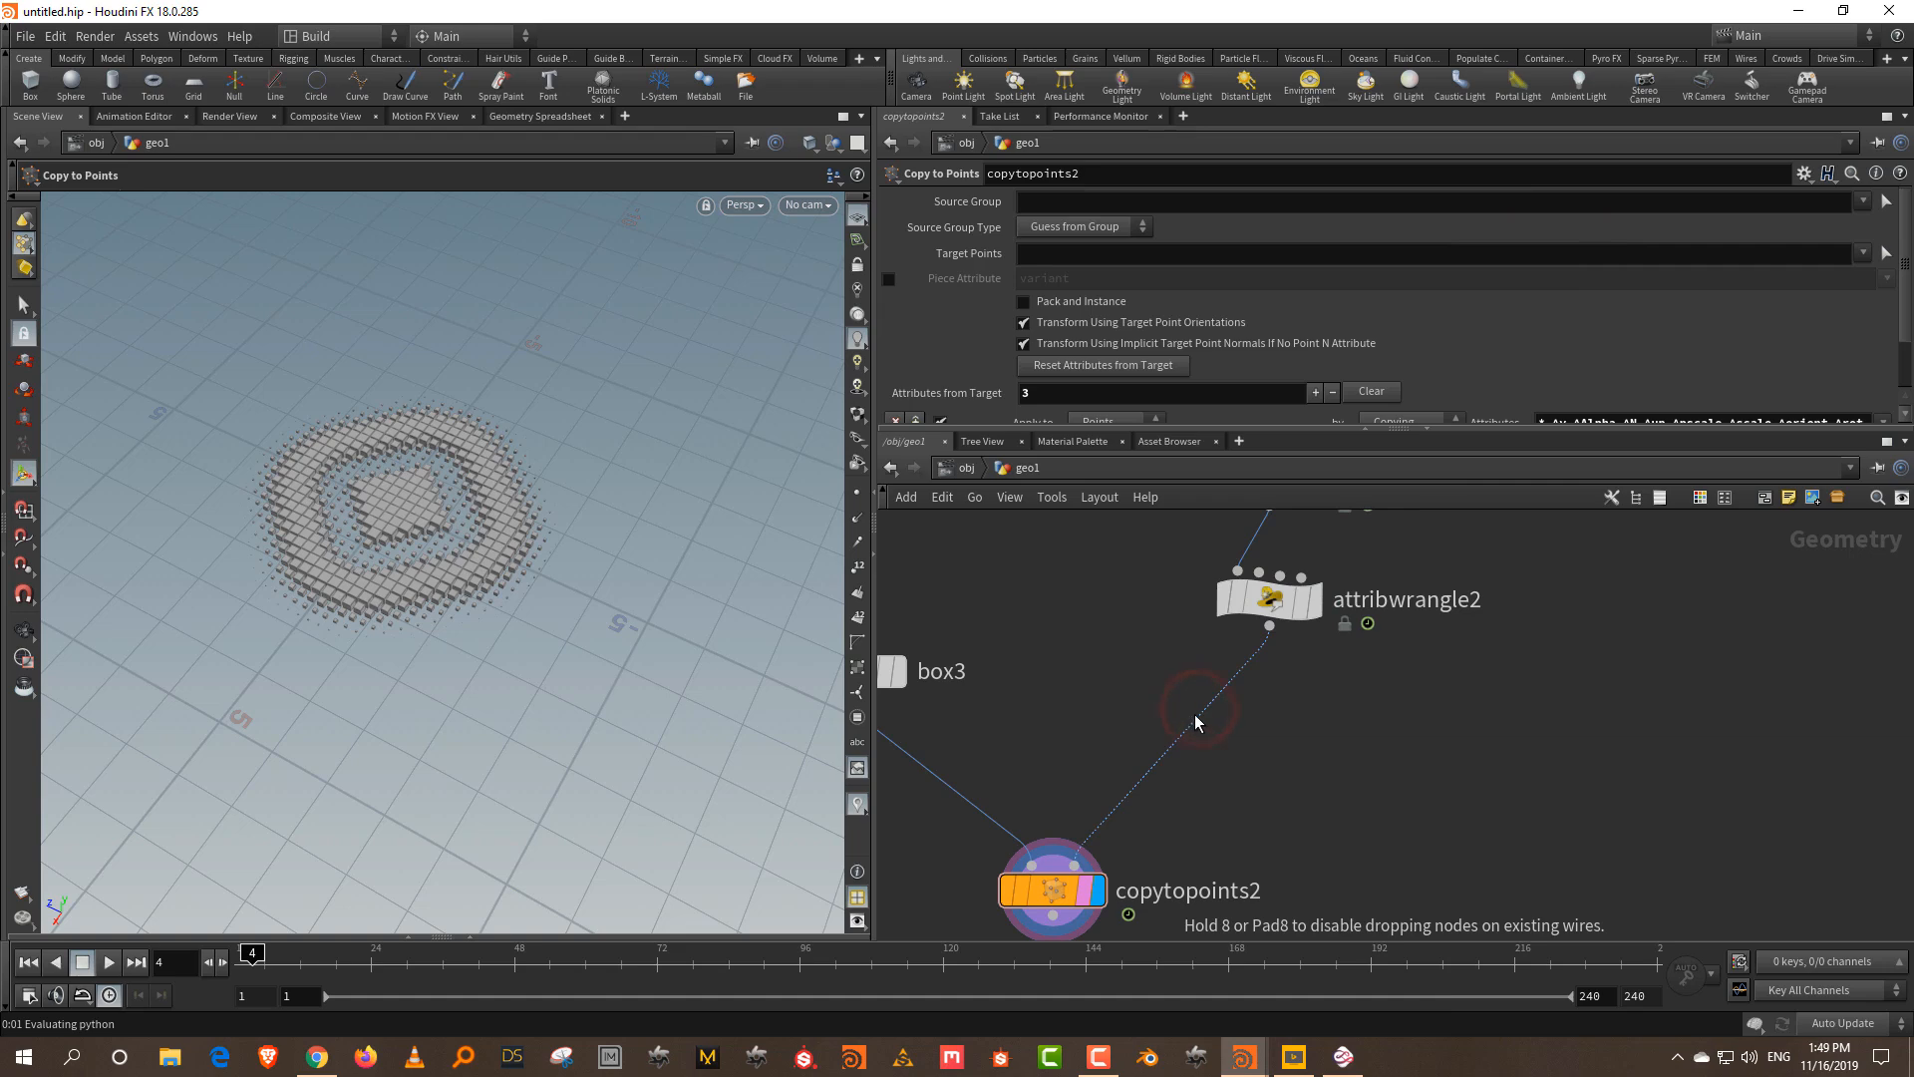
pyautogui.click(1197, 723)
pyautogui.moveTo(1247, 717); pyautogui.dragTo(1298, 738)
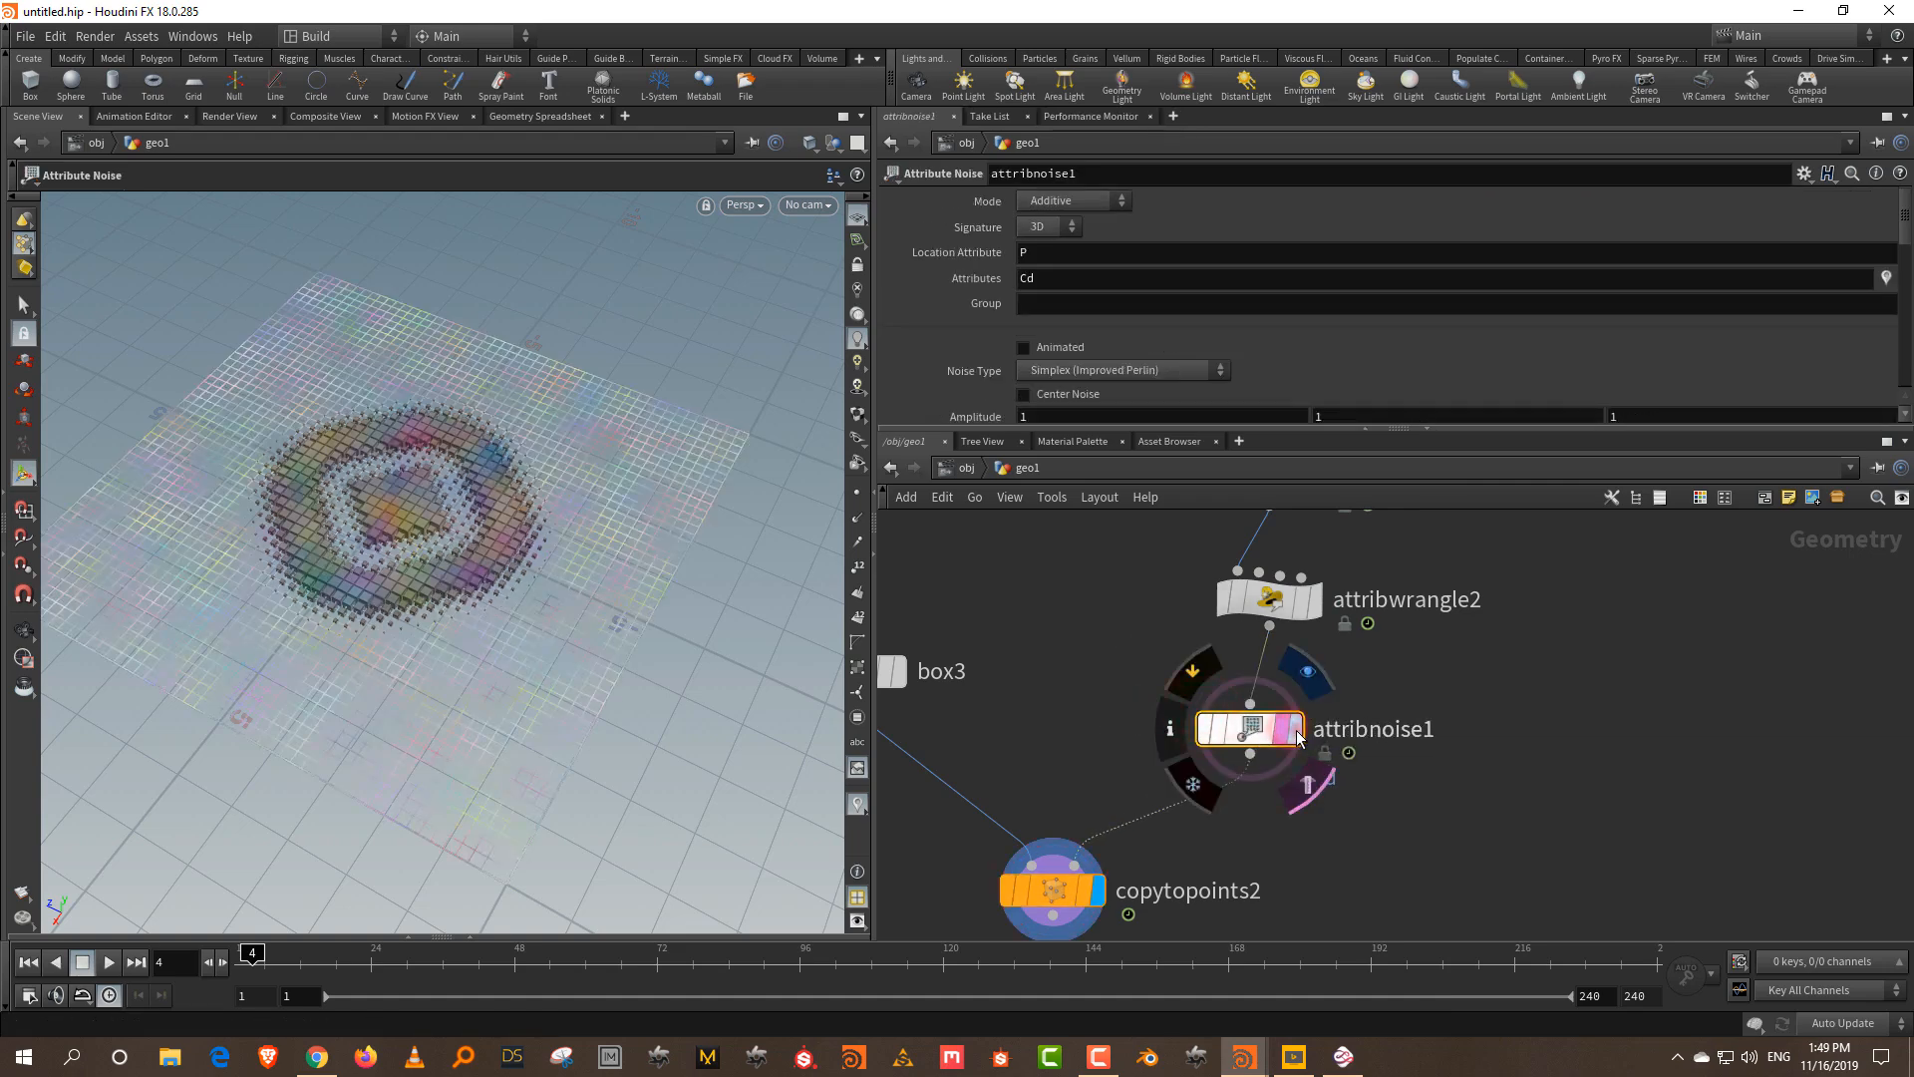
pyautogui.click(1298, 731)
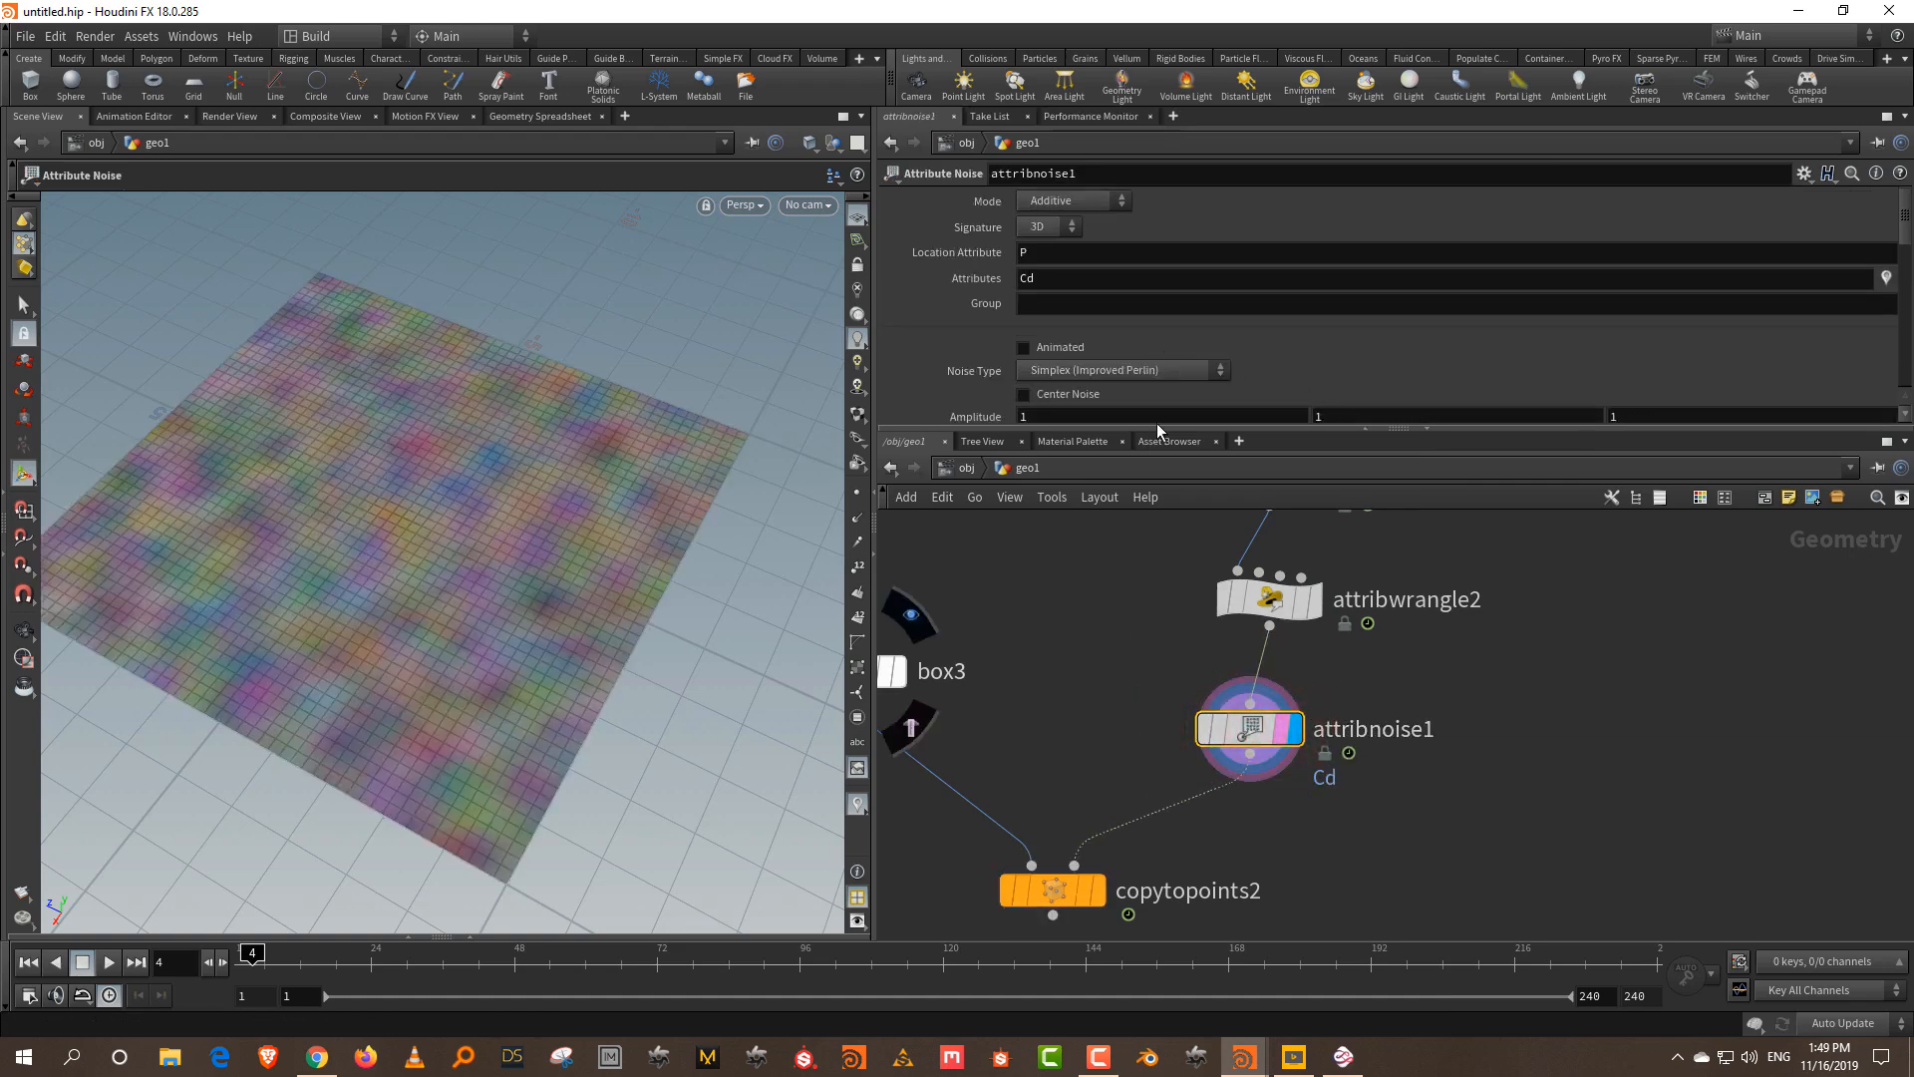
# - Make attribnoise1 affect the pscale attribute and set its signature to 1D
pyautogui.moveTo(1157, 431); pyautogui.dragTo(1178, 593)
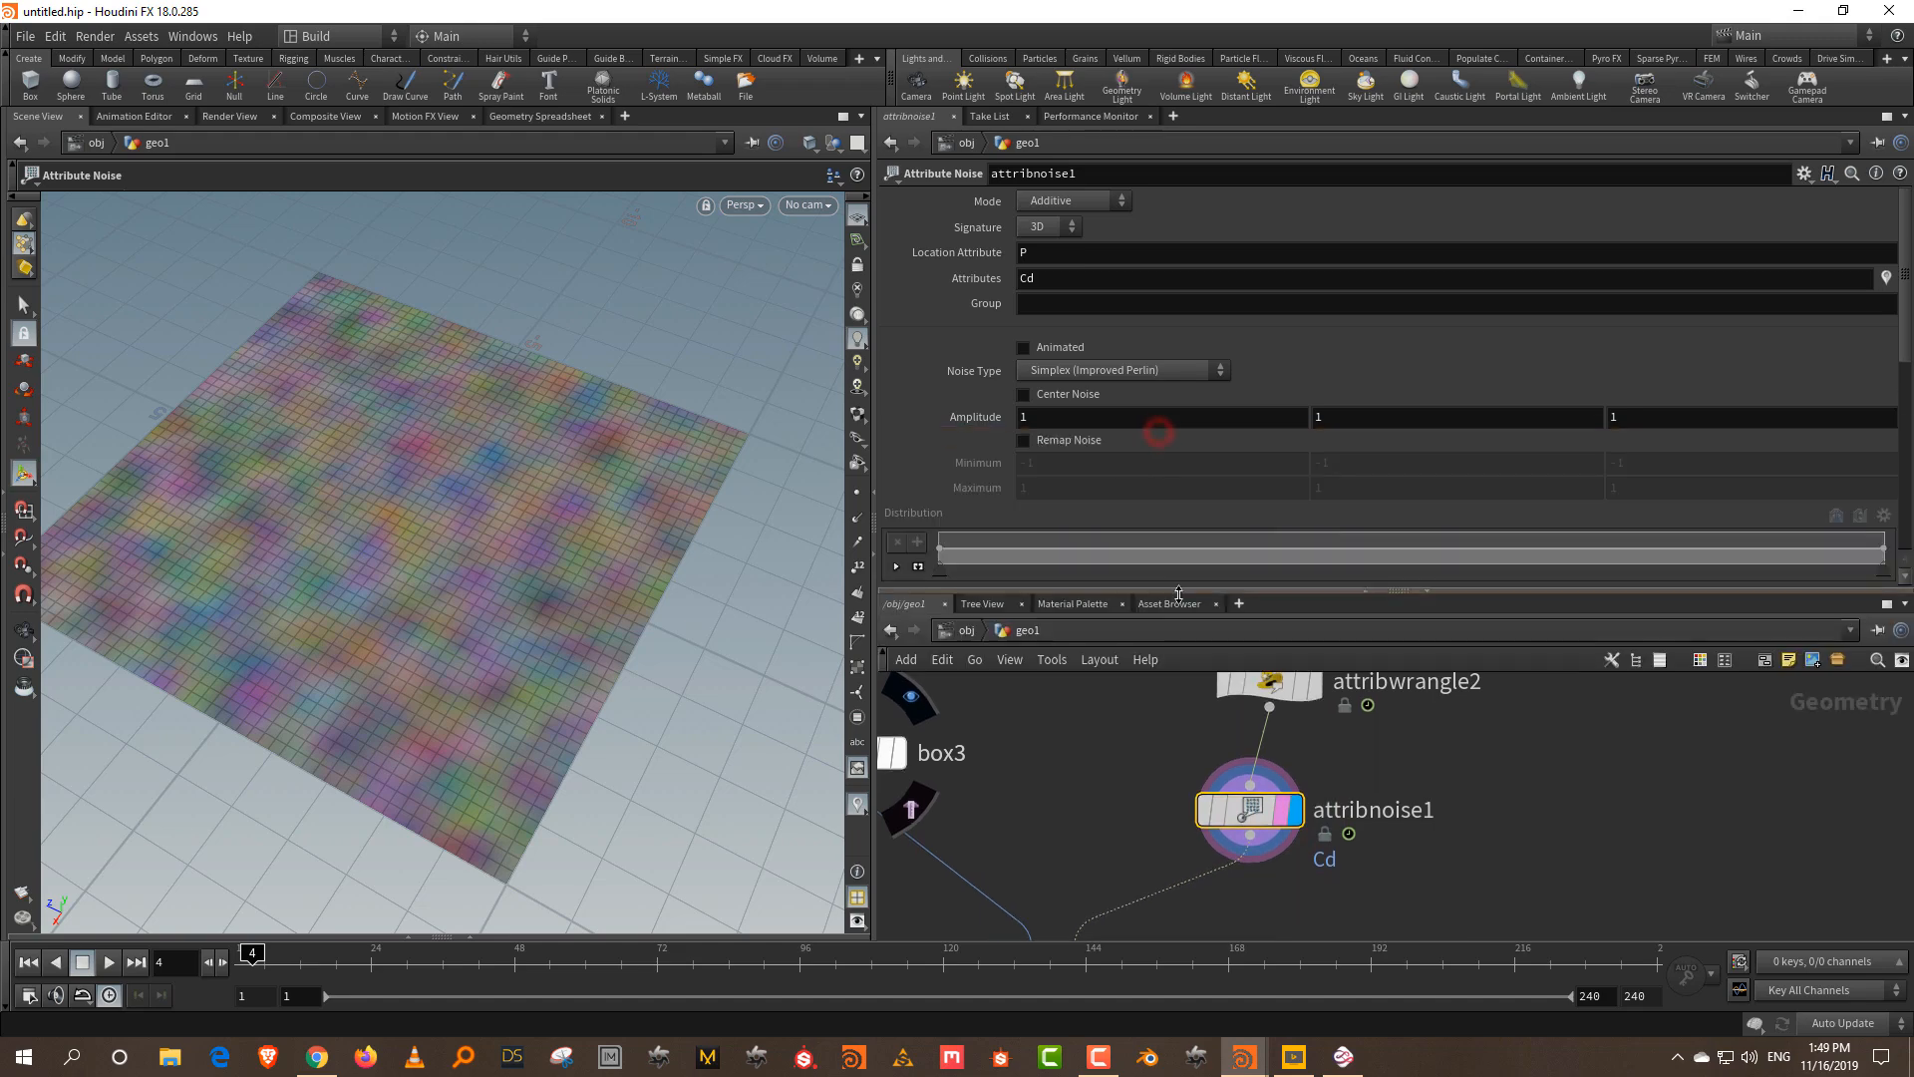
pyautogui.doubleClick(1043, 279)
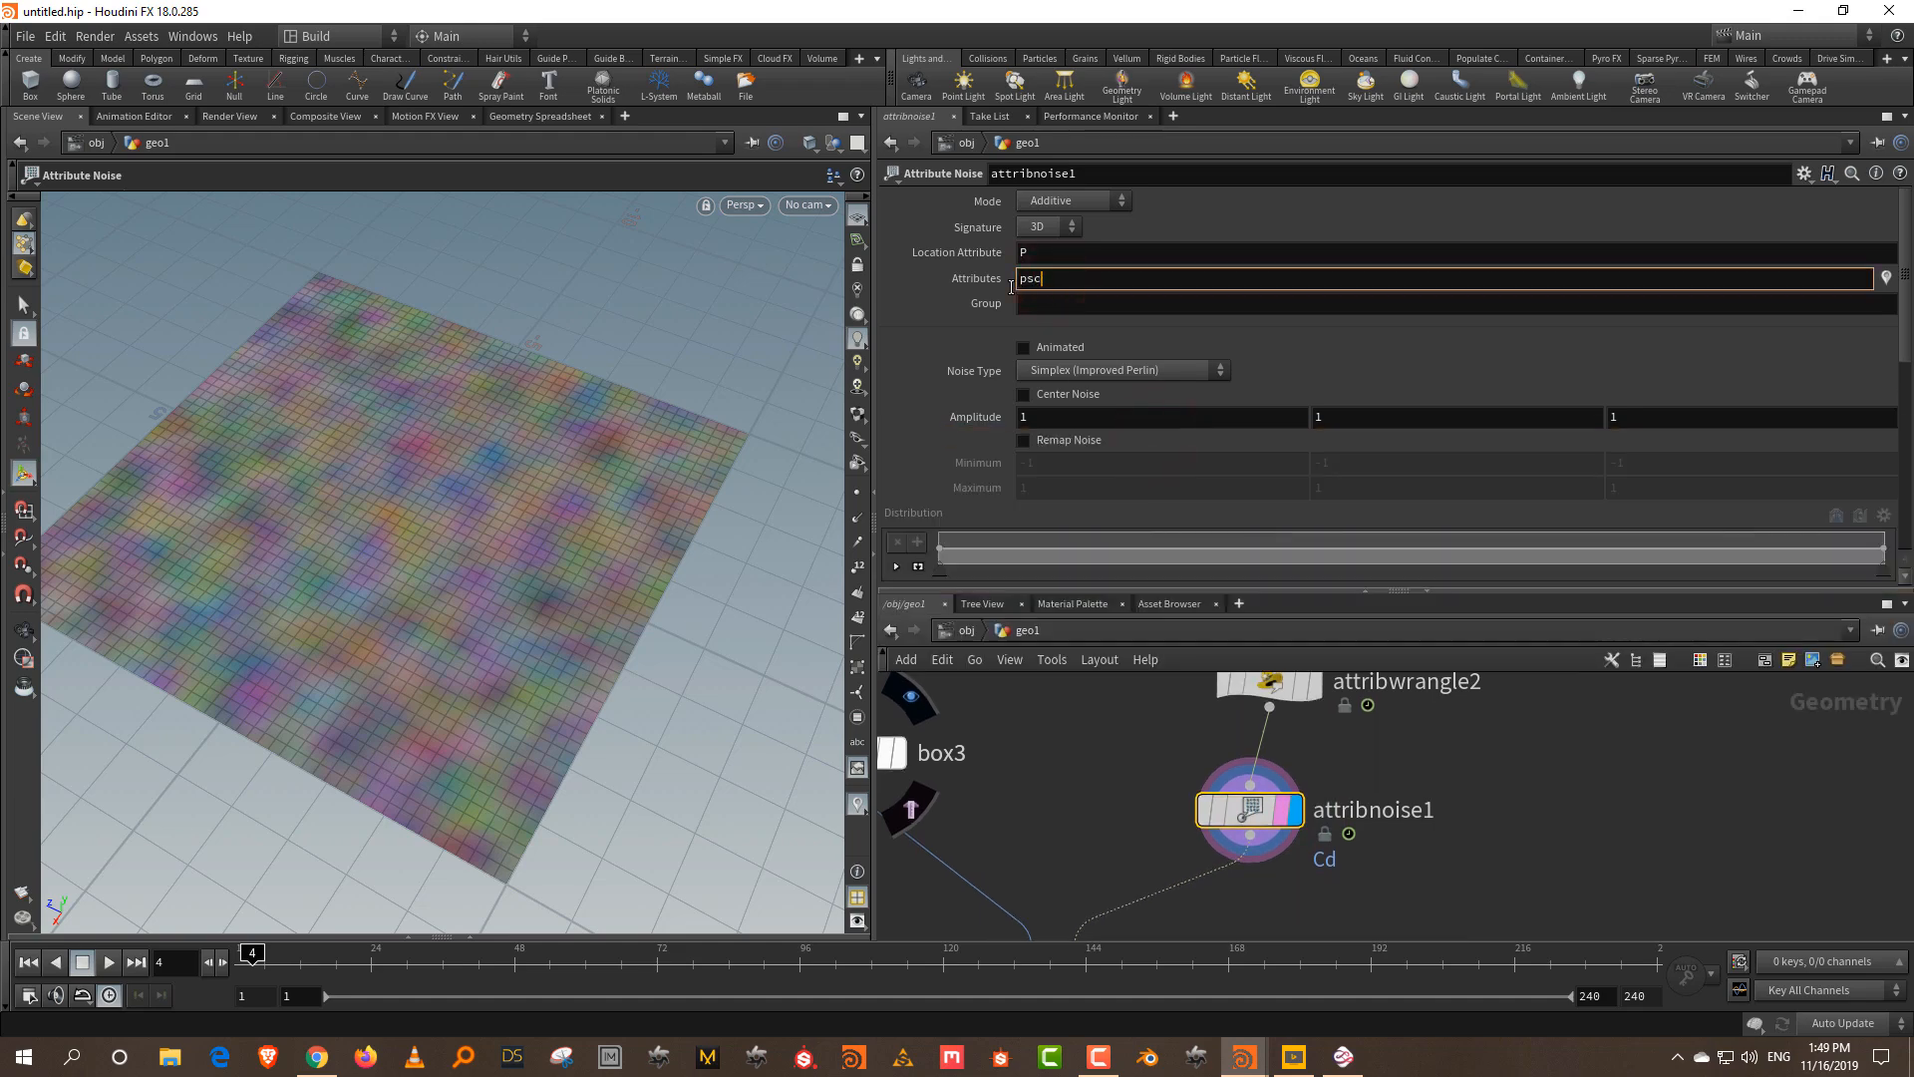
pyautogui.press('Return')
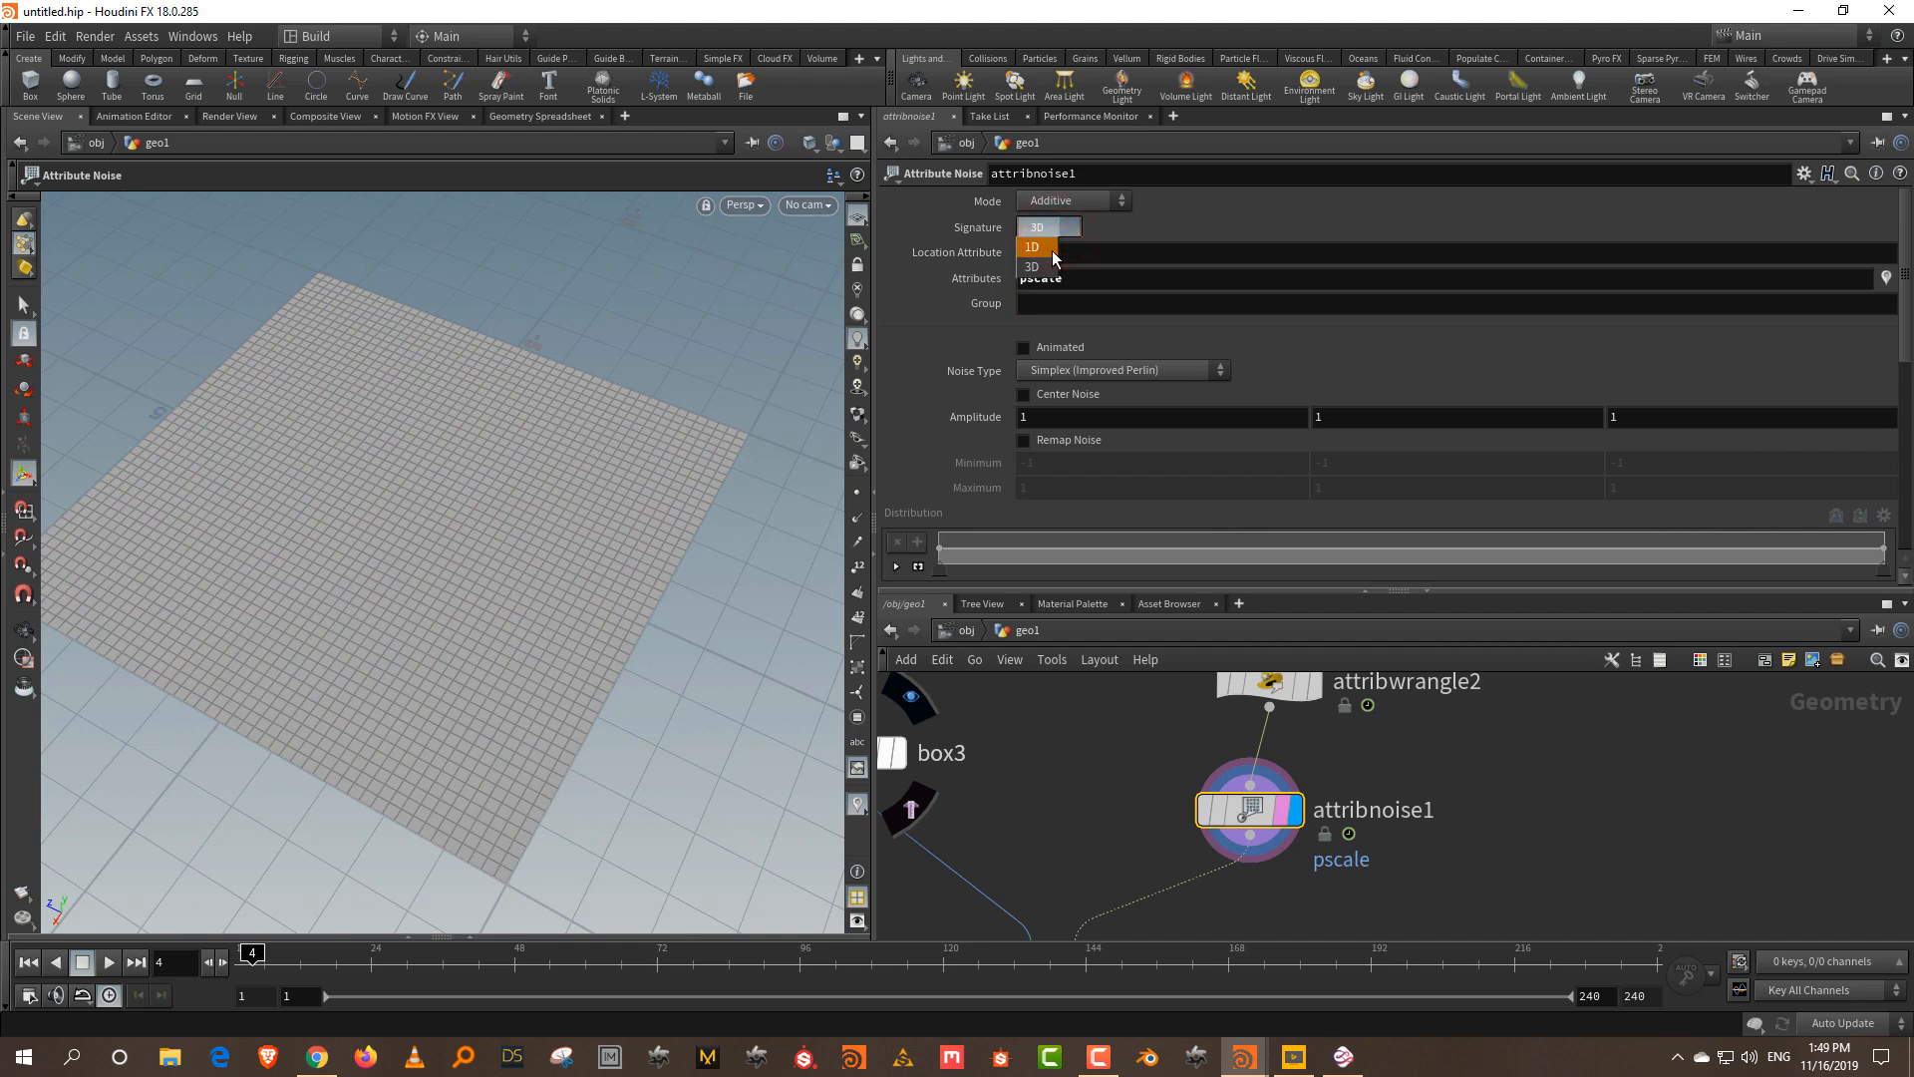
pyautogui.click(1051, 249)
# - Display copytopoints2 and scrub the timeline to frame 10 to preview the noise on the boxes
pyautogui.moveTo(1487, 831); pyautogui.dragTo(1491, 705, button='middle')
pyautogui.click(1103, 848)
pyautogui.click(1372, 806)
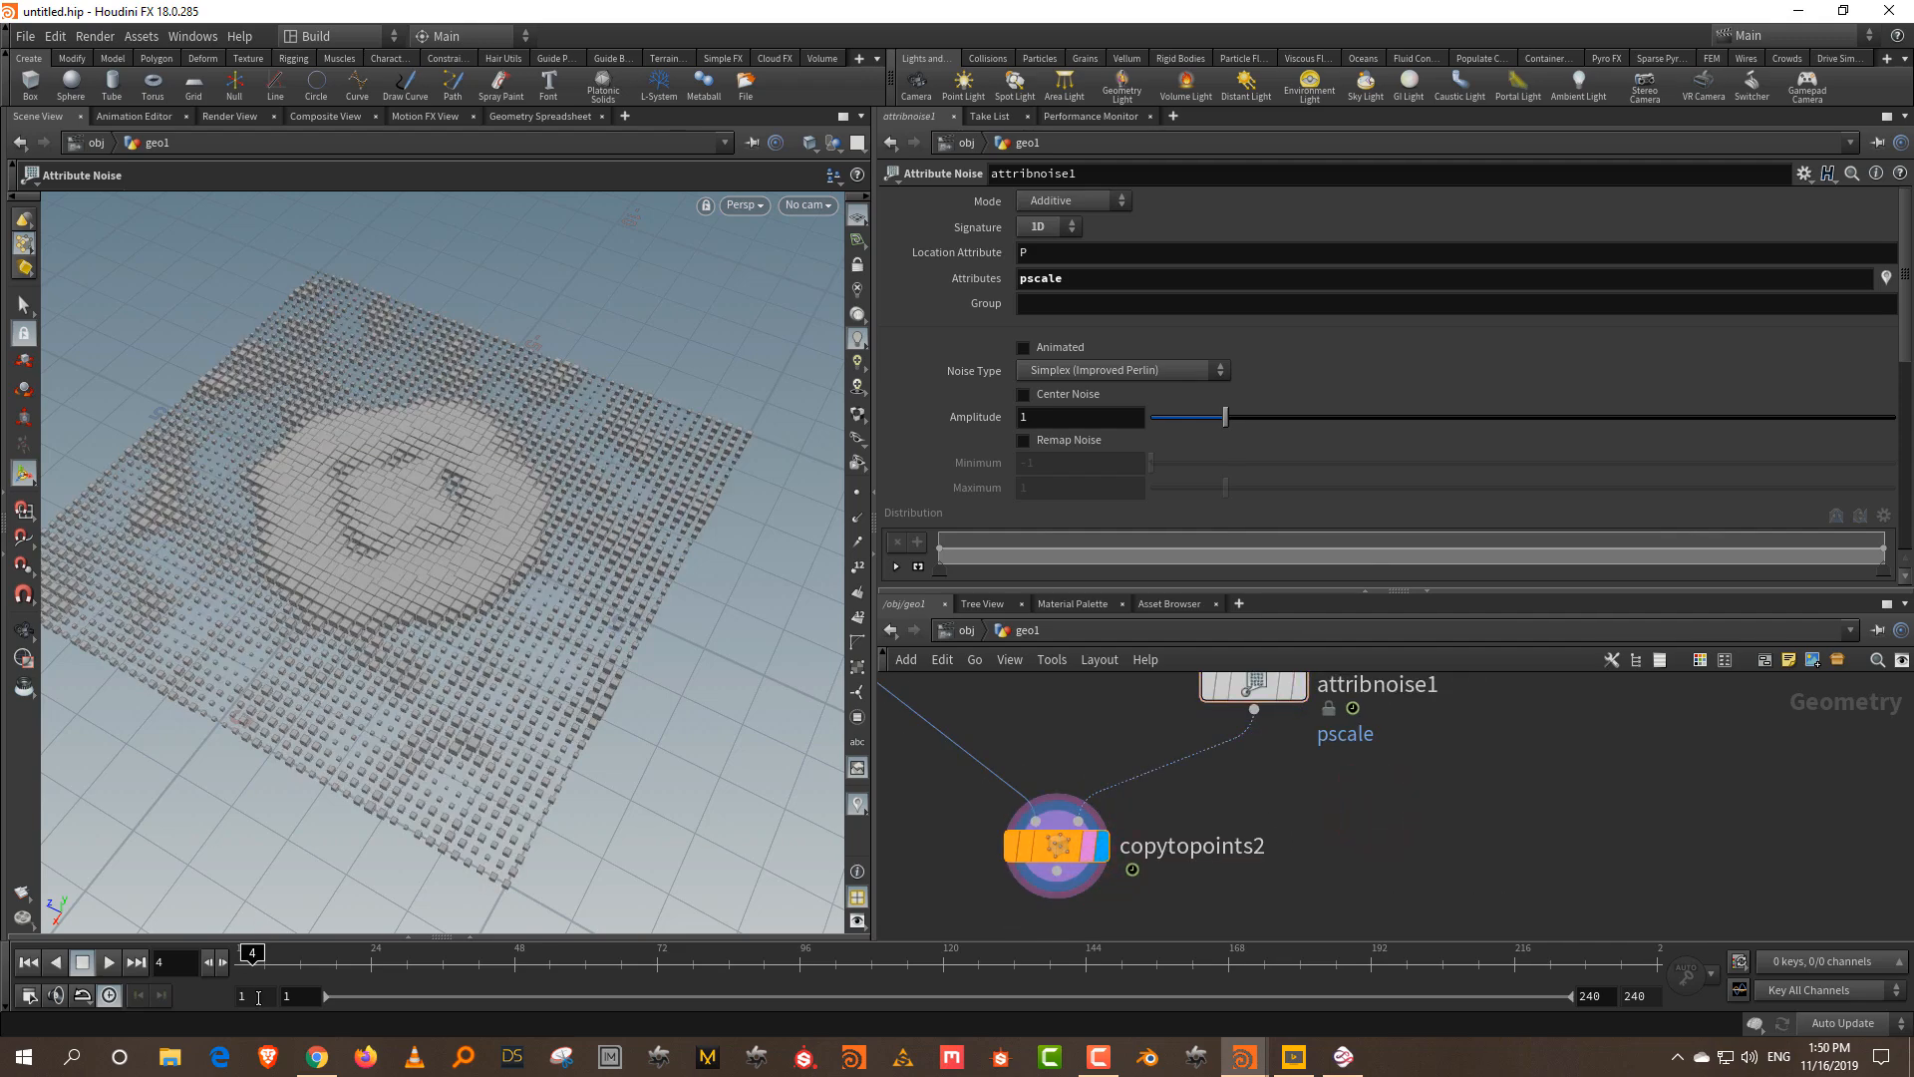
pyautogui.moveTo(262, 962)
pyautogui.mouseDown()
pyautogui.moveTo(329, 959)
pyautogui.moveTo(288, 959)
pyautogui.mouseUp()
# - Set the element size of attribnoise1 to 1.3 and lower its fractal roughness
pyautogui.scroll(-5, 1386, 293)
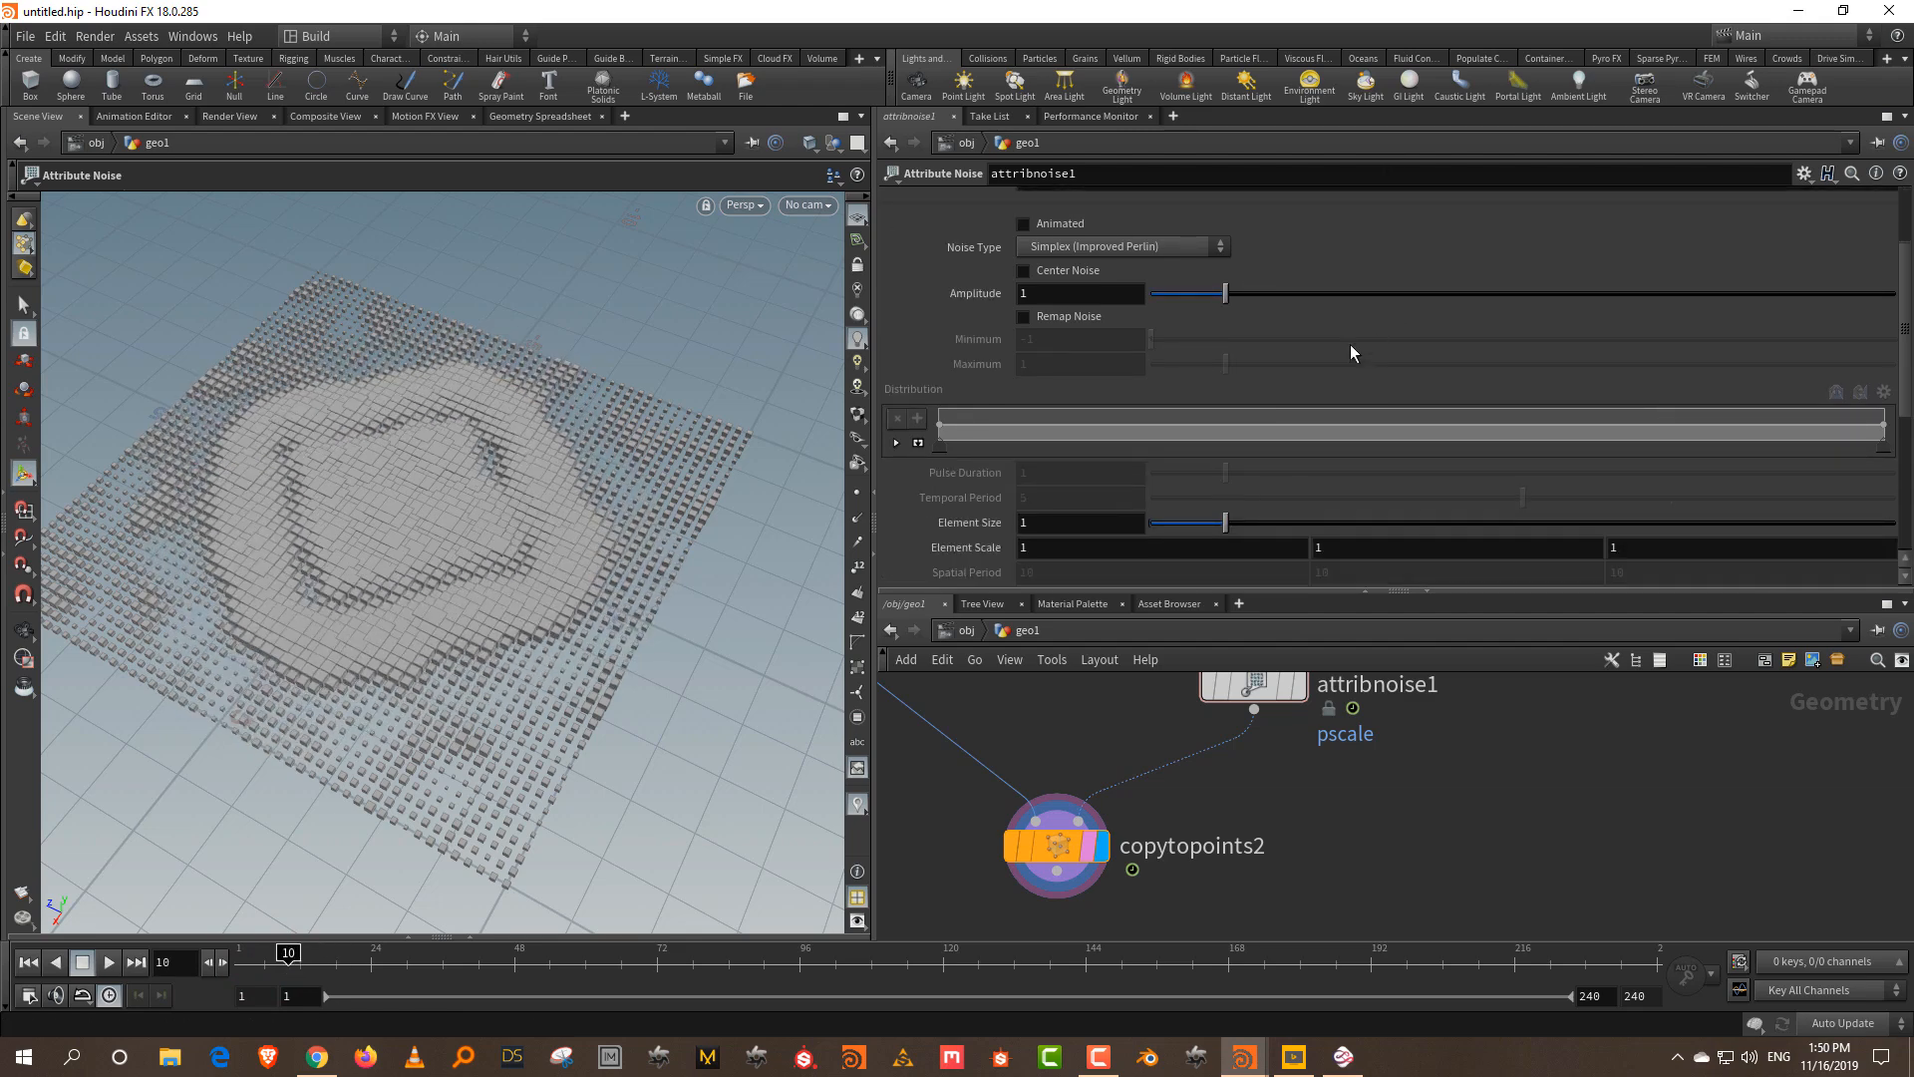
pyautogui.moveTo(1216, 429)
pyautogui.mouseDown()
pyautogui.moveTo(1182, 428)
pyautogui.moveTo(1248, 428)
pyautogui.mouseUp()
pyautogui.scroll(-3, 1260, 499)
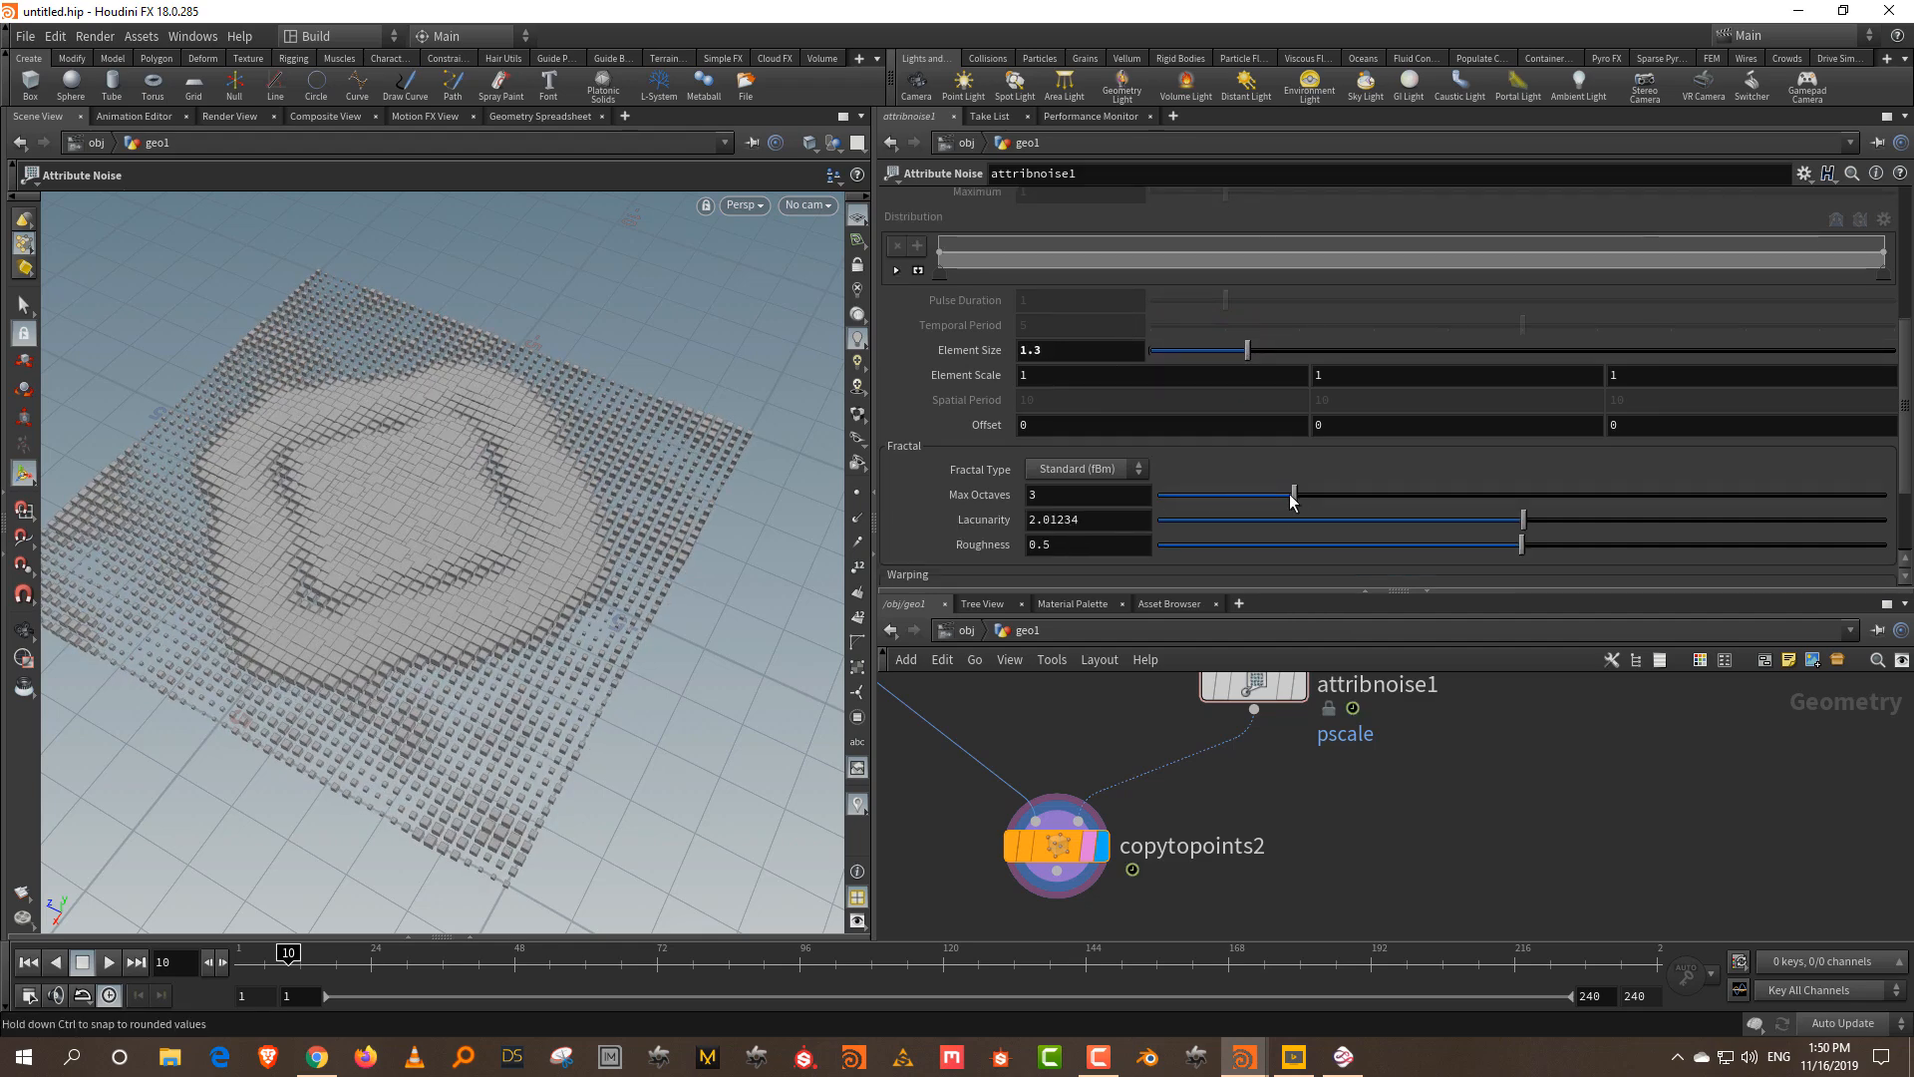
pyautogui.moveTo(1523, 542); pyautogui.dragTo(1454, 578)
pyautogui.scroll(10, 1102, 429)
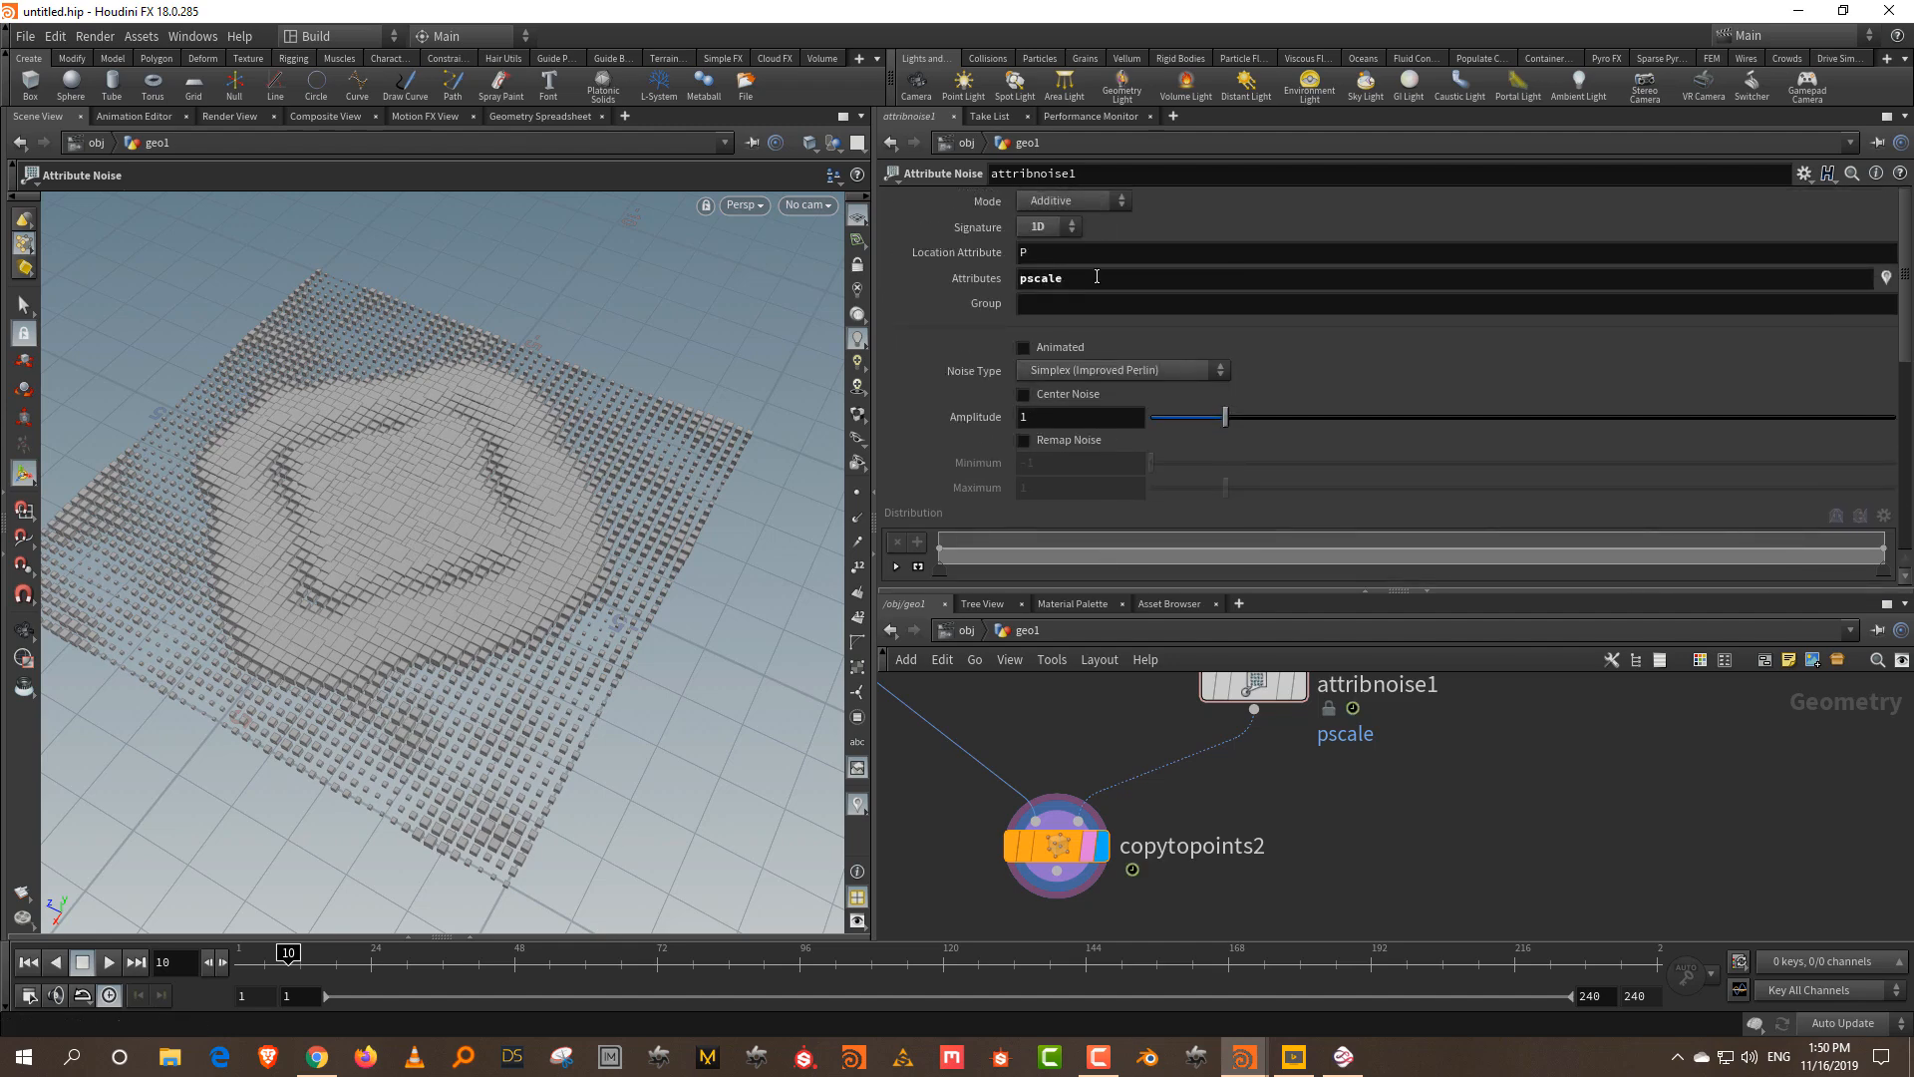
# - Change the mode of attribnoise1 to Multiplicative and scrub the timeline to frame 31
pyautogui.click(1075, 194)
pyautogui.click(1067, 243)
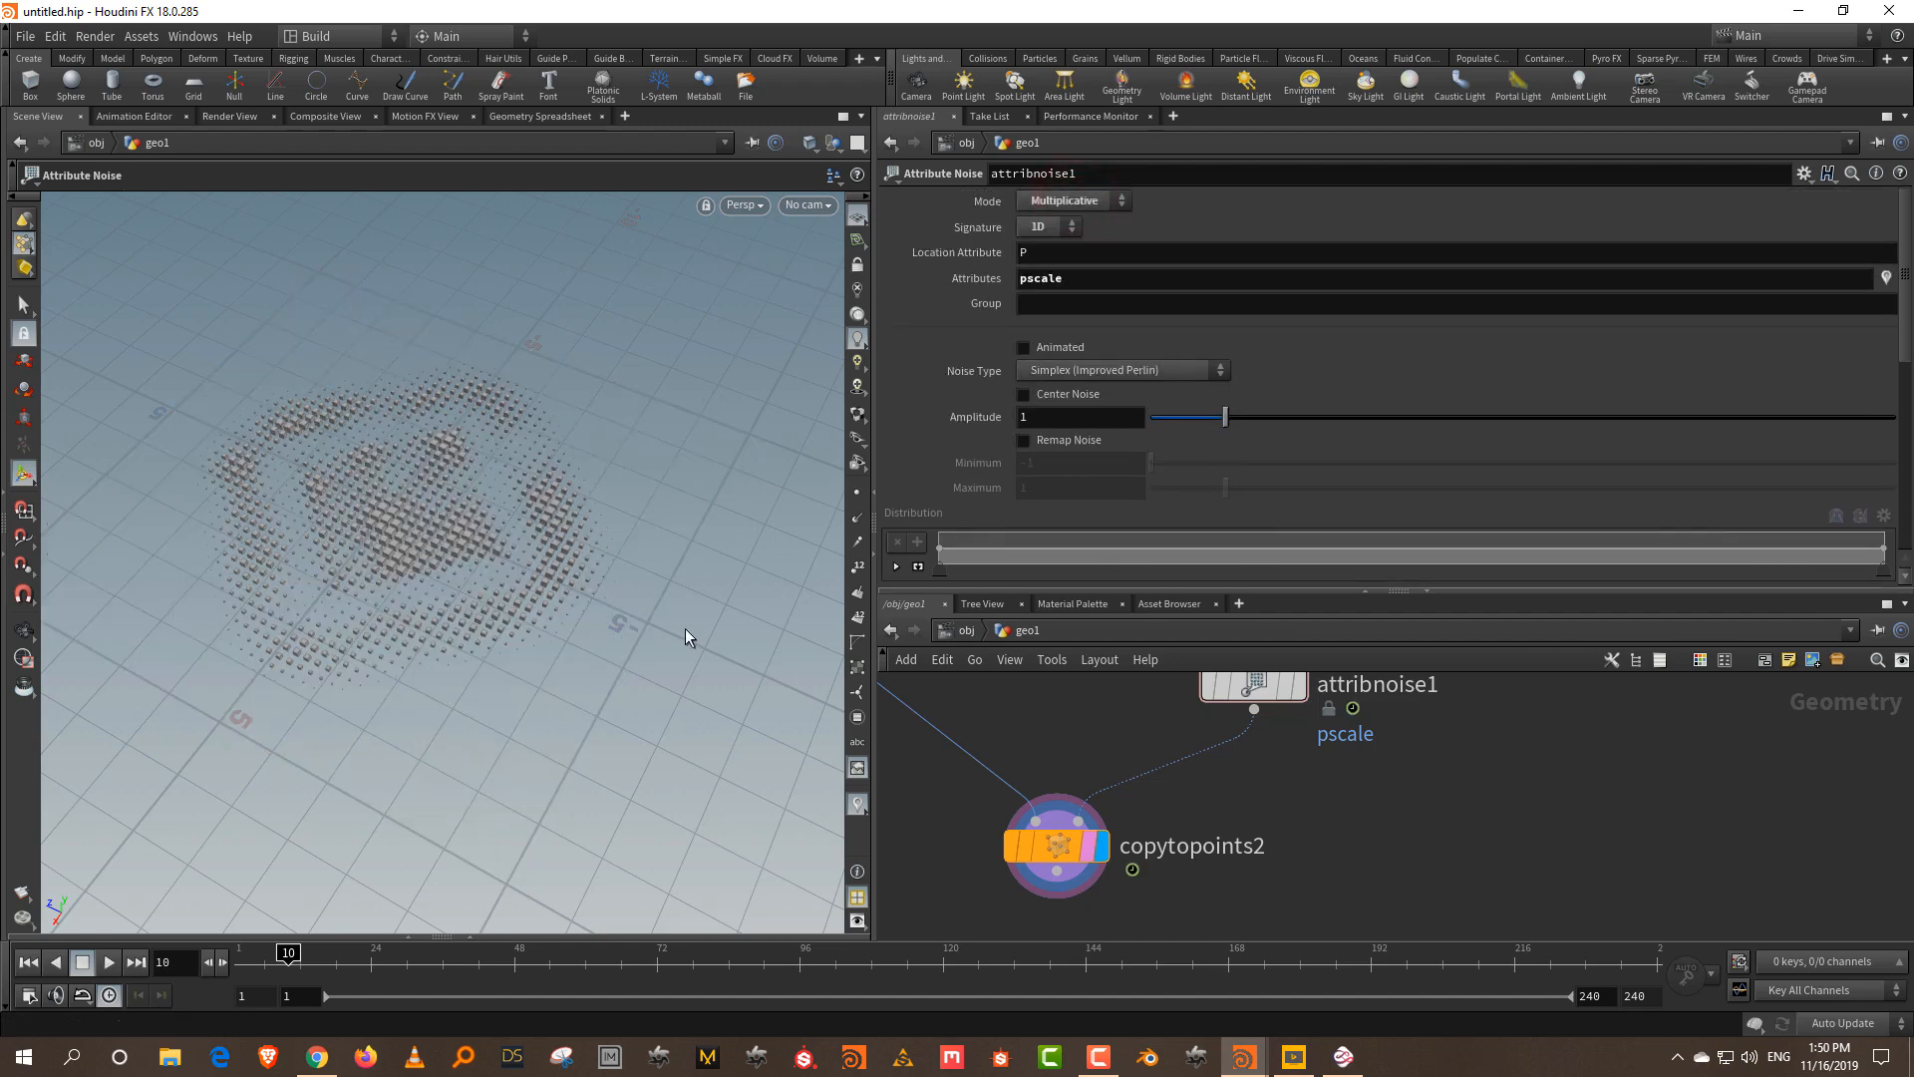
pyautogui.moveTo(288, 961); pyautogui.dragTo(412, 963)
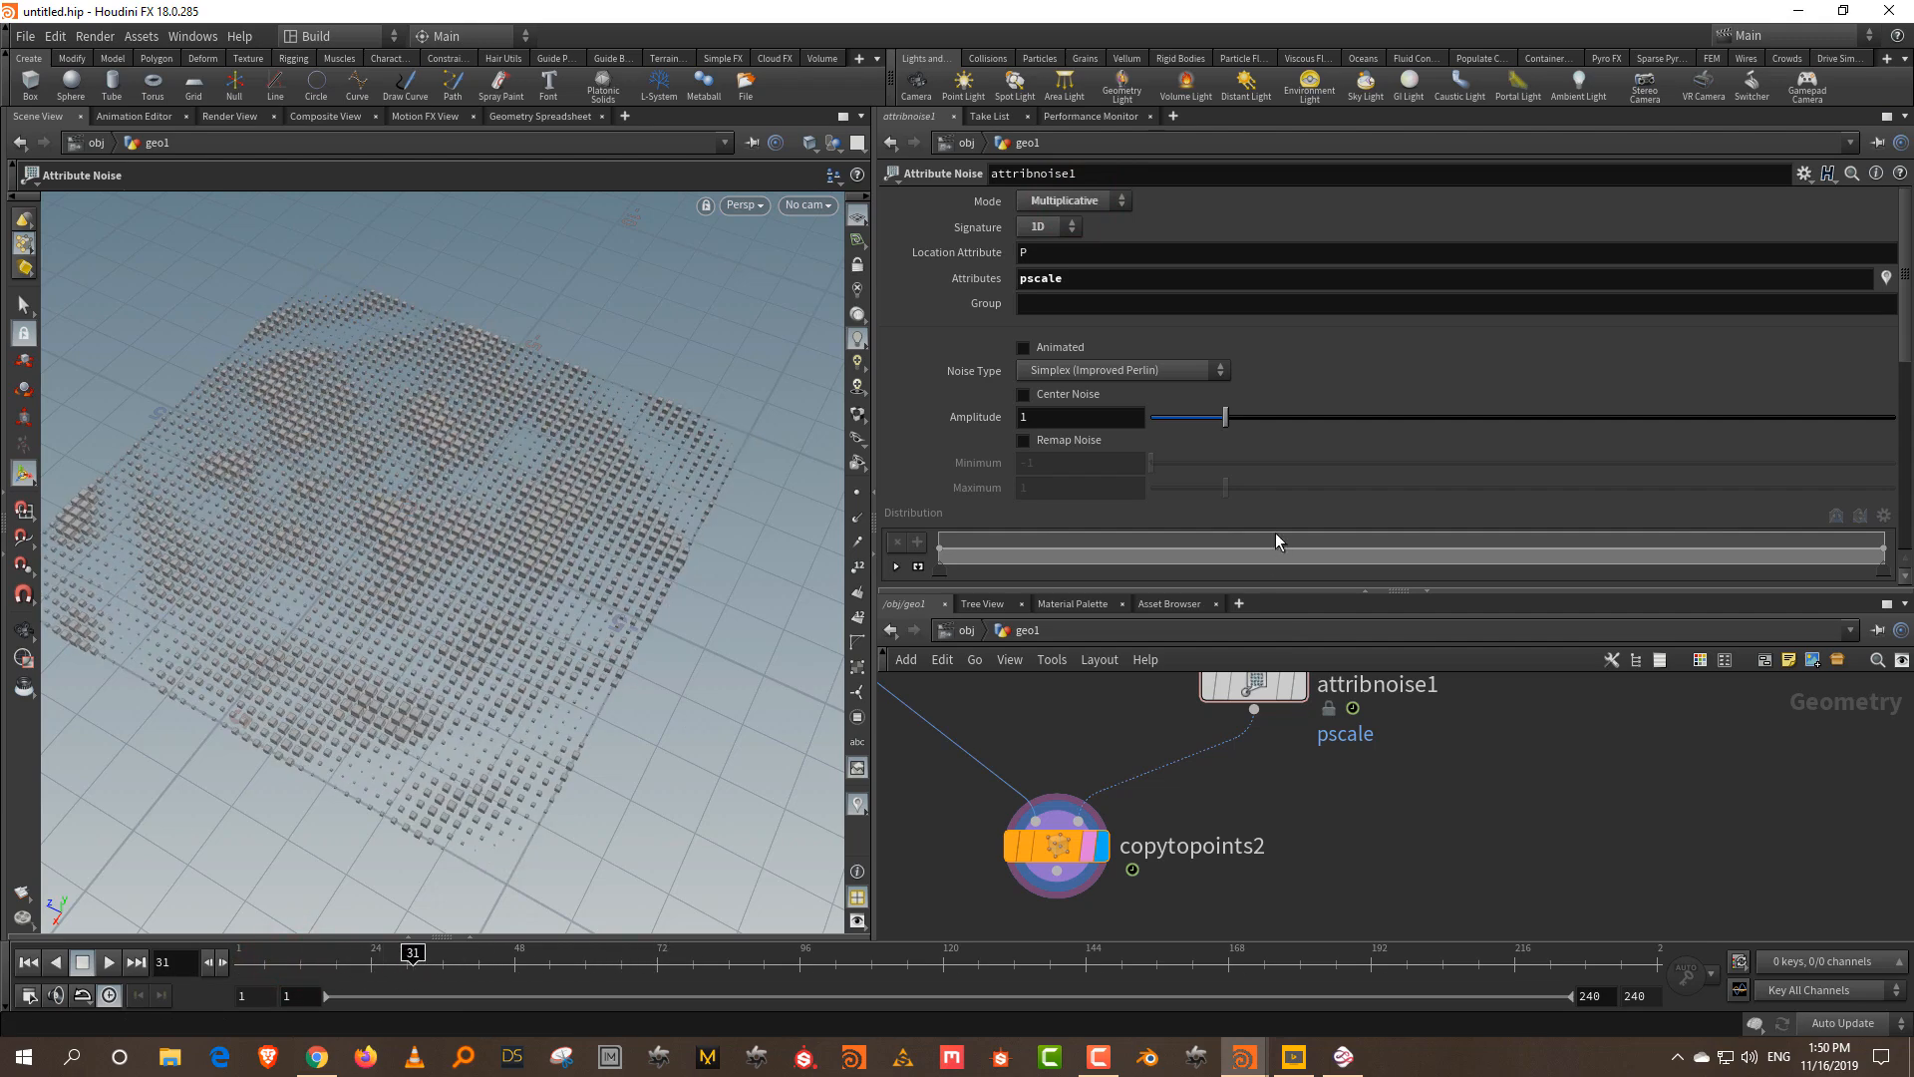
# - Increase the element size of attribnoise1 to 3.35 and scrub the timeline back to frame 13
pyautogui.scroll(-5, 1272, 541)
pyautogui.scroll(-2, 1271, 513)
pyautogui.moveTo(1254, 403); pyautogui.dragTo(1421, 421)
pyautogui.moveTo(415, 965); pyautogui.dragTo(306, 975)
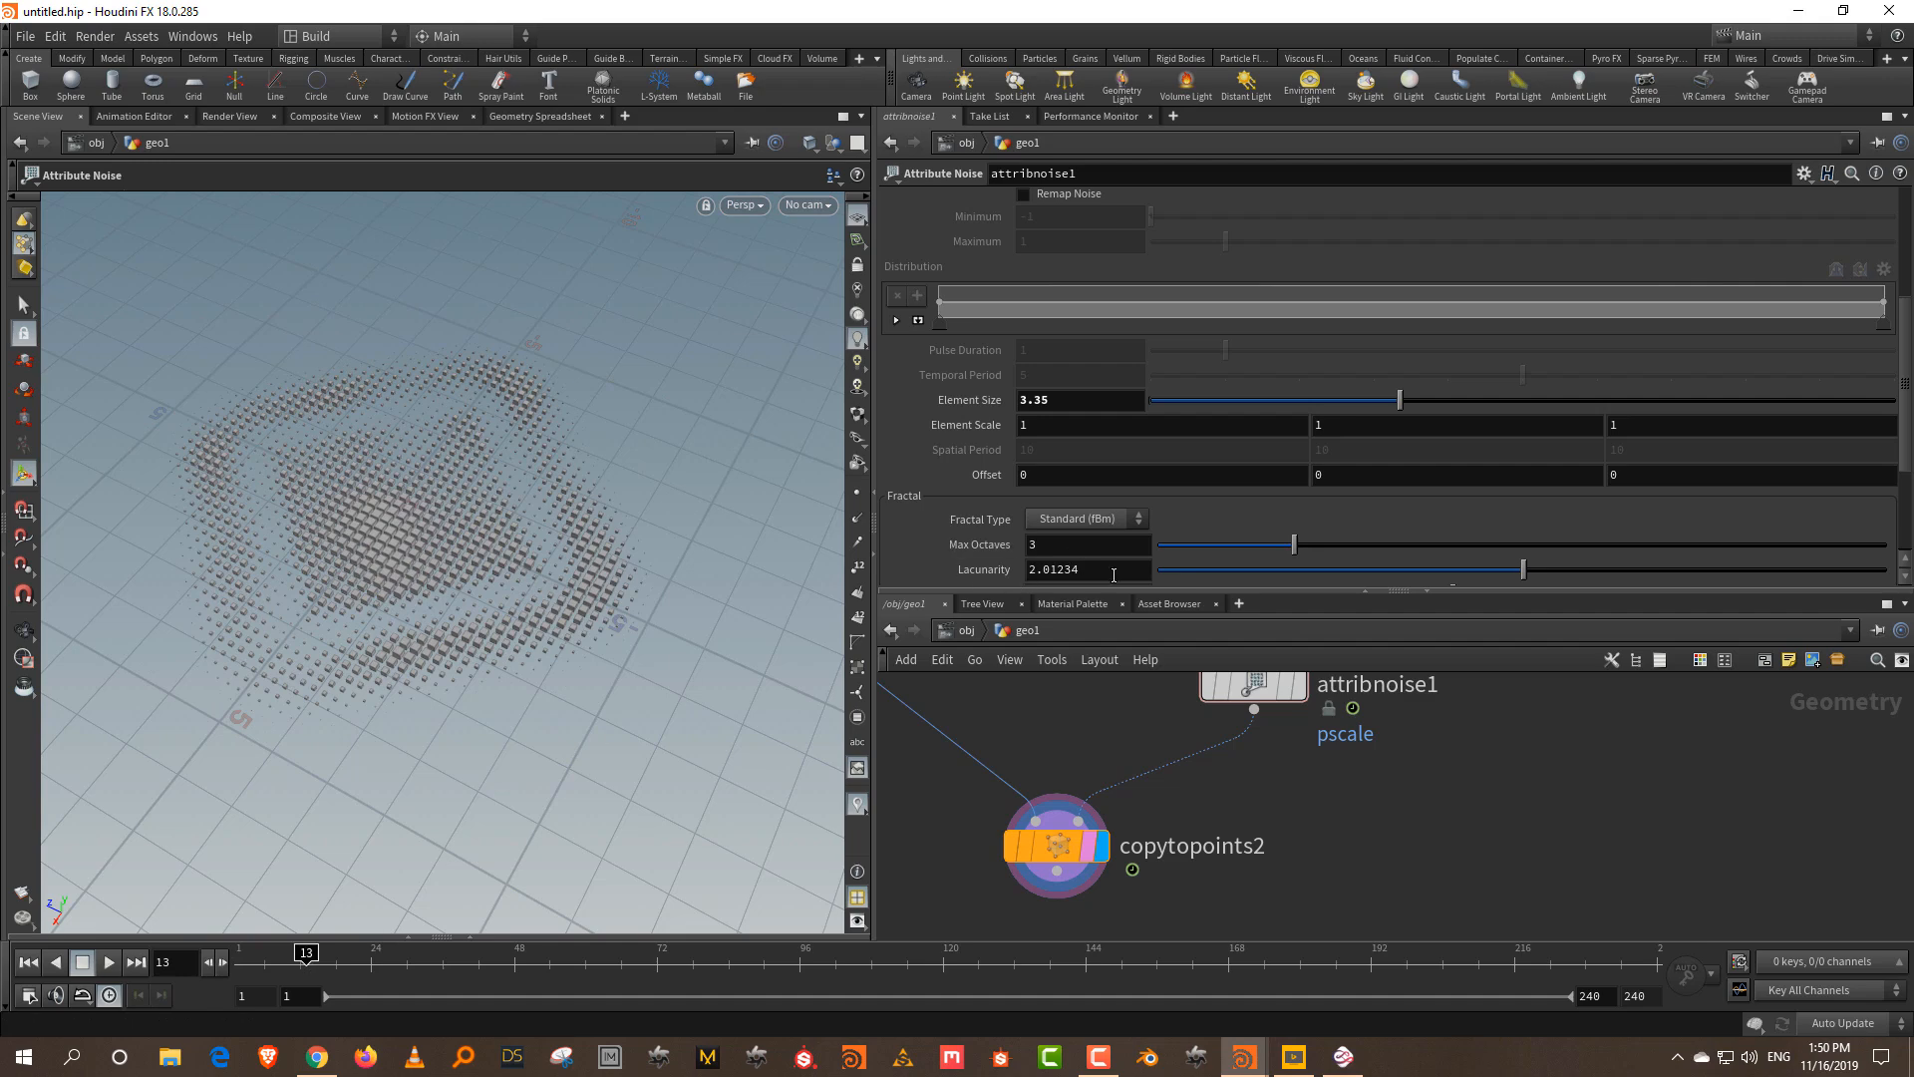
# - Select maskalonggeometry1 to show its parameters and move grid2 aside from the sort3 chain
pyautogui.moveTo(1476, 590); pyautogui.dragTo(1511, 402)
pyautogui.moveTo(1500, 588); pyautogui.dragTo(1376, 903, button='middle')
pyautogui.scroll(-3, 1356, 758)
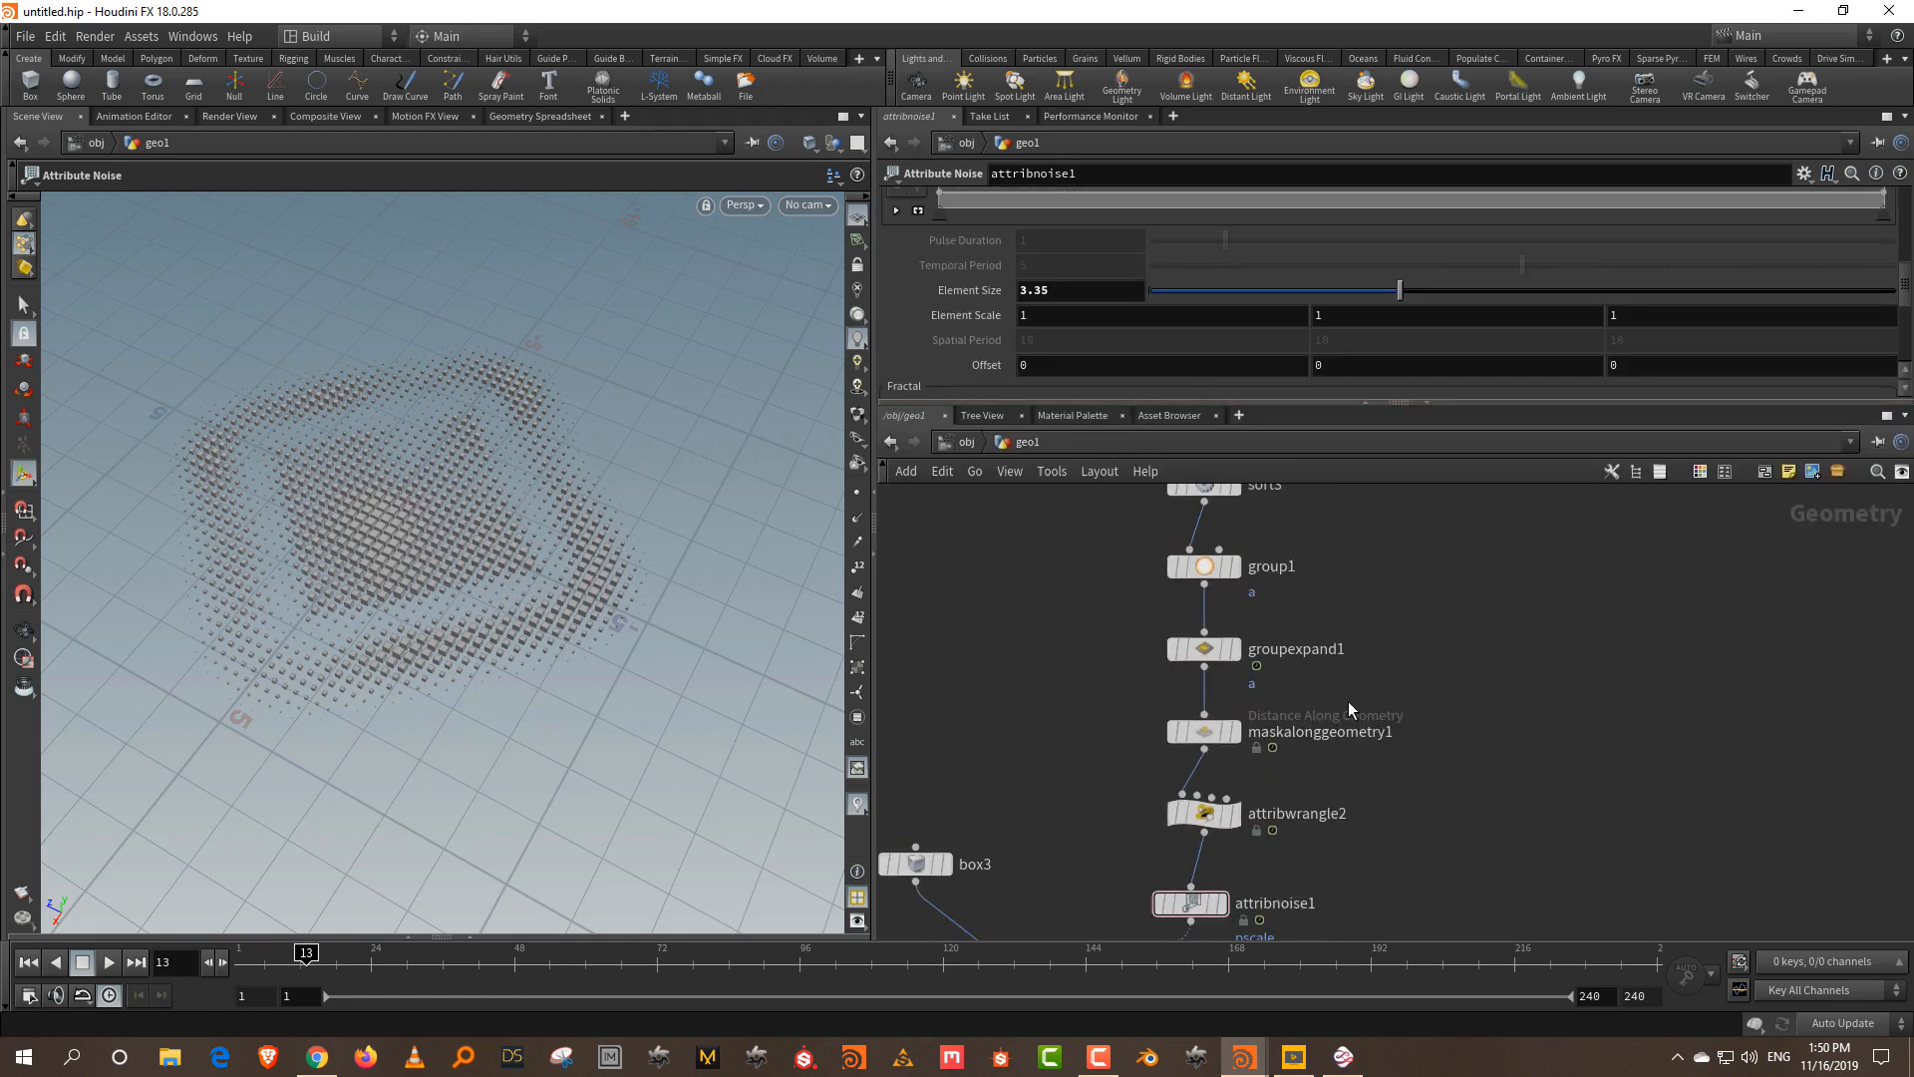
pyautogui.click(1215, 826)
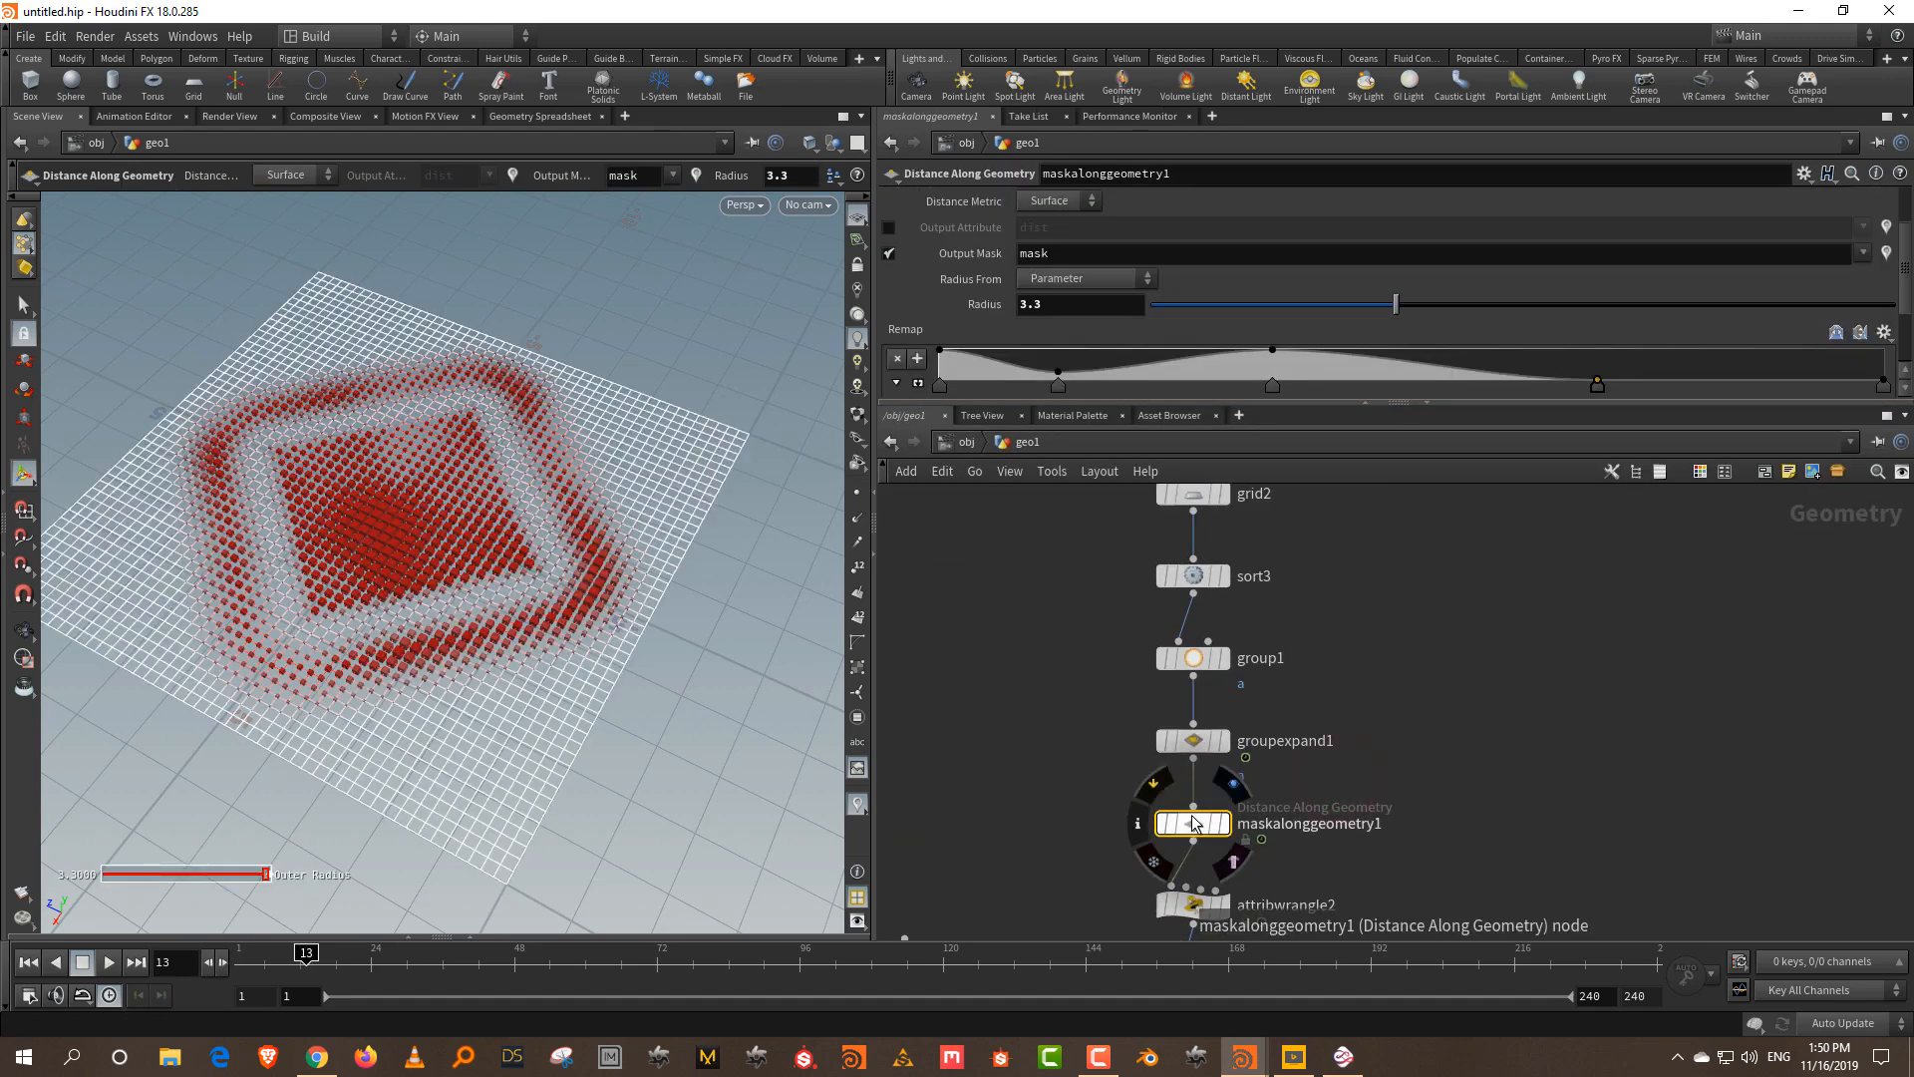
pyautogui.click(1390, 678)
pyautogui.moveTo(1390, 678); pyautogui.dragTo(1339, 755, button='middle')
pyautogui.moveTo(1143, 571); pyautogui.dragTo(1251, 551)
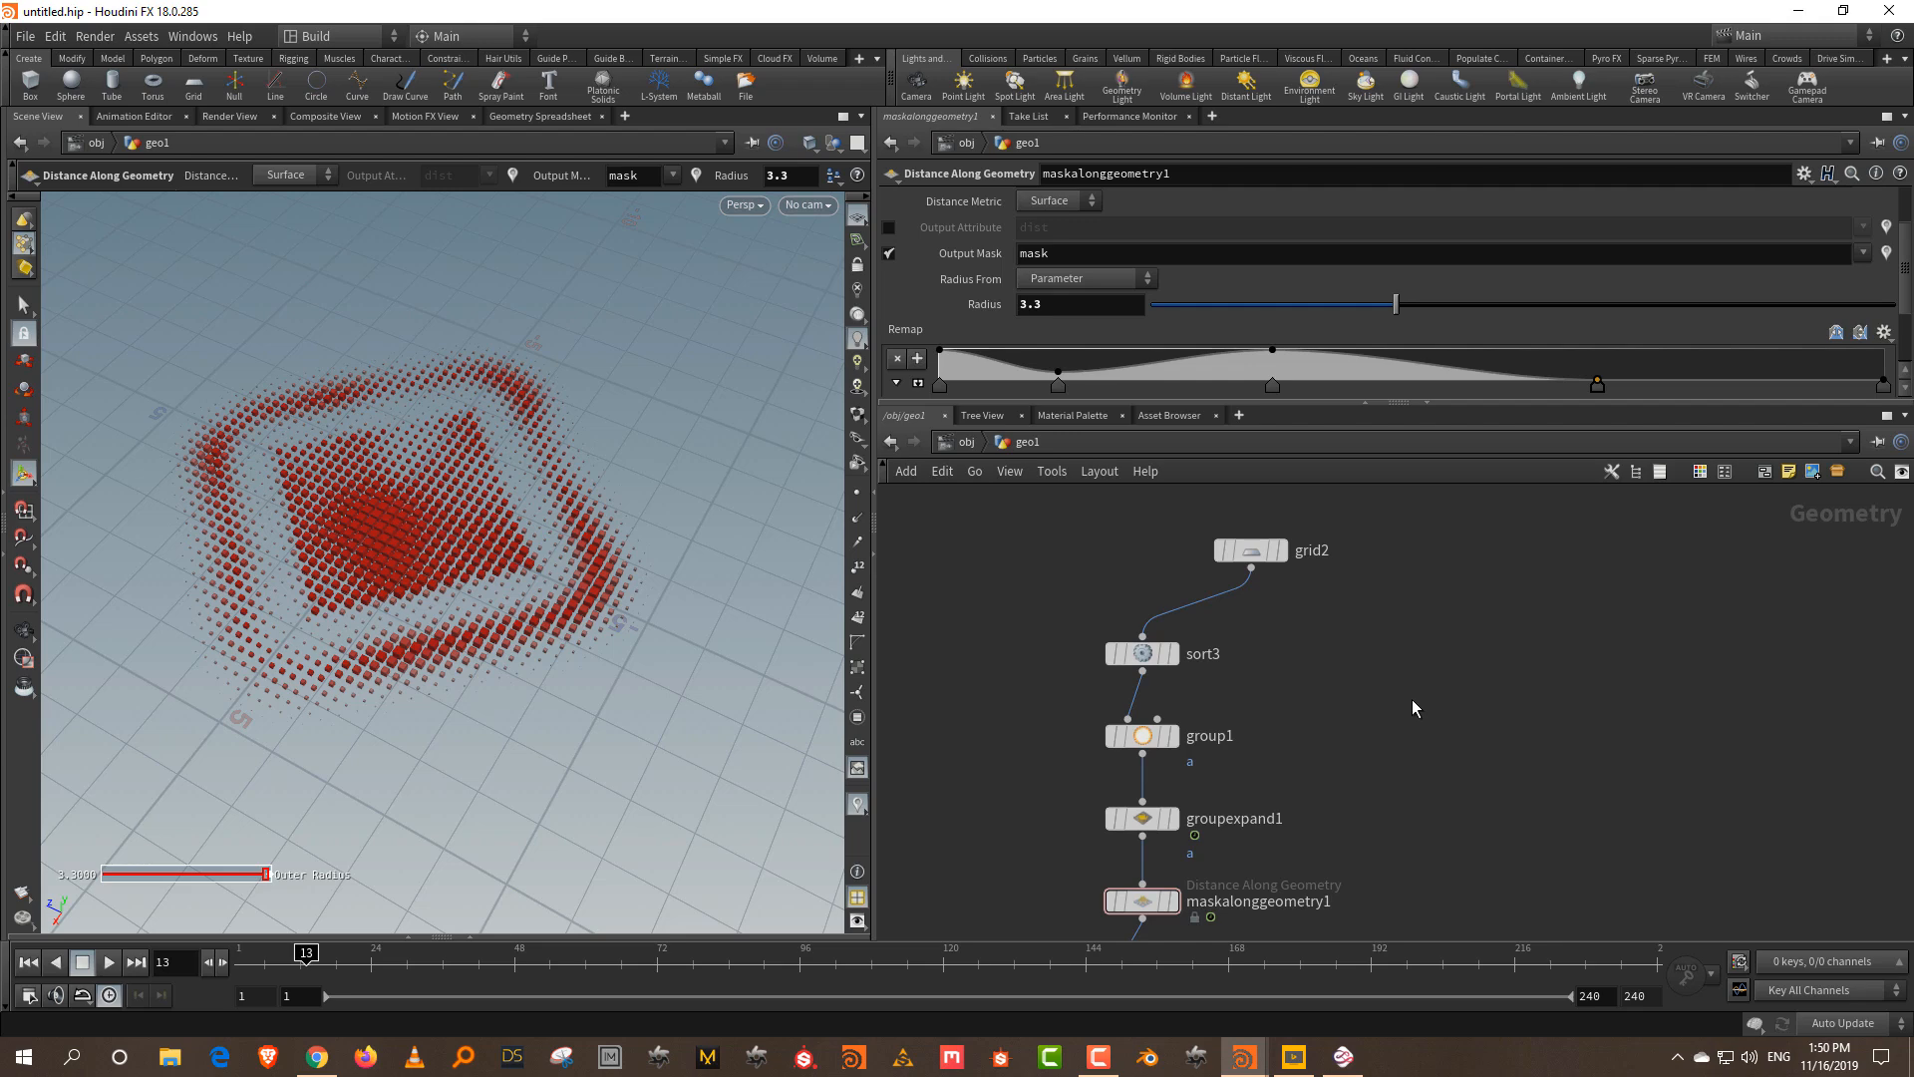
# - Add a Sphere node beside the existing chain and set its primitive type to Polygon
pyautogui.press('Tab')
pyautogui.write('sph')
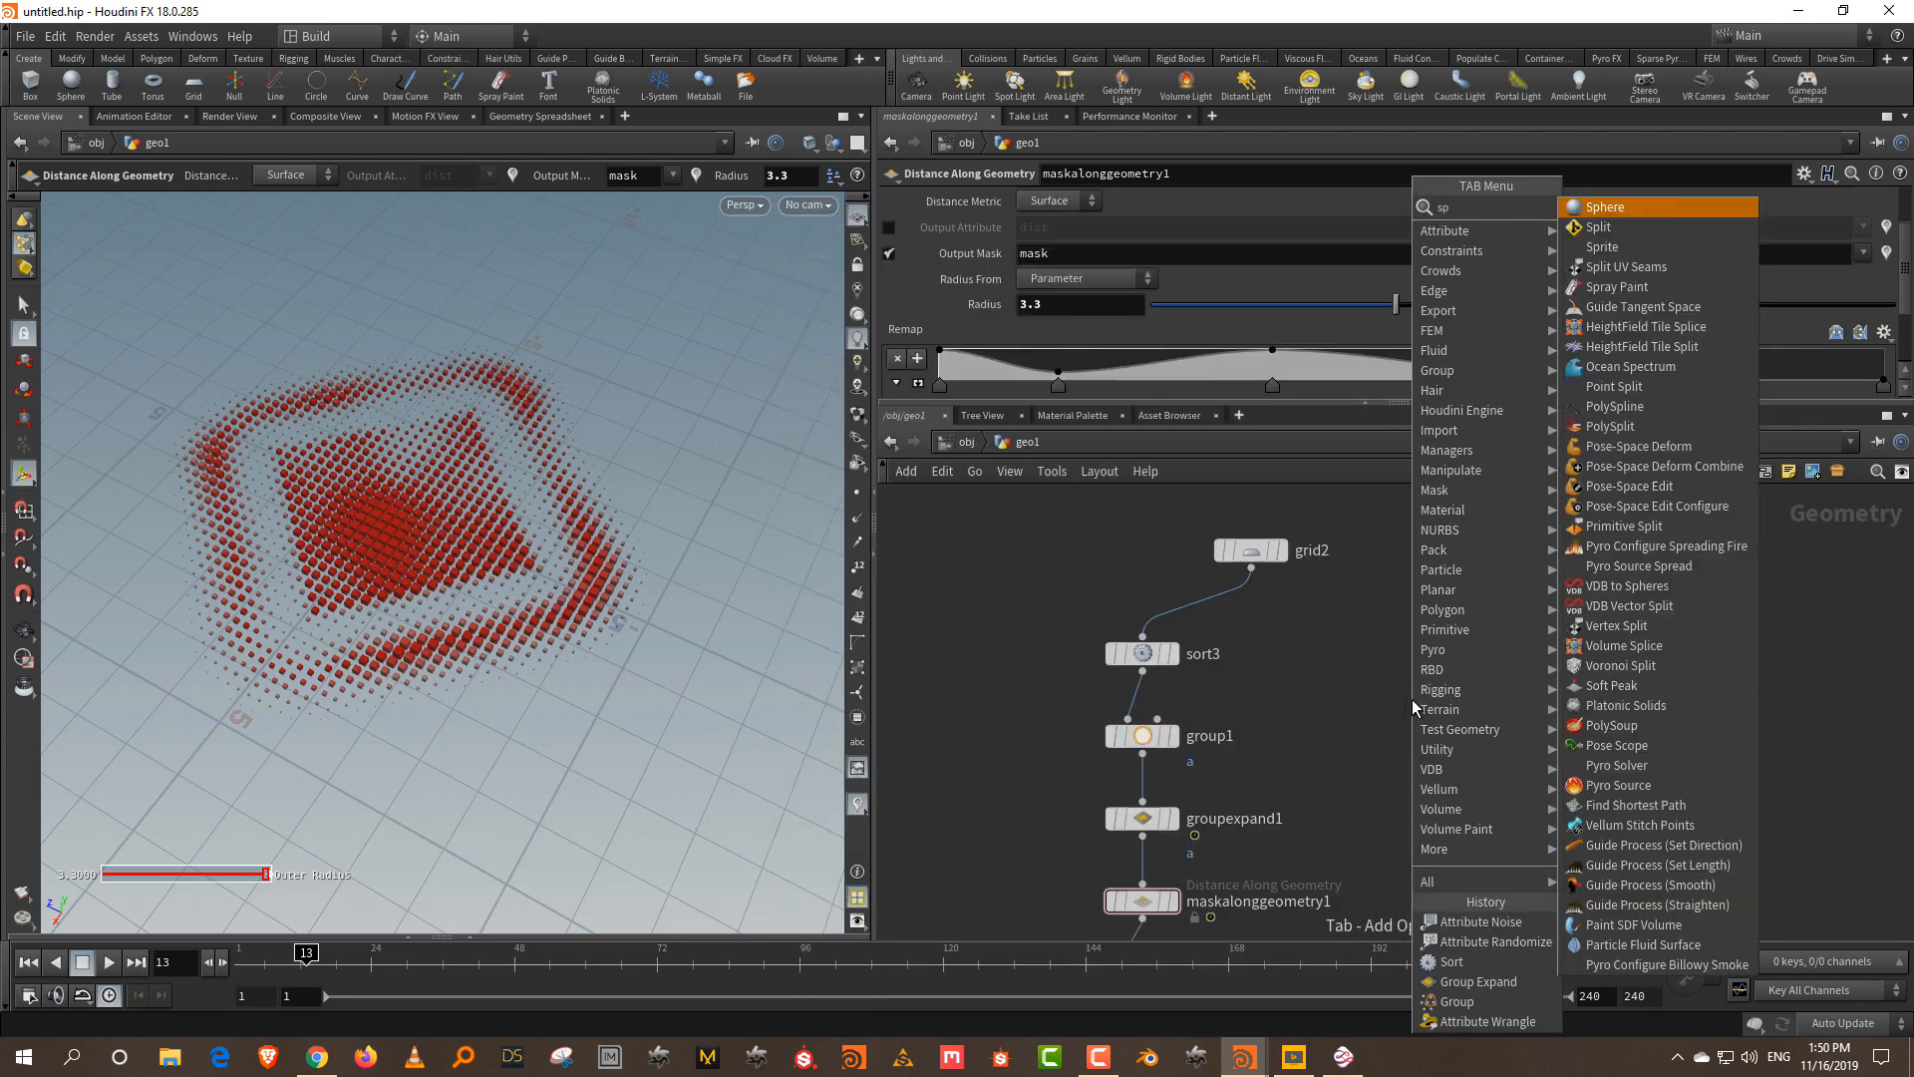
pyautogui.press('Return')
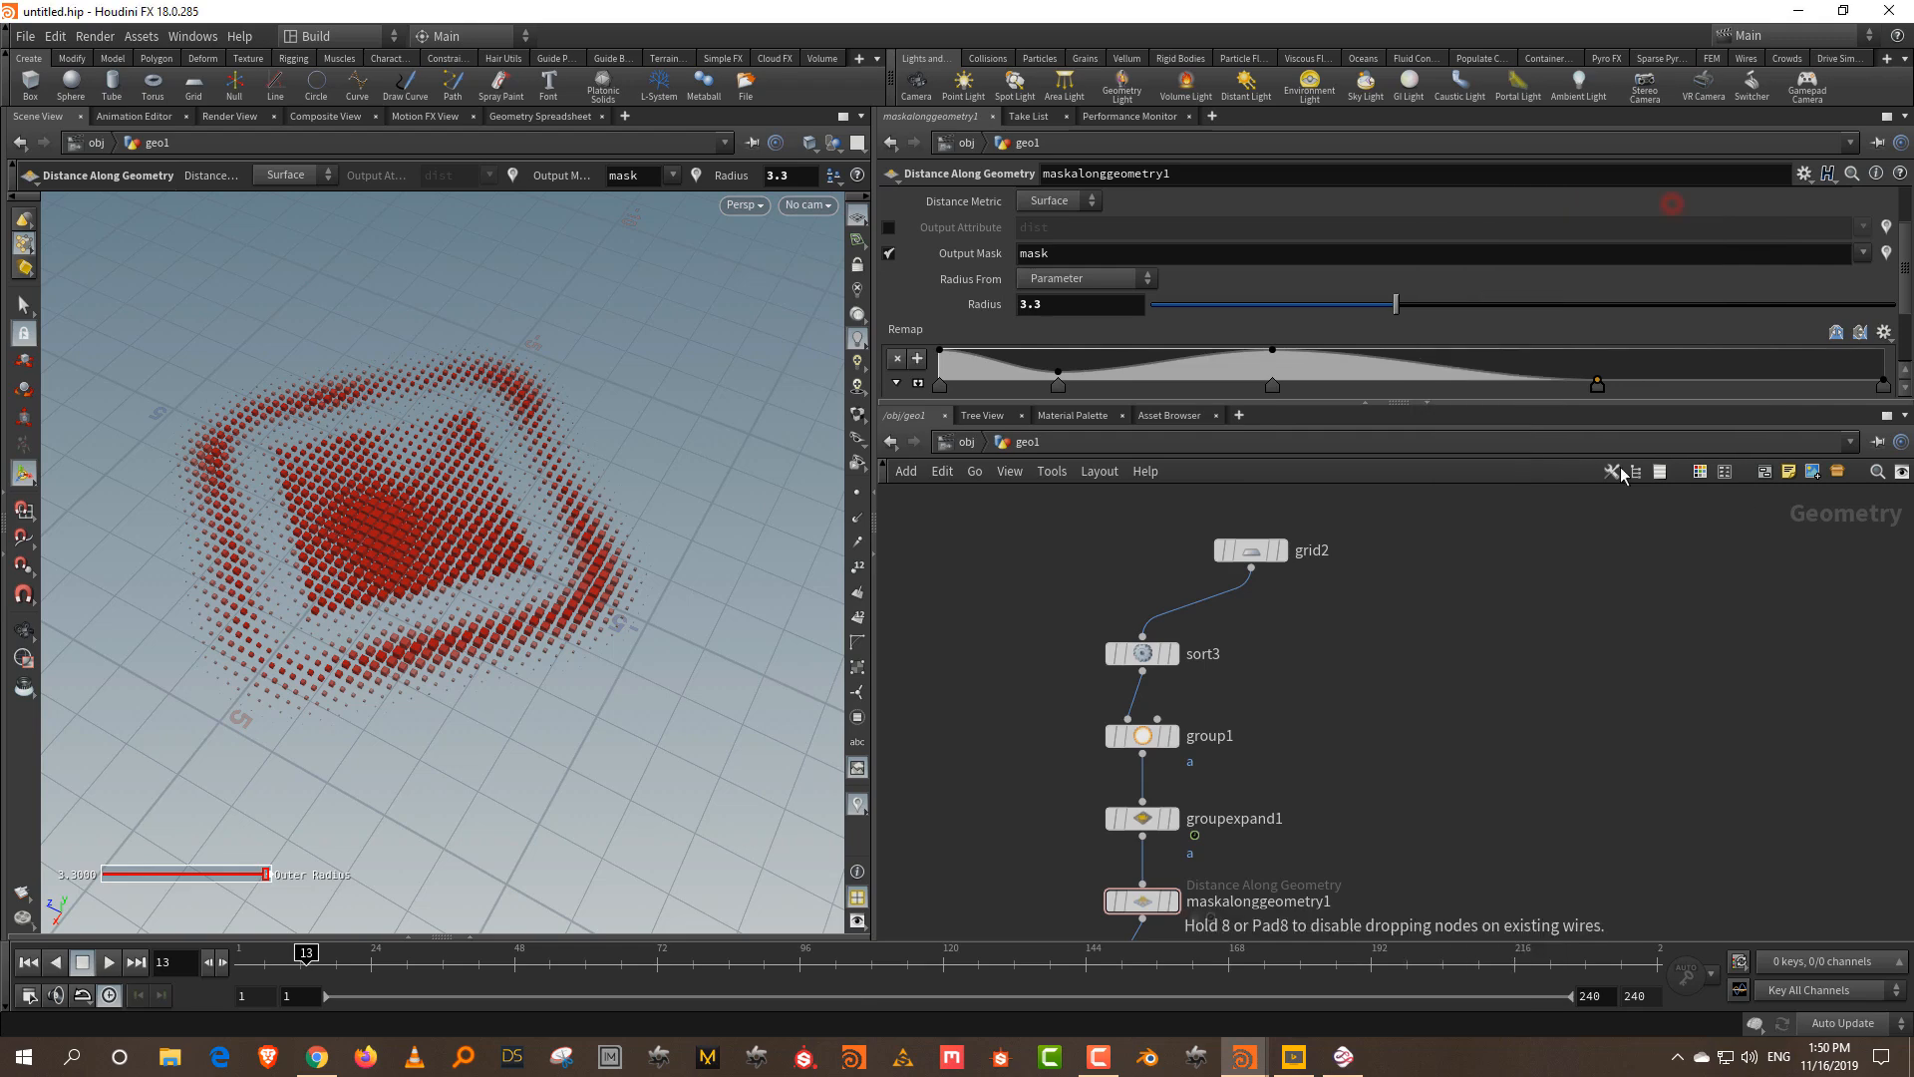
pyautogui.click(1546, 684)
pyautogui.click(1073, 202)
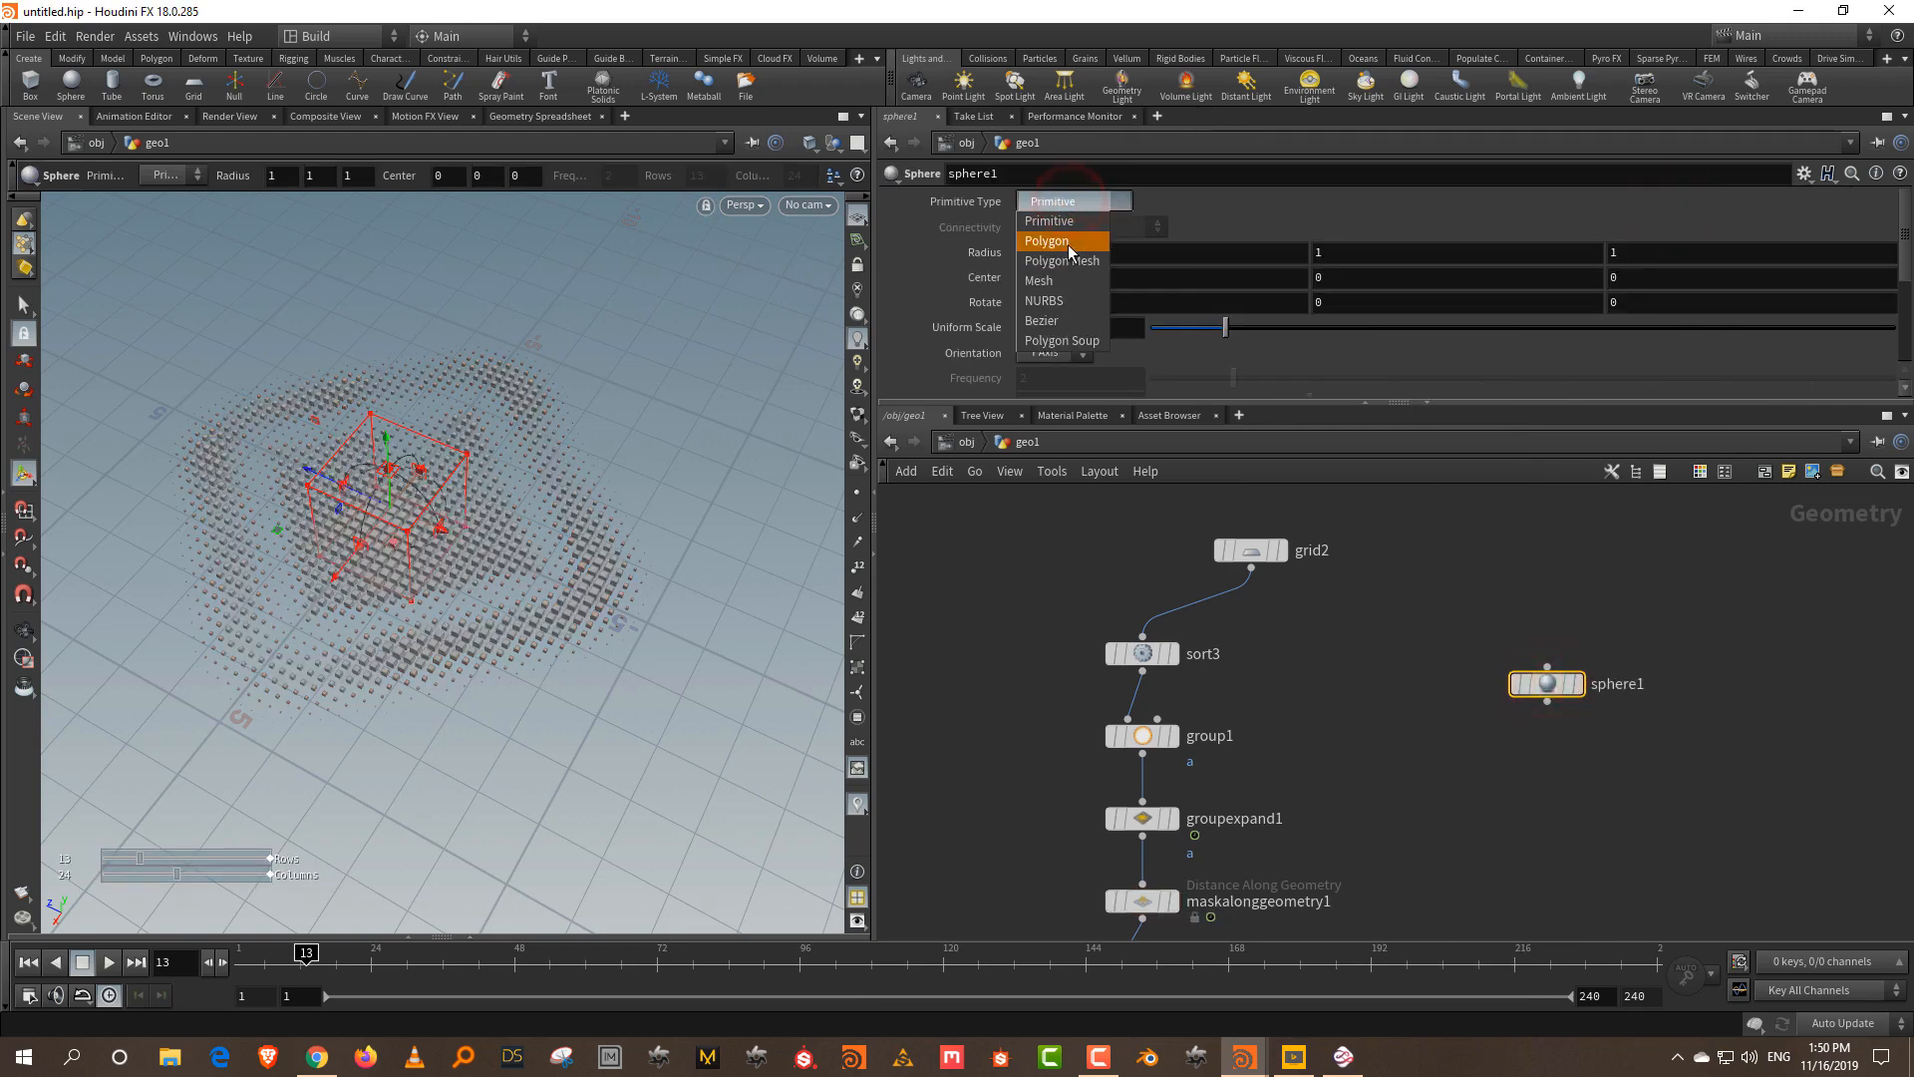
pyautogui.click(1068, 244)
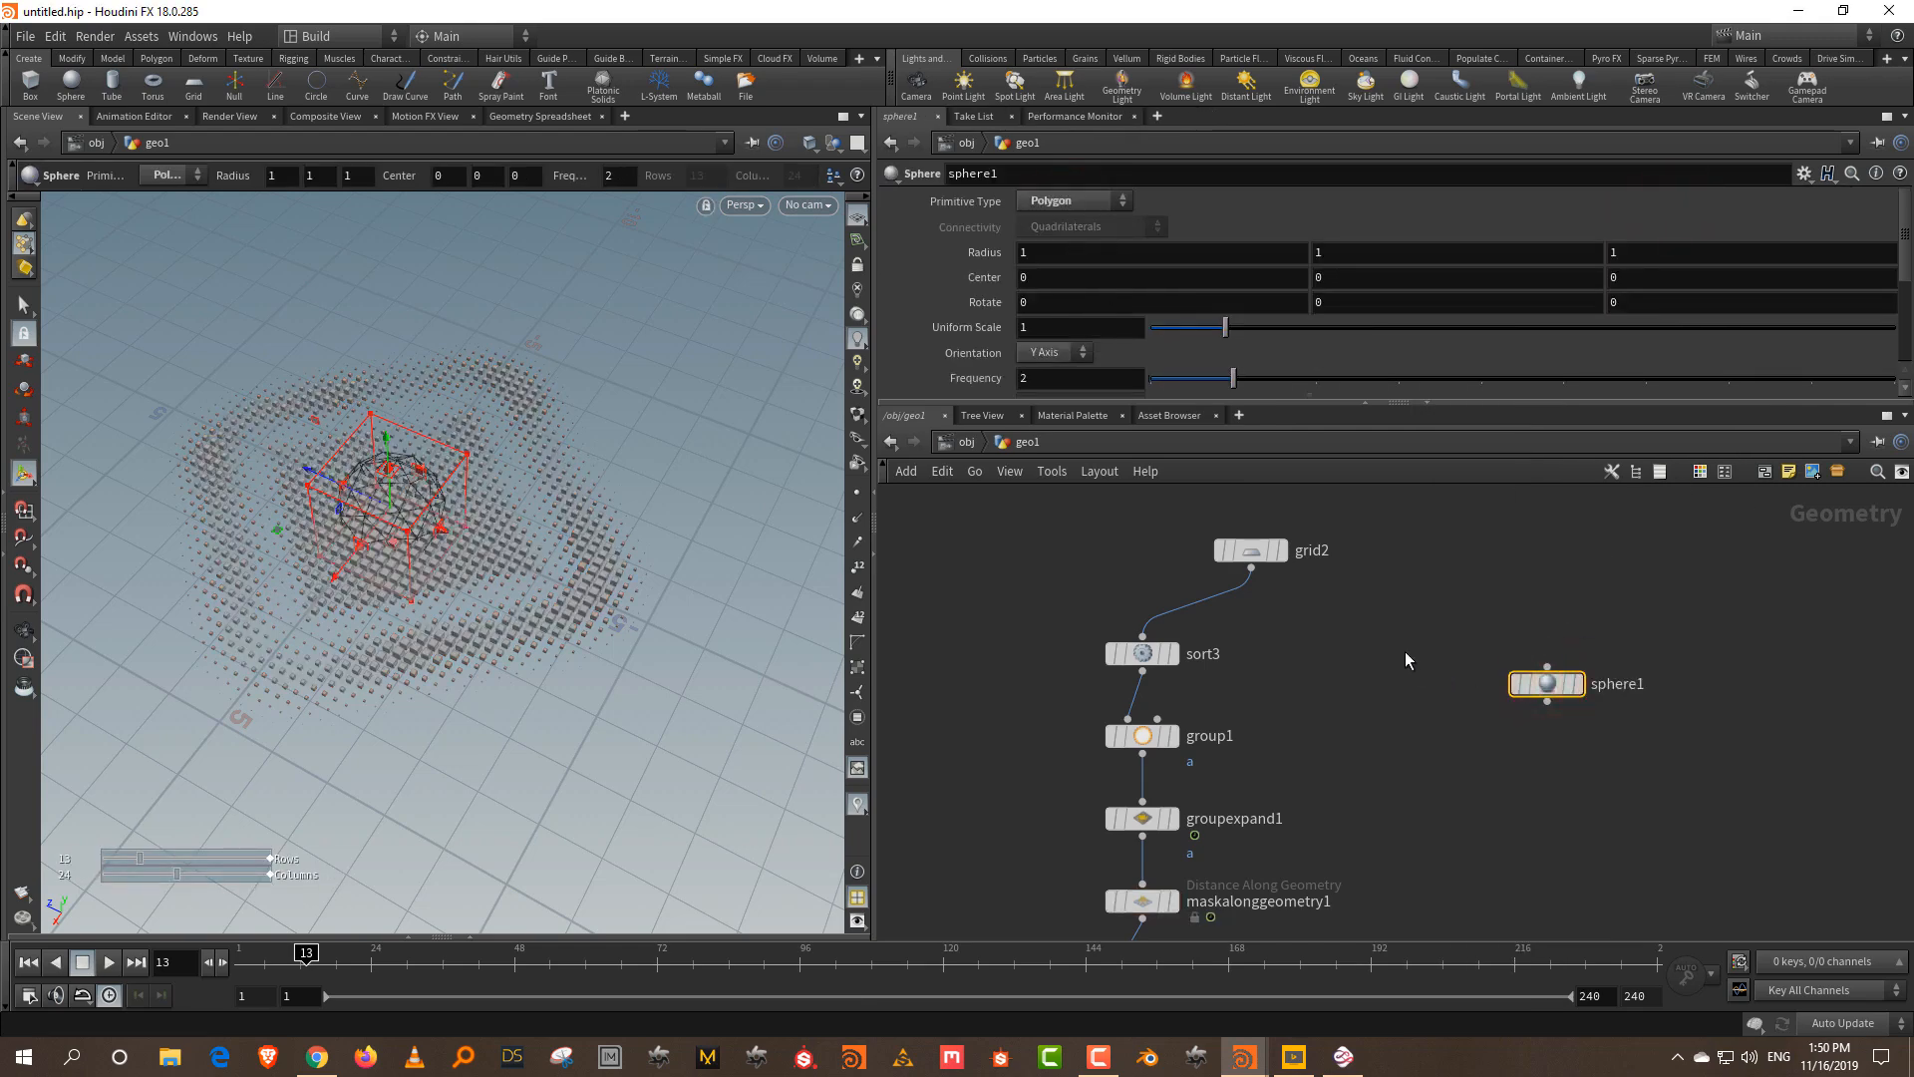
# - Add a Mask from Geometry node, wire grid2 and sphere1 into its two inputs, and display sphere1
pyautogui.press('Tab')
pyautogui.write('mask')
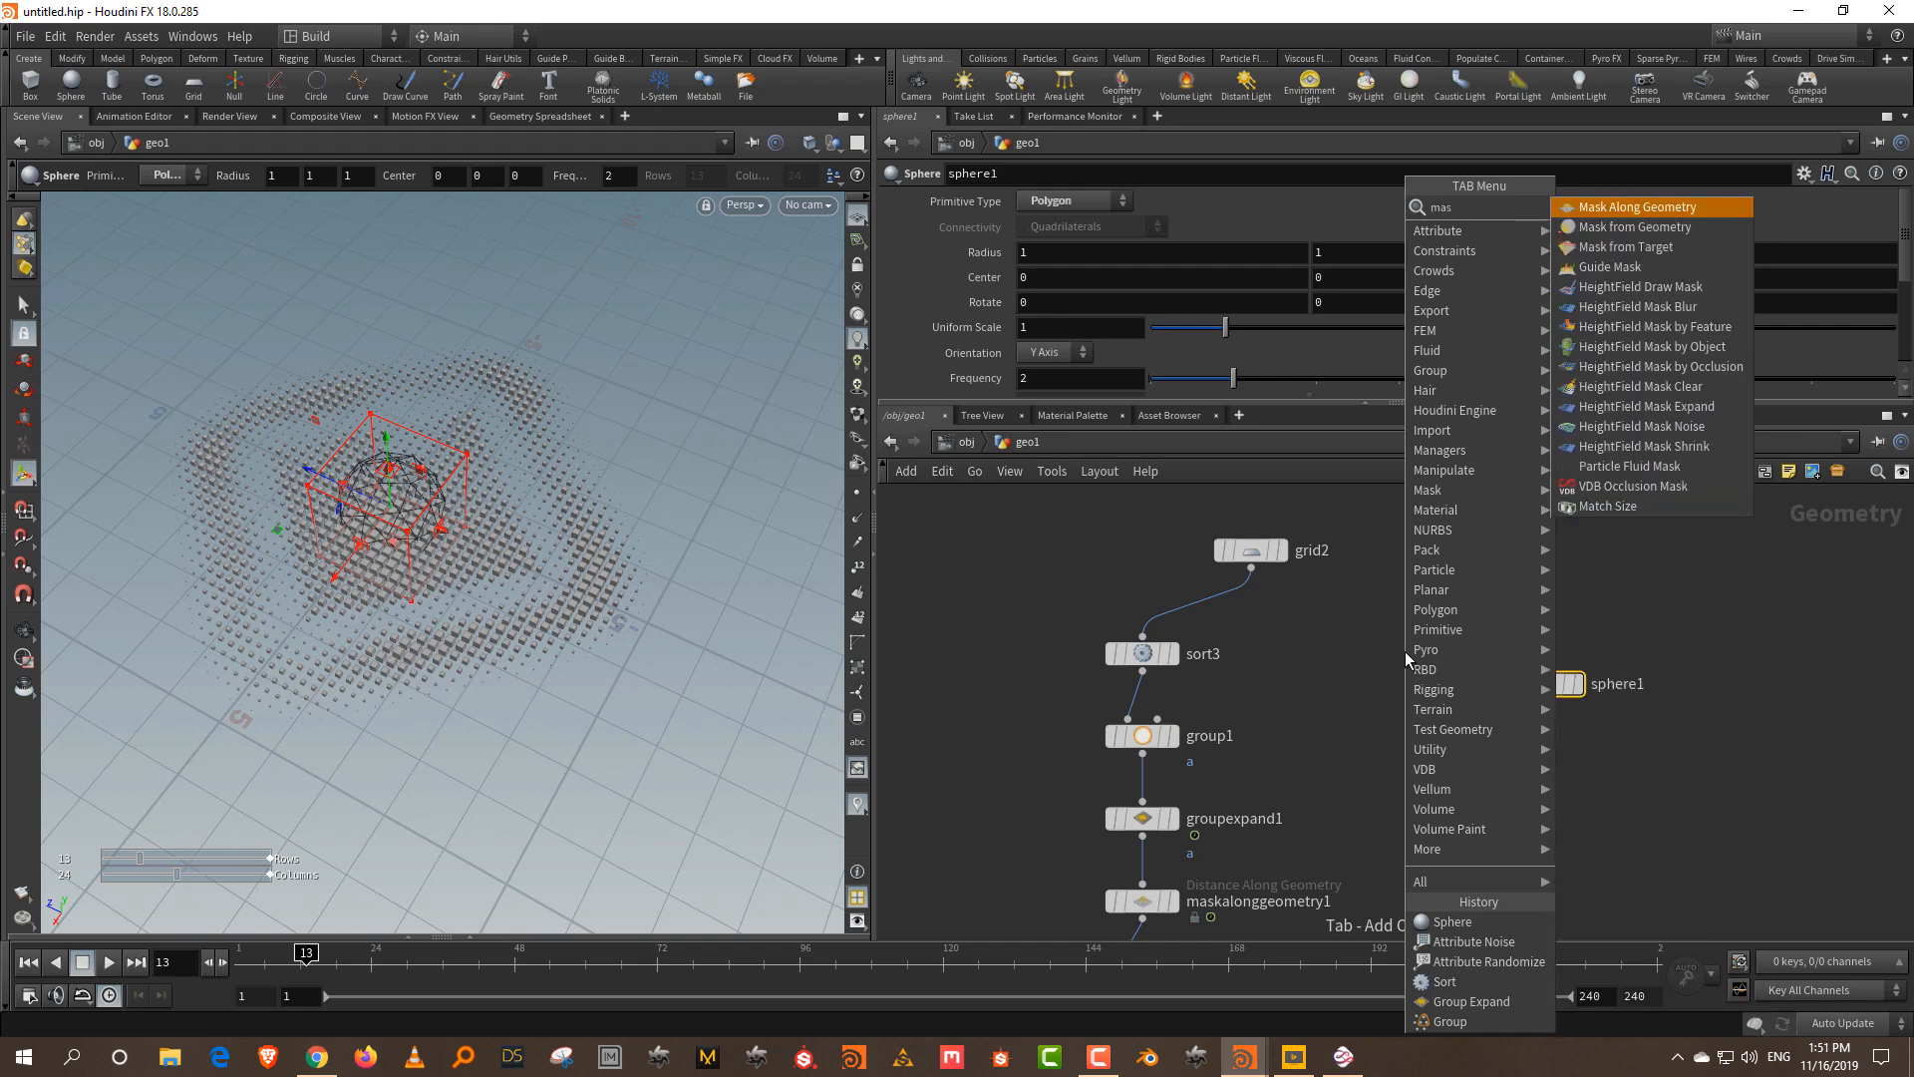
pyautogui.click(1640, 221)
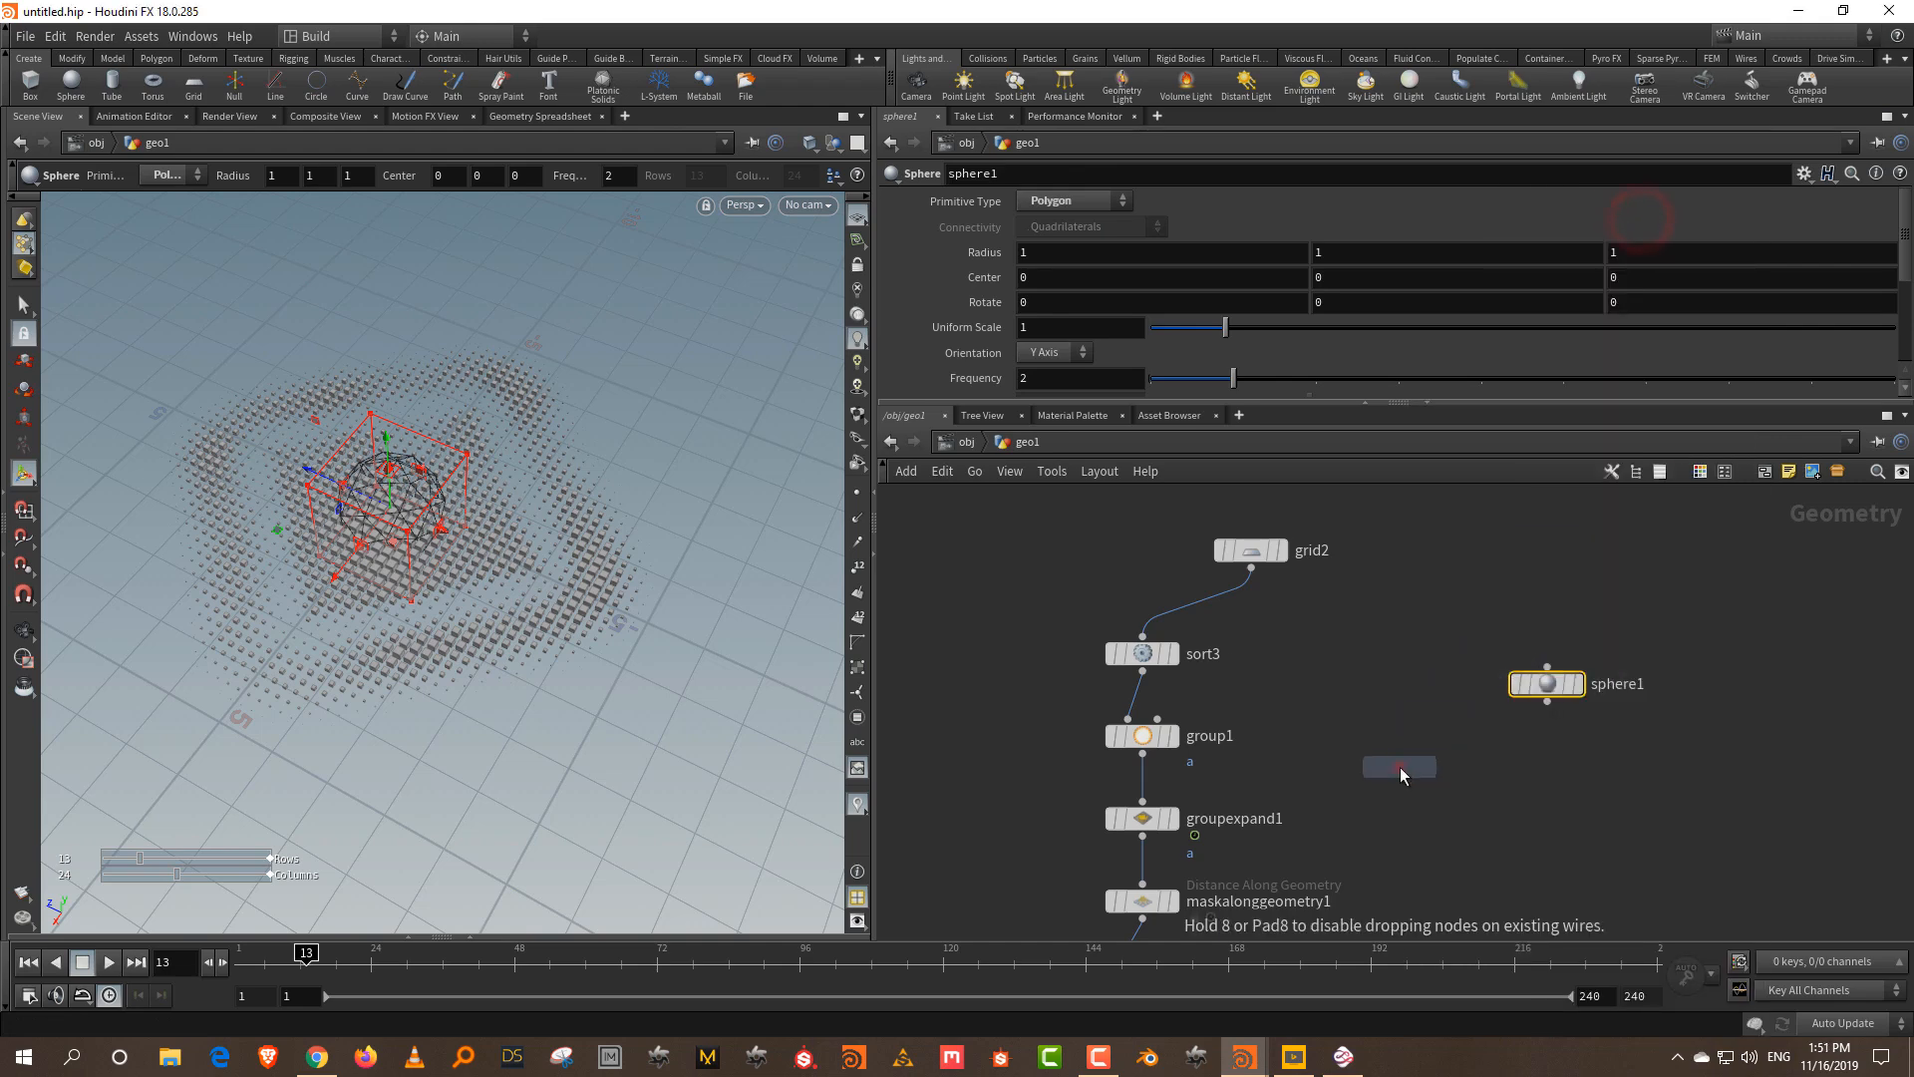
pyautogui.click(1400, 768)
pyautogui.moveTo(1299, 616); pyautogui.dragTo(1385, 748)
pyautogui.moveTo(1547, 702); pyautogui.dragTo(1557, 609)
pyautogui.click(1586, 608)
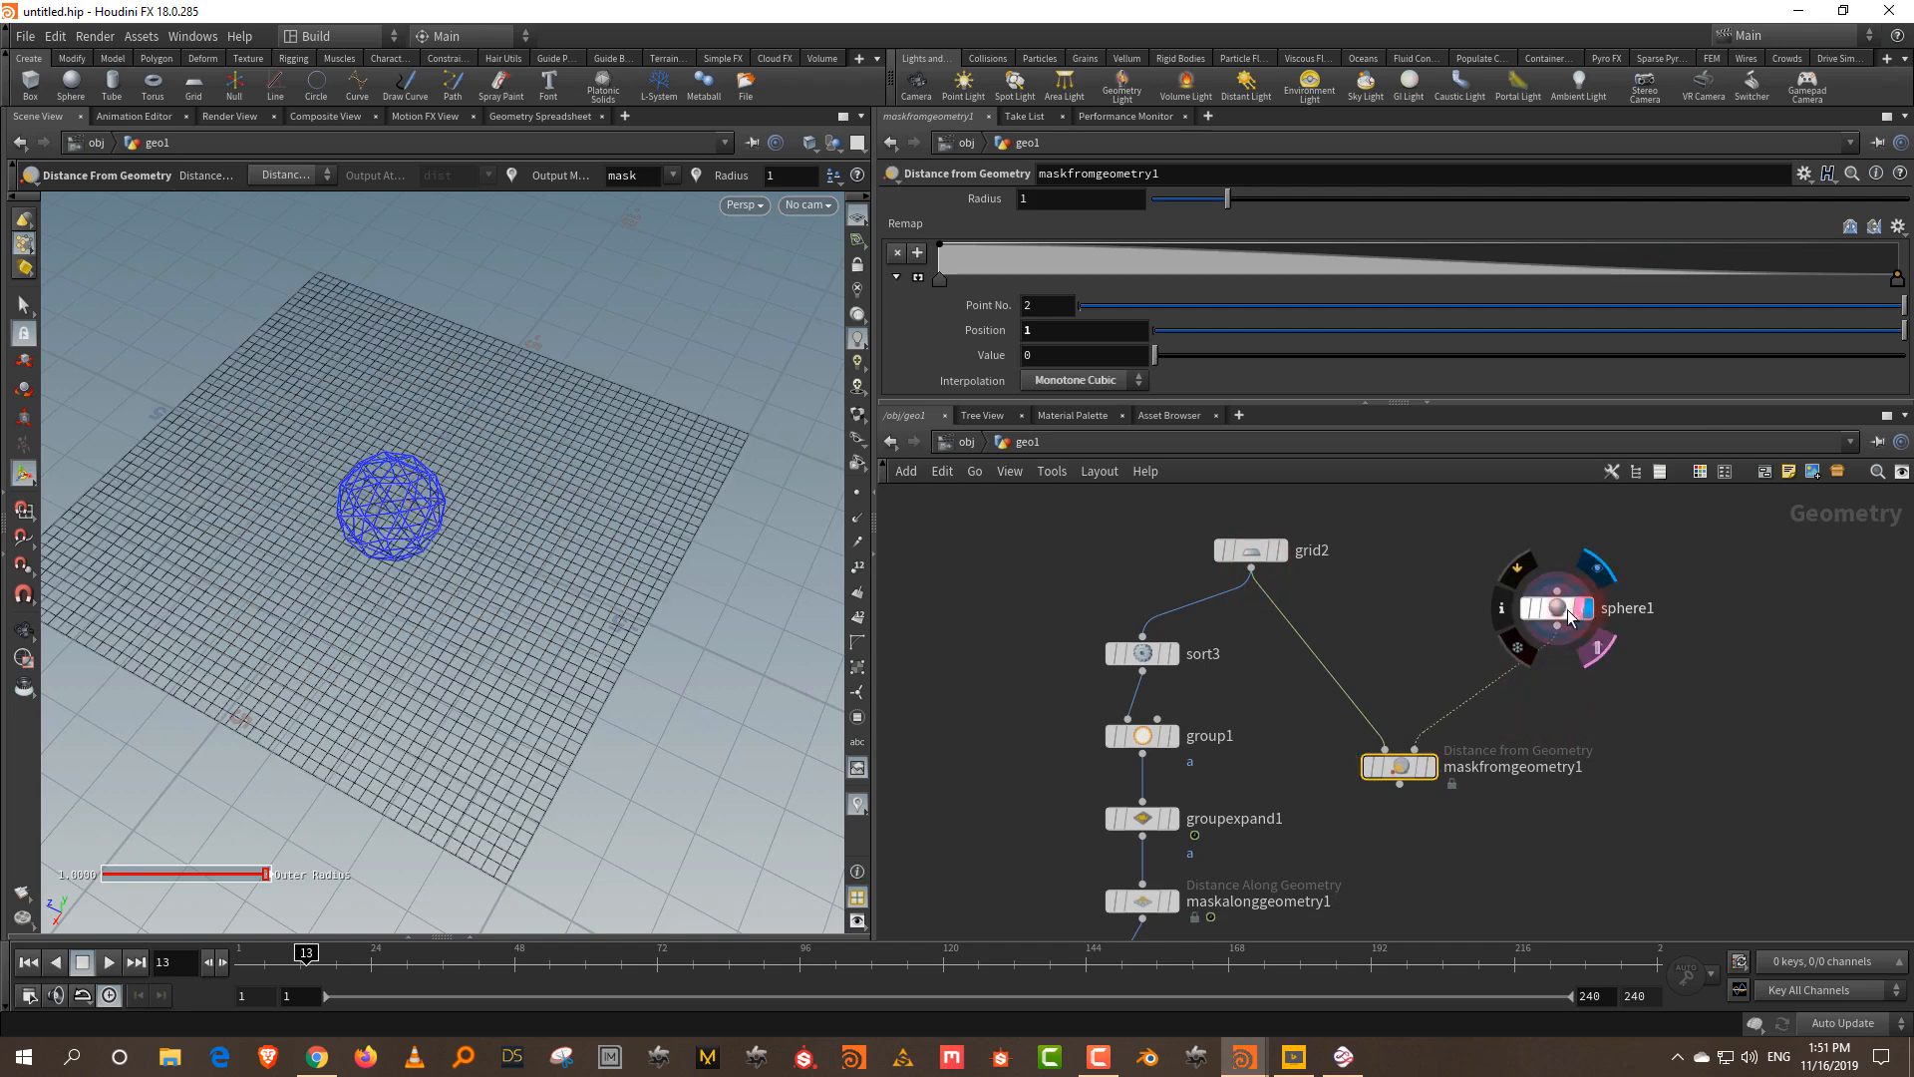
# - Add a Transform node between sphere1 and maskfromgeometry1 for positioning the sphere
pyautogui.click(1557, 609)
pyautogui.press('Tab')
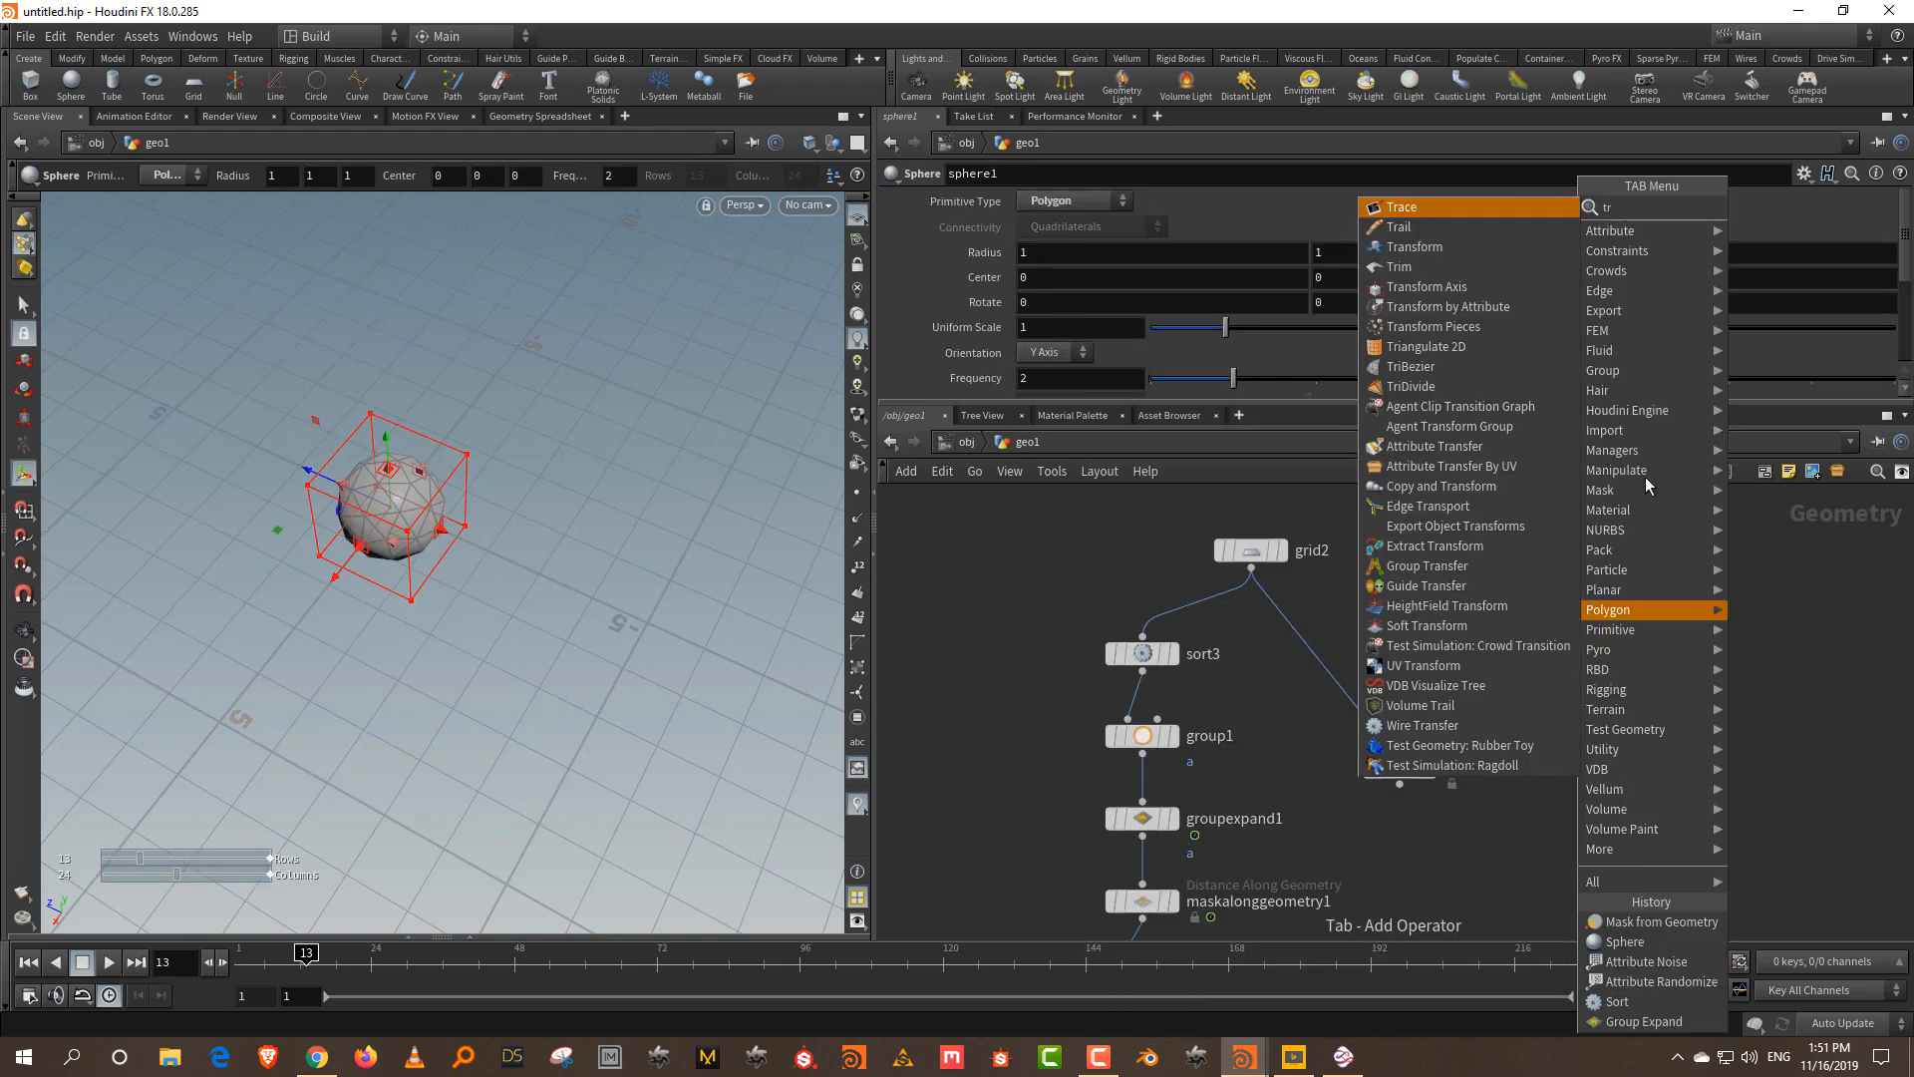
pyautogui.click(1487, 249)
pyautogui.click(1510, 682)
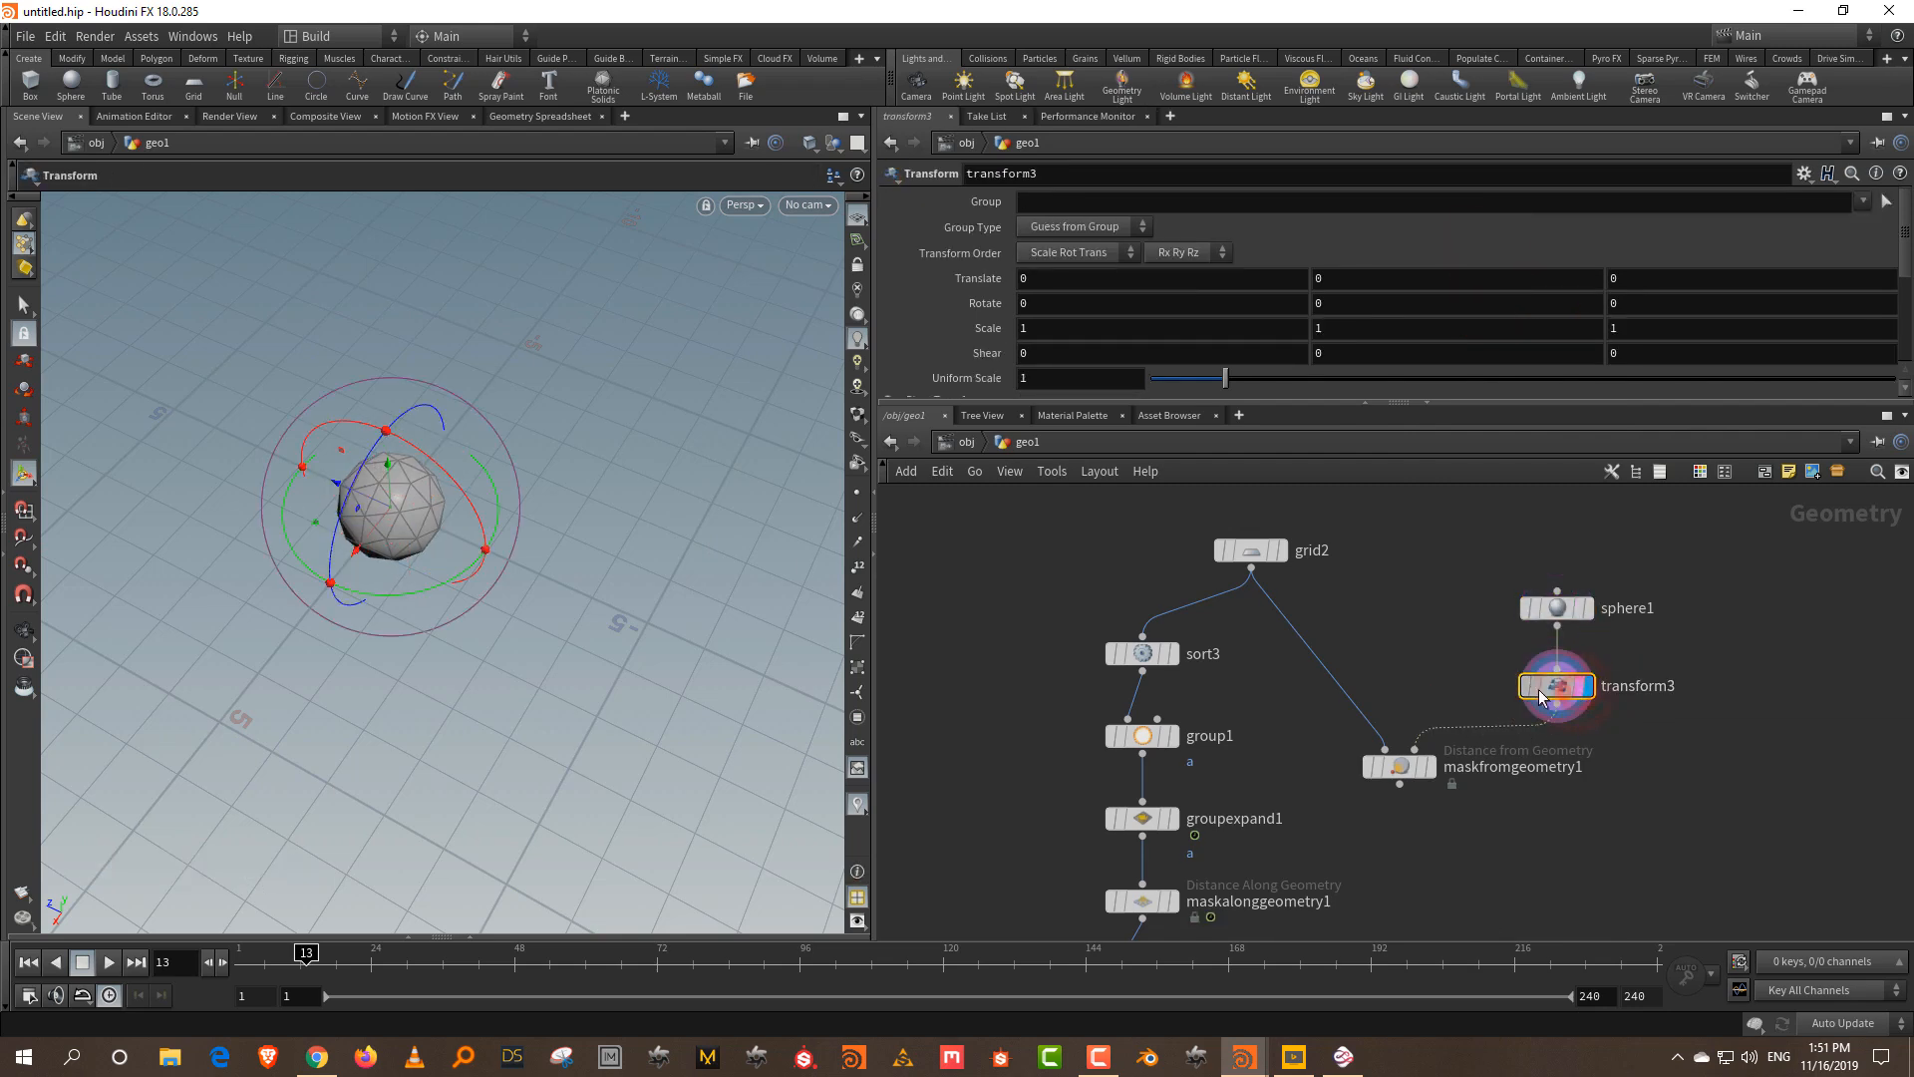
# - Move the sphere to about -6.18 in X, keyframe its translation at frame 13, and move it to about 6.59 at frame 72
pyautogui.moveTo(361, 555); pyautogui.dragTo(534, 356)
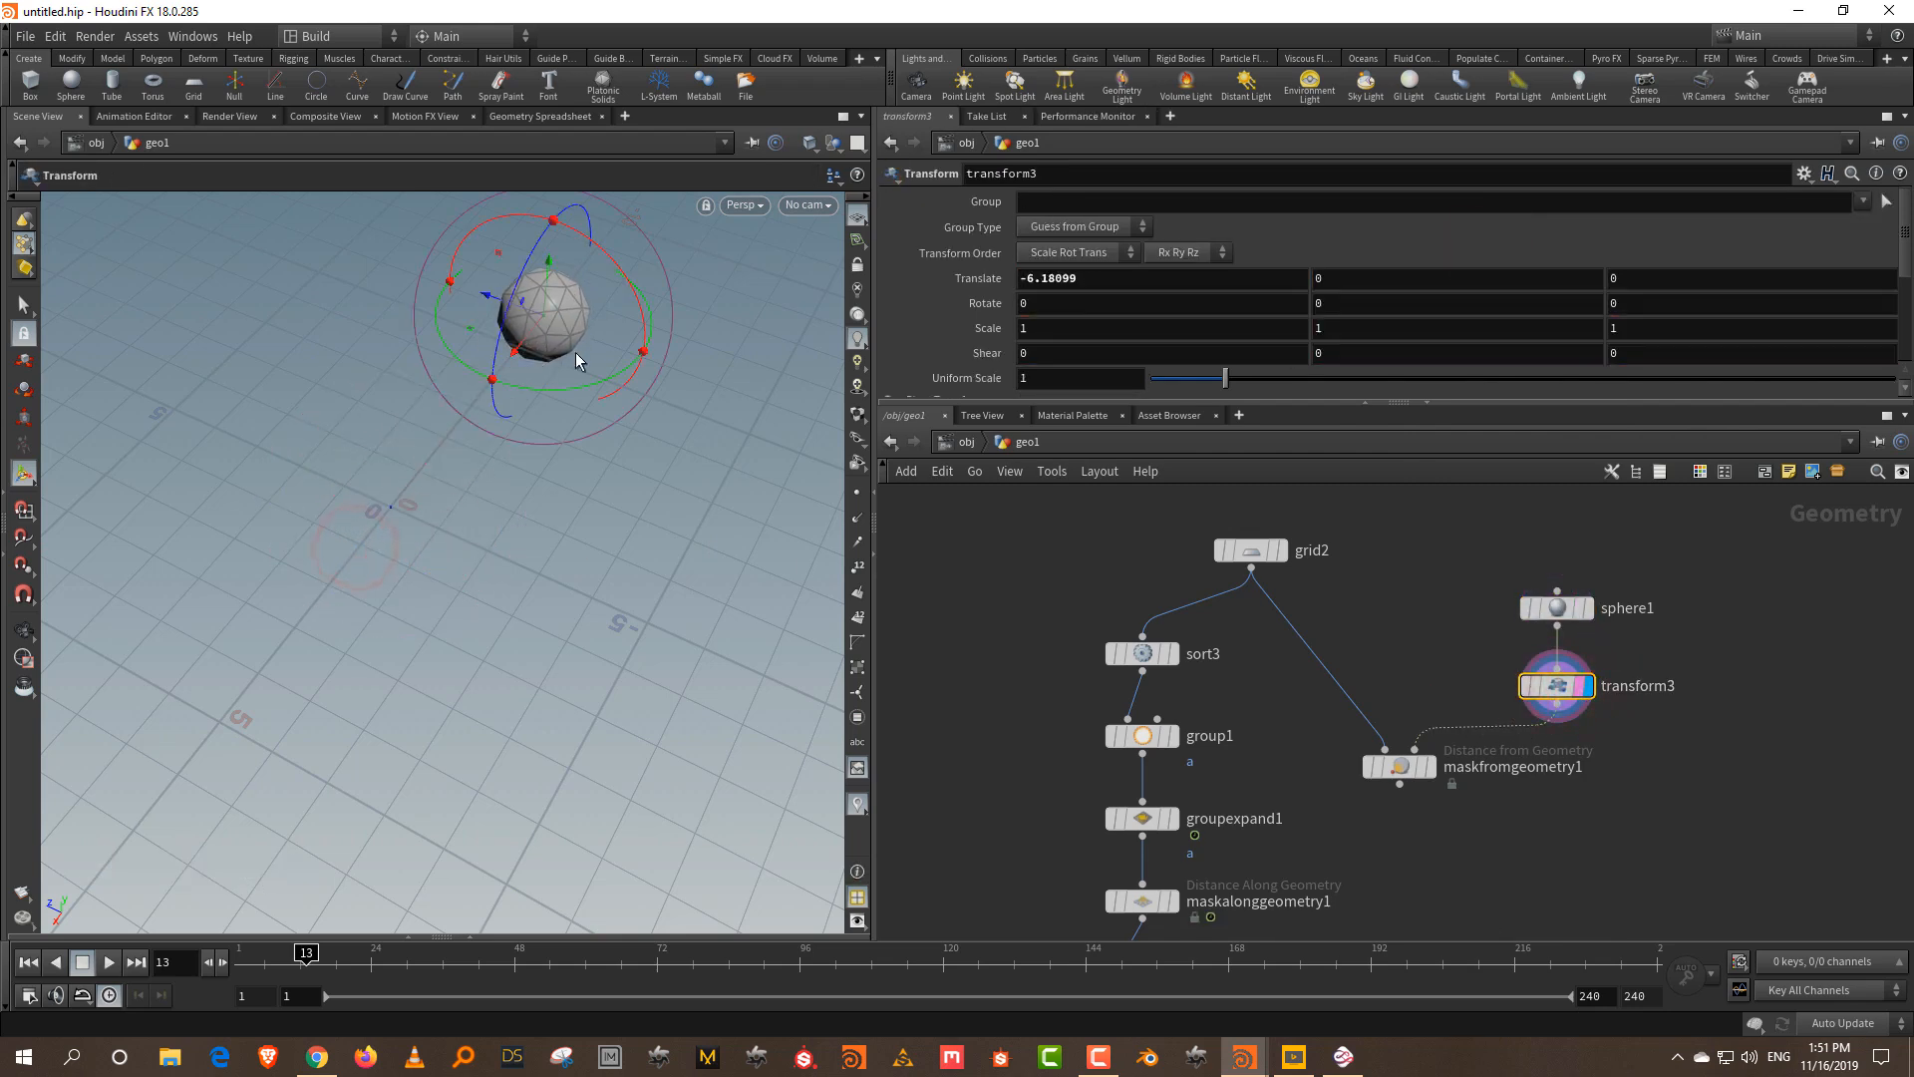
pyautogui.keyDown('alt'); pyautogui.click(966, 277); pyautogui.keyUp('alt')
pyautogui.moveTo(546, 963); pyautogui.dragTo(681, 966)
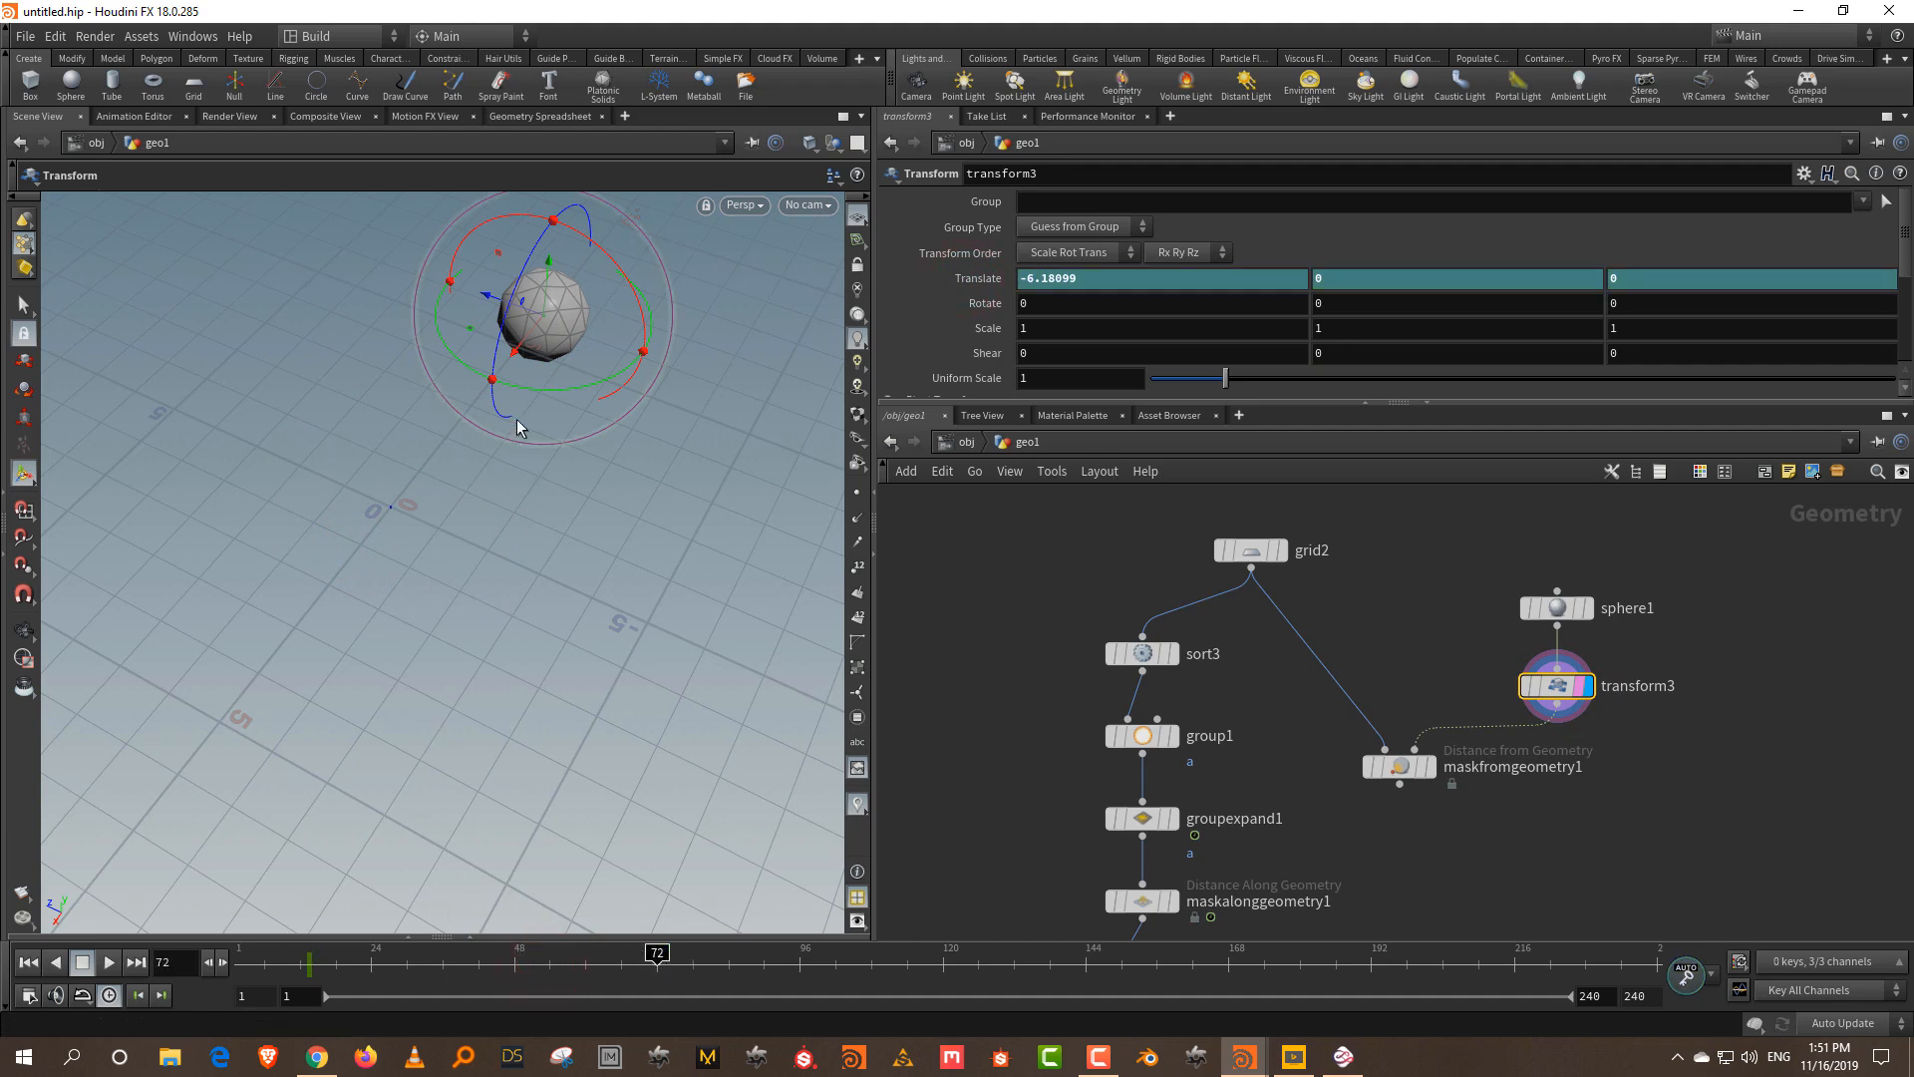
pyautogui.moveTo(522, 357); pyautogui.dragTo(76, 850)
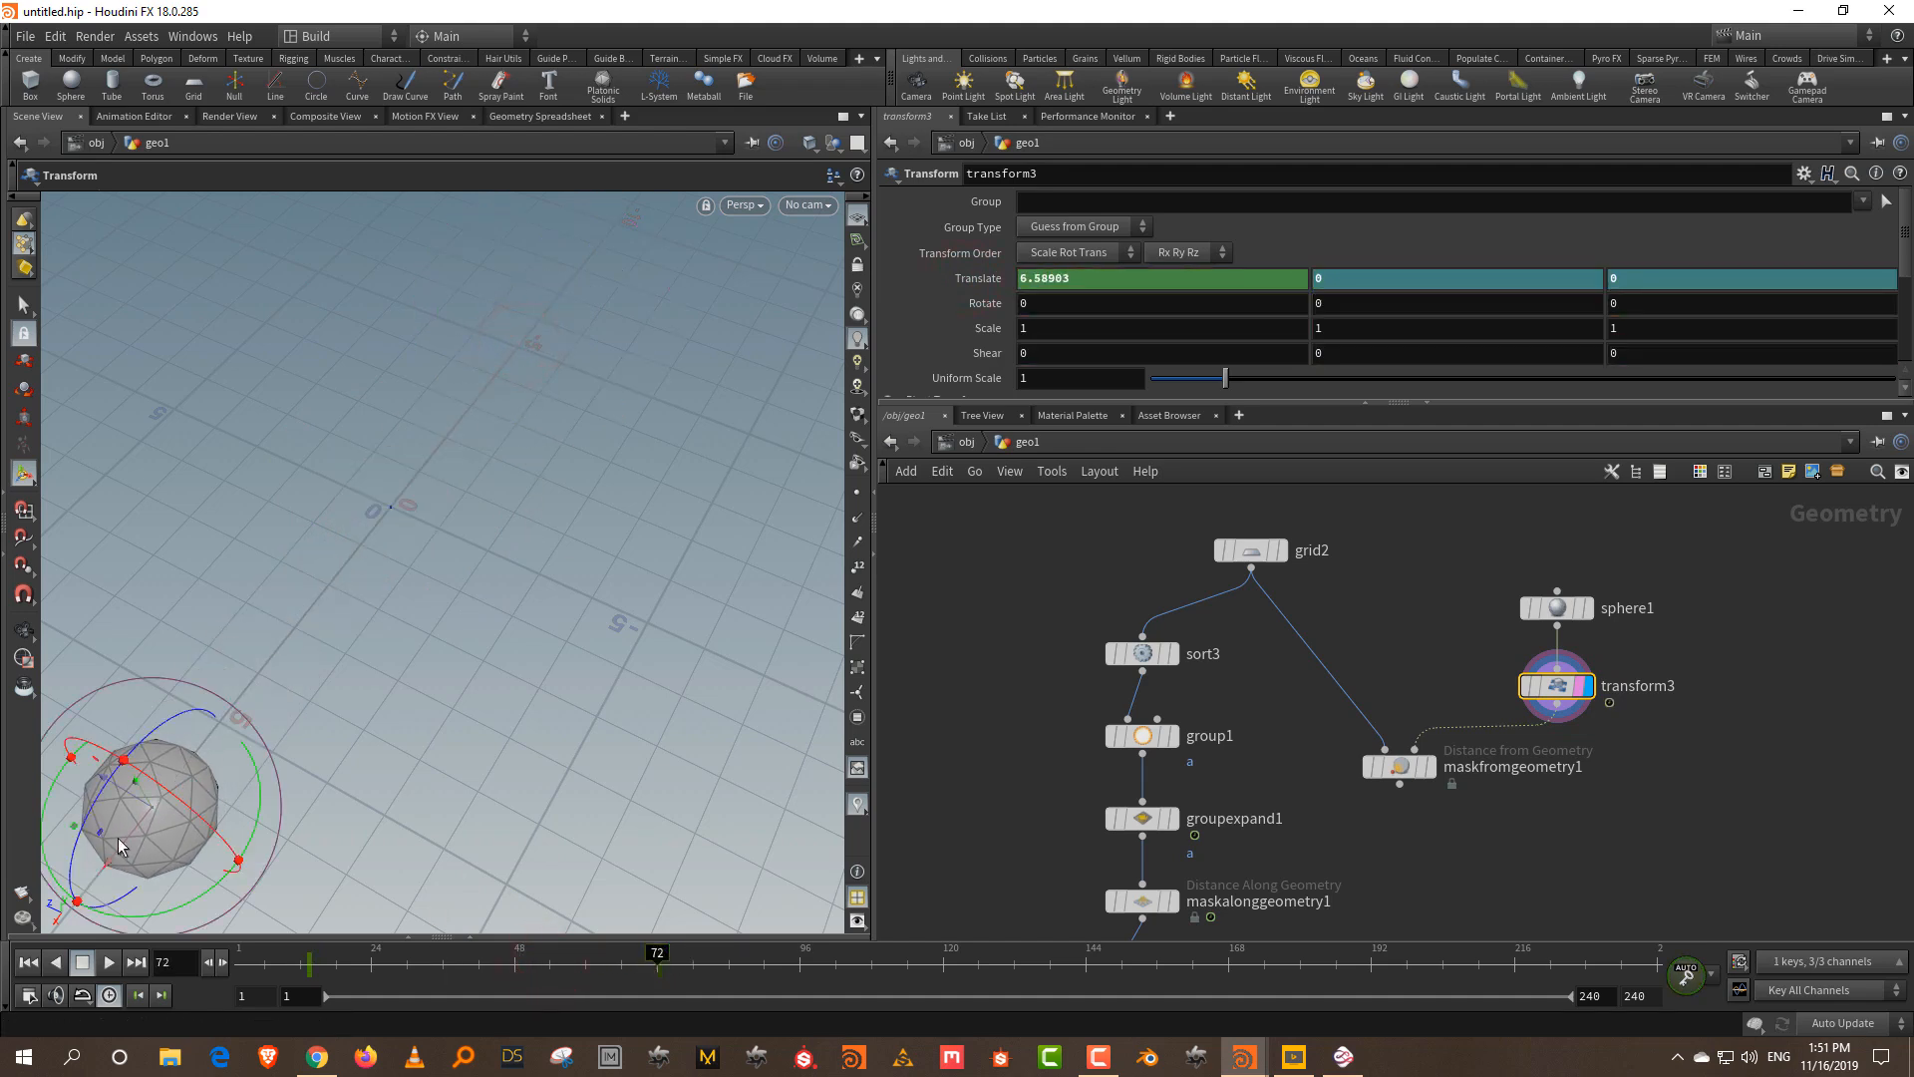
# - With maskfromgeometry1 displayed at frame 37, add three Remap ramp points that form a second peak and set Radius to 2.25
pyautogui.click(1410, 773)
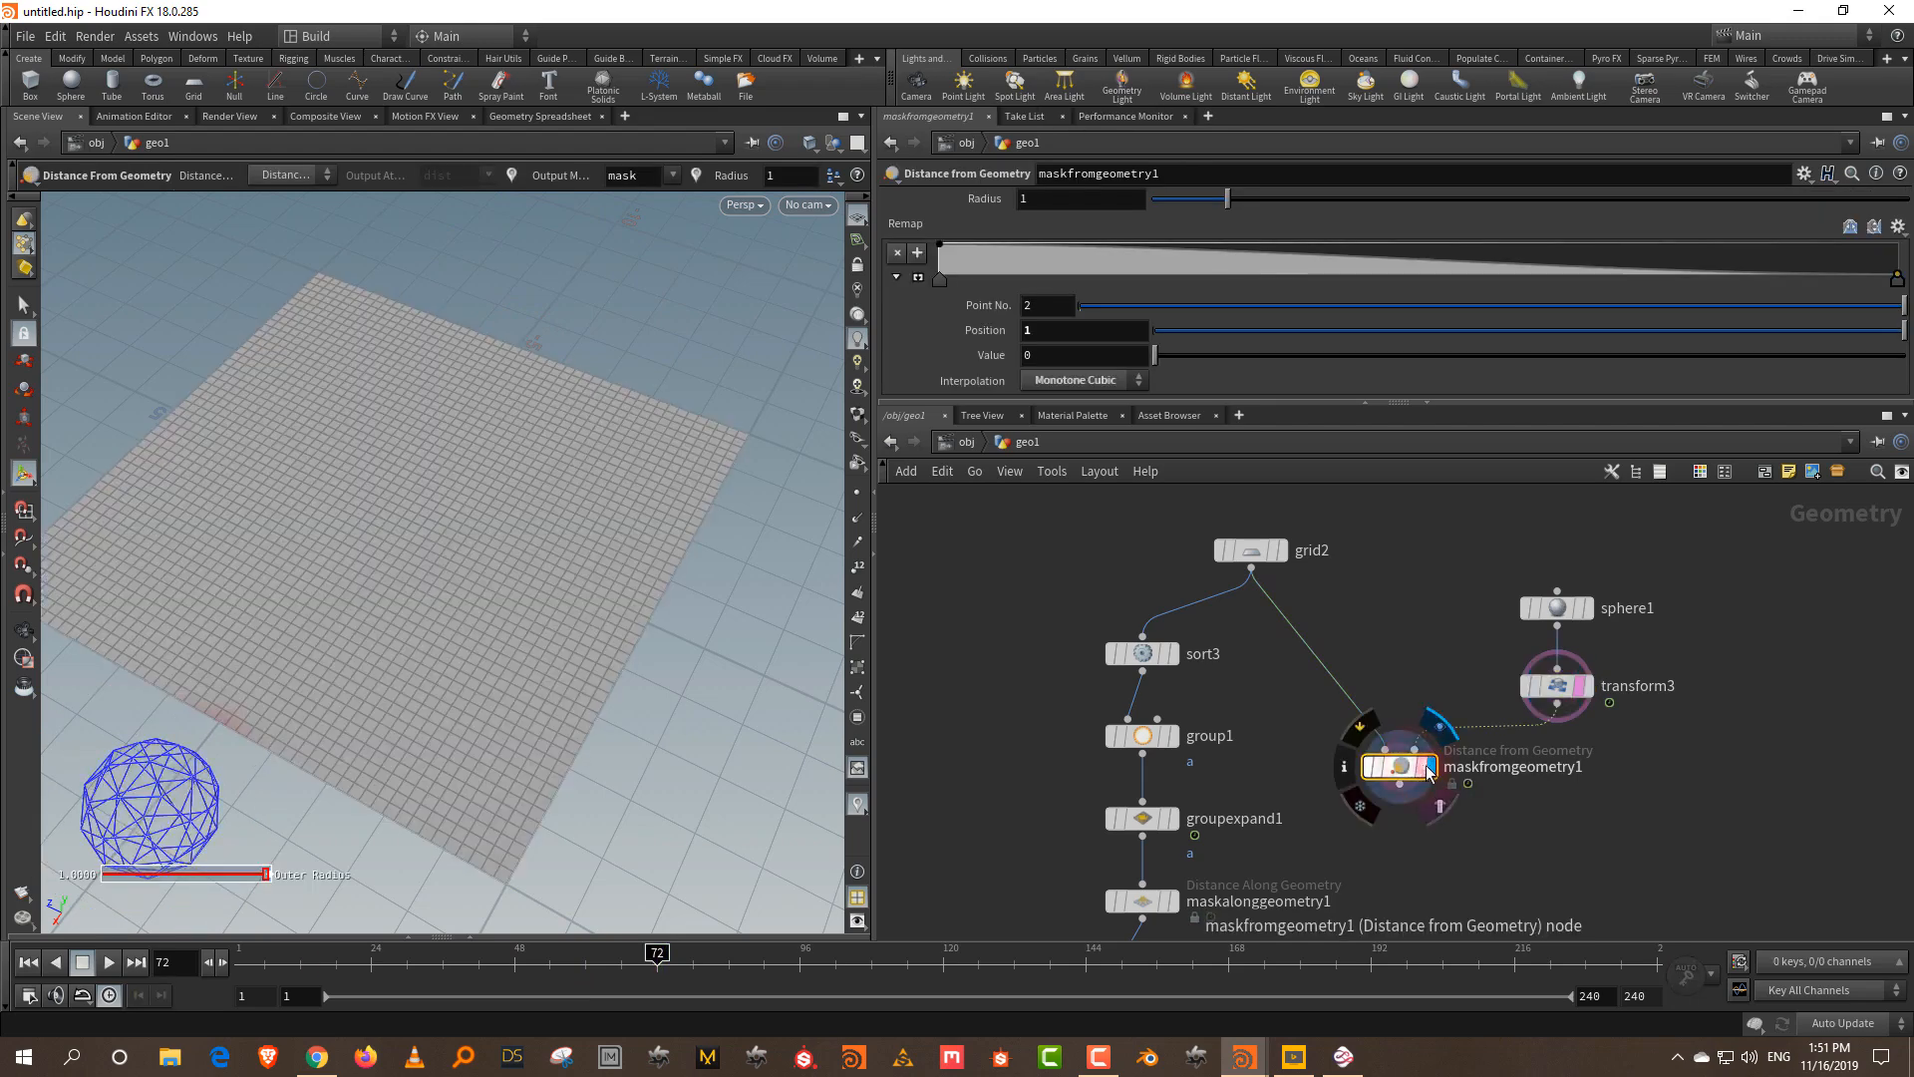
pyautogui.moveTo(657, 959); pyautogui.dragTo(449, 976)
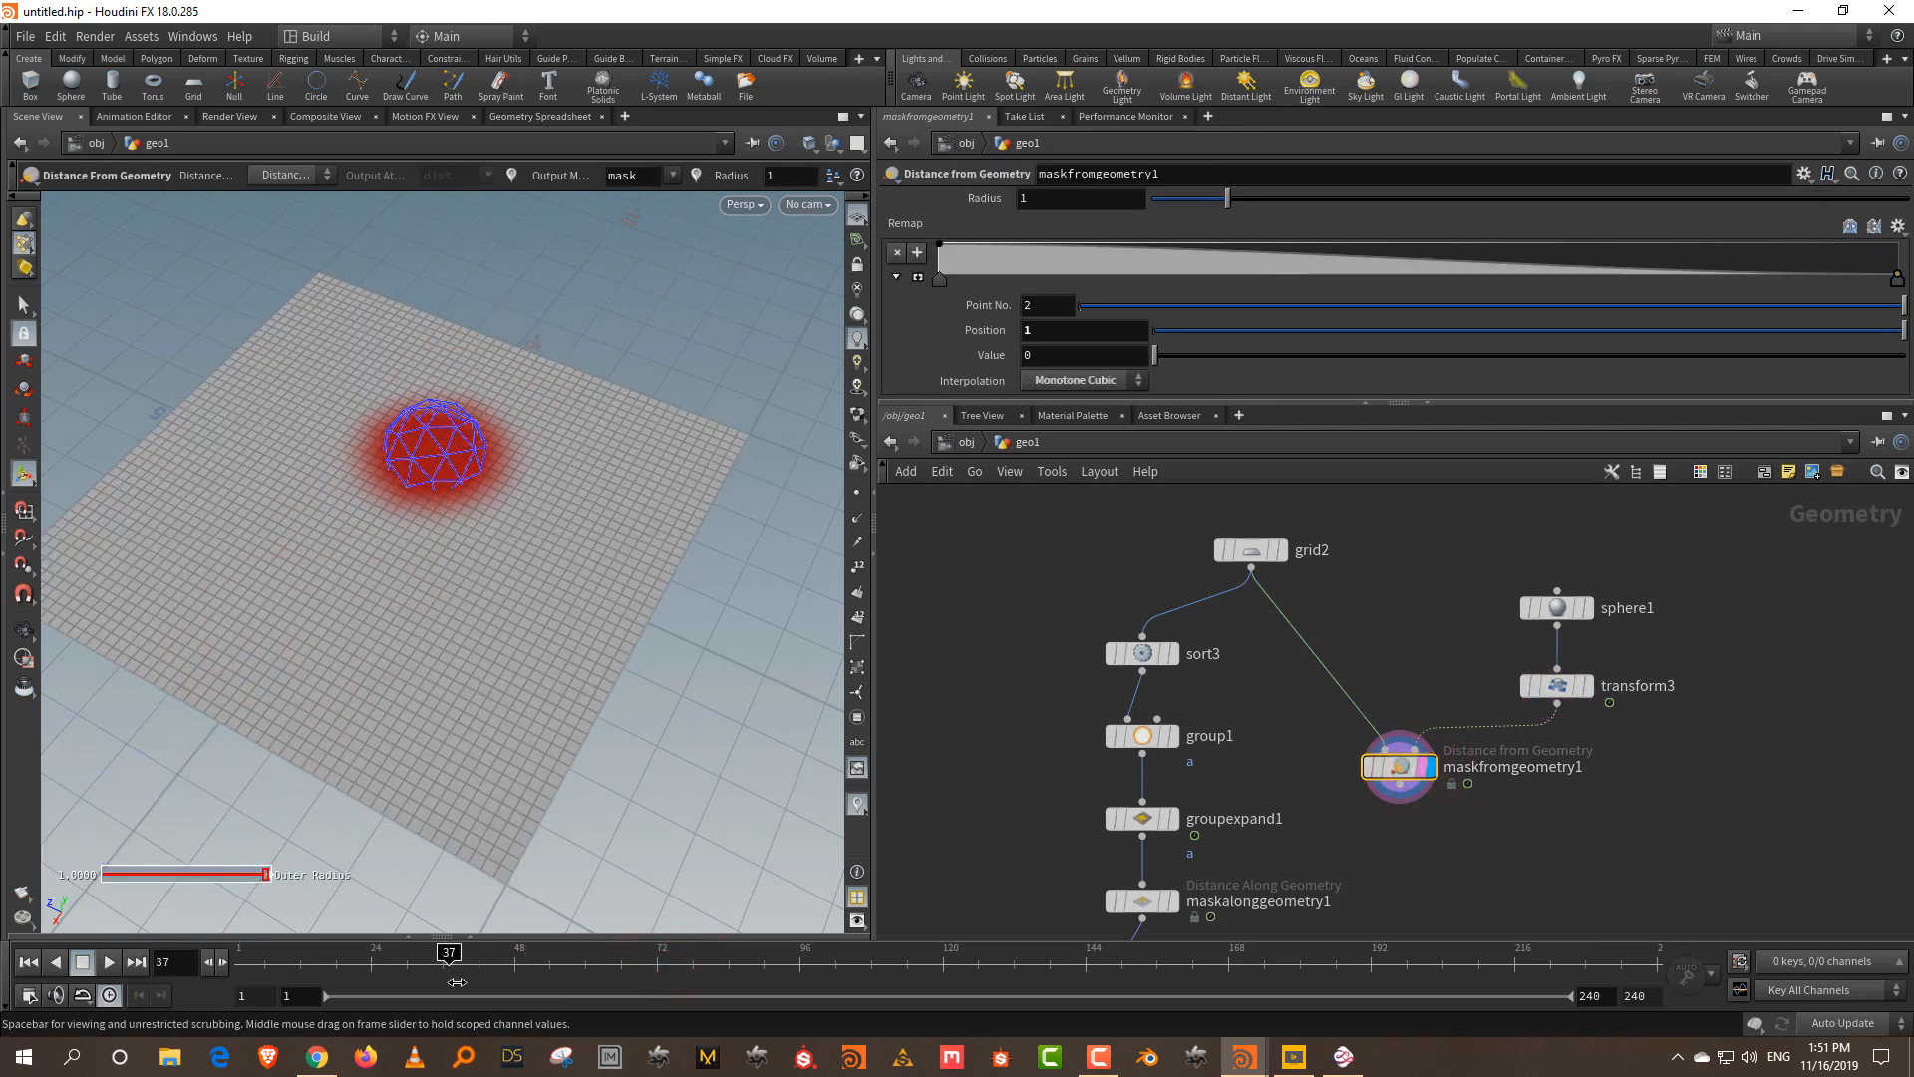
pyautogui.click(1129, 269)
pyautogui.moveTo(1388, 269); pyautogui.dragTo(1386, 229)
pyautogui.click(1677, 267)
pyautogui.moveTo(1678, 274); pyautogui.dragTo(1692, 263)
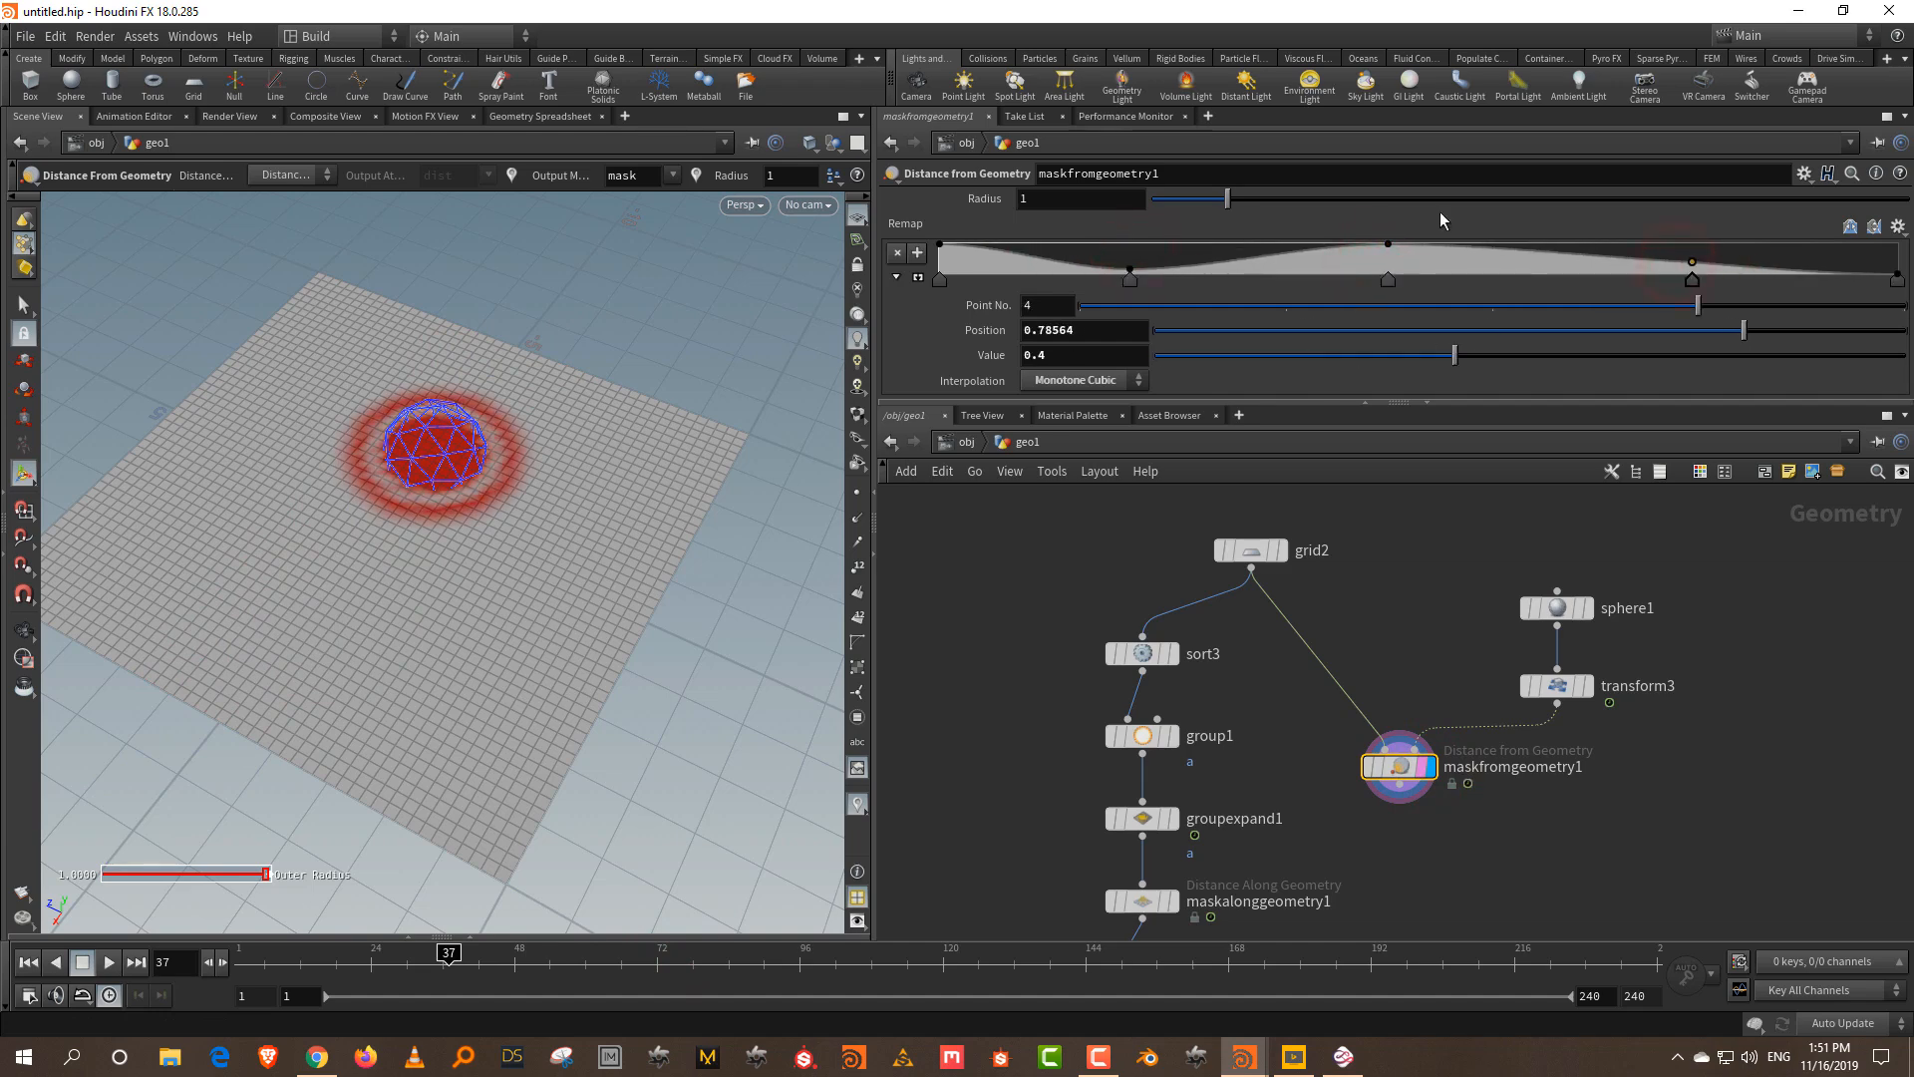
pyautogui.click(1321, 202)
# - Move attribwrangle2 and attribnoise1 aside and feed the wrangle from maskfromgeometry1 instead of maskalonggeometry1
pyautogui.scroll(-3, 1352, 865)
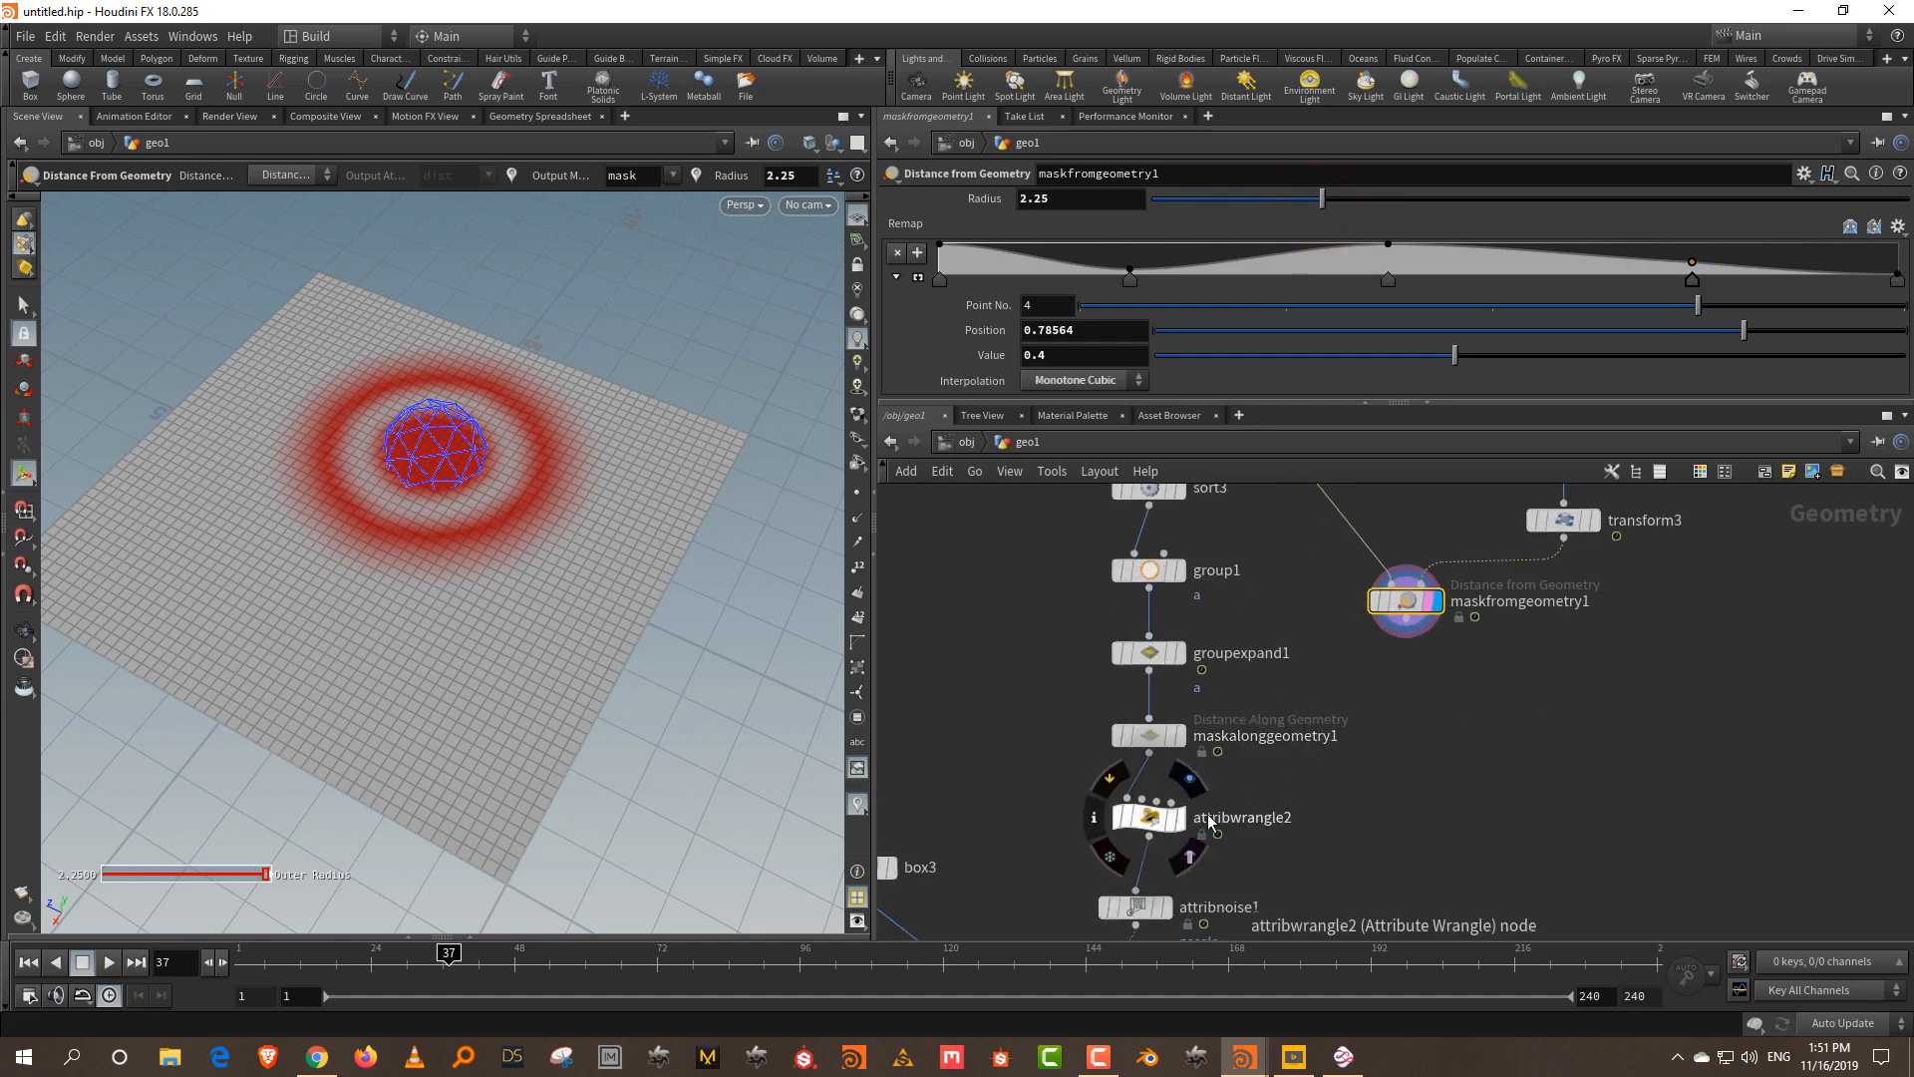
pyautogui.scroll(-2, 1416, 666)
pyautogui.moveTo(1336, 690); pyautogui.dragTo(1107, 836)
pyautogui.hotkey('ctrl', 'z')
pyautogui.hotkey('ctrl', 'z')
pyautogui.hotkey('ctrl', 'z')
pyautogui.moveTo(1162, 779); pyautogui.dragTo(1163, 845, button='middle')
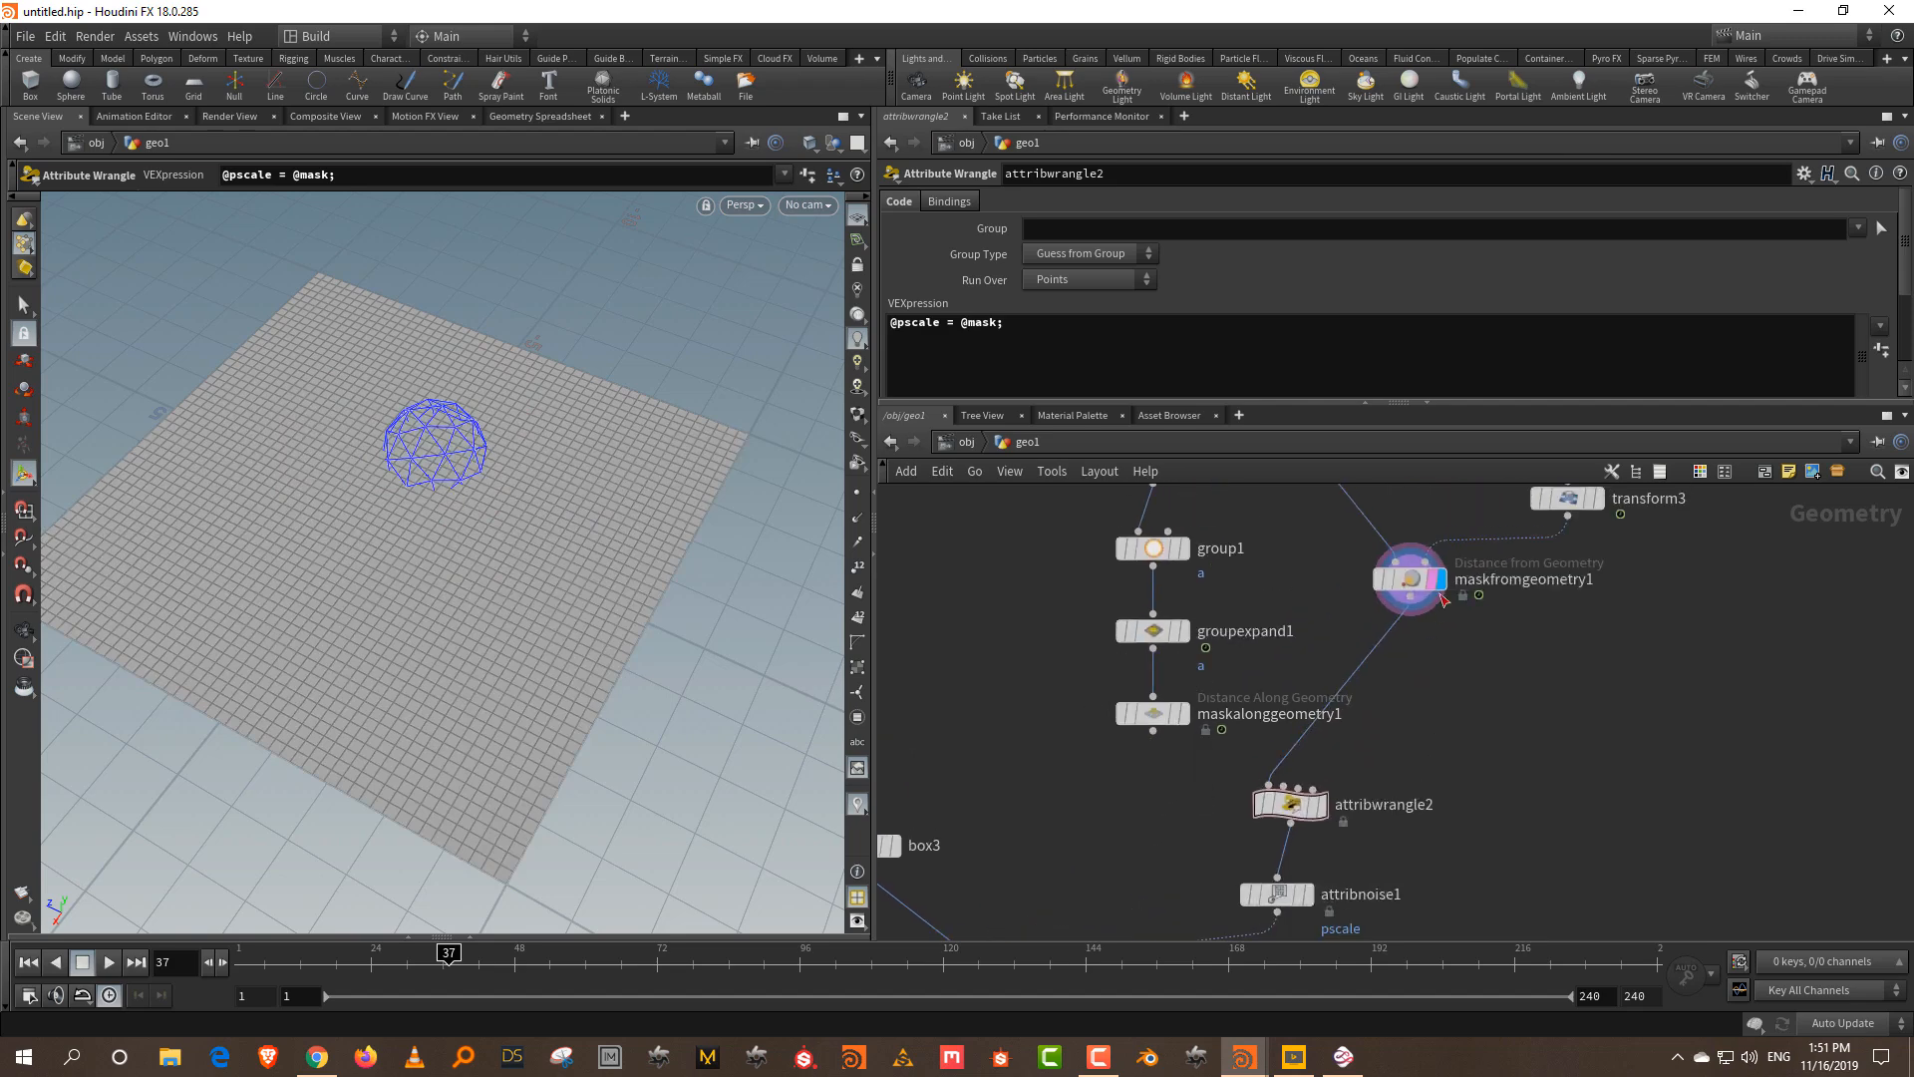
# - Display copytopoints2 and scrub the timeline to frame 42 to preview the masked boxes
pyautogui.moveTo(1509, 810); pyautogui.dragTo(1578, 662, button='middle')
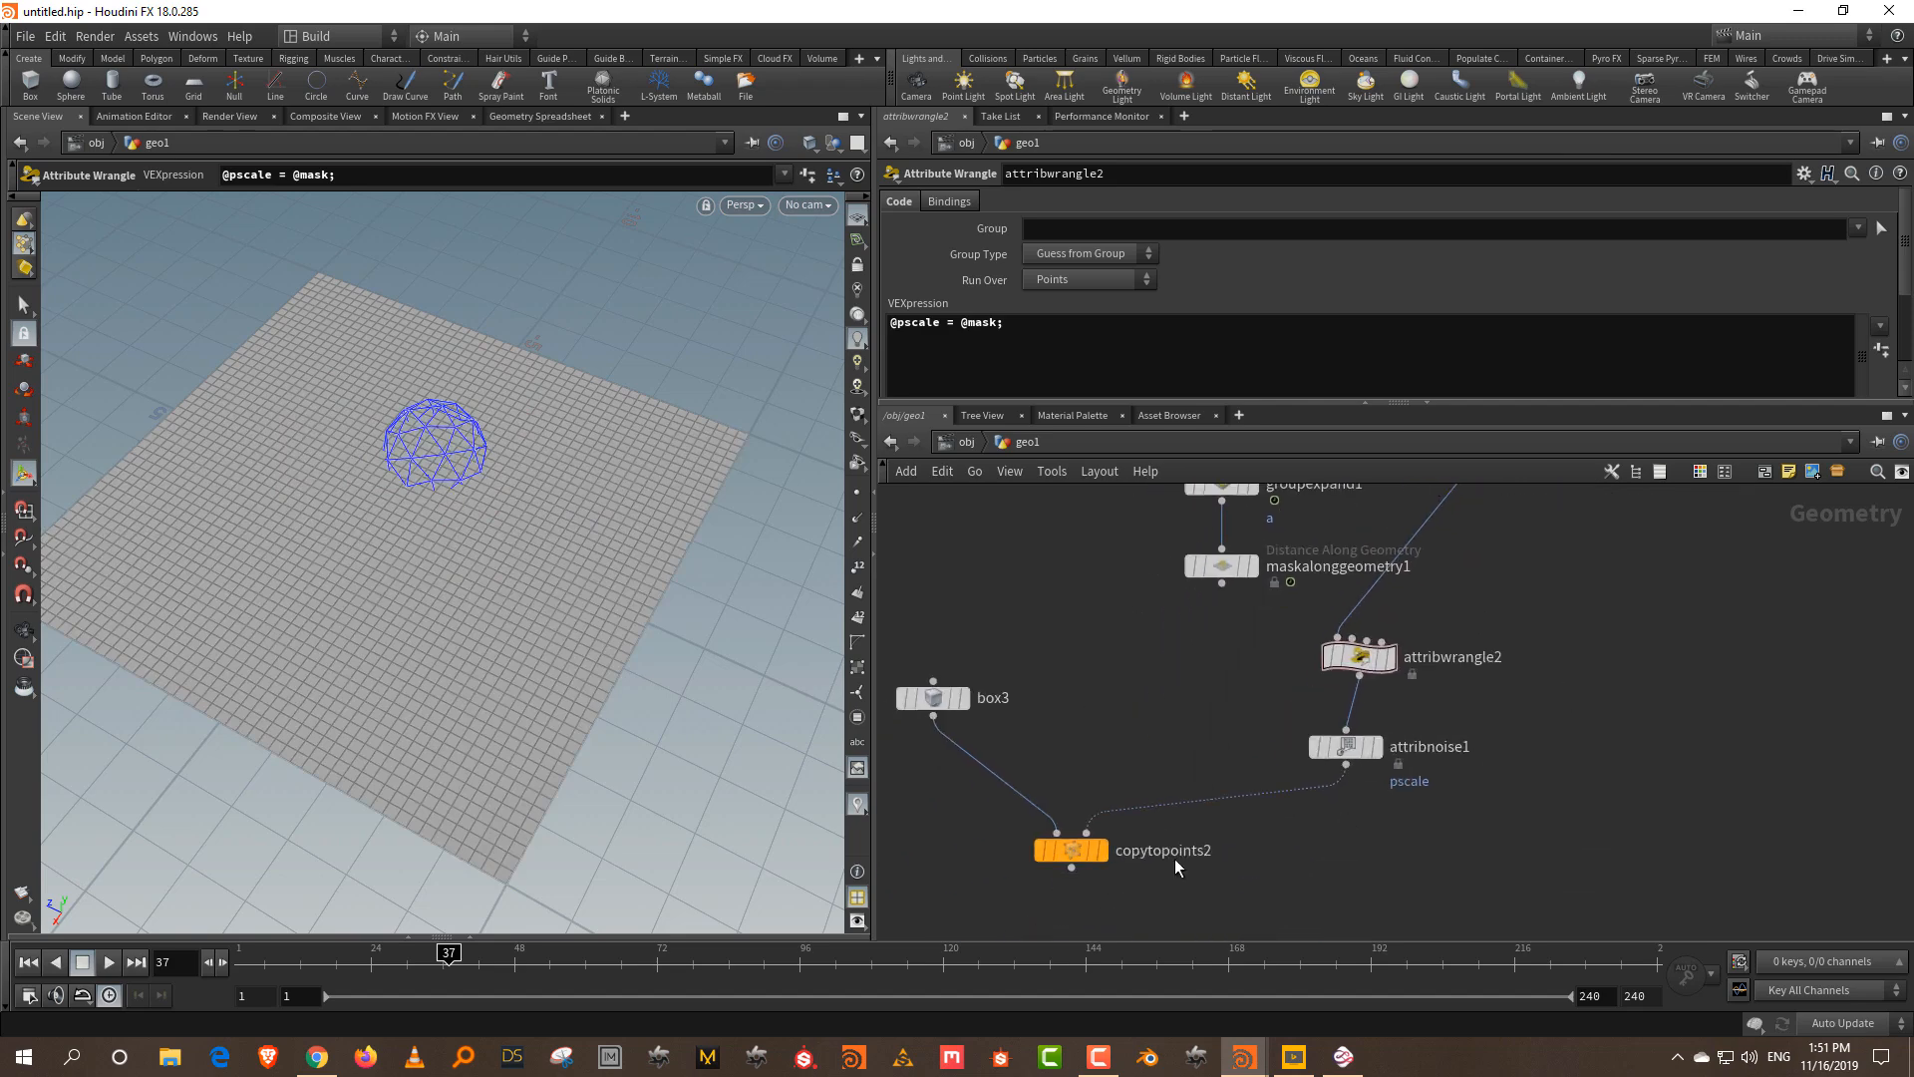
pyautogui.click(1099, 850)
pyautogui.moveTo(354, 985); pyautogui.dragTo(478, 973)
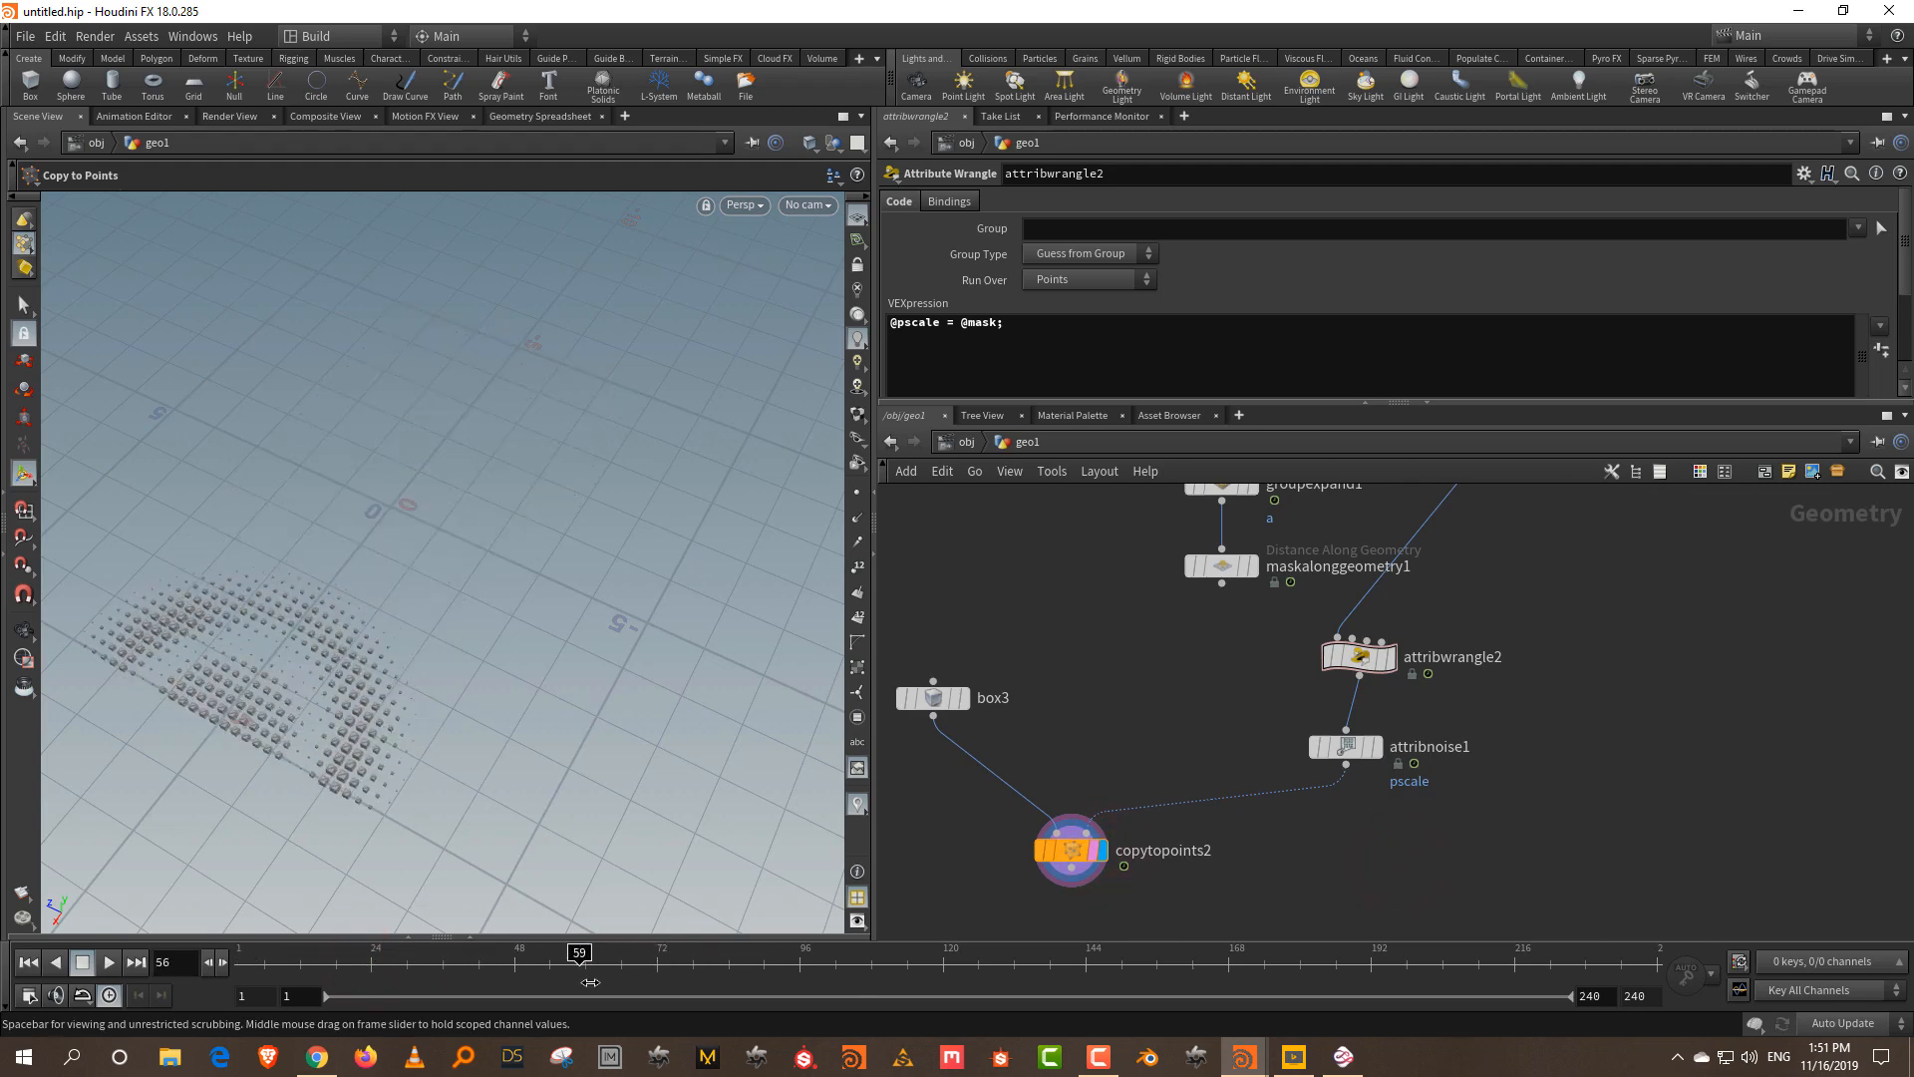
# - Move sphere1 and transform3 together farther away from grid2 to free space beside the mask node
pyautogui.moveTo(1604, 575); pyautogui.dragTo(1493, 802, button='middle')
pyautogui.scroll(-1, 1535, 743)
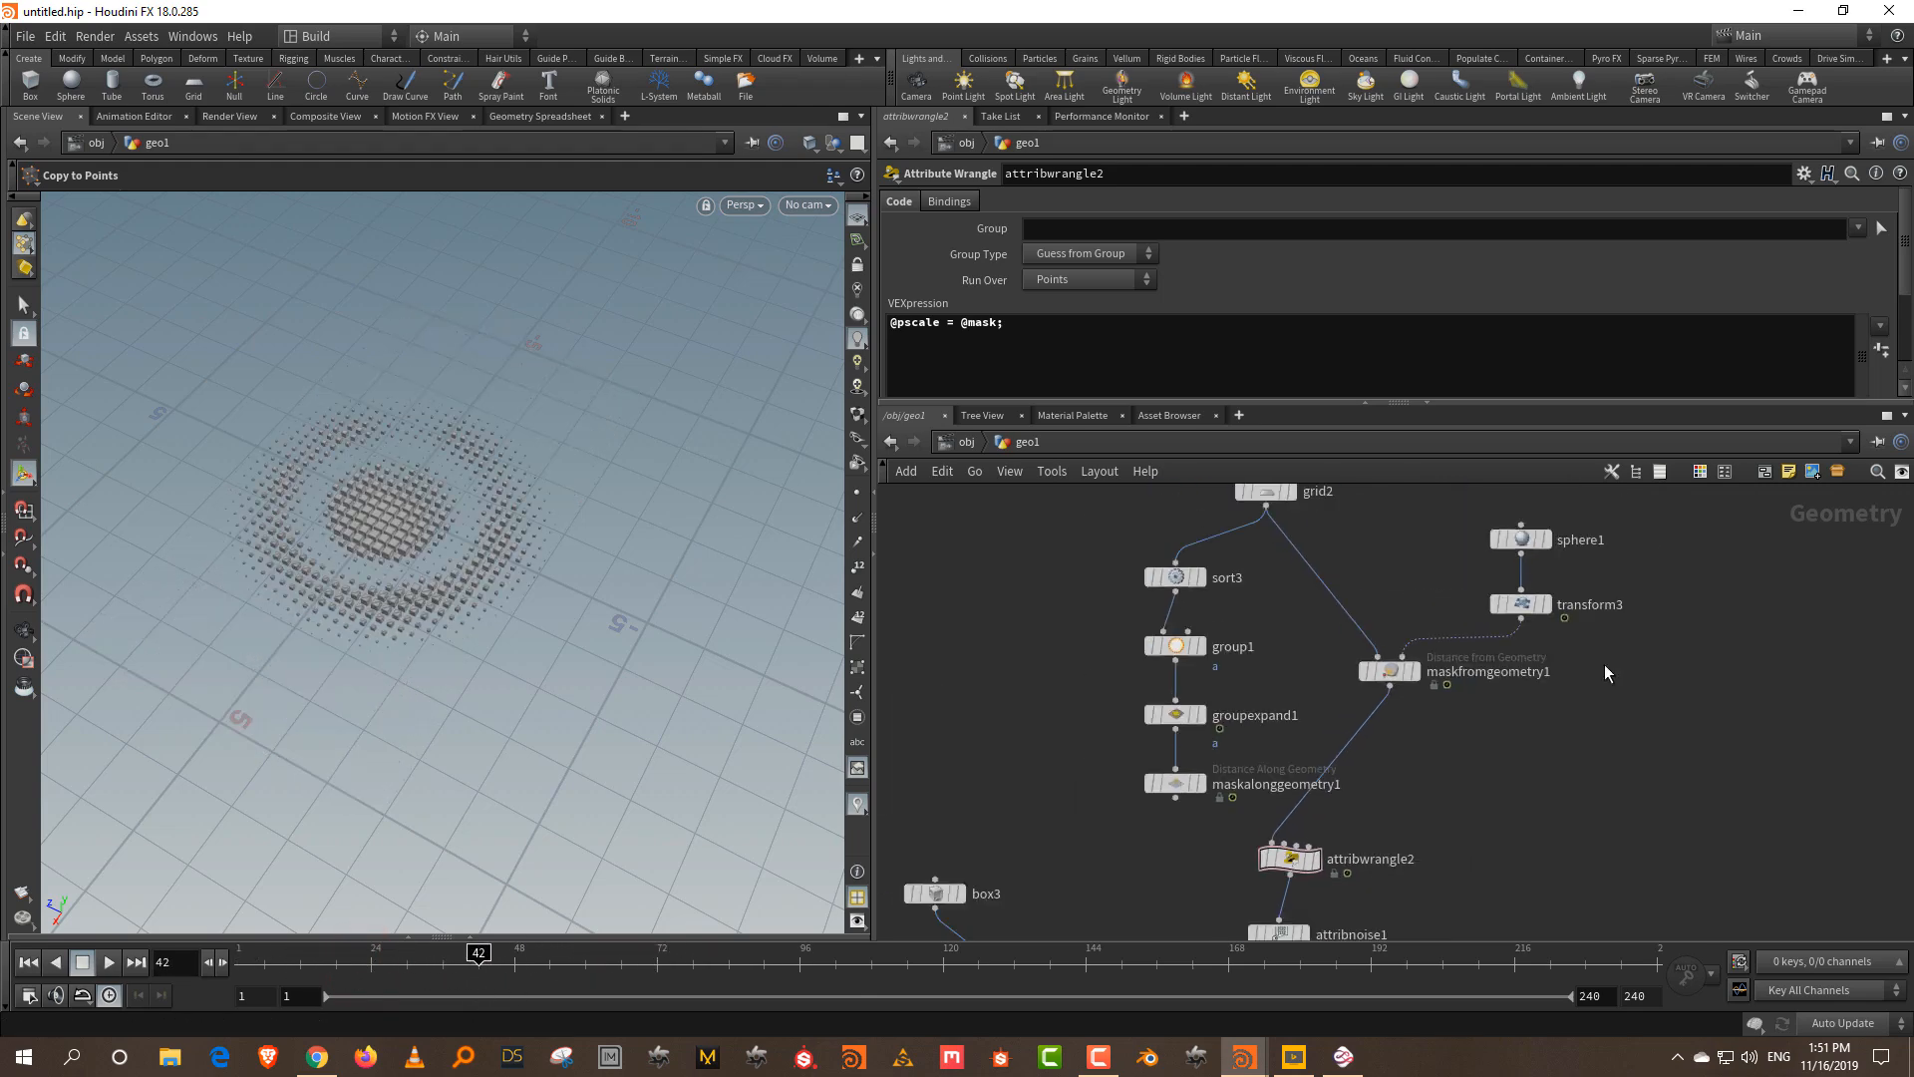
pyautogui.moveTo(1603, 524); pyautogui.dragTo(1540, 660, button='middle')
pyautogui.moveTo(1443, 753); pyautogui.dragTo(1603, 677)
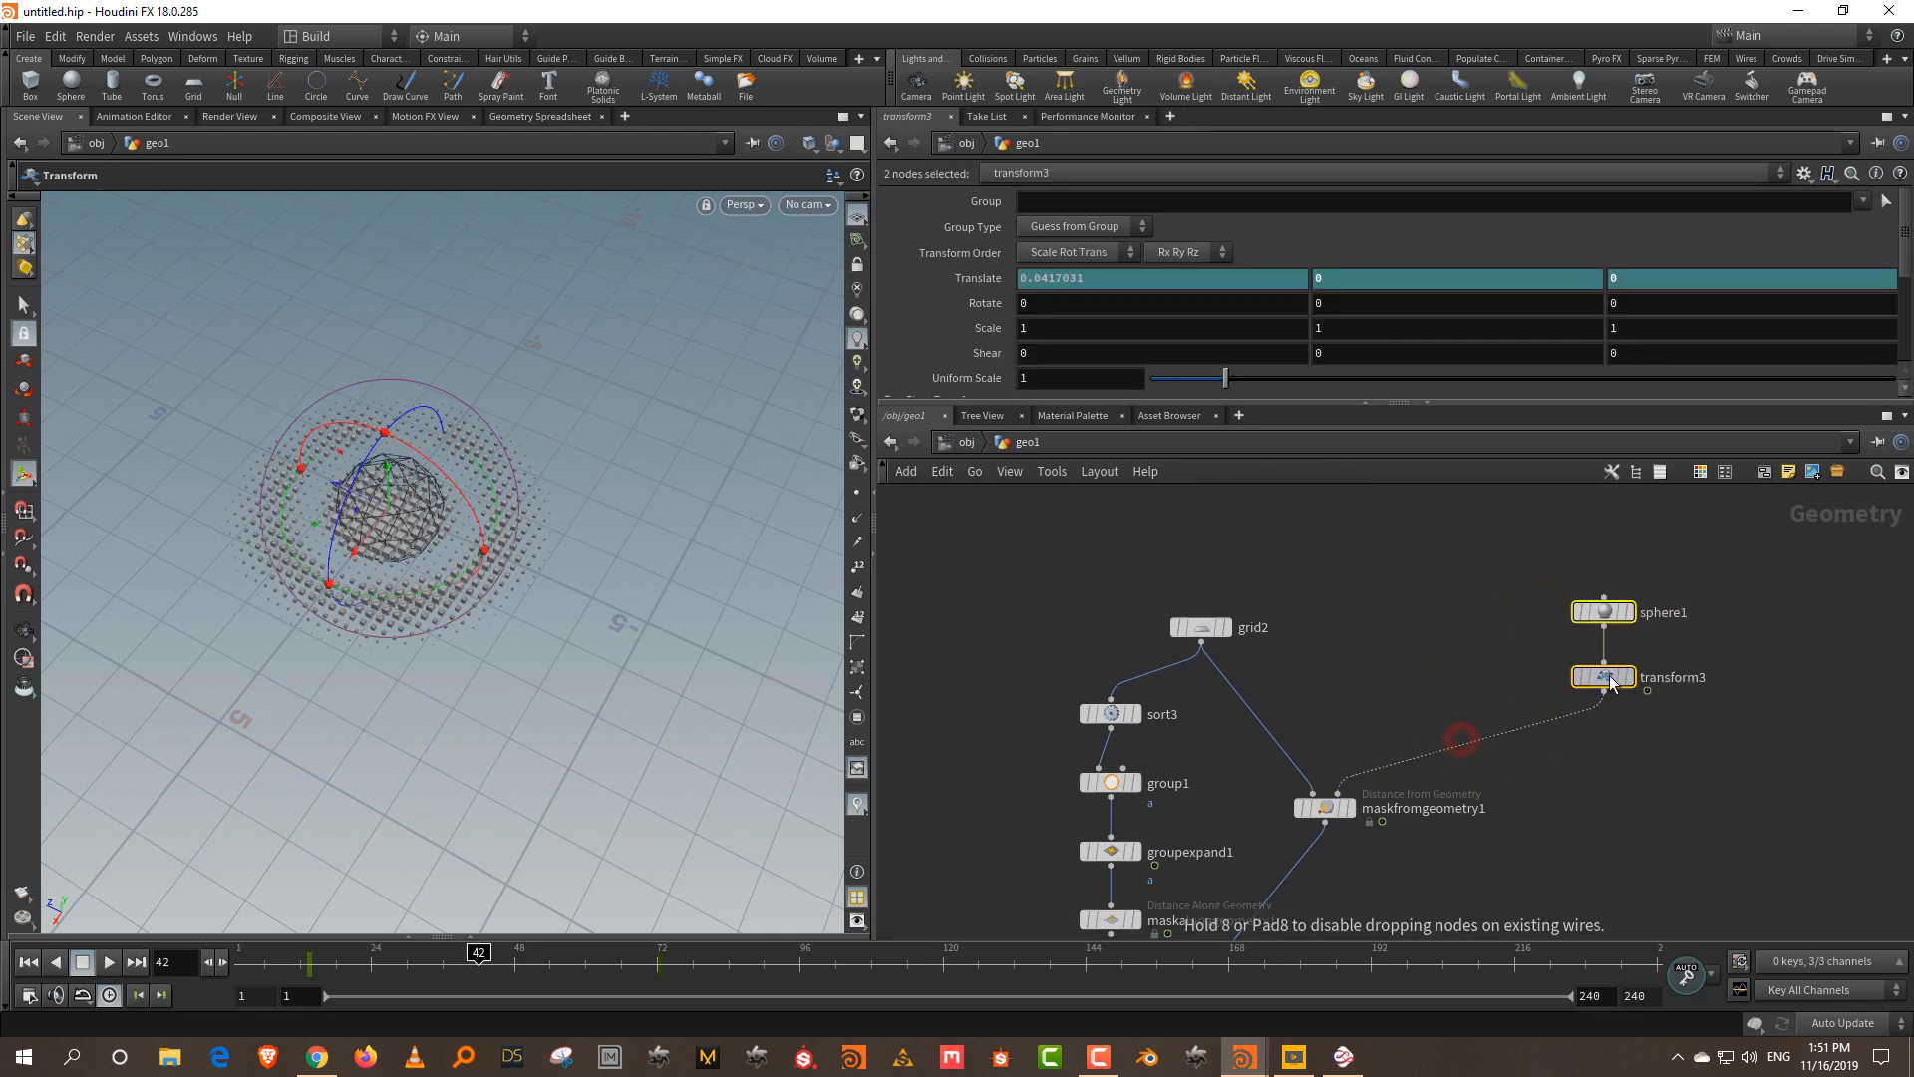
pyautogui.click(1433, 650)
pyautogui.press('Tab')
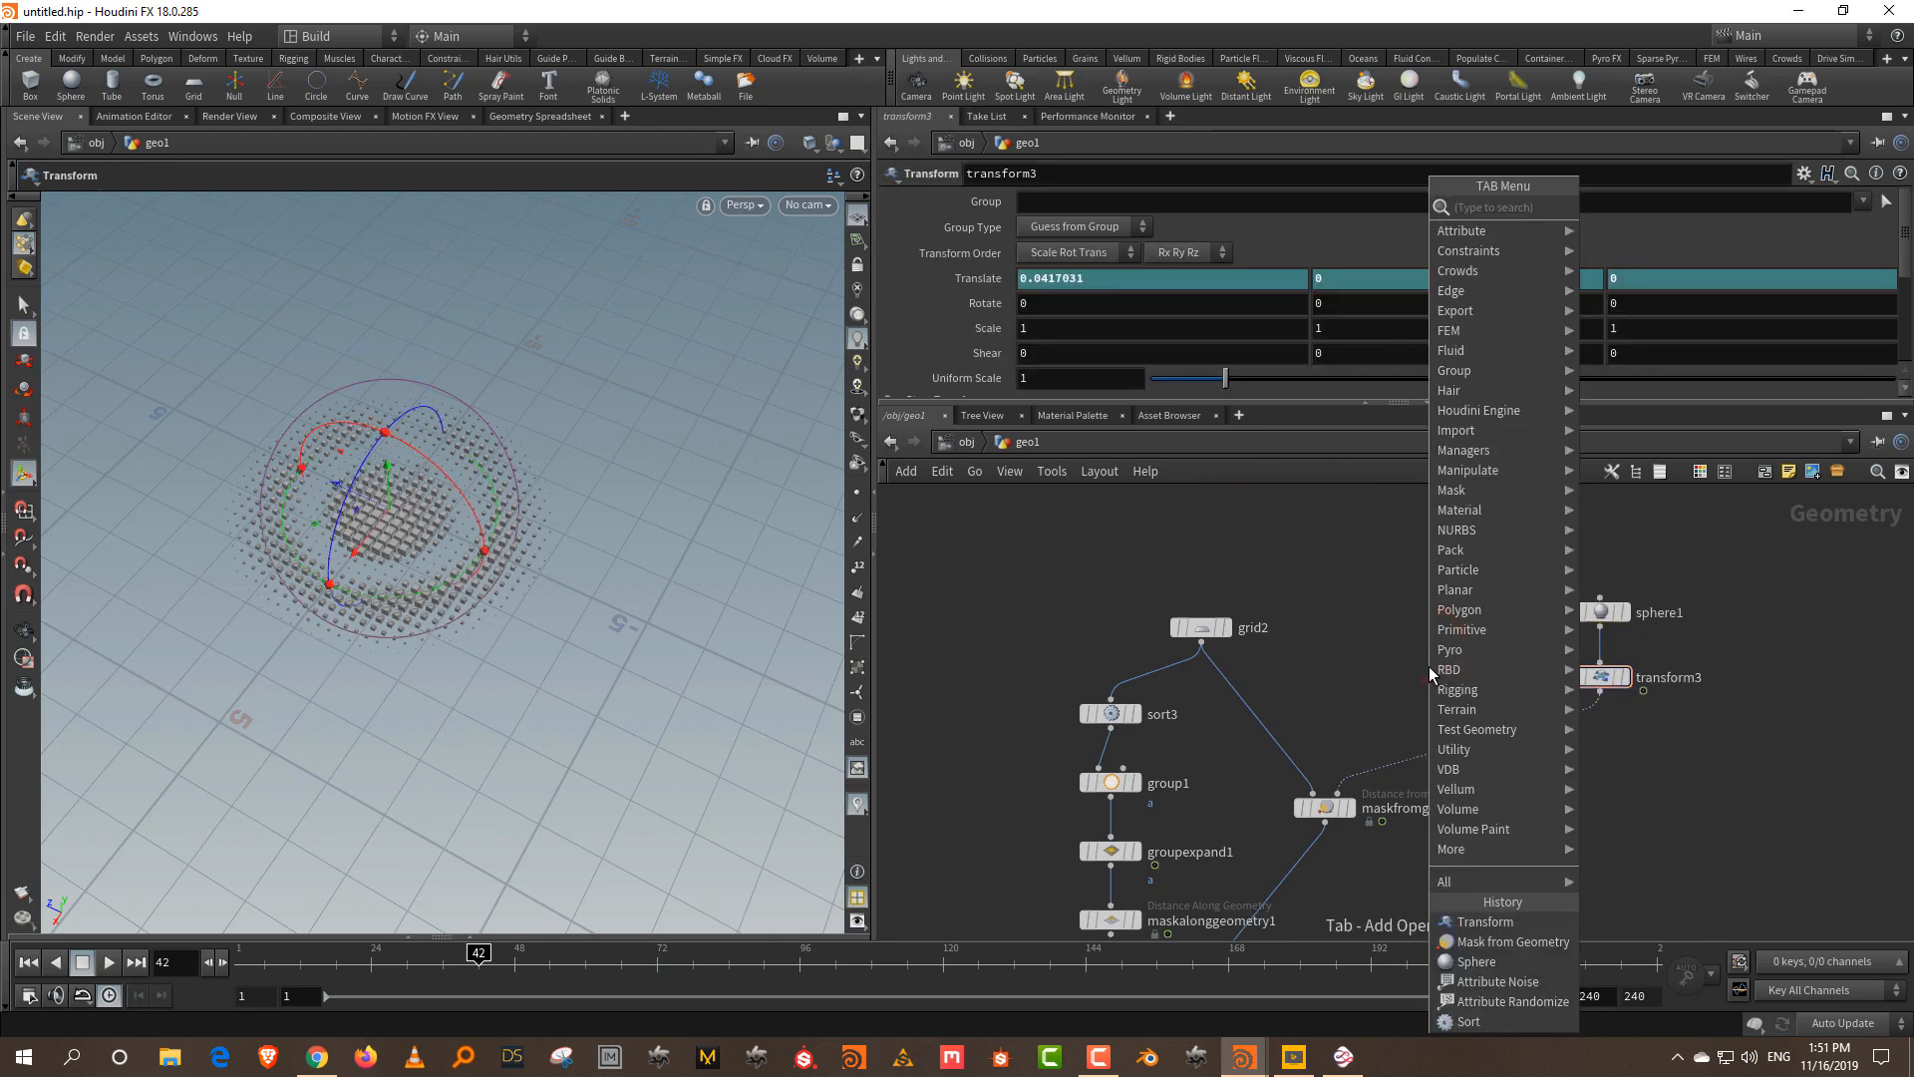
pyautogui.write('f')
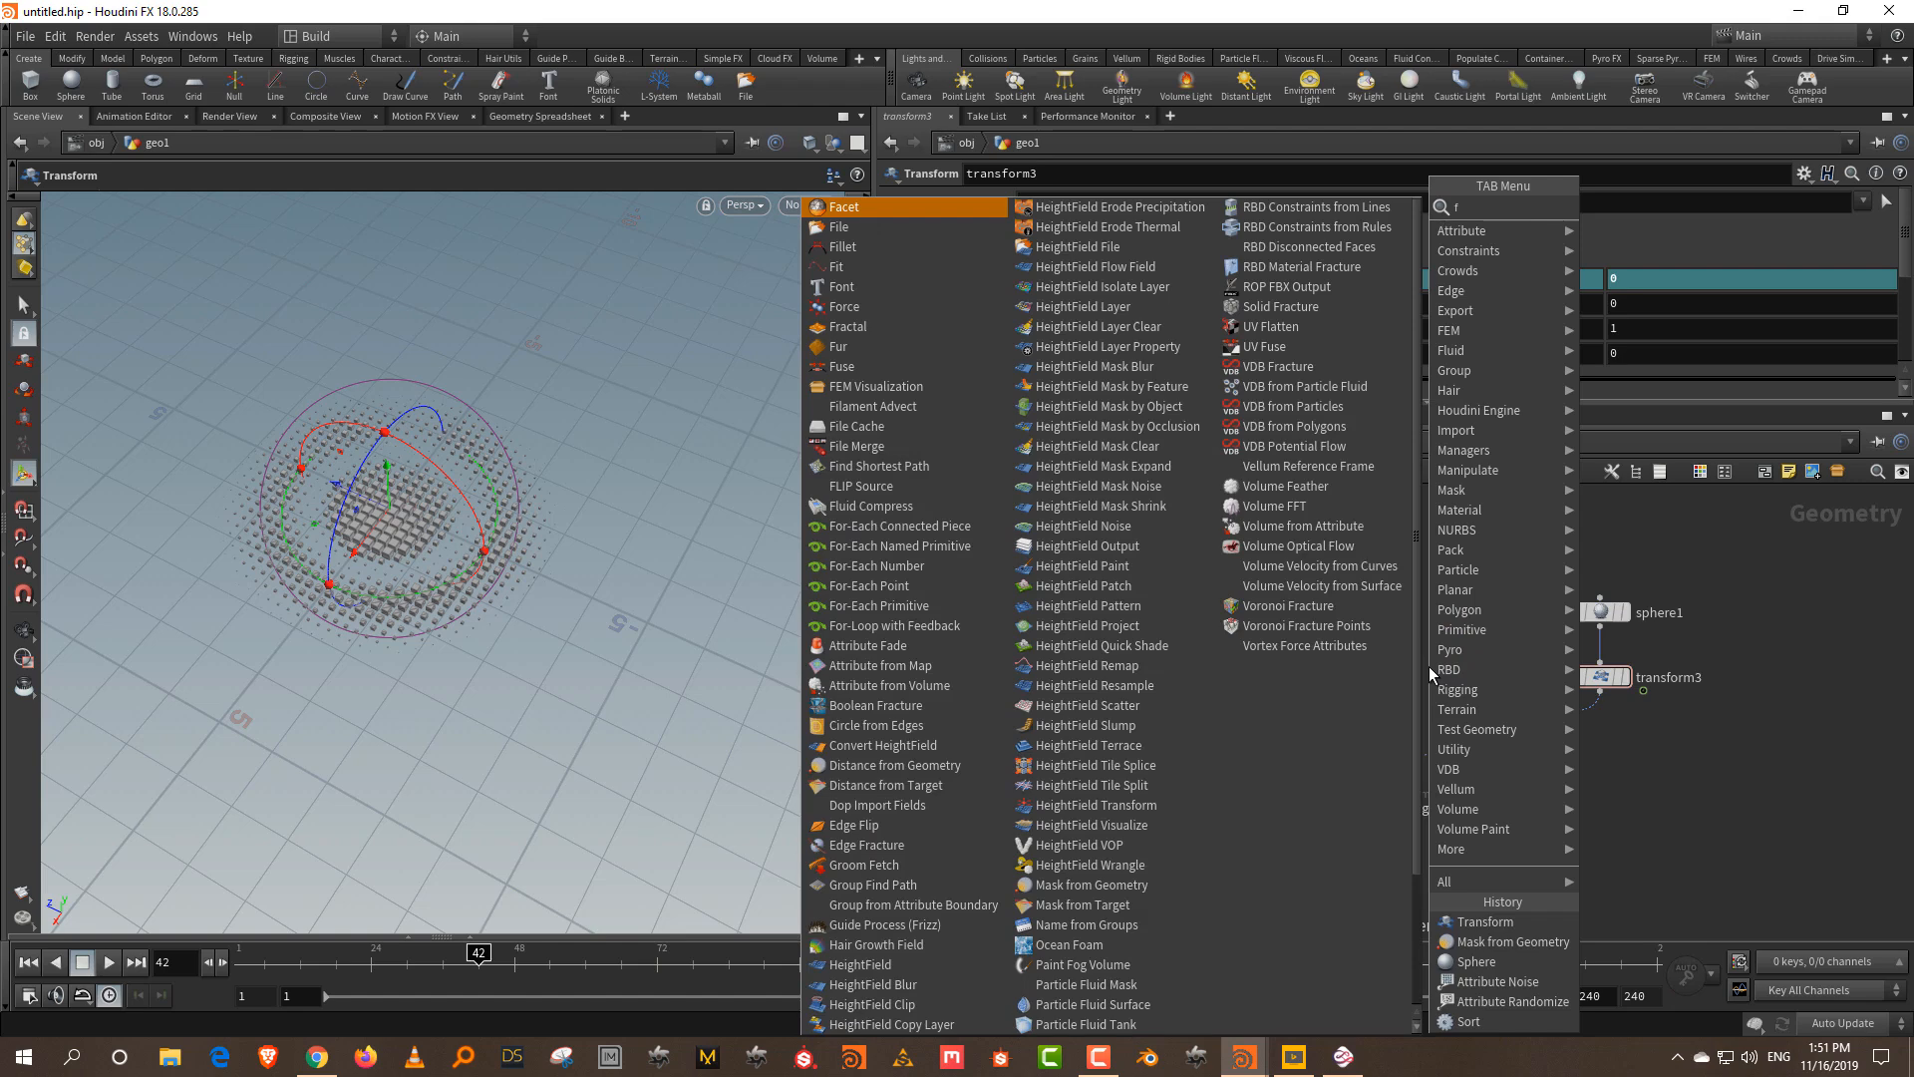
pyautogui.click(1768, 746)
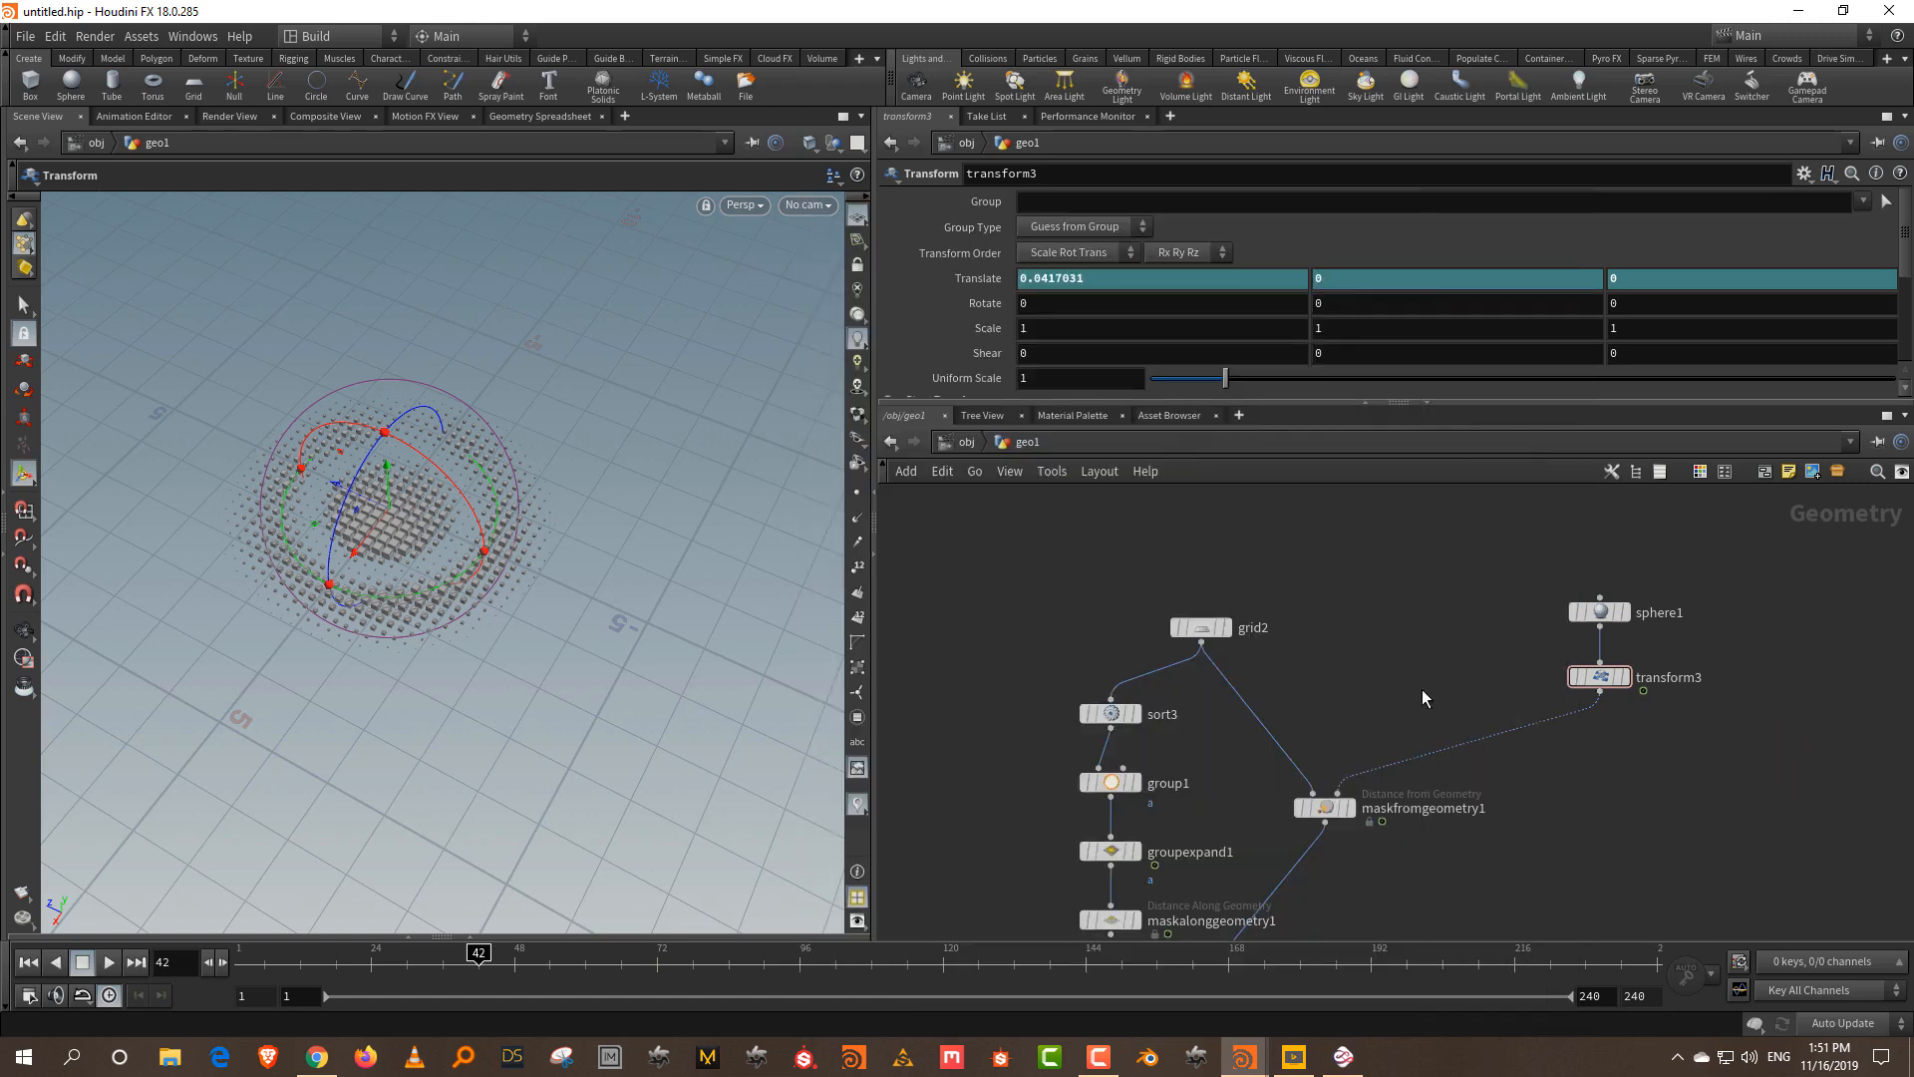
# - Add a Font node between grid2 and the sphere nodes
pyautogui.press('Tab')
pyautogui.write('fon')
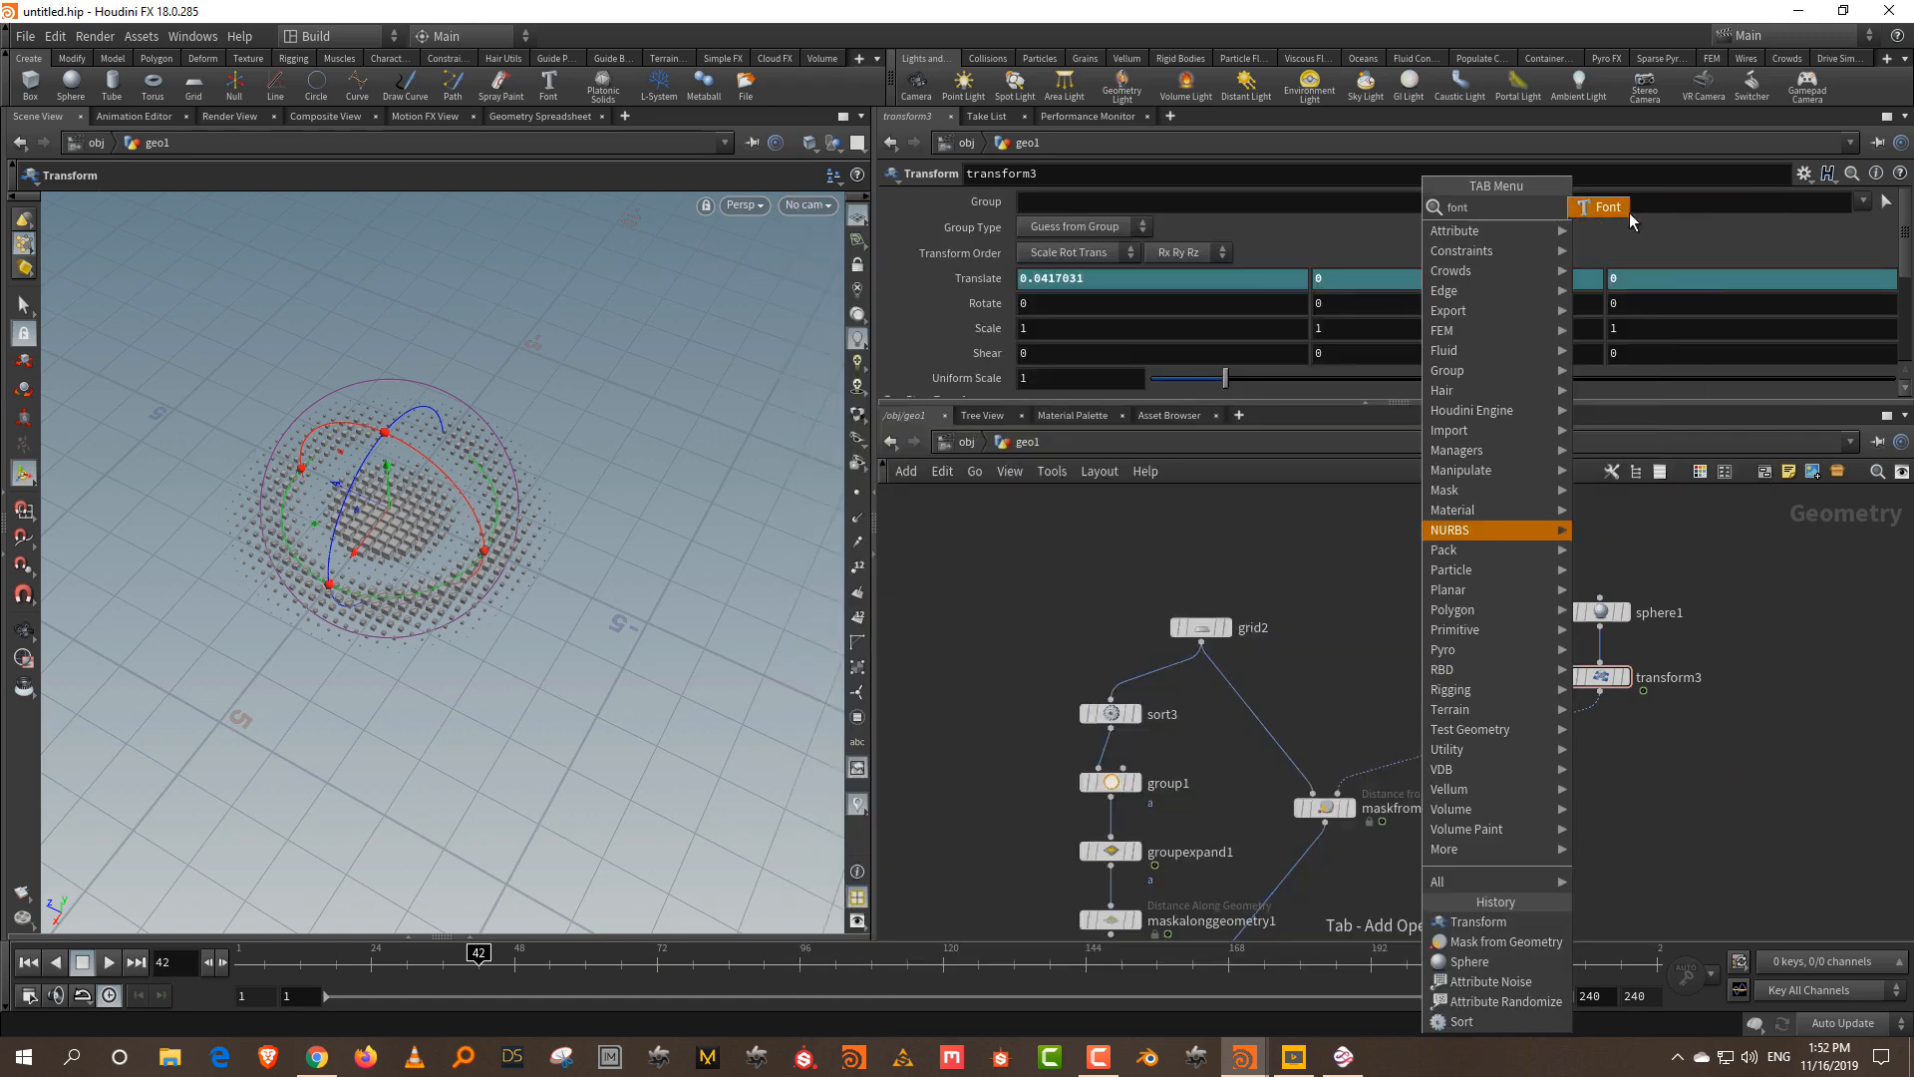
pyautogui.click(1625, 209)
pyautogui.click(1365, 650)
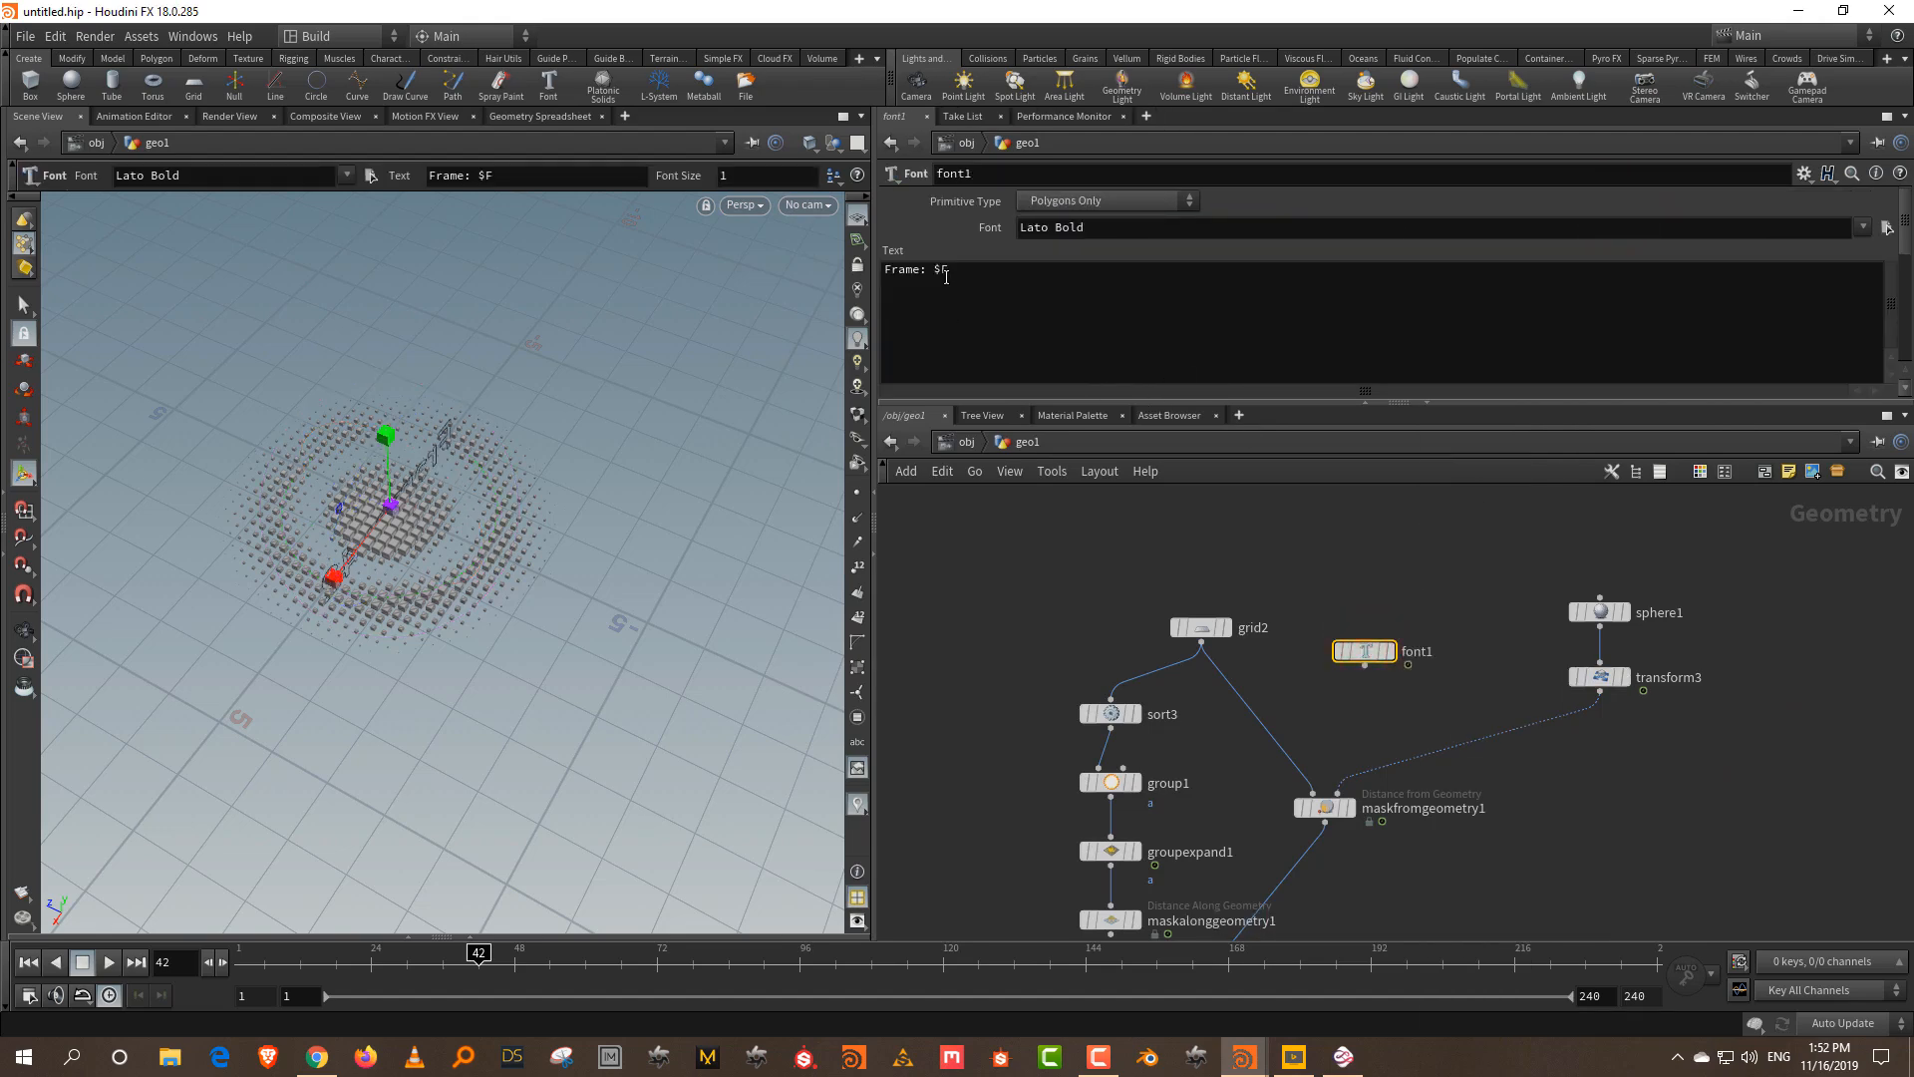
# - Display font1, face its text from the front, and scrub the timeline to frame 25
pyautogui.scroll(3, 1374, 650)
pyautogui.click(1394, 653)
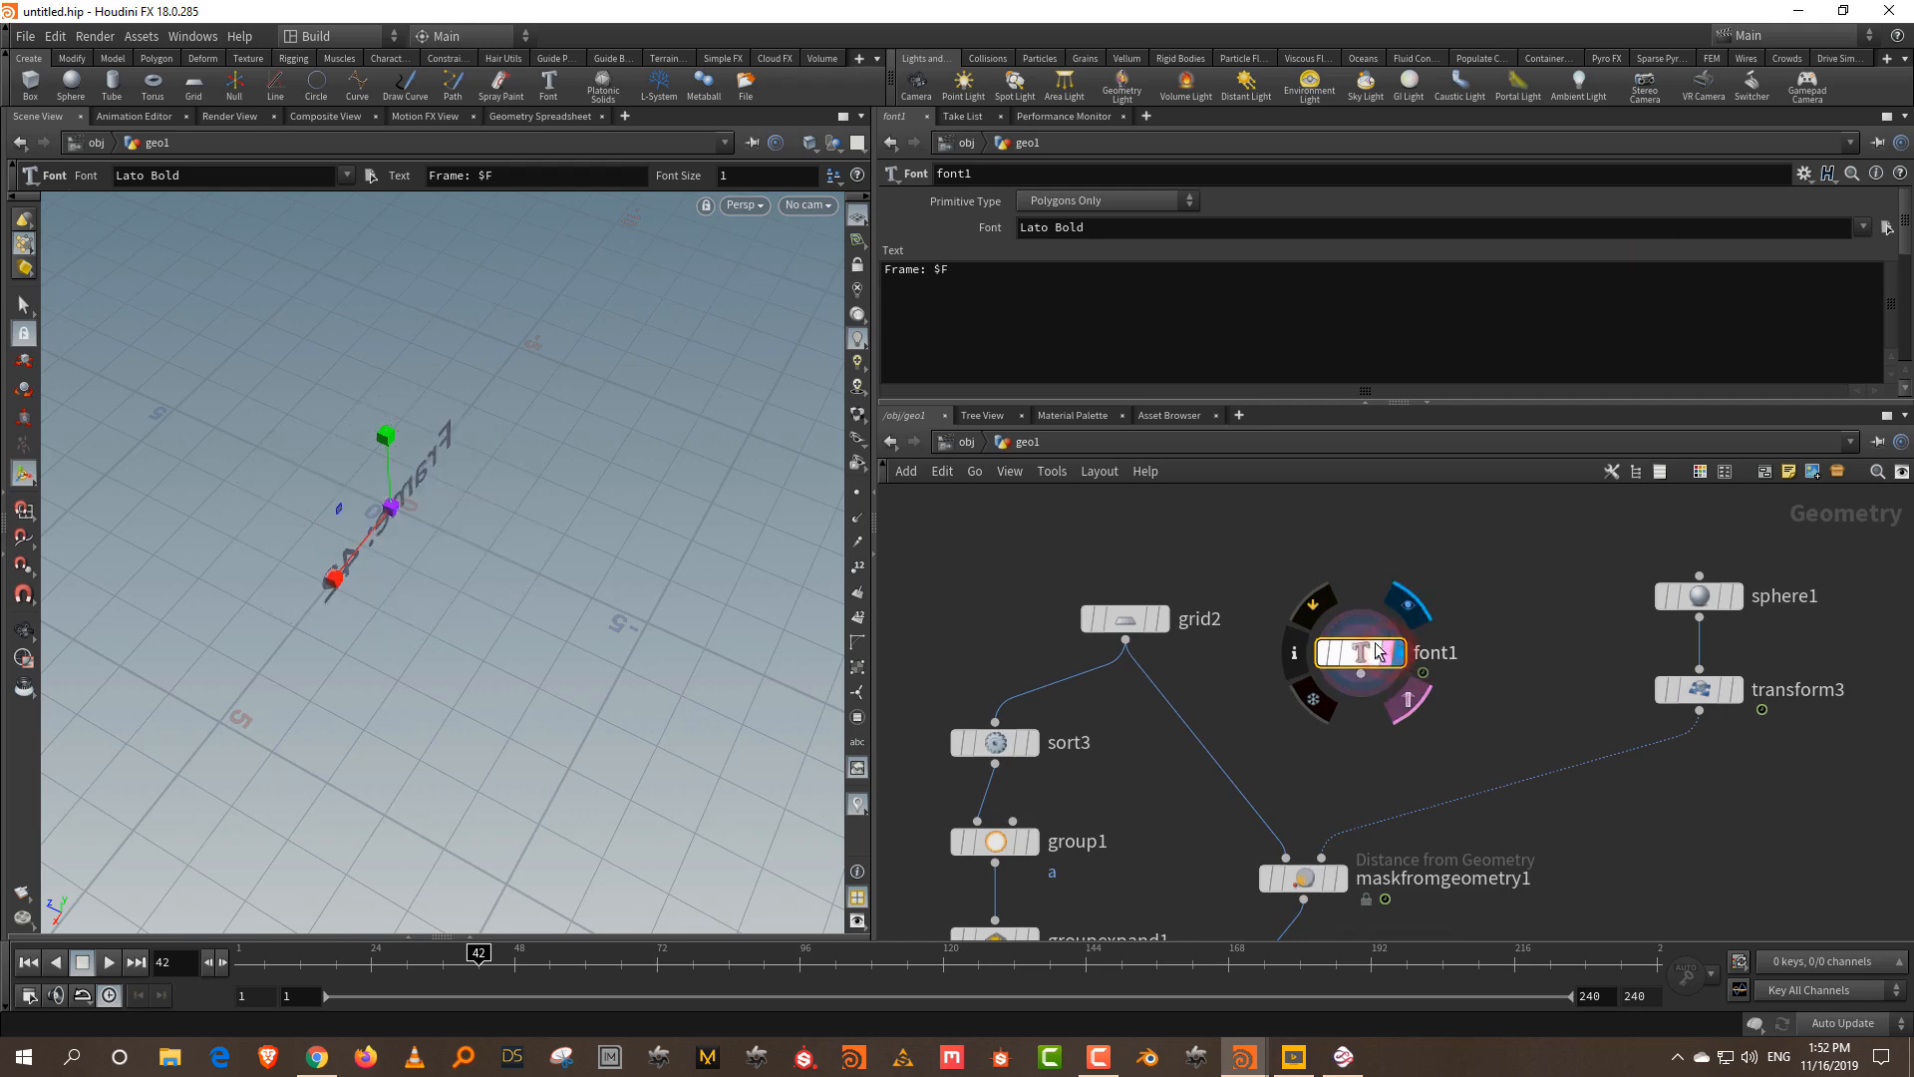
pyautogui.keyDown('alt'); pyautogui.moveTo(375, 571); pyautogui.dragTo(678, 469); pyautogui.keyUp('alt')
pyautogui.keyDown('alt'); pyautogui.moveTo(429, 545); pyautogui.dragTo(424, 577, button='right'); pyautogui.keyUp('alt')
pyautogui.keyDown('alt'); pyautogui.moveTo(423, 577); pyautogui.dragTo(335, 486, button='middle'); pyautogui.keyUp('alt')
pyautogui.press('Return')
pyautogui.moveTo(237, 961); pyautogui.dragTo(377, 962)
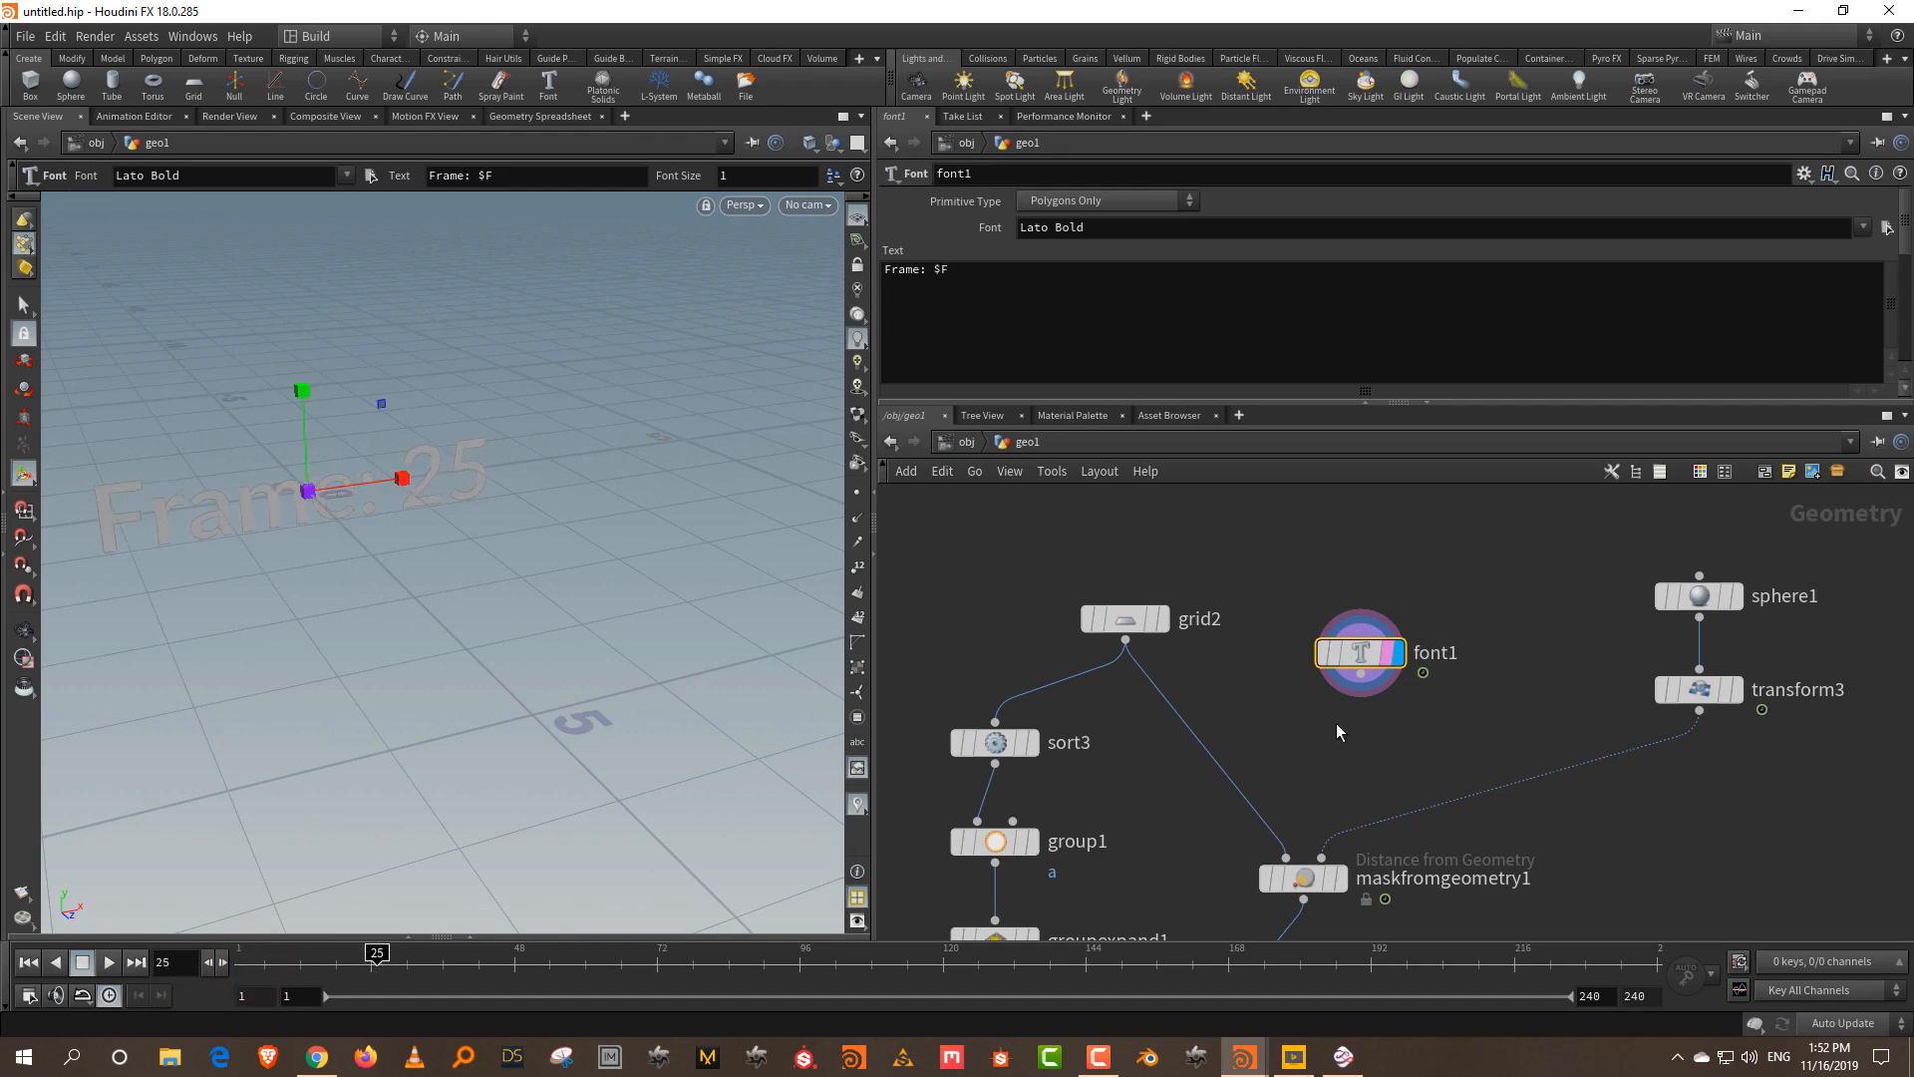
# - Add a PolyExtrude node below font1, connect the text to its first input, and display it
pyautogui.press('Tab')
pyautogui.write('poly')
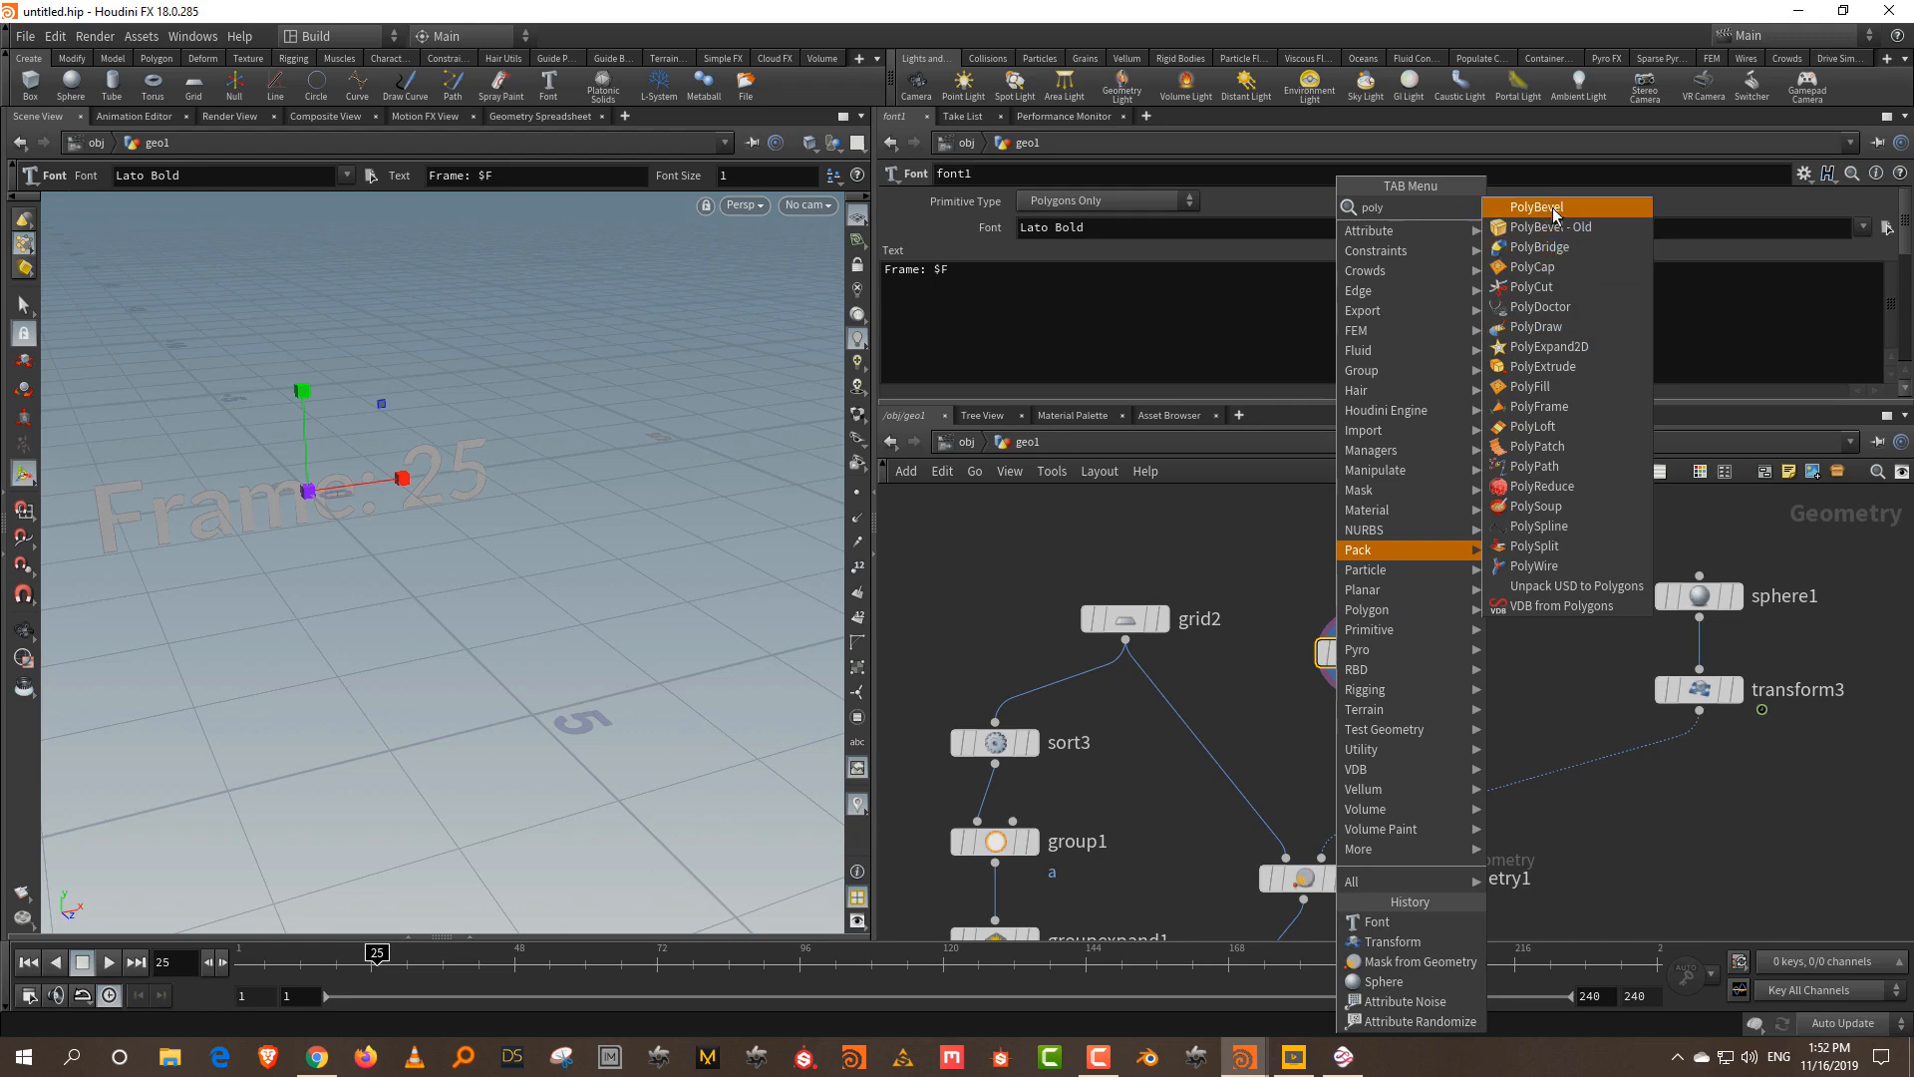
pyautogui.click(1542, 366)
pyautogui.click(1493, 756)
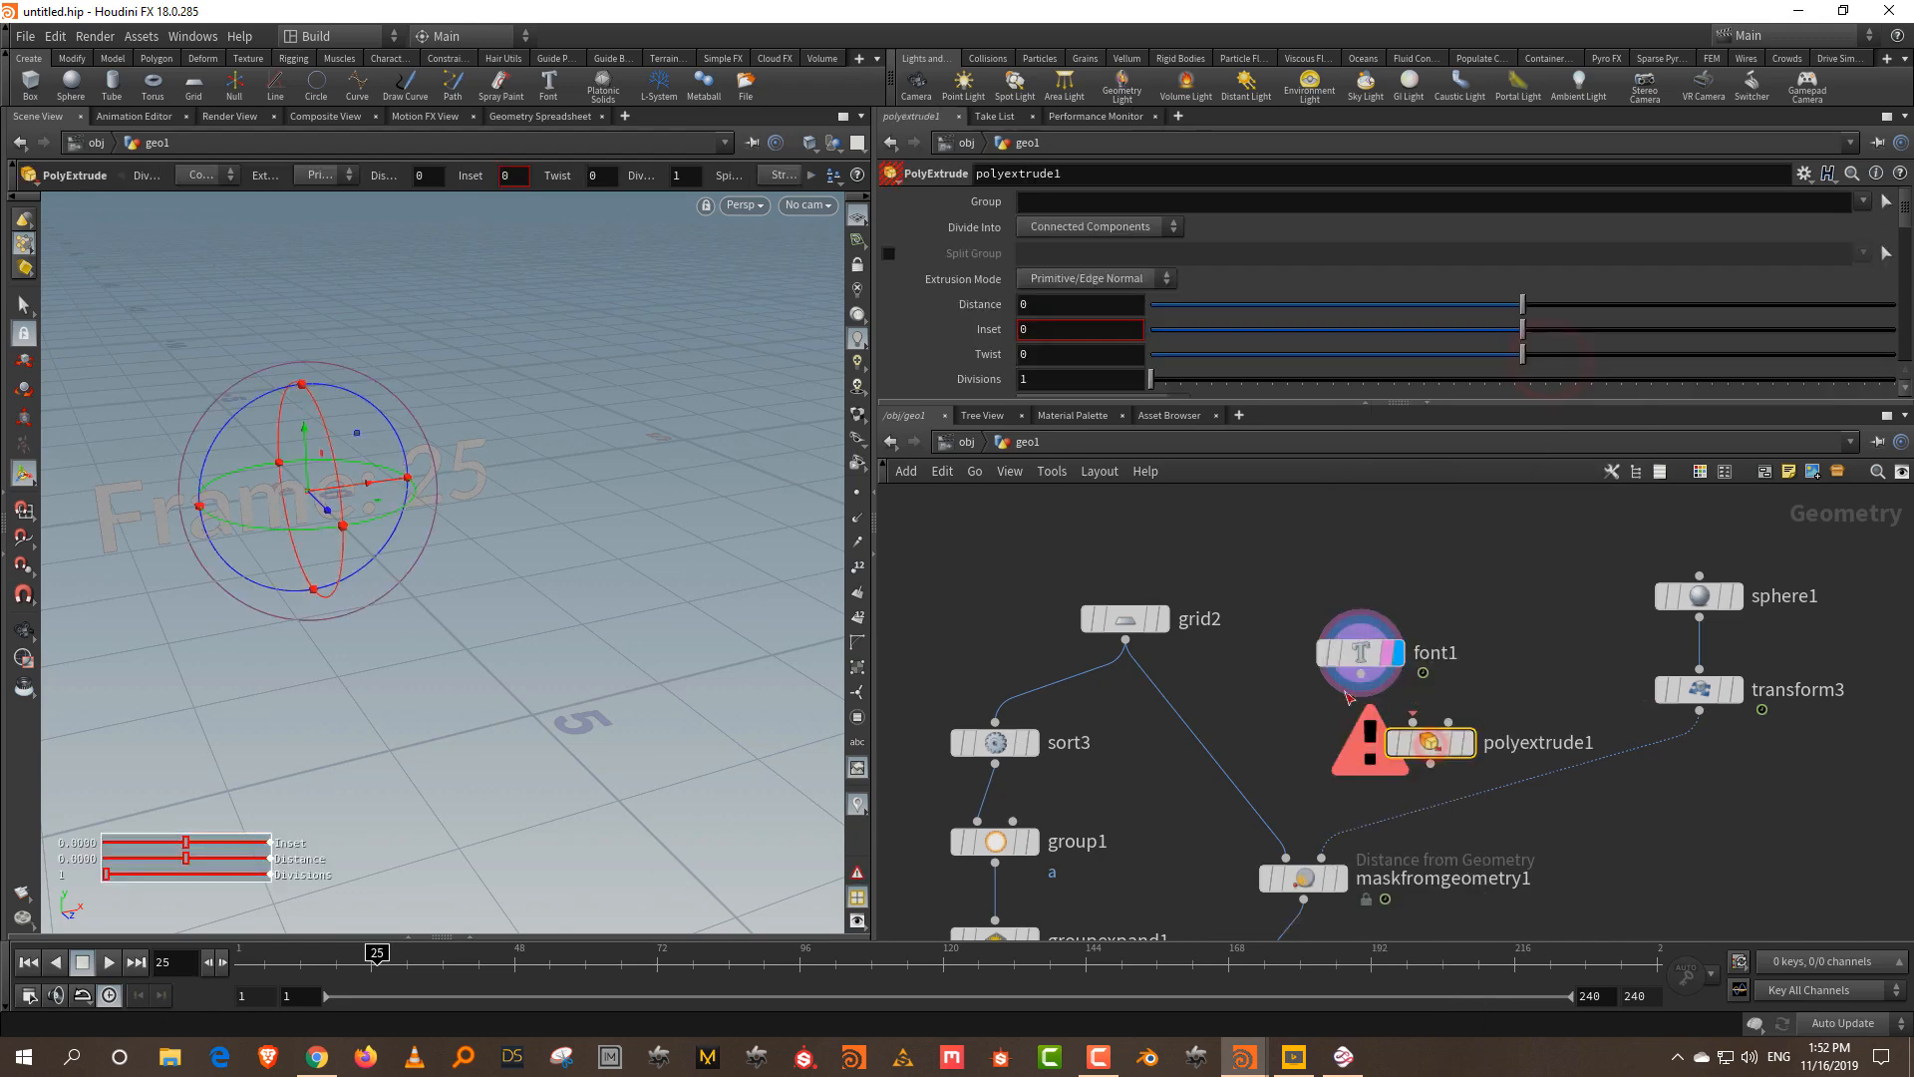
pyautogui.click(1464, 743)
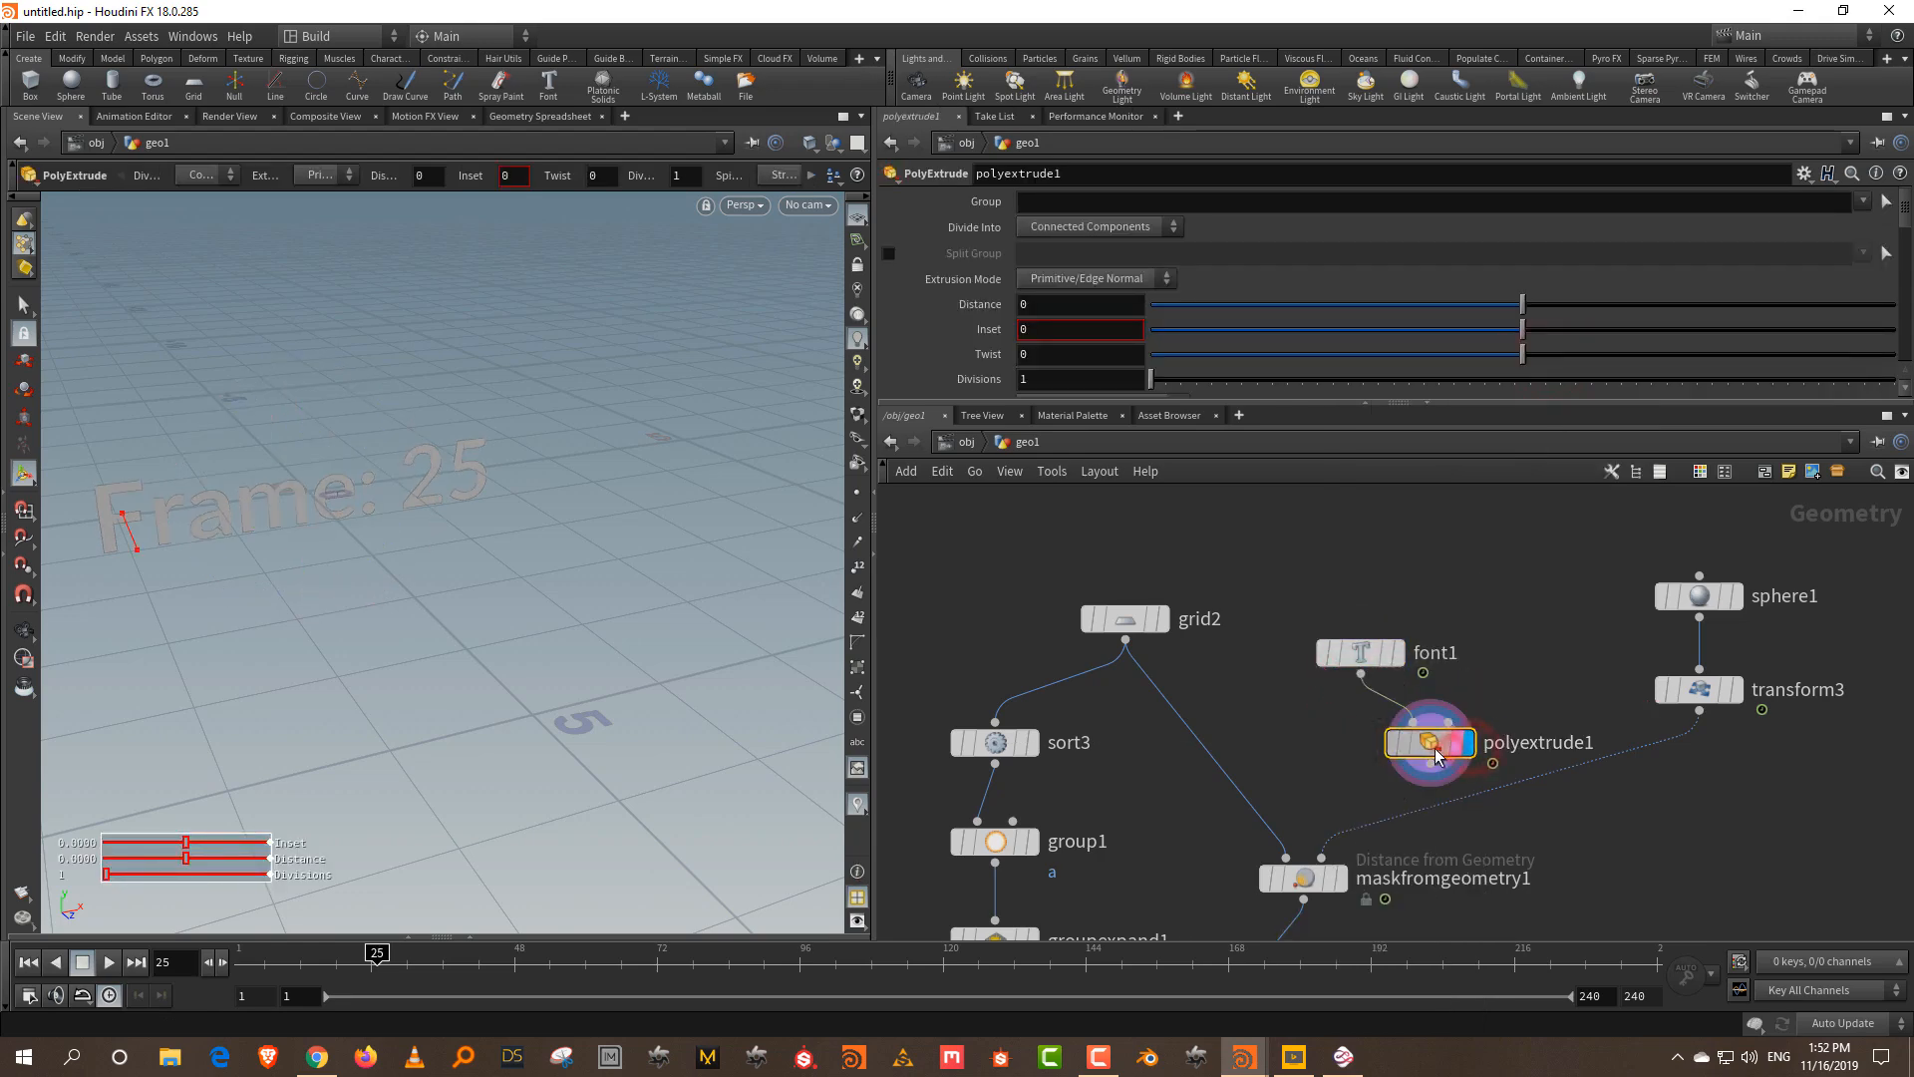
# - Extrude the text by a distance of about 0.39 and enable Output Back to close its open side
pyautogui.moveTo(135, 543); pyautogui.dragTo(419, 409)
pyautogui.press('Escape')
pyautogui.keyDown('alt'); pyautogui.moveTo(419, 410); pyautogui.dragTo(662, 363, button='right'); pyautogui.keyUp('alt')
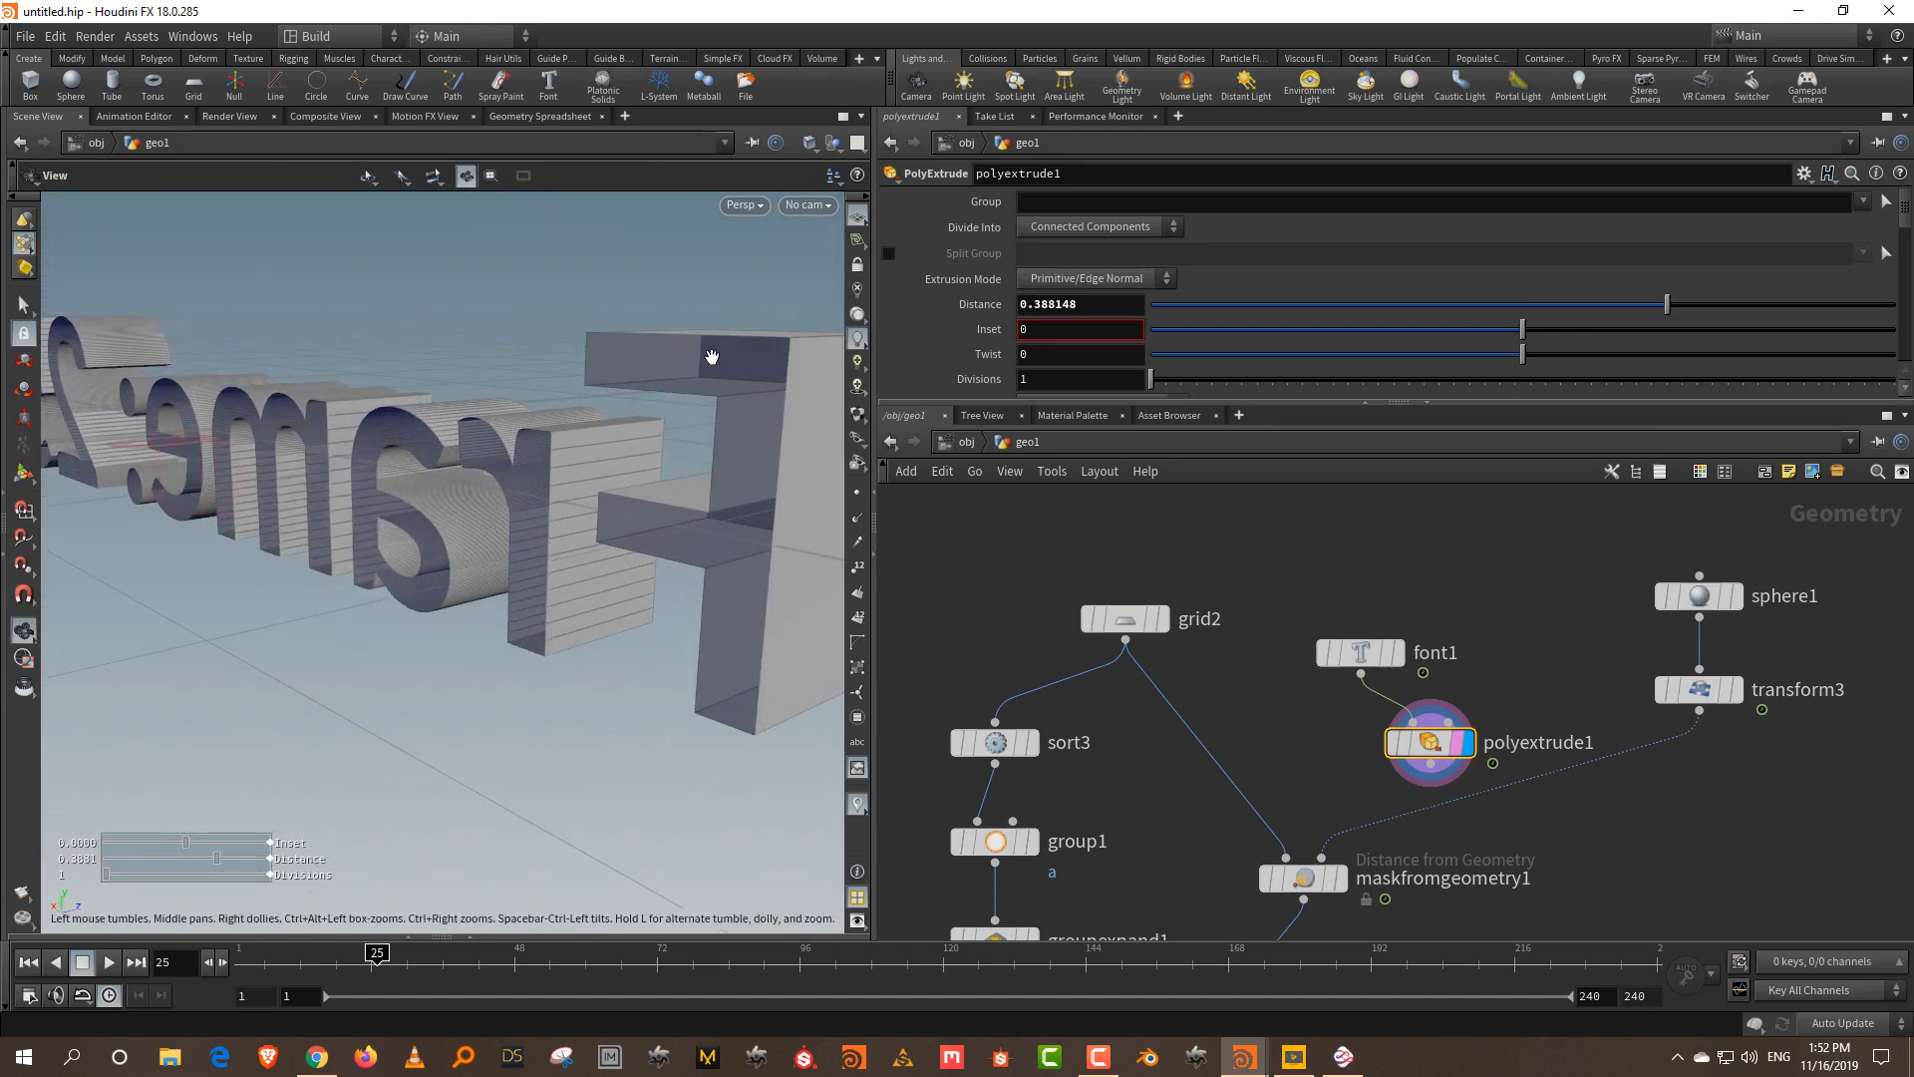
pyautogui.scroll(-6, 919, 331)
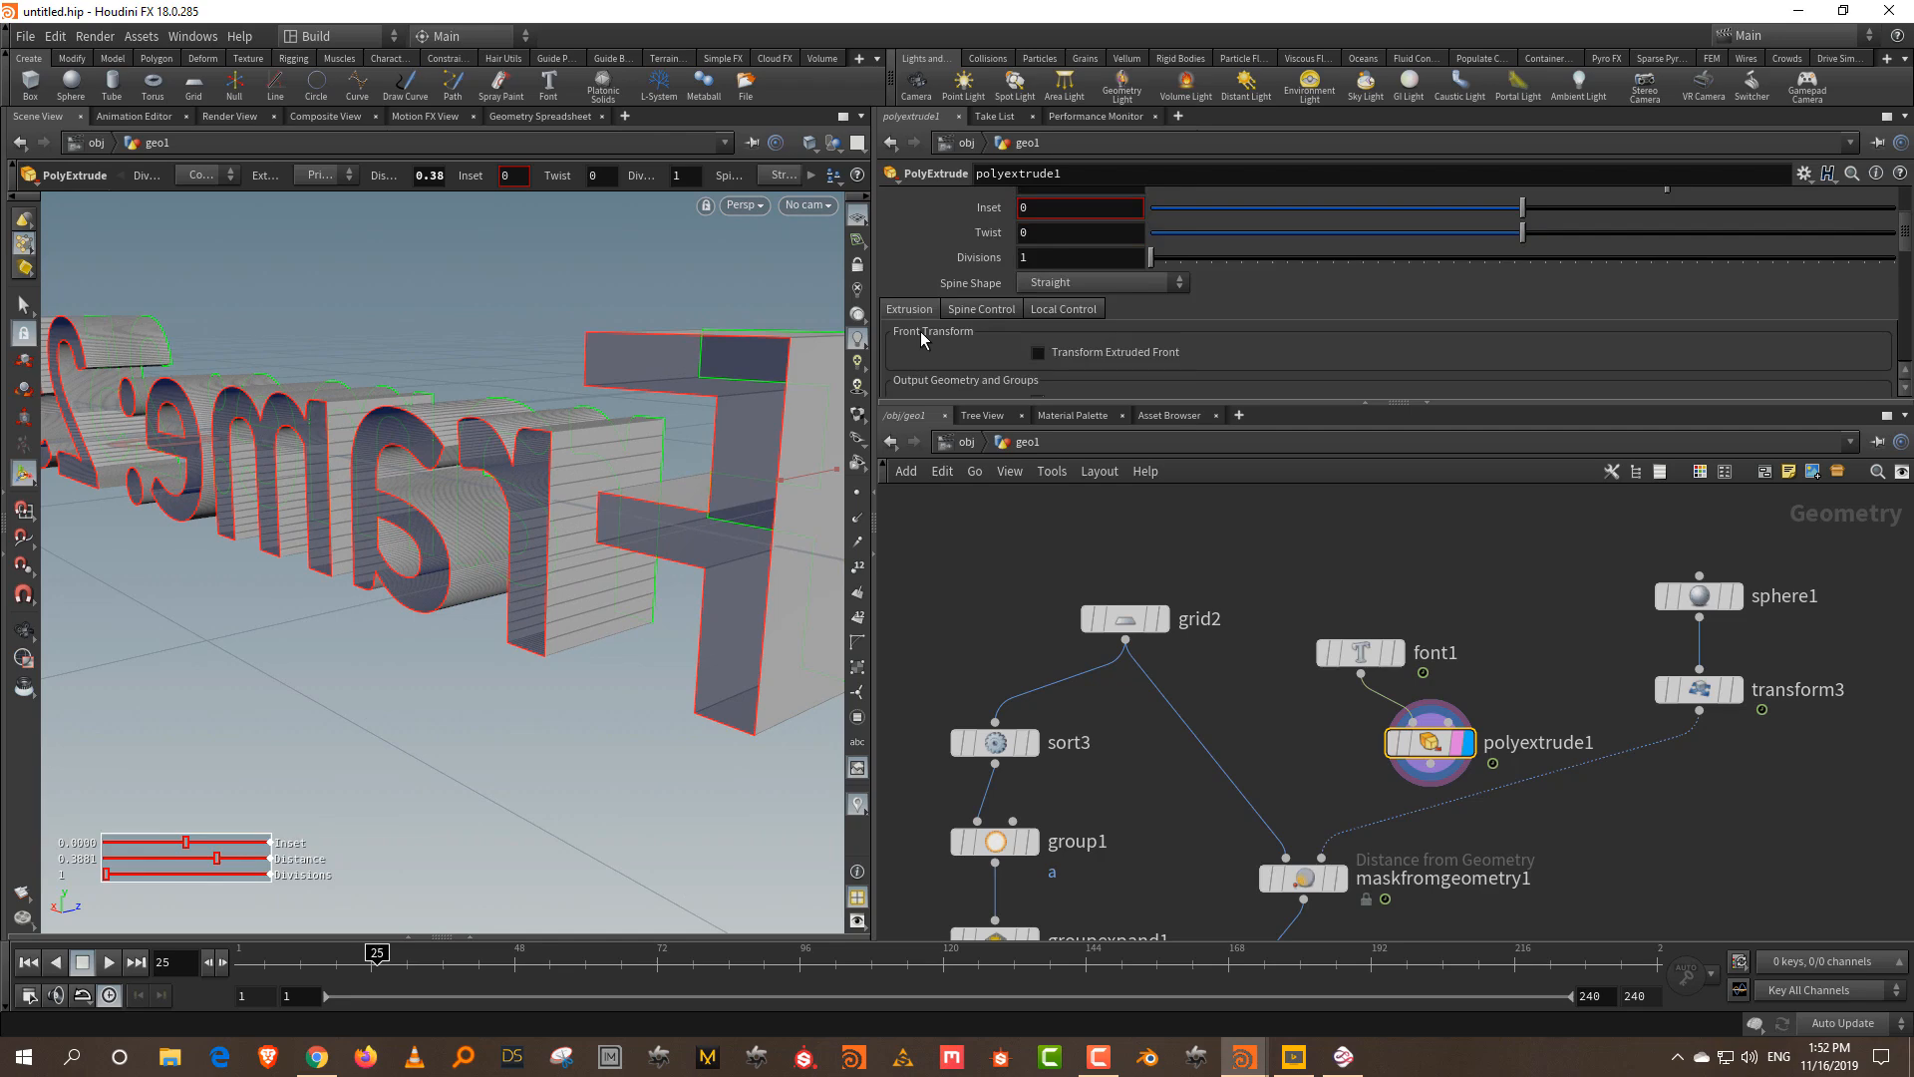
pyautogui.click(1040, 276)
pyautogui.press('Escape')
pyautogui.moveTo(518, 559); pyautogui.dragTo(560, 500)
# - Enlarge font1's parameter area and change the text's font to Arial Black Regular
pyautogui.moveTo(1272, 595); pyautogui.dragTo(1401, 696)
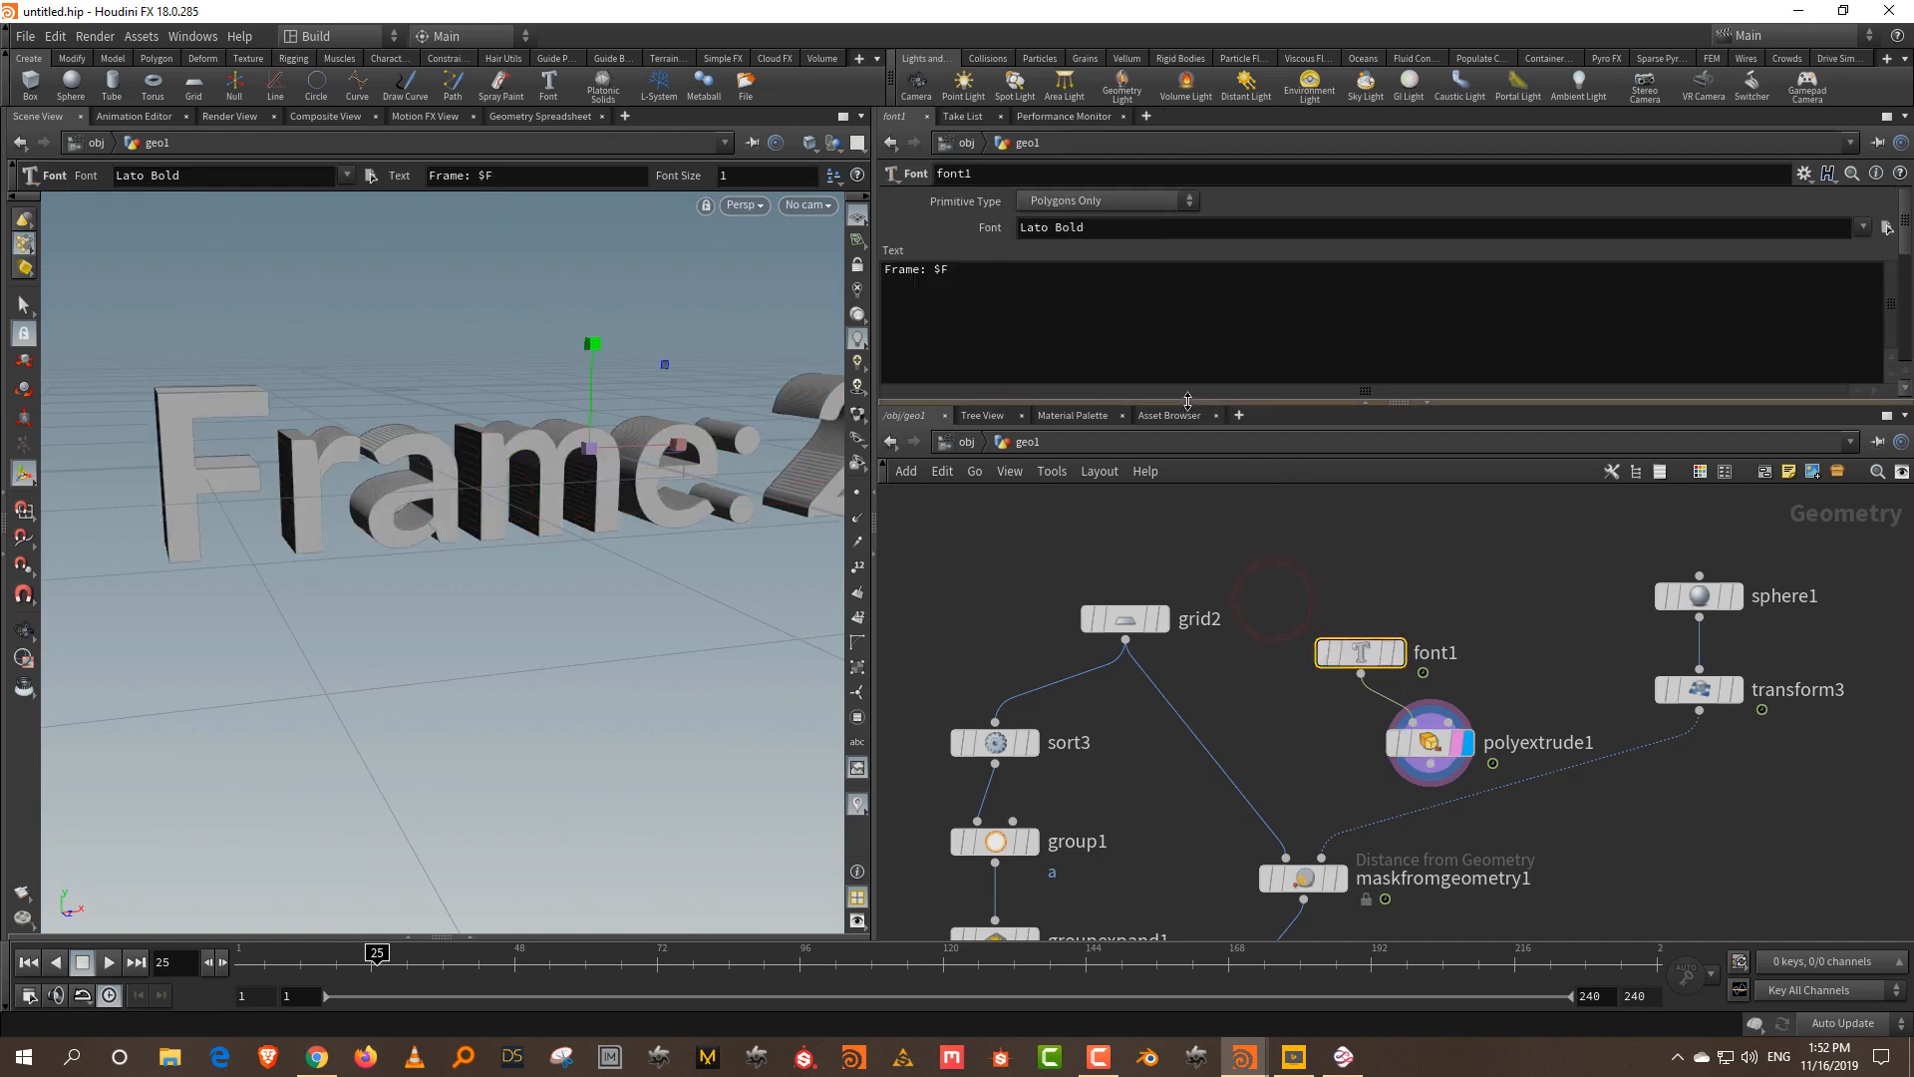
pyautogui.moveTo(1187, 402); pyautogui.dragTo(1187, 563)
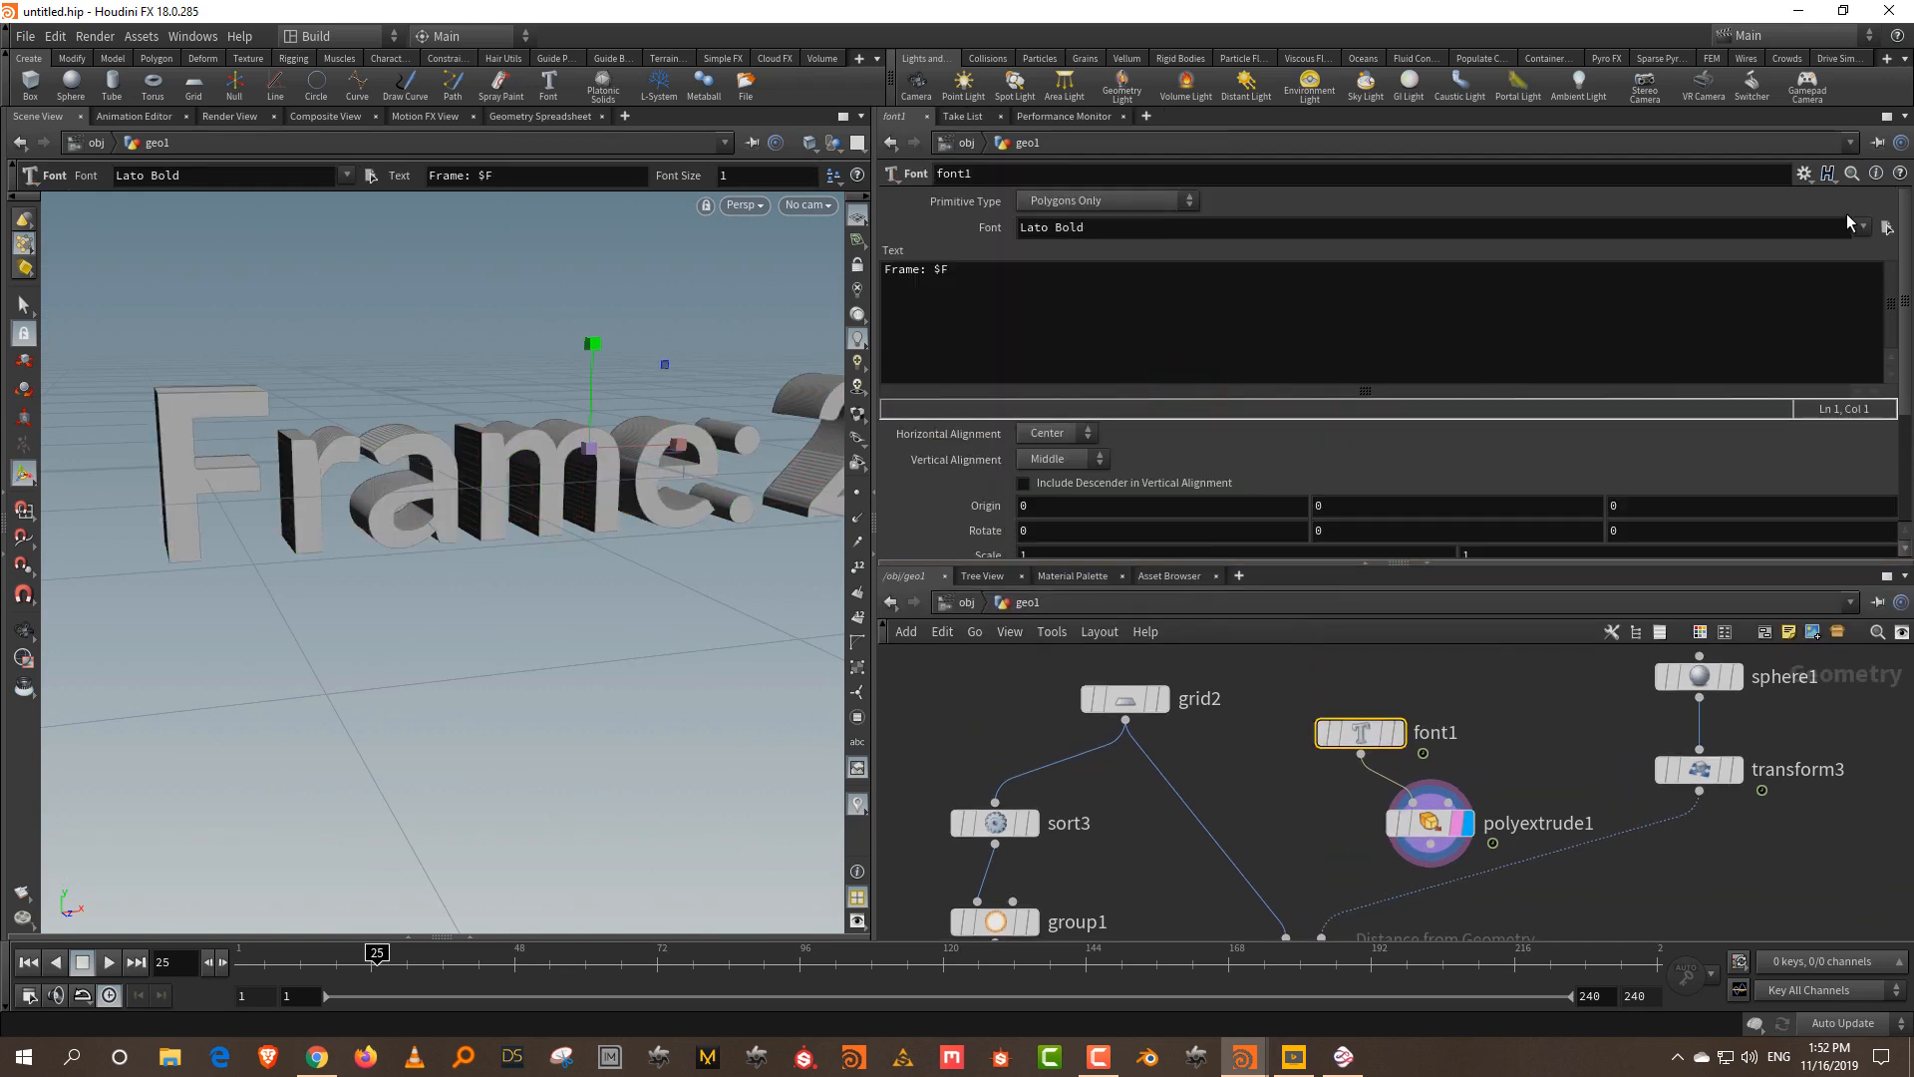
pyautogui.click(1862, 227)
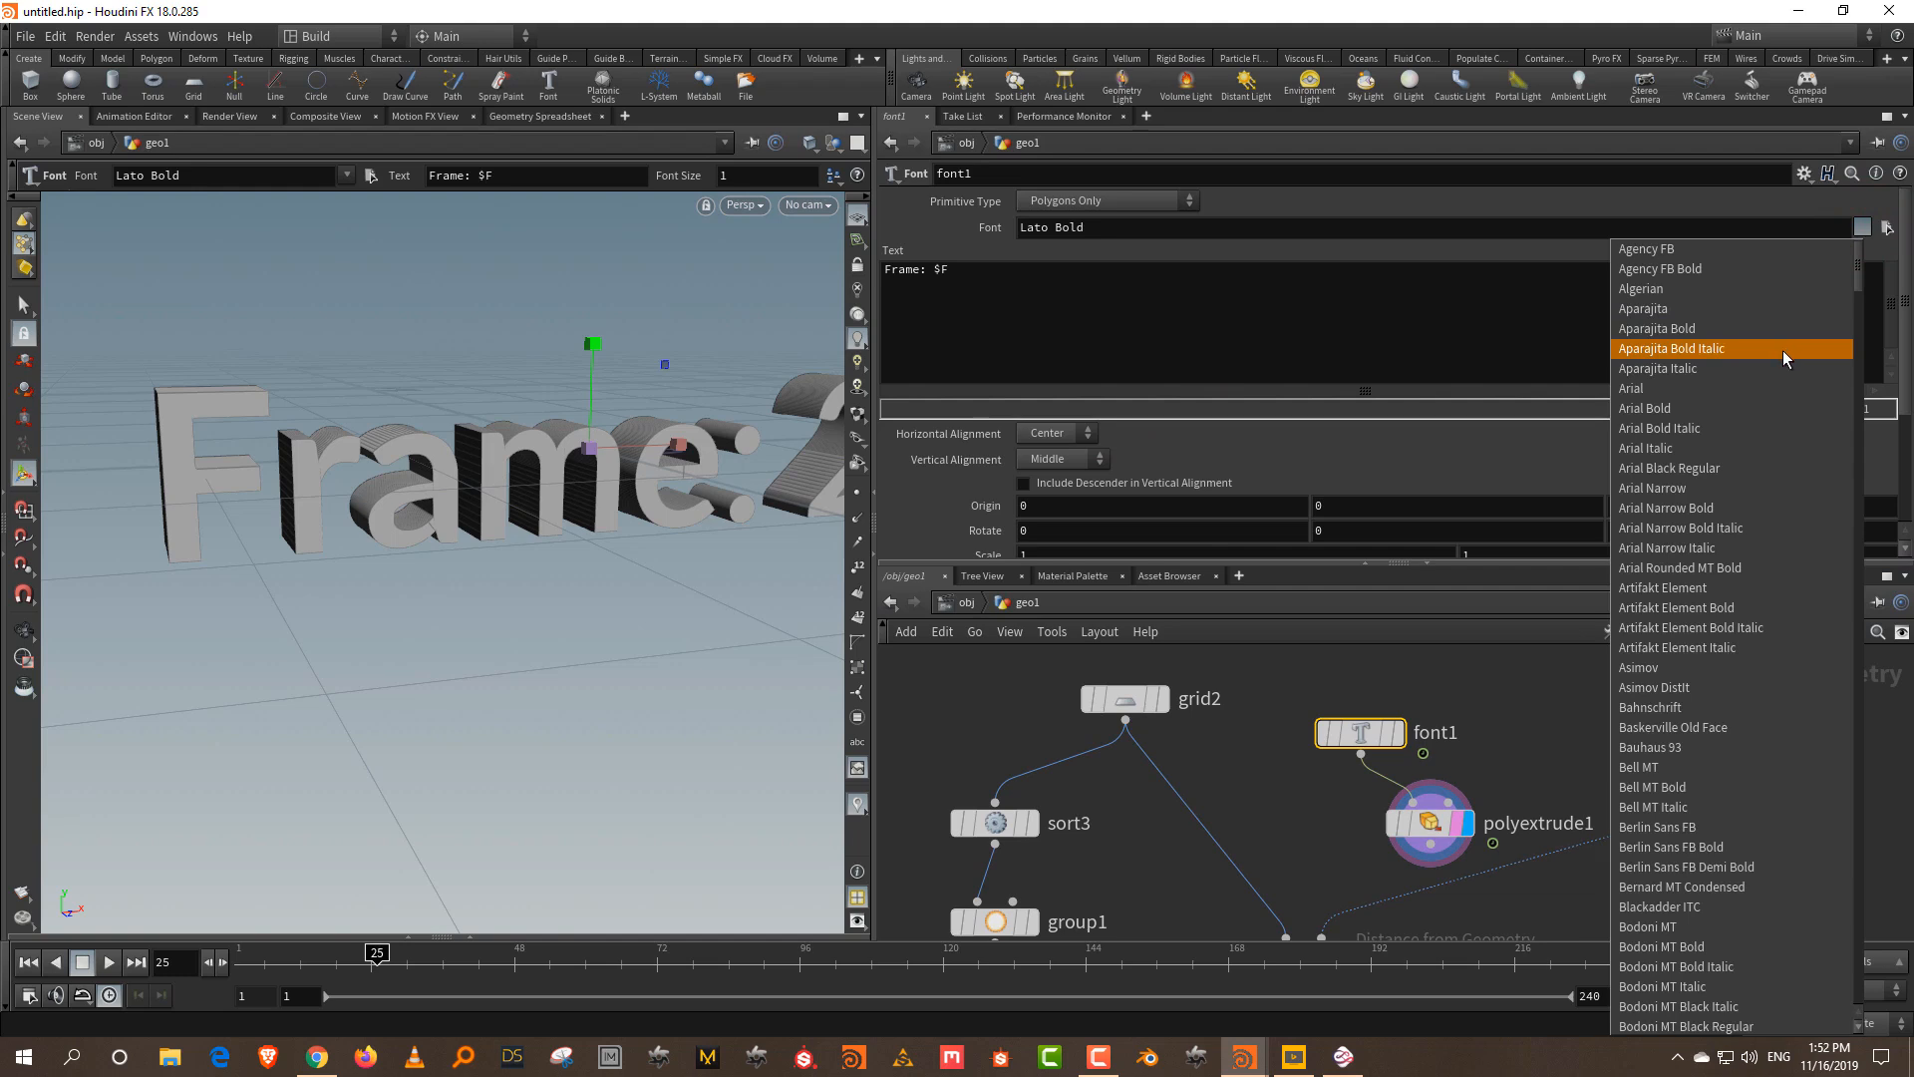
pyautogui.click(1731, 471)
pyautogui.keyDown('alt'); pyautogui.moveTo(320, 248); pyautogui.dragTo(350, 411, button='right'); pyautogui.keyUp('alt')
pyautogui.keyDown('alt'); pyautogui.moveTo(479, 337); pyautogui.dragTo(454, 365); pyautogui.keyUp('alt')
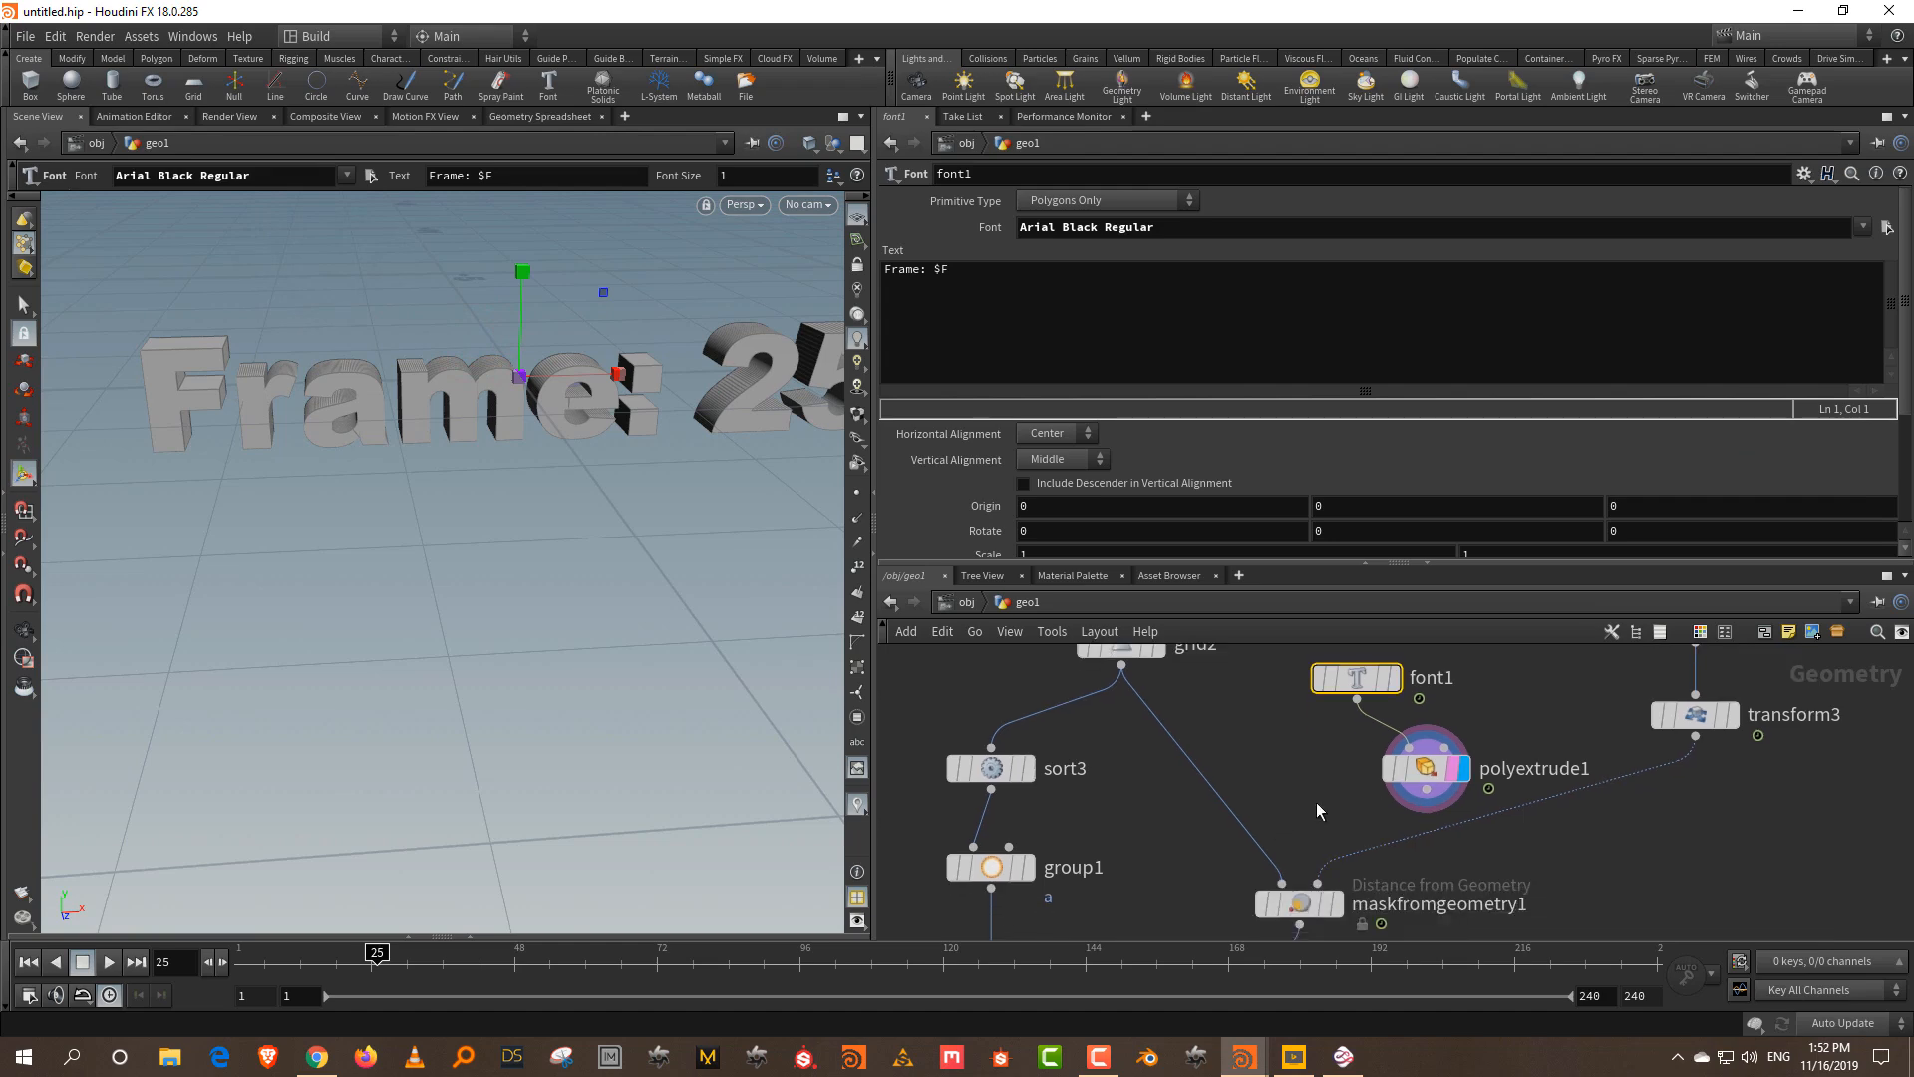
# - Add a Transform node, move font1 and polyextrude1 up, wire polyextrude1 into the new node, and display it
pyautogui.press('Tab')
pyautogui.write('tr')
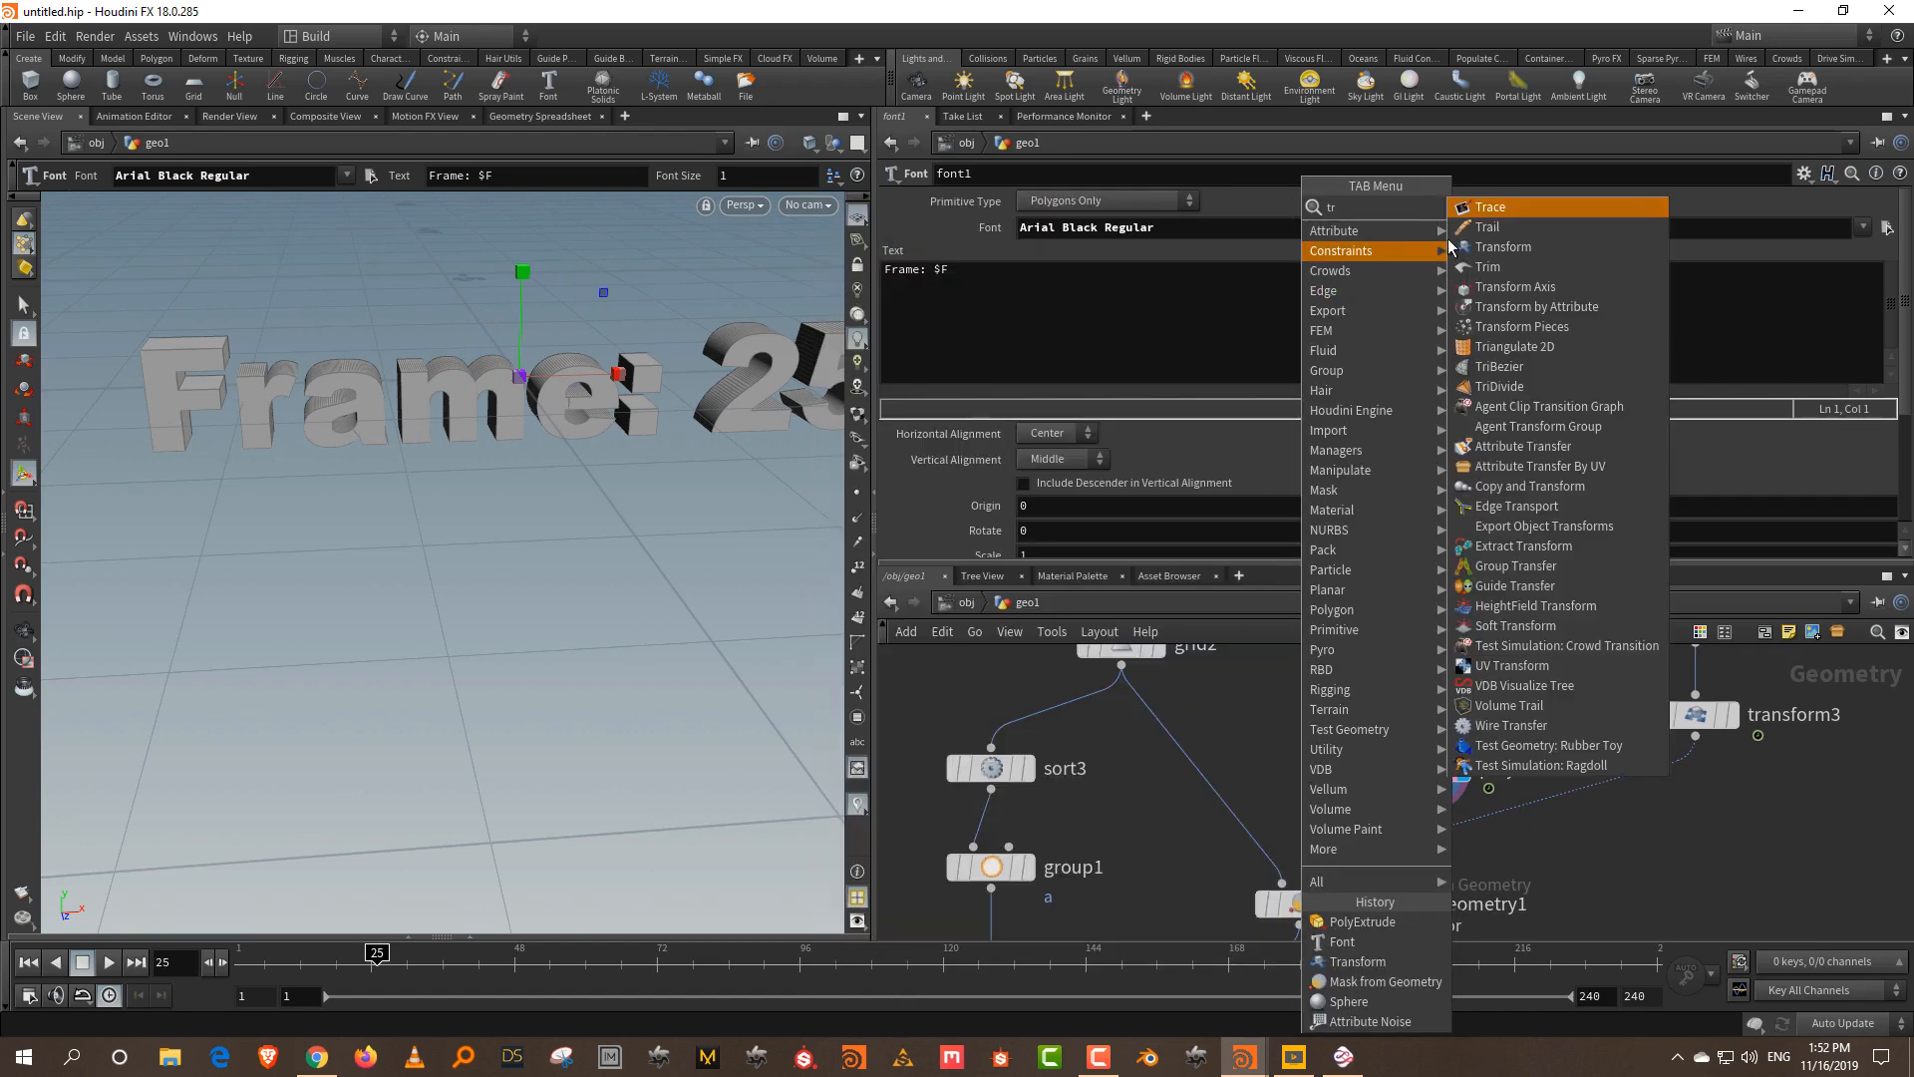
pyautogui.click(1499, 247)
pyautogui.click(1306, 791)
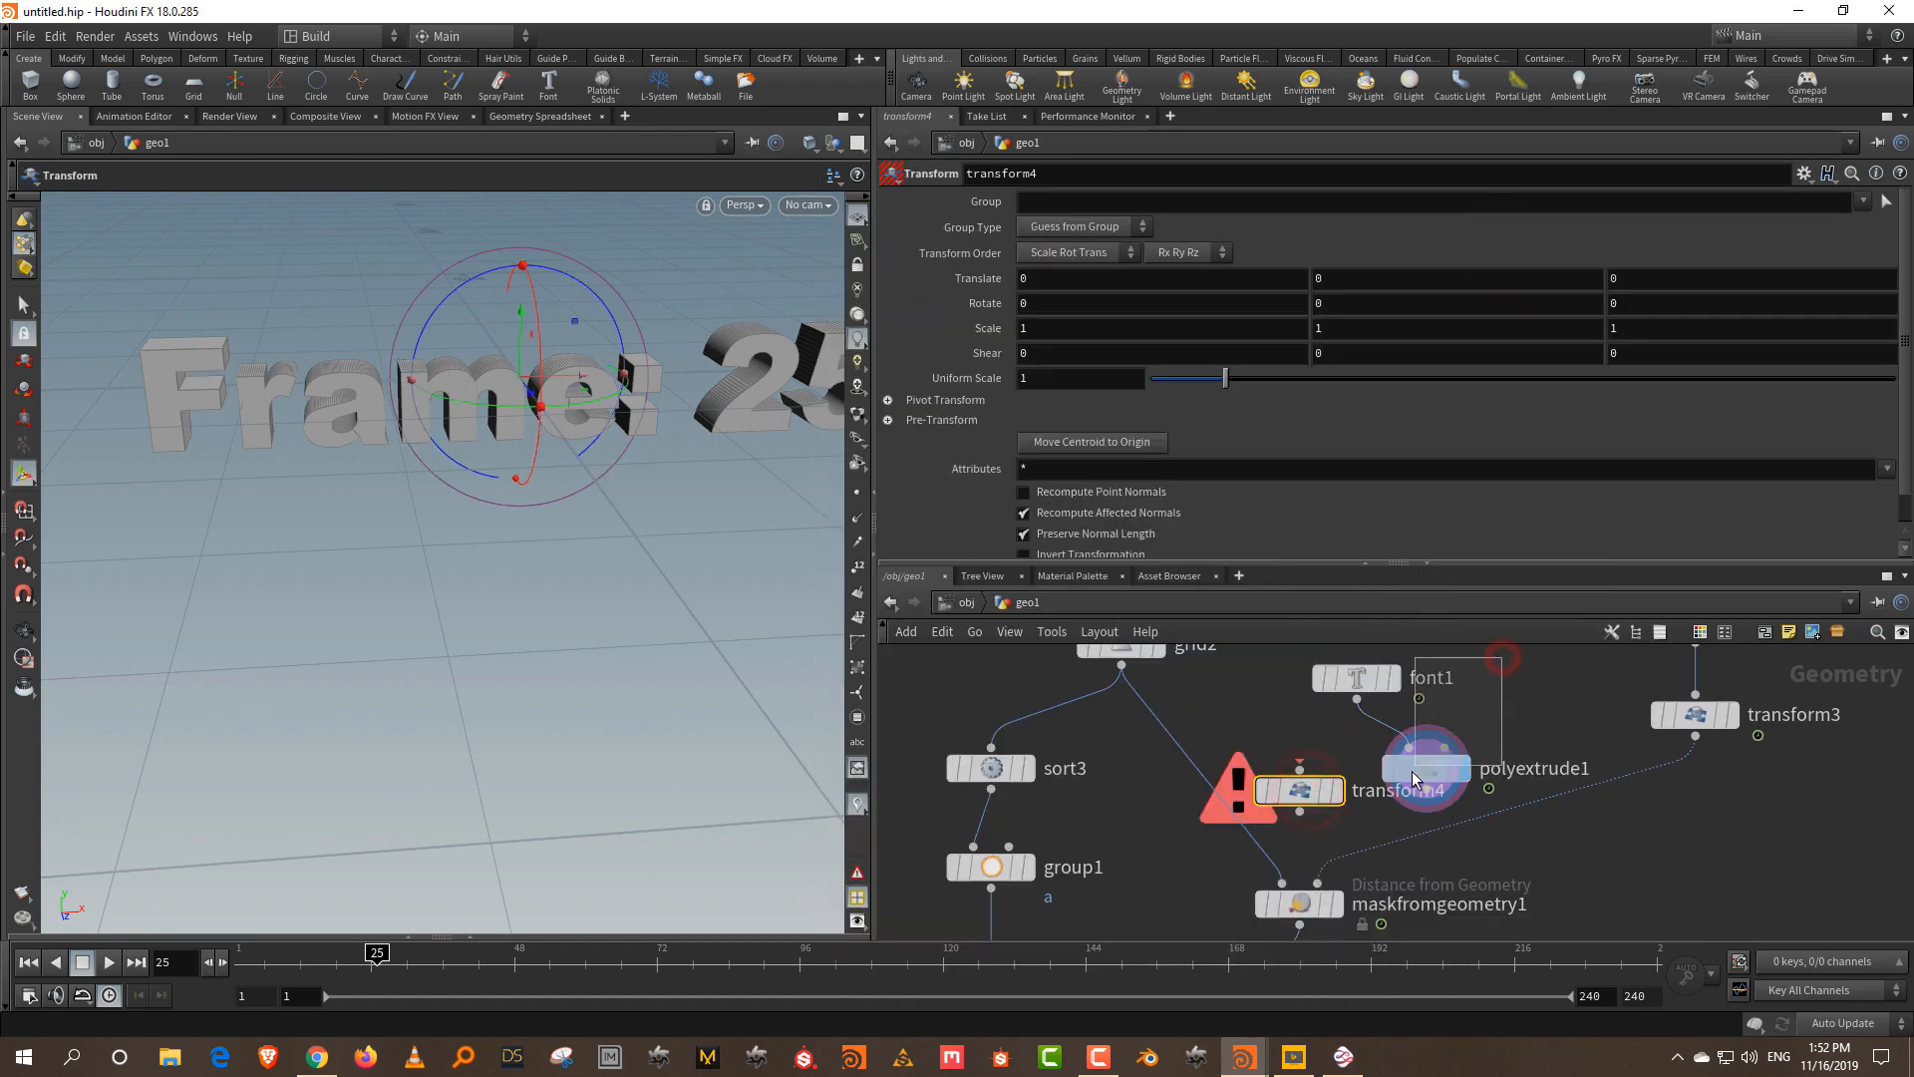
pyautogui.click(1416, 770)
pyautogui.scroll(-3, 1426, 788)
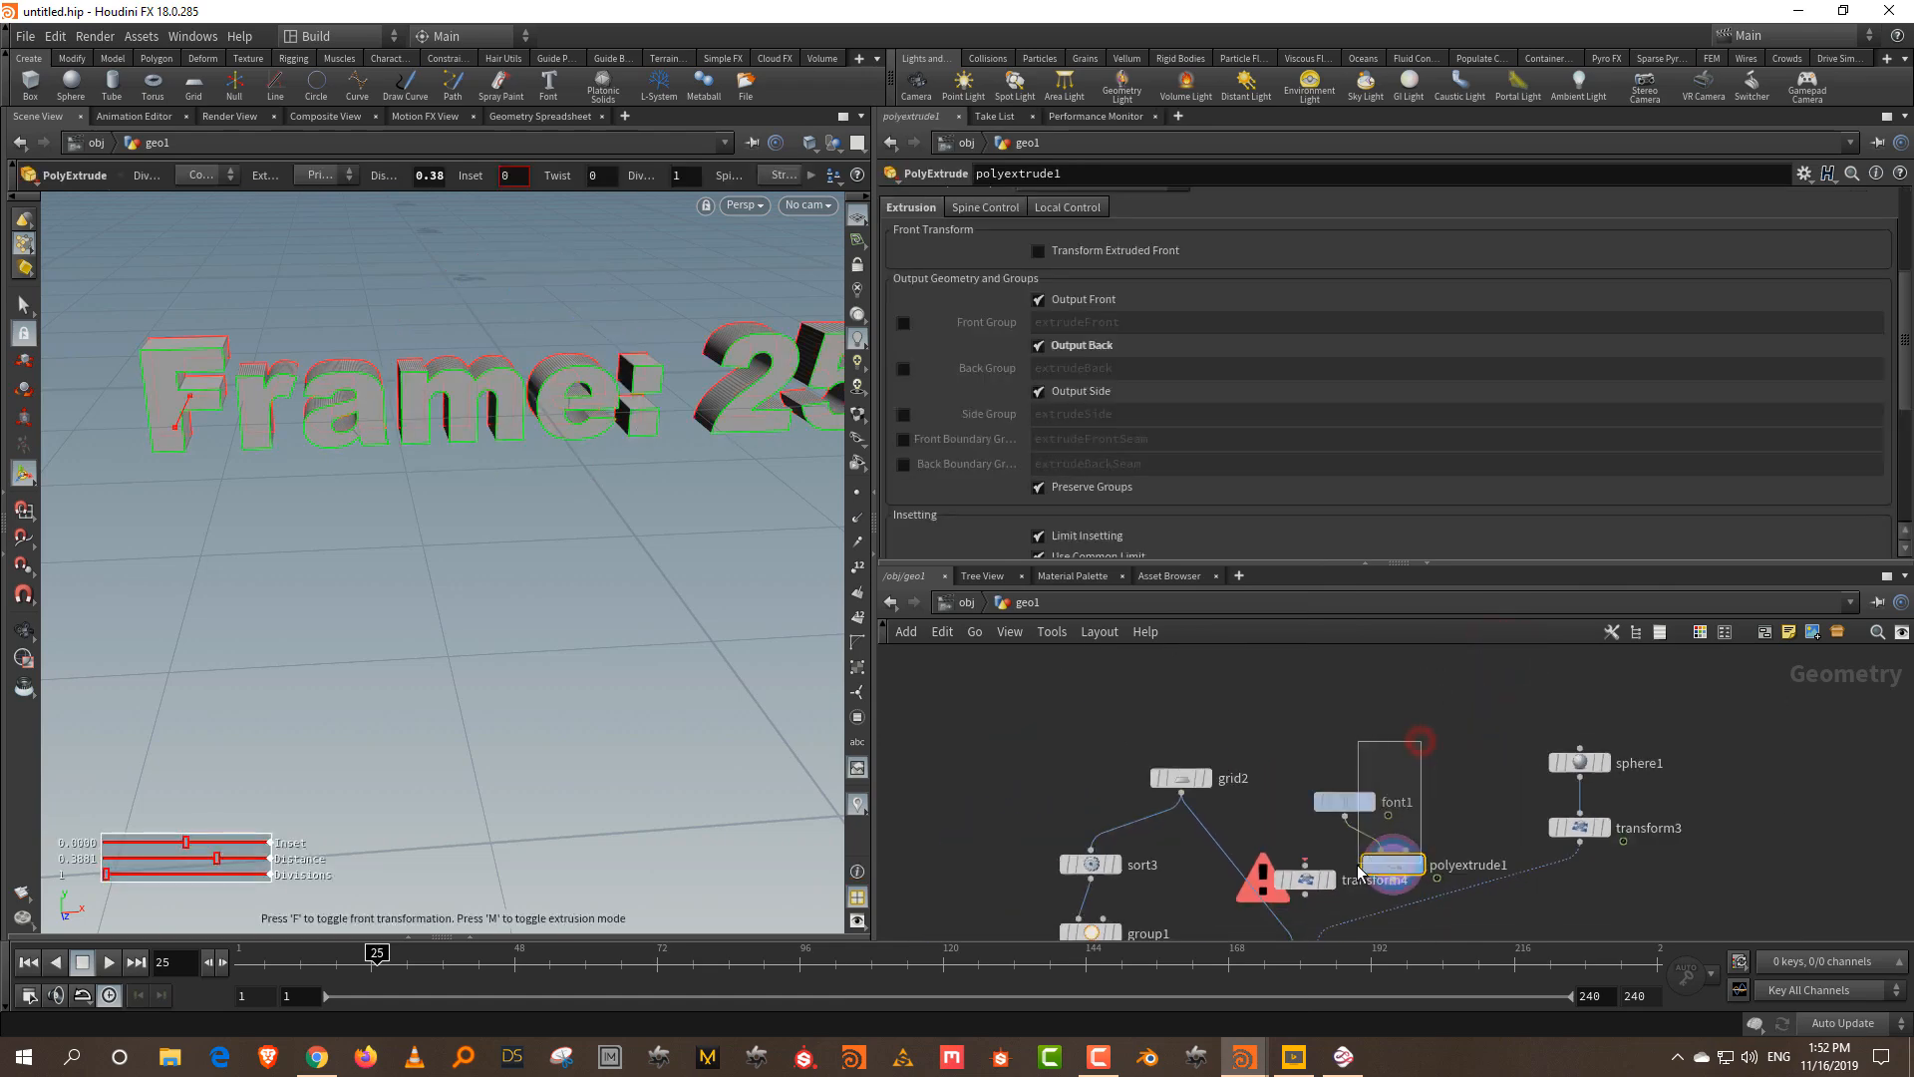
pyautogui.keyDown('shift'); pyautogui.click(1341, 801); pyautogui.keyUp('shift')
pyautogui.moveTo(1398, 863); pyautogui.dragTo(1362, 846)
pyautogui.click(1343, 803)
pyautogui.click(1386, 860)
pyautogui.click(1358, 838)
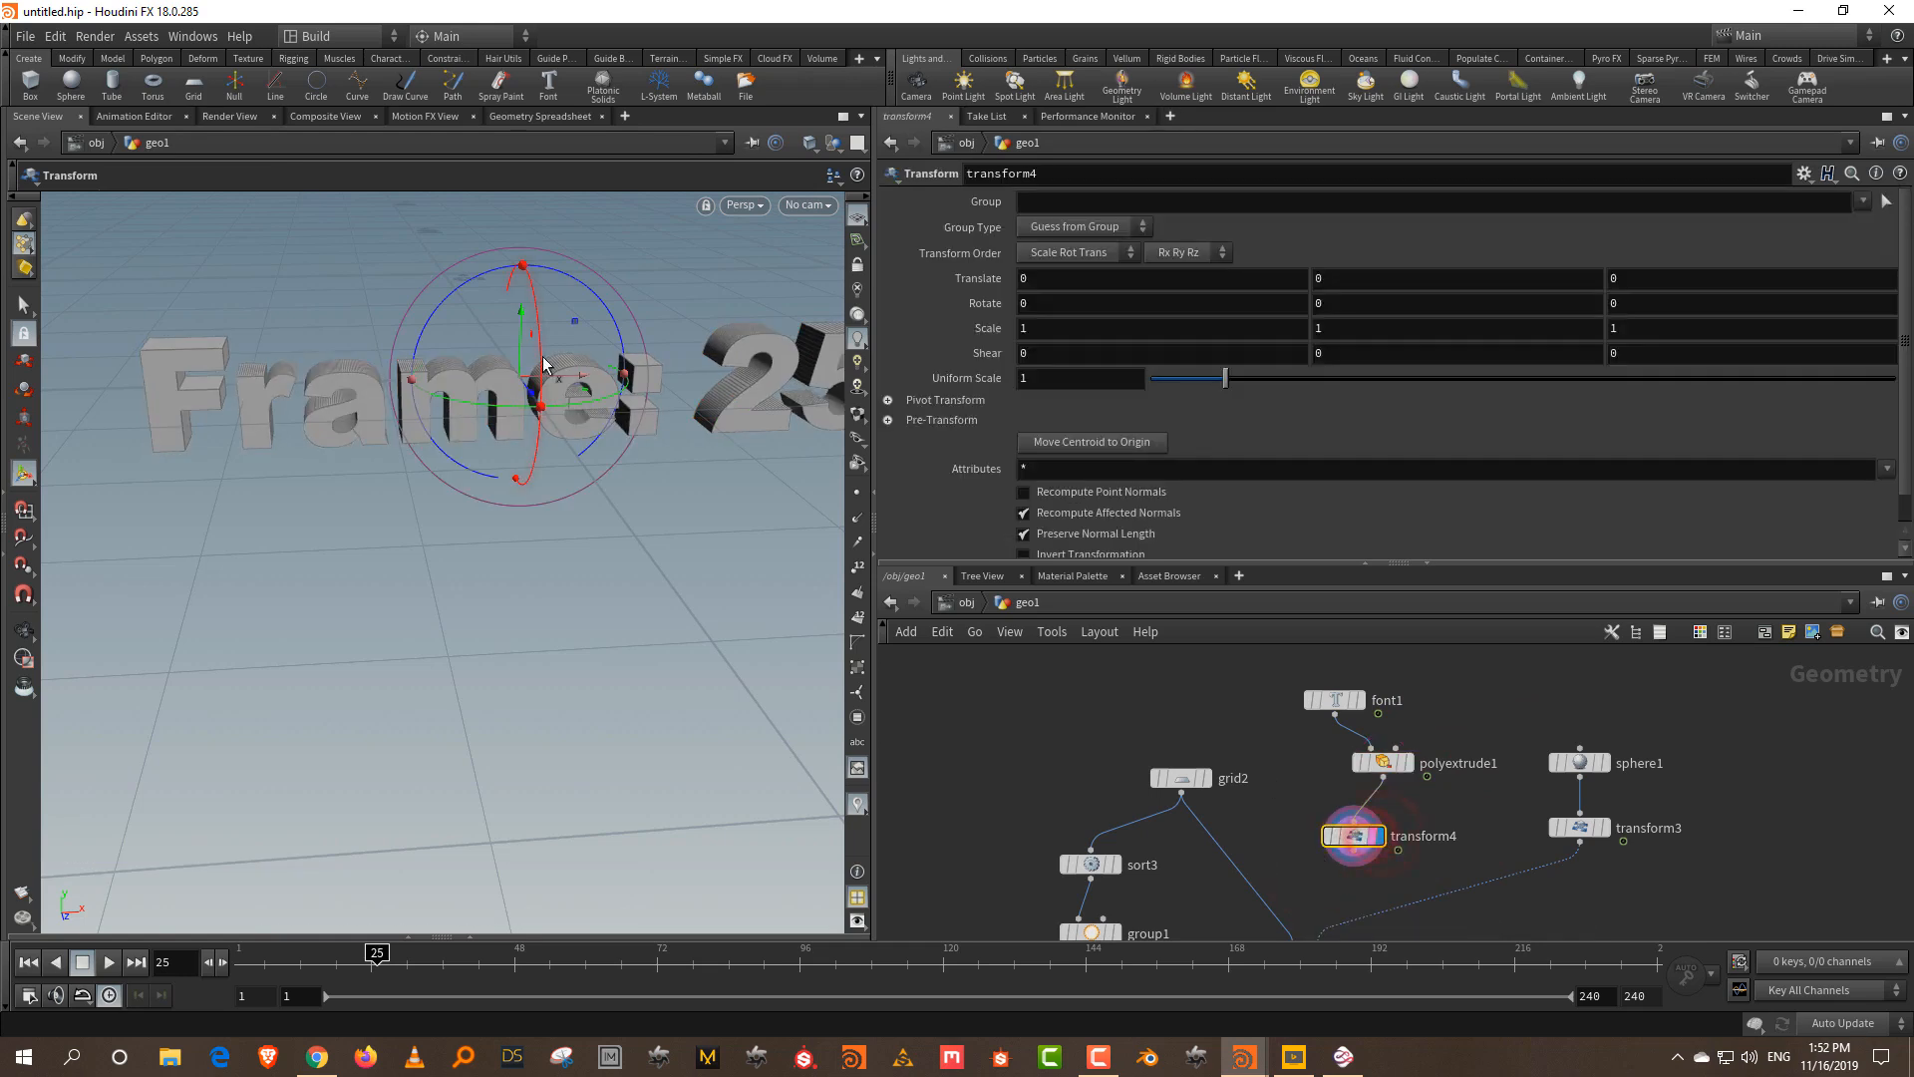
# - Lay the extruded text flat by setting transform4's X rotation to -90
pyautogui.moveTo(535, 355); pyautogui.dragTo(543, 428)
pyautogui.click(1124, 303)
pyautogui.write('-90')
pyautogui.press('Return')
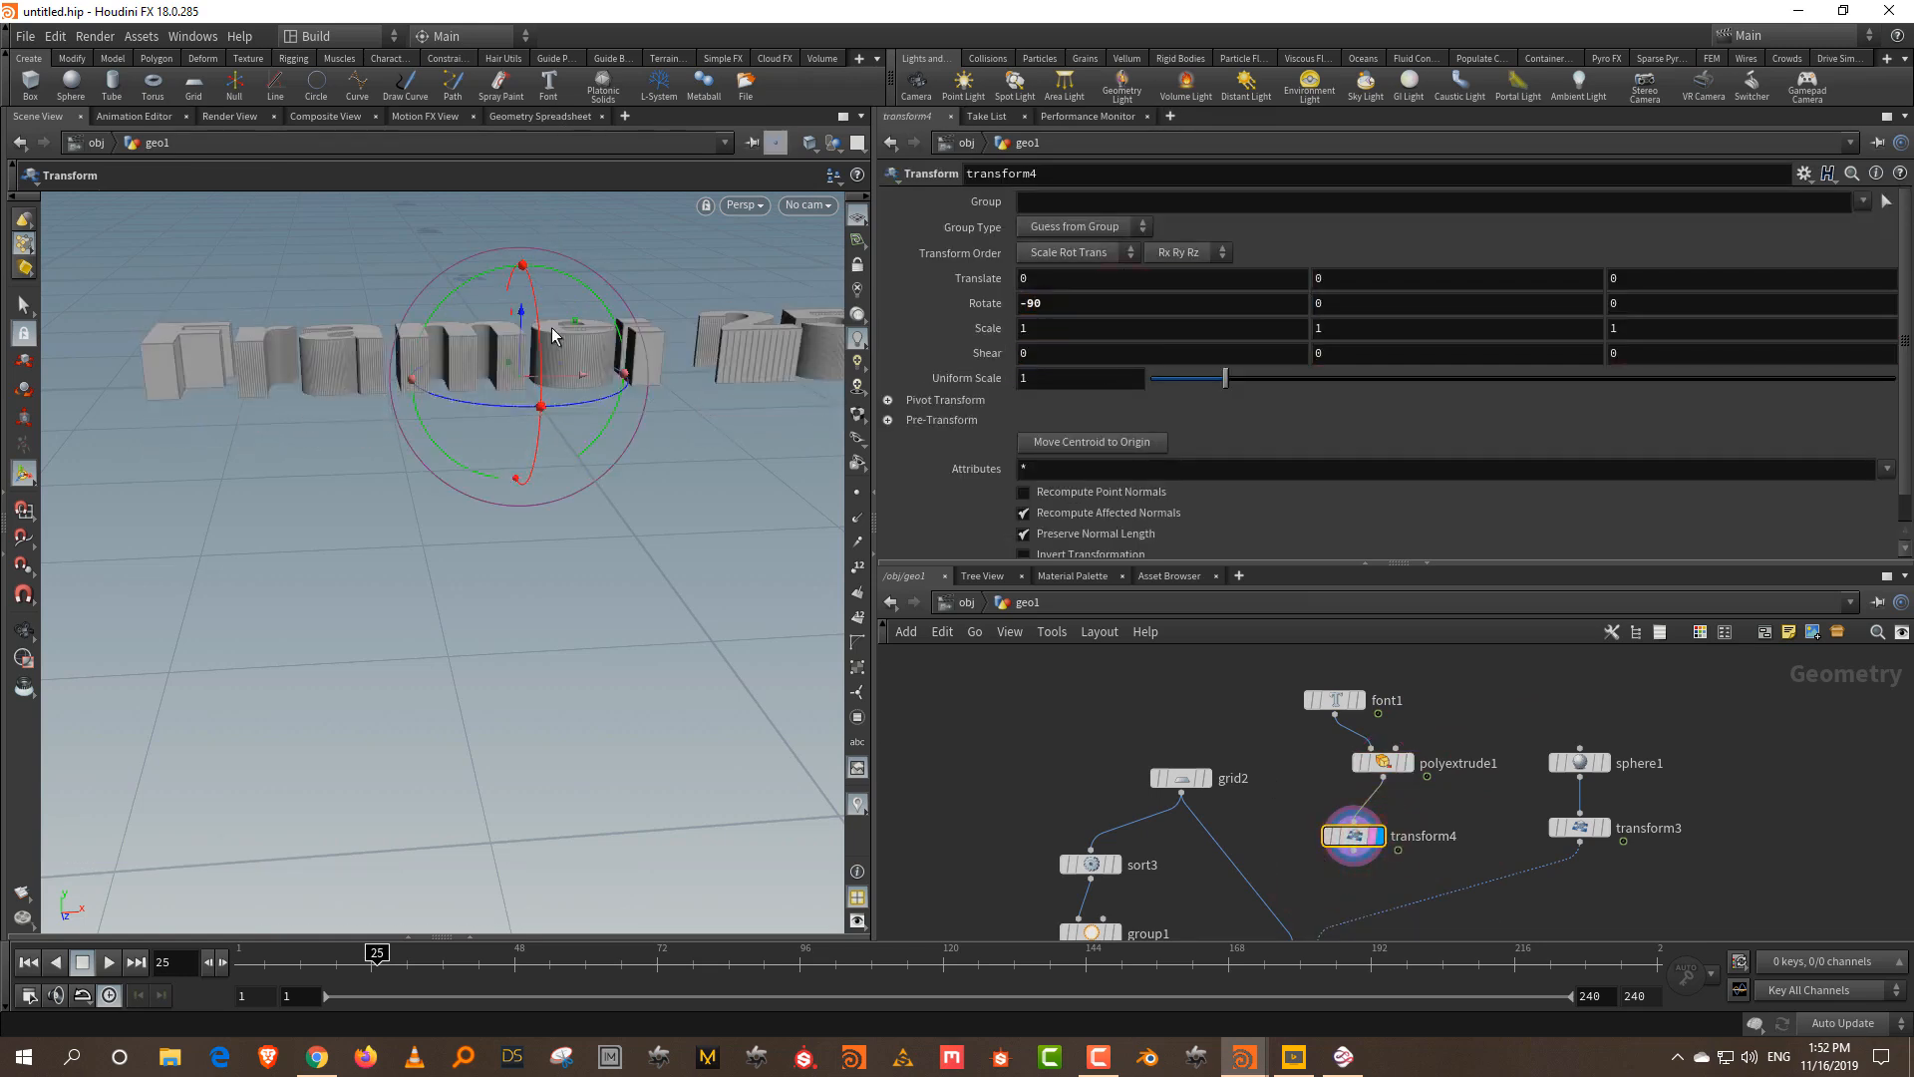
# - Lower the text to a Y translation of about -0.094 and wire transform4 into maskfromgeometry1's second input instead of transform3
pyautogui.moveTo(525, 319); pyautogui.dragTo(518, 338)
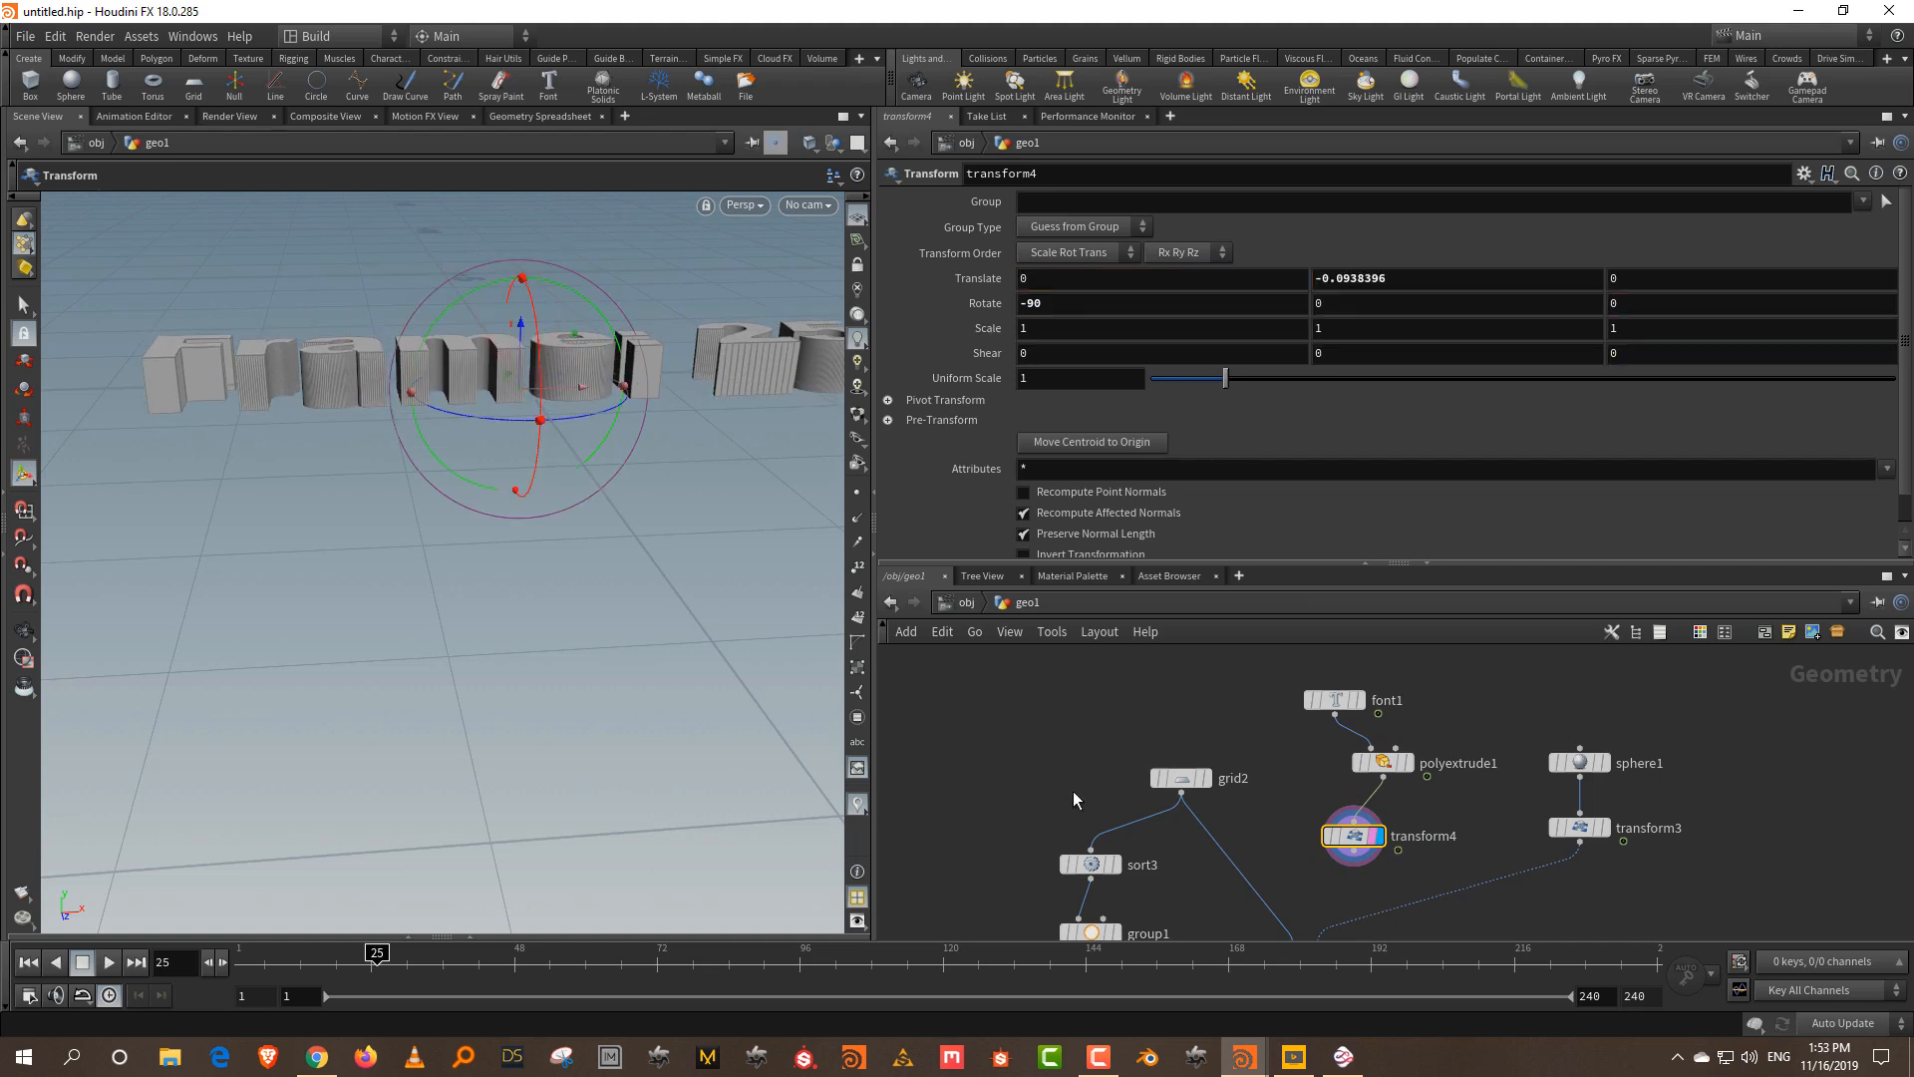
pyautogui.moveTo(1312, 912); pyautogui.dragTo(1297, 743, button='middle')
pyautogui.scroll(1, 1297, 733)
pyautogui.moveTo(1349, 674); pyautogui.dragTo(1305, 785)
# - Display the copytopoints2 result and scrub the timeline back to frame 7 to check the text-driven box sizes
pyautogui.keyDown('alt'); pyautogui.moveTo(586, 415); pyautogui.dragTo(601, 499); pyautogui.keyUp('alt')
pyautogui.keyDown('alt'); pyautogui.moveTo(601, 499); pyautogui.dragTo(632, 423, button='right'); pyautogui.keyUp('alt')
pyautogui.keyDown('alt'); pyautogui.moveTo(632, 423); pyautogui.dragTo(621, 494, button='middle'); pyautogui.keyUp('alt')
pyautogui.moveTo(1483, 874); pyautogui.dragTo(1523, 678, button='middle')
pyautogui.moveTo(1421, 883); pyautogui.dragTo(1588, 661, button='middle')
pyautogui.click(1153, 768)
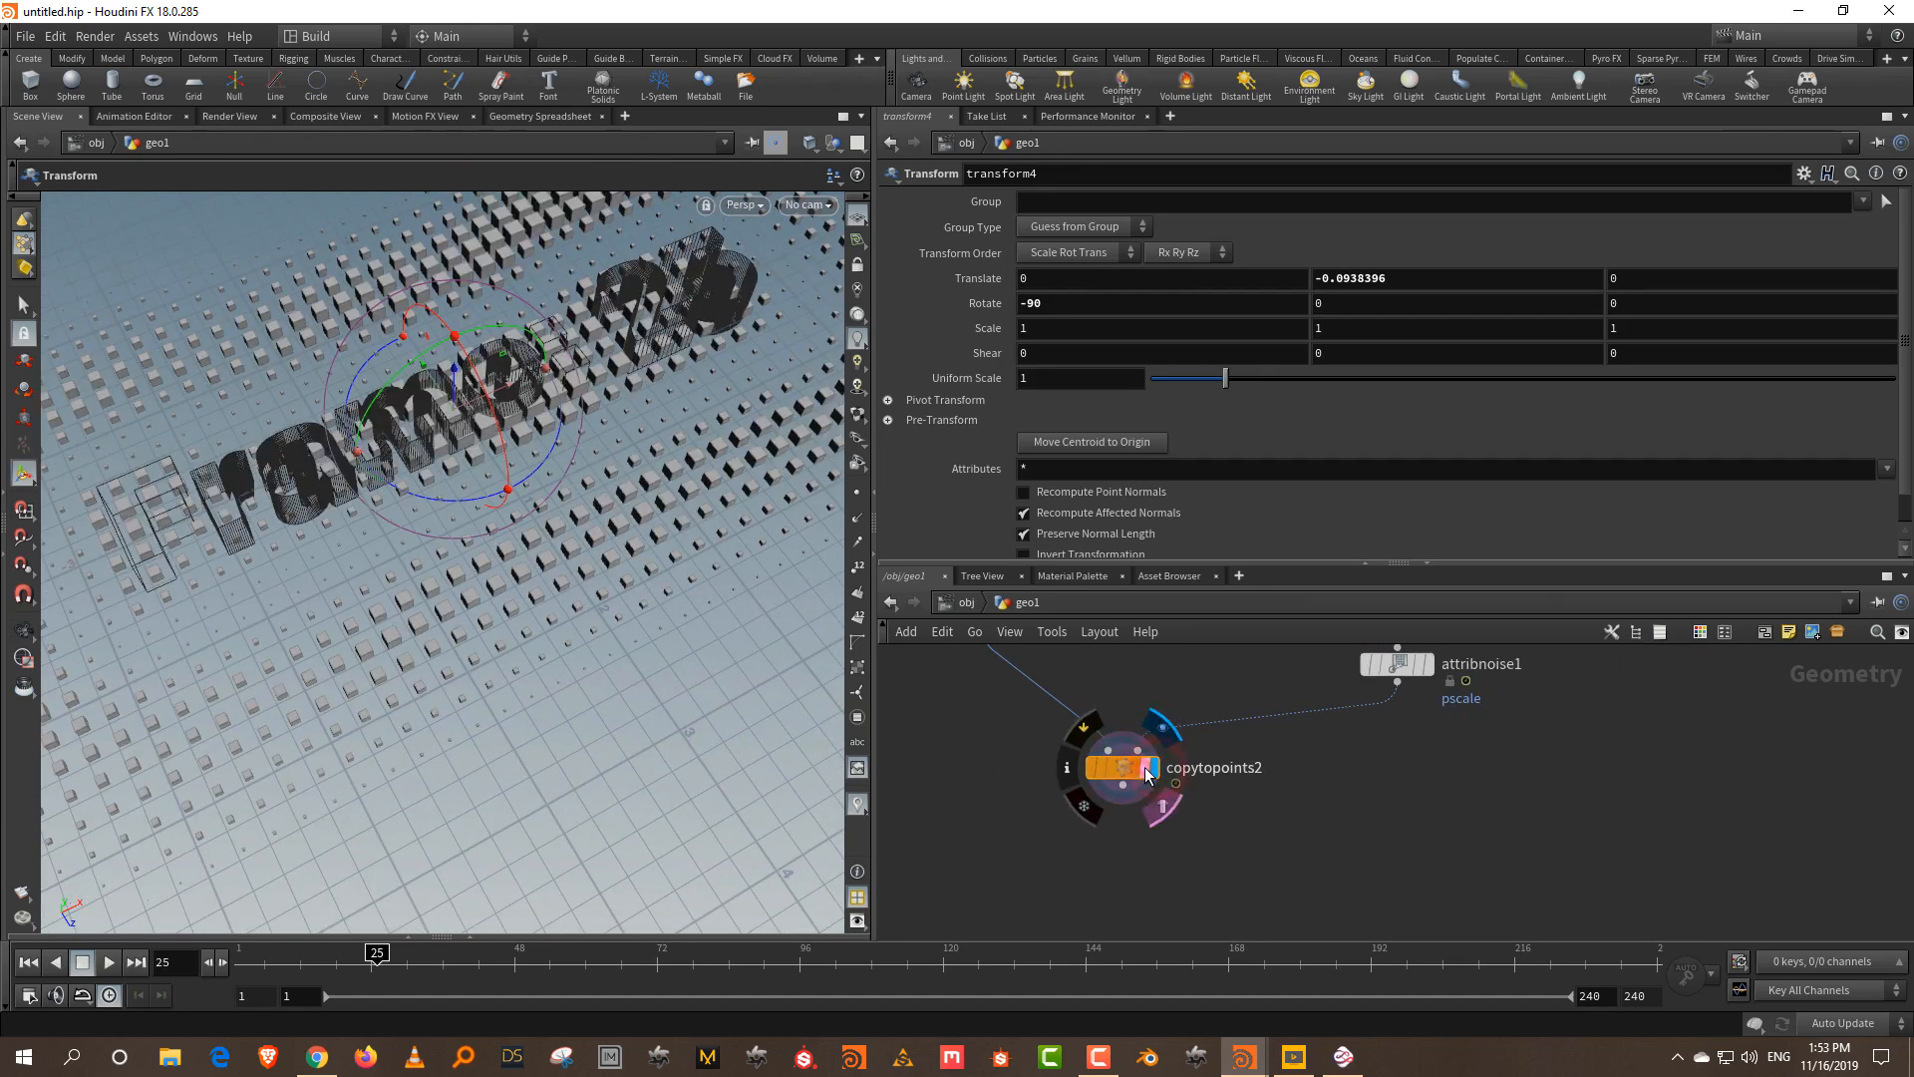
pyautogui.keyDown('alt'); pyautogui.moveTo(546, 551); pyautogui.dragTo(487, 620, button='right'); pyautogui.keyUp('alt')
pyautogui.keyDown('alt'); pyautogui.moveTo(537, 575); pyautogui.dragTo(547, 565); pyautogui.keyUp('alt')
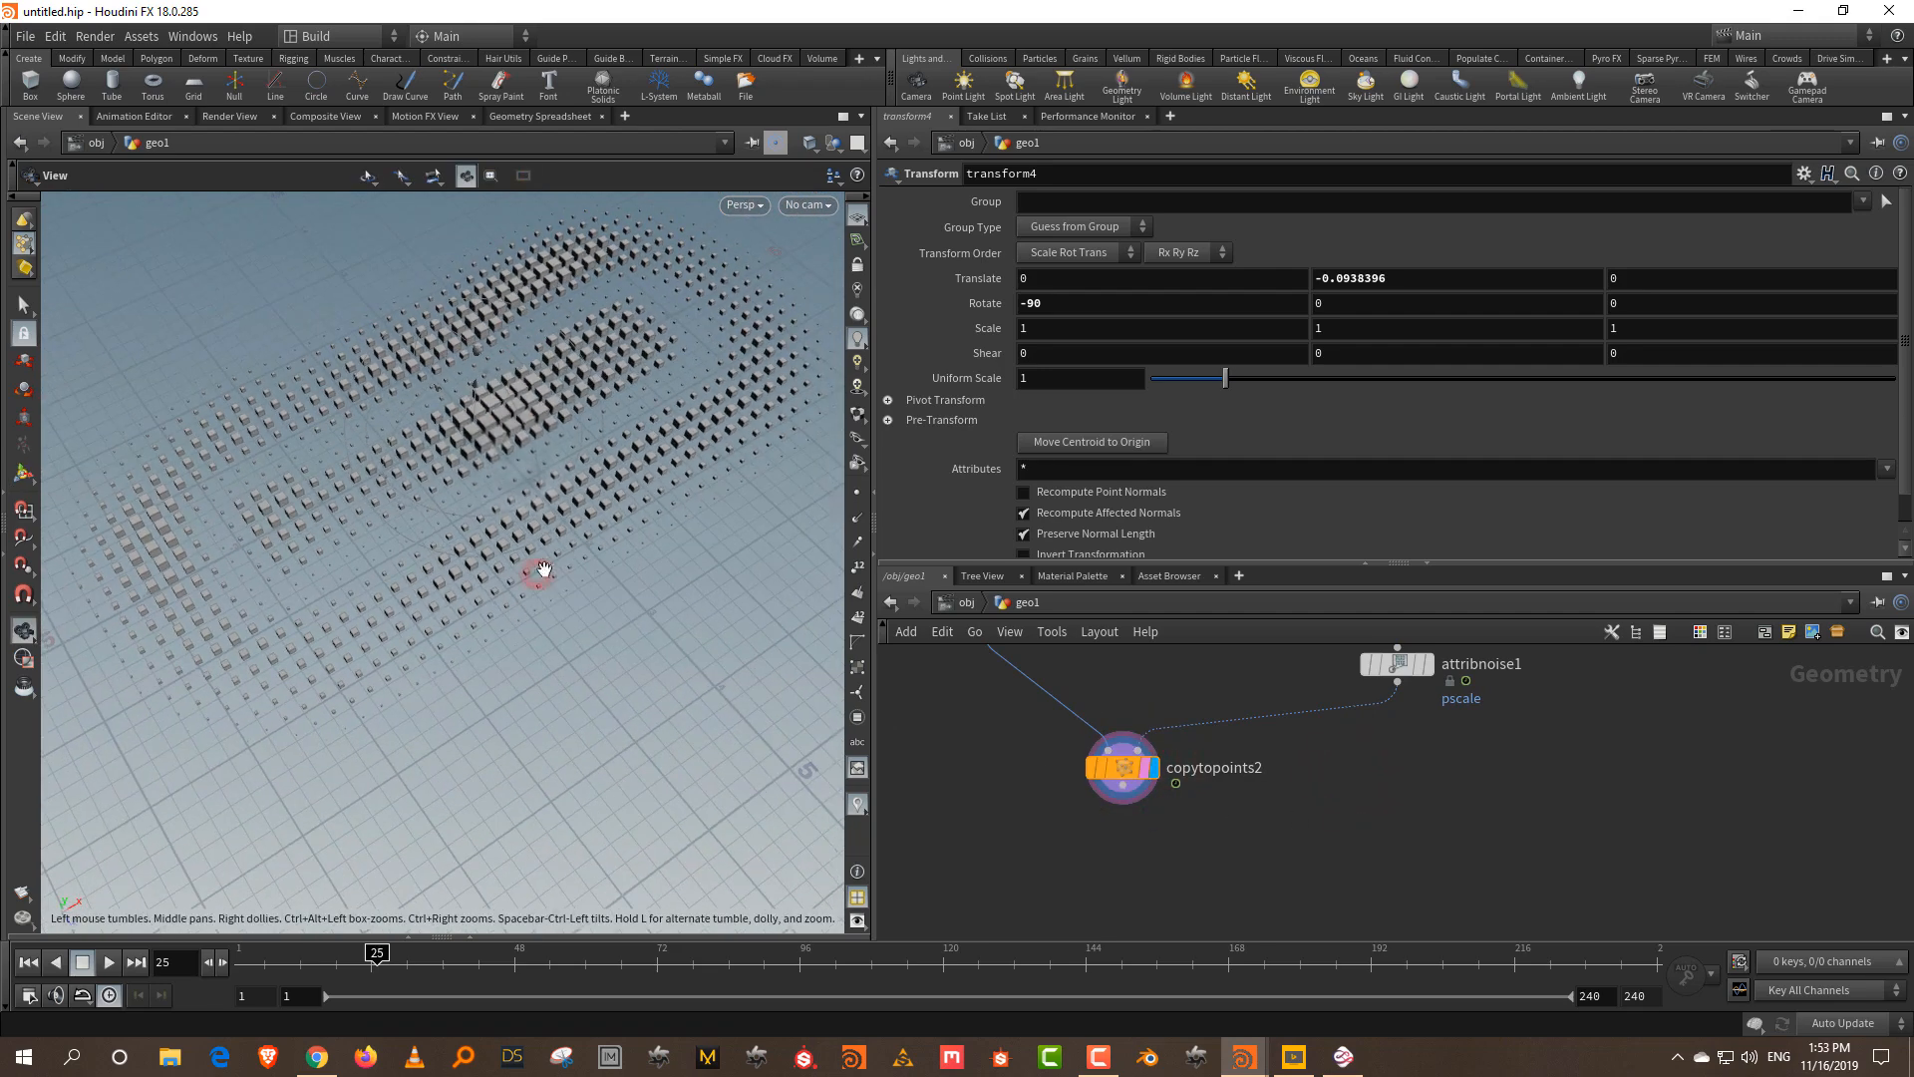
pyautogui.moveTo(261, 963)
pyautogui.mouseDown()
pyautogui.moveTo(613, 970)
pyautogui.moveTo(270, 964)
pyautogui.mouseUp()
# - Increase grid2's resolution to 300 rows and 300 columns
pyautogui.scroll(-2, 1444, 788)
pyautogui.scroll(-2, 1530, 856)
pyautogui.moveTo(1576, 678); pyautogui.dragTo(1500, 890, button='middle')
pyautogui.moveTo(1423, 700); pyautogui.dragTo(1395, 781, button='middle')
pyautogui.scroll(2, 1396, 781)
pyautogui.moveTo(1372, 781); pyautogui.dragTo(1283, 848)
pyautogui.moveTo(1050, 352); pyautogui.dragTo(987, 363)
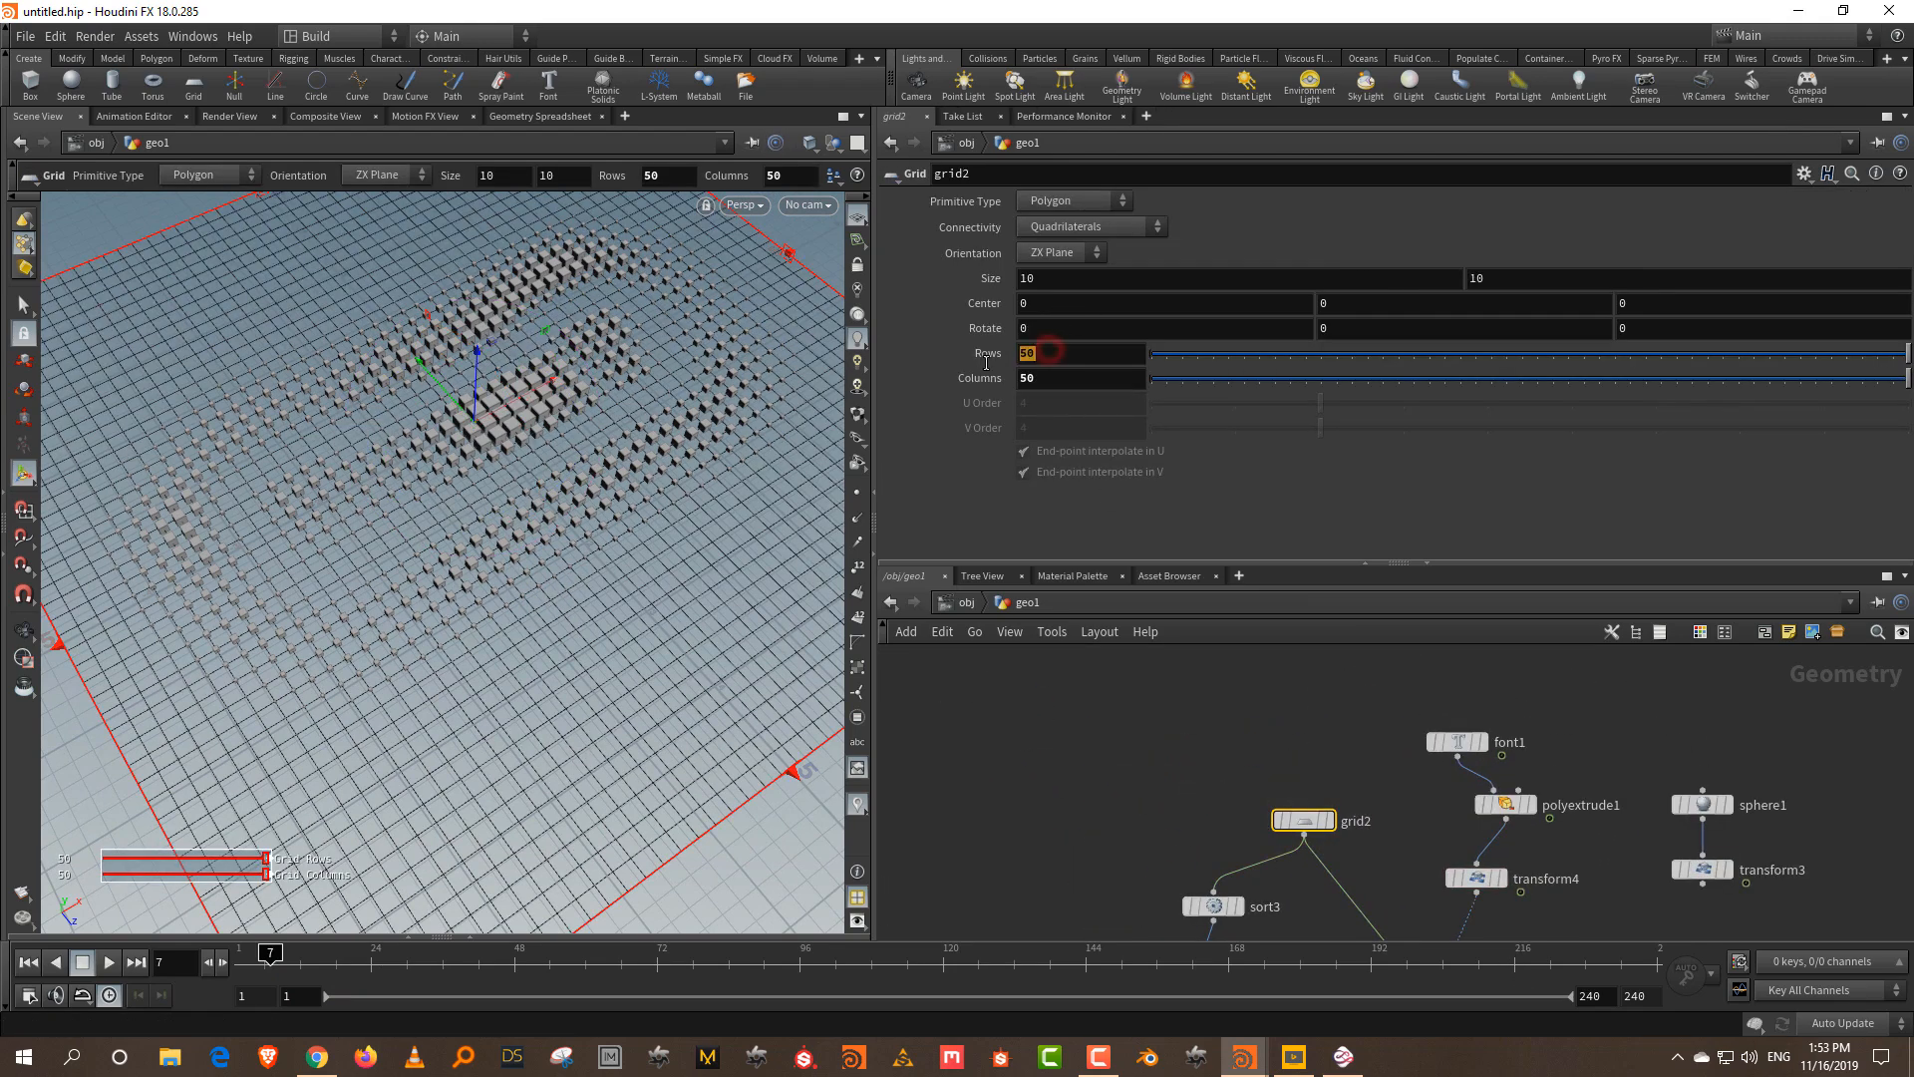
pyautogui.write('300')
pyautogui.press('Return')
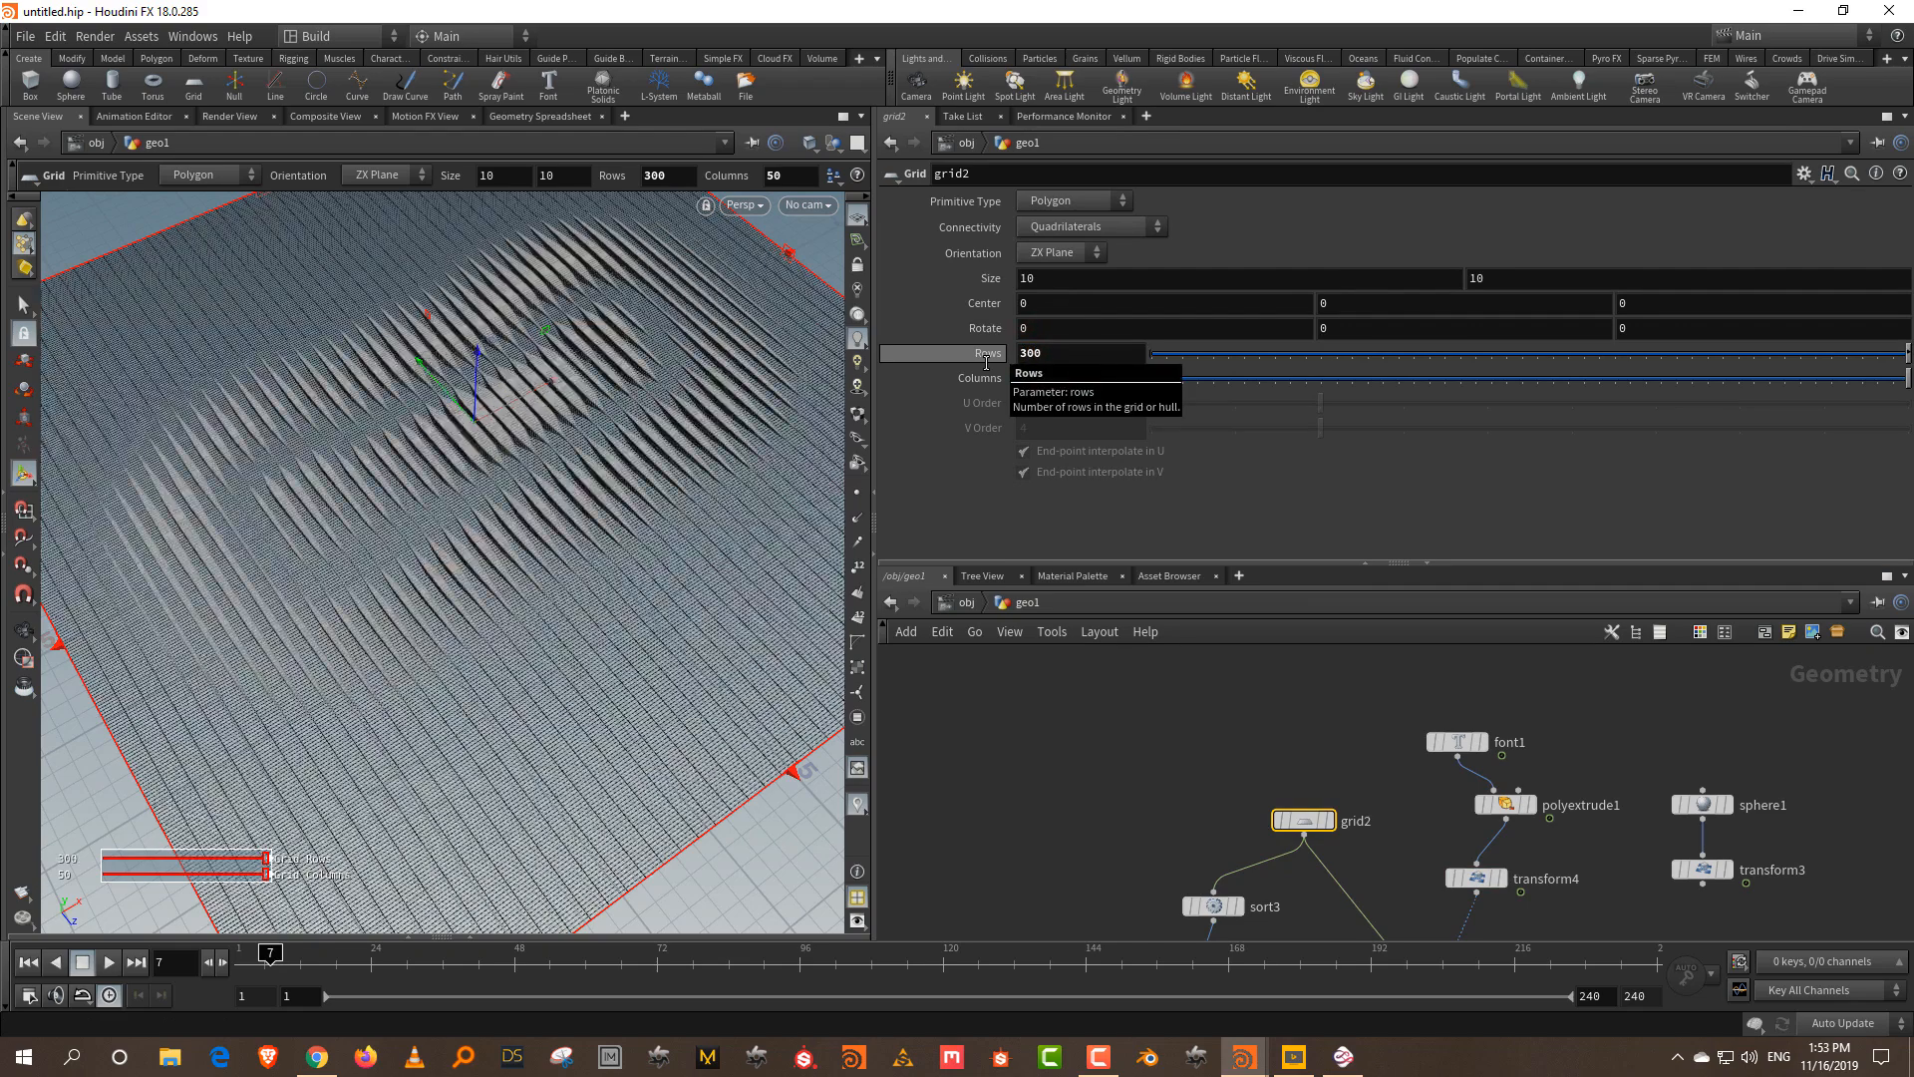
pyautogui.write('300')
pyautogui.press('Return')
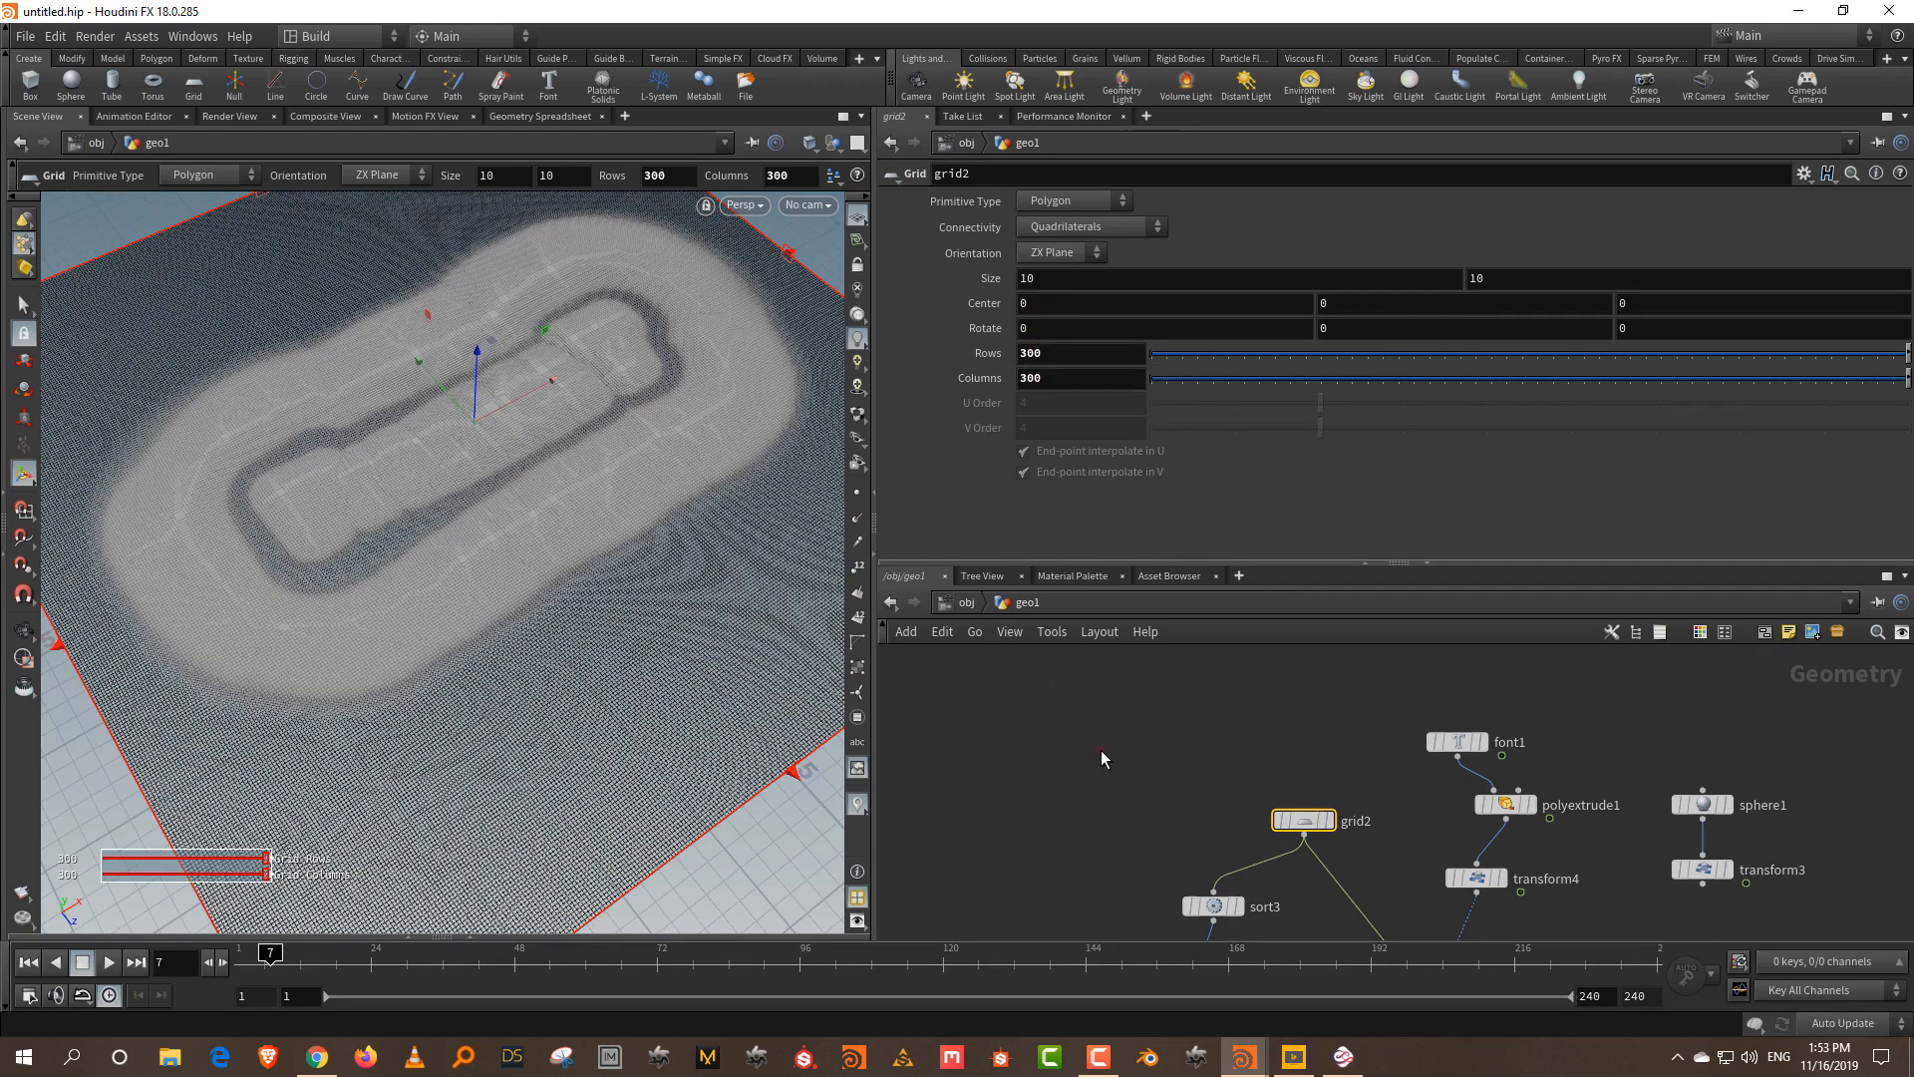
# - Go to frame 21 and reduce box3's uniform scale to 0.26
pyautogui.scroll(10, 564, 494)
pyautogui.click(353, 963)
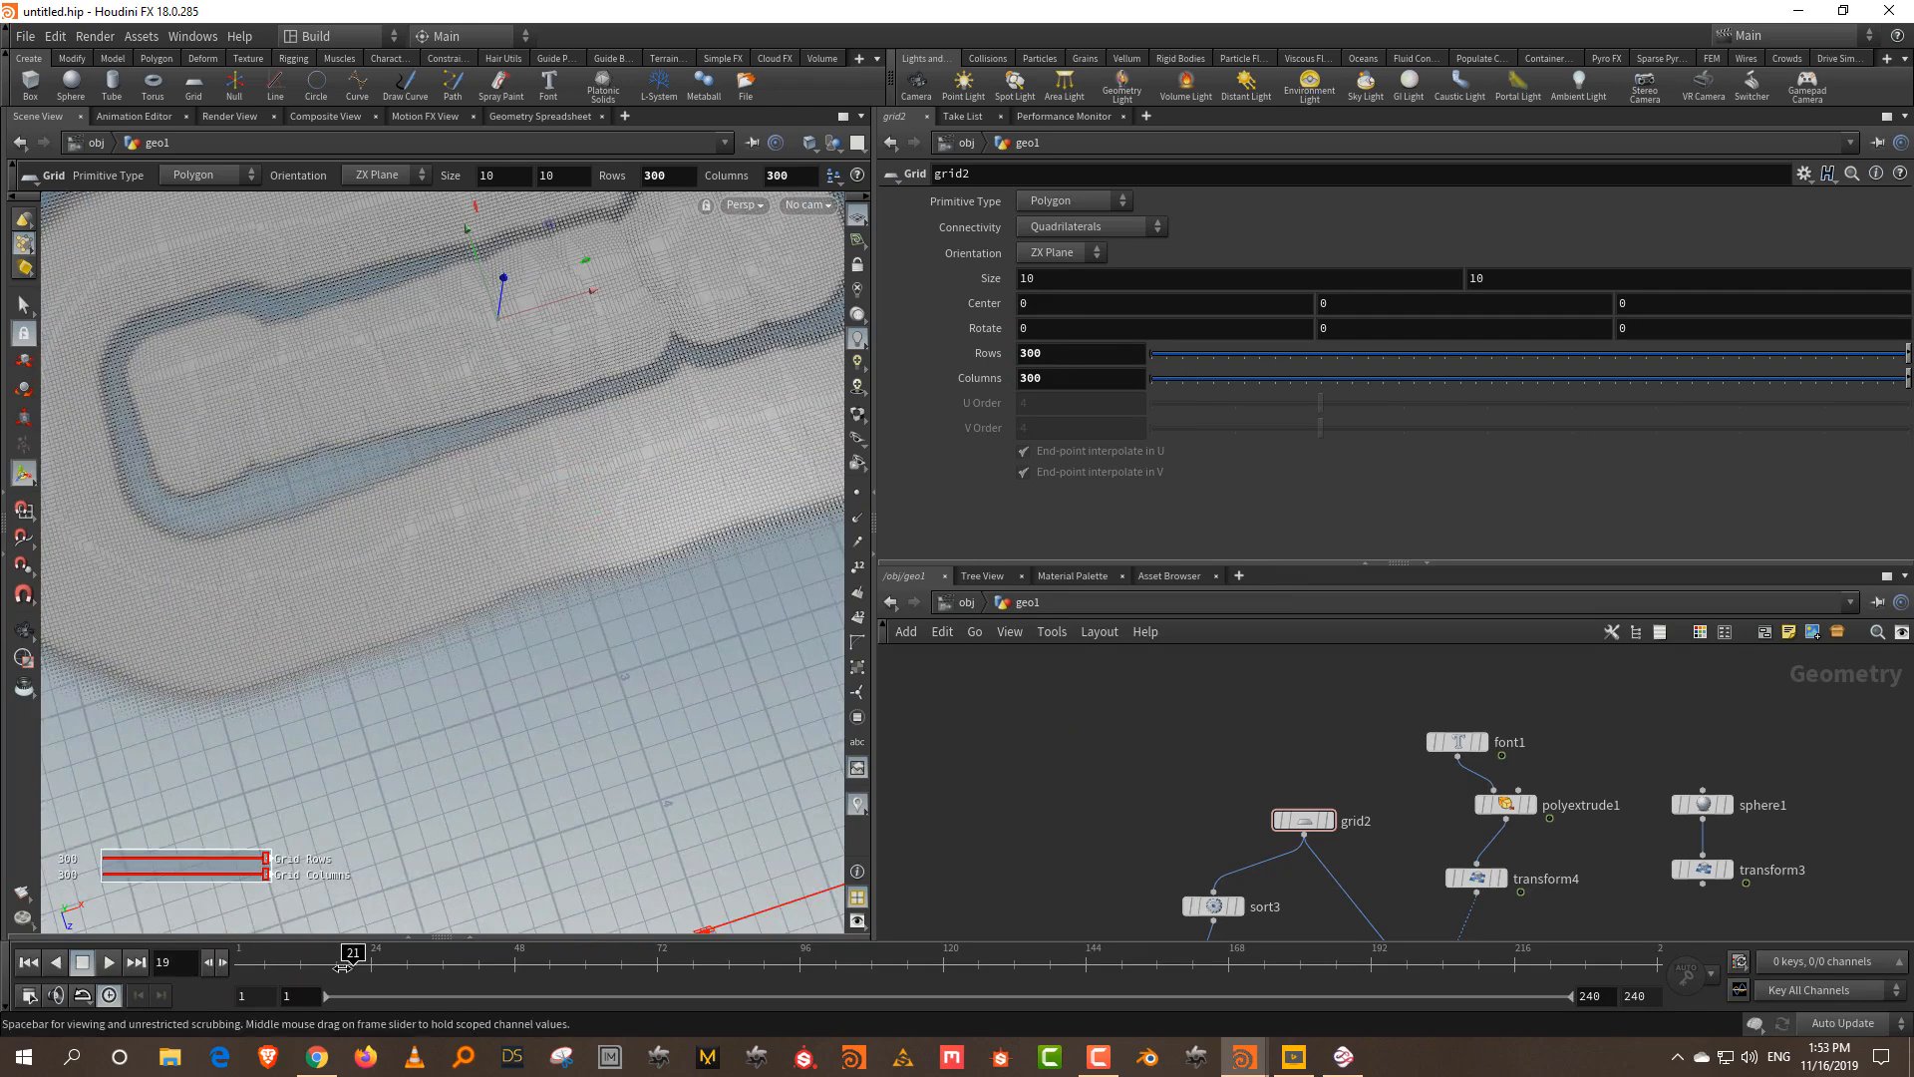
pyautogui.moveTo(1156, 722); pyautogui.dragTo(1147, 551, button='middle')
pyautogui.moveTo(1103, 754); pyautogui.dragTo(1132, 693, button='middle')
pyautogui.moveTo(1144, 725); pyautogui.dragTo(1021, 802)
pyautogui.moveTo(1201, 356); pyautogui.dragTo(1183, 352)
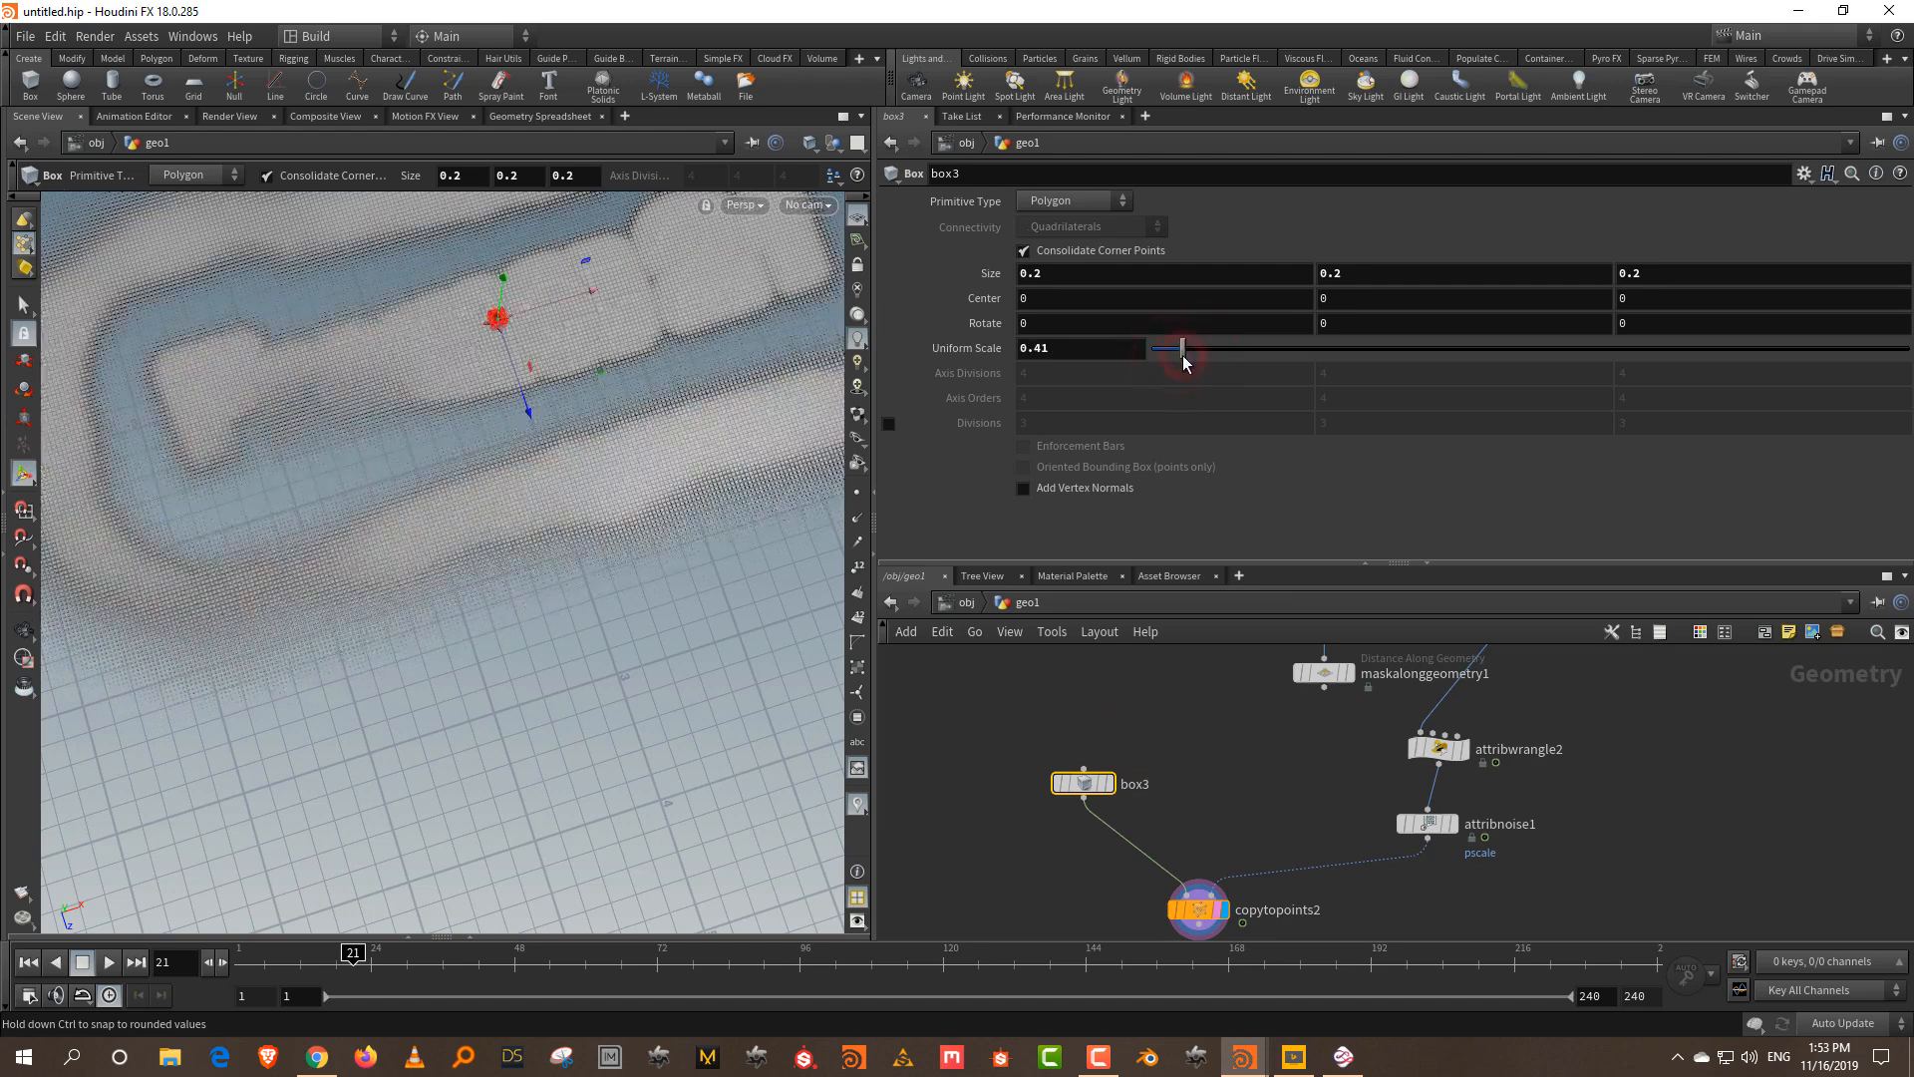
pyautogui.moveTo(1183, 352); pyautogui.dragTo(1172, 355)
pyautogui.keyDown('alt'); pyautogui.moveTo(656, 466); pyautogui.dragTo(712, 395); pyautogui.keyUp('alt')
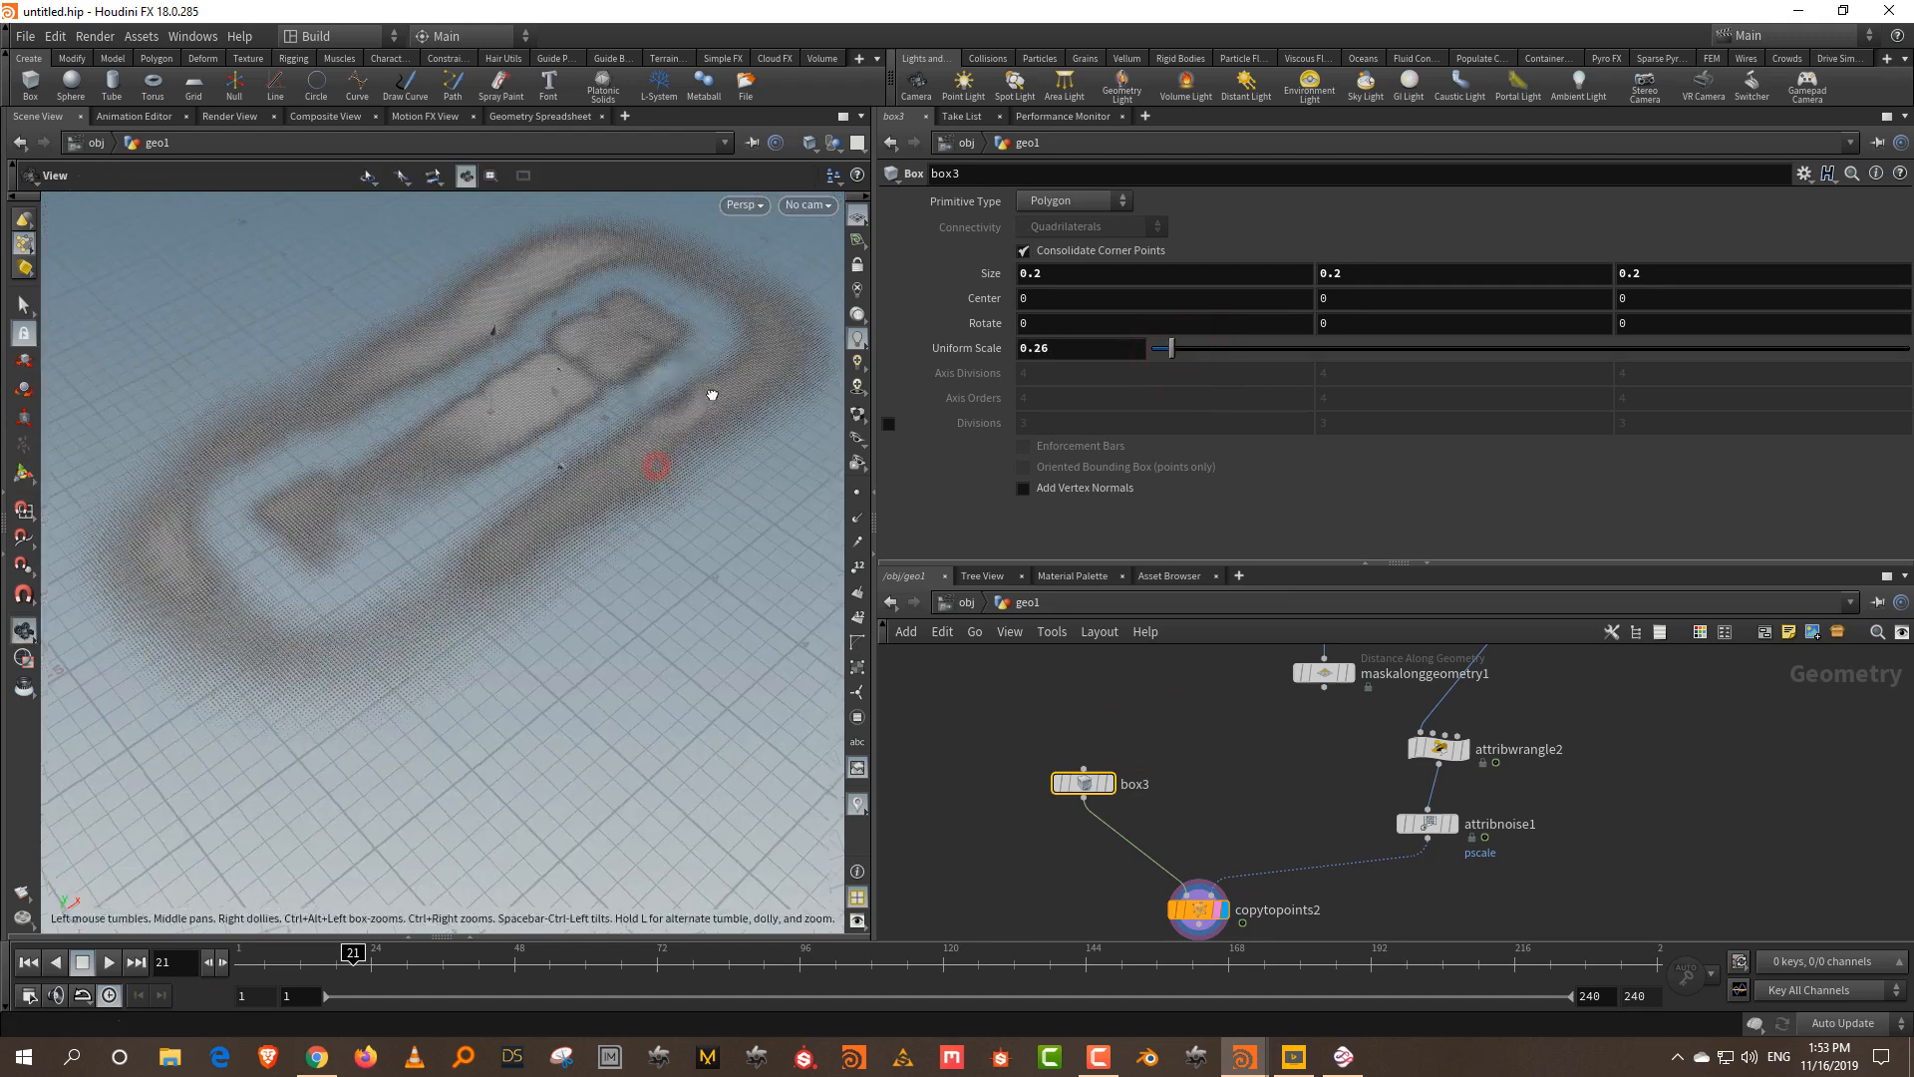
# - Bypass the attribnoise1 node to remove the noise from the box sizes
pyautogui.moveTo(1271, 774); pyautogui.dragTo(1204, 862, button='middle')
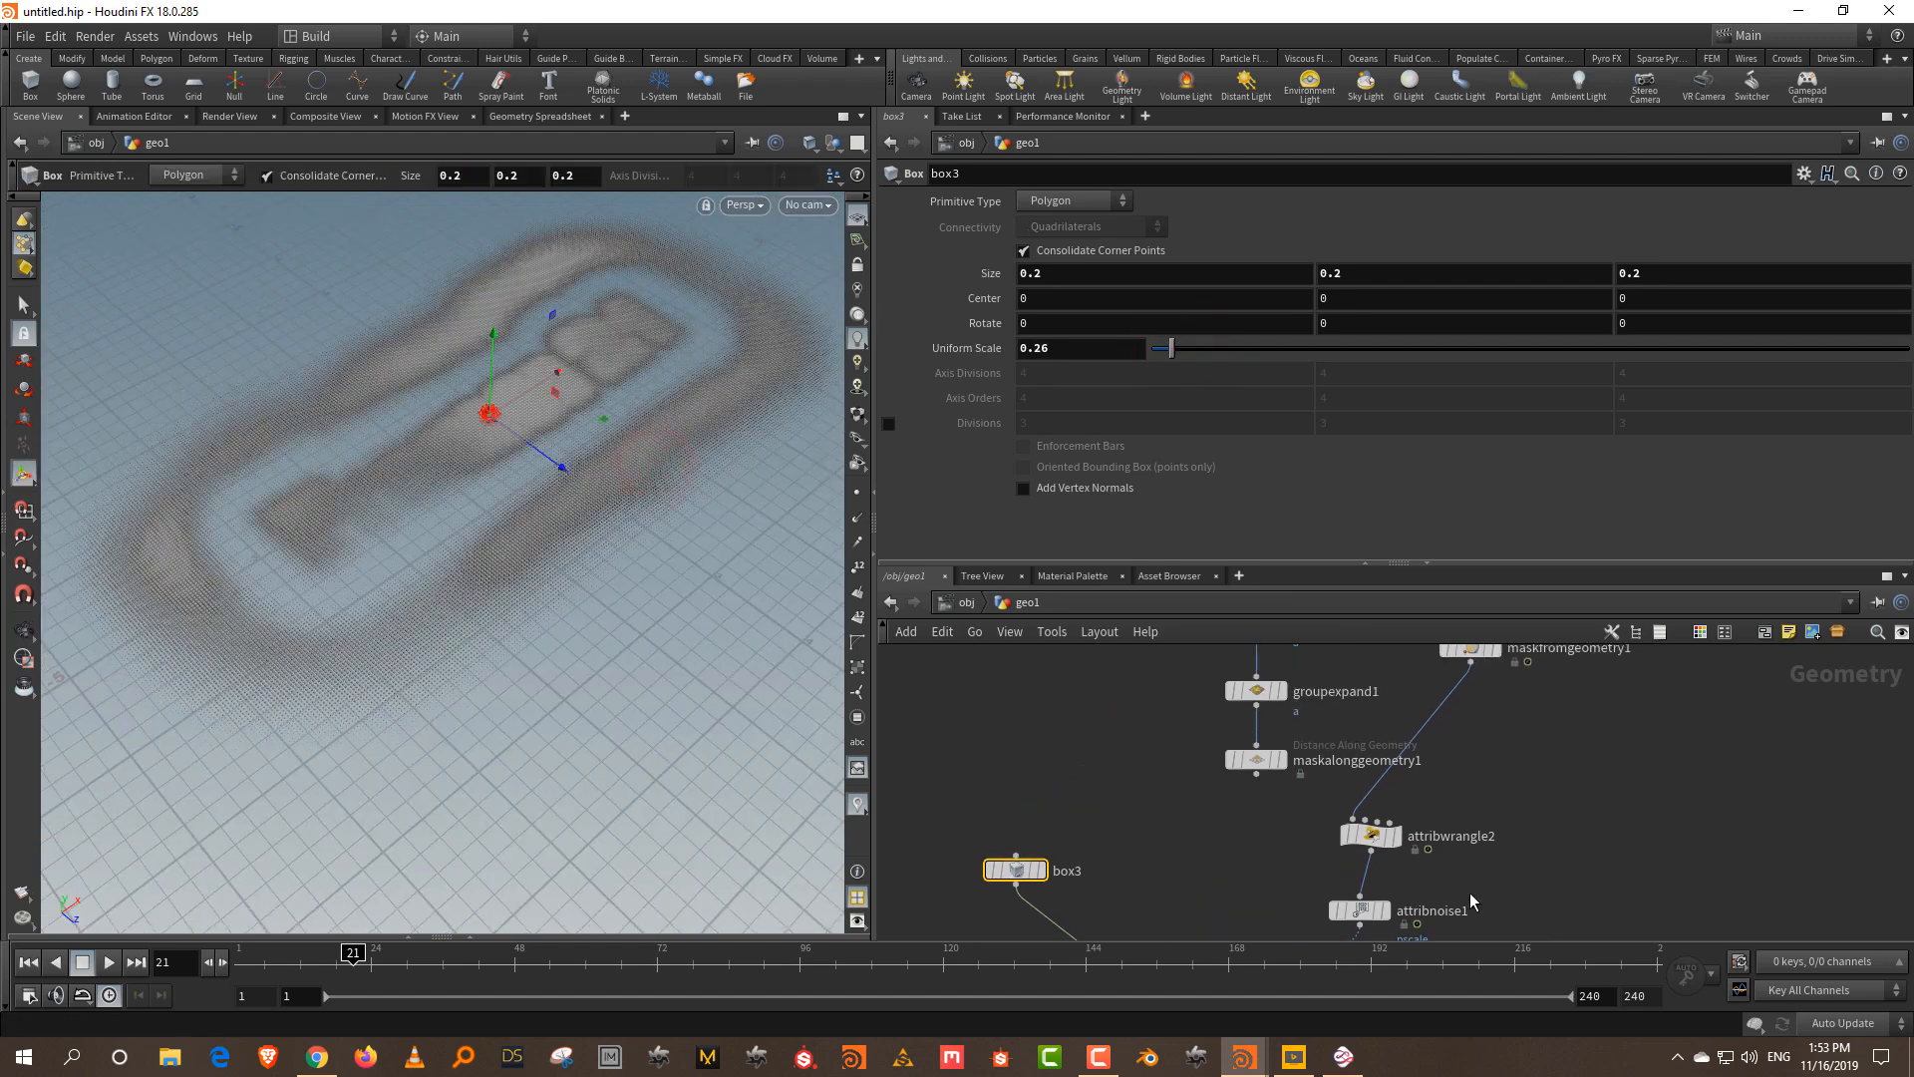
pyautogui.click(1381, 910)
pyautogui.click(1329, 876)
pyautogui.click(1586, 845)
pyautogui.moveTo(623, 429)
pyautogui.keyDown('alt'); pyautogui.mouseDown()
pyautogui.moveTo(598, 473)
pyautogui.moveTo(595, 418)
pyautogui.mouseUp(); pyautogui.keyUp('alt')
# - Reduce box3's uniform scale further to about 0.13
pyautogui.moveTo(1102, 763); pyautogui.dragTo(1103, 685, button='middle')
pyautogui.moveTo(1089, 738); pyautogui.dragTo(967, 778)
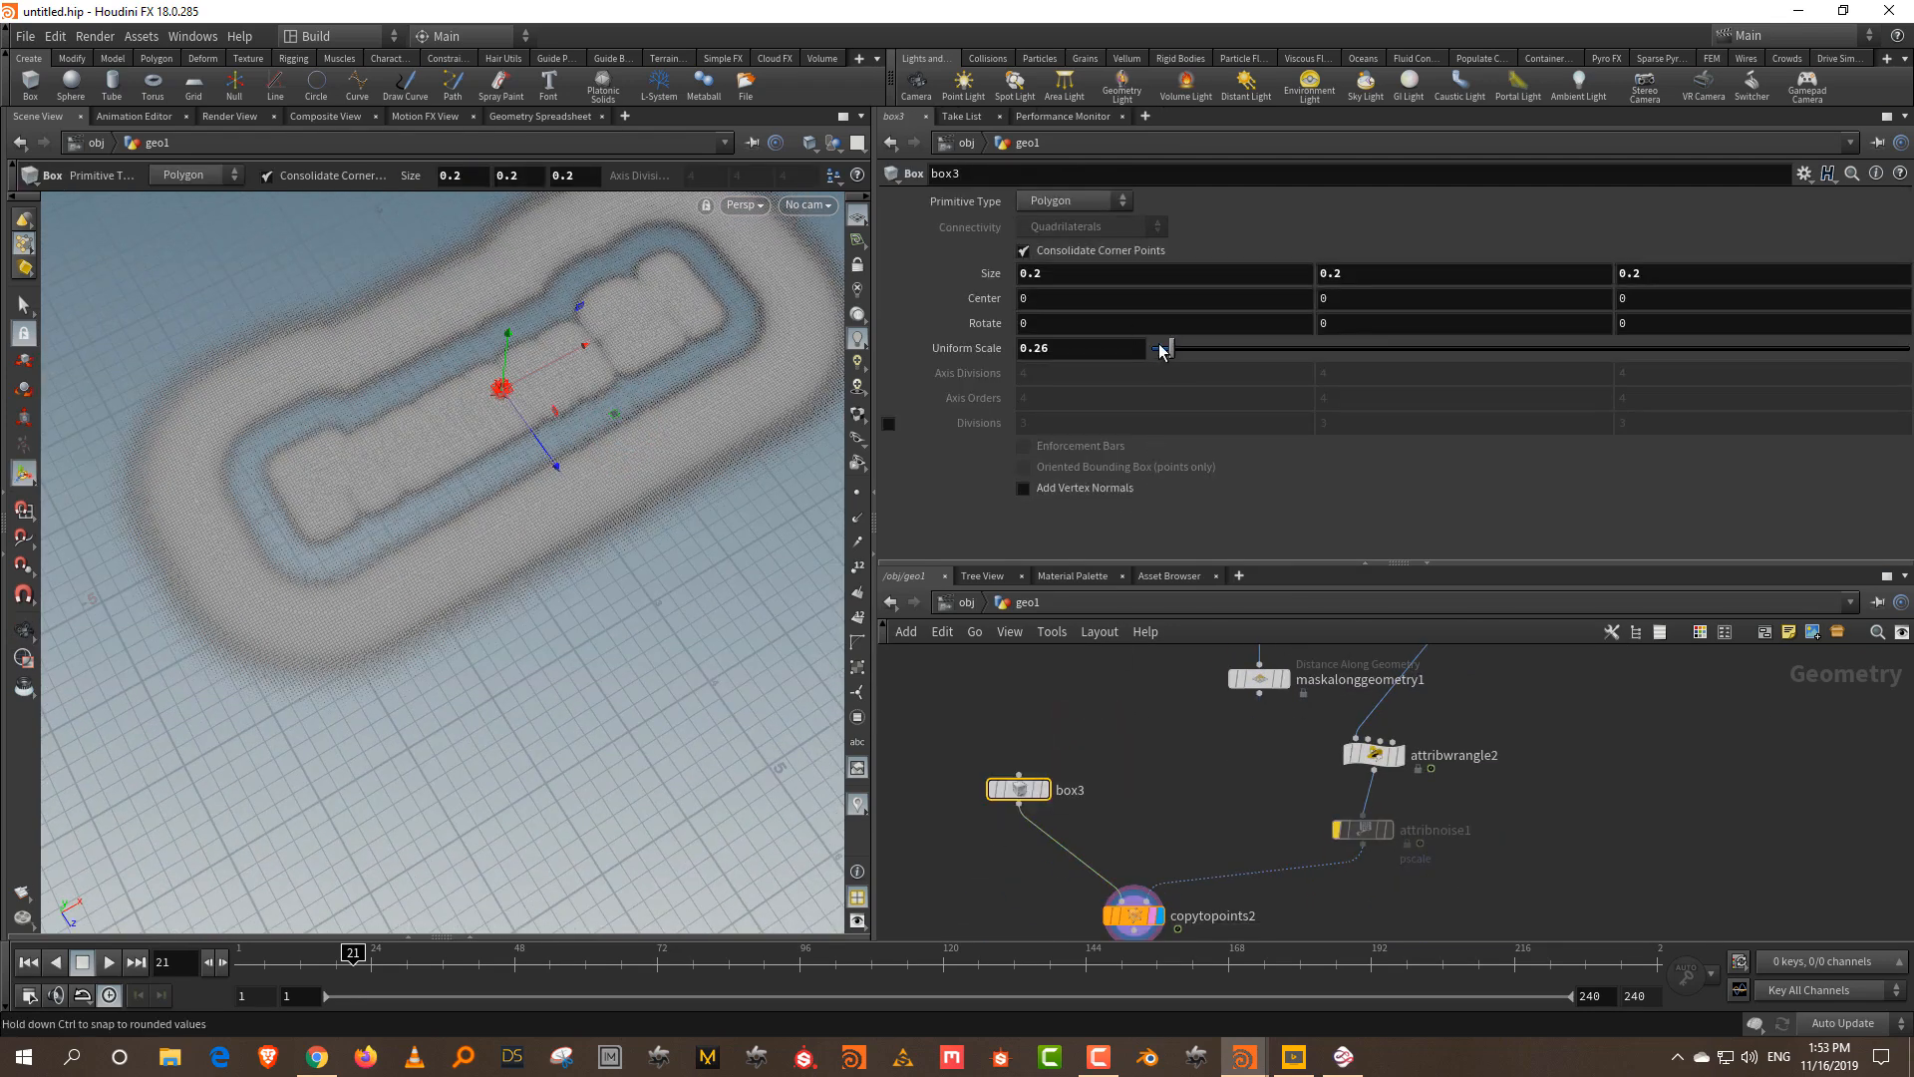
pyautogui.moveTo(1162, 348); pyautogui.dragTo(1158, 349)
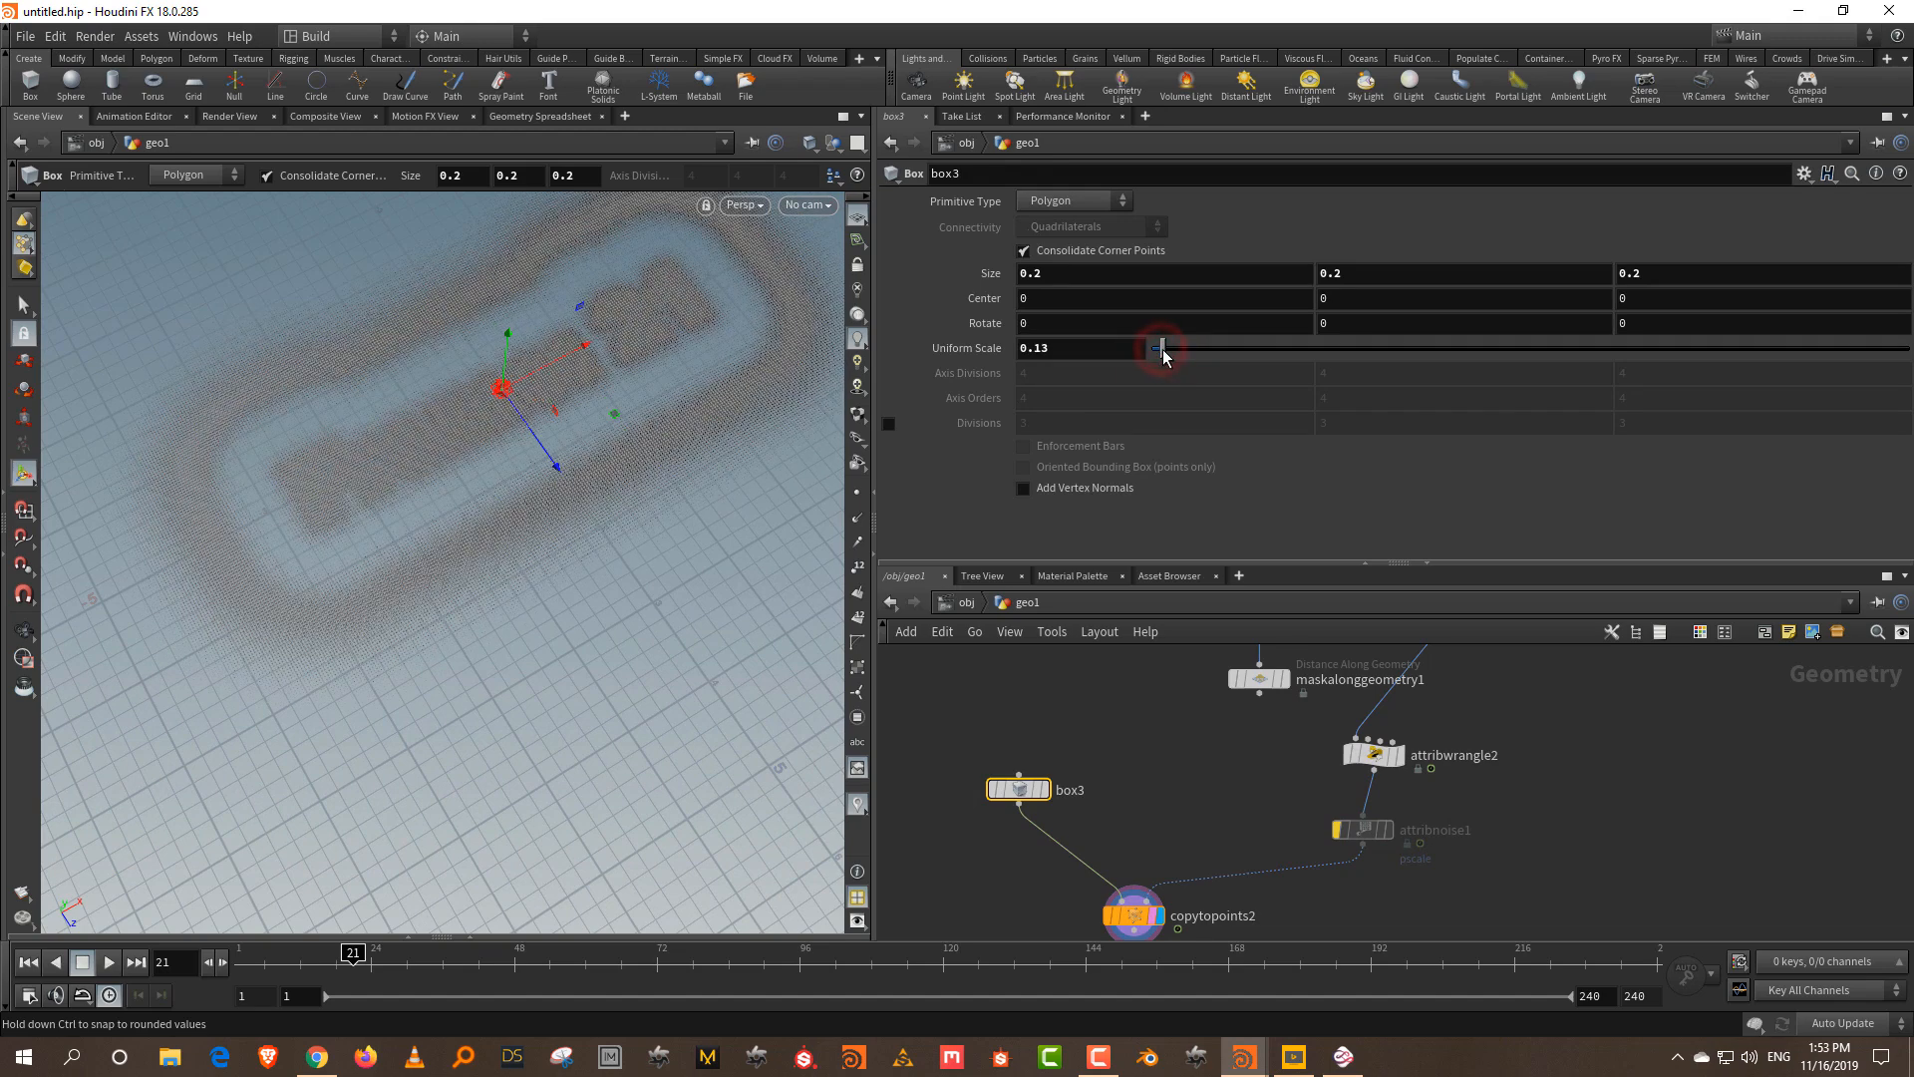
# - Reduce grid2's resolution to 20 rows and 20 columns
pyautogui.moveTo(1181, 785); pyautogui.dragTo(1158, 884, button='middle')
pyautogui.moveTo(1147, 731); pyautogui.dragTo(1098, 957, button='middle')
pyautogui.moveTo(1165, 693); pyautogui.dragTo(1281, 753)
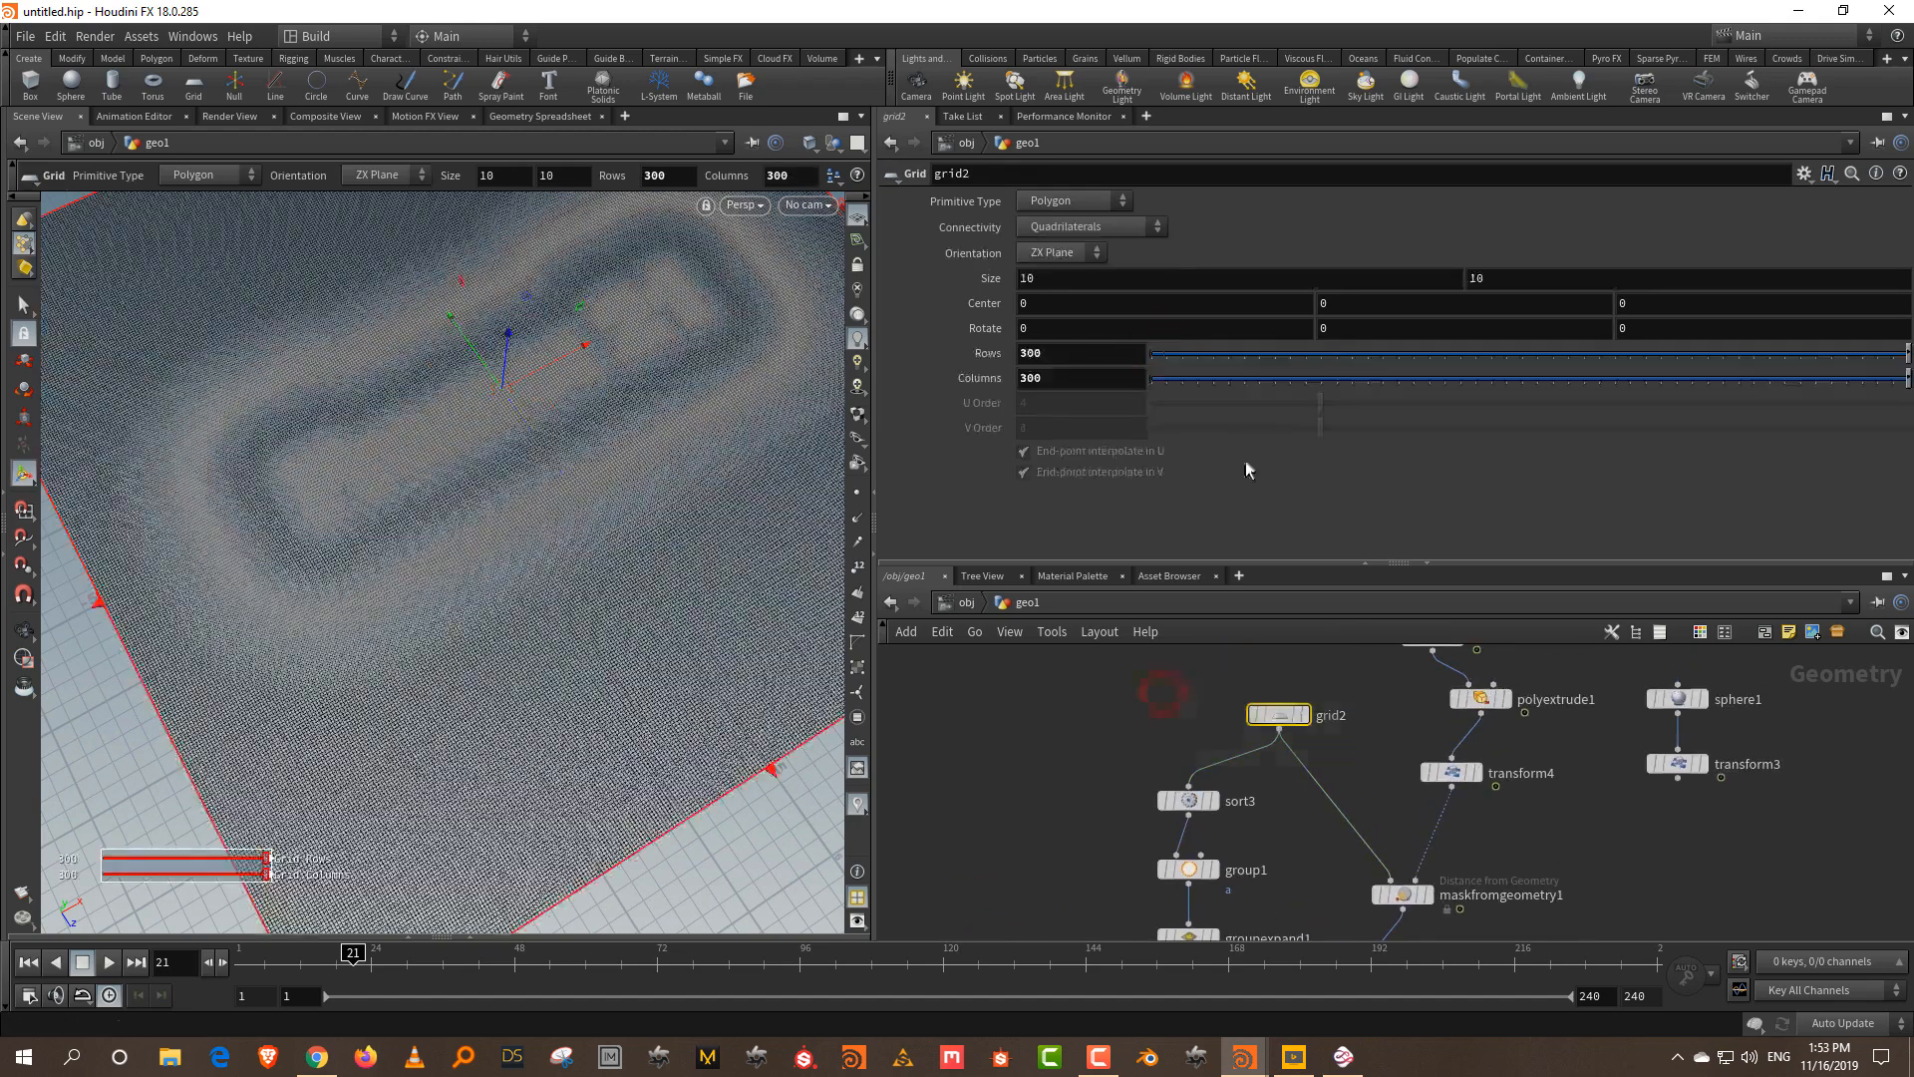
pyautogui.click(1066, 346)
pyautogui.write('20')
pyautogui.press('Return')
# - Set both the rows and columns of grid2 to 100
pyautogui.click(1058, 348)
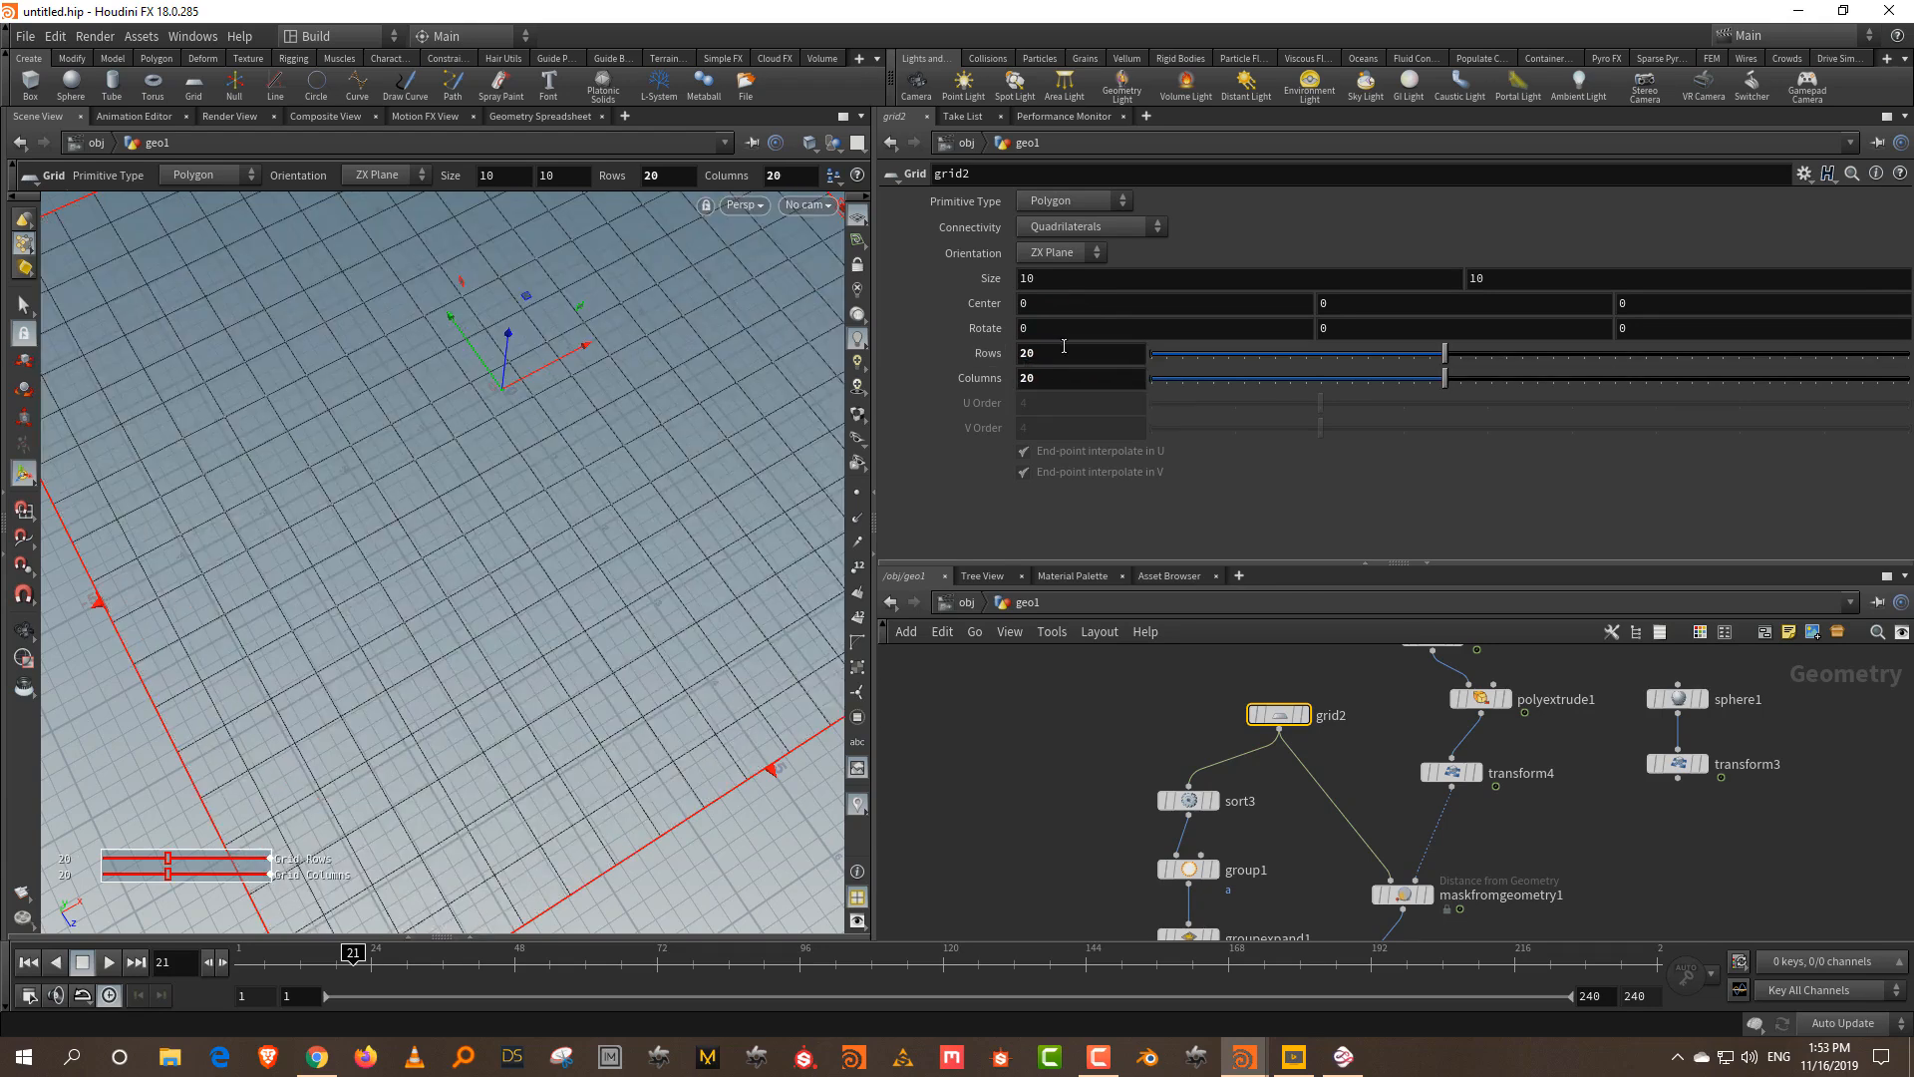
pyautogui.press('Tab')
pyautogui.write('100')
pyautogui.press('Return')
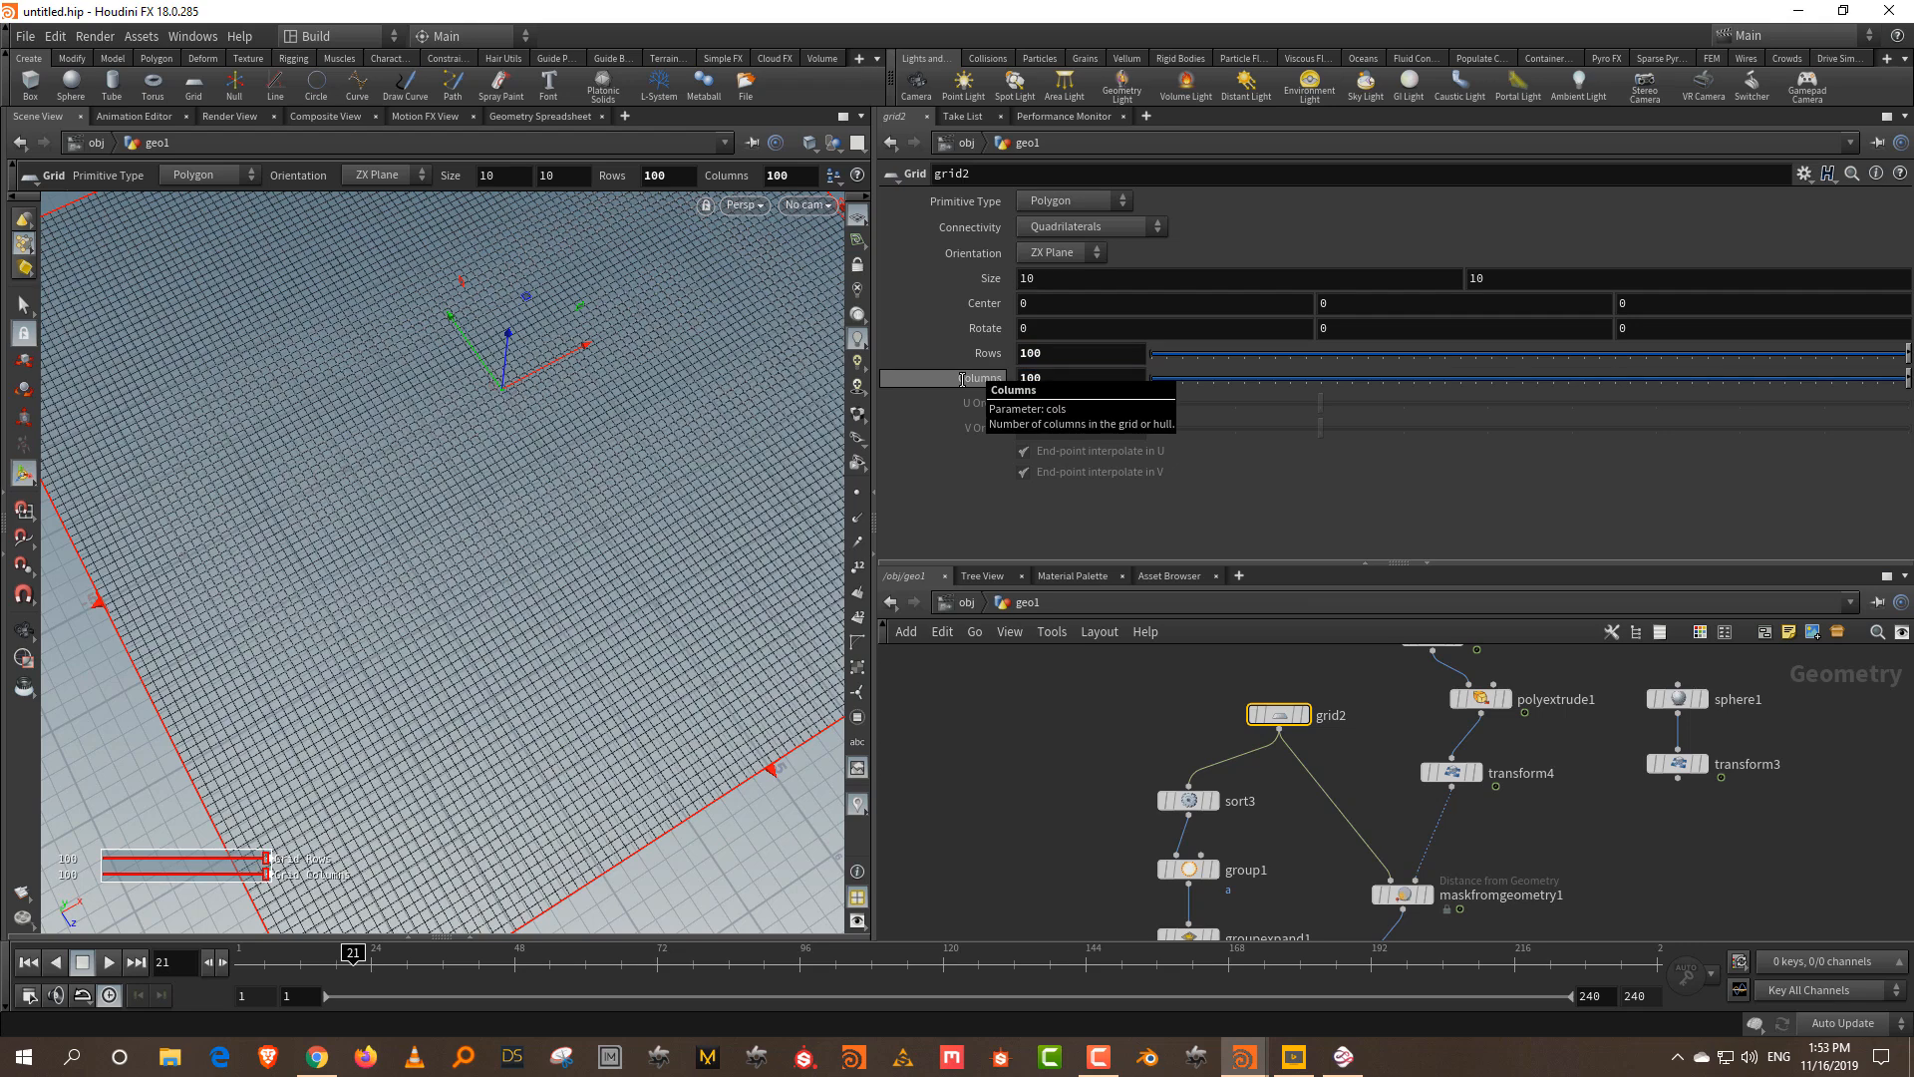
# - Shorten font1's text so that only the frame variable $F remains
pyautogui.moveTo(1432, 714); pyautogui.dragTo(1379, 853, button='middle')
pyautogui.moveTo(1295, 762); pyautogui.dragTo(1456, 811)
pyautogui.moveTo(938, 268); pyautogui.dragTo(885, 268)
pyautogui.press('BackSpace')
pyautogui.click(1127, 678)
pyautogui.keyDown('alt'); pyautogui.moveTo(619, 463); pyautogui.dragTo(529, 429); pyautogui.keyUp('alt')
# - Delete the three intermediate points from maskfromgeometry1's Remap ramp, keeping only its start and end points
pyautogui.moveTo(1278, 923); pyautogui.dragTo(1300, 782, button='middle')
pyautogui.click(1340, 773)
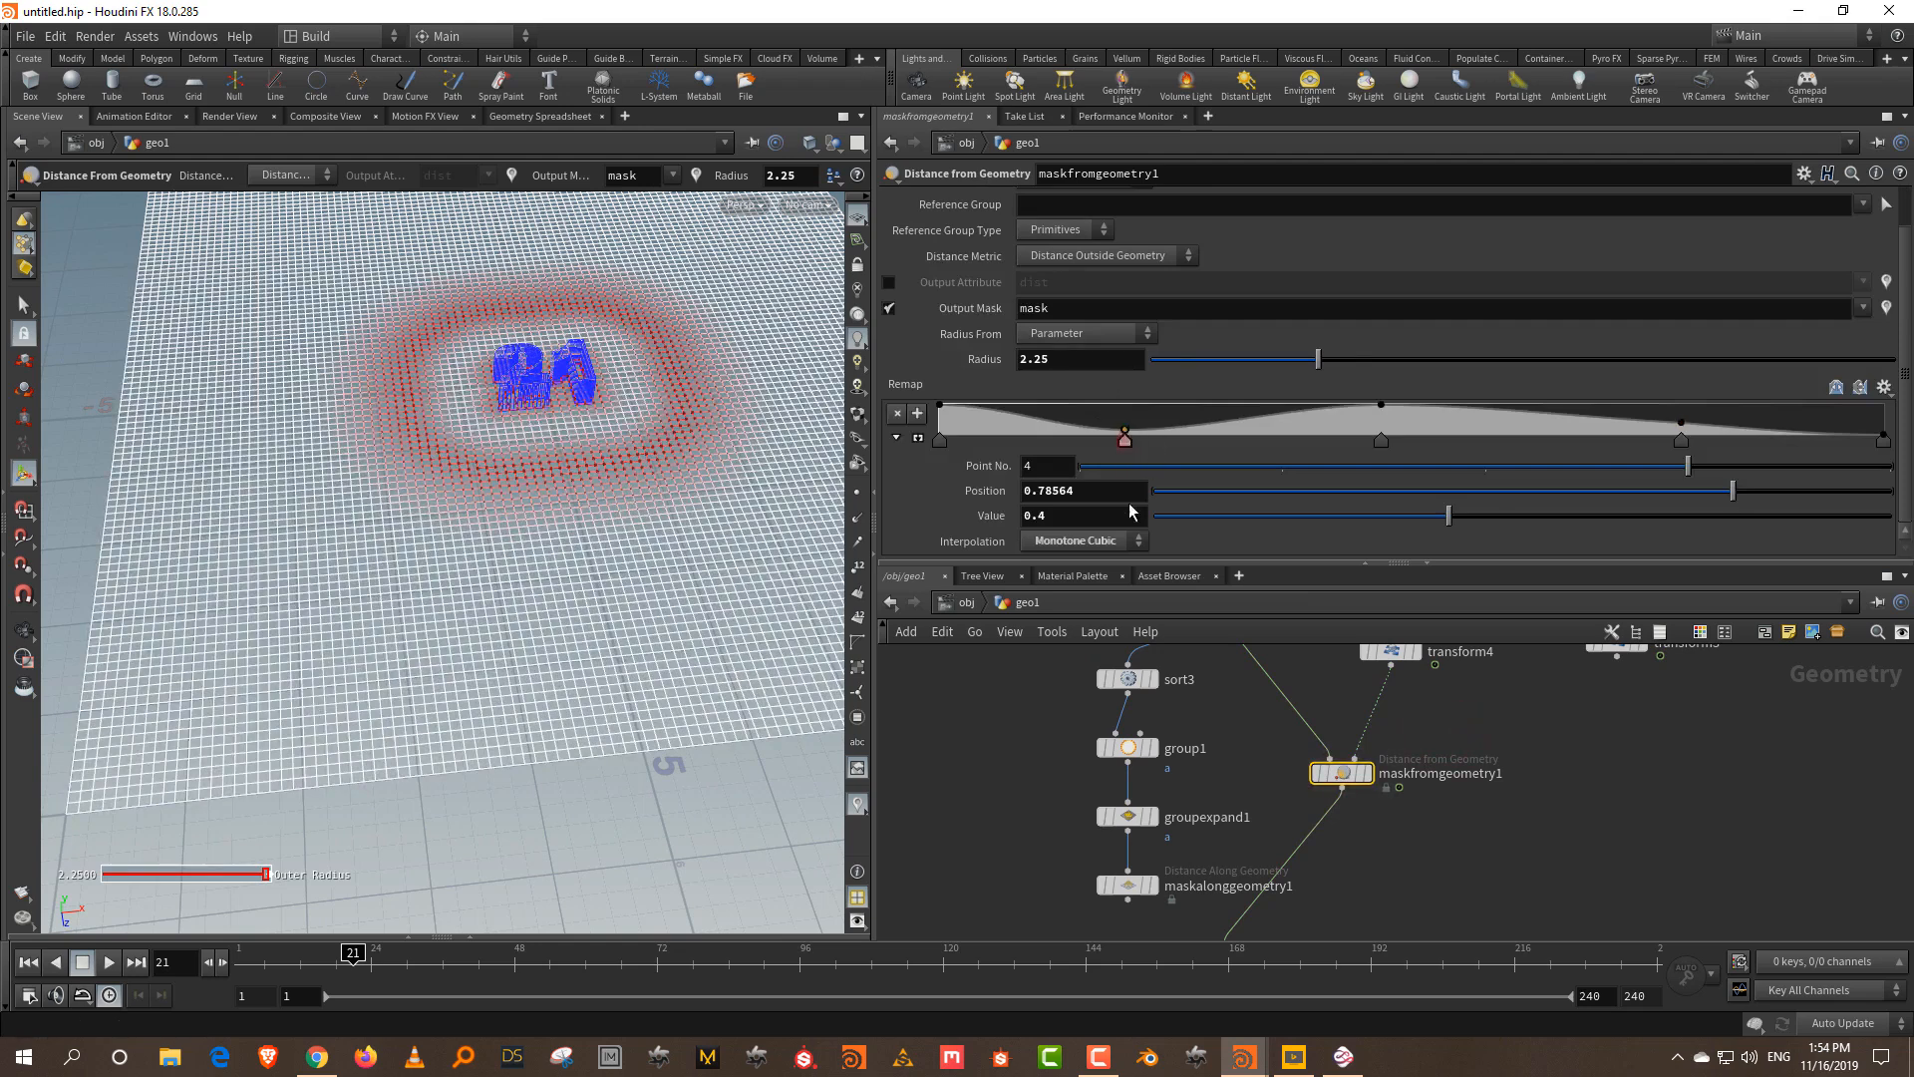
pyautogui.keyDown('ctrl'); pyautogui.click(1127, 440); pyautogui.keyUp('ctrl')
pyautogui.keyDown('ctrl'); pyautogui.click(1380, 440); pyautogui.keyUp('ctrl')
pyautogui.keyDown('ctrl'); pyautogui.click(1681, 439); pyautogui.keyUp('ctrl')
pyautogui.press('Escape')
# - Reduce the radius of maskfromgeometry1 to about 1.22
pyautogui.moveTo(540, 398); pyautogui.dragTo(451, 416)
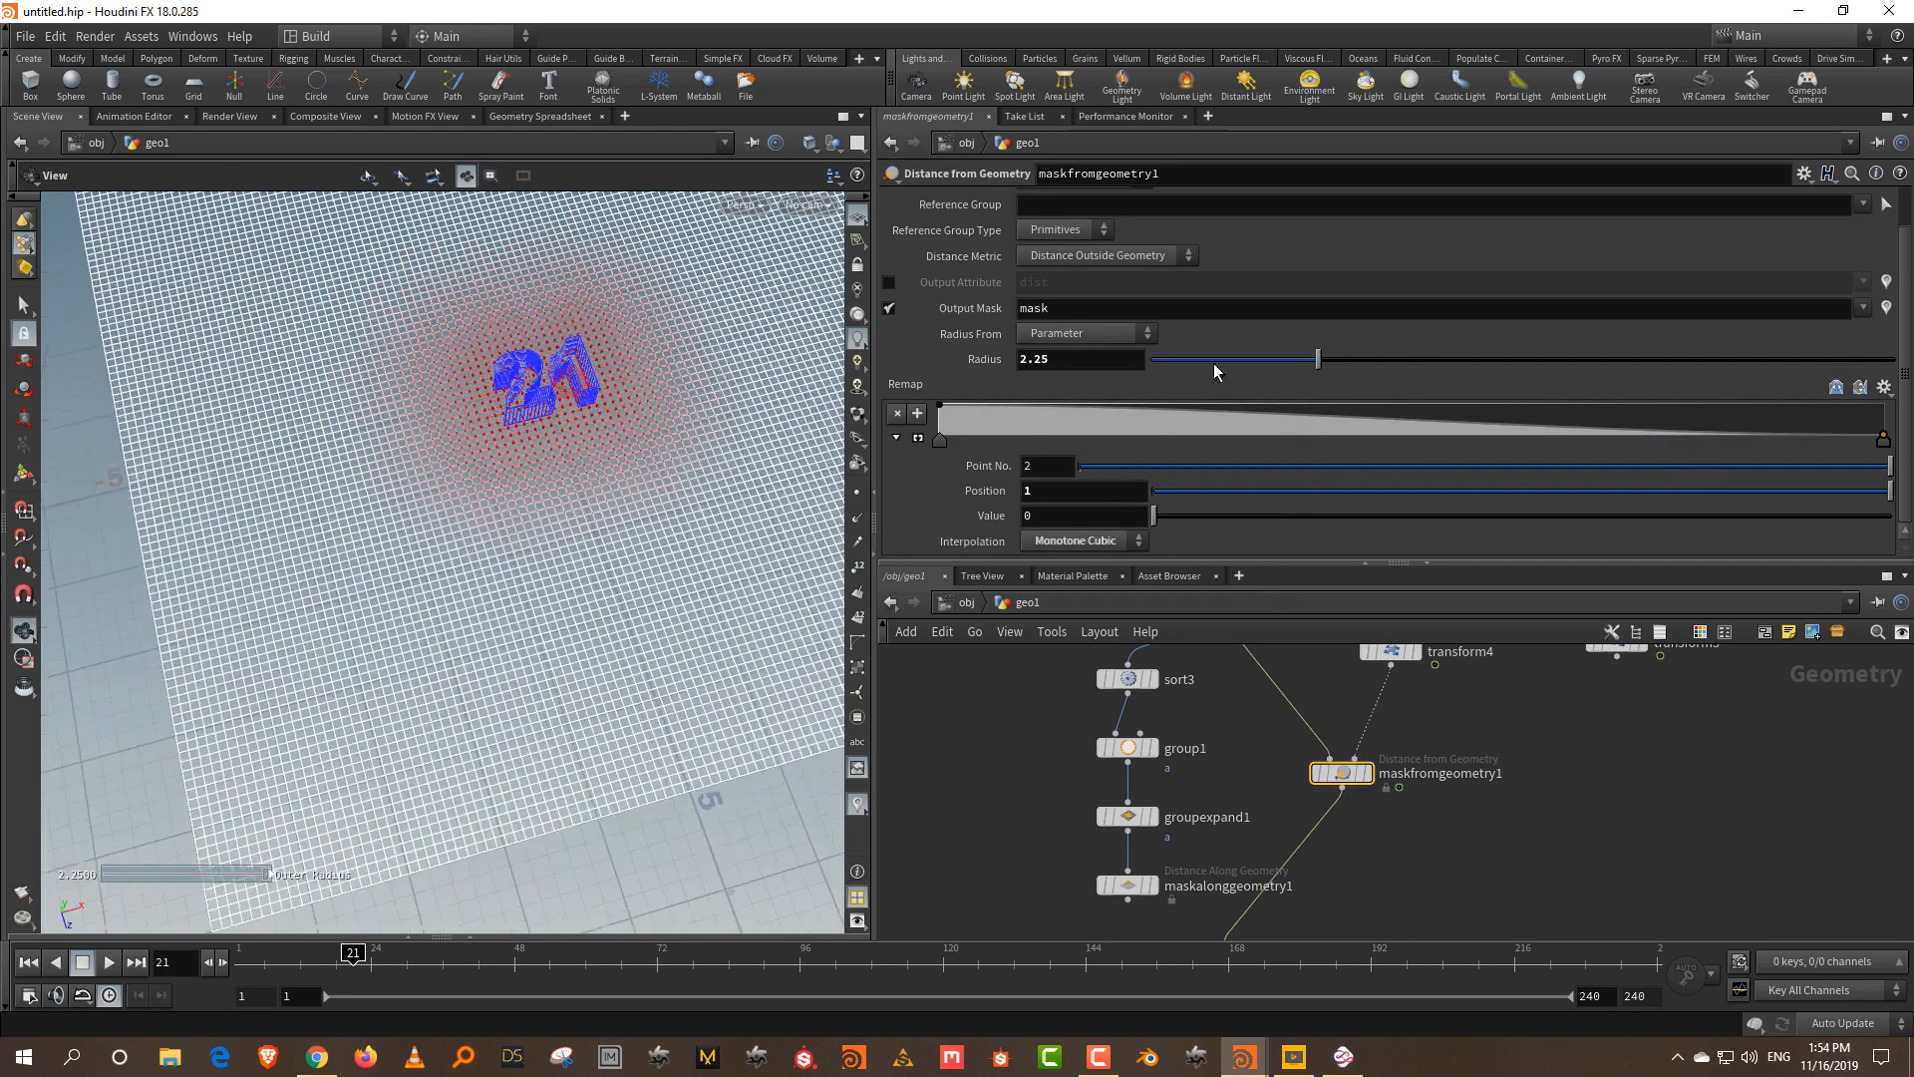
pyautogui.press('Return')
pyautogui.moveTo(1240, 362); pyautogui.dragTo(1243, 364)
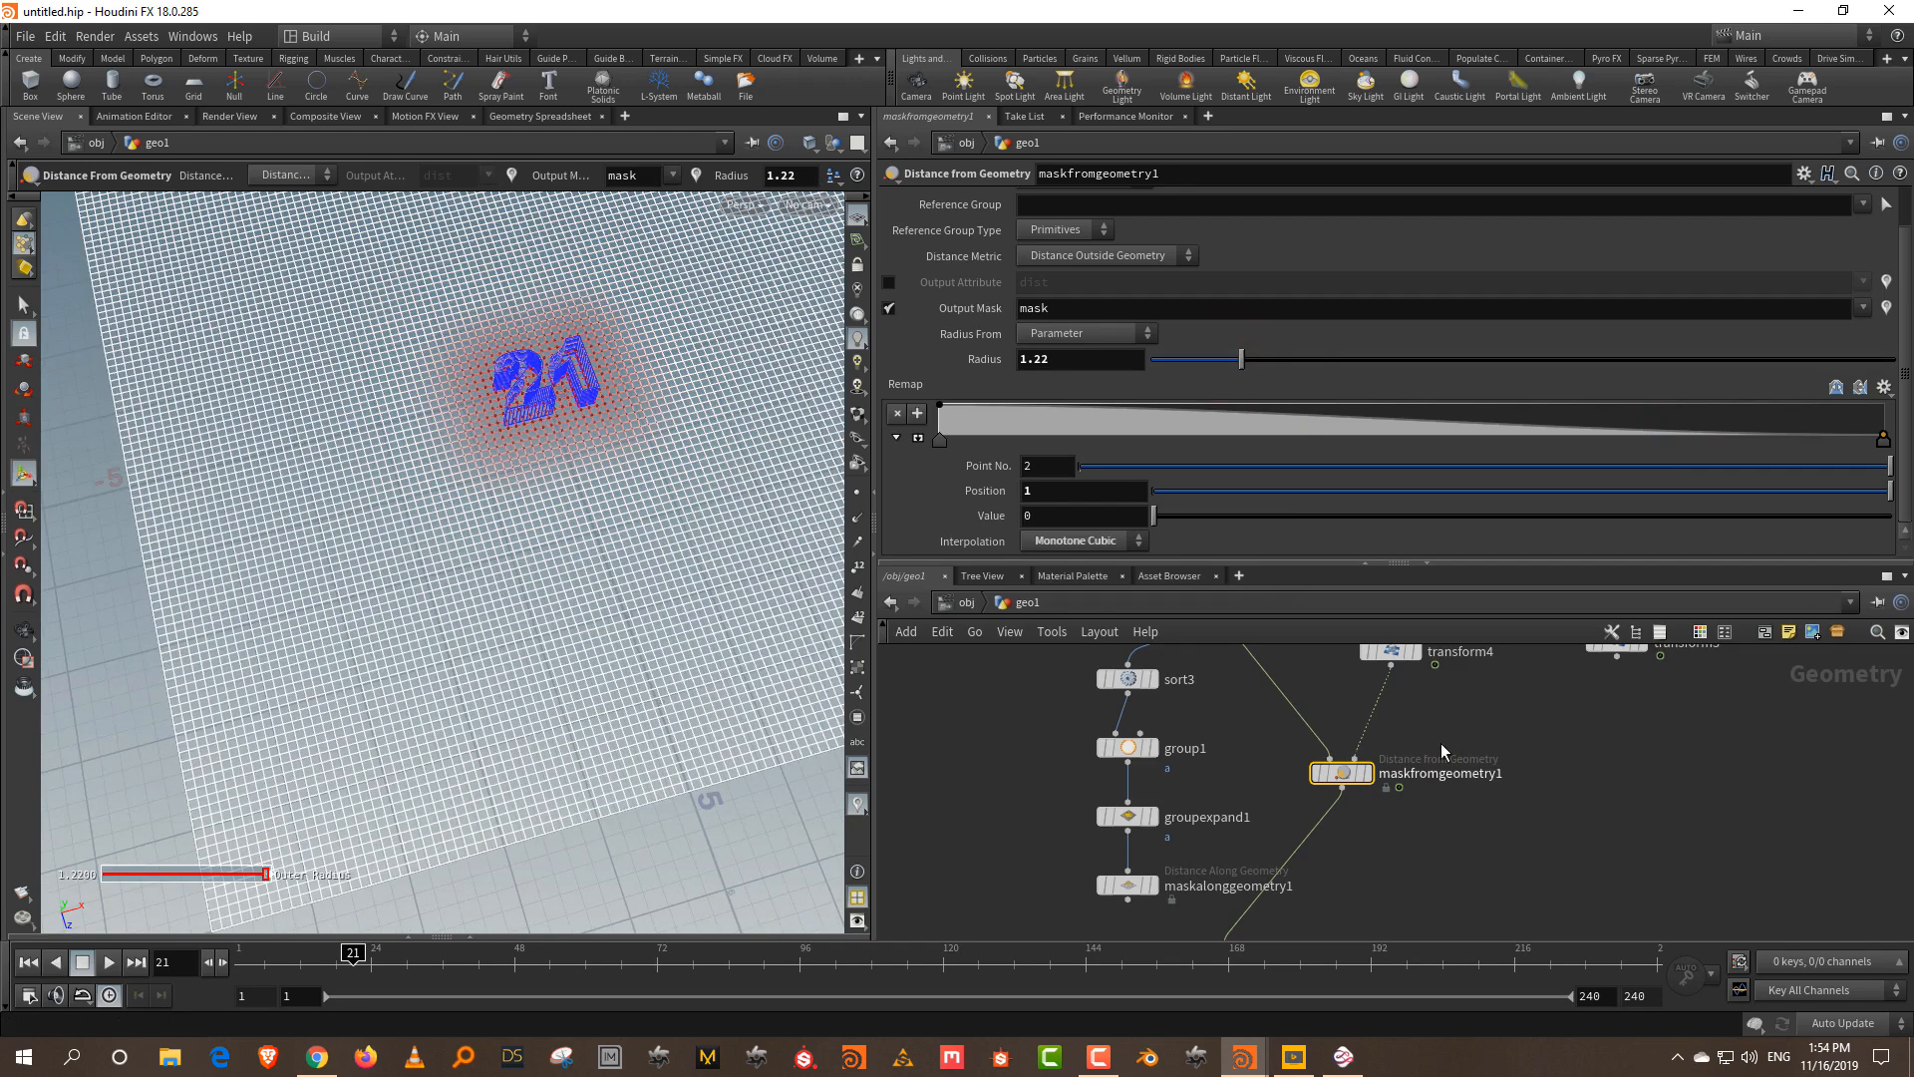
# - Enlarge the frame number by setting font1's Font Size to about 6.8
pyautogui.moveTo(1452, 691); pyautogui.dragTo(1399, 977, button='middle')
pyautogui.moveTo(1400, 764); pyautogui.dragTo(1299, 821)
pyautogui.scroll(-3, 1293, 444)
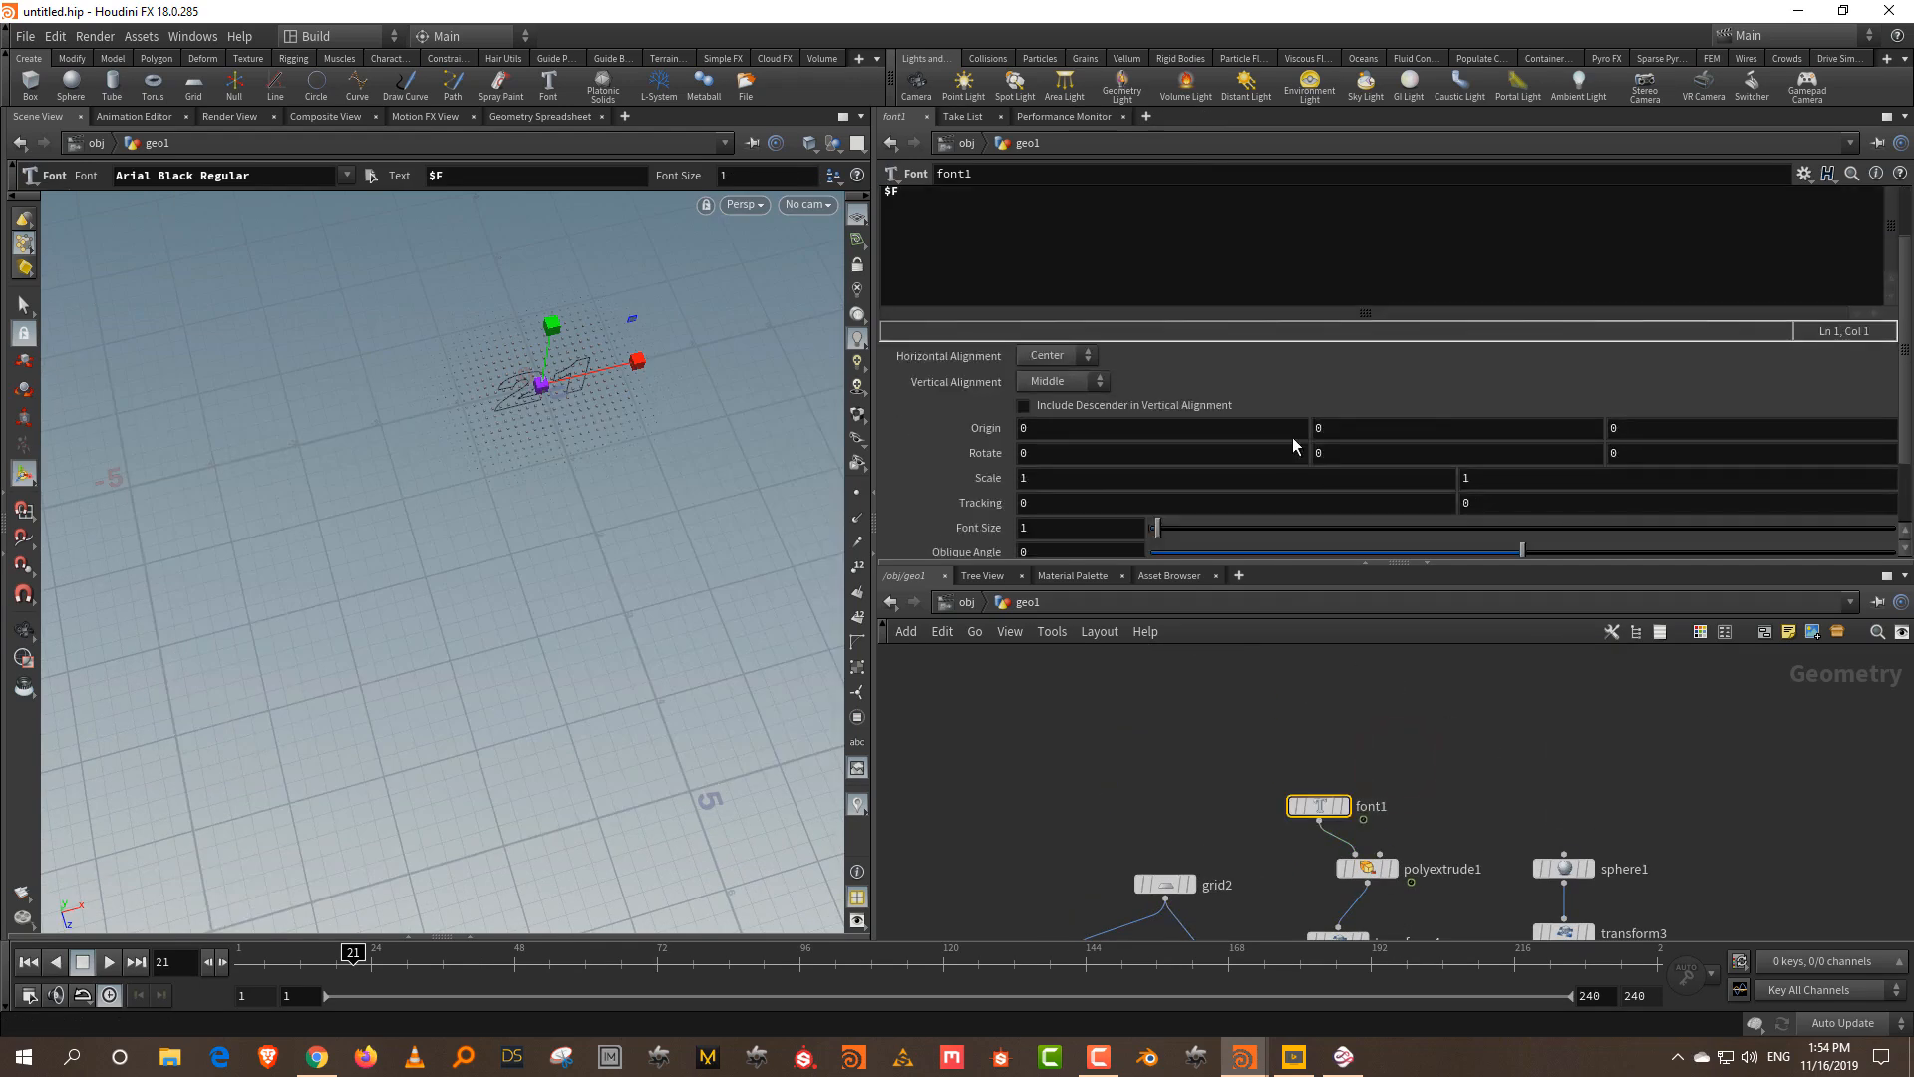
pyautogui.moveTo(1235, 447)
pyautogui.mouseDown()
pyautogui.moveTo(1176, 450)
pyautogui.moveTo(1202, 450)
pyautogui.mouseUp()
pyautogui.moveTo(1162, 763); pyautogui.dragTo(1172, 768)
# - Increase box3's uniform scale to about 0.43
pyautogui.moveTo(1233, 780); pyautogui.dragTo(1273, 571, button='middle')
pyautogui.moveTo(1508, 884); pyautogui.dragTo(1583, 565, button='middle')
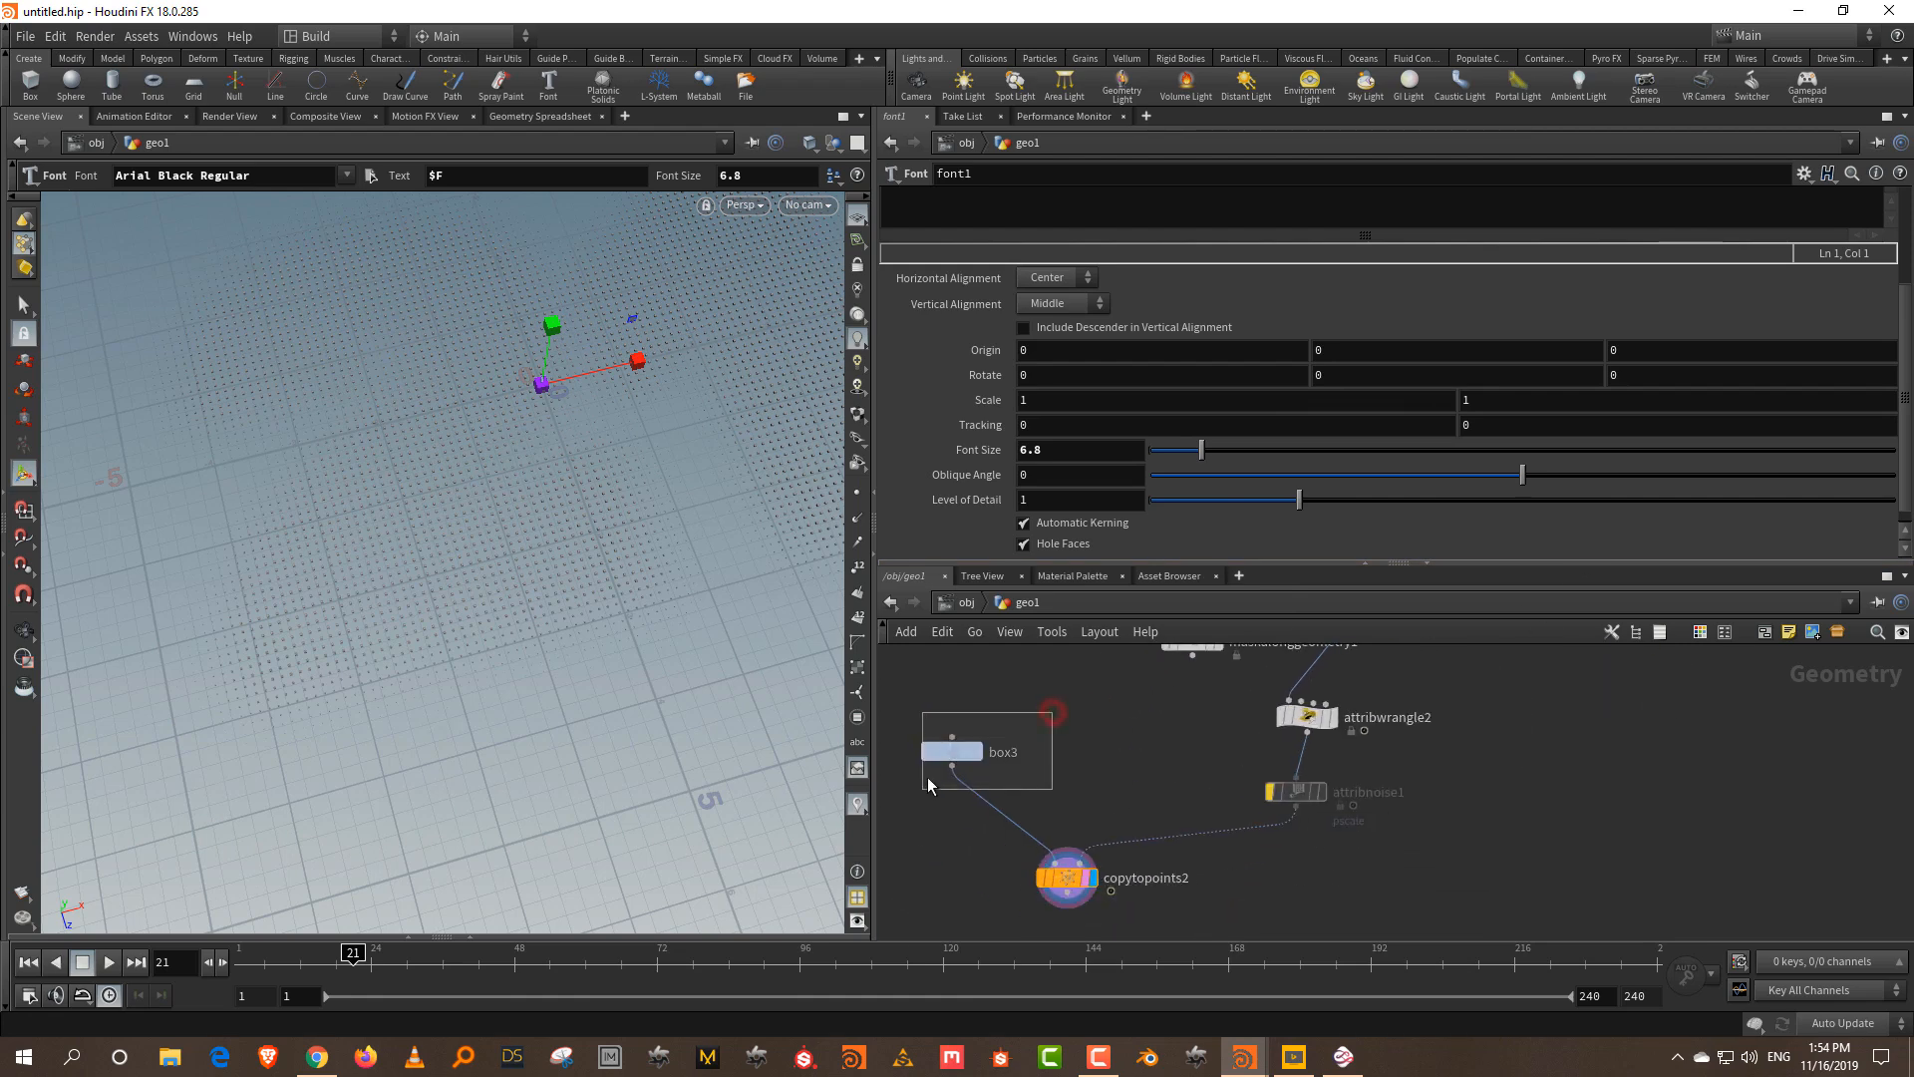
pyautogui.click(952, 751)
pyautogui.moveTo(1151, 356); pyautogui.dragTo(1187, 359)
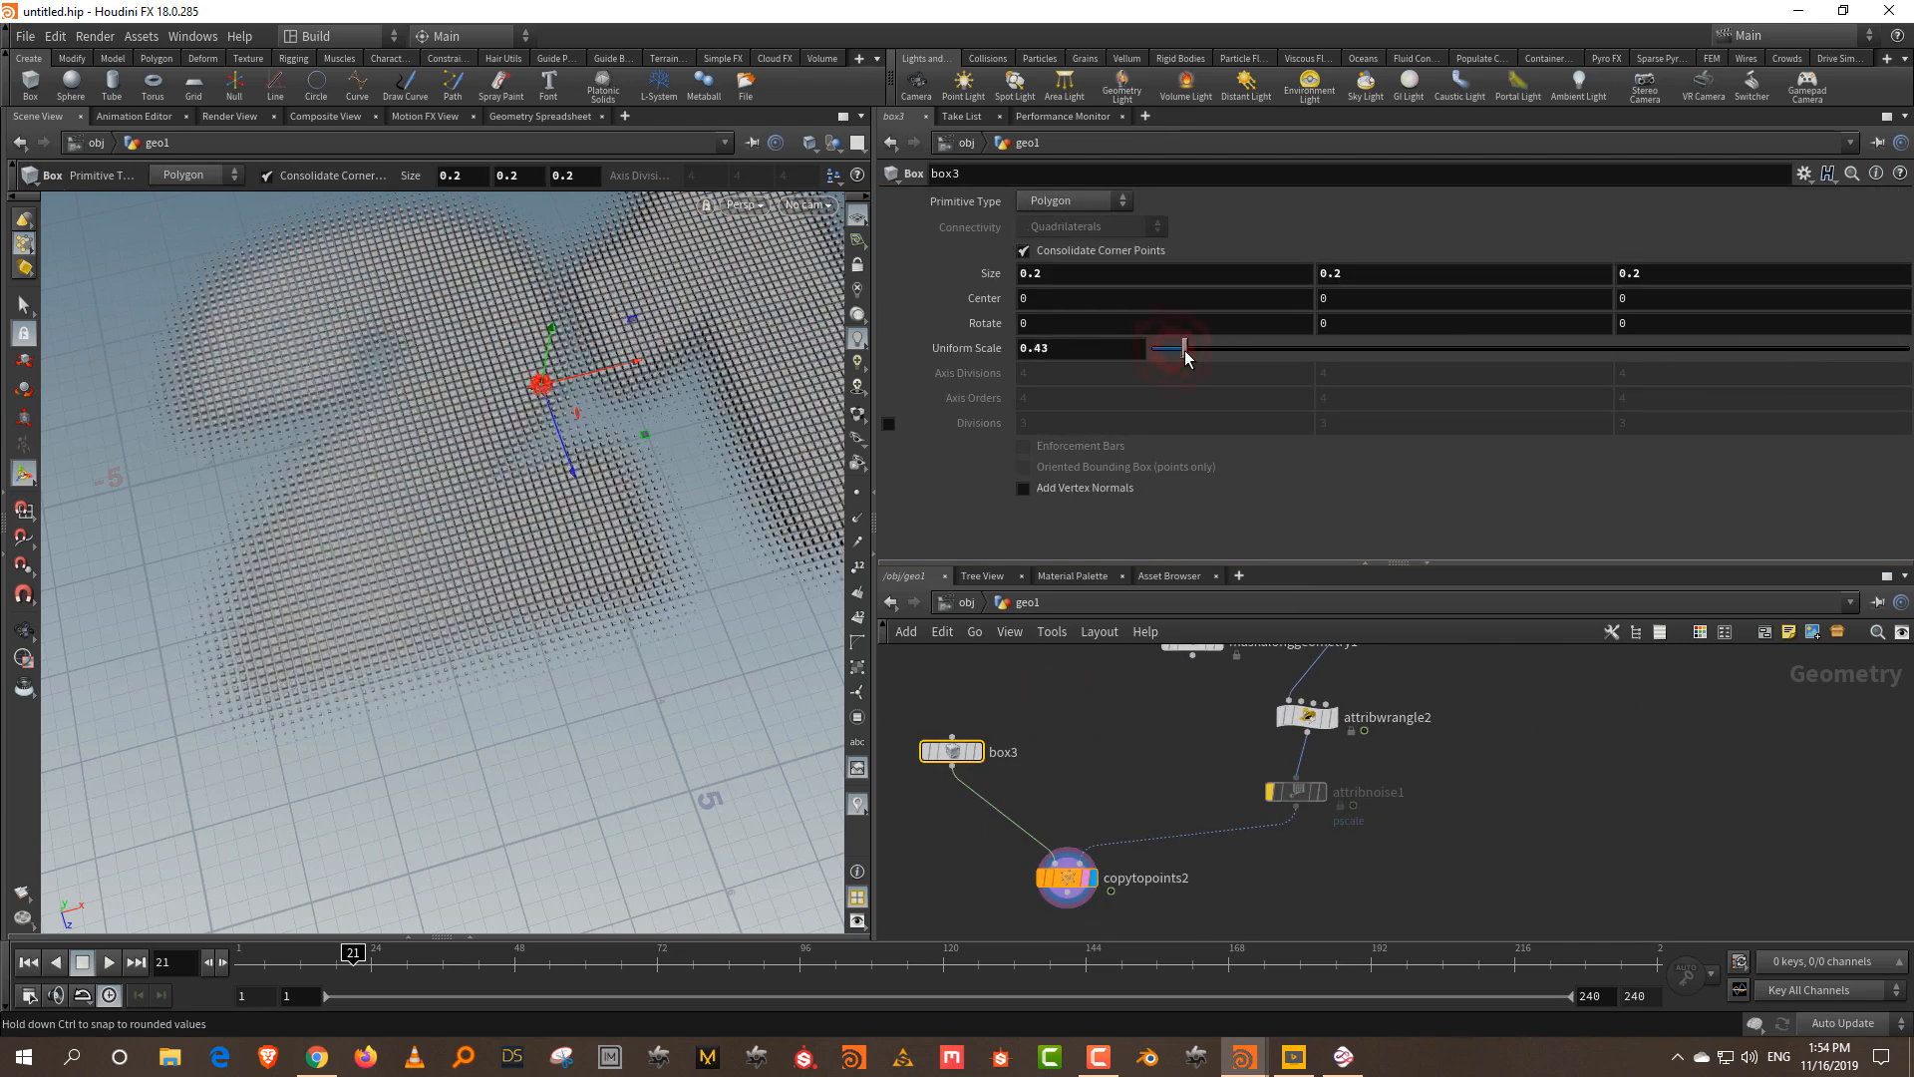
# - Scrub through the frame-number animation and re-enable the attribnoise1 node
pyautogui.keyDown('alt'); pyautogui.moveTo(615, 404); pyautogui.dragTo(573, 482, button='right'); pyautogui.keyUp('alt')
pyautogui.moveTo(319, 978); pyautogui.dragTo(493, 959)
pyautogui.click(1270, 791)
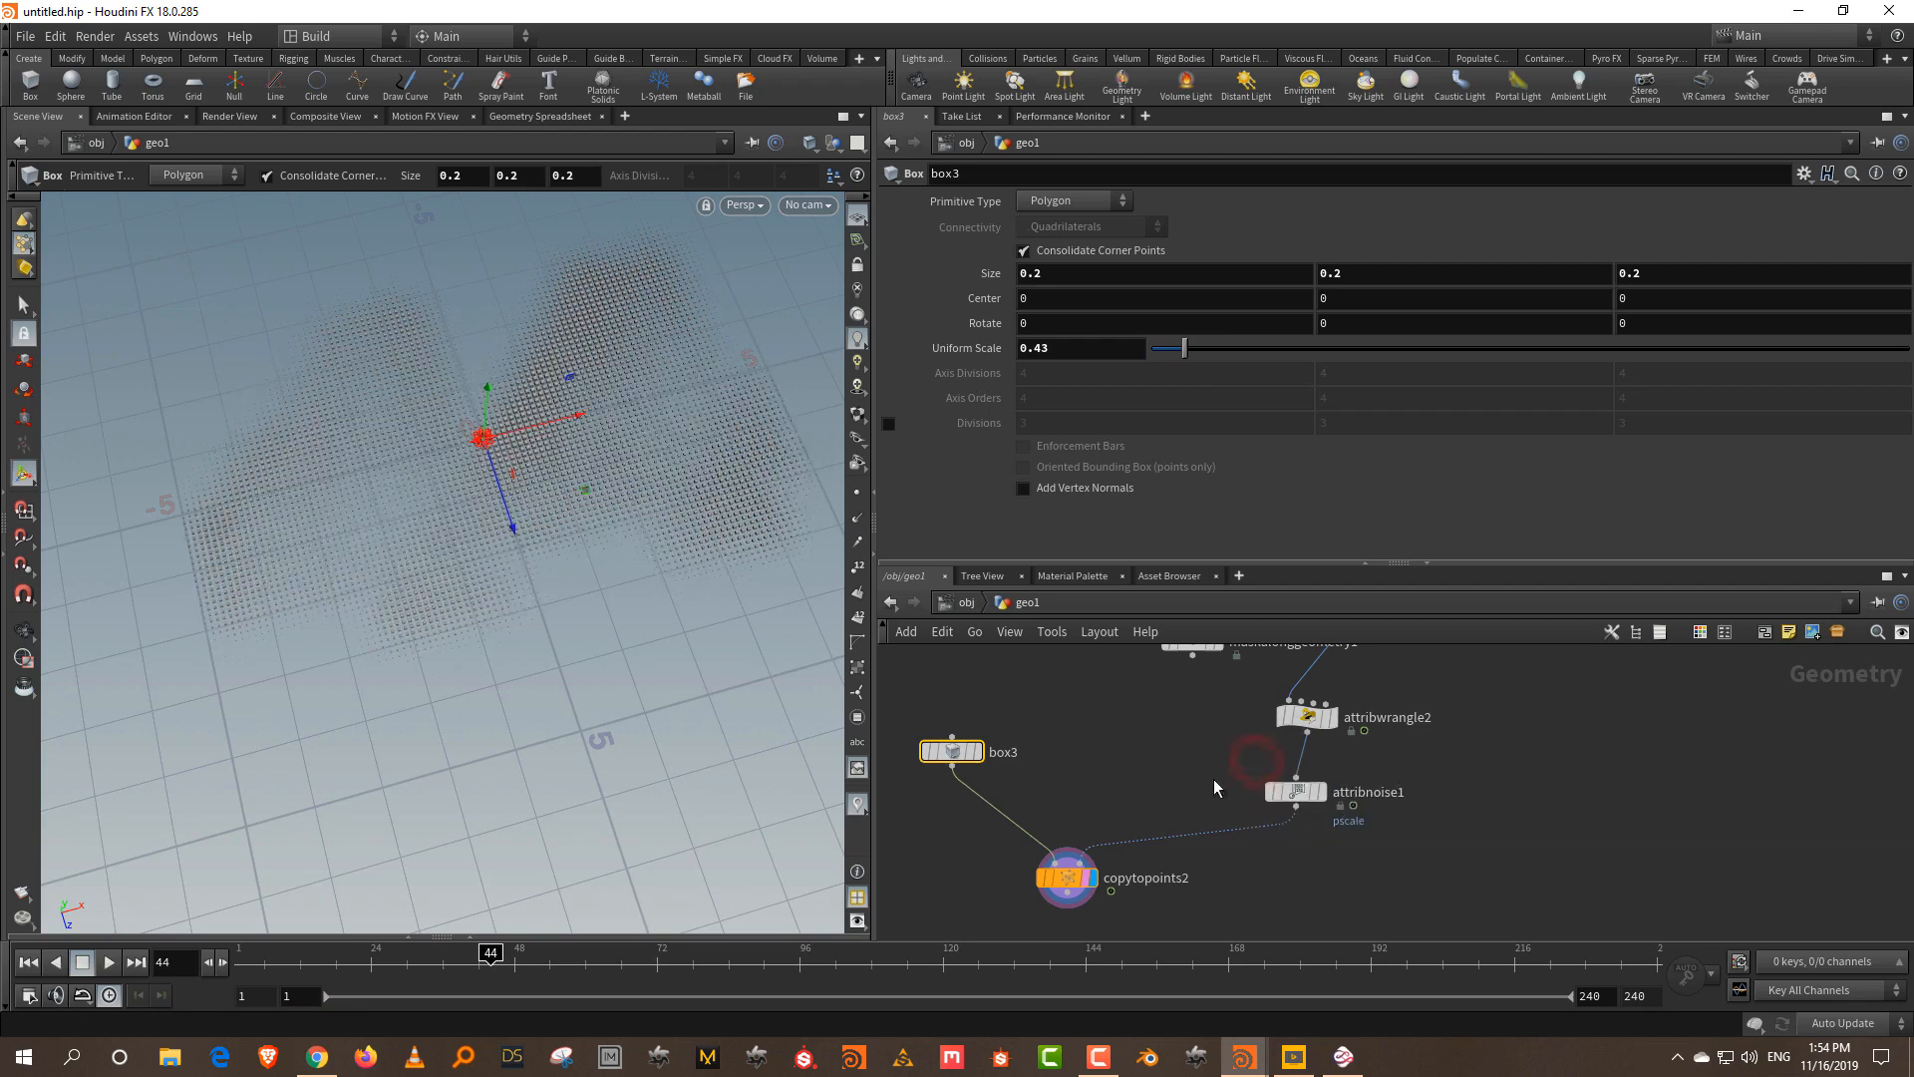
pyautogui.moveTo(470, 970)
pyautogui.mouseDown()
pyautogui.moveTo(287, 971)
pyautogui.moveTo(585, 975)
pyautogui.mouseUp()
pyautogui.moveTo(445, 561); pyautogui.dragTo(560, 492)
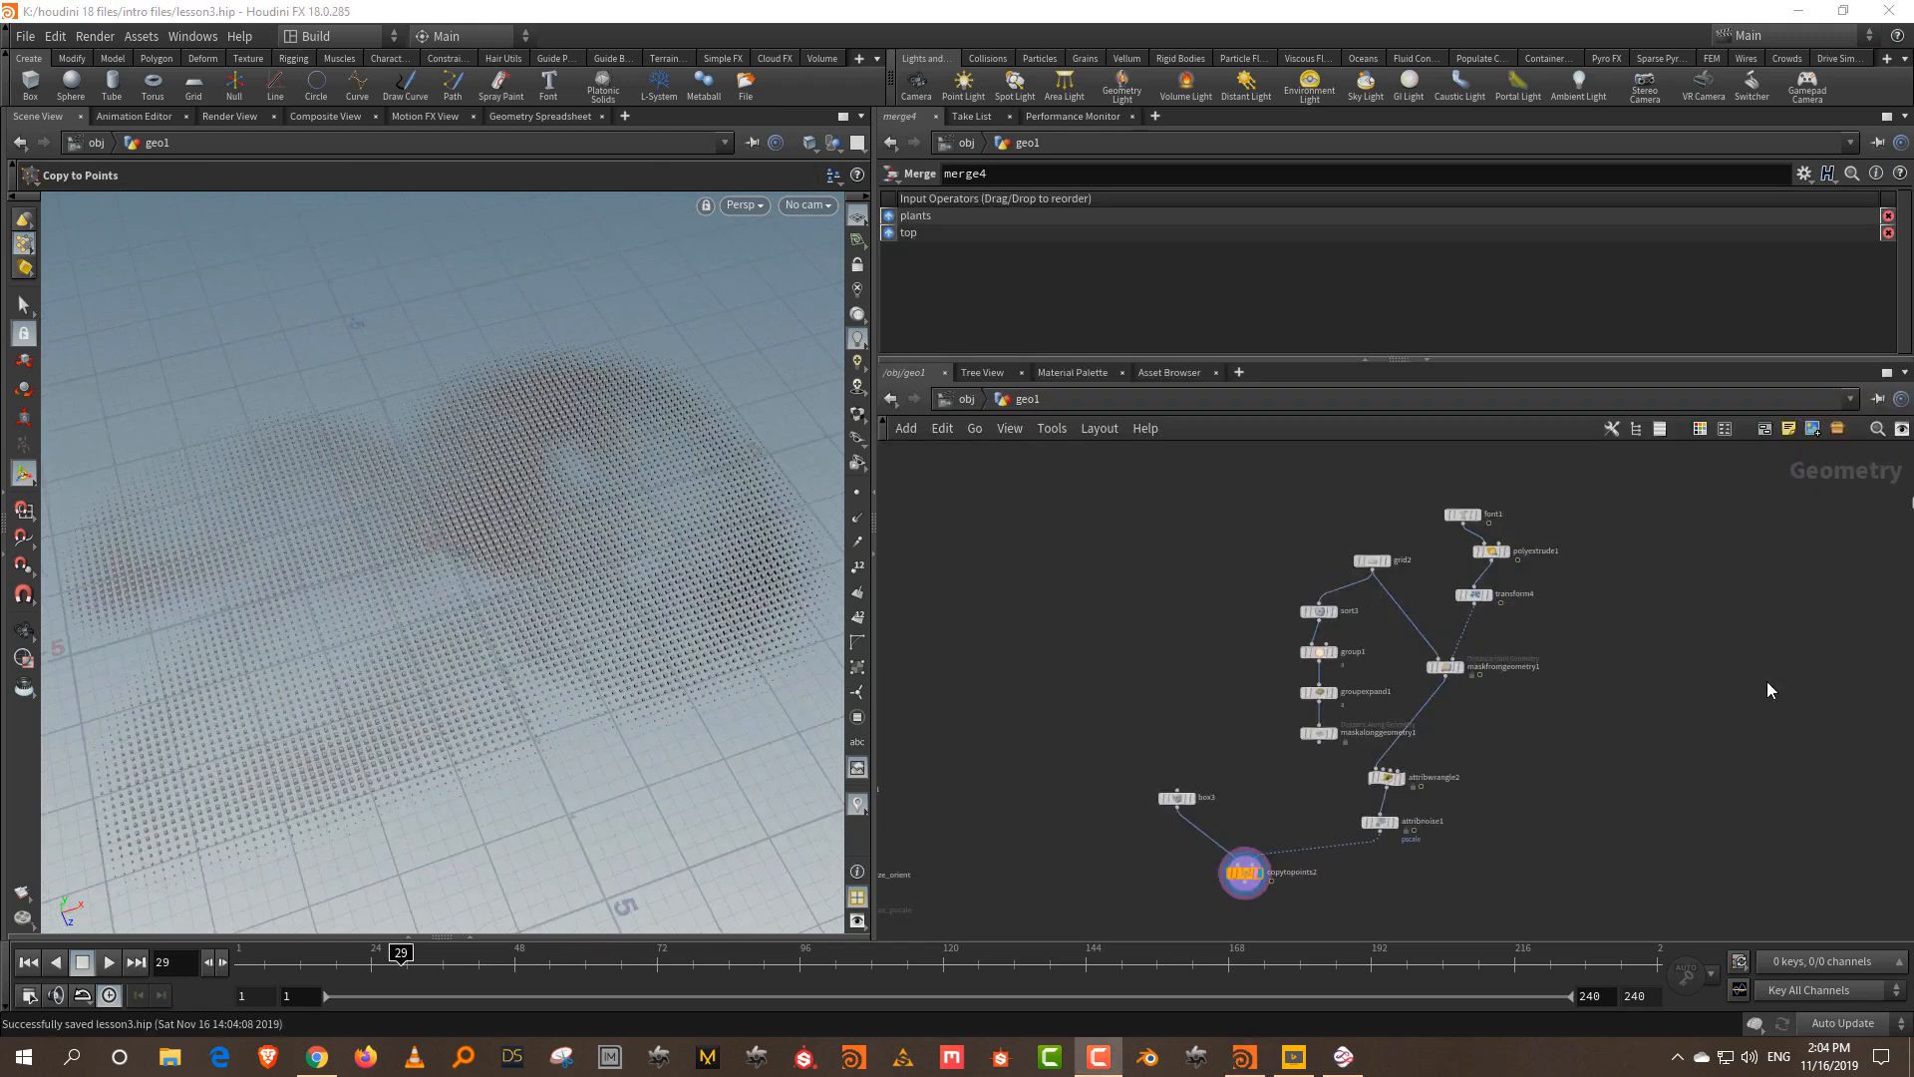
# - Display the merge4 node of the plants setup and frame its geometry in the viewport
pyautogui.click(539, 430)
pyautogui.moveTo(515, 424); pyautogui.dragTo(526, 457)
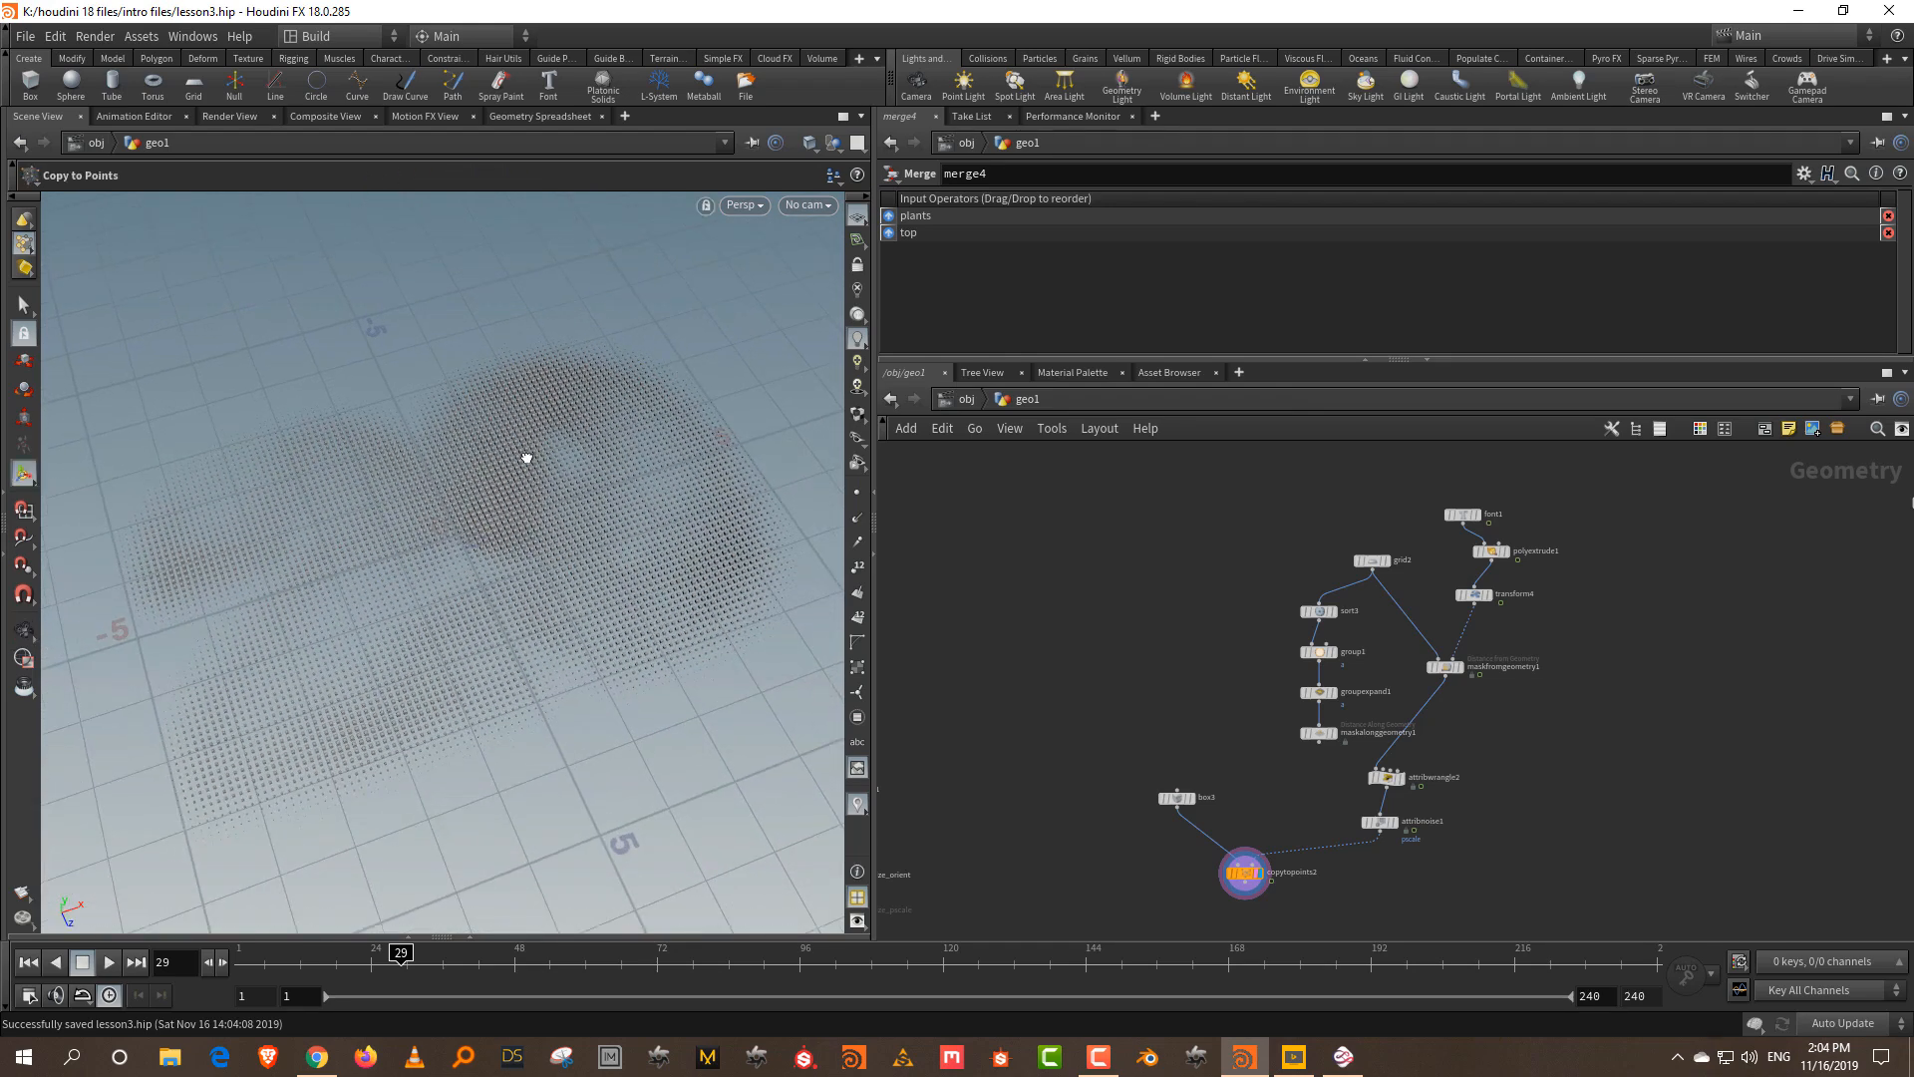
pyautogui.moveTo(1673, 621); pyautogui.dragTo(1137, 698, button='middle')
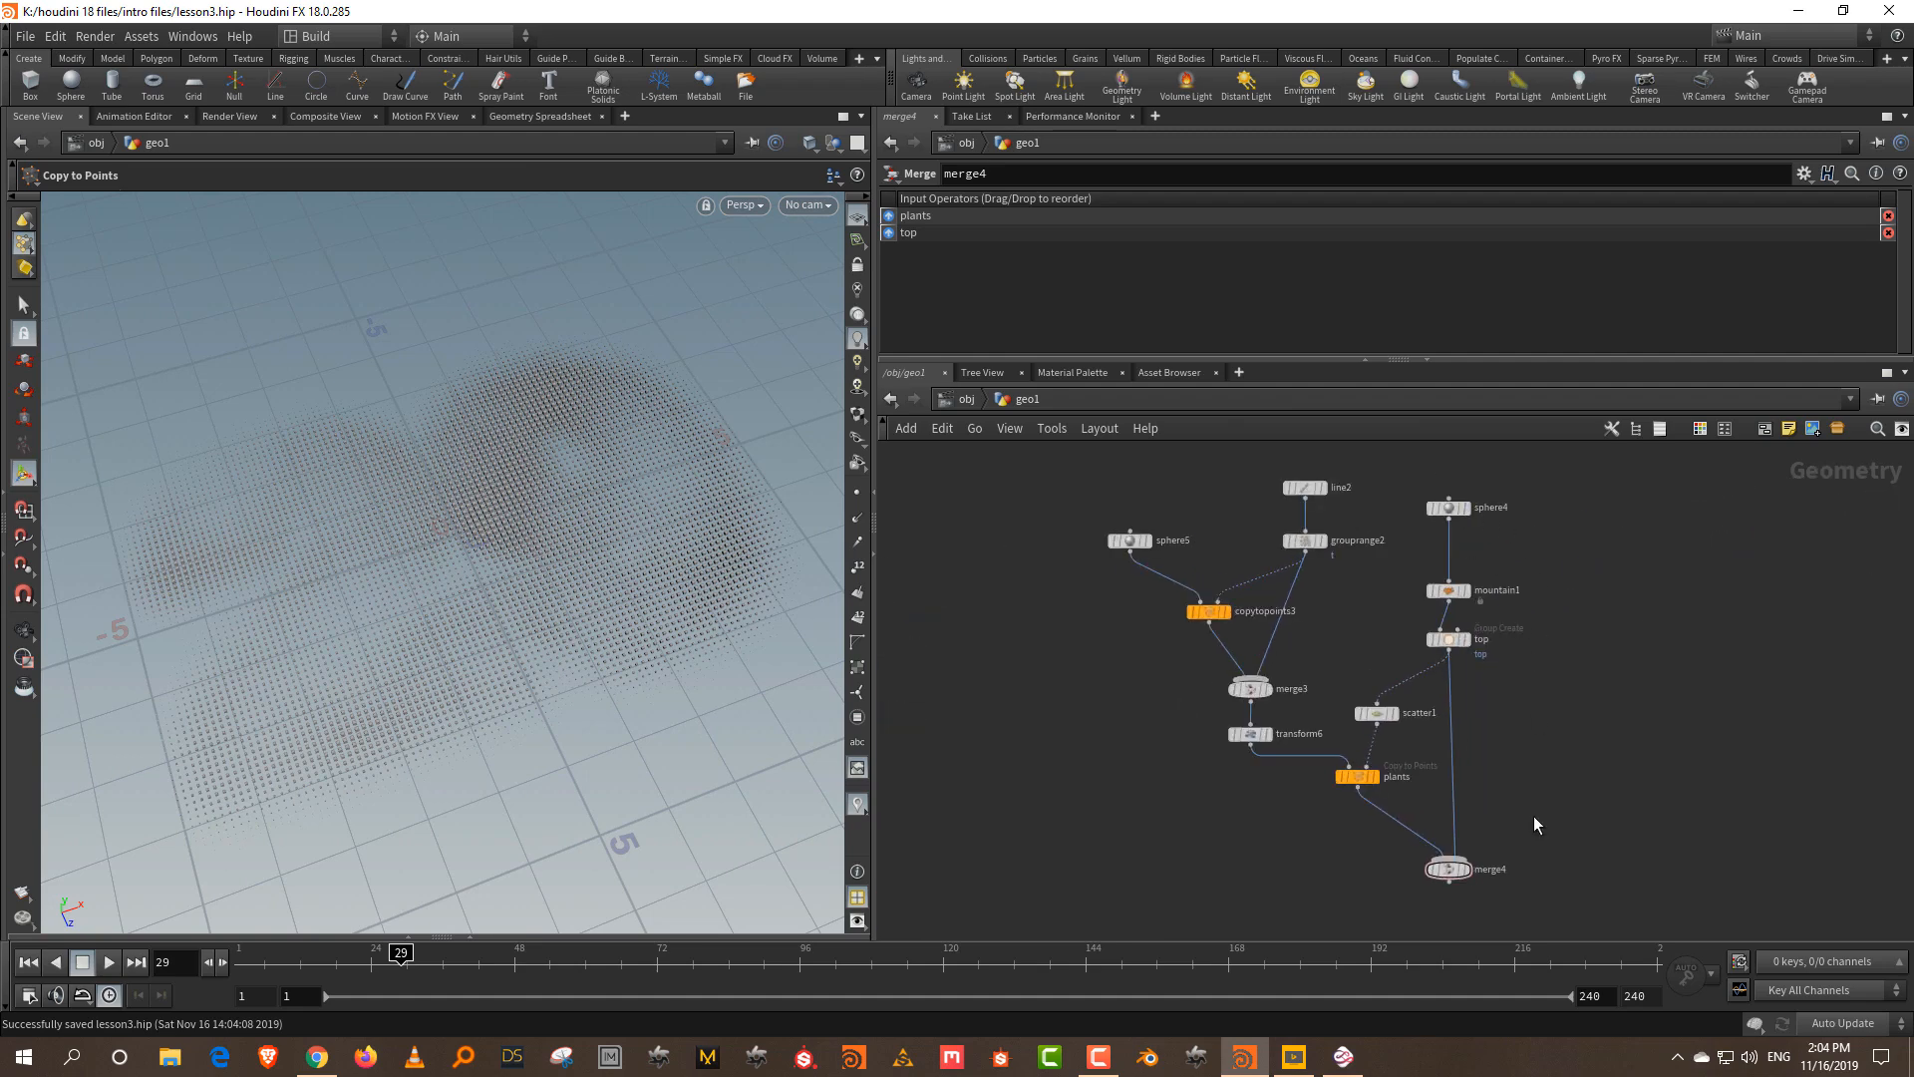
pyautogui.scroll(3, 1490, 883)
pyautogui.click(1456, 863)
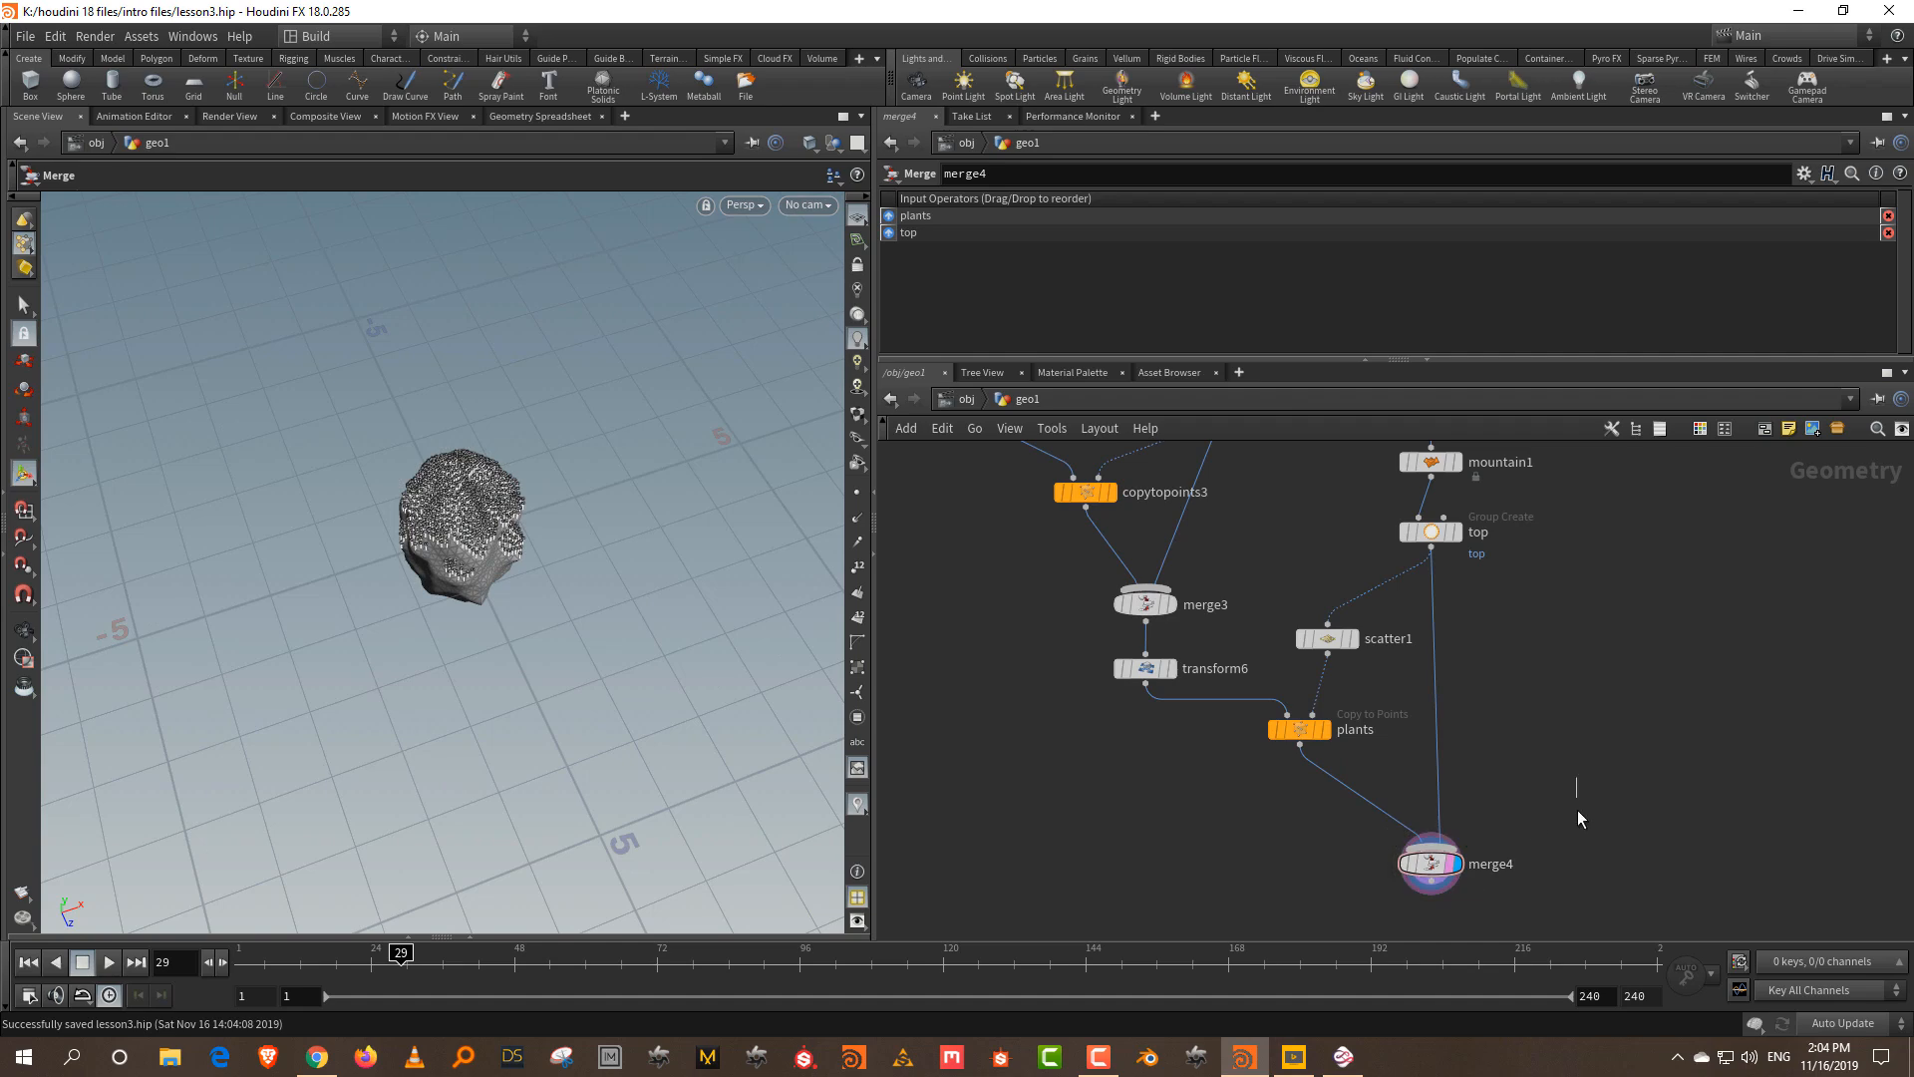
pyautogui.hotkey('space', 'g')
pyautogui.moveTo(420, 506); pyautogui.dragTo(504, 501)
# - Lengthen the plant stems by setting line2's length to about 1.74
pyautogui.moveTo(1309, 592); pyautogui.dragTo(1380, 803, button='middle')
pyautogui.click(1282, 633)
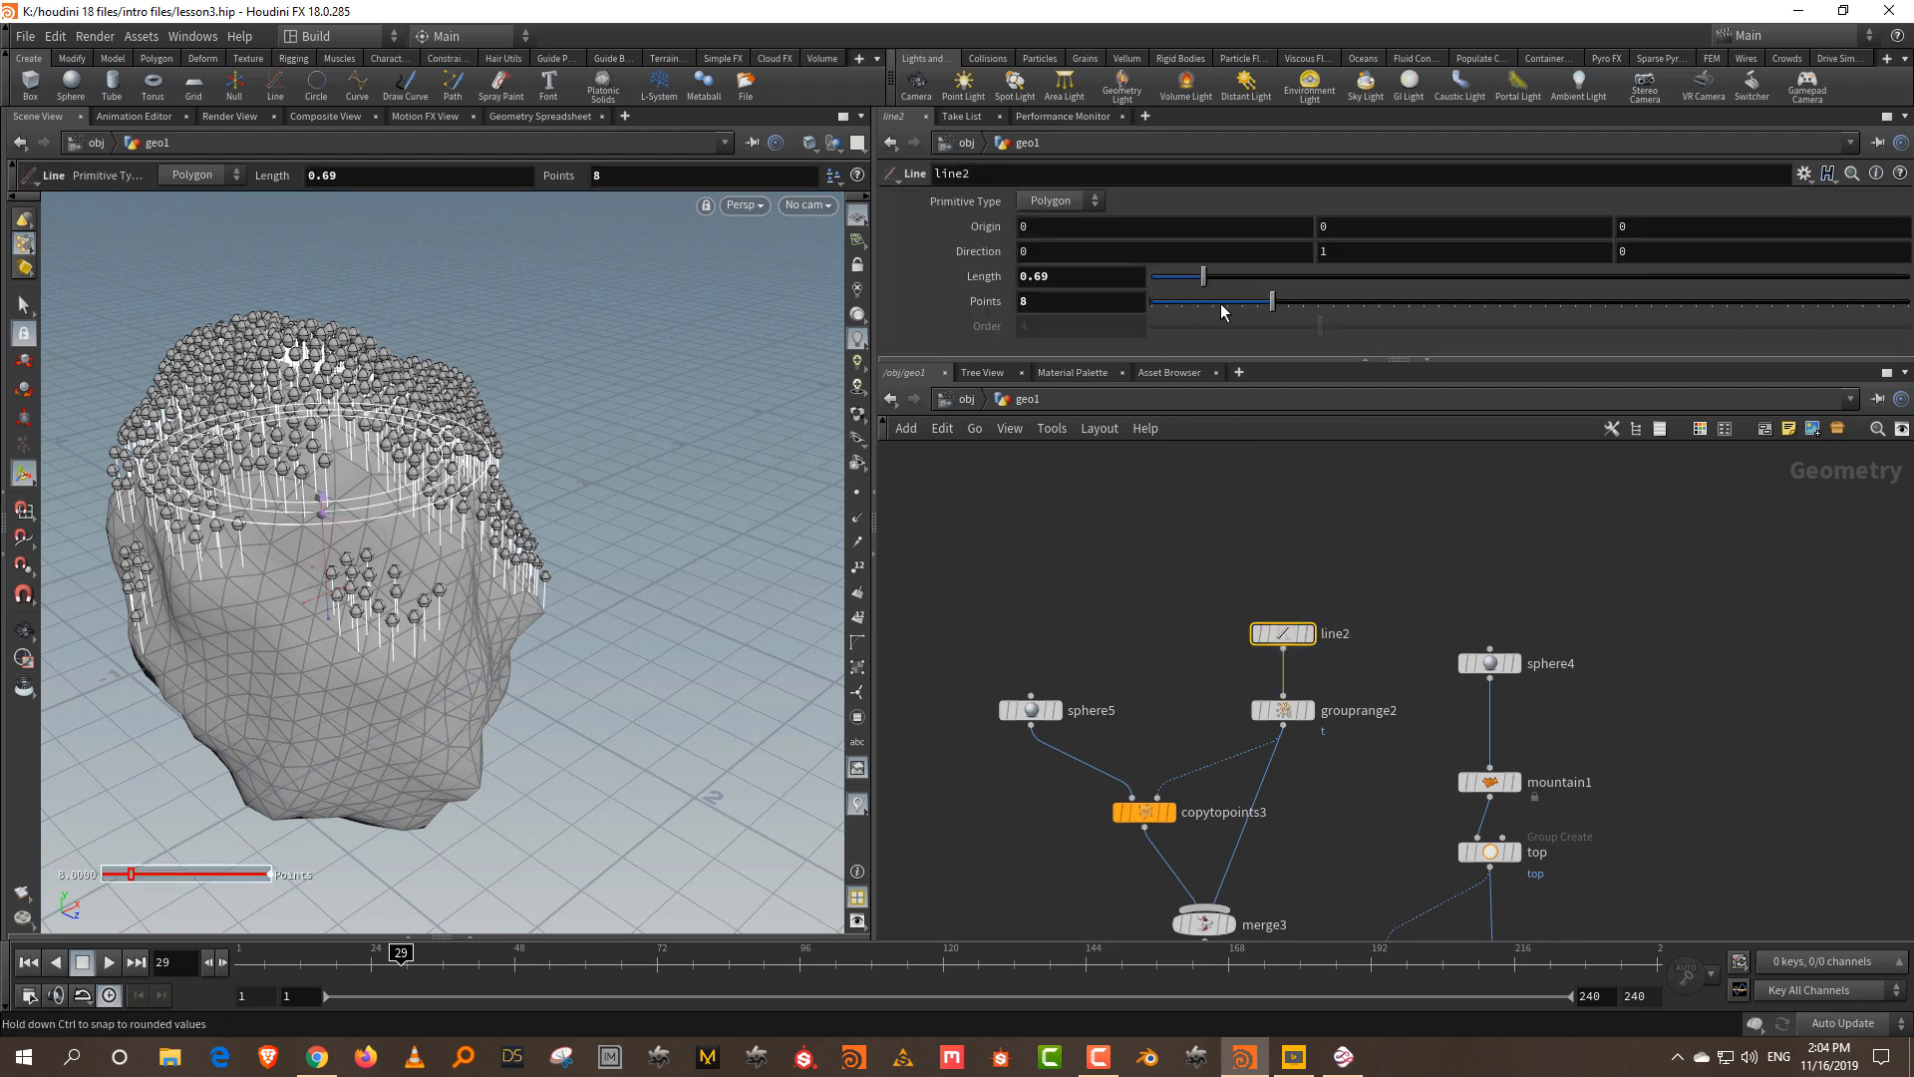
pyautogui.moveTo(1235, 278); pyautogui.dragTo(1283, 276)
pyautogui.keyDown('alt'); pyautogui.moveTo(240, 374); pyautogui.dragTo(327, 446); pyautogui.keyUp('alt')
pyautogui.press('Return')
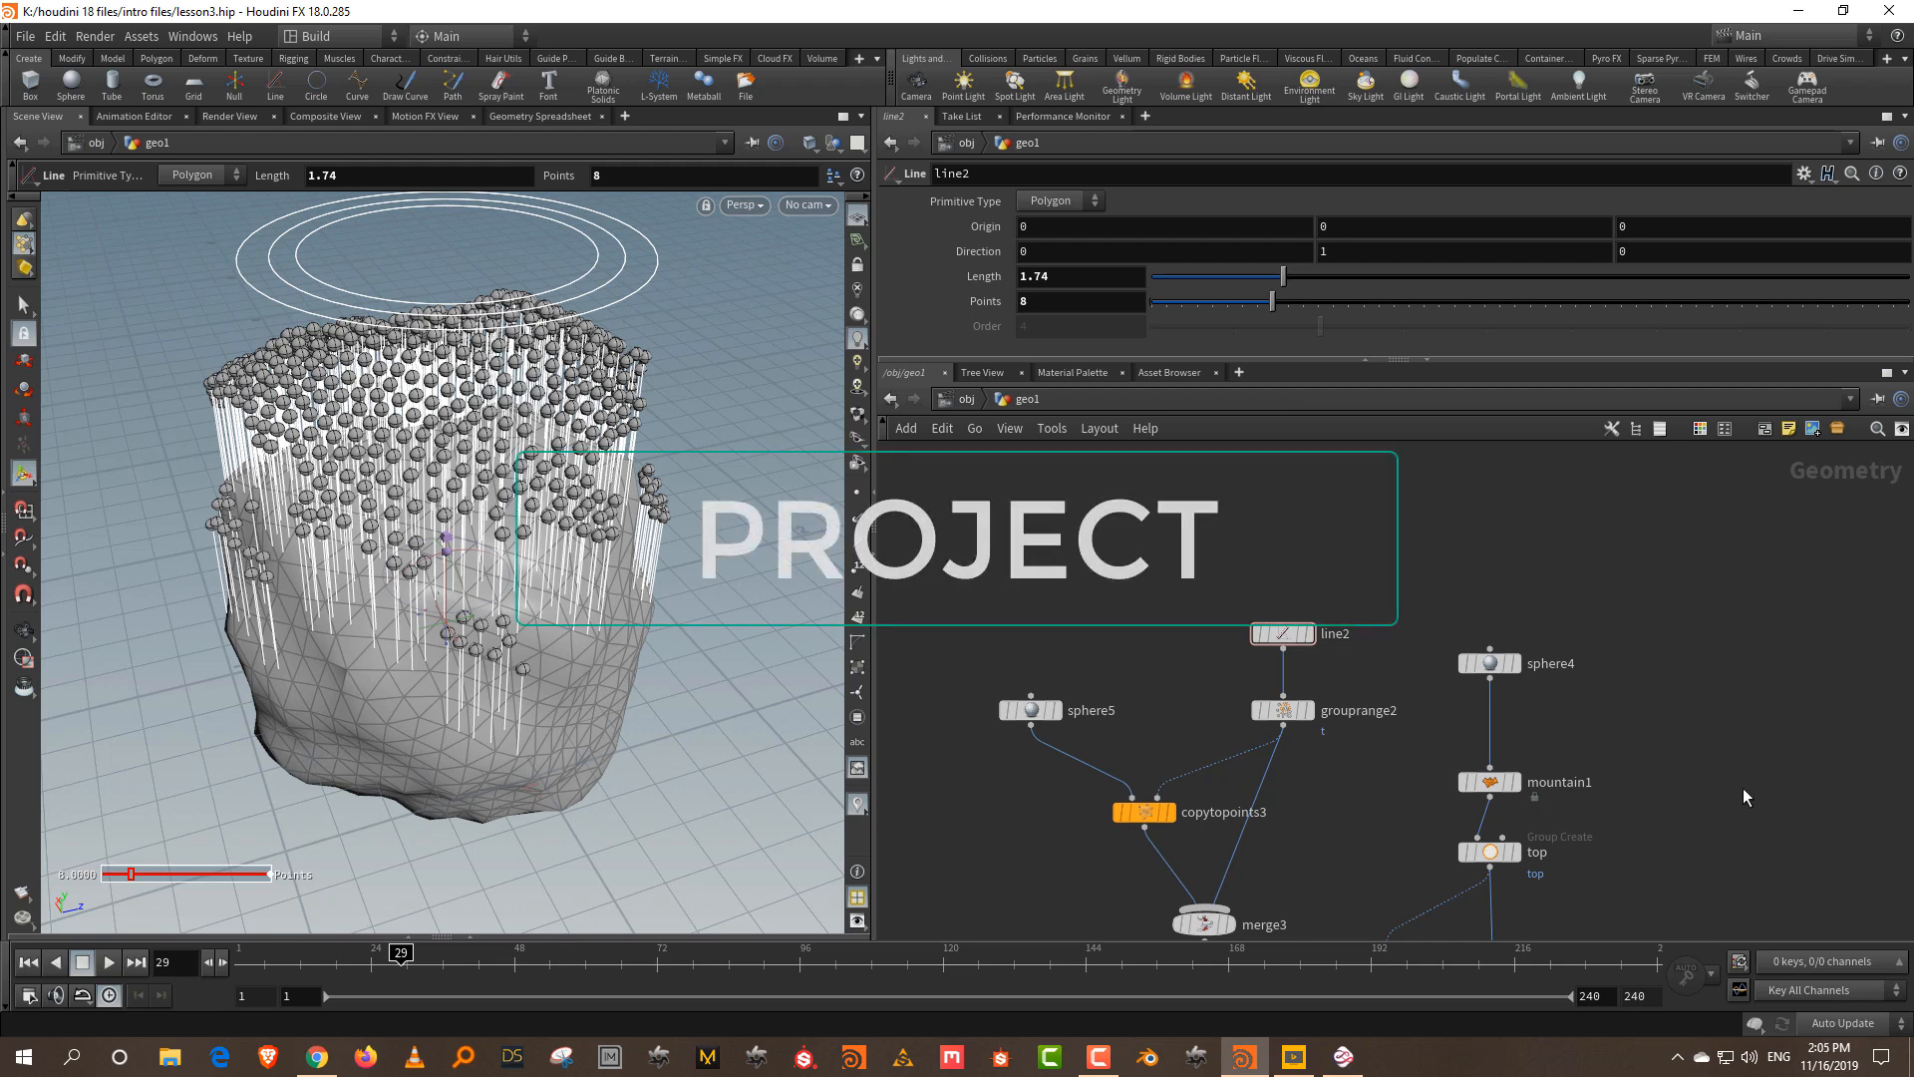
# - Move line2 up to make room above grouprange2 and display only the line
pyautogui.scroll(2, 1288, 598)
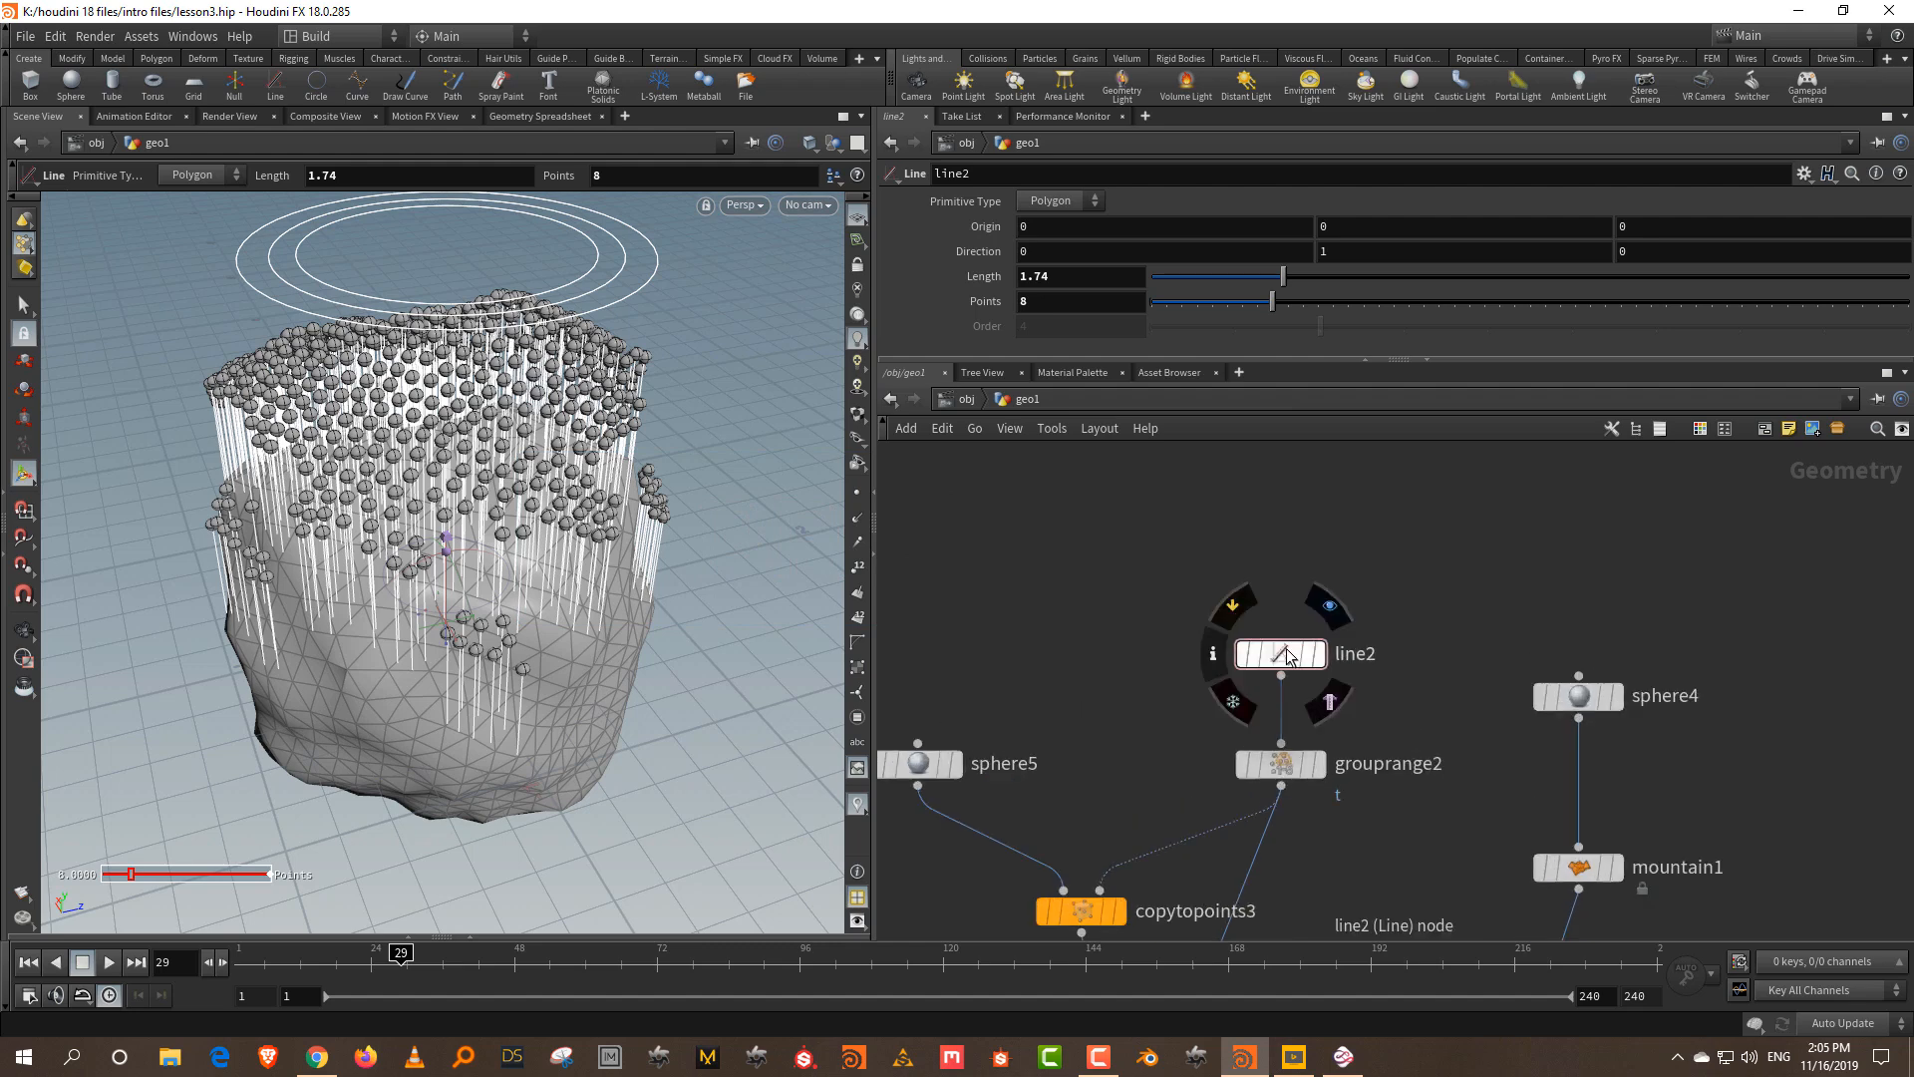
pyautogui.moveTo(1284, 653); pyautogui.dragTo(1284, 510)
pyautogui.click(1318, 512)
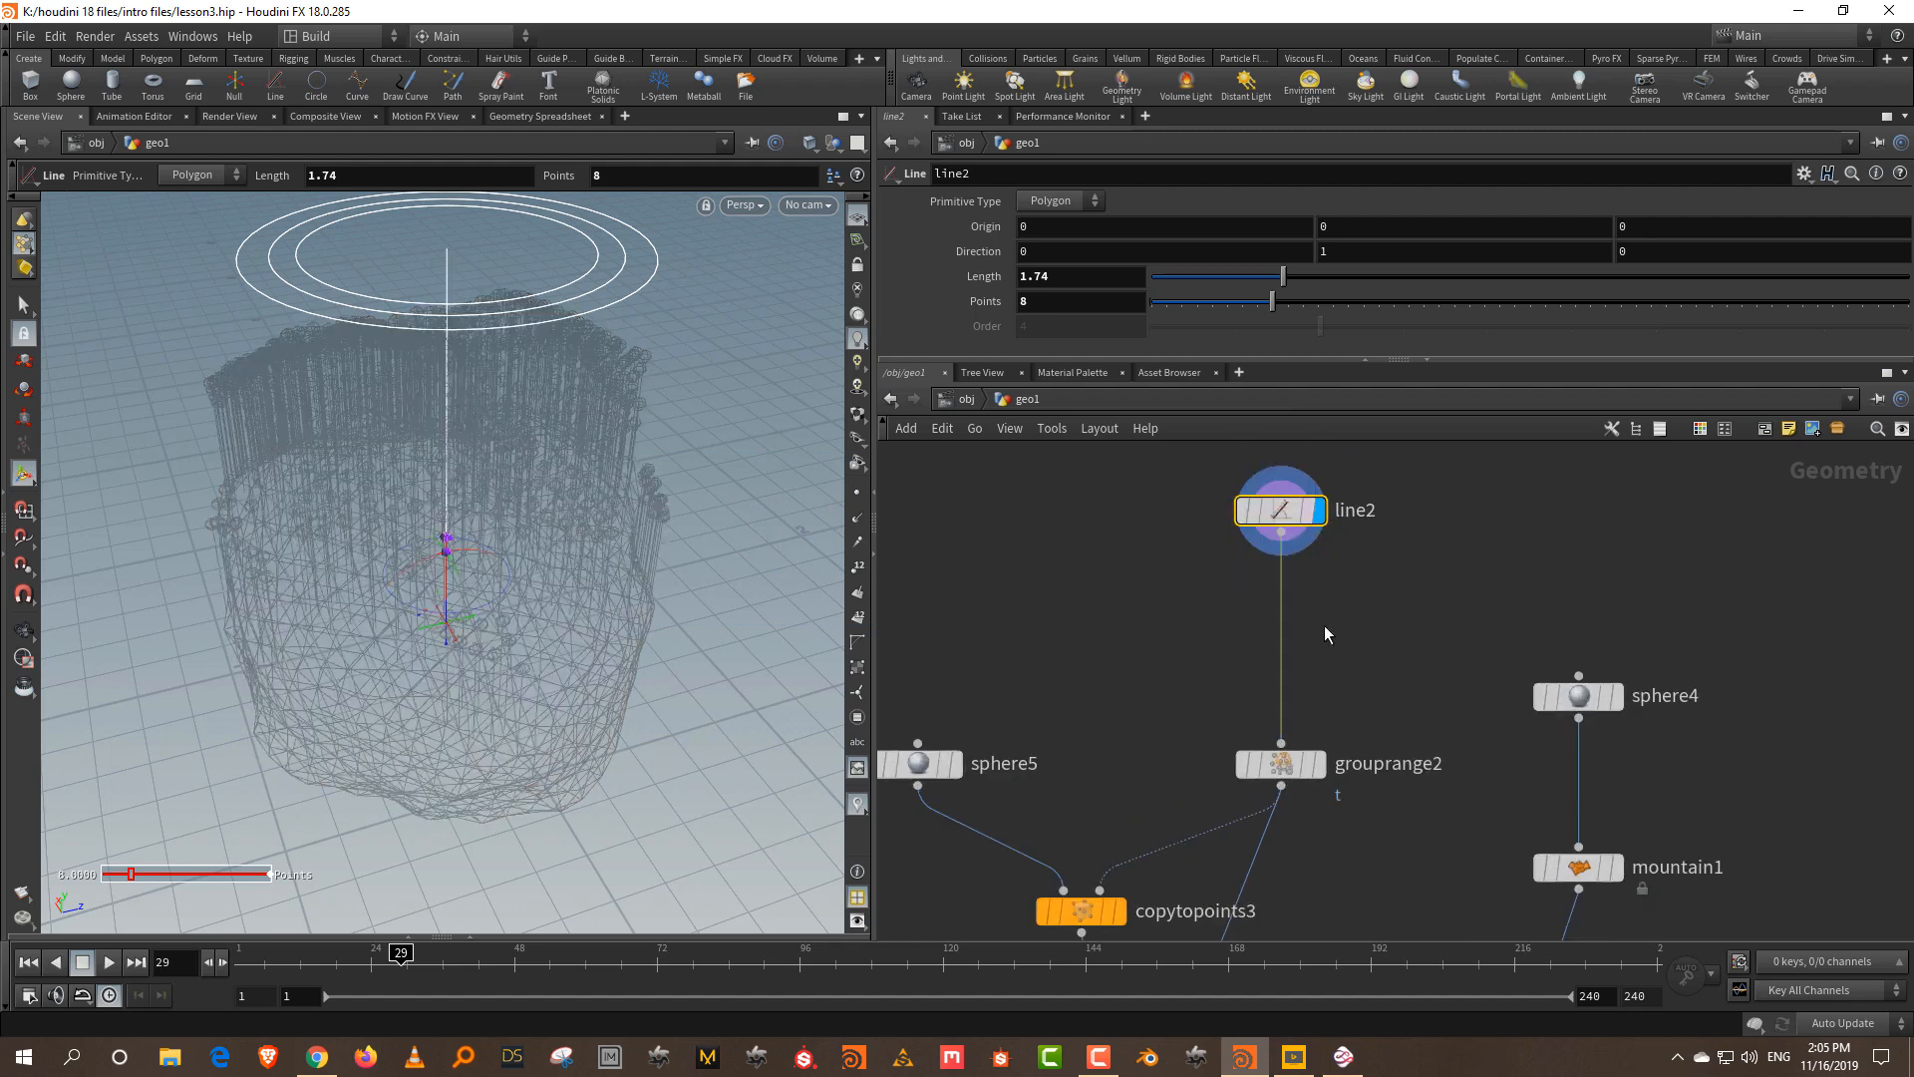
pyautogui.click(1318, 514)
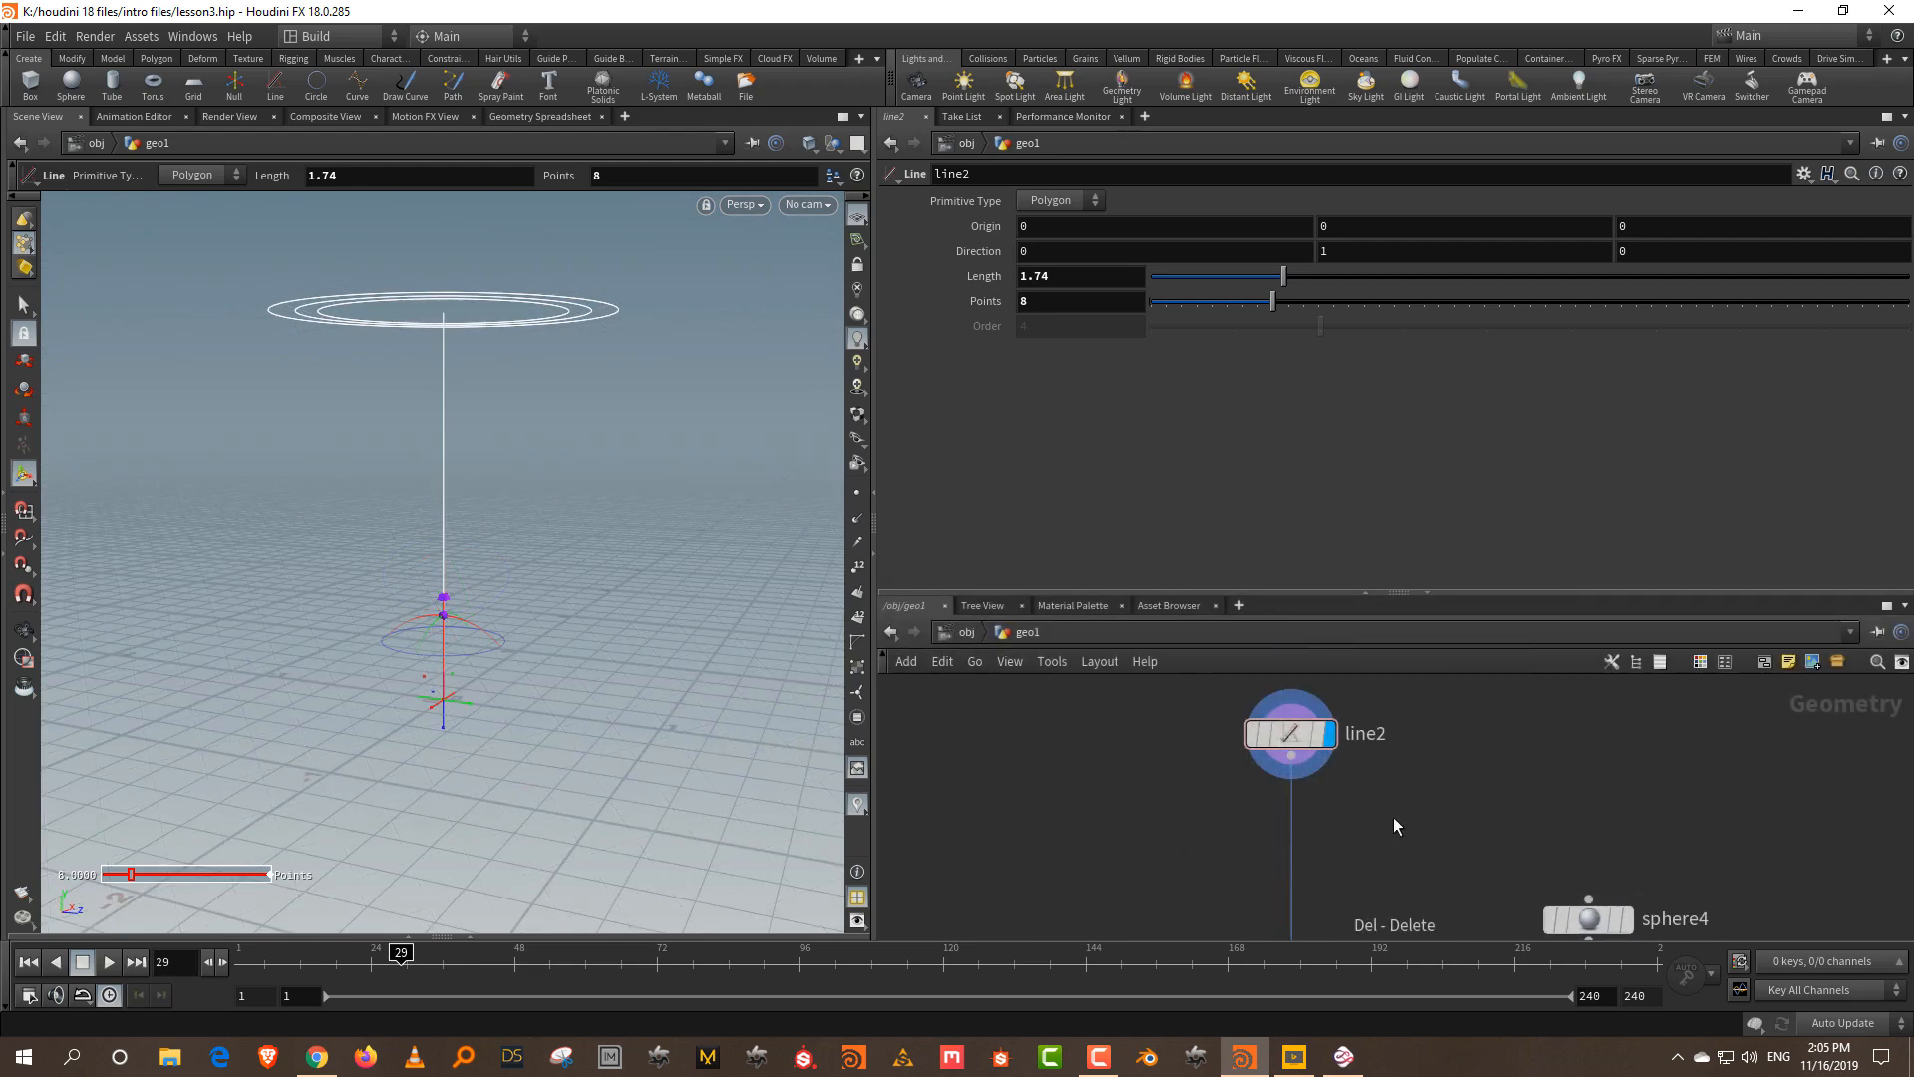
# - Insert a Bend node between line2 and grouprange2 and display it
pyautogui.press('Tab')
pyautogui.write('bend')
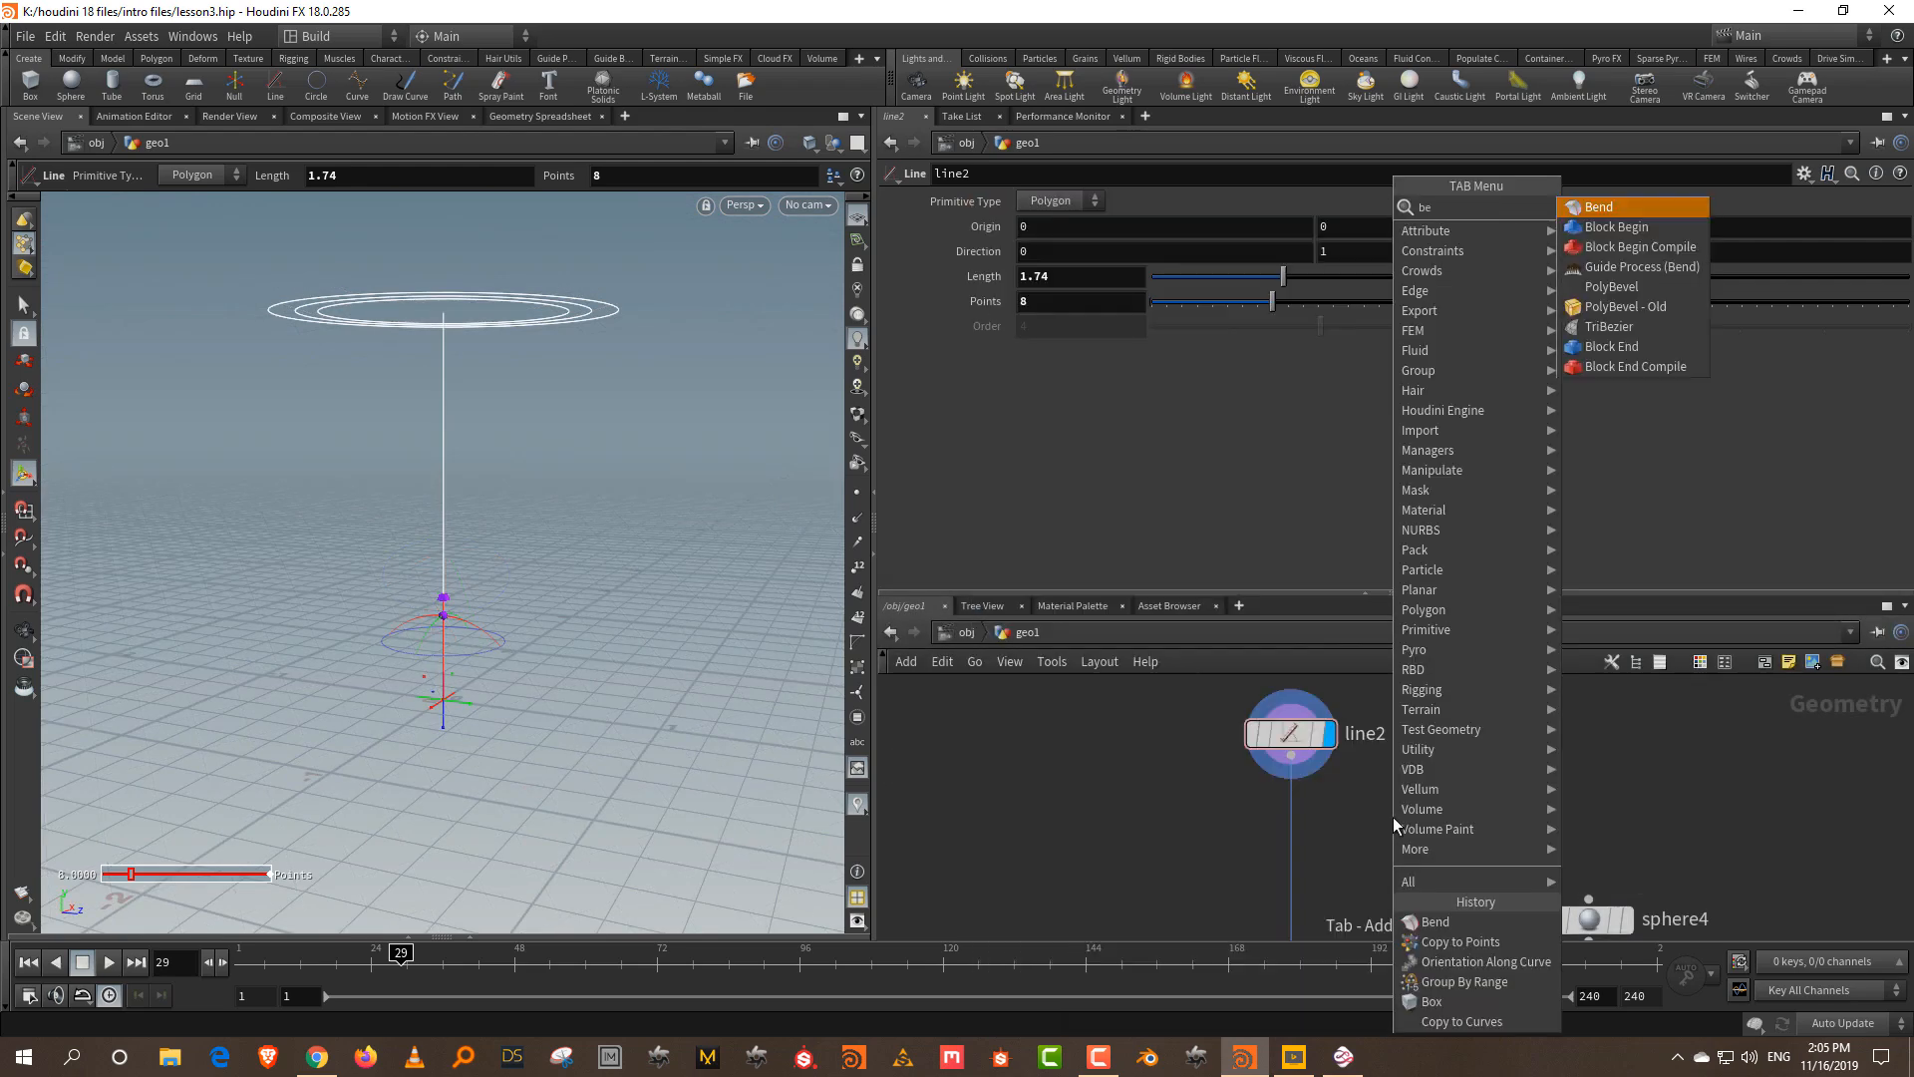
pyautogui.click(1600, 206)
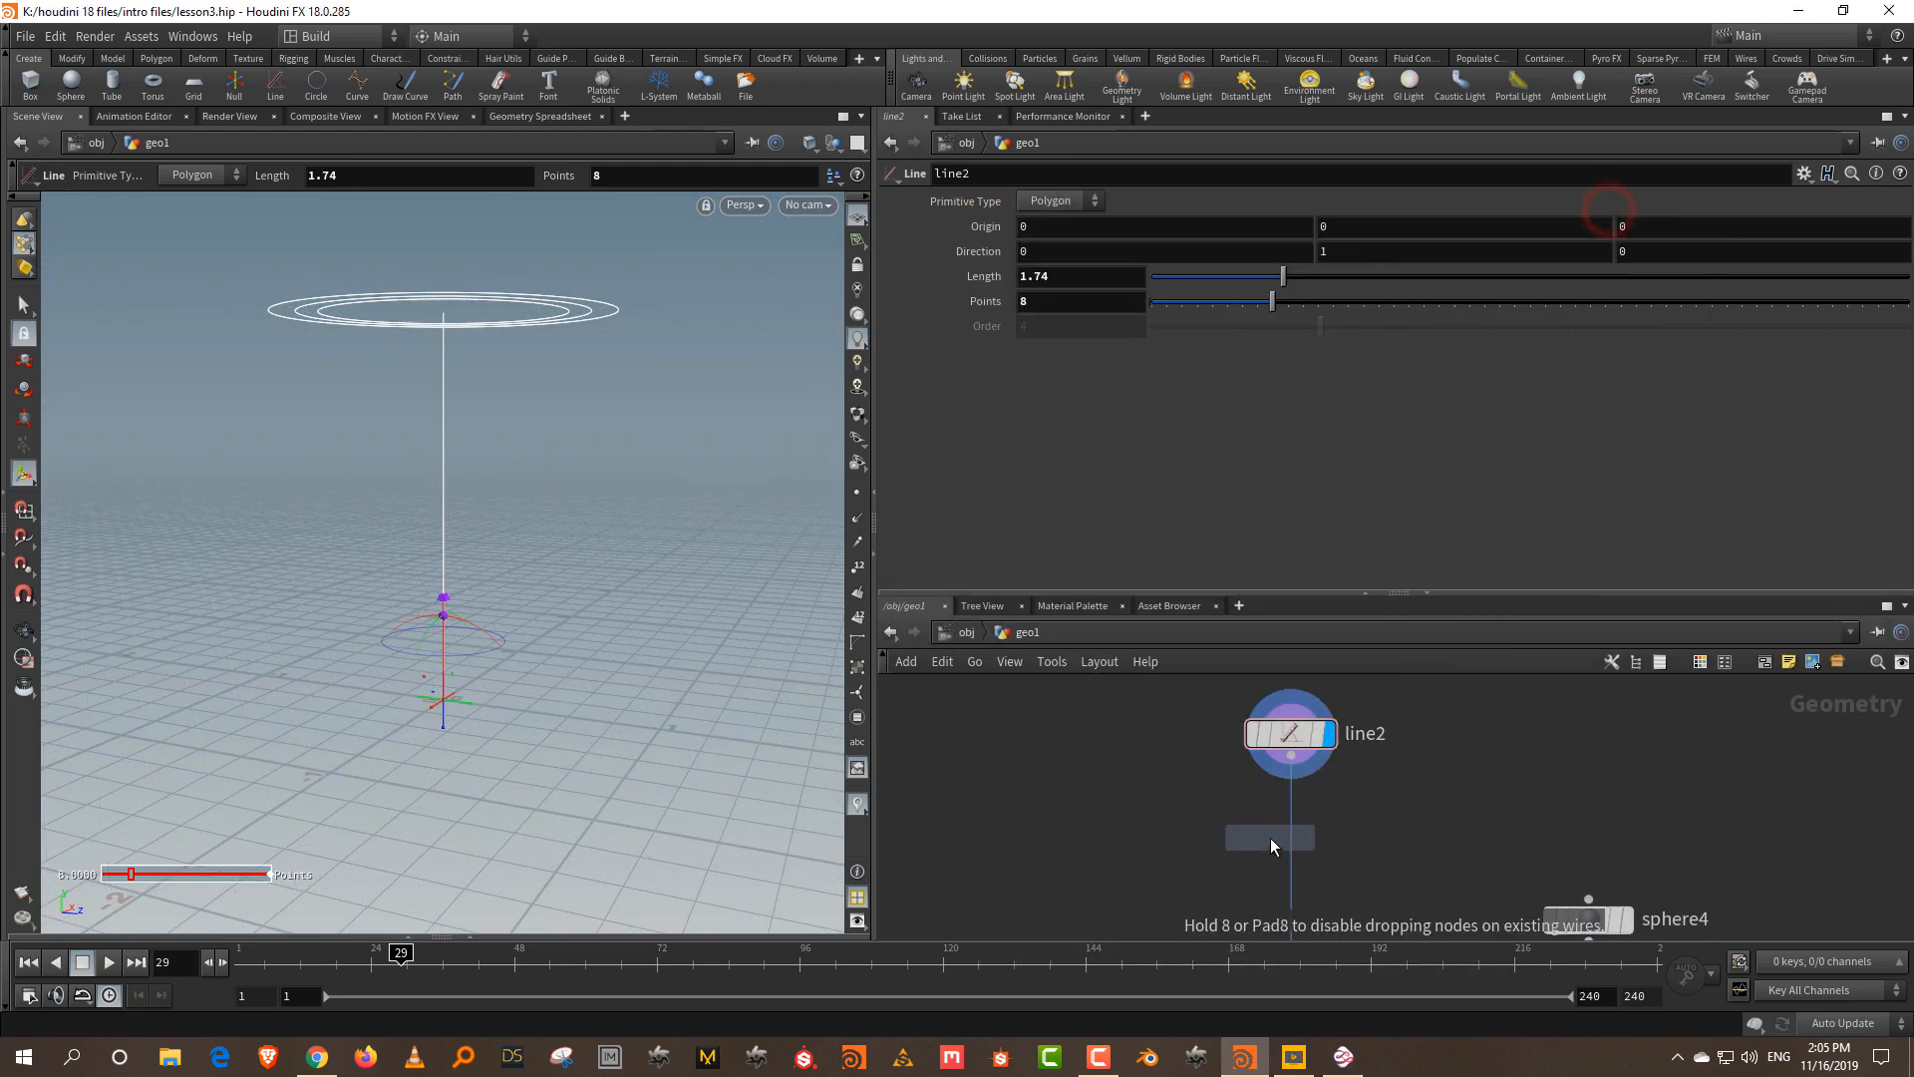
pyautogui.click(1299, 845)
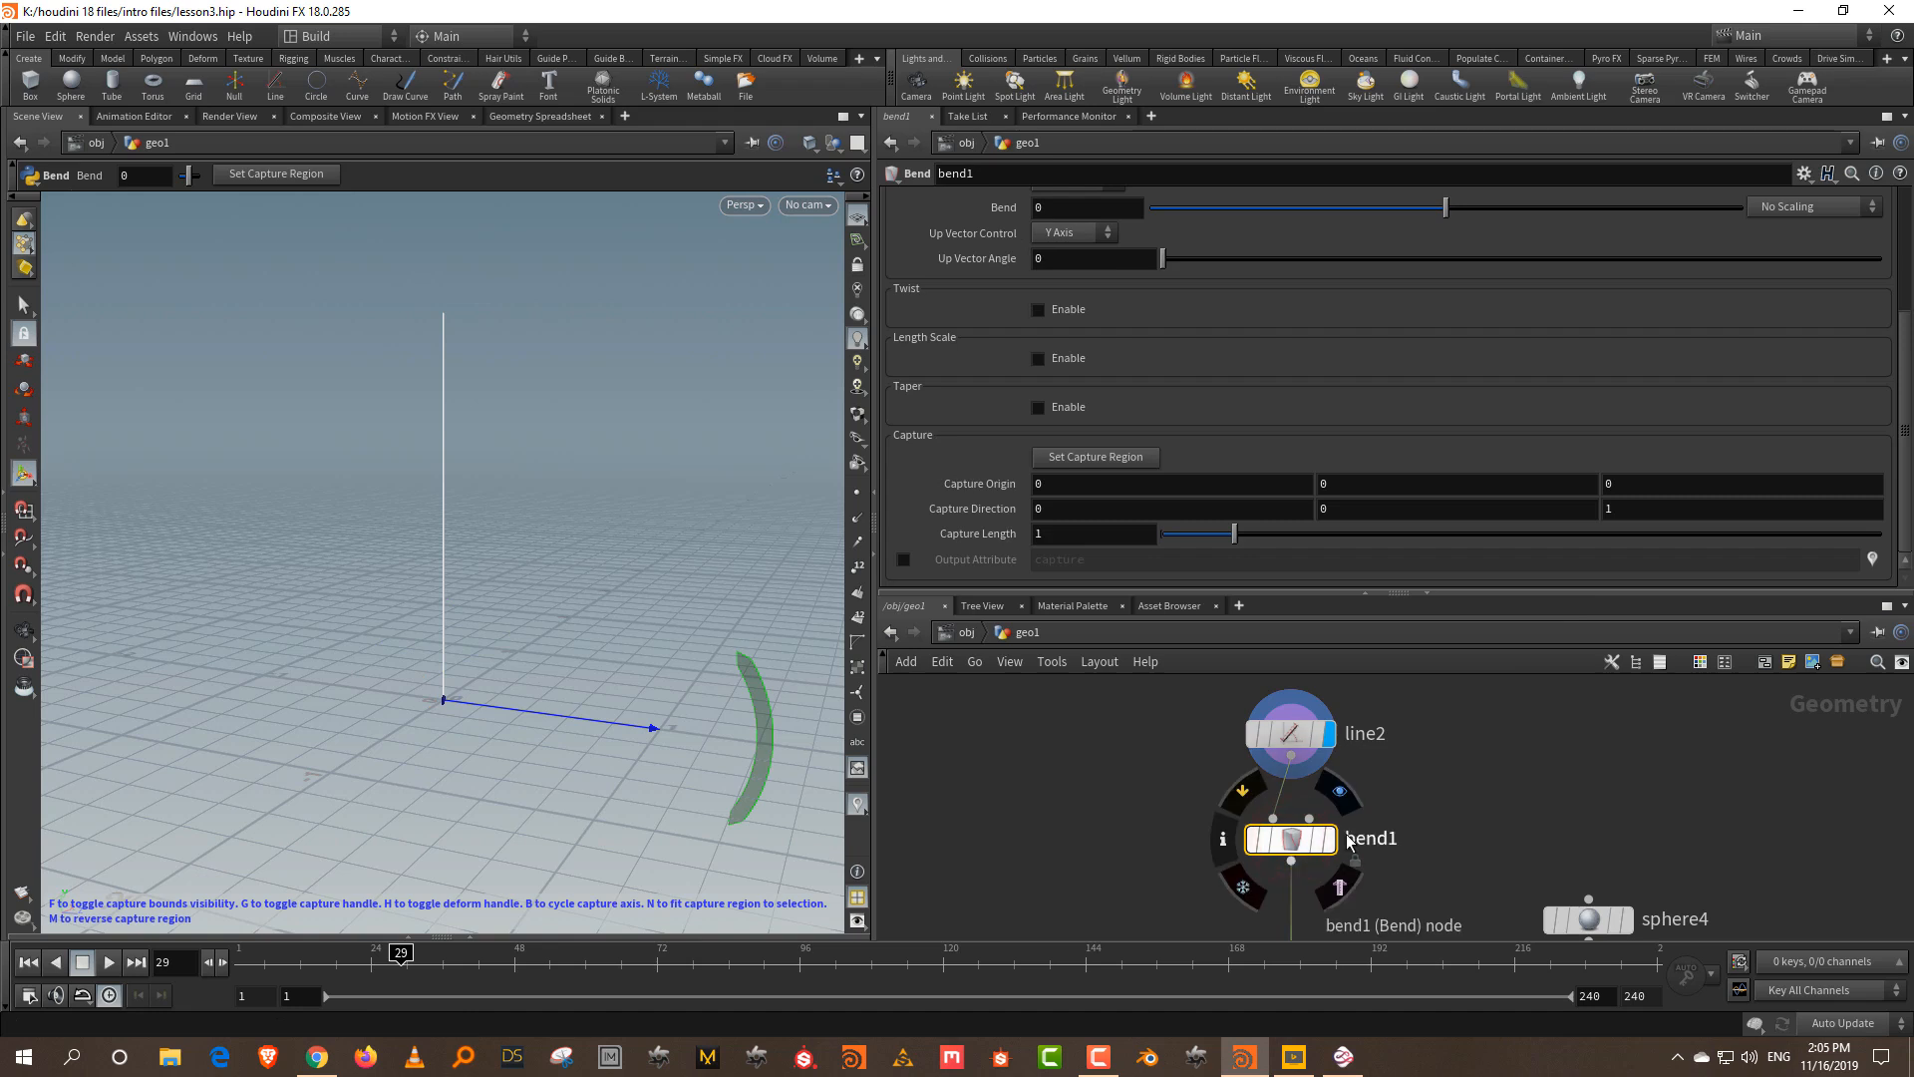
pyautogui.click(1330, 839)
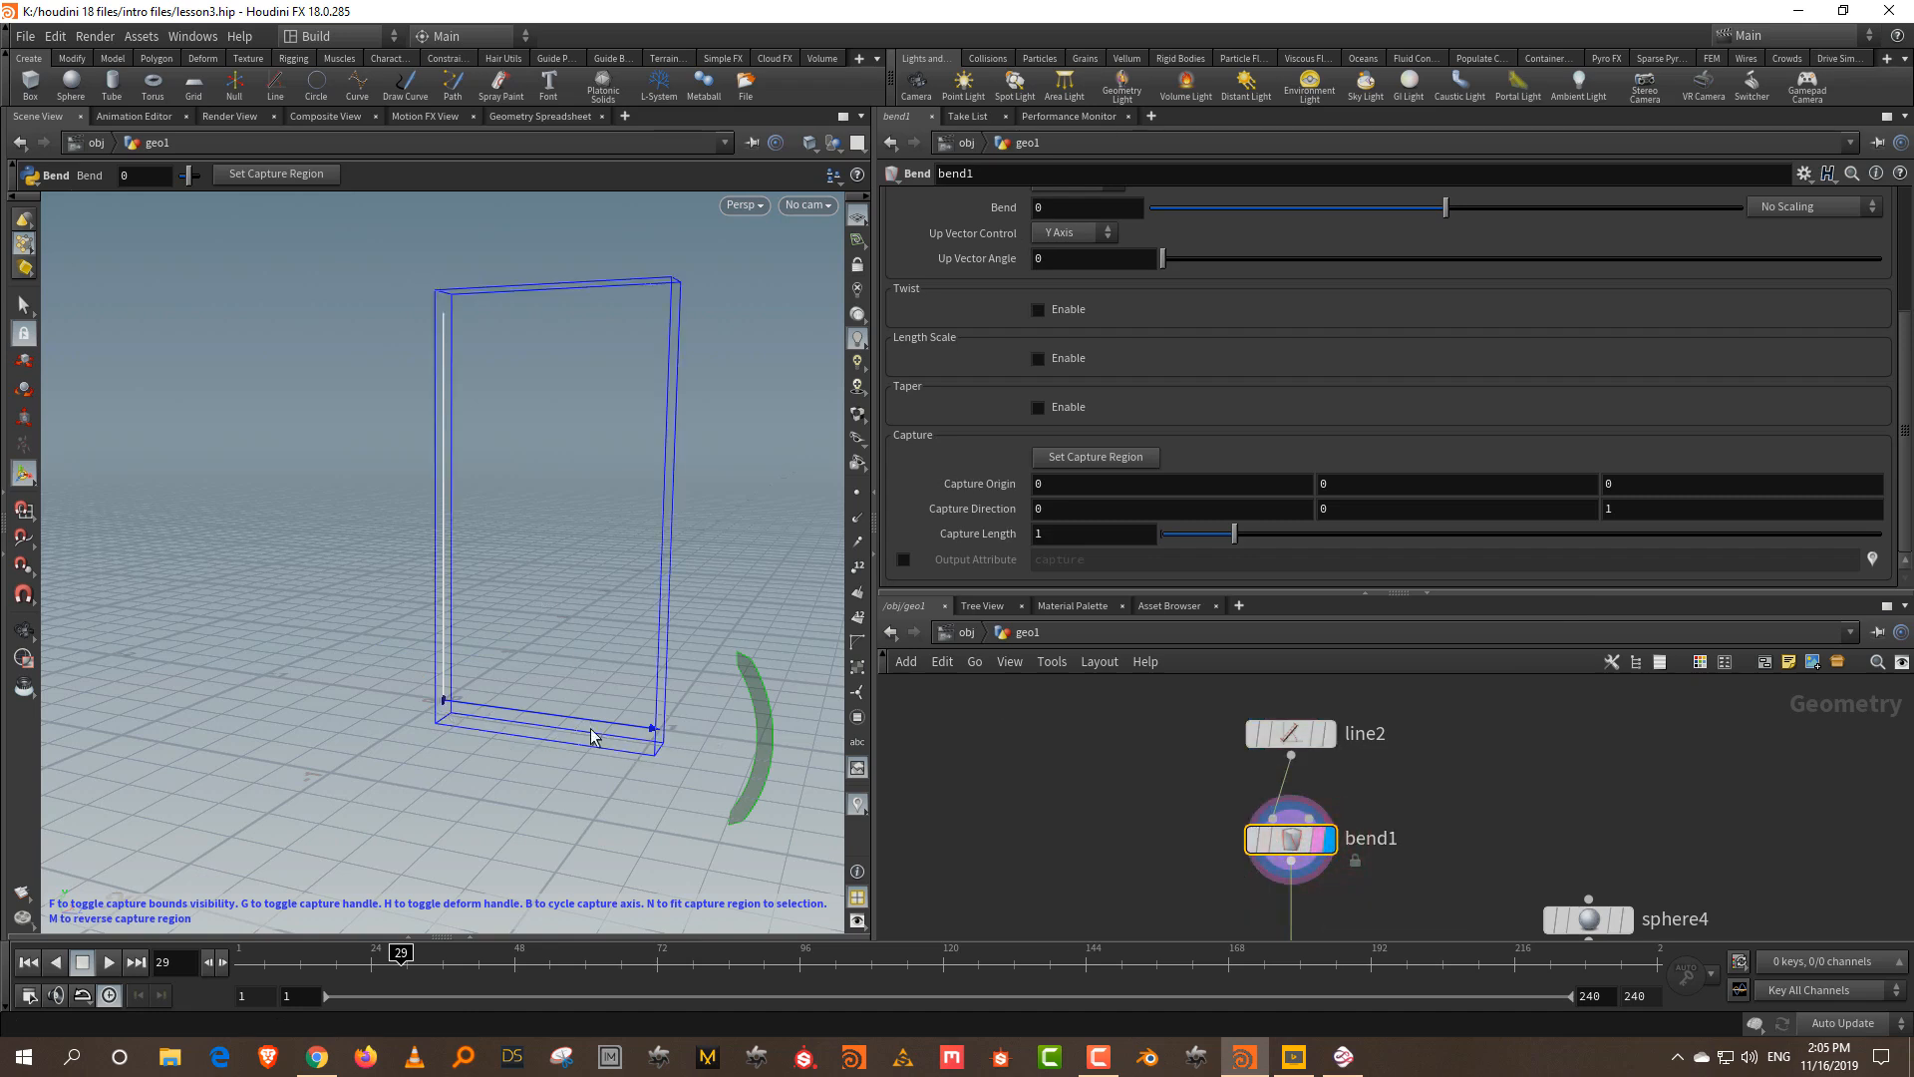
# - Set bend1's capture direction to 0, 1, 0 so it runs along the vertical stem
pyautogui.keyDown('alt'); pyautogui.moveTo(183, 629); pyautogui.dragTo(188, 666); pyautogui.keyUp('alt')
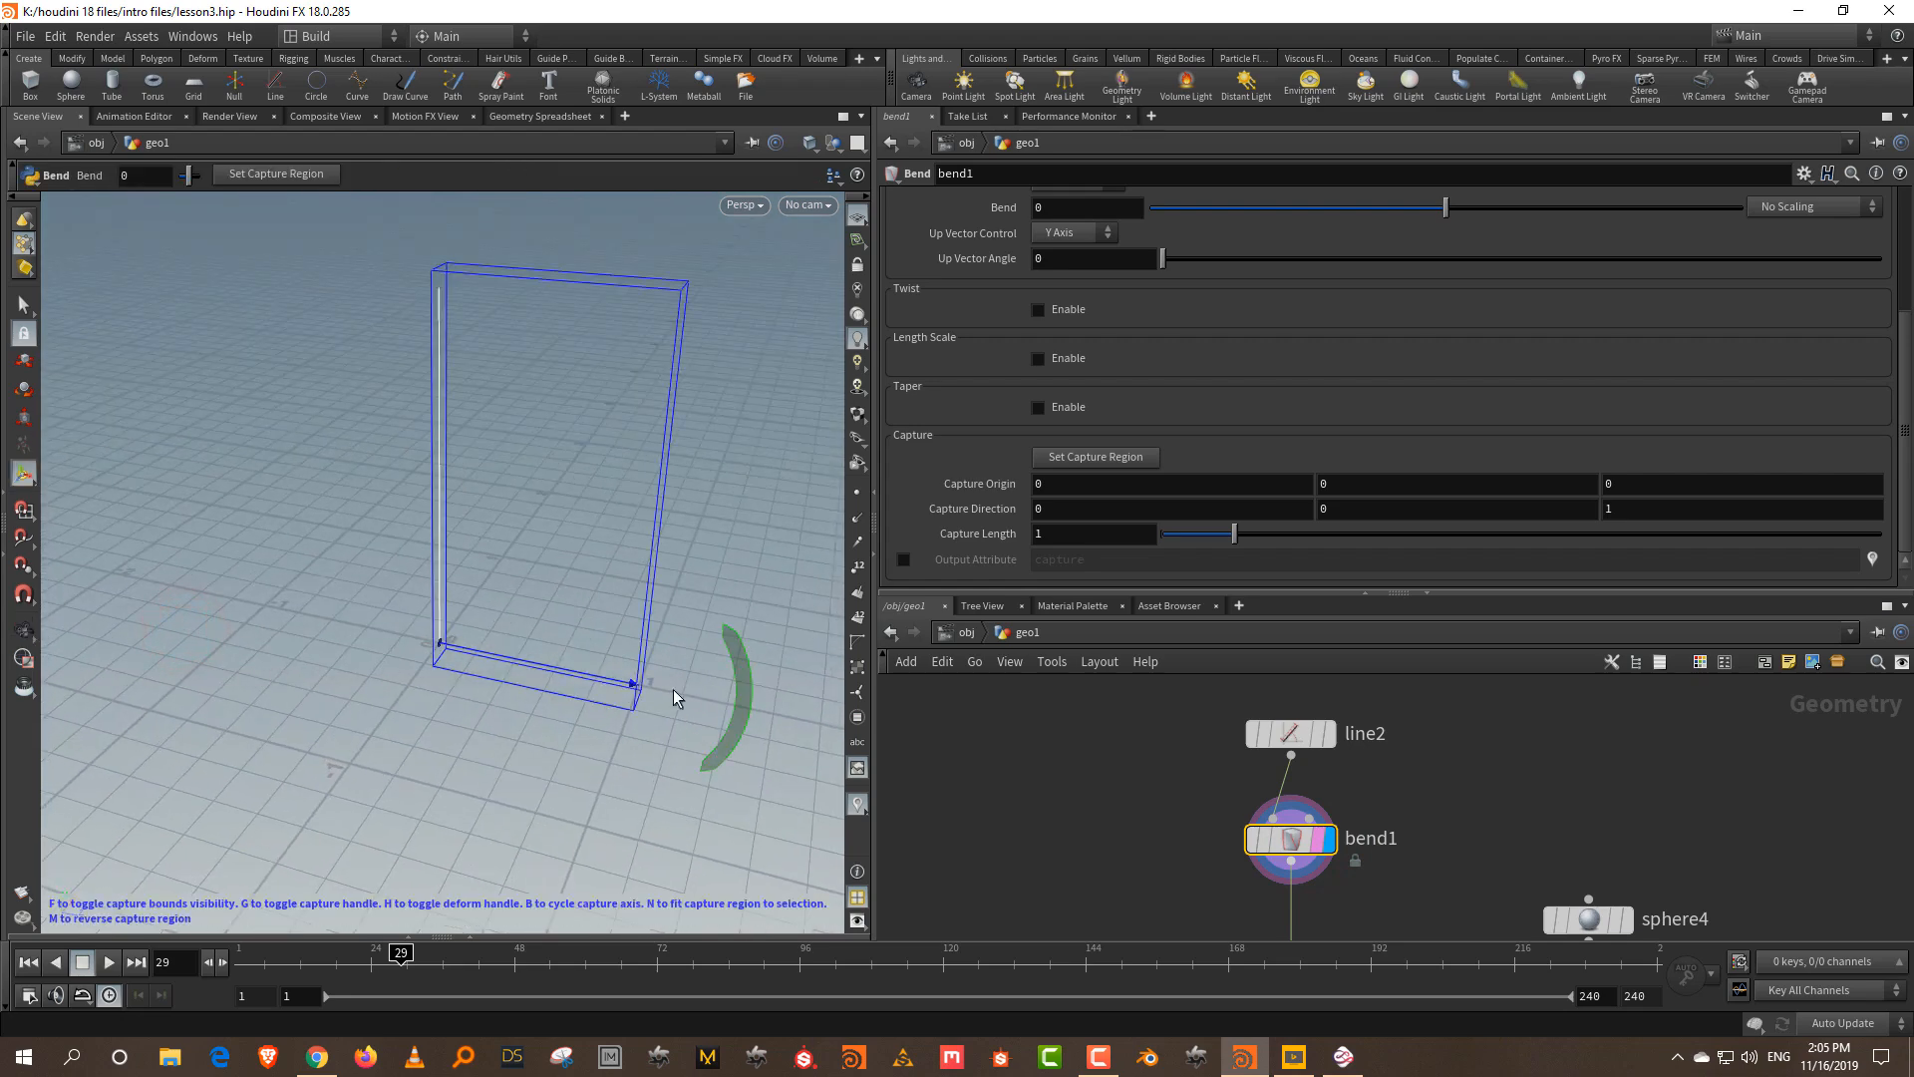
pyautogui.click(1340, 510)
pyautogui.press('Tab')
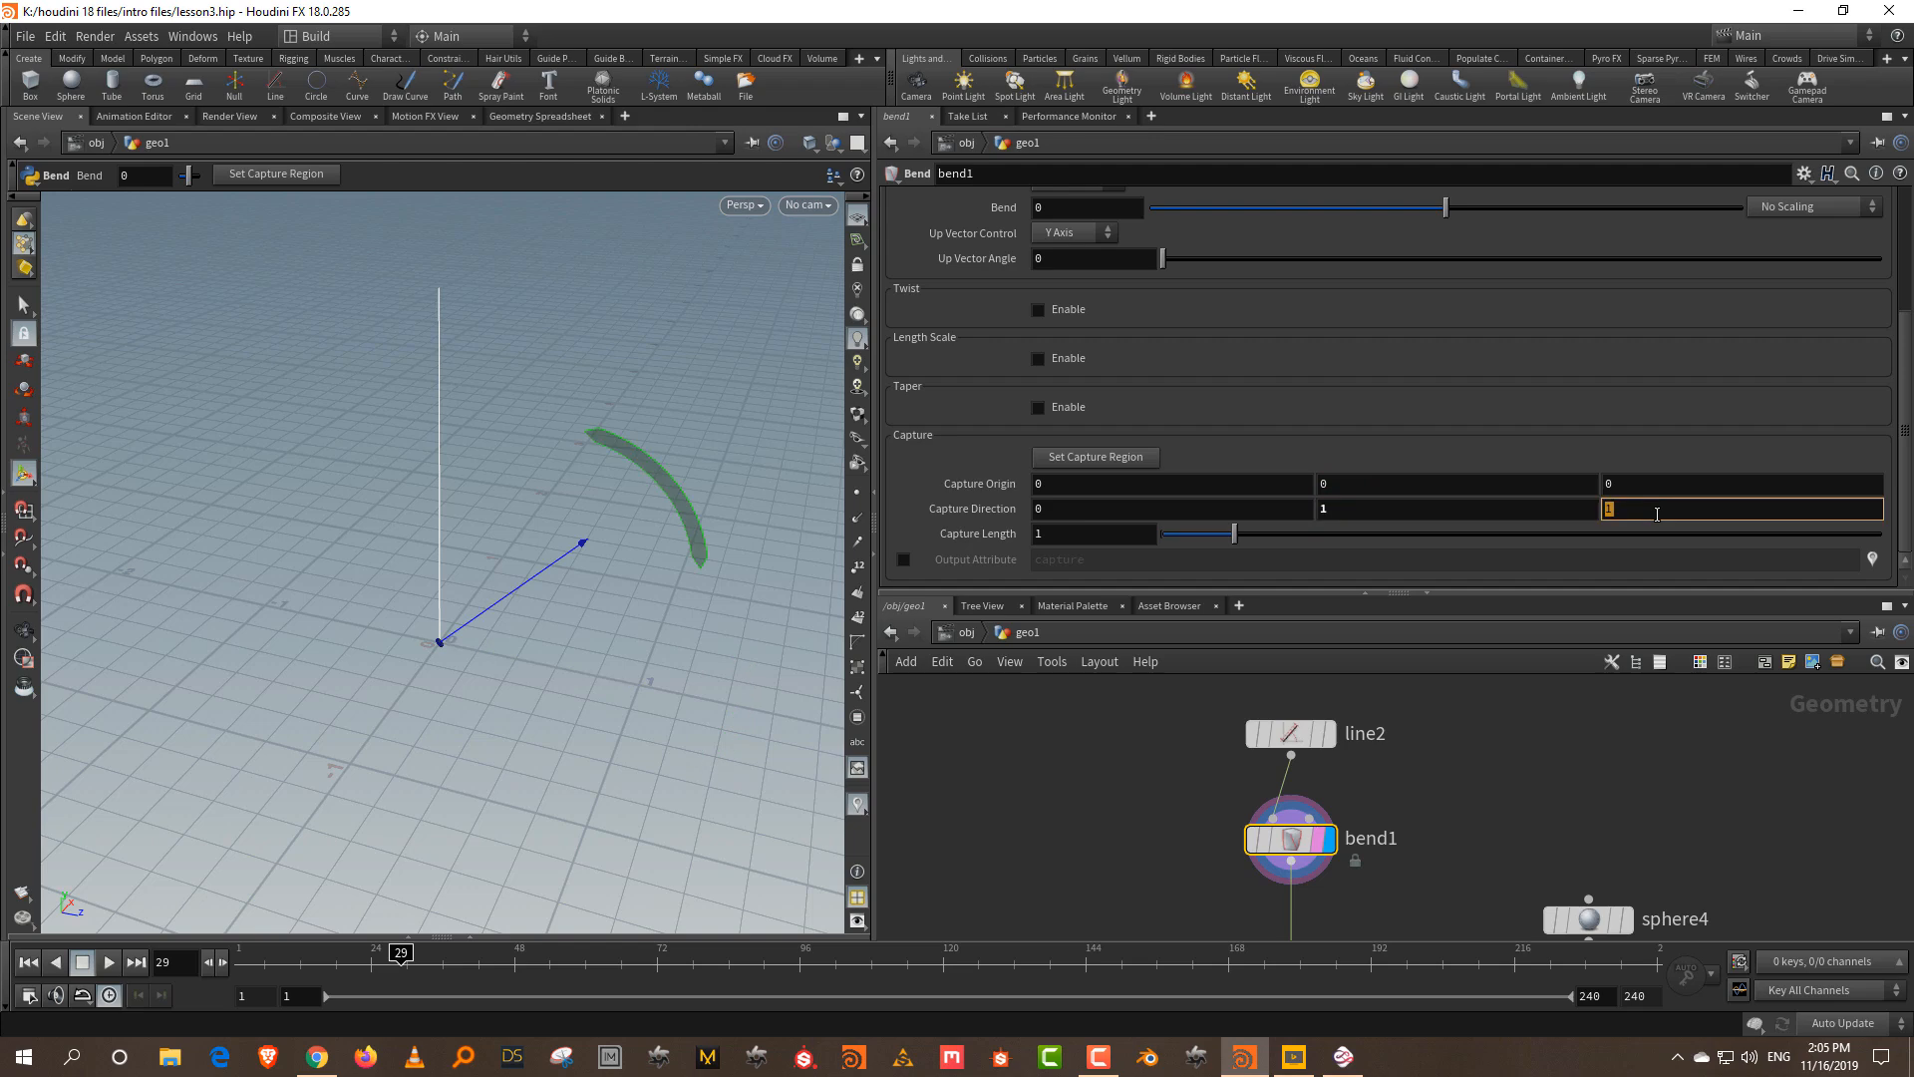
pyautogui.write('0')
pyautogui.press('Return')
pyautogui.press('Escape')
# - Bend the stem sideways by about -30.5 degrees with the deform handle
pyautogui.moveTo(530, 479); pyautogui.dragTo(426, 469)
pyautogui.press('Return')
pyautogui.moveTo(562, 375); pyautogui.dragTo(642, 469)
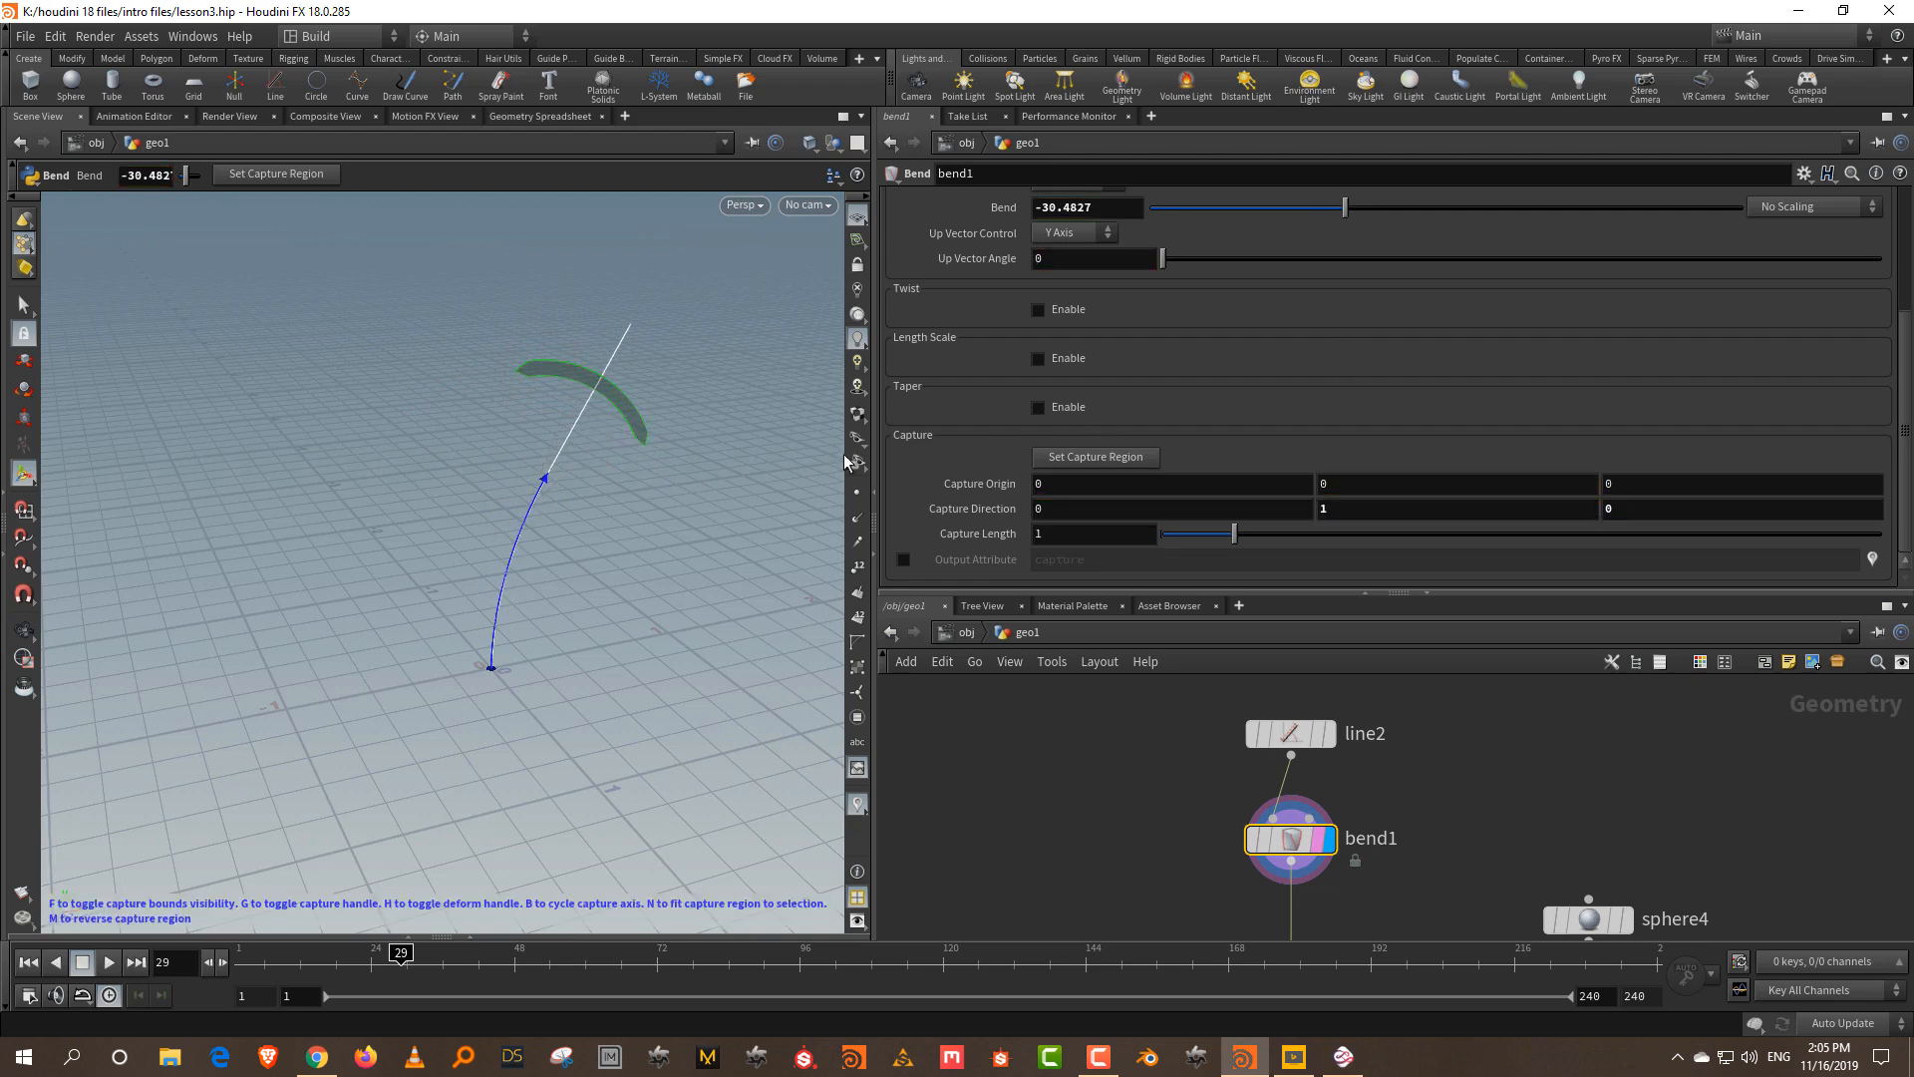
# - Link bend1's capture length to line2's length with a relative reference and set the bend to -33.3
pyautogui.moveTo(1163, 715); pyautogui.dragTo(1302, 748)
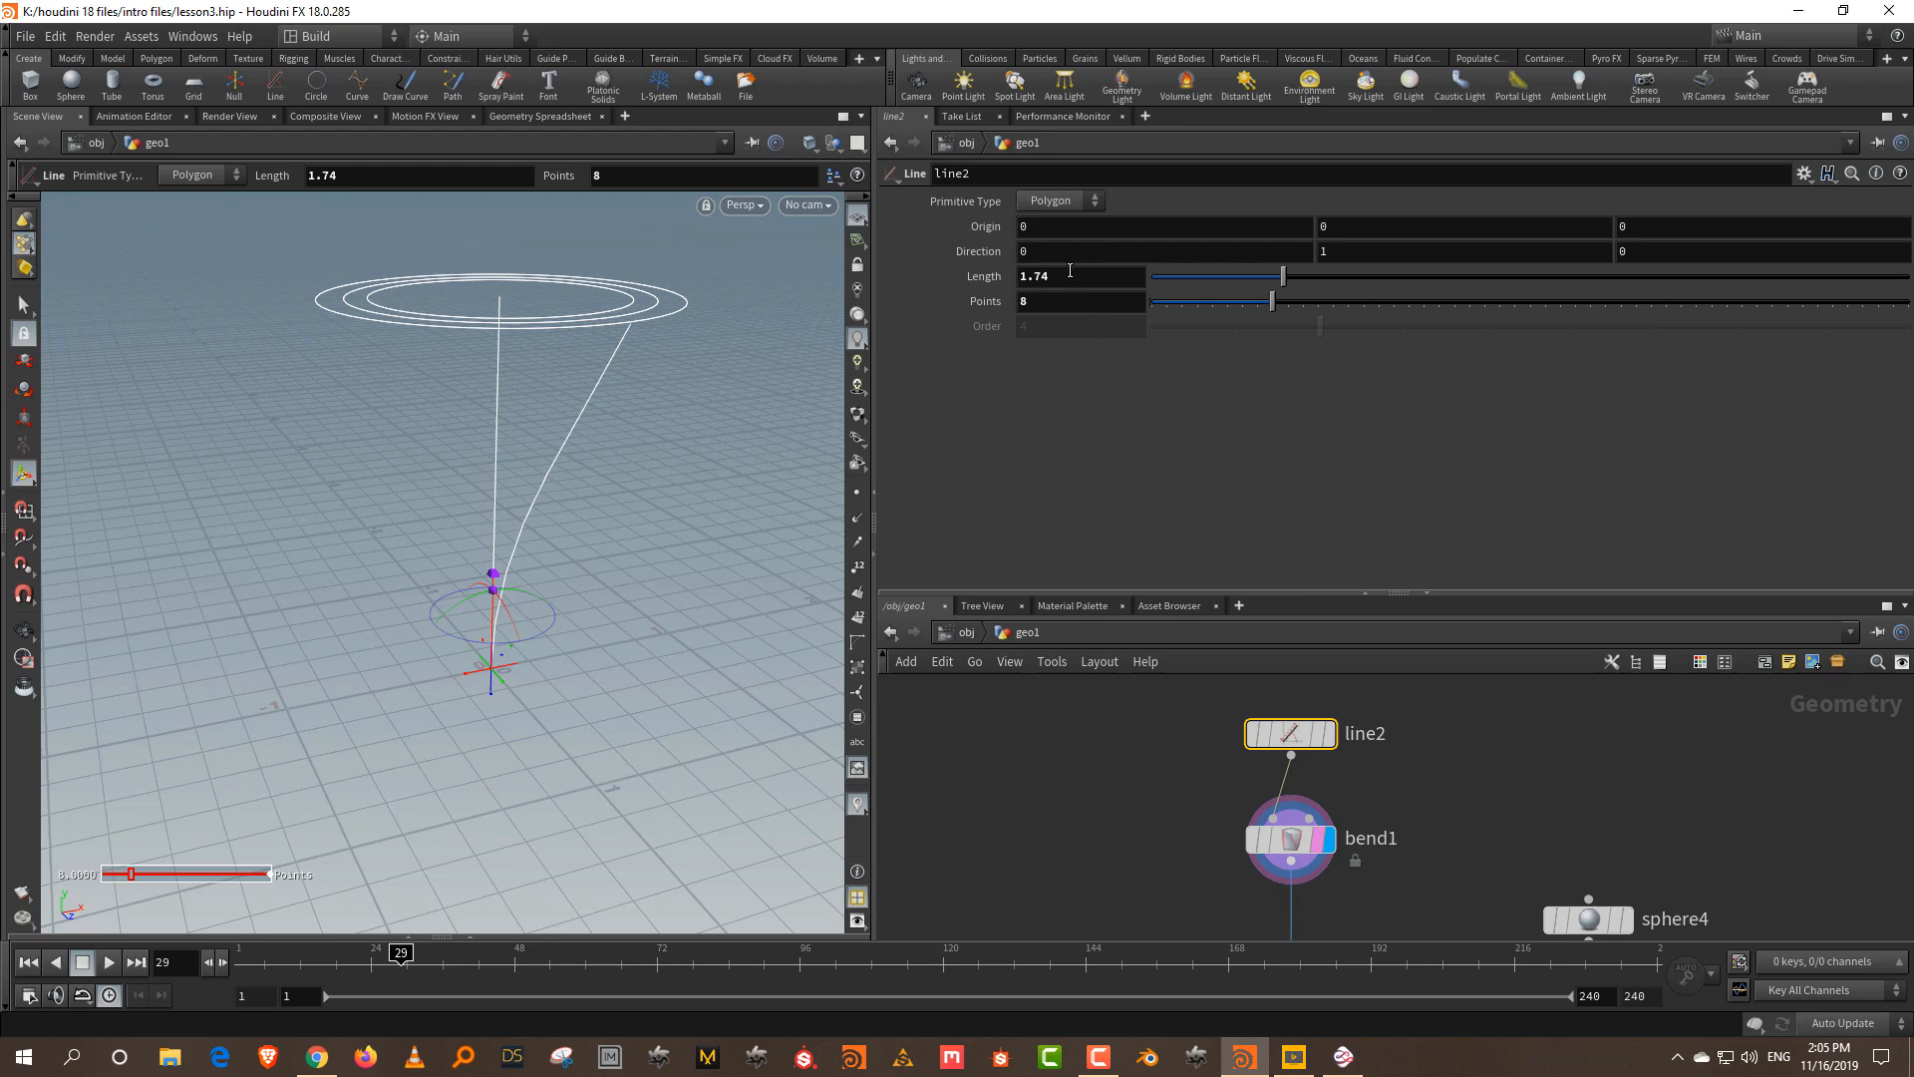
pyautogui.rightClick(1070, 273)
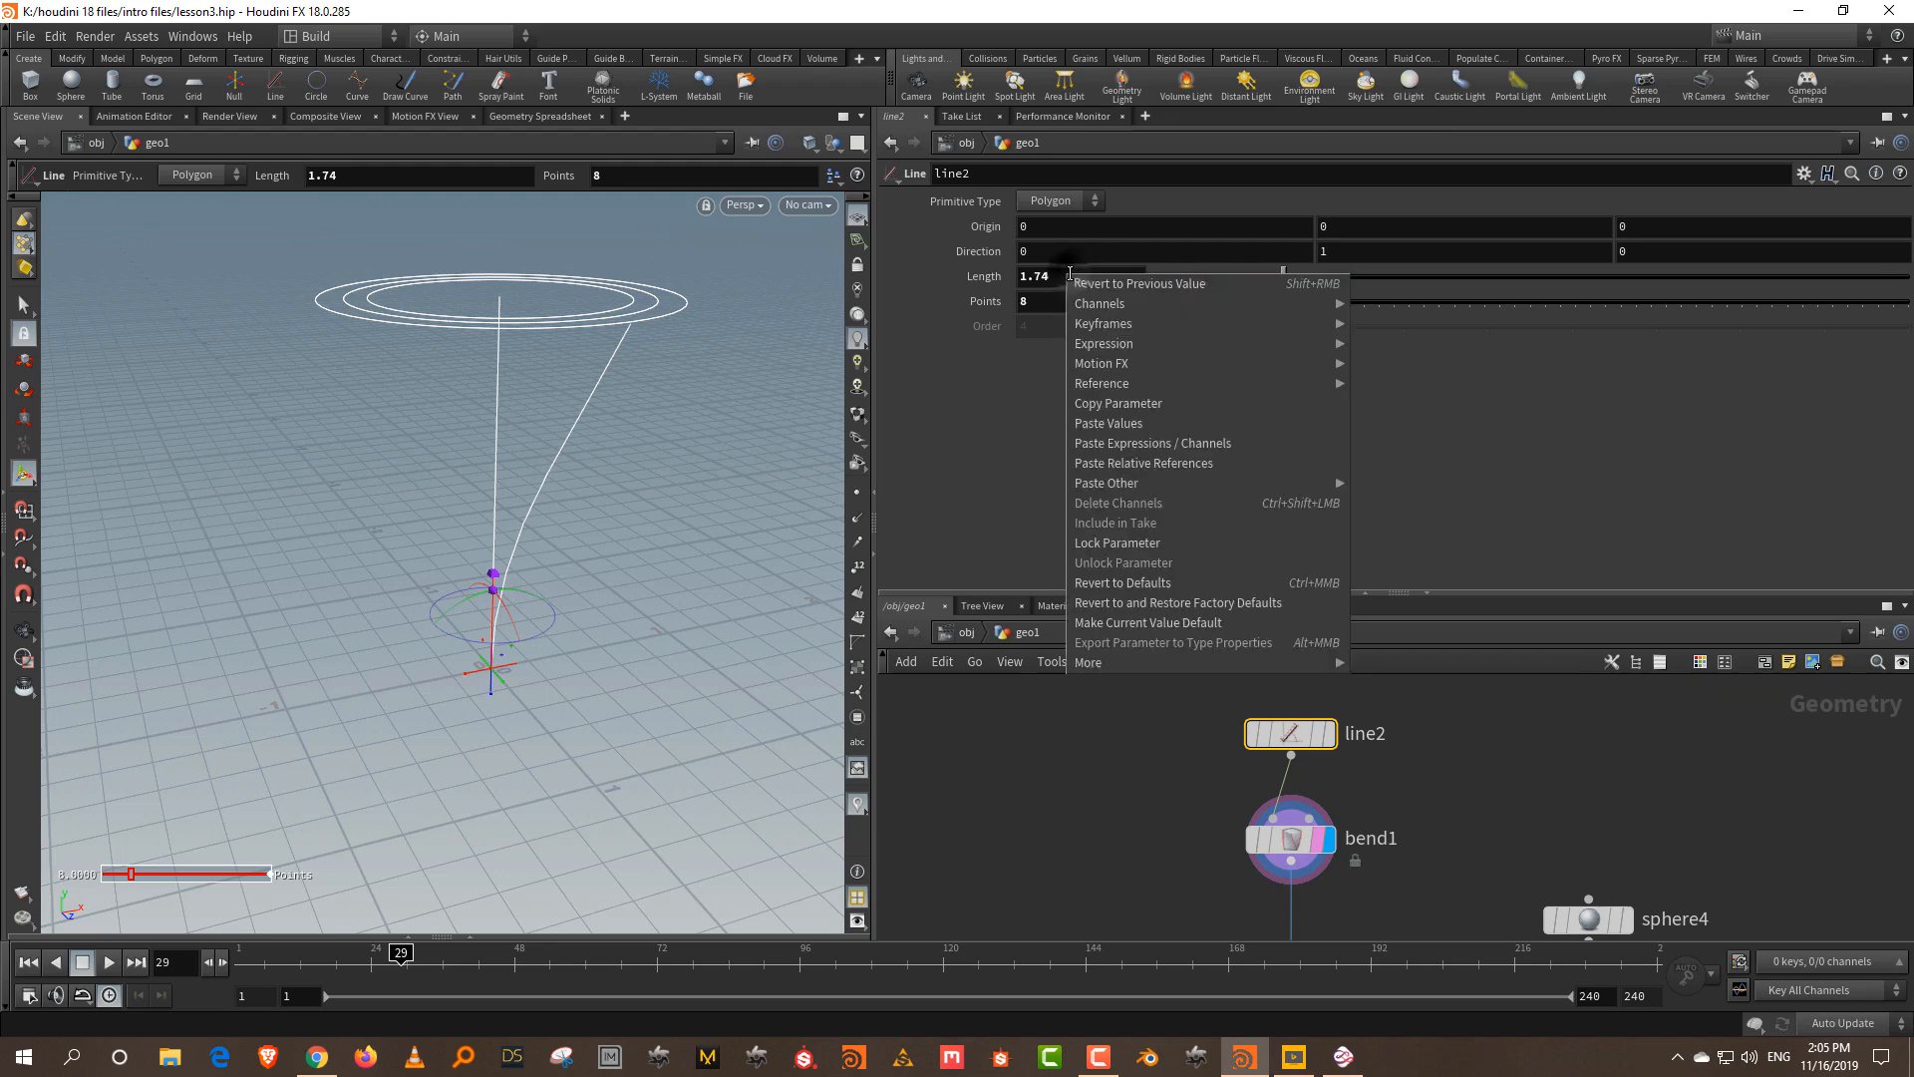
pyautogui.click(1142, 403)
pyautogui.moveTo(1191, 804); pyautogui.dragTo(1301, 856)
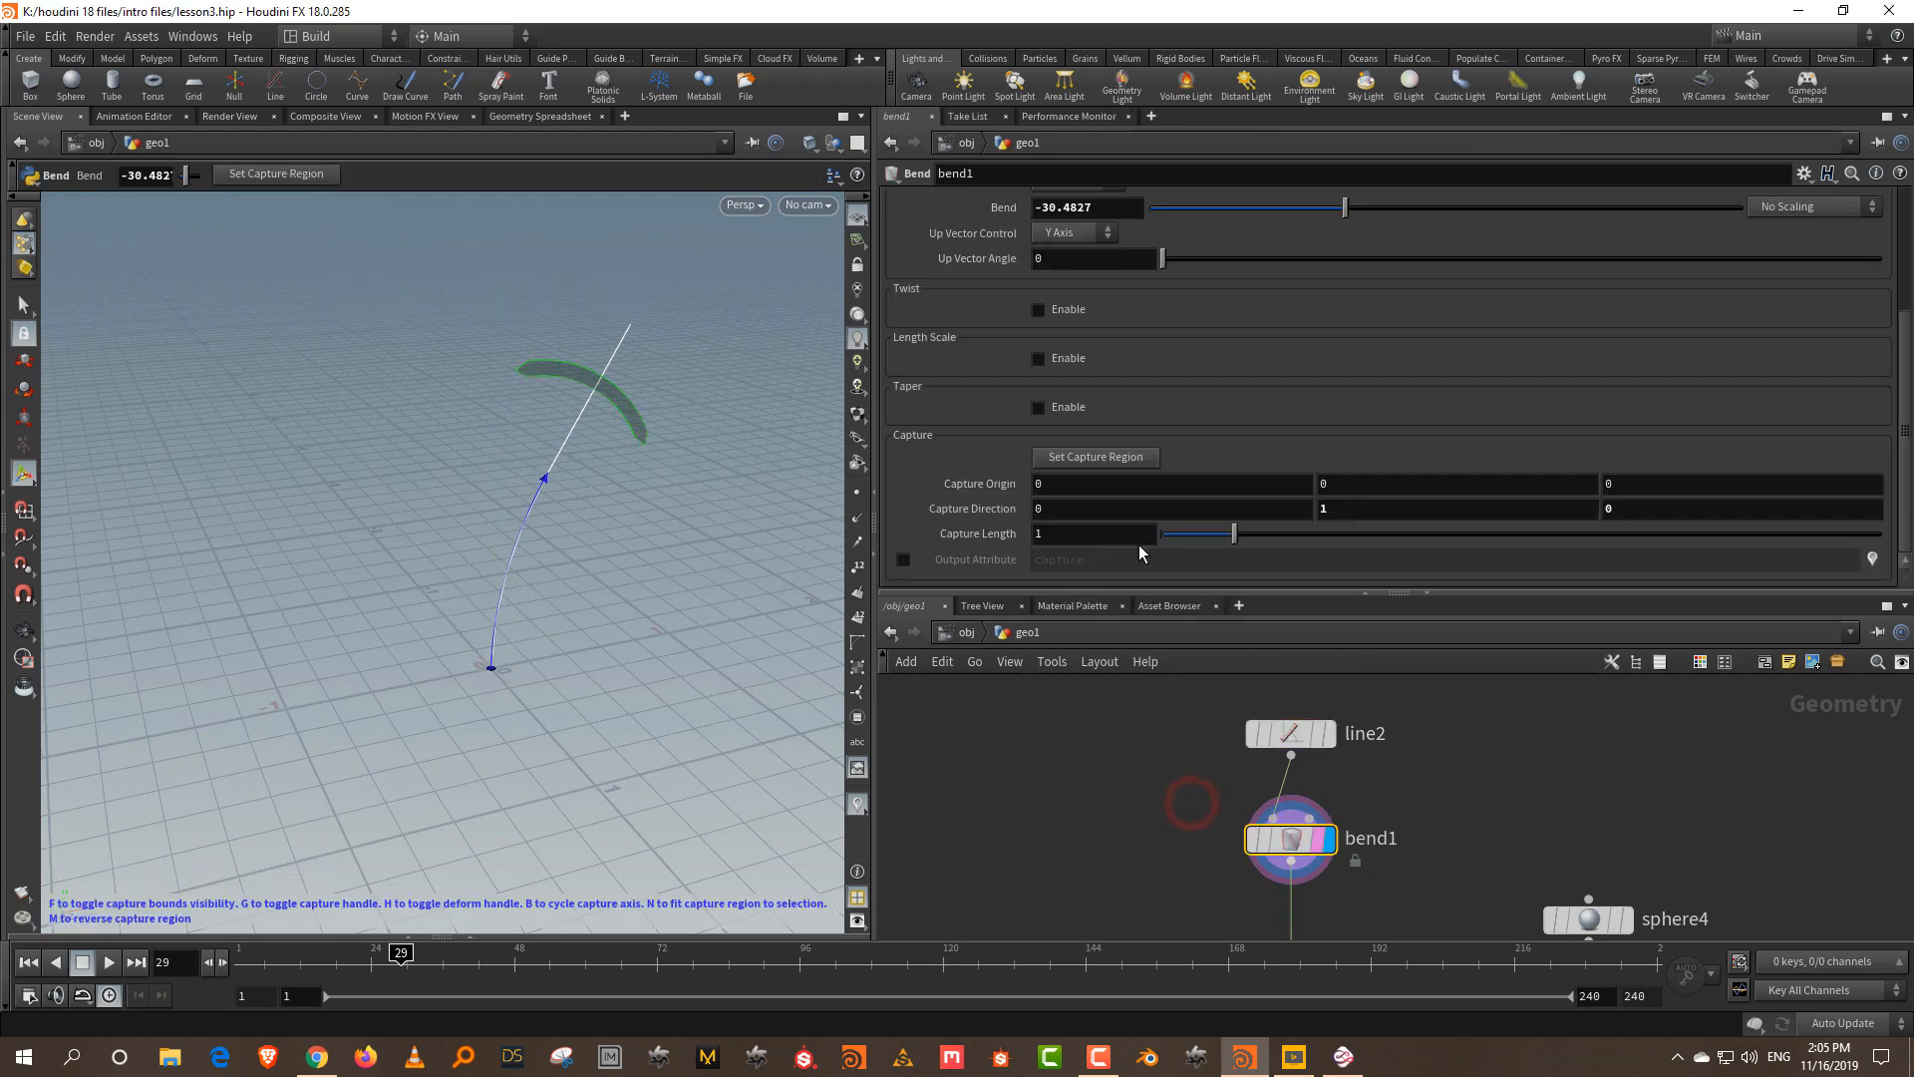
pyautogui.rightClick(1076, 535)
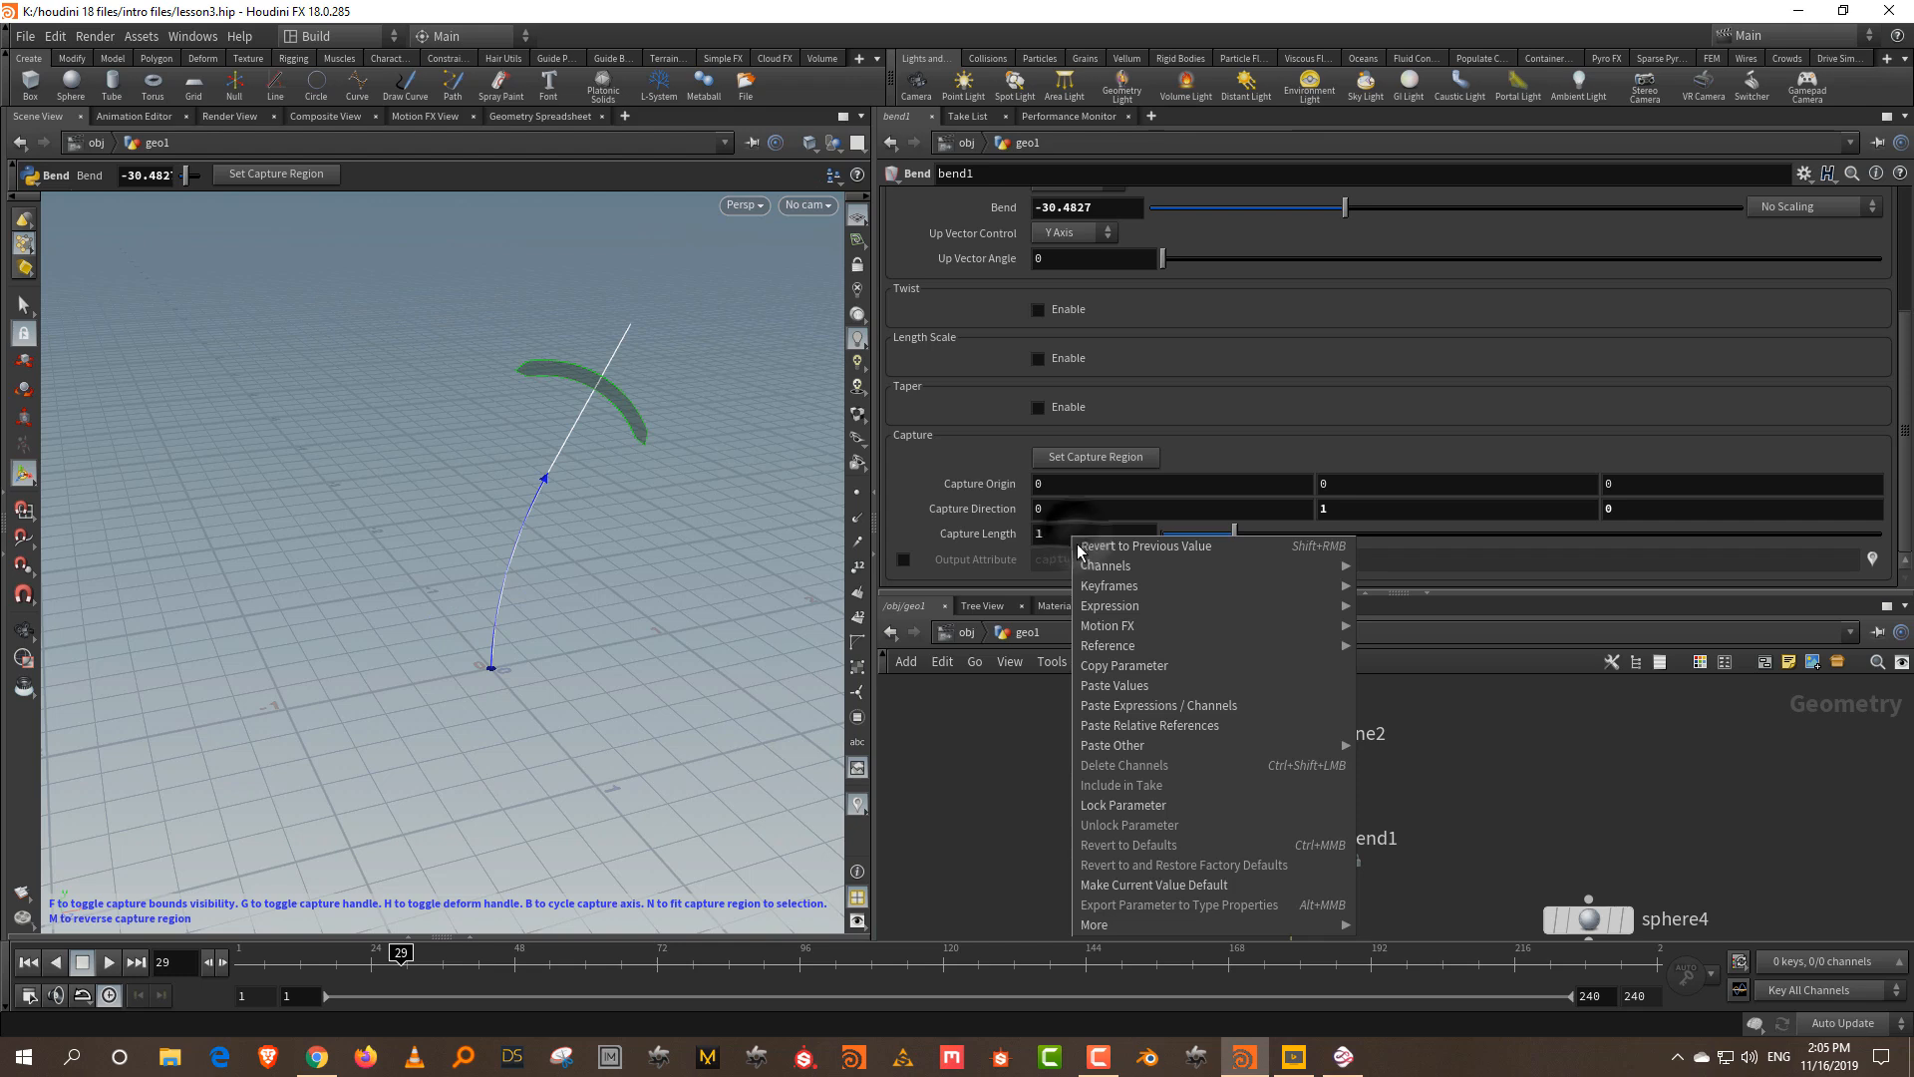
pyautogui.click(1160, 726)
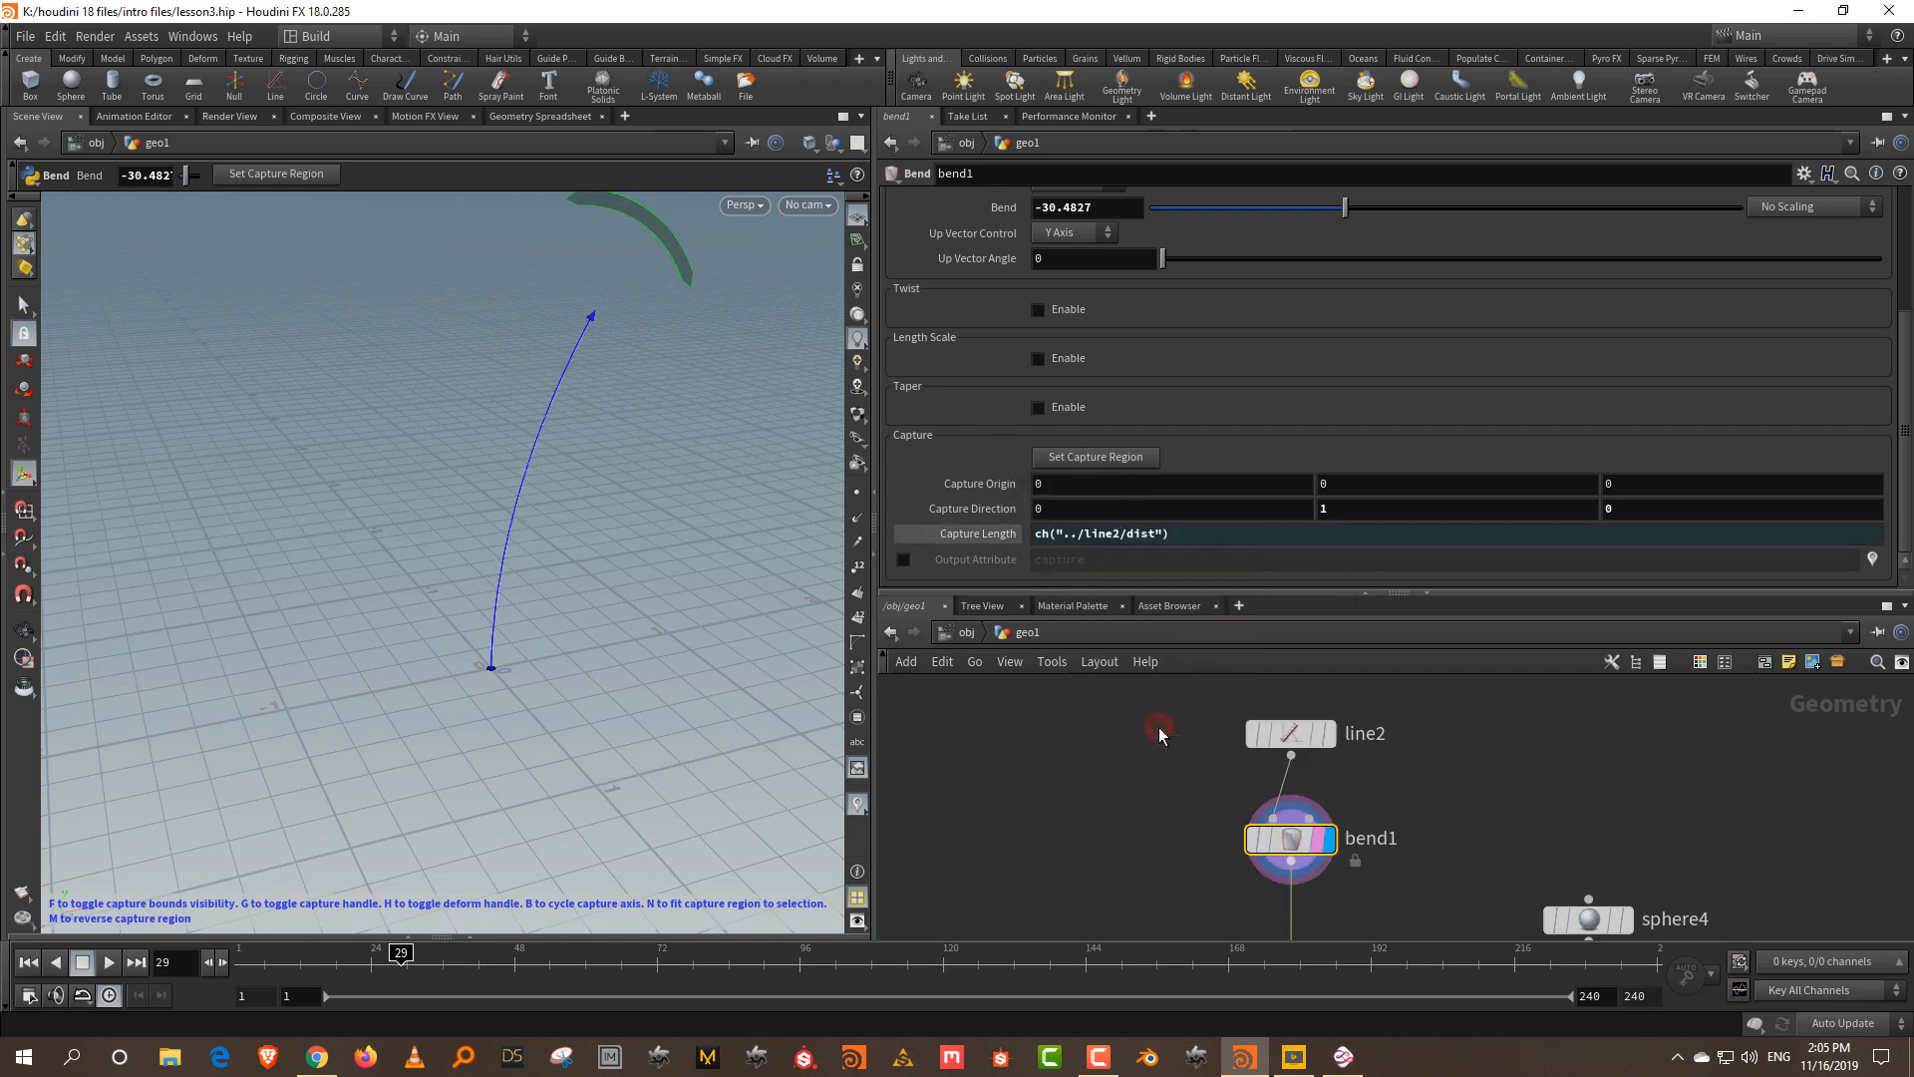
pyautogui.moveTo(1334, 209); pyautogui.dragTo(1336, 209)
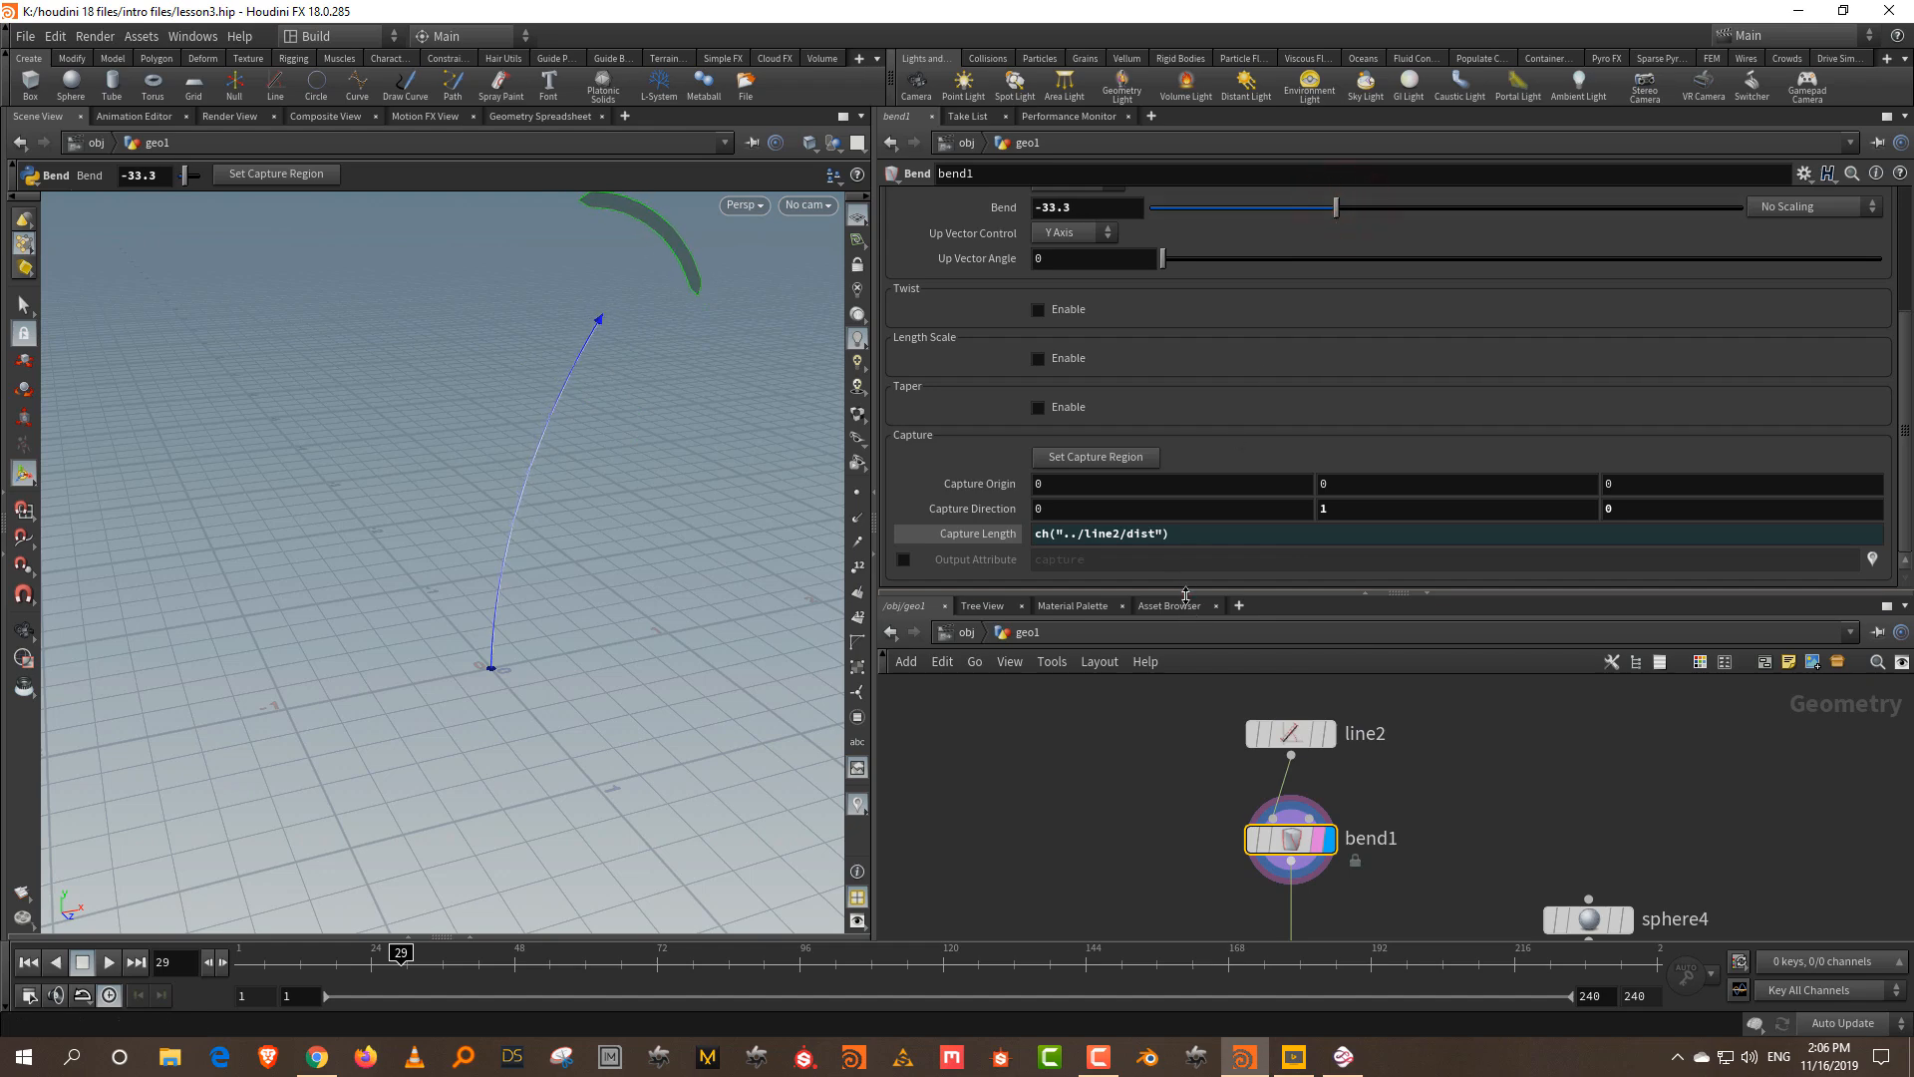
# - Enlarge the network area and display copytopoints3 with the sphere at the stem's tip in close view
pyautogui.moveTo(1186, 595); pyautogui.dragTo(1239, 195)
pyautogui.moveTo(1184, 594); pyautogui.dragTo(1206, 292, button='middle')
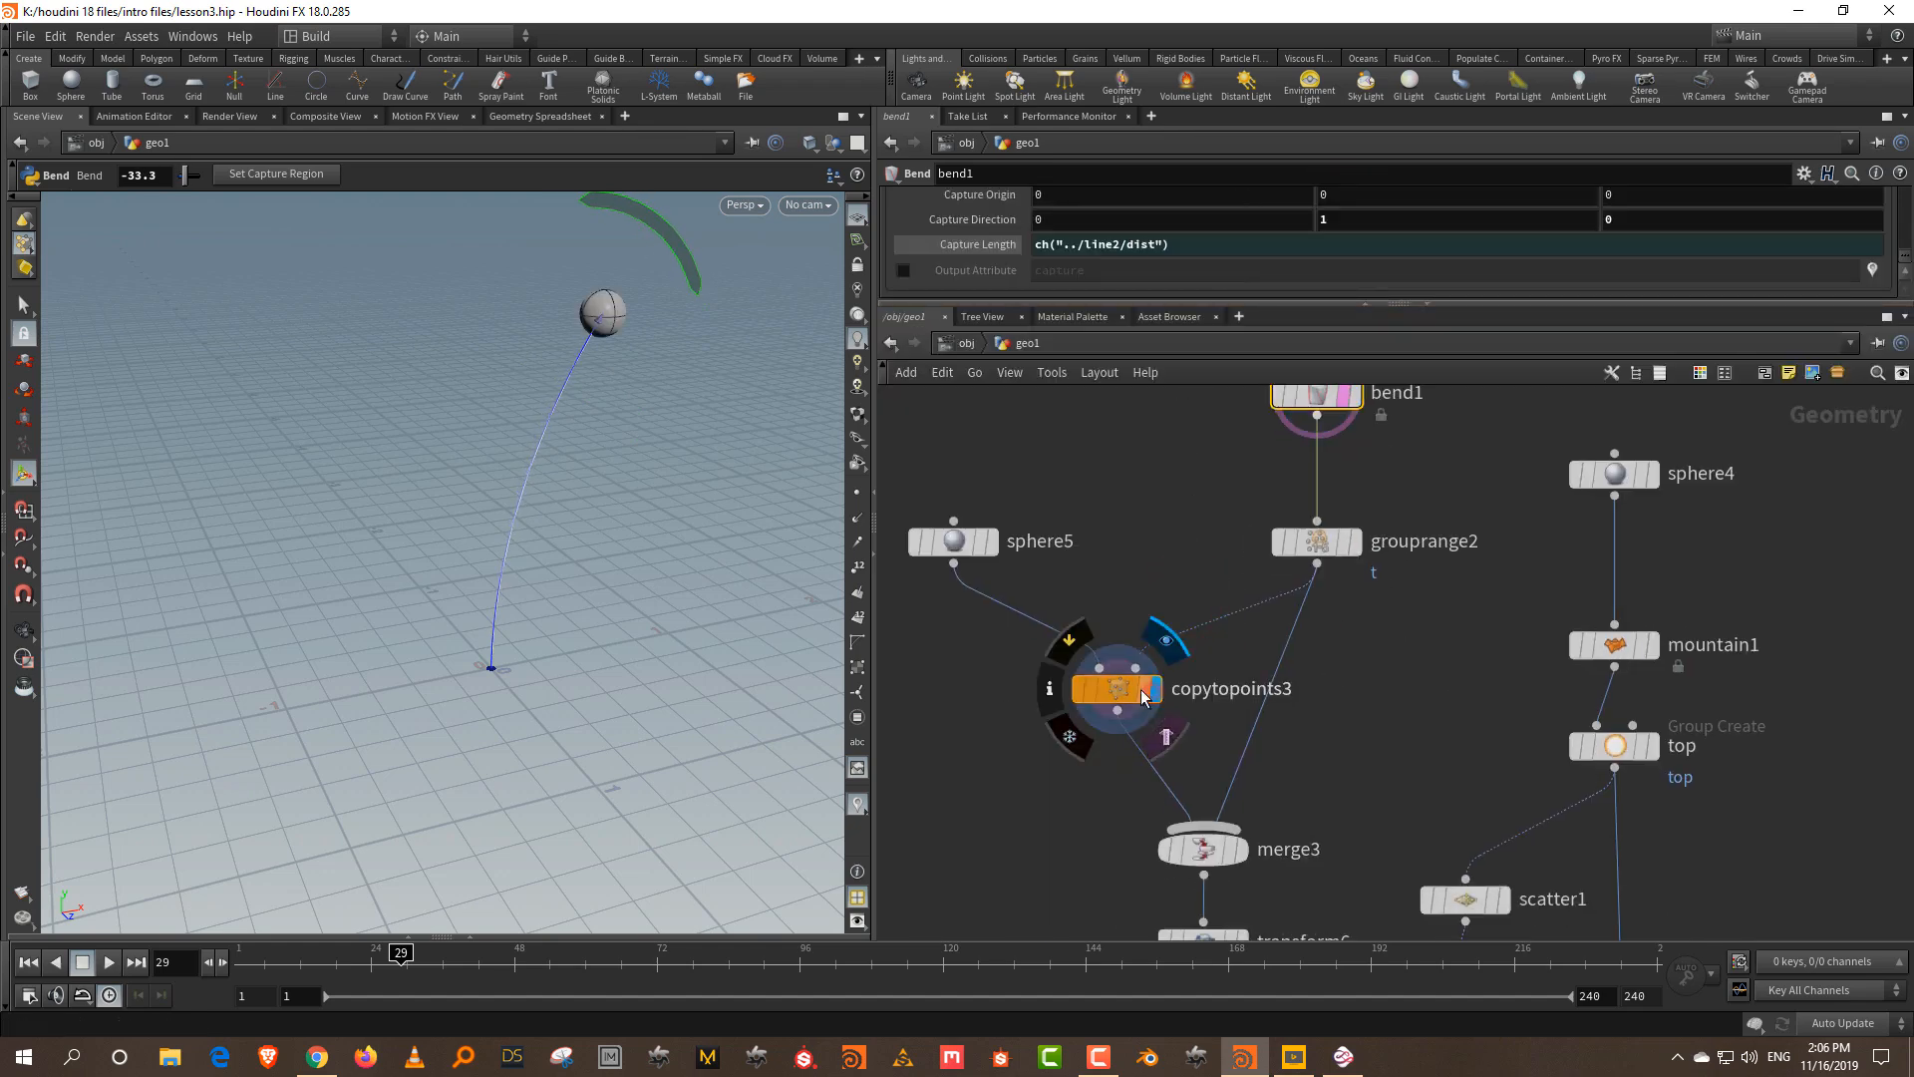
pyautogui.click(1152, 692)
pyautogui.moveTo(1173, 546); pyautogui.dragTo(1176, 610, button='middle')
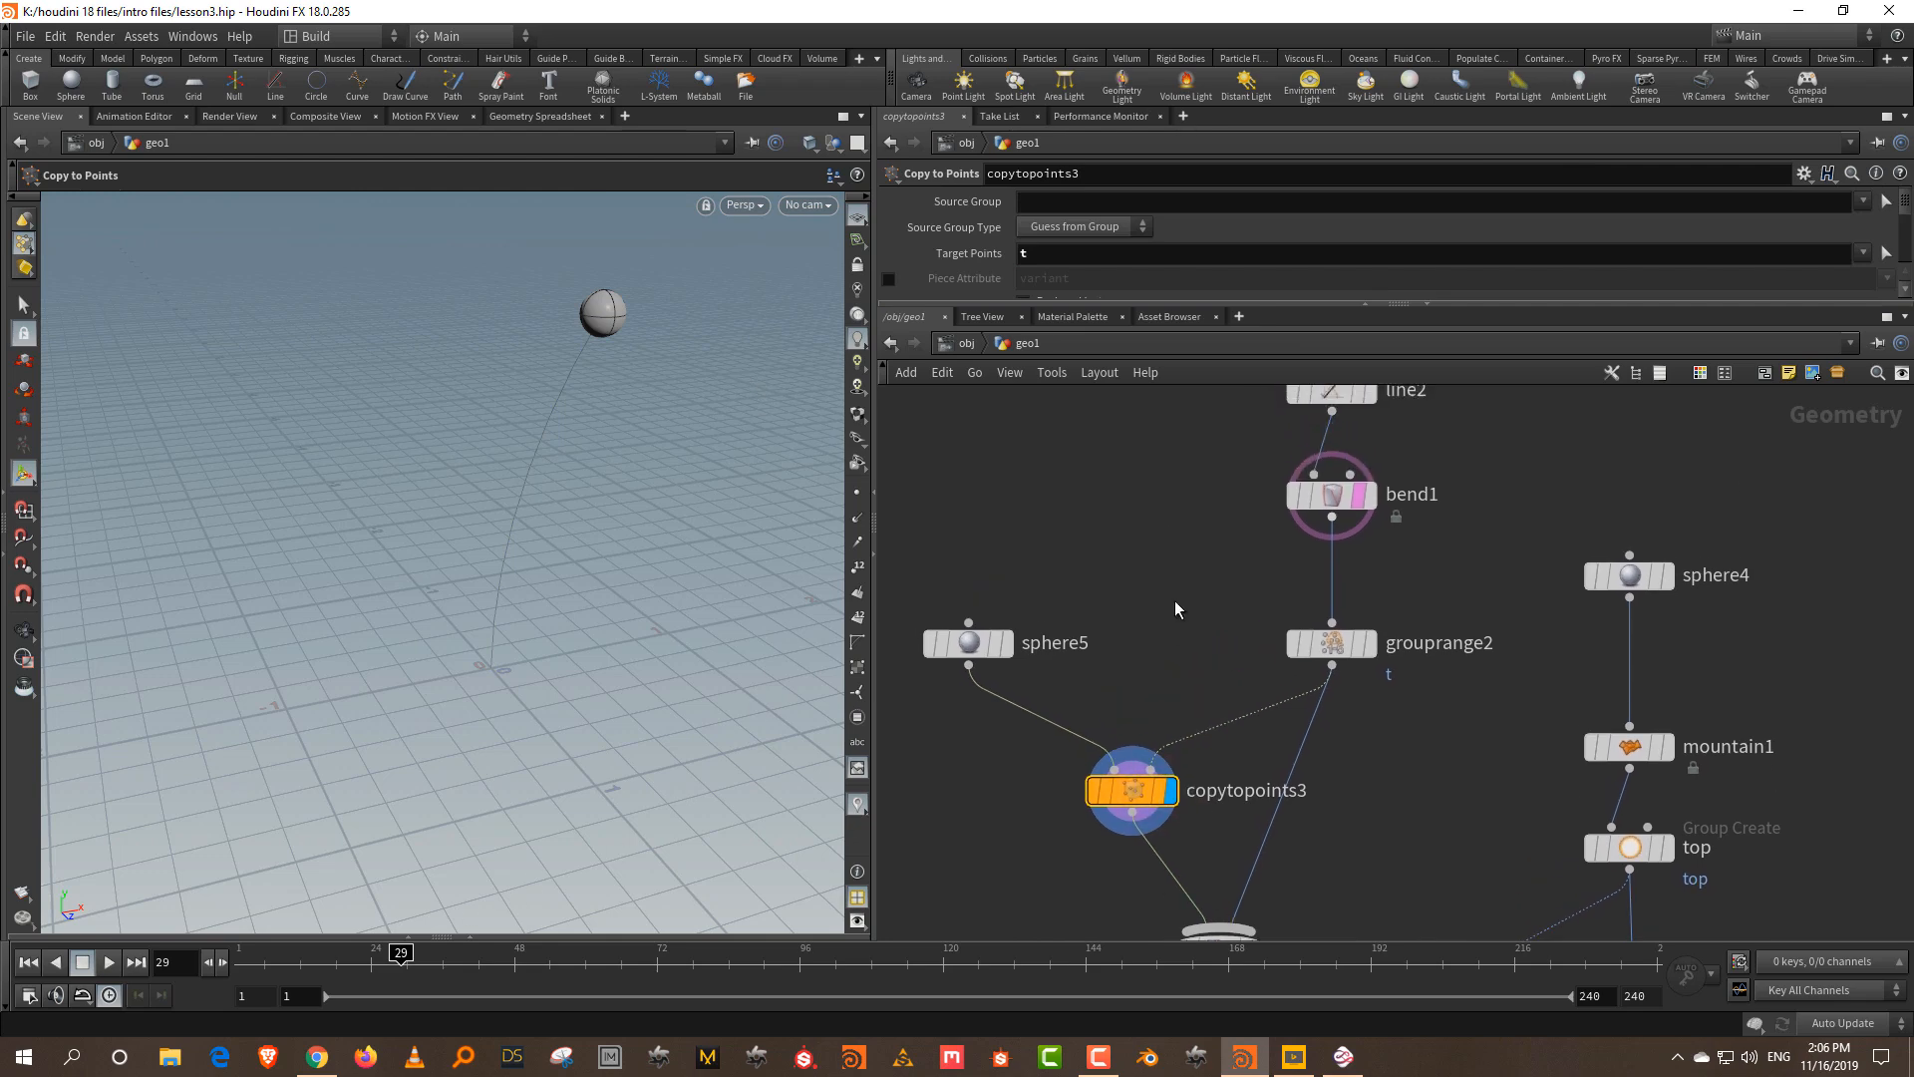
pyautogui.moveTo(1101, 556); pyautogui.dragTo(1285, 562, button='middle')
pyautogui.keyDown('alt'); pyautogui.moveTo(654, 369); pyautogui.dragTo(649, 351); pyautogui.keyUp('alt')
pyautogui.keyDown('alt'); pyautogui.moveTo(649, 351); pyautogui.dragTo(675, 193, button='right'); pyautogui.keyUp('alt')
pyautogui.keyDown('alt'); pyautogui.moveTo(664, 297); pyautogui.dragTo(608, 330, button='middle'); pyautogui.keyUp('alt')
pyautogui.keyDown('alt'); pyautogui.moveTo(607, 329); pyautogui.dragTo(589, 267, button='right'); pyautogui.keyUp('alt')
pyautogui.press('Return')
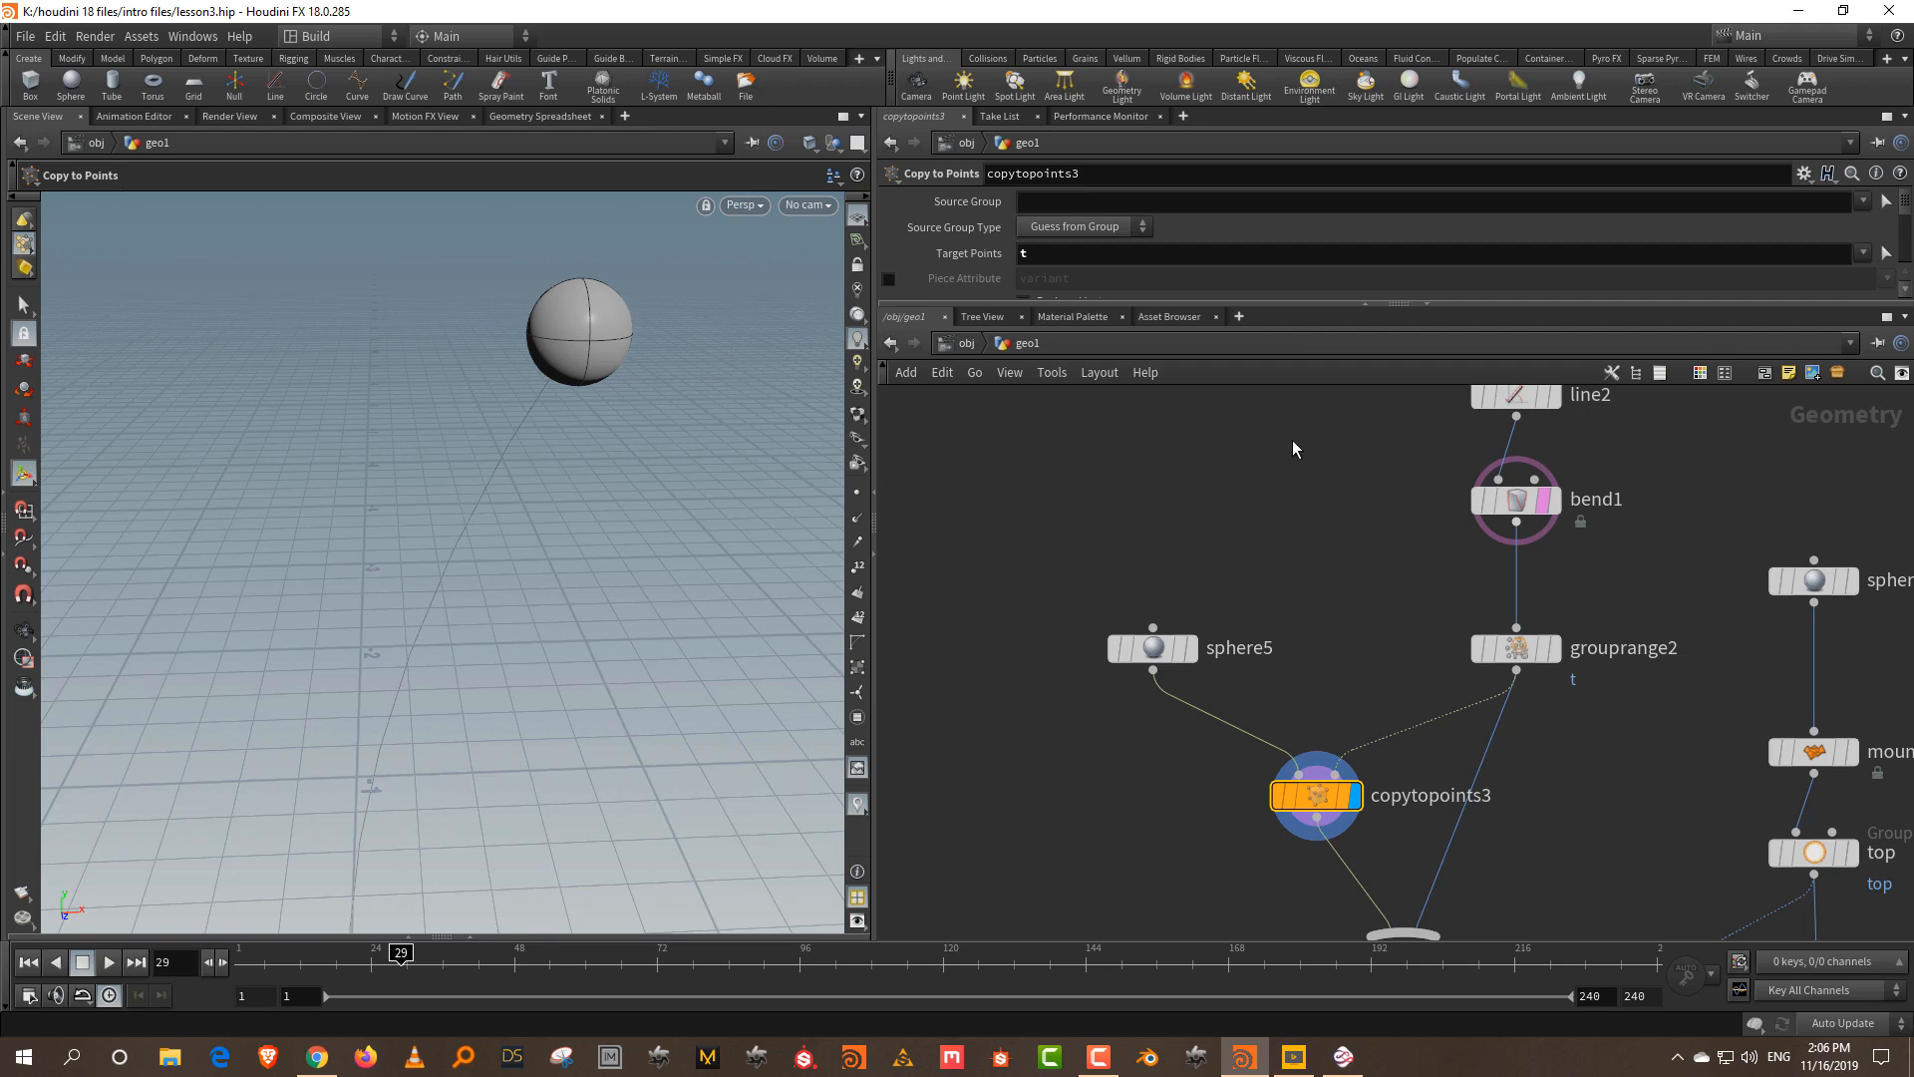
# - Select bend1 and set its bend to -35.5
pyautogui.moveTo(1324, 451); pyautogui.dragTo(1504, 540)
pyautogui.click(1371, 496)
pyautogui.scroll(-5, 919, 233)
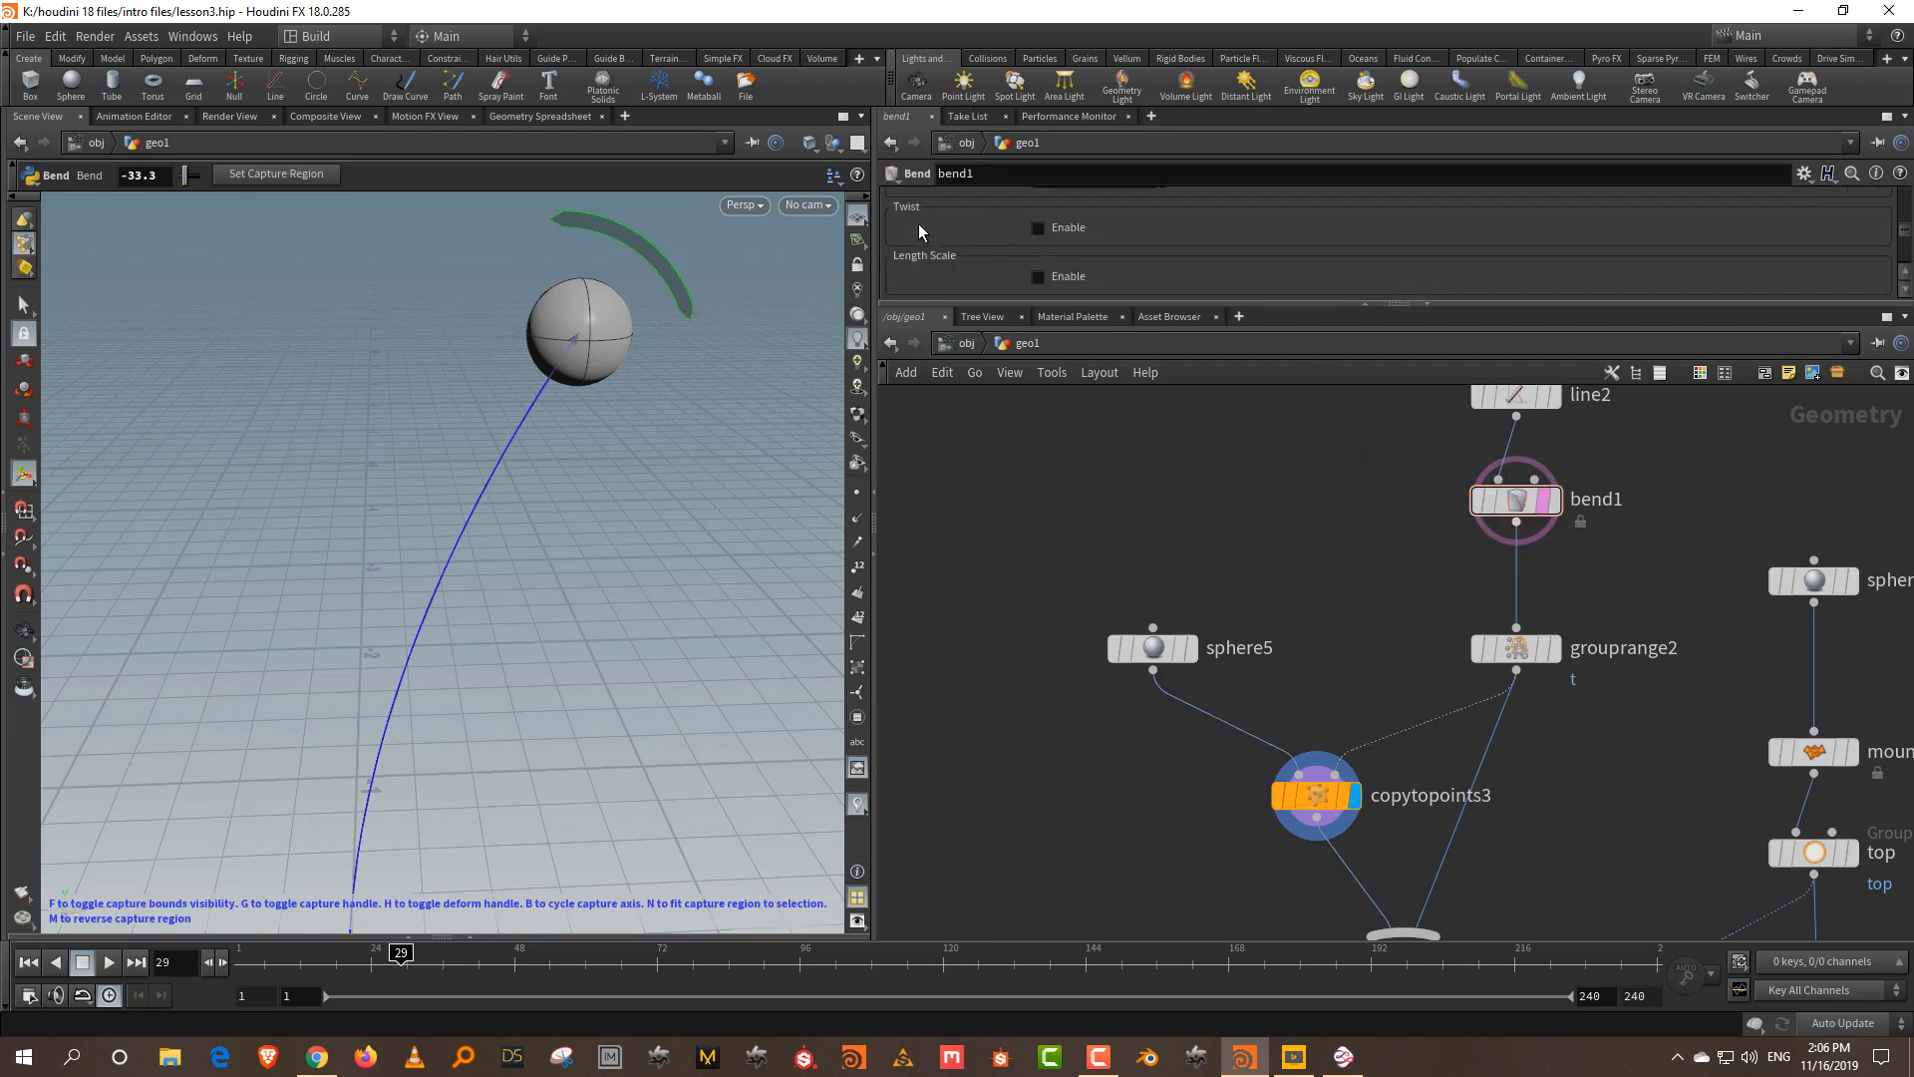
pyautogui.moveTo(1336, 281)
pyautogui.mouseDown()
pyautogui.moveTo(1303, 284)
pyautogui.moveTo(1385, 280)
pyautogui.moveTo(1329, 282)
pyautogui.mouseUp()
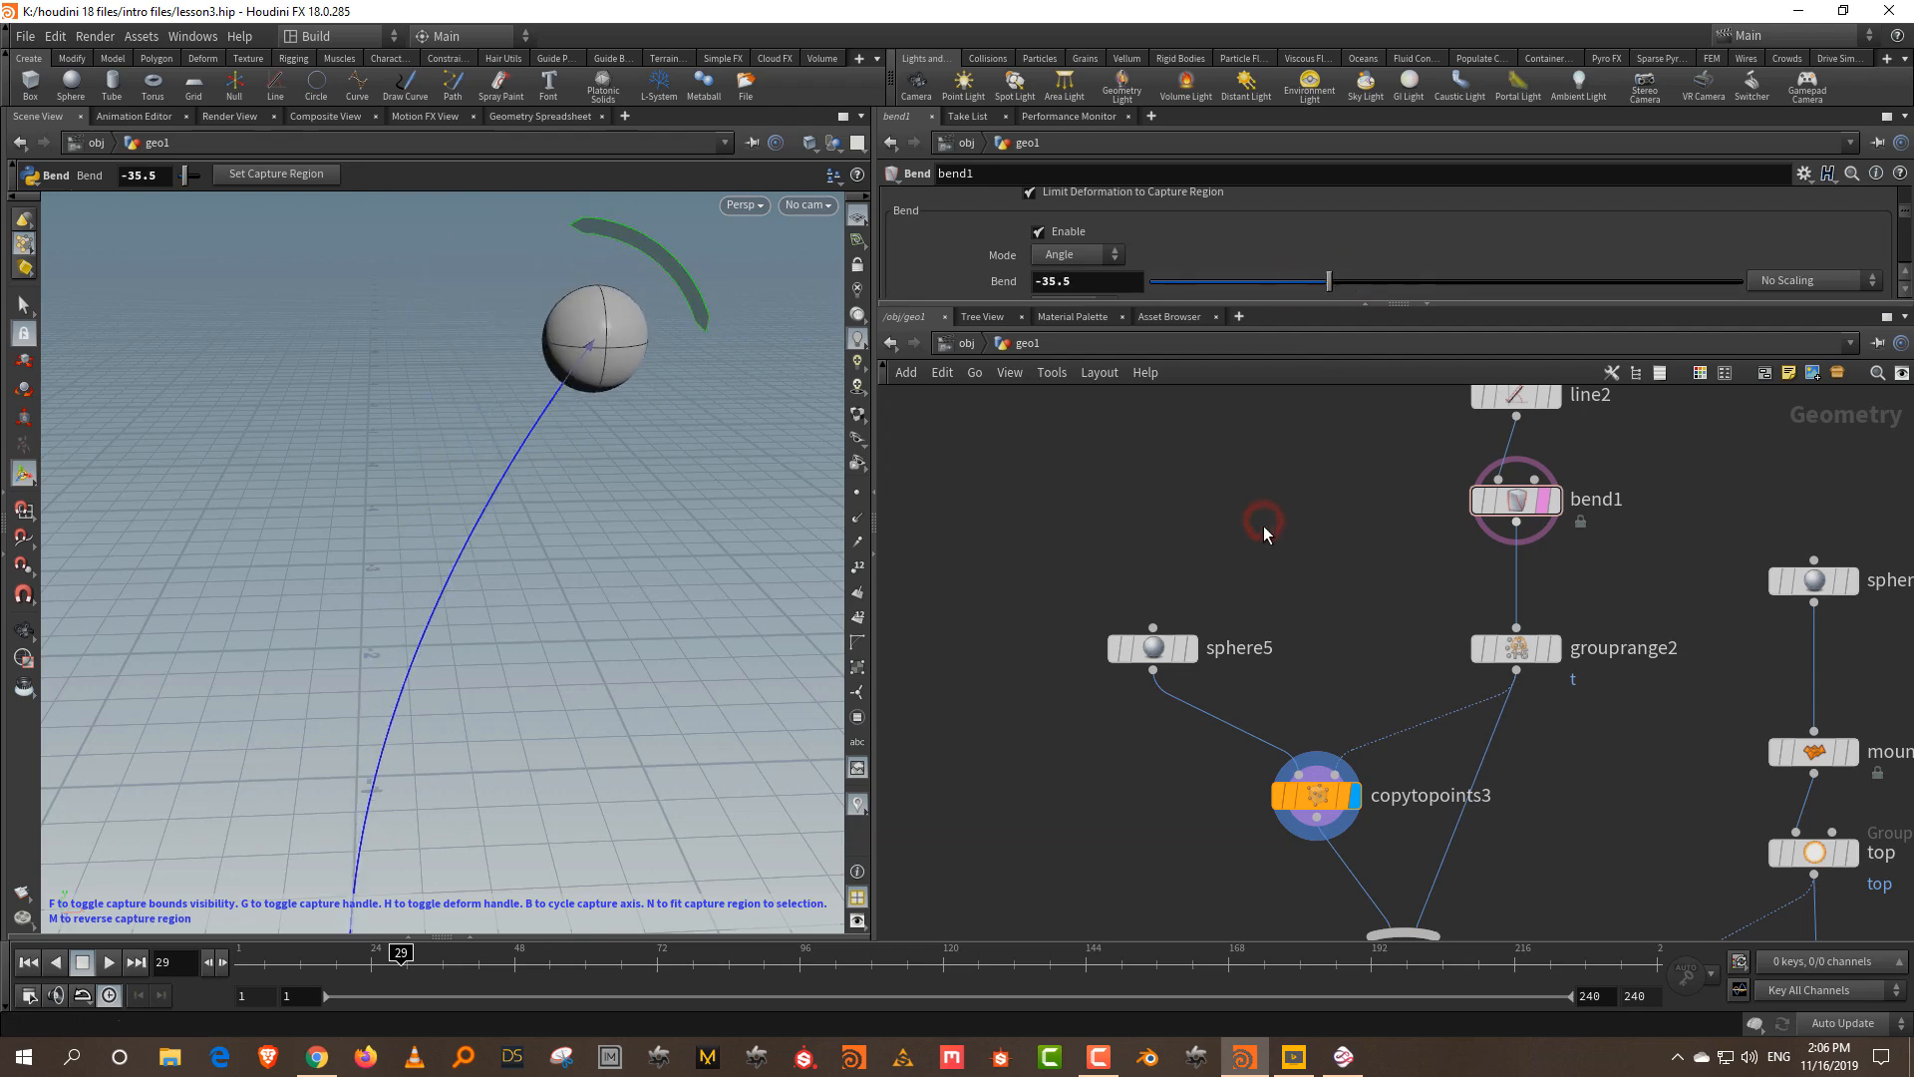
# - Add a Box node and wire it into copytopoints3's first input in place of sphere5
pyautogui.press('Tab')
pyautogui.write('box')
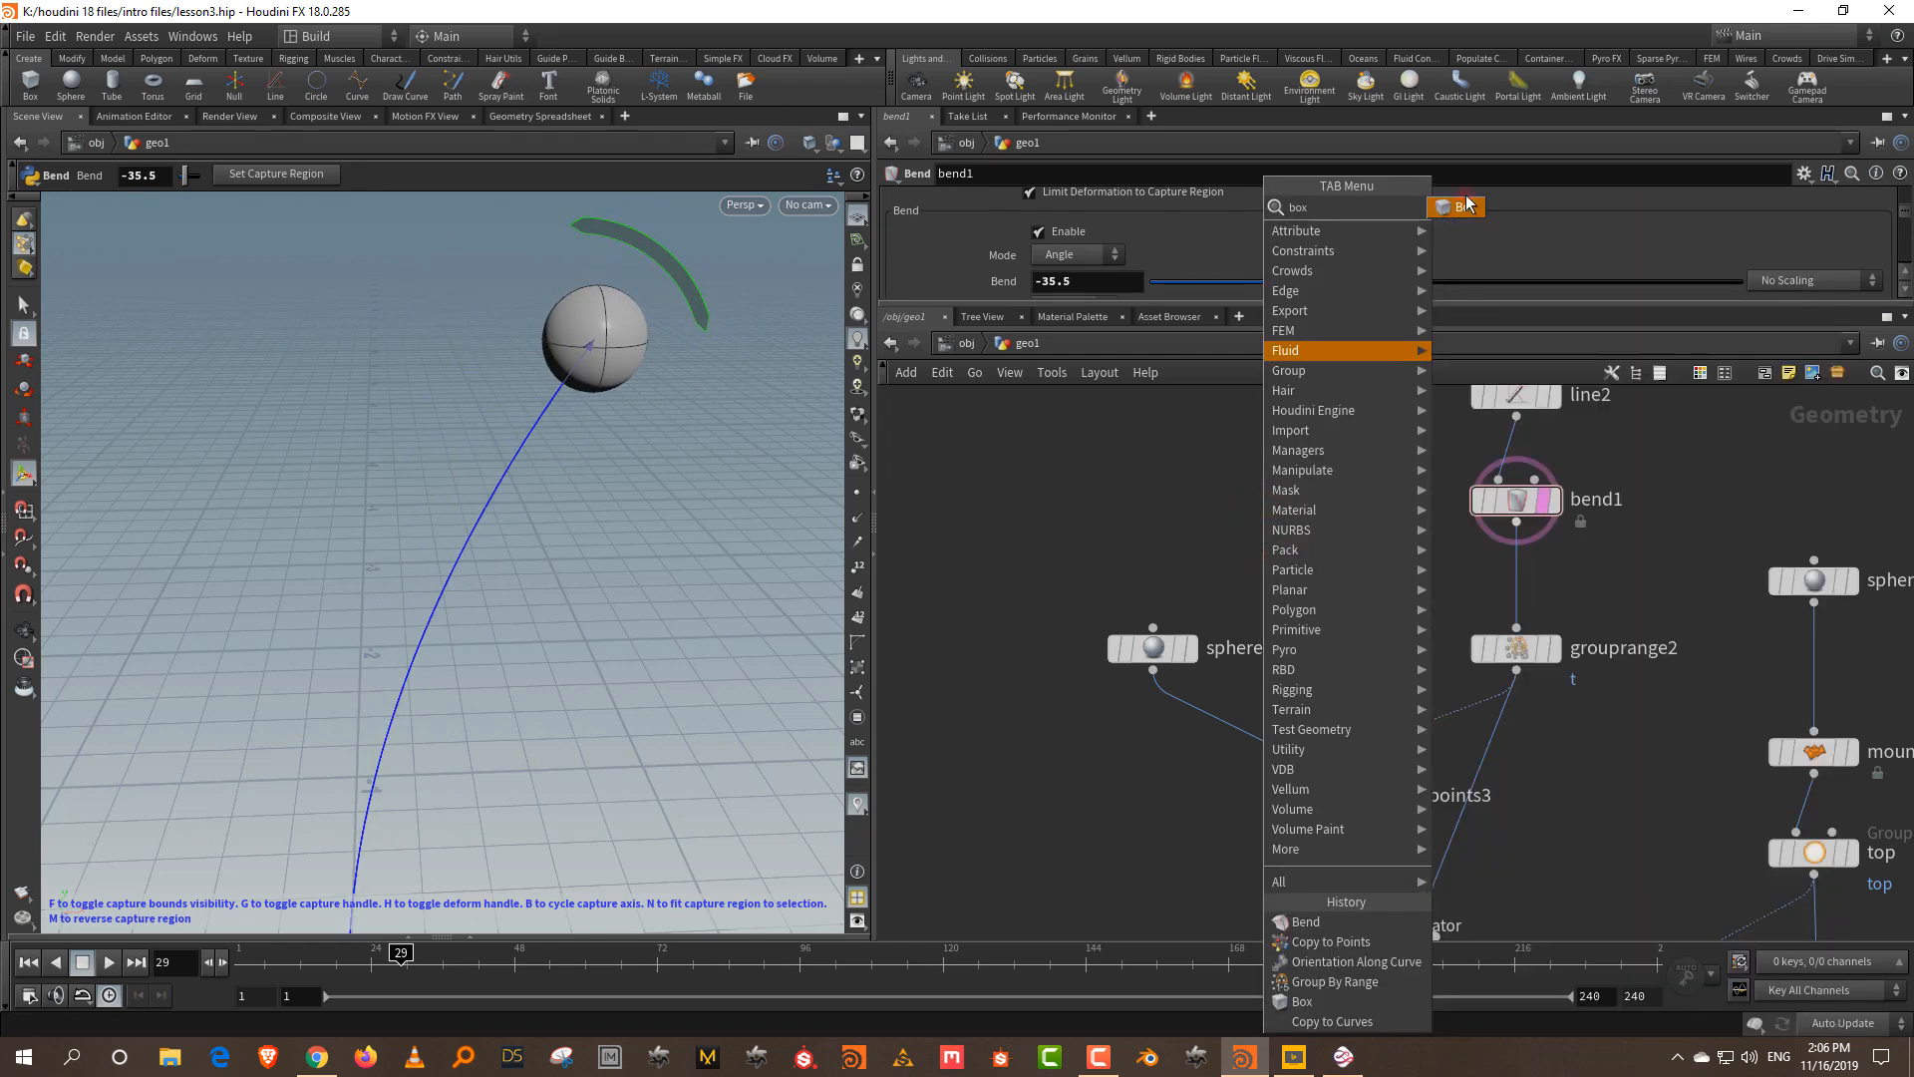
pyautogui.click(1462, 205)
pyautogui.press('Tab')
pyautogui.write('box')
pyautogui.click(1366, 208)
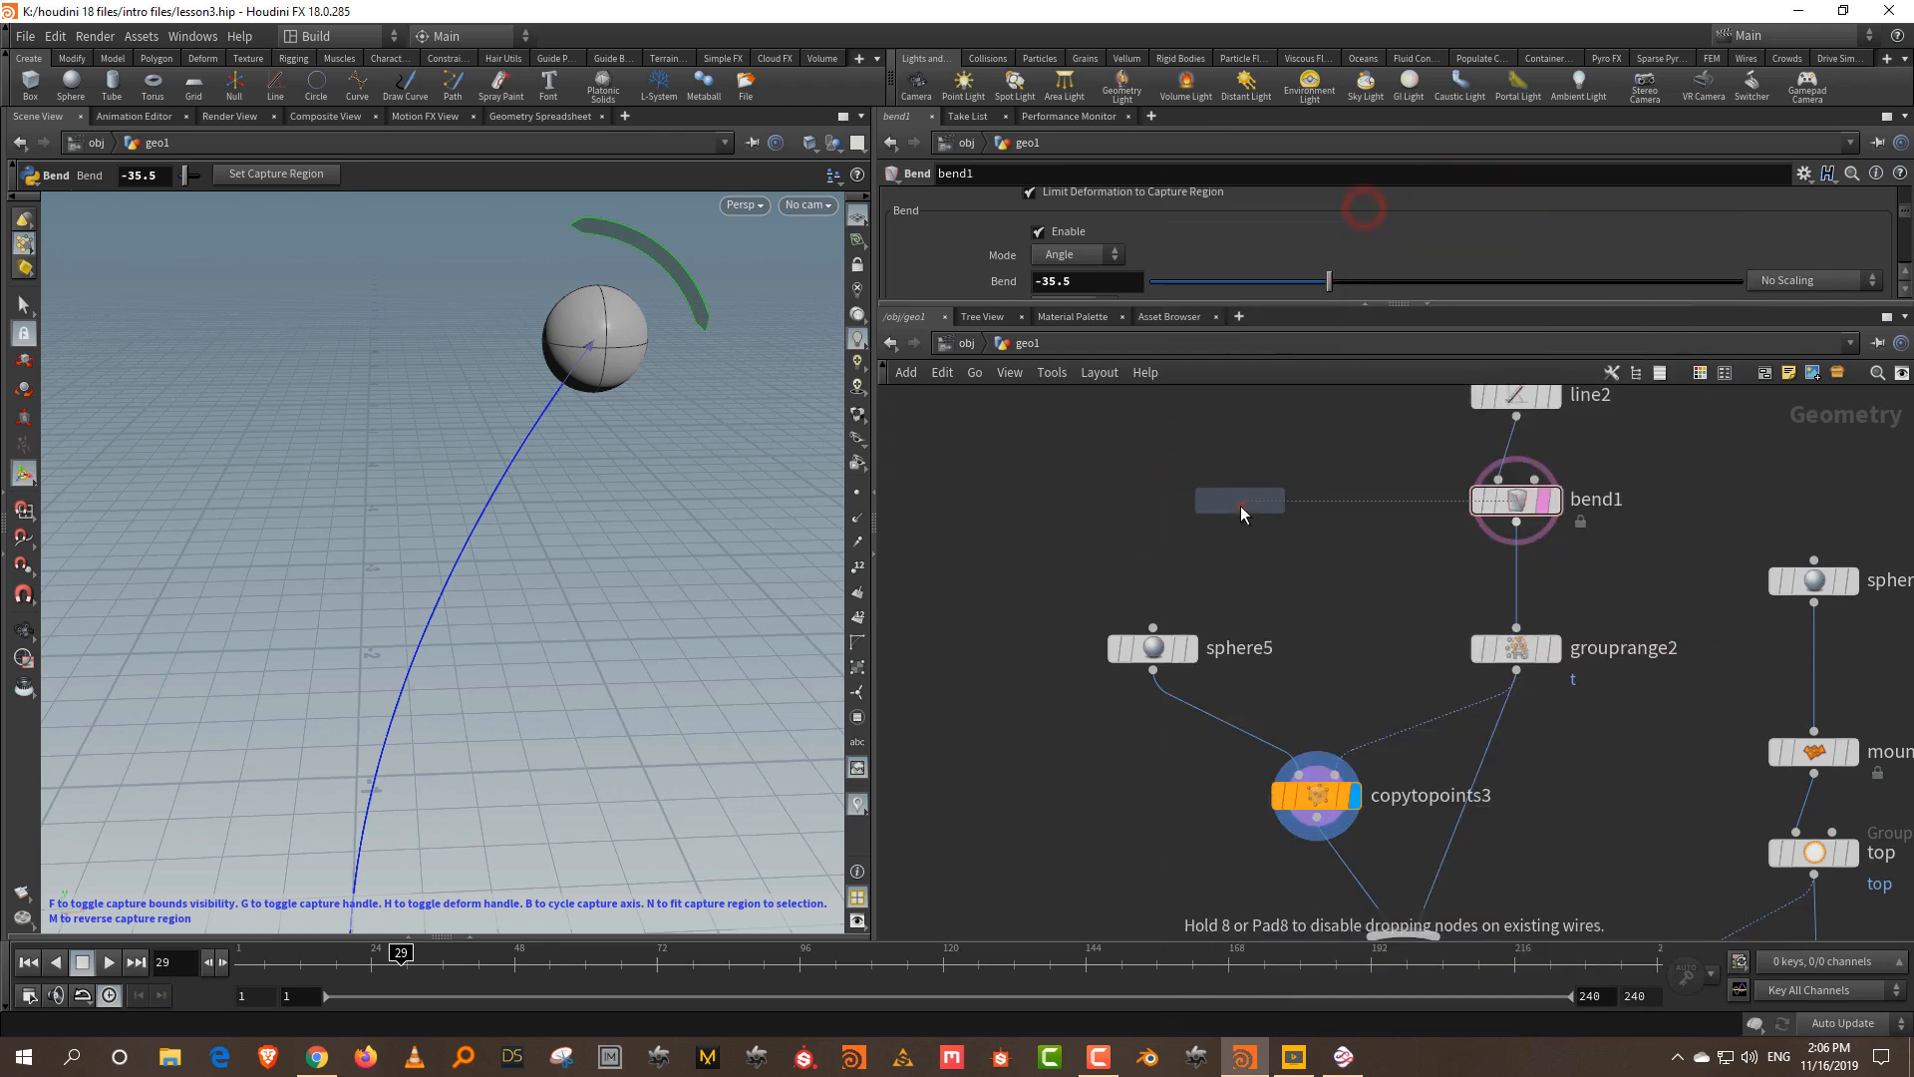
pyautogui.click(1240, 506)
pyautogui.moveTo(1240, 522); pyautogui.dragTo(1297, 774)
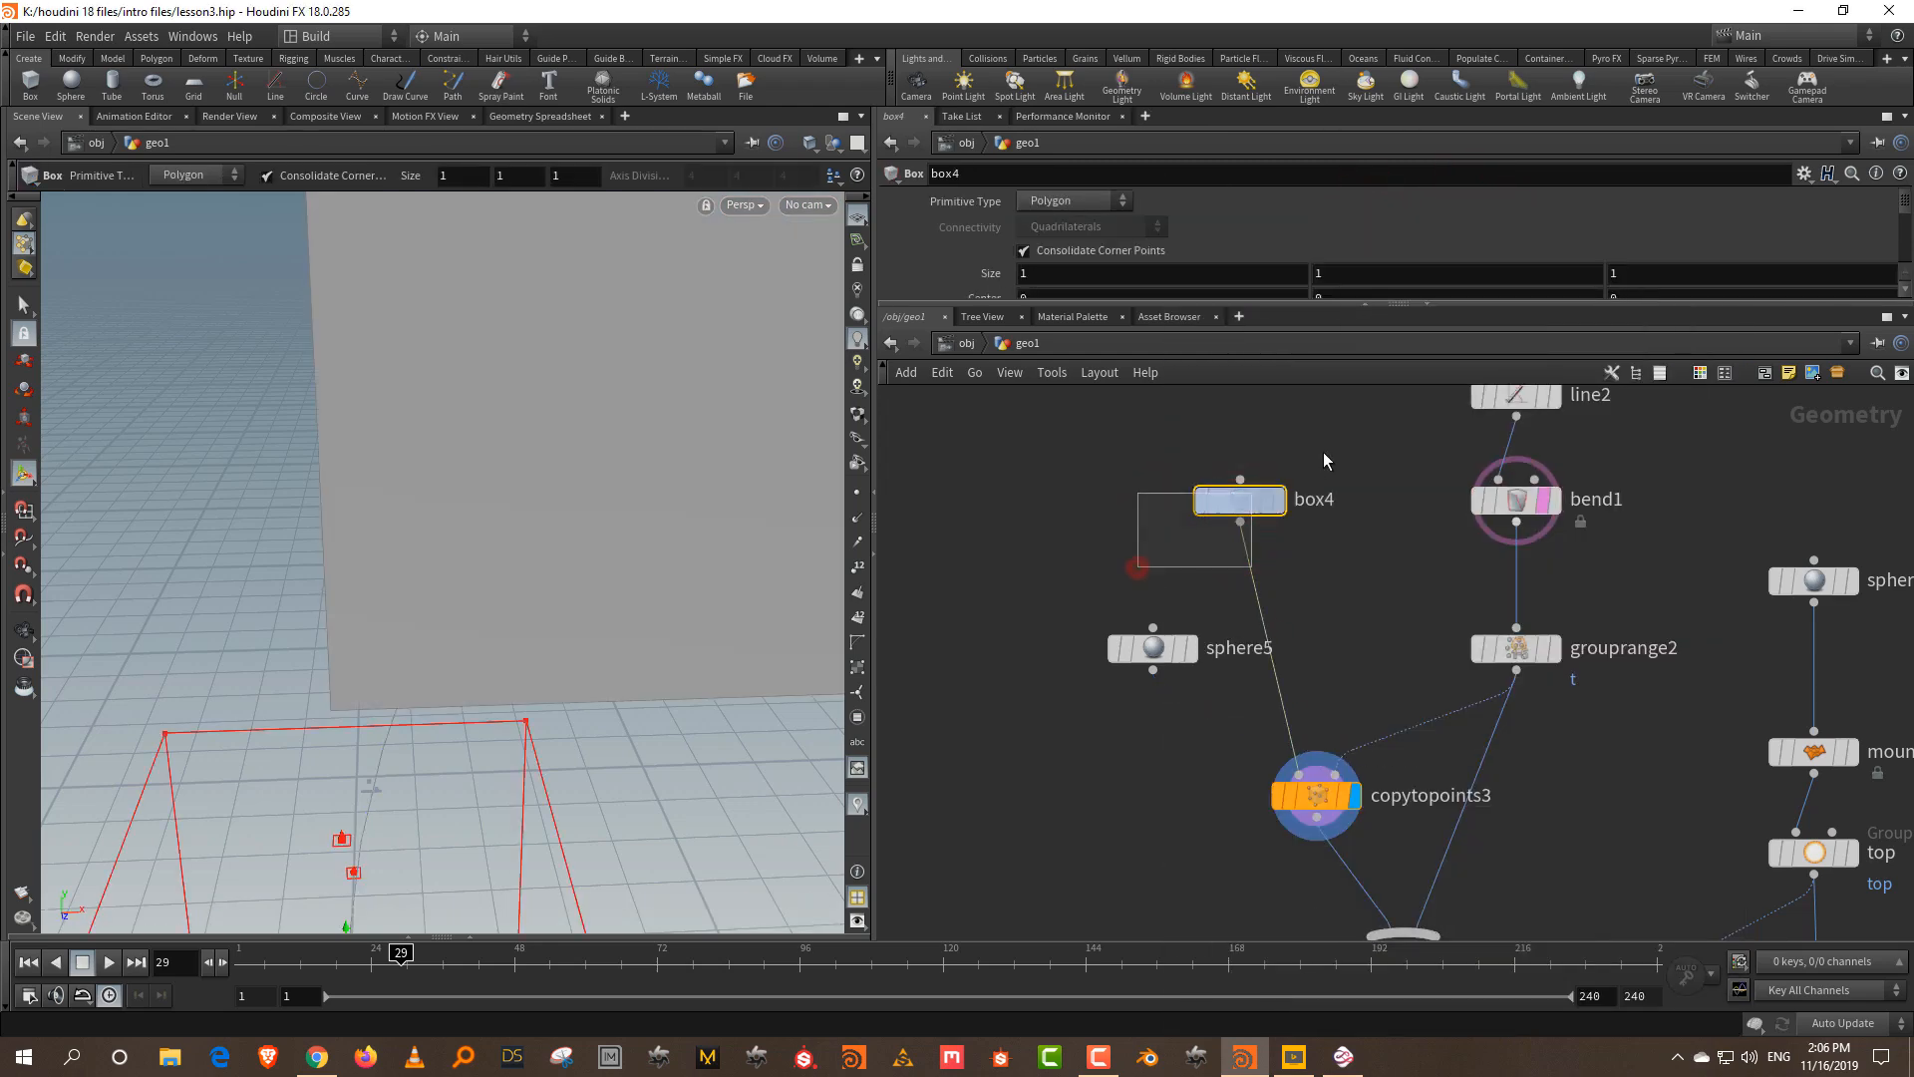
# - Set the new box's uniform scale to 0.17 and have it take sphere5's place in the network
pyautogui.scroll(-3, 957, 249)
pyautogui.moveTo(1176, 272)
pyautogui.mouseDown()
pyautogui.moveTo(1197, 271)
pyautogui.moveTo(1164, 282)
pyautogui.mouseUp()
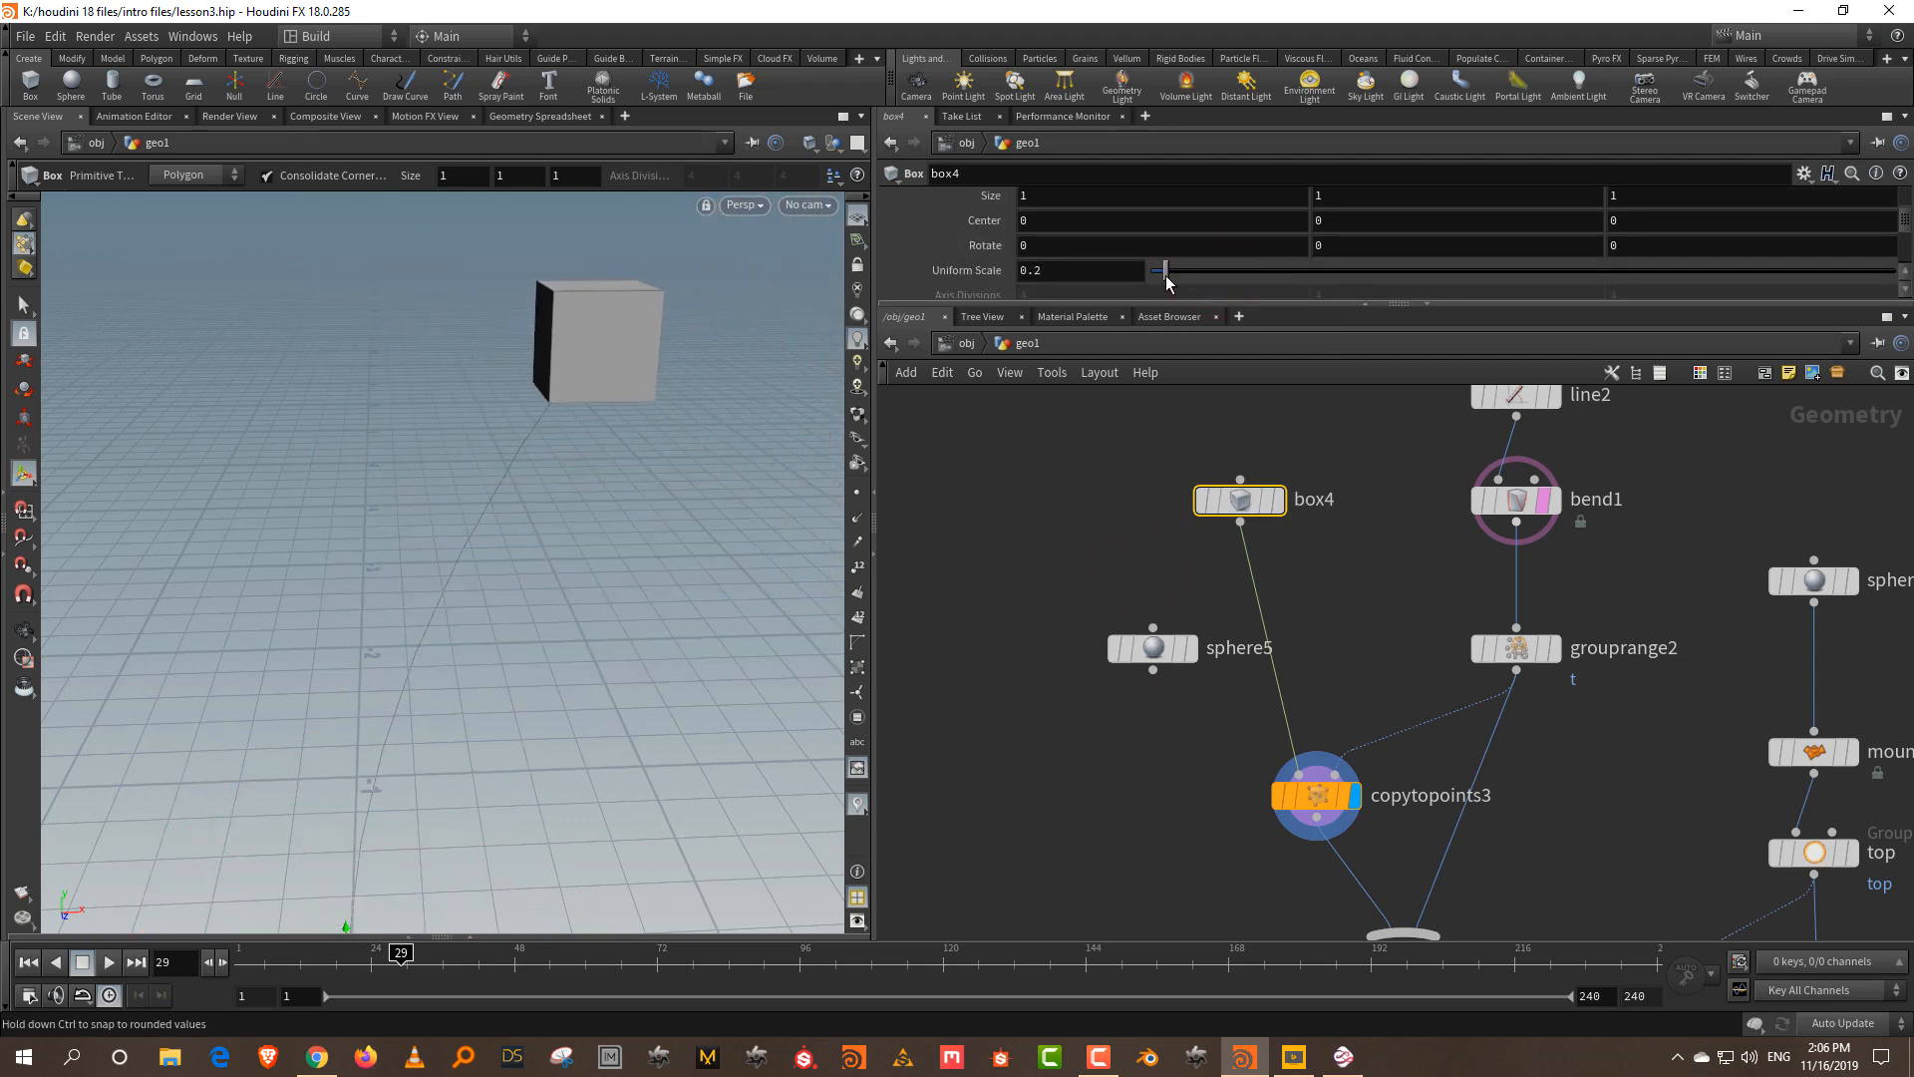
pyautogui.click(408, 955)
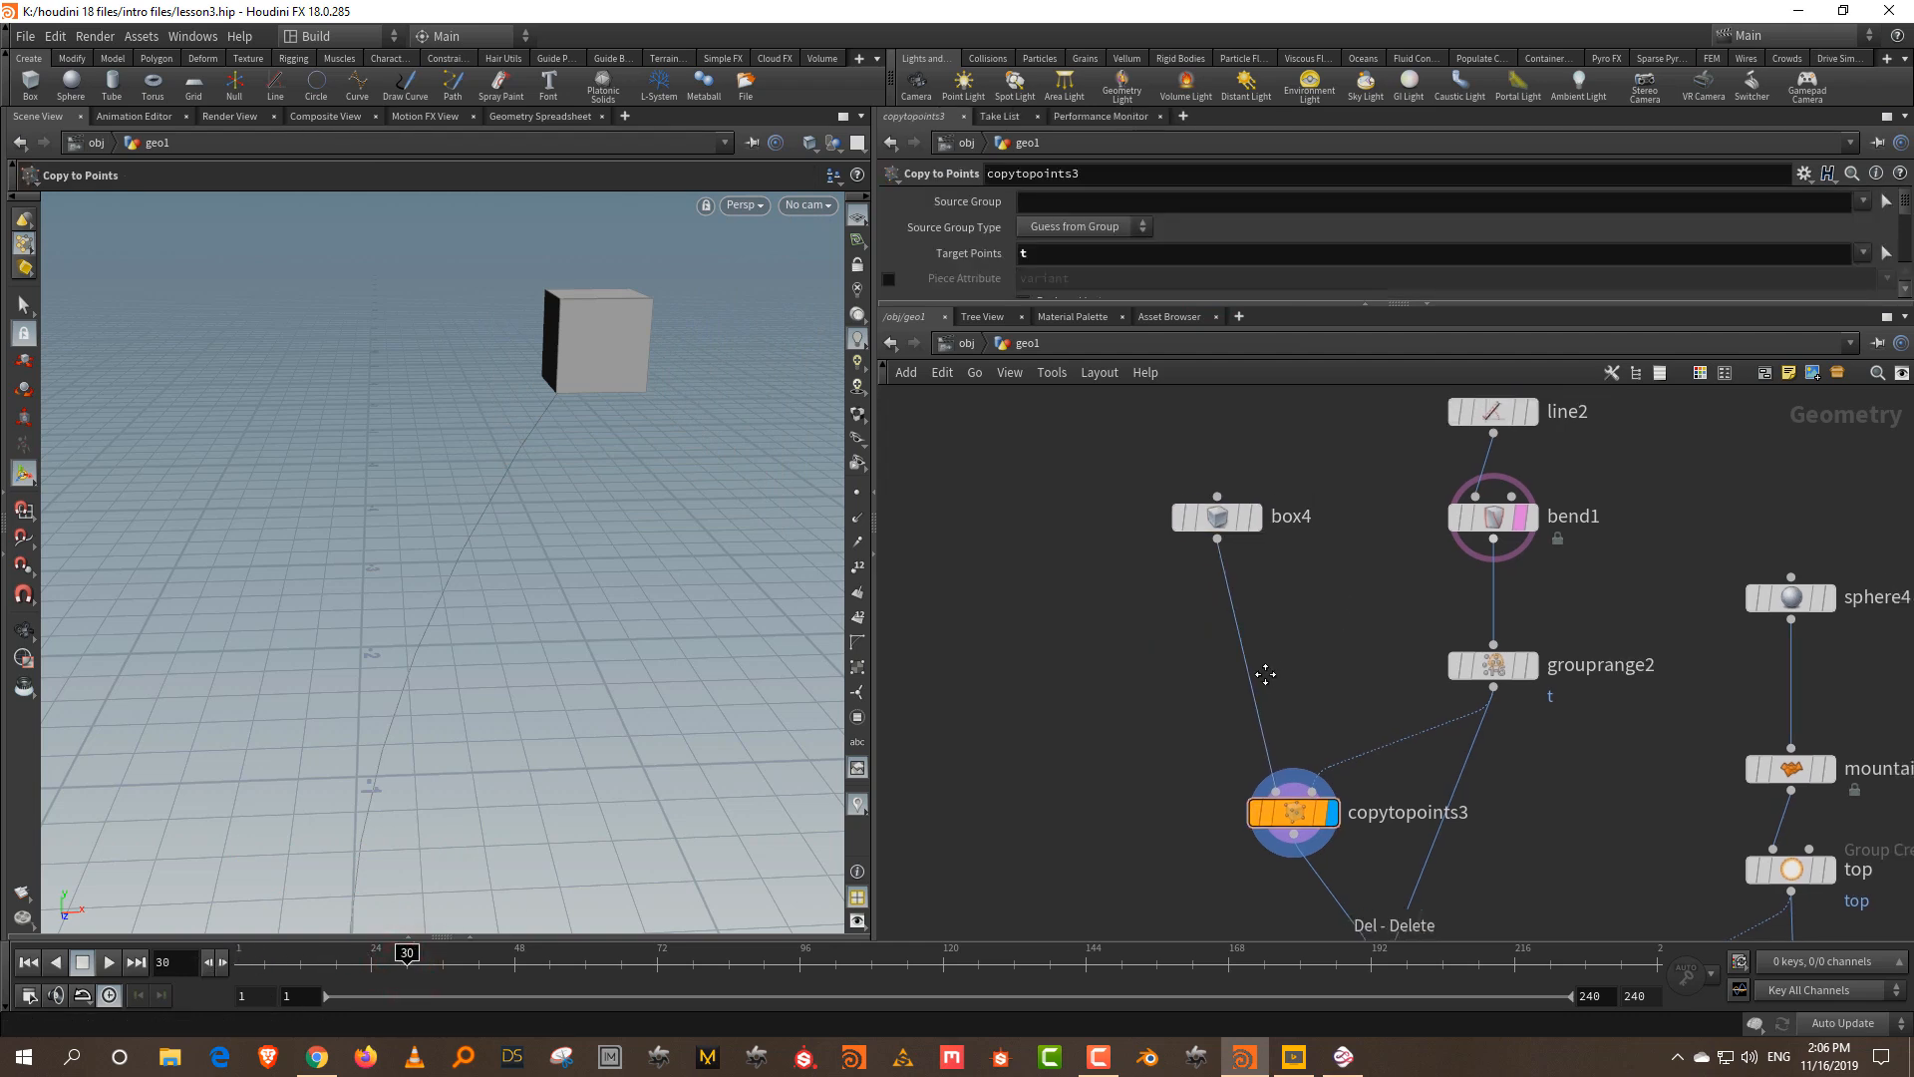
pyautogui.moveTo(1208, 546); pyautogui.dragTo(1121, 645)
# - Move line2 and bend1 up and adjust grouprange2 to make room between bend1 and grouprange2
pyautogui.moveTo(1415, 600); pyautogui.dragTo(1348, 693, button='middle')
pyautogui.moveTo(1263, 470); pyautogui.dragTo(1356, 563)
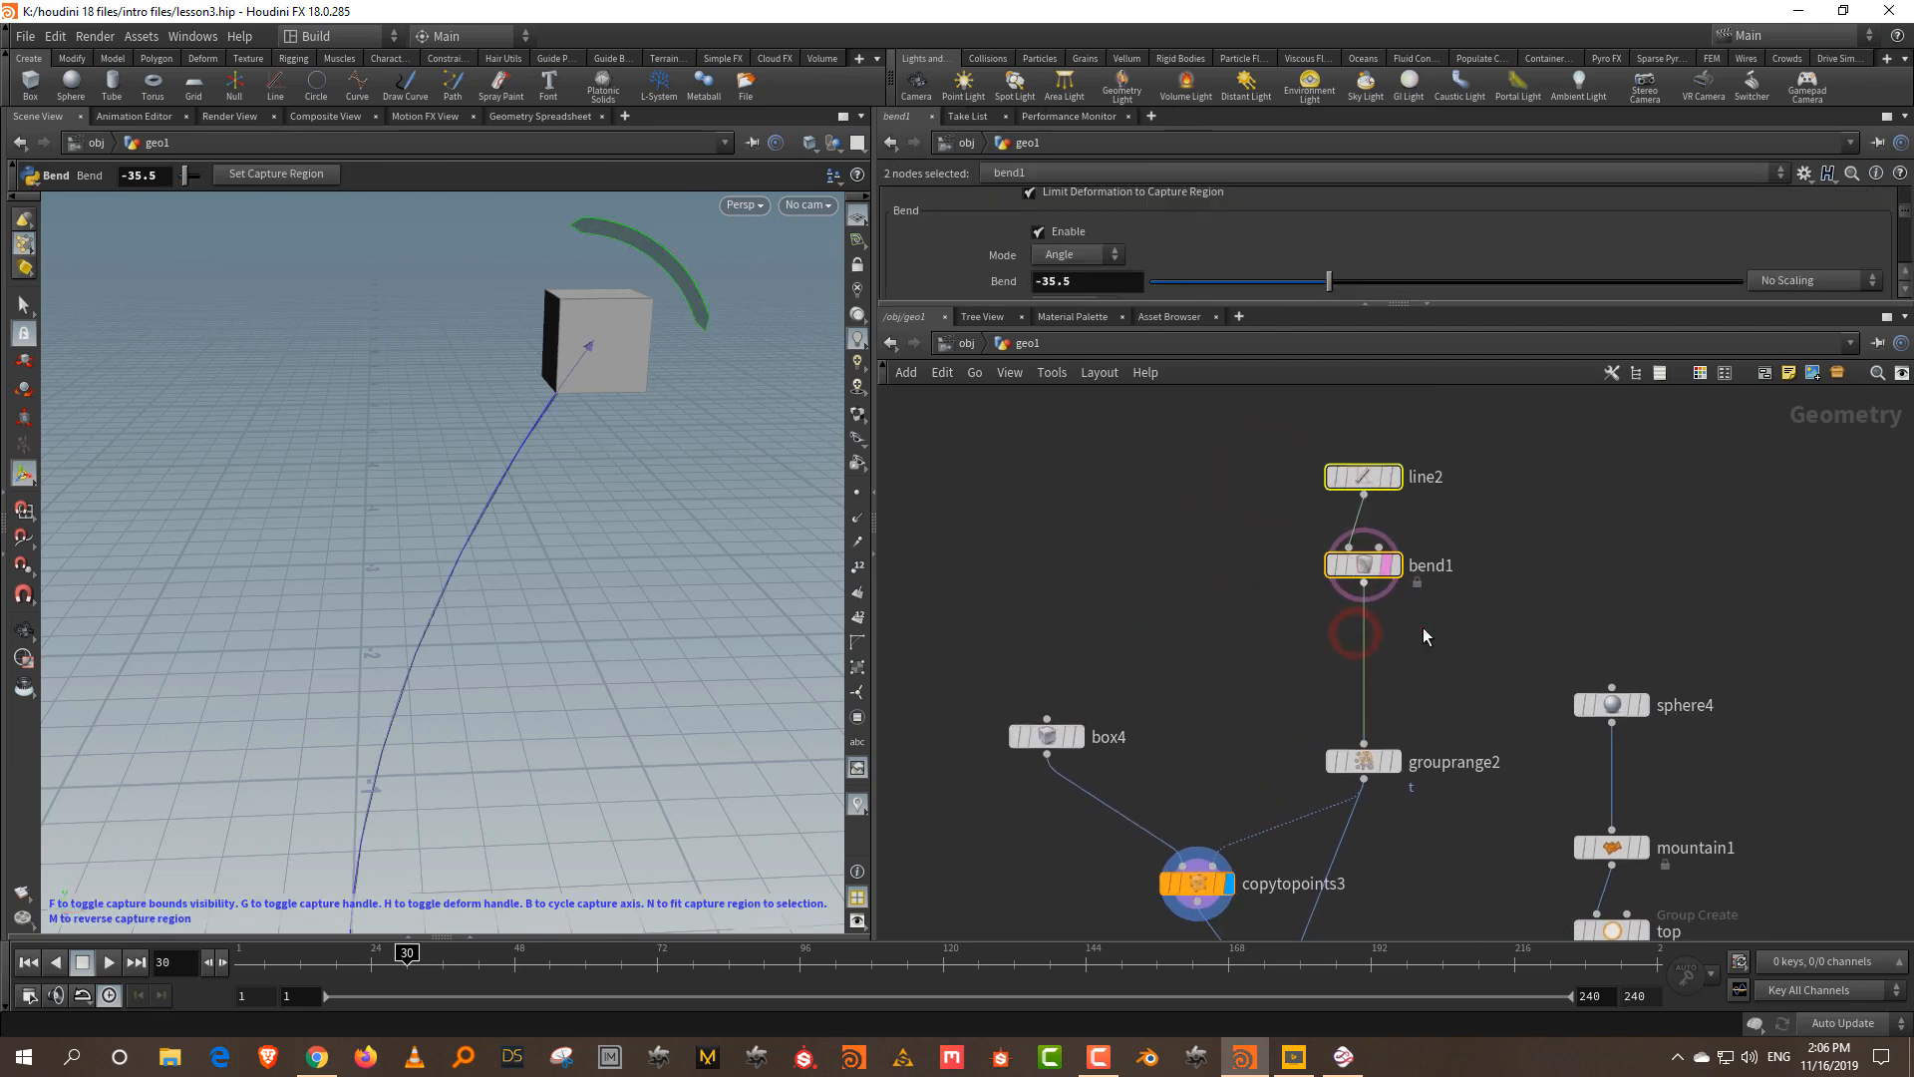
pyautogui.click(1426, 626)
pyautogui.moveTo(1381, 757); pyautogui.dragTo(1384, 733)
pyautogui.click(1425, 631)
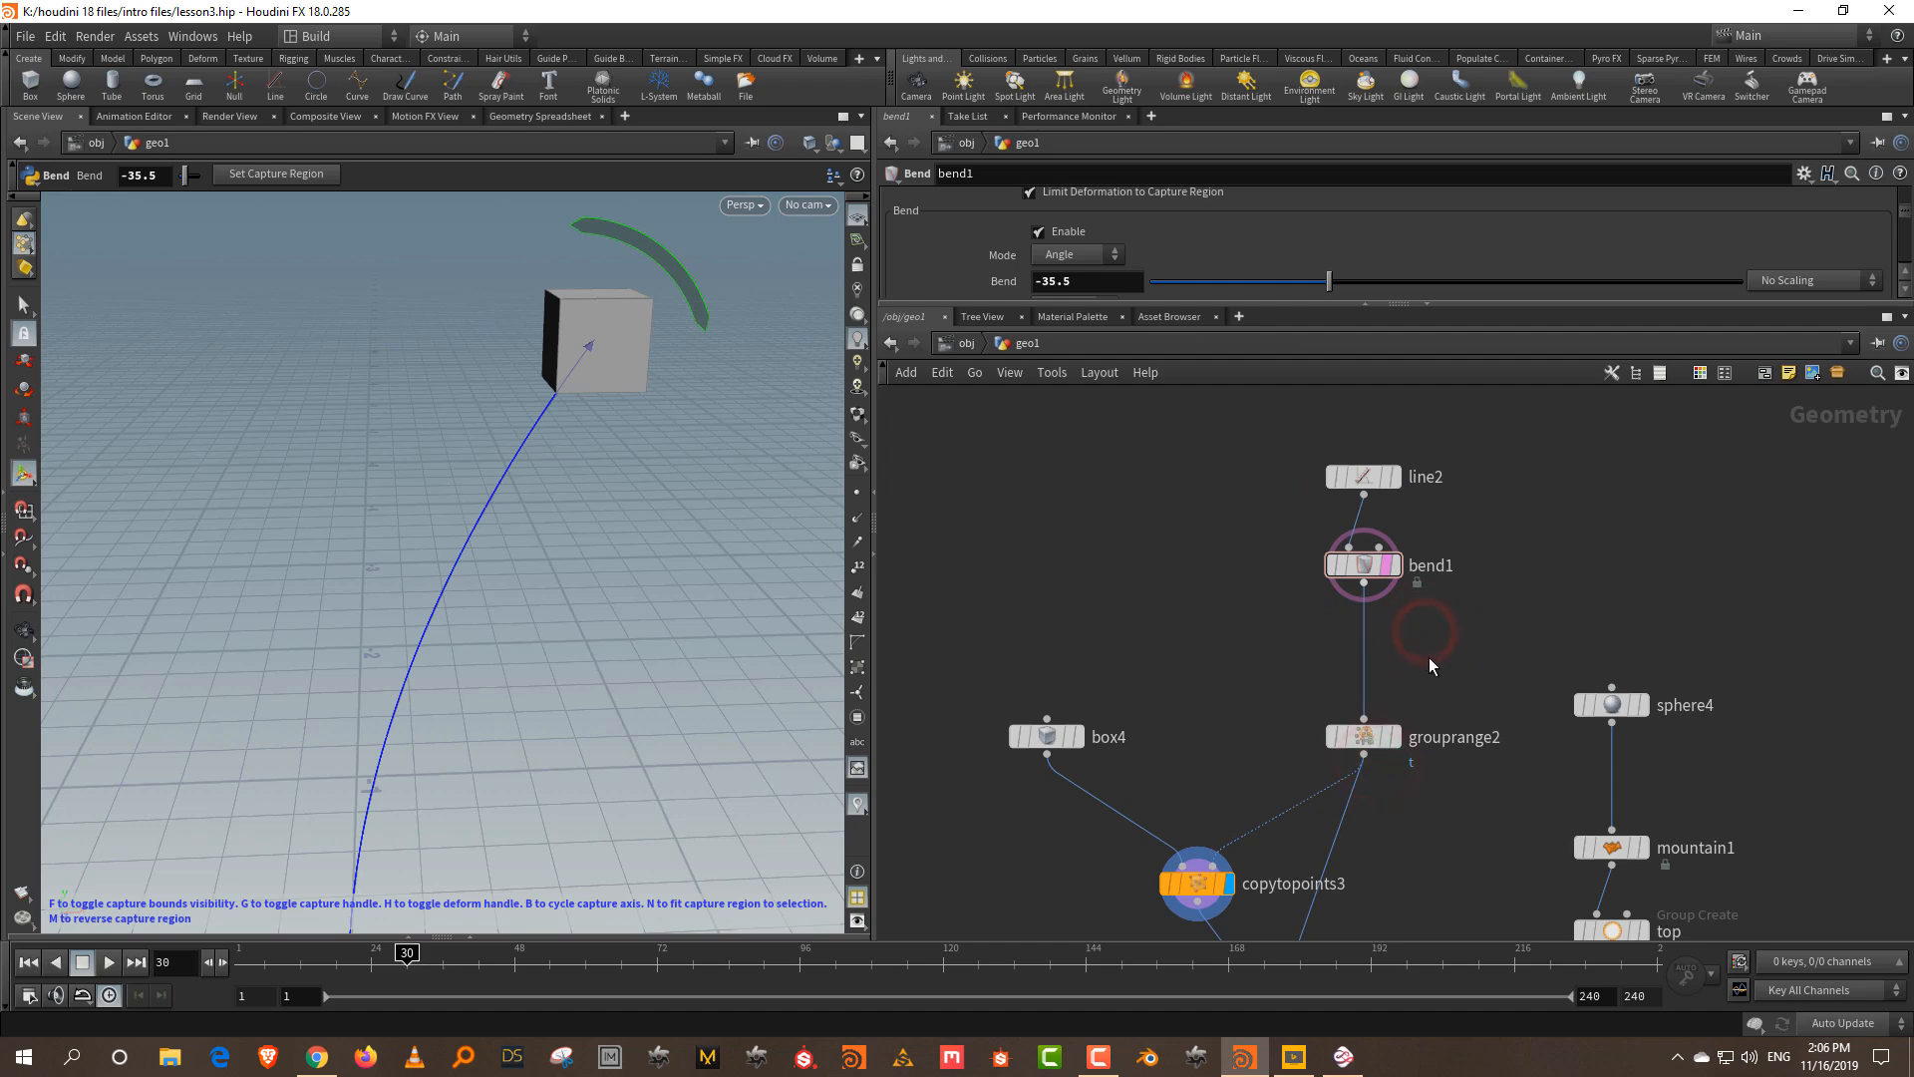
# - Insert an Orientation Along Curve node between bend1 and grouprange2
pyautogui.press('Tab')
pyautogui.write('ori')
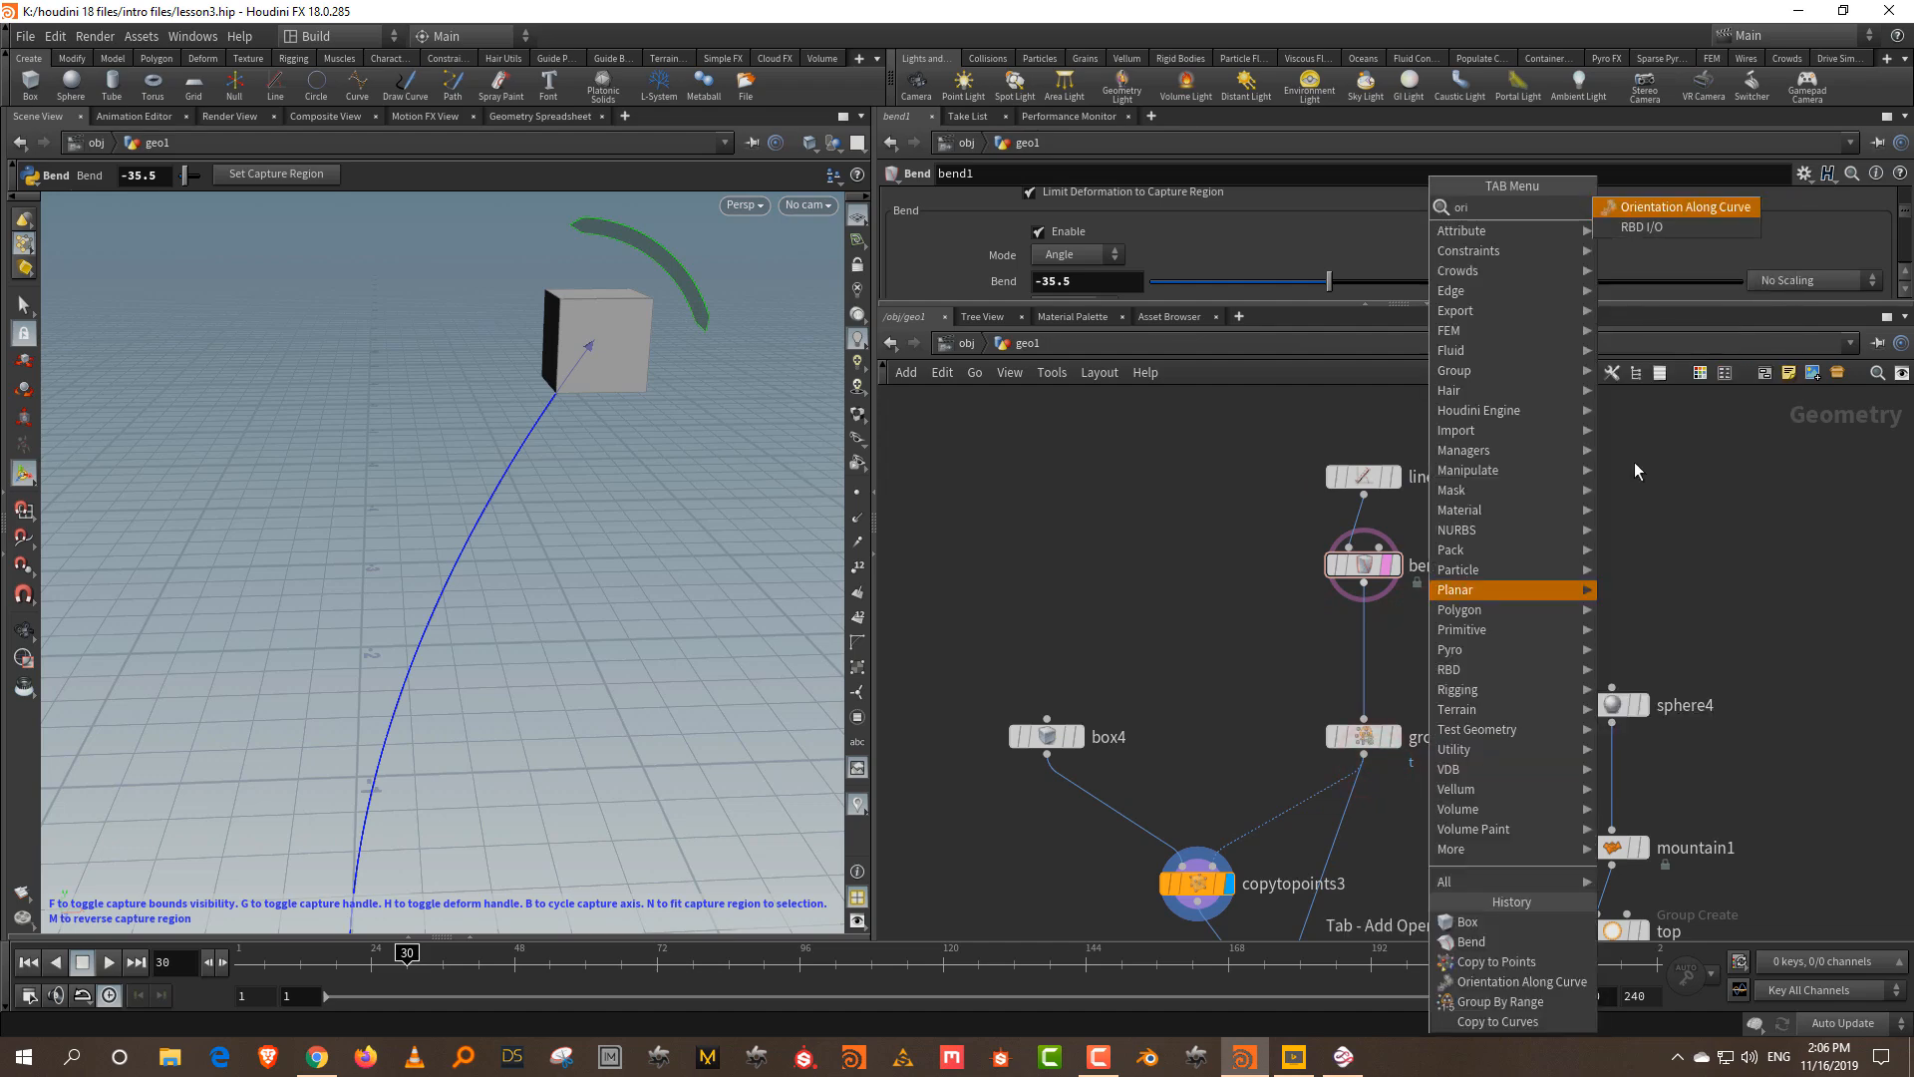
pyautogui.click(1689, 208)
pyautogui.click(1473, 637)
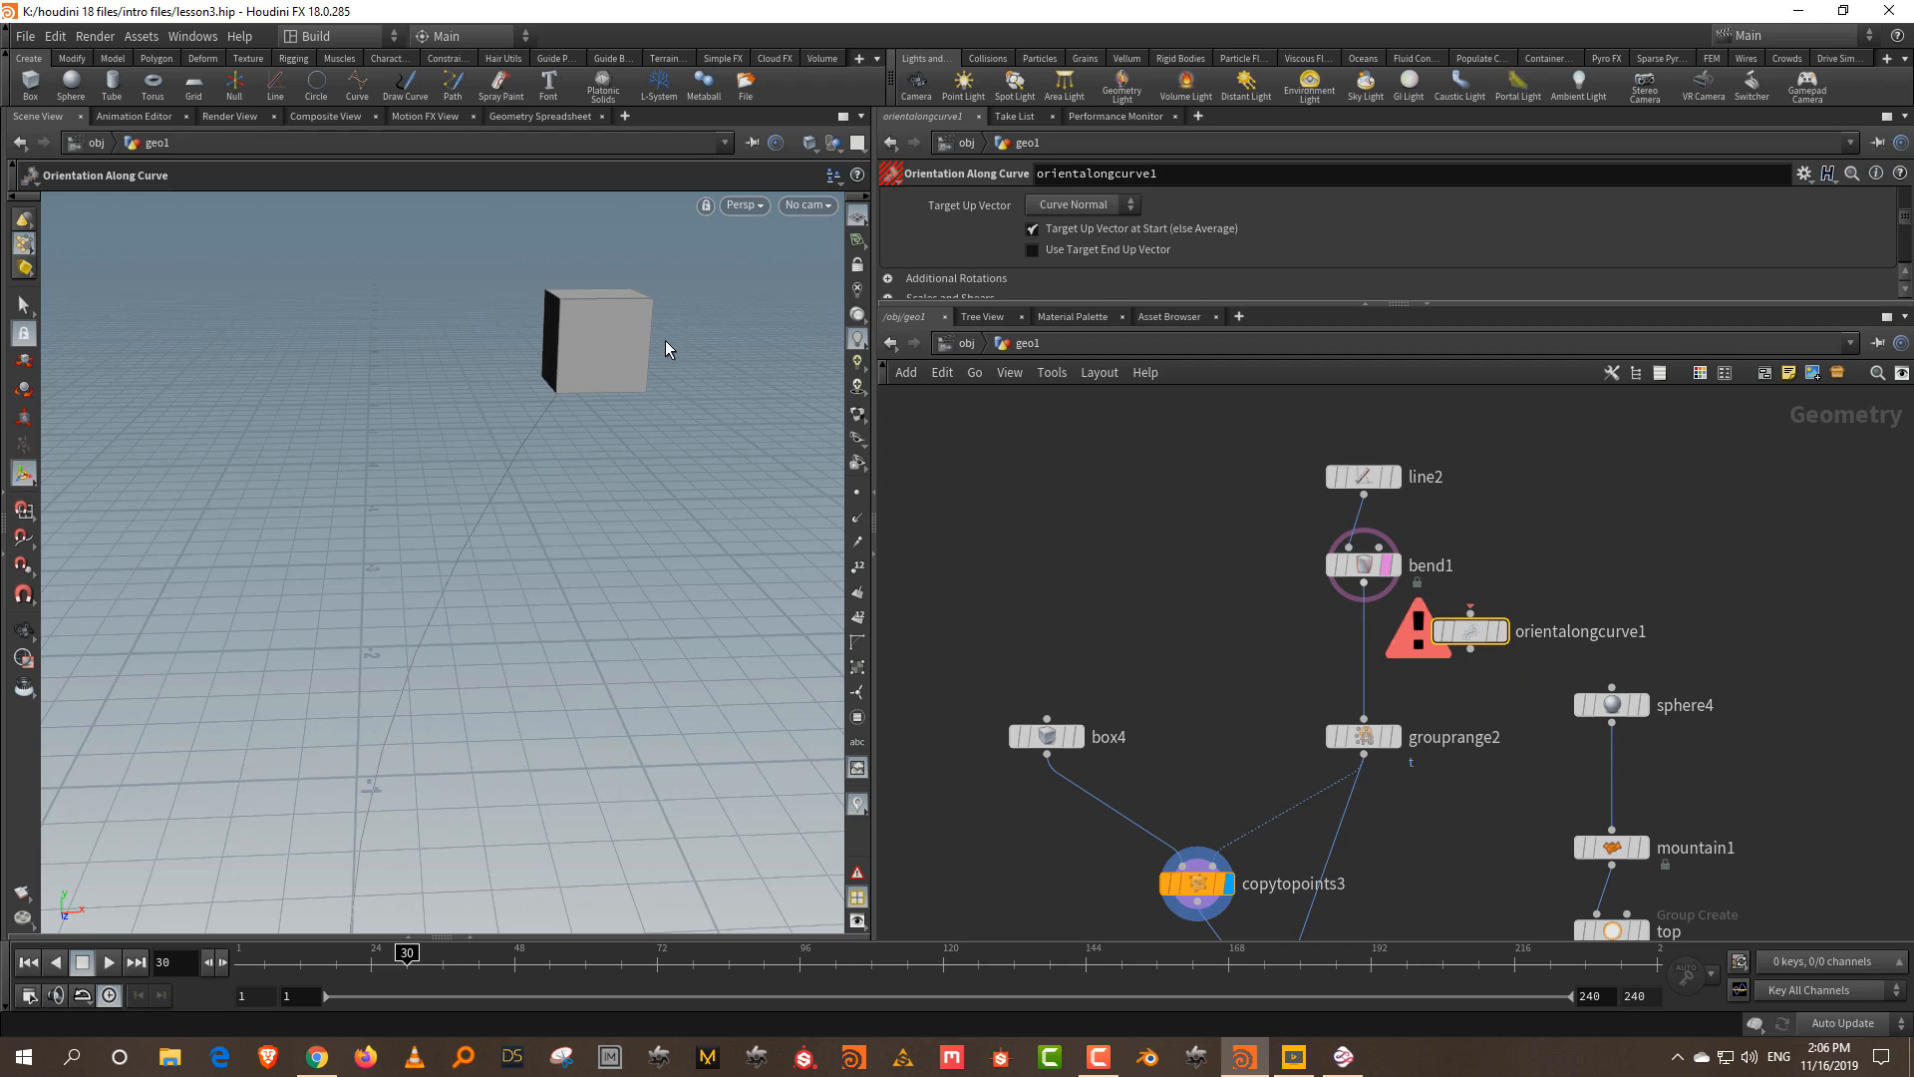
pyautogui.moveTo(1475, 639); pyautogui.dragTo(1367, 659)
pyautogui.click(1534, 547)
# - Set bend1's bend to -49.4 and display merge3
pyautogui.moveTo(1264, 551); pyautogui.dragTo(1346, 582)
pyautogui.moveTo(1329, 271); pyautogui.dragTo(1283, 283)
pyautogui.moveTo(1203, 646); pyautogui.dragTo(1119, 291, button='middle')
pyautogui.click(1222, 694)
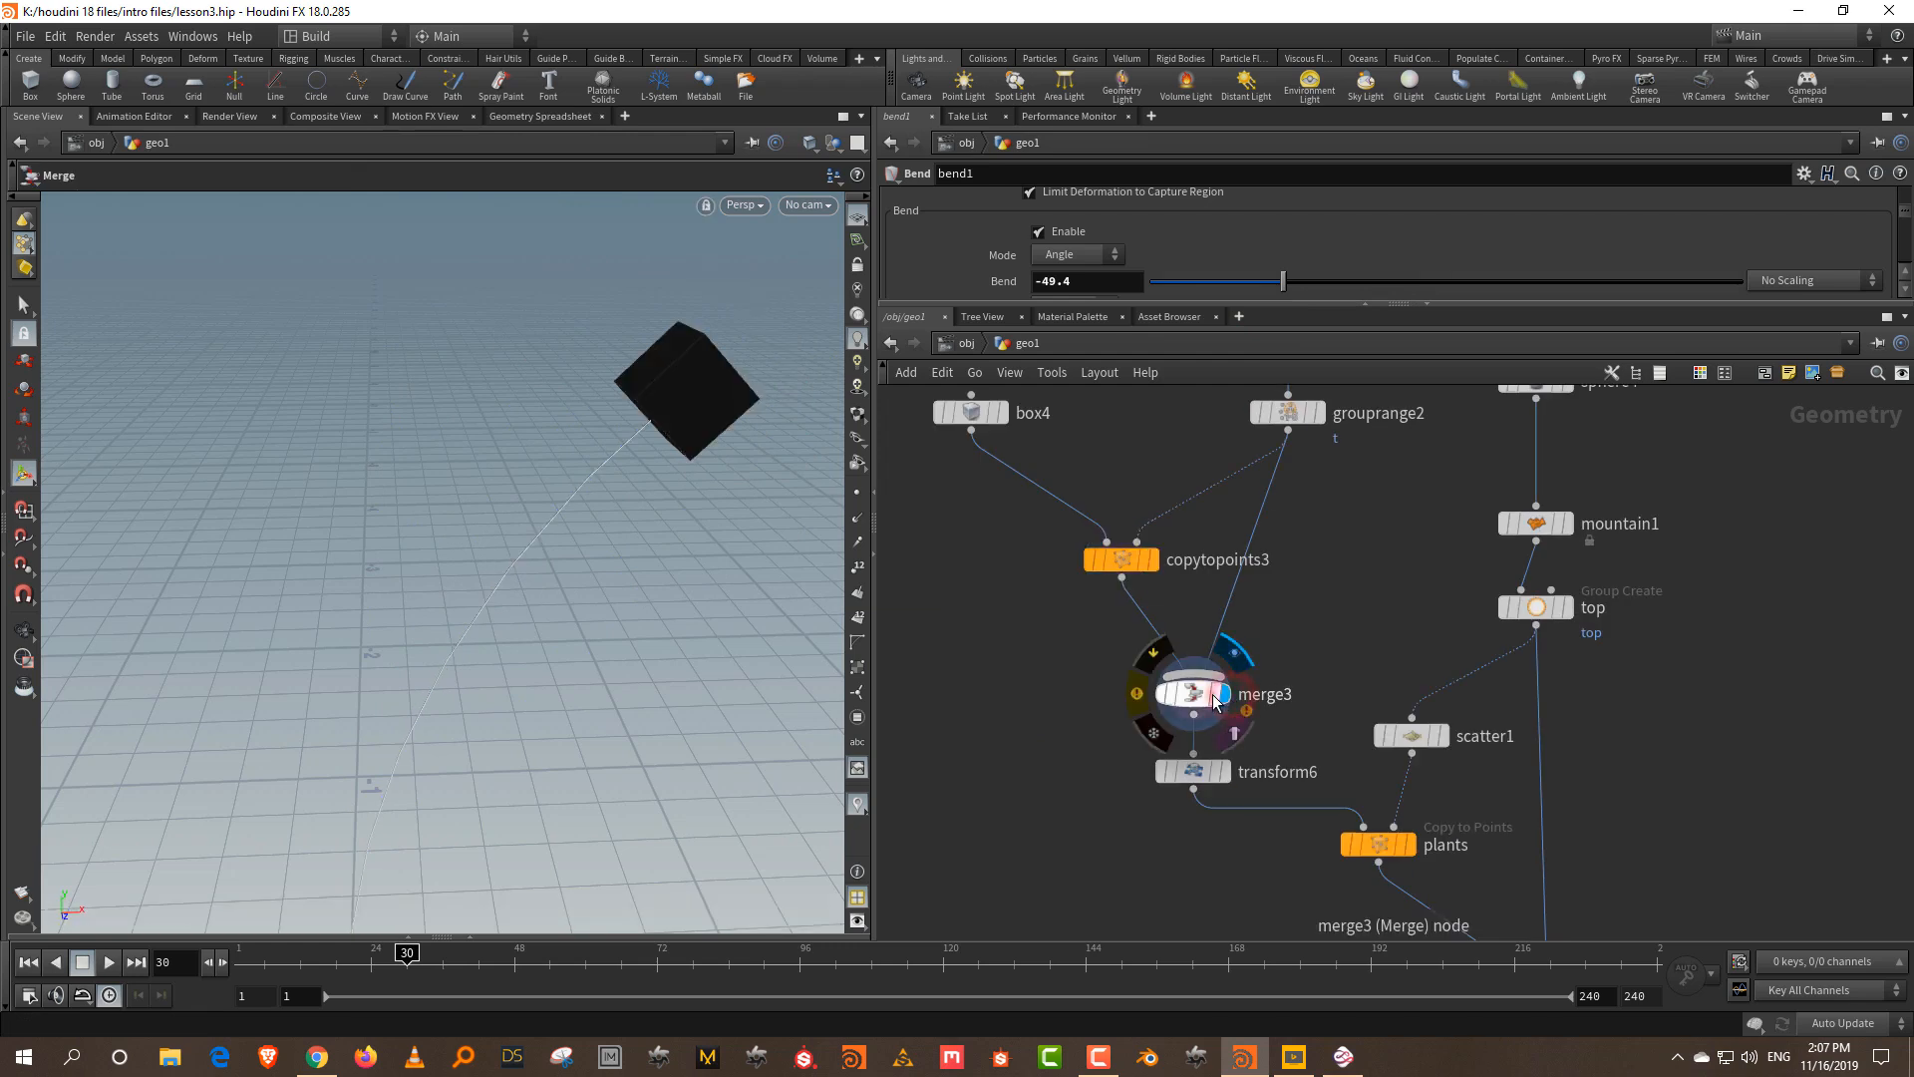
# - Examine the point attributes of orientalongcurve1 and compare them with box4's in the node information
pyautogui.moveTo(1294, 642); pyautogui.dragTo(1294, 733, button='middle')
pyautogui.moveTo(1414, 500); pyautogui.dragTo(1397, 647, button='middle')
pyautogui.moveTo(1280, 587)
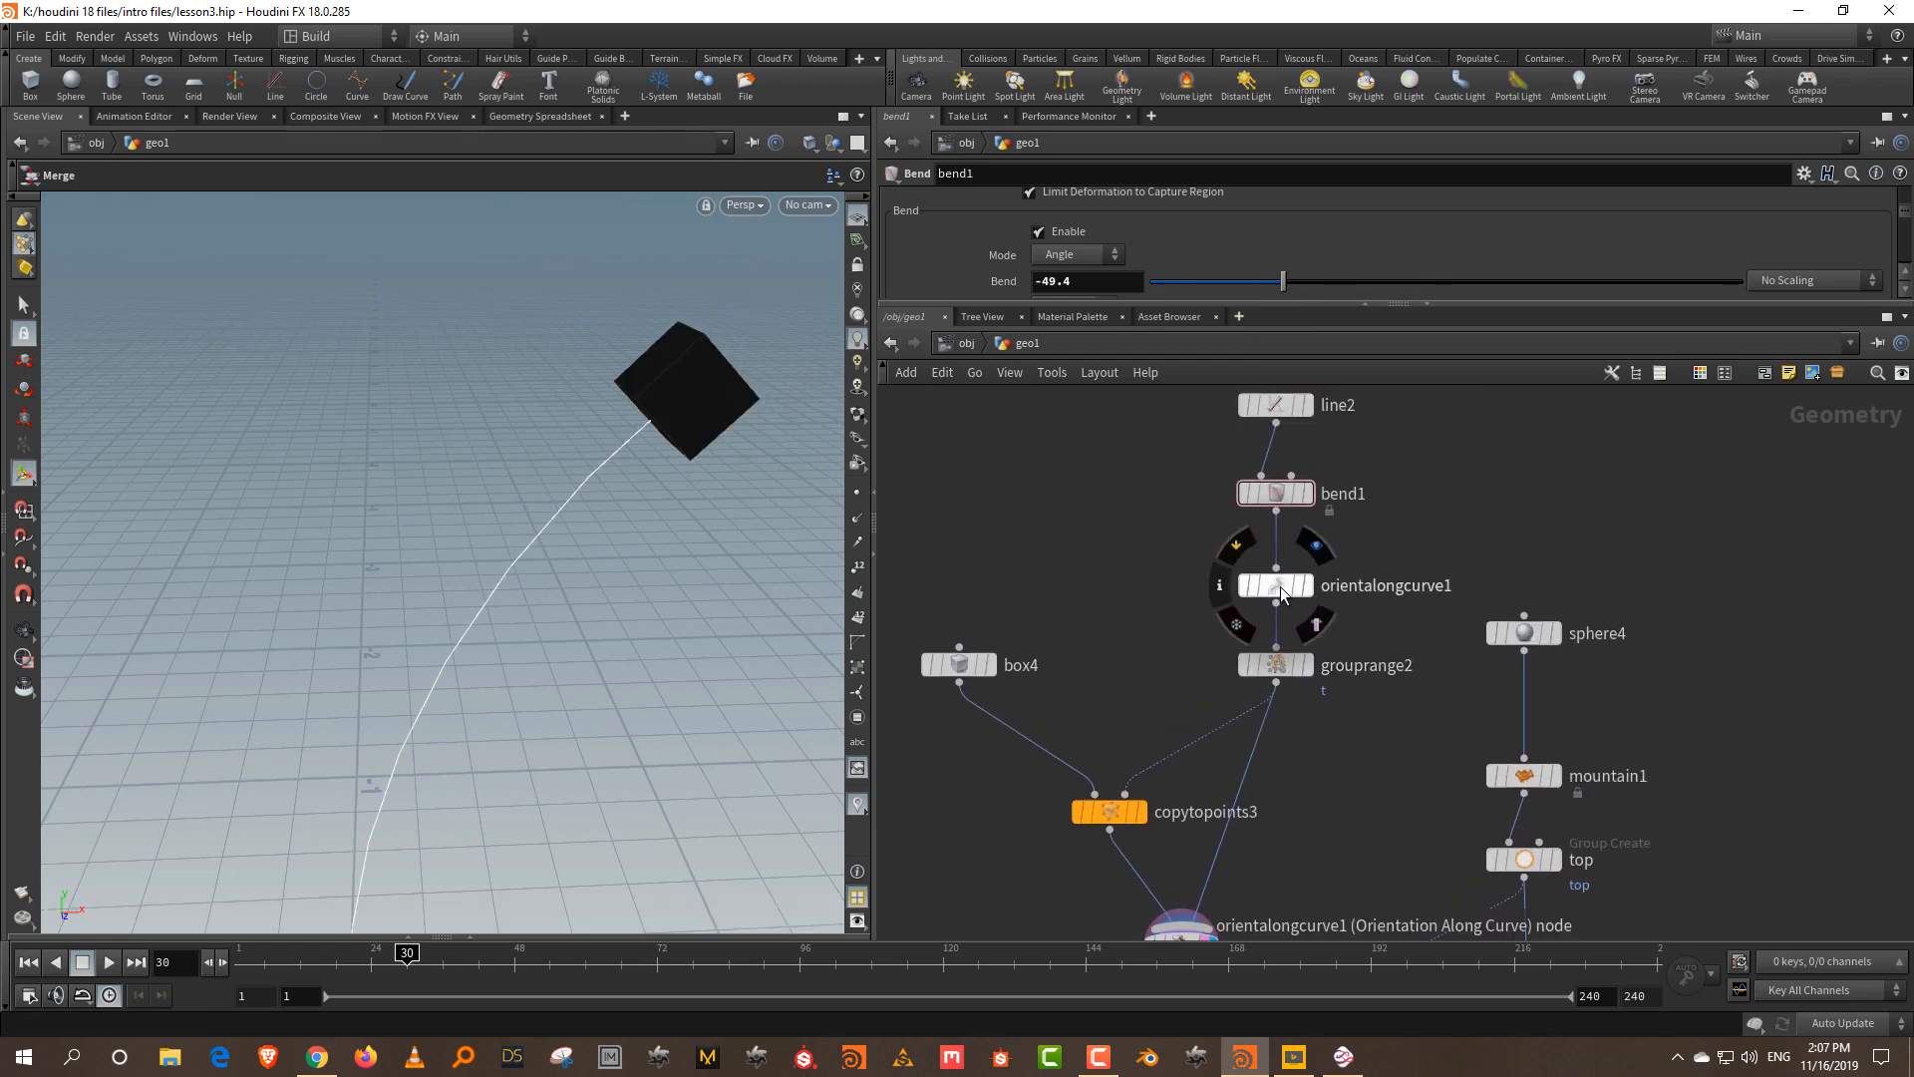
pyautogui.click(1219, 586)
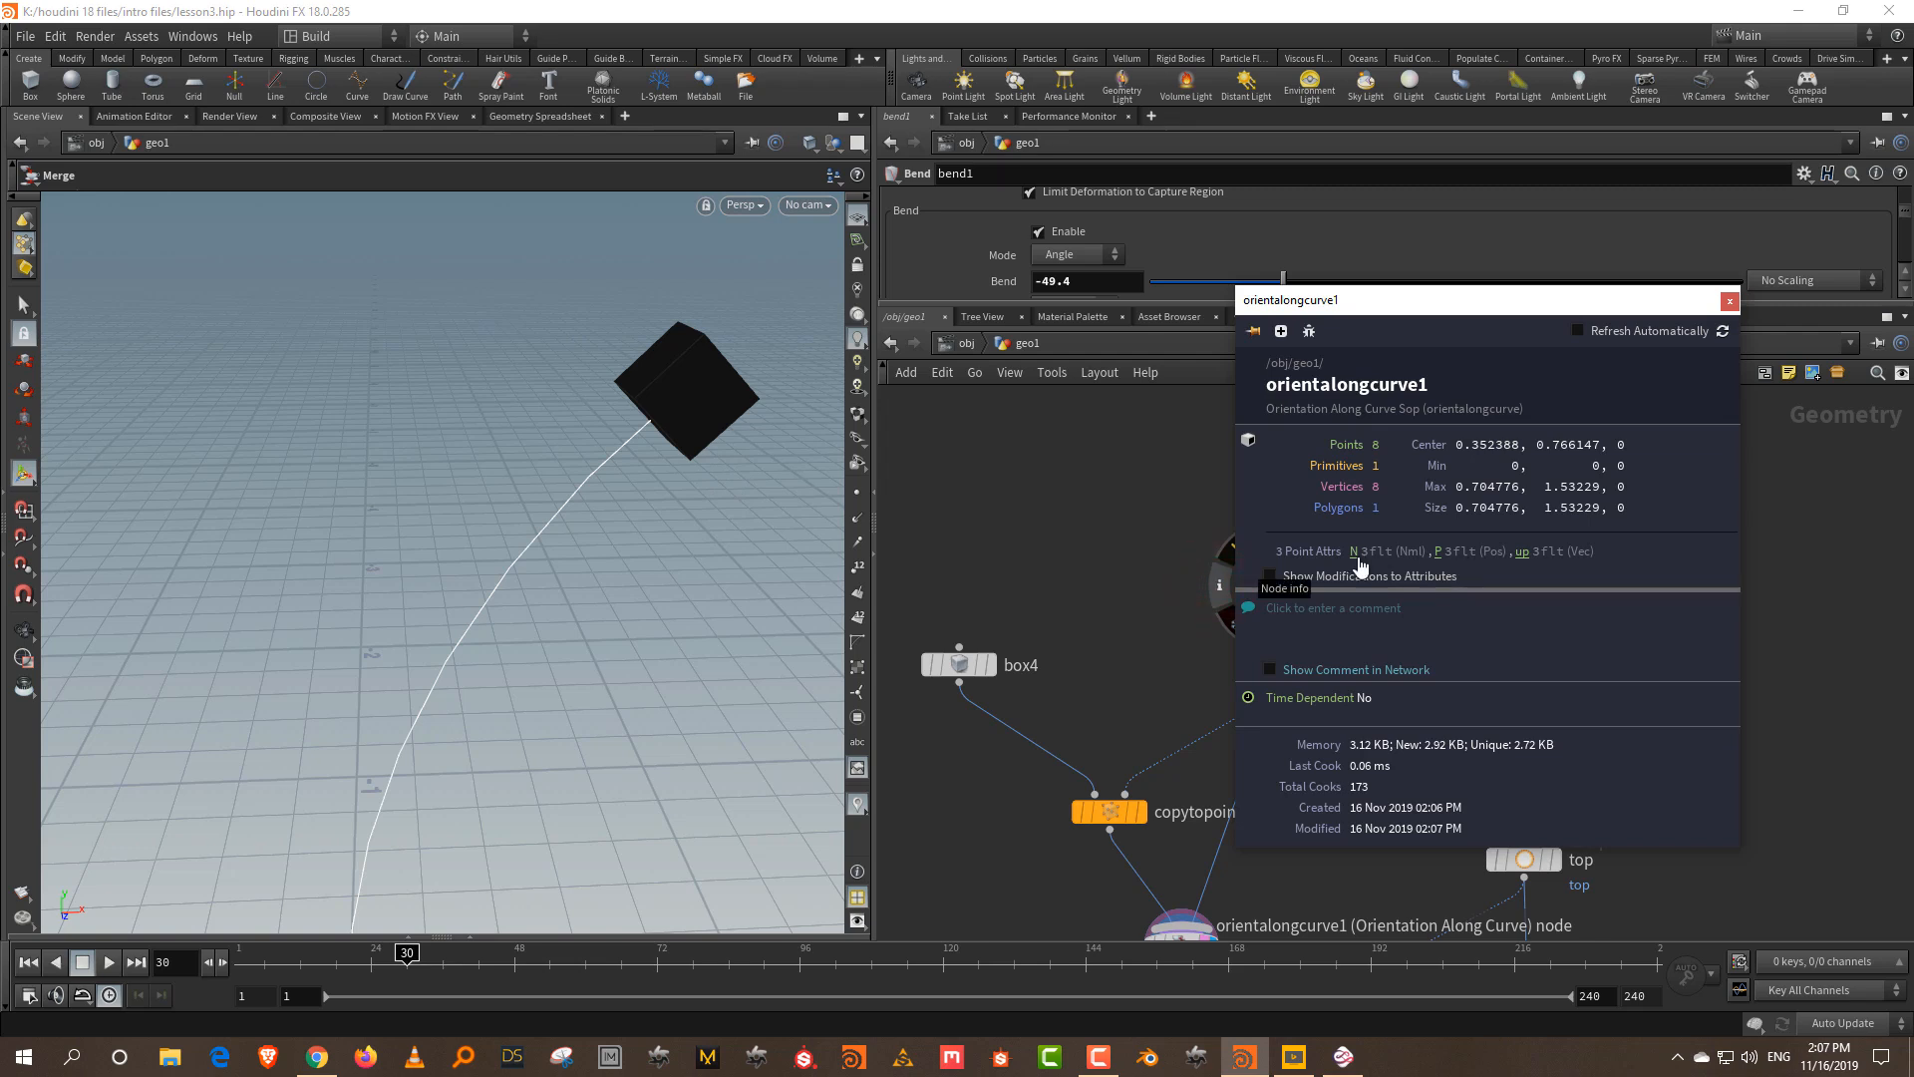
pyautogui.click(1122, 618)
pyautogui.moveTo(1047, 599); pyautogui.dragTo(939, 726)
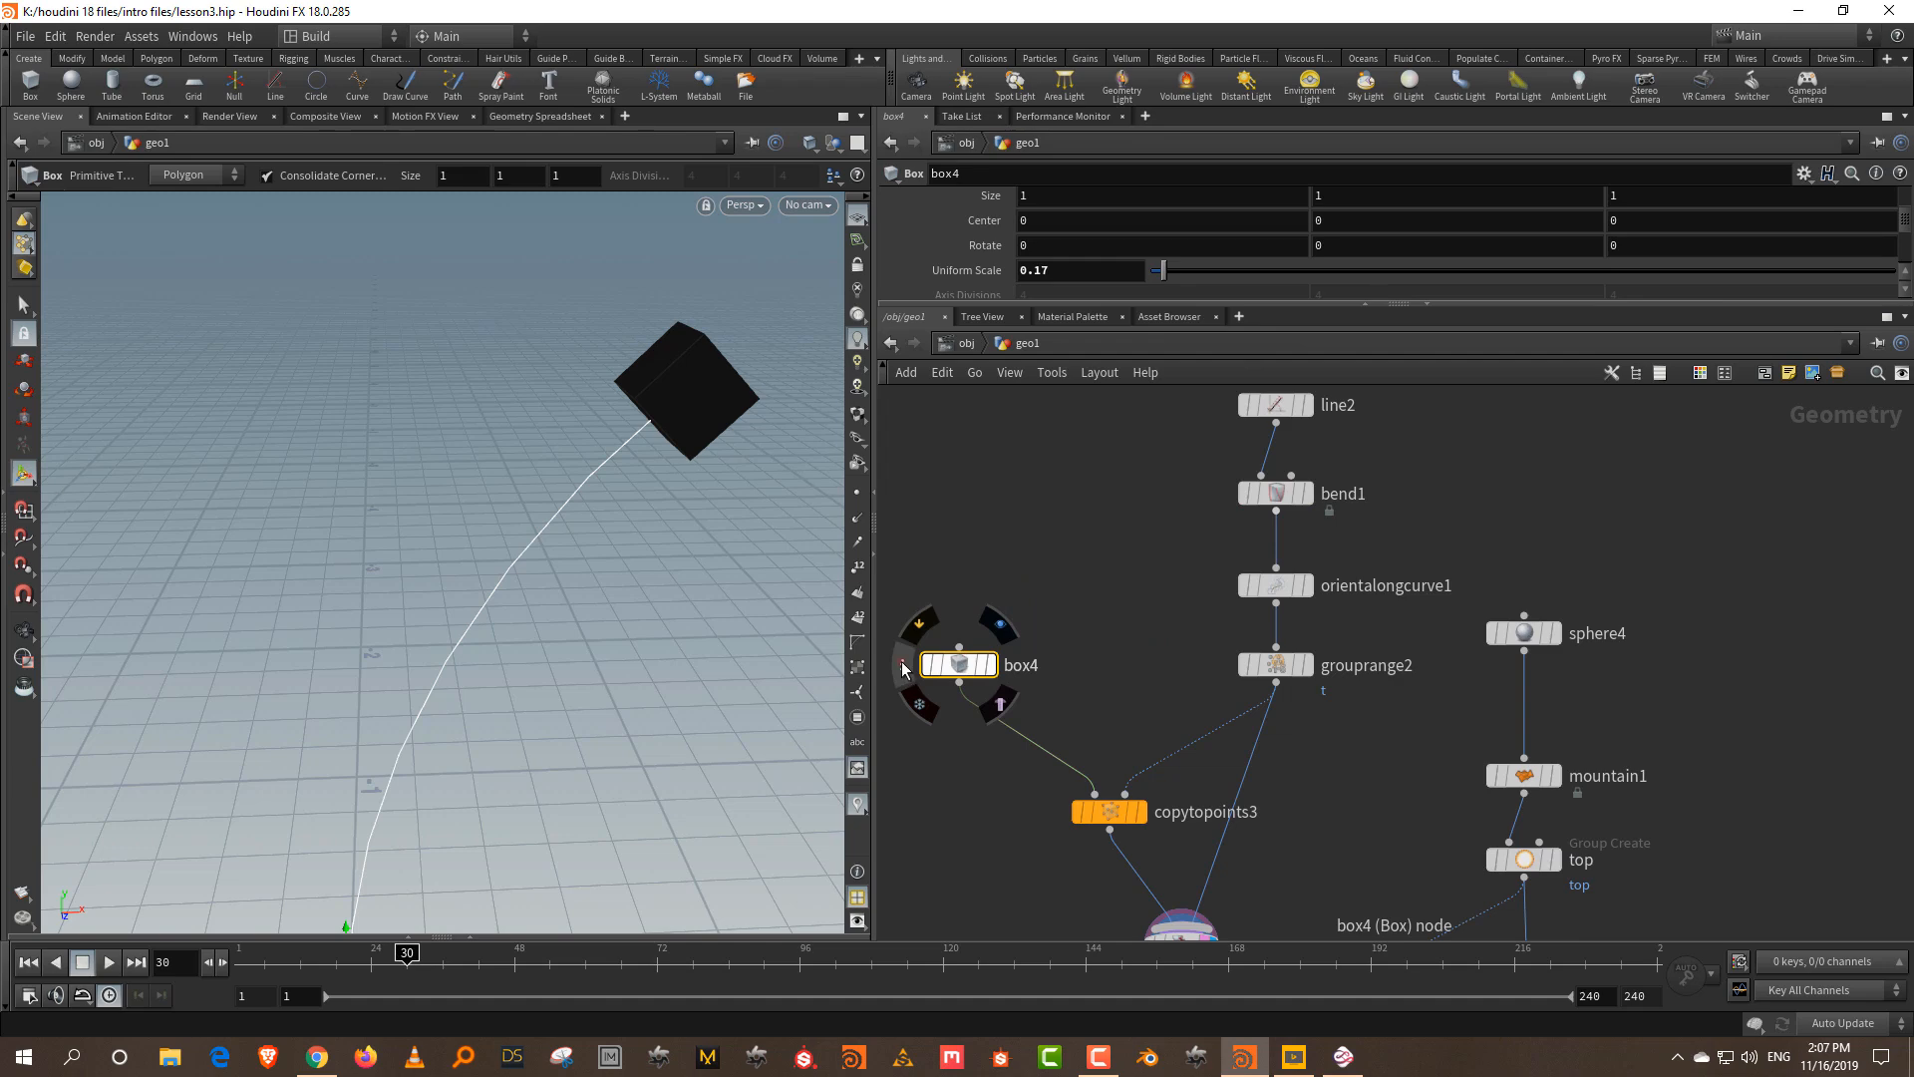
pyautogui.click(903, 669)
pyautogui.click(1459, 729)
# - Check the warning on merge3 and shift copytopoints3 slightly away from the grouprange2 branch
pyautogui.moveTo(1410, 775); pyautogui.dragTo(1389, 552, button='middle')
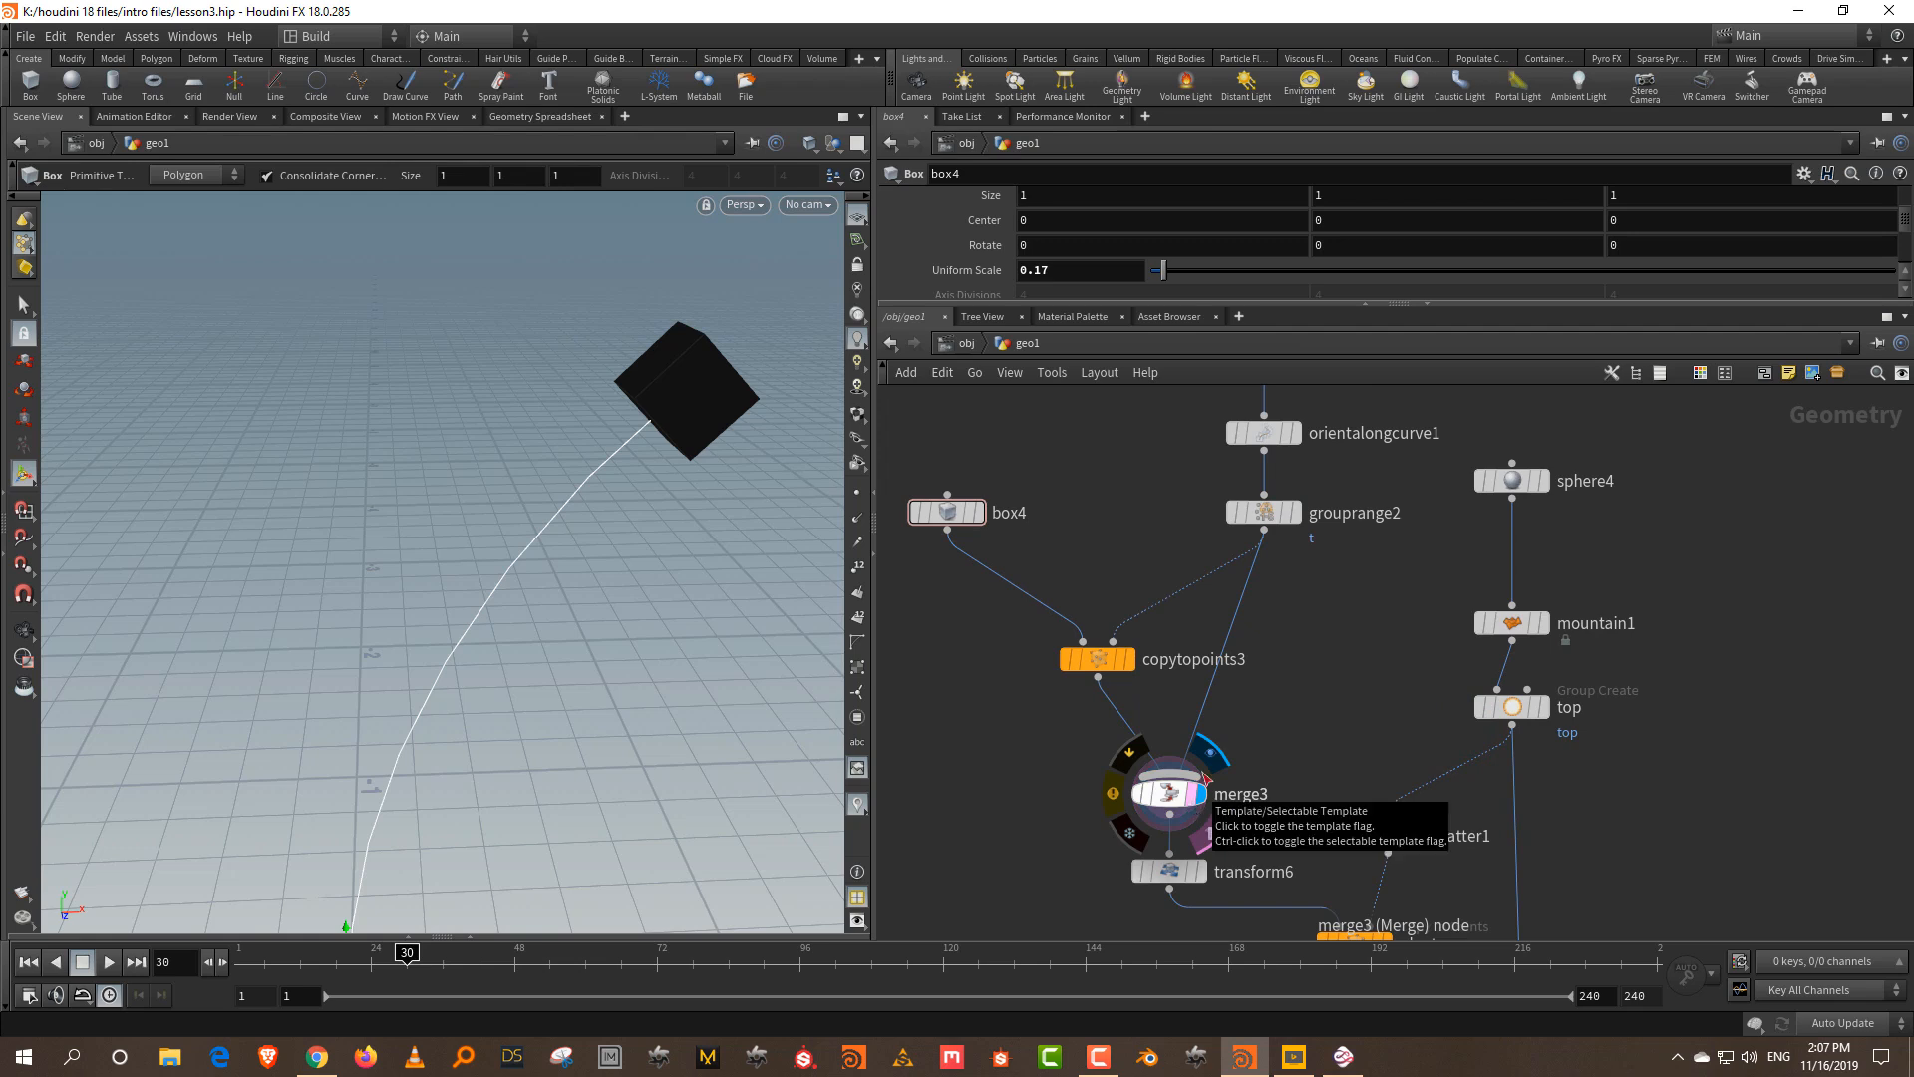
pyautogui.click(1192, 808)
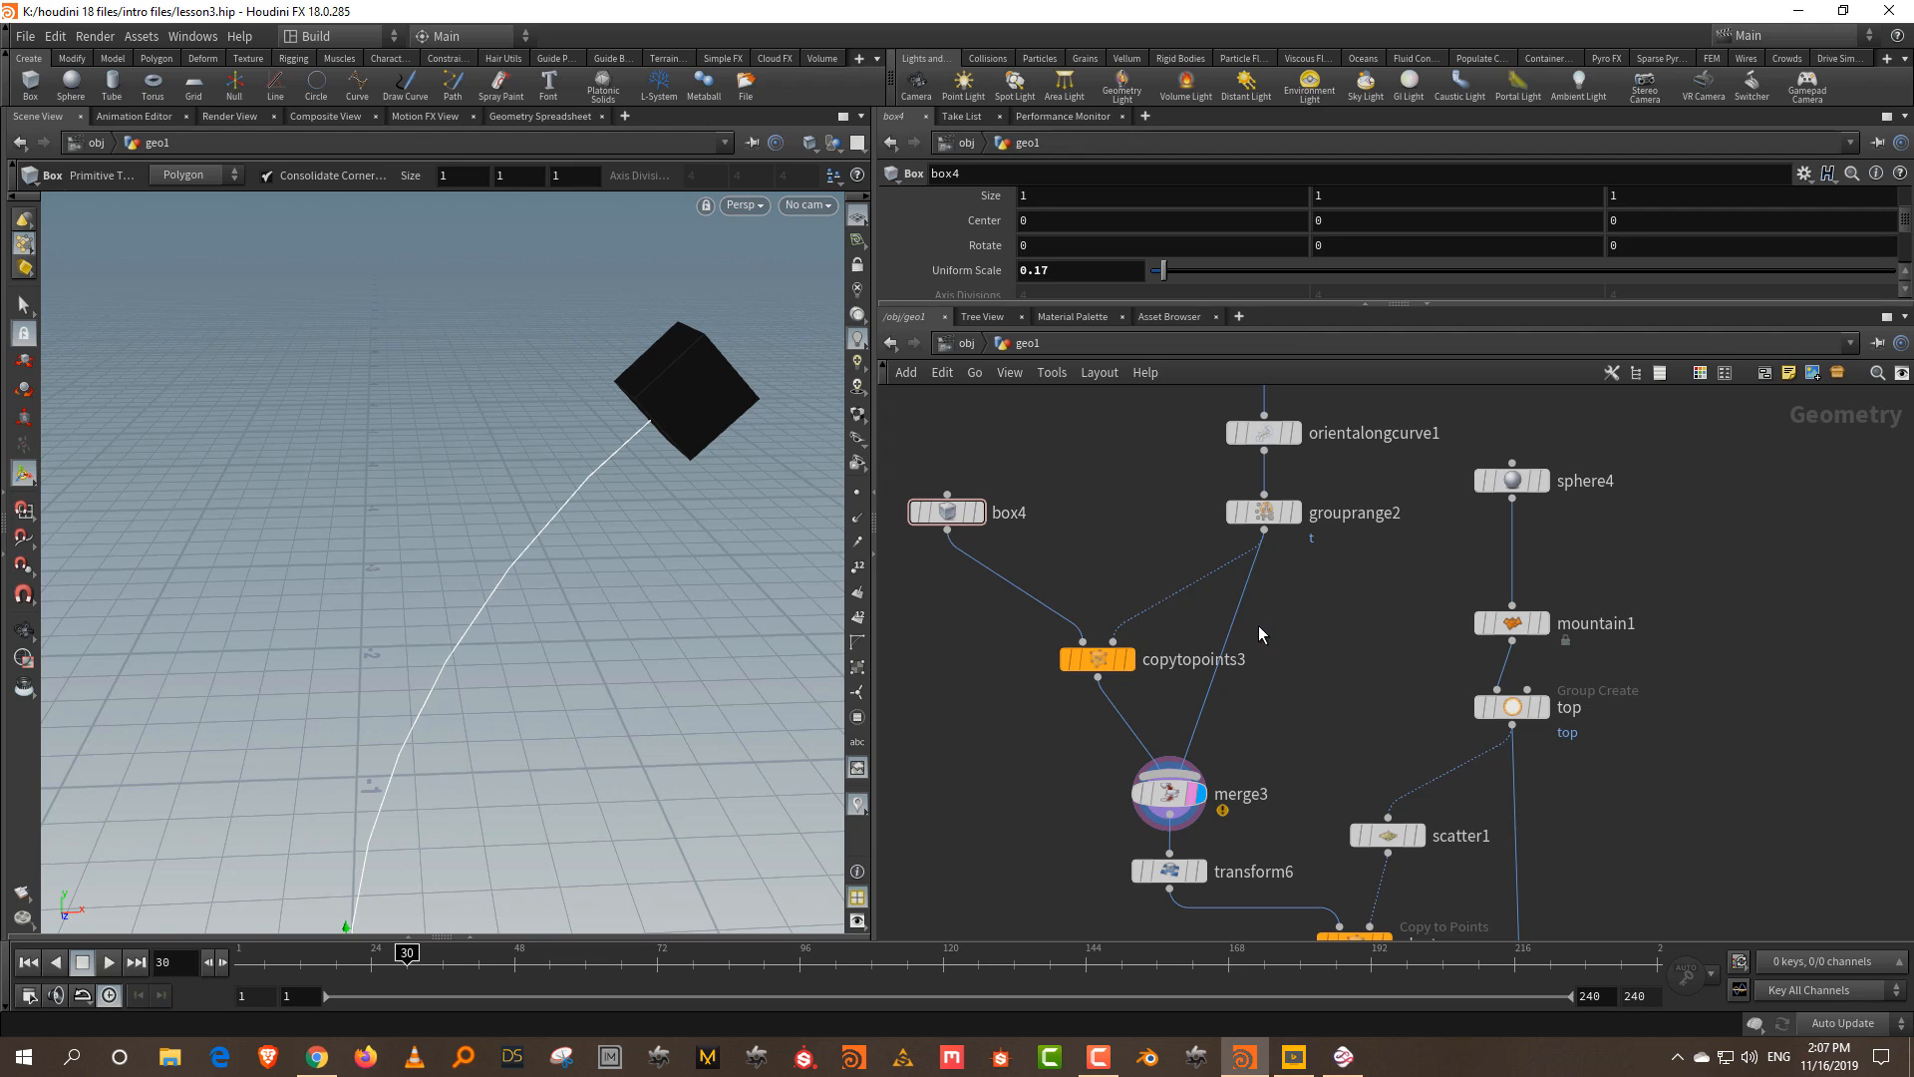
pyautogui.moveTo(1110, 658); pyautogui.dragTo(1086, 654)
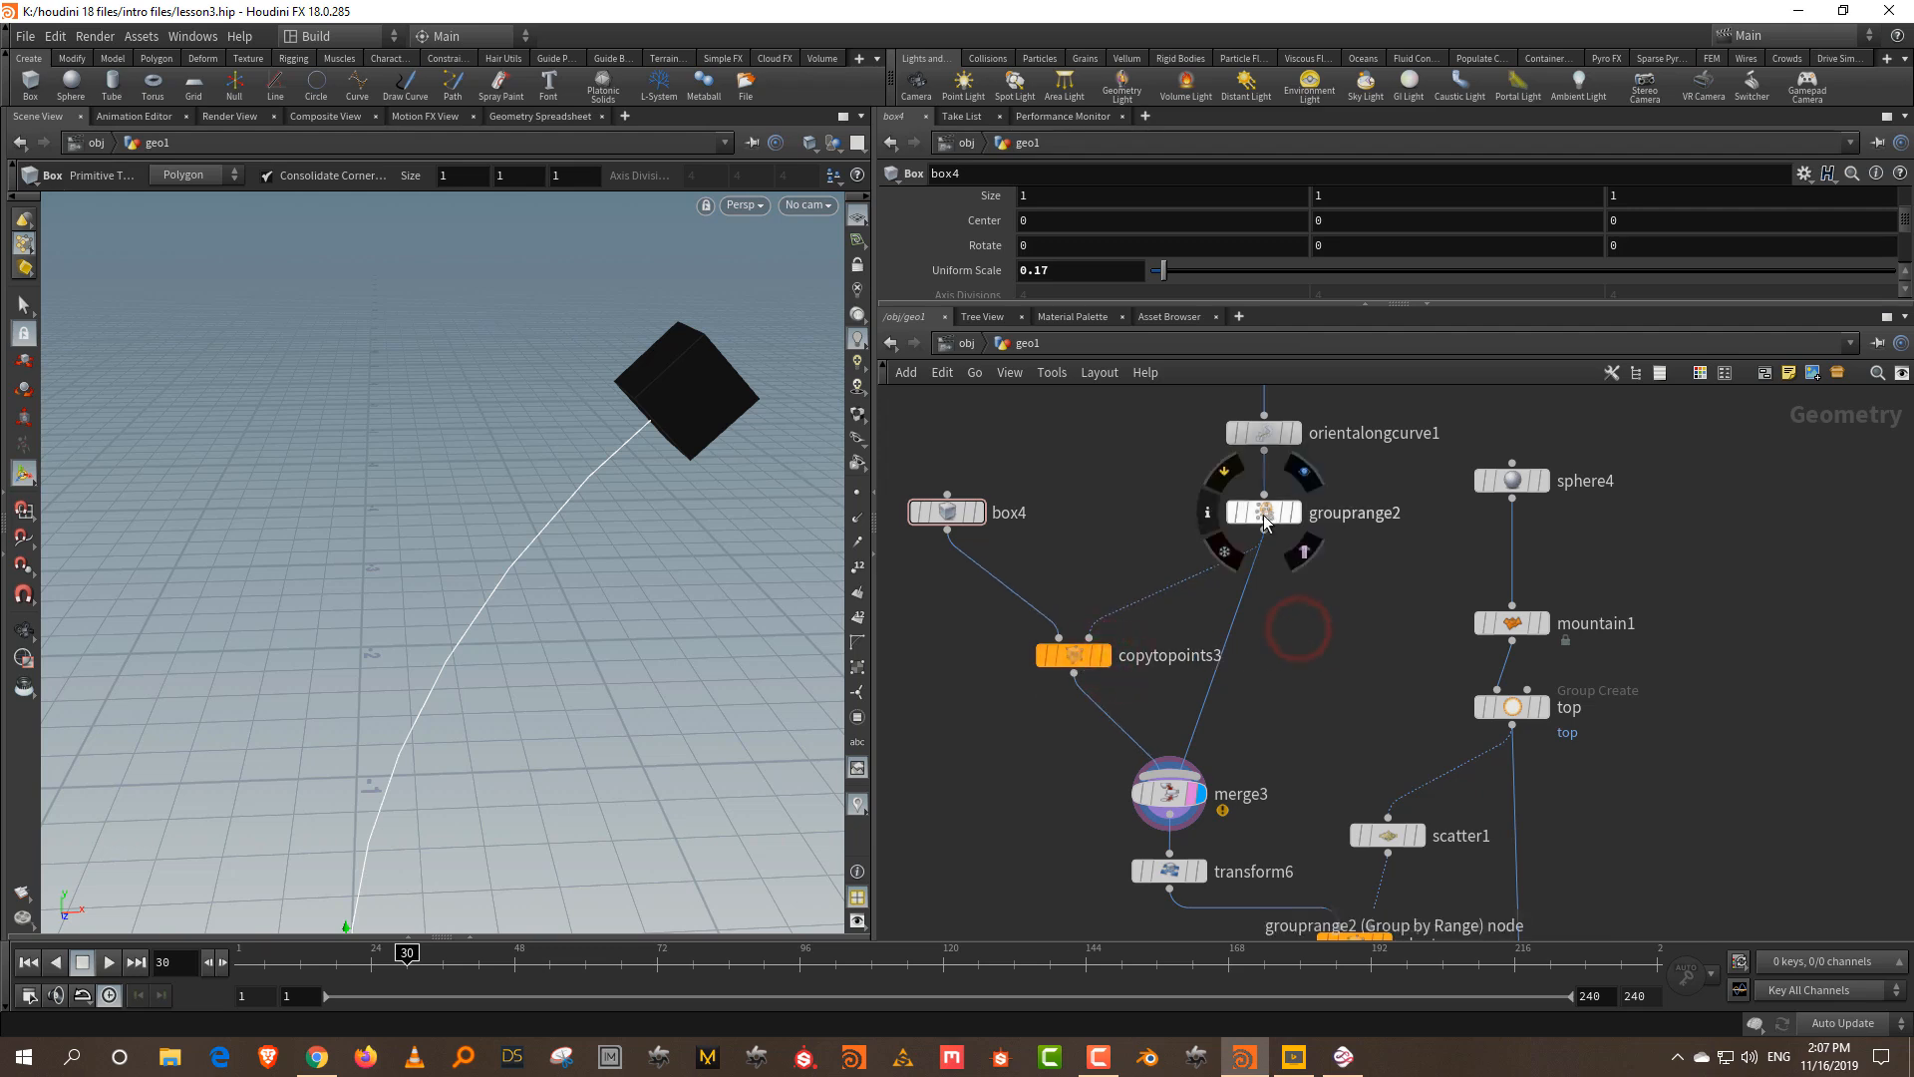
pyautogui.moveTo(933, 512)
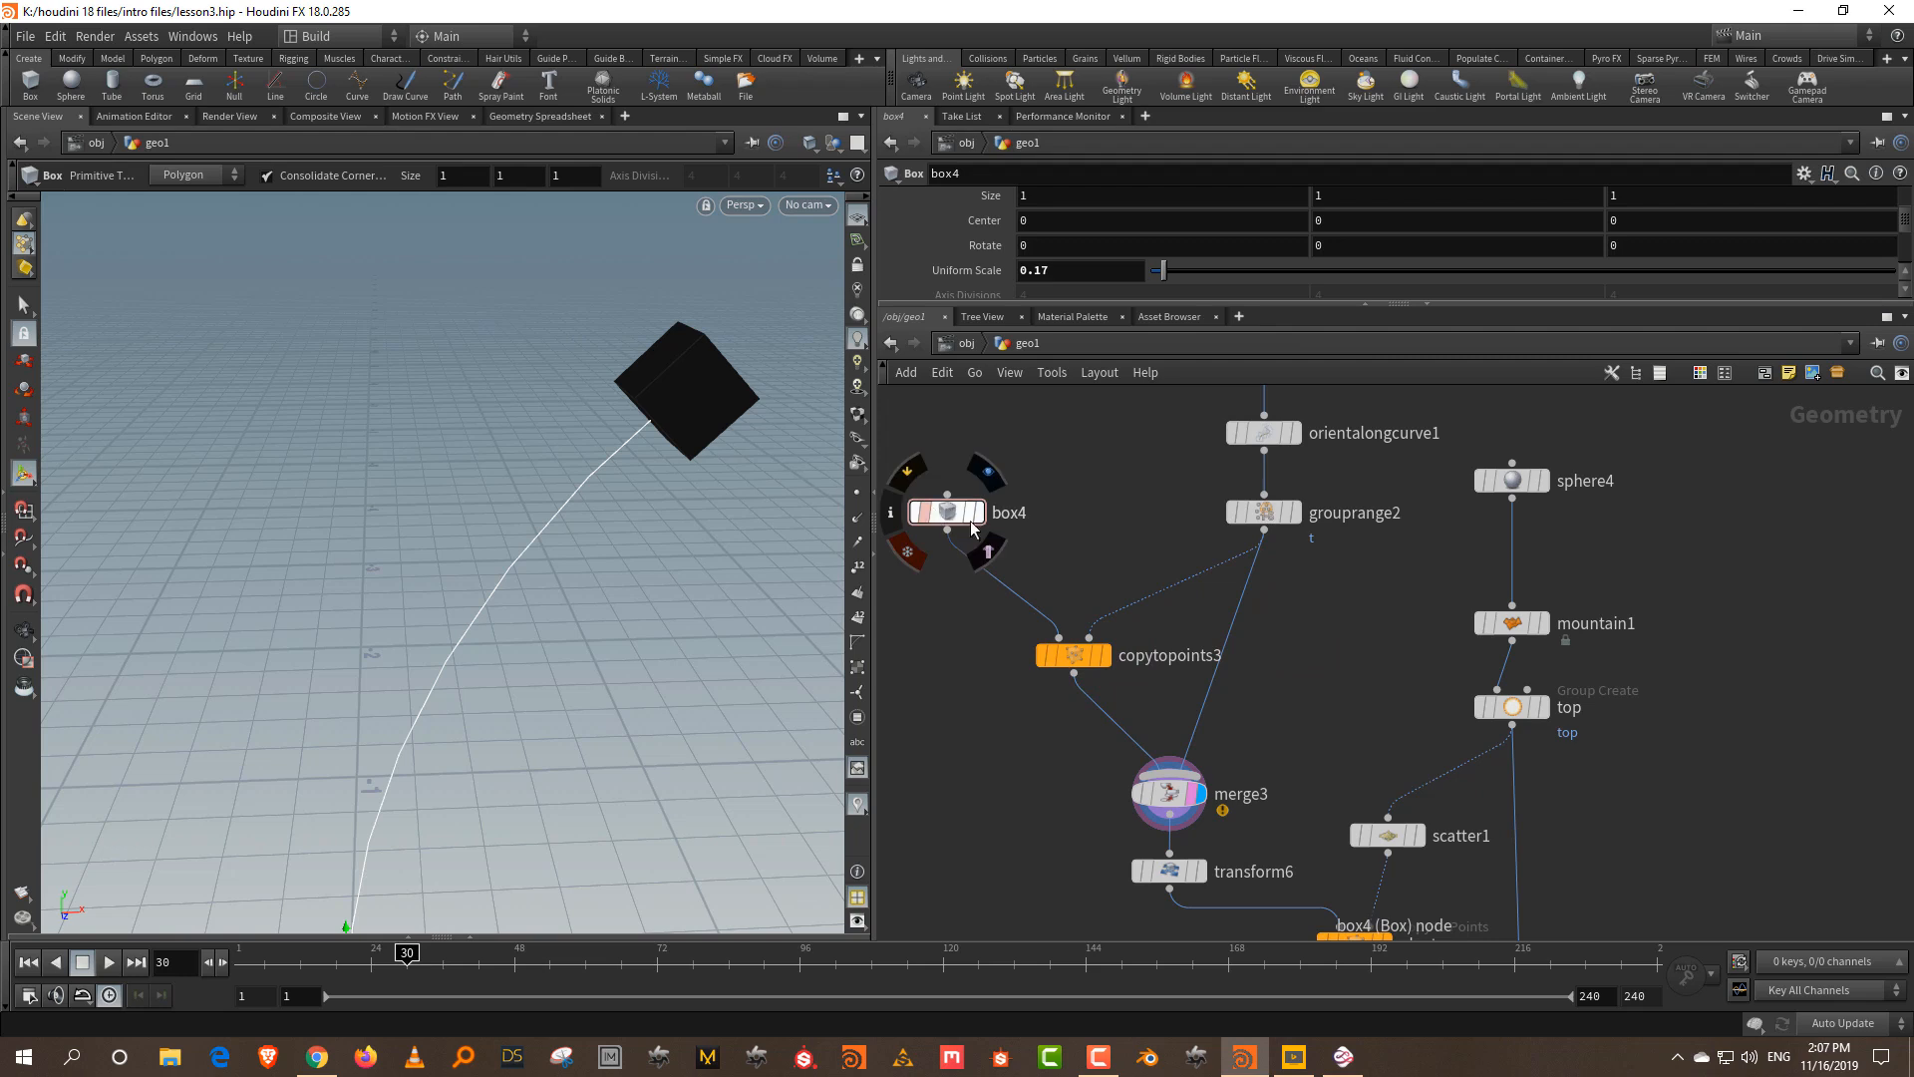
# - Insert an Attribute Delete node between grouprange2 and merge3 and set it to delete the point attribute N
pyautogui.moveTo(1384, 642); pyautogui.dragTo(1315, 403, button='middle')
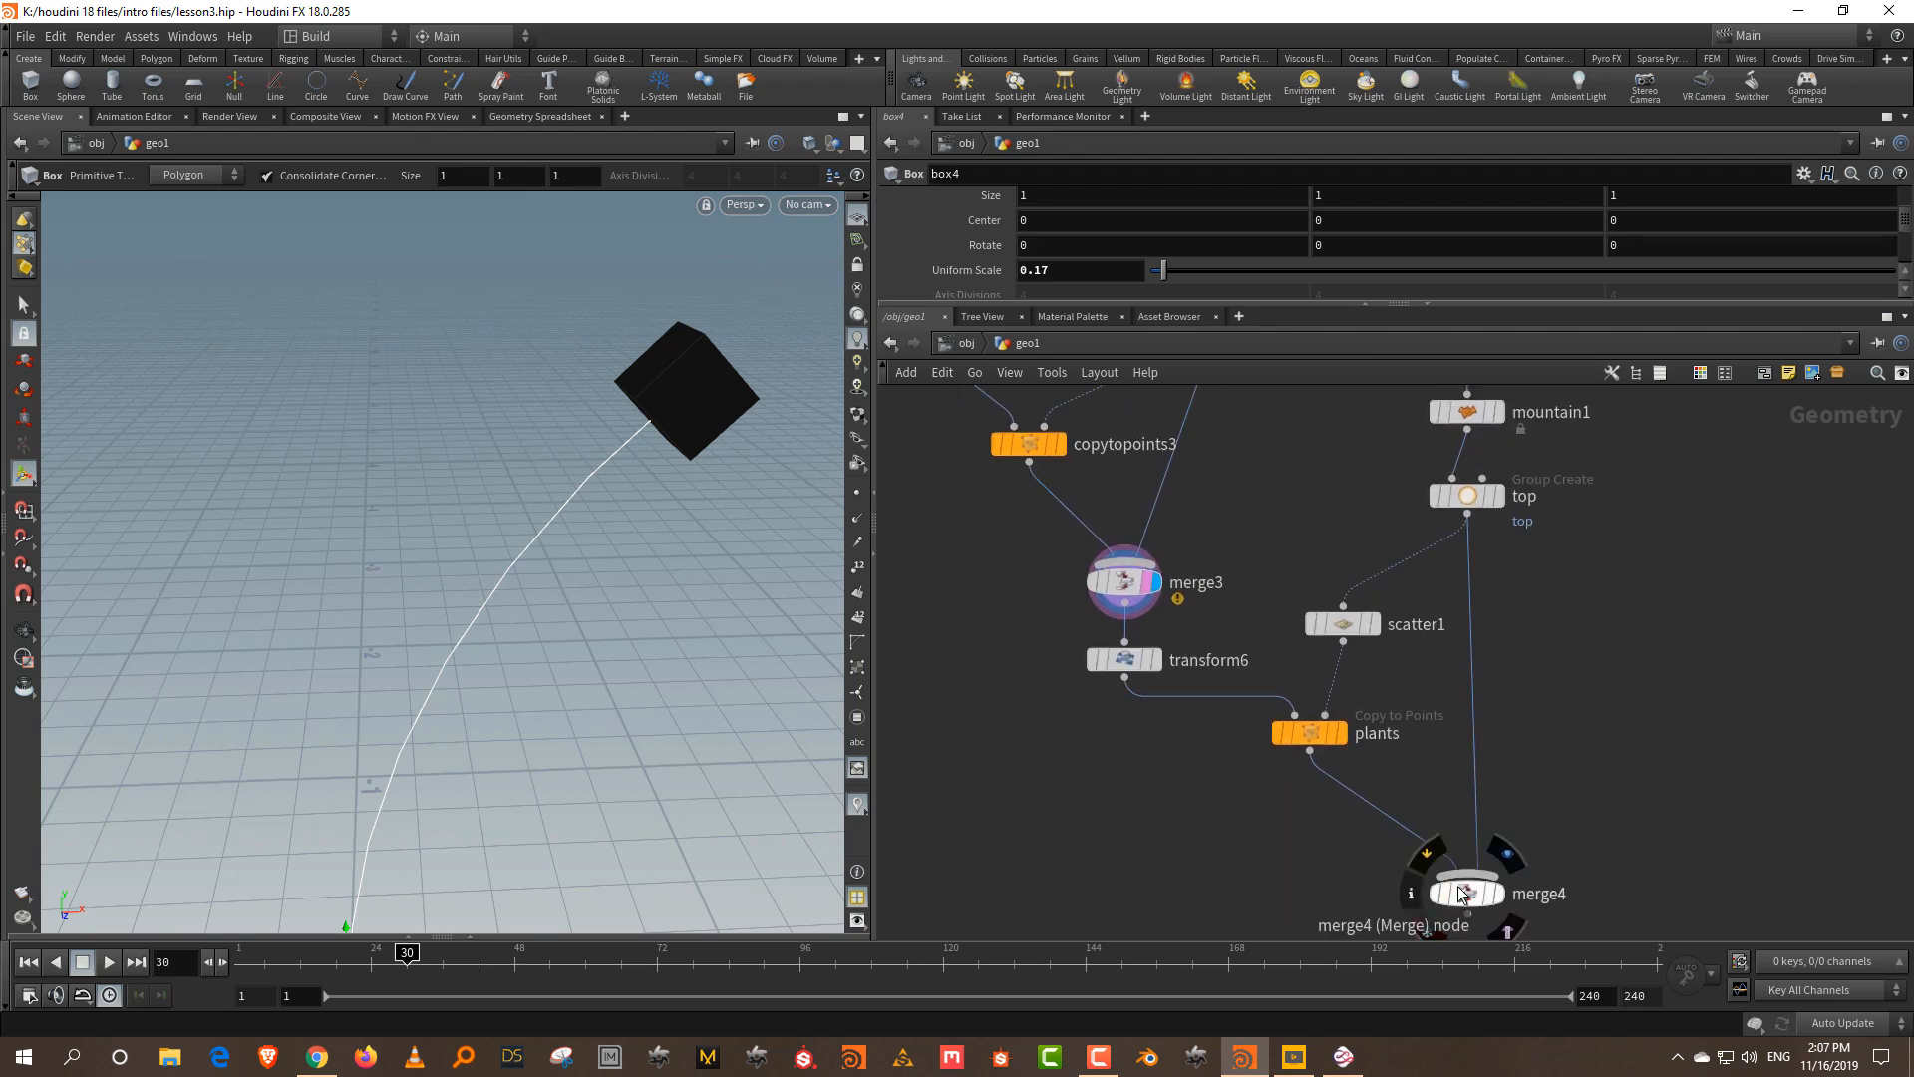
pyautogui.moveTo(1284, 503); pyautogui.dragTo(1311, 822, button='middle')
pyautogui.moveTo(1310, 718); pyautogui.dragTo(1316, 774, button='middle')
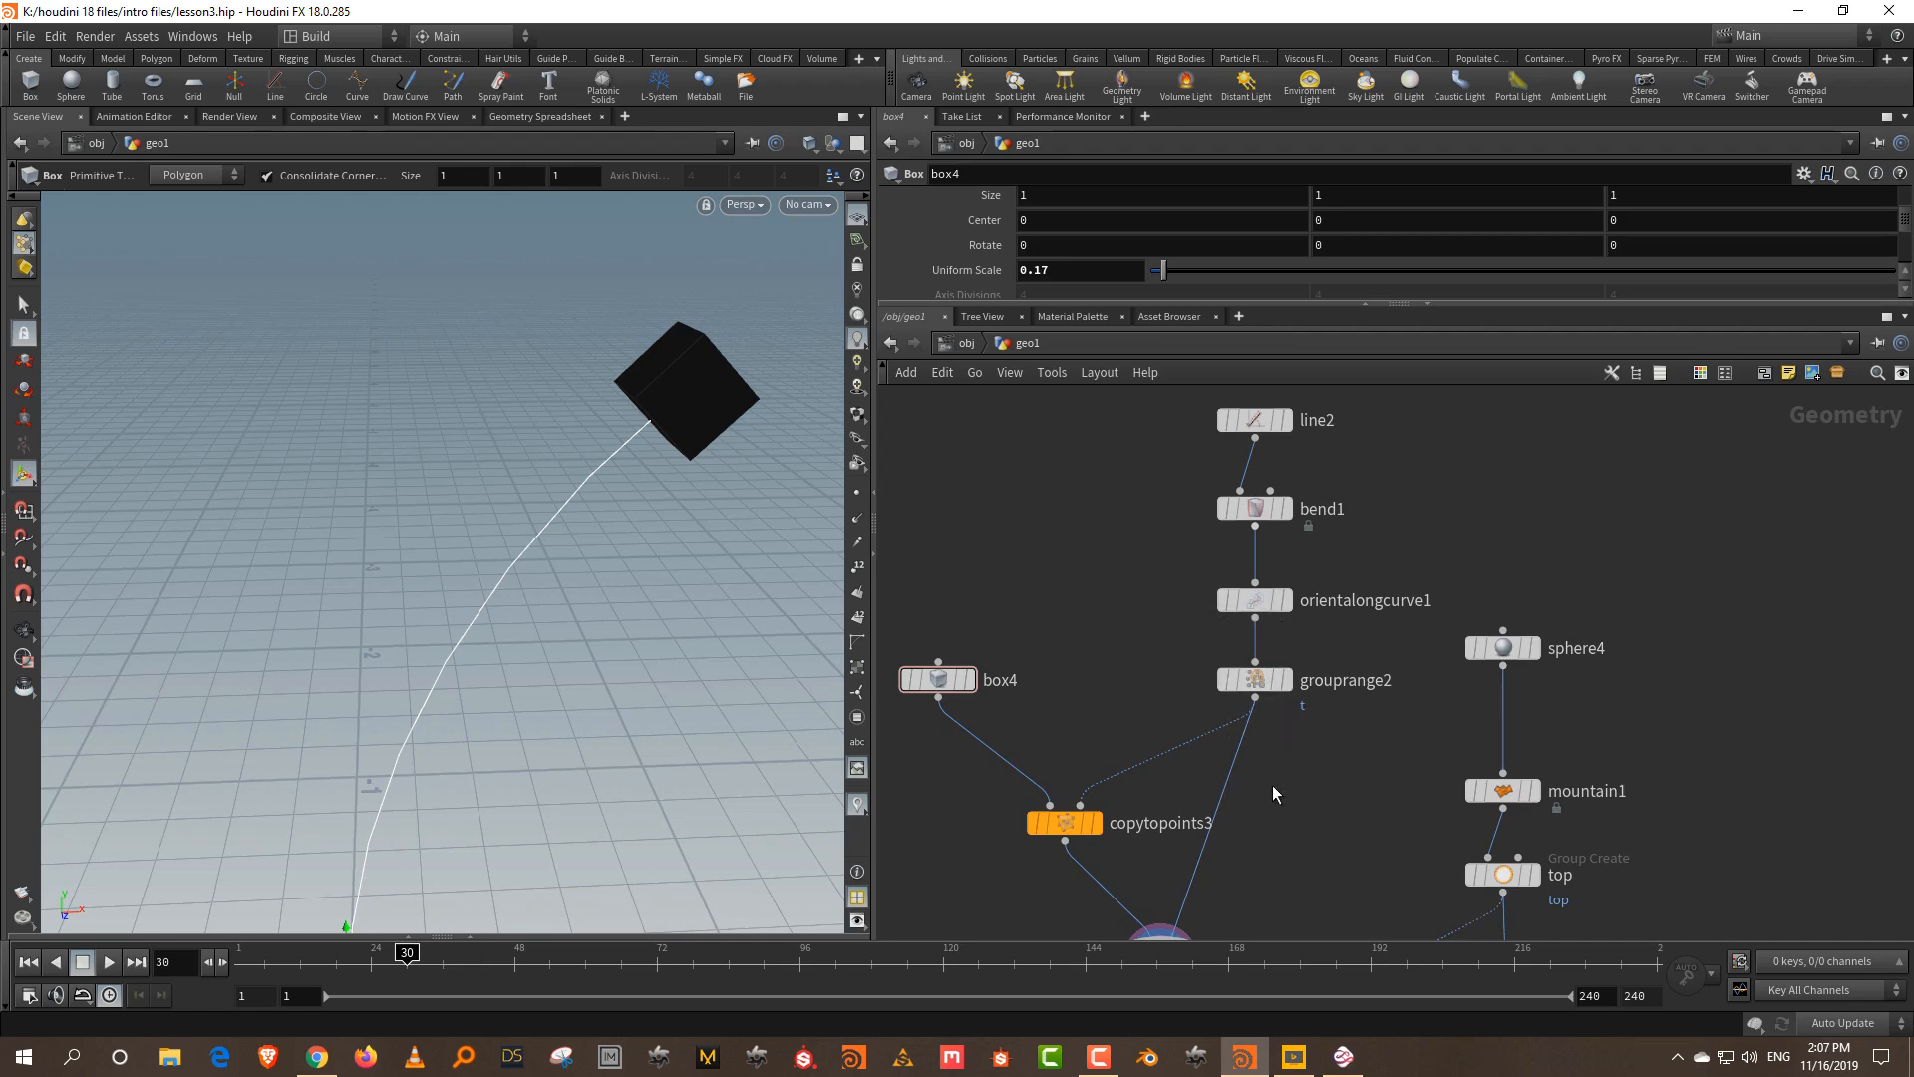
pyautogui.press('Tab')
pyautogui.write('del')
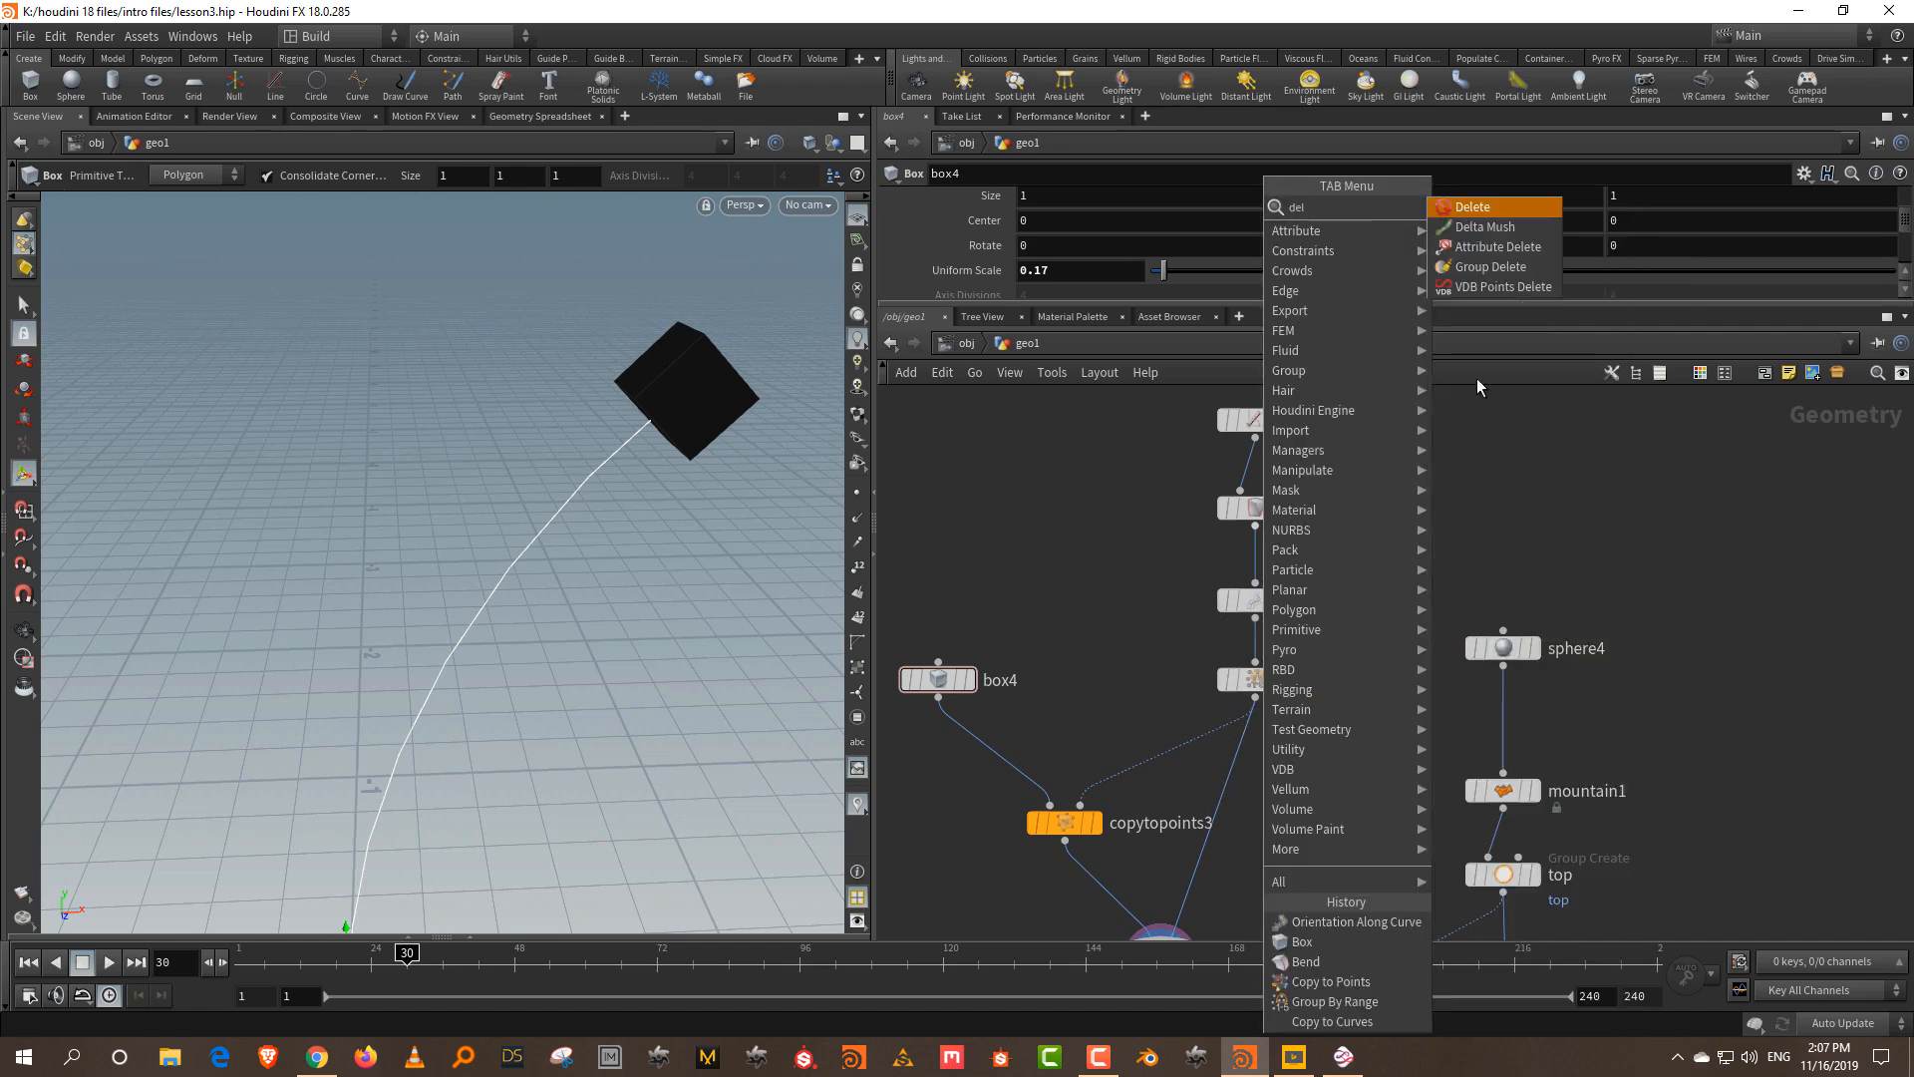
pyautogui.click(1519, 249)
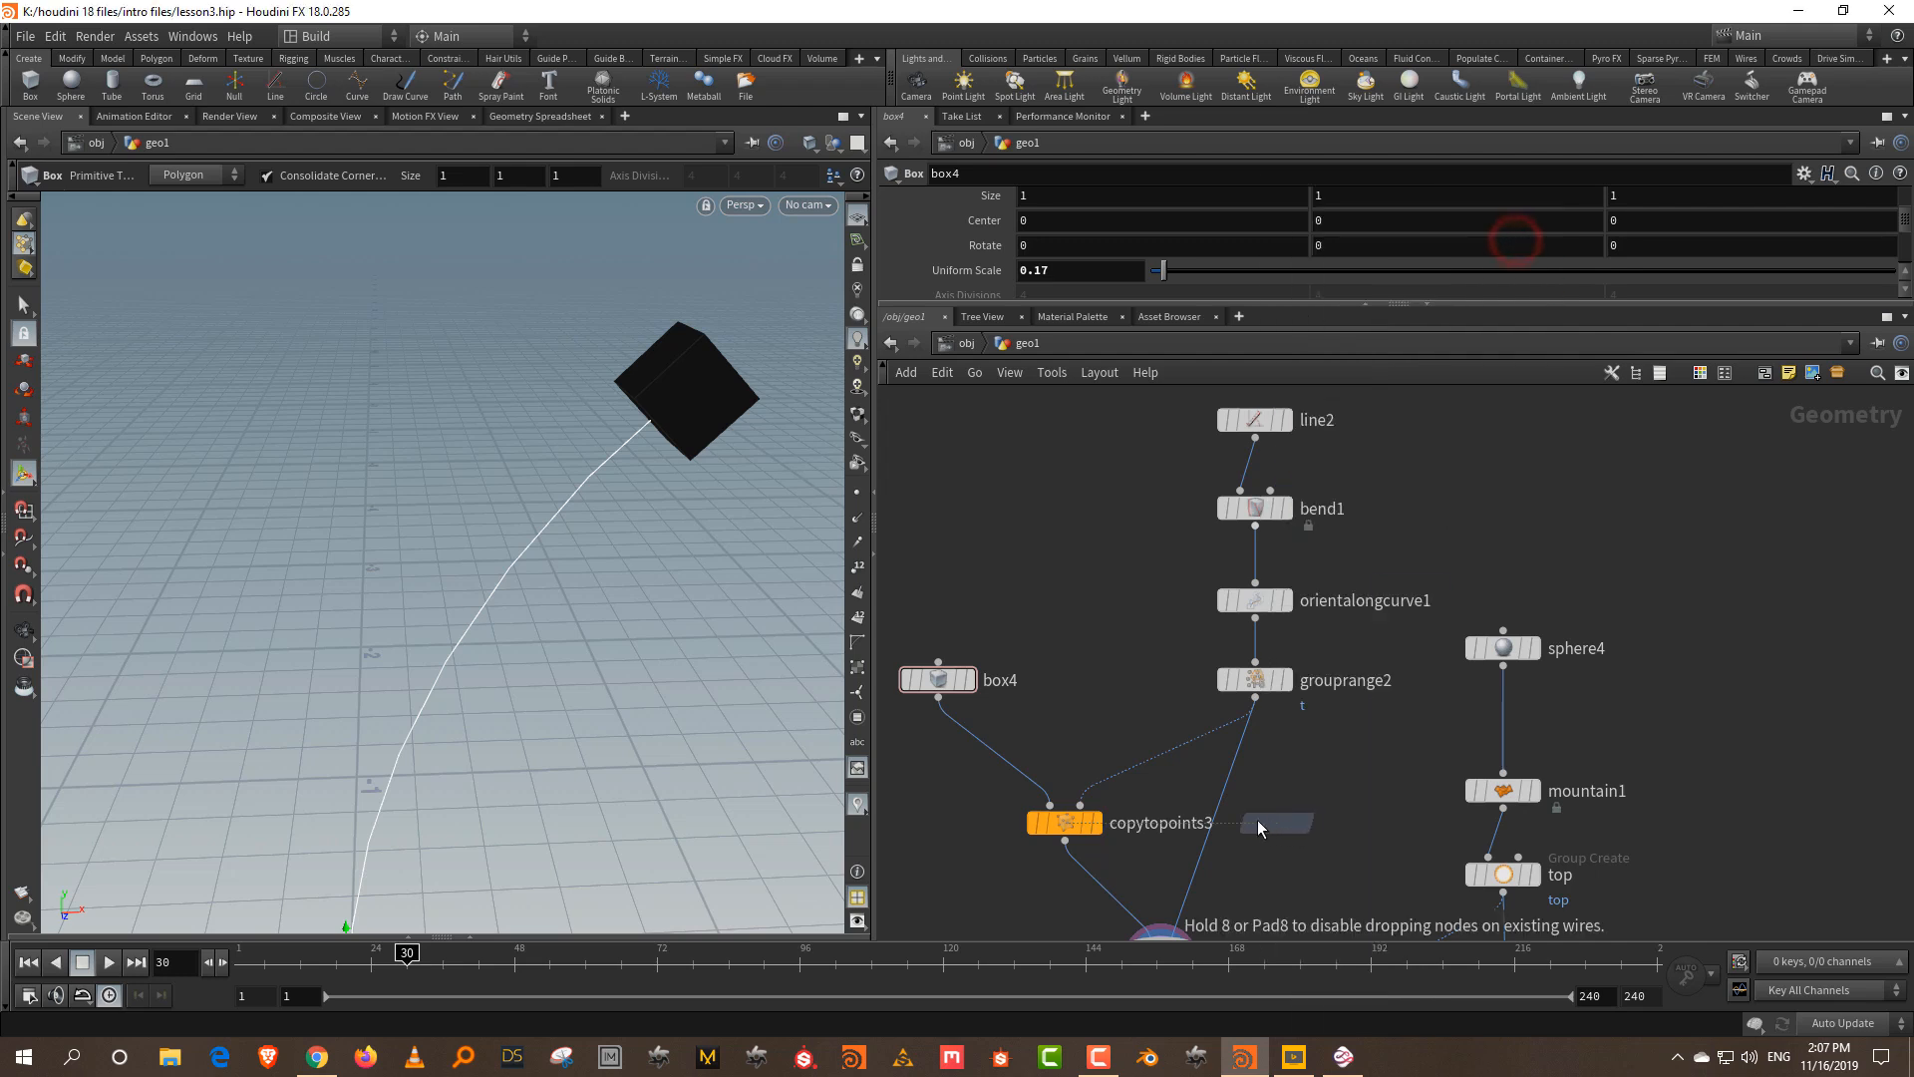
pyautogui.click(1217, 810)
pyautogui.moveTo(1219, 812); pyautogui.dragTo(1259, 831)
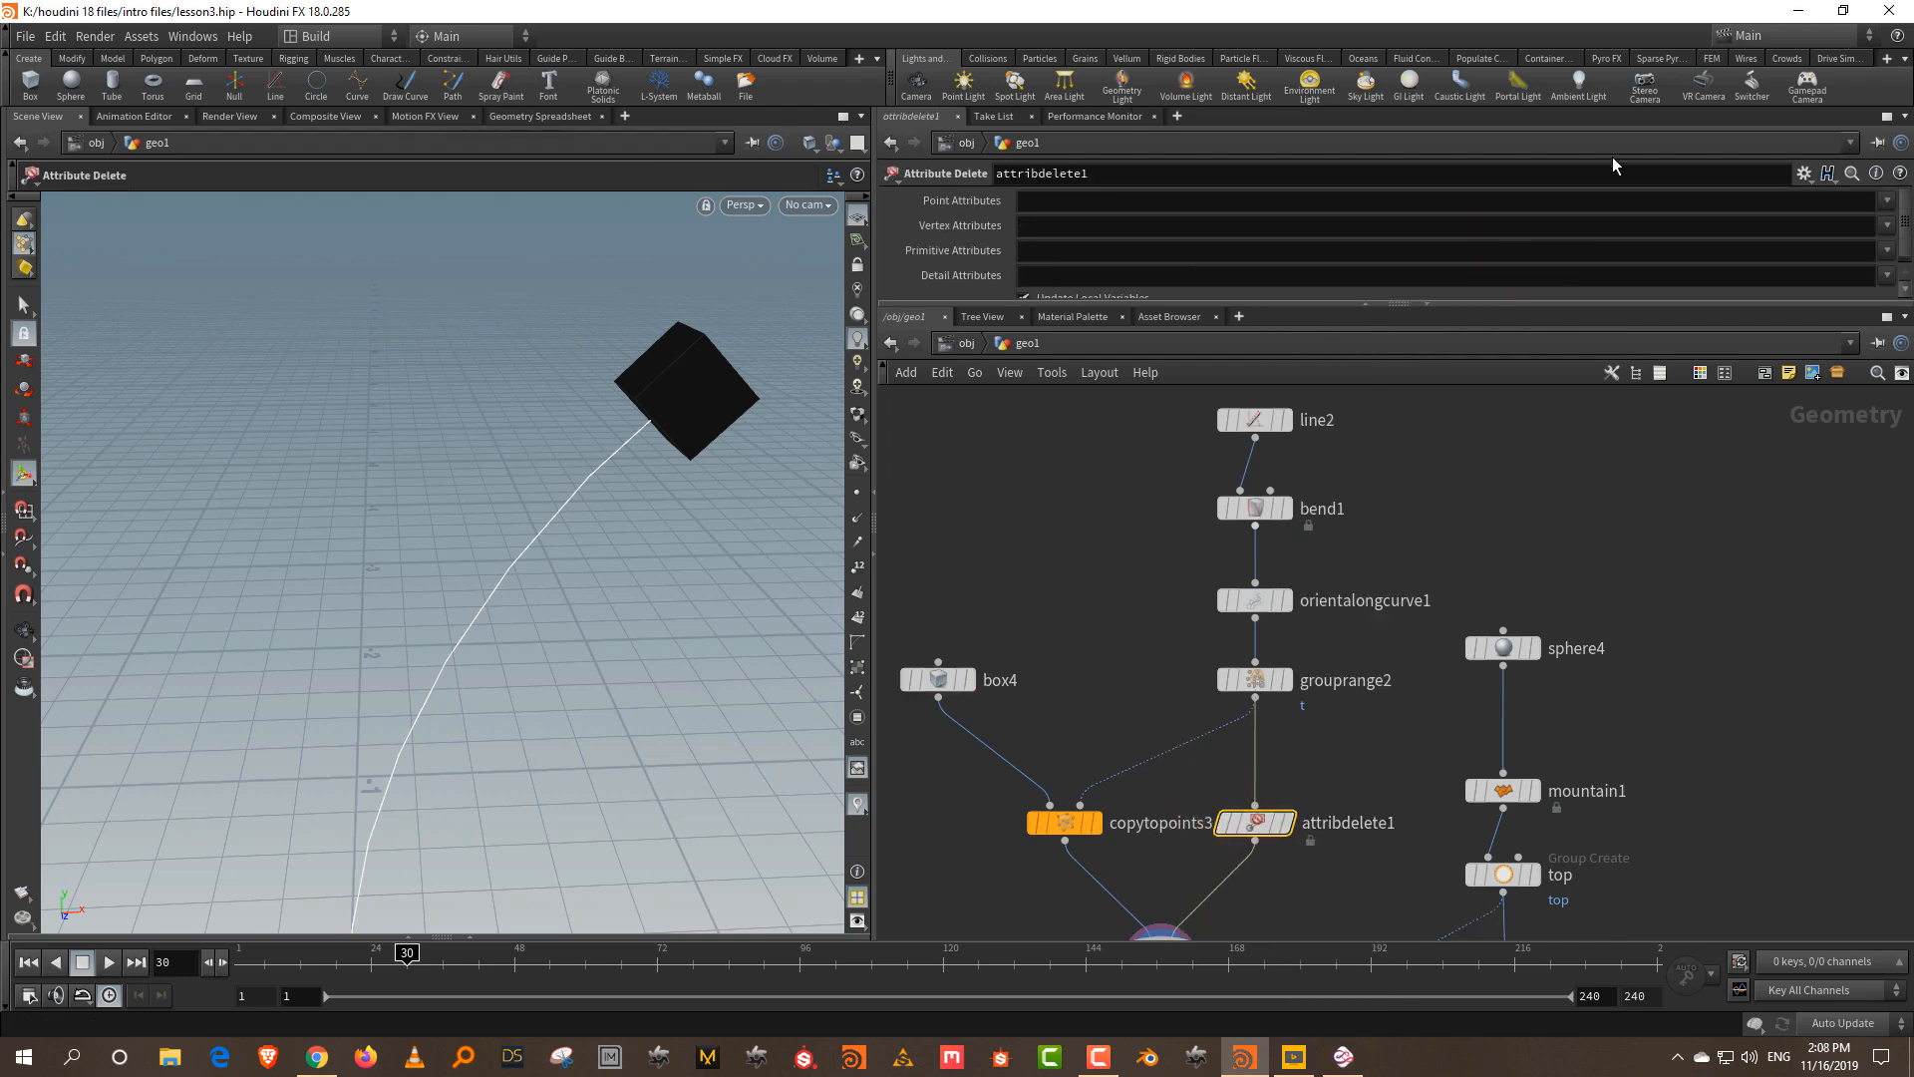
pyautogui.click(1887, 200)
pyautogui.click(1873, 228)
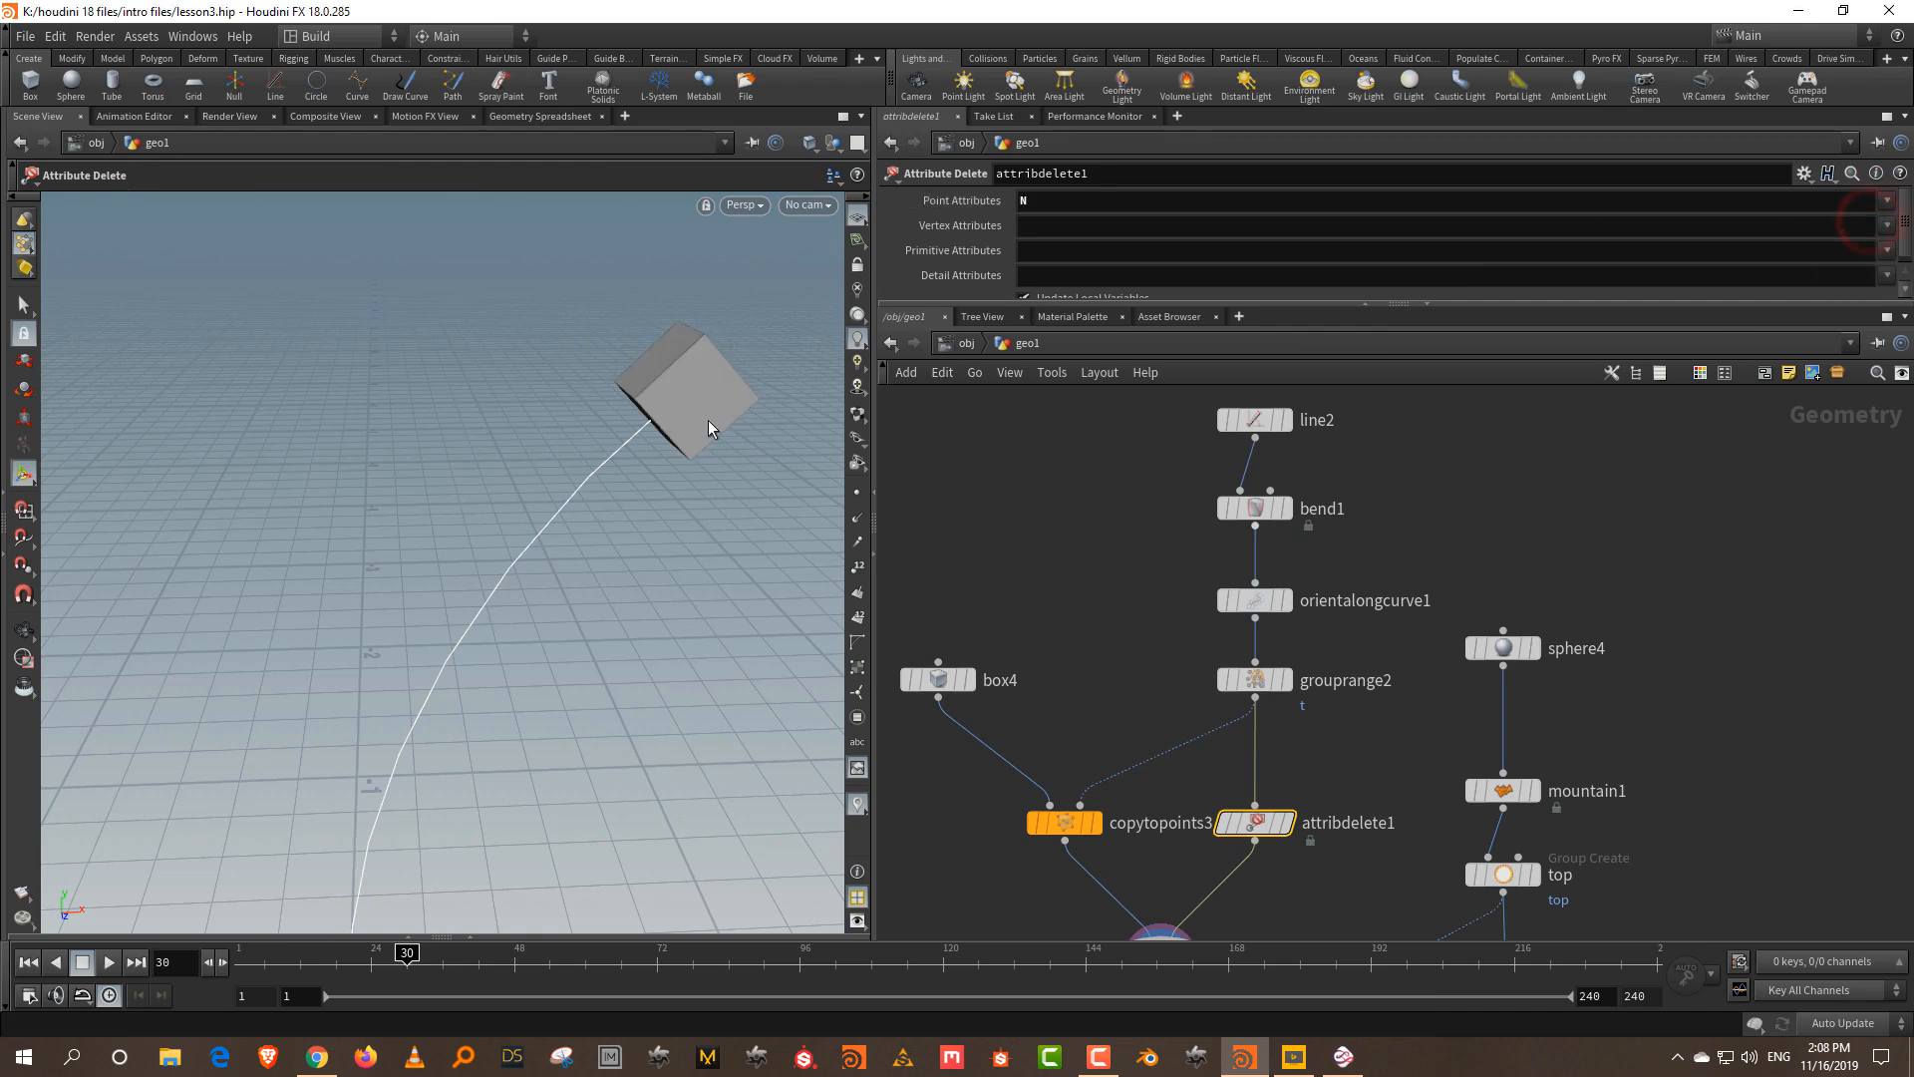
# - Insert a PolyWire node between attribdelete1 and merge3 with a wire radius of 0.011
pyautogui.moveTo(1294, 895); pyautogui.dragTo(1284, 769, button='middle')
pyautogui.press('Tab')
pyautogui.write('polywi')
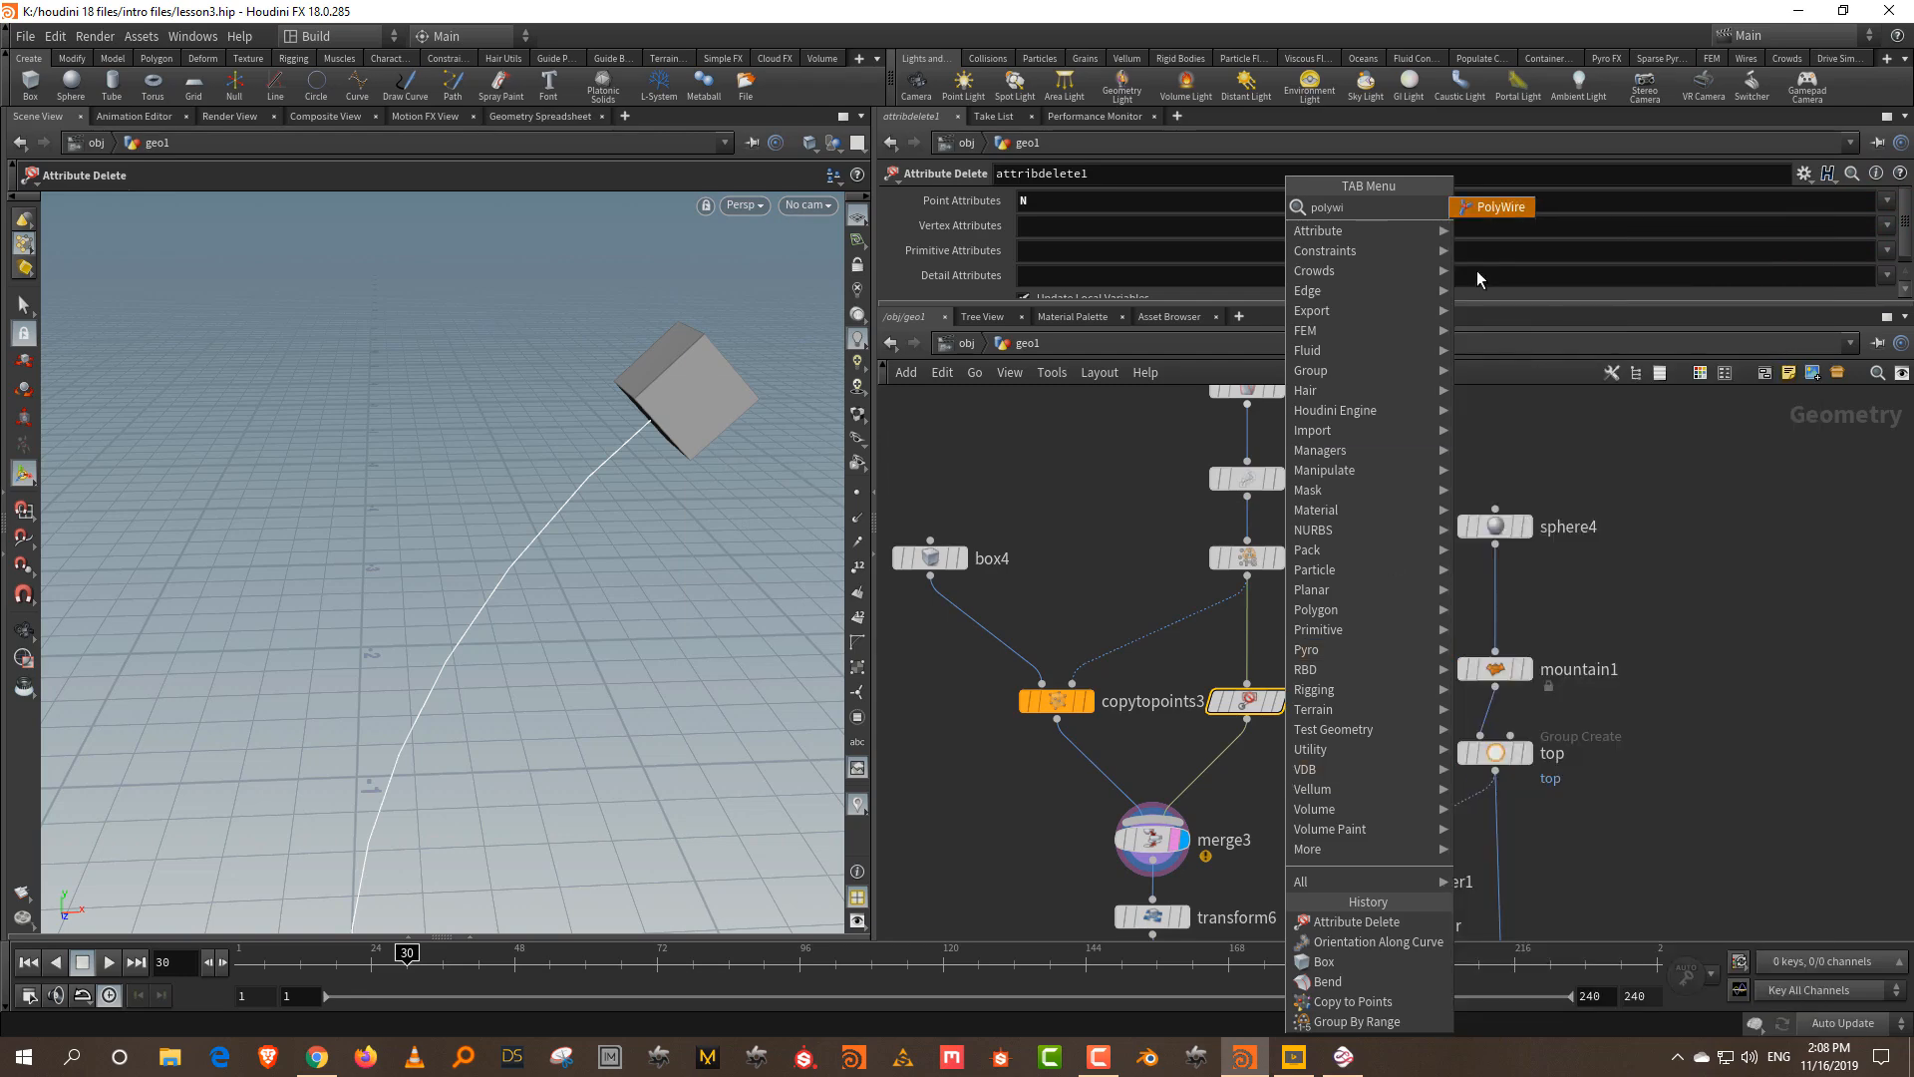
pyautogui.click(1507, 201)
pyautogui.click(1209, 776)
pyautogui.moveTo(1193, 228); pyautogui.dragTo(1160, 250)
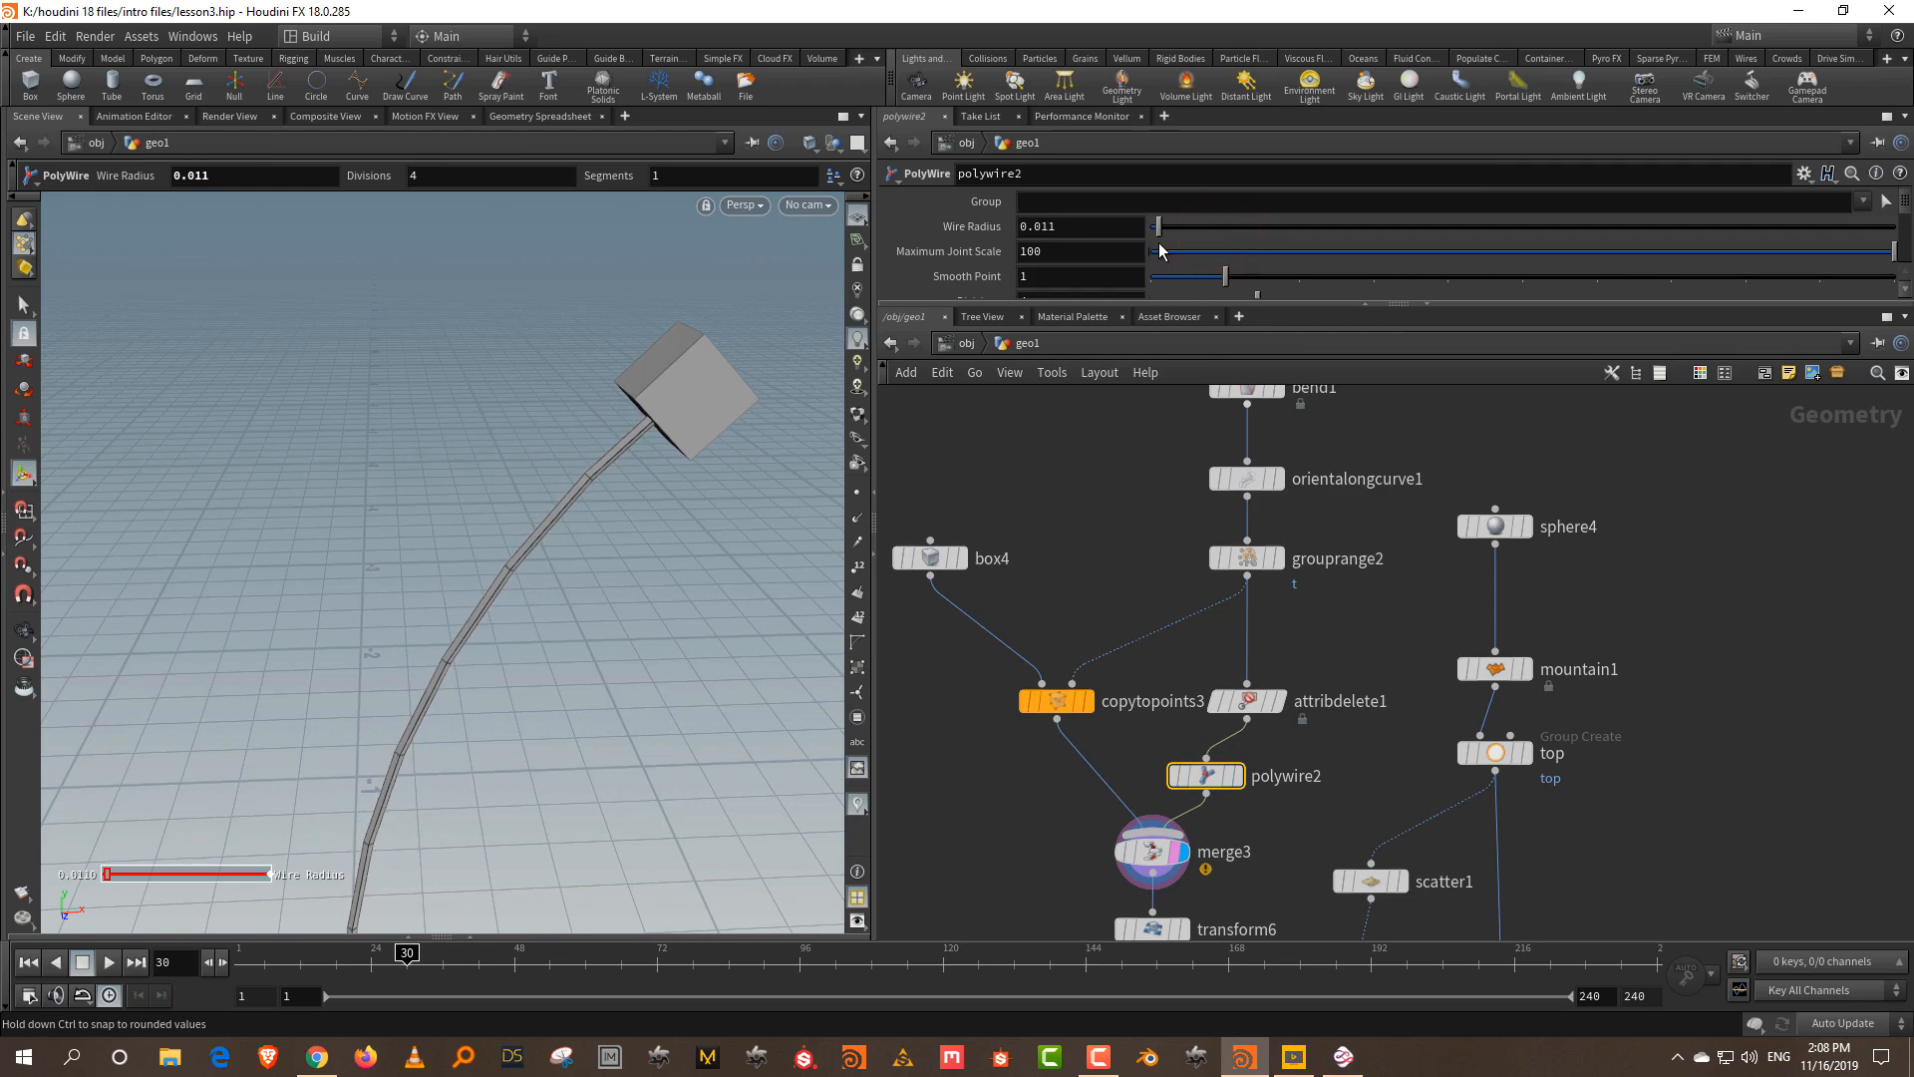
# - Display merge4 and inspect the plants scattered over the rocky sphere from several angles
pyautogui.moveTo(1368, 770); pyautogui.dragTo(1328, 486, button='middle')
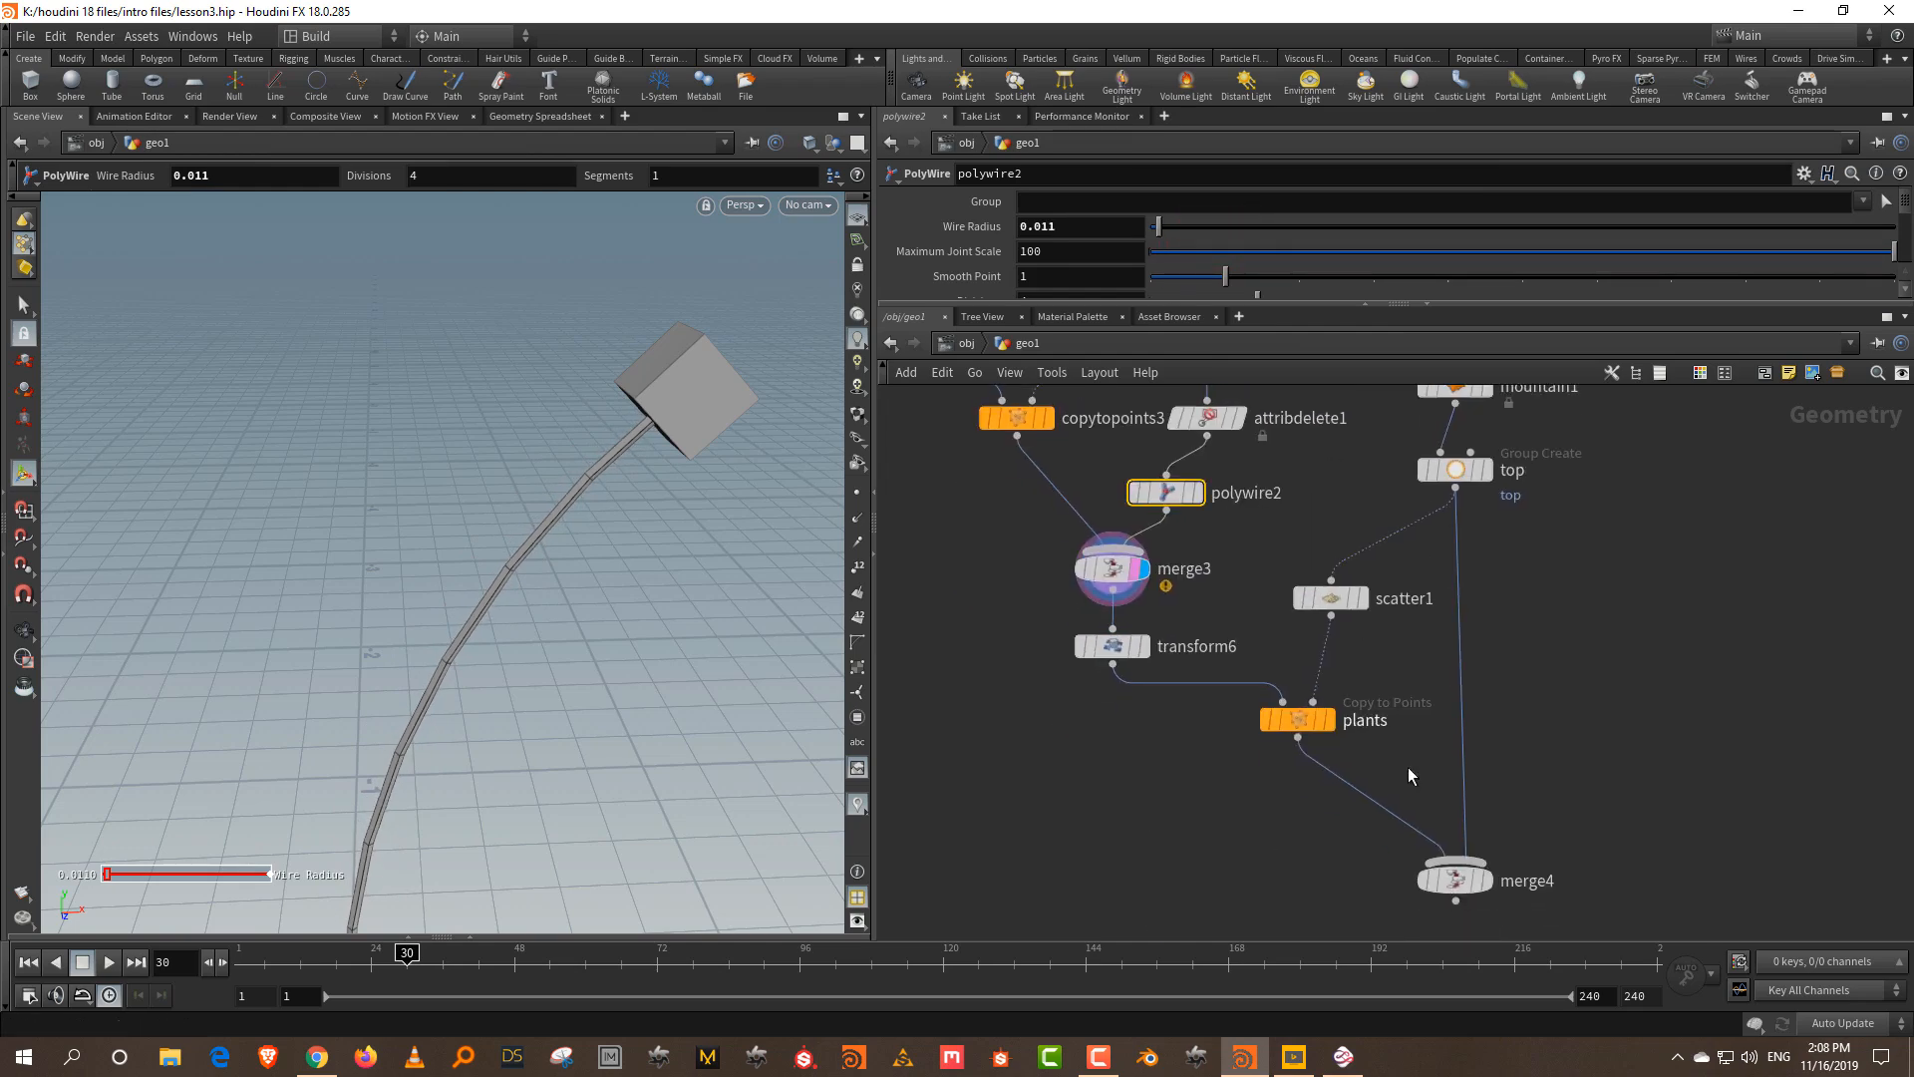
pyautogui.click(1488, 881)
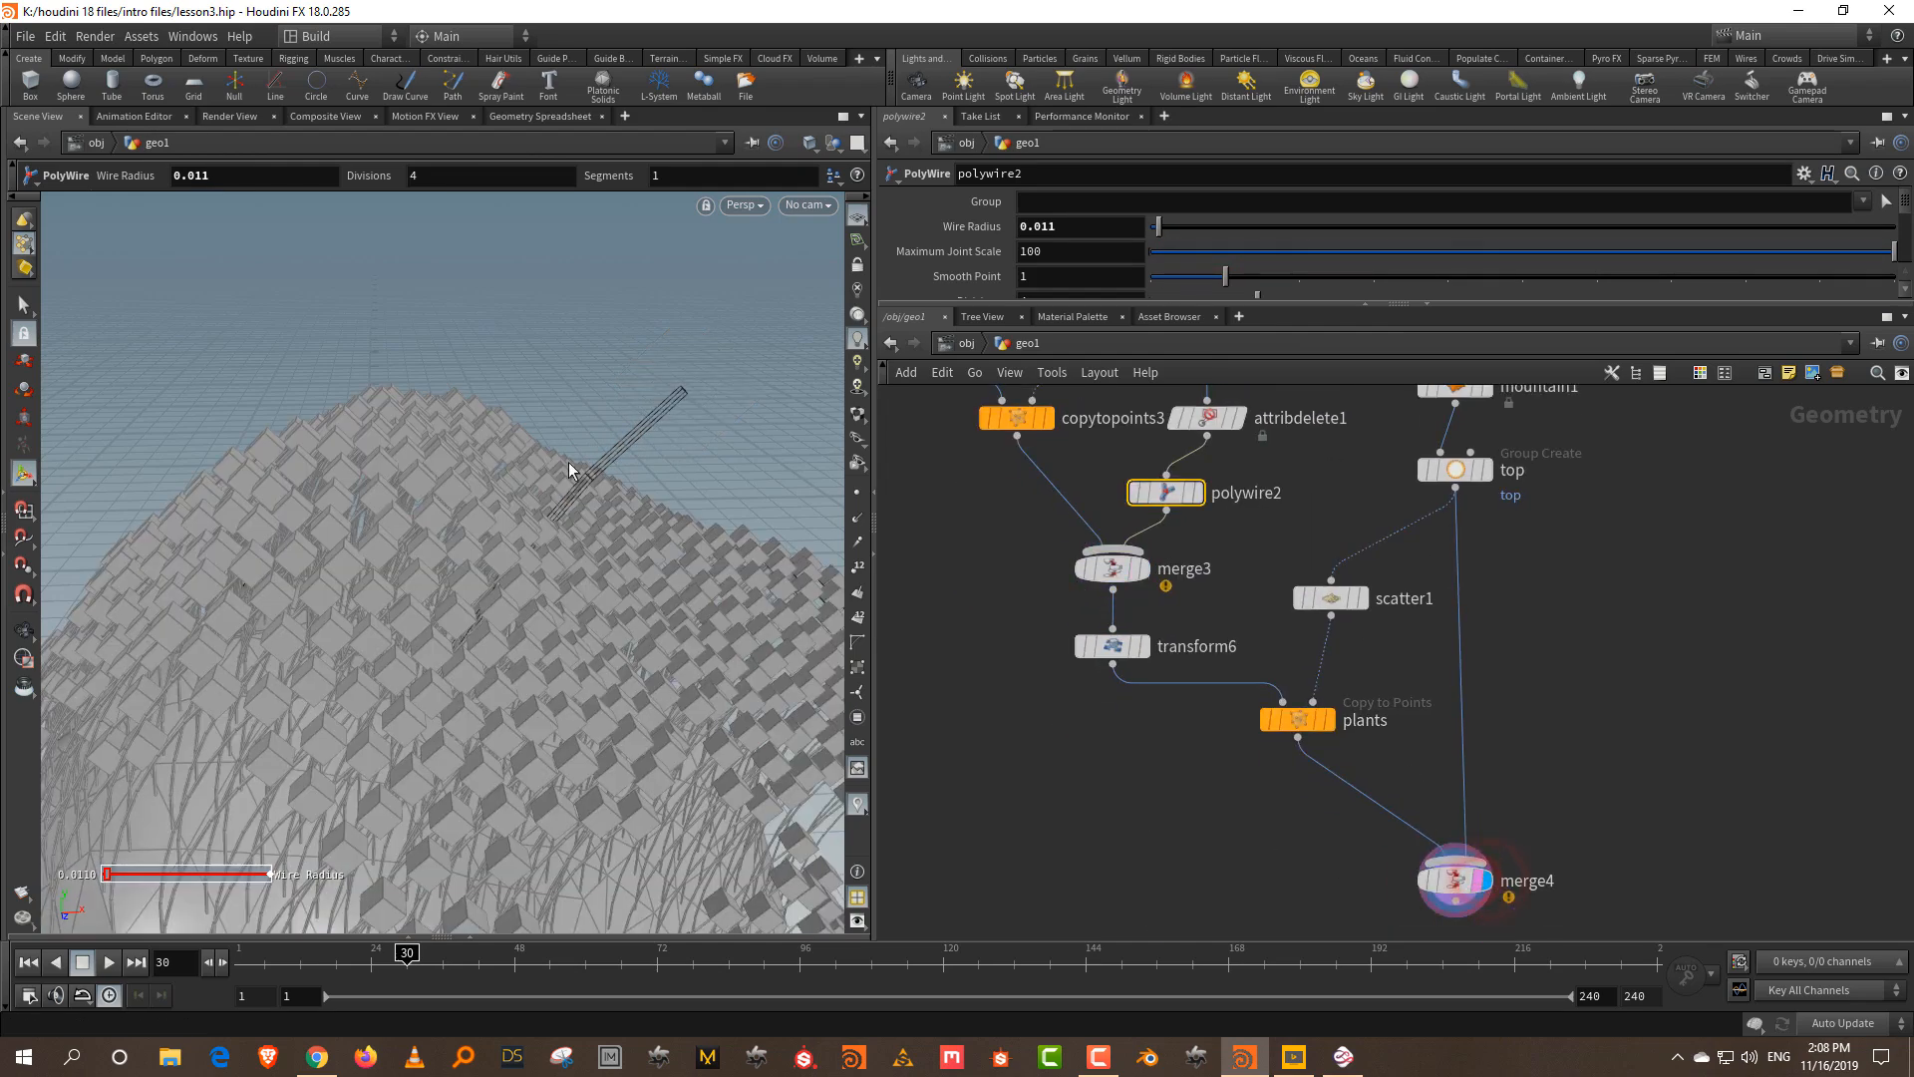
pyautogui.moveTo(554, 357); pyautogui.dragTo(449, 525, button='right')
pyautogui.moveTo(449, 525); pyautogui.dragTo(548, 440)
pyautogui.moveTo(535, 424); pyautogui.dragTo(384, 488, button='right')
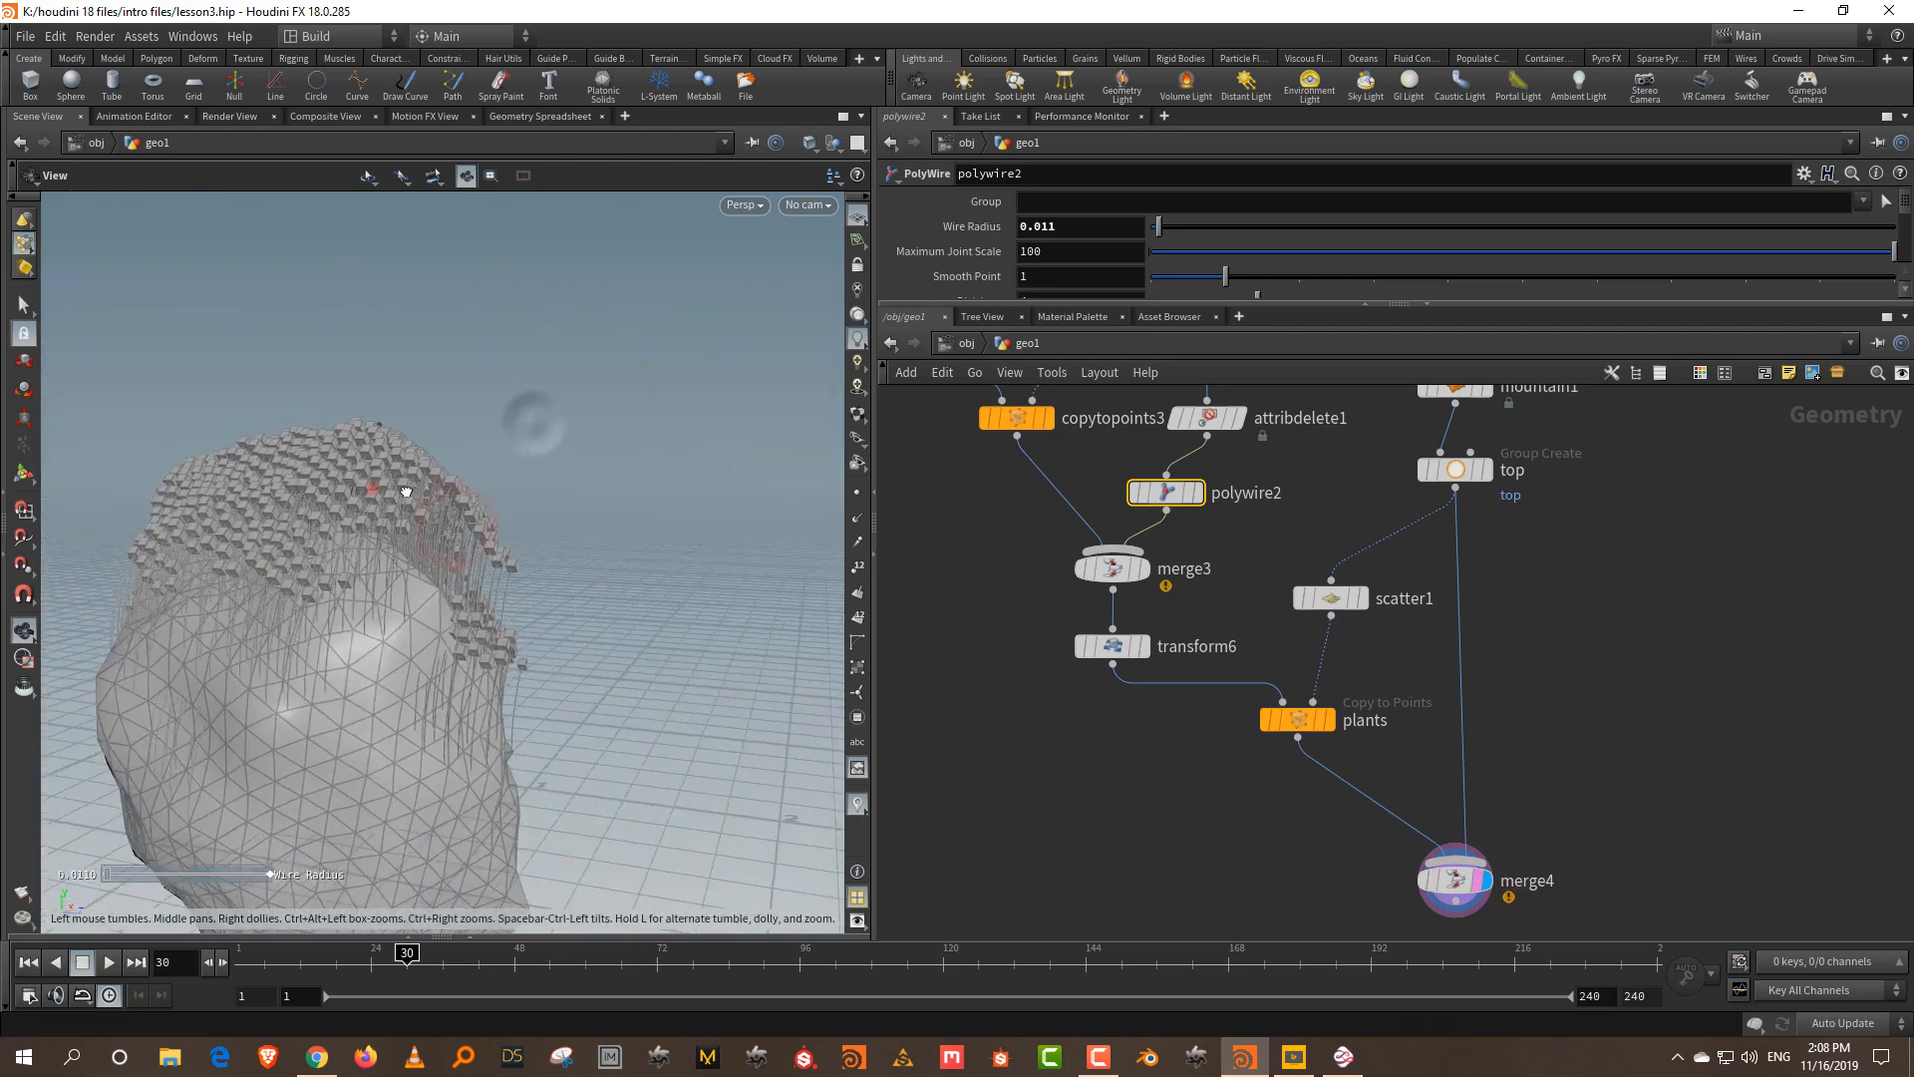
pyautogui.moveTo(373, 490); pyautogui.dragTo(521, 444)
pyautogui.moveTo(520, 443); pyautogui.dragTo(344, 460, button='right')
pyautogui.moveTo(334, 457); pyautogui.dragTo(500, 470, button='middle')
pyautogui.moveTo(502, 471); pyautogui.dragTo(643, 506)
pyautogui.press('Return')
pyautogui.click(1570, 620)
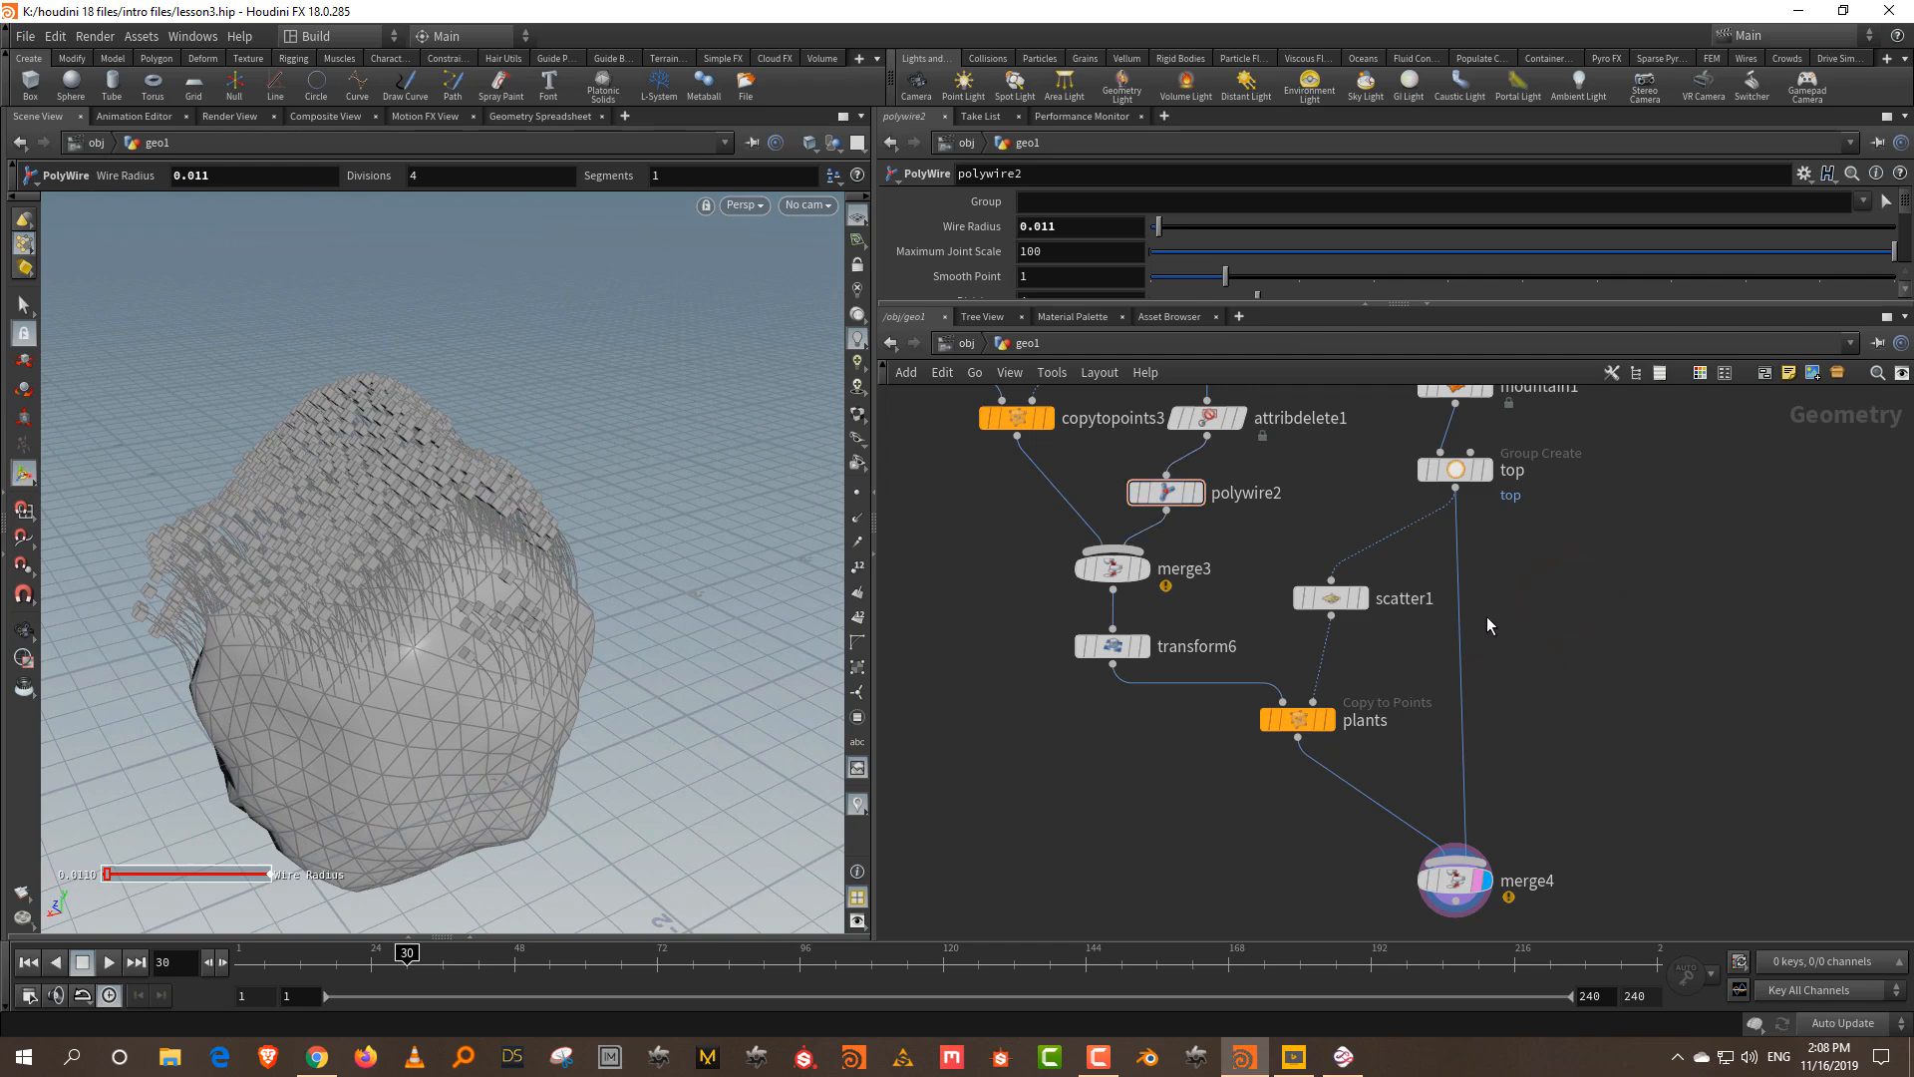
# - Move plants and merge4 further down the network and reposition scatter1 to make room between scatter1 and plants
pyautogui.moveTo(1486, 616); pyautogui.dragTo(1500, 694, button='middle')
pyautogui.moveTo(1339, 676); pyautogui.dragTo(1325, 634)
pyautogui.moveTo(1390, 731); pyautogui.dragTo(1406, 600, button='middle')
pyautogui.moveTo(1645, 609); pyautogui.dragTo(1304, 919)
pyautogui.moveTo(1328, 665); pyautogui.dragTo(1321, 855)
pyautogui.moveTo(1397, 592); pyautogui.dragTo(1404, 655, button='middle')
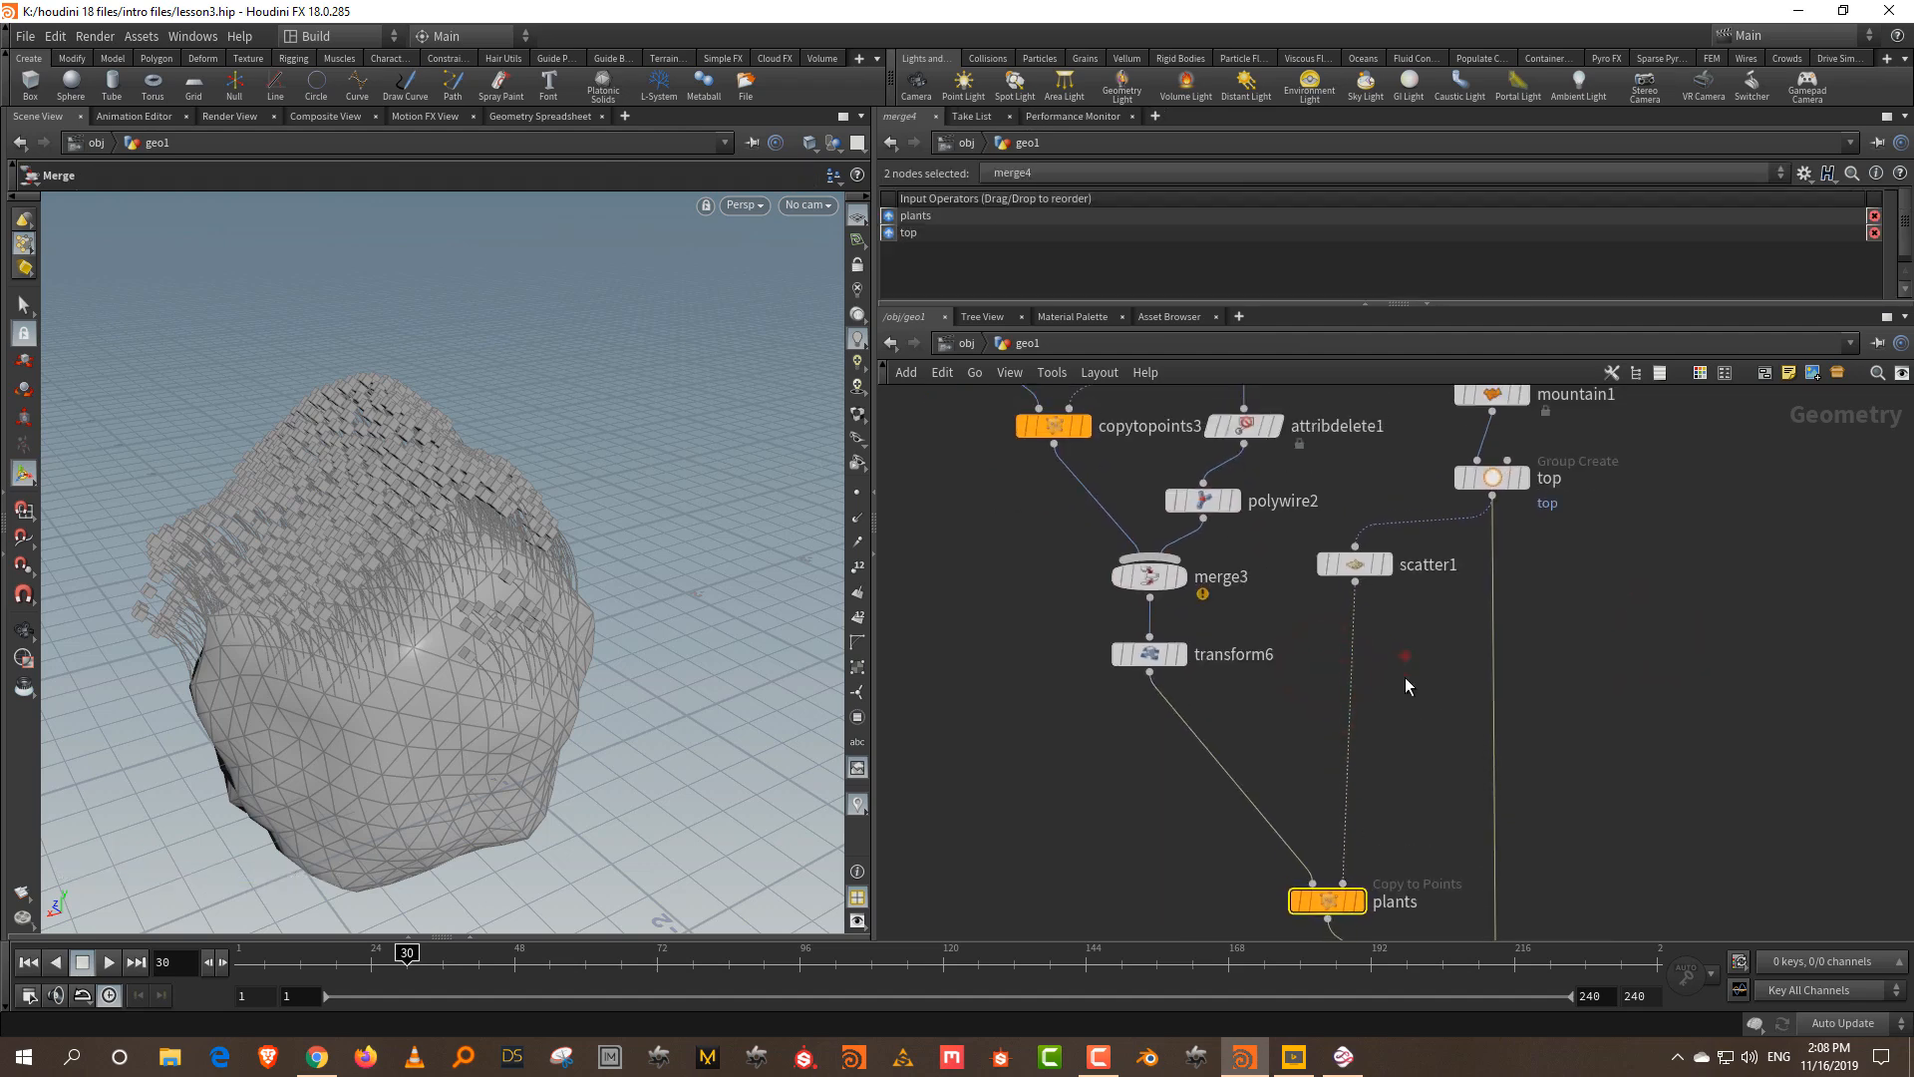
pyautogui.click(1404, 655)
pyautogui.moveTo(1361, 566); pyautogui.dragTo(1353, 598)
# - Insert an Attribute Noise node between scatter1 and plants
pyautogui.press('Tab')
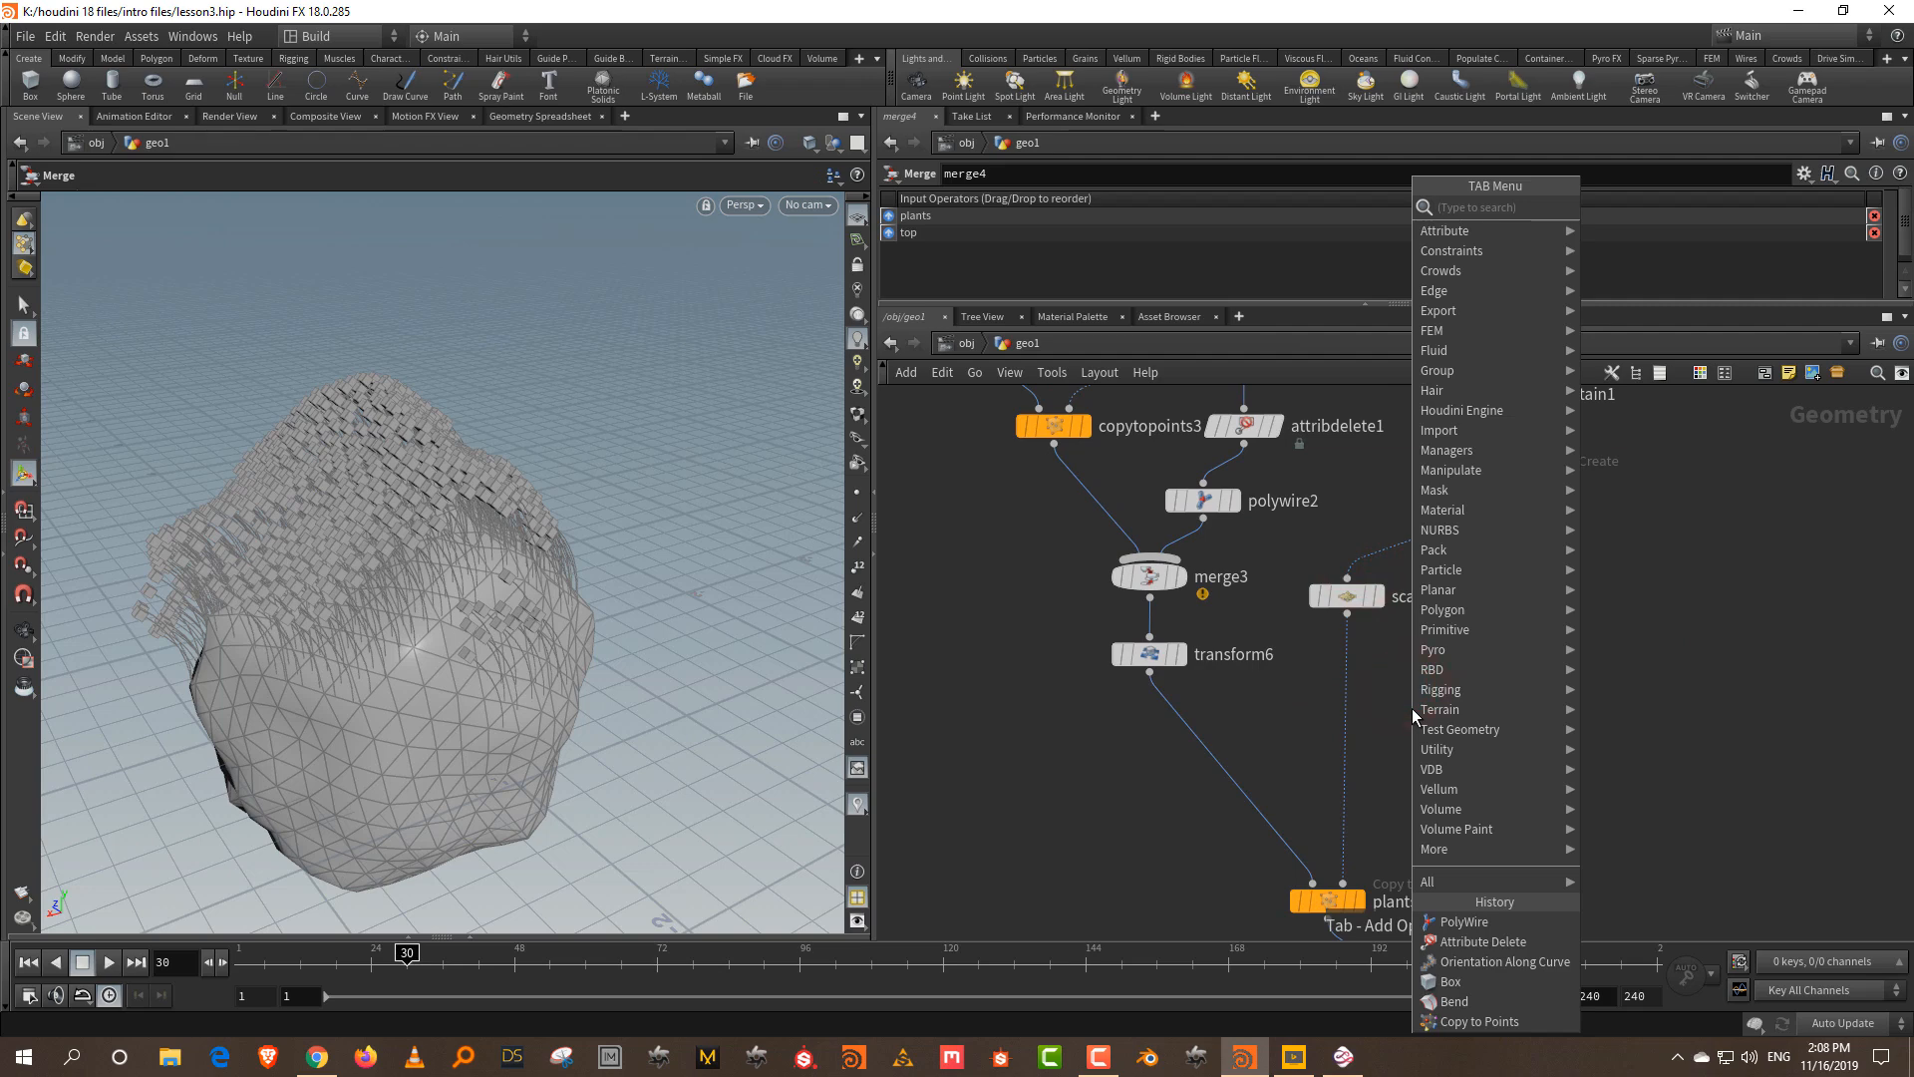
pyautogui.click(1361, 720)
pyautogui.press('Tab')
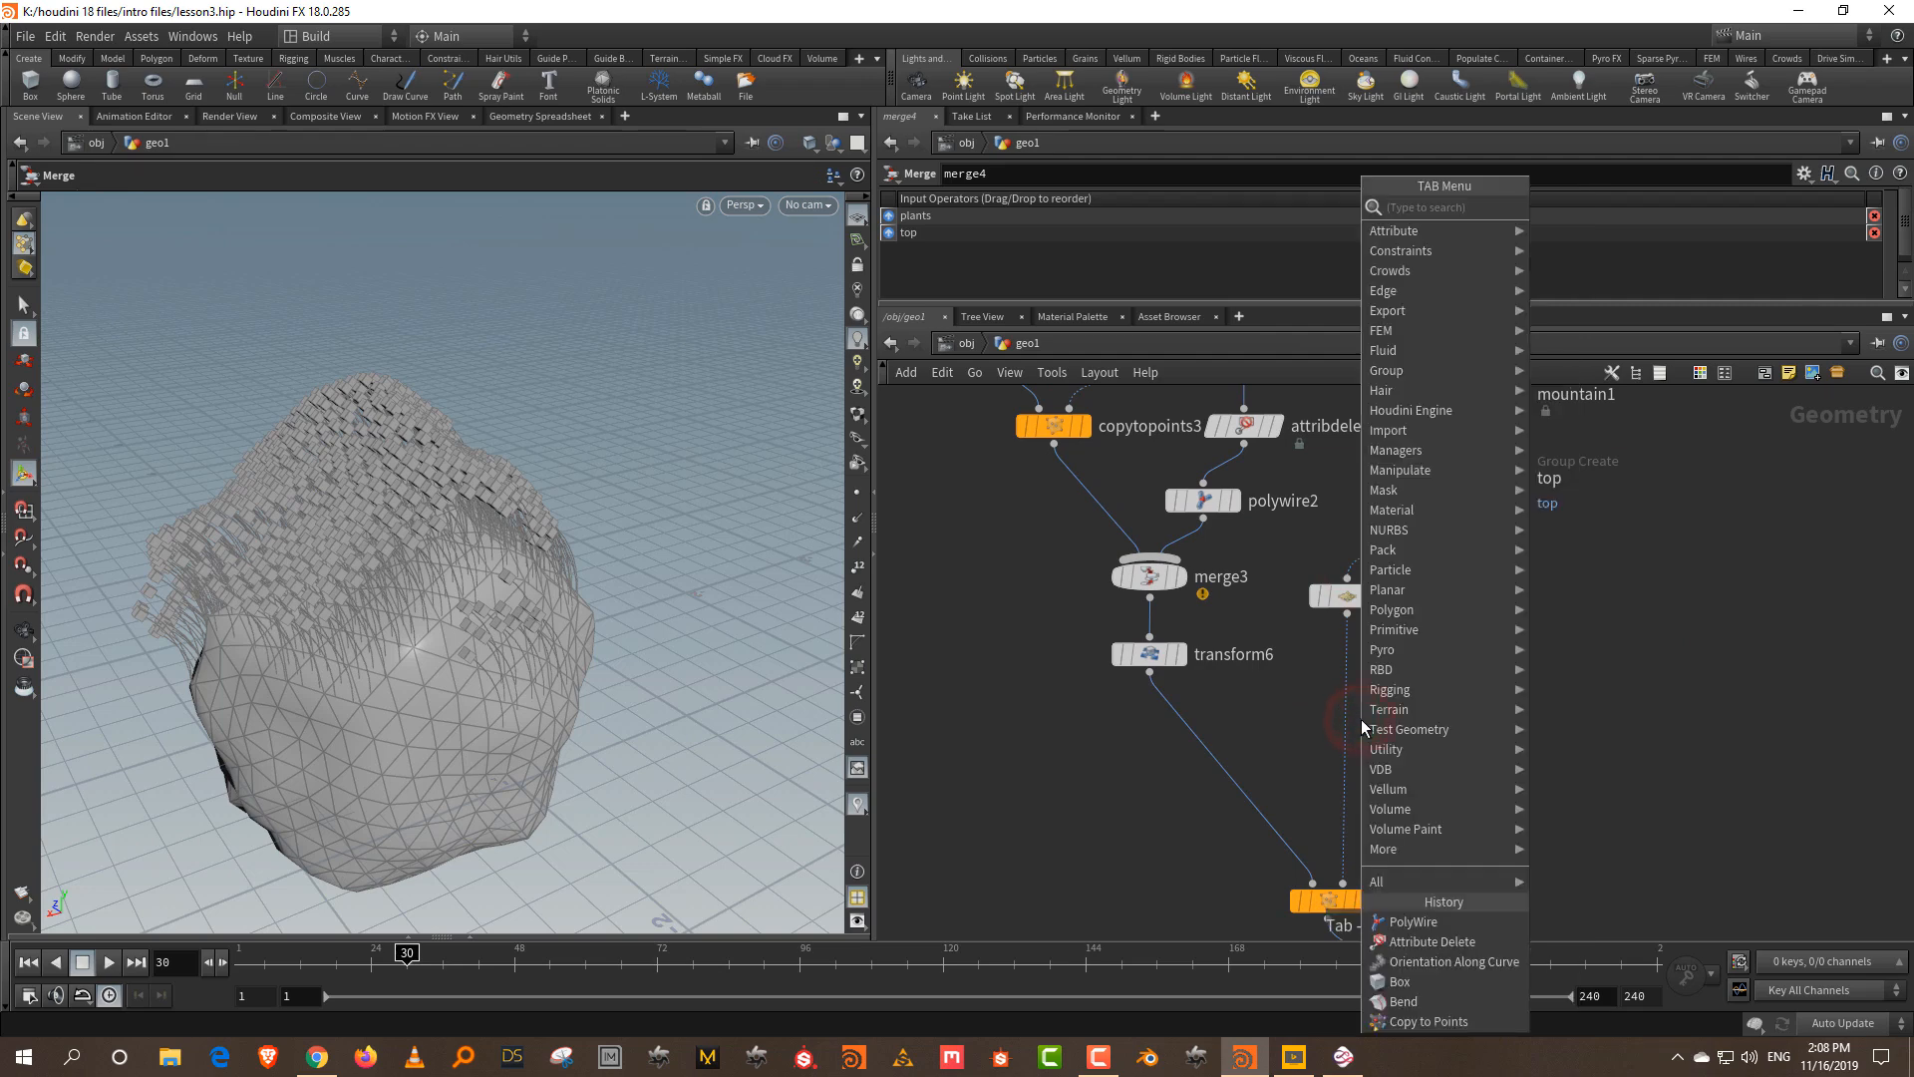
pyautogui.write('noise')
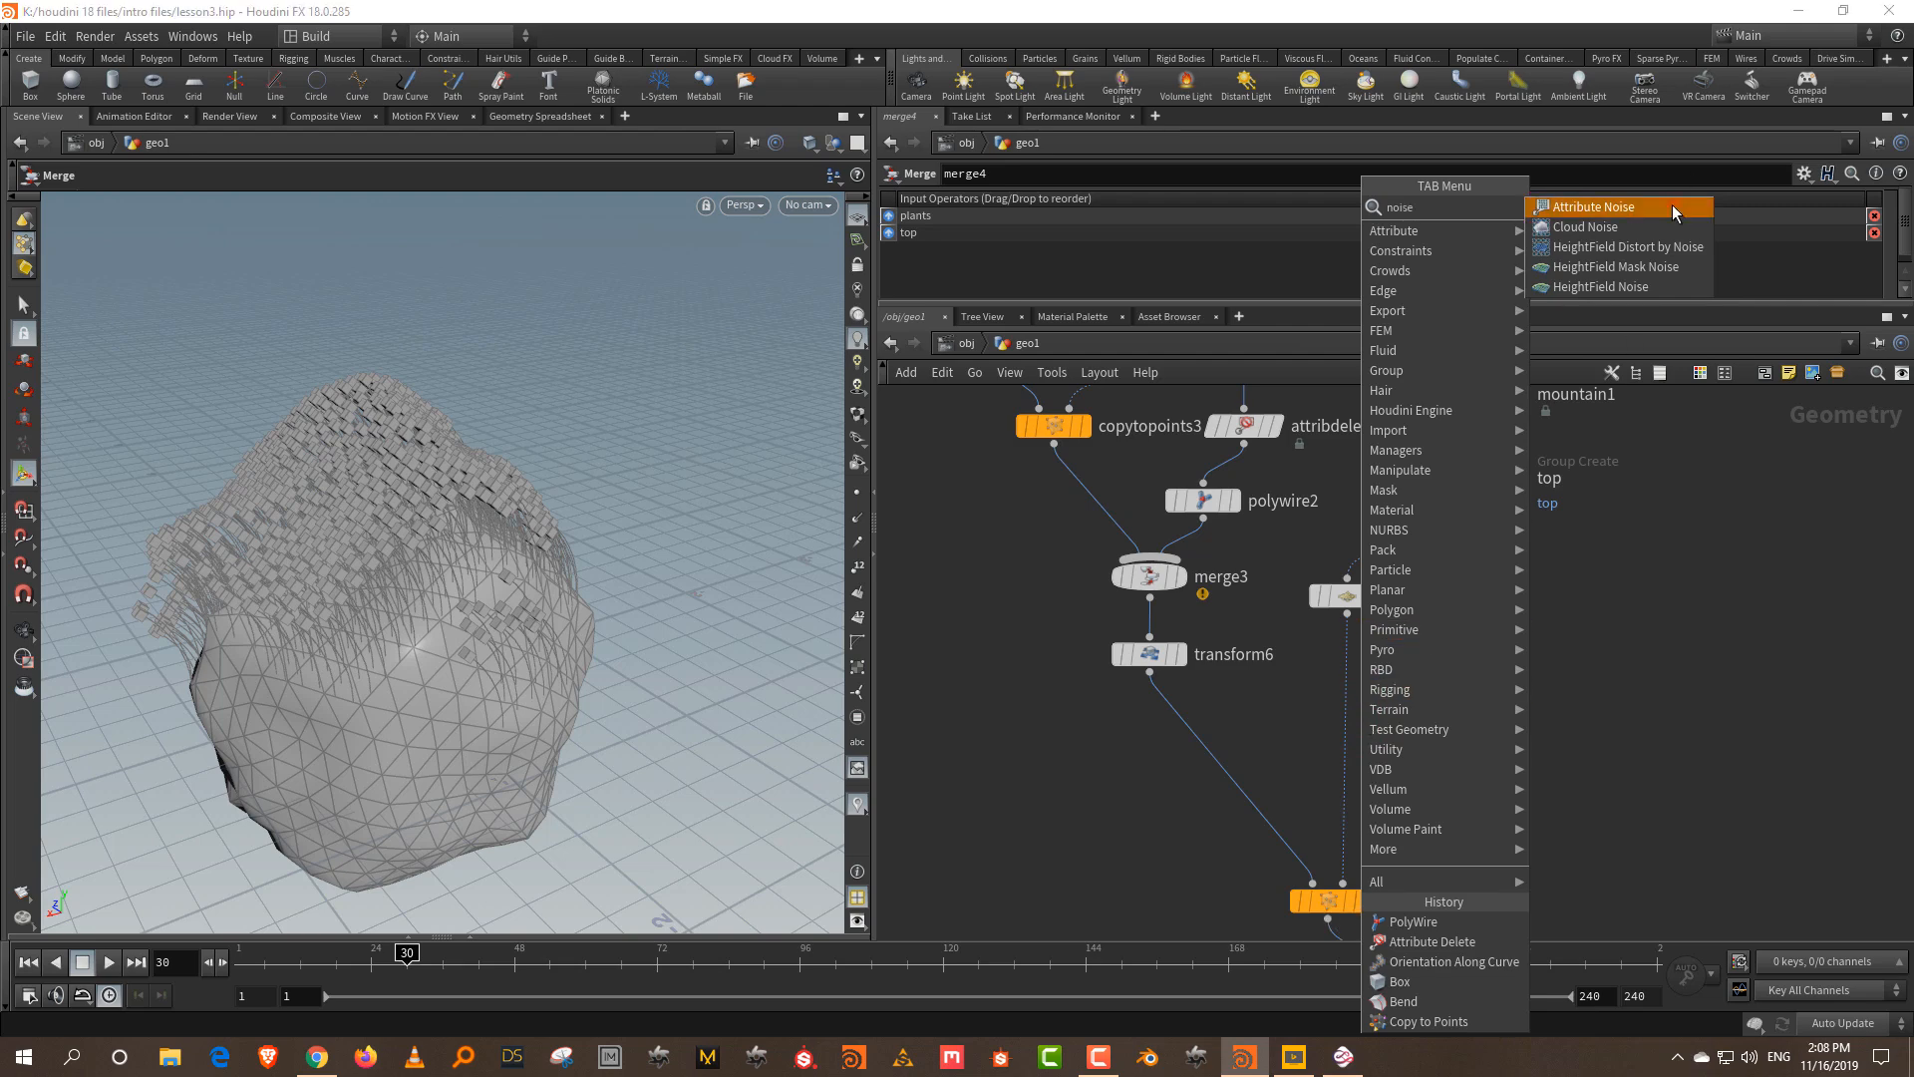
pyautogui.click(1673, 205)
pyautogui.click(1348, 698)
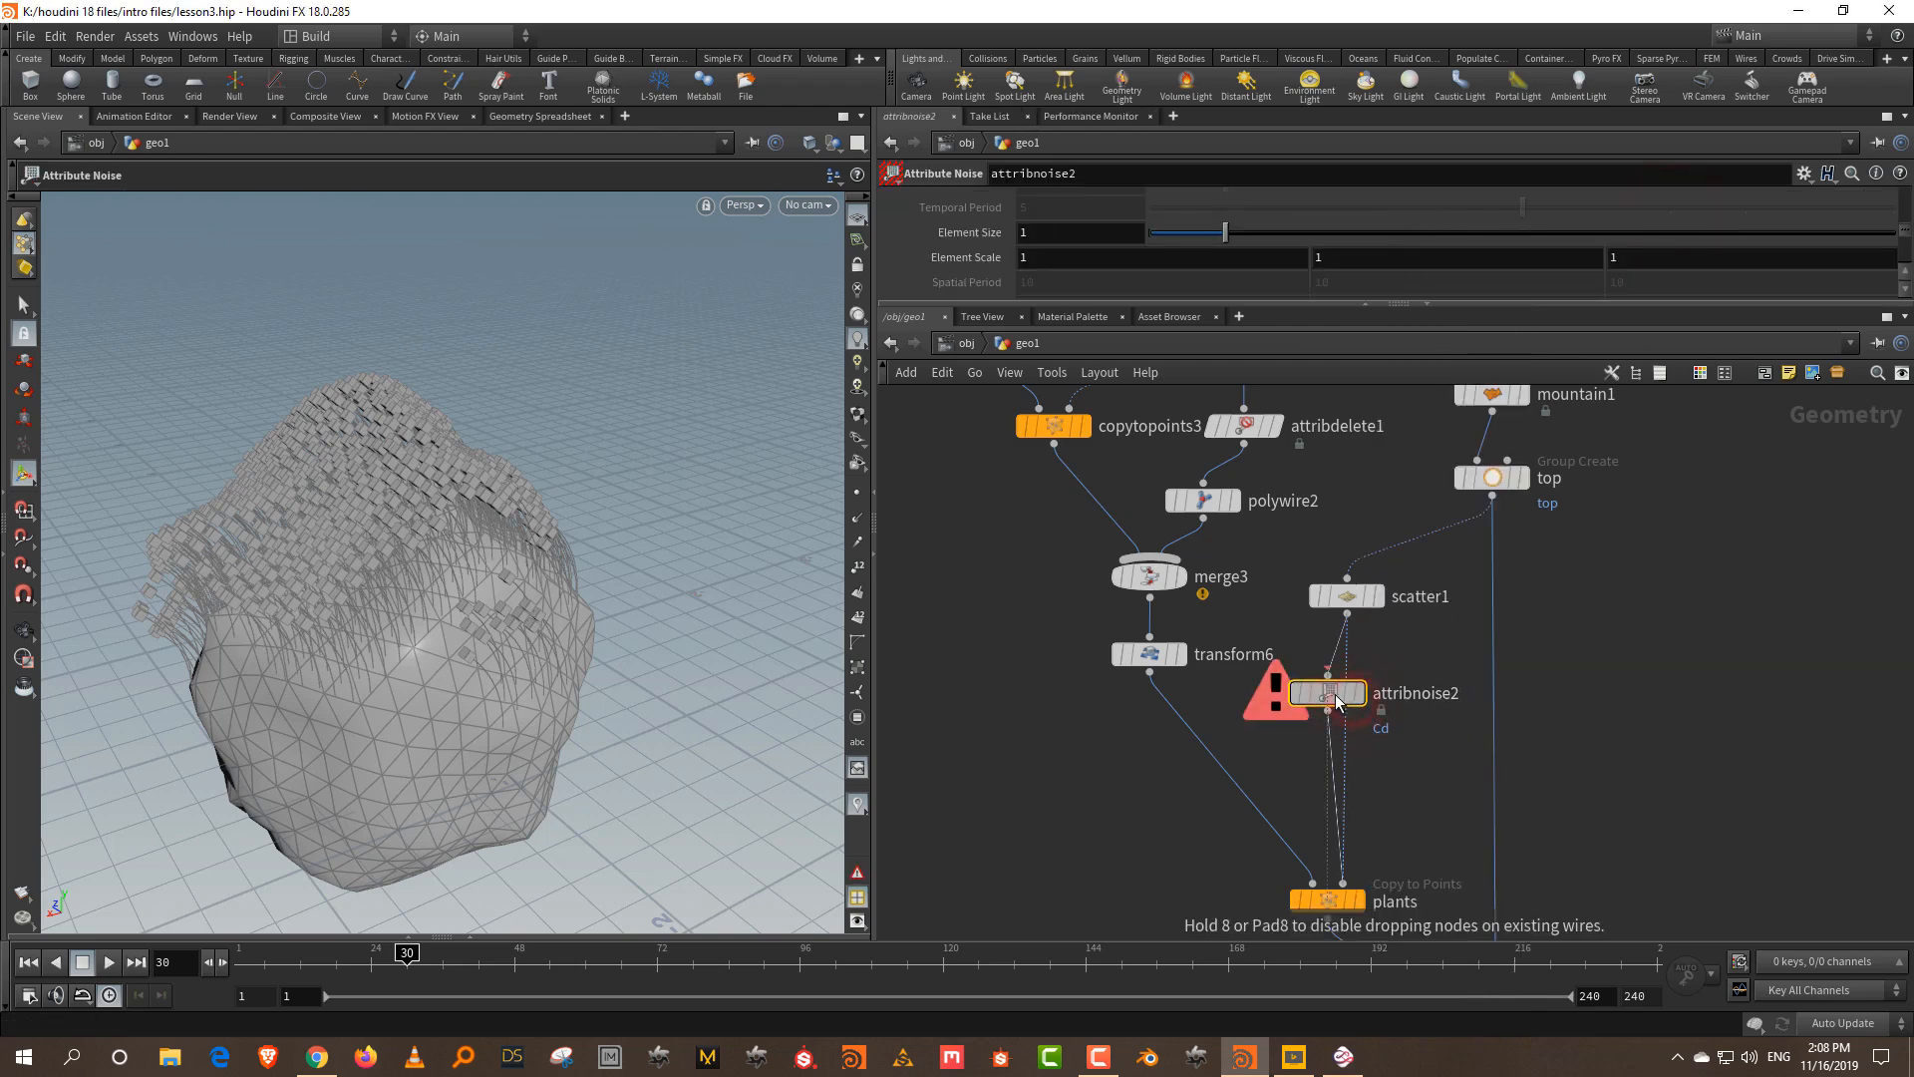
pyautogui.click(1353, 702)
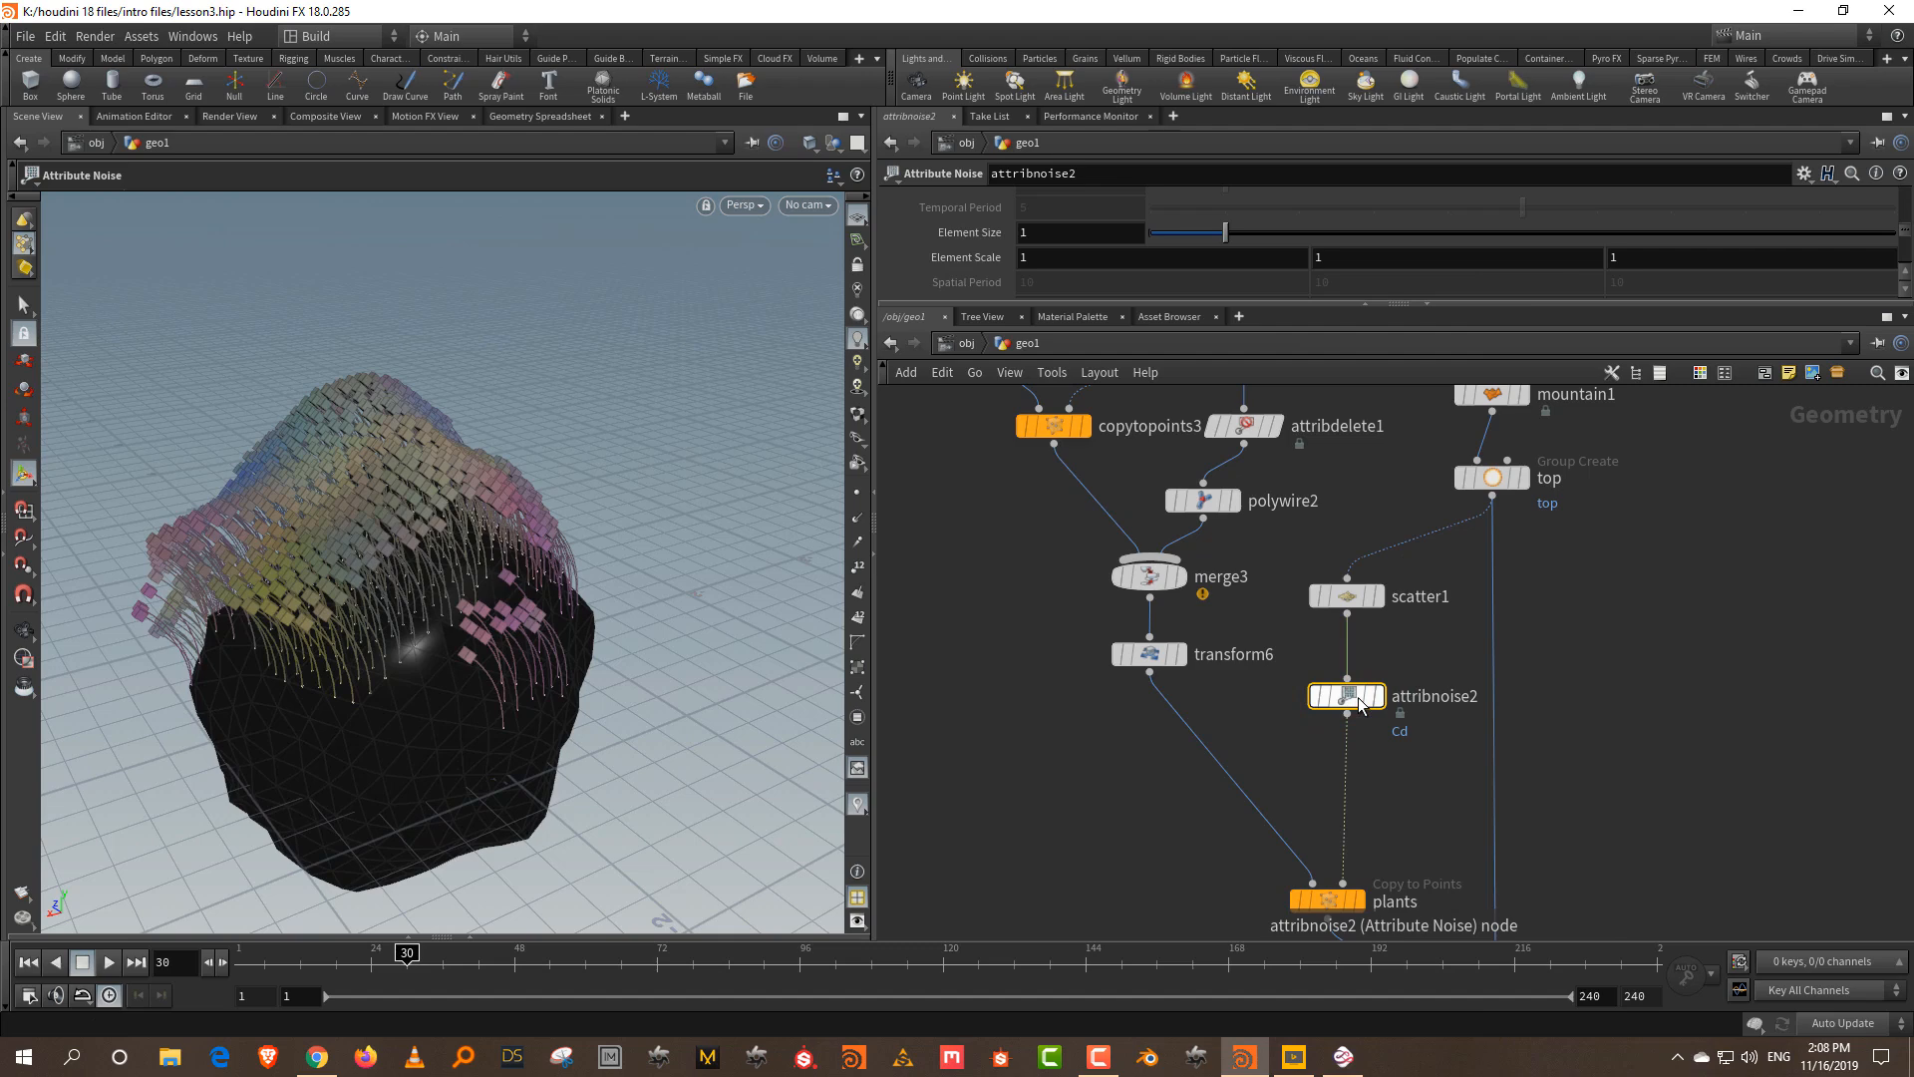
# - Display attribnoise2, enlarge its parameter area and set its signature to 1D
pyautogui.click(1376, 696)
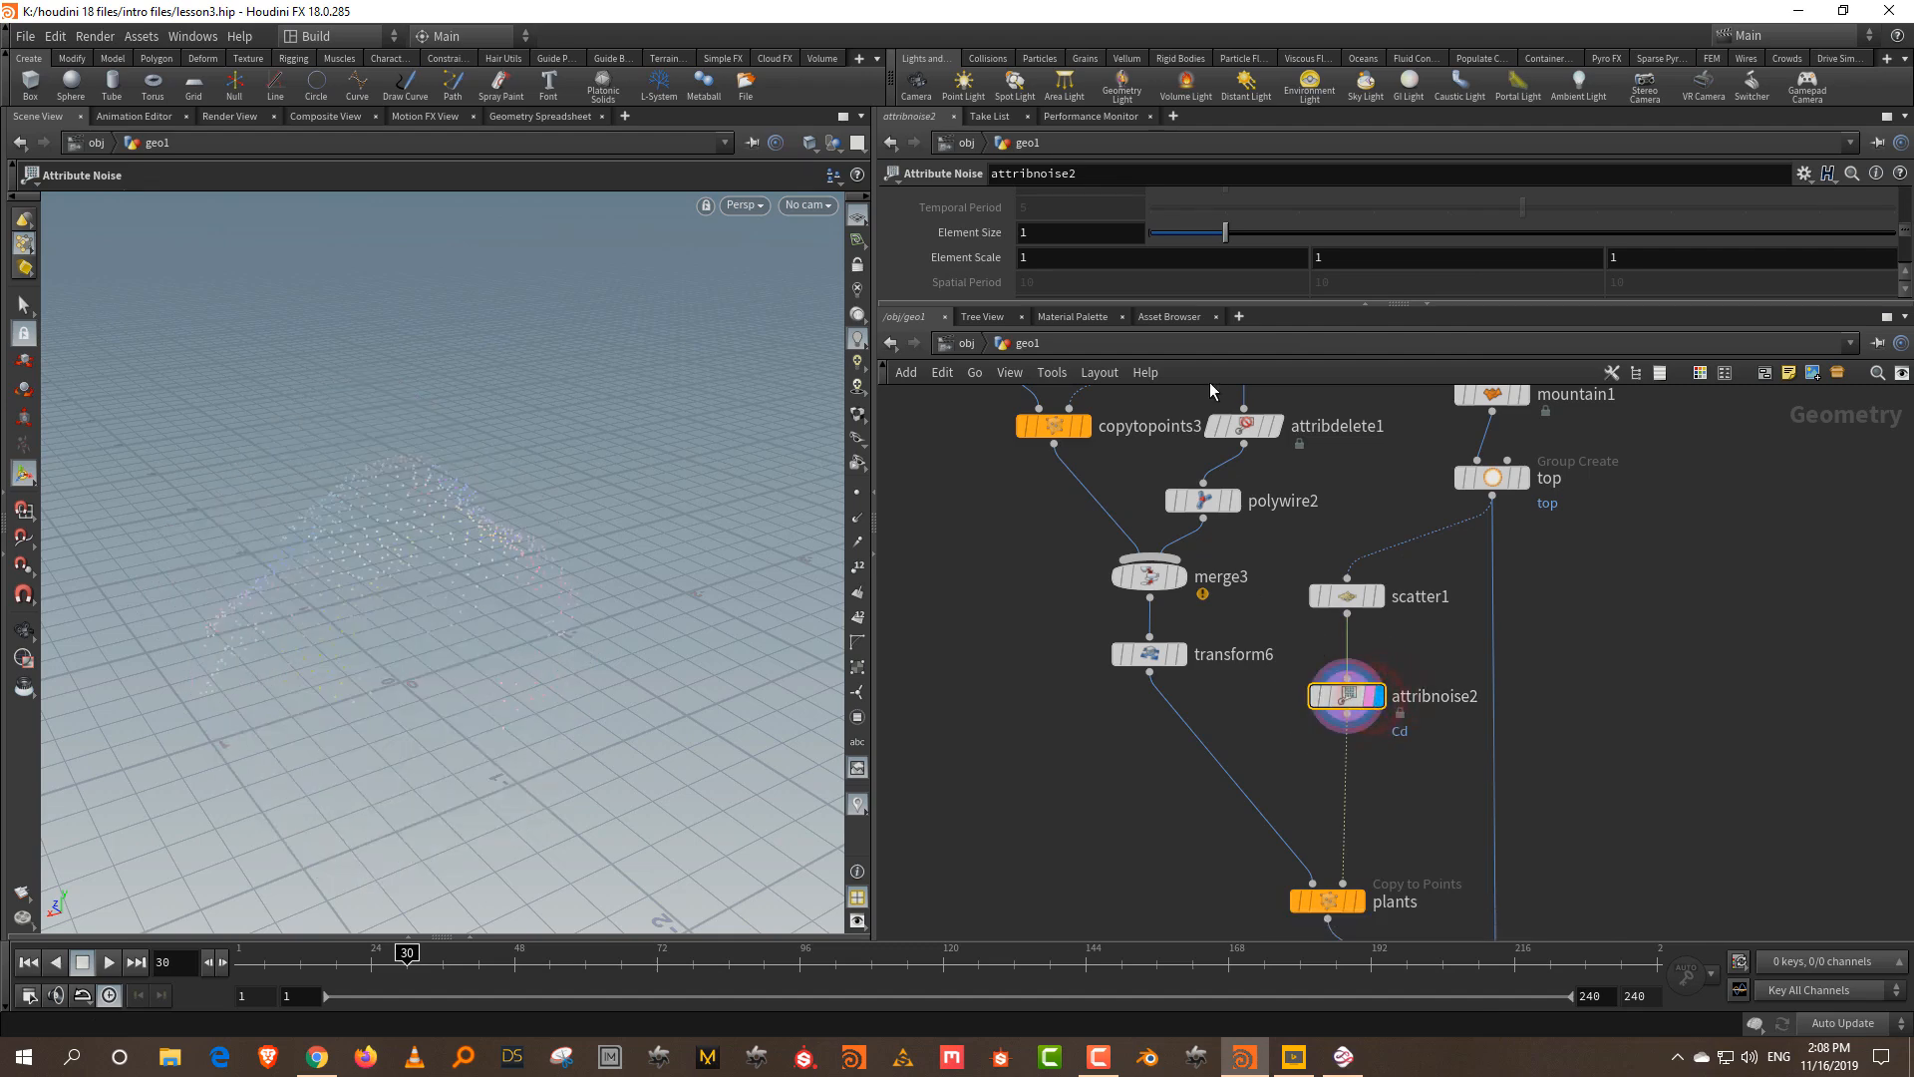
pyautogui.click(1221, 302)
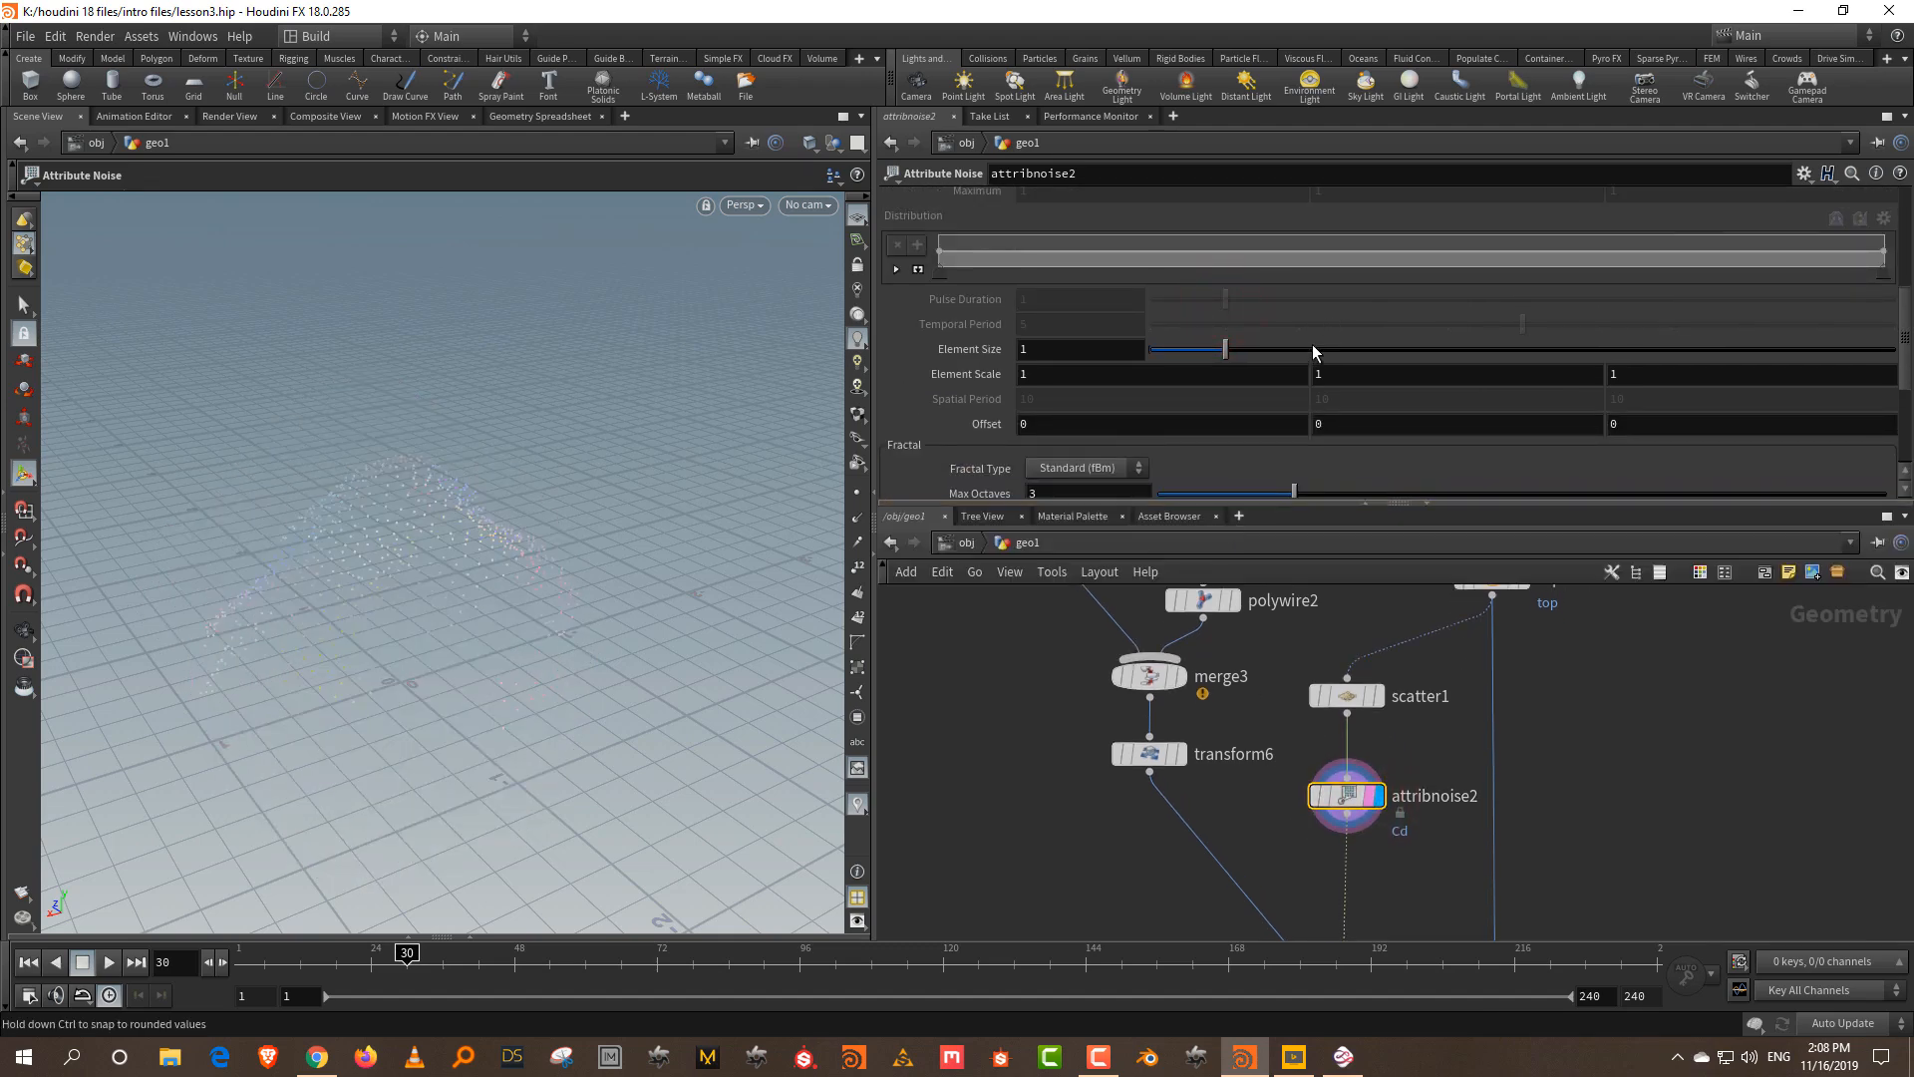
pyautogui.scroll(8, 1314, 349)
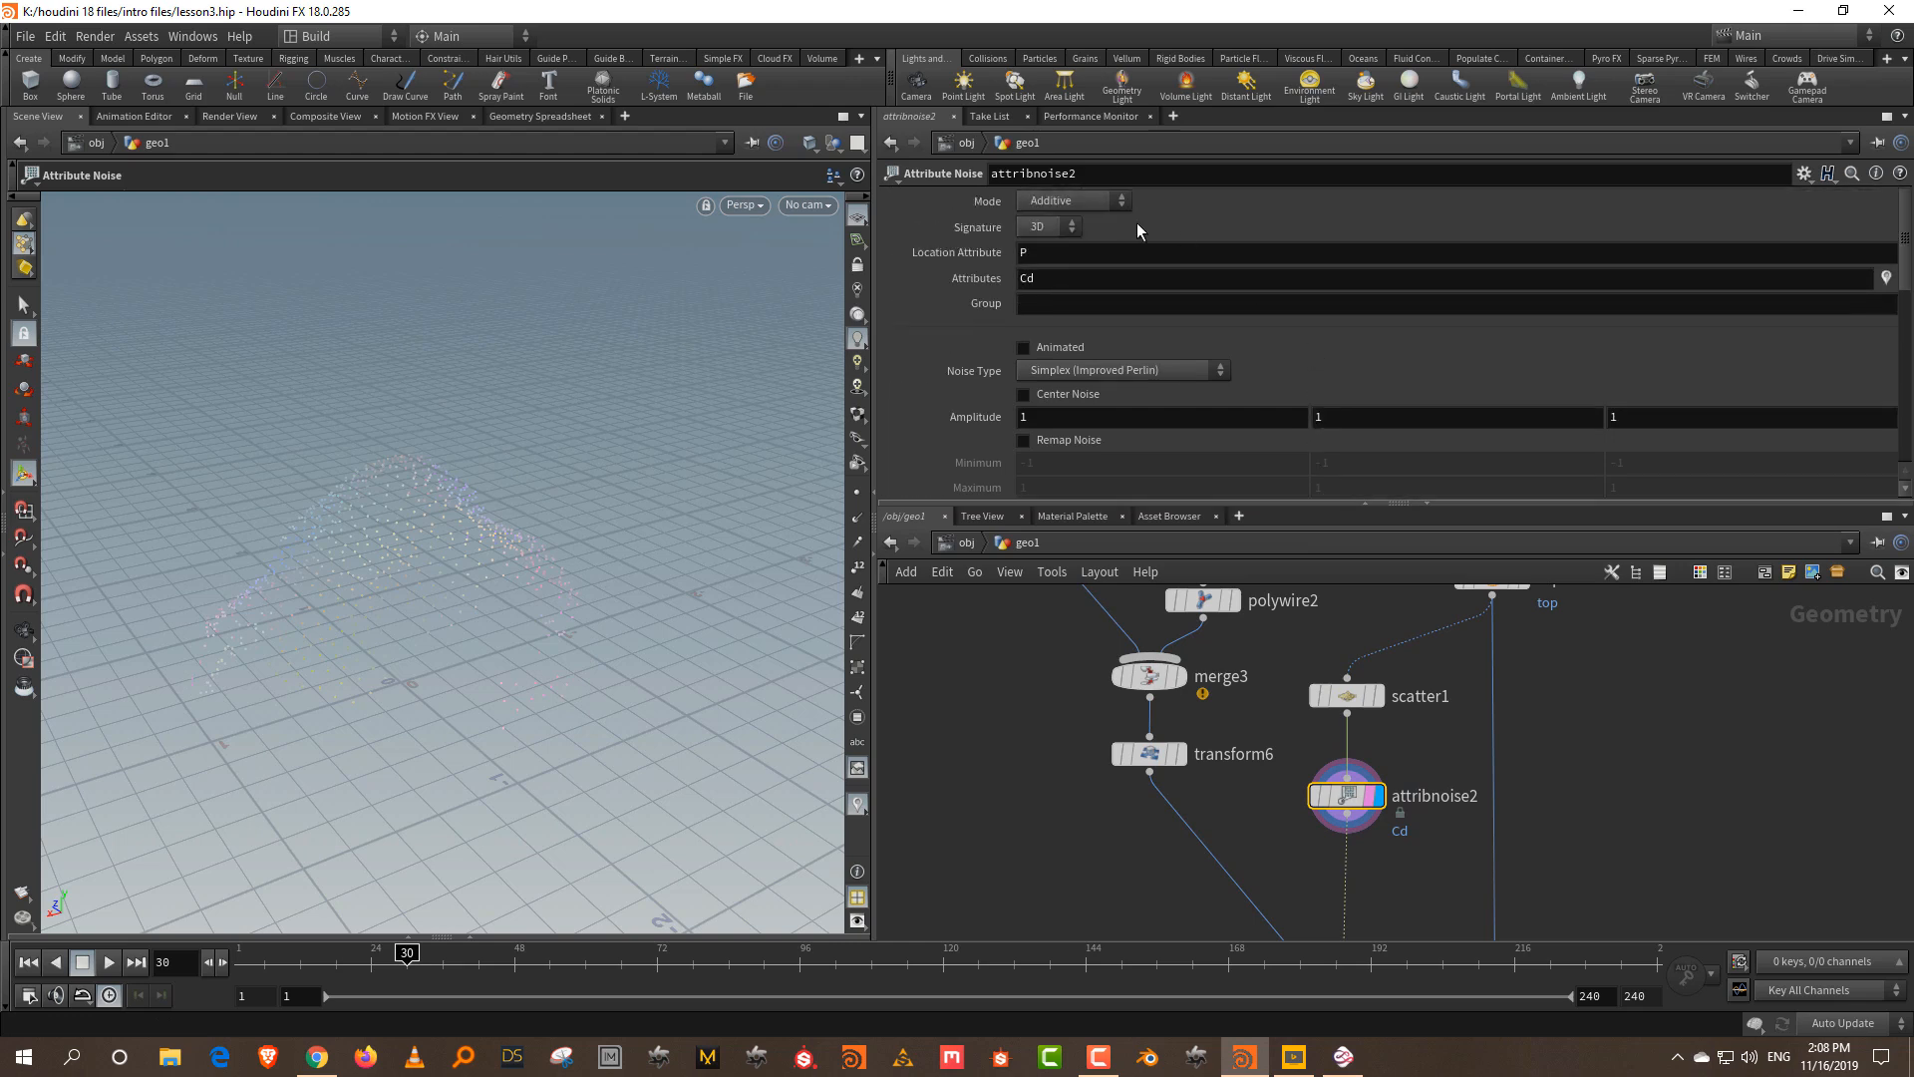
pyautogui.click(1057, 226)
pyautogui.click(1051, 283)
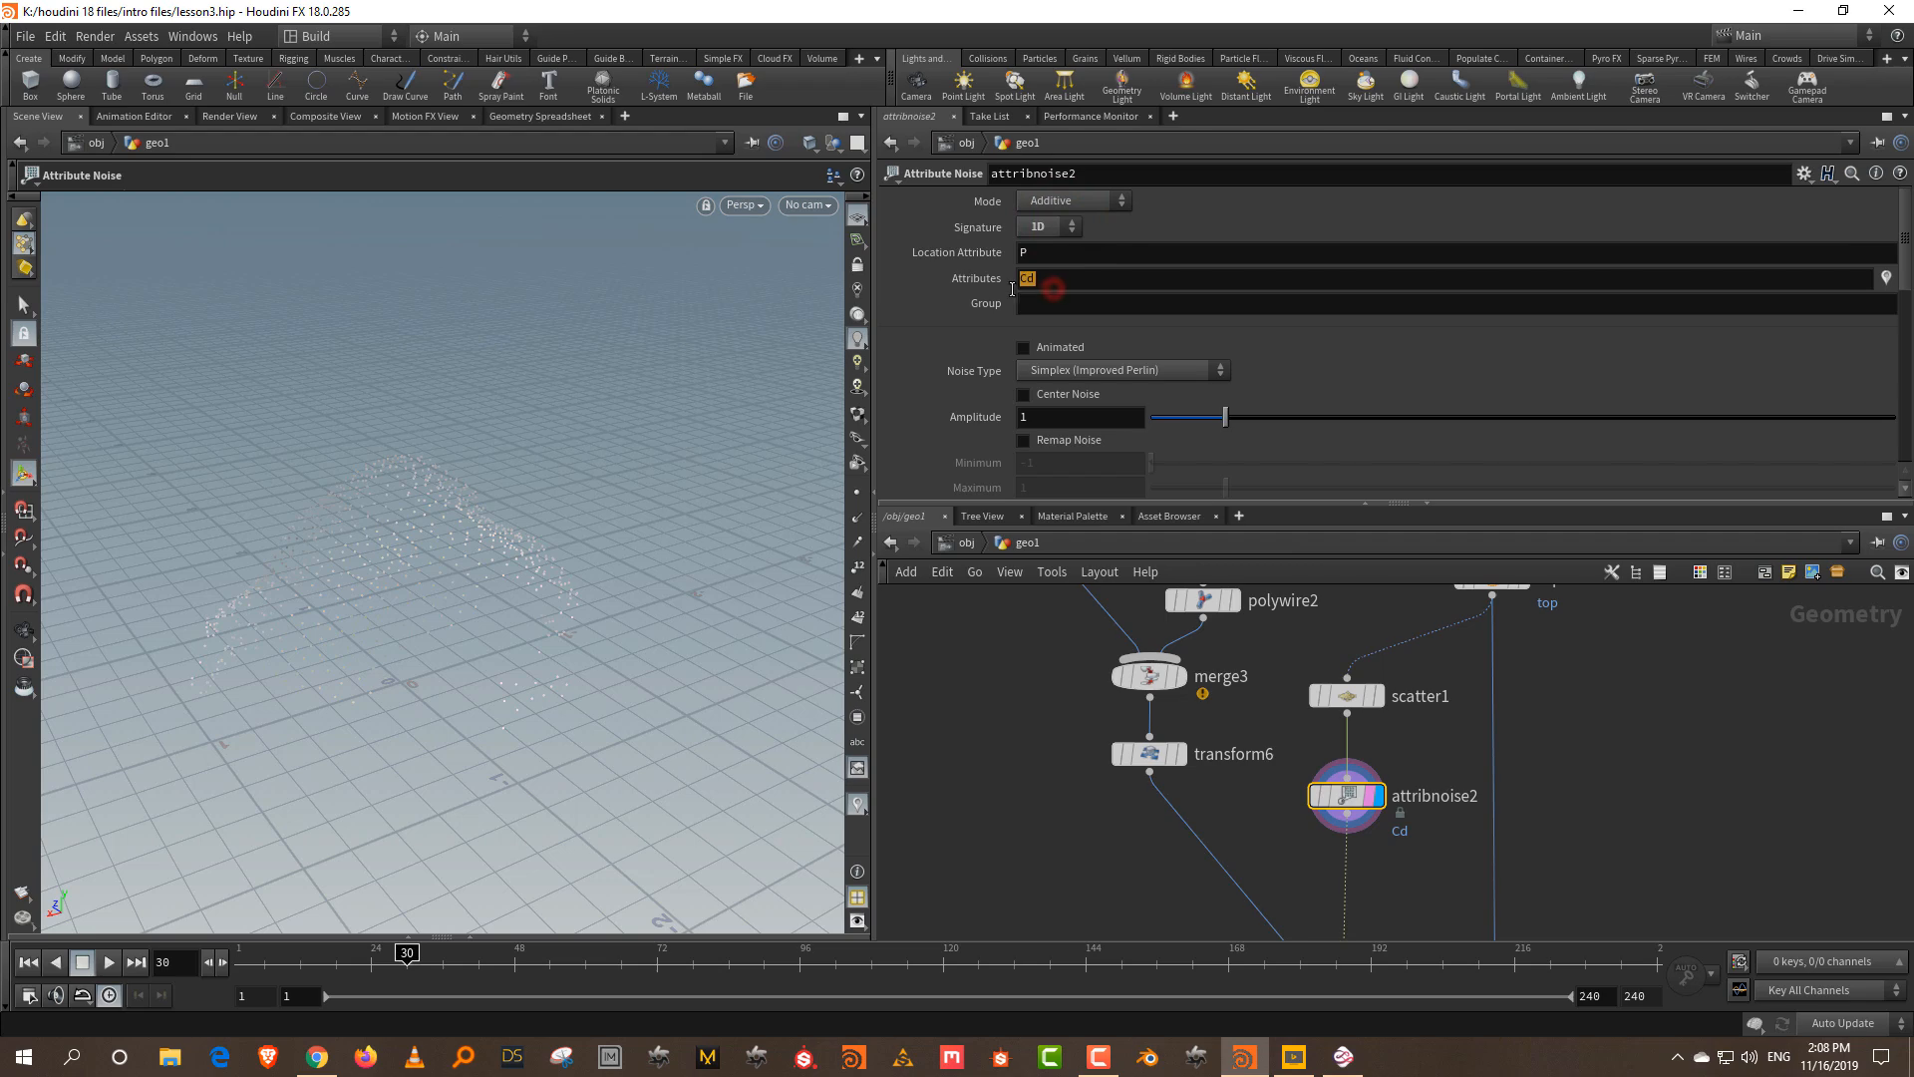
# - Shift attribnoise2 down and insert an Attribute Wrangle node between scatter1 and attribnoise2
pyautogui.click(1606, 706)
pyautogui.moveTo(1339, 796); pyautogui.dragTo(1339, 838)
pyautogui.click(1380, 782)
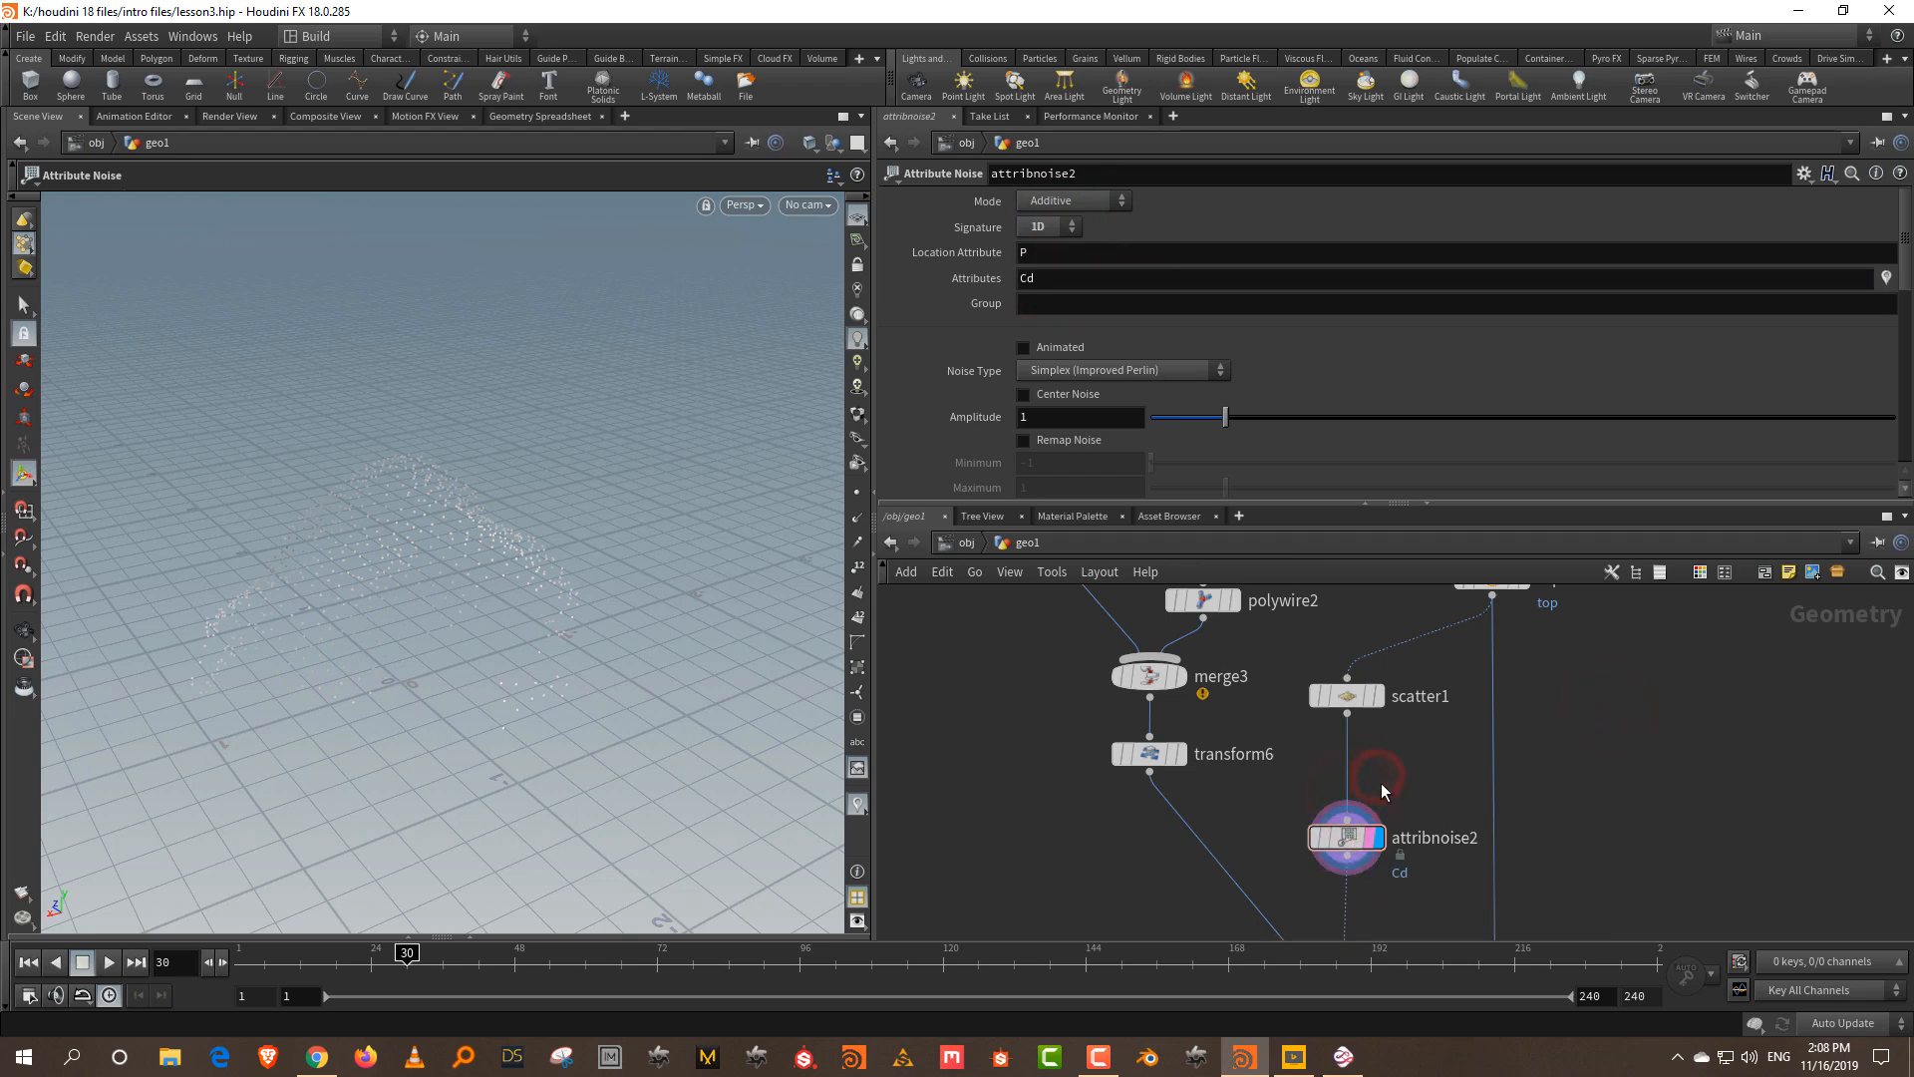
pyautogui.press('Tab')
pyautogui.write('w')
pyautogui.click(1723, 688)
pyautogui.press('Tab')
pyautogui.write('wrang')
pyautogui.click(1610, 208)
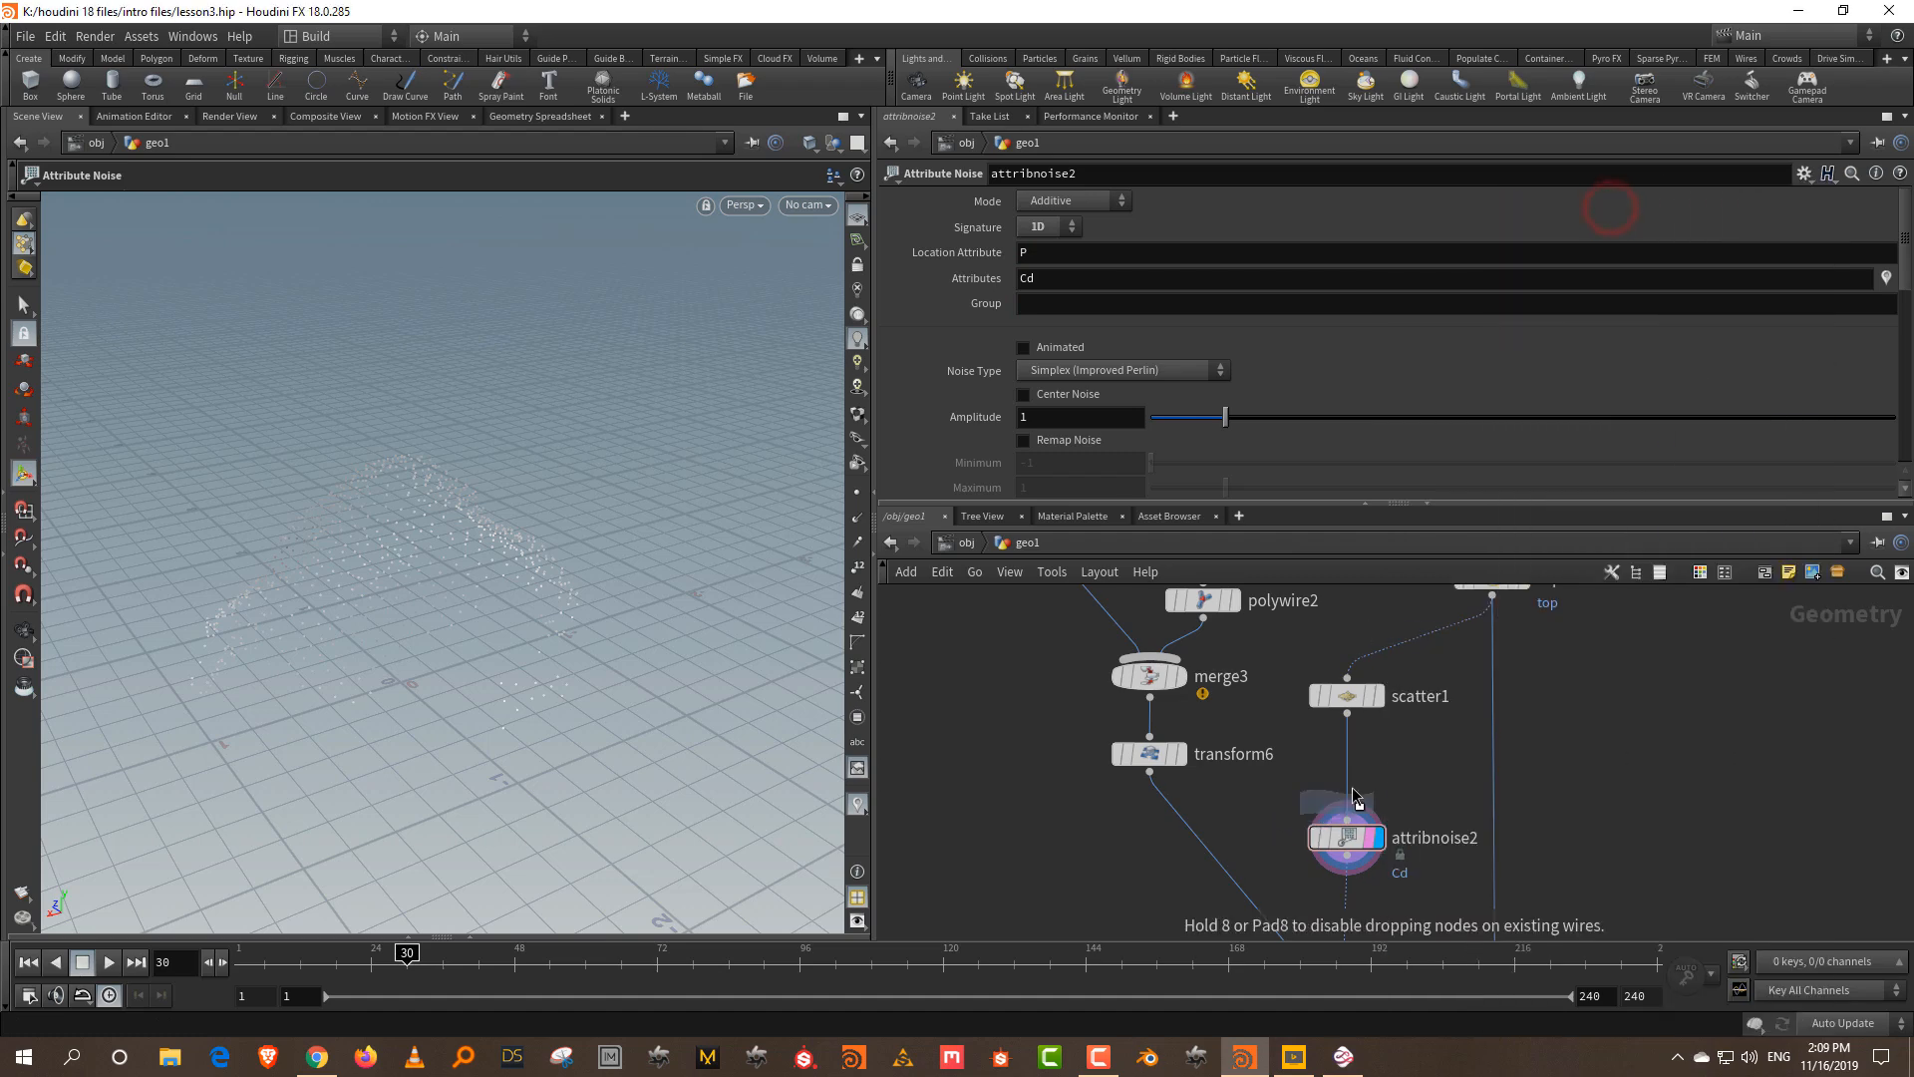
pyautogui.click(1339, 810)
# - Enter the VEX expression f@c = 0; in the new Attribute Wrangle to create a float point attribute
pyautogui.click(1102, 349)
pyautogui.write('f@c = 0;')
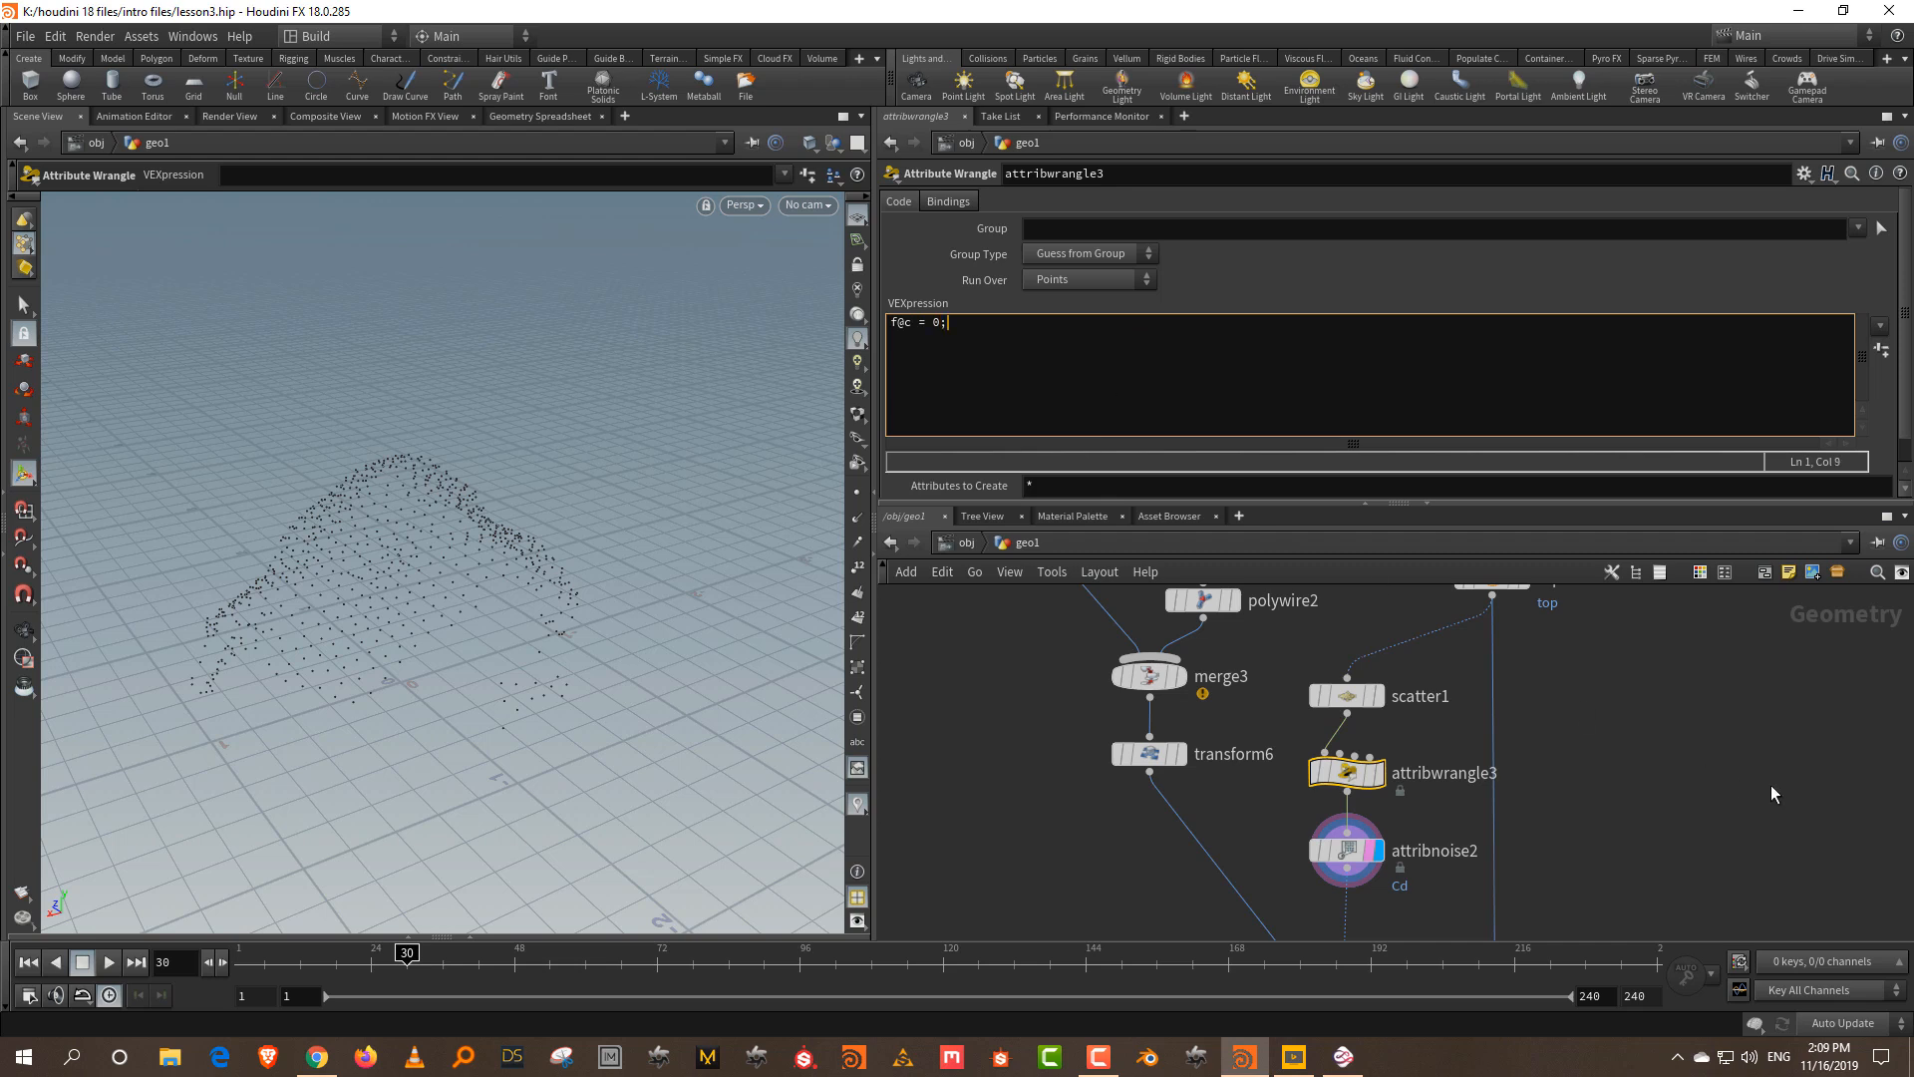
pyautogui.click(1771, 782)
# - Set attribnoise2 to apply its noise to the attribute c
pyautogui.moveTo(1265, 833); pyautogui.dragTo(1424, 889)
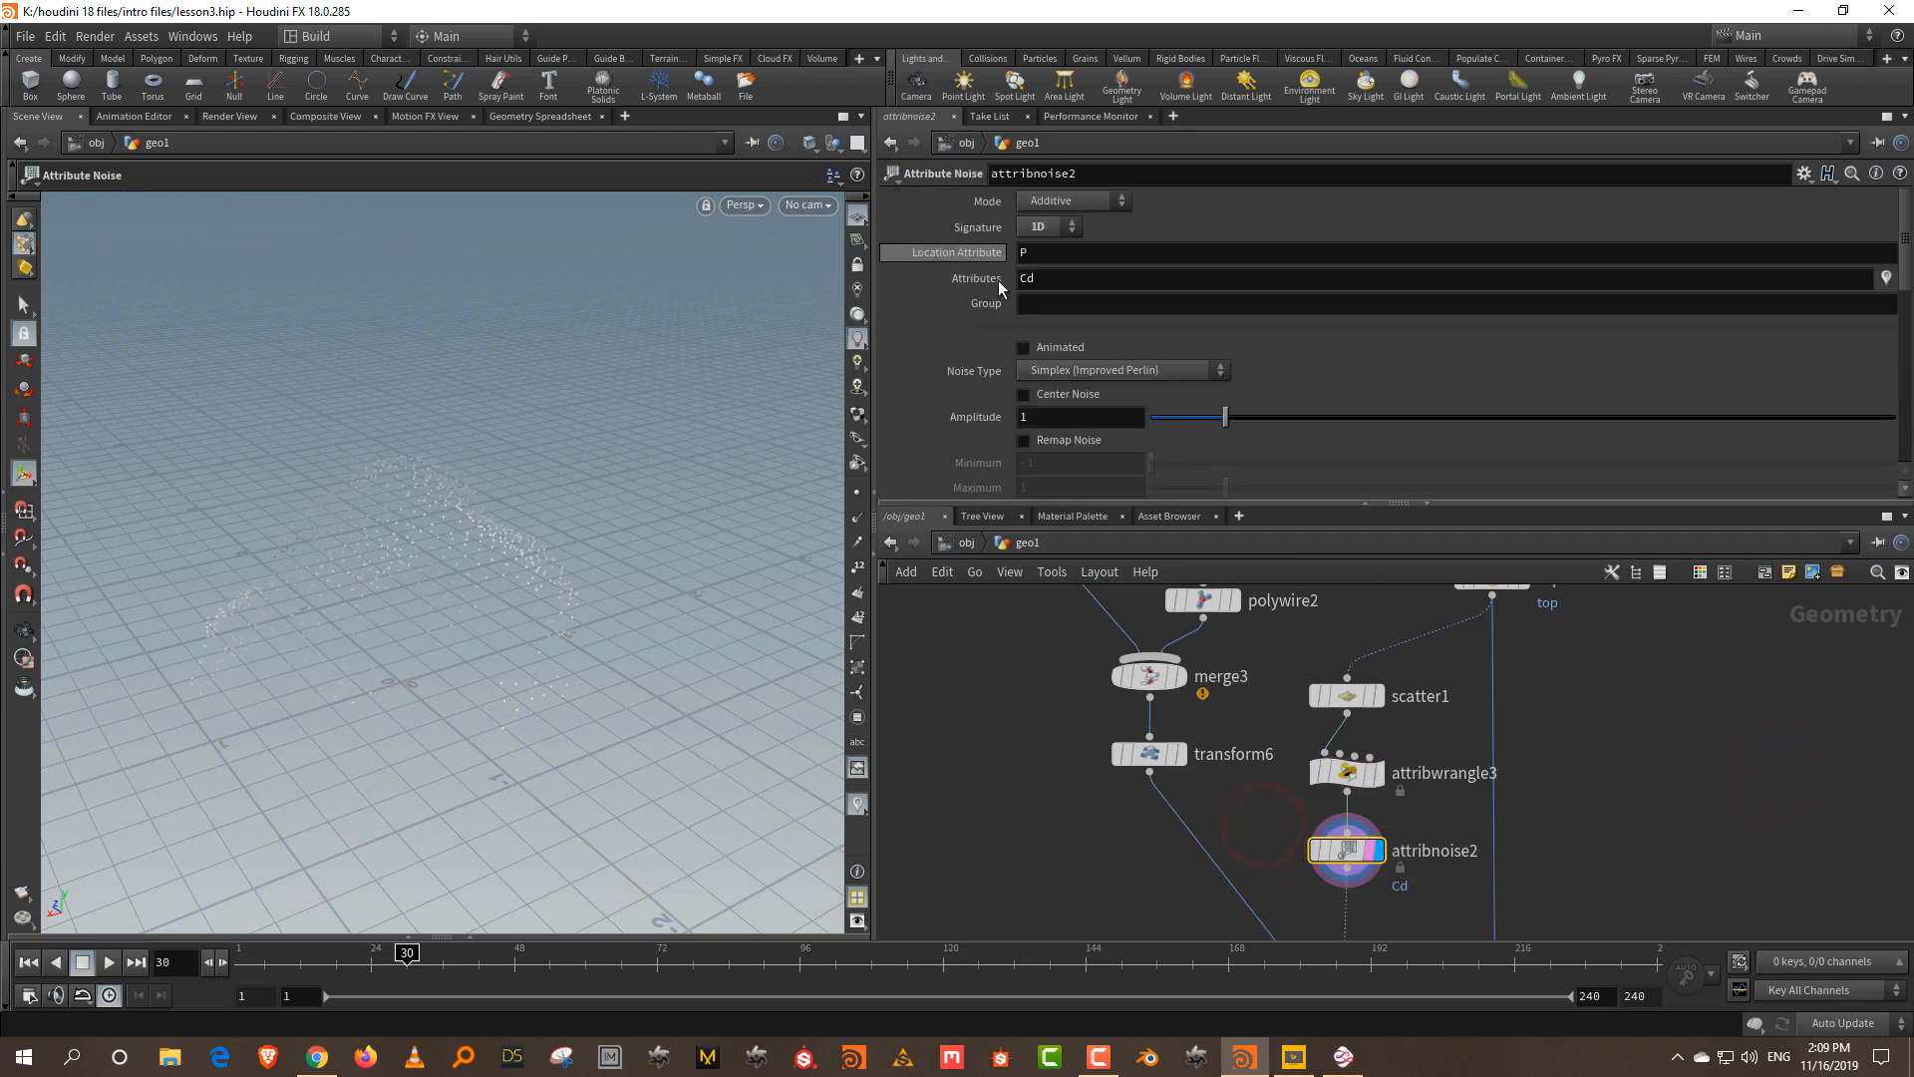
pyautogui.click(1051, 283)
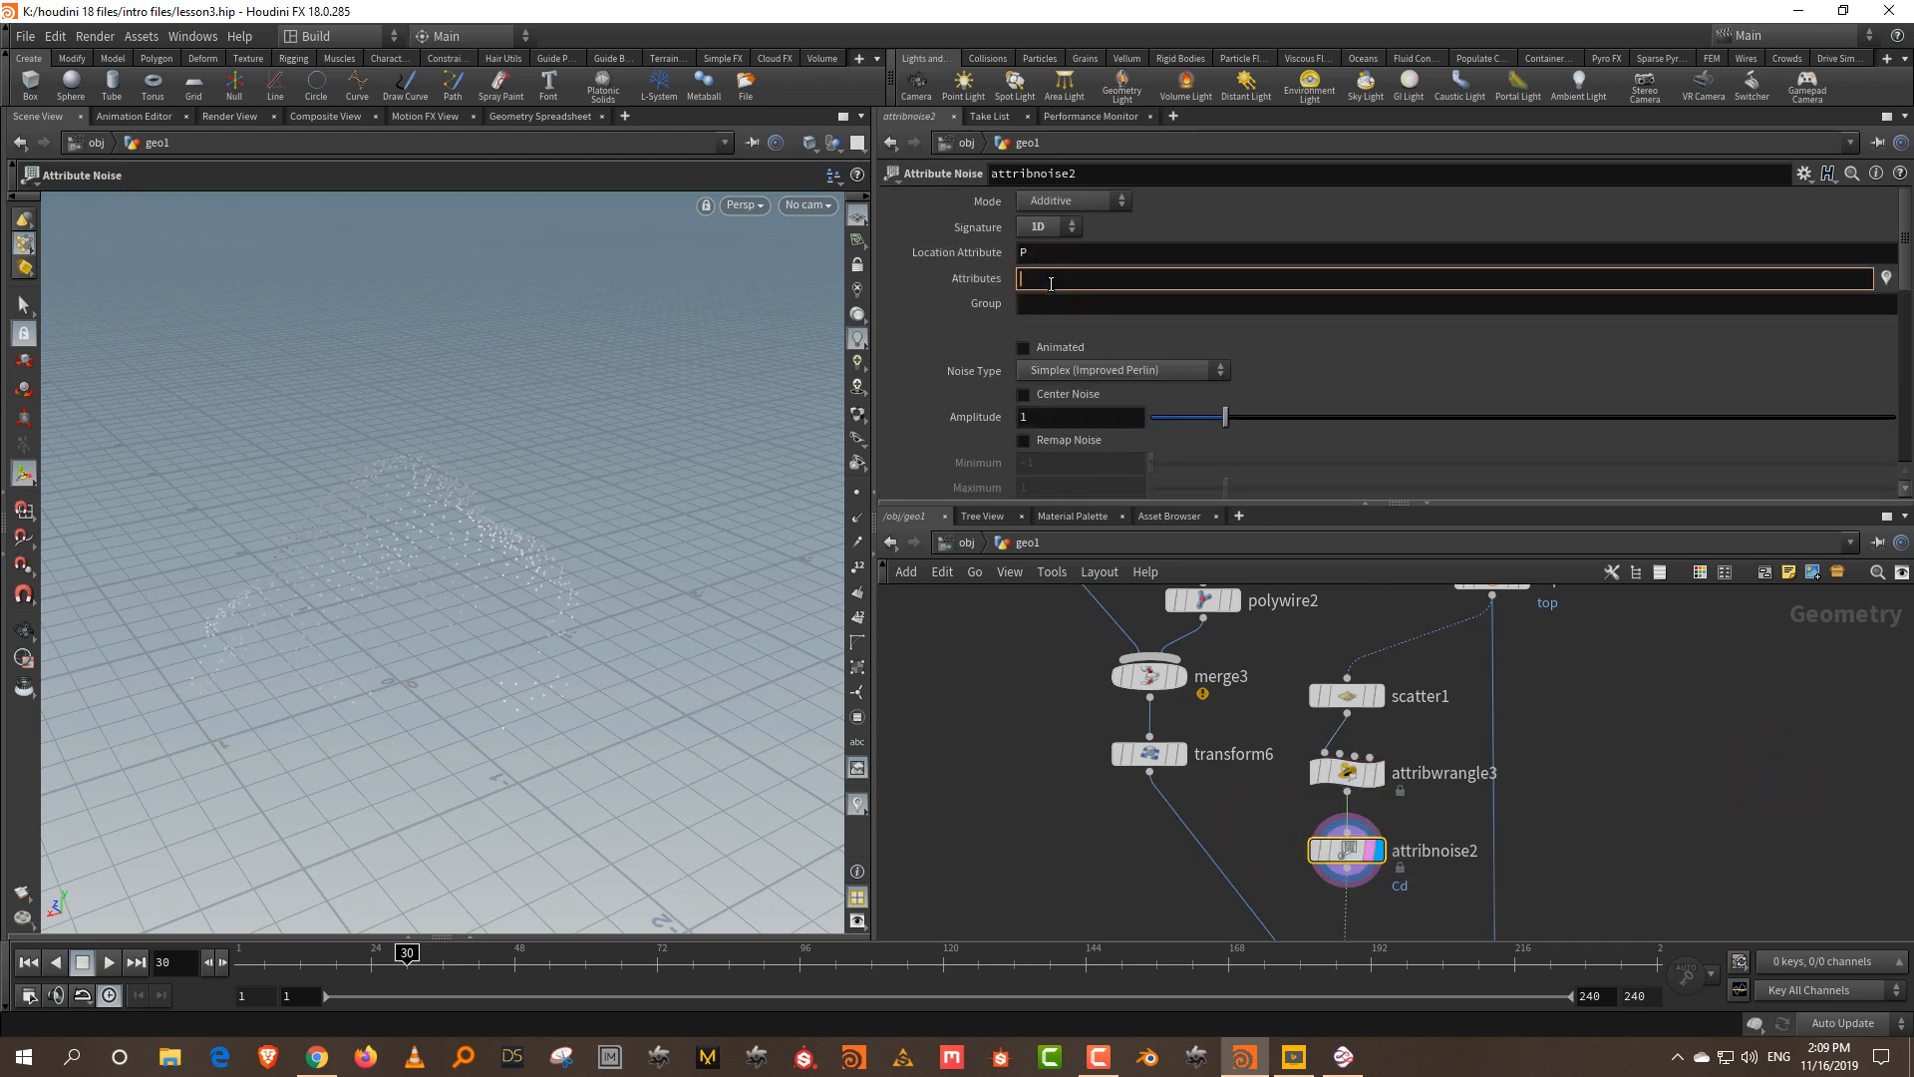
pyautogui.click(1654, 740)
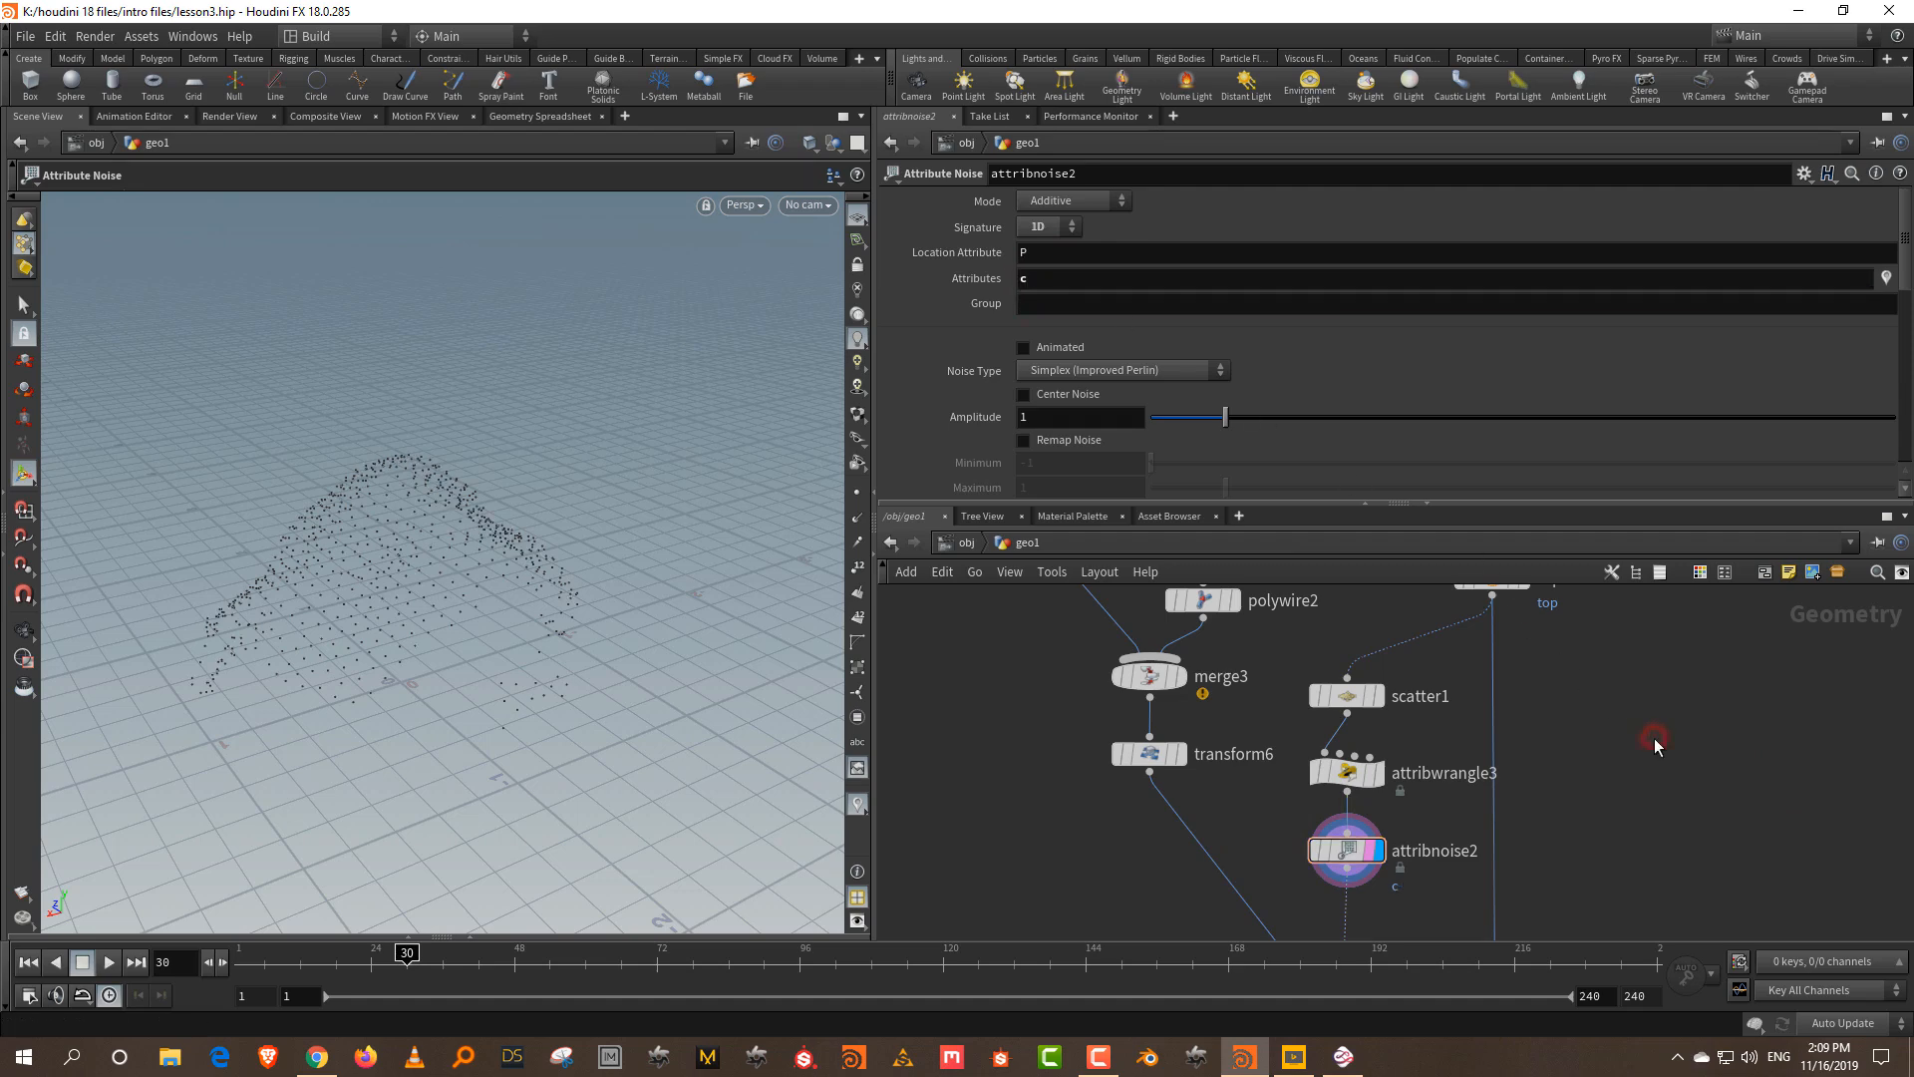
# - Examine the point attributes of attribnoise2 in its node information
pyautogui.moveTo(1647, 824); pyautogui.dragTo(1665, 636, button='middle')
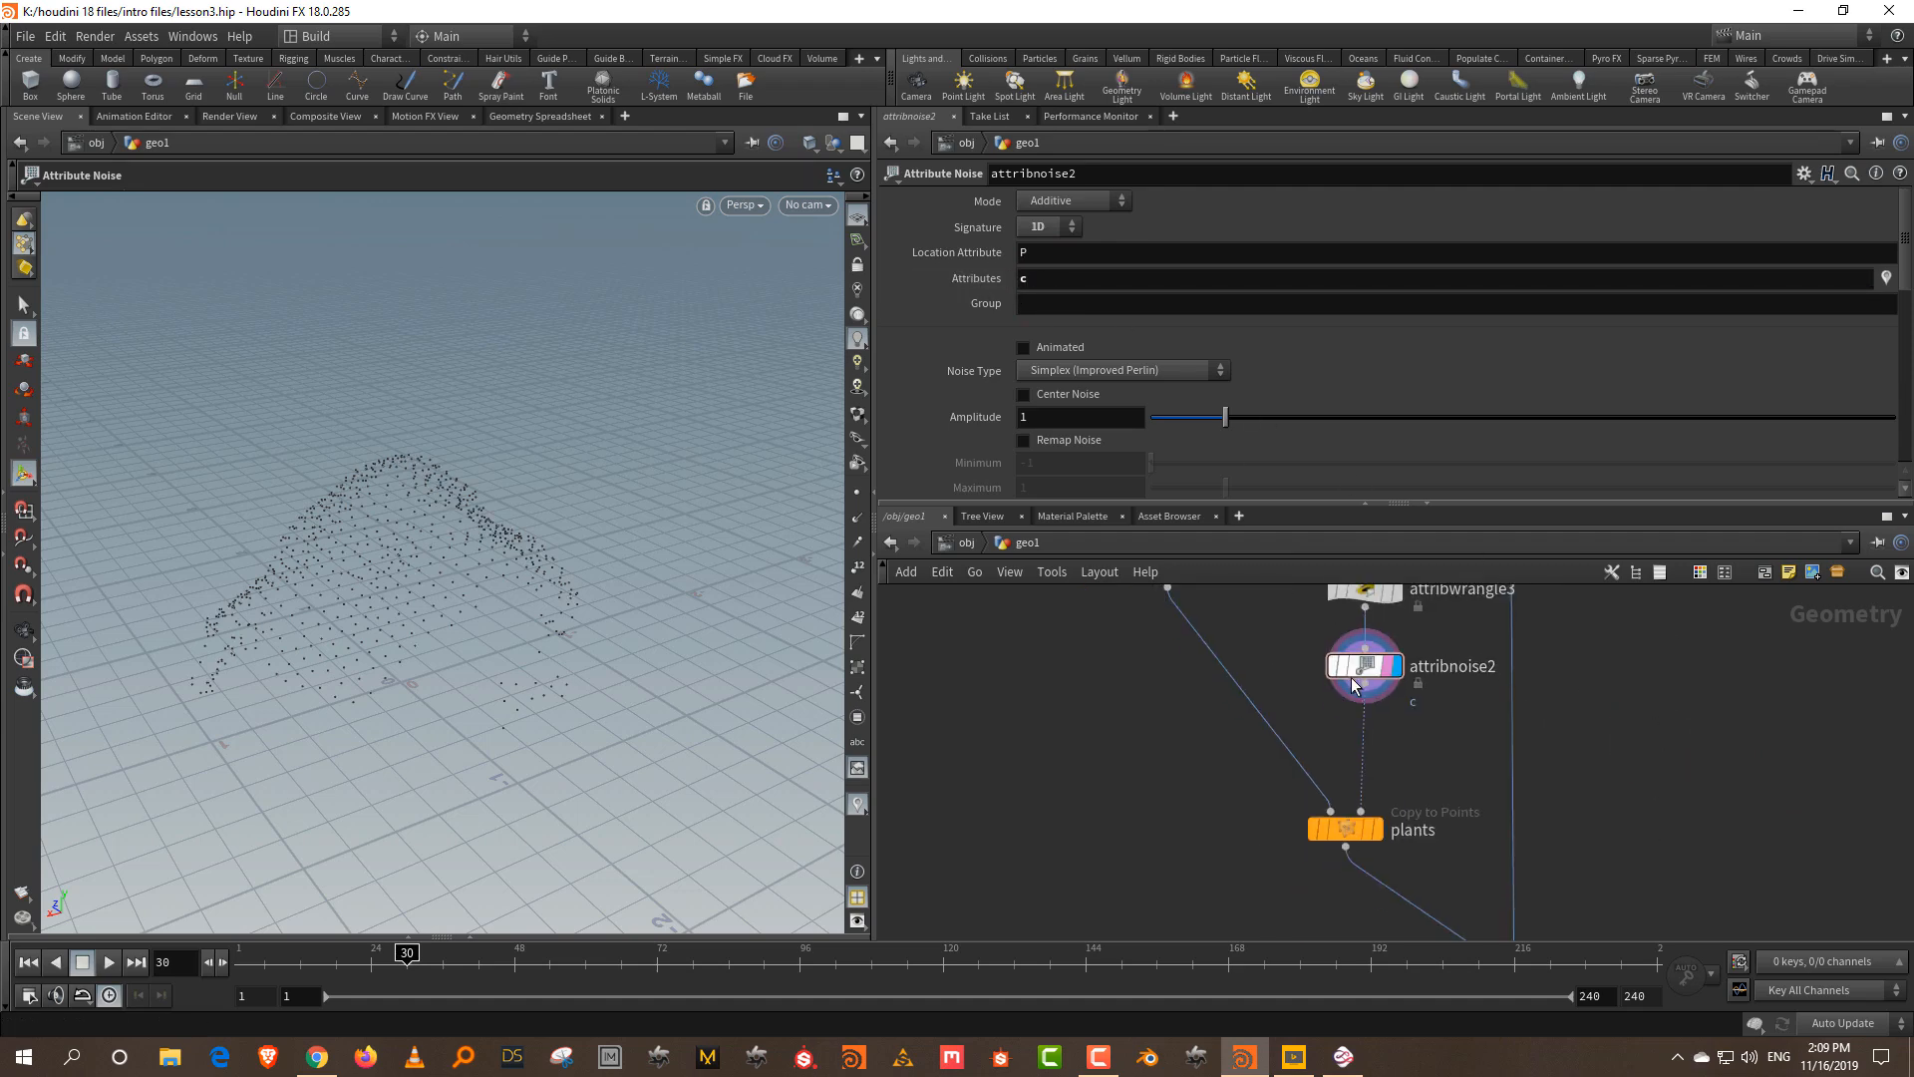
pyautogui.click(1314, 673)
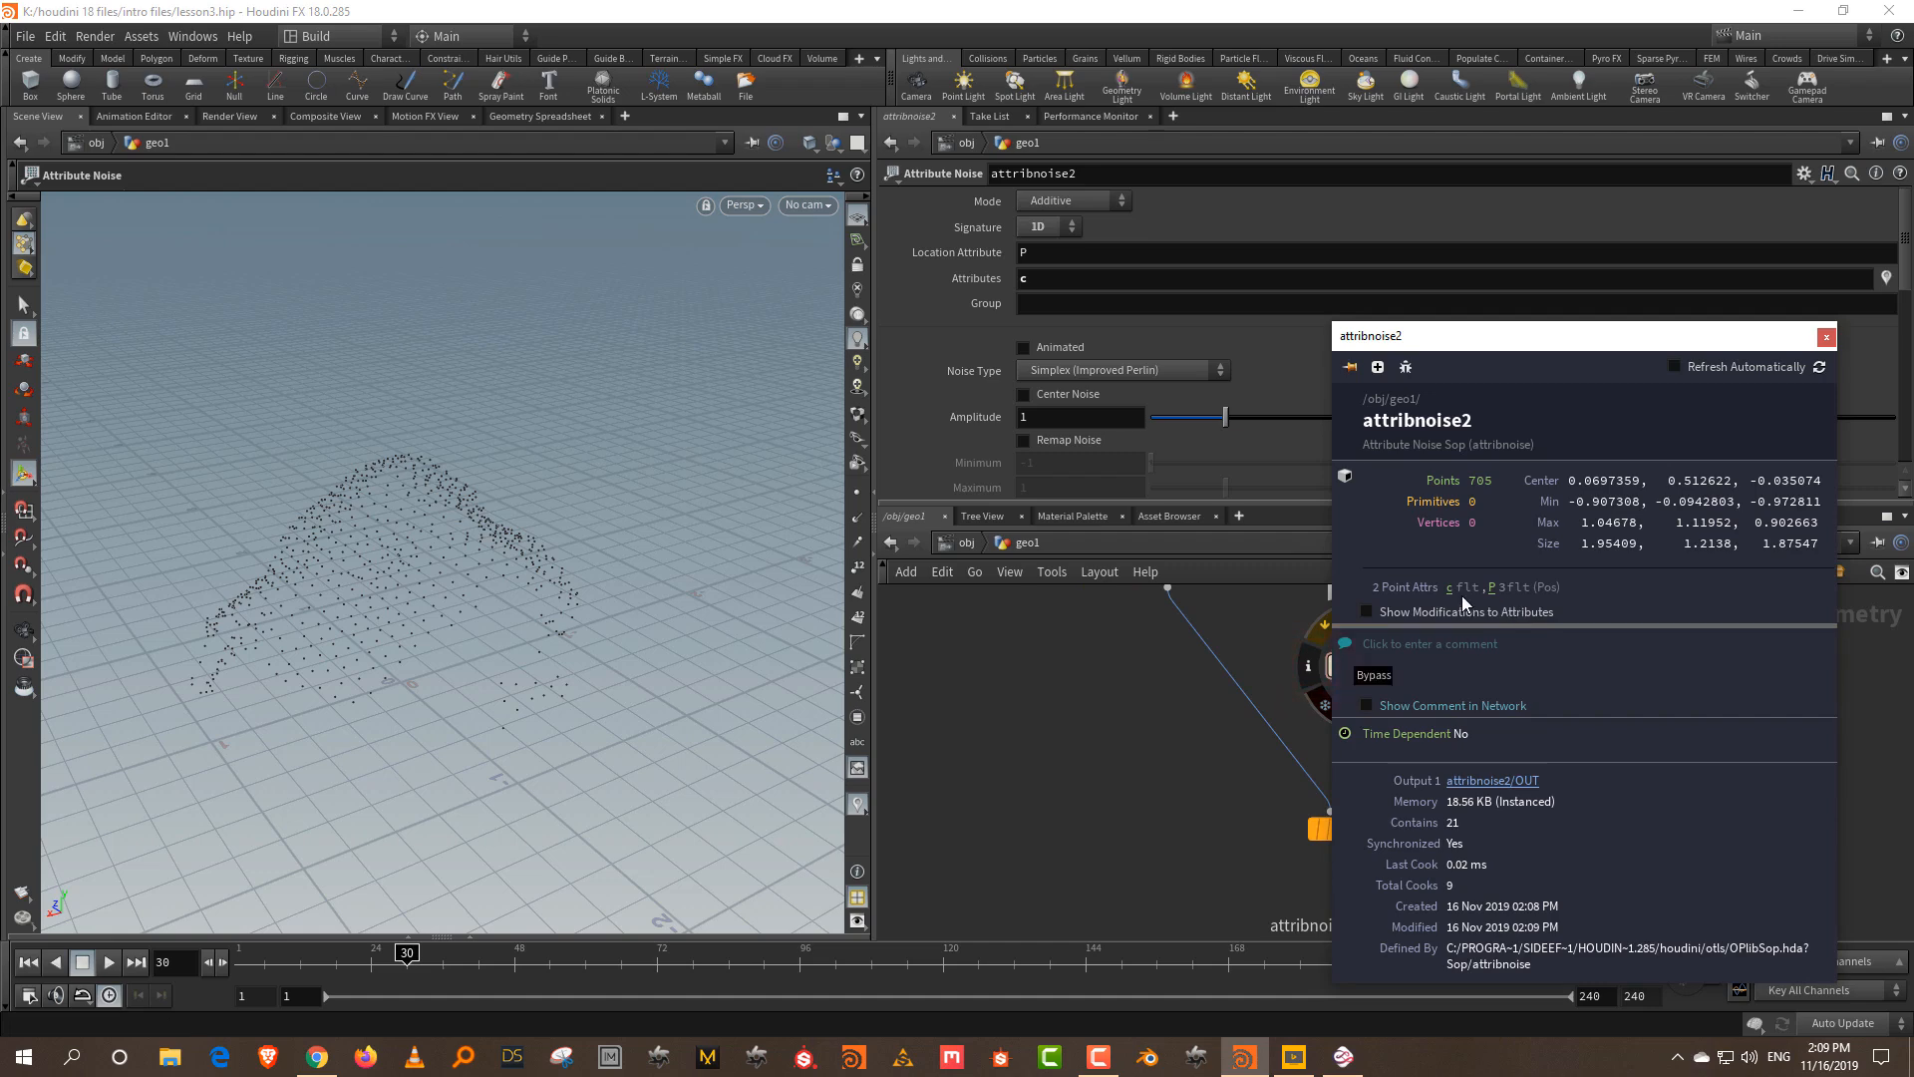
pyautogui.click(1121, 706)
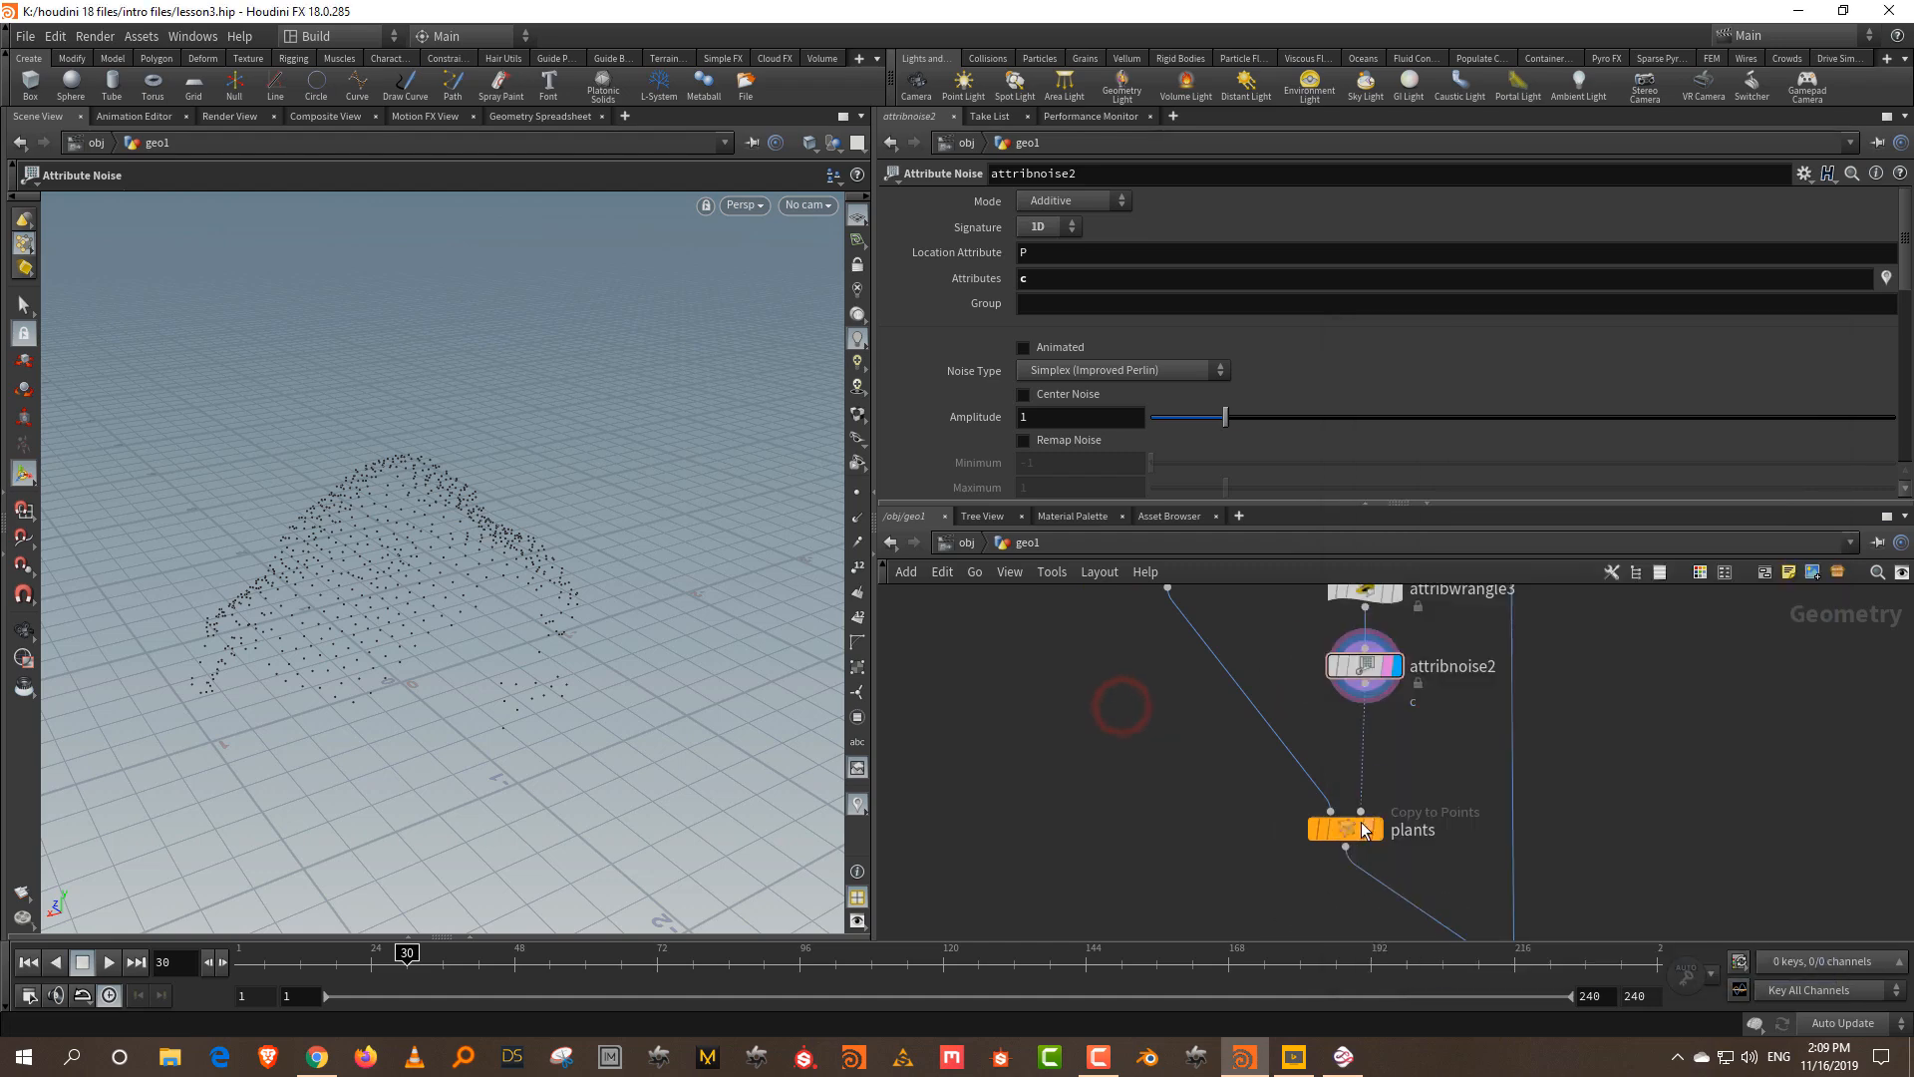
# - Move plants slightly down and insert a Color node between attribnoise2 and plants
pyautogui.moveTo(1368, 831); pyautogui.dragTo(1368, 858)
pyautogui.click(1403, 770)
pyautogui.press('Tab')
pyautogui.write('colo')
pyautogui.click(1649, 212)
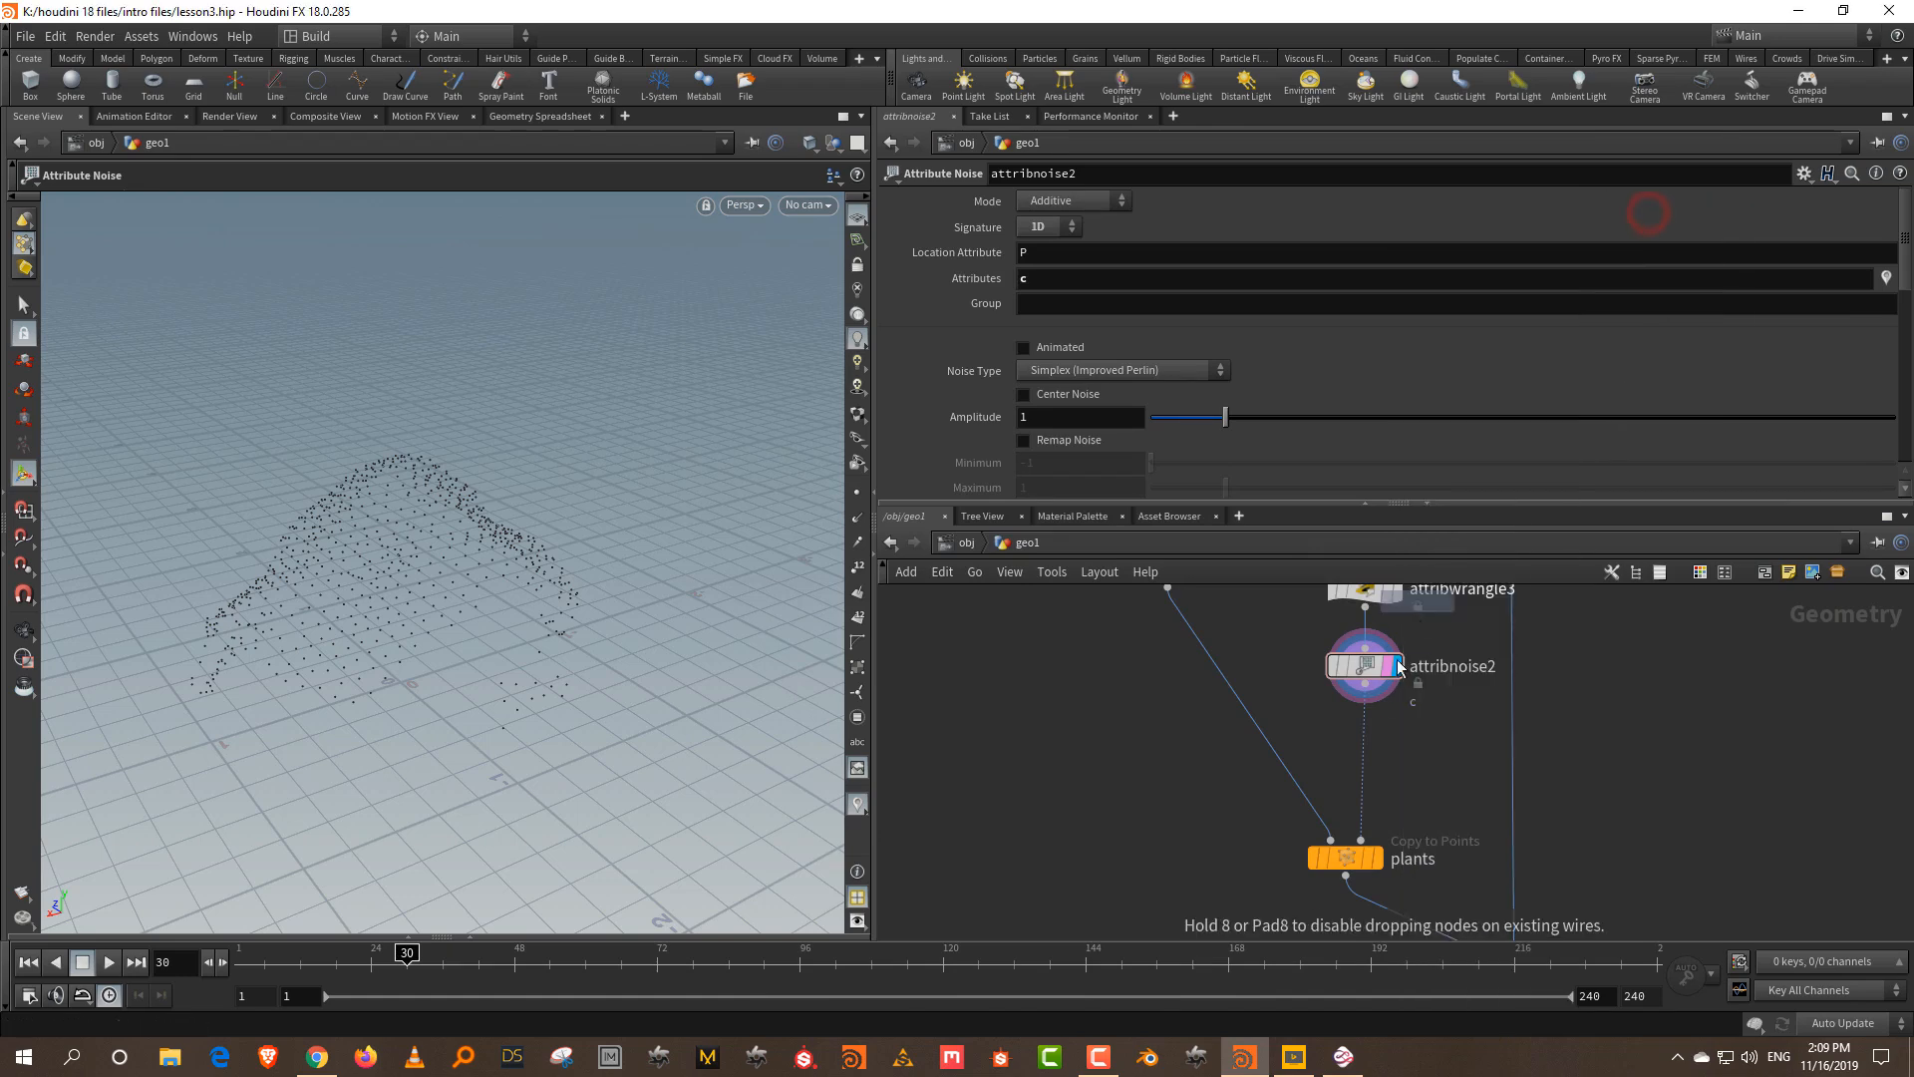
pyautogui.click(1368, 750)
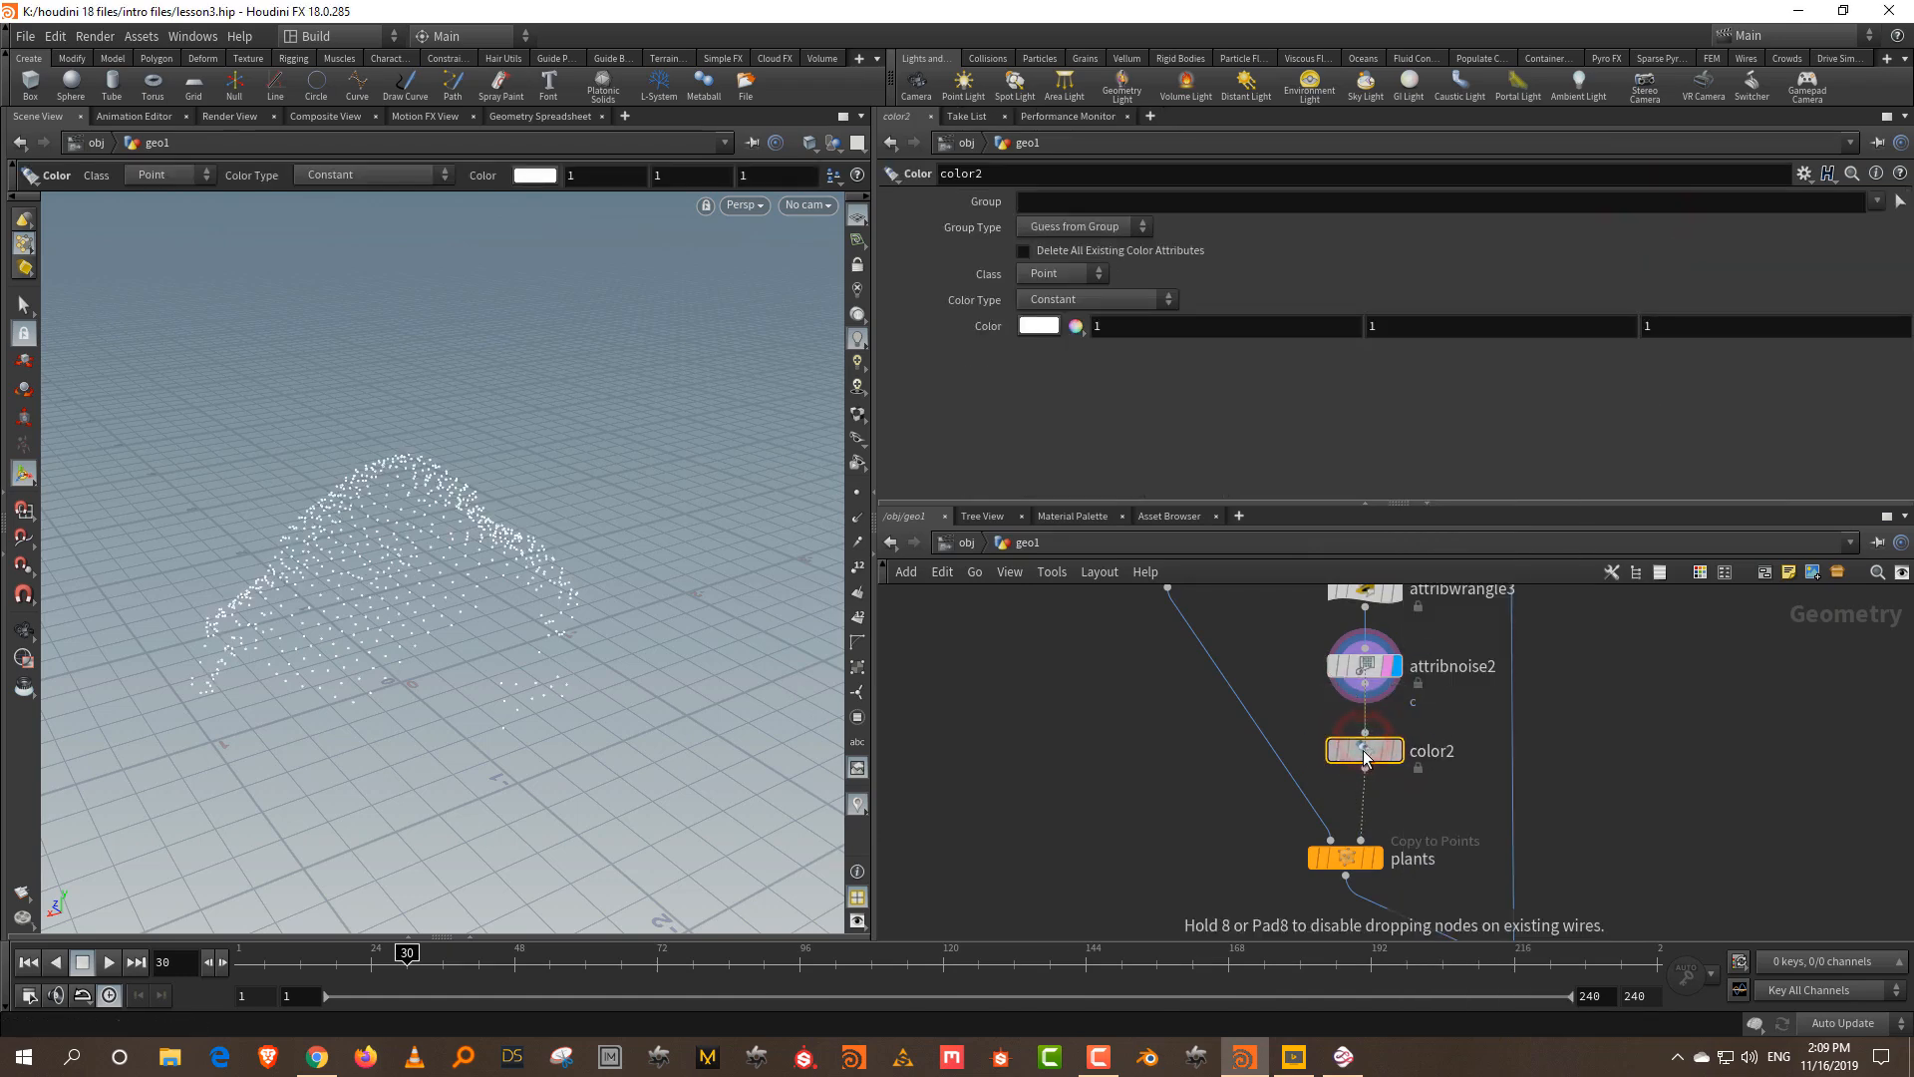
# - Set color2's color type to Ramp from Attribute, driven by the attribute c
pyautogui.click(1096, 299)
pyautogui.click(1091, 379)
pyautogui.click(1073, 321)
pyautogui.press('Return')
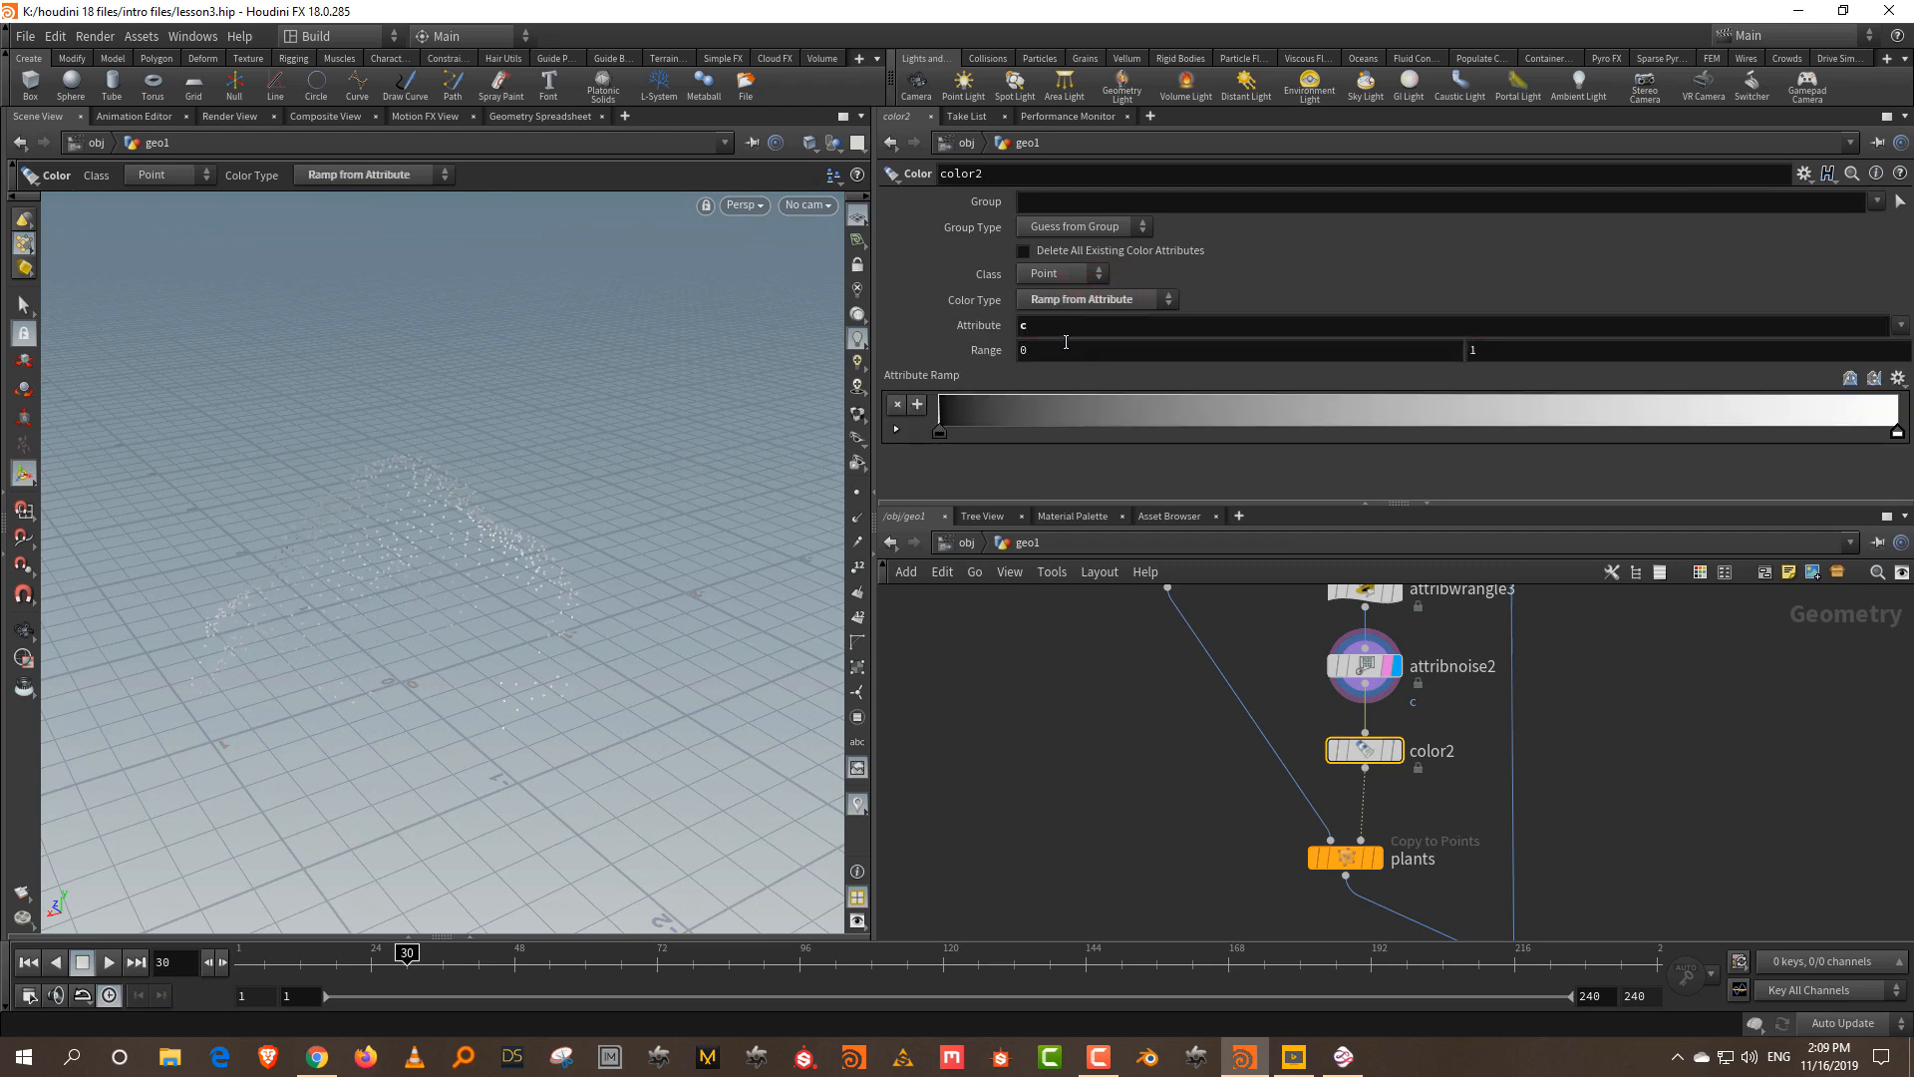
pyautogui.keyDown('alt'); pyautogui.moveTo(509, 495); pyautogui.dragTo(467, 514); pyautogui.keyUp('alt')
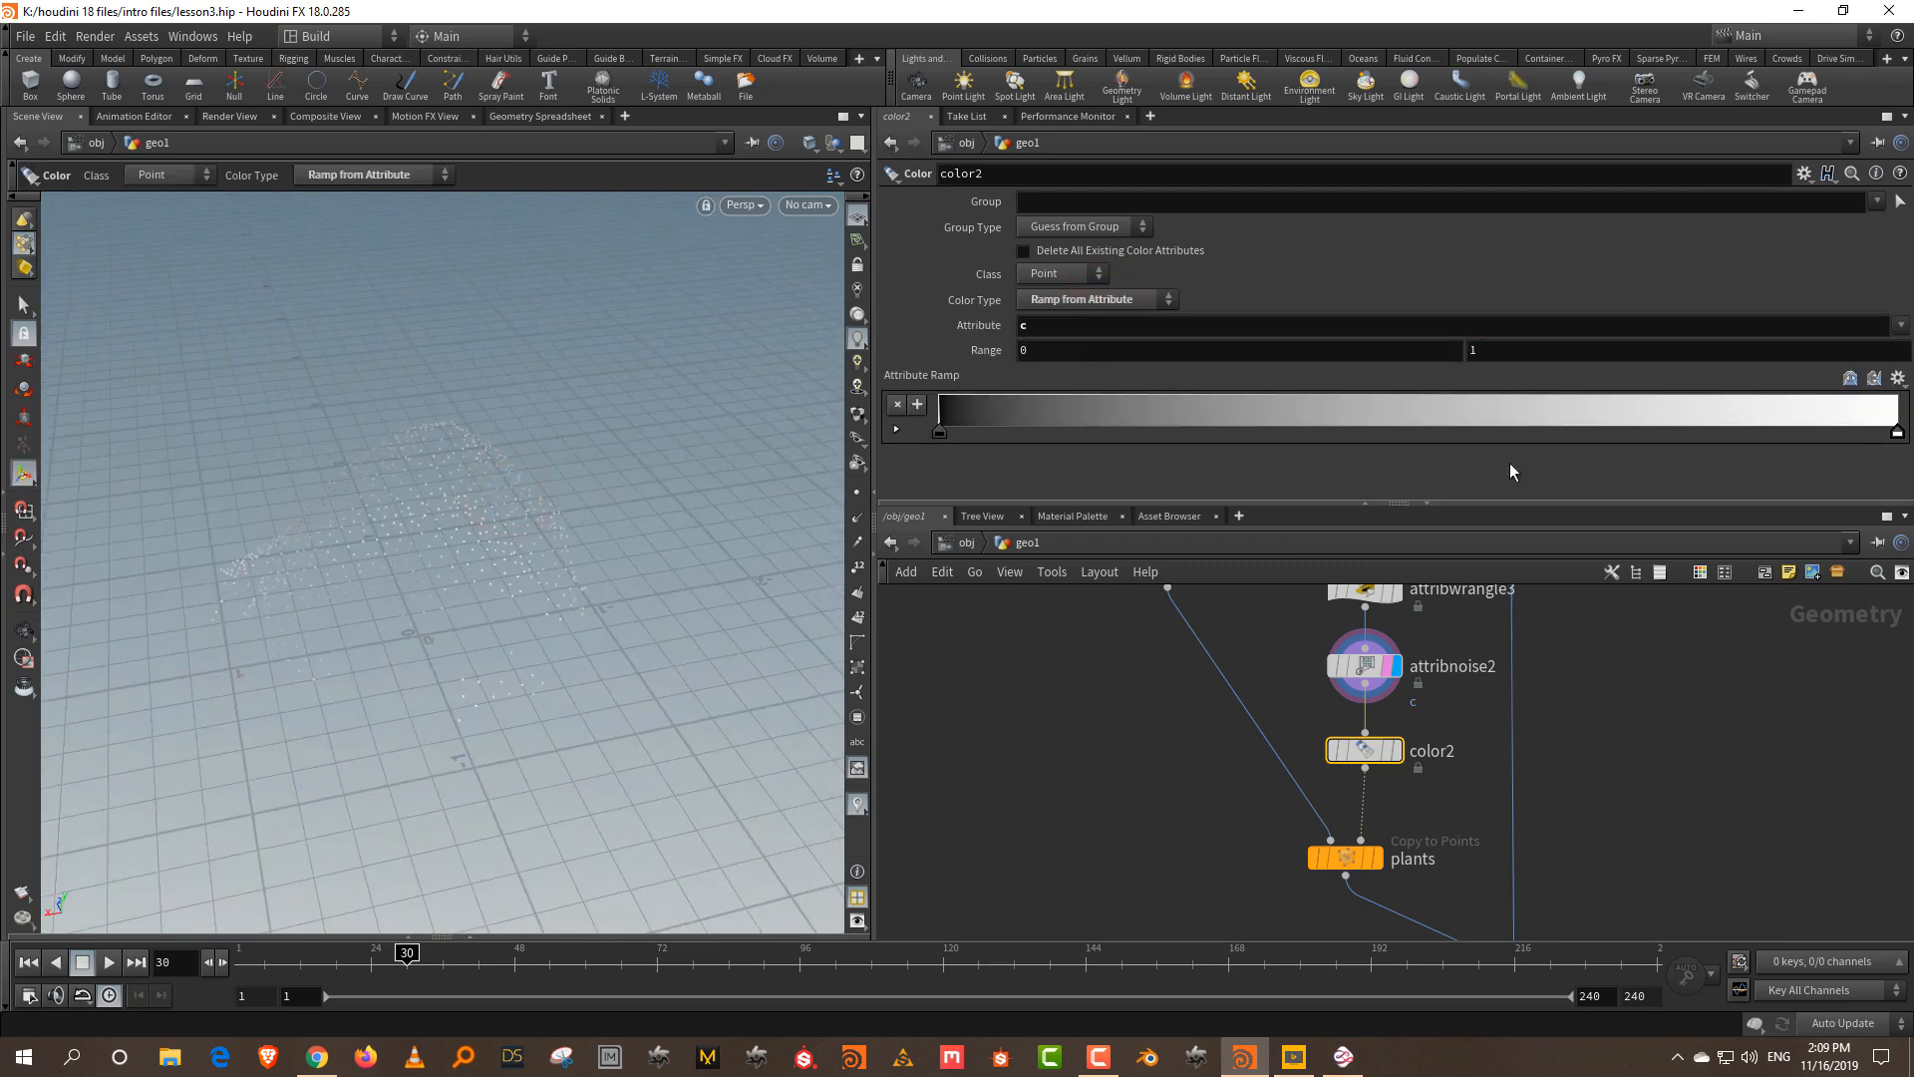
# - Set the color of color2's end ramp stop to a saturated green with hue 112 and saturation about 0.91
pyautogui.click(1898, 432)
pyautogui.click(1899, 433)
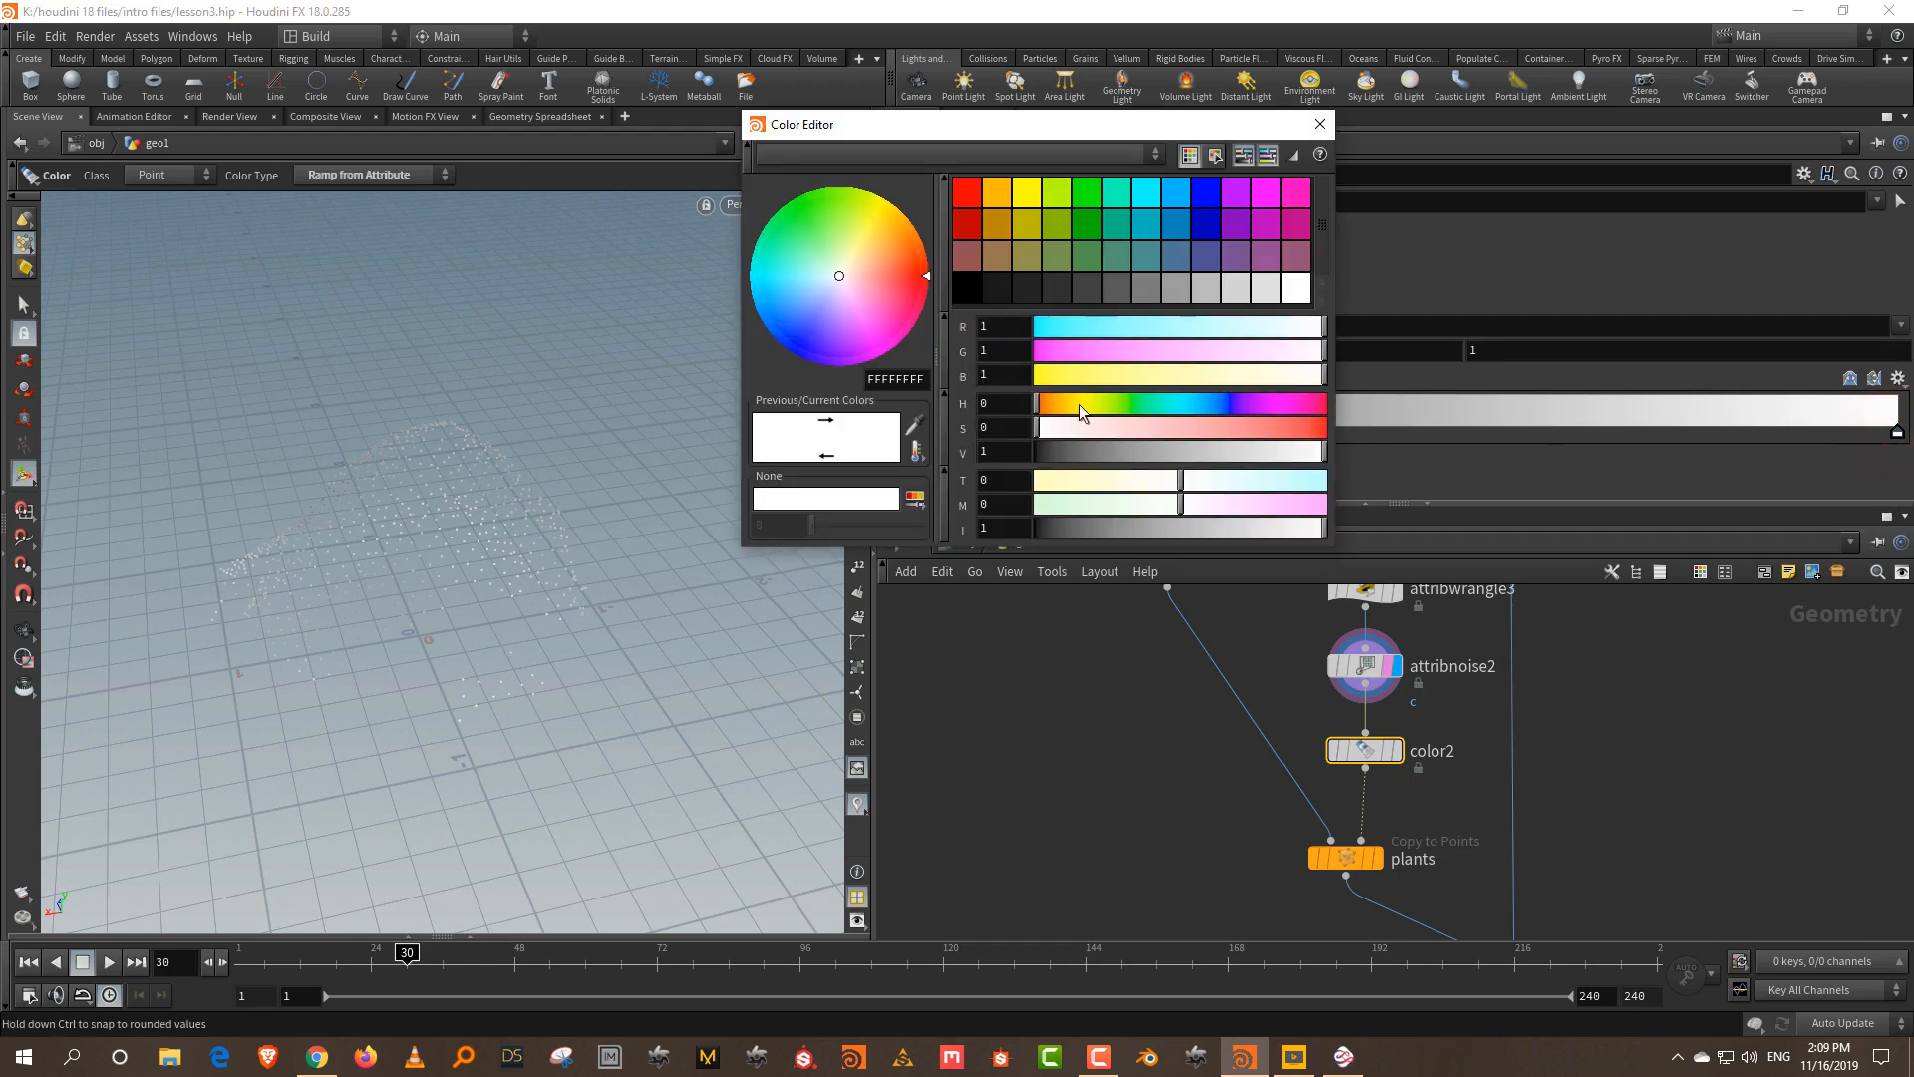
pyautogui.click(1128, 412)
pyautogui.moveTo(1243, 427); pyautogui.dragTo(1301, 428)
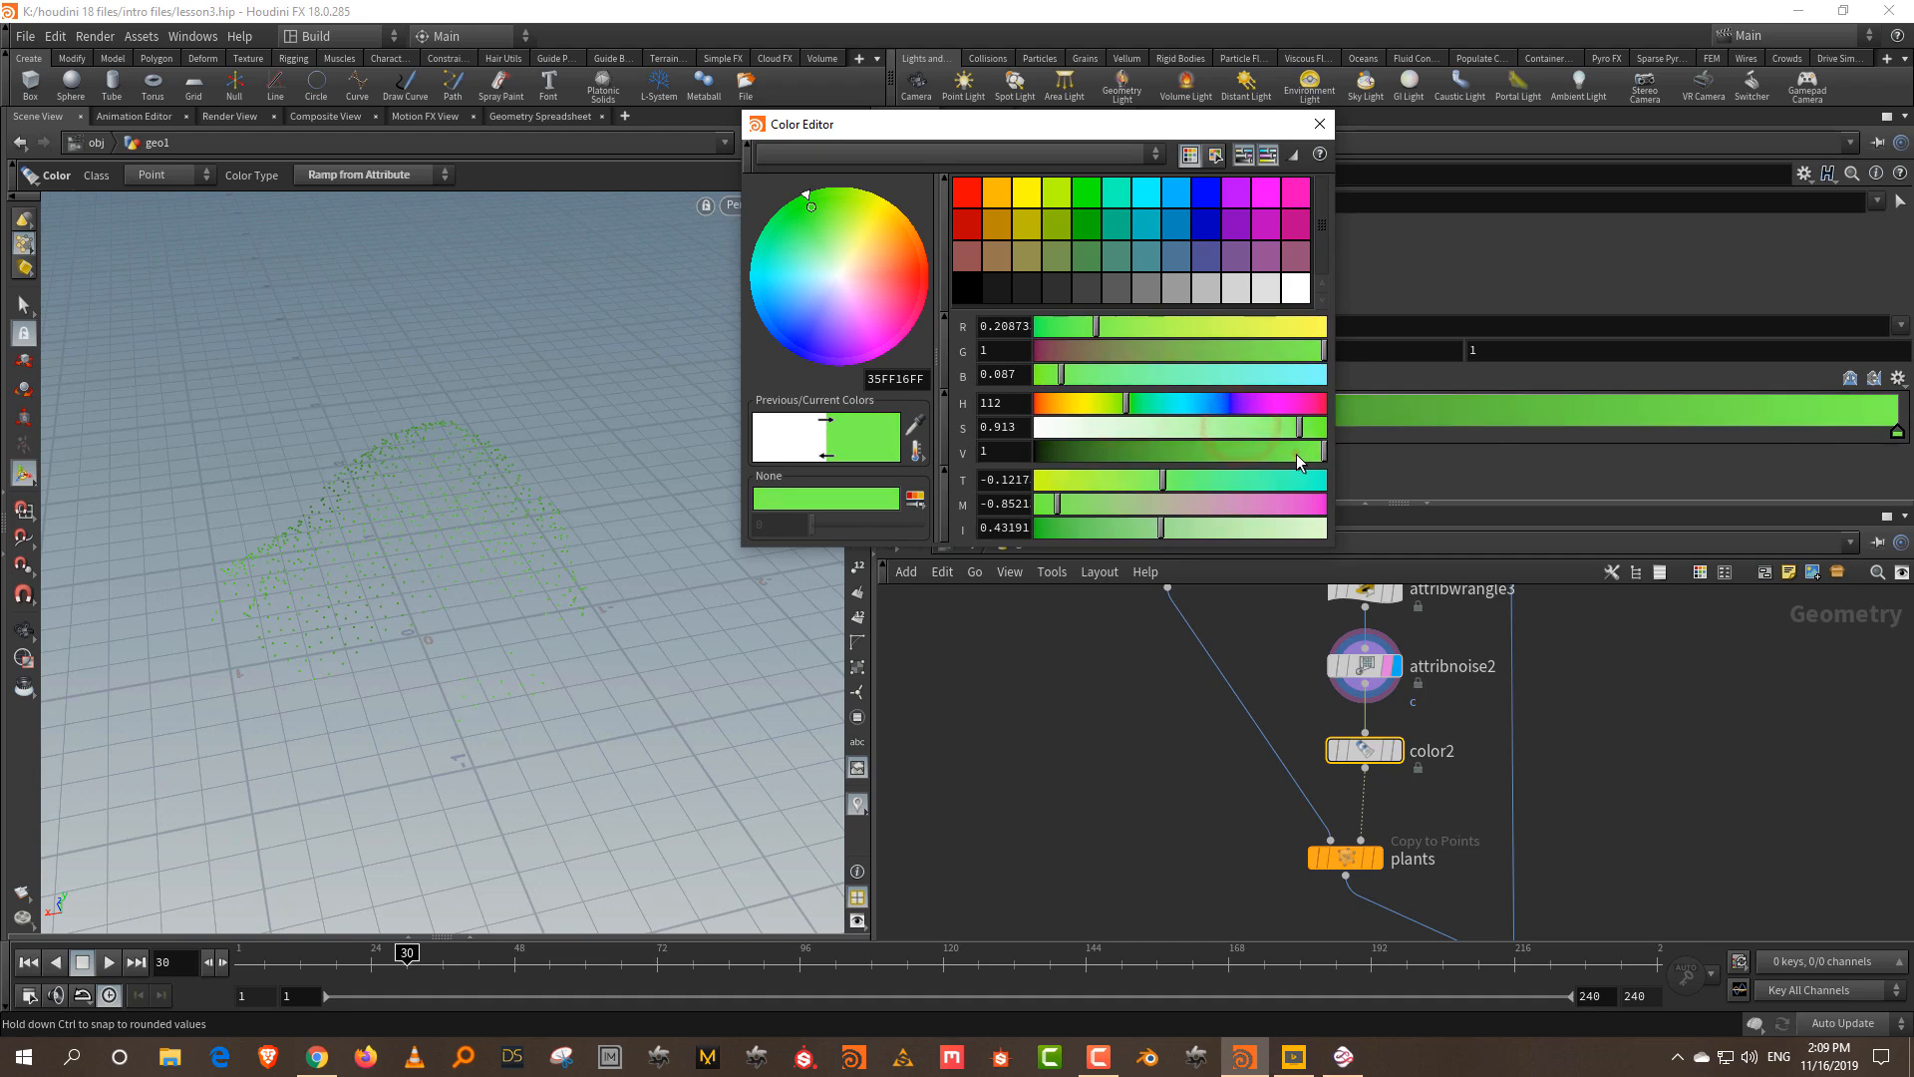
pyautogui.click(1297, 454)
pyautogui.click(1320, 124)
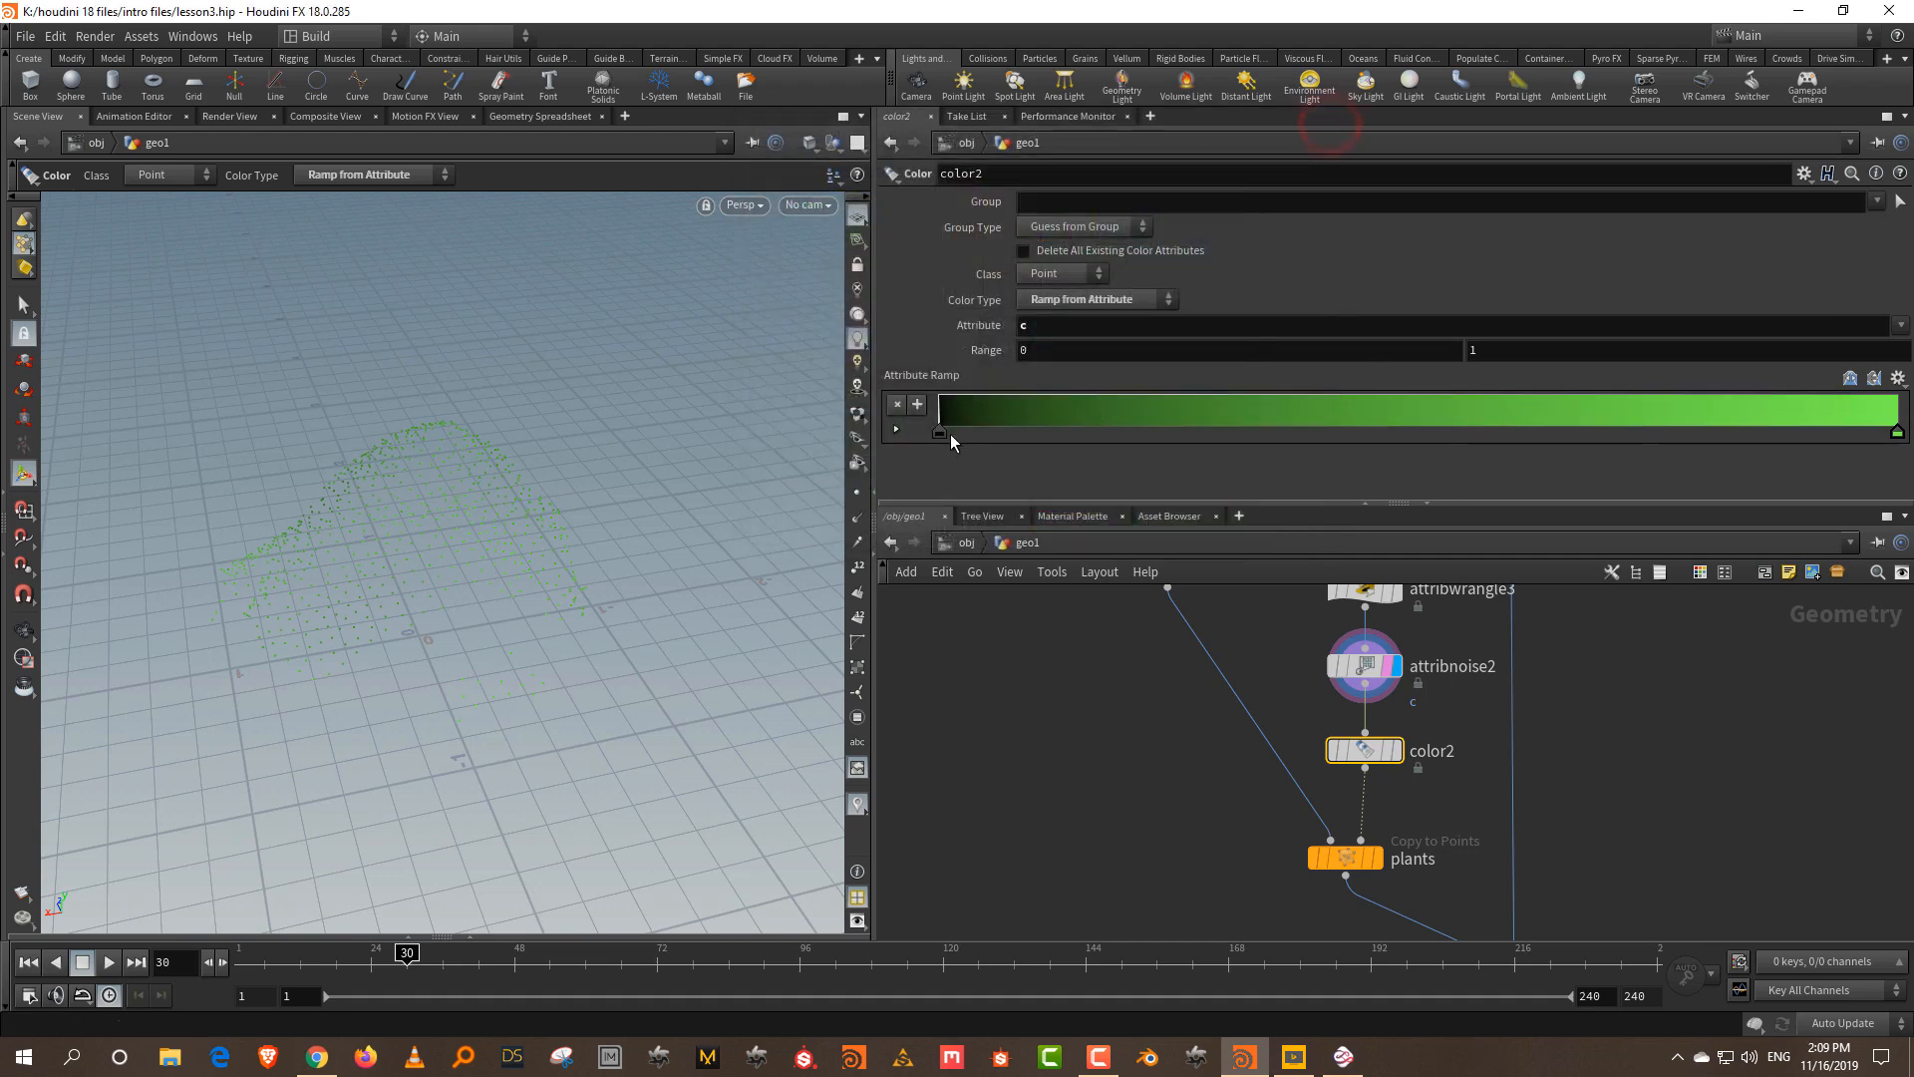
# - Set color2's start ramp stop to yellow F7EA00 and add two inner stops at about 30% and 45% of the ramp
pyautogui.click(945, 434)
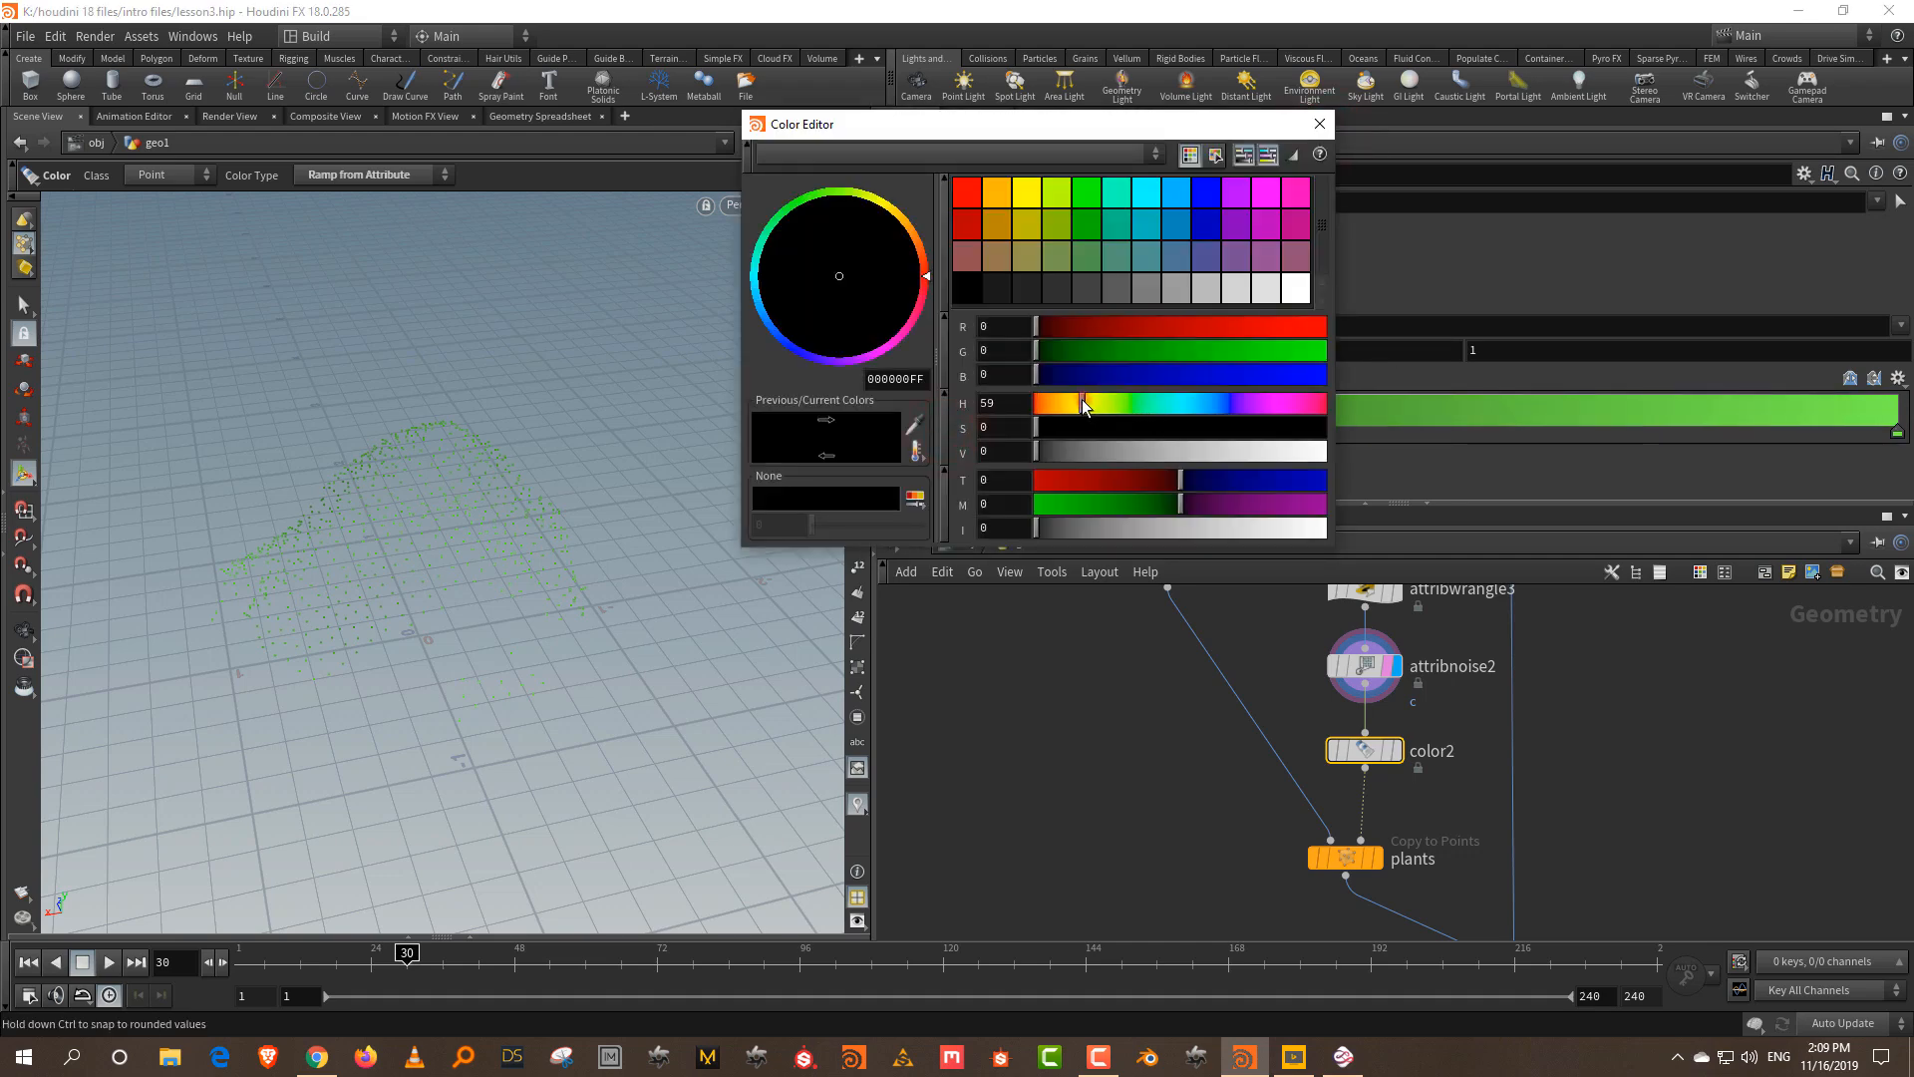
pyautogui.moveTo(1282, 429); pyautogui.dragTo(1326, 429)
pyautogui.click(1314, 451)
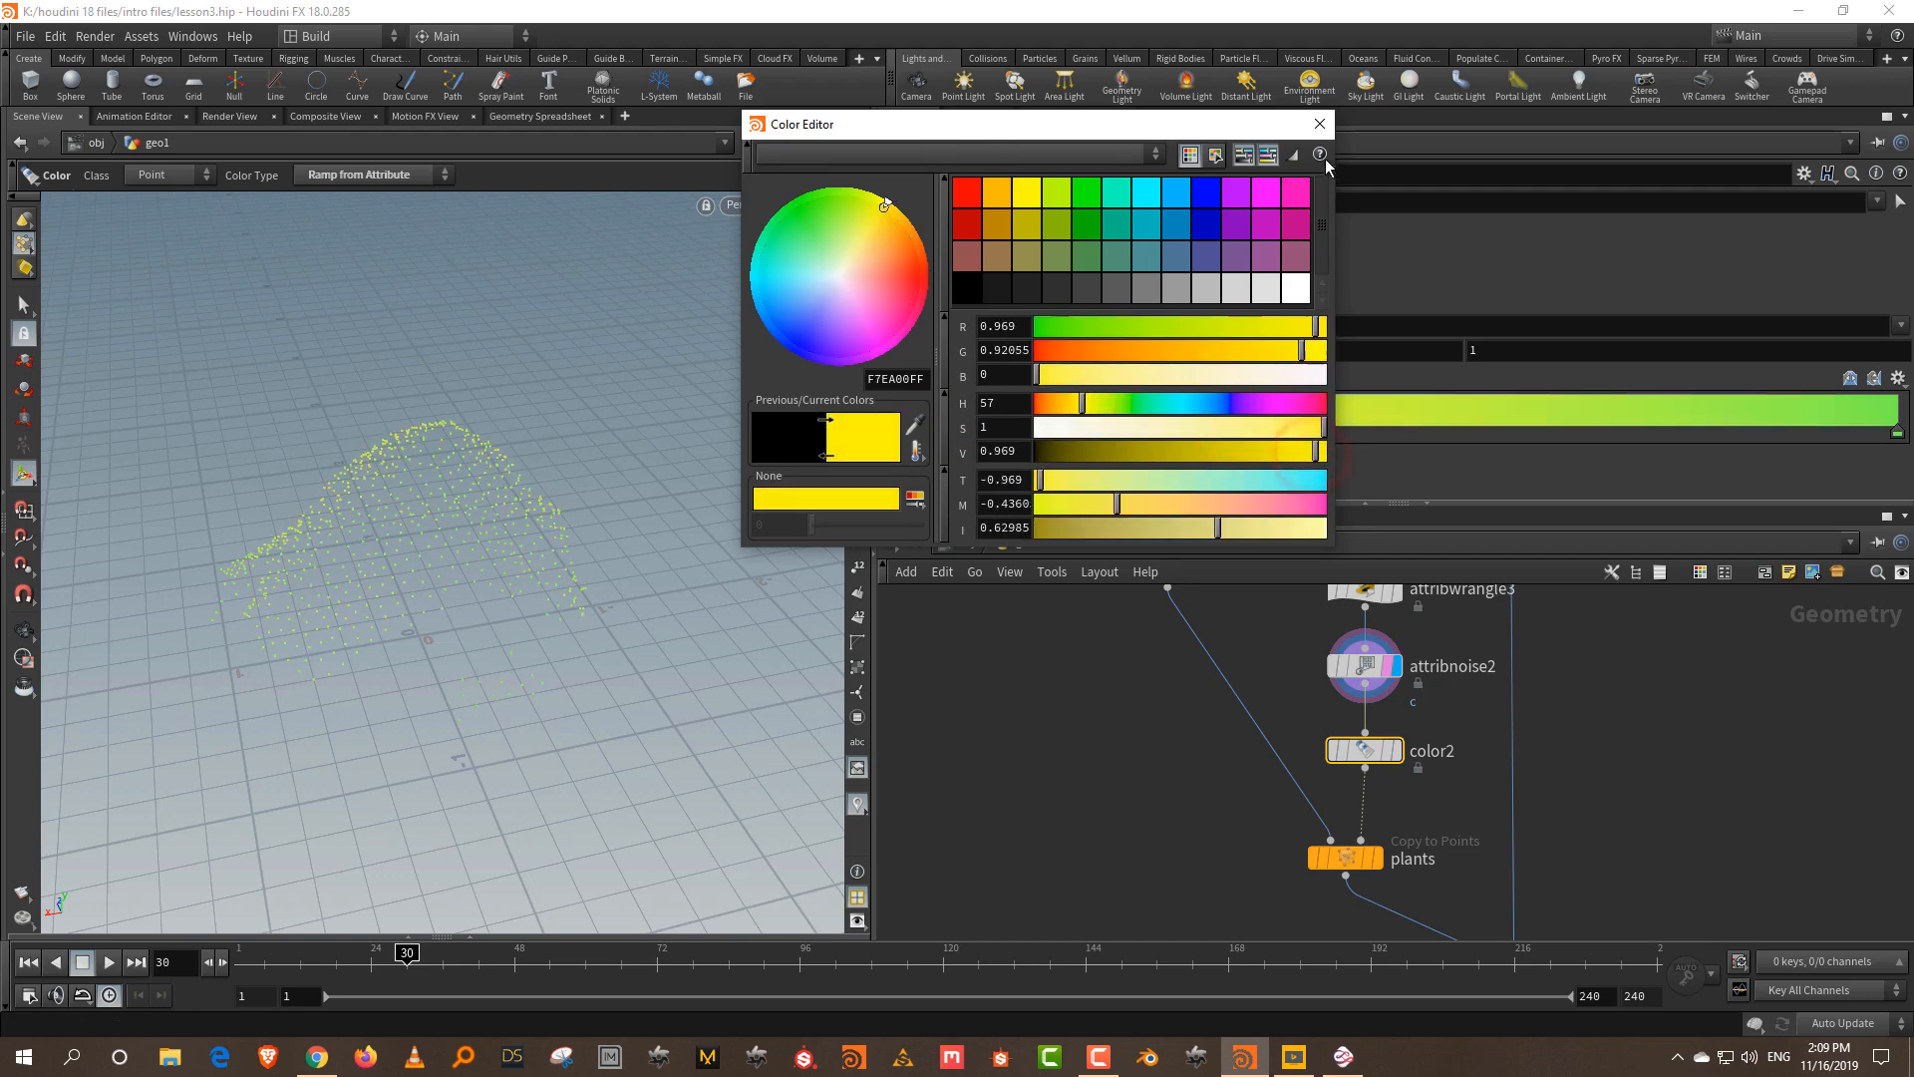
pyautogui.click(1320, 124)
pyautogui.moveTo(1059, 423); pyautogui.dragTo(1218, 428)
pyautogui.moveTo(1641, 431); pyautogui.dragTo(1366, 431)
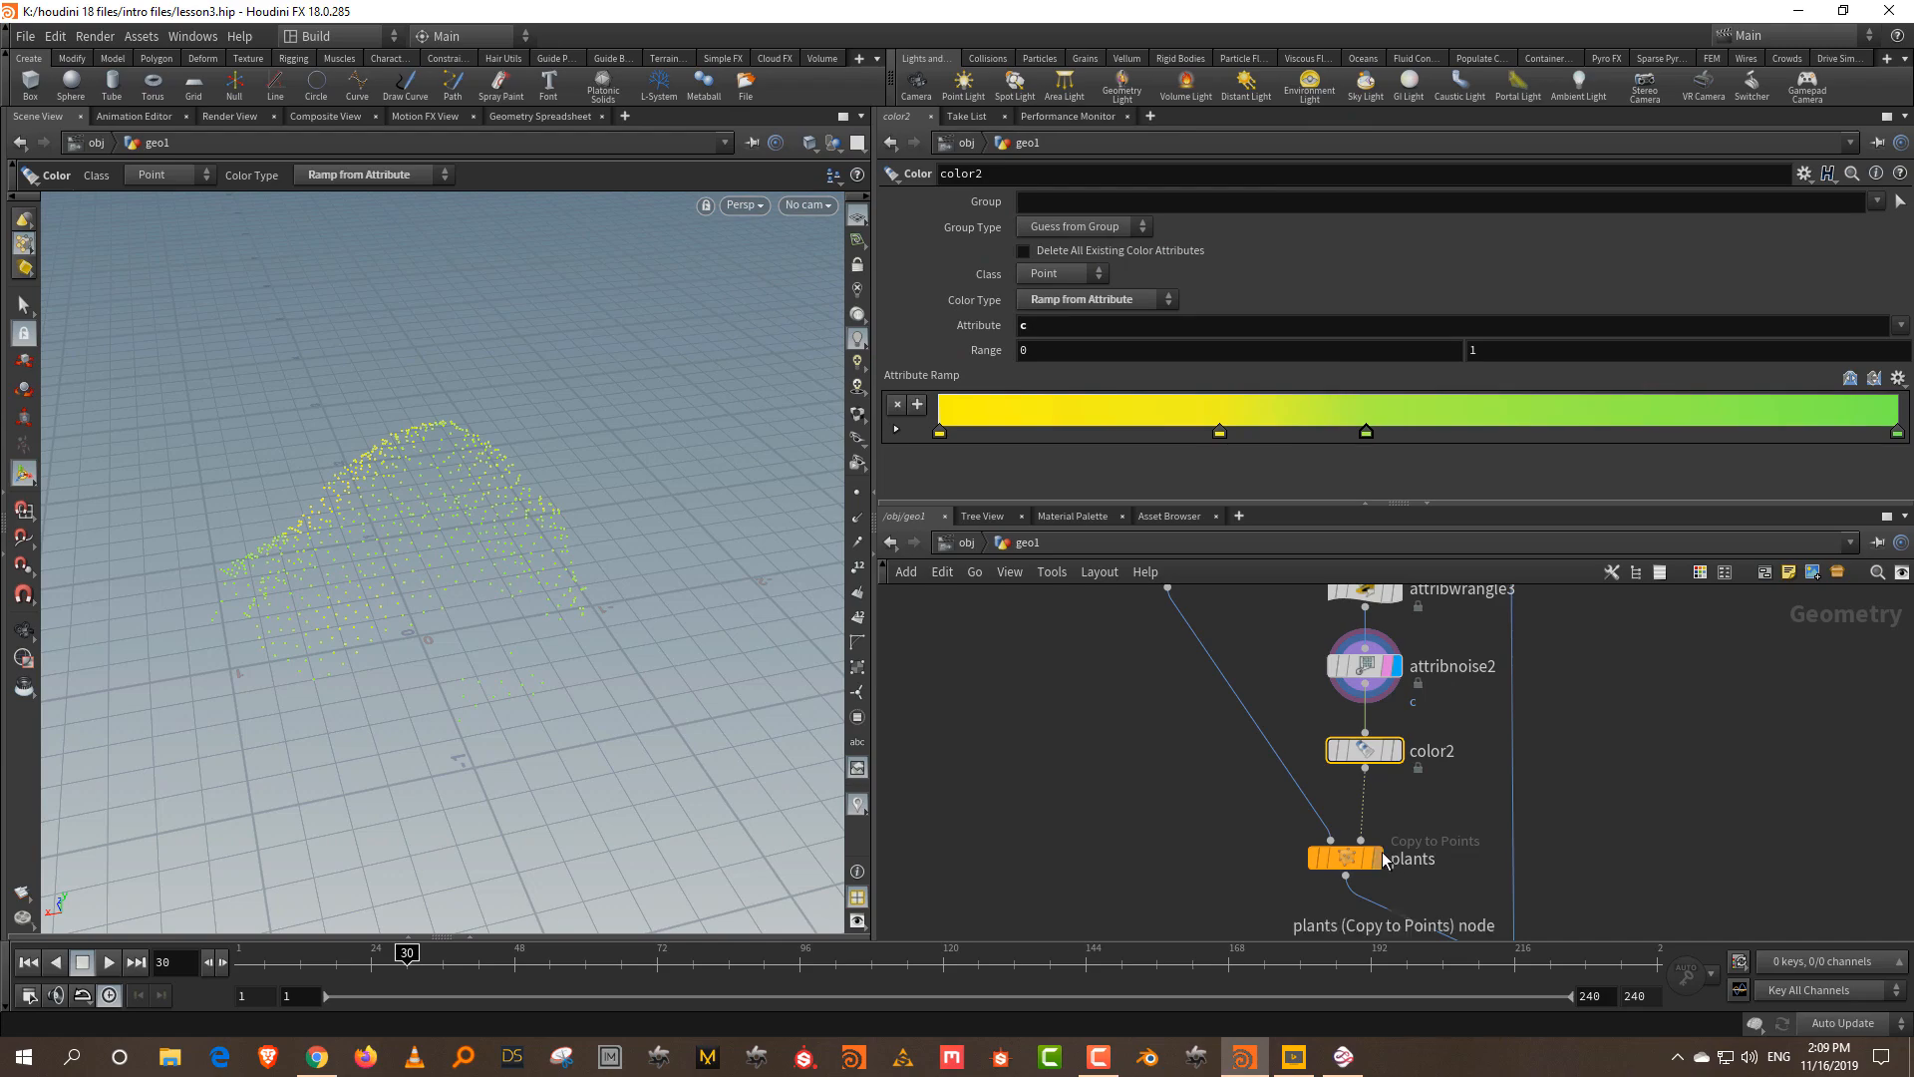
# - Display the plants node's result, followed by merge4's combined plants and rock
pyautogui.click(1377, 857)
pyautogui.press('Escape')
pyautogui.moveTo(449, 436); pyautogui.dragTo(680, 413)
pyautogui.moveTo(1722, 868); pyautogui.dragTo(1721, 628, button='middle')
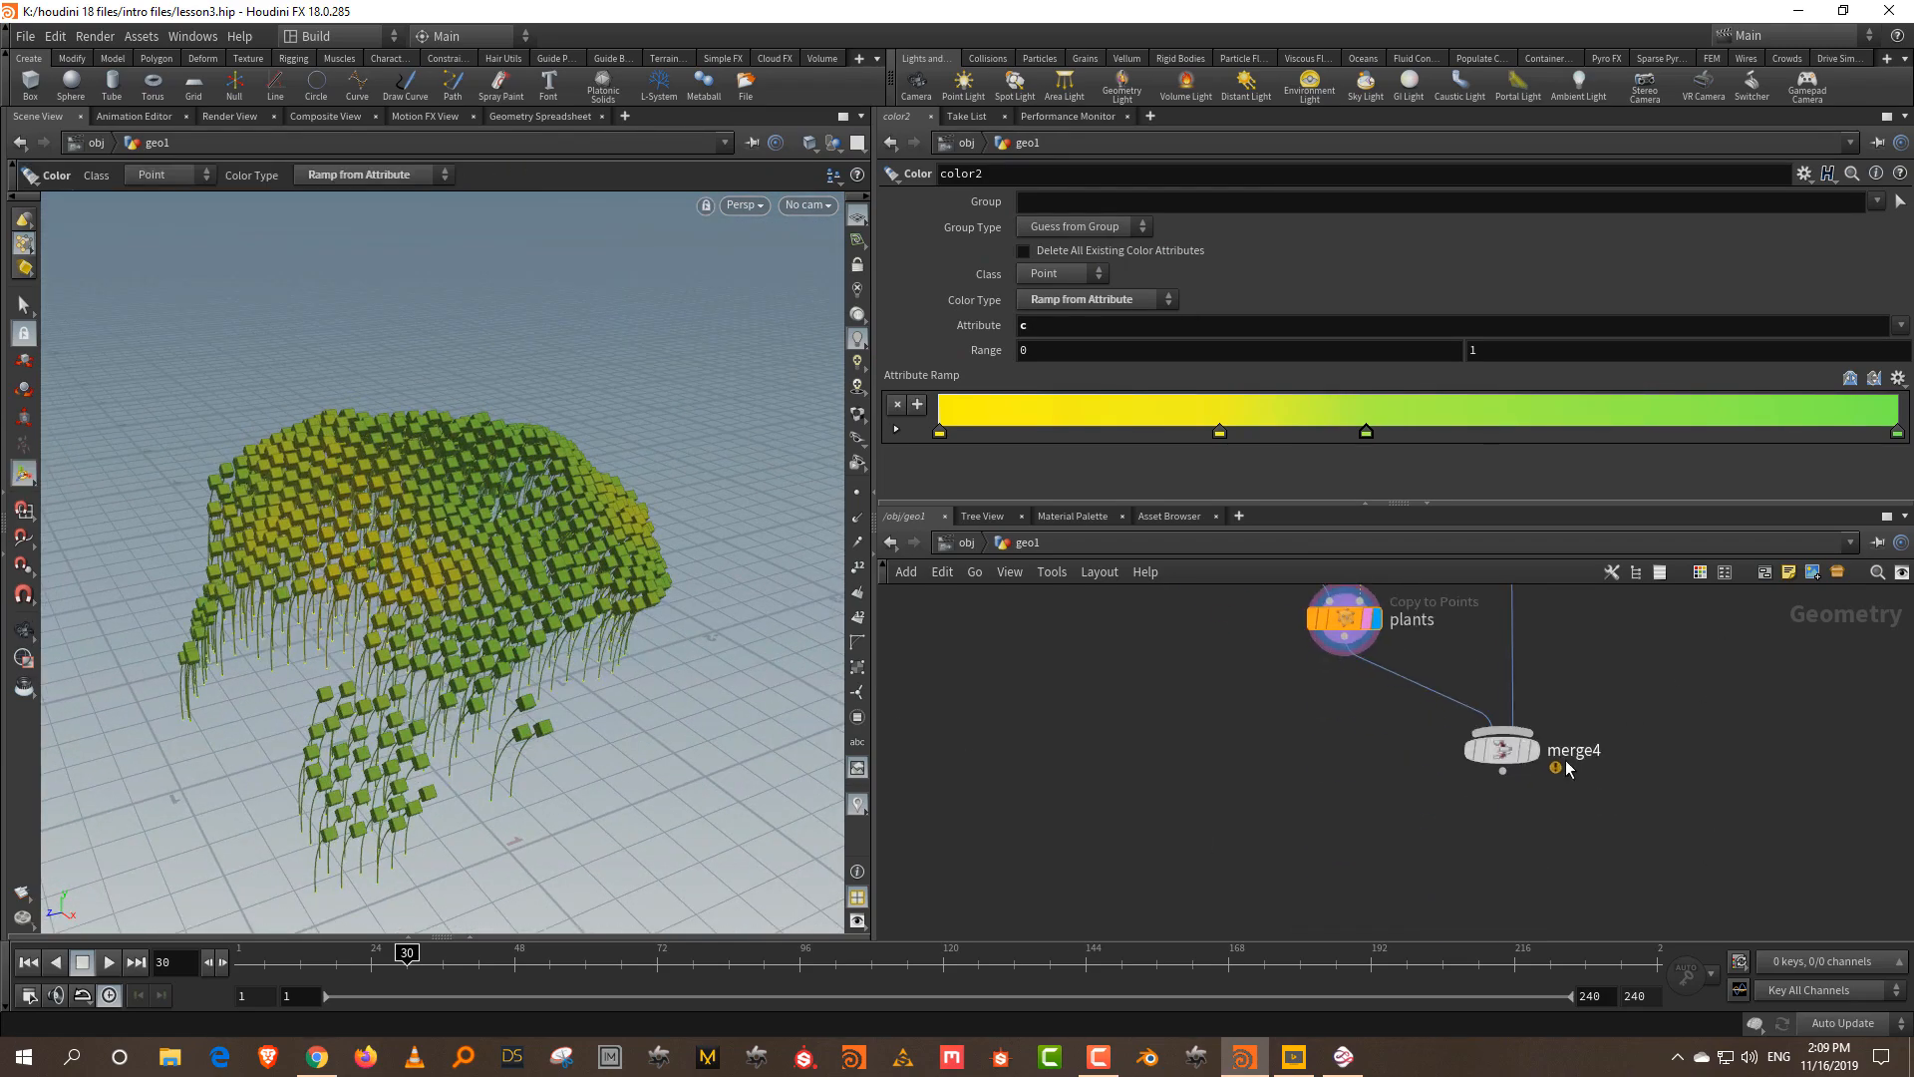
pyautogui.click(1534, 750)
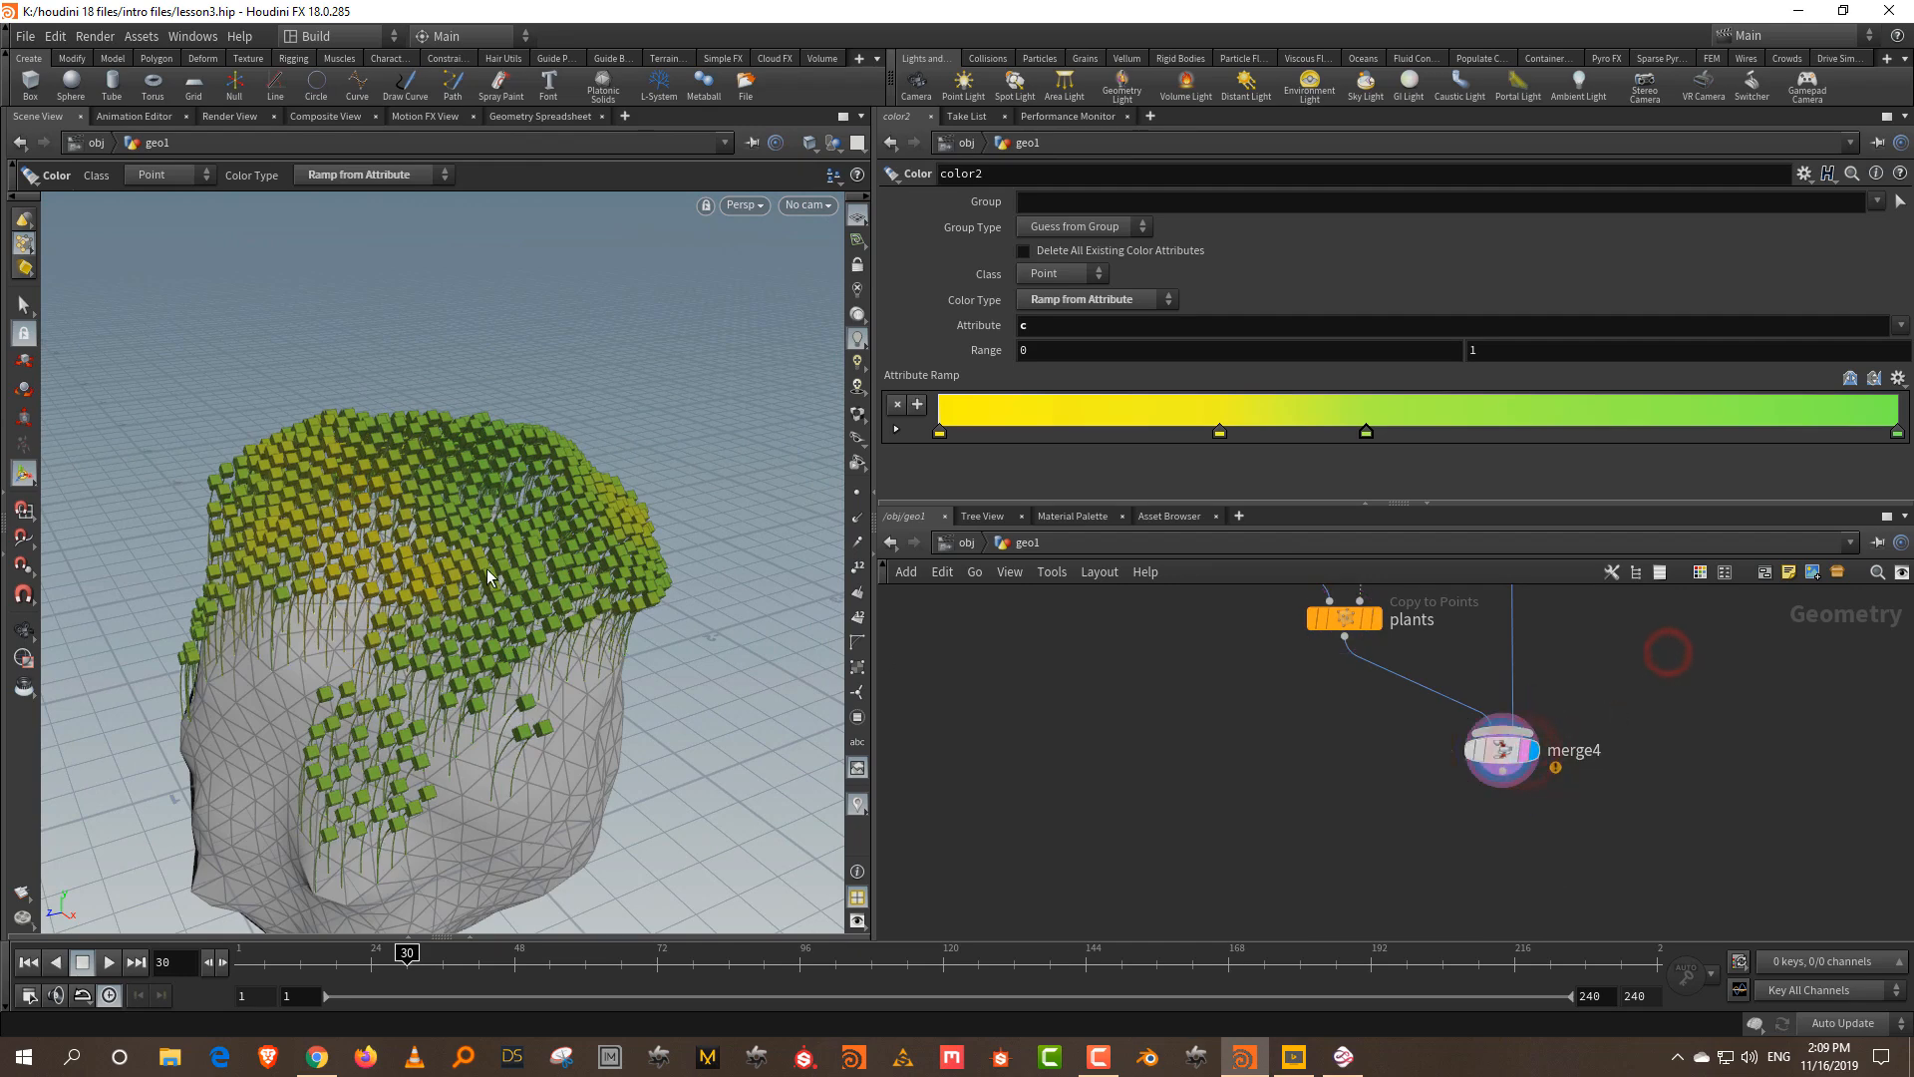
pyautogui.keyDown('alt'); pyautogui.moveTo(549, 540); pyautogui.dragTo(417, 526); pyautogui.keyUp('alt')
pyautogui.moveTo(1626, 628); pyautogui.dragTo(1635, 765, button='middle')
pyautogui.scroll(-1, 1635, 763)
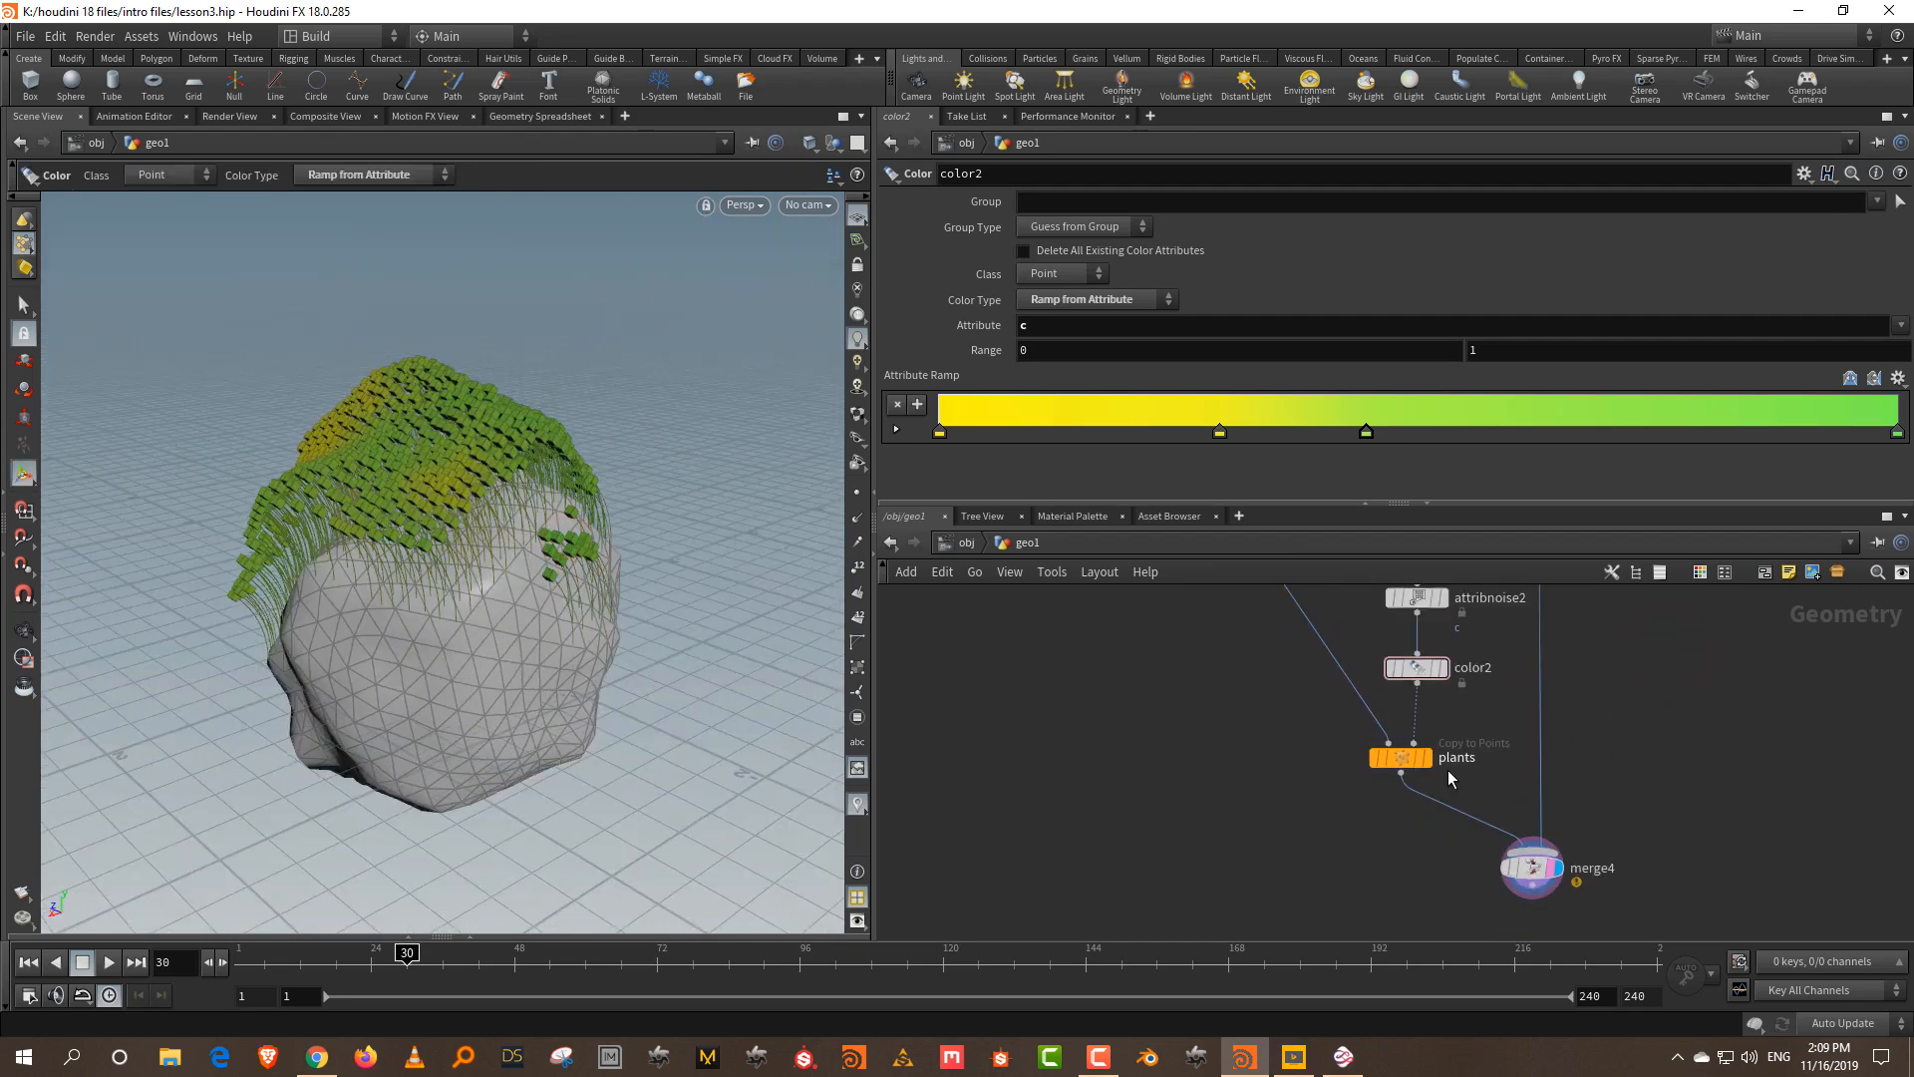
# - Move plants and merge4 down and insert an Attribute Noise node between color2 and plants
pyautogui.moveTo(1452, 758); pyautogui.dragTo(1416, 759)
pyautogui.moveTo(1656, 735); pyautogui.dragTo(1245, 957)
pyautogui.moveTo(1357, 765); pyautogui.dragTo(1346, 849)
pyautogui.click(1435, 770)
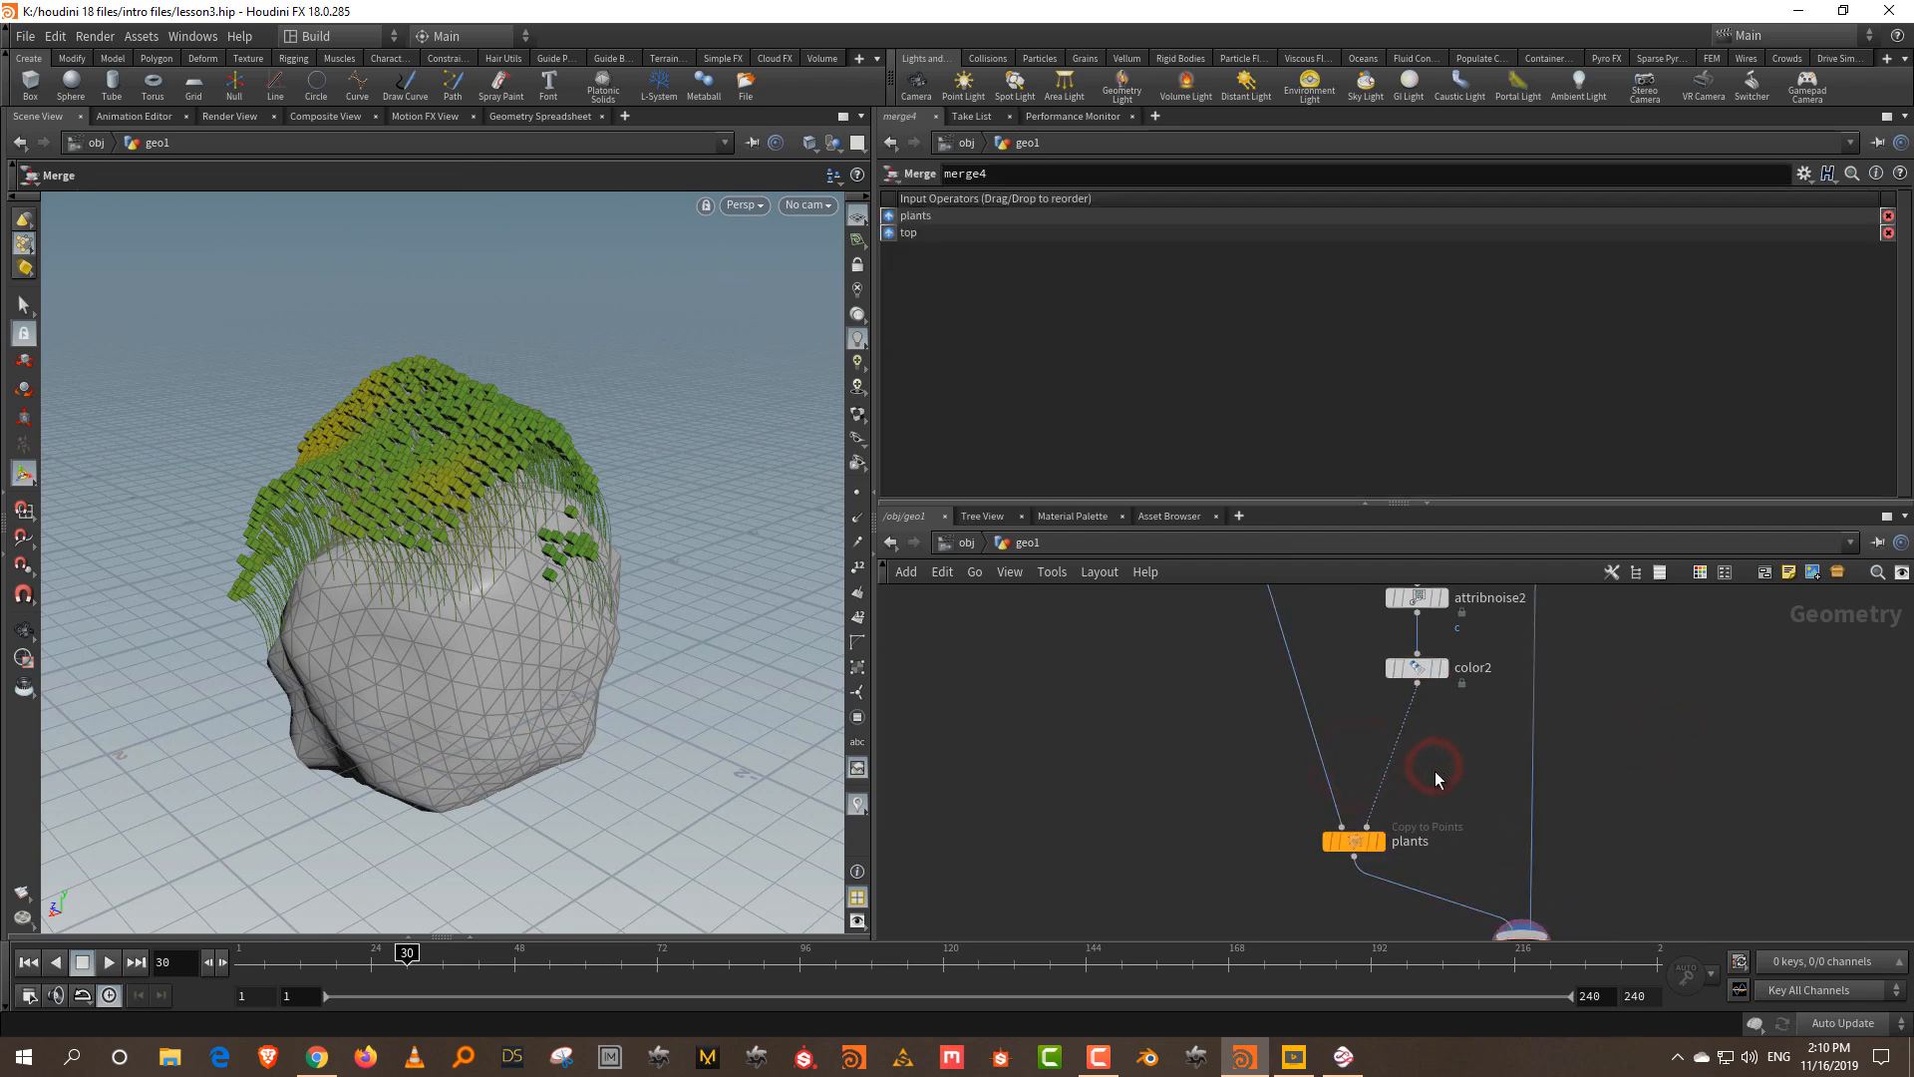
pyautogui.press('Tab')
pyautogui.write('noise')
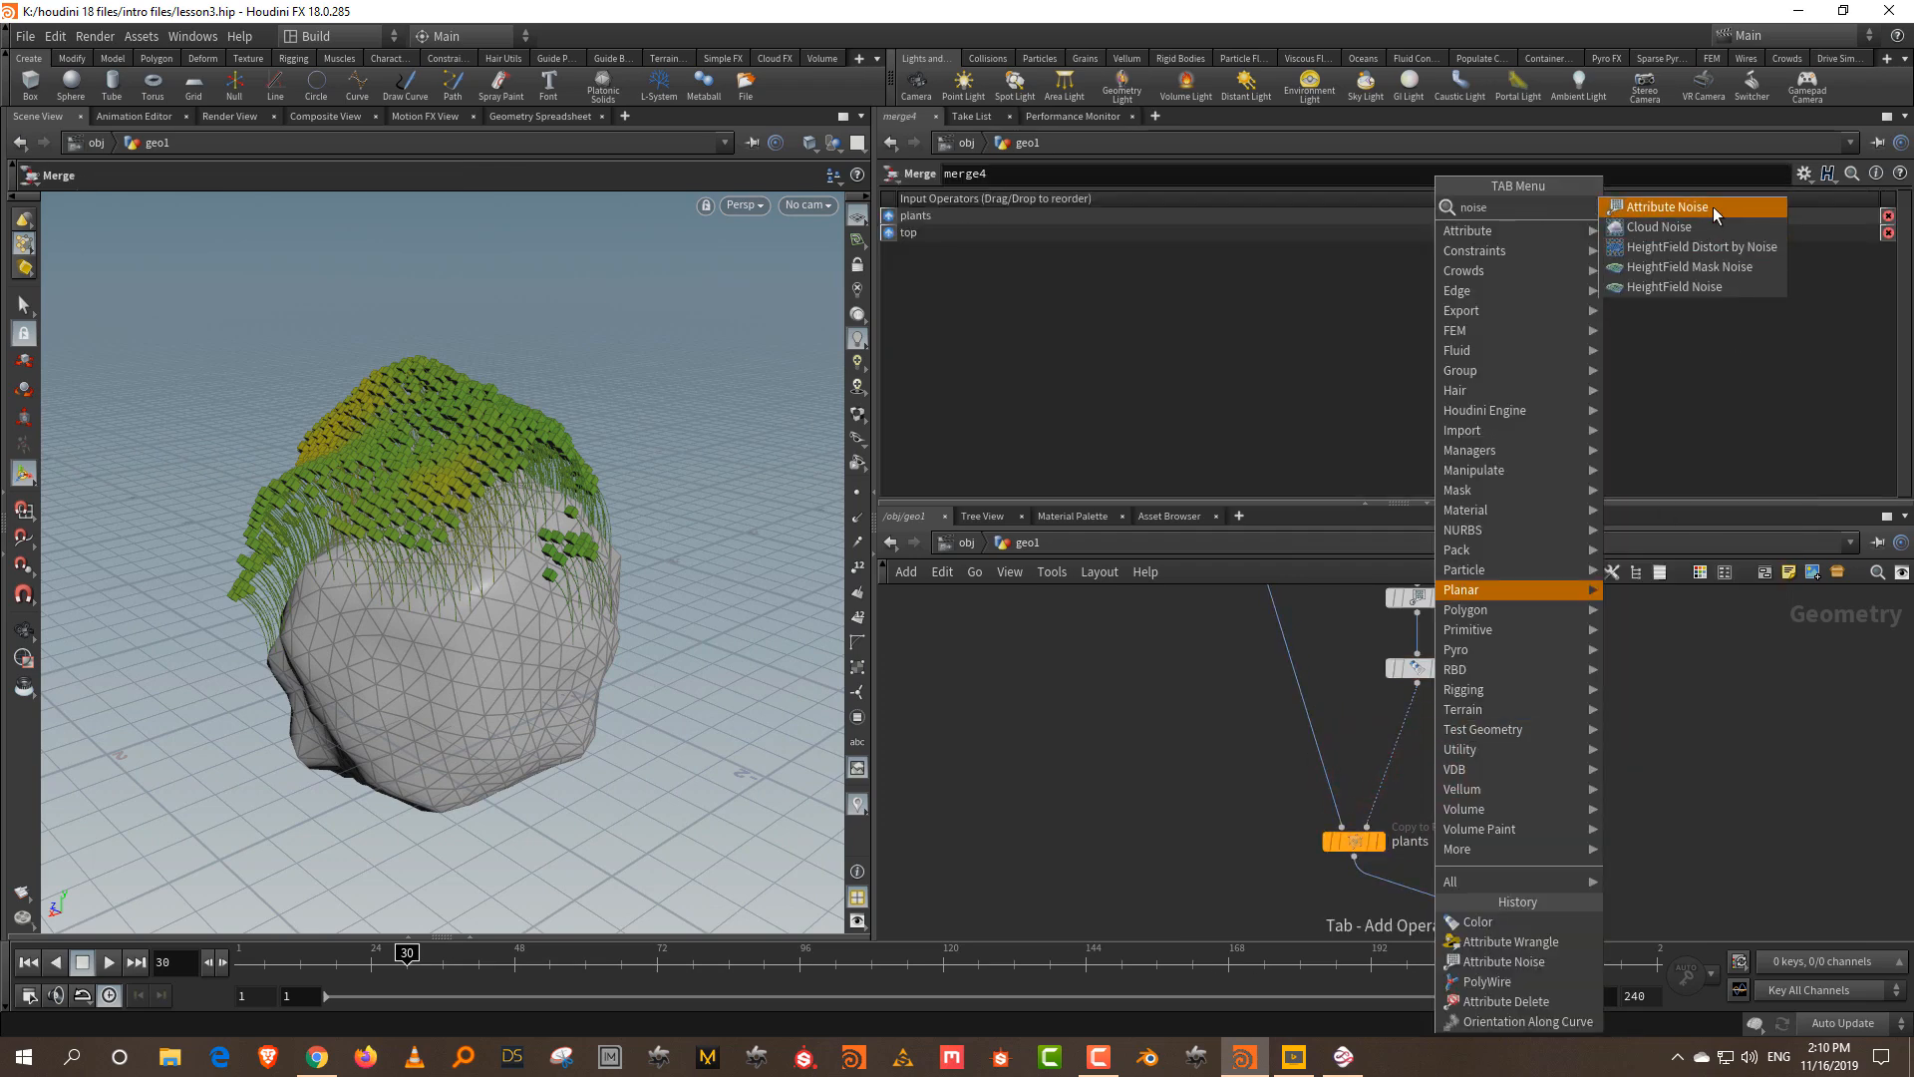
pyautogui.click(1715, 215)
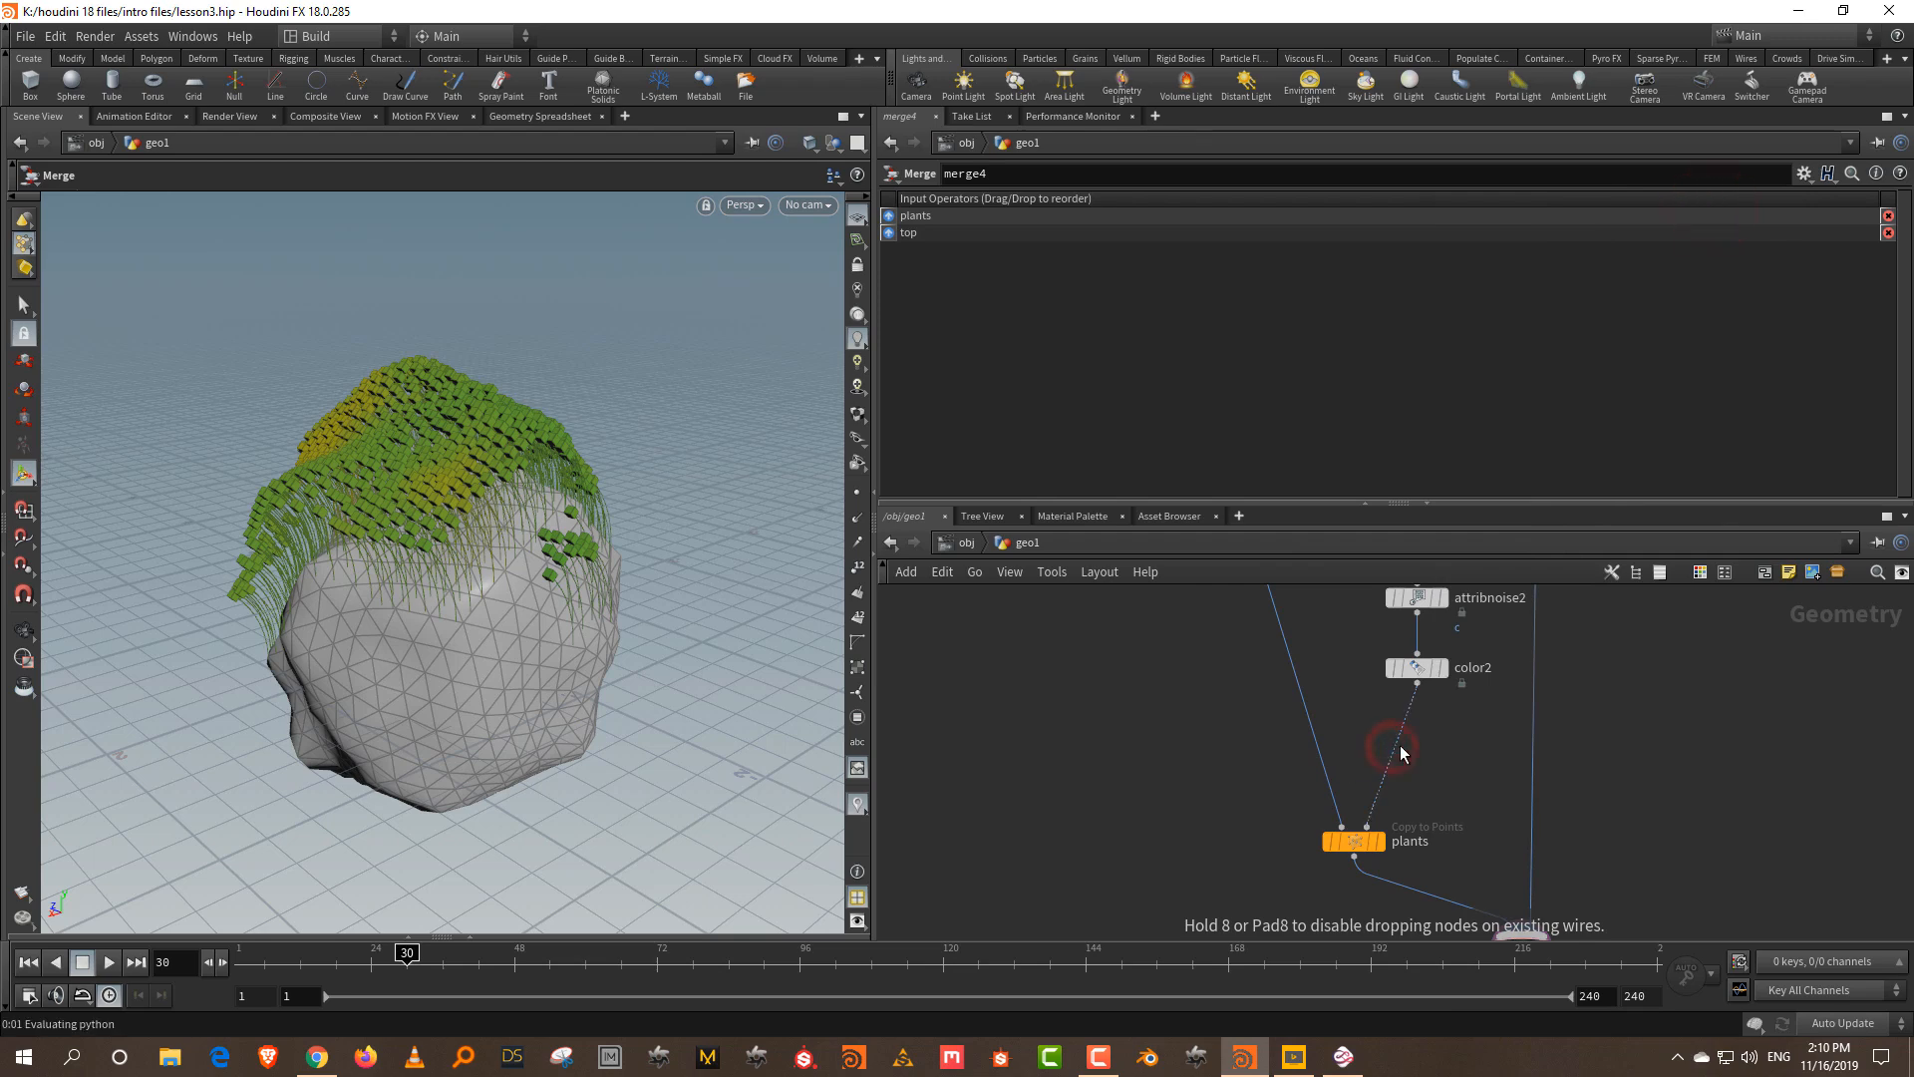
pyautogui.click(1400, 746)
# - Rename the new Attribute Noise node pscale and set it to apply 1D noise to the attribute pscale
pyautogui.doubleClick(1502, 749)
pyautogui.write('pscale')
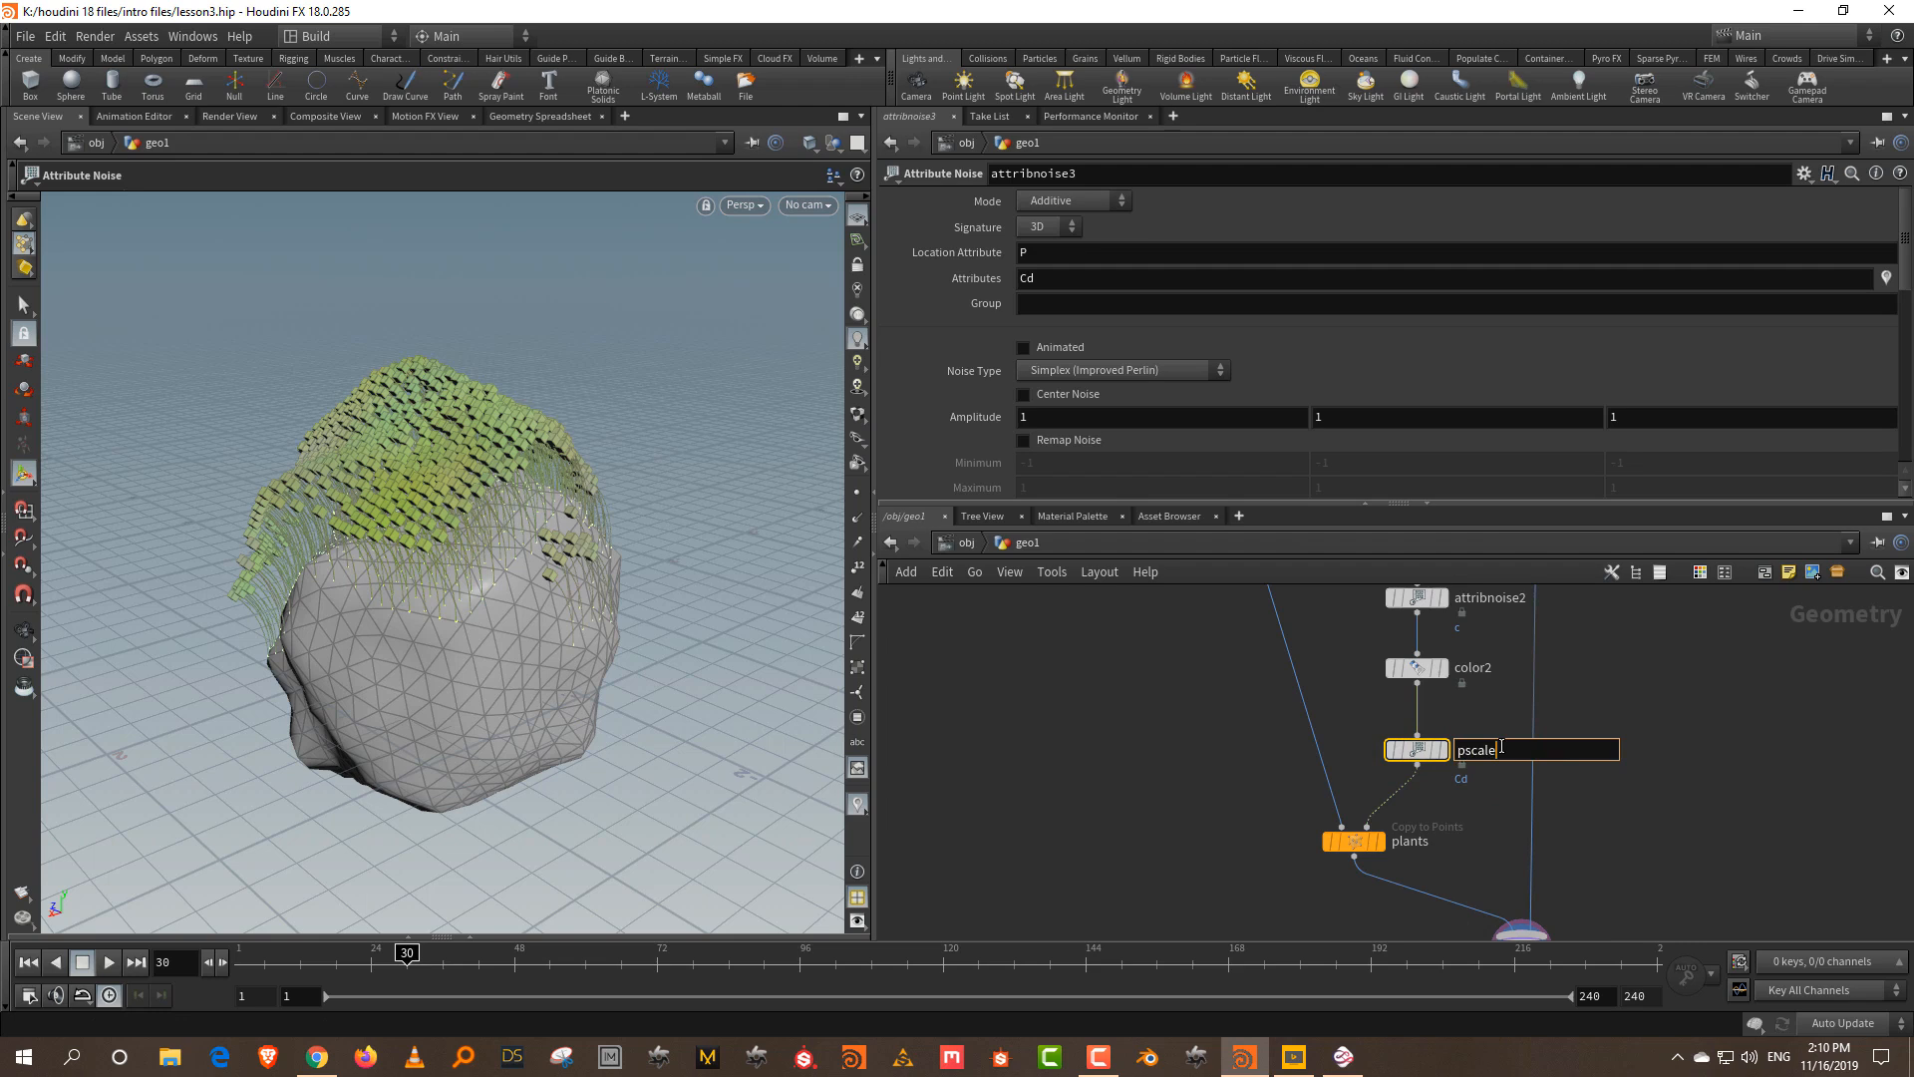
pyautogui.press('Return')
pyautogui.click(1045, 226)
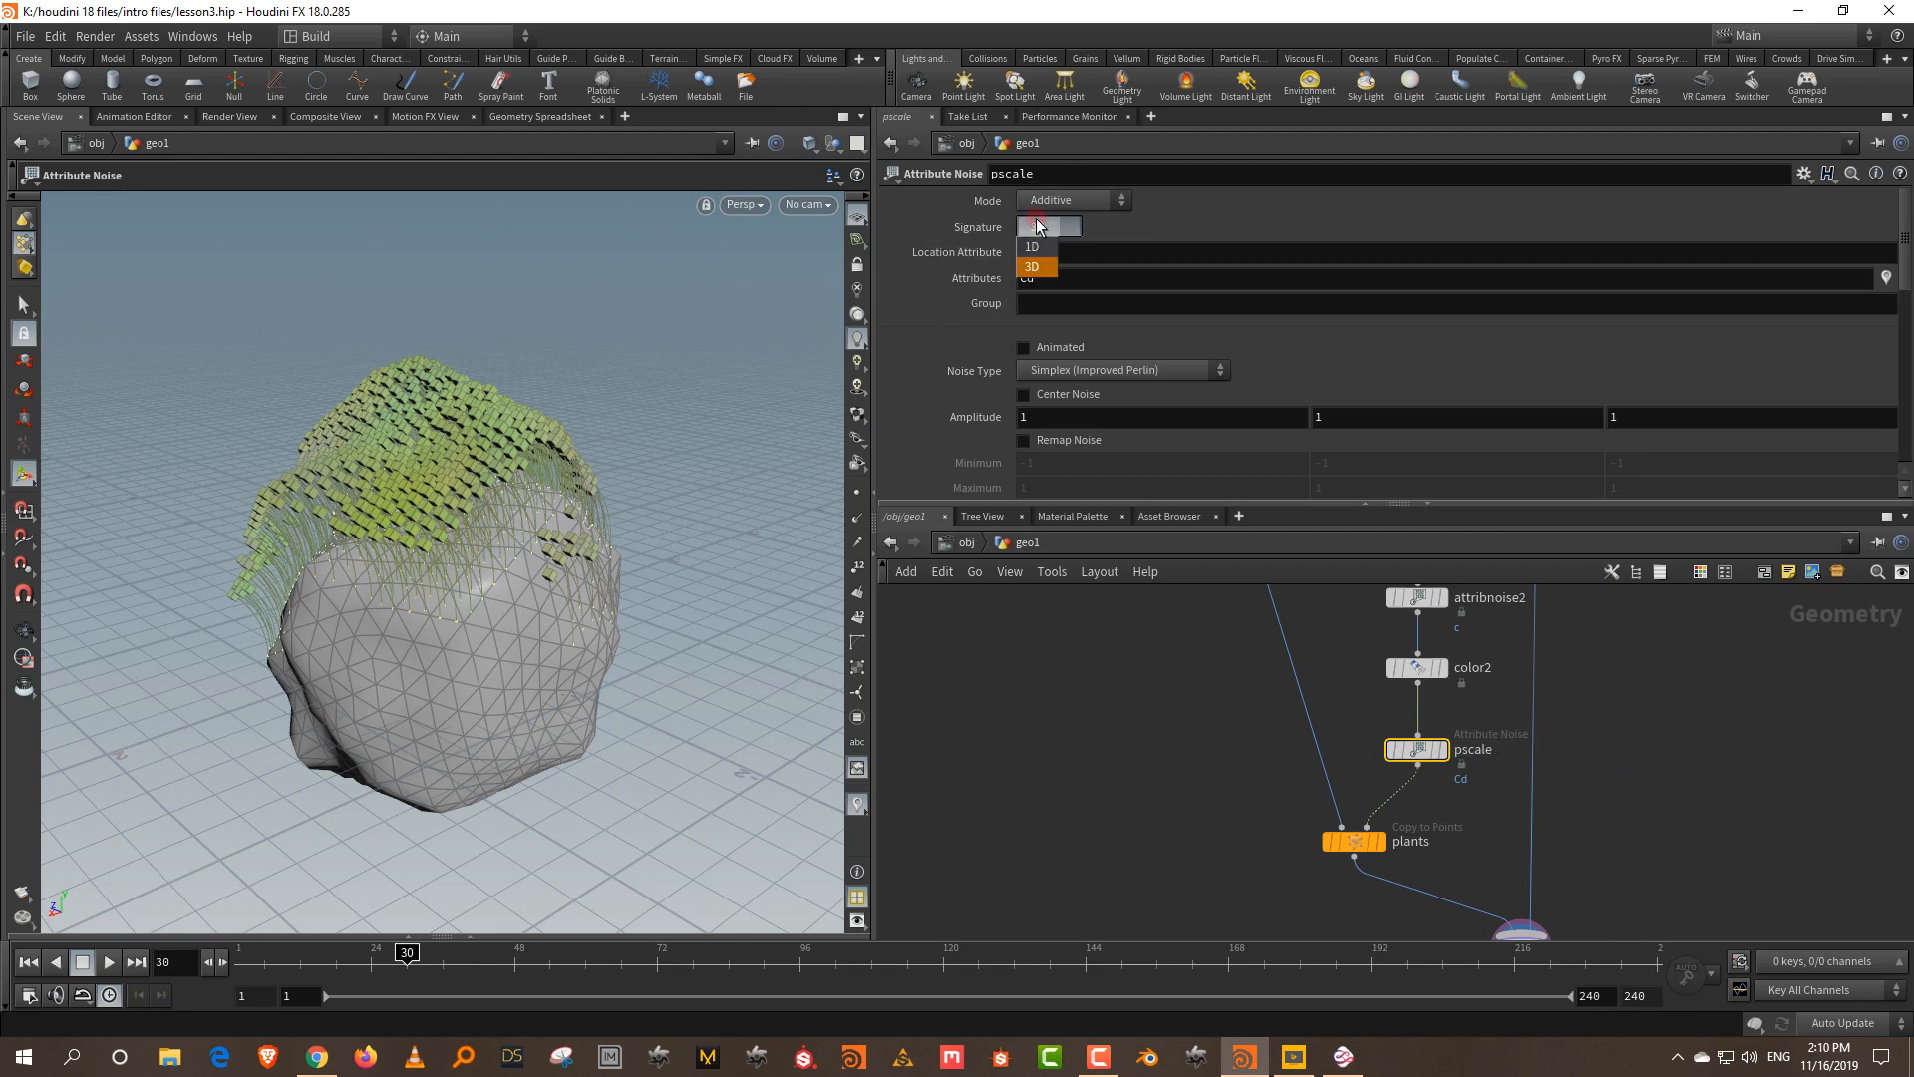
pyautogui.click(1039, 226)
pyautogui.click(1045, 279)
pyautogui.write('pscale')
pyautogui.press('Return')
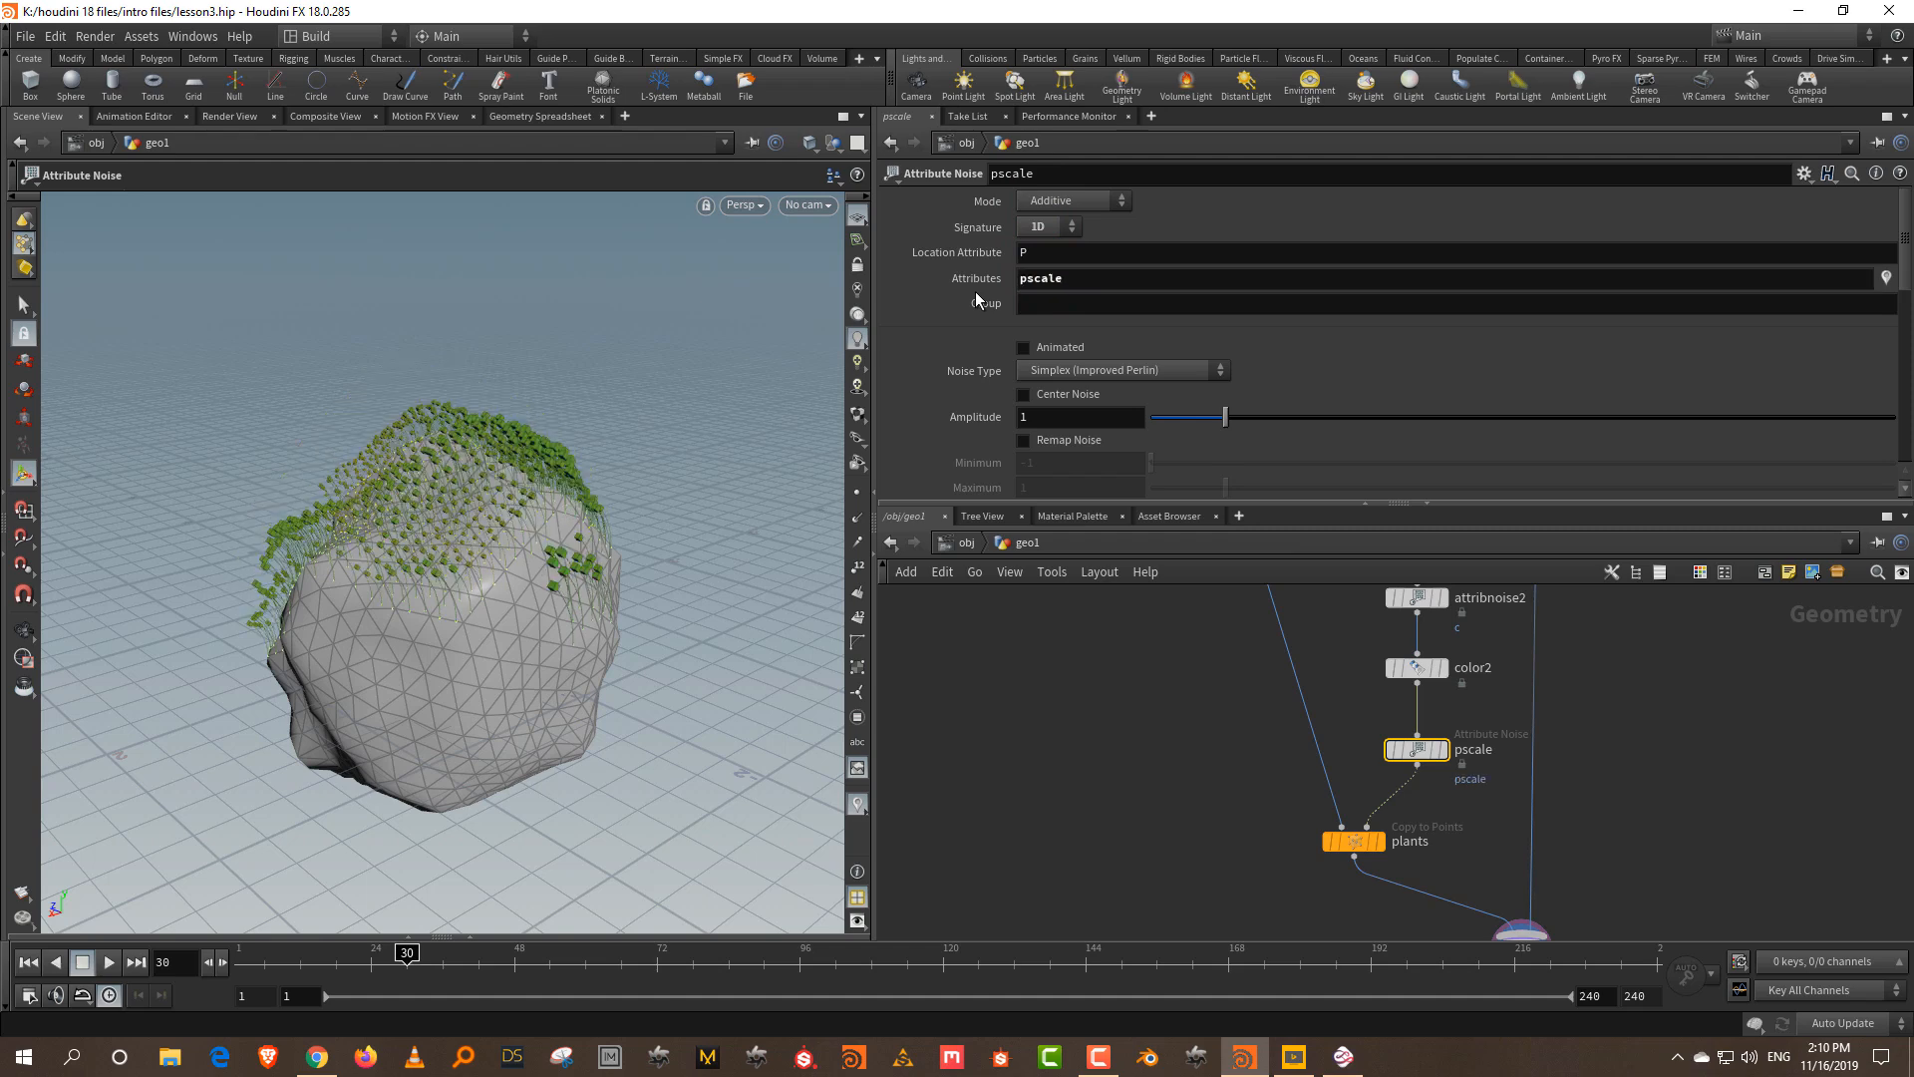
# - Raise the noise amplitude of the pscale node to about 1.6
pyautogui.keyDown('alt'); pyautogui.moveTo(437, 368); pyautogui.dragTo(535, 421); pyautogui.keyUp('alt')
pyautogui.scroll(1, 522, 437)
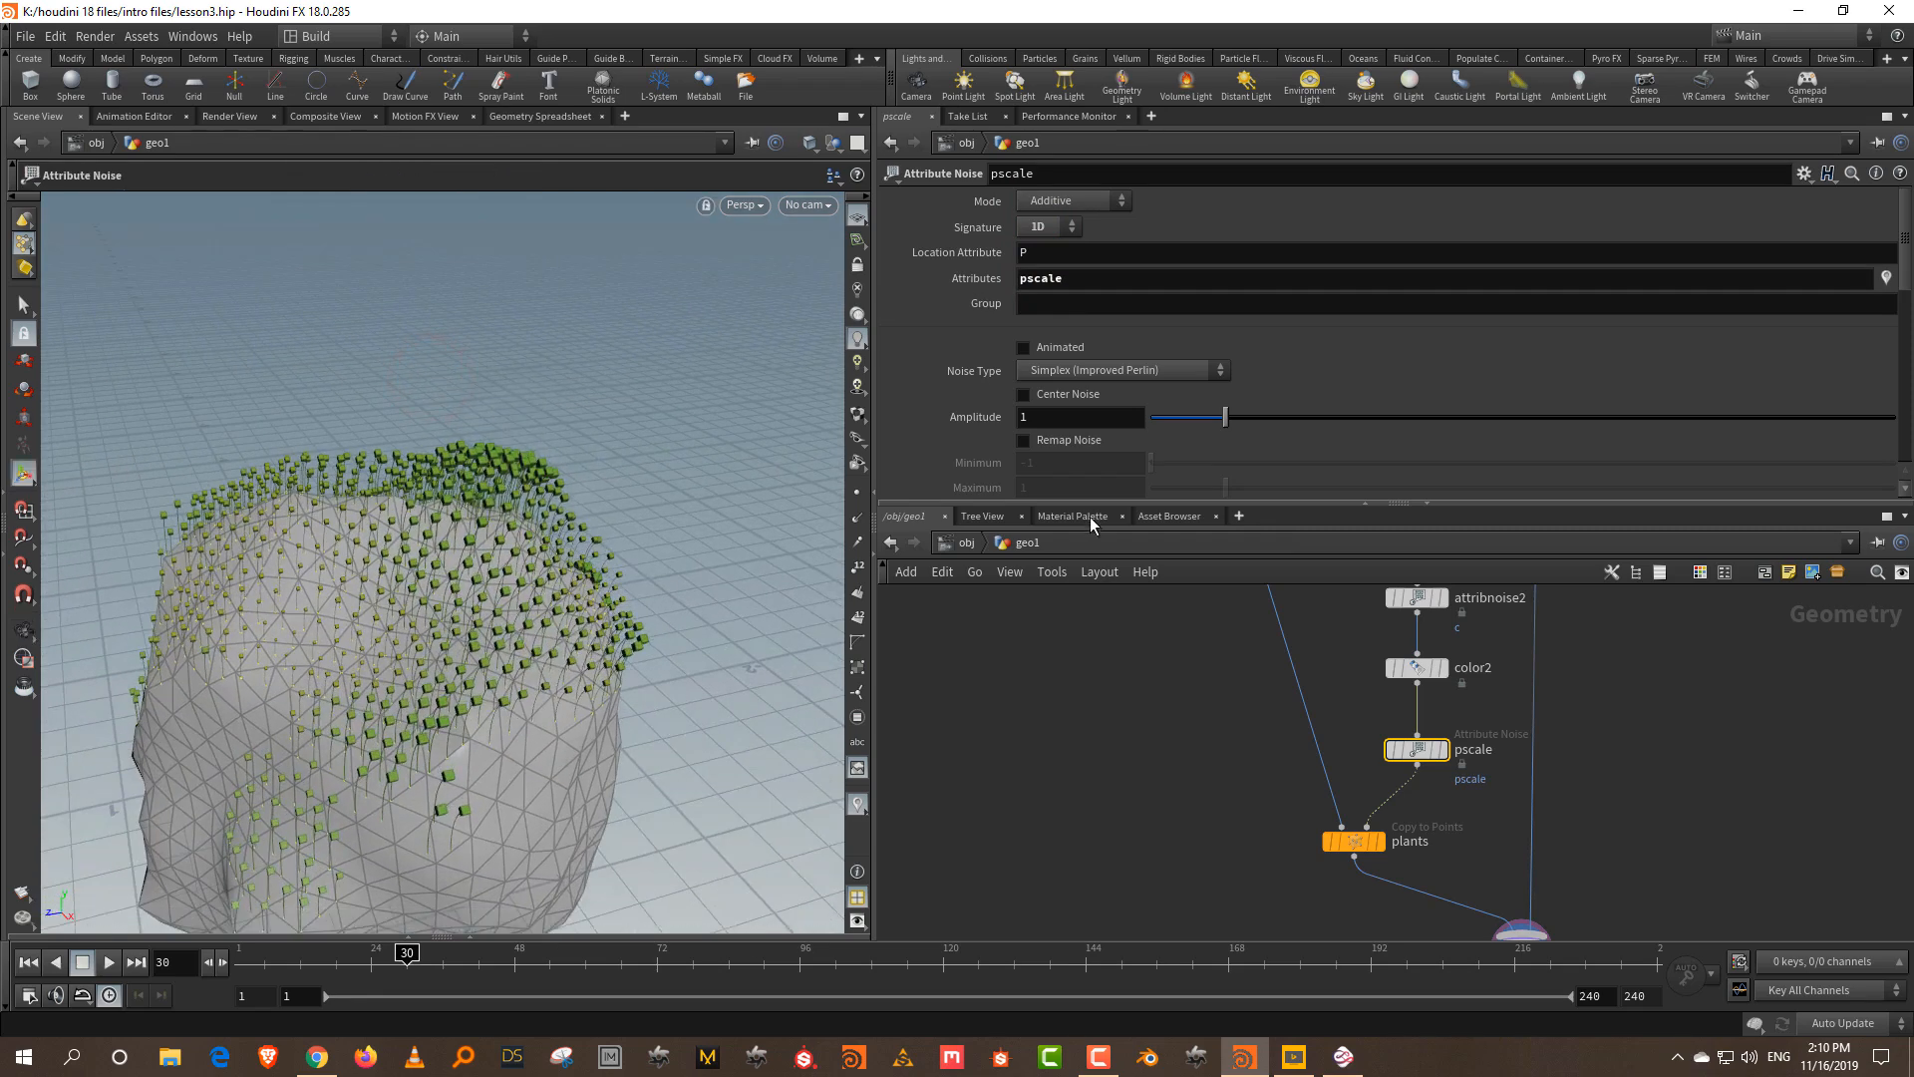
pyautogui.moveTo(1094, 505); pyautogui.dragTo(1097, 653)
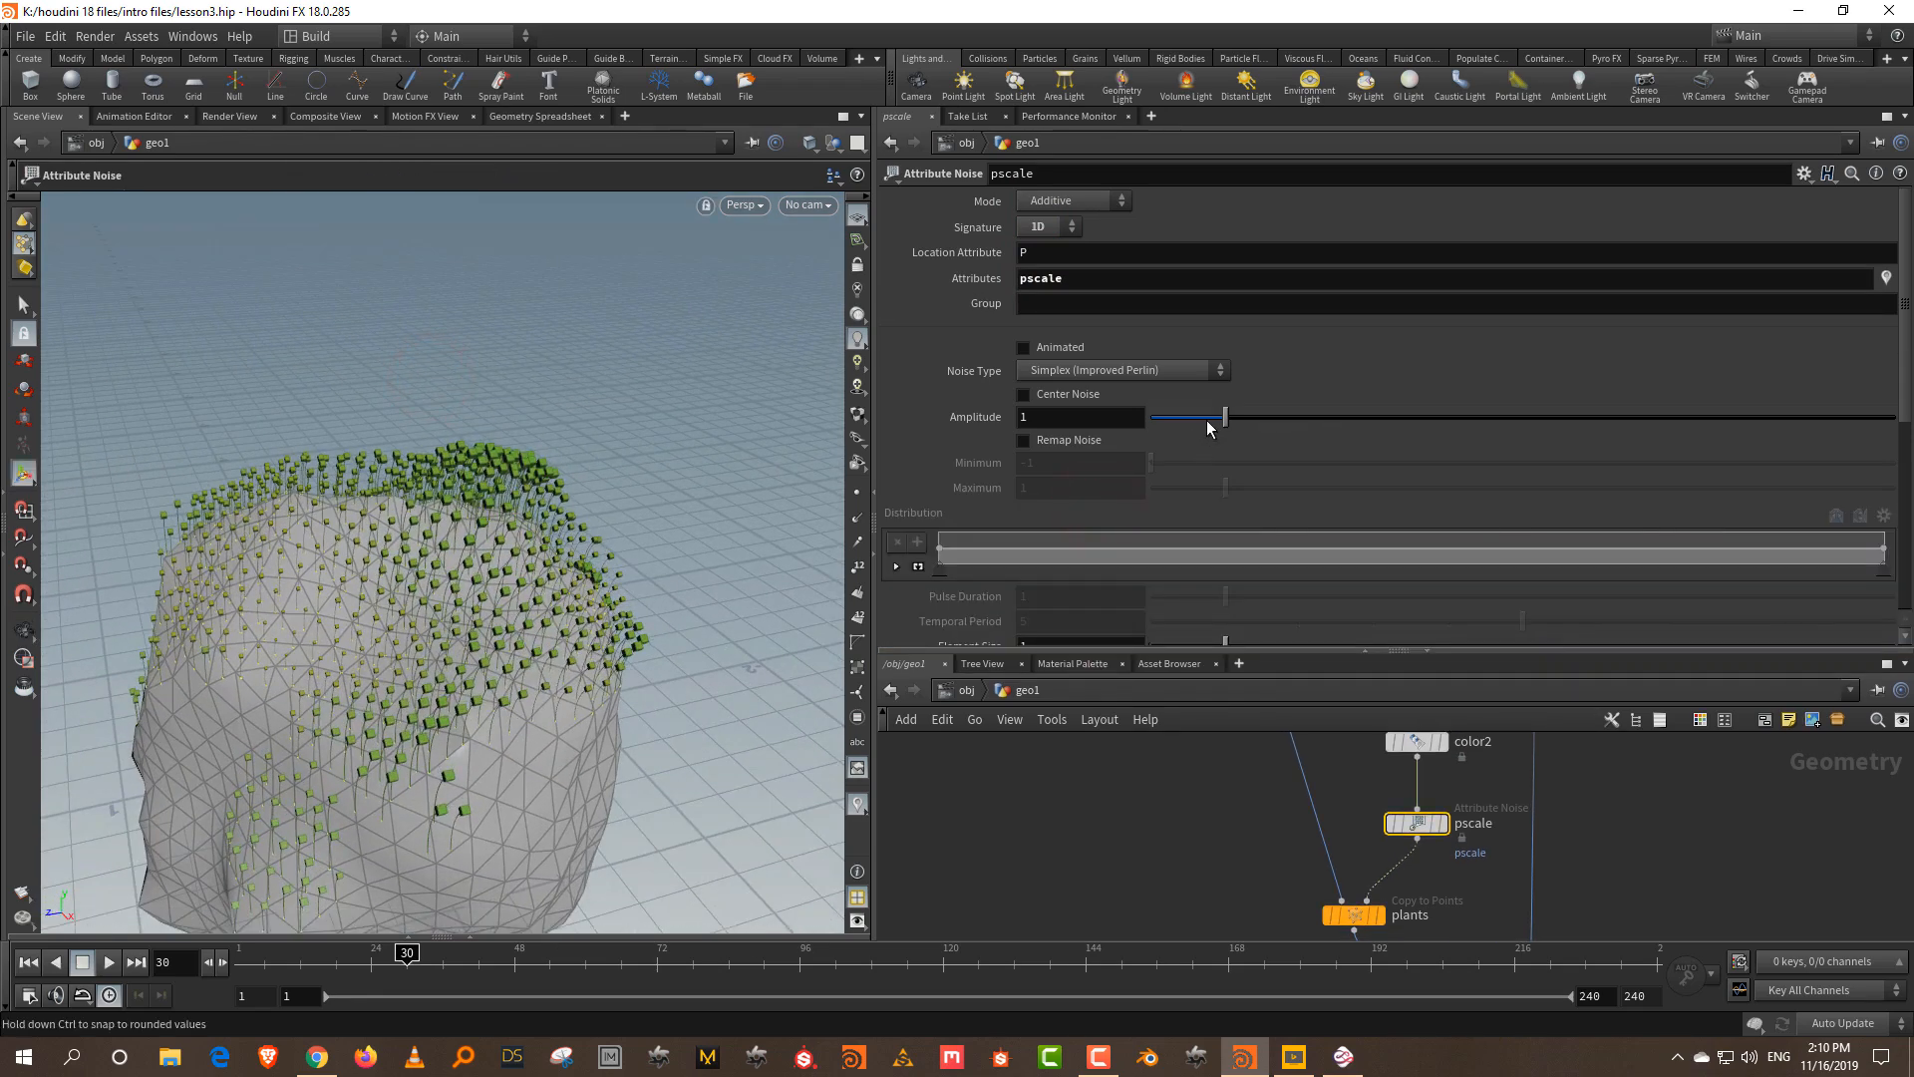
pyautogui.moveTo(1266, 421); pyautogui.dragTo(1270, 418)
pyautogui.keyDown('alt'); pyautogui.moveTo(762, 432); pyautogui.dragTo(597, 431); pyautogui.keyUp('alt')
pyautogui.moveTo(1270, 650); pyautogui.dragTo(1271, 422)
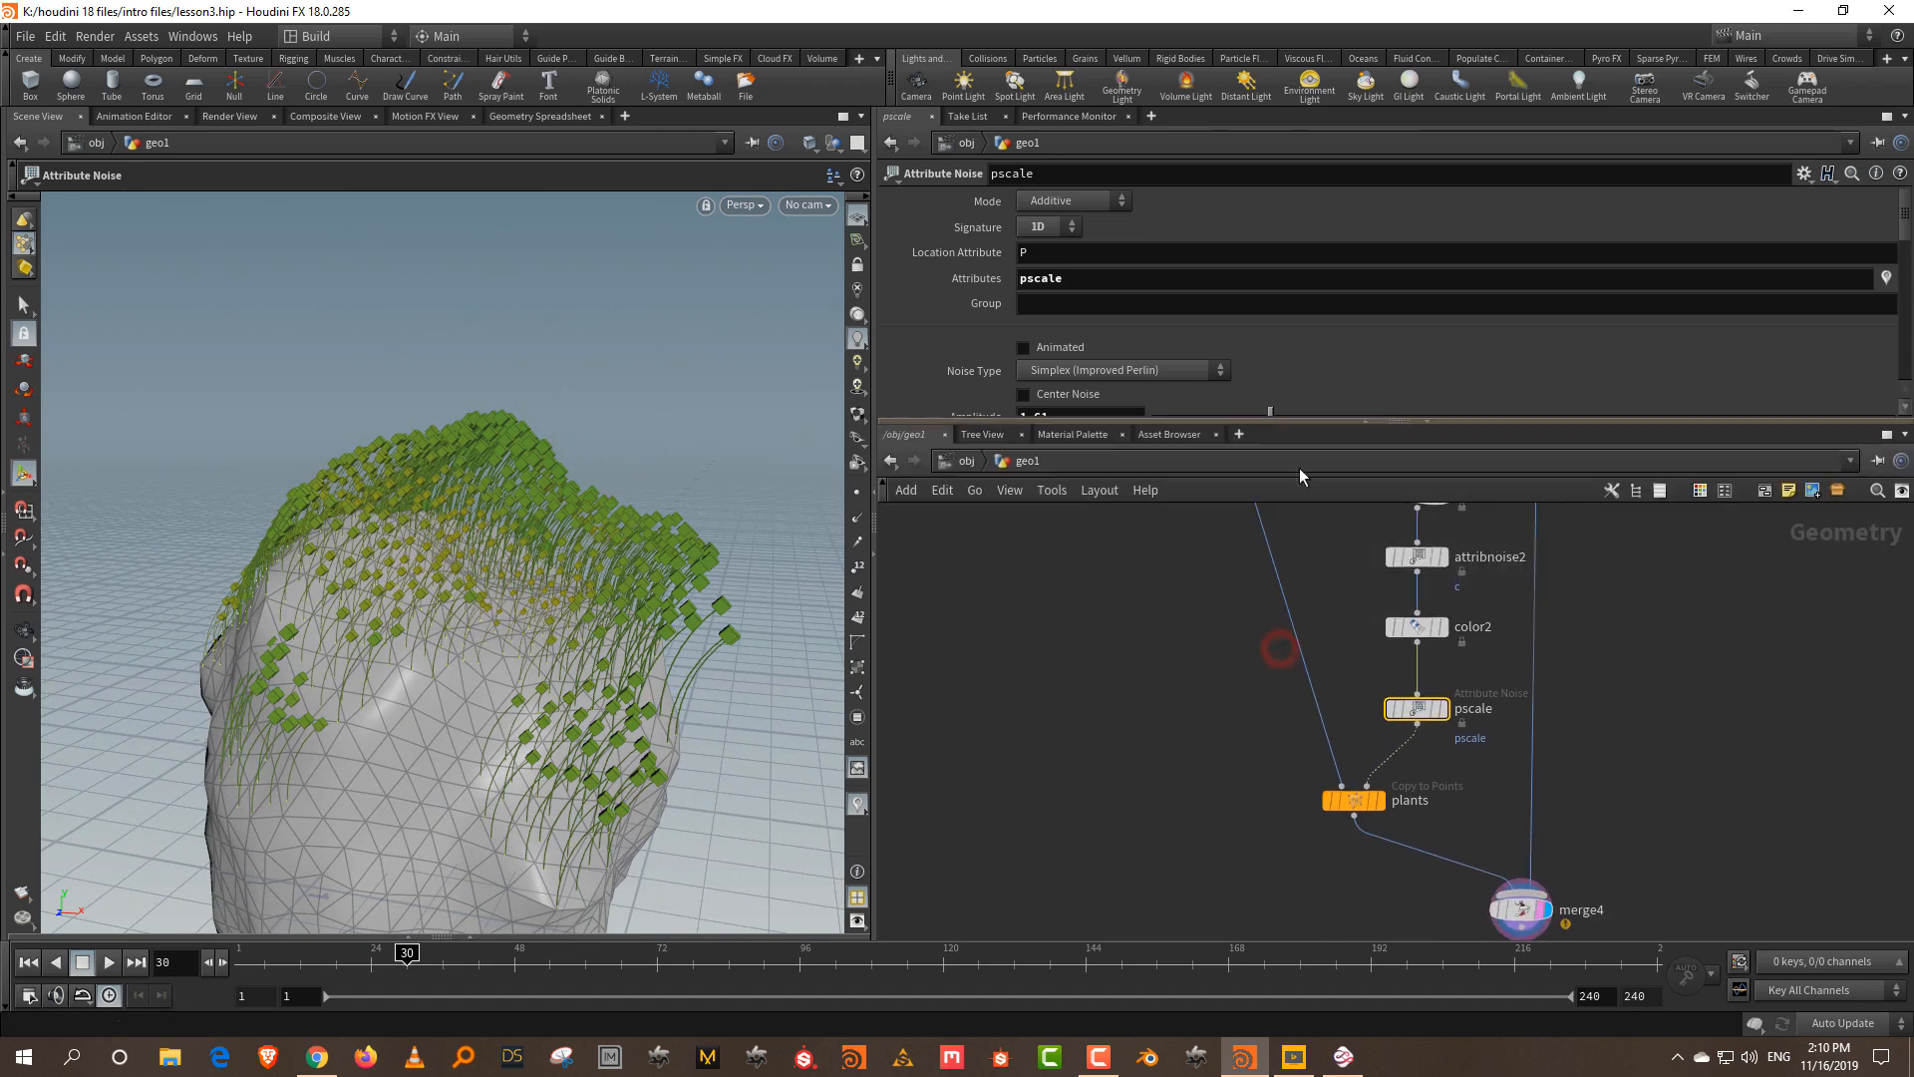
# - Move plants and merge4 further down and insert an Attribute Randomize node between pscale and plants
pyautogui.moveTo(1203, 612); pyautogui.dragTo(1552, 766)
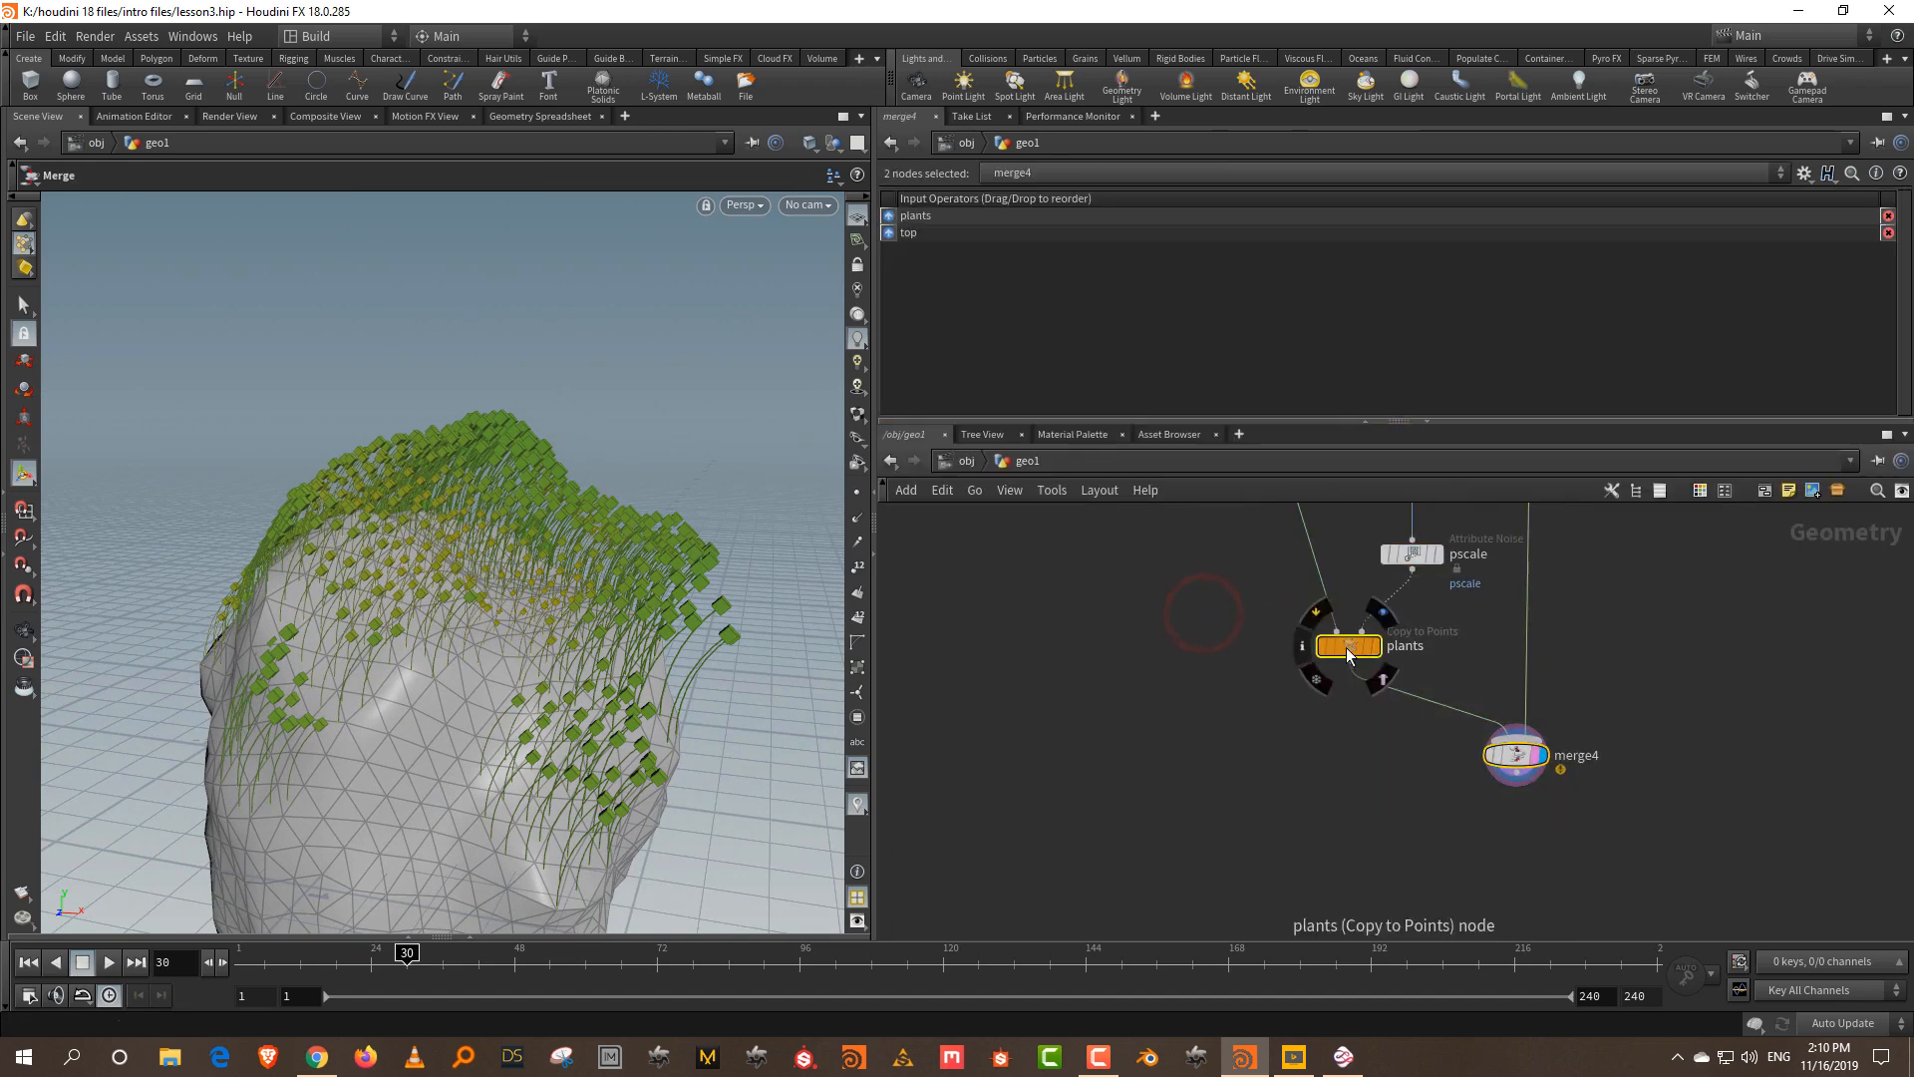
pyautogui.moveTo(1344, 655); pyautogui.dragTo(1332, 765)
pyautogui.click(1439, 659)
pyautogui.press('Tab')
pyautogui.moveTo(1602, 222)
pyautogui.write('rando')
pyautogui.click(1685, 206)
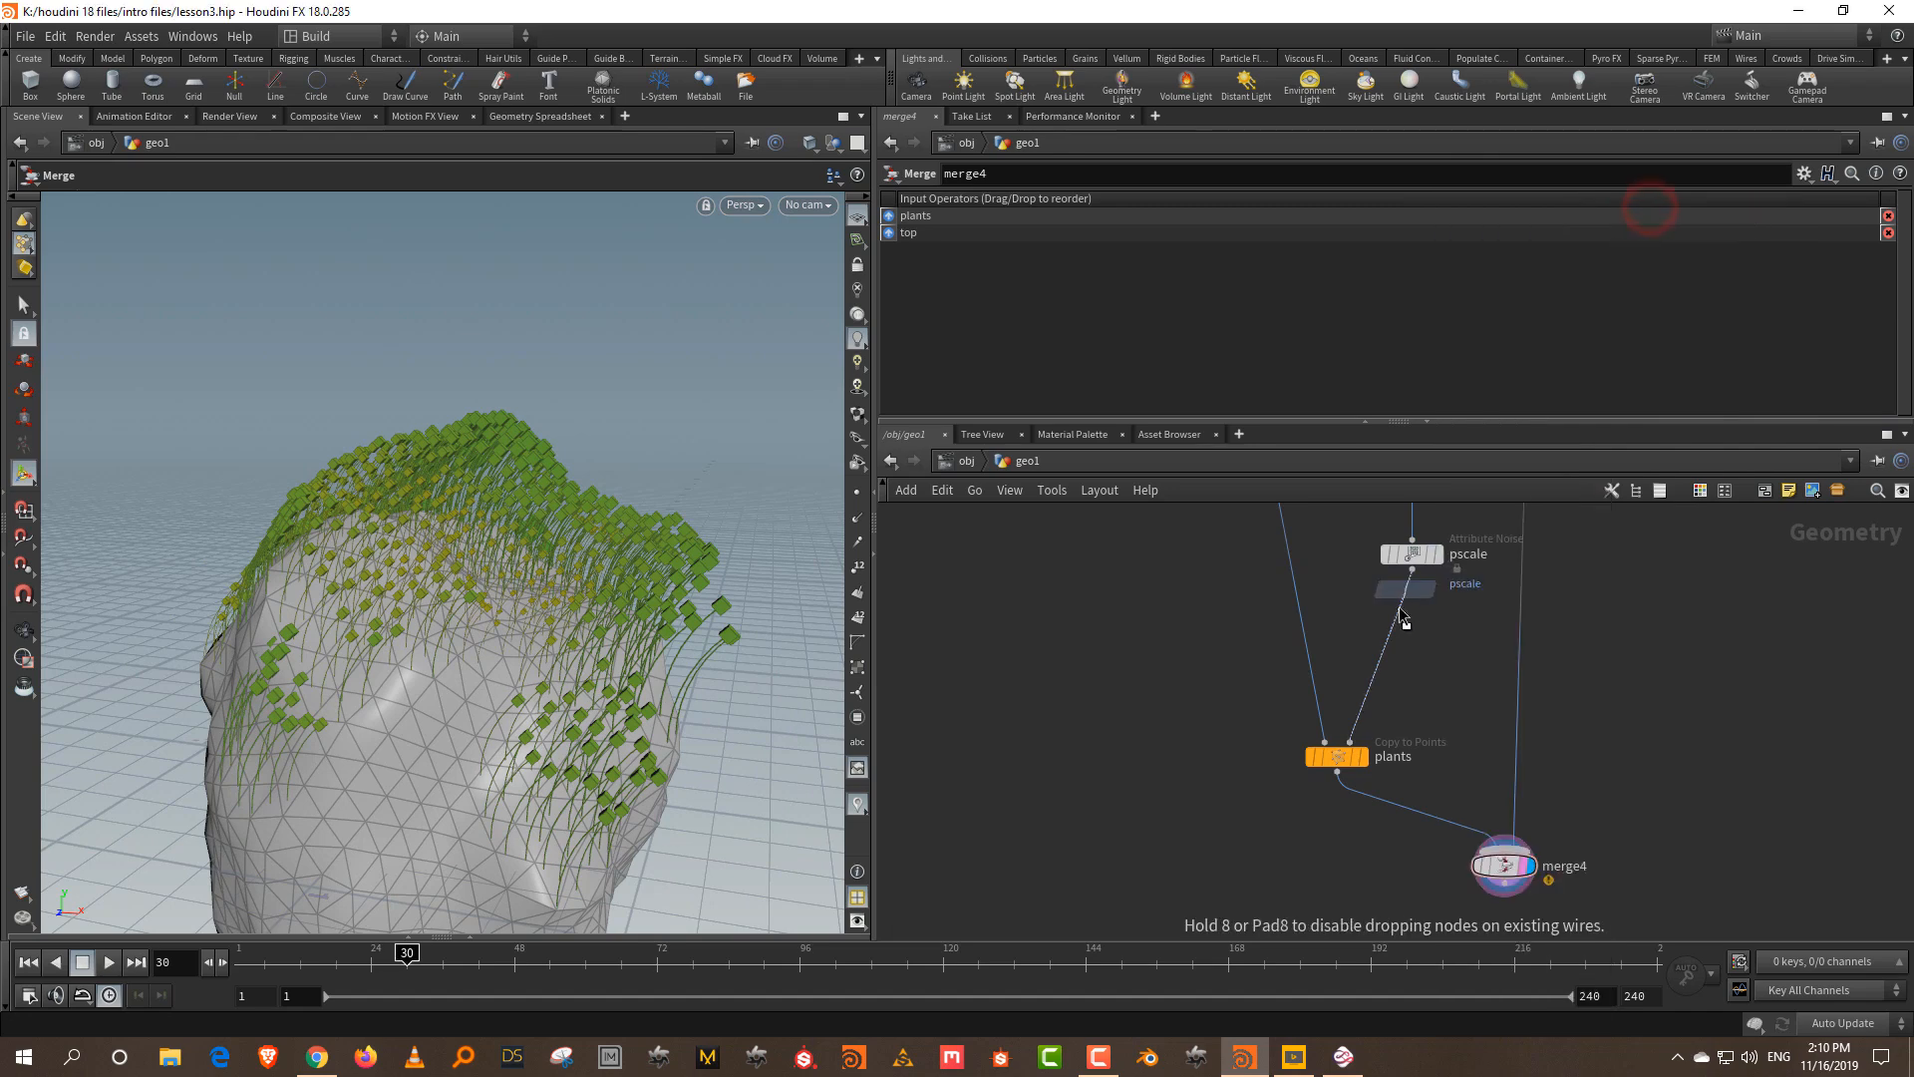
pyautogui.click(1404, 646)
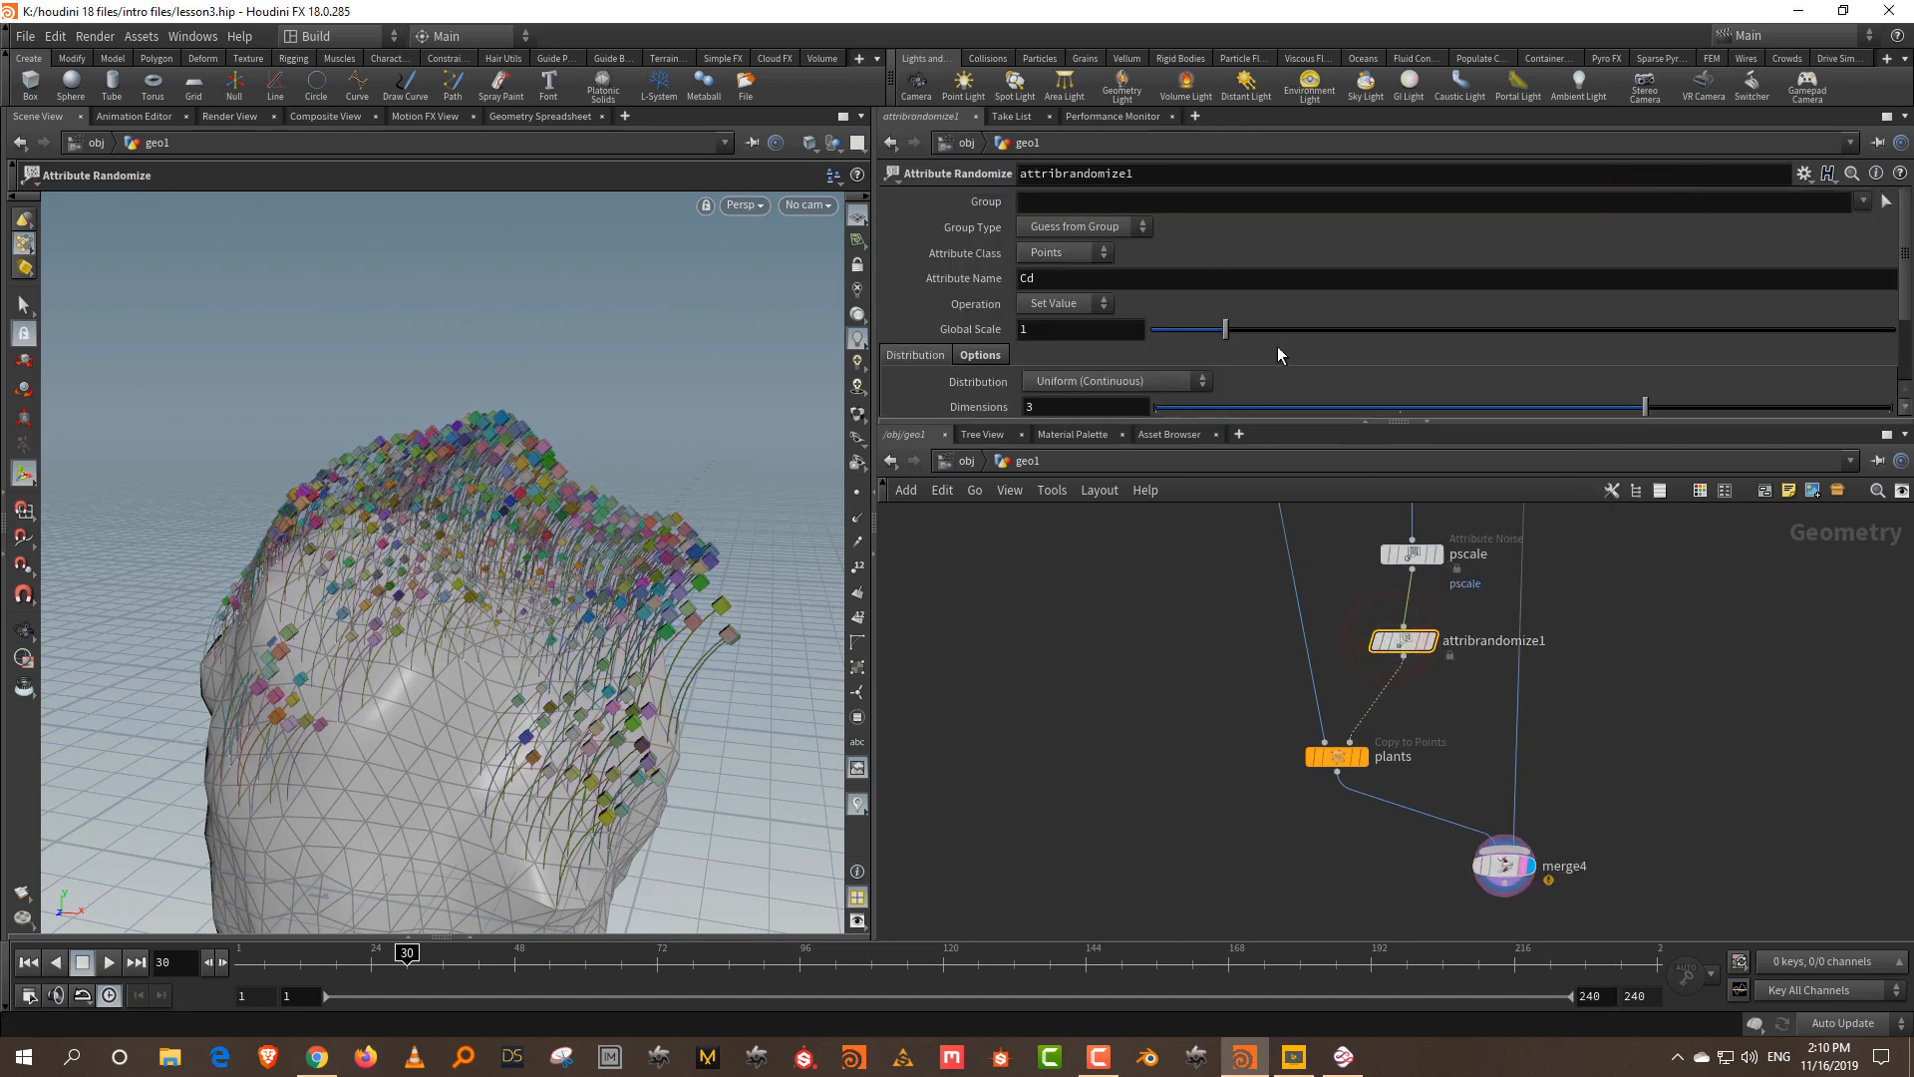
# - Set attribrandomize1 to 4 dimensions and its attribute name to orient
pyautogui.scroll(-3, 1278, 345)
pyautogui.click(1798, 301)
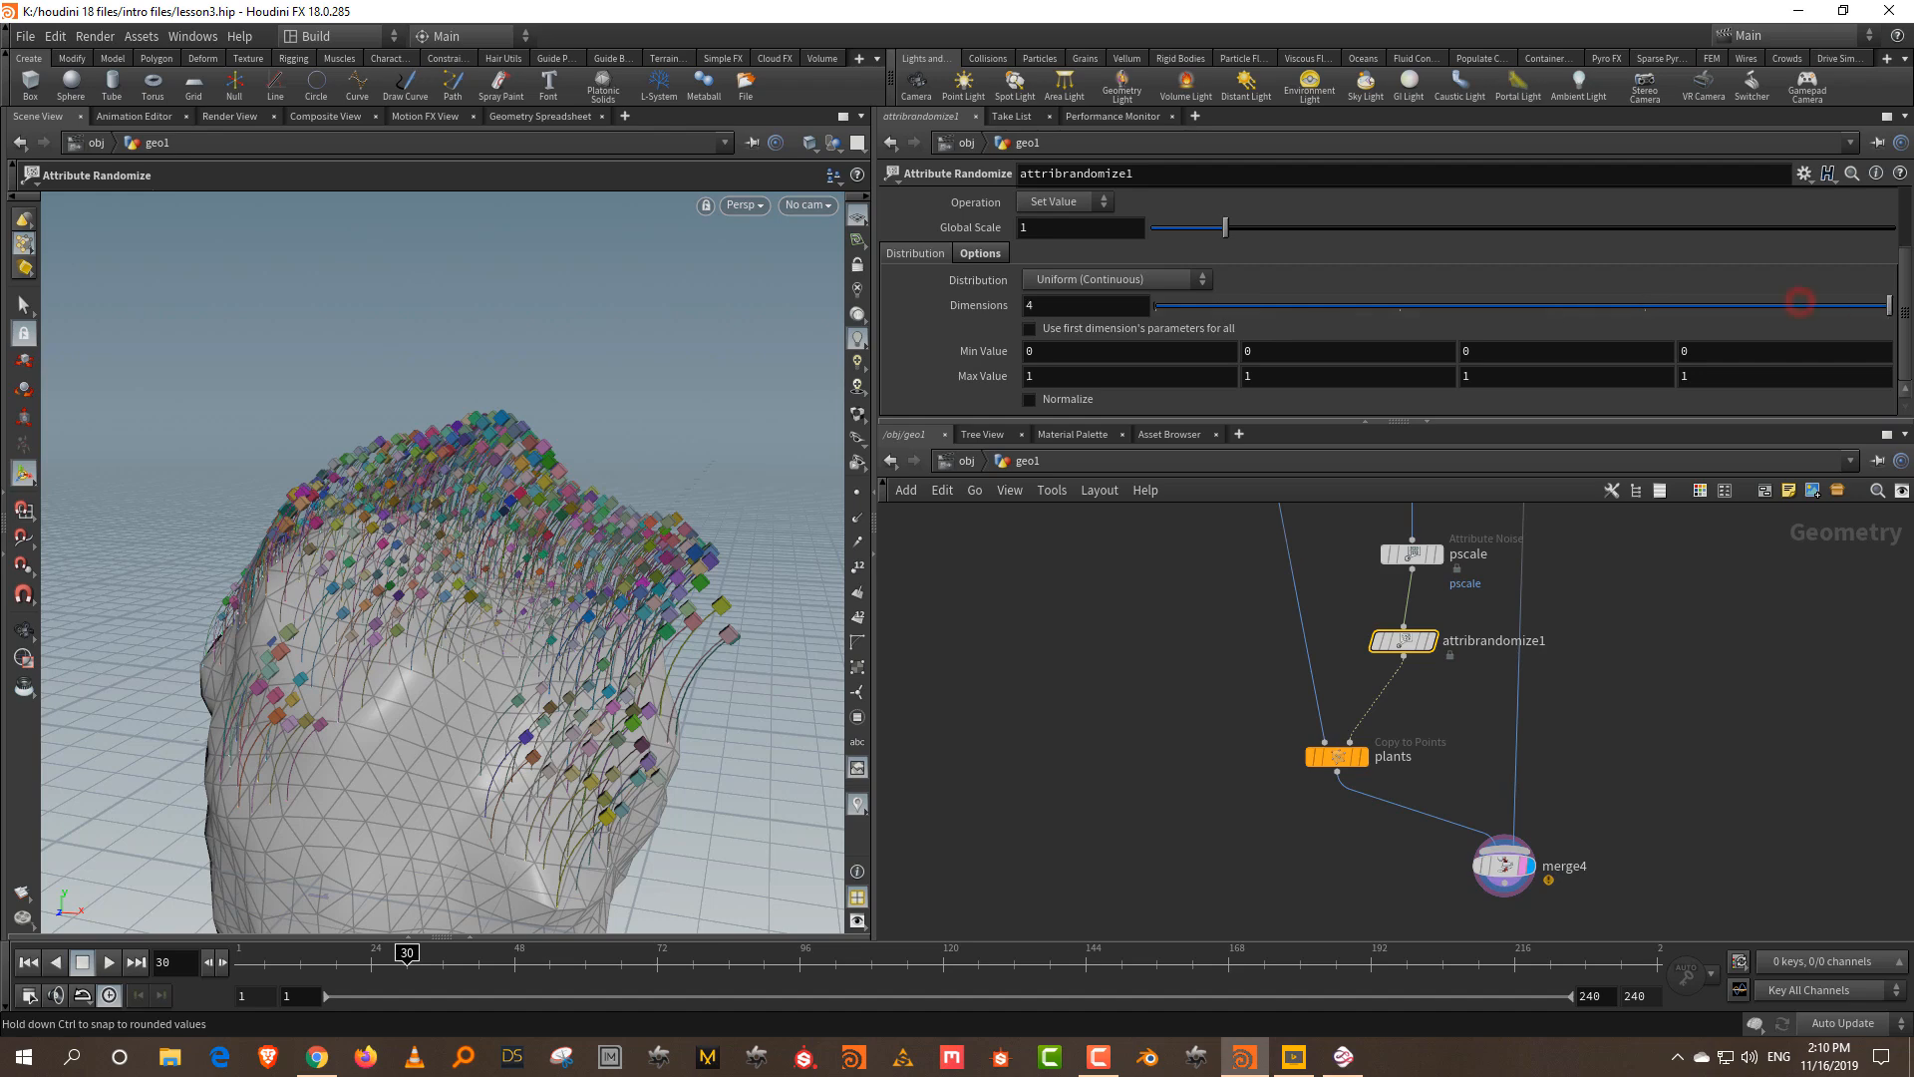
pyautogui.scroll(3, 1349, 267)
pyautogui.doubleClick(1057, 255)
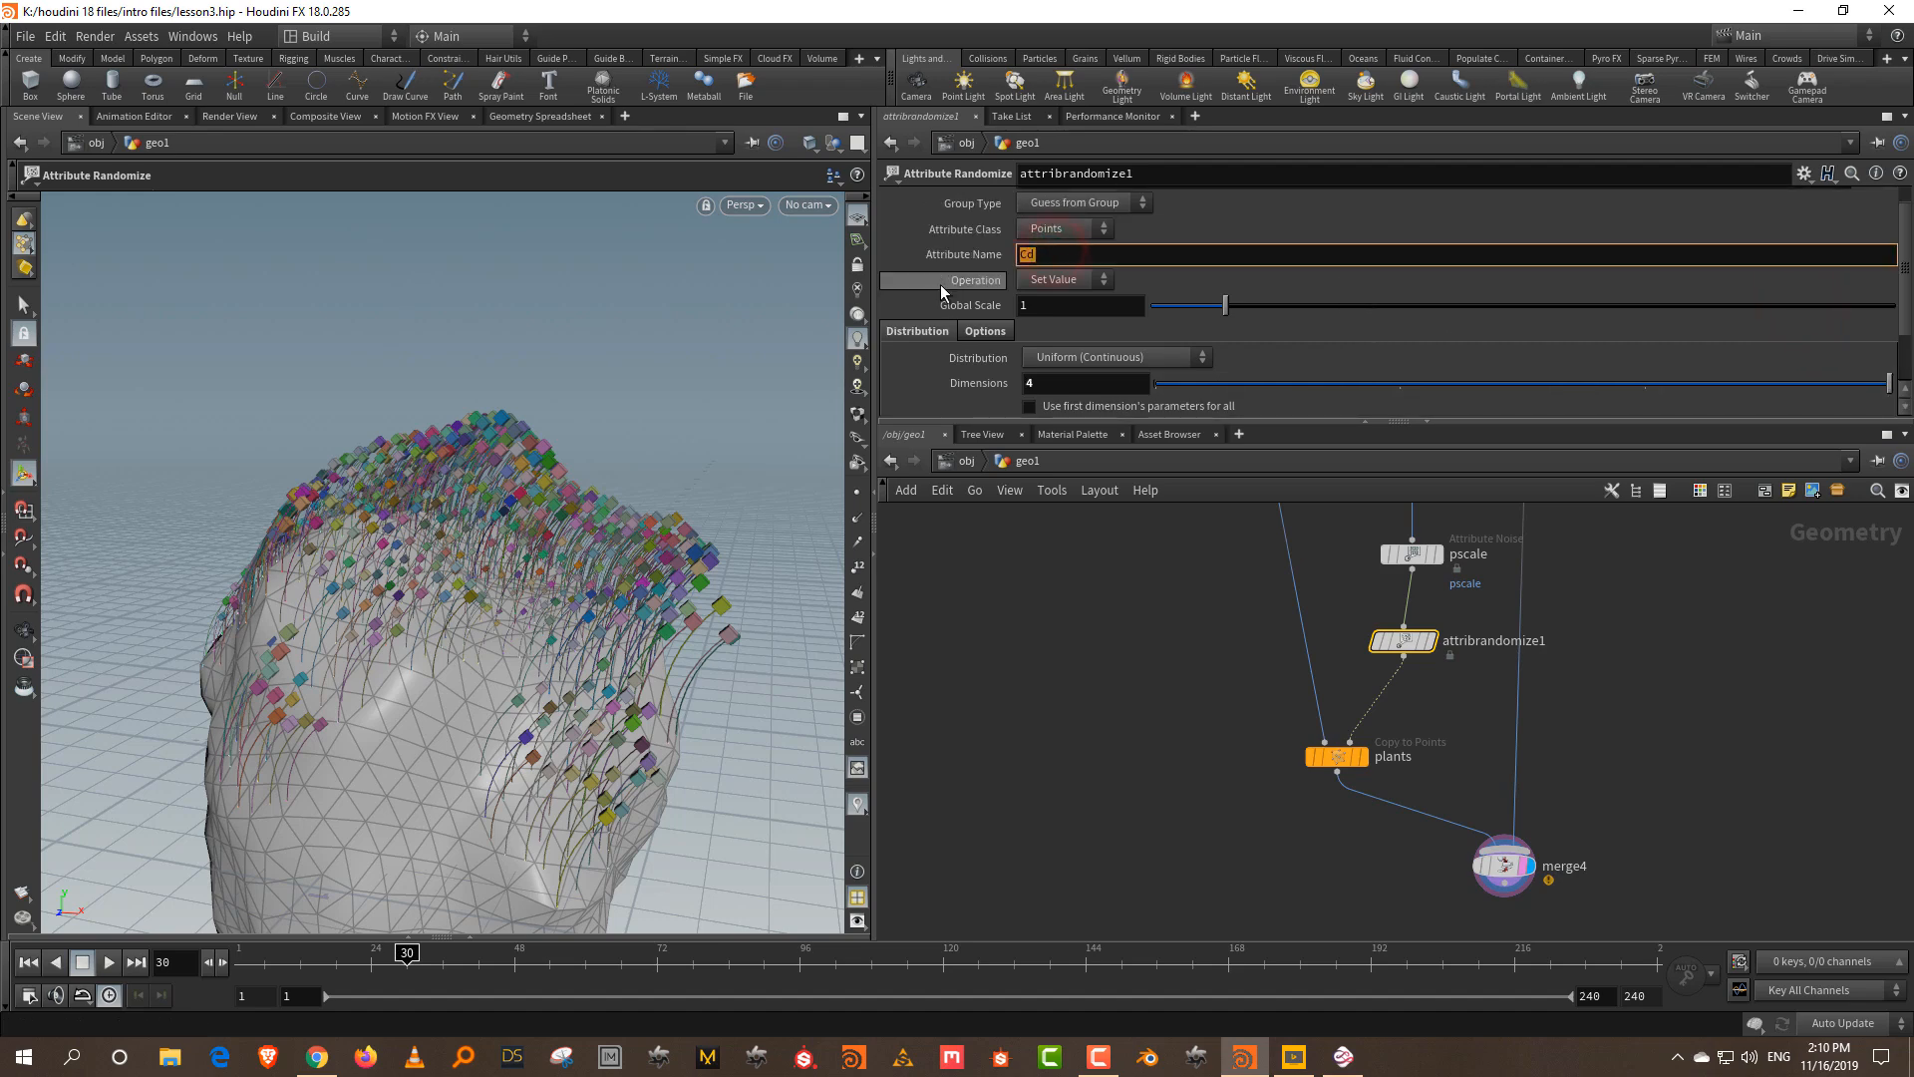
pyautogui.write('orient')
pyautogui.press('Return')
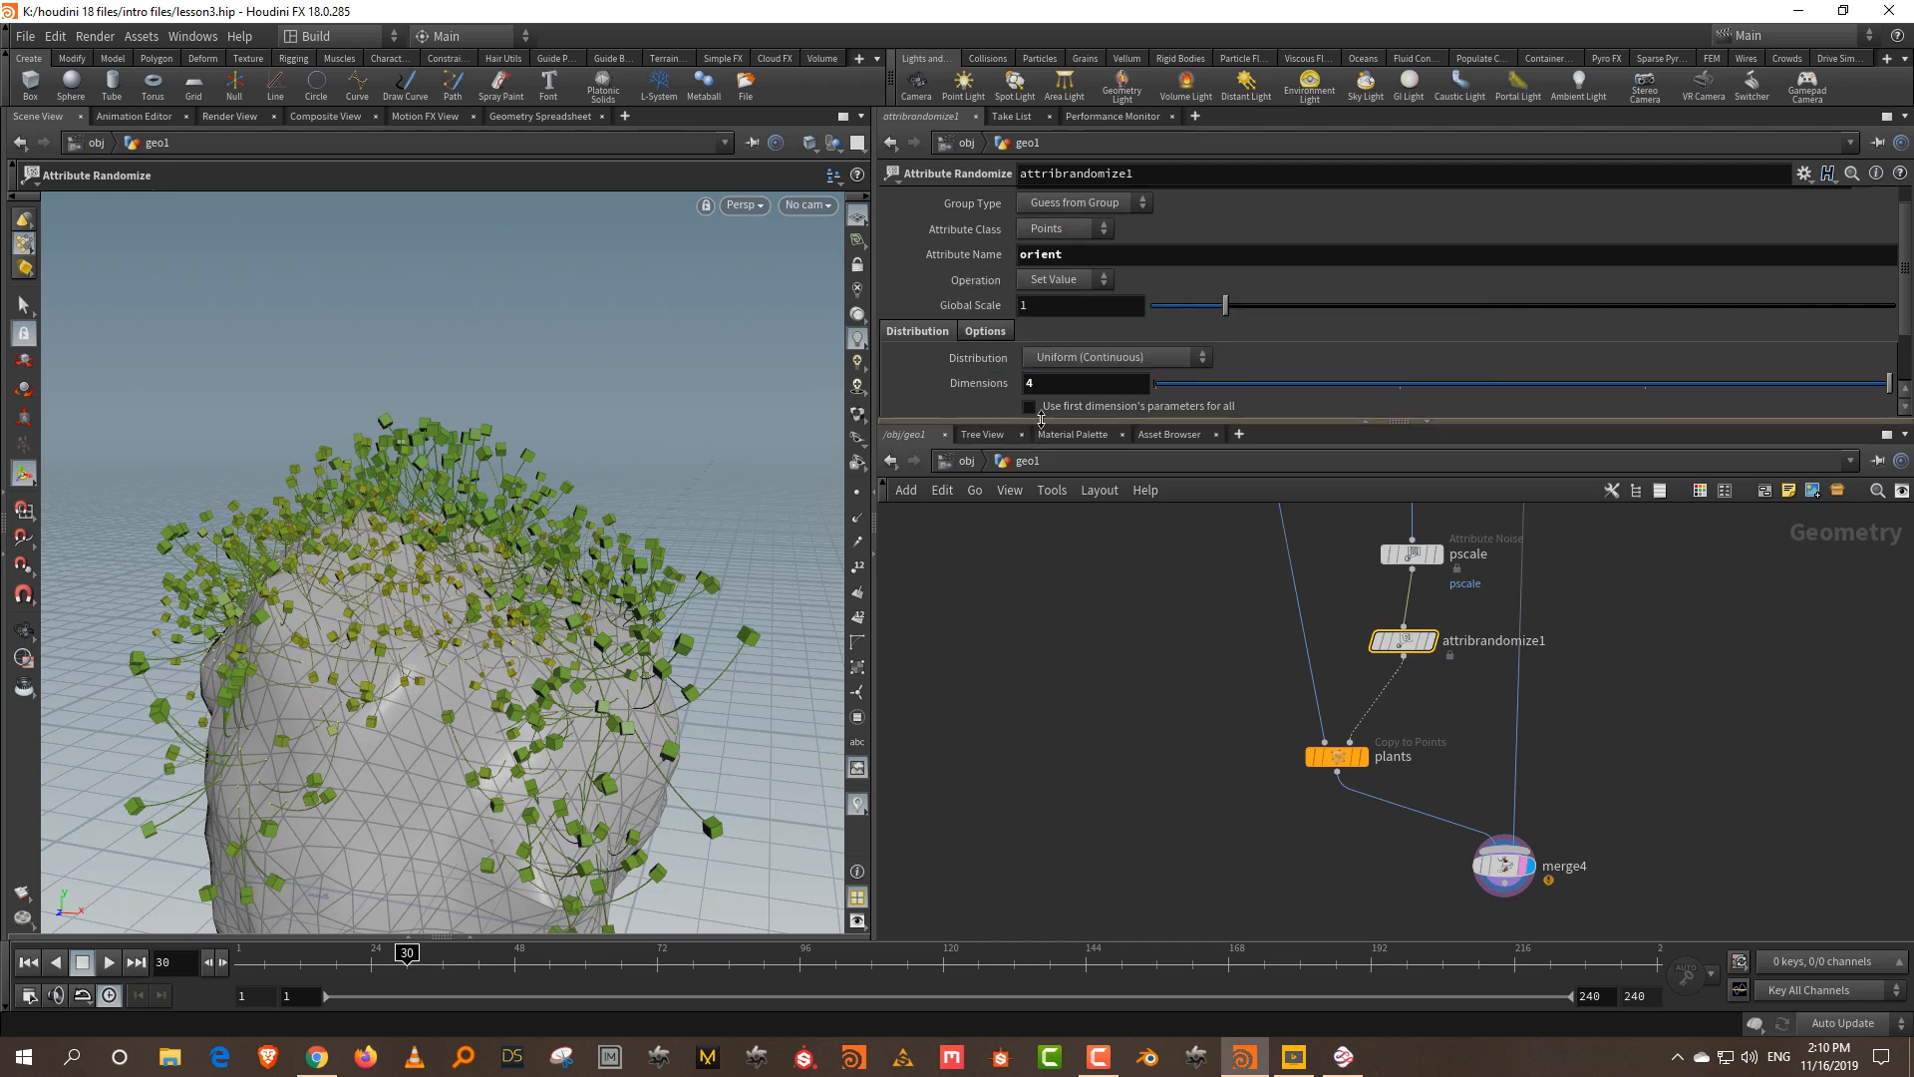
# - Set the first and third components of attribrandomize1's Max Value to 0
pyautogui.moveTo(1042, 420); pyautogui.dragTo(1047, 659)
pyautogui.doubleClick(1100, 477)
pyautogui.write('0')
pyautogui.press('Return')
pyautogui.doubleClick(1480, 478)
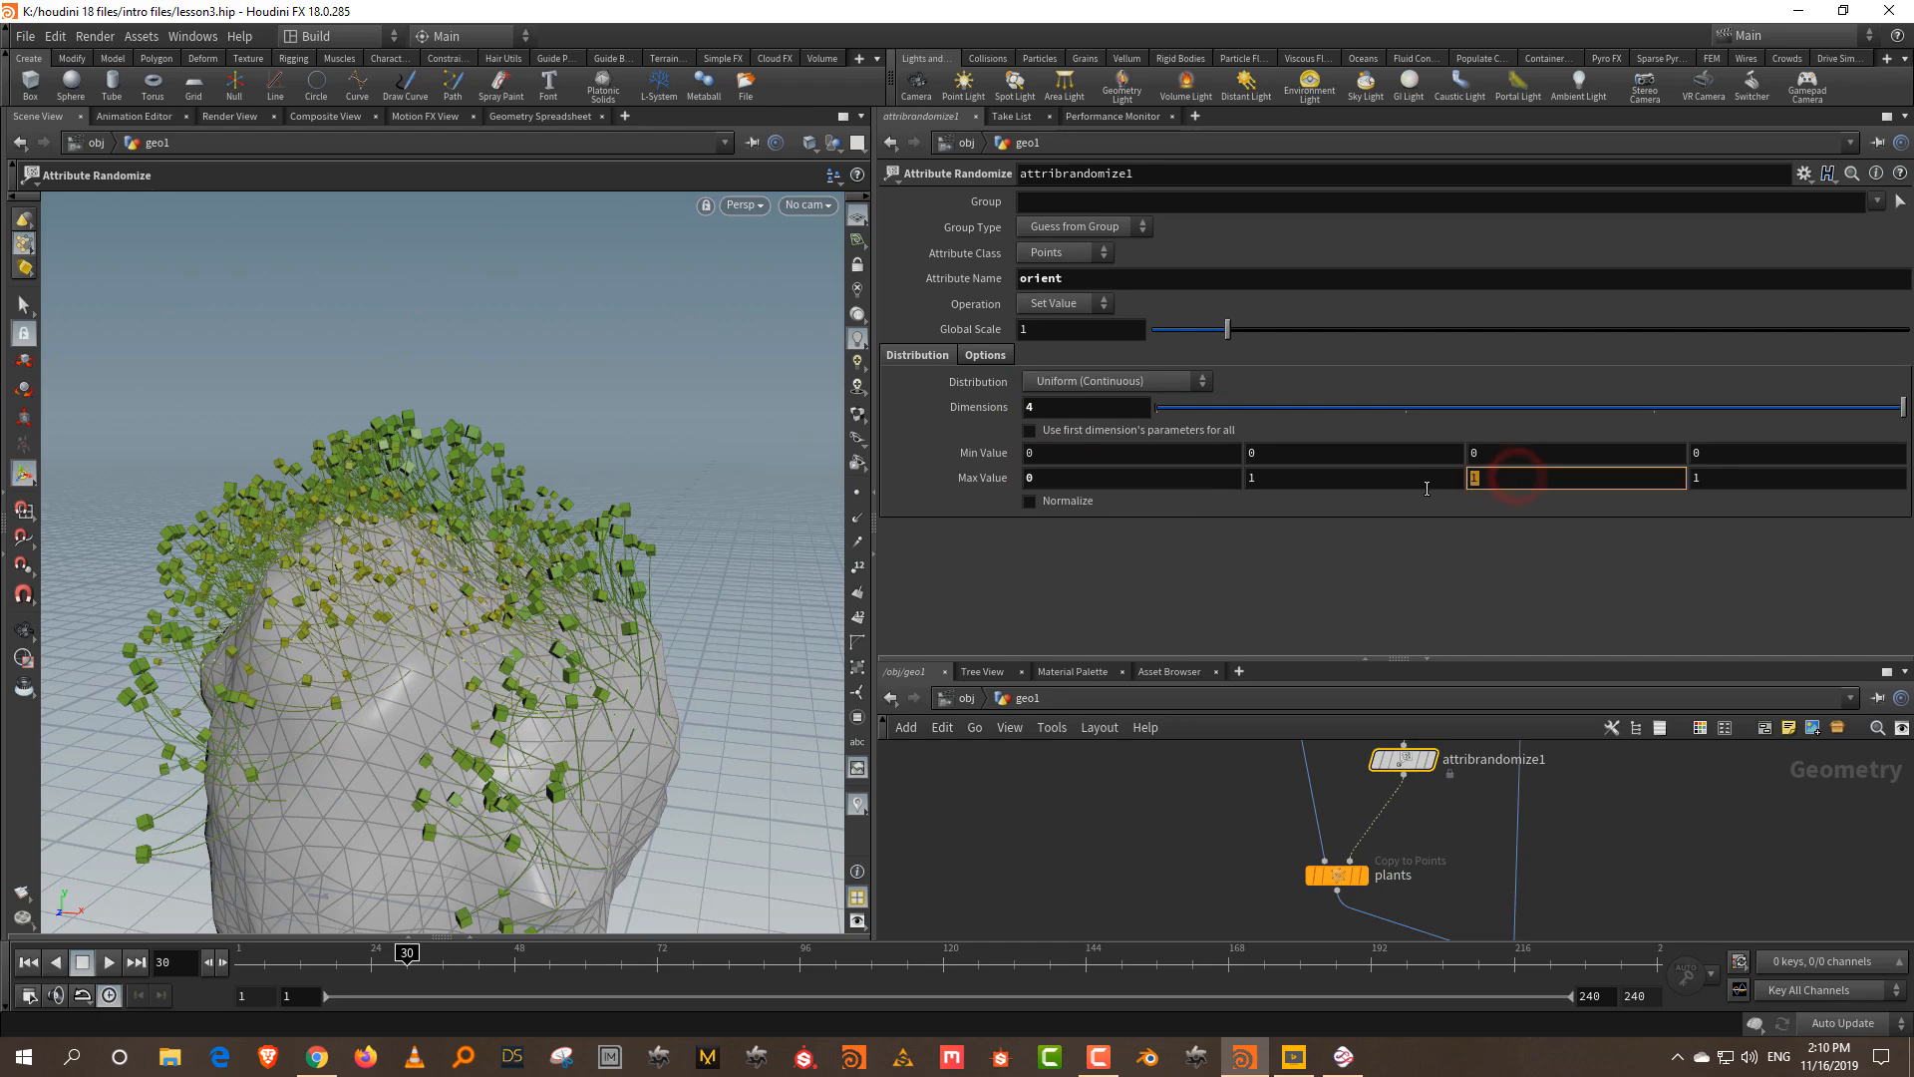
pyautogui.write('0')
pyautogui.press('Return')
pyautogui.keyDown('alt'); pyautogui.moveTo(477, 604); pyautogui.dragTo(376, 619); pyautogui.keyUp('alt')
pyautogui.keyDown('alt'); pyautogui.moveTo(376, 619); pyautogui.dragTo(492, 492, button='right'); pyautogui.keyUp('alt')
pyautogui.keyDown('alt'); pyautogui.moveTo(498, 479); pyautogui.dragTo(598, 449); pyautogui.keyUp('alt')
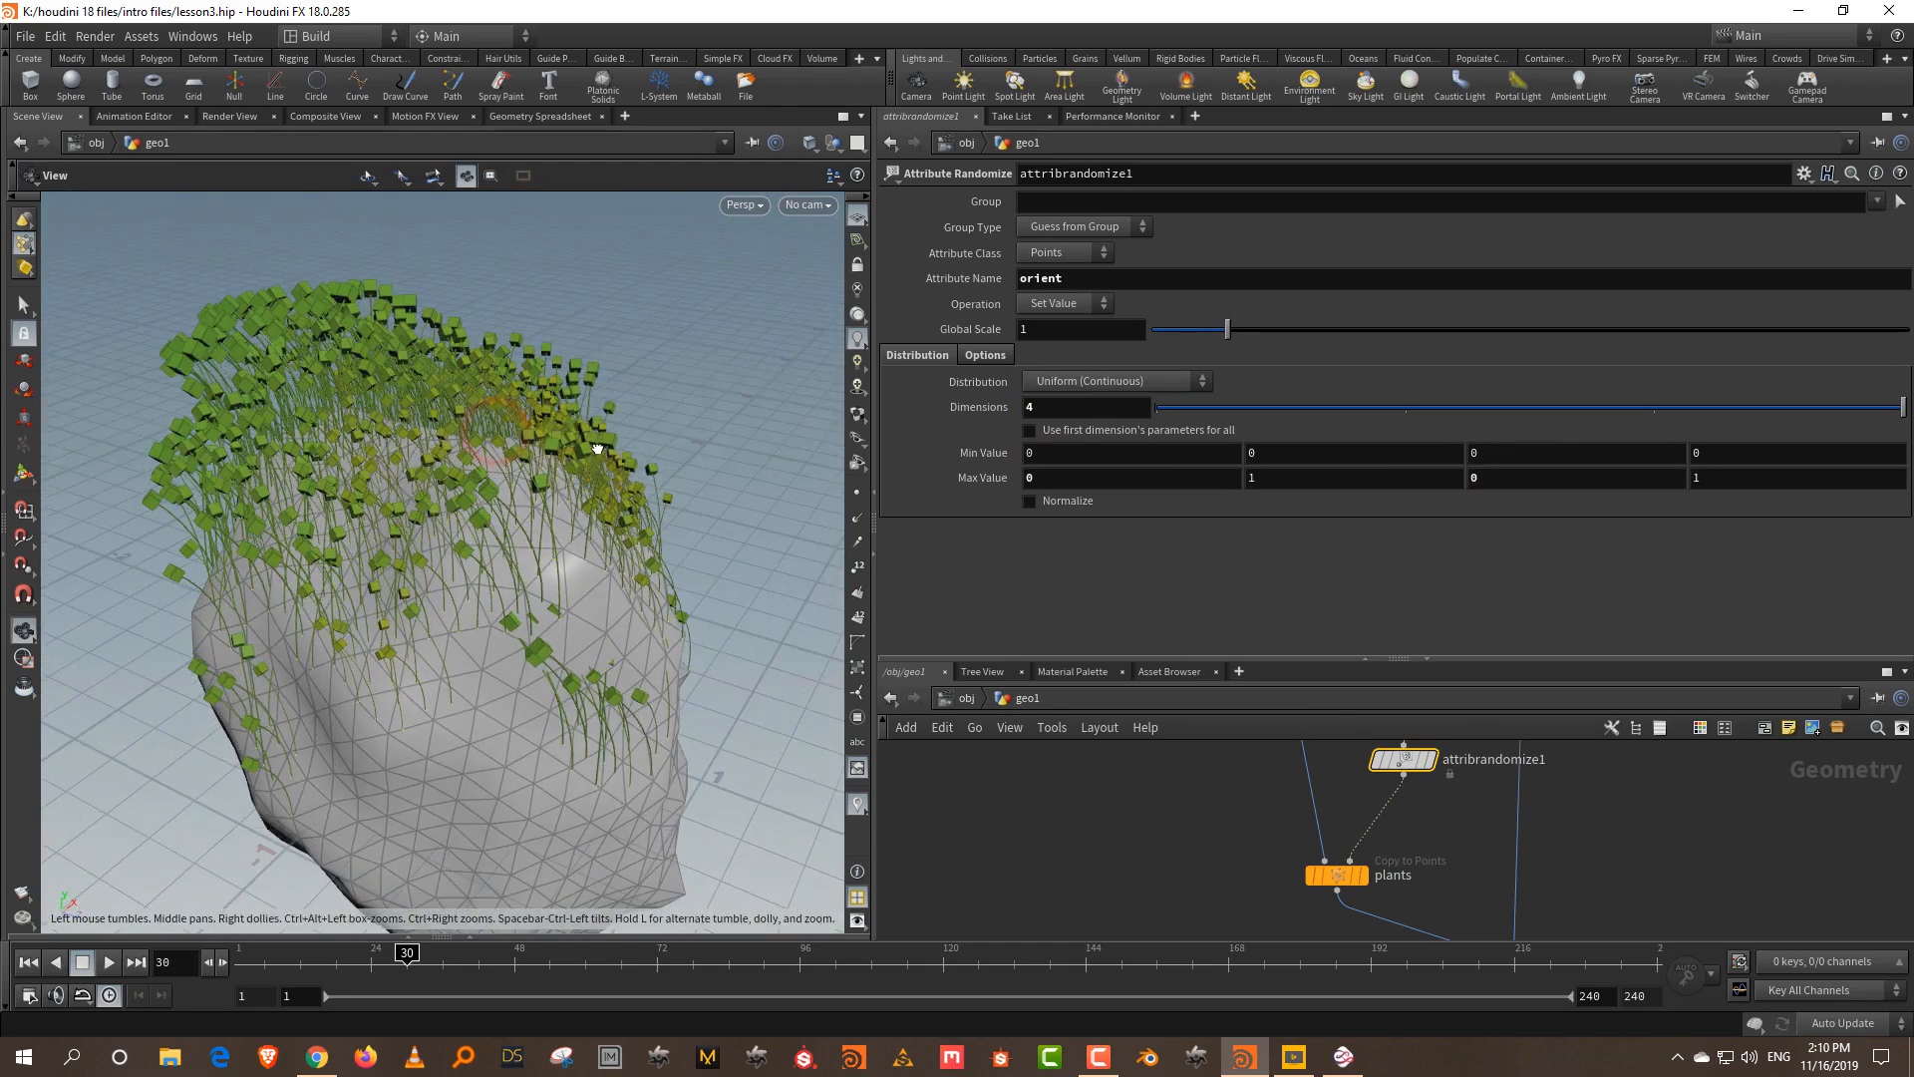
# - Set the second component of attribrandomize1's Min Value to -1
pyautogui.doubleClick(1260, 454)
pyautogui.write('-1')
pyautogui.press('Return')
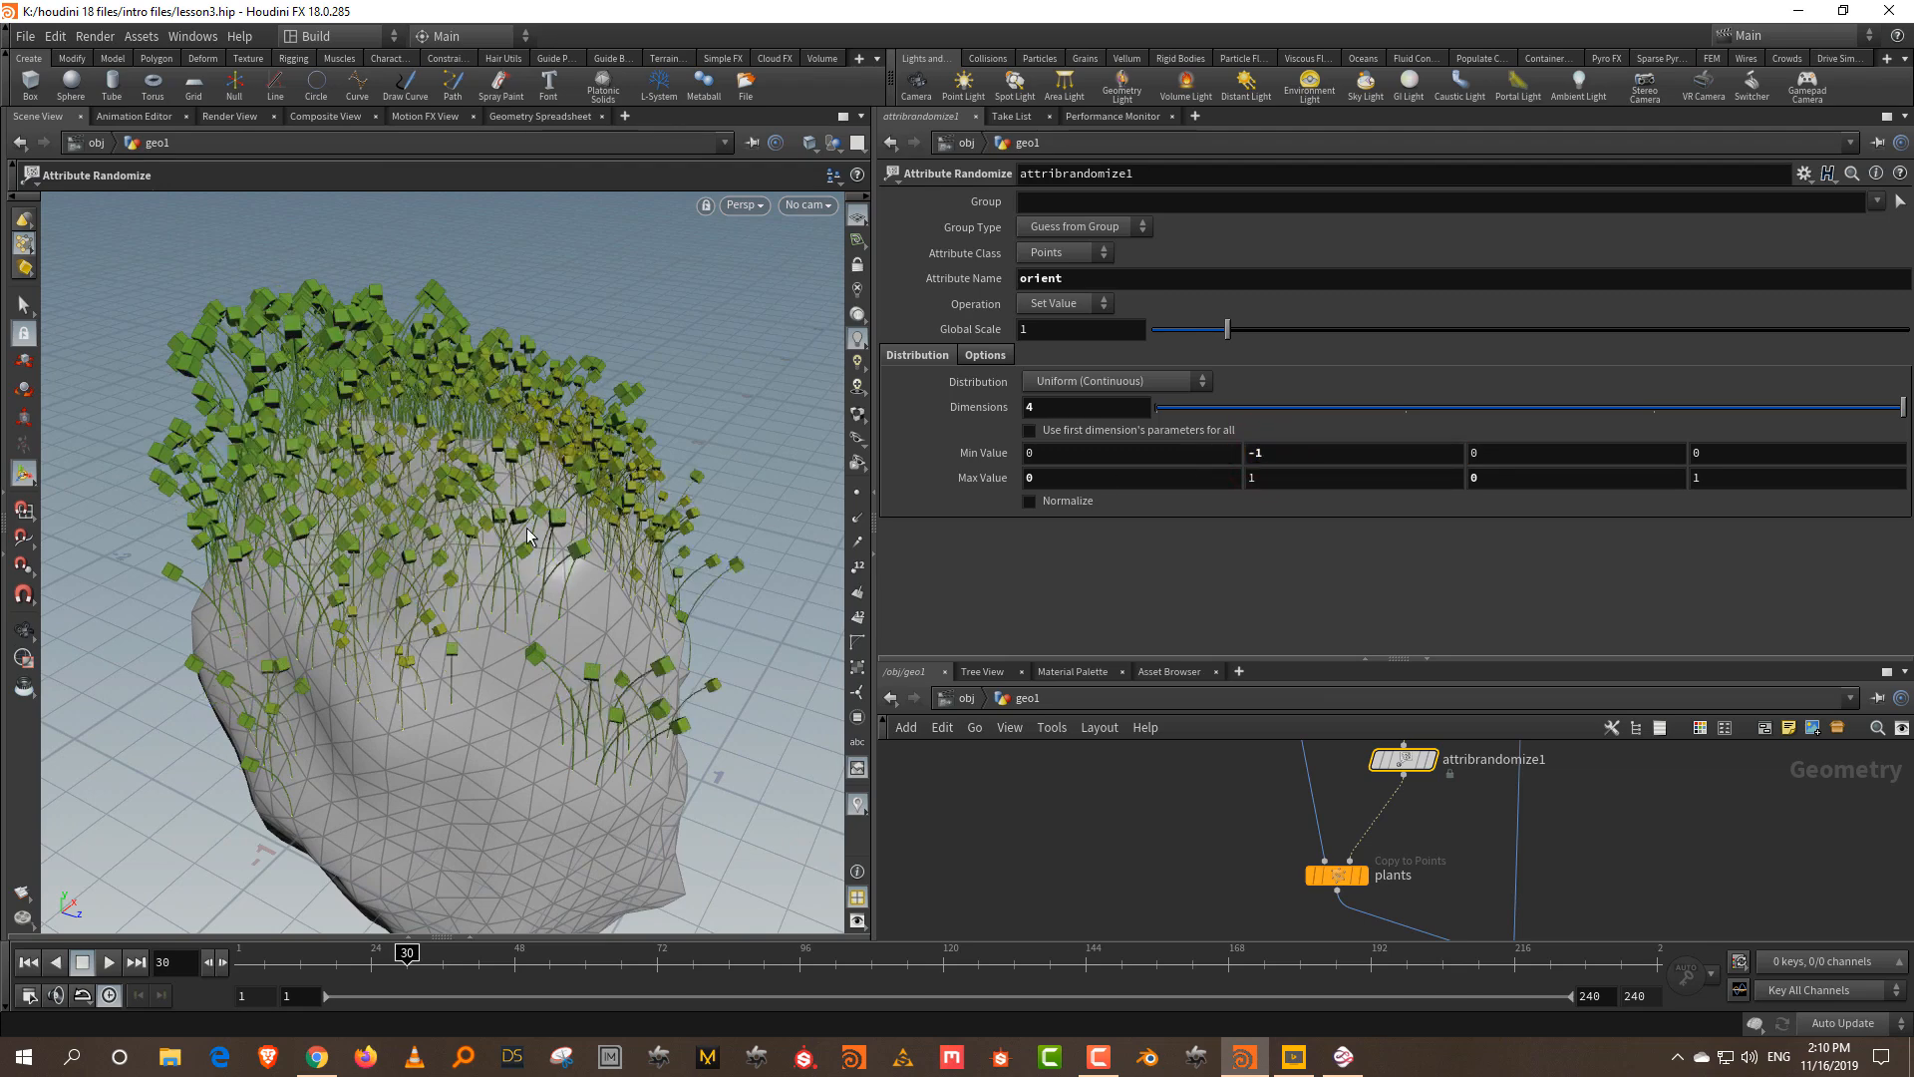
pyautogui.keyDown('alt'); pyautogui.moveTo(399, 469); pyautogui.dragTo(562, 519); pyautogui.keyUp('alt')
# - Reduce the bend angle of the bend1 node so the plant stems curve less
pyautogui.moveTo(1167, 658); pyautogui.dragTo(1192, 303)
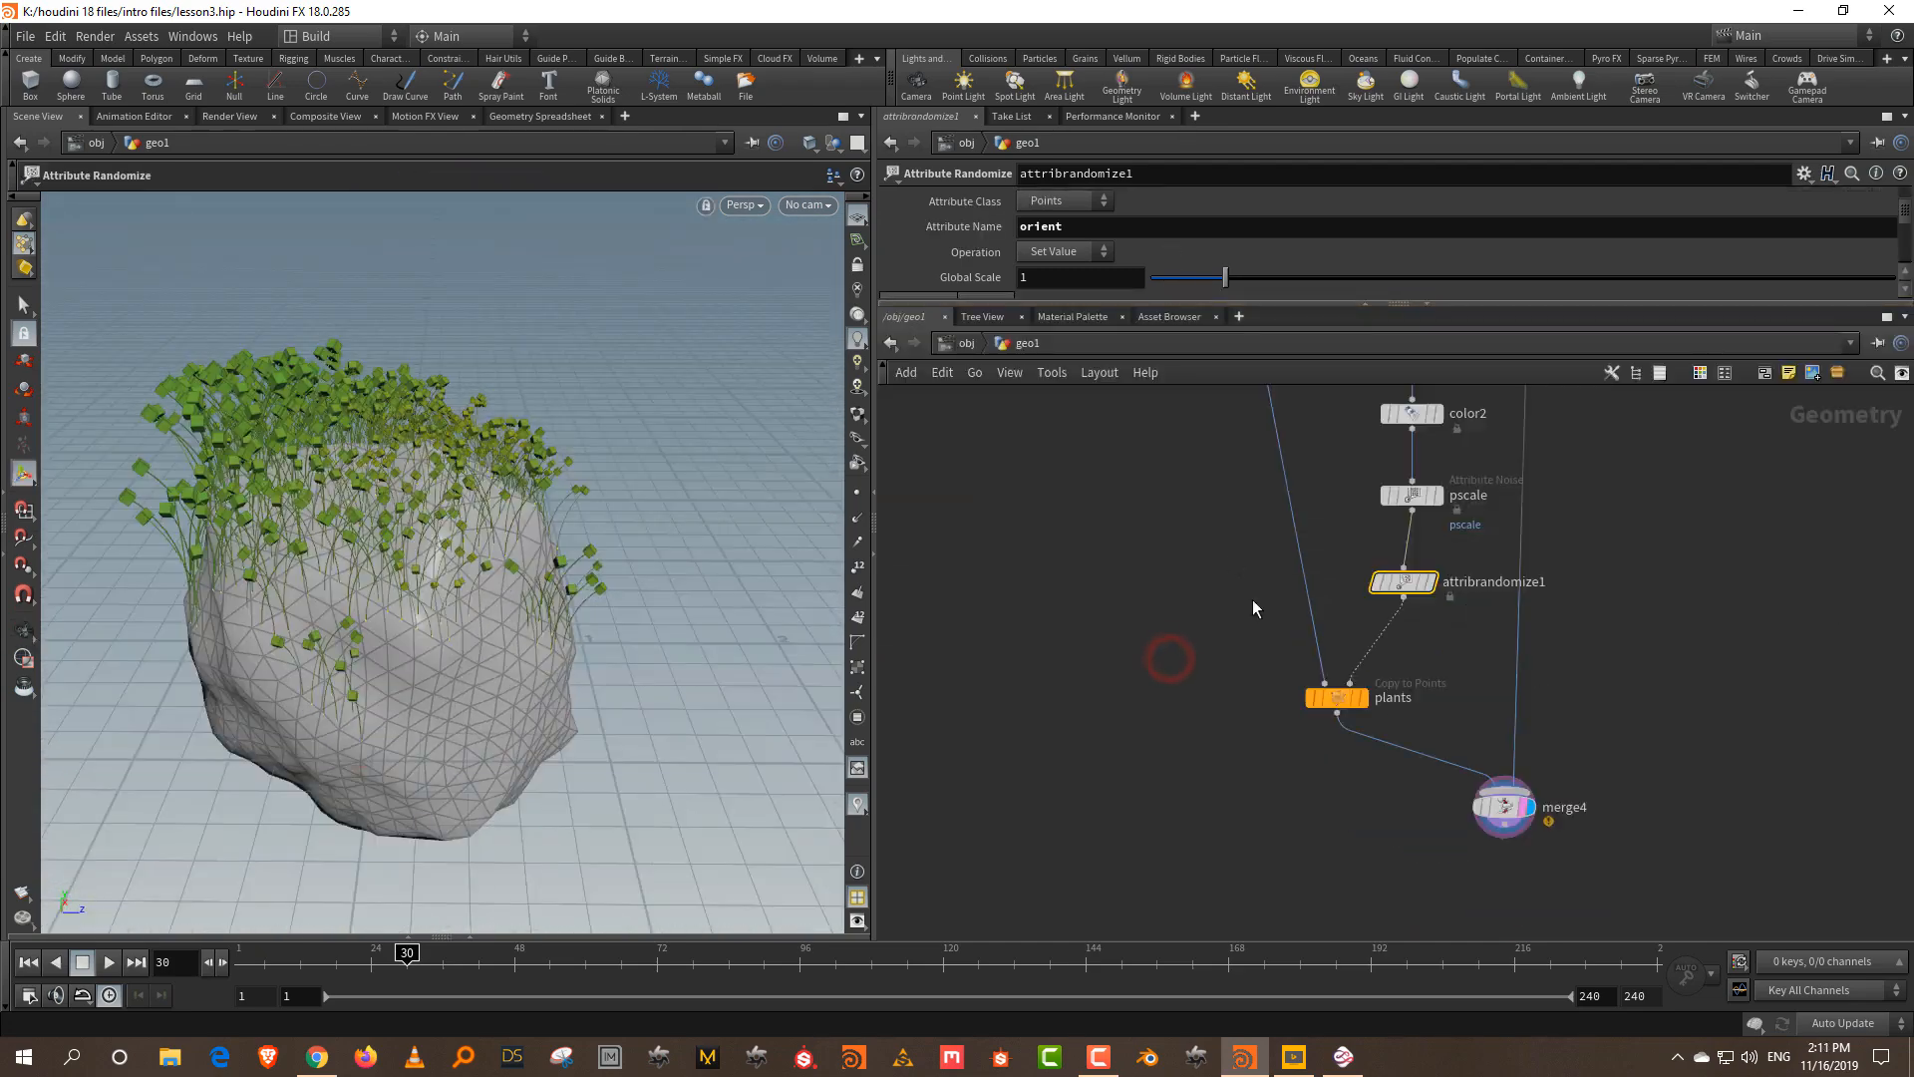
pyautogui.moveTo(1237, 521); pyautogui.dragTo(1215, 834, button='middle')
pyautogui.moveTo(1248, 575); pyautogui.dragTo(1237, 816, button='middle')
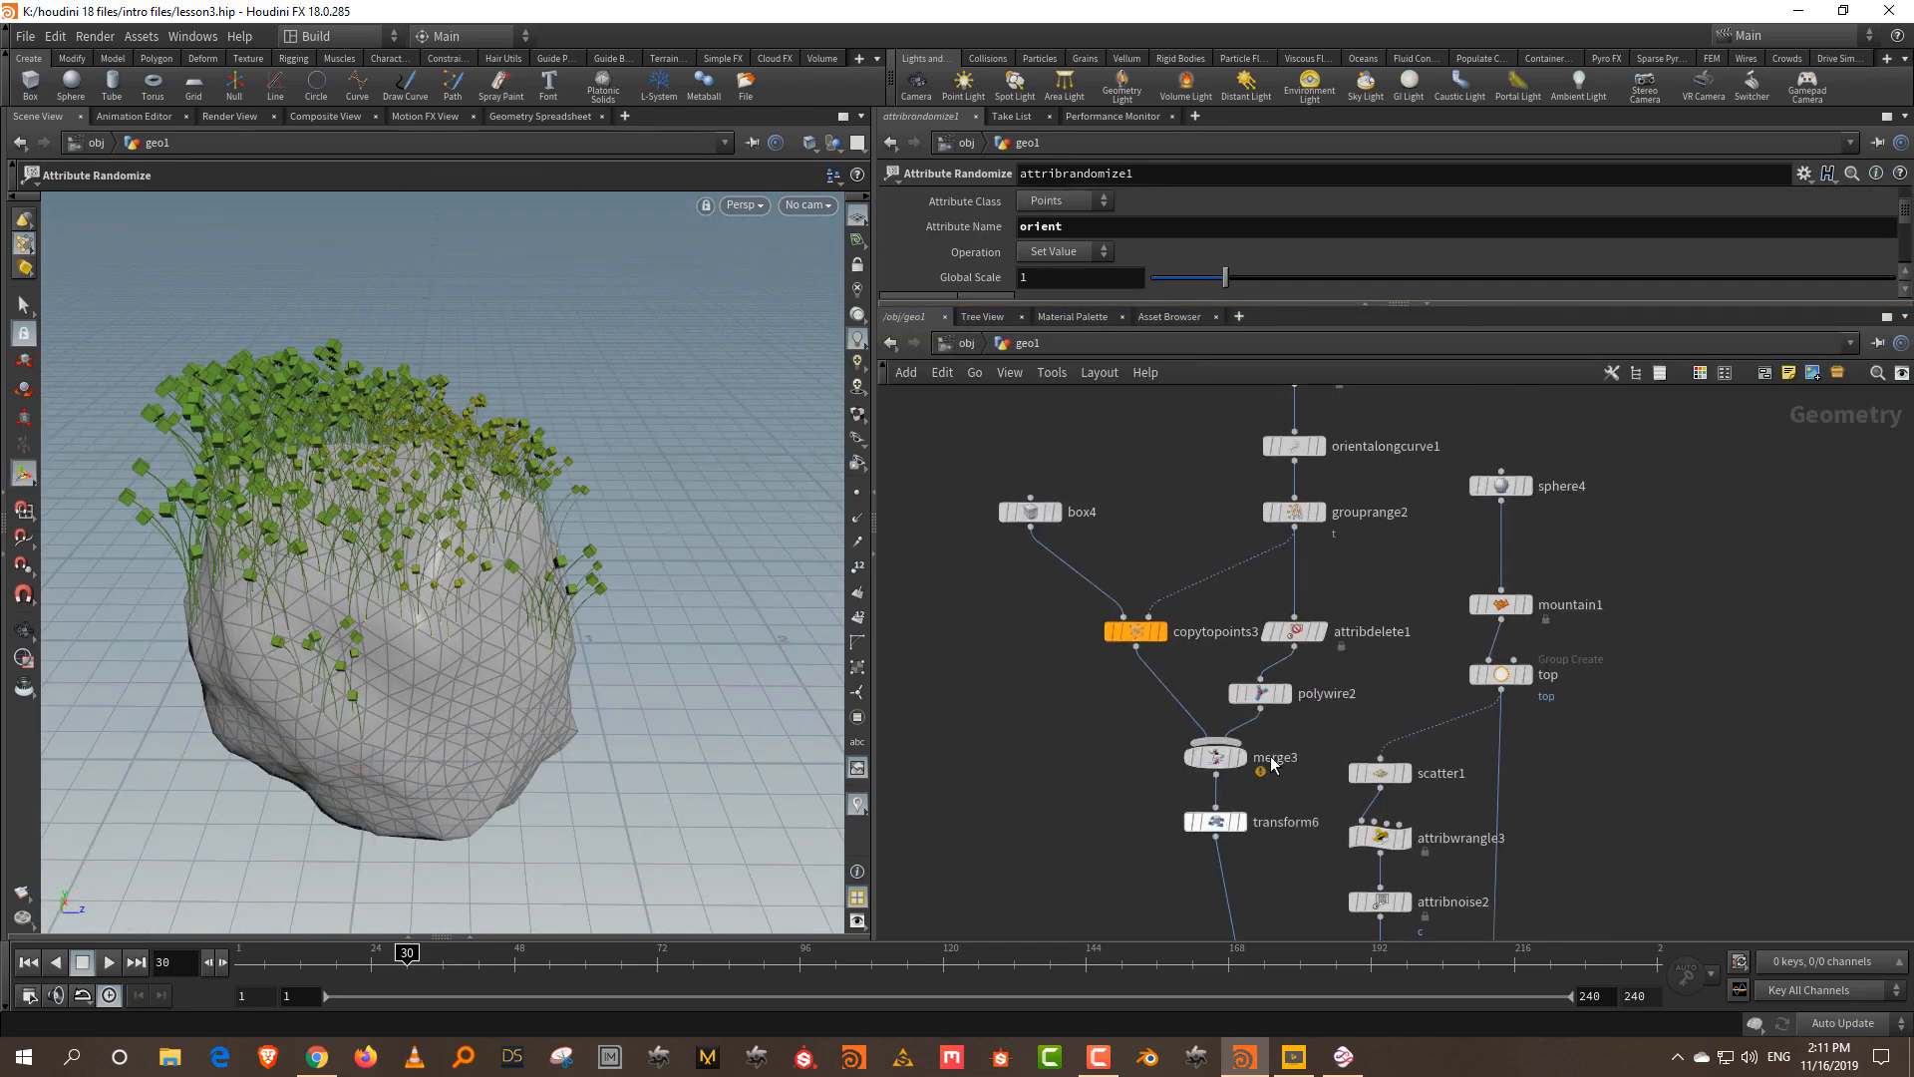
pyautogui.moveTo(1352, 571); pyautogui.dragTo(1276, 780, button='middle')
pyautogui.click(1244, 582)
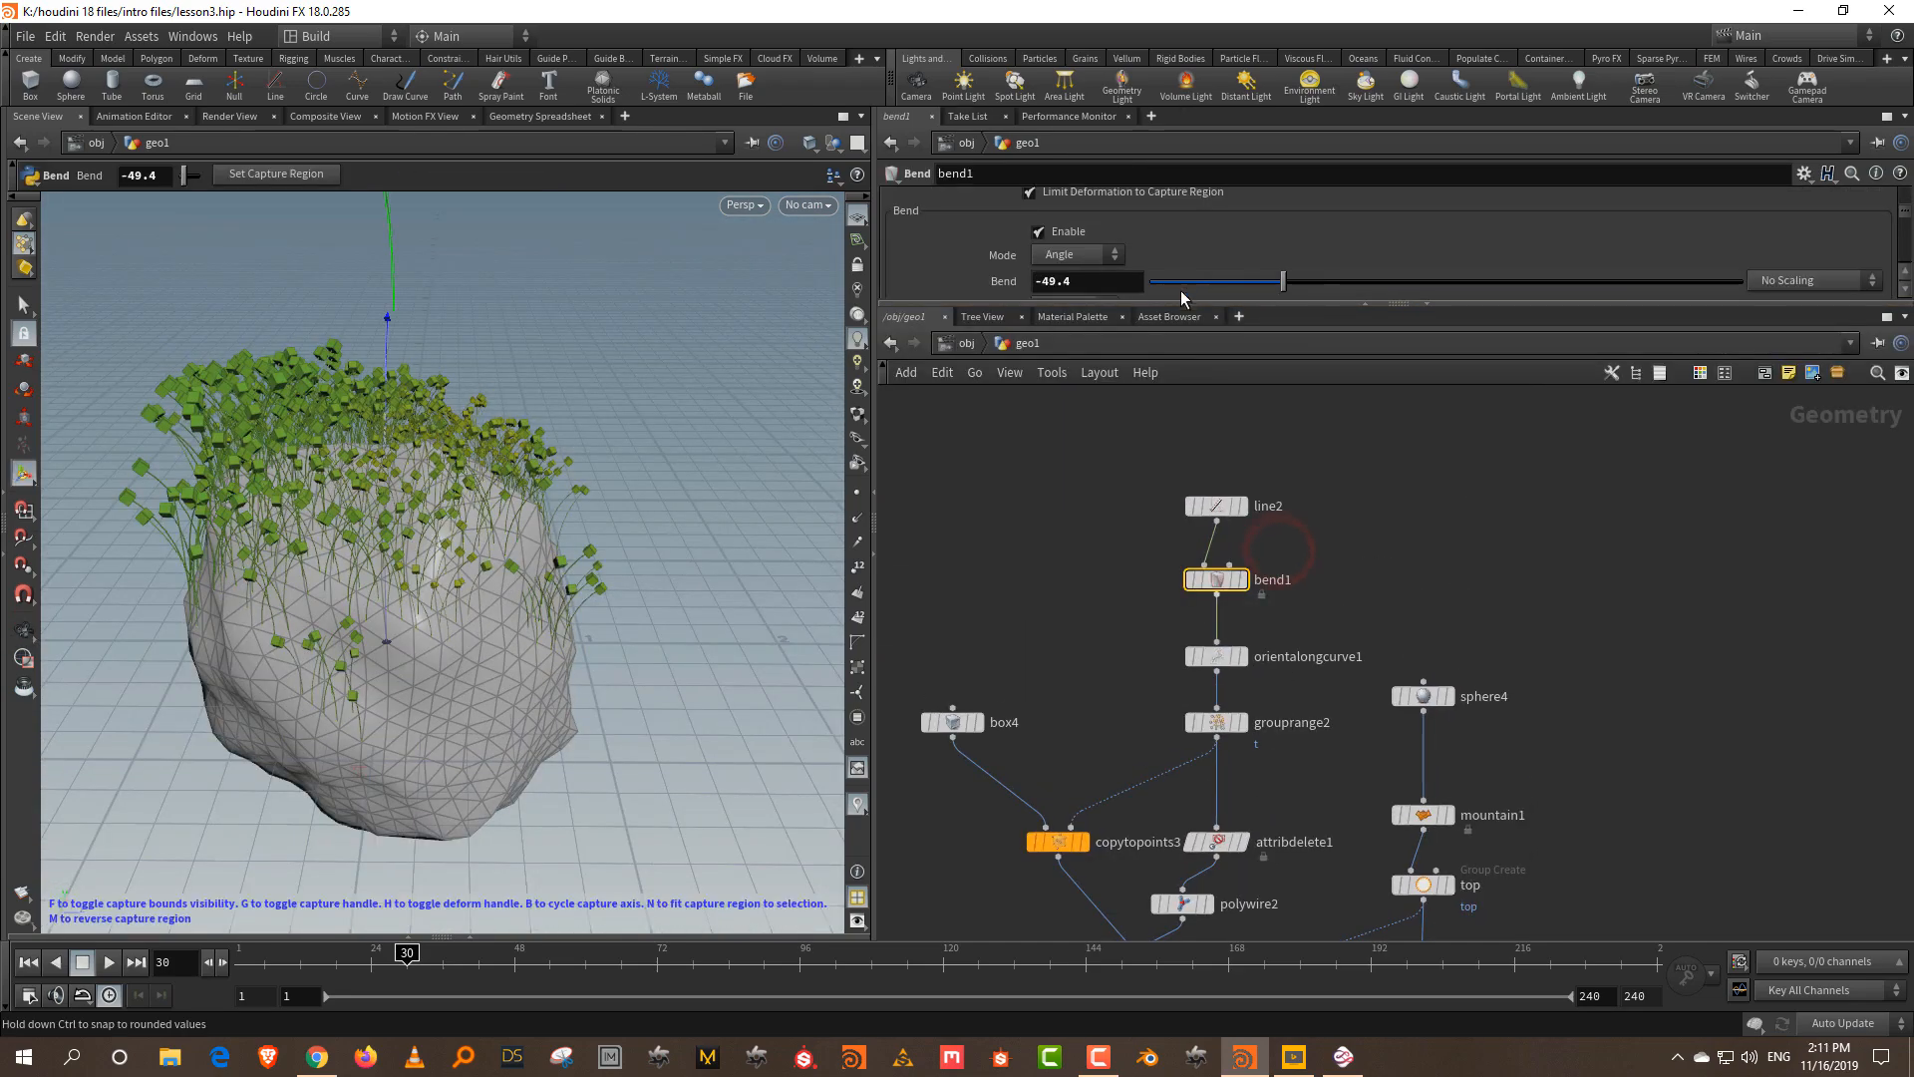
pyautogui.moveTo(1284, 287); pyautogui.dragTo(1352, 286)
# - Set scatter1's Scale Radii By to about 0.481 and raise its Density Scale to about 1060
pyautogui.moveTo(1563, 792); pyautogui.dragTo(1346, 590, button='middle')
pyautogui.click(1186, 520)
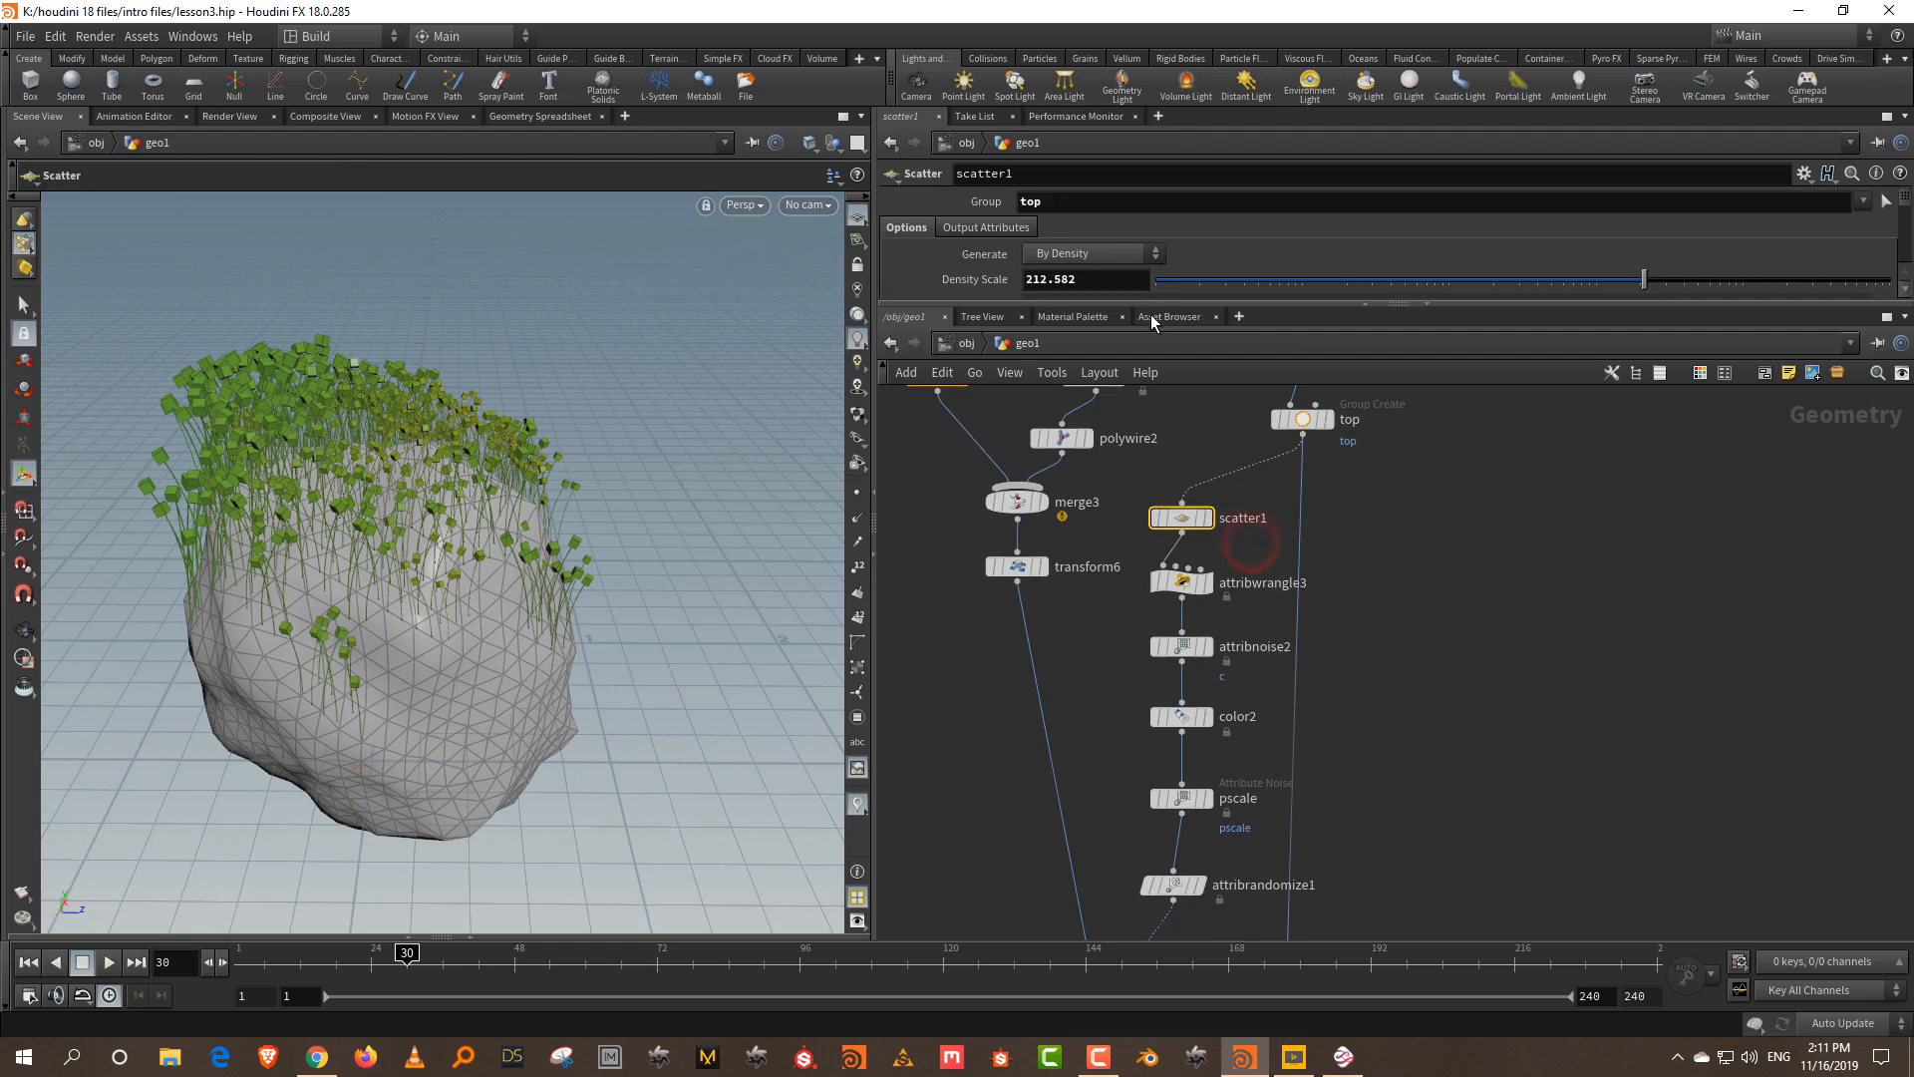
pyautogui.moveTo(1154, 303); pyautogui.dragTo(1178, 643)
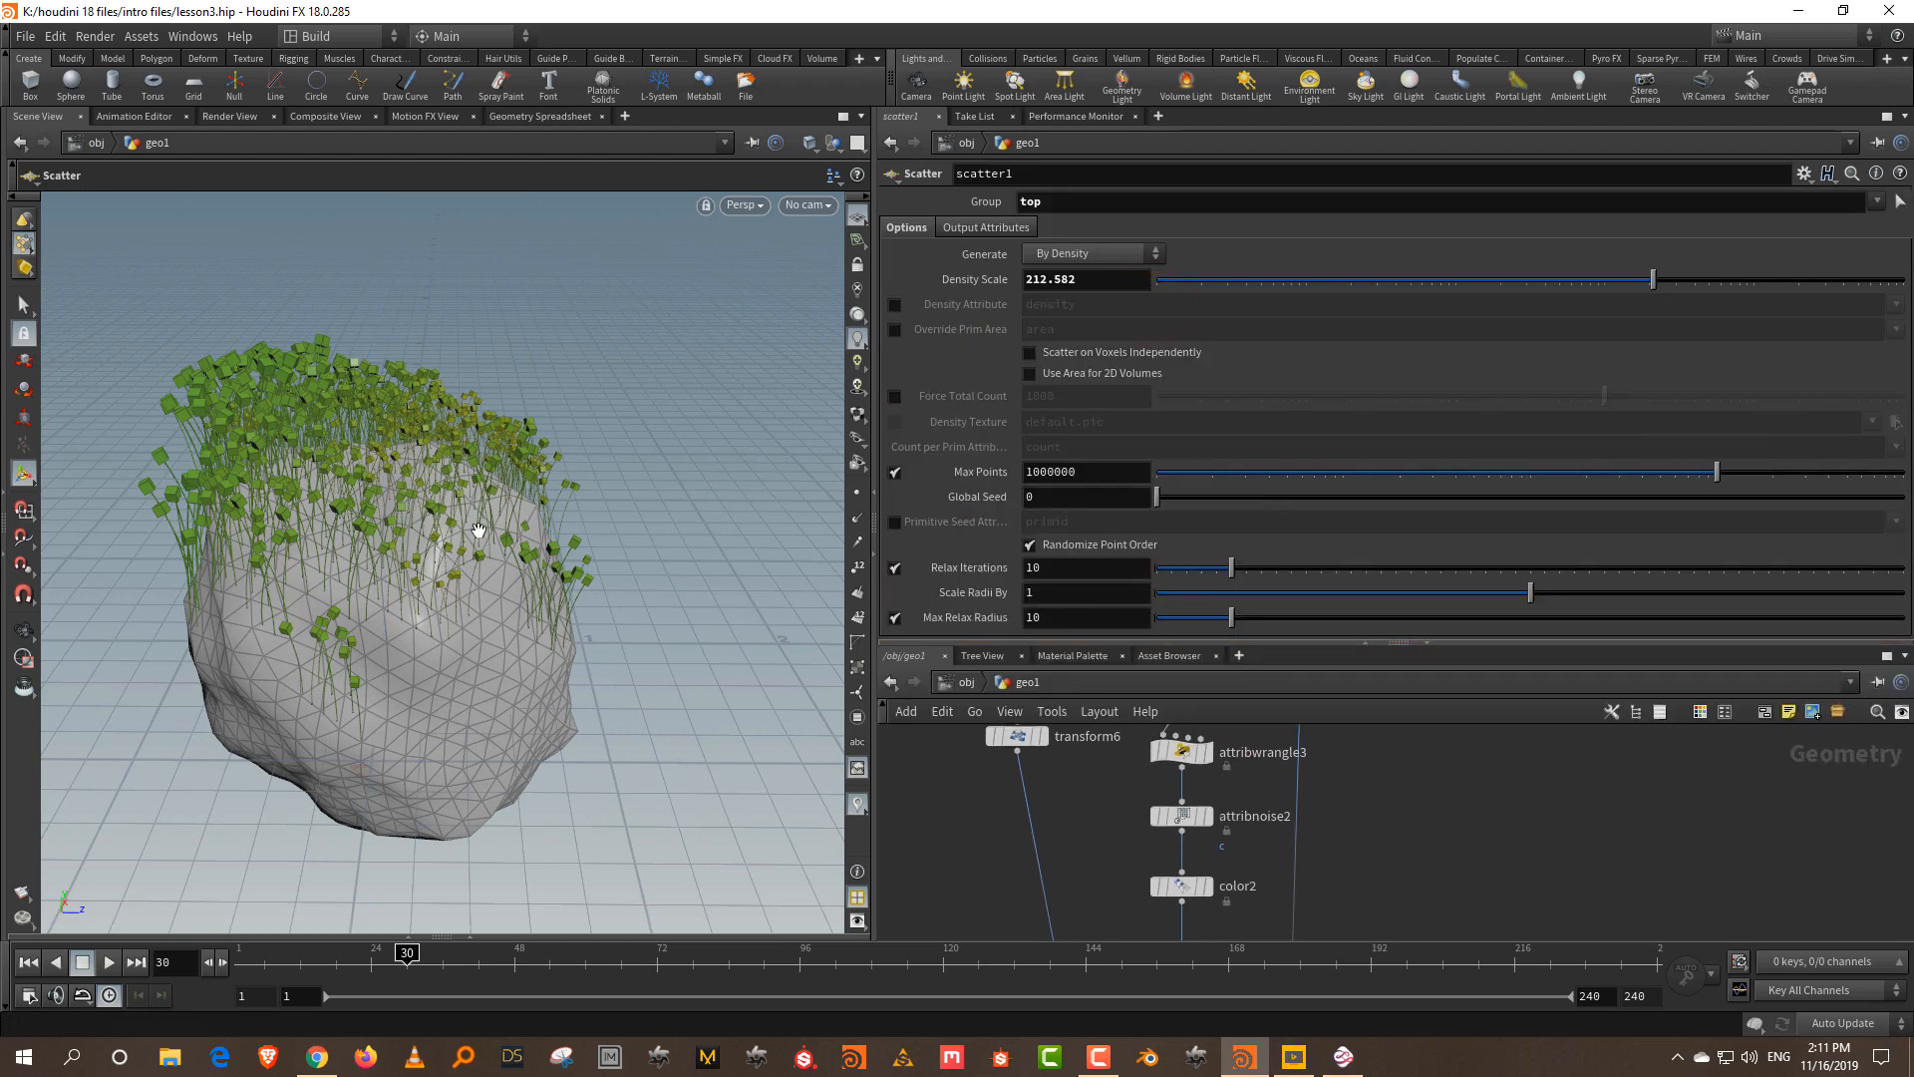
pyautogui.press('space')
pyautogui.moveTo(453, 547); pyautogui.dragTo(405, 550)
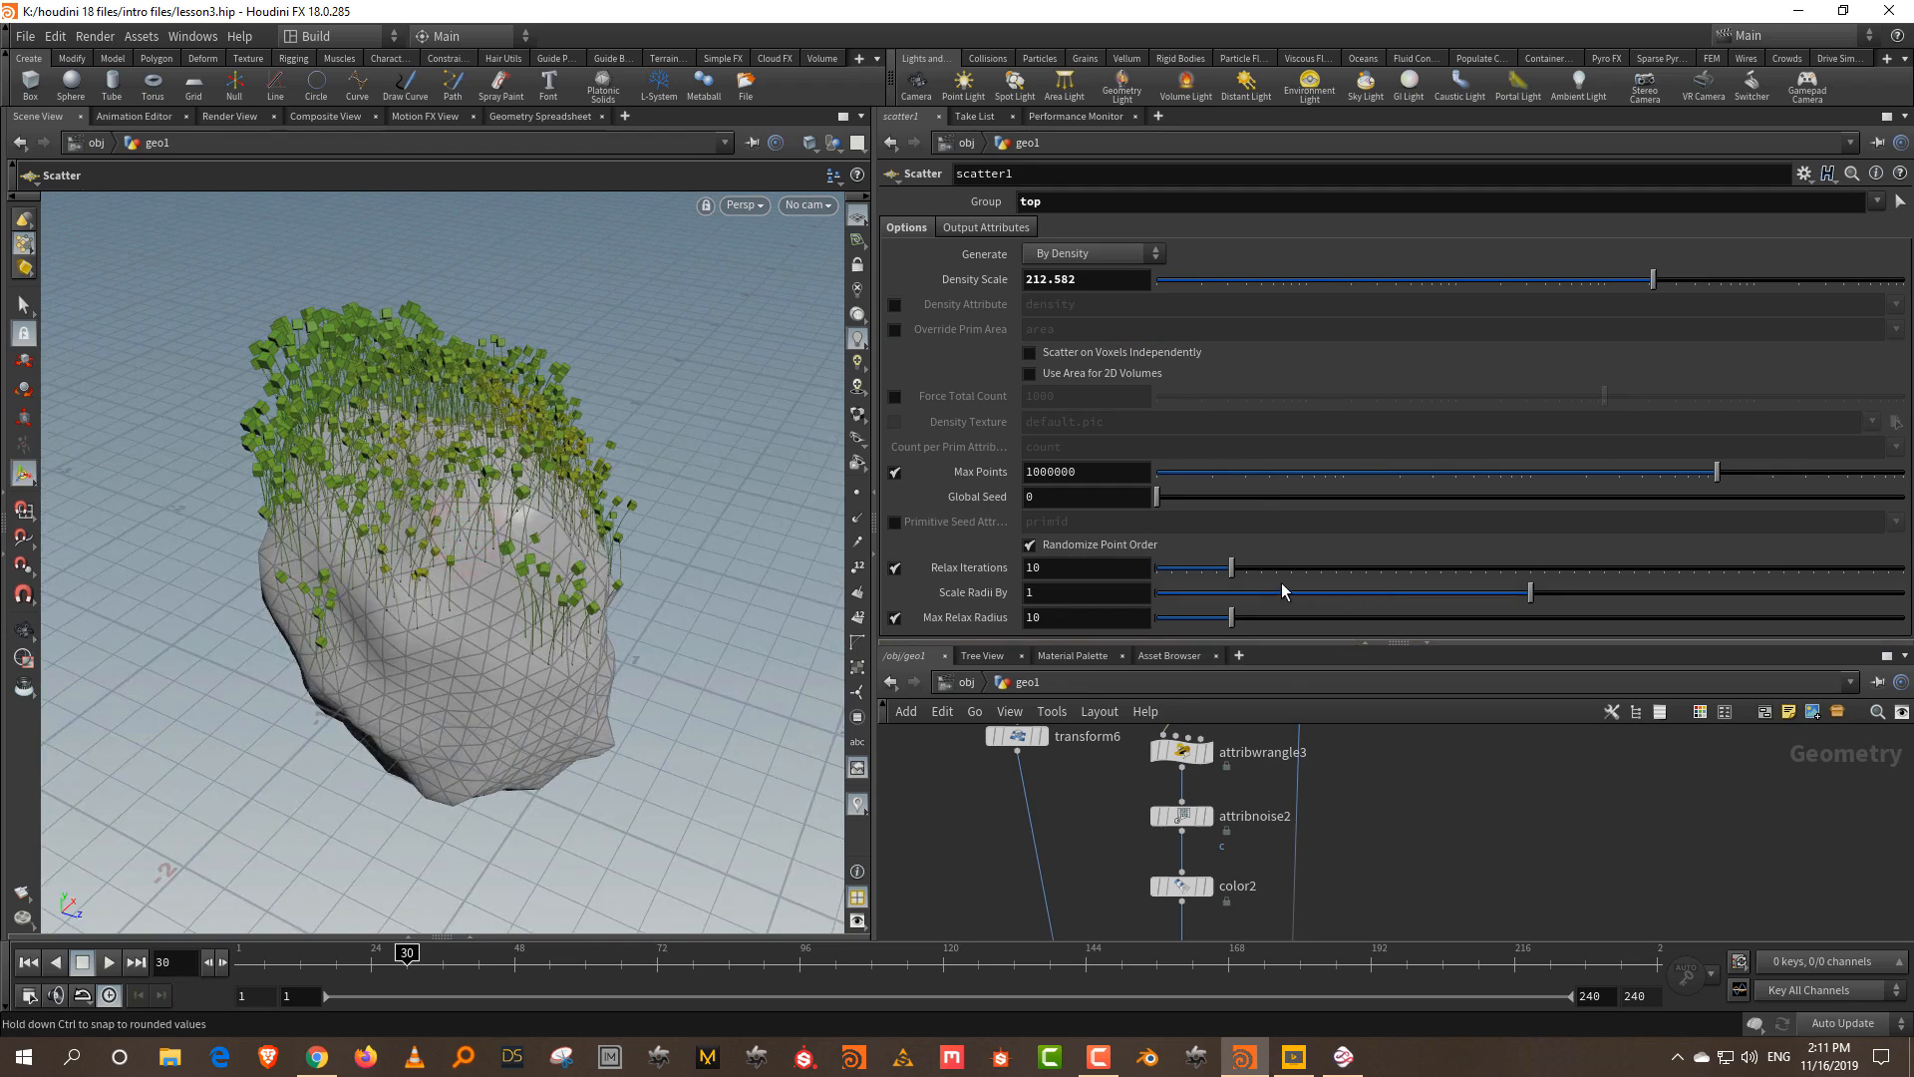
pyautogui.moveTo(1298, 588); pyautogui.dragTo(1352, 597)
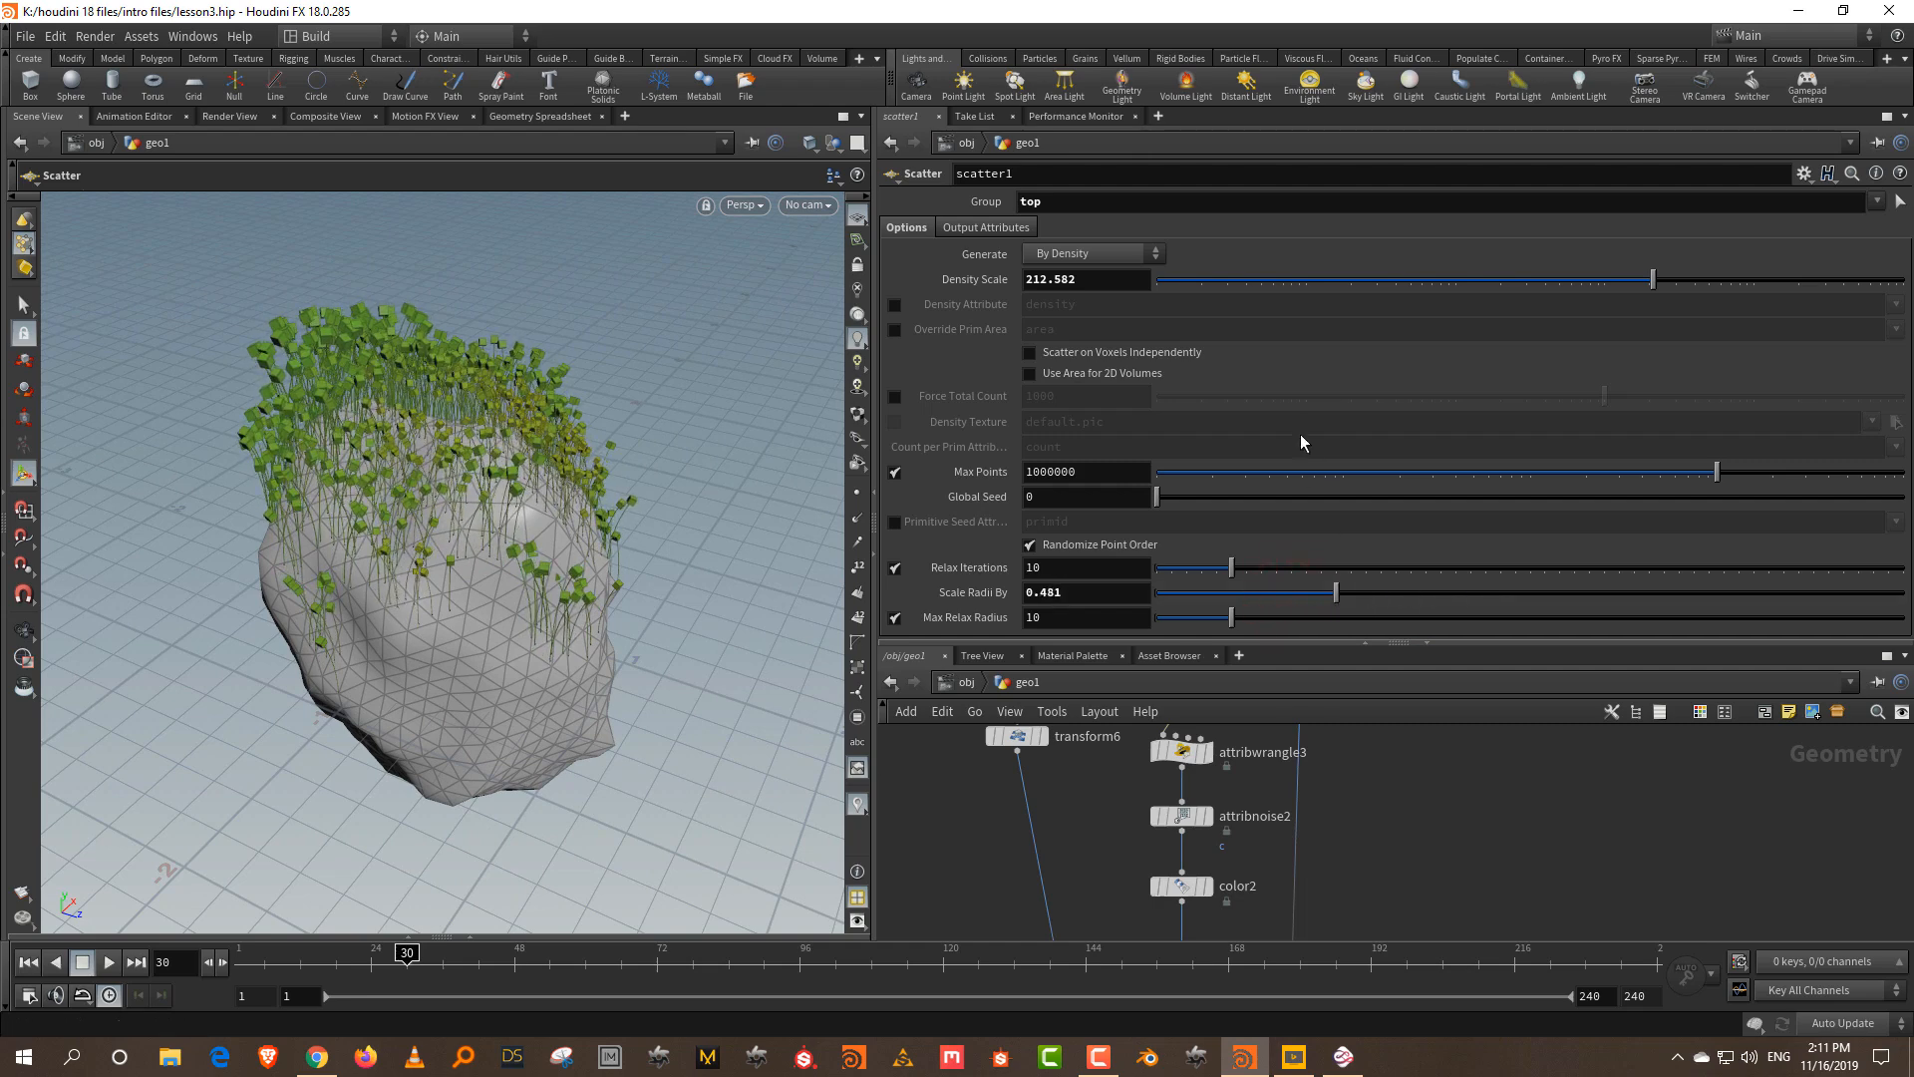
pyautogui.moveTo(1733, 284)
pyautogui.mouseDown()
pyautogui.moveTo(1781, 289)
pyautogui.moveTo(1757, 286)
pyautogui.mouseUp()
pyautogui.moveTo(417, 439)
pyautogui.keyDown('alt'); pyautogui.mouseDown()
pyautogui.moveTo(482, 435)
pyautogui.moveTo(341, 470)
pyautogui.moveTo(419, 517)
pyautogui.moveTo(301, 555)
pyautogui.moveTo(431, 432)
pyautogui.moveTo(440, 453)
pyautogui.moveTo(461, 439)
pyautogui.moveTo(429, 449)
pyautogui.mouseUp(); pyautogui.keyUp('alt')
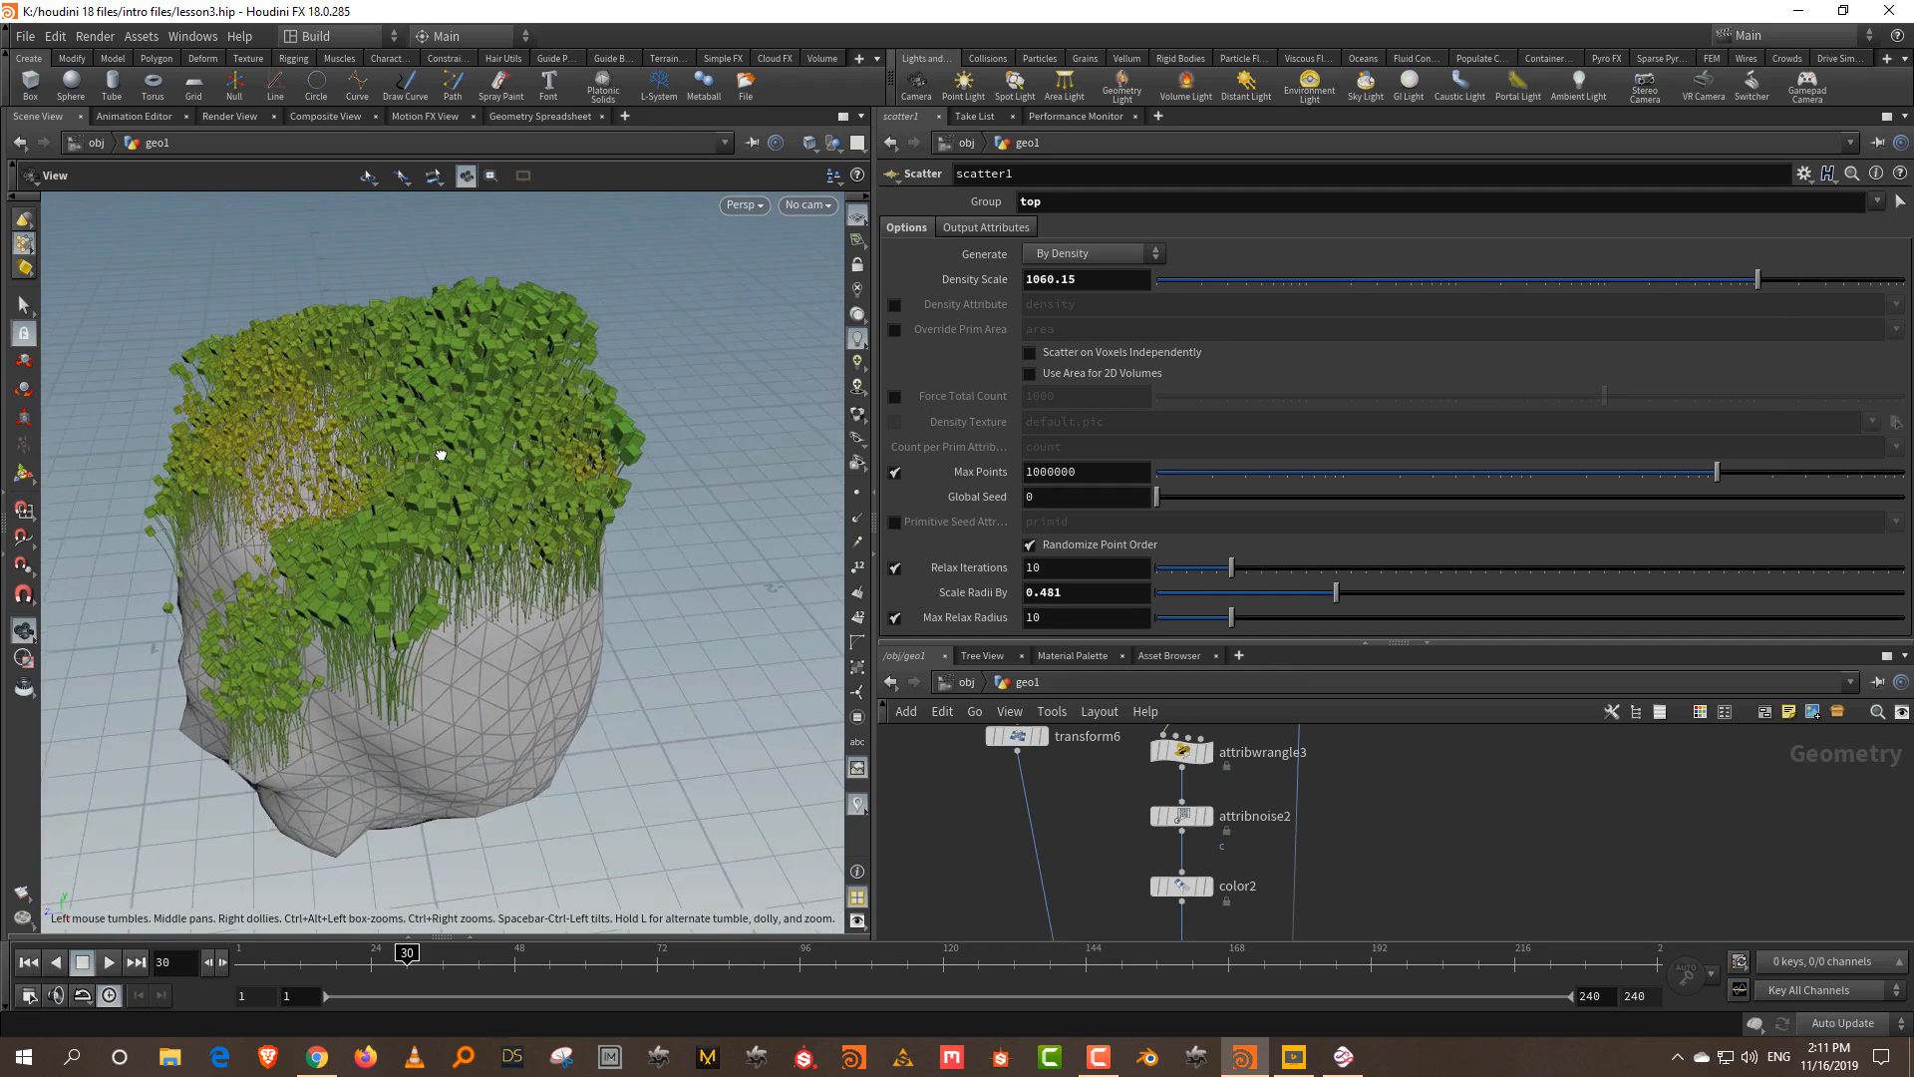
# - Remove the intermediate points from color2's attribute ramp and reverse it so green comes first and yellow last
pyautogui.moveTo(1103, 640); pyautogui.dragTo(1106, 431)
pyautogui.click(1241, 774)
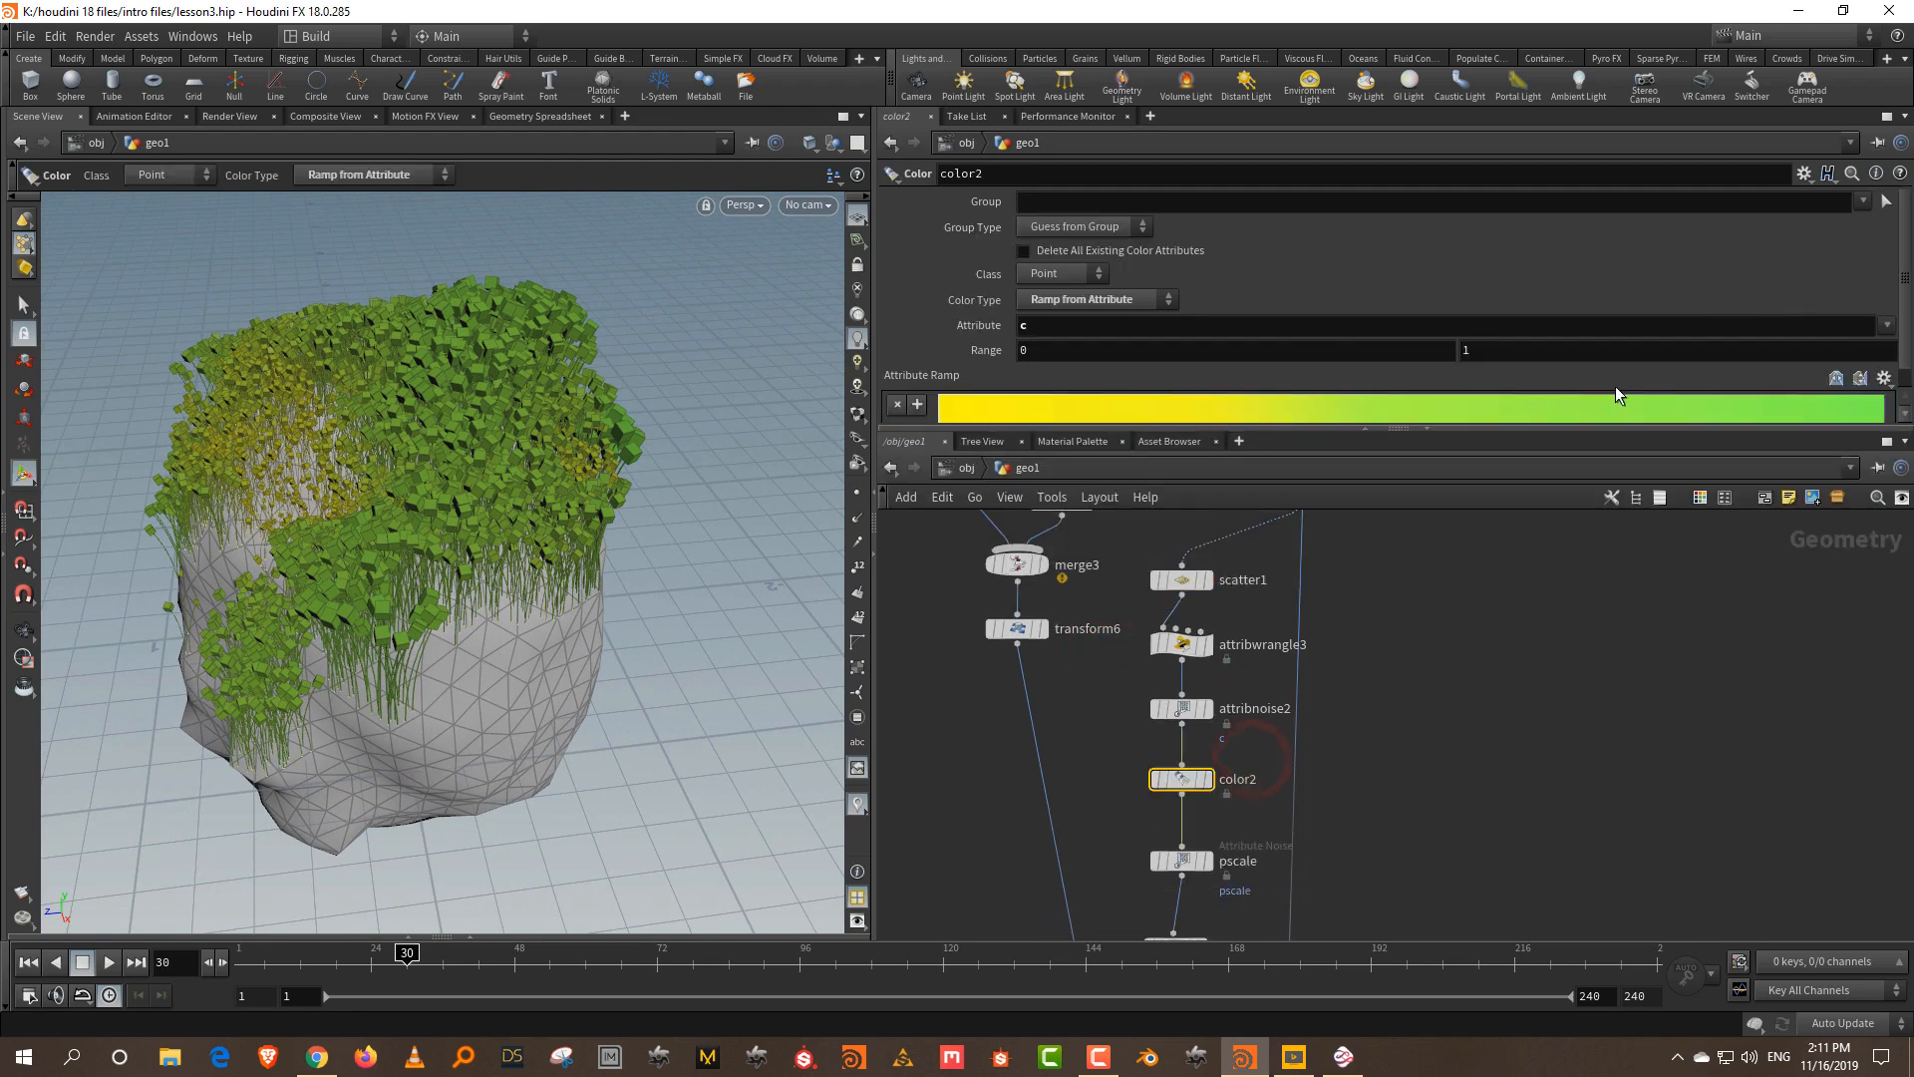
pyautogui.moveTo(1555, 430); pyautogui.dragTo(1512, 589)
pyautogui.moveTo(1368, 432); pyautogui.dragTo(1355, 496)
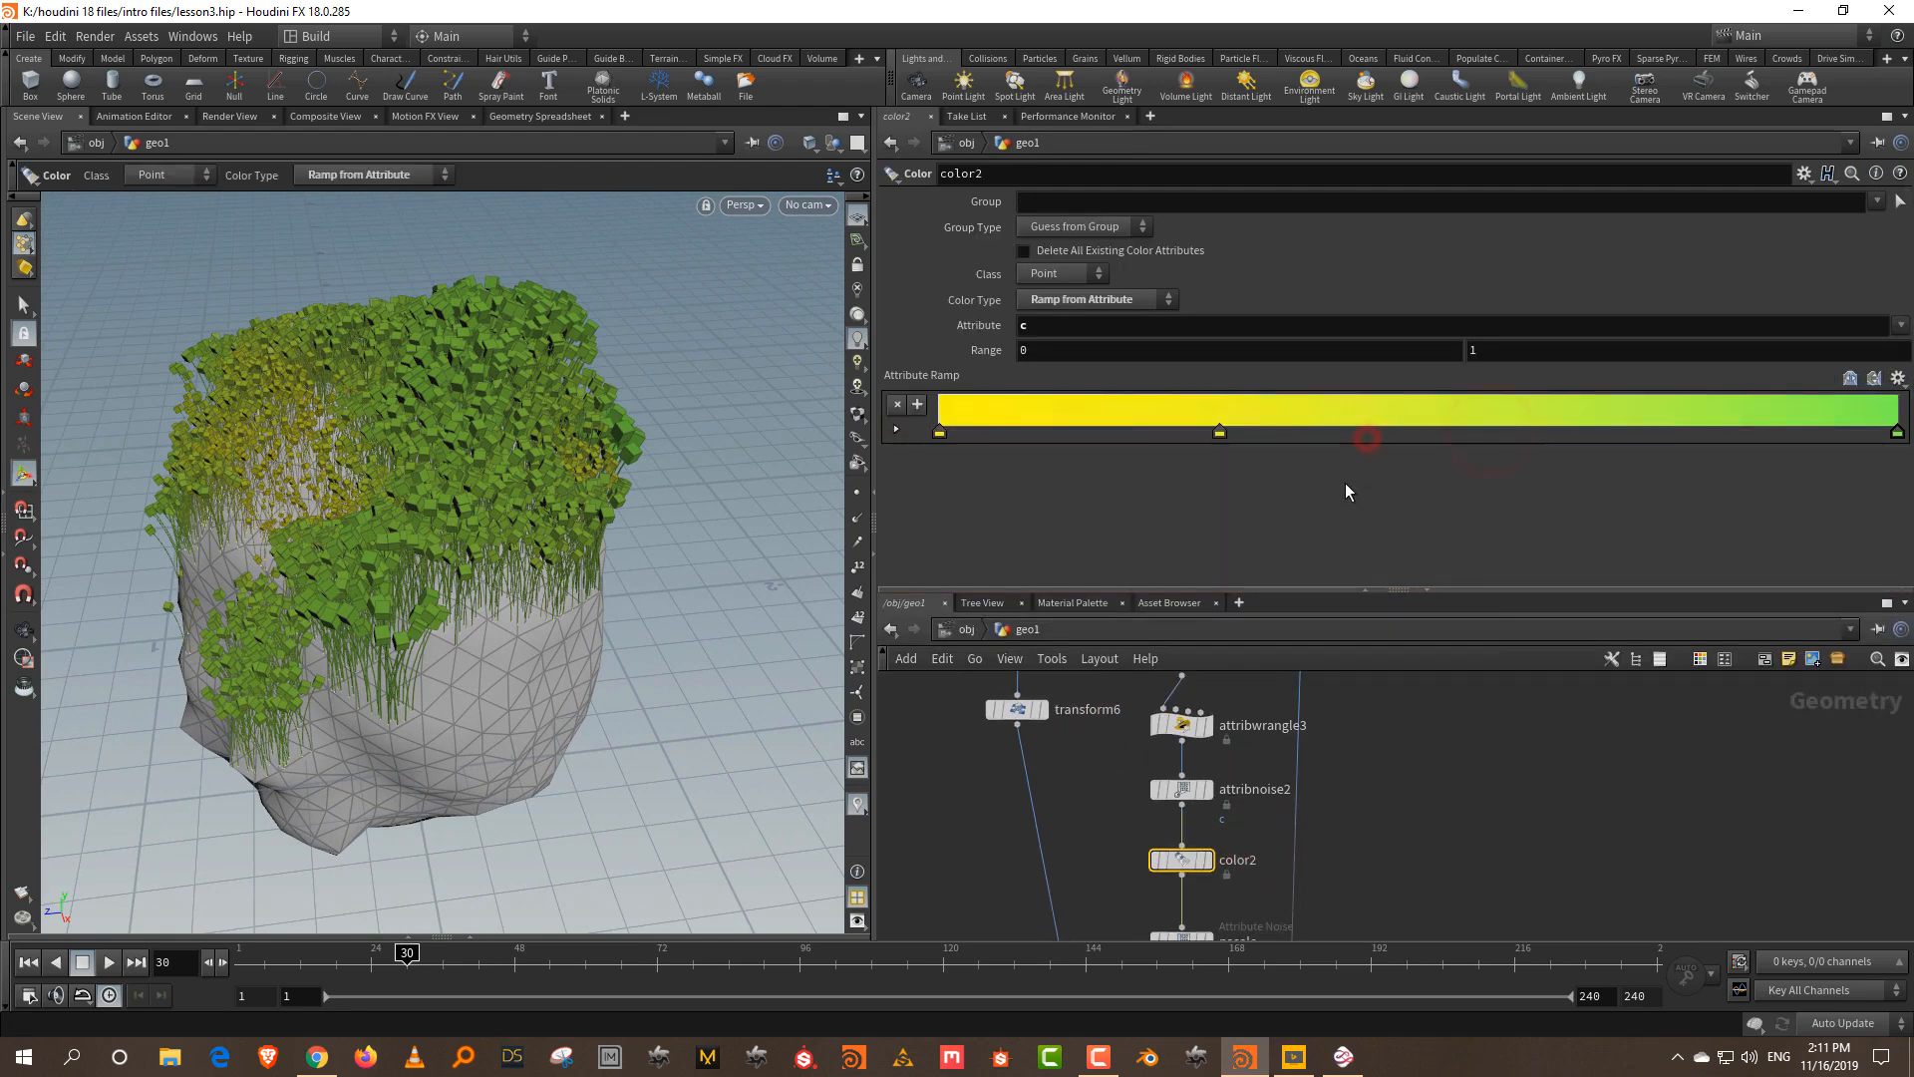
pyautogui.moveTo(1217, 431); pyautogui.dragTo(1186, 491)
pyautogui.moveTo(938, 432); pyautogui.dragTo(1631, 432)
pyautogui.moveTo(1893, 436); pyautogui.dragTo(1007, 435)
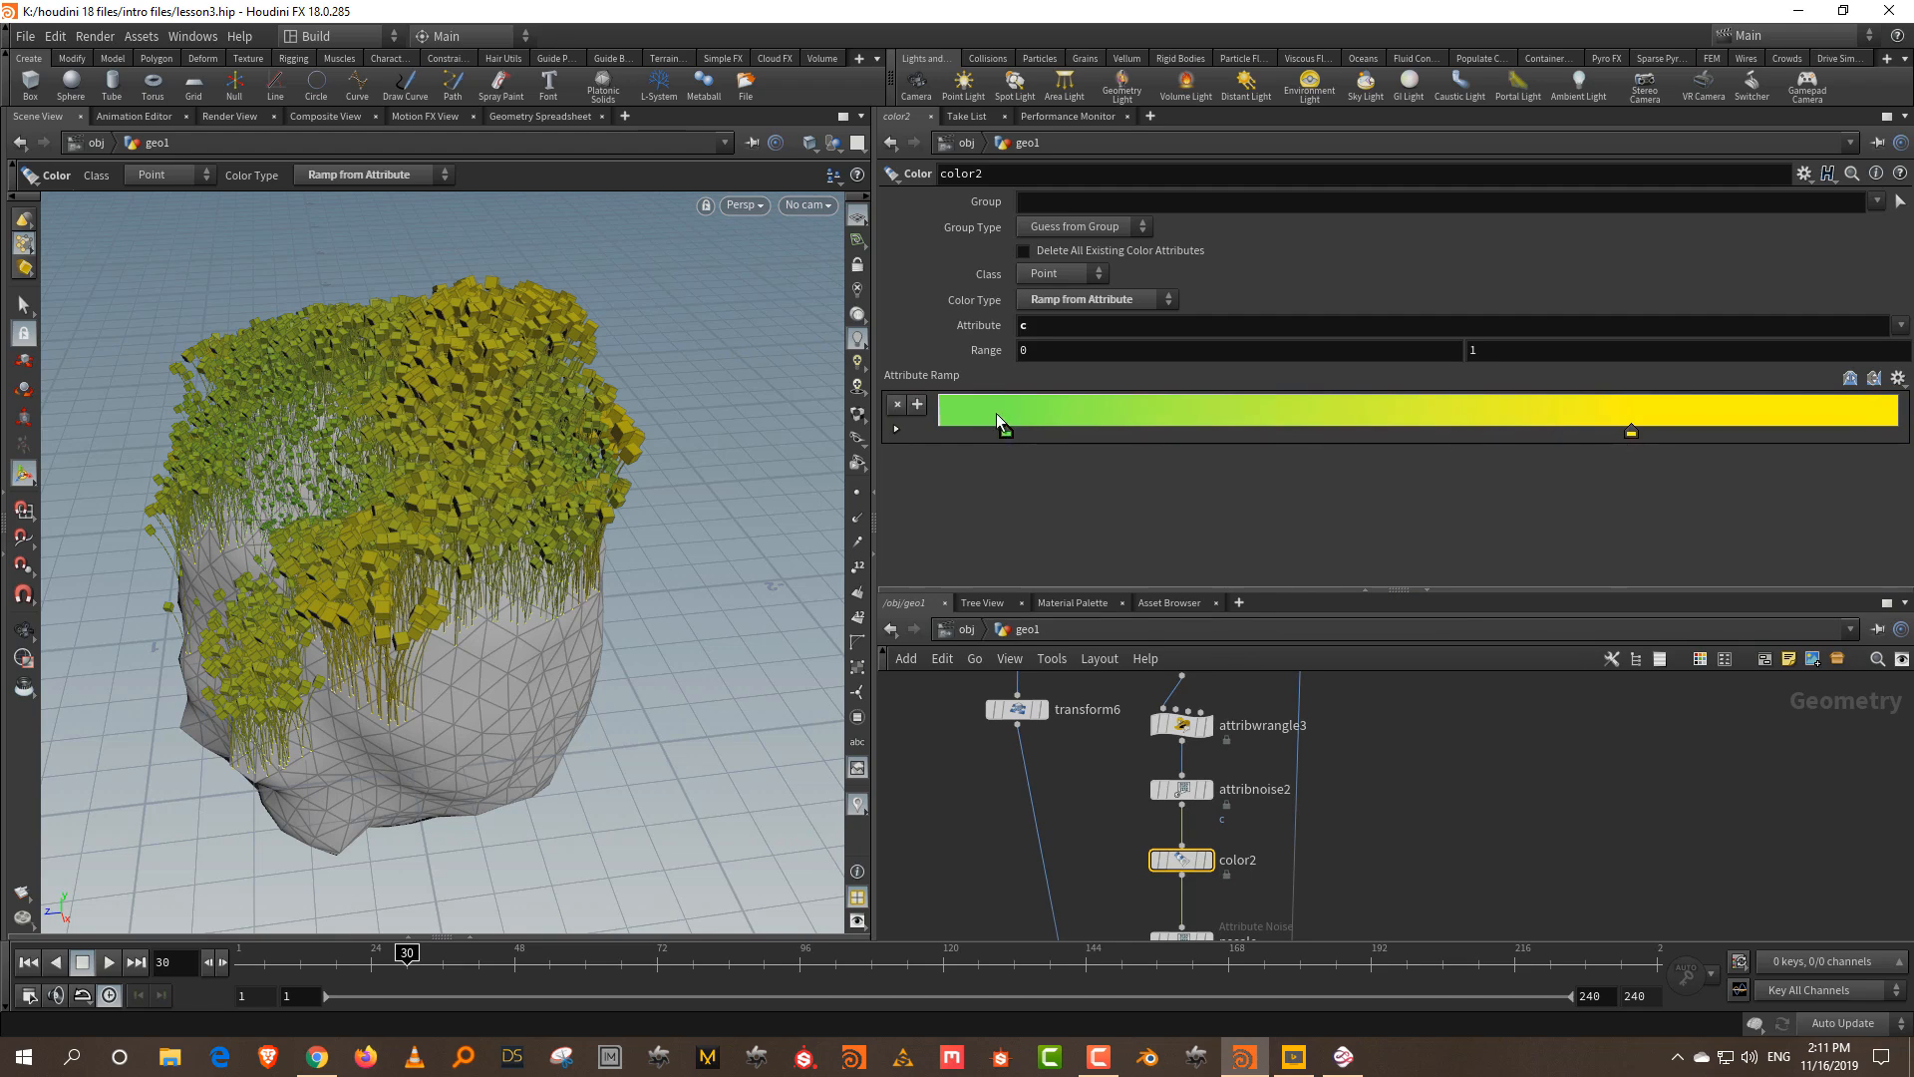
# - Shift color2's yellow ramp point toward the middle and add a pink point with hue 346 near the ramp's end
pyautogui.doubleClick(1630, 433)
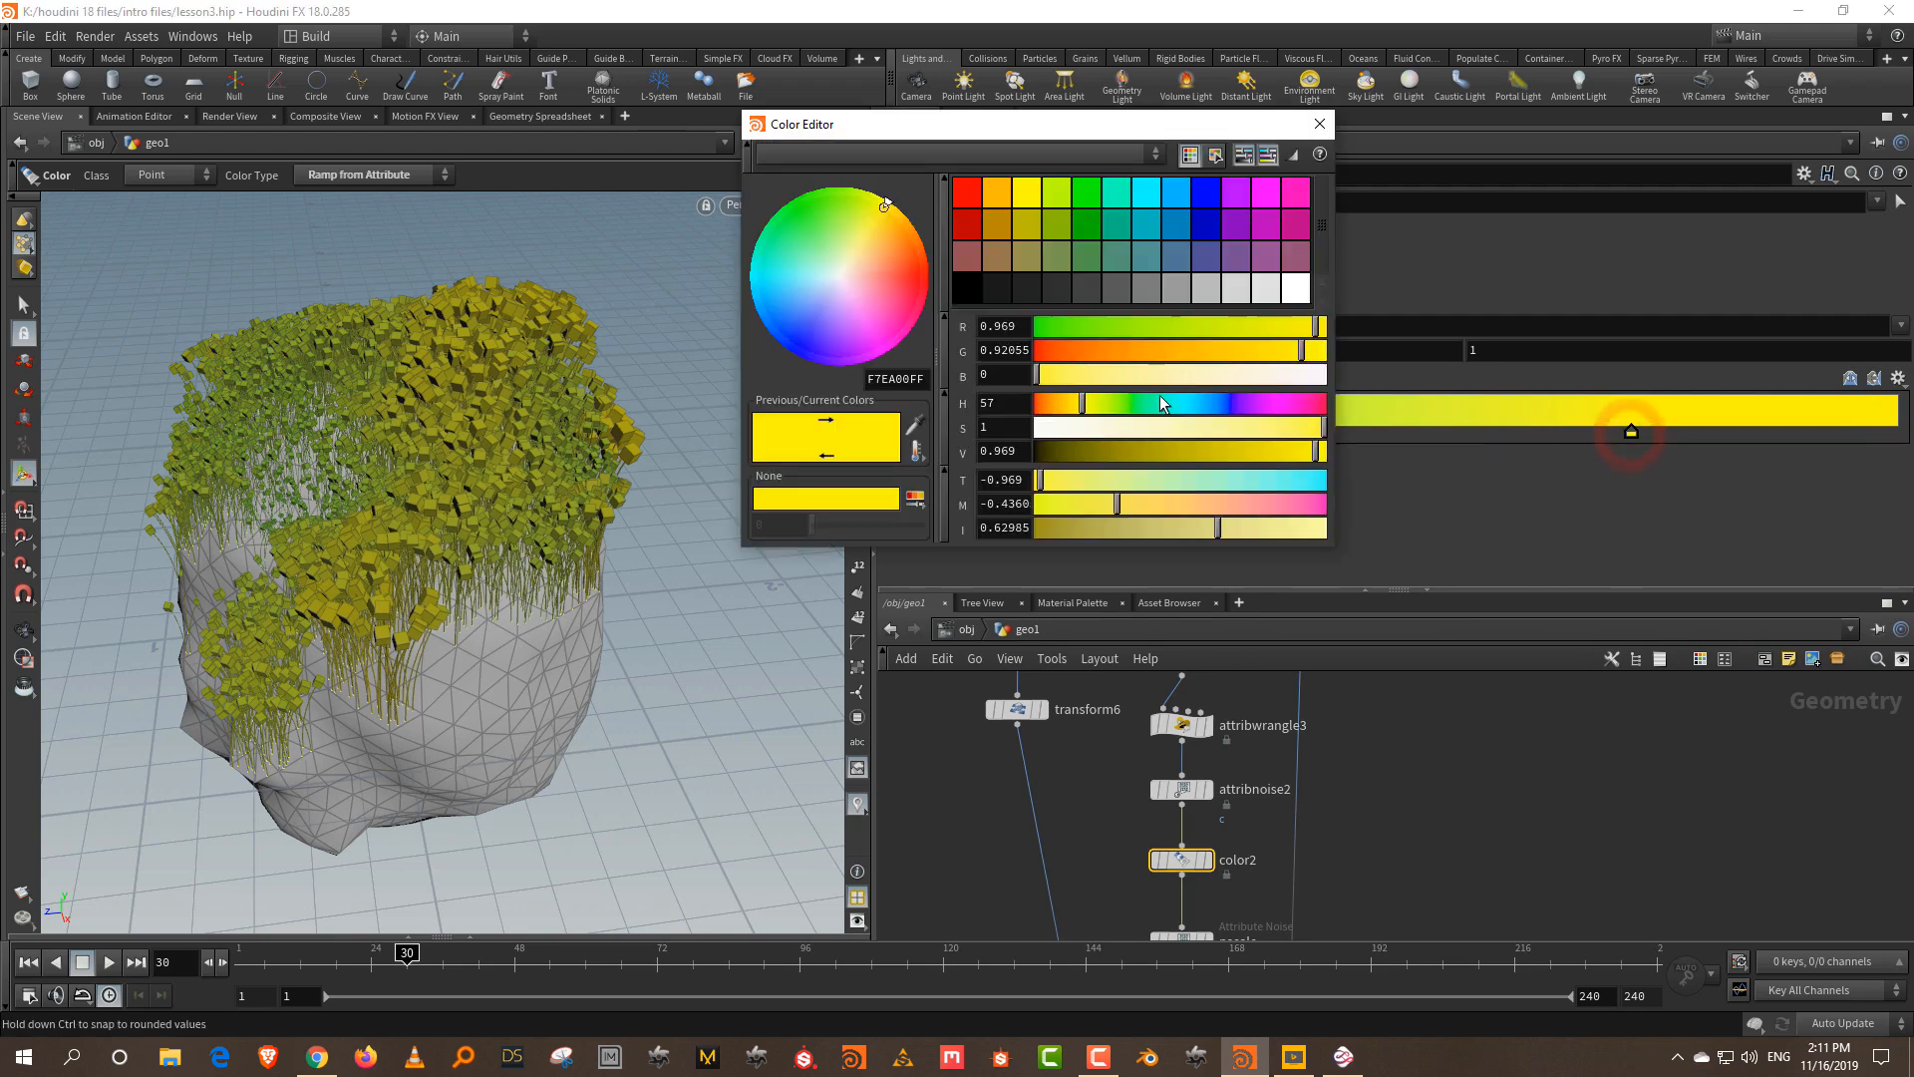
pyautogui.moveTo(1630, 434); pyautogui.dragTo(1461, 432)
pyautogui.click(1727, 417)
pyautogui.click(1310, 403)
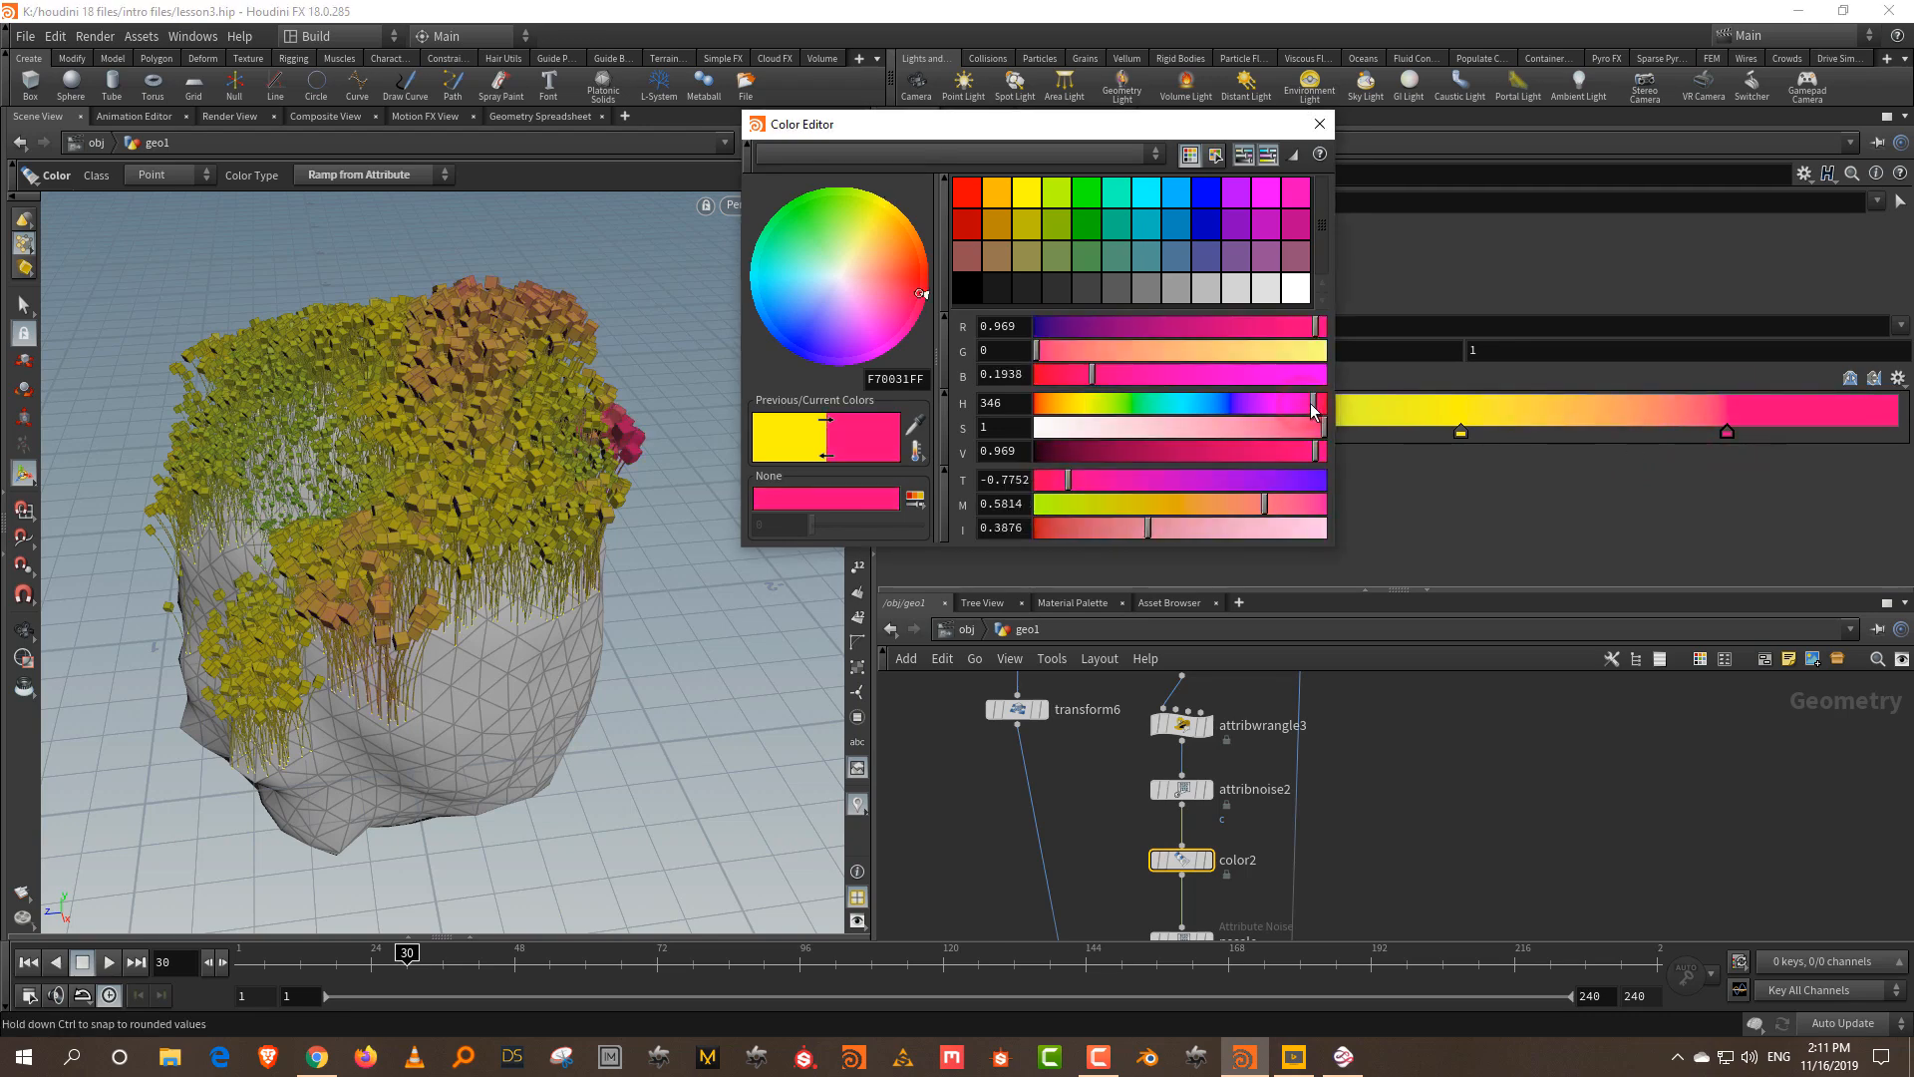
pyautogui.click(1320, 123)
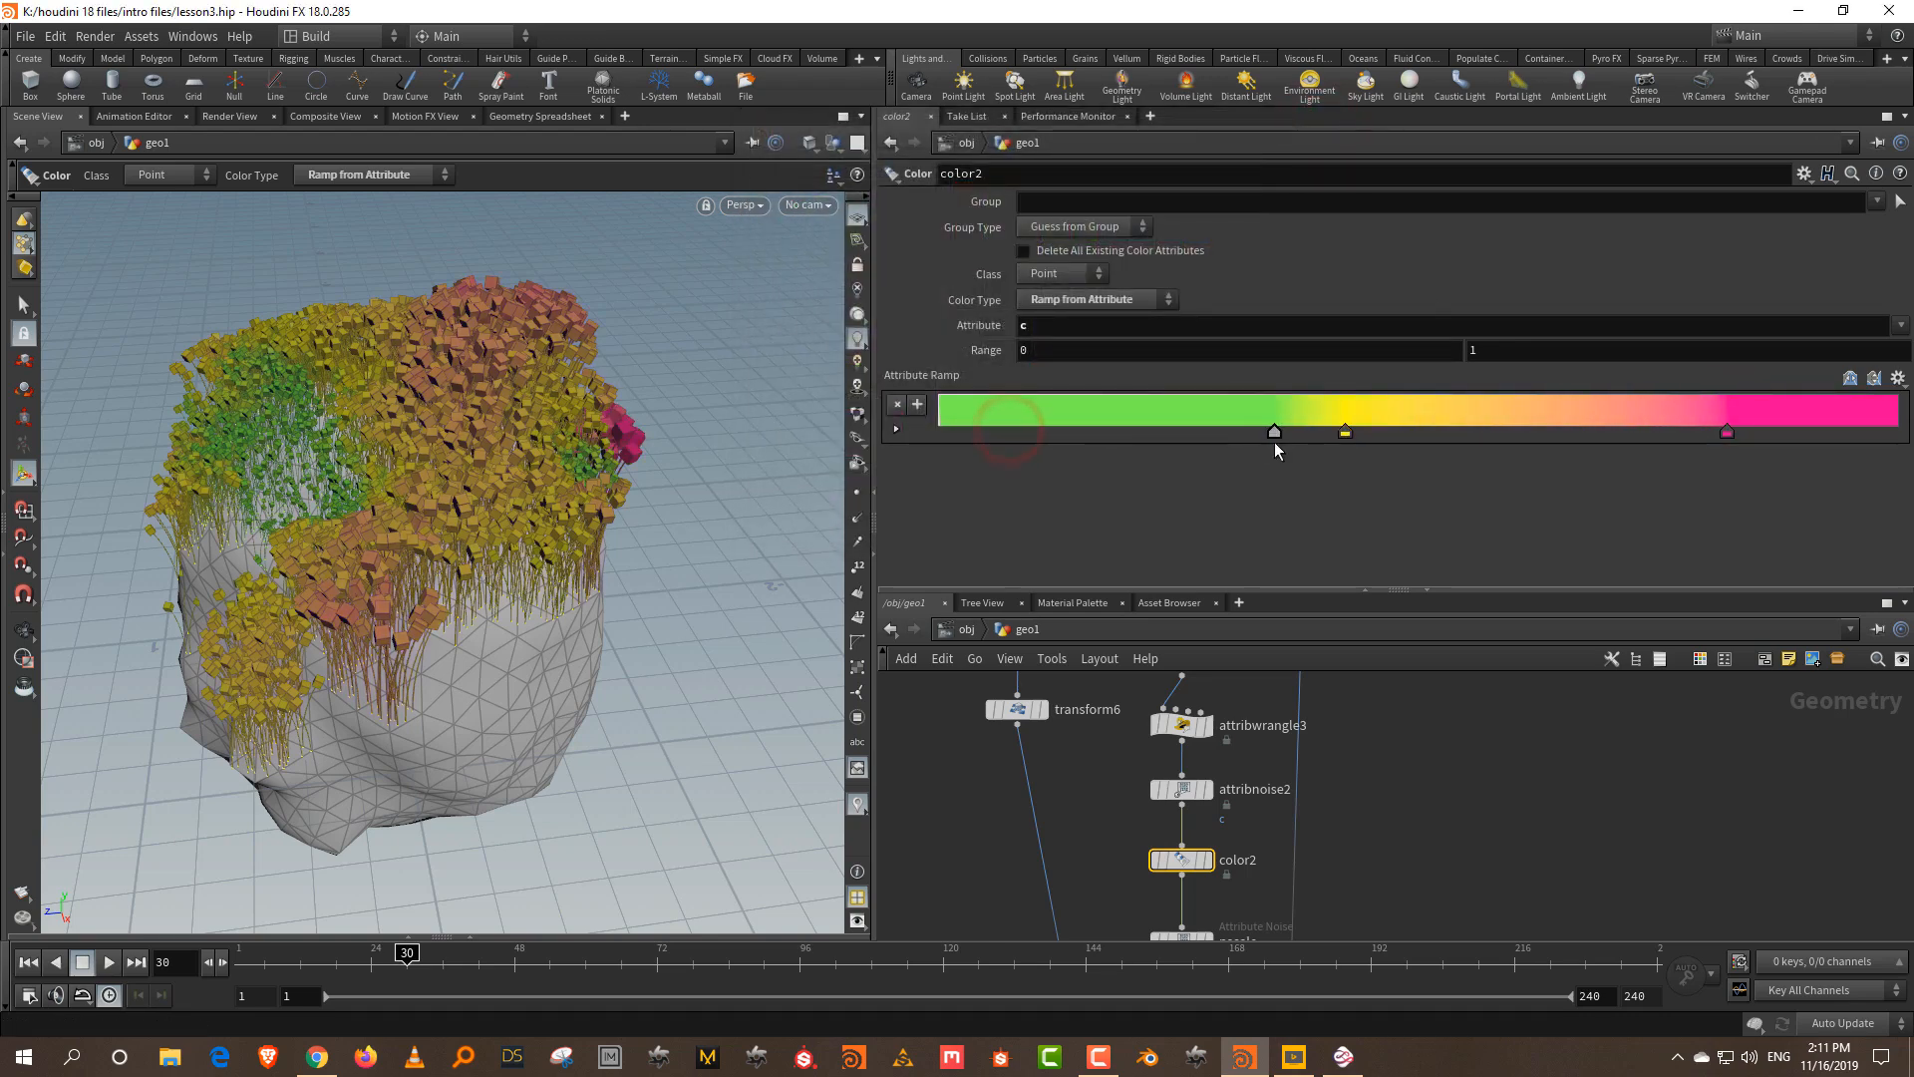
# - Move the green and pink ramp points of color2 closer to the middle and shift the yellow point's color toward orange
pyautogui.moveTo(1275, 441); pyautogui.dragTo(1241, 443)
pyautogui.moveTo(1726, 434); pyautogui.dragTo(1506, 439)
pyautogui.keyDown('alt'); pyautogui.moveTo(587, 435); pyautogui.dragTo(453, 399); pyautogui.keyUp('alt')
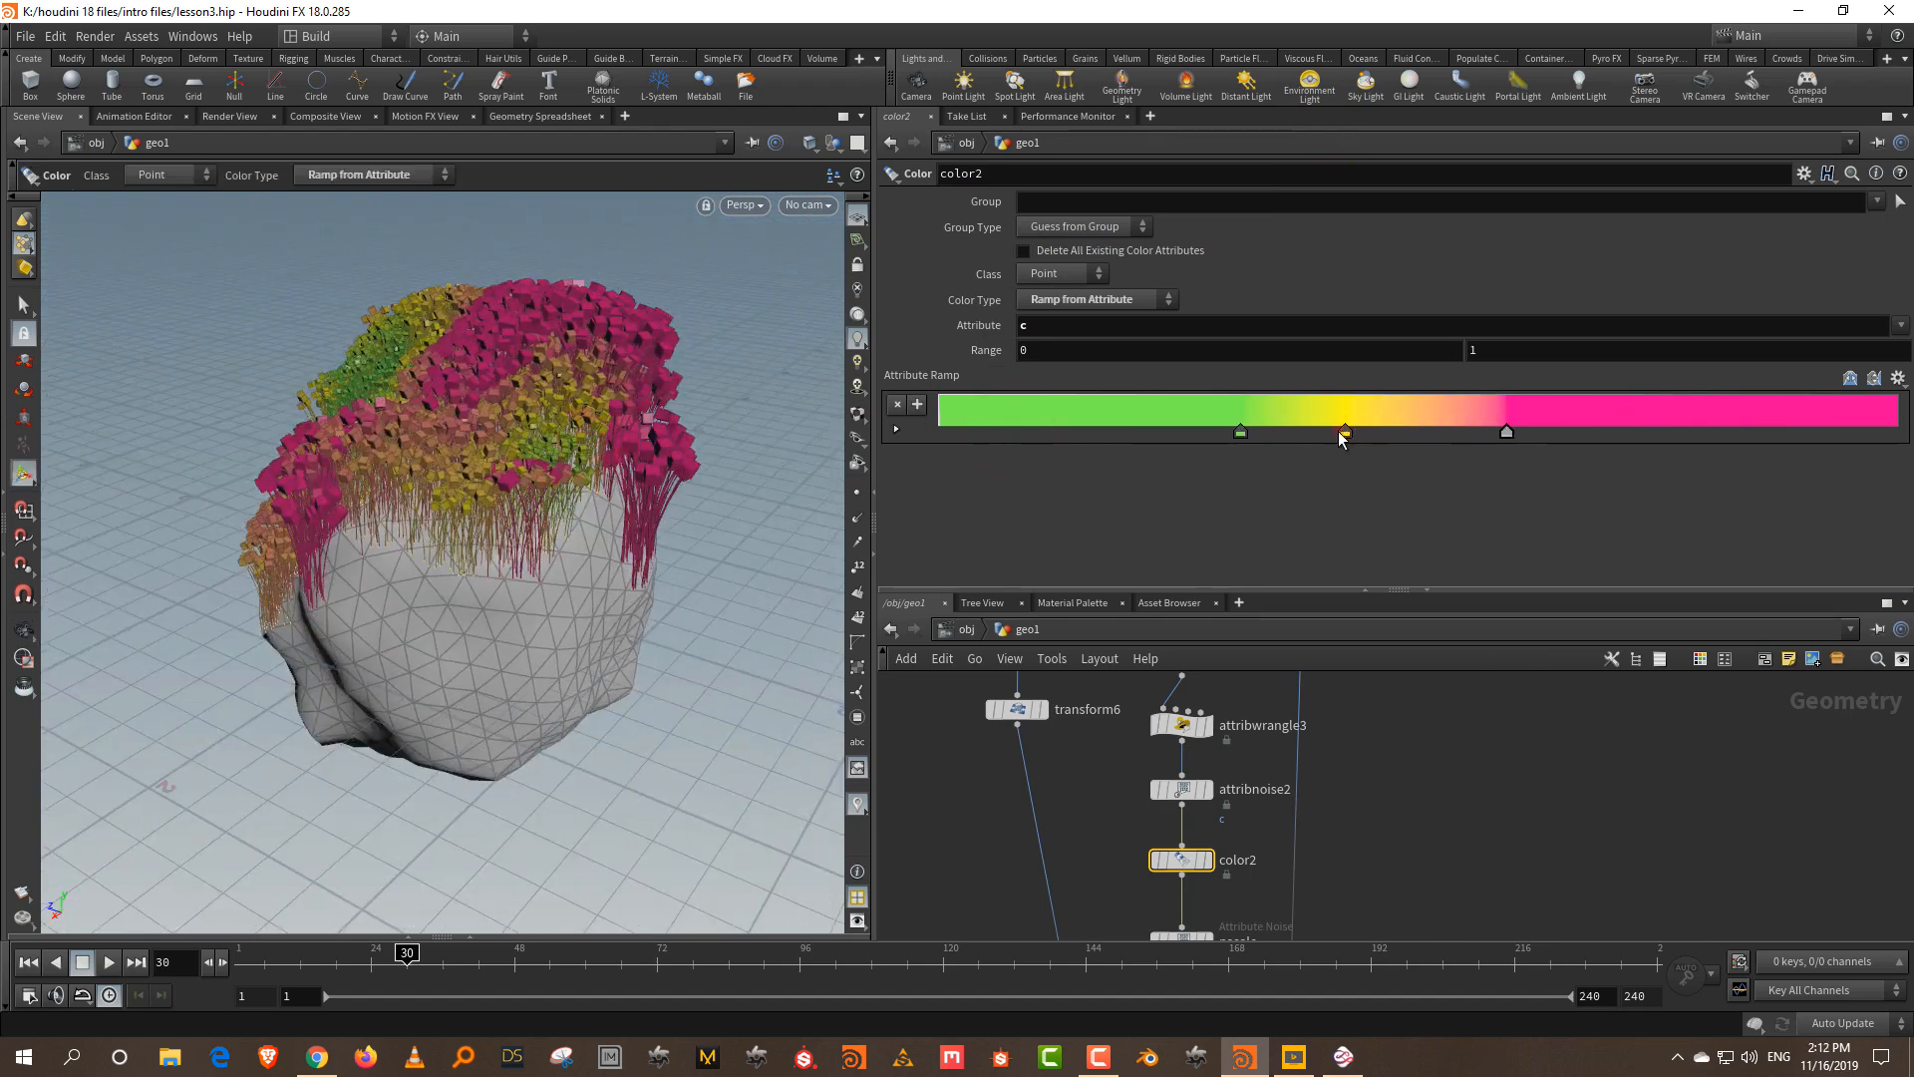
pyautogui.doubleClick(1343, 435)
pyautogui.moveTo(1243, 433); pyautogui.dragTo(1062, 401)
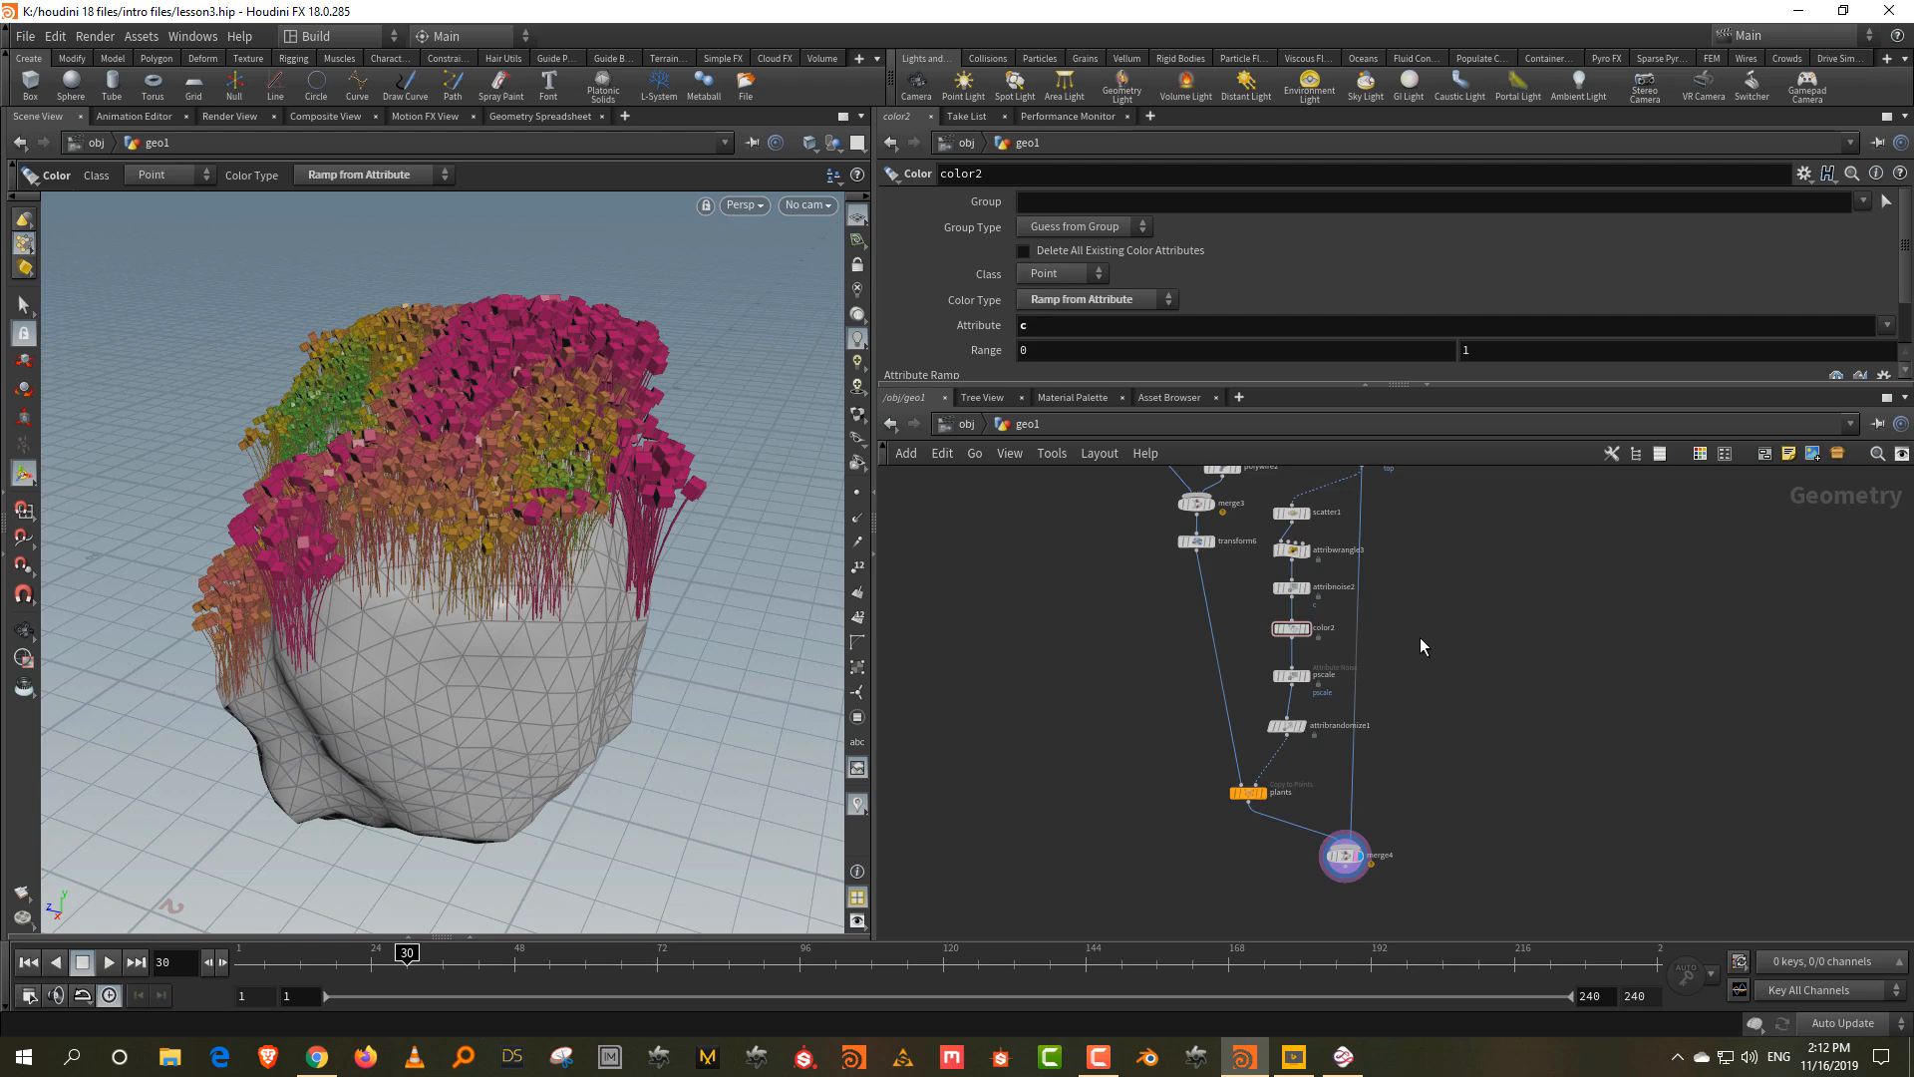
# - Examine the scatter node chain with attribwrangle3's code and inspect the recolored plants on the rock from another angle
pyautogui.scroll(4, 1360, 630)
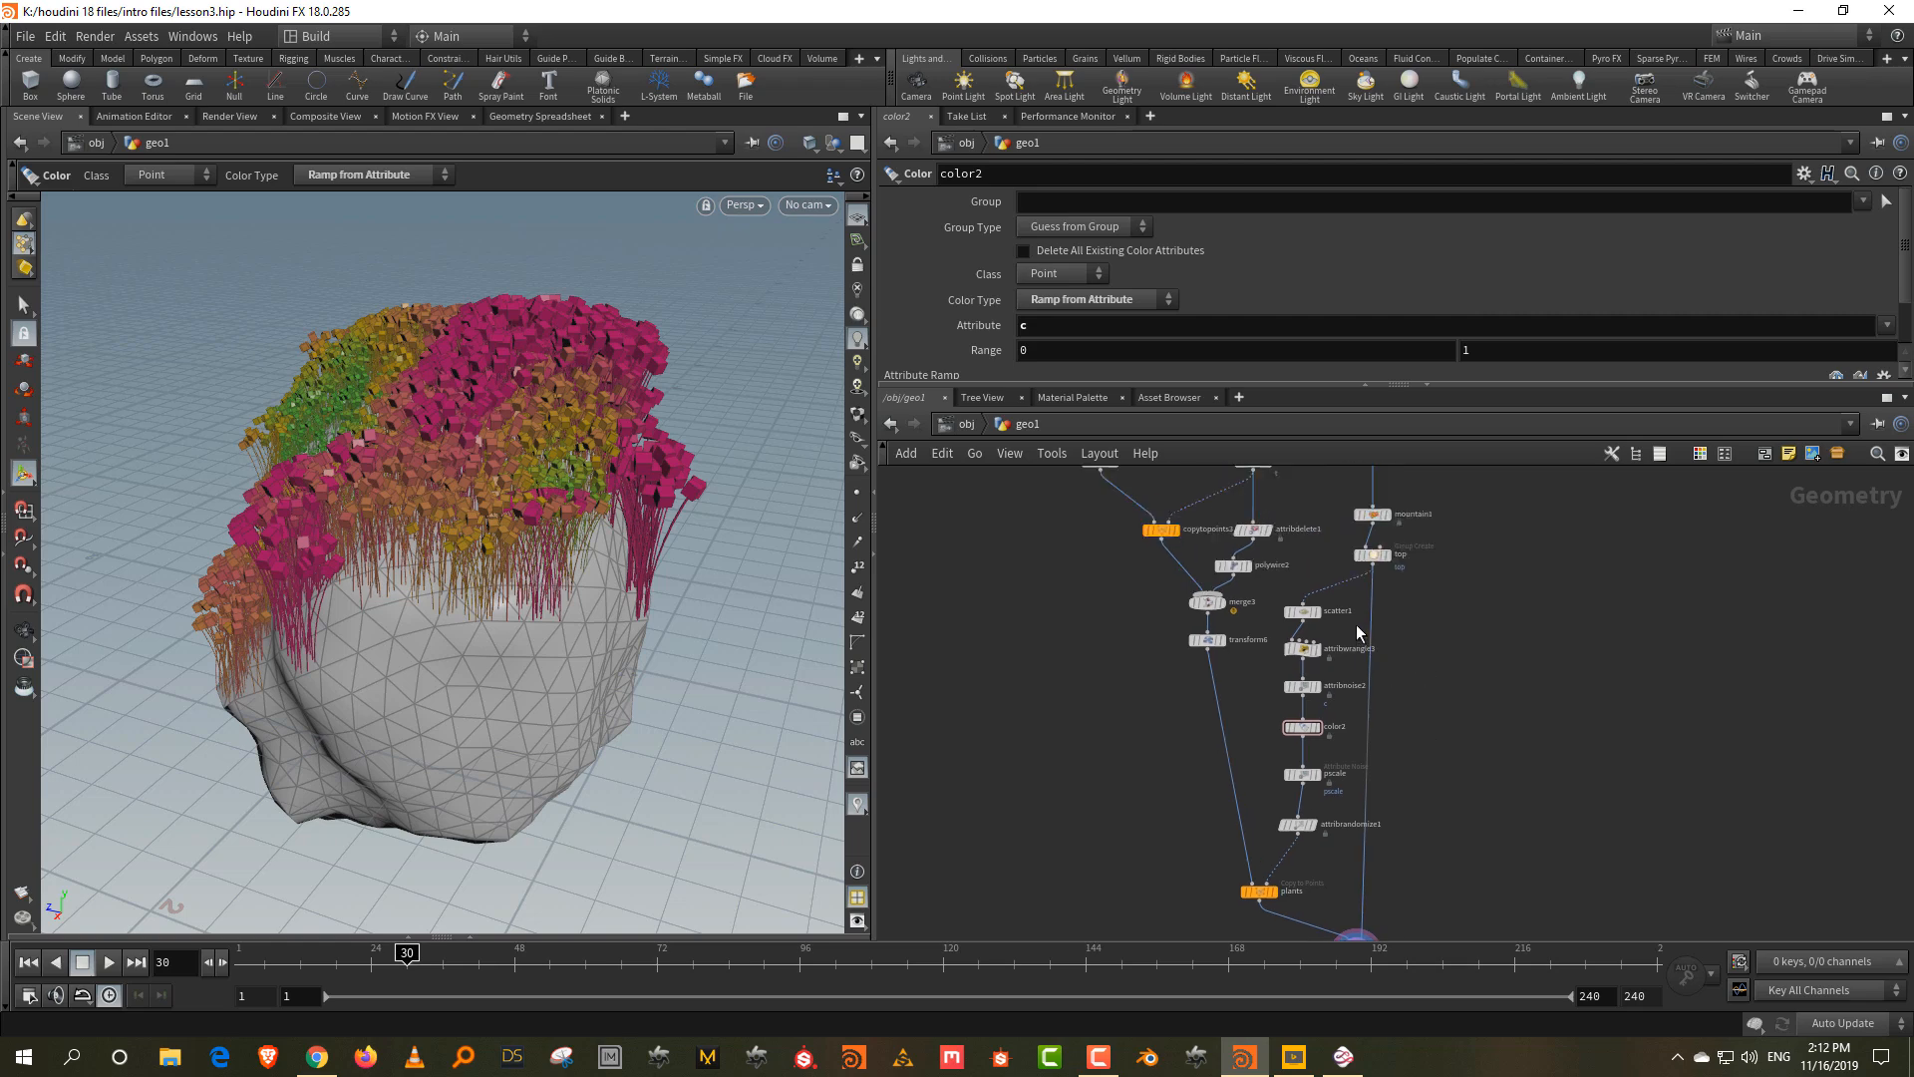
pyautogui.moveTo(1350, 638); pyautogui.dragTo(1286, 698)
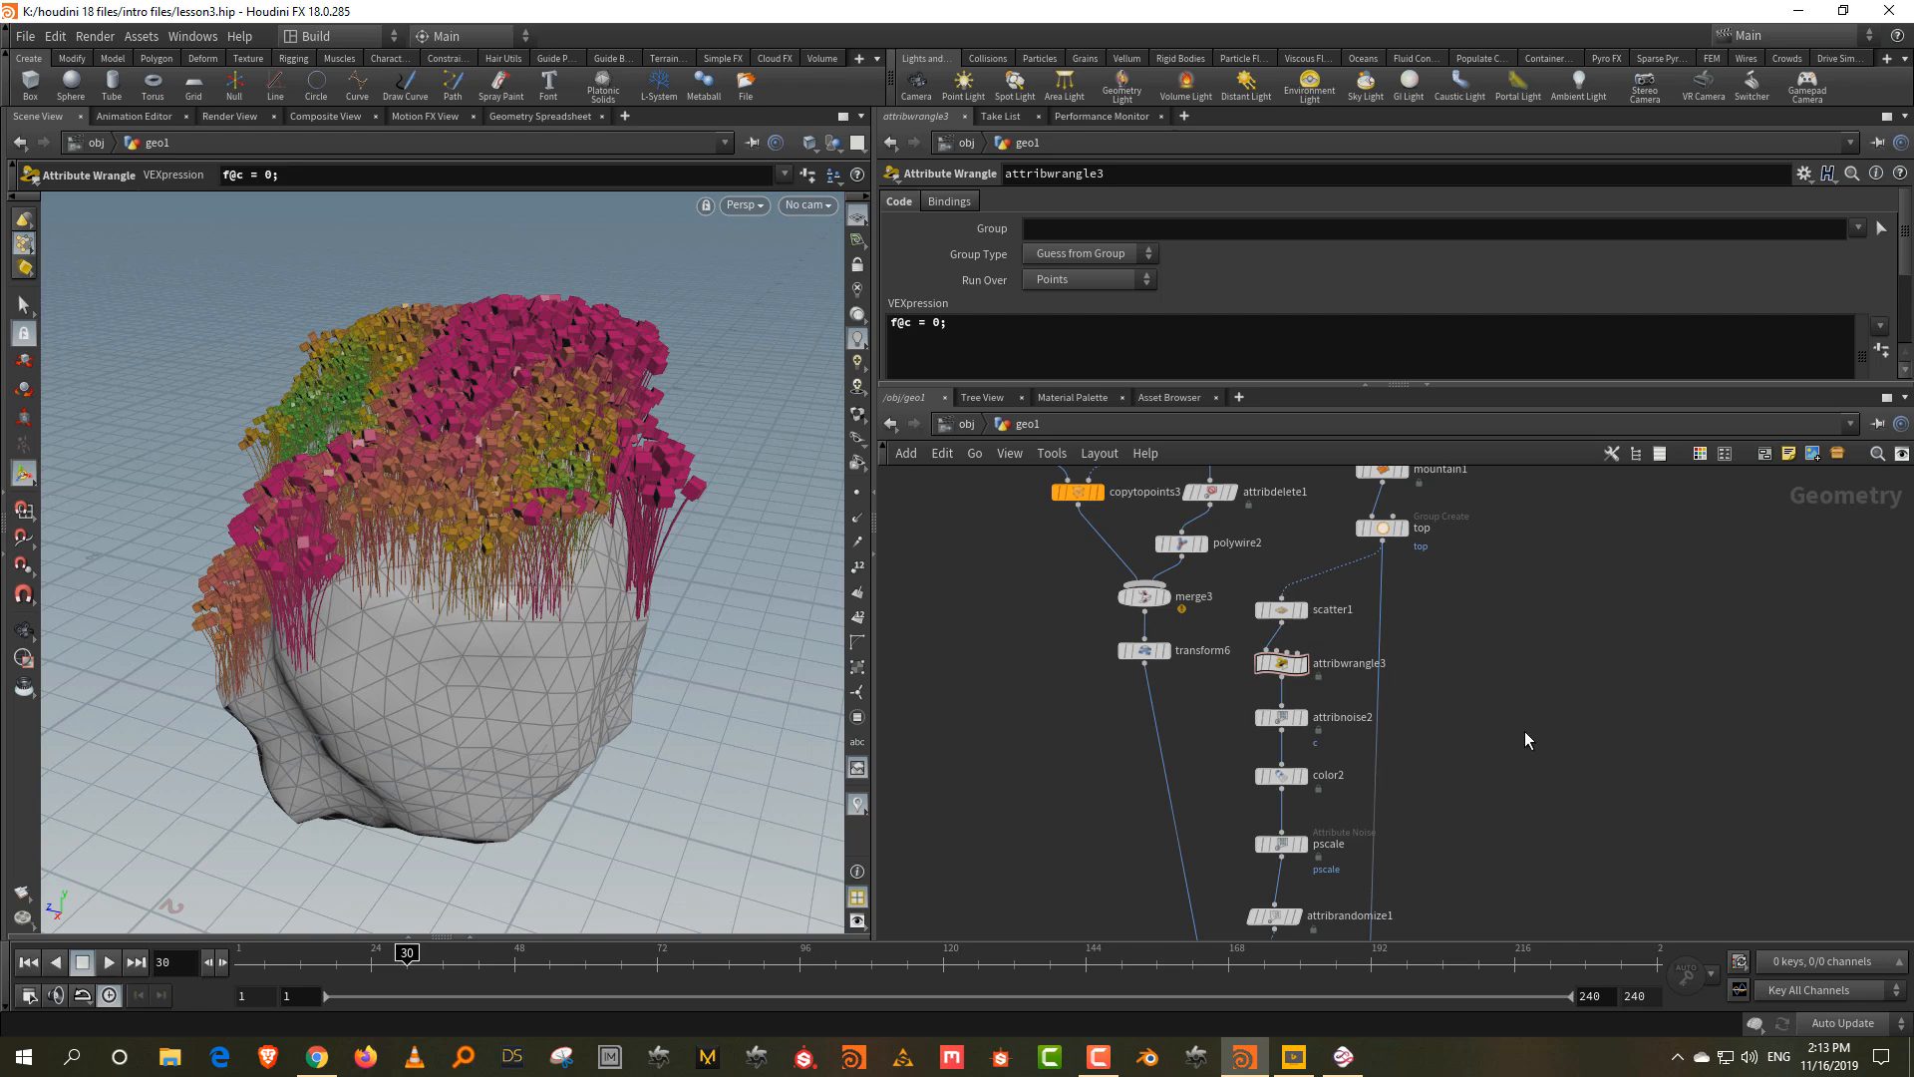
pyautogui.keyDown('alt'); pyautogui.moveTo(618, 604); pyautogui.dragTo(505, 581, button='right'); pyautogui.keyUp('alt')
pyautogui.keyDown('alt'); pyautogui.moveTo(505, 582); pyautogui.dragTo(533, 502); pyautogui.keyUp('alt')
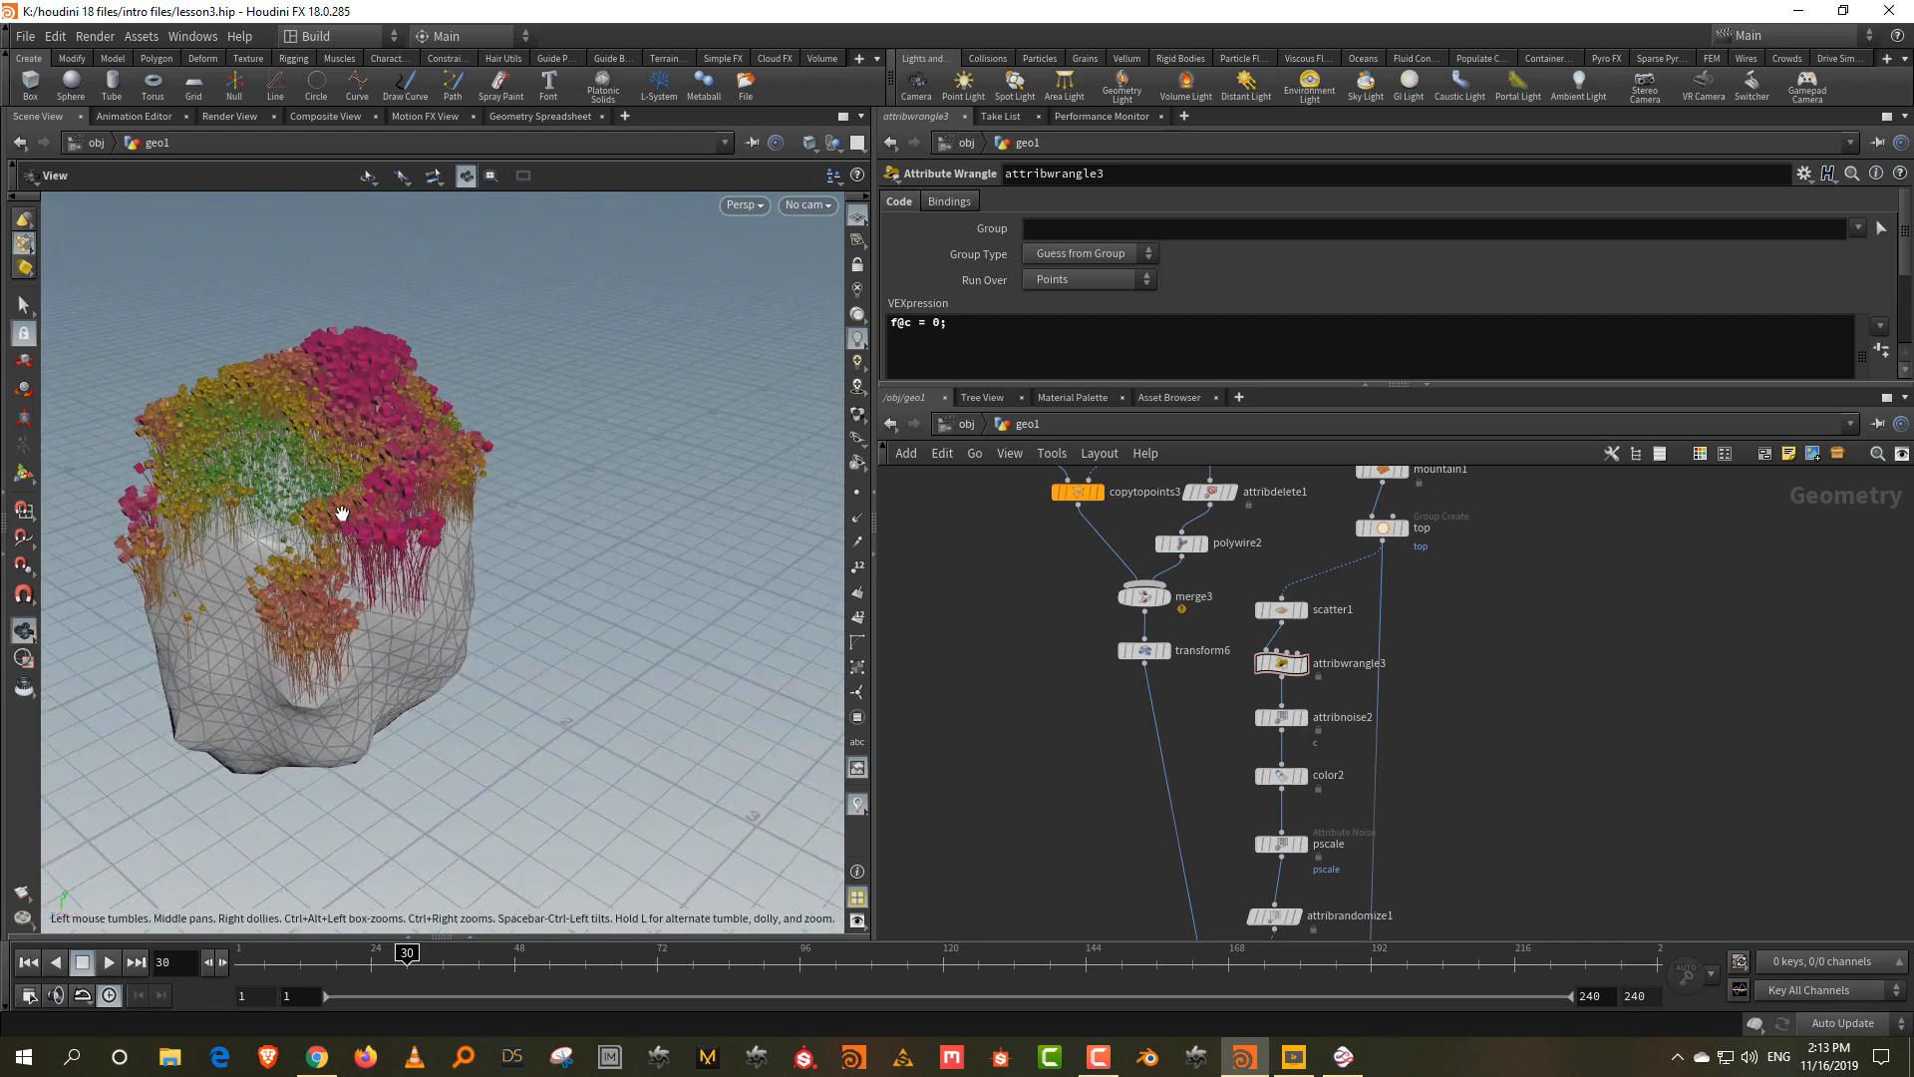
pyautogui.keyDown('alt'); pyautogui.moveTo(342, 512); pyautogui.dragTo(497, 536, button='middle'); pyautogui.keyUp('alt')
pyautogui.keyDown('alt'); pyautogui.moveTo(496, 536); pyautogui.dragTo(478, 514, button='right'); pyautogui.keyUp('alt')
pyautogui.scroll(-2, 1525, 658)
pyautogui.moveTo(1647, 717); pyautogui.dragTo(1635, 762, button='middle')
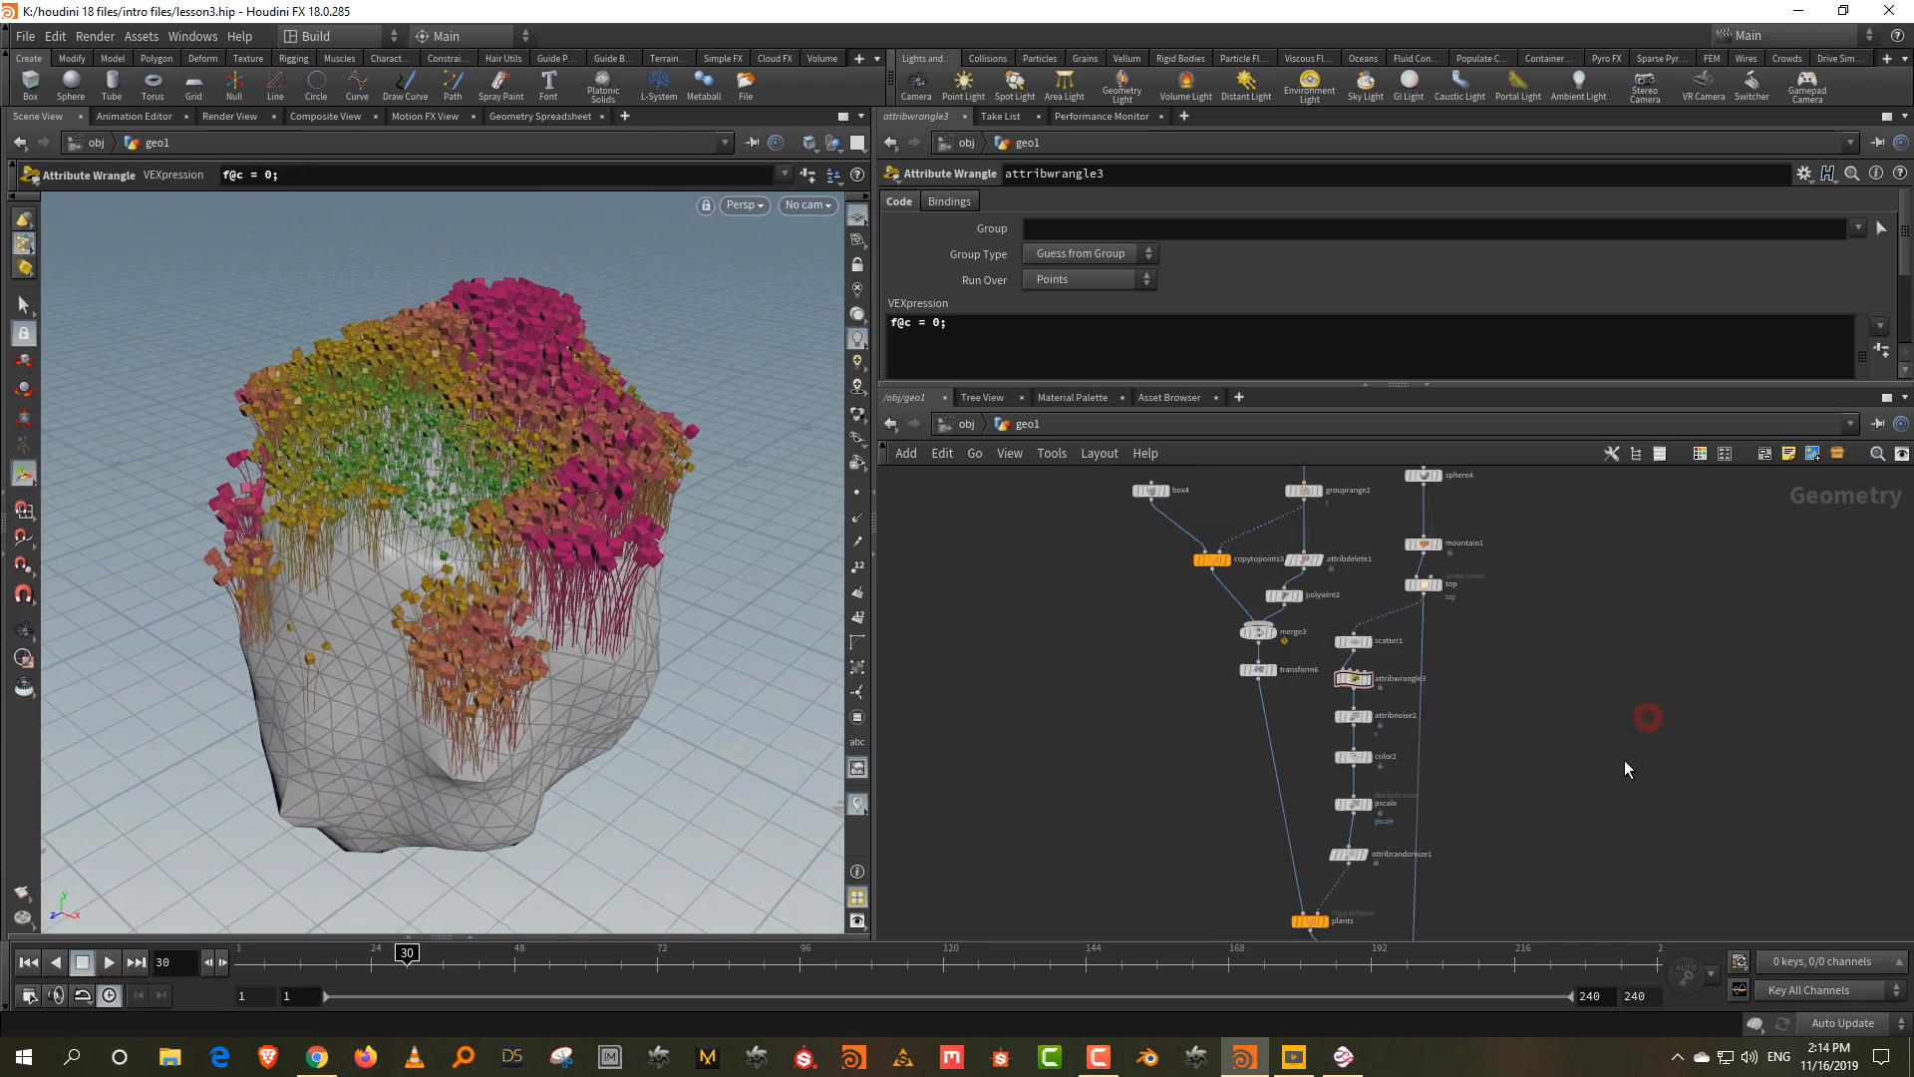